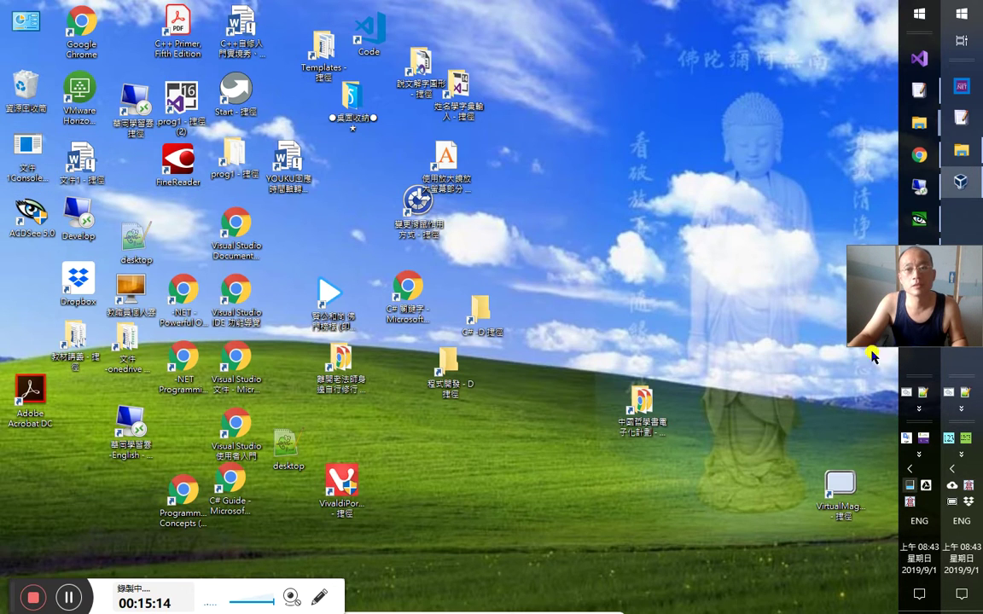
# Close Task Manager, sign in to the VMware Horizon server with the prefilled credentials, and switch to the 教職員個人雲 desktop window
pyautogui.hotkey('ctrl', 'shift', 'Escape')
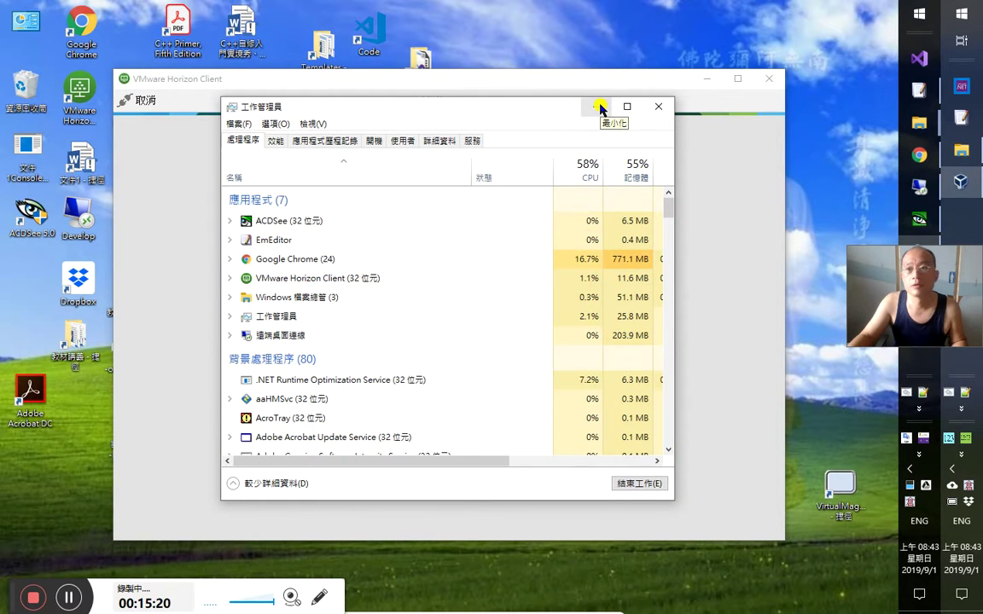
pyautogui.click(658, 106)
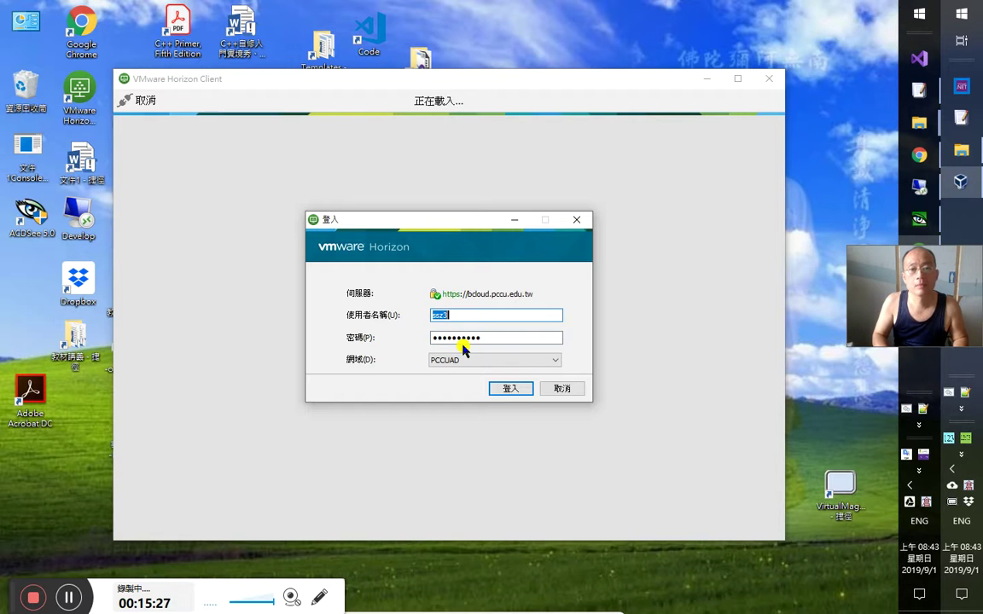
pyautogui.press('Return')
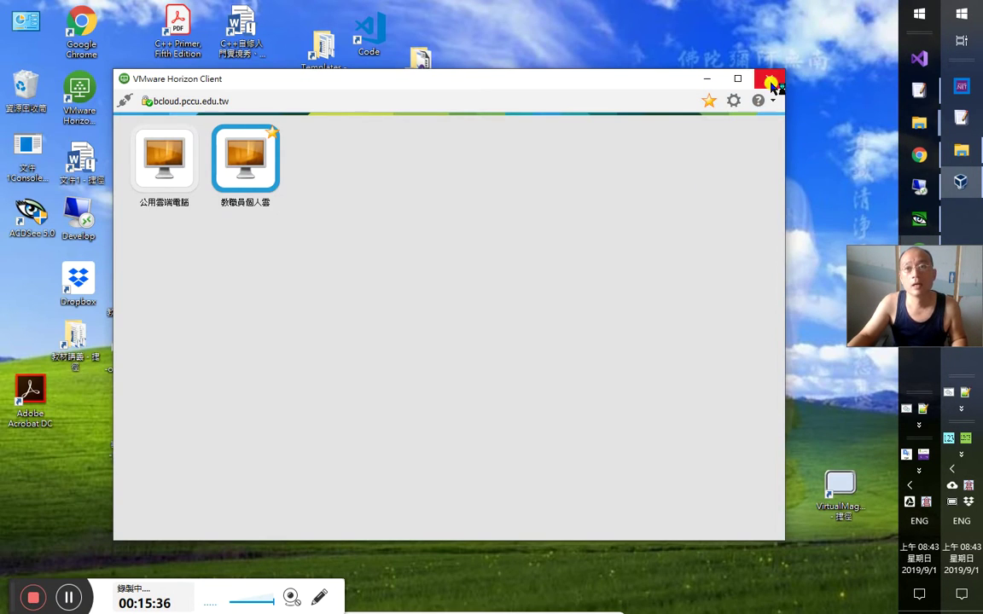
pyautogui.click(768, 83)
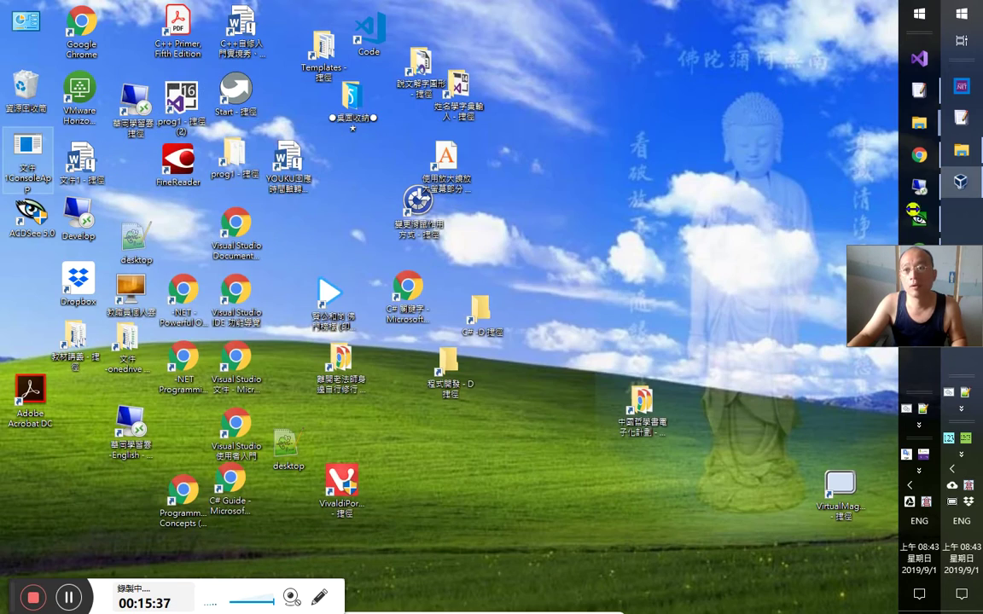
pyautogui.moveTo(919, 251)
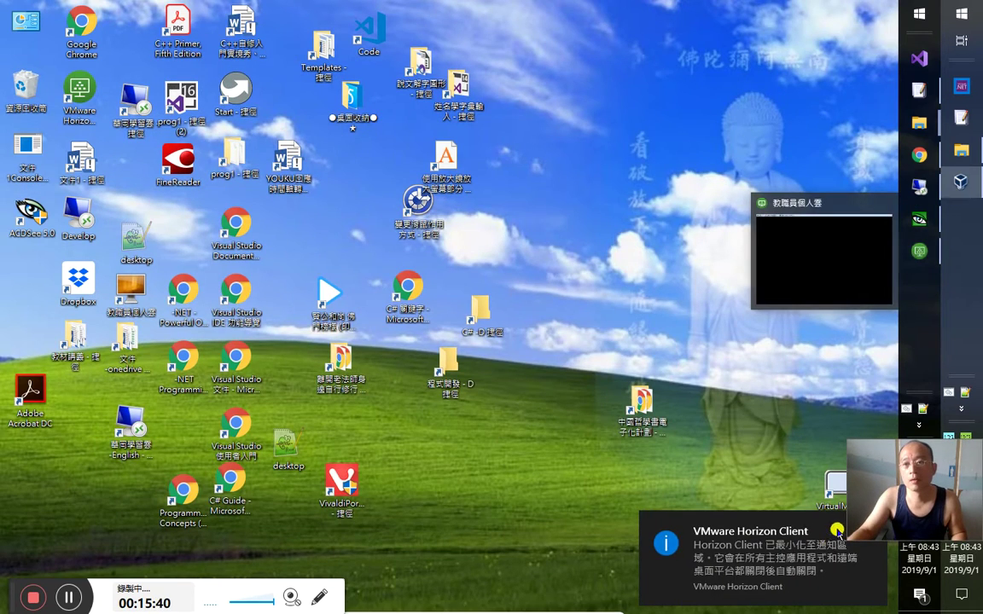
pyautogui.click(920, 251)
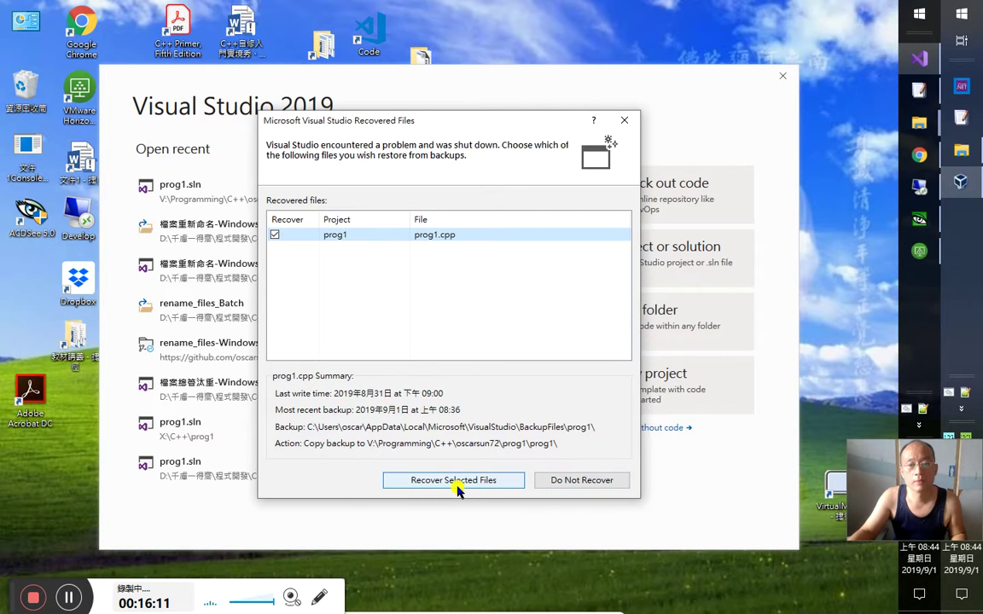
# Decline recovery of the prog1.cpp backup and open the recent solution prog1.sln from the V: drive in Visual Studio 2019
pyautogui.click(575, 480)
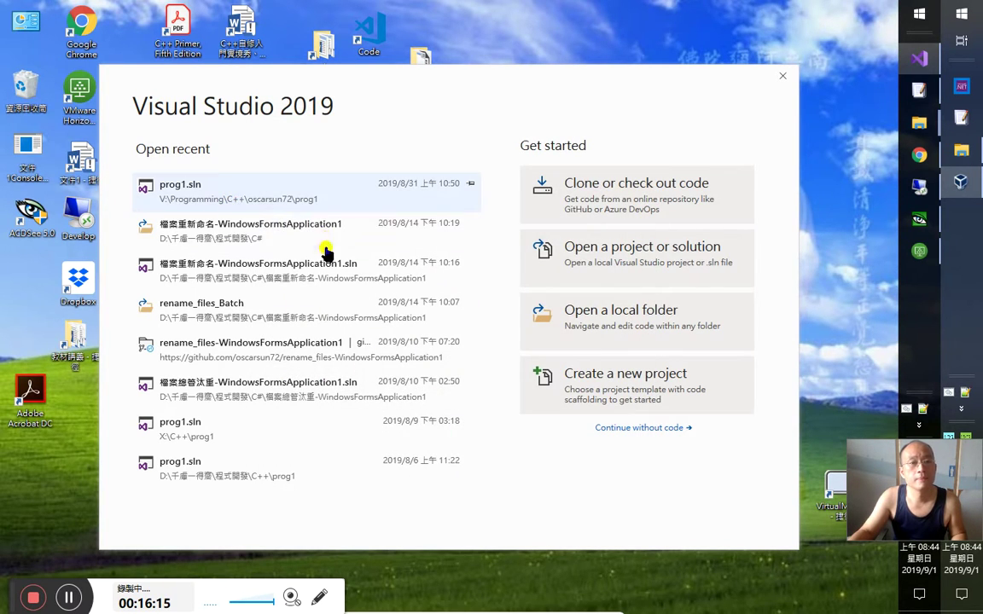
pyautogui.click(280, 192)
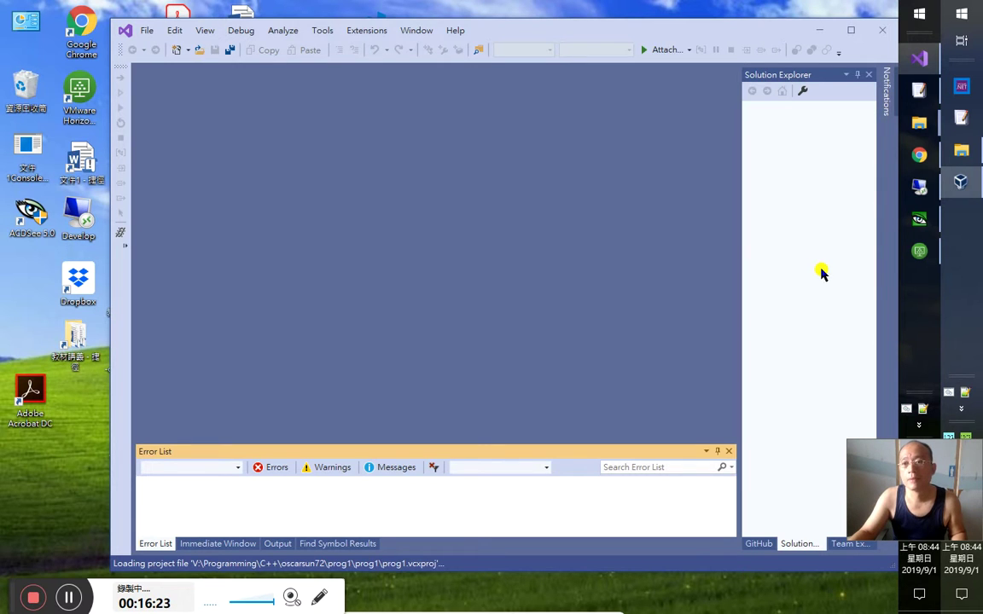
# Switch to the Word notes in the remote desktop session and add a line reading 參考 below the 練習 1.20 code
pyautogui.moveTo(915, 152)
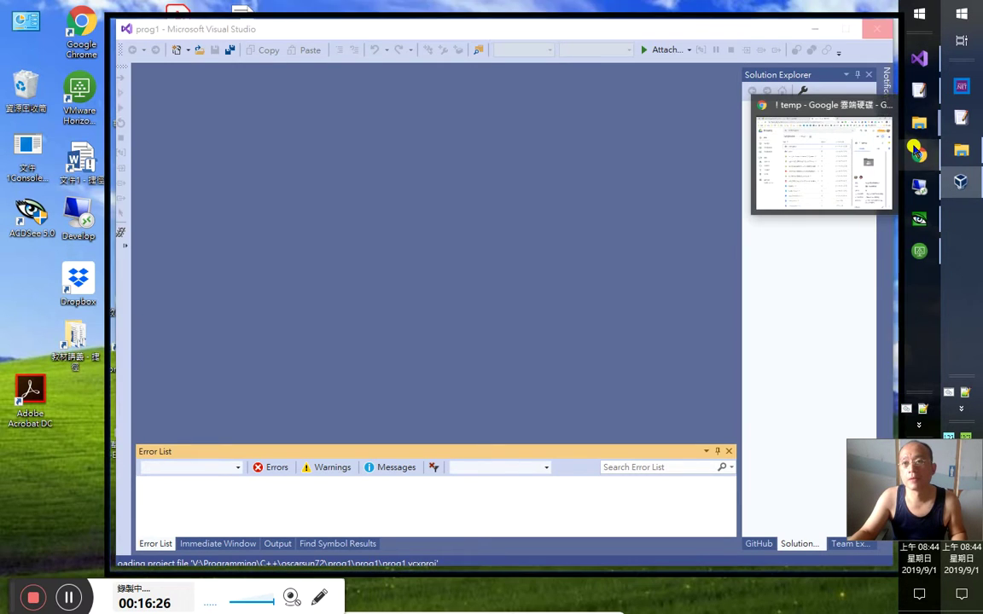
pyautogui.moveTo(919, 191)
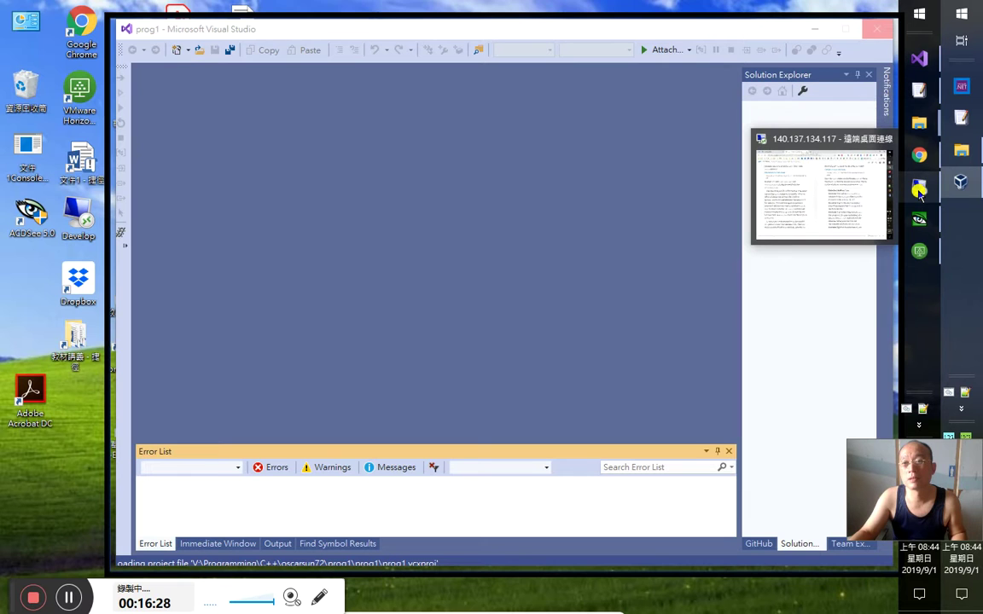
pyautogui.click(919, 190)
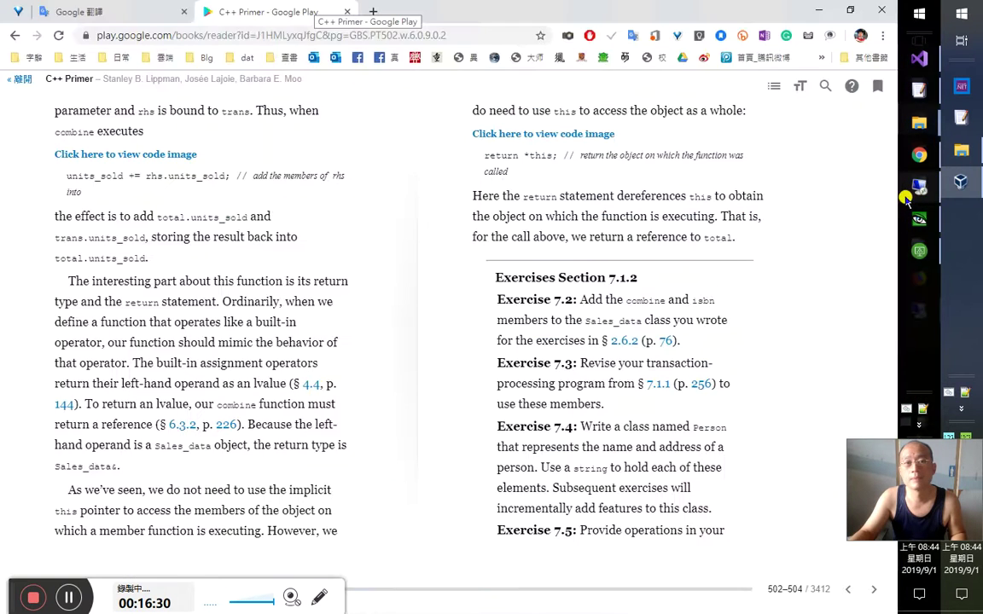
pyautogui.click(922, 183)
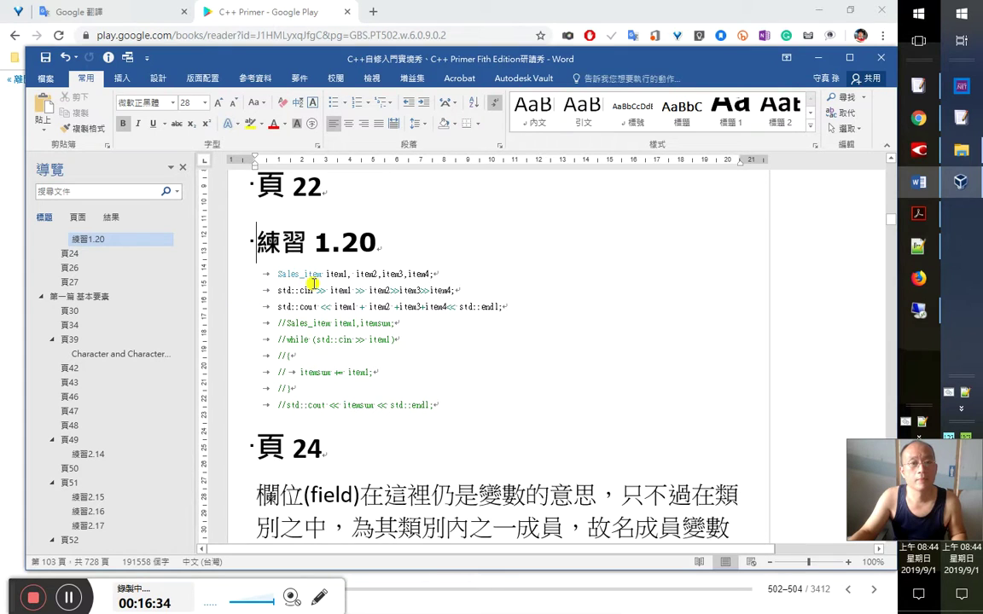
pyautogui.click(451, 408)
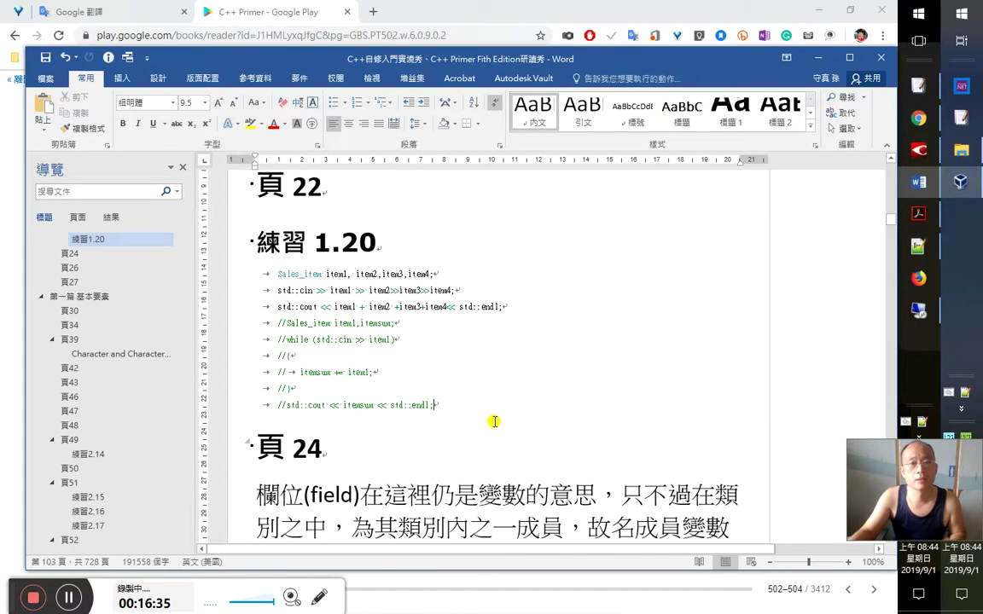
pyautogui.press('Return')
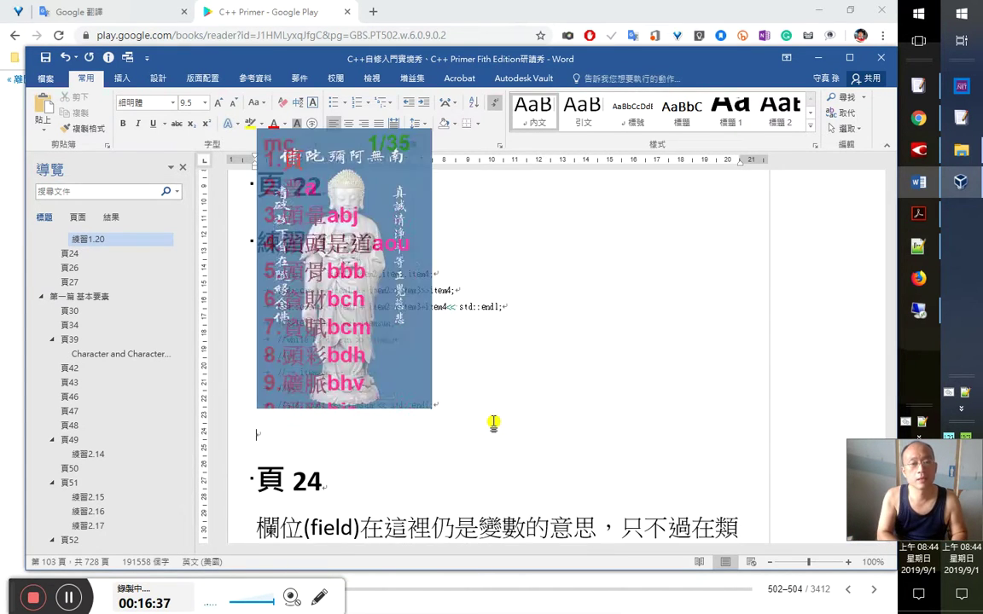
pyautogui.write('參加a')
pyautogui.press('space')
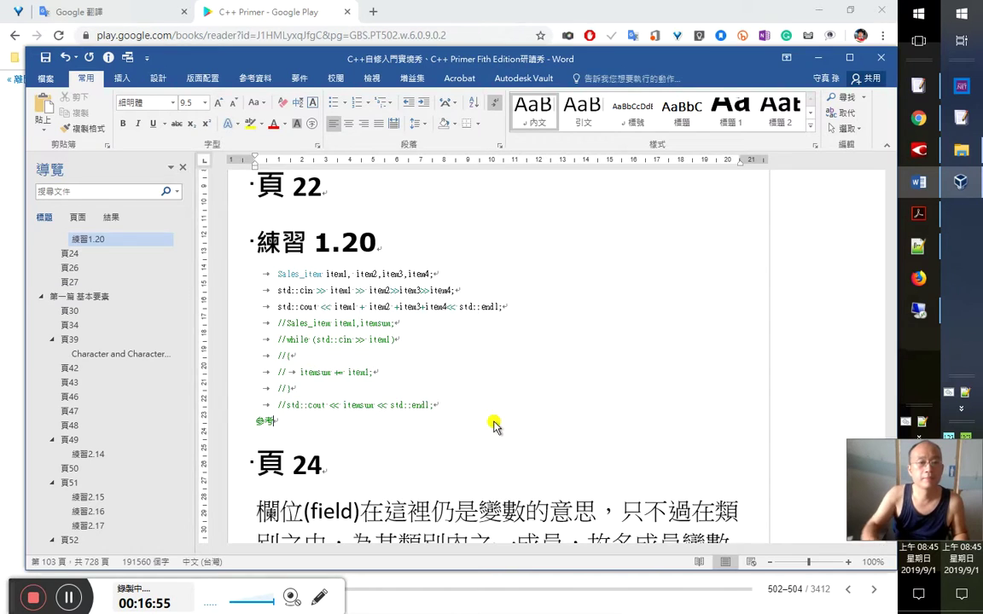
# Insert a hyperlink after 參考 that points to the 練習2.41 heading in this document
pyautogui.hotkey('ctrl', 'k')
pyautogui.moveTo(392, 349); pyautogui.dragTo(390, 234)
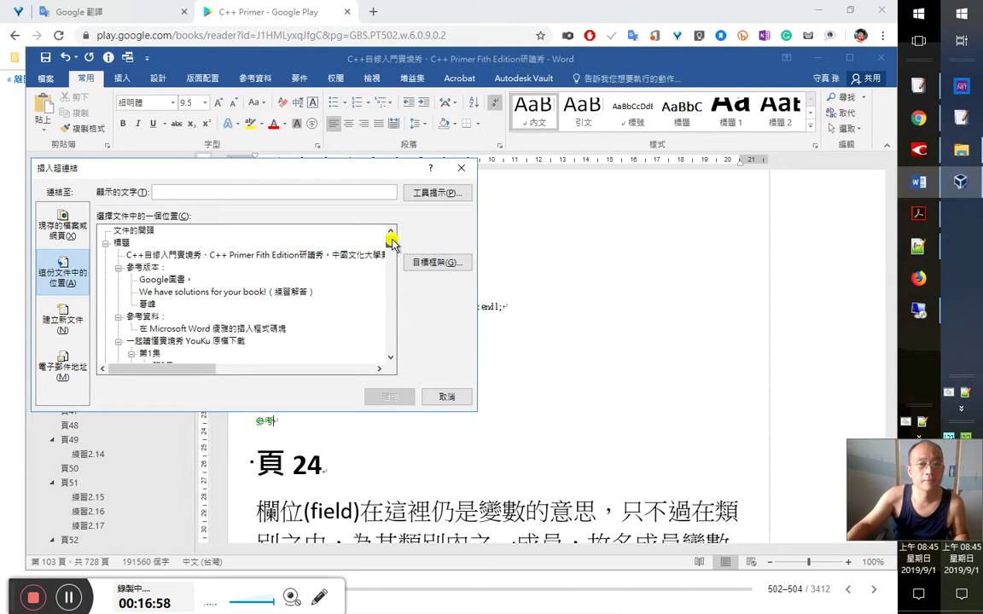
pyautogui.scroll(-3, 296, 319)
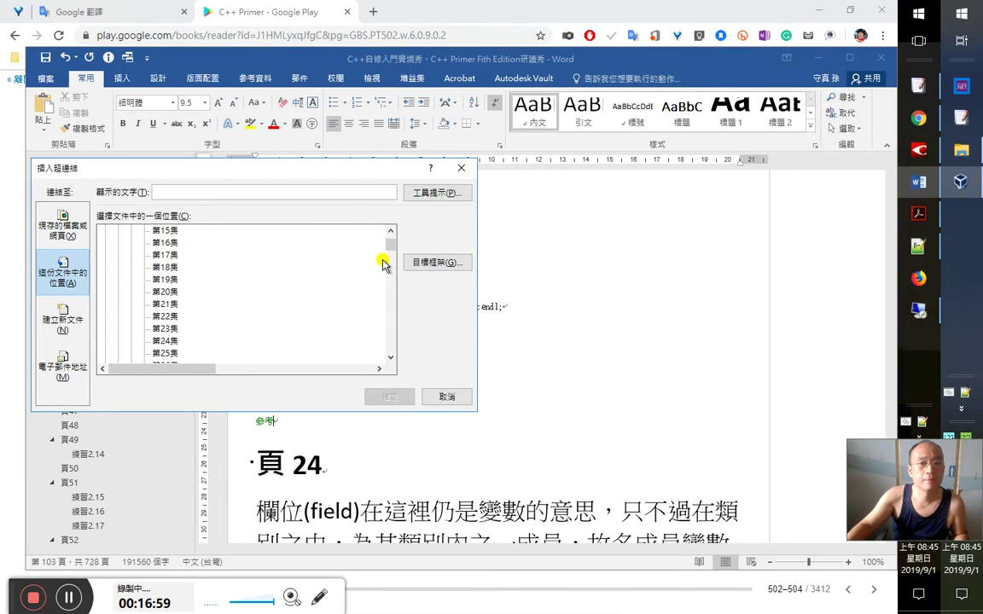
pyautogui.moveTo(390, 239); pyautogui.dragTo(395, 269)
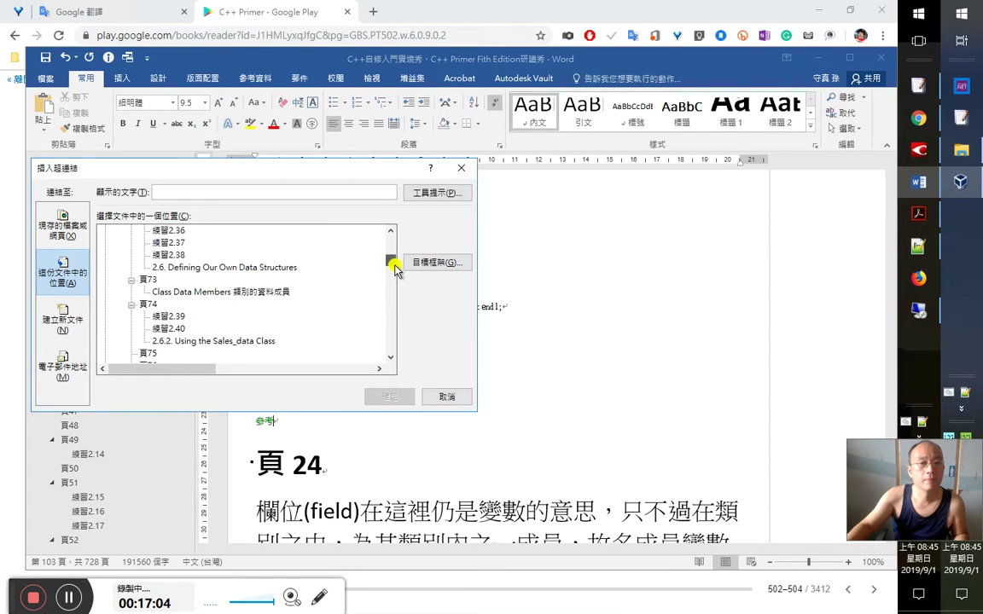
pyautogui.click(168, 329)
pyautogui.click(170, 341)
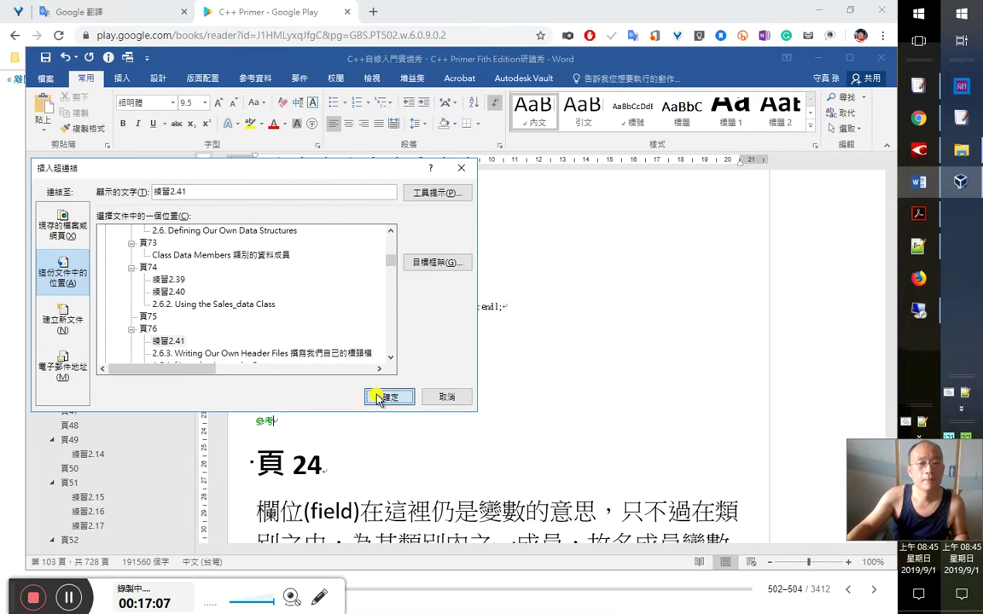
pyautogui.click(379, 397)
# Follow the links to 練習 2.41 and on to 練習 2.40, and copy the Sales_data struct definition there
pyautogui.keyDown('ctrl'); pyautogui.click(296, 420); pyautogui.keyUp('ctrl')
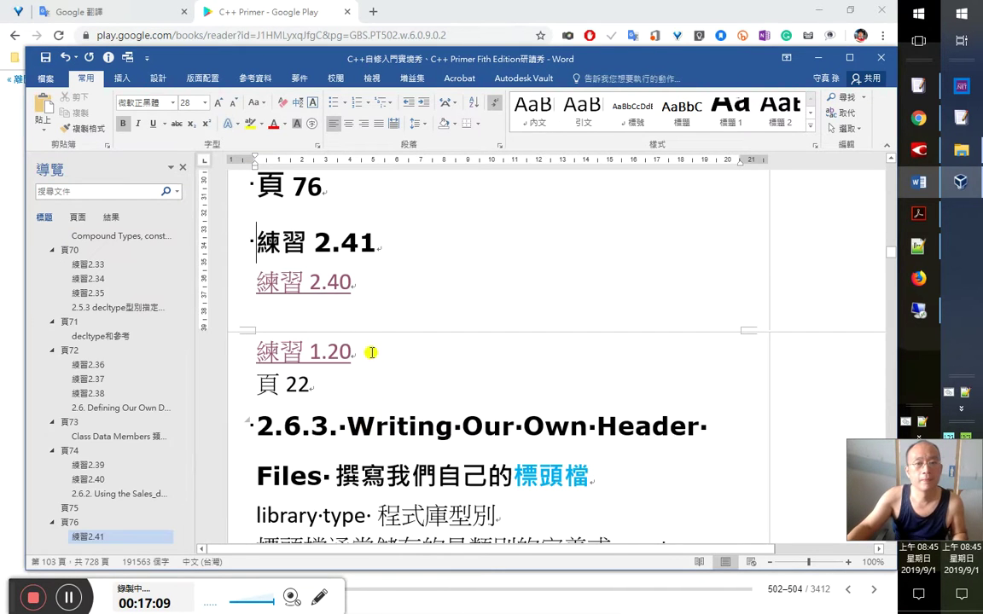
pyautogui.click(418, 348)
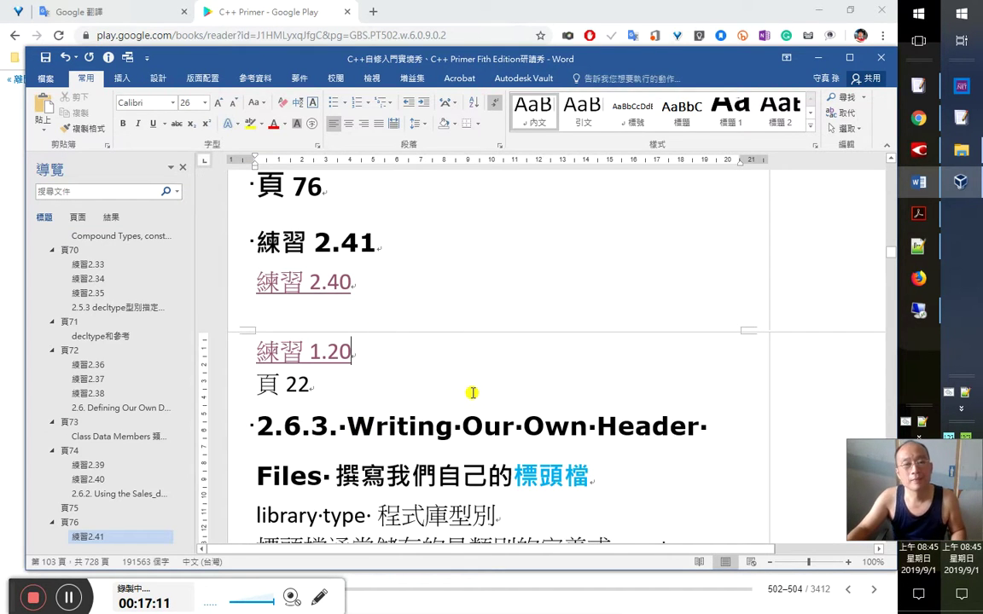
pyautogui.keyDown('ctrl'); pyautogui.click(339, 282); pyautogui.keyUp('ctrl')
pyautogui.moveTo(234, 274); pyautogui.dragTo(215, 397)
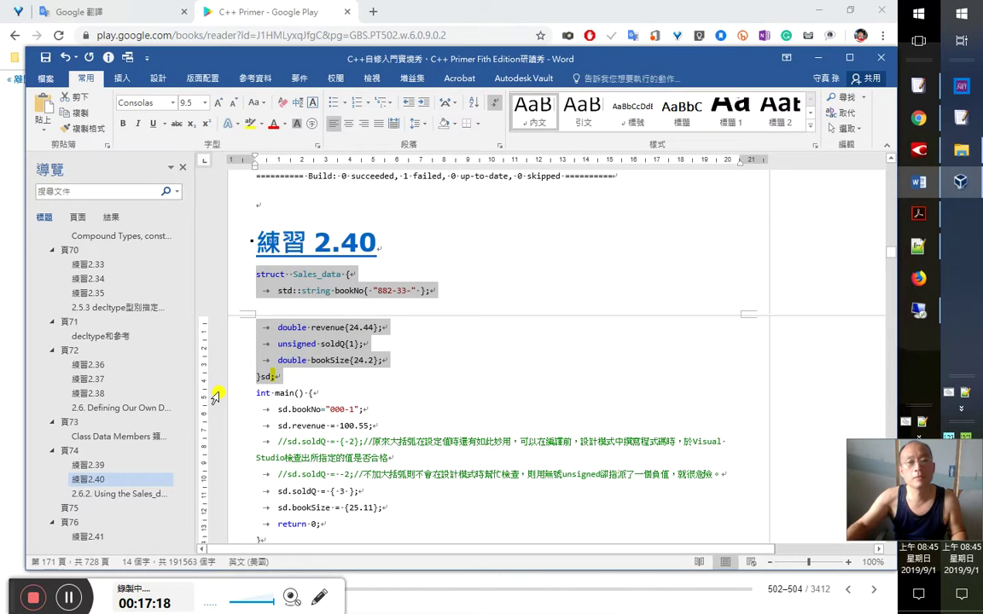
# Return to prog1.cpp in Visual Studio and replace the code from the commented-out struct through the print function with the copied Sales_data struct
pyautogui.click(309, 7)
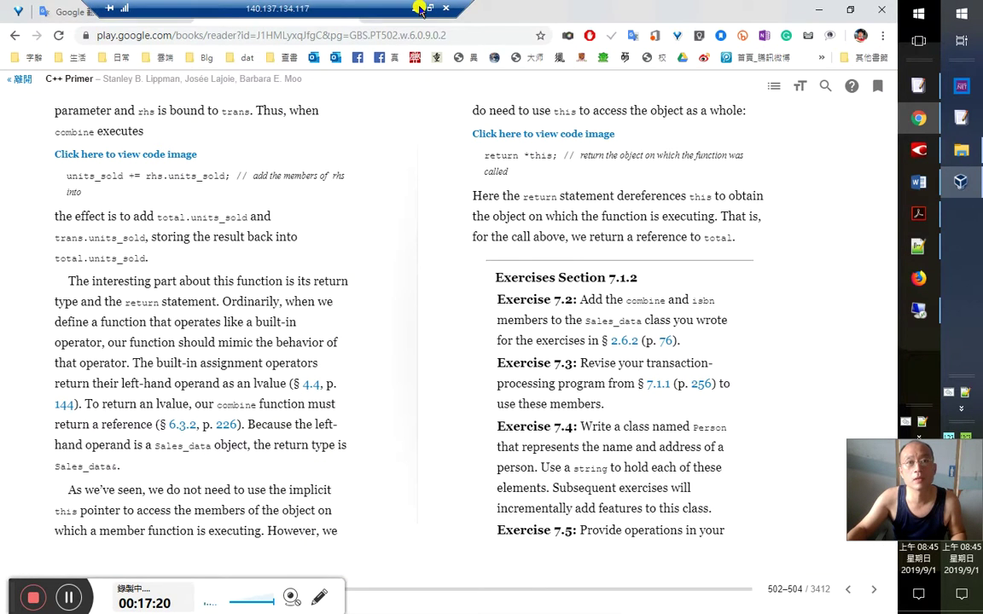
pyautogui.press('ctrl+super+Right')
pyautogui.click(435, 228)
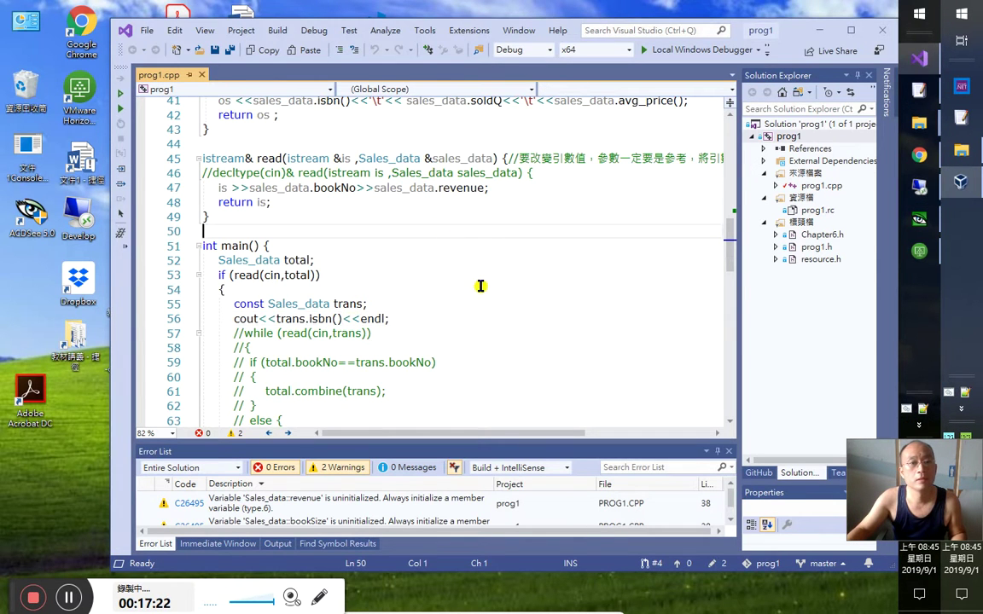
pyautogui.scroll(4, 402, 298)
pyautogui.scroll(1, 252, 342)
pyautogui.click(243, 344)
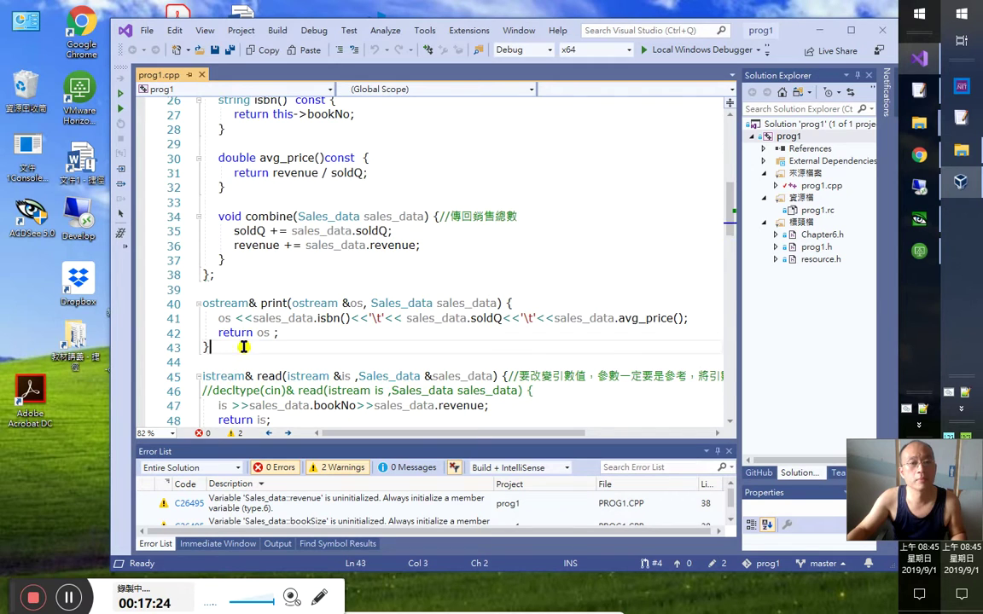
pyautogui.scroll(4, 240, 256)
pyautogui.keyDown('shift'); pyautogui.click(240, 186); pyautogui.keyUp('shift')
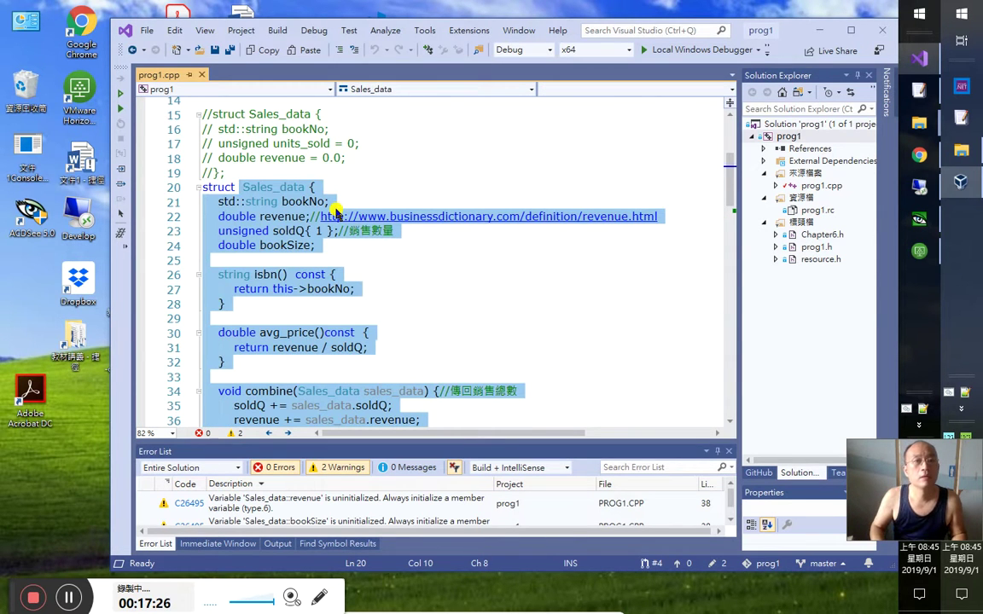
pyautogui.hotkey('shift', 'Up')
pyautogui.hotkey('shift', 'Up')
pyautogui.hotkey('shift', 'Up')
pyautogui.hotkey('shift', 'Up')
pyautogui.hotkey('shift', 'Up')
pyautogui.hotkey('ctrl', 'v')
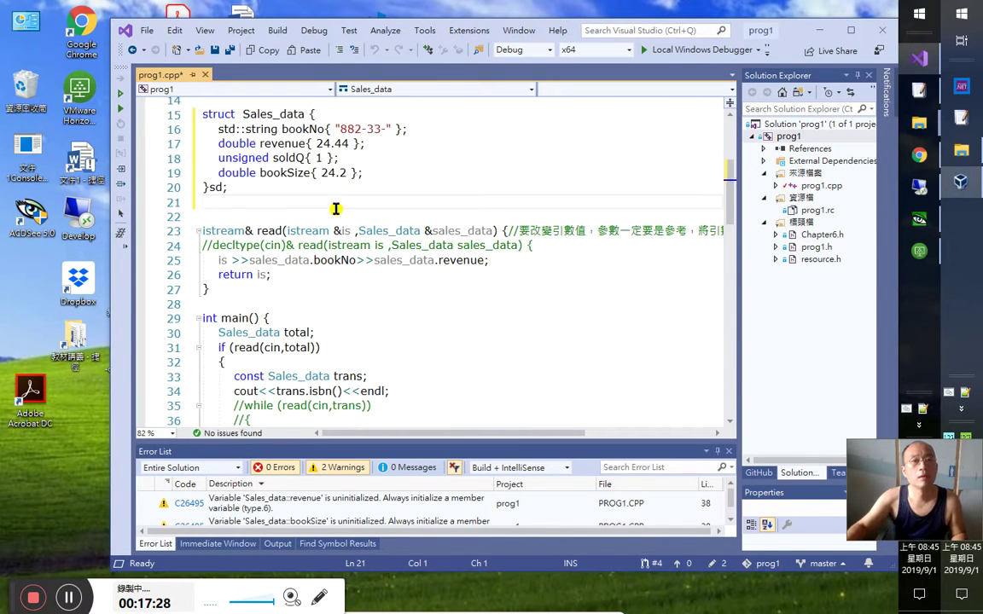
# Delete the read function that stands between the Sales_data struct and main
pyautogui.scroll(3, 346, 211)
pyautogui.scroll(-3, 277, 245)
pyautogui.moveTo(205, 231); pyautogui.dragTo(273, 289)
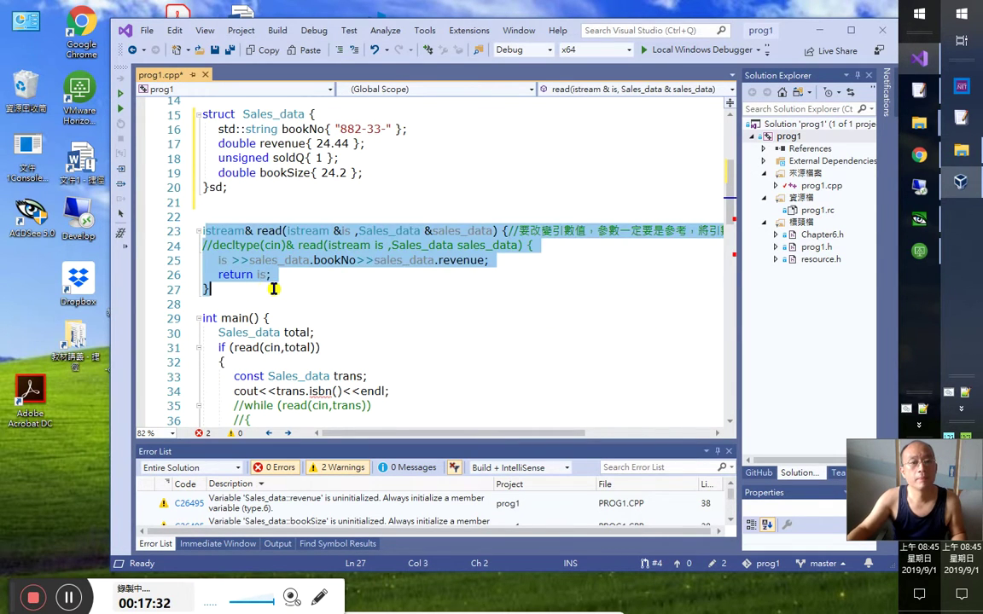
pyautogui.press('Delete')
# Delete all statements inside main, leaving only its empty braces
pyautogui.press('Down')
pyautogui.press('Down')
pyautogui.press('Down')
pyautogui.hotkey('shift', 'Down')
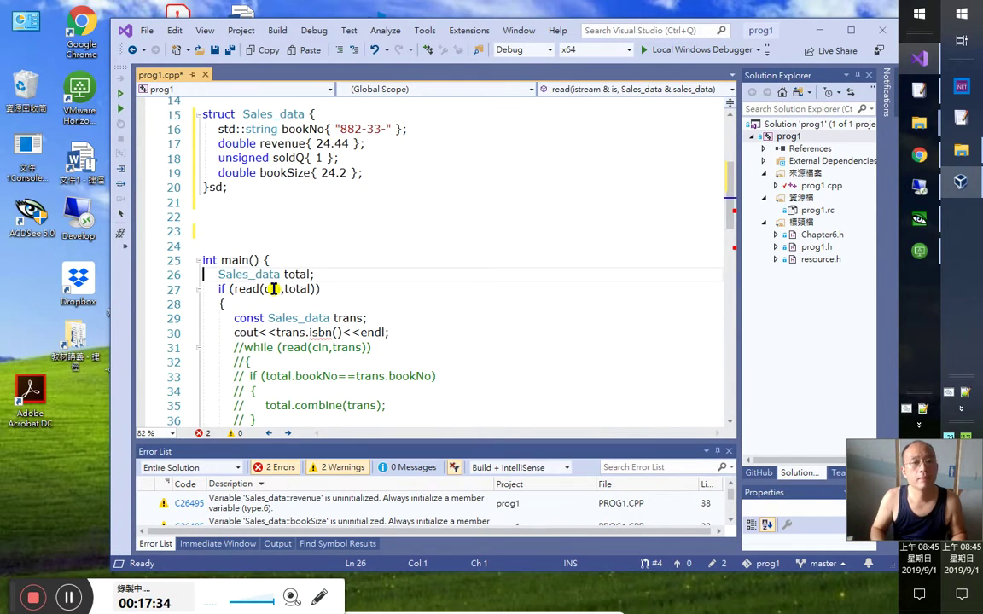
pyautogui.hotkey('shift', 'Down')
pyautogui.hotkey('shift', 'Down')
pyautogui.hotkey('shift', 'Down')
pyautogui.hotkey('shift', 'Down')
pyautogui.hotkey('shift', 'Down')
pyautogui.hotkey('shift', 'Down')
pyautogui.hotkey('shift', 'Down')
pyautogui.hotkey('shift', 'Down')
pyautogui.hotkey('shift', 'Down')
pyautogui.hotkey('shift', 'Down')
pyautogui.hotkey('shift', 'Down')
pyautogui.hotkey('shift', 'Down')
pyautogui.hotkey('shift', 'Down')
pyautogui.hotkey('shift', 'Down')
pyautogui.hotkey('shift', 'Down')
pyautogui.hotkey('shift', 'Down')
pyautogui.hotkey('shift', 'Down')
pyautogui.hotkey('shift', 'Down')
pyautogui.hotkey('shift', 'Down')
pyautogui.hotkey('shift', 'Down')
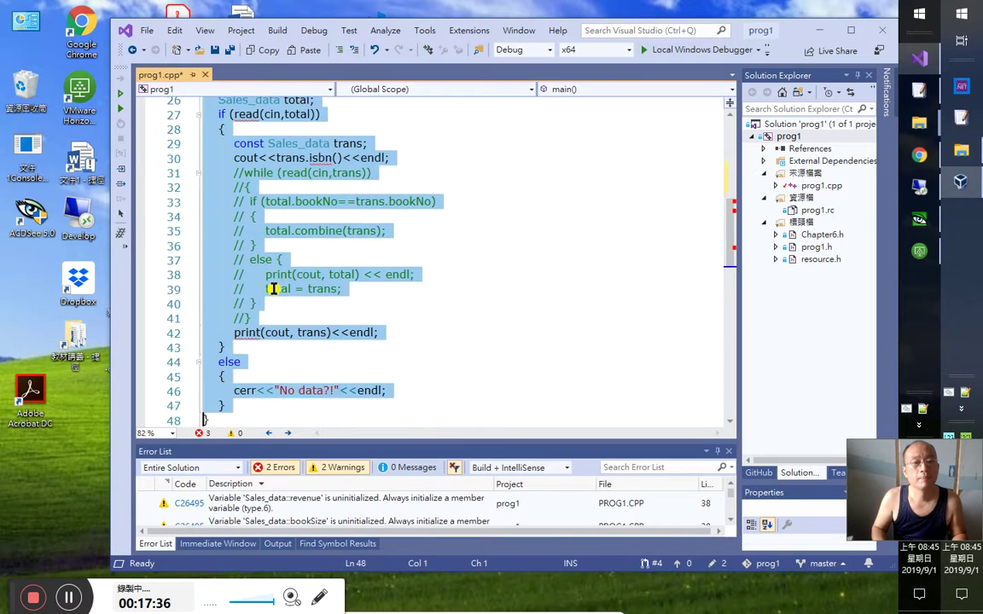
pyautogui.press('Delete')
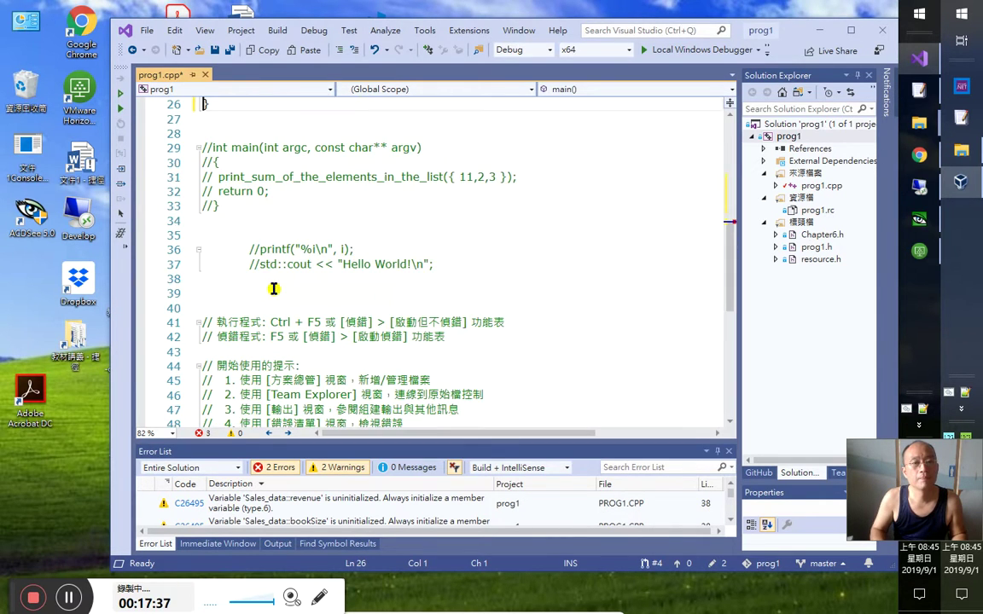
# Save all files and open the pending Git changes of prog1 in Team Explorer
pyautogui.scroll(3, 290, 260)
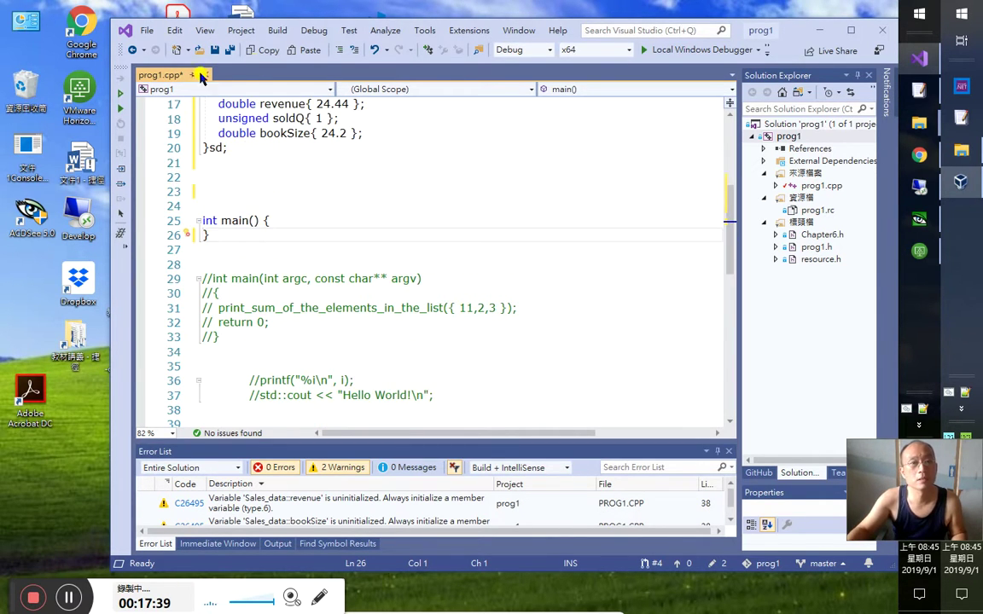
pyautogui.click(232, 53)
pyautogui.scroll(3, 430, 254)
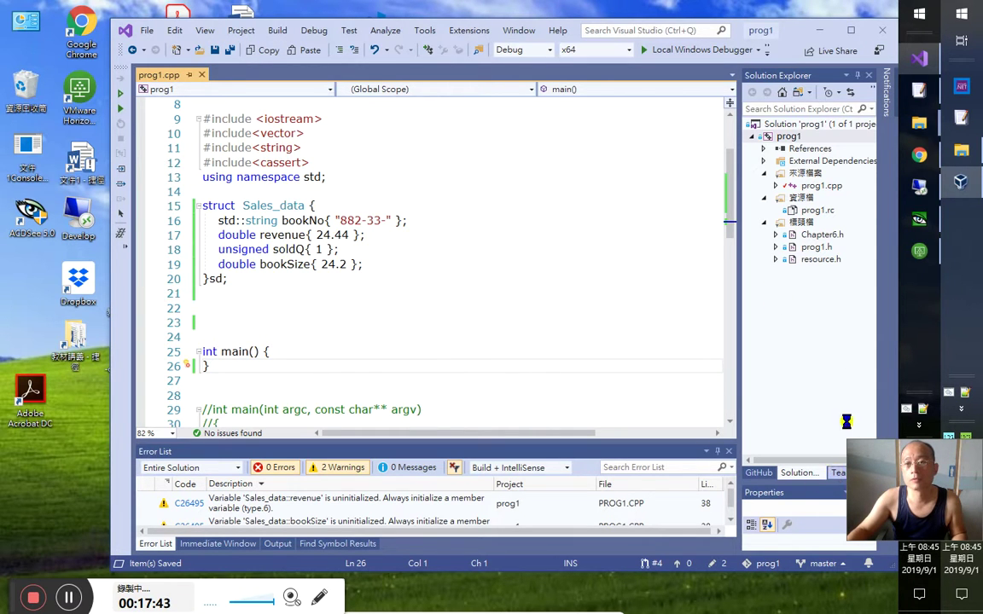
pyautogui.click(836, 467)
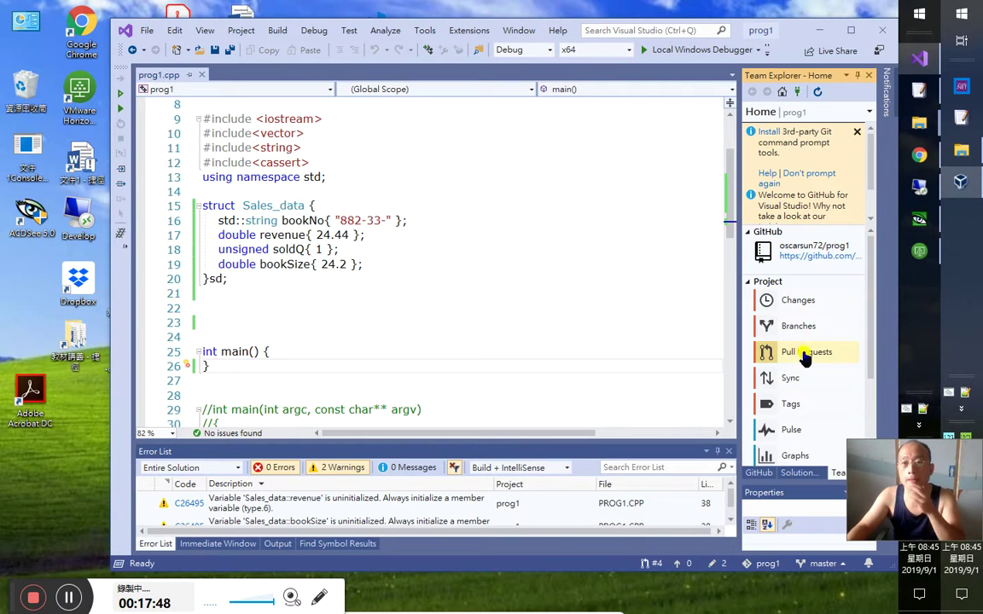
pyautogui.click(798, 300)
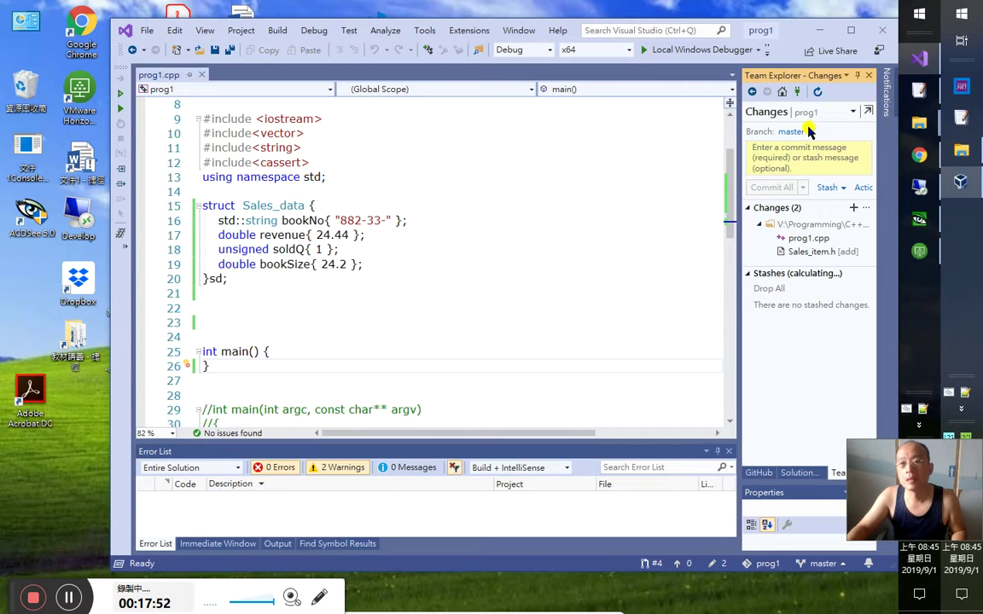
# Commit all changes with the message 1 and push them to origin/master
pyautogui.click(798, 160)
pyautogui.write('1')
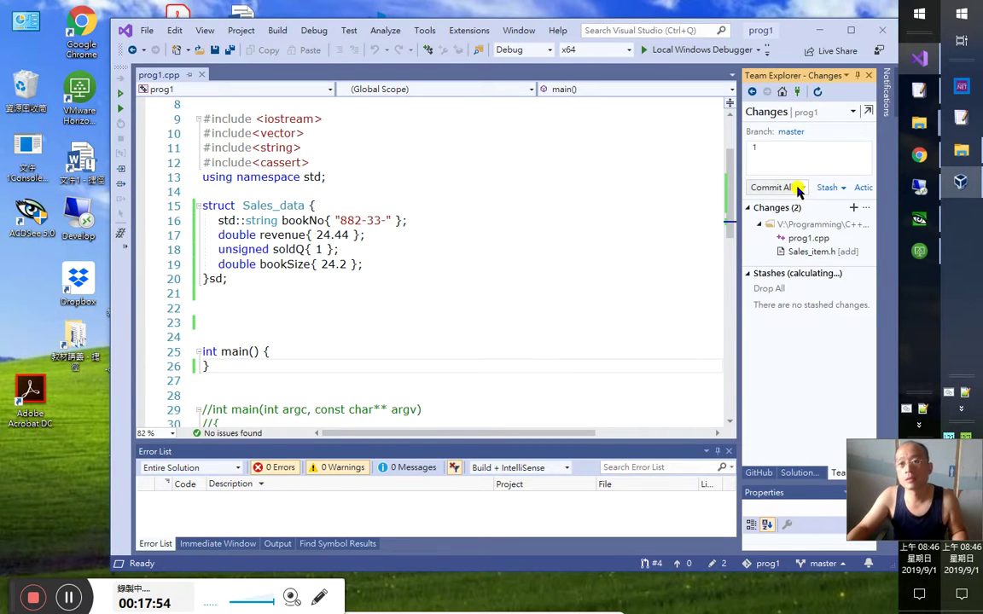
pyautogui.click(802, 187)
pyautogui.click(798, 220)
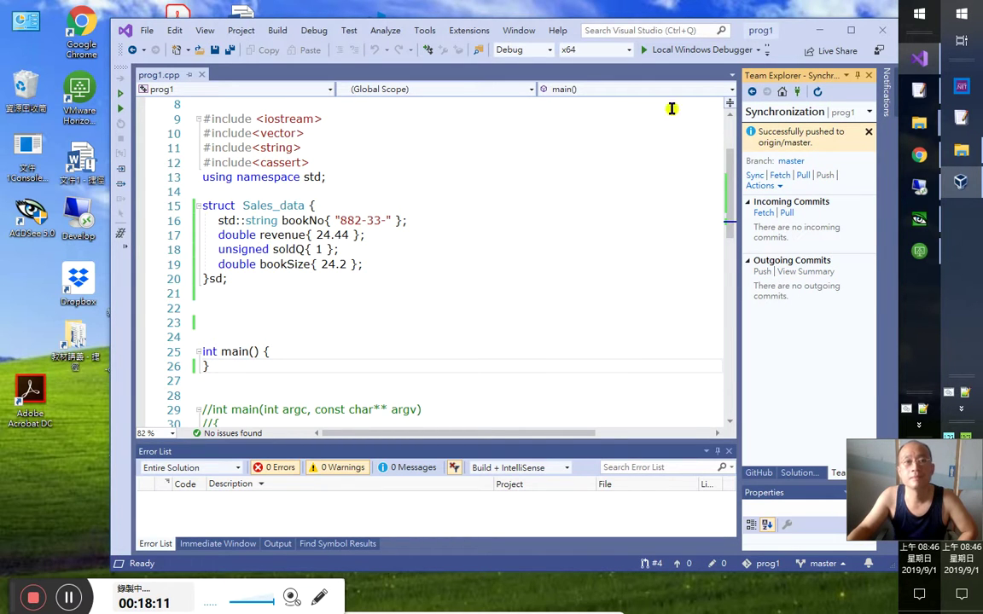
# Show the prog1 solution's files and add Sales_item.h from the ACDSee file list to the project's 標頭檔 filter
pyautogui.click(800, 473)
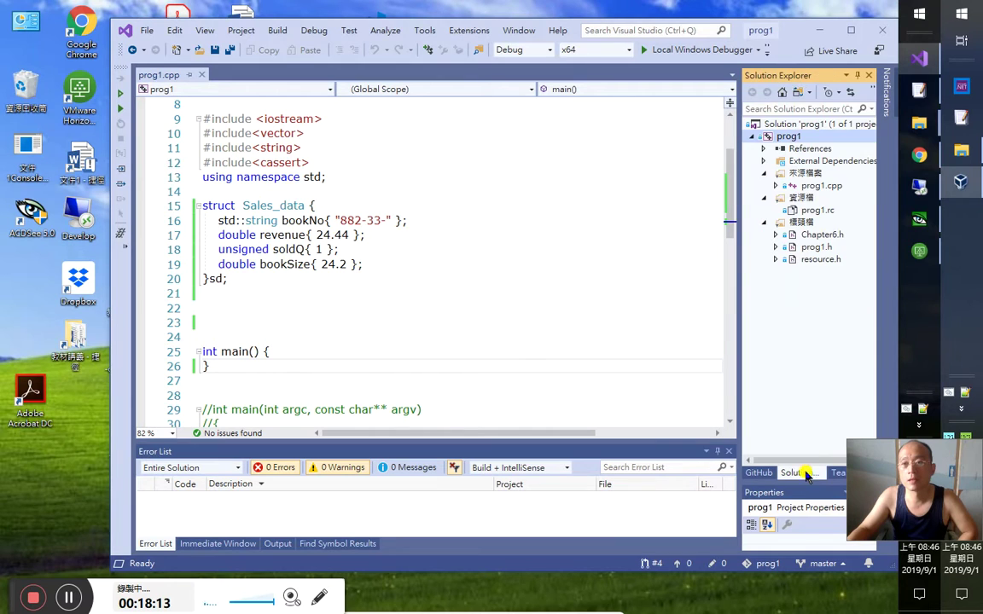
pyautogui.click(807, 225)
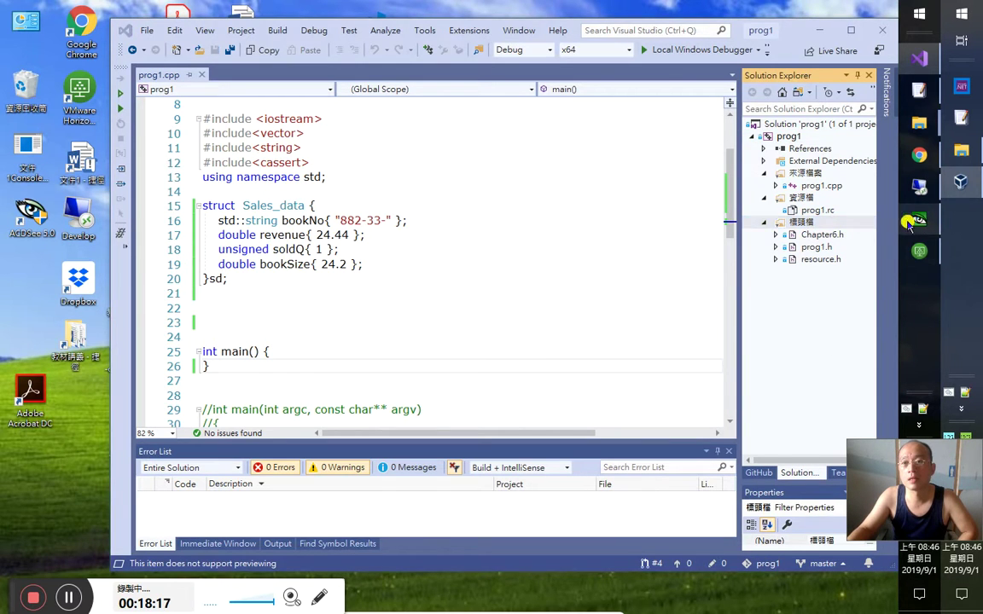
pyautogui.click(917, 223)
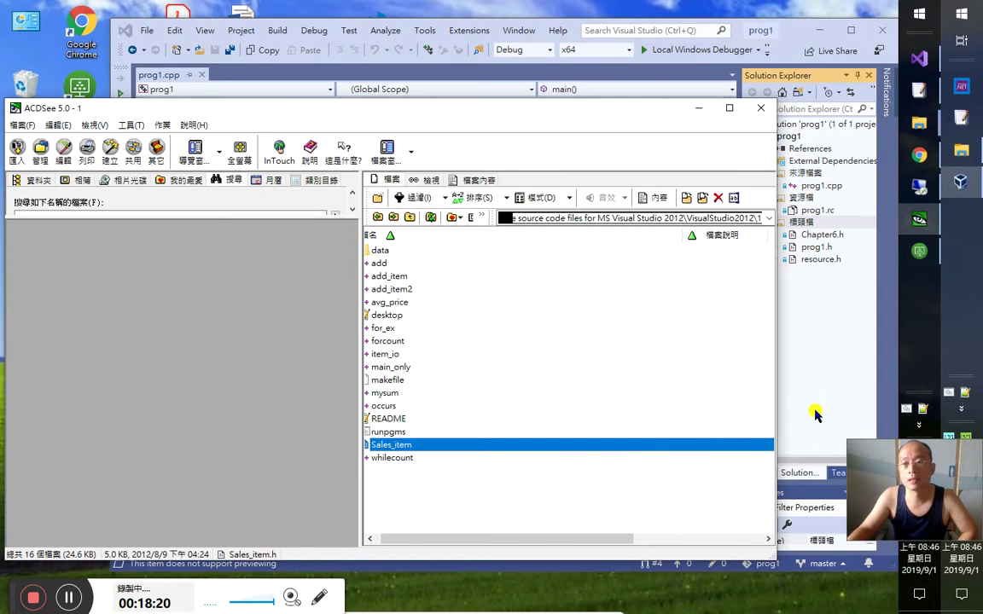
pyautogui.doubleClick(757, 445)
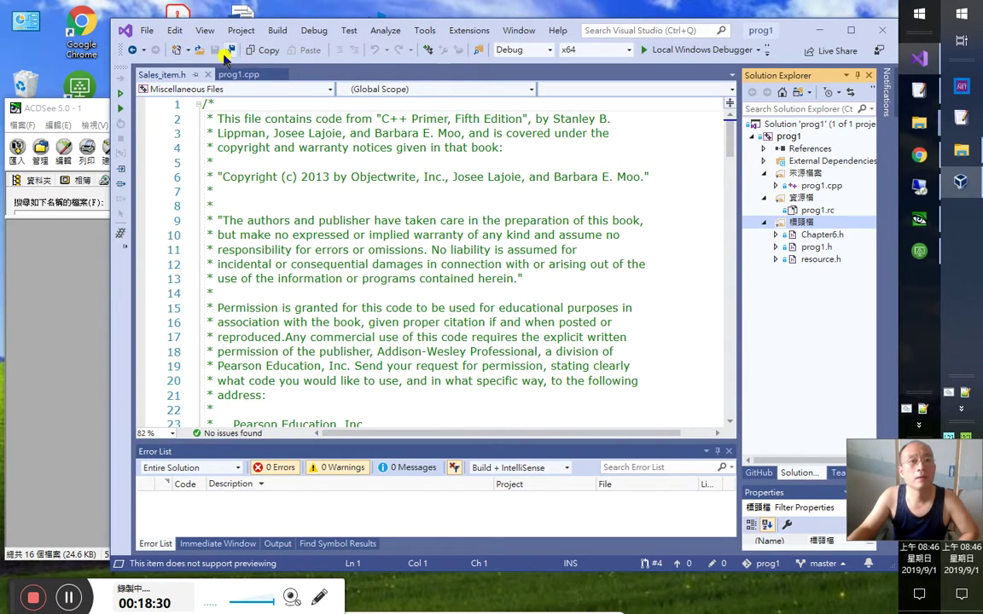
pyautogui.hotkey('ctrl', 'F4')
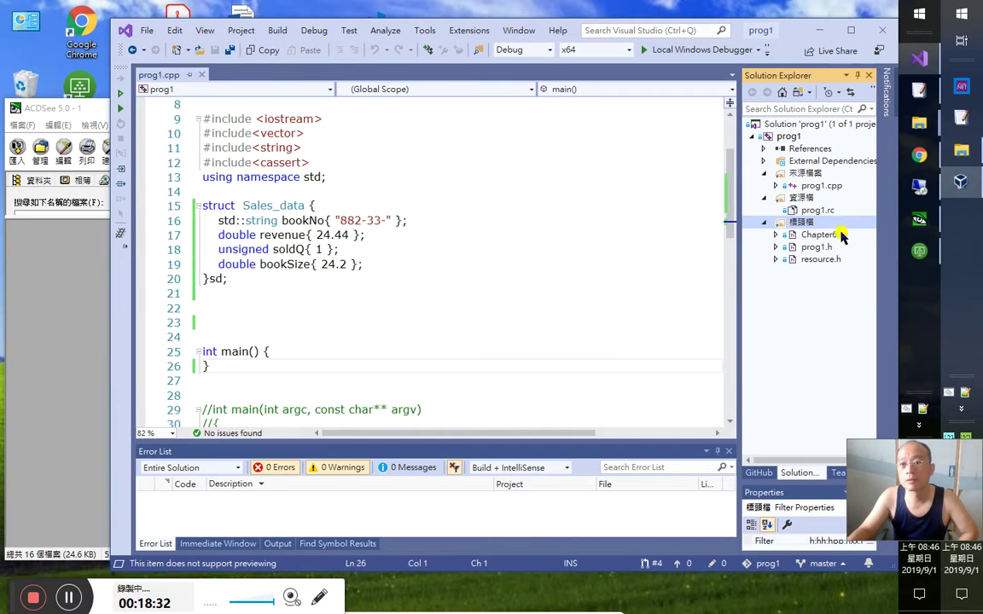
pyautogui.click(95, 357)
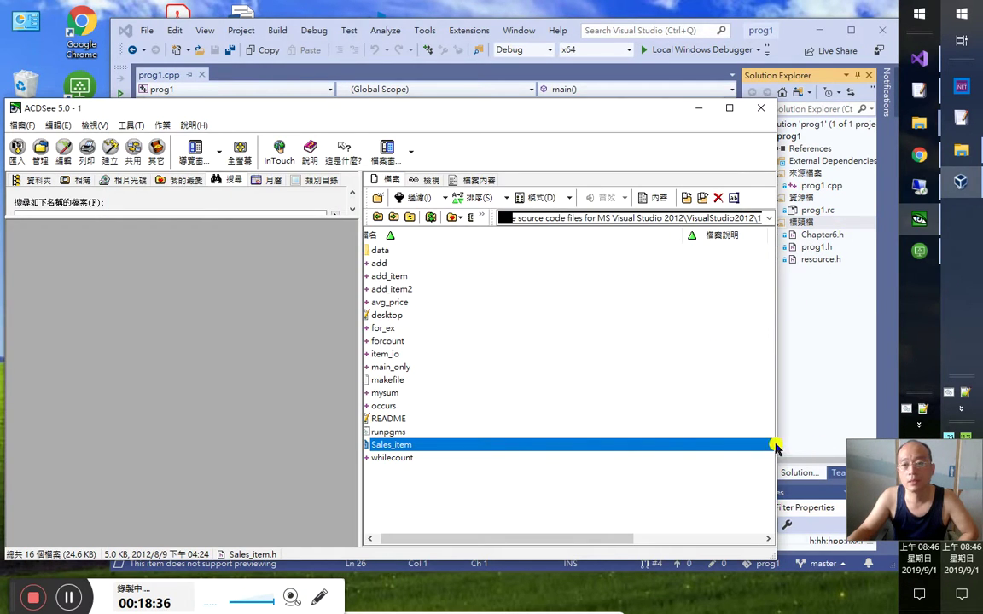
pyautogui.moveTo(811, 420); pyautogui.dragTo(825, 224)
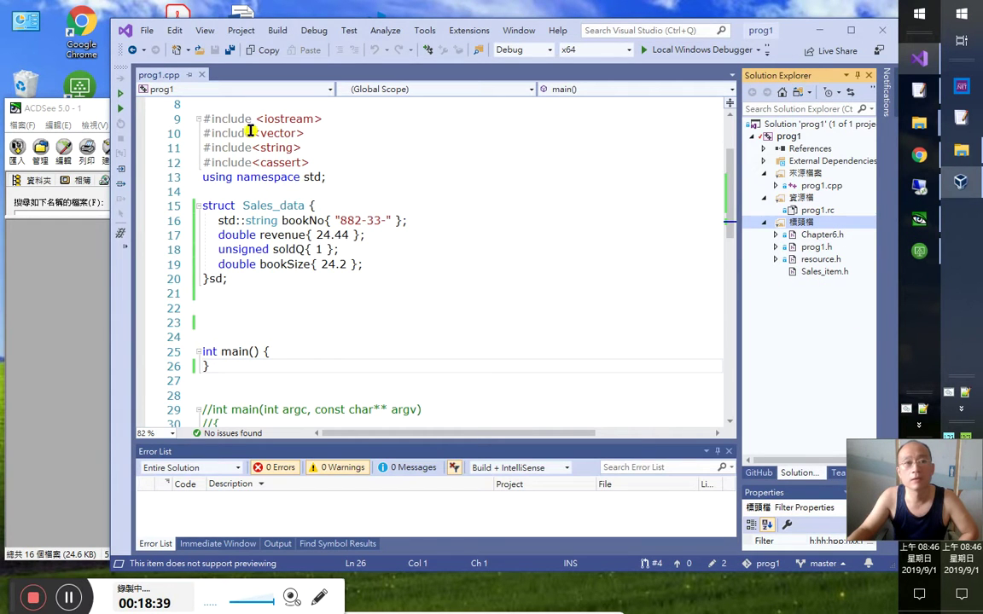
# Open the added Sales_item.h from the project and save it
pyautogui.click(826, 273)
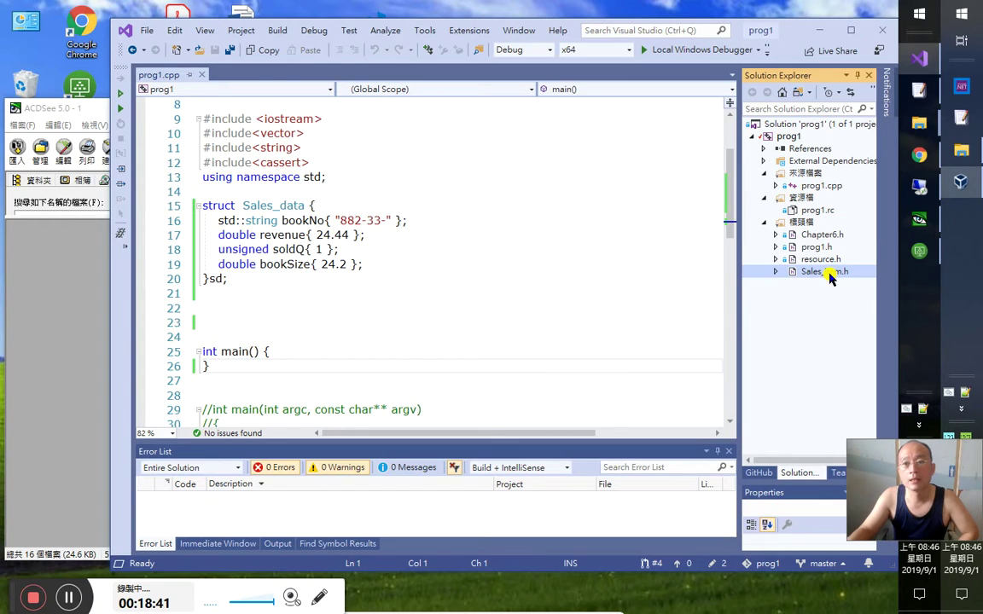
pyautogui.doubleClick(827, 272)
pyautogui.click(218, 51)
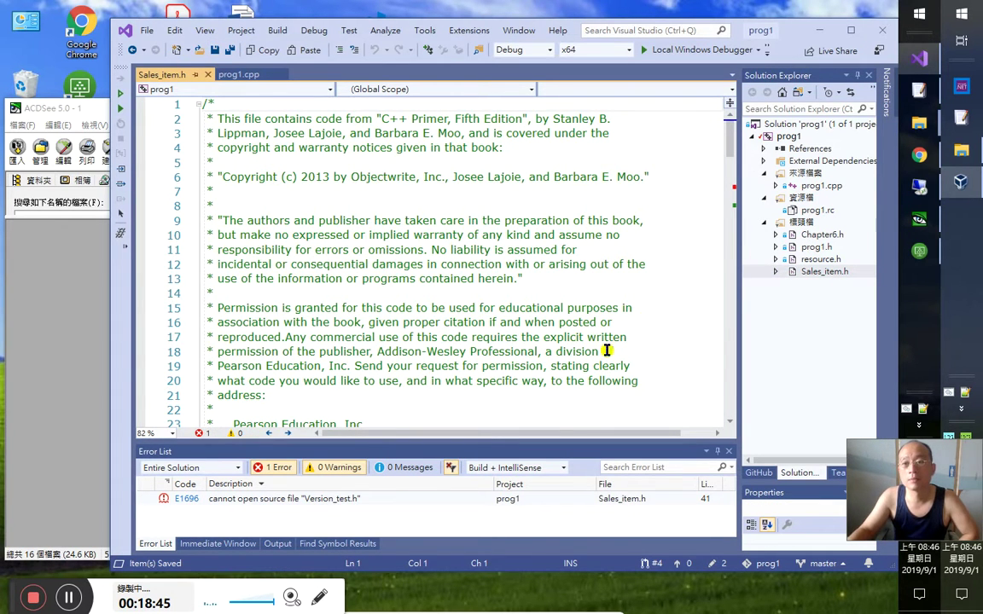
# Locate the copy of Sales_item.h in the inner prog1 project folder in File Explorer
pyautogui.click(815, 273)
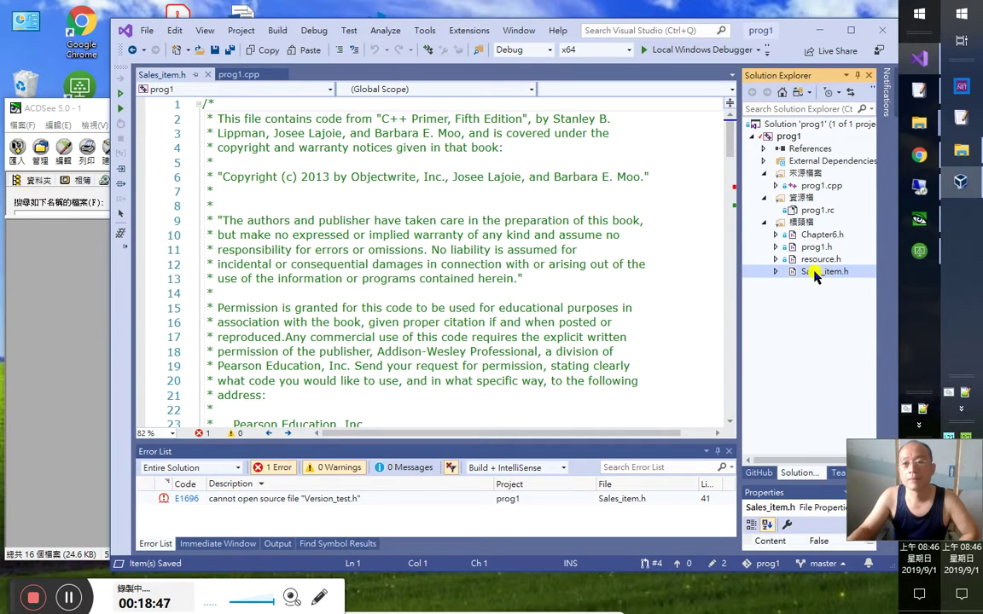
pyautogui.rightClick(815, 274)
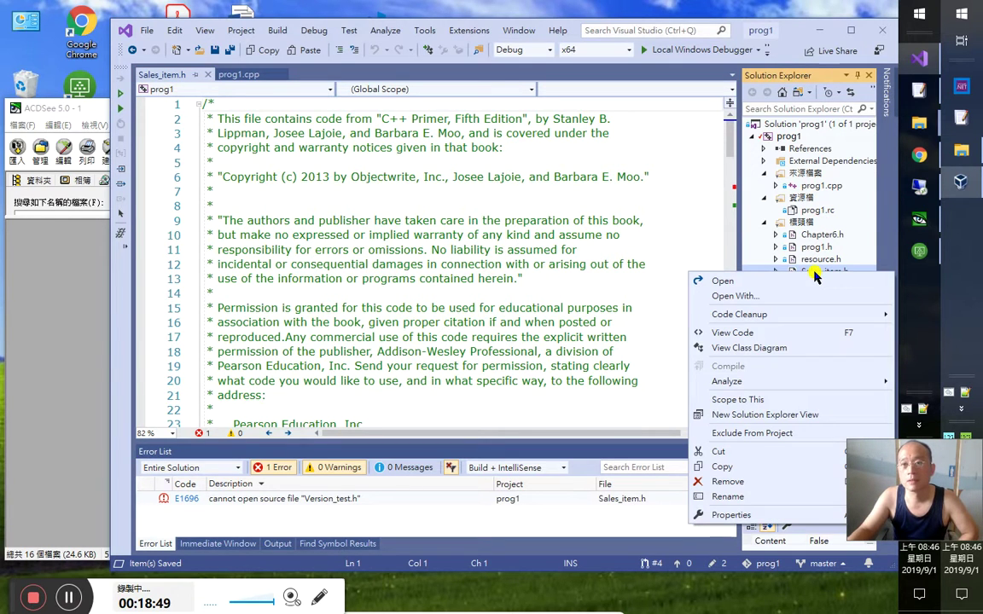
pyautogui.click(825, 104)
pyautogui.moveTo(926, 124)
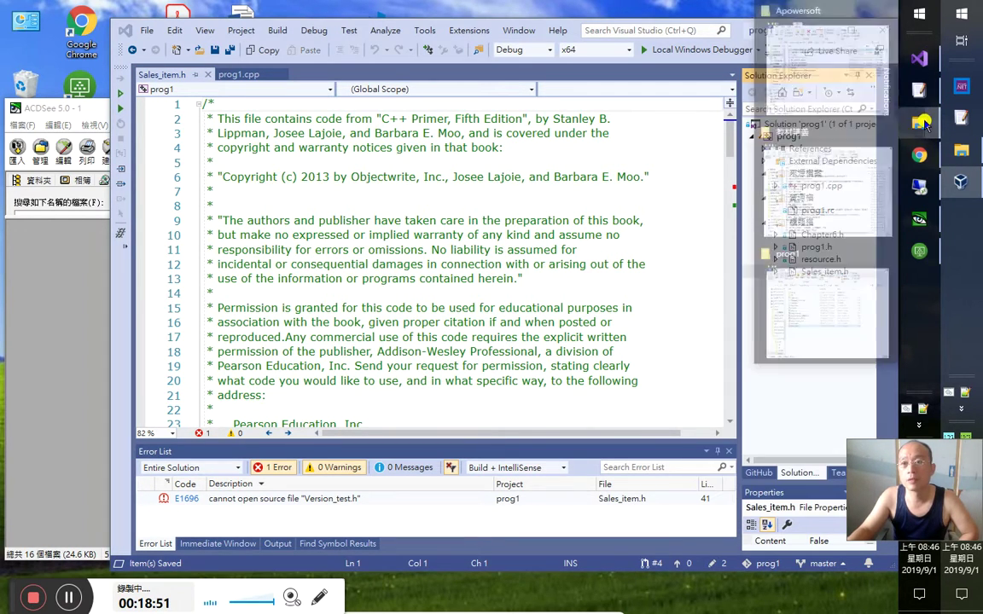
pyautogui.moveTo(832, 286)
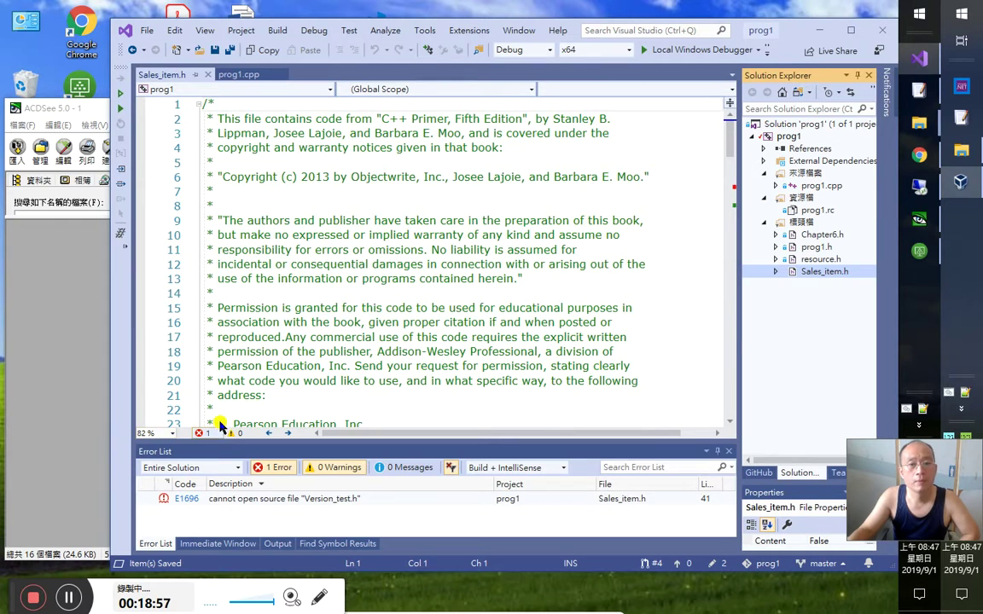
pyautogui.click(920, 266)
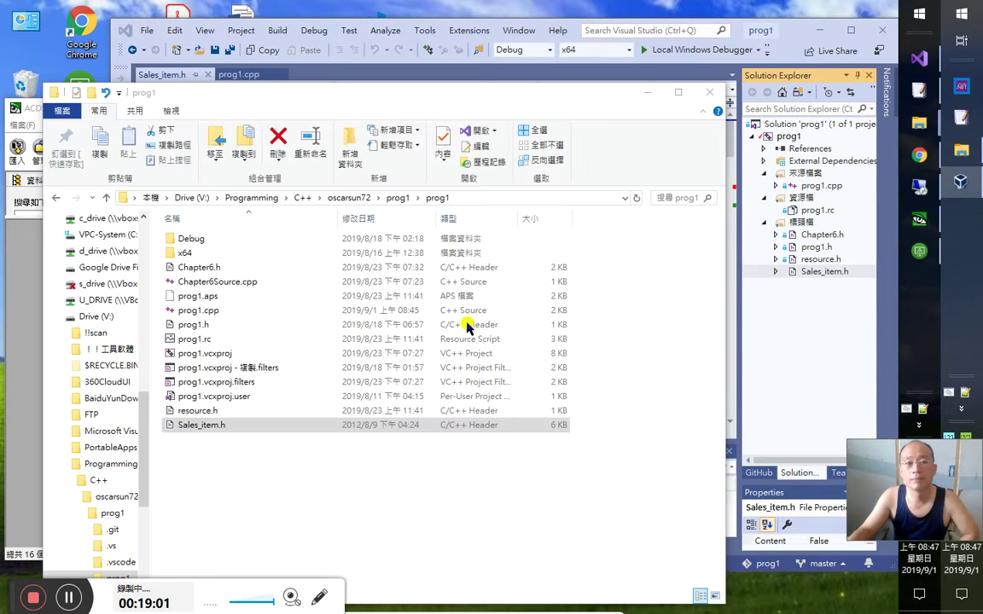
pyautogui.click(238, 427)
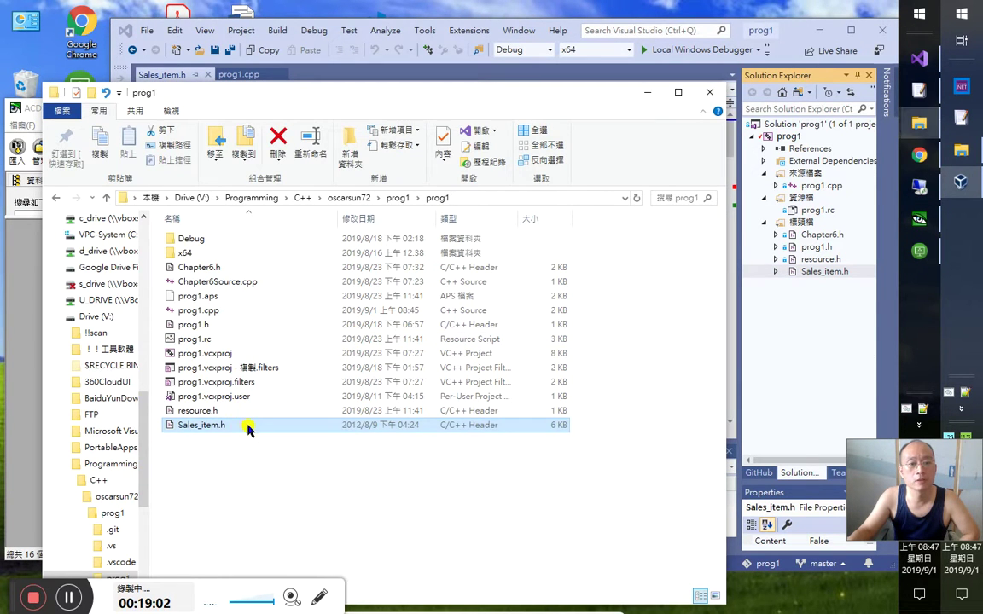
# Remove Sales_item.h from the 標頭檔 filter of the Visual Studio project
pyautogui.click(818, 273)
pyautogui.rightClick(817, 273)
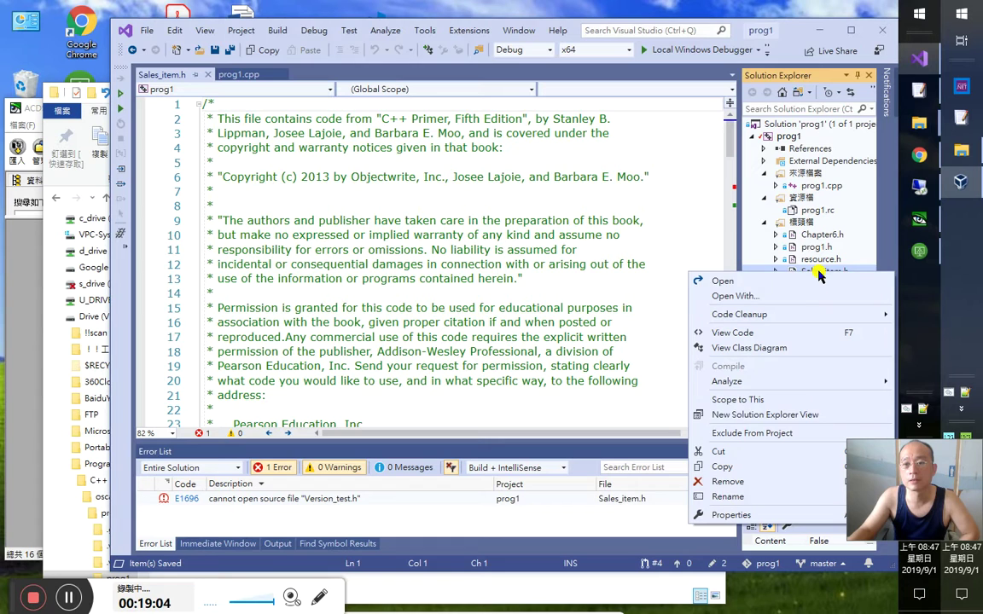
pyautogui.click(738, 483)
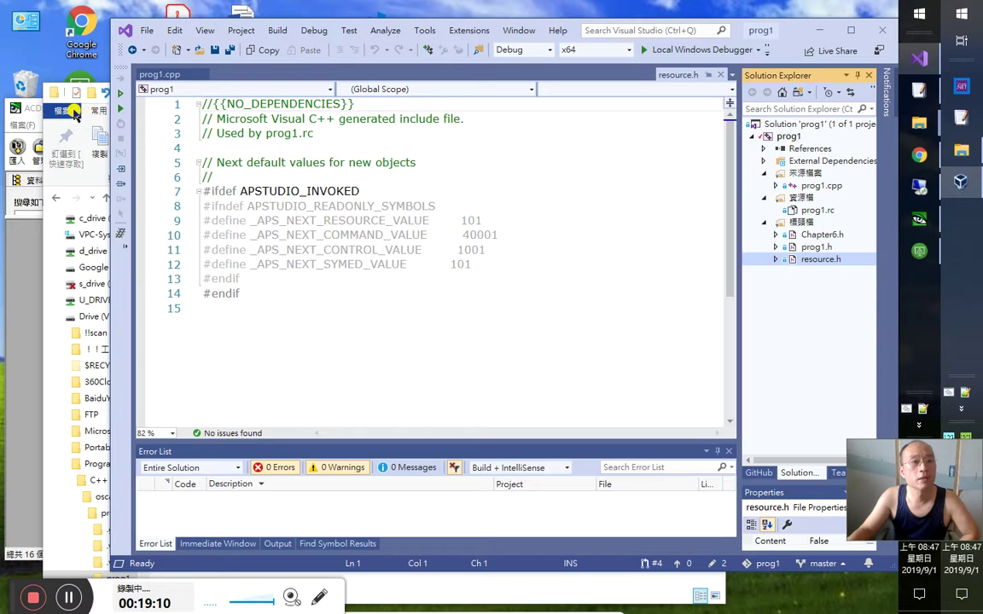
# Add Sales_item.h from the prog1 project folder in File Explorer to the project's 標頭檔 filter in Visual Studio
pyautogui.click(96, 108)
pyautogui.click(305, 426)
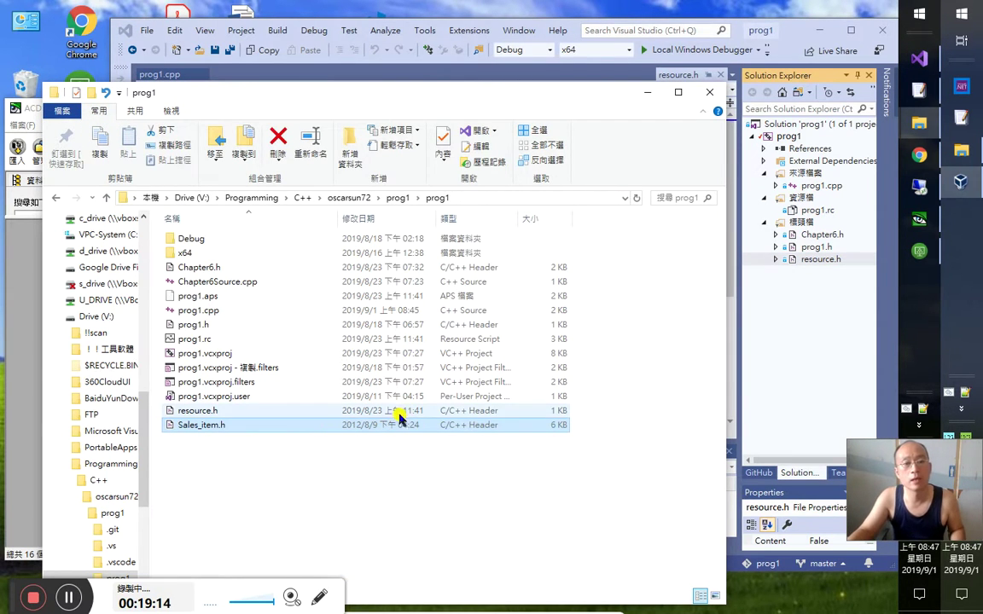
pyautogui.hotkey('alt', 'Tab')
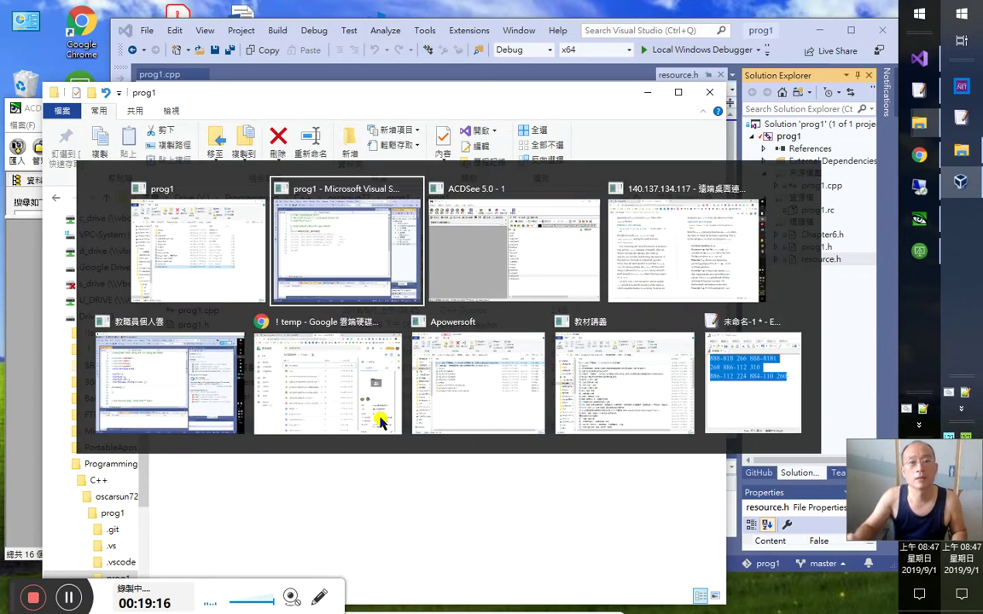
pyautogui.hotkey('alt', 'Tab')
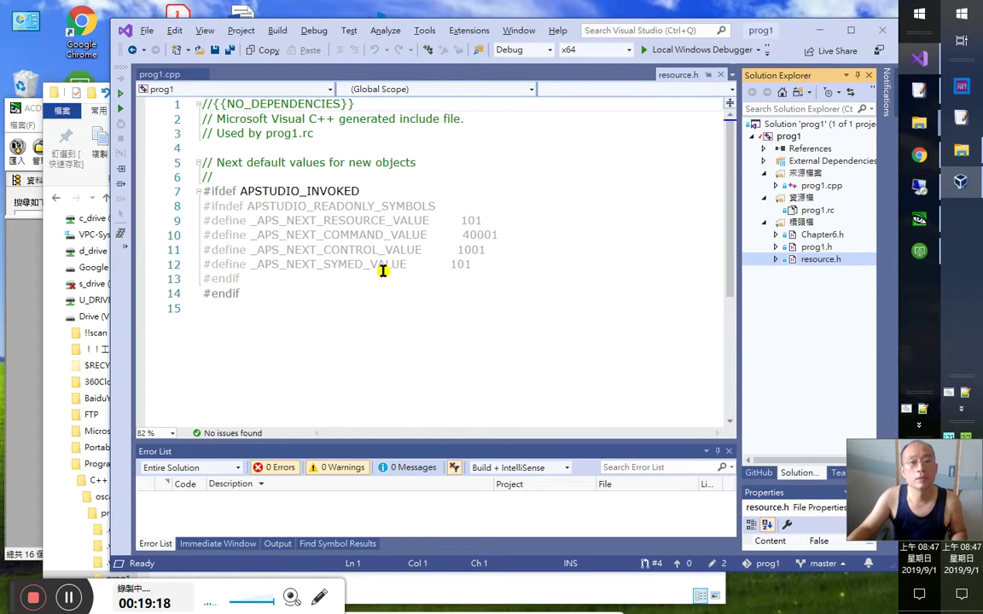
pyautogui.click(64, 116)
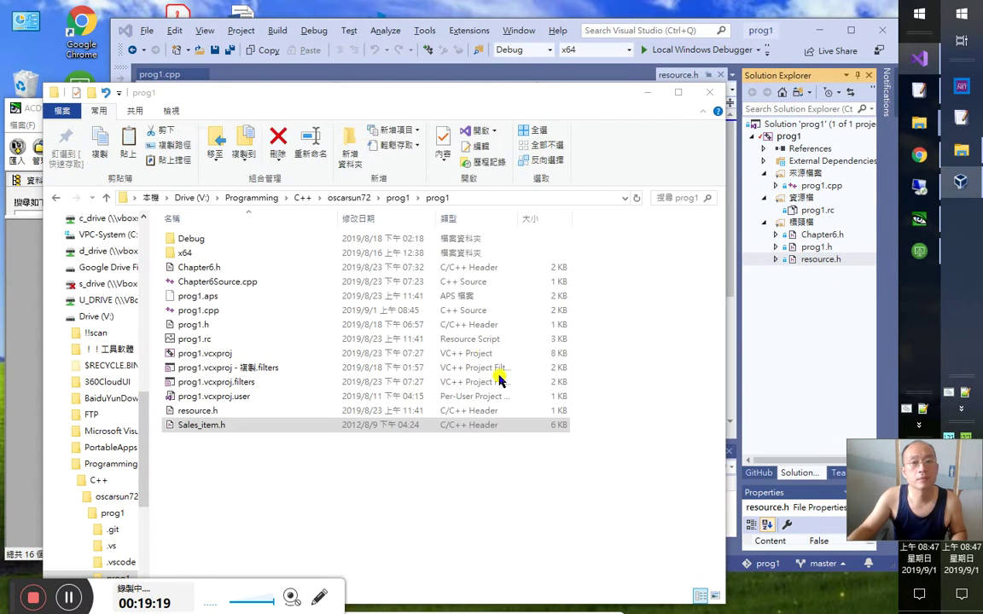
pyautogui.click(565, 428)
pyautogui.moveTo(565, 428); pyautogui.dragTo(822, 235)
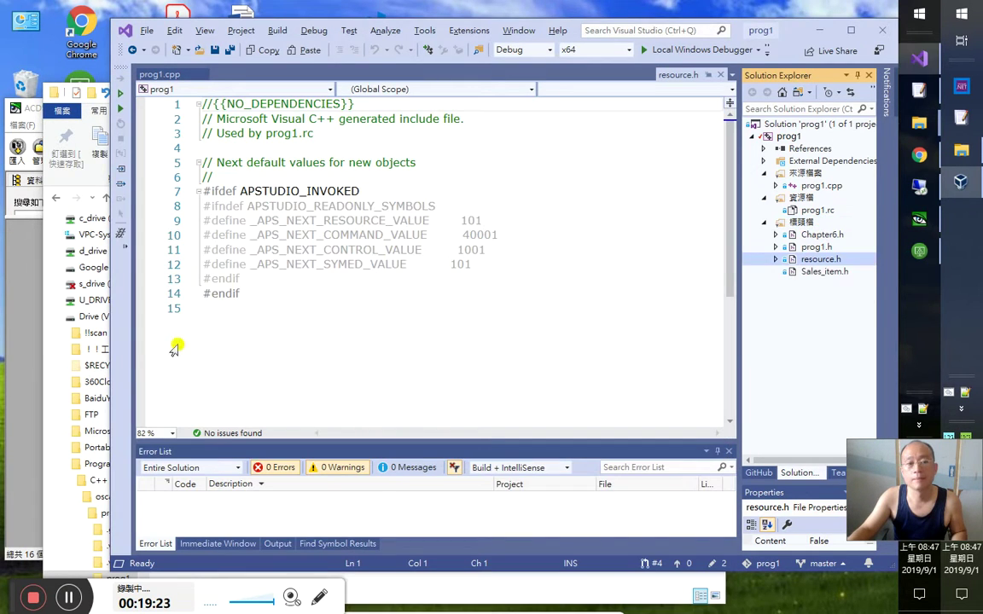
# Copy Version_test.h from the VisualStudio2012 folder in ACDSee into the prog1 project folder in File Explorer
pyautogui.click(17, 337)
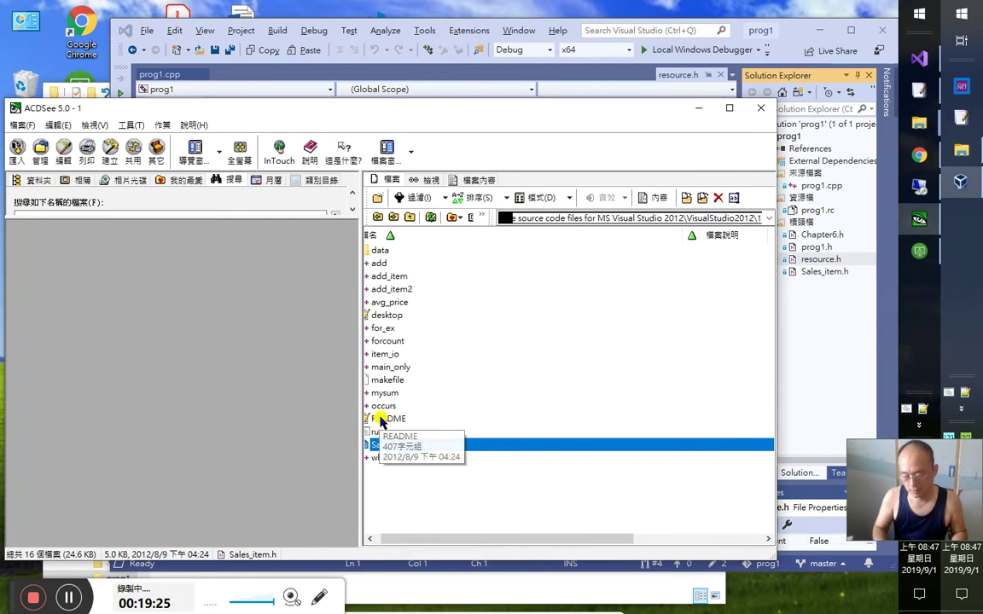
pyautogui.press('BackSpace')
pyautogui.press('End')
pyautogui.press('Up')
pyautogui.press('Up')
pyautogui.press('Down')
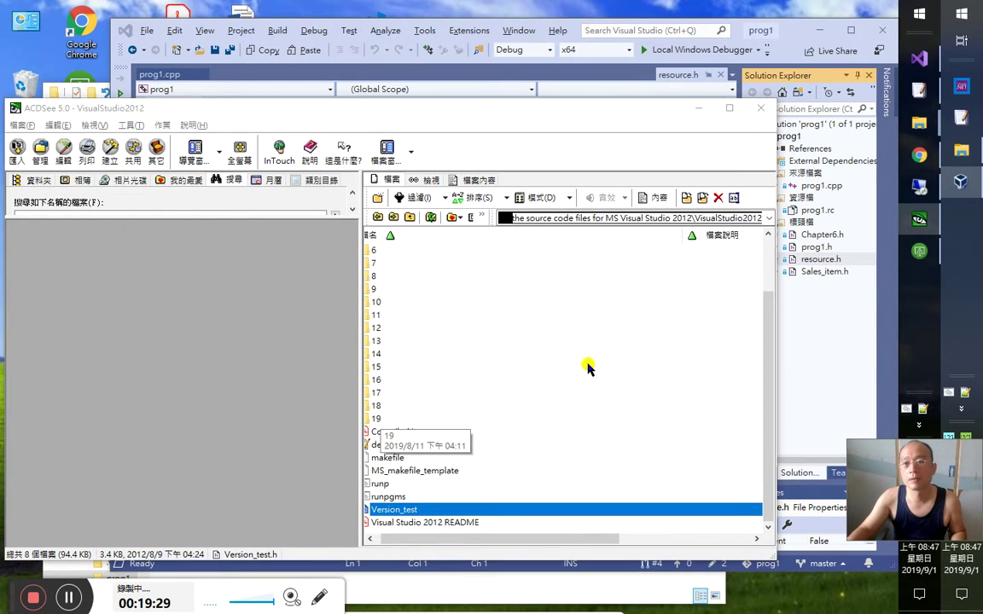
pyautogui.hotkey('alt', 'Tab')
pyautogui.press('Tab')
pyautogui.press('Tab')
pyautogui.press('Tab')
pyautogui.hotkey('shift', 'Tab')
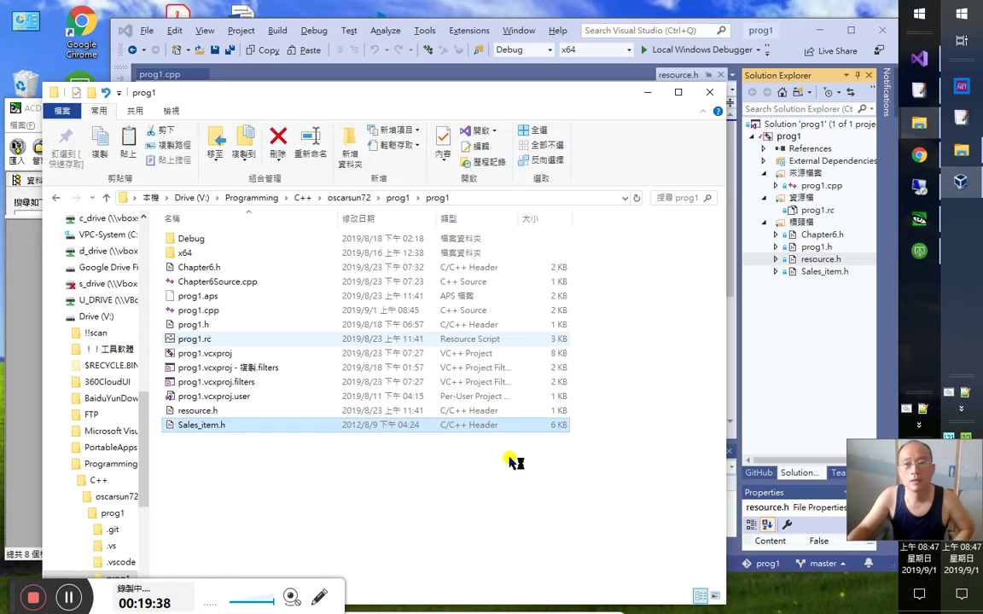
pyautogui.hotkey('ctrl', 'v')
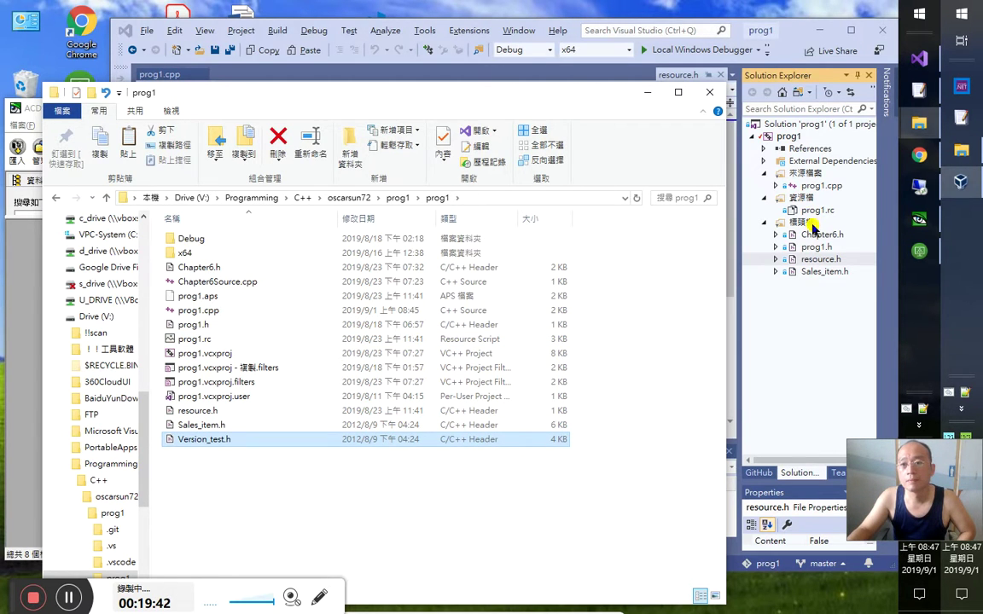
# Add Version_test.h from the prog1 project folder to the project's 標頭檔 filter in Visual Studio and open it
pyautogui.moveTo(815, 229); pyautogui.dragTo(811, 223)
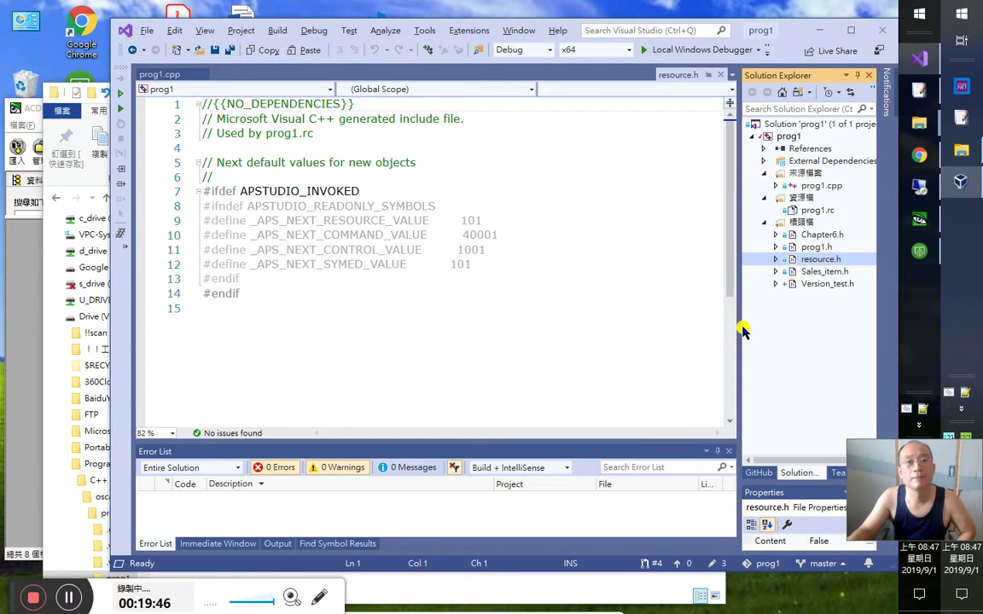
pyautogui.doubleClick(811, 260)
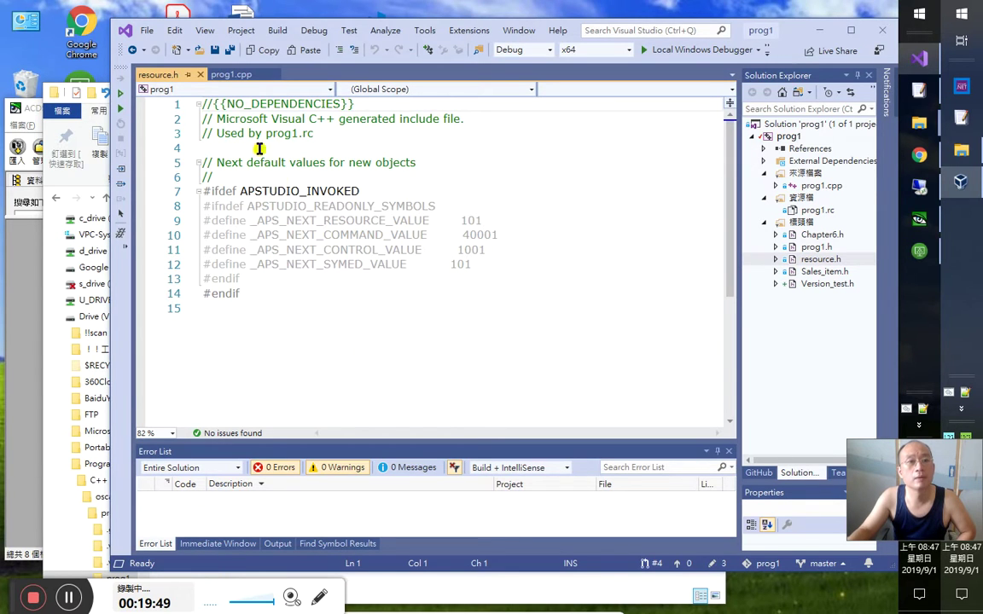
pyautogui.click(827, 259)
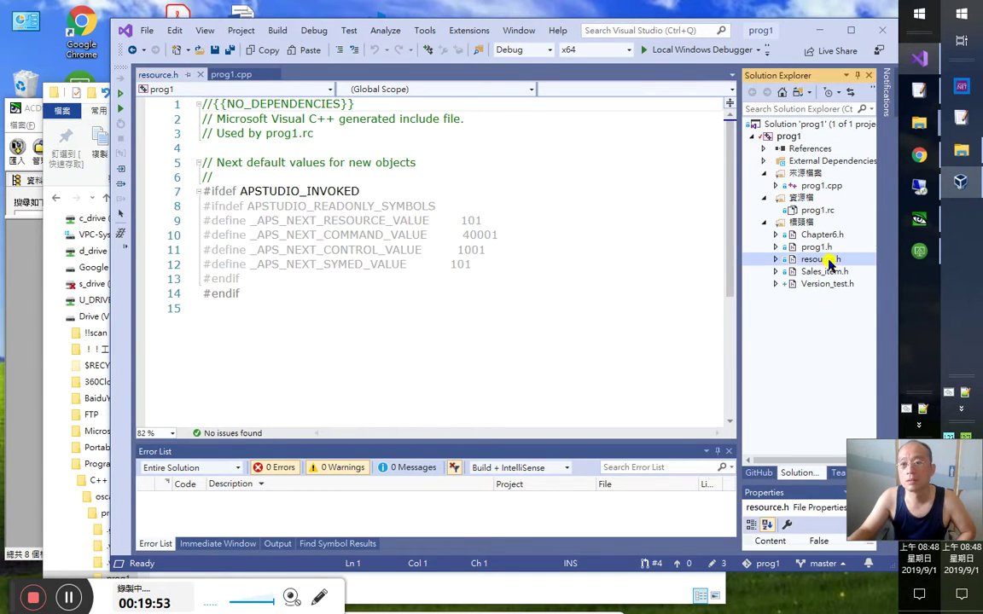
pyautogui.click(827, 285)
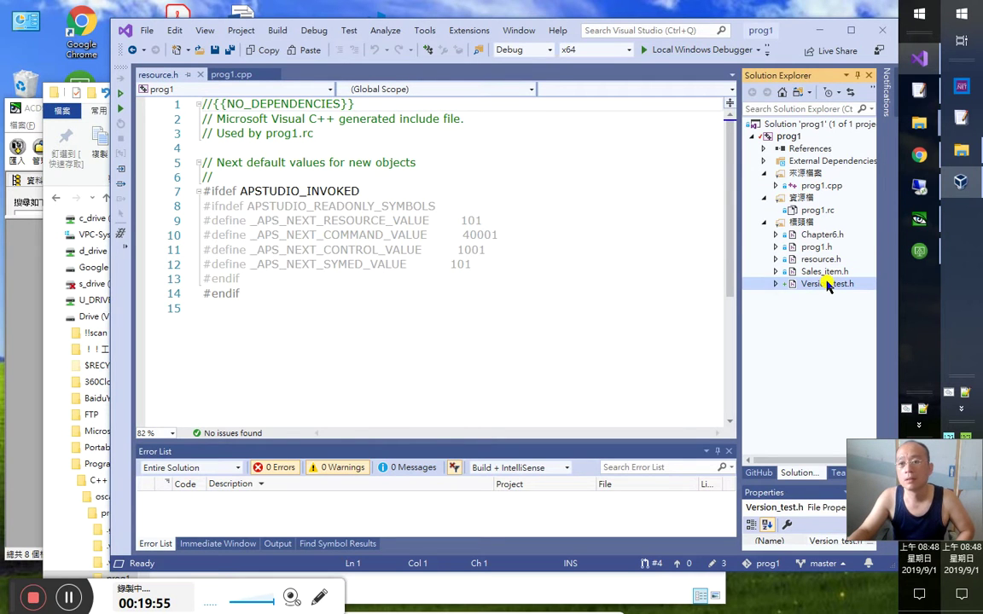
pyautogui.doubleClick(826, 284)
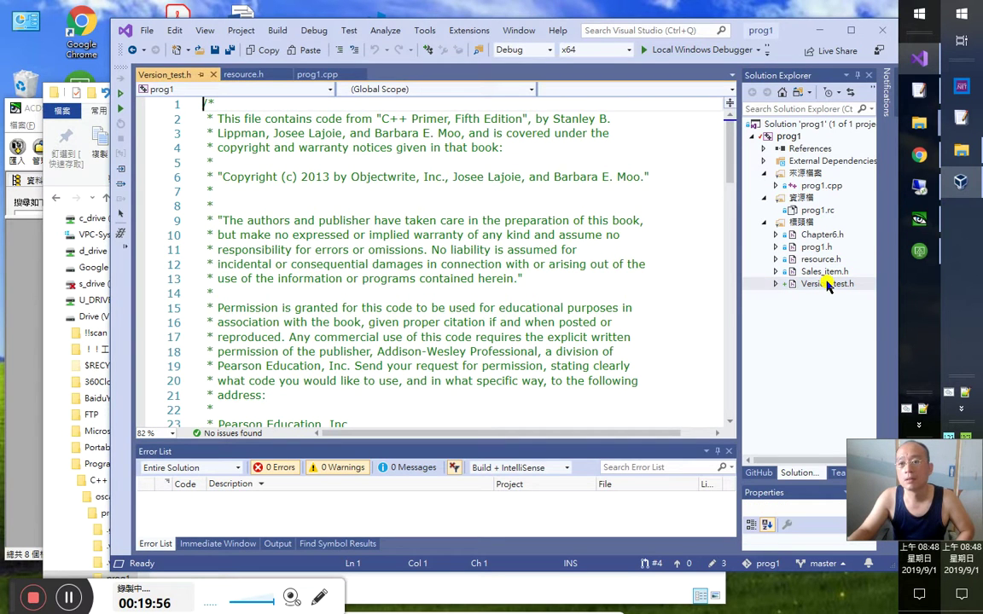
pyautogui.click(92, 391)
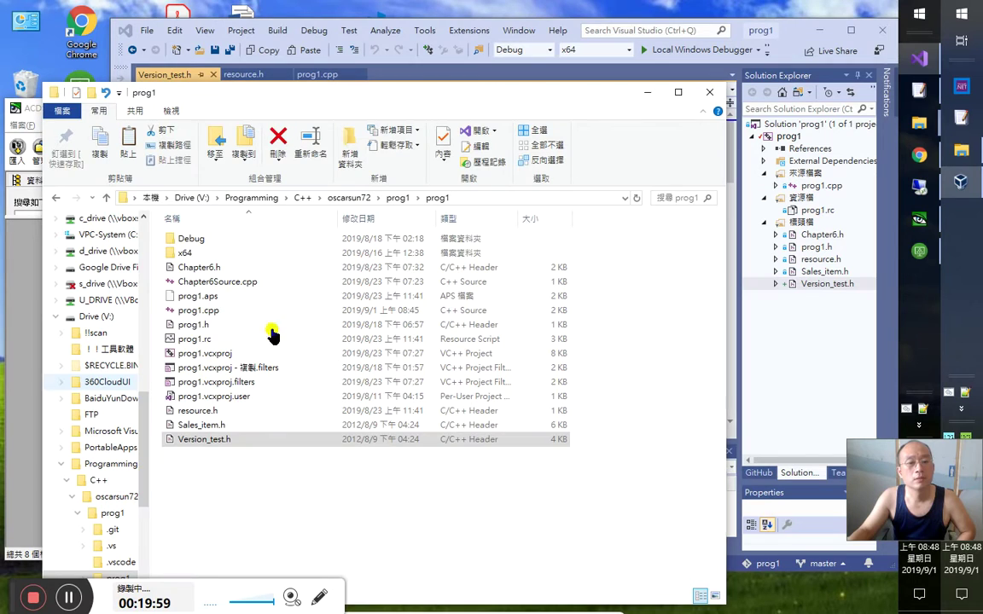
pyautogui.click(810, 288)
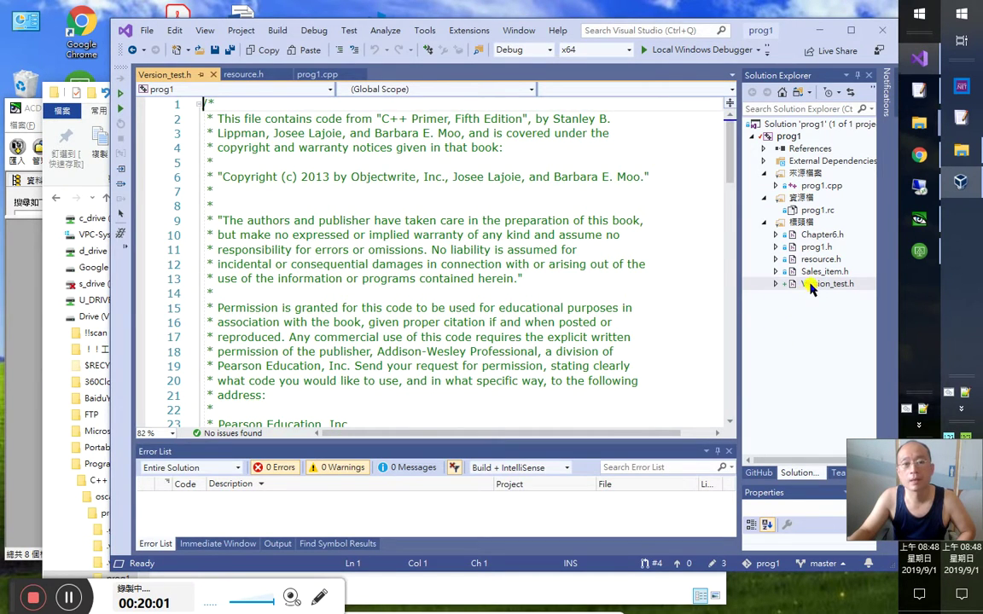
# Examine Version_test.h, including its compiler version check and the lround function
pyautogui.scroll(-4, 629, 300)
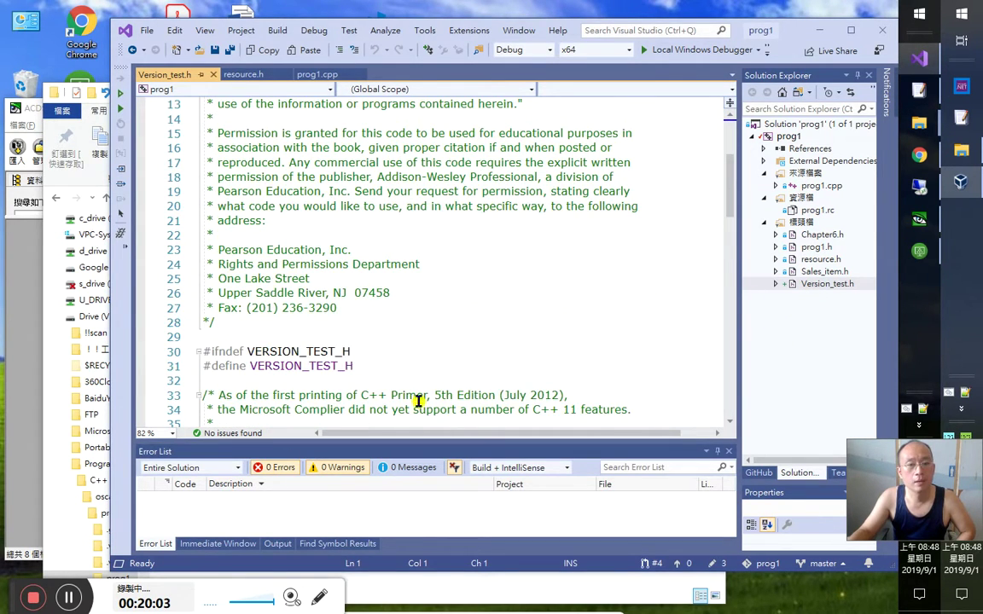
pyautogui.scroll(-4, 489, 352)
pyautogui.scroll(-17, 489, 353)
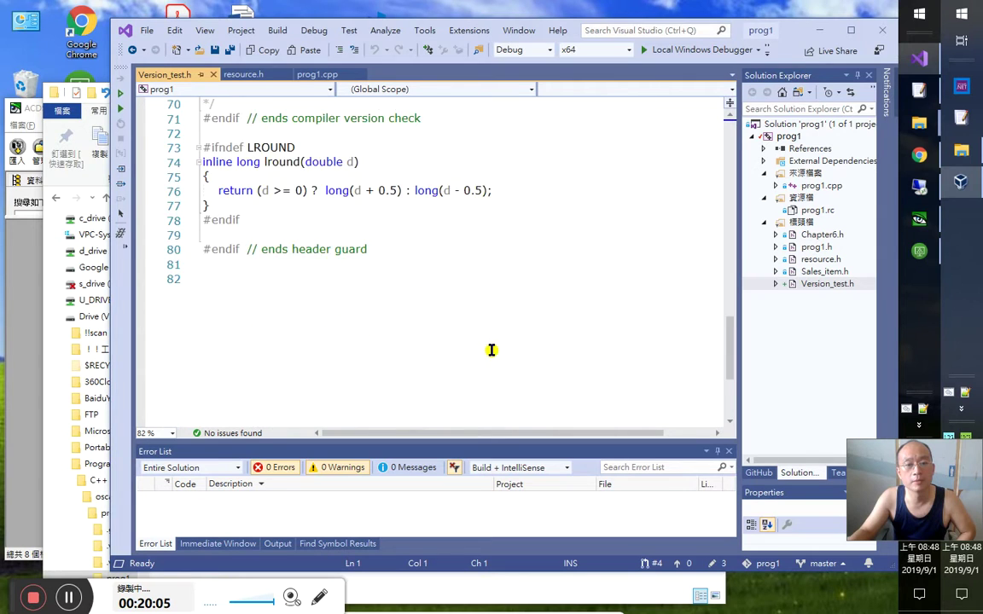
pyautogui.scroll(4, 493, 348)
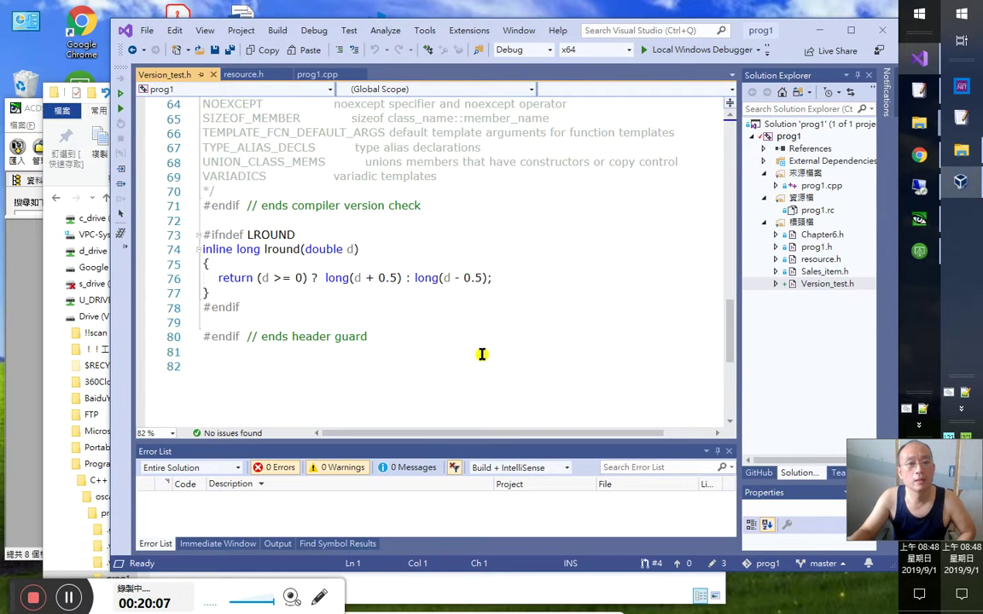
pyautogui.scroll(12, 468, 359)
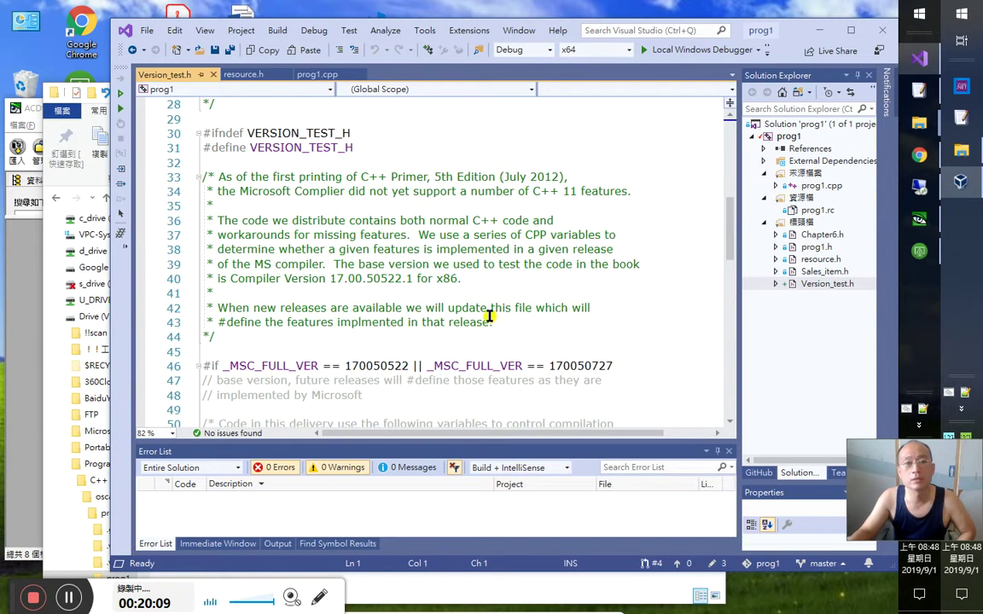
pyautogui.scroll(-7, 489, 315)
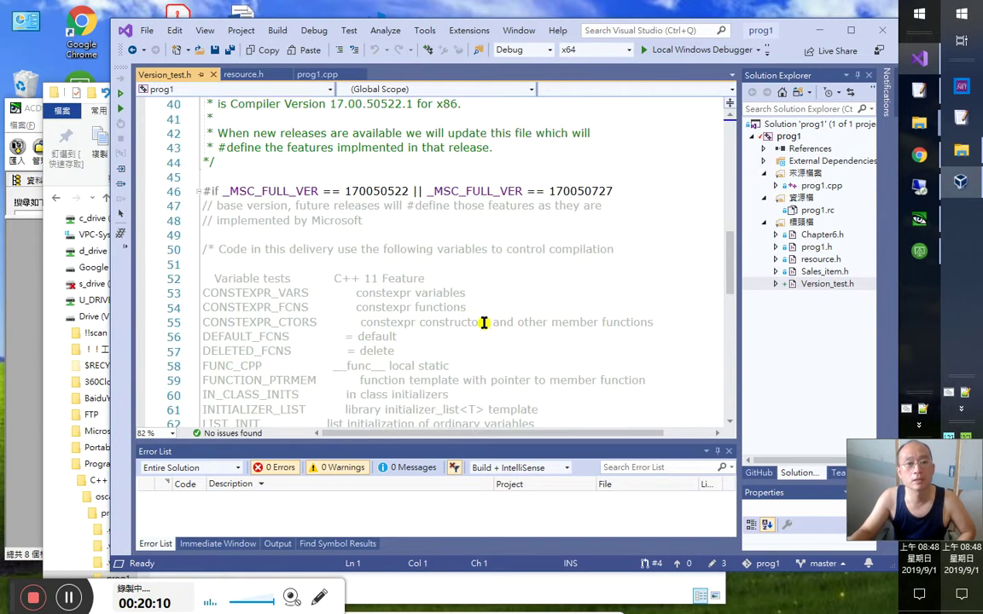
# Open Sales_item.h and examine its header guard, includes and the Sales_item class declaration
pyautogui.doubleClick(830, 272)
pyautogui.scroll(-4, 384, 299)
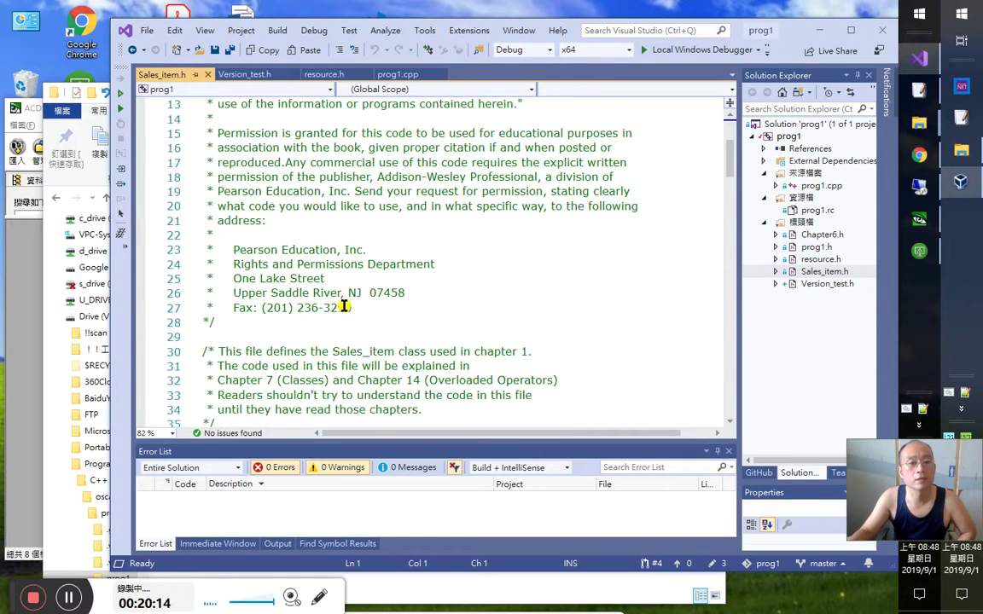
pyautogui.scroll(-4, 333, 316)
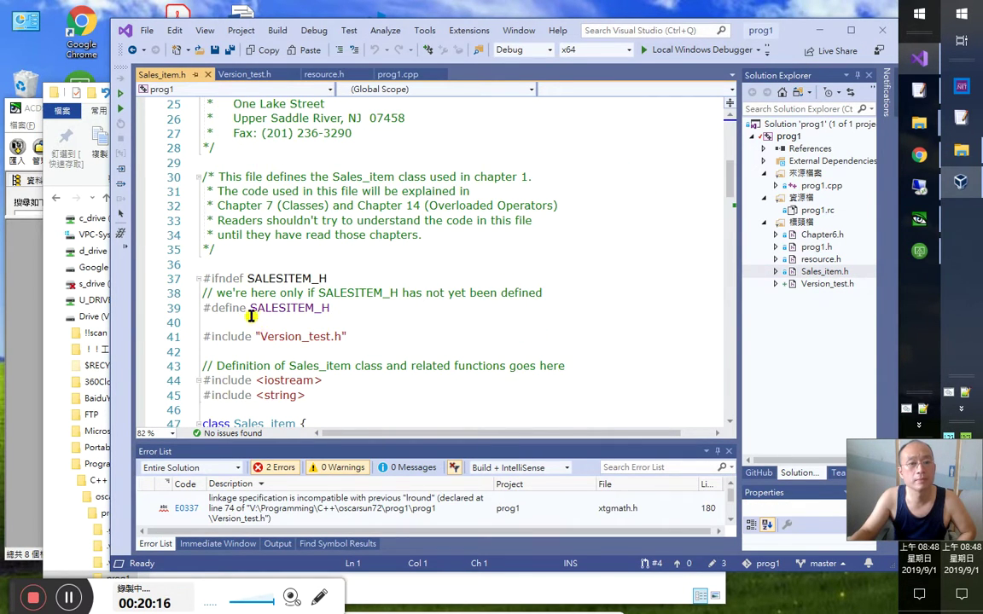
pyautogui.click(243, 322)
pyautogui.scroll(-5, 421, 345)
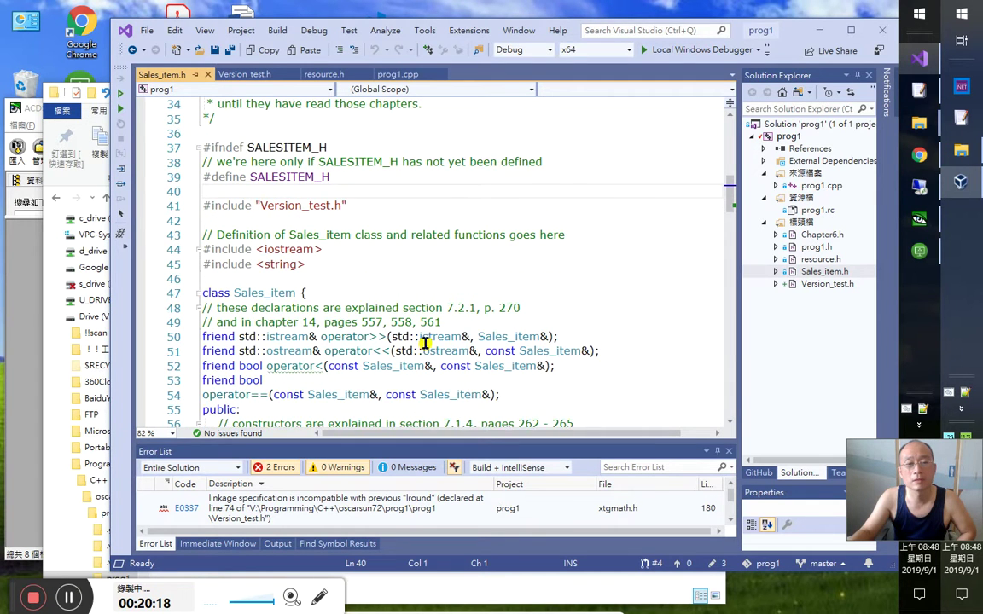
# Remove the variable name sd after the closing brace of the Sales_data struct in prog1.cpp
pyautogui.click(398, 74)
pyautogui.click(350, 74)
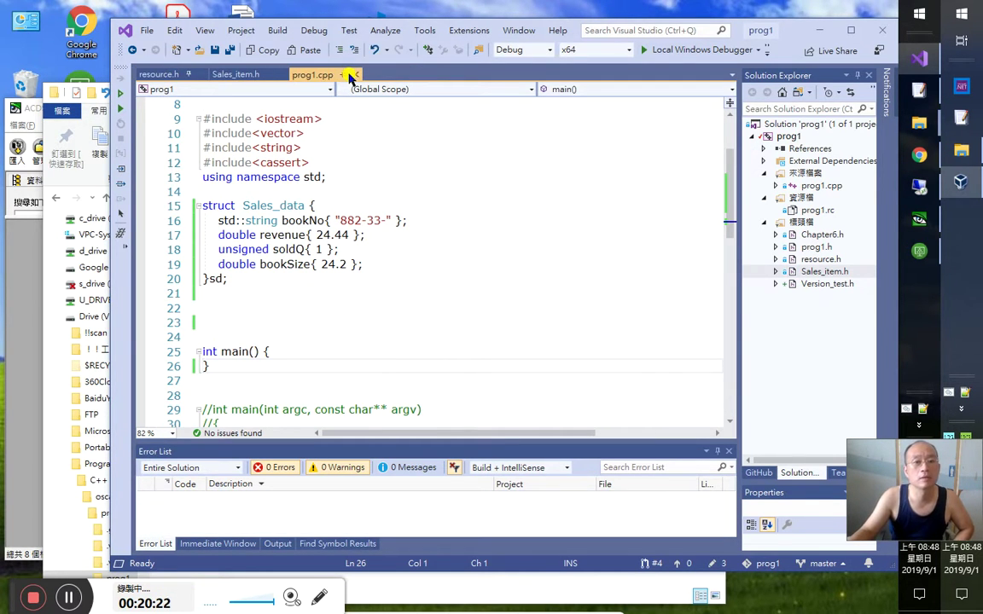
pyautogui.press('Up')
pyautogui.press('Up')
pyautogui.press('Up')
pyautogui.press('Up')
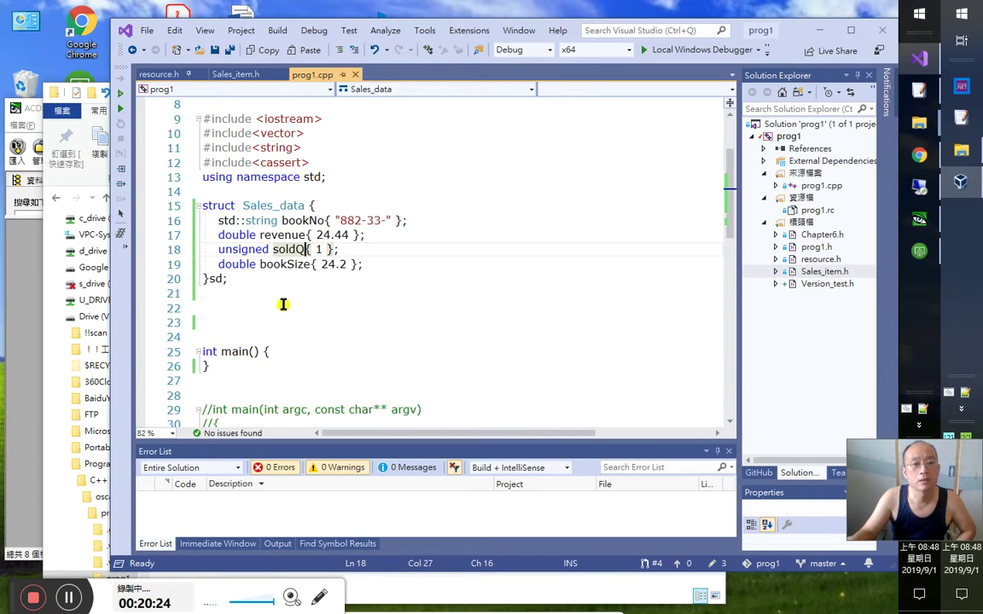
pyautogui.click(222, 280)
pyautogui.press('BackSpace')
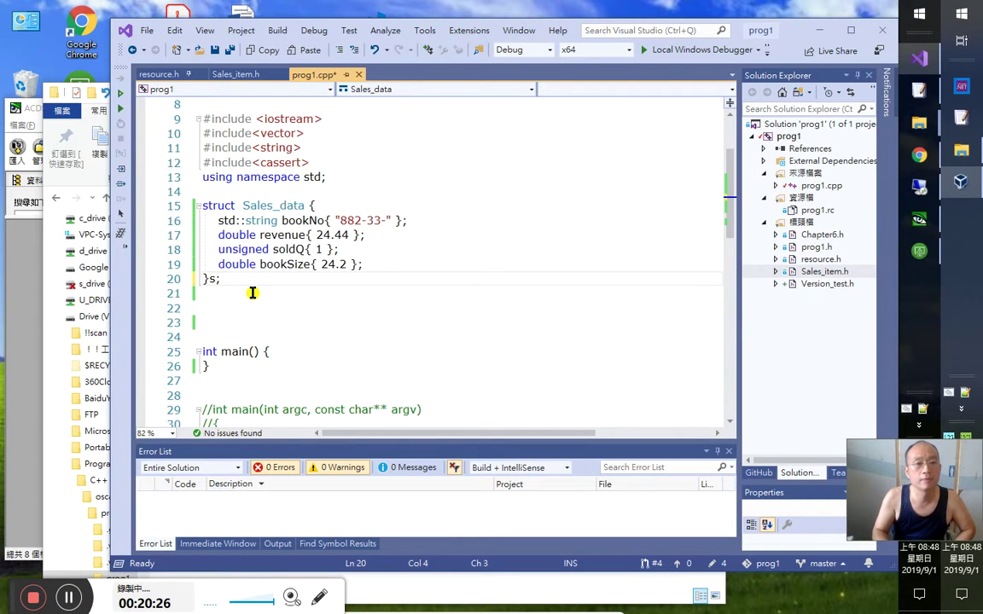
pyautogui.click(252, 292)
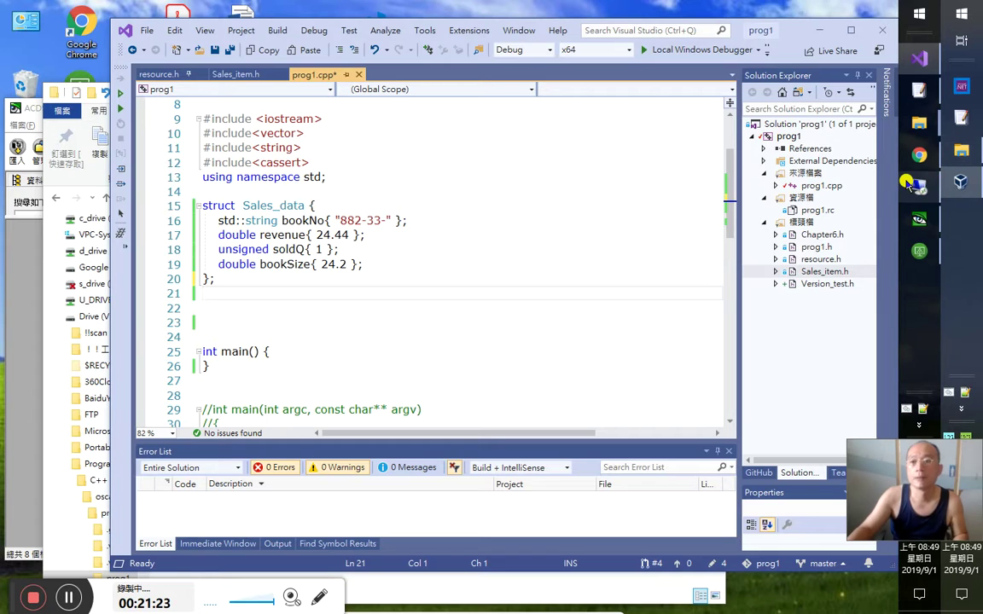
# Switch to ABBYY FineReader in the remote desktop session, maximize it and show the Sales_items section on page 43
pyautogui.click(907, 182)
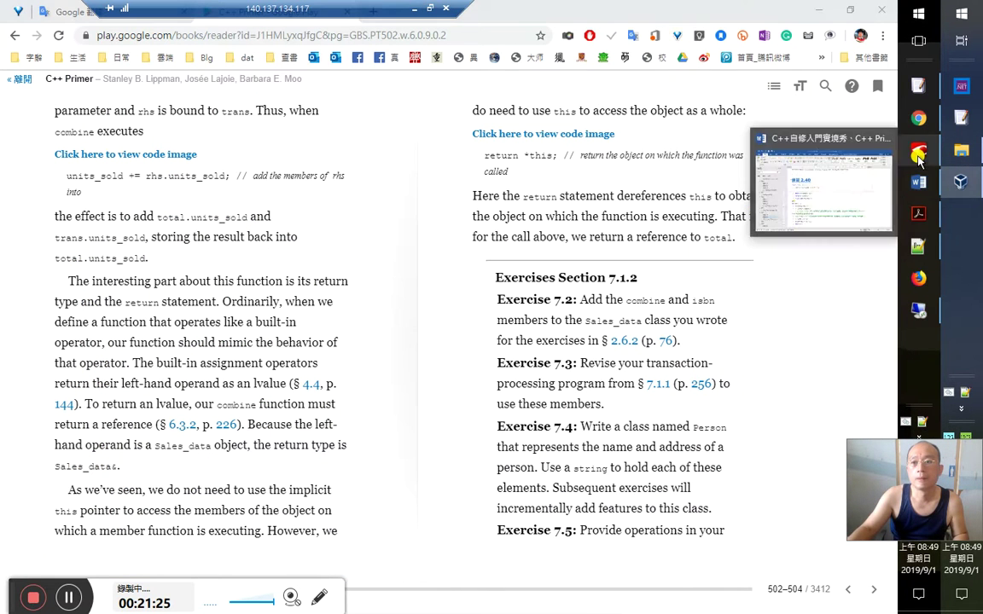
pyautogui.click(919, 156)
pyautogui.click(502, 319)
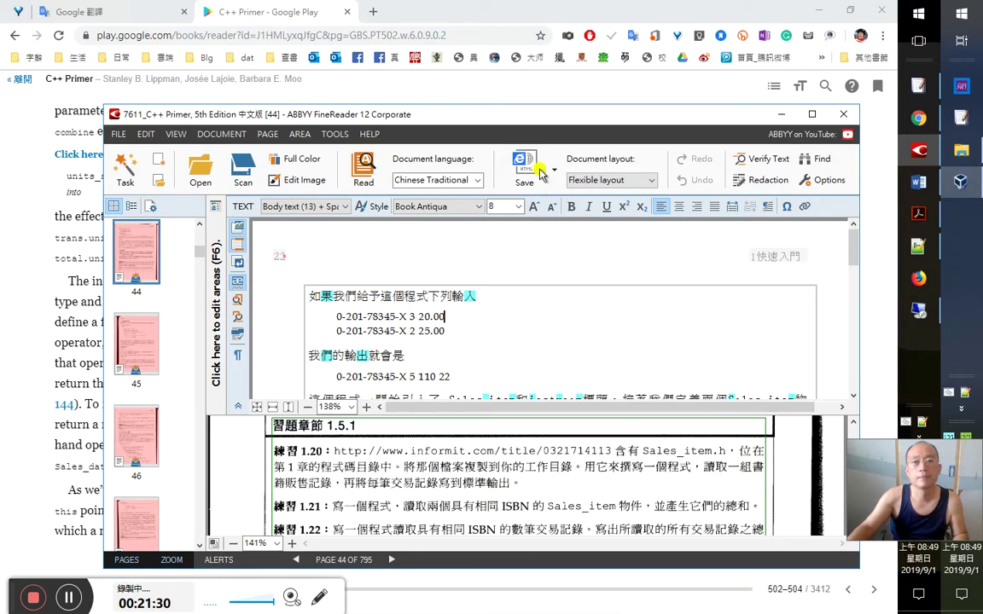
pyautogui.doubleClick(565, 115)
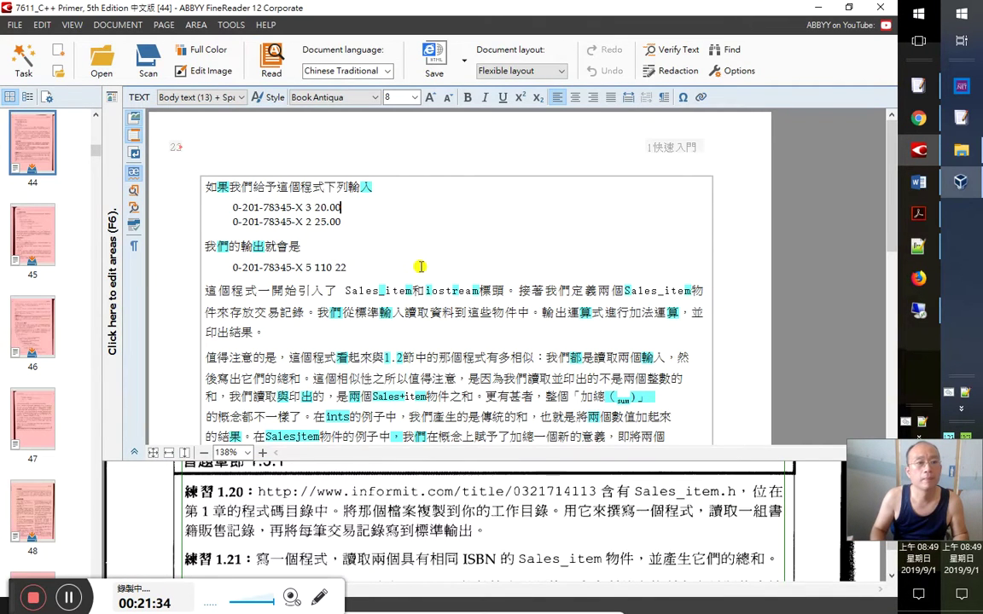
pyautogui.press('Up')
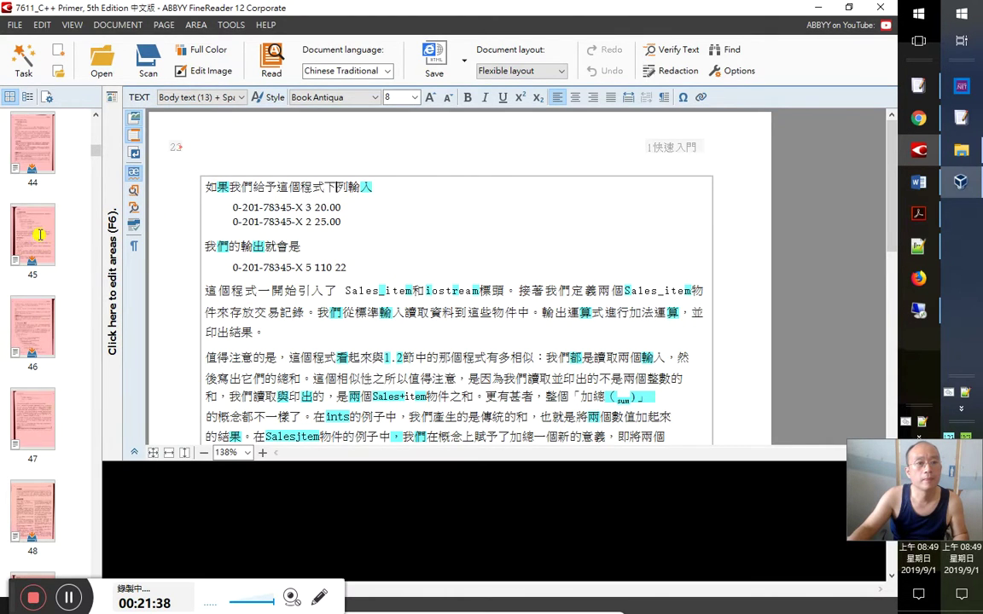
pyautogui.scroll(3, 38, 235)
pyautogui.click(34, 265)
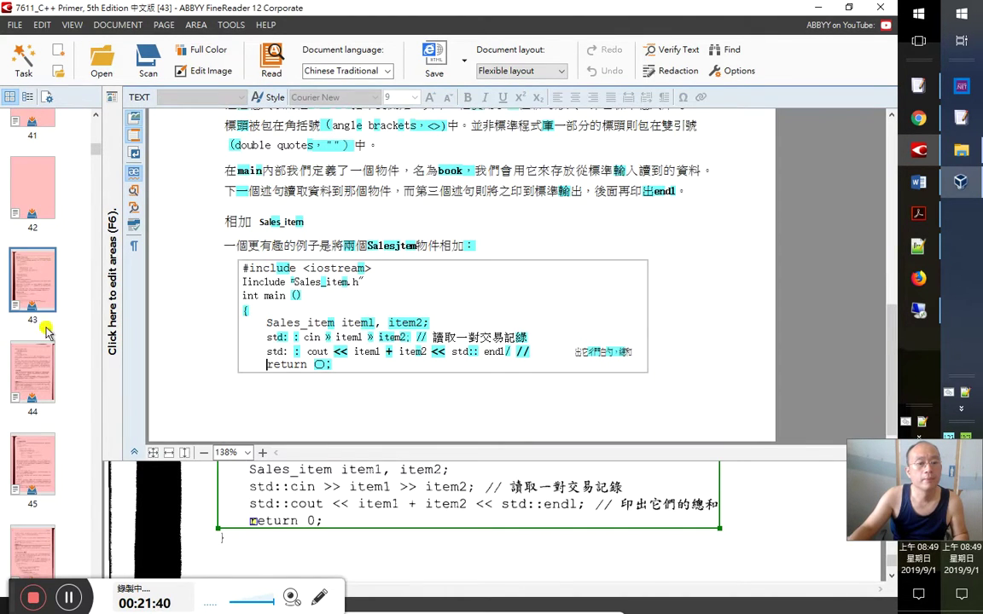
pyautogui.click(302, 341)
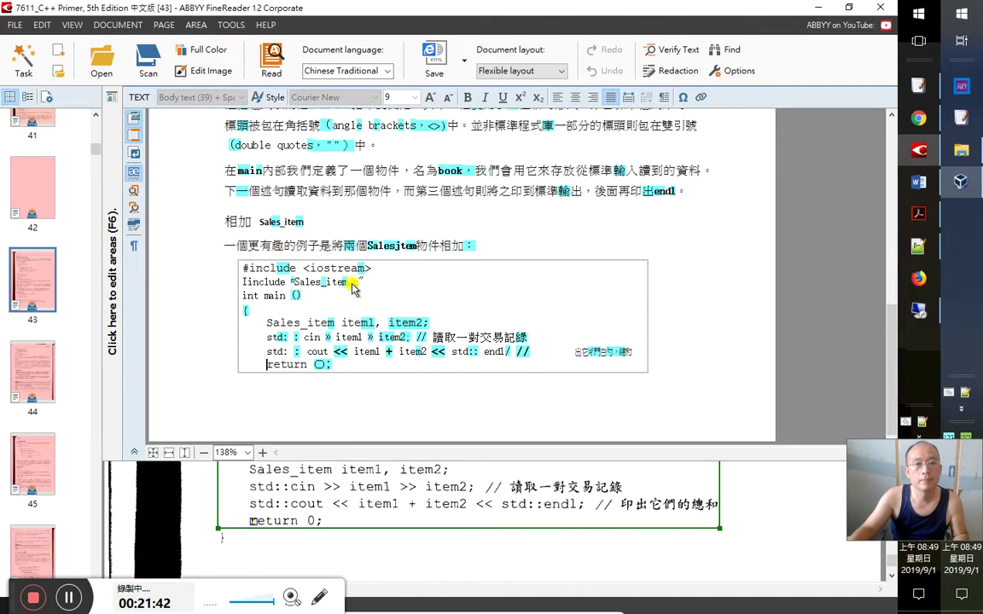
pyautogui.scroll(10, 351, 282)
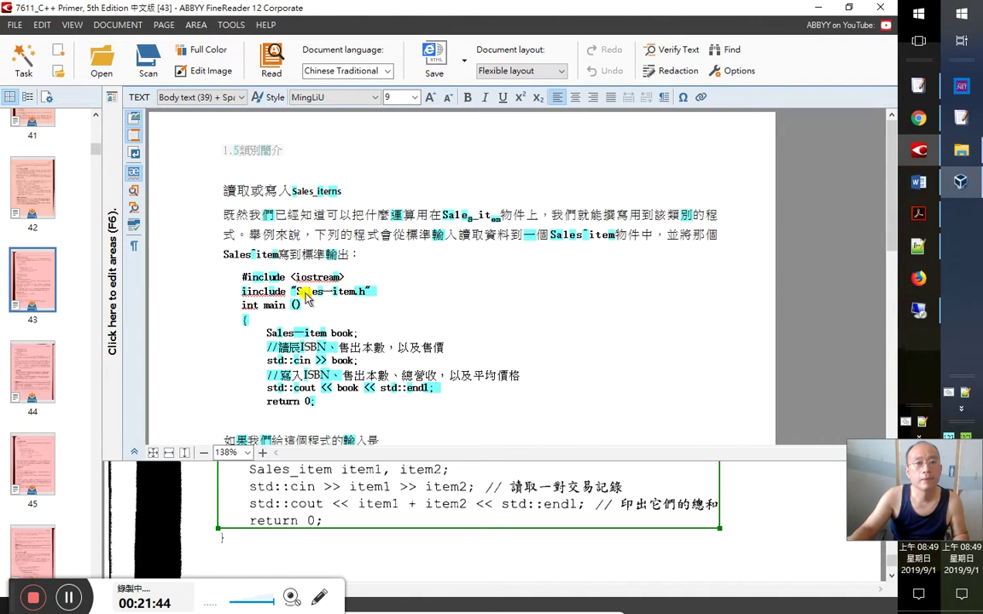
# Correct "Sales^item" to "Sales_item" in the second line of the intro paragraph and clear that line's uncertain-character marks
pyautogui.click(318, 292)
pyautogui.click(345, 254)
pyautogui.click(588, 234)
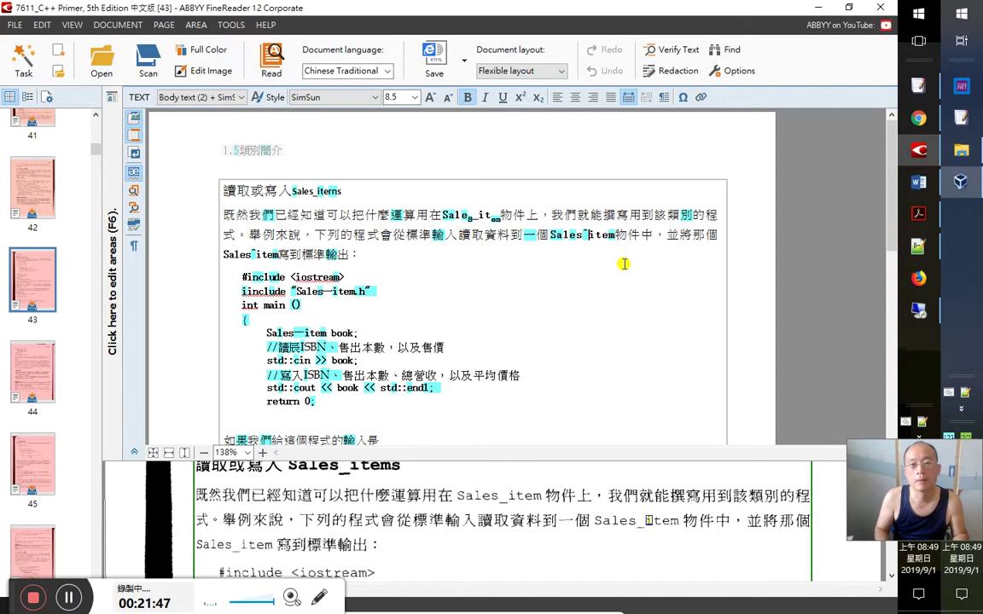
pyautogui.press('BackSpace')
pyautogui.write('_')
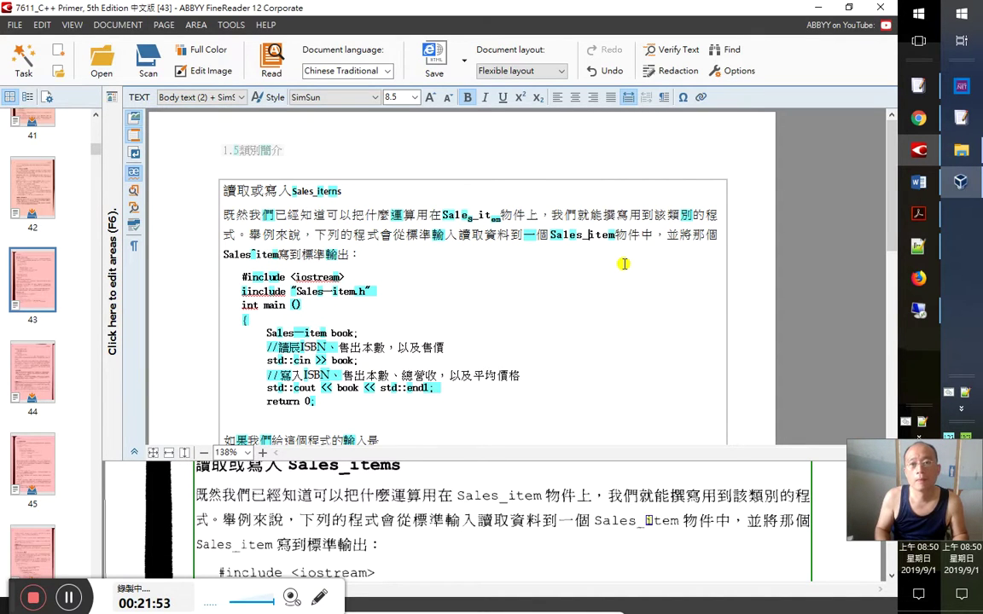
pyautogui.press('End')
pyautogui.hotkey('shift', 'Home')
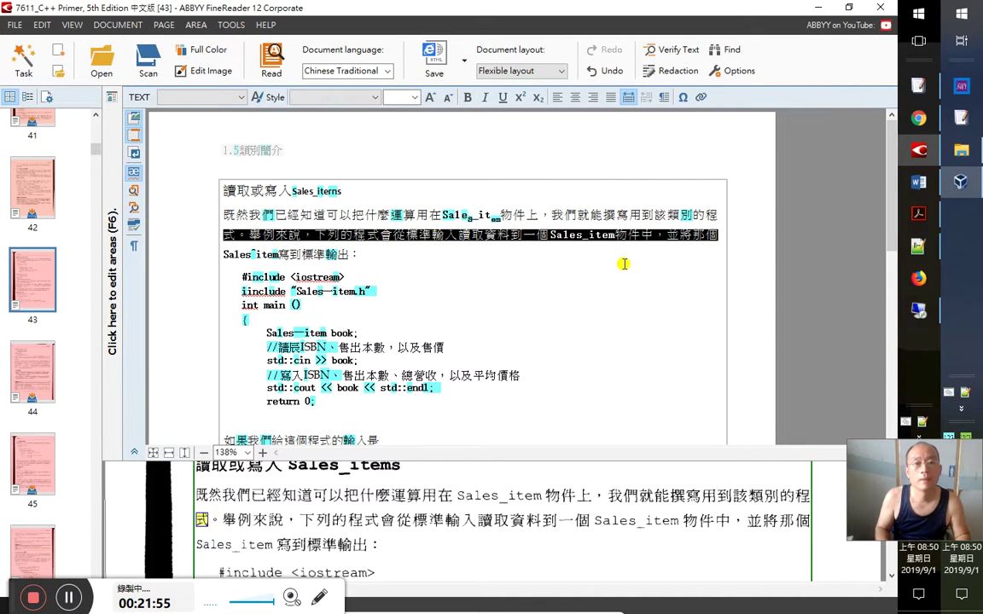
# Clear the uncertain-character marks from the #include <iostream> line of the first code example
pyautogui.press('Down')
pyautogui.press('Down')
pyautogui.press('End')
pyautogui.press('Left')
pyautogui.press('Left')
pyautogui.press('Left')
pyautogui.press('Left')
pyautogui.press('Left')
pyautogui.press('Left')
pyautogui.press('Home')
pyautogui.hotkey('shift', 'End')
# Correct the misread "iinclude" to "#include" in the second line of the code example
pyautogui.press('Down')
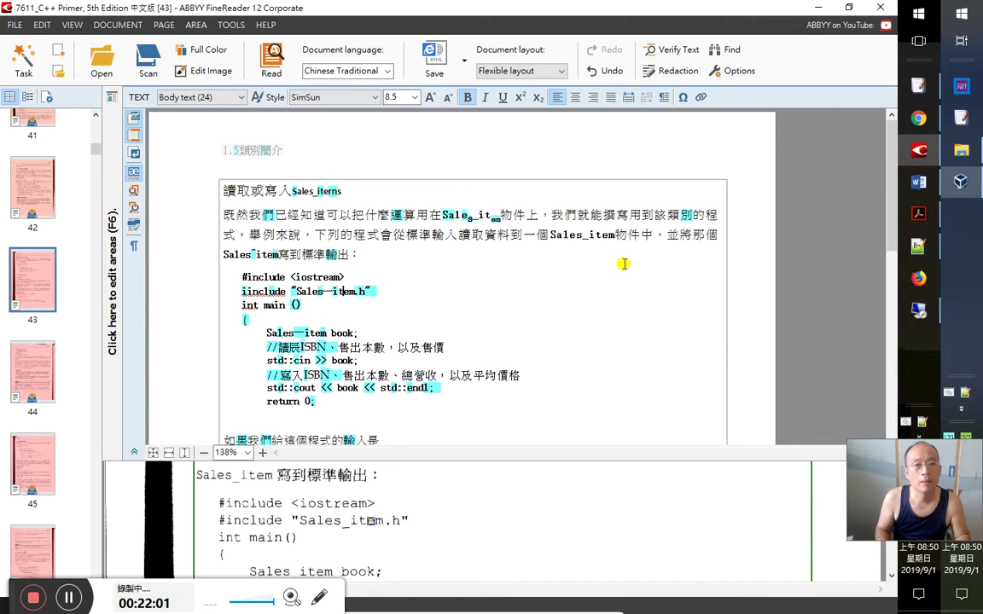
pyautogui.press('Left')
pyautogui.press('Left')
pyautogui.press('Left')
pyautogui.press('Left')
pyautogui.press('Left')
pyautogui.press('Left')
pyautogui.press('Left')
pyautogui.press('Home')
pyautogui.press('Right')
pyautogui.press('Right')
pyautogui.press('Right')
pyautogui.press('Right')
pyautogui.press('Right')
pyautogui.press('Right')
pyautogui.press('Right')
pyautogui.press('Right')
pyautogui.press('Right')
pyautogui.press('Right')
pyautogui.press('Right')
pyautogui.press('Right')
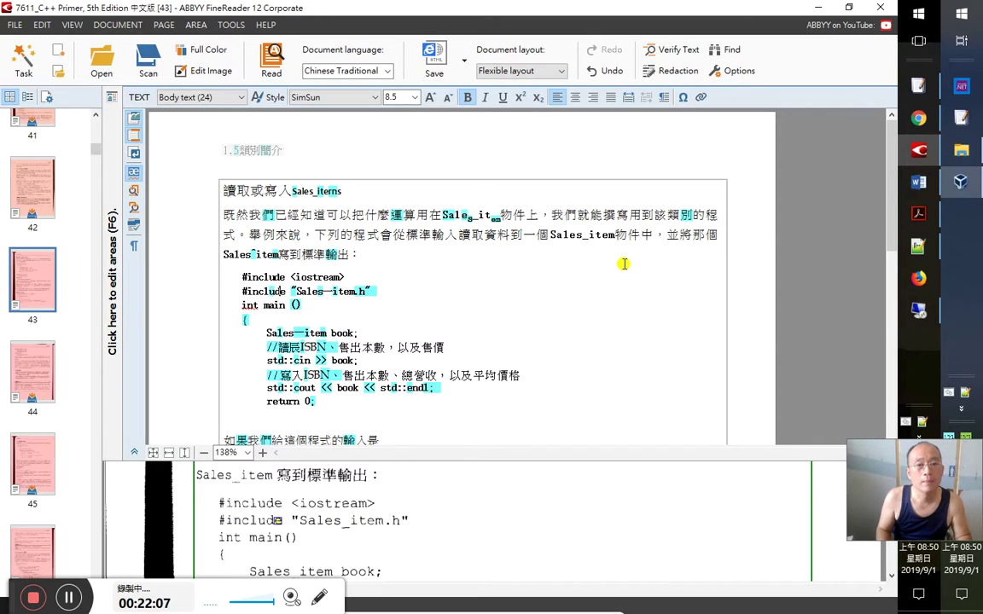
# Correct the header name in the second include line to "Sales_item.h" and clear the line's uncertain-character marks
pyautogui.press('Right')
pyautogui.press('Right')
pyautogui.press('Right')
pyautogui.press('Right')
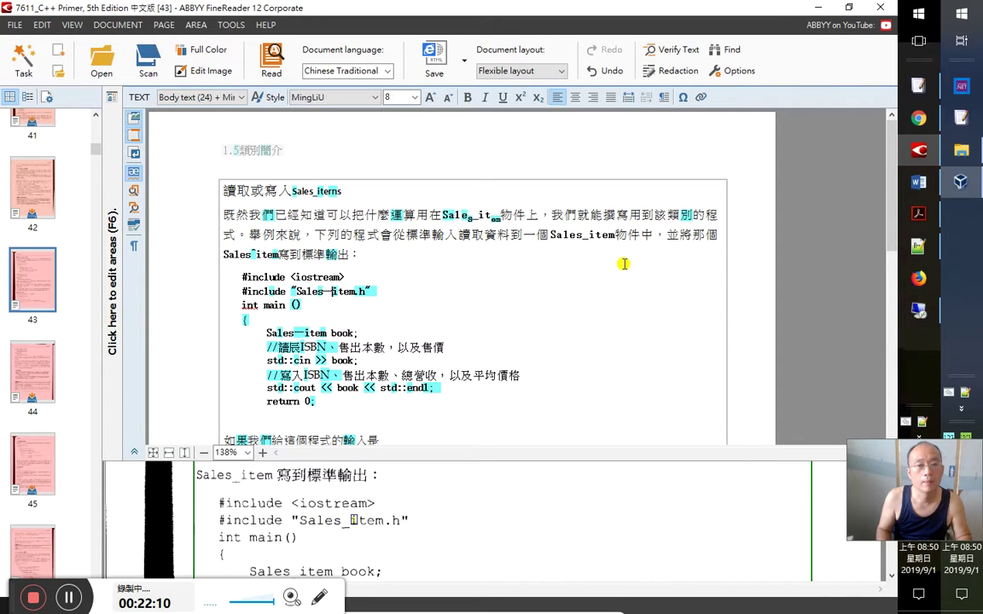
pyautogui.press('Home')
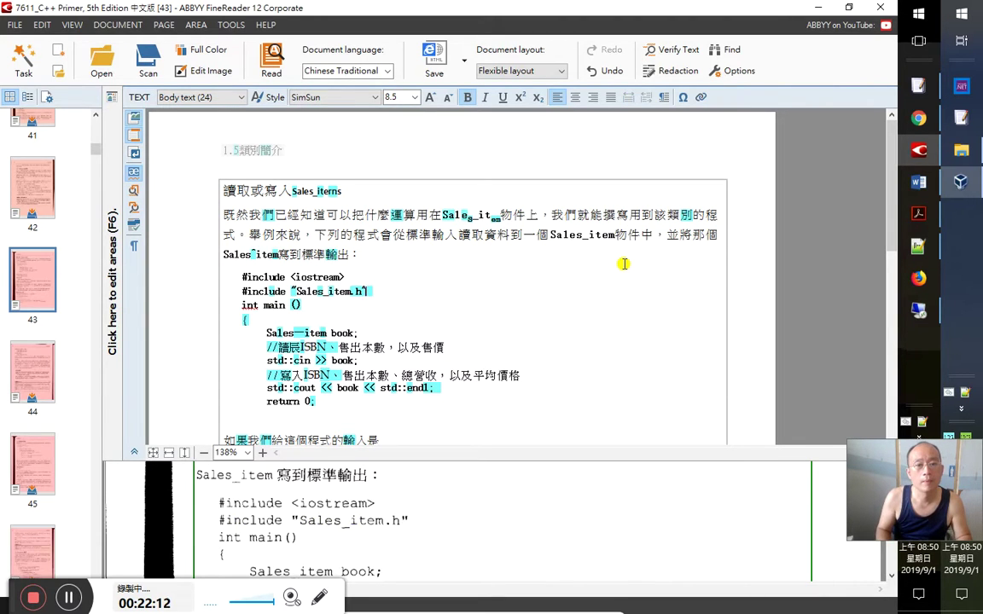
pyautogui.hotkey('shift', 'End')
# Correct the book declaration in main to read "Sales_item book;" with an underscore
pyautogui.press('Down')
pyautogui.press('Down')
pyautogui.press('Down')
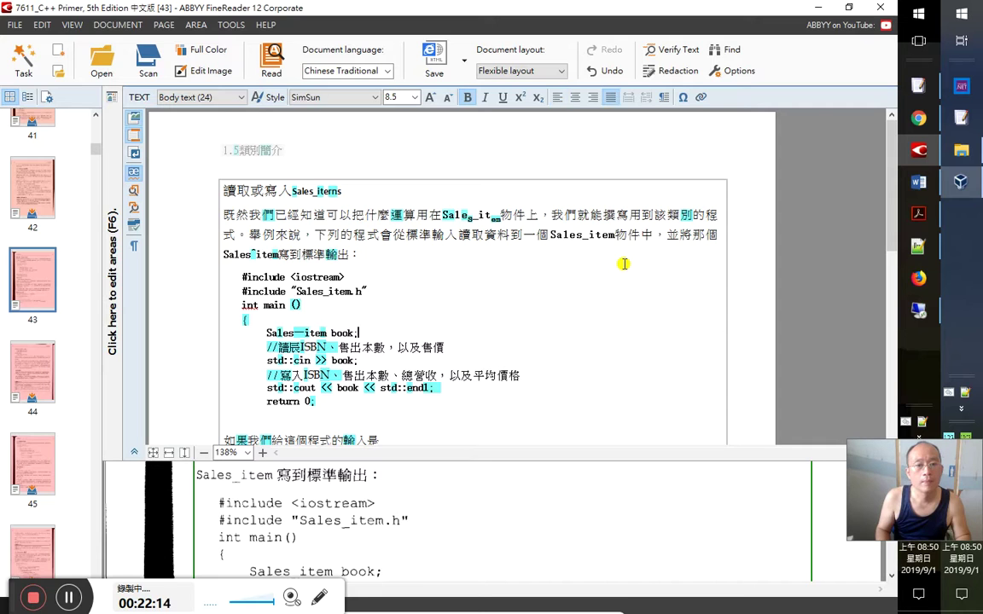
pyautogui.press('Left')
pyautogui.press('Left')
pyautogui.press('Left')
pyautogui.press('Left')
pyautogui.press('Left')
pyautogui.press('Left')
pyautogui.press('Left')
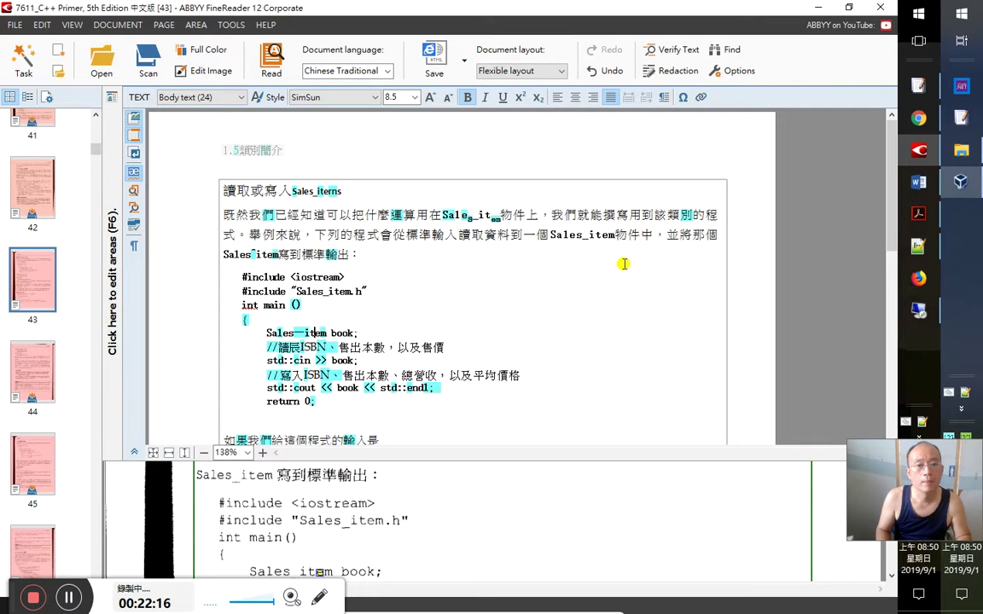
pyautogui.write('_')
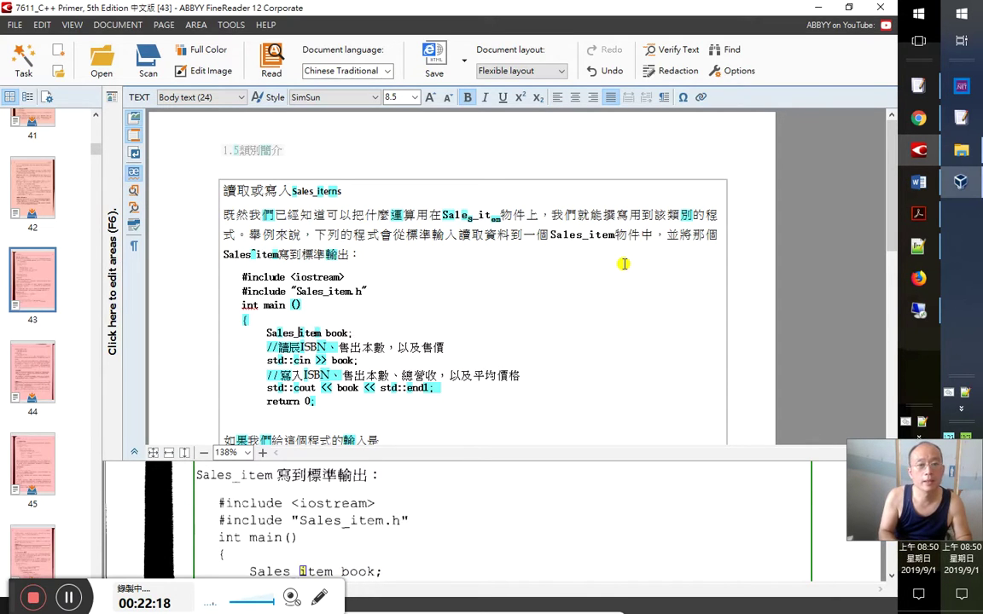
# Correct the first comment in main to read "//讀取ISBN、售出本數，以及售價" and clear its uncertain-character marks
pyautogui.press('Down')
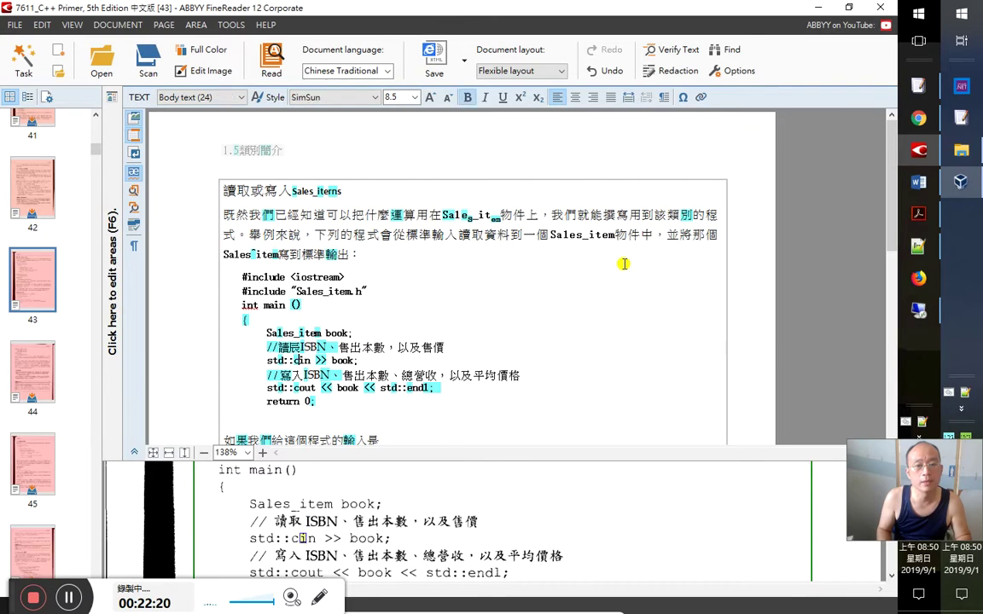
pyautogui.press('Left')
pyautogui.write('取')
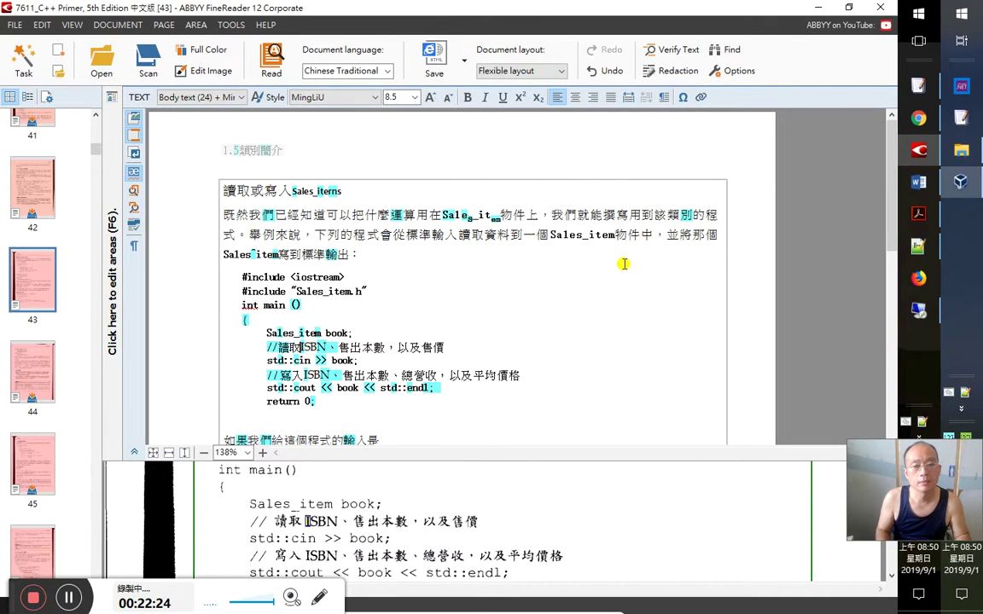
pyautogui.press('End')
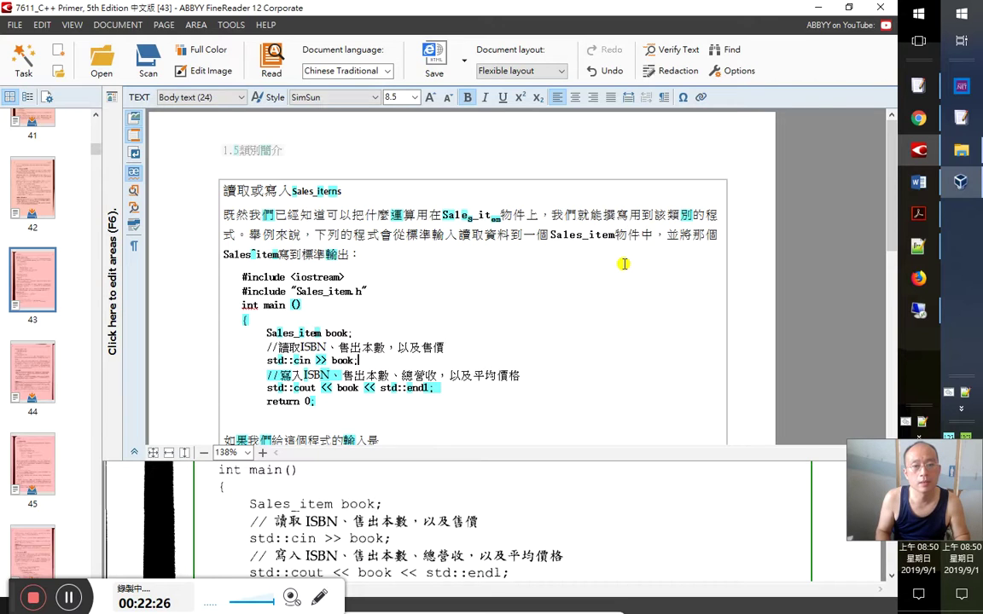
# Re-enter the comment "//寫入ISBN、售出本數、總營收，以及平均價格" to clear its uncertain-character marks
pyautogui.press('Right')
pyautogui.press('Right')
pyautogui.press('Right')
pyautogui.press('Right')
pyautogui.press('Right')
pyautogui.press('Right')
pyautogui.press('Right')
pyautogui.press('Right')
pyautogui.press('Right')
pyautogui.press('Right')
pyautogui.press('Down')
pyautogui.press('Right')
pyautogui.press('Right')
pyautogui.press('Right')
pyautogui.press('Right')
pyautogui.press('Right')
pyautogui.press('Right')
pyautogui.press('Right')
pyautogui.press('Right')
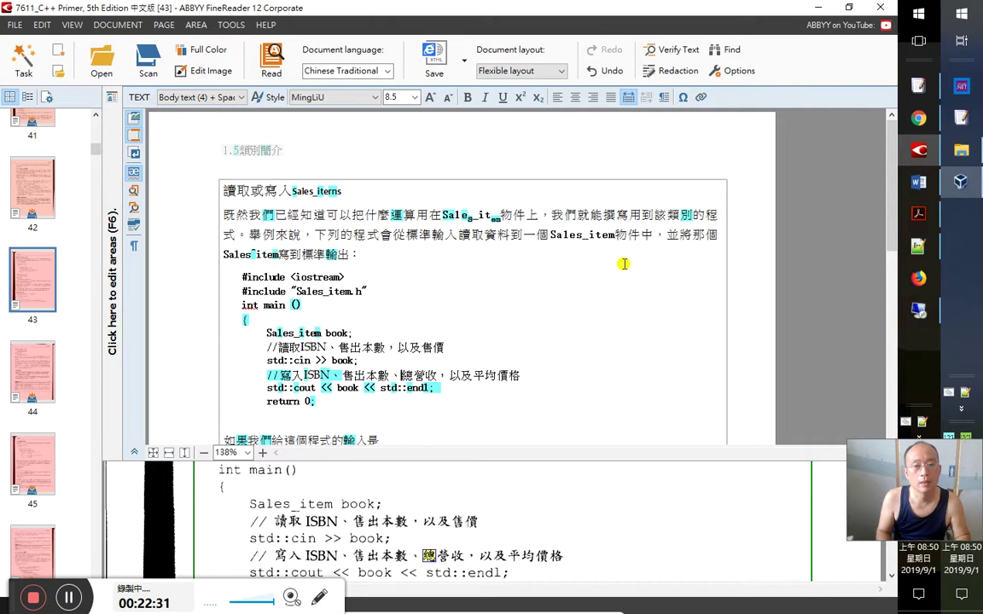
pyautogui.press('Home')
pyautogui.hotkey('shift', 'End')
pyautogui.write('//寫入ISBN、售出本數、總營收，以及平均價格')
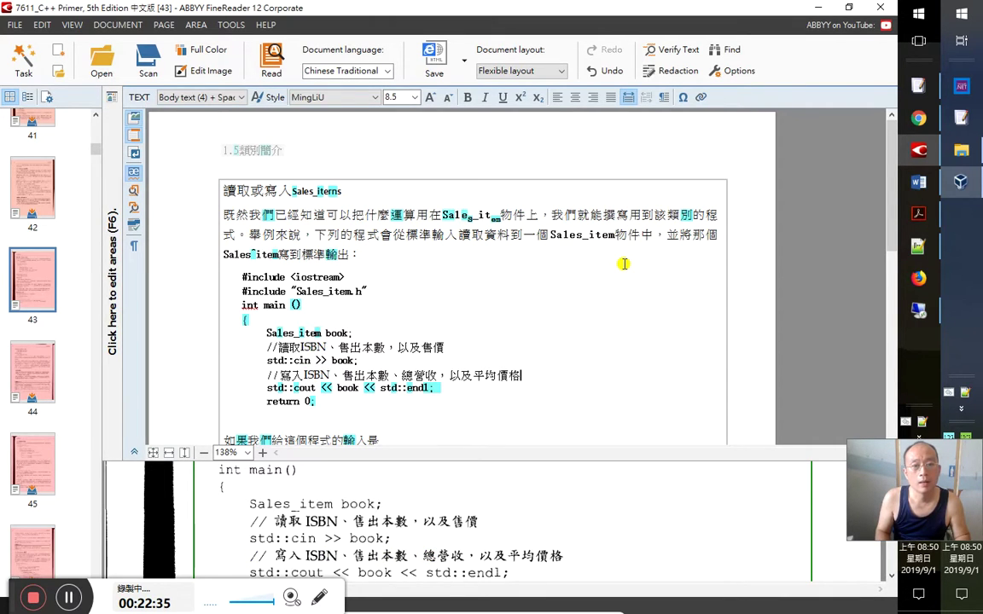
pyautogui.press('Down')
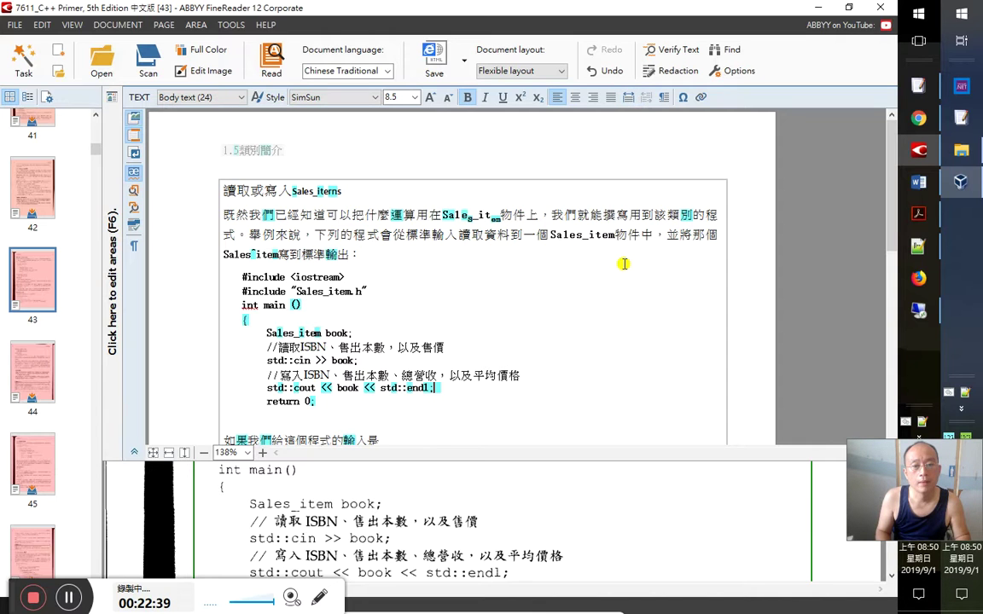
# Clear the uncertain-character marks from the 'std::cout << book << std::endl;' and 'return 0;' lines
pyautogui.hotkey('shift', 'Home')
pyautogui.press('Down')
pyautogui.press('Down')
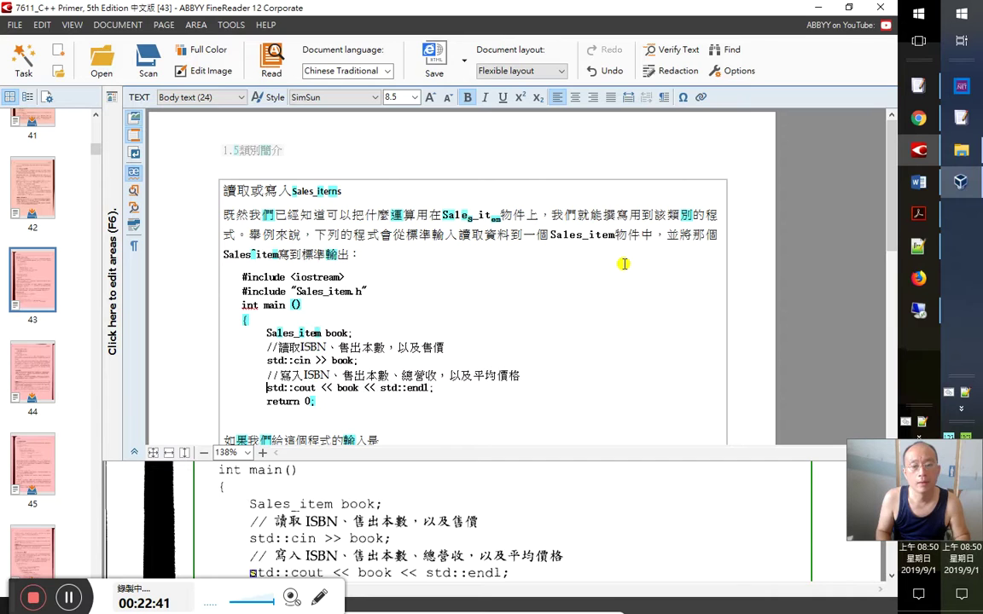
pyautogui.press('Up')
pyautogui.hotkey('shift', 'Home')
pyautogui.press('End')
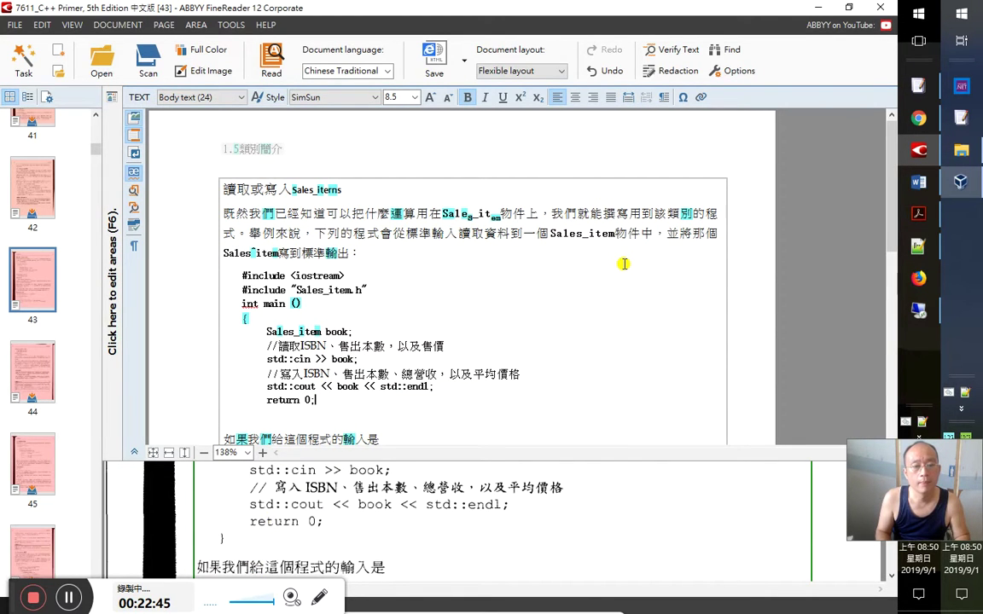
# Add the missing closing brace of main on its own line below 'return 0;' and indent it
pyautogui.press('Return')
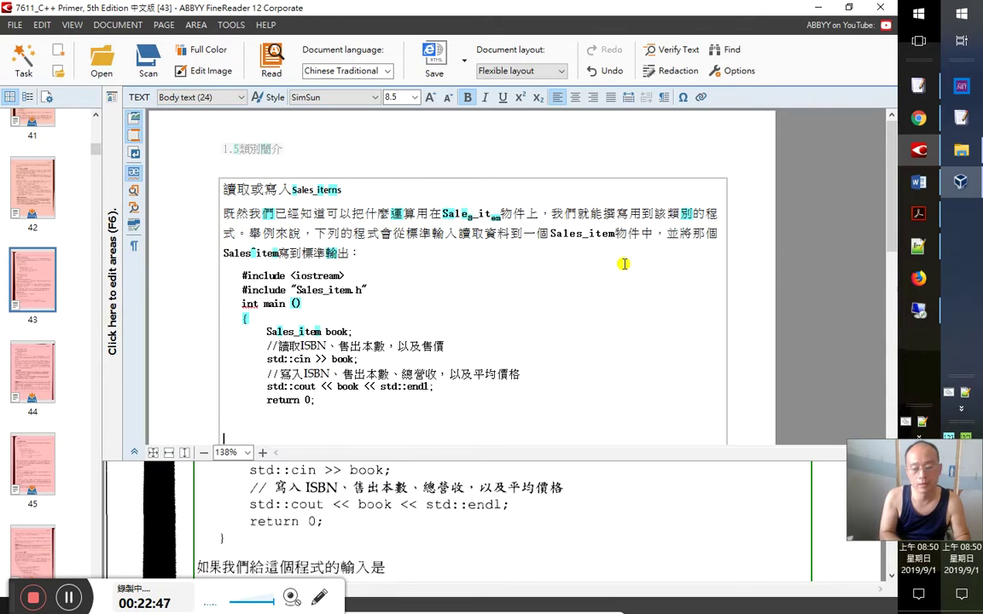
pyautogui.write('}')
pyautogui.press('Return')
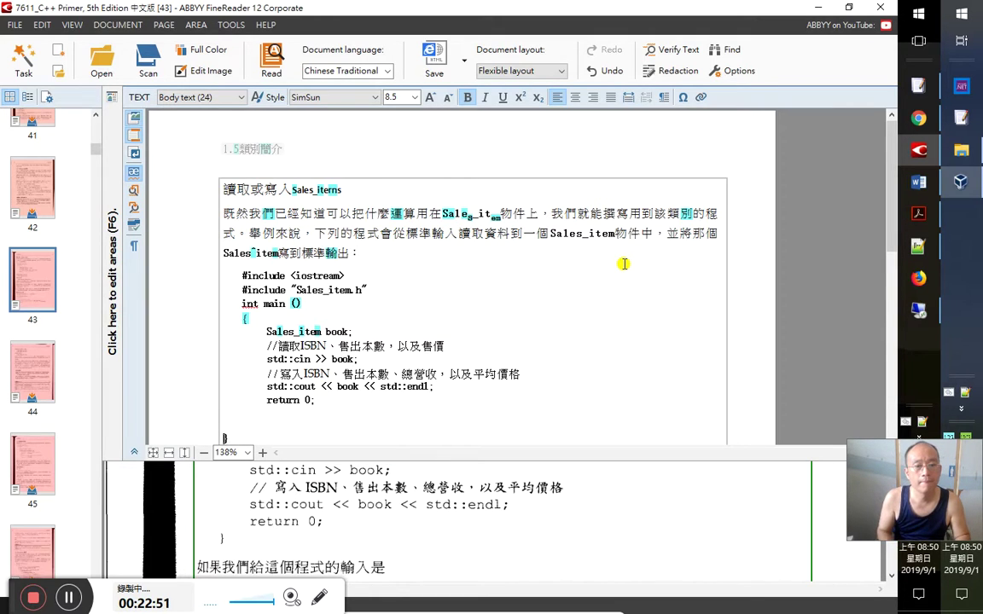
pyautogui.press('Up')
pyautogui.press('Up')
pyautogui.press('Up')
pyautogui.press('Up')
pyautogui.press('Up')
pyautogui.press('Up')
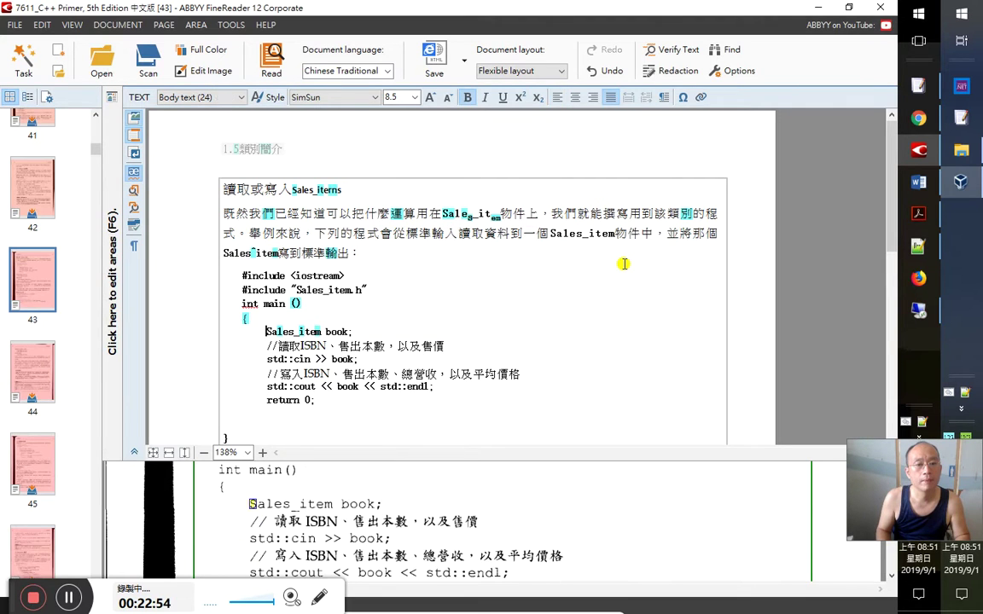
pyautogui.press('Down')
pyautogui.press('Down')
pyautogui.press('Down')
pyautogui.press('Down')
pyautogui.press('Down')
pyautogui.press('Down')
pyautogui.press('Tab')
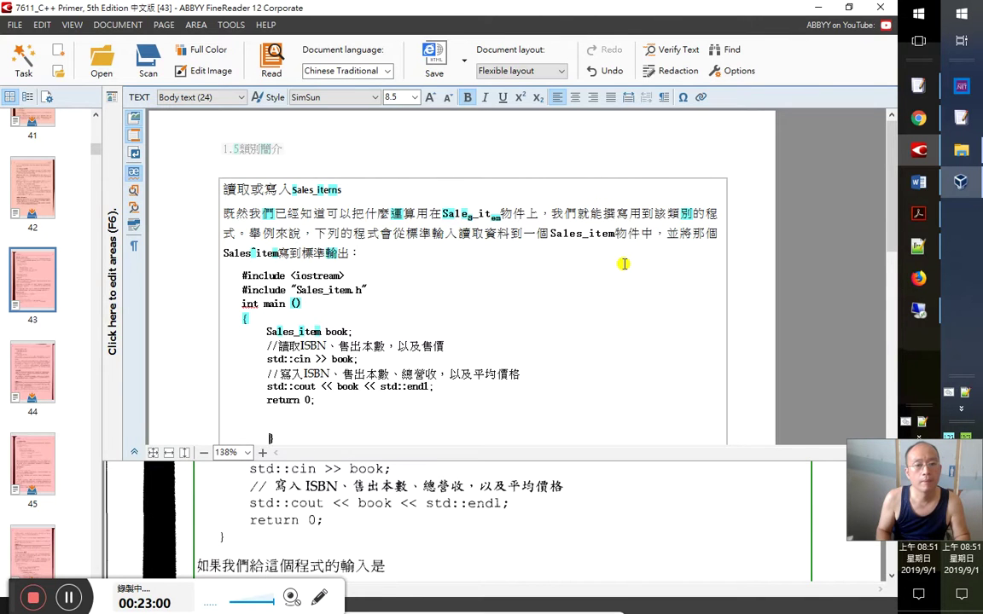
# Clear the uncertain-character marks from the line '如果我們給這個程式的輸入是' and from the sample input '0-201-70353-X 4 24.99'
pyautogui.scroll(-1, 624, 264)
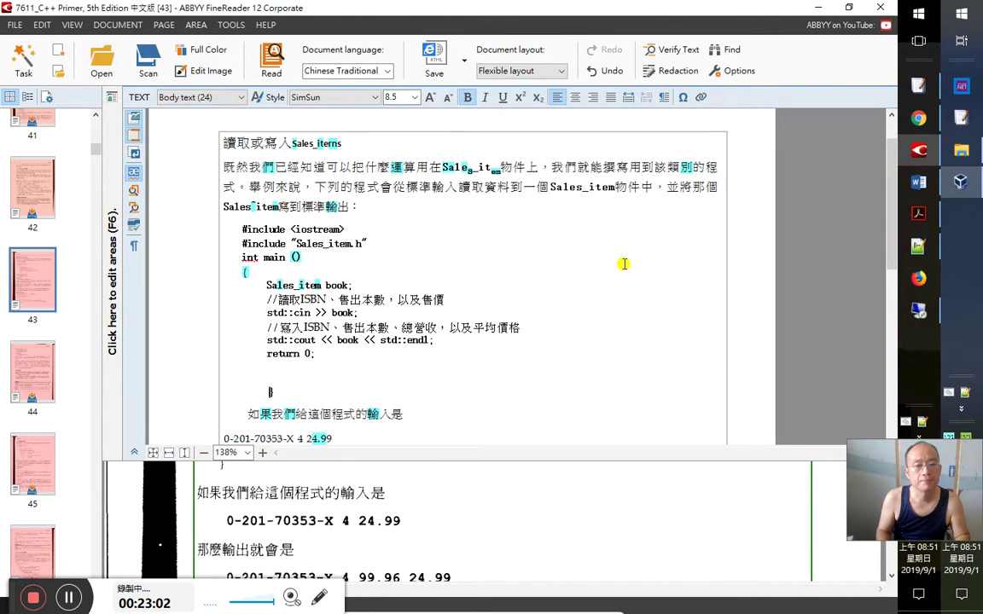
pyautogui.press('Down')
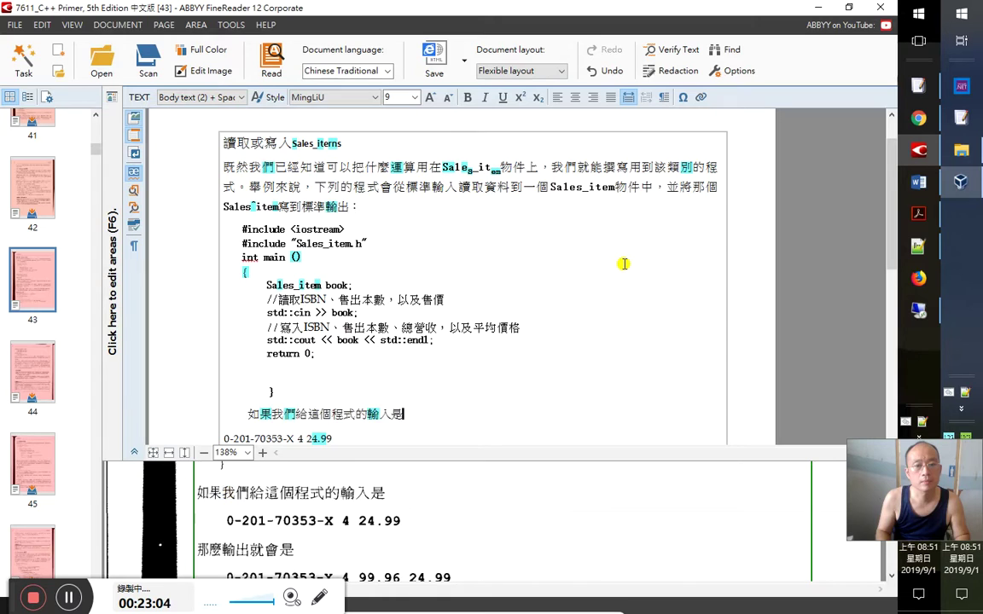
pyautogui.press('Down')
pyautogui.press('Down')
pyautogui.press('Up')
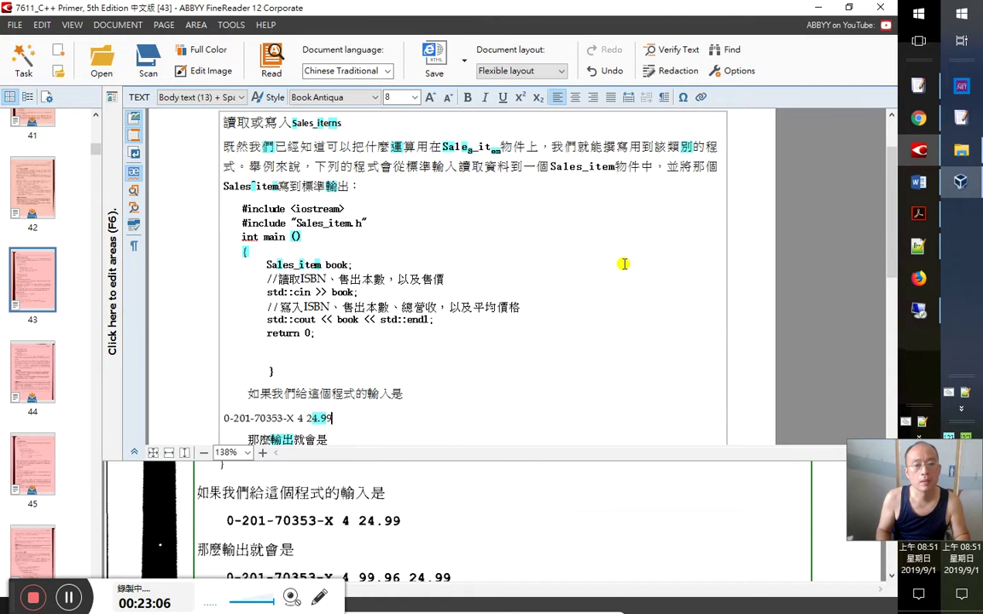
pyautogui.hotkey('shift', 'Home')
pyautogui.press('End')
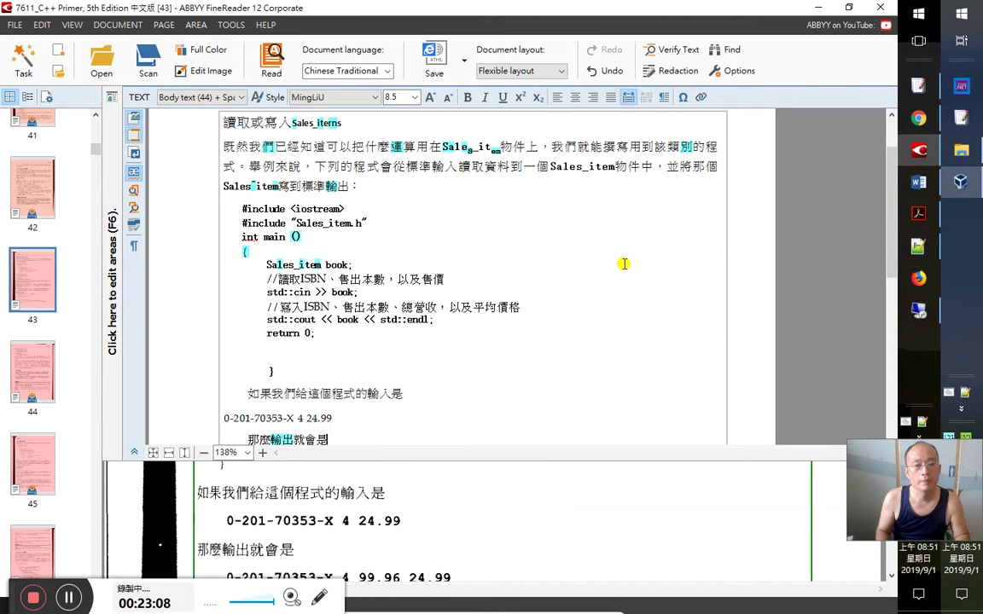
# Clear the uncertain-character marks from the line '那麼輸出就會是' and from the sample output '0-201-70353-X 4 99.96 24.99'
pyautogui.press('Down')
pyautogui.press('Down')
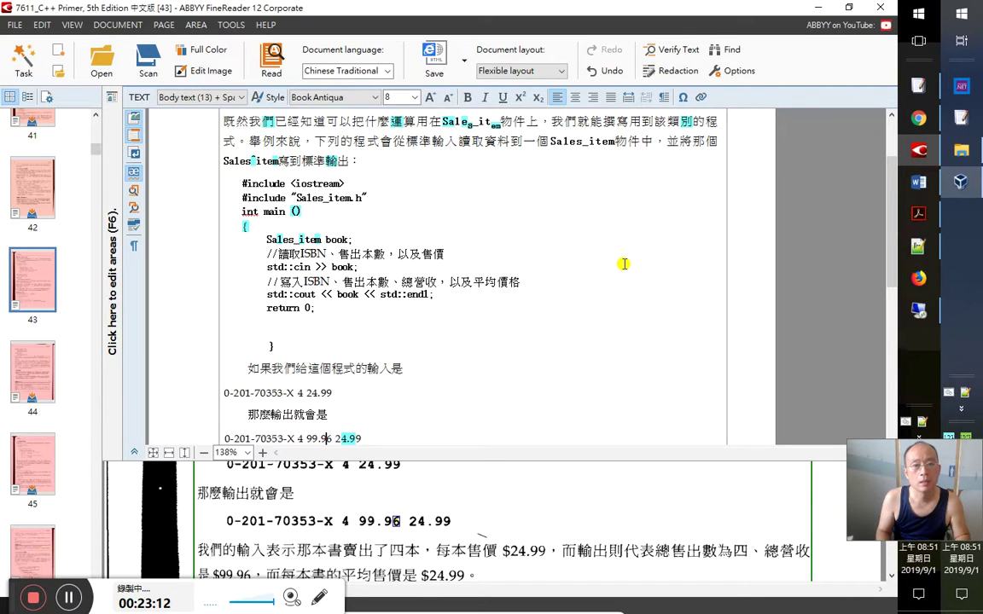
pyautogui.press('Left')
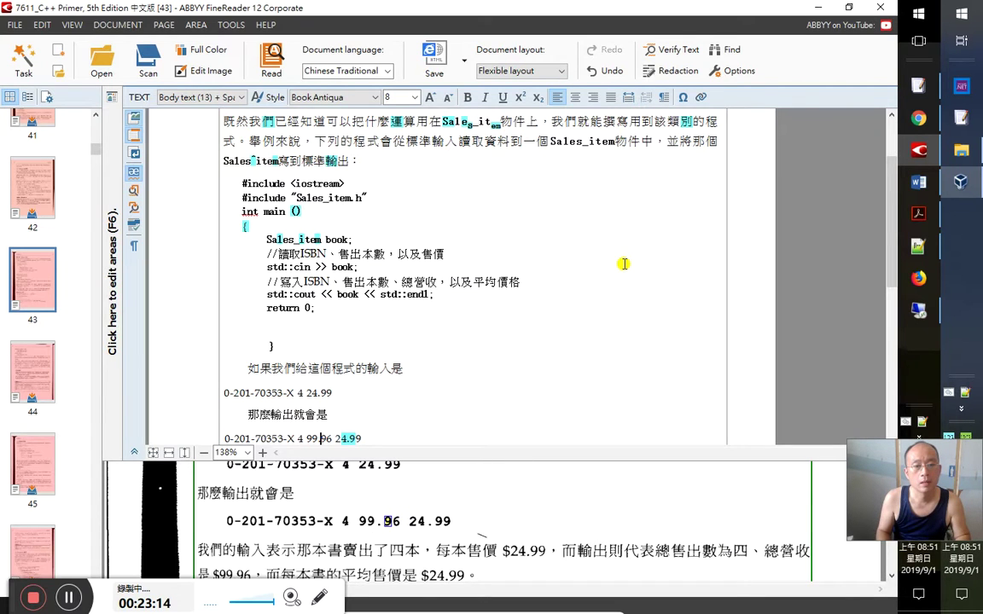
pyautogui.press('Right')
pyautogui.press('Right')
pyautogui.press('Right')
pyautogui.press('Right')
pyautogui.press('Right')
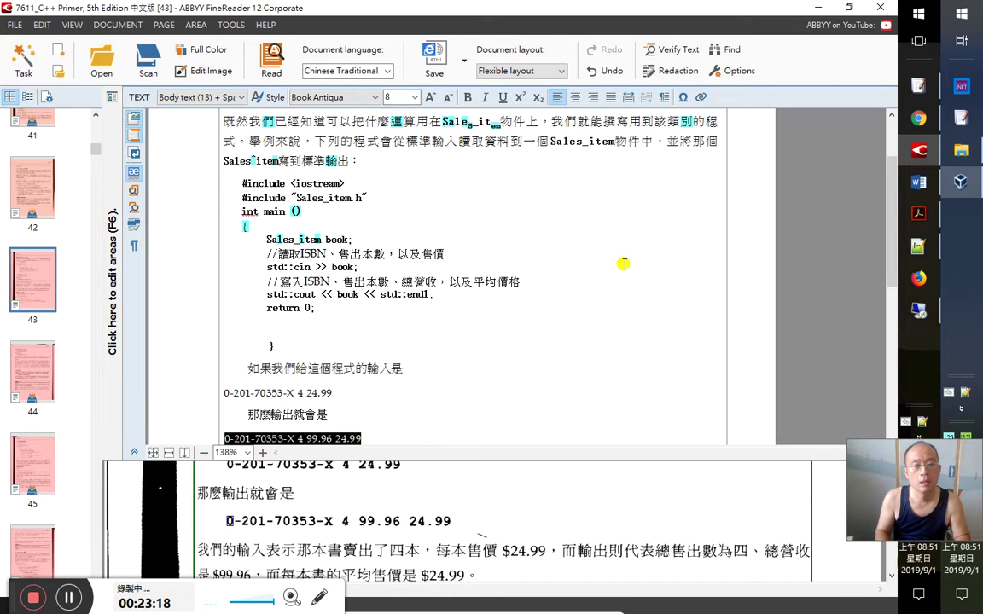
pyautogui.press('Down')
pyautogui.press('Down')
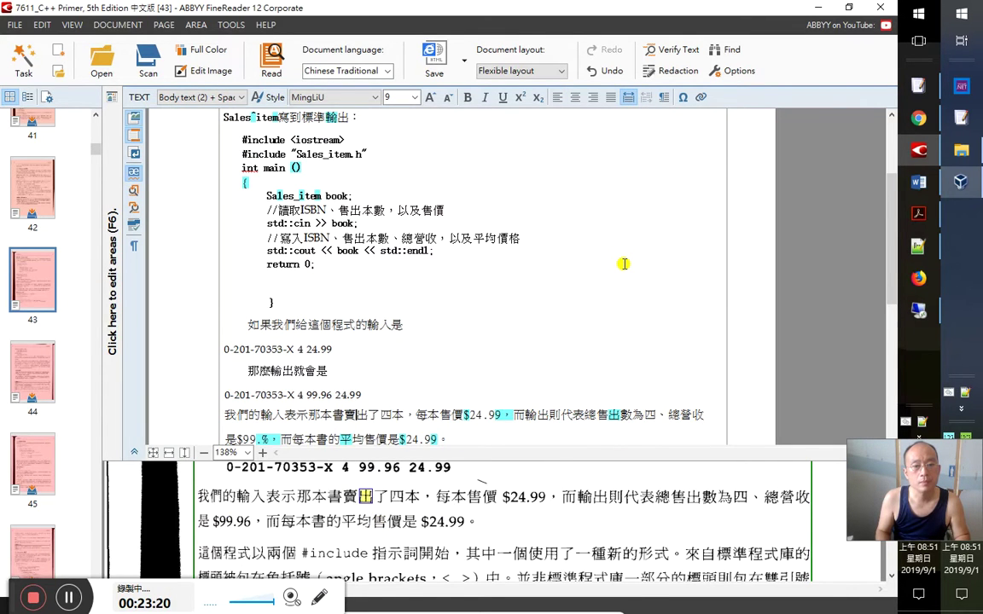
# Clear the uncertain-character marks from the price '$24.99，' in the paragraph explaining the input
pyautogui.press('Right')
pyautogui.press('Right')
pyautogui.press('Right')
pyautogui.press('Right')
pyautogui.press('Right')
pyautogui.press('Right')
pyautogui.press('Right')
pyautogui.press('Right')
pyautogui.press('Right')
pyautogui.press('Right')
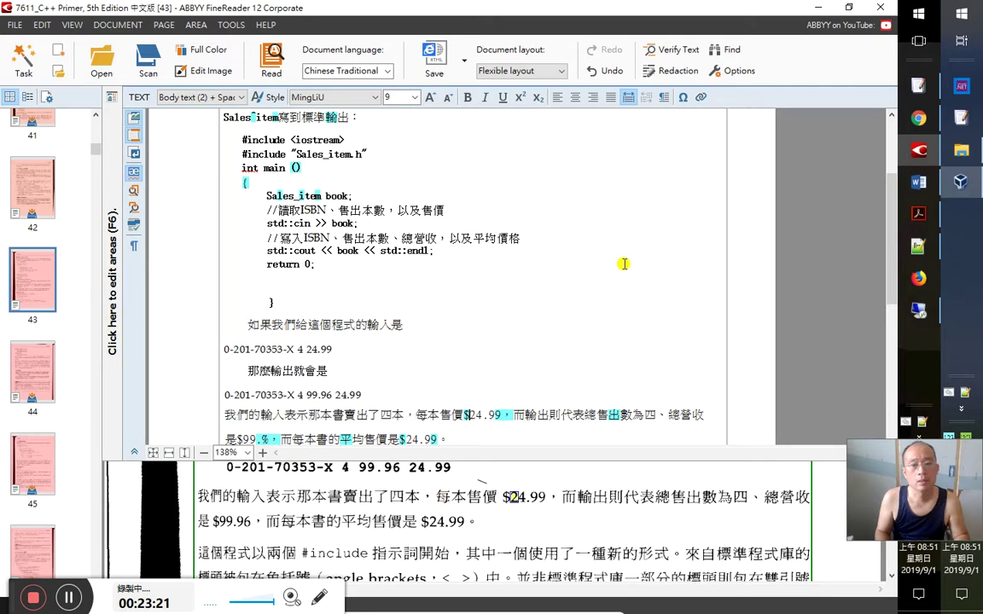
pyautogui.hotkey('shift', 'Right')
pyautogui.hotkey('shift', 'Right')
pyautogui.hotkey('shift', 'Right')
pyautogui.hotkey('shift', 'Right')
pyautogui.hotkey('shift', 'Right')
pyautogui.hotkey('shift', 'Right')
pyautogui.hotkey('shift', 'Right')
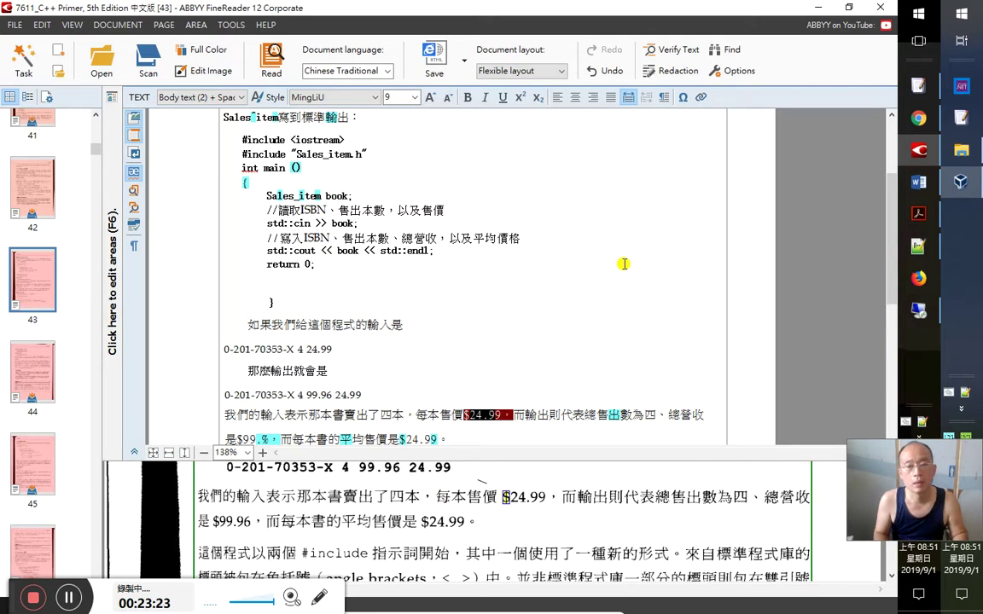
pyautogui.press('Right')
pyautogui.press('Right')
pyautogui.press('Right')
pyautogui.press('Right')
pyautogui.press('Right')
pyautogui.press('Right')
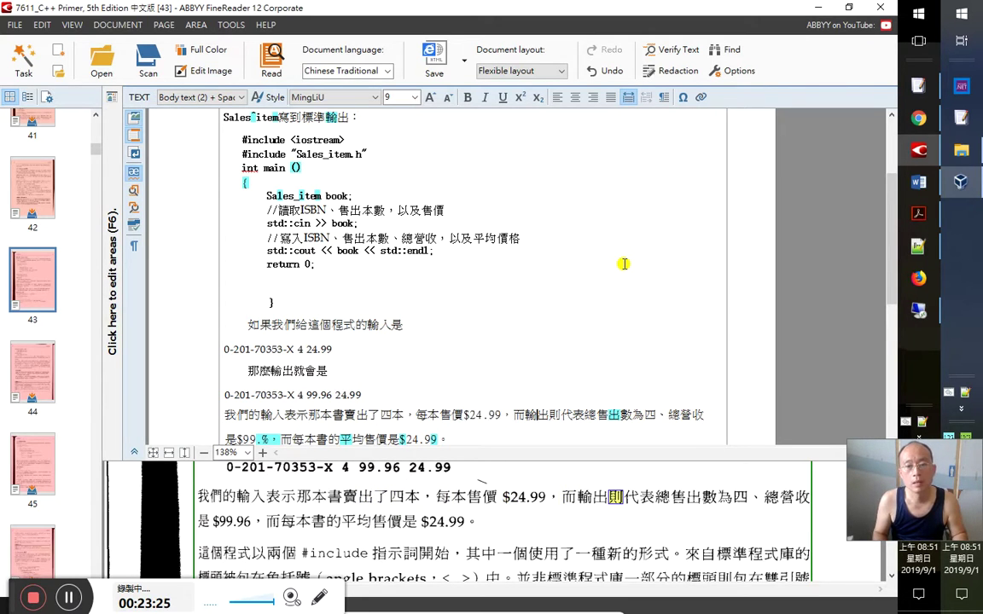
# Clear the uncertain-character marks from '總售出數' in the same explanatory sentence
pyautogui.press('Right')
pyautogui.press('Right')
pyautogui.hotkey('shift', 'Right')
pyautogui.hotkey('shift', 'Right')
pyautogui.hotkey('shift', 'Right')
pyautogui.hotkey('shift', 'Right')
pyautogui.hotkey('shift', 'Right')
pyautogui.hotkey('shift', 'Right')
pyautogui.hotkey('shift', 'Right')
pyautogui.hotkey('shift', 'Right')
pyautogui.hotkey('shift', 'Right')
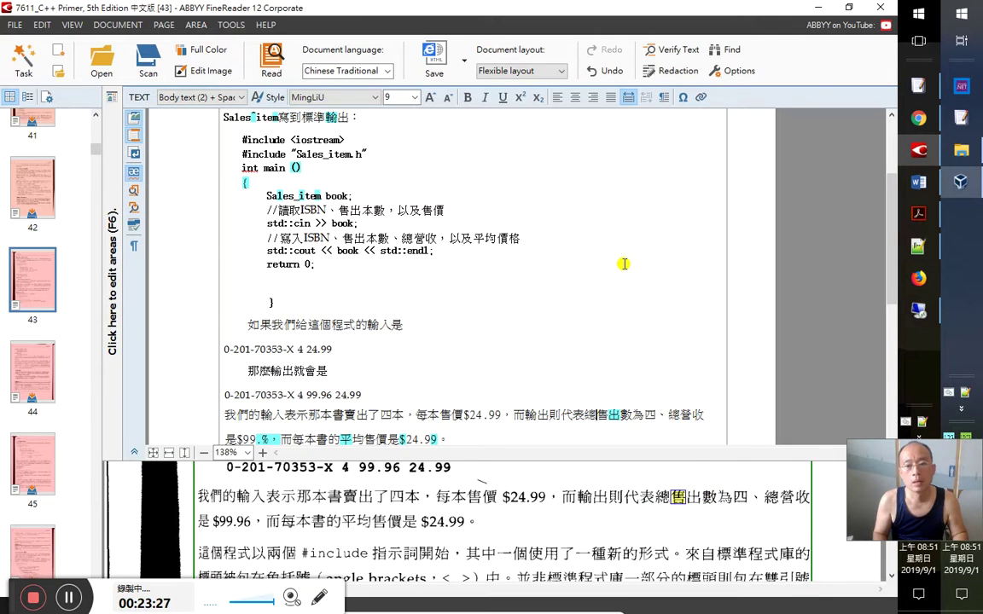
# Replace the misread '%' with '96' so the total revenue reads '$99.96'
pyautogui.press('Down')
pyautogui.press('Down')
pyautogui.press('Down')
pyautogui.press('Down')
pyautogui.press('Down')
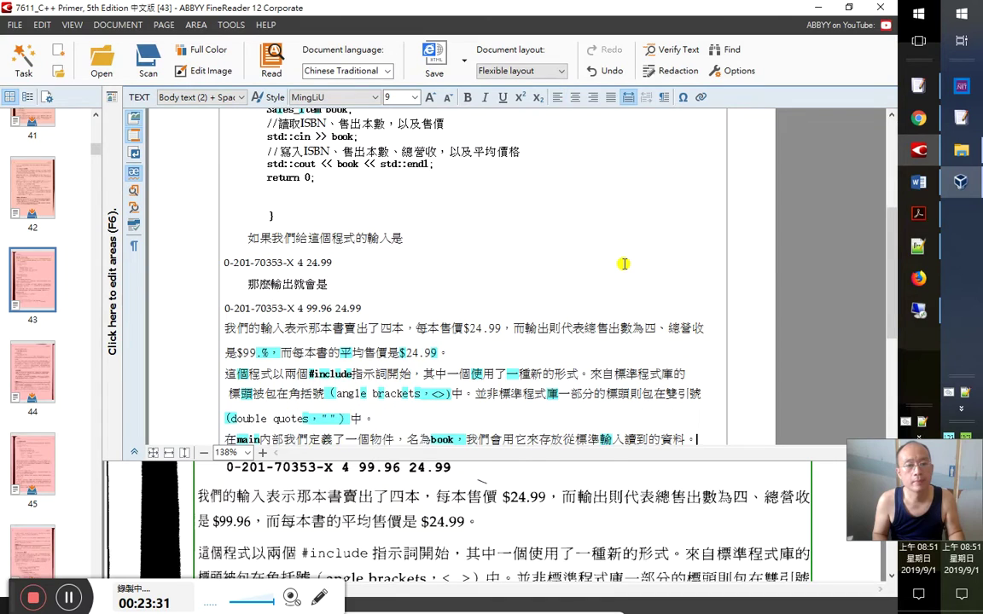
pyautogui.press('Up')
pyautogui.press('Up')
pyautogui.press('Up')
pyautogui.press('Up')
pyautogui.press('Left')
pyautogui.press('Left')
pyautogui.press('Left')
pyautogui.press('Left')
pyautogui.press('Left')
pyautogui.press('Left')
pyautogui.press('Left')
pyautogui.press('Left')
pyautogui.press('Left')
pyautogui.press('Left')
pyautogui.press('Left')
pyautogui.press('Left')
pyautogui.press('Left')
pyautogui.press('Left')
pyautogui.press('Left')
pyautogui.press('Left')
pyautogui.press('Left')
pyautogui.press('Left')
pyautogui.hotkey('shift', 'Left')
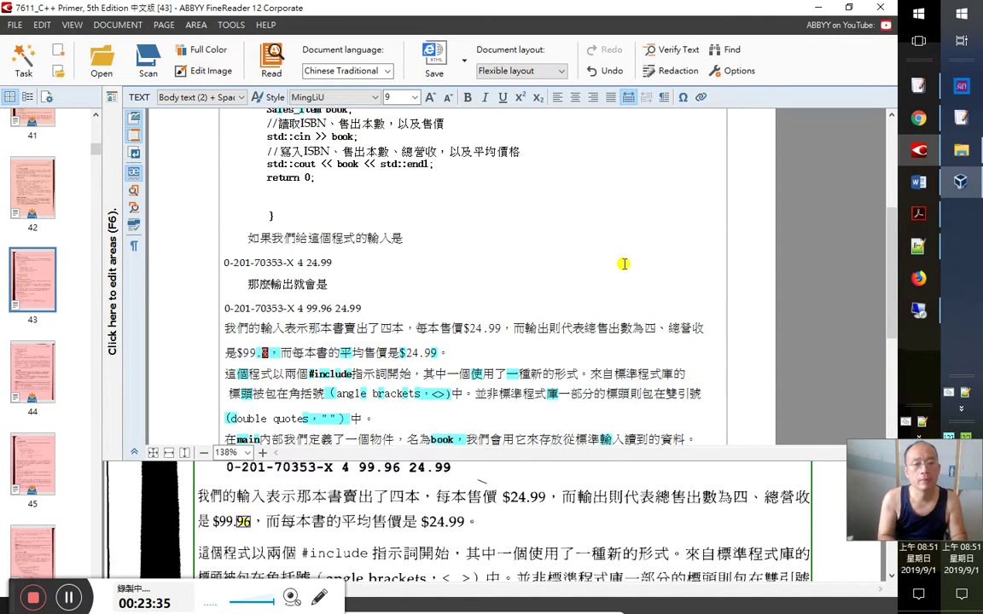
pyautogui.write('96')
# Clear the uncertain-character marks from the whole line '是$99.96，而每本書的平均售價是$24.99。'
pyautogui.press('Home')
pyautogui.hotkey('shift', 'End')
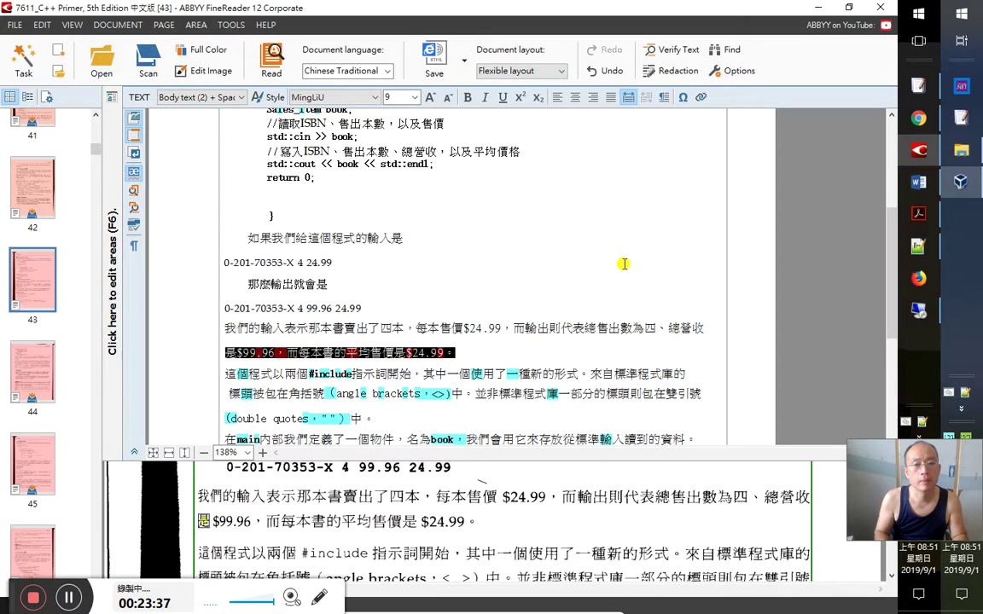
pyautogui.press('End')
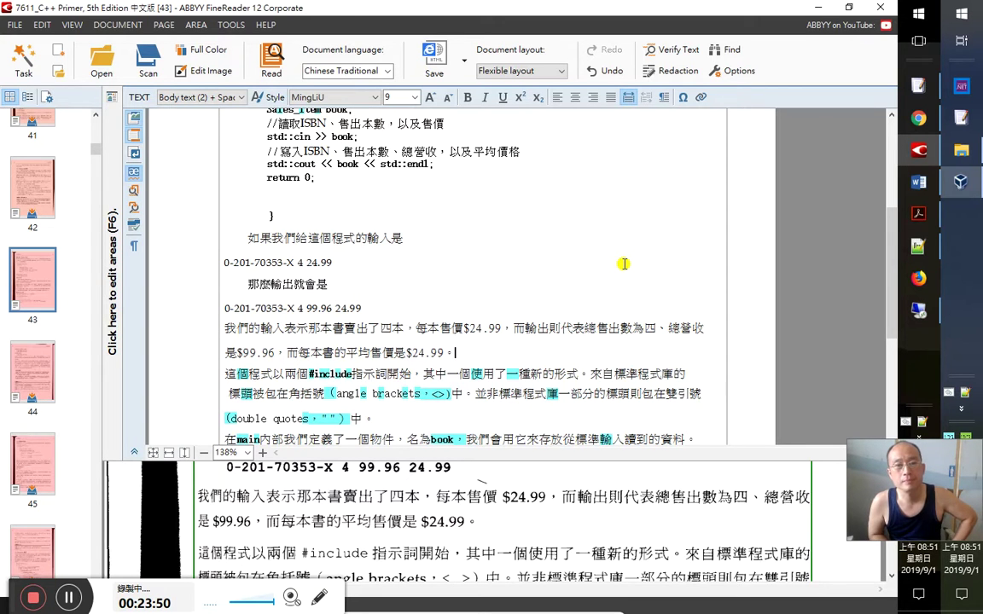
# Switch to Visual Studio and delete two blank lines between the Sales_data struct and main in prog1.cpp
pyautogui.hotkey('alt', 'Tab')
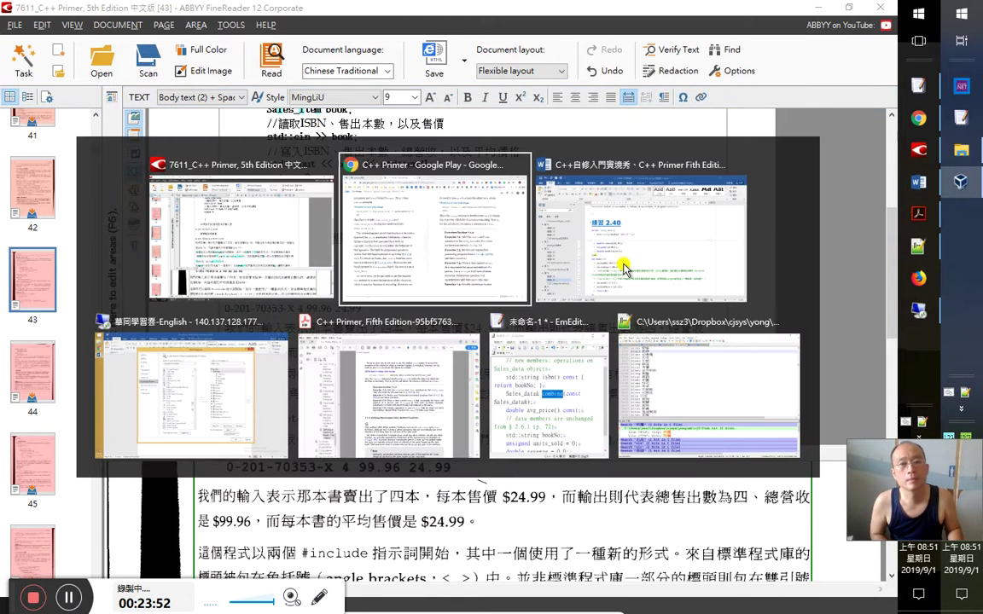
pyautogui.hotkey('alt', 'Tab')
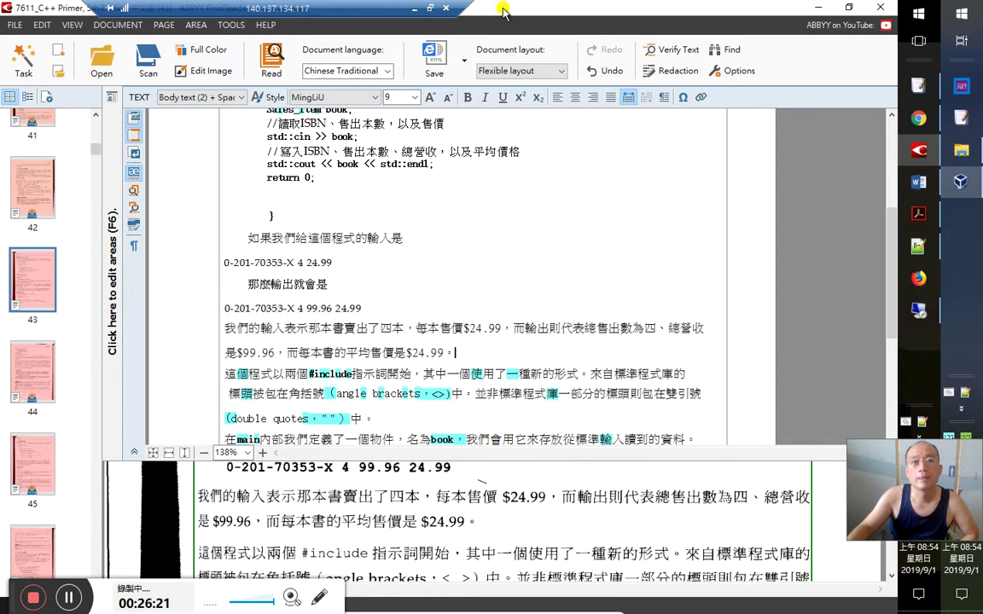
pyautogui.click(918, 85)
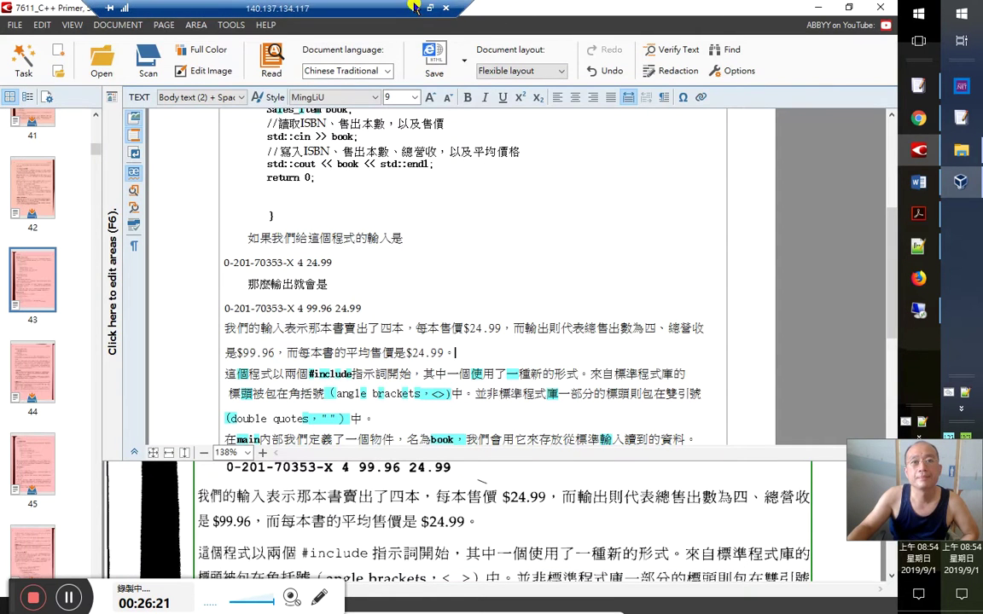
pyautogui.hotkey('alt', 'Tab')
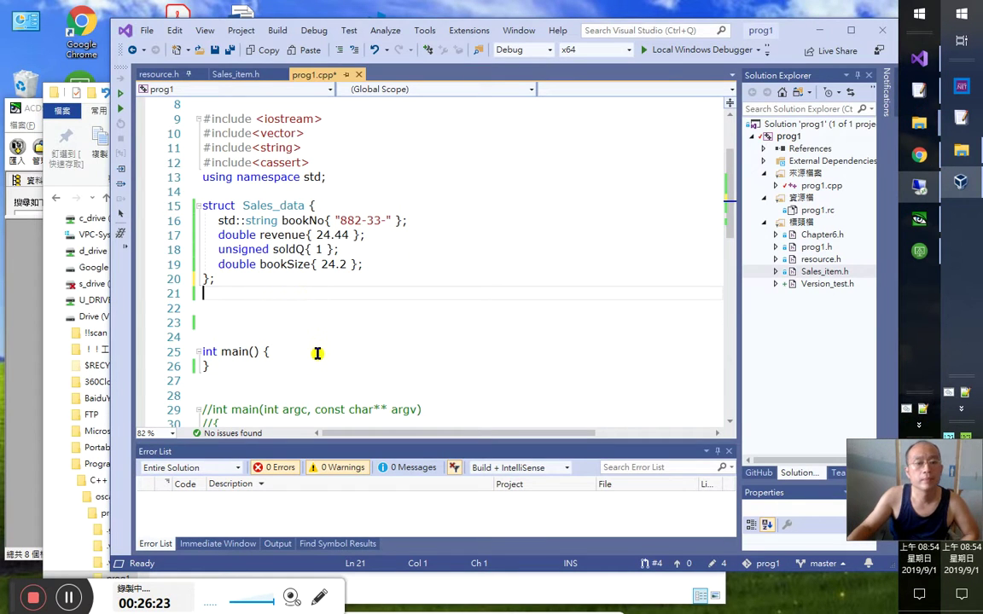
pyautogui.click(333, 320)
pyautogui.click(334, 309)
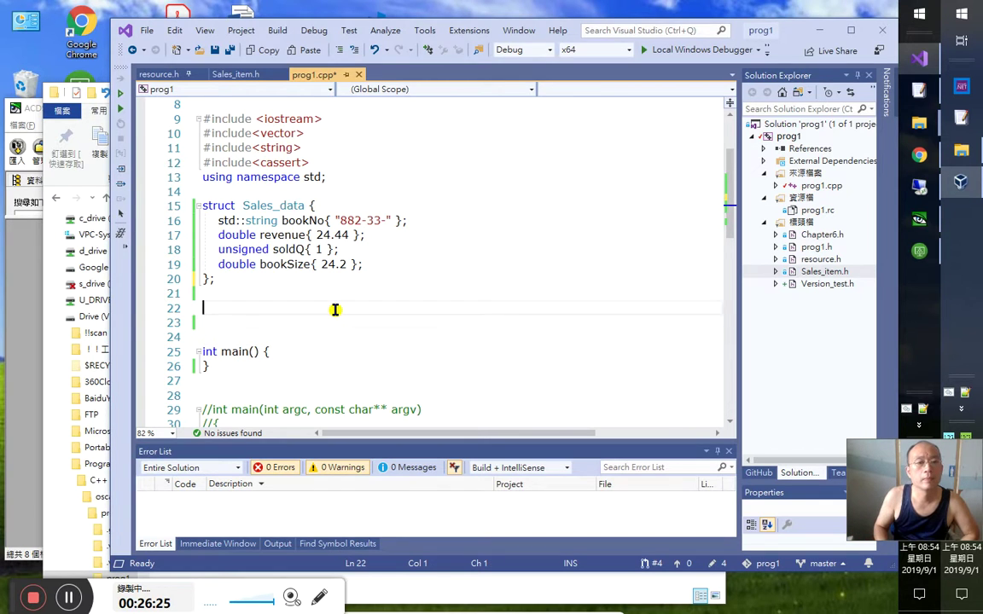
pyautogui.press('Delete')
pyautogui.press('Delete')
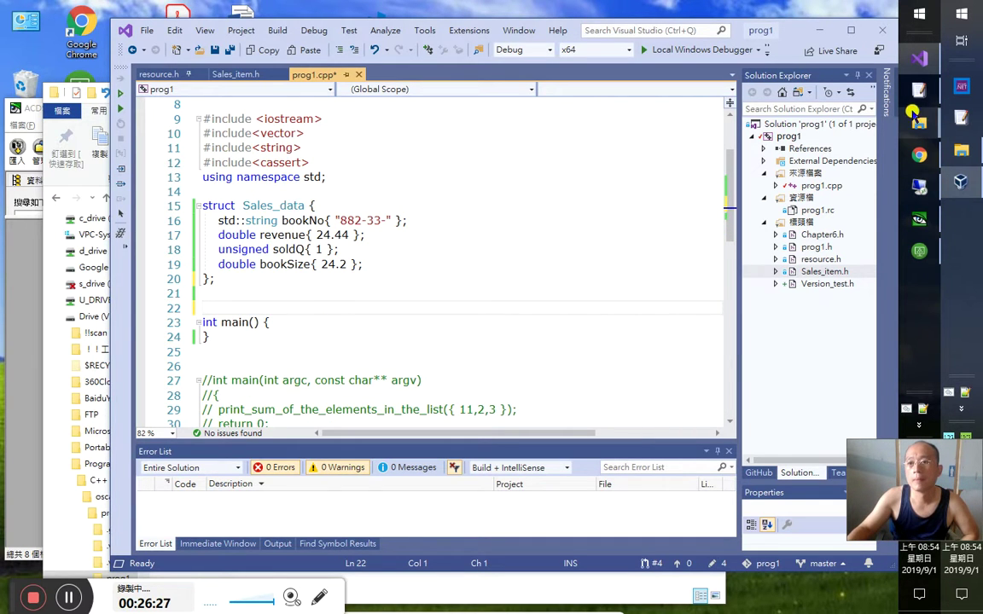
# Return to FineReader and clear the uncertain-character marks from the 'Sales_item.h' include line through the book declaration
pyautogui.hotkey('alt', 'Tab')
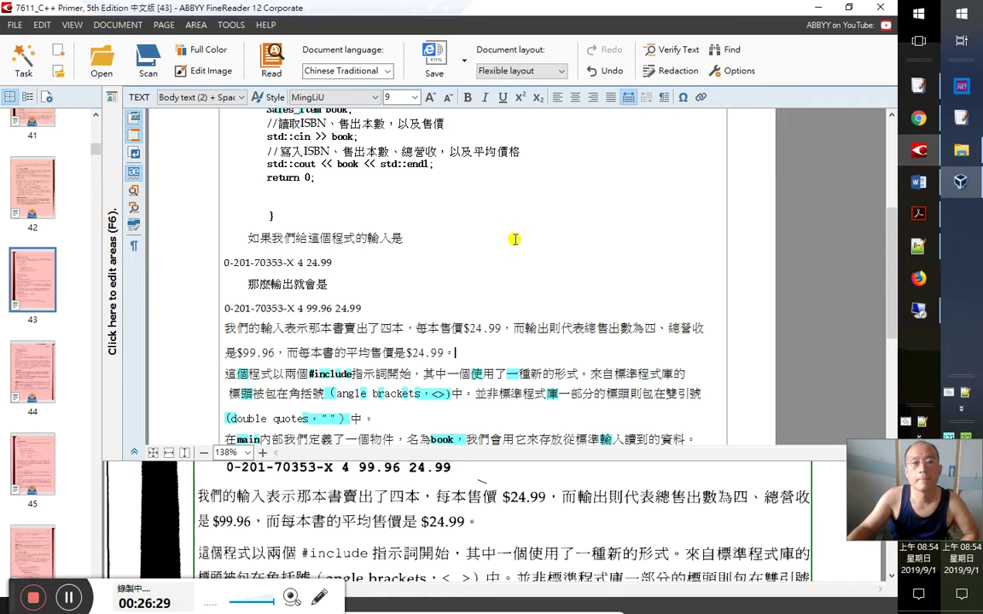
pyautogui.scroll(5, 460, 241)
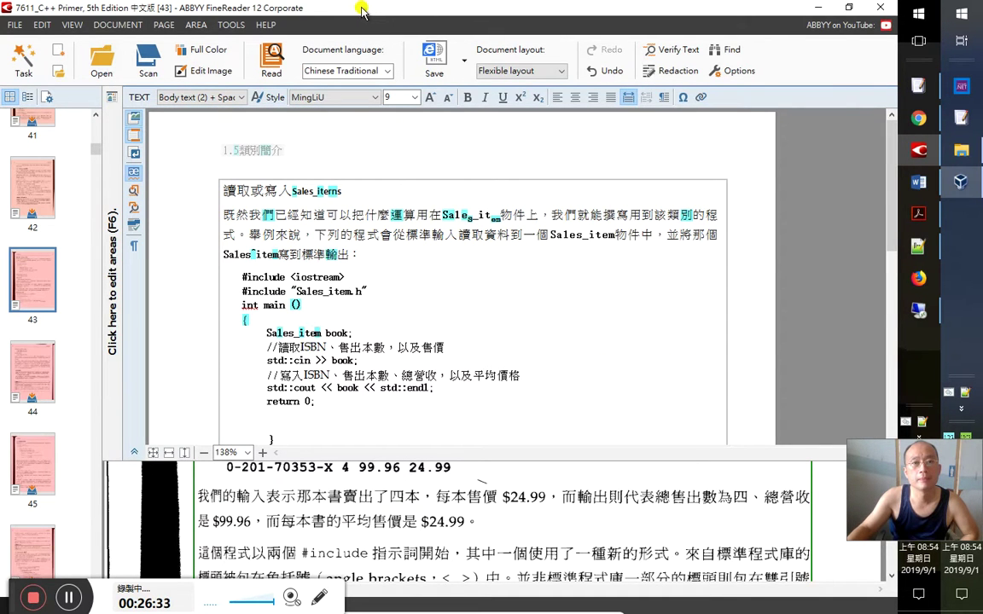
pyautogui.moveTo(241, 290); pyautogui.dragTo(360, 335)
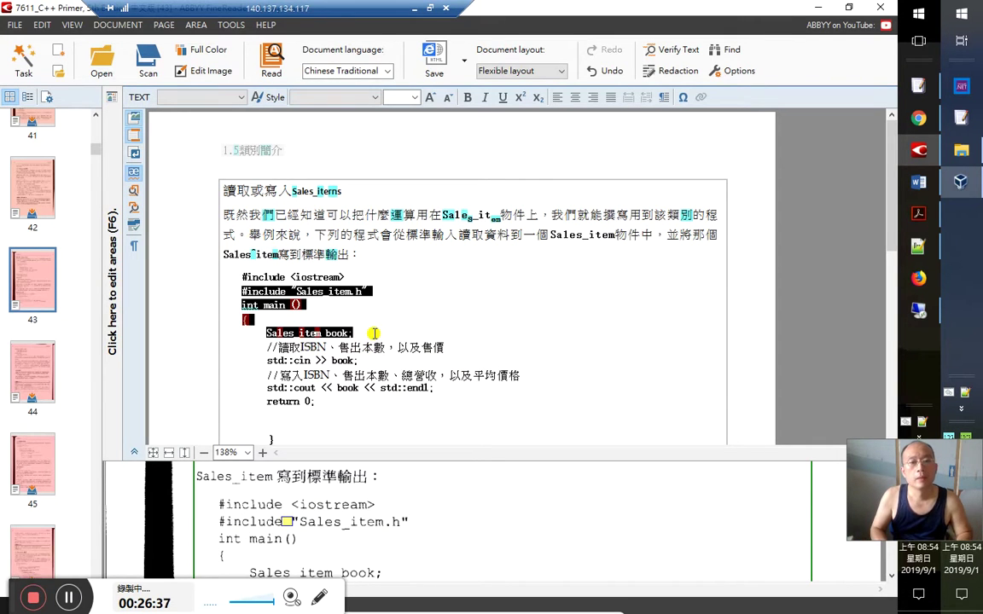
pyautogui.click(374, 332)
pyautogui.press('Right')
pyautogui.press('Right')
pyautogui.press('Right')
pyautogui.press('Right')
pyautogui.press('Right')
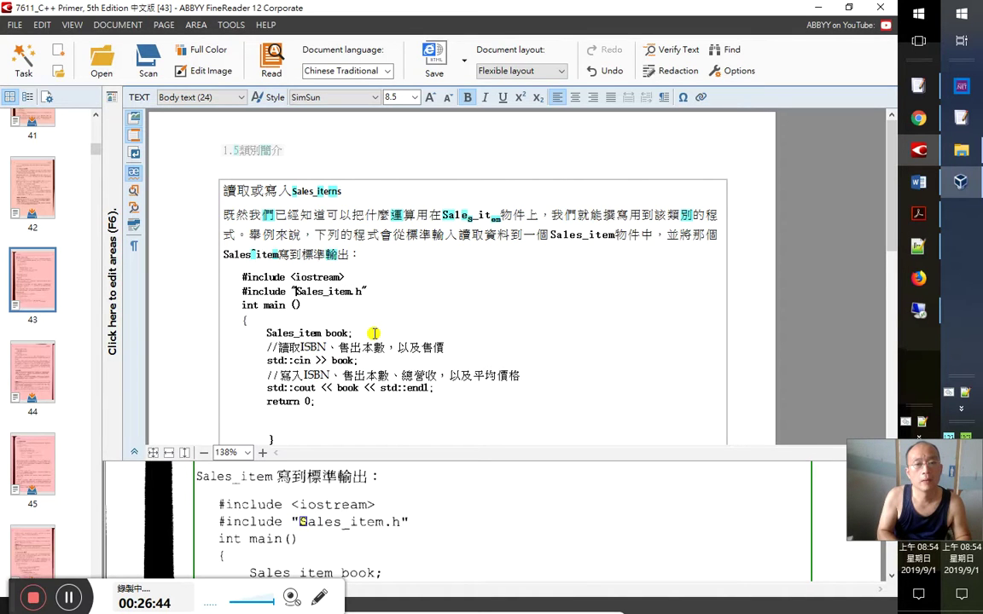
# Replace the opening quotation mark of the Sales_item.h include with a newly entered one
pyautogui.write('"')
pyautogui.press('Left')
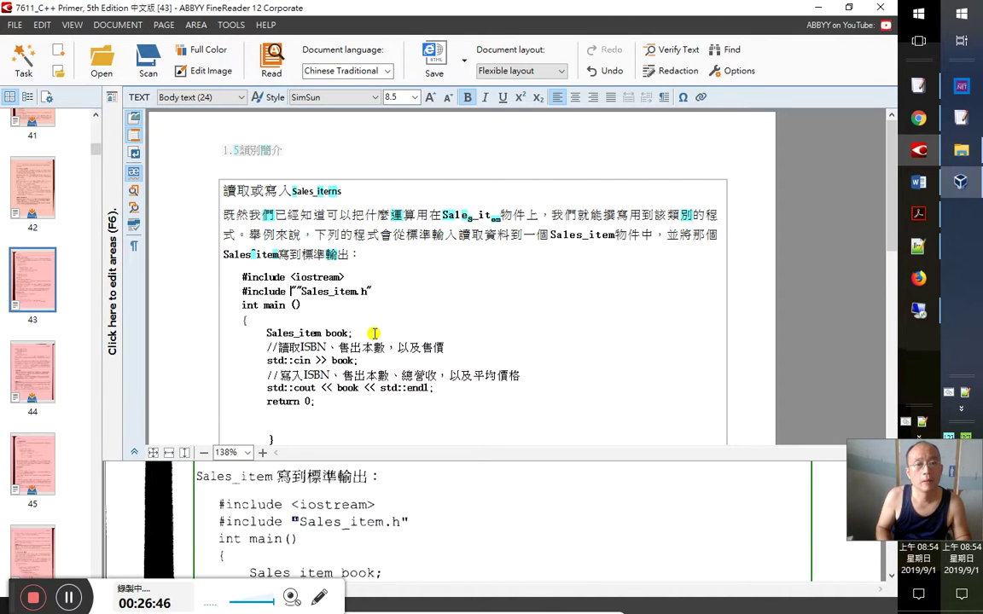
pyautogui.press('Delete')
pyautogui.press('Down')
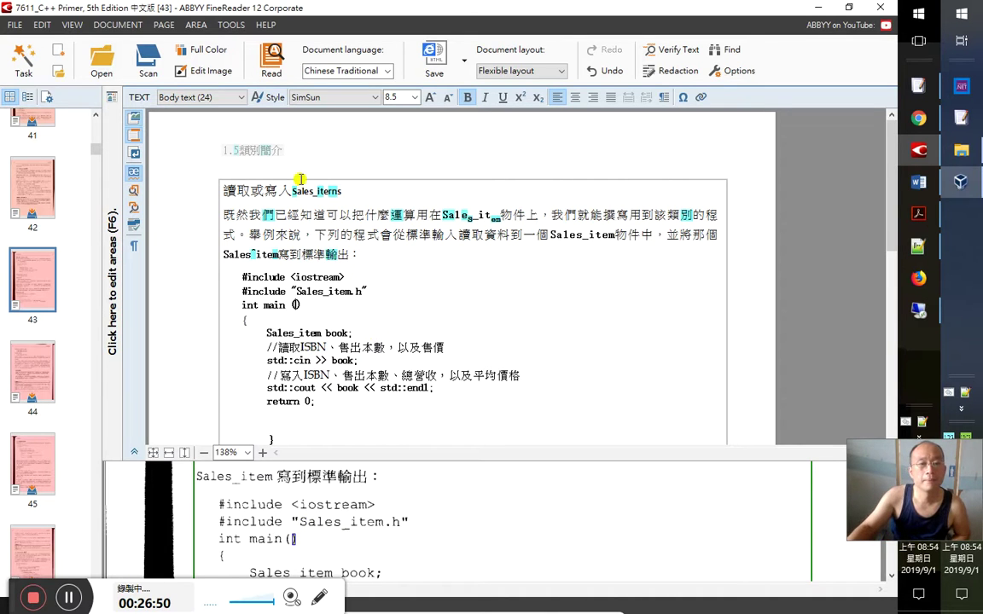
pyautogui.moveTo(429, 25)
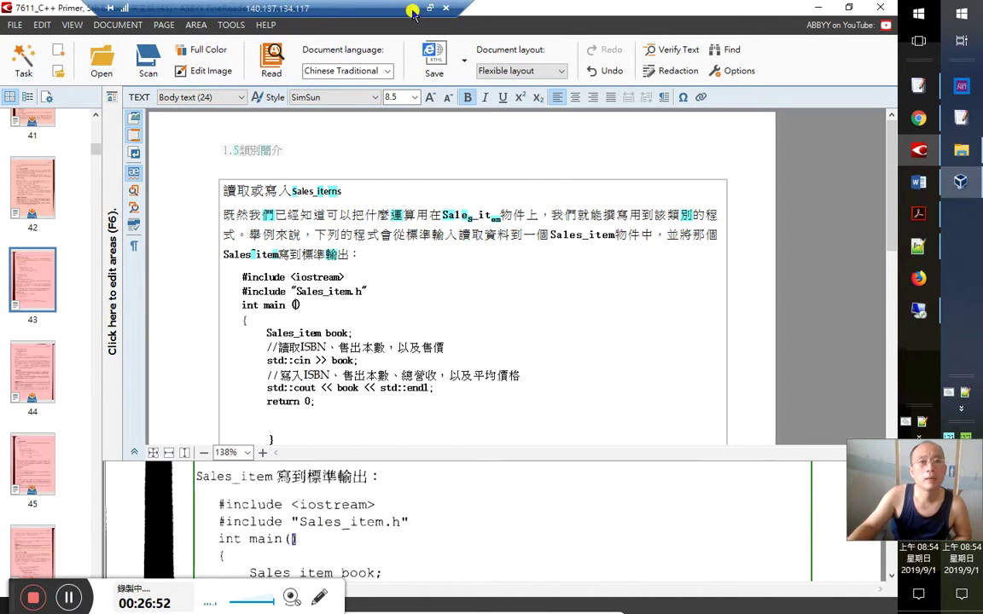
# Switch to Visual Studio and enter Sales_data on a new line inside main in prog1.cpp
pyautogui.click(415, 8)
pyautogui.click(320, 323)
pyautogui.press('Return')
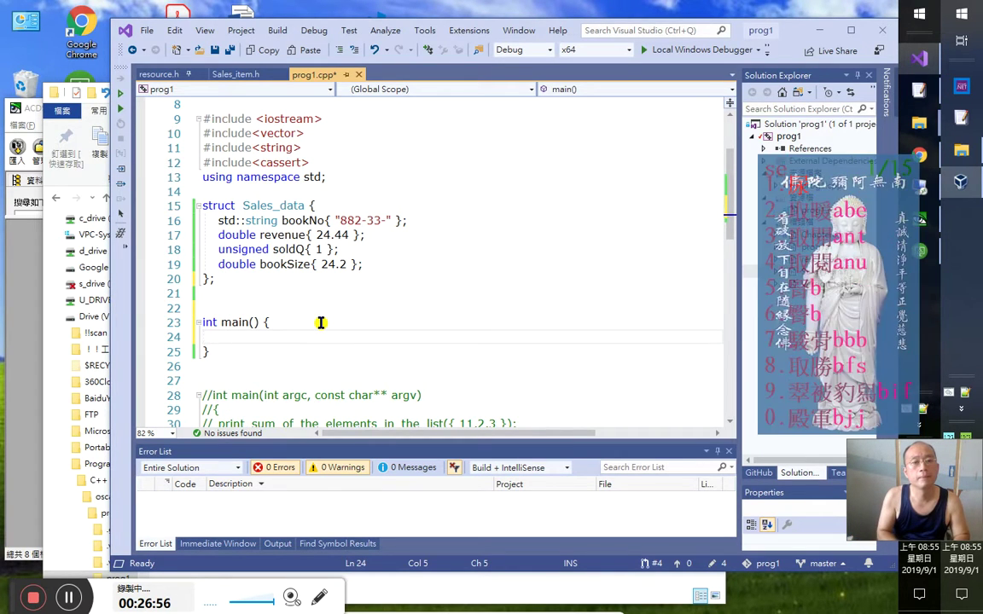
pyautogui.write('sale')
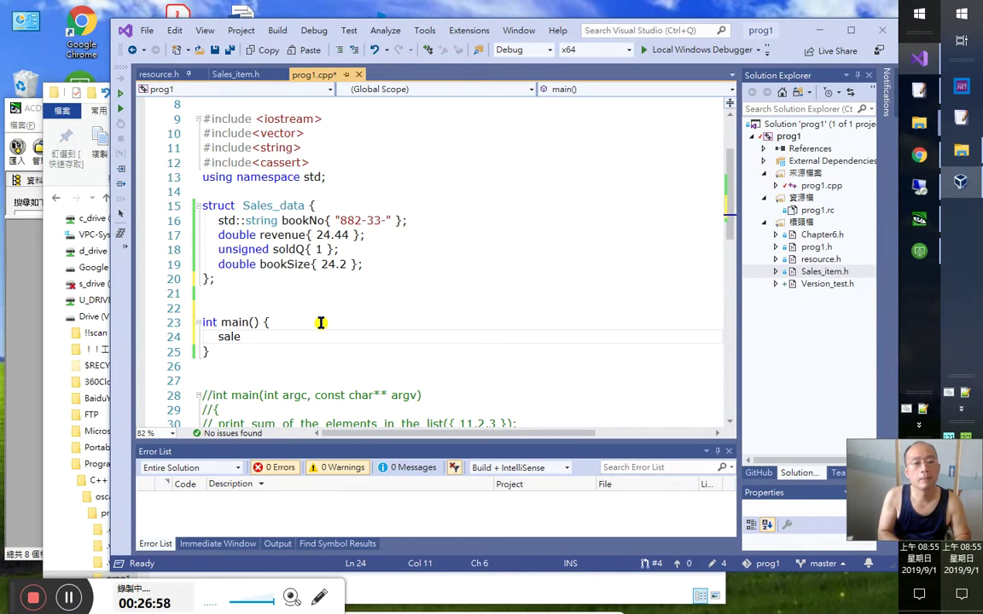
pyautogui.write('s')
pyautogui.press('Tab')
pyautogui.press('BackSpace')
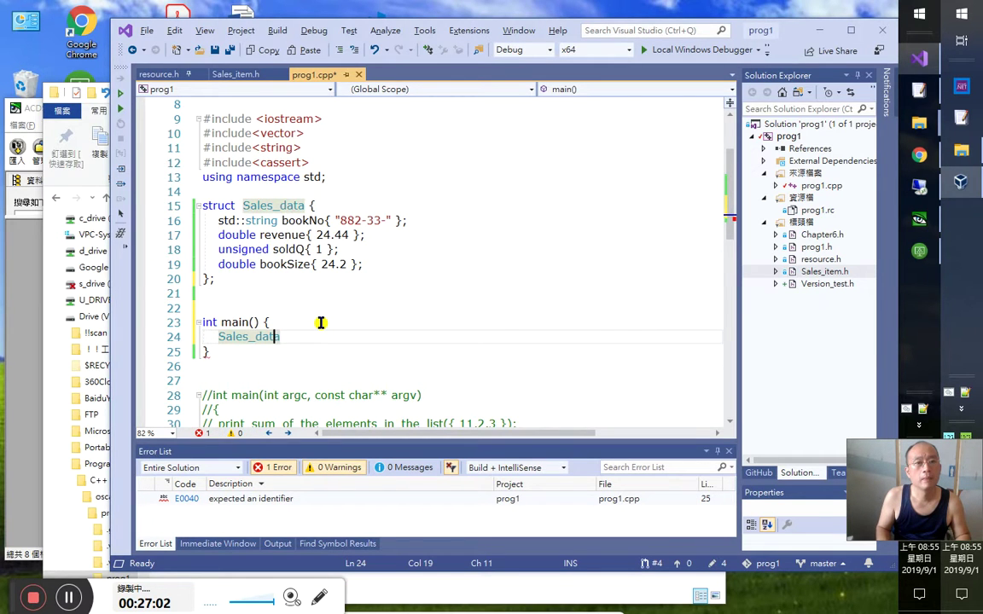
# Start a new directive with '#inc' on its own line below '#include<cassert>'
pyautogui.click(355, 167)
pyautogui.scroll(2, 357, 174)
pyautogui.press('Return')
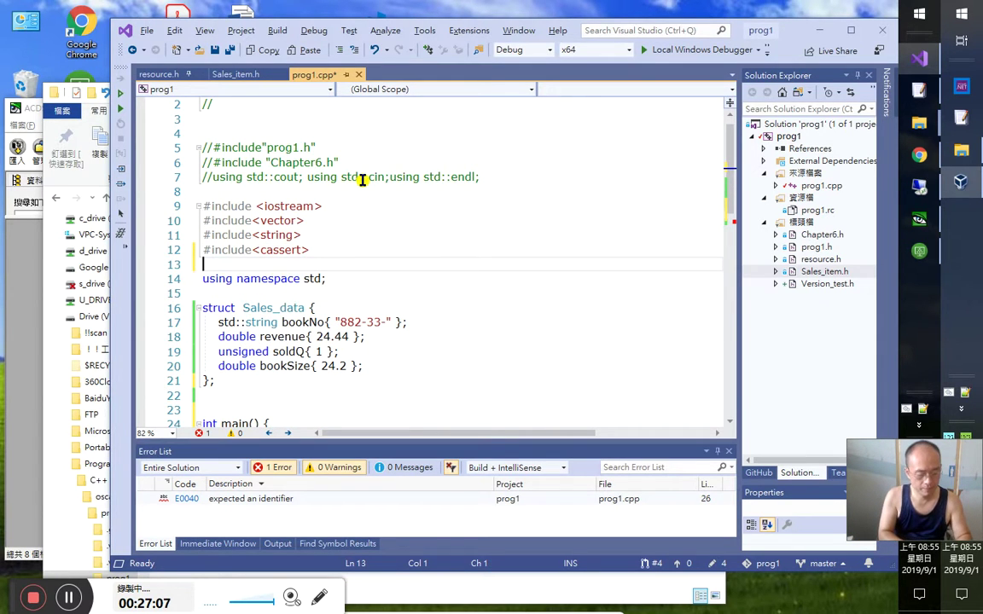
pyautogui.write('#')
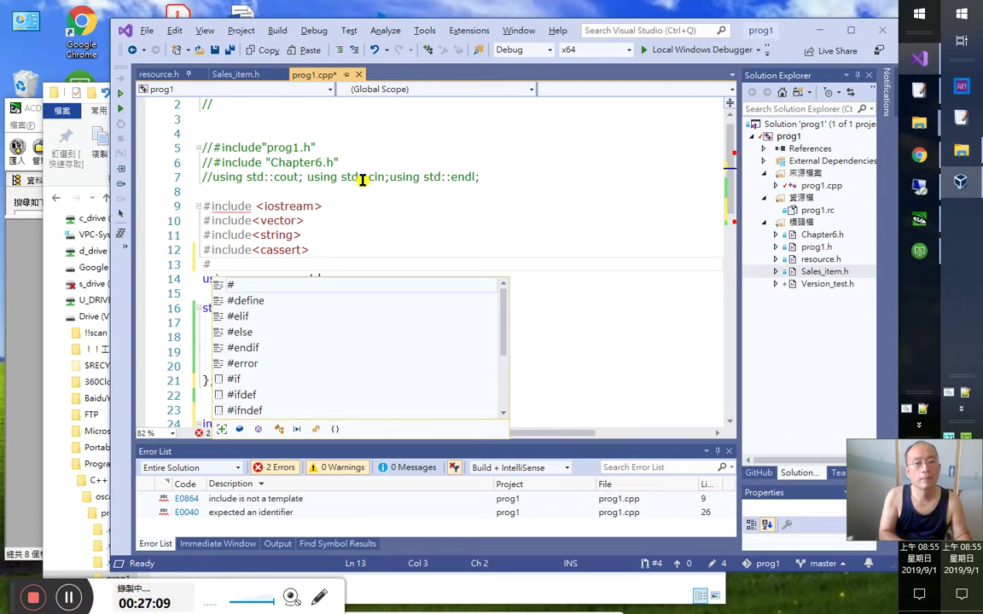
pyautogui.write('inc')
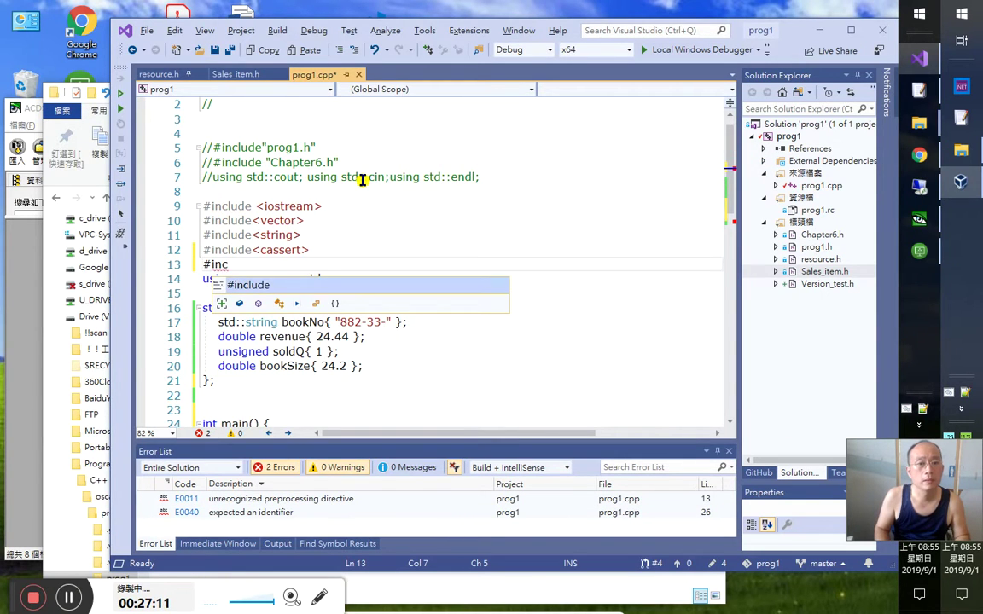
# Move '#include<cassert>' up to directly below the commented-out using line and comment it out
pyautogui.press('Escape')
pyautogui.press('Up')
pyautogui.press('Right')
pyautogui.press('Right')
pyautogui.press('Right')
pyautogui.press('Right')
pyautogui.press('Right')
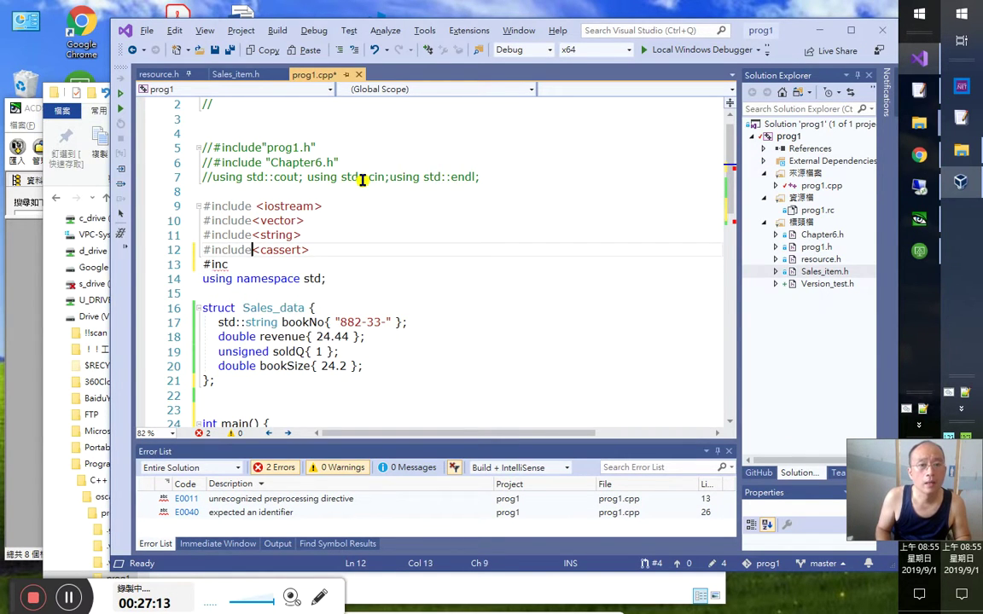
pyautogui.hotkey('shift', 'Right')
pyautogui.hotkey('shift', 'Right')
pyautogui.hotkey('shift', 'Right')
pyautogui.hotkey('shift', 'Right')
pyautogui.hotkey('shift', 'Right')
pyautogui.press('Left')
pyautogui.press('Left')
pyautogui.press('Left')
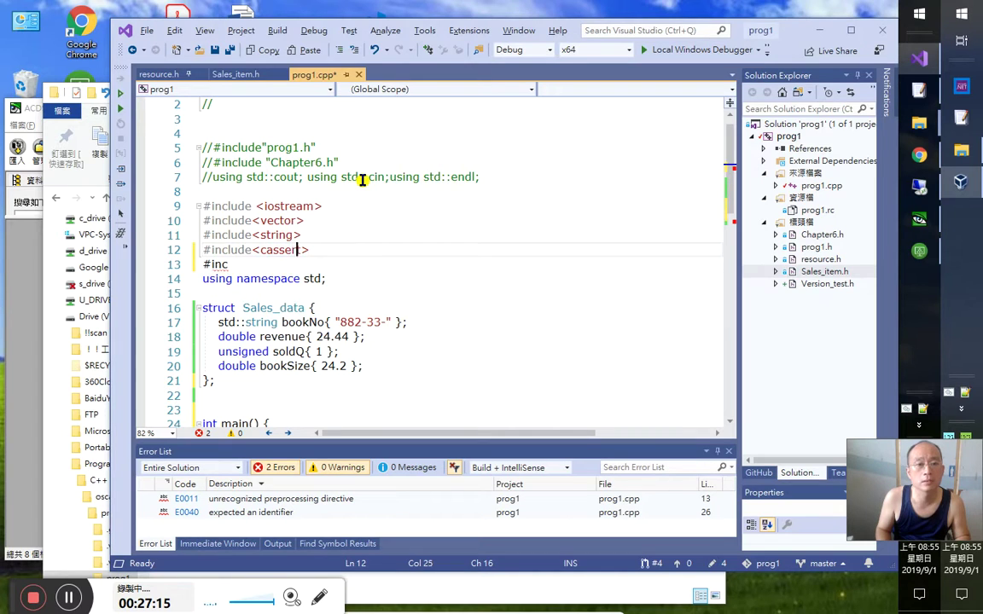
pyautogui.hotkey('ctrl', 'w')
pyautogui.press('Home')
pyautogui.hotkey('alt', 'Up')
pyautogui.hotkey('alt', 'Up')
pyautogui.hotkey('alt', 'Up')
pyautogui.hotkey('alt', 'Up')
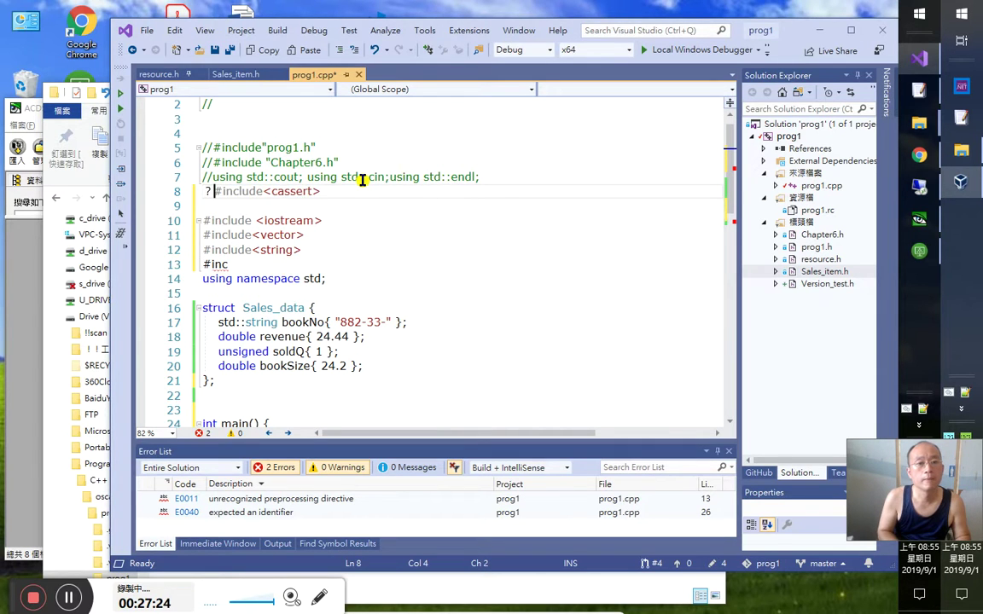
pyautogui.write('//')
# Complete the unfinished directive as #include with angle brackets and look for a suggested header matching 'sal'
pyautogui.press('Down')
pyautogui.press('Down')
pyautogui.press('Down')
pyautogui.press('Down')
pyautogui.press('Down')
pyautogui.write('#inc')
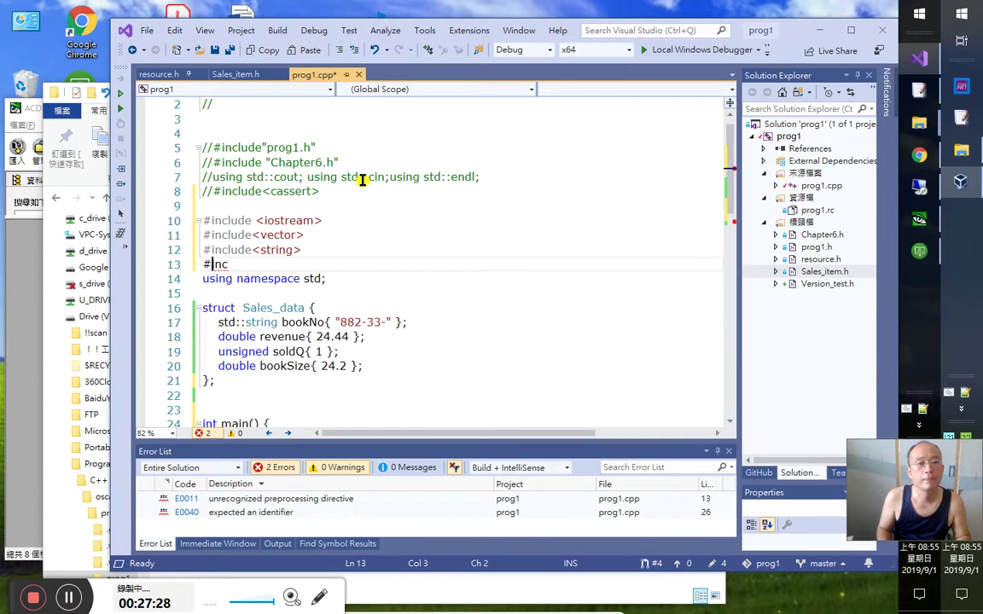
pyautogui.write('lude<>')
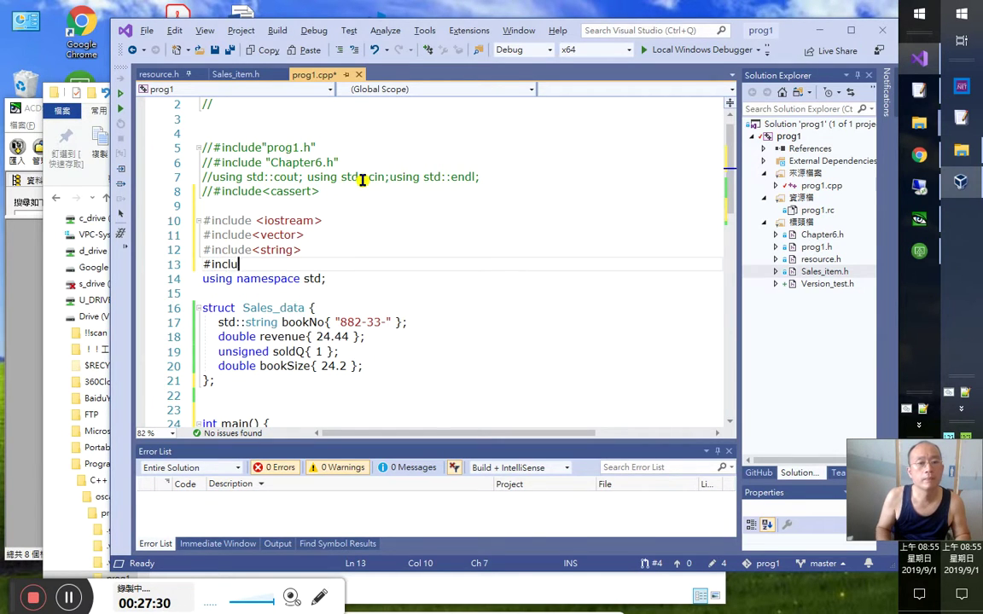
pyautogui.press('Left')
pyautogui.press('Left')
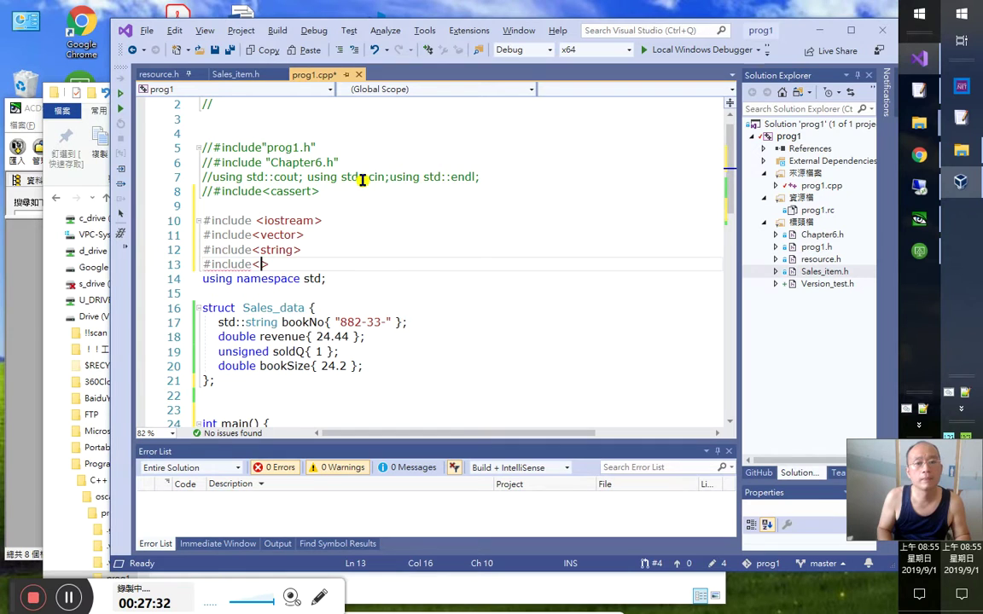
pyautogui.press('Right')
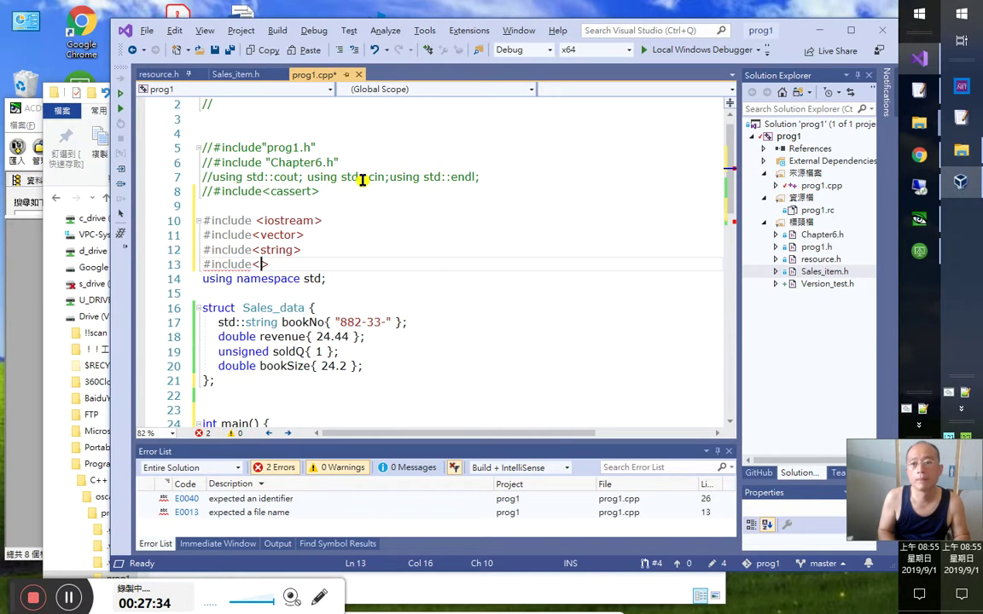
pyautogui.write('sal')
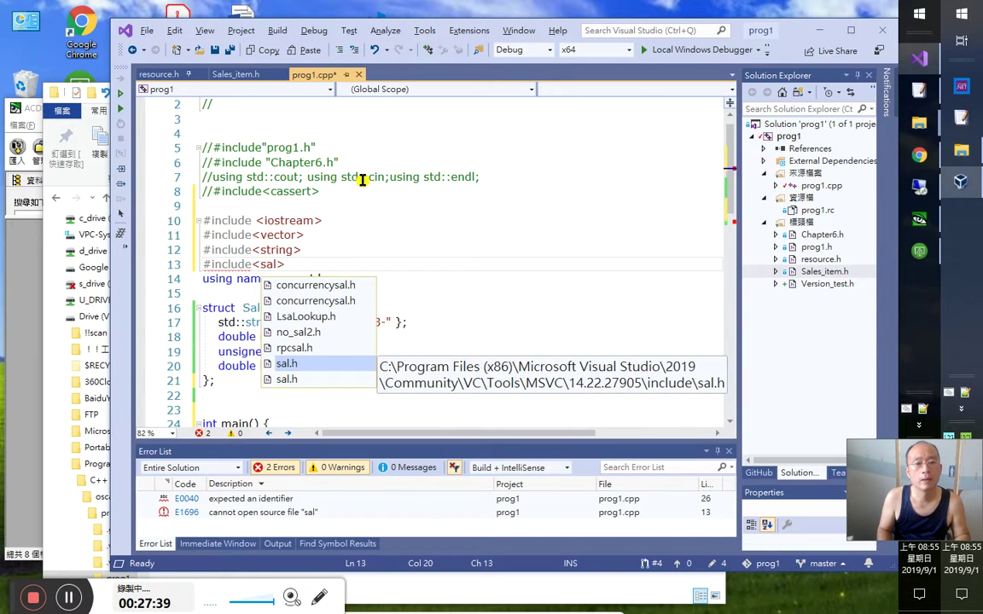
pyautogui.press('Down')
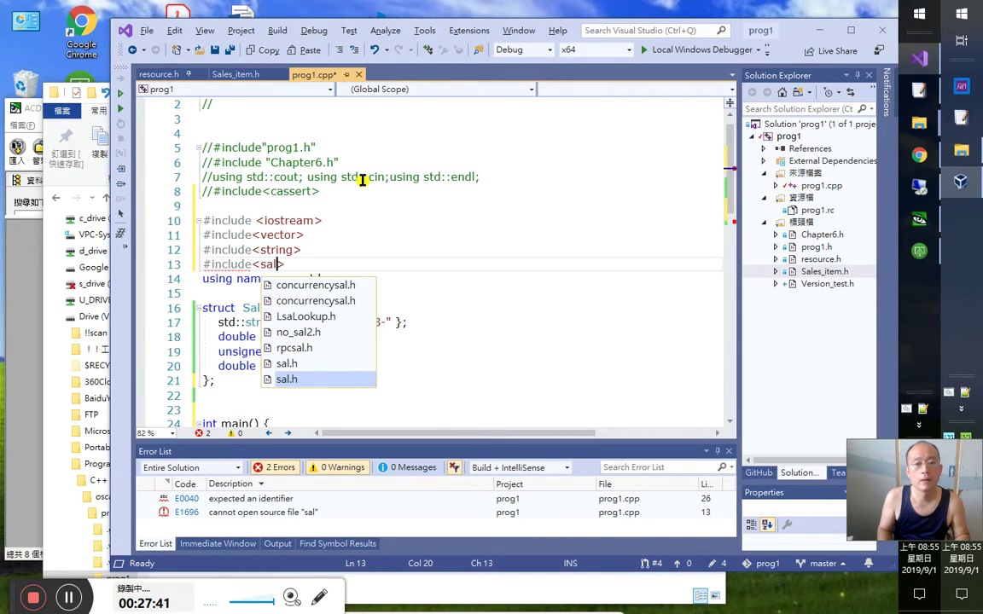
pyautogui.press('Up')
pyautogui.press('Up')
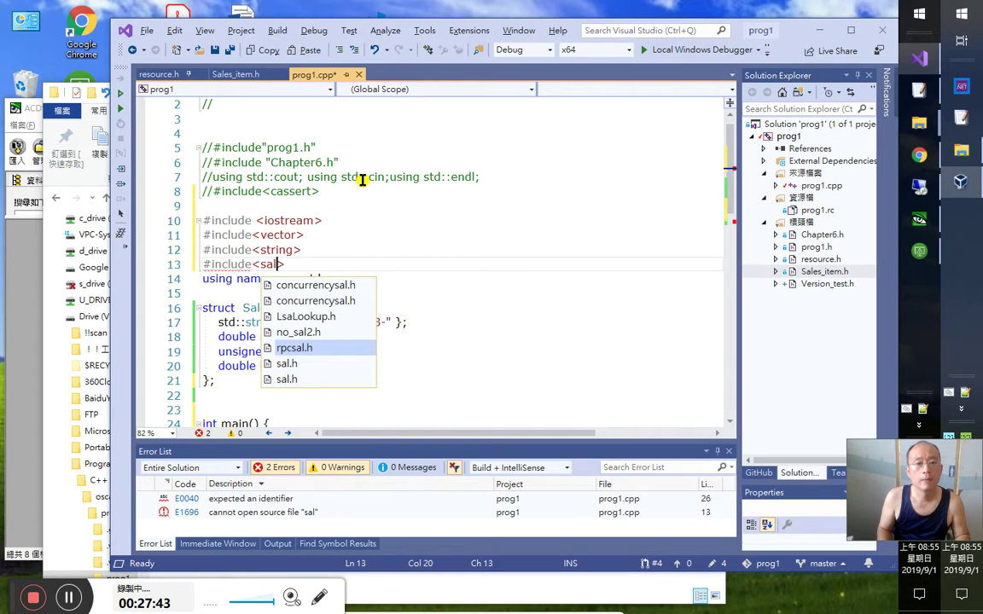
# Replace the angle-bracketed 'sal' in the new include with the header name Sales_item.h
pyautogui.press('Escape')
pyautogui.press('BackSpace')
pyautogui.press('BackSpace')
pyautogui.press('BackSpace')
pyautogui.press('BackSpace')
pyautogui.write('s')
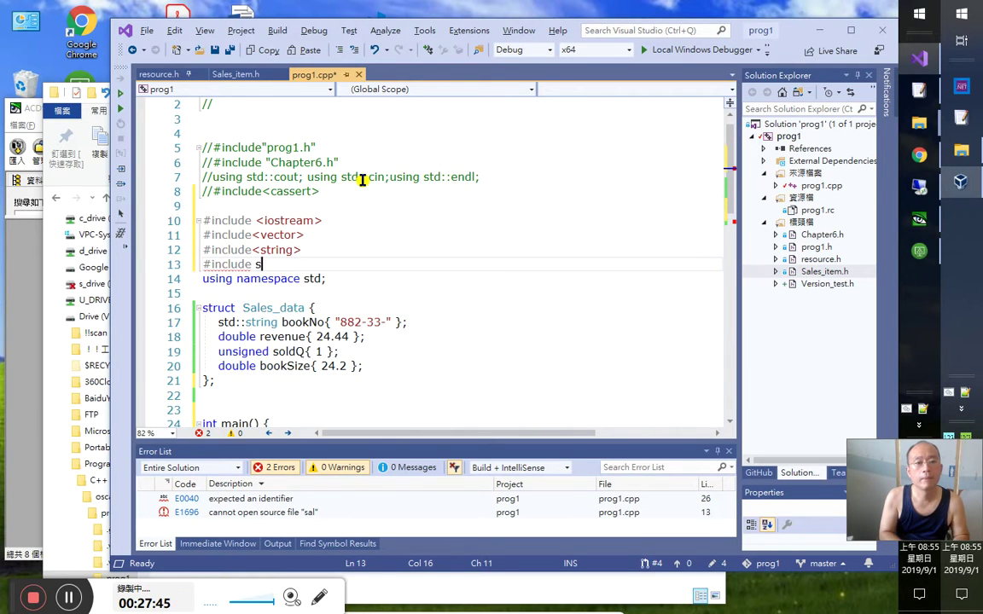
pyautogui.press('BackSpace')
pyautogui.write('Sal')
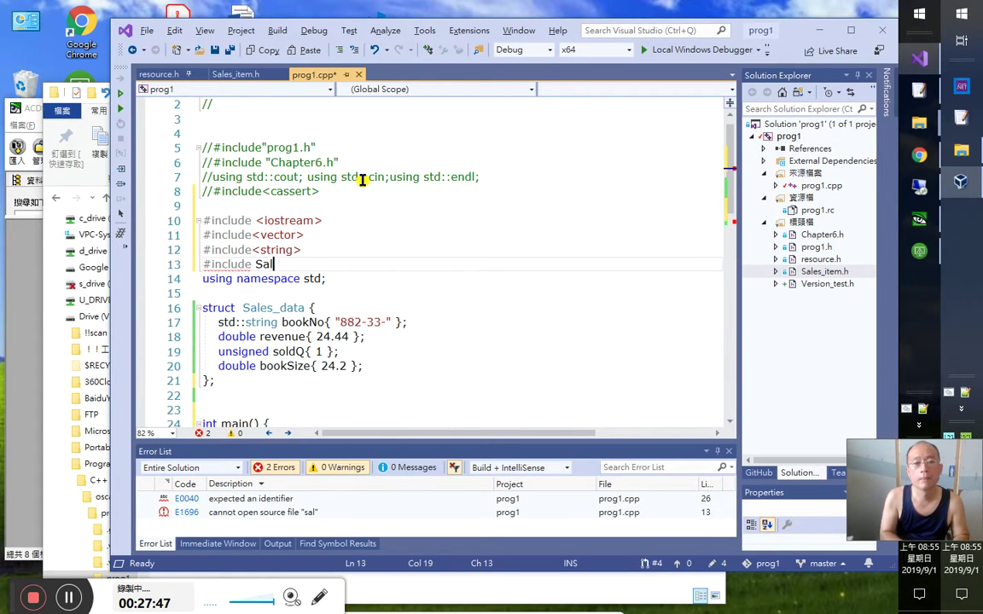
pyautogui.write('e')
pyautogui.write('s')
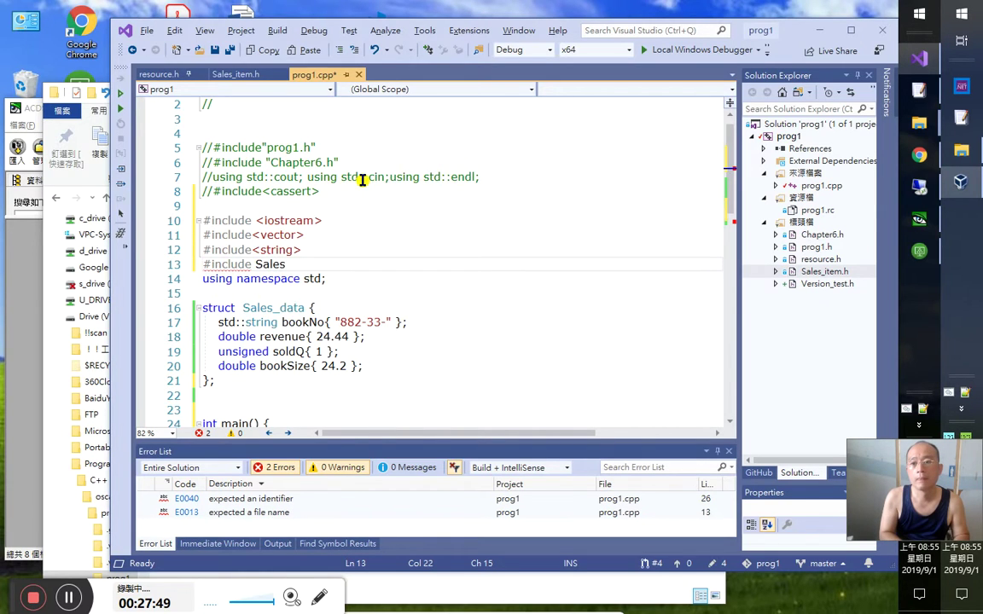
pyautogui.write('_item.h')
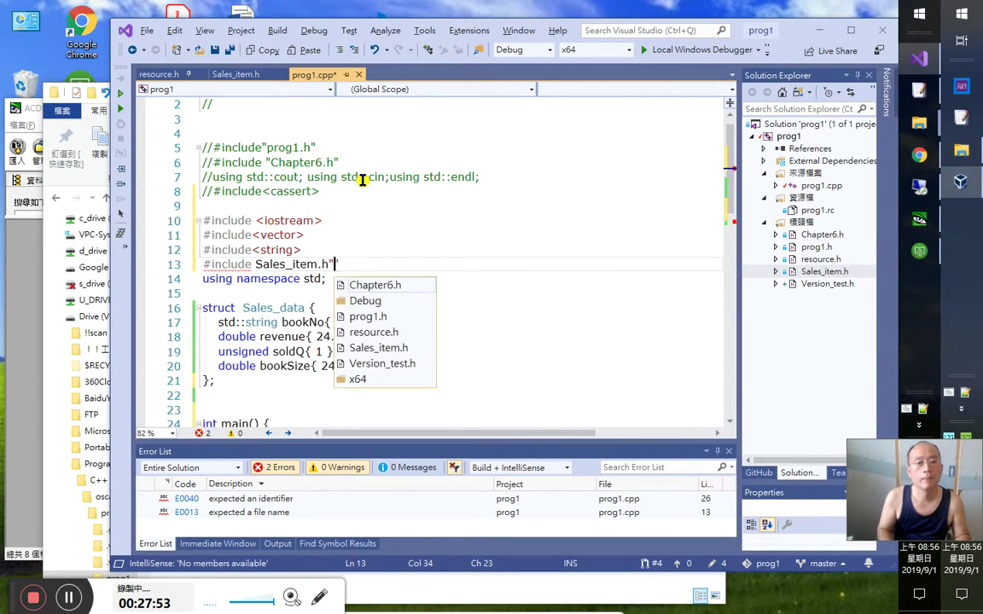
# Enclose Sales_item.h in double quotation marks and add a blank line below the include
pyautogui.hotkey('ctrl', 'Left')
pyautogui.hotkey('ctrl', 'Left')
pyautogui.hotkey('ctrl', 'Left')
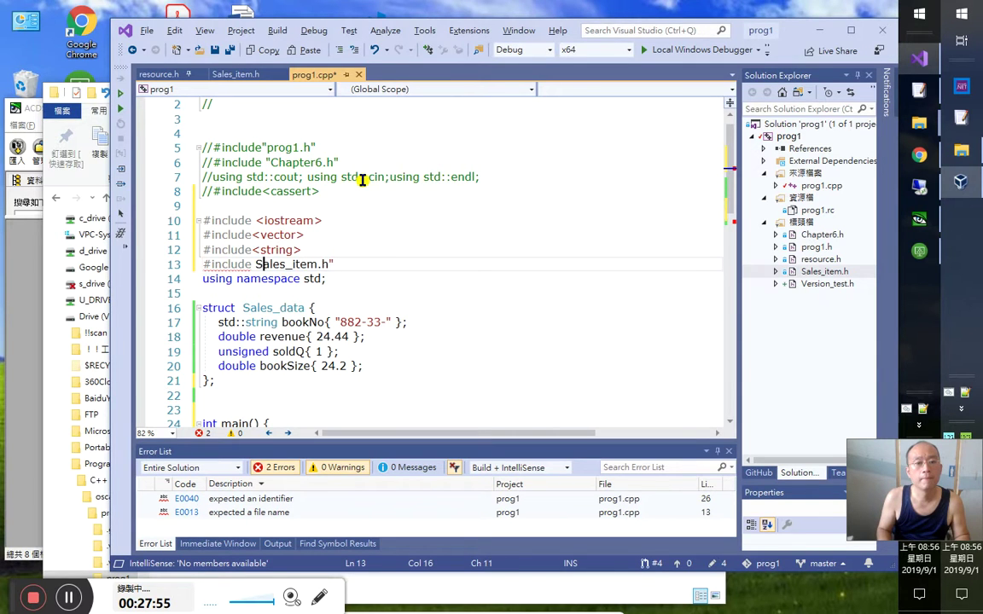
pyautogui.write('"')
pyautogui.press('End')
pyautogui.write('"')
pyautogui.press('Return')
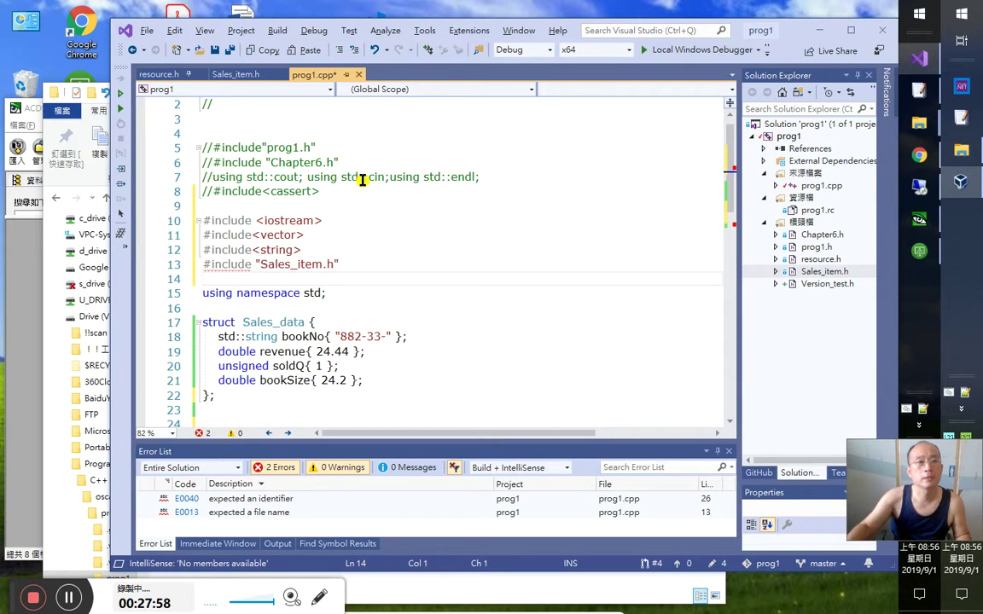
# Examine the includes in Sales_item.h, especially the Version_test.h line, and return to prog1.cpp
pyautogui.click(235, 75)
pyautogui.scroll(-1, 300, 248)
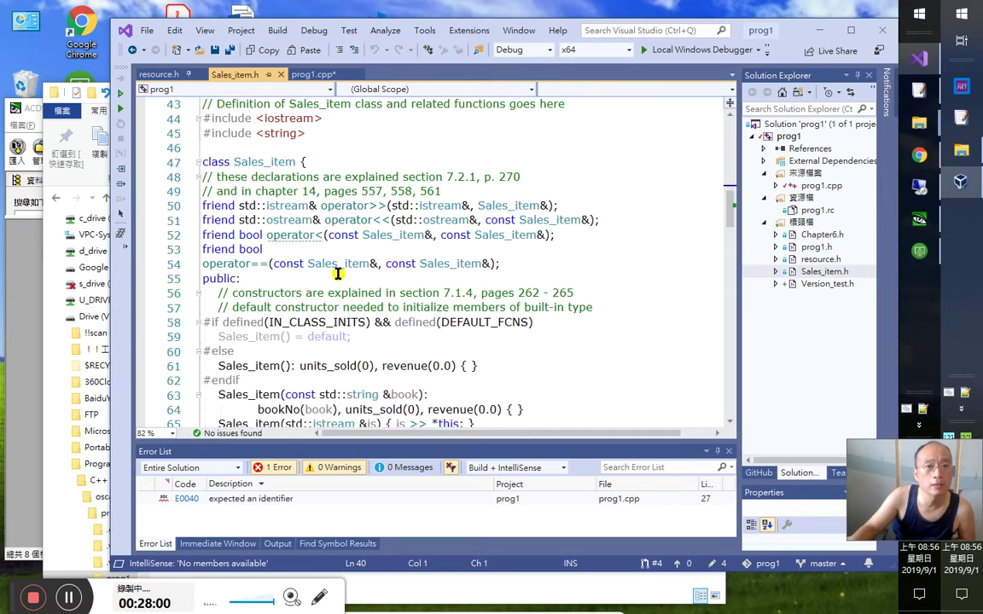
pyautogui.scroll(3, 304, 245)
pyautogui.moveTo(254, 206); pyautogui.dragTo(350, 206)
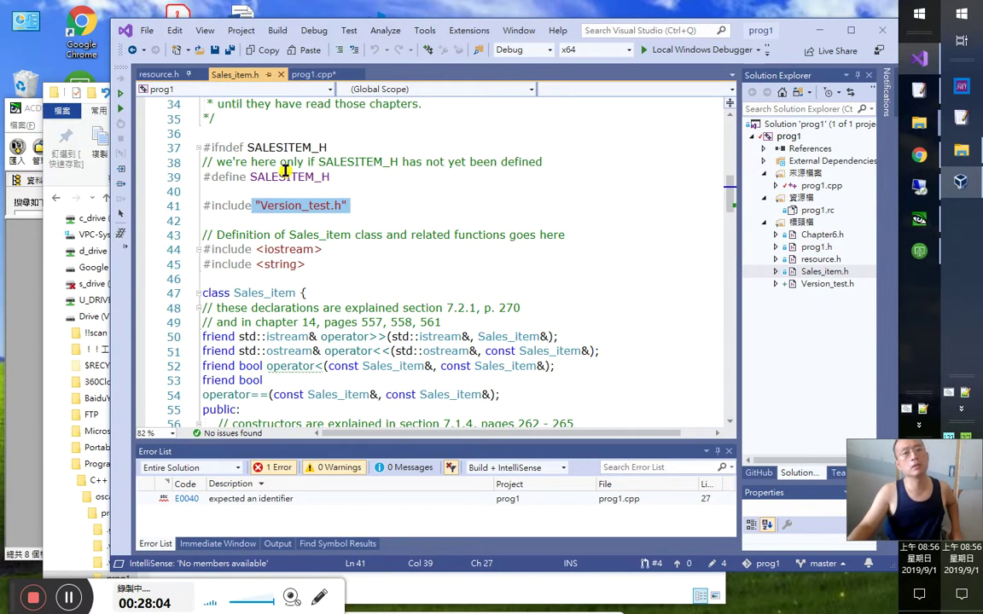
pyautogui.hotkey('ctrl', 'Tab')
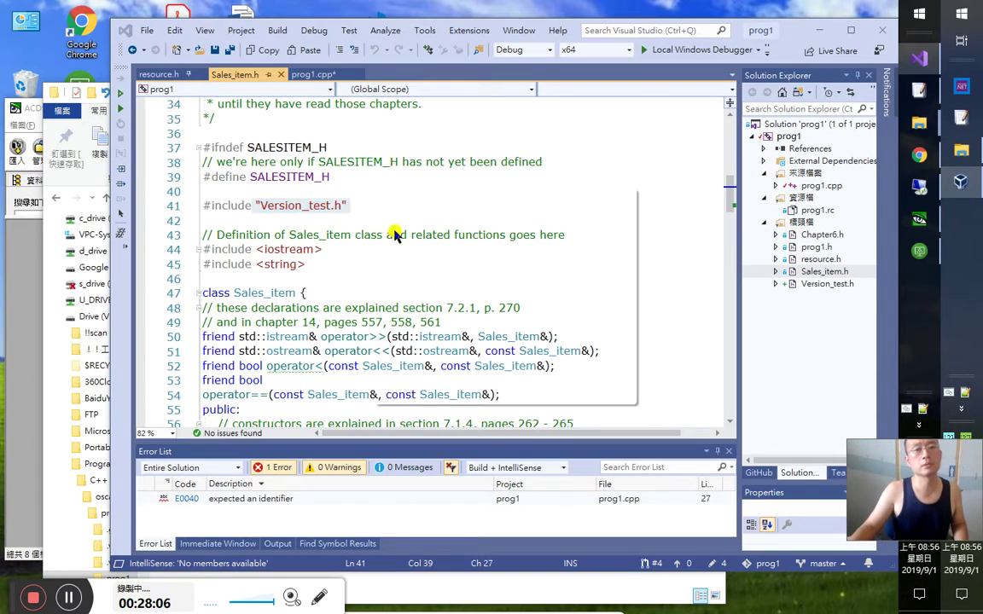
# Replace Sales_data inside main with the declaration 'Sales_item book;' and add a new line below it
pyautogui.scroll(-2, 363, 249)
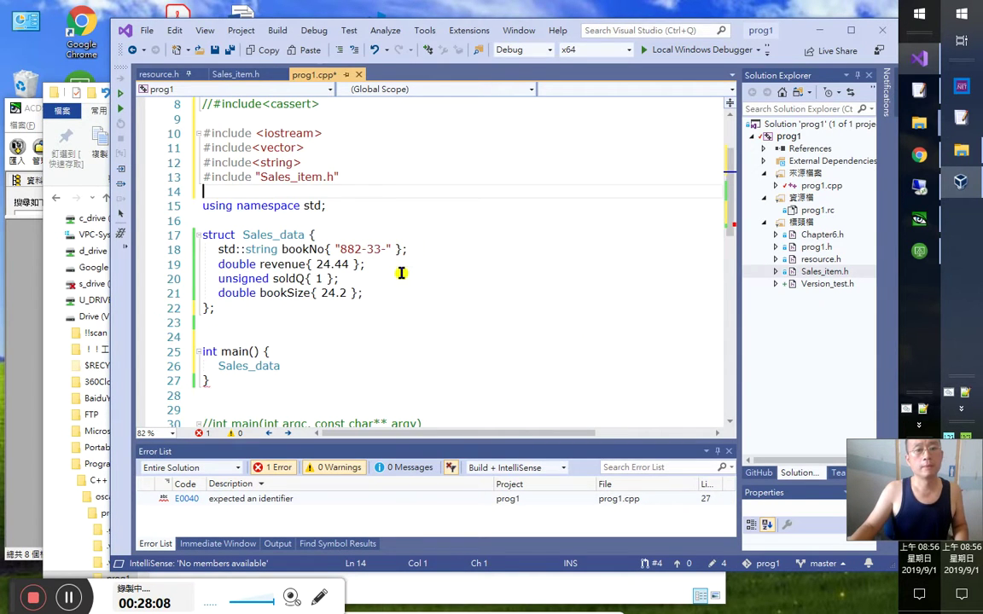
pyautogui.click(269, 366)
pyautogui.doubleClick(267, 366)
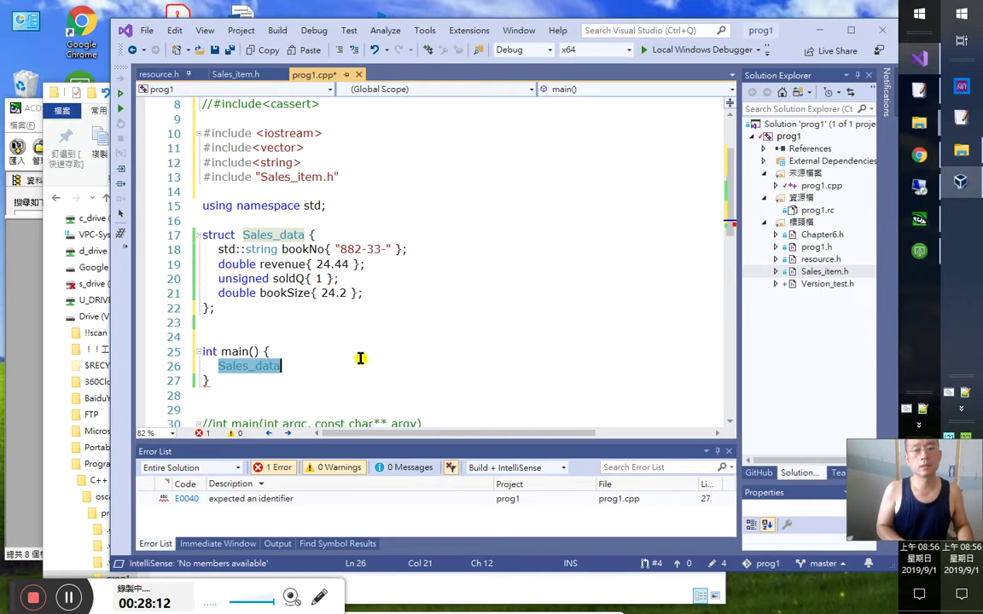
pyautogui.hotkey('ctrl', 'j')
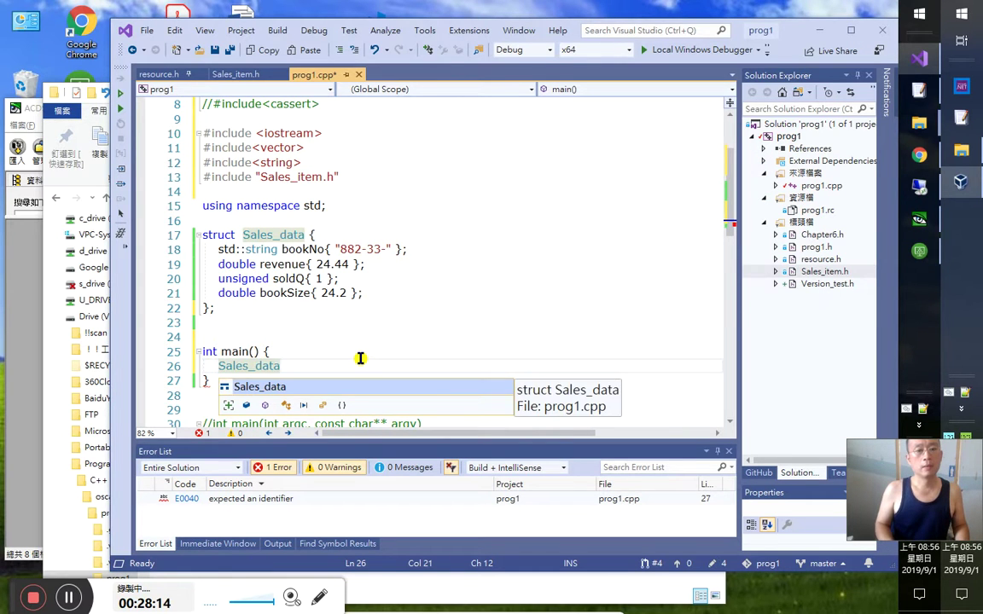
pyautogui.write('Sales_d')
pyautogui.press('BackSpace')
pyautogui.write('i')
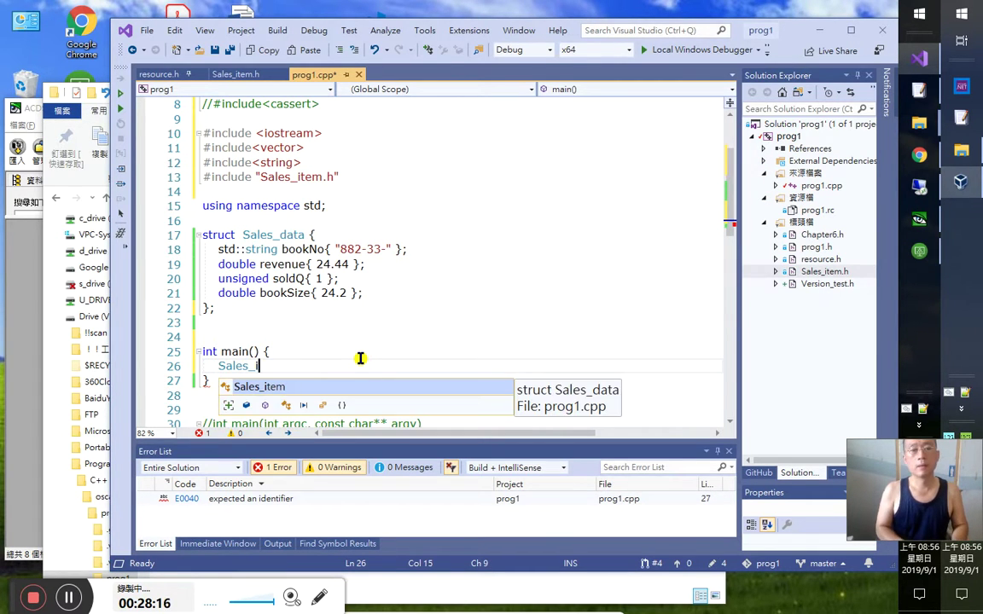
pyautogui.press('Escape')
pyautogui.hotkey('ctrl', 'j')
pyautogui.press('Escape')
pyautogui.write('tem')
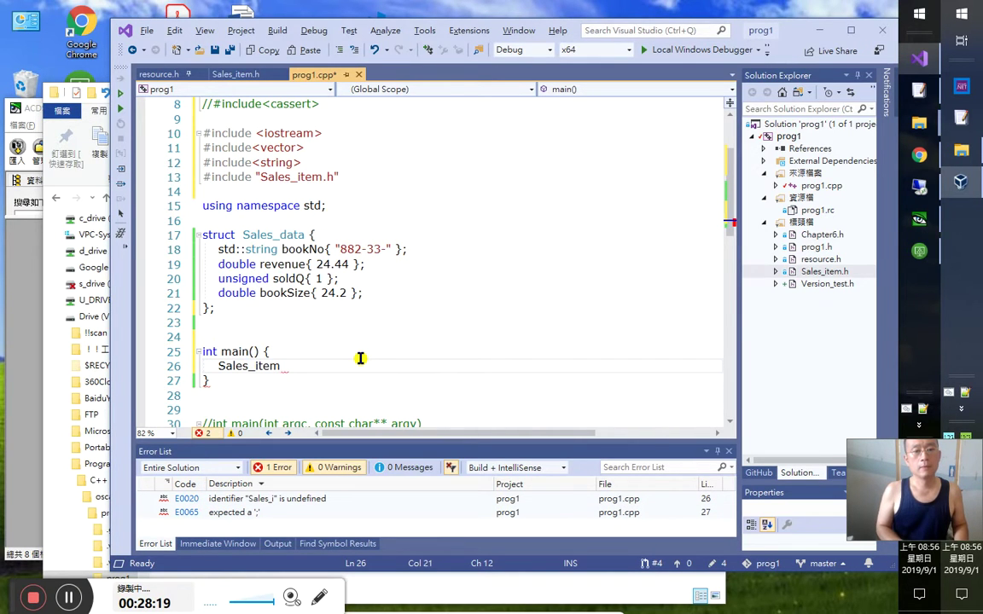
pyautogui.write(' book;')
pyautogui.press('Return')
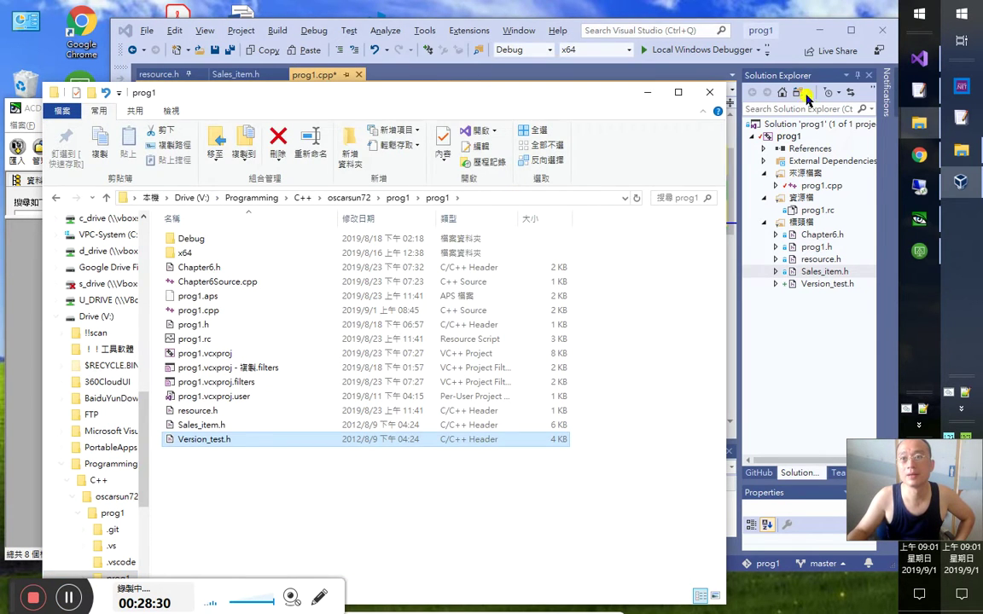
# Switch to the scanned book in FineReader and clear the uncertain-character marks from page 43's heading 讀取或寫入 Sales_items
pyautogui.click(772, 93)
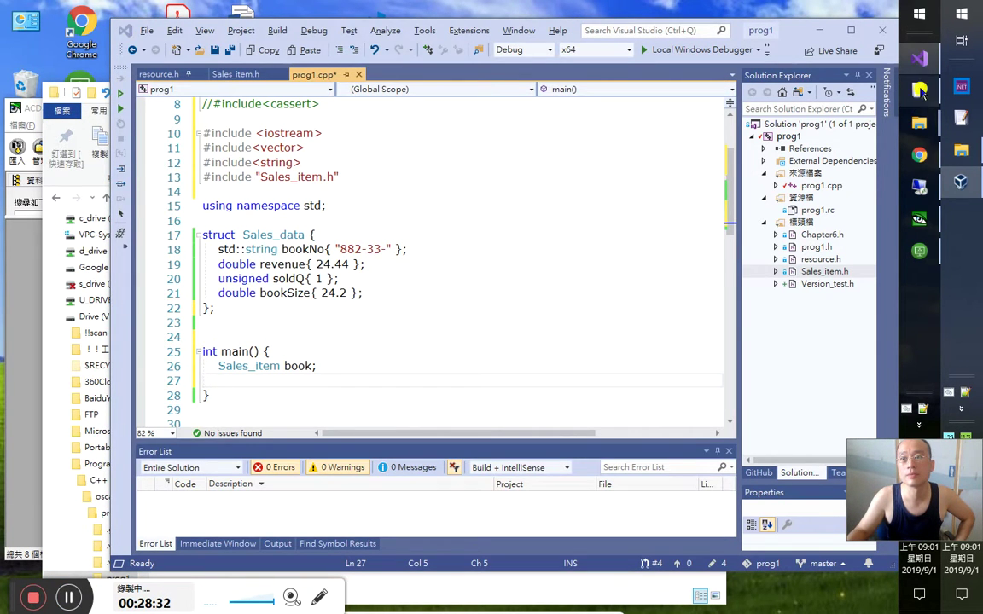
pyautogui.click(916, 183)
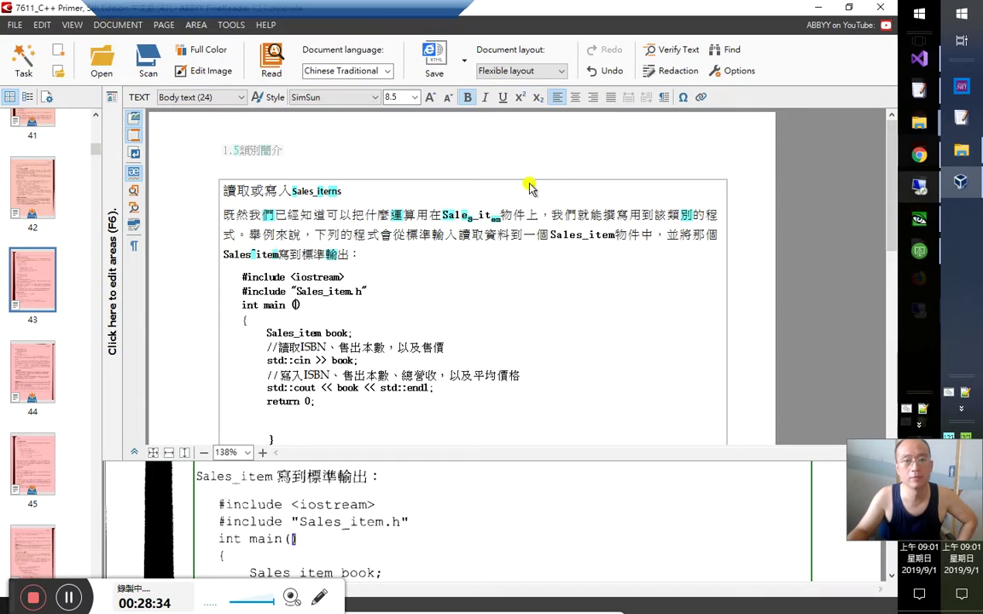
pyautogui.click(320, 211)
pyautogui.click(329, 191)
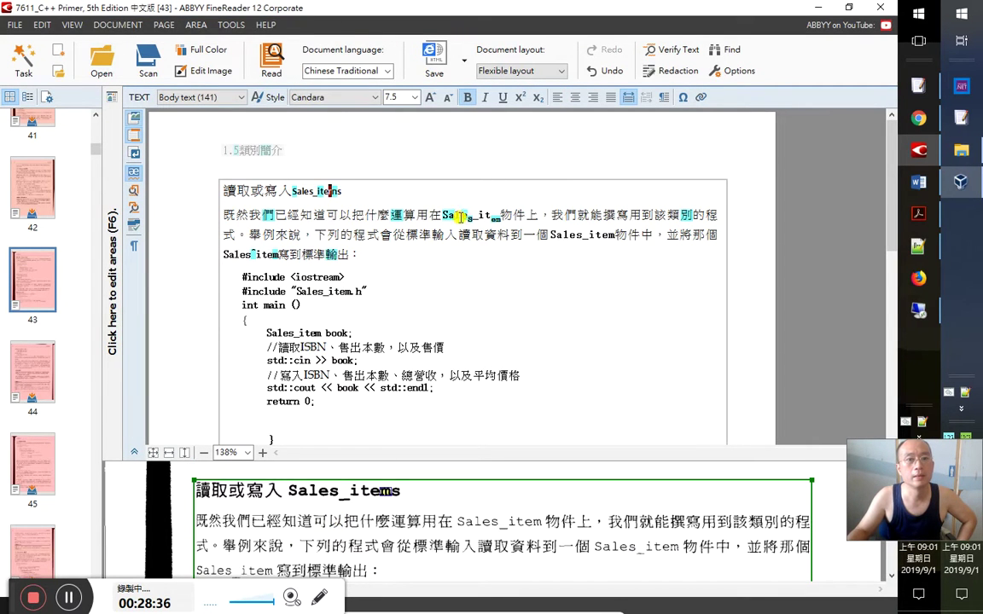
pyautogui.moveTo(329, 192); pyautogui.dragTo(223, 191)
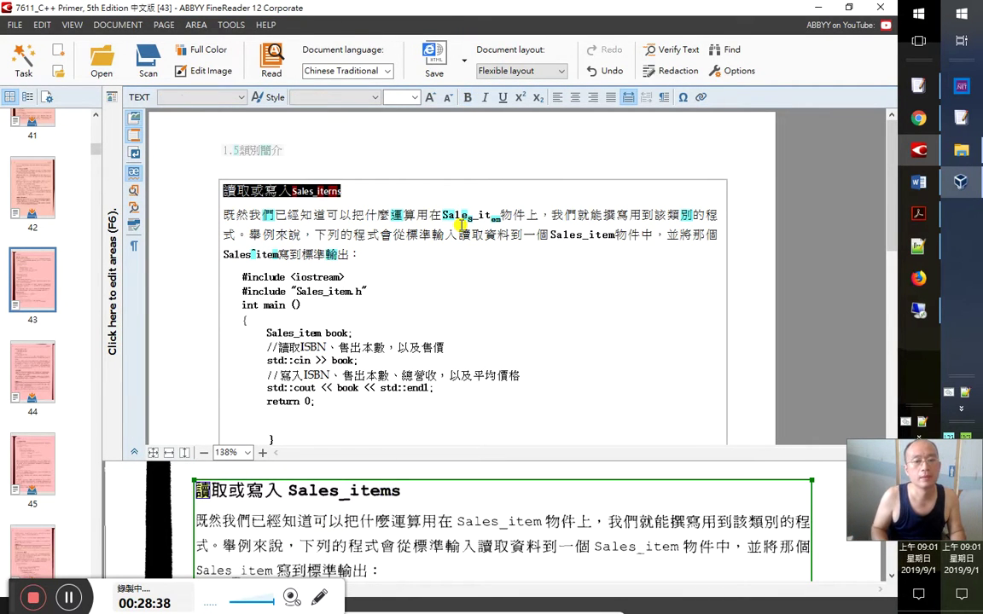
pyautogui.click(339, 215)
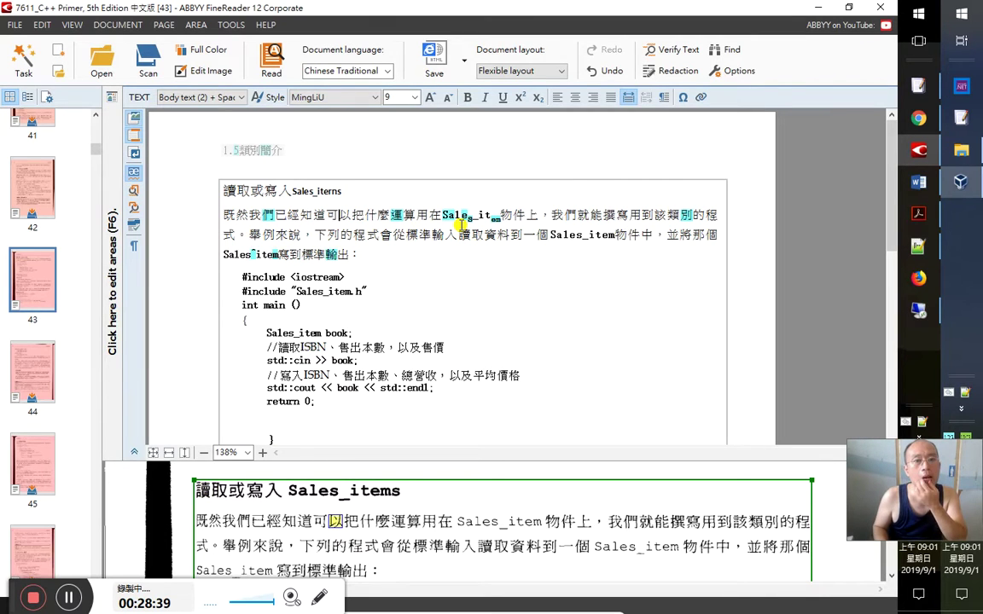
# Check the opening line under page 43's heading against the scan and go back to page 42
pyautogui.click(459, 221)
pyautogui.press('Right')
pyautogui.press('Right')
pyautogui.press('Right')
pyautogui.press('Right')
pyautogui.press('Right')
pyautogui.press('Right')
pyautogui.press('Right')
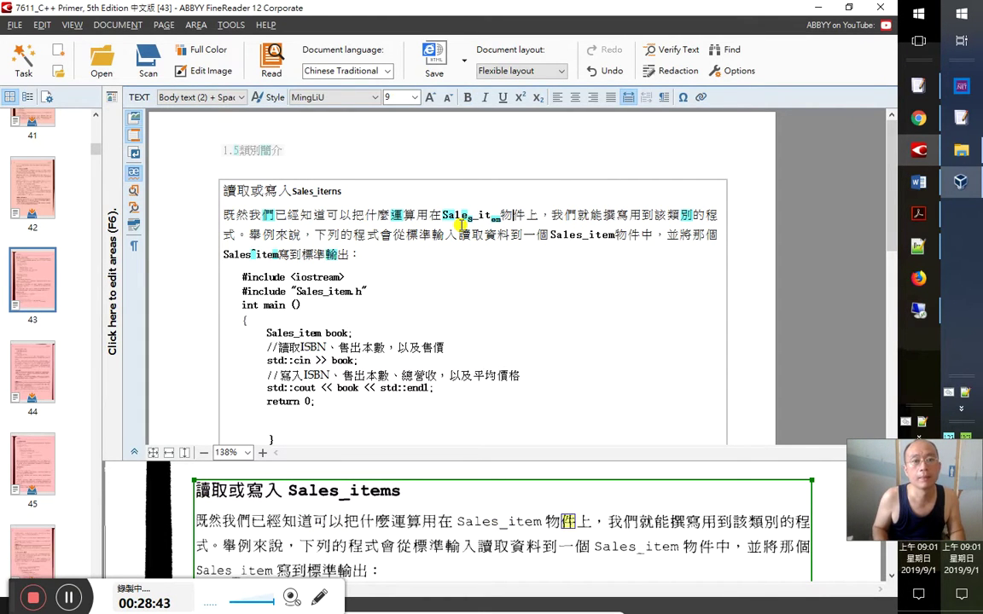
pyautogui.hotkey('alt', 'Up')
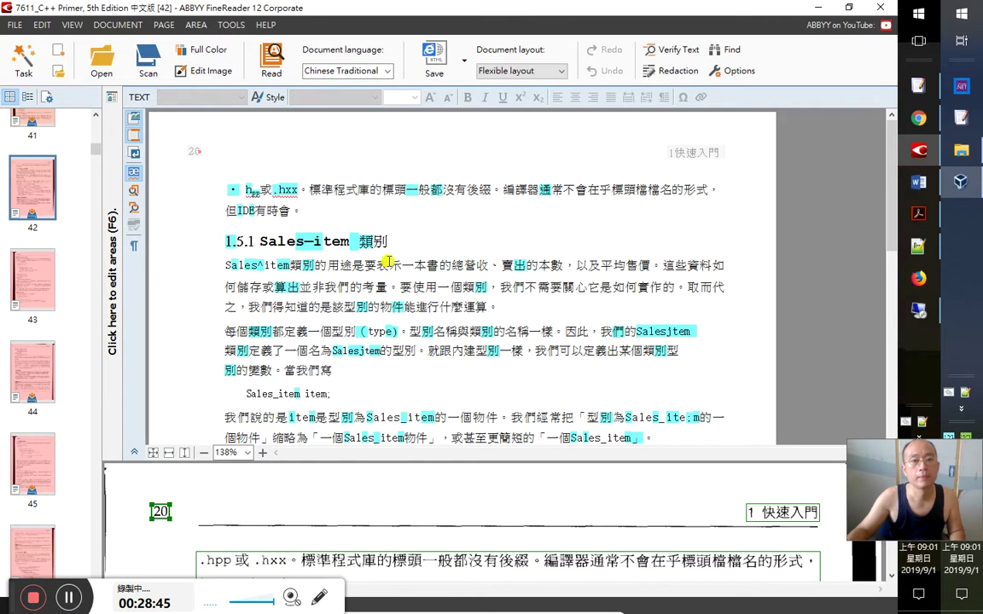
# Replace the dash in the heading '1.5.1 Sales_item 類別' with an underscore and clear the heading's uncertain-character marks
pyautogui.hotkey('shift', 'F4')
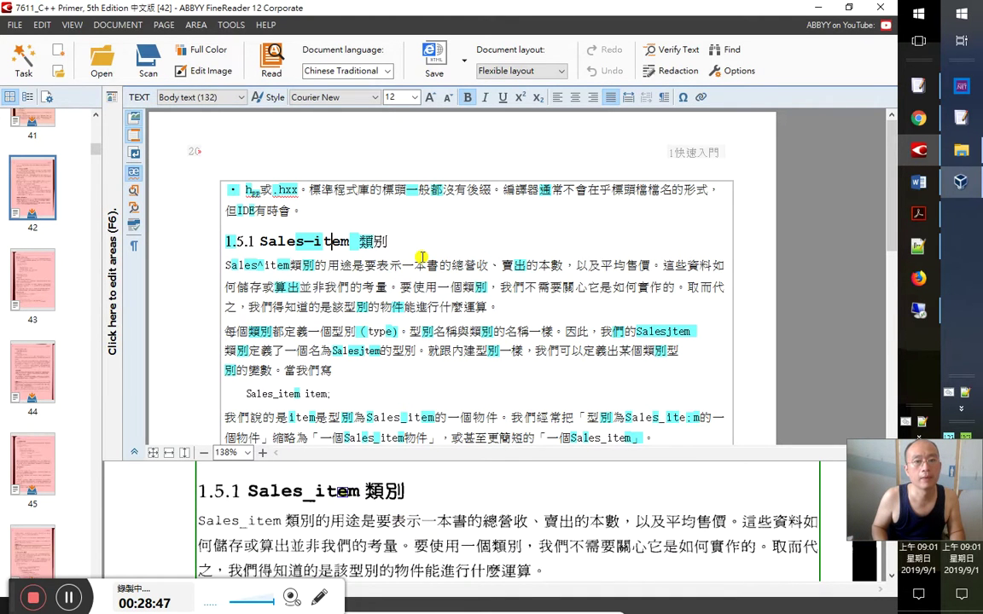
pyautogui.hotkey('shift', 'Left')
pyautogui.write('_')
pyautogui.press('End')
pyautogui.hotkey('shift', 'Home')
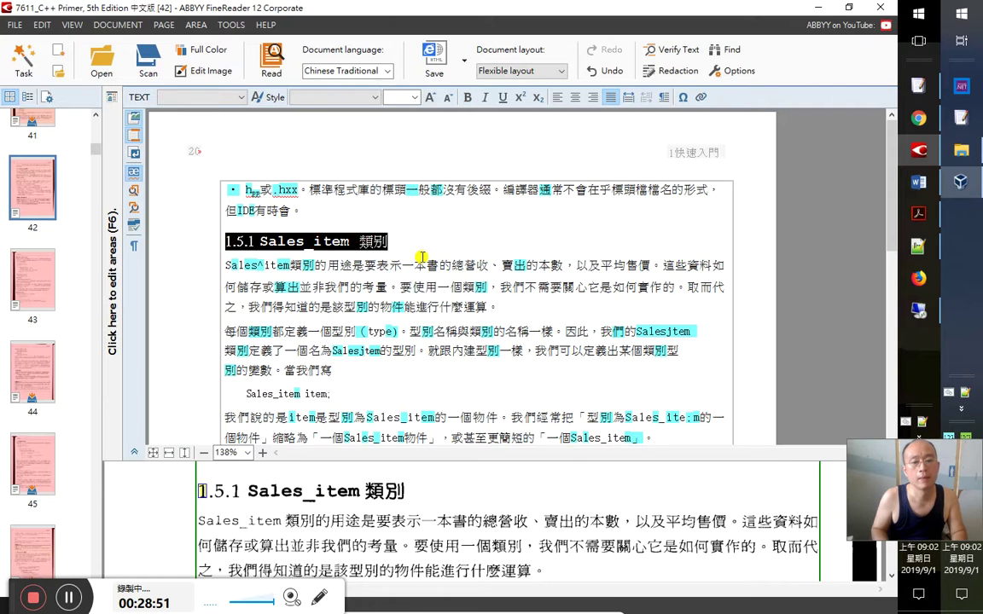
pyautogui.hotkey('ctrl', 'b')
pyautogui.press('Up')
pyautogui.press('Up')
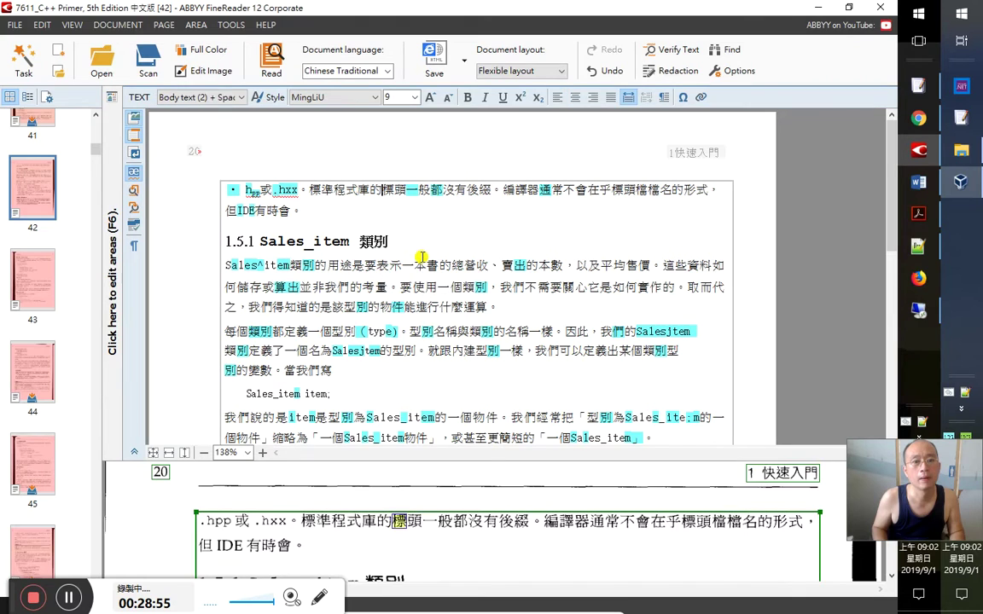
# Replace the caret in 'Sales^item' at the start of section 1.5.1's first paragraph with an underscore
pyautogui.press('Down')
pyautogui.press('Down')
pyautogui.press('Right')
pyautogui.press('Right')
pyautogui.press('Right')
pyautogui.write('_')
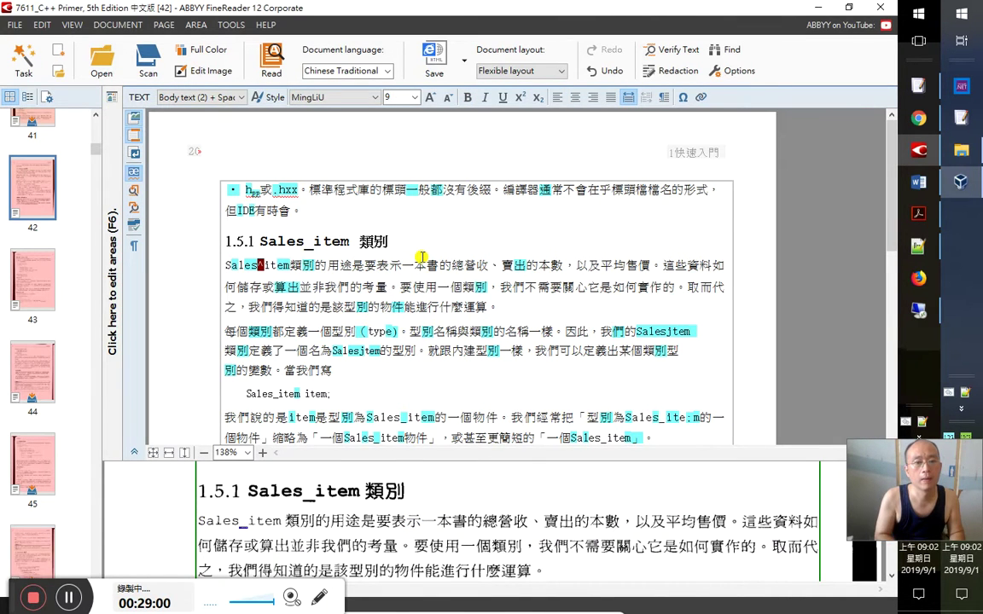
# Proofread the first line of section 1.5.1's opening paragraph and clear its uncertain-character marks
pyautogui.press('Right')
pyautogui.press('Right')
pyautogui.press('Right')
pyautogui.press('Right')
pyautogui.press('Right')
pyautogui.press('Right')
pyautogui.press('Right')
pyautogui.press('Right')
pyautogui.press('Right')
pyautogui.press('Right')
pyautogui.press('Right')
pyautogui.press('Right')
pyautogui.press('Right')
pyautogui.press('Right')
pyautogui.press('Right')
pyautogui.press('Right')
pyautogui.press('Right')
pyautogui.press('Right')
pyautogui.press('Right')
pyautogui.press('Right')
pyautogui.press('Right')
pyautogui.press('Right')
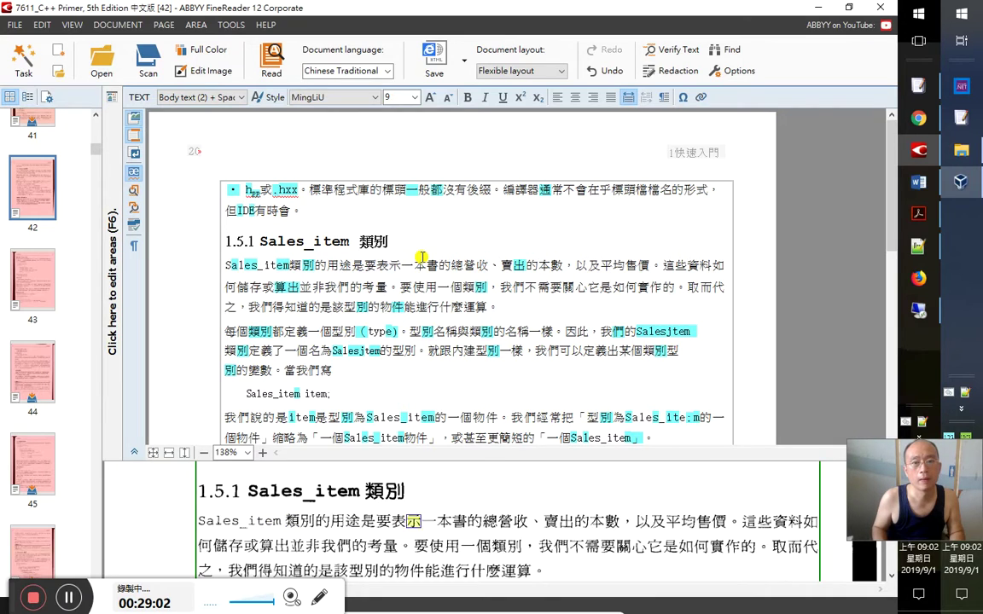
pyautogui.press('Right')
pyautogui.press('Right')
pyautogui.press('Right')
pyautogui.press('Right')
pyautogui.press('Right')
pyautogui.press('Right')
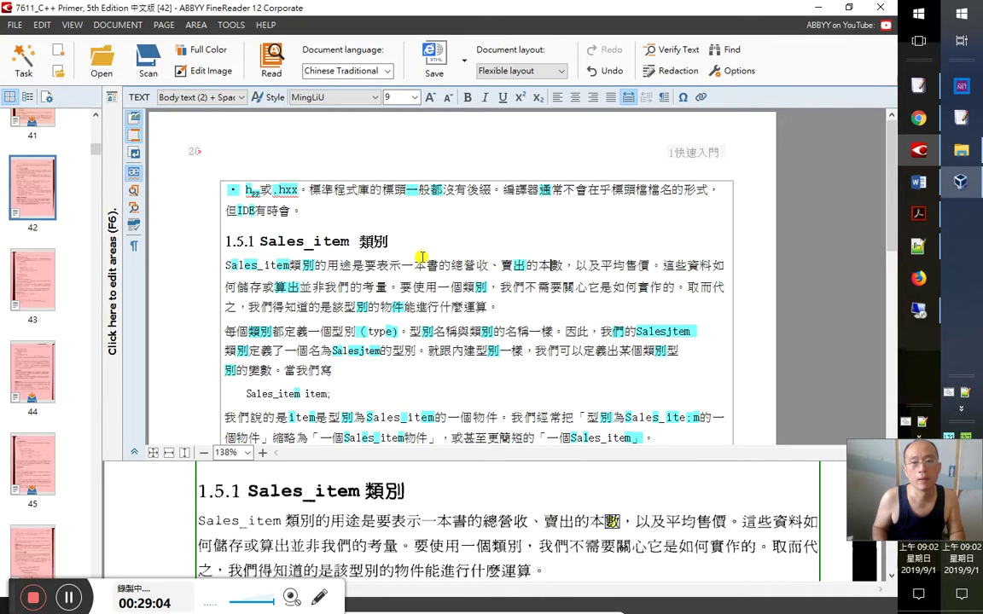
pyautogui.press('End')
pyautogui.hotkey('shift', 'Home')
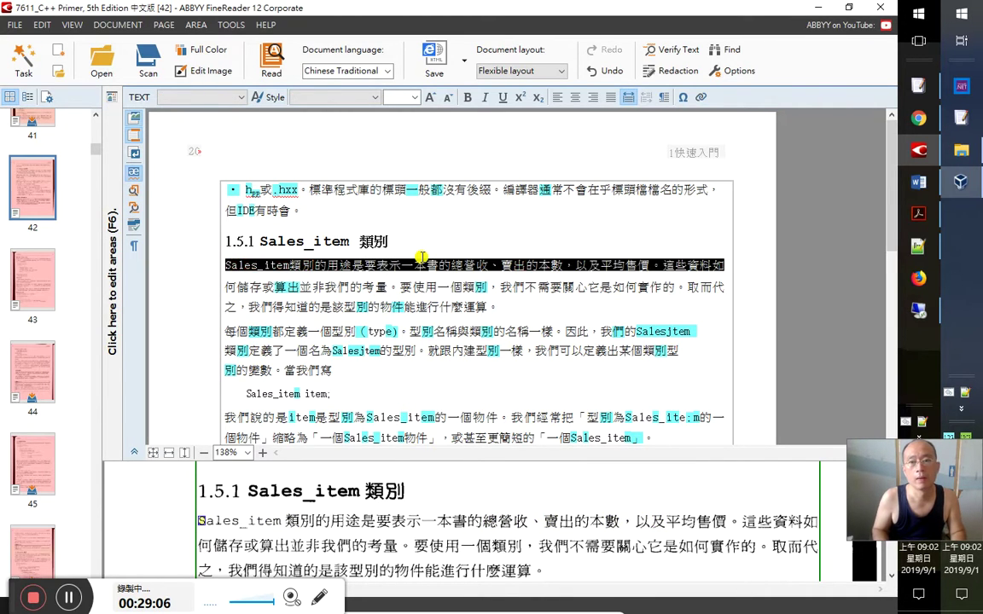
# Clear the uncertain-character marks from the second line of section 1.5.1's opening paragraph
pyautogui.press('Down')
pyautogui.hotkey('shift', 'Right')
pyautogui.hotkey('shift', 'Right')
pyautogui.hotkey('shift', 'Right')
pyautogui.hotkey('shift', 'Right')
pyautogui.hotkey('shift', 'Right')
pyautogui.hotkey('shift', 'Right')
pyautogui.hotkey('shift', 'Right')
pyautogui.hotkey('shift', 'Right')
pyautogui.hotkey('shift', 'Right')
pyautogui.hotkey('shift', 'Right')
pyautogui.hotkey('shift', 'Right')
pyautogui.hotkey('shift', 'Right')
pyautogui.hotkey('shift', 'Right')
pyautogui.hotkey('shift', 'Right')
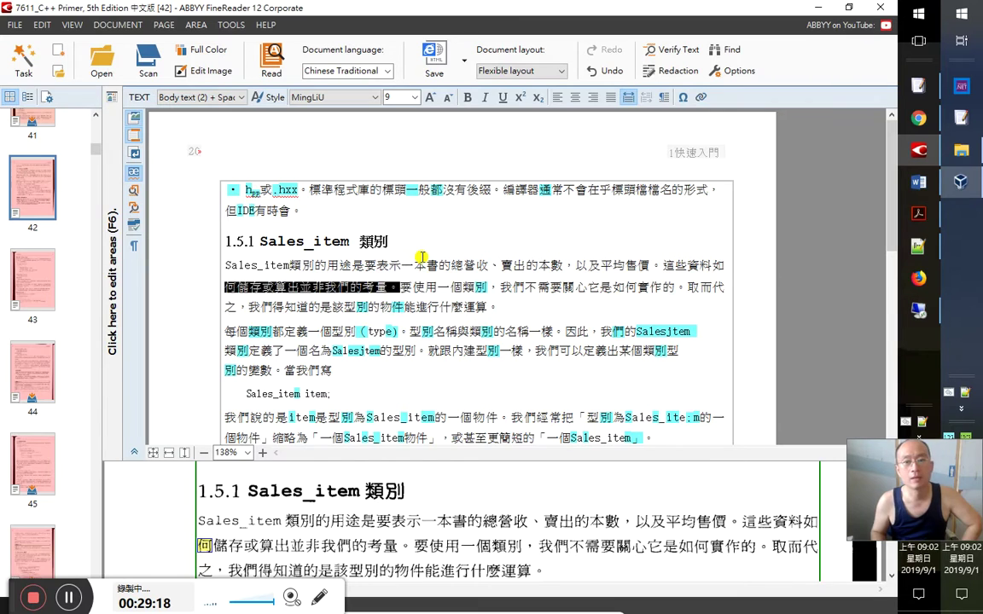
pyautogui.hotkey('ctrl', 'Right')
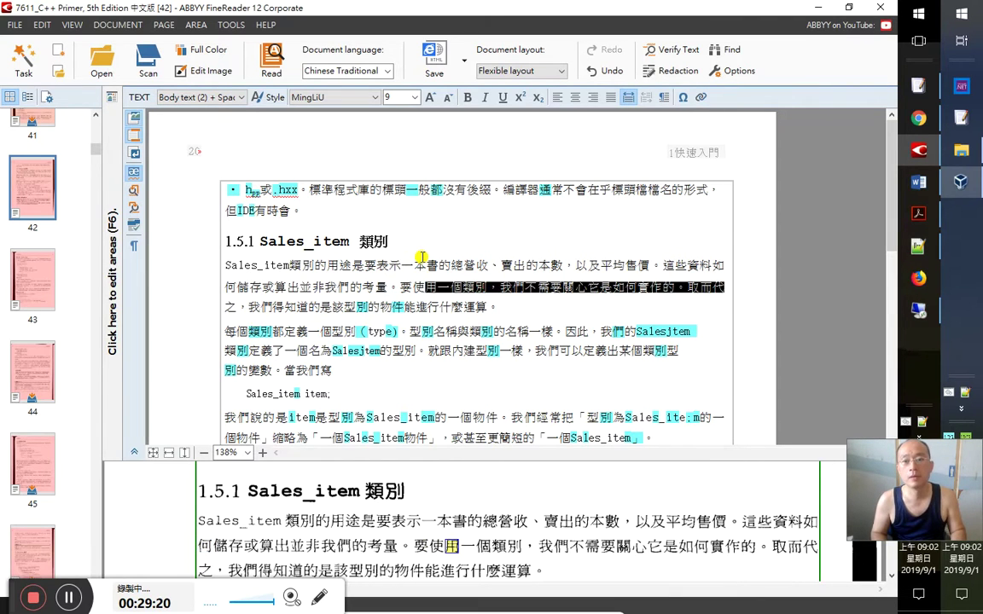
# Read the sentence beginning 要使用一個類別 about class implementation through to the start of the third line
pyautogui.press('Right')
pyautogui.press('Right')
pyautogui.press('Right')
pyautogui.press('Right')
pyautogui.press('Right')
pyautogui.press('Right')
pyautogui.press('Right')
pyautogui.press('Right')
pyautogui.press('Right')
pyautogui.press('Right')
pyautogui.press('Right')
pyautogui.press('Right')
pyautogui.press('Right')
pyautogui.press('Right')
pyautogui.press('Right')
pyautogui.press('Right')
pyautogui.press('Right')
pyautogui.press('Right')
pyautogui.press('Right')
pyautogui.press('Right')
pyautogui.press('Right')
pyautogui.press('Right')
pyautogui.press('Right')
pyautogui.press('Right')
pyautogui.press('Right')
pyautogui.press('Right')
pyautogui.hotkey('ctrl', 'Left')
pyautogui.hotkey('ctrl', 'Left')
pyautogui.hotkey('ctrl', 'Left')
pyautogui.hotkey('ctrl', 'Left')
pyautogui.hotkey('ctrl', 'Left')
pyautogui.hotkey('ctrl', 'Right')
pyautogui.hotkey('ctrl', 'Right')
pyautogui.hotkey('ctrl', 'Right')
pyautogui.hotkey('ctrl', 'Right')
pyautogui.hotkey('ctrl', 'Right')
pyautogui.hotkey('ctrl', 'Right')
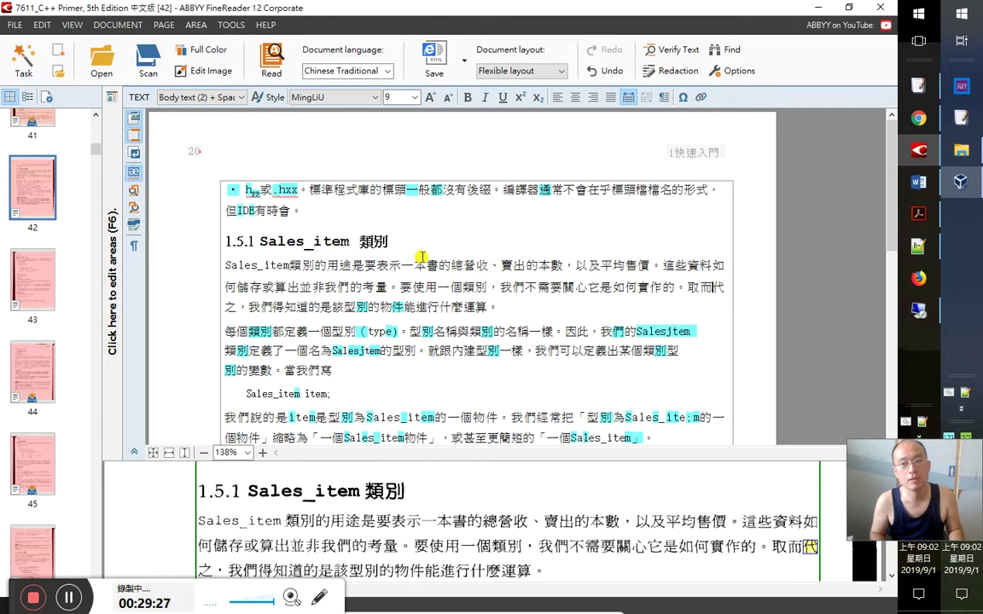
pyautogui.press('Right')
pyautogui.press('Right')
pyautogui.press('Right')
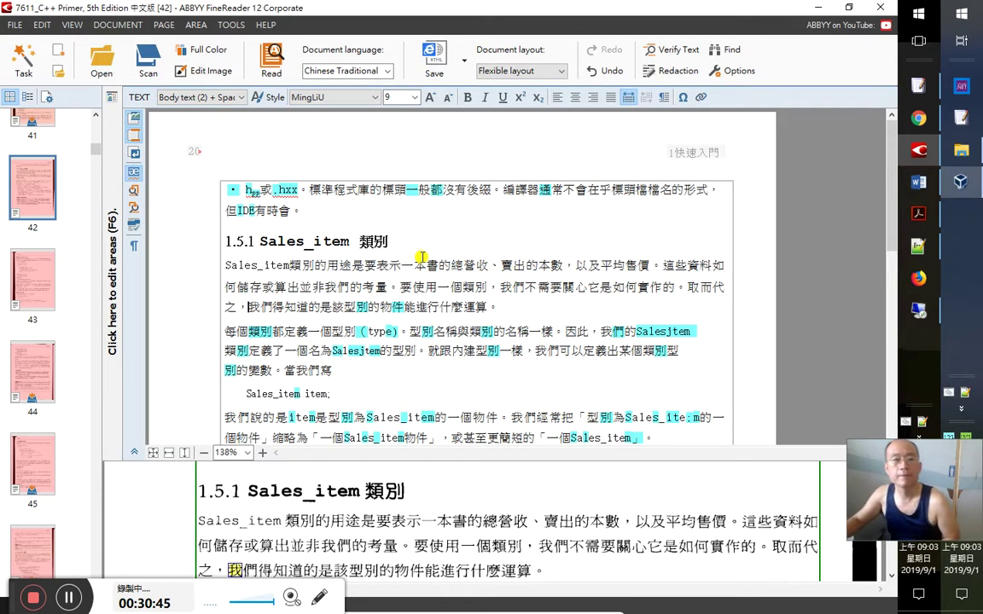
# Clear the uncertain-character marks from the third line of section 1.5.1's opening paragraph
pyautogui.press('End')
pyautogui.moveTo(296, 306); pyautogui.dragTo(440, 307)
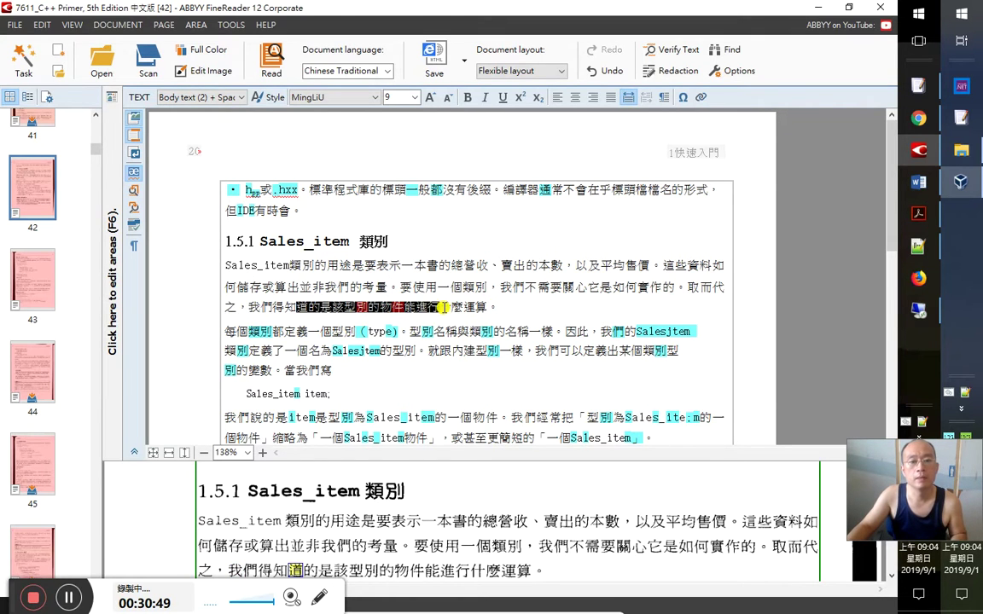
pyautogui.press('Right')
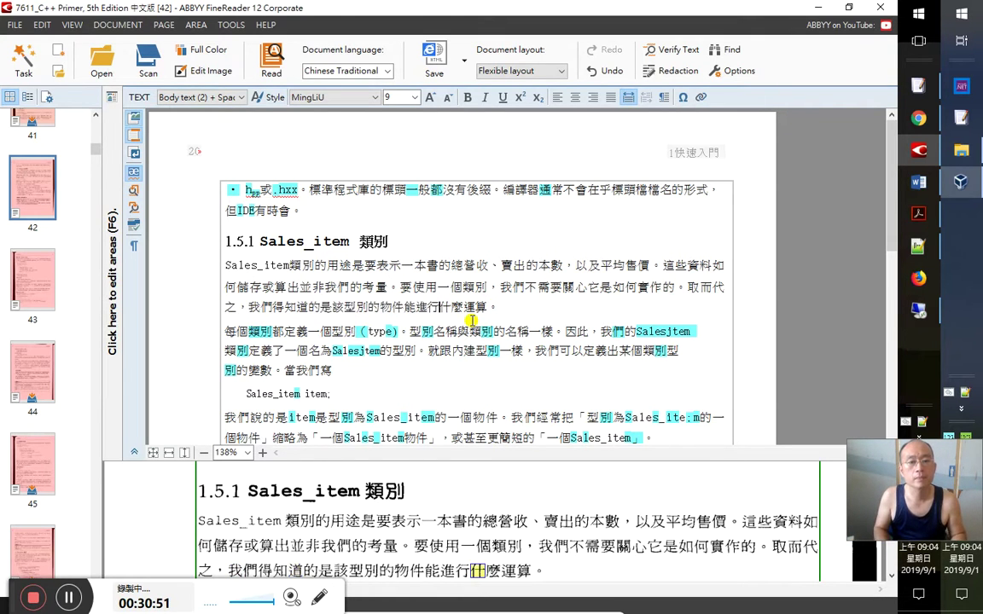
# Reread the sentence beginning 取而代之 in section 1.5.1's opening paragraph up to 該型別
pyautogui.press('Up')
pyautogui.hotkey('ctrl', 'Right')
pyautogui.hotkey('shift', 'Right')
pyautogui.hotkey('shift', 'Right')
pyautogui.hotkey('shift', 'Right')
pyautogui.hotkey('shift', 'Right')
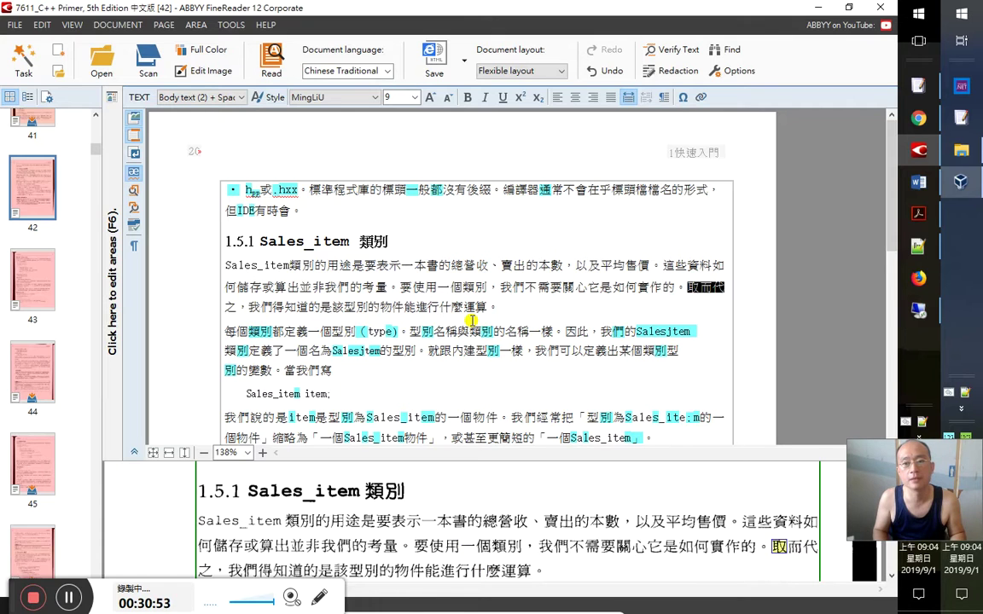
pyautogui.press('Right')
pyautogui.press('Right')
pyautogui.press('Right')
pyautogui.press('Right')
pyautogui.press('Right')
pyautogui.press('Right')
pyautogui.press('Right')
pyautogui.press('Right')
pyautogui.press('Right')
pyautogui.press('Right')
pyautogui.press('Right')
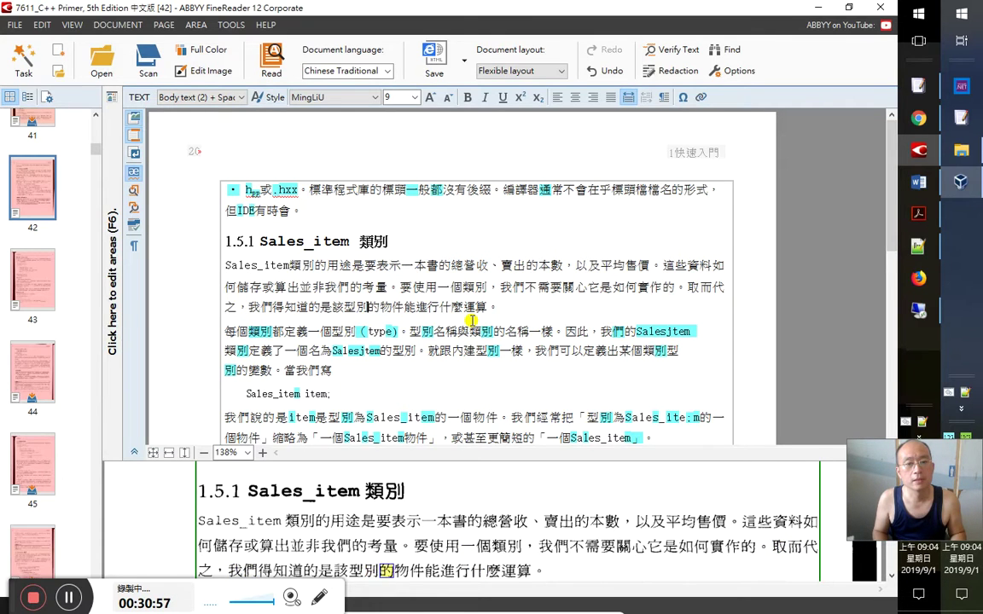
# Check the rest of the opening paragraph and the next paragraph's first line, beginning 每個類別都定義一個型別, against the scan
pyautogui.press('Right')
pyautogui.press('Right')
pyautogui.press('Right')
pyautogui.press('Right')
pyautogui.press('Right')
pyautogui.press('Right')
pyautogui.press('Right')
pyautogui.press('Right')
pyautogui.press('Right')
pyautogui.press('Right')
pyautogui.press('Right')
pyautogui.press('Right')
pyautogui.press('Right')
pyautogui.press('Right')
pyautogui.press('Right')
pyautogui.press('Right')
pyautogui.press('Right')
pyautogui.press('Right')
pyautogui.press('Right')
pyautogui.press('Right')
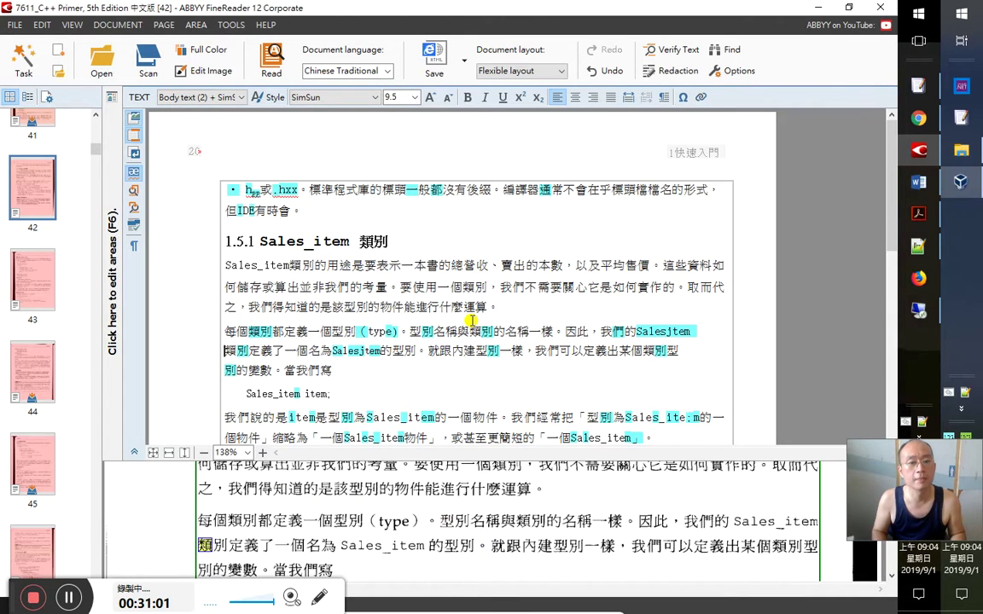
# Clear the uncertain-character marks from the sentence 每個類別都定義一個型別（type）。 in section 1.5.1's second paragraph
pyautogui.press('Up')
pyautogui.press('Right')
pyautogui.hotkey('shift', 'Right')
pyautogui.hotkey('shift', 'Right')
pyautogui.hotkey('shift', 'Right')
pyautogui.hotkey('shift', 'Right')
pyautogui.hotkey('shift', 'Right')
pyautogui.hotkey('shift', 'Right')
pyautogui.hotkey('shift', 'Right')
pyautogui.hotkey('shift', 'Right')
pyautogui.hotkey('shift', 'Right')
pyautogui.hotkey('shift', 'Right')
pyautogui.hotkey('shift', 'Right')
pyautogui.hotkey('shift', 'Right')
pyautogui.hotkey('shift', 'Right')
pyautogui.hotkey('shift', 'Right')
pyautogui.hotkey('shift', 'Right')
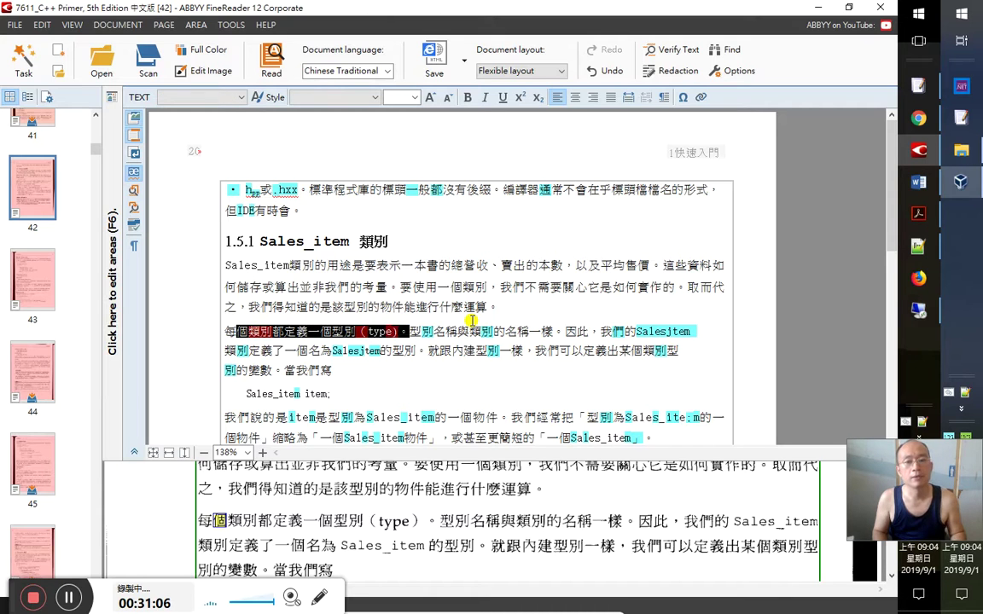
pyautogui.press('Right')
pyautogui.press('Right')
pyautogui.press('Right')
# Clear the uncertain-character marks from the rest of that first line, starting at 型別名稱與類別
pyautogui.hotkey('shift', 'Right')
pyautogui.hotkey('shift', 'Right')
pyautogui.hotkey('shift', 'Right')
pyautogui.hotkey('shift', 'Right')
pyautogui.hotkey('shift', 'Right')
pyautogui.hotkey('shift', 'Right')
pyautogui.hotkey('shift', 'Right')
pyautogui.hotkey('shift', 'Right')
pyautogui.hotkey('shift', 'Right')
pyautogui.hotkey('shift', 'Right')
pyautogui.hotkey('shift', 'Right')
pyautogui.hotkey('shift', 'Right')
pyautogui.hotkey('shift', 'Right')
pyautogui.hotkey('shift', 'Right')
pyautogui.hotkey('shift', 'Right')
pyautogui.hotkey('shift', 'Right')
pyautogui.hotkey('shift', 'Right')
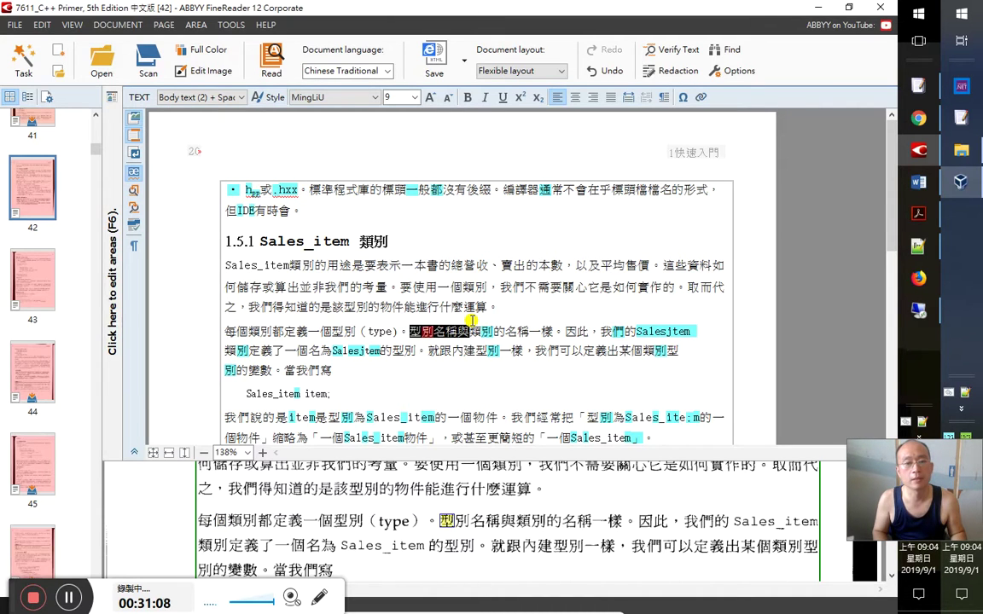
pyautogui.hotkey('shift', 'End')
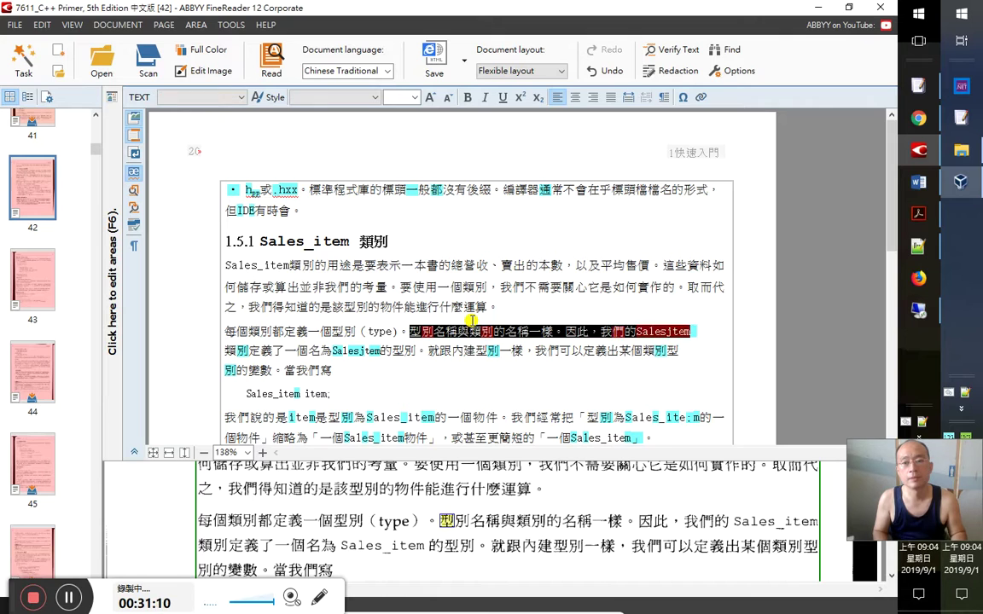
pyautogui.write('型別名稱與類別的名稱一樣。因此，我們的Salesitem')
# Correct the misread class name ending the second paragraph's first line to Sales_item
pyautogui.hotkey('shift', 'Right')
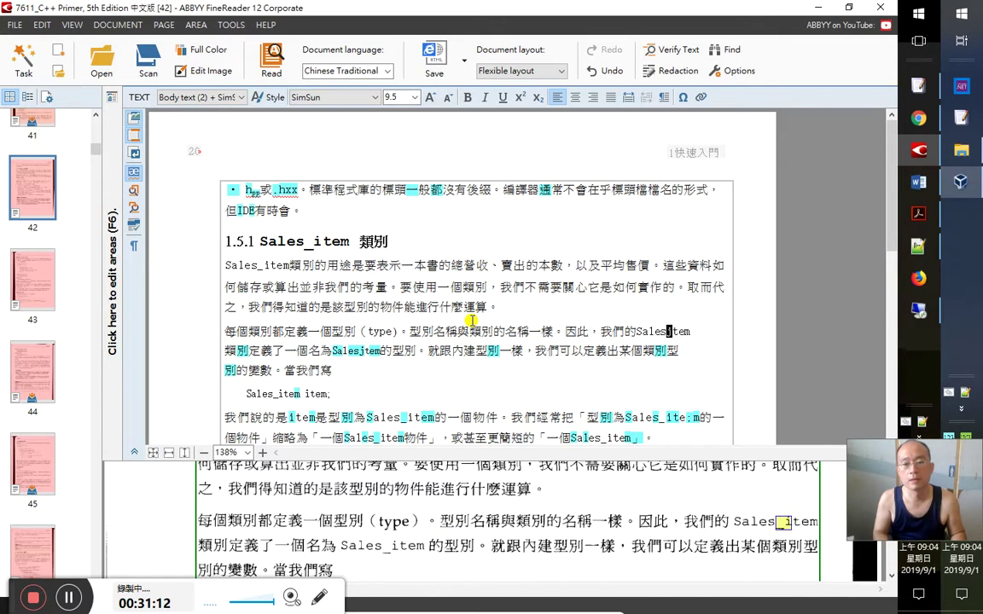
pyautogui.write('_i')
pyautogui.press('Right')
pyautogui.press('Right')
pyautogui.press('Right')
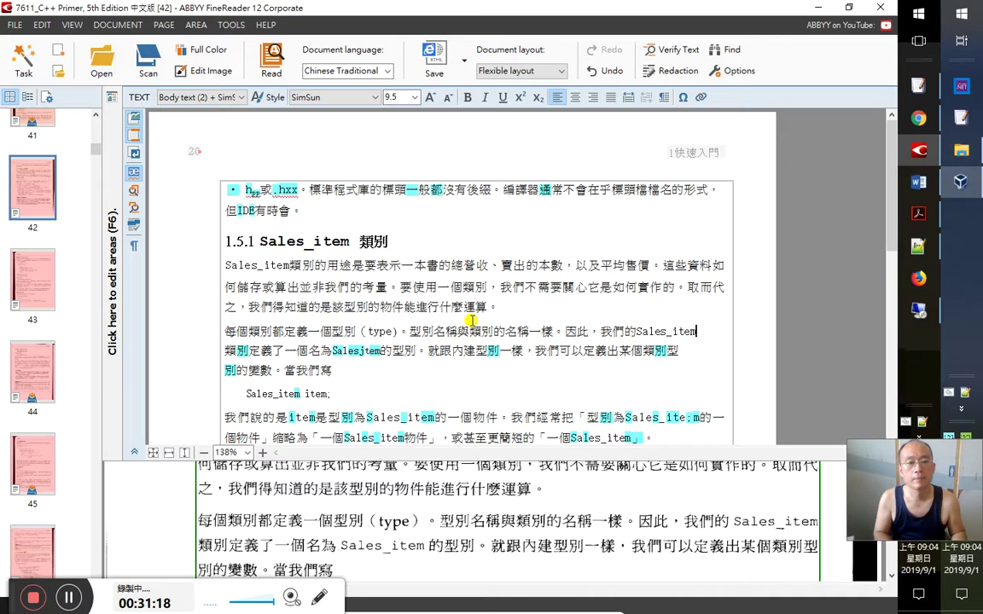
pyautogui.press('Right')
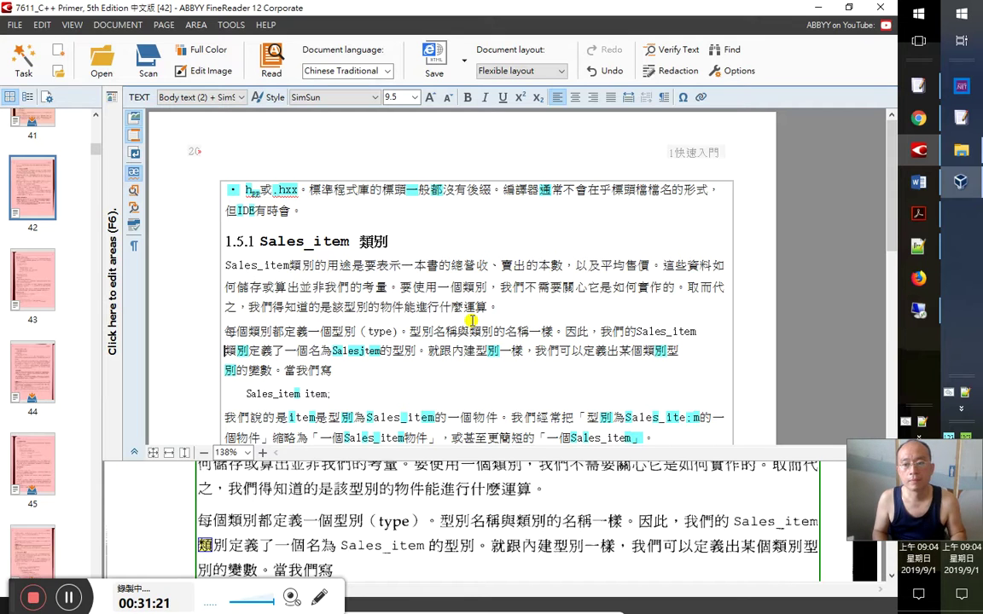
# Correct the misread class name after 定義了一個名為 in the paragraph's second line to Sales_item
pyautogui.press('Right')
pyautogui.press('Right')
pyautogui.press('Right')
pyautogui.press('Right')
pyautogui.press('Right')
pyautogui.press('Right')
pyautogui.press('Right')
pyautogui.press('Right')
pyautogui.press('Right')
pyautogui.press('Right')
pyautogui.press('Right')
pyautogui.press('Right')
pyautogui.press('Right')
pyautogui.press('Right')
pyautogui.press('Right')
pyautogui.press('Right')
pyautogui.press('Left')
pyautogui.press('Left')
pyautogui.write('_')
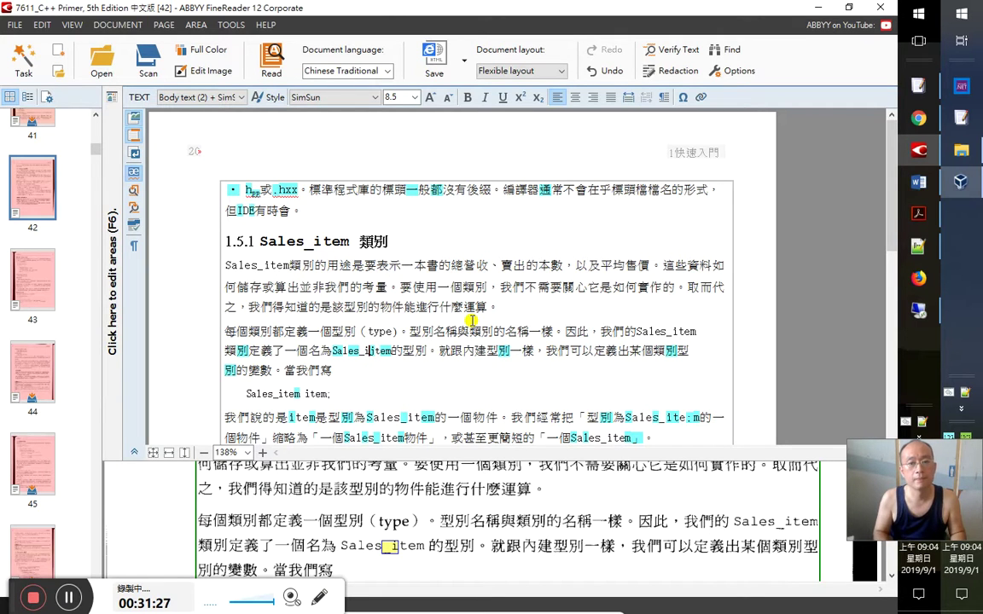
pyautogui.press('Right')
pyautogui.press('Right')
pyautogui.press('Right')
# Clear the uncertain-character marks from the second line's opening through the corrected Sales_item
pyautogui.hotkey('shift', 'Home')
pyautogui.press('Right')
pyautogui.press('Right')
pyautogui.press('Right')
pyautogui.press('Right')
pyautogui.press('Right')
pyautogui.press('Right')
pyautogui.press('Right')
pyautogui.press('Right')
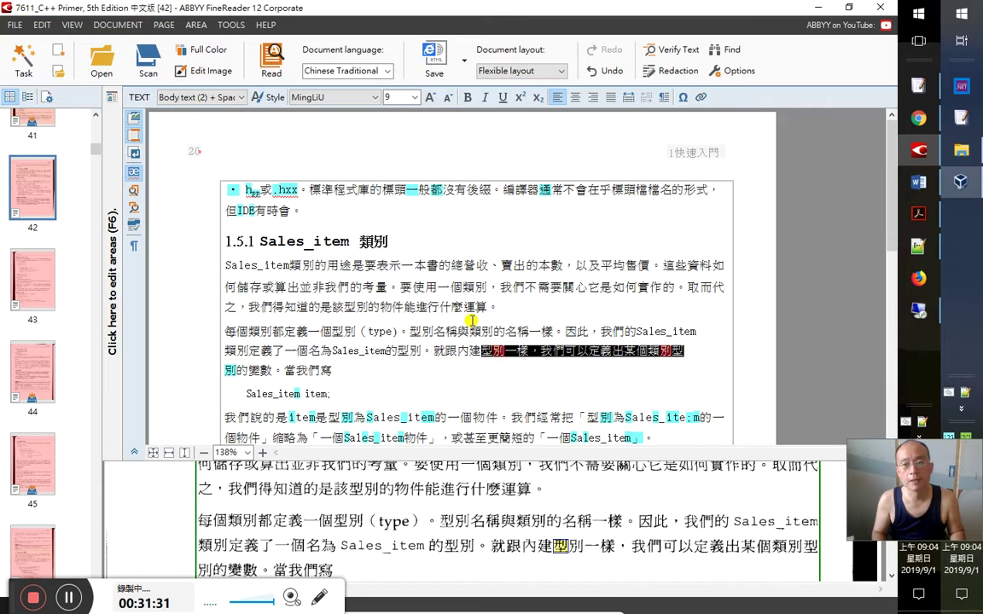
# Clear the uncertain-character marks from 型別一樣 in the second line through 別的變數 in the third line
pyautogui.press('Right')
pyautogui.press('Right')
pyautogui.press('Right')
pyautogui.press('Right')
pyautogui.press('Right')
pyautogui.press('Right')
pyautogui.press('Right')
pyautogui.press('Right')
pyautogui.press('Right')
pyautogui.press('Right')
pyautogui.press('Right')
pyautogui.press('Right')
pyautogui.press('Right')
pyautogui.press('Right')
pyautogui.press('Right')
pyautogui.press('Right')
pyautogui.press('Right')
pyautogui.press('Right')
pyautogui.press('Right')
pyautogui.press('Right')
pyautogui.press('Right')
pyautogui.press('Right')
pyautogui.press('Right')
pyautogui.press('Right')
pyautogui.press('Right')
pyautogui.press('Right')
pyautogui.press('Right')
pyautogui.press('Right')
pyautogui.press('Right')
pyautogui.press('Right')
pyautogui.press('Right')
pyautogui.press('Right')
pyautogui.press('Right')
pyautogui.press('Right')
pyautogui.press('Right')
pyautogui.press('Right')
pyautogui.press('Right')
pyautogui.press('Right')
pyautogui.press('Right')
pyautogui.press('Right')
pyautogui.press('Right')
pyautogui.press('Right')
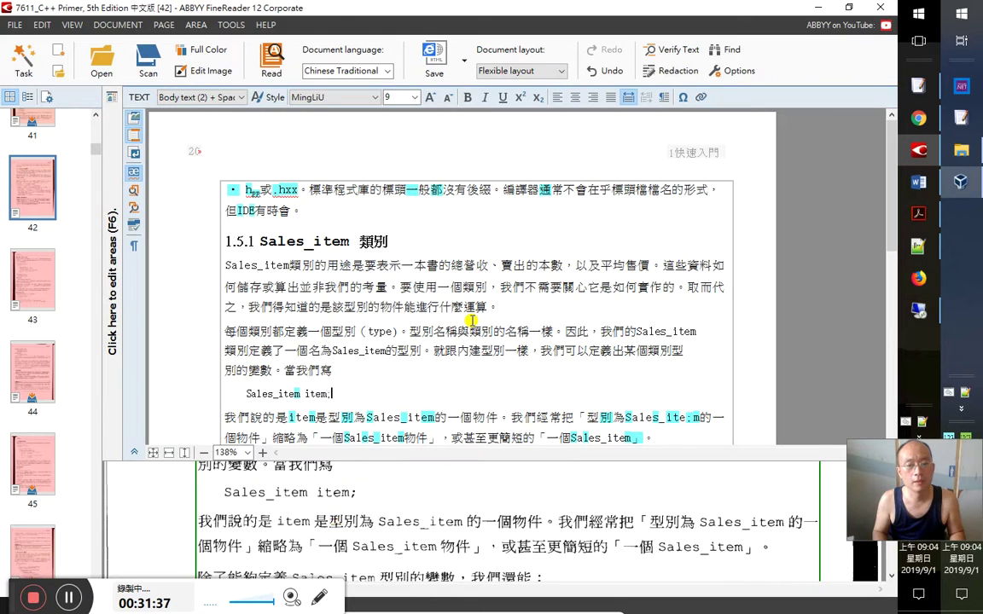
# Clear the uncertain-character mark from the code line Sales_item item;
pyautogui.hotkey('shift', 'Home')
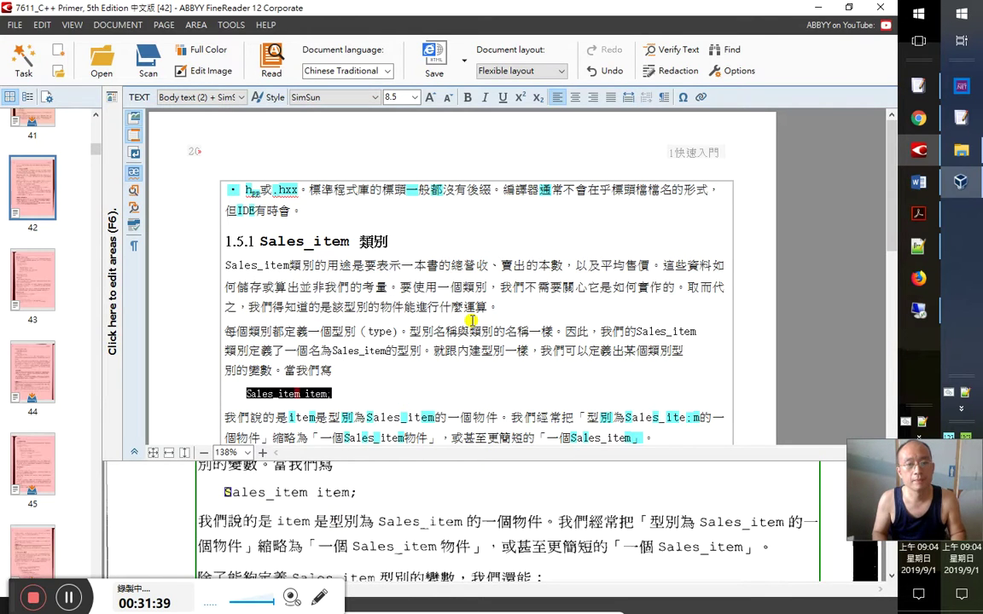
pyautogui.press('Right')
pyautogui.press('Down')
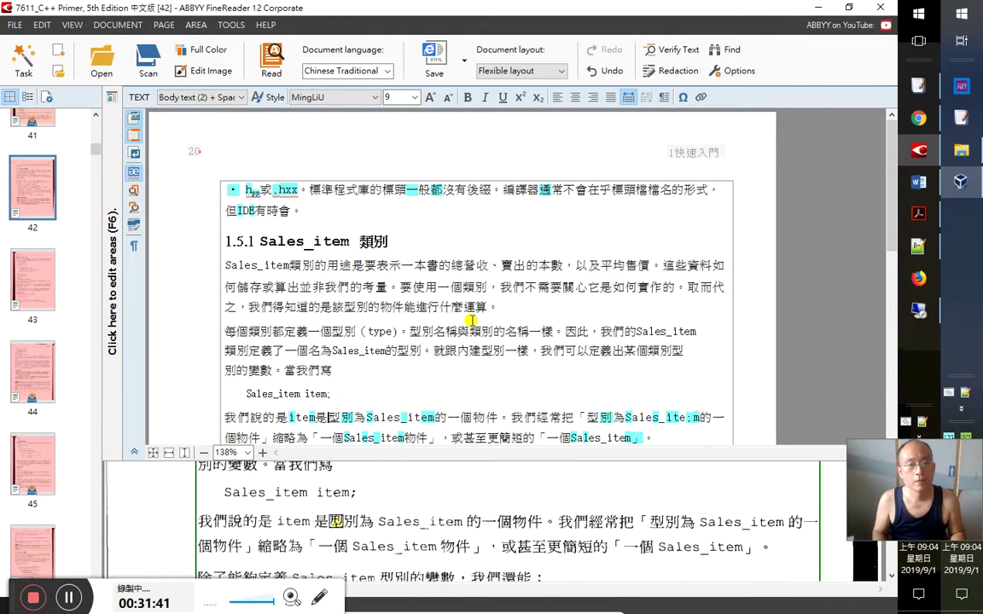
# Check the line beginning 我們說的是item against the scan, up to 「型別為
pyautogui.press('Right')
pyautogui.press('Right')
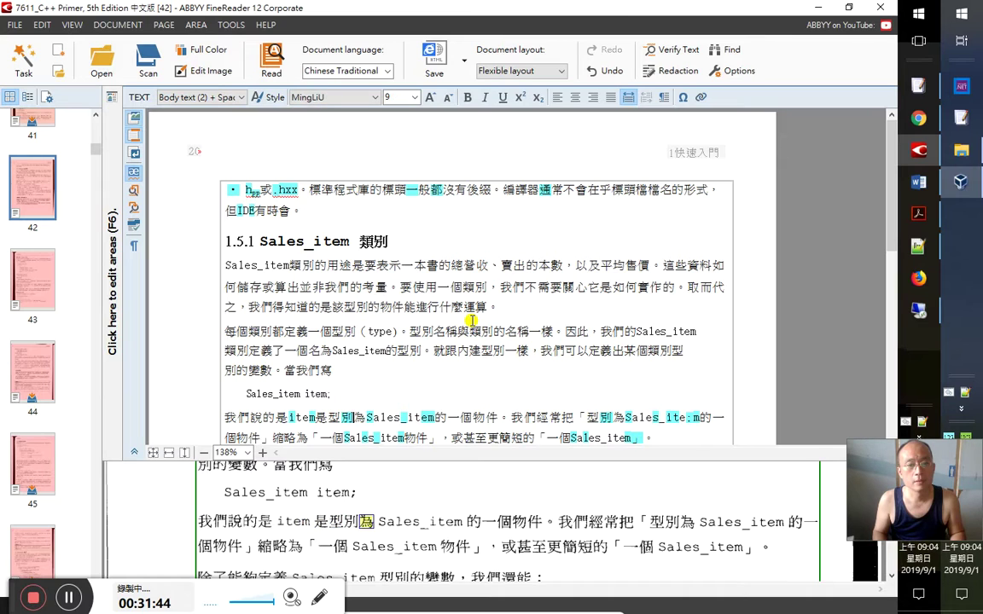
pyautogui.press('Right')
pyautogui.press('Right')
pyautogui.press('Right')
pyautogui.press('Right')
pyautogui.press('Right')
pyautogui.press('Right')
pyautogui.press('Right')
pyautogui.press('Right')
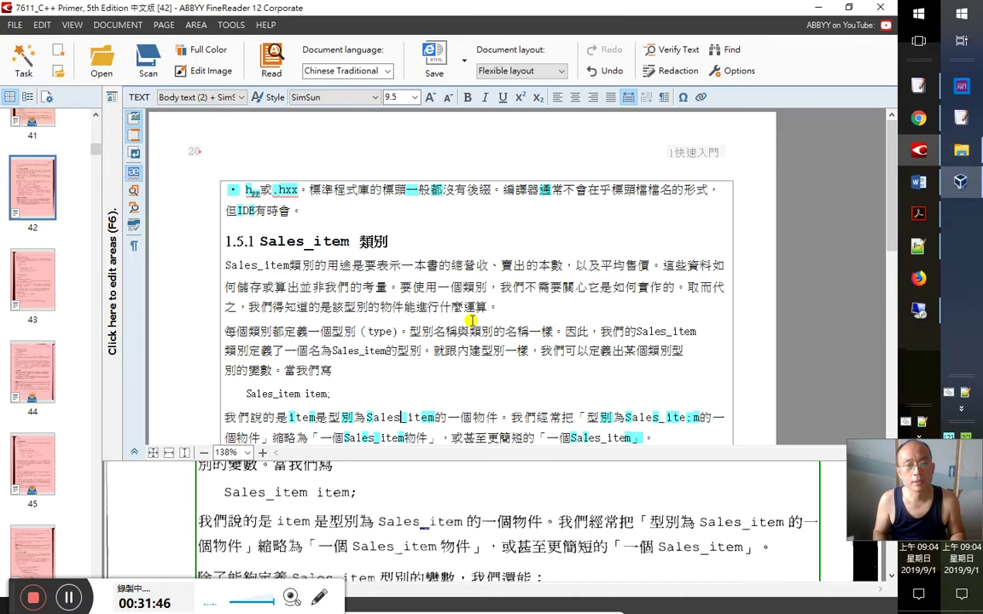
pyautogui.press('Right')
pyautogui.press('Right')
pyautogui.press('Right')
pyautogui.press('Right')
pyautogui.press('Right')
pyautogui.press('Right')
pyautogui.press('Right')
pyautogui.press('Right')
pyautogui.press('Right')
pyautogui.press('Right')
pyautogui.press('Right')
pyautogui.press('Right')
pyautogui.press('Right')
pyautogui.press('Right')
pyautogui.press('Right')
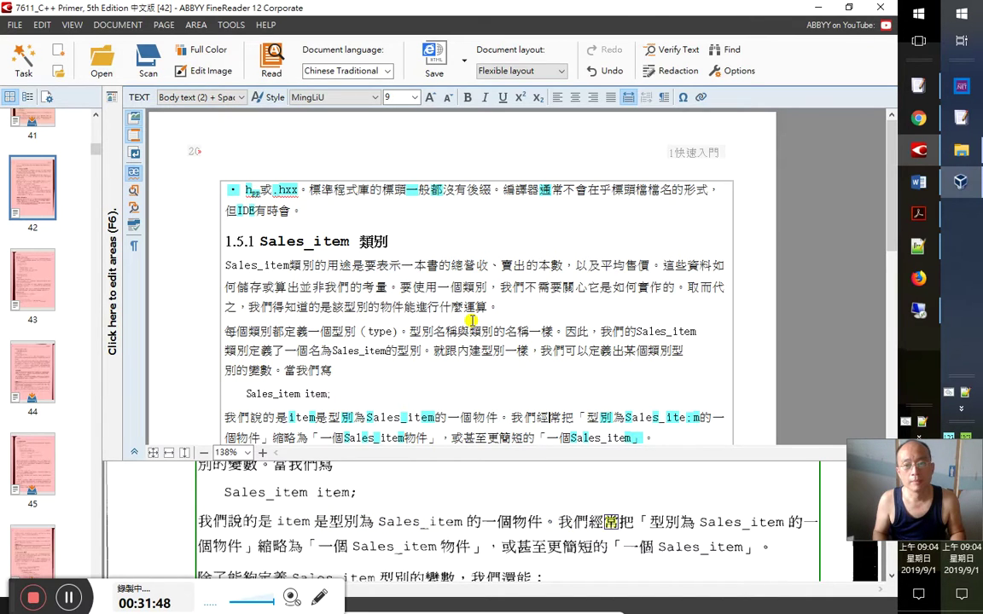
pyautogui.press('Right')
pyautogui.press('Right')
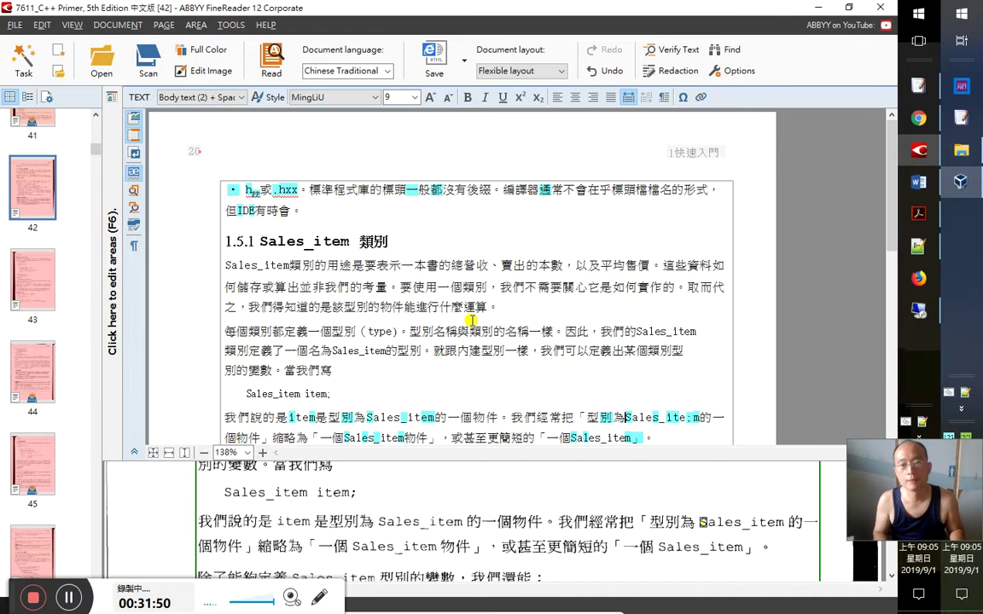
pyautogui.hotkey('alt', 'Tab')
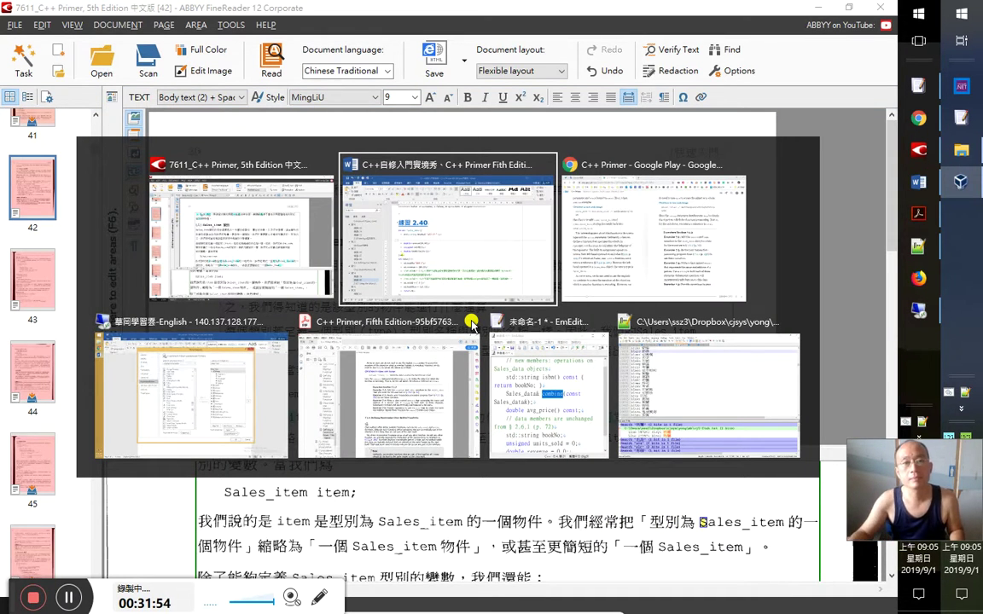
pyautogui.hotkey('alt', 'shift', 'Tab')
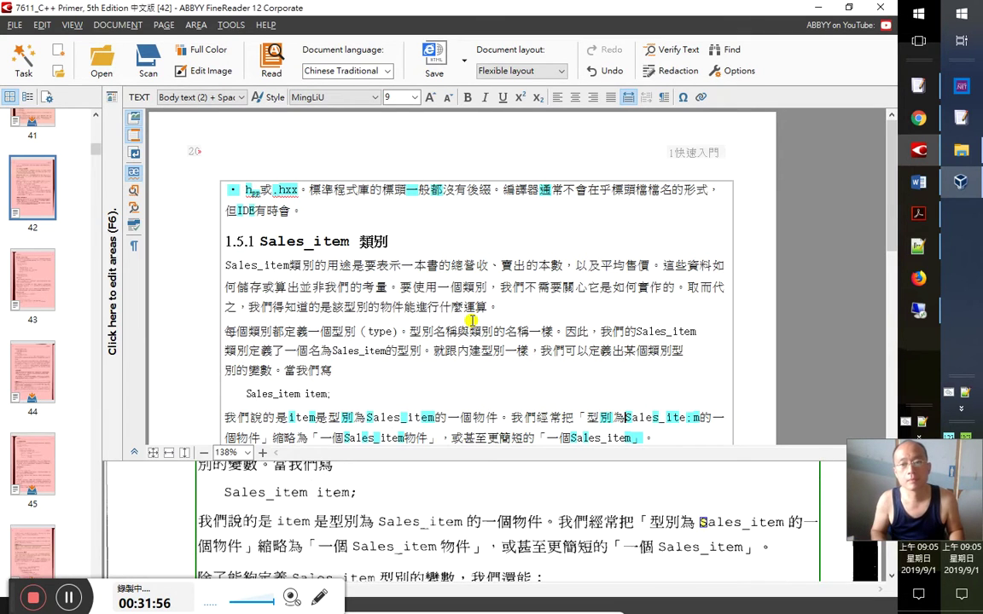
# Remove the stray punctuation inside the class name after 「型別為 so that it reads Sales_item
pyautogui.press('Right')
pyautogui.press('Right')
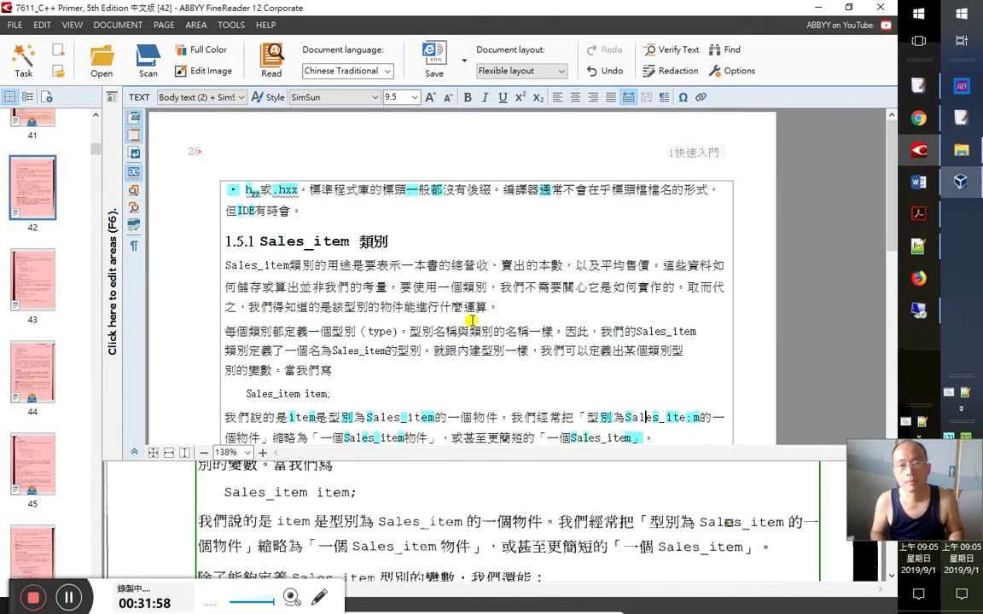
pyautogui.press('Right')
pyautogui.press('Right')
pyautogui.press('Right')
pyautogui.press('Right')
pyautogui.press('Right')
pyautogui.press('Right')
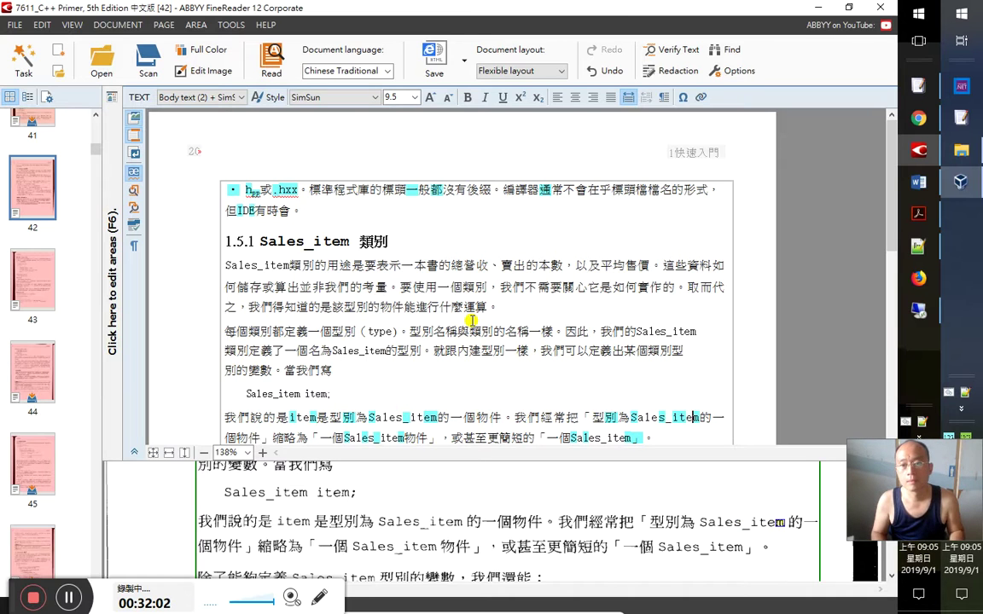
pyautogui.press('Right')
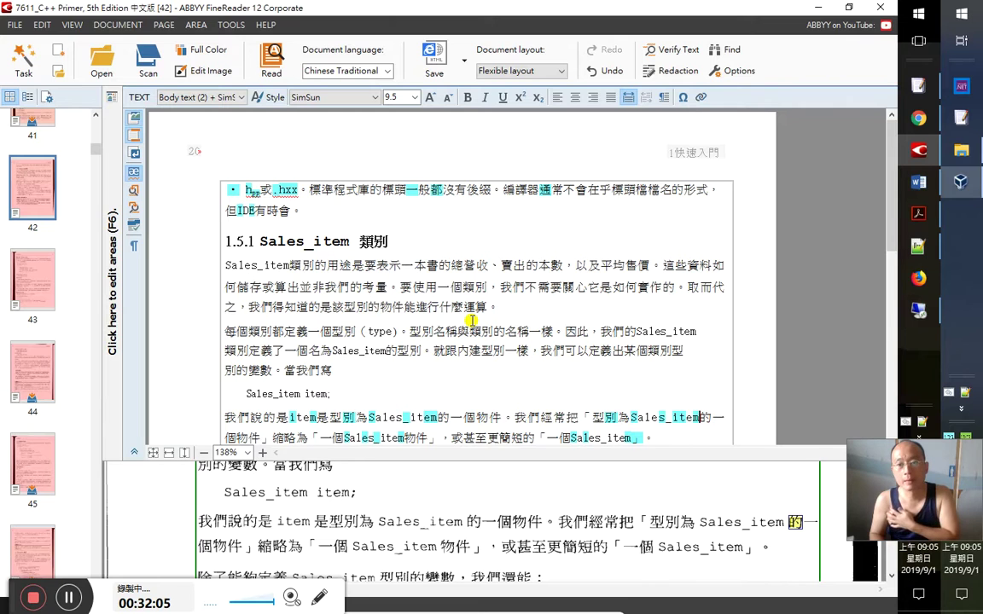
# Check the text through 「一個Sales_item物件」 against the scan, and clear its uncertain-character marks starting from 我們說的是item
pyautogui.press('Right')
pyautogui.press('Right')
pyautogui.press('Right')
pyautogui.press('Right')
pyautogui.press('Right')
pyautogui.press('Right')
pyautogui.press('Right')
pyautogui.press('Right')
pyautogui.press('Right')
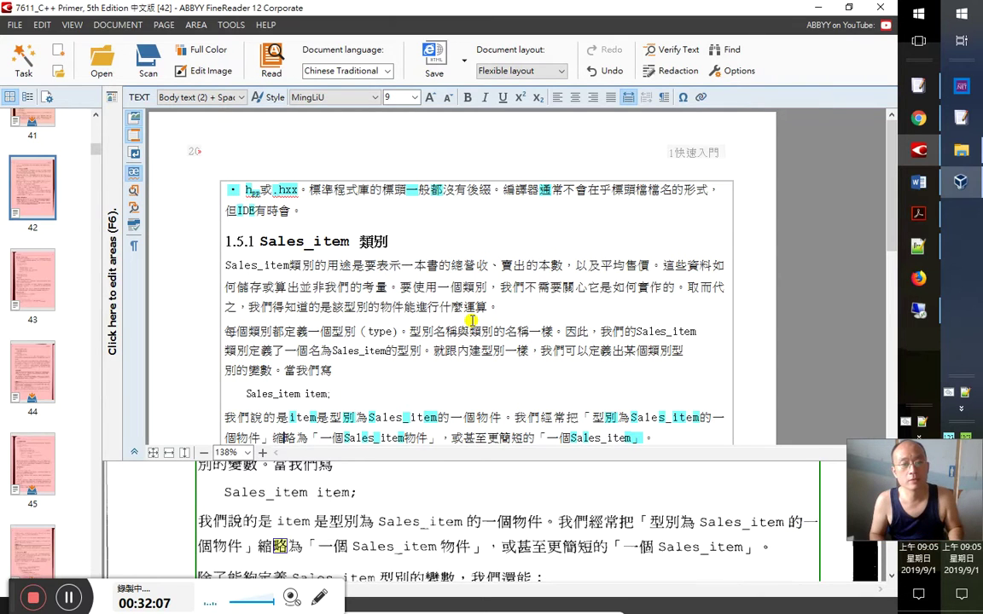
pyautogui.press('Right')
pyautogui.press('Right')
pyautogui.press('Right')
pyautogui.press('Right')
pyautogui.press('Right')
pyautogui.press('Right')
pyautogui.press('Right')
pyautogui.press('Right')
pyautogui.press('Right')
pyautogui.press('Right')
pyautogui.press('Right')
pyautogui.press('Right')
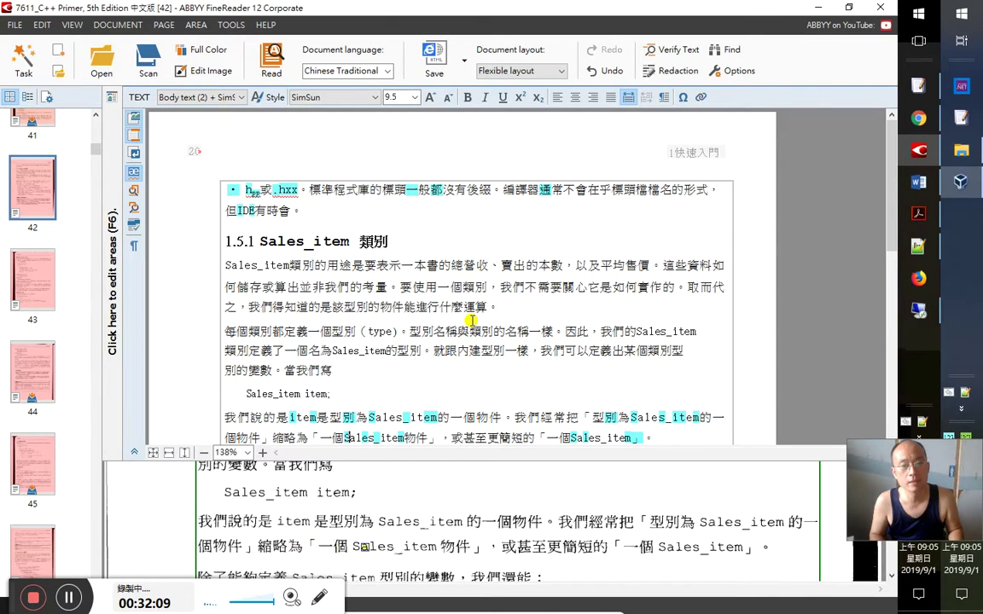
pyautogui.press('Right')
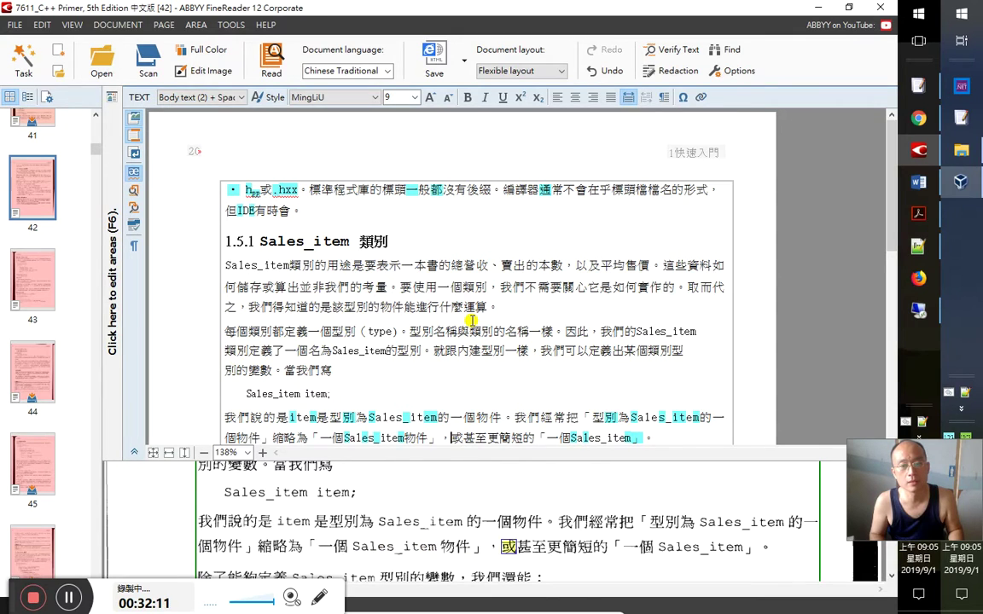
pyautogui.hotkey('shift', 'Up')
pyautogui.hotkey('shift', 'Home')
pyautogui.press('Right')
pyautogui.press('Right')
pyautogui.press('Right')
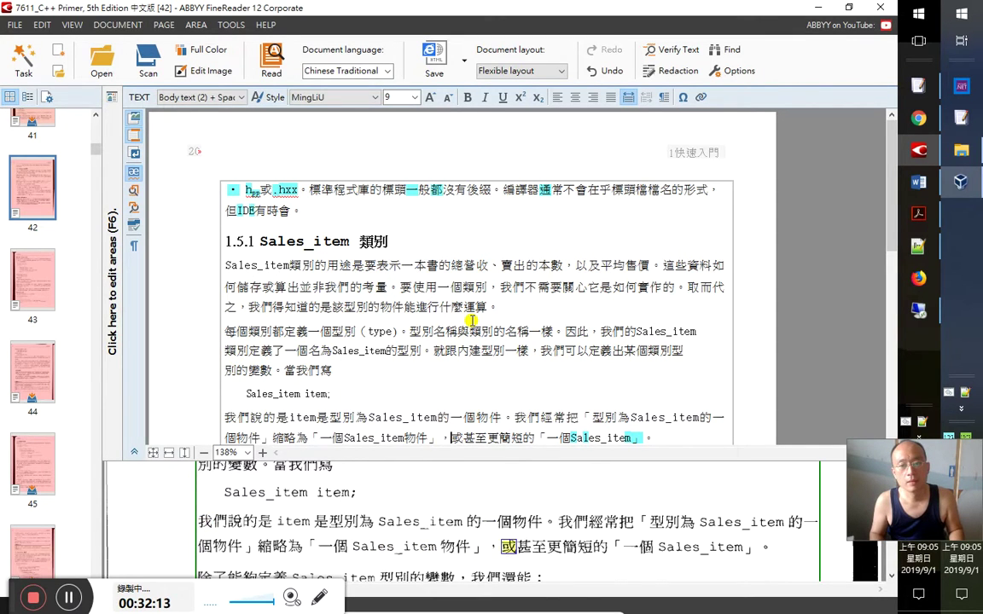
# Clear the uncertain-character marks from 「一個Sales_item」 at the end of the paragraph beginning 我們說的是item
pyautogui.press('Right')
pyautogui.press('Right')
pyautogui.press('Right')
pyautogui.press('Right')
pyautogui.press('Right')
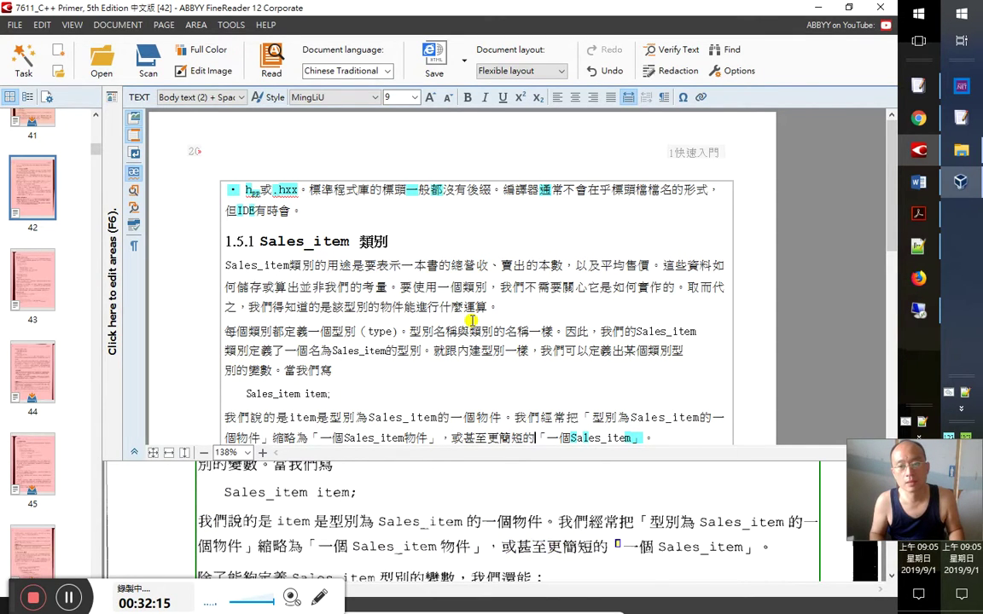
pyautogui.hotkey('shift', 'End')
pyautogui.press('Right')
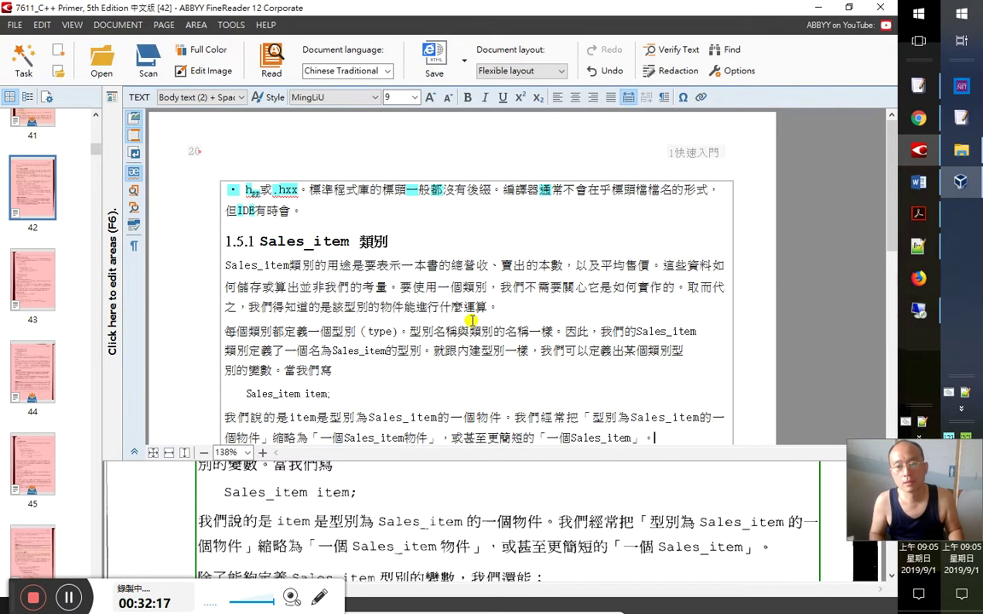
# Proofread the line 除了能夠定義Sales_item型別的變數，我們還能： against the scan and clear its uncertain-character marks
pyautogui.press('Right')
pyautogui.press('Right')
pyautogui.press('Right')
pyautogui.press('Right')
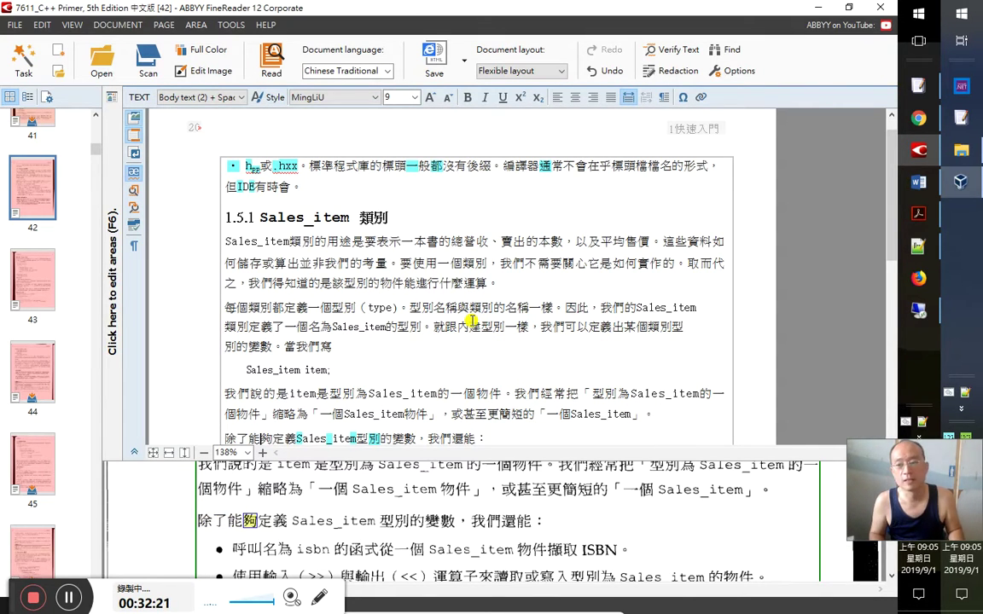
pyautogui.press('Right')
pyautogui.press('Right')
pyautogui.press('Right')
pyautogui.press('Right')
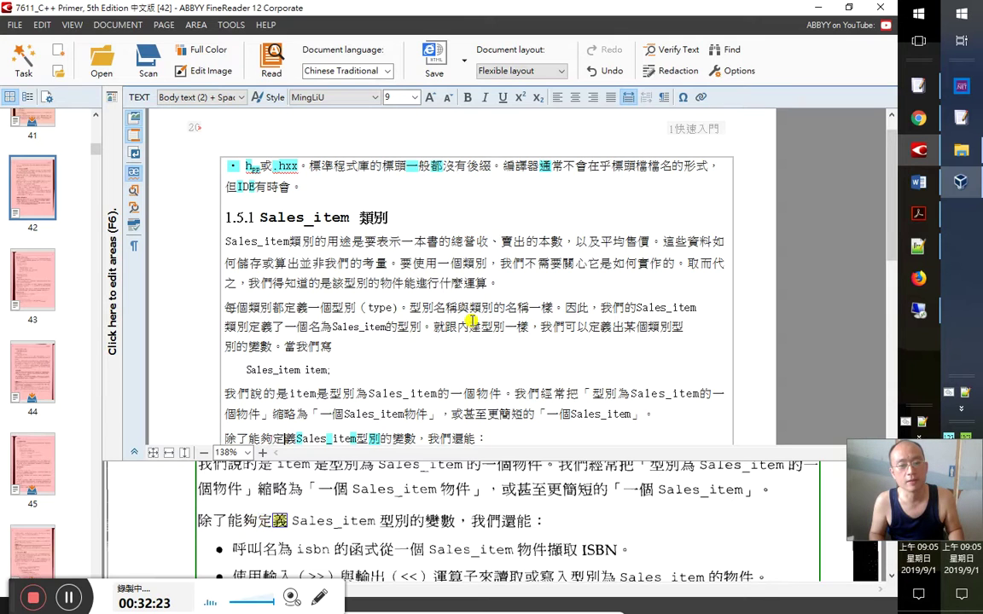
pyautogui.press('Right')
pyautogui.press('Right')
pyautogui.press('Right')
pyautogui.press('Right')
pyautogui.press('Right')
pyautogui.press('Right')
pyautogui.press('Right')
pyautogui.press('Right')
pyautogui.press('Right')
pyautogui.press('Right')
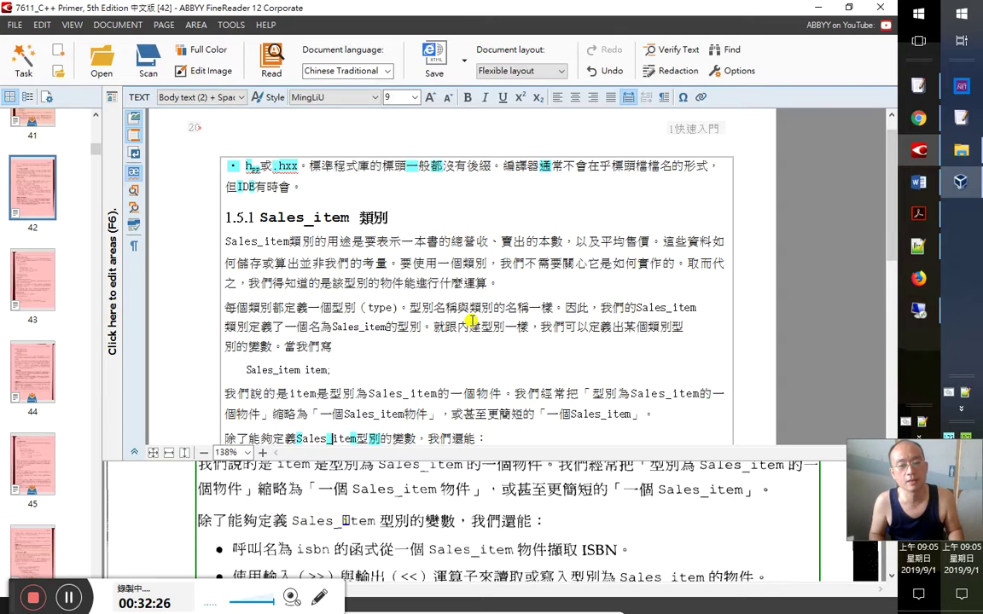
pyautogui.press('Home')
pyautogui.hotkey('shift', 'End')
pyautogui.hotkey('ctrl', 'c')
pyautogui.press('End')
pyautogui.press('Return')
pyautogui.hotkey('ctrl', 'v')
pyautogui.hotkey('ctrl', 'z')
# Proofread the bullet 呼叫名為isbn的函式從一個Sales_item物件擷取ISBN against the scan and clear its uncertain-character marks
pyautogui.hotkey('ctrl', 'Left')
pyautogui.hotkey('ctrl', 'Left')
pyautogui.hotkey('ctrl', 'Left')
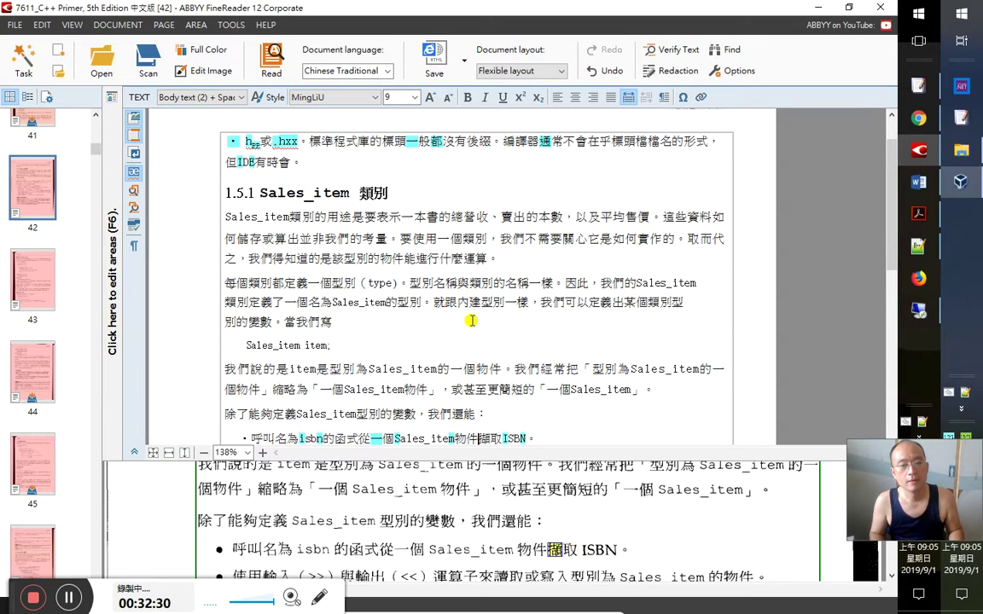
pyautogui.press('Left')
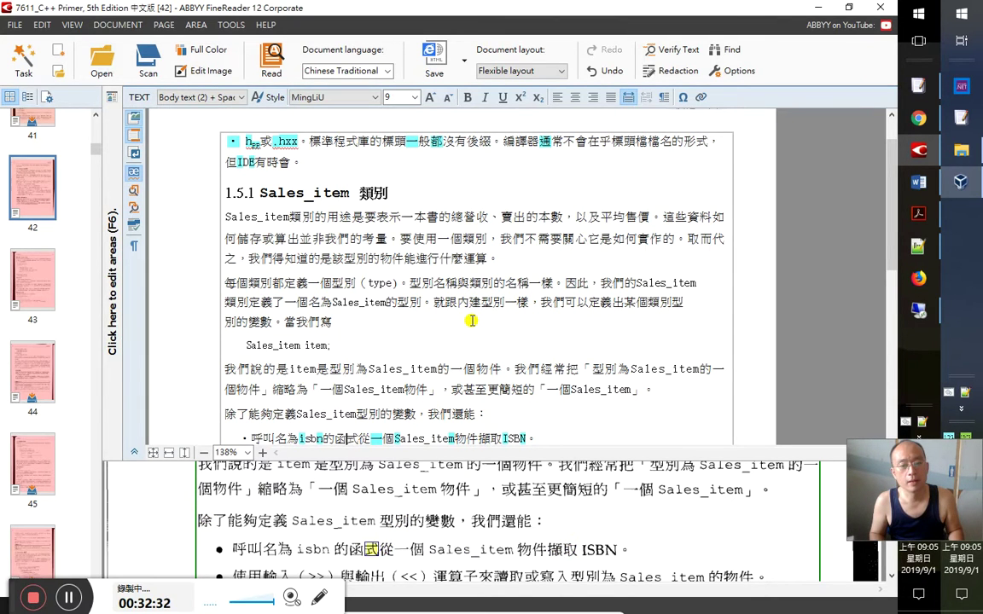
pyautogui.press('Right')
pyautogui.press('Right')
pyautogui.press('Right')
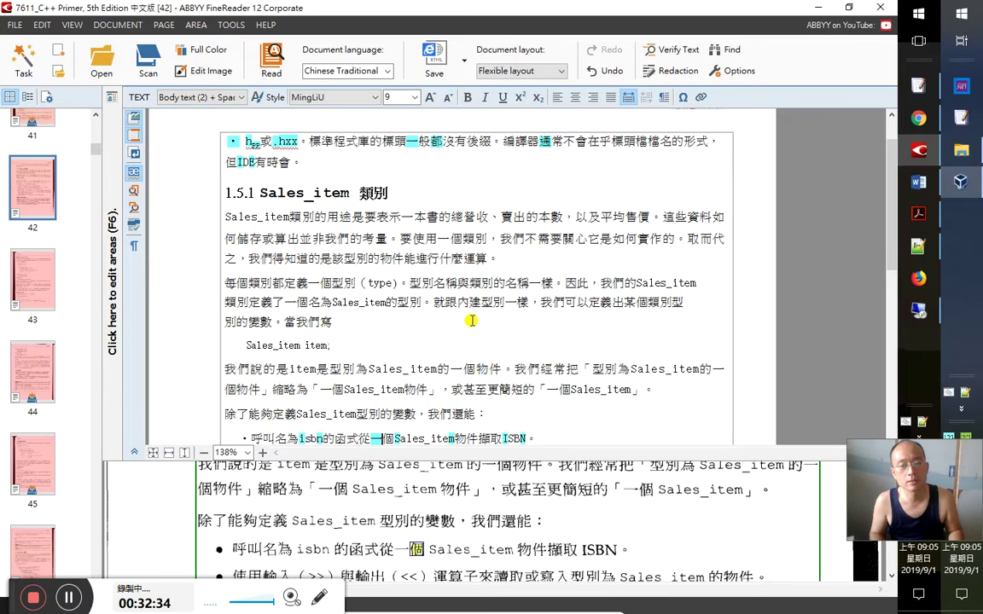
pyautogui.press('Right')
pyautogui.press('Right')
pyautogui.press('Right')
pyautogui.press('Right')
pyautogui.press('Right')
pyautogui.press('Right')
pyautogui.press('Right')
pyautogui.press('Right')
pyautogui.press('Right')
pyautogui.press('Right')
pyautogui.press('Right')
pyautogui.press('Right')
pyautogui.press('Right')
pyautogui.press('Right')
pyautogui.press('Right')
pyautogui.press('Right')
pyautogui.press('Right')
pyautogui.press('Right')
pyautogui.press('Right')
pyautogui.press('Right')
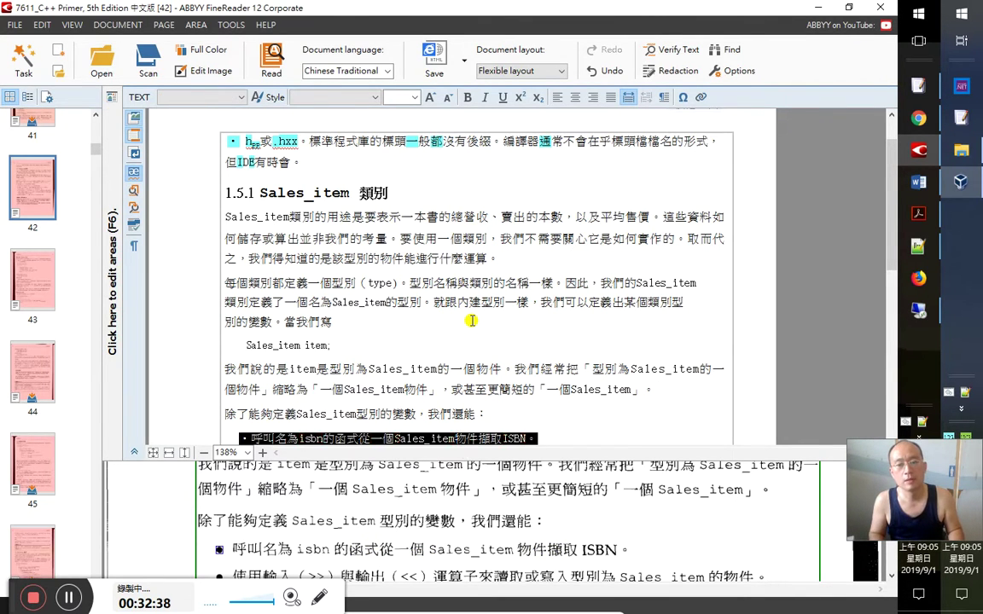
# Check the beginning of the bullet 使用輸入 against the scan, up to the opening parenthesis before >>
pyautogui.press('Right')
pyautogui.press('Right')
pyautogui.press('Right')
pyautogui.press('Right')
pyautogui.press('Right')
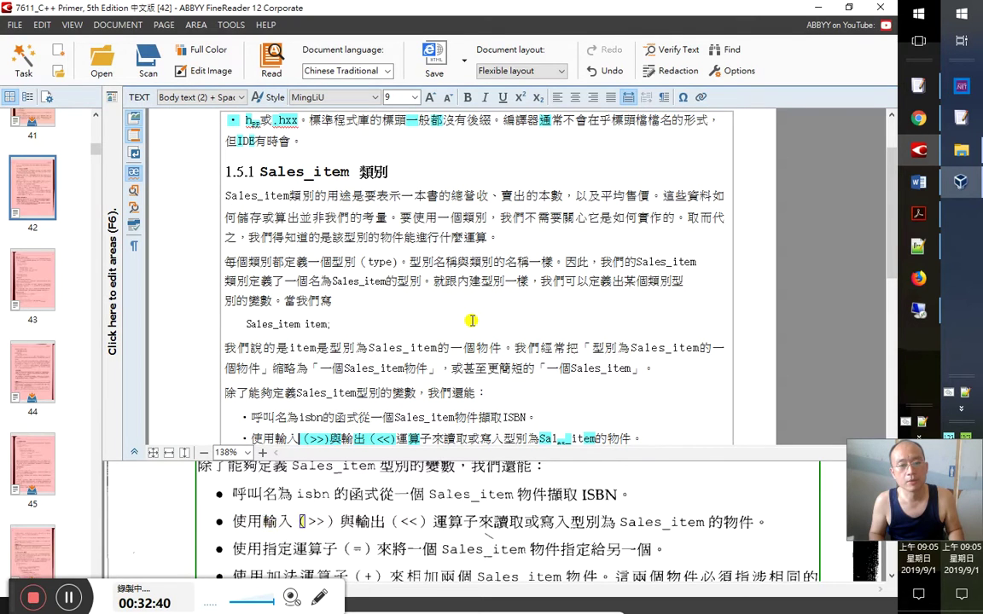
pyautogui.press('Right')
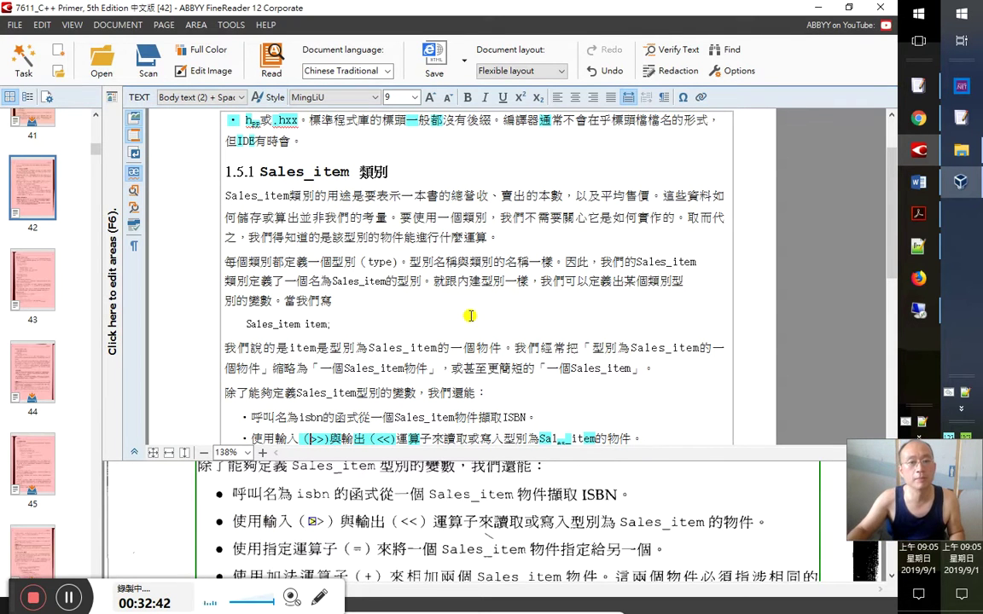
# Retype the letter b in isbn in the bullet beginning 呼叫名為
pyautogui.moveTo(320, 237); pyautogui.dragTo(483, 238)
pyautogui.click(311, 417)
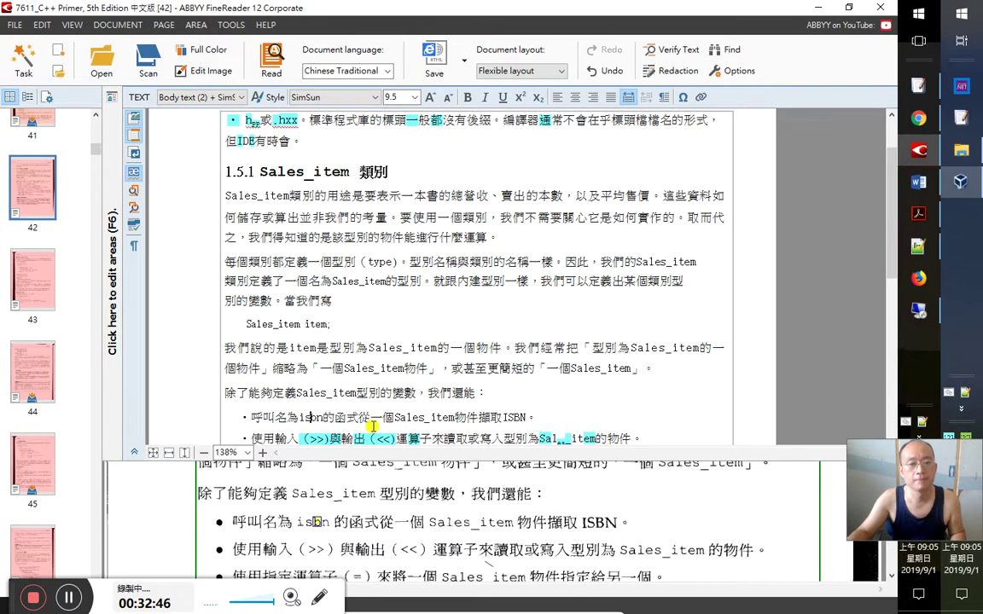
pyautogui.press('Delete')
pyautogui.write('b')
# Replace the closing parenthesis after << with a full-width ） in the bullet beginning 使用輸入
pyautogui.press('Down')
pyautogui.press('Right')
pyautogui.press('Right')
pyautogui.press('Right')
pyautogui.press('Right')
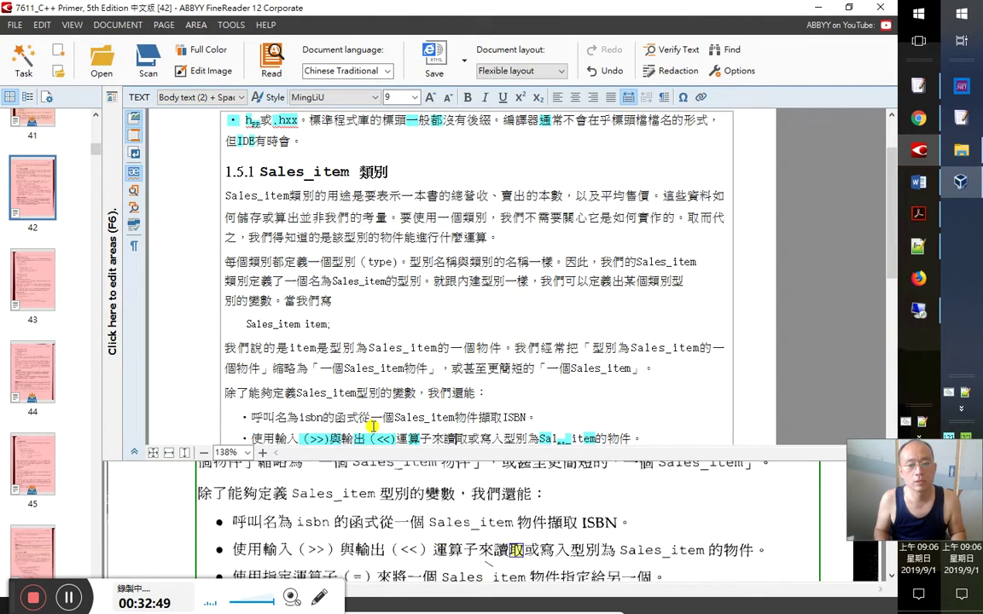
pyautogui.press('Left')
pyautogui.press('Left')
pyautogui.press('Left')
pyautogui.press('Left')
pyautogui.press('Left')
# Replace the misrecognized subscript characters in the class name after 型別為 in the 使用輸入 bullet so that it reads Sales_item
pyautogui.press('Right')
pyautogui.press('Right')
pyautogui.press('Right')
pyautogui.press('Right')
pyautogui.press('Right')
pyautogui.press('Right')
pyautogui.press('Right')
pyautogui.press('Right')
pyautogui.press('Right')
pyautogui.press('Right')
pyautogui.press('Right')
pyautogui.press('Right')
pyautogui.press('Right')
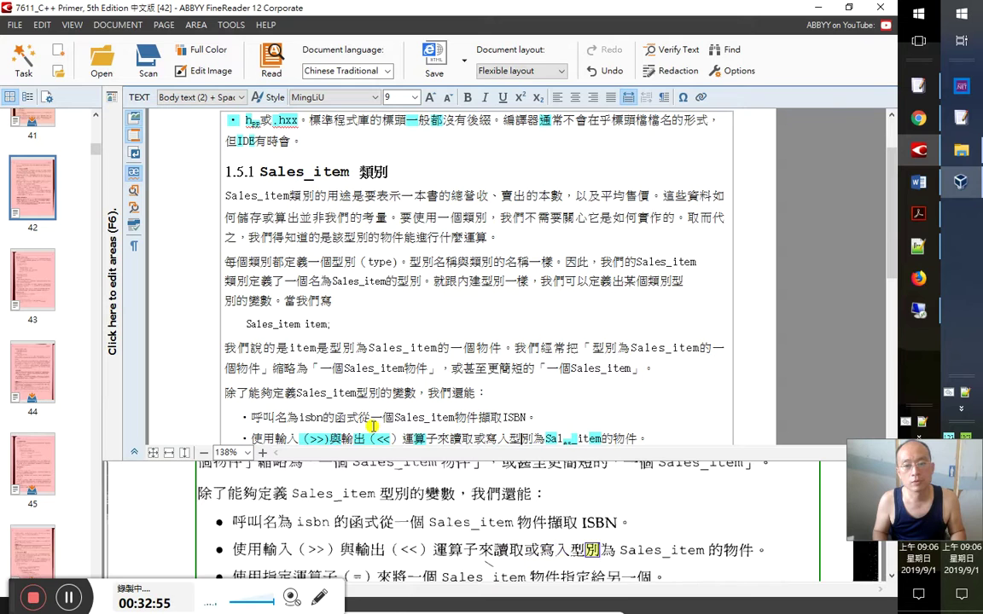
pyautogui.press('Right')
pyautogui.press('Right')
pyautogui.press('Right')
pyautogui.hotkey('shift', 'Right')
pyautogui.hotkey('shift', 'Right')
pyautogui.hotkey('shift', 'Right')
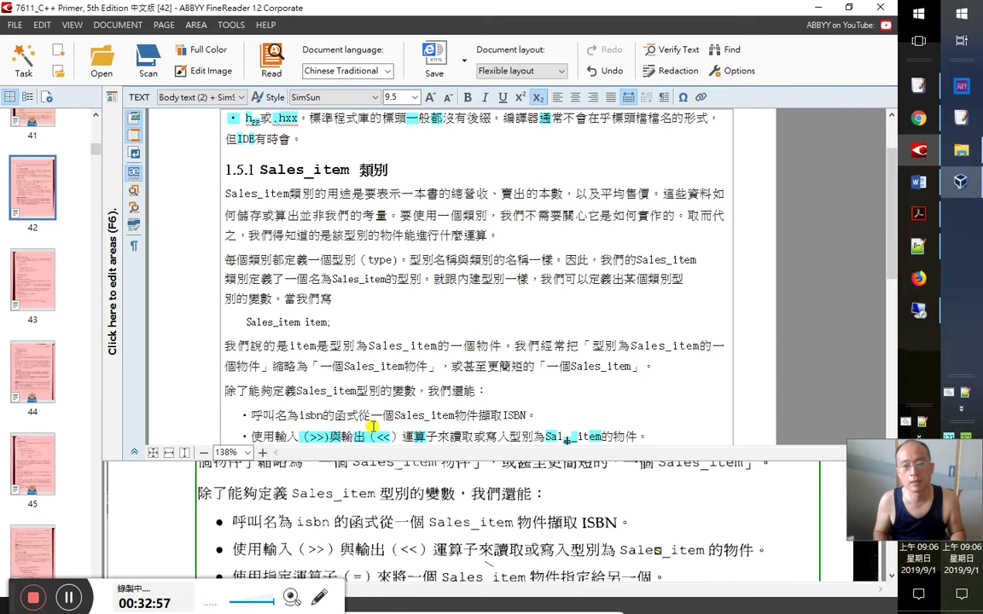
pyautogui.write('es_')
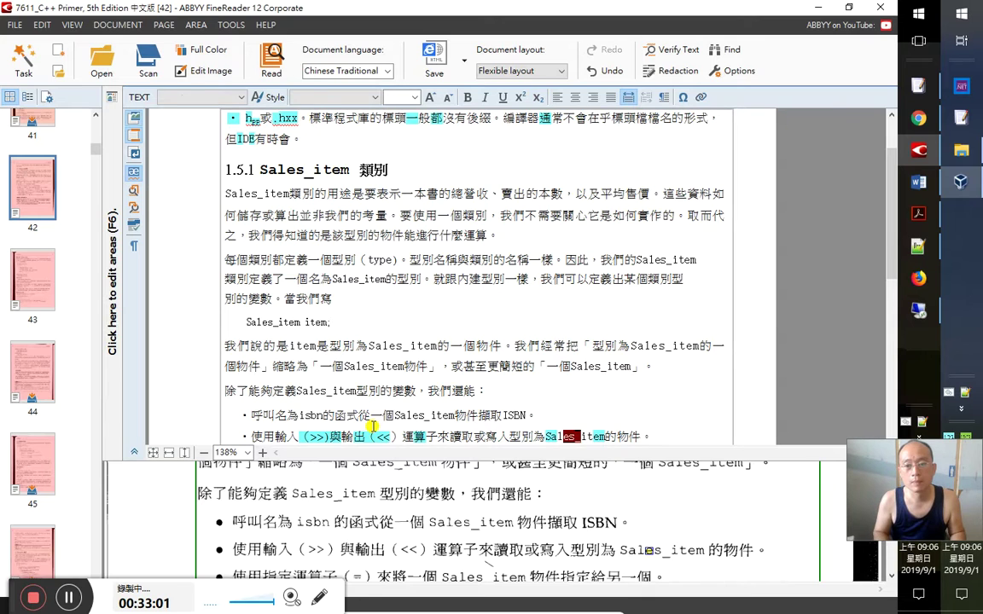
pyautogui.write('es')
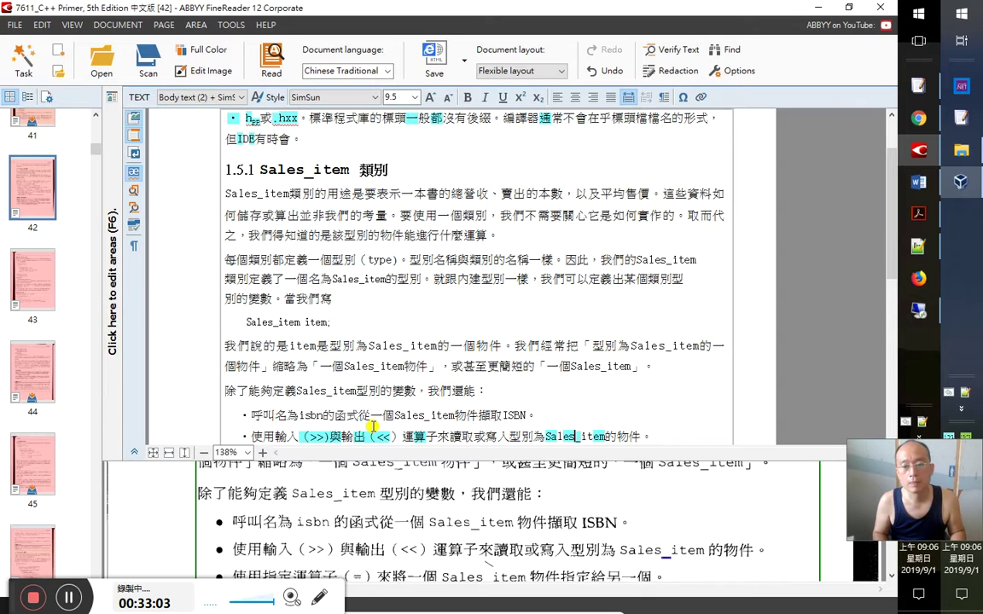
# Clear the uncertain-character marks from the whole bullet beginning 使用輸入
pyautogui.tripleClick(372, 426)
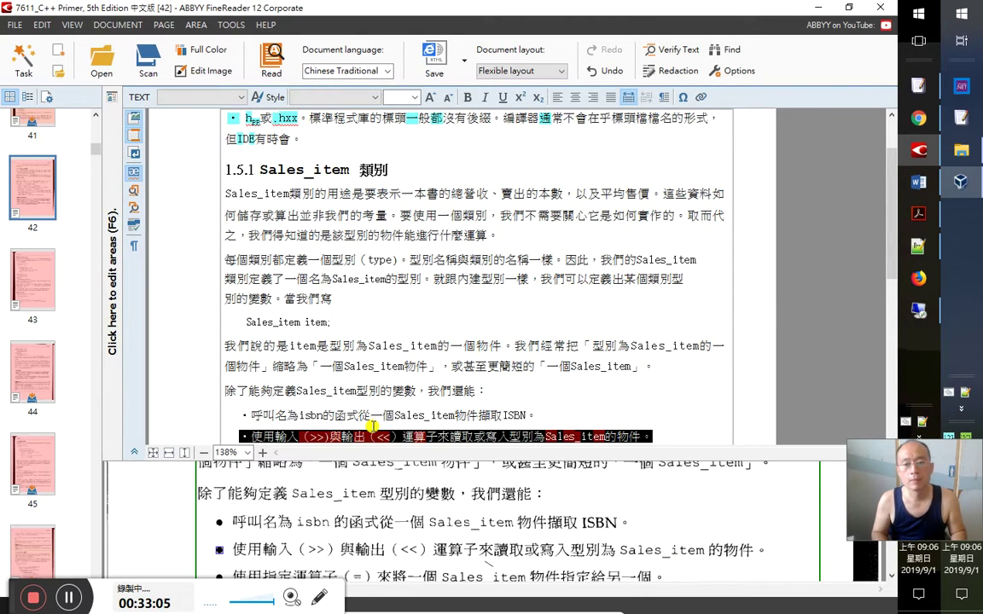
pyautogui.press('End')
pyautogui.press('Down')
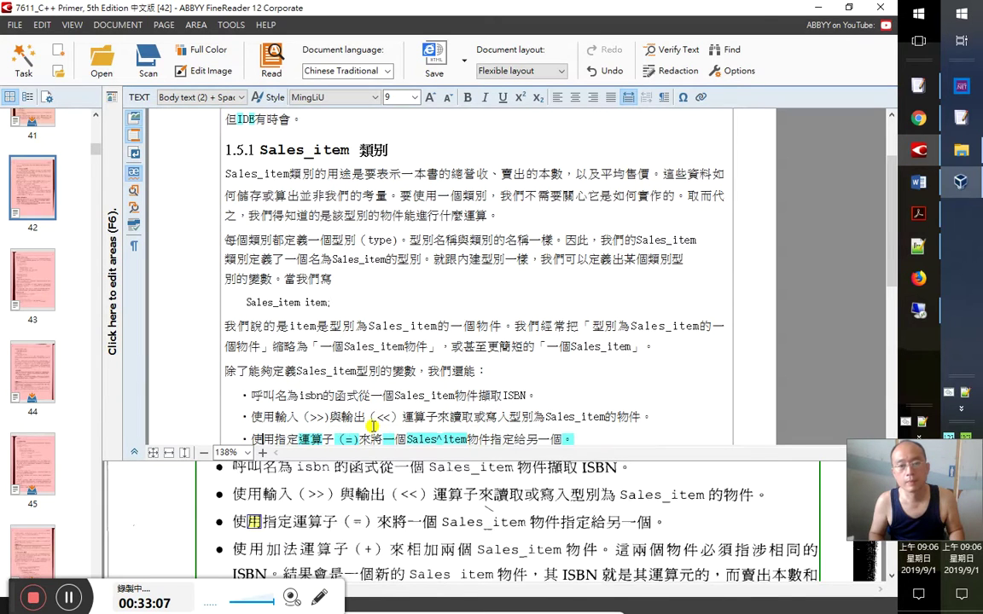
# Clear the uncertain-character marks from 運算子 through Sales^ in the bullet beginning 使用指定
pyautogui.press('Right')
pyautogui.press('Right')
pyautogui.press('Right')
pyautogui.hotkey('shift', 'Right')
pyautogui.hotkey('shift', 'Right')
pyautogui.hotkey('shift', 'Right')
pyautogui.hotkey('shift', 'Right')
pyautogui.hotkey('shift', 'Right')
pyautogui.hotkey('shift', 'Right')
pyautogui.hotkey('shift', 'Right')
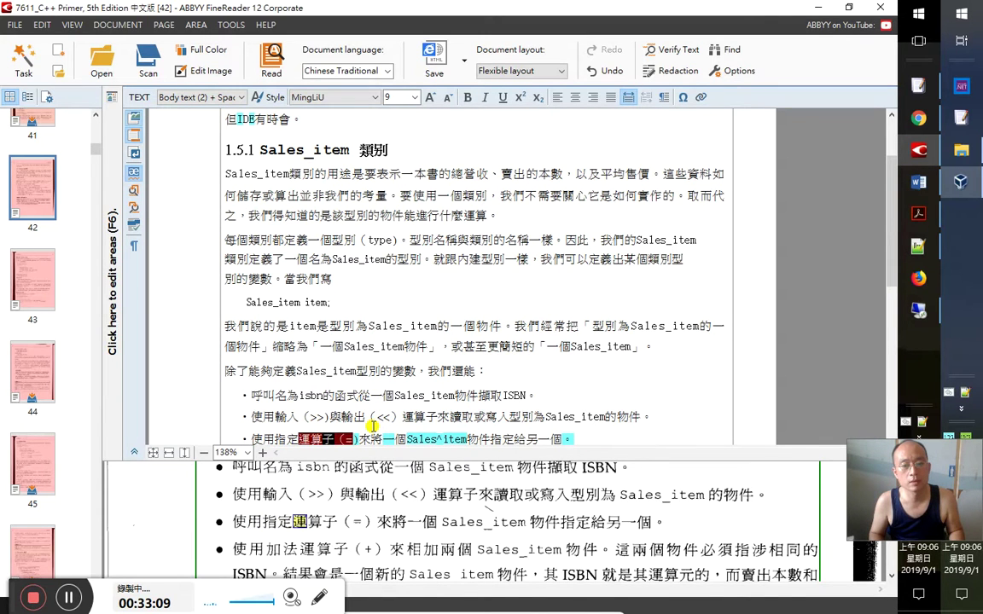
pyautogui.hotkey('shift', 'Right')
pyautogui.hotkey('shift', 'Right')
pyautogui.hotkey('shift', 'Right')
pyautogui.hotkey('shift', 'Right')
pyautogui.hotkey('shift', 'Right')
pyautogui.hotkey('shift', 'Right')
pyautogui.hotkey('shift', 'Right')
pyautogui.hotkey('shift', 'Right')
pyautogui.hotkey('shift', 'Right')
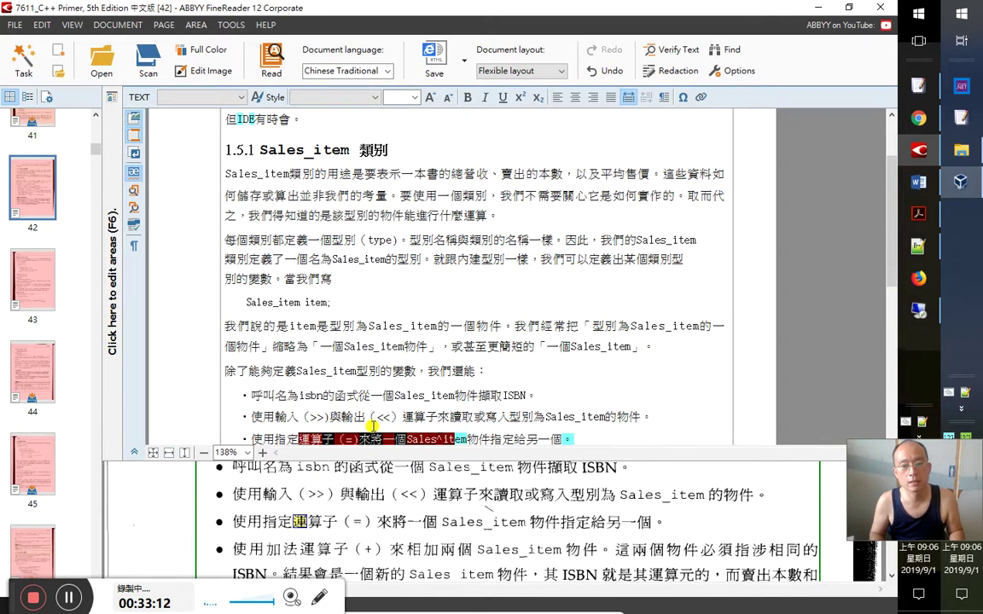
pyautogui.press('Right')
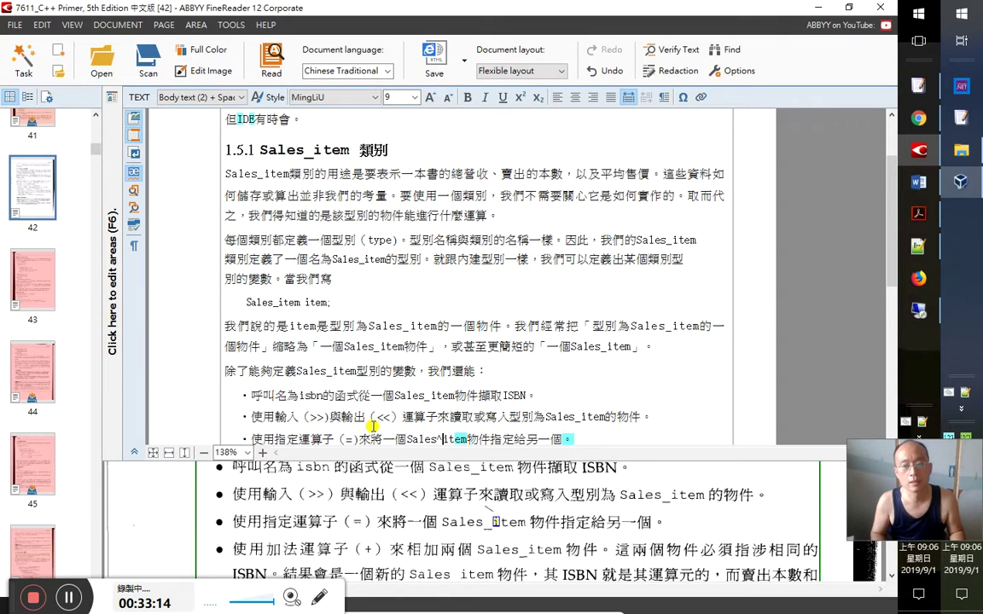
# Replace the caret with an underscore to read Sales_item in the 使用指定 bullet, and clear the bullet's remaining uncertain-character marks
pyautogui.write('_')
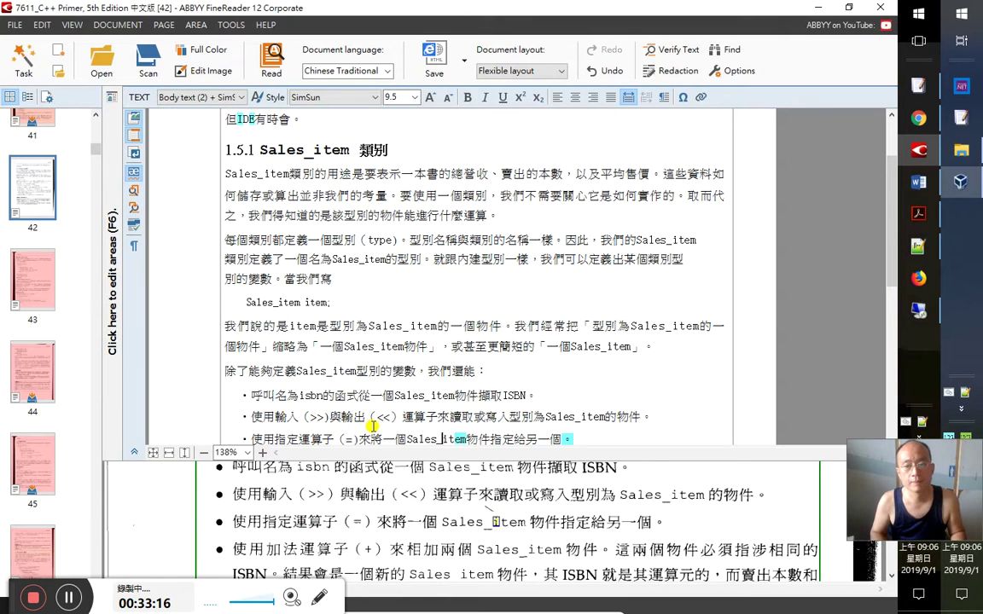
pyautogui.press('Right')
pyautogui.press('Right')
pyautogui.press('Right')
pyautogui.press('Right')
pyautogui.press('Right')
pyautogui.press('Right')
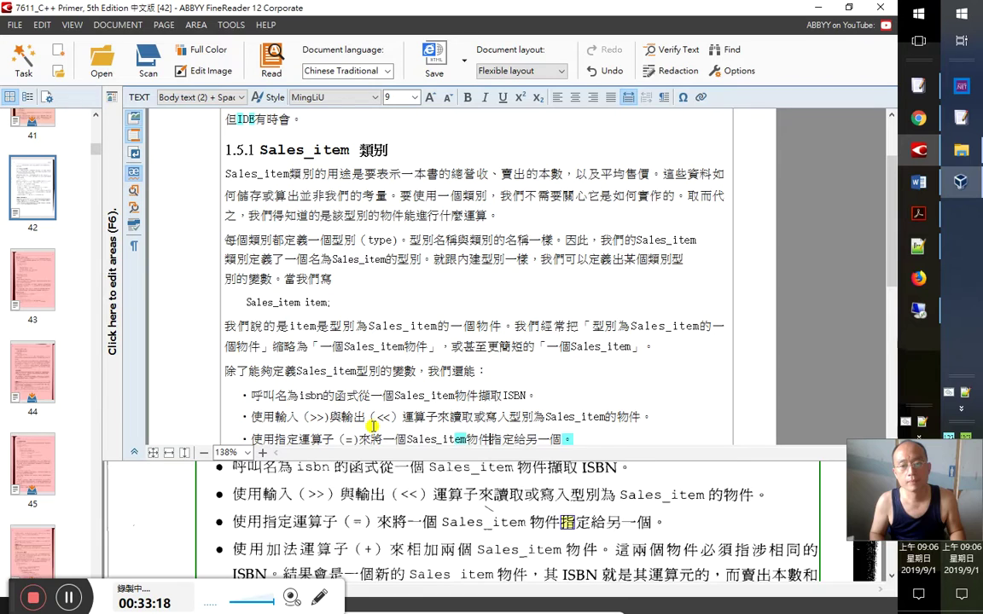
pyautogui.hotkey('shift', 'F4')
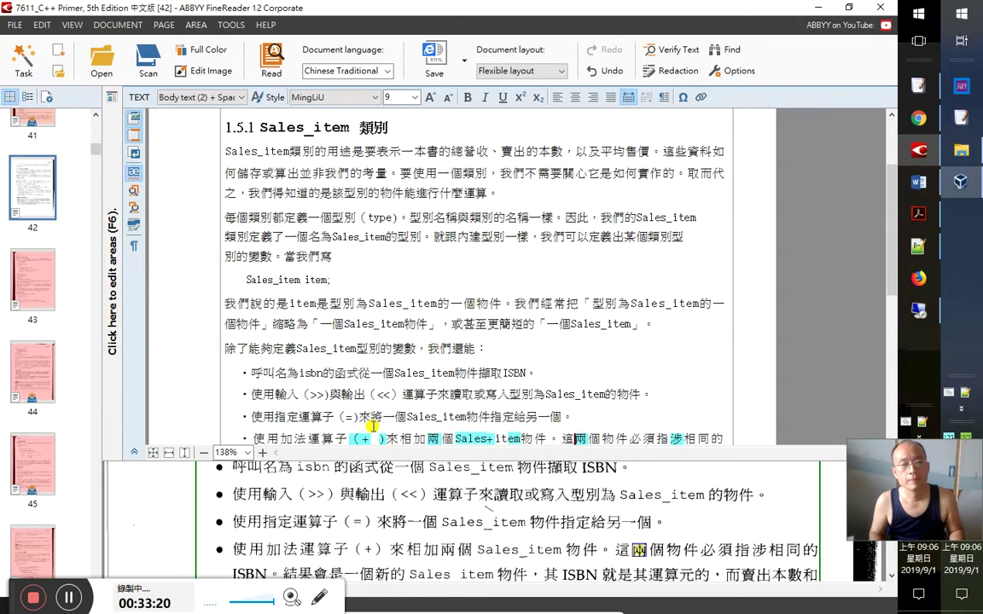
# Replace the misrecognized plus sign in the class name after 來相加兩個 in the 使用加法運算子 bullet so that it reads Sales_item
pyautogui.press('Left')
pyautogui.press('Left')
pyautogui.press('Left')
pyautogui.press('Left')
pyautogui.press('Left')
pyautogui.press('Left')
pyautogui.press('Left')
pyautogui.press('Left')
pyautogui.press('Left')
pyautogui.press('Left')
pyautogui.press('Left')
pyautogui.press('Left')
pyautogui.press('Left')
pyautogui.press('Left')
pyautogui.press('Left')
pyautogui.press('Left')
pyautogui.press('Left')
pyautogui.press('Left')
pyautogui.press('Left')
pyautogui.press('Left')
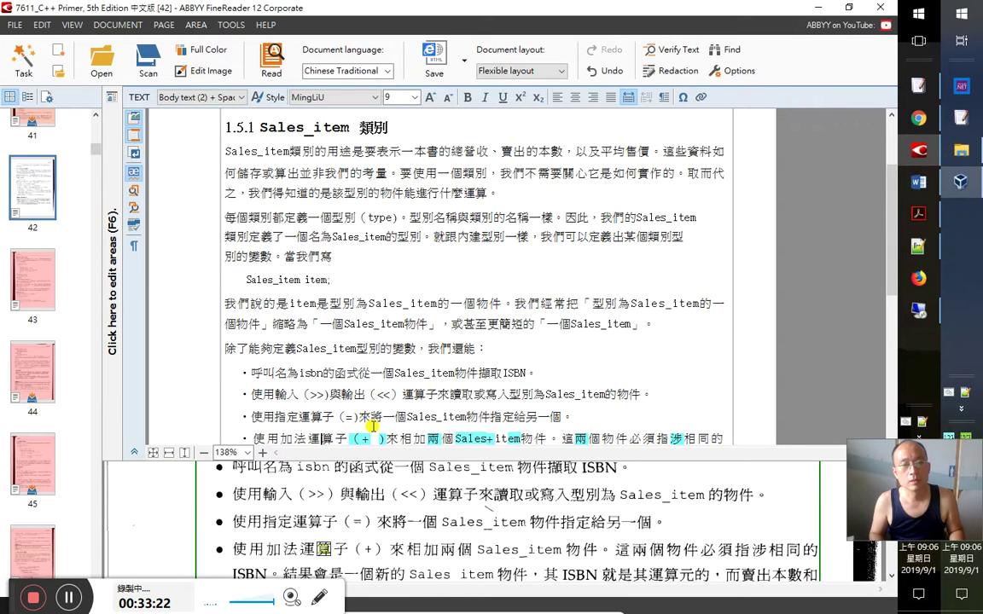
pyautogui.press('Right')
pyautogui.press('Right')
pyautogui.press('Right')
pyautogui.press('Right')
pyautogui.press('Right')
pyautogui.press('Right')
pyautogui.press('Right')
pyautogui.press('Right')
pyautogui.press('Right')
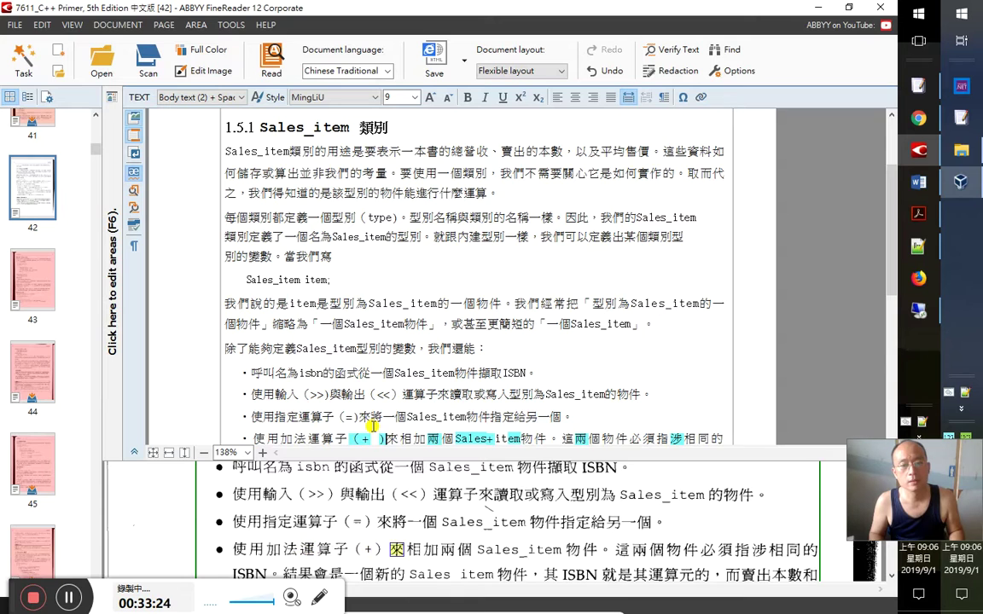
pyautogui.press('Right')
pyautogui.press('Right')
pyautogui.press('Right')
pyautogui.press('Right')
pyautogui.press('Right')
pyautogui.press('Right')
pyautogui.press('Right')
pyautogui.press('Right')
pyautogui.press('Right')
pyautogui.press('Right')
pyautogui.press('Right')
pyautogui.press('Right')
pyautogui.press('Right')
pyautogui.press('Right')
pyautogui.press('Right')
pyautogui.press('Right')
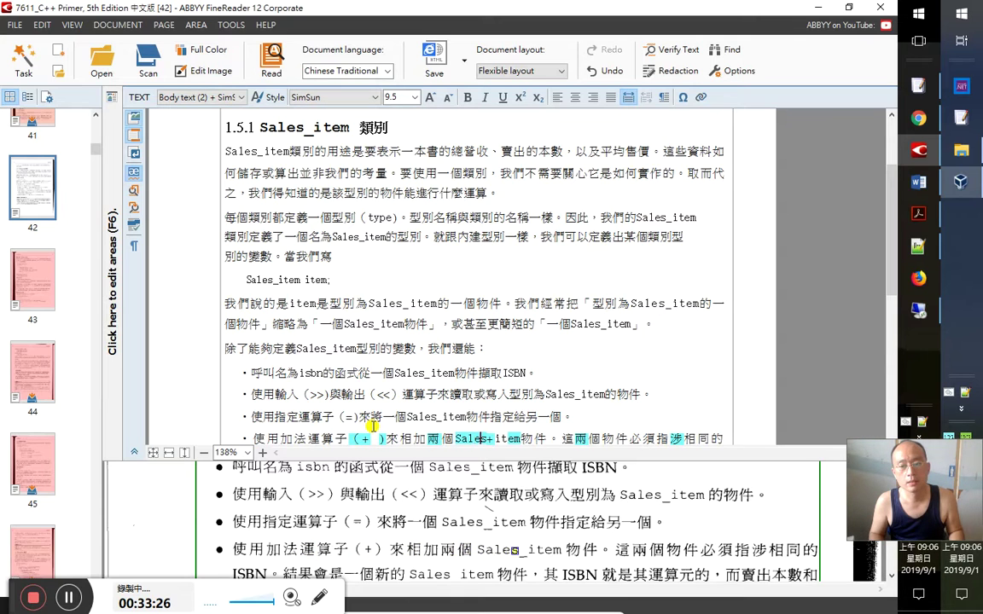
pyautogui.press('Left')
pyautogui.press('Left')
pyautogui.press('Left')
pyautogui.press('Left')
pyautogui.press('Left')
pyautogui.press('Left')
pyautogui.press('Left')
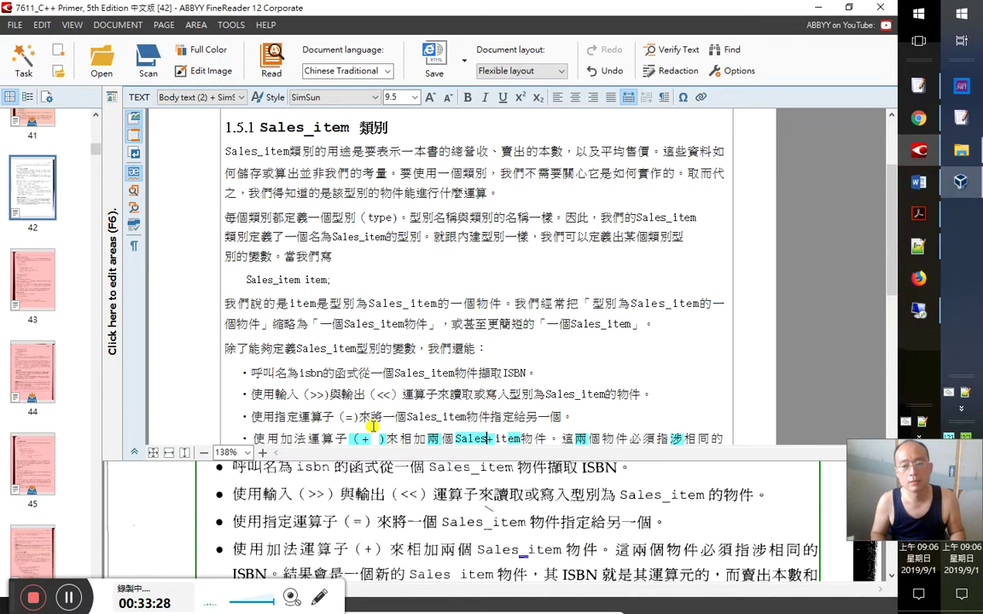
pyautogui.press('Right')
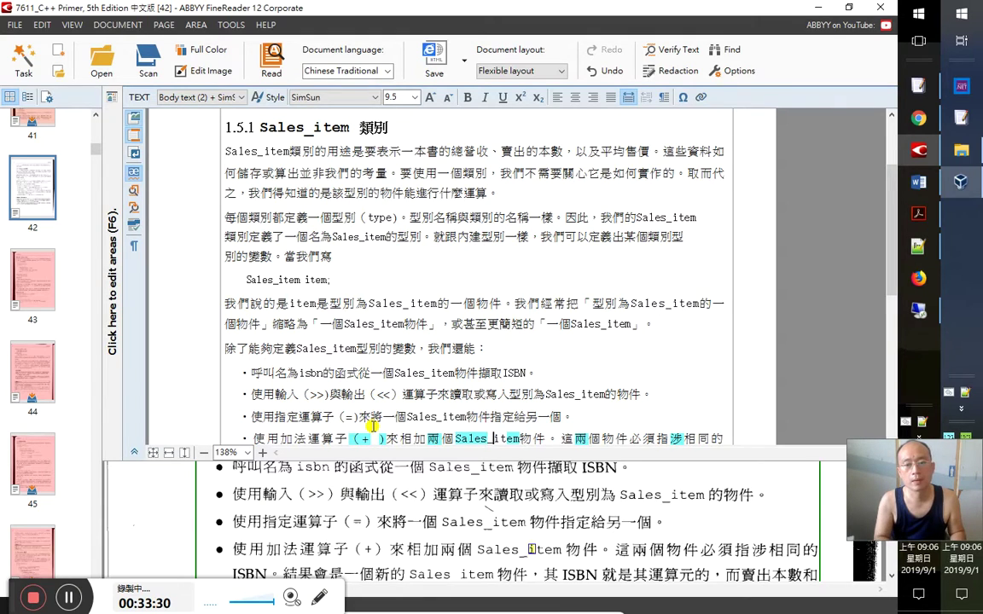
# Correct the misread class name Salesjtem after 一個新的 in the 使用加法運算子 bullet so that it reads Sales_item
pyautogui.press('Right')
pyautogui.press('Right')
pyautogui.press('Right')
pyautogui.press('Right')
pyautogui.press('Right')
pyautogui.press('Right')
pyautogui.press('Right')
pyautogui.press('Right')
pyautogui.press('Right')
pyautogui.press('Right')
pyautogui.press('Right')
pyautogui.press('Right')
pyautogui.press('Right')
pyautogui.press('Right')
pyautogui.press('Right')
pyautogui.press('Right')
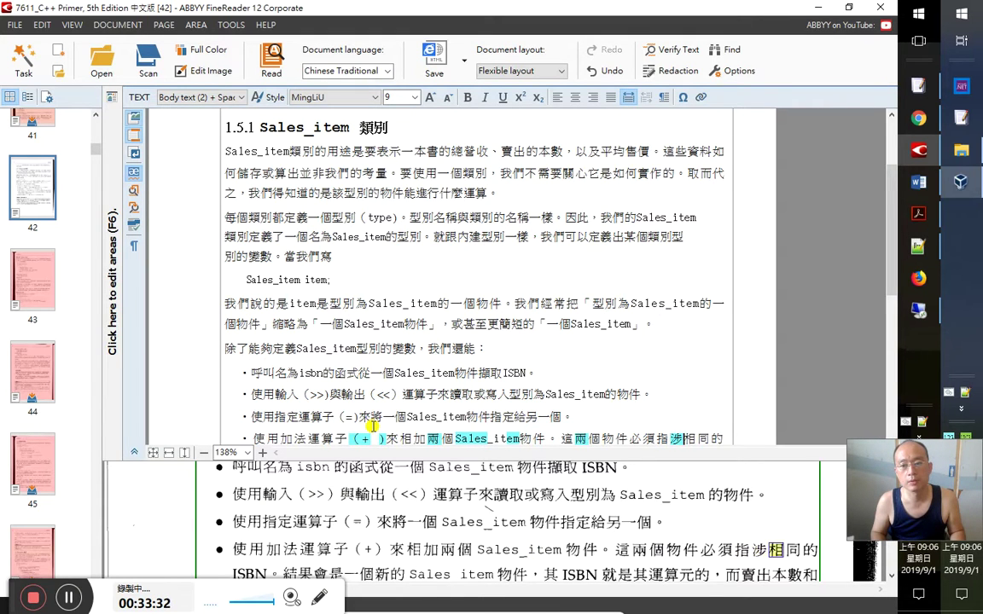
pyautogui.press('Right')
pyautogui.press('Right')
pyautogui.press('Right')
pyautogui.press('Right')
pyautogui.press('Right')
pyautogui.press('Right')
pyautogui.press('Right')
pyautogui.press('Right')
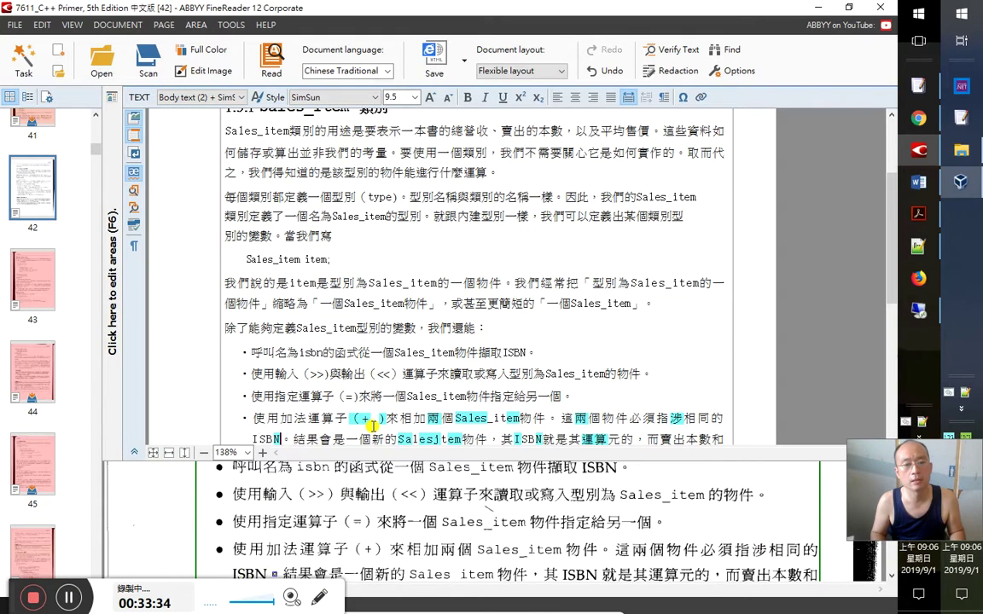
pyautogui.press('Right')
pyautogui.press('Right')
pyautogui.press('Right')
pyautogui.press('Right')
pyautogui.press('Right')
pyautogui.press('Right')
pyautogui.press('Right')
pyautogui.press('Right')
pyautogui.press('Right')
pyautogui.press('Right')
pyautogui.press('Right')
pyautogui.press('Right')
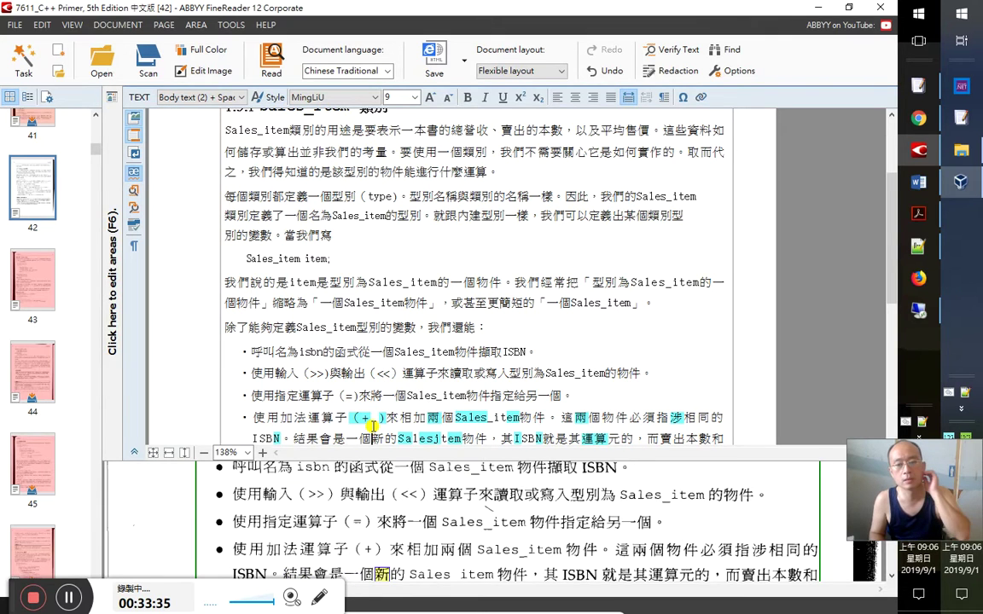
pyautogui.press('Right')
pyautogui.press('Right')
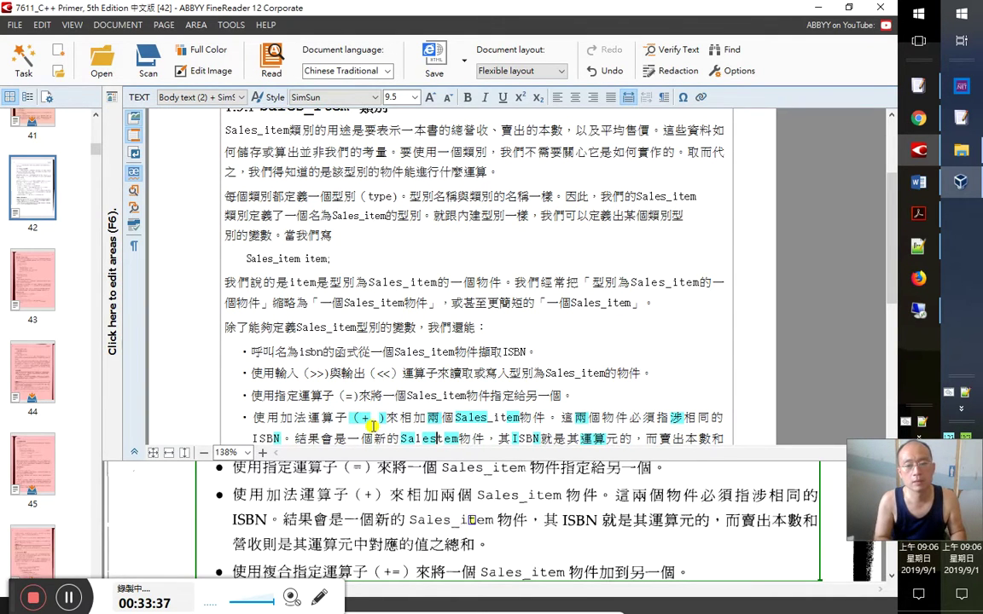
pyautogui.press('Right')
pyautogui.press('Right')
pyautogui.press('Right')
pyautogui.press('Right')
pyautogui.press('Right')
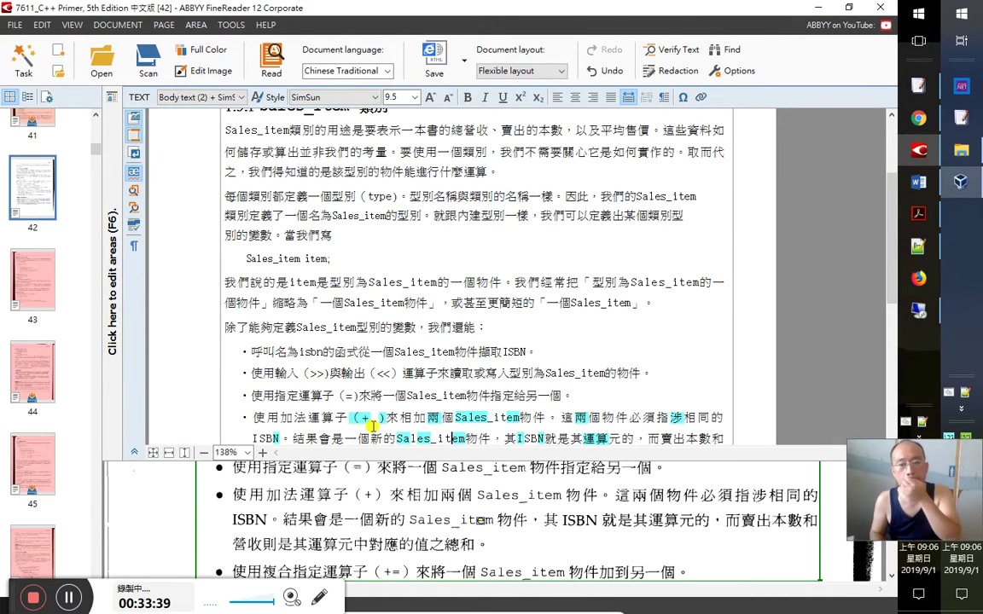
# Clear the uncertain-character marks from the start of the 使用加法運算子 bullet through the second Sales_item物件
pyautogui.hotkey('shift', 'Up')
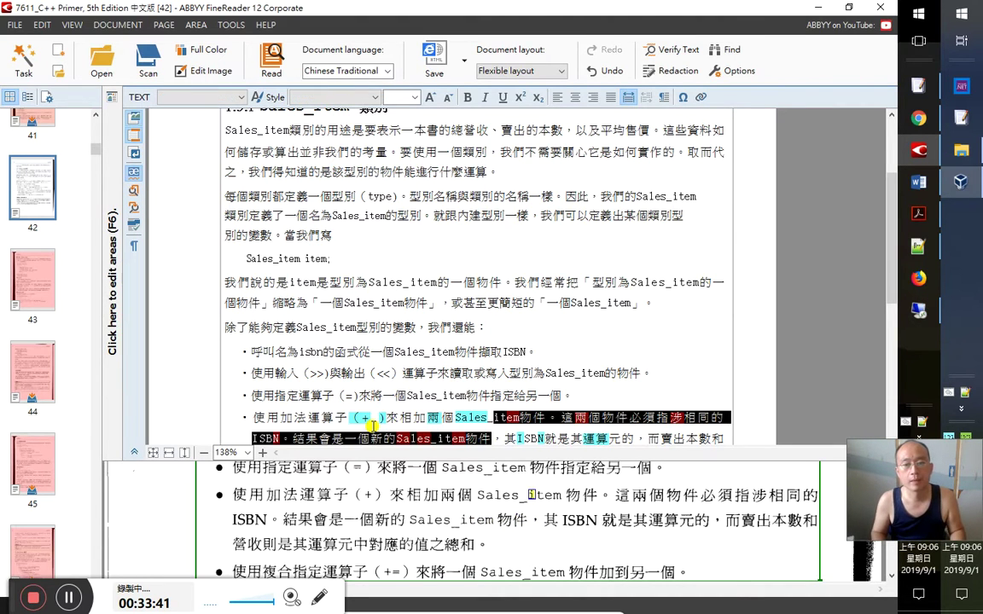
pyautogui.hotkey('shift', 'Home')
pyautogui.press('Right')
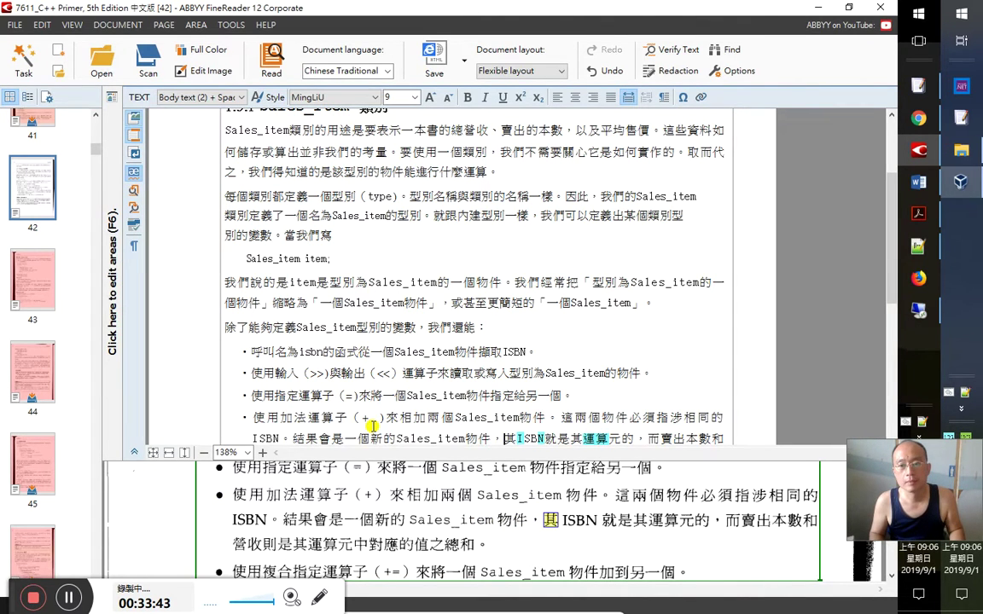
# Proofread the rest of the 使用加法運算子 bullet from 其ISBN to 總和 and clear its remaining uncertain-character marks
pyautogui.press('Right')
pyautogui.press('Right')
pyautogui.press('Right')
pyautogui.press('Right')
pyautogui.press('Right')
pyautogui.press('Right')
pyautogui.press('Right')
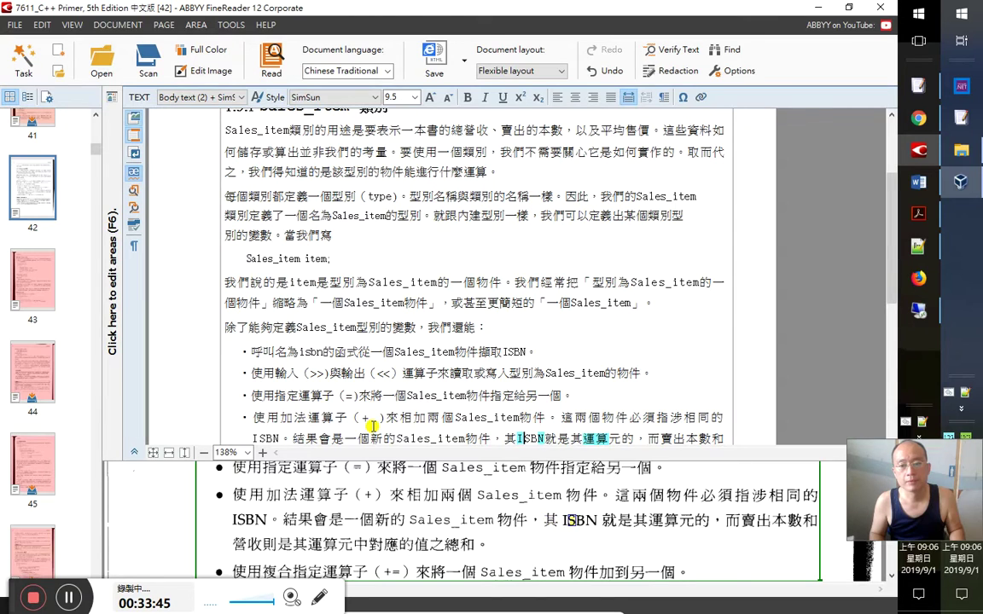
pyautogui.press('Right')
pyautogui.press('Right')
pyautogui.press('Right')
pyautogui.press('Right')
pyautogui.press('Right')
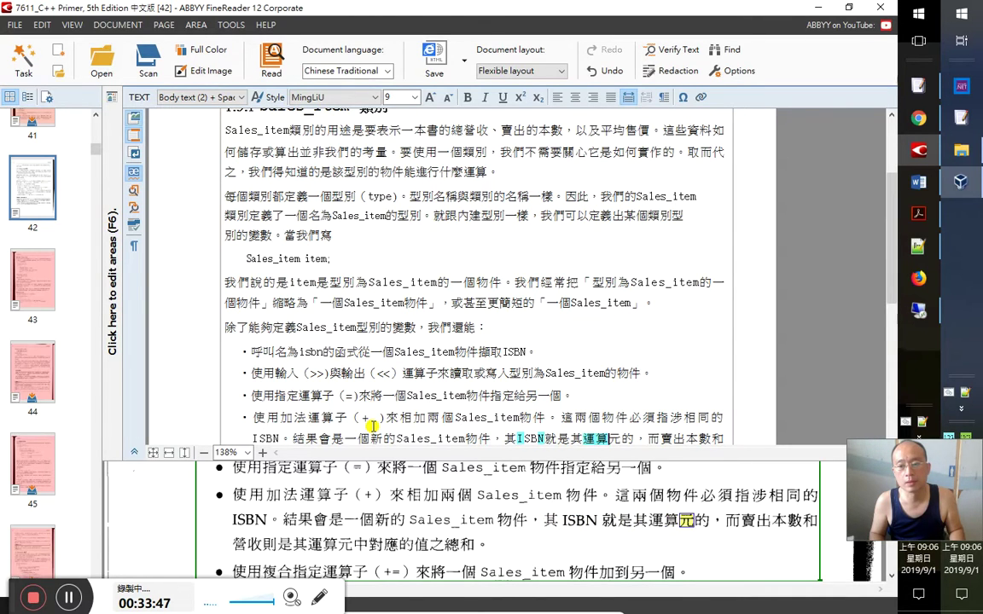
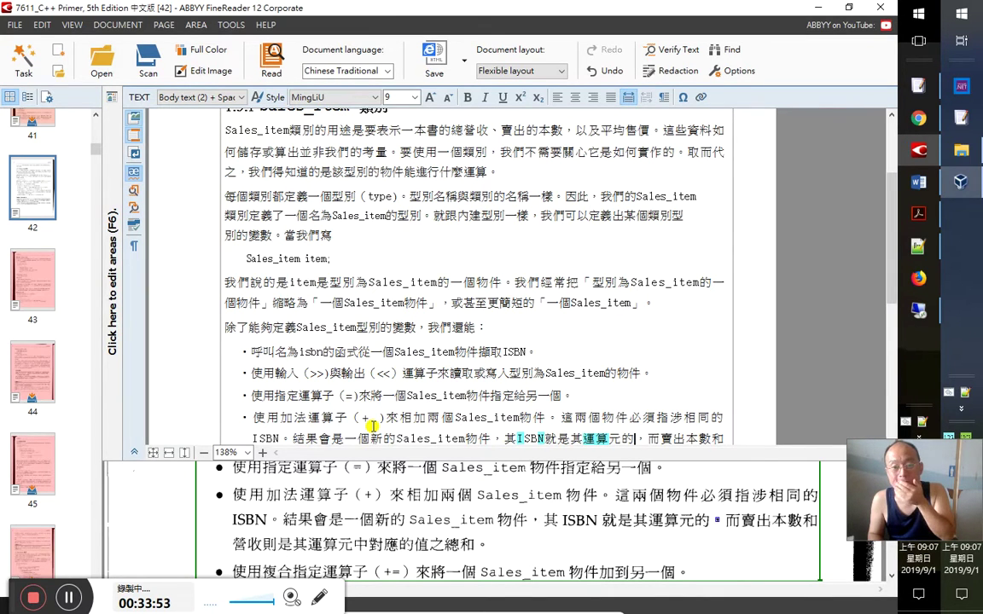
pyautogui.press('Right')
pyautogui.press('Right')
pyautogui.press('Right')
pyautogui.press('Right')
pyautogui.press('Right')
pyautogui.press('Right')
pyautogui.press('Right')
pyautogui.press('Right')
pyautogui.press('Right')
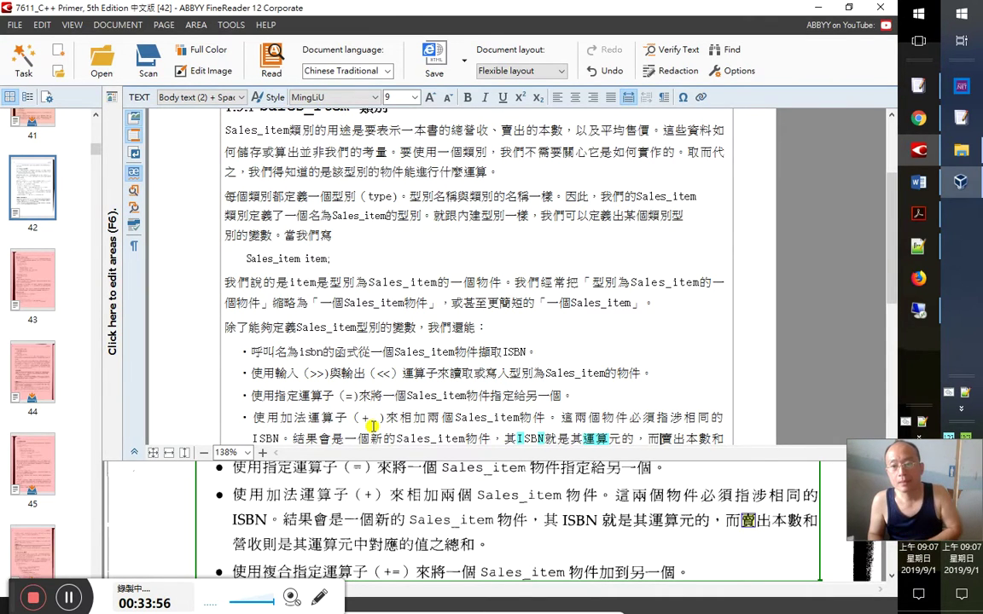
pyautogui.press('Right')
pyautogui.press('Right')
pyautogui.press('Right')
pyautogui.press('Right')
pyautogui.press('Right')
pyautogui.press('Right')
pyautogui.press('Right')
pyautogui.press('Right')
pyautogui.press('Right')
pyautogui.press('Right')
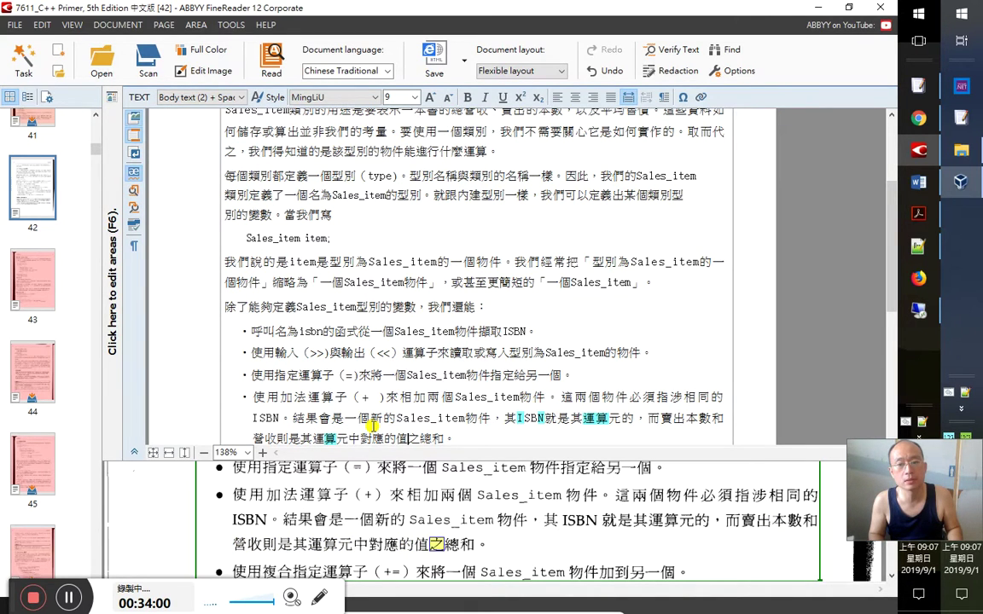
pyautogui.press('End')
pyautogui.hotkey('shift', 'Up')
pyautogui.press('Down')
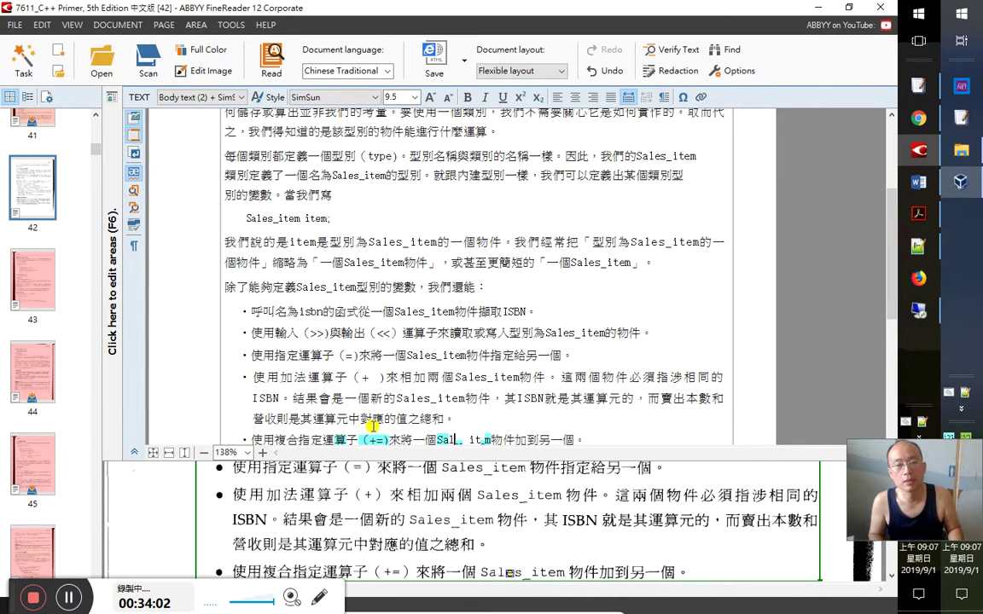
# Clear the uncertain-character marks in the 使用複合指定運算子 bullet from 合 to the end of its line
pyautogui.scroll(-1, 373, 426)
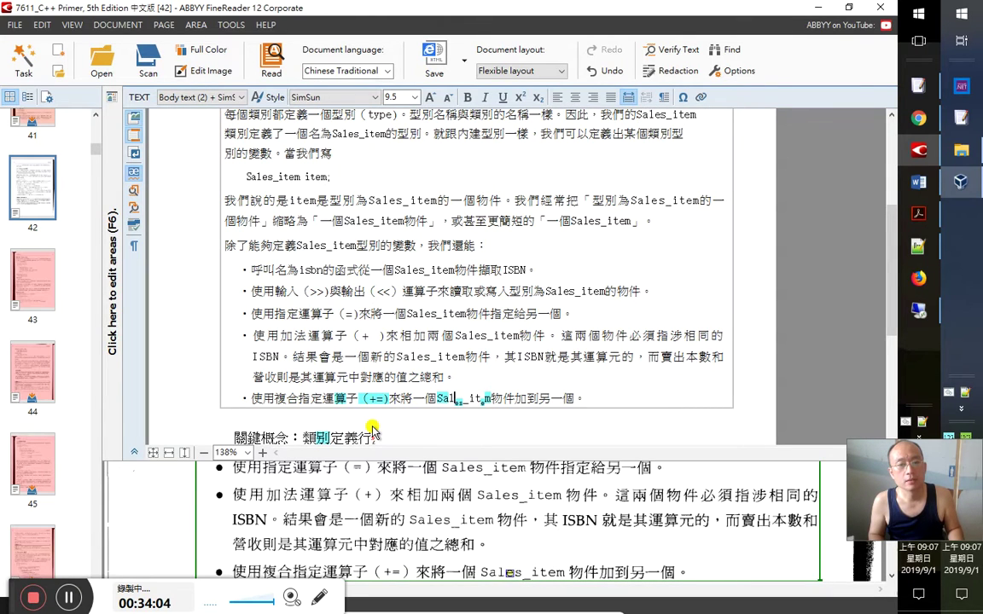
pyautogui.press('Left')
pyautogui.press('Left')
pyautogui.press('Left')
pyautogui.press('Left')
pyautogui.press('Left')
pyautogui.press('Left')
pyautogui.press('Left')
pyautogui.press('Left')
pyautogui.press('Left')
pyautogui.press('Left')
pyautogui.press('Left')
pyautogui.press('Left')
pyautogui.press('Left')
pyautogui.press('Left')
pyautogui.press('Left')
pyautogui.hotkey('shift', 'Right')
pyautogui.hotkey('shift', 'Right')
pyautogui.hotkey('shift', 'Right')
pyautogui.hotkey('shift', 'Right')
pyautogui.hotkey('shift', 'Right')
pyautogui.hotkey('shift', 'Right')
pyautogui.hotkey('shift', 'Right')
pyautogui.hotkey('shift', 'Right')
pyautogui.hotkey('shift', 'Right')
pyautogui.hotkey('shift', 'Right')
pyautogui.hotkey('shift', 'Right')
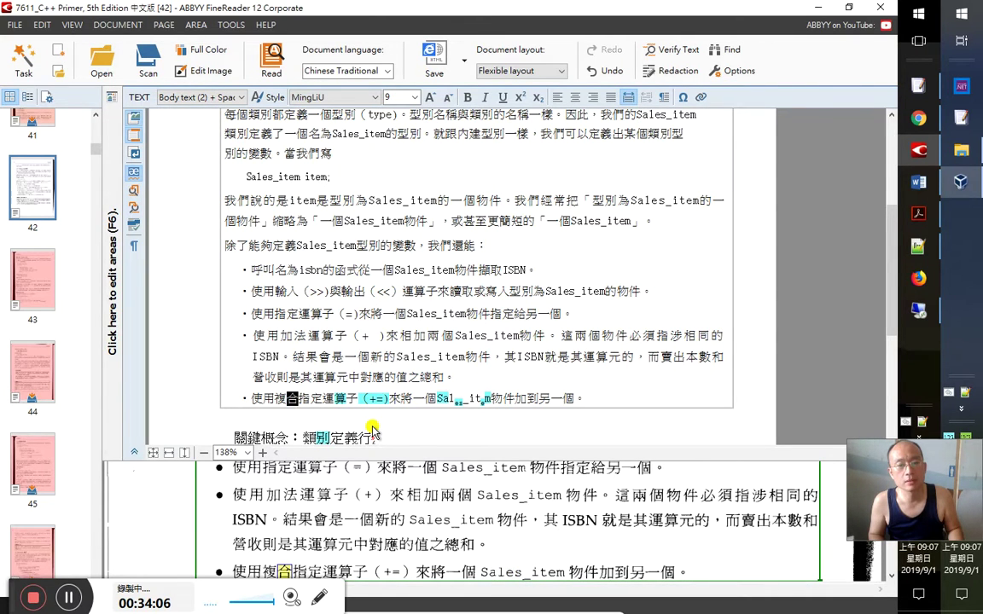
pyautogui.hotkey('shift', 'Right')
pyautogui.hotkey('shift', 'Right')
pyautogui.hotkey('shift', 'Right')
pyautogui.hotkey('shift', 'Right')
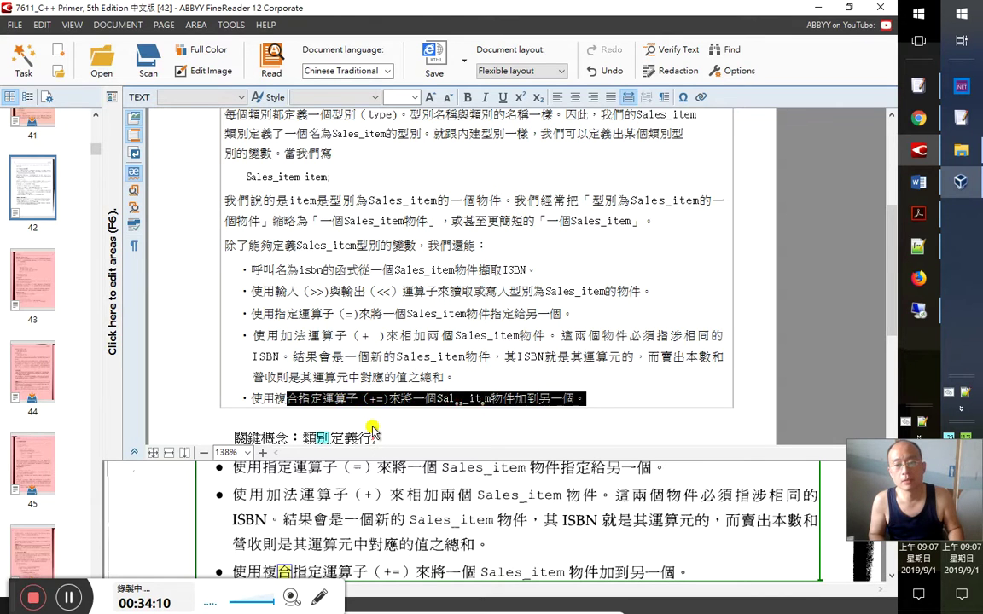
pyautogui.press('Left')
# Replace the misrecognized subscript characters in the class name of the 使用複合指定運算子 bullet so that it reads Sales_item in normal text
pyautogui.press('Right')
pyautogui.press('Right')
pyautogui.press('Right')
pyautogui.press('Right')
pyautogui.press('Right')
pyautogui.press('Right')
pyautogui.press('Right')
pyautogui.press('Right')
pyautogui.press('Right')
pyautogui.press('Right')
pyautogui.press('Right')
pyautogui.press('Right')
pyautogui.press('Right')
pyautogui.press('Right')
pyautogui.press('Right')
pyautogui.press('Right')
pyautogui.press('Right')
pyautogui.press('Right')
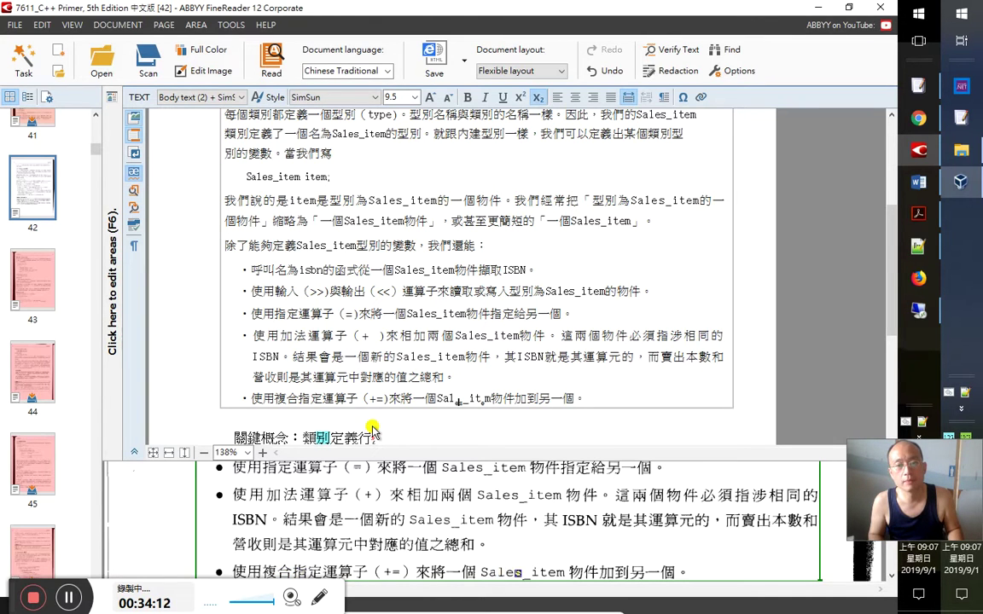
pyautogui.hotkey('shift', 'Right')
pyautogui.hotkey('shift', 'Right')
pyautogui.hotkey('shift', 'Right')
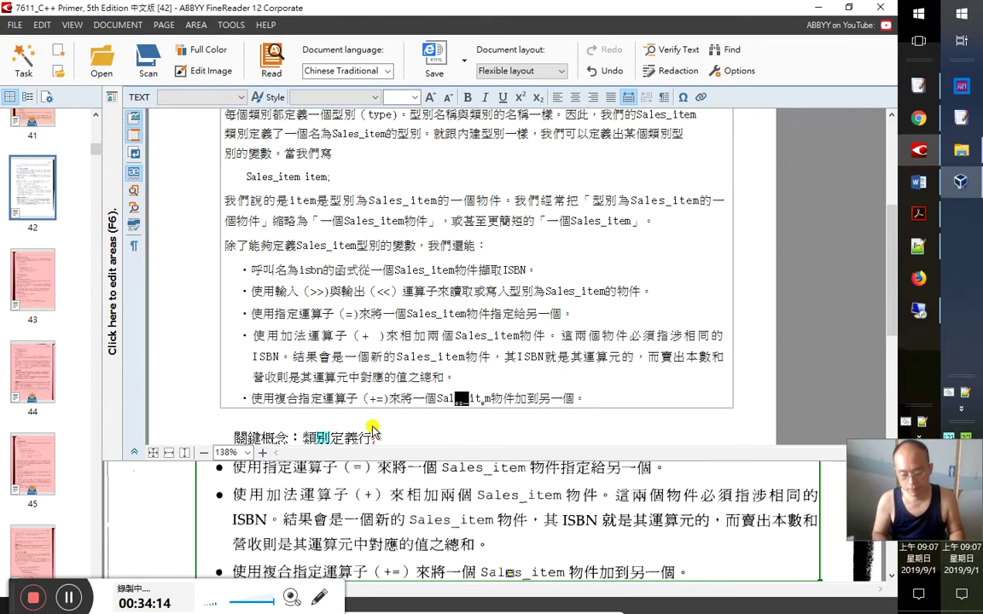
pyautogui.press('Right')
pyautogui.press('Right')
pyautogui.press('Right')
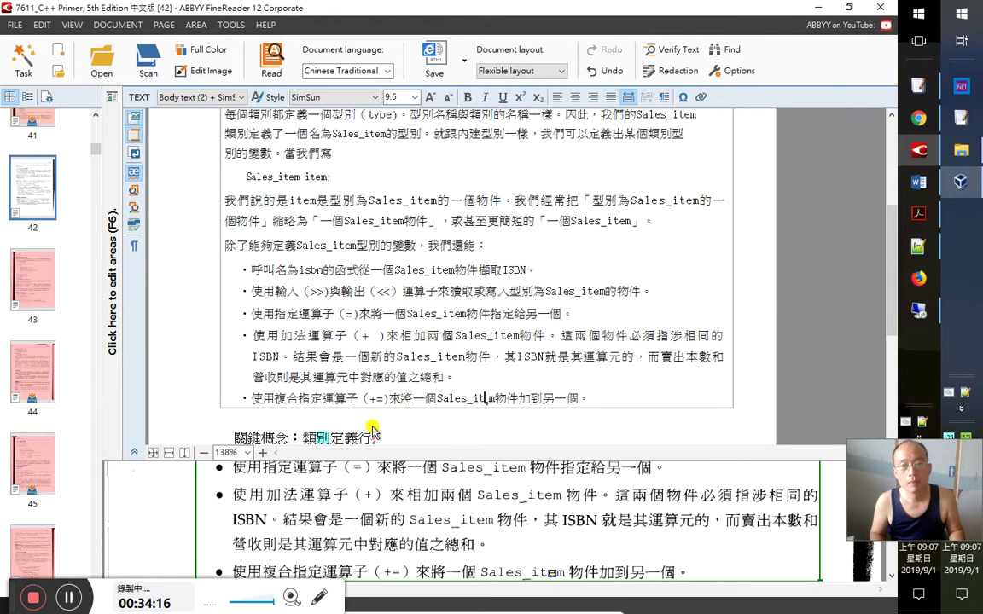
pyautogui.press('Right')
pyautogui.press('Right')
pyautogui.press('Right')
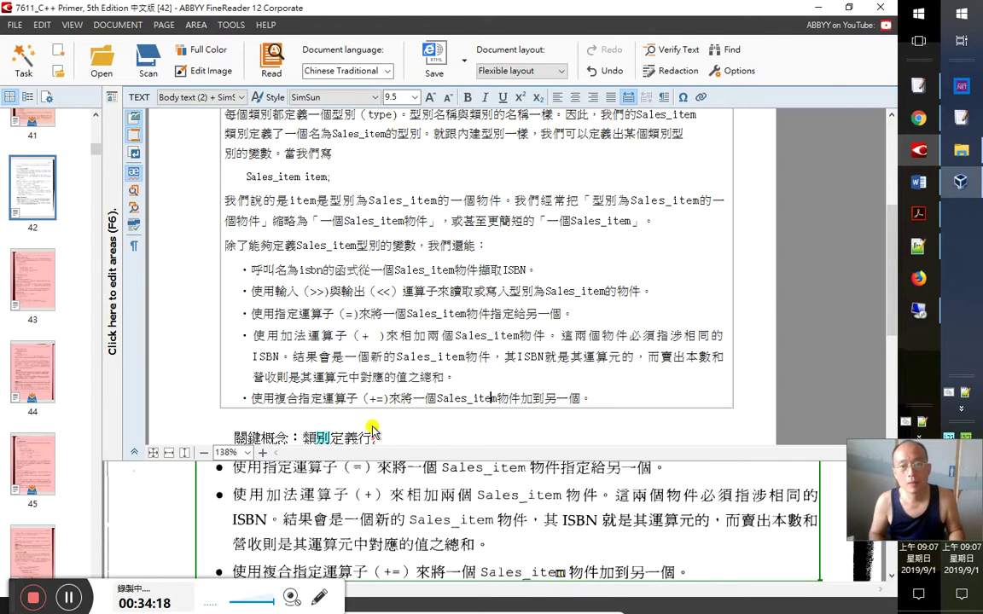
# Proofread the 使用複合指定運算子 bullet from Sales_item to 另一個 against the scanned page
pyautogui.press('Right')
pyautogui.press('Right')
pyautogui.press('Right')
pyautogui.press('Right')
pyautogui.press('Right')
pyautogui.press('Right')
pyautogui.press('Right')
pyautogui.press('Right')
pyautogui.press('Right')
pyautogui.press('Right')
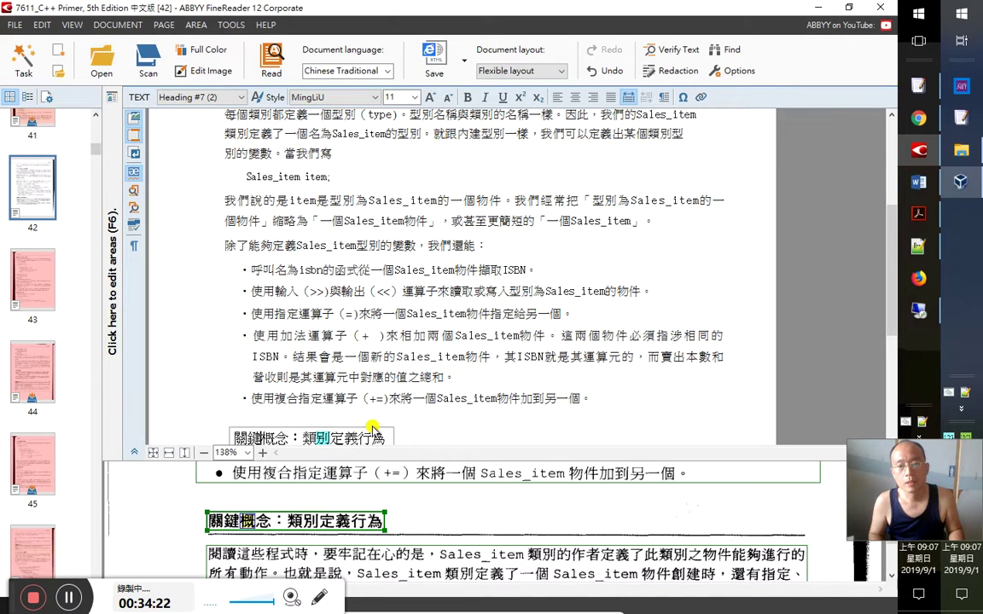
pyautogui.press('Left')
pyautogui.press('Left')
pyautogui.press('Left')
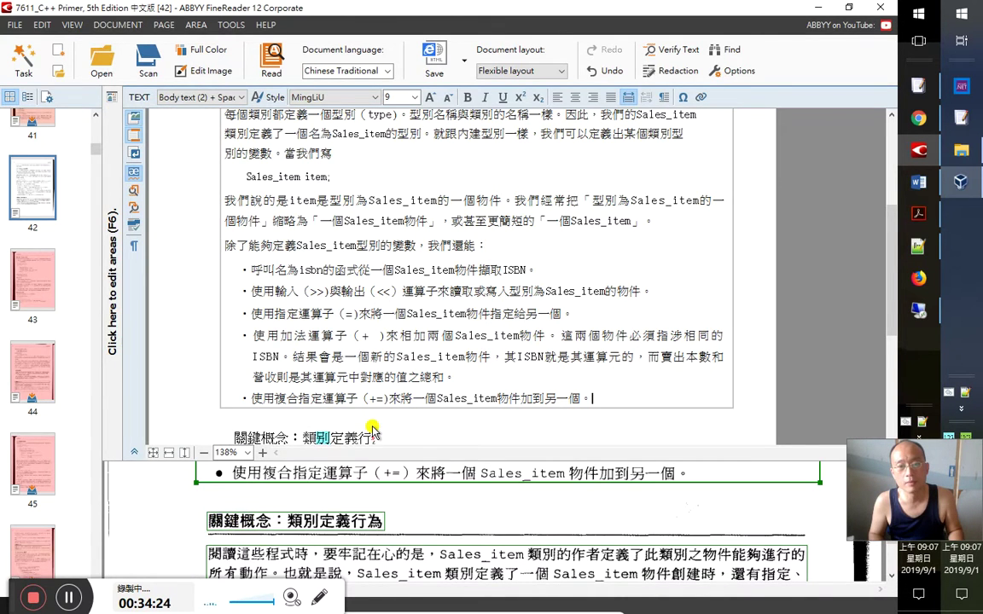
pyautogui.press('Left')
pyautogui.press('Left')
pyautogui.press('Left')
pyautogui.press('Left')
pyautogui.press('Left')
pyautogui.press('Left')
pyautogui.press('Left')
pyautogui.press('Left')
pyautogui.press('Left')
pyautogui.press('Left')
pyautogui.press('Left')
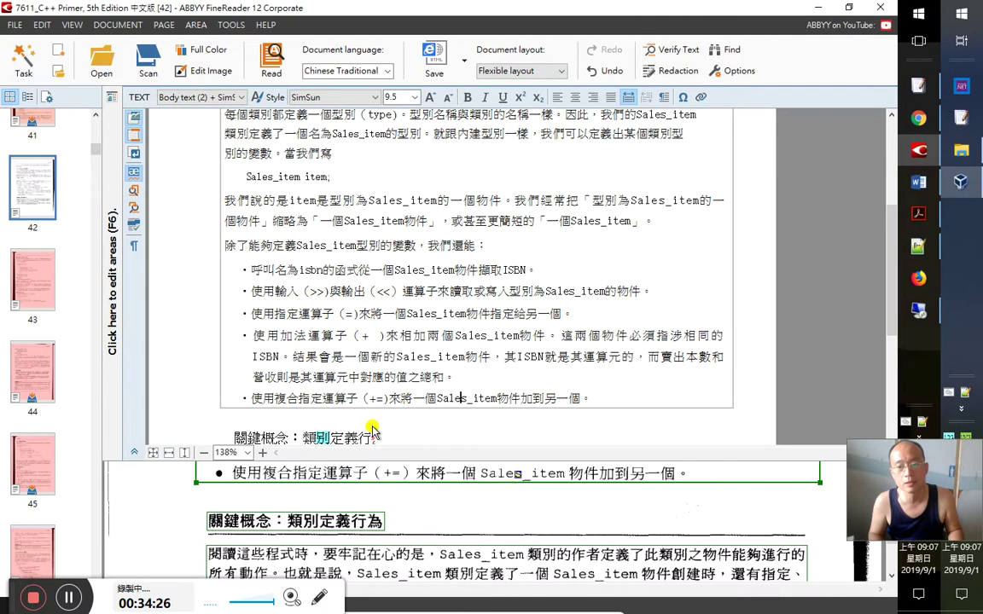
pyautogui.press('Right')
pyautogui.press('Right')
pyautogui.press('Right')
pyautogui.press('Right')
pyautogui.press('Right')
pyautogui.press('Right')
pyautogui.press('Right')
pyautogui.press('Right')
pyautogui.press('Right')
pyautogui.press('Right')
pyautogui.press('Right')
pyautogui.press('Right')
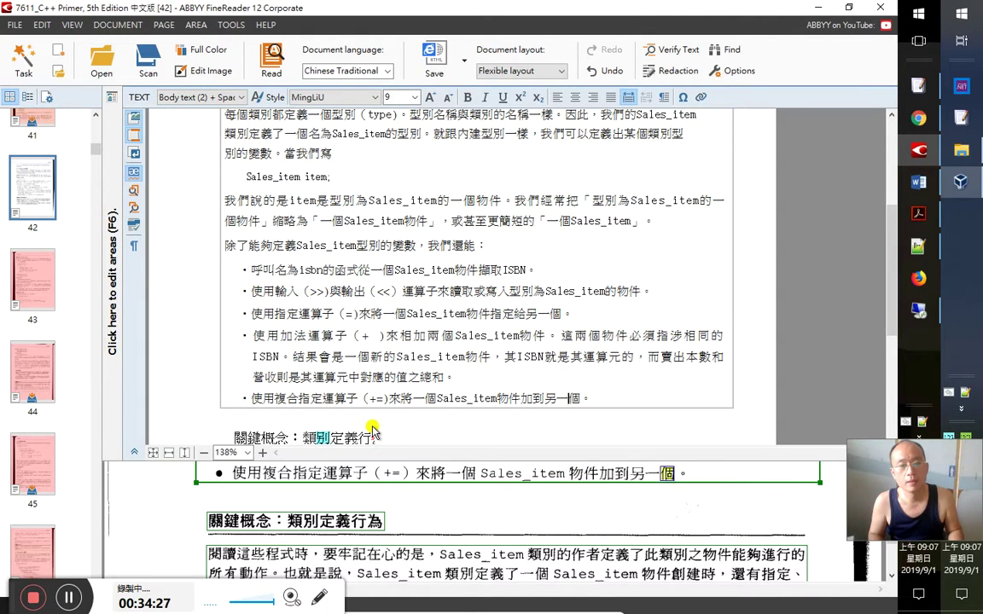
# Clear the uncertain-character mark in the heading 關鍵概念:類別定義行為 and make the heading bold
pyautogui.press('Right')
pyautogui.press('Right')
pyautogui.press('Right')
pyautogui.press('Right')
pyautogui.press('Right')
pyautogui.press('Right')
pyautogui.press('Right')
pyautogui.press('Right')
pyautogui.press('Right')
pyautogui.press('Right')
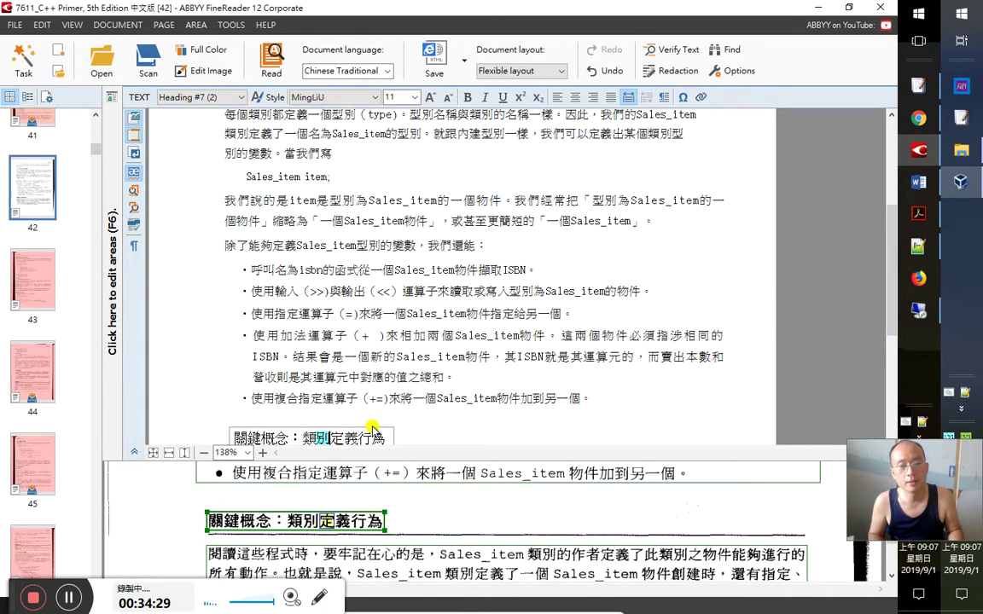
pyautogui.hotkey('shift', 'Home')
pyautogui.press('End')
pyautogui.hotkey('shift', 'Home')
# Replace the misread subscript characters in the class name after 要牢記在心的是 in the paragraph under the heading so that it reads Sales_item
pyautogui.press('Down')
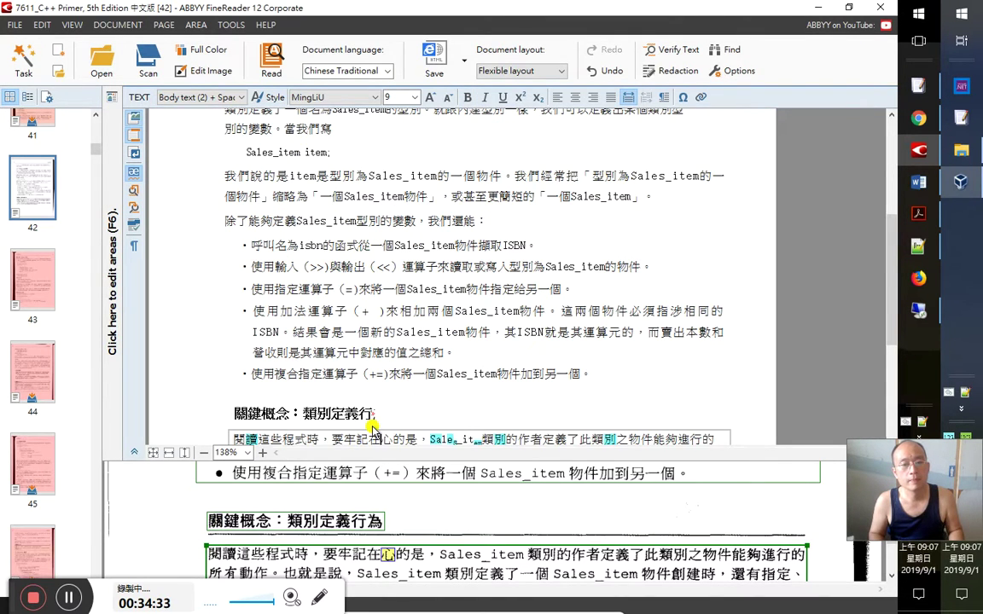
pyautogui.press('Left')
pyautogui.press('Left')
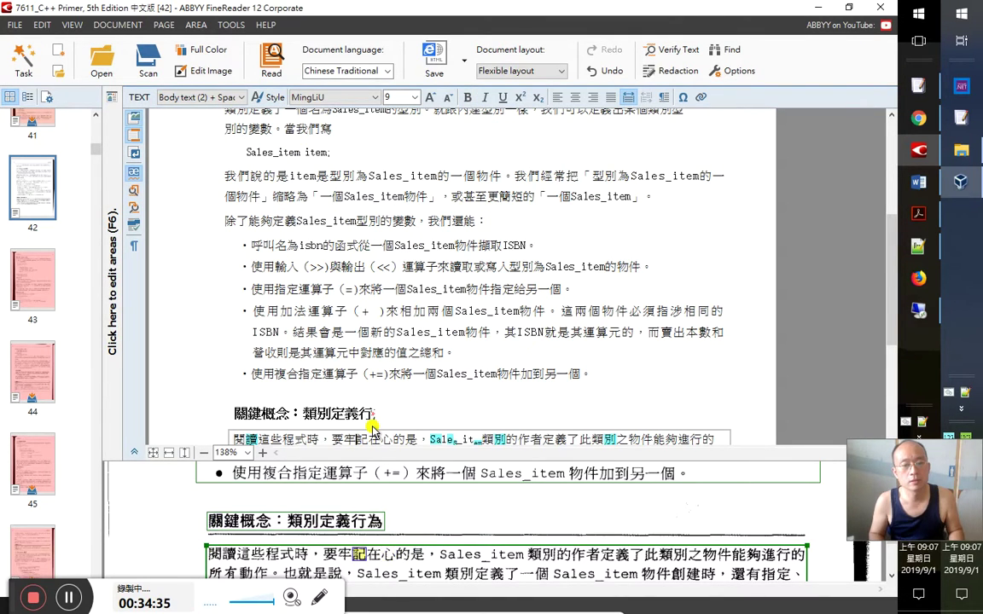
pyautogui.press('Right')
pyautogui.press('Right')
pyautogui.press('Right')
pyautogui.press('Right')
pyautogui.press('Right')
pyautogui.press('Right')
pyautogui.press('Right')
pyautogui.press('Right')
pyautogui.press('Right')
pyautogui.press('Right')
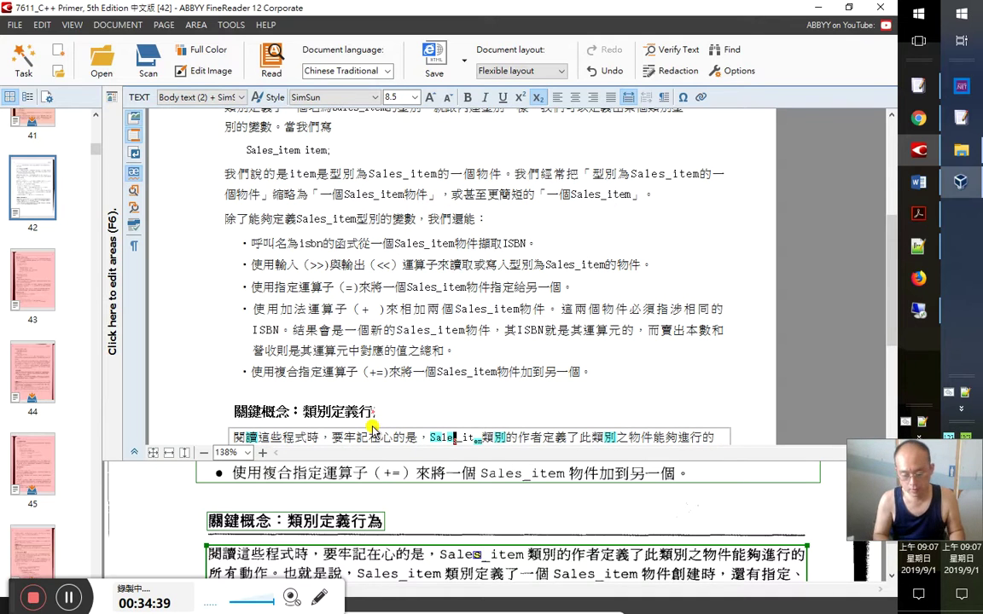
pyautogui.press('Right')
pyautogui.press('Right')
pyautogui.press('Right')
pyautogui.press('Right')
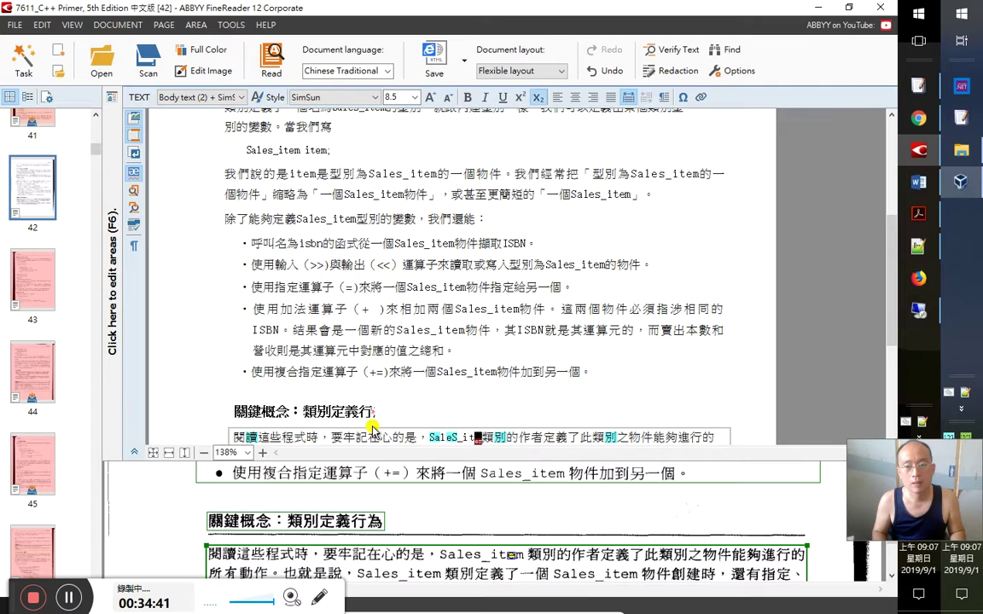
pyautogui.press('Right')
pyautogui.press('Right')
pyautogui.press('Right')
pyautogui.press('Right')
pyautogui.press('Right')
pyautogui.press('Left')
pyautogui.press('Left')
pyautogui.press('Left')
pyautogui.press('Left')
pyautogui.press('Left')
pyautogui.press('Left')
pyautogui.press('Left')
pyautogui.press('Left')
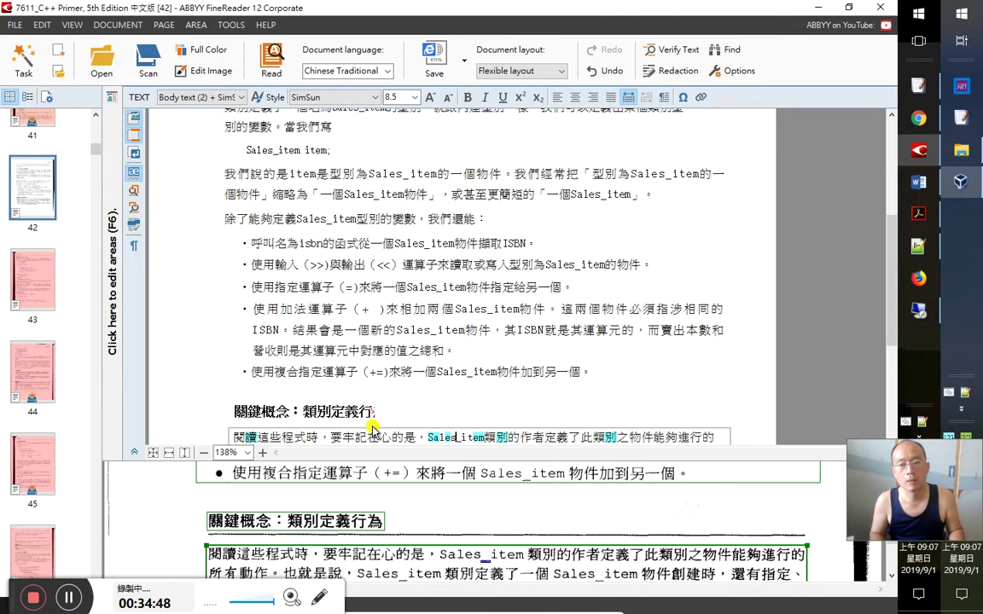
# Proofread the first sentence under the heading, from Sales_item to 所有動作, against the scanned page
pyautogui.press('Right')
pyautogui.press('Right')
pyautogui.press('Right')
pyautogui.press('Right')
pyautogui.press('Right')
pyautogui.press('Right')
pyautogui.press('Right')
pyautogui.press('Right')
pyautogui.press('Right')
pyautogui.press('Right')
pyautogui.press('Right')
pyautogui.press('Right')
pyautogui.press('Left')
pyautogui.press('Left')
pyautogui.press('Left')
pyautogui.press('Left')
pyautogui.press('Left')
pyautogui.press('Left')
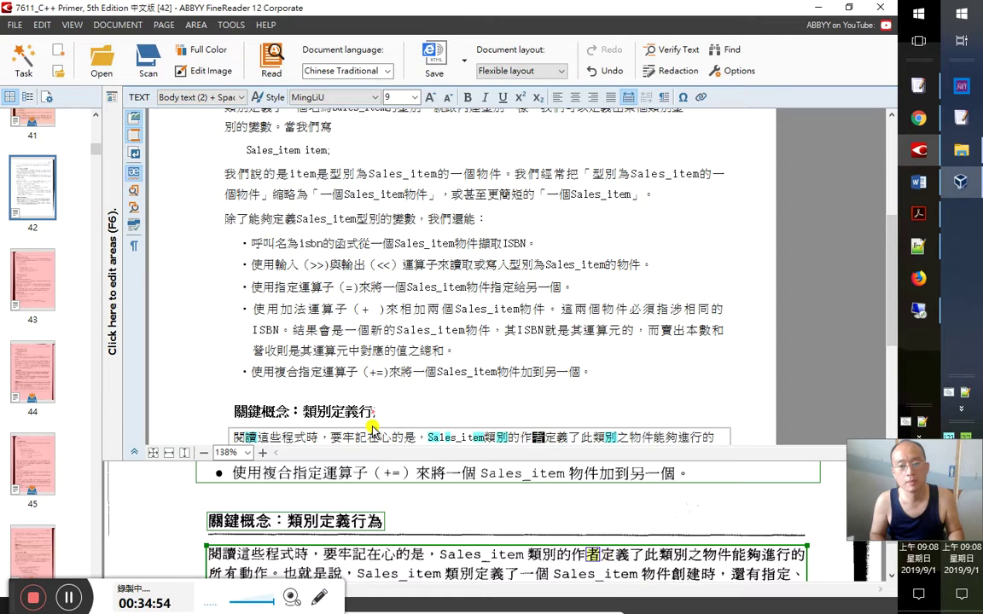
pyautogui.press('Right')
pyautogui.press('Right')
pyautogui.press('Right')
pyautogui.press('Right')
pyautogui.press('Right')
pyautogui.press('Right')
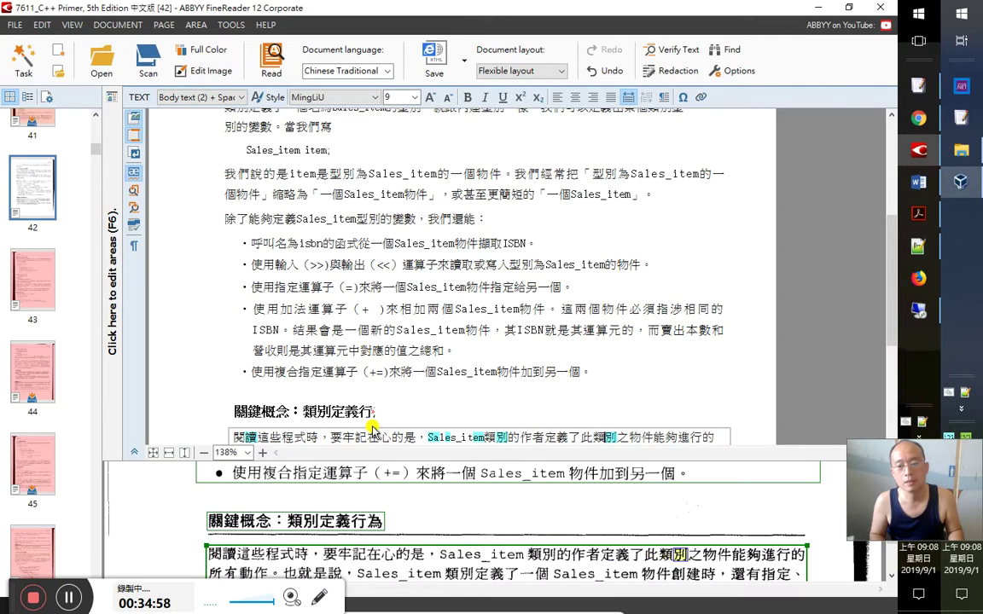
pyautogui.press('Right')
pyautogui.press('Right')
pyautogui.press('Right')
pyautogui.press('Right')
pyautogui.press('Right')
pyautogui.press('Right')
pyautogui.press('Right')
pyautogui.press('Right')
pyautogui.press('Right')
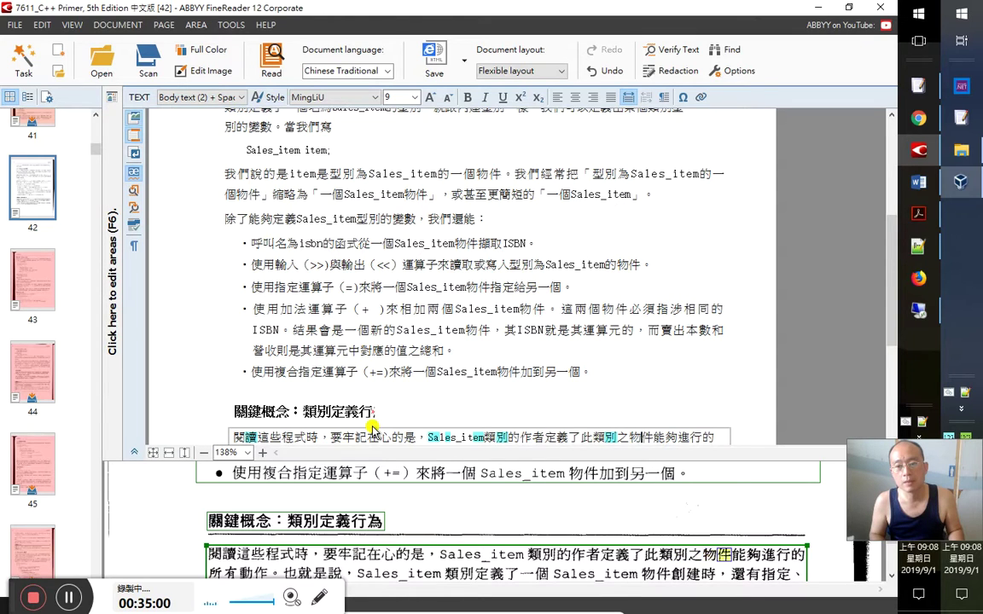
pyautogui.press('Right')
pyautogui.press('Right')
pyautogui.press('Right')
pyautogui.press('Right')
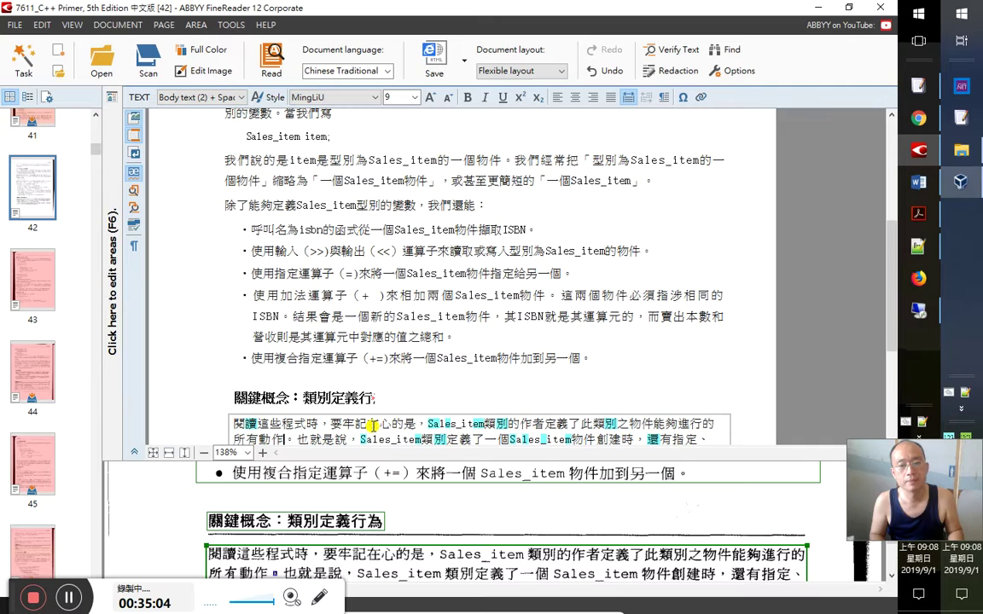
# Recheck the heading 關鍵概念:類別定義行為, and proofread the second sentence of the paragraph under it up to Sales_items against the scan
pyautogui.press('Up')
pyautogui.press('Up')
pyautogui.press('Up')
pyautogui.press('Down')
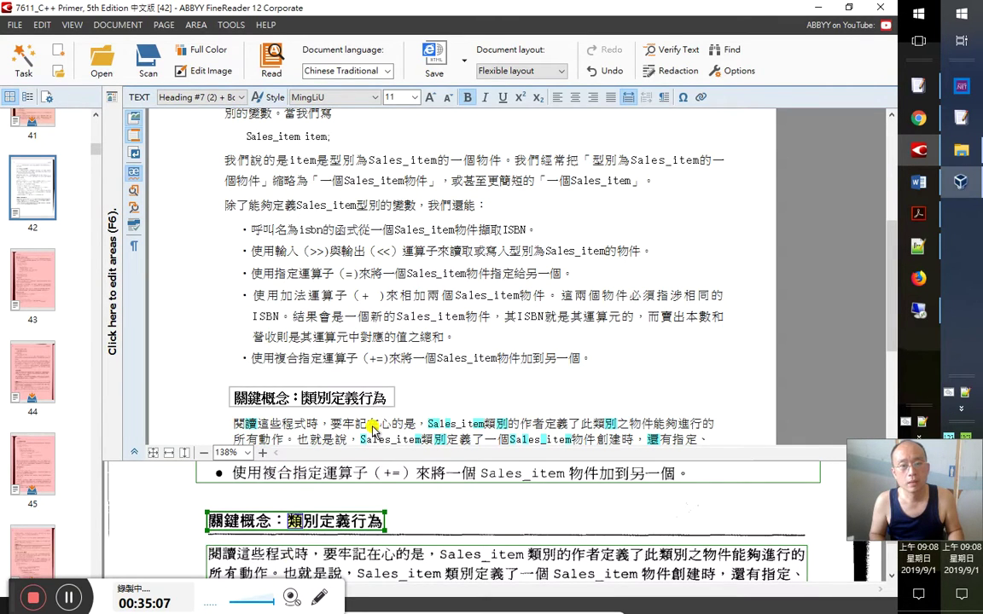
pyautogui.press('Down')
pyautogui.press('Down')
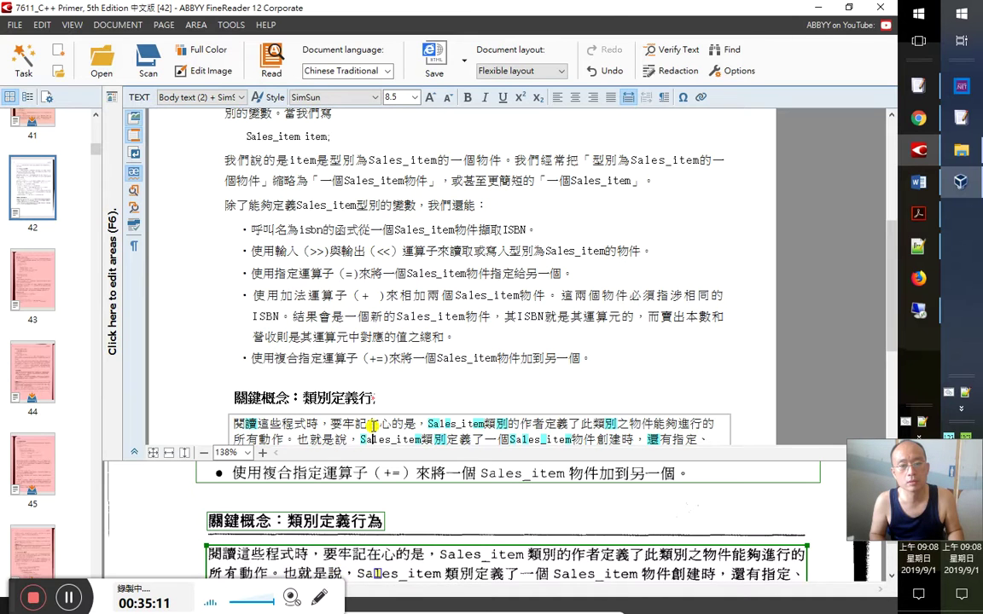
pyautogui.press('Right')
pyautogui.press('Right')
pyautogui.press('Right')
pyautogui.press('Right')
pyautogui.press('Right')
pyautogui.press('Right')
pyautogui.press('Right')
pyautogui.press('Right')
pyautogui.press('Right')
pyautogui.press('Right')
pyautogui.press('Right')
pyautogui.press('Right')
pyautogui.press('Right')
pyautogui.press('Right')
pyautogui.press('Right')
pyautogui.press('Right')
pyautogui.press('Right')
pyautogui.press('Right')
pyautogui.press('Right')
pyautogui.press('Right')
pyautogui.press('Right')
pyautogui.press('Right')
pyautogui.press('Right')
pyautogui.press('Right')
pyautogui.press('Right')
pyautogui.press('Right')
pyautogui.press('Right')
pyautogui.press('Right')
pyautogui.press('Right')
pyautogui.press('Right')
pyautogui.press('Right')
pyautogui.press('Right')
pyautogui.press('Right')
pyautogui.press('Right')
pyautogui.press('Right')
pyautogui.press('Right')
pyautogui.press('Right')
pyautogui.press('Right')
pyautogui.press('Right')
pyautogui.press('Right')
pyautogui.press('Right')
pyautogui.press('Right')
pyautogui.press('Right')
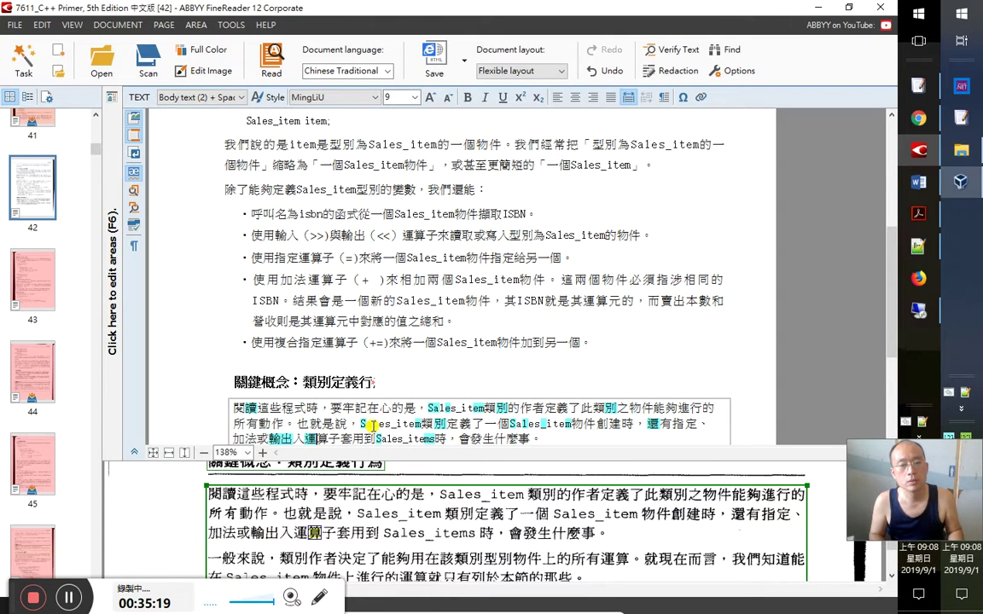
pyautogui.press('Right')
pyautogui.press('Right')
pyautogui.press('Right')
pyautogui.press('Right')
pyautogui.press('Right')
pyautogui.press('Right')
pyautogui.press('Right')
pyautogui.press('Right')
pyautogui.press('Right')
pyautogui.press('Right')
pyautogui.press('Right')
pyautogui.press('Right')
pyautogui.press('Right')
pyautogui.press('Right')
pyautogui.press('Right')
pyautogui.press('Right')
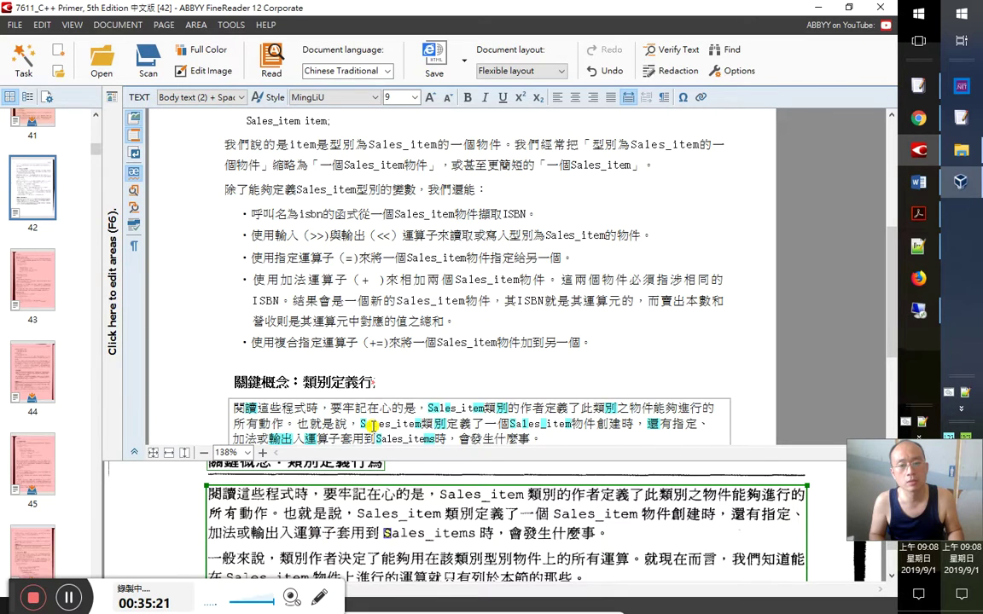
# Clear the uncertain-character marks in the paragraph beginning 閱讀這些程式時 and in the word 類別 before 作者 in the 一般來說 paragraph
pyautogui.hotkey('ctrl', 'a')
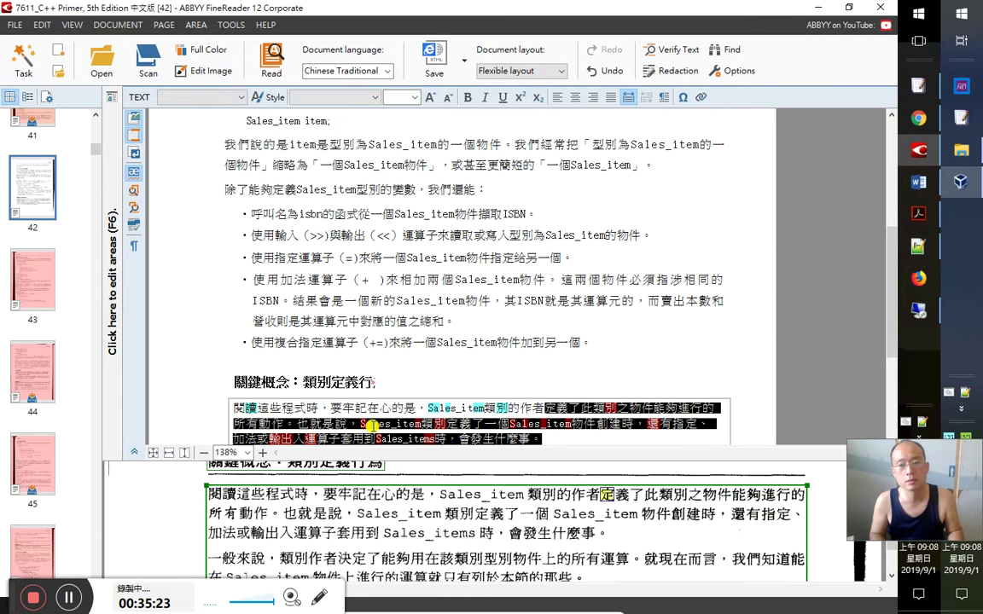
pyautogui.hotkey('ctrl', 'End')
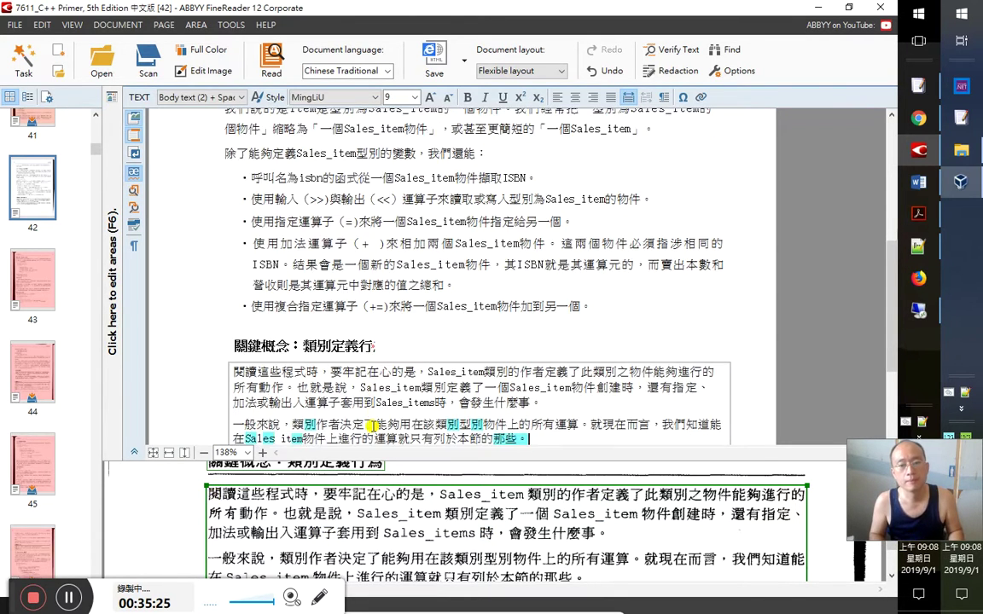
pyautogui.press('Home')
pyautogui.press('Right')
pyautogui.press('Right')
pyautogui.press('Right')
pyautogui.press('Right')
pyautogui.press('Right')
pyautogui.press('Right')
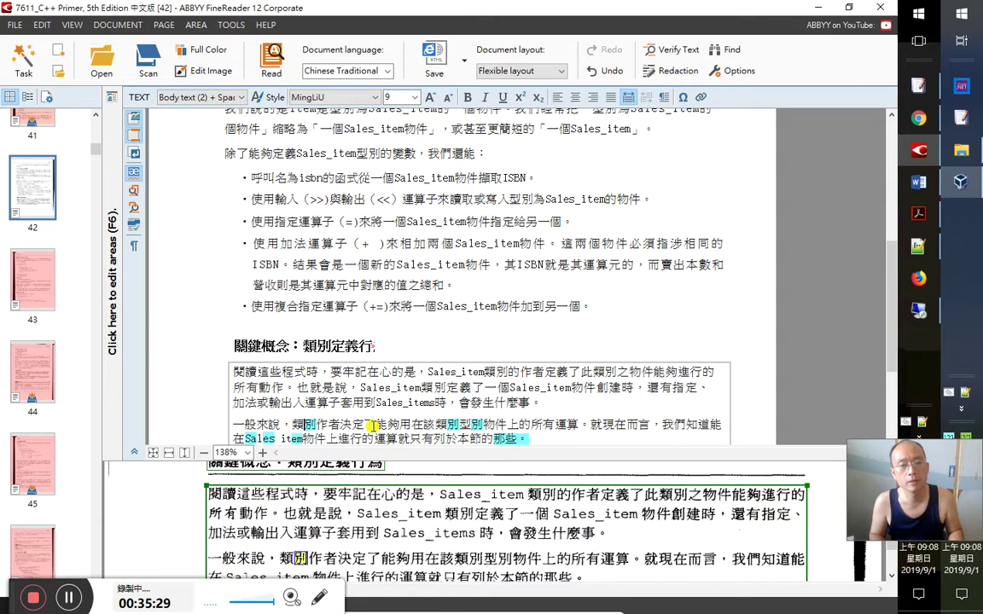
pyautogui.press('Right')
pyautogui.press('Right')
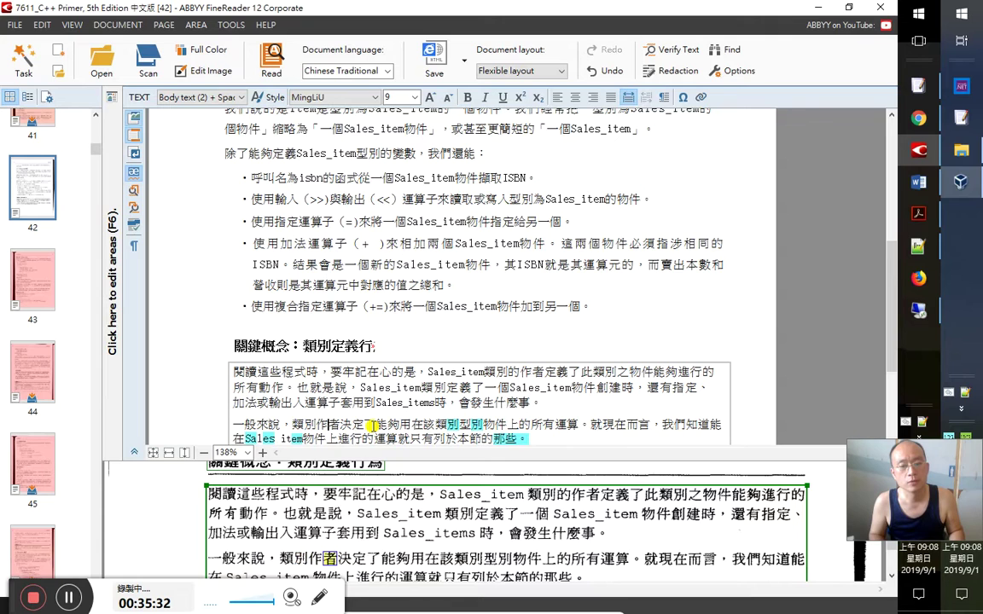
# Proofread the 一般來說 paragraph from 者決定 to 就現在而言 and clear the uncertain-character marks in 類別型別
pyautogui.press('Right')
pyautogui.press('Right')
pyautogui.press('Right')
pyautogui.press('Right')
pyautogui.press('Right')
pyautogui.press('Right')
pyautogui.press('Right')
pyautogui.press('Right')
pyautogui.press('Right')
pyautogui.press('Right')
pyautogui.press('Right')
pyautogui.press('Right')
pyautogui.press('Right')
pyautogui.press('Right')
pyautogui.press('Right')
pyautogui.press('Right')
pyautogui.press('Right')
pyautogui.press('Right')
pyautogui.press('Right')
pyautogui.press('Right')
pyautogui.press('Right')
pyautogui.press('Right')
pyautogui.press('Right')
pyautogui.press('Right')
pyautogui.press('Right')
pyautogui.press('Right')
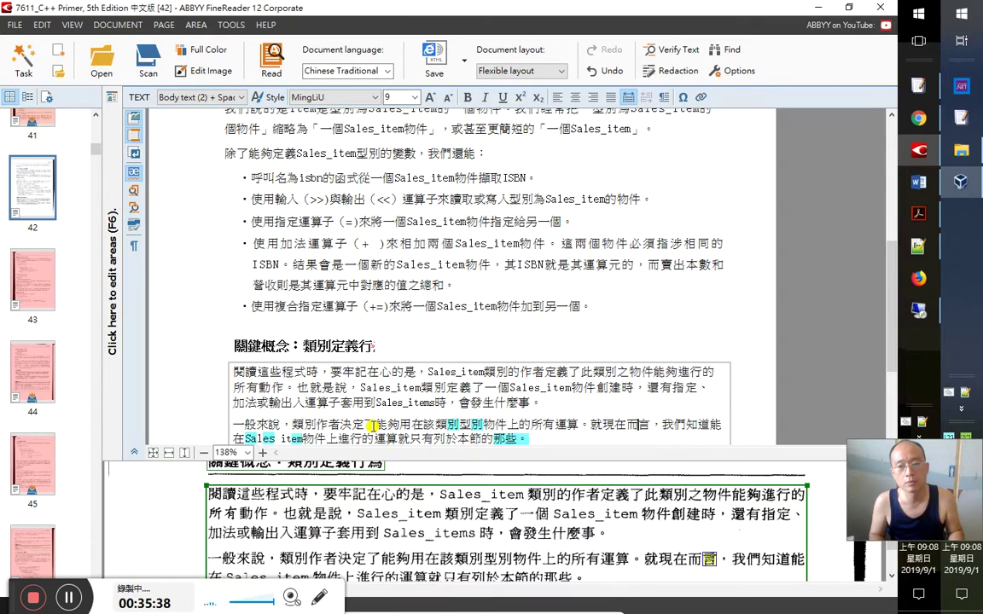
pyautogui.press('Right')
pyautogui.press('Right')
pyautogui.press('Right')
pyautogui.press('Right')
pyautogui.press('Right')
pyautogui.press('Right')
pyautogui.press('Right')
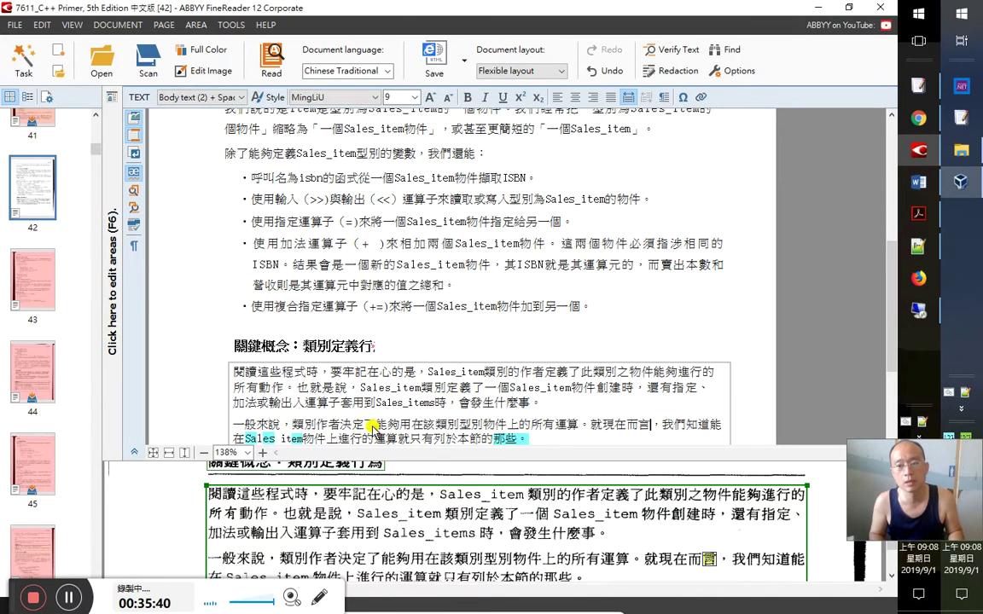
# Replace the space in Sales item with an underscore in the last line of the 一般來說 paragraph
pyautogui.press('Right')
pyautogui.press('Right')
pyautogui.press('Right')
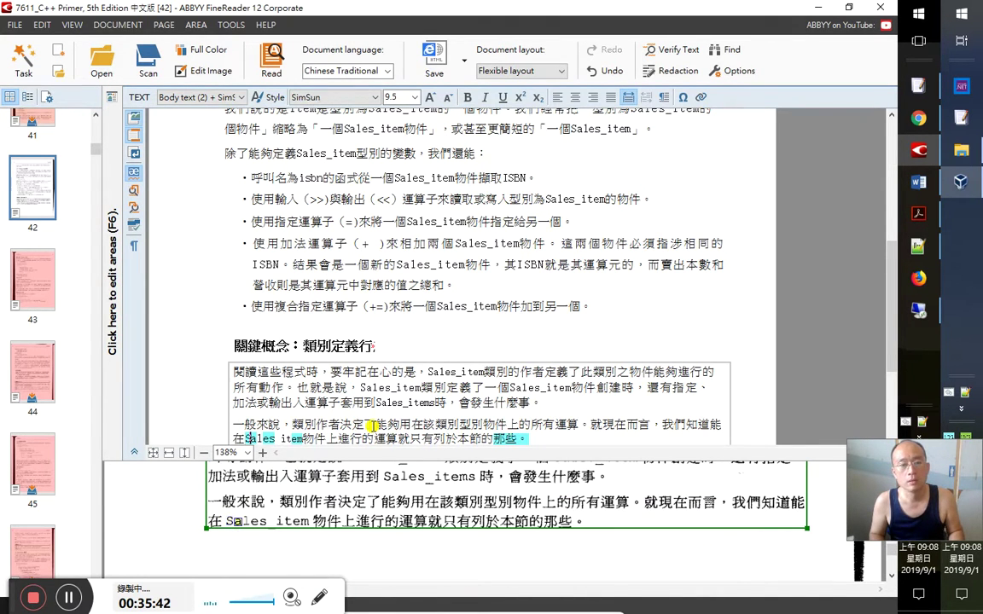
pyautogui.press('Right')
pyautogui.press('Right')
pyautogui.press('Right')
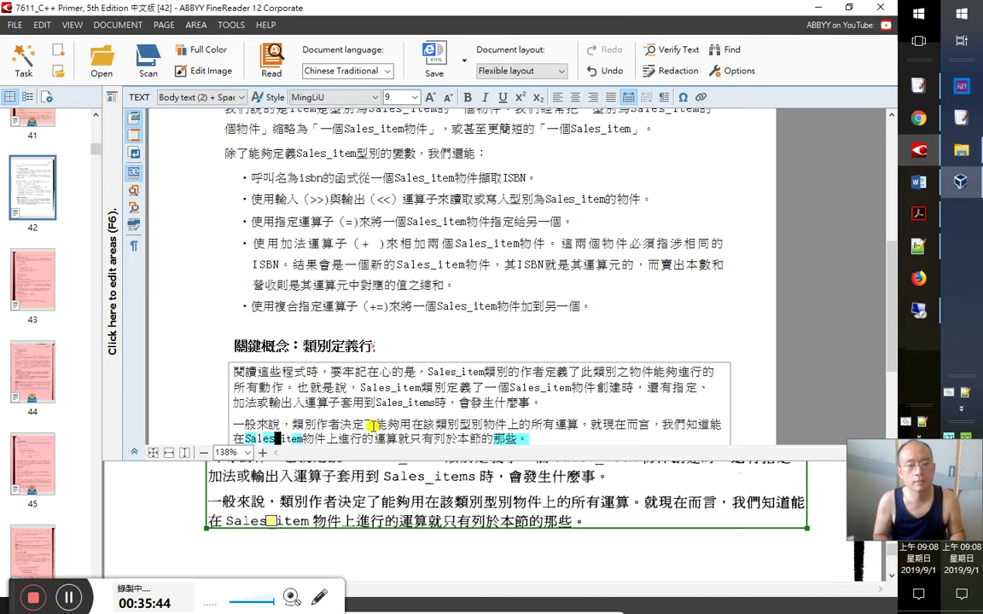
pyautogui.write('_')
# Proofread the last line of the 一般來說 paragraph through 本節的那些 and clear its uncertain-character marks
pyautogui.press('Right')
pyautogui.press('Right')
pyautogui.press('Right')
pyautogui.press('Right')
pyautogui.press('Right')
pyautogui.press('Right')
pyautogui.press('Right')
pyautogui.press('Right')
pyautogui.press('Right')
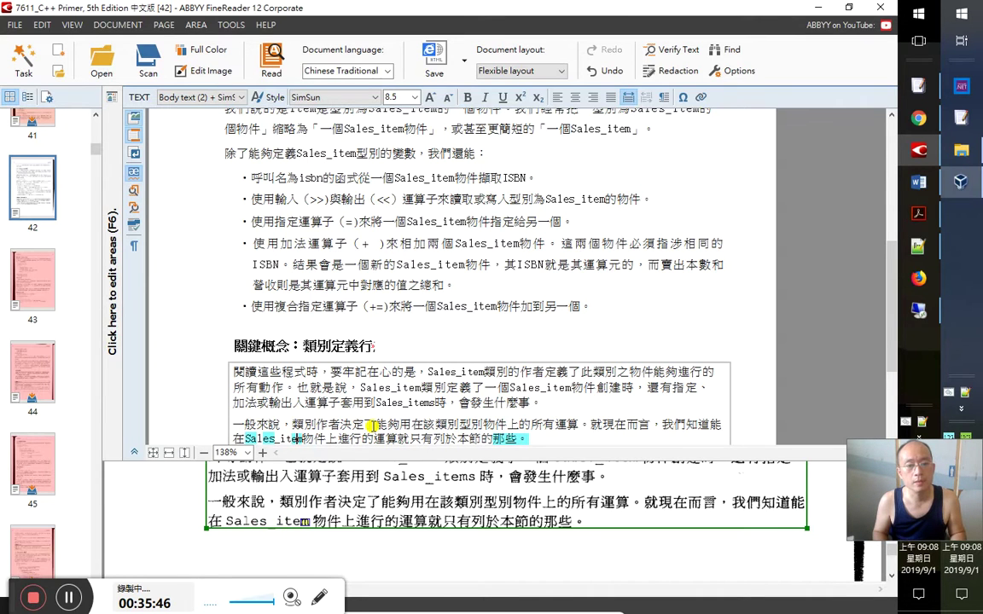
pyautogui.press('Right')
pyautogui.press('Right')
pyautogui.press('Right')
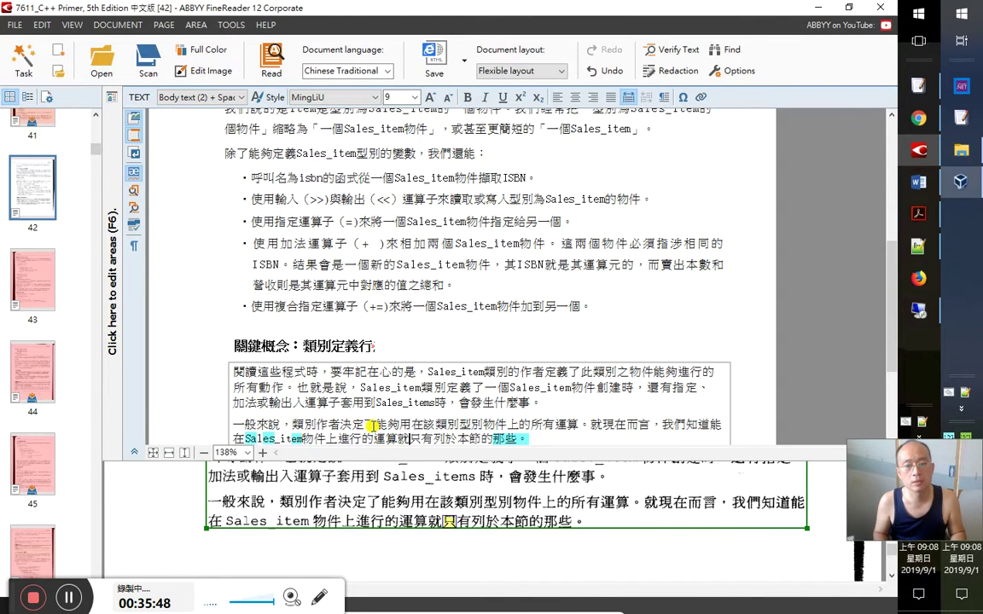
pyautogui.press('End')
pyautogui.hotkey('shift', 'Home')
pyautogui.press('End')
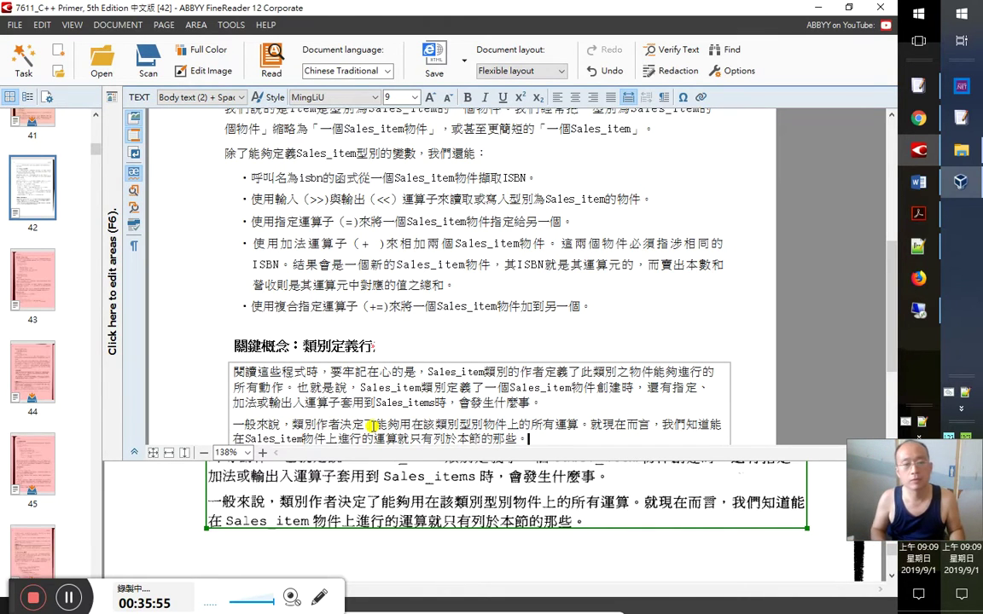
# Go to page 43 and make the heading 讀取或寫入 Sales_items bold
pyautogui.hotkey('ctrl', 'Down')
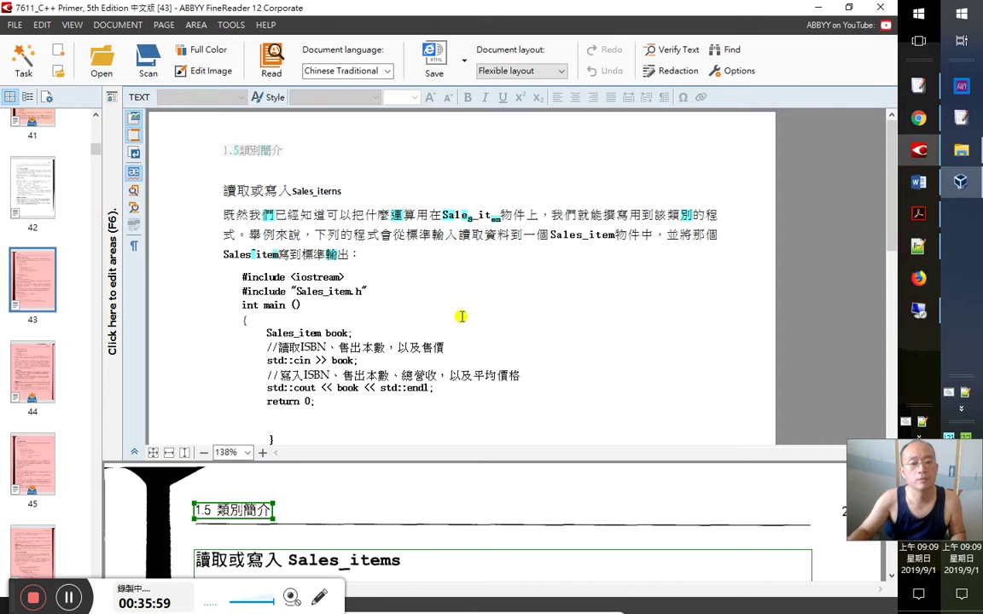
pyautogui.click(301, 215)
pyautogui.click(356, 190)
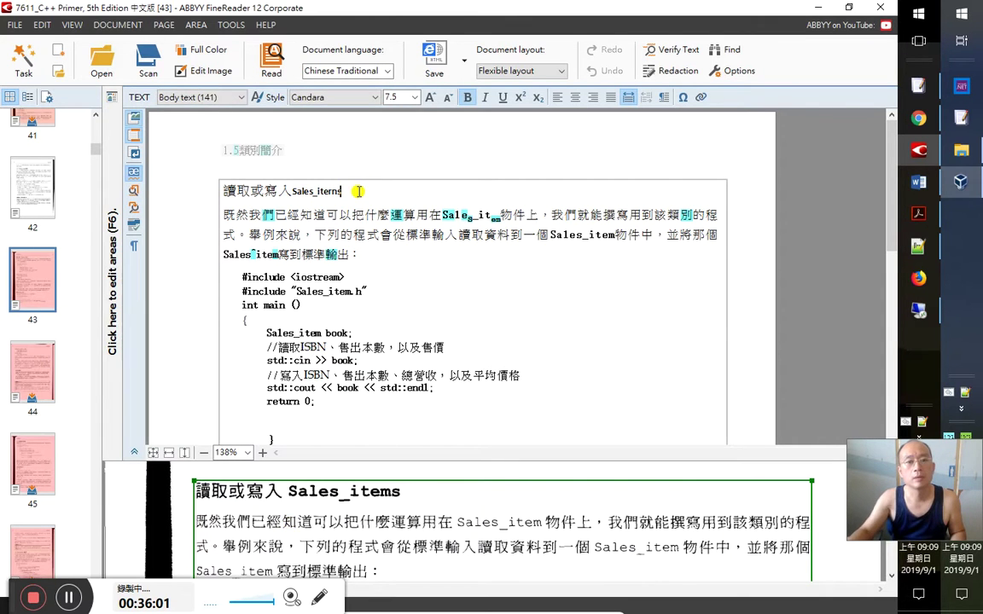
pyautogui.tripleClick(357, 190)
pyautogui.hotkey('ctrl', 'b')
pyautogui.click(357, 191)
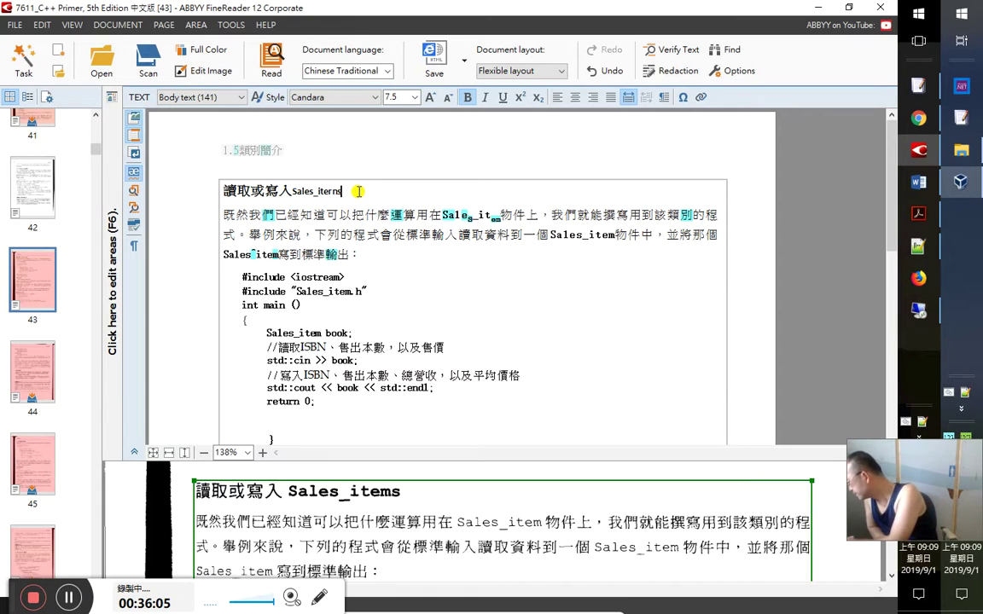
# Proofread the opening of the 既然我們 paragraph and correct the subscripted characters in its first Sales_item
pyautogui.press('Down')
pyautogui.press('Right')
pyautogui.press('Right')
pyautogui.press('Right')
pyautogui.press('Right')
pyautogui.press('Right')
pyautogui.press('Right')
pyautogui.press('Right')
pyautogui.press('Right')
pyautogui.press('Right')
pyautogui.press('Right')
pyautogui.press('Right')
pyautogui.press('Right')
pyautogui.press('Right')
pyautogui.press('Right')
pyautogui.press('Right')
pyautogui.press('Right')
pyautogui.press('Right')
pyautogui.press('Right')
pyautogui.hotkey('shift', 'Left')
pyautogui.hotkey('shift', 'Left')
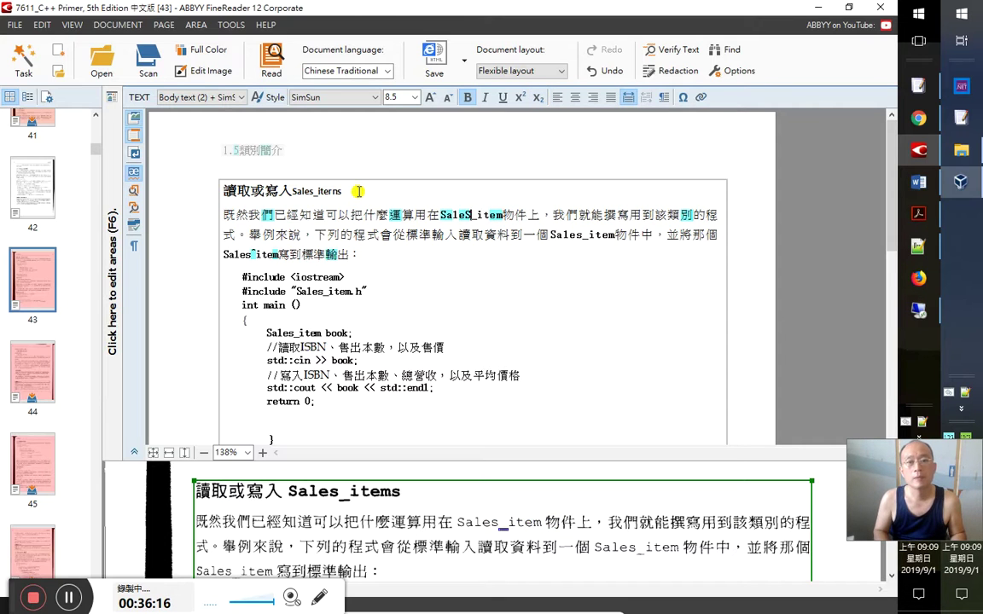
# Proofread the rest of the first line, from 物件上 to 該類別的程, and clear the line's uncertain-character marks
pyautogui.press('Right')
pyautogui.press('Right')
pyautogui.press('Right')
pyautogui.press('Right')
pyautogui.press('Right')
pyautogui.press('Right')
pyautogui.press('Right')
pyautogui.press('Right')
pyautogui.press('Right')
pyautogui.press('Right')
pyautogui.press('Right')
pyautogui.press('Right')
pyautogui.press('Right')
pyautogui.press('Right')
pyautogui.press('Right')
pyautogui.press('Right')
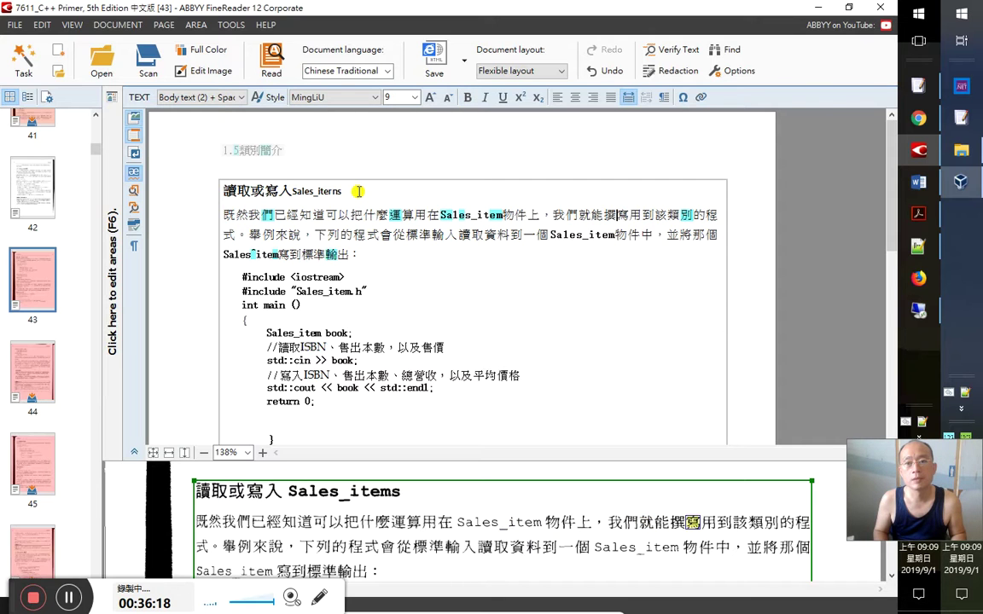
pyautogui.press('Right')
pyautogui.press('Right')
pyautogui.press('Right')
pyautogui.press('Right')
pyautogui.press('Right')
pyautogui.press('Right')
pyautogui.press('Right')
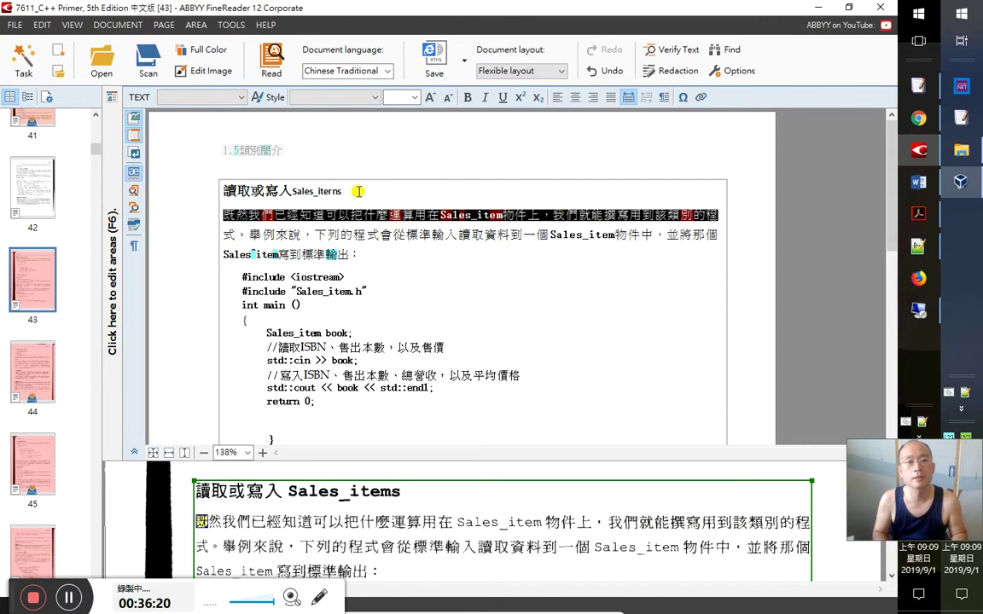
# Proofread the paragraph's second line from 舉例來說 to 一個 against the scanned page
pyautogui.press('Right')
pyautogui.press('Right')
pyautogui.press('Right')
pyautogui.press('Right')
pyautogui.press('Right')
pyautogui.press('Right')
pyautogui.press('Right')
pyautogui.press('Right')
pyautogui.press('Right')
pyautogui.press('Right')
pyautogui.press('Right')
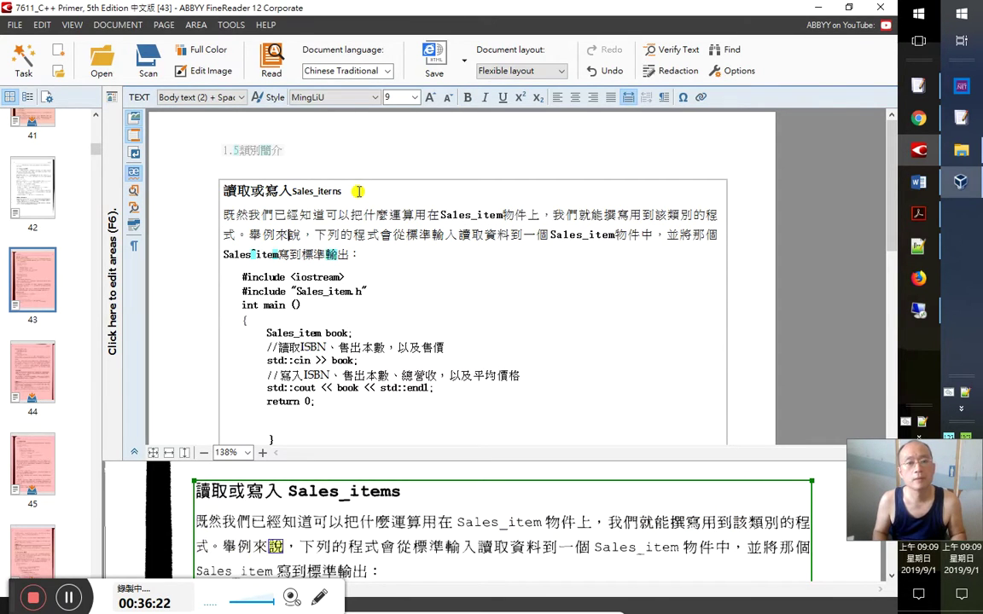
pyautogui.press('Right')
pyautogui.press('Right')
pyautogui.press('Right')
pyautogui.press('Right')
pyautogui.press('Right')
pyautogui.press('Right')
pyautogui.press('Right')
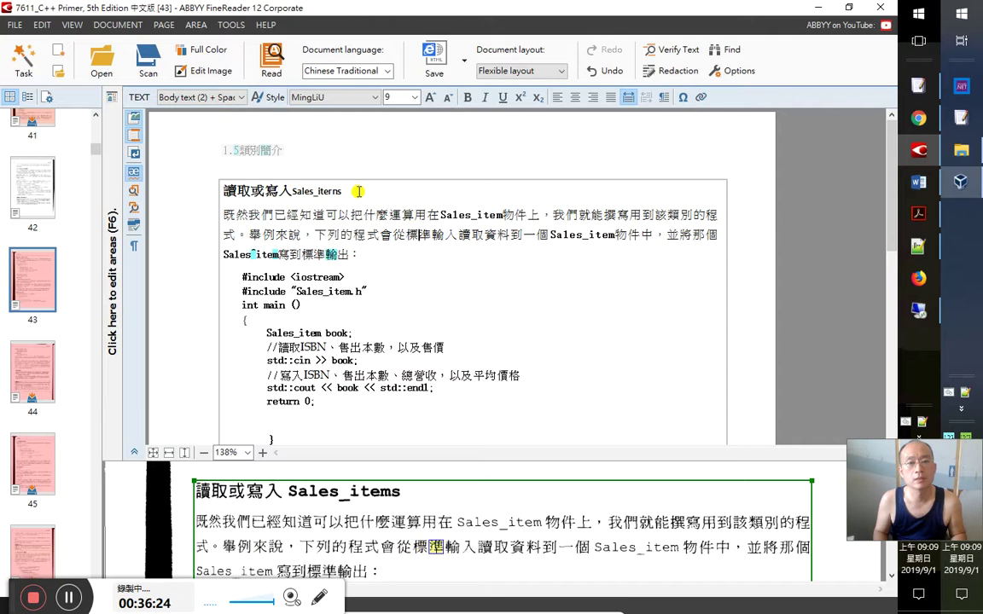
pyautogui.press('Right')
pyautogui.press('Right')
pyautogui.press('Right')
pyautogui.press('Right')
pyautogui.press('Right')
pyautogui.press('Right')
pyautogui.press('Right')
pyautogui.press('Right')
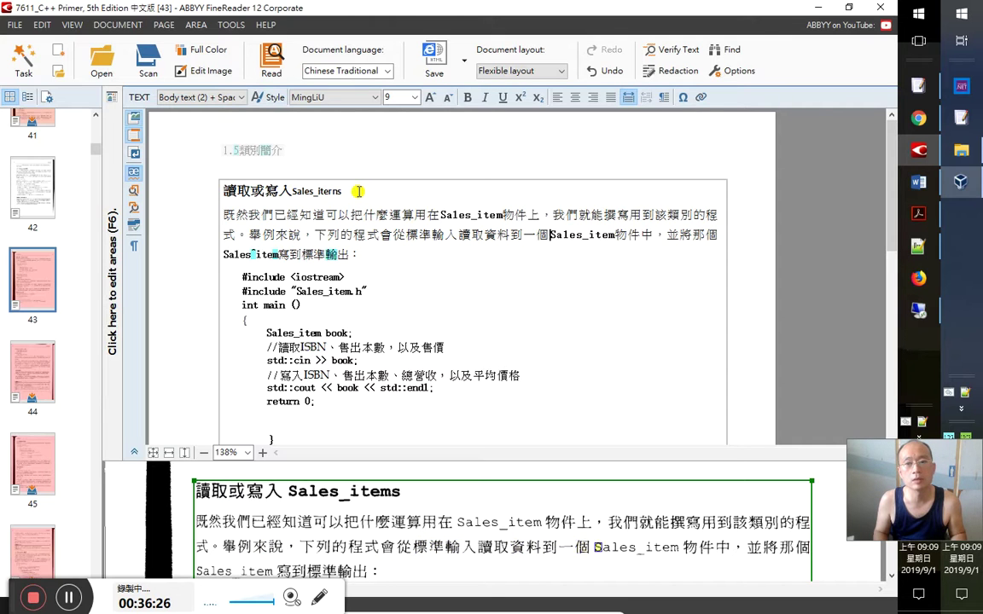
# Correct the misread character in the paragraph's last Sales_item to an underscore and clear the uncertain-character marks through 標準輸出
pyautogui.press('Right')
pyautogui.press('Right')
pyautogui.press('Right')
pyautogui.press('Right')
pyautogui.press('Right')
pyautogui.press('Right')
pyautogui.press('Right')
pyautogui.press('Right')
pyautogui.press('Right')
pyautogui.press('Right')
pyautogui.press('Right')
pyautogui.press('Right')
pyautogui.press('Right')
pyautogui.press('Right')
pyautogui.press('Right')
pyautogui.press('Right')
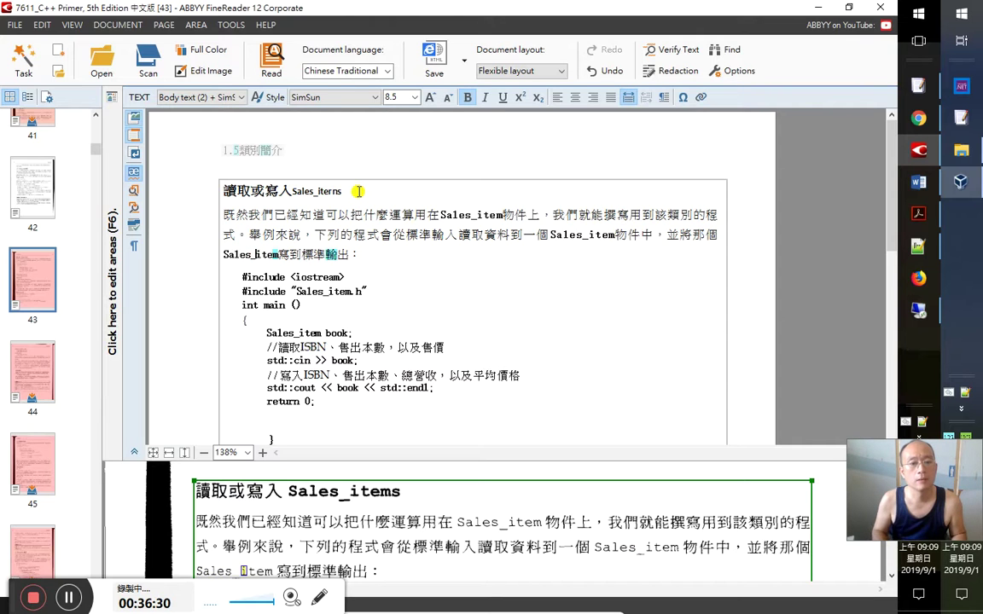
pyautogui.press('Down')
pyautogui.press('Down')
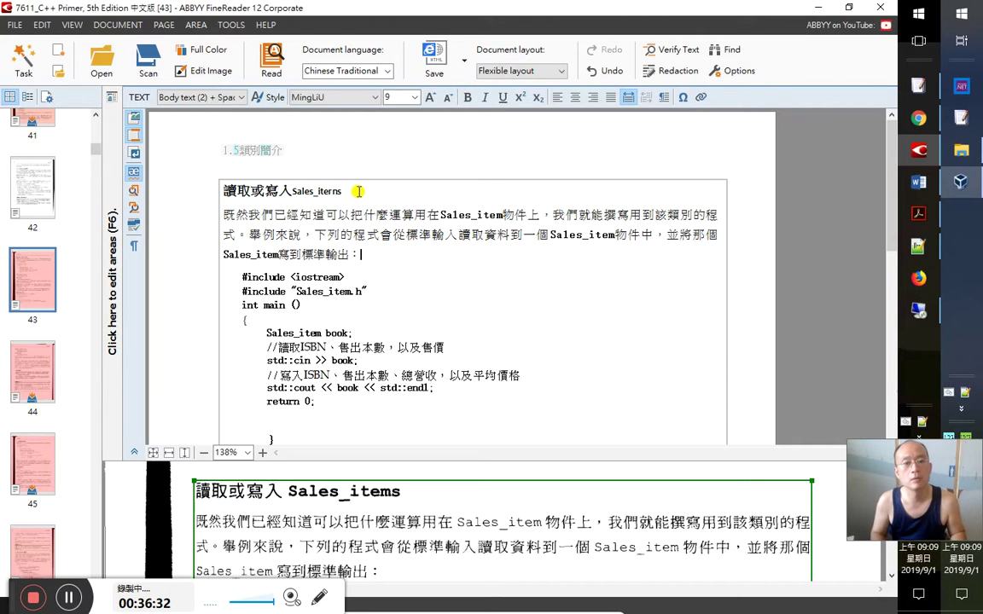
# Check the main function's code and its two Chinese comments against the scanned listing
pyautogui.press('Down')
pyautogui.press('Down')
pyautogui.press('Down')
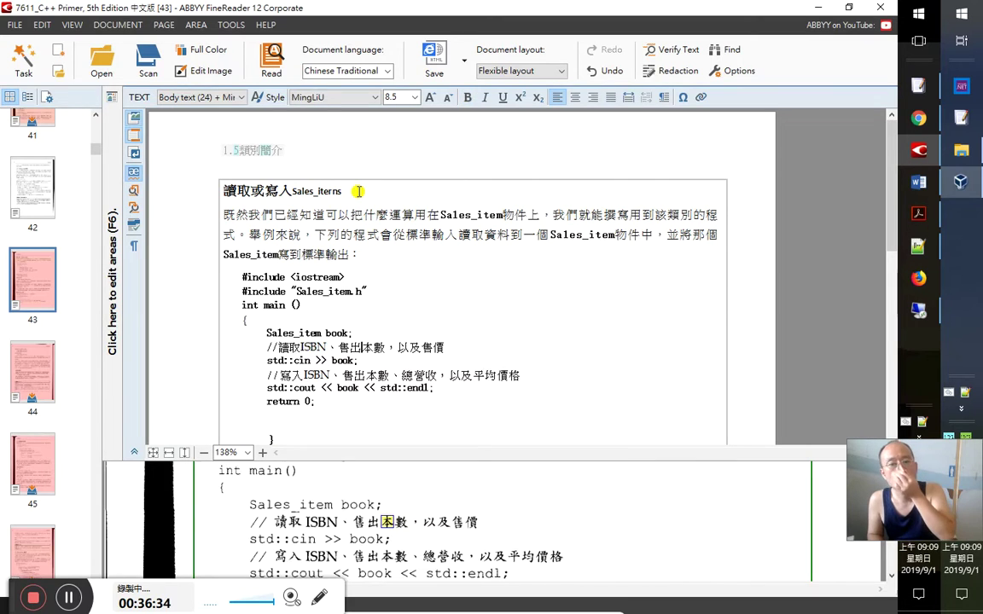
pyautogui.press('Down')
pyautogui.press('Down')
pyautogui.press('Down')
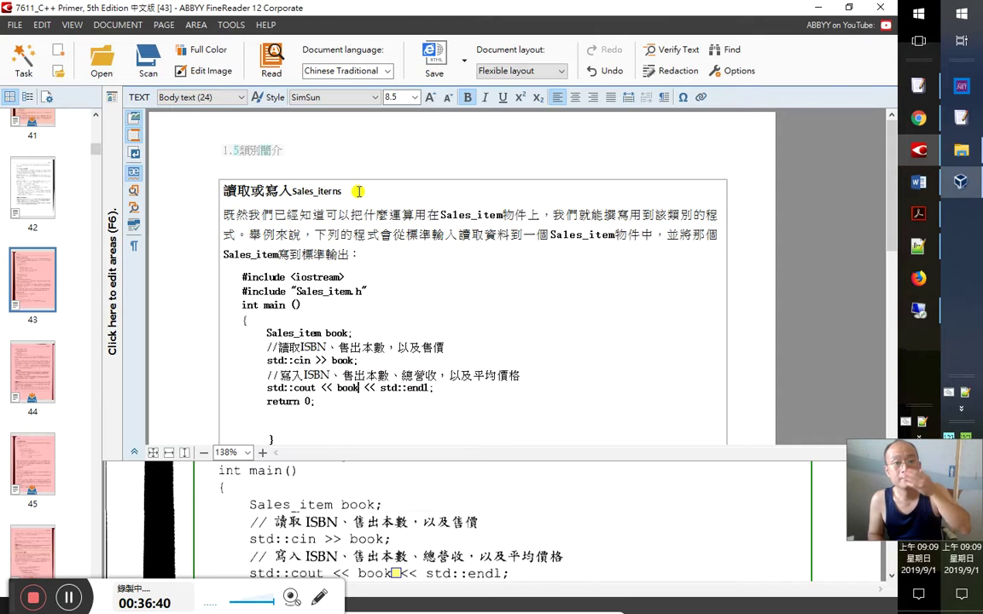
pyautogui.press('Up')
pyautogui.press('Up')
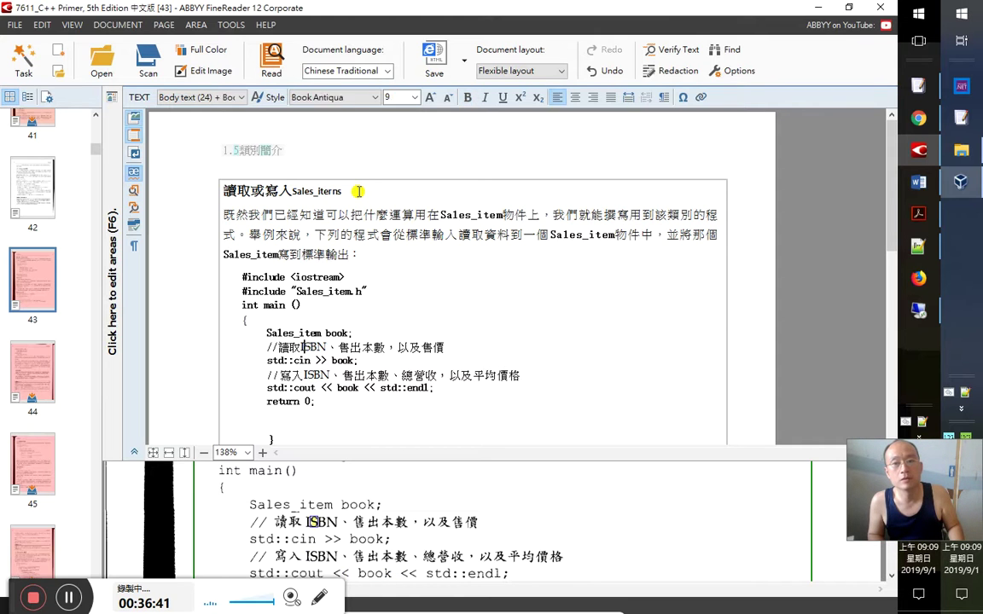
# Check the end of the code listing and the sample input and output text below it against the scan
pyautogui.press('Down')
pyautogui.press('Down')
pyautogui.press('Down')
pyautogui.press('Down')
pyautogui.press('Down')
pyautogui.press('Down')
pyautogui.press('Down')
pyautogui.press('Down')
pyautogui.press('Down')
pyautogui.press('Down')
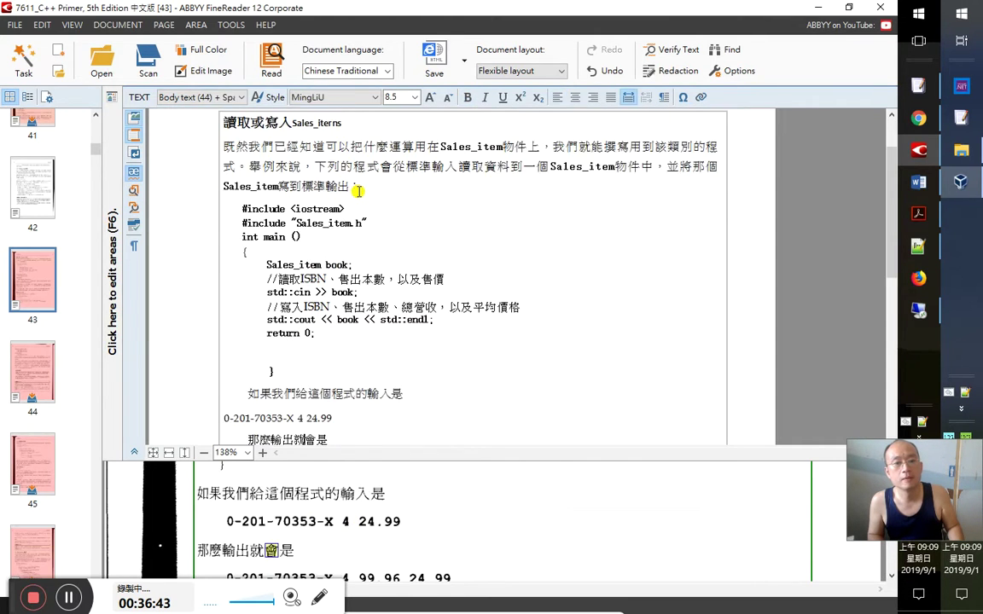
pyautogui.press('Up')
pyautogui.press('Up')
pyautogui.press('Up')
pyautogui.press('Up')
pyautogui.press('Up')
pyautogui.press('Up')
pyautogui.press('Up')
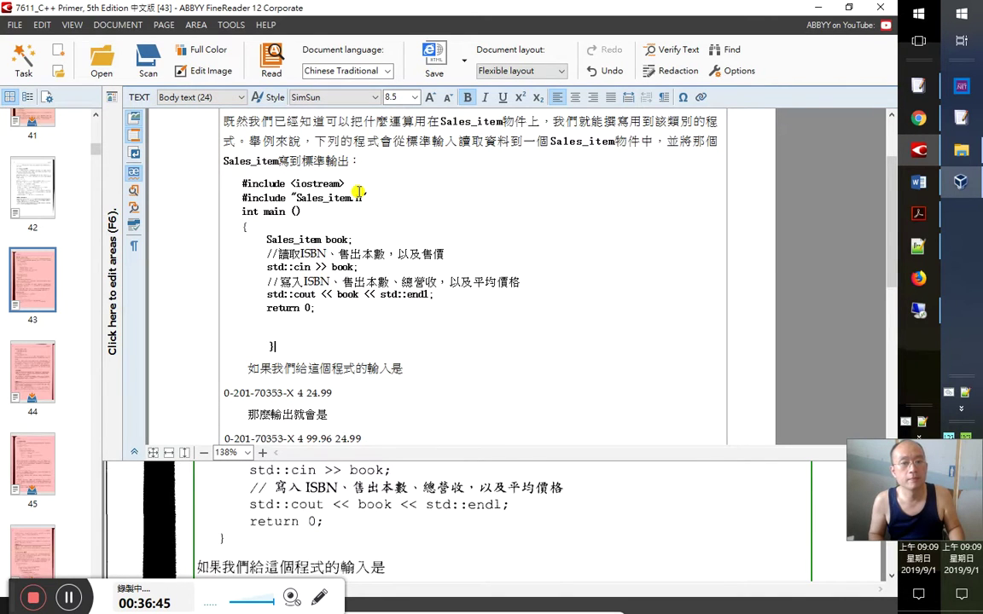
# Remove the bold formatting from the code listing's closing brace and return to the return 0; line
pyautogui.press('Right')
pyautogui.press('Right')
pyautogui.press('Right')
pyautogui.press('Right')
pyautogui.press('Right')
pyautogui.press('Right')
pyautogui.press('Right')
pyautogui.press('Right')
pyautogui.press('Right')
pyautogui.press('Right')
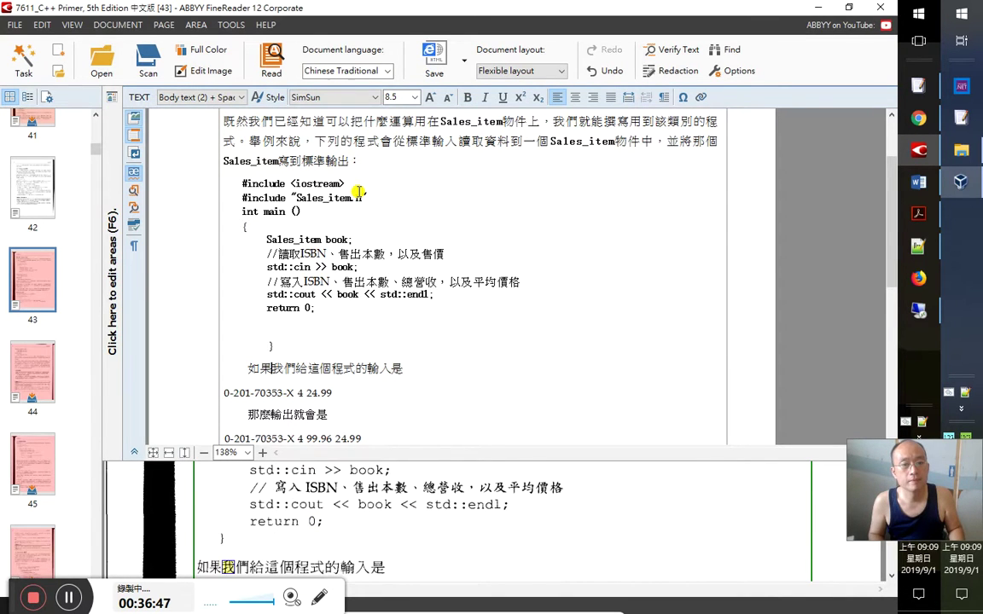
pyautogui.press('Up')
pyautogui.press('Up')
pyautogui.press('Up')
pyautogui.press('Up')
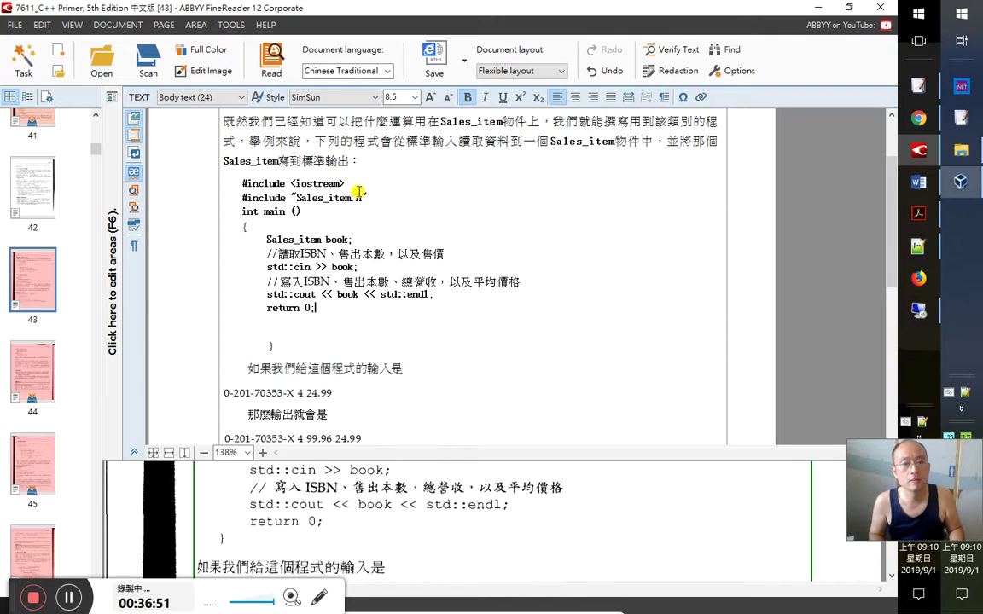
# Try to close up the empty lines between return 0; and the code listing's closing brace
pyautogui.press('Delete')
pyautogui.press('Delete')
pyautogui.press('Delete')
pyautogui.press('End')
pyautogui.press('Return')
pyautogui.press('Down')
pyautogui.hotkey('ctrl', 'z')
pyautogui.hotkey('ctrl', 'z')
# Check the sample input and output lines below the code listing against the scan, including the ISBN's final X
pyautogui.press('Down')
pyautogui.press('Down')
pyautogui.press('Down')
pyautogui.press('Down')
pyautogui.press('Down')
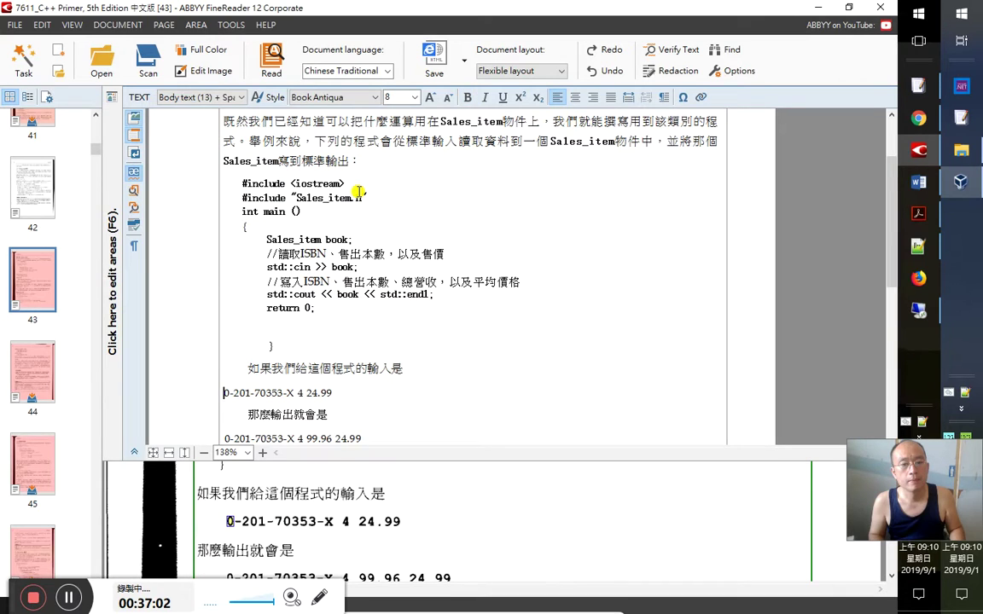
pyautogui.press('Right')
pyautogui.press('Right')
pyautogui.press('Right')
pyautogui.press('Right')
pyautogui.press('Right')
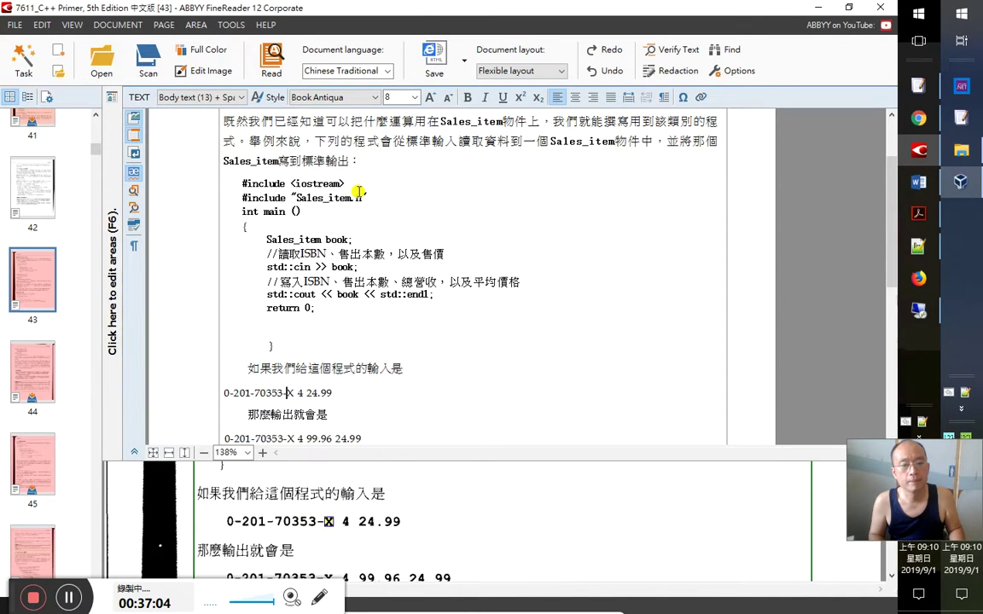
pyautogui.press('Down')
pyautogui.press('Down')
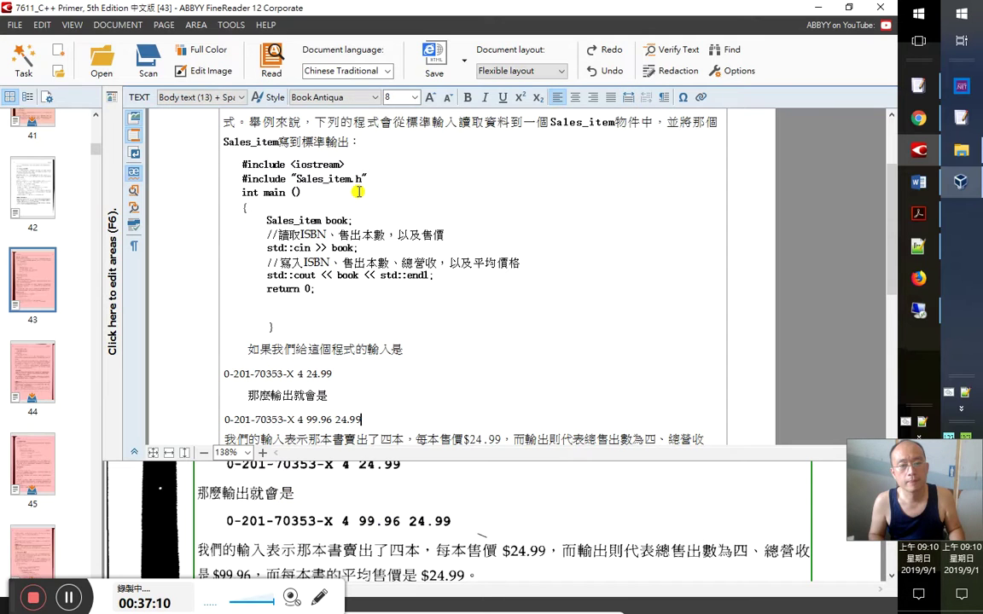
# Proofread the paragraph explaining the four books sold and their average price against the scan, continuing into the #include paragraph's first clause
pyautogui.press('Down')
pyautogui.press('Right')
pyautogui.press('Right')
pyautogui.press('Right')
pyautogui.press('Right')
pyautogui.press('Right')
pyautogui.press('Right')
pyautogui.press('Right')
pyautogui.press('Right')
pyautogui.press('Right')
pyautogui.press('Right')
pyautogui.press('Right')
pyautogui.press('Right')
pyautogui.press('Right')
pyautogui.press('Right')
pyautogui.press('Right')
pyautogui.press('Right')
pyautogui.press('Right')
pyautogui.press('Right')
pyautogui.press('Right')
pyautogui.press('Down')
pyautogui.press('Down')
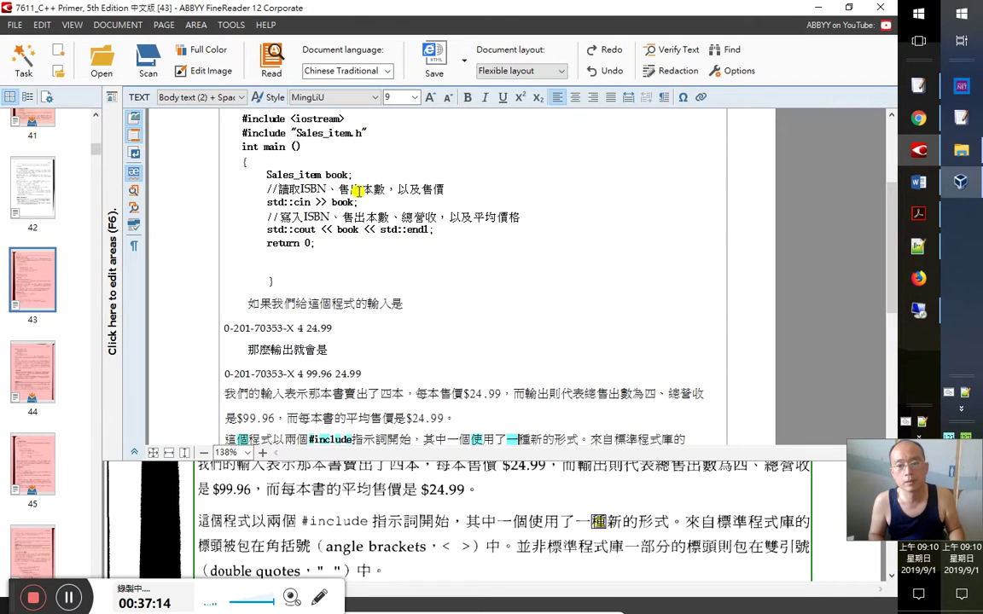
pyautogui.press('Up')
pyautogui.press('Up')
pyautogui.press('Right')
pyautogui.press('Right')
pyautogui.press('Right')
pyautogui.press('Right')
pyautogui.press('Right')
pyautogui.press('Right')
pyautogui.press('Right')
pyautogui.press('Right')
pyautogui.press('Right')
pyautogui.press('Right')
pyautogui.press('Right')
pyautogui.press('Right')
pyautogui.press('Right')
pyautogui.press('Right')
pyautogui.press('Right')
pyautogui.press('Right')
pyautogui.press('Right')
pyautogui.press('Right')
pyautogui.press('Right')
pyautogui.press('Right')
pyautogui.press('Right')
pyautogui.press('Right')
pyautogui.press('Right')
pyautogui.press('Right')
pyautogui.press('Right')
pyautogui.press('Right')
pyautogui.press('Right')
pyautogui.press('Right')
pyautogui.press('Right')
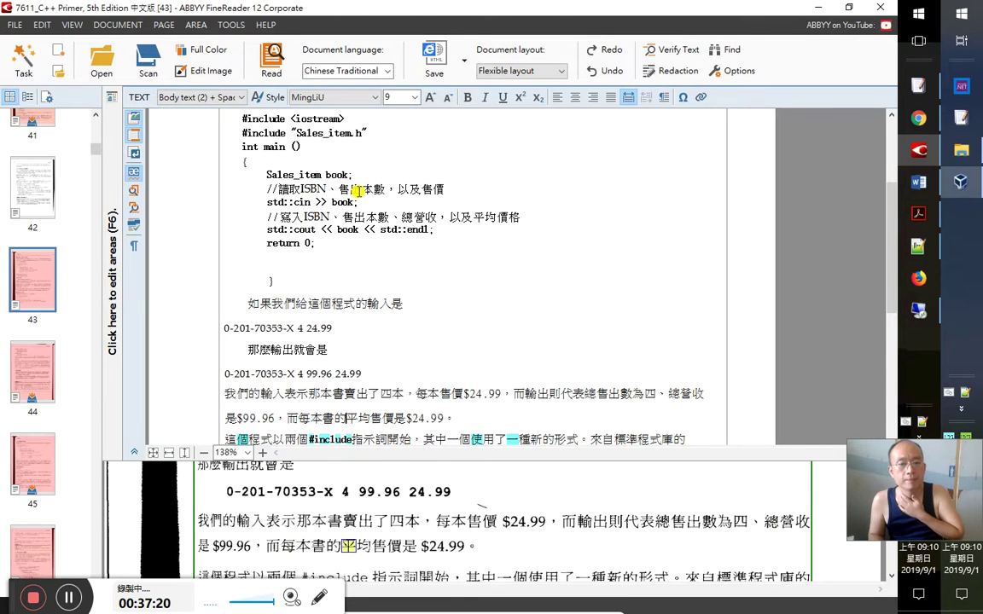
pyautogui.press('Right')
pyautogui.press('Right')
pyautogui.press('Right')
pyautogui.press('Right')
pyautogui.press('Right')
pyautogui.press('Right')
pyautogui.press('Right')
pyautogui.press('Right')
pyautogui.press('Right')
pyautogui.press('Right')
pyautogui.press('Right')
pyautogui.press('Right')
pyautogui.press('Right')
pyautogui.press('Right')
pyautogui.press('Right')
pyautogui.press('Right')
pyautogui.press('Right')
pyautogui.press('Right')
pyautogui.press('Right')
pyautogui.press('Right')
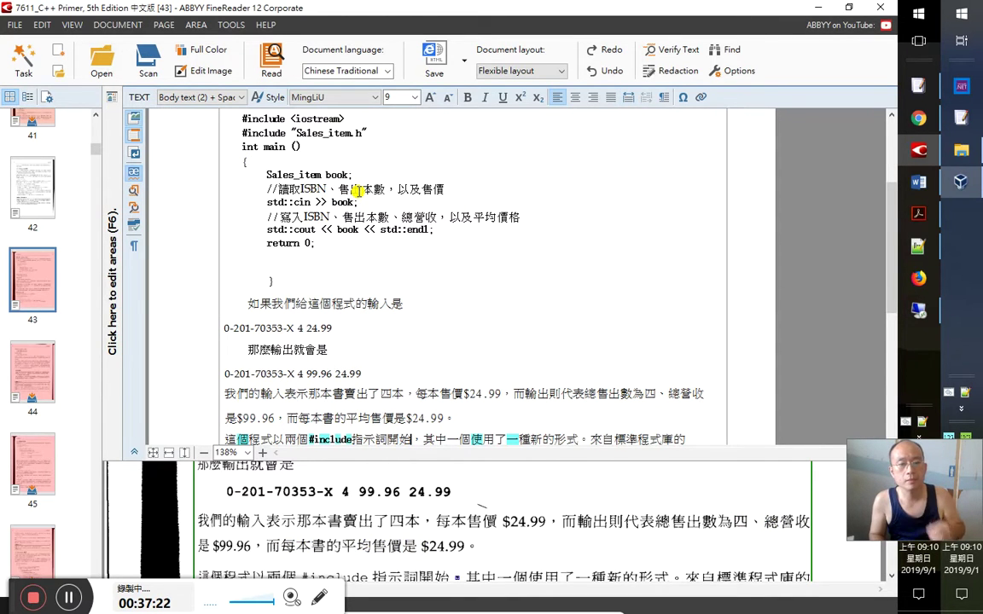
# Clear the uncertain-character marks in 這個程式以兩個#include指示詞開始 at the start of the #include paragraph
pyautogui.press('Home')
pyautogui.hotkey('shift', 'Right')
pyautogui.hotkey('shift', 'Right')
pyautogui.hotkey('shift', 'Right')
pyautogui.hotkey('shift', 'Right')
pyautogui.hotkey('shift', 'Right')
pyautogui.hotkey('shift', 'Right')
pyautogui.hotkey('shift', 'Right')
pyautogui.hotkey('shift', 'Right')
pyautogui.hotkey('shift', 'Right')
pyautogui.hotkey('shift', 'Right')
pyautogui.hotkey('shift', 'Right')
pyautogui.hotkey('shift', 'Right')
pyautogui.hotkey('shift', 'Right')
pyautogui.hotkey('shift', 'Right')
pyautogui.hotkey('shift', 'Right')
pyautogui.hotkey('shift', 'Right')
pyautogui.hotkey('shift', 'Right')
pyautogui.hotkey('shift', 'Right')
pyautogui.hotkey('shift', 'Right')
pyautogui.hotkey('shift', 'Right')
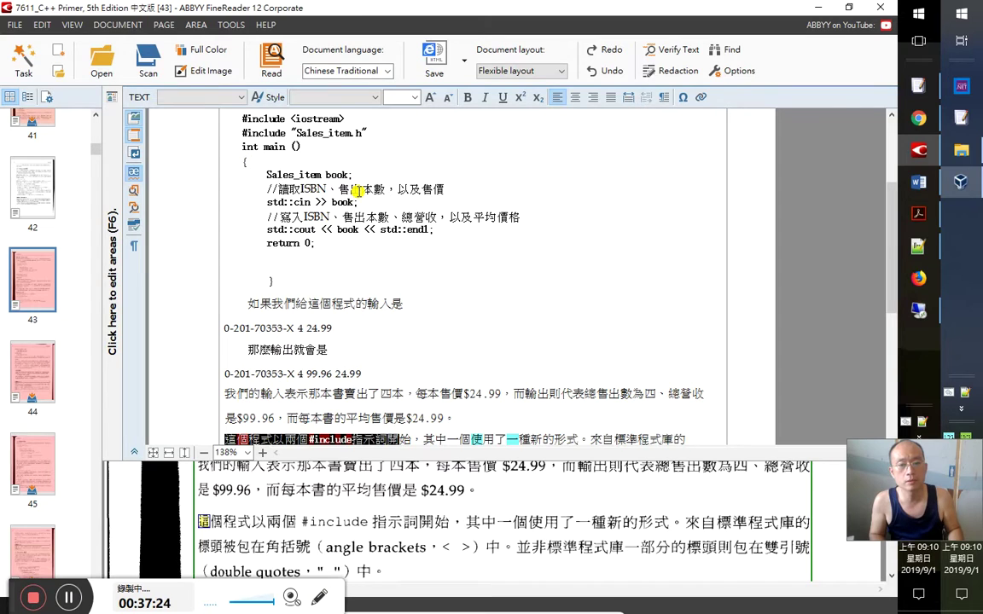
pyautogui.press('Right')
pyautogui.press('Right')
pyautogui.press('Right')
pyautogui.press('Right')
pyautogui.press('Right')
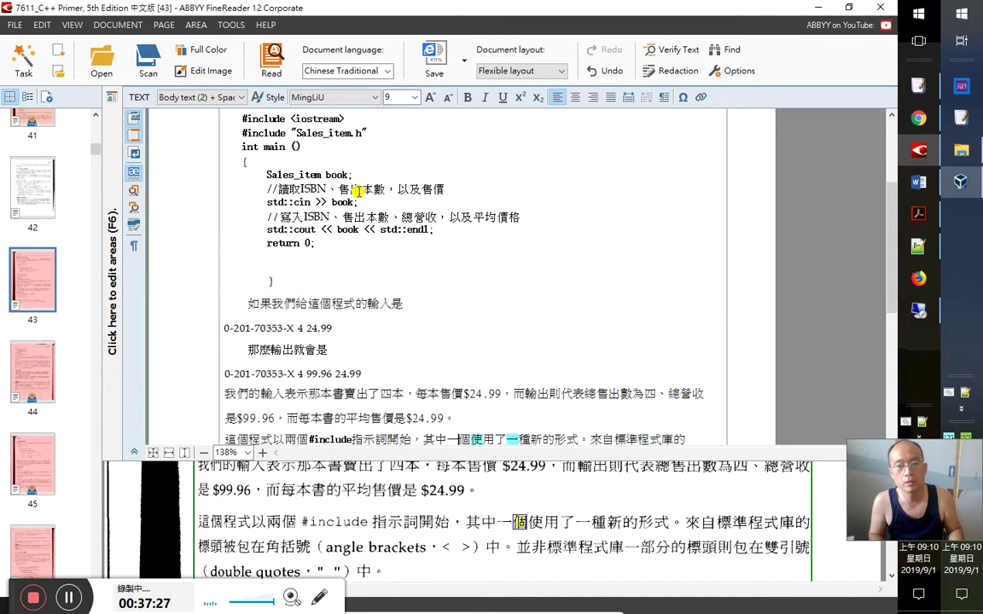
# Clear the remaining uncertain-character marks on the #include paragraph's first line and check its text through 標頭被包 on the second line
pyautogui.hotkey('shift', 'End')
pyautogui.press('Left')
pyautogui.press('Right')
pyautogui.press('Right')
pyautogui.press('Right')
pyautogui.press('Right')
pyautogui.press('Right')
pyautogui.press('Right')
pyautogui.press('Right')
pyautogui.press('Right')
pyautogui.press('Right')
pyautogui.press('Right')
pyautogui.press('Right')
pyautogui.press('Right')
pyautogui.press('Right')
pyautogui.press('Right')
pyautogui.press('Right')
pyautogui.press('Right')
pyautogui.press('Right')
pyautogui.press('Right')
pyautogui.press('Right')
pyautogui.press('Right')
pyautogui.press('Right')
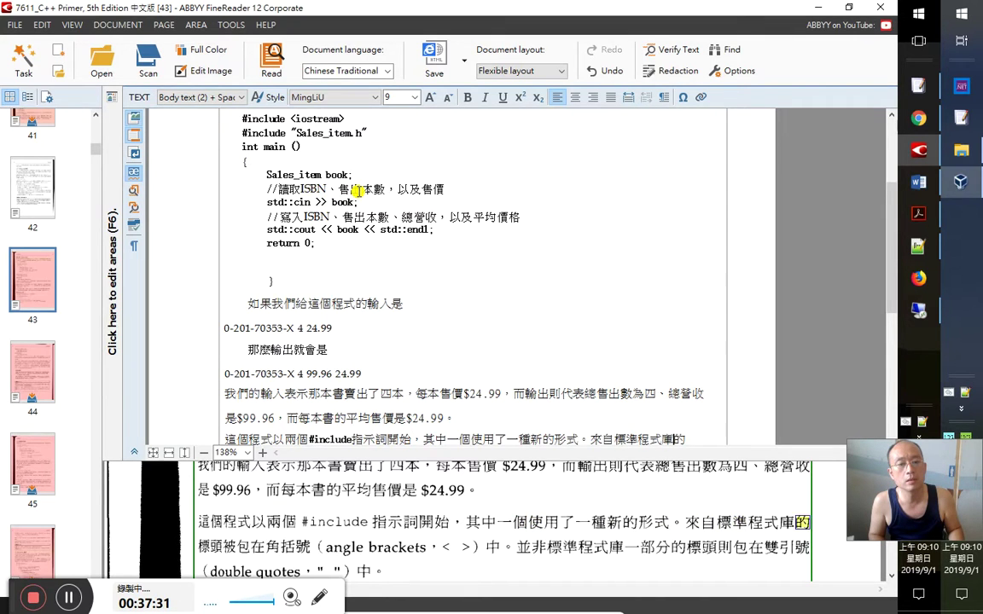
pyautogui.press('Right')
pyautogui.press('Right')
pyautogui.press('Right')
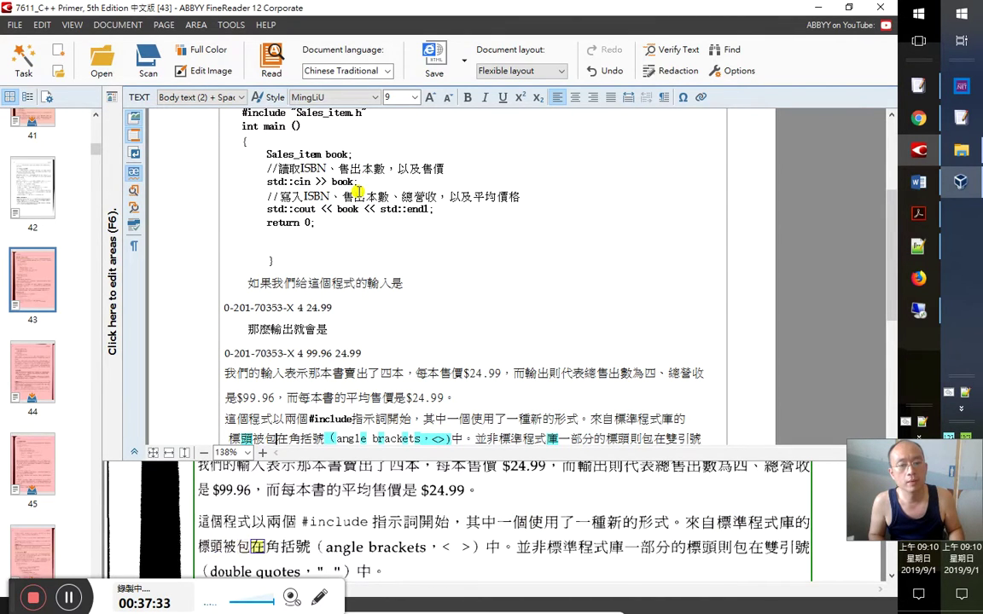
# Highlight <iostream> in the code listing to examine its angle brackets, and return to 標頭被包在角括號 in the explanatory paragraph
pyautogui.scroll(1, 406, 207)
pyautogui.moveTo(290, 138); pyautogui.dragTo(423, 158)
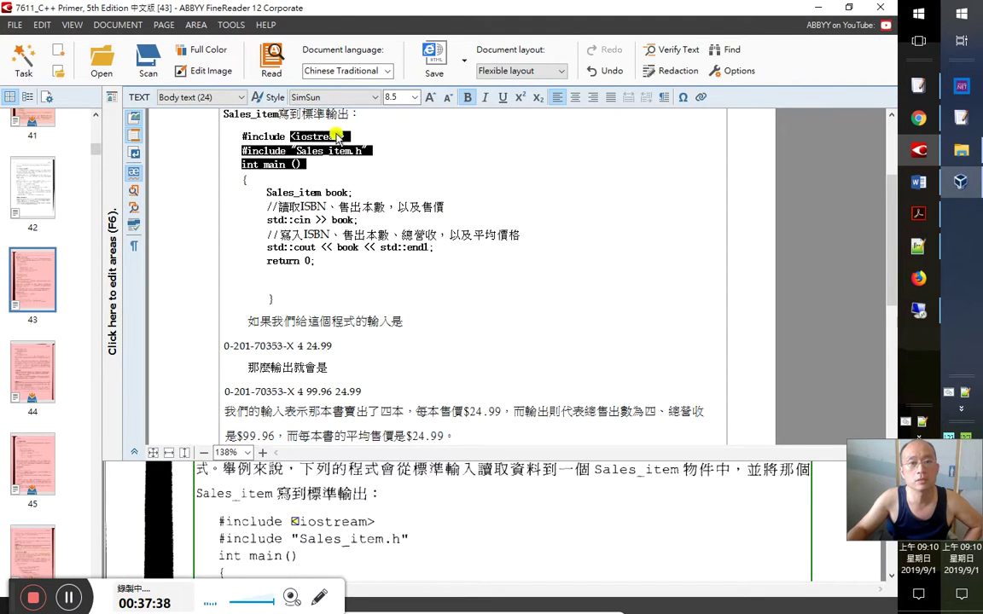
pyautogui.click(290, 136)
pyautogui.moveTo(344, 137); pyautogui.dragTo(291, 136)
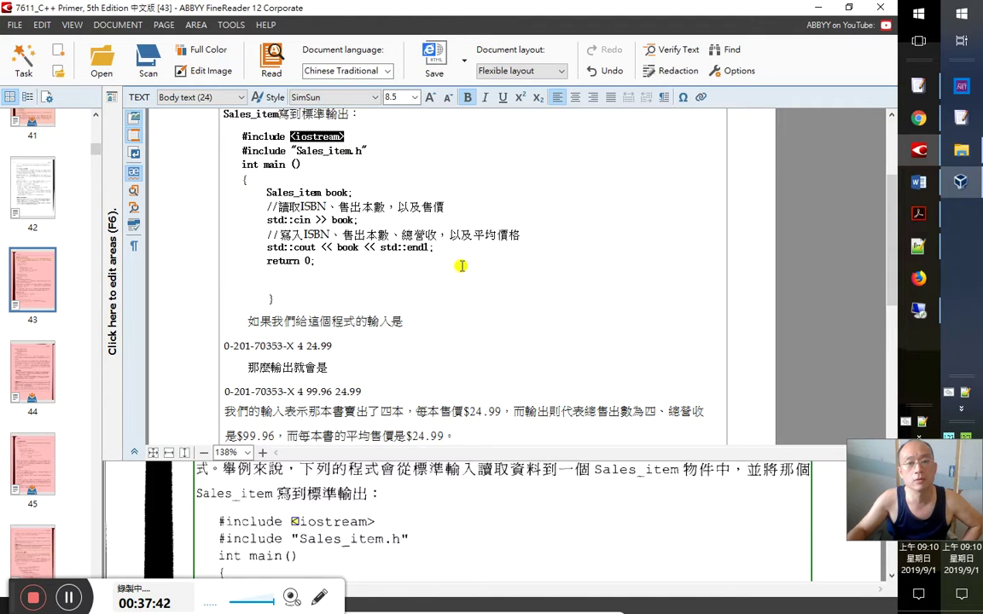
pyautogui.scroll(-2, 500, 305)
pyautogui.click(462, 349)
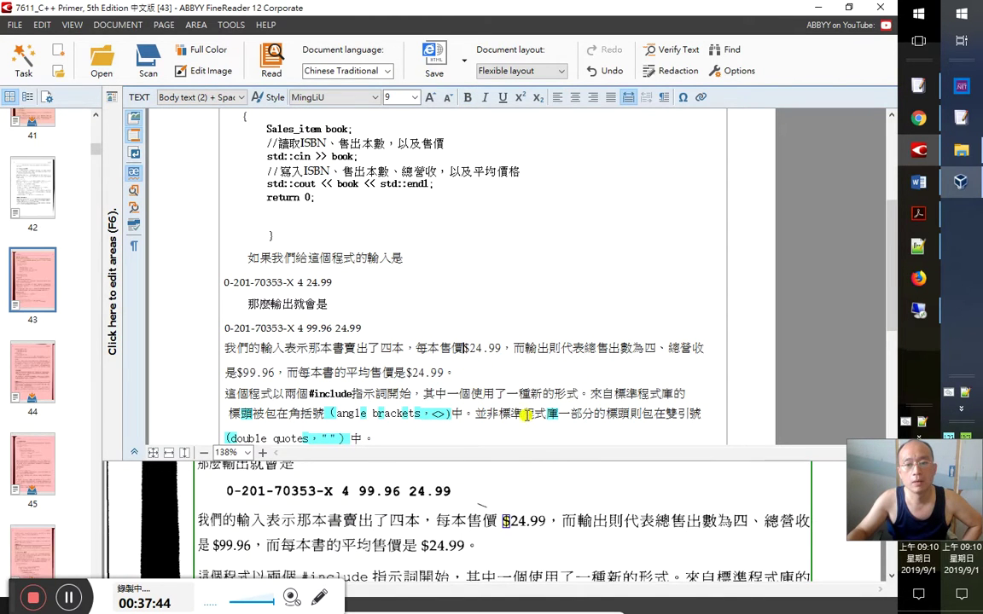
pyautogui.click(267, 414)
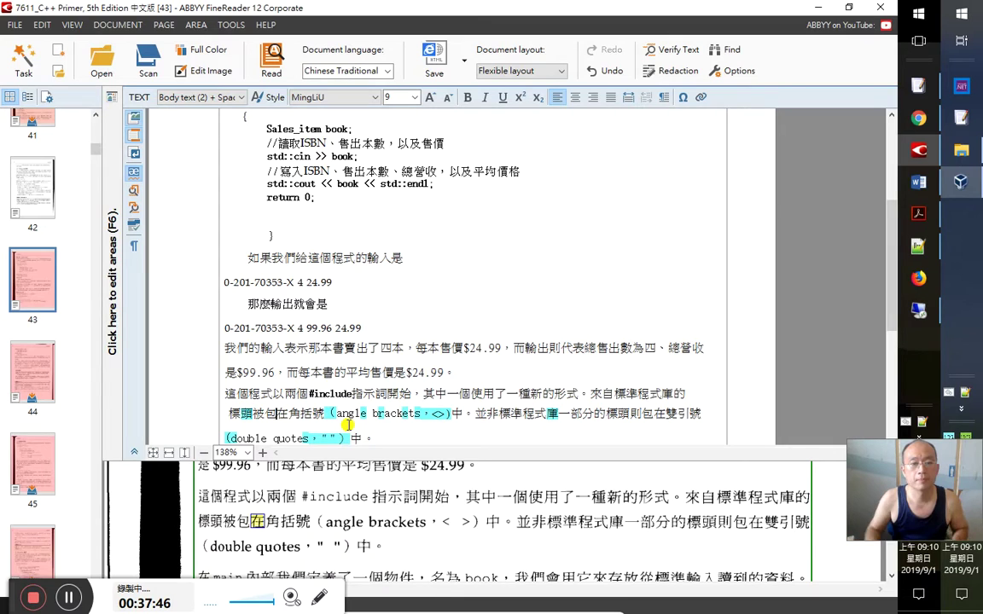
# Proofread the #include paragraph's second line against the scan from 在角括號 through angle brackets
pyautogui.press('Right')
pyautogui.press('Right')
pyautogui.press('Right')
pyautogui.press('Right')
pyautogui.press('Right')
pyautogui.press('Right')
pyautogui.press('Right')
pyautogui.press('Right')
pyautogui.press('Right')
pyautogui.press('Right')
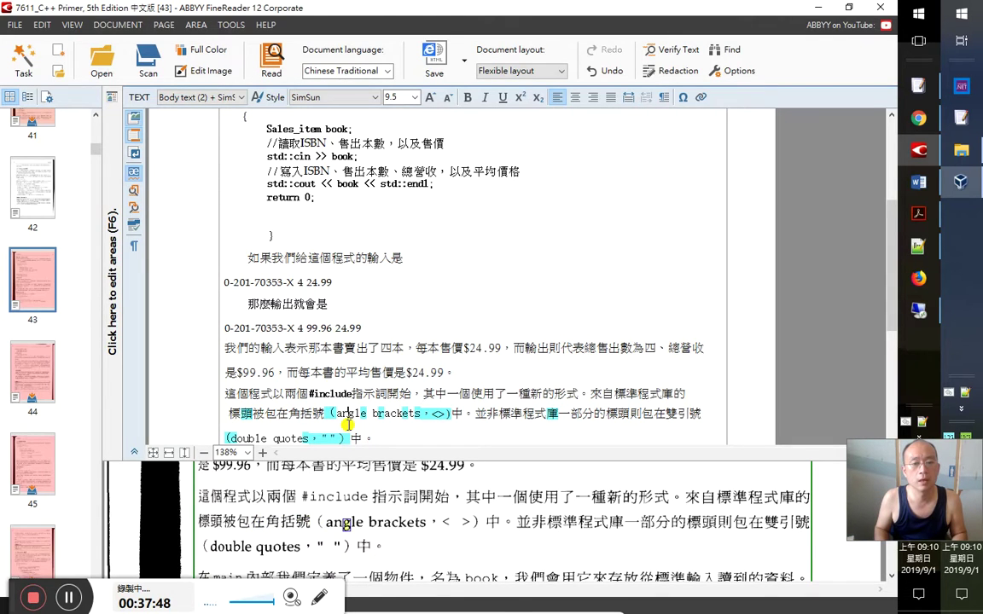
pyautogui.press('Right')
pyautogui.press('Right')
pyautogui.press('Right')
pyautogui.press('Right')
pyautogui.press('Right')
pyautogui.press('Right')
pyautogui.press('Right')
pyautogui.press('Right')
pyautogui.press('Right')
pyautogui.press('Right')
pyautogui.press('Right')
pyautogui.press('Right')
pyautogui.press('Right')
pyautogui.press('Right')
pyautogui.press('Right')
pyautogui.press('Right')
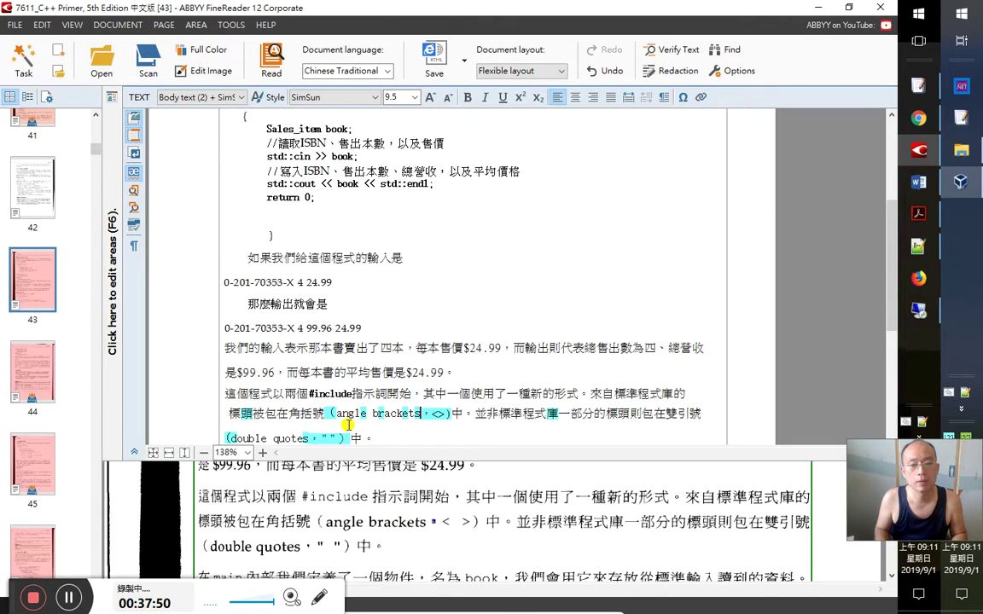
# Proofread the rest of the #include paragraph against the scan, from <> after angle brackets through double quotes
pyautogui.press('Right')
pyautogui.press('Right')
pyautogui.press('Right')
pyautogui.press('Right')
pyautogui.press('Right')
pyautogui.press('Right')
pyautogui.press('Right')
pyautogui.press('Right')
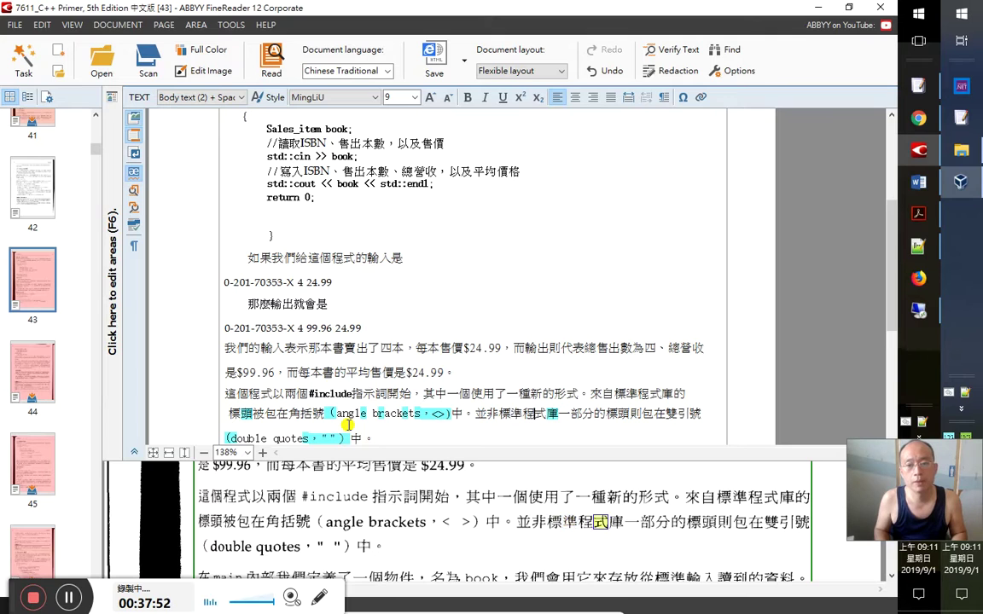
pyautogui.press('Right')
pyautogui.press('Right')
pyautogui.press('Right')
pyautogui.press('Right')
pyautogui.press('Right')
pyautogui.press('Right')
pyautogui.press('Right')
pyautogui.press('Right')
pyautogui.press('Right')
pyautogui.press('Right')
pyautogui.press('Right')
pyautogui.press('Right')
pyautogui.press('Right')
pyautogui.press('Right')
pyautogui.press('Right')
pyautogui.press('Right')
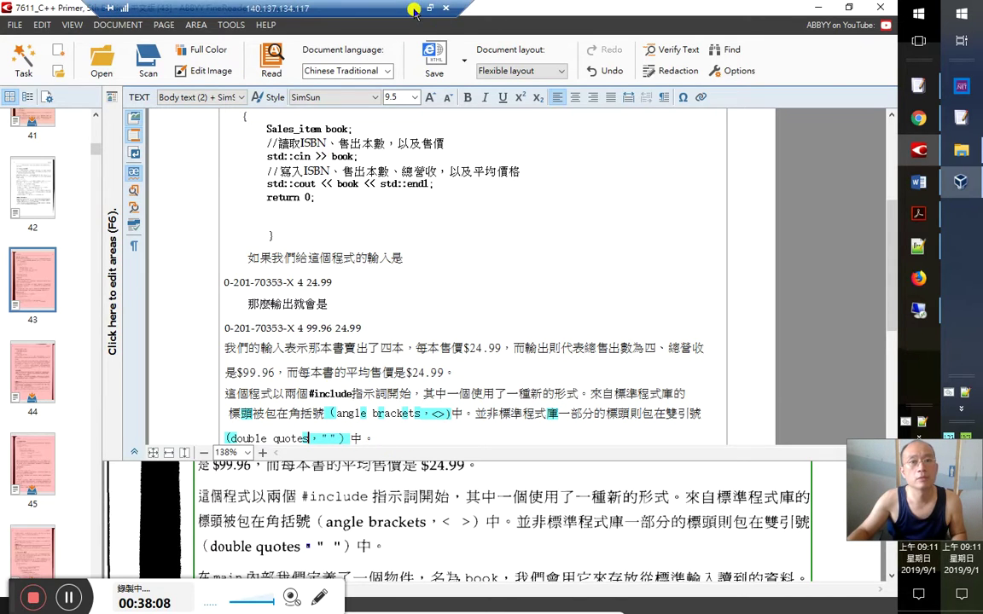
pyautogui.click(413, 10)
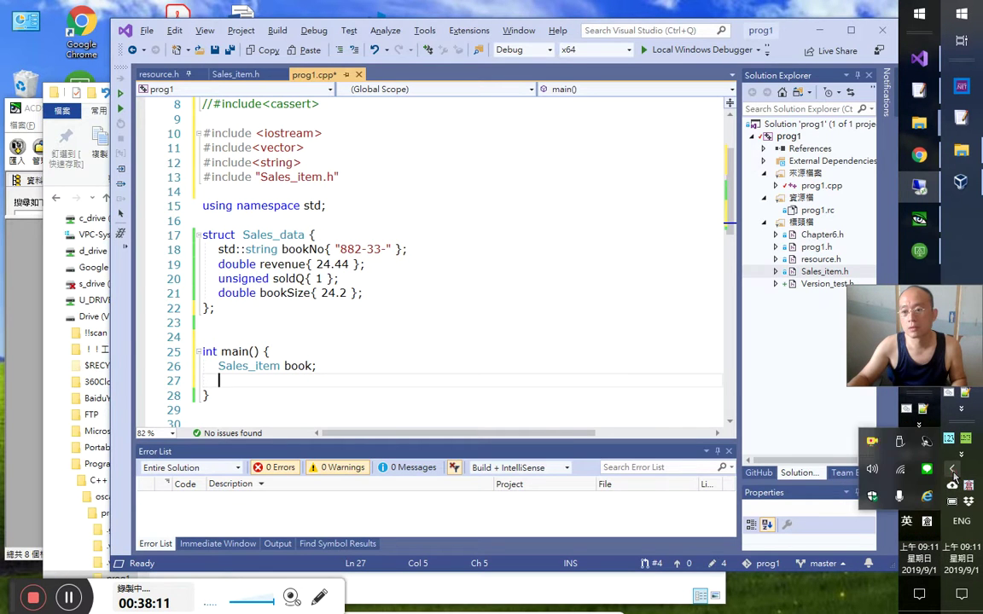
pyautogui.click(953, 469)
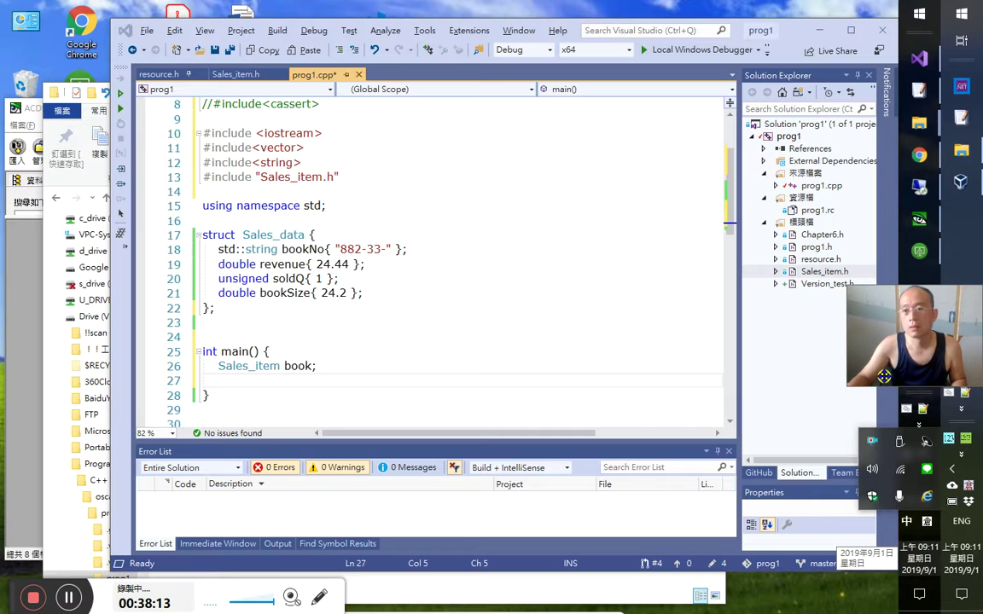
pyautogui.click(920, 154)
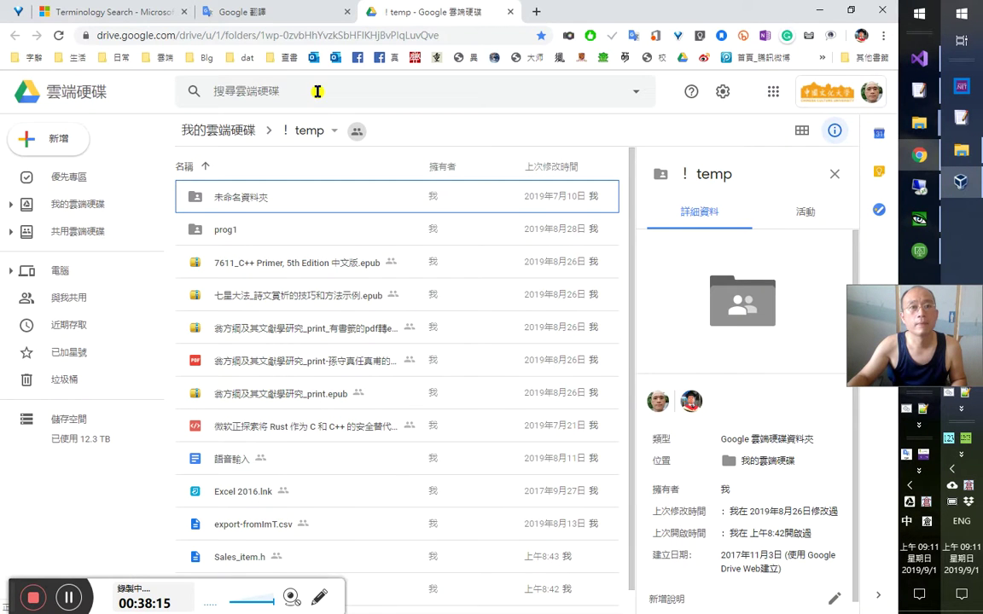
pyautogui.press('shift')
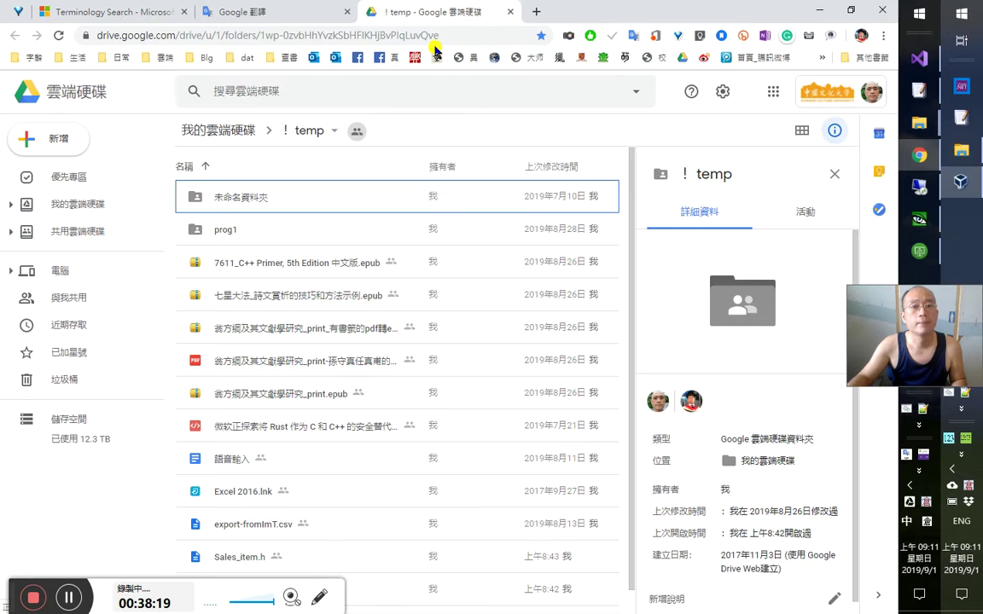
pyautogui.click(819, 10)
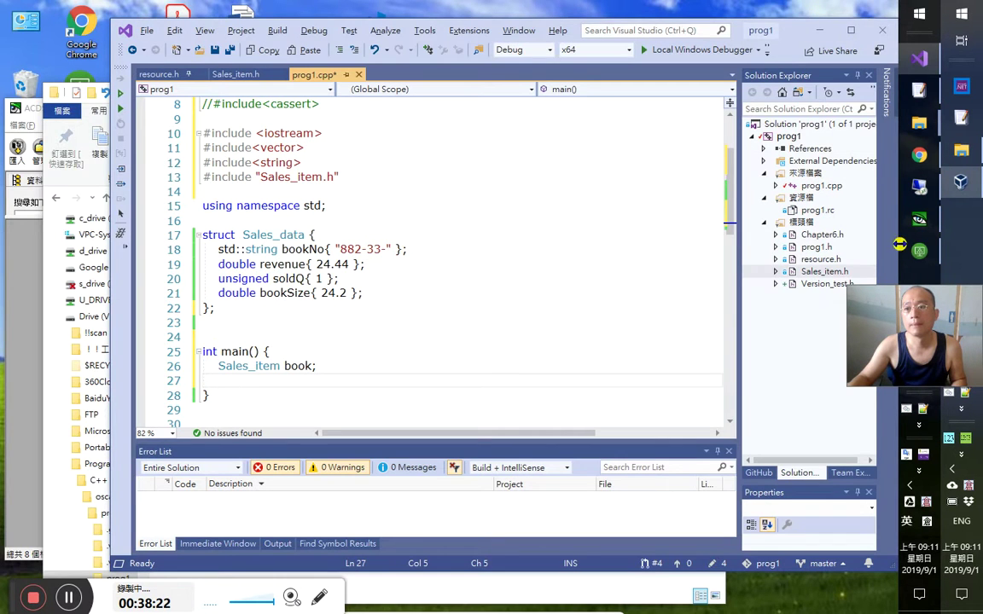
pyautogui.hotkey('alt', 'Tab')
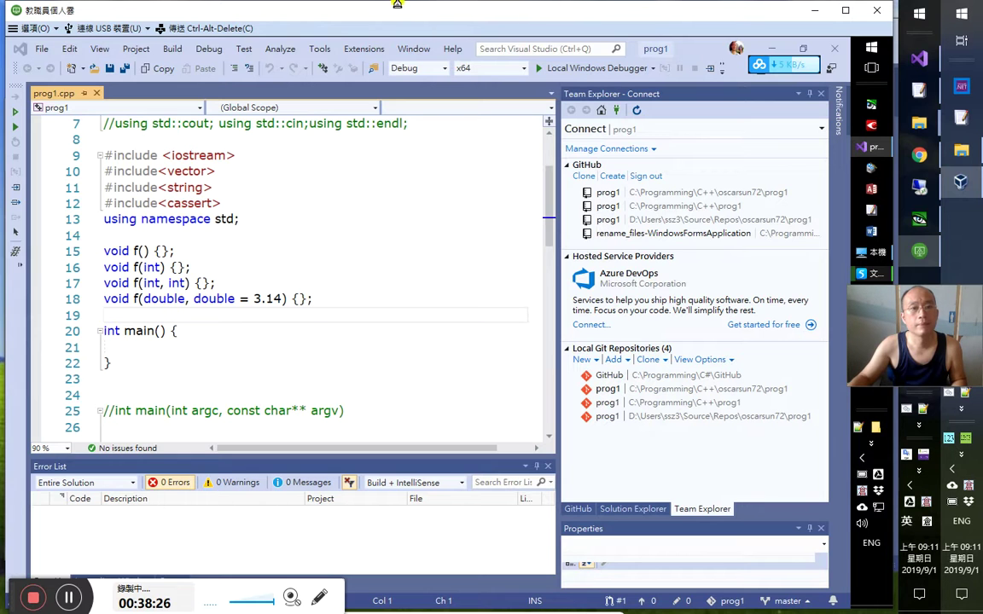
pyautogui.click(816, 11)
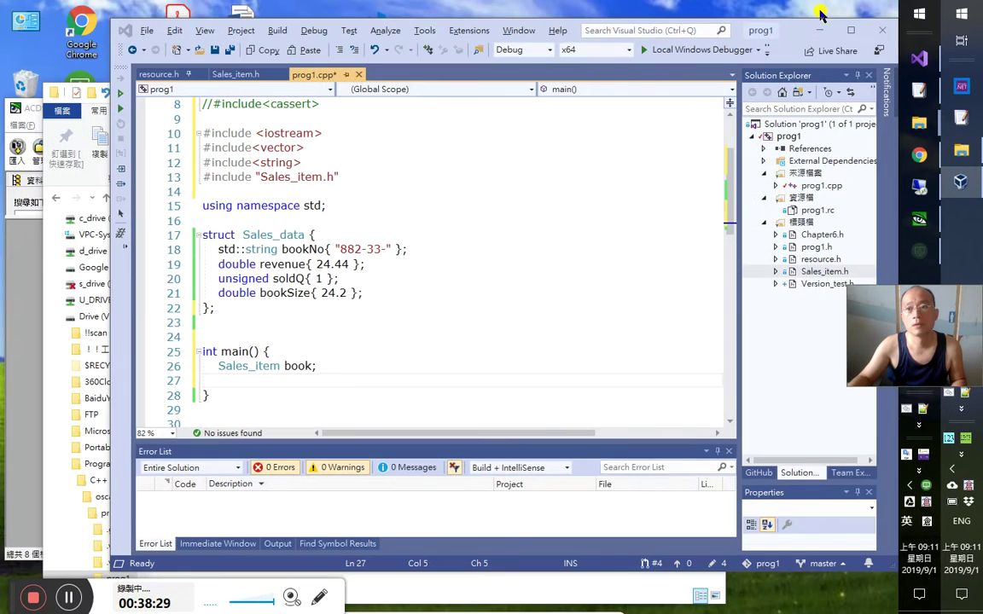
pyautogui.click(356, 291)
pyautogui.click(913, 156)
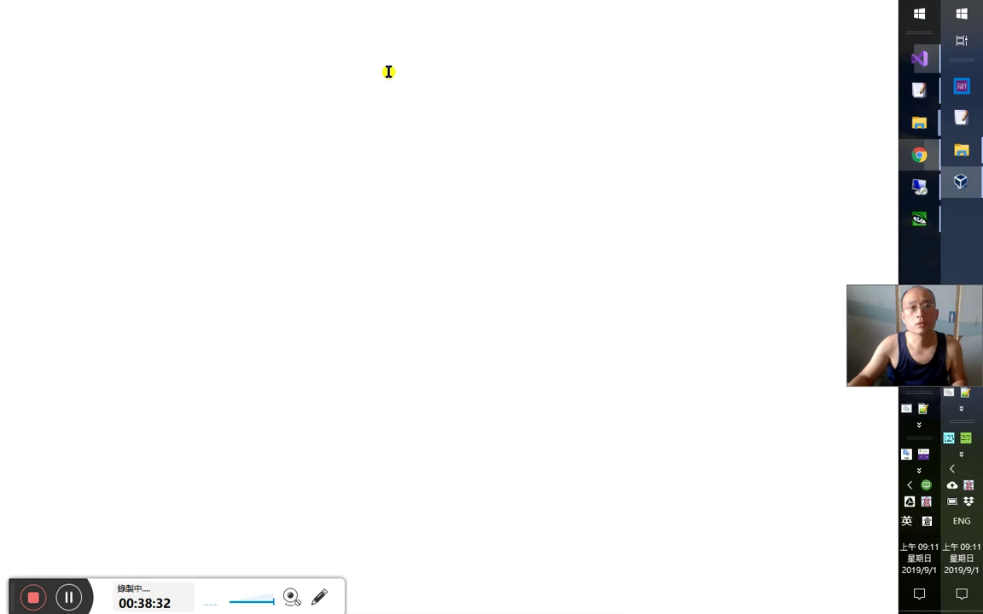
pyautogui.middleClick(433, 57)
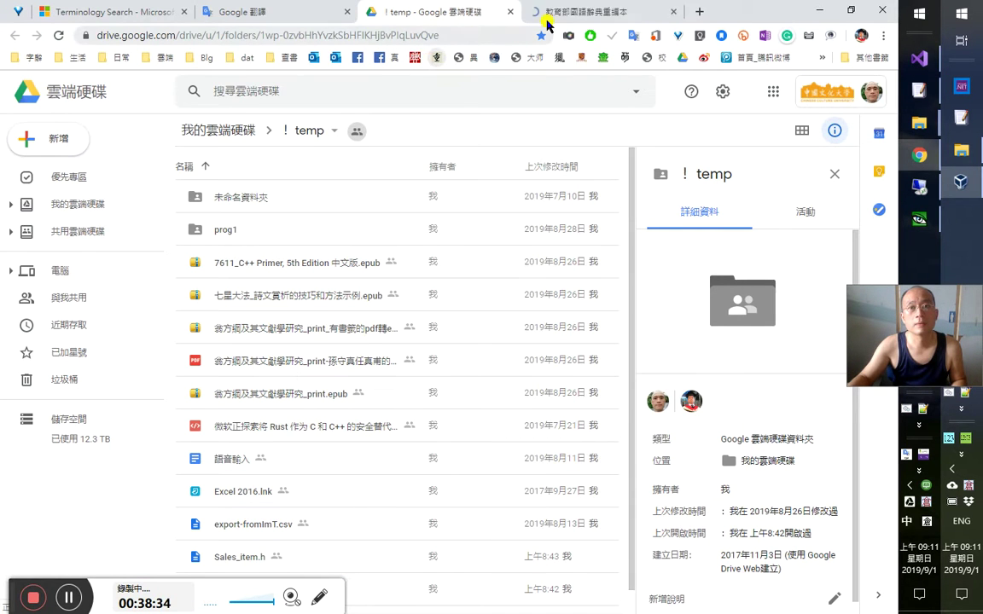
pyautogui.click(547, 21)
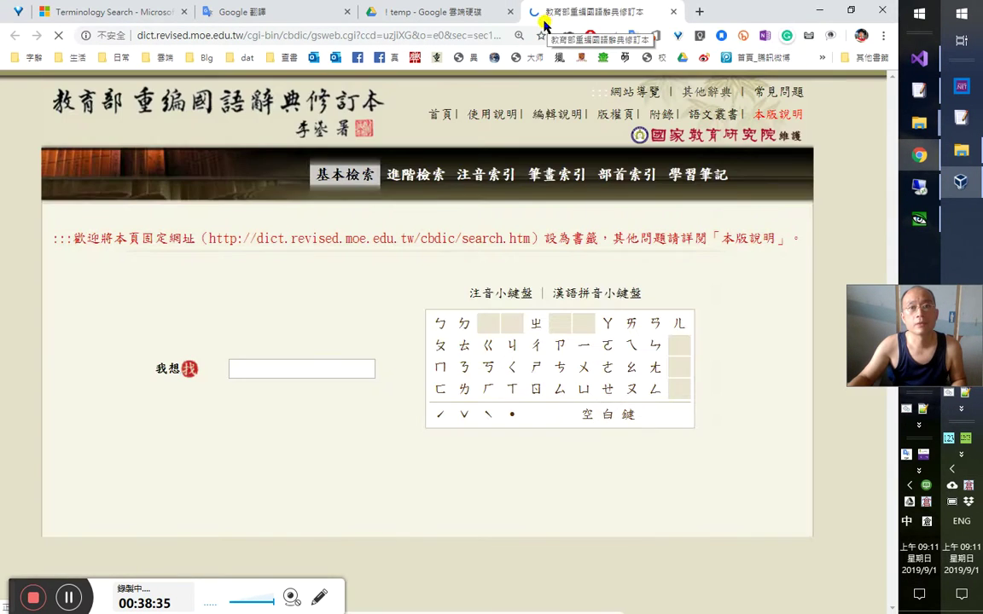
pyautogui.hotkey('ctrl', 'w')
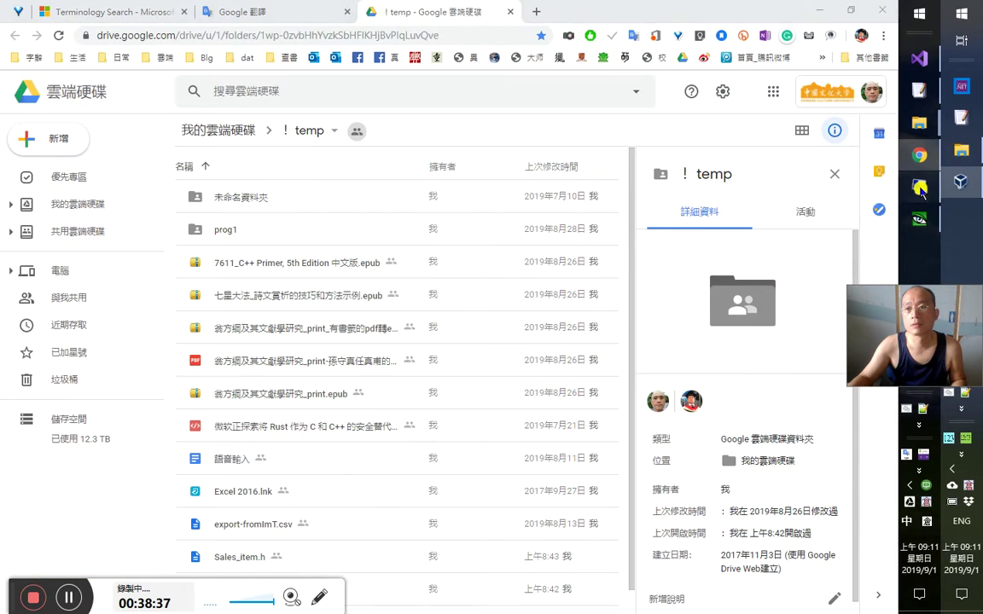
# Return to FineReader, select the #include paragraph's text, and examine the beginning of page 43's scan
pyautogui.hotkey('alt', 'Tab')
pyautogui.click(346, 394)
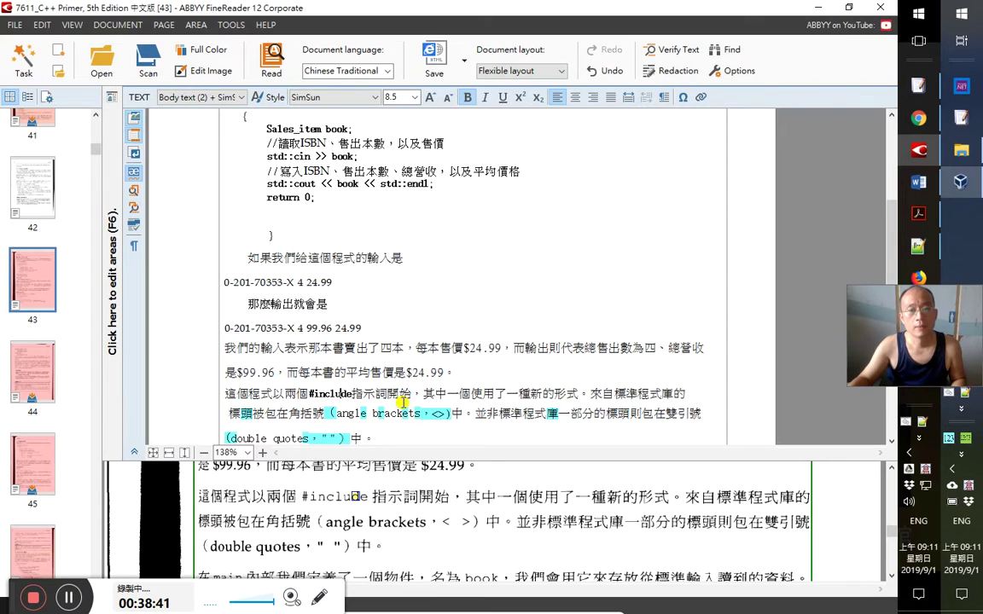
pyautogui.click(362, 439)
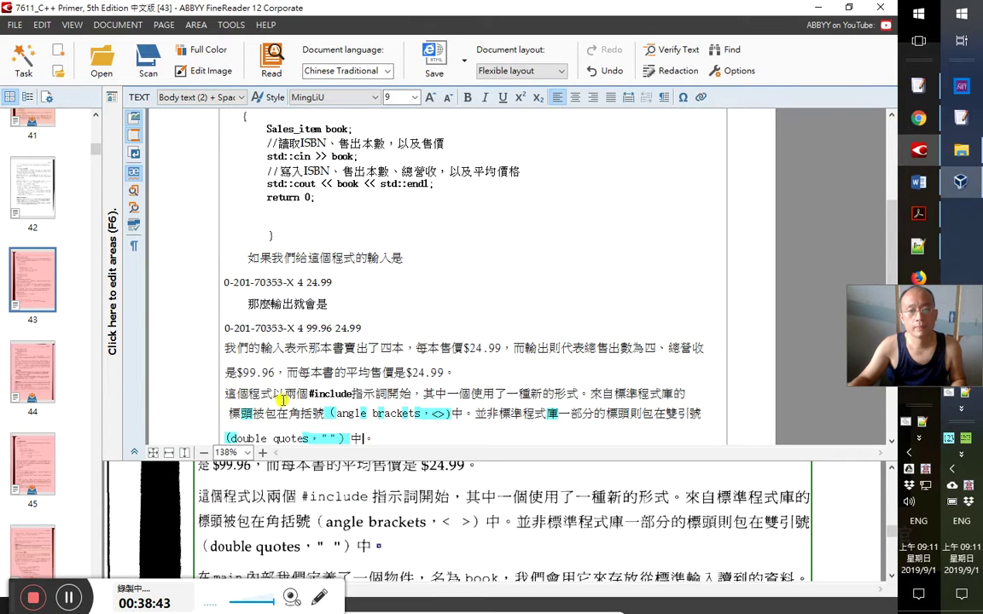
pyautogui.hotkey('ctrl', 'shift', 'Up')
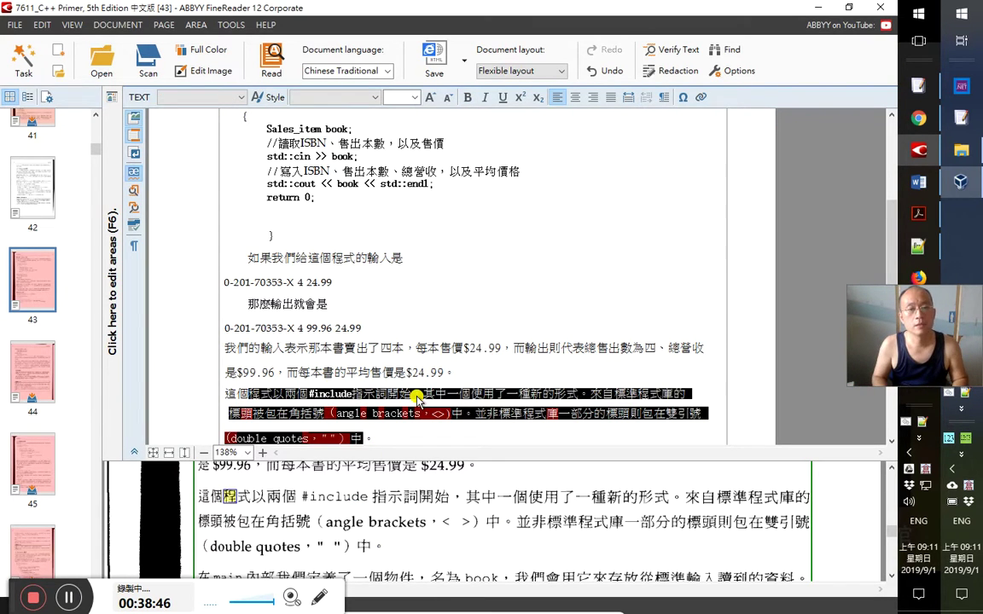
pyautogui.hotkey('alt', 'Tab')
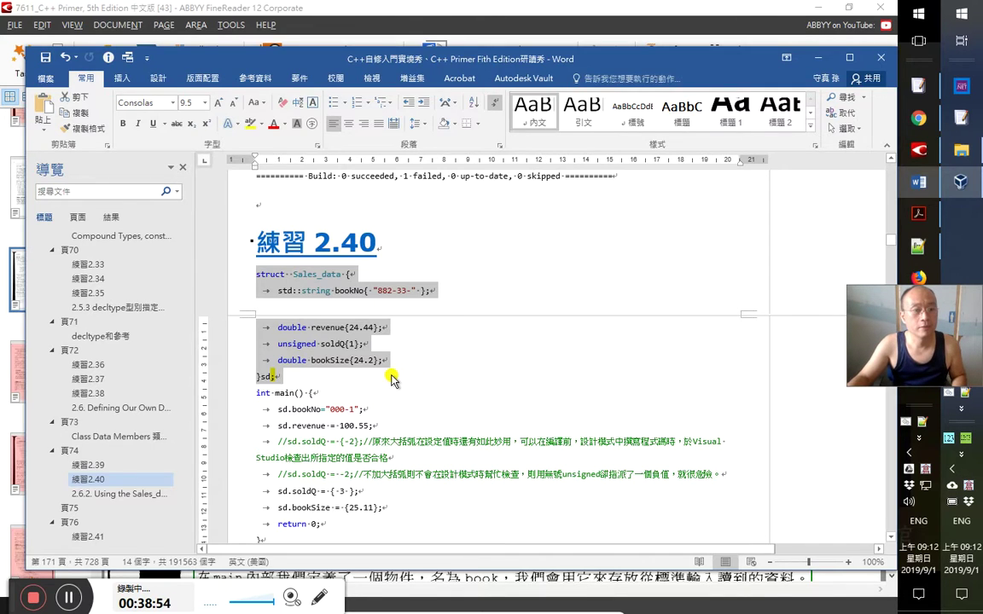
pyautogui.hotkey('alt', 'Tab')
pyautogui.scroll(5, 498, 349)
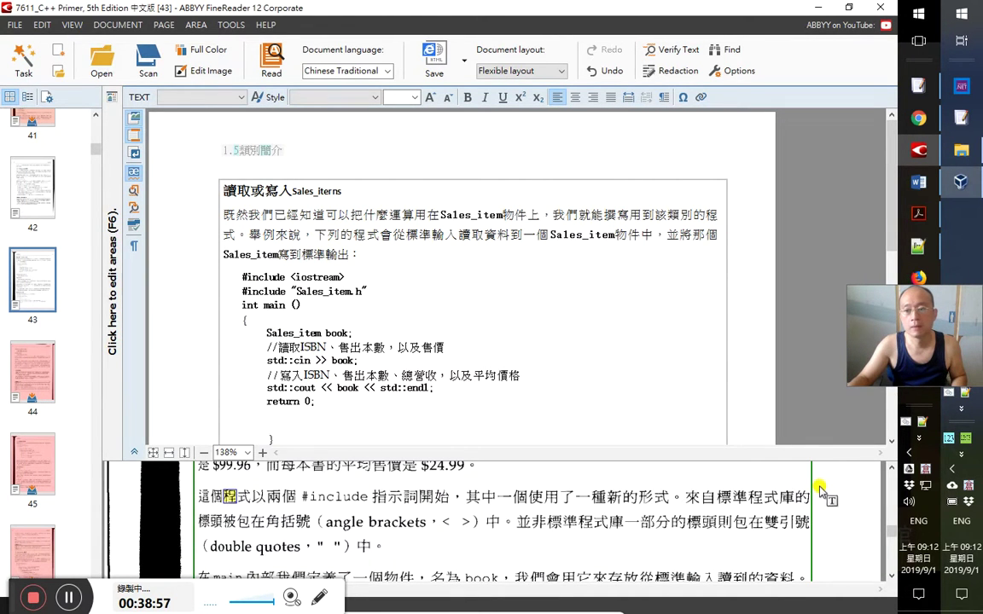
pyautogui.scroll(2, 819, 503)
pyautogui.scroll(10, 819, 488)
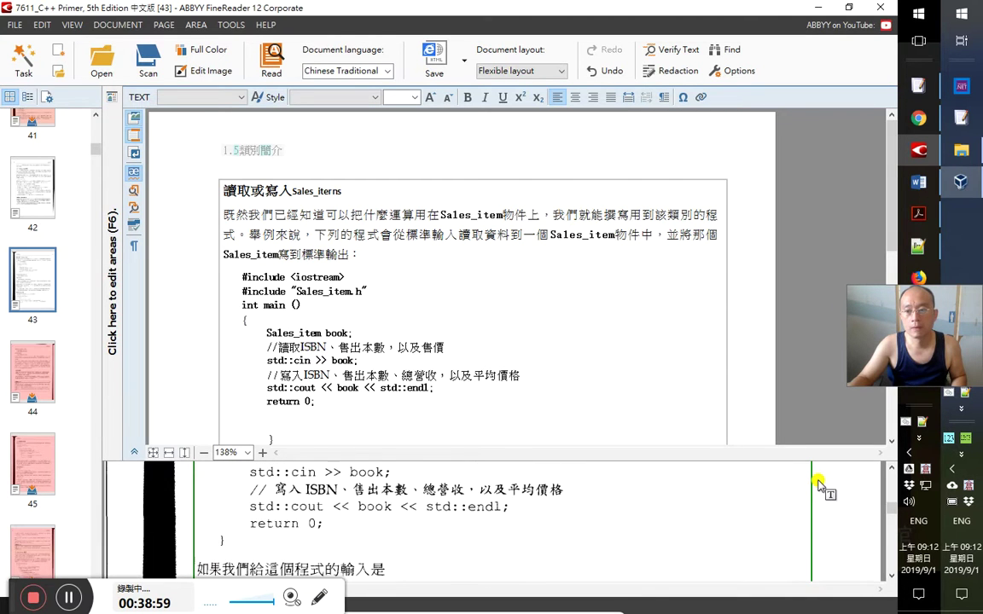
pyautogui.scroll(5, 819, 482)
pyautogui.scroll(-1, 561, 395)
# Switch to the Word study notes, follow the 練習 1.20 cross-reference under 練習 2.41, and go to the 頁21 section
pyautogui.hotkey('alt', 'Tab')
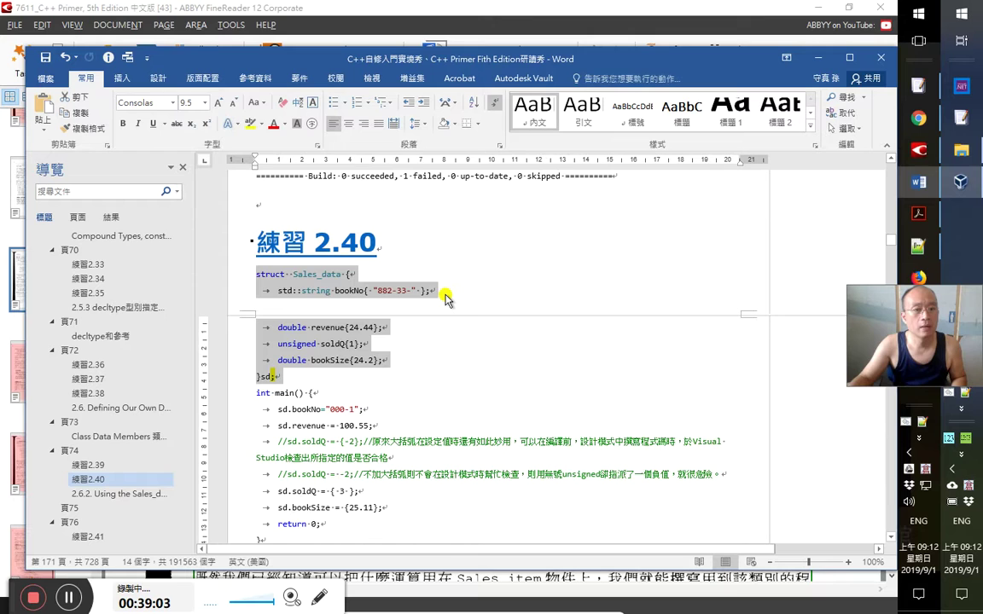
pyautogui.press('pagedown')
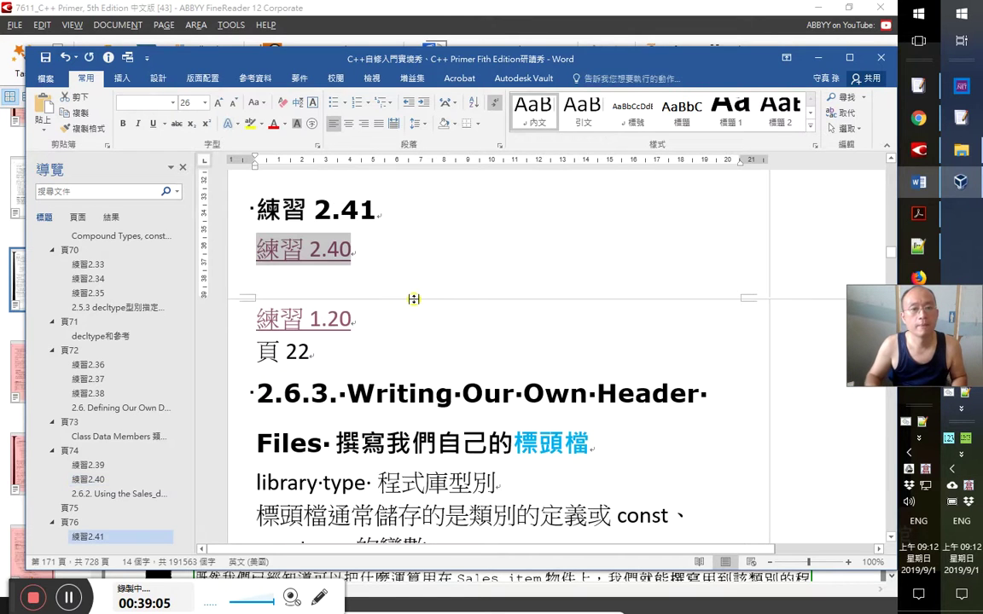
pyautogui.click(343, 215)
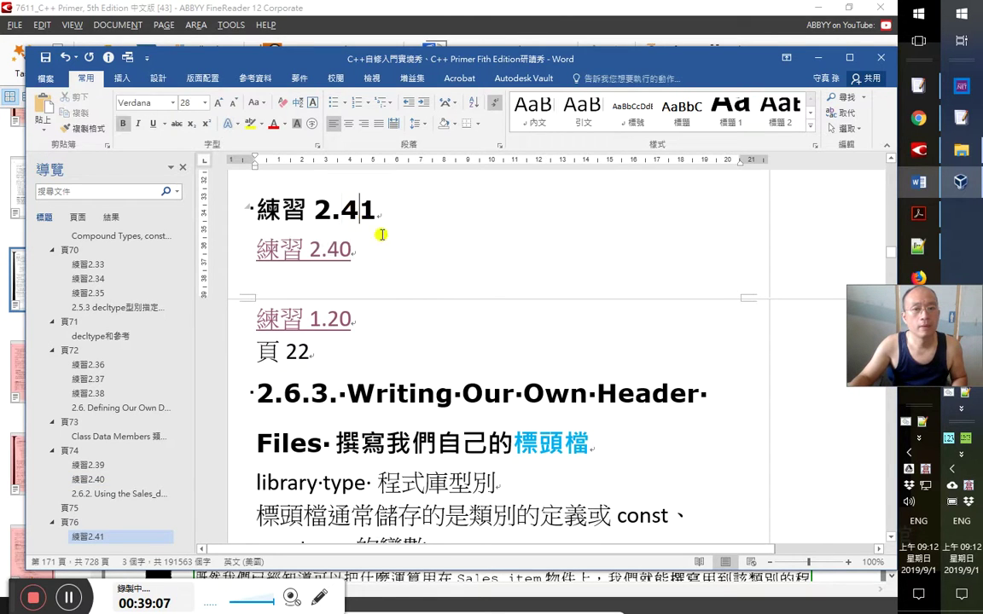
pyautogui.keyDown('ctrl'); pyautogui.click(307, 318); pyautogui.keyUp('ctrl')
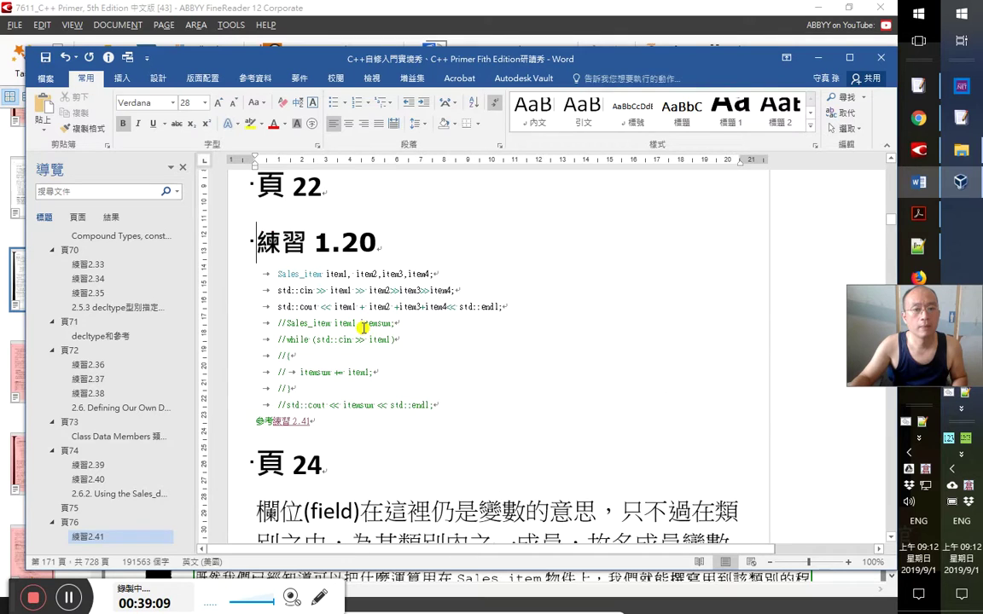
pyautogui.click(373, 198)
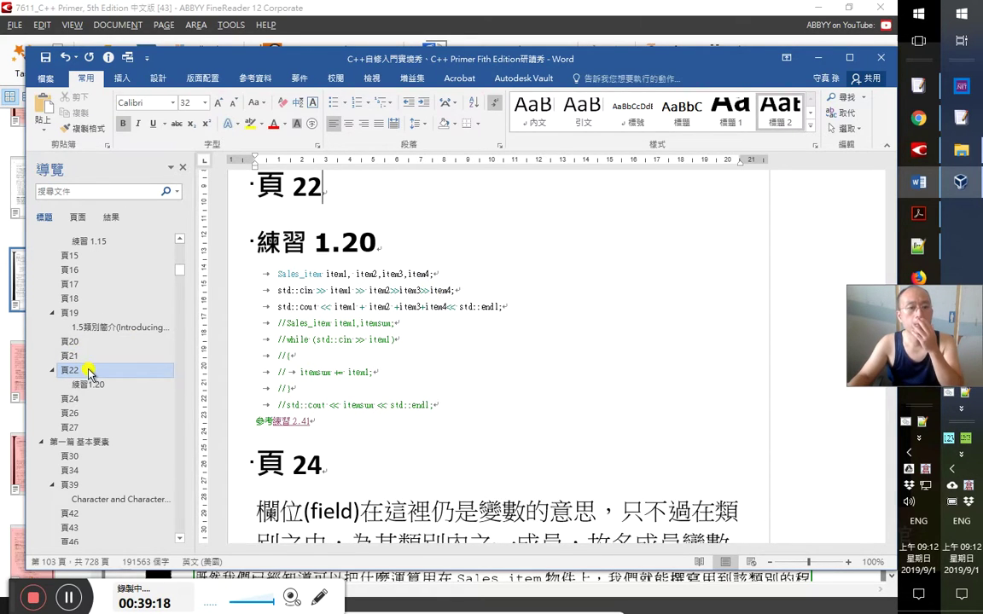
pyautogui.click(140, 370)
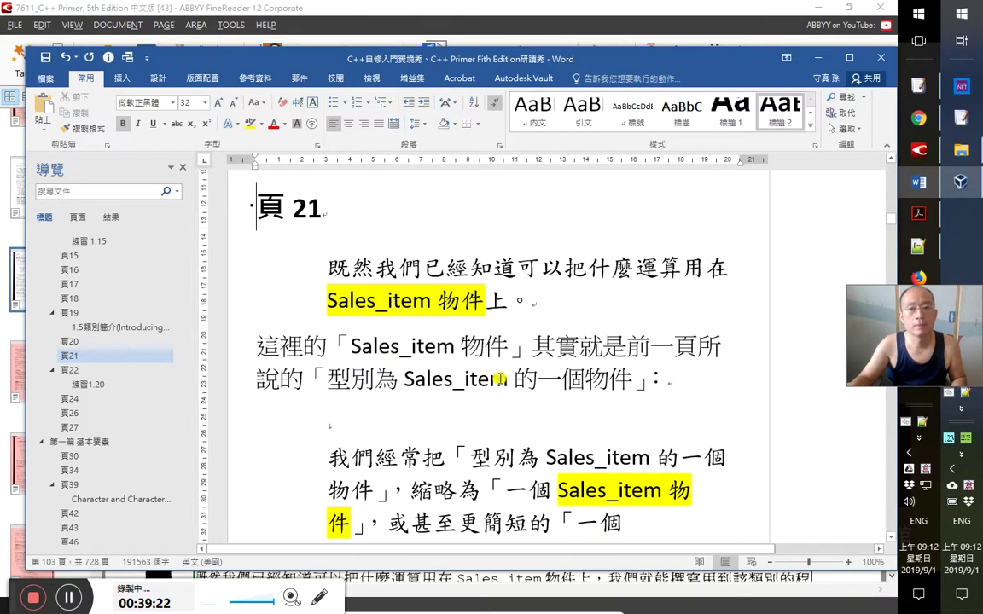
# Read through the 頁 21 notes and add two empty paragraphs at their end, just before the 頁 22 heading
pyautogui.scroll(-4, 500, 378)
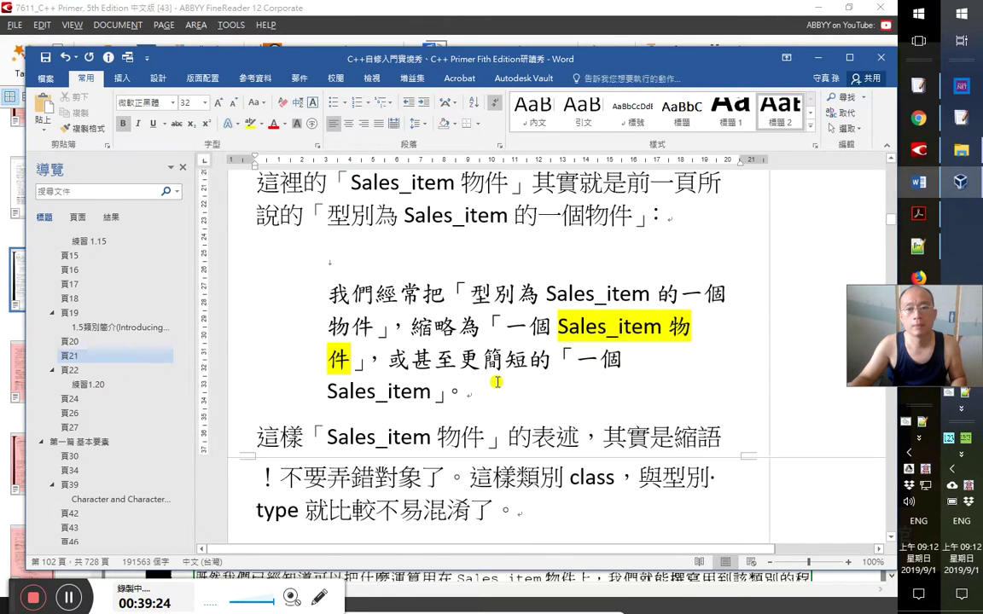
pyautogui.scroll(-2, 497, 381)
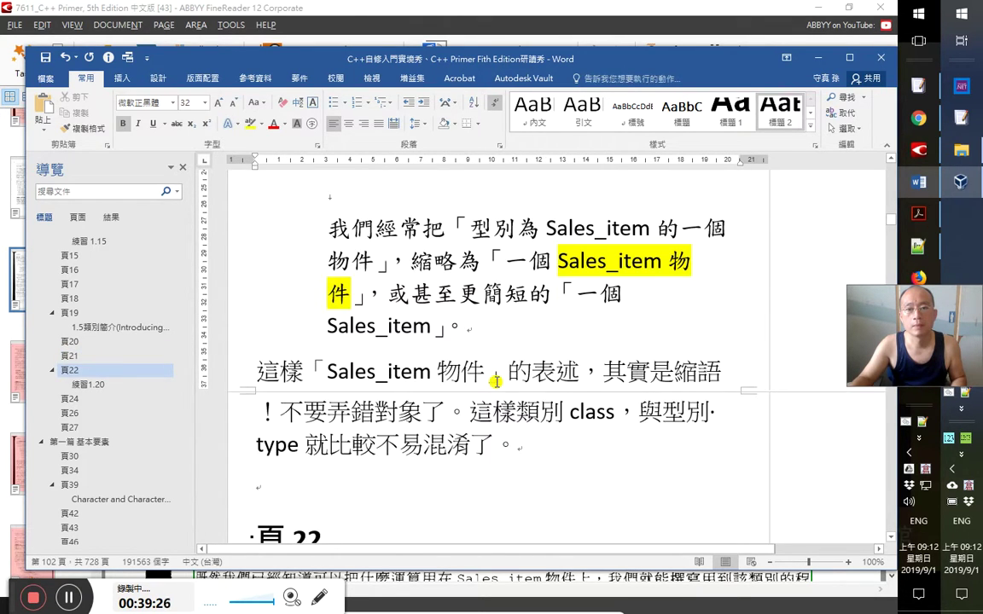
pyautogui.scroll(-4, 495, 382)
pyautogui.click(420, 365)
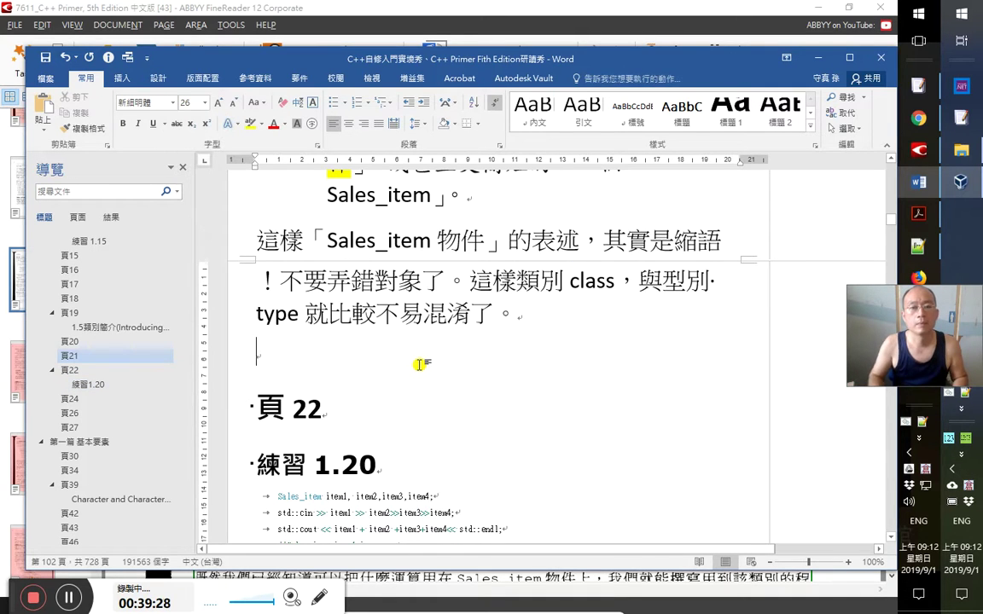
pyautogui.press('Return')
pyautogui.press('Return')
# Copy the whole #include paragraph from FineReader's page 43 and paste it in the 引文 style at the end of the 頁 21 notes
pyautogui.hotkey('alt', 'Tab')
pyautogui.scroll(-3, 420, 366)
pyautogui.tripleClick(369, 397)
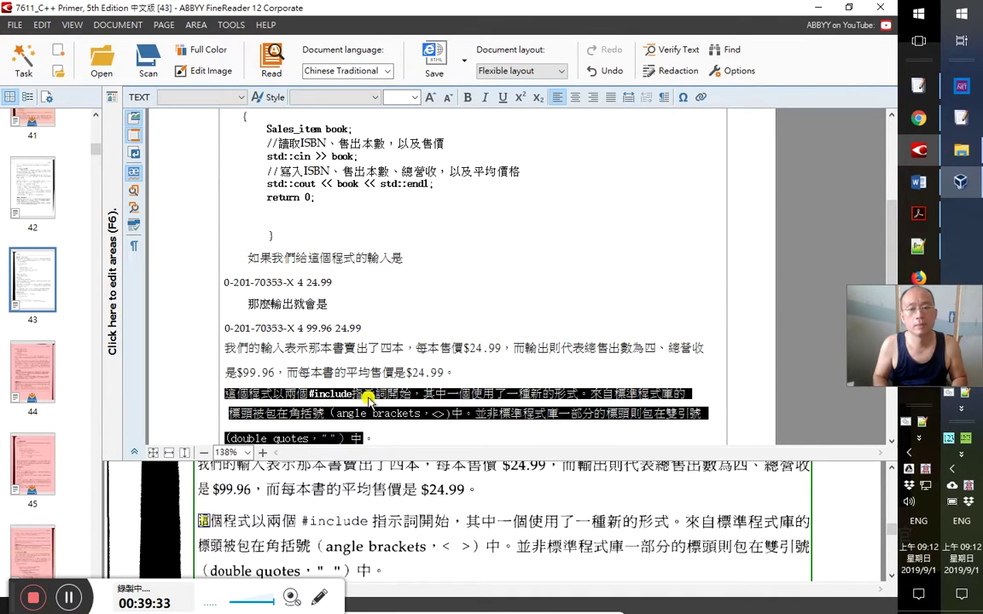
pyautogui.hotkey('alt', 'Tab')
pyautogui.write('這個程式以兩個#include 指示詞開始，其中一個使用了一種新的形式。來自標準程式庫的 標頭被包在角括號（angle brackets，<>)中。並非標準程式庫一部分的標頭則包在雙引號 (double quotes，""）中。')
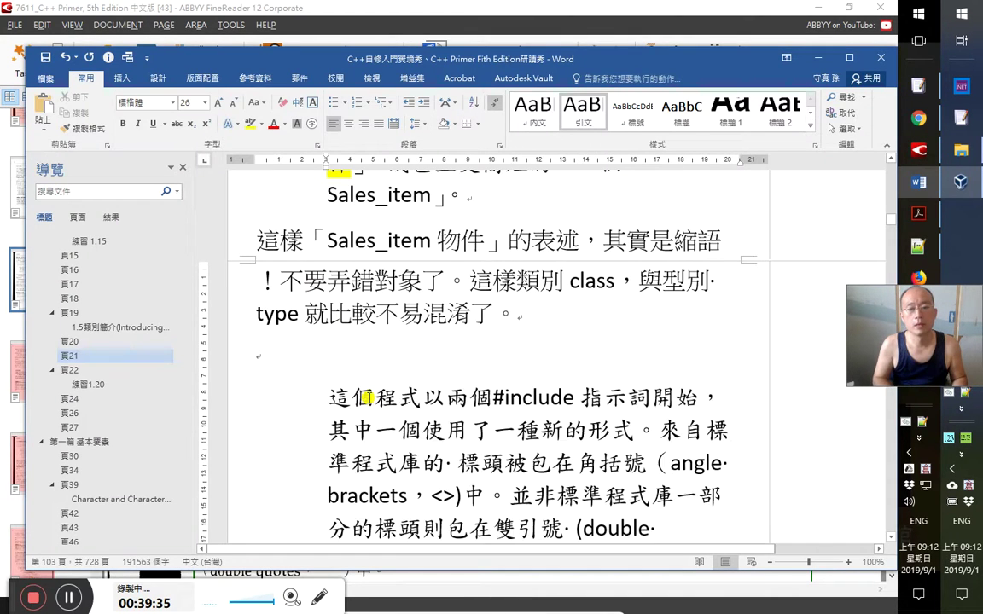
# Delete the stray space between 來自標準程式庫的 and 標頭 in the pasted quotation
pyautogui.press('Up')
pyautogui.press('Up')
pyautogui.press('Up')
pyautogui.press('Up')
pyautogui.scroll(-1, 563, 345)
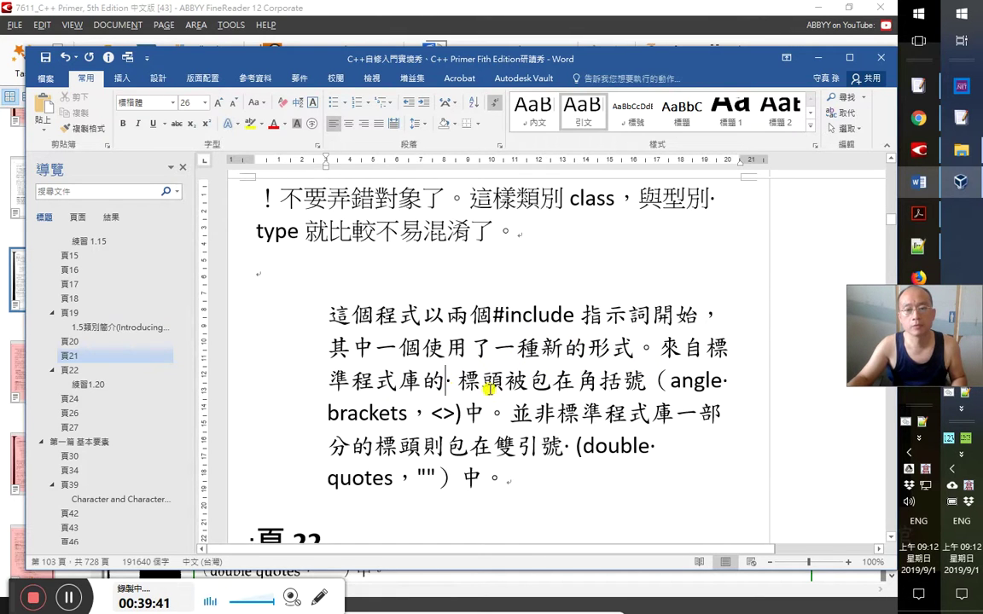
pyautogui.click(458, 381)
pyautogui.press('BackSpace')
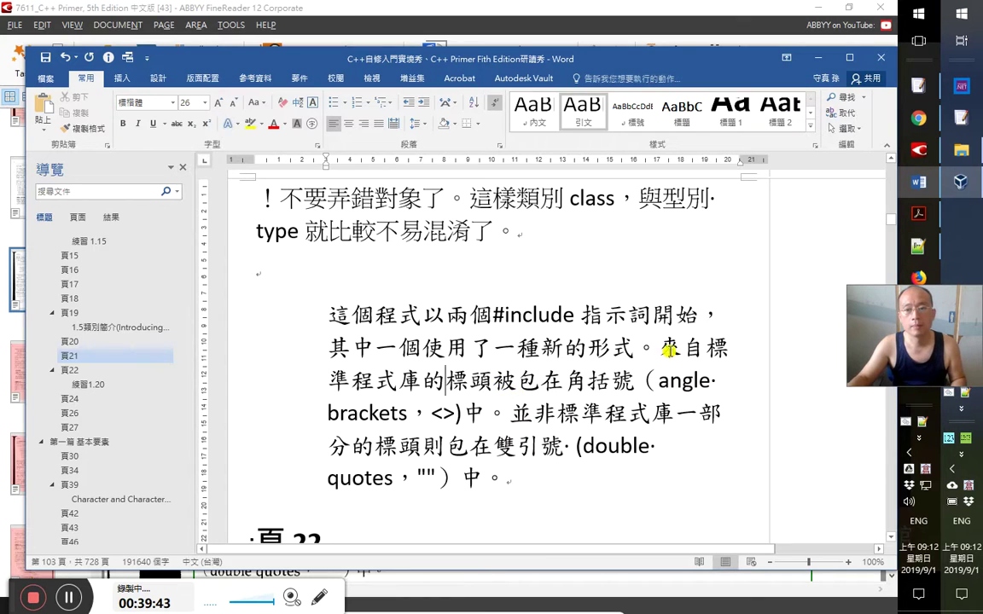
# Highlight in yellow the quotation's text from 來自標準程式庫的標頭 through the double quotes sentence, up to its final 中
pyautogui.moveTo(648, 349); pyautogui.dragTo(510, 413)
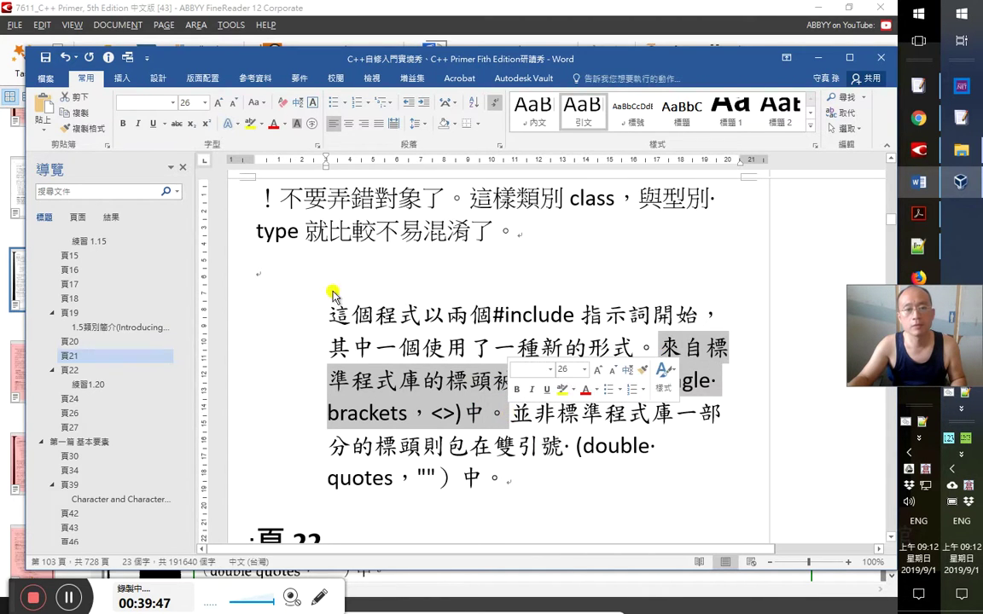
pyautogui.click(249, 124)
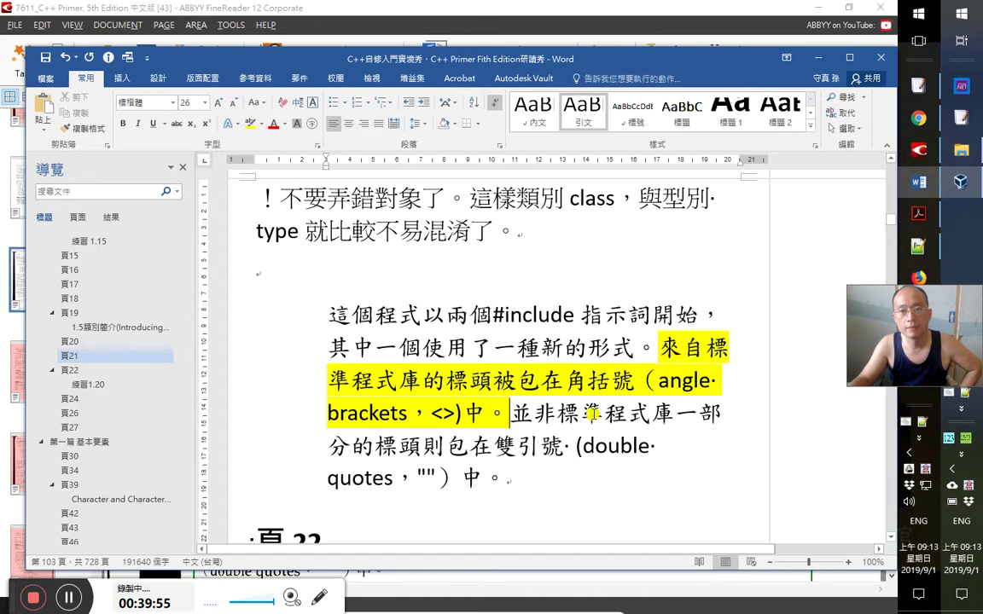
pyautogui.click(367, 78)
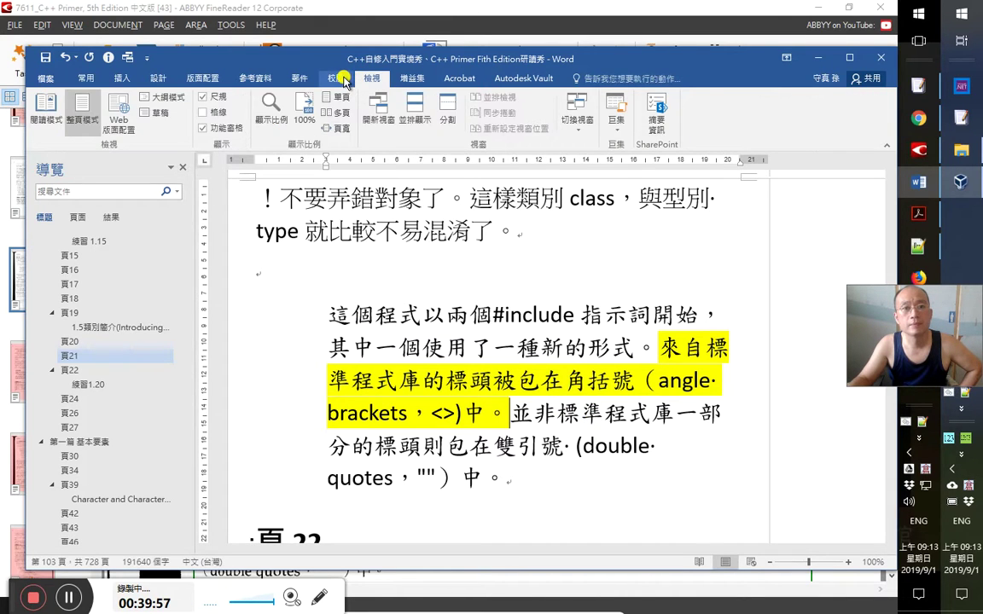
pyautogui.click(344, 80)
pyautogui.click(620, 446)
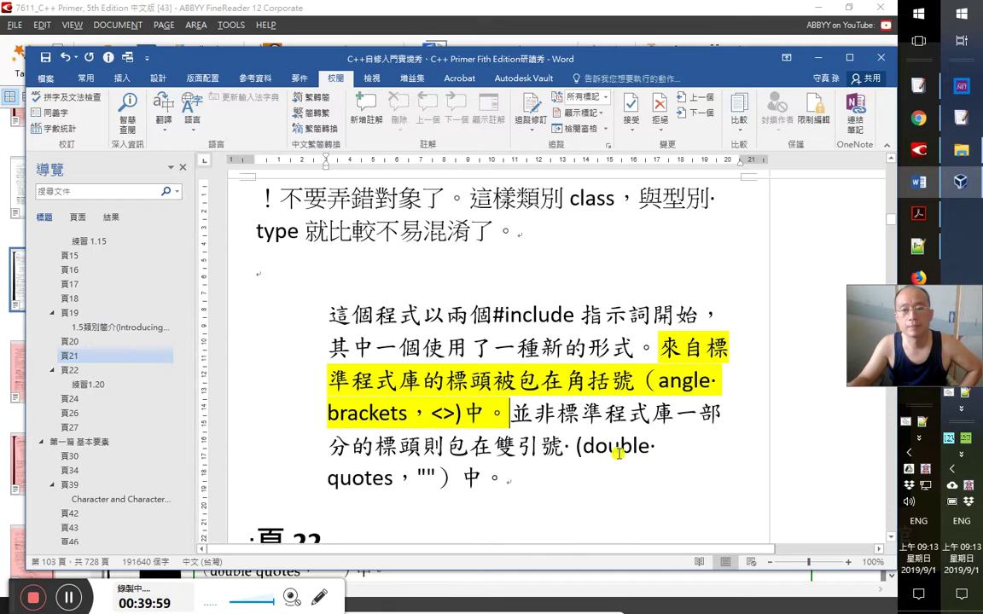
pyautogui.moveTo(529, 420); pyautogui.dragTo(506, 471)
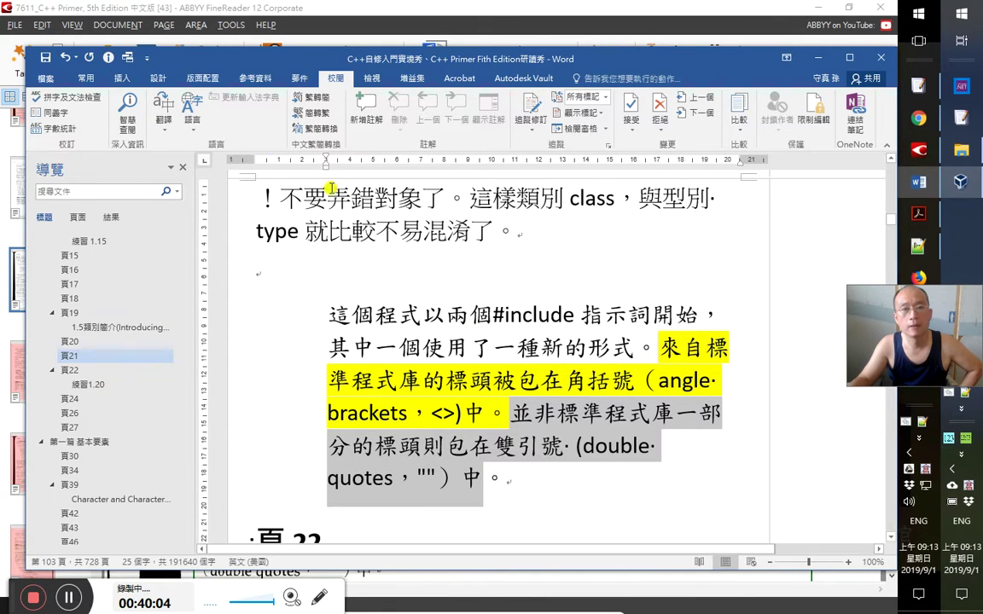
pyautogui.click(85, 78)
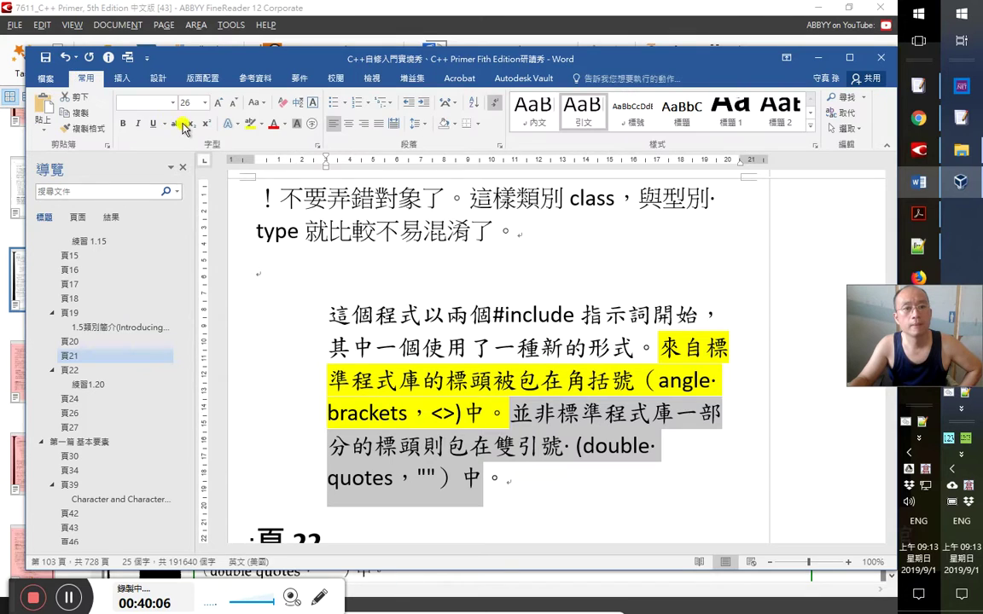
pyautogui.click(247, 126)
pyautogui.click(633, 446)
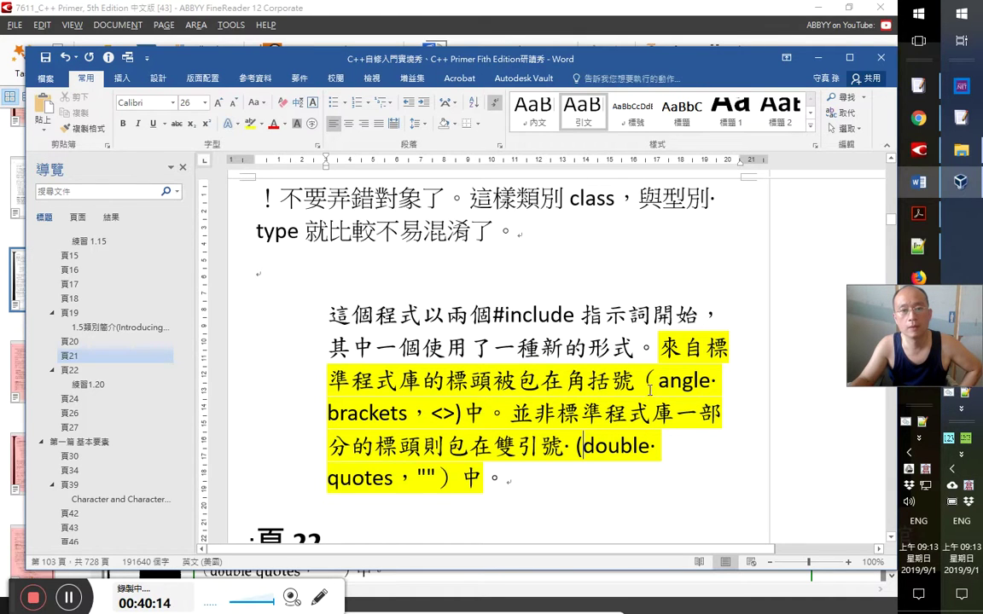
# Add an empty paragraph after the #include quotation, before the 頁 22 heading, and save the document
pyautogui.scroll(-2, 597, 410)
pyautogui.click(560, 446)
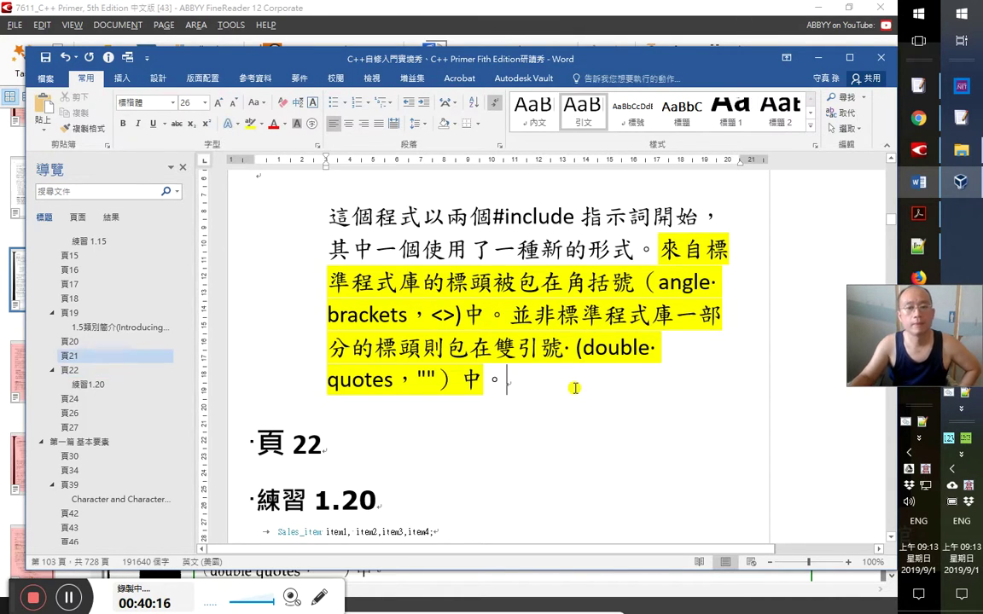
pyautogui.press('Return')
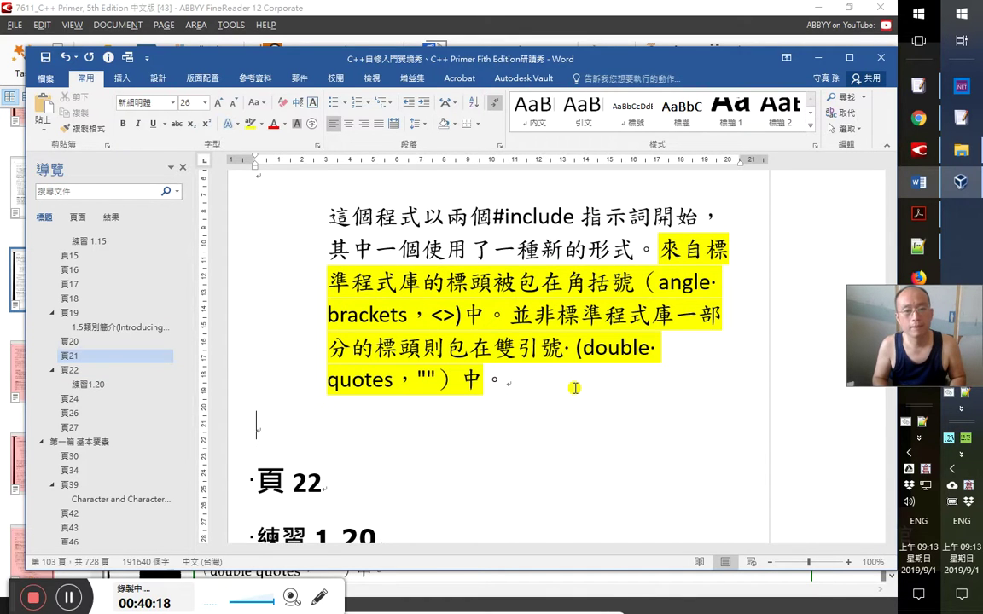
pyautogui.hotkey('ctrl', 's')
# Append the episode reference （第 39 集，40：00） to the end of the #include quotation
pyautogui.hotkey('alt', 'Tab')
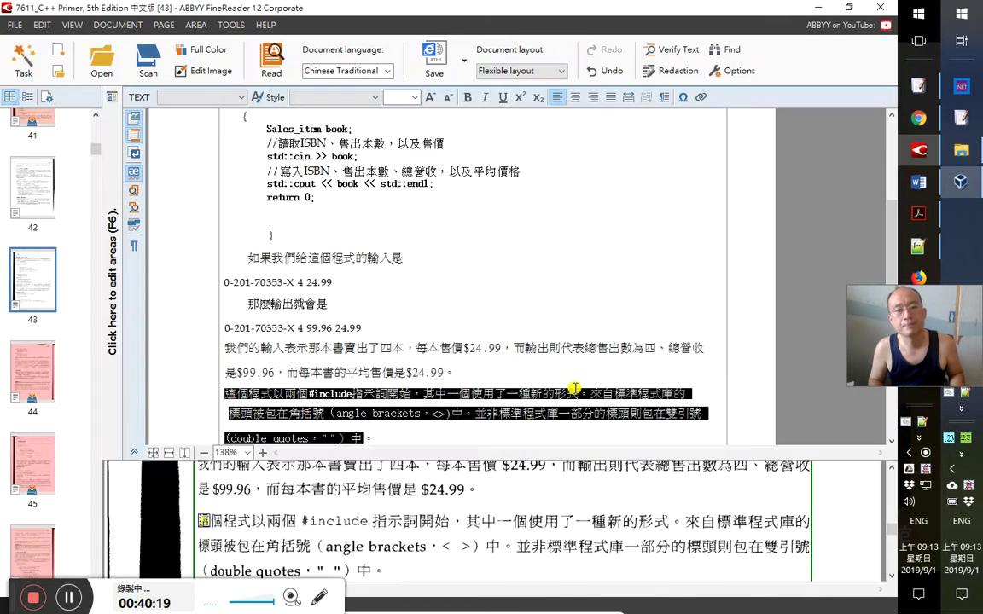
pyautogui.hotkey('alt', 'Tab')
pyautogui.click(575, 388)
pyautogui.write('（第 3')
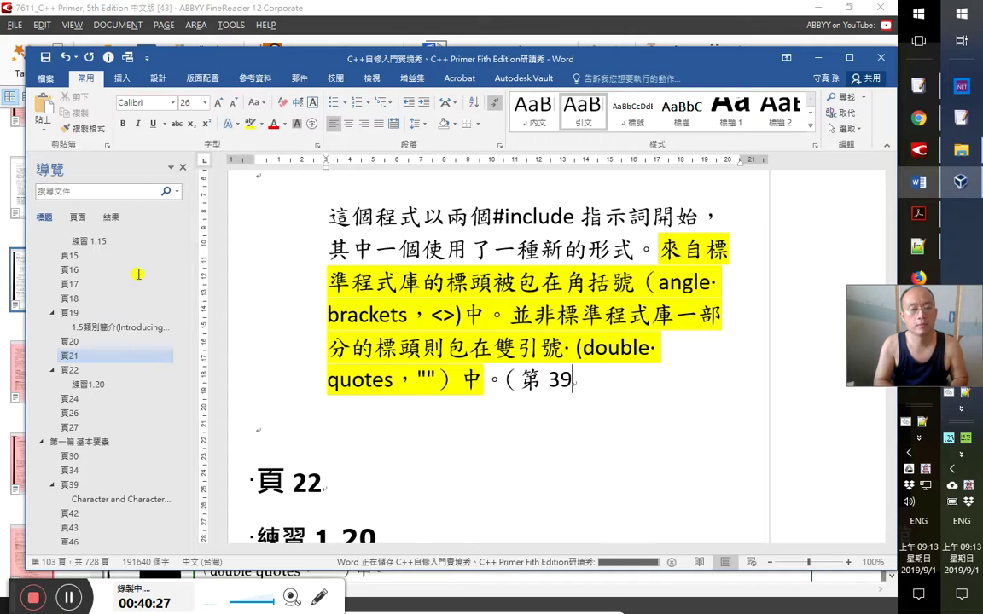
pyautogui.write('9 集，')
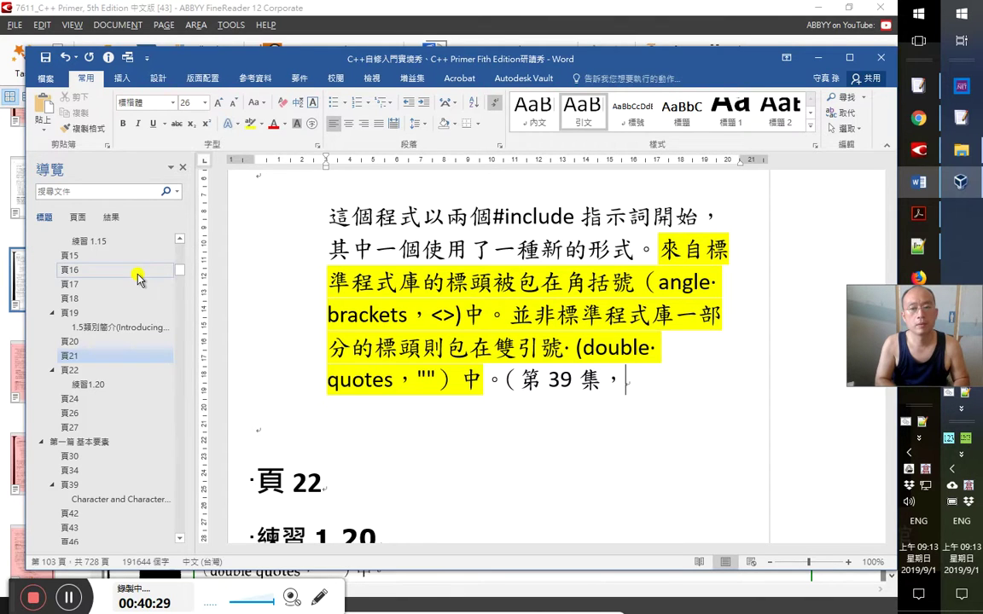
pyautogui.write('40：00）')
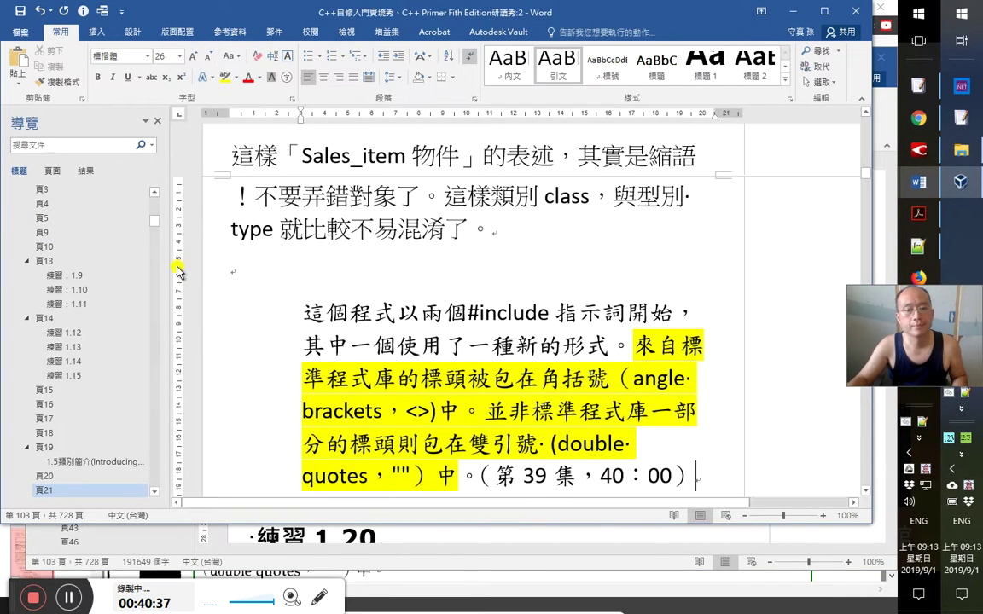
# In the notes' second window, go to the start of the heading outline and collapse the 第1集 entry under 一起讀懂實境秀 YouKu 原檔下載
pyautogui.moveTo(156, 221); pyautogui.dragTo(161, 200)
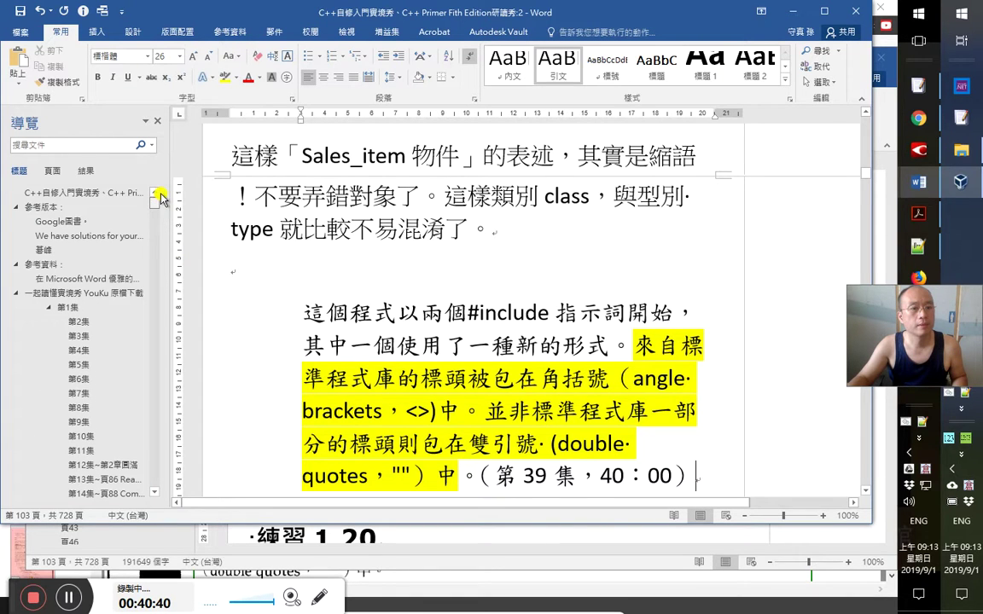
pyautogui.click(49, 307)
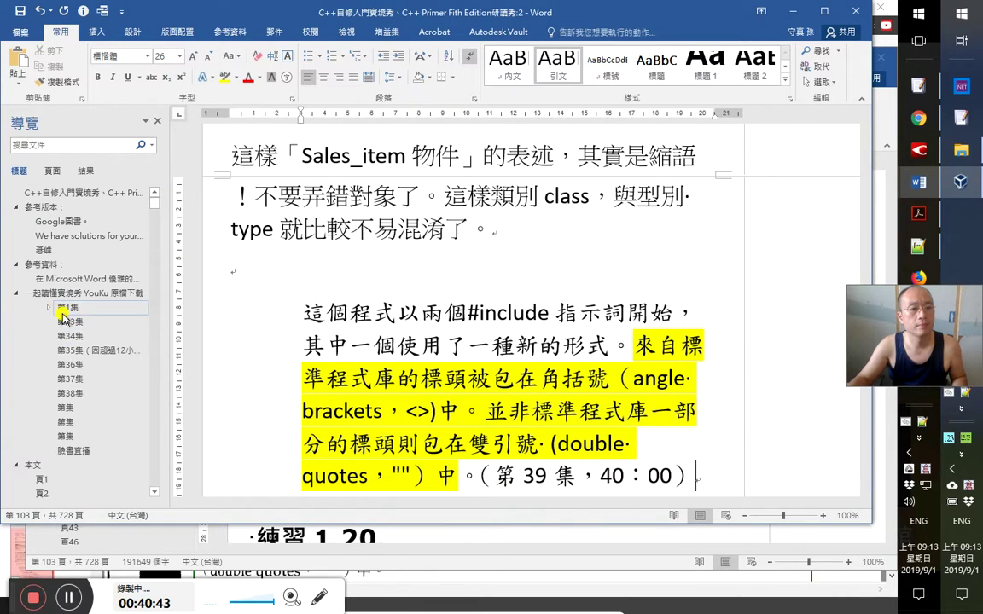
# View the 第 38 集 section in the second Word window, and minimize that window
pyautogui.click(76, 409)
pyautogui.click(70, 394)
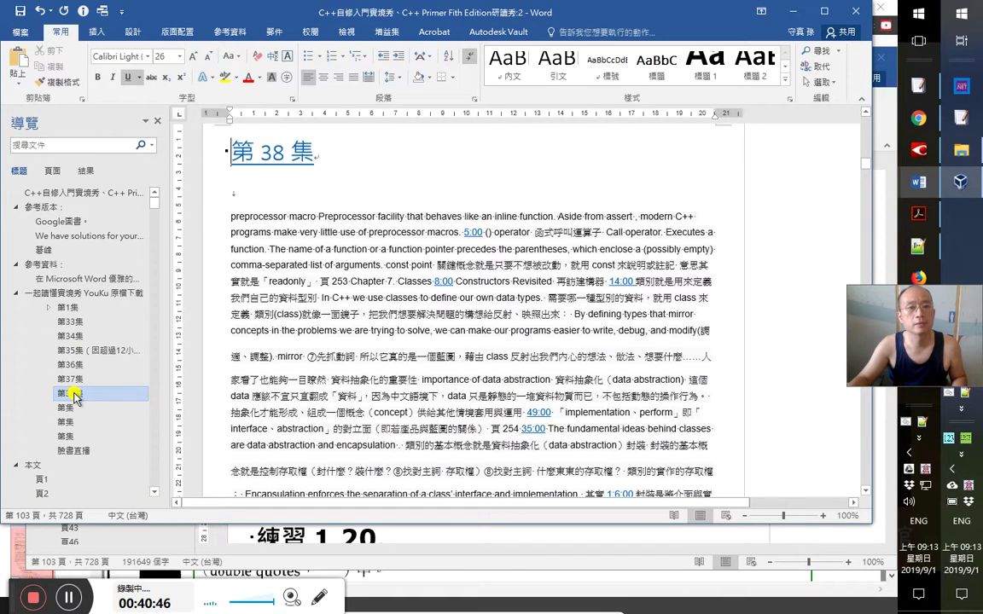
pyautogui.click(333, 281)
pyautogui.click(789, 11)
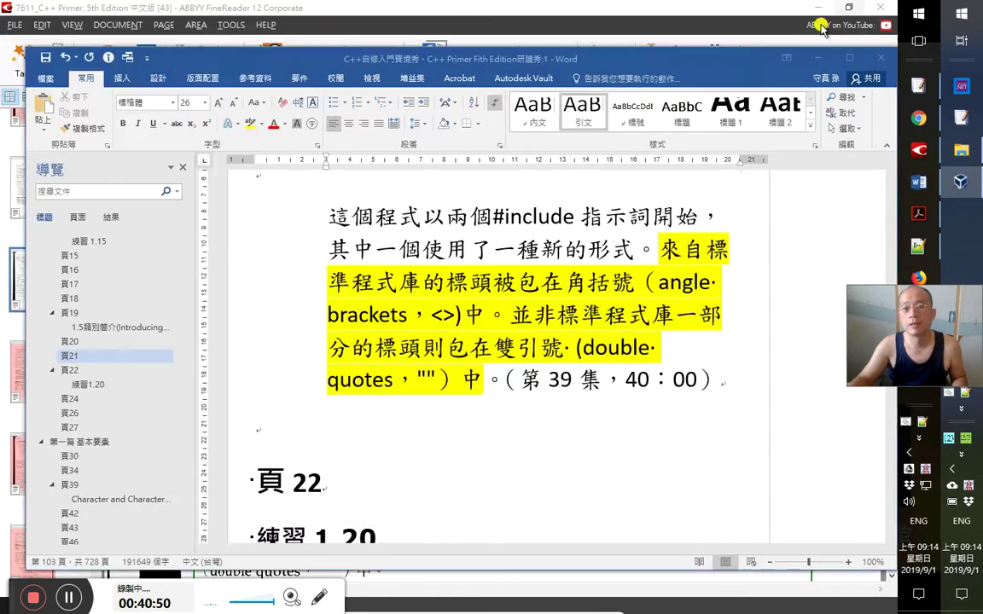
# Leave the Word notes and switch to the ABBYY FineReader window showing page 43 of C++ Primer
pyautogui.click(561, 380)
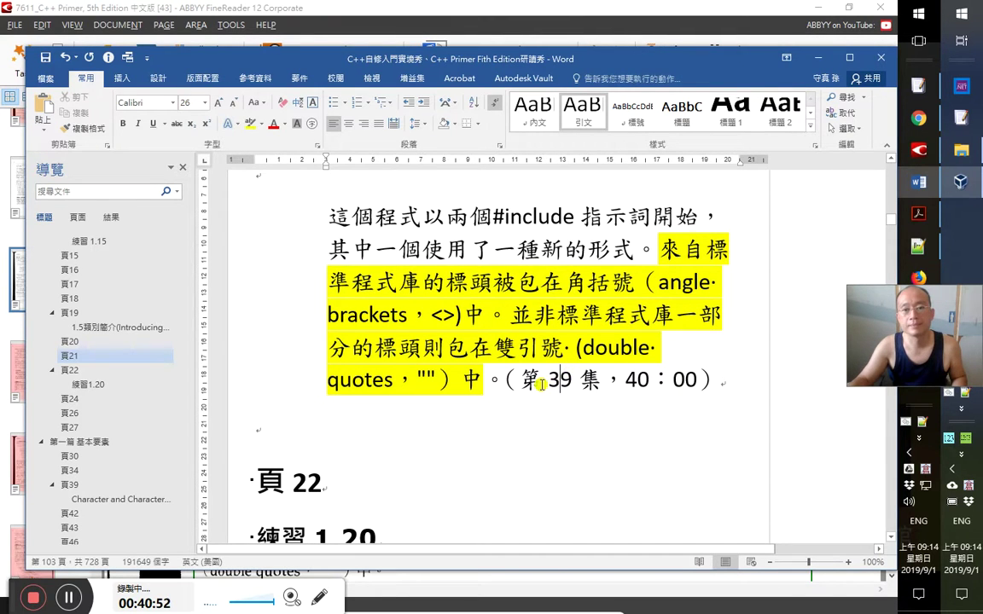
pyautogui.scroll(1, 546, 389)
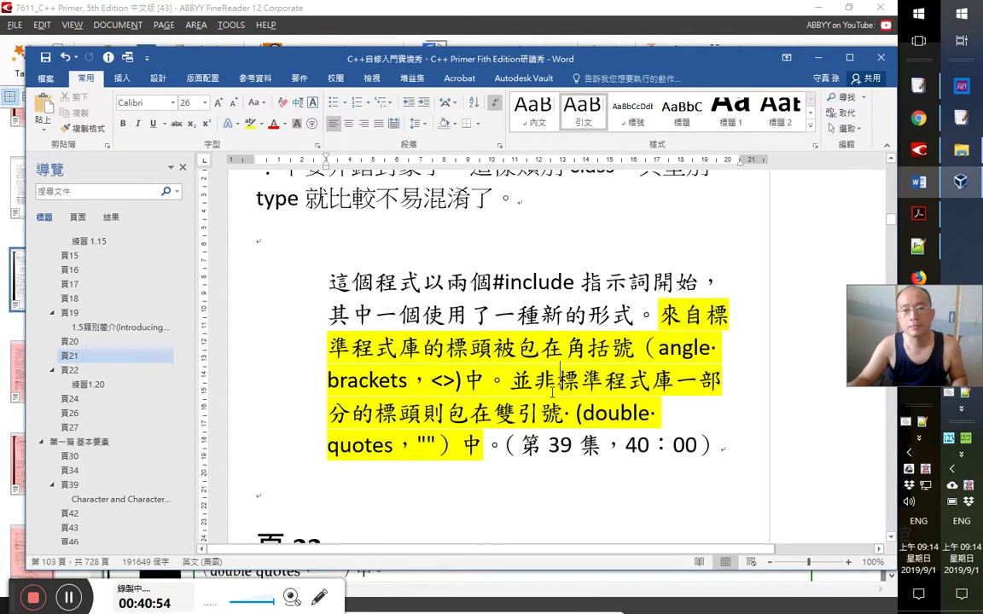
pyautogui.hotkey('alt', 'Tab')
pyautogui.hotkey('alt', 'Tab')
pyautogui.hotkey('alt', 'shift', 'Tab')
pyautogui.hotkey('alt', 'shift', 'Tab')
pyautogui.click(401, 8)
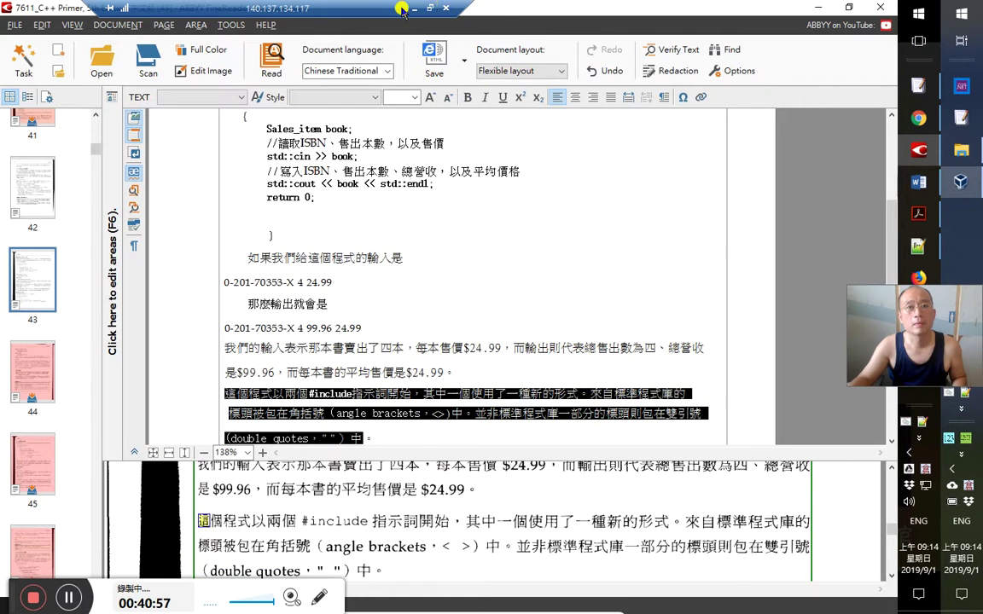
pyautogui.hotkey('alt', 'Tab')
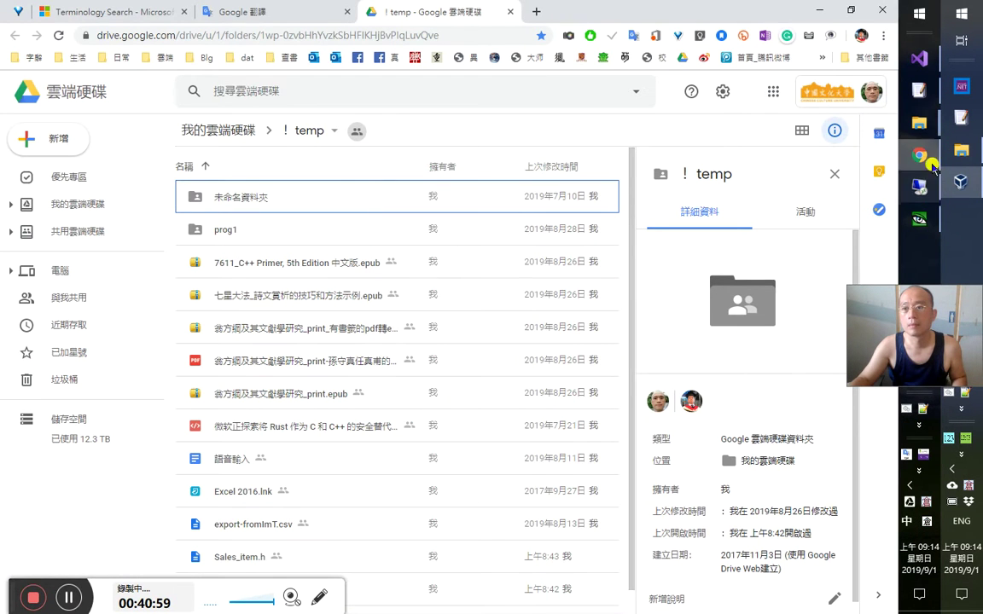
pyautogui.hotkey('alt', 'Tab')
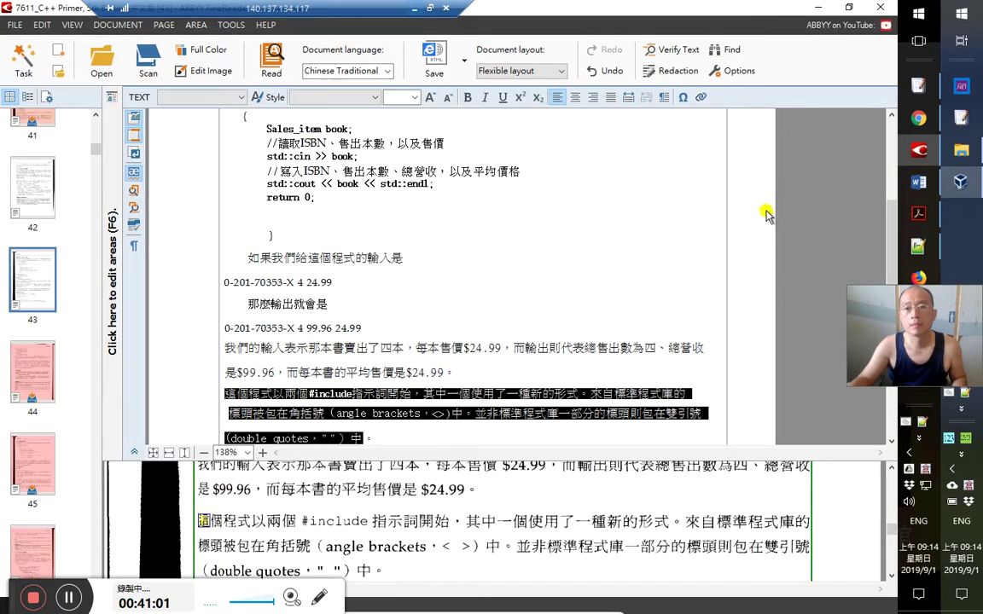
# Clear the uncertain-character highlighting in the line 在main內部我們定義了一個物件，名為book，我們會用它來存放從標準輸入讀到的資料。
pyautogui.click(400, 413)
pyautogui.scroll(-3, 400, 413)
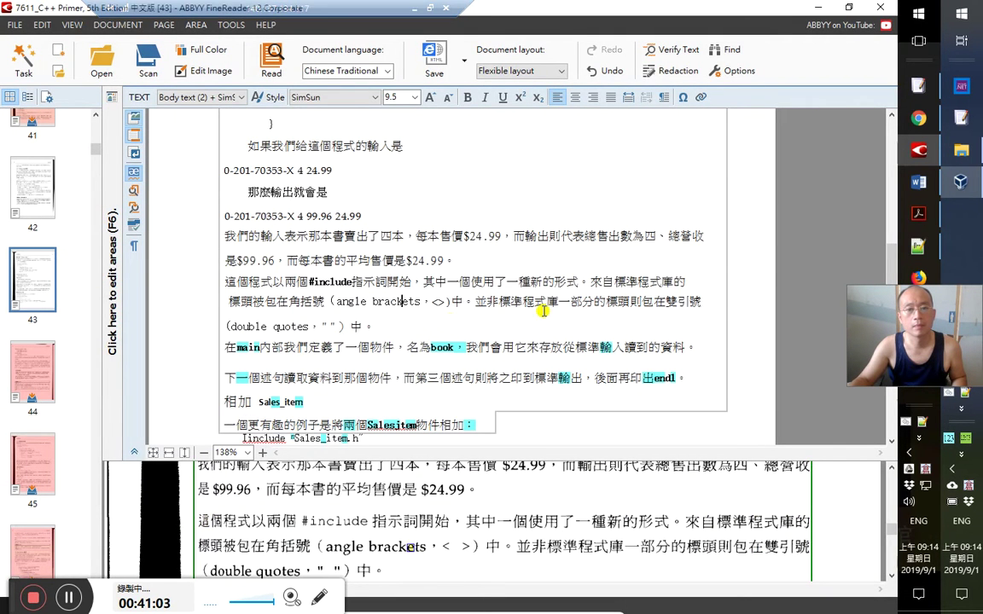
pyautogui.press('Down')
pyautogui.press('Down')
pyautogui.hotkey('shift', 'Home')
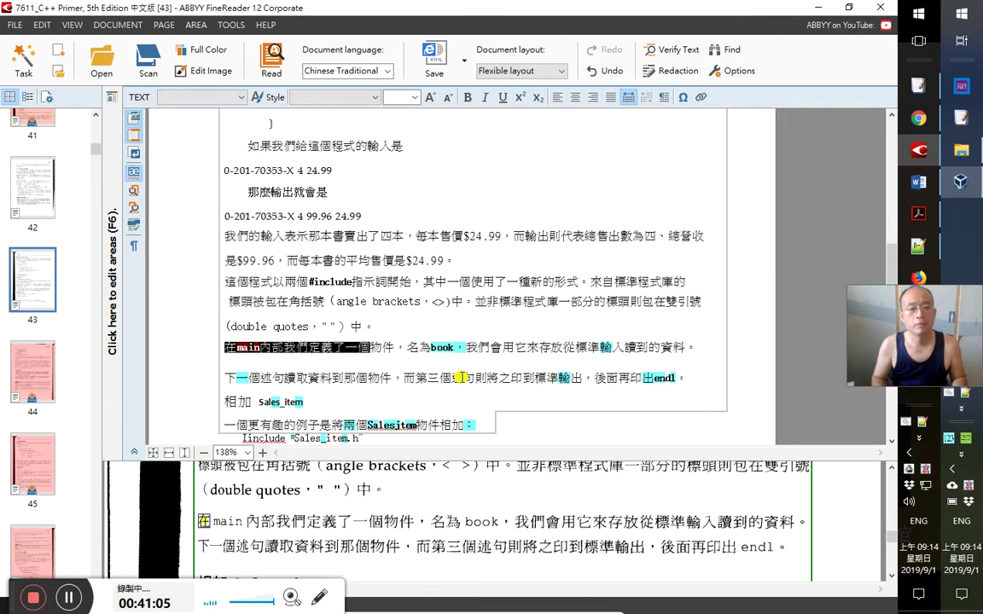
pyautogui.press('Right')
pyautogui.press('Right')
pyautogui.press('Right')
pyautogui.press('Right')
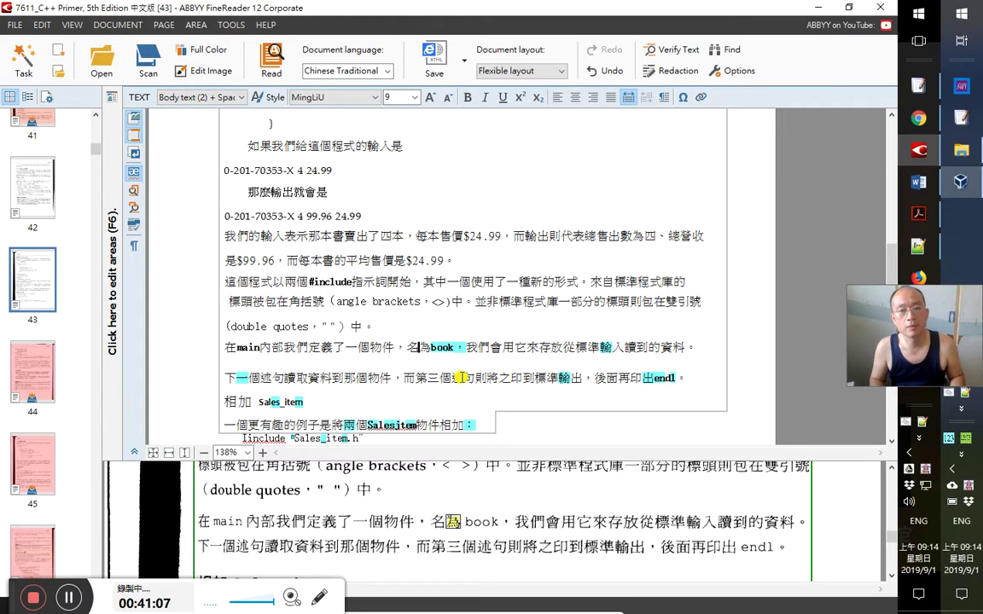
pyautogui.hotkey('shift', 'Right')
pyautogui.hotkey('shift', 'Right')
pyautogui.hotkey('shift', 'Right')
pyautogui.hotkey('shift', 'Right')
pyautogui.hotkey('shift', 'Right')
pyautogui.hotkey('shift', 'Right')
pyautogui.hotkey('shift', 'Right')
pyautogui.hotkey('shift', 'Right')
pyautogui.hotkey('shift', 'Right')
pyautogui.hotkey('shift', 'Right')
pyautogui.hotkey('shift', 'Right')
pyautogui.hotkey('shift', 'Right')
pyautogui.hotkey('shift', 'Right')
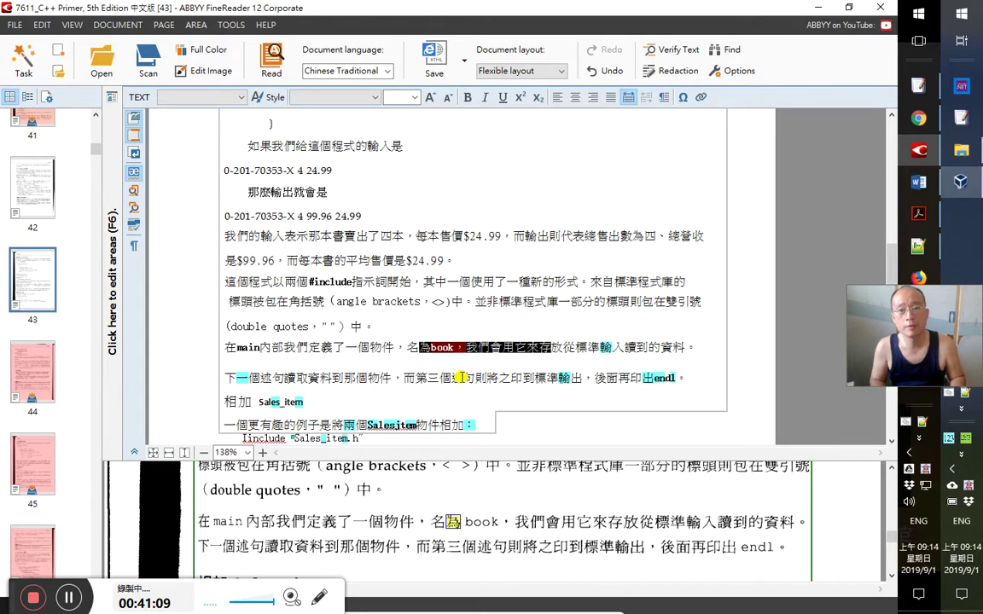
# Proofread the clause 下一個述句讀取資料到那個物件 against the scan and clear its uncertain-character highlighting
pyautogui.press('Down')
pyautogui.press('Home')
pyautogui.press('Right')
pyautogui.press('Right')
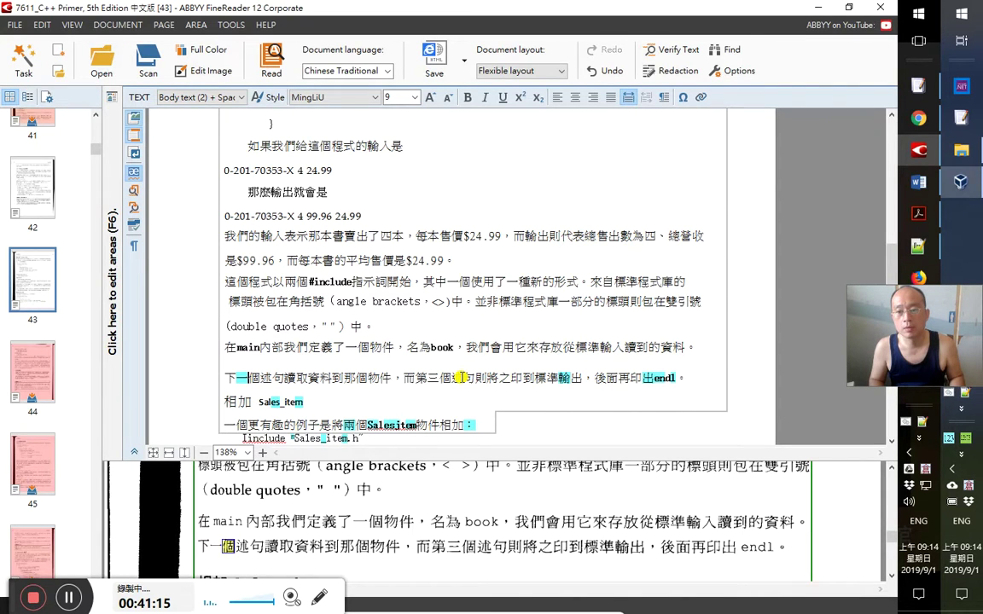
pyautogui.press('Right')
pyautogui.press('Right')
pyautogui.press('Right')
pyautogui.press('Right')
pyautogui.press('Right')
pyautogui.press('Right')
pyautogui.press('Right')
pyautogui.press('Right')
pyautogui.press('Right')
pyautogui.press('Right')
pyautogui.press('Right')
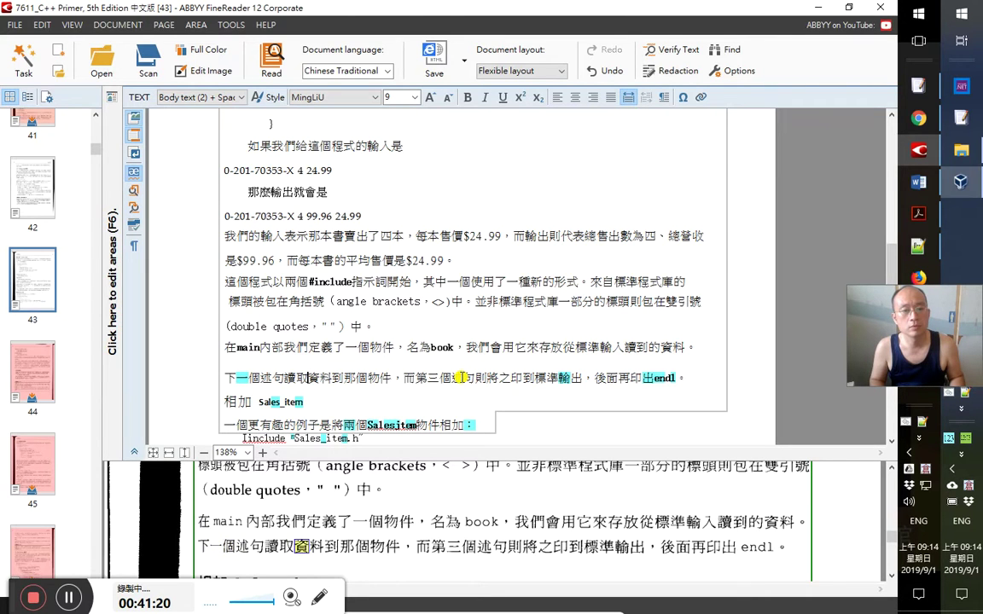
pyautogui.press('Right')
pyautogui.press('Right')
pyautogui.press('Right')
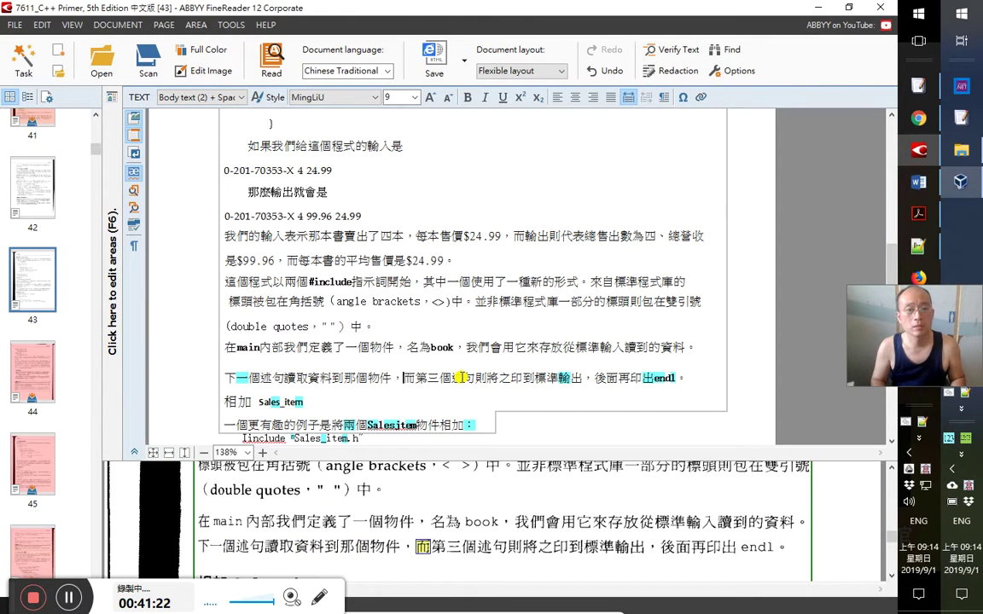
pyautogui.hotkey('shift', 'Home')
pyautogui.press('Right')
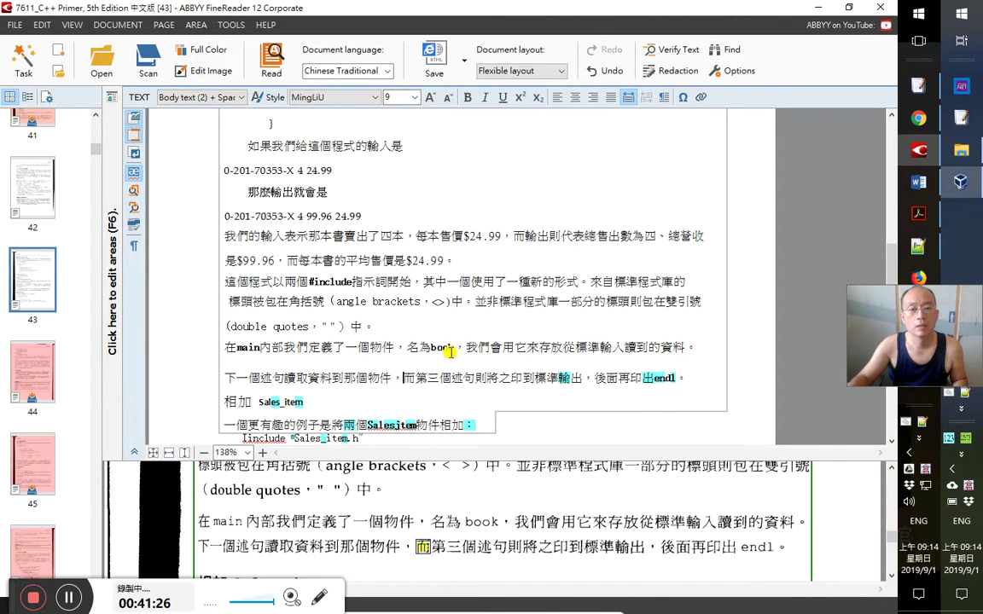
# Compare the word book in the paragraph with its use in the example code above
pyautogui.moveTo(432, 348); pyautogui.dragTo(469, 353)
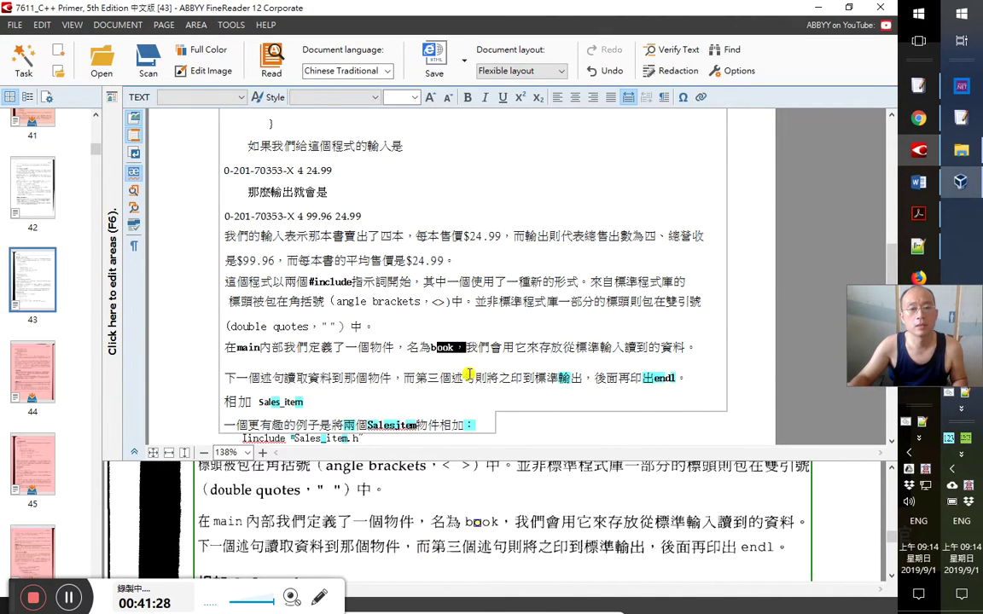
pyautogui.scroll(2, 470, 374)
pyautogui.scroll(1, 421, 287)
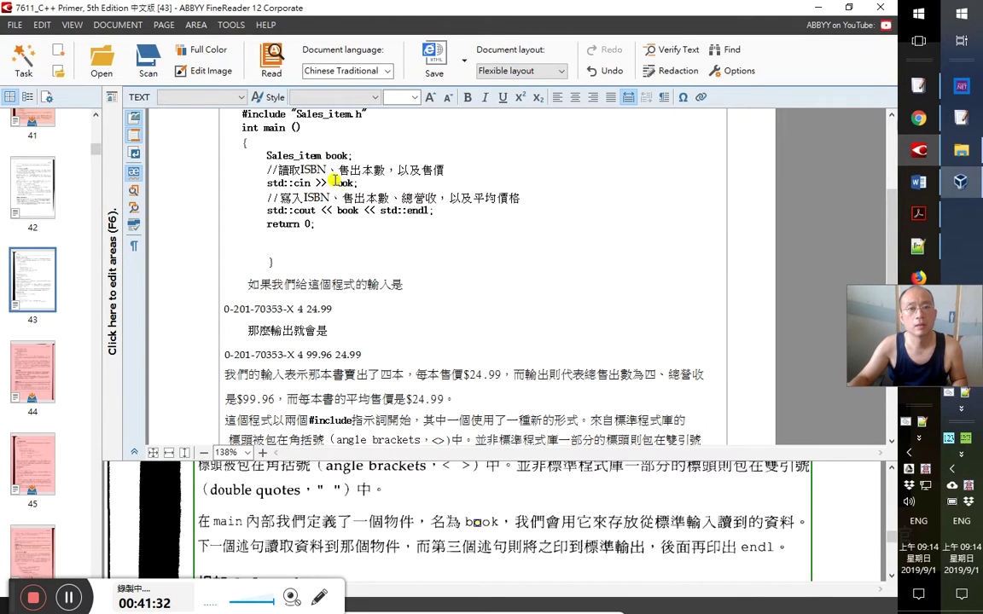
pyautogui.scroll(-3, 397, 242)
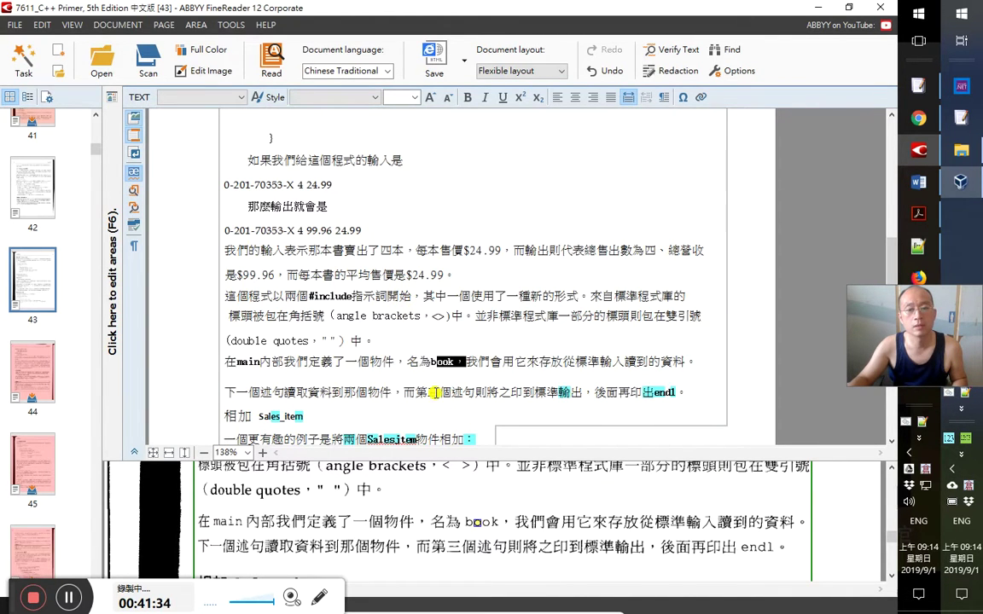
# Check the clause about the third statement and clear the uncertain-character highlighting from 到標準輸出 through endl。
pyautogui.click(416, 393)
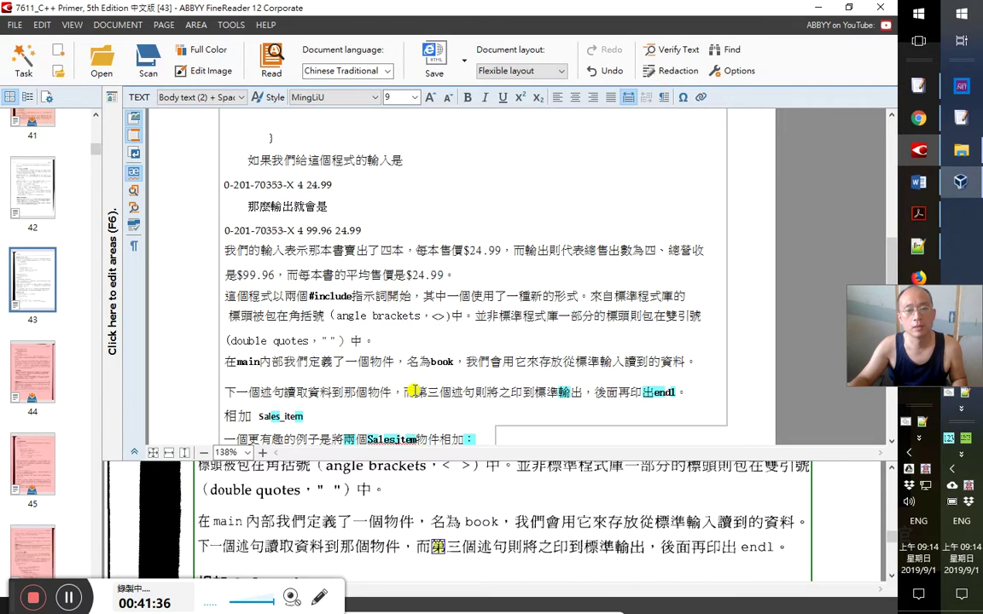
pyautogui.click(510, 393)
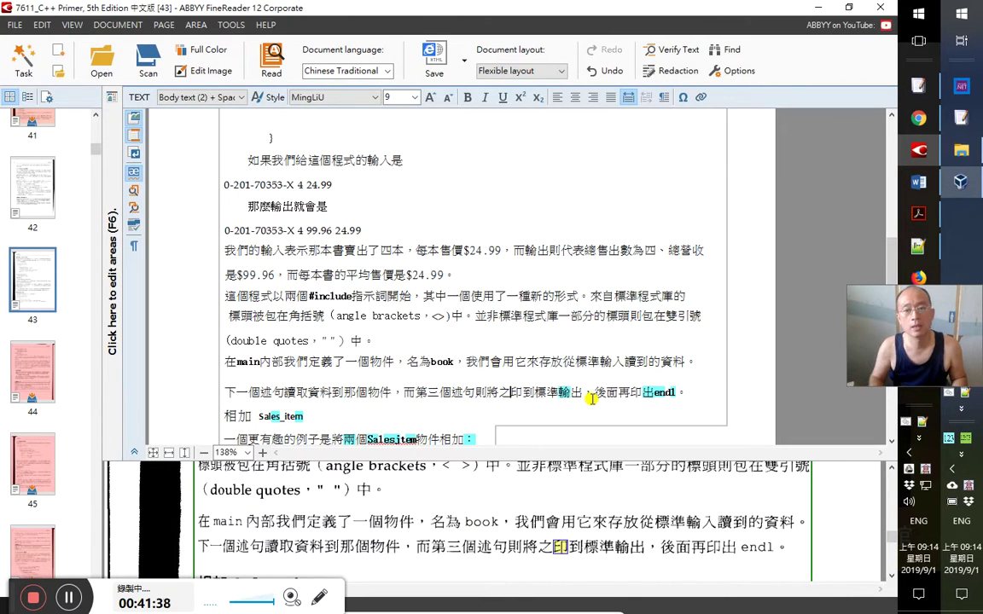
pyautogui.hotkey('shift', 'Left')
pyautogui.press('Right')
pyautogui.press('Right')
pyautogui.hotkey('shift', 'Right')
pyautogui.hotkey('shift', 'Right')
pyautogui.hotkey('shift', 'Right')
pyautogui.hotkey('shift', 'Right')
pyautogui.hotkey('shift', 'Right')
pyautogui.hotkey('shift', 'Right')
pyautogui.hotkey('shift', 'Right')
pyautogui.hotkey('shift', 'Right')
pyautogui.hotkey('shift', 'Right')
pyautogui.hotkey('shift', 'Right')
pyautogui.hotkey('shift', 'Right')
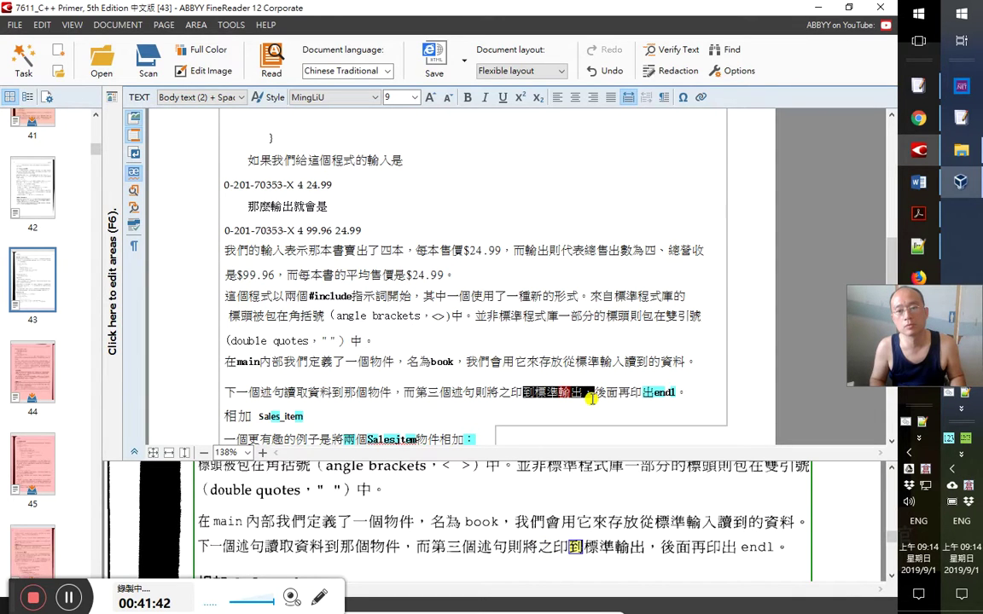
pyautogui.press('End')
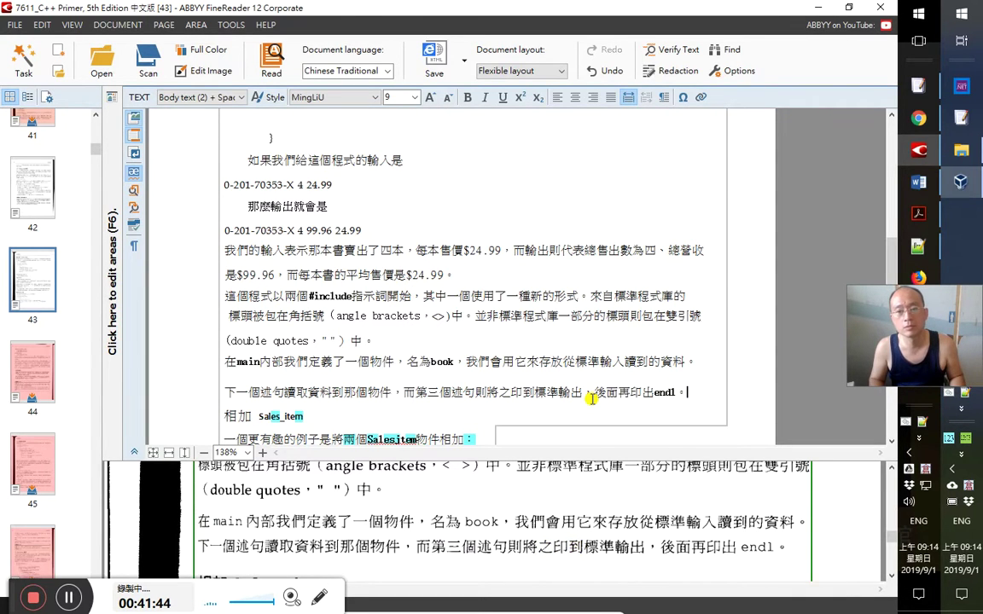
# Bold the heading 相加 Sales_item and clear its uncertain-character highlighting
pyautogui.press('Right')
pyautogui.hotkey('shift', 'End')
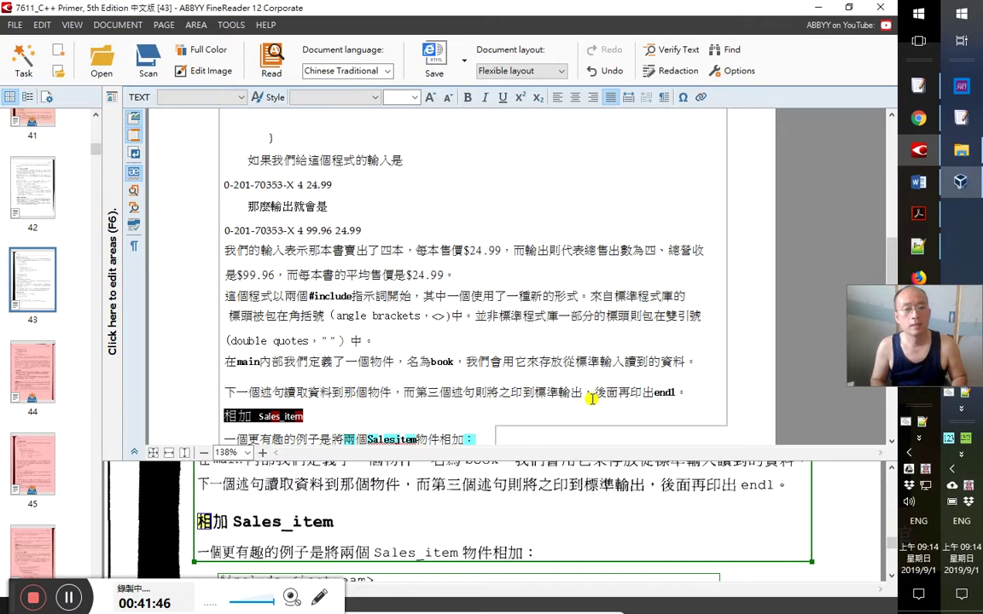
pyautogui.hotkey('ctrl', 'b')
pyautogui.press('Right')
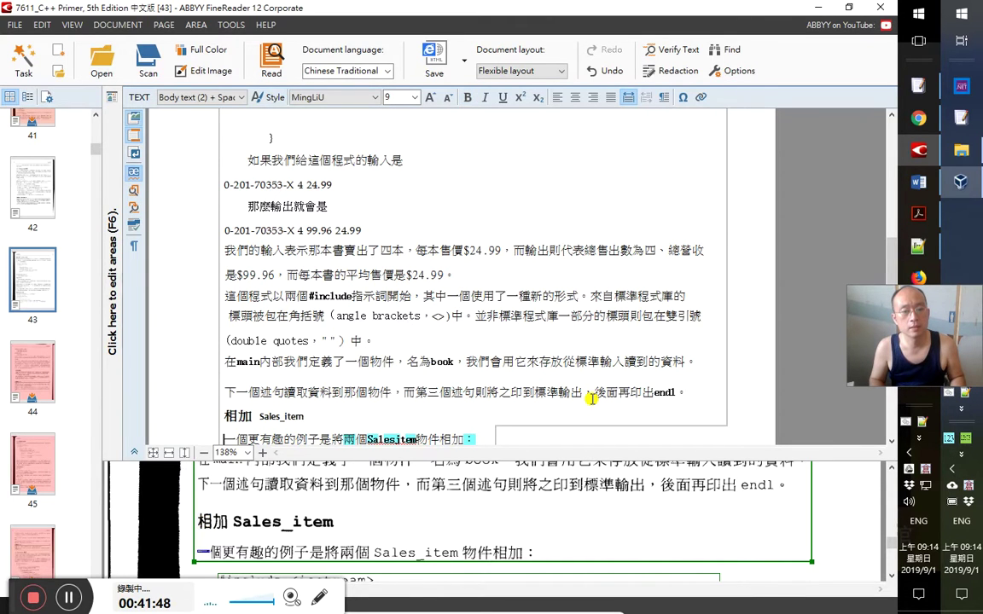
# Clear the uncertain-character highlighting from 兩個 to the colon in the sentence introducing the addition of two Sales_item objects
pyautogui.press('Right')
pyautogui.press('Right')
pyautogui.press('Right')
pyautogui.press('Right')
pyautogui.press('Right')
pyautogui.press('Right')
pyautogui.press('Right')
pyautogui.press('Right')
pyautogui.press('Right')
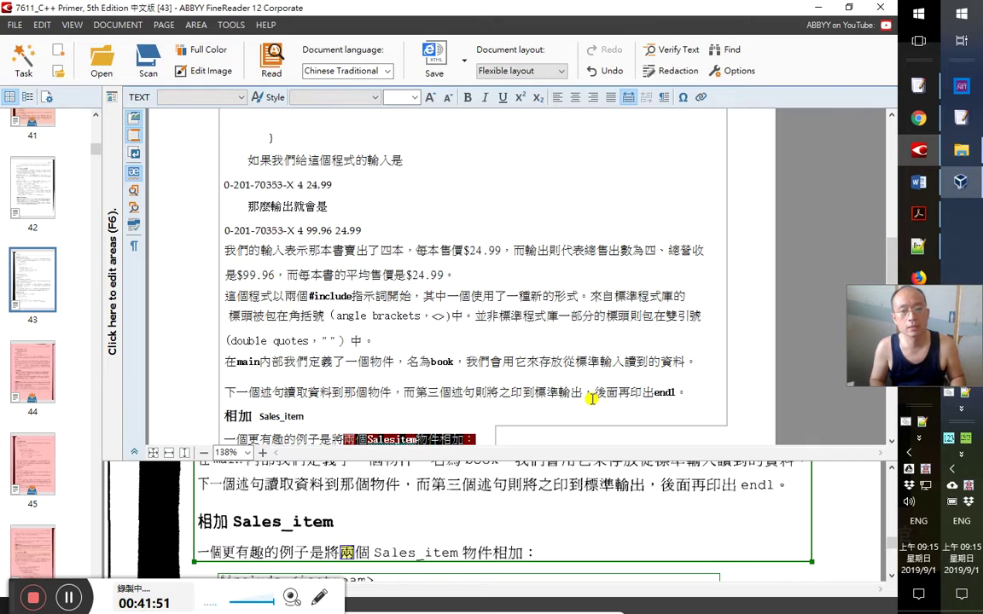
pyautogui.press('End')
pyautogui.press('Down')
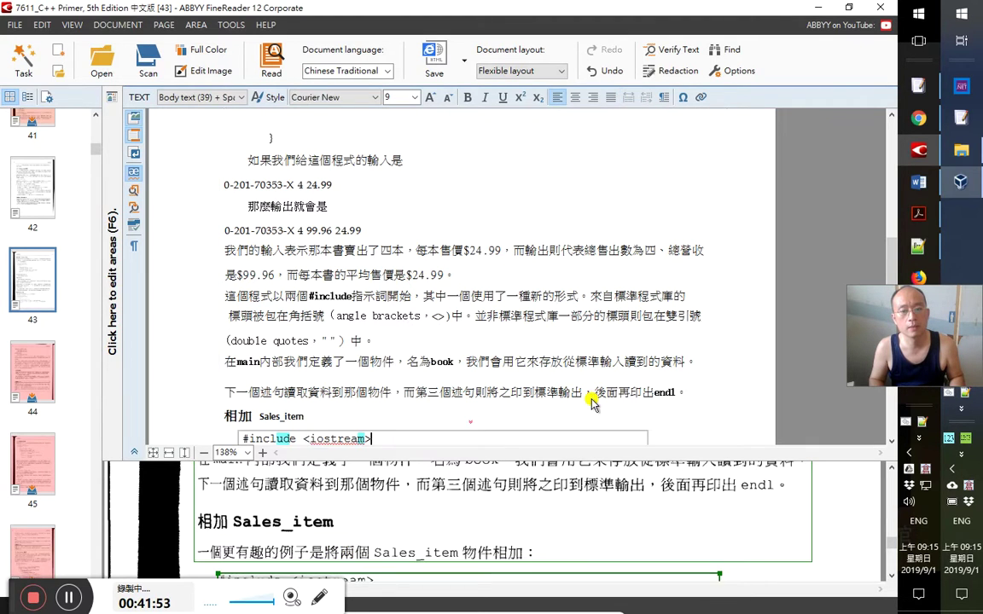
pyautogui.press('Up')
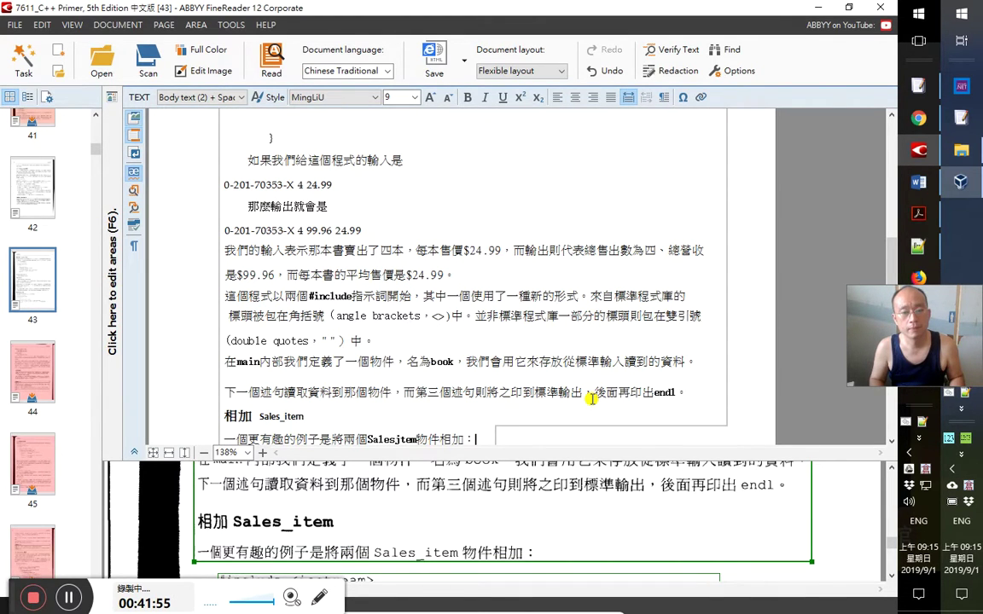
# Check the two include lines of the addition example against the scan and clear their uncertain-character highlighting
pyautogui.press('Down')
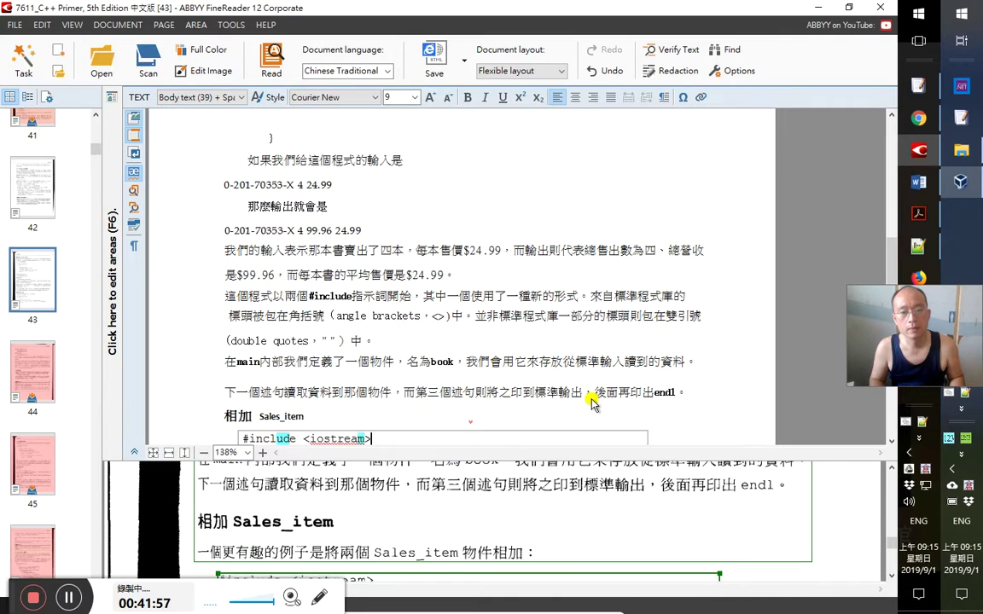
pyautogui.press('Down')
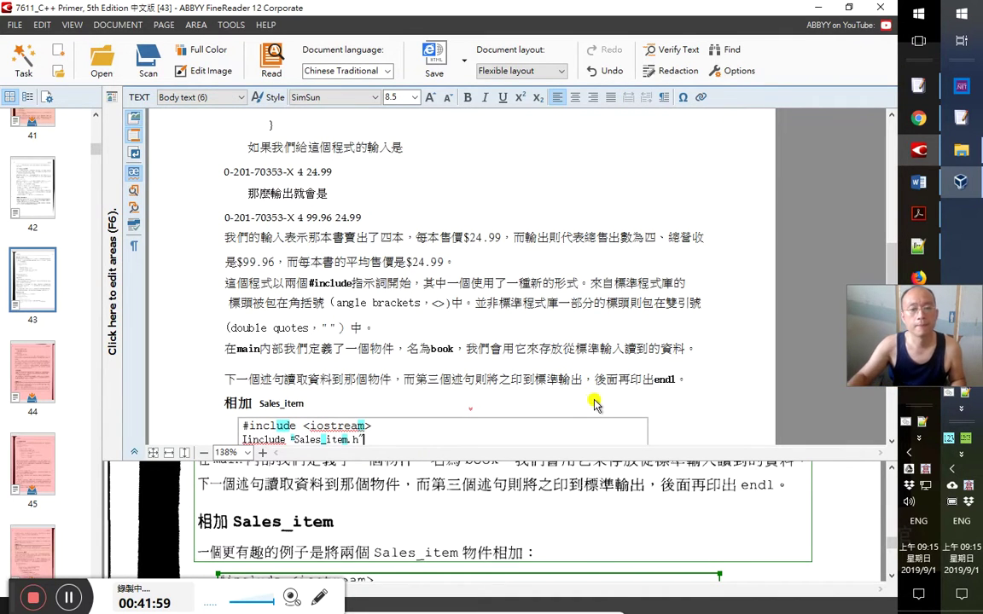
pyautogui.scroll(-2, 588, 403)
pyautogui.press('Up')
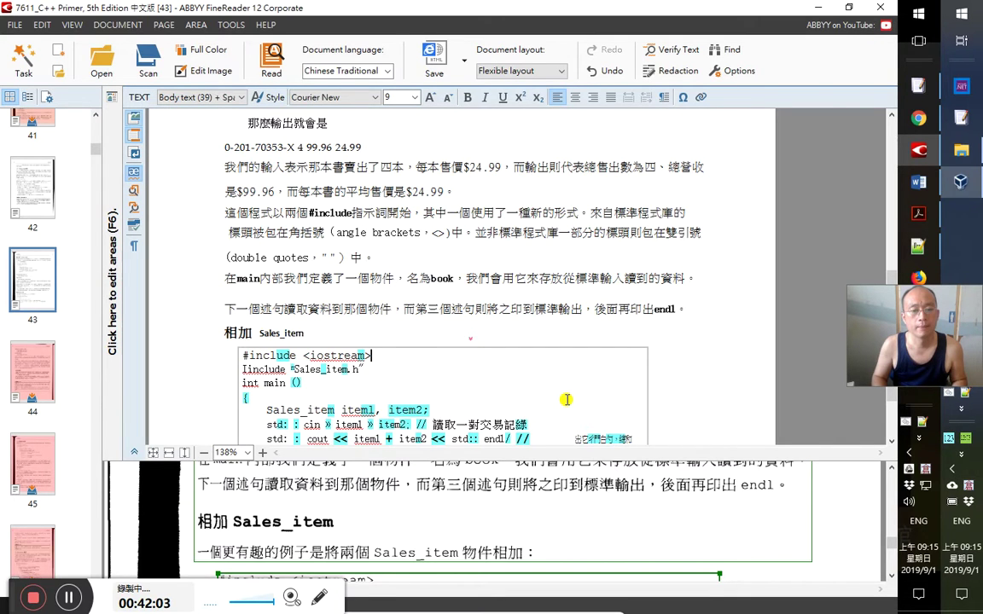
pyautogui.press('Home')
pyautogui.press('Right')
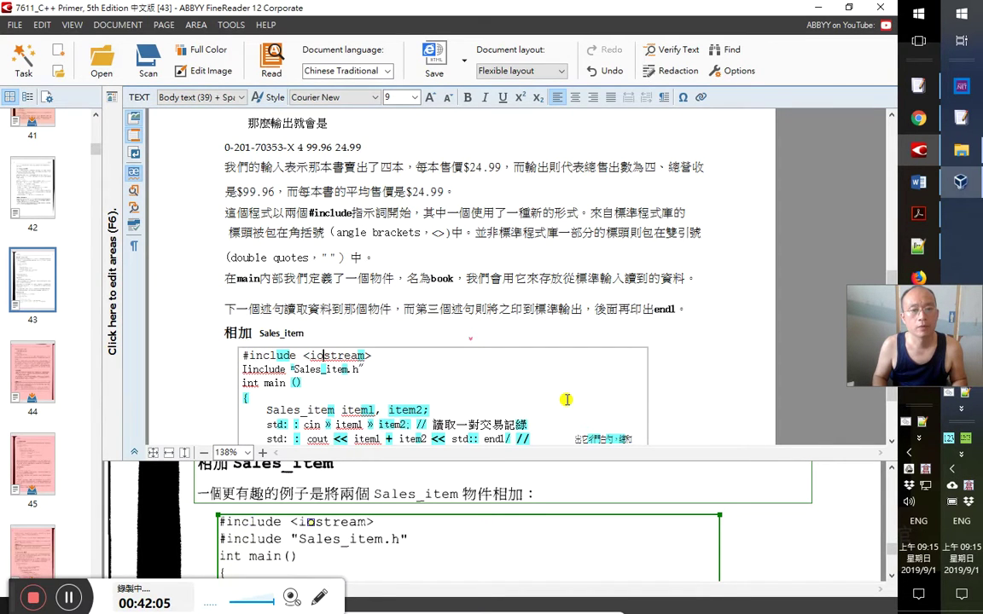
pyautogui.press('Home')
pyautogui.hotkey('shift', 'End')
pyautogui.press('Right')
pyautogui.press('Down')
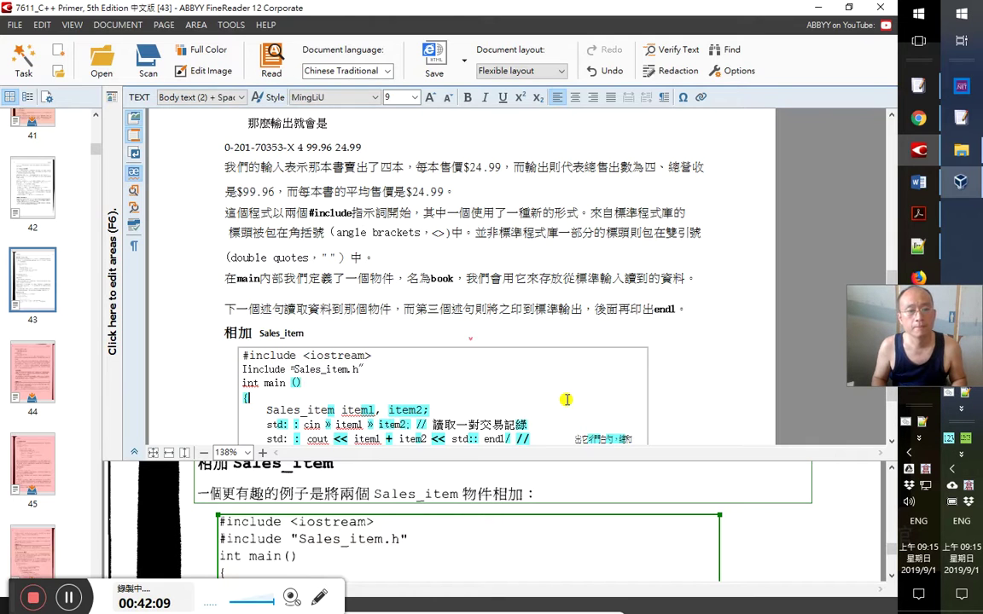
# Clear the uncertain-character highlighting on int main () and the opening brace below it
pyautogui.hotkey('shift', 'Home')
pyautogui.press('Down')
pyautogui.press('Down')
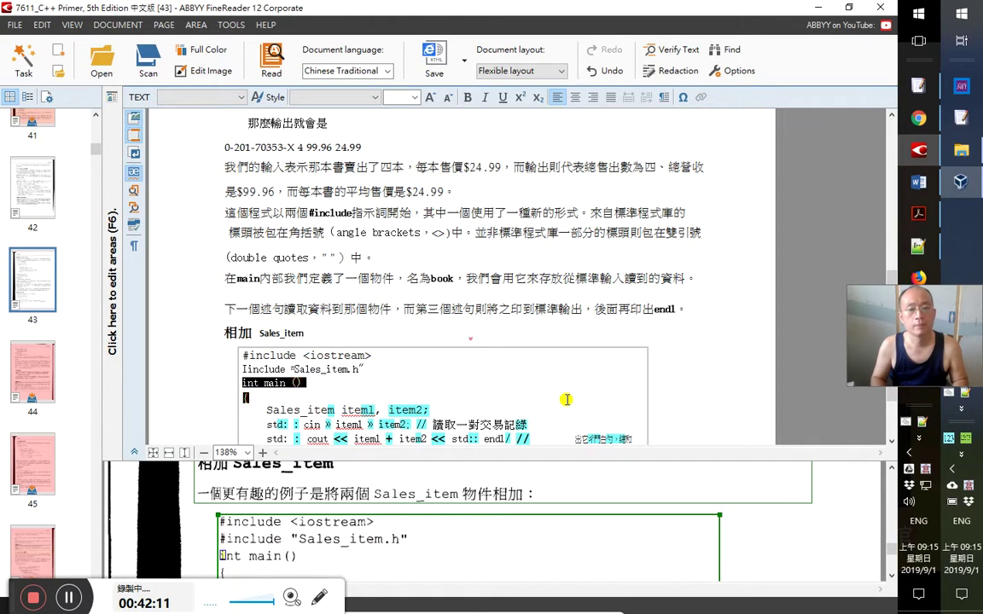
# Proofread the declaration Sales_item item1, item2; against the scan and clear its uncertain-character highlighting
pyautogui.press('Right')
pyautogui.press('Right')
pyautogui.press('Right')
pyautogui.press('Right')
pyautogui.press('Right')
pyautogui.press('Right')
pyautogui.press('Right')
pyautogui.press('Right')
pyautogui.press('Right')
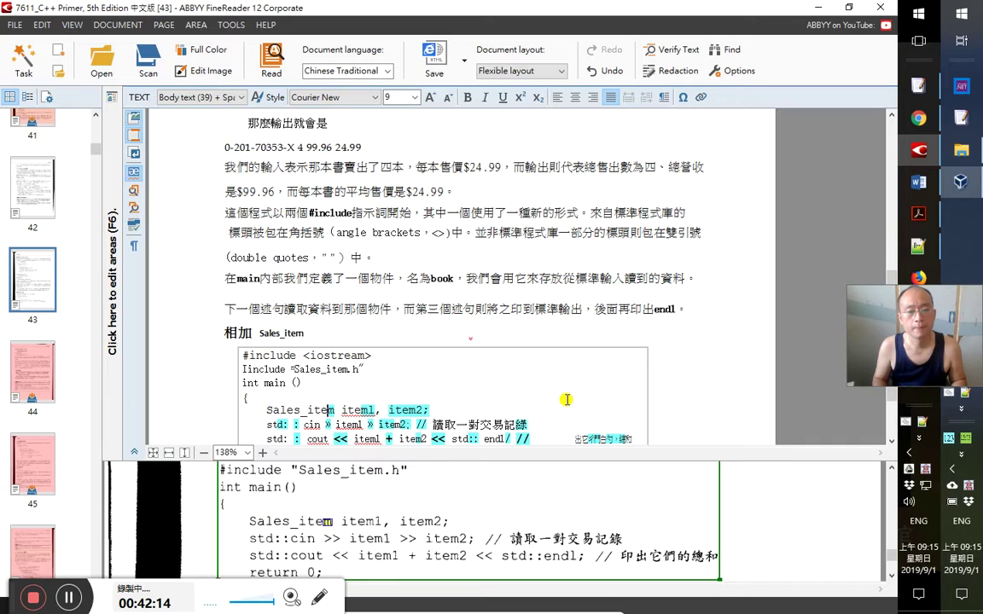
pyautogui.press('End')
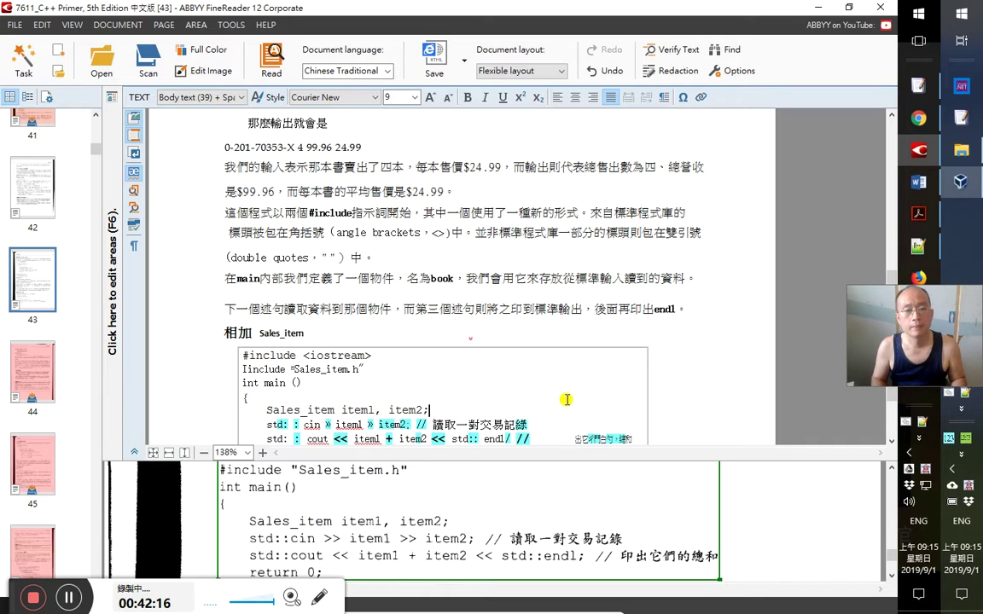
# Replace both misread » symbols in the std::cin line with >> to match the scan
pyautogui.press('Left')
pyautogui.press('Left')
pyautogui.press('Left')
pyautogui.press('Left')
pyautogui.press('Left')
pyautogui.press('Left')
pyautogui.press('Left')
pyautogui.press('Left')
pyautogui.press('Left')
pyautogui.press('Left')
pyautogui.press('Left')
pyautogui.press('Left')
pyautogui.press('Left')
pyautogui.press('Left')
pyautogui.press('Left')
pyautogui.press('Left')
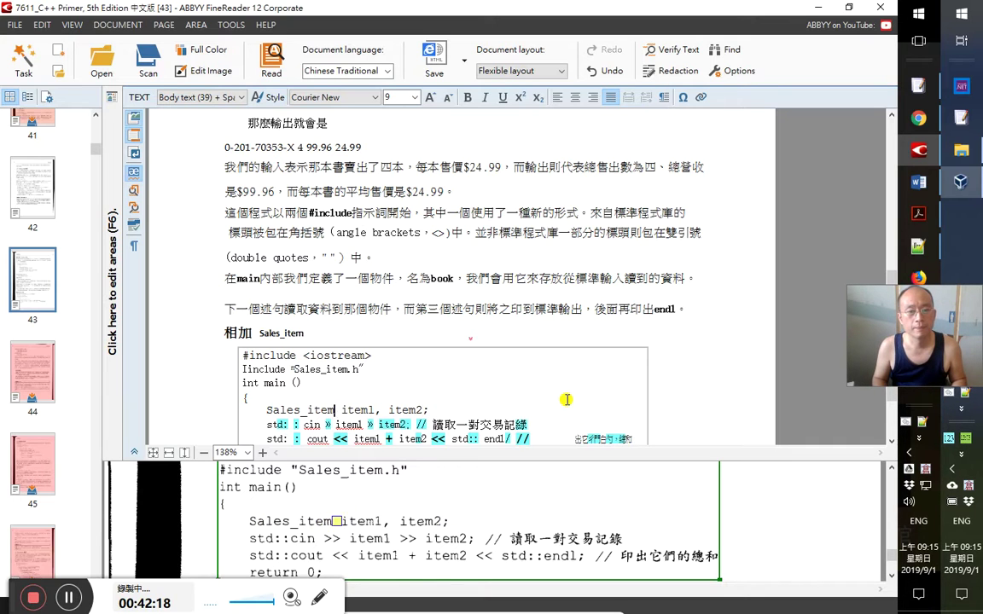
pyautogui.press('Down')
pyautogui.write('>>')
pyautogui.press('Right')
pyautogui.press('Right')
pyautogui.press('Right')
pyautogui.press('Right')
pyautogui.press('Right')
pyautogui.press('Right')
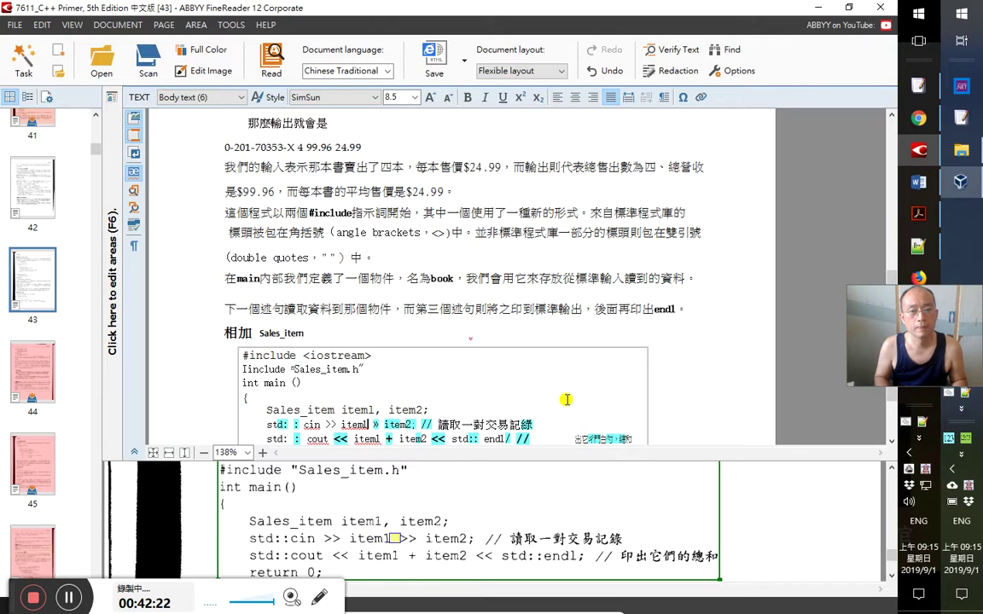
pyautogui.write('>>')
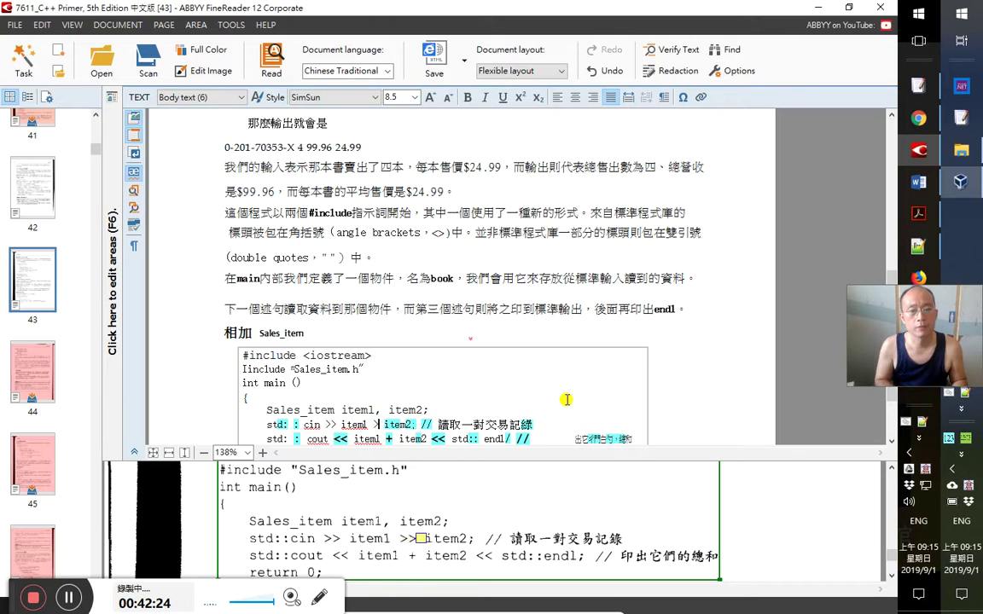
# Check the rest of the std::cin line through its comment 讀取一對交易記錄 and clear the line's uncertain-character highlighting
pyautogui.press('Right')
pyautogui.press('Right')
pyautogui.press('Right')
pyautogui.press('Right')
pyautogui.press('Right')
pyautogui.press('Right')
pyautogui.press('End')
pyautogui.hotkey('shift', 'Home')
pyautogui.press('Down')
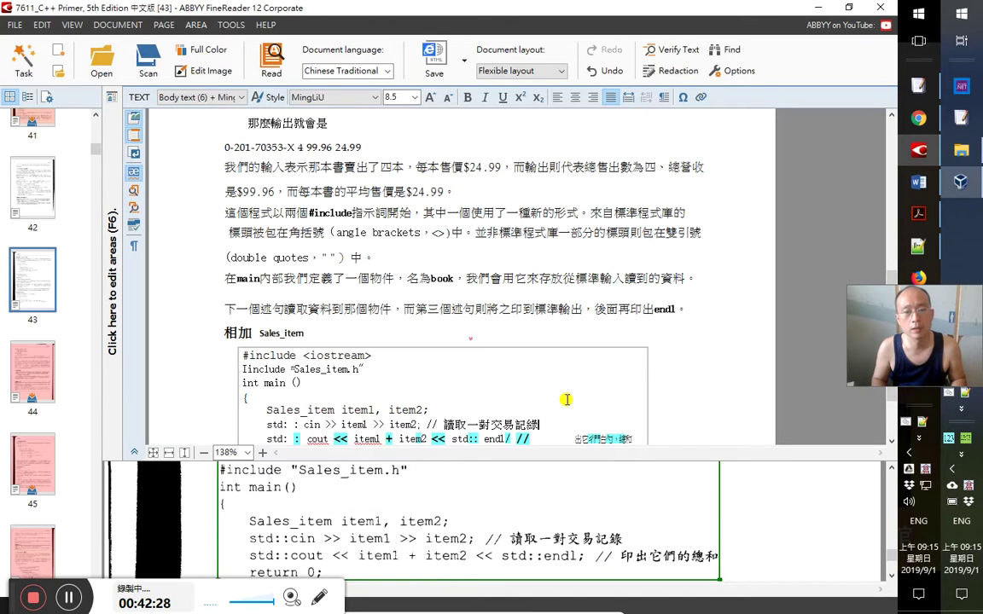
# Remove the extra space between the two colons after std in both the cout and cin lines
pyautogui.press('Right')
pyautogui.press('Right')
pyautogui.press('Right')
pyautogui.press('Right')
pyautogui.press('Right')
pyautogui.press('Right')
pyautogui.press('Right')
pyautogui.press('Right')
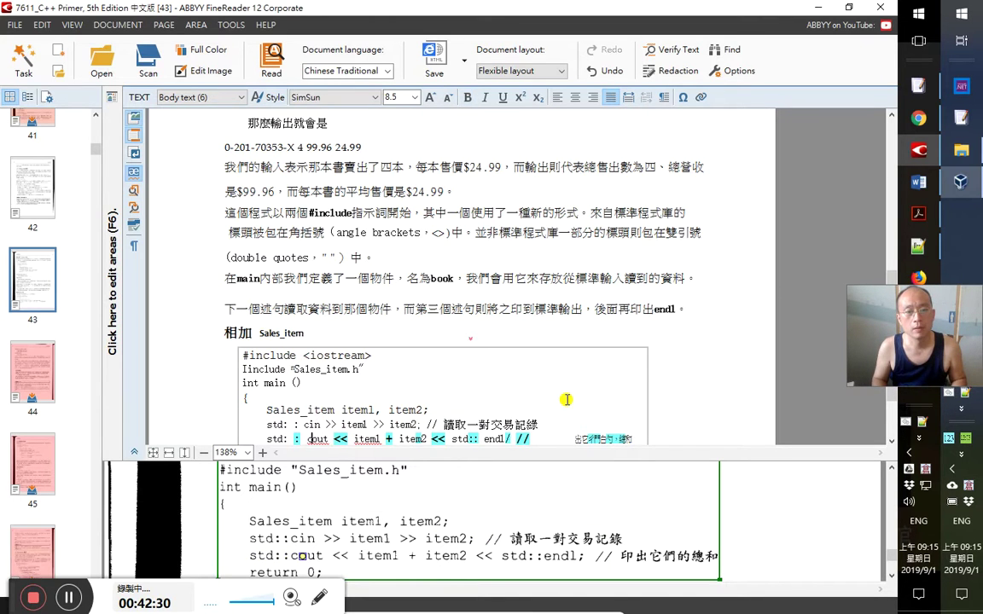
pyautogui.press('Left')
pyautogui.press('Left')
pyautogui.press('Left')
pyautogui.press('BackSpace')
pyautogui.press('Up')
pyautogui.press('Delete')
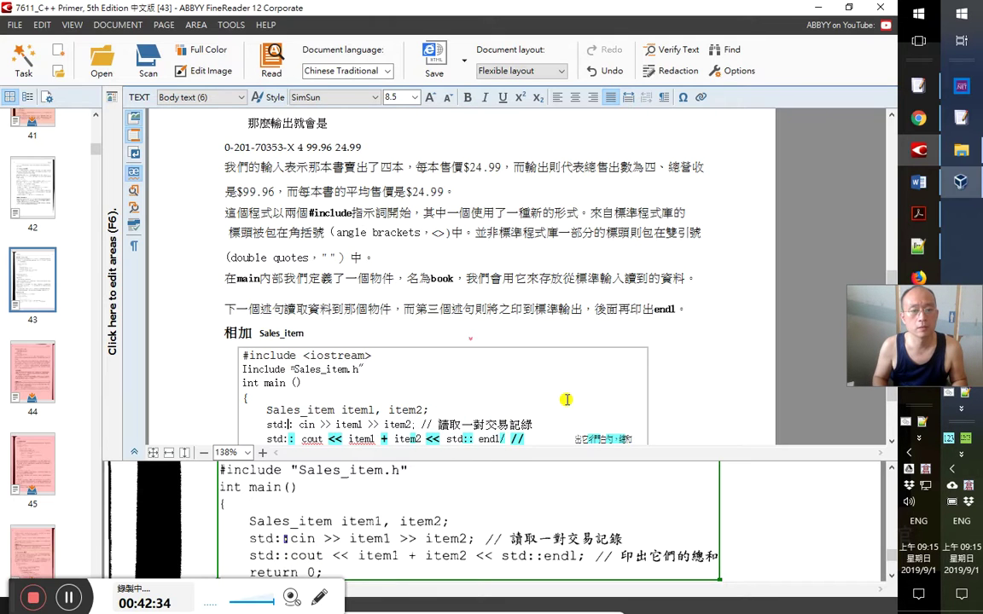
# Check the code of the std::cout line against the scan, character by character, up to the comment slashes
pyautogui.press('Down')
pyautogui.press('Right')
pyautogui.press('Right')
pyautogui.press('Right')
pyautogui.press('Right')
pyautogui.press('Right')
pyautogui.press('Right')
pyautogui.press('Right')
pyautogui.press('Right')
pyautogui.press('Right')
pyautogui.press('Right')
pyautogui.press('Right')
pyautogui.press('Right')
pyautogui.press('Right')
pyautogui.press('Right')
pyautogui.press('Right')
pyautogui.press('Right')
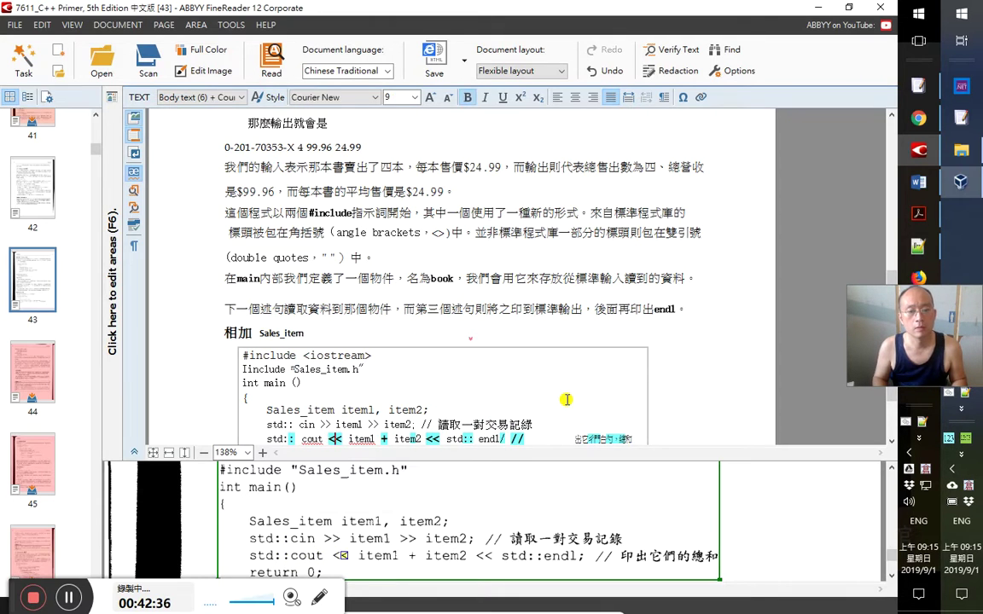
pyautogui.press('Right')
pyautogui.press('Right')
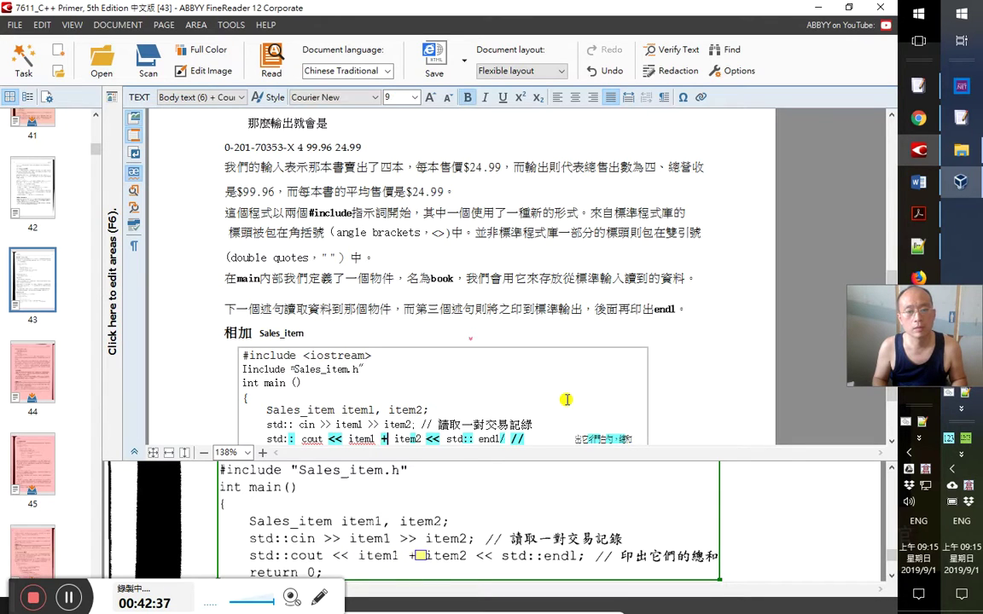
pyautogui.press('Right')
pyautogui.press('Right')
pyautogui.press('Right')
pyautogui.press('Right')
pyautogui.press('Right')
pyautogui.press('Right')
pyautogui.press('Right')
pyautogui.press('Right')
pyautogui.press('Right')
pyautogui.press('Right')
pyautogui.press('Right')
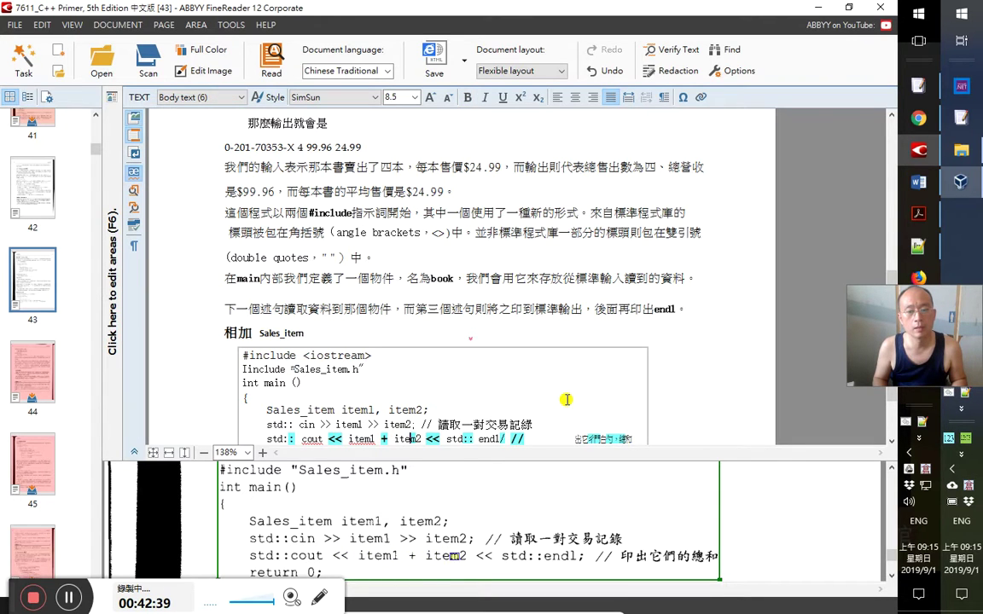
pyautogui.press('Right')
pyautogui.press('Right')
pyautogui.press('Right')
pyautogui.press('Right')
pyautogui.press('Right')
pyautogui.press('Right')
pyautogui.press('Right')
pyautogui.press('Right')
pyautogui.press('Right')
pyautogui.press('Right')
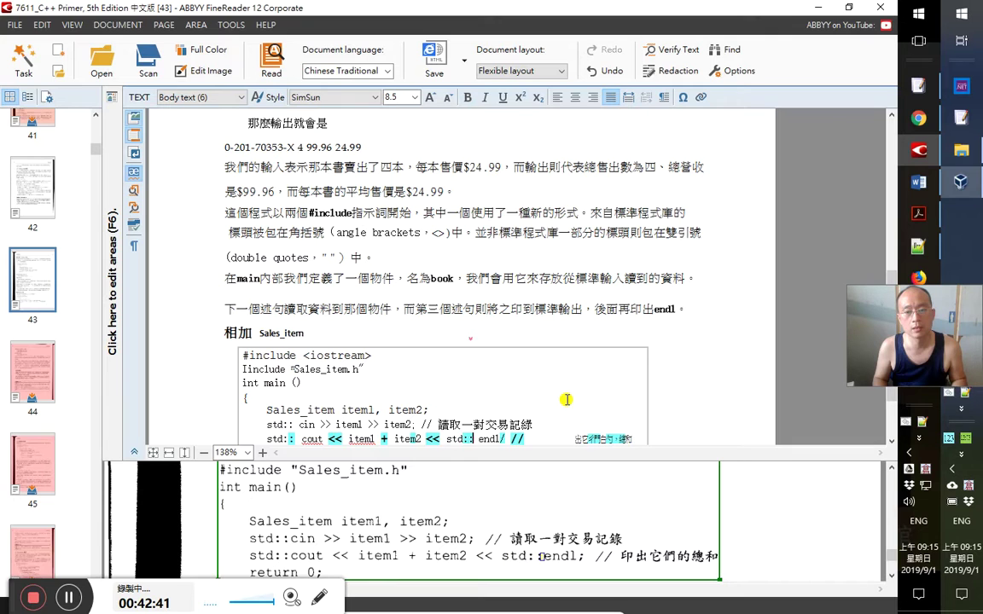
pyautogui.press('Right')
pyautogui.press('Right')
pyautogui.press('Right')
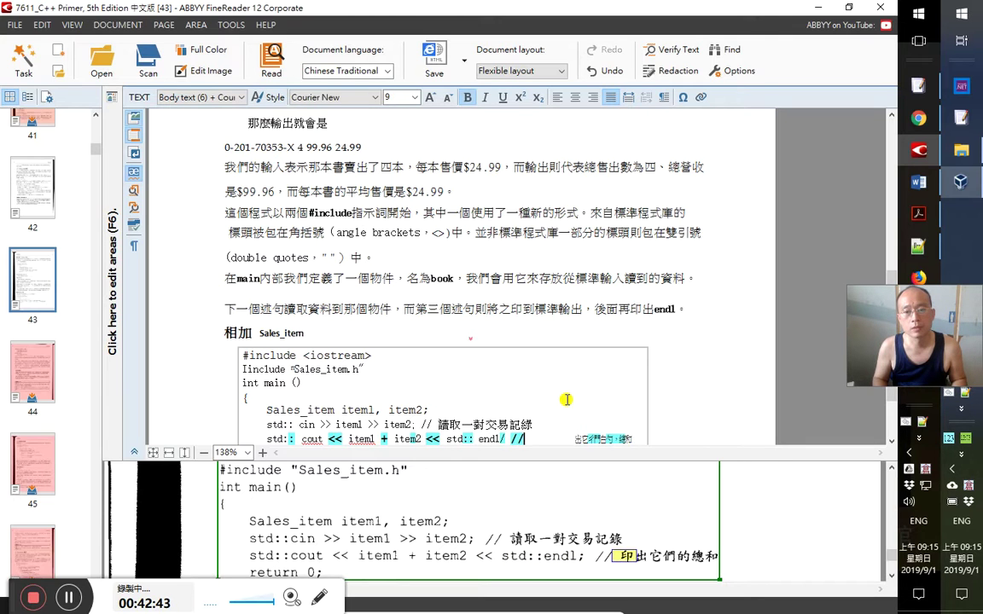
# Insert the missing character 印 before 出 in the comment of the std::cout line
pyautogui.press('Right')
pyautogui.press('Right')
pyautogui.press('Right')
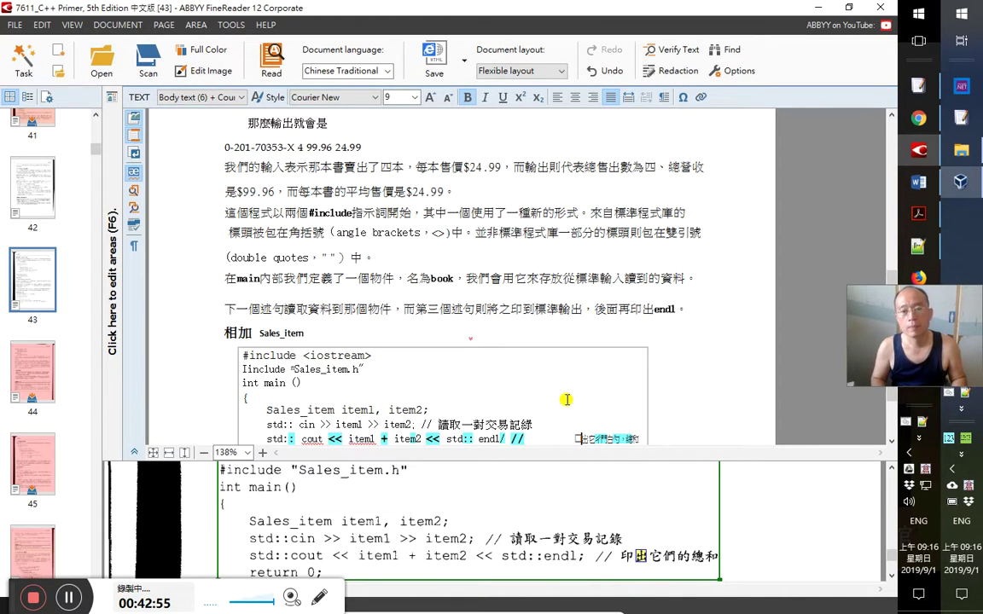
# Correct the misrecognised characters after 它 in the cout comment so that they read 們的總和
pyautogui.press('Right')
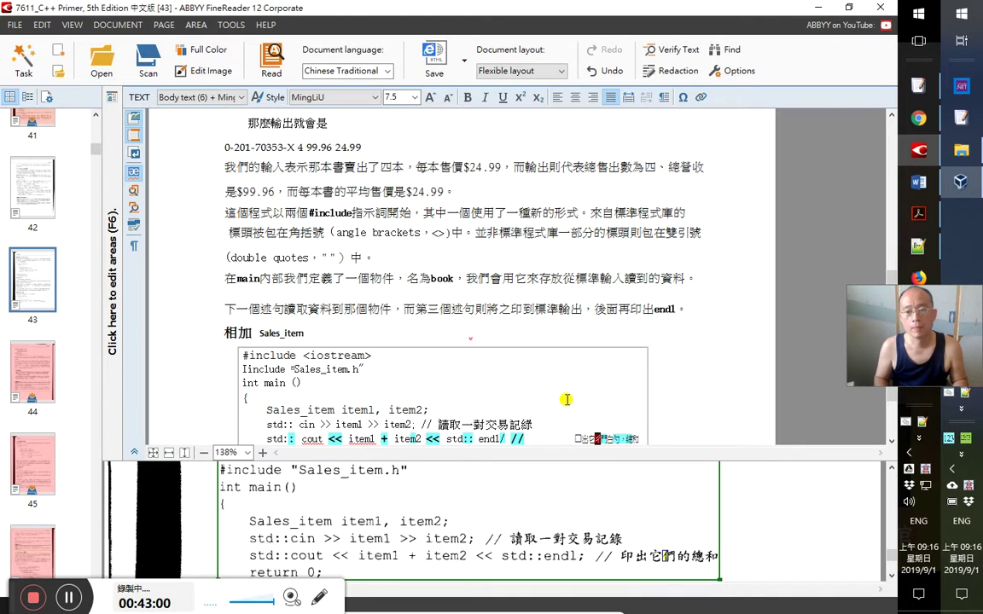
pyautogui.press('Menu')
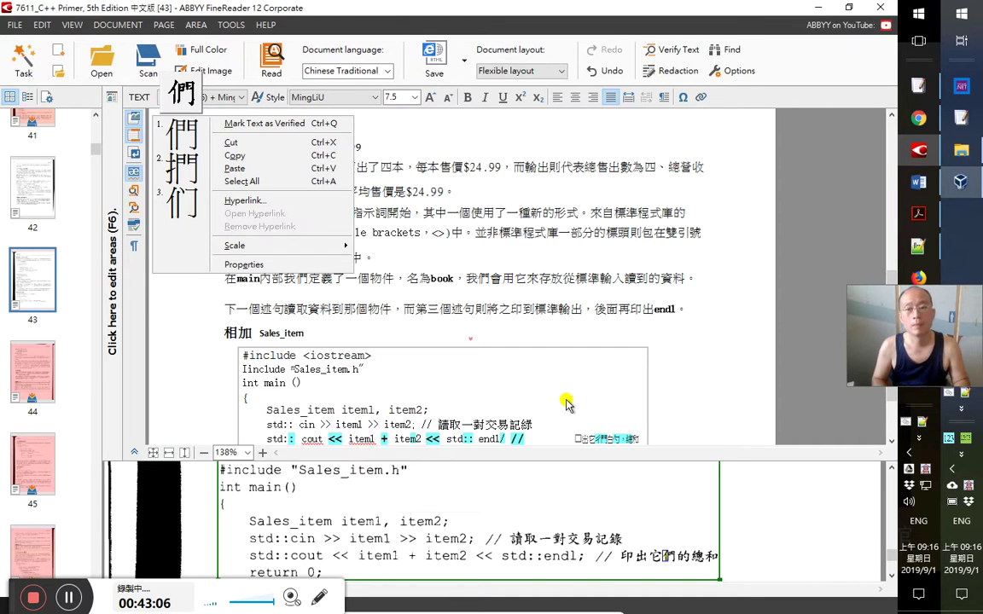
pyautogui.press('Escape')
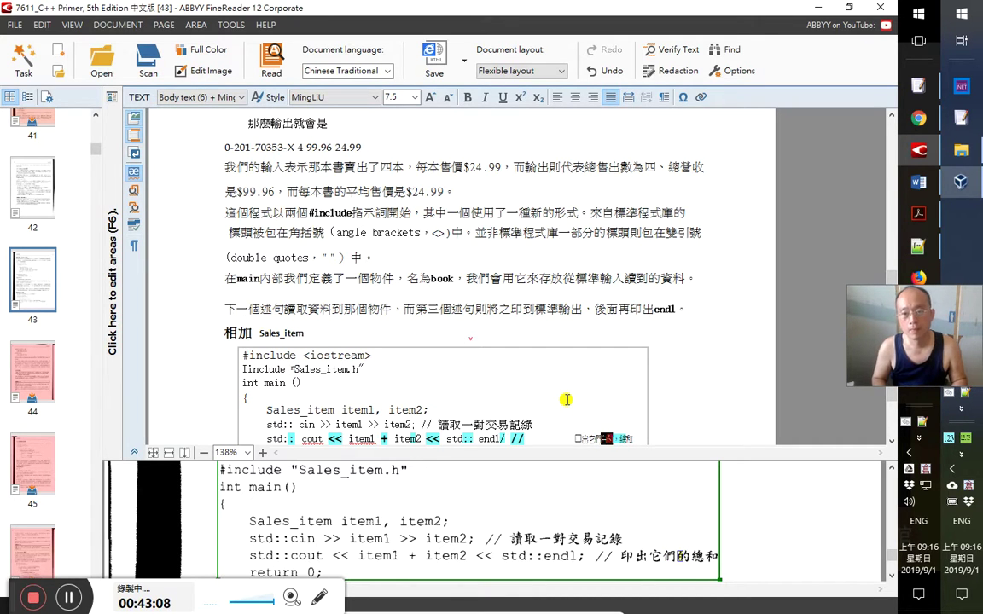
pyautogui.press('Menu')
pyautogui.press('Escape')
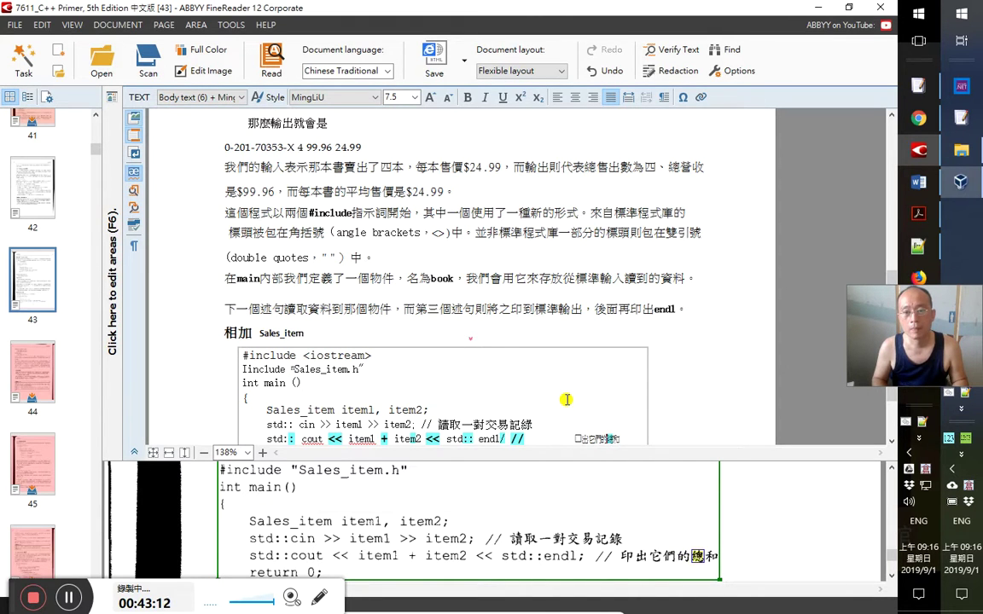
# Try fonts such as Microsoft Himalaya, Nirmala UI Semilight and Mistral on the 印 that opens the cout comment
pyautogui.press('Left')
pyautogui.press('Left')
pyautogui.press('Left')
pyautogui.press('Left')
pyautogui.press('Left')
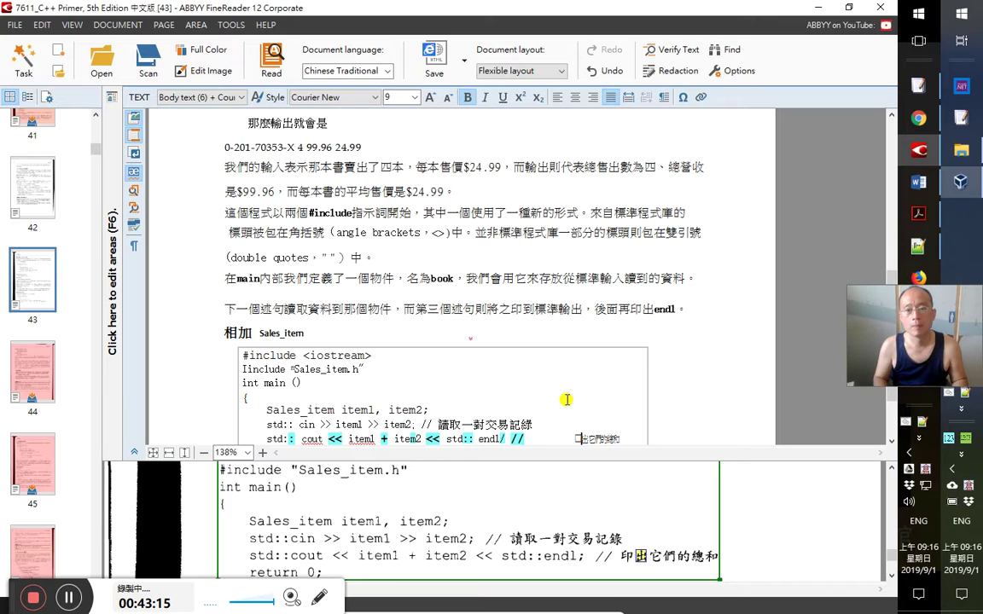
pyautogui.hotkey('shift', 'Right')
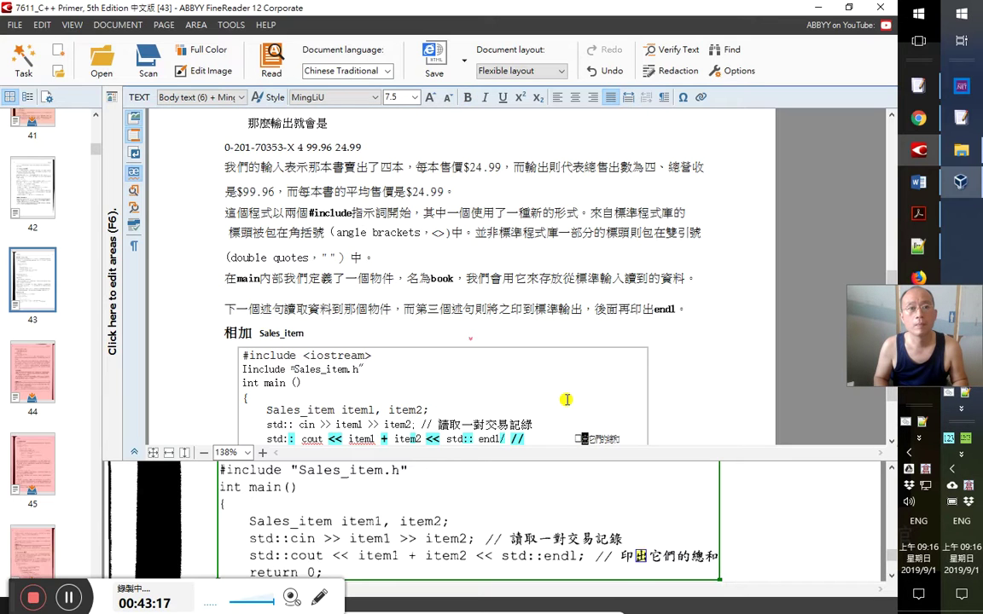
pyautogui.write('出')
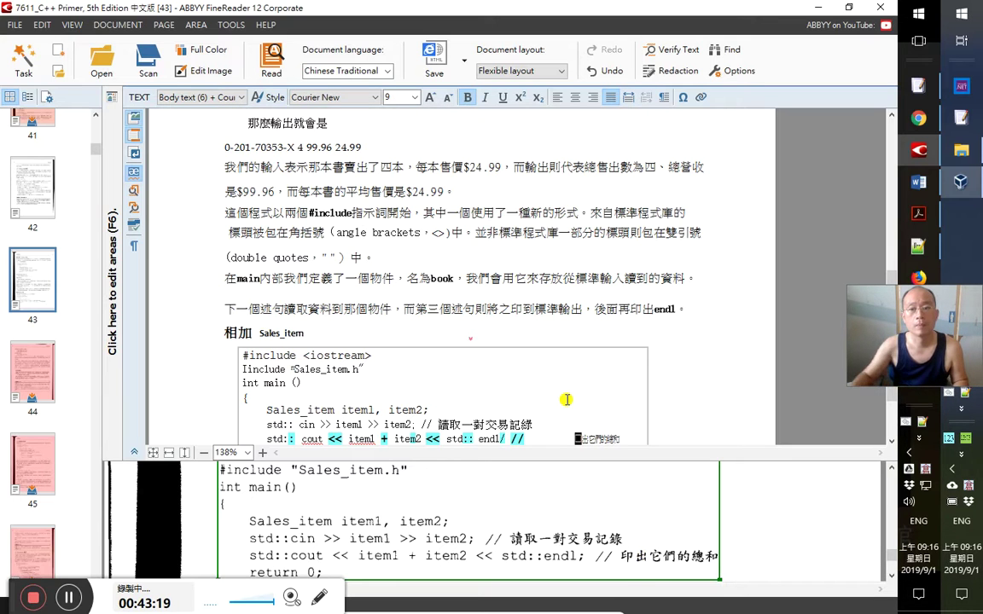
pyautogui.click(342, 98)
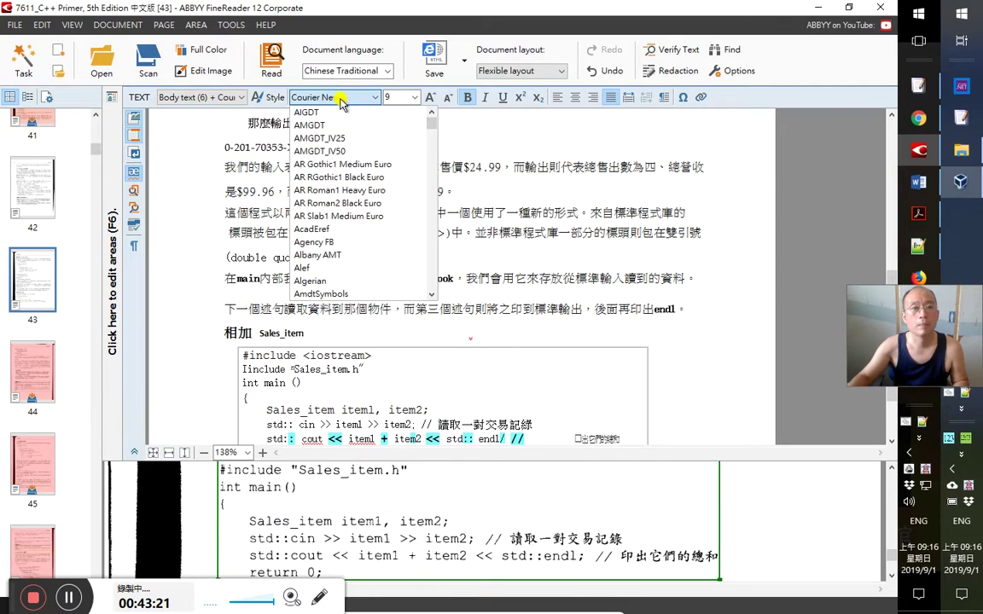
pyautogui.write('Mi')
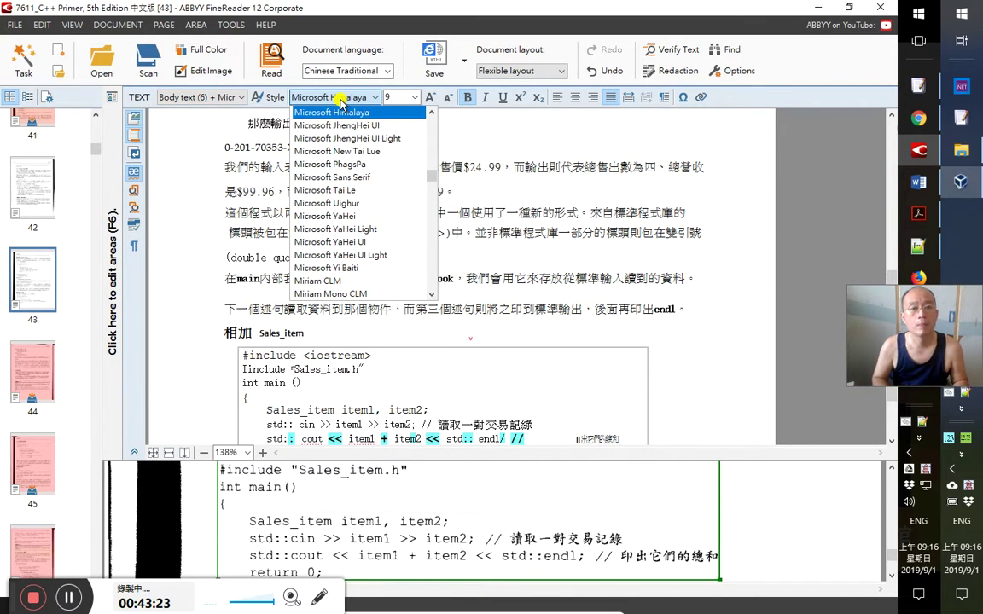
pyautogui.write('N')
pyautogui.press('Down')
pyautogui.press('Down')
pyautogui.press('Down')
pyautogui.press('Down')
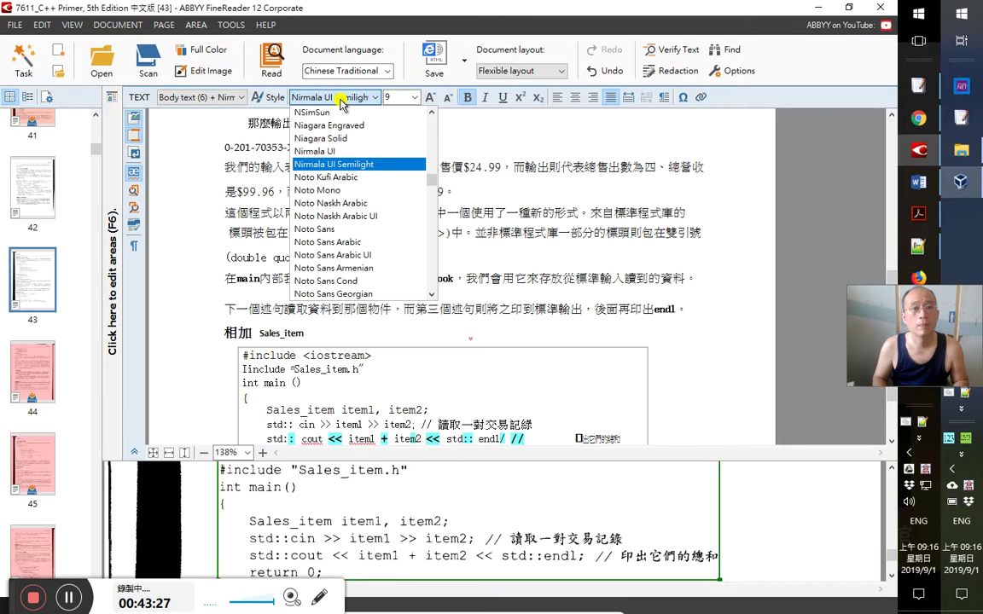
pyautogui.write('Mi')
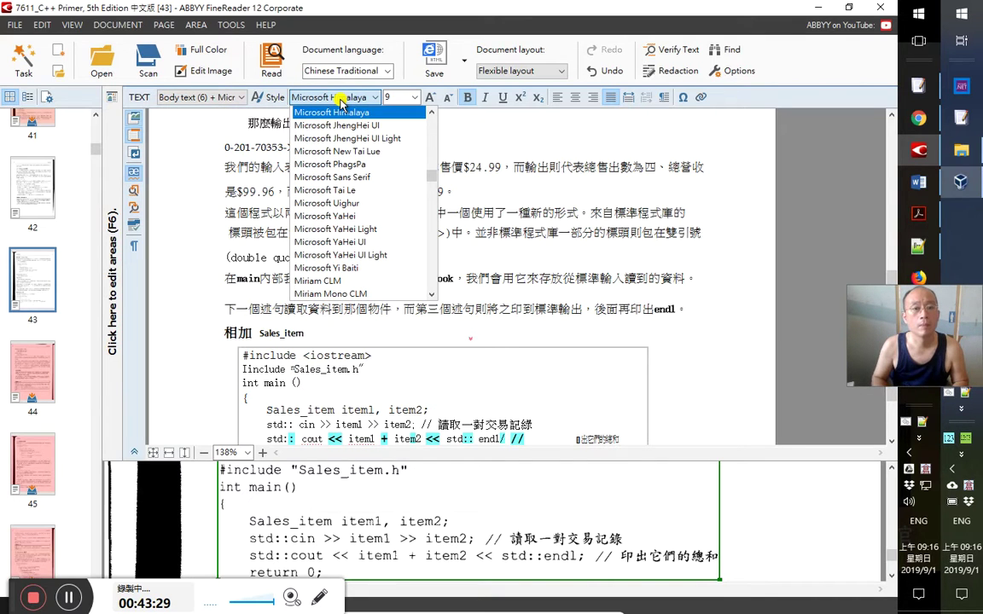
pyautogui.write('stral')
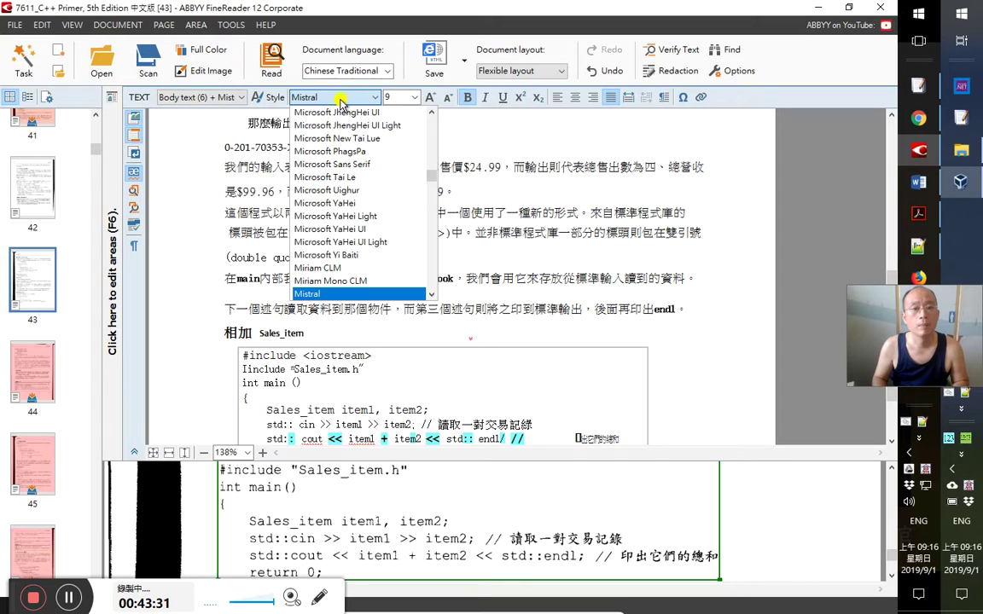
pyautogui.click(430, 246)
pyautogui.click(429, 246)
pyautogui.moveTo(433, 277); pyautogui.dragTo(442, 211)
pyautogui.press('Escape')
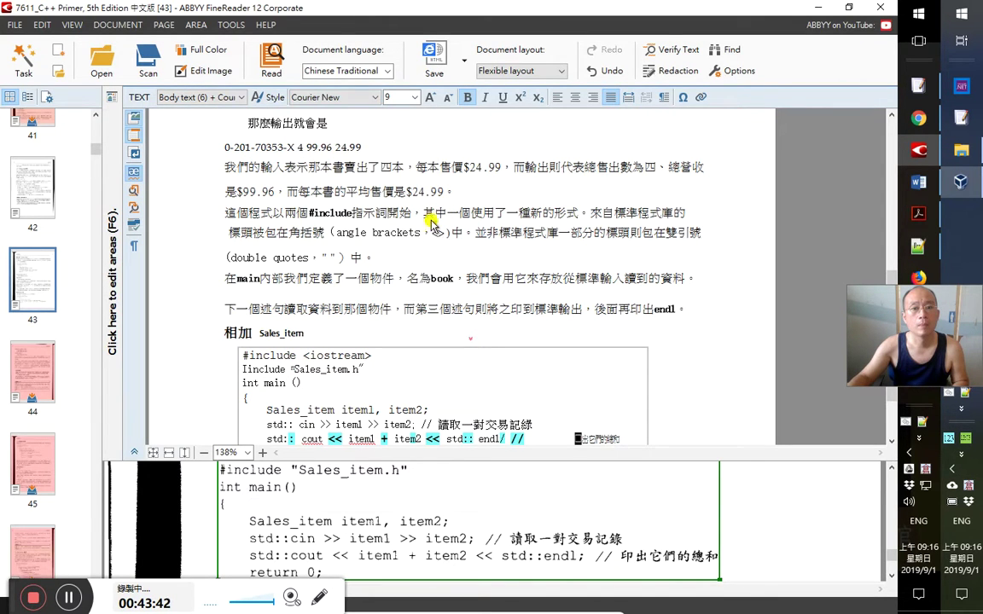
# Try to apply the 微軟正黑體 font to the 印 at the start of the cout comment
pyautogui.click(374, 97)
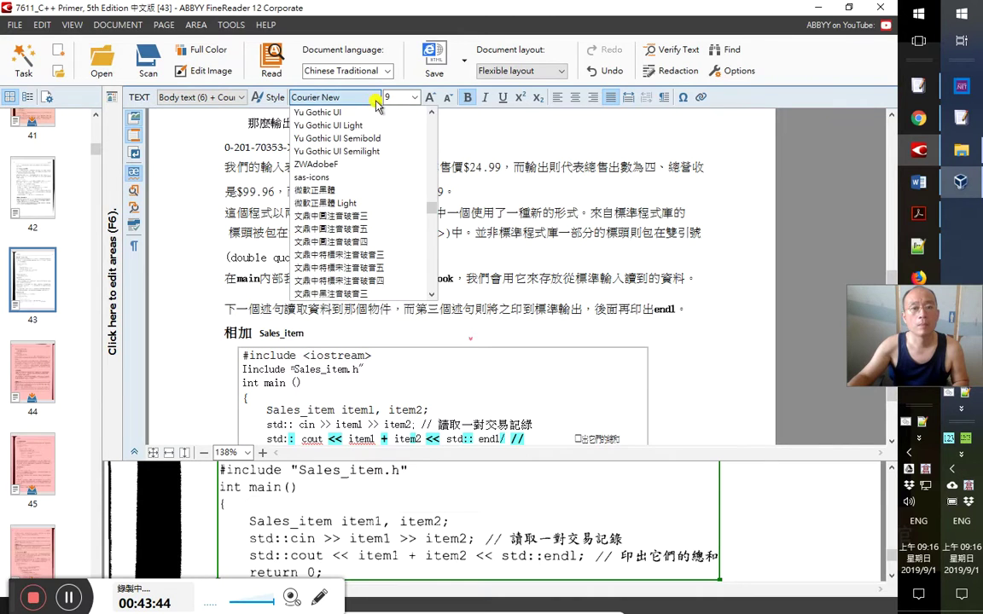
pyautogui.press('Escape')
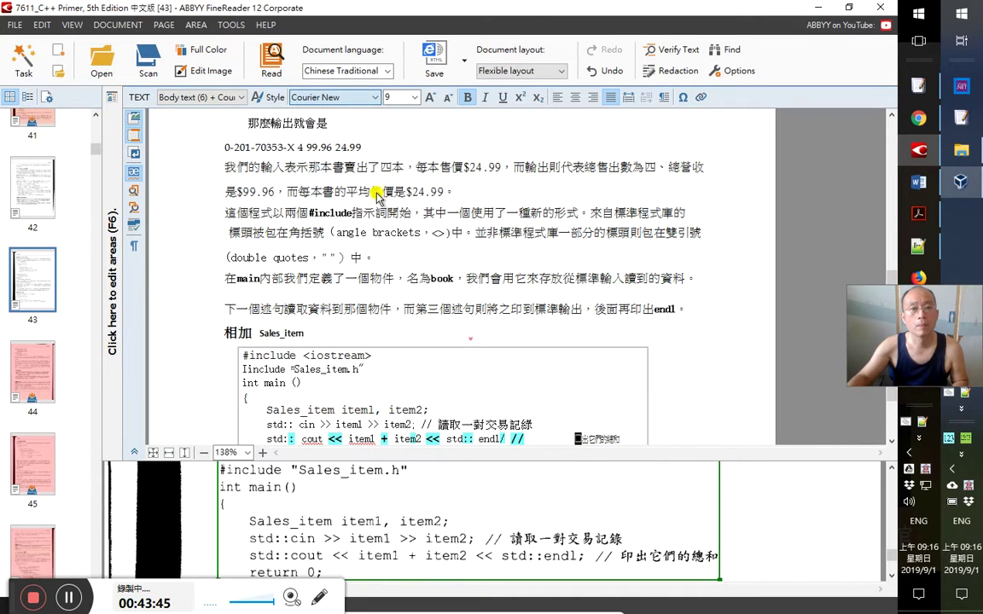
pyautogui.click(376, 97)
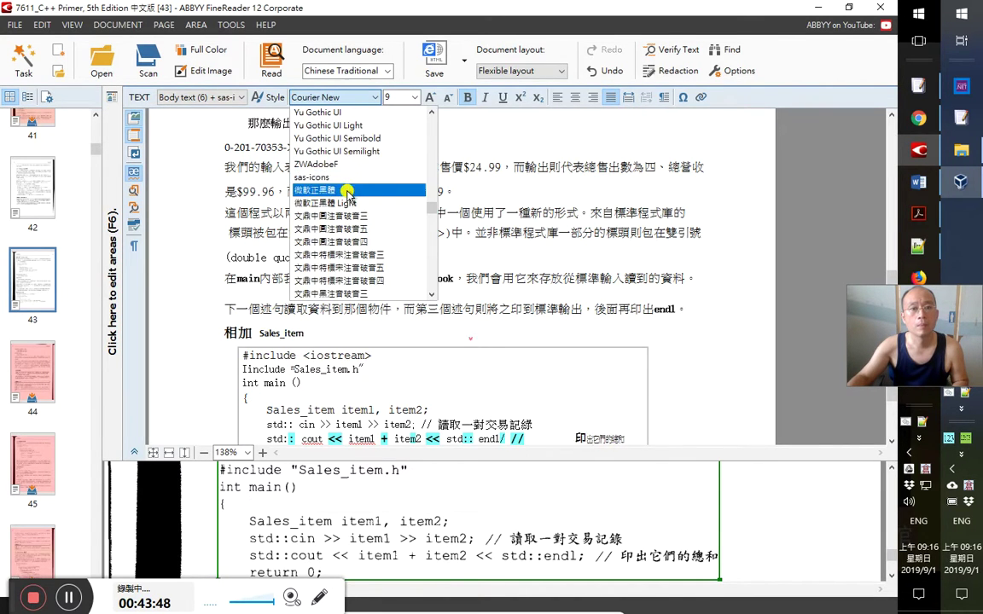
pyautogui.click(345, 189)
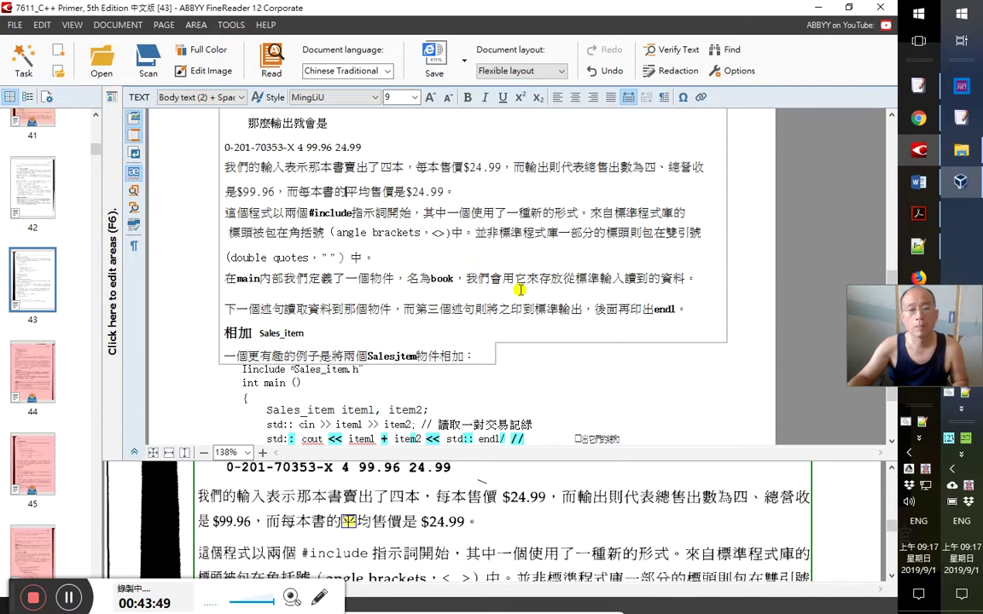
pyautogui.click(581, 439)
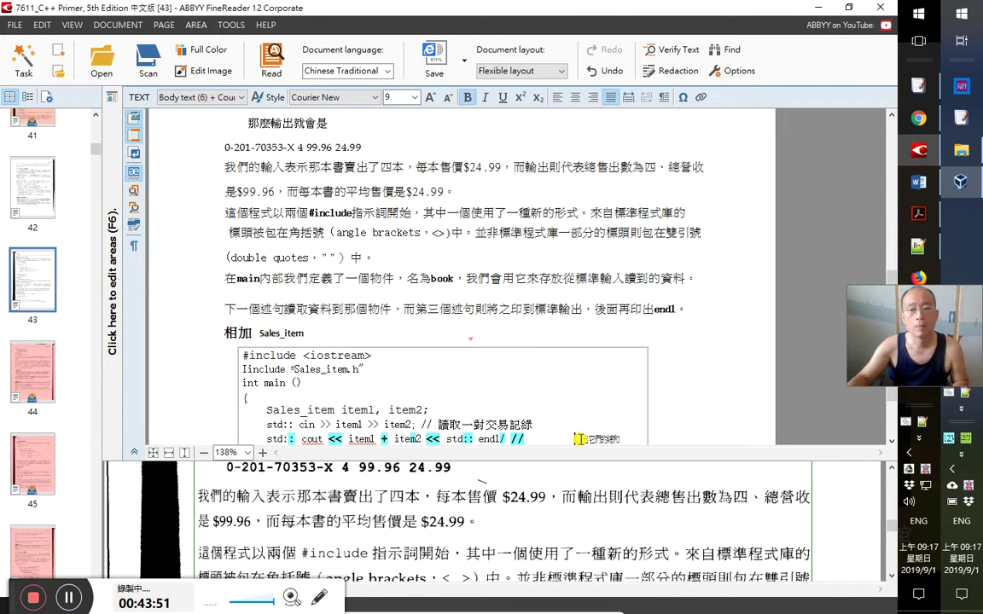
pyautogui.click(354, 98)
pyautogui.press('Escape')
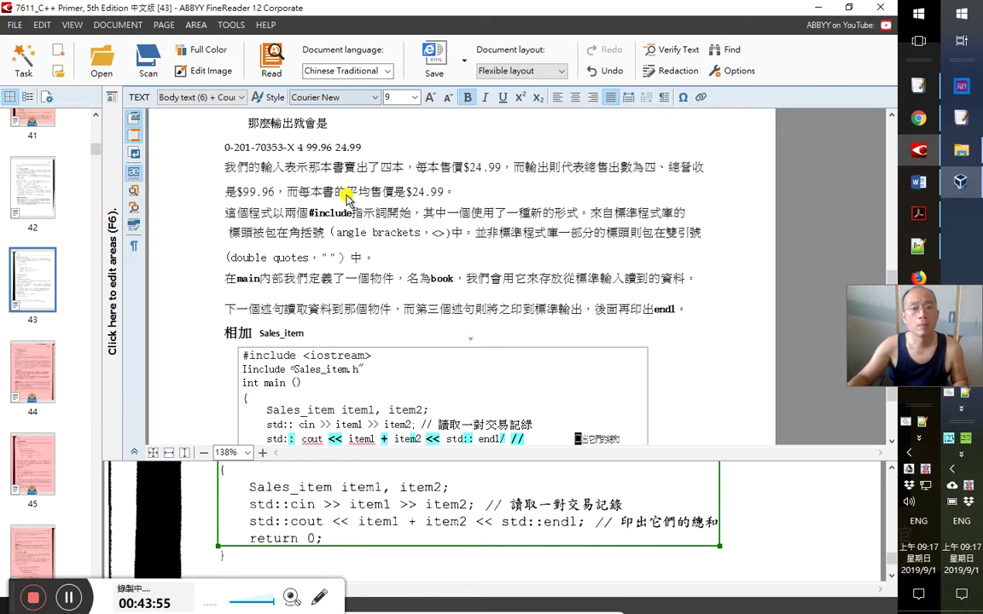
# Try fonts such as DFPPenJi-W4, 華康楷體W5P-GB5, 華康中明體(P) and Vivaldi on the 印 that opens the cout comment
pyautogui.click(369, 98)
pyautogui.press('Down')
pyautogui.press('Down')
pyautogui.press('Down')
pyautogui.press('Down')
pyautogui.press('Down')
pyautogui.press('Down')
pyautogui.press('Down')
pyautogui.press('Down')
pyautogui.press('Down')
pyautogui.press('Down')
pyautogui.press('Down')
pyautogui.press('Down')
pyautogui.press('Down')
pyautogui.press('Down')
pyautogui.press('Down')
pyautogui.press('Down')
pyautogui.press('Down')
pyautogui.press('Down')
pyautogui.press('Down')
pyautogui.press('Down')
pyautogui.press('Down')
pyautogui.press('Down')
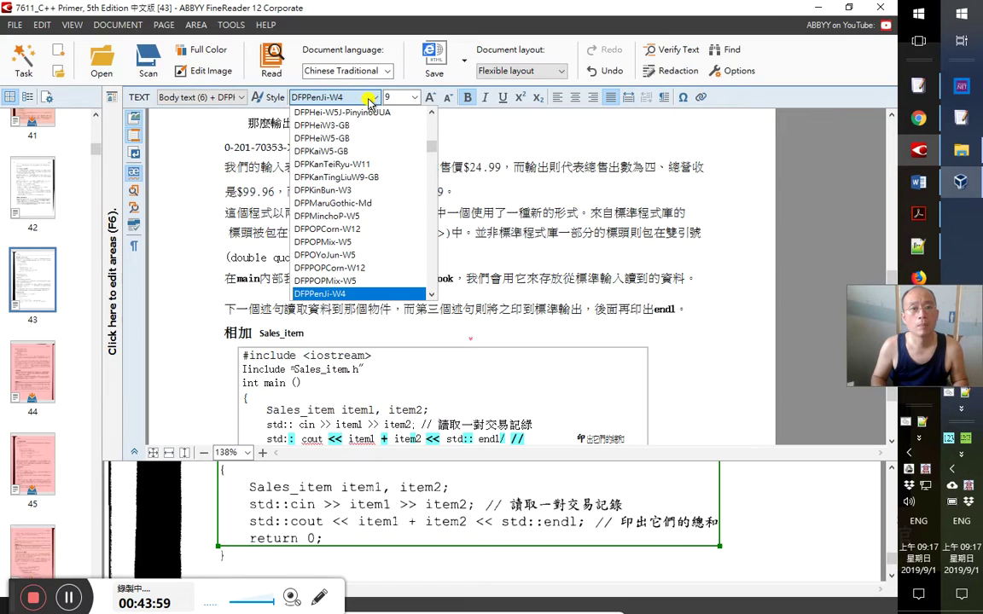
pyautogui.press('Down')
pyautogui.press('Down')
pyautogui.press('Down')
pyautogui.press('Down')
pyautogui.press('Down')
pyautogui.press('Down')
pyautogui.press('Down')
pyautogui.press('Down')
pyautogui.press('Down')
pyautogui.press('Down')
pyautogui.press('Down')
pyautogui.press('Down')
pyautogui.press('Down')
pyautogui.press('Down')
pyautogui.press('Down')
pyautogui.press('Down')
pyautogui.press('Down')
pyautogui.press('Down')
pyautogui.press('Down')
pyautogui.press('Down')
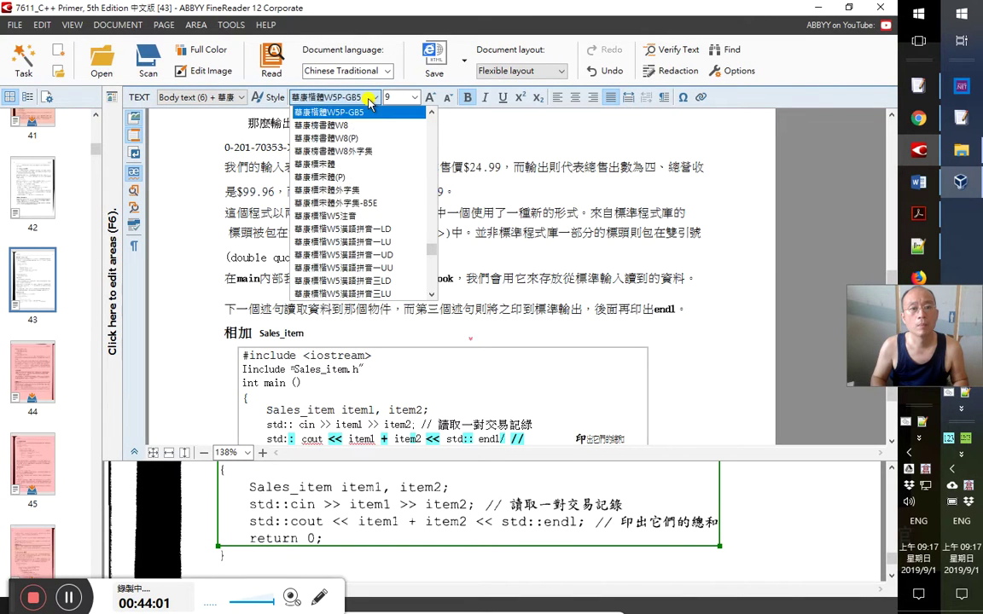
pyautogui.press('Down')
pyautogui.press('Down')
pyautogui.press('Down')
pyautogui.press('Down')
pyautogui.press('Down')
pyautogui.press('Down')
pyautogui.press('Down')
pyautogui.press('Down')
pyautogui.press('Down')
pyautogui.press('Down')
pyautogui.press('Down')
pyautogui.press('Down')
pyautogui.press('Down')
pyautogui.press('Down')
pyautogui.press('Down')
pyautogui.press('Down')
pyautogui.press('Down')
pyautogui.press('Down')
pyautogui.press('Down')
pyautogui.press('Down')
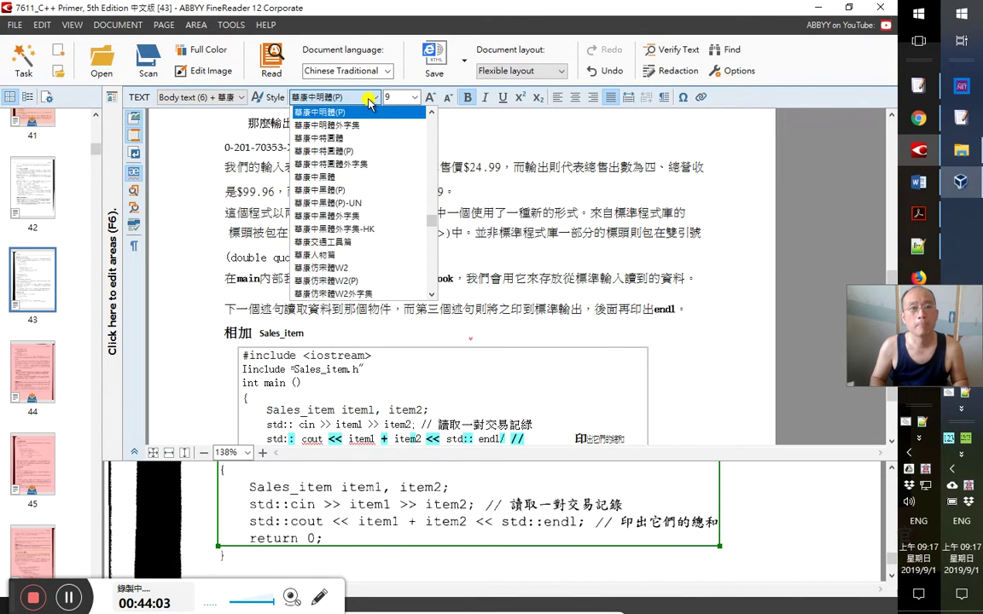
pyautogui.press('Down')
pyautogui.press('Down')
pyautogui.press('Down')
pyautogui.press('Down')
pyautogui.press('Down')
pyautogui.press('Down')
pyautogui.press('Down')
pyautogui.press('Down')
pyautogui.press('Down')
pyautogui.press('Down')
pyautogui.press('Down')
pyautogui.press('Down')
pyautogui.press('Down')
pyautogui.press('Down')
pyautogui.press('Down')
pyautogui.press('Down')
pyautogui.press('Down')
pyautogui.press('Down')
pyautogui.press('Down')
pyautogui.press('Down')
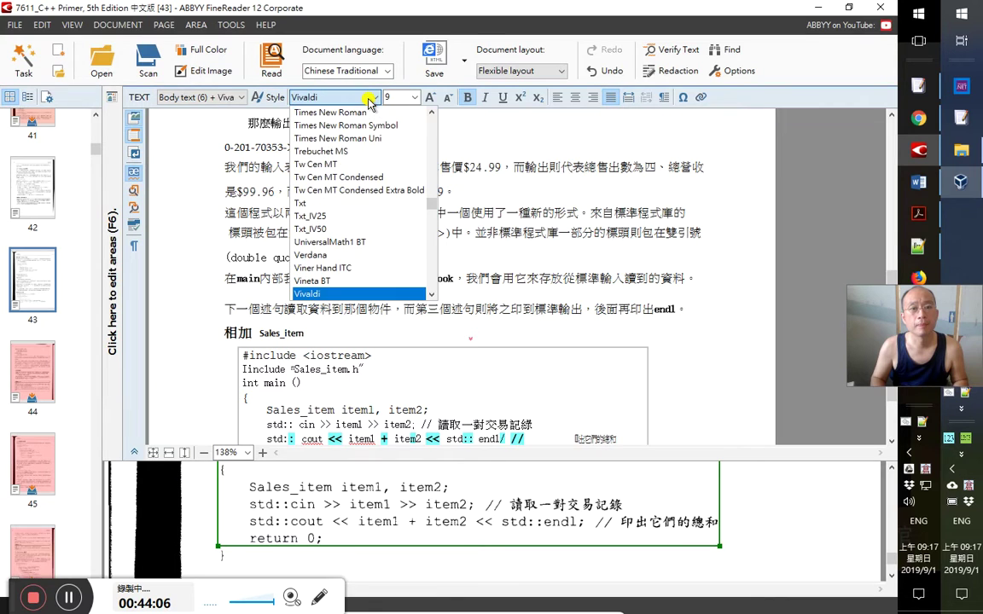
# Compare the 文鼎, 華康 and neighbouring Chinese fonts on the 印 of the cout comment and apply one that renders it legibly
pyautogui.press('Up')
pyautogui.press('Up')
pyautogui.press('Up')
pyautogui.press('Up')
pyautogui.press('Up')
pyautogui.press('Up')
pyautogui.press('Up')
pyautogui.press('Up')
pyautogui.press('Up')
pyautogui.press('Up')
pyautogui.press('Up')
pyautogui.press('Up')
pyautogui.press('Up')
pyautogui.press('Up')
pyautogui.press('Up')
pyautogui.press('Up')
pyautogui.press('Up')
pyautogui.press('Up')
pyautogui.press('Up')
pyautogui.press('Up')
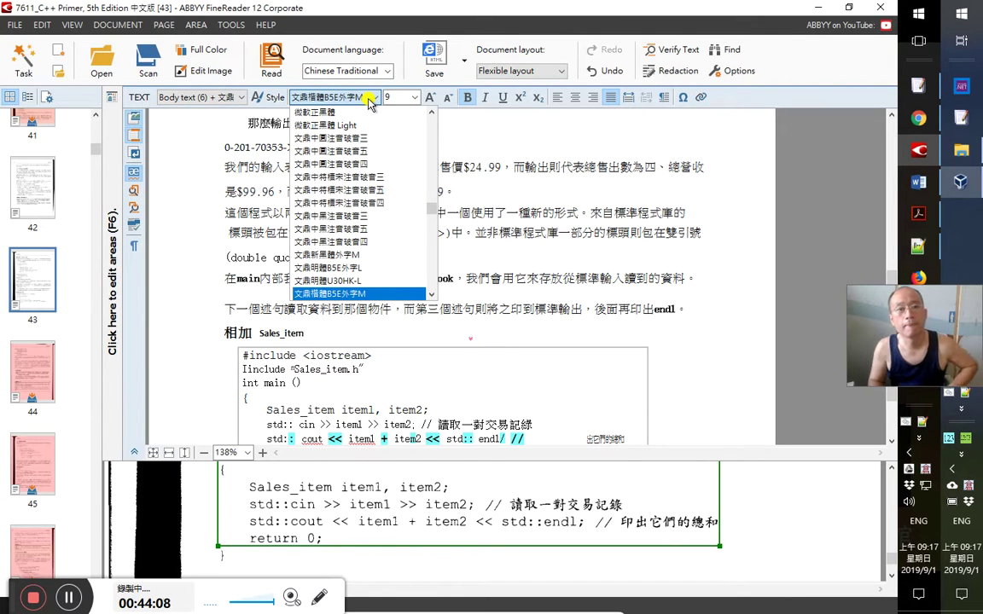
pyautogui.press('Down')
pyautogui.press('Down')
pyautogui.press('Down')
pyautogui.press('Down')
pyautogui.press('Down')
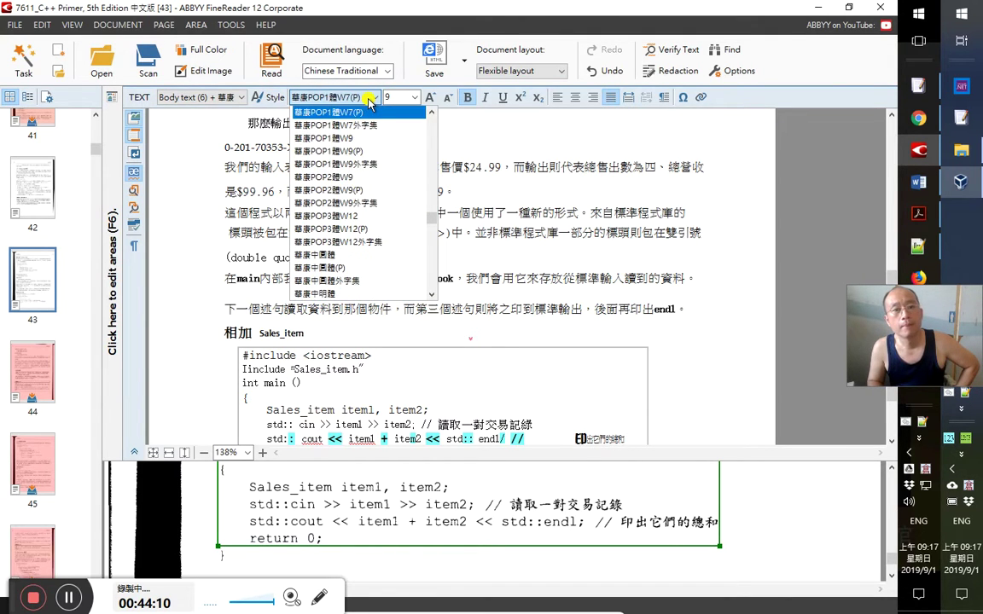
pyautogui.press('Down')
pyautogui.press('Down')
pyautogui.press('Down')
pyautogui.press('Down')
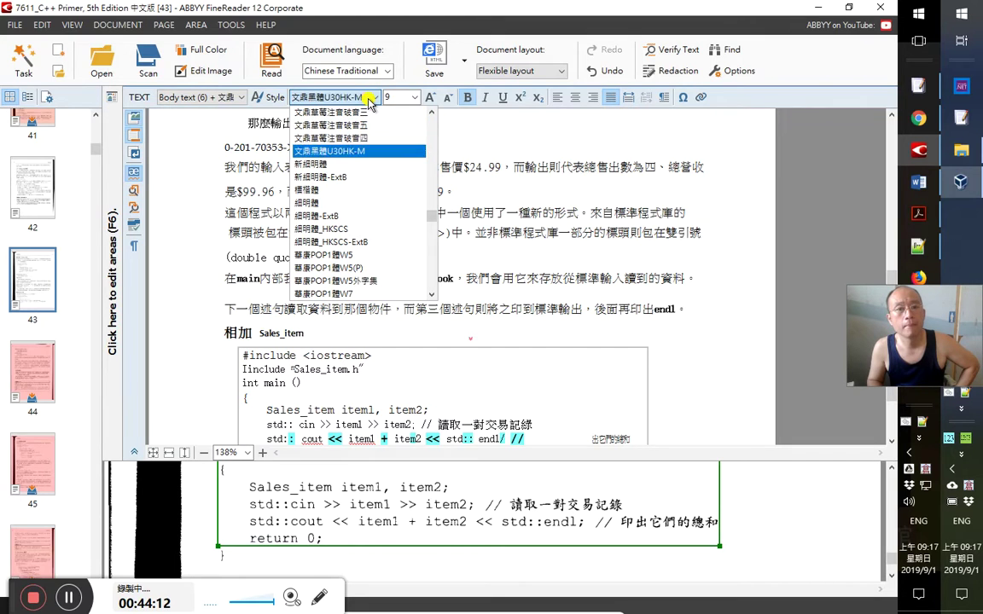
pyautogui.press('Return')
# Replace the misread character after return with 0 and clear the uncertain-character marks in the cout and return lines
pyautogui.press('Right')
pyautogui.press('Right')
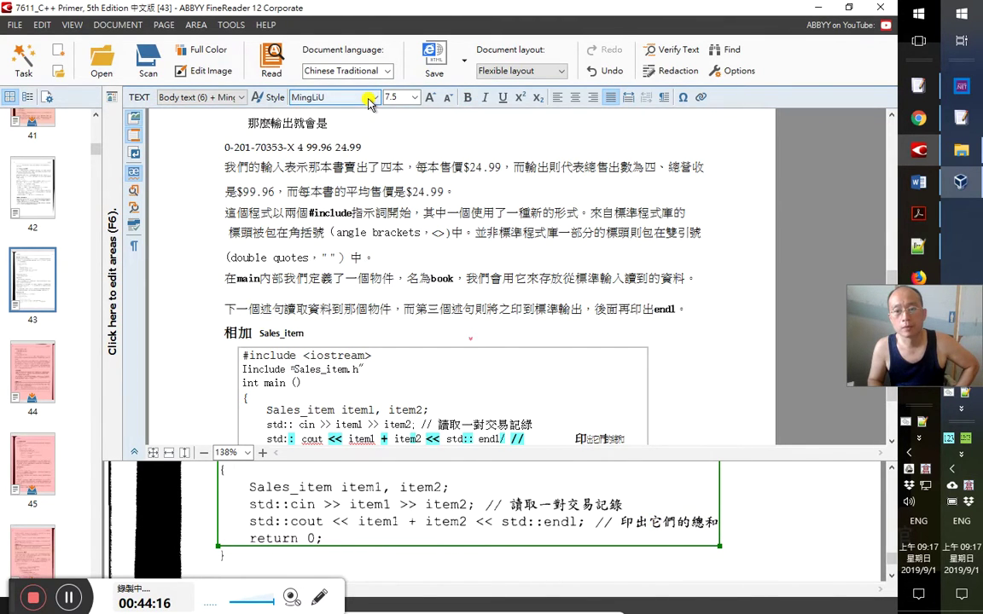
pyautogui.press('Down')
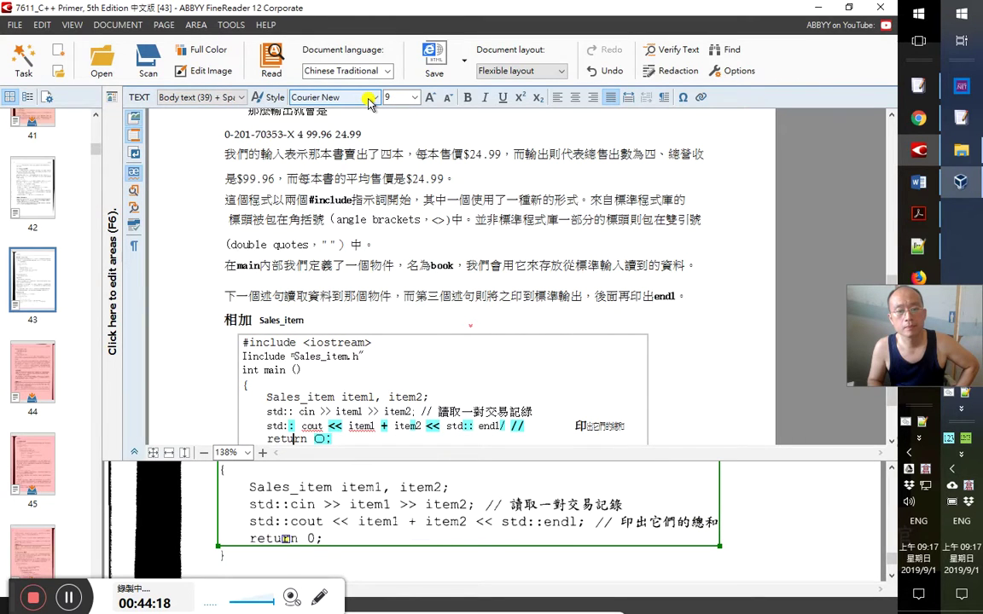
pyautogui.press('Right')
pyautogui.press('Right')
pyautogui.press('Delete')
pyautogui.write('0')
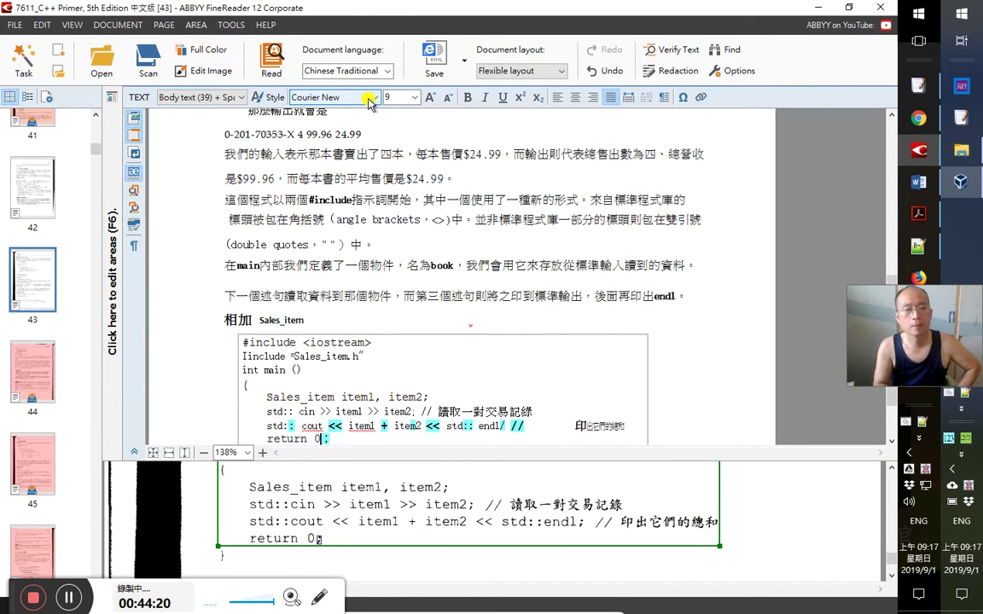
pyautogui.press('Right')
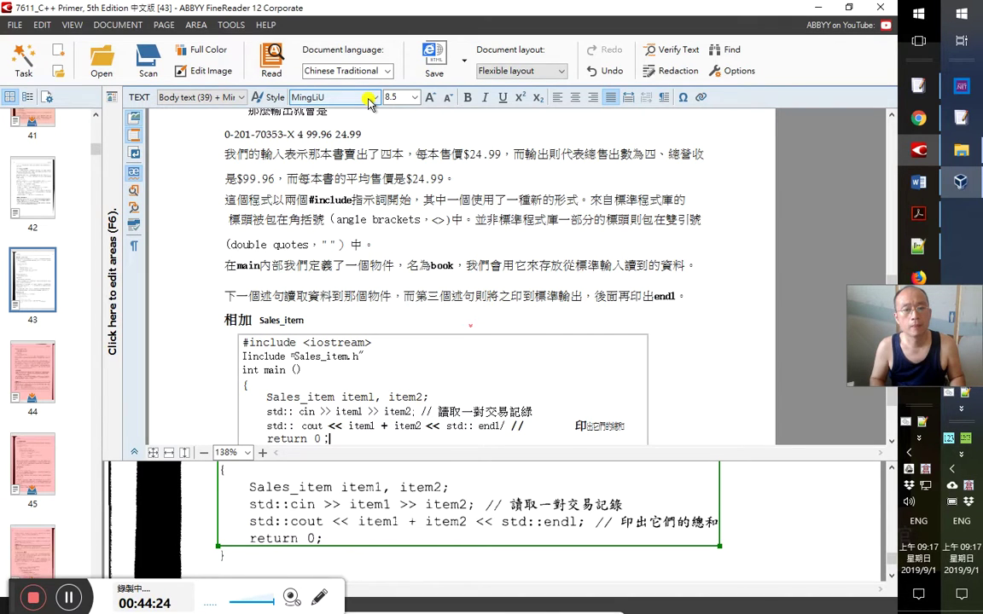
pyautogui.press('Return')
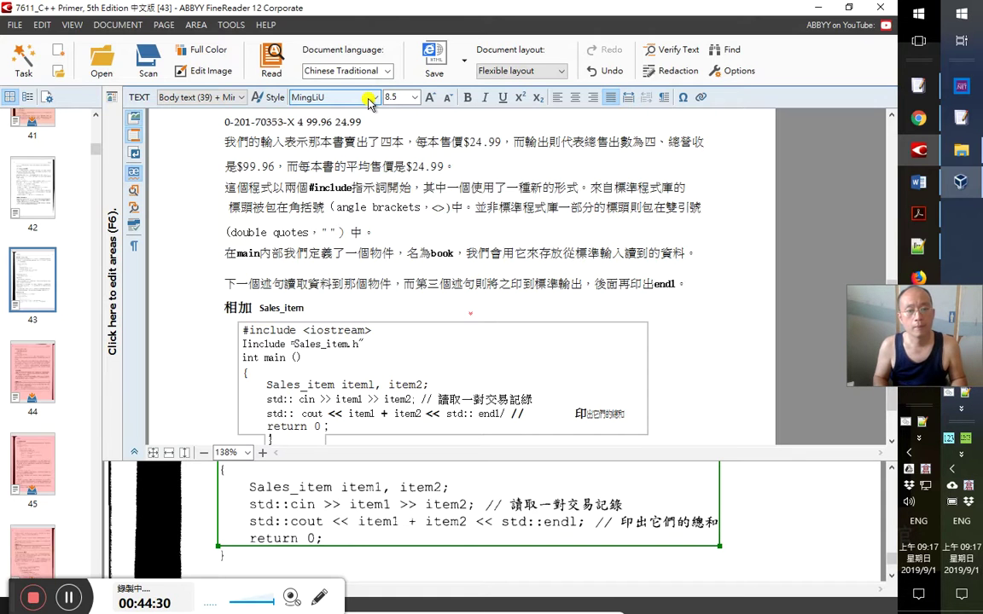
# Go to page 44 and clear the uncertain-character marks in the lines 如果我們給予這個程式下列輸入 and 我們的輸出就會是
pyautogui.hotkey('alt', 'Down')
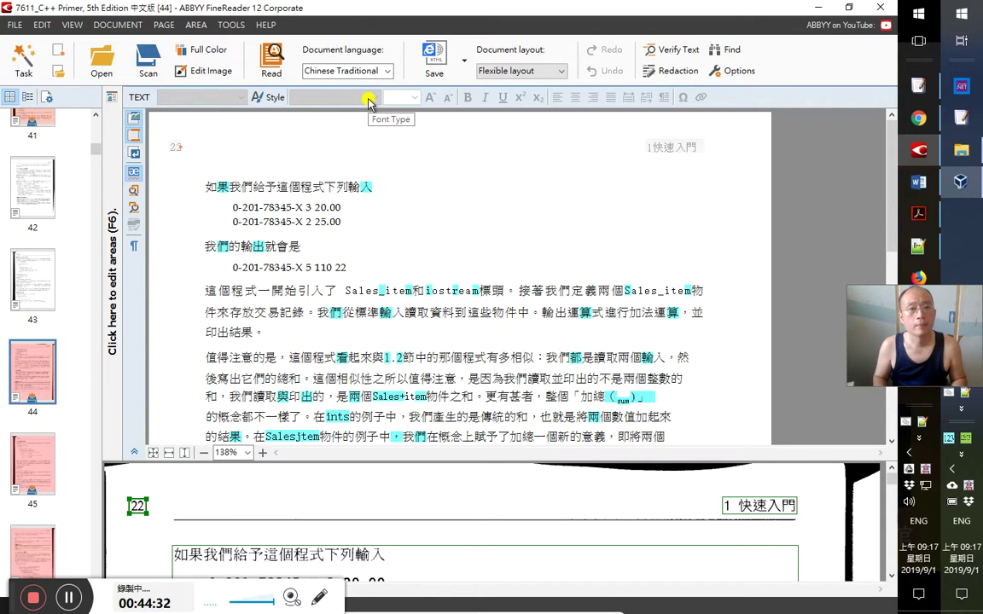
pyautogui.click(361, 186)
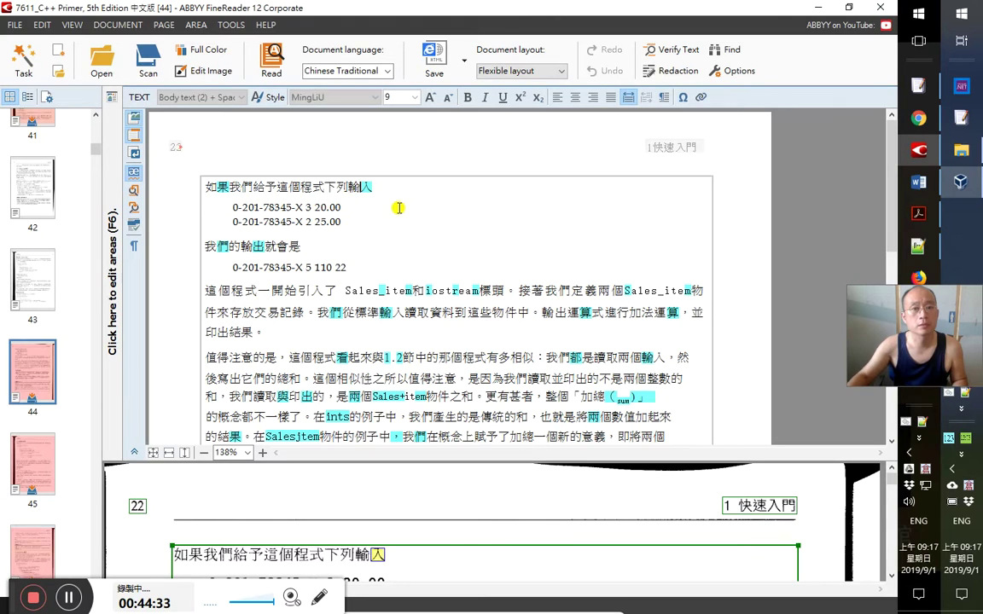
pyautogui.press('Delete')
pyautogui.write('入')
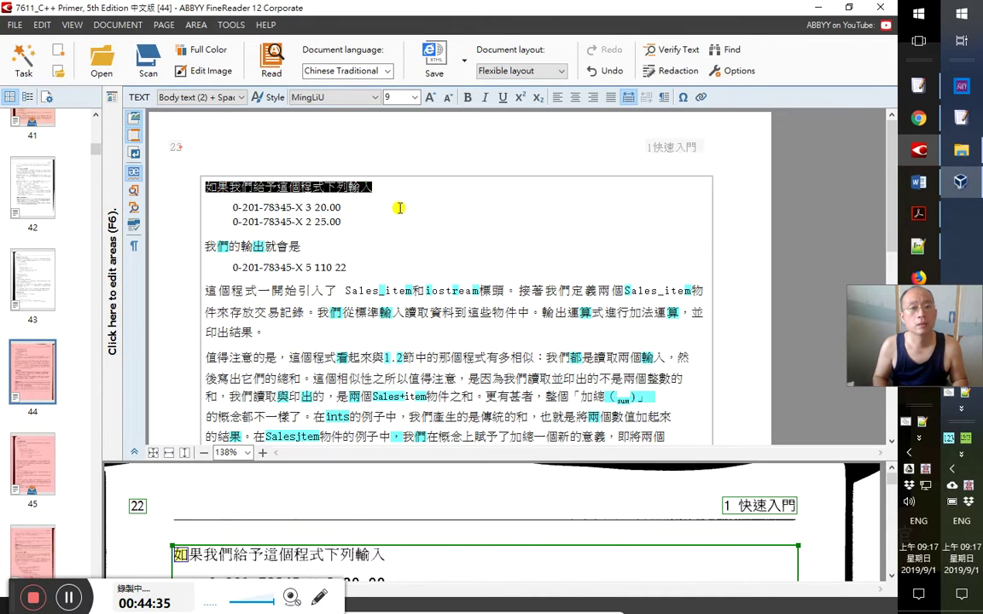
pyautogui.hotkey('shift', 'F4')
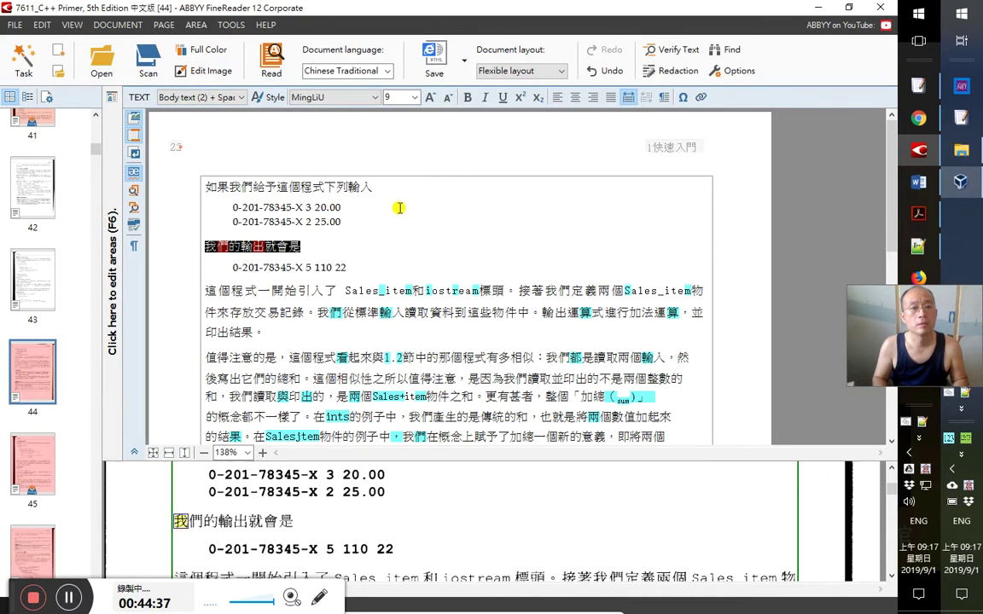
pyautogui.hotkey('shift', 'F4')
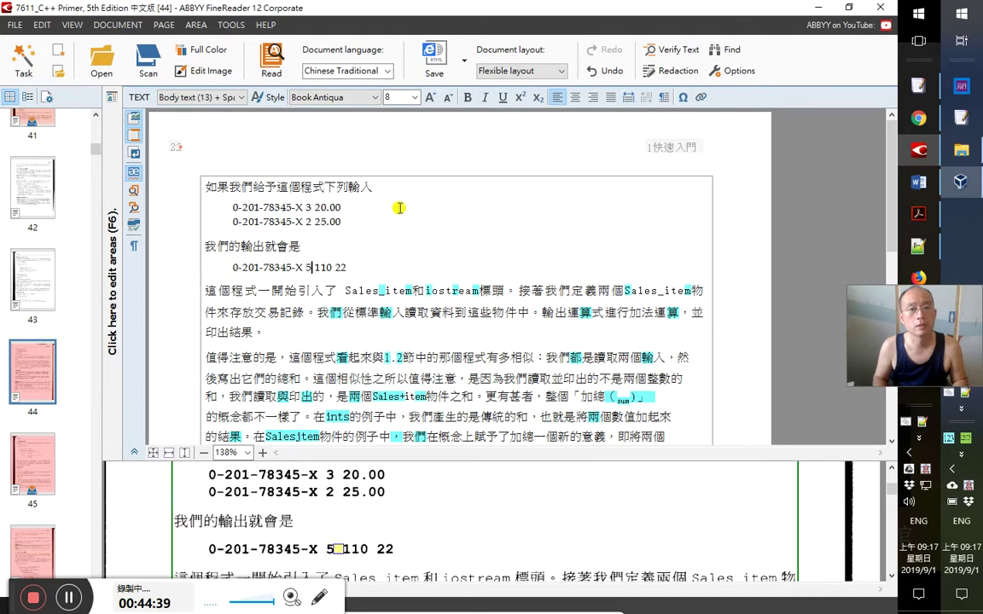
# Check the 這個程式一開始引入了 line against the scan and clear the uncertain-character marks in Sales_item and iostream
pyautogui.hotkey('shift', 'F4')
pyautogui.press('Right')
pyautogui.press('Right')
pyautogui.press('Right')
pyautogui.press('Right')
pyautogui.press('Right')
pyautogui.press('Right')
pyautogui.press('Right')
pyautogui.press('Right')
pyautogui.press('Right')
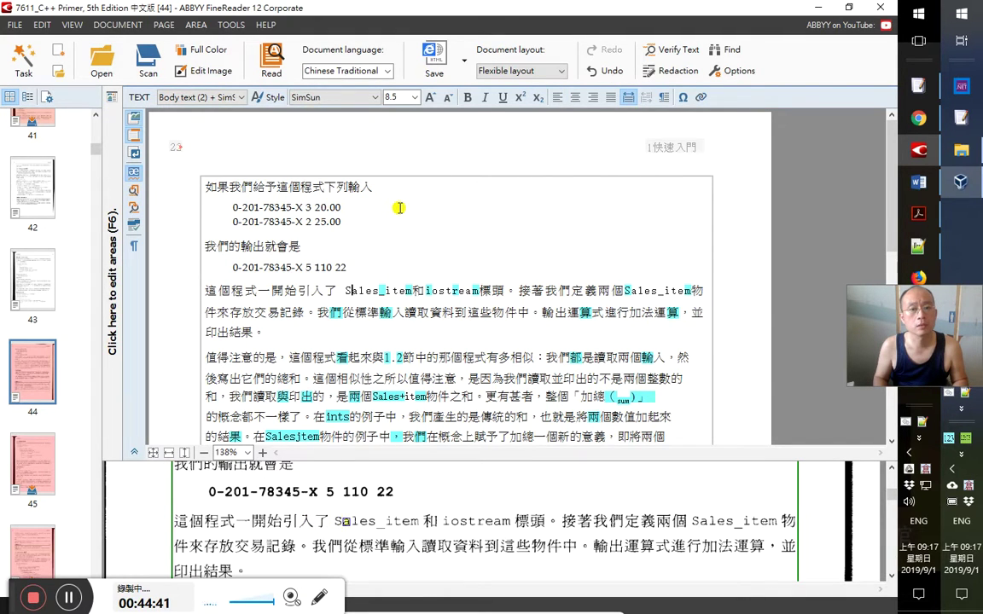
pyautogui.hotkey('shift', 'F4')
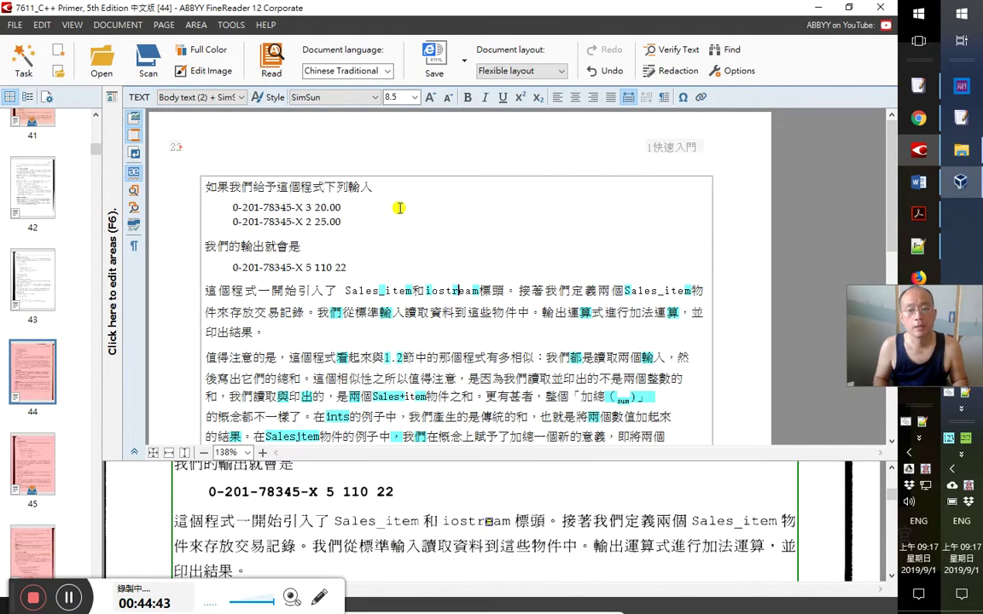
pyautogui.hotkey('shift', 'F4')
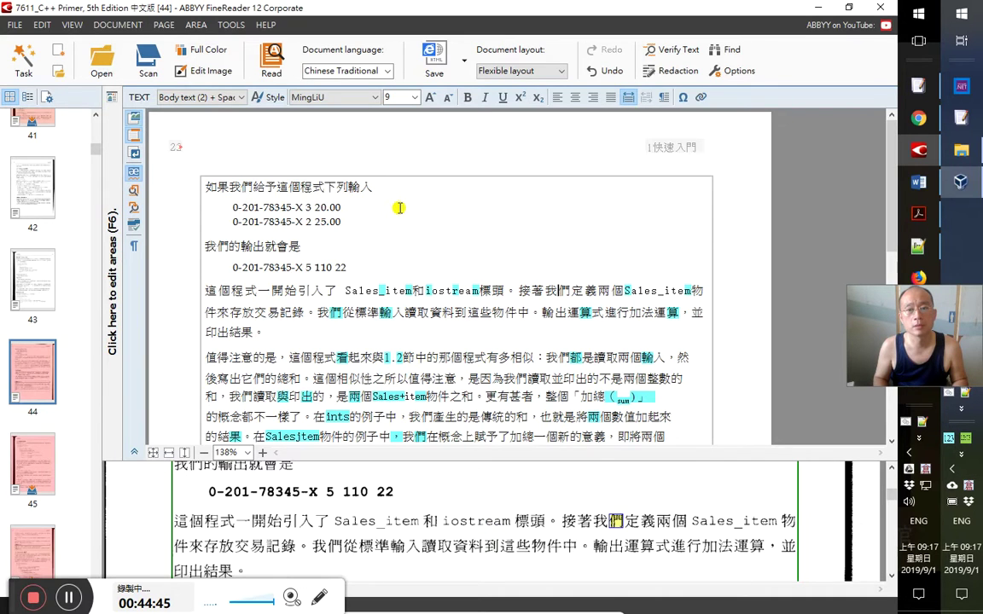
# Clear the uncertain-character marks in 們定義兩個Sales_item物 and check the start of the following line up to 存放
pyautogui.press('End')
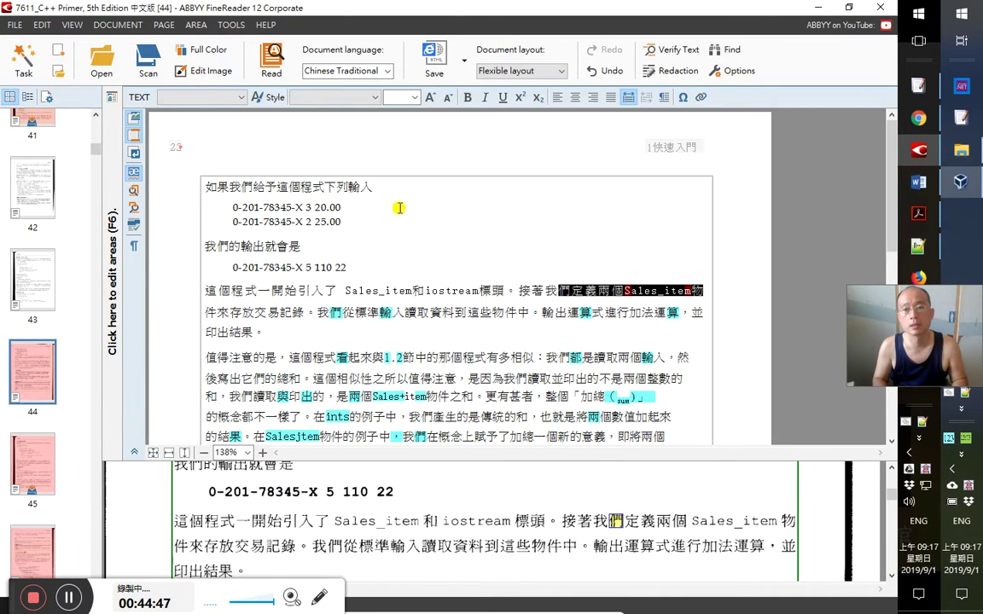
pyautogui.press('Right')
pyautogui.press('Right')
pyautogui.press('Right')
pyautogui.press('Right')
pyautogui.press('Right')
pyautogui.press('Right')
pyautogui.press('Right')
pyautogui.press('Right')
pyautogui.press('Right')
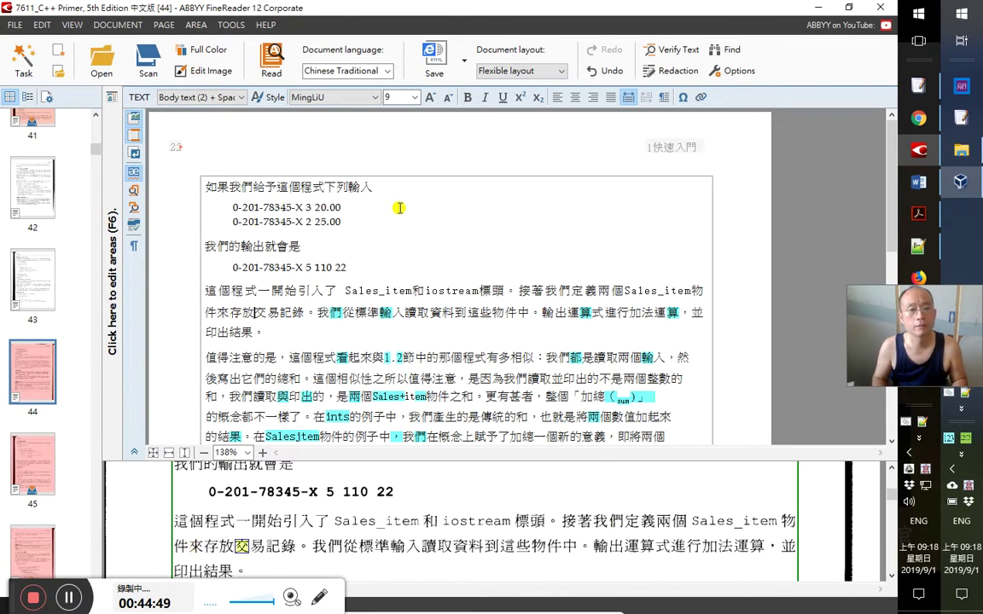
# Clear the uncertain-character marks in 我們從標準輸入讀取資料到這些物件中。輸出運算式 after checking it against the scan
pyautogui.hotkey('shift', 'Right')
pyautogui.hotkey('shift', 'Right')
pyautogui.hotkey('shift', 'Right')
pyautogui.hotkey('shift', 'Right')
pyautogui.hotkey('shift', 'Right')
pyautogui.hotkey('shift', 'Right')
pyautogui.hotkey('shift', 'Right')
pyautogui.hotkey('shift', 'Right')
pyautogui.hotkey('shift', 'Right')
pyautogui.hotkey('shift', 'Right')
pyautogui.hotkey('shift', 'Right')
pyautogui.hotkey('shift', 'Right')
pyautogui.hotkey('shift', 'Right')
pyautogui.hotkey('shift', 'Right')
pyautogui.hotkey('shift', 'Right')
pyautogui.hotkey('shift', 'Right')
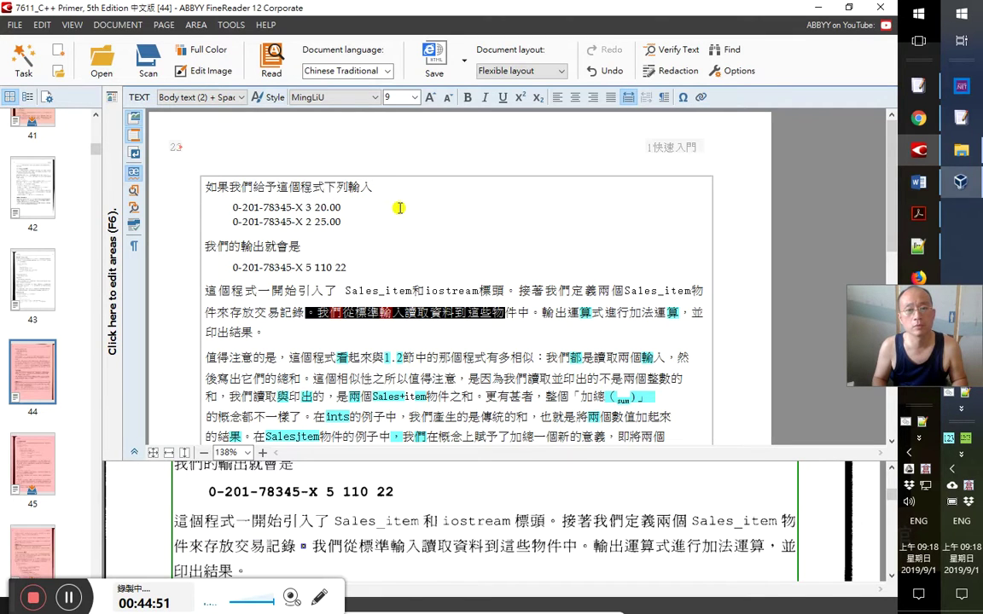
pyautogui.hotkey('shift', 'Right')
pyautogui.hotkey('shift', 'Right')
pyautogui.hotkey('shift', 'Right')
pyautogui.hotkey('shift', 'Right')
pyautogui.hotkey('shift', 'Right')
pyautogui.hotkey('shift', 'Right')
pyautogui.hotkey('shift', 'Right')
pyautogui.hotkey('shift', 'Right')
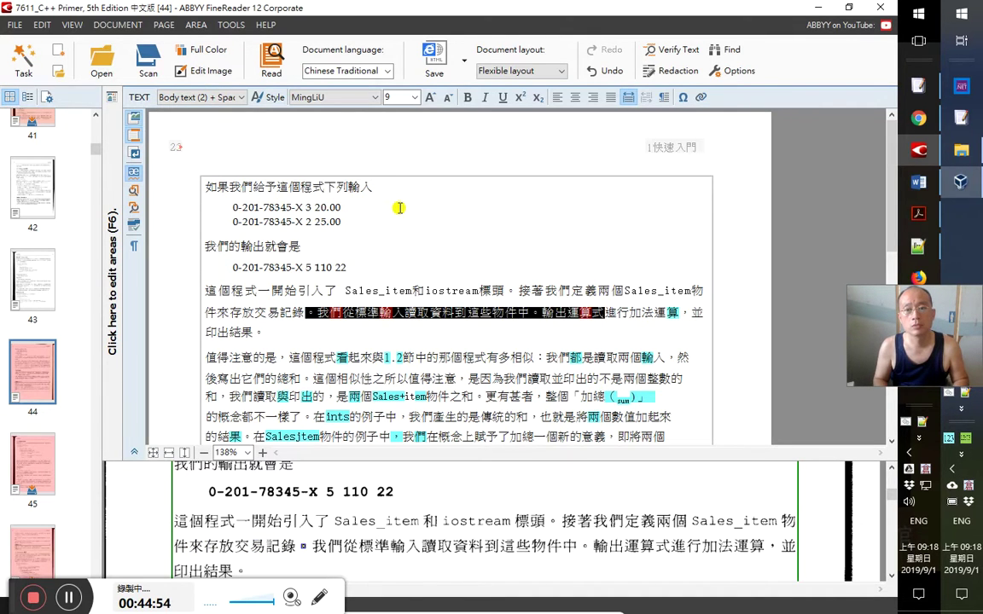
# Clear the uncertain-character mark in 行加法運算,並 and check the closing line 印出結果 against the scan
pyautogui.press('Right')
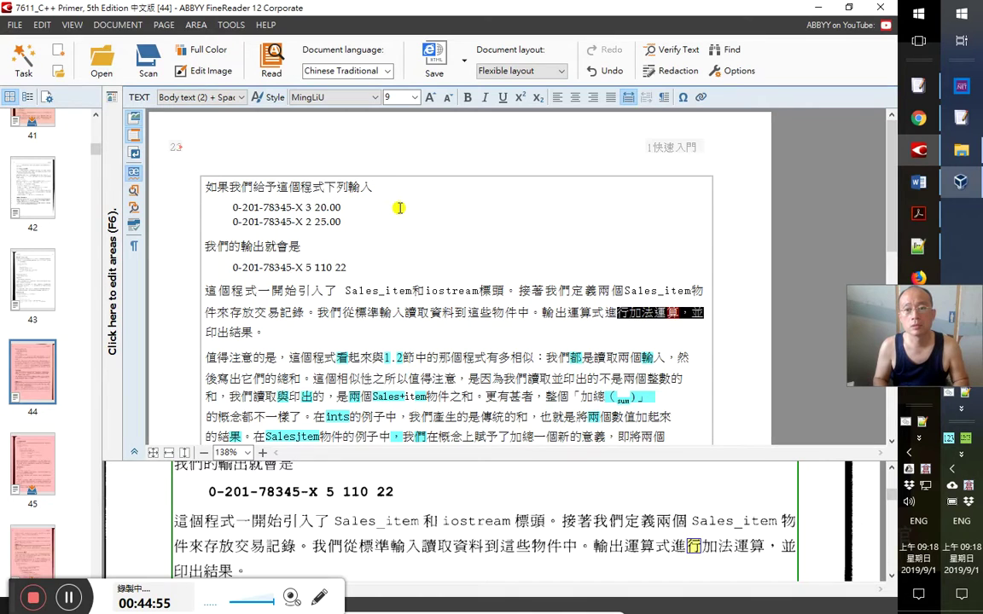
pyautogui.press('Home')
pyautogui.press('Down')
pyautogui.press('Right')
pyautogui.press('Right')
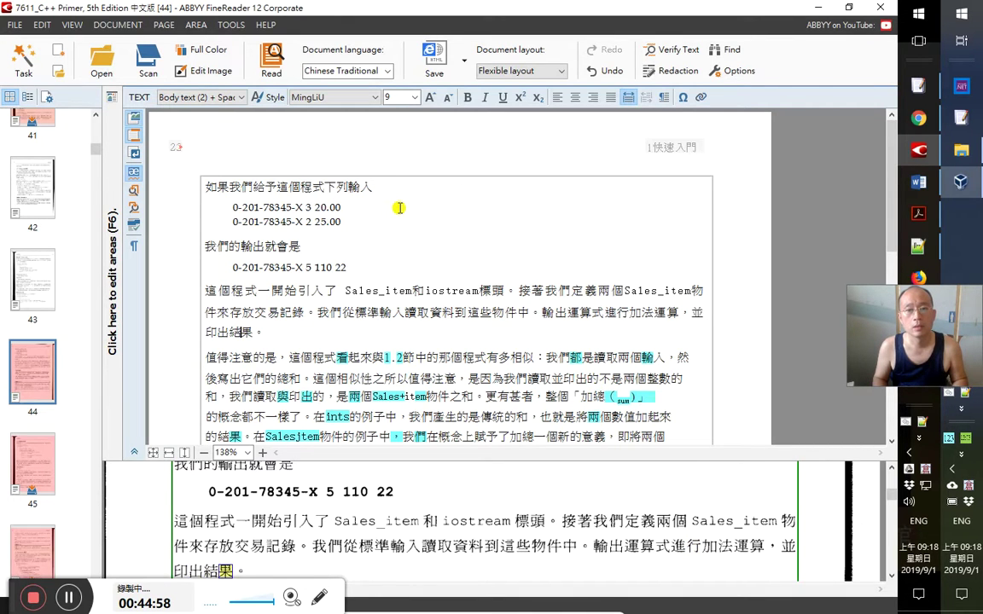
# Check the start of the 值得注意的是 line and clear the uncertain-character marks in 看起來與1.2節中的
pyautogui.press('Down')
pyautogui.press('Right')
pyautogui.press('Right')
pyautogui.press('Right')
pyautogui.press('Right')
pyautogui.press('Right')
pyautogui.press('Right')
pyautogui.press('Right')
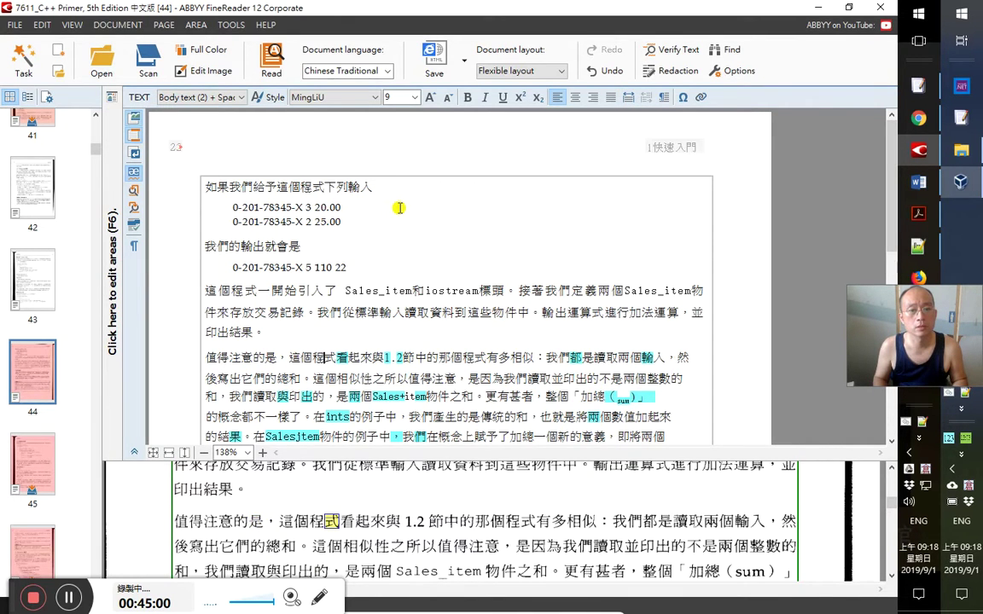
pyautogui.hotkey('shift', 'Right')
pyautogui.hotkey('shift', 'Right')
pyautogui.hotkey('shift', 'Right')
pyautogui.hotkey('shift', 'Right')
pyautogui.hotkey('shift', 'Right')
pyautogui.hotkey('shift', 'Right')
pyautogui.hotkey('shift', 'Right')
pyautogui.hotkey('shift', 'Right')
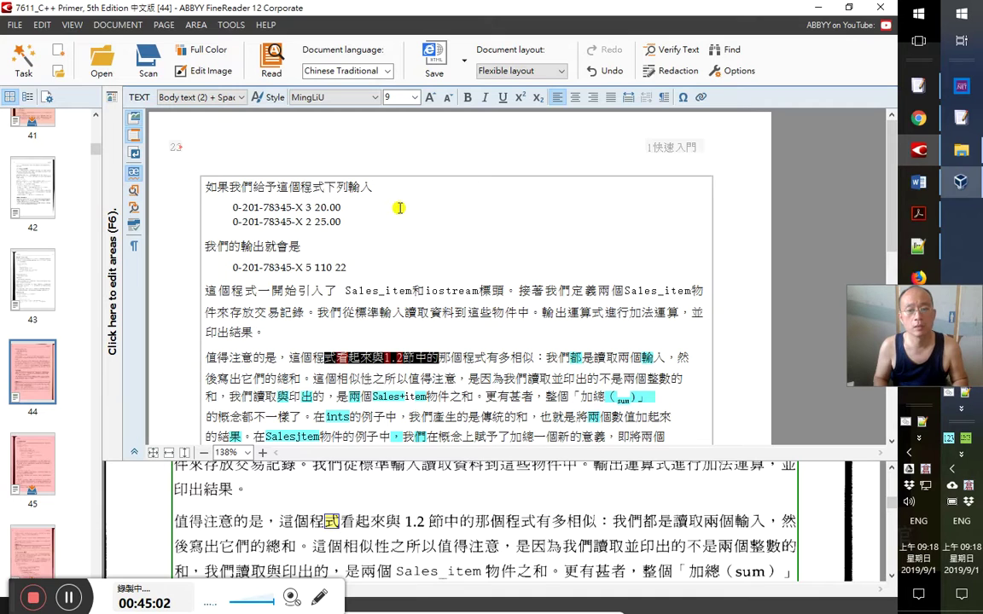
# Check the rest of the 值得注意的是 line and clear the uncertain-character marks in 我們都是讀取兩個輸入
pyautogui.press('Right')
pyautogui.press('Right')
pyautogui.press('Right')
pyautogui.press('Right')
pyautogui.press('Right')
pyautogui.press('Right')
pyautogui.press('Right')
pyautogui.press('Right')
pyautogui.press('Right')
pyautogui.press('Right')
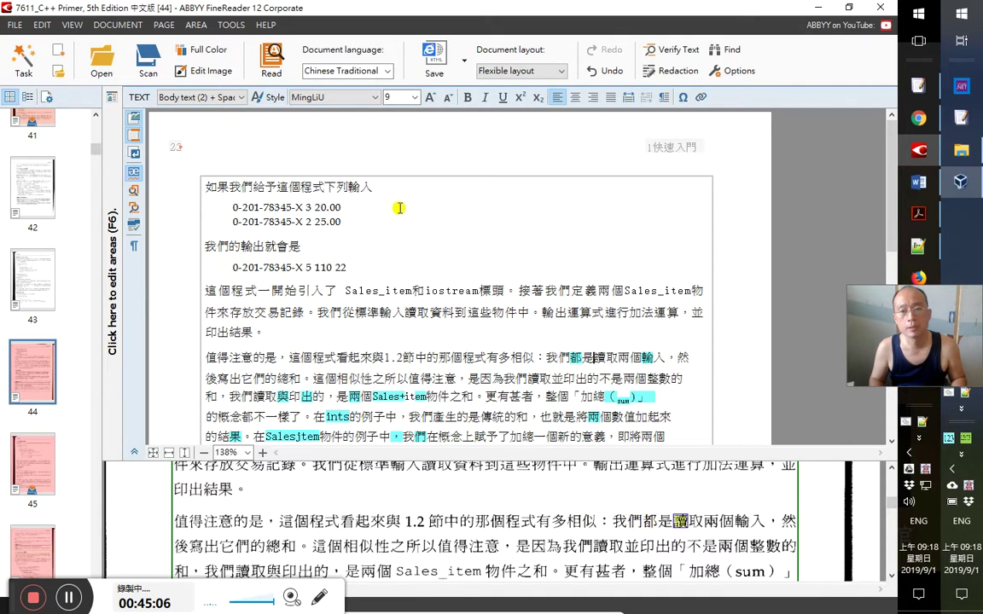
pyautogui.hotkey('shift', 'End')
# Proofread the line 後寫出它們的總和 and the start of the following line up to 我們讀取 against the scan
pyautogui.press('Right')
pyautogui.press('Right')
pyautogui.press('Right')
pyautogui.press('Right')
pyautogui.press('Right')
pyautogui.press('Right')
pyautogui.press('Right')
pyautogui.press('Right')
pyautogui.press('Right')
pyautogui.press('Right')
pyautogui.press('Right')
pyautogui.press('Right')
pyautogui.press('Right')
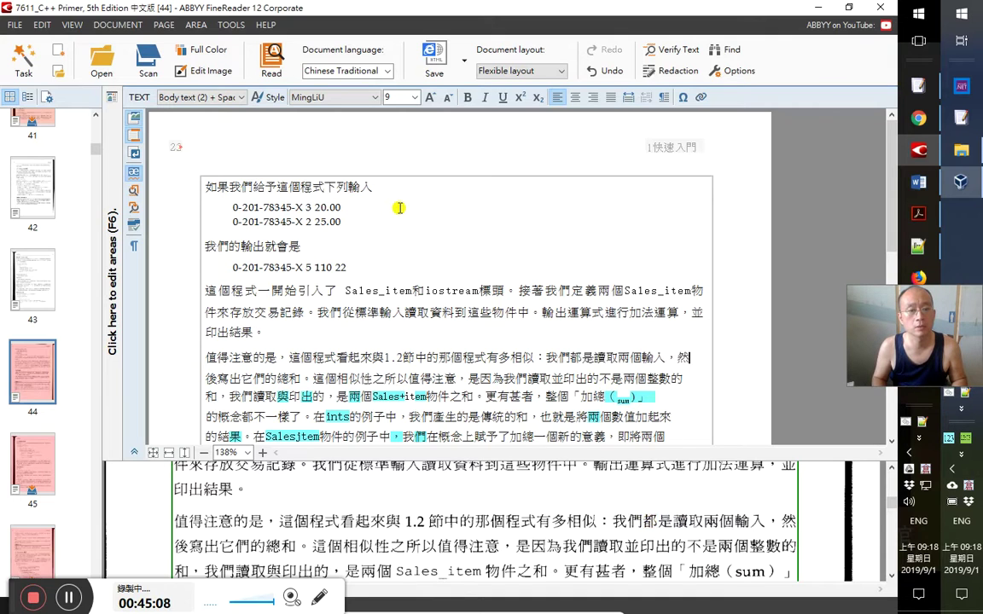
pyautogui.press('Right')
pyautogui.press('Right')
pyautogui.press('Right')
pyautogui.press('Right')
pyautogui.press('Right')
pyautogui.press('Right')
pyautogui.press('Right')
pyautogui.press('Right')
pyautogui.press('Right')
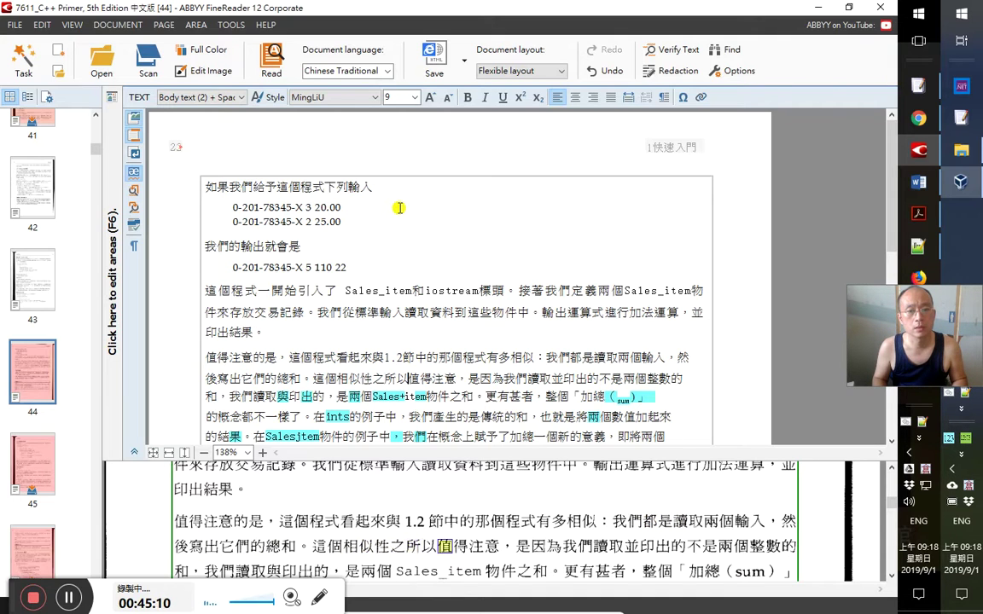
pyautogui.press('Right')
pyautogui.press('Right')
pyautogui.press('Right')
pyautogui.press('Right')
pyautogui.press('Right')
pyautogui.press('Right')
pyautogui.press('Right')
pyautogui.press('Right')
pyautogui.press('Right')
pyautogui.press('Right')
pyautogui.press('Right')
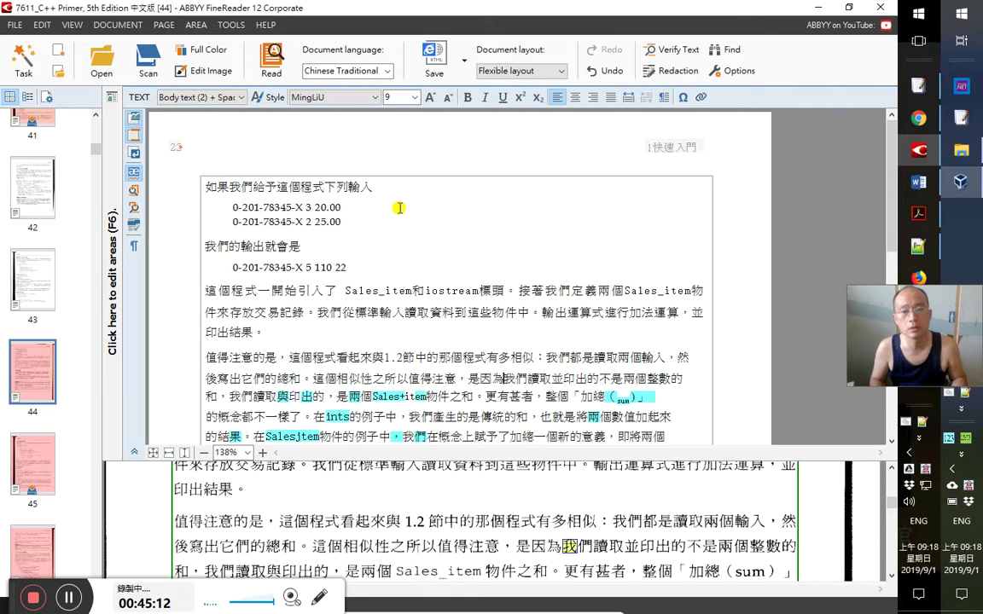
pyautogui.press('Right')
pyautogui.press('Right')
pyautogui.press('Right')
pyautogui.press('Right')
pyautogui.press('Right')
pyautogui.press('Right')
pyautogui.press('Right')
pyautogui.press('Right')
pyautogui.press('Right')
pyautogui.press('Right')
pyautogui.press('Right')
# Clear the uncertain-character marks from 與印出的 through 兩個 and the class name before 物件之和
pyautogui.hotkey('shift', 'Right')
pyautogui.hotkey('shift', 'Right')
pyautogui.hotkey('shift', 'Right')
pyautogui.hotkey('shift', 'Right')
pyautogui.hotkey('shift', 'Right')
pyautogui.hotkey('shift', 'Right')
pyautogui.hotkey('shift', 'Right')
pyautogui.hotkey('shift', 'Right')
pyautogui.hotkey('shift', 'Right')
pyautogui.hotkey('shift', 'Right')
pyautogui.hotkey('shift', 'Right')
pyautogui.hotkey('shift', 'Right')
pyautogui.hotkey('shift', 'Right')
pyautogui.hotkey('shift', 'Right')
pyautogui.hotkey('shift', 'Right')
pyautogui.hotkey('shift', 'Right')
pyautogui.hotkey('shift', 'Right')
pyautogui.hotkey('shift', 'Right')
pyautogui.hotkey('shift', 'Right')
pyautogui.hotkey('shift', 'Right')
pyautogui.hotkey('shift', 'Right')
pyautogui.hotkey('shift', 'Right')
pyautogui.hotkey('shift', 'Right')
pyautogui.hotkey('shift', 'Right')
pyautogui.hotkey('shift', 'Right')
pyautogui.hotkey('shift', 'Right')
pyautogui.hotkey('shift', 'Left')
pyautogui.hotkey('shift', 'Left')
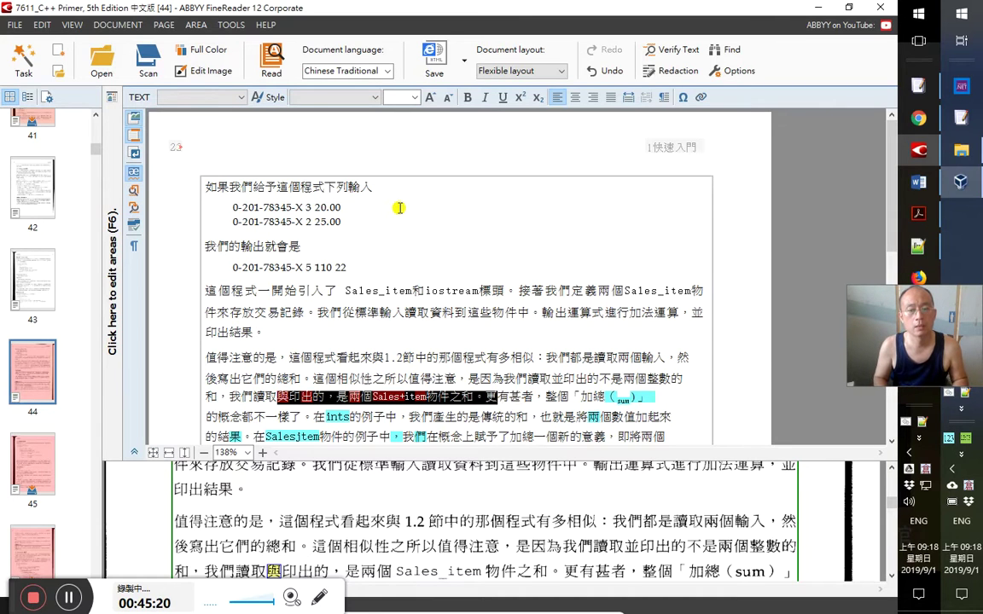
pyautogui.press('Left')
# Replace the misread plus sign with an underscore in Sales_item before 物件之和
pyautogui.press('Right')
pyautogui.press('Right')
pyautogui.press('Right')
pyautogui.press('Right')
pyautogui.press('Right')
pyautogui.press('Right')
pyautogui.press('Right')
pyautogui.press('Right')
pyautogui.press('Right')
pyautogui.press('Right')
pyautogui.press('Right')
pyautogui.press('Right')
pyautogui.press('Right')
pyautogui.press('Right')
pyautogui.press('Right')
pyautogui.press('Left')
pyautogui.press('BackSpace')
pyautogui.write('_')
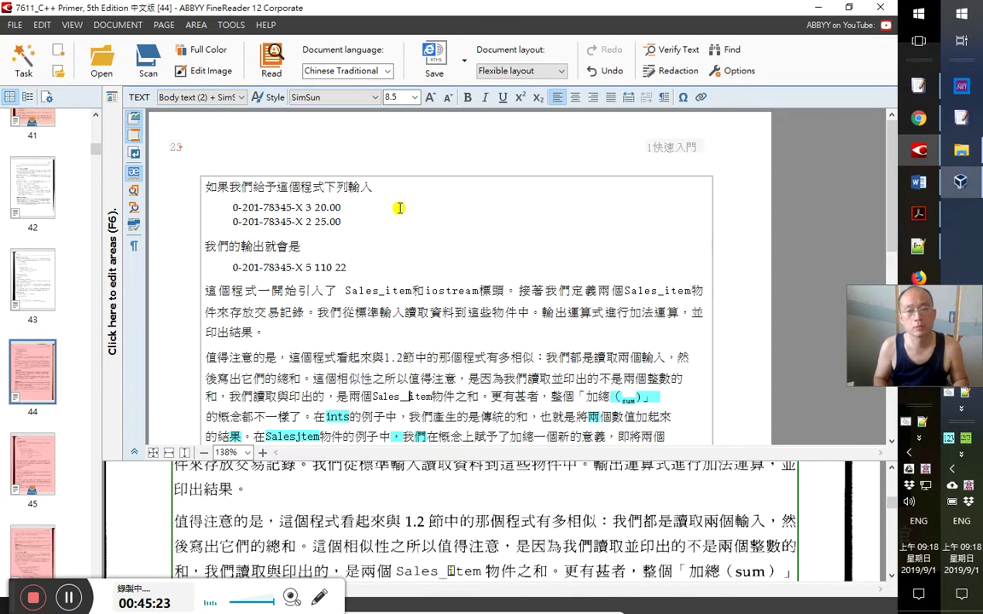
# Remove the subscript formatting from sum in the brackets after 加總 and clear its uncertain-character marks
pyautogui.press('Right')
pyautogui.press('Right')
pyautogui.press('Right')
pyautogui.press('Right')
pyautogui.press('Right')
pyautogui.press('Right')
pyautogui.press('Right')
pyautogui.press('Right')
pyautogui.press('Right')
pyautogui.press('Right')
pyautogui.press('Right')
pyautogui.press('Right')
pyautogui.press('Right')
pyautogui.press('Right')
pyautogui.press('Right')
pyautogui.press('Right')
pyautogui.press('Right')
pyautogui.press('Right')
pyautogui.press('Right')
pyautogui.press('Right')
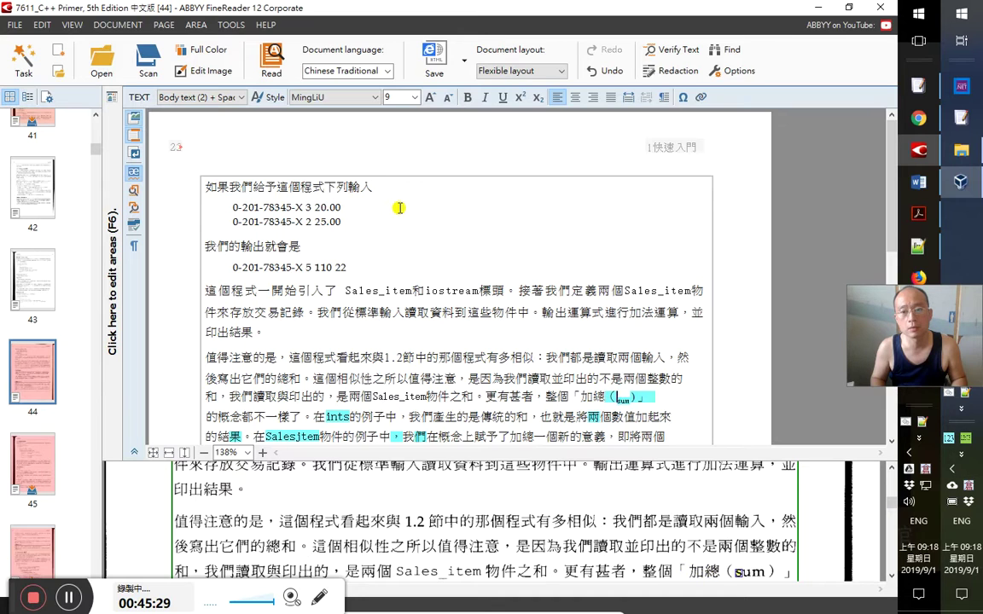
pyautogui.hotkey('shift', 'Right')
pyautogui.hotkey('ctrl', '=')
pyautogui.hotkey('ctrl', 'shift', 'Left')
# Proofread from the sum brackets through 的概念都不一樣了 and clear the uncertain-character marks on ints
pyautogui.press('Right')
pyautogui.press('Right')
pyautogui.press('Right')
pyautogui.press('Right')
pyautogui.press('Right')
pyautogui.press('Right')
pyautogui.press('Right')
pyautogui.press('Right')
pyautogui.press('Right')
pyautogui.press('Right')
pyautogui.press('Right')
pyautogui.press('Right')
pyautogui.press('Right')
pyautogui.press('Right')
pyautogui.press('Right')
pyautogui.press('Right')
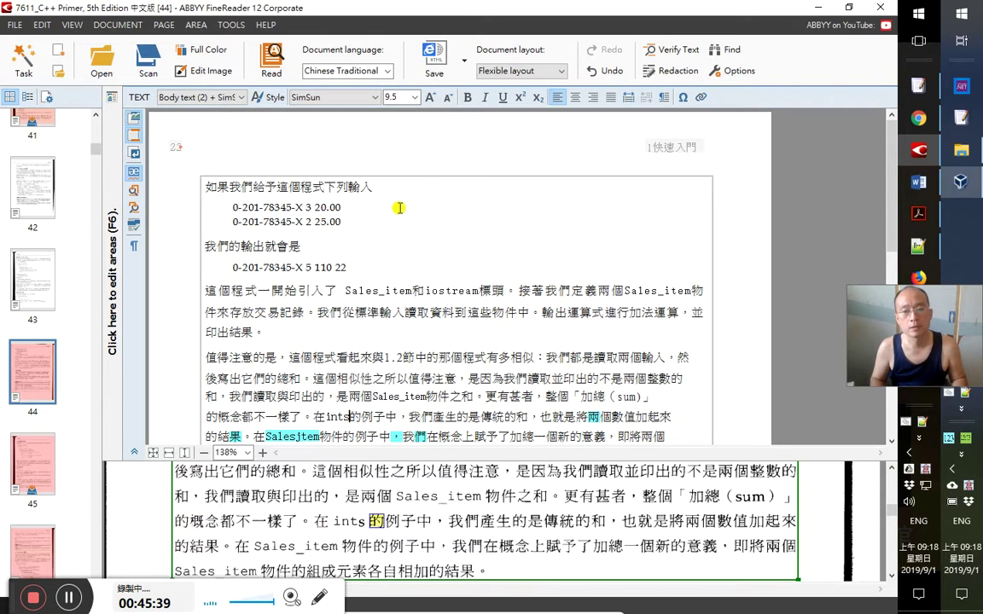
# Proofread from 的例子中 after ints to the start of the 的結果 line and clear the mark on 兩 in 兩個數值
pyautogui.press('Right')
pyautogui.press('Right')
pyautogui.press('Right')
pyautogui.press('Right')
pyautogui.press('Right')
pyautogui.press('Right')
pyautogui.press('Right')
pyautogui.press('Right')
pyautogui.press('Right')
pyautogui.press('Right')
pyautogui.press('Right')
pyautogui.press('Right')
pyautogui.press('Right')
pyautogui.press('Right')
pyautogui.press('Right')
pyautogui.press('Right')
pyautogui.press('Right')
pyautogui.press('Right')
pyautogui.press('Right')
pyautogui.press('Right')
pyautogui.press('Right')
pyautogui.press('Right')
pyautogui.press('Right')
pyautogui.press('Right')
pyautogui.press('Right')
pyautogui.press('Right')
pyautogui.press('Right')
pyautogui.press('Right')
pyautogui.press('Right')
pyautogui.press('Right')
# Clear the uncertain-character marks in the 的結果 line from 果 through 物件的例子中
pyautogui.press('Left')
pyautogui.hotkey('shift', 'Right')
pyautogui.hotkey('shift', 'Right')
pyautogui.hotkey('shift', 'Right')
pyautogui.hotkey('shift', 'Right')
pyautogui.hotkey('shift', 'Right')
pyautogui.hotkey('shift', 'Right')
pyautogui.hotkey('shift', 'Right')
pyautogui.hotkey('shift', 'Right')
pyautogui.hotkey('shift', 'Right')
pyautogui.hotkey('shift', 'Right')
pyautogui.hotkey('shift', 'Right')
pyautogui.hotkey('shift', 'Right')
pyautogui.hotkey('shift', 'Right')
pyautogui.hotkey('shift', 'Right')
pyautogui.hotkey('shift', 'Right')
pyautogui.hotkey('shift', 'Right')
pyautogui.hotkey('shift', 'Right')
pyautogui.hotkey('shift', 'Right')
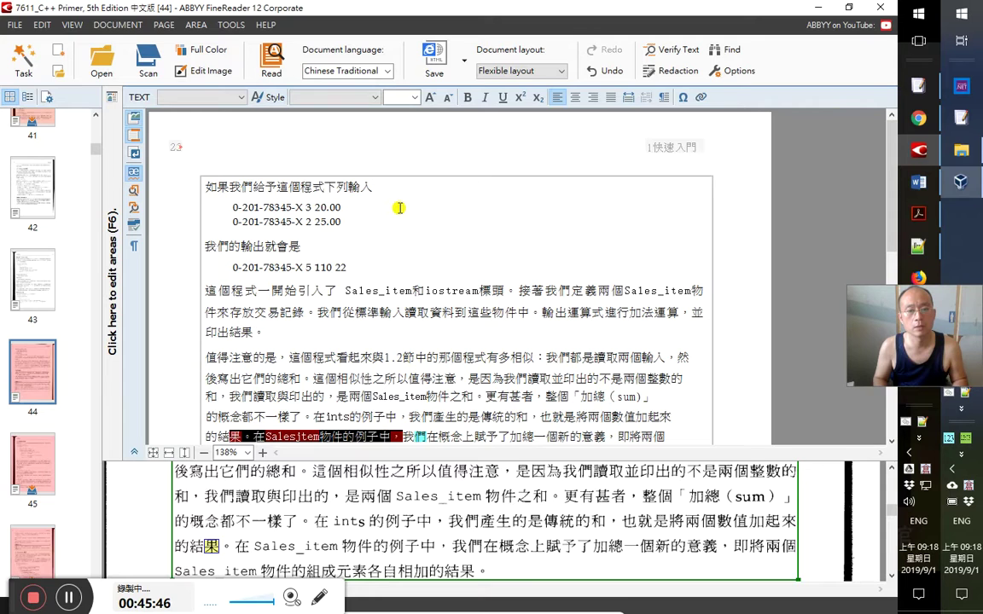
# Replace the misread j with _i so the class name before 物件的例子中 reads Sales_item
pyautogui.press('Right')
pyautogui.press('Right')
pyautogui.press('Right')
pyautogui.press('Right')
pyautogui.press('Right')
pyautogui.press('Right')
pyautogui.write('_')
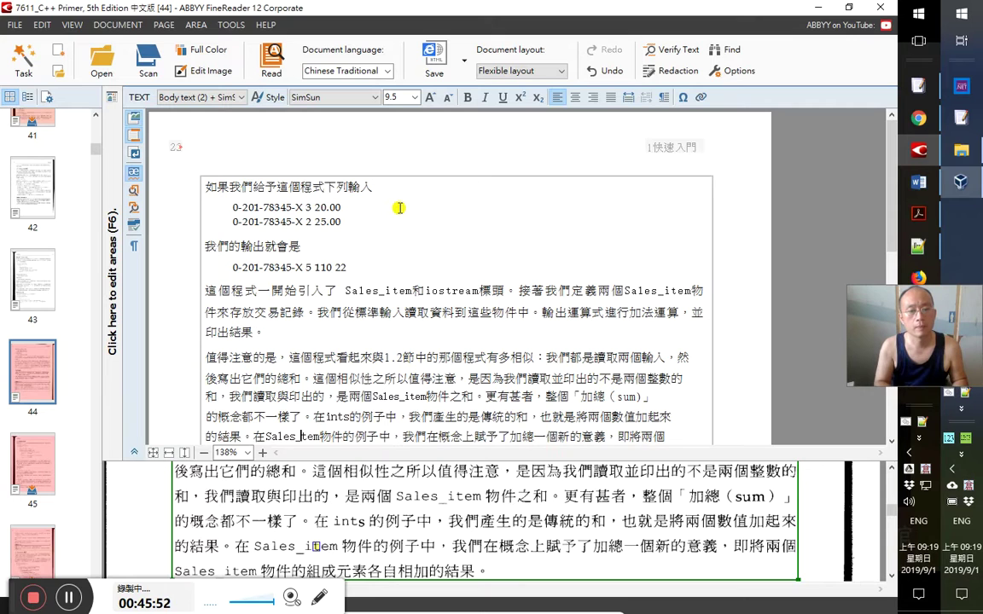
pyautogui.press('Delete')
pyautogui.write('i')
# Check the rest of the 的結果 line from 物件的例子中 through 即將兩個 against the scan
pyautogui.press('Right')
pyautogui.press('Right')
pyautogui.press('Right')
pyautogui.press('Right')
pyautogui.press('Right')
pyautogui.press('Right')
pyautogui.press('Right')
pyautogui.press('Right')
pyautogui.press('Right')
pyautogui.press('Right')
pyautogui.press('Right')
pyautogui.press('Right')
pyautogui.press('Right')
pyautogui.press('Right')
pyautogui.press('Right')
pyautogui.press('Right')
pyautogui.press('Right')
pyautogui.press('Right')
pyautogui.press('Right')
pyautogui.press('Right')
pyautogui.press('Right')
pyautogui.press('Right')
pyautogui.press('Right')
pyautogui.press('Right')
pyautogui.press('Right')
pyautogui.press('Right')
pyautogui.press('Right')
pyautogui.press('Right')
pyautogui.press('Right')
pyautogui.press('Right')
pyautogui.press('Right')
pyautogui.press('Right')
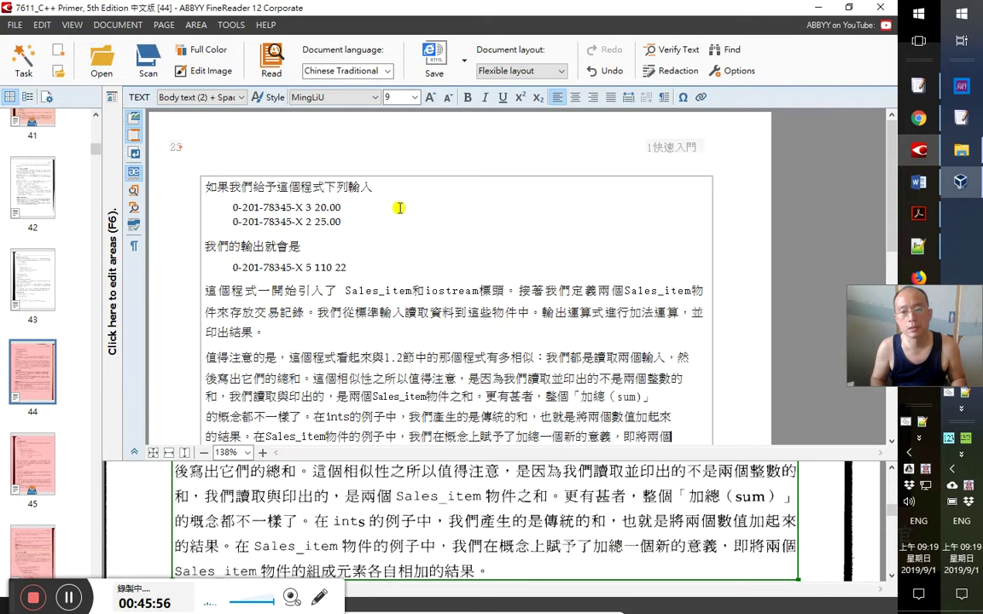
# Proofread the line Sales_item物件的組成元素各自相加的結果。 against the scan and clear its uncertain-character marks
pyautogui.press('Right')
pyautogui.press('Right')
pyautogui.press('Right')
pyautogui.press('Right')
pyautogui.press('Right')
pyautogui.press('Right')
pyautogui.press('Right')
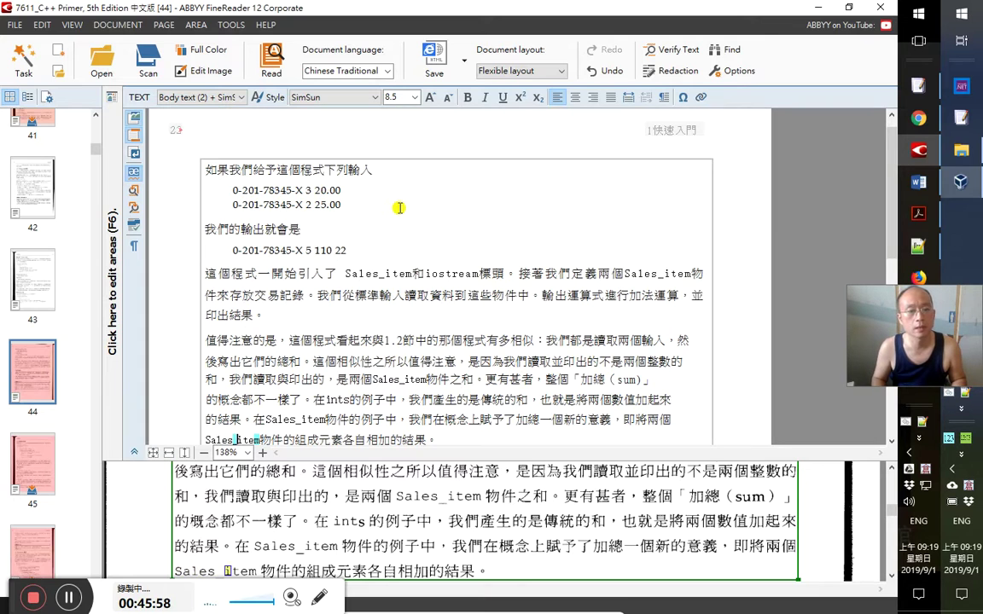
pyautogui.press('Right')
pyautogui.press('Right')
pyautogui.press('Right')
pyautogui.press('Right')
pyautogui.press('Right')
pyautogui.press('Right')
pyautogui.press('Right')
pyautogui.press('Right')
pyautogui.press('Right')
pyautogui.press('Right')
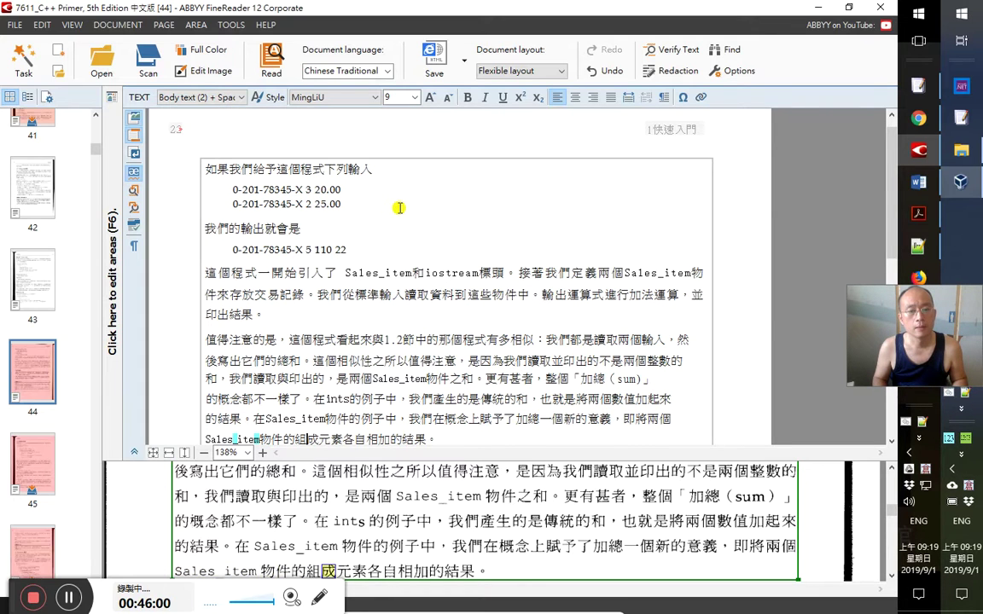
pyautogui.press('Right')
pyautogui.press('Right')
pyautogui.press('Right')
pyautogui.press('Right')
pyautogui.press('Right')
pyautogui.press('Right')
pyautogui.press('Right')
pyautogui.press('Right')
pyautogui.press('Right')
pyautogui.hotkey('shift', 'Home')
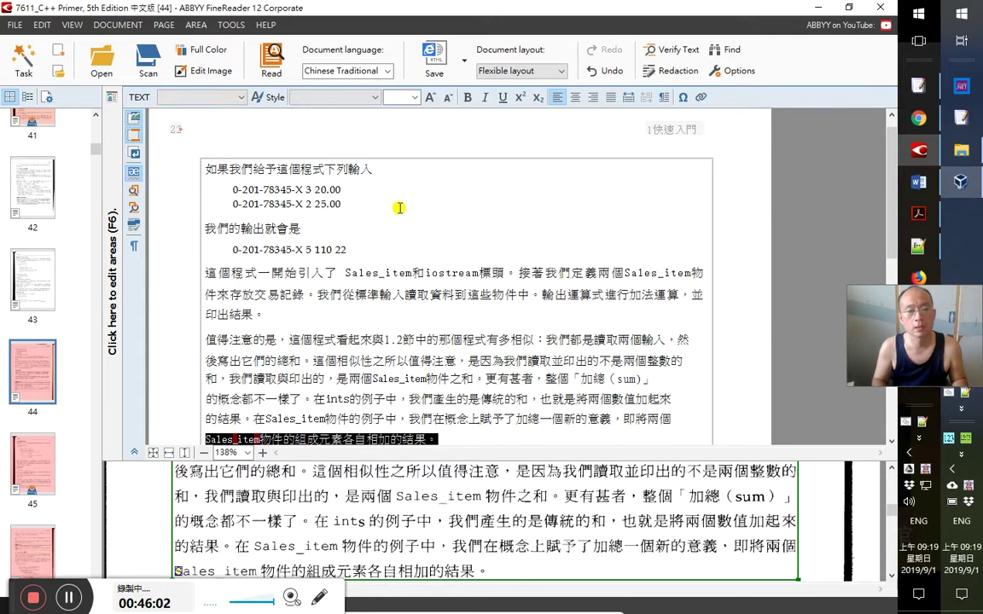
# Check the section heading 使用檔案重導 against the scan
pyautogui.press('Right')
pyautogui.press('Right')
pyautogui.press('Right')
pyautogui.press('Right')
pyautogui.press('Right')
pyautogui.press('Right')
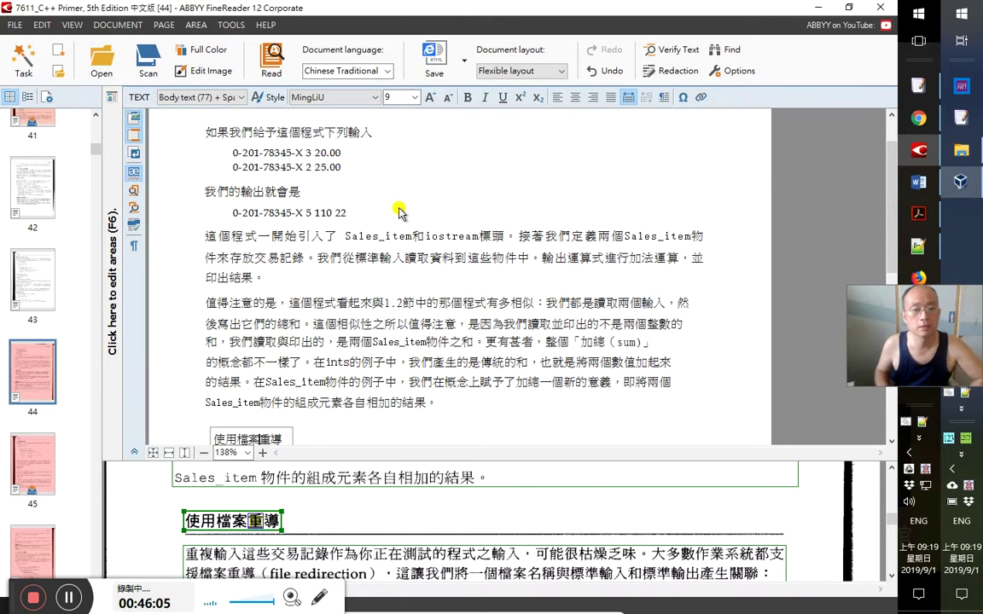
# Clear the uncertain-character mark on 輸 in 重複輸入 at the start of the paragraph below the heading
pyautogui.press('Down')
pyautogui.press('Down')
pyautogui.press('Up')
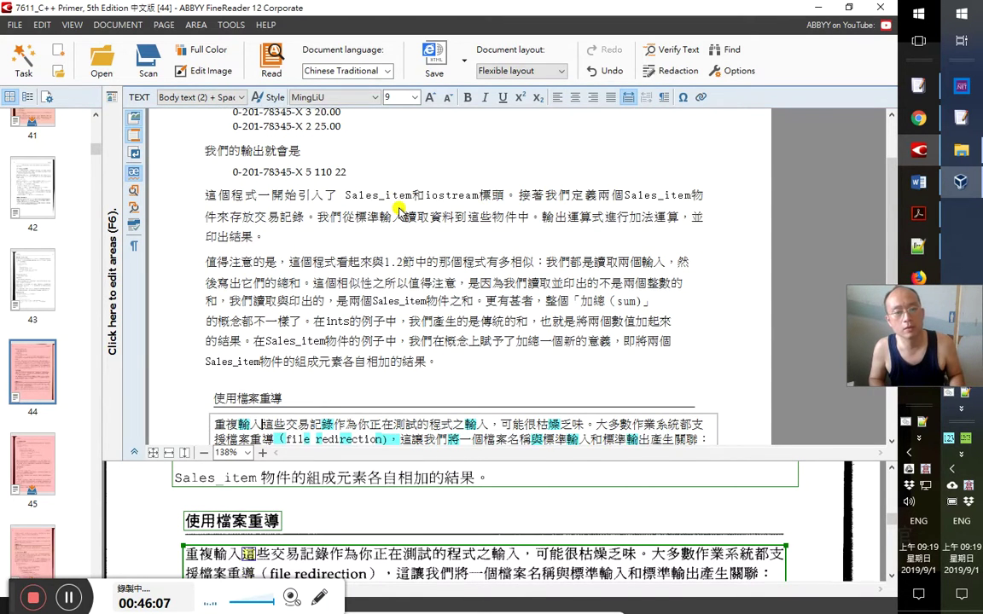
pyautogui.press('Left')
pyautogui.press('Left')
pyautogui.press('Left')
pyautogui.press('Right')
pyautogui.press('Right')
pyautogui.press('Right')
pyautogui.press('Right')
pyautogui.press('Right')
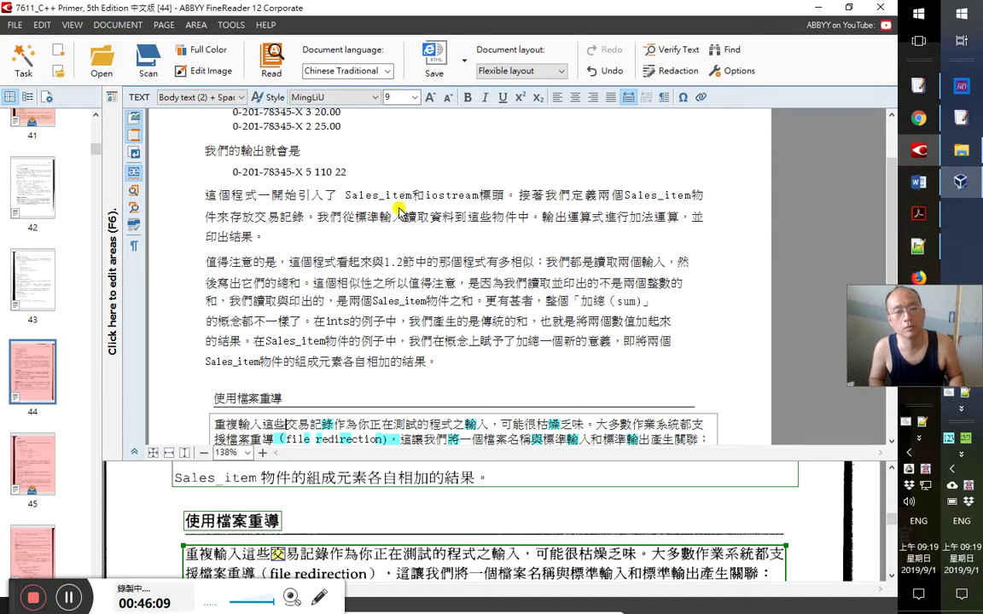
# Check the paragraph's opening words from 重複輸入這些 through 交易記錄 against the scan
pyautogui.press('Down')
pyautogui.press('Down')
pyautogui.press('Up')
pyautogui.press('Up')
pyautogui.press('Left')
pyautogui.press('Left')
pyautogui.press('Left')
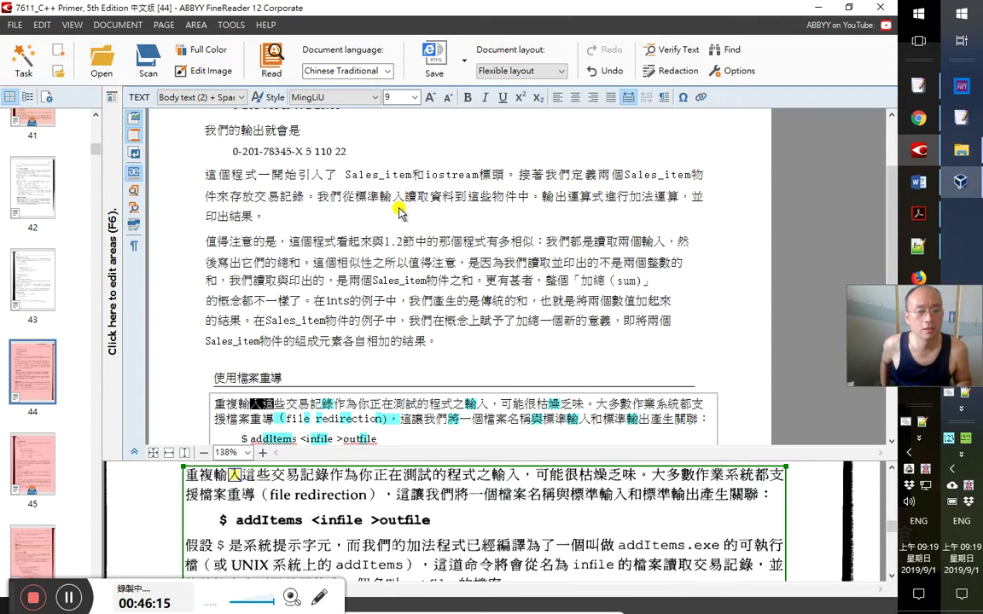
pyautogui.press('Right')
pyautogui.press('Right')
pyautogui.press('Right')
pyautogui.press('Right')
pyautogui.press('Right')
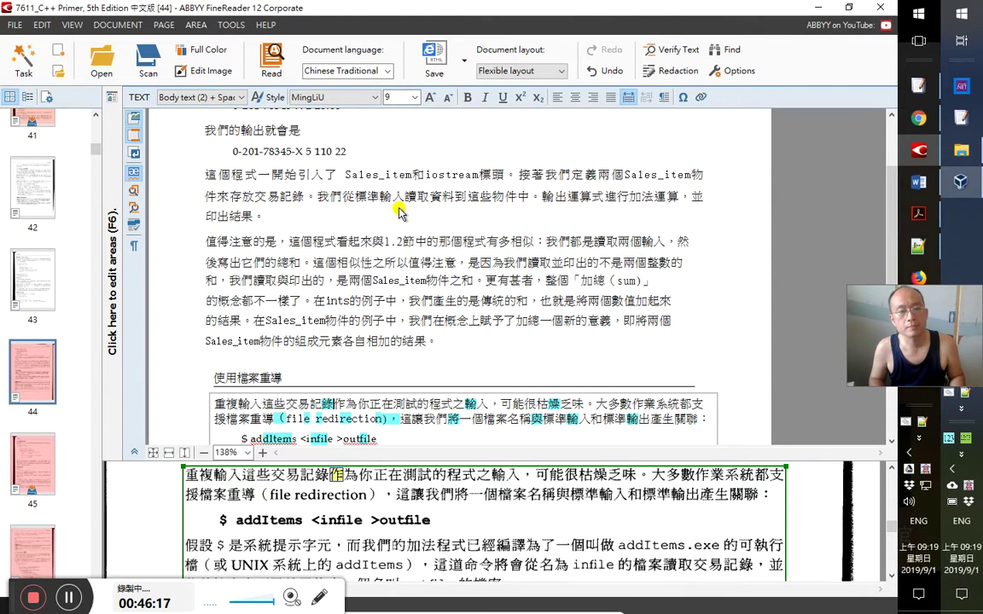
# Clear the uncertain-character marks from 記錄作為 through 程式之輸入，可 in the paragraph's first line
pyautogui.hotkey('shift', 'Right')
pyautogui.hotkey('shift', 'Right')
pyautogui.hotkey('shift', 'Right')
pyautogui.hotkey('shift', 'Right')
pyautogui.hotkey('shift', 'Right')
pyautogui.hotkey('shift', 'Right')
pyautogui.hotkey('shift', 'Right')
pyautogui.hotkey('shift', 'Right')
pyautogui.hotkey('shift', 'Right')
pyautogui.hotkey('shift', 'Right')
pyautogui.hotkey('shift', 'Right')
pyautogui.hotkey('shift', 'Right')
pyautogui.hotkey('shift', 'Right')
pyautogui.hotkey('shift', 'Right')
pyautogui.hotkey('shift', 'Right')
pyautogui.hotkey('shift', 'Right')
pyautogui.hotkey('shift', 'Right')
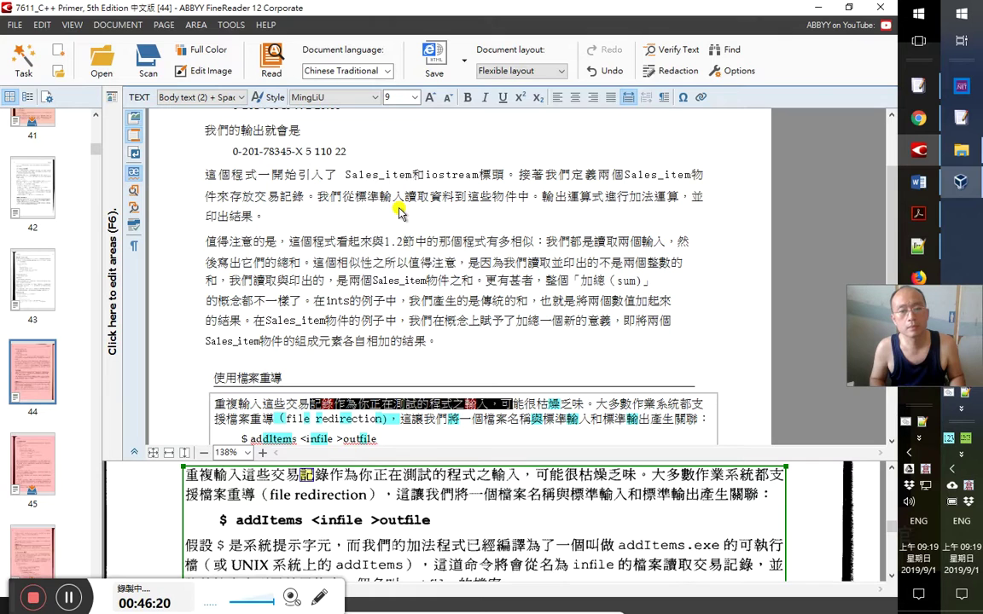
pyautogui.press('Up')
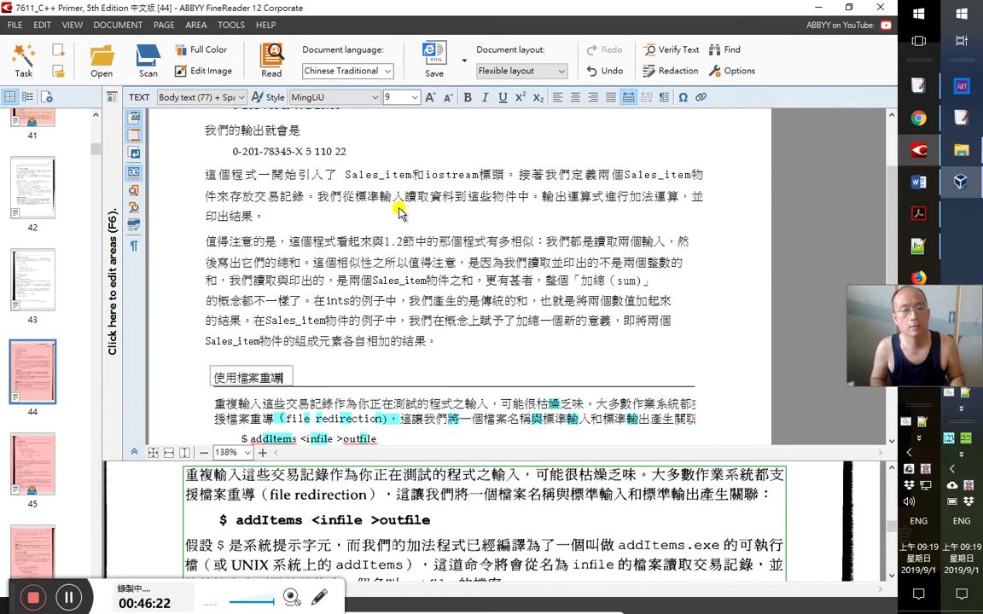
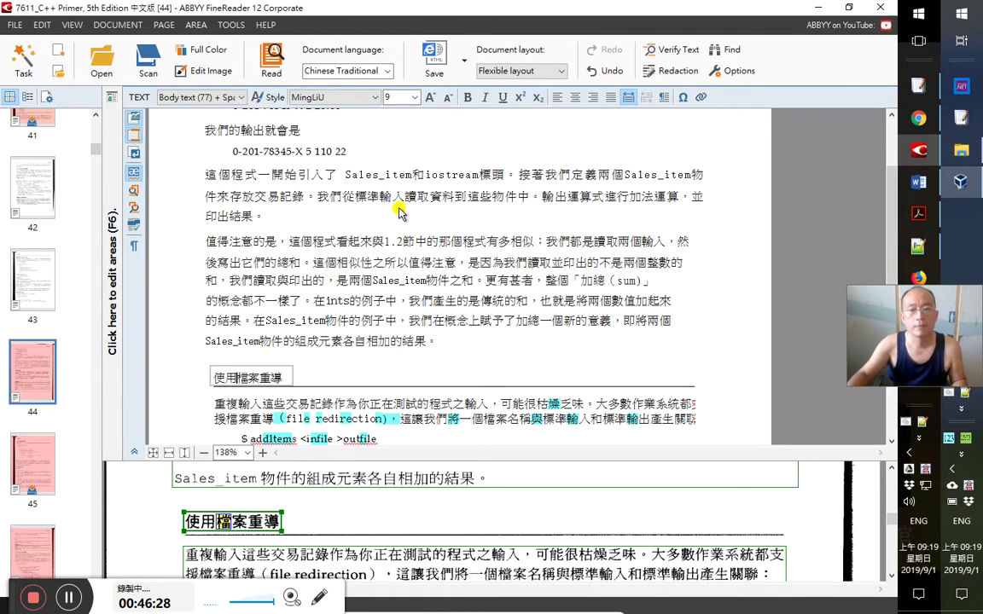
# Clear the mark on 燥 in 枯燥乏味 and proofread the rest of the first line through 作業系統都支
pyautogui.moveTo(537, 405); pyautogui.dragTo(587, 407)
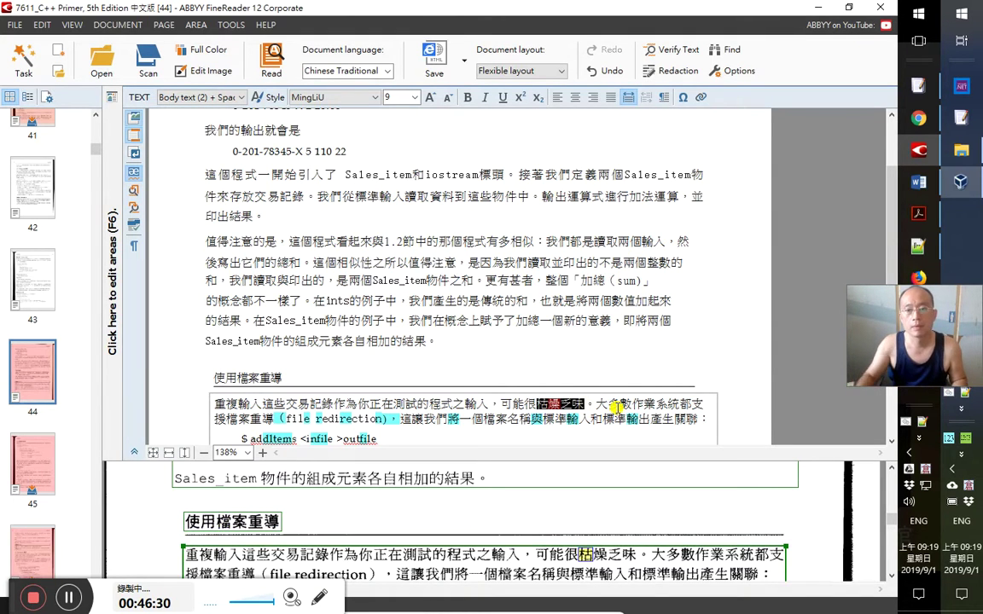
pyautogui.press('Right')
pyautogui.press('Right')
pyautogui.press('Right')
pyautogui.press('Right')
pyautogui.press('Right')
pyautogui.press('Right')
pyautogui.press('Right')
pyautogui.press('Right')
pyautogui.press('Right')
pyautogui.press('Right')
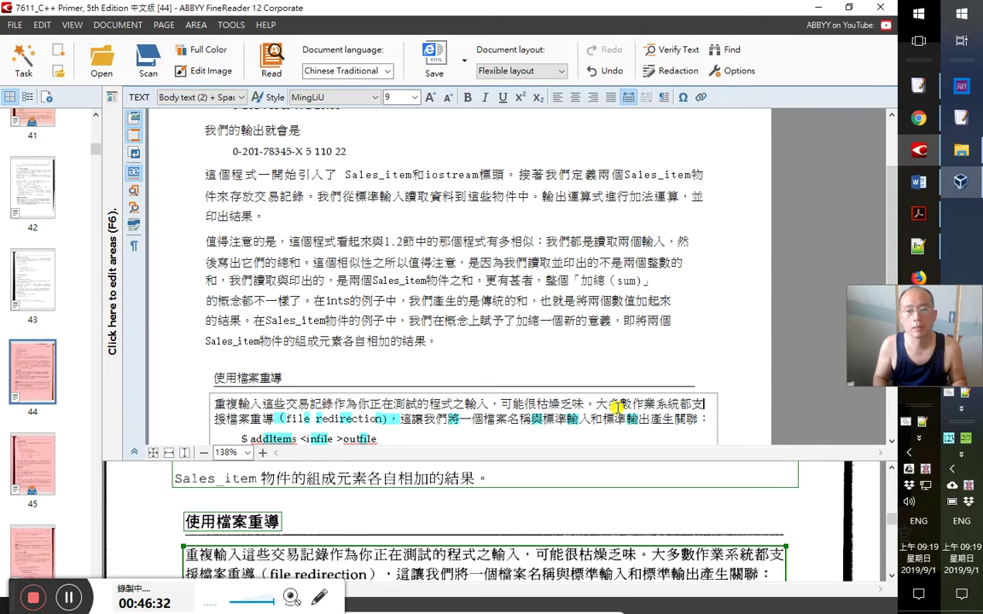
# Recheck the first line from 作業系統都支 back to 可能很枯燥乏味 against the scan
pyautogui.press('Left')
pyautogui.press('Left')
pyautogui.press('Left')
pyautogui.press('Left')
pyautogui.press('Left')
pyautogui.press('Left')
pyautogui.press('Left')
pyautogui.press('Left')
pyautogui.press('Left')
pyautogui.press('Left')
pyautogui.press('Left')
pyautogui.press('Left')
pyautogui.press('Left')
pyautogui.press('Left')
pyautogui.press('Left')
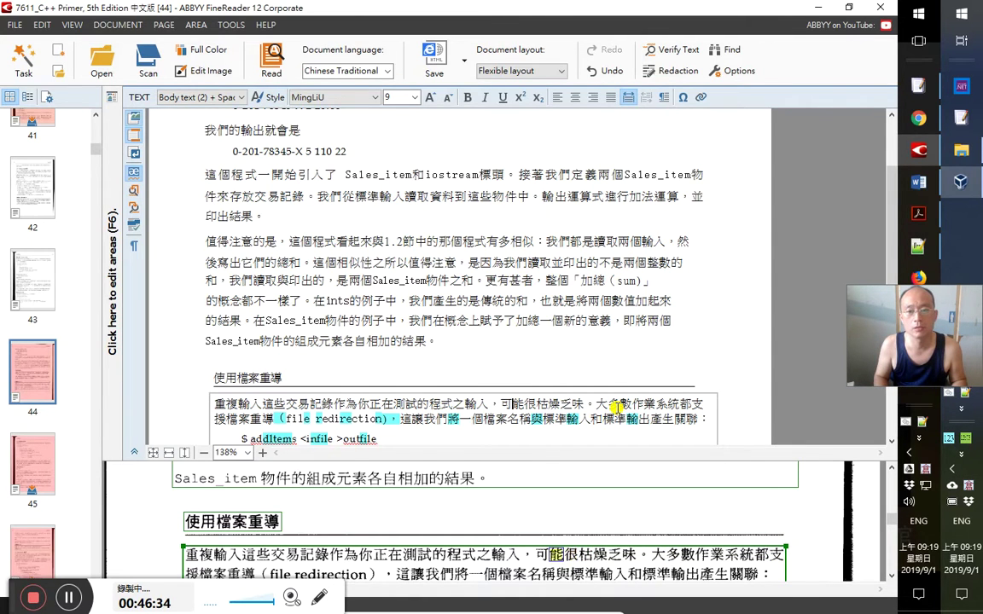
# Clear the uncertain-character marks on （file redirection）， after 援檔案重導 in the paragraph's second line
pyautogui.press('Home')
pyautogui.press('Down')
pyautogui.press('Right')
pyautogui.press('Right')
pyautogui.press('Right')
pyautogui.press('Right')
pyautogui.press('Right')
pyautogui.press('Right')
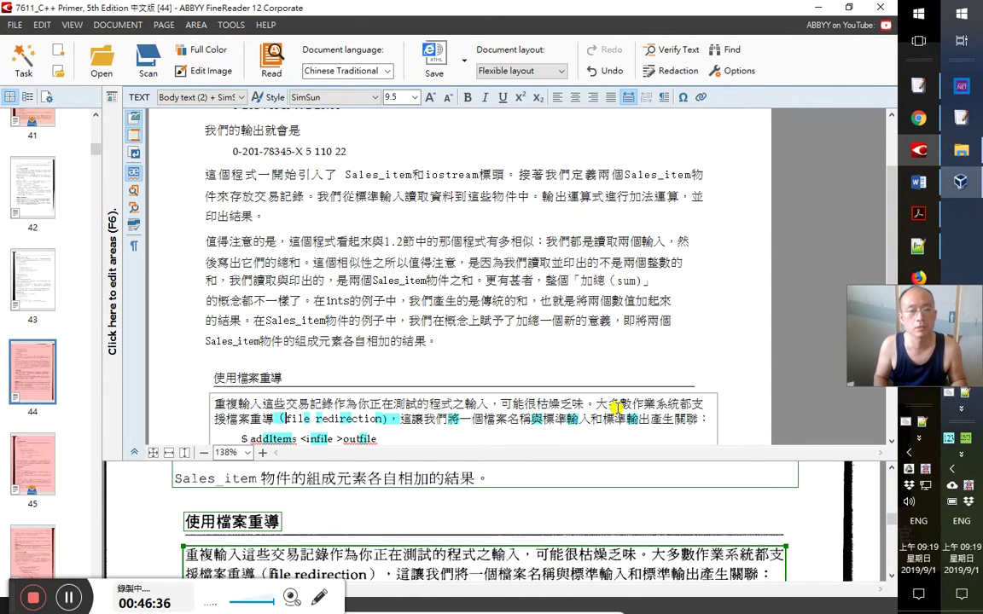
pyautogui.hotkey('shift', 'Right')
pyautogui.hotkey('shift', 'Right')
pyautogui.hotkey('shift', 'Right')
pyautogui.hotkey('shift', 'Right')
pyautogui.hotkey('shift', 'Right')
pyautogui.hotkey('shift', 'Right')
pyautogui.hotkey('shift', 'Right')
pyautogui.hotkey('shift', 'Right')
pyautogui.hotkey('shift', 'Right')
pyautogui.hotkey('shift', 'Right')
pyautogui.hotkey('shift', 'Right')
pyautogui.hotkey('shift', 'Right')
pyautogui.hotkey('shift', 'Right')
pyautogui.hotkey('shift', 'Right')
pyautogui.hotkey('shift', 'Right')
pyautogui.hotkey('shift', 'Right')
pyautogui.hotkey('shift', 'Right')
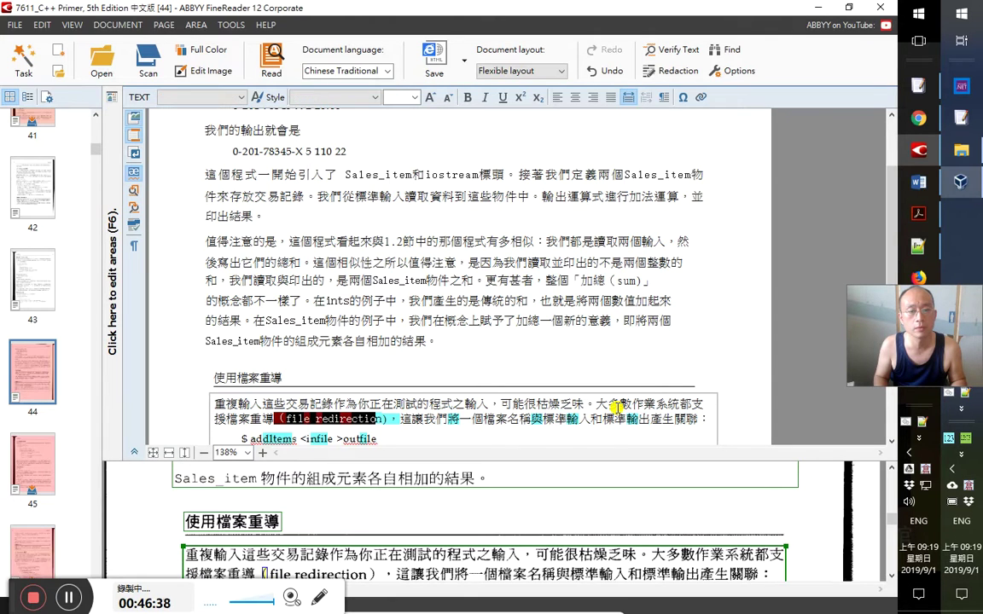
pyautogui.hotkey('shift', 'Right')
pyautogui.hotkey('shift', 'Right')
# Proofread the second line from （file redirection） through 這讓我們將一 and clear the uncertain-character mark on 將
pyautogui.press('Right')
pyautogui.press('Right')
pyautogui.press('Right')
pyautogui.press('Right')
pyautogui.press('Right')
pyautogui.press('Right')
pyautogui.press('Right')
pyautogui.press('Right')
pyautogui.press('Right')
pyautogui.press('Right')
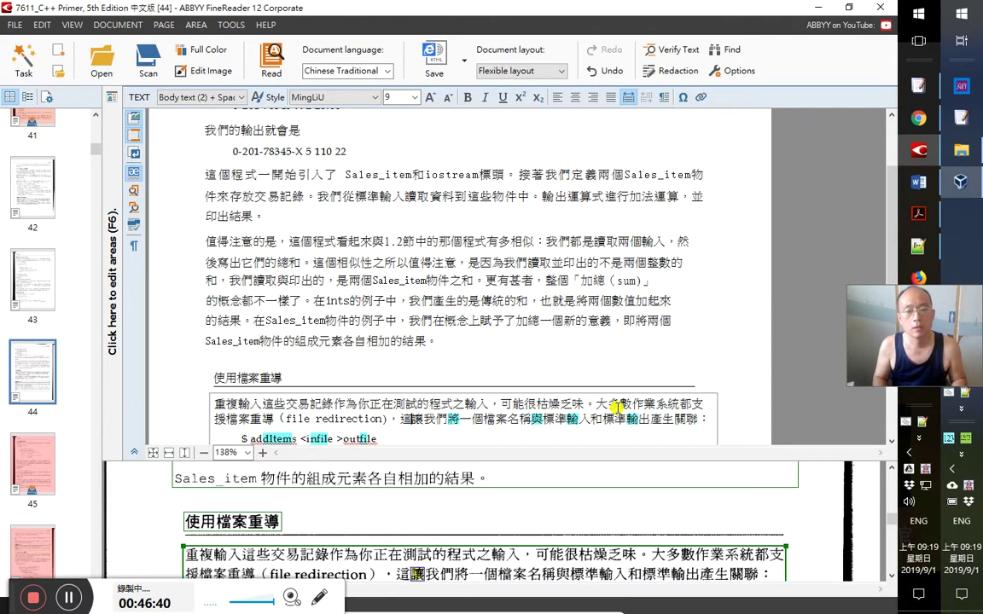
pyautogui.press('Left')
pyautogui.press('Left')
pyautogui.press('Left')
pyautogui.press('Left')
pyautogui.hotkey('shift', 'Left')
pyautogui.hotkey('shift', 'Left')
pyautogui.hotkey('shift', 'Left')
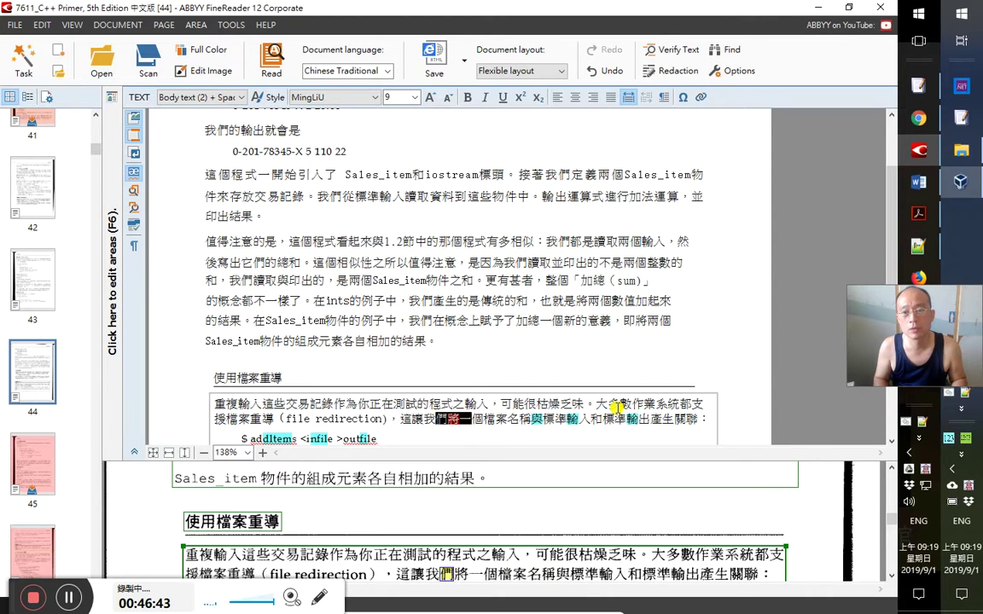
# Clear the uncertain-character marks on 與 and both 輸 characters in 檔案名稱與標準輸入和標準輸出產生關聯
pyautogui.hotkey('shift', 'Right')
pyautogui.hotkey('shift', 'Right')
pyautogui.hotkey('shift', 'Right')
pyautogui.hotkey('shift', 'Right')
pyautogui.hotkey('shift', 'Right')
pyautogui.hotkey('shift', 'Right')
pyautogui.hotkey('shift', 'Right')
pyautogui.hotkey('shift', 'Right')
pyautogui.hotkey('shift', 'Right')
pyautogui.hotkey('shift', 'Right')
pyautogui.hotkey('shift', 'Right')
pyautogui.hotkey('shift', 'Right')
pyautogui.hotkey('shift', 'Right')
pyautogui.hotkey('shift', 'Right')
# Proofread the command line $ addItems <infile >outfile and clear its uncertain-character marks
pyautogui.hotkey('ctrl', 'Down')
pyautogui.press('Right')
pyautogui.press('Right')
pyautogui.press('Right')
pyautogui.press('Right')
pyautogui.press('Right')
pyautogui.press('Right')
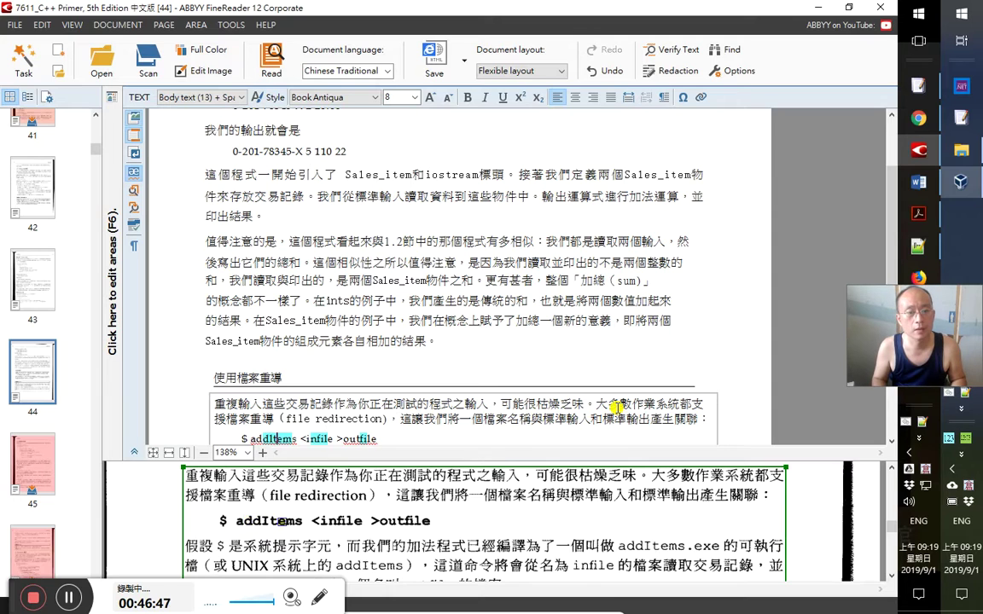
pyautogui.press('Right')
pyautogui.press('Right')
pyautogui.press('Right')
pyautogui.press('Right')
pyautogui.press('Right')
pyautogui.press('Right')
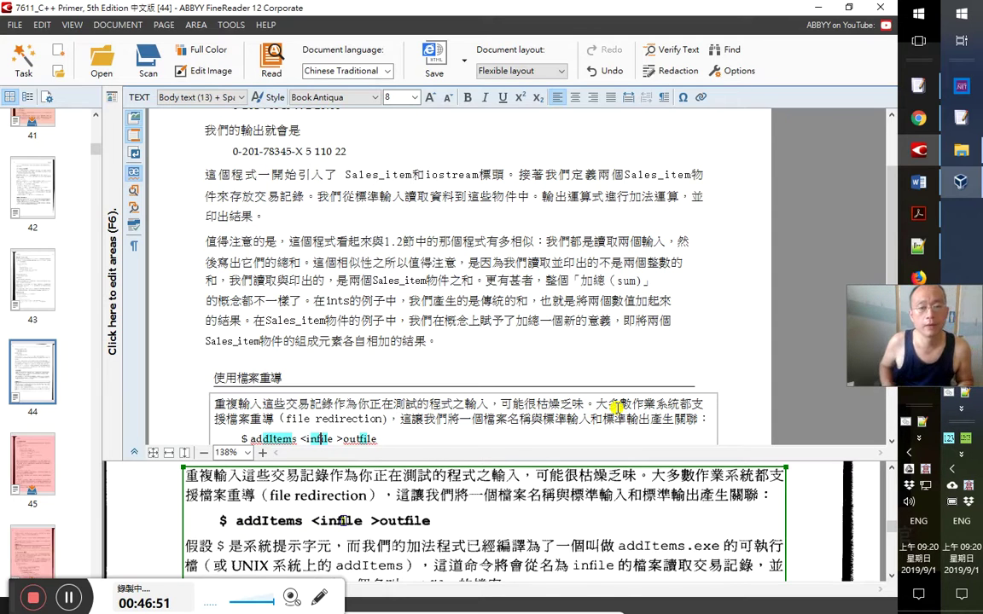
pyautogui.press('Down')
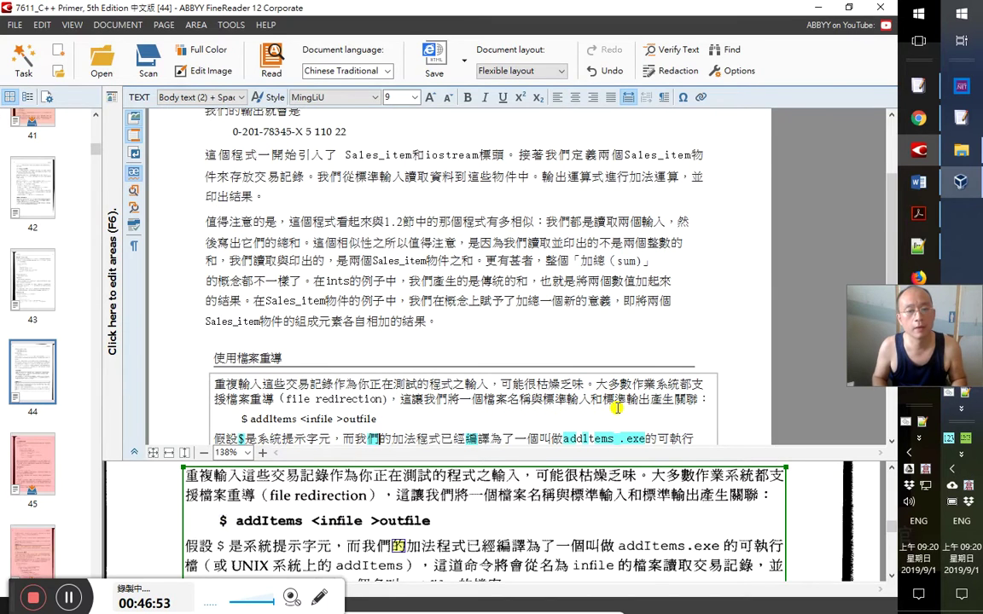
# Clear the uncertain-character marks on $, 們 and 編 in the line from 假設$是系統提示字元 through 編譯為了
pyautogui.press('Home')
pyautogui.press('Right')
pyautogui.press('Right')
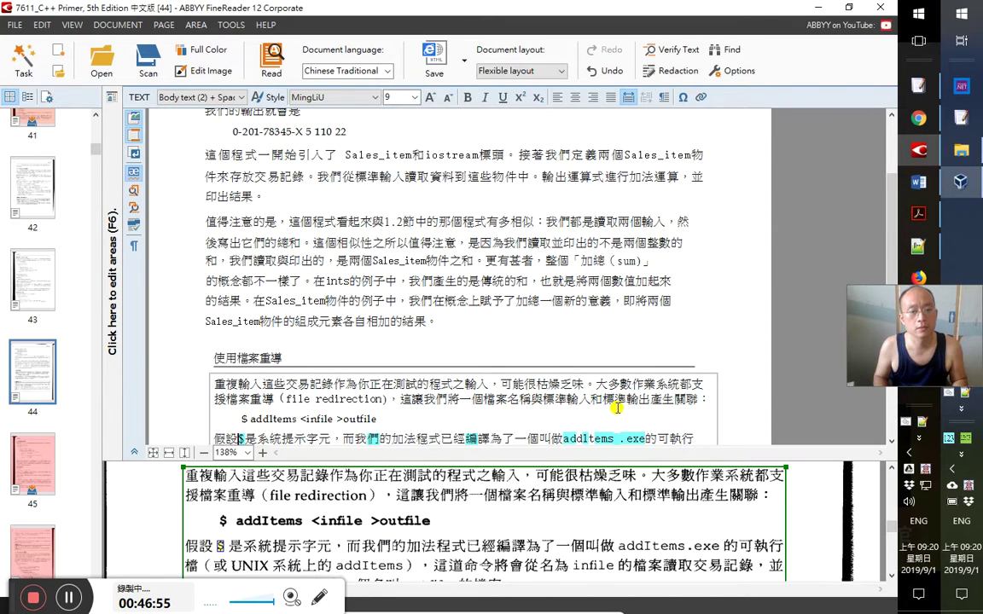
pyautogui.hotkey('shift', 'Right')
pyautogui.hotkey('shift', 'Right')
pyautogui.hotkey('shift', 'Right')
pyautogui.press('Right')
pyautogui.hotkey('ctrl', 'Right')
pyautogui.hotkey('ctrl', 'Right')
pyautogui.hotkey('ctrl', 'Right')
pyautogui.hotkey('ctrl', 'Right')
pyautogui.hotkey('ctrl', 'Right')
pyautogui.hotkey('ctrl', 'Right')
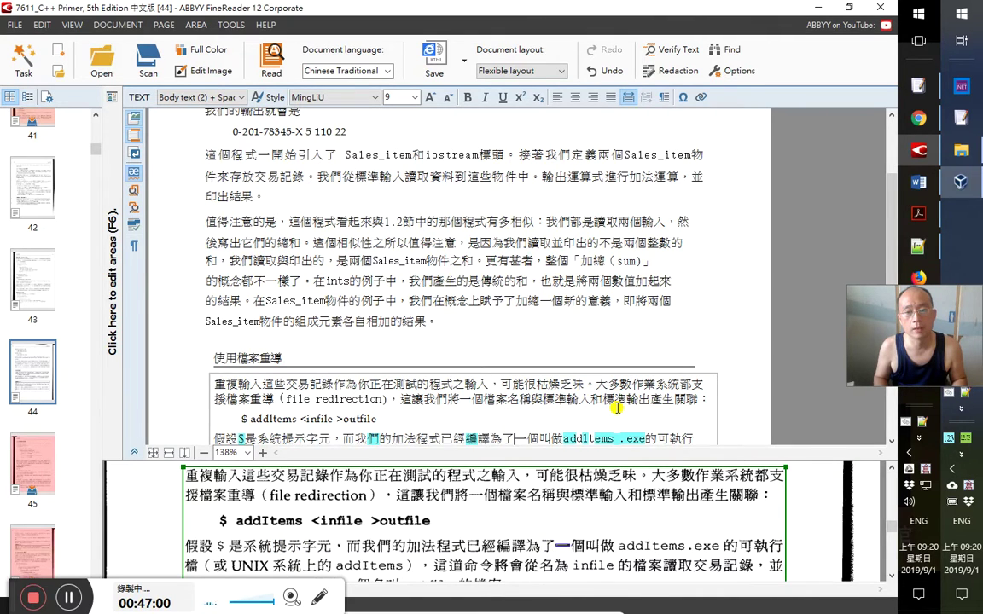
pyautogui.hotkey('shift', 'Home')
pyautogui.press('Right')
pyautogui.press('Right')
pyautogui.press('Left')
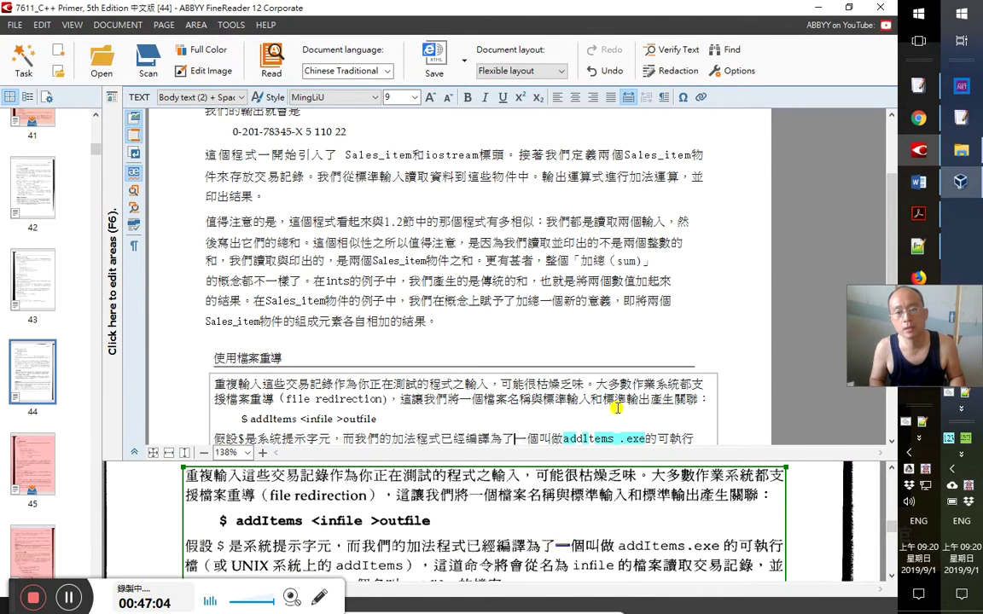
# Clear the uncertain-character marks on addItems .exe and delete the stray space before .exe
pyautogui.press('Right')
pyautogui.press('Right')
pyautogui.press('Right')
pyautogui.press('Right')
pyautogui.hotkey('shift', 'Right')
pyautogui.hotkey('shift', 'Right')
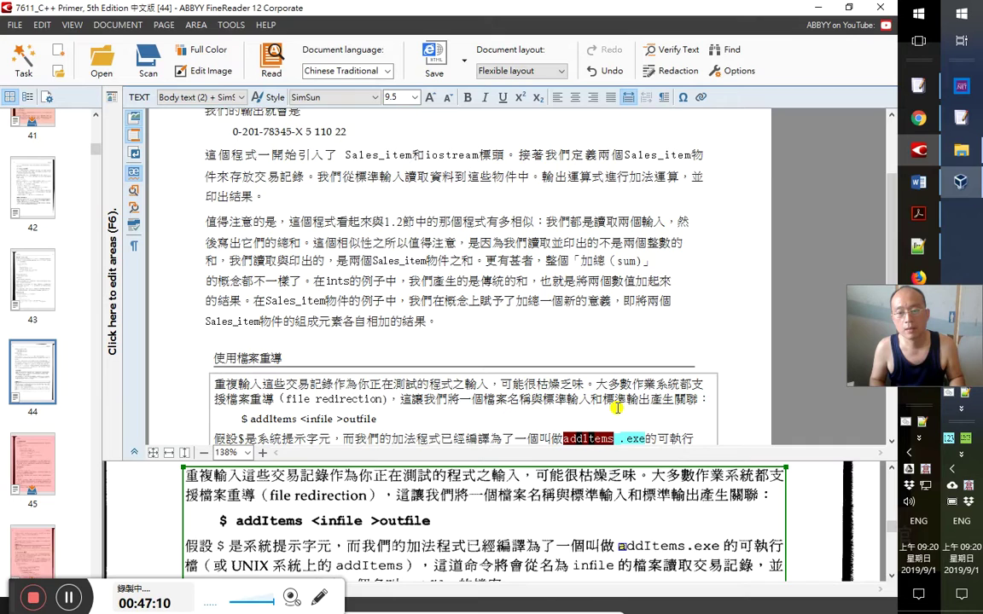
pyautogui.press('Left')
pyautogui.press('Right')
pyautogui.press('Right')
pyautogui.press('Right')
pyautogui.press('Right')
pyautogui.press('Right')
pyautogui.press('Right')
pyautogui.press('Right')
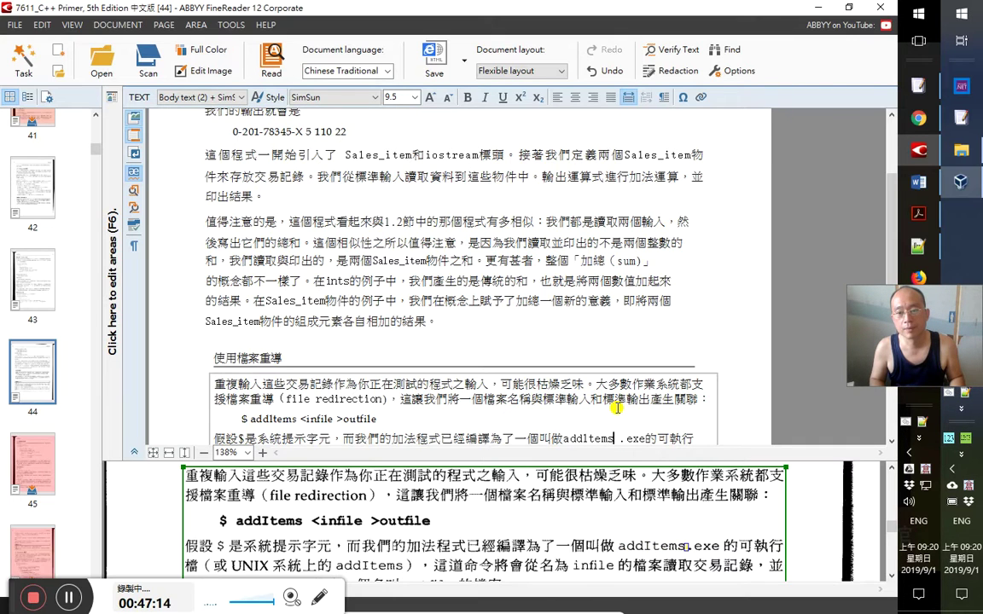
pyautogui.press('Delete')
# Copy the text from 而我們的加法程式 through 的可執行 at the end of the line and switch to the Word notes
pyautogui.press('Left')
pyautogui.press('Left')
pyautogui.press('Left')
pyautogui.press('Left')
pyautogui.press('Left')
pyautogui.press('Left')
pyautogui.press('Left')
pyautogui.press('Left')
pyautogui.press('Left')
pyautogui.press('Left')
pyautogui.press('Left')
pyautogui.press('Left')
pyautogui.press('Left')
pyautogui.press('Left')
pyautogui.press('Left')
pyautogui.press('Left')
pyautogui.press('Left')
pyautogui.press('Left')
pyautogui.press('Left')
pyautogui.press('Left')
pyautogui.press('Left')
pyautogui.press('Left')
pyautogui.press('Left')
pyautogui.press('Left')
pyautogui.press('Left')
pyautogui.press('Left')
pyautogui.press('Left')
pyautogui.press('Left')
pyautogui.press('Left')
pyautogui.press('Left')
pyautogui.press('Right')
pyautogui.press('Right')
pyautogui.press('Right')
pyautogui.press('Right')
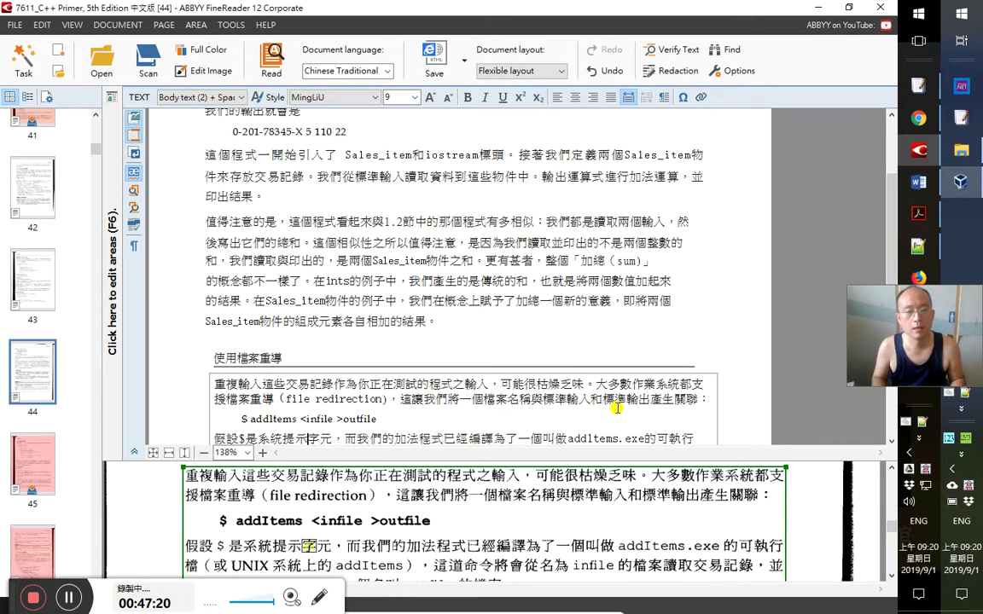
pyautogui.hotkey('shift', 'End')
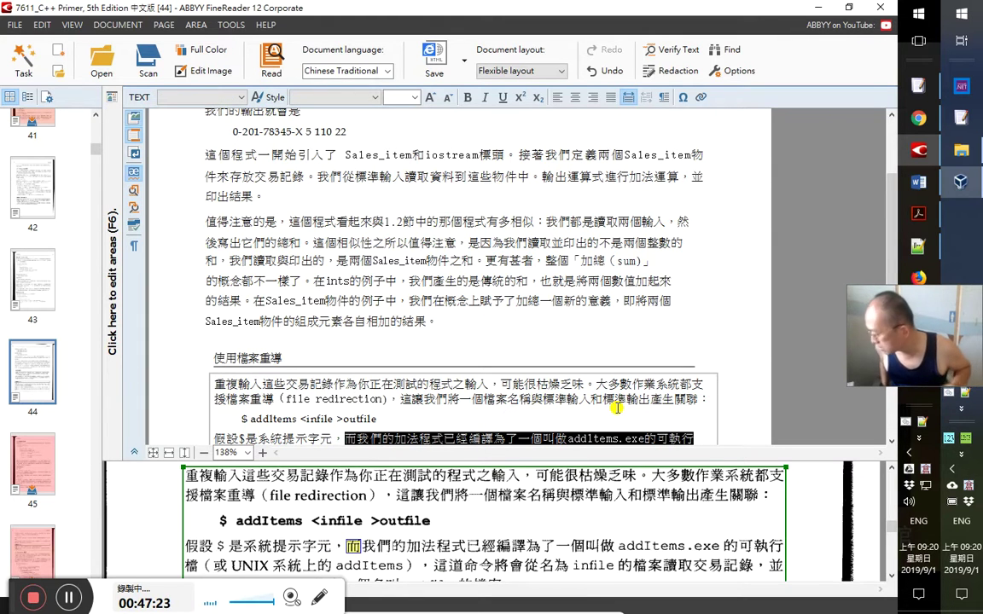
pyautogui.hotkey('alt', 'Tab')
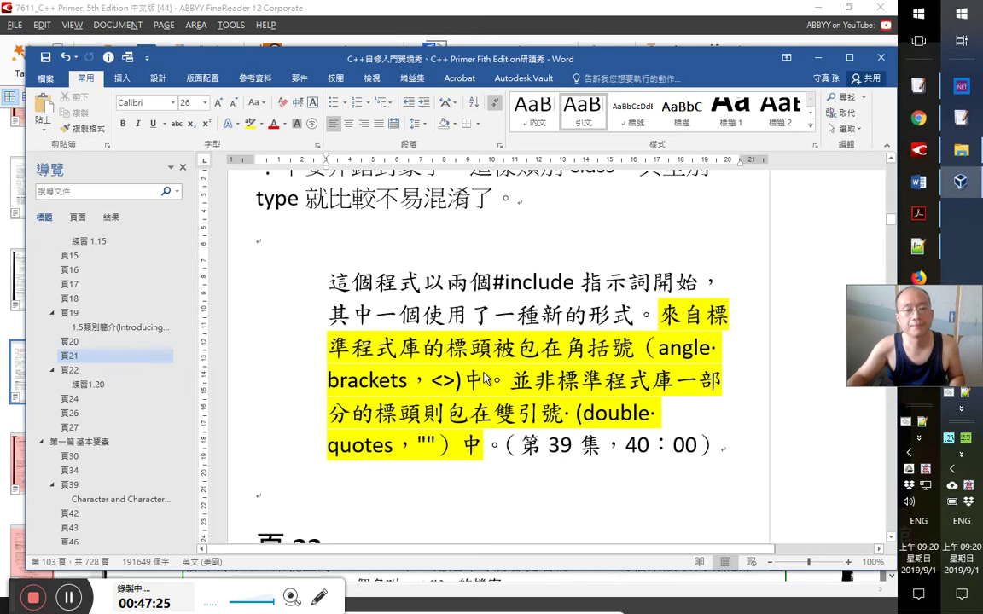
# Insert the copied 而我們的加法程式… text as a quotation paragraph under the 頁 22 heading, above 練習 1.20
pyautogui.scroll(-3, 423, 375)
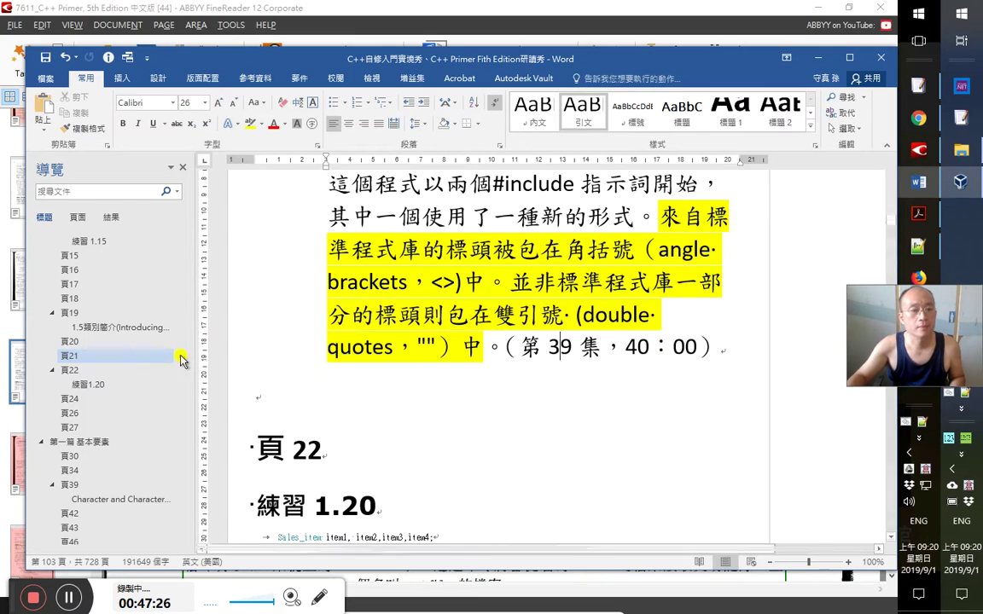
pyautogui.click(111, 370)
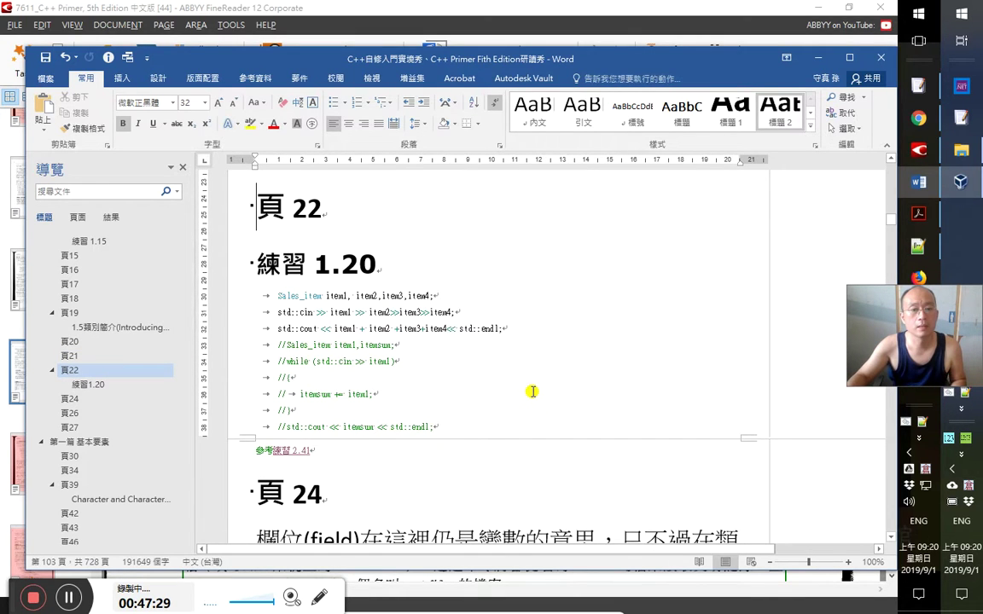
pyautogui.scroll(1, 531, 385)
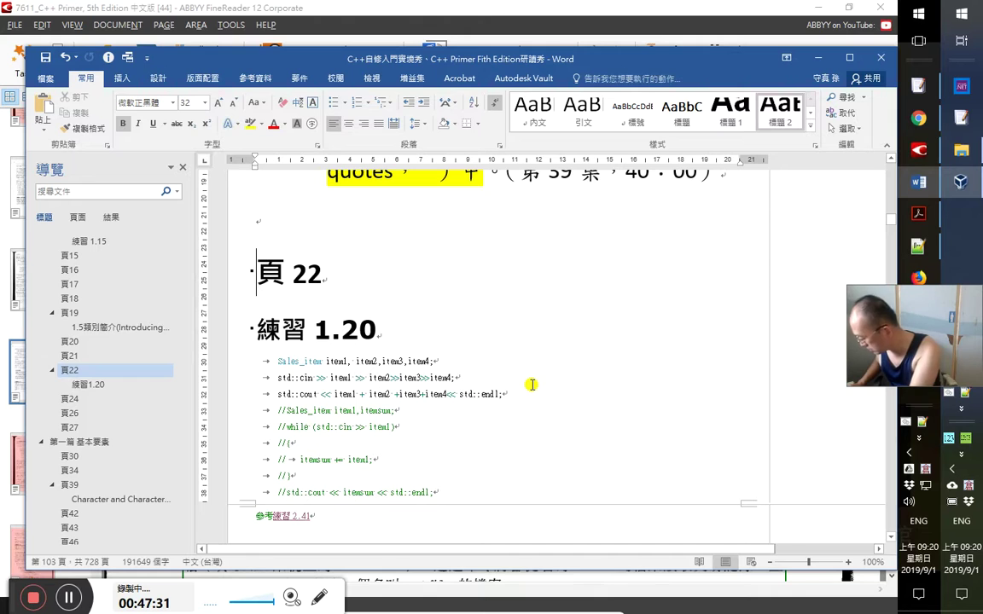
pyautogui.click(465, 288)
pyautogui.press('Return')
pyautogui.write('而我們的加法程式已經編譯為了一個叫做 addItems.exe 的可執行')
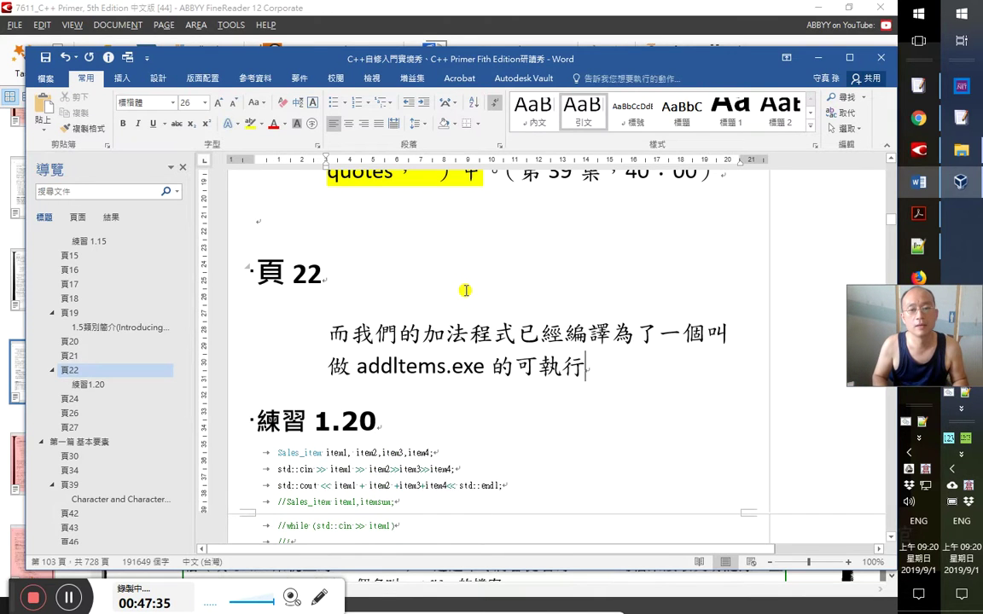
# Copy the section title 使用檔案重導 from the OCR page into a new paragraph between the 頁 22 heading and the quotation in Word
pyautogui.click(465, 291)
pyautogui.press('Return')
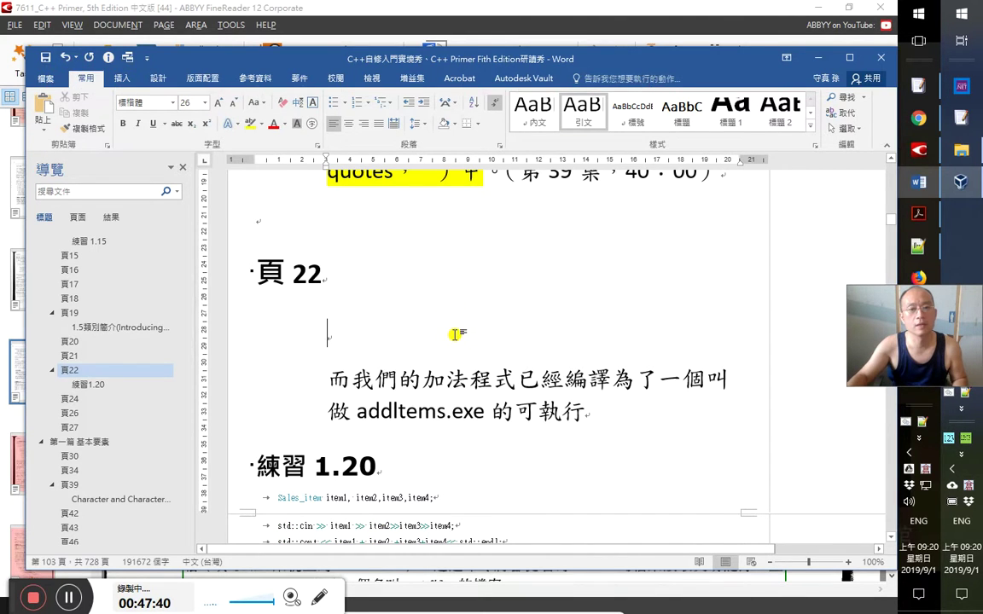
pyautogui.hotkey('alt', 'Tab')
pyautogui.click(271, 359)
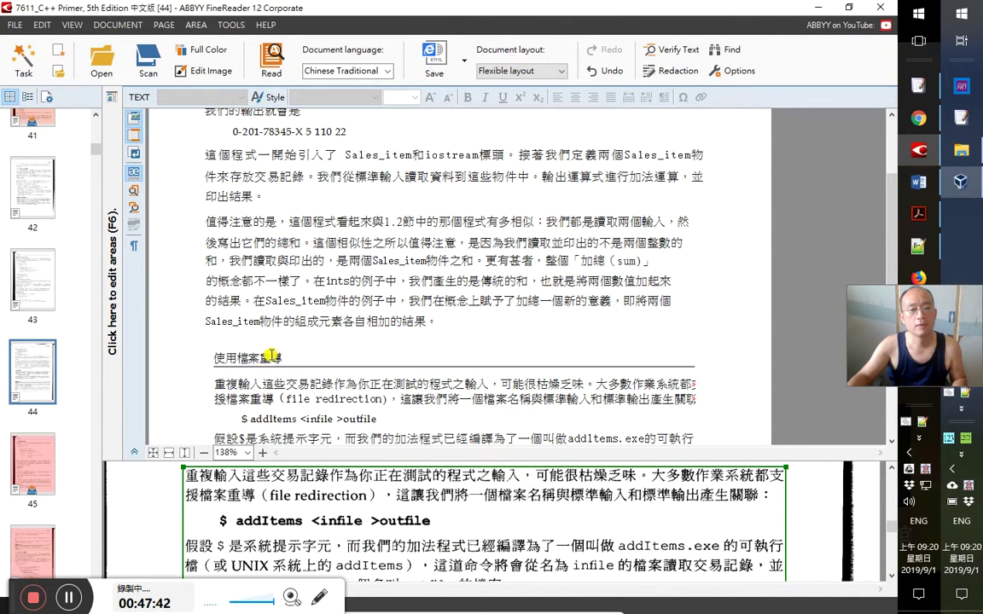
pyautogui.hotkey('ctrl', 'a')
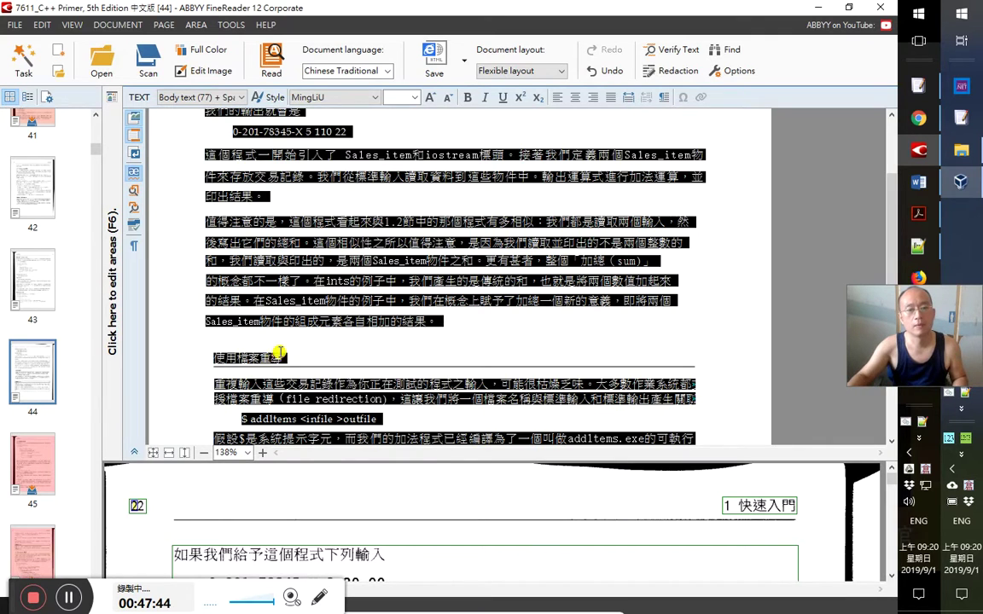
pyautogui.click(280, 352)
pyautogui.tripleClick(281, 352)
pyautogui.hotkey('ctrl', 'c')
pyautogui.press('BackSpace')
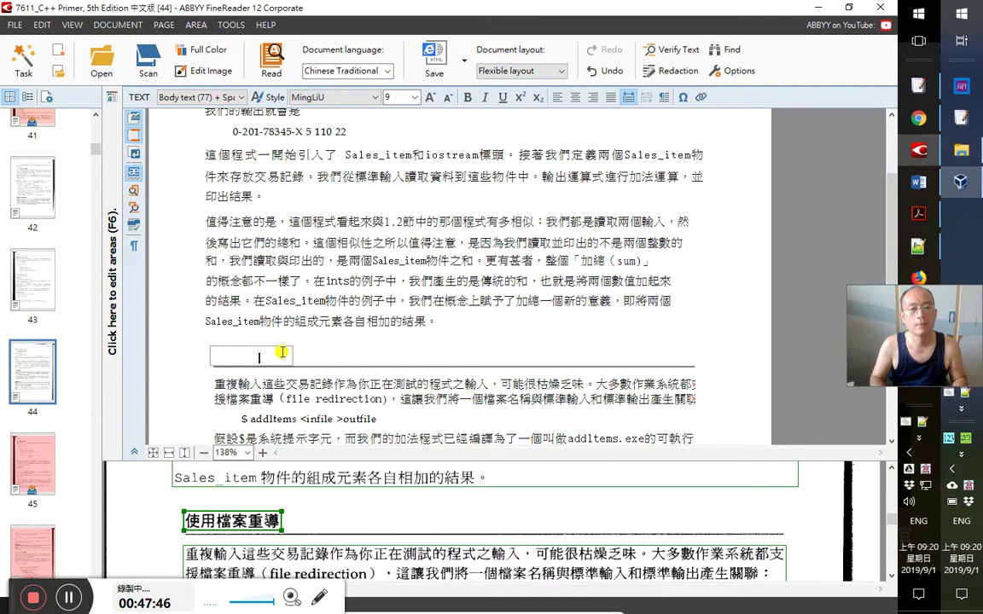
pyautogui.hotkey('ctrl', 'z')
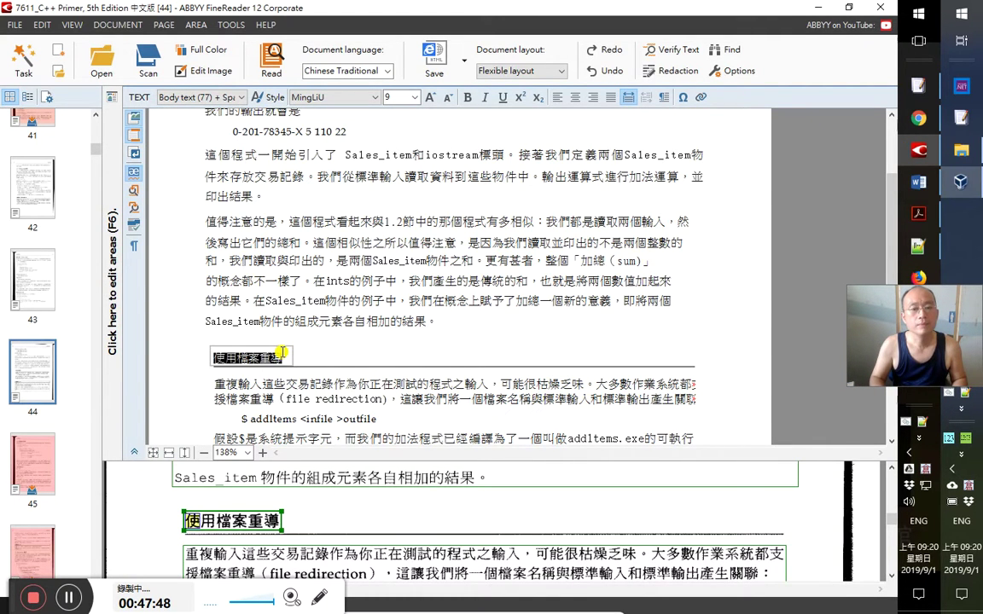
pyautogui.hotkey('alt', 'Tab')
pyautogui.hotkey('ctrl', 'v')
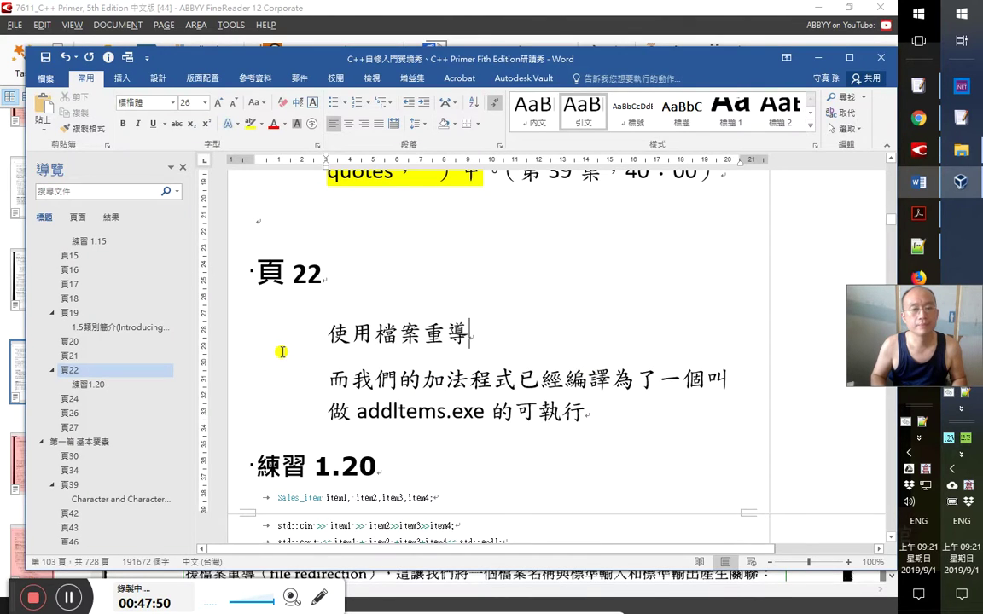
# Format the 使用檔案重導 paragraph as a level-4 heading
pyautogui.hotkey('ctrl', 'alt', '2')
pyautogui.hotkey('ctrl', 'alt', '3')
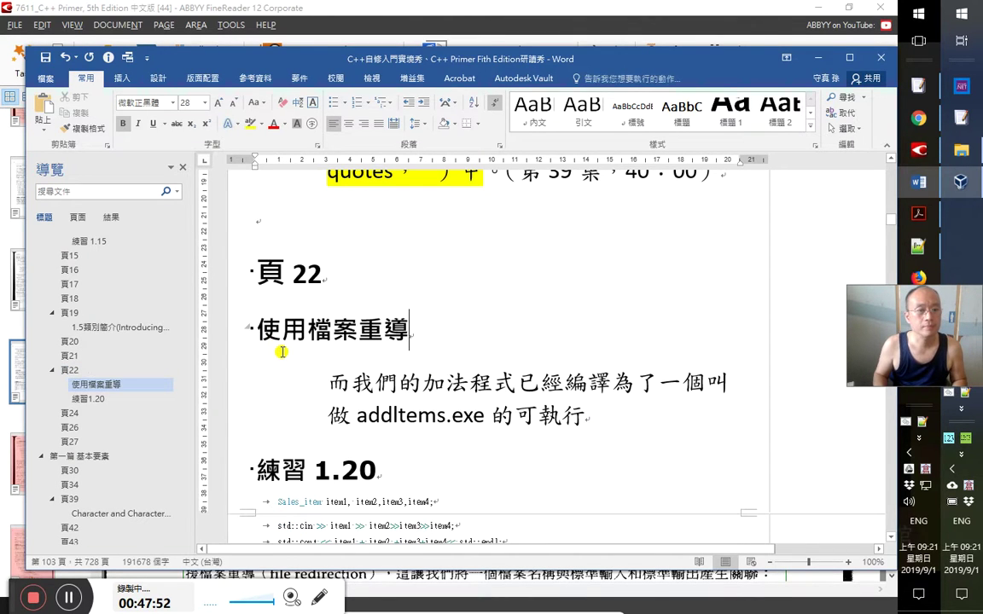
pyautogui.press('Right')
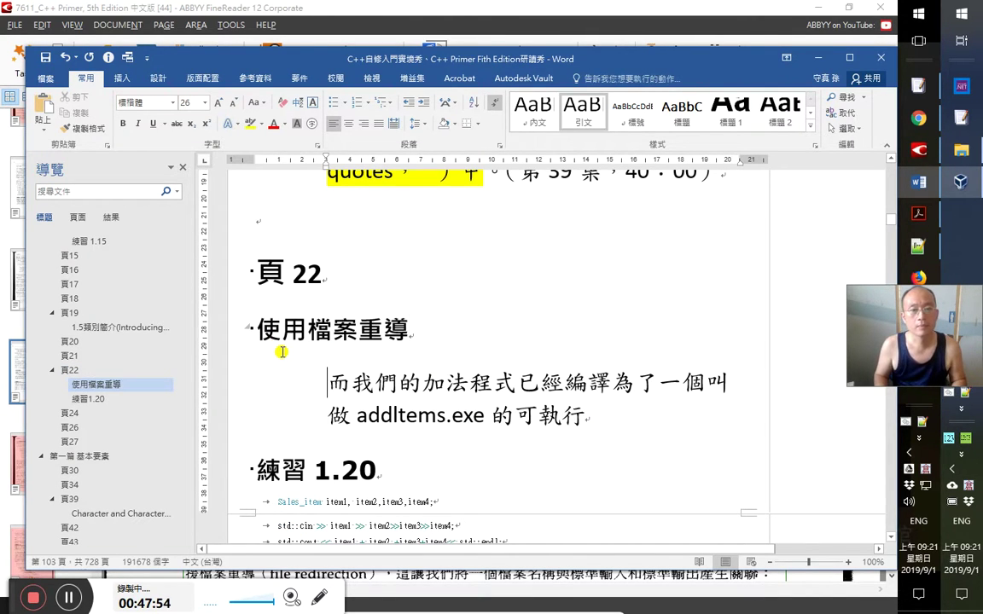
pyautogui.press('Up')
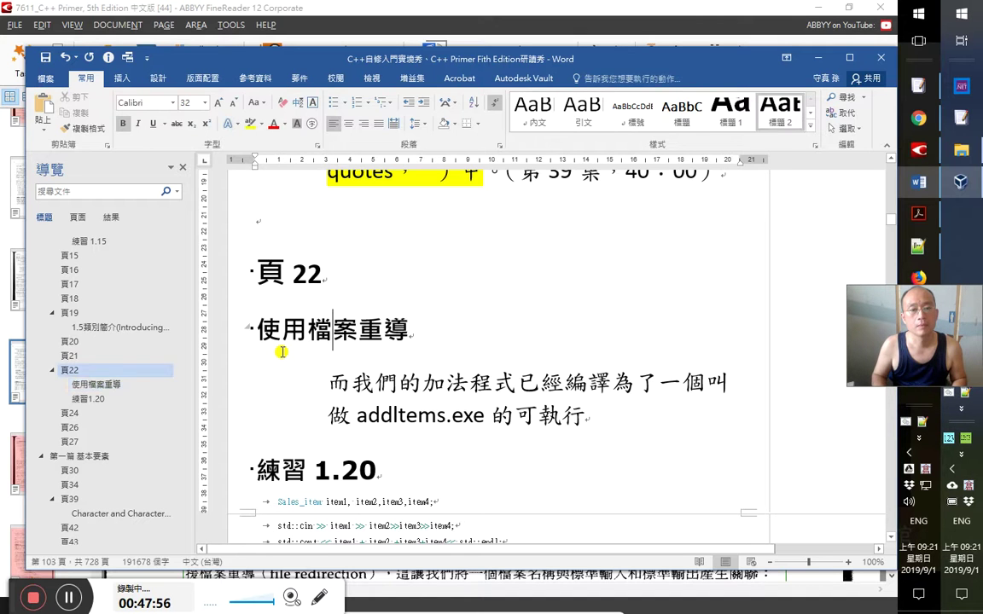
pyautogui.press('Down')
pyautogui.hotkey('alt', 'shift', 'Right')
pyautogui.hotkey('alt', 'Tab')
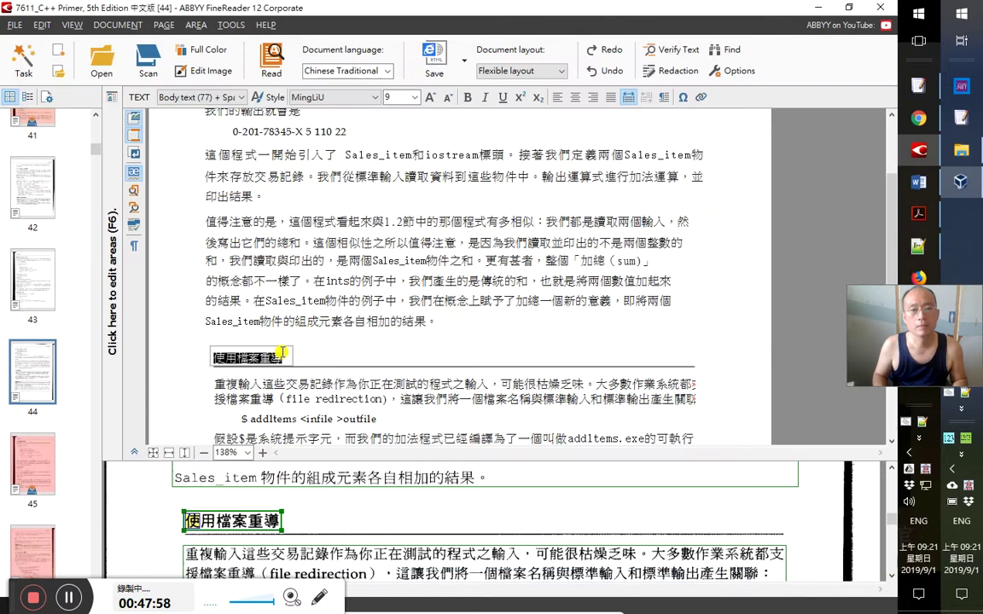
pyautogui.hotkey('alt', 'Tab')
pyautogui.press('Left')
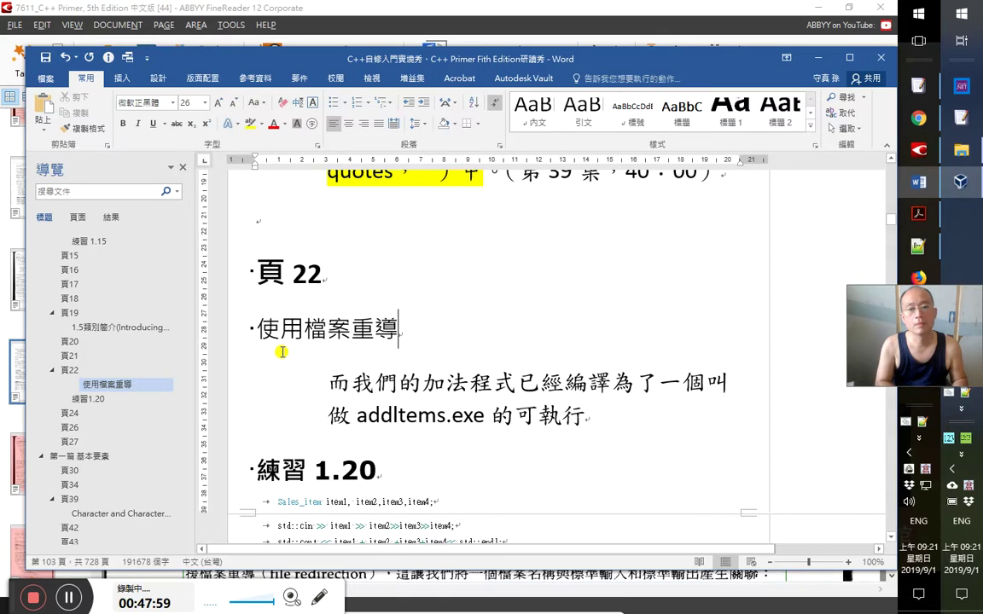
pyautogui.write('(h')
pyautogui.press('space')
pyautogui.write('1')
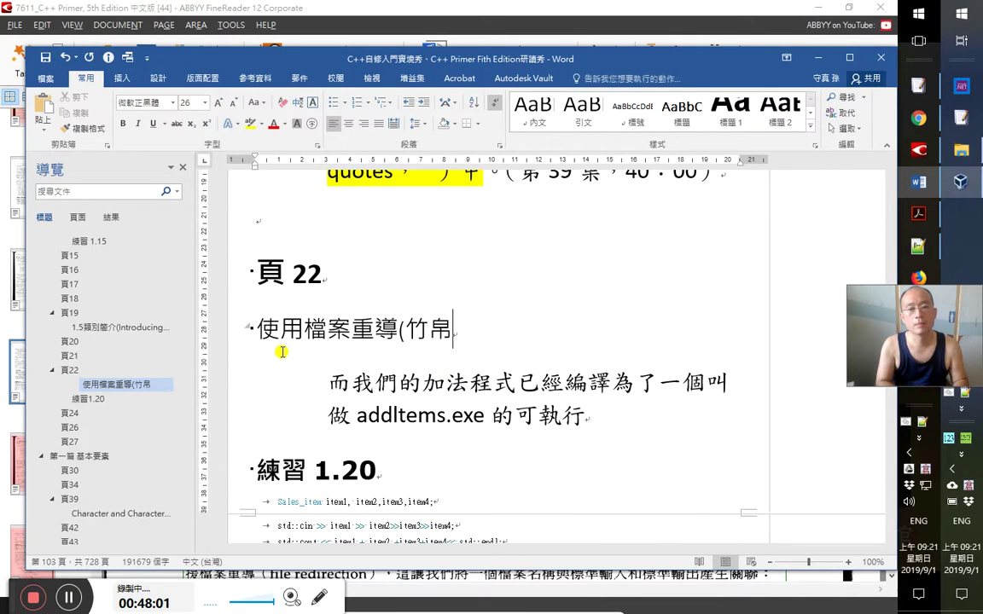
pyautogui.write('9')
pyautogui.hotkey('shift', 'Left')
pyautogui.hotkey('shift', 'Left')
pyautogui.hotkey('shift', 'Left')
pyautogui.hotkey('shift', 'Left')
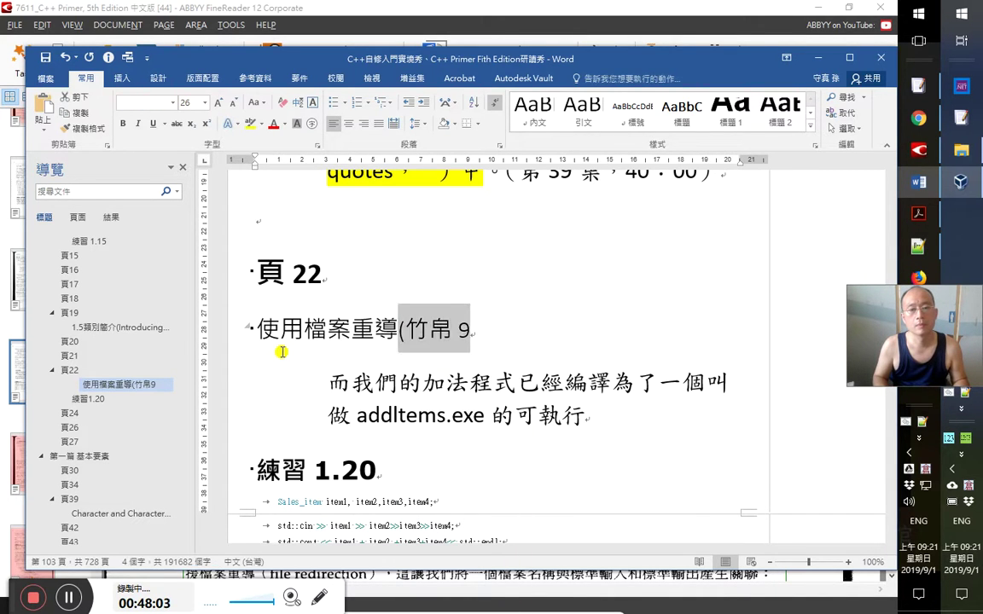
# Replace the stray (竹帛 9 text after the 使用檔案重導 heading with a new body paragraph reading 第39集，48：00
pyautogui.press('Return')
pyautogui.write('第')
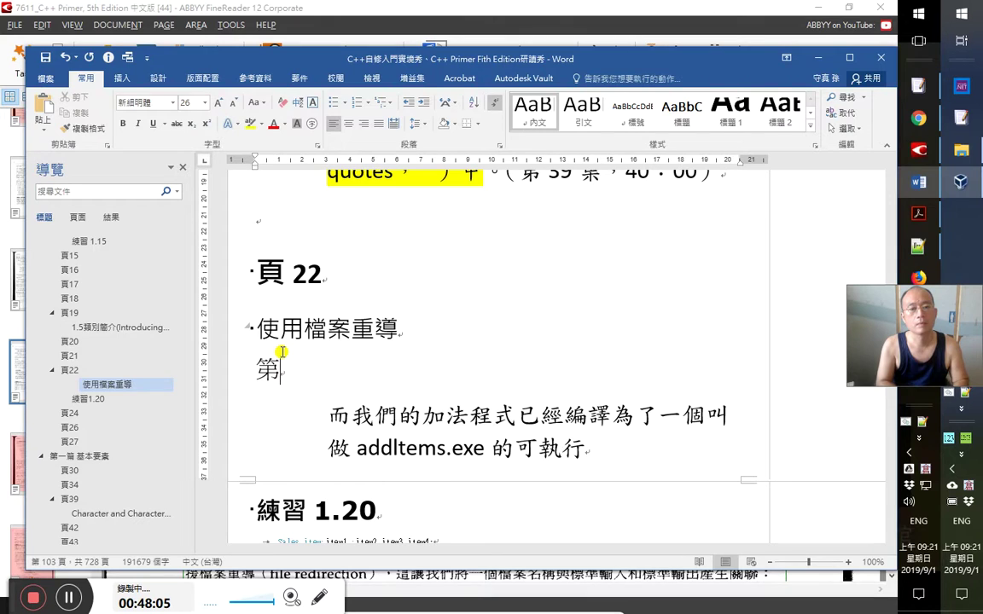
pyautogui.write('39集 48')
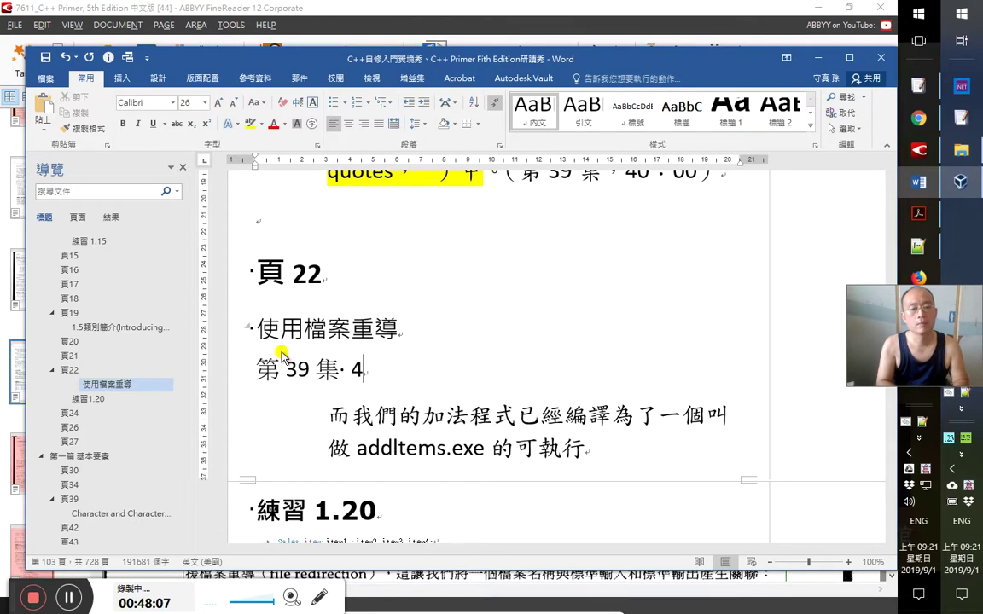
pyautogui.hotkey('shift', 'Left')
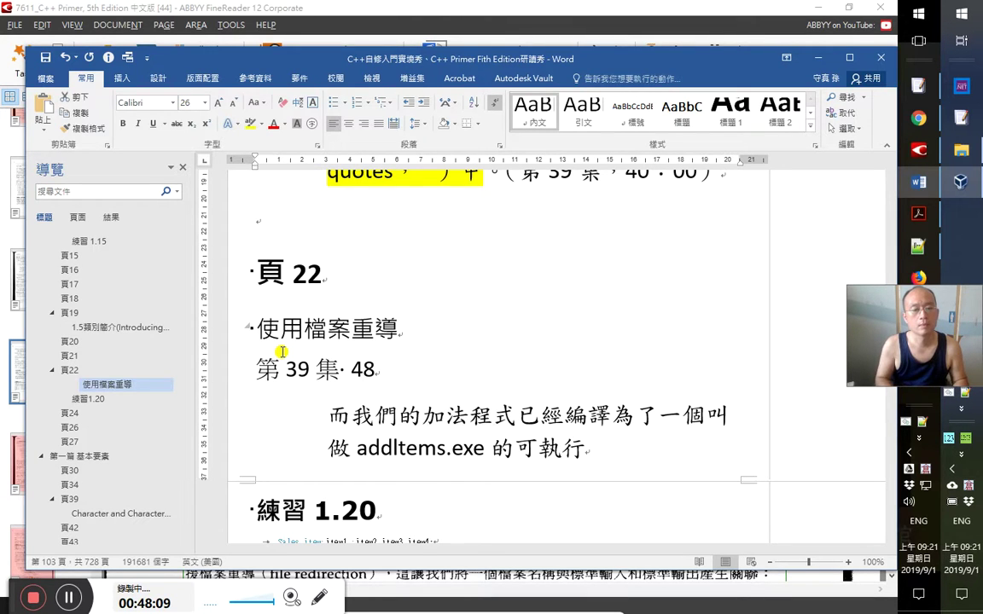
pyautogui.write('，')
pyautogui.press('End')
pyautogui.write('00')
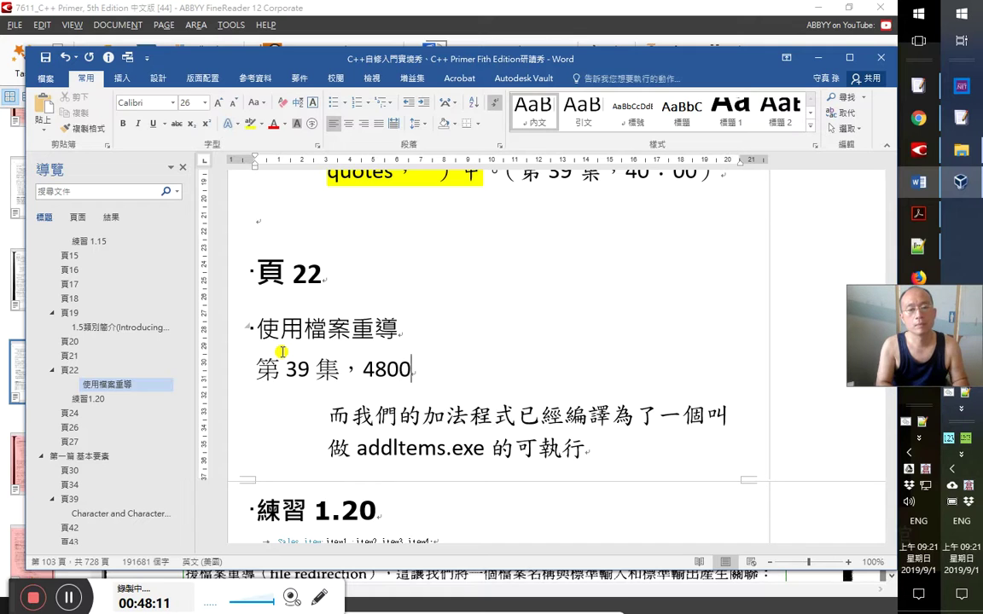
pyautogui.write('：')
pyautogui.press('Down')
pyautogui.press('Right')
pyautogui.press('Right')
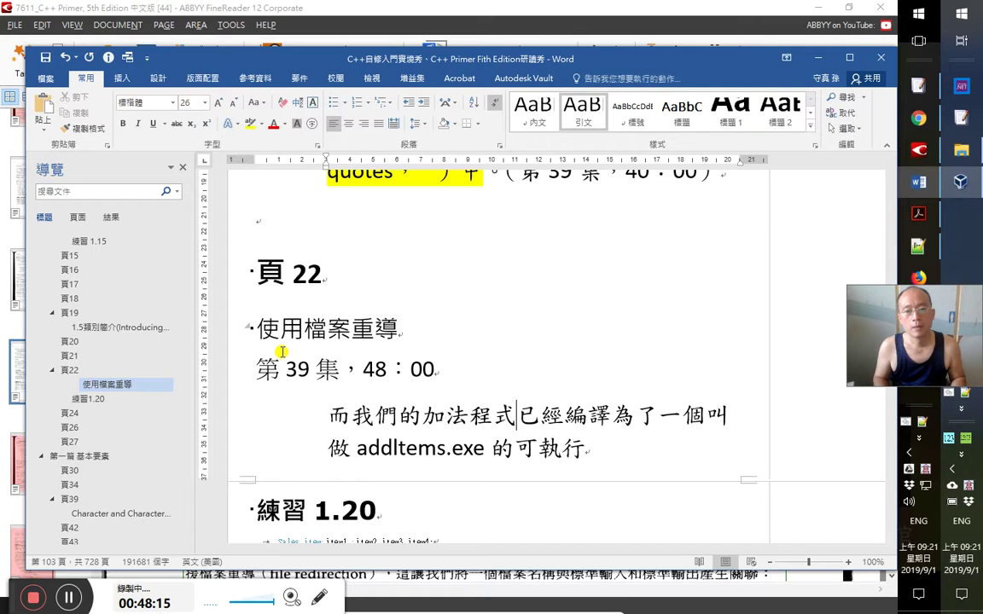
# Switch to FineReader and check the 假設$是系統提示字元 paragraph against the scan, character by character, through 目前目錄
pyautogui.hotkey('alt', 'Tab')
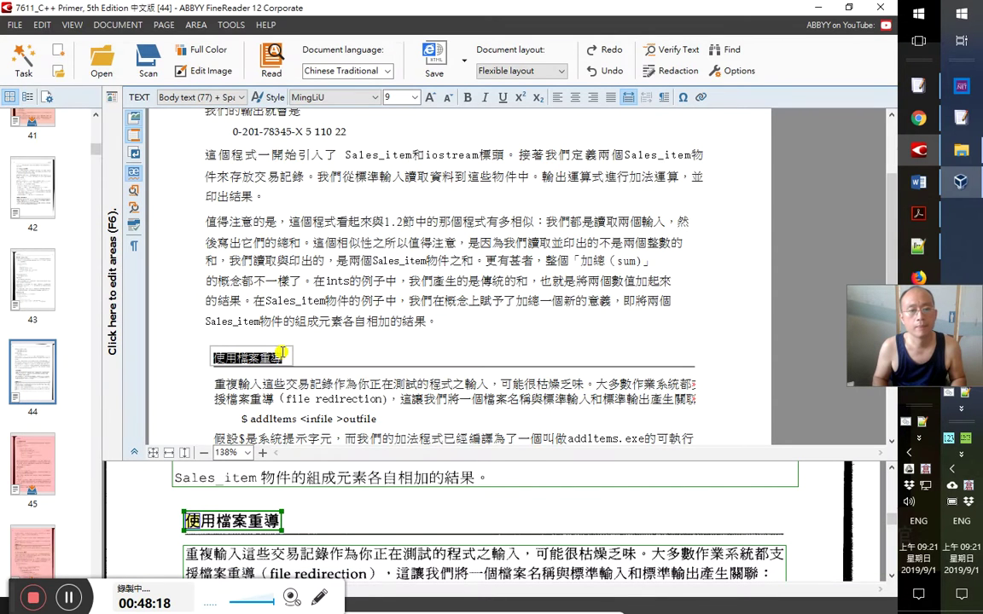
pyautogui.click(306, 388)
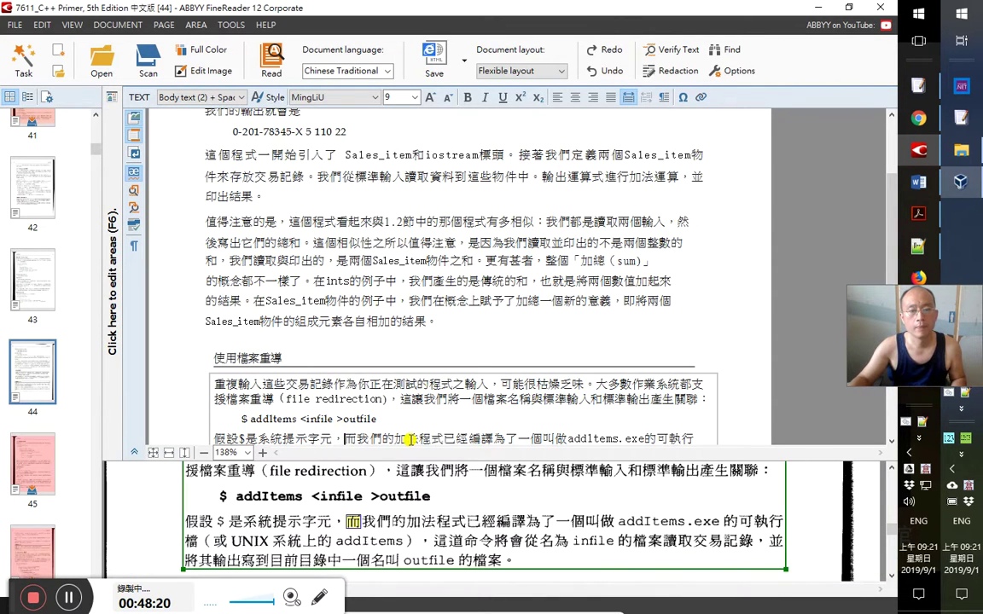
pyautogui.press('Home')
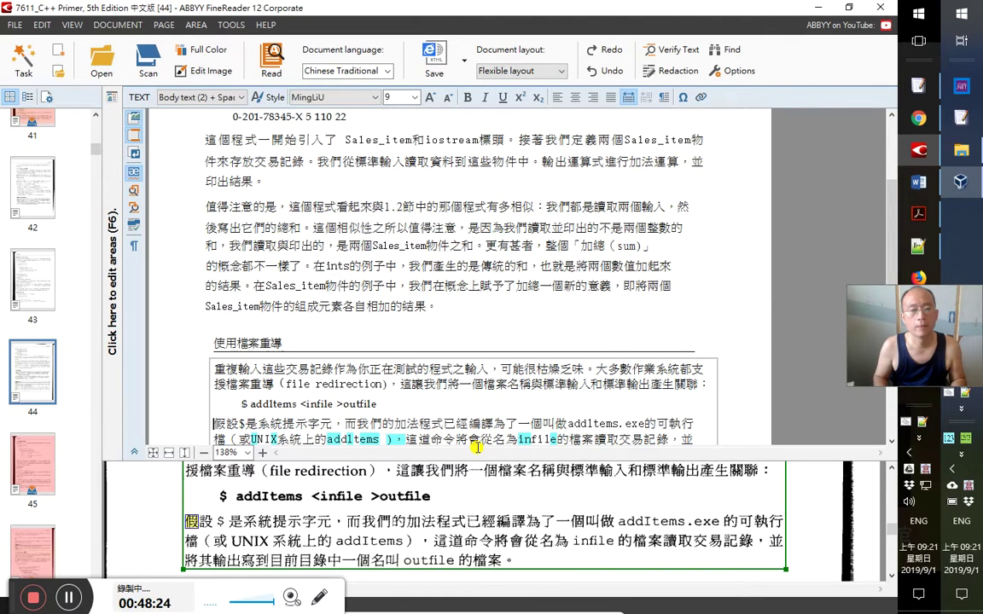
pyautogui.hotkey('shift', 'Up')
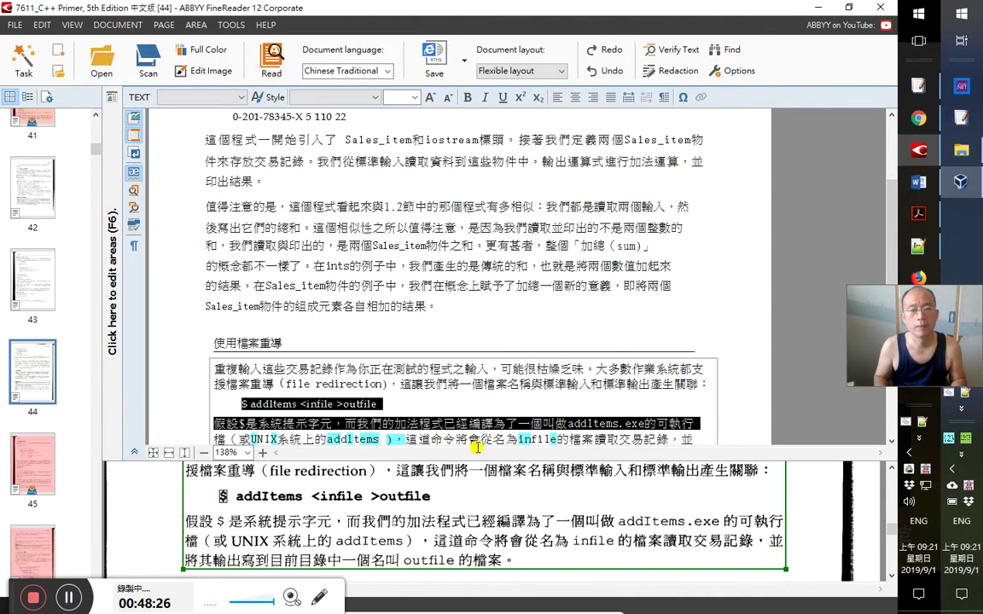
pyautogui.press('Right')
pyautogui.press('Right')
pyautogui.press('Right')
pyautogui.press('Right')
pyautogui.press('Right')
pyautogui.press('Right')
pyautogui.press('Right')
pyautogui.press('Right')
pyautogui.press('Right')
pyautogui.press('Right')
pyautogui.press('Right')
pyautogui.press('Right')
pyautogui.press('Right')
pyautogui.press('Right')
pyautogui.press('Right')
pyautogui.press('Right')
pyautogui.press('Right')
pyautogui.press('Right')
pyautogui.press('Right')
pyautogui.press('Right')
pyautogui.press('Right')
pyautogui.press('Right')
pyautogui.press('Right')
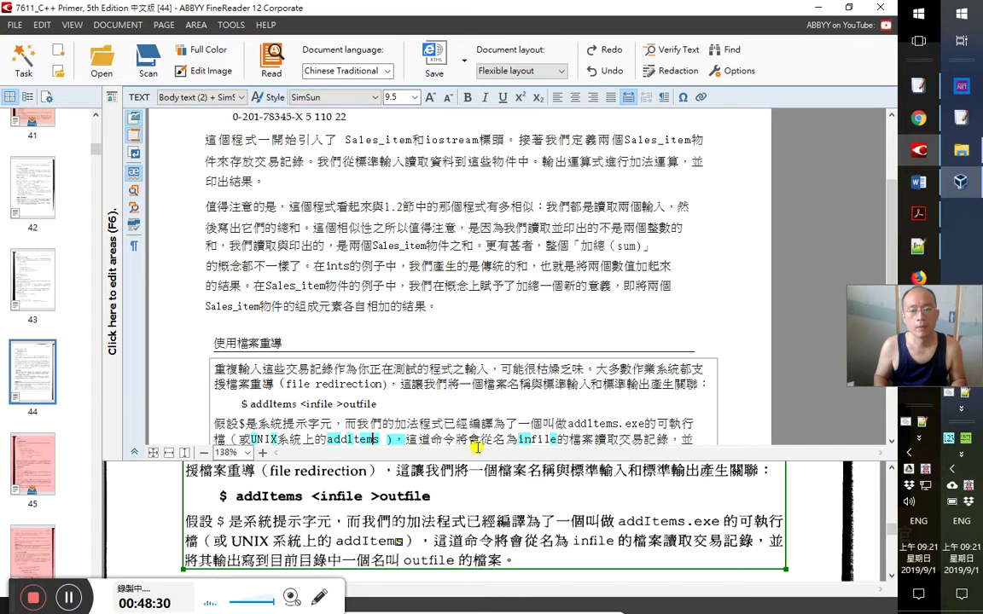
pyautogui.press('Right')
pyautogui.press('Right')
pyautogui.press('Right')
pyautogui.press('Right')
pyautogui.press('Right')
pyautogui.press('Right')
pyautogui.press('Right')
pyautogui.press('Right')
pyautogui.press('Right')
pyautogui.press('Right')
pyautogui.press('Right')
pyautogui.press('Right')
pyautogui.press('Right')
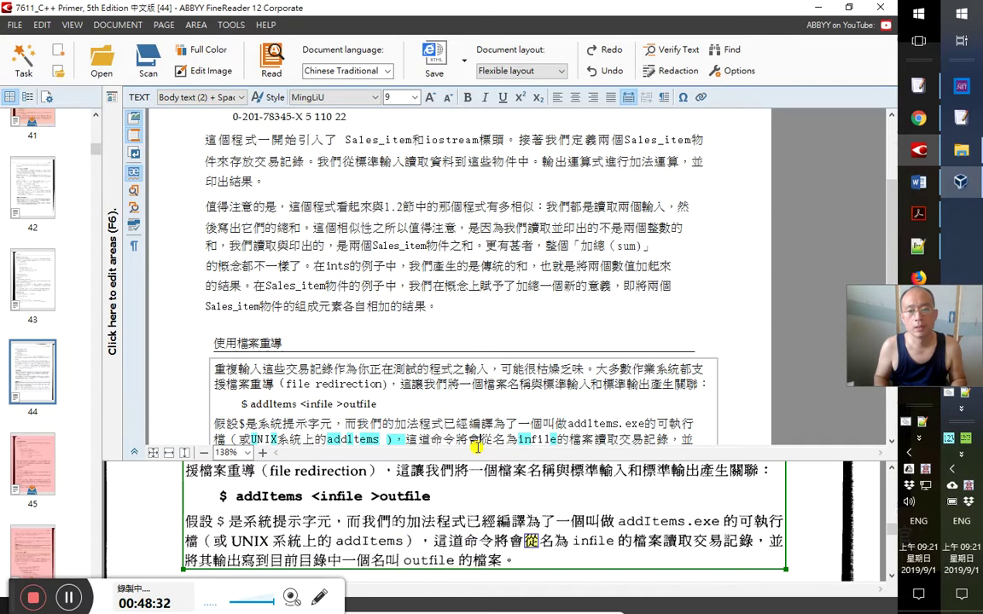
pyautogui.press('Right')
pyautogui.press('Right')
pyautogui.press('Right')
pyautogui.press('Right')
pyautogui.press('Right')
pyautogui.press('Right')
pyautogui.press('Right')
pyautogui.press('Right')
pyautogui.press('Right')
pyautogui.press('Right')
pyautogui.press('Right')
pyautogui.press('Right')
pyautogui.press('Right')
pyautogui.press('Right')
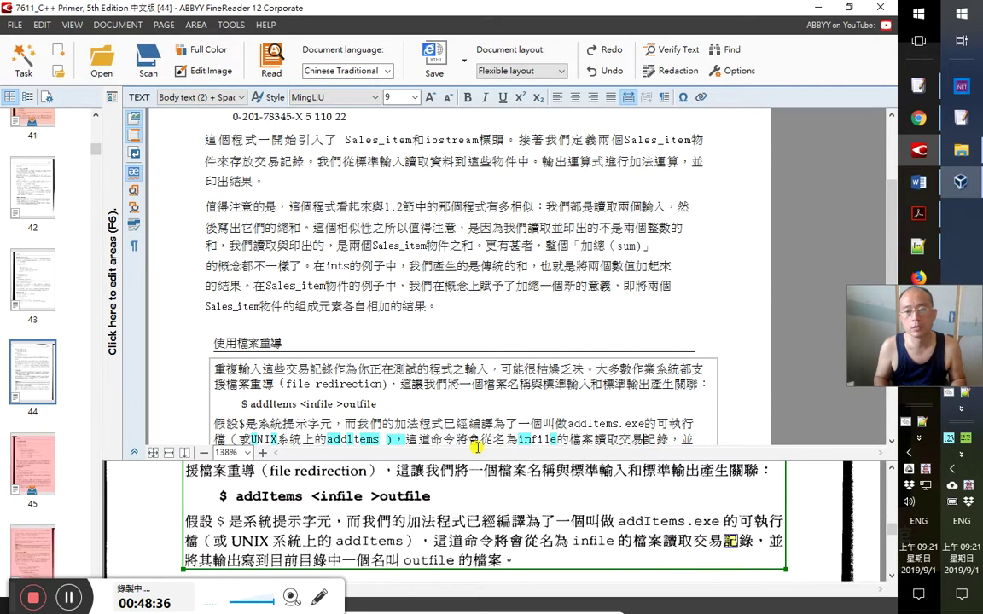
pyautogui.press('Right')
pyautogui.press('Right')
pyautogui.press('Right')
pyautogui.press('Right')
pyautogui.press('Right')
pyautogui.press('Right')
pyautogui.press('Right')
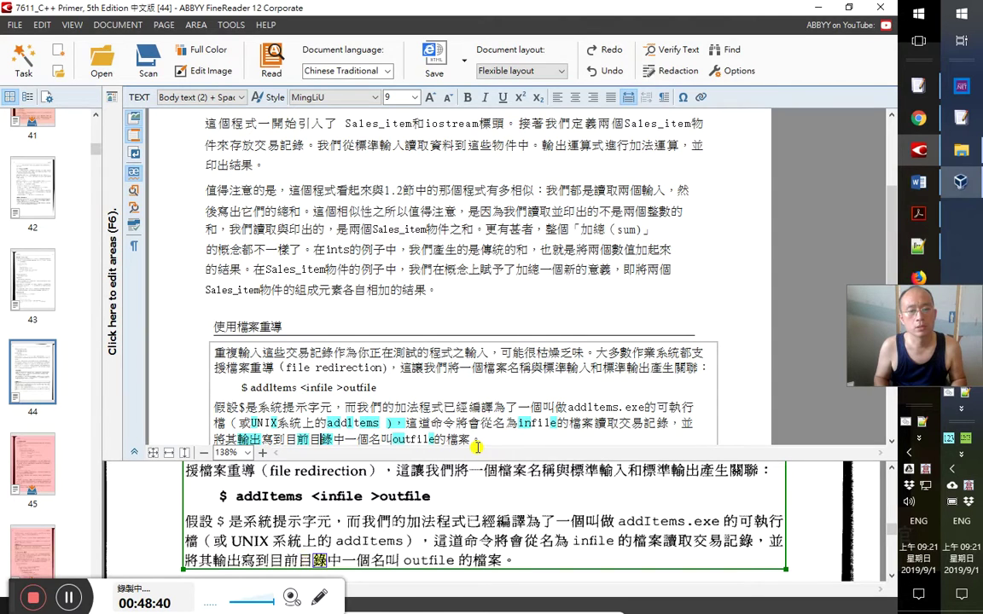
# Copy the passage from $ addItems <infile >outfile through the paragraph ending in outfile的檔案。 and switch to the Word notes
pyautogui.press('Up')
pyautogui.press('Up')
pyautogui.press('Up')
pyautogui.press('Right')
pyautogui.press('Right')
pyautogui.press('Right')
pyautogui.press('Right')
pyautogui.press('Right')
pyautogui.press('Right')
pyautogui.press('Right')
pyautogui.press('Right')
pyautogui.hotkey('shift', 'Up')
pyautogui.hotkey('shift', 'Up')
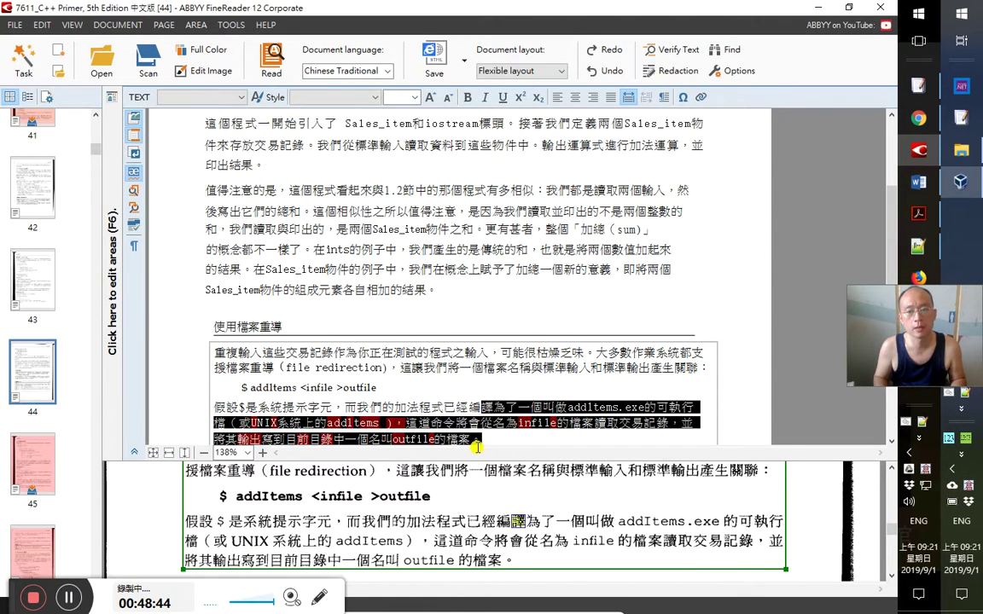
pyautogui.hotkey('shift', 'Home')
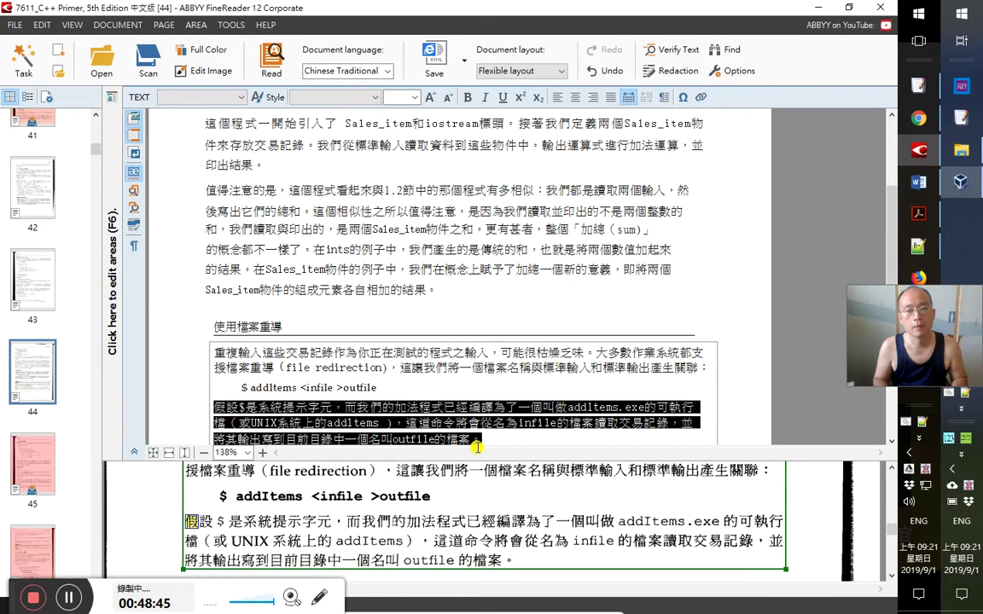
pyautogui.hotkey('alt', 'Tab')
pyautogui.hotkey('alt', 'Tab')
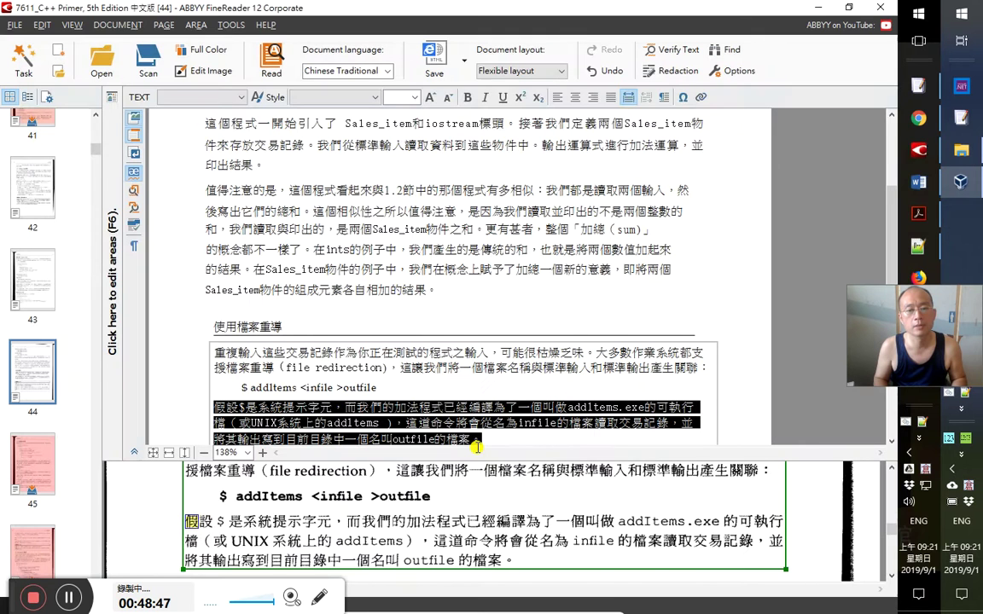
pyautogui.hotkey('shift', 'Up')
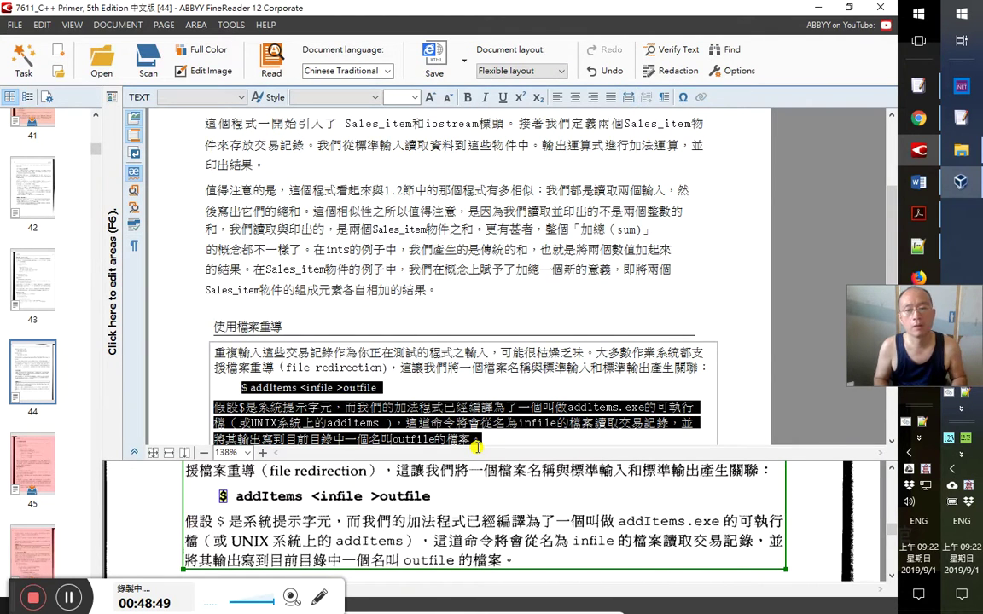
pyautogui.hotkey('alt', 'Tab')
# Restore the colon in 48：00 and replace the 而我們的加法程式… quotation with the copied passage
pyautogui.press('BackSpace')
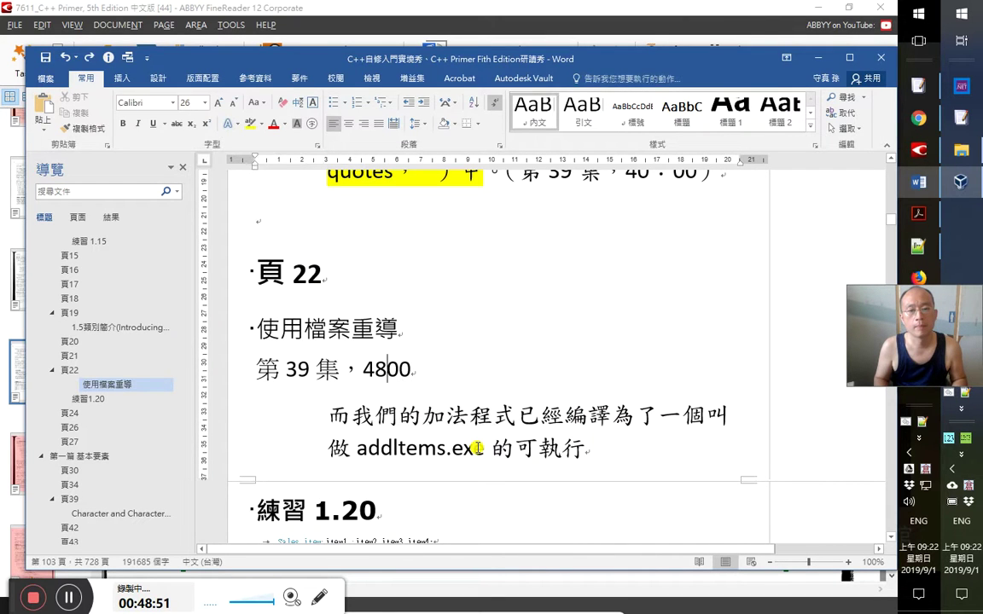
pyautogui.write('：')
pyautogui.press('Down')
pyautogui.press('Home')
pyautogui.hotkey('shift', 'Down')
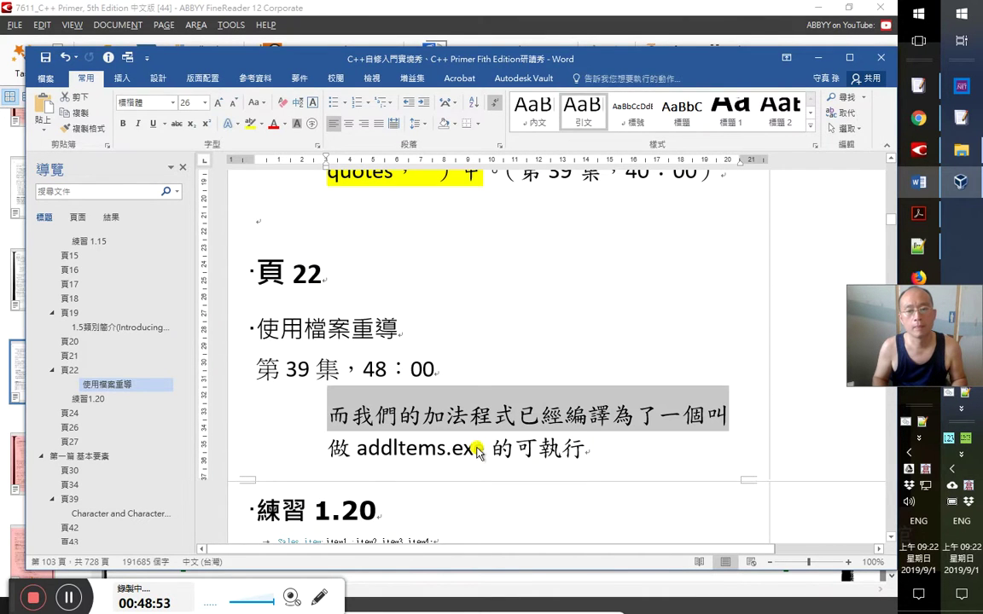
pyautogui.hotkey('shift', 'Down')
pyautogui.hotkey('shift', 'Up')
pyautogui.hotkey('shift', 'End')
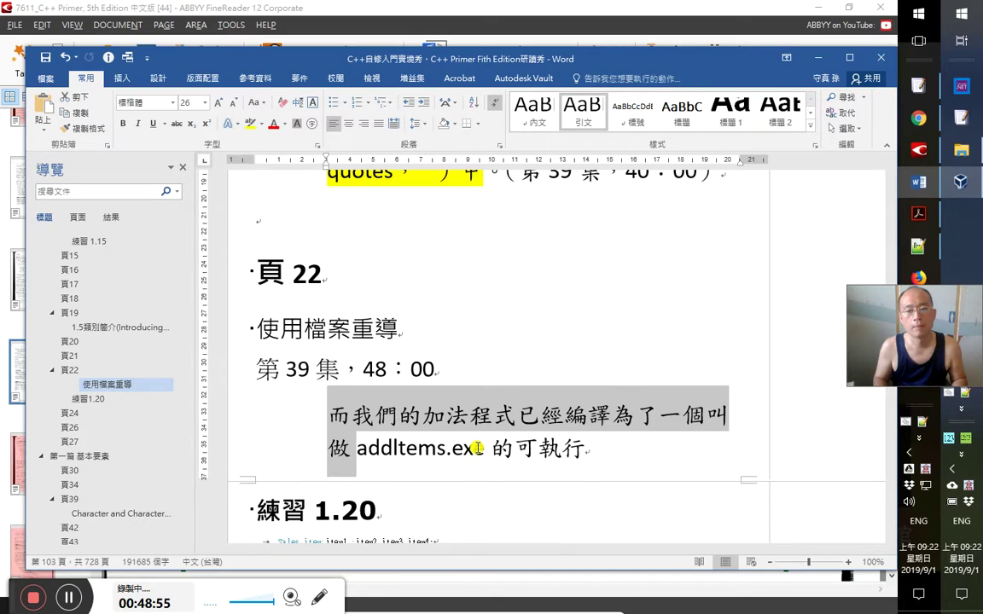
pyautogui.hotkey('ctrl', 'v')
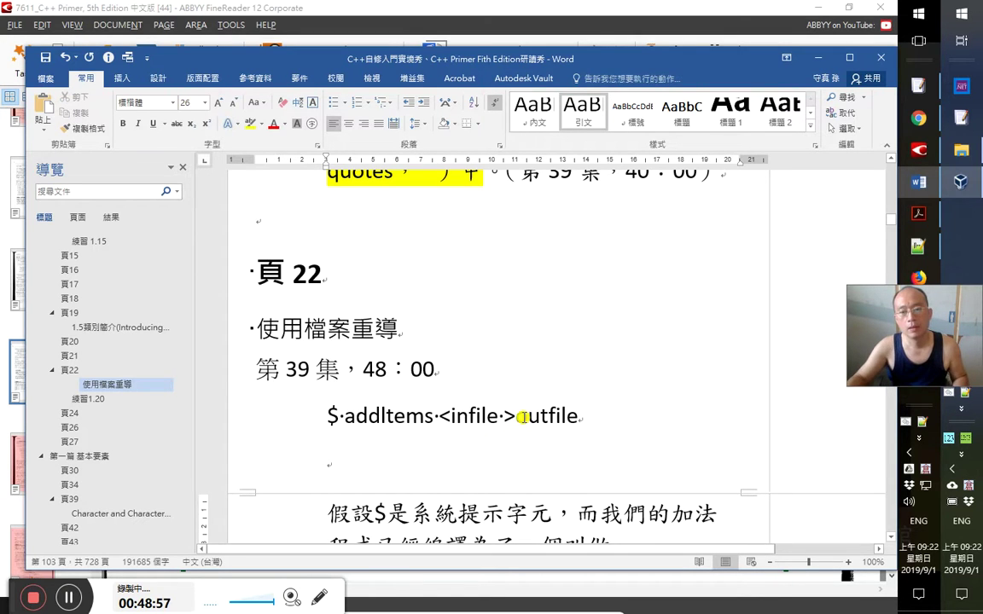
# Delete the empty paragraph between the $ addItems <infile >outfile line and the 假設$是系統提示字元 paragraph
pyautogui.press('Down')
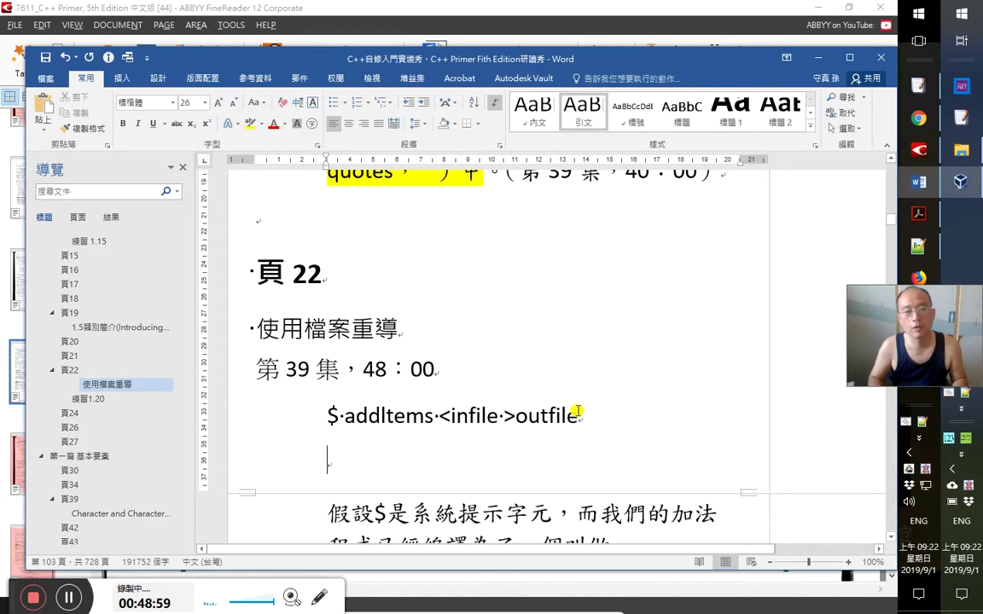
pyautogui.press('Down')
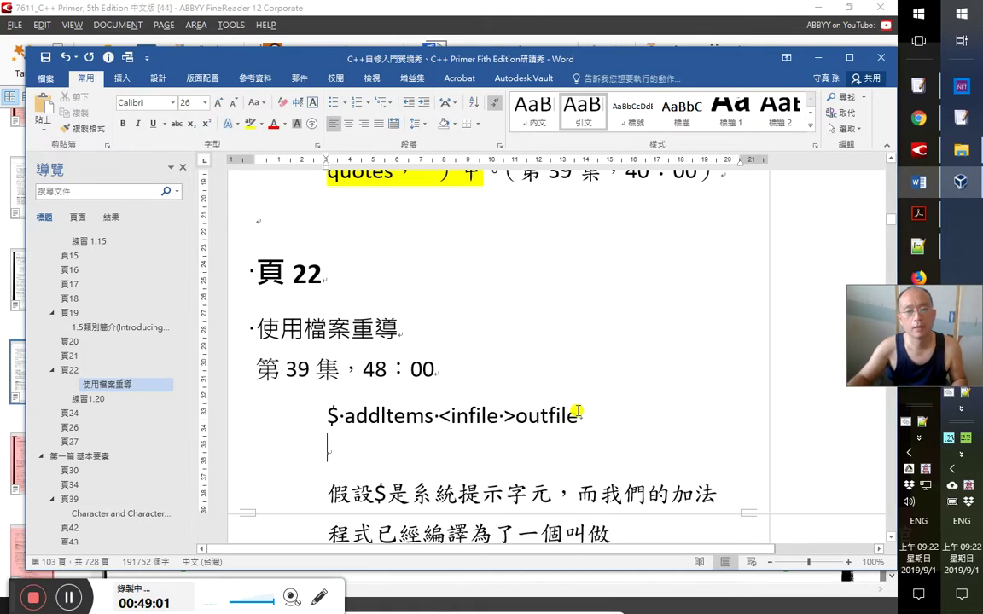
pyautogui.press('BackSpace')
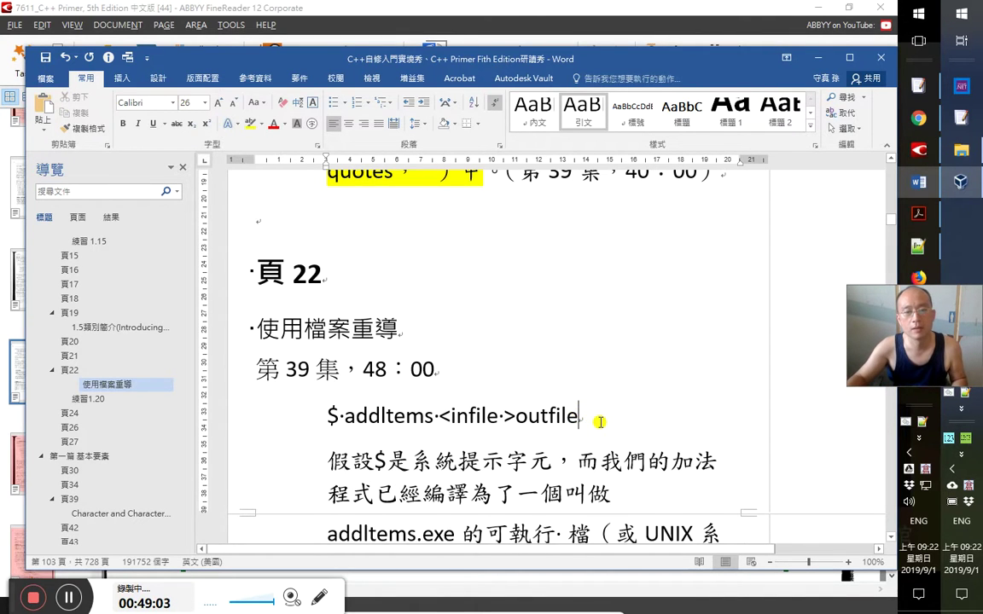
# Copy the term 系統提示字元 in the quotation and highlight it in bright green
pyautogui.scroll(-1, 600, 423)
pyautogui.click(551, 395)
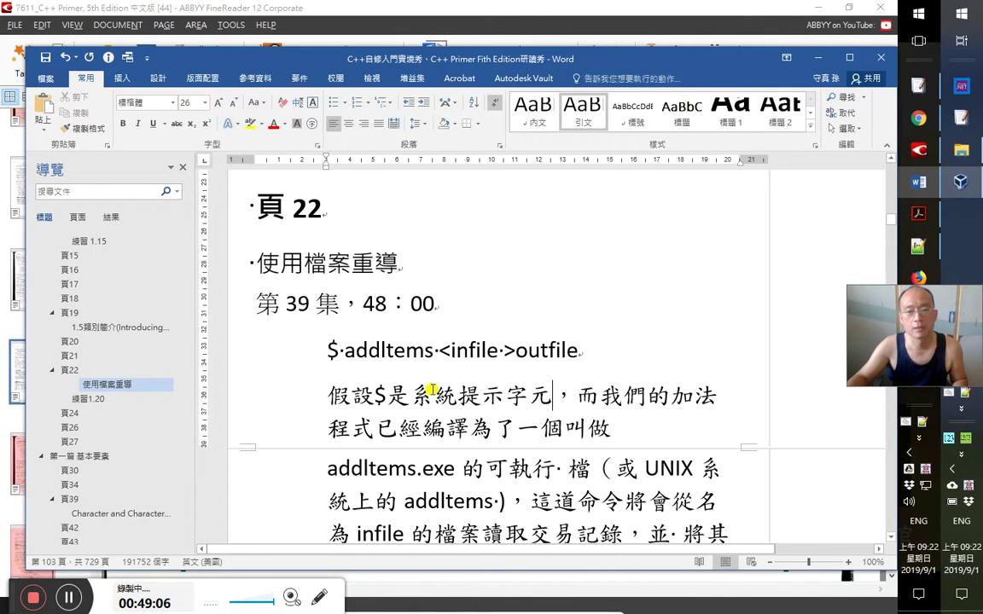
pyautogui.keyDown('shift'); pyautogui.click(418, 395); pyautogui.keyUp('shift')
pyautogui.hotkey('ctrl', 'c')
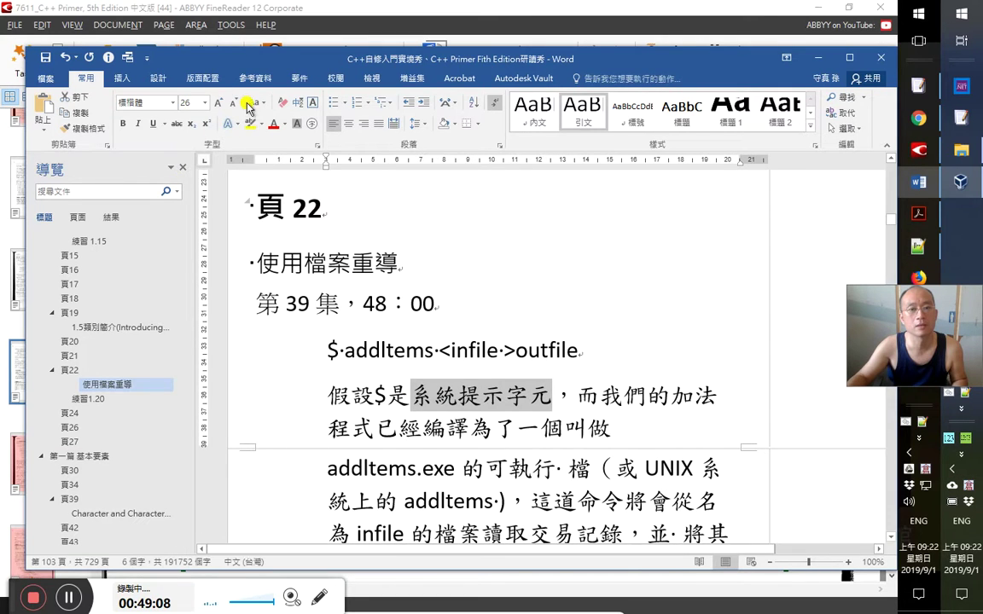
pyautogui.click(264, 128)
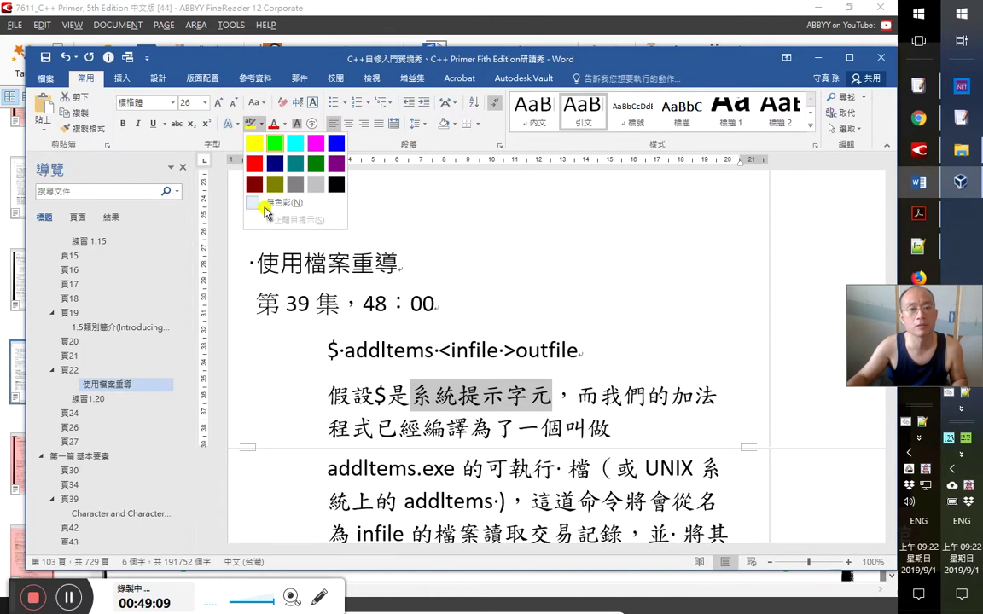
pyautogui.click(294, 152)
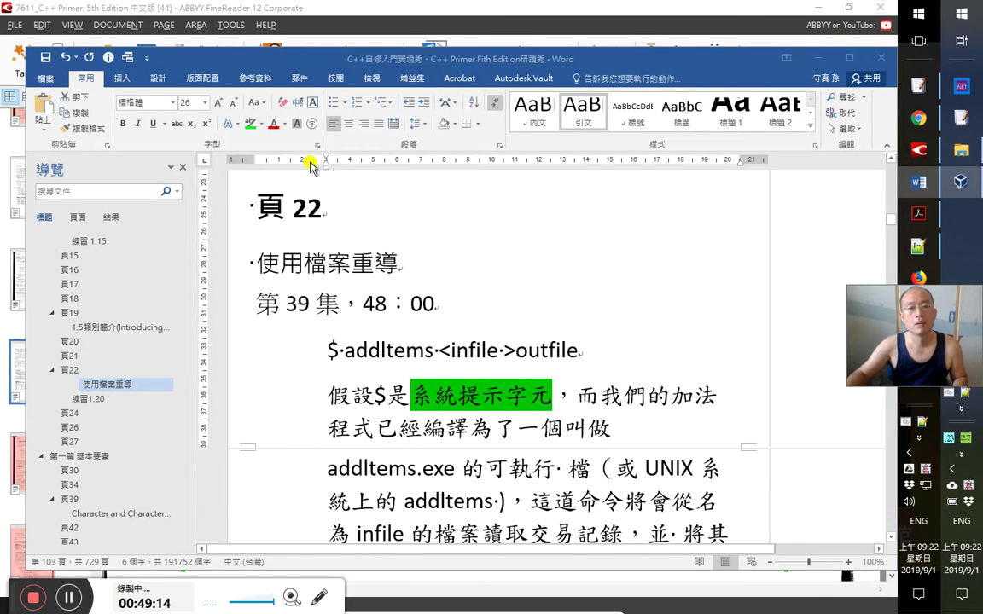
# Switch to Chrome and search Google for the copied term 系統提示字元 in a new tab
pyautogui.hotkey('alt', 'Tab')
pyautogui.hotkey('alt', 'Tab')
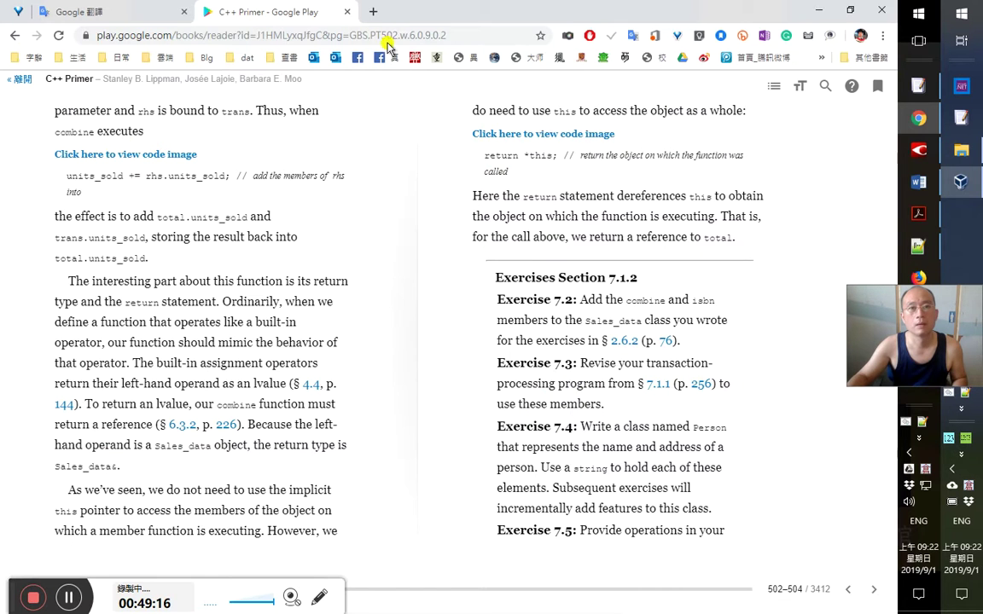
pyautogui.click(372, 11)
pyautogui.hotkey('ctrl', 'v')
pyautogui.press('Return')
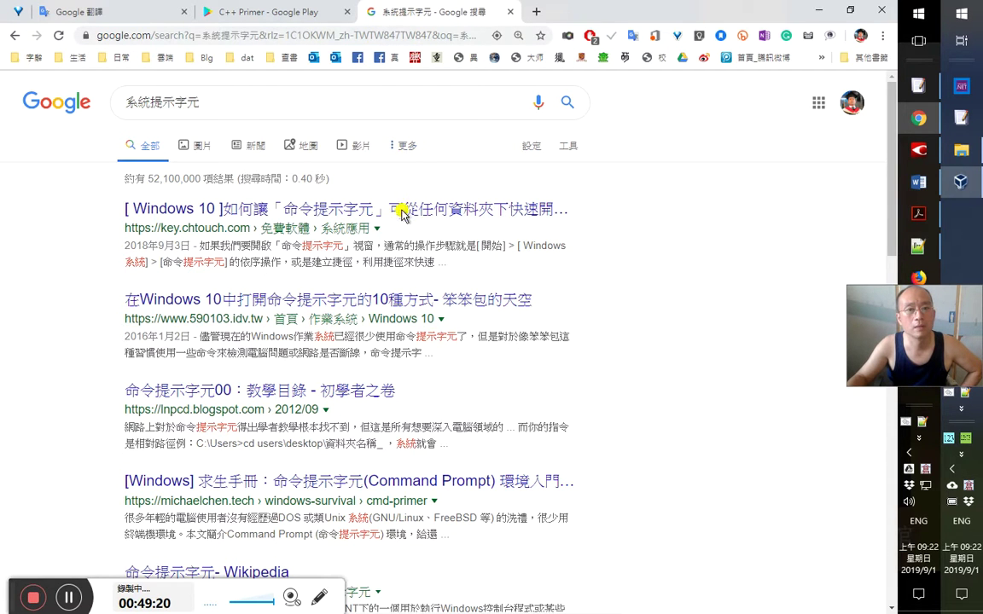
# Search again for the exact phrase "系統提示字元", examine how the result snippets use it, and leave Chrome
pyautogui.click(303, 103)
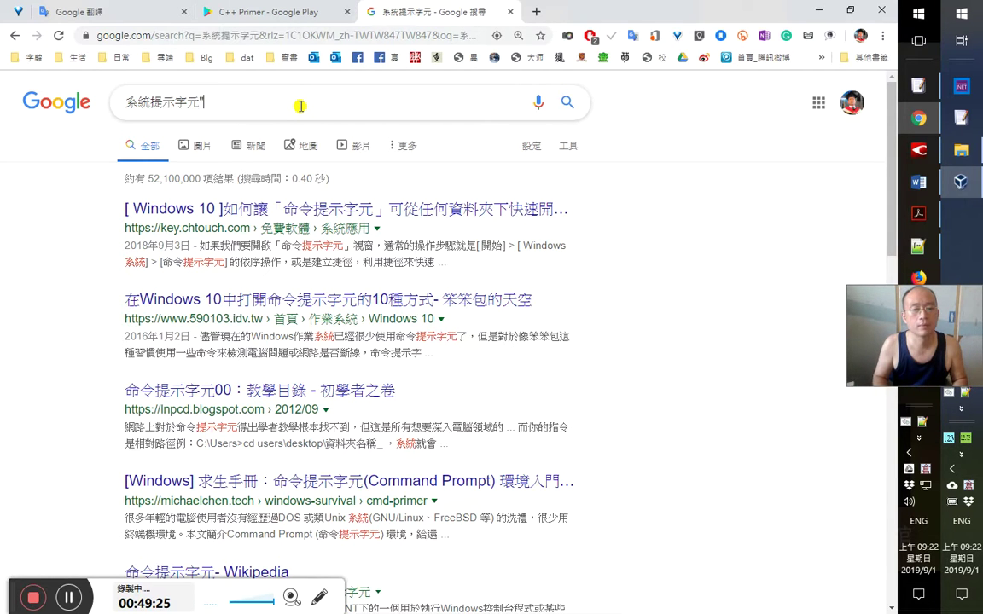
pyautogui.write('"')
pyautogui.press('Return')
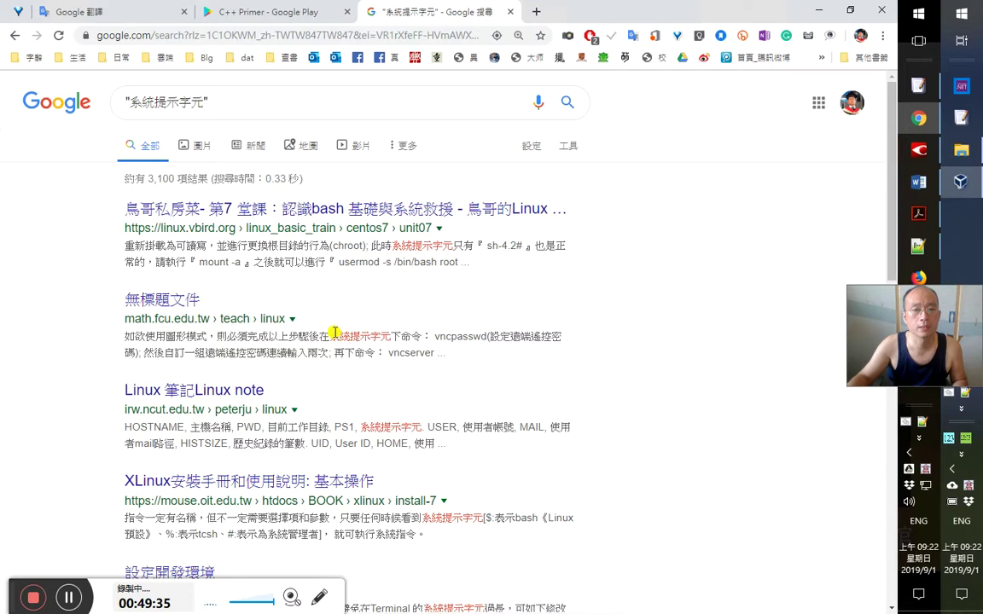
pyautogui.moveTo(331, 336); pyautogui.dragTo(386, 334)
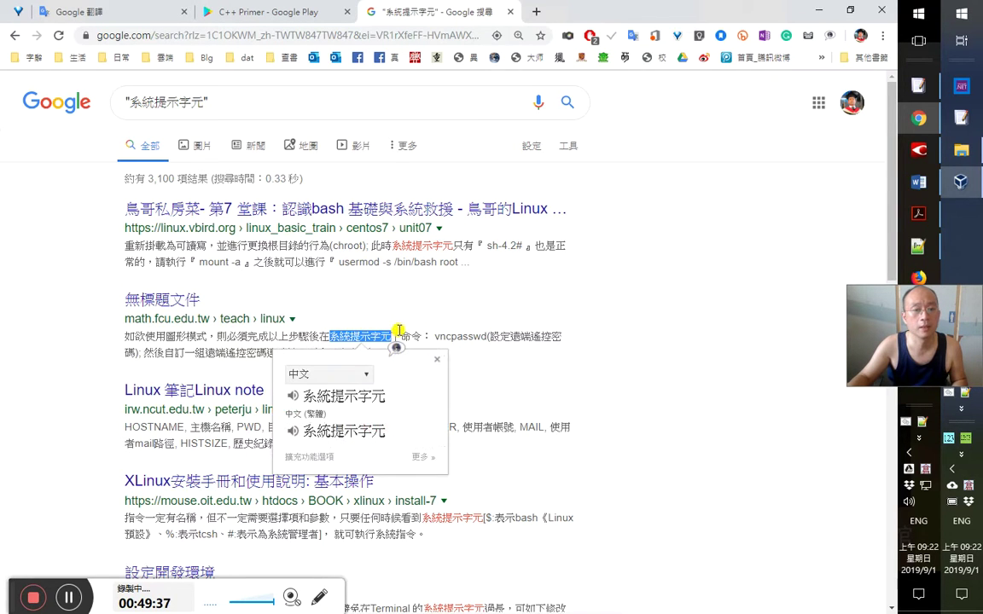
pyautogui.click(480, 348)
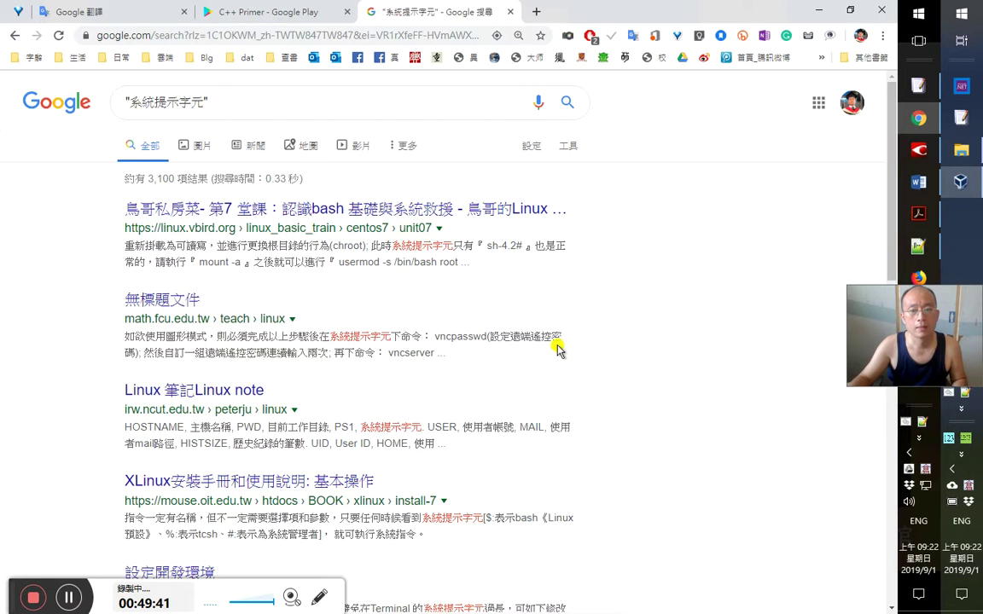
pyautogui.hotkey('alt', 'Tab')
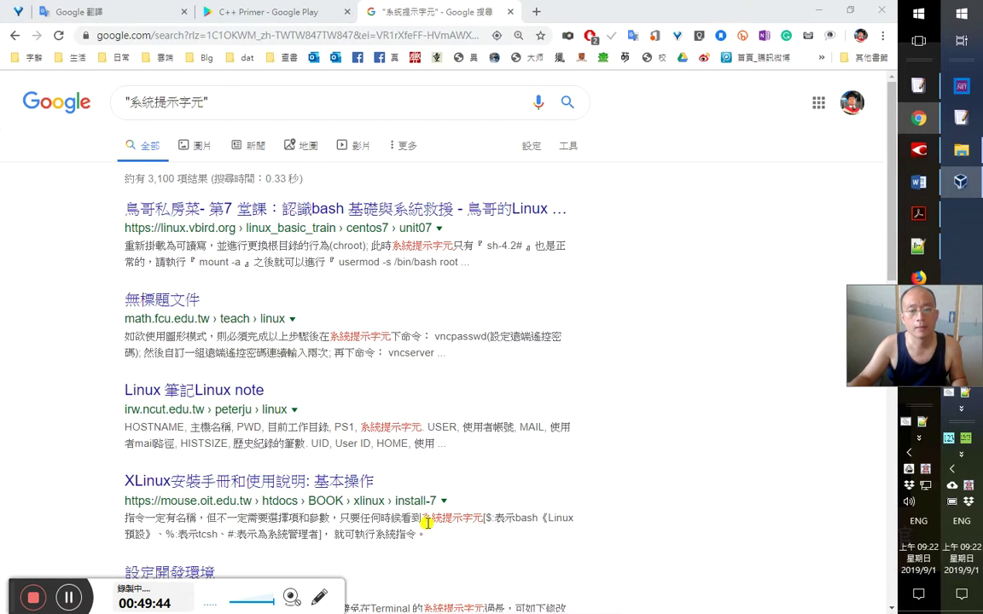
# Read through the quoted passage under 使用檔案重導, checking the addItems command line and the wording that follows it
pyautogui.moveTo(339, 350); pyautogui.dragTo(329, 350)
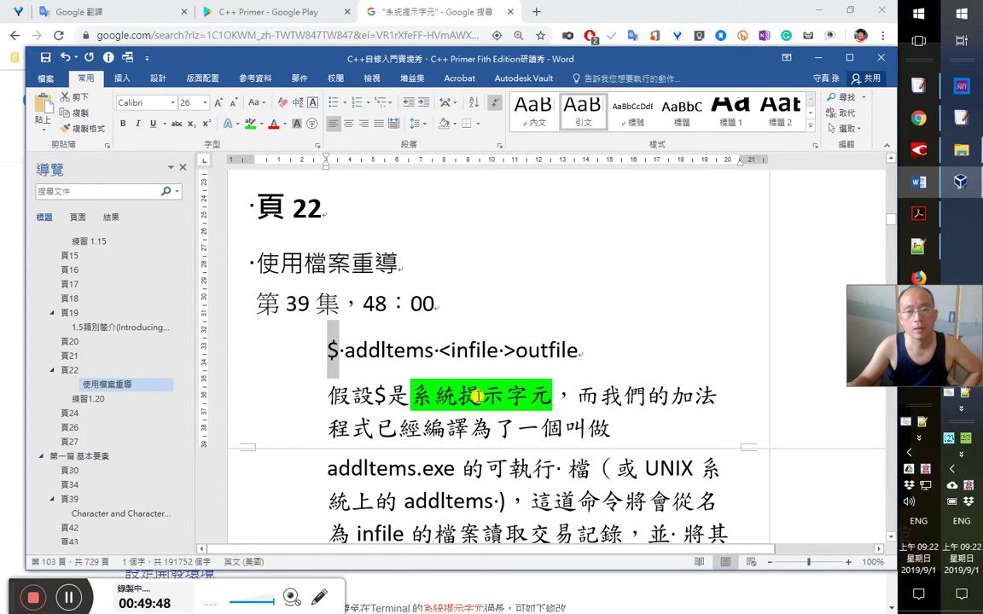
pyautogui.click(601, 427)
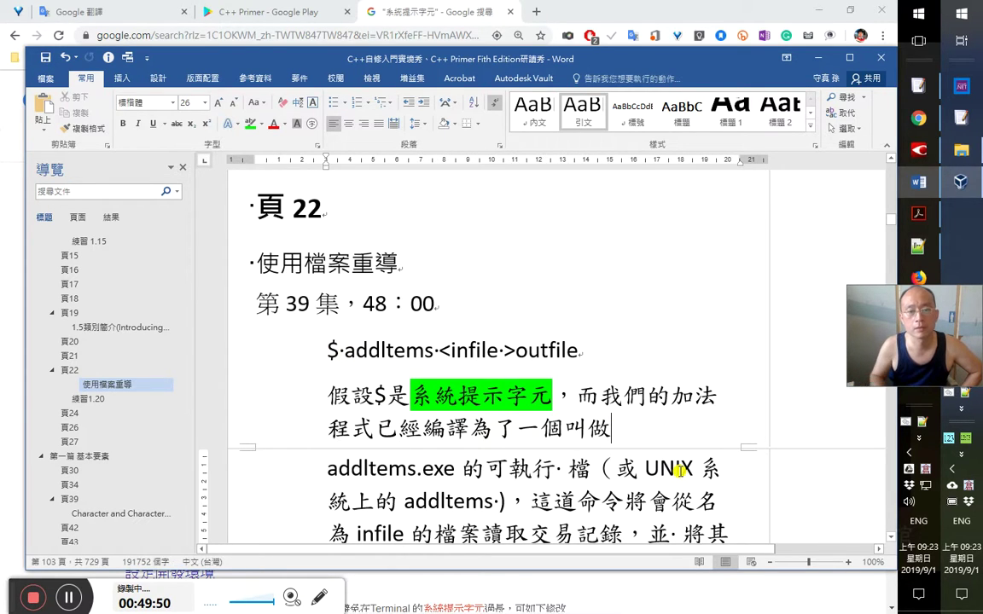
pyautogui.click(584, 426)
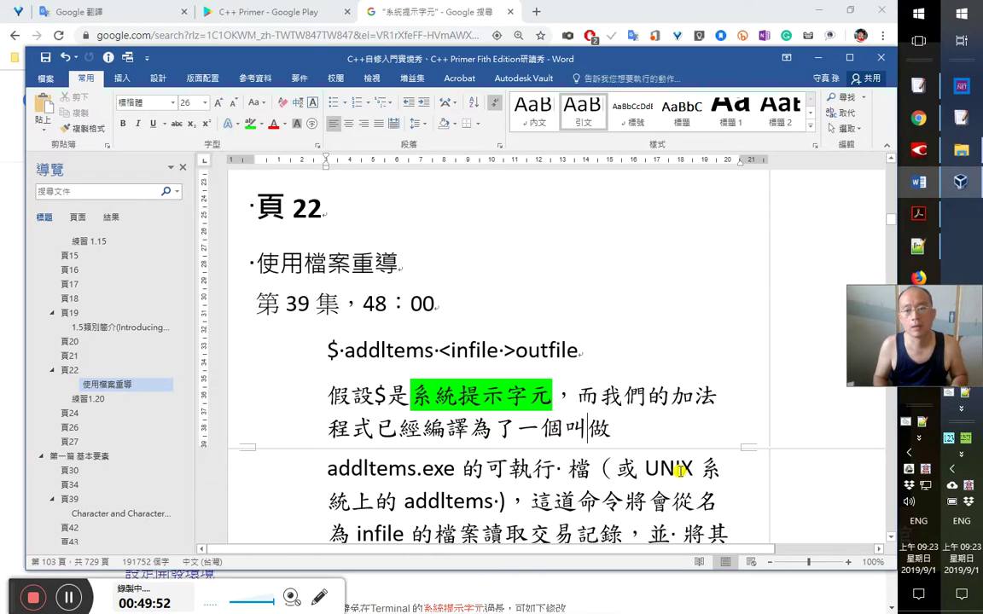
pyautogui.press('Right')
pyautogui.press('Right')
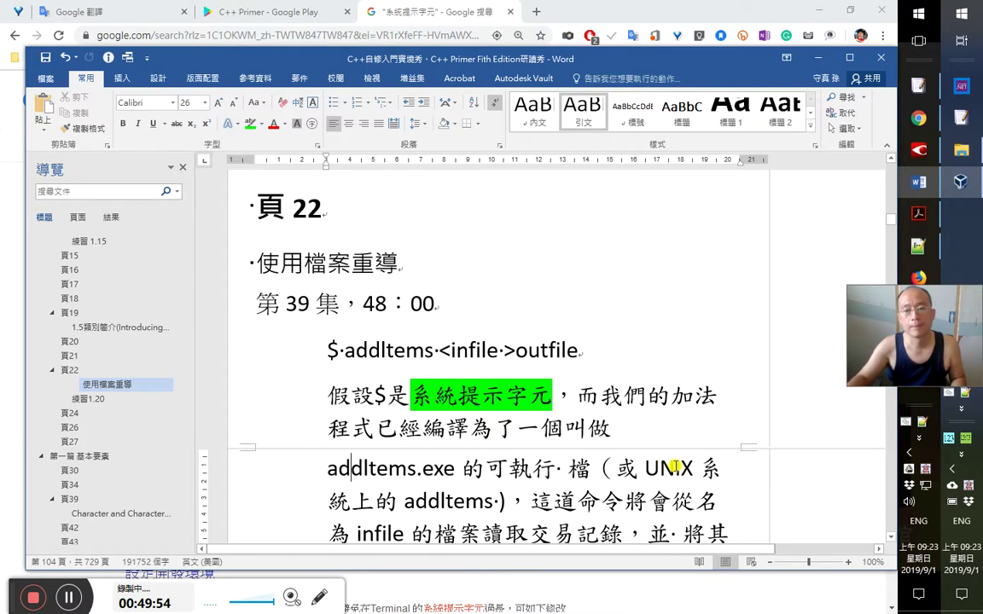
pyautogui.scroll(-1, 680, 471)
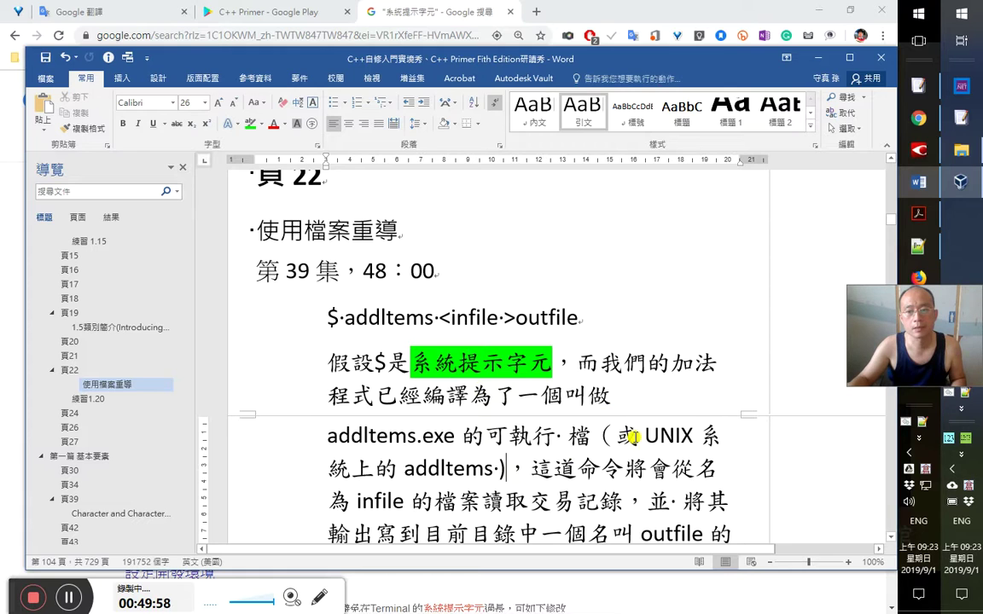
pyautogui.doubleClick(661, 437)
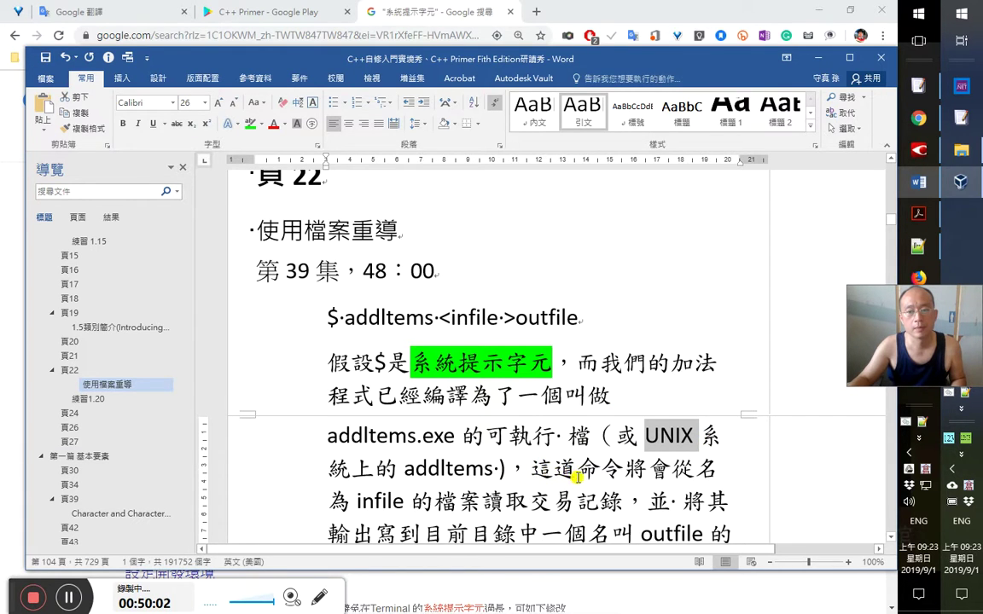
pyautogui.scroll(-3, 568, 472)
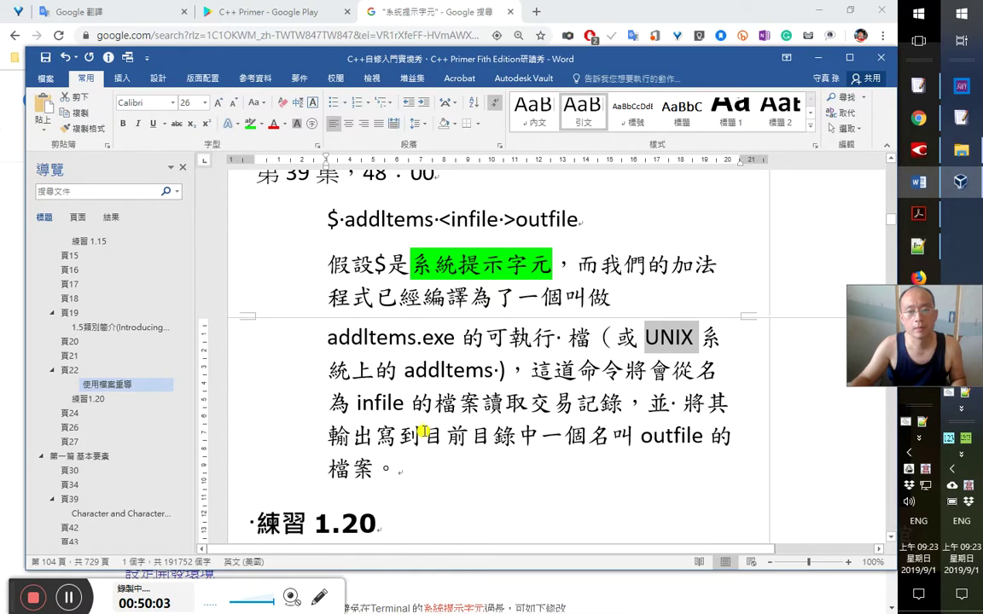
pyautogui.click(357, 403)
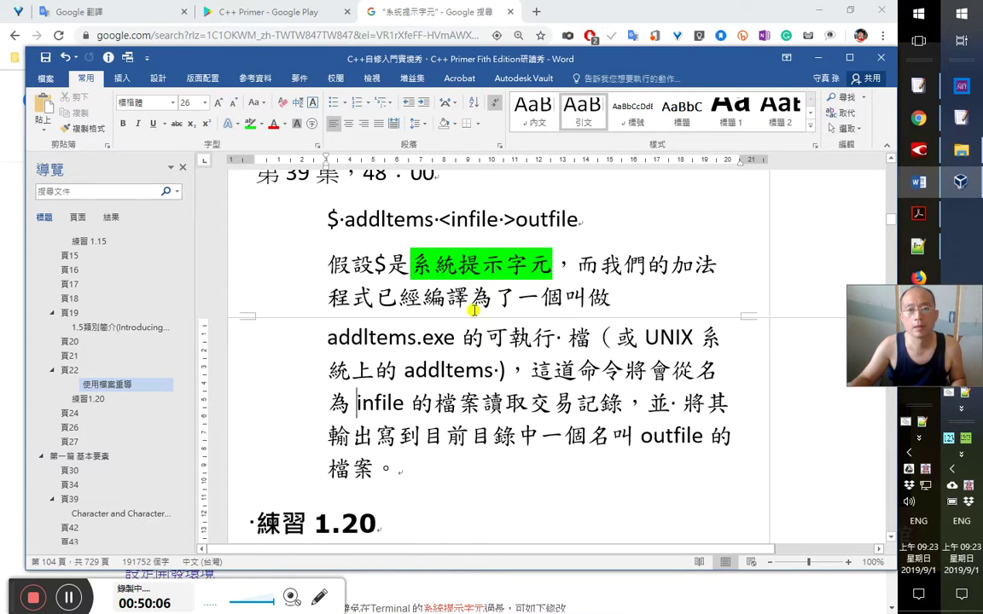
# Color the character 為 in 編譯為了 red and copy the phrase 已經編譯為了
pyautogui.moveTo(472, 299); pyautogui.dragTo(493, 298)
pyautogui.click(274, 125)
pyautogui.press('Left')
pyautogui.hotkey('shift', 'Left')
pyautogui.hotkey('shift', 'Left')
pyautogui.hotkey('shift', 'Left')
pyautogui.hotkey('shift', 'Left')
pyautogui.hotkey('shift', 'Left')
pyautogui.hotkey('shift', 'Left')
pyautogui.hotkey('ctrl', 'c')
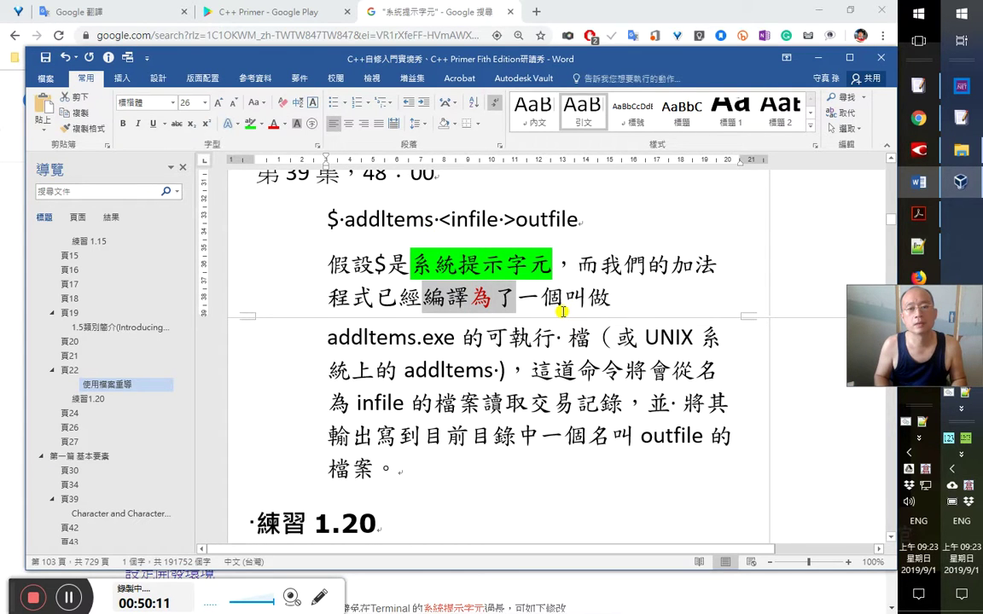
# Add a normal paragraph below the quotation with a → arrow and paste the copied phrase 已經編譯為了 before the arrow
pyautogui.press('Down')
pyautogui.press('Down')
pyautogui.press('Down')
pyautogui.press('Down')
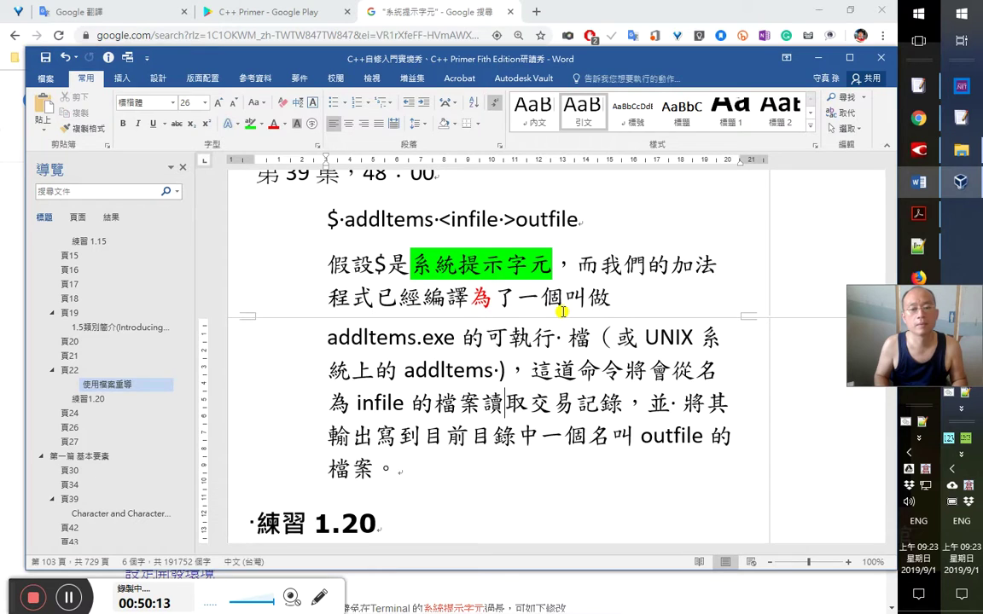
pyautogui.press('Return')
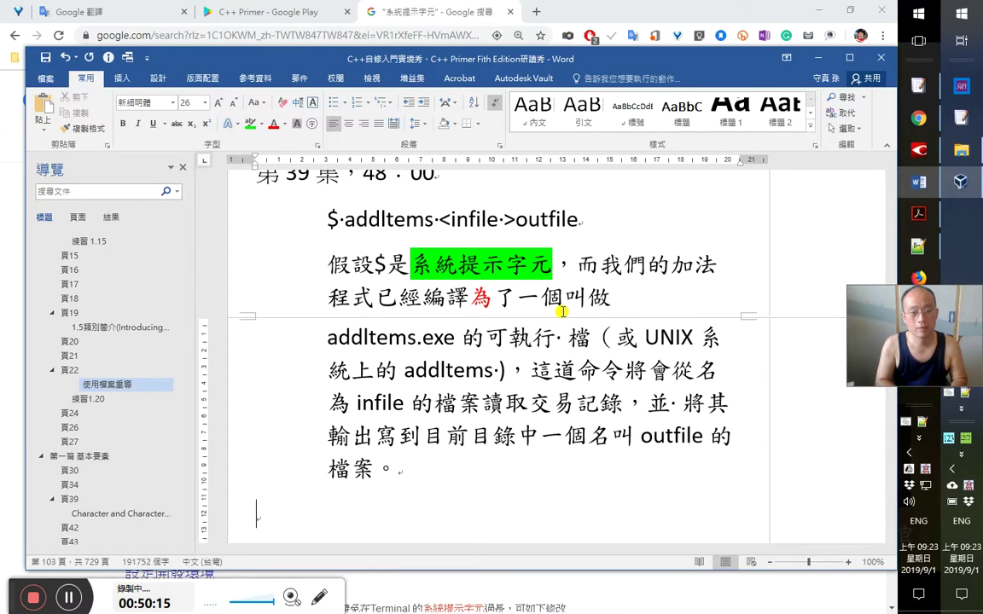
pyautogui.write('yyyas')
pyautogui.press('BackSpace')
pyautogui.press('BackSpace')
pyautogui.press('BackSpace')
pyautogui.press('Tab')
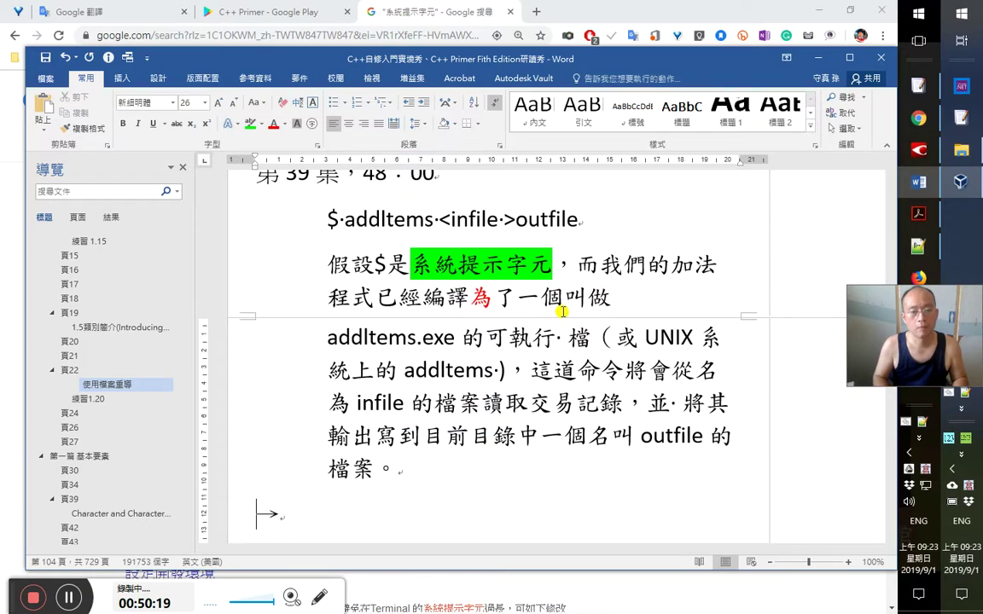
pyautogui.hotkey('ctrl', 'v')
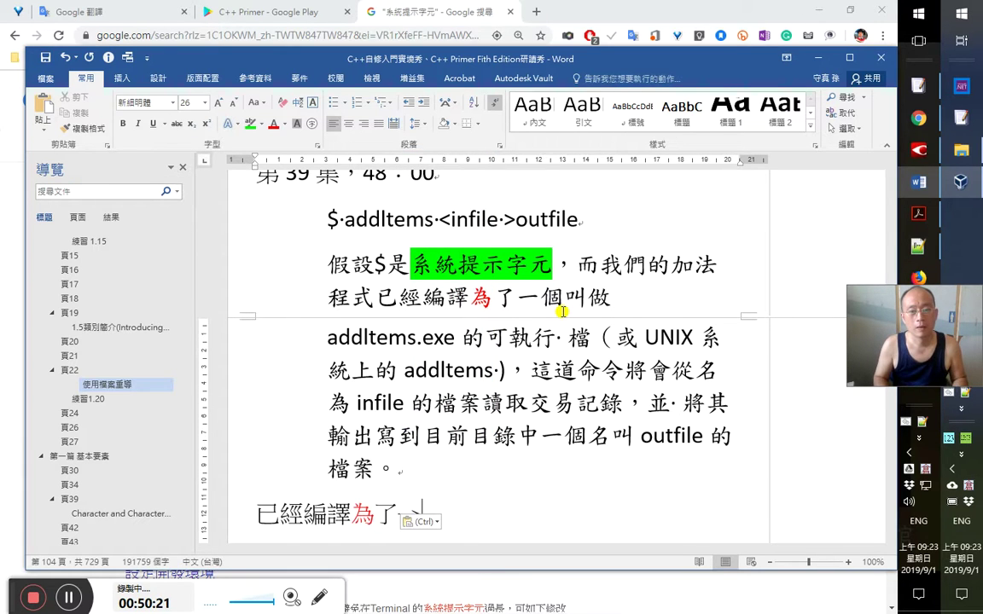
# Complete the correction note as 已經編譯為了→已經編譯成了 and add an empty paragraph beneath it
pyautogui.write('>')
pyautogui.hotkey('ctrl', 'v')
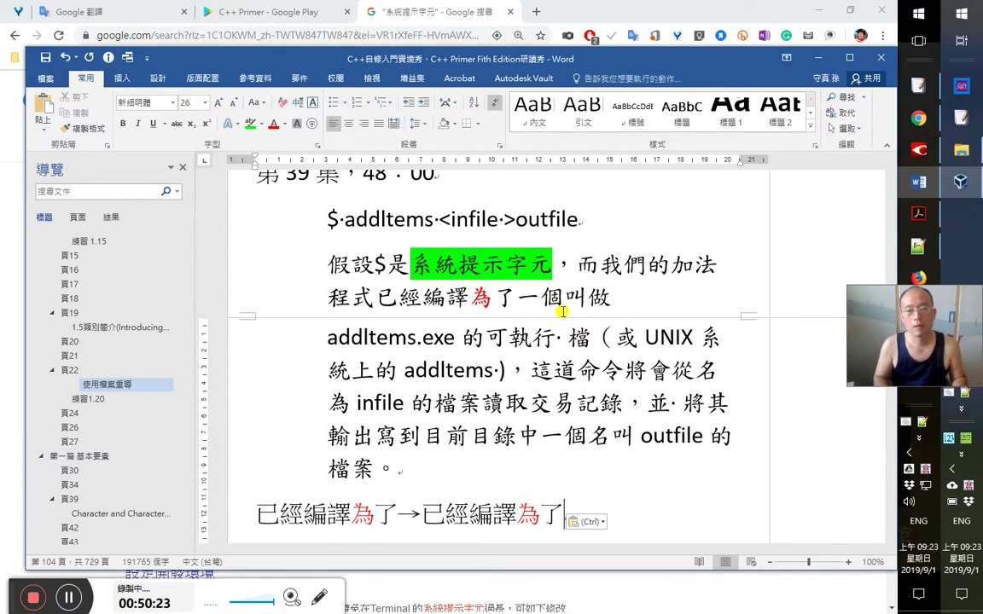
pyautogui.hotkey('shift', 'Left')
pyautogui.write('成')
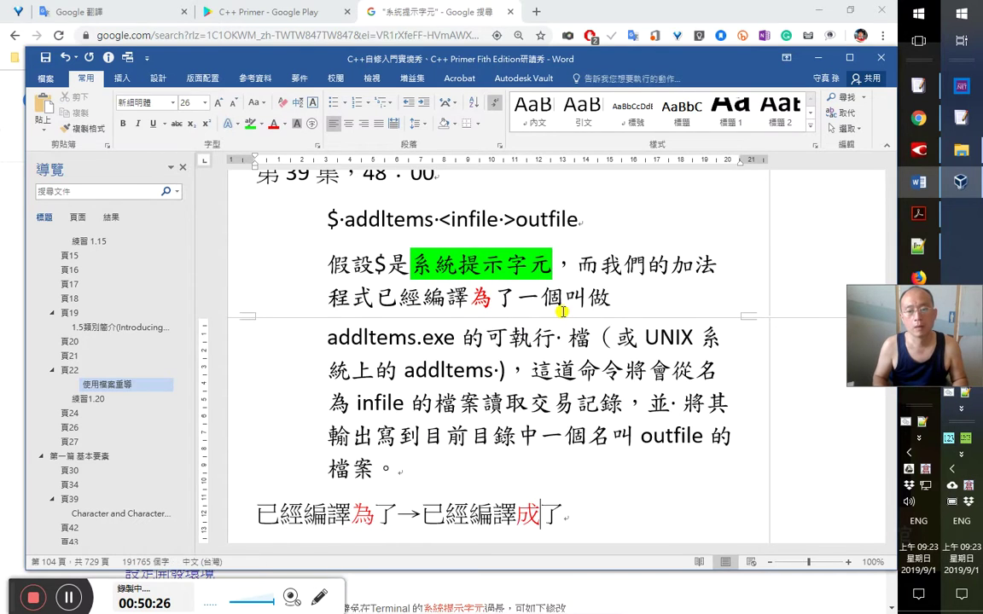
pyautogui.press('Down')
pyautogui.press('Left')
pyautogui.press('Return')
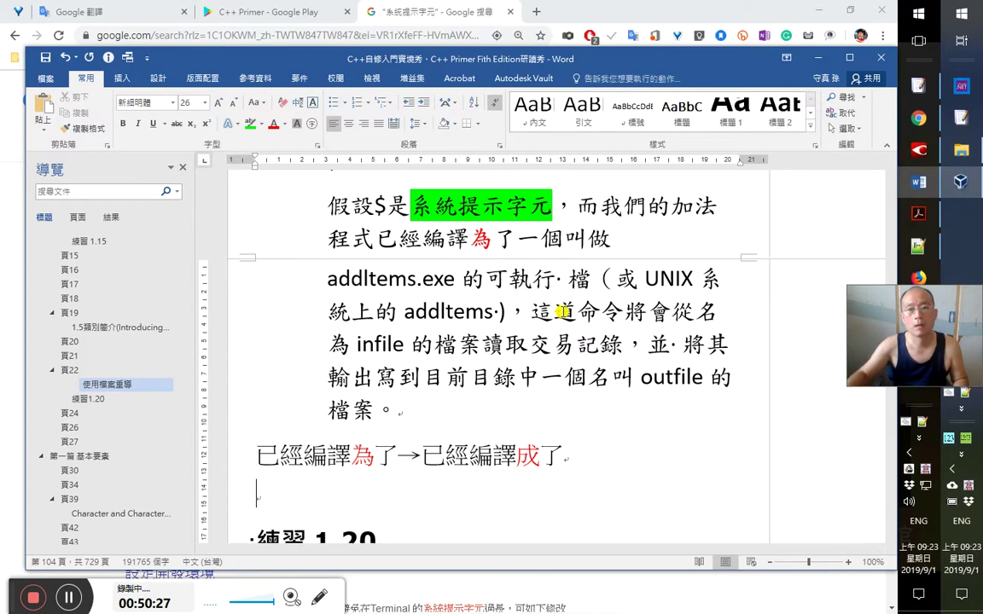
# Delete the stray space between 並 and 將其 in the quotation and save the document
pyautogui.click(648, 313)
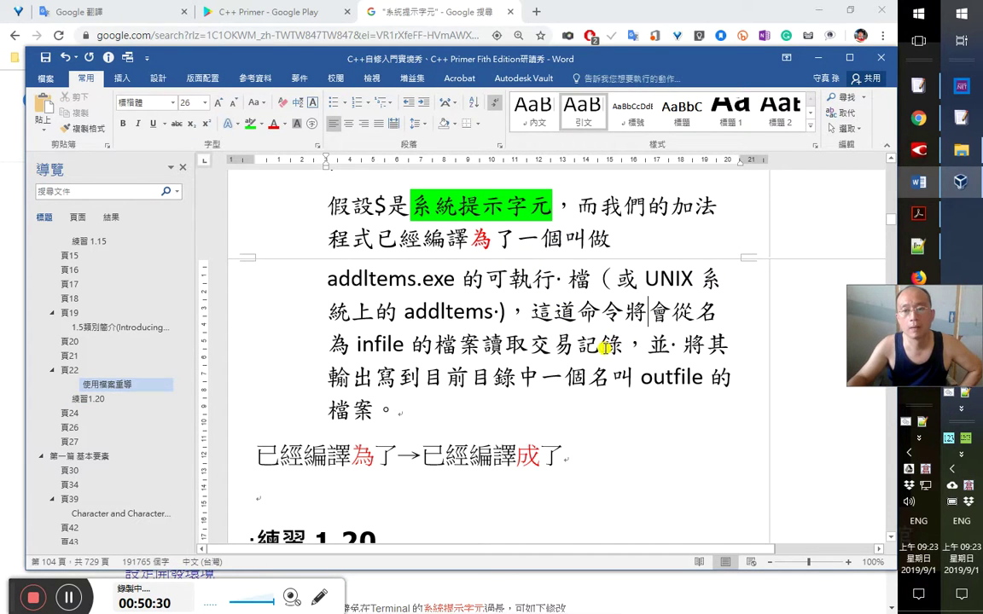
pyautogui.click(670, 345)
pyautogui.press('Delete')
pyautogui.press('Down')
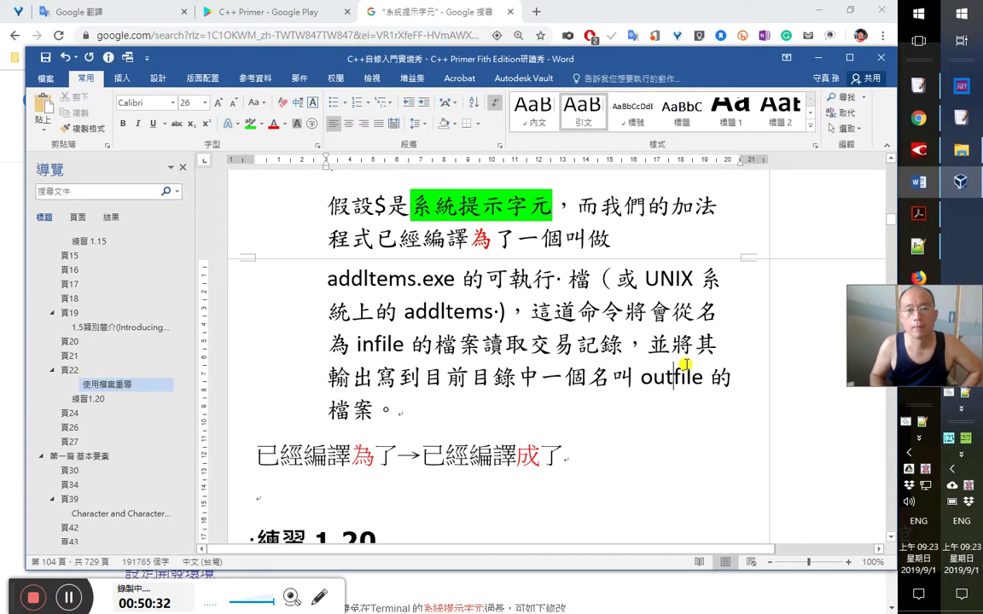
pyautogui.click(648, 206)
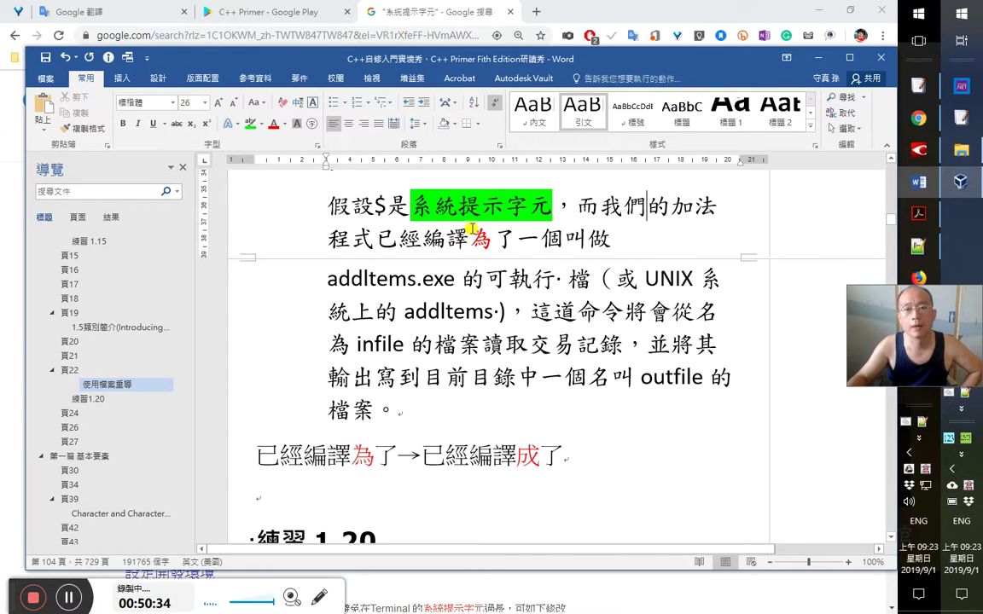
pyautogui.doubleClick(337, 205)
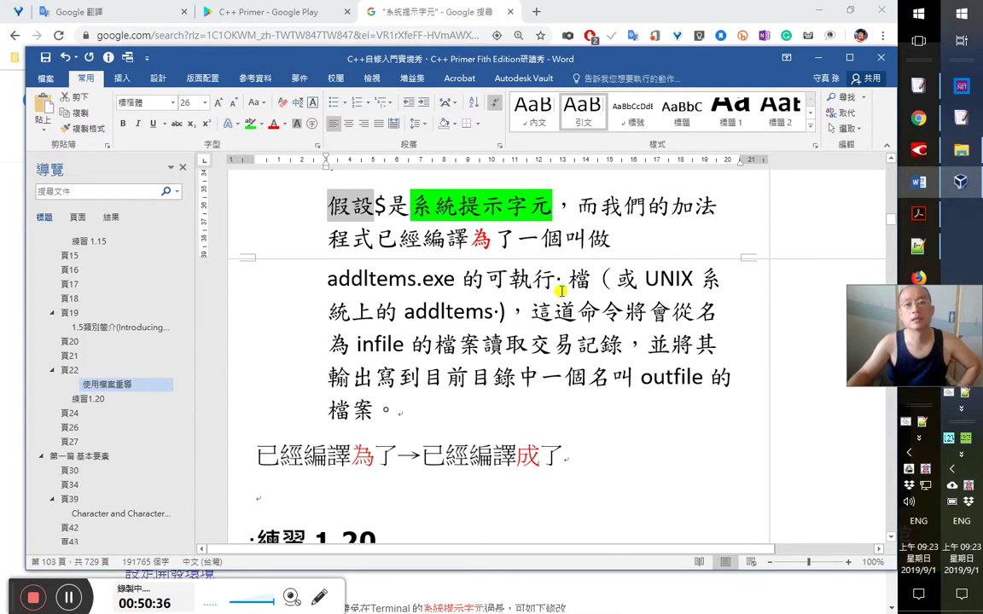
pyautogui.scroll(1, 569, 294)
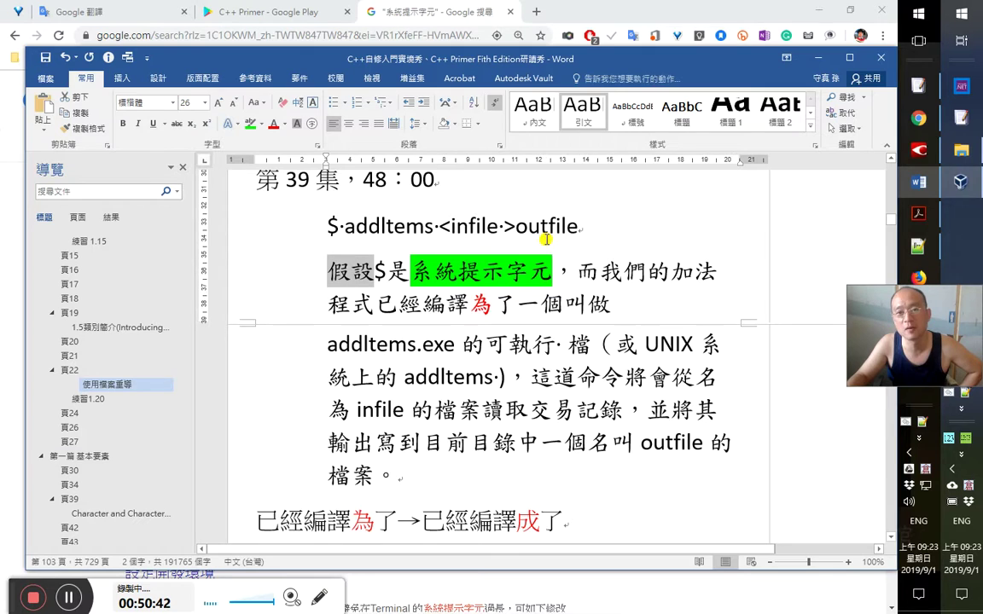
pyautogui.hotkey('ctrl', 's')
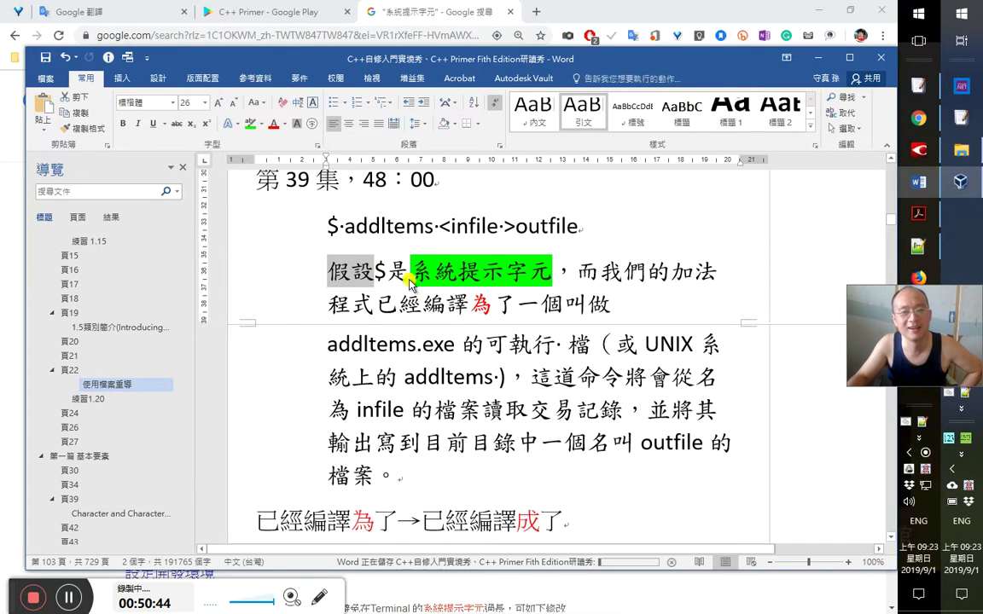
pyautogui.click(485, 343)
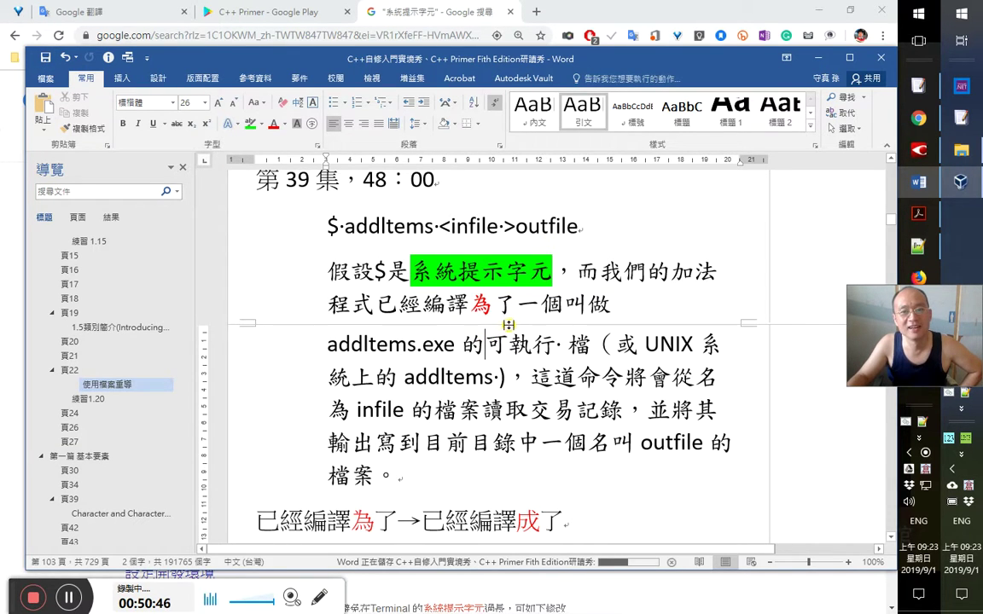
pyautogui.doubleClick(658, 271)
pyautogui.click(471, 305)
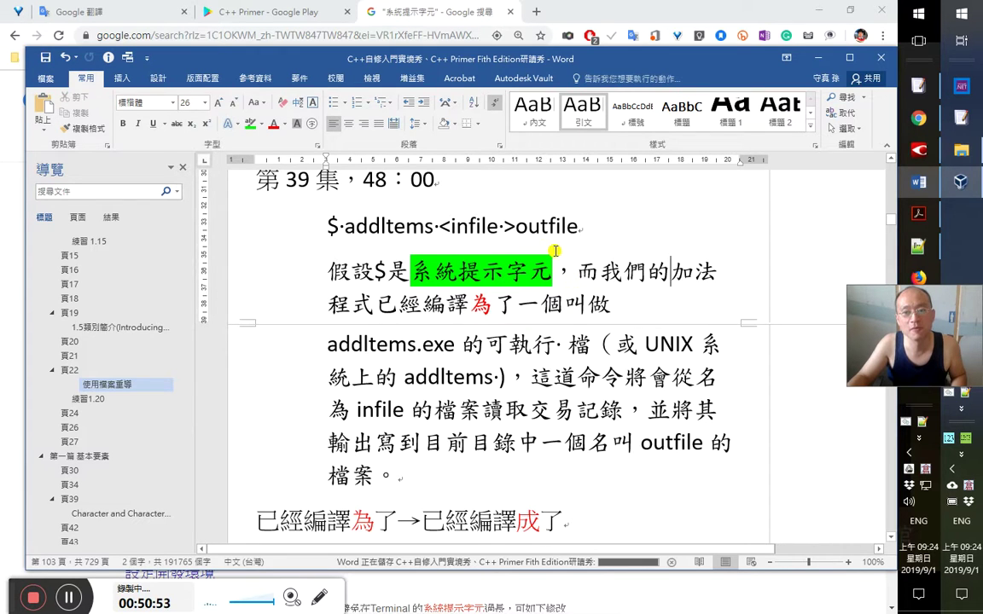
pyautogui.scroll(3, 553, 246)
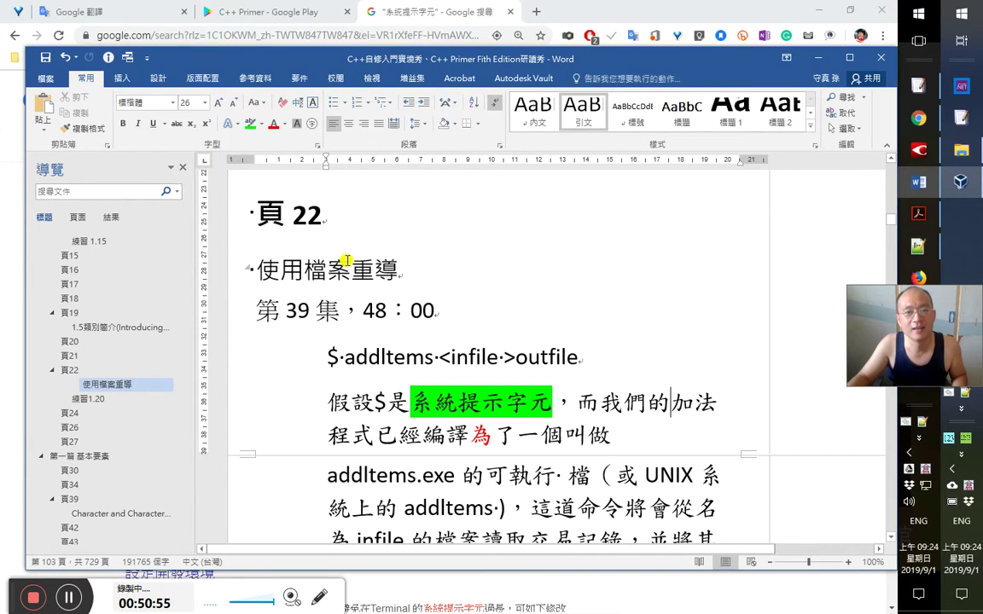
# Switch to ABBYY FineReader and clear the uncertain-character highlighting from the heading 習題章節1.5.1
pyautogui.hotkey('alt', 'Tab')
pyautogui.hotkey('alt', 'Tab')
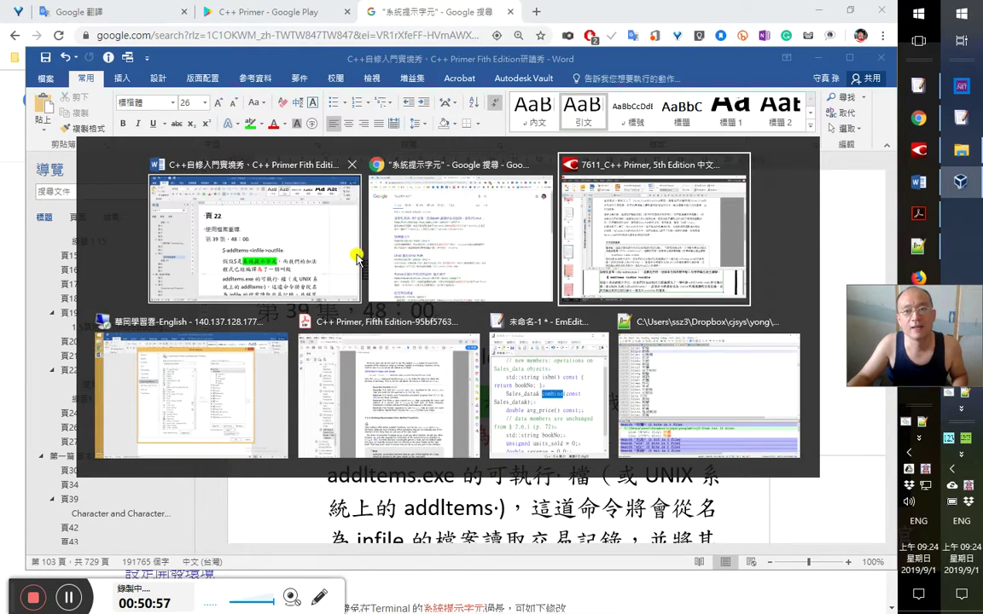
pyautogui.scroll(-3, 495, 388)
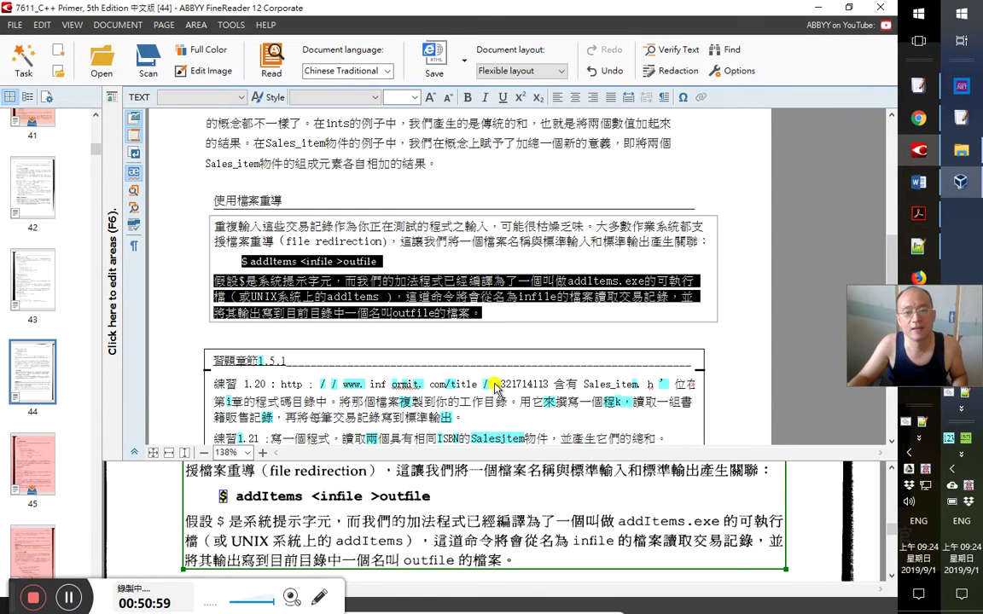
pyautogui.click(310, 356)
pyautogui.tripleClick(318, 358)
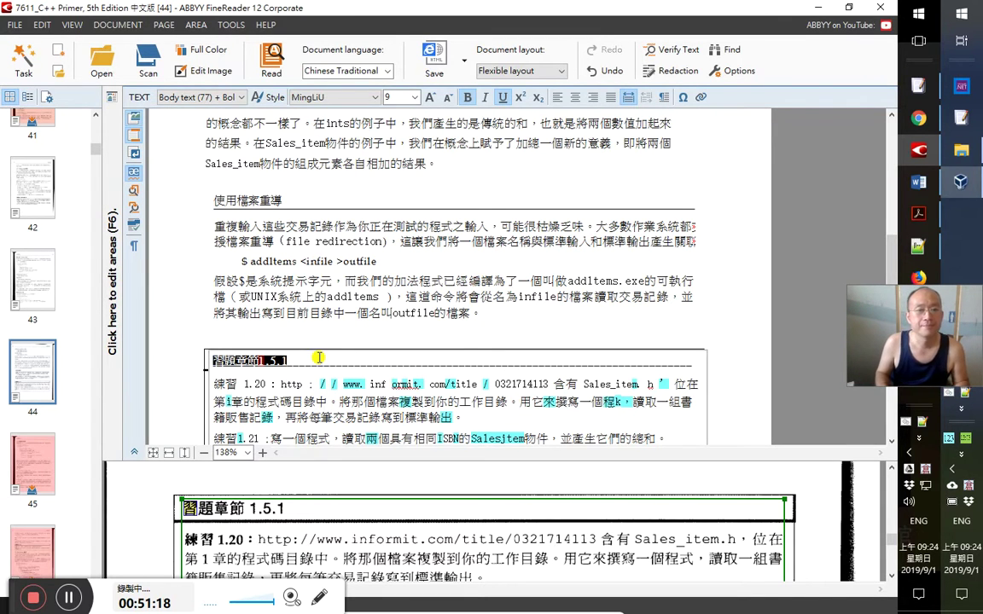
pyautogui.press('Down')
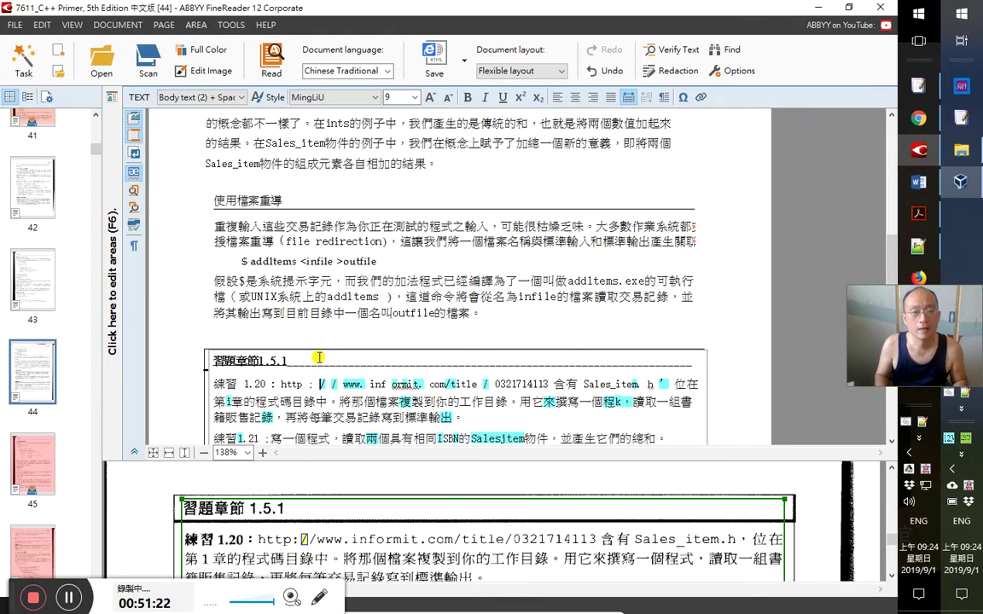
# Remove the stray space between the two slashes of the web address in exercise 1.20
pyautogui.press('Right')
pyautogui.press('Right')
pyautogui.press('Right')
pyautogui.press('Right')
pyautogui.press('Right')
pyautogui.press('Right')
pyautogui.press('Right')
pyautogui.press('Right')
pyautogui.press('Delete')
pyautogui.press('Right')
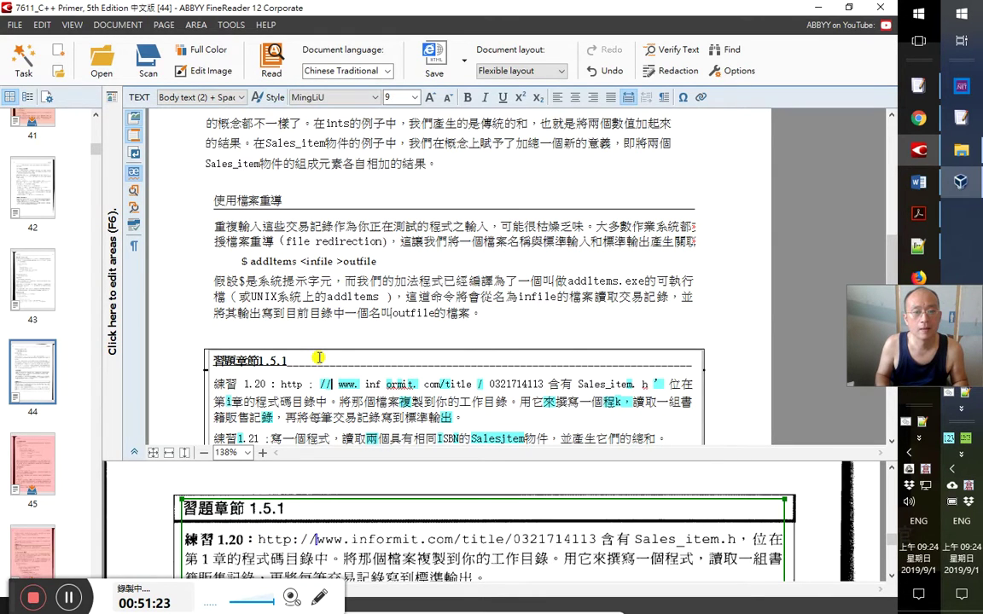
pyautogui.press('Delete')
pyautogui.press('Right')
pyautogui.press('Right')
pyautogui.press('Right')
pyautogui.press('Right')
pyautogui.press('Delete')
pyautogui.press('Right')
pyautogui.press('Right')
pyautogui.press('Right')
pyautogui.press('Right')
pyautogui.press('Delete')
pyautogui.press('Right')
pyautogui.press('Right')
pyautogui.press('Right')
pyautogui.press('BackSpace')
pyautogui.press('Right')
pyautogui.press('Right')
pyautogui.press('Right')
pyautogui.press('Right')
pyautogui.press('Right')
pyautogui.press('Right')
pyautogui.press('Right')
pyautogui.press('Right')
pyautogui.press('Right')
pyautogui.press('Right')
pyautogui.press('Right')
pyautogui.press('Right')
pyautogui.press('Right')
pyautogui.press('Right')
pyautogui.press('Right')
pyautogui.press('Right')
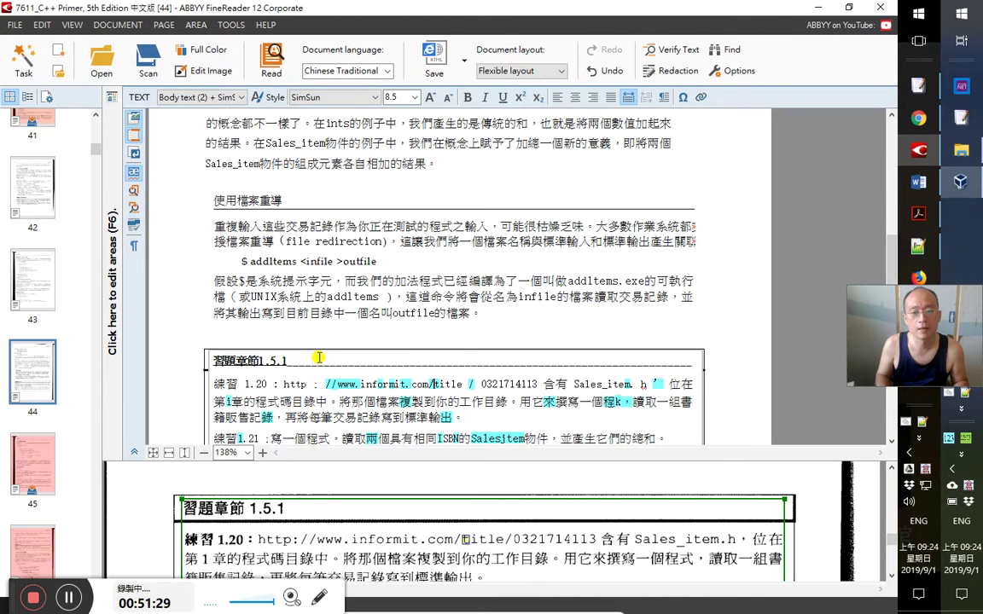
pyautogui.press('Right')
pyautogui.press('Left')
pyautogui.press('Left')
pyautogui.press('BackSpace')
pyautogui.press('Left')
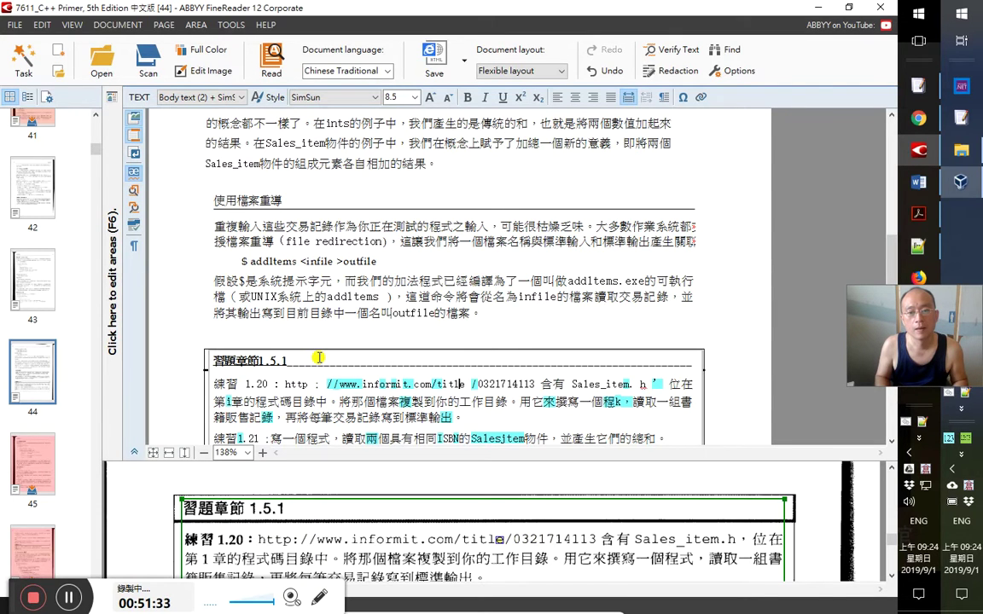
pyautogui.press('Delete')
pyautogui.press('Right')
pyautogui.press('Right')
pyautogui.press('Right')
pyautogui.press('Right')
pyautogui.press('Right')
pyautogui.press('Right')
pyautogui.press('Right')
pyautogui.press('Right')
pyautogui.press('Right')
pyautogui.press('Right')
pyautogui.press('Right')
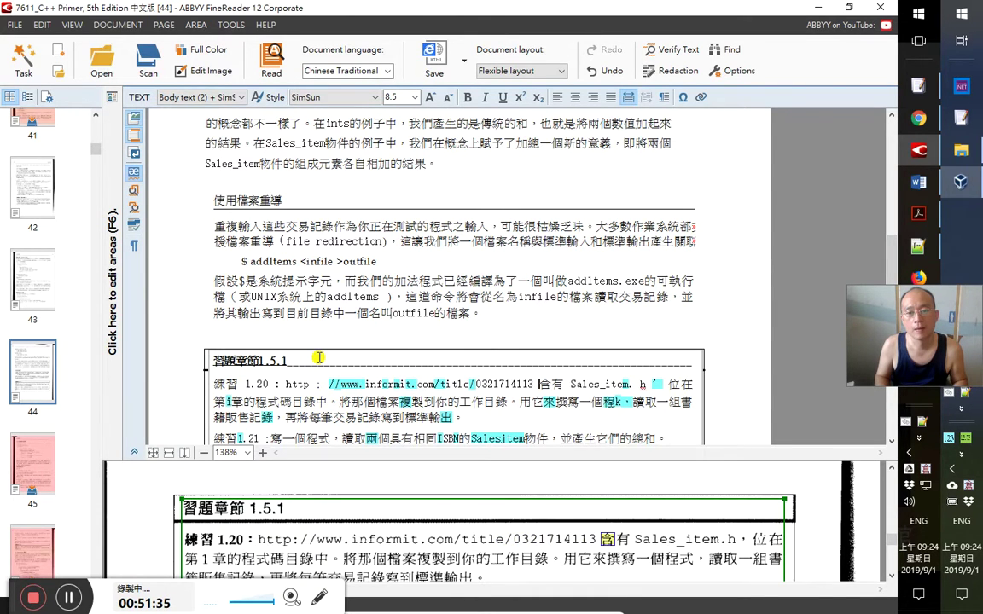
# Clear the uncertain-character highlighting from the start of exercise 1.20 through the end of its web address
pyautogui.hotkey('shift', 'Home')
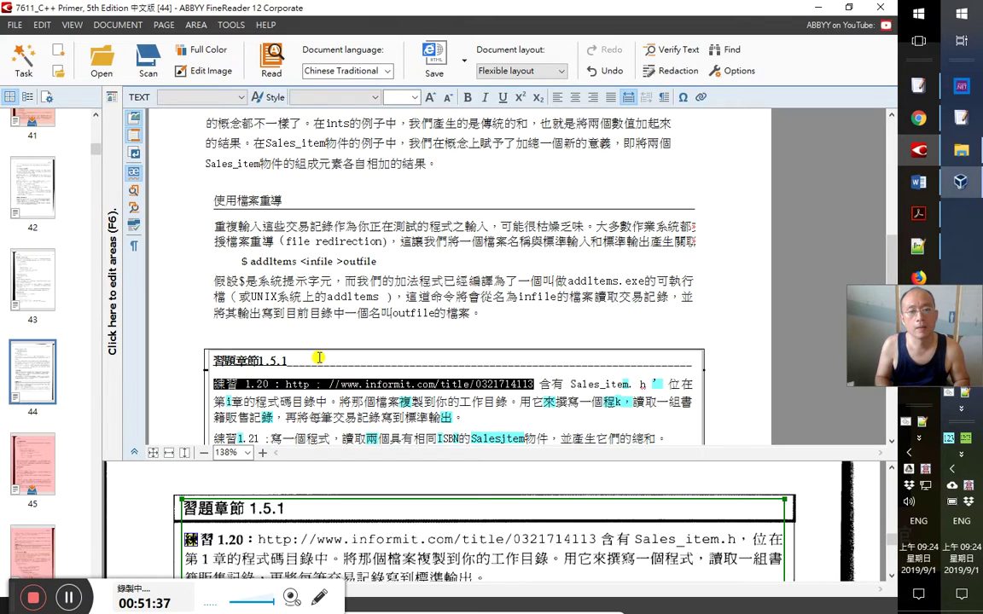
pyautogui.press('Right')
pyautogui.press('Left')
pyautogui.press('Left')
pyautogui.press('Left')
pyautogui.press('Left')
pyautogui.press('Left')
pyautogui.press('Left')
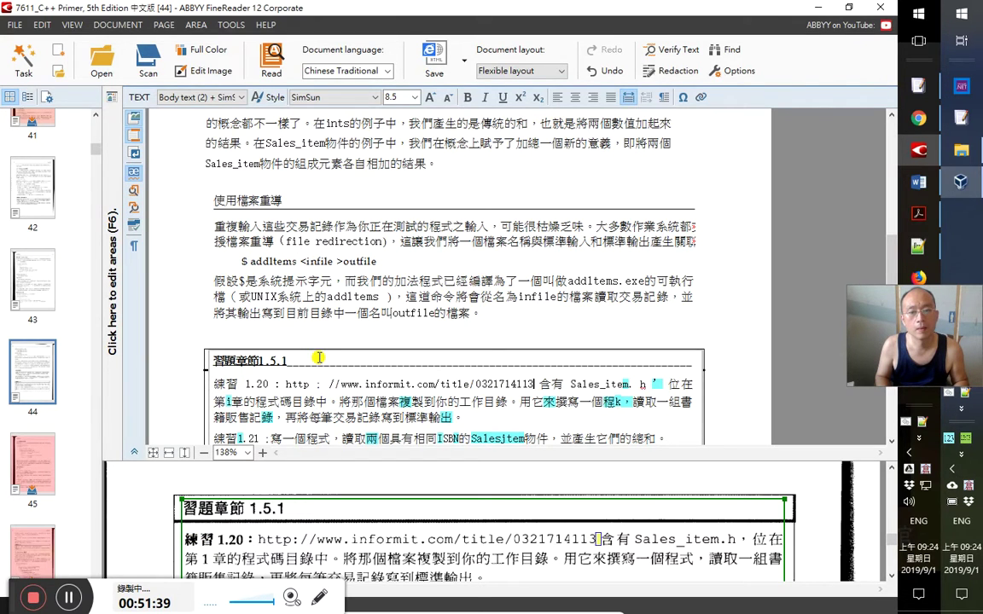
pyautogui.press('Left')
pyautogui.press('Left')
pyautogui.press('Left')
pyautogui.press('Left')
pyautogui.press('Left')
pyautogui.press('Left')
pyautogui.press('Left')
pyautogui.press('Left')
pyautogui.press('Left')
pyautogui.press('Left')
pyautogui.press('Left')
pyautogui.press('Left')
pyautogui.press('Left')
pyautogui.press('Left')
pyautogui.press('Left')
pyautogui.press('Left')
pyautogui.press('Left')
pyautogui.press('Left')
pyautogui.press('Left')
pyautogui.press('Left')
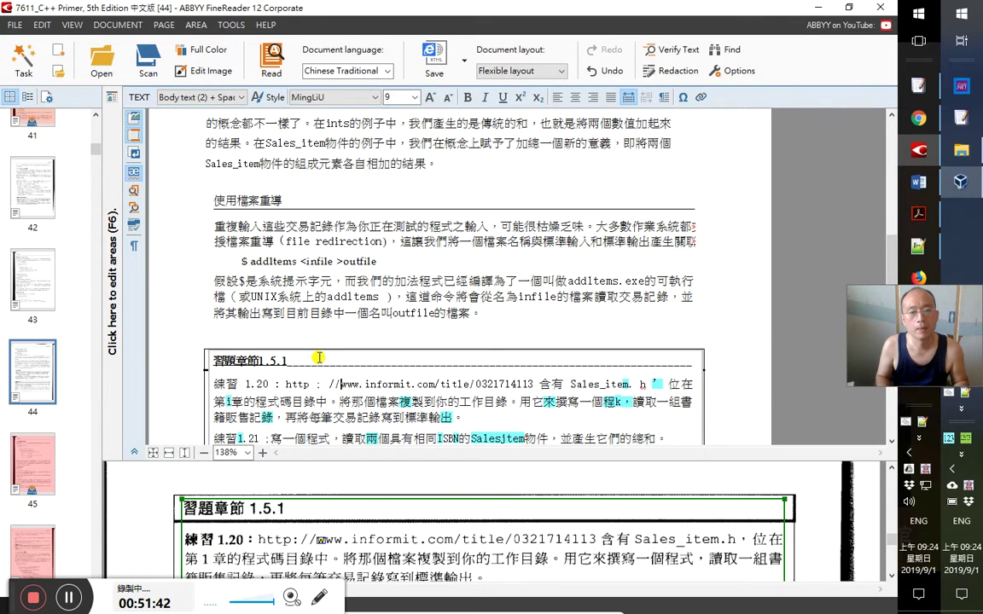
pyautogui.press('Left')
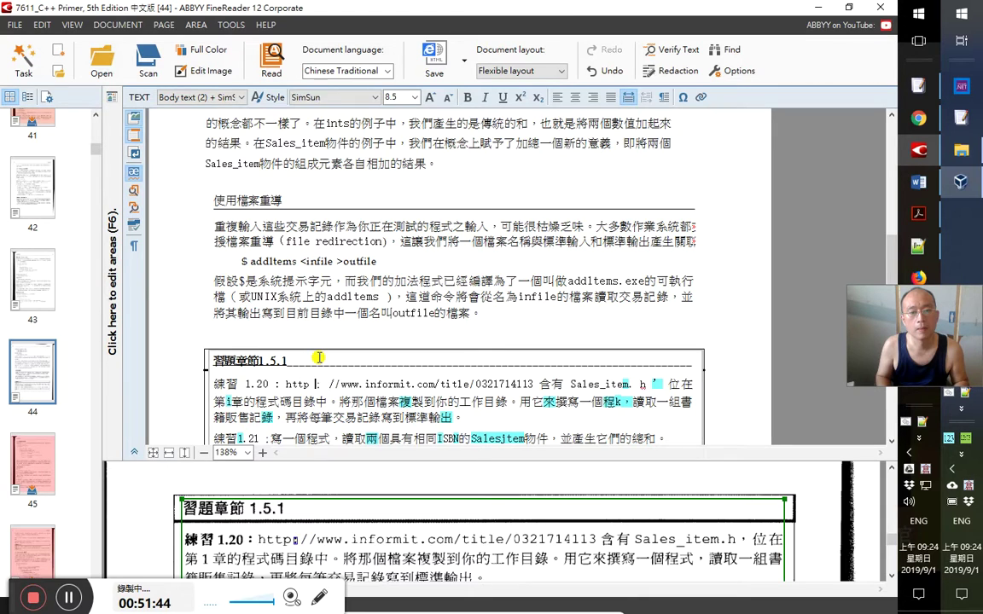
pyautogui.press('Delete')
pyautogui.write(':')
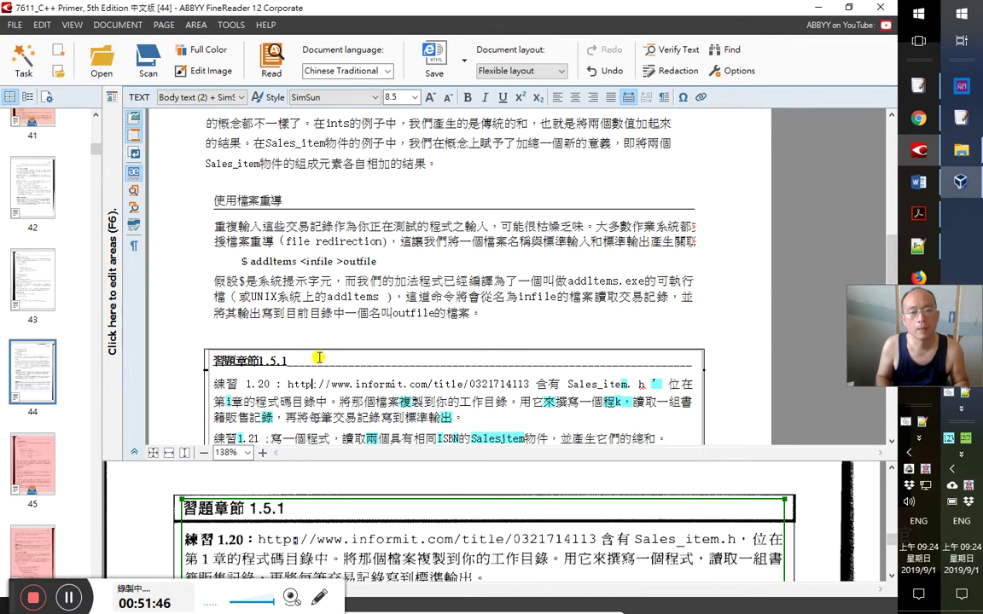
# Copy the full exercise 1.20 web address and open it in Chrome to check the book's page
pyautogui.press('Left')
pyautogui.hotkey('shift', 'Right')
pyautogui.hotkey('shift', 'Right')
pyautogui.hotkey('shift', 'Right')
pyautogui.hotkey('shift', 'Right')
pyautogui.hotkey('shift', 'Right')
pyautogui.hotkey('shift', 'Right')
pyautogui.hotkey('shift', 'Right')
pyautogui.hotkey('shift', 'Right')
pyautogui.hotkey('shift', 'Right')
pyautogui.hotkey('shift', 'Right')
pyautogui.hotkey('shift', 'Right')
pyautogui.hotkey('shift', 'Right')
pyautogui.hotkey('shift', 'Right')
pyautogui.hotkey('shift', 'Right')
pyautogui.hotkey('shift', 'Right')
pyautogui.hotkey('shift', 'Right')
pyautogui.hotkey('shift', 'Right')
pyautogui.hotkey('shift', 'Right')
pyautogui.hotkey('shift', 'Right')
pyautogui.hotkey('shift', 'Right')
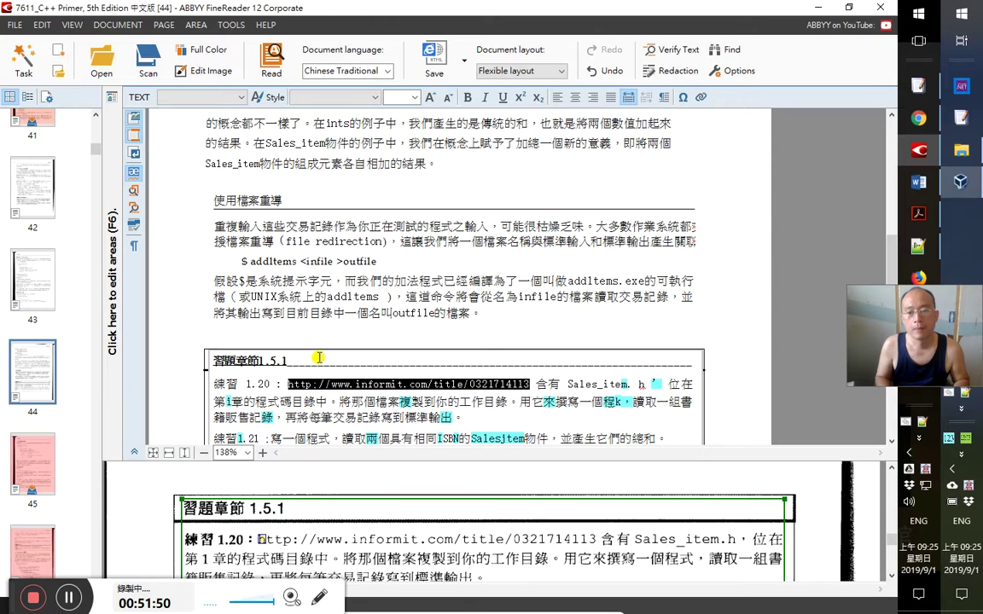
pyautogui.hotkey('alt', 'Tab')
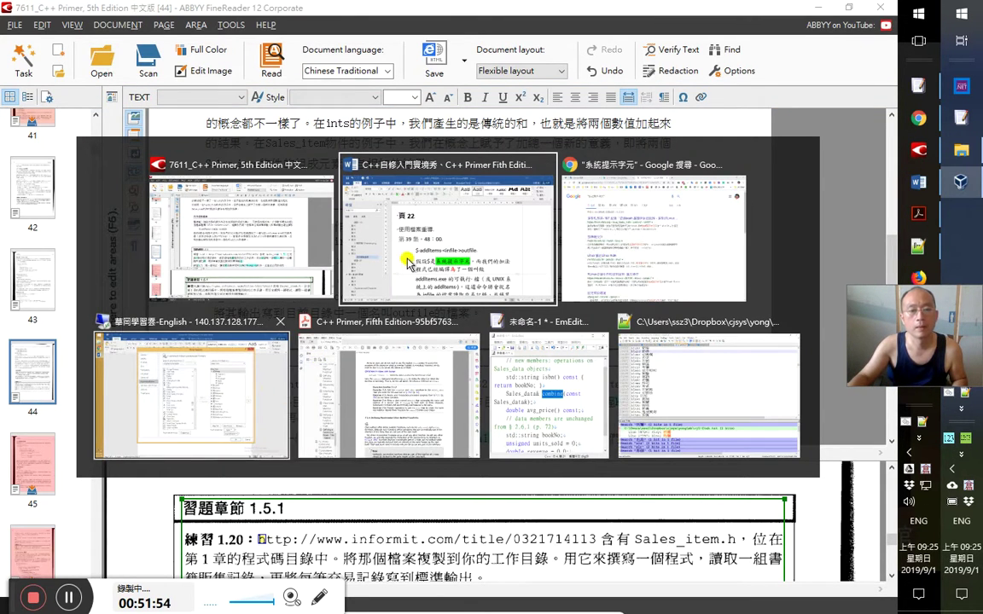
pyautogui.hotkey('alt', 'Tab')
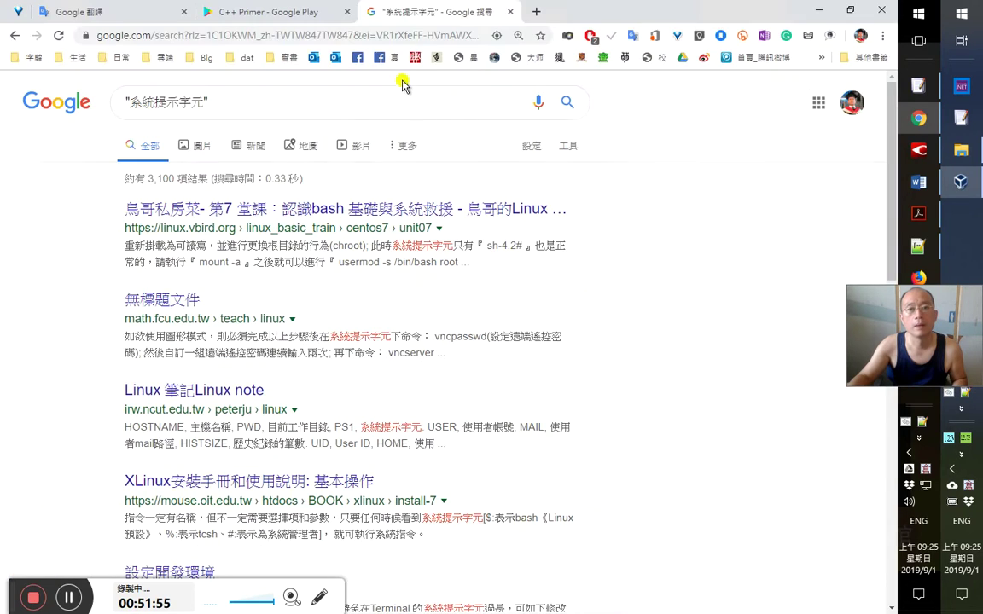
pyautogui.click(529, 12)
pyautogui.hotkey('ctrl', 'v')
pyautogui.press('Return')
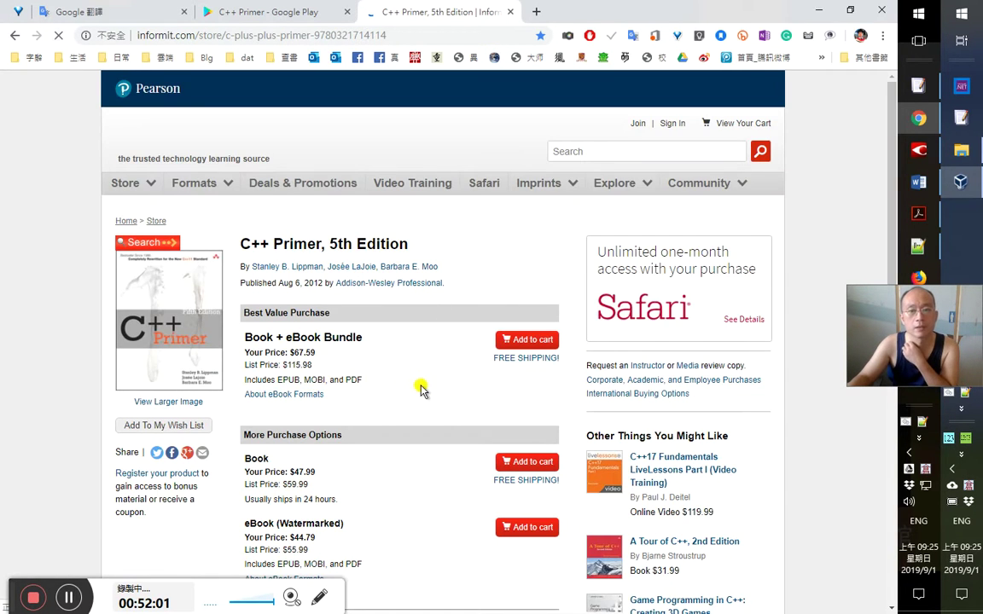
pyautogui.scroll(-2, 423, 386)
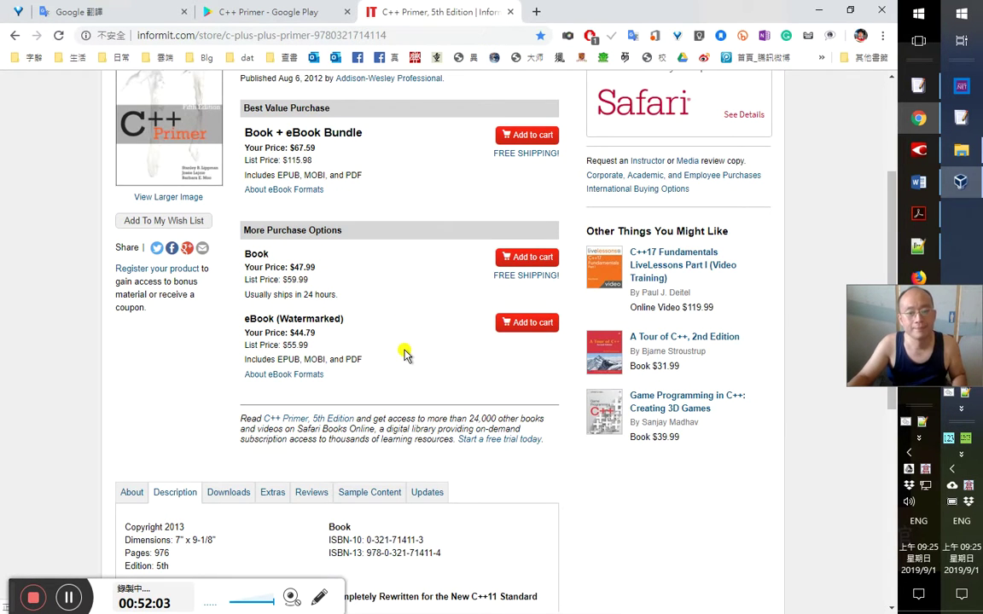
# Back in FineReader, close the gap in Sales_item.h and replace the misread mark after it with a comma
pyautogui.hotkey('alt', 'Tab')
pyautogui.click(602, 384)
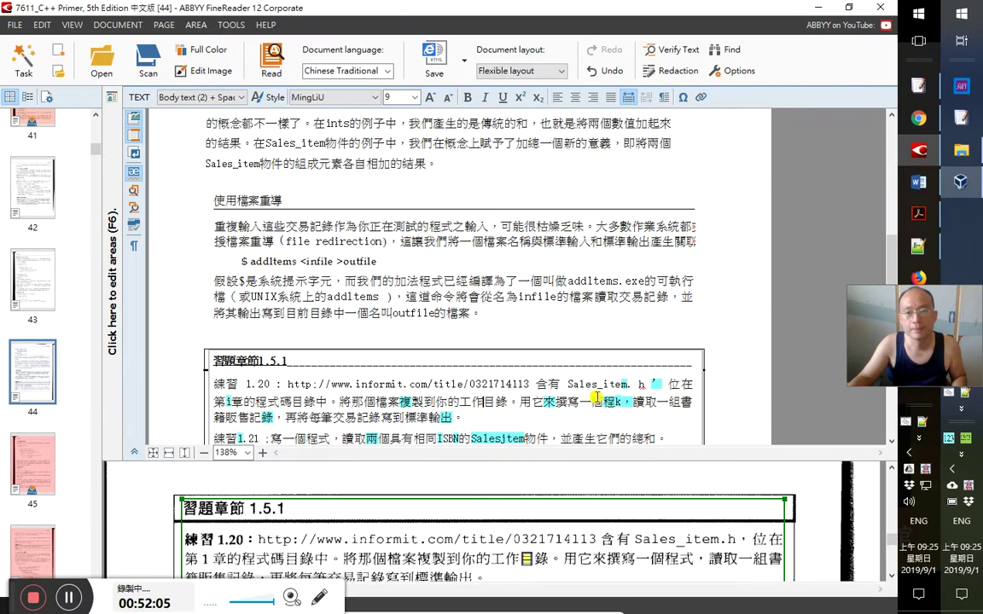
pyautogui.press('Right')
pyautogui.press('Right')
pyautogui.press('Right')
pyautogui.press('Delete')
pyautogui.press('Right')
pyautogui.rightClick(654, 388)
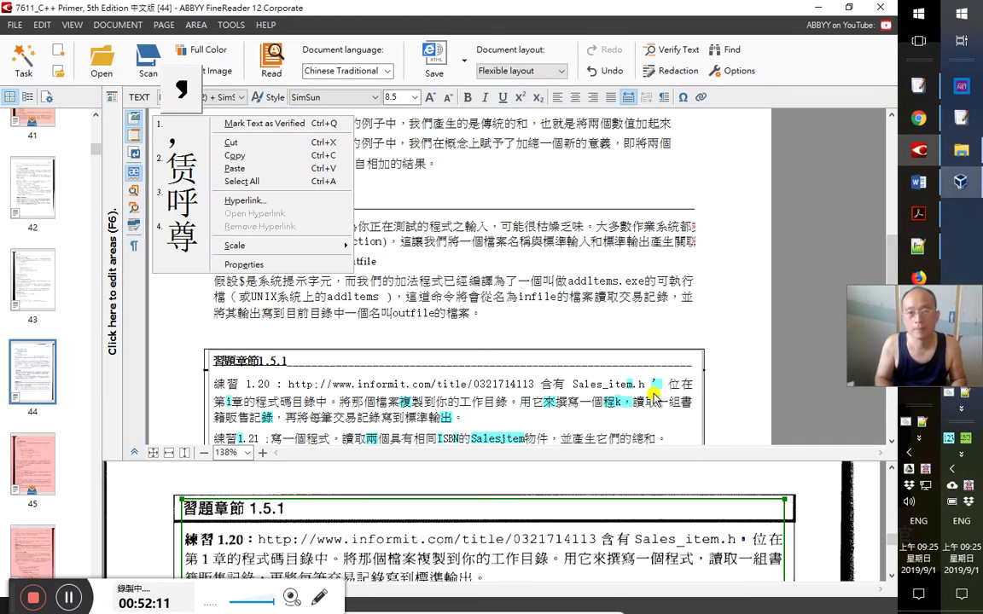
pyautogui.press('1')
pyautogui.hotkey('shift', 'F4')
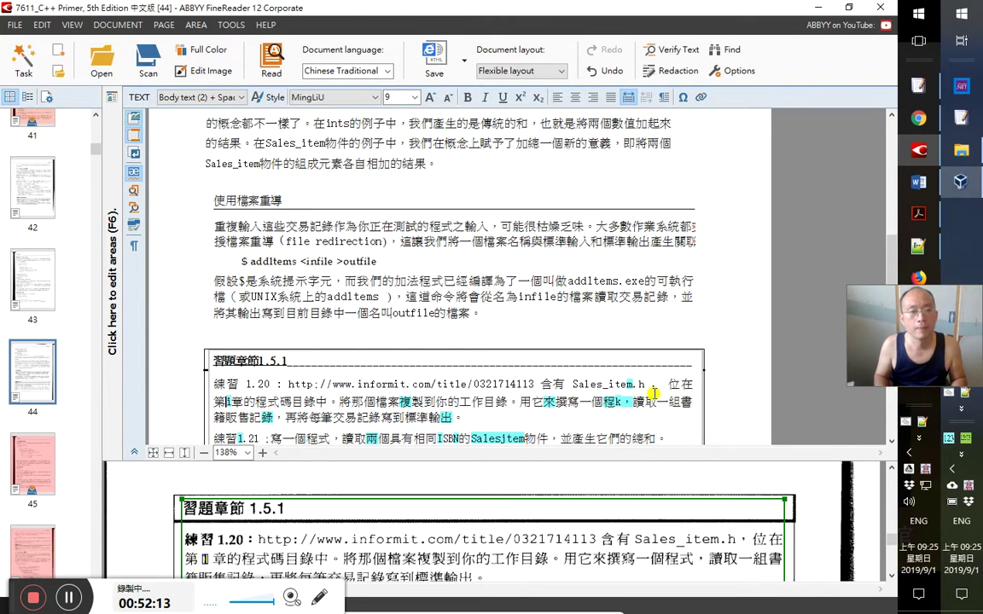
# Clear the uncertain-character highlighting from the digit in 第1章 of exercise 1.20
pyautogui.rightClick(654, 392)
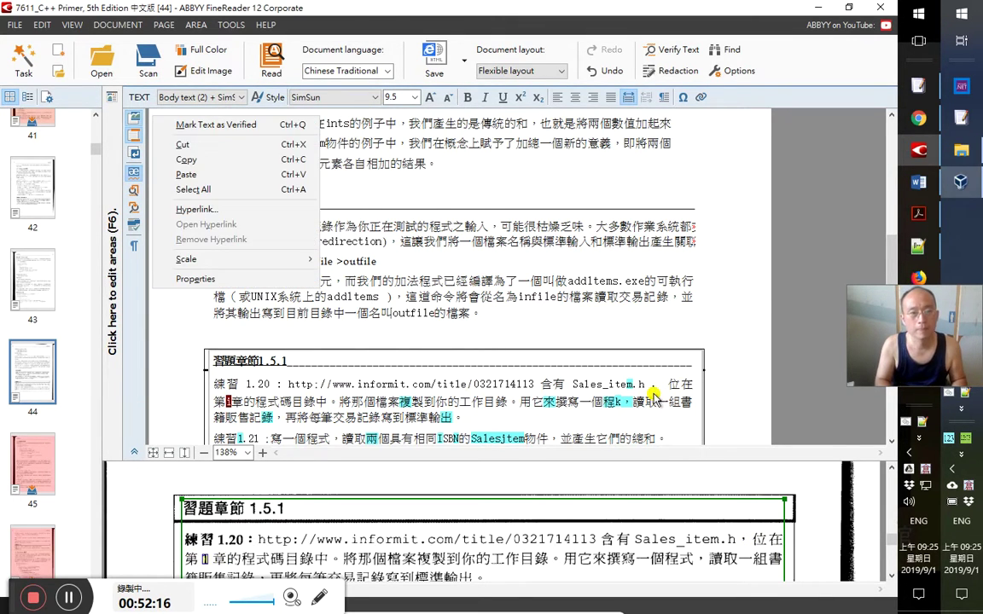
pyautogui.press('Escape')
pyautogui.hotkey('shift', 'F4')
pyautogui.press('Right')
pyautogui.press('Right')
pyautogui.press('Right')
pyautogui.press('Right')
pyautogui.press('Right')
pyautogui.press('Right')
pyautogui.press('Right')
pyautogui.press('Right')
pyautogui.press('Right')
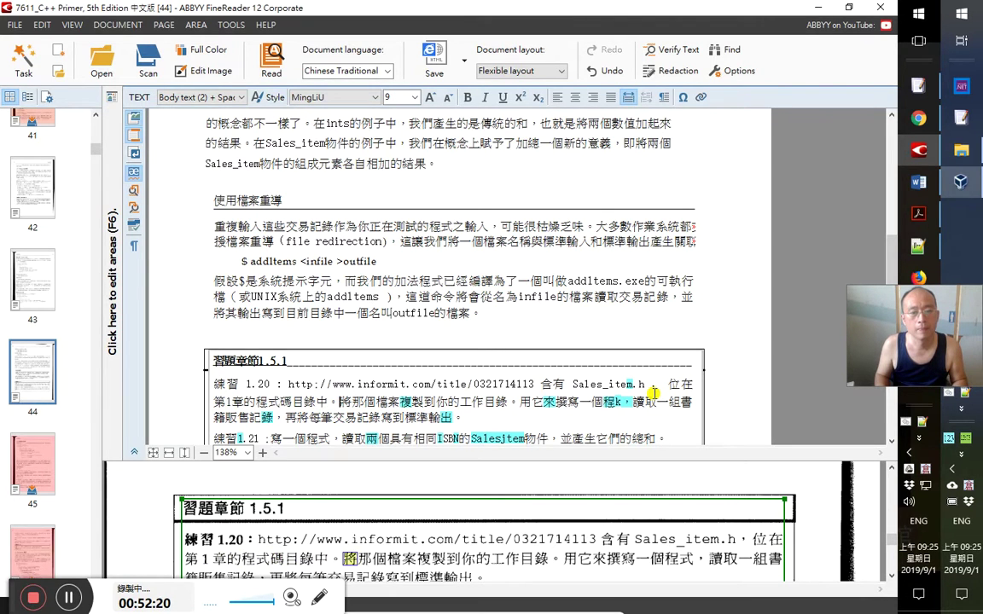
# Clear the uncertain-character highlighting in exercise 1.20 from 案複製 through 讀取一組書
pyautogui.hotkey('shift', 'Right')
pyautogui.hotkey('shift', 'Right')
pyautogui.hotkey('shift', 'Right')
pyautogui.hotkey('shift', 'Right')
pyautogui.hotkey('shift', 'Right')
pyautogui.hotkey('shift', 'Right')
pyautogui.hotkey('shift', 'Right')
pyautogui.hotkey('shift', 'Right')
pyautogui.hotkey('shift', 'Right')
pyautogui.hotkey('shift', 'Right')
pyautogui.hotkey('shift', 'Right')
pyautogui.hotkey('shift', 'Right')
pyautogui.hotkey('shift', 'Right')
pyautogui.hotkey('shift', 'Right')
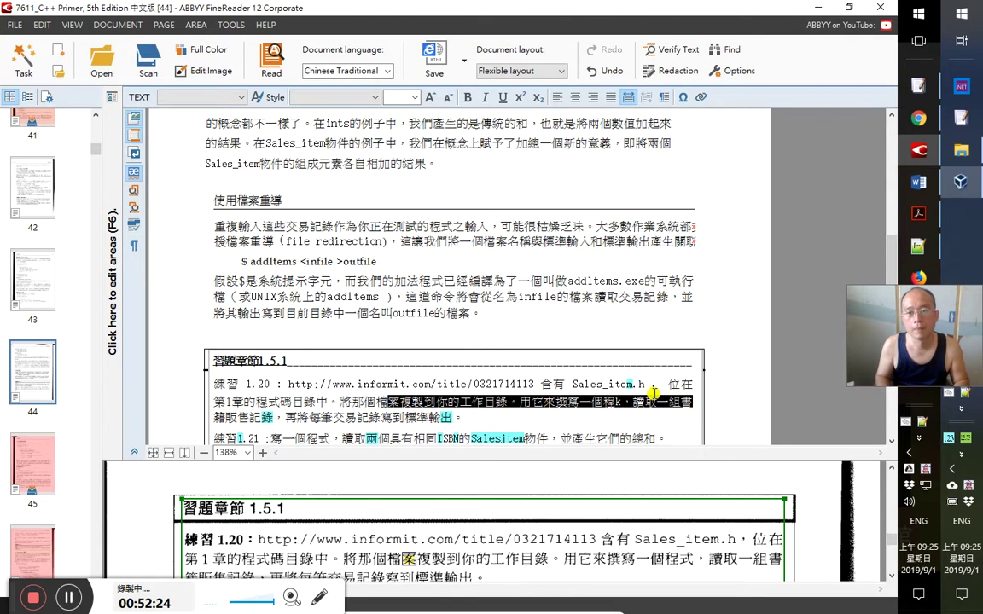
# Replace the misread k after 程 in exercise 1.20 with 式 so the word reads 程式
pyautogui.press('Right')
pyautogui.press('Right')
pyautogui.press('Right')
pyautogui.press('Right')
pyautogui.press('Right')
pyautogui.press('Left')
pyautogui.hotkey('shift', 'Right')
pyautogui.hotkey('shift', 'F10')
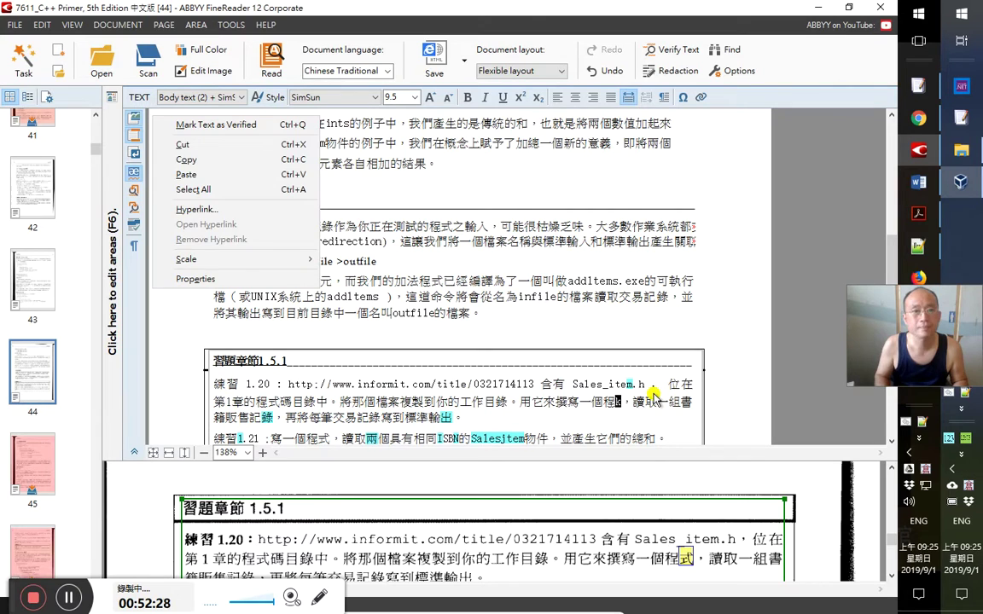
pyautogui.press('Escape')
pyautogui.write('式')
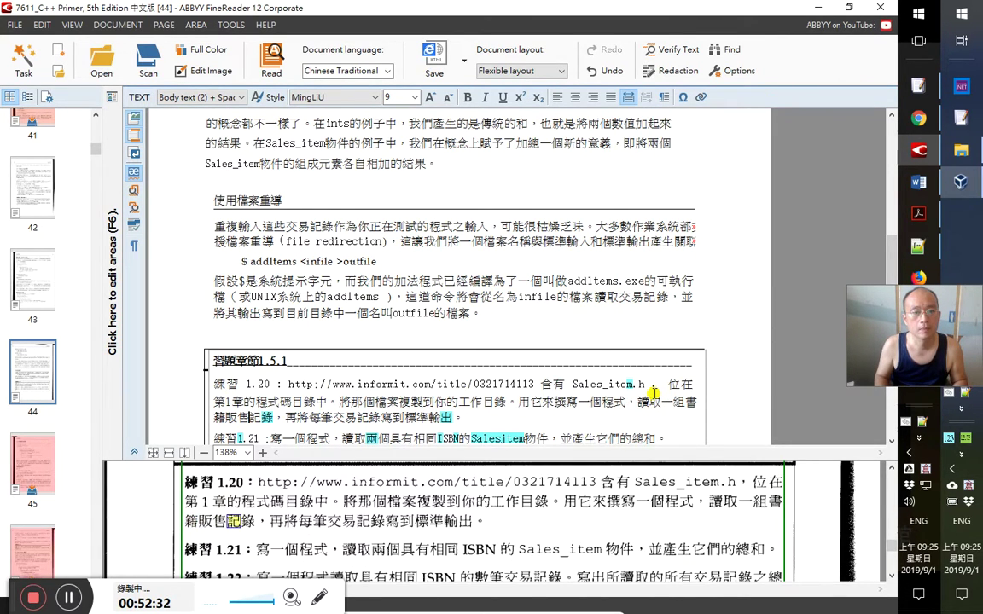
# Clear the remaining uncertain-character highlighting in exercise 1.20, including 記錄, 輸出 and Sales_item.h
pyautogui.hotkey('ctrl', 'shift', 'Left')
pyautogui.press('Left')
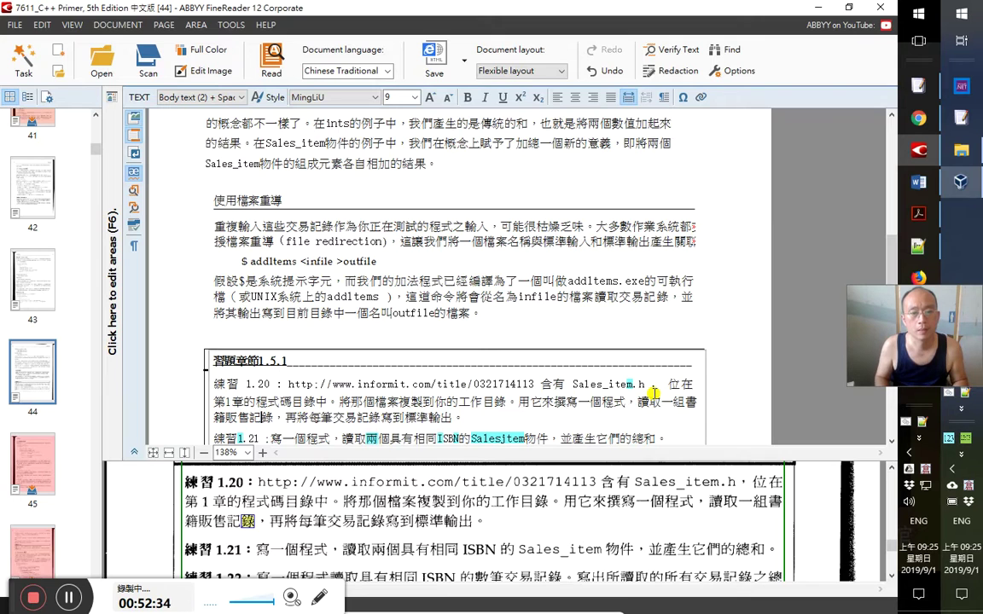
pyautogui.hotkey('shift', 'Up')
pyautogui.hotkey('shift', 'Up')
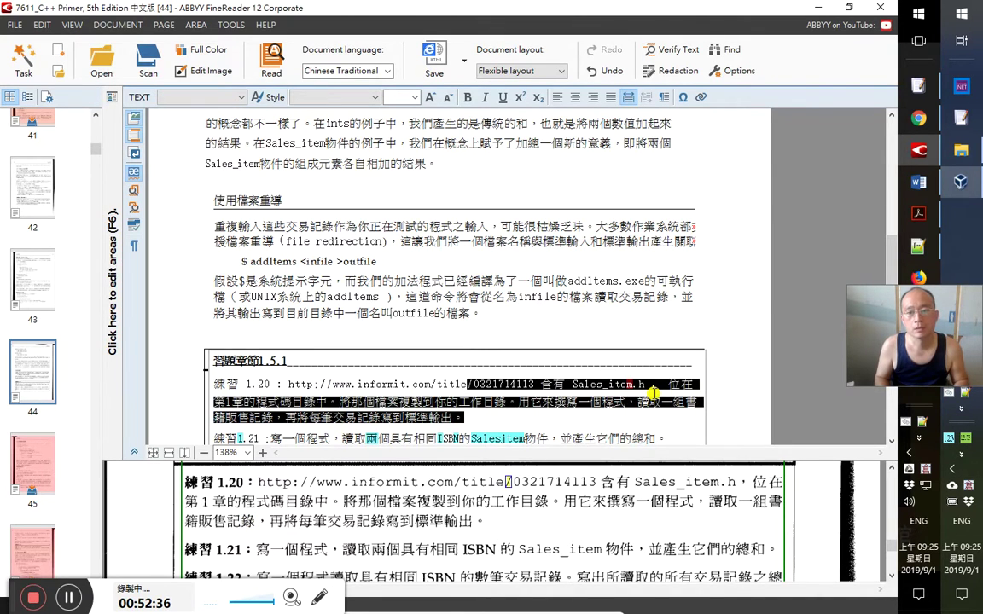
pyautogui.press('Right')
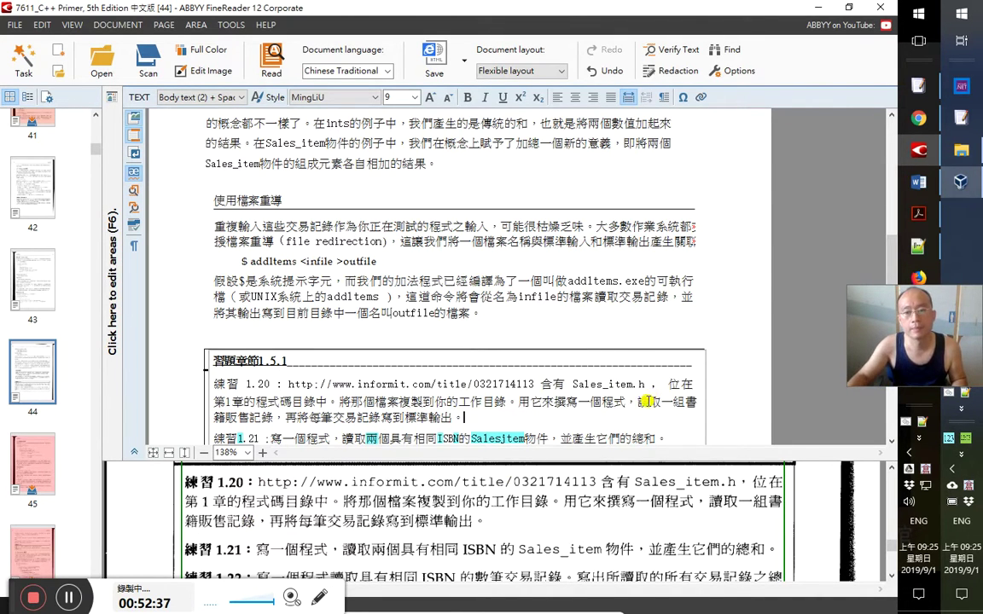
# Make the exercise labels 練習 1.20 and 練習1.21 bold
pyautogui.click(277, 384)
pyautogui.hotkey('shift', 'Home')
pyautogui.hotkey('ctrl', 'b')
pyautogui.press('Down')
pyautogui.press('Down')
pyautogui.press('Down')
pyautogui.hotkey('shift', 'Home')
pyautogui.hotkey('ctrl', 'b')
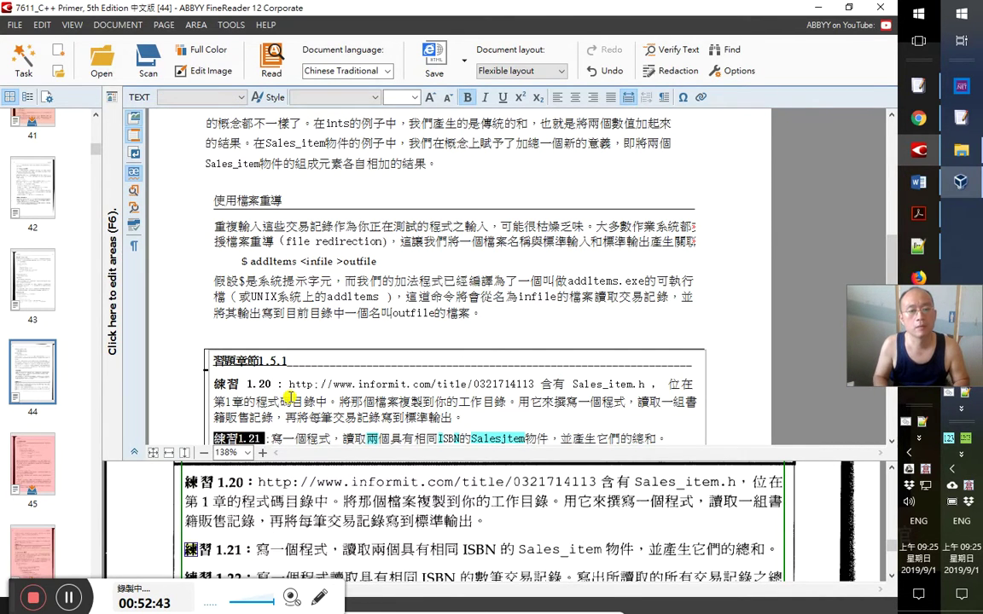
# Switch to prog1.cpp in Visual Studio and add the line cin >> book; below the Sales_item declaration in main
pyautogui.hotkey('alt', 'Tab')
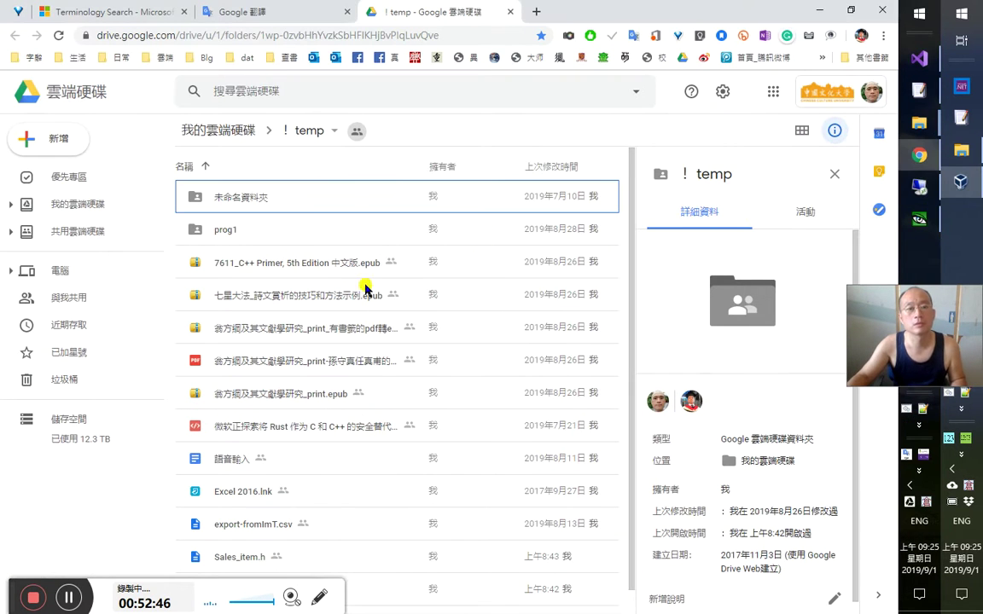
pyautogui.click(819, 10)
pyautogui.click(380, 348)
pyautogui.scroll(-1, 381, 344)
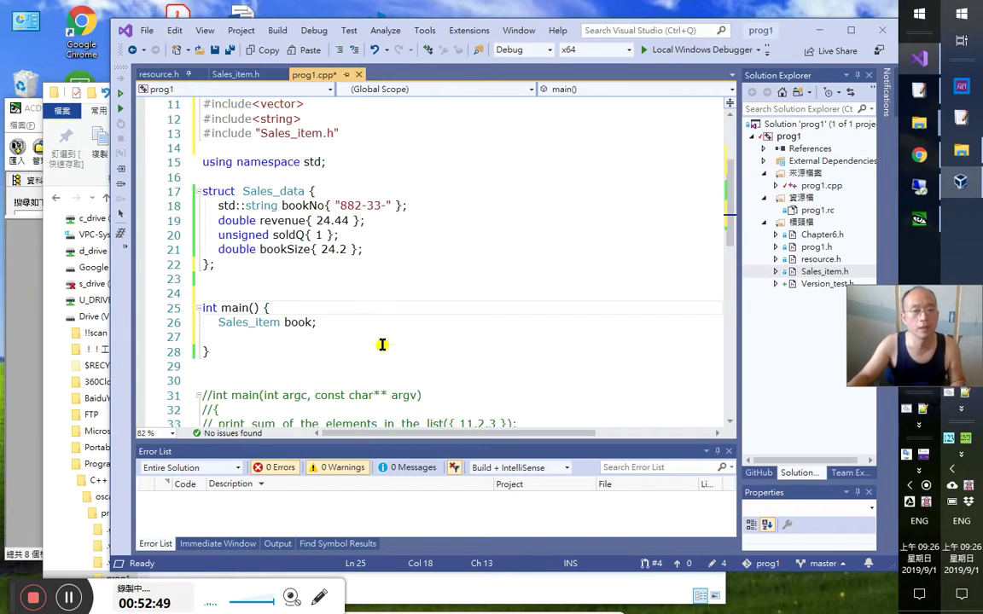
pyautogui.click(365, 324)
pyautogui.press('Return')
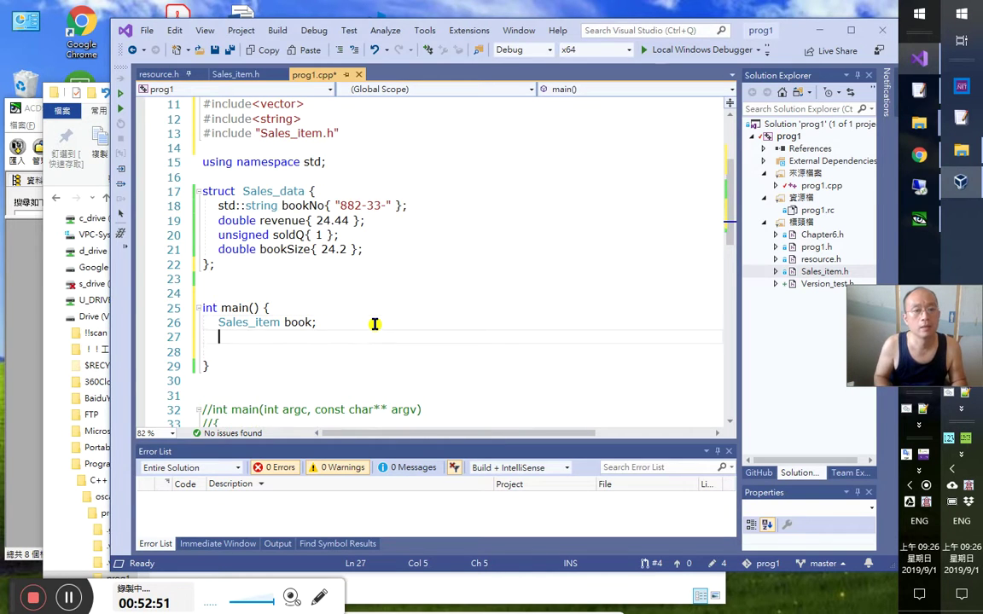
pyautogui.write('>>')
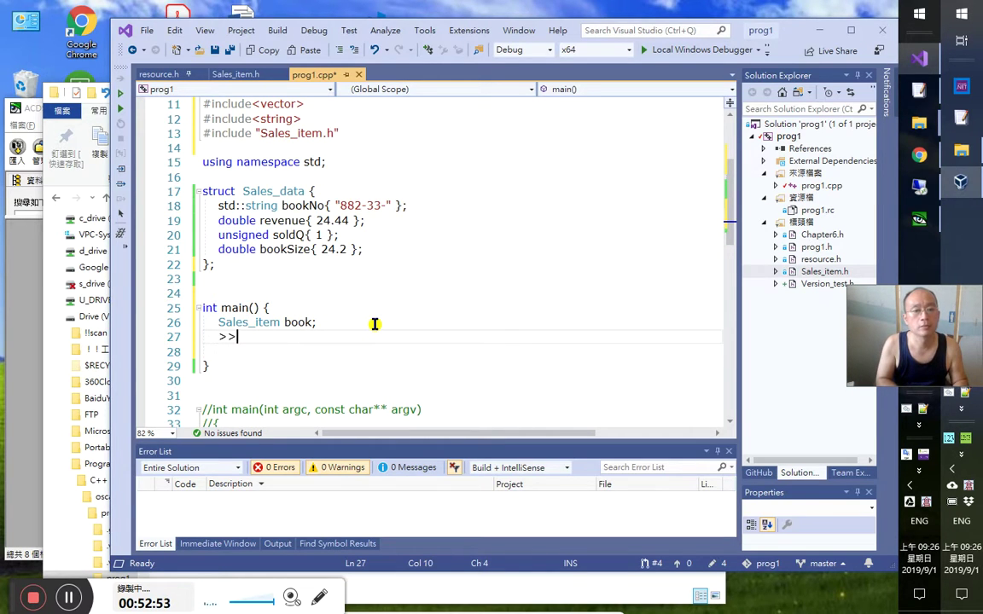
pyautogui.write('ci')
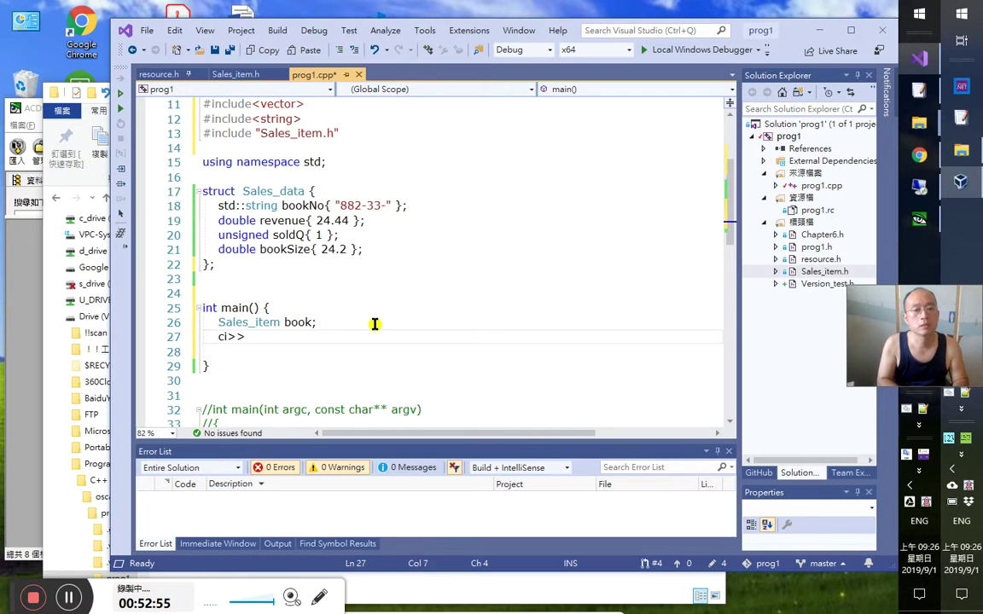
pyautogui.write('n')
pyautogui.press('Escape')
pyautogui.write('book')
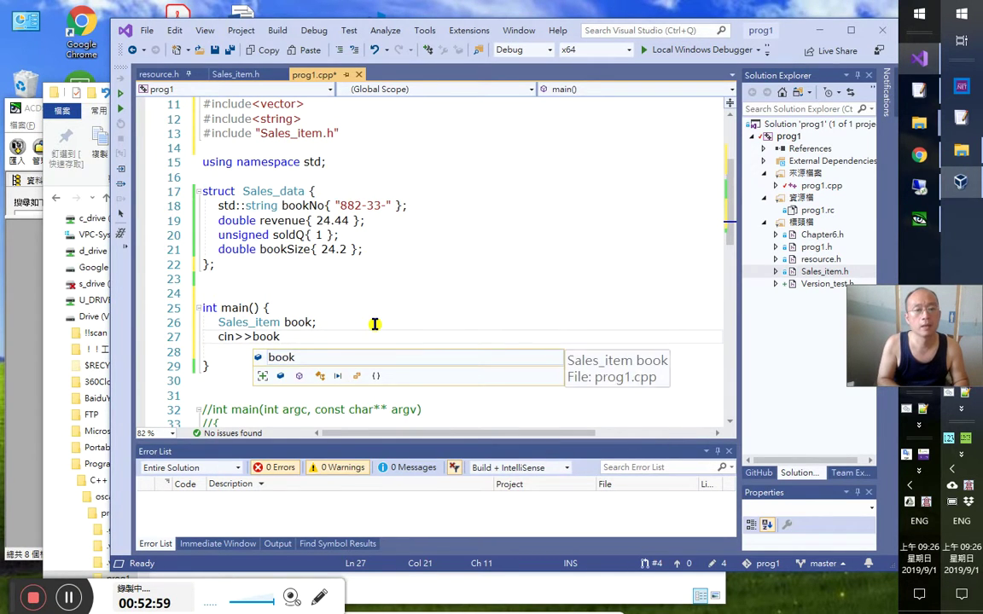
pyautogui.write('<<')
pyautogui.write(';')
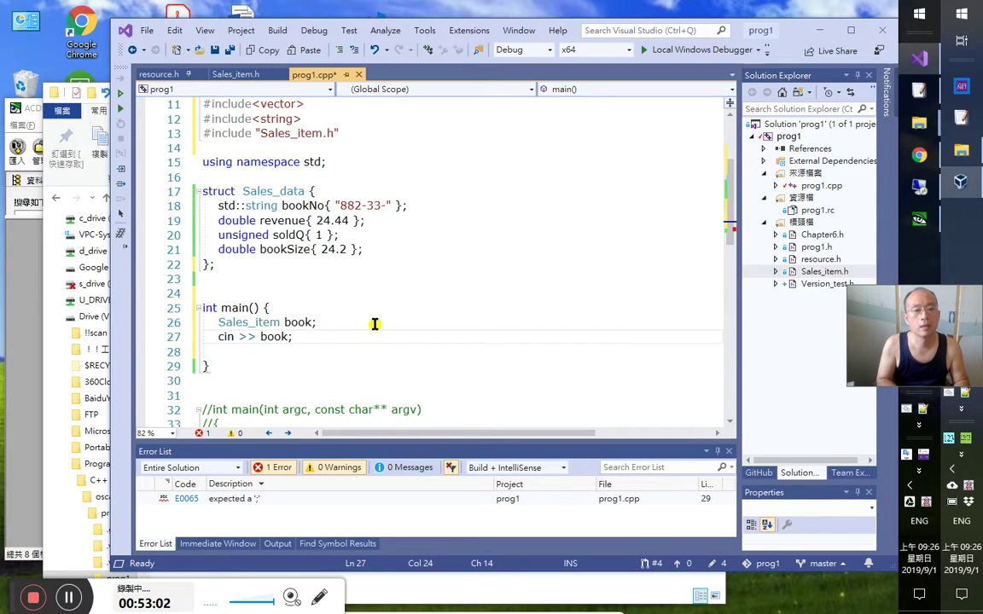
# Add the output statement cout << book << endl; below the input line in main
pyautogui.press('Return')
pyautogui.write('c')
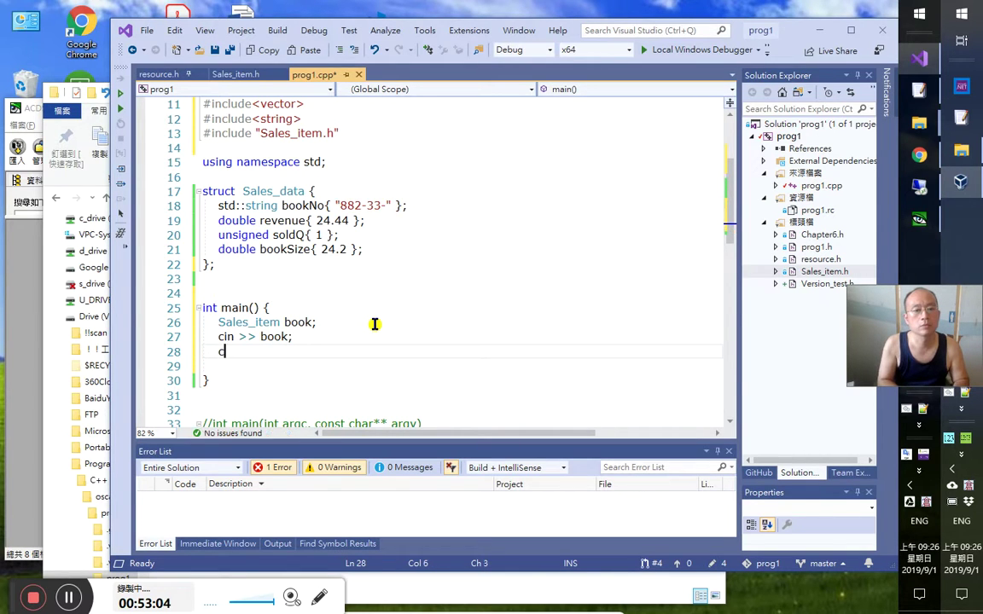
pyautogui.write('out << book <')
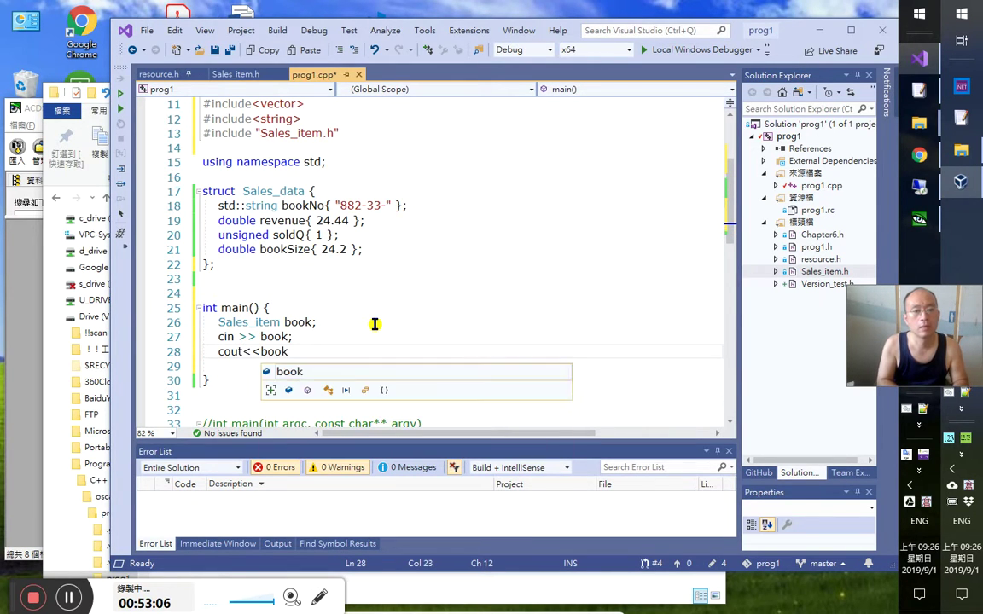
pyautogui.write('< endl;')
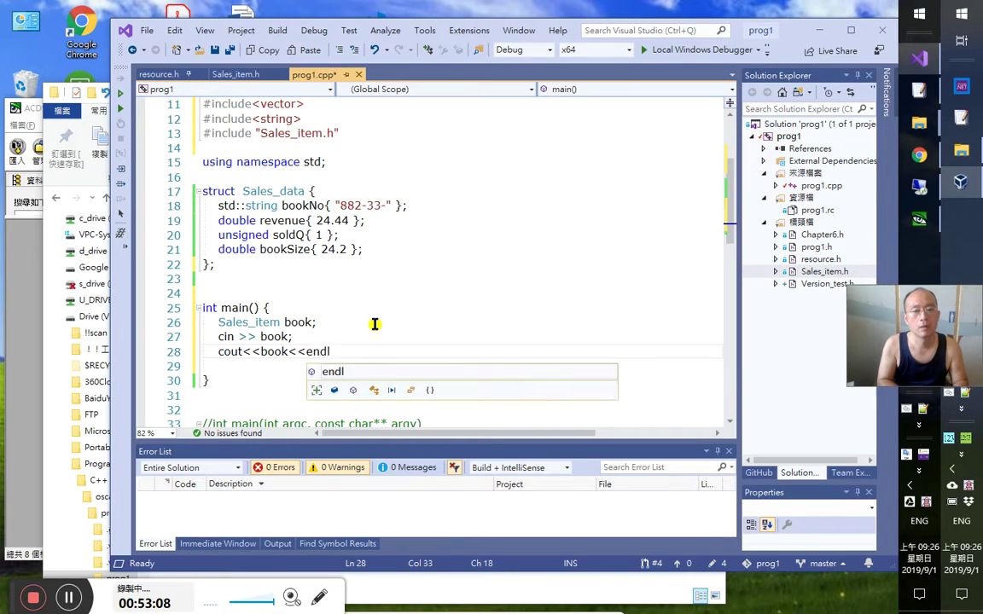
pyautogui.press('Return')
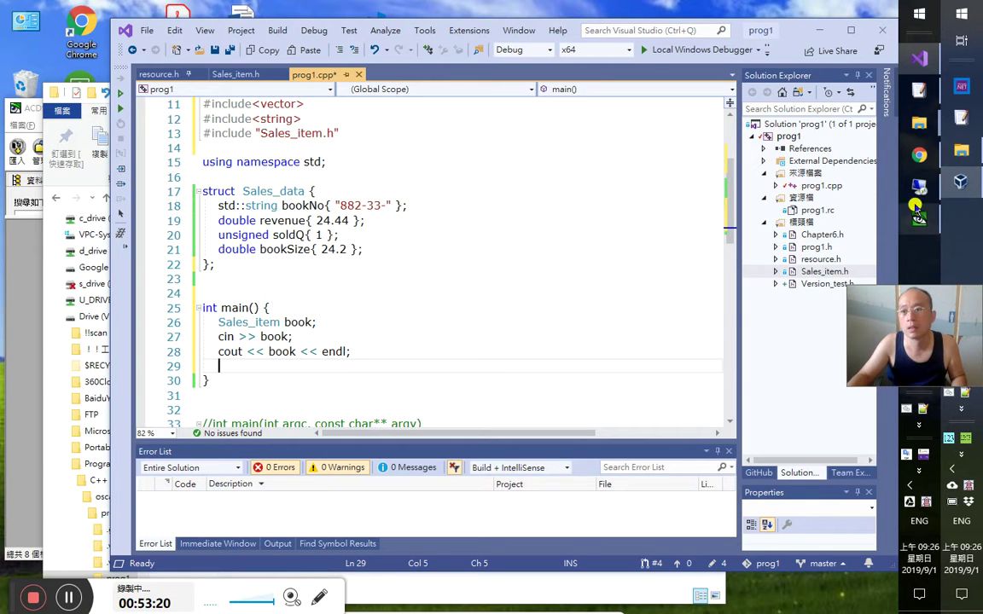
# Switch to ABBYY FineReader and copy the sample input line 0-201-70353-X 4 24.99 from page 43
pyautogui.click(884, 196)
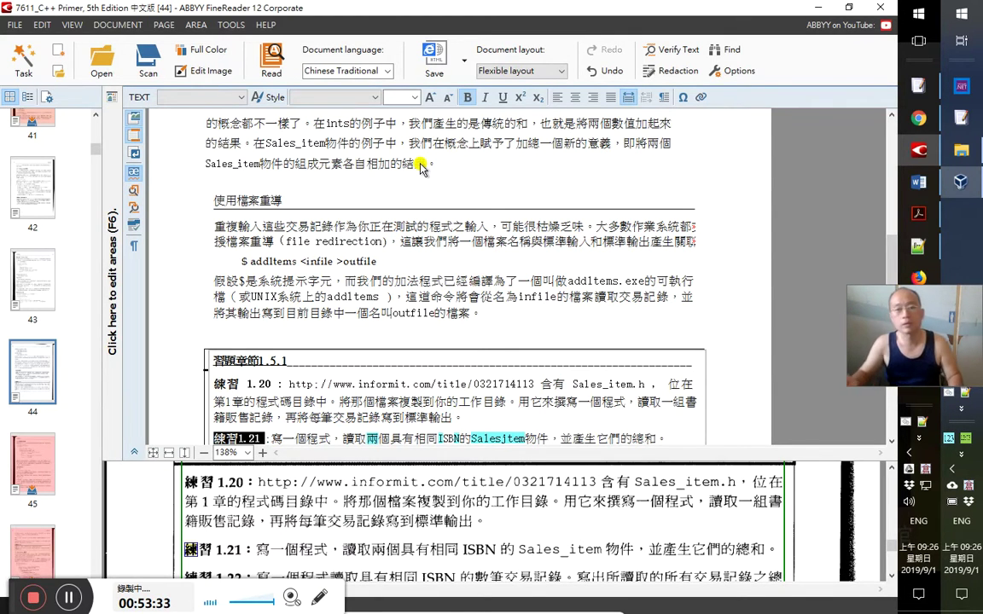
pyautogui.click(416, 280)
pyautogui.press('pageup')
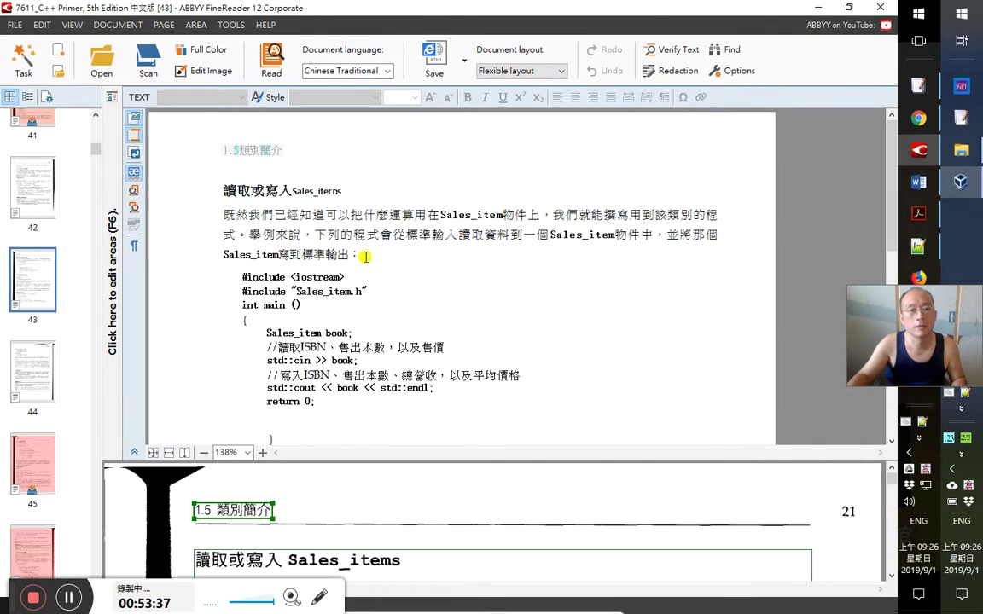
pyautogui.scroll(-3, 463, 304)
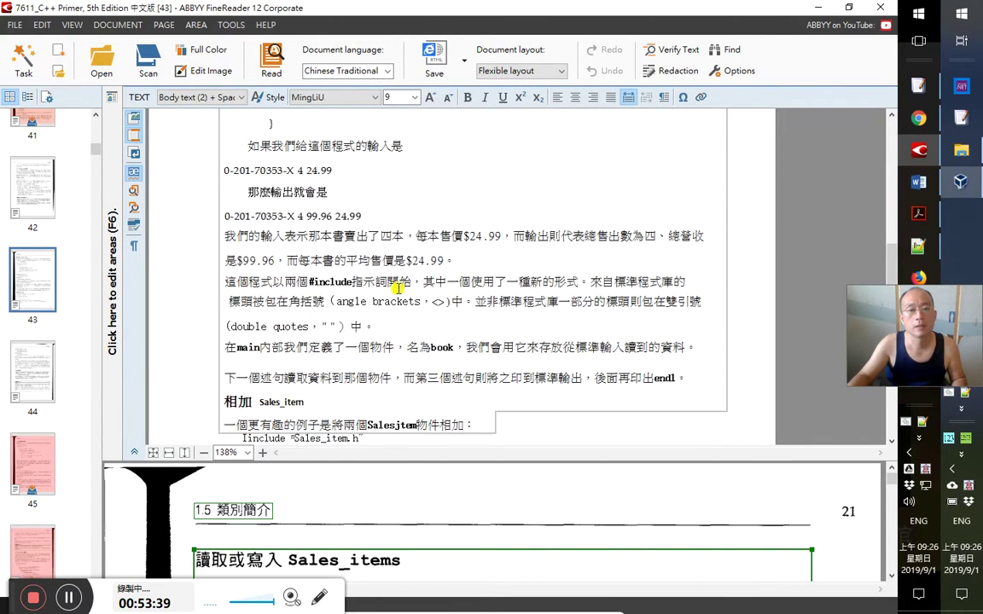
pyautogui.click(380, 218)
pyautogui.press('Up')
pyautogui.press('Up')
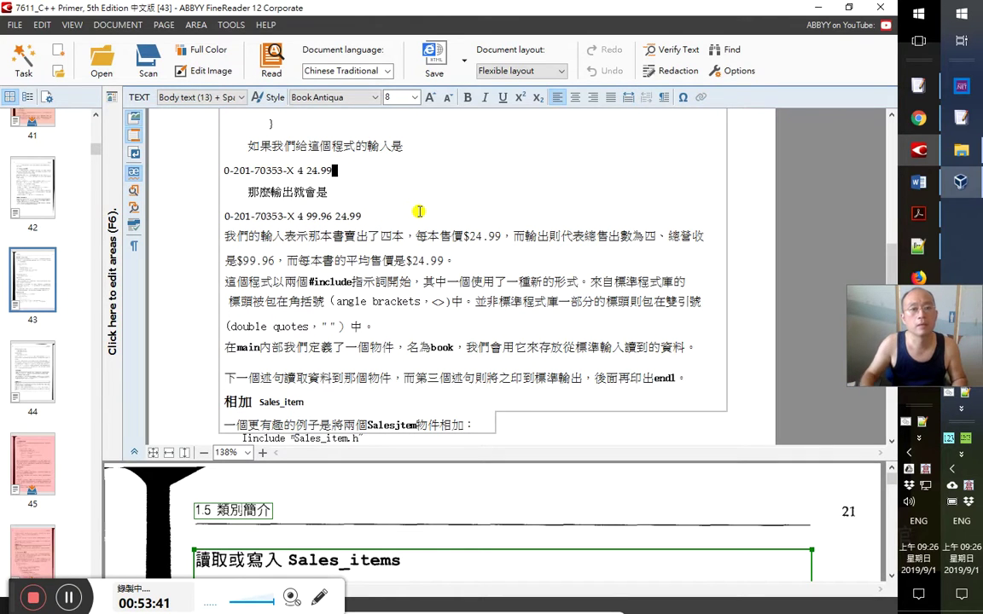
pyautogui.hotkey('shift', 'Home')
pyautogui.hotkey('ctrl', 'c')
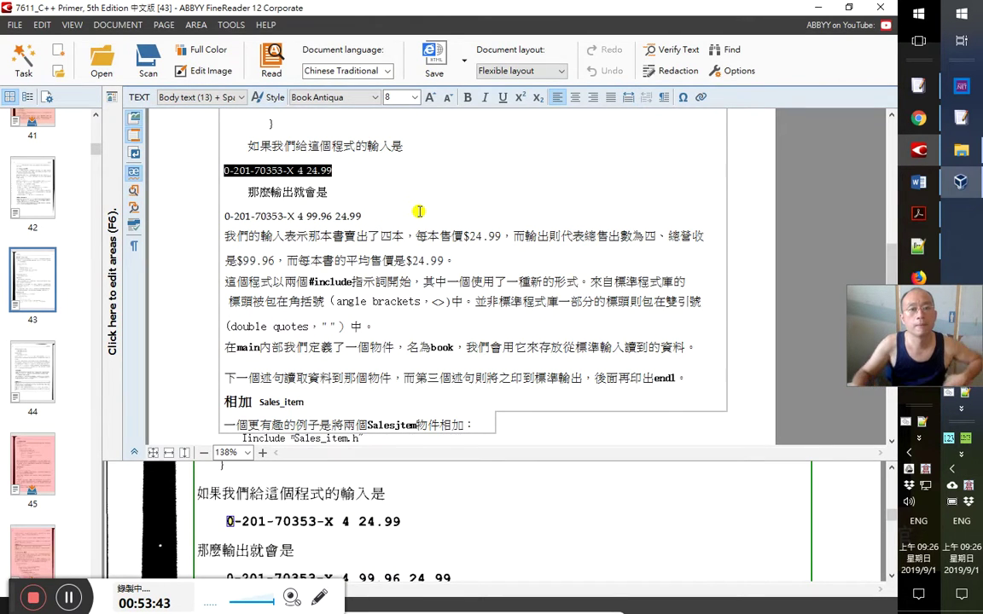
# Switch to the untitled EmEditor file, add two blank lines at its end and set its configuration to C++
pyautogui.click(762, 56)
pyautogui.hotkey('alt', 'Tab')
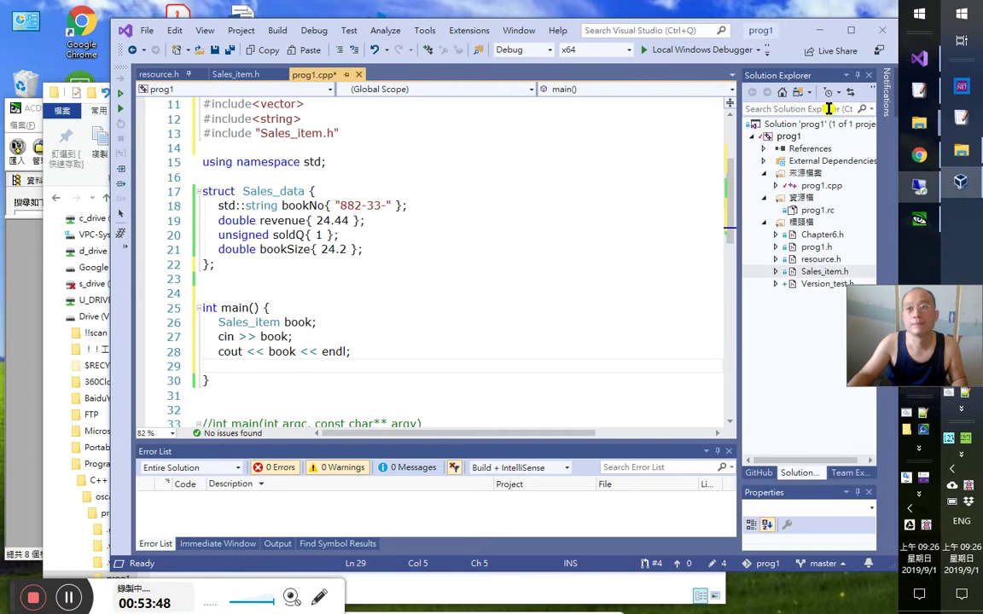
pyautogui.hotkey('alt', 'Tab')
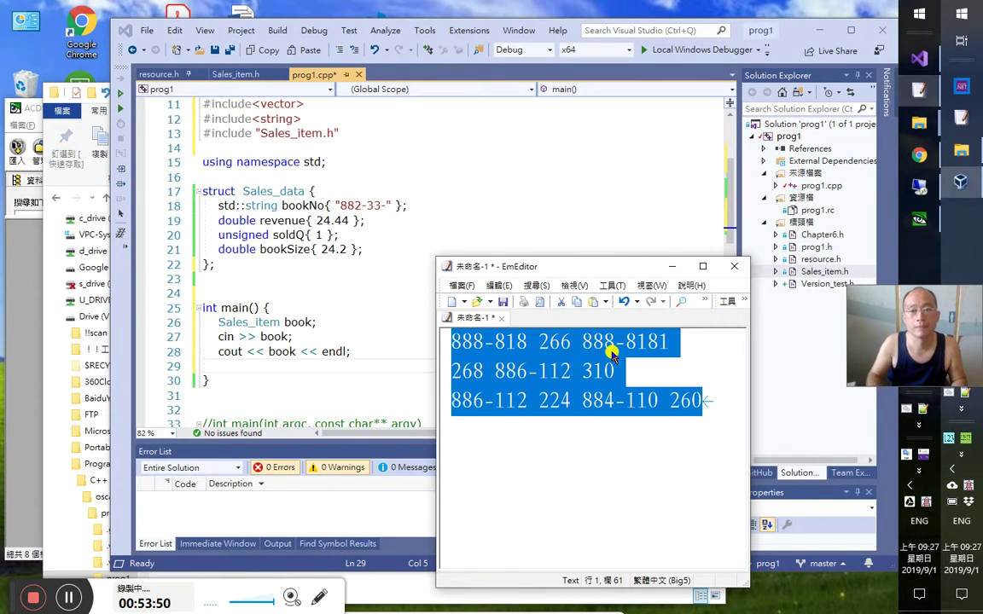
pyautogui.hotkey('ctrl', 'End')
pyautogui.press('Return')
pyautogui.press('Return')
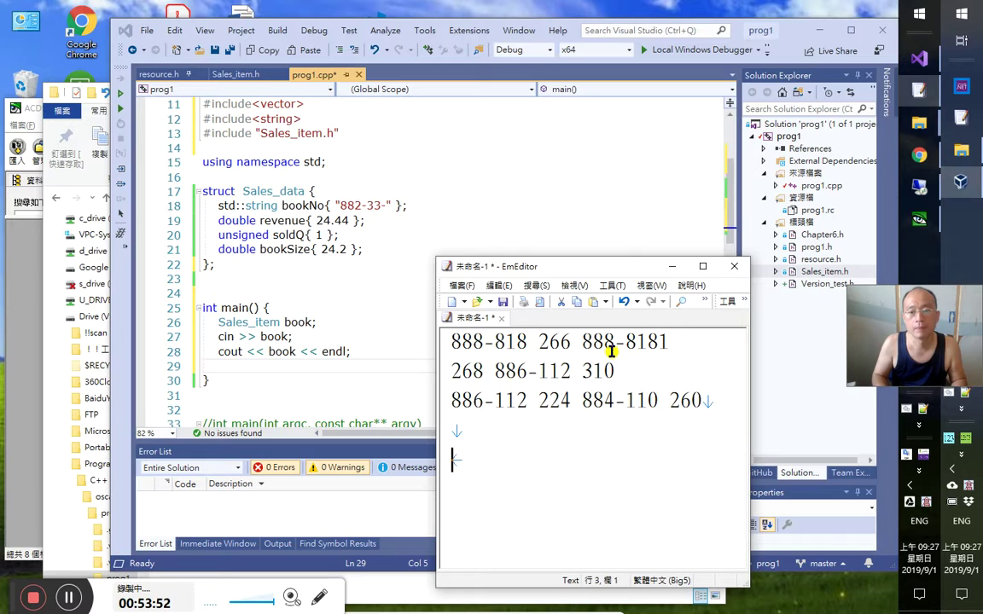
pyautogui.click(572, 582)
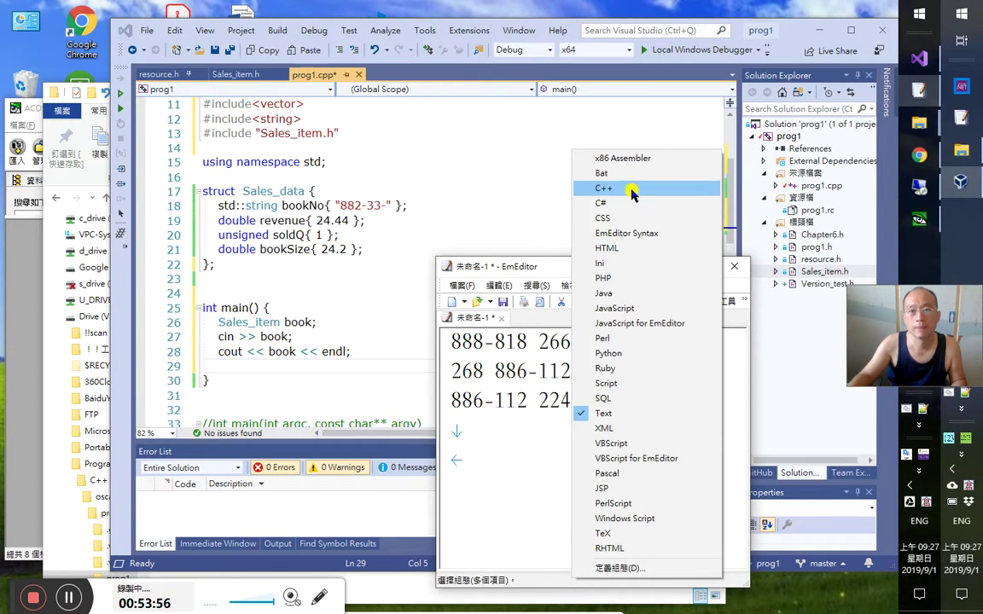
pyautogui.click(630, 189)
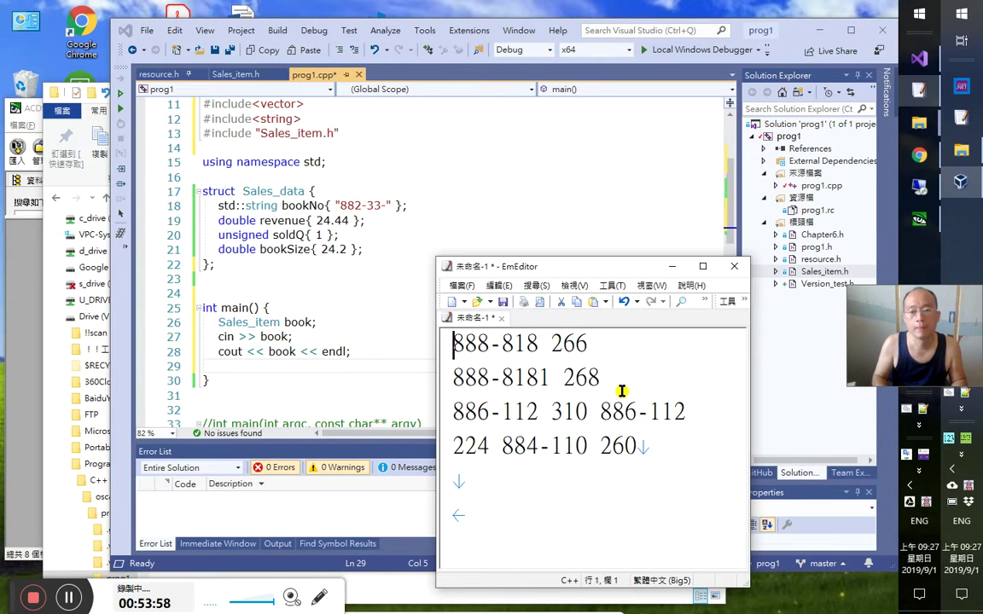
# Insert three blank lines at the start of the file and paste the copied sample line on the first one
pyautogui.press('Return')
pyautogui.press('Return')
pyautogui.press('Return')
pyautogui.press('Up')
pyautogui.press('Up')
pyautogui.press('Up')
pyautogui.hotkey('ctrl', 'v')
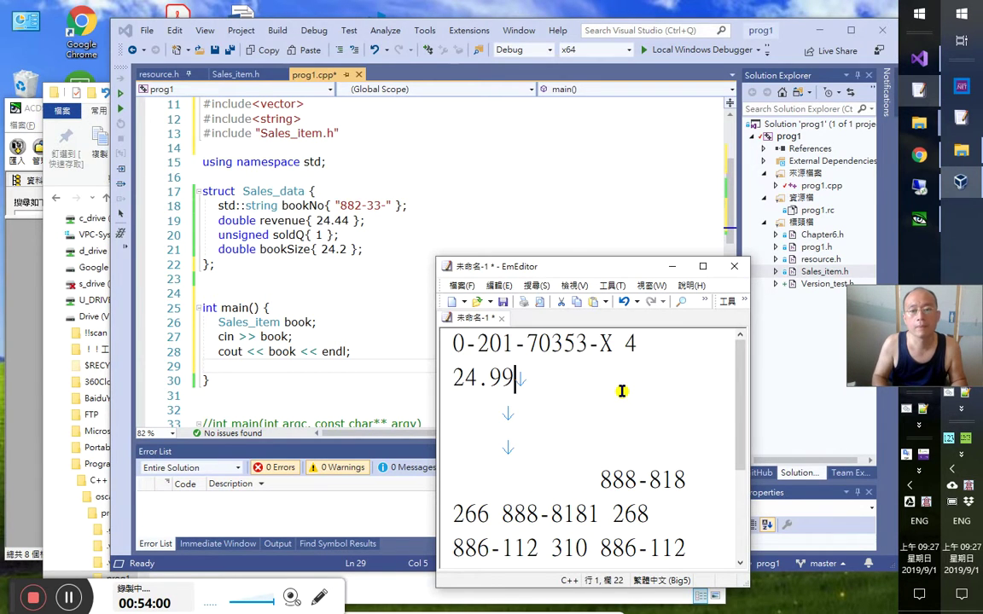
# Switch to Visual Studio, run the program without debugging on the input 0-201-70353-X 4 24.99, and dismiss the console
pyautogui.click(215, 66)
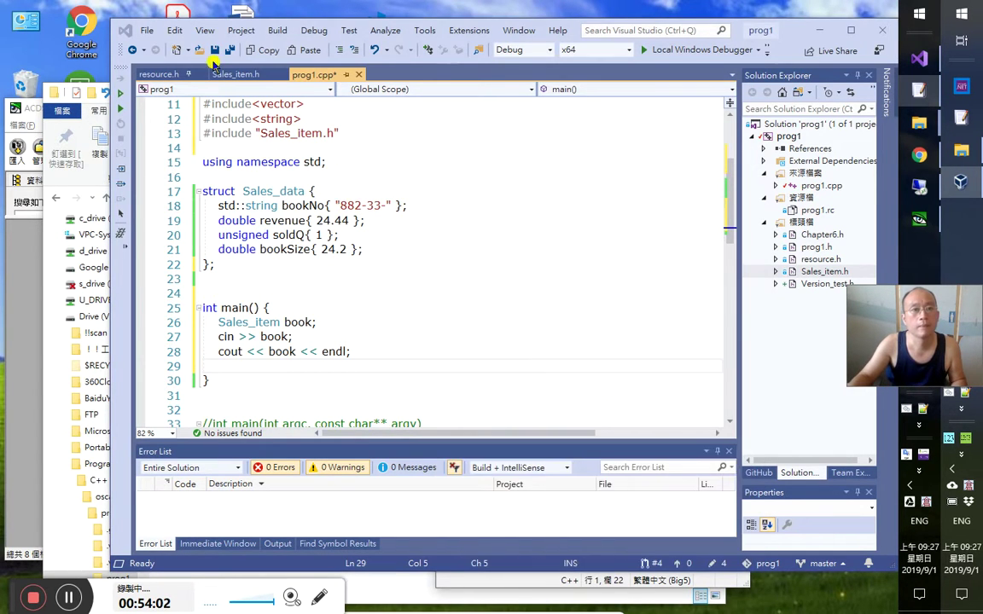
pyautogui.click(121, 92)
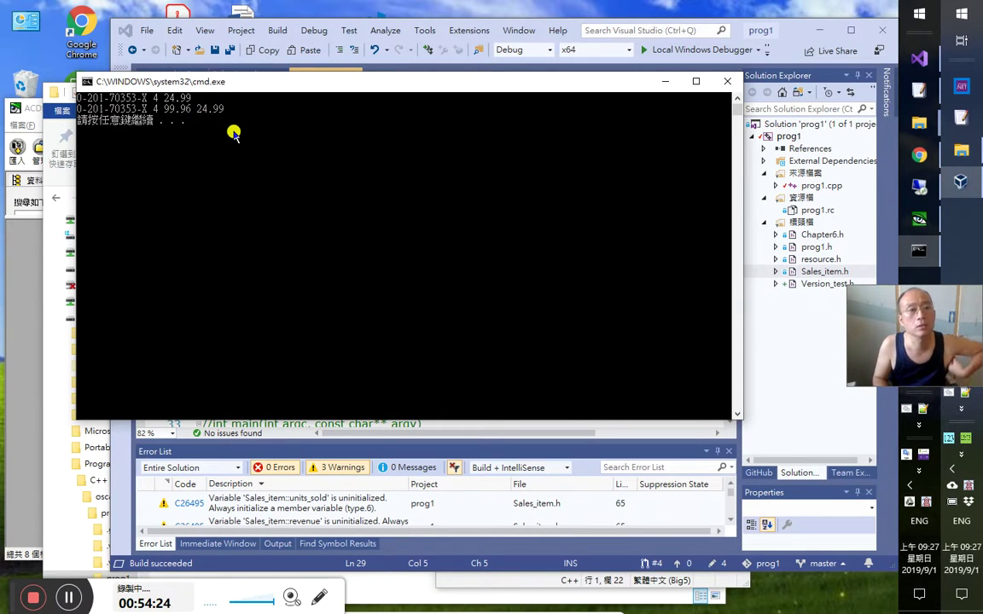
pyautogui.press('Return')
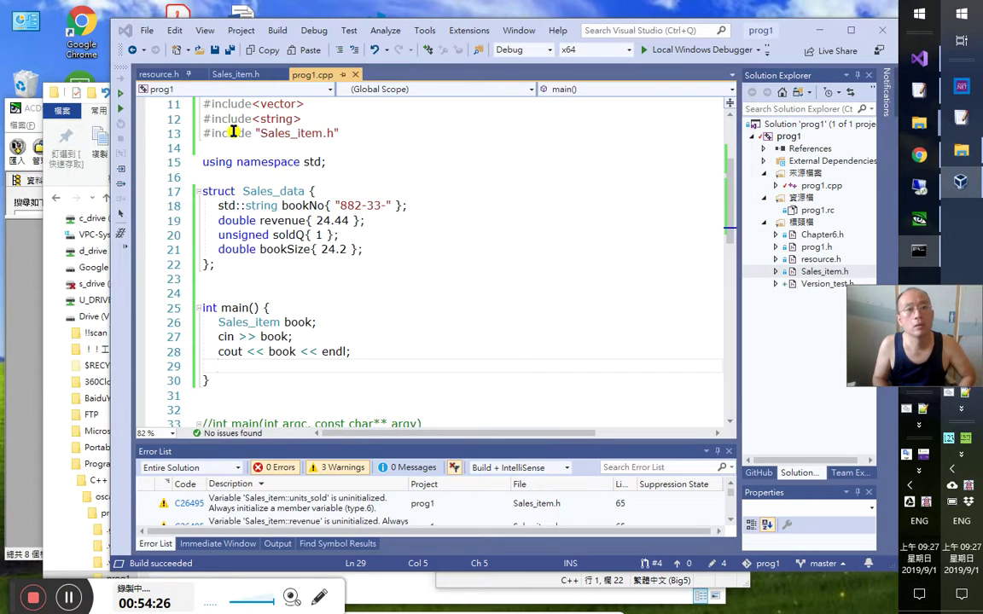
# Reread exercise 1.20 on page 44 in ABBYY FineReader, then return to Visual Studio
pyautogui.click(916, 189)
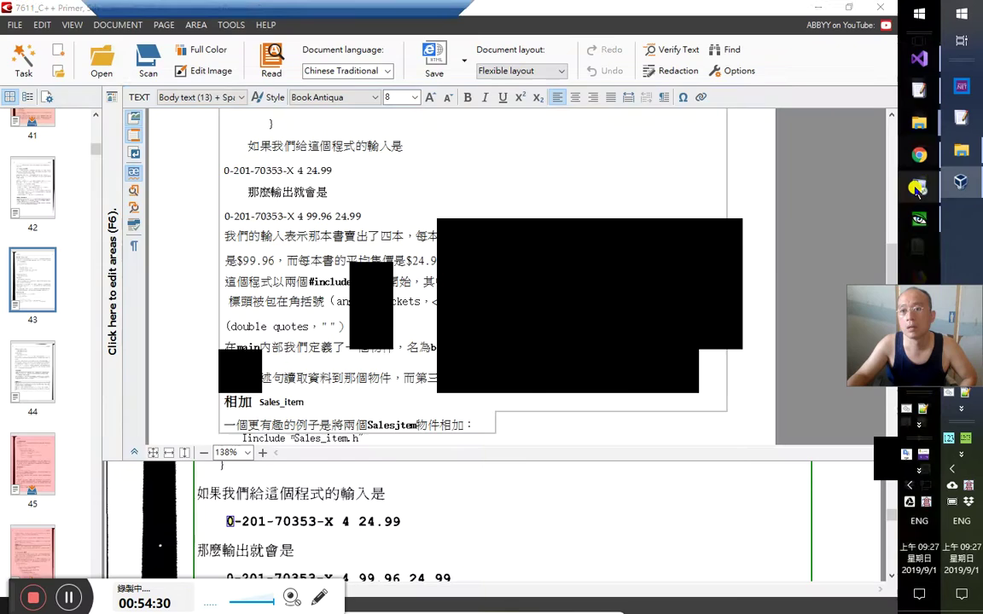
pyautogui.hotkey('ctrl', 'Down')
pyautogui.scroll(-5, 305, 329)
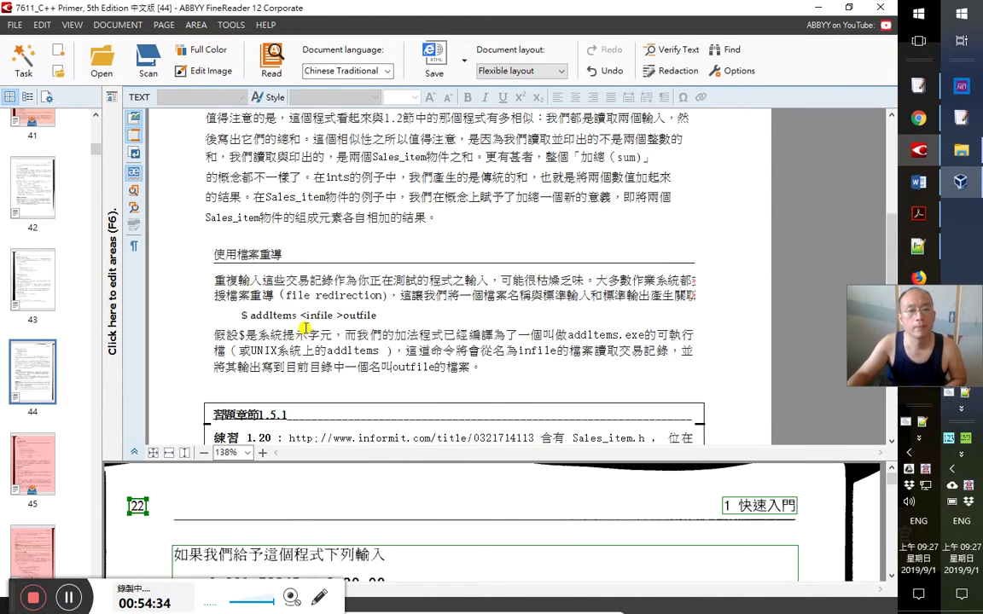
pyautogui.scroll(-5, 305, 329)
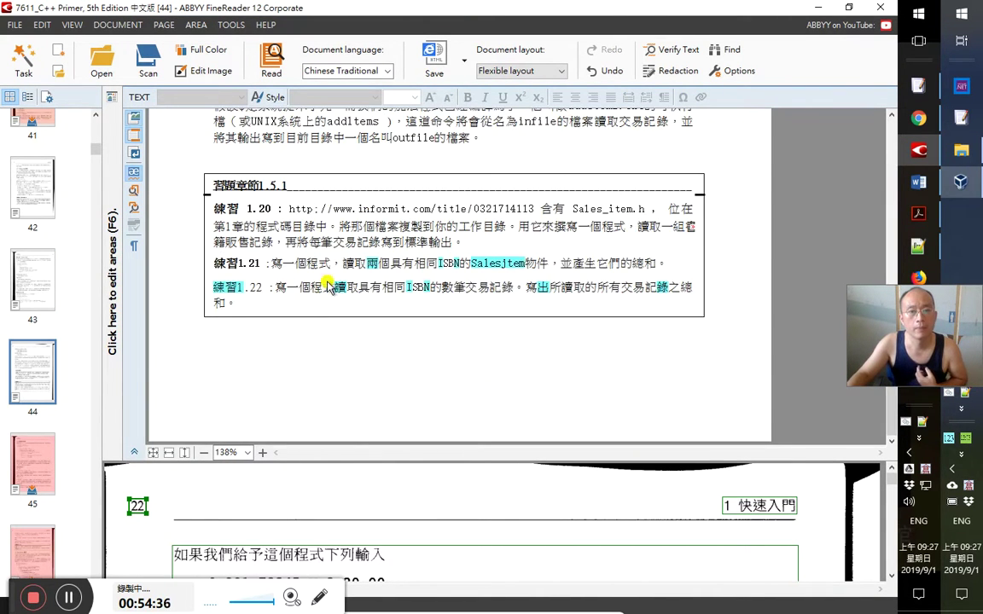
pyautogui.click(333, 243)
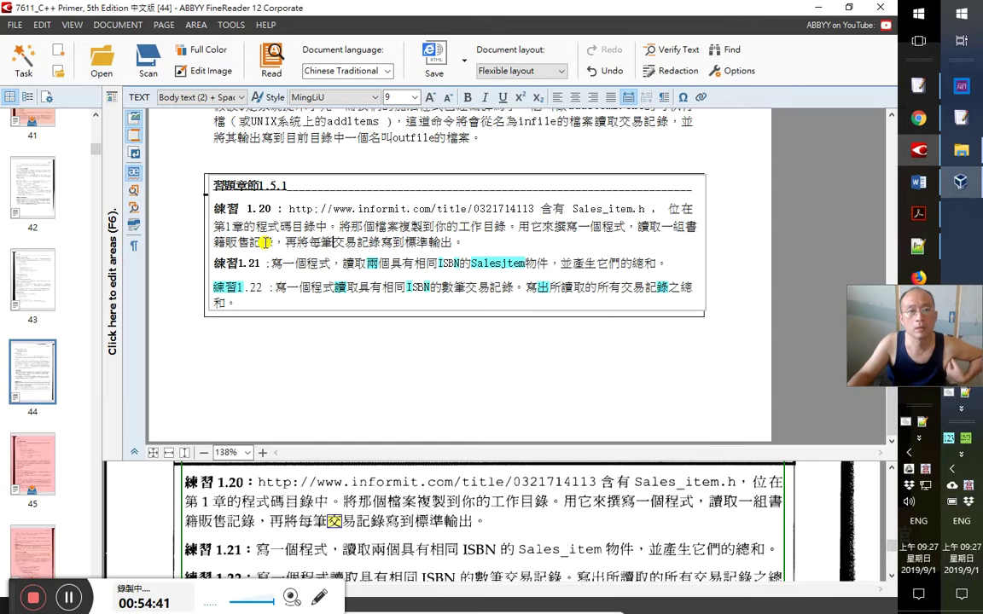
pyautogui.moveTo(301, 5)
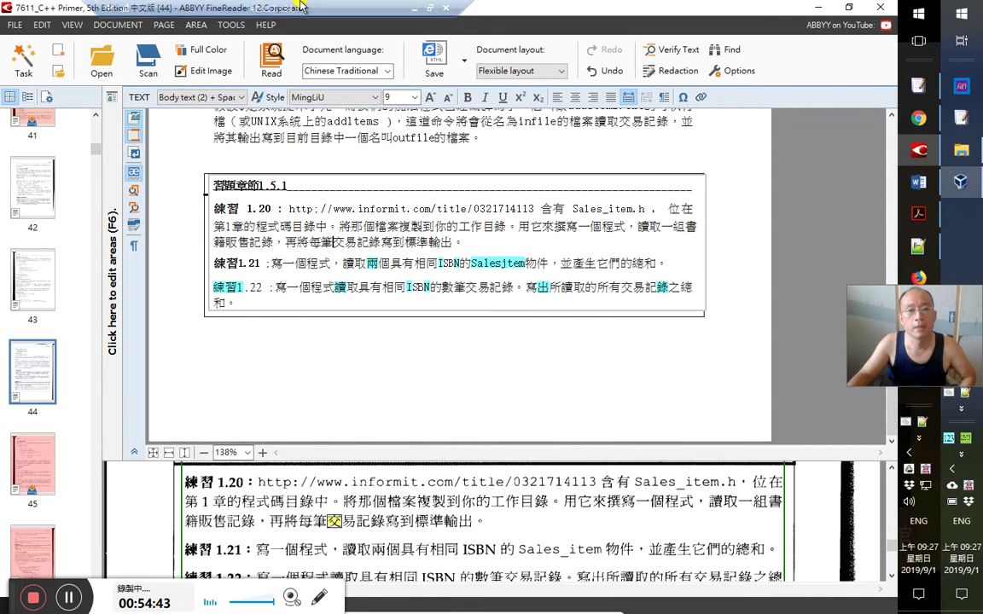
pyautogui.click(416, 9)
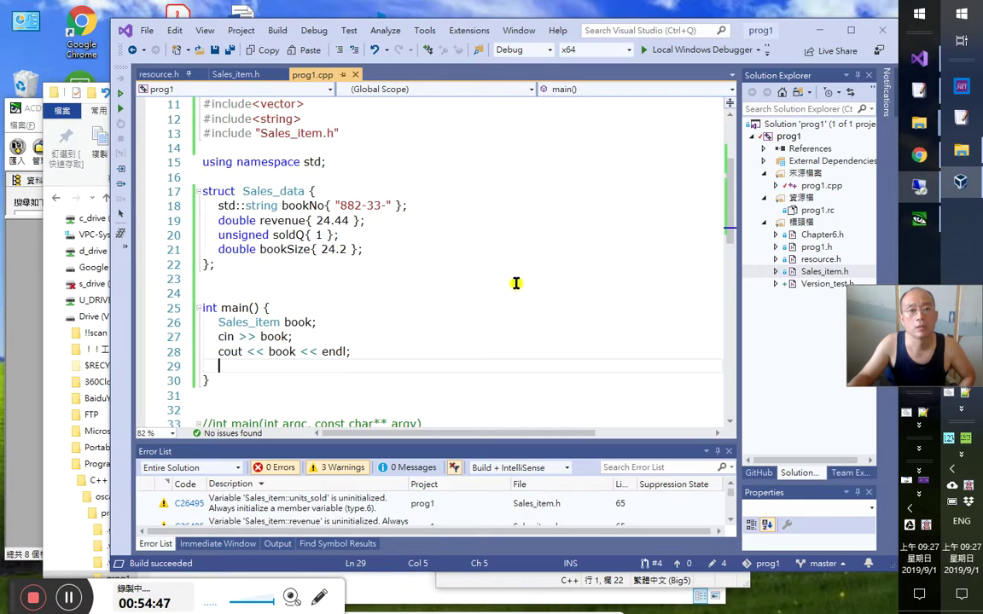
# Switch to EmEditor and paste two more copies of the sample record, starting their ISBNs with 1 and 2
pyautogui.click(922, 90)
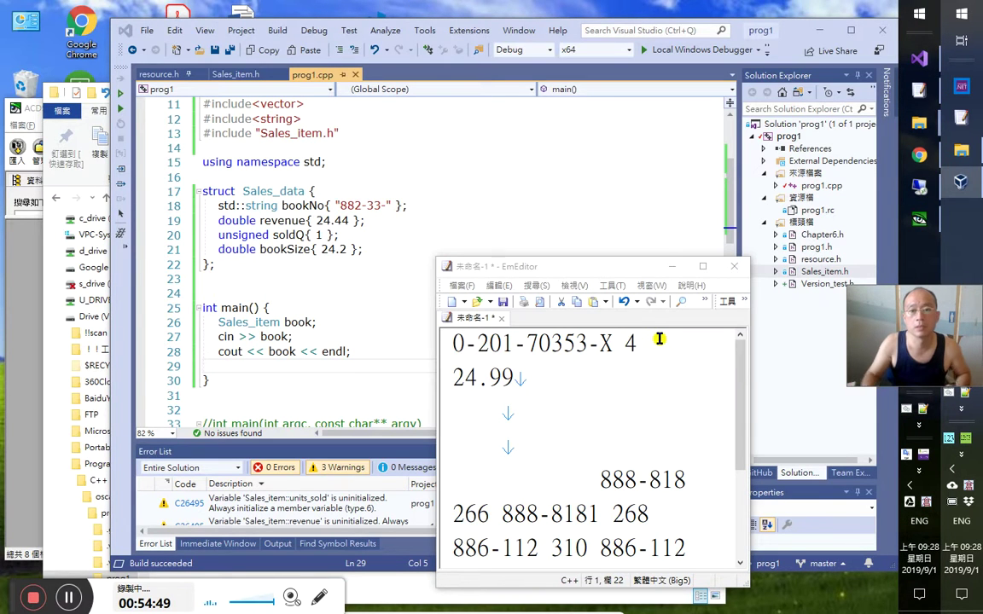
pyautogui.hotkey('ctrl', 'v')
pyautogui.press('Up')
pyautogui.press('BackSpace')
pyautogui.write('1')
pyautogui.press('Down')
pyautogui.press('Return')
pyautogui.hotkey('ctrl', 'v')
pyautogui.press('Up')
pyautogui.press('Left')
pyautogui.write('2')
pyautogui.press('Delete')
# Set the quantity sold to 3 in the second record and 2 in the third
pyautogui.press('Up')
pyautogui.press('Up')
pyautogui.press('End')
pyautogui.press('Left')
pyautogui.press('Delete')
pyautogui.write('3')
pyautogui.press('Down')
pyautogui.press('BackSpace')
pyautogui.write('2')
# Copy the three separate-line records, run the program with them as input, and close the console
pyautogui.hotkey('ctrl', 'a')
pyautogui.hotkey('ctrl', 'Home')
pyautogui.hotkey('shift', 'Down')
pyautogui.hotkey('shift', 'Down')
pyautogui.hotkey('shift', 'Down')
pyautogui.hotkey('shift', 'Down')
pyautogui.hotkey('shift', 'Down')
pyautogui.hotkey('shift', 'Down')
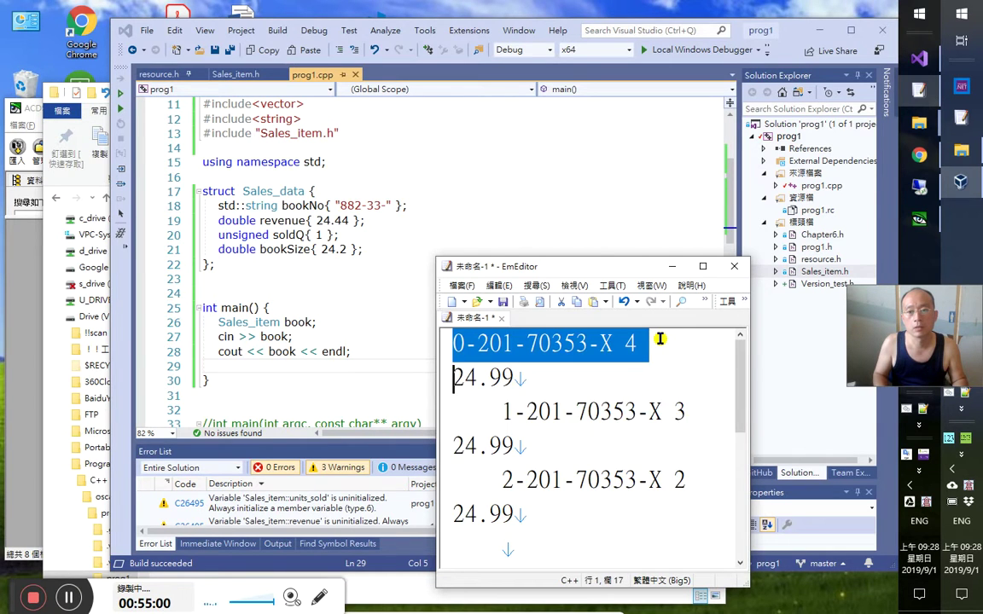
pyautogui.hotkey('ctrl', 'Home')
pyautogui.press('Down')
pyautogui.press('End')
pyautogui.press('Down')
pyautogui.press('Down')
pyautogui.press('Down')
pyautogui.press('Down')
pyautogui.hotkey('shift', 'Up')
pyautogui.hotkey('shift', 'Up')
pyautogui.hotkey('shift', 'Up')
pyautogui.hotkey('shift', 'Up')
pyautogui.hotkey('shift', 'Up')
pyautogui.hotkey('shift', 'Home')
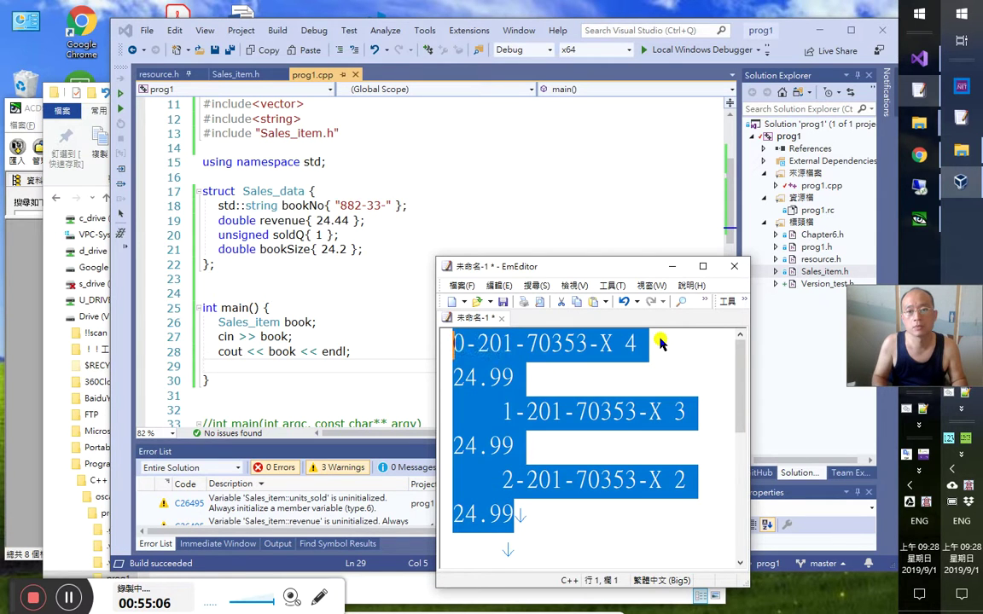
pyautogui.hotkey('alt', 'Tab')
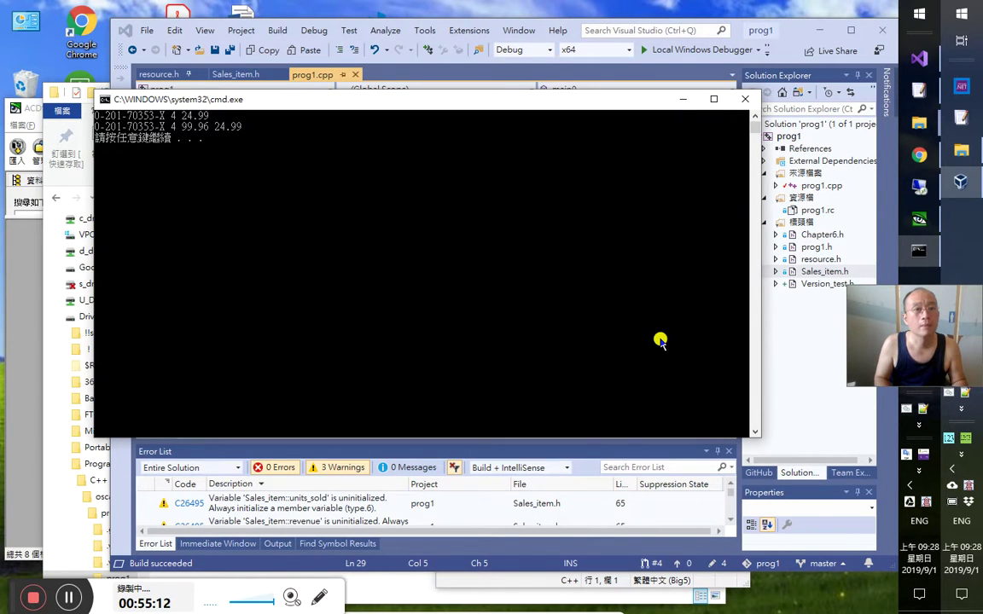
pyautogui.press('Return')
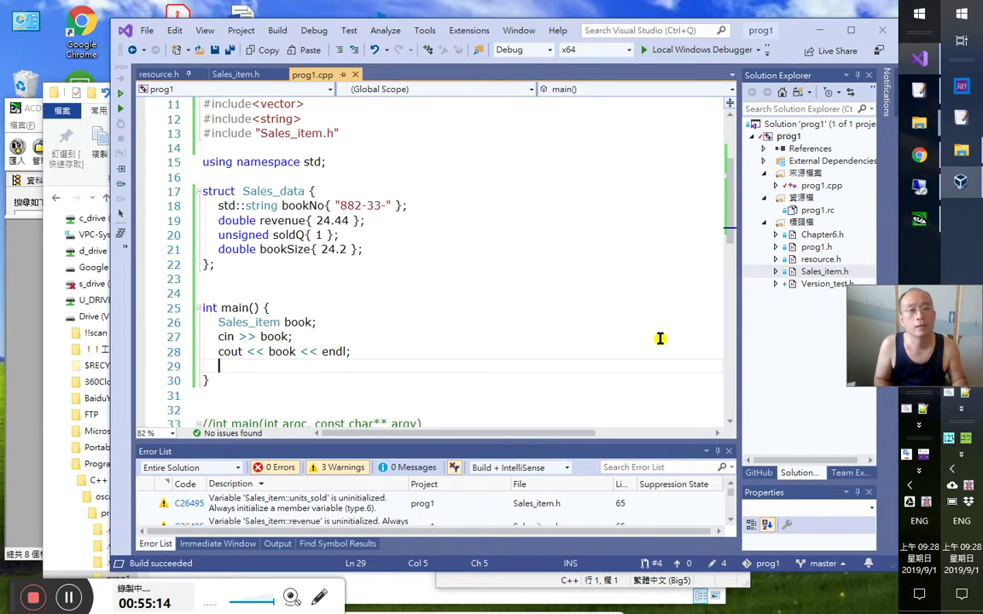
# Join the three sales records in EmEditor into one space-separated line and copy that line
pyautogui.hotkey('alt', 'Tab')
pyautogui.hotkey('ctrl', 'Home')
pyautogui.press('Down')
pyautogui.press('End')
pyautogui.press('Delete')
pyautogui.press('Right')
pyautogui.press('Right')
pyautogui.press('Right')
pyautogui.press('Right')
pyautogui.press('Right')
pyautogui.press('Right')
pyautogui.press('Right')
pyautogui.press('Right')
pyautogui.press('Right')
pyautogui.press('Right')
pyautogui.press('Down')
pyautogui.press('End')
pyautogui.press('Delete')
pyautogui.press('Right')
pyautogui.press('Right')
pyautogui.press('Right')
pyautogui.press('Right')
pyautogui.press('Right')
pyautogui.press('Right')
pyautogui.press('Right')
pyautogui.press('Right')
pyautogui.press('Right')
pyautogui.press('Right')
pyautogui.press('Down')
pyautogui.hotkey('ctrl', 'a')
pyautogui.hotkey('ctrl', 'c')
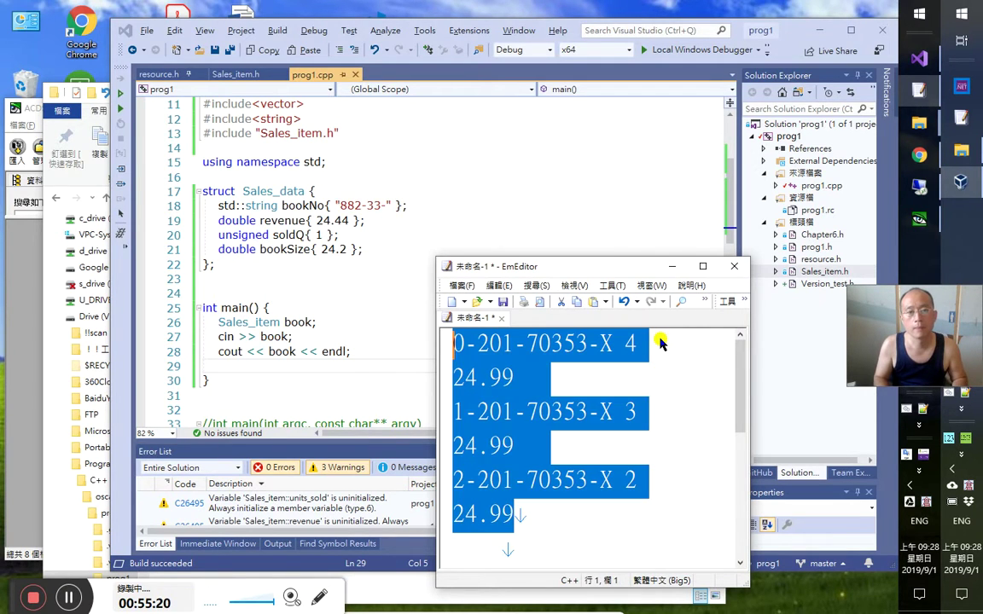
# Run the program with the joined three-record line followed by an end-of-file character, then dismiss the console
pyautogui.hotkey('alt', 'Tab')
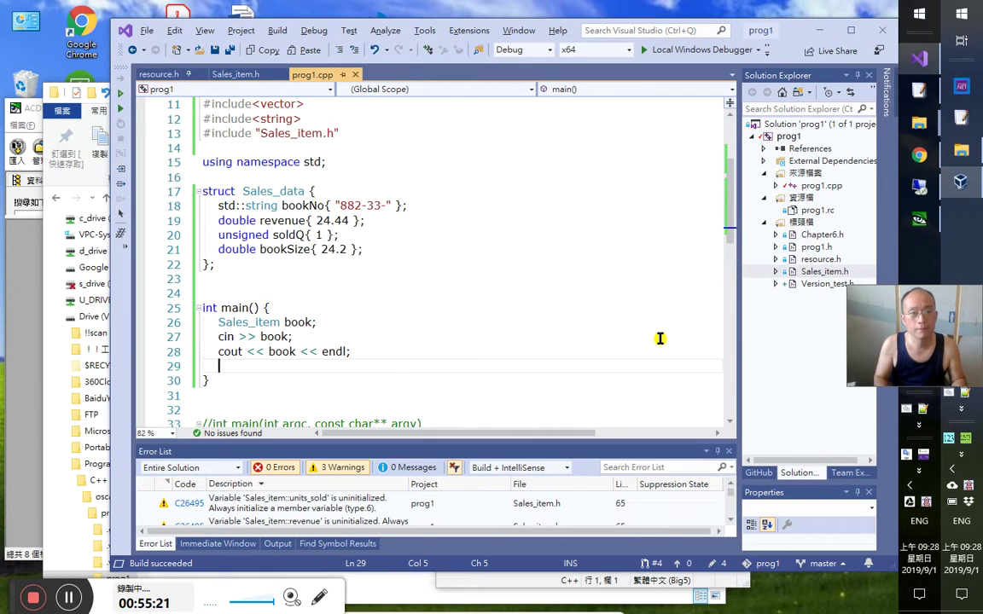
pyautogui.hotkey('ctrl', 'v')
pyautogui.hotkey('ctrl', 'z')
pyautogui.press('Return')
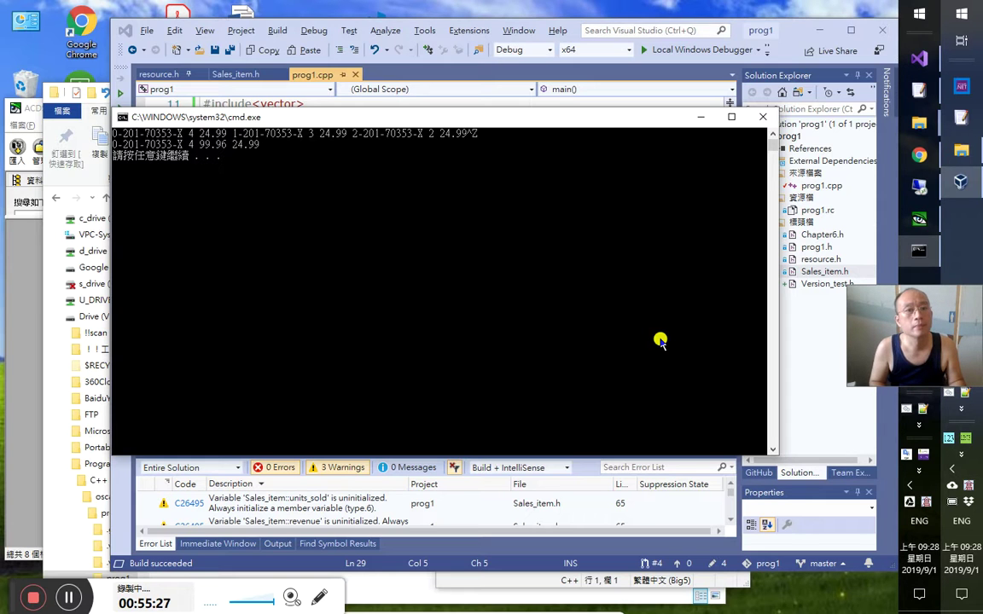
pyautogui.press('Return')
# Run the program again with the joined three-record line alone and dismiss the console
pyautogui.hotkey('ctrl', 'F5')
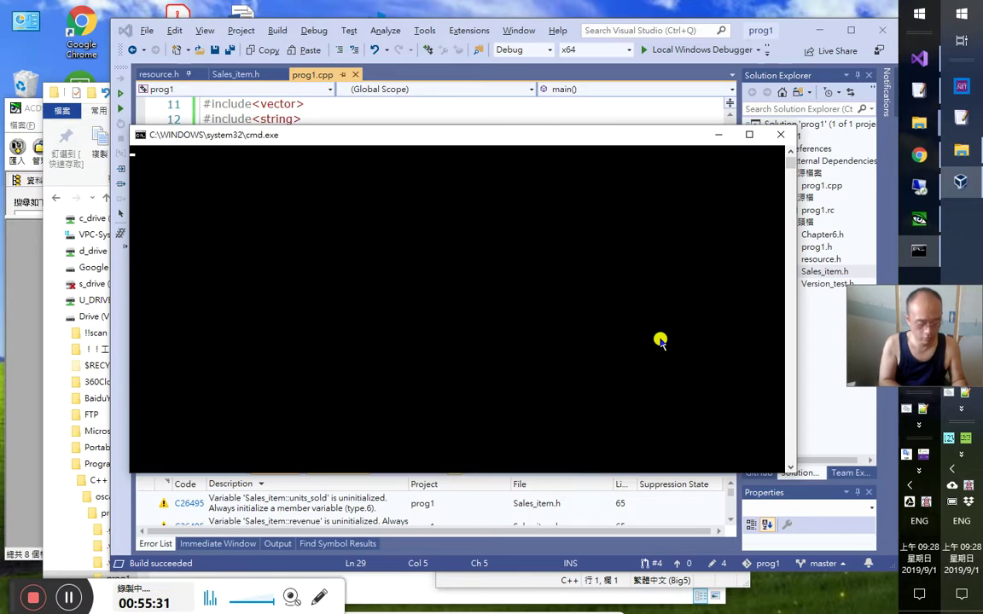
pyautogui.hotkey('ctrl', 'v')
pyautogui.press('Return')
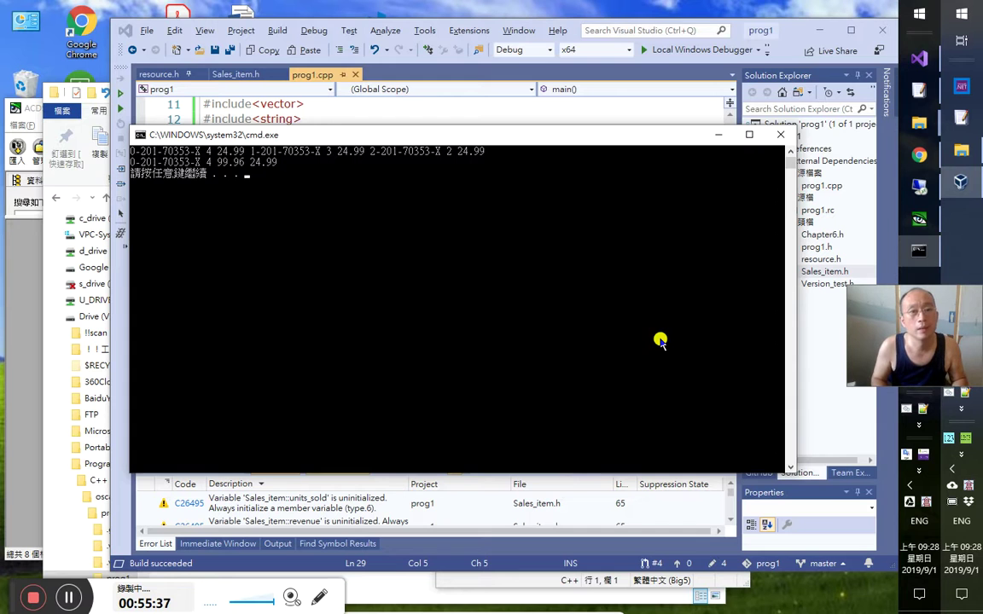
pyautogui.press('Return')
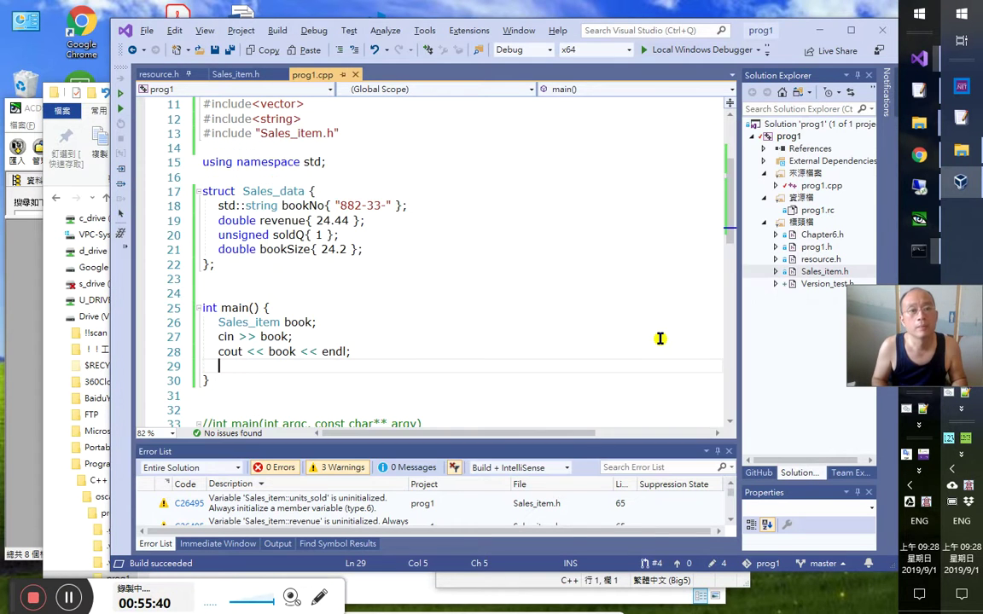
# Switch to EmEditor and change the second record's price to 31.99 and the third's to 14.99
pyautogui.hotkey('alt', 'Tab')
pyautogui.press('Right')
pyautogui.press('Up')
pyautogui.press('Up')
pyautogui.press('Home')
pyautogui.press('Right')
pyautogui.press('Right')
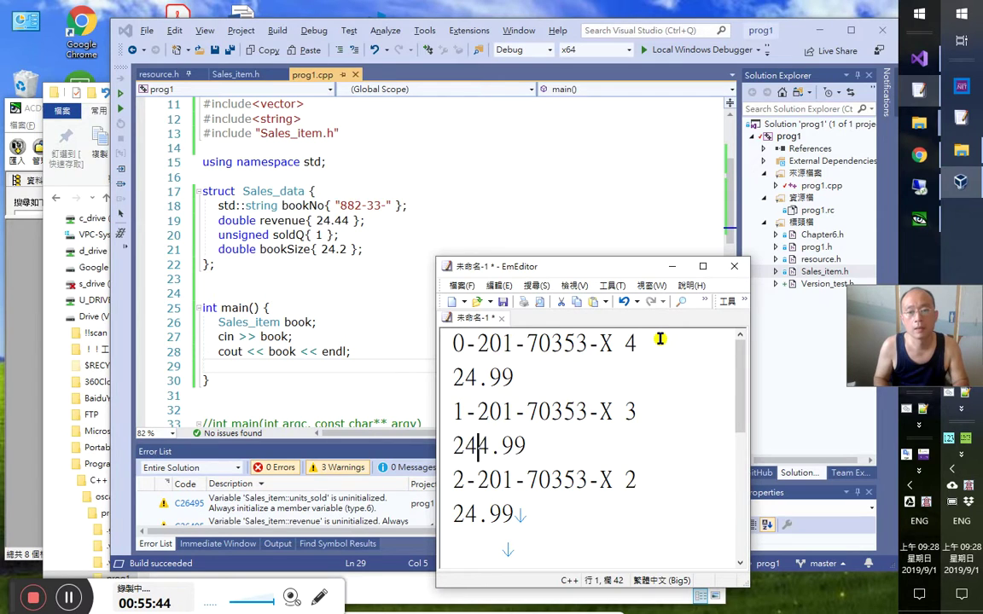
pyautogui.press('BackSpace')
pyautogui.press('BackSpace')
pyautogui.write('31')
pyautogui.press('Down')
pyautogui.press('Down')
pyautogui.press('Left')
pyautogui.press('Left')
pyautogui.press('Delete')
pyautogui.write('1')
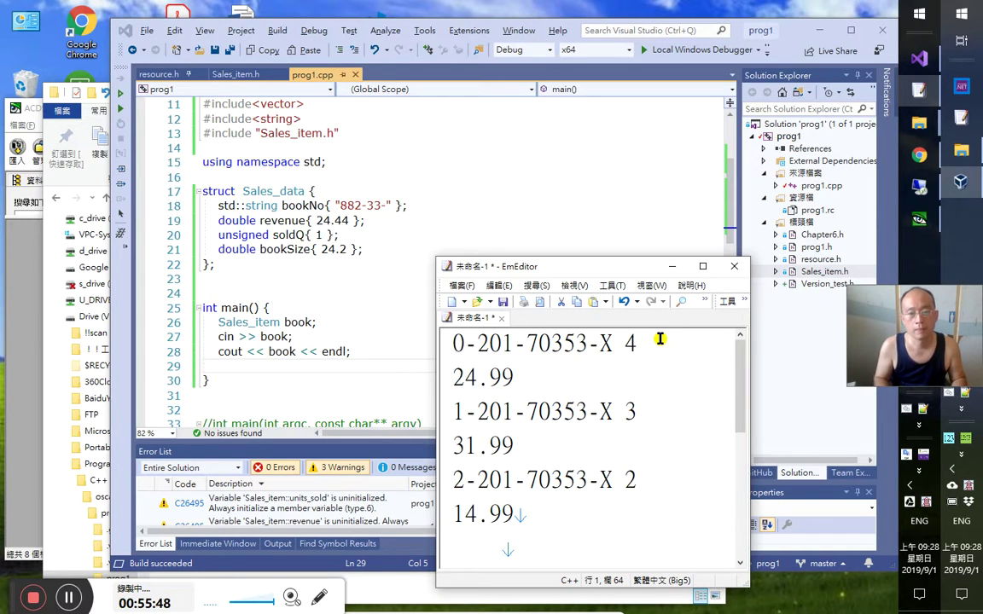
# Copy the line with the revised prices and switch back to Visual Studio
pyautogui.press('Right')
pyautogui.press('Right')
pyautogui.press('Right')
pyautogui.hotkey('ctrl', 'a')
pyautogui.hotkey('ctrl', 'c')
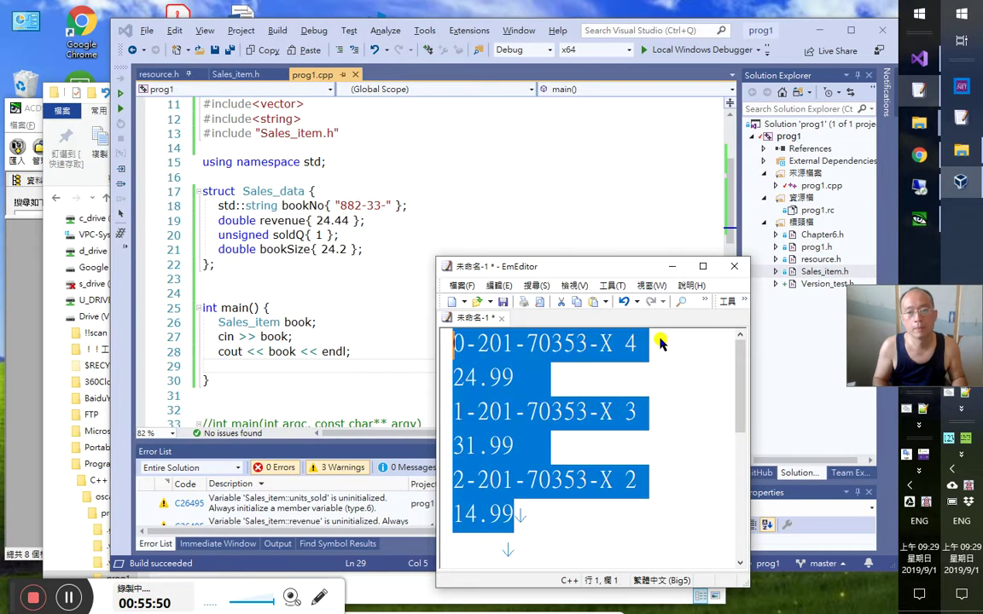
pyautogui.hotkey('alt', 'Tab')
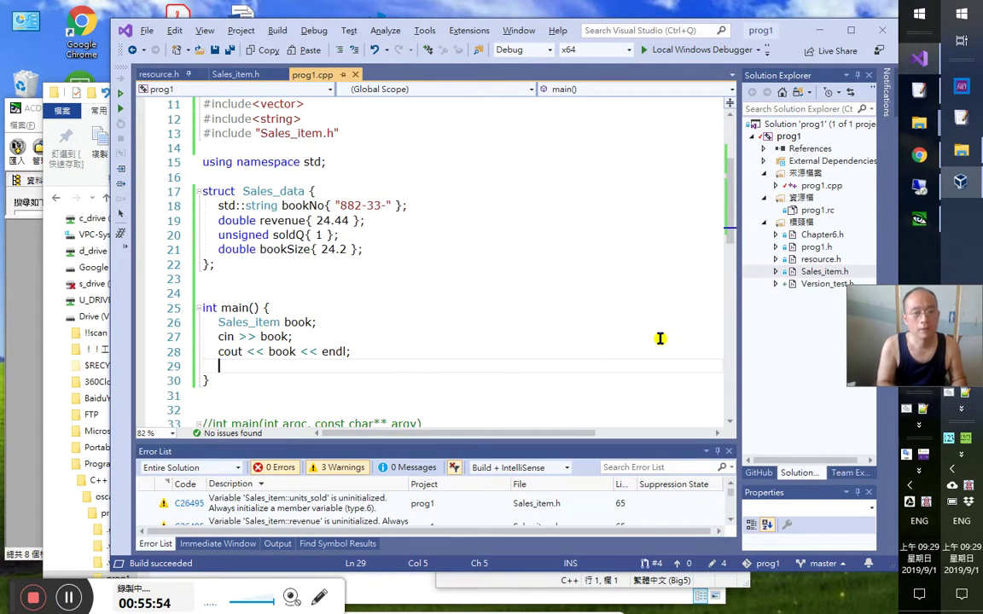
# Run the program with the copied three-record line priced 24.99, 31.99 and 14.99, and dismiss the console
pyautogui.hotkey('ctrl', 'F5')
pyautogui.hotkey('ctrl', 'v')
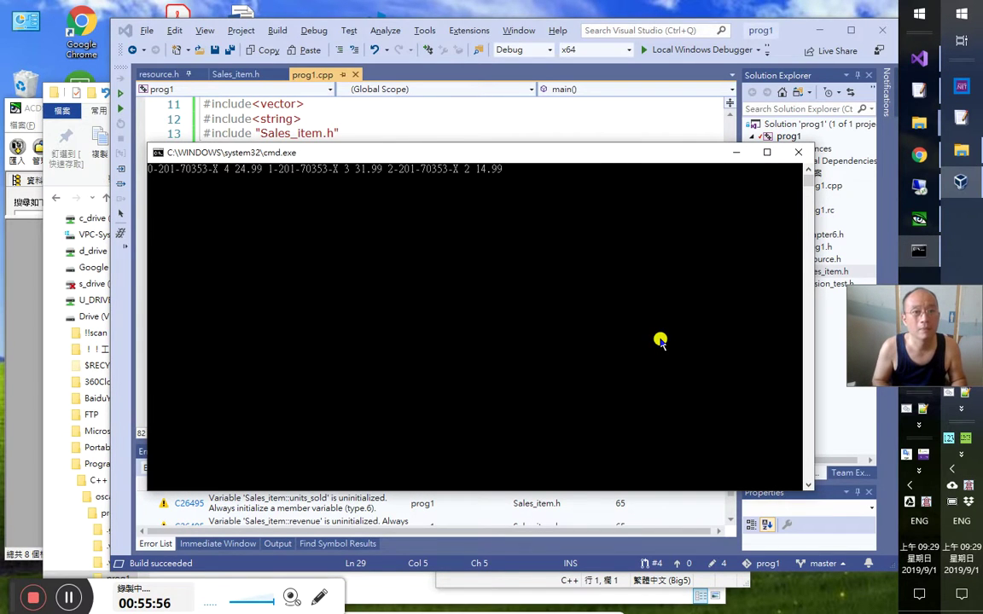
pyautogui.press('Return')
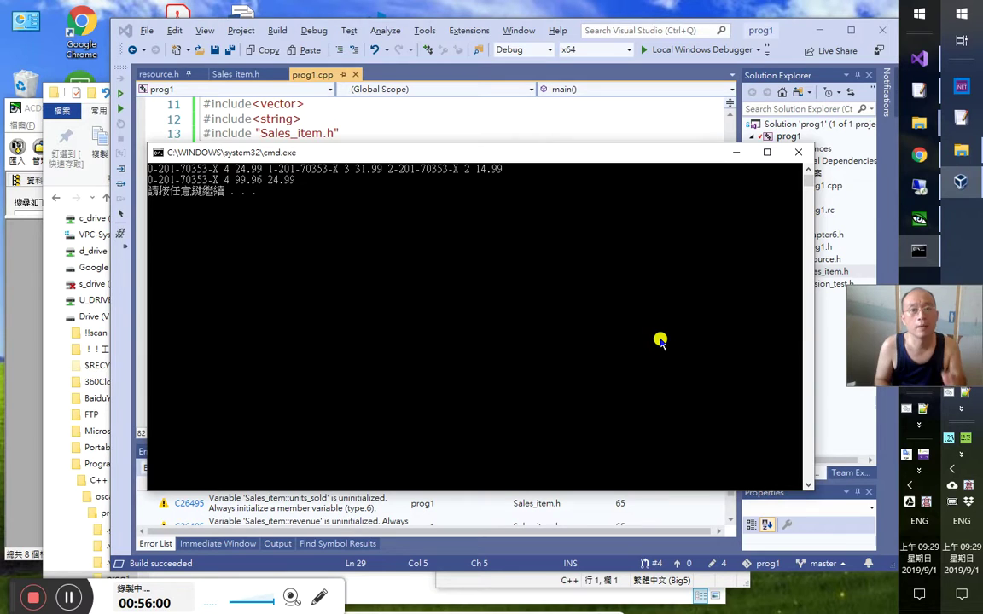
pyautogui.press('Return')
# Insert a while loop skeleton on a new line between the Sales_item book declaration and the cin statement
pyautogui.press('Up')
pyautogui.press('End')
pyautogui.press('Up')
pyautogui.press('Up')
pyautogui.press('End')
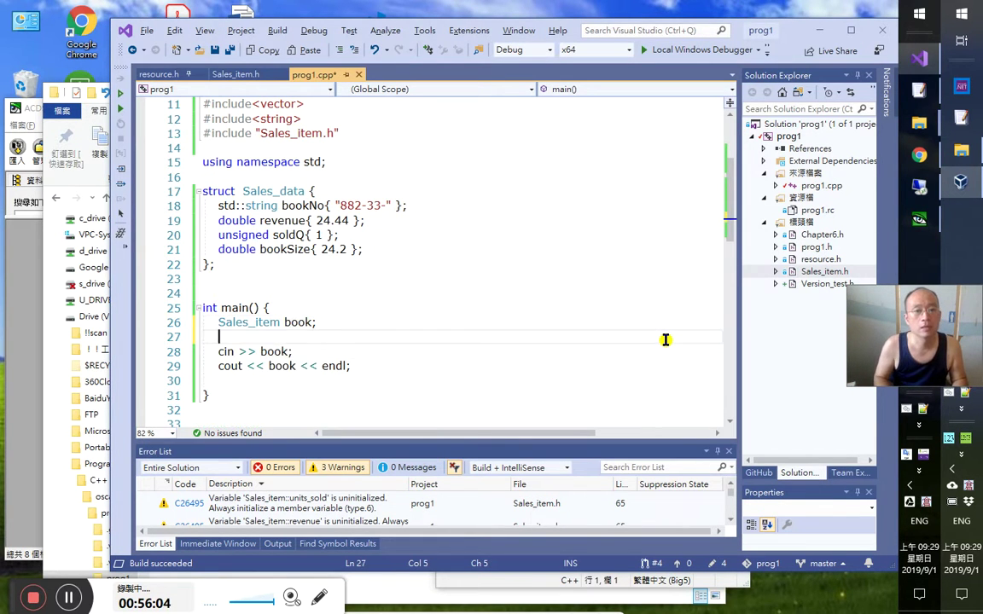
pyautogui.press('Return')
pyautogui.write('whi')
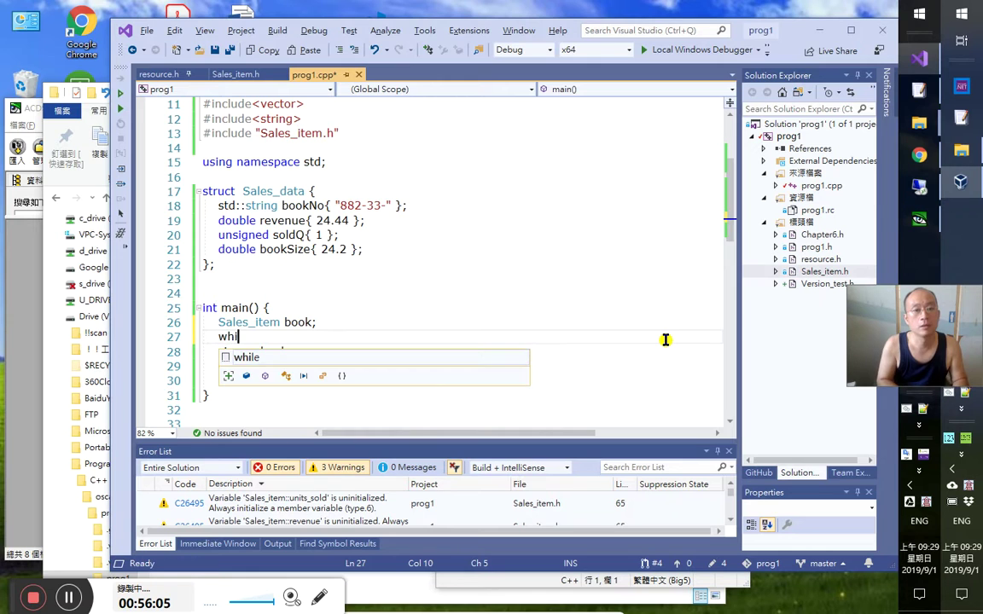
pyautogui.press('Tab')
pyautogui.press('Tab')
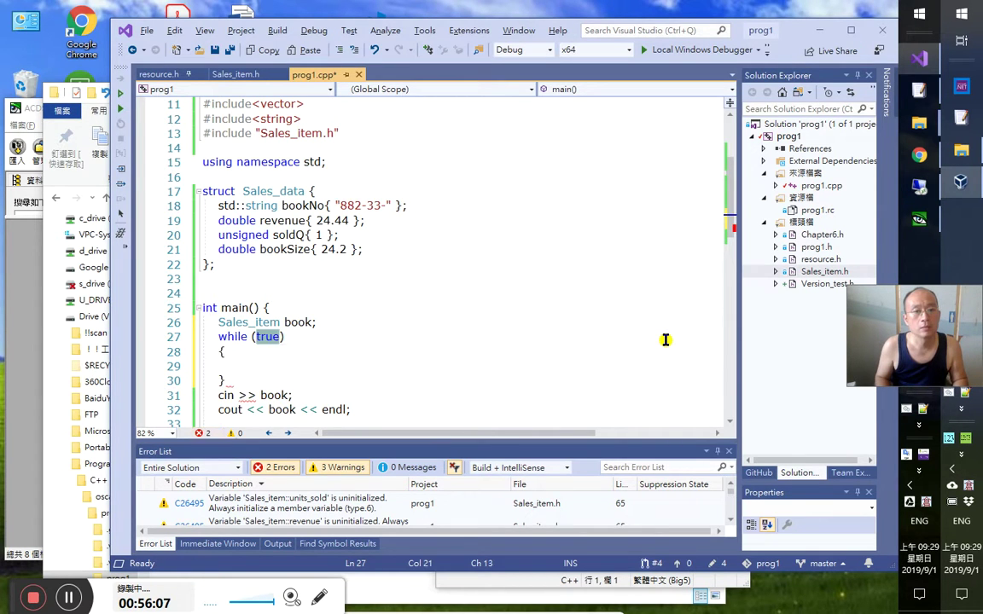
# Move the cin >> book; statement into the while condition, replacing true
pyautogui.press('Down')
pyautogui.press('Down')
pyautogui.press('Down')
pyautogui.press('Down')
pyautogui.press('End')
pyautogui.hotkey('shift', 'Home')
pyautogui.hotkey('ctrl', 'x')
pyautogui.press('Up')
pyautogui.press('Up')
pyautogui.press('Up')
pyautogui.press('Up')
pyautogui.press('End')
pyautogui.press('Left')
pyautogui.hotkey('shift', 'Left')
pyautogui.hotkey('shift', 'Left')
pyautogui.hotkey('shift', 'Left')
pyautogui.hotkey('shift', 'Left')
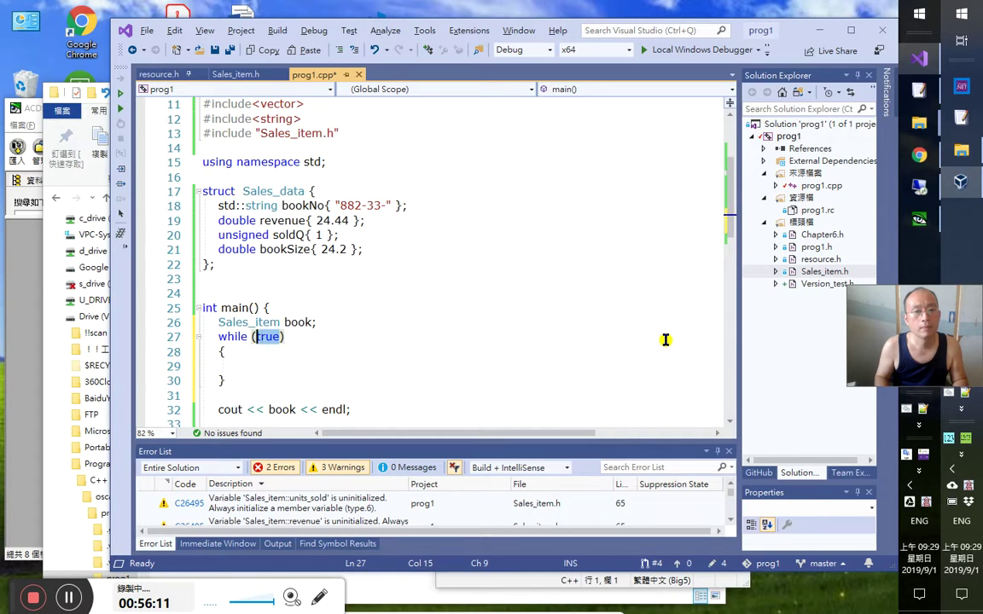
pyautogui.hotkey('ctrl', 'v')
# Remove the semicolon from the while condition and delete the blank line after the loop
pyautogui.press('Down')
pyautogui.press('Up')
pyautogui.press('End')
pyautogui.press('Left')
pyautogui.press('BackSpace')
pyautogui.press('Down')
pyautogui.press('Down')
pyautogui.press('Down')
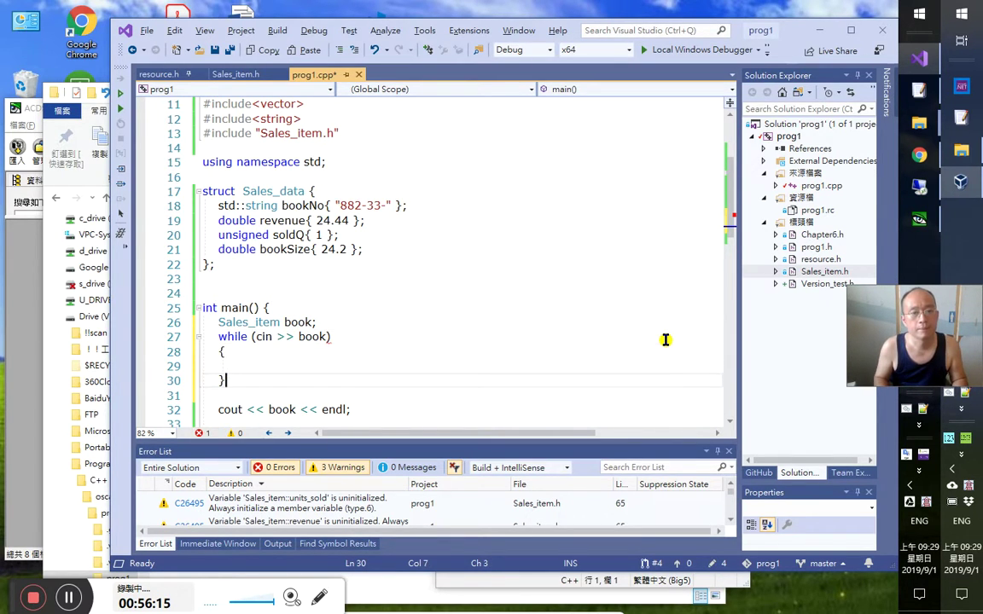
pyautogui.press('Delete')
pyautogui.press('Up')
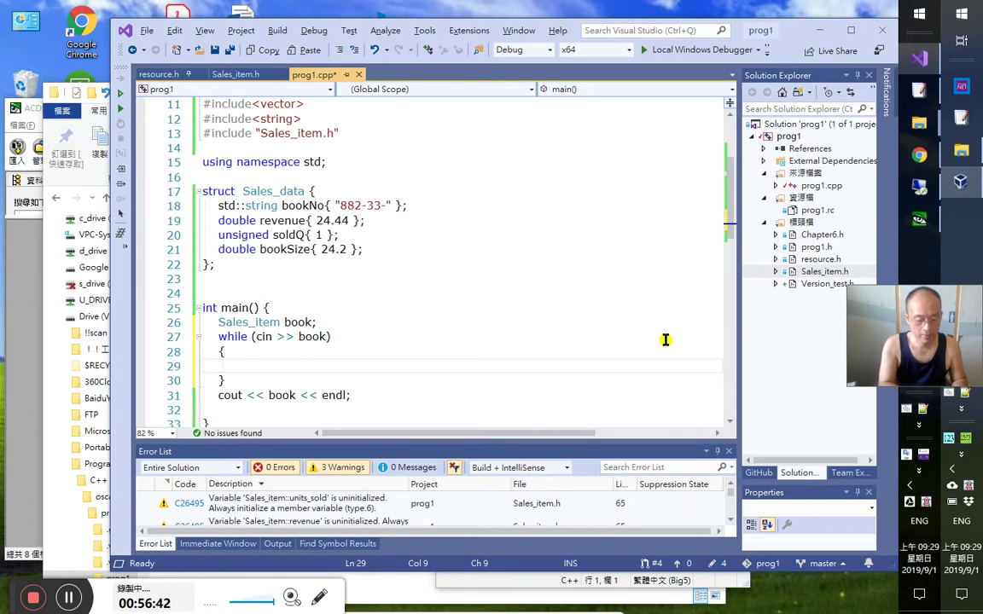
# Run the looped program with the three-record line and an end-of-file character, and return to the empty loop body in prog1.cpp
pyautogui.hotkey('ctrl', 'F5')
pyautogui.hotkey('alt', 'Tab')
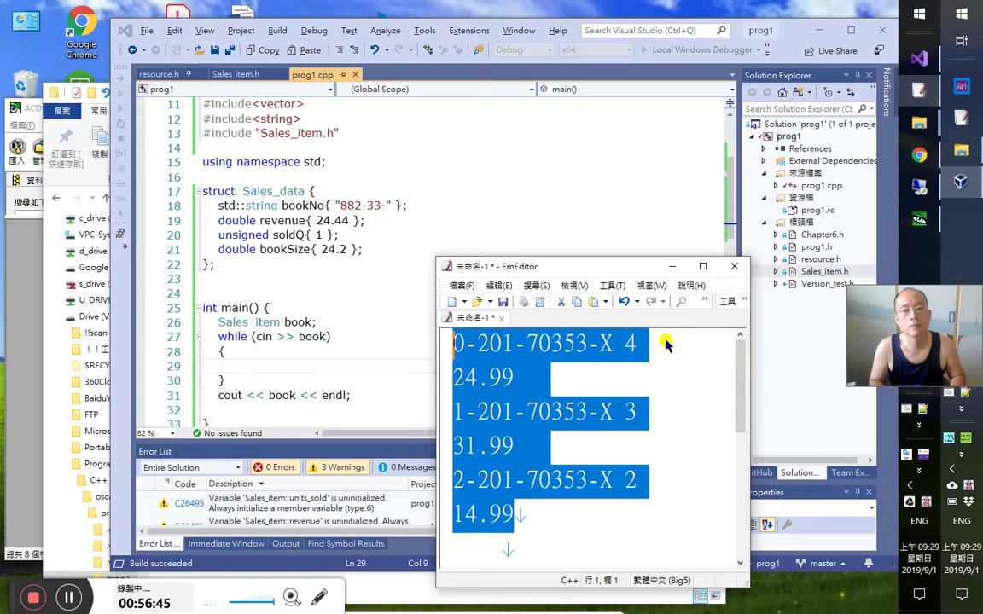
pyautogui.hotkey('alt', 'Tab')
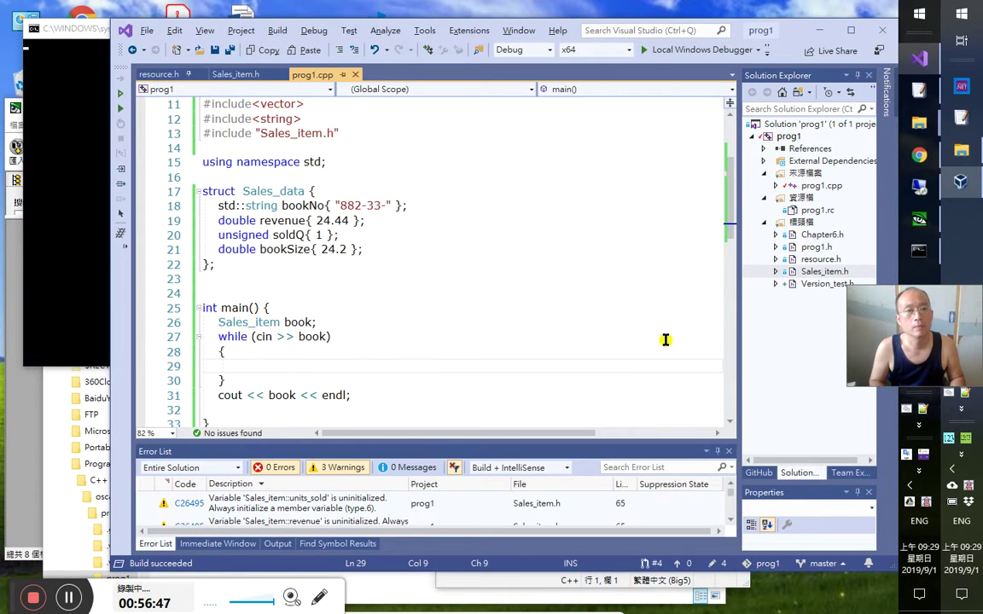
pyautogui.hotkey('alt', 'Tab')
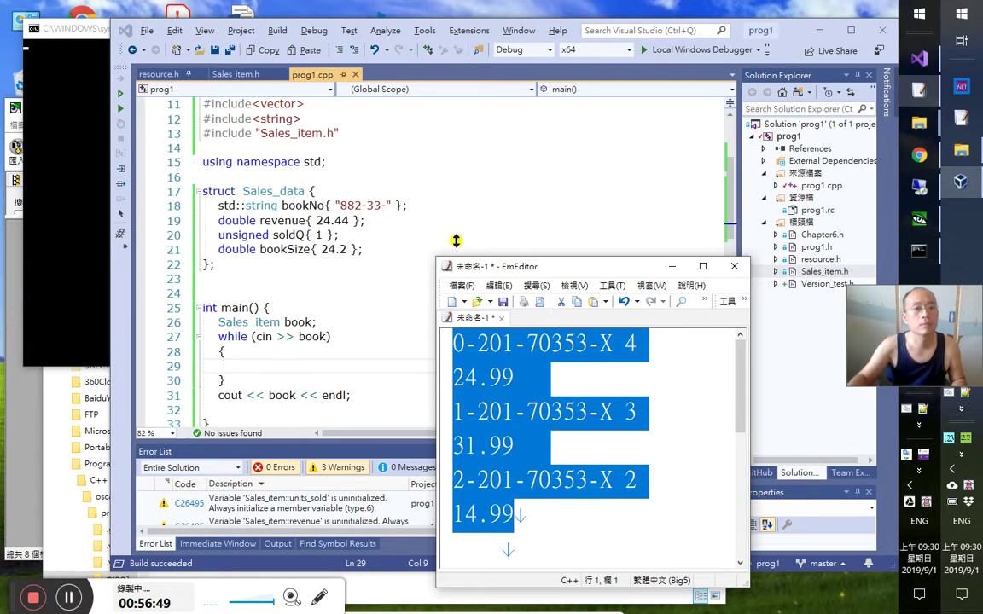
pyautogui.click(83, 216)
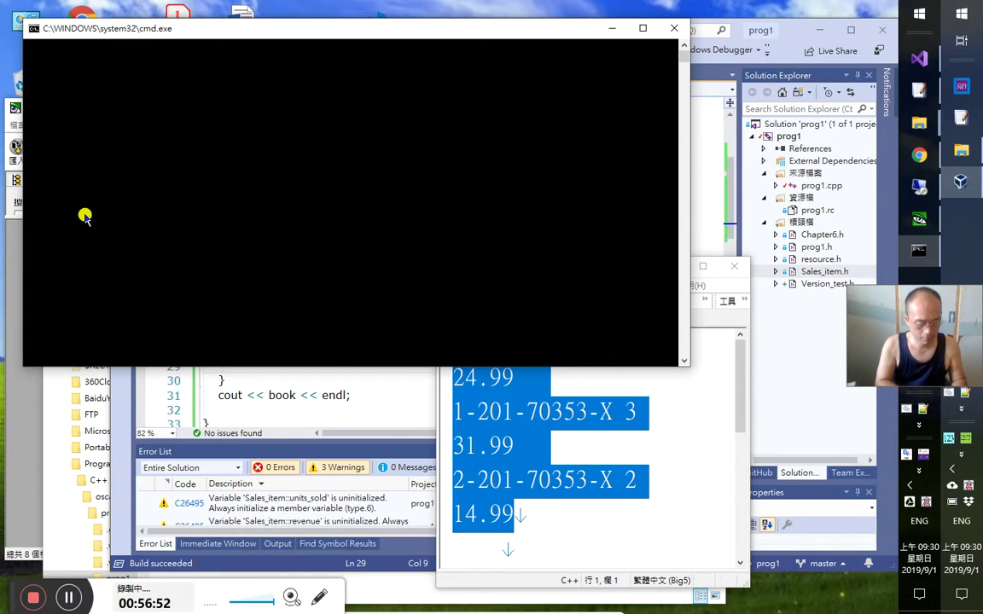
pyautogui.rightClick(84, 216)
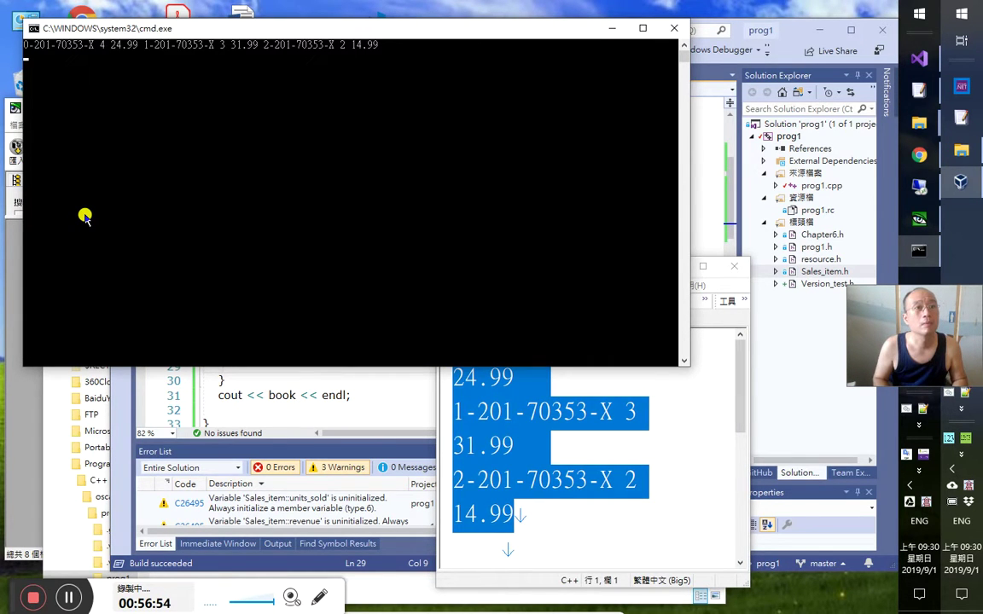
pyautogui.hotkey('ctrl', 'z')
pyautogui.press('Return')
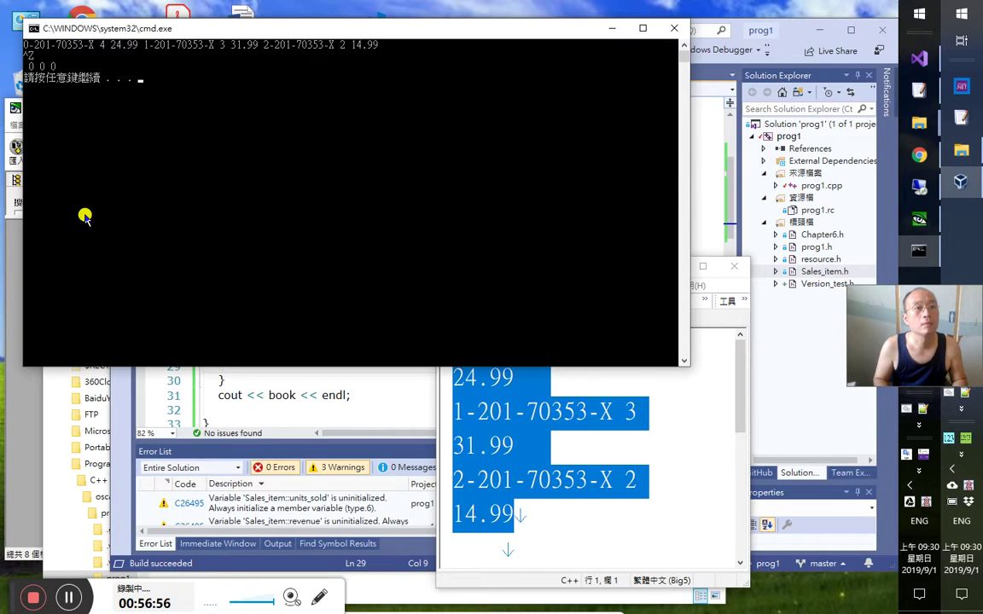
pyautogui.press('Return')
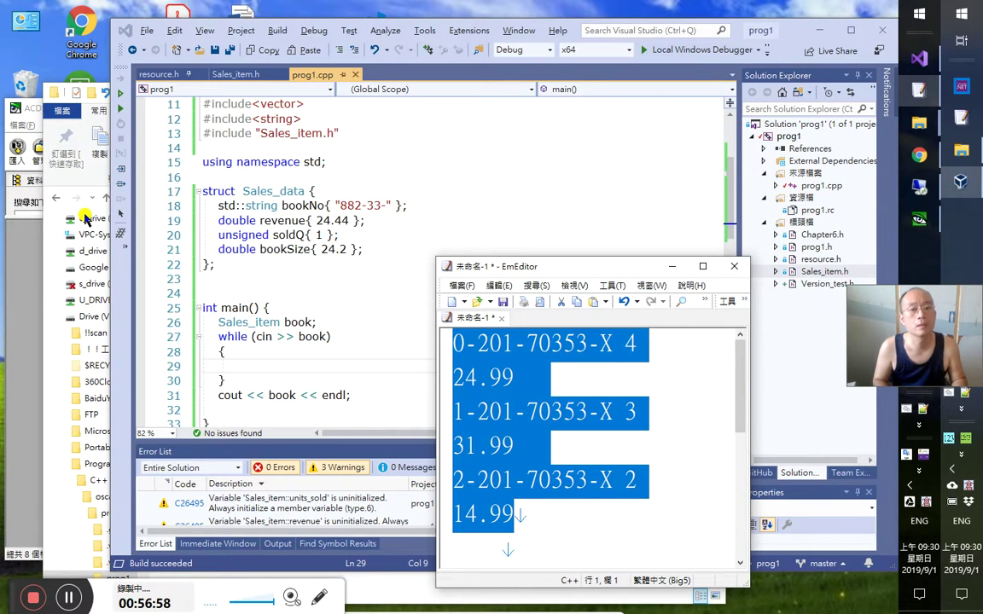
pyautogui.click(256, 295)
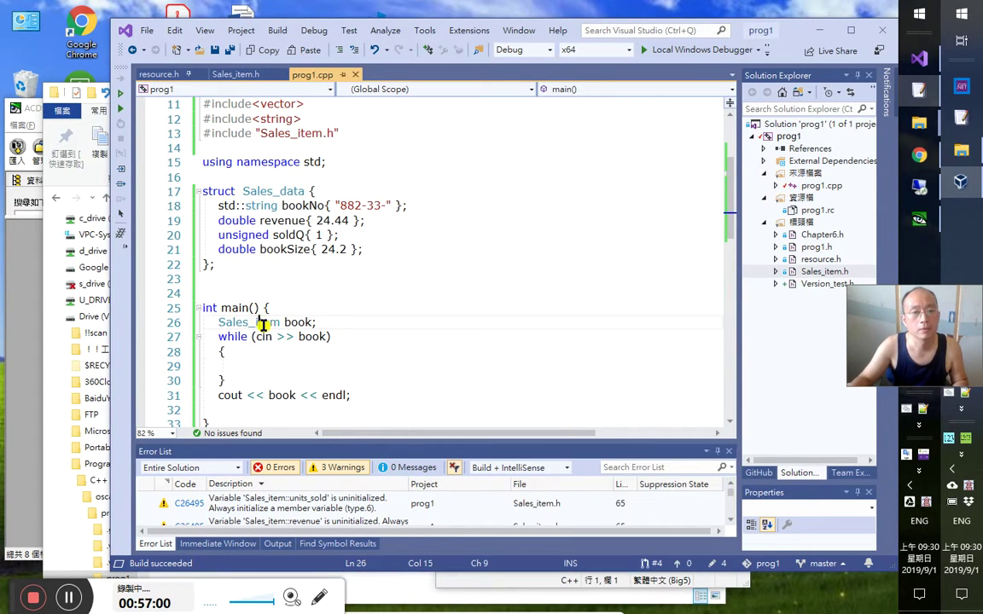
pyautogui.click(290, 358)
pyautogui.click(286, 362)
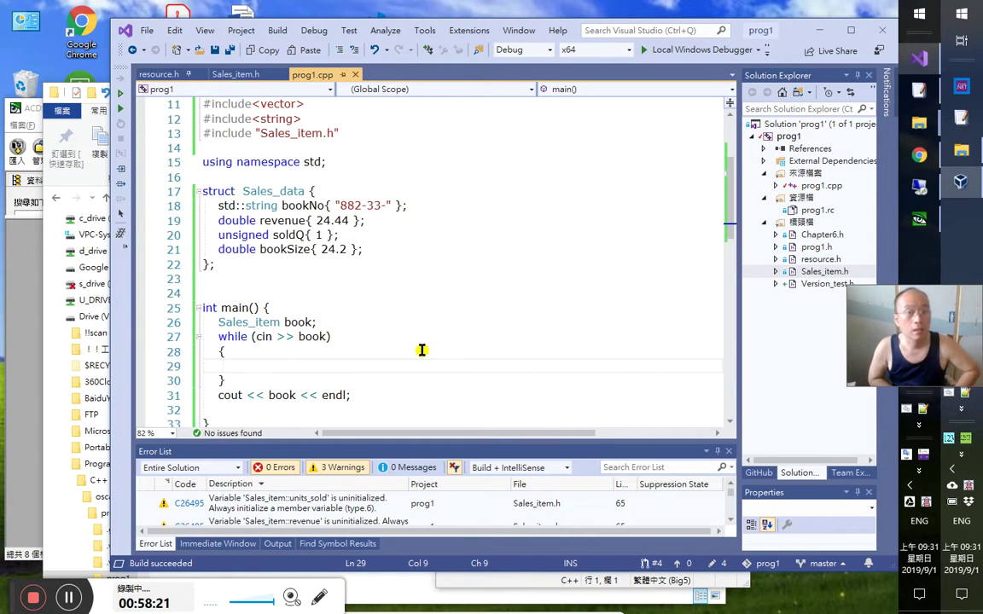
# Declare vector<Sales_item> vecSi; on a new line below the Sales_item book declaration
pyautogui.press('Up')
pyautogui.press('Up')
pyautogui.press('Up')
pyautogui.press('Up')
pyautogui.press('Down')
pyautogui.press('End')
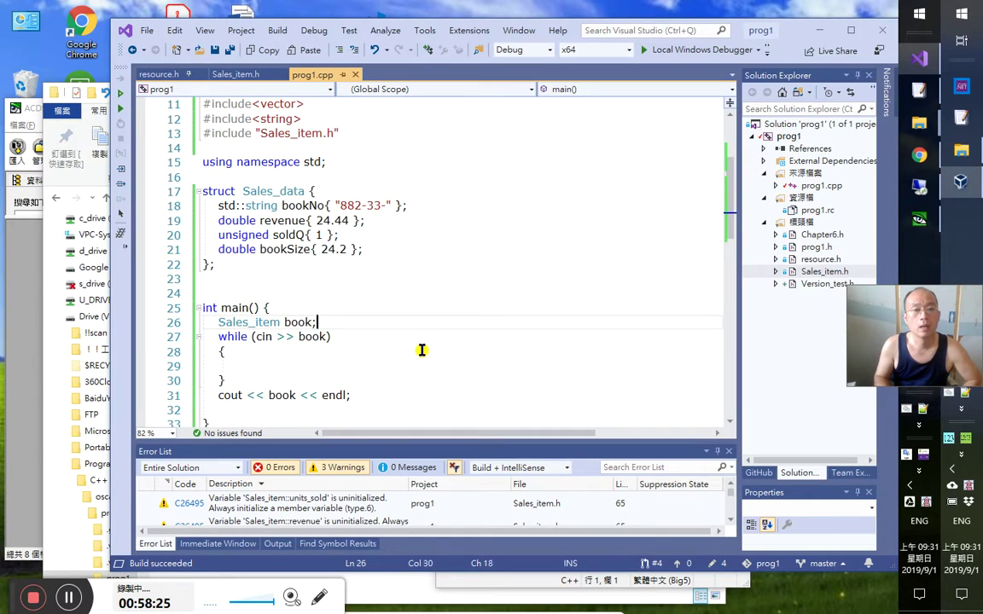
pyautogui.press('Return')
pyautogui.hotkey('ctrl', 'v')
pyautogui.hotkey('ctrl', 'z')
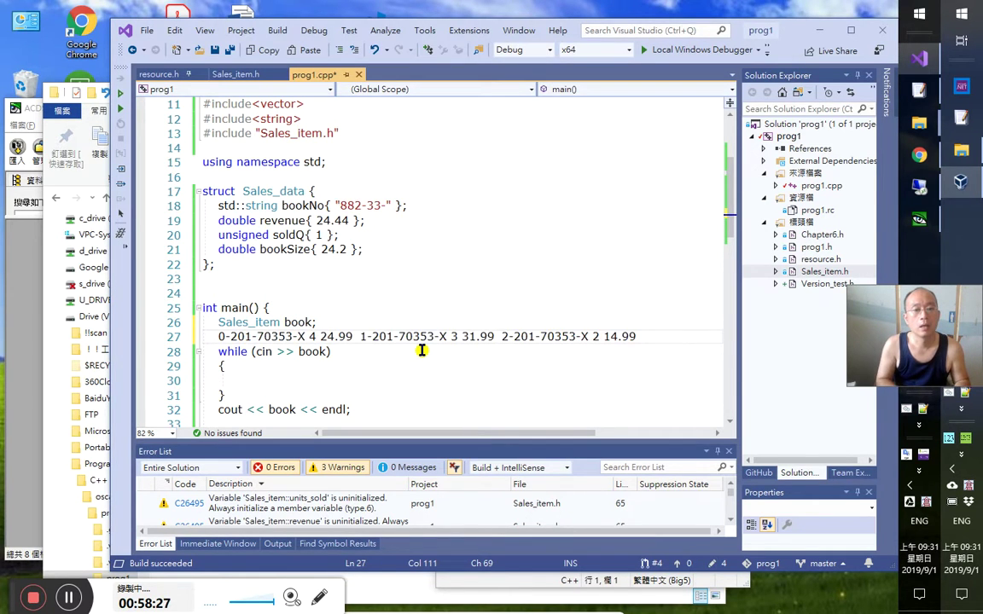
pyautogui.hotkey('shift', 'Home')
pyautogui.write('ec')
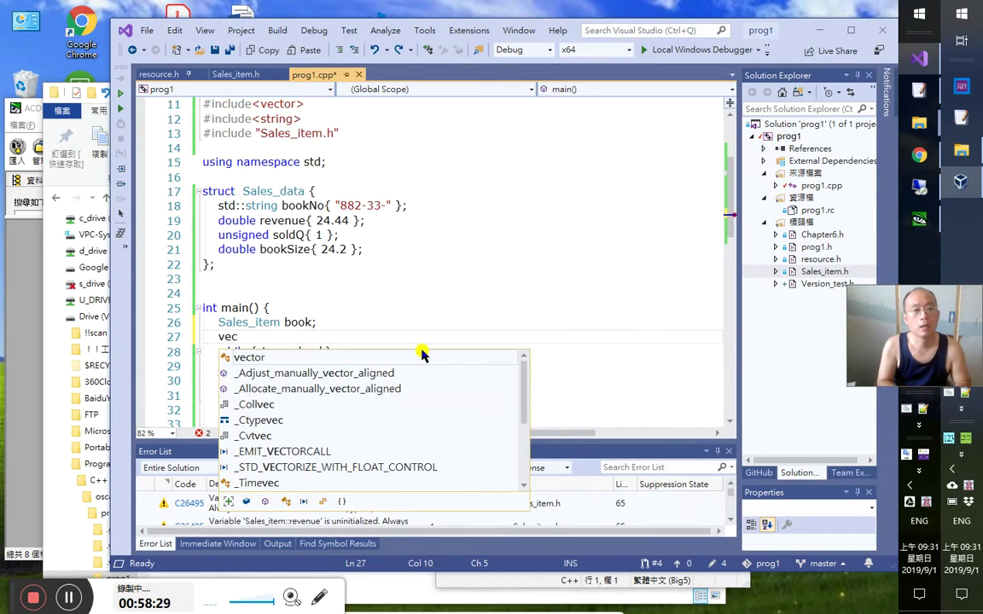
pyautogui.press('Tab')
pyautogui.write('<sa')
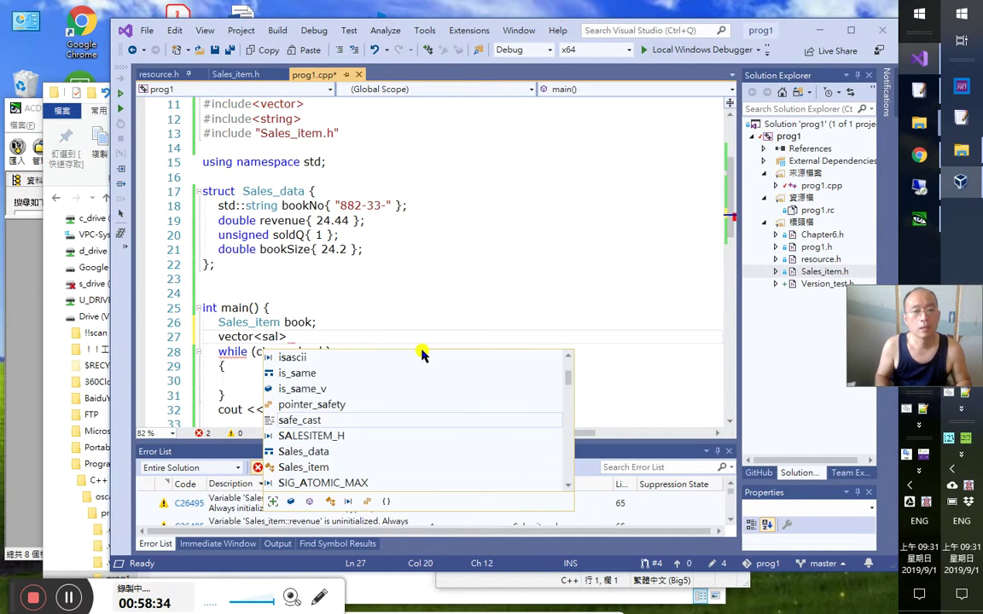
pyautogui.write('l')
pyautogui.press('Down')
pyautogui.press('Tab')
pyautogui.write('> vecS')
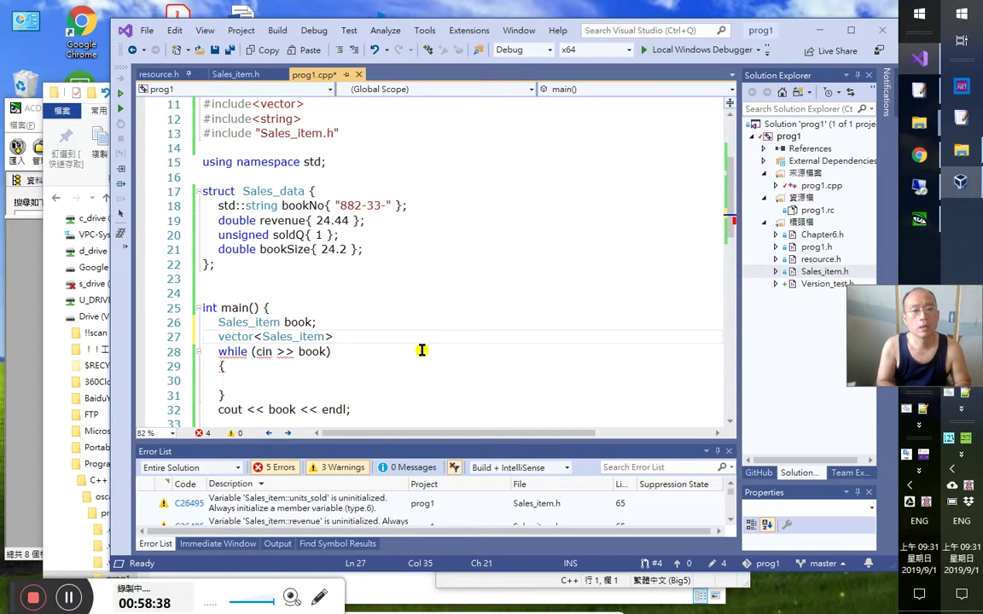
pyautogui.write('i')
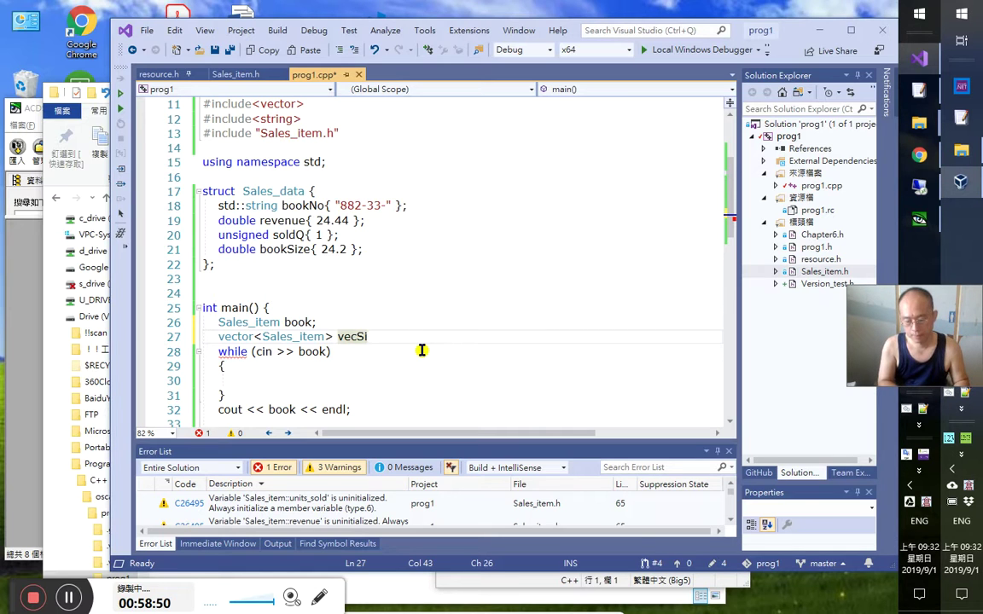
pyautogui.write(';')
# Start a vecSi.push_back() call inside the while loop body
pyautogui.press('Down')
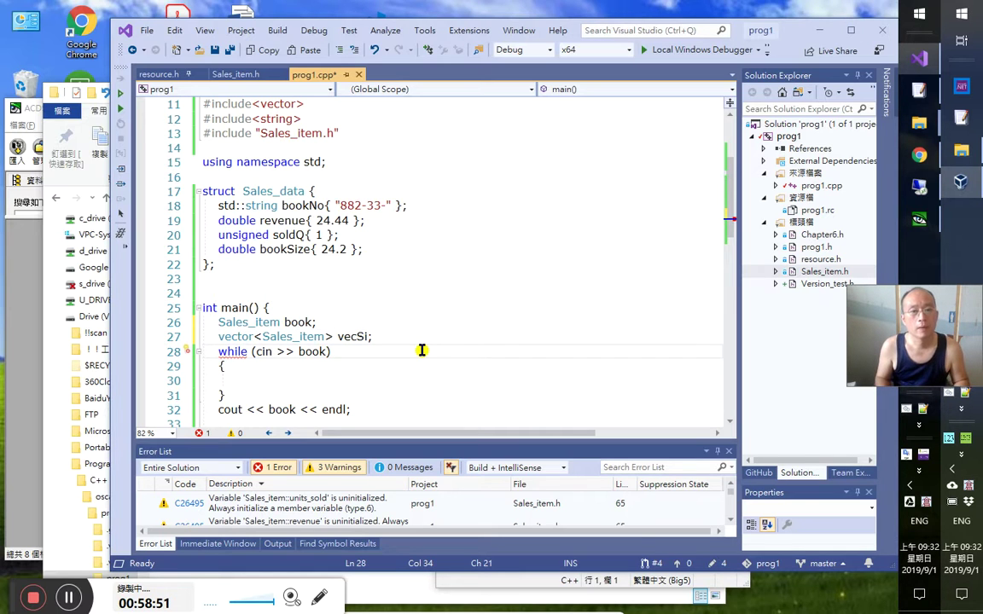
pyautogui.press('Down')
pyautogui.press('Down')
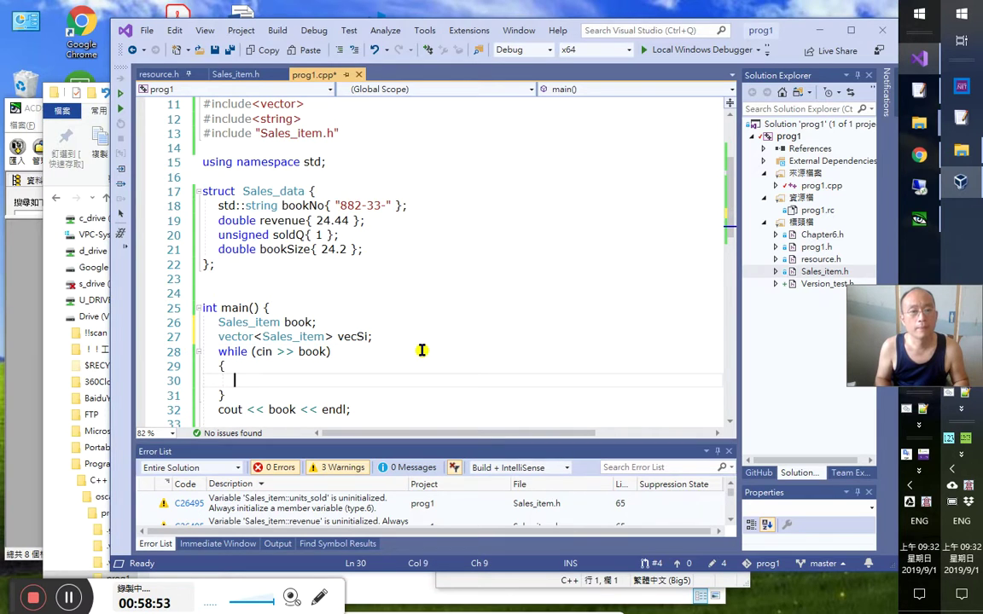
pyautogui.write('vecsi')
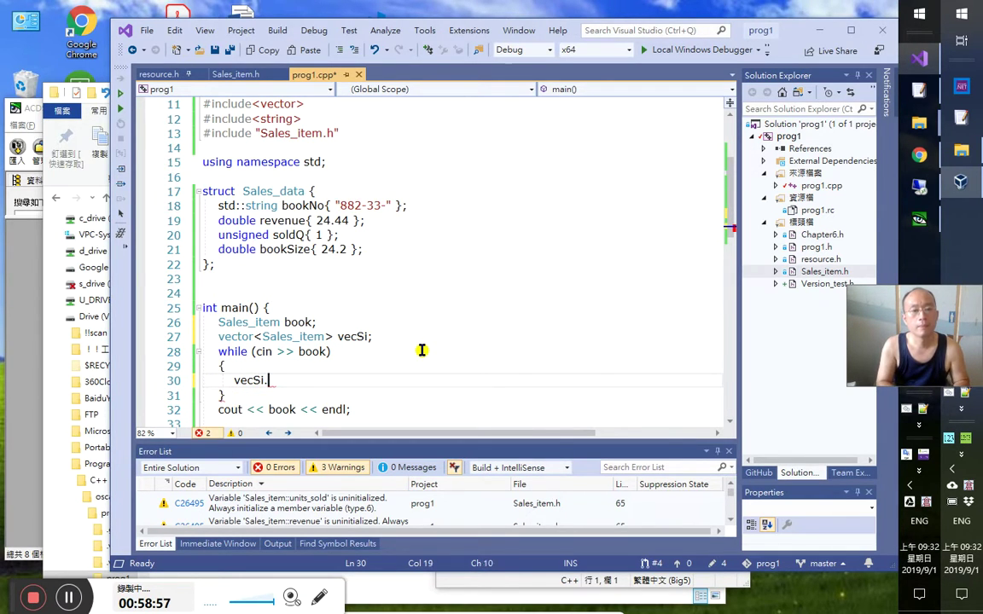
pyautogui.write(' pu')
pyautogui.press('Tab')
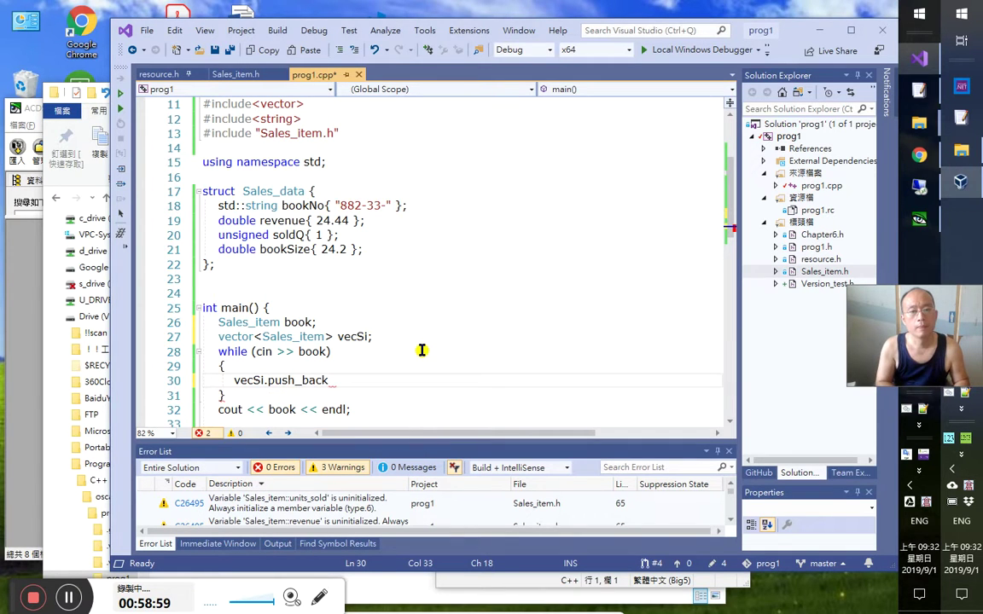
pyautogui.write('(')
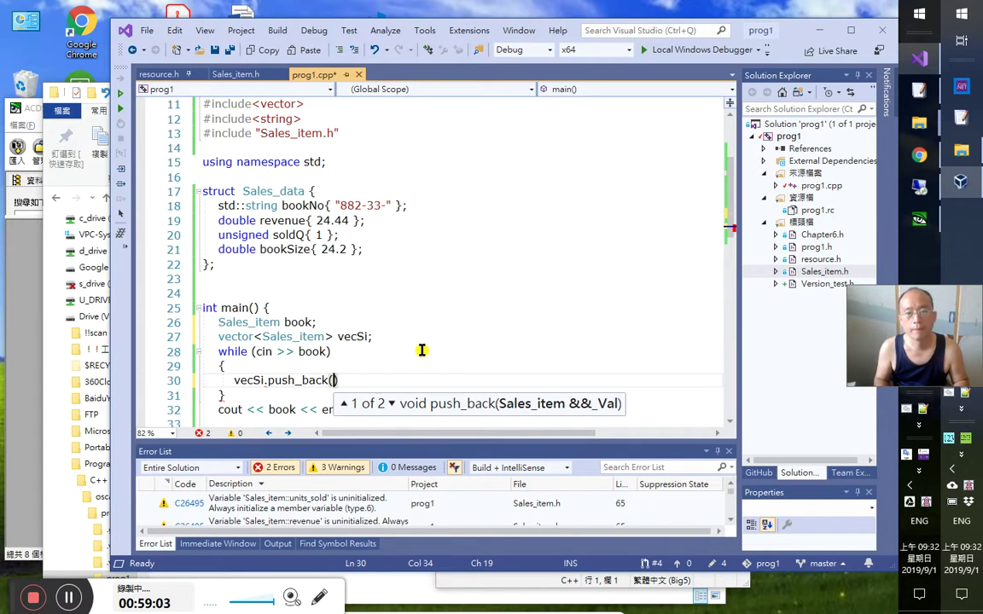
# Review the push_back overloads and complete the call as vecSi.push_back(book);
pyautogui.press('Down')
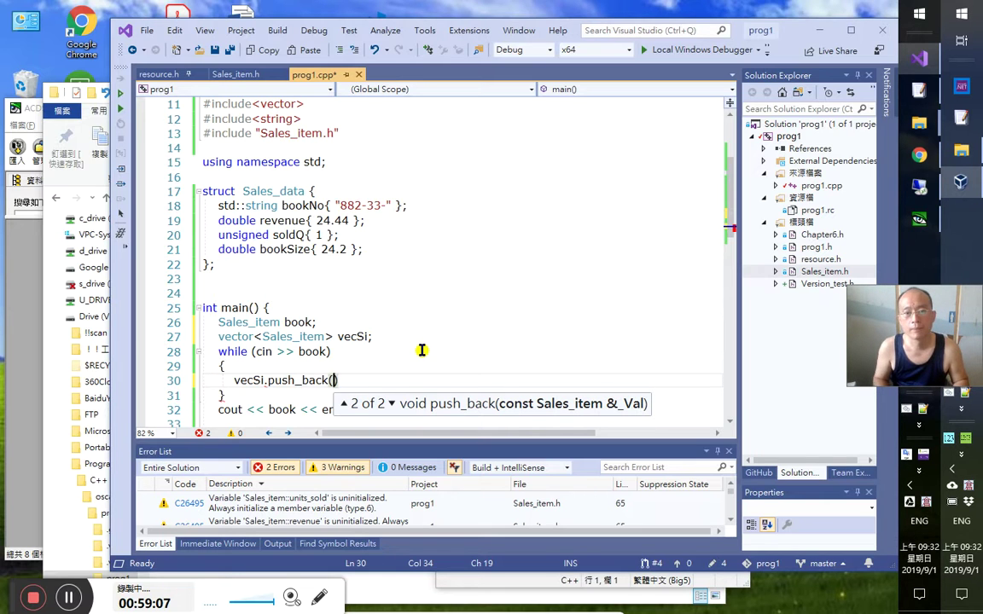
pyautogui.press('Down')
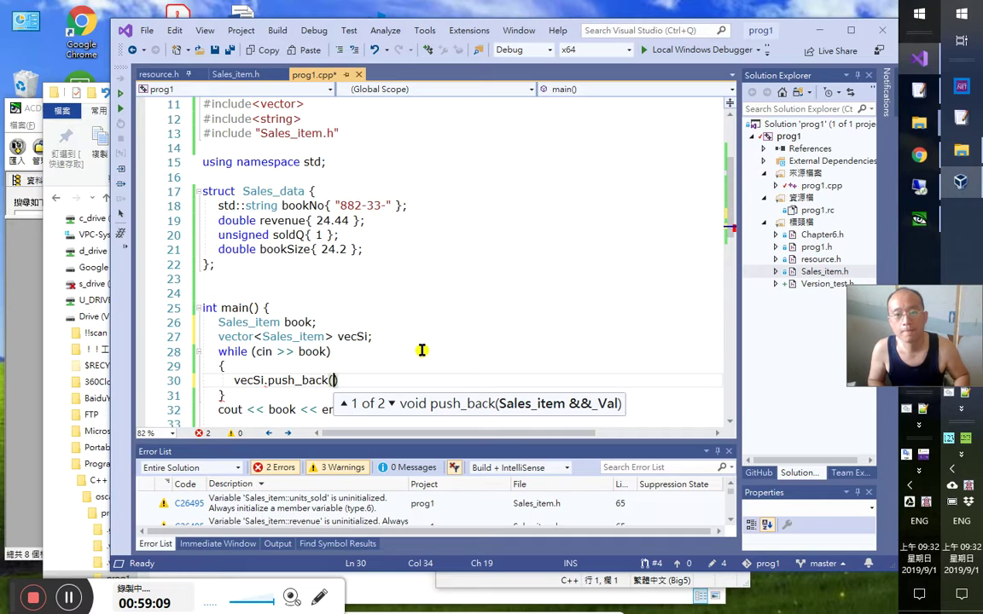
pyautogui.press('Down')
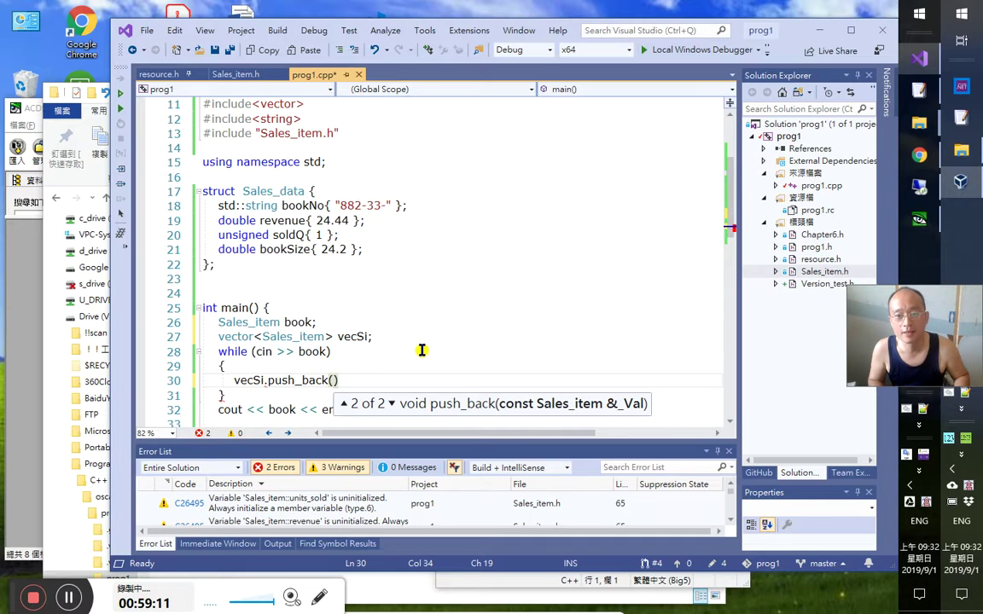
pyautogui.press('Down')
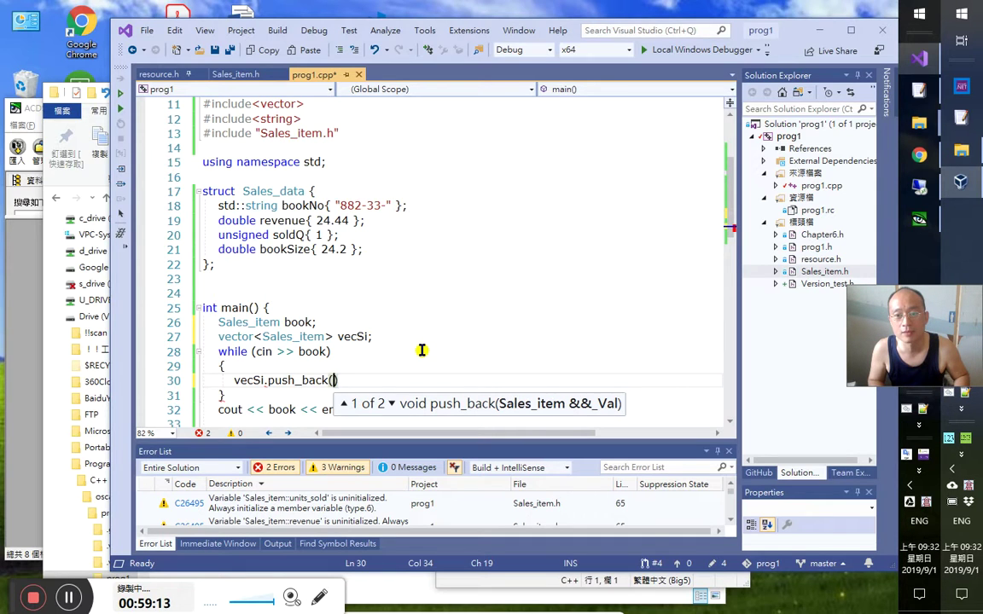
pyautogui.press('Down')
pyautogui.press('Down')
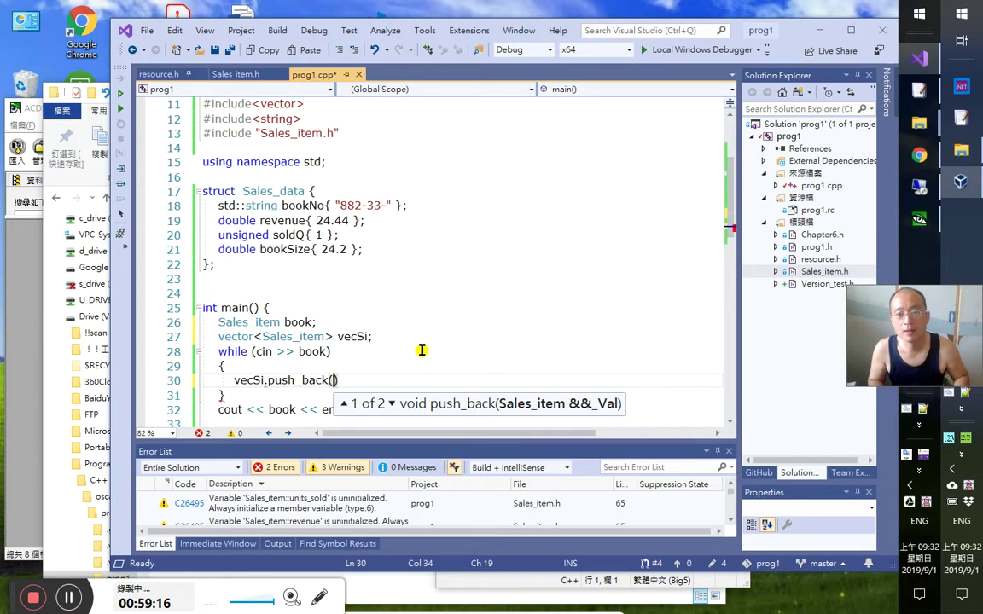
pyautogui.press('Escape')
pyautogui.write('bo')
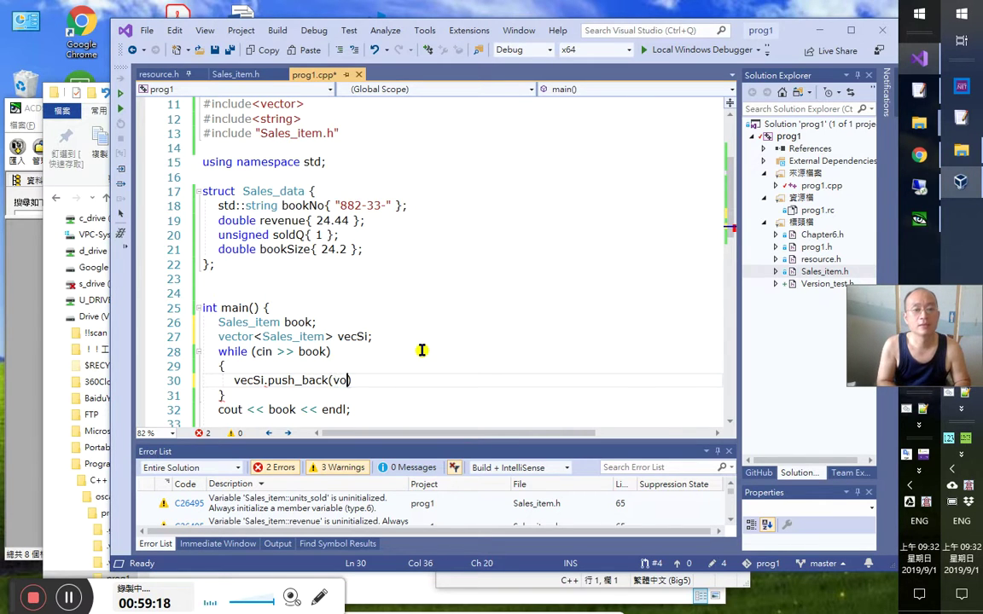
pyautogui.press('BackSpace')
pyautogui.press('BackSpace')
pyautogui.write('book);')
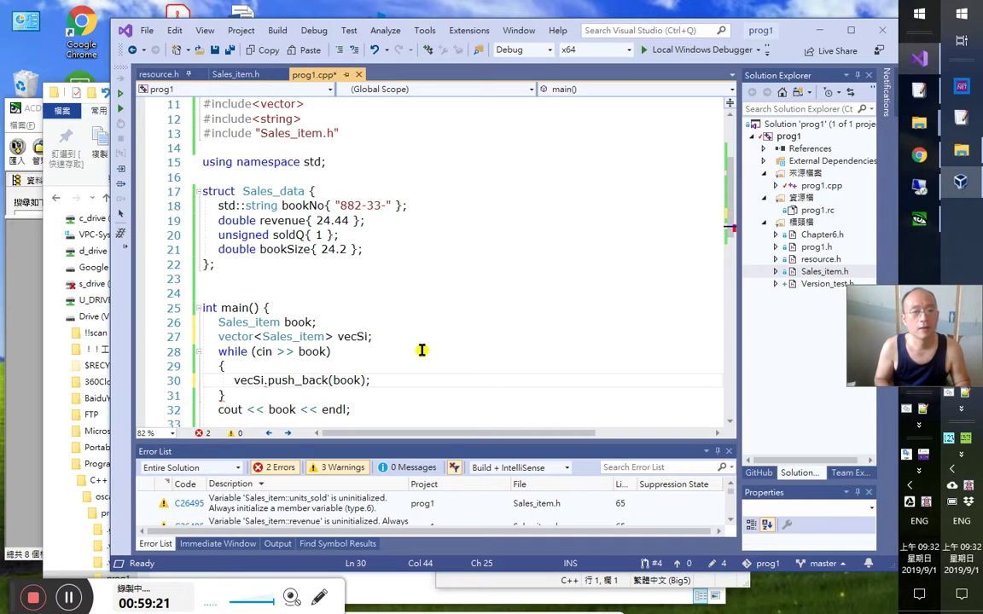
# Insert a for loop between the while loop and the cout line, with Sales_item as the loop variable's type
pyautogui.press('Down')
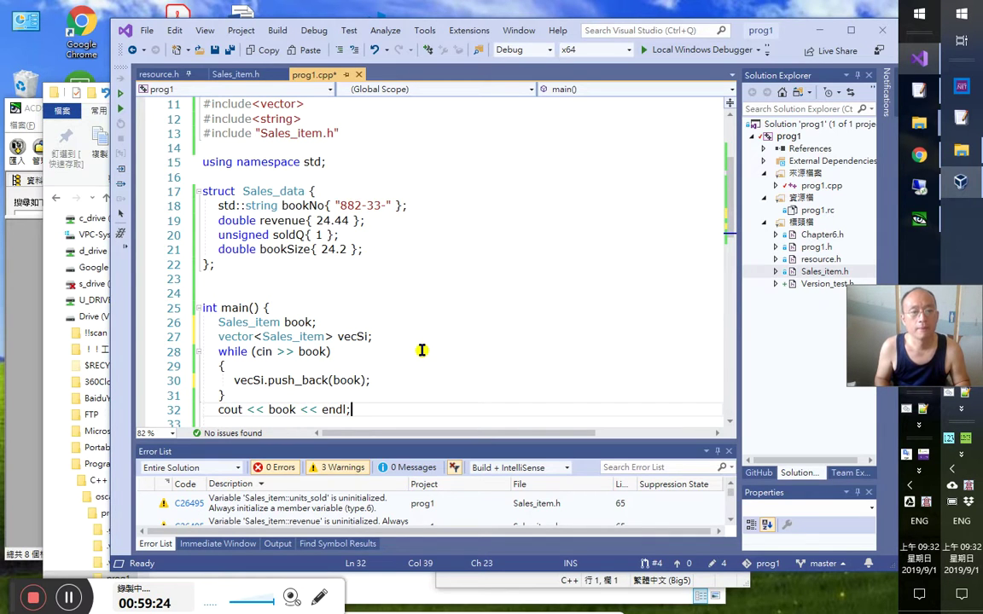
pyautogui.press('Return')
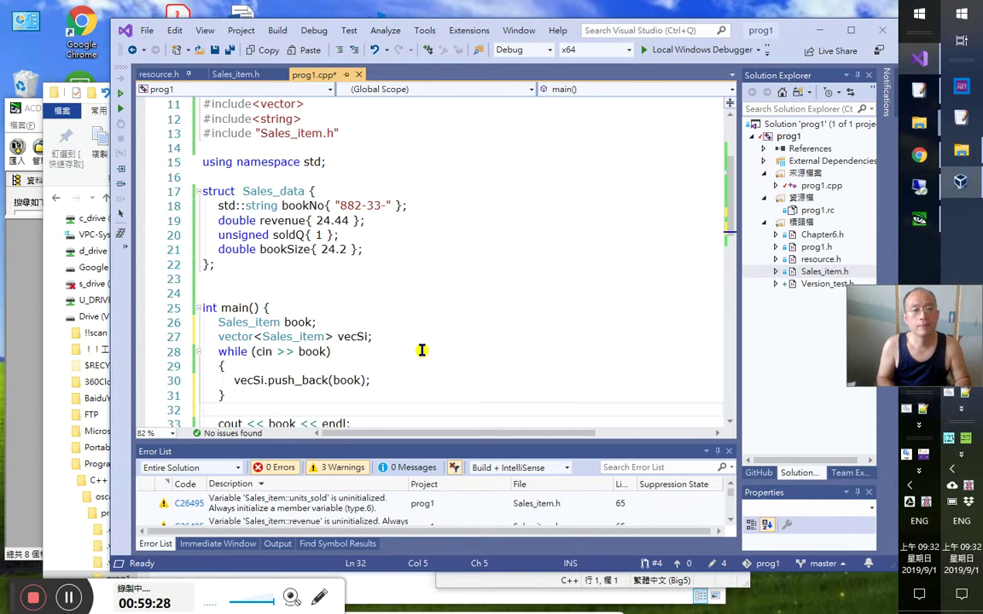
pyautogui.write('for')
pyautogui.press('Tab')
pyautogui.press('Tab')
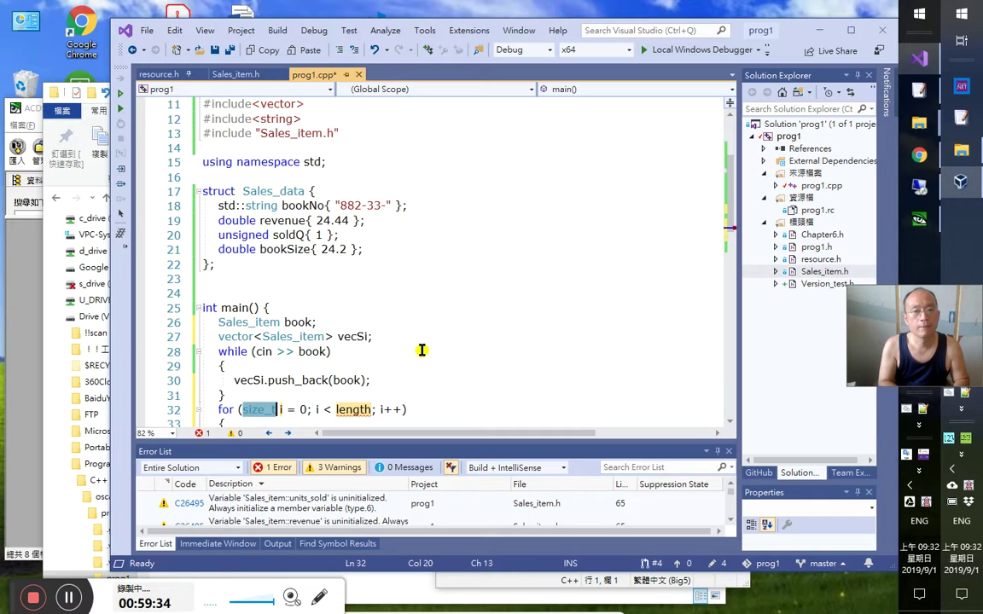
pyautogui.write('sal')
pyautogui.press('Down')
pyautogui.press('Down')
pyautogui.press('Return')
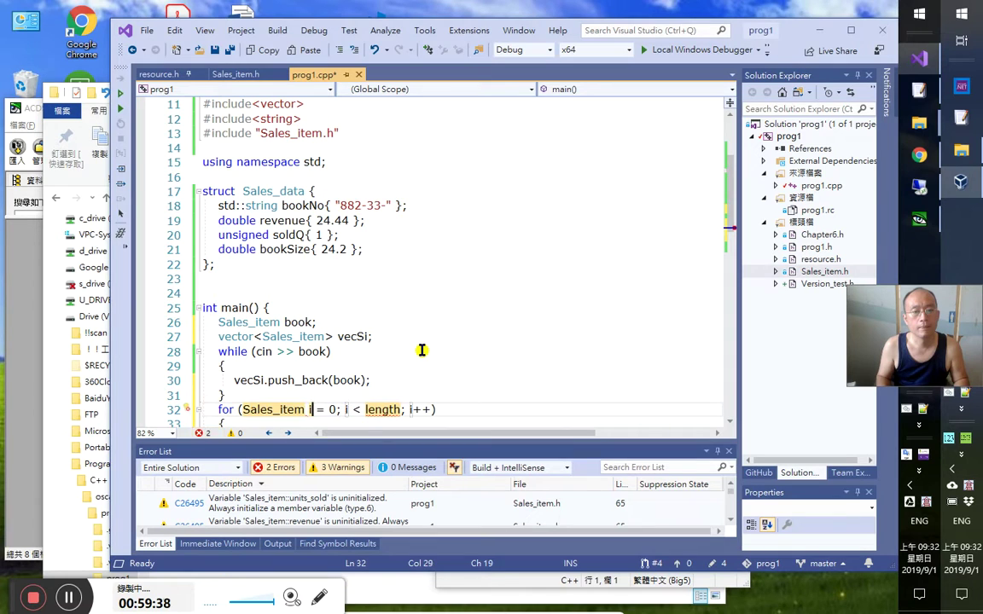
# Rename the for loop variable to si and replace its counter expressions with a range over vecSi
pyautogui.press('Right')
pyautogui.press('Right')
pyautogui.press('Right')
pyautogui.hotkey('shift', 'End')
pyautogui.hotkey('shift', 'Left')
pyautogui.hotkey('shift', 'Left')
pyautogui.press('Left')
pyautogui.press('Left')
pyautogui.press('Left')
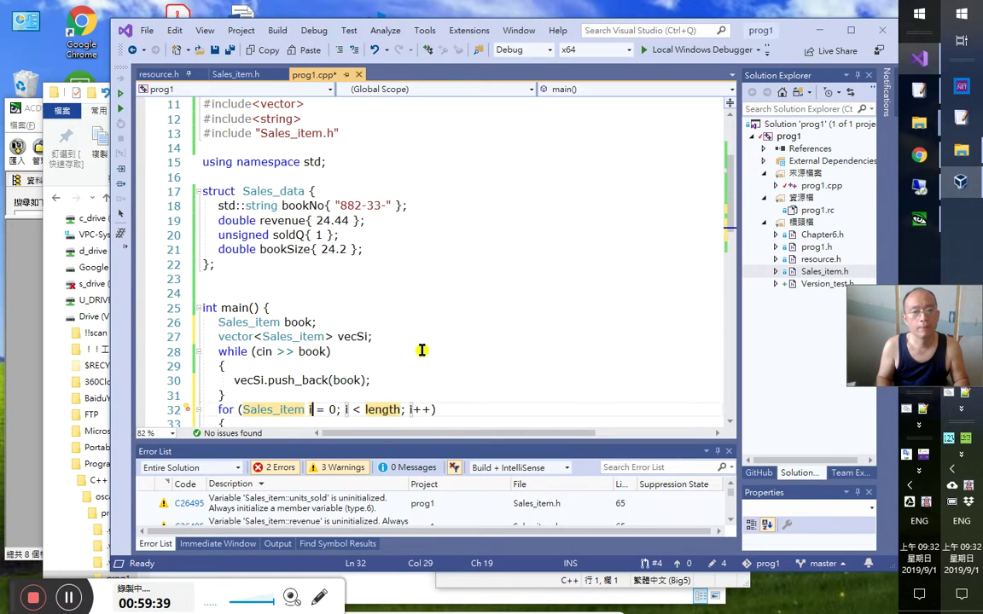
pyautogui.write('s')
pyautogui.hotkey('shift', 'End')
pyautogui.hotkey('shift', 'Left')
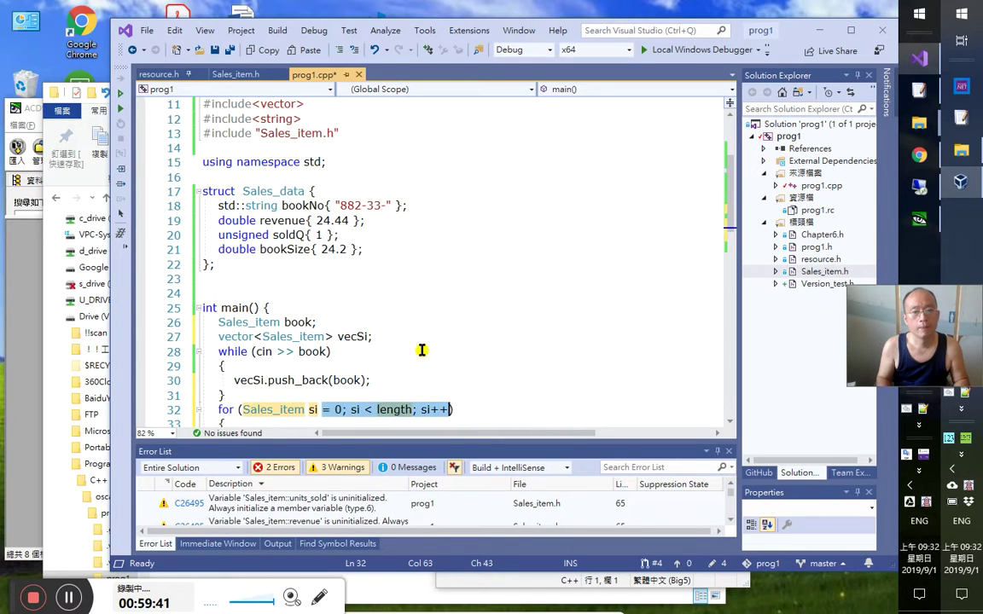
pyautogui.press('Delete')
pyautogui.write(':vecS')
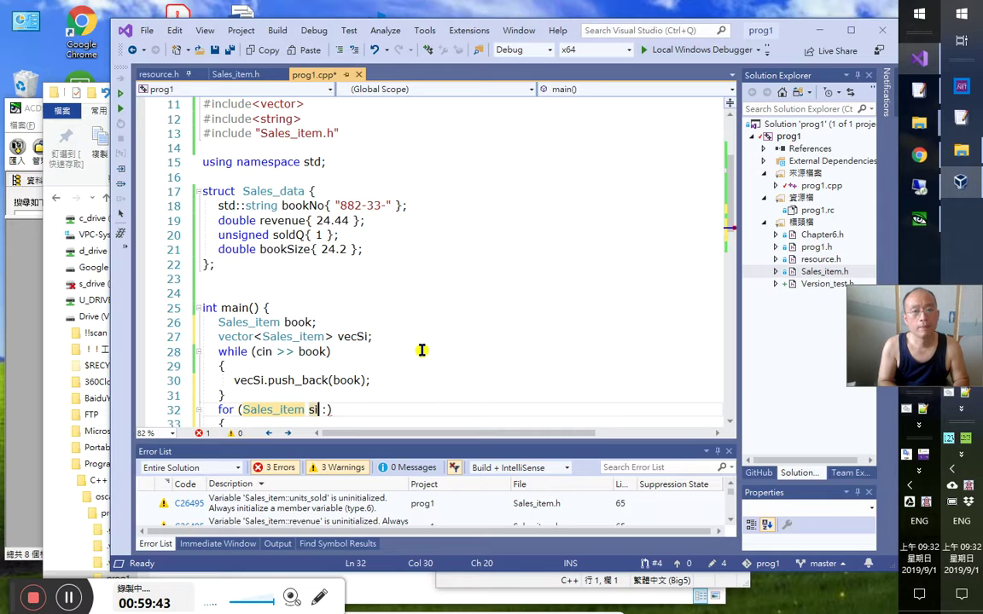
# Correct the range-based loop header to read for (Sales_item Si:vecSi )
pyautogui.write('i')
pyautogui.press('Left')
pyautogui.press('Left')
pyautogui.press('Left')
pyautogui.press('Left')
pyautogui.press('Left')
pyautogui.press('BackSpace')
pyautogui.write('i:')
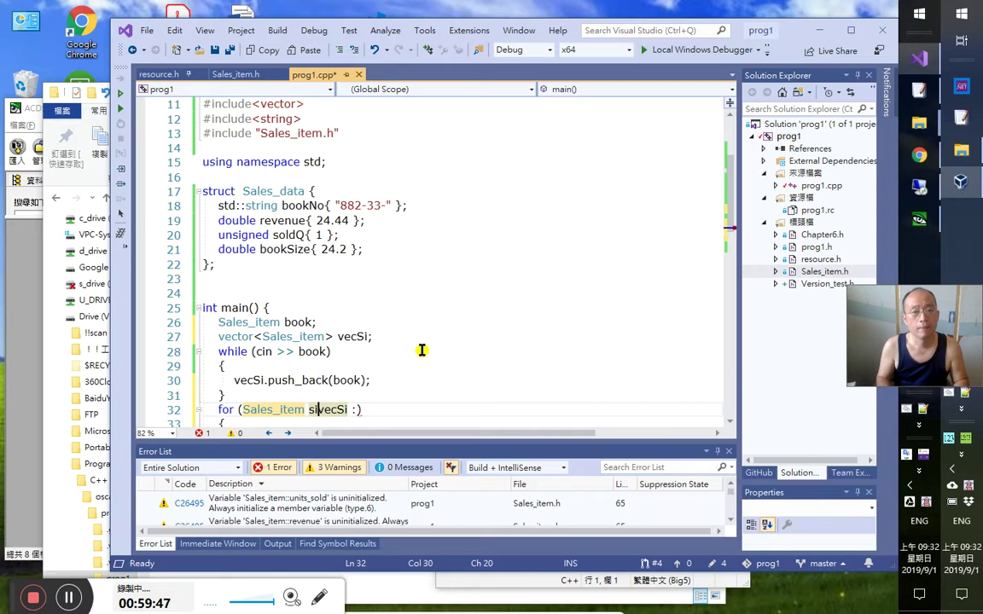
pyautogui.press('End')
pyautogui.press('Left')
pyautogui.press('BackSpace')
pyautogui.press('Left')
pyautogui.press('Left')
pyautogui.press('Left')
pyautogui.press('Left')
pyautogui.press('Left')
pyautogui.press('Left')
pyautogui.press('Left')
pyautogui.press('Left')
pyautogui.press('BackSpace')
pyautogui.write('S')
# Move the cout line inside the for loop body and make it print Si instead of book
pyautogui.press('Down')
pyautogui.press('Down')
pyautogui.press('Down')
pyautogui.press('Down')
pyautogui.press('Down')
pyautogui.press('Up')
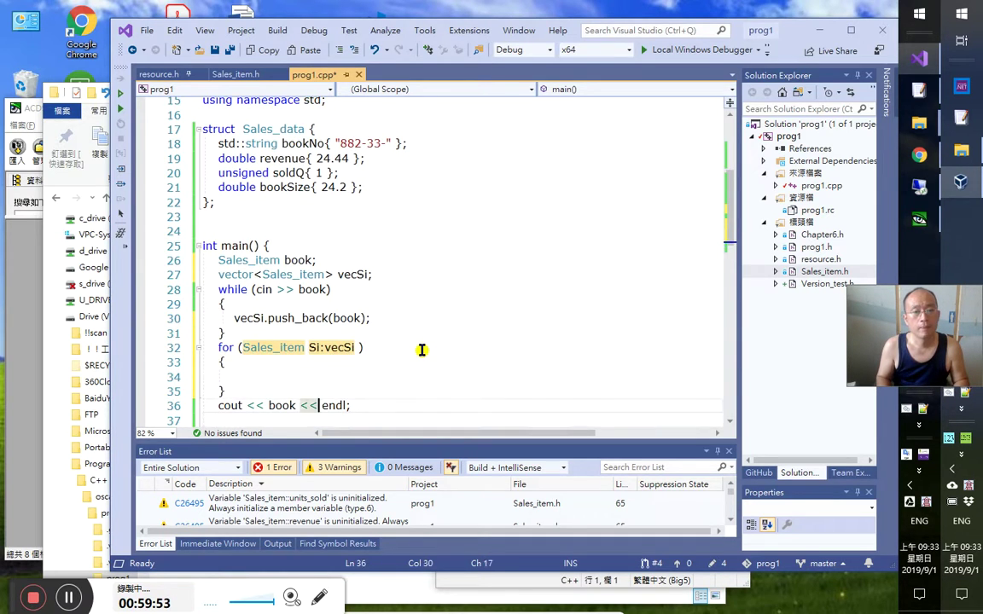
pyautogui.hotkey('alt', 'Up')
pyautogui.press('Up')
pyautogui.press('Down')
pyautogui.hotkey('ctrl', 'Right')
pyautogui.hotkey('ctrl', 'Right')
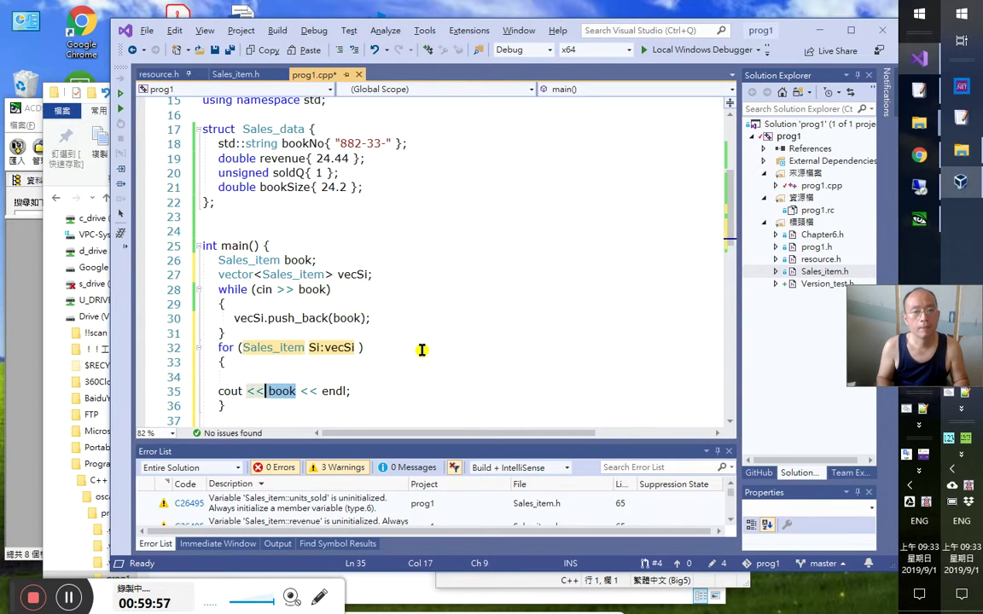
pyautogui.hotkey('ctrl', 'Delete')
pyautogui.write('Si')
# Remove the blank line in the for loop body and align the cout statement one indent level inside the braces
pyautogui.press('Up')
pyautogui.press('Escape')
pyautogui.press('Up')
pyautogui.press('Delete')
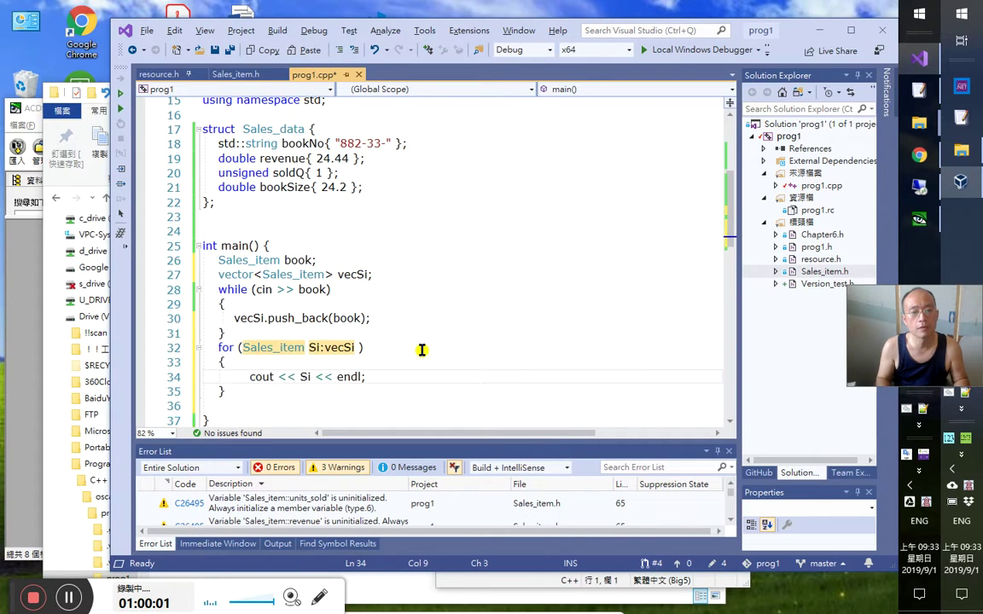
pyautogui.press('BackSpace')
pyautogui.press('Down')
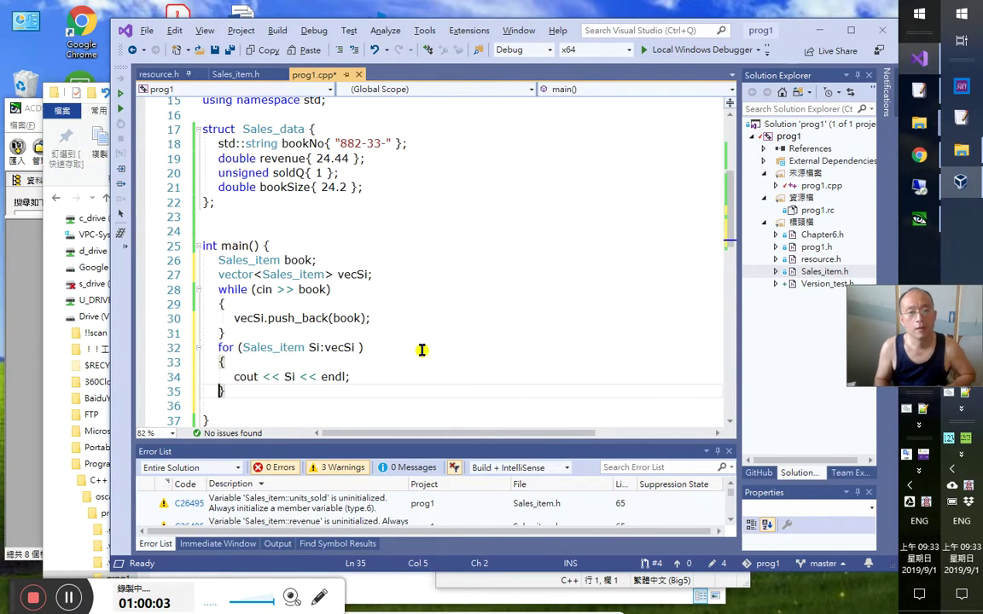
# Run the program without debugging on the three-record line and end the input with an end-of-file character
pyautogui.click(121, 102)
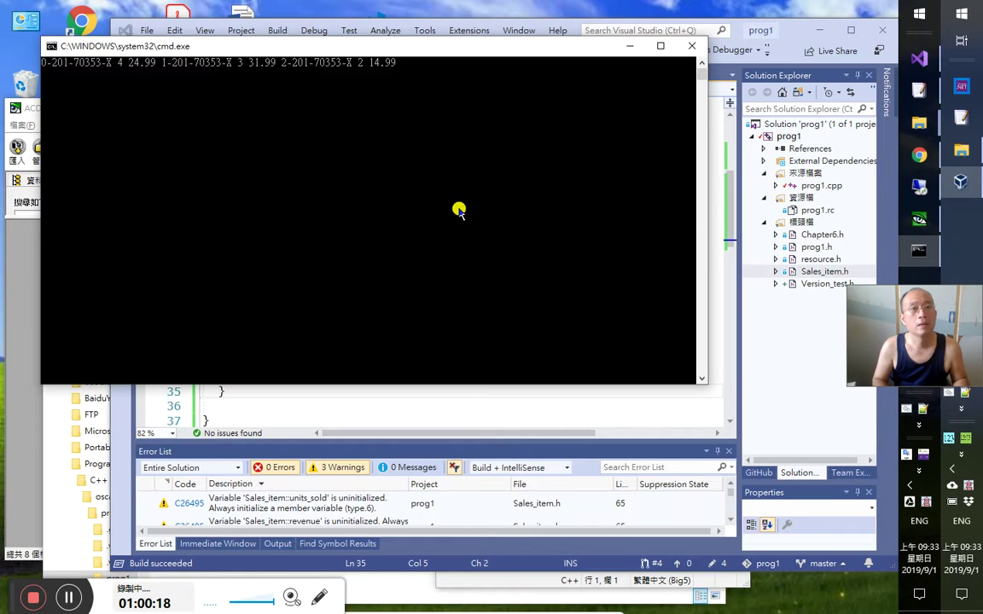
pyautogui.hotkey('ctrl', 'z')
pyautogui.press('Return')
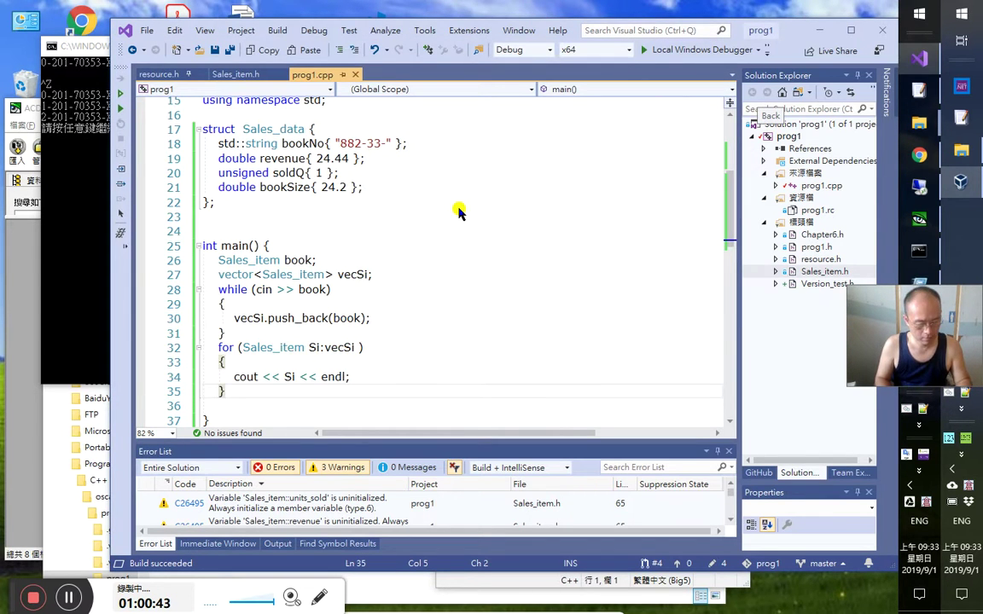
# Bring up the console output and open the Windows Calculator to check the revenue figures
pyautogui.press('super+r')
pyautogui.press('Escape')
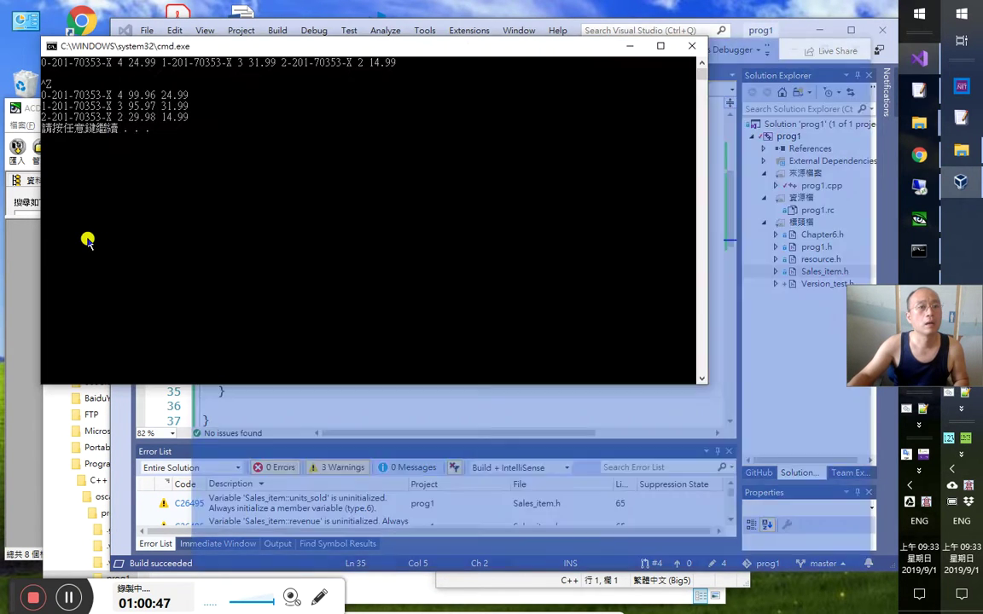
pyautogui.click(81, 223)
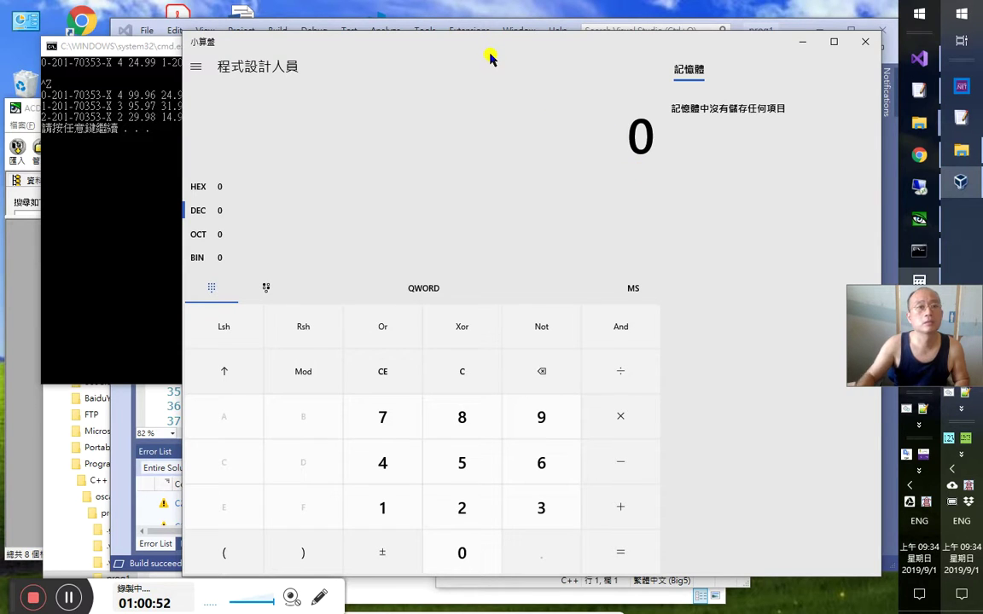
pyautogui.write('2499')
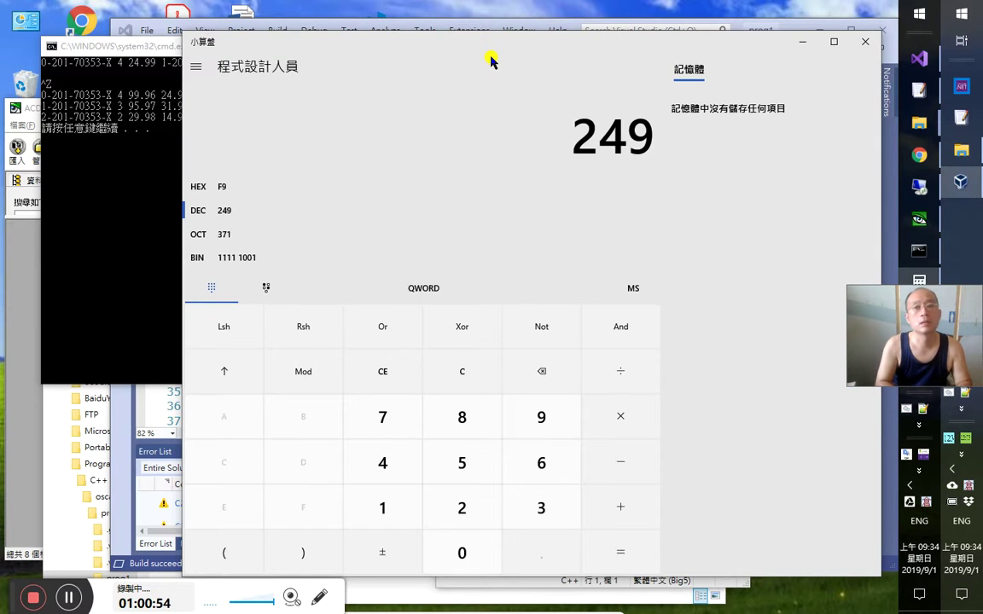
pyautogui.press('BackSpace')
pyautogui.press('BackSpace')
pyautogui.press('BackSpace')
pyautogui.press('BackSpace')
pyautogui.write('2,499')
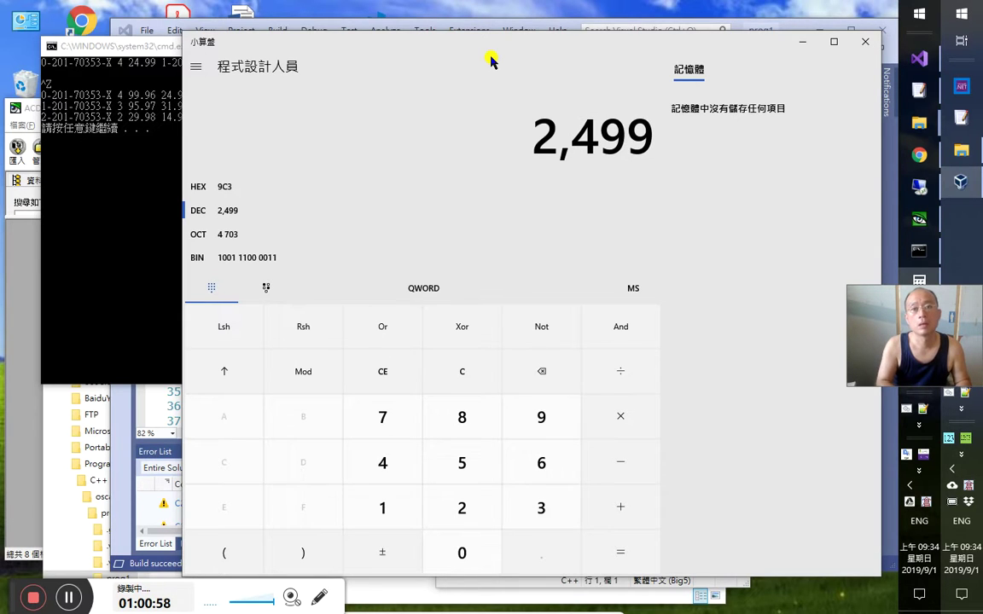
pyautogui.press('BackSpace')
pyautogui.press('BackSpace')
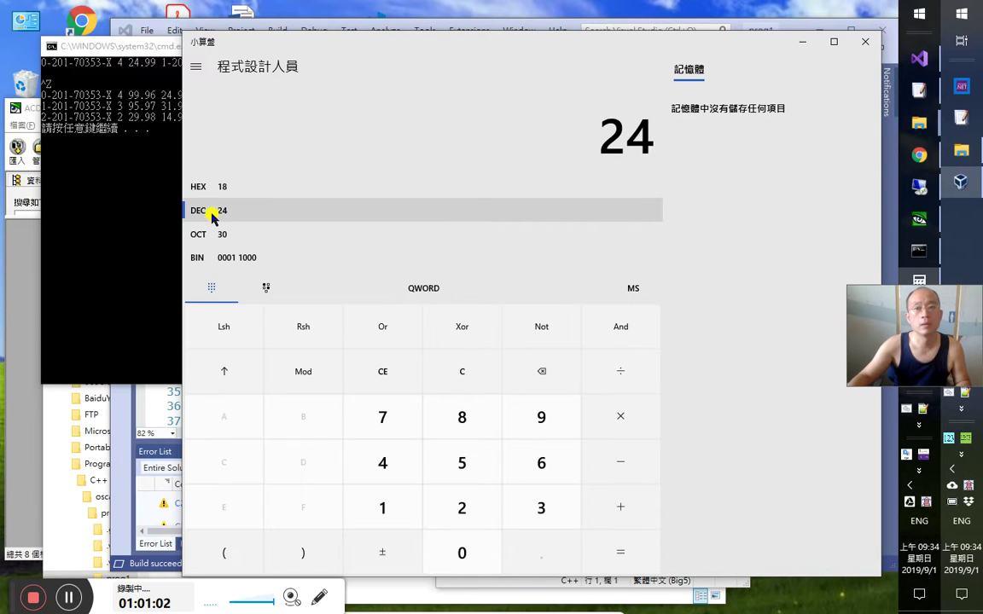
# Switch the calculator to standard mode and compute 24.99 × 4 to check the first record's revenue
pyautogui.click(195, 66)
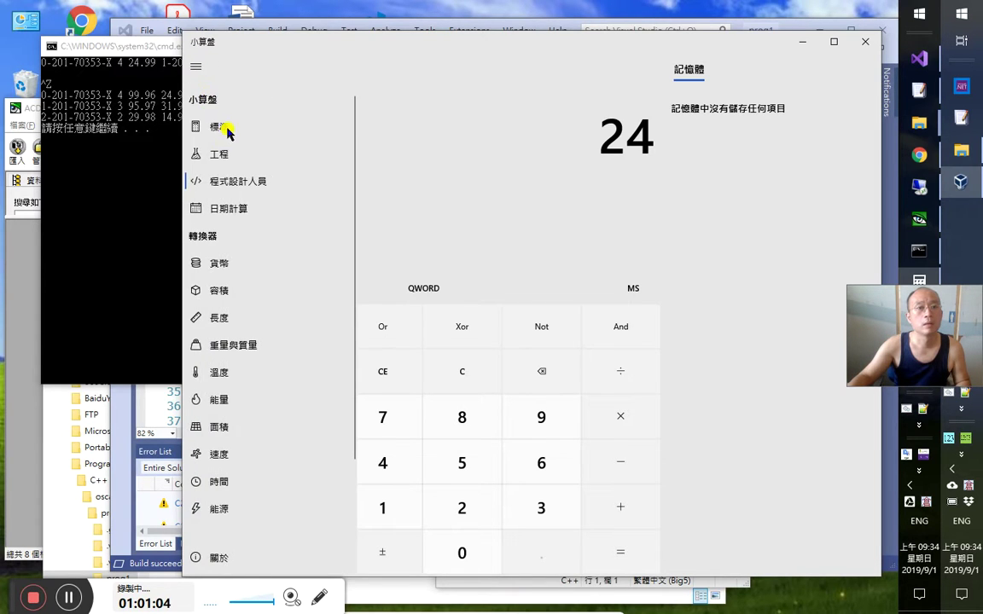
pyautogui.click(219, 127)
pyautogui.write('24.')
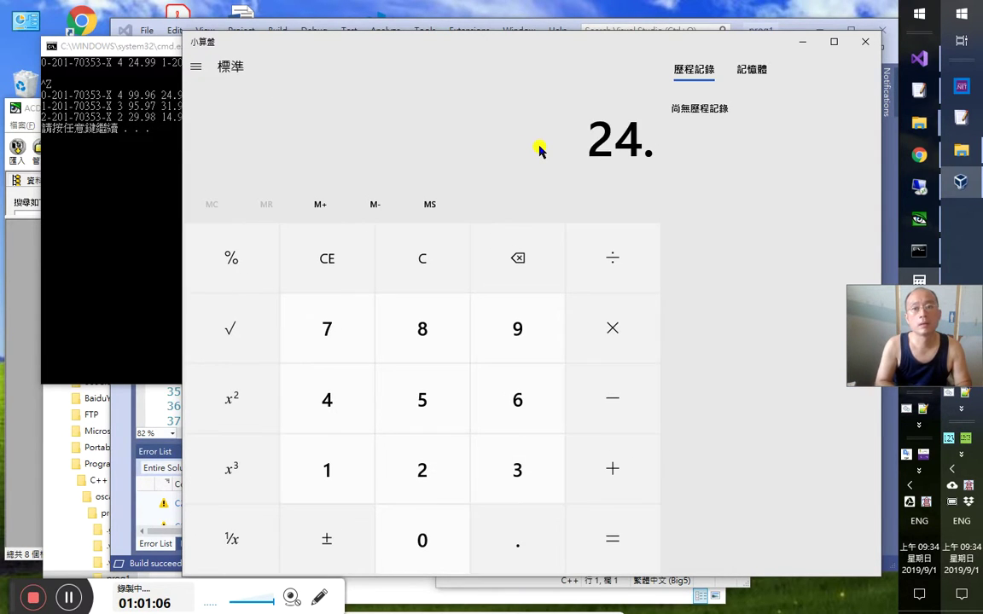
pyautogui.write('99*')
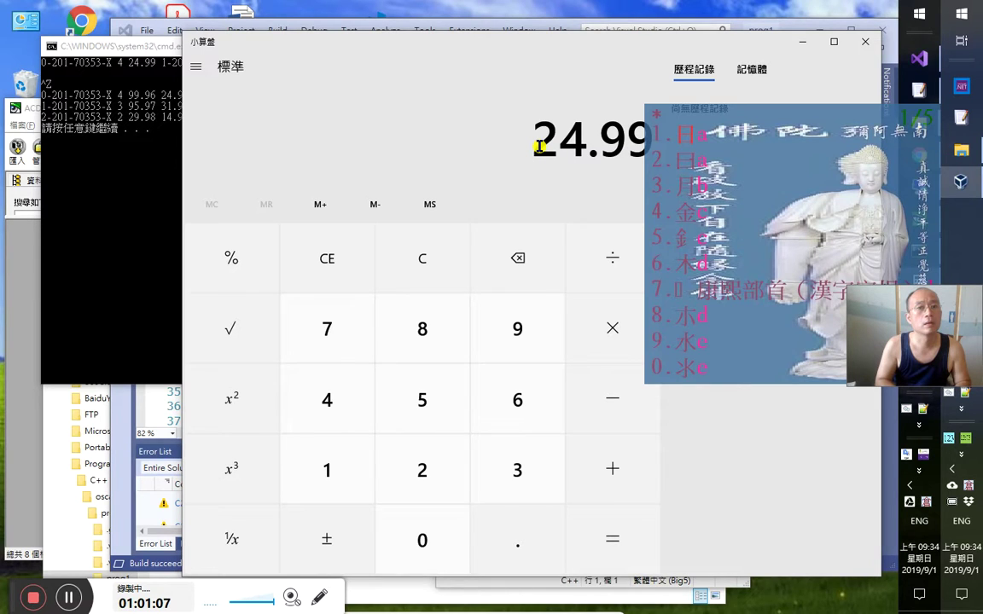
pyautogui.press('space')
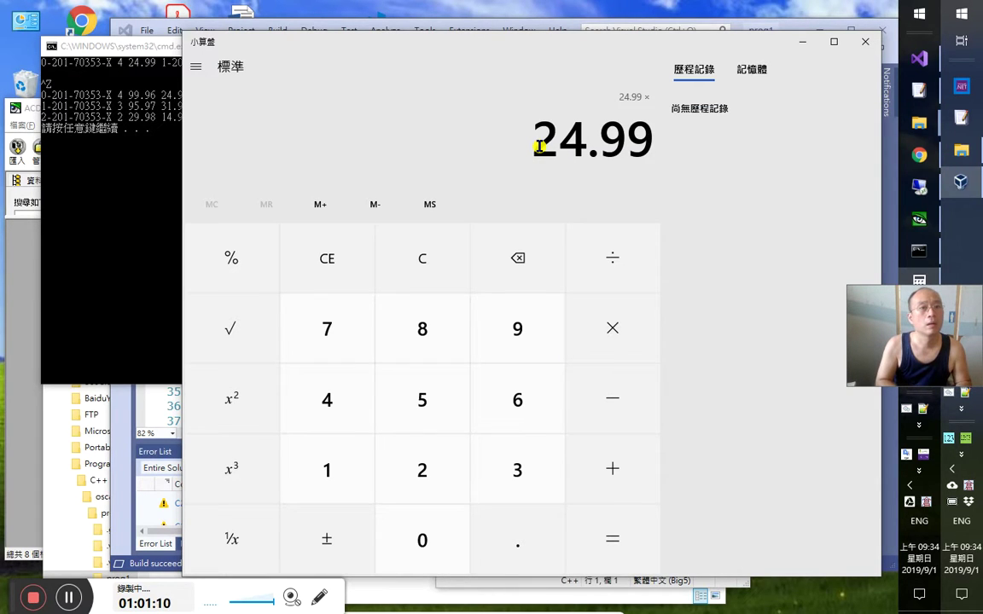
pyautogui.write('4')
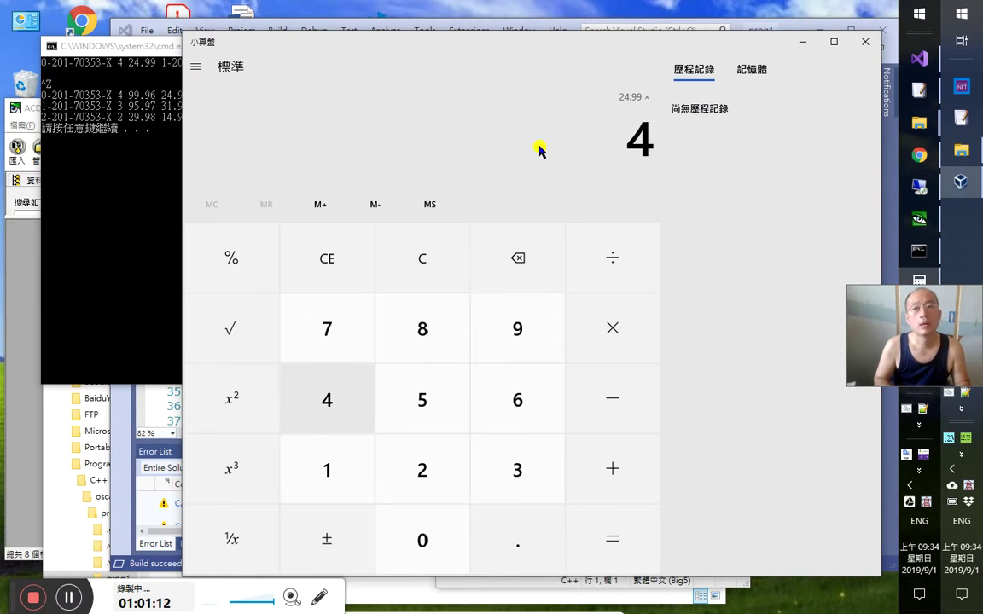
pyautogui.press('Return')
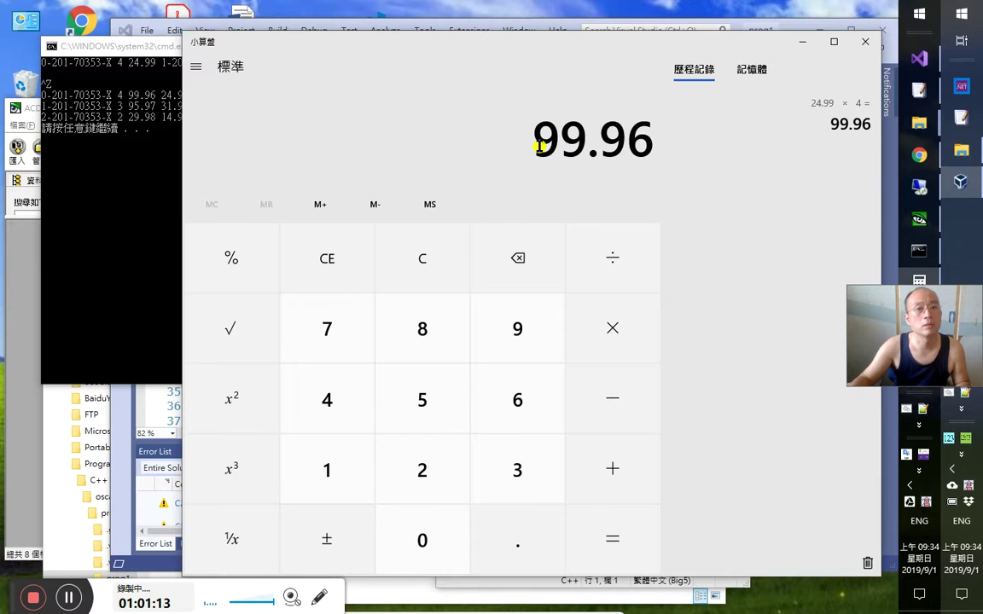
# Look up the second record in the console output and compute 31.99 × 3 in the calculator
pyautogui.hotkey('alt', 'Tab')
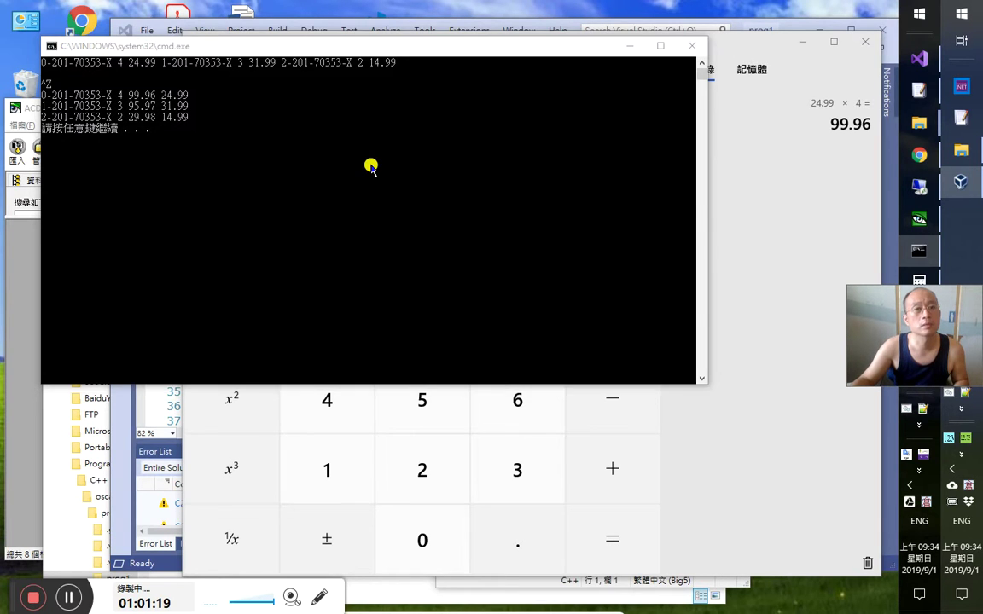
pyautogui.hotkey('alt', 'Tab')
pyautogui.write('31.')
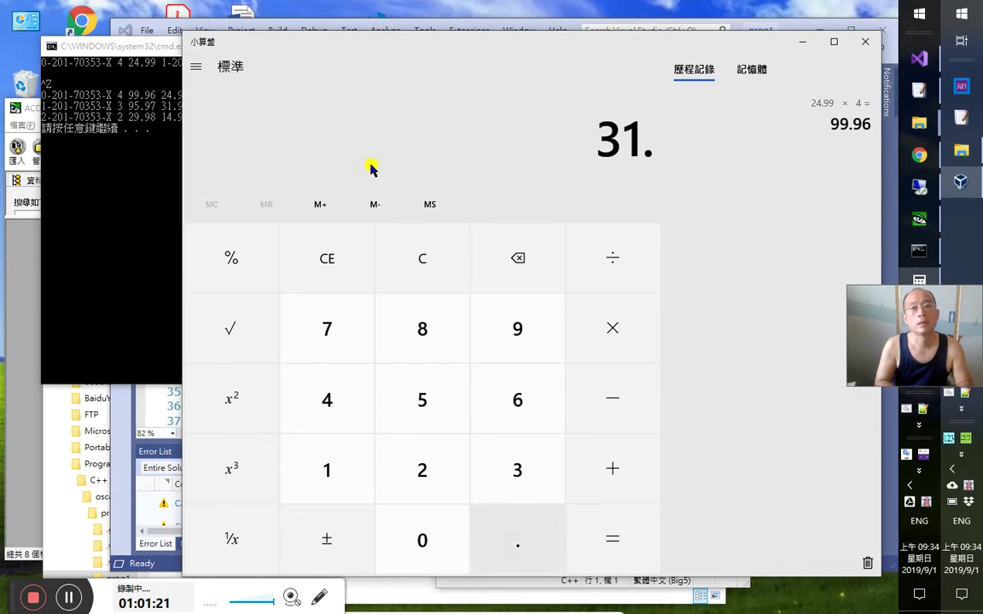
pyautogui.write('99*3')
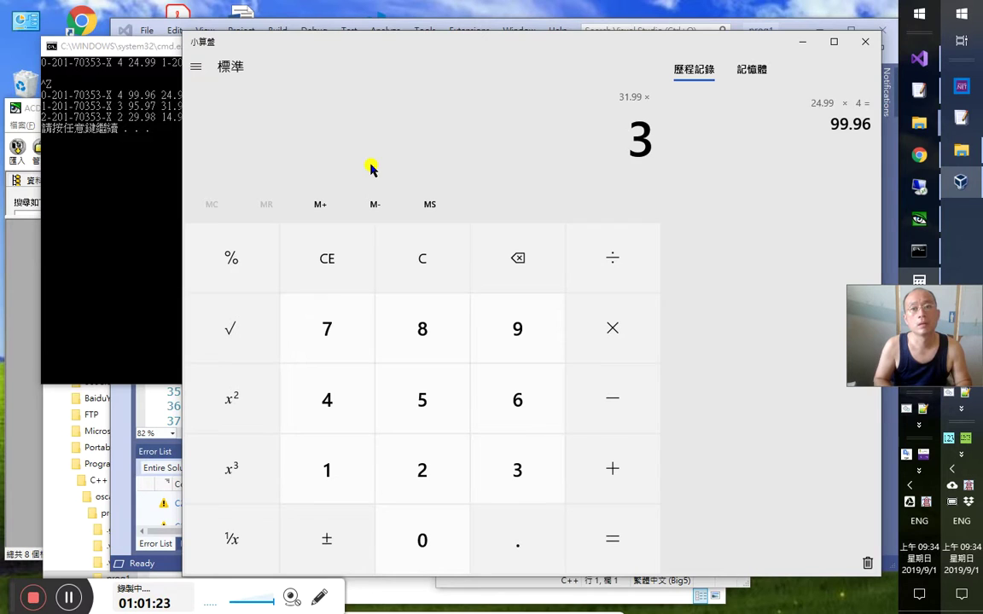
pyautogui.press('Return')
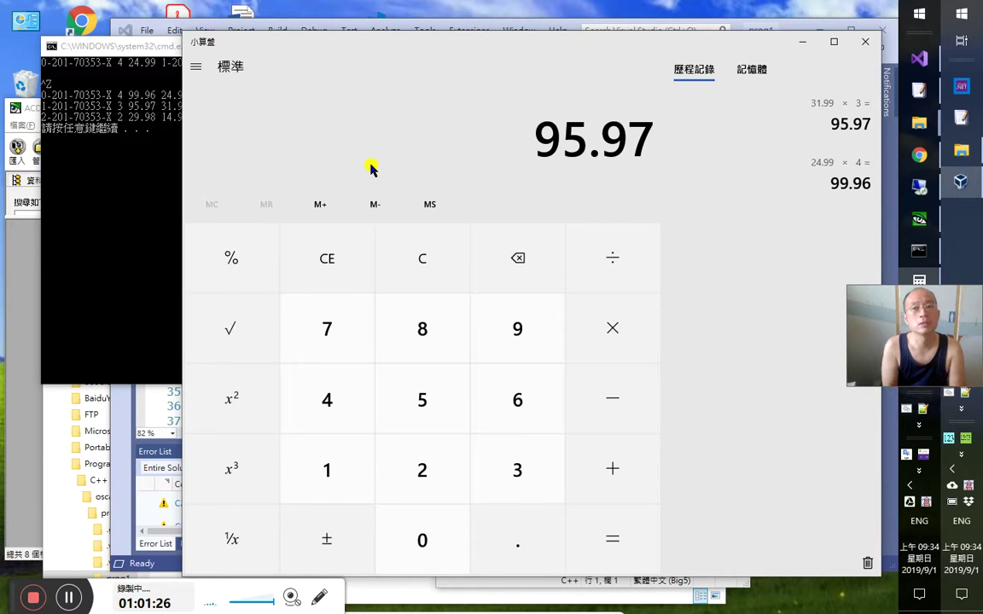
# Look up the third record in the console output and compute 14.99 × 2 in the calculator
pyautogui.hotkey('alt', 'Tab')
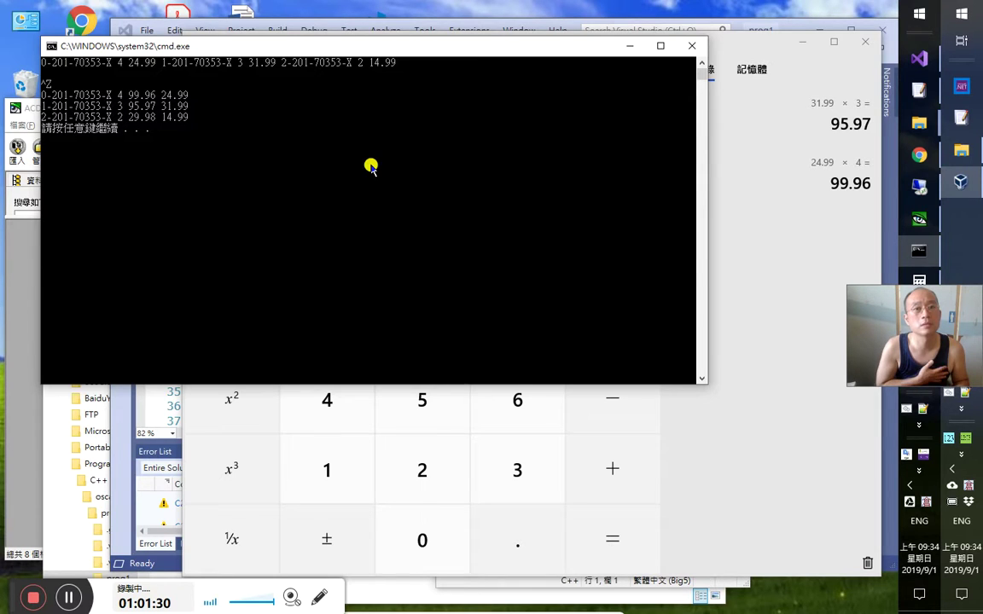
pyautogui.hotkey('alt', 'Tab')
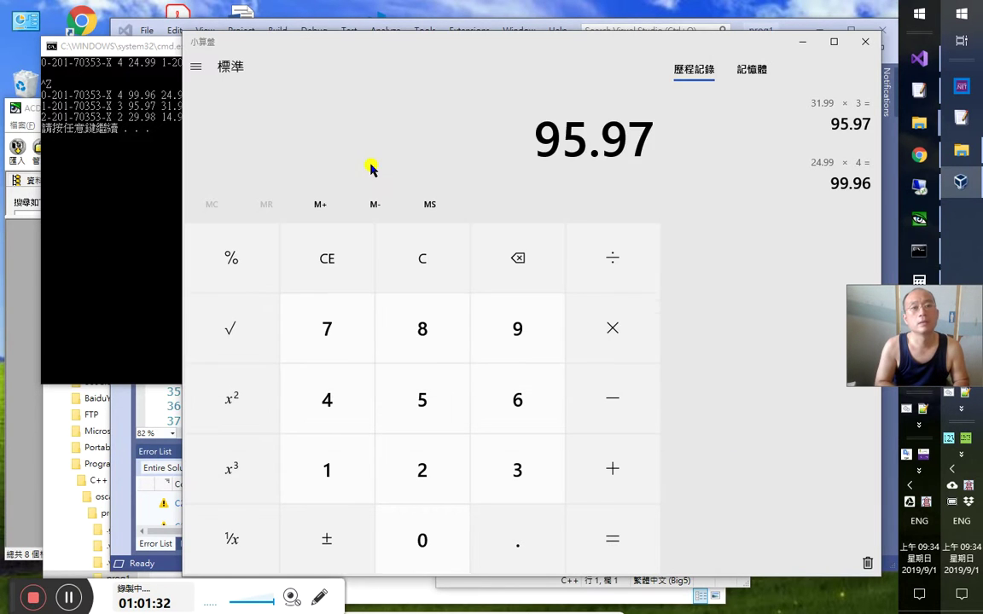
pyautogui.write('14.99*2')
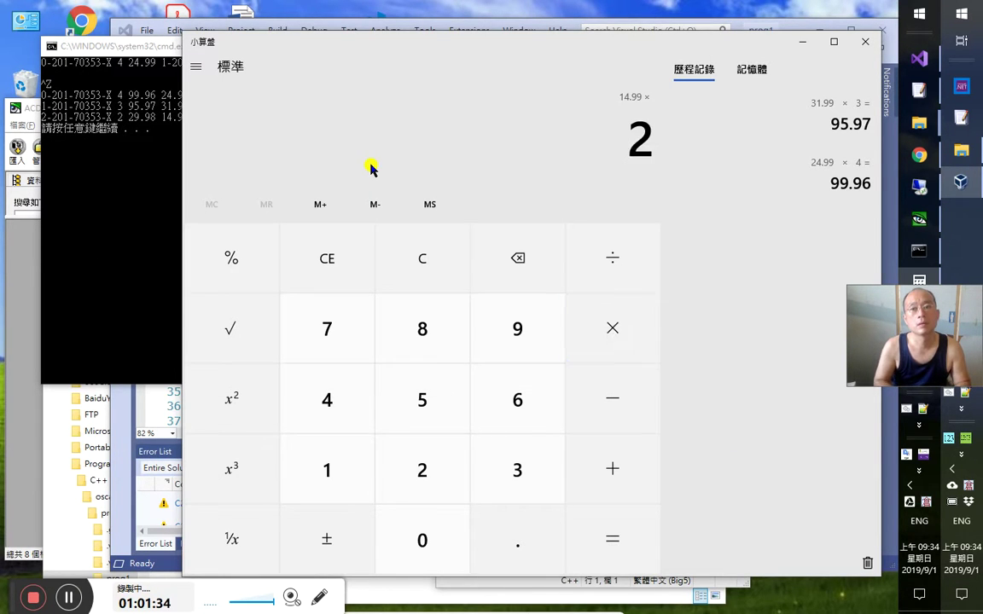
pyautogui.press('Return')
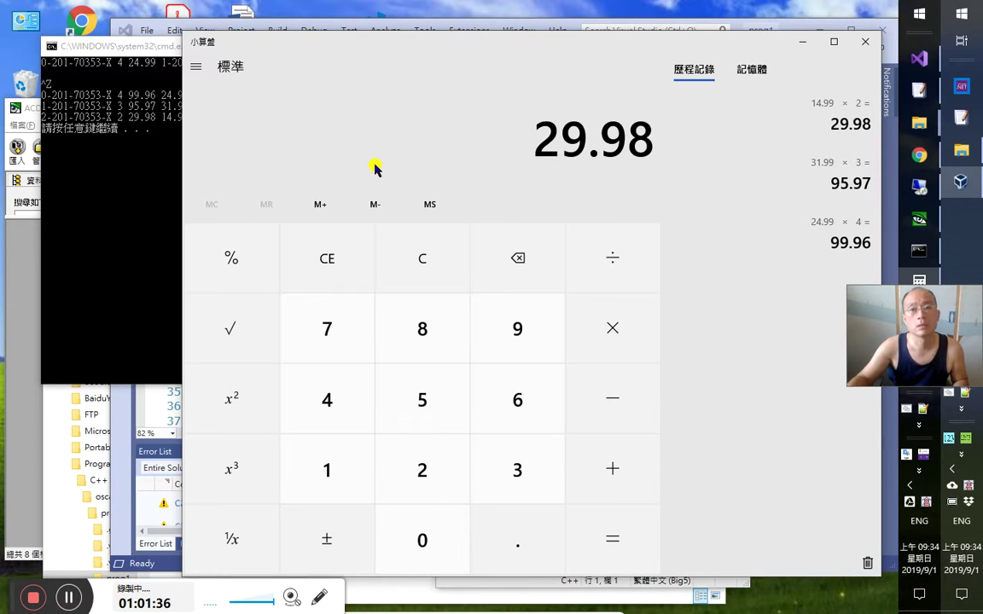
# Clear the calculator, dismiss the finished console run and return to prog1.cpp in Visual Studio
pyautogui.press('Escape')
pyautogui.click(124, 46)
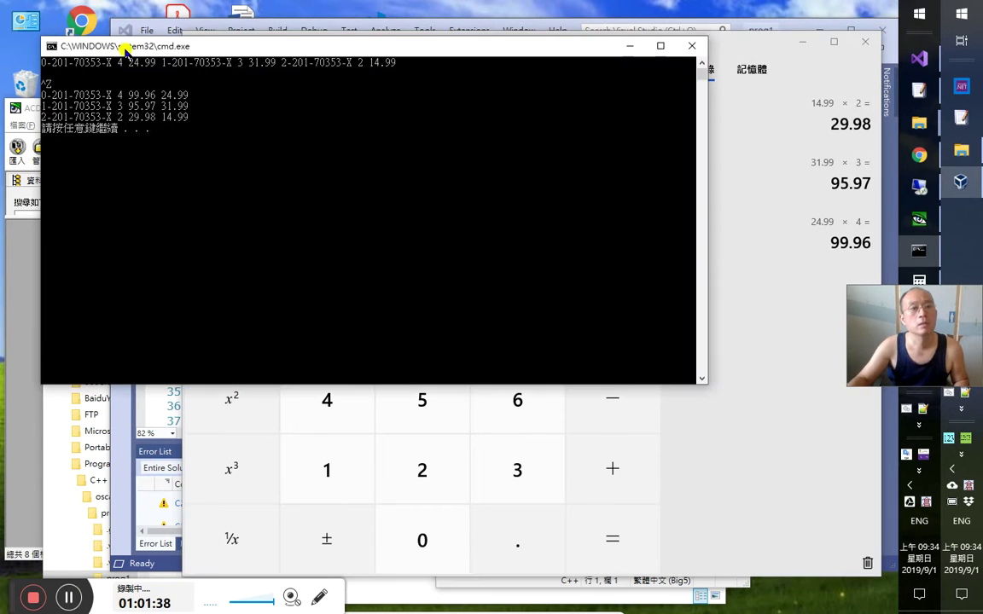
pyautogui.press('Return')
pyautogui.click(175, 245)
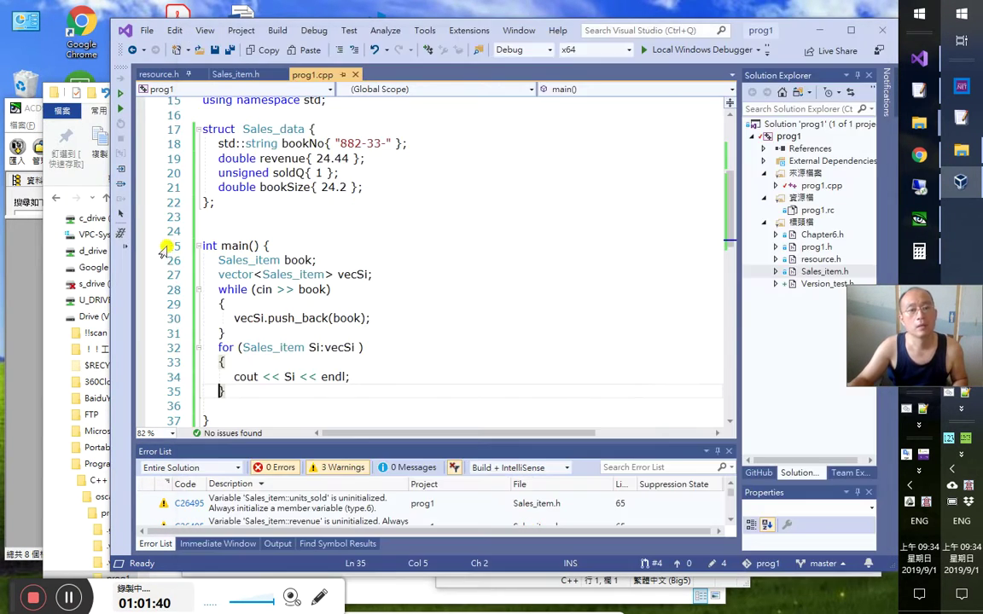
# Remove the blank line before the closing brace of main in prog1.cpp
pyautogui.click(170, 246)
pyautogui.keyDown('shift'); pyautogui.click(182, 371); pyautogui.keyUp('shift')
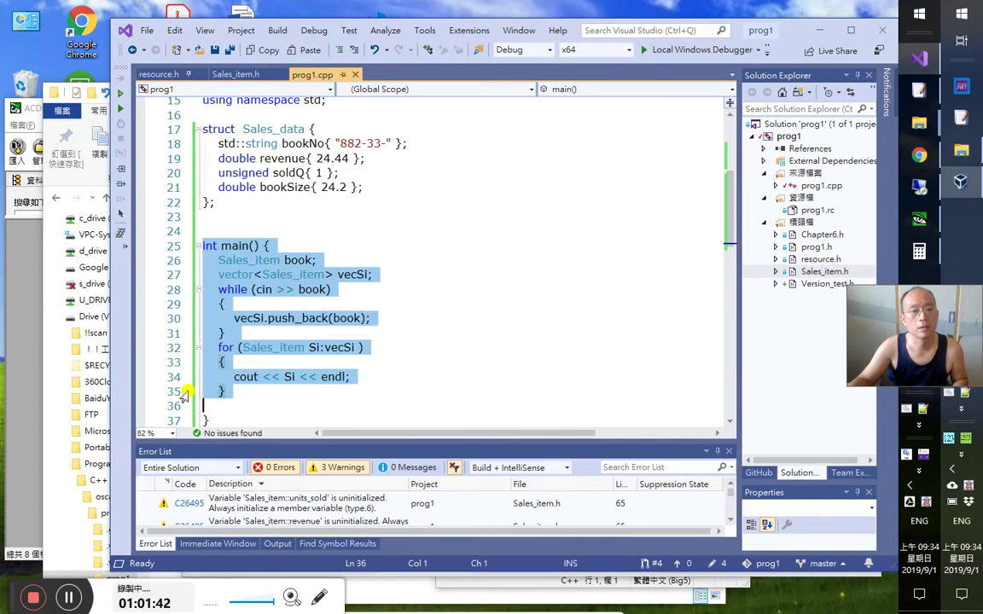
pyautogui.click(301, 376)
pyautogui.press('Down')
pyautogui.press('End')
pyautogui.press('Delete')
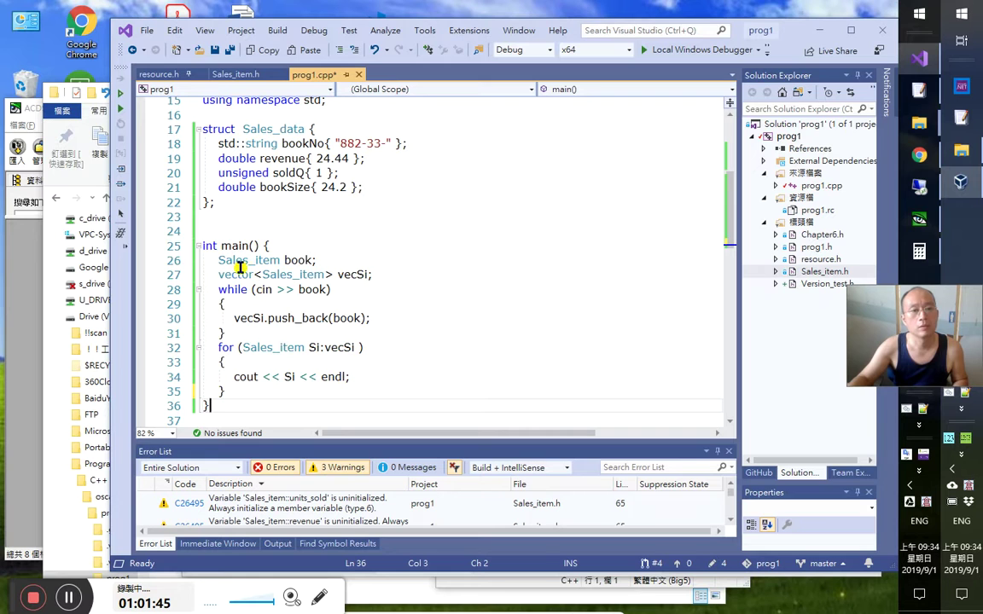
# Copy the whole main function and switch to the C++ Primer study notes in Word
pyautogui.moveTo(145, 246); pyautogui.dragTo(149, 401)
pyautogui.hotkey('ctrl', 'c')
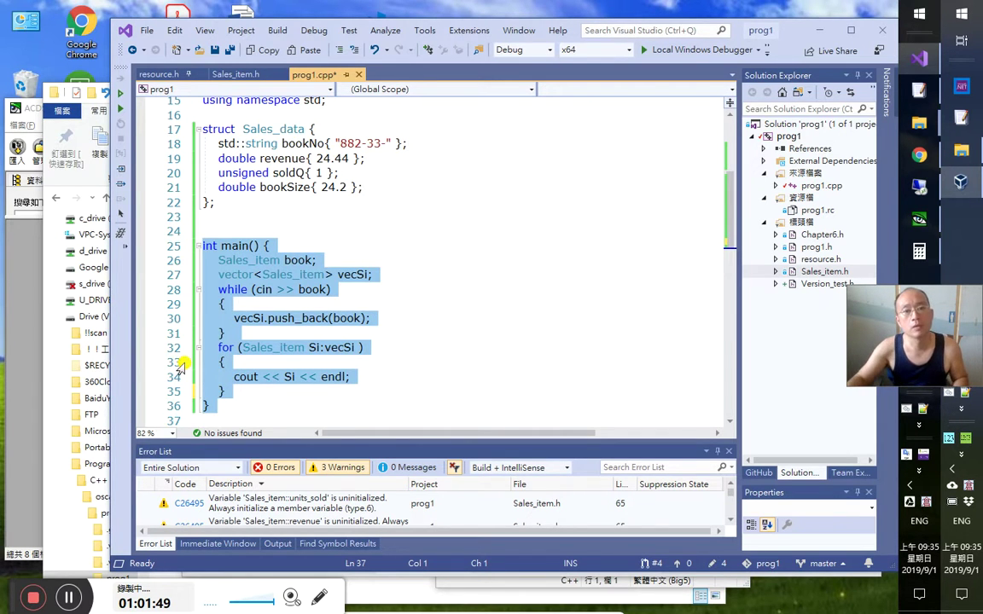
pyautogui.hotkey('alt', 'Tab')
pyautogui.hotkey('alt', 'Tab')
pyautogui.hotkey('alt', 'Tab')
pyautogui.hotkey('alt', 'shift', 'Tab')
pyautogui.hotkey('alt', 'shift', 'Tab')
pyautogui.hotkey('alt', 'shift', 'Tab')
pyautogui.hotkey('alt', 'Tab')
pyautogui.hotkey('alt', 'Tab')
pyautogui.hotkey('alt', 'Tab')
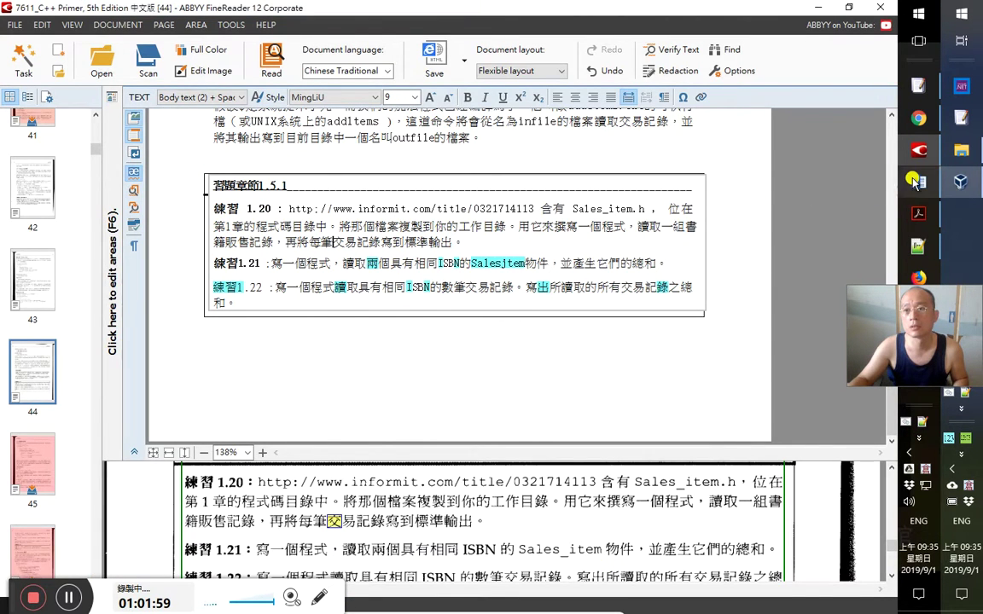
pyautogui.hotkey('alt', 'Tab')
pyautogui.click(391, 329)
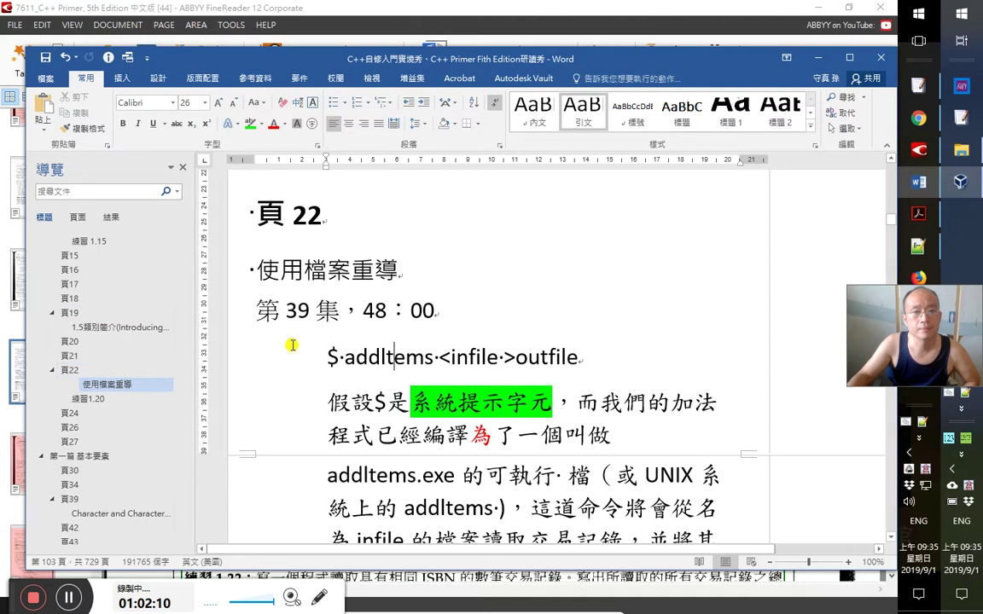
# Go to the 練習 1.20 section of the notes and paste the copied main function below the 參考練習 2.41 line
pyautogui.scroll(-5, 292, 344)
pyautogui.click(88, 399)
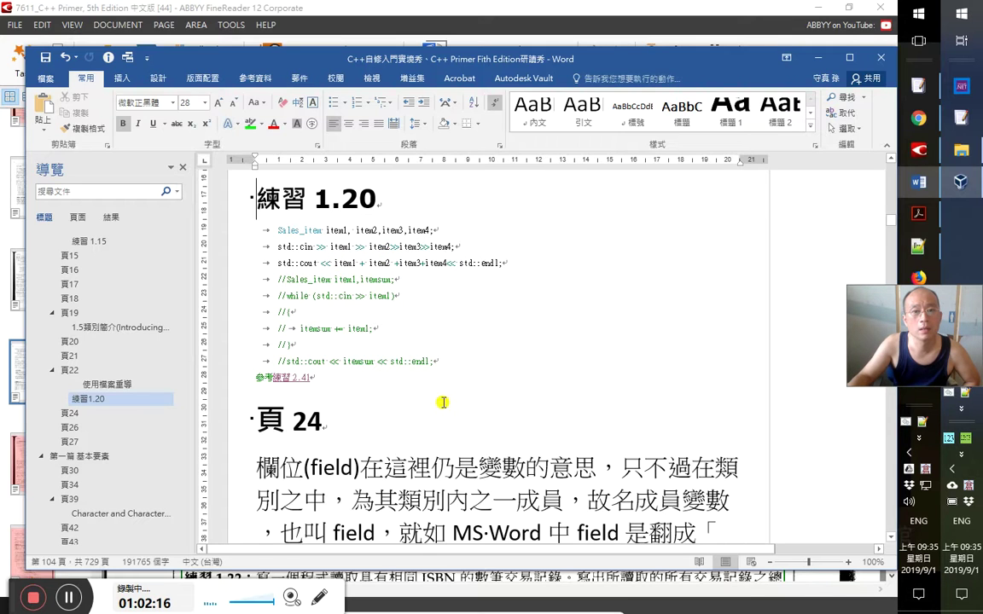
pyautogui.moveTo(323, 229); pyautogui.dragTo(401, 248)
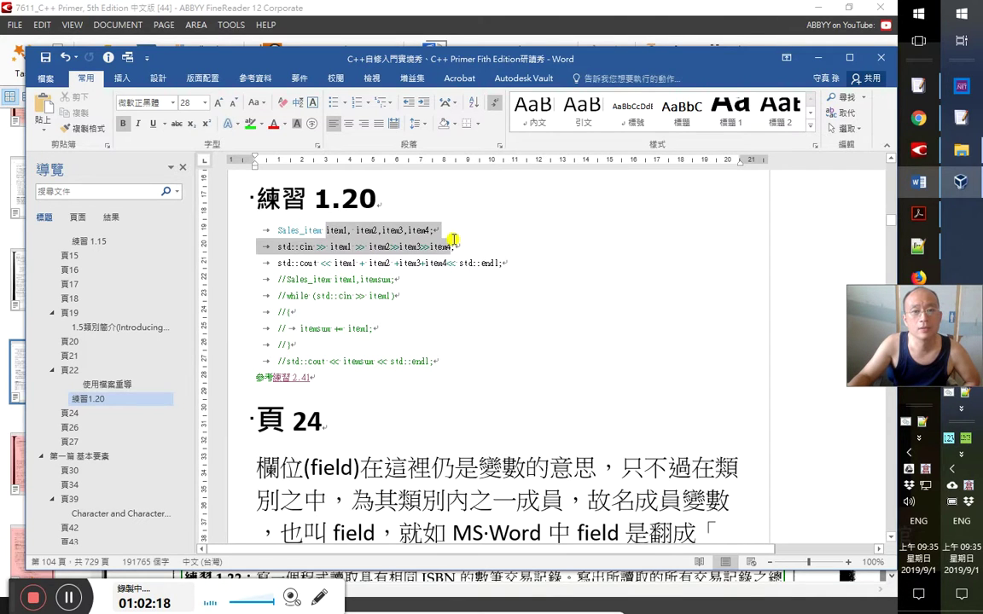
pyautogui.click(399, 300)
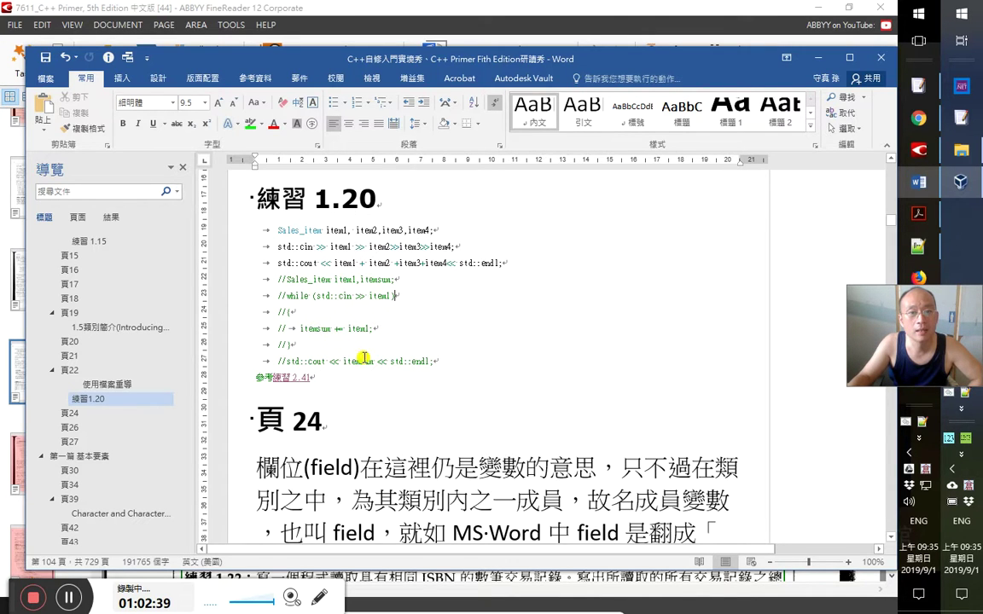
pyautogui.click(345, 379)
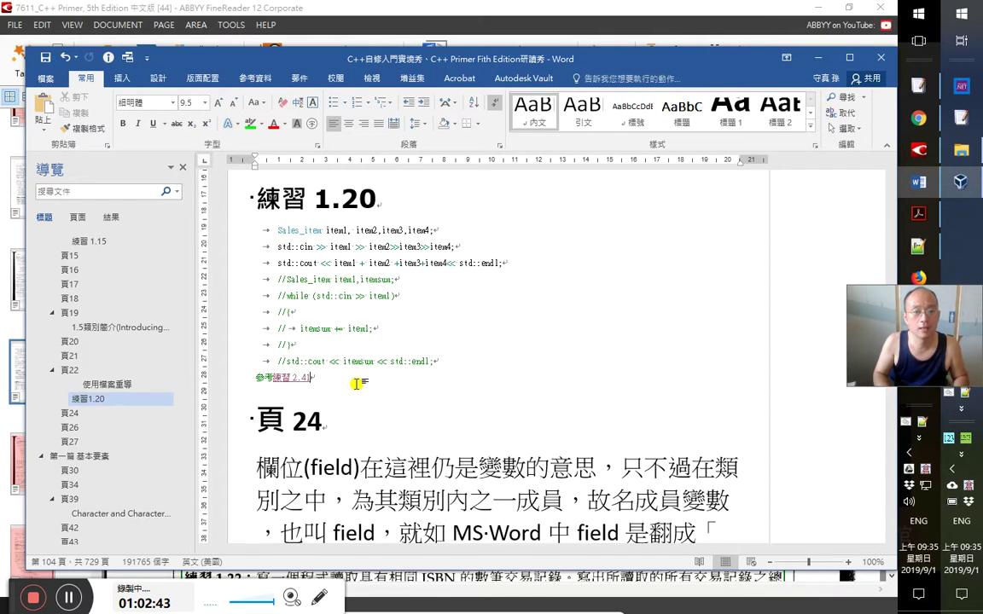
pyautogui.press('Return')
pyautogui.hotkey('ctrl', 'v')
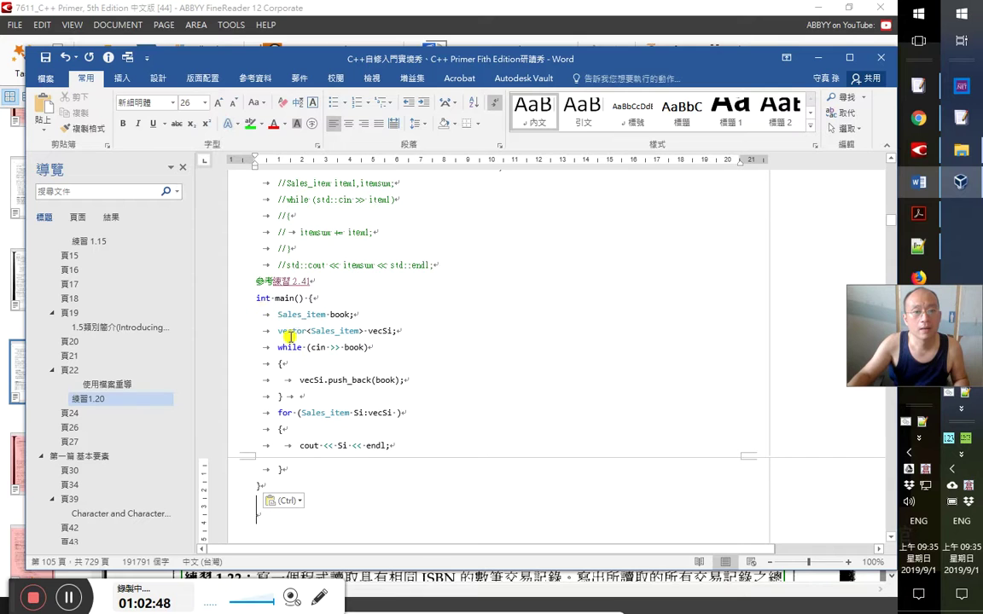
# Move the pasted main function above the 參考練習 2.41 line
pyautogui.moveTo(234, 299); pyautogui.dragTo(244, 503)
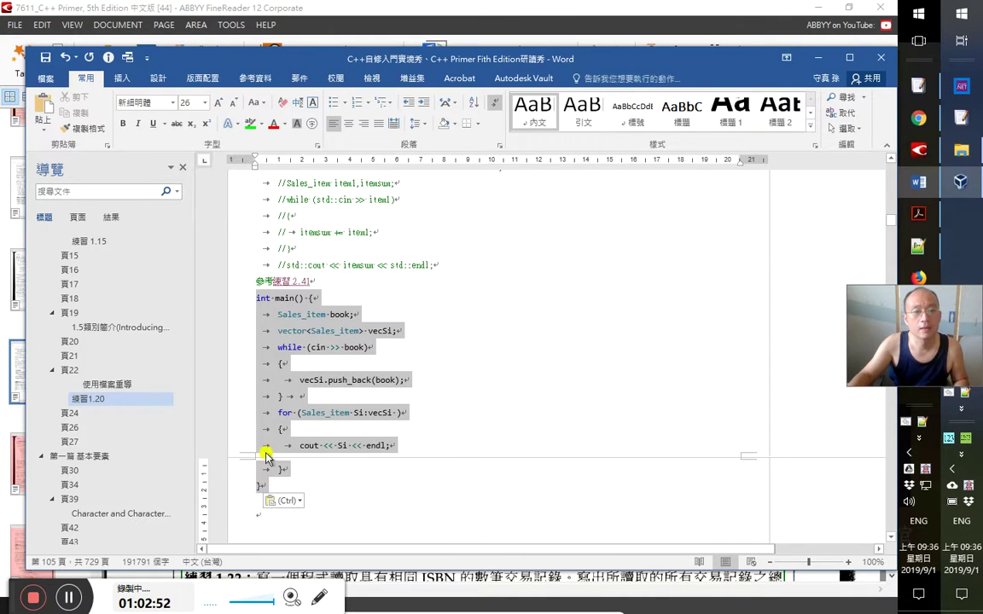
pyautogui.click(243, 282)
pyautogui.hotkey('ctrl', 'z')
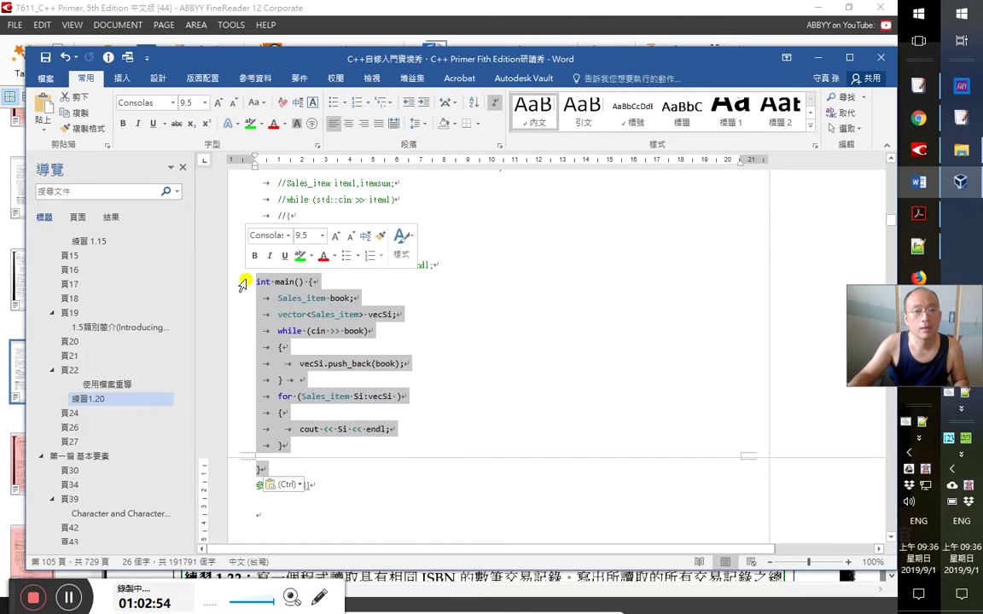
pyautogui.click(380, 331)
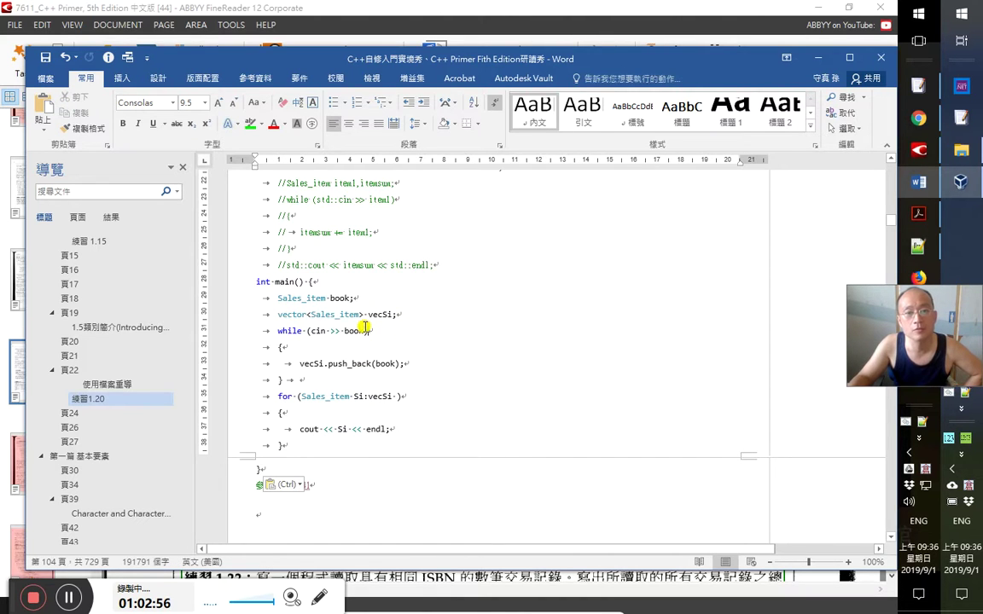
# Review the commented-out itemsum loop in the 練習 1.20 notes and save the document
pyautogui.scroll(2, 352, 235)
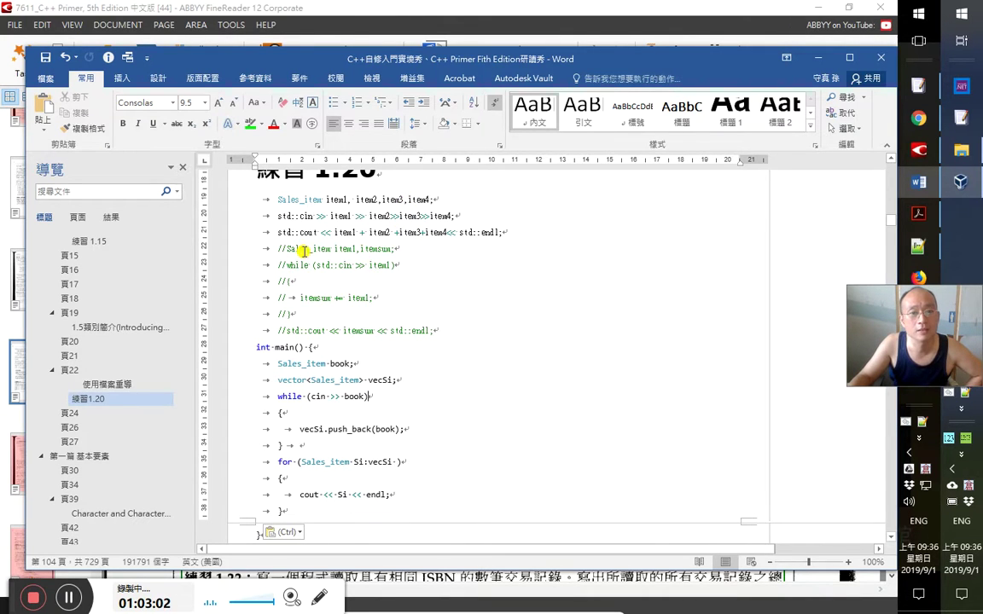
pyautogui.moveTo(240, 256); pyautogui.dragTo(235, 334)
pyautogui.click(582, 315)
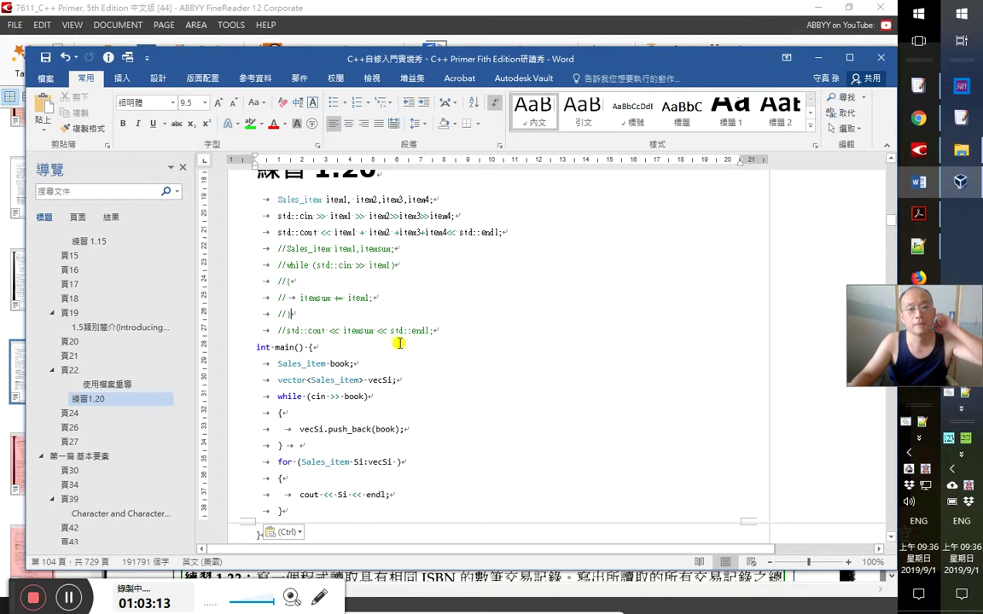
pyautogui.doubleClick(340, 298)
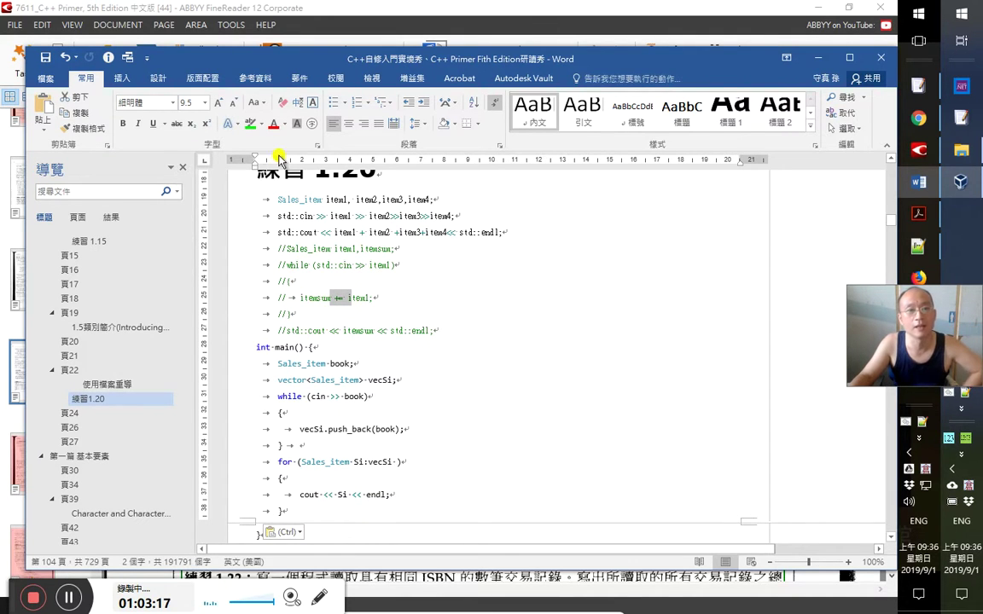
pyautogui.click(45, 58)
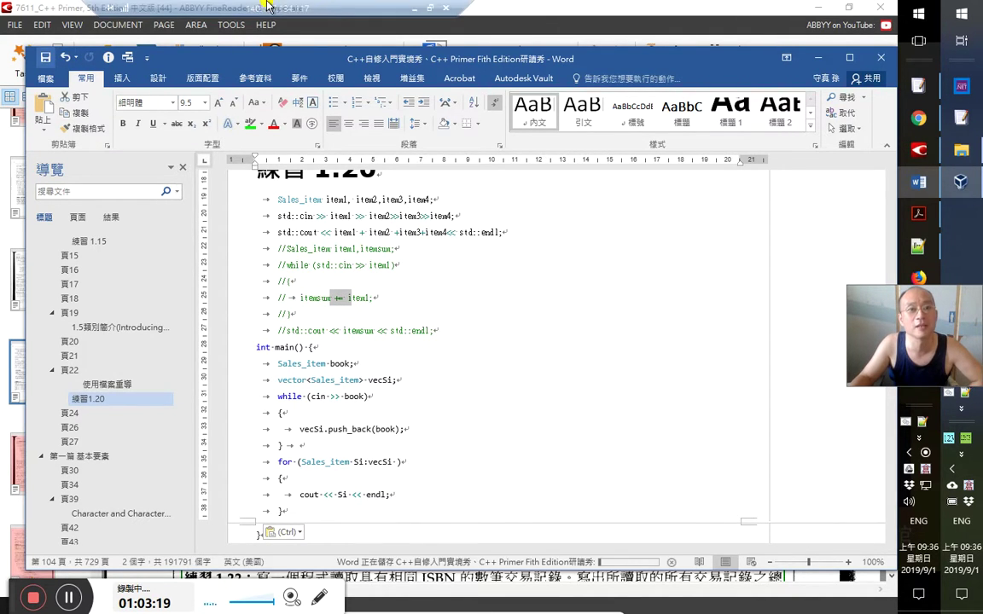
# Switch back to Visual Studio and declare a second Sales_item variable bookSum beside book in main
pyautogui.hotkey('alt', 'Tab')
pyautogui.click(300, 263)
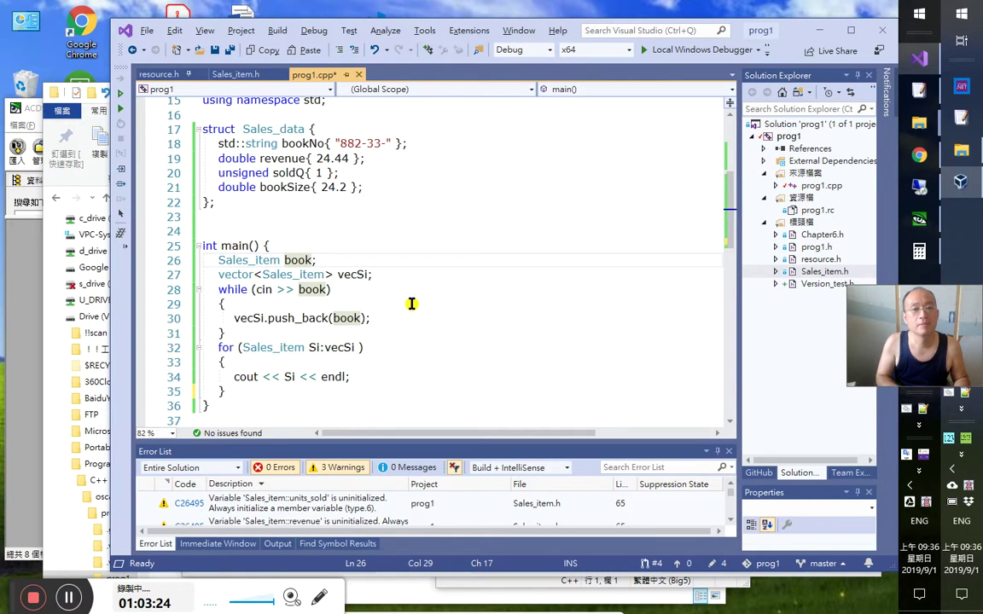
pyautogui.press('Tab')
pyautogui.write(',boo')
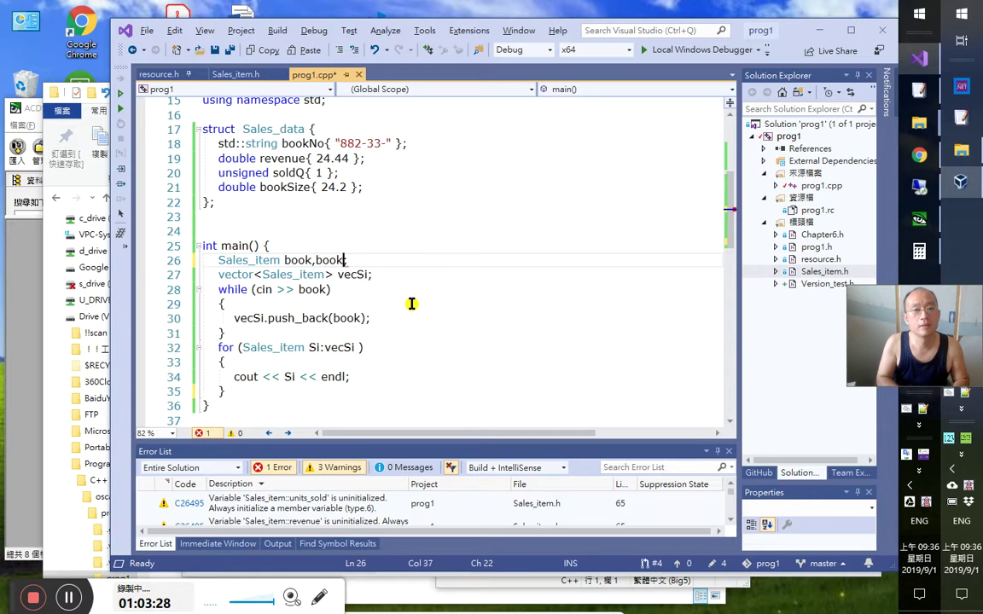
pyautogui.press('Down')
pyautogui.press('Down')
pyautogui.press('Down')
pyautogui.press('Down')
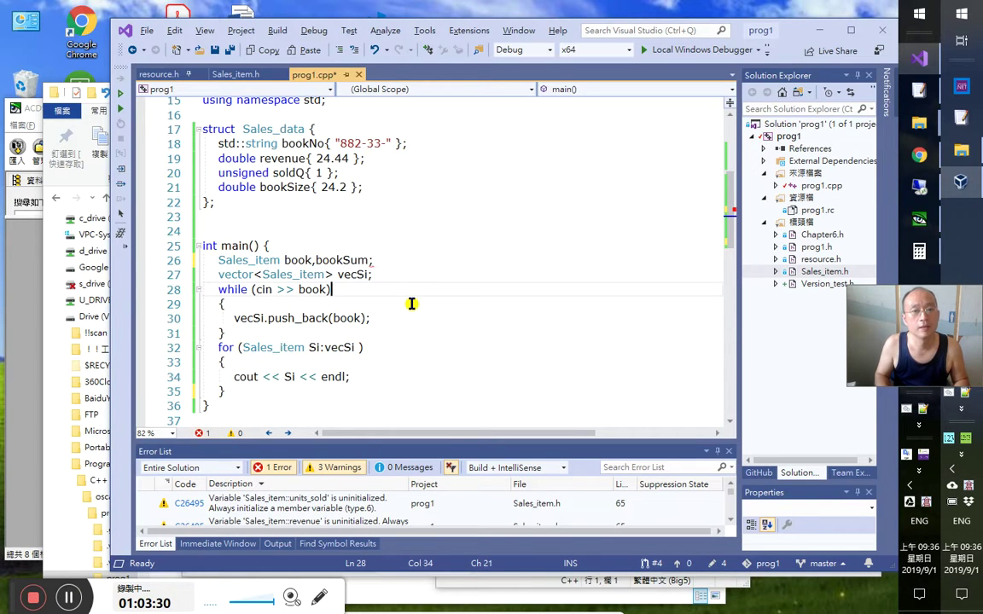
# Cut the vector<Sales_item> vecSi declaration line out of main
pyautogui.press('Up')
pyautogui.press('Up')
pyautogui.press('Up')
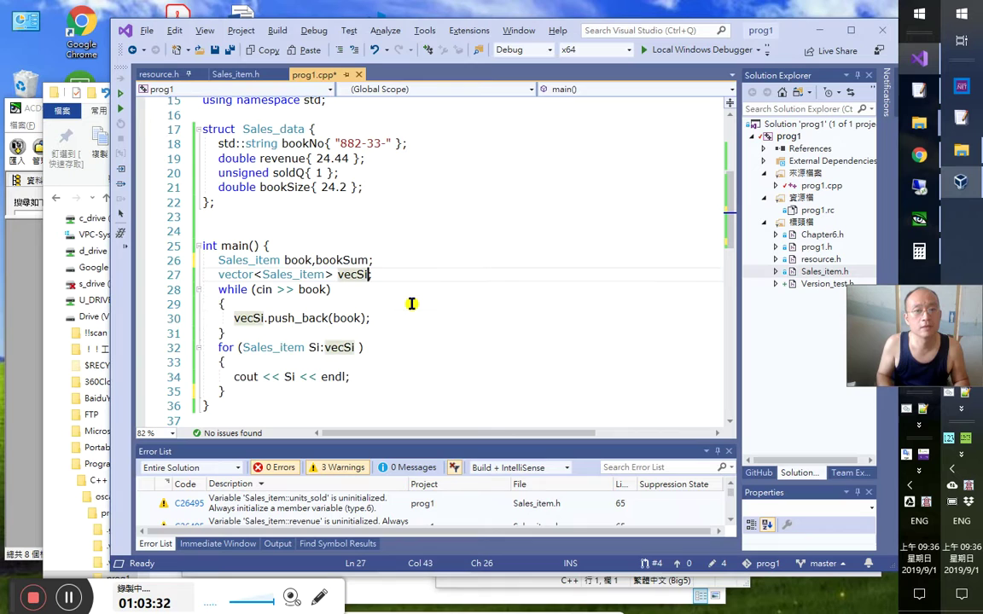
pyautogui.hotkey('ctrl', 'x')
pyautogui.press('Down')
pyautogui.press('Down')
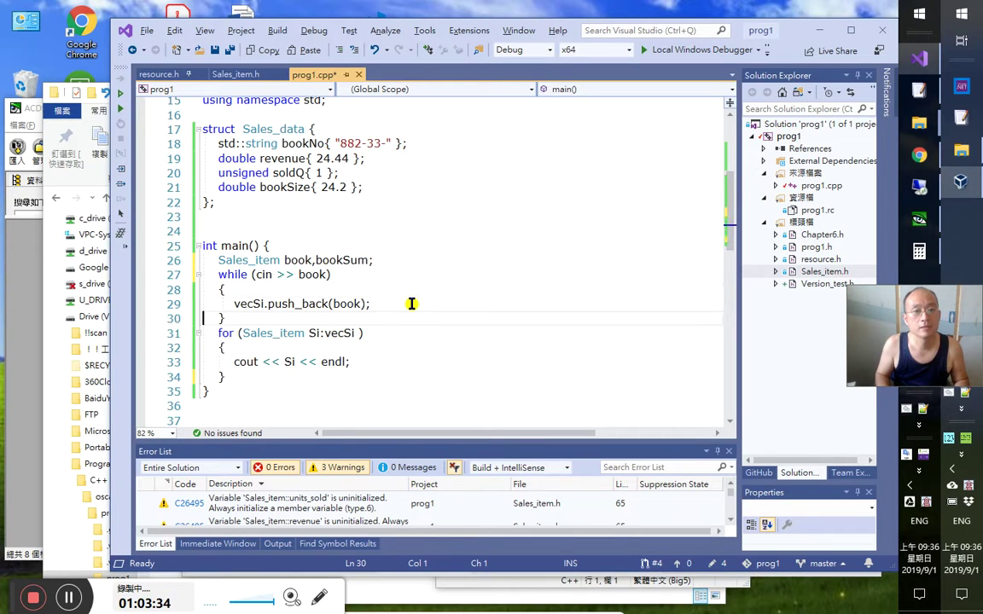
# Replace the push_back statement inside the while loop with "bookSum += book;"
pyautogui.press('Right')
pyautogui.press('Right')
pyautogui.press('Right')
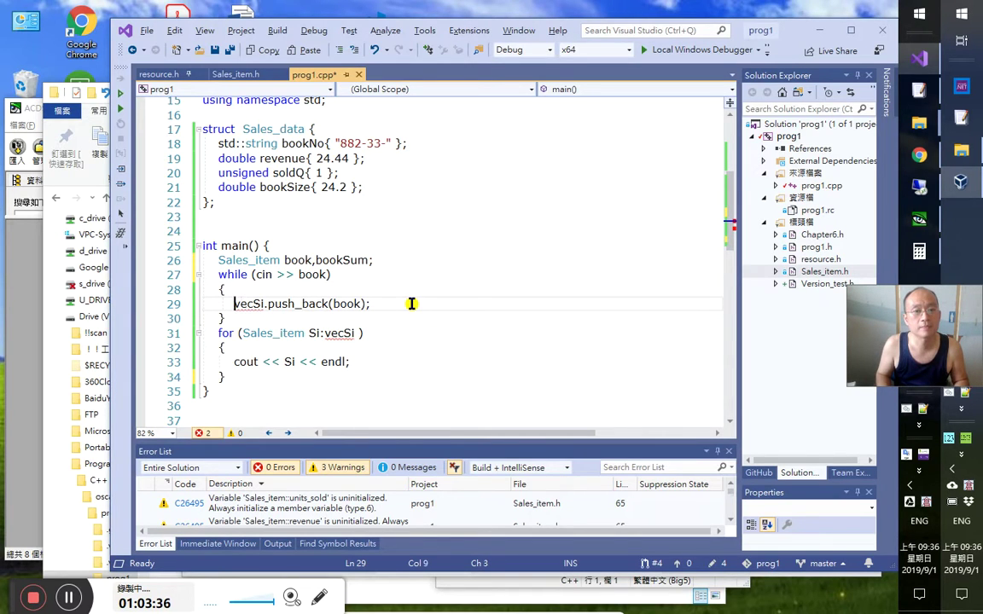
pyautogui.hotkey('shift', 'End')
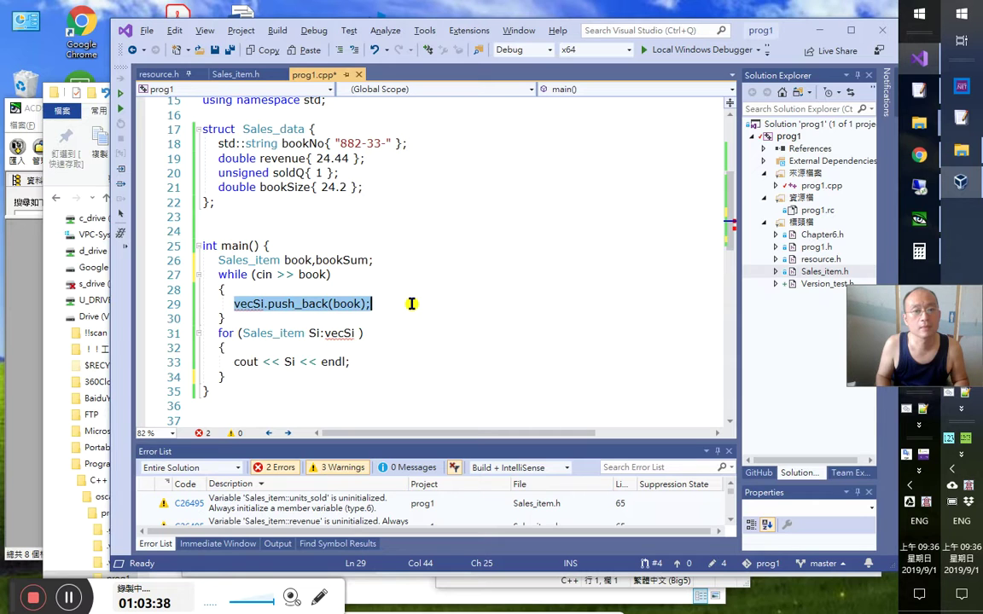
pyautogui.write('book')
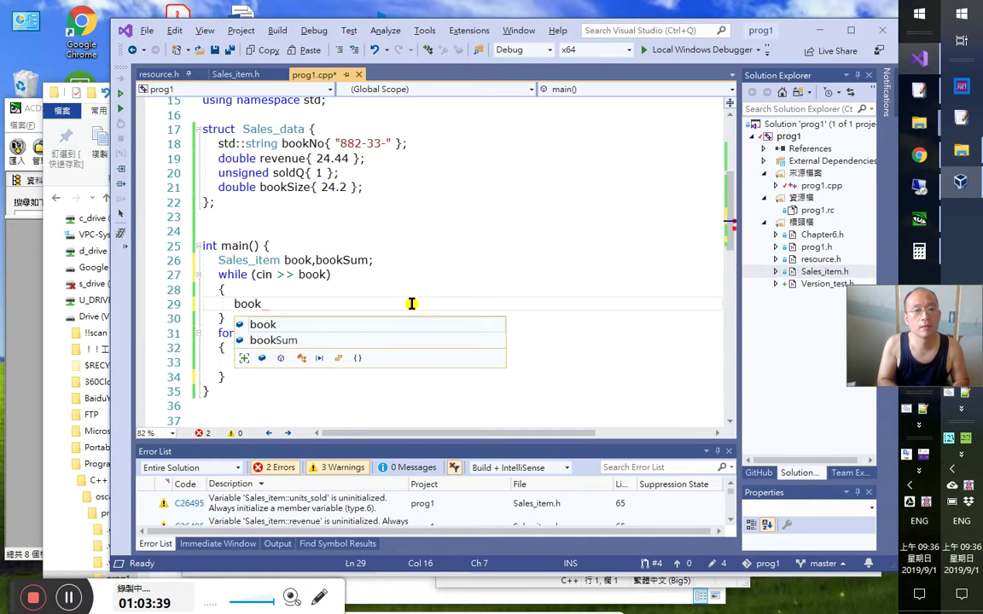
pyautogui.write('Sum += ')
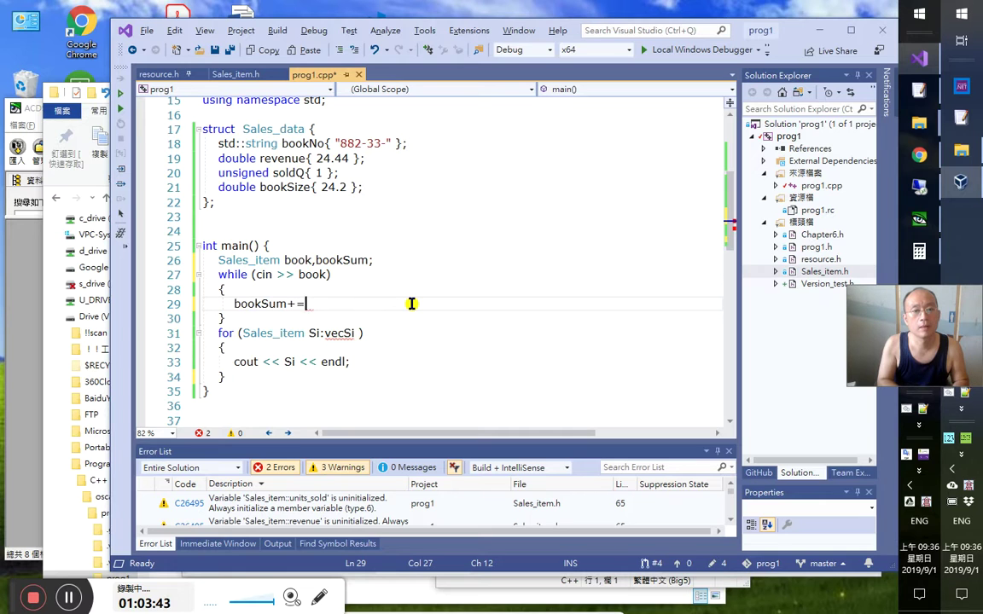
pyautogui.write('book')
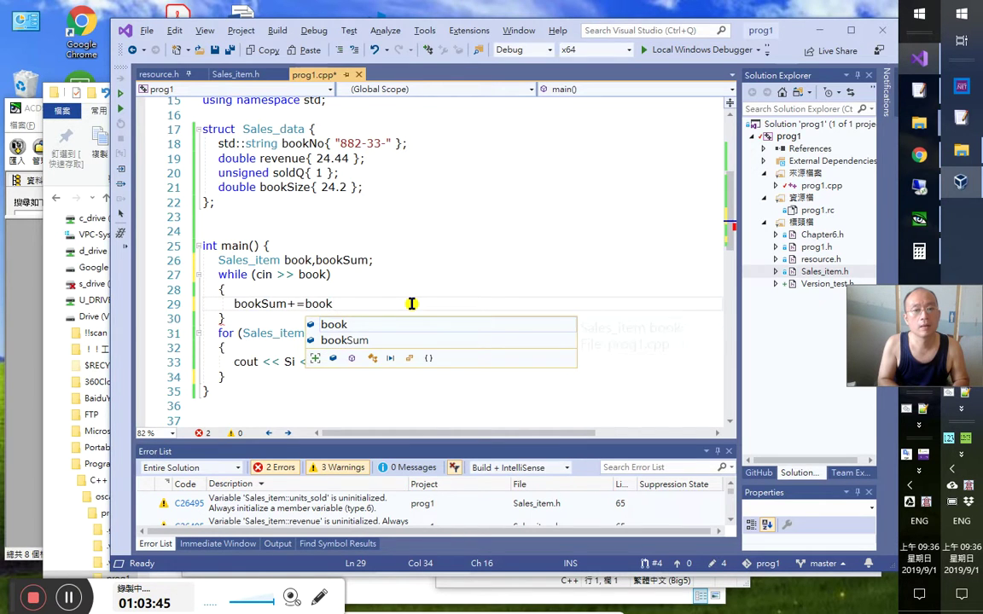
pyautogui.write(';')
# Delete the range-based for loop's header and both of its braces, keeping only its cout statement in main
pyautogui.press('Down')
pyautogui.press('Down')
pyautogui.press('Home')
pyautogui.hotkey('shift', 'Down')
pyautogui.hotkey('shift', 'End')
pyautogui.press('Delete')
pyautogui.press('Down')
pyautogui.press('Up')
pyautogui.hotkey('shift', 'Delete')
pyautogui.press('Down')
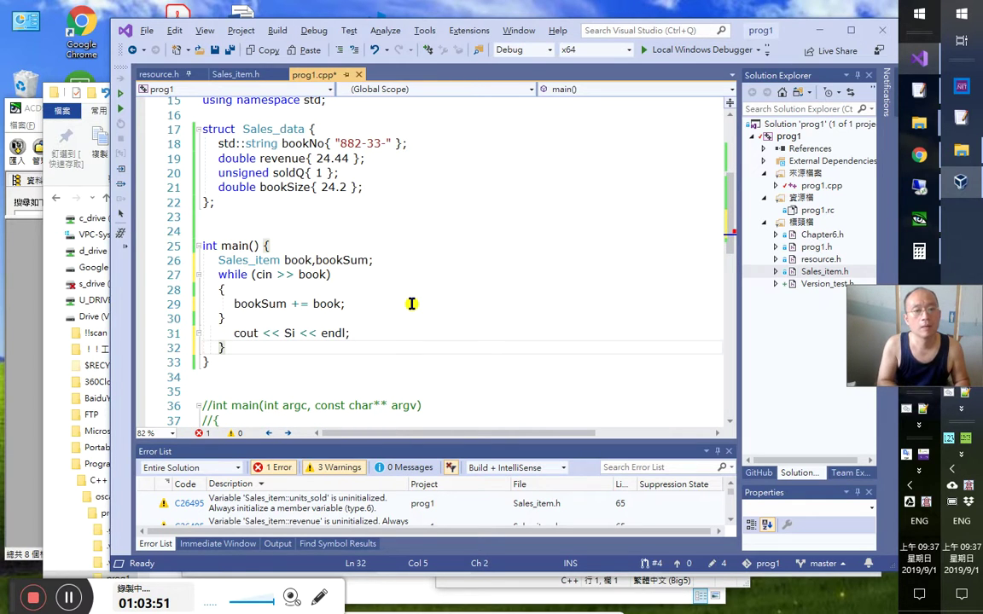
pyautogui.hotkey('shift', 'Delete')
# Change the cout statement to output bookSum instead of Si
pyautogui.press('Up')
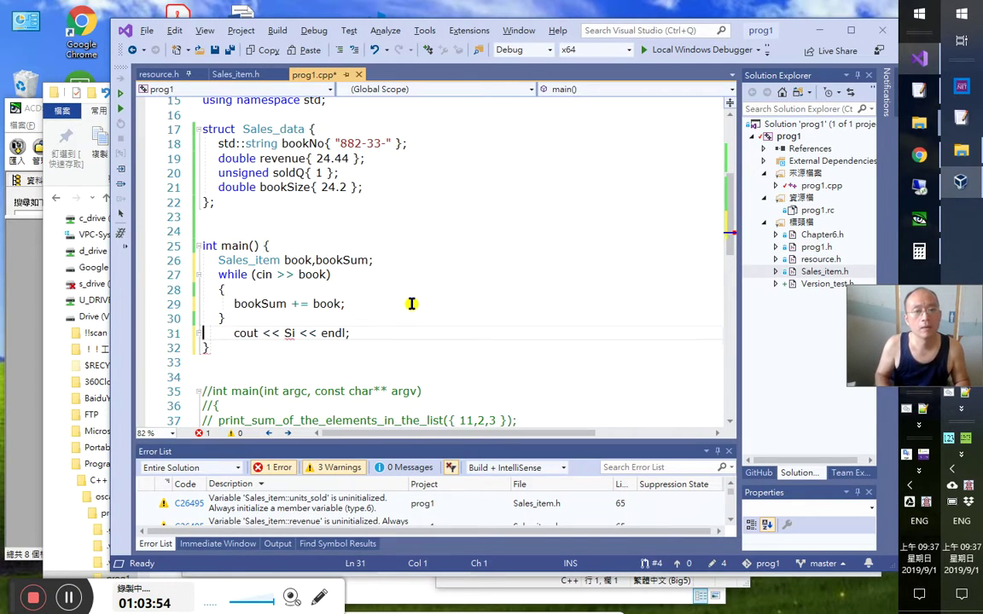
pyautogui.press('BackSpace')
pyautogui.press('BackSpace')
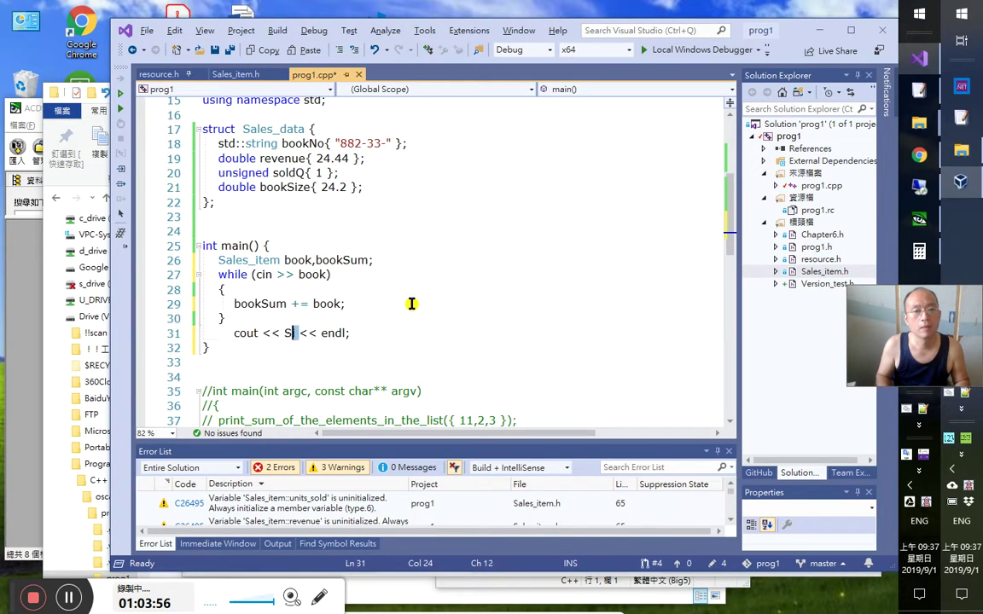
pyautogui.write('bookS')
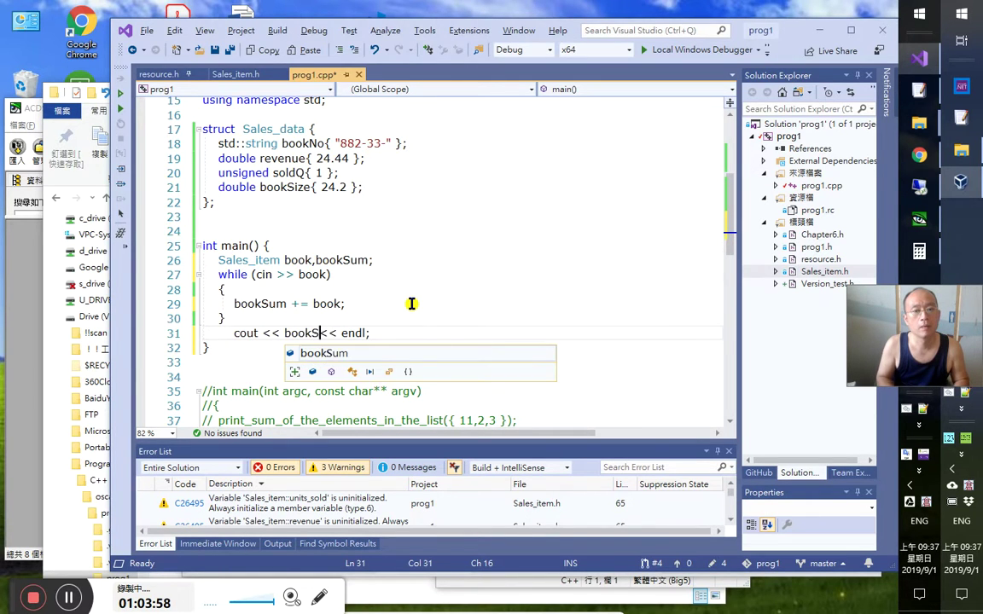
pyautogui.press('Tab')
pyautogui.press('Down')
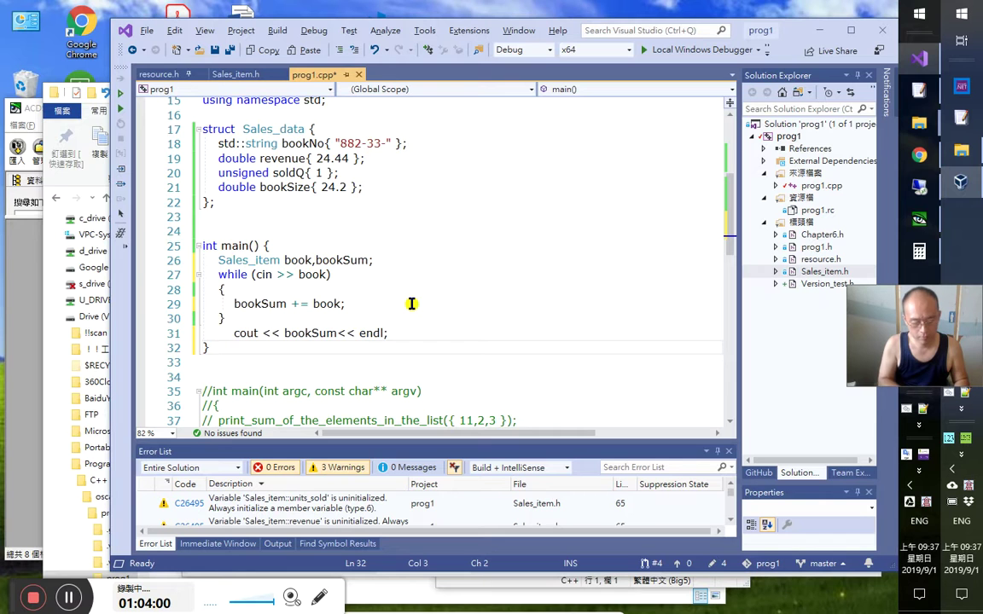
# Run the program without debugging and feed it the three copied sales records, ending the input with ^Z
pyautogui.hotkey('ctrl', 'F5')
pyautogui.hotkey('alt', 'Tab')
pyautogui.hotkey('alt', 'Tab')
pyautogui.hotkey('alt', 'Tab')
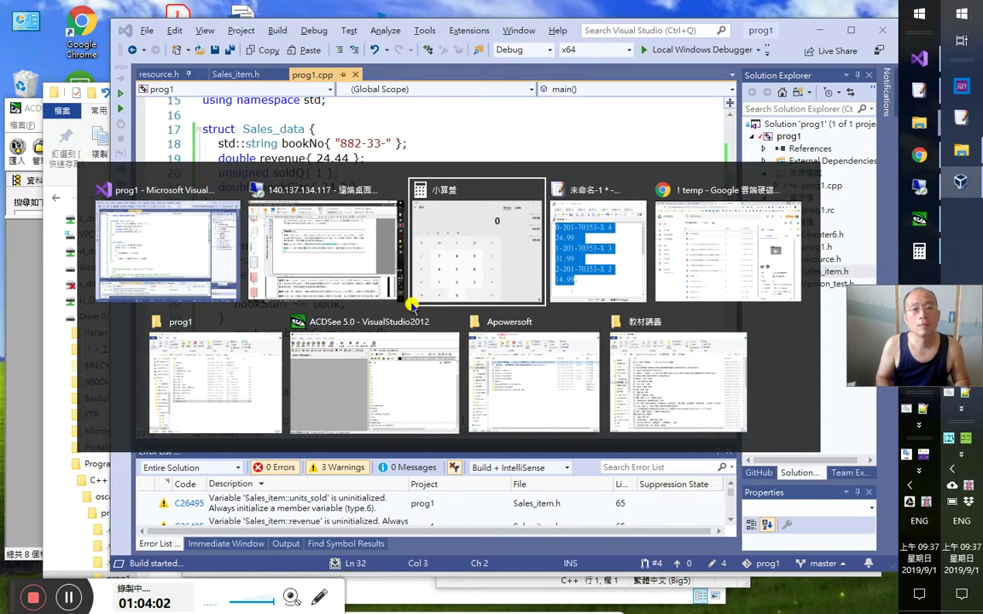
pyautogui.hotkey('alt', 'Tab')
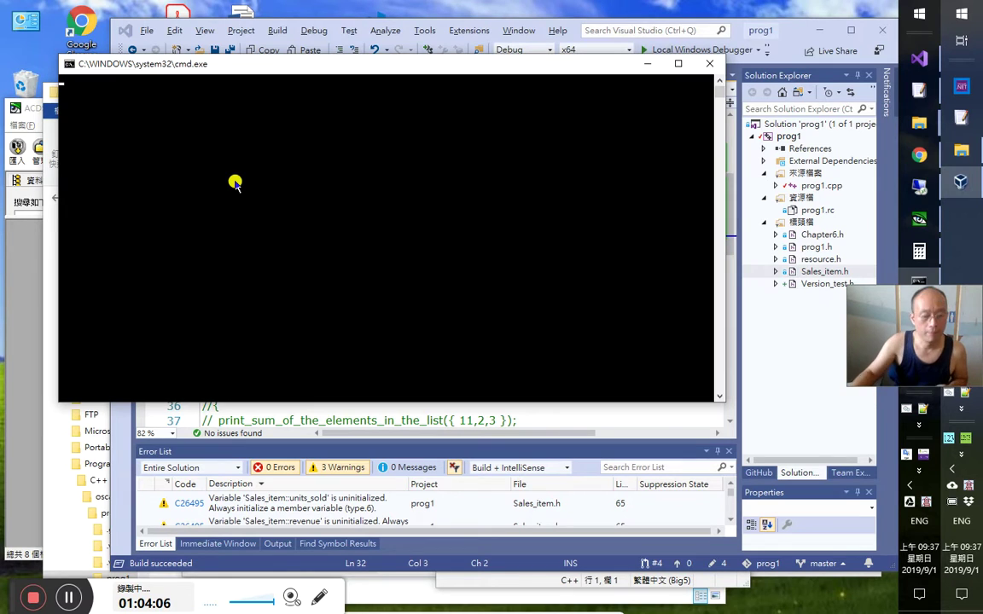
pyautogui.hotkey('ctrl', 'v')
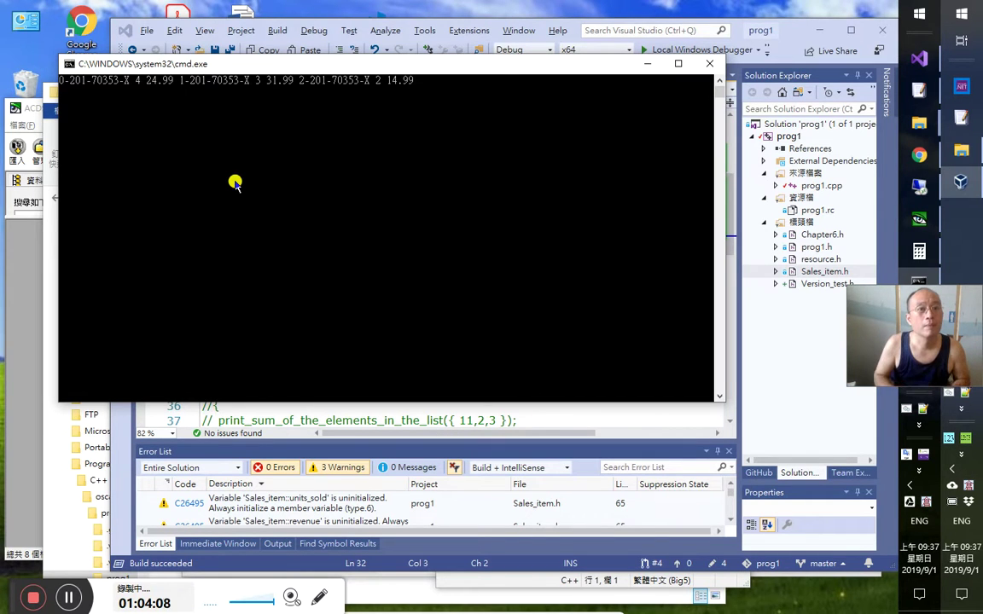
pyautogui.press('Return')
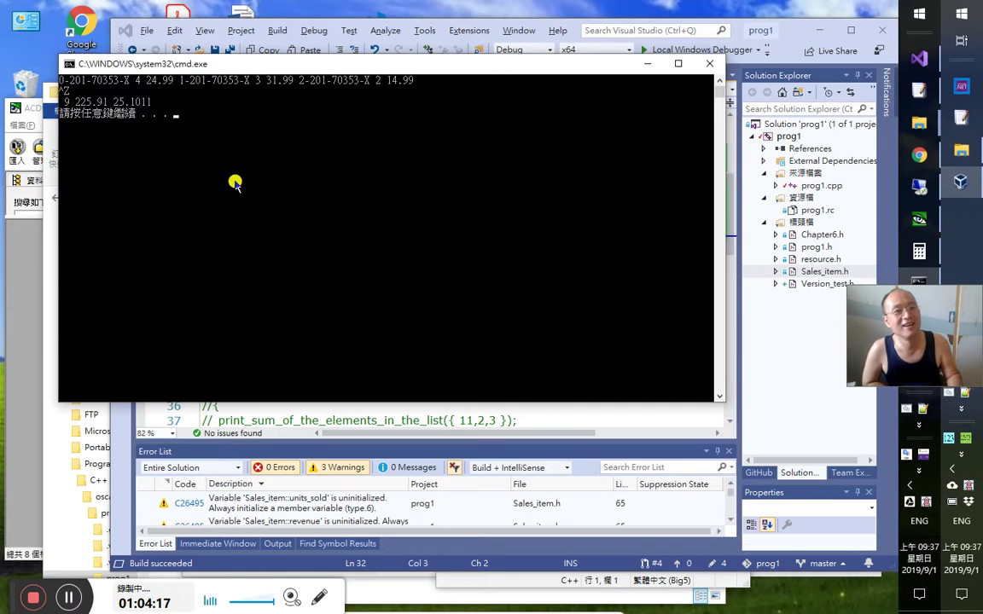
# Compare the console output with the summing code in main, moving the console window lower on the desktop
pyautogui.click(207, 48)
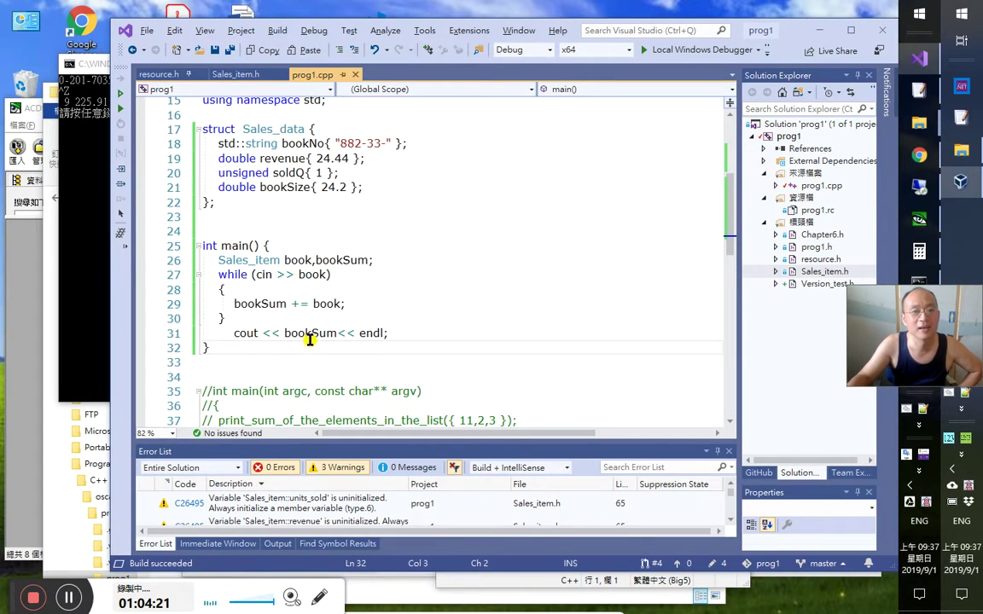
pyautogui.click(98, 65)
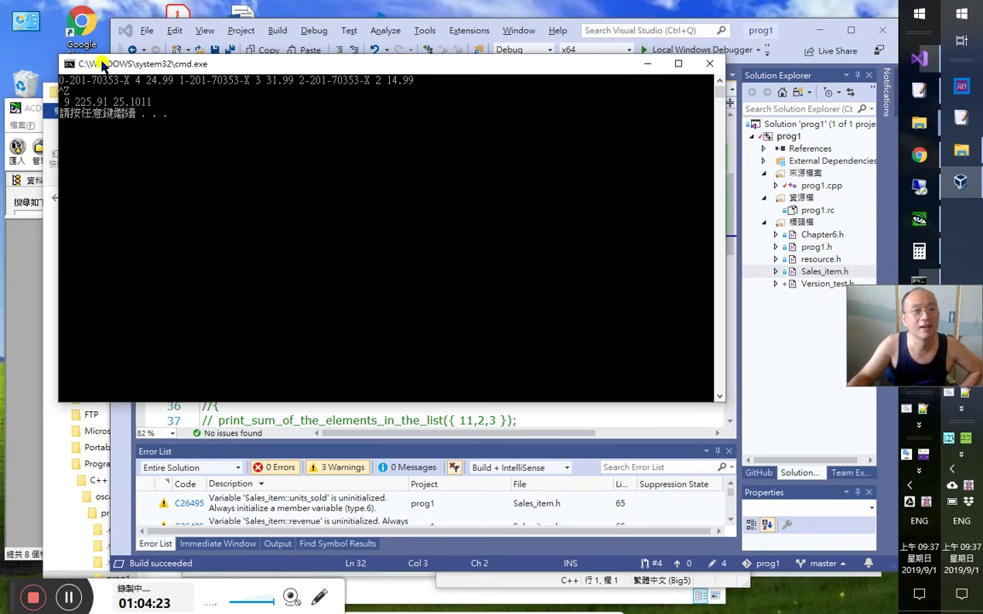
pyautogui.press('Return')
pyautogui.click(316, 81)
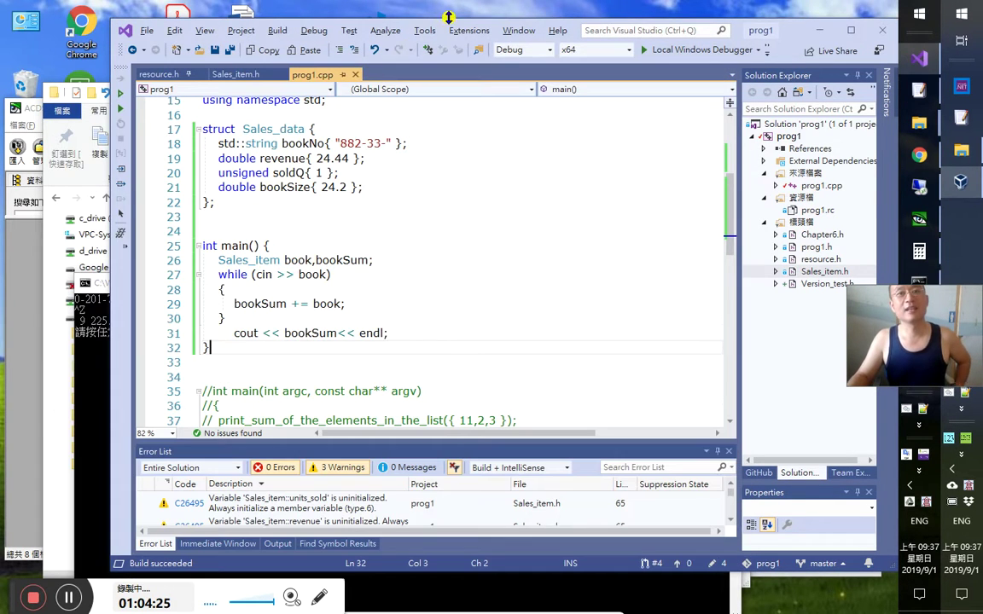
pyautogui.click(448, 32)
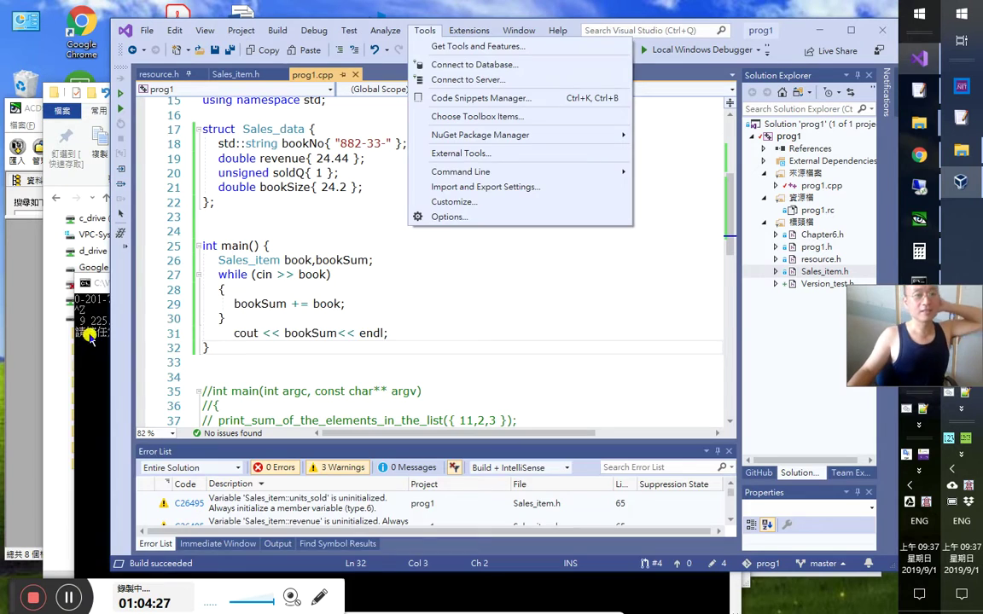
pyautogui.click(81, 305)
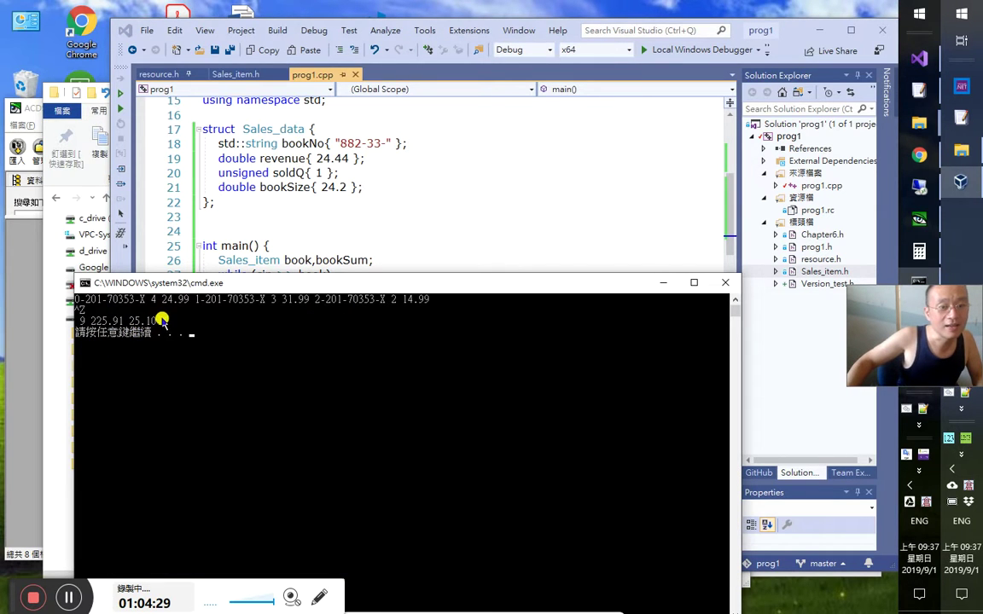
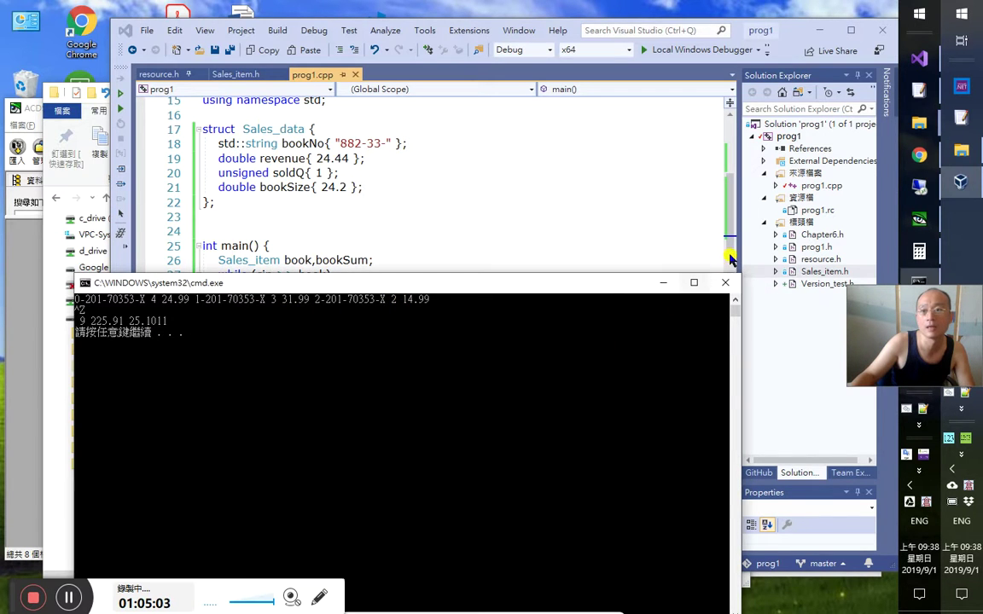
# Start Excel and create a blank workbook for checking the program's total
pyautogui.click(921, 17)
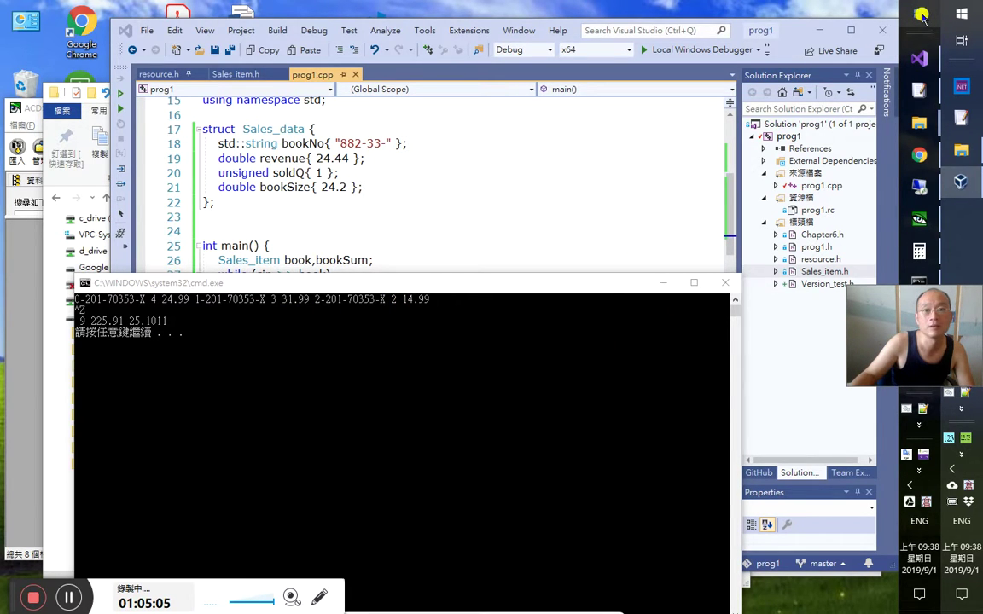
pyautogui.click(559, 75)
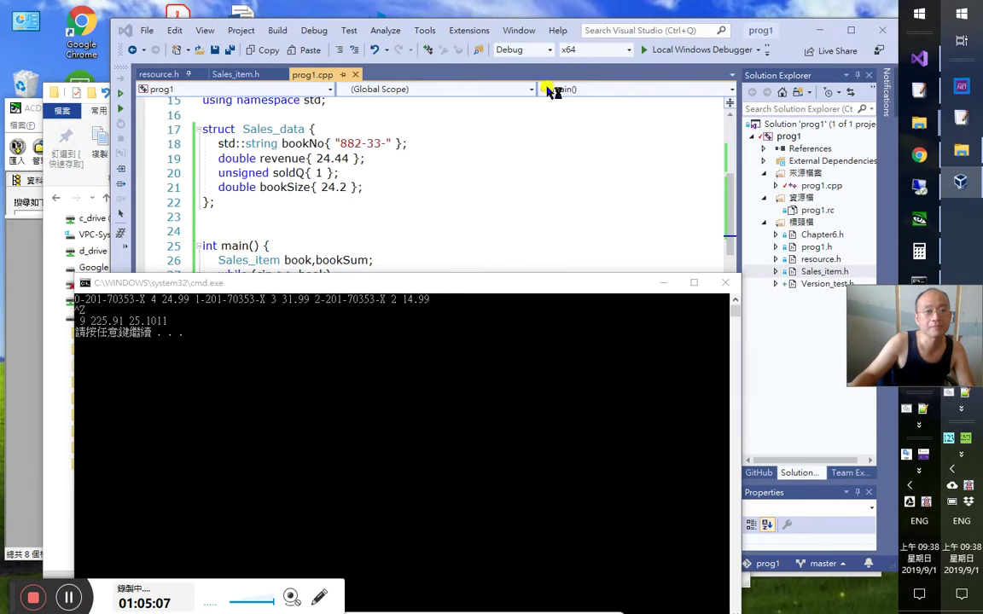
pyautogui.click(229, 321)
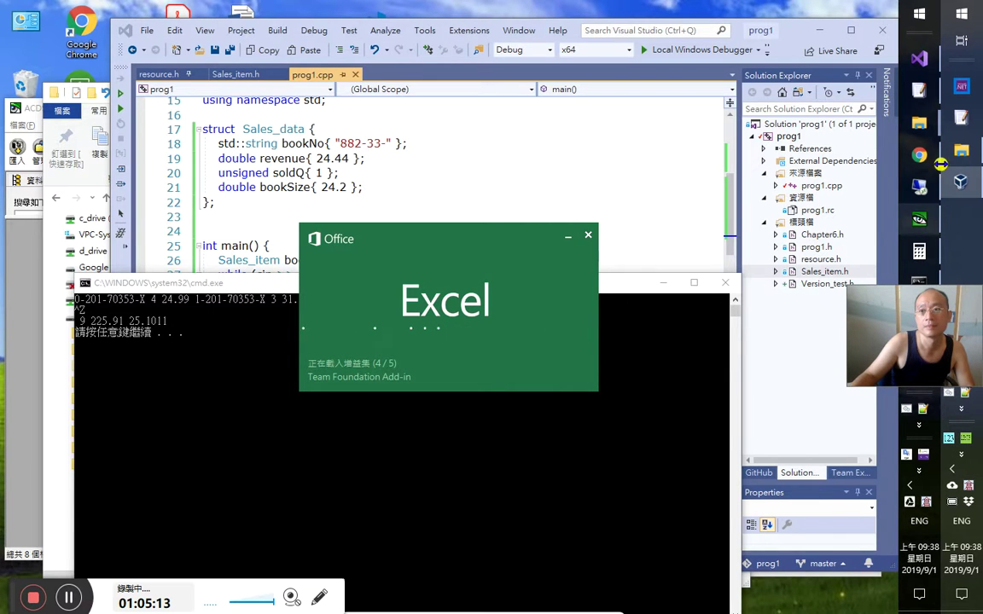
pyautogui.click(564, 411)
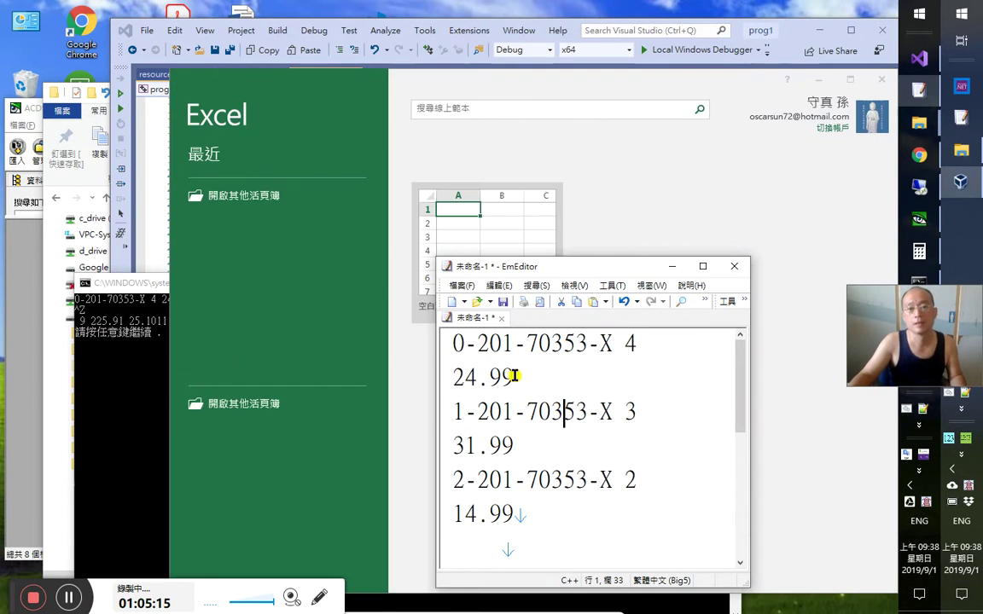
pyautogui.click(487, 246)
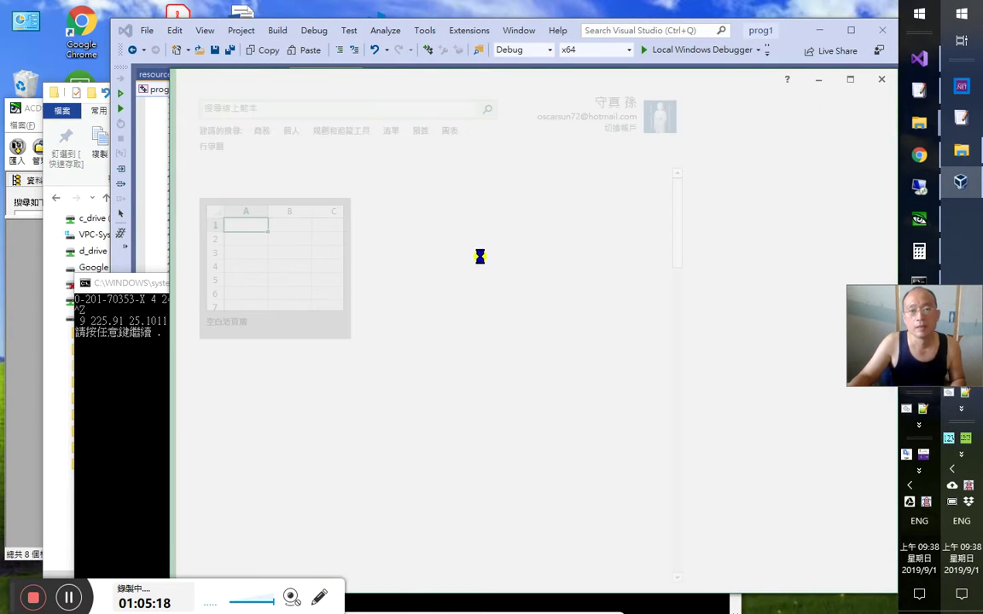
# Enter the formula =24.99+31.99+14.99 in cell A1, taking the prices from the sales records in EmEditor
pyautogui.hotkey('alt', 'Tab')
pyautogui.click(518, 378)
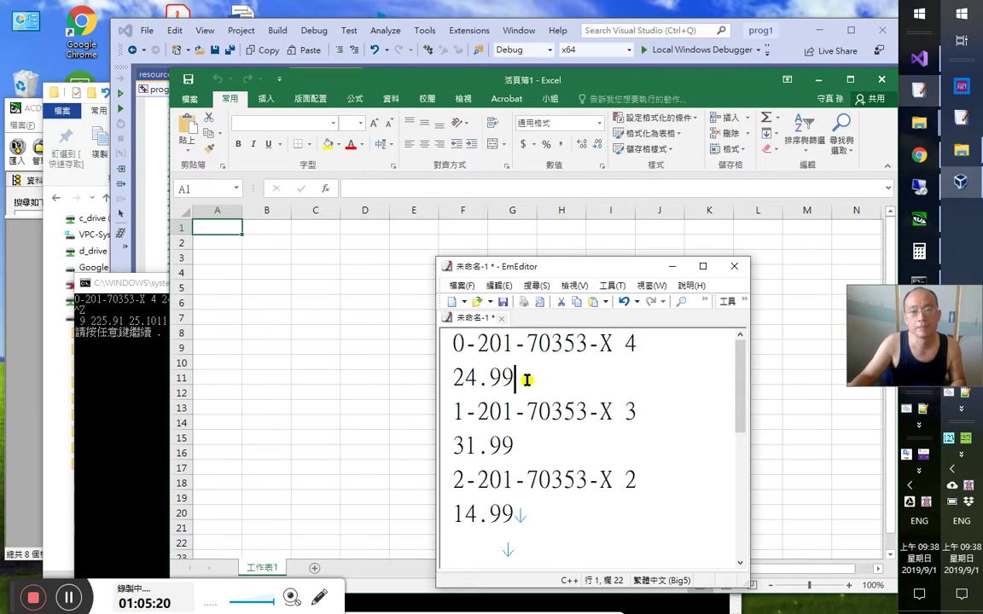
pyautogui.hotkey('alt', 'Tab')
pyautogui.write('=24.99')
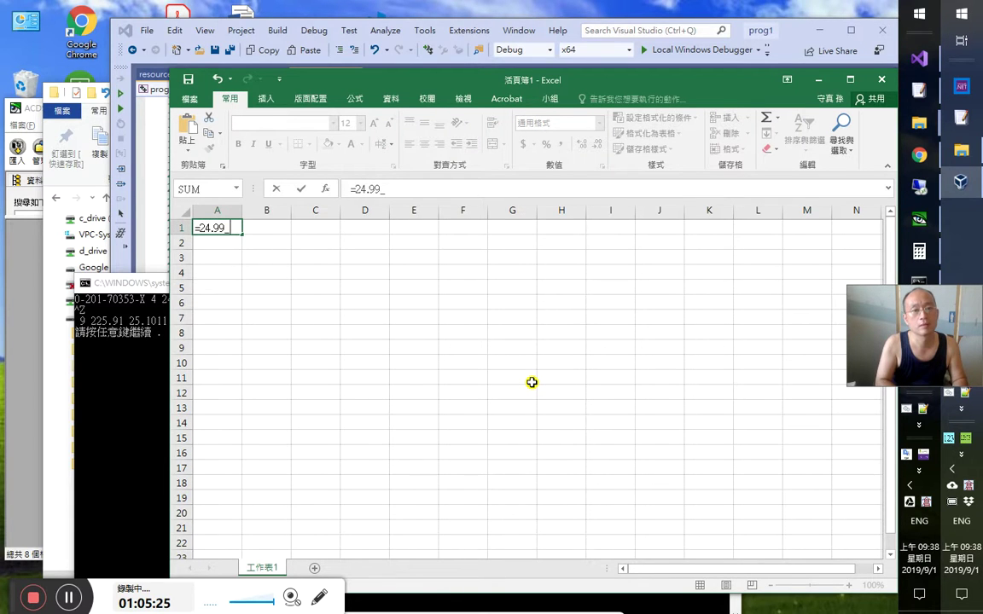
pyautogui.hotkey('alt', 'Tab')
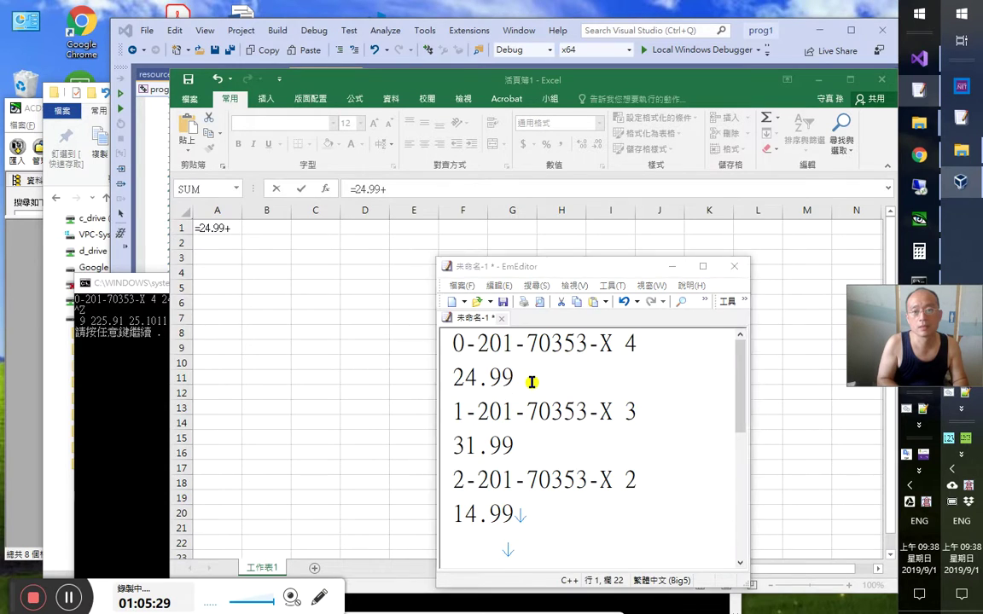
pyautogui.hotkey('alt', 'Tab')
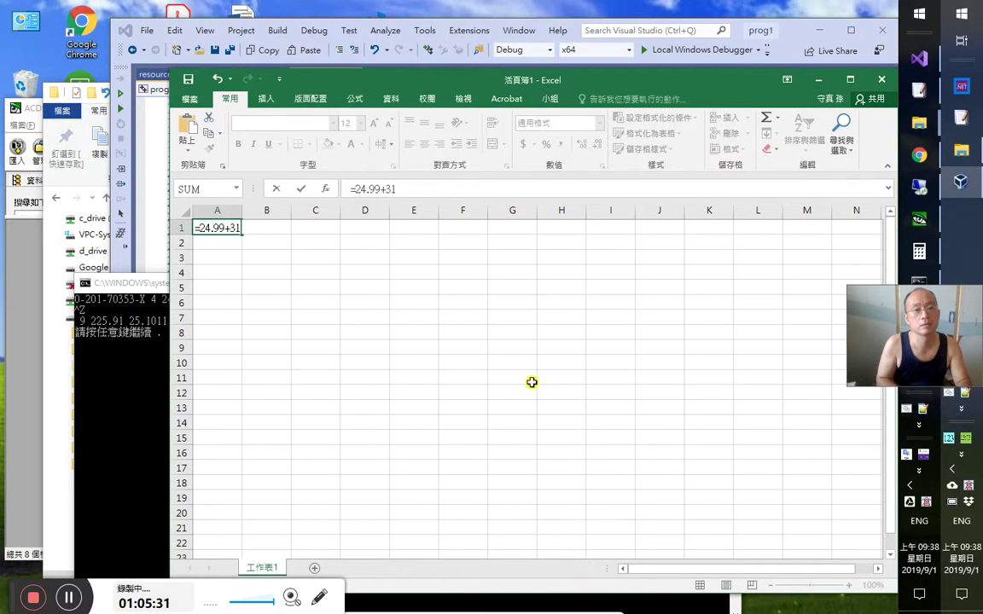
pyautogui.hotkey('alt', 'Tab')
pyautogui.hotkey('alt', 'Tab')
pyautogui.write('14')
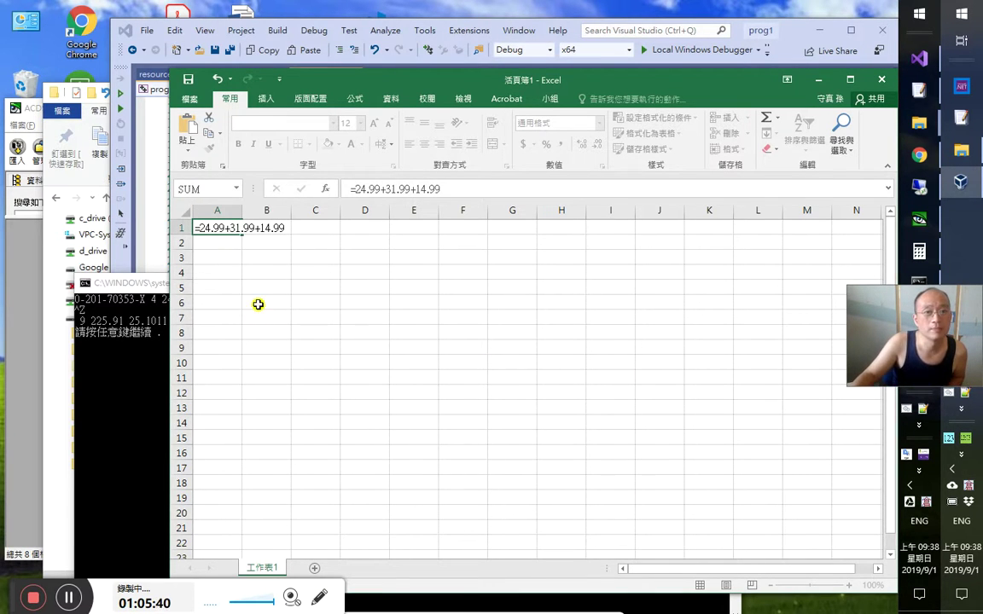
pyautogui.press('Return')
# Compare cell A1's result with the console output and check the quantities sold in the EmEditor records
pyautogui.click(135, 278)
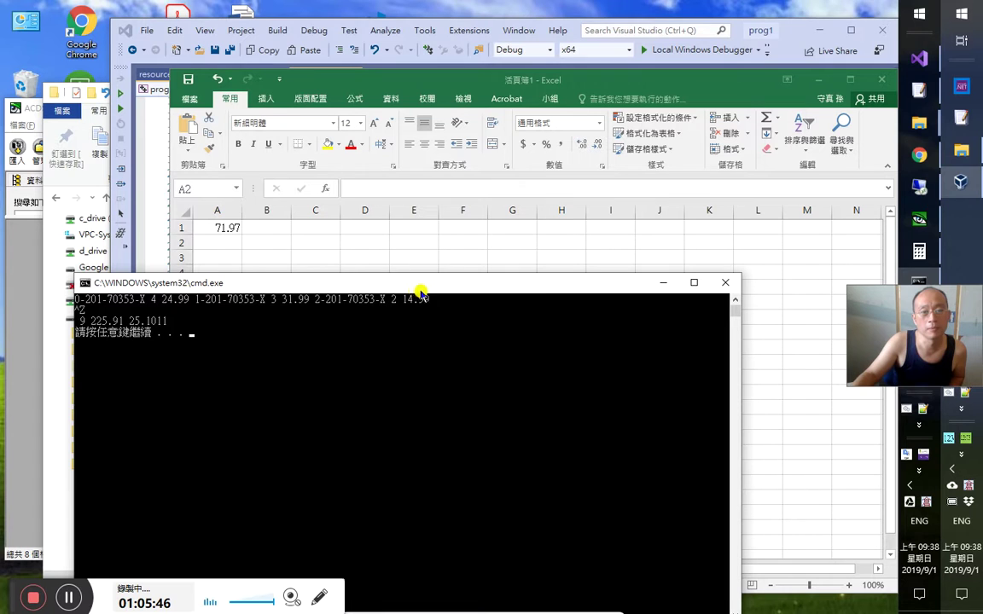
pyautogui.click(231, 228)
pyautogui.hotkey('alt', 'Tab')
pyautogui.press('Tab')
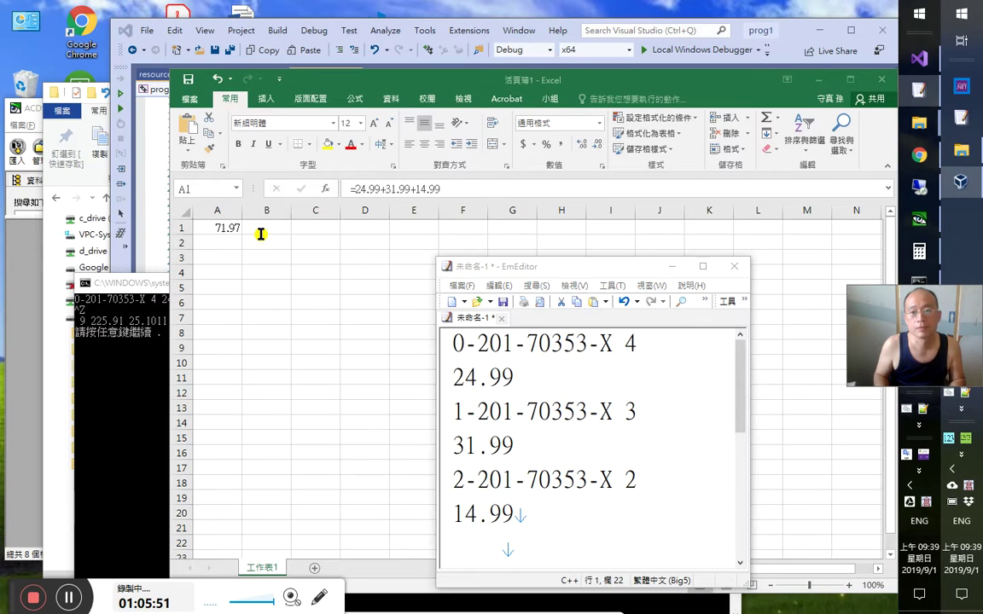
pyautogui.hotkey('alt', 'Tab')
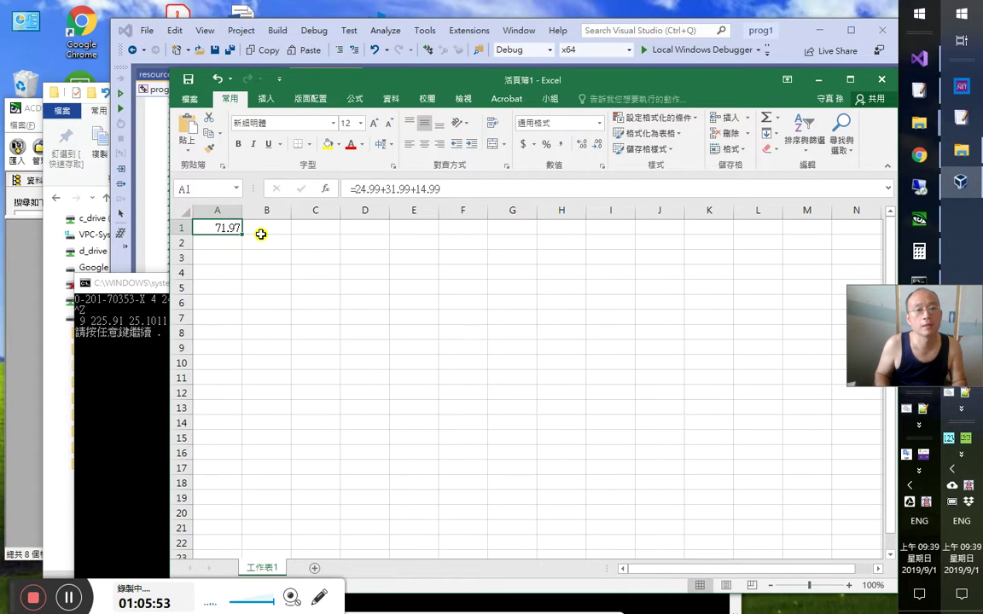
# Multiply each price in cell A1's formula by its quantity from the EmEditor records, giving =24.99*4+31.99*3+14.99*2
pyautogui.click(380, 189)
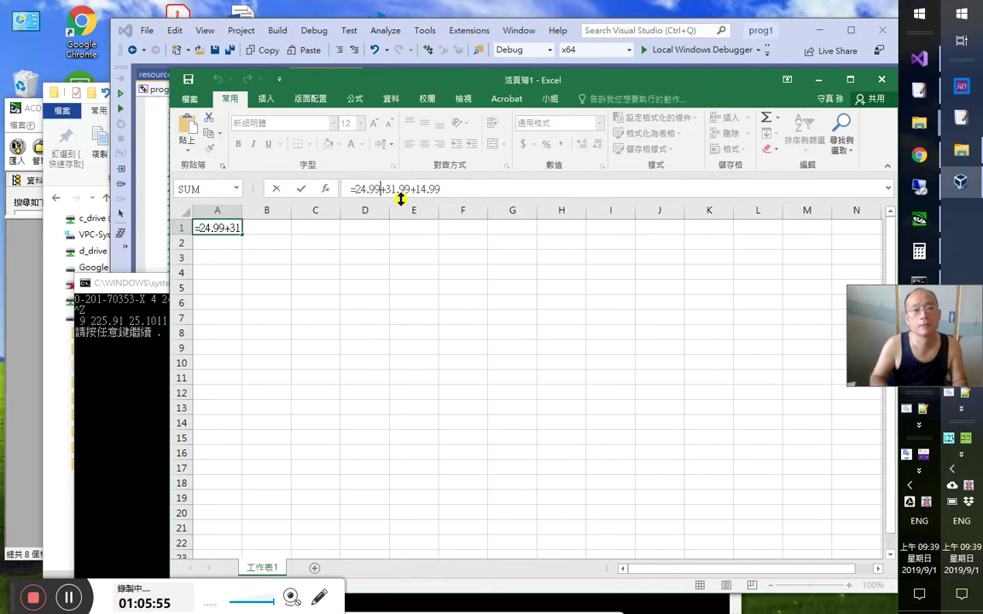
pyautogui.write('*4')
pyautogui.press('Right')
pyautogui.press('Right')
pyautogui.press('Right')
pyautogui.press('Right')
pyautogui.press('Right')
pyautogui.press('Right')
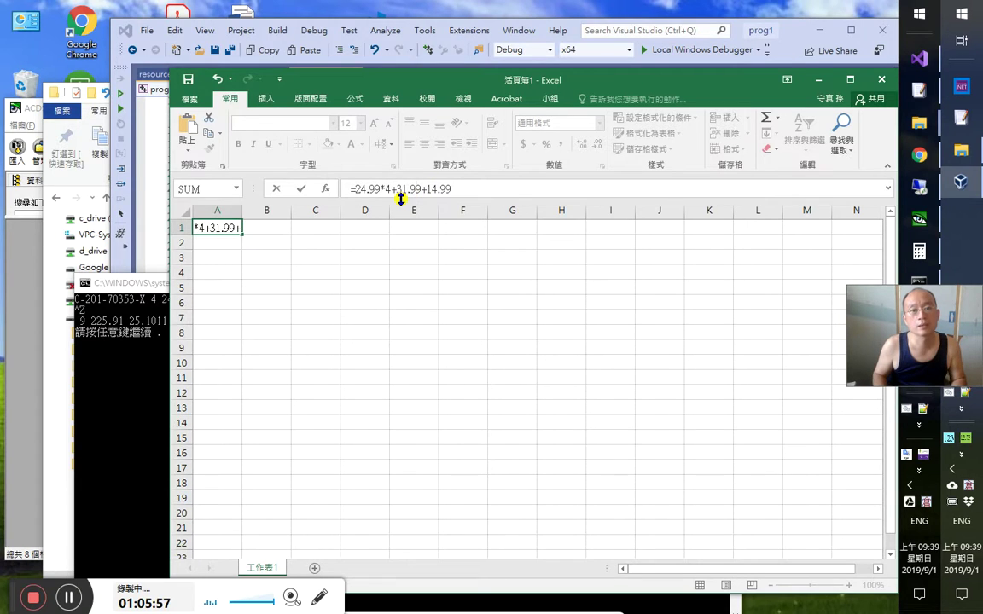
pyautogui.hotkey('alt', 'Tab')
pyautogui.hotkey('alt', 'Tab')
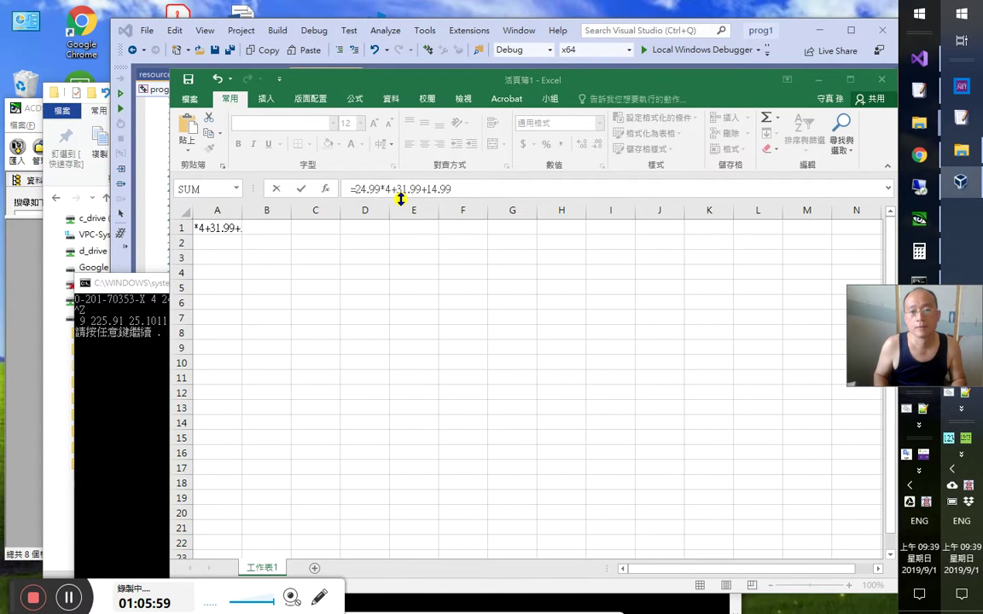
pyautogui.hotkey('alt', 'Tab')
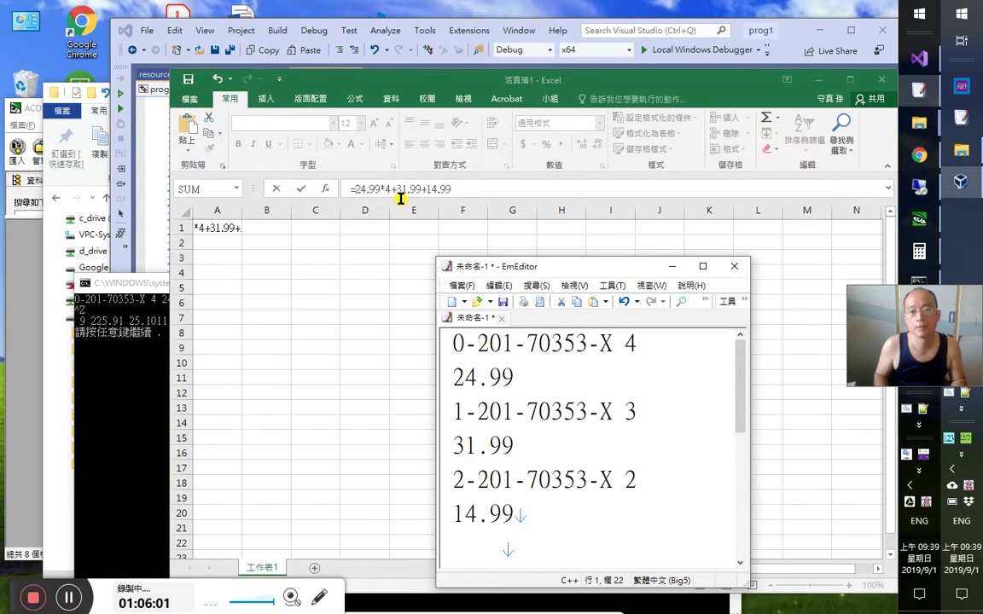
pyautogui.hotkey('alt', 'Tab')
pyautogui.write('*3')
pyautogui.press('End')
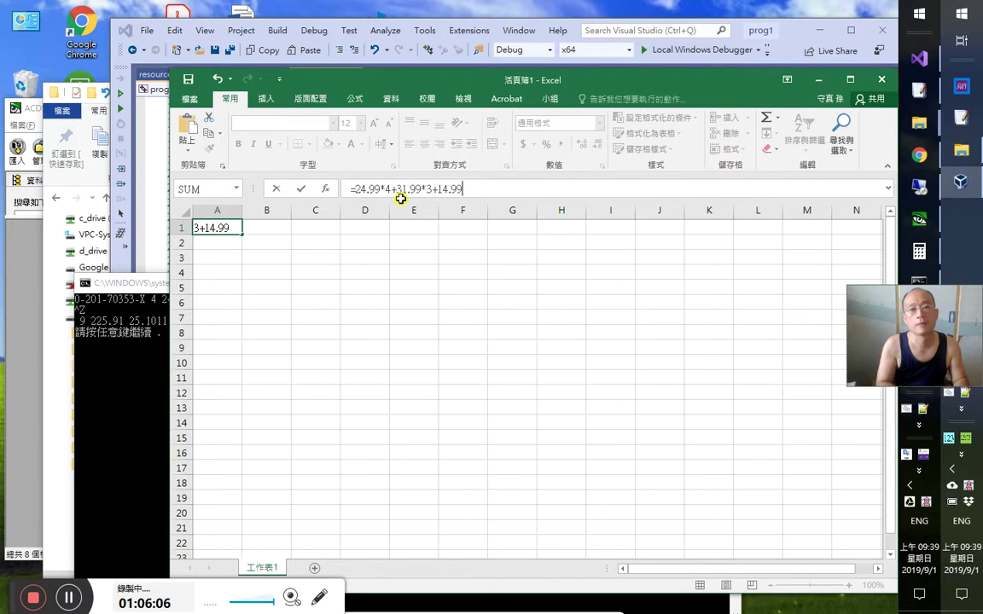
pyautogui.write('*2')
pyautogui.press('Return')
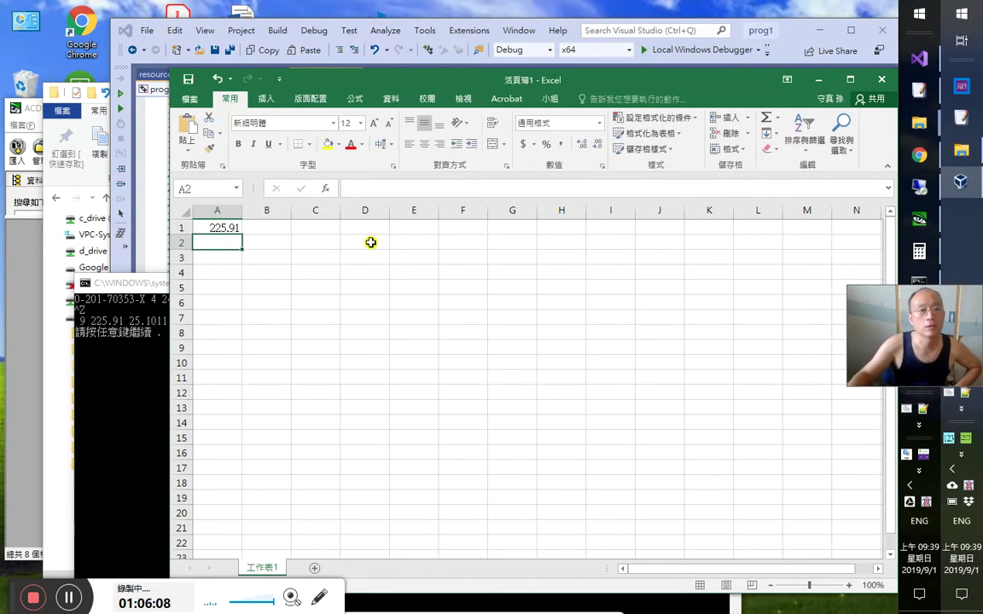
# Check the total against the console output and change A1's formula to =(24.99*4+31.99*3+14.99*2)/9 for the average price
pyautogui.click(124, 335)
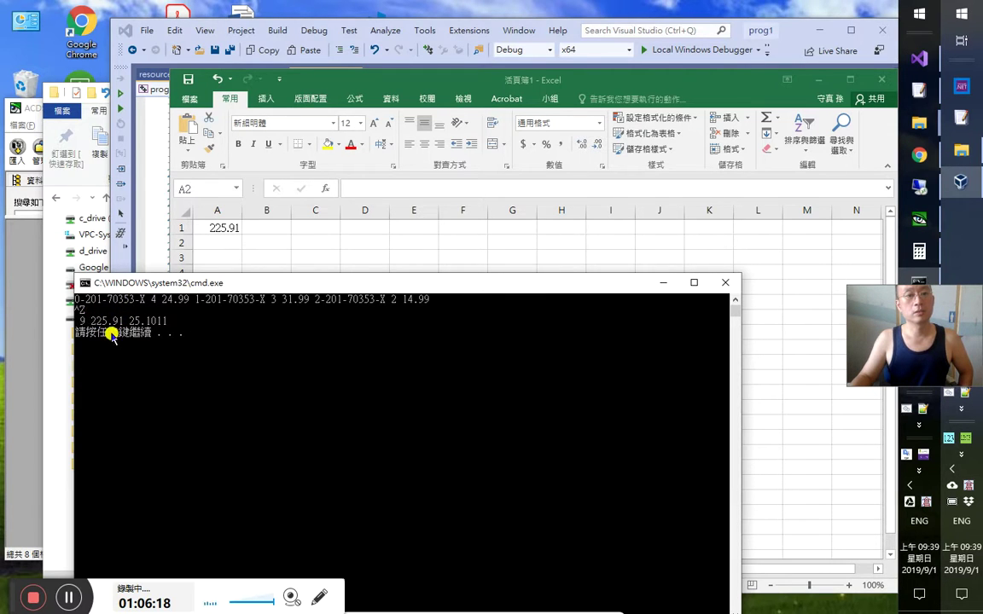
pyautogui.click(233, 227)
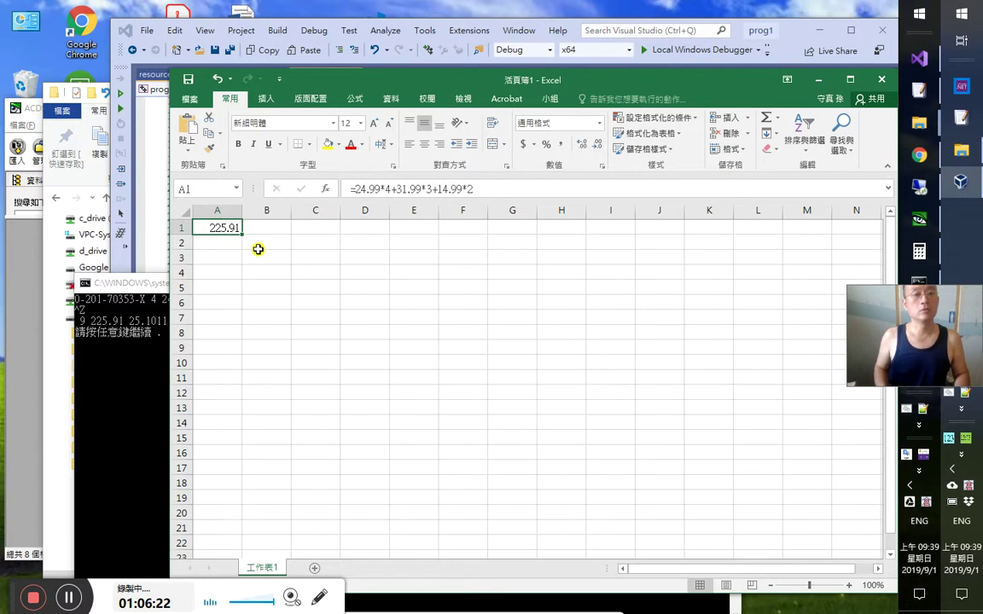
pyautogui.press('F2')
pyautogui.write(')')
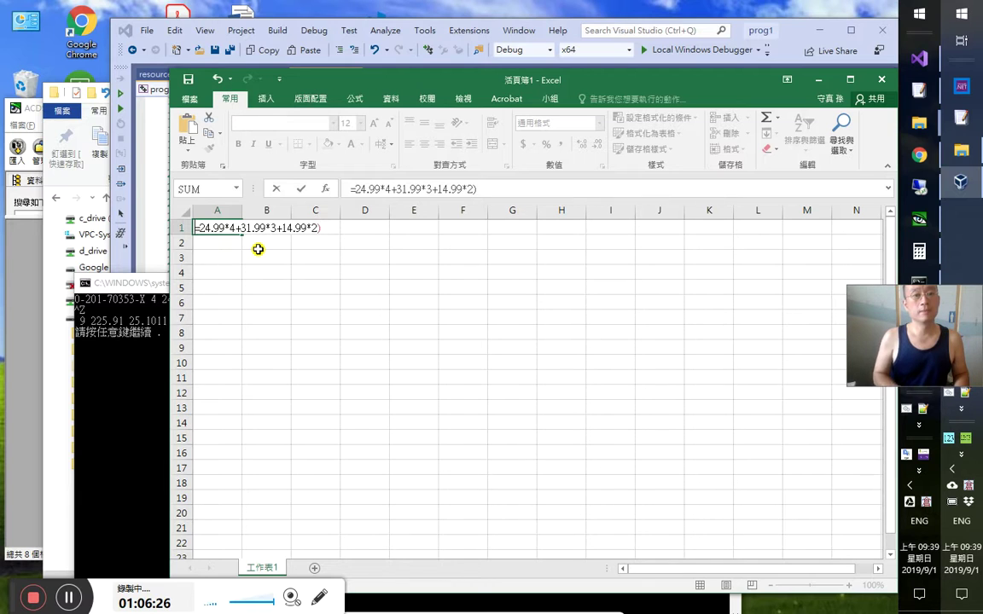
pyautogui.write('_(')
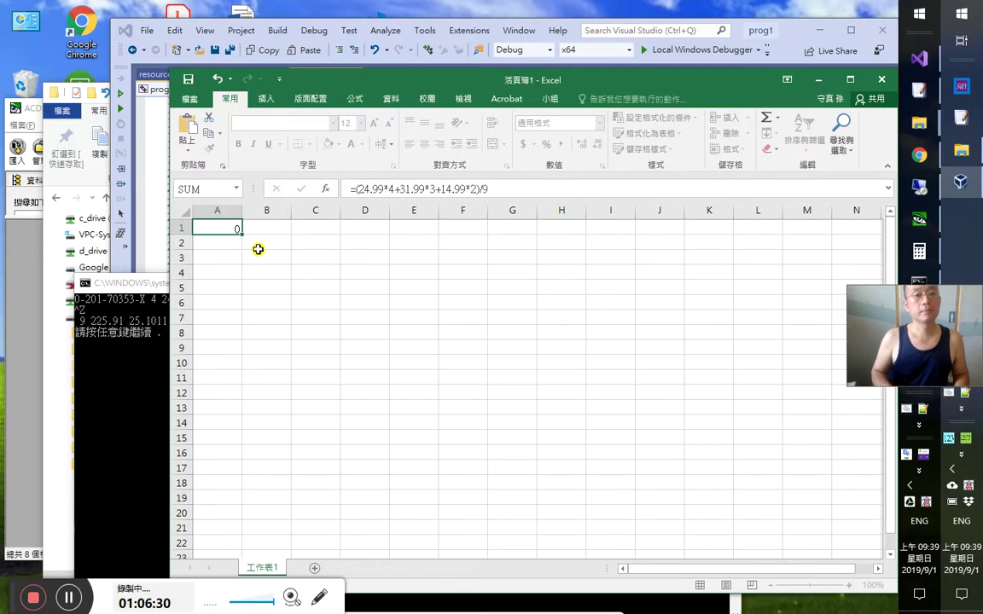
pyautogui.press('Return')
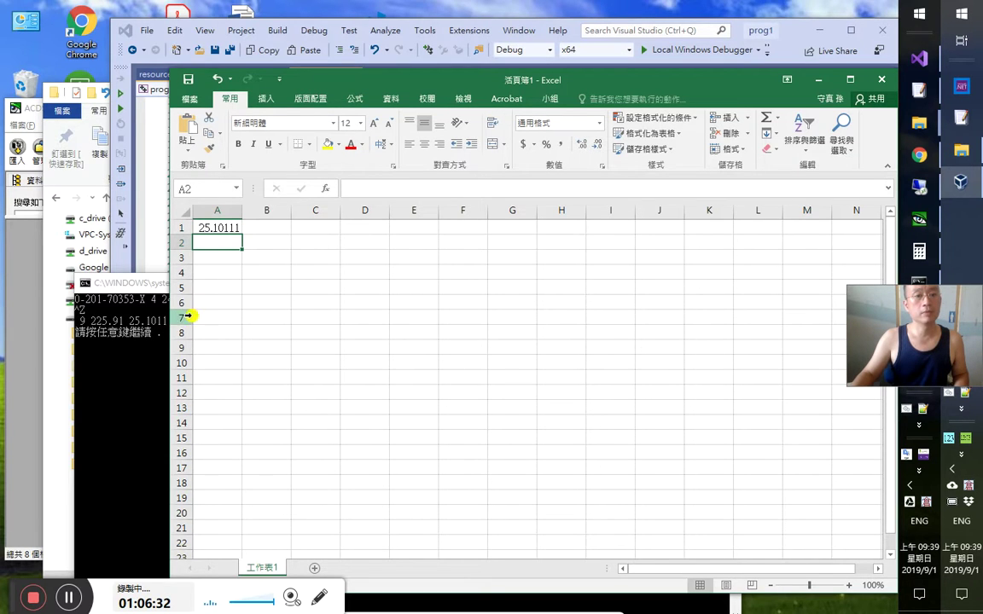
# Compare the average price in cell A1 with the console output and dismiss the console window
pyautogui.click(149, 285)
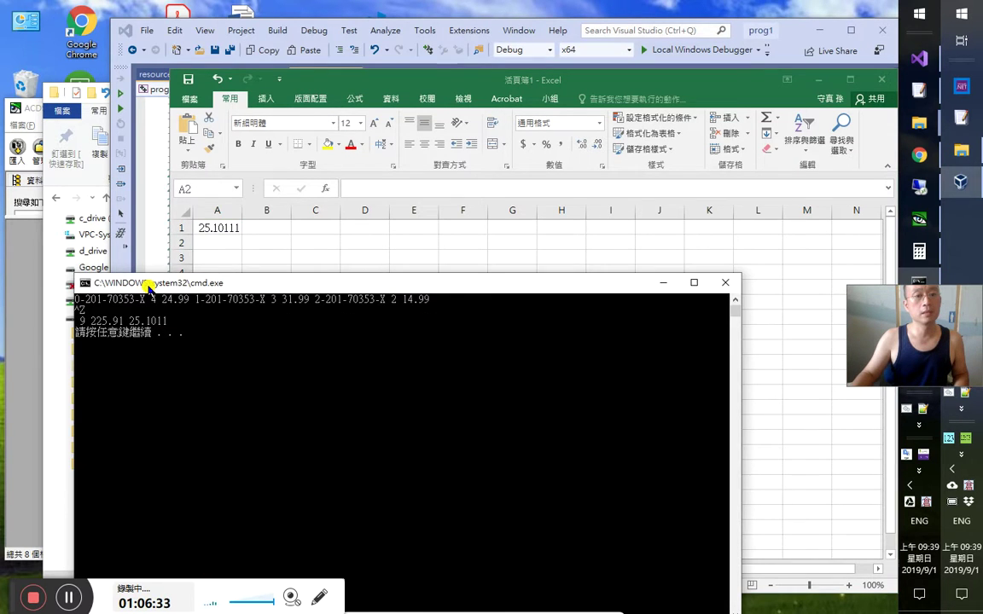
pyautogui.click(220, 239)
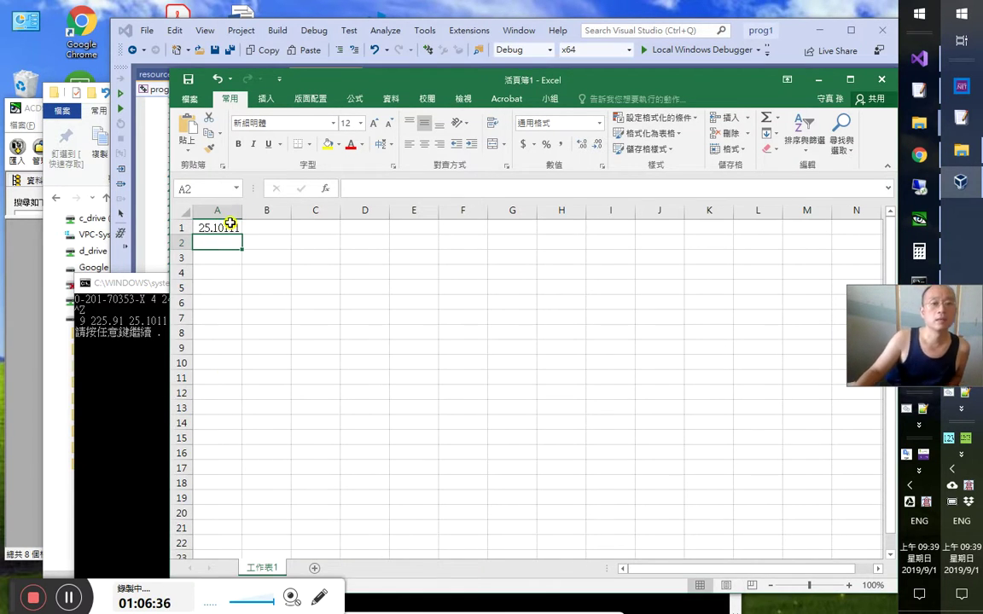
pyautogui.click(229, 226)
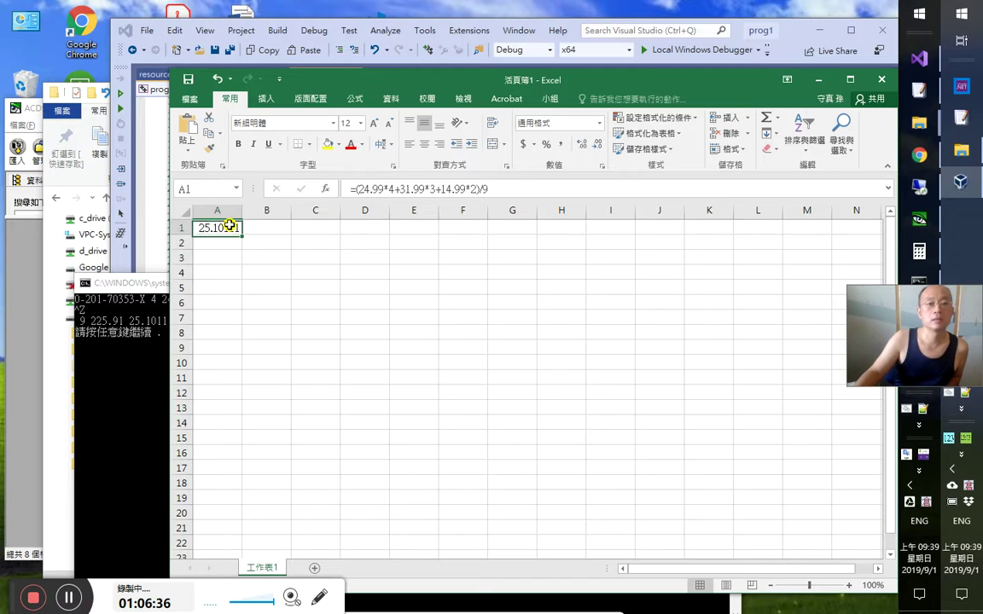
pyautogui.click(132, 286)
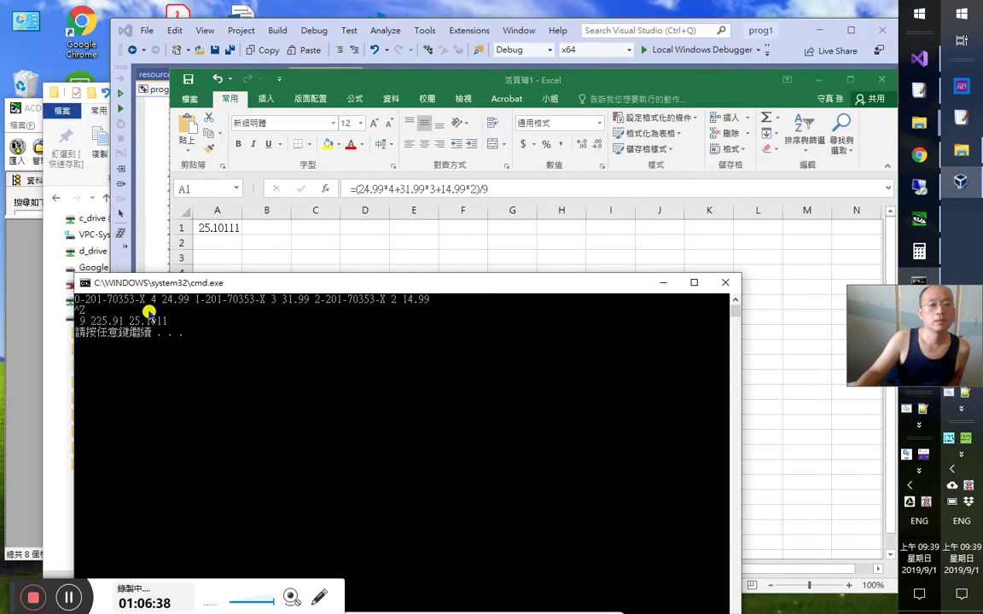
pyautogui.click(291, 231)
pyautogui.click(150, 323)
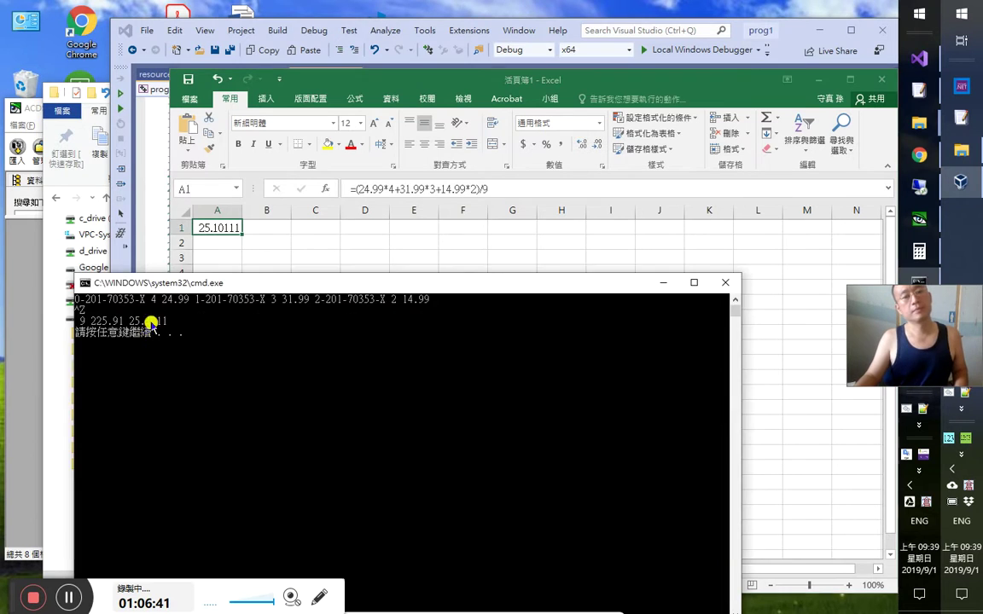
pyautogui.press('Return')
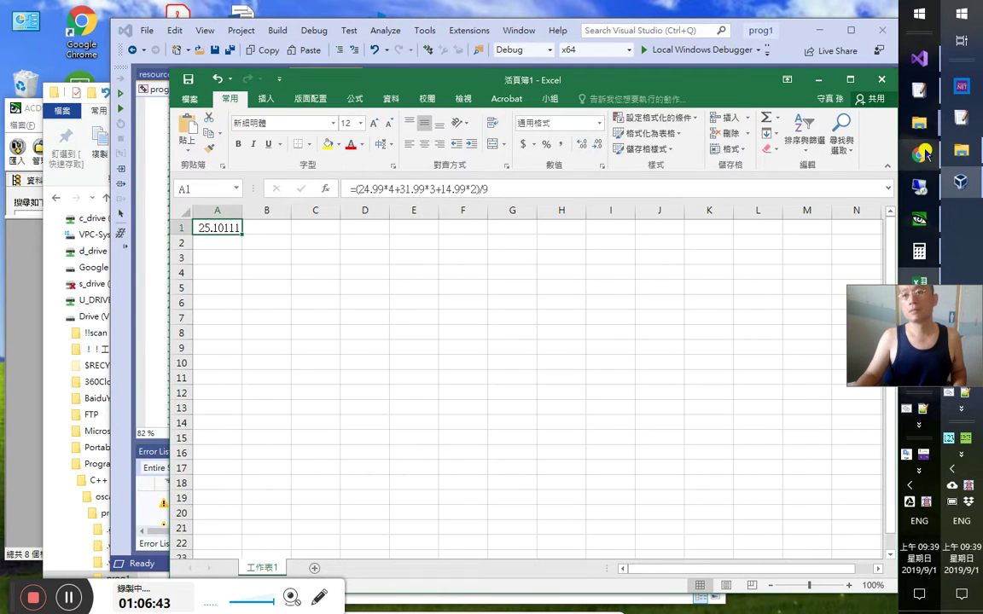
# Switch to the Word notes and add the comment //這是將各筆交易記錄 after the itemsum += item1; line under 練習 1.20
pyautogui.click(825, 170)
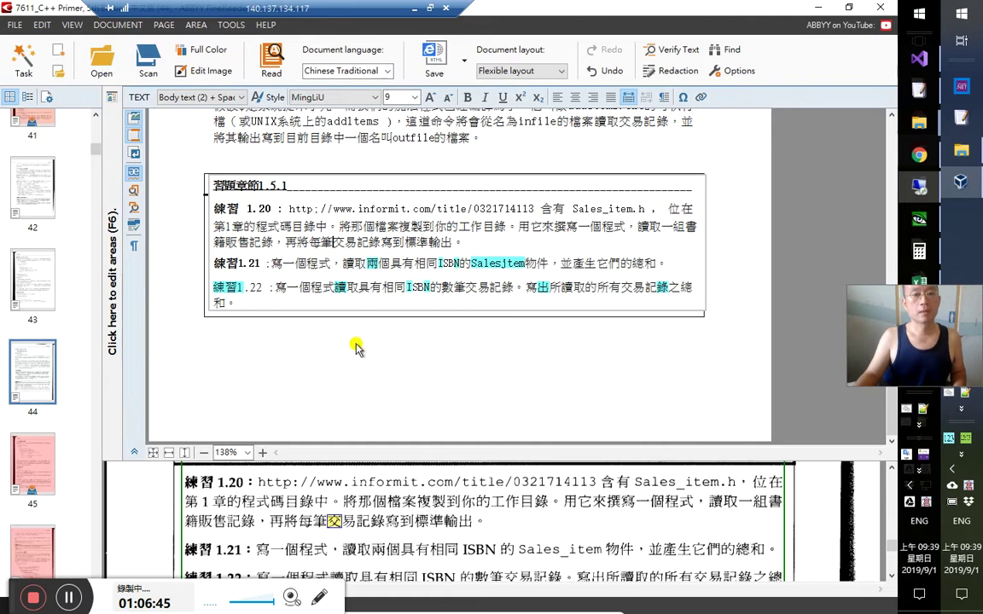
pyautogui.click(918, 182)
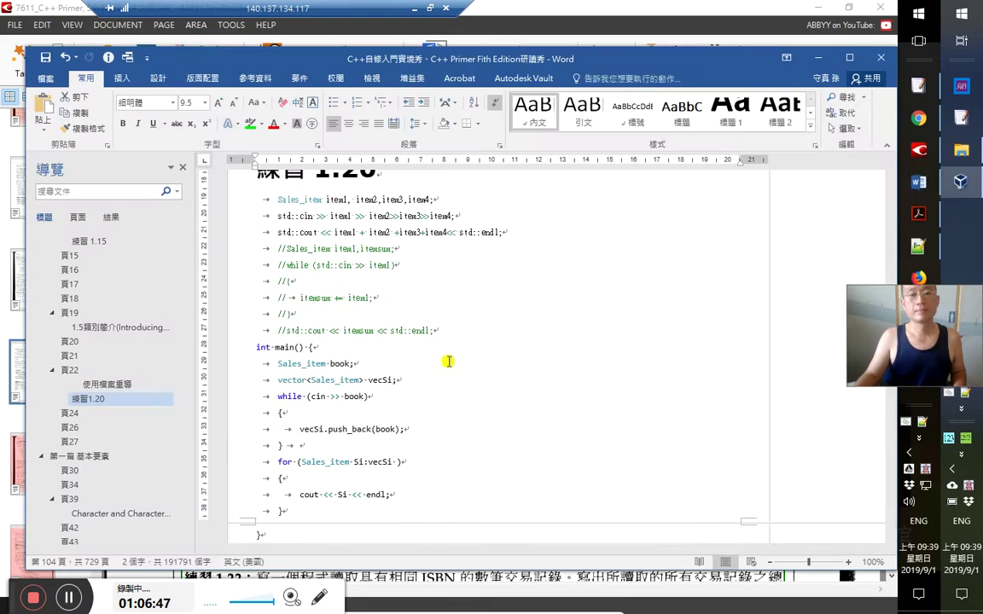
pyautogui.click(505, 285)
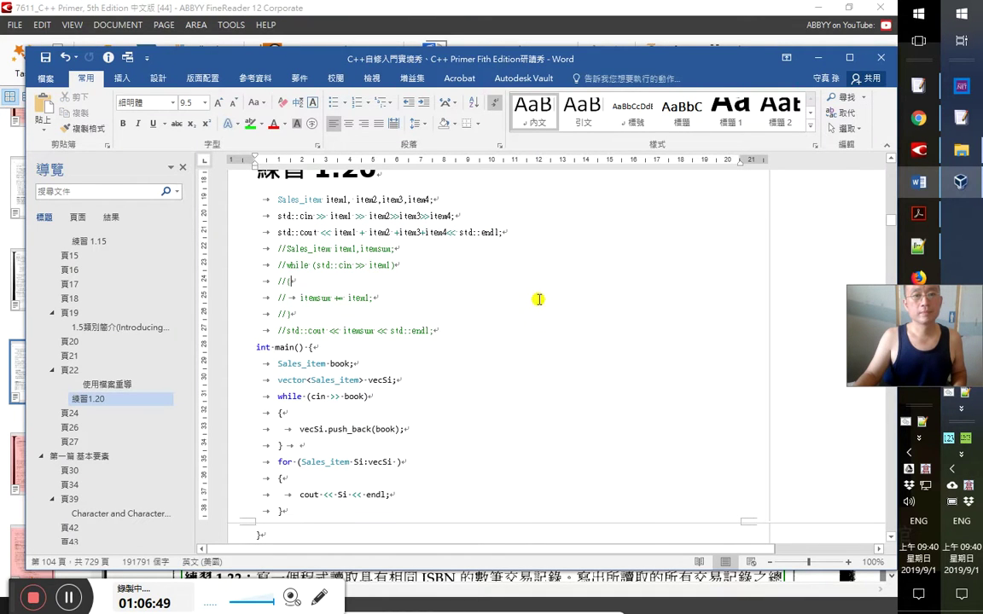
pyautogui.click(527, 257)
pyautogui.press('Down')
pyautogui.write('//')
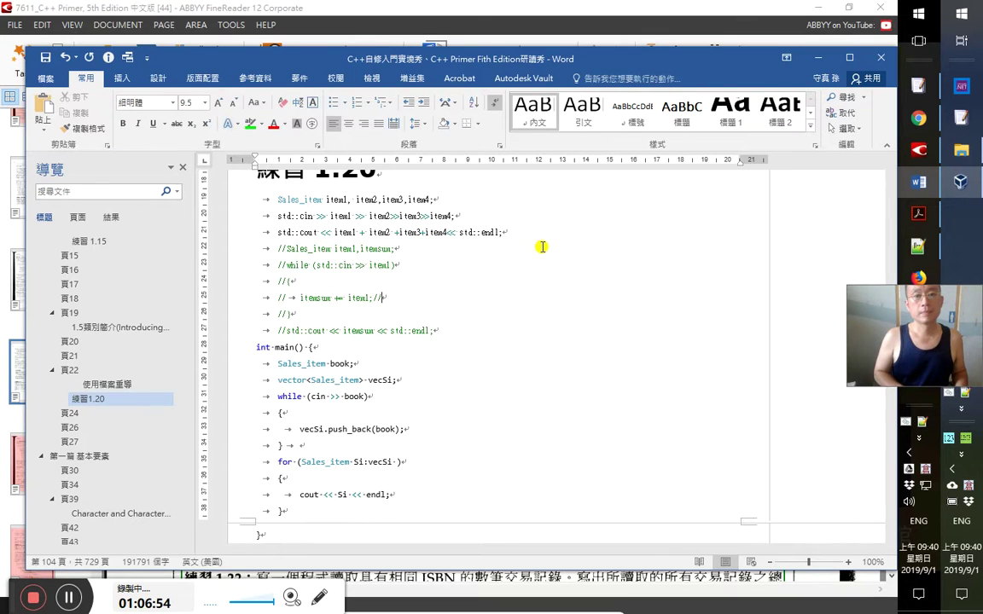
pyautogui.write('這是將')
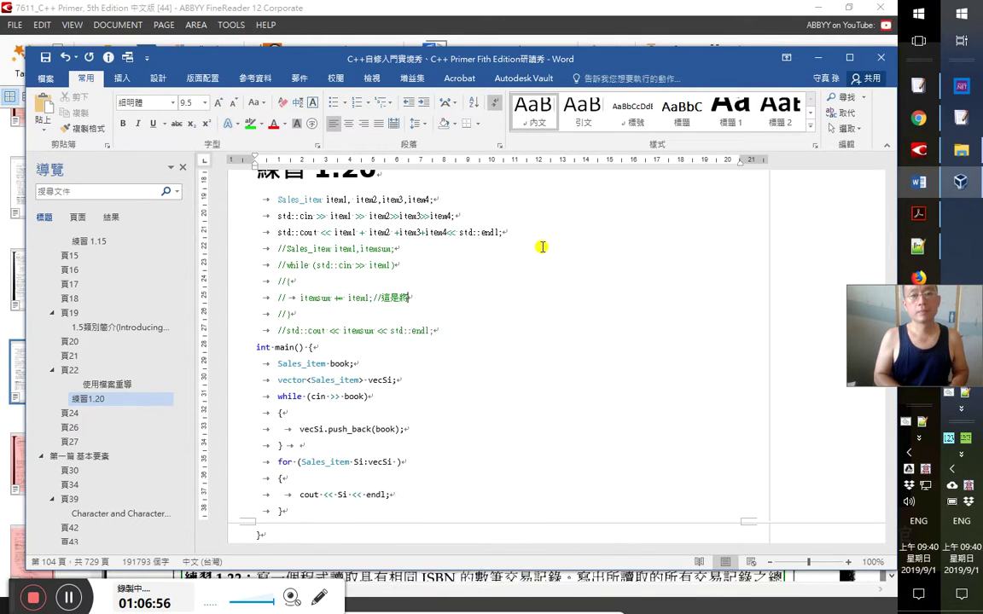
pyautogui.write('各筆交易記錄')
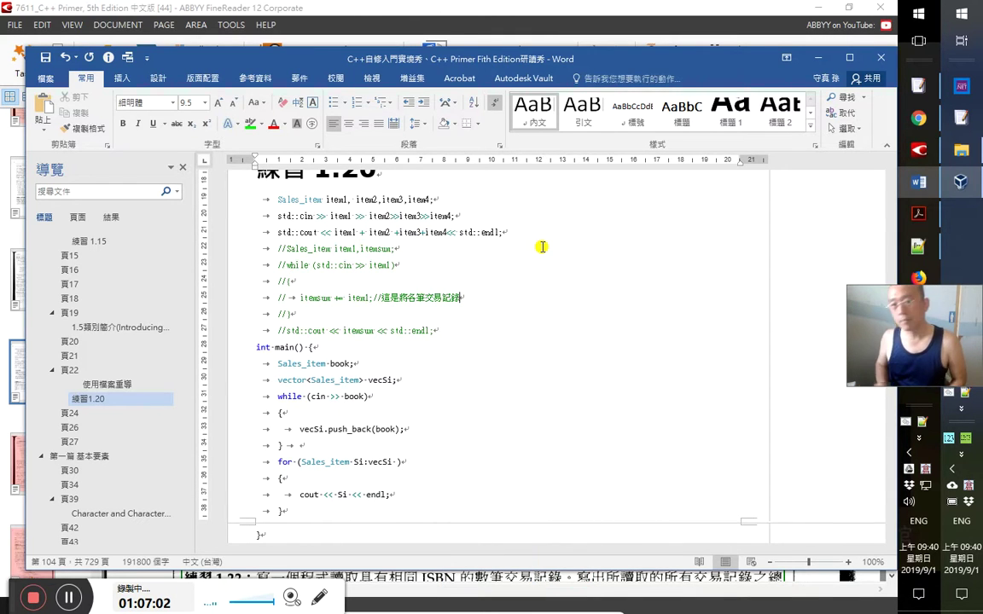
# Copy 交易記錄 from the Word comment and search for it in cj5-ftzk.txt in Notepad++
pyautogui.hotkey('shift', 'Left')
pyautogui.hotkey('shift', 'Left')
pyautogui.hotkey('shift', 'Left')
pyautogui.hotkey('shift', 'Left')
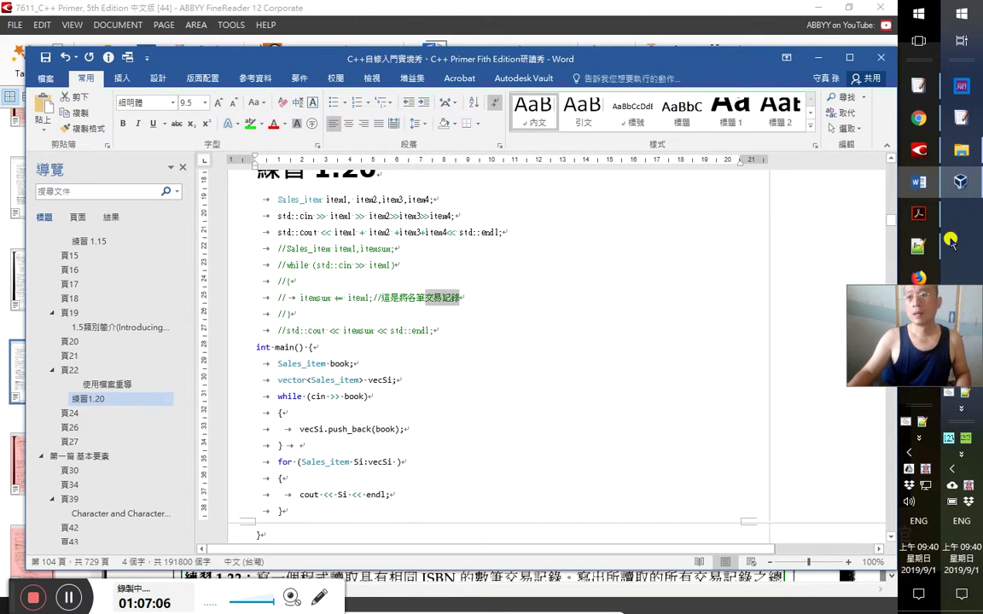
pyautogui.hotkey('alt', 'Tab')
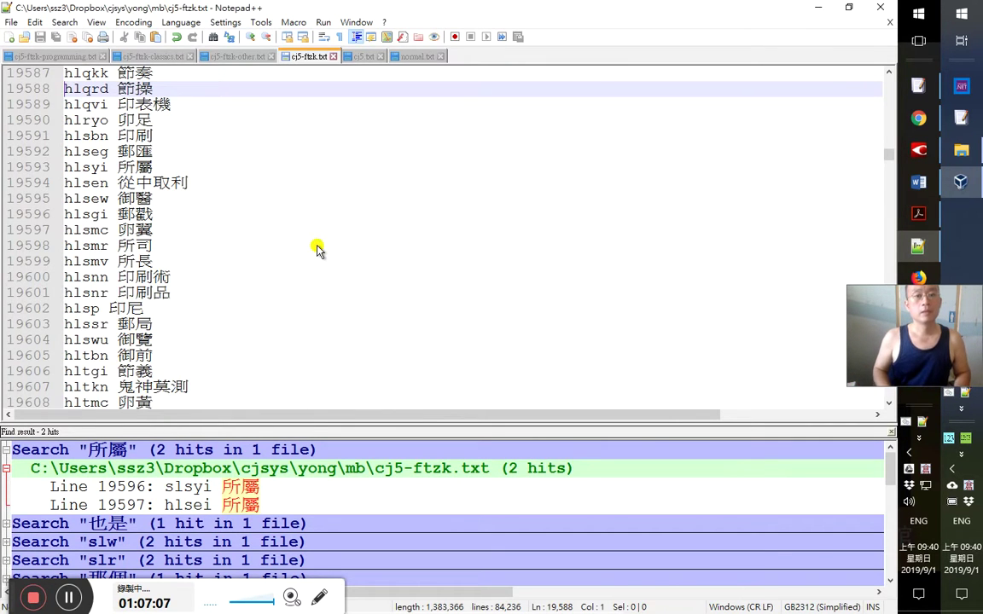
pyautogui.hotkey('ctrl', 'f')
pyautogui.hotkey('ctrl', 'c')
pyautogui.press('Escape')
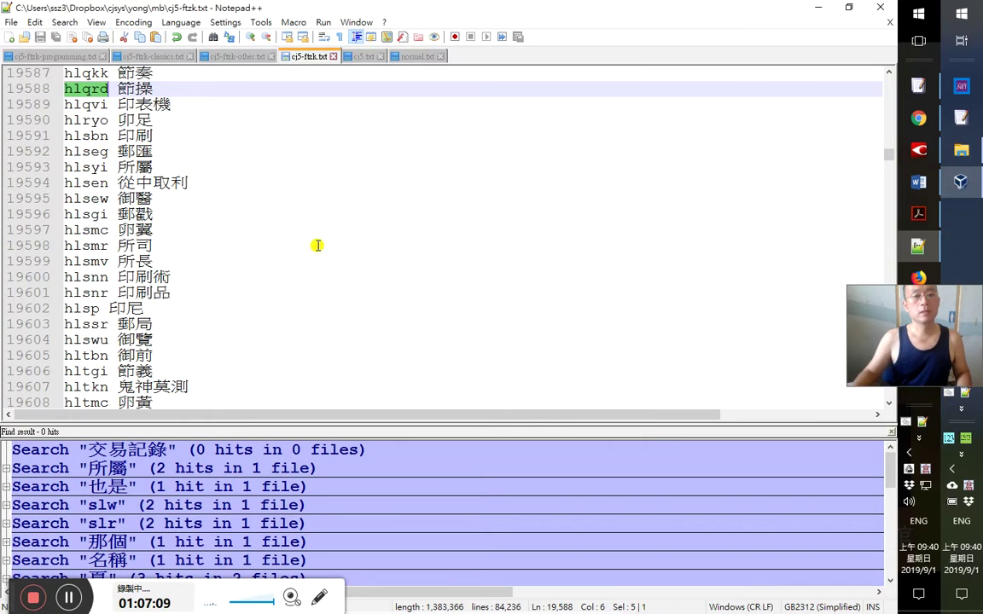
# Append the entry 交易記錄 with the input code yhyue at the end of cj5-ftzk.txt, save it and return to Word
pyautogui.click(318, 246)
pyautogui.hotkey('ctrl', 'End')
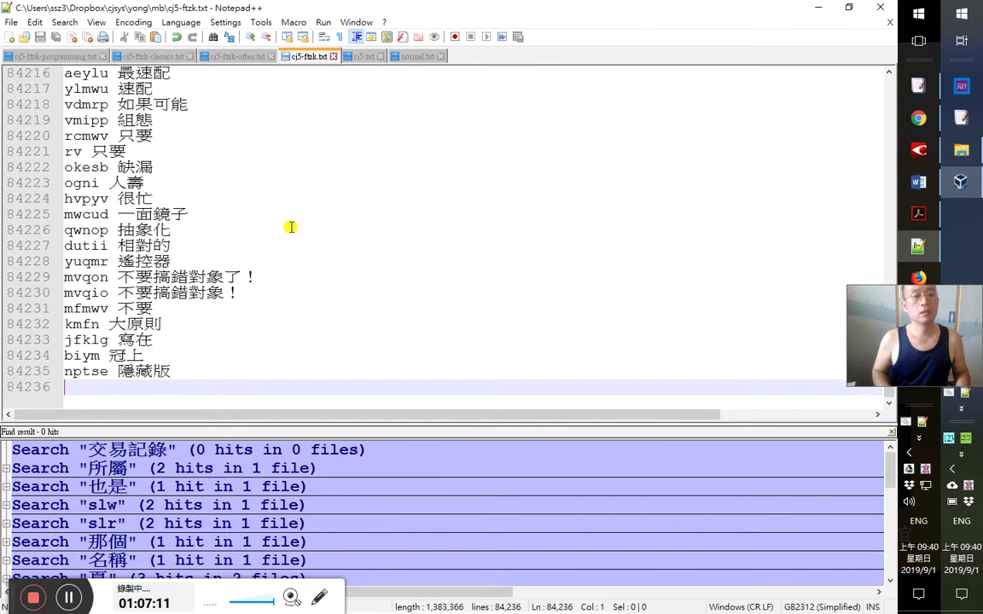
pyautogui.hotkey('ctrl', 'v')
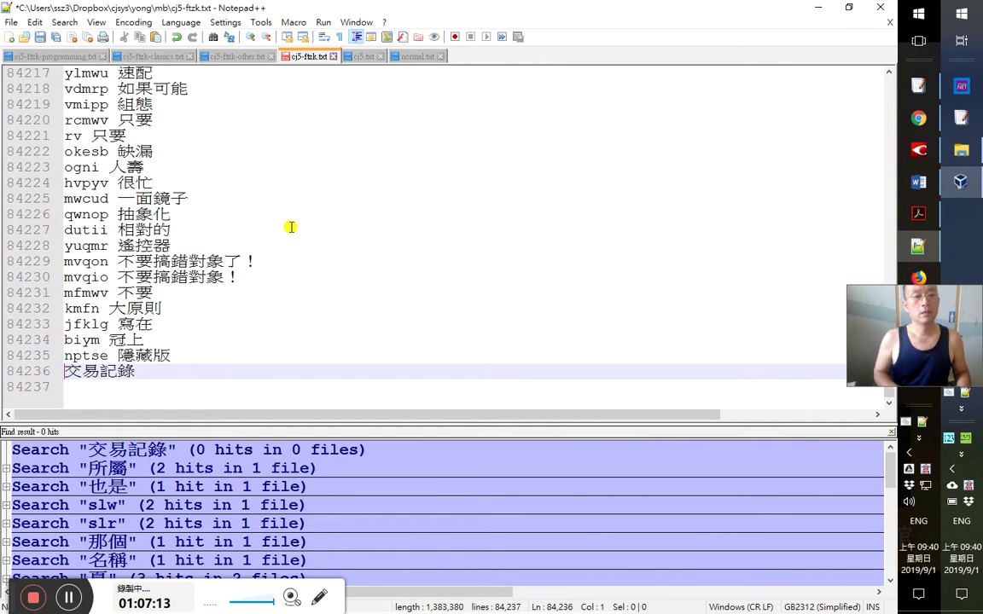
pyautogui.write('yhyue')
pyautogui.hotkey('ctrl', 's')
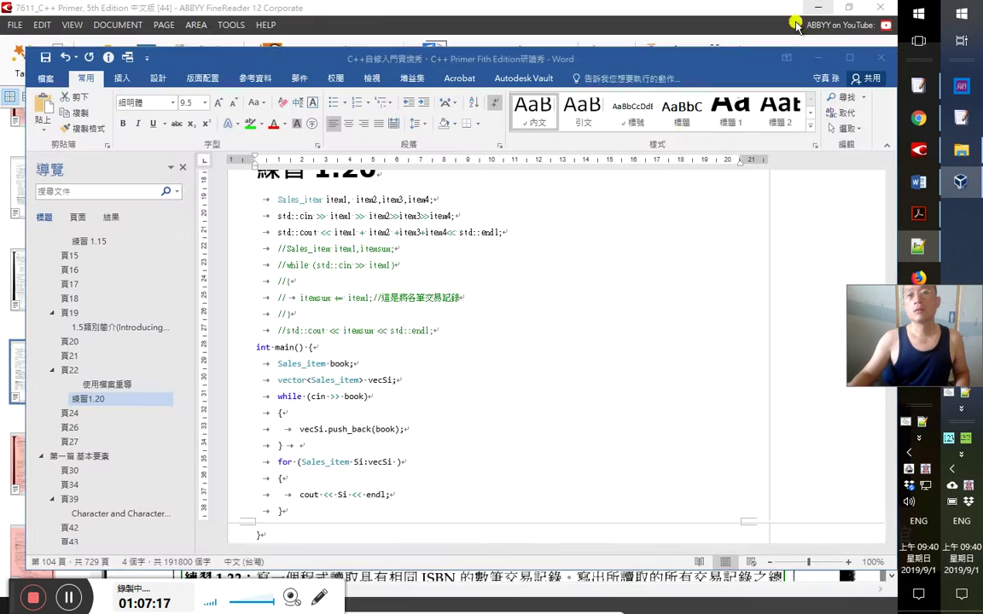
pyautogui.click(818, 7)
# Append 各售出數量、營業額、 to the comment on the itemsum += item1; line under 練習 1.20
pyautogui.click(520, 299)
pyautogui.write('he')
pyautogui.press('space')
pyautogui.press('1')
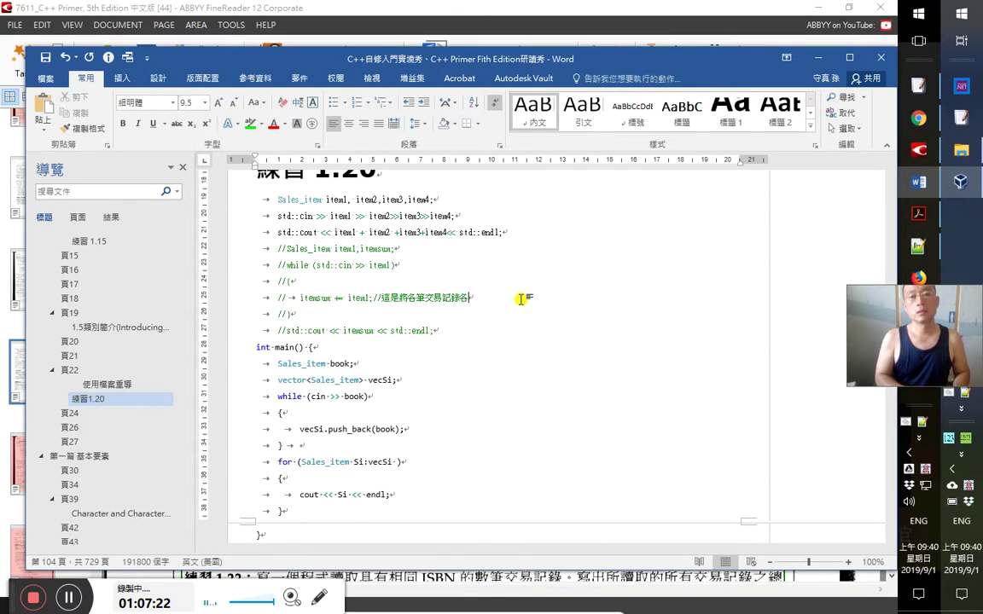
pyautogui.write('a')
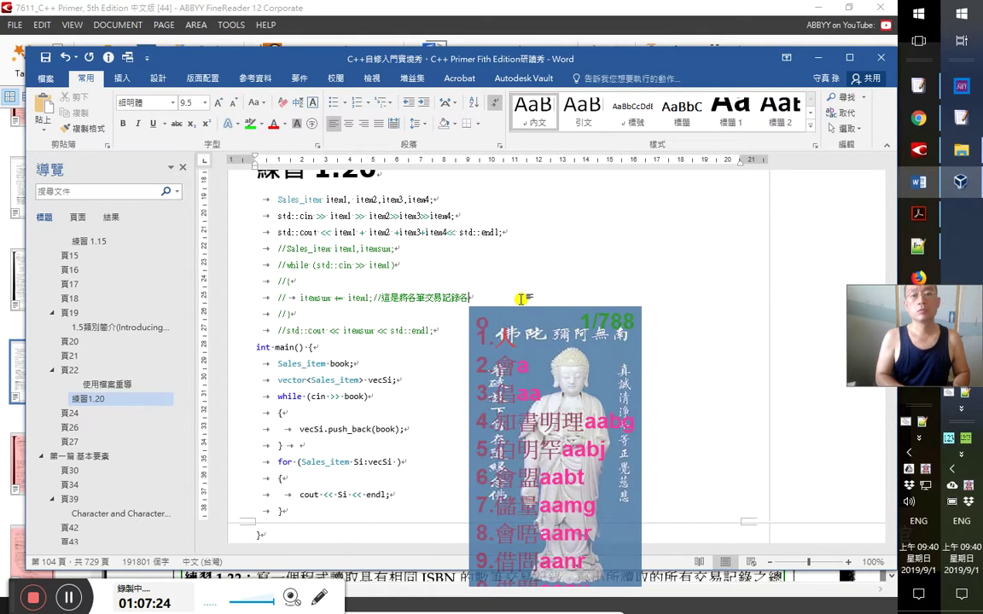
pyautogui.write('售出數a')
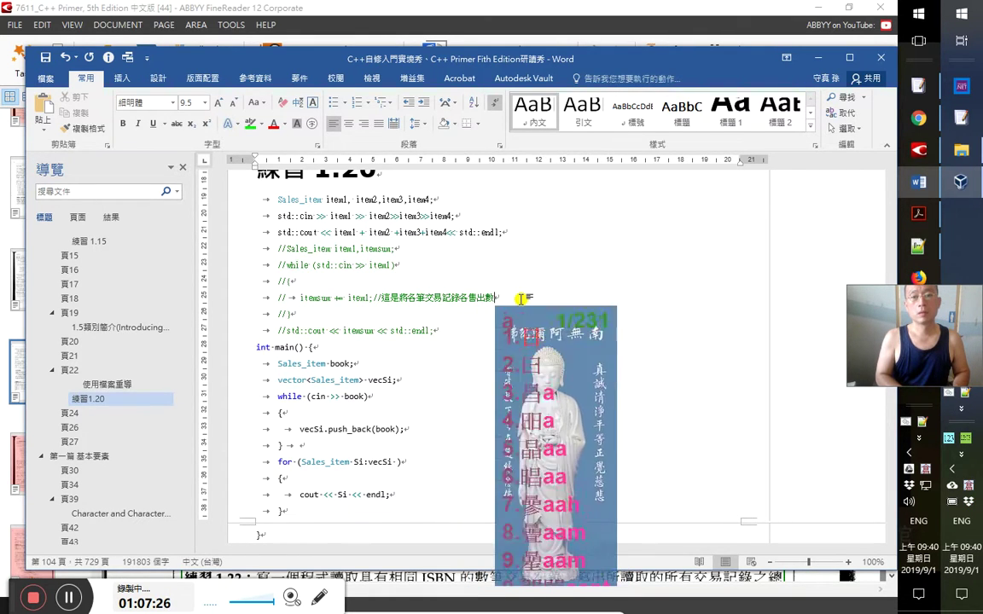
pyautogui.write('g')
pyautogui.press('space')
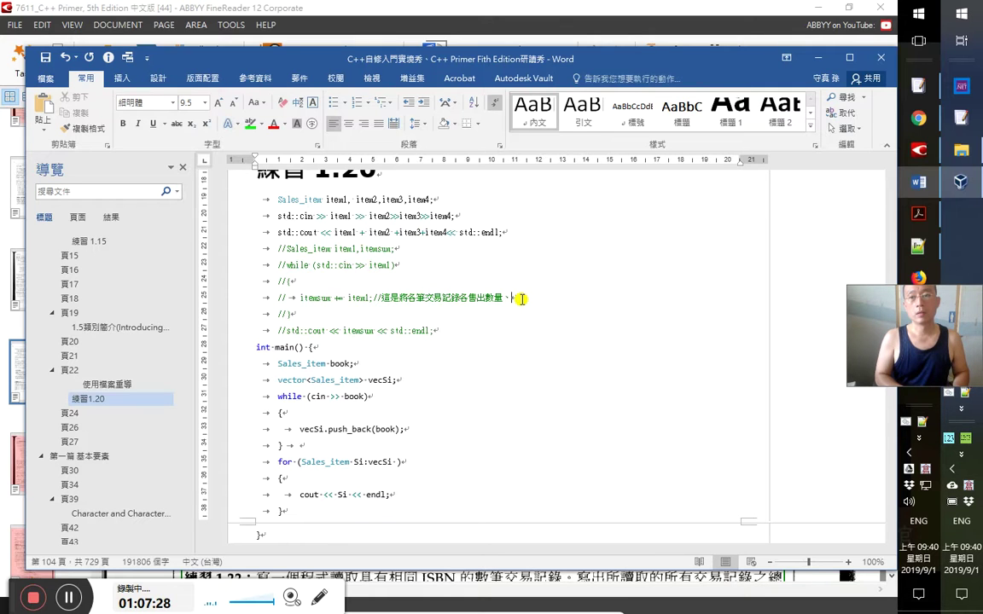
pyautogui.write('f')
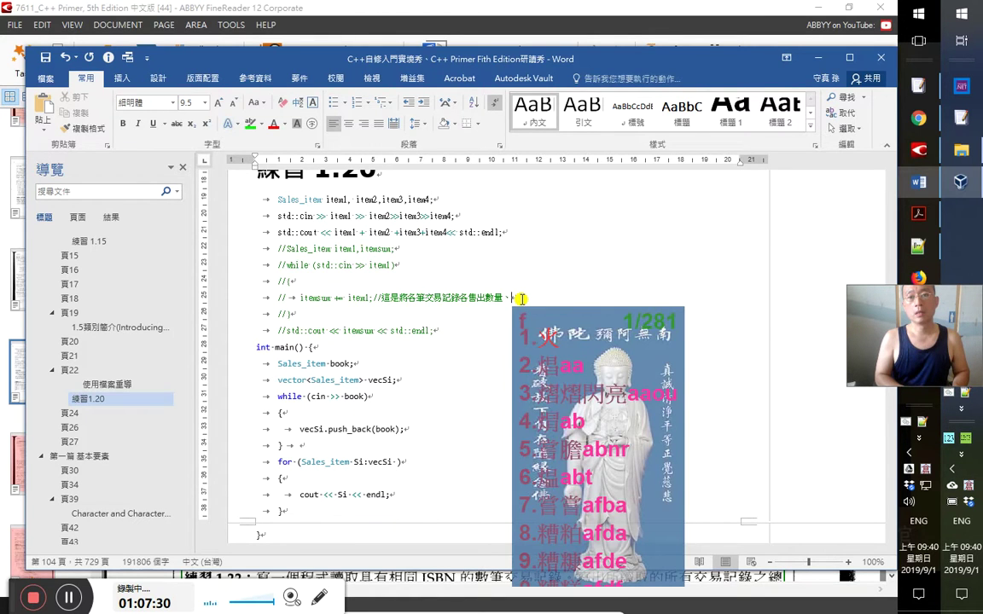
pyautogui.write('r')
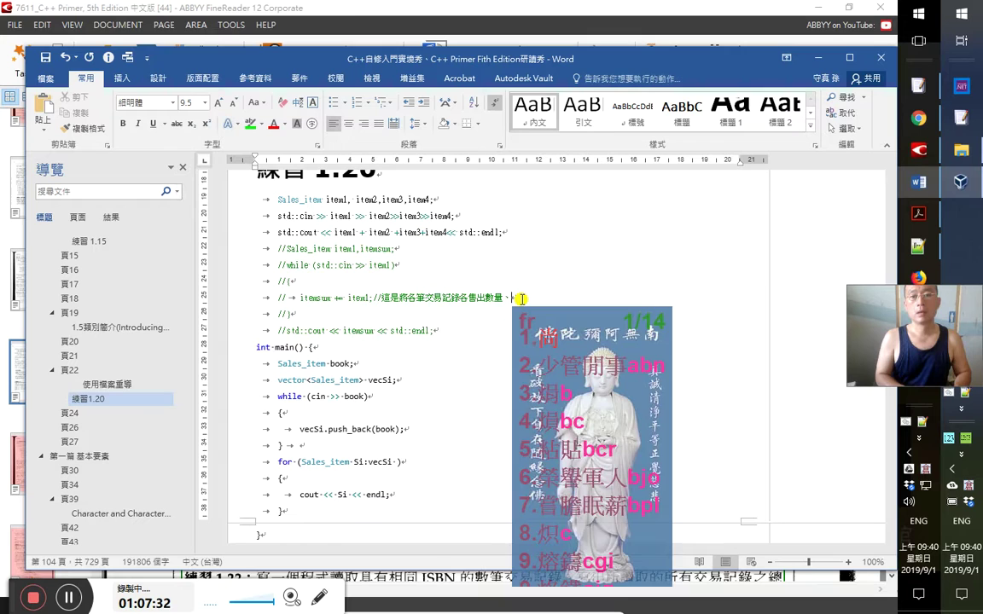
pyautogui.write('tdc')
pyautogui.press('space')
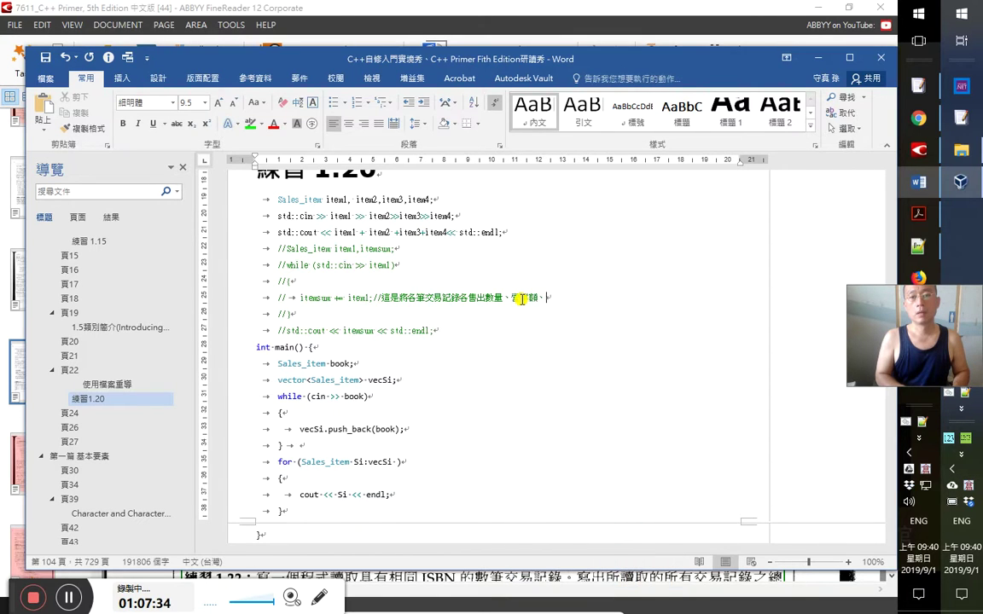
# Continue the itemsum += item1; comment with 平均售價加總
pyautogui.write('mi')
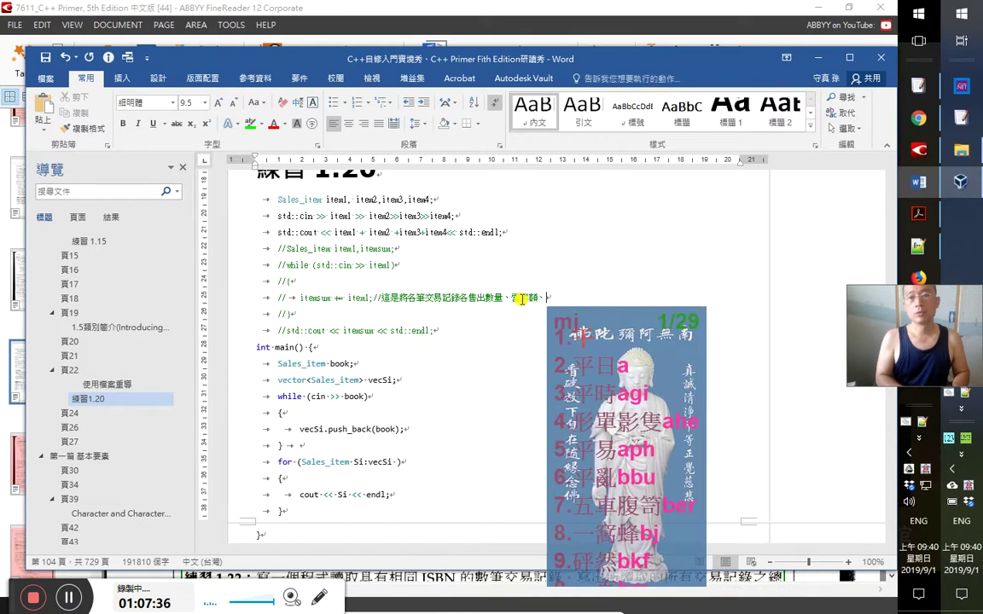
pyautogui.write('gi')
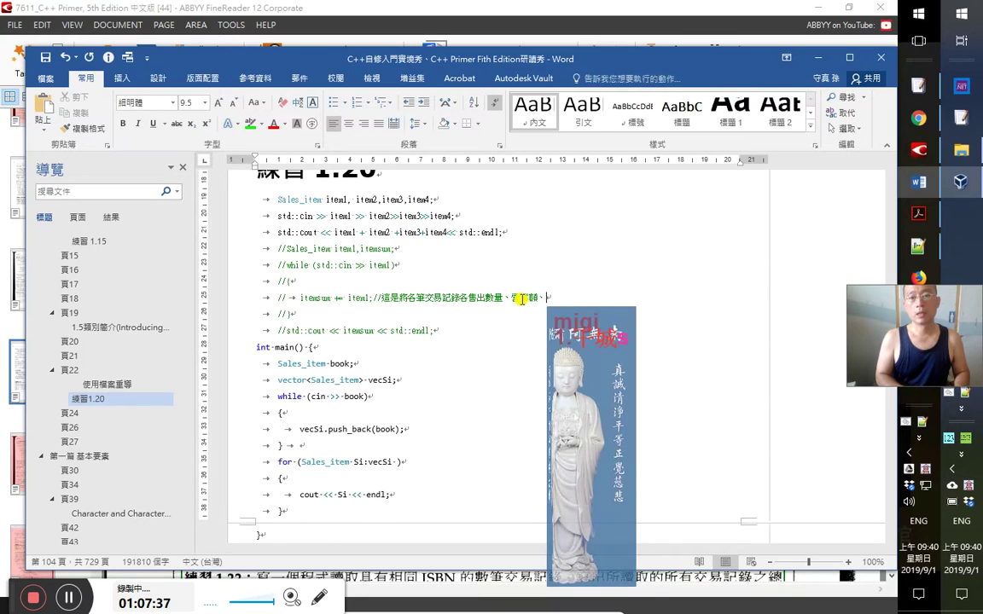
pyautogui.press('BackSpace')
pyautogui.press('BackSpace')
pyautogui.press('BackSpace')
pyautogui.write('平均')
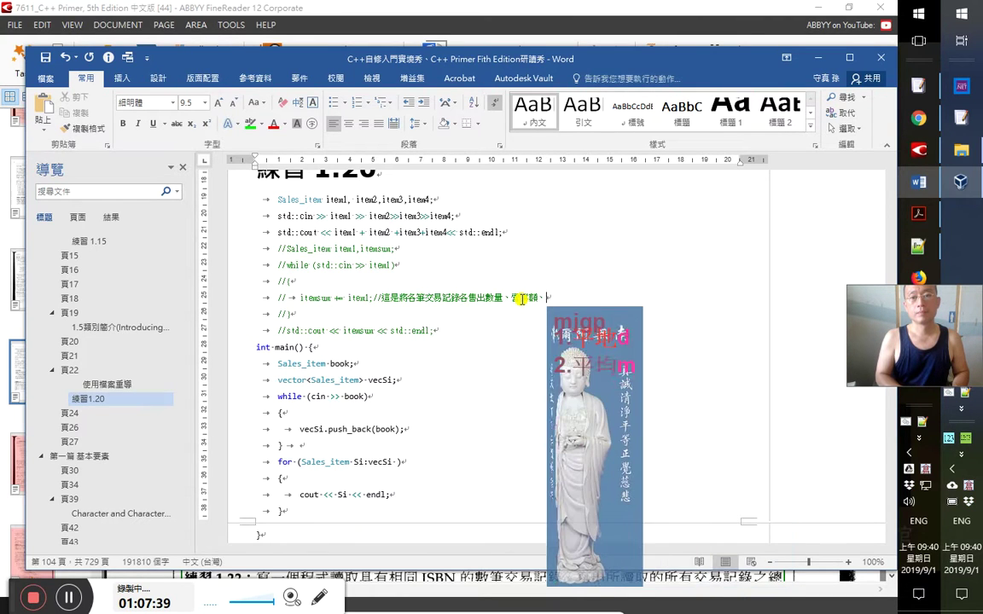
pyautogui.write('oe')
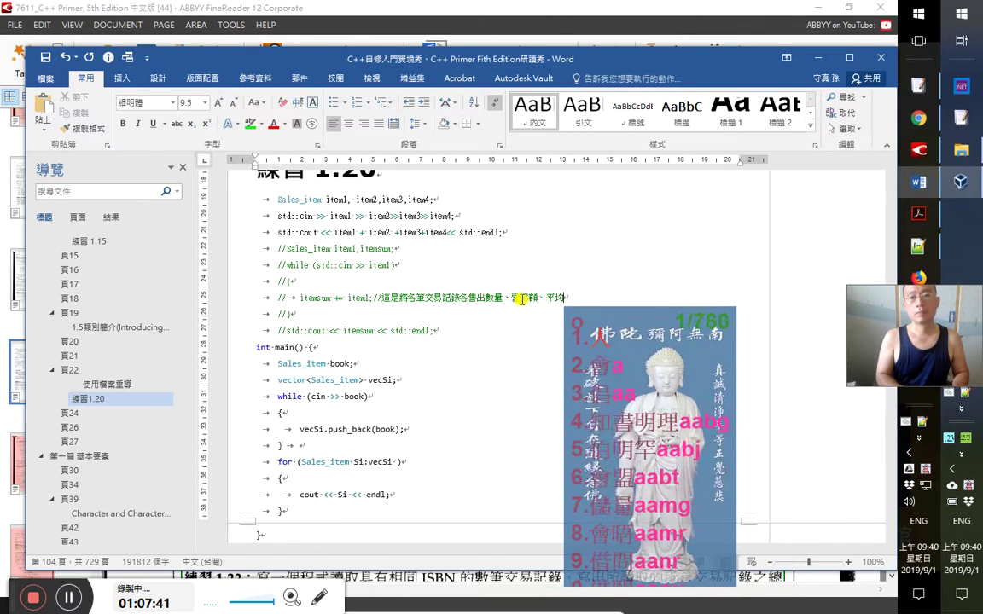
pyautogui.press('BackSpace')
pyautogui.write('romc')
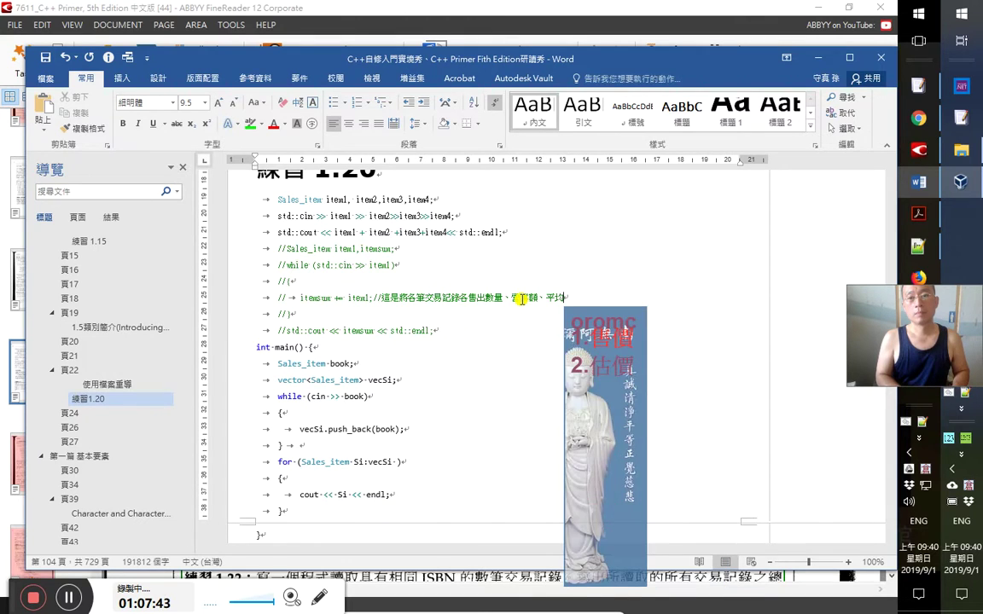
pyautogui.press('space')
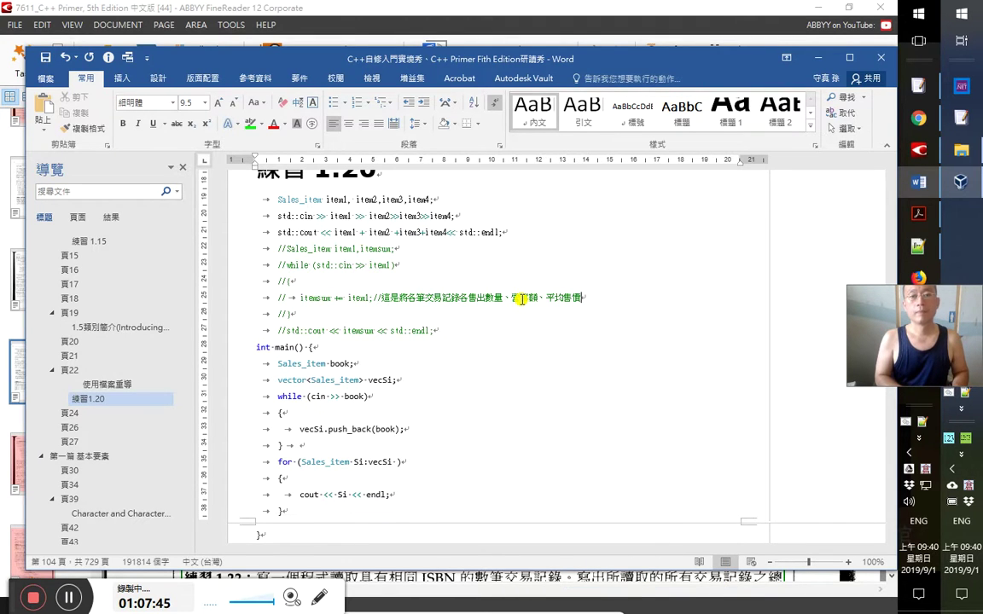
pyautogui.write('加')
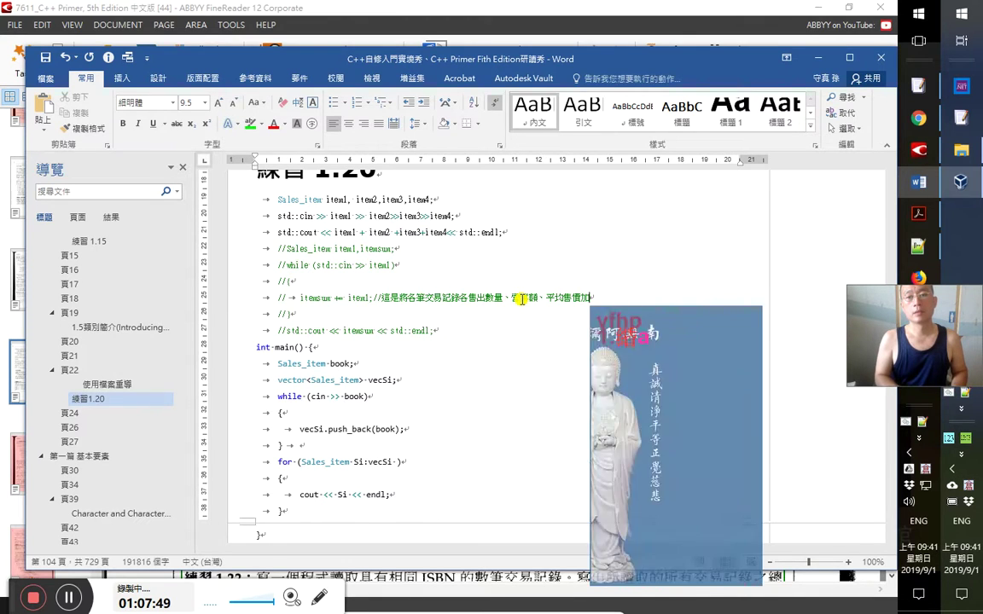
pyautogui.write('總加總')
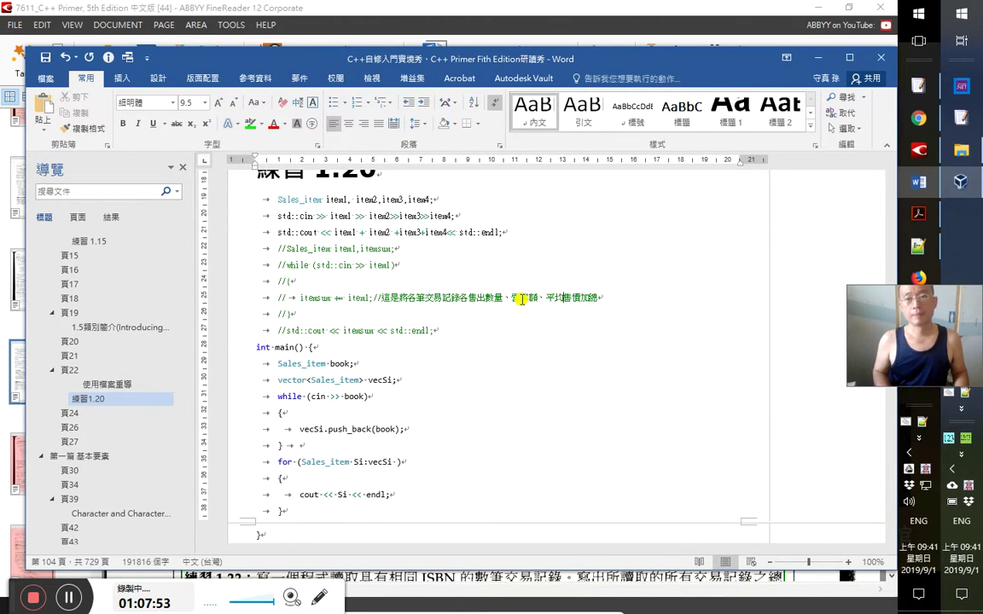
# Copy 平均 from the Word comment and find its entry in cj5-ftzk.txt in Notepad++
pyautogui.hotkey('shift', 'Right')
pyautogui.hotkey('shift', 'Right')
pyautogui.hotkey('ctrl', 'c')
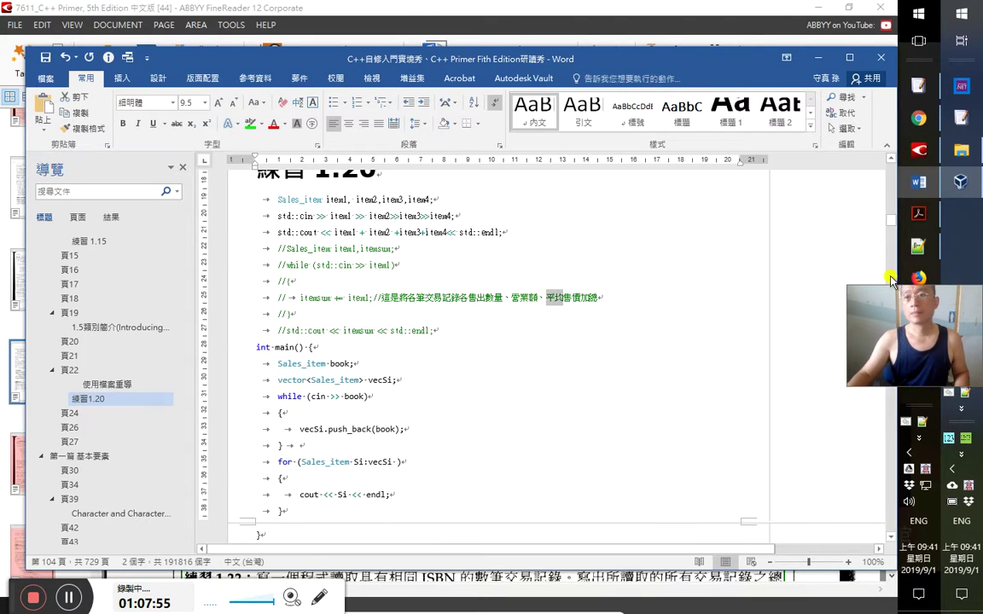
pyautogui.hotkey('alt', 'Tab')
pyautogui.hotkey('ctrl', 'f')
pyautogui.hotkey('ctrl', 'v')
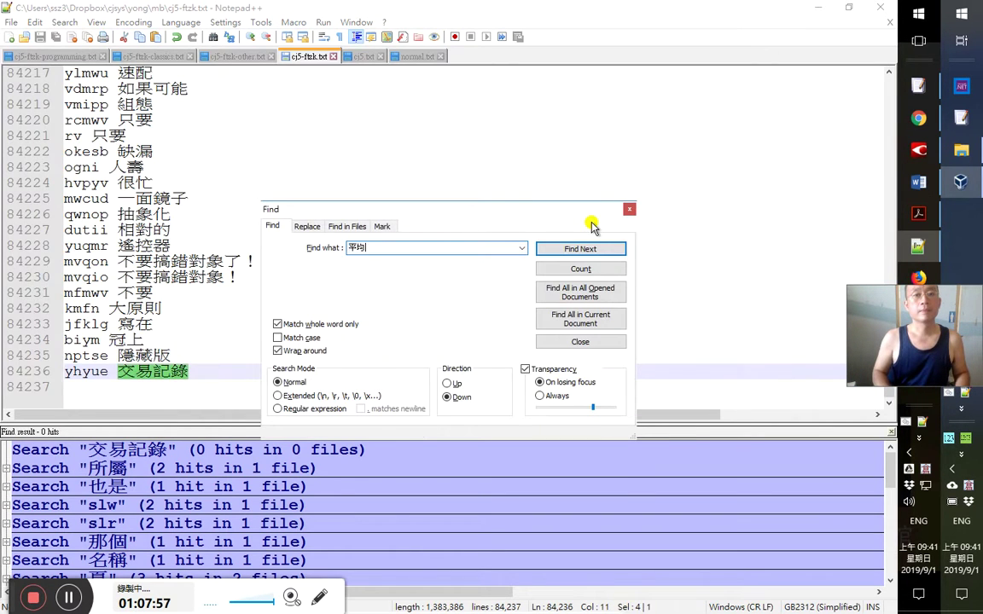
pyautogui.press('Return')
pyautogui.press('Escape')
# Duplicate the mjgpm 平均 entry, shorten the copy's input code to mjm and save the file
pyautogui.hotkey('ctrl', 'd')
pyautogui.press('Down')
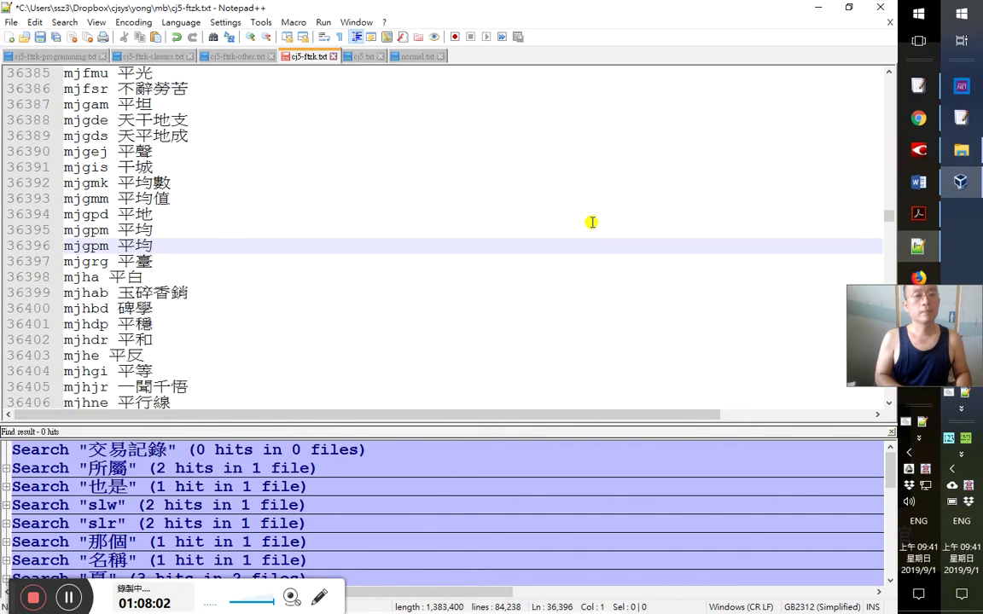
pyautogui.write('mjm')
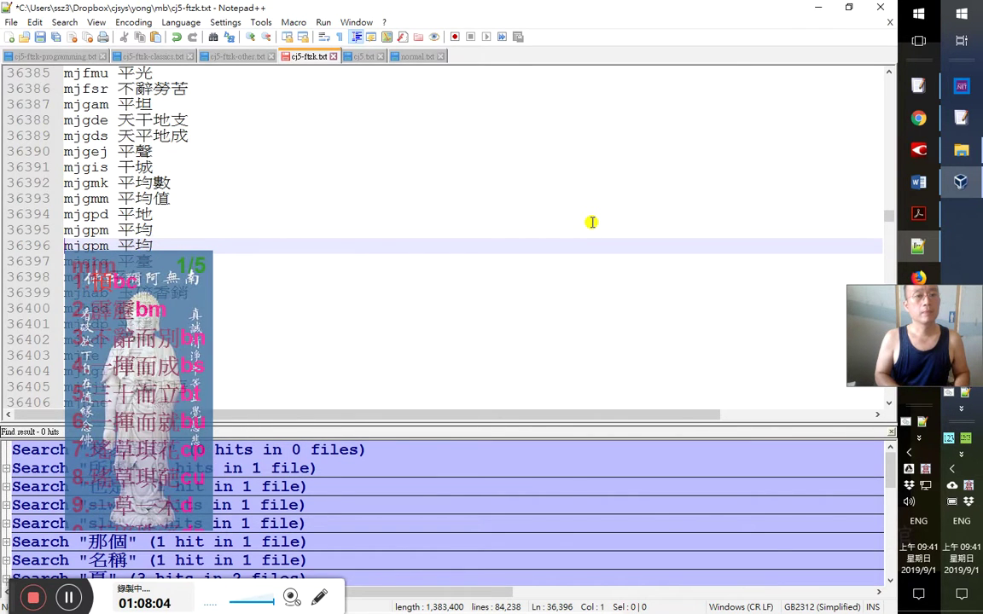
pyautogui.press('Escape')
pyautogui.press('Right')
pyautogui.press('Right')
pyautogui.press('Delete')
pyautogui.press('Delete')
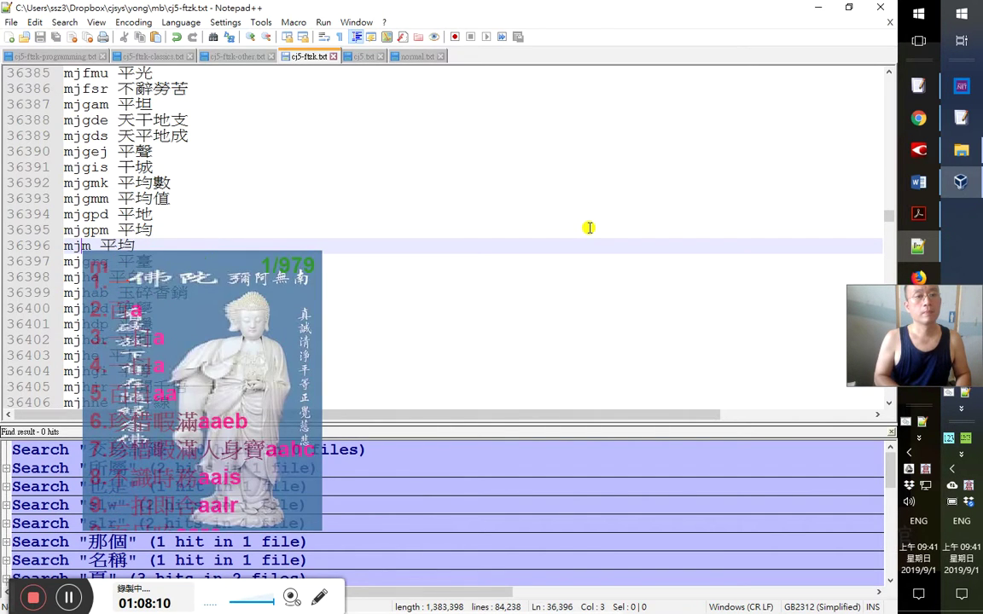
# Return to Word and append ，非題意 to the end of the itemsum += item1; comment
pyautogui.click(818, 7)
pyautogui.click(413, 321)
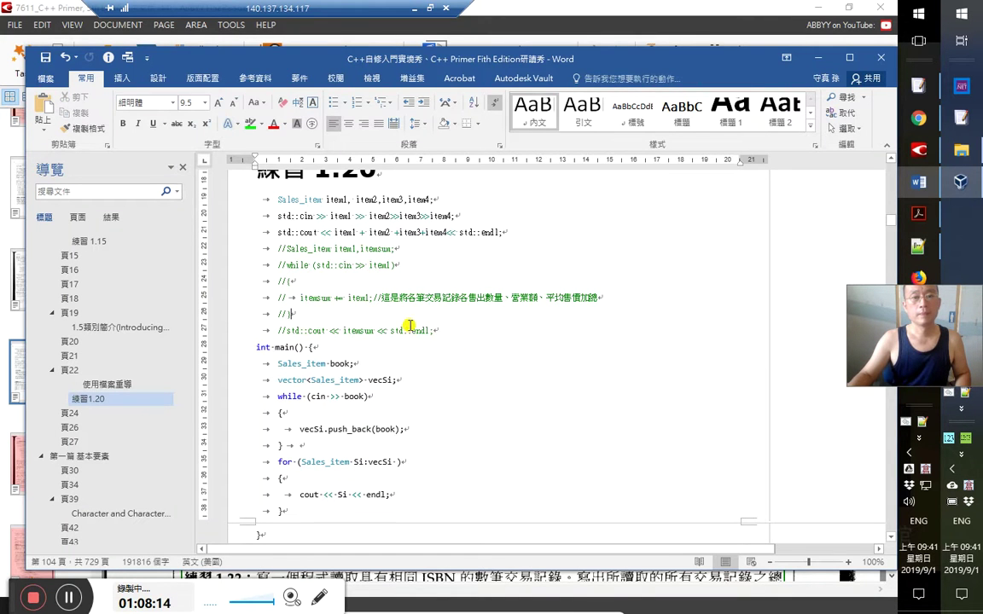
pyautogui.click(603, 292)
pyautogui.write('acy')
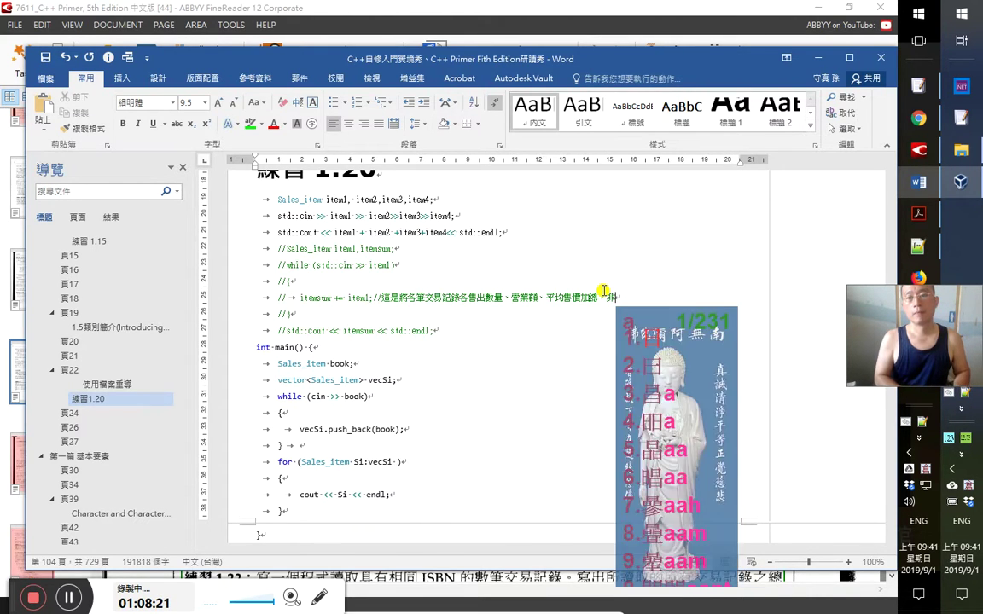
pyautogui.press('space')
pyautogui.write('a')
pyautogui.press('BackSpace')
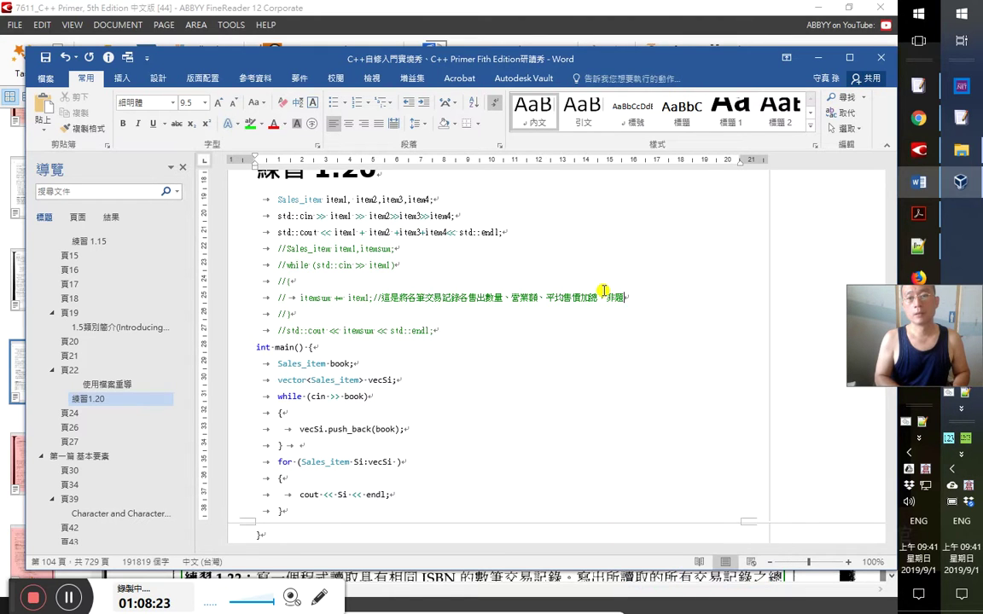
# Copy 題意 from the Word comment and search for it in all opened documents in Notepad++
pyautogui.hotkey('shift', 'Left')
pyautogui.hotkey('shift', 'Left')
pyautogui.hotkey('ctrl', 'c')
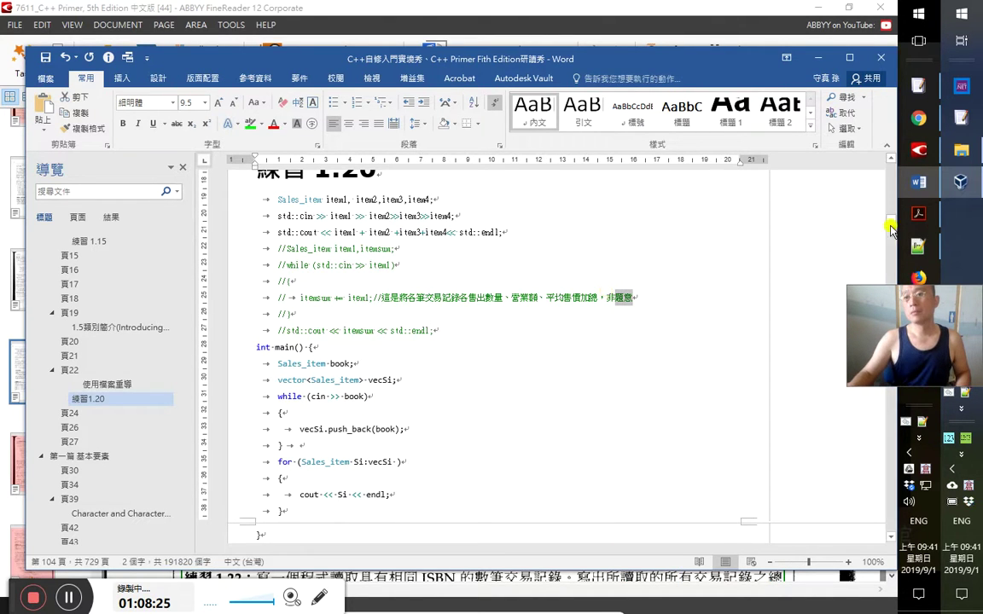
pyautogui.hotkey('alt', 'Tab')
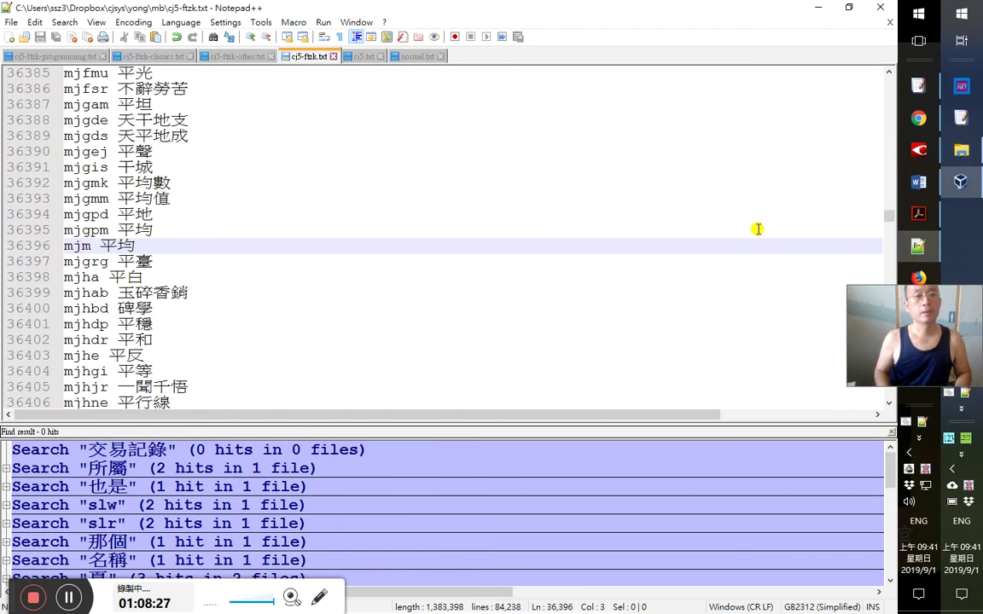
pyautogui.hotkey('ctrl', 'f')
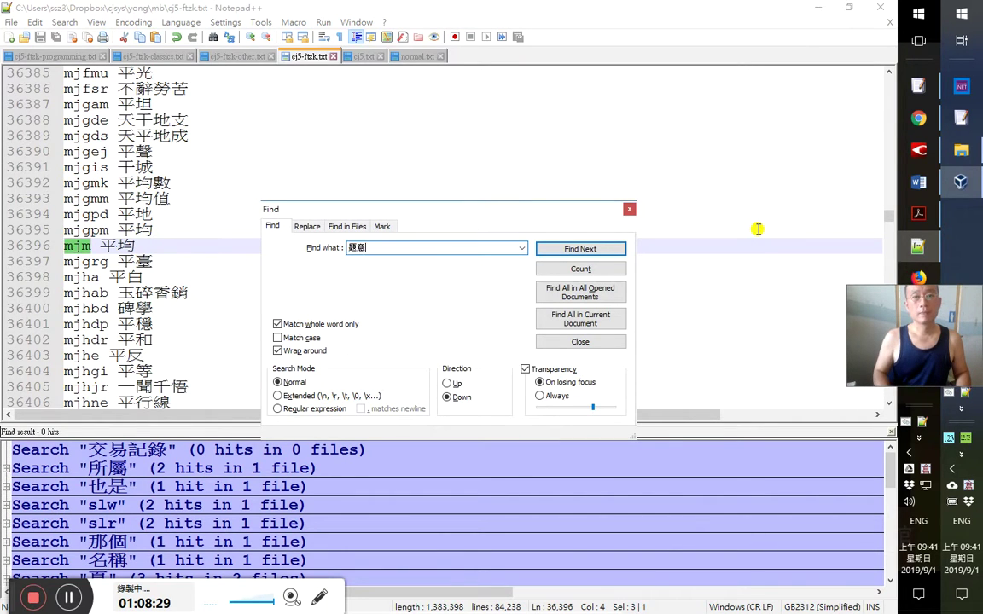
pyautogui.hotkey('alt', 'o')
# Append the entry 題意 with the input code acytp at the end of cj5-ftzk.txt and save the file
pyautogui.hotkey('ctrl', 'End')
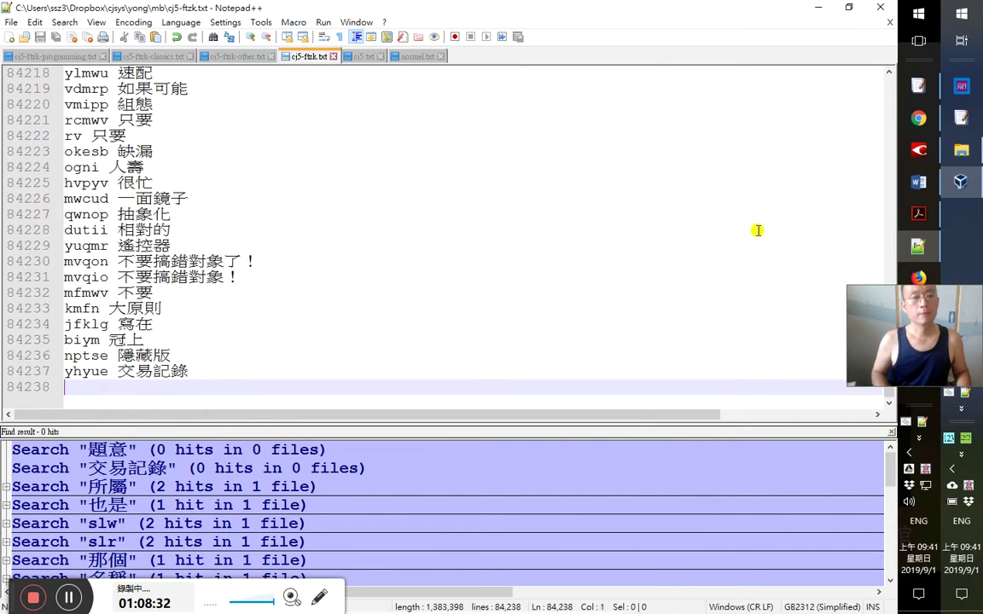
pyautogui.hotkey('ctrl', 'v')
pyautogui.press('Return')
pyautogui.press('Up')
pyautogui.write('acytp')
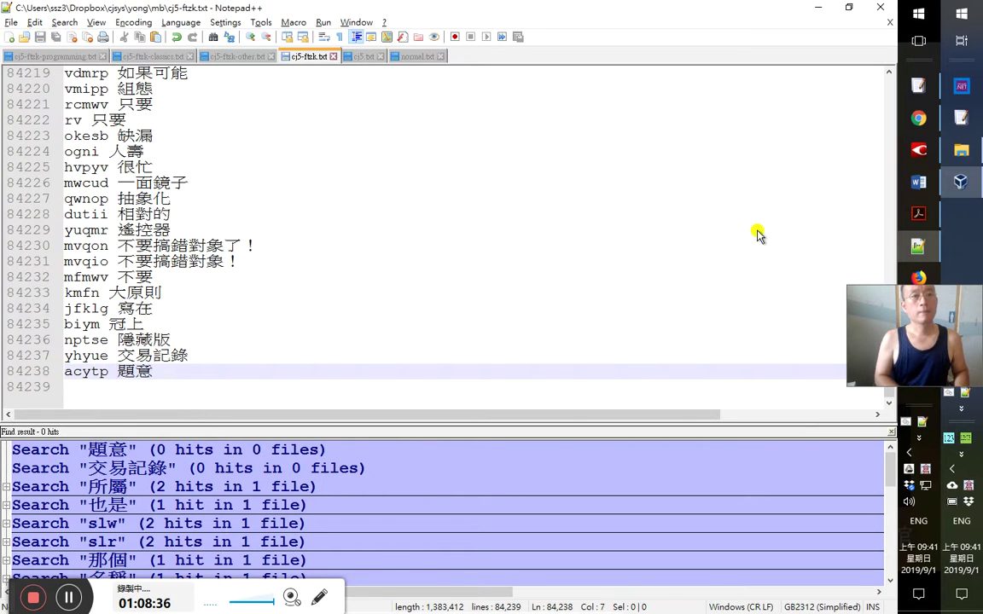
# Switch back to Word, insert 並 before 非題意 in the itemsum comment and save the document
pyautogui.hotkey('alt', 'Tab')
pyautogui.press('Left')
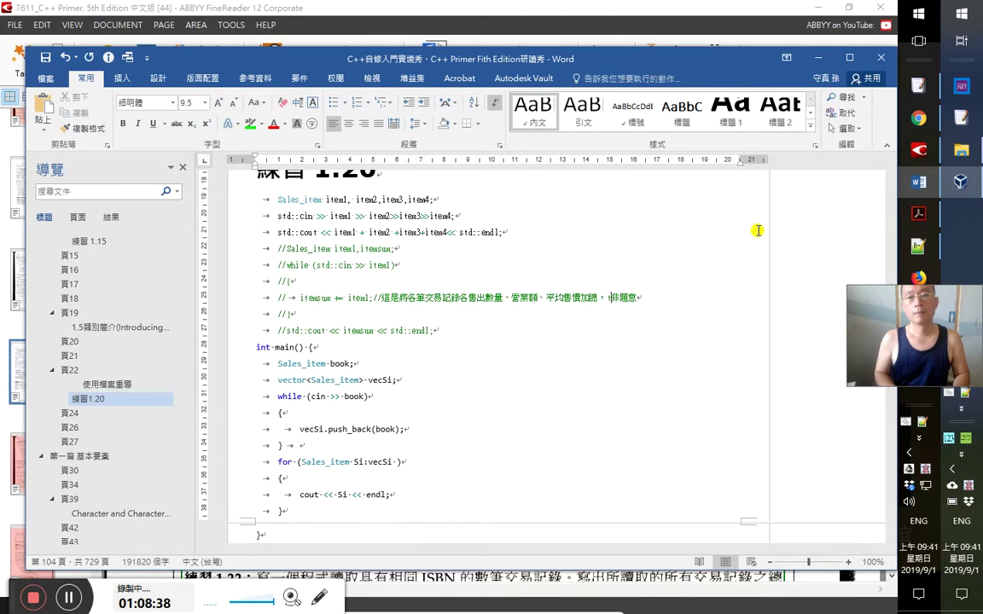
pyautogui.write('tc')
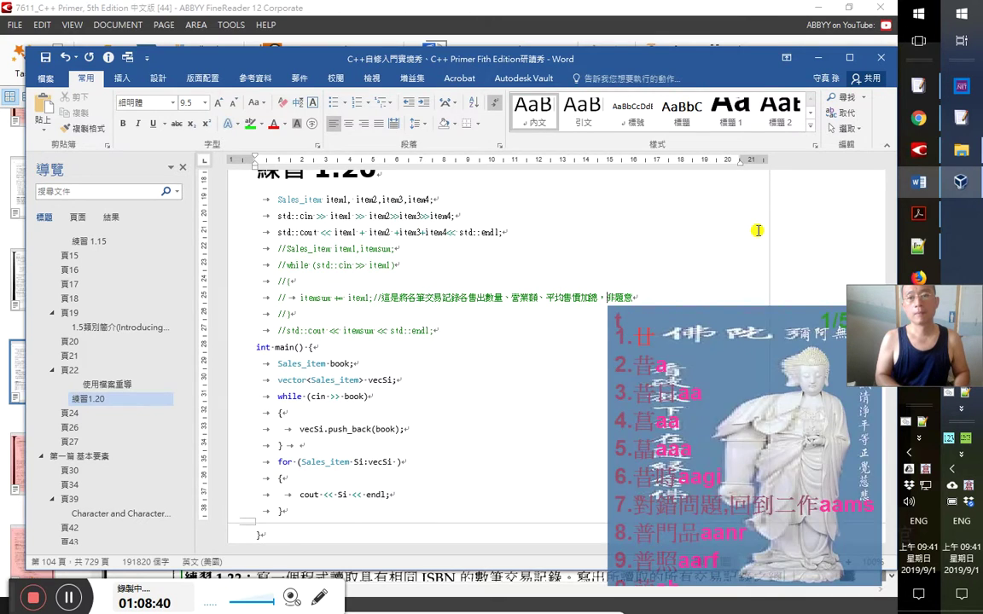
pyautogui.press('BackSpace')
pyautogui.press('BackSpace')
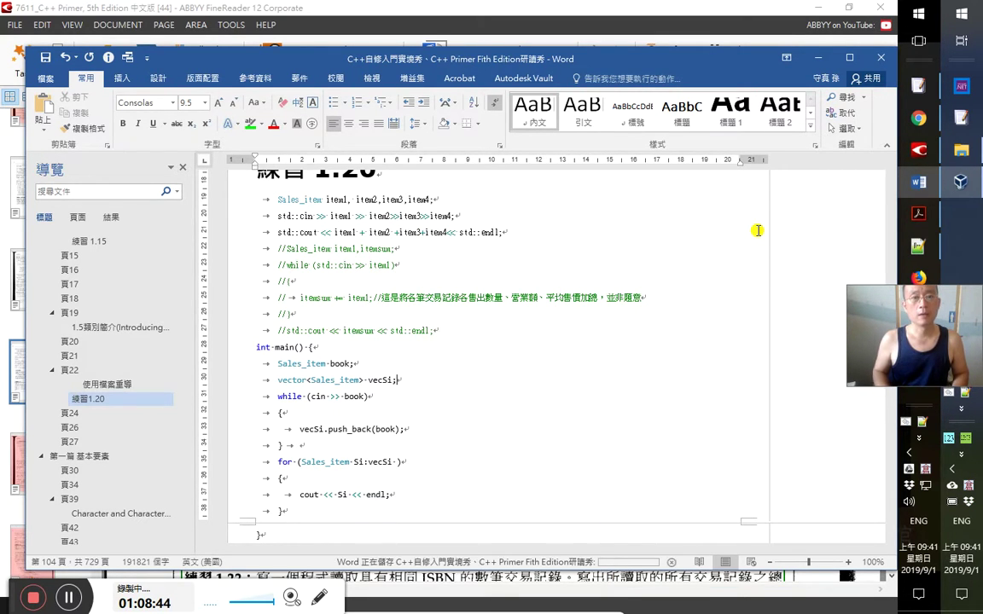
# Append the comment //這只能處理剛好4筆 to the end of the Sales_item item1, item2,item3,item4; line under exercise 1.20
pyautogui.click(404, 233)
pyautogui.click(436, 200)
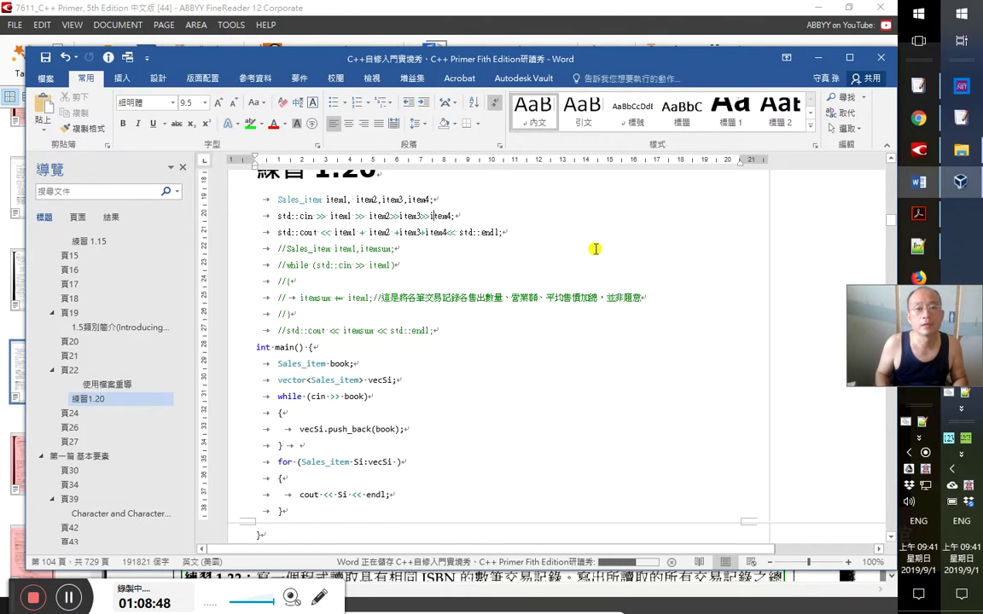
pyautogui.write('//')
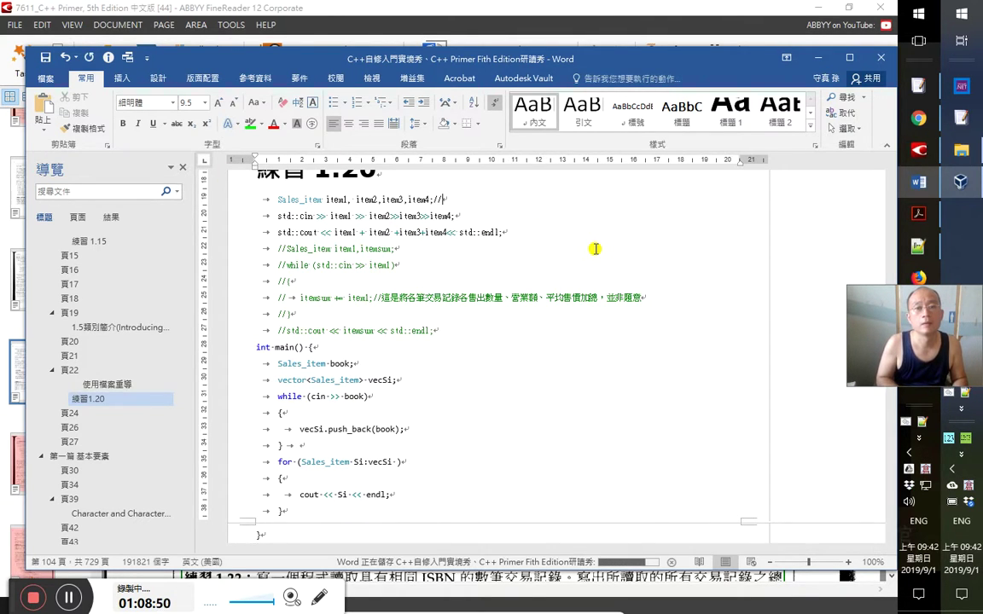
pyautogui.write('這')
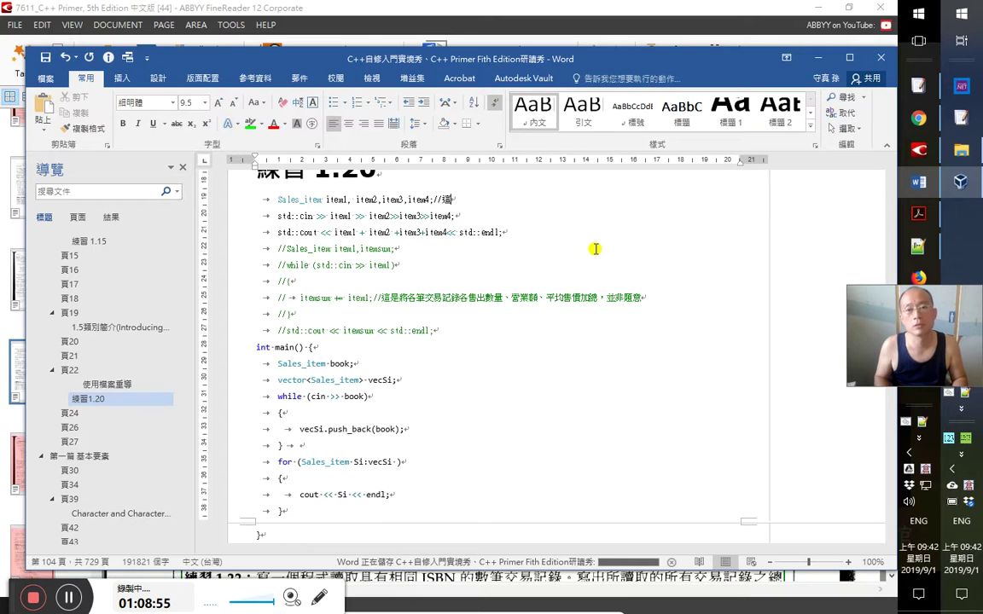
pyautogui.write('只能處理剛好4筆')
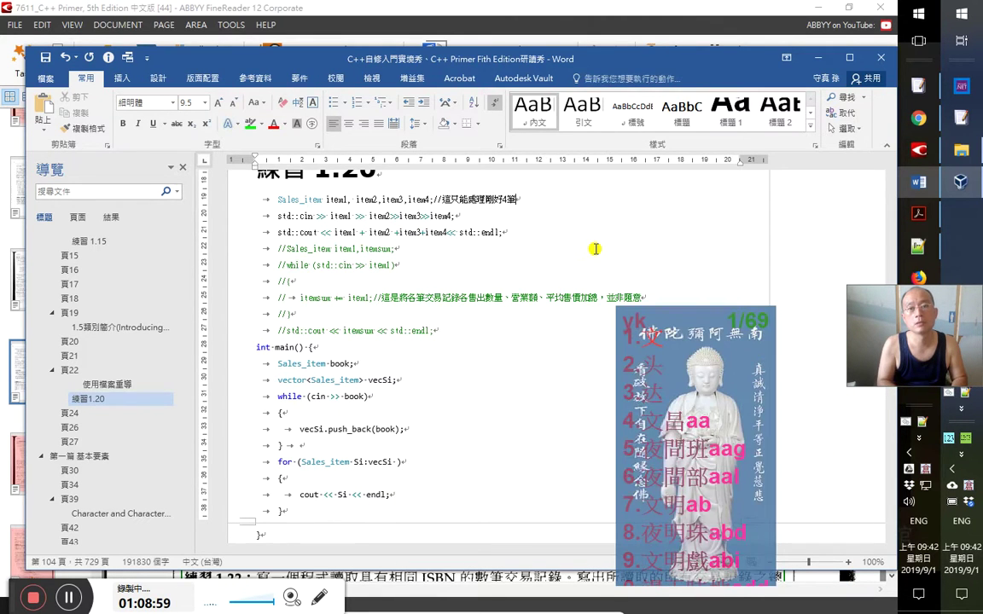
pyautogui.click(906, 430)
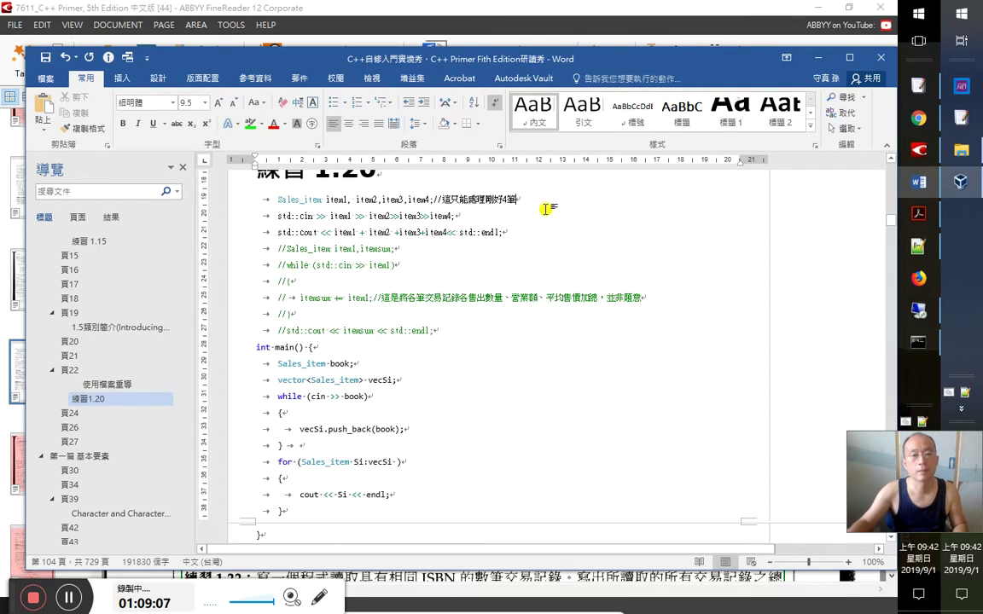
# Add the comment //這可以處理到讀完輸入止， after while (cin >> book) in the main function
pyautogui.press('Down')
pyautogui.press('Down')
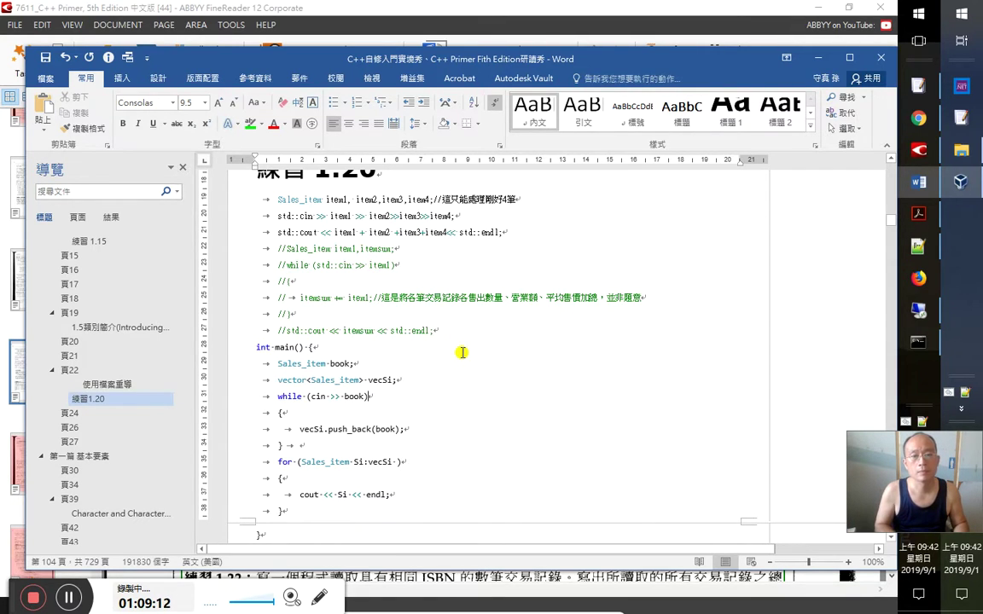
pyautogui.write('//這可')
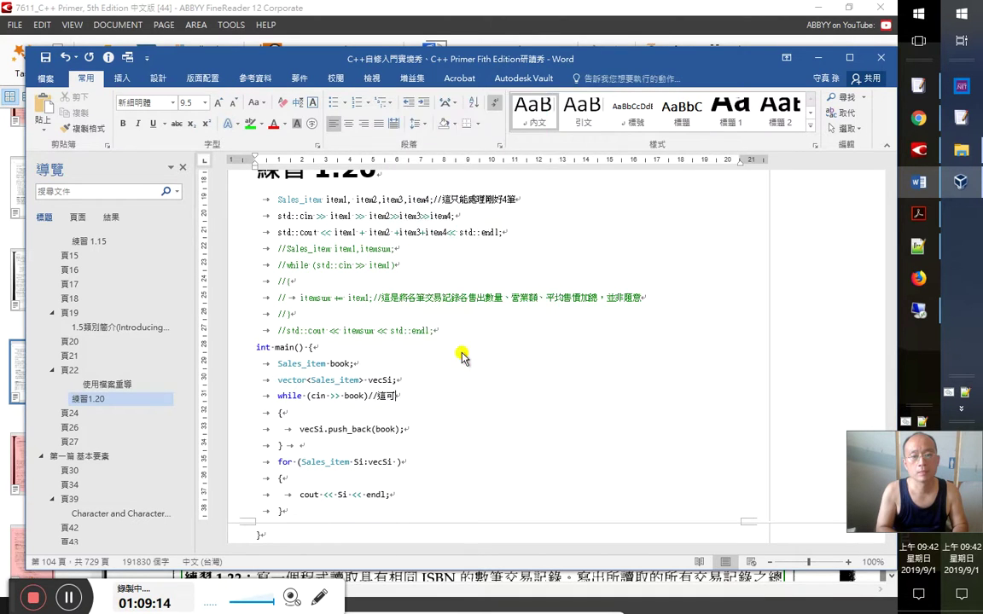
pyautogui.write('以處理')
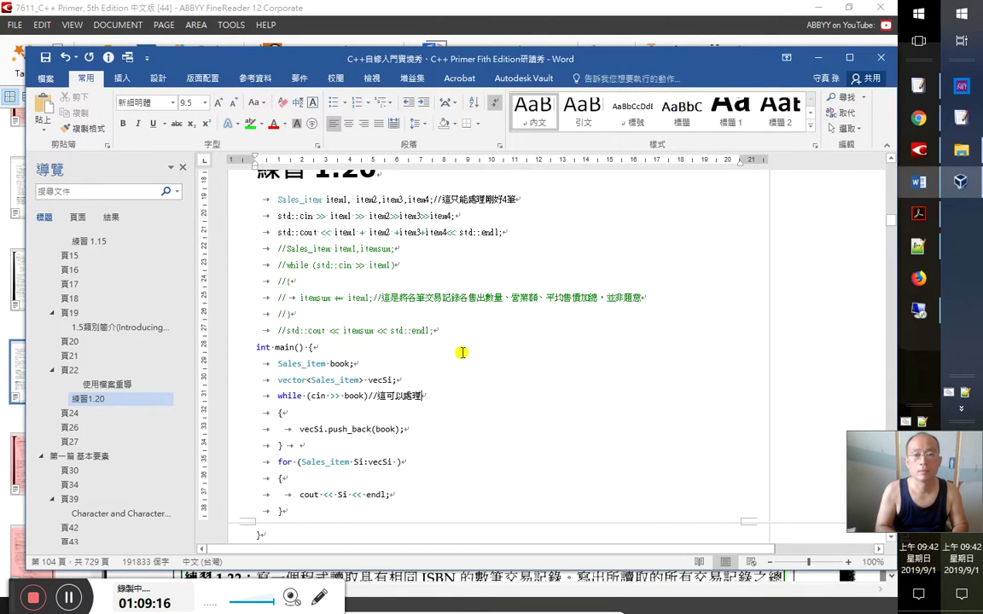
pyautogui.write('到請')
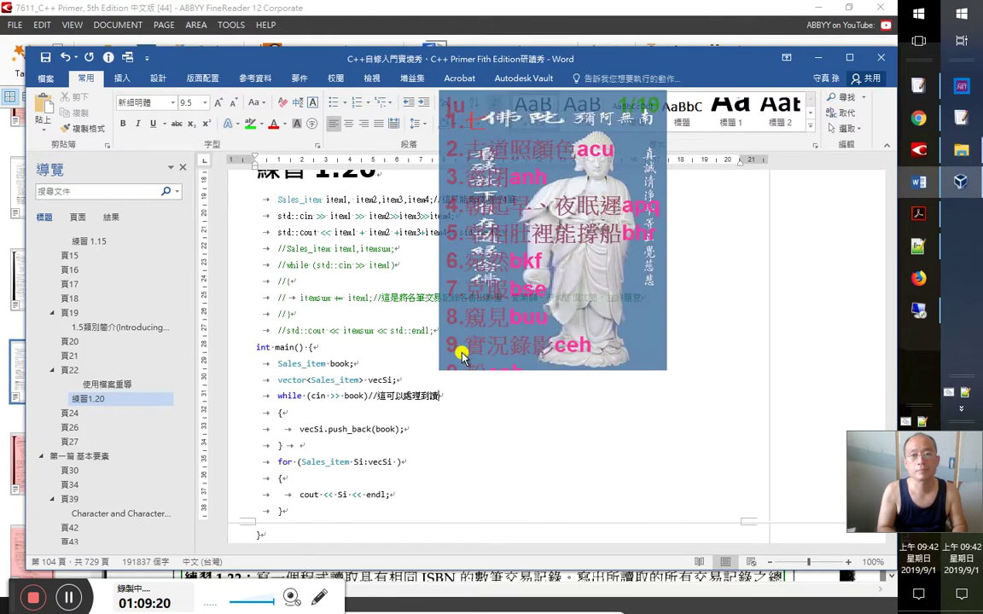
pyautogui.write('完')
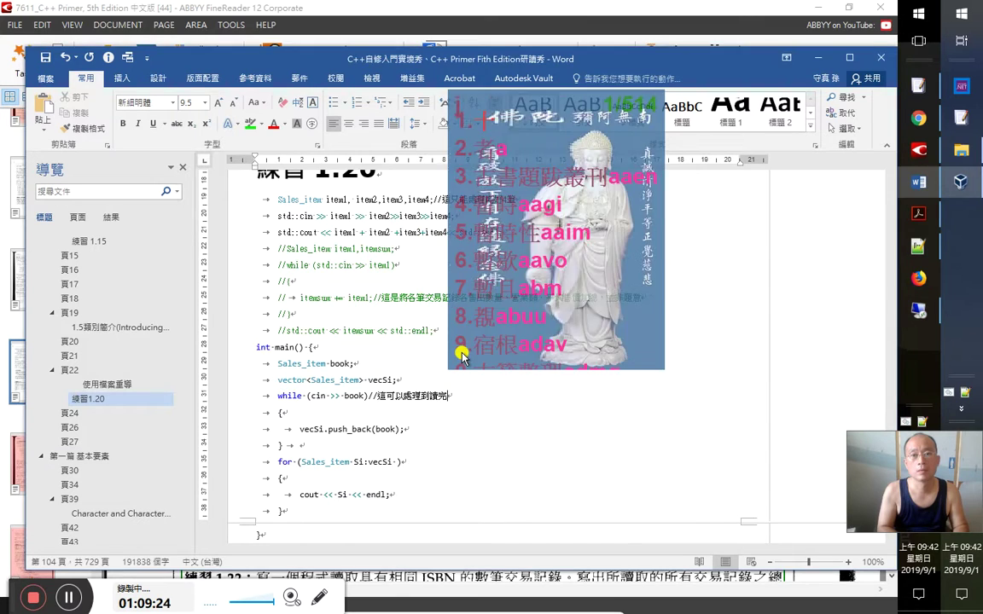
pyautogui.write('輸入並')
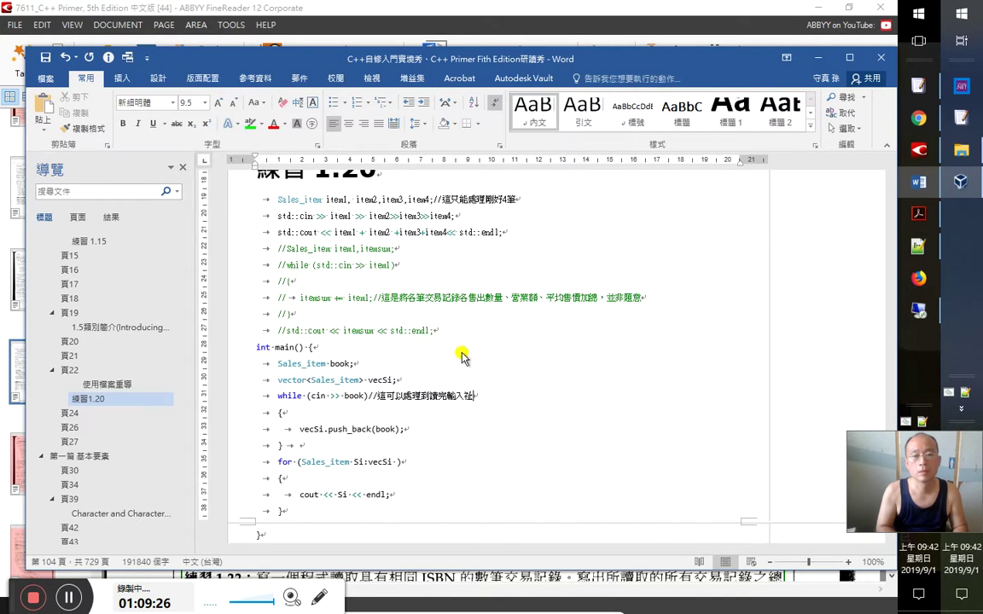
pyautogui.write('，')
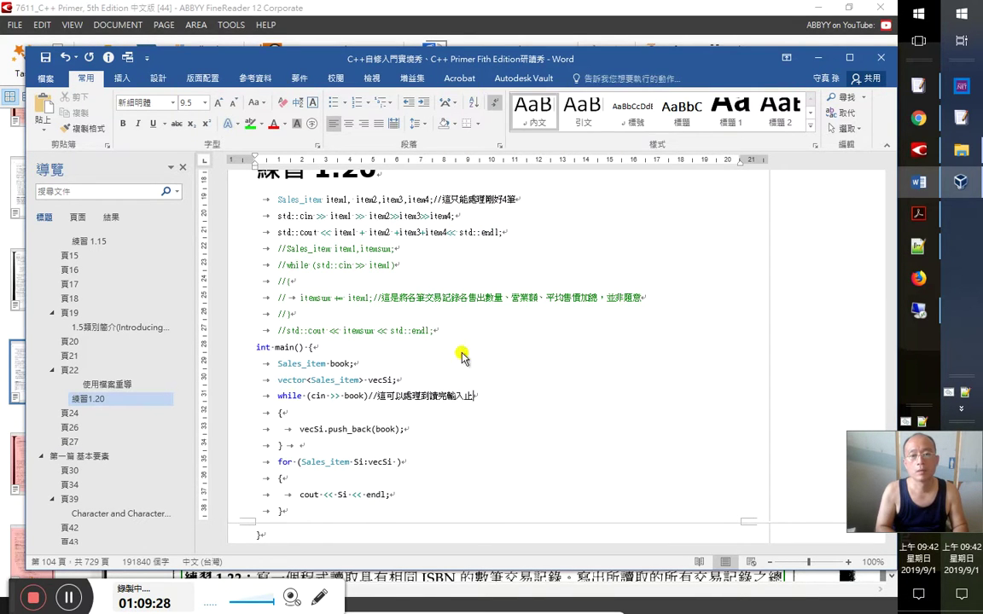
# Complete the while comment with 不限交易記錄筆數 and append 交易記錄 to the comment on the four-item declaration line
pyautogui.write('不張')
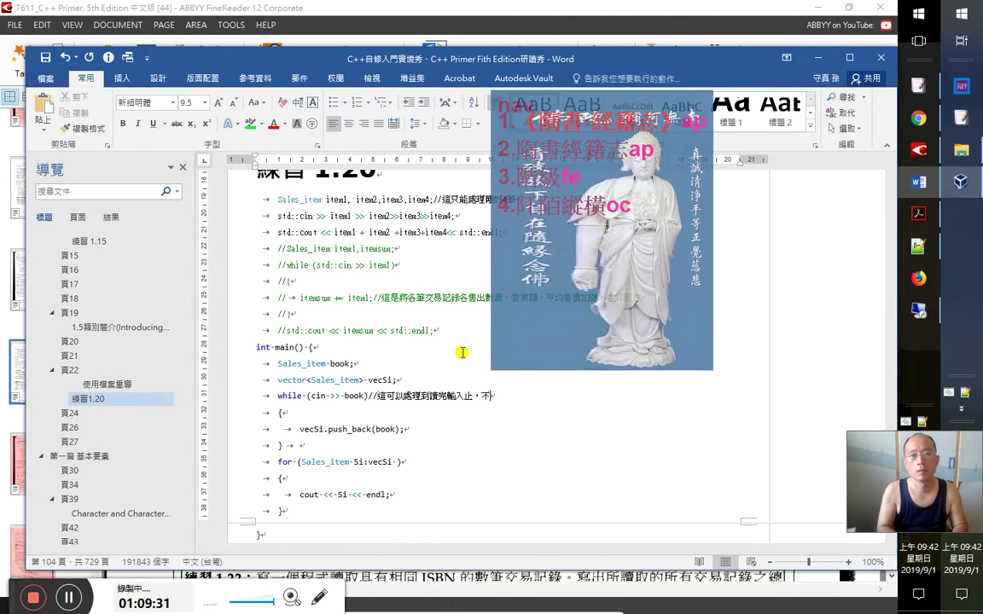
pyautogui.press('BackSpace')
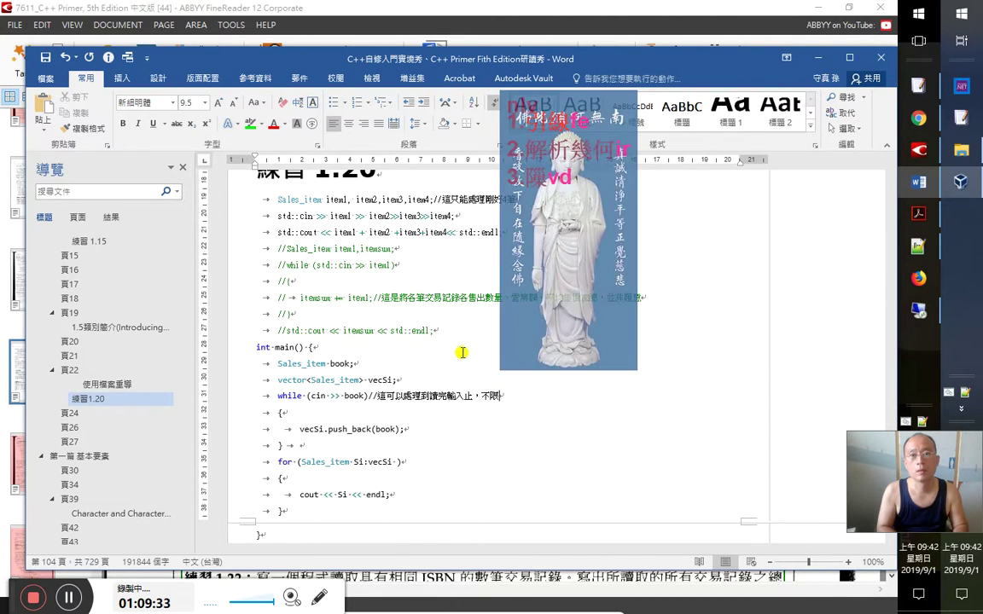
pyautogui.write('a')
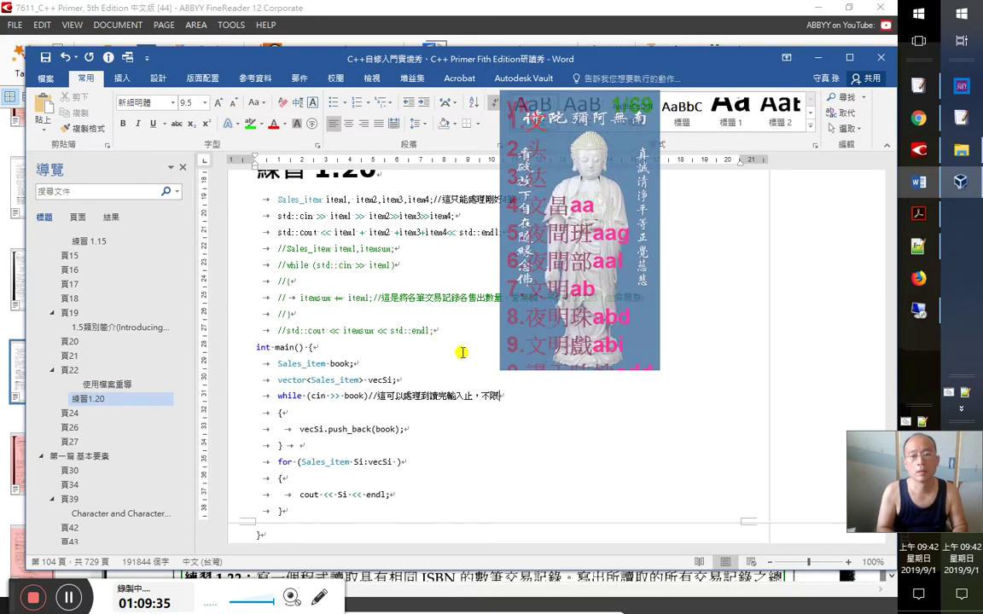
pyautogui.write('an')
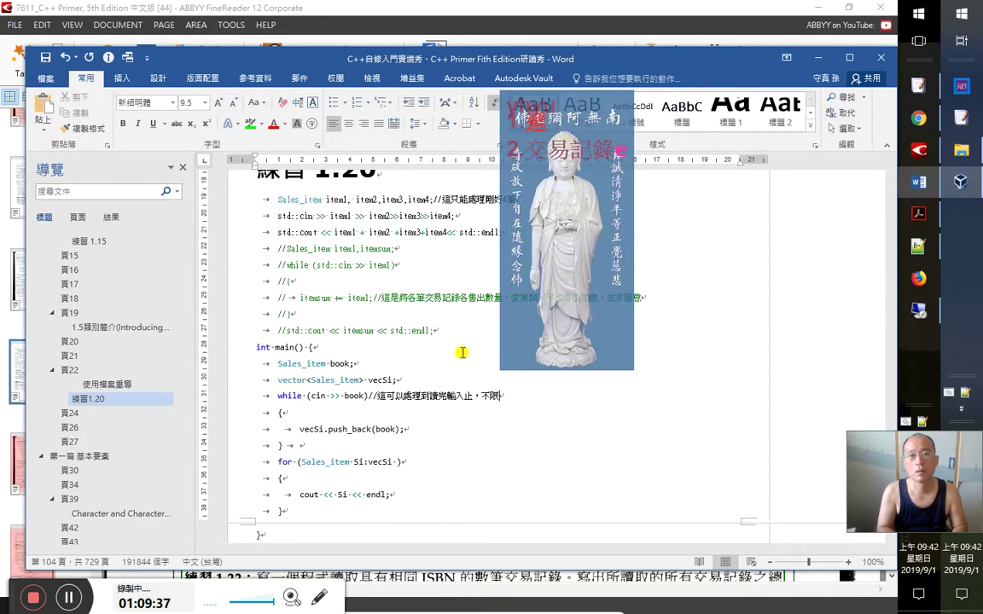
pyautogui.write('交易記錄筆數')
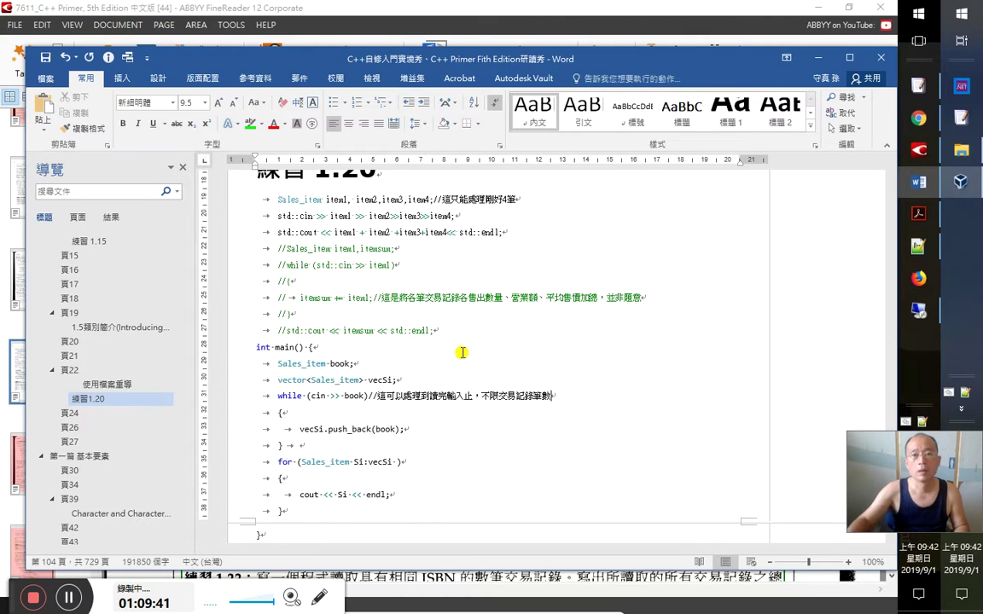
pyautogui.click(528, 198)
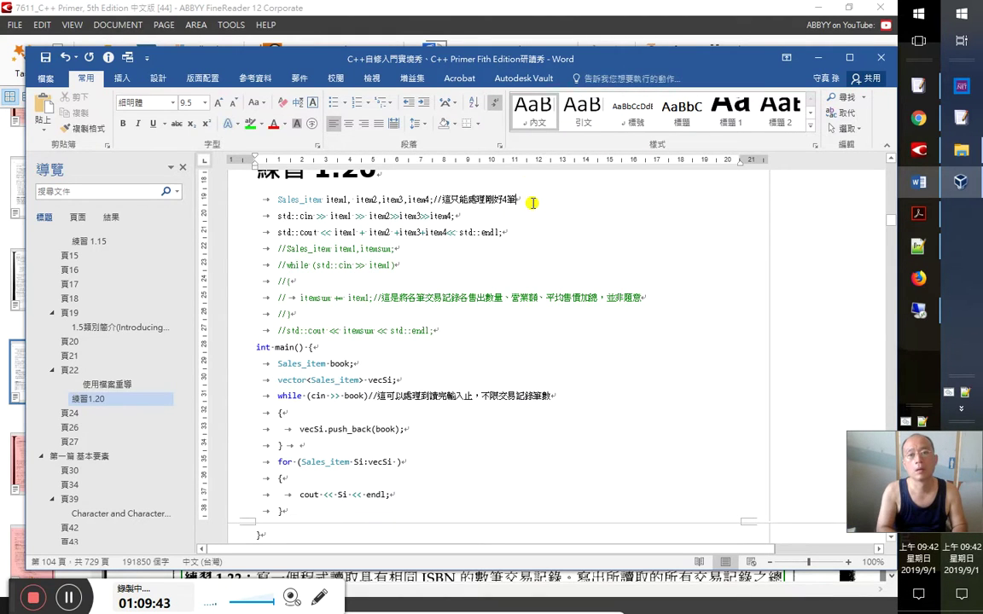
pyautogui.write('交易記錄')
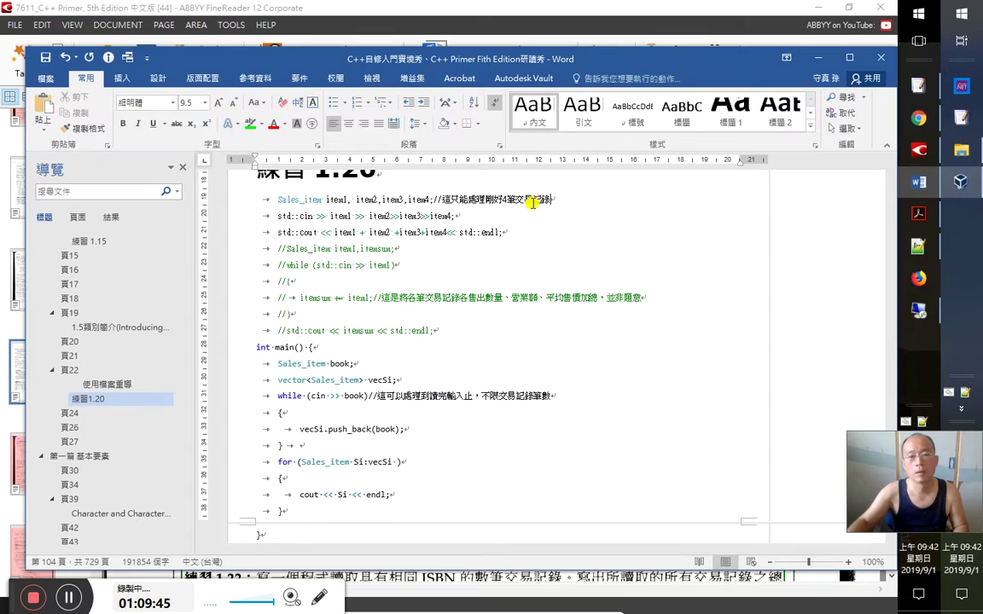
# Copy 不限 from the while comment, switch to Notepad++ and search for it in all opened documents
pyautogui.click(475, 396)
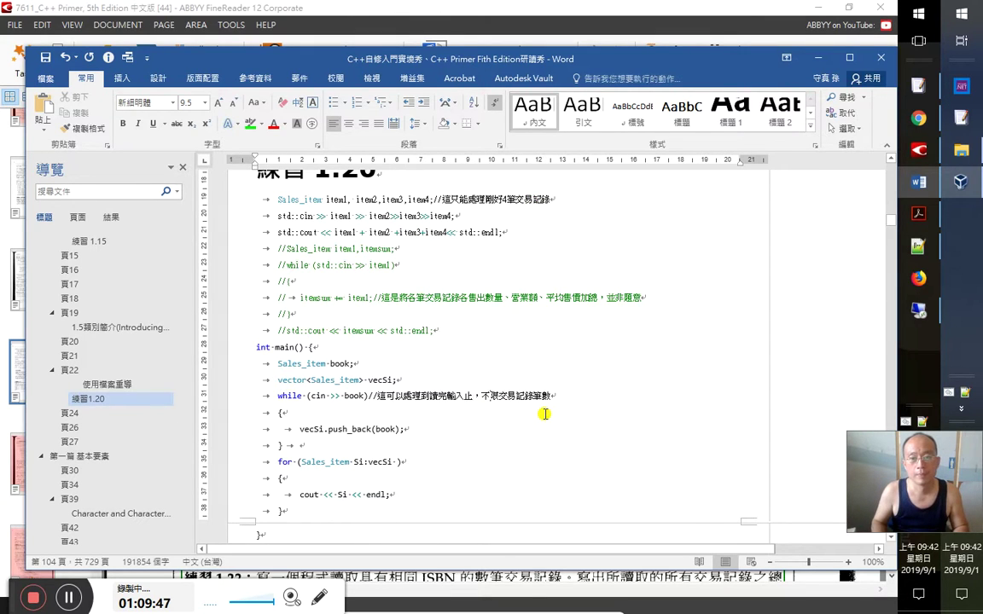
pyautogui.hotkey('shift', 'Right')
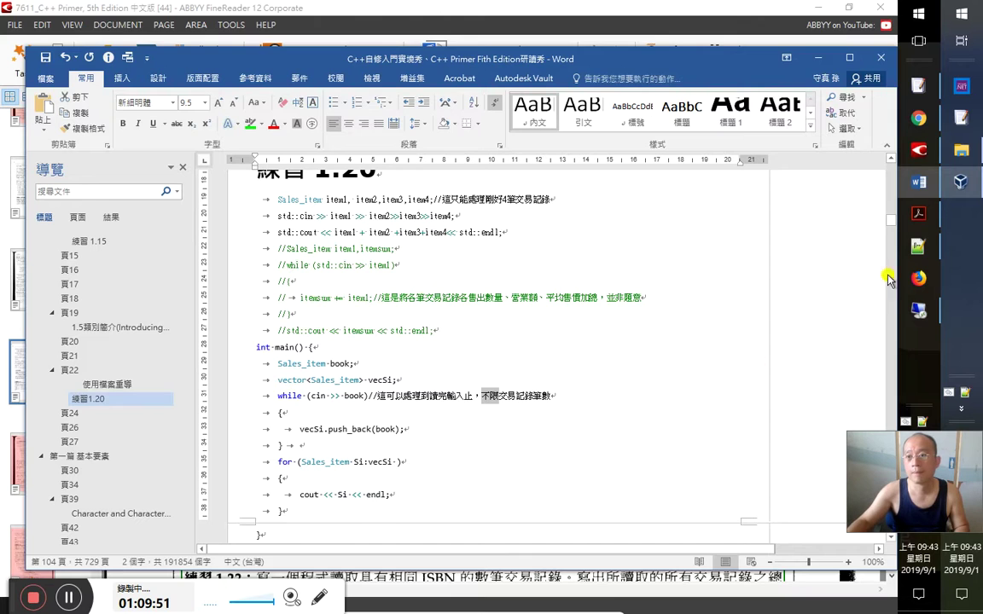
pyautogui.click(918, 246)
pyautogui.hotkey('ctrl', 'f')
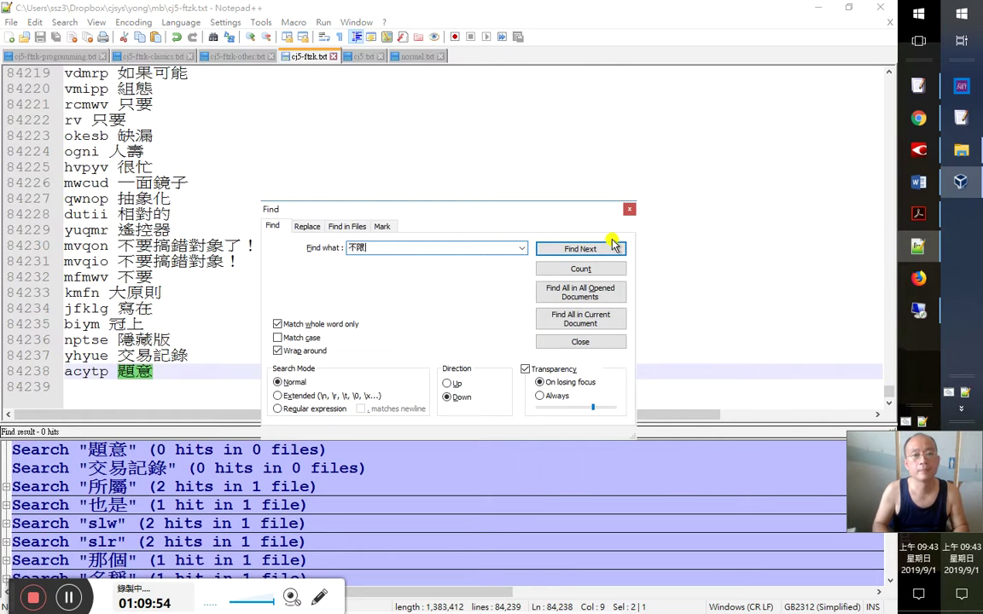
pyautogui.click(616, 247)
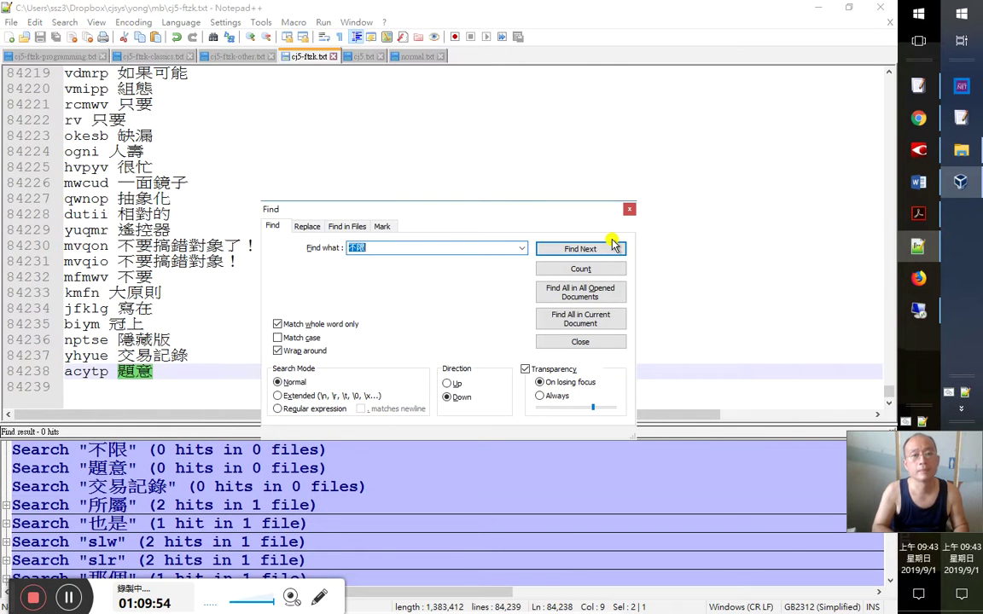
# Append the entry 不限 with the input code mfnlv at the end of cj5-ftzk.txt
pyautogui.click(208, 389)
pyautogui.write('不限')
pyautogui.press('Return')
pyautogui.press('Up')
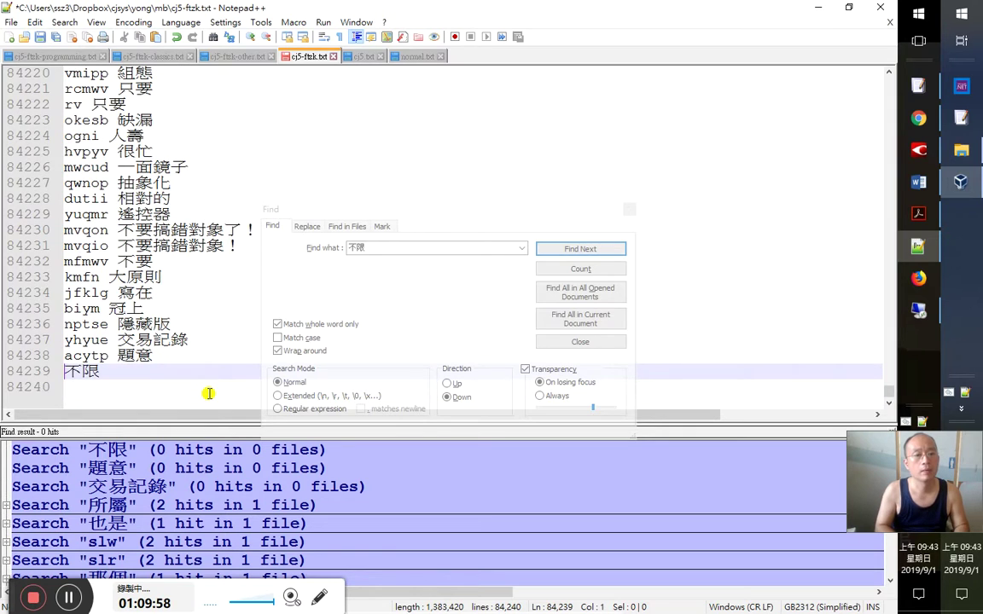
pyautogui.write('mfnlv')
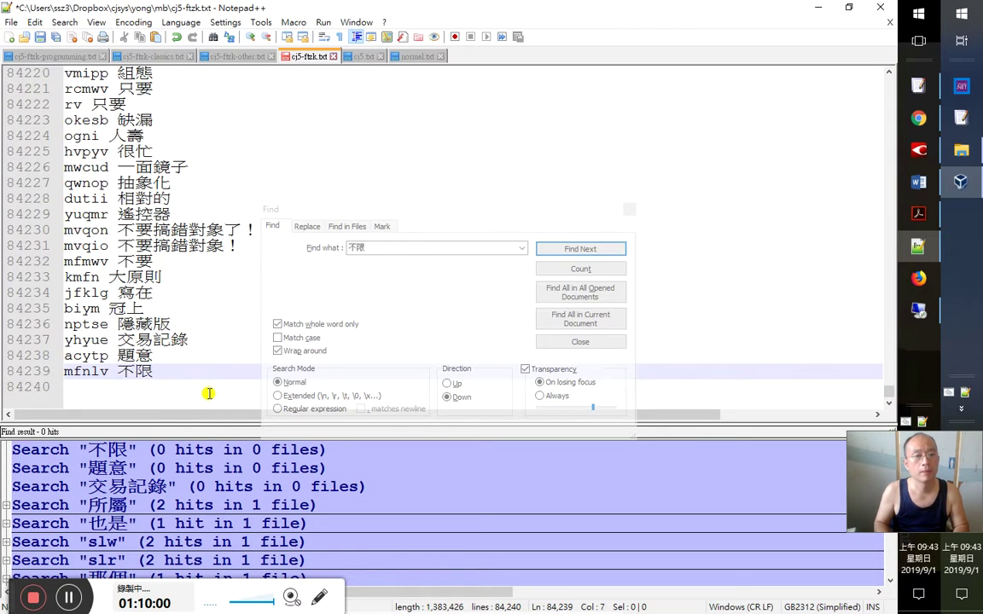
# Duplicate the 不限 entry in cj5-ftzk.txt and shorten the copy's input code to mnv
pyautogui.hotkey('ctrl', 'd')
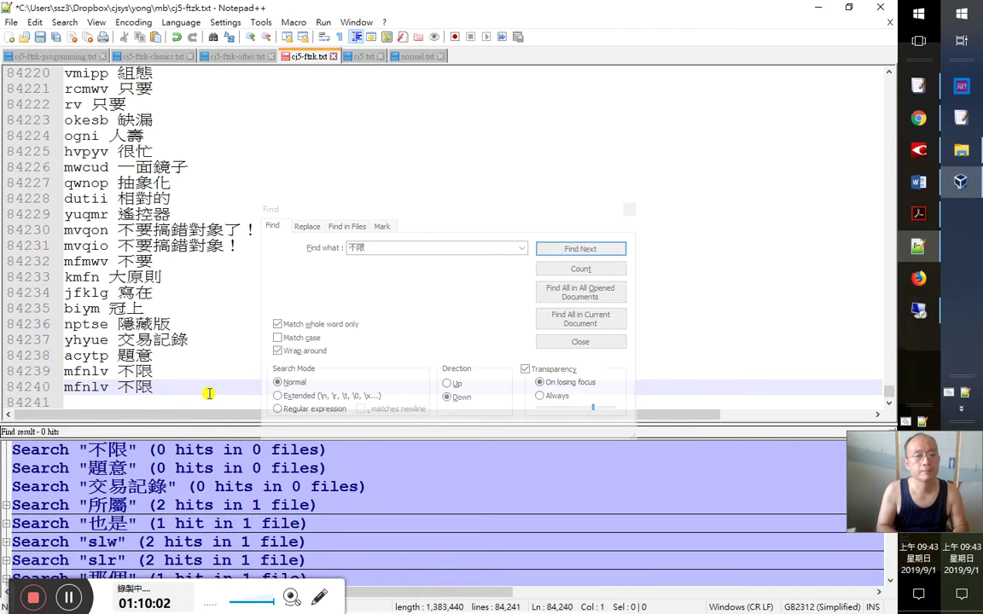
pyautogui.press('Delete')
pyautogui.press('Delete')
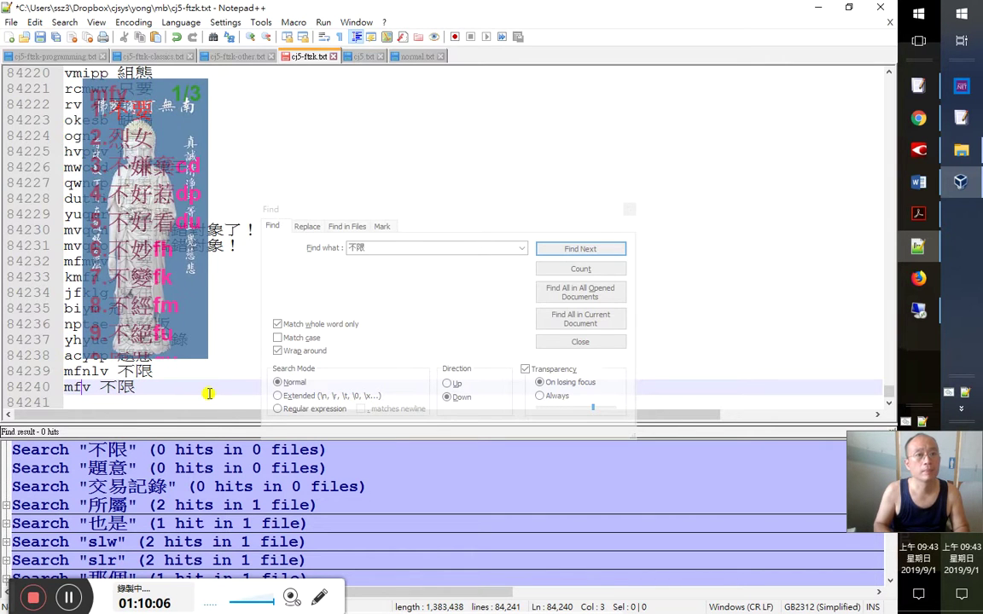
pyautogui.hotkey('shift', 'Left')
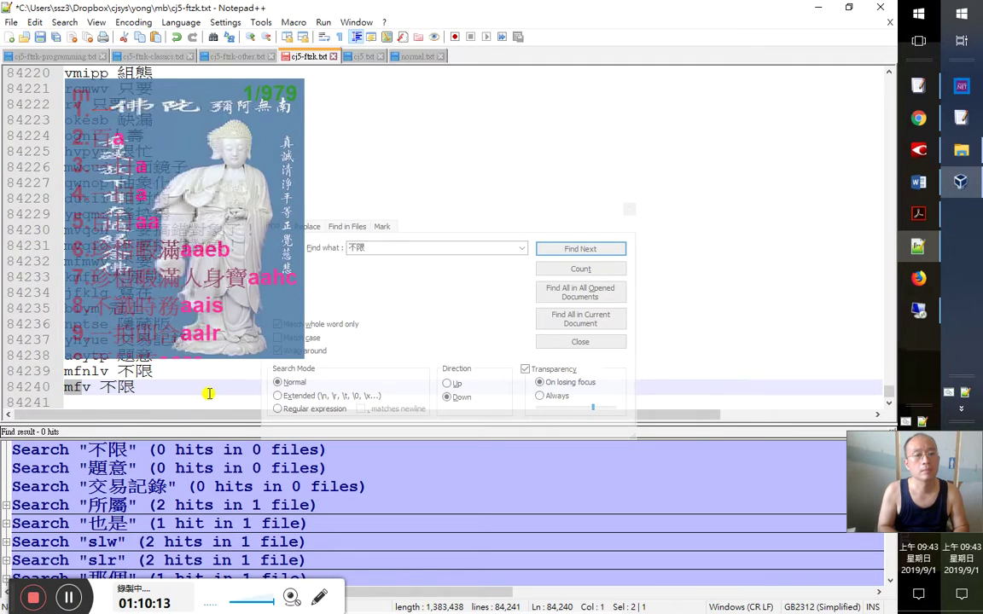
pyautogui.press('Right')
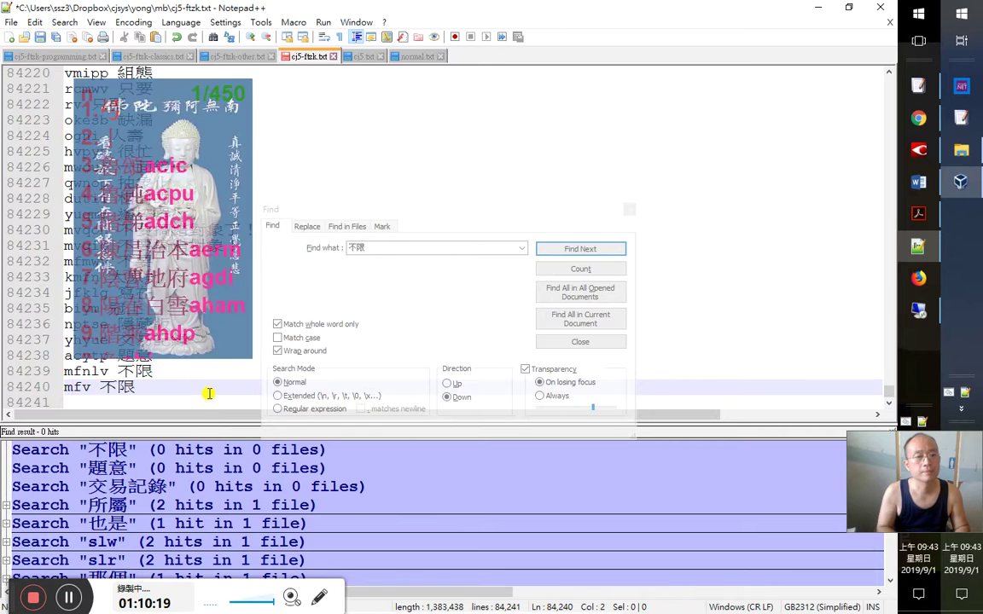
pyautogui.press('Delete')
pyautogui.write('n')
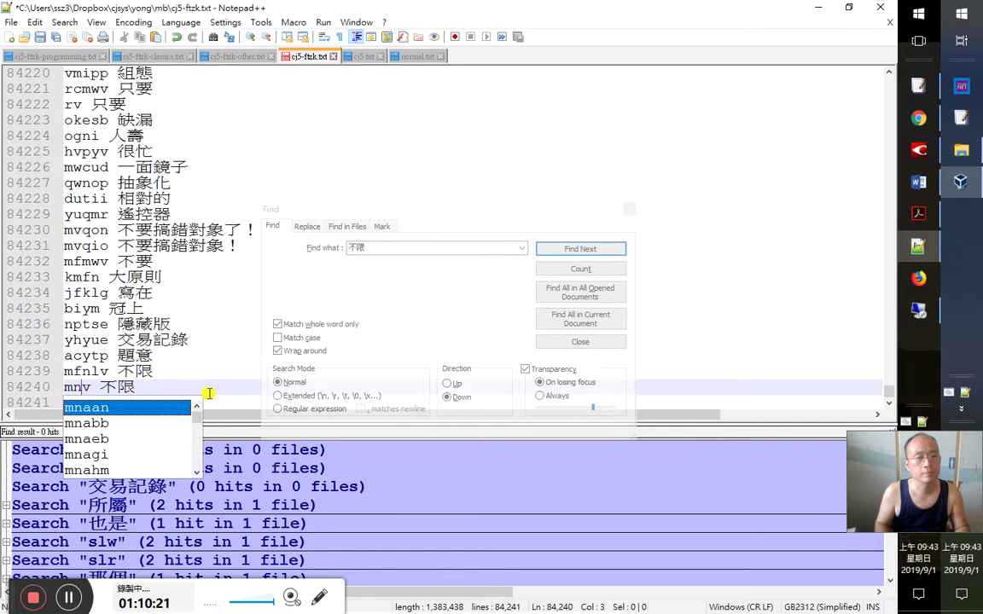
# Select the code mnv in the new entry and find it in cj5.txt
pyautogui.press('Home')
pyautogui.hotkey('shift', 'Down')
pyautogui.hotkey('shift', 'Left')
pyautogui.hotkey('shift', 'Left')
pyautogui.hotkey('shift', 'Left')
pyautogui.hotkey('shift', 'Left')
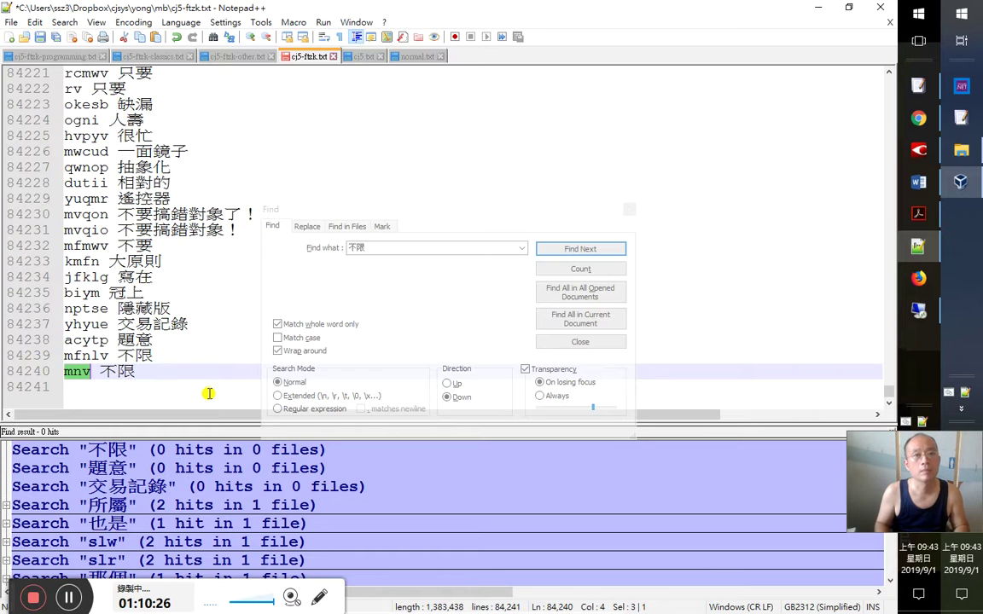
pyautogui.hotkey('ctrl', 'Tab')
pyautogui.hotkey('ctrl', 'f')
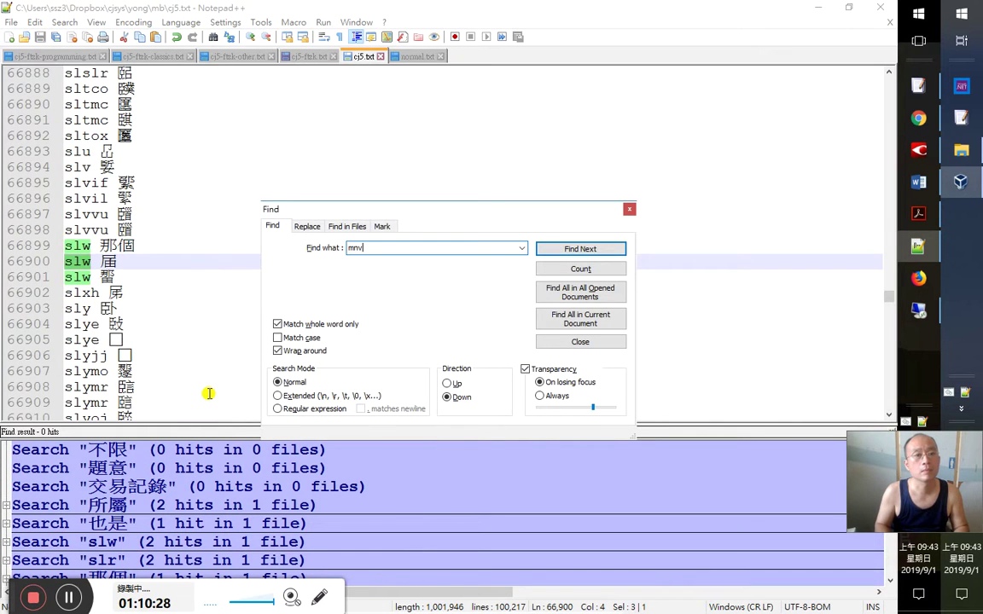
pyautogui.press('Return')
pyautogui.press('Escape')
# Select the character coded mnv in cj5.txt, find it in normal.txt and delete it there
pyautogui.press('Right')
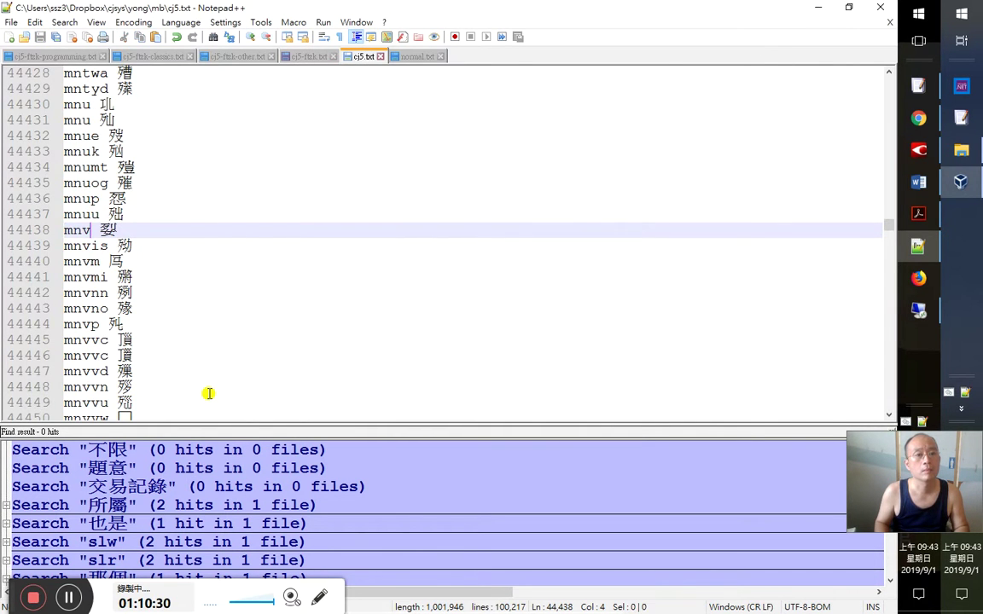
pyautogui.hotkey('shift', 'Right')
pyautogui.hotkey('ctrl', 'Tab')
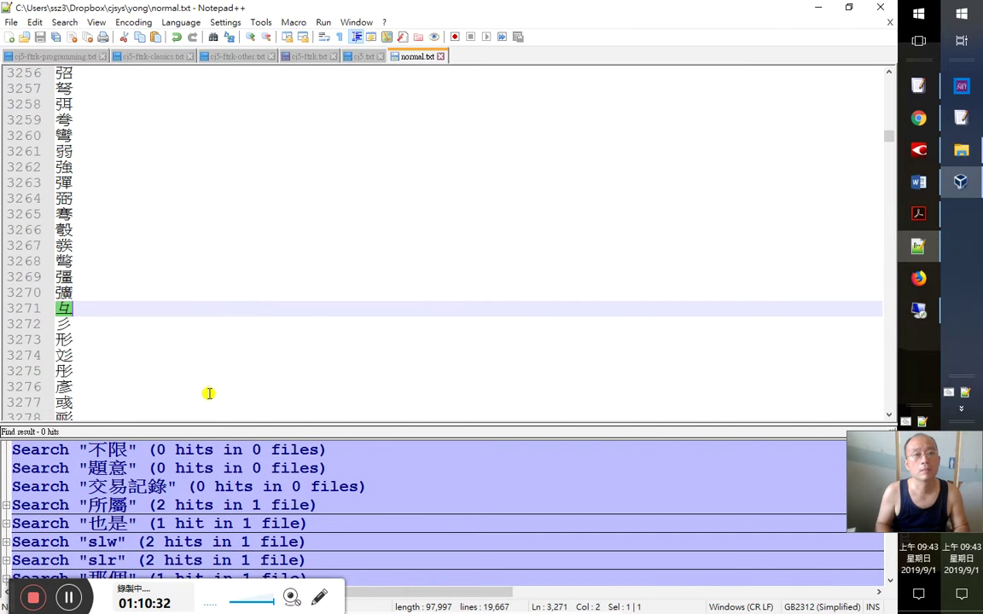
pyautogui.hotkey('ctrl', 'f')
pyautogui.press('Return')
pyautogui.press('Escape')
pyautogui.press('Delete')
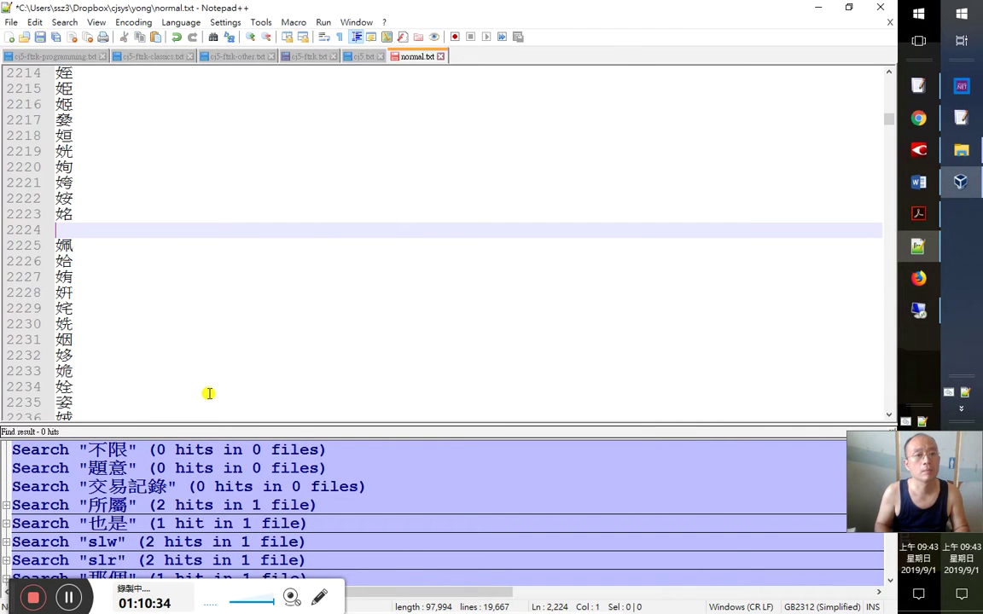
# Remove the empty line left in normal.txt and save the file
pyautogui.press('BackSpace')
pyautogui.press('Home')
pyautogui.press('Delete')
pyautogui.press('Up')
pyautogui.press('Up')
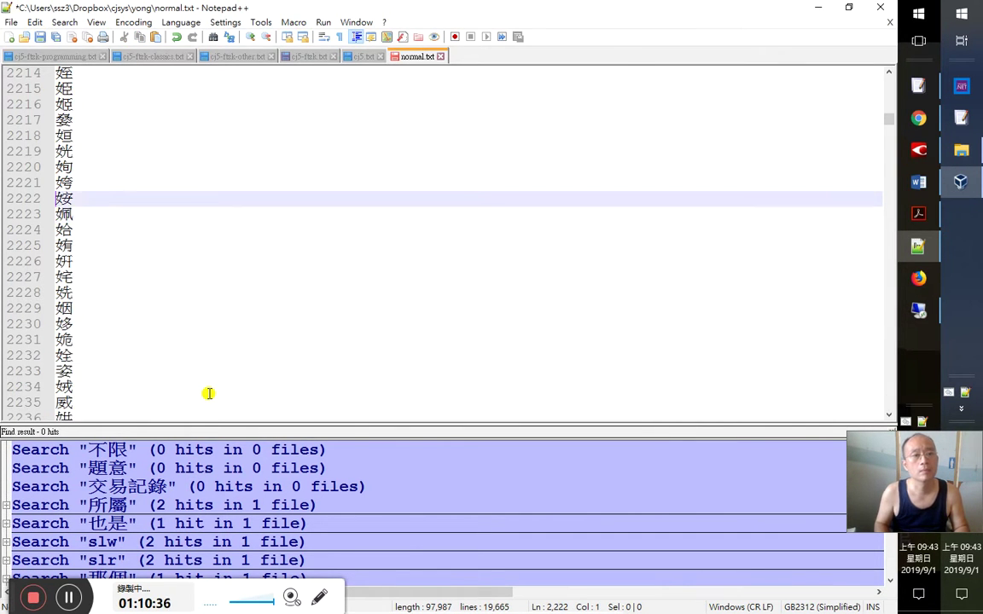
pyautogui.hotkey('ctrl', 's')
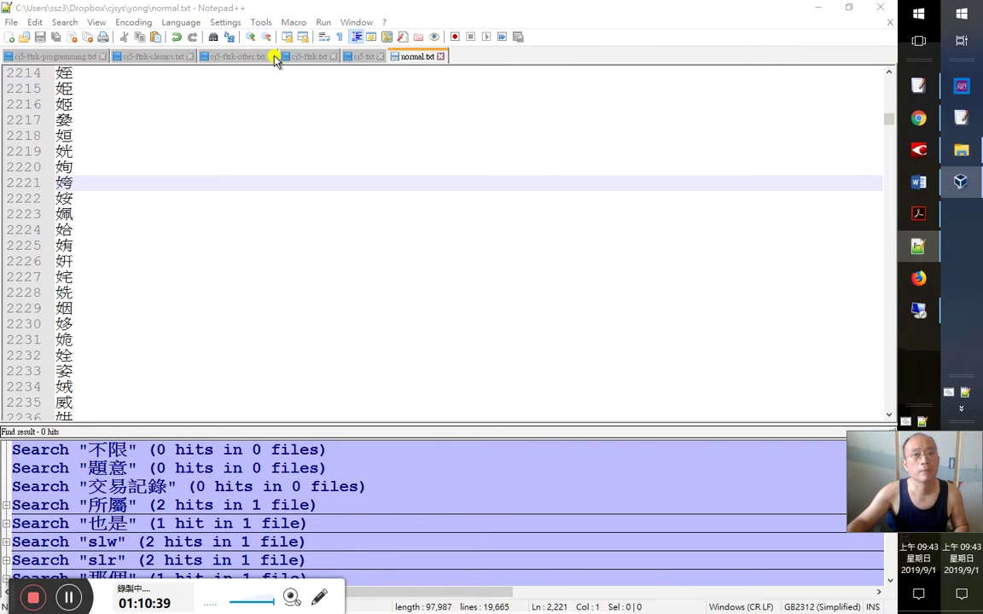
# Find the character 限 in cj5.txt
pyautogui.click(301, 57)
pyautogui.hotkey('alt', 'Tab')
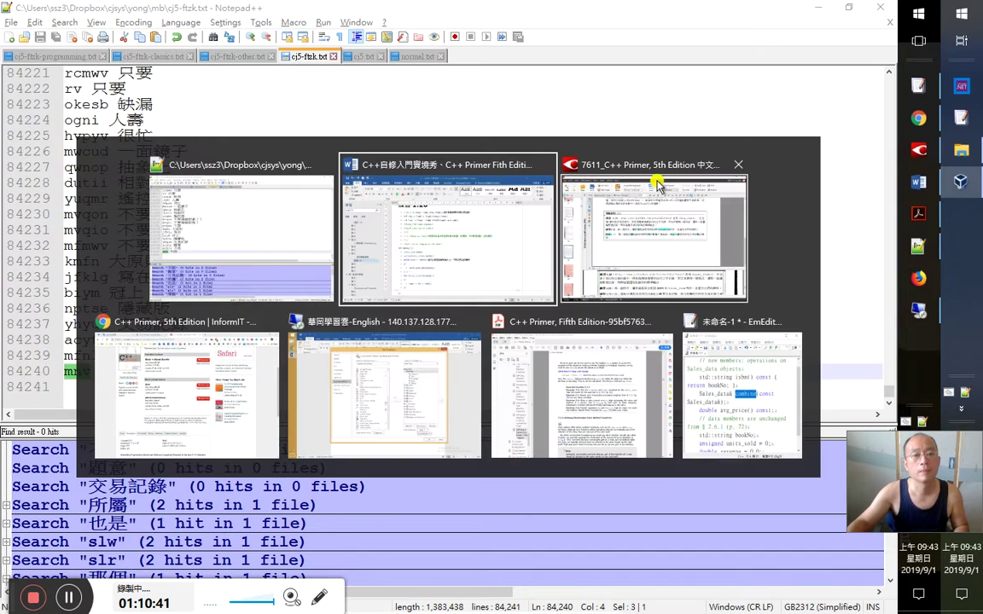
pyautogui.hotkey('alt', 'Tab')
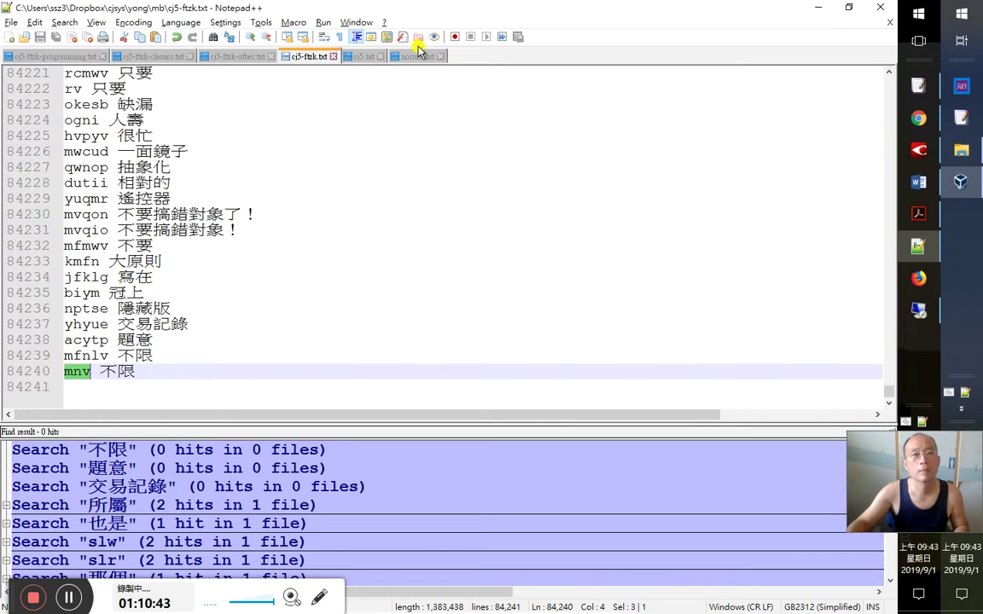
pyautogui.click(367, 56)
pyautogui.hotkey('ctrl', 'f')
pyautogui.write('nl')
pyautogui.press('BackSpace')
pyautogui.press('BackSpace')
pyautogui.write('限')
pyautogui.press('Return')
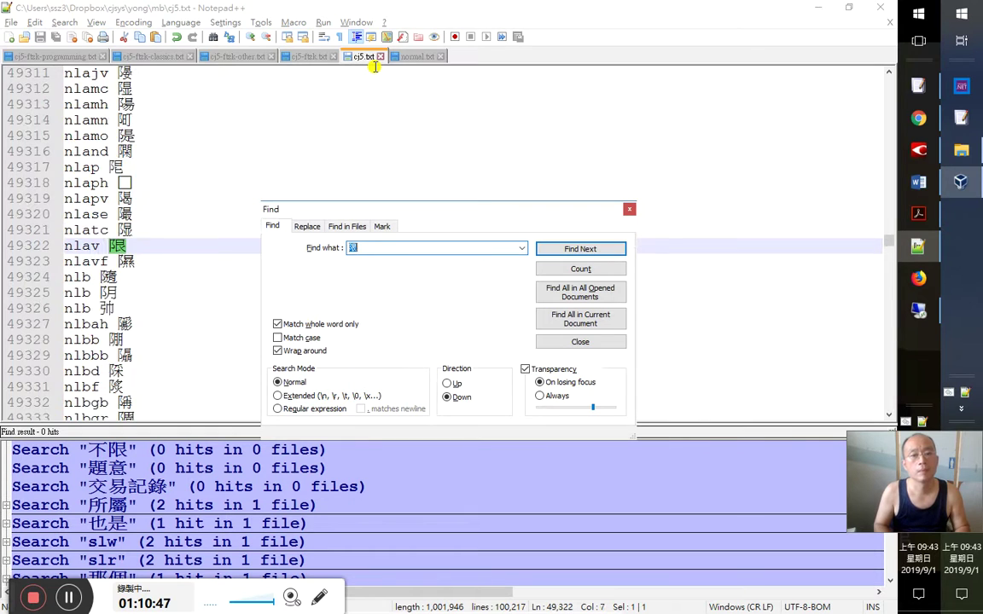
pyautogui.press('Return')
pyautogui.press('Escape')
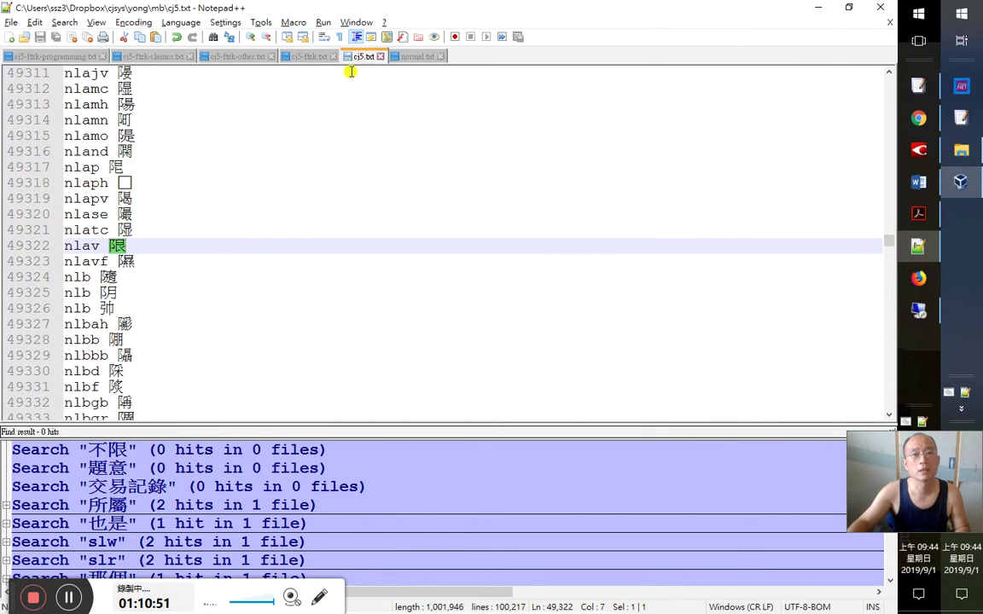
# Duplicate the nlav 限 entry in cj5.txt, shorten the copy's input code to nlv and save the file
pyautogui.moveTo(318, 59)
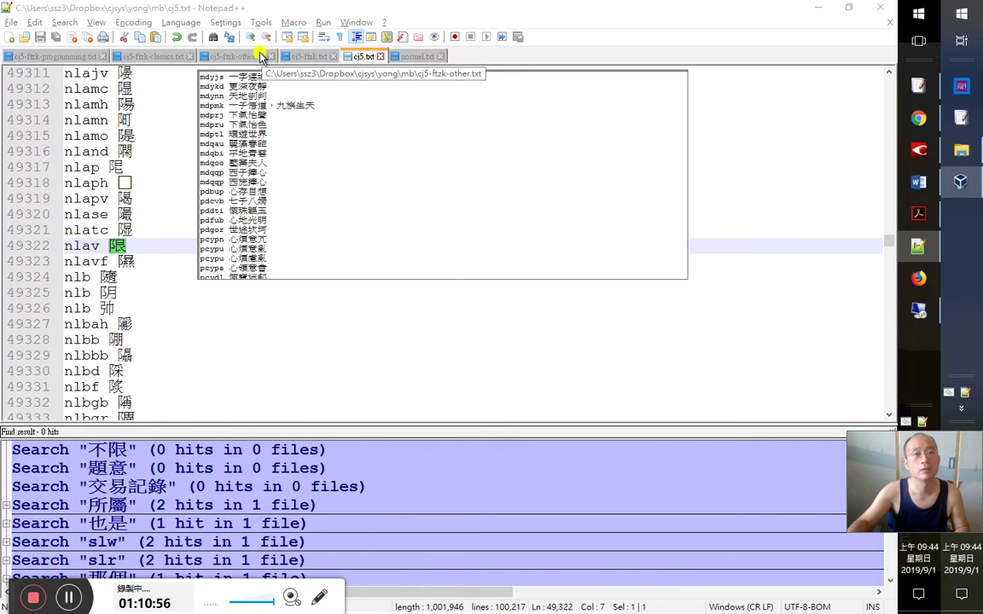
pyautogui.press('Home')
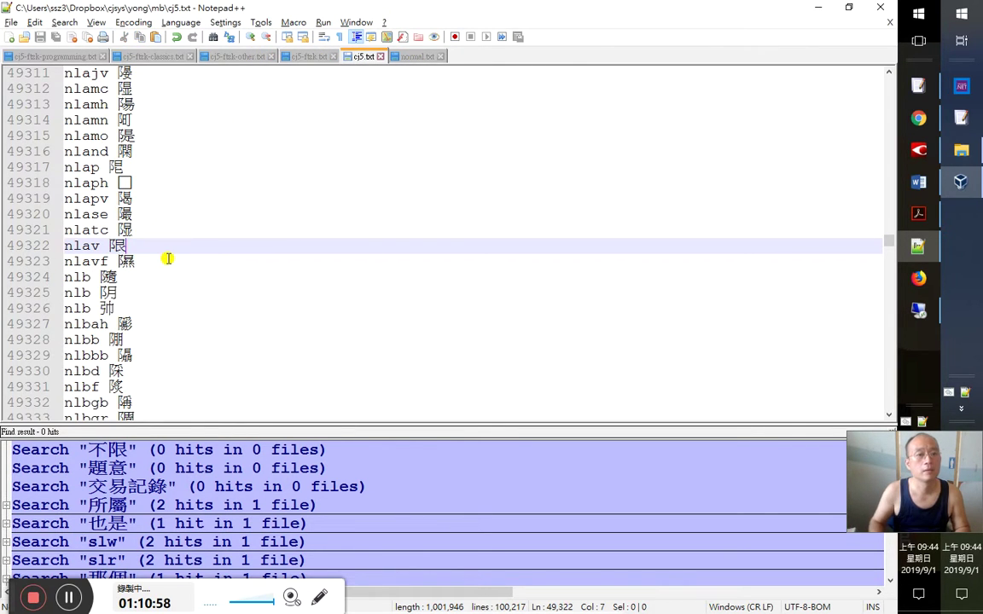
pyautogui.hotkey('ctrl', 'd')
pyautogui.press('Down')
pyautogui.press('Right')
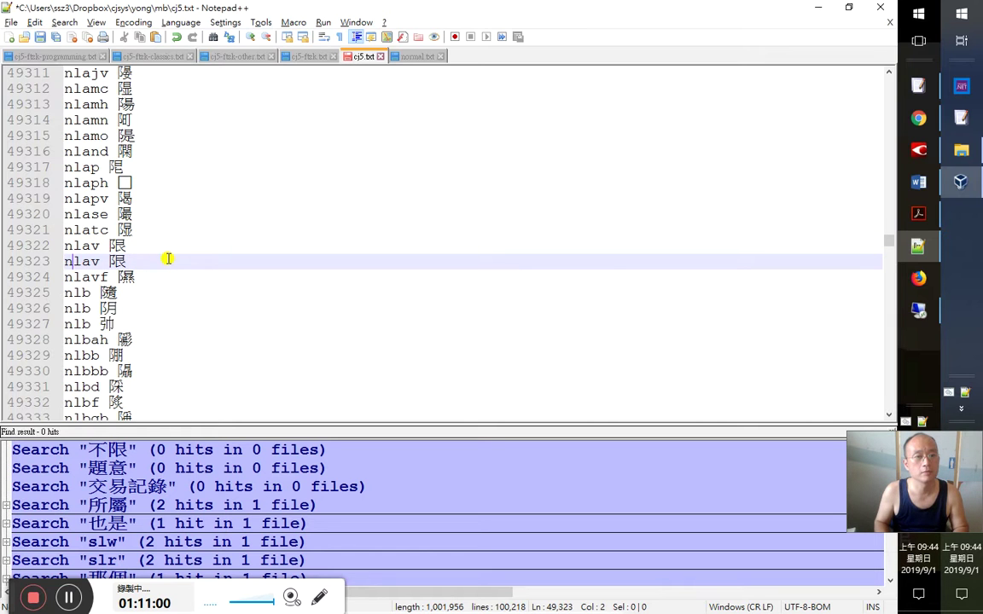
pyautogui.press('Delete')
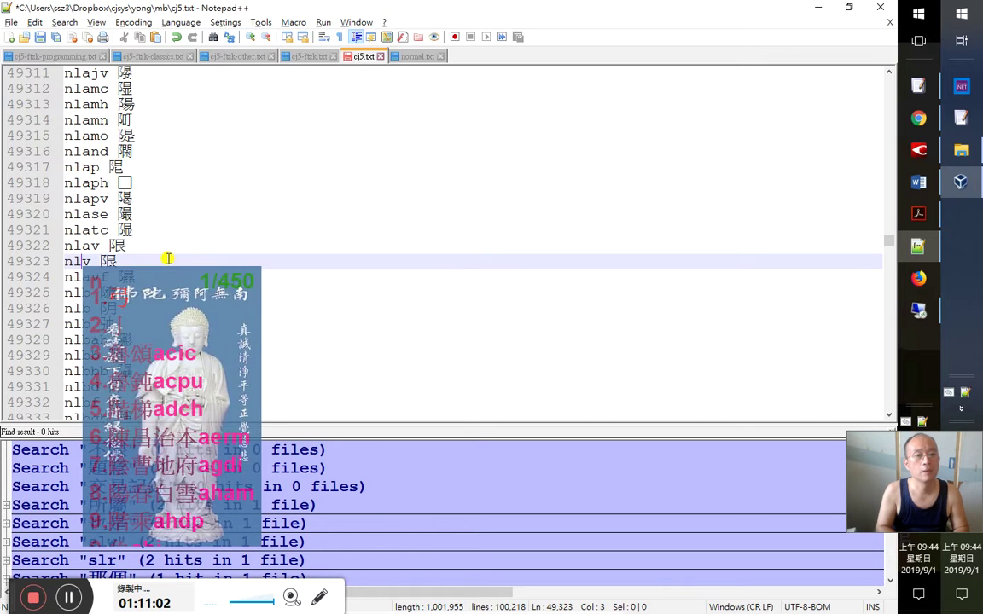
pyautogui.write('v')
pyautogui.press('BackSpace')
pyautogui.write('y')
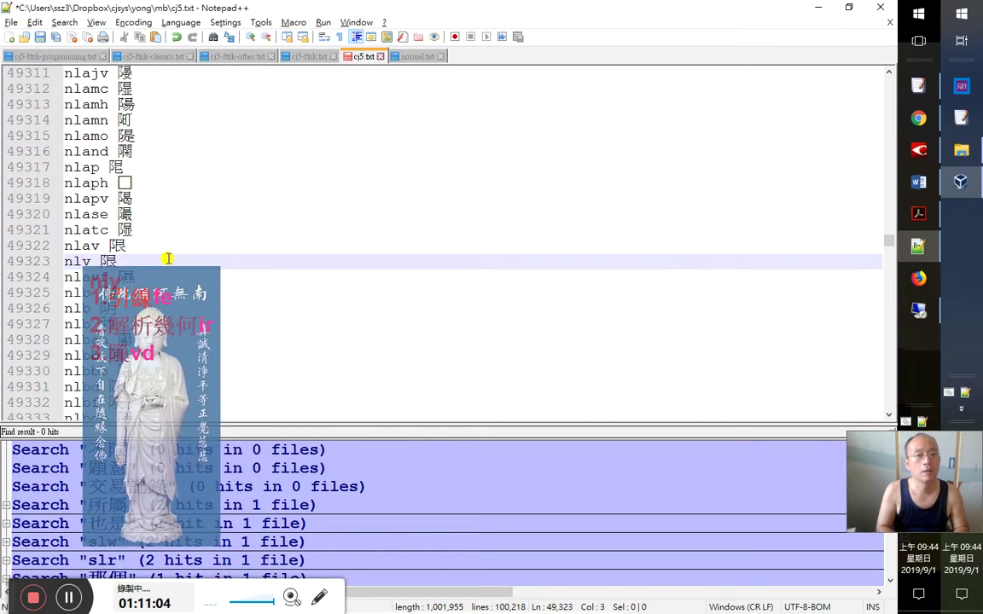
pyautogui.press('Escape')
pyautogui.hotkey('ctrl', 's')
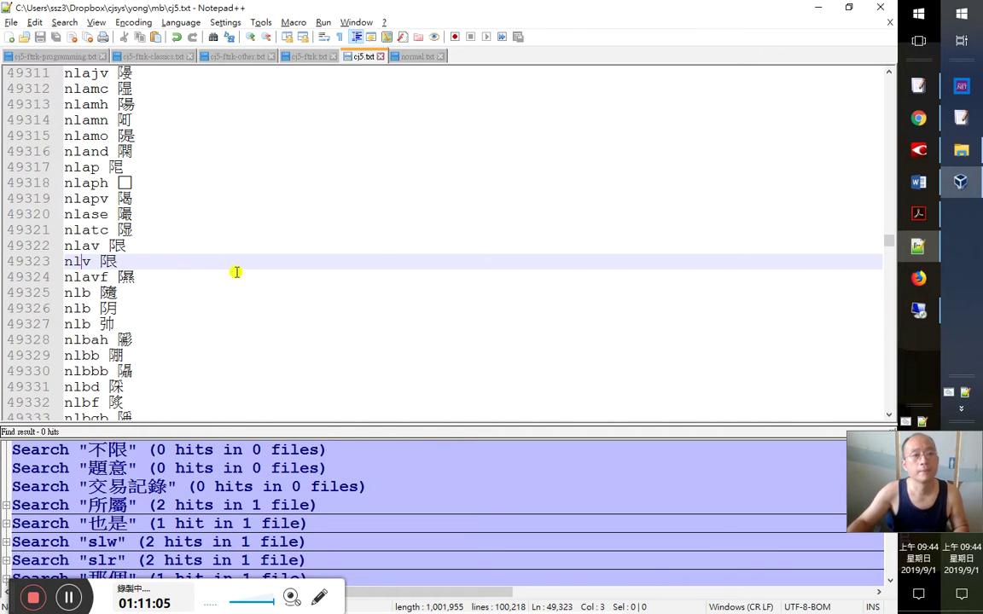
# Restart the input method with the 0重啟小小輸入法 shortcut and return to the exercise 1.20 notes in Word
pyautogui.click(817, 7)
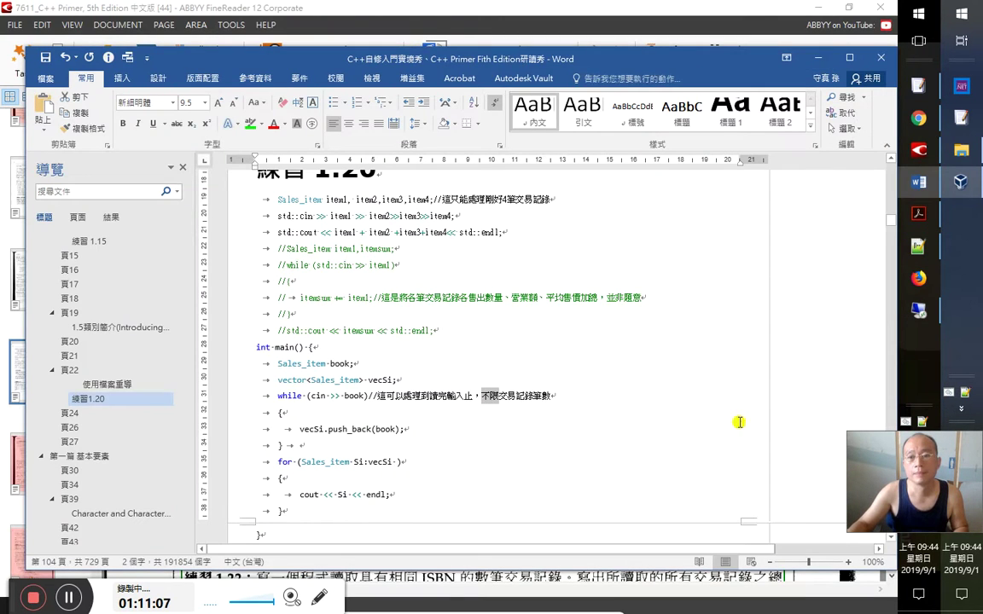
pyautogui.click(918, 309)
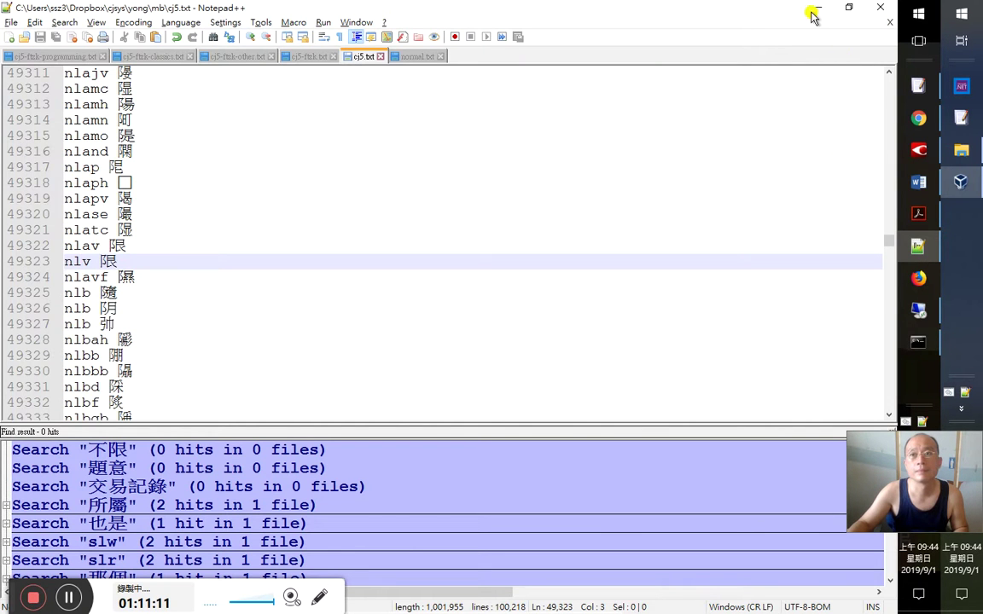
pyautogui.click(812, 12)
pyautogui.click(674, 449)
pyautogui.click(460, 446)
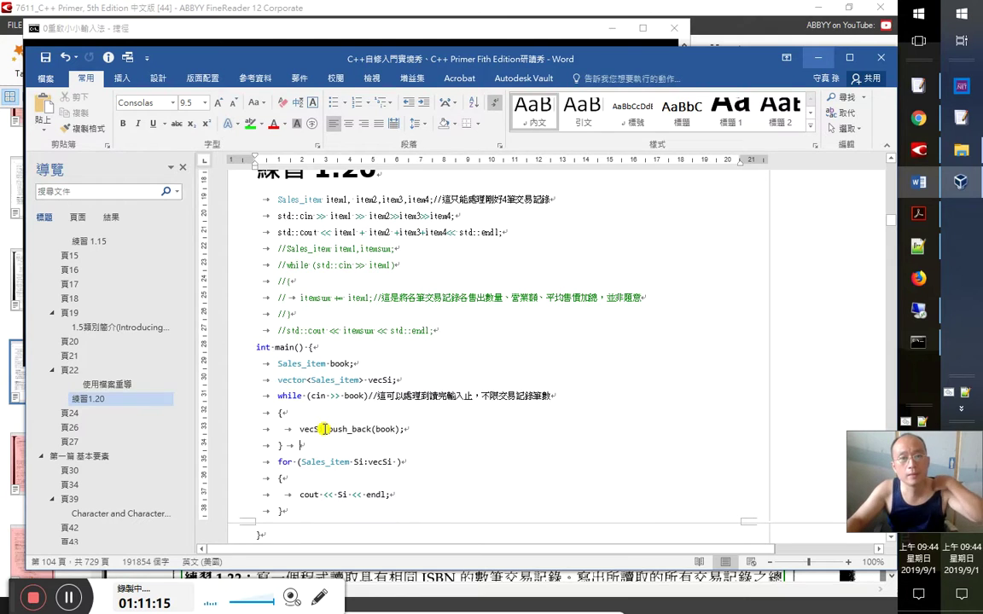
# Label the first code variant under 練習 1.20 as 1) and the commented-out variant as 2)
pyautogui.moveTo(226, 239)
pyautogui.mouseDown()
pyautogui.moveTo(228, 205)
pyautogui.moveTo(229, 232)
pyautogui.mouseUp()
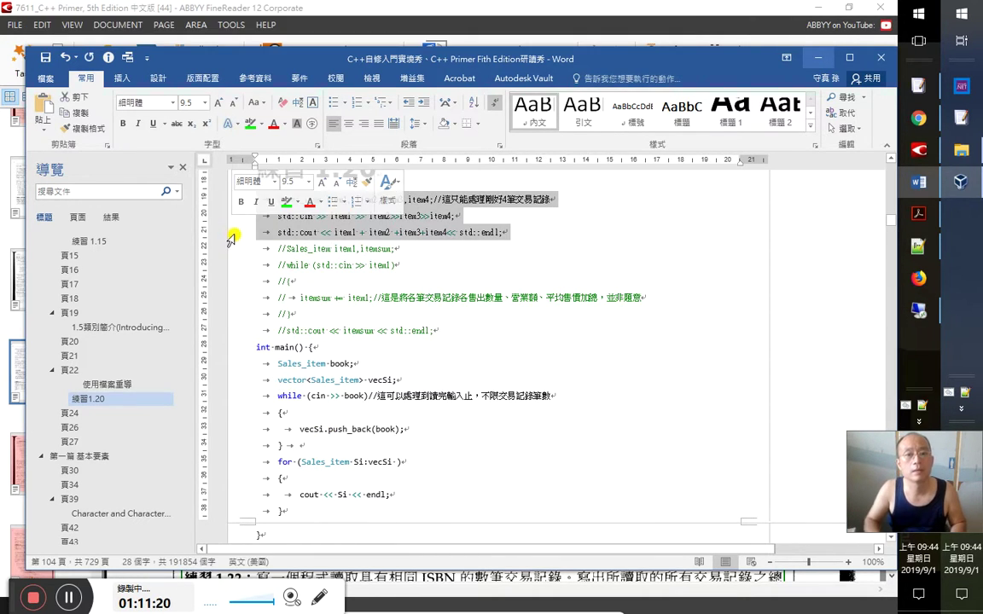
pyautogui.click(371, 247)
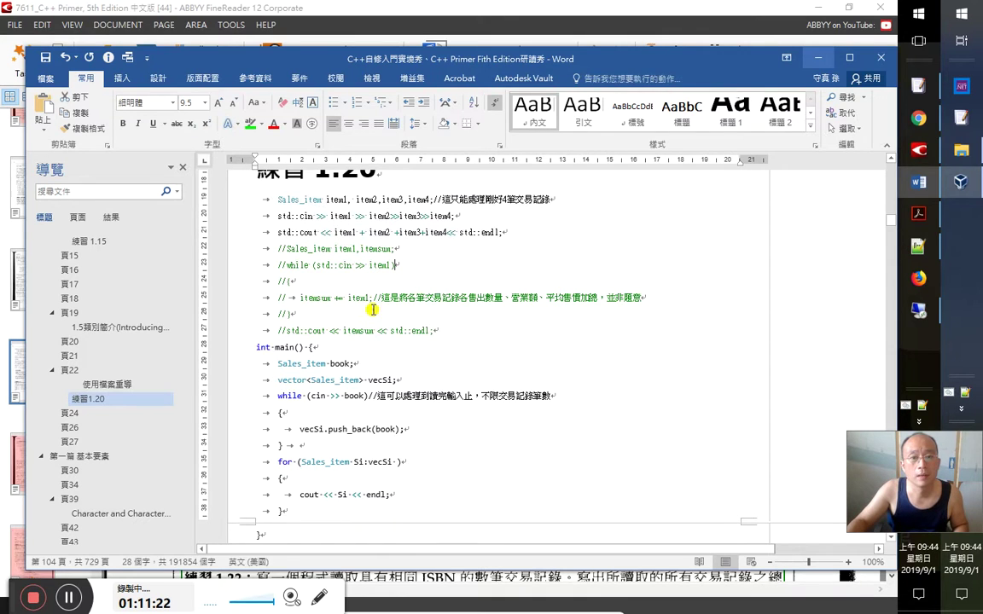
pyautogui.click(370, 298)
pyautogui.write(';')
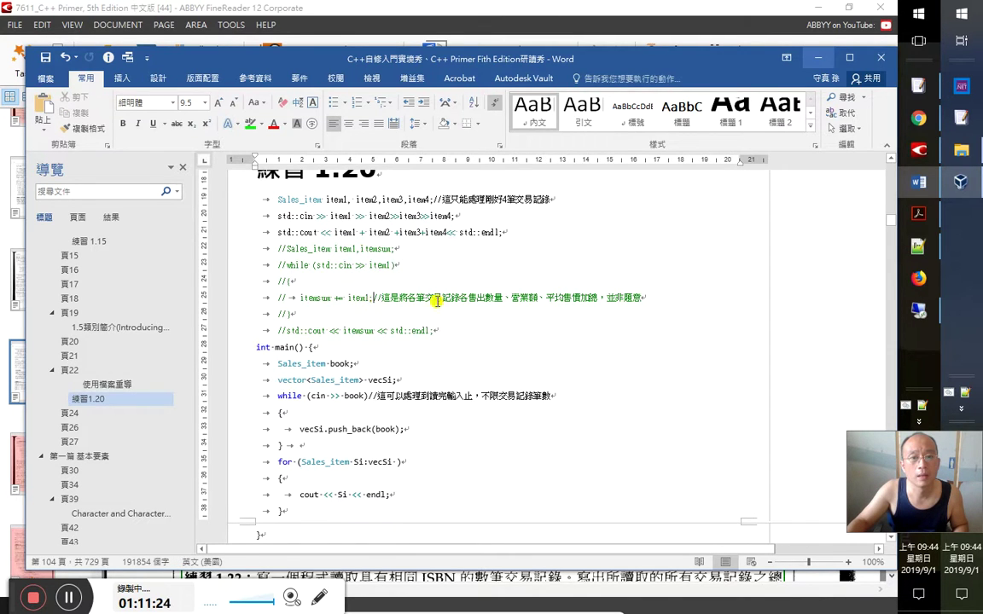
pyautogui.click(506, 232)
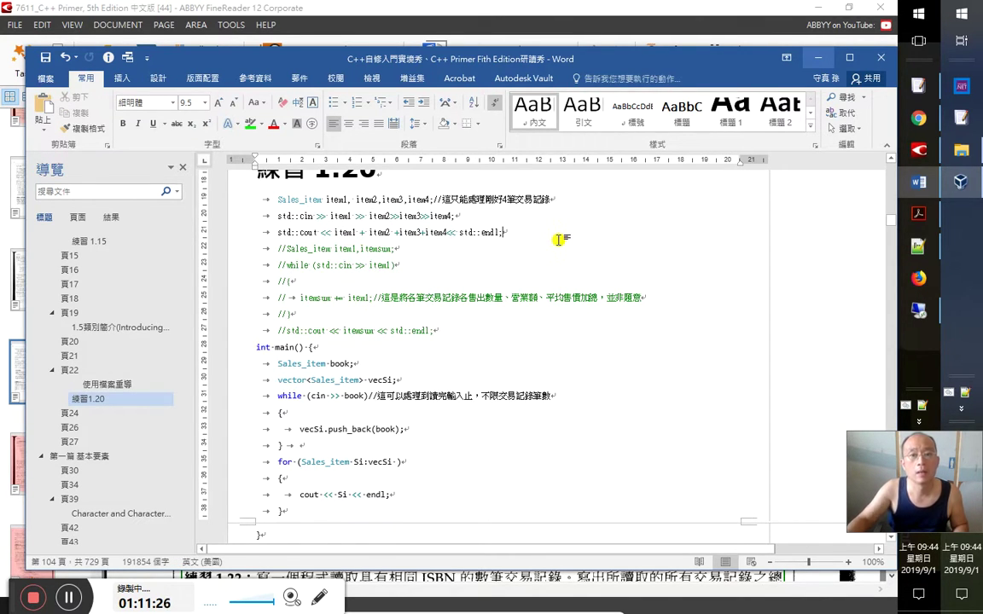
pyautogui.press('Up')
pyautogui.press('Up')
pyautogui.press('Up')
pyautogui.press('Home')
pyautogui.press('Down')
pyautogui.write('(')
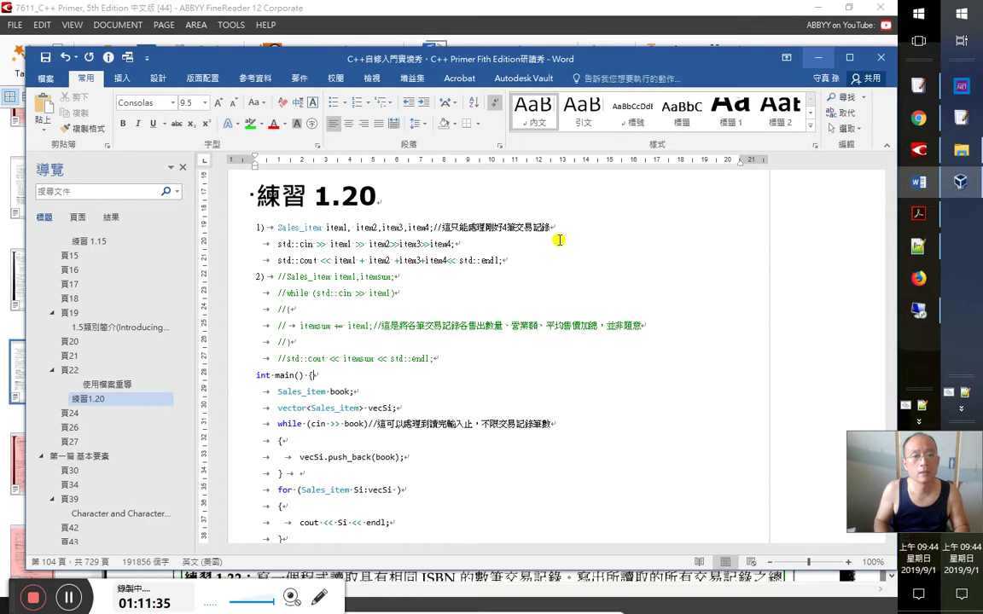
# Insert the label 3) on its own line above int main() in the third variant
pyautogui.press('Home')
pyautogui.write('3)')
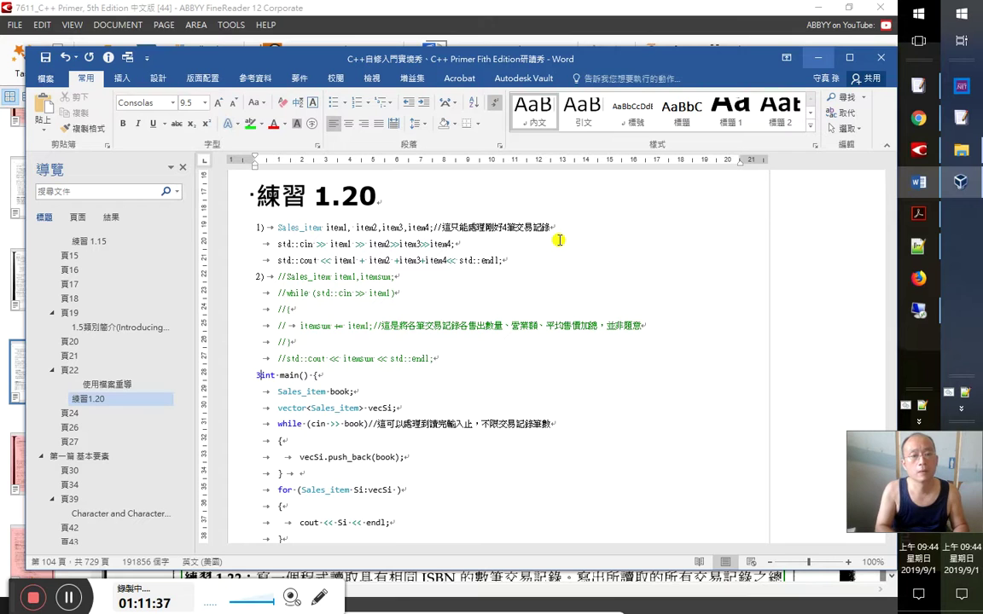
pyautogui.press('Return')
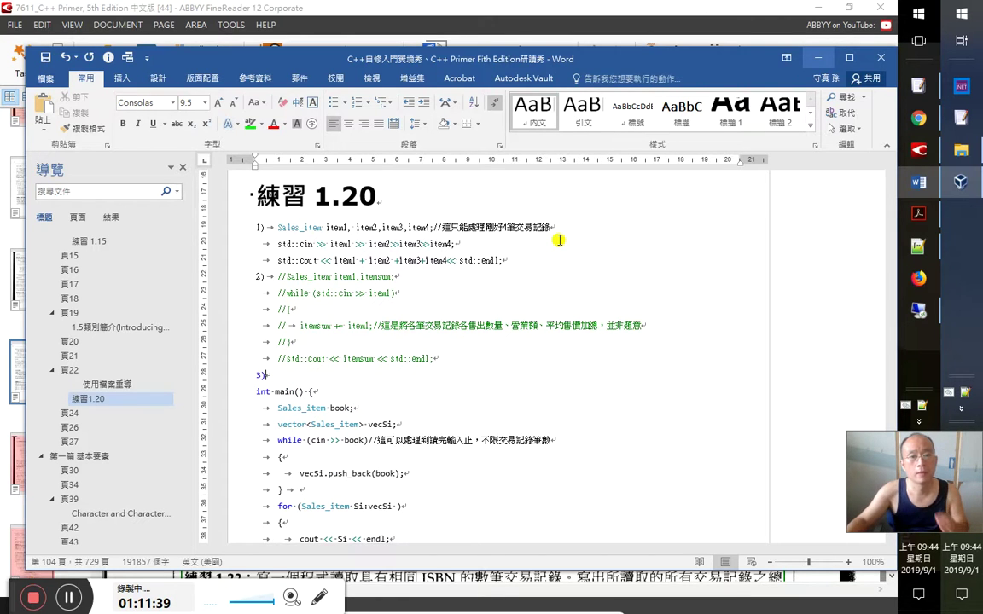
# Switch to Visual Studio on the remote desktop and replace the body of main() in prog1.cpp with the four-item Sales_item code of variant 1
pyautogui.click(535, 6)
pyautogui.click(818, 7)
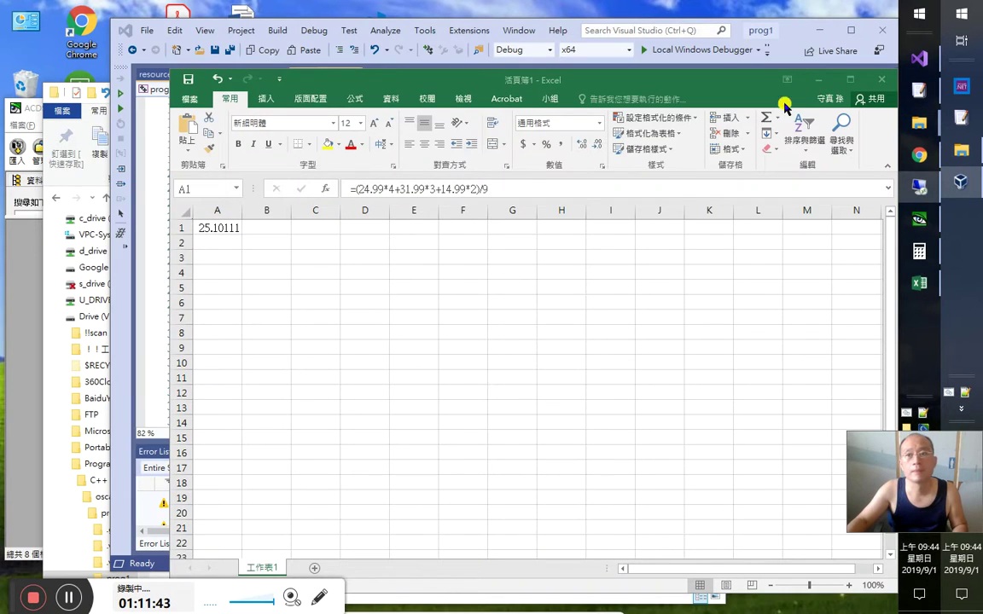
pyautogui.click(818, 80)
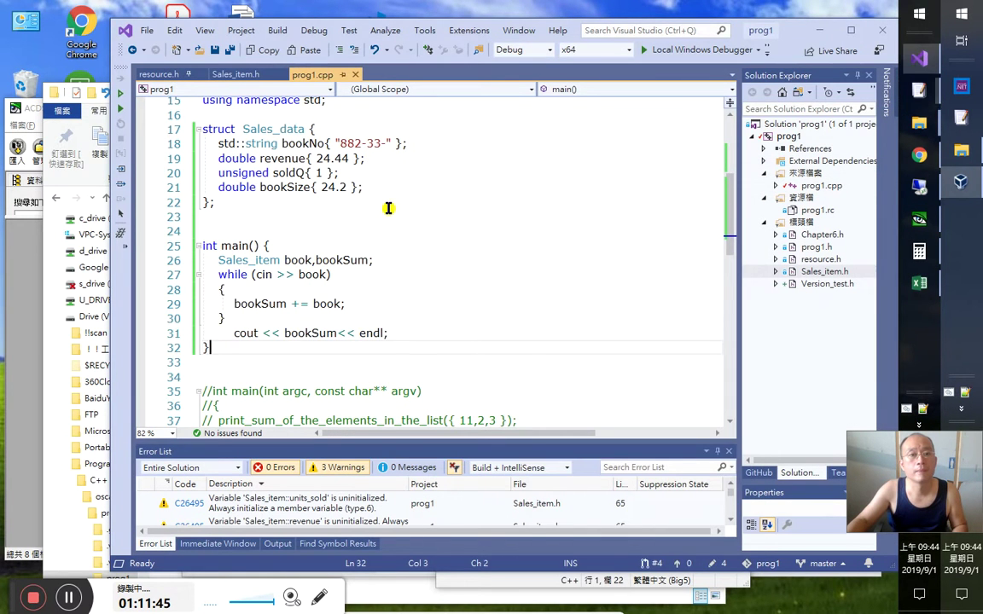
pyautogui.click(271, 231)
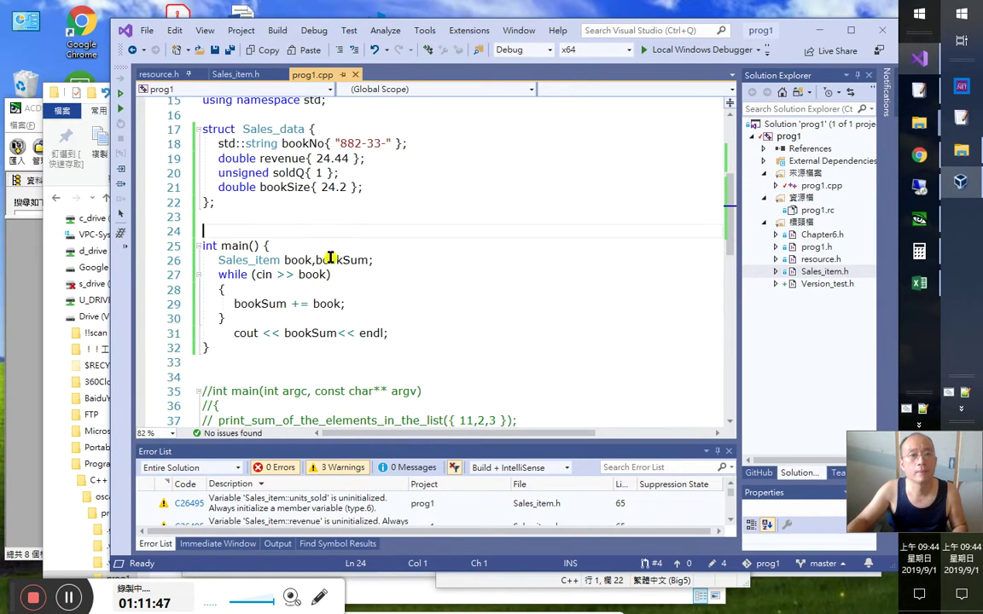
pyautogui.scroll(2, 330, 257)
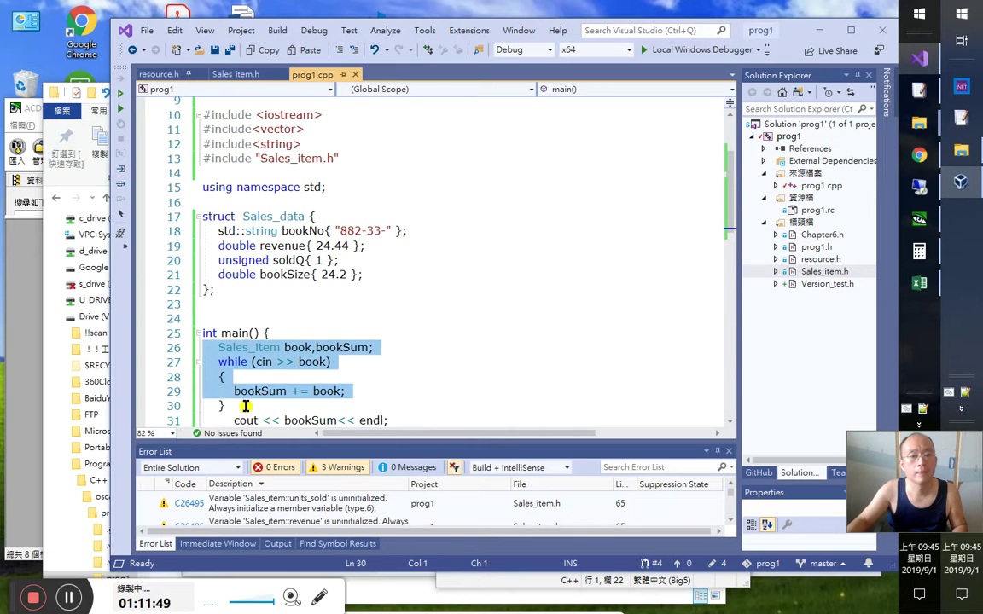
pyautogui.scroll(-2, 207, 391)
pyautogui.keyDown('shift'); pyautogui.click(412, 333); pyautogui.keyUp('shift')
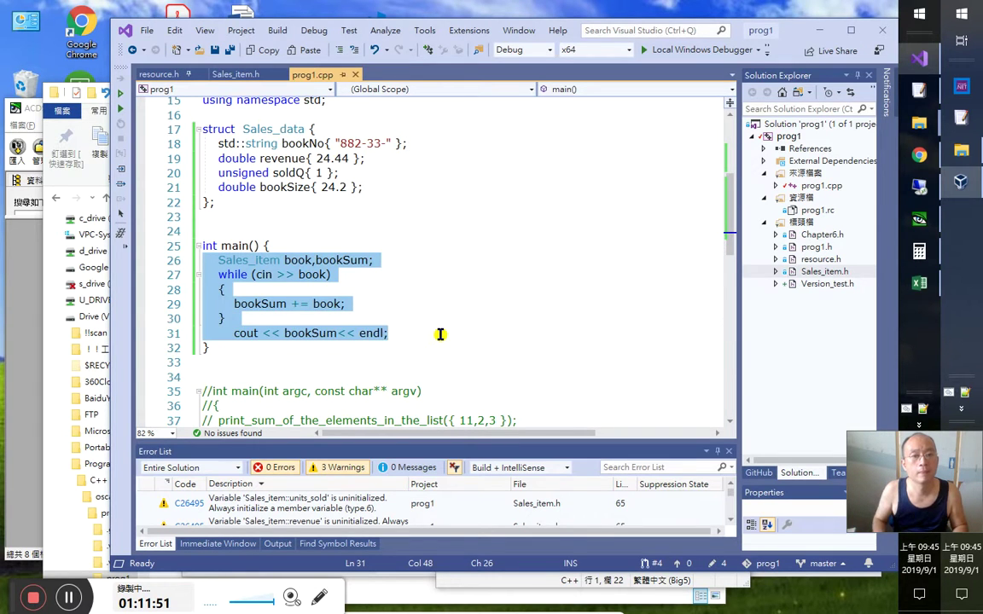
pyautogui.write('Sales_item item1, item2, item3, item4;//這只能處理剛好4筆交易記錄 std::cin >> item1 >> item2 >> item3 >> item4; std::cout << item1 + item2 + item3 + item4 << std::endl;')
# Examine how the inserted main() code reads item1 to item4 and adds them in the output statement
pyautogui.press('Up')
pyautogui.press('Up')
pyautogui.press('Up')
pyautogui.press('Up')
pyautogui.press('Right')
pyautogui.press('Right')
pyautogui.press('Right')
pyautogui.press('Right')
pyautogui.press('Right')
pyautogui.press('Right')
pyautogui.press('Down')
pyautogui.press('Down')
pyautogui.press('Down')
pyautogui.press('Up')
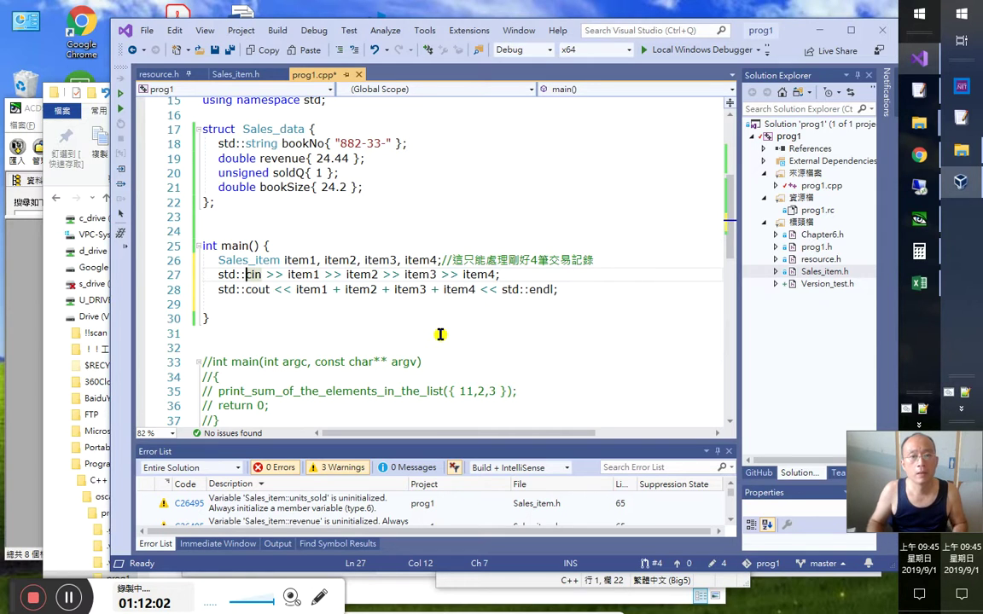
pyautogui.click(409, 290)
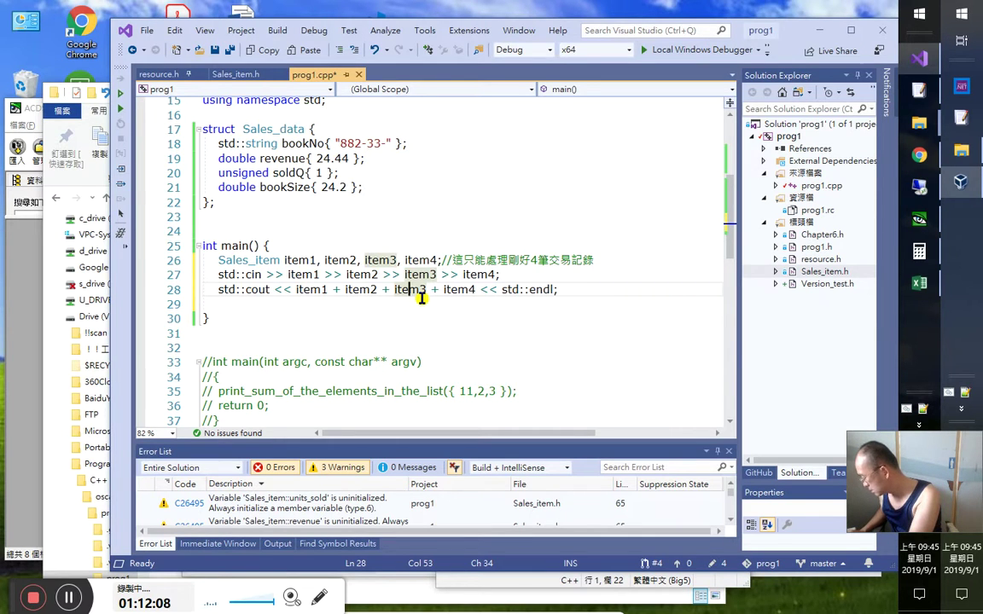
pyautogui.click(345, 291)
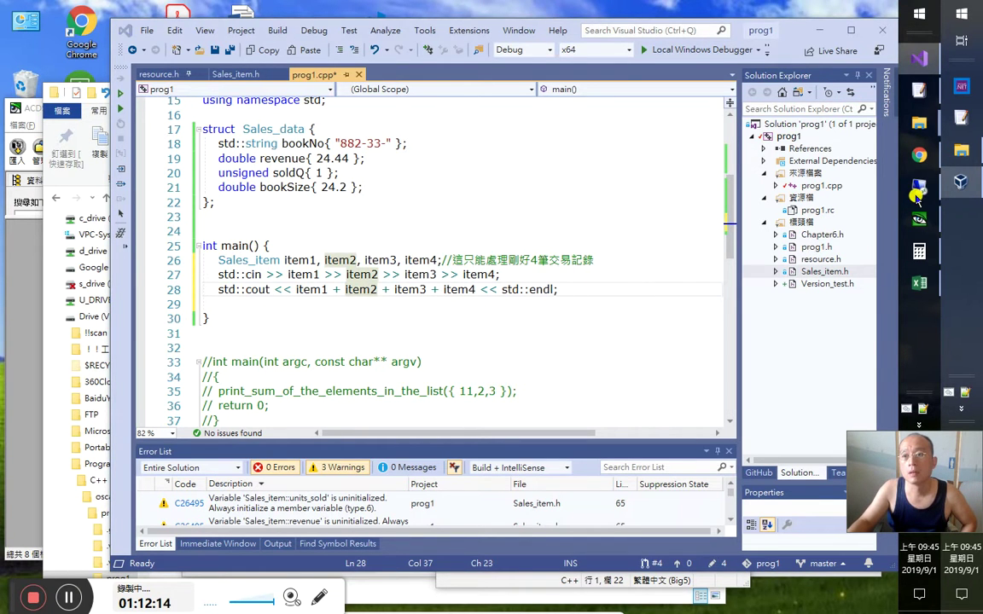
# Return to the Word notes and copy the comment //這是將各筆交易記錄各售出數量、營業額、平均售價加總，並非題意 to the end of variant 1's std::cout line
pyautogui.hotkey('alt', 'Tab')
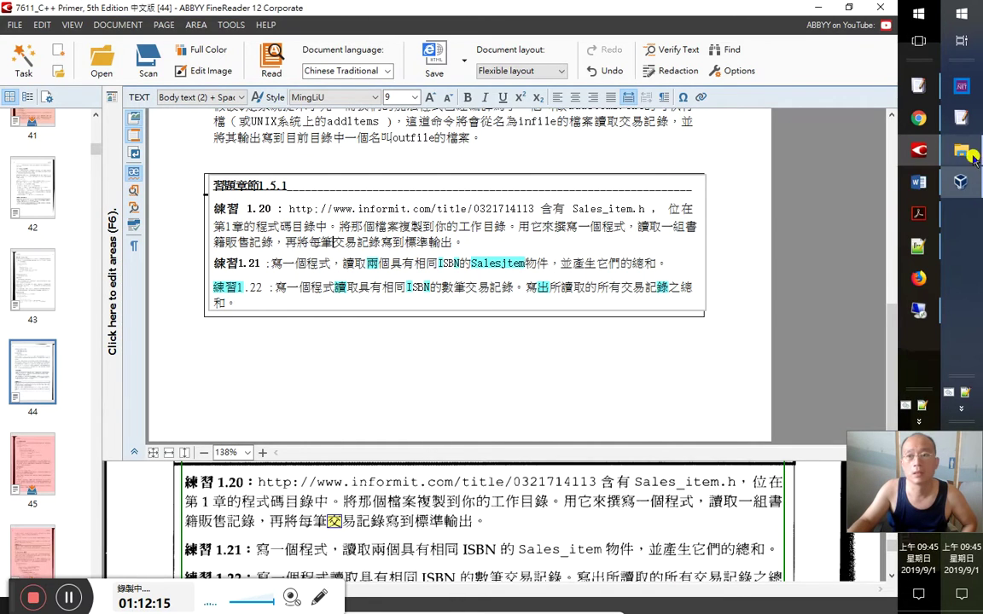
pyautogui.click(917, 180)
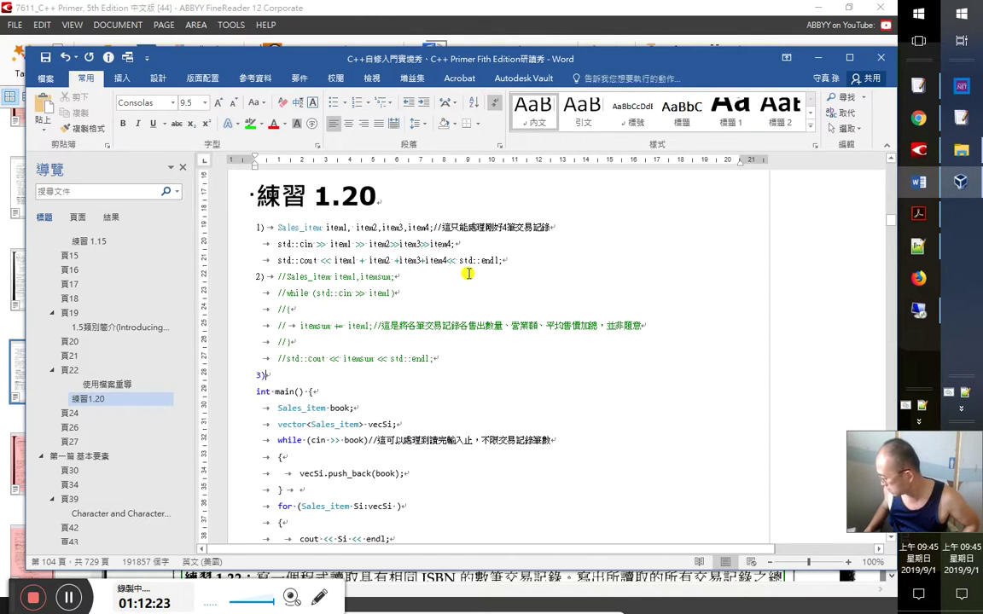
pyautogui.click(514, 262)
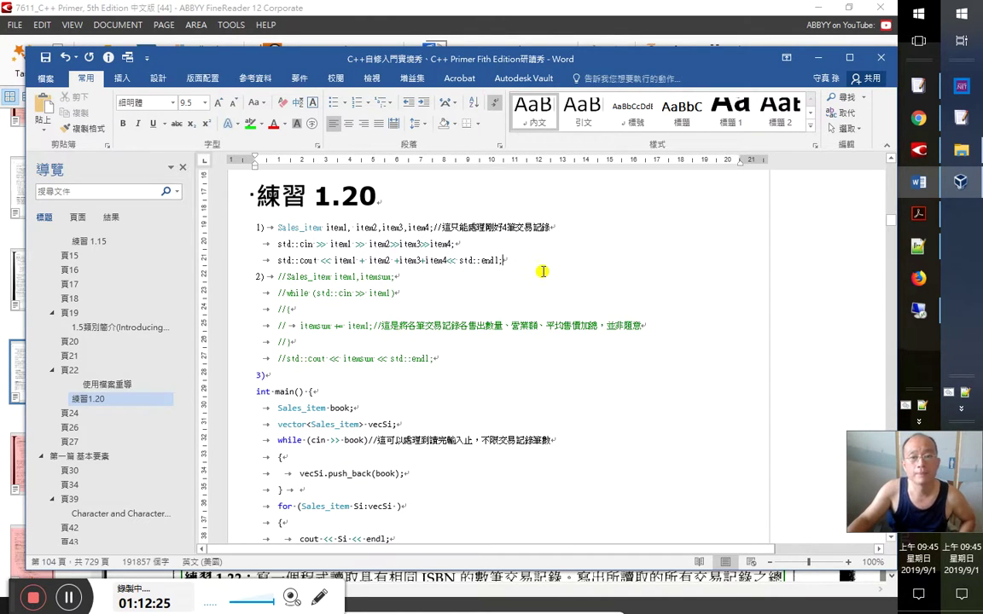
pyautogui.write('？？')
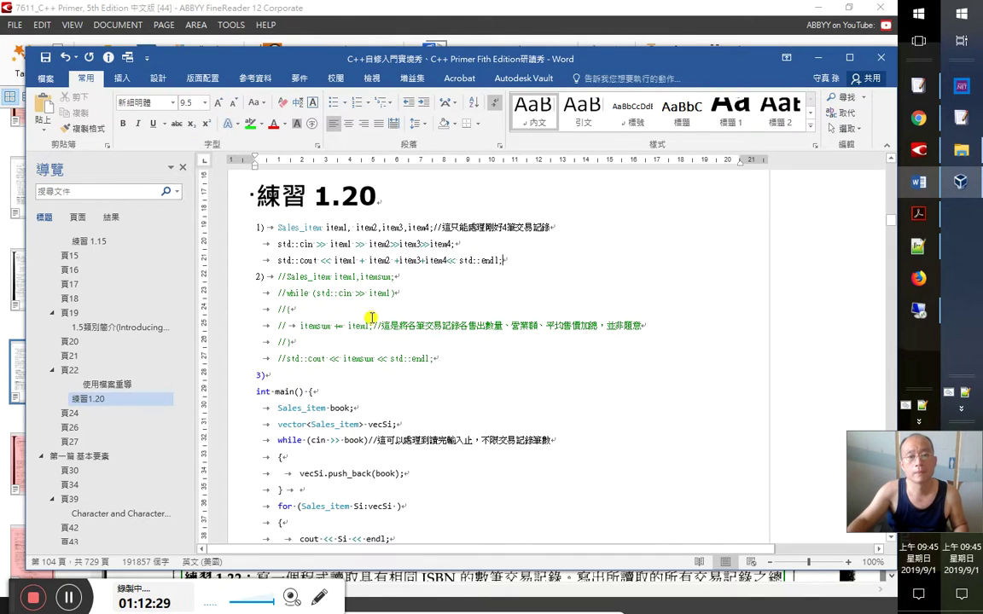
pyautogui.moveTo(540, 323); pyautogui.dragTo(548, 264)
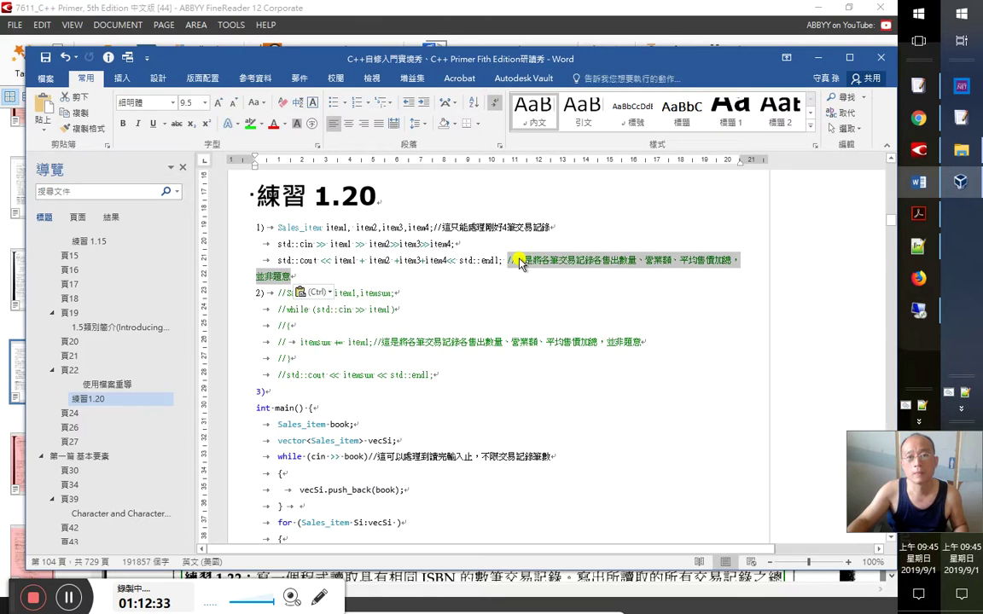
# Shorten the copied comment on variant 1's std::cout line so it reads //這也寫成了加總，並非題意
pyautogui.press('Left')
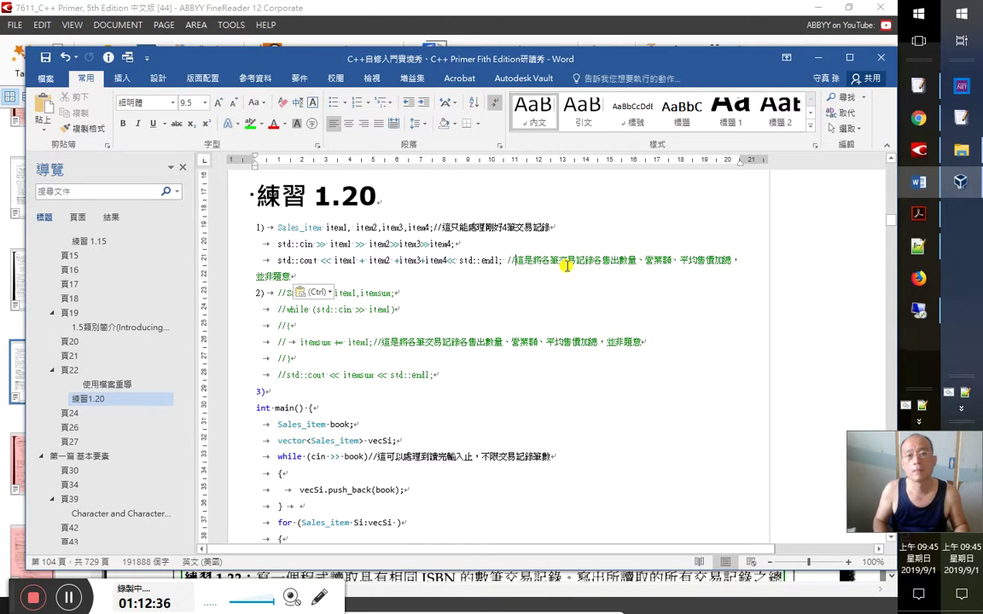
pyautogui.write('也')
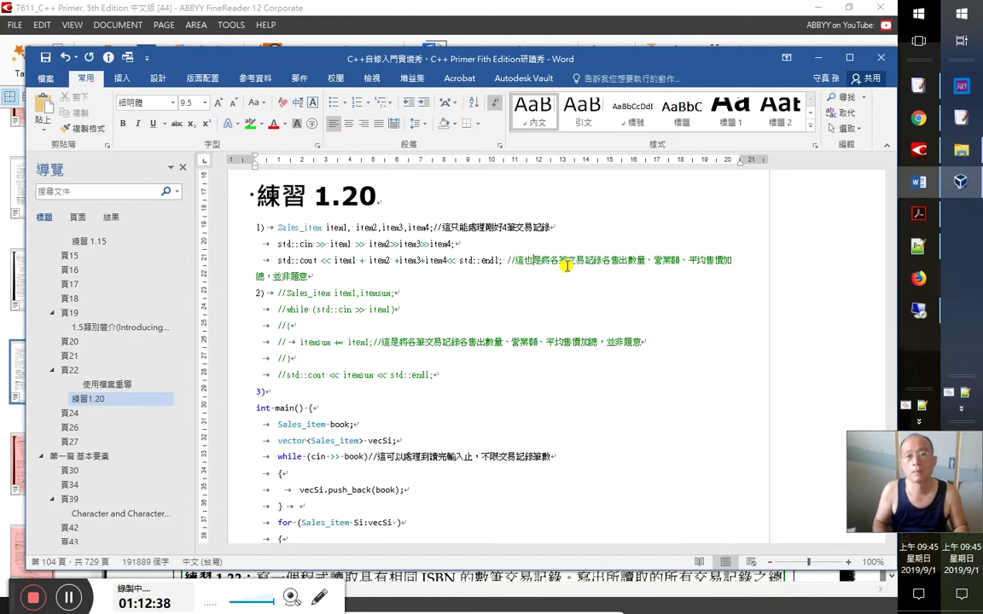
pyautogui.write('寫成了')
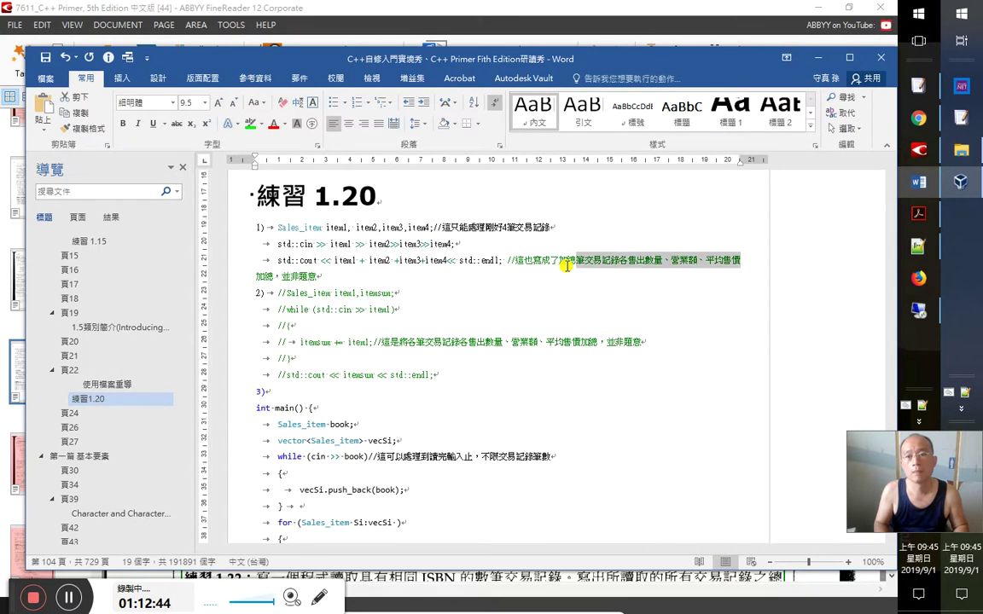
pyautogui.press('Delete')
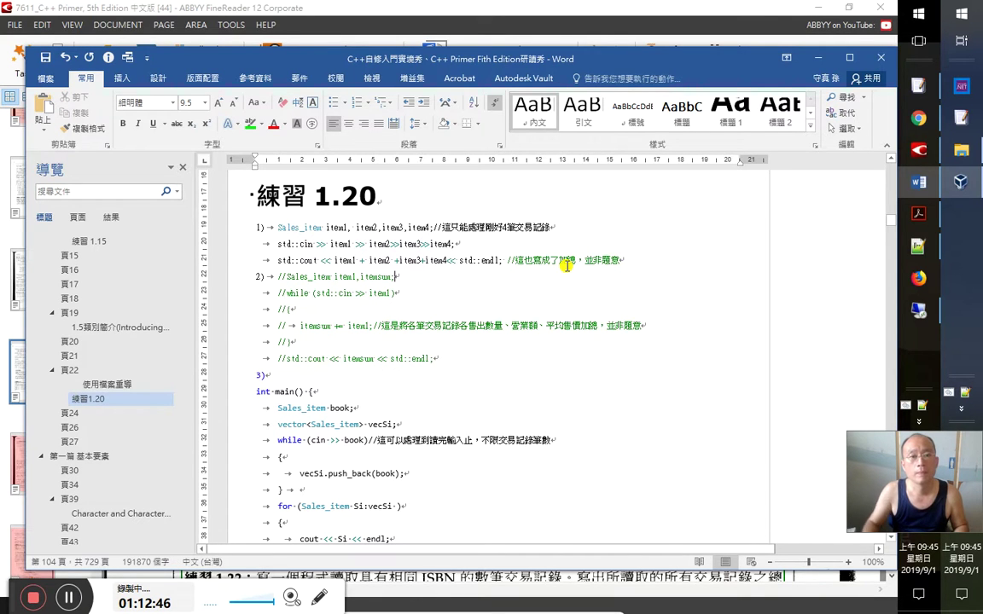
# Switch to Visual Studio on the remote desktop and run the four-item Sales_item program without debugging
pyautogui.click(412, 7)
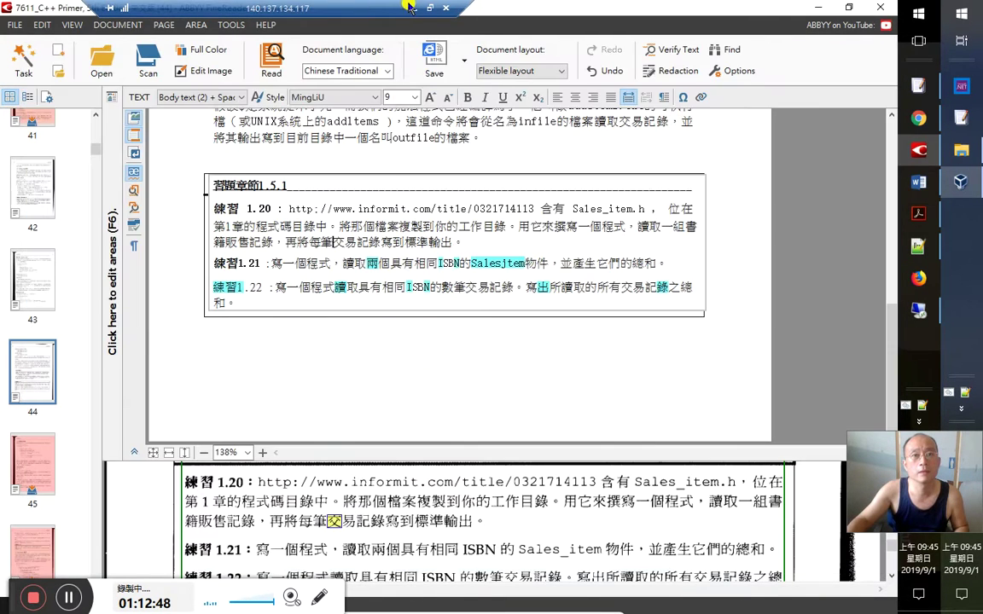
pyautogui.click(412, 8)
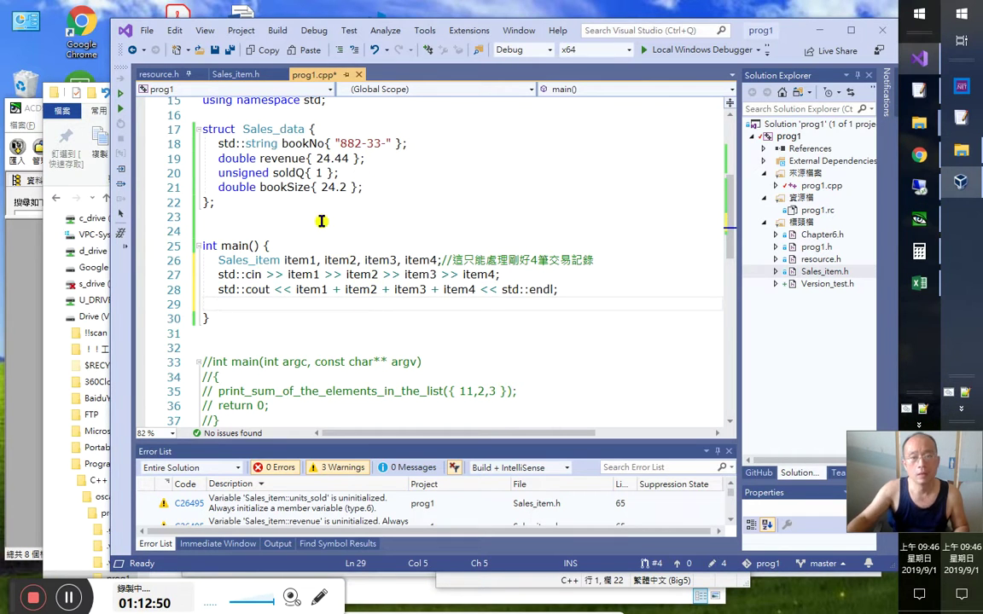
pyautogui.hotkey('ctrl', 'F5')
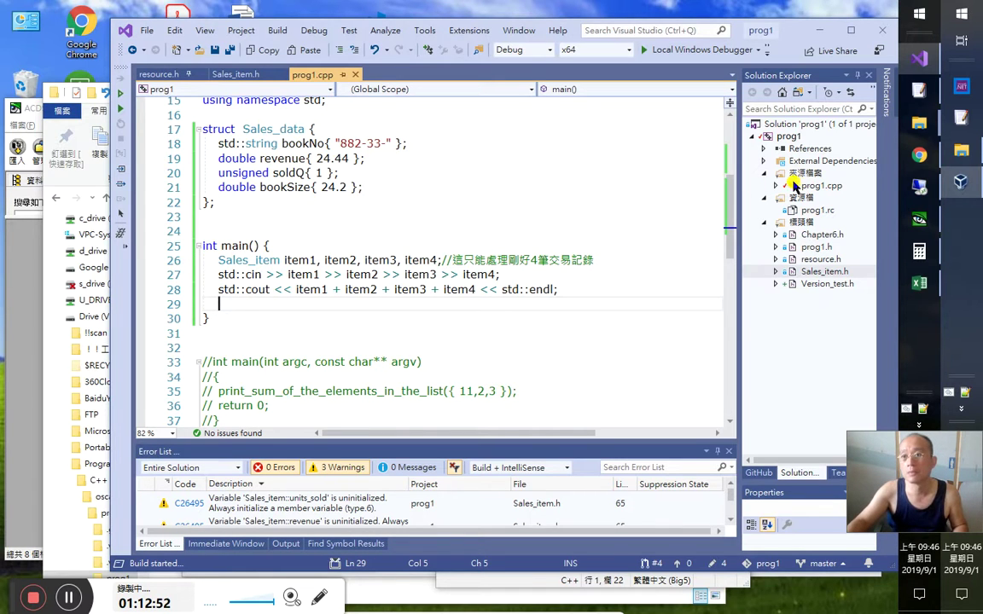
# Switch to the untitled EmEditor file and duplicate the record 2-201-70353-X 2 14.99 after itself
pyautogui.hotkey('alt', 'Tab')
pyautogui.click(555, 520)
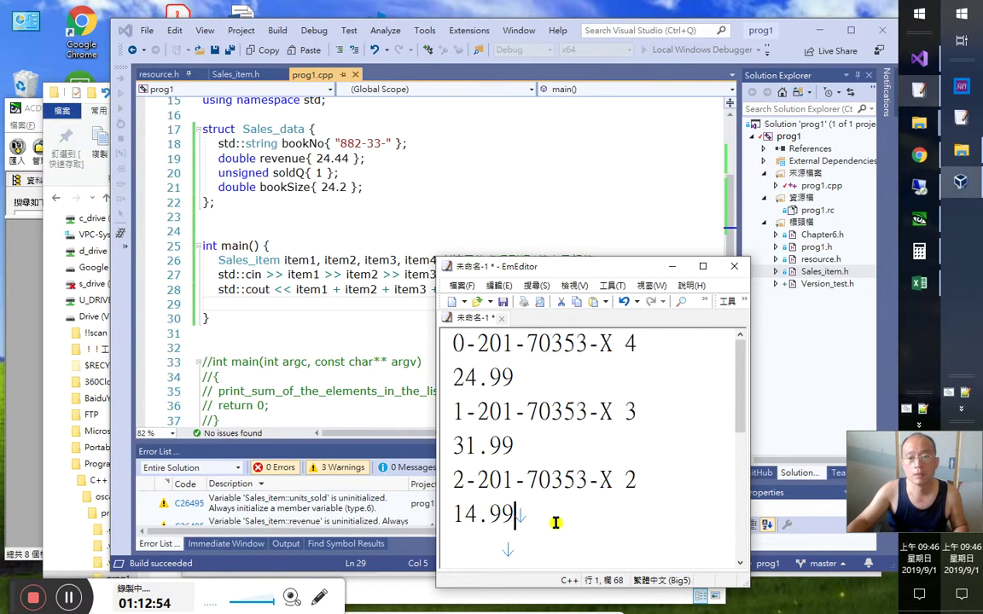
pyautogui.hotkey('shift', 'Home')
pyautogui.hotkey('shift', 'Up')
pyautogui.hotkey('ctrl', 'c')
pyautogui.press('End')
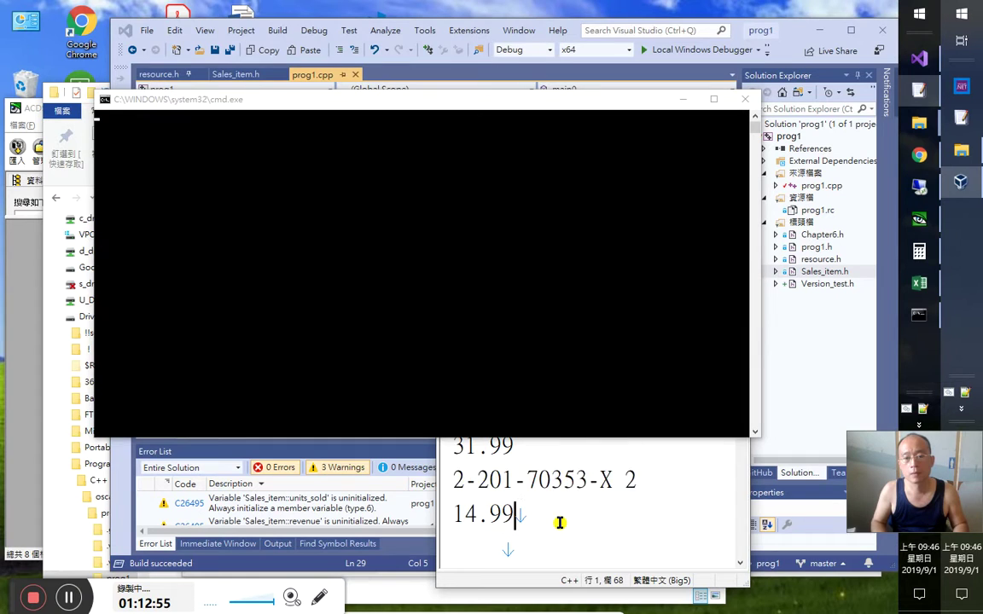
pyautogui.press('Return')
pyautogui.press('Tab')
pyautogui.hotkey('ctrl', 'v')
pyautogui.press('Home')
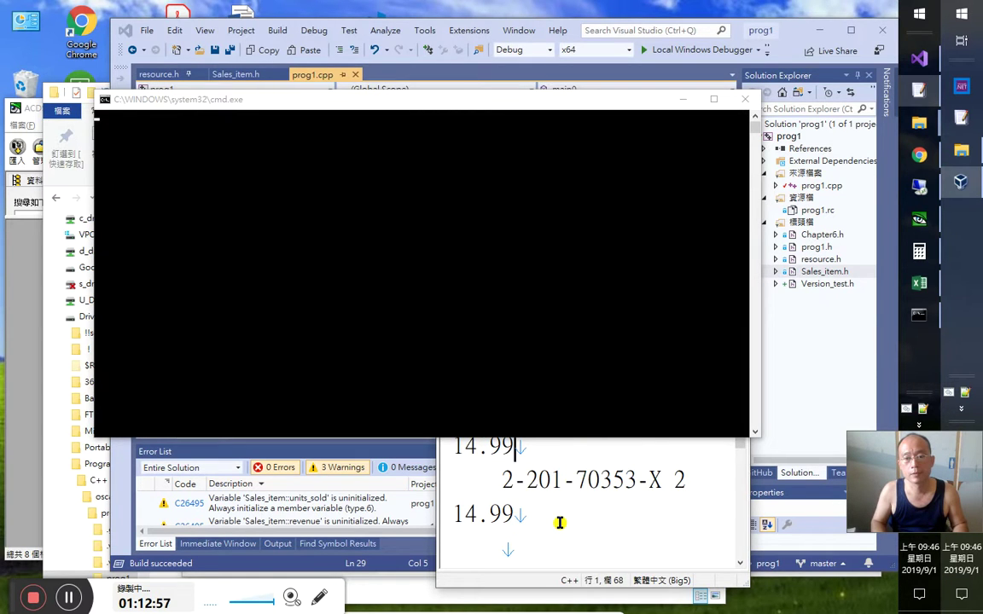
# Change the duplicated record in EmEditor to 7-201-70353-X 1 44.99
pyautogui.press('BackSpace')
pyautogui.press('BackSpace')
pyautogui.press('Delete')
pyautogui.write('7')
pyautogui.press('Down')
pyautogui.press('Up')
pyautogui.press('End')
pyautogui.press('Left')
pyautogui.press('Delete')
pyautogui.write('1')
pyautogui.press('Down')
pyautogui.press('Left')
pyautogui.press('Left')
pyautogui.press('Left')
pyautogui.press('Left')
pyautogui.press('Left')
pyautogui.press('Right')
pyautogui.press('Left')
pyautogui.press('Delete')
pyautogui.write('4')
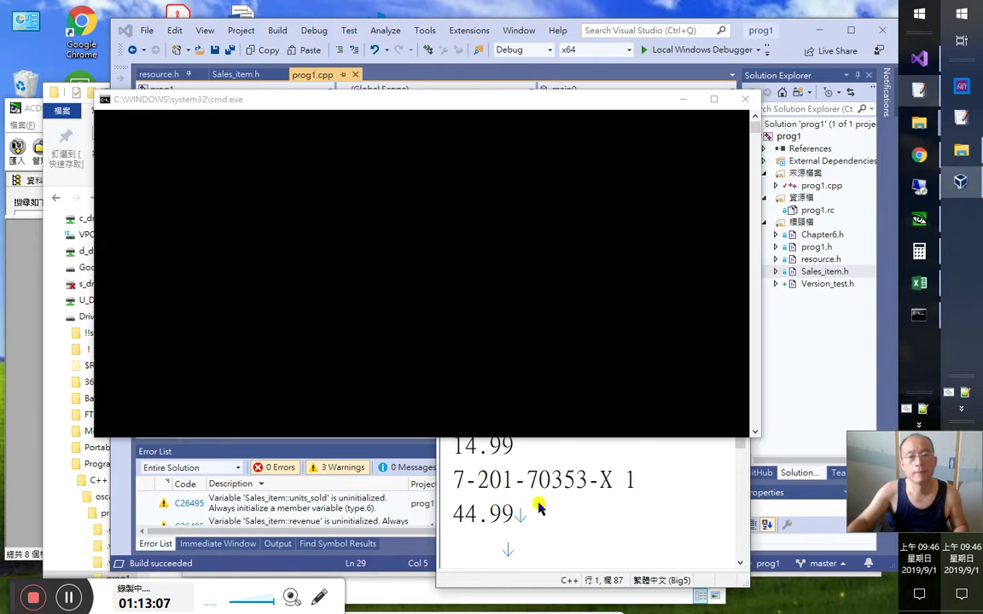
# Copy all four transaction records from EmEditor, submit them to the running console program, and close the console after checking its output
pyautogui.click(541, 503)
pyautogui.hotkey('ctrl', 'a')
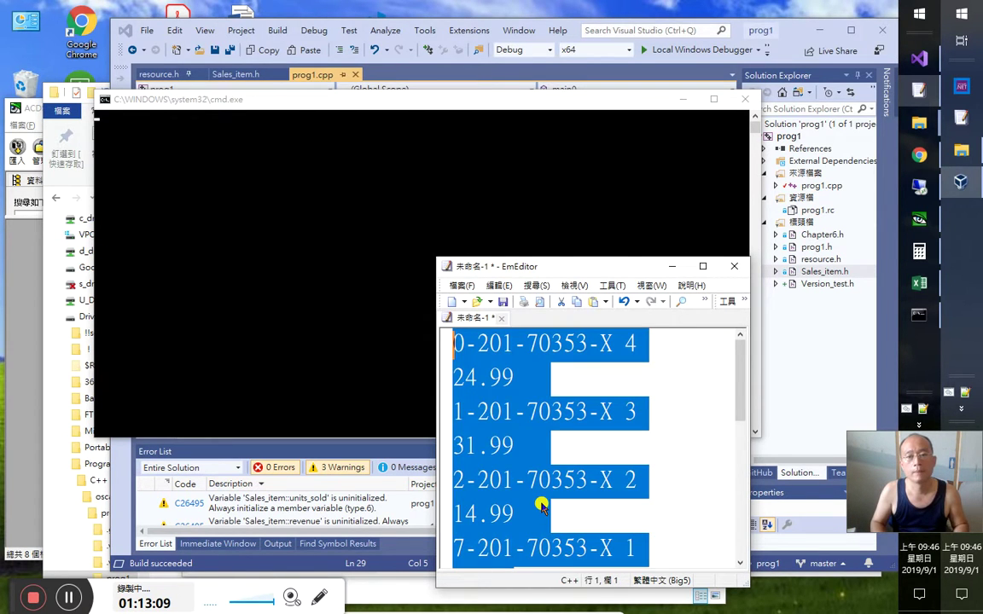
pyautogui.hotkey('alt', 'Tab')
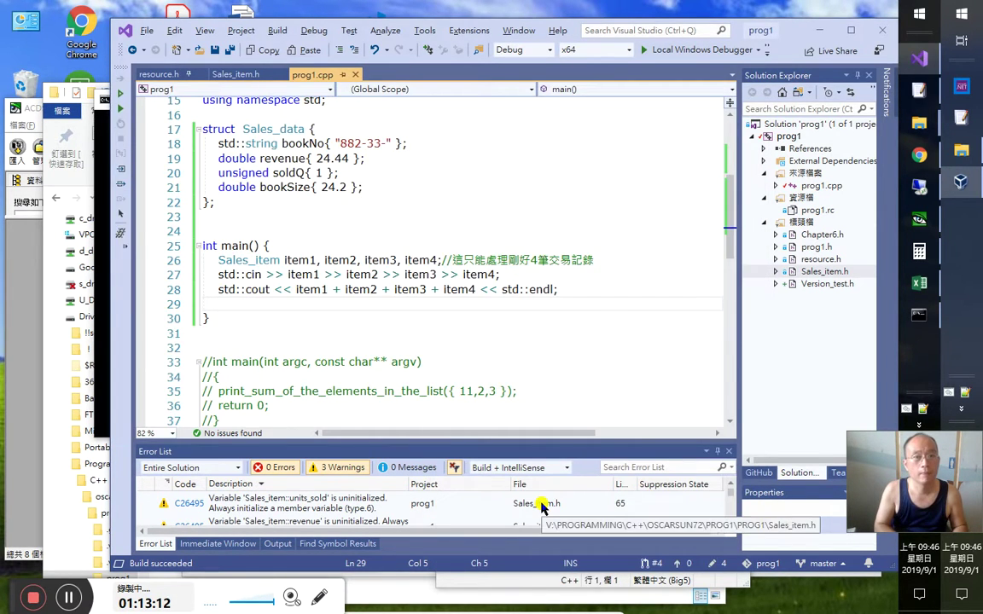
pyautogui.hotkey('alt', 'Tab')
pyautogui.hotkey('alt', 'Tab')
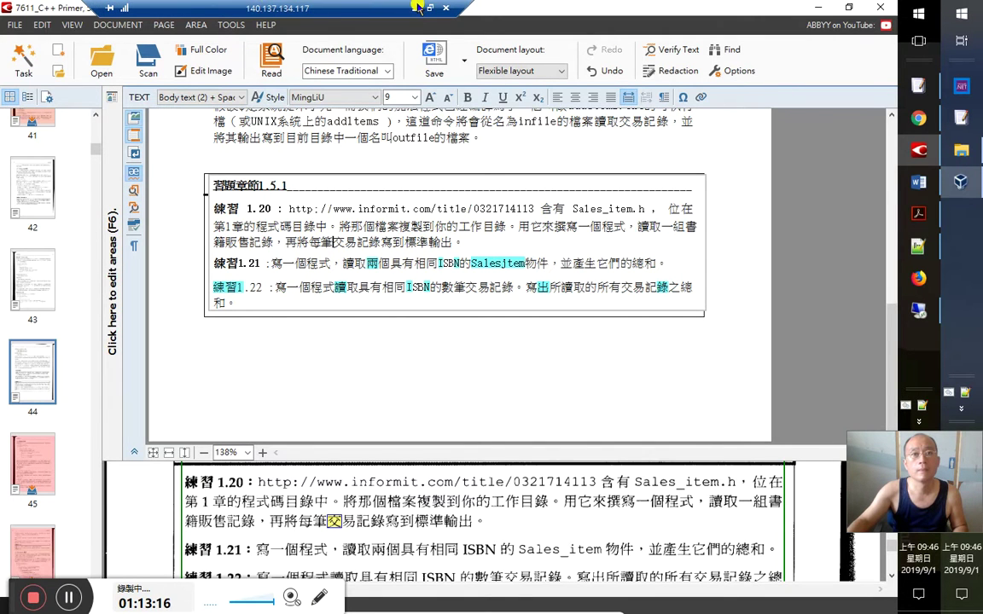
pyautogui.hotkey('alt', 'Tab')
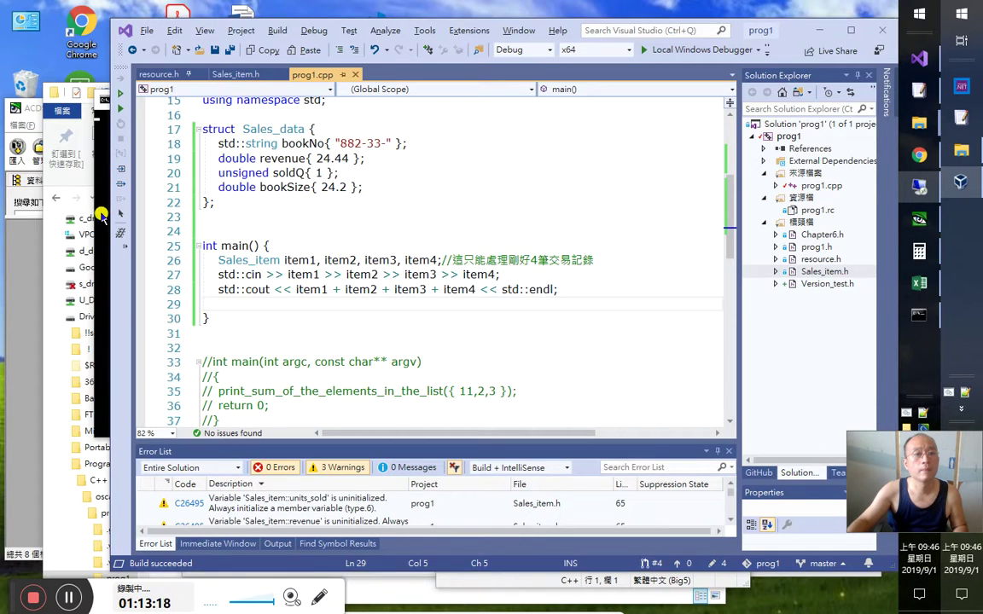
pyautogui.hotkey('ctrl', 'F5')
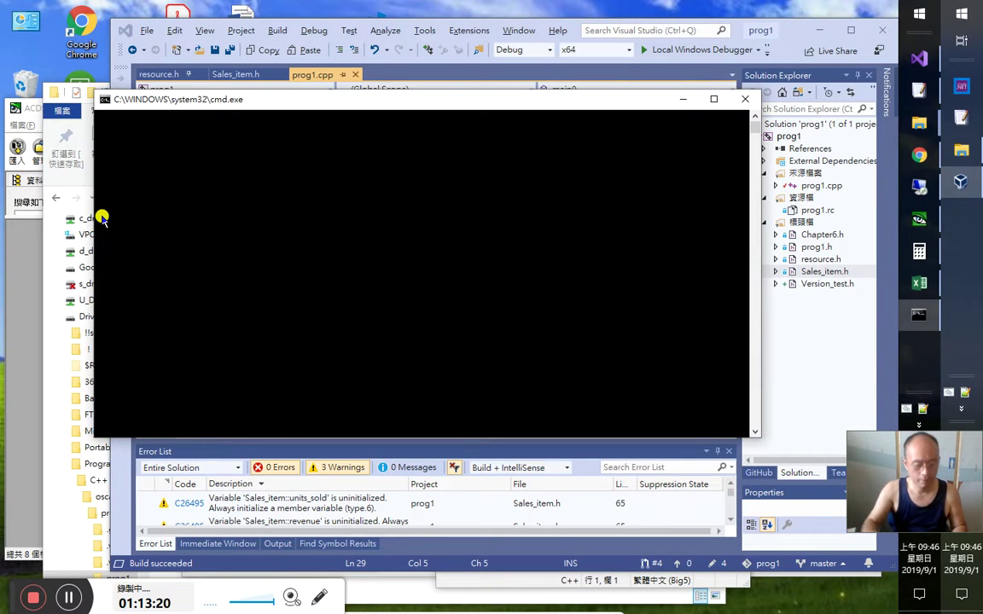
pyautogui.hotkey('ctrl', 'v')
pyautogui.press('Return')
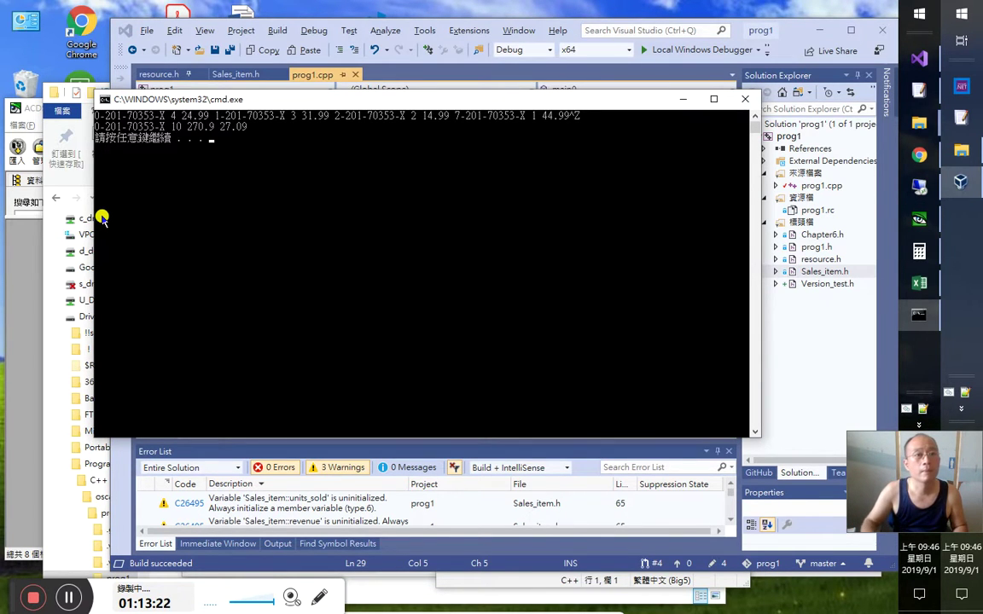
pyautogui.moveTo(236, 98); pyautogui.dragTo(223, 232)
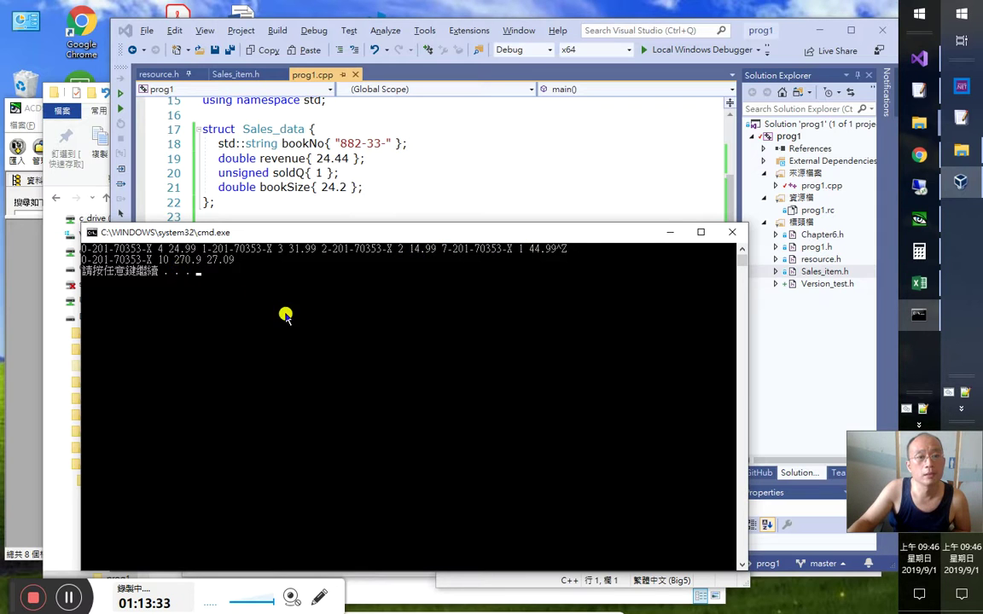
pyautogui.press('Return')
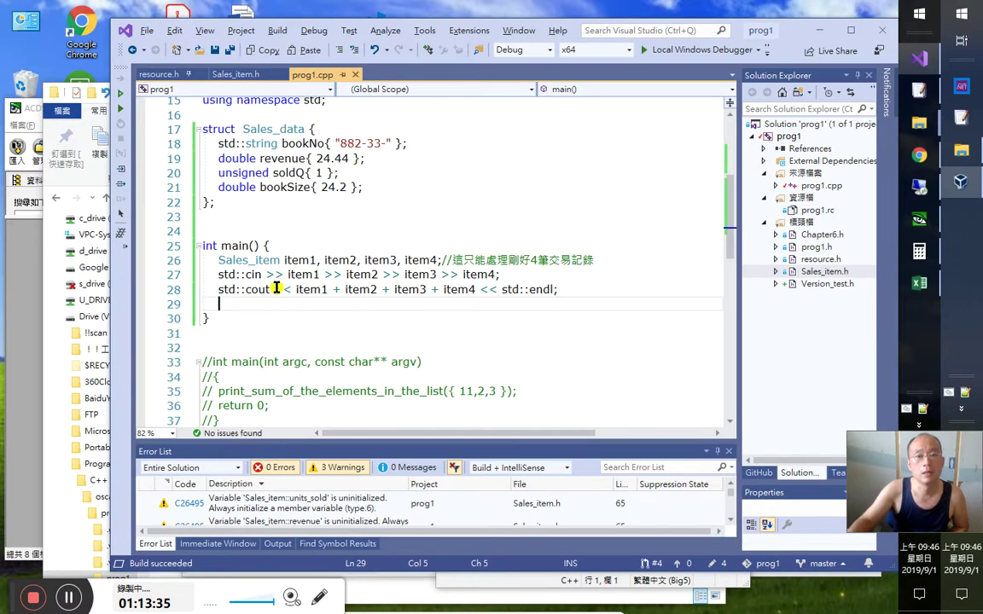
# Replace the + operators between item1, item2 and item3 in the std::cout line of main() with <<
pyautogui.click(302, 290)
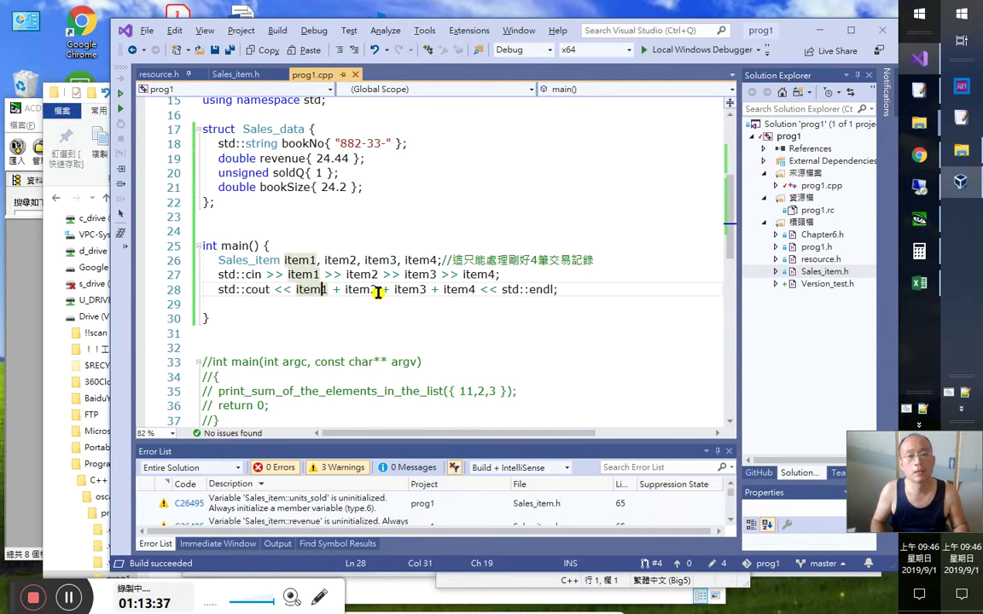
pyautogui.press('Right')
pyautogui.press('Right')
pyautogui.press('Right')
pyautogui.press('Right')
pyautogui.press('BackSpace')
pyautogui.press('BackSpace')
pyautogui.write('《《')
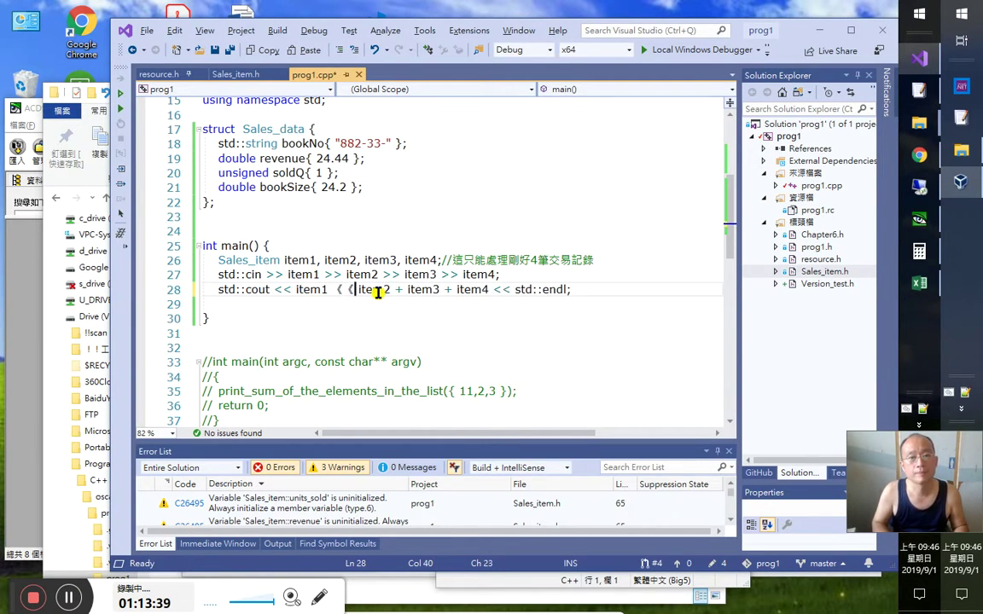
pyautogui.press('BackSpace')
pyautogui.press('BackSpace')
pyautogui.write('<<')
pyautogui.click(378, 290)
pyautogui.press('Right')
pyautogui.press('Right')
pyautogui.press('Delete')
pyautogui.press('Delete')
pyautogui.write('<<')
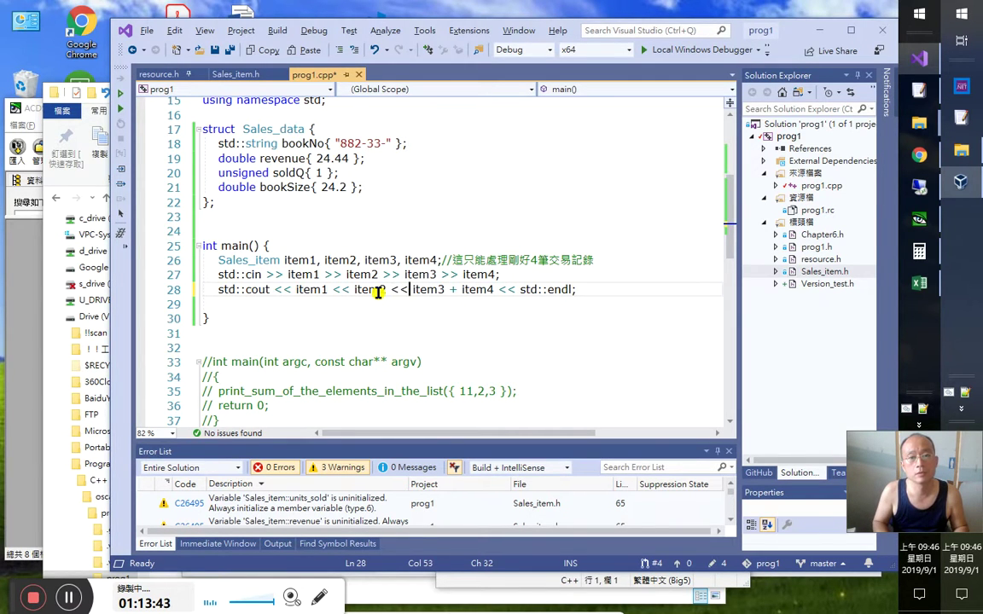
# Insert a '\t' tab character and another << between item1 and item2 in the std::cout line
pyautogui.press('Left')
pyautogui.press('Left')
pyautogui.press('Left')
pyautogui.press('Left')
pyautogui.press('Left')
pyautogui.press('Left')
pyautogui.press('Left')
pyautogui.press('Left')
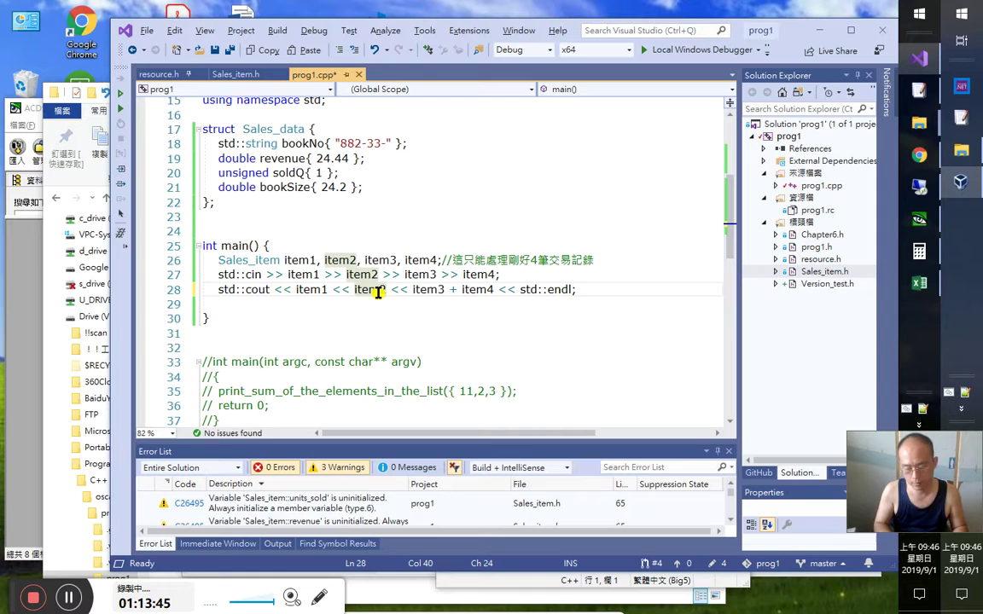
pyautogui.write("'")
pyautogui.press('BackSpace')
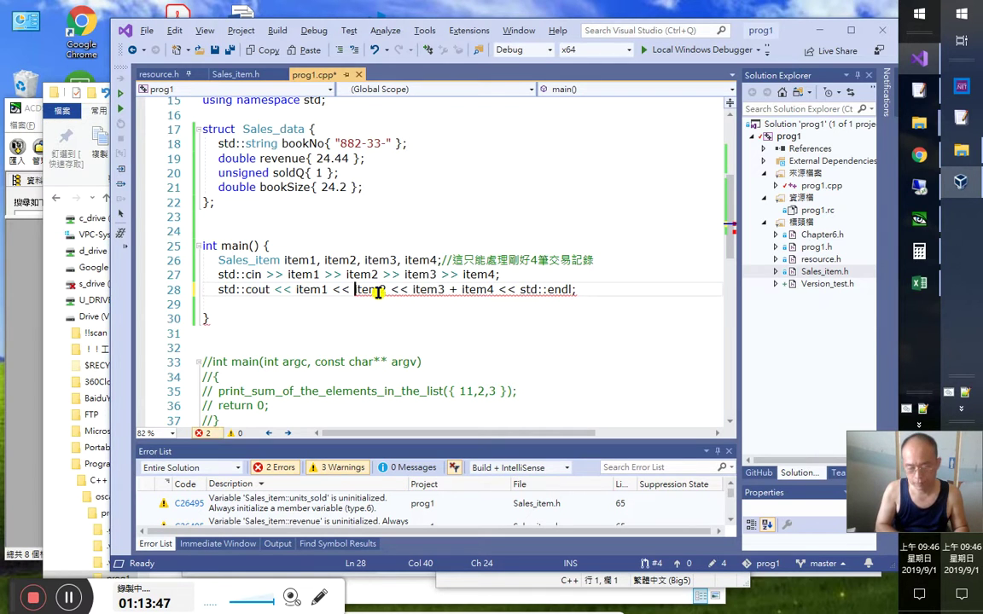
pyautogui.write('<< ')
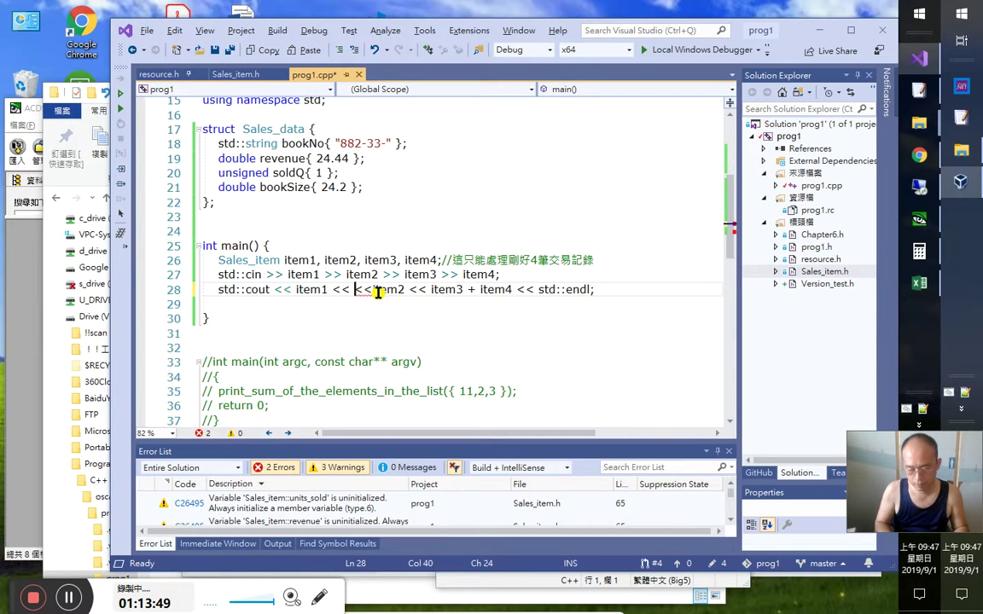
pyautogui.write('"')
pyautogui.press('Left')
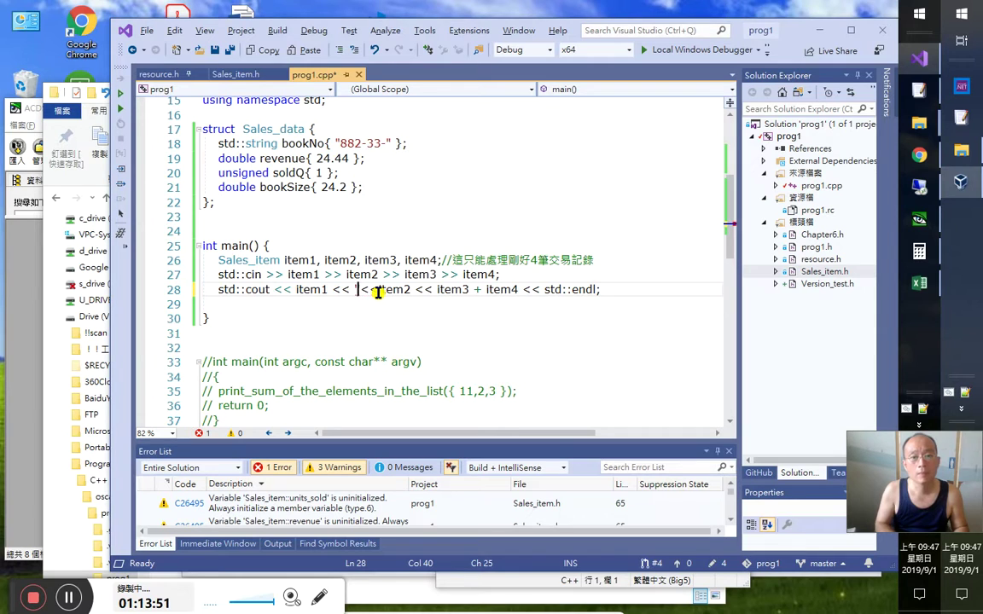
pyautogui.write('\\t')
# Copy the << '\t' fragment and paste it after item2 in the std::cout line
pyautogui.hotkey('shift', 'Left')
pyautogui.hotkey('shift', 'Left')
pyautogui.hotkey('shift', 'Left')
pyautogui.hotkey('shift', 'Left')
pyautogui.hotkey('shift', 'Left')
pyautogui.hotkey('shift', 'Left')
pyautogui.hotkey('shift', 'Left')
pyautogui.hotkey('shift', 'Left')
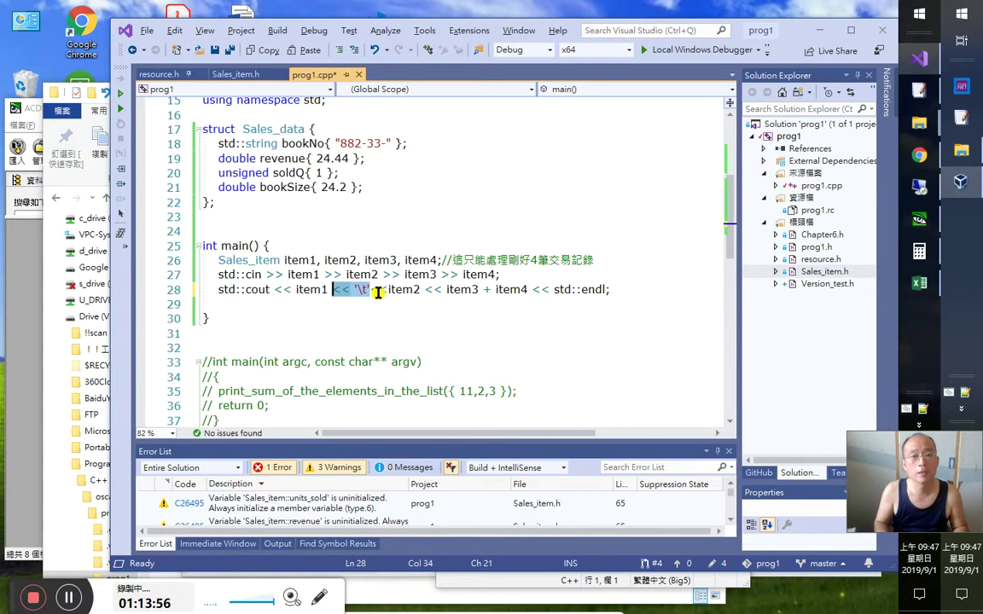
pyautogui.press('Right')
pyautogui.press('Right')
pyautogui.press('Right')
pyautogui.press('Right')
pyautogui.press('Right')
pyautogui.press('Right')
pyautogui.press('Right')
pyautogui.press('Right')
pyautogui.press('Right')
pyautogui.hotkey('ctrl', 'v')
pyautogui.press('Right')
pyautogui.press('Right')
pyautogui.press('Right')
pyautogui.press('Right')
pyautogui.press('Right')
pyautogui.press('Right')
pyautogui.press('Right')
pyautogui.press('Right')
pyautogui.press('Right')
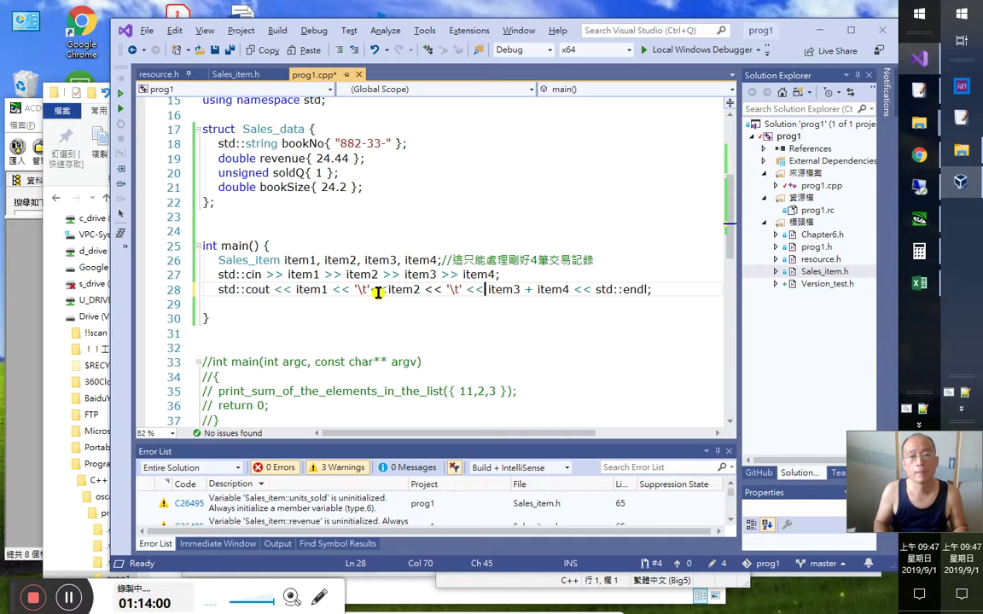
# Replace the + between item3 and item4 with << '\t' << in the std::cout line
pyautogui.write("<< '\\t'")
pyautogui.press('Delete')
pyautogui.press('Delete')
pyautogui.press('Delete')
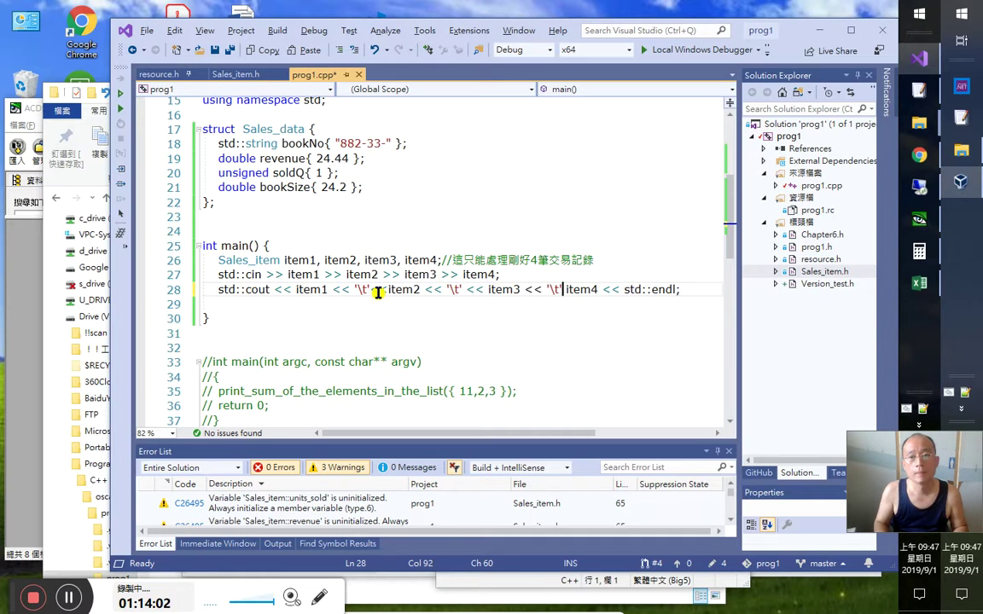
pyautogui.press('Down')
pyautogui.press('Up')
pyautogui.write('<<')
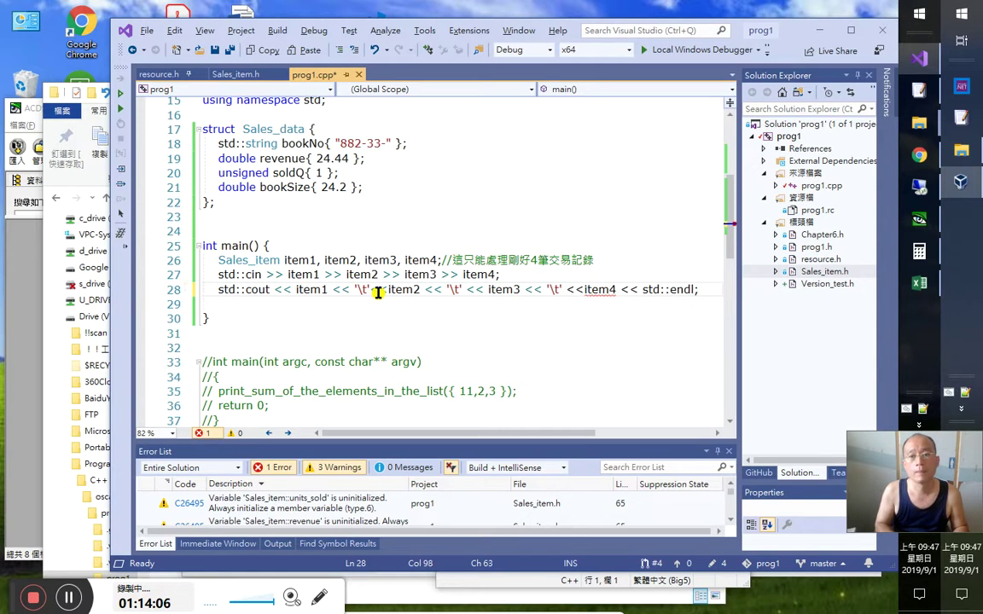
# Run the program without debugging, submit the four copied transaction records, and return to the std::cout line after checking the output
pyautogui.press('Down')
pyautogui.hotkey('ctrl', 'F5')
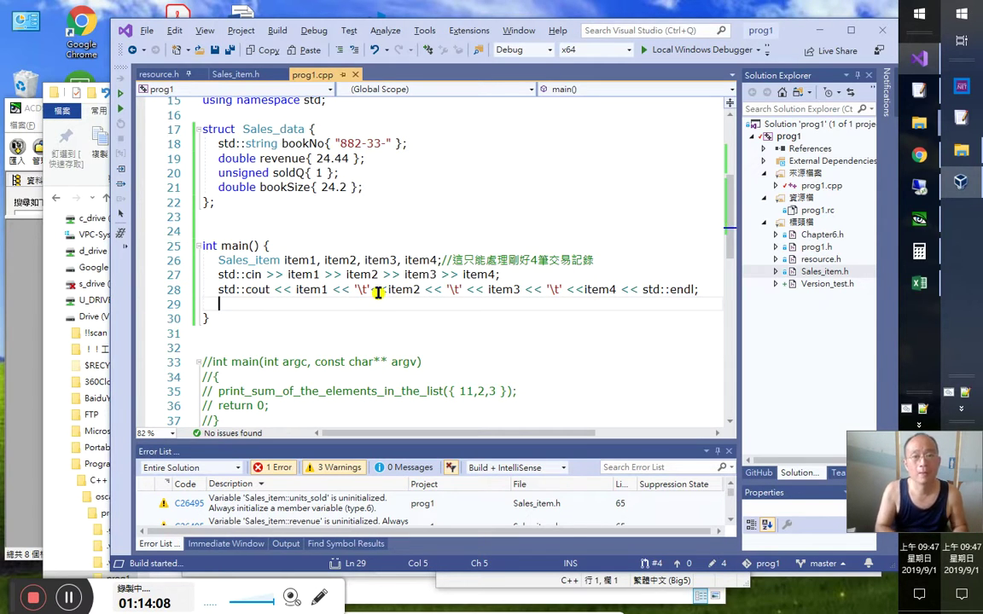
pyautogui.hotkey('alt', 'Tab')
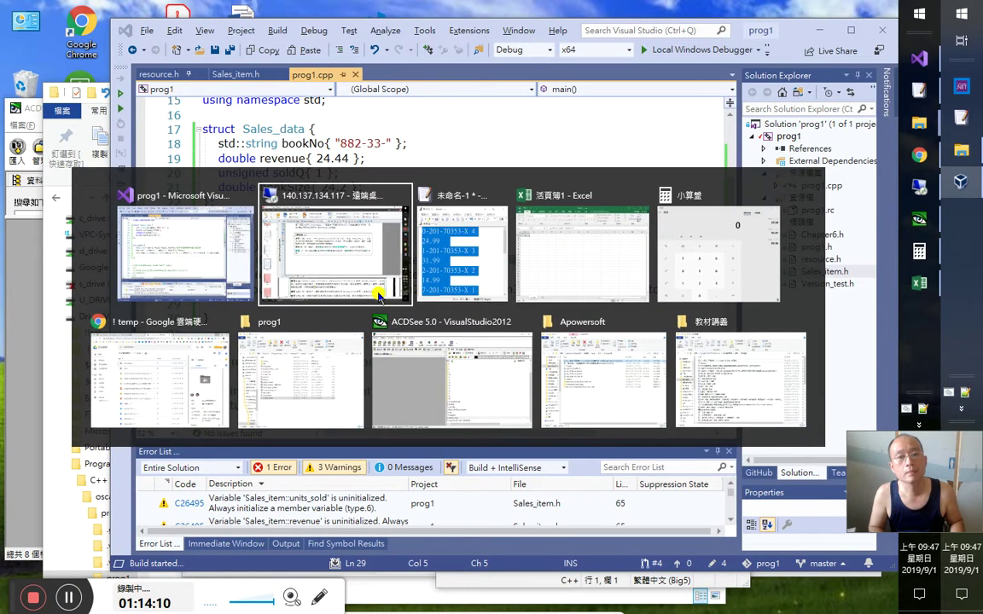
pyautogui.hotkey('alt', 'Tab')
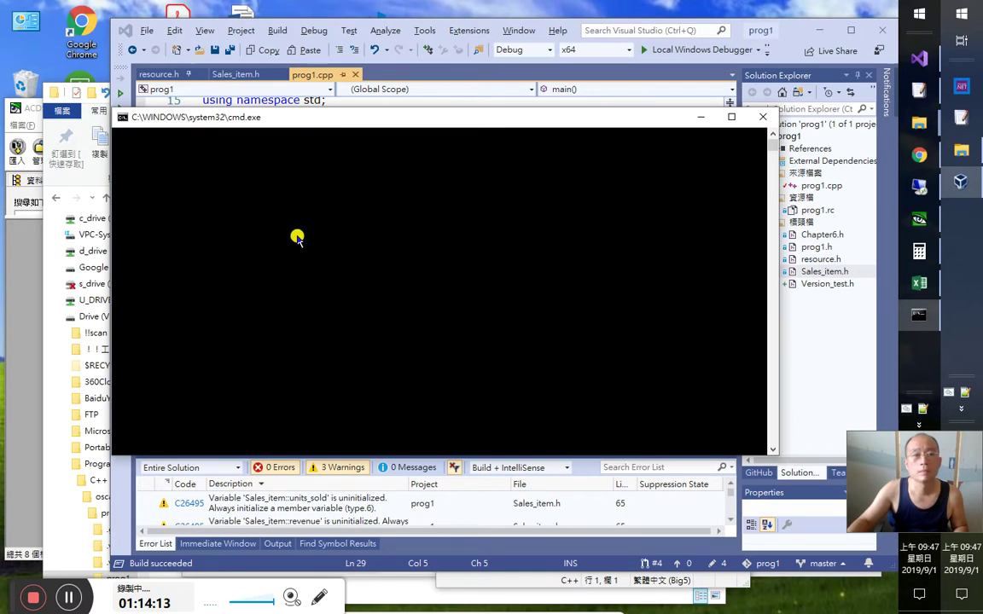
pyautogui.write('0-201-70353-X 4 24.99 1-201-70353-X 3 31.99 2-201-70353-X 2 14.99 7-201-70353-X 1 44.99')
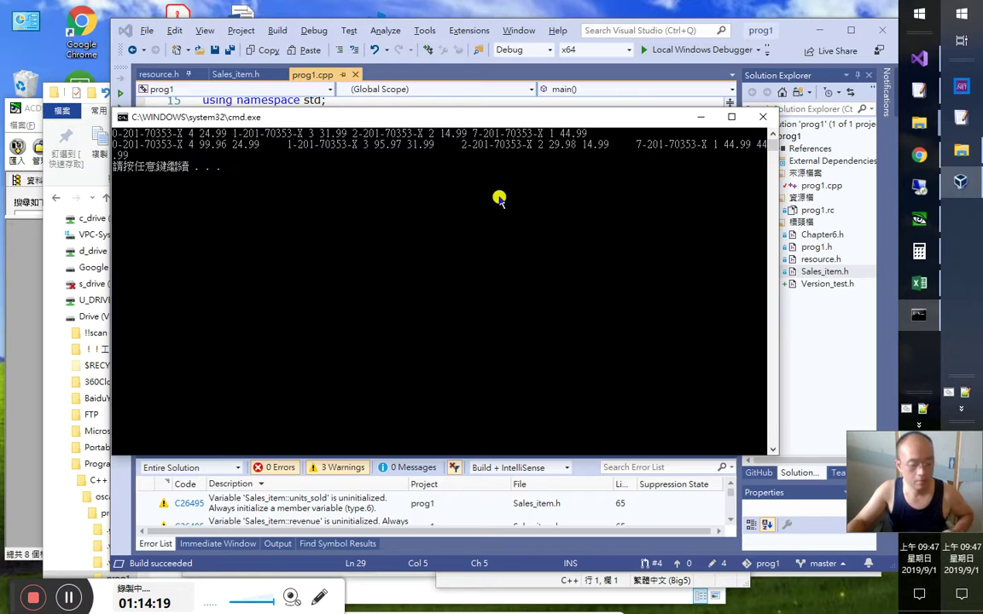
pyautogui.press('Return')
pyautogui.click(368, 289)
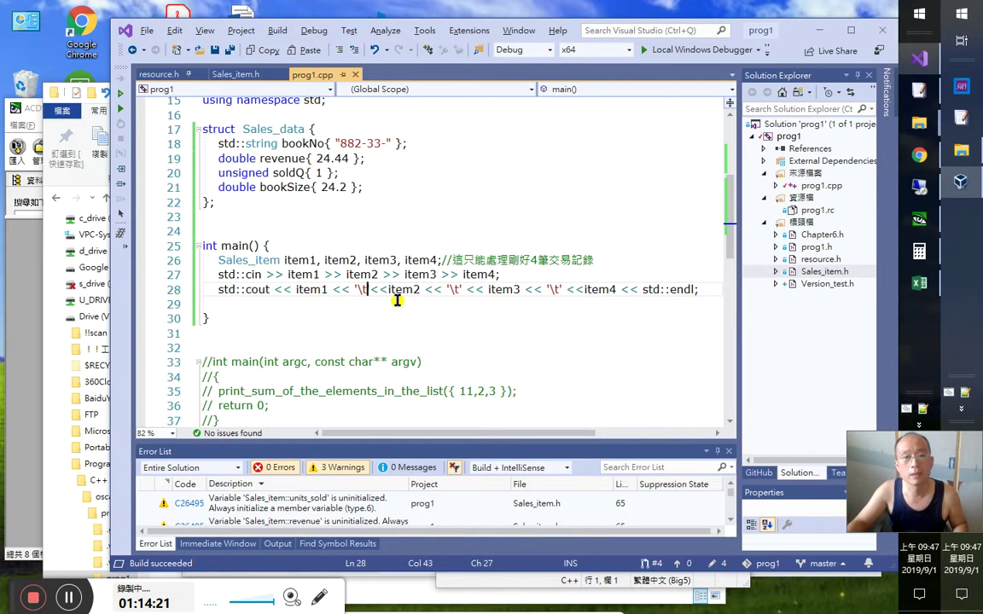
# Change the '\t' separators before and after item2 to '\n' in the std::cout line
pyautogui.press('BackSpace')
pyautogui.write('n')
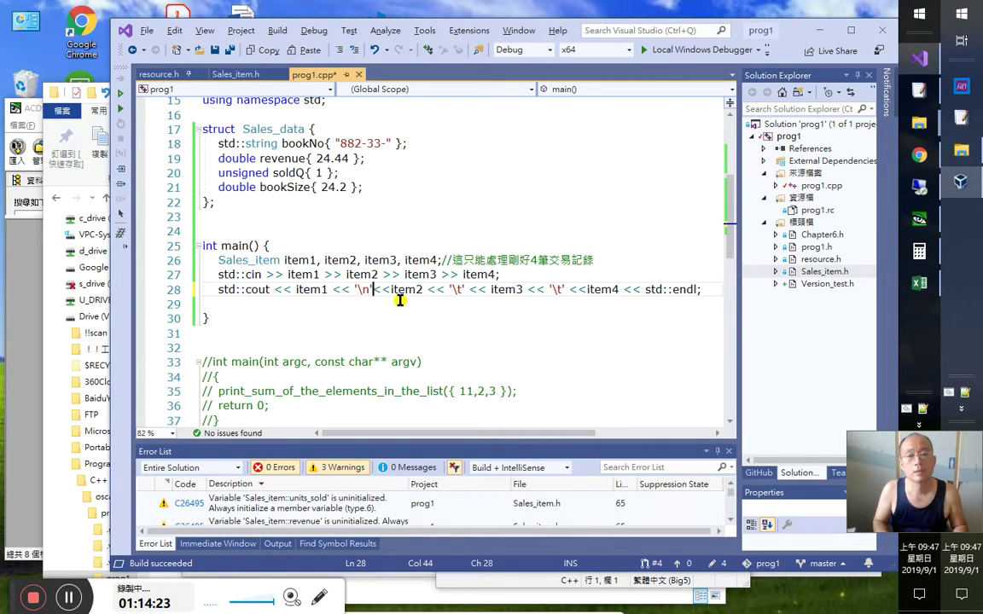
pyautogui.press('Right')
pyautogui.press('Right')
pyautogui.press('Right')
pyautogui.press('Right')
pyautogui.press('Right')
pyautogui.press('Right')
pyautogui.press('Right')
pyautogui.press('Right')
pyautogui.press('Right')
pyautogui.press('Right')
pyautogui.press('Right')
pyautogui.press('Right')
pyautogui.press('Right')
pyautogui.press('Right')
pyautogui.press('Right')
pyautogui.press('BackSpace')
pyautogui.write('n')
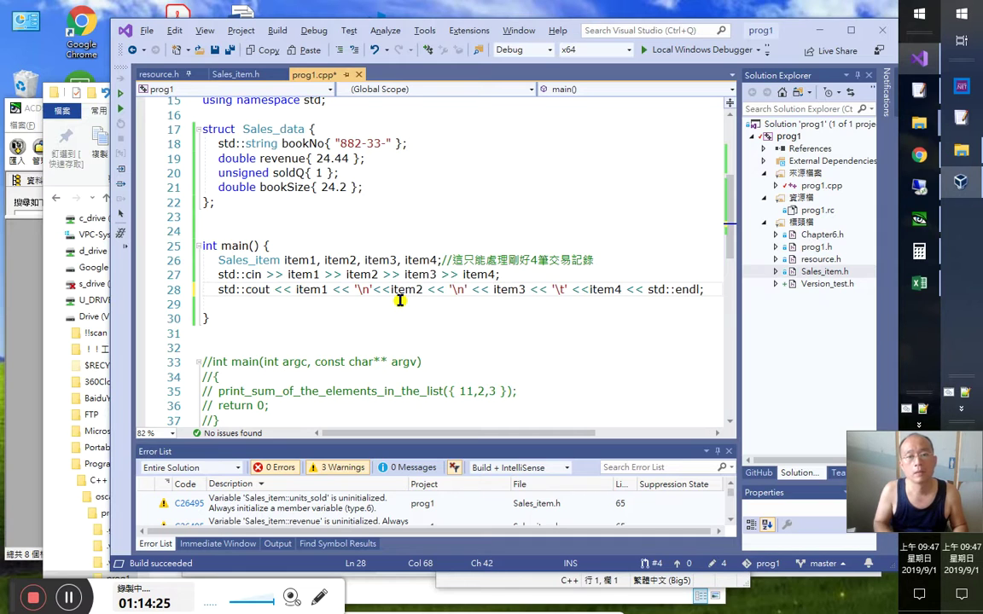
# Replace the '\t' between item3 and item4 with '\n' in the std::cout line
pyautogui.press('Right')
pyautogui.press('Right')
pyautogui.press('Right')
pyautogui.press('Right')
pyautogui.press('Right')
pyautogui.press('Right')
pyautogui.press('Right')
pyautogui.press('Right')
pyautogui.press('Right')
pyautogui.press('Right')
pyautogui.press('Right')
pyautogui.press('Right')
pyautogui.press('Right')
pyautogui.press('Right')
pyautogui.press('Right')
pyautogui.press('Right')
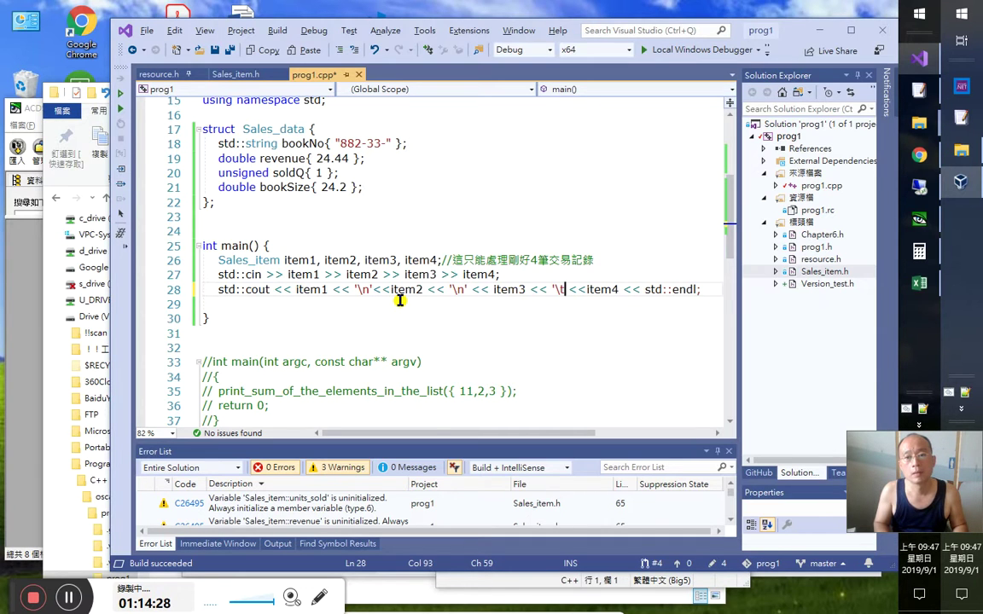
pyautogui.press('BackSpace')
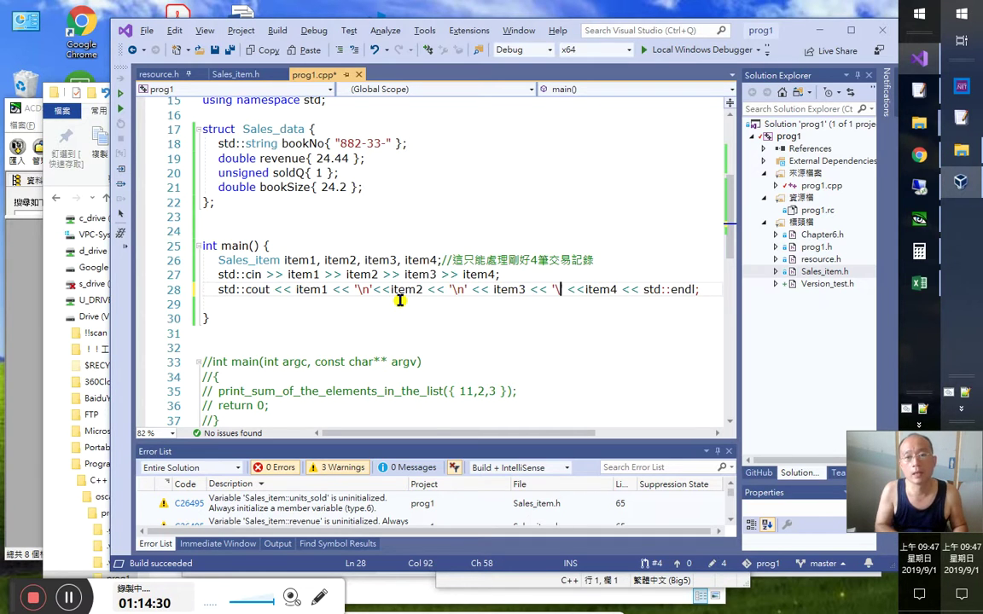
pyautogui.write('n')
pyautogui.press('Right')
pyautogui.press('Right')
pyautogui.press('Right')
pyautogui.press('Right')
pyautogui.press('Right')
pyautogui.press('Right')
pyautogui.press('Right')
pyautogui.press('Right')
pyautogui.press('Right')
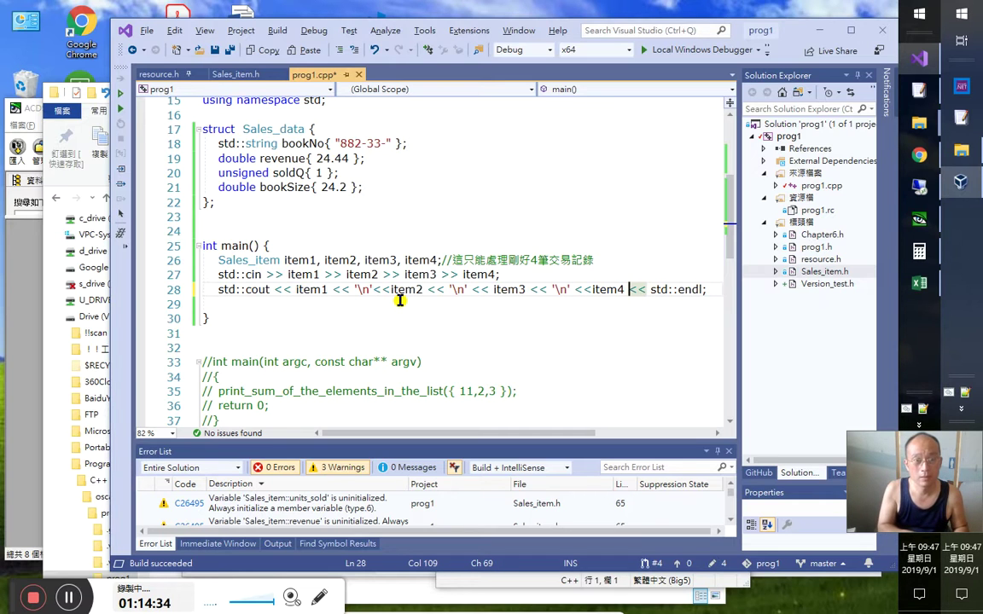
# Run the program without debugging on the four copied transaction records ended with ^Z, and close the console after checking the output
pyautogui.hotkey('ctrl', 'F5')
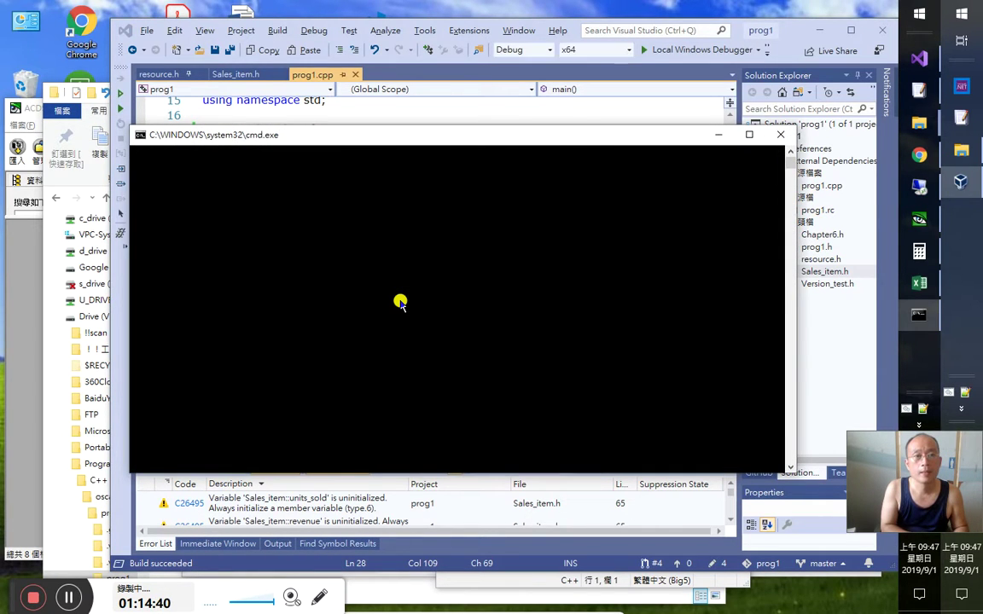
pyautogui.hotkey('ctrl', 'z')
pyautogui.press('Return')
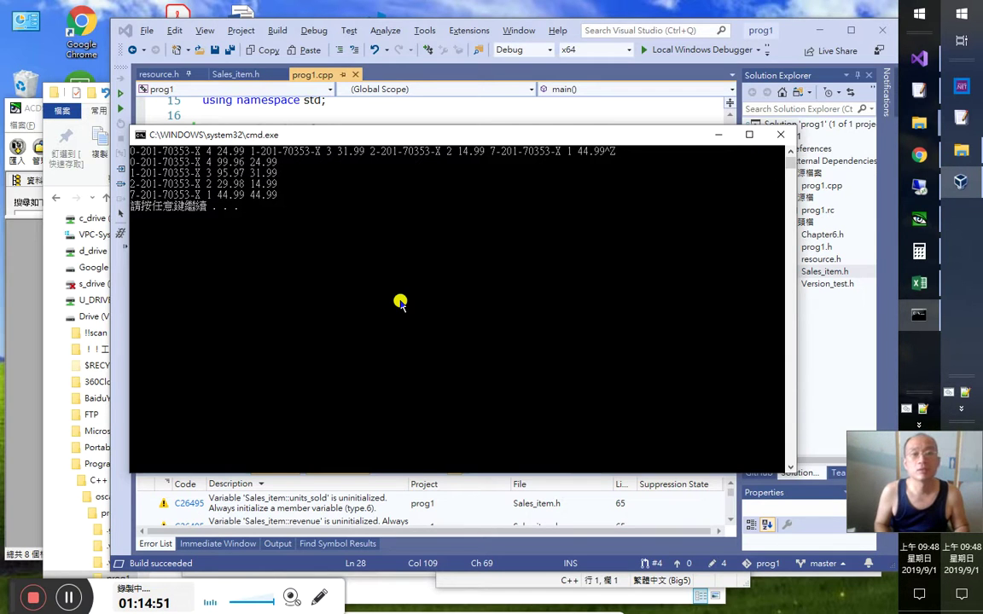
pyautogui.press('Return')
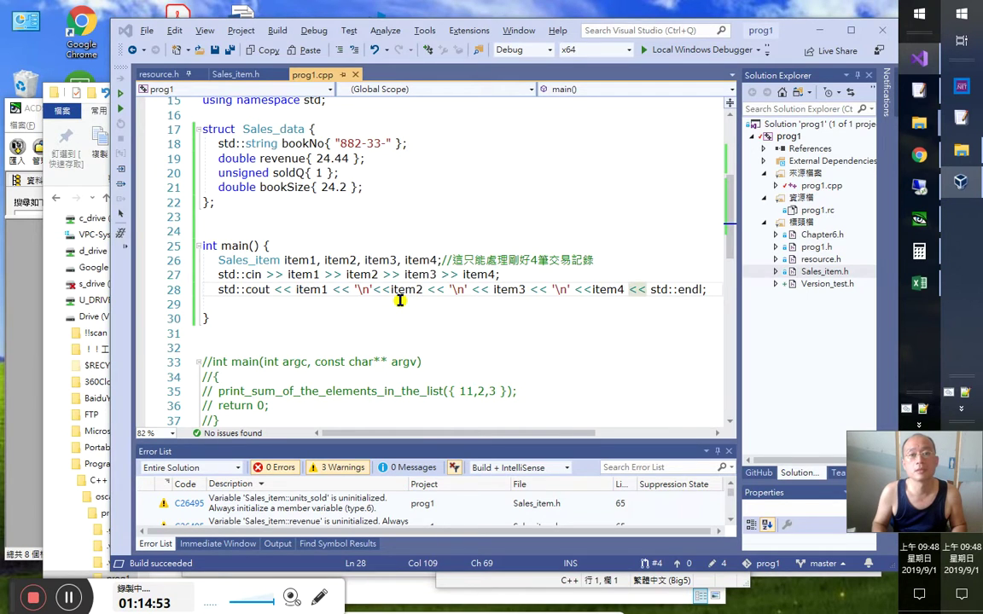
# Copy the first three transaction records, through the 14.99 price and its trailing space, from the EmEditor text and return to Visual Studio
pyautogui.hotkey('alt', 'Tab')
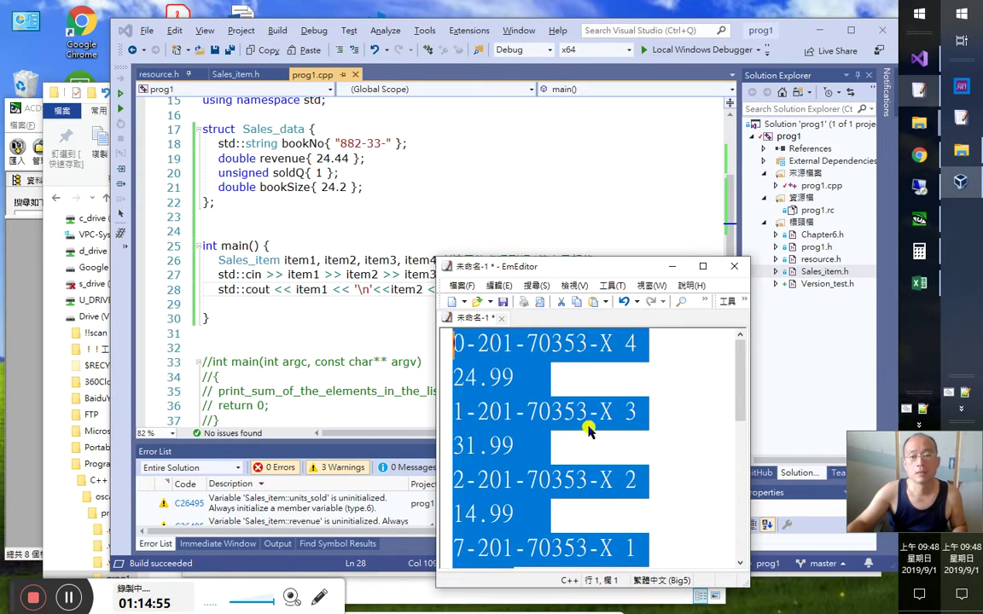
pyautogui.click(599, 501)
pyautogui.hotkey('ctrl', 'shift', 'Home')
pyautogui.hotkey('ctrl', 'c')
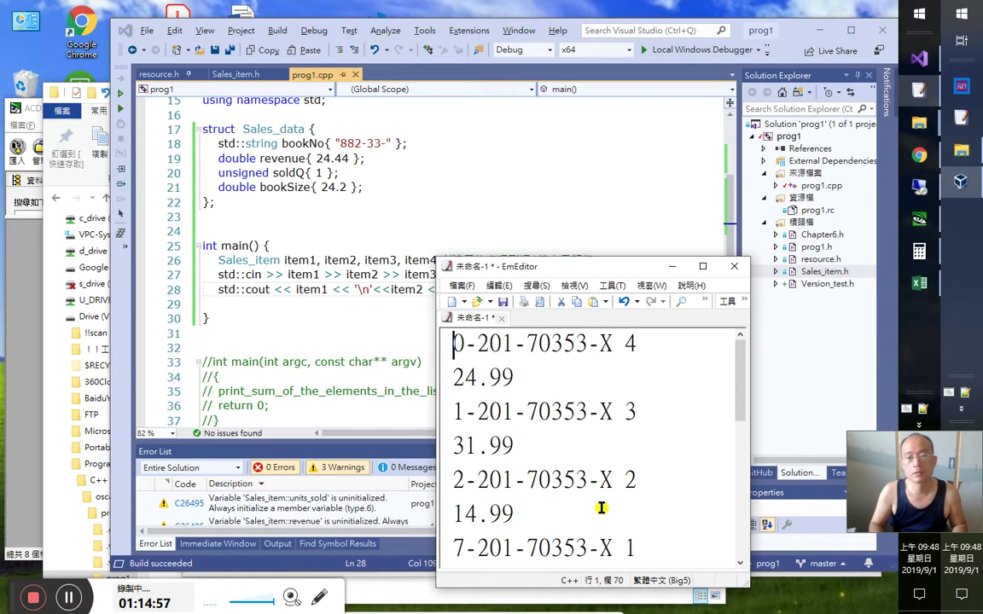
pyautogui.hotkey('alt', 'Tab')
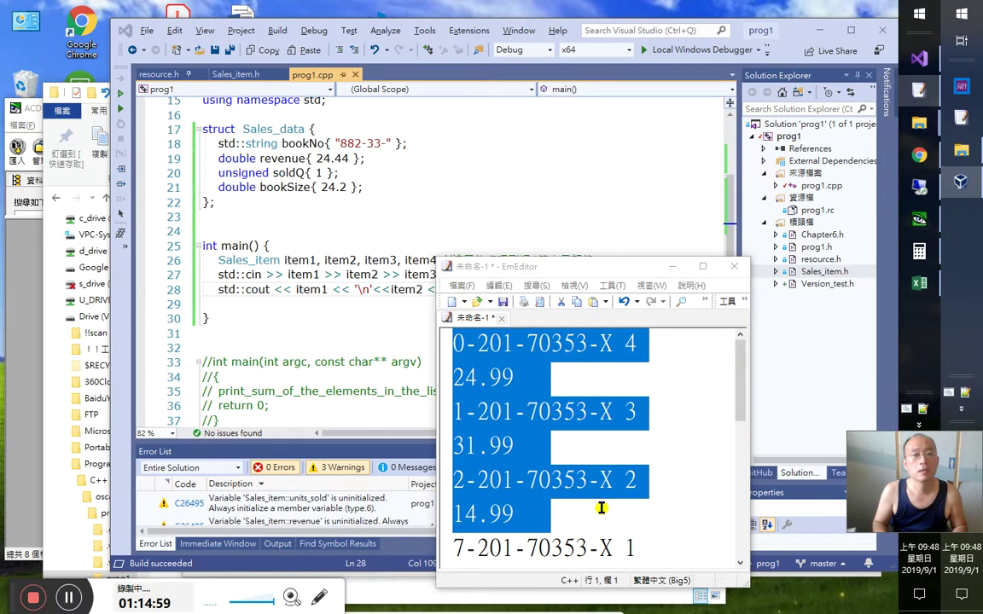
pyautogui.hotkey('alt', 'Tab')
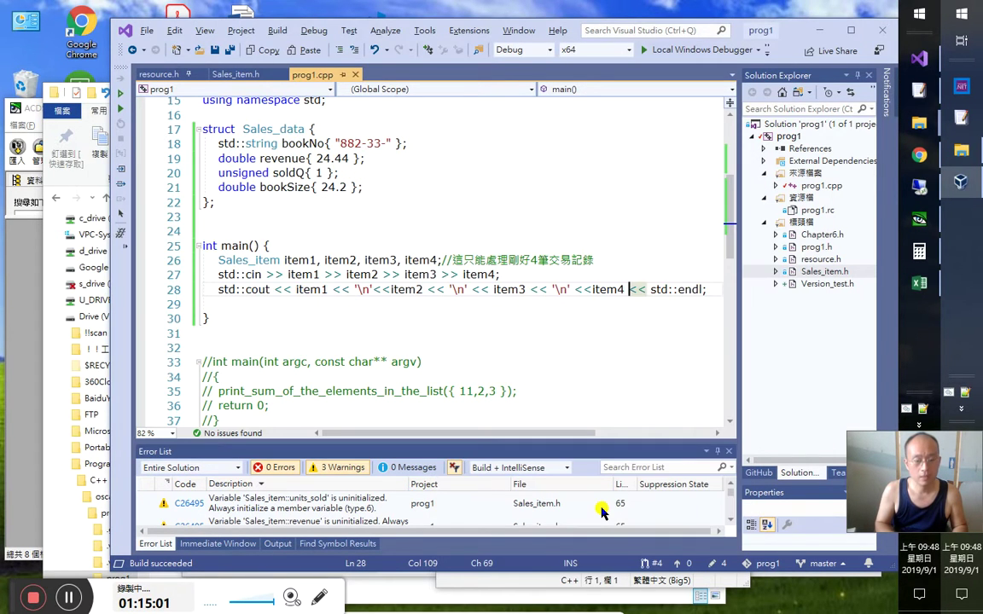
# Run the program without debugging on the three copied records followed by ^Z, submit further lines, and close the console after checking the output
pyautogui.hotkey('ctrl', 'F5')
pyautogui.hotkey('ctrl', 'v')
pyautogui.hotkey('ctrl', 'z')
pyautogui.press('Return')
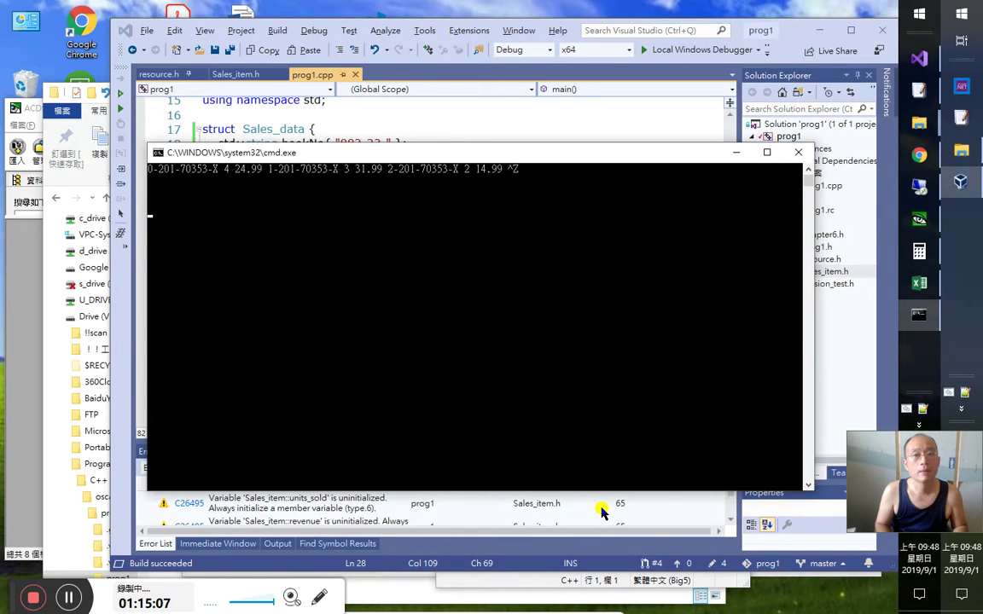
pyautogui.press('Return')
pyautogui.press('Return')
pyautogui.press('Return')
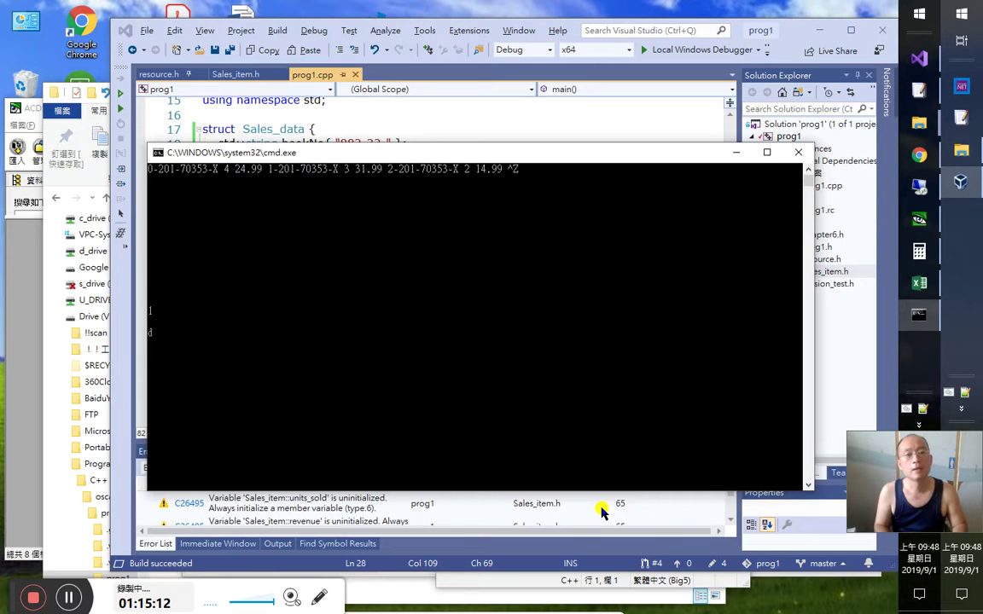
pyautogui.press('Return')
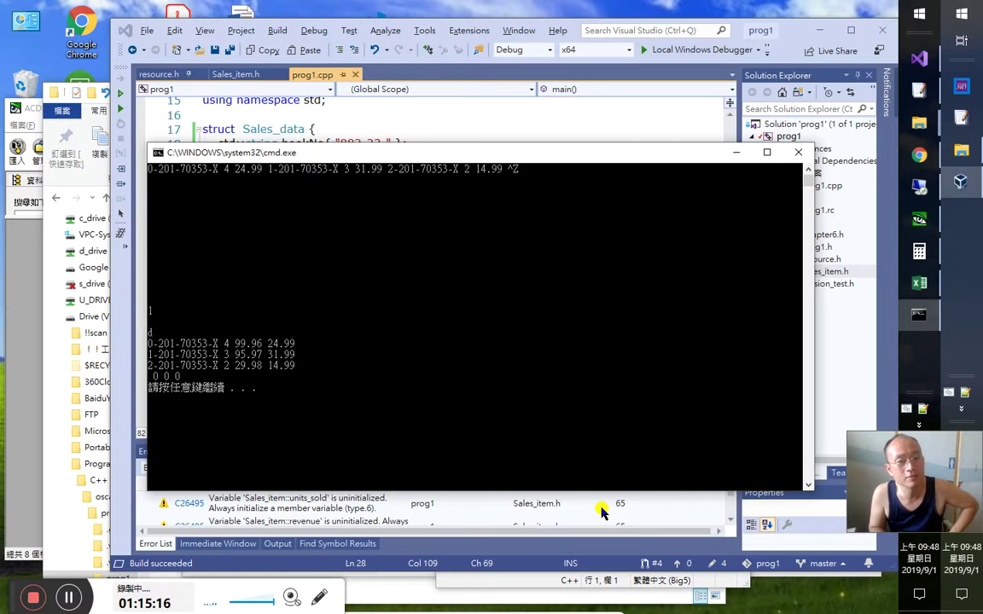
pyautogui.press('Return')
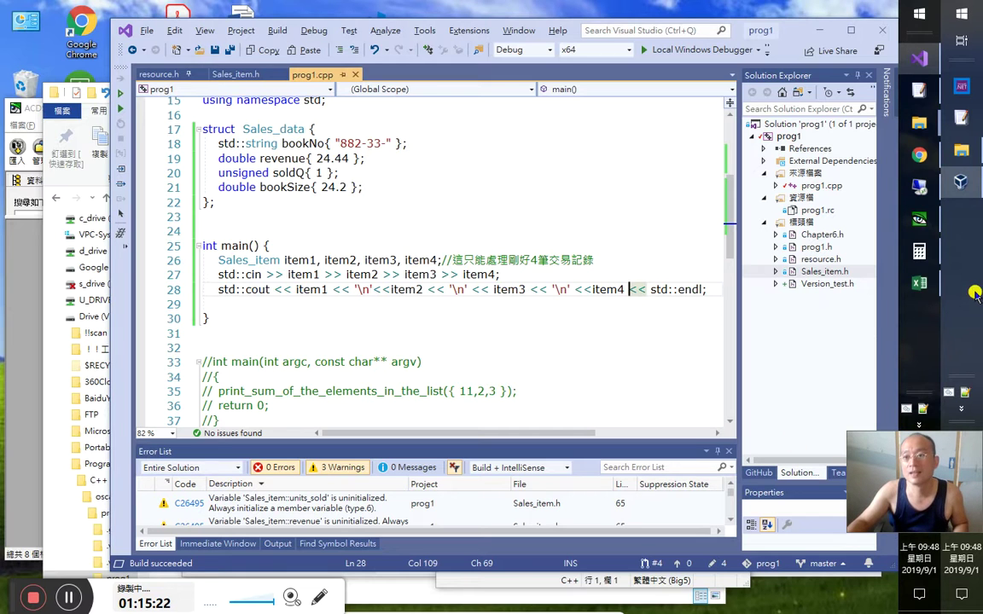
# Copy the first three records from the EmEditor text again, ending right after 14.99, and return to Visual Studio
pyautogui.click(717, 153)
pyautogui.click(571, 517)
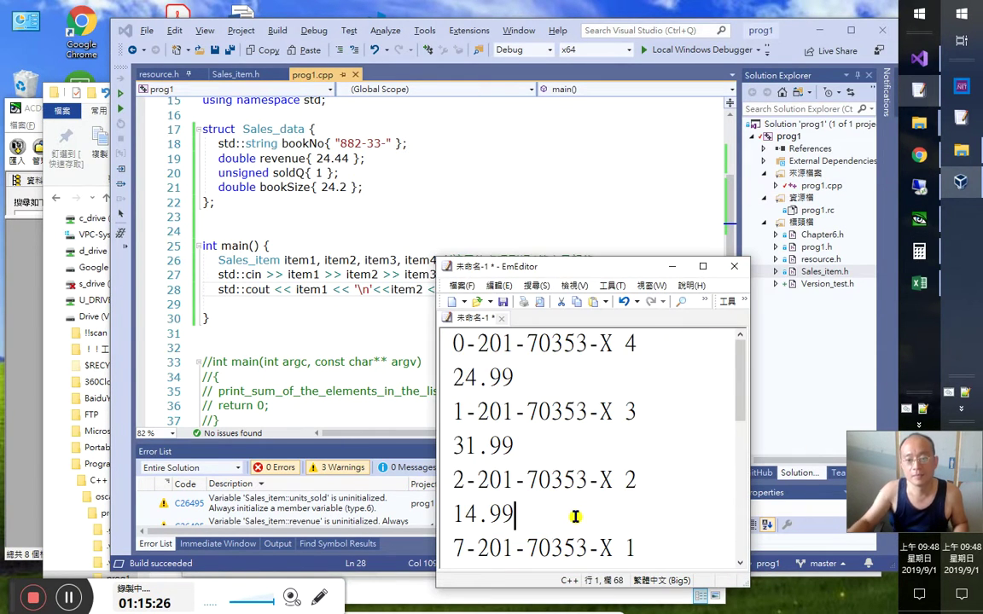
pyautogui.hotkey('ctrl', 'shift', 'Home')
pyautogui.hotkey('ctrl', 'c')
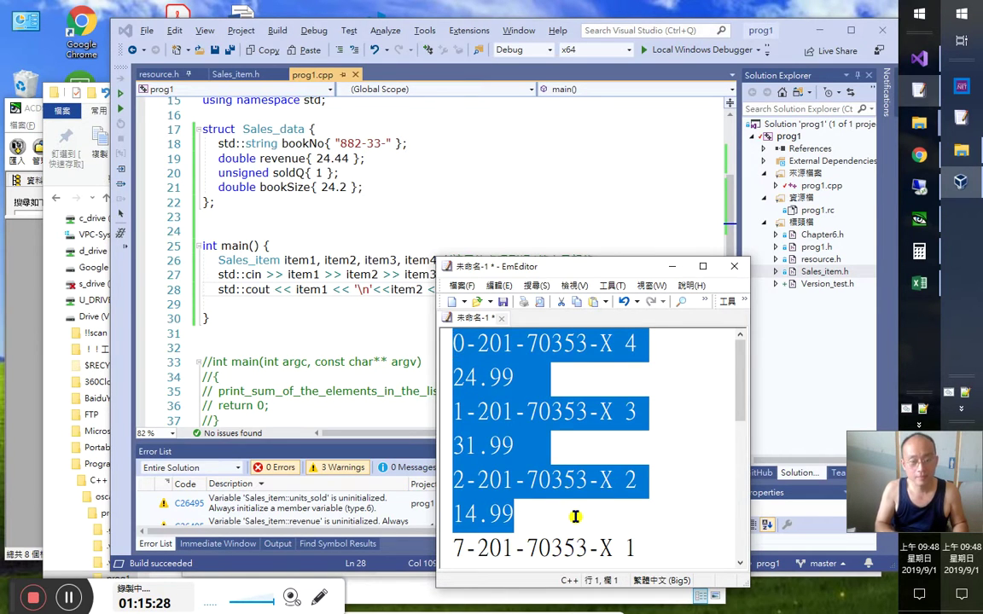
pyautogui.hotkey('alt', 'Tab')
# Run the program without debugging on the three copied records, with ^Z on its own line, and close the console after checking the output
pyautogui.hotkey('ctrl', 'F5')
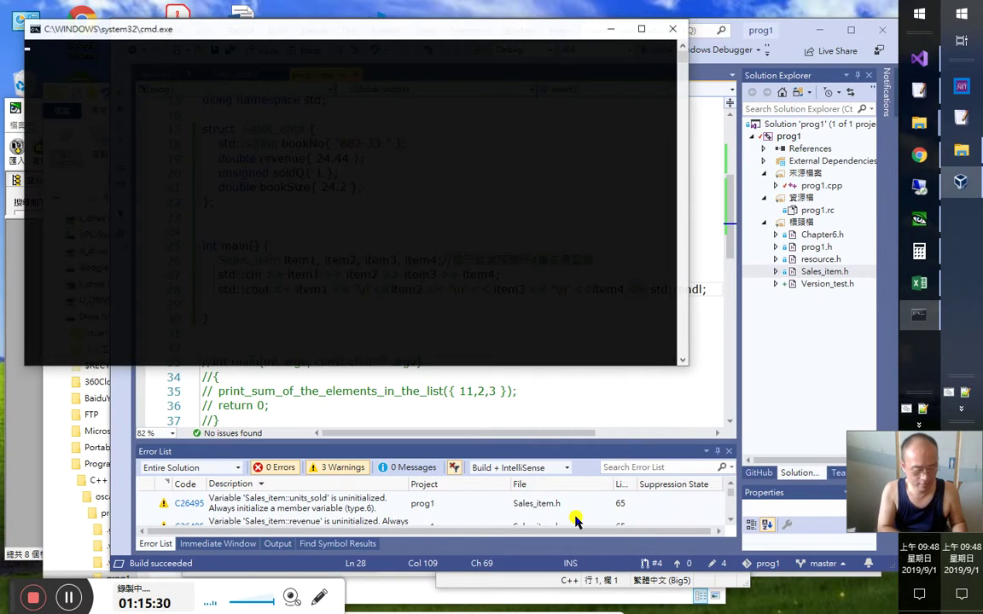
pyautogui.hotkey('ctrl', 'v')
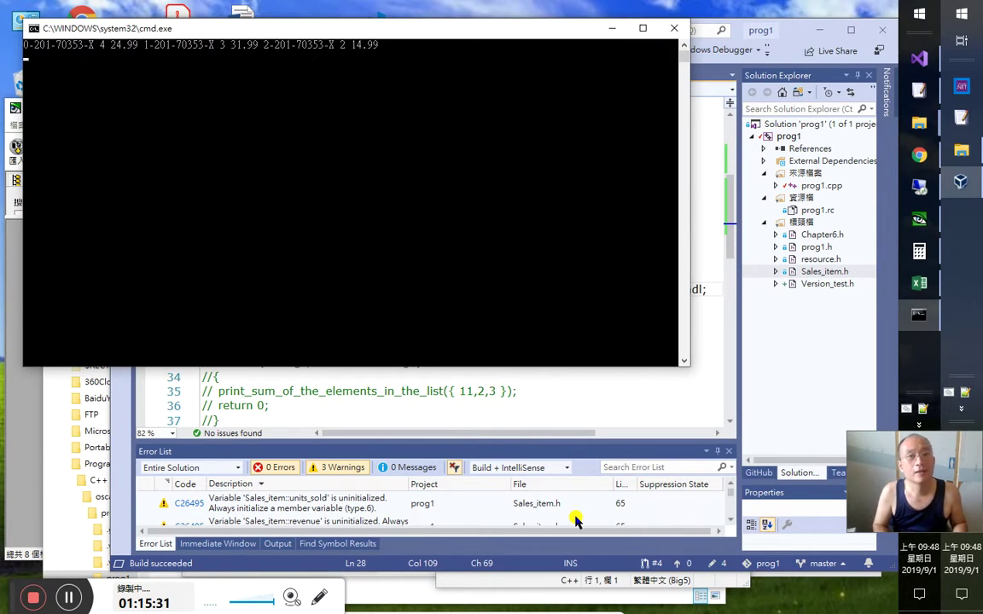
pyautogui.press('Return')
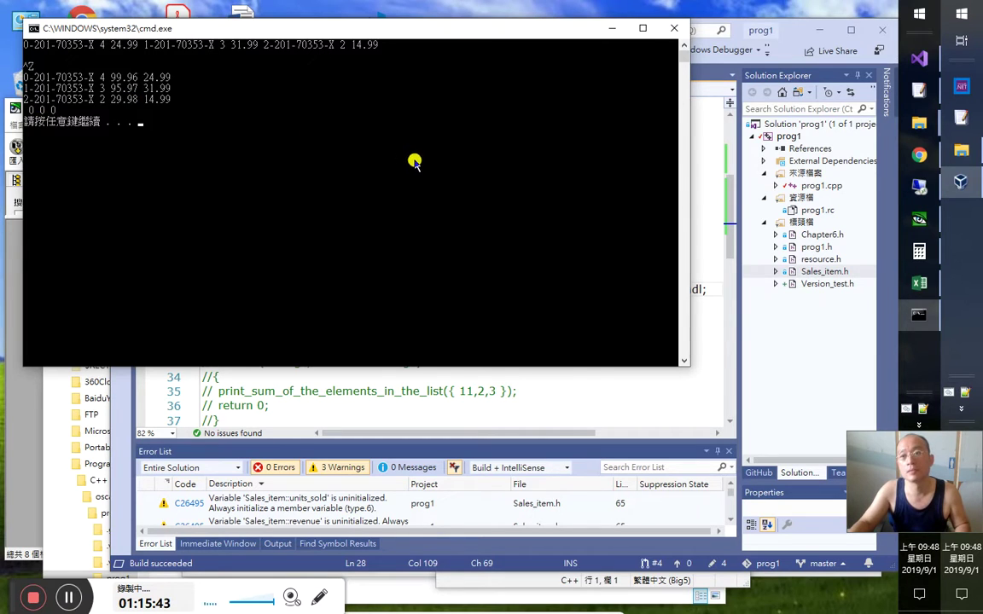
pyautogui.press('Return')
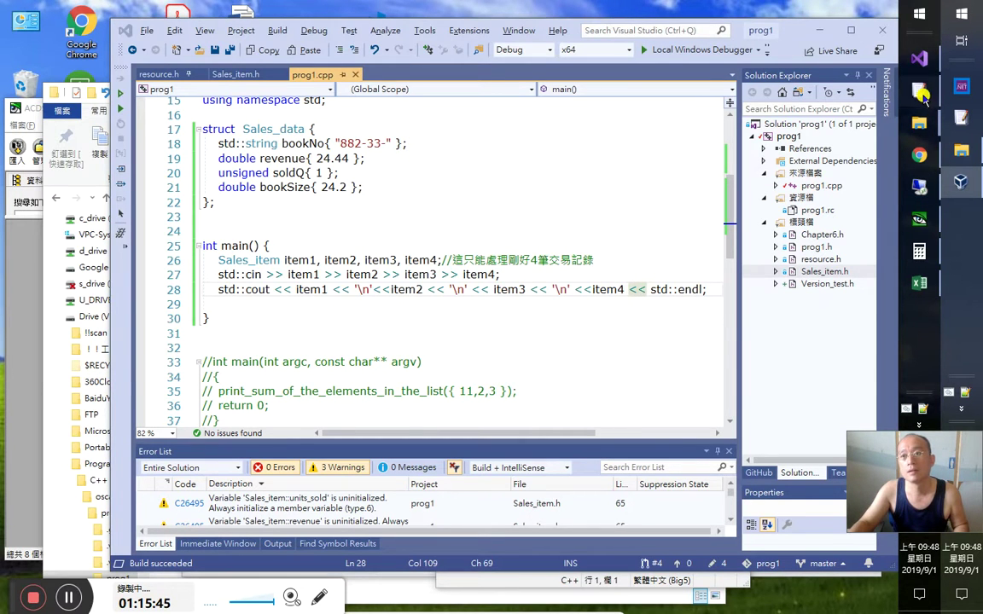
# Copy only the first two transaction records, through 31.99, from the EmEditor text and return to Visual Studio
pyautogui.click(919, 184)
pyautogui.click(550, 413)
pyautogui.click(523, 445)
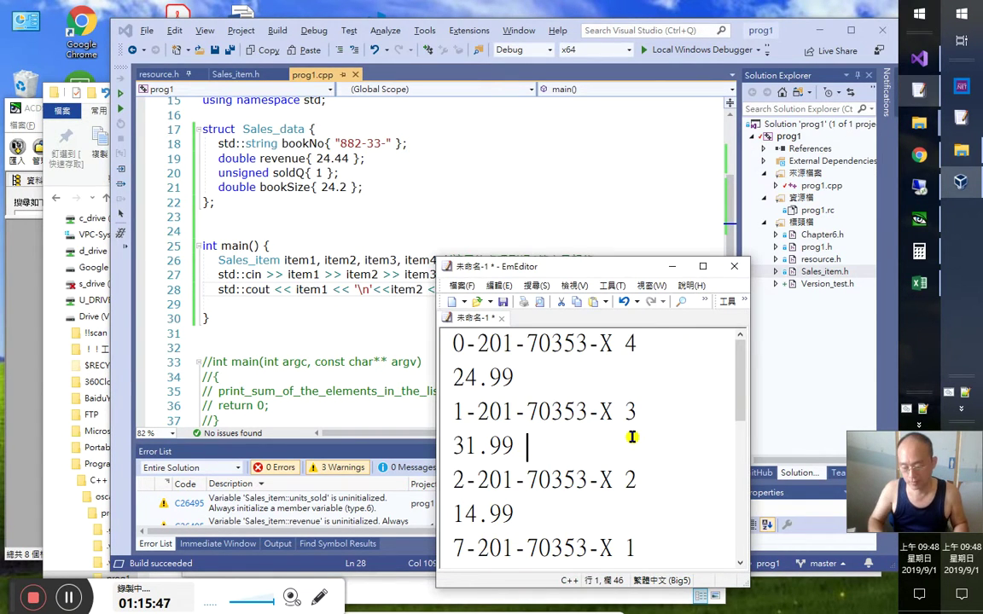
pyautogui.hotkey('ctrl', 'shift', 'Home')
pyautogui.hotkey('ctrl', 'c')
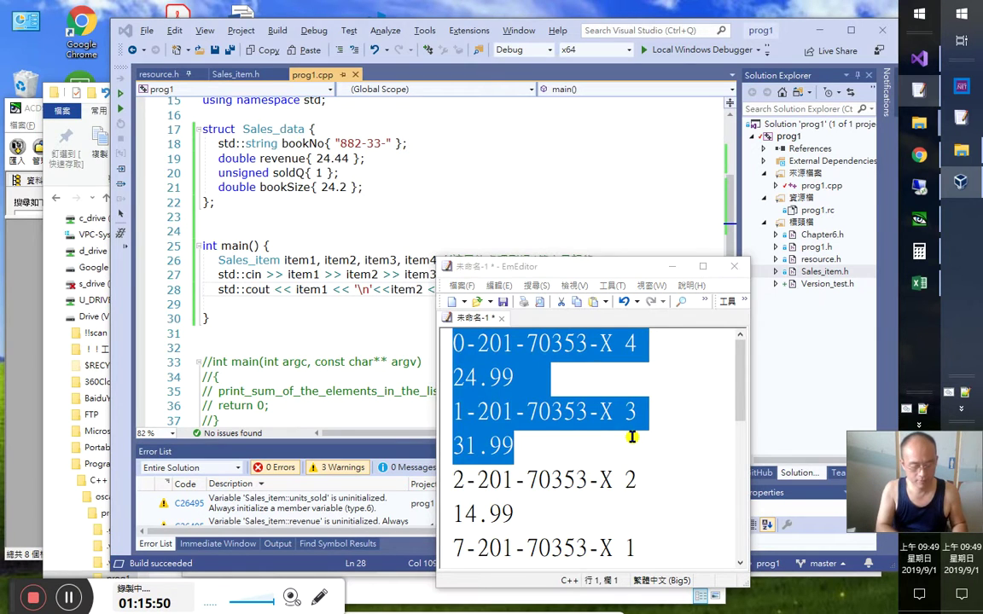
pyautogui.hotkey('alt', 'Tab')
# Run the program without debugging on the two copied records ended with ^Z, and close the console after checking the output
pyautogui.hotkey('ctrl', 'F5')
pyautogui.hotkey('ctrl', 'v')
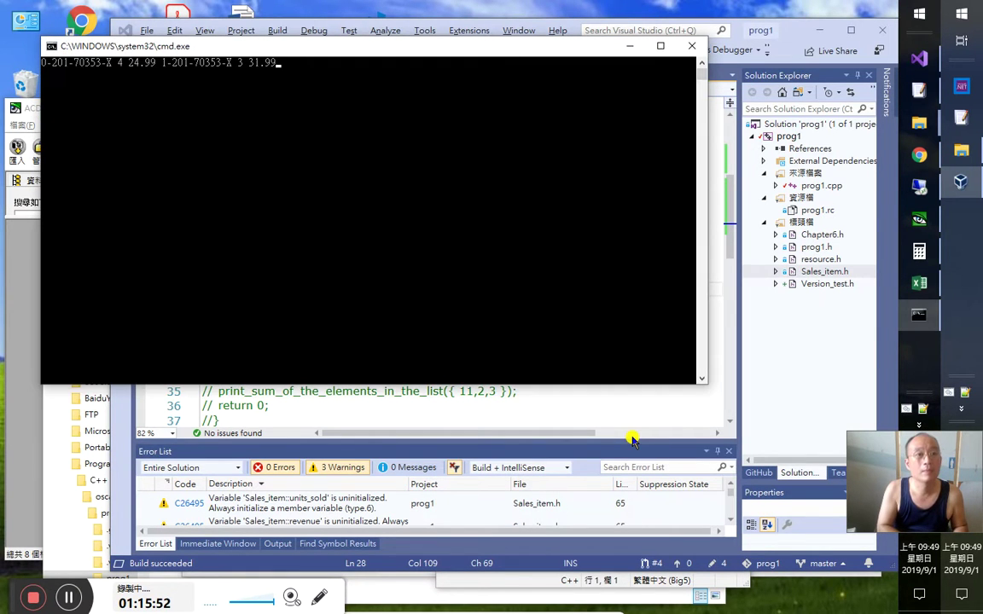
pyautogui.press('Return')
pyautogui.hotkey('ctrl', 'z')
pyautogui.press('Return')
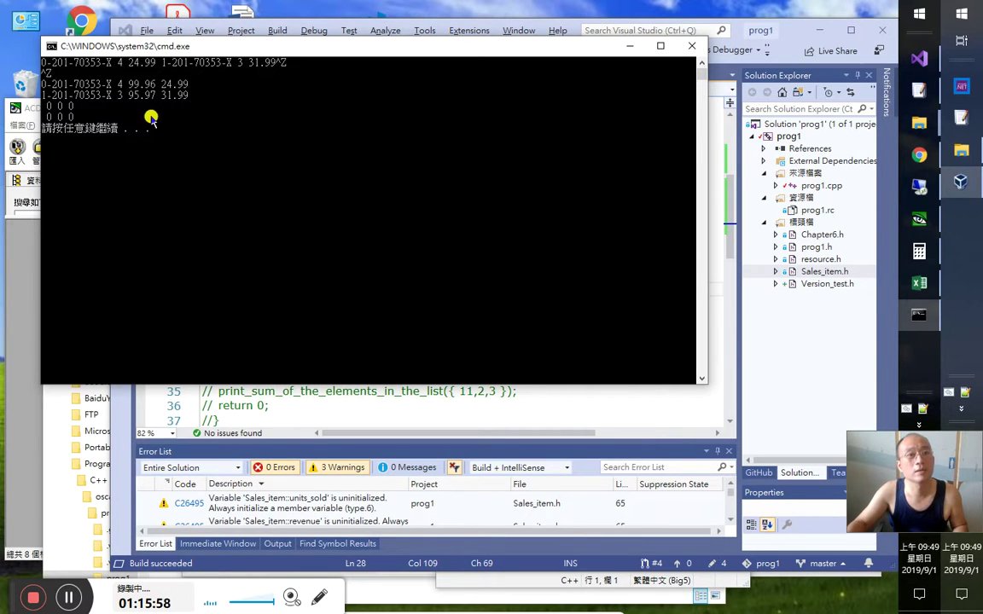
pyautogui.press('Return')
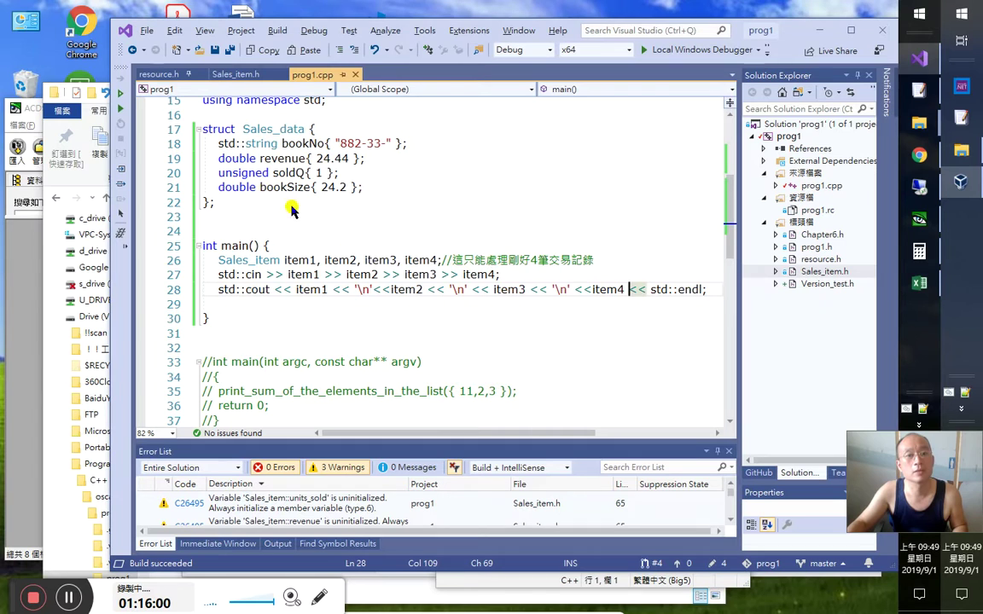
# Duplicate the first transaction record, 0-201-70353-X 4 24.99, at the start of the EmEditor text
pyautogui.click(920, 90)
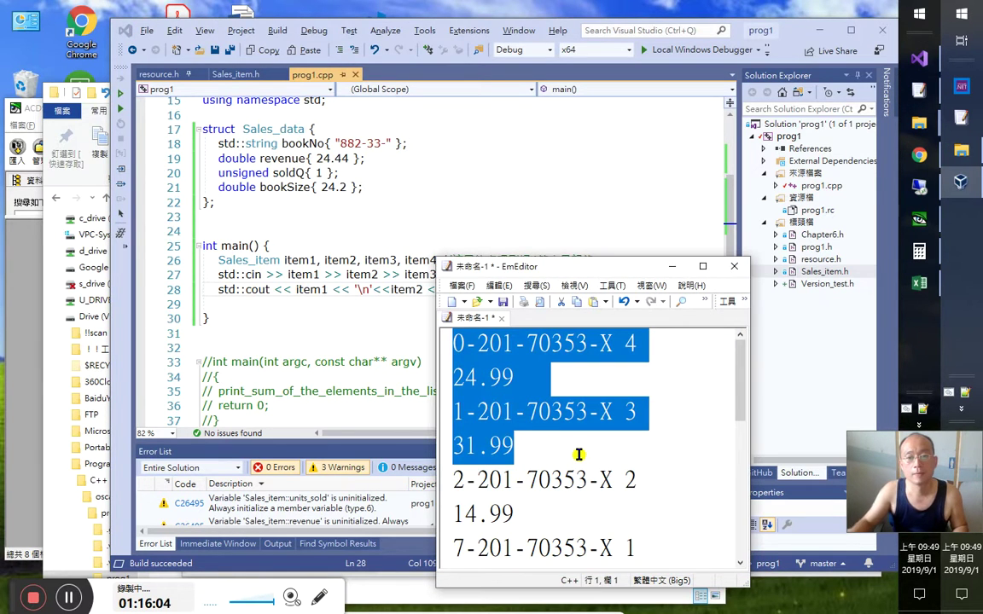
pyautogui.press('Right')
pyautogui.press('Up')
pyautogui.press('Up')
pyautogui.press('Up')
pyautogui.press('Up')
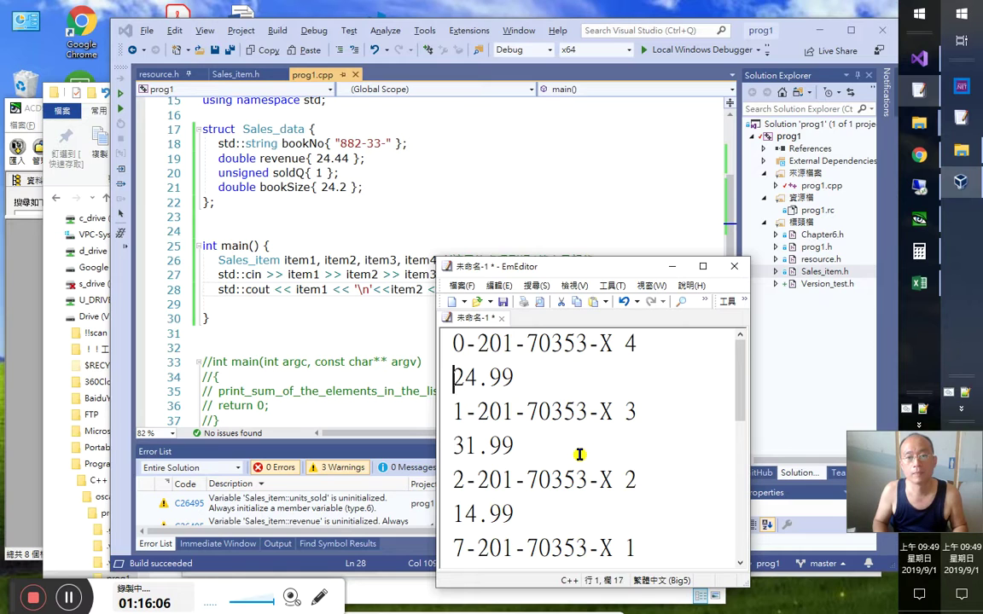
pyautogui.hotkey('shift', 'Down')
pyautogui.hotkey('shift', 'Down')
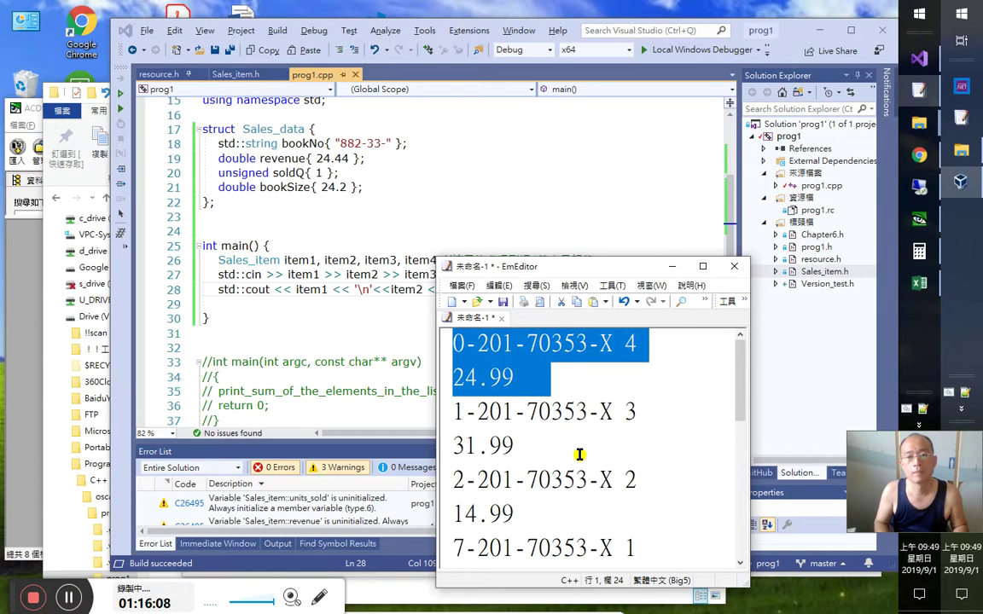
pyautogui.hotkey('ctrl', 'c')
pyautogui.press('Left')
pyautogui.hotkey('ctrl', 'v')
# Change the new first record's quantity to 10 and its book number to 2-201-70353-X
pyautogui.press('Left')
pyautogui.press('Up')
pyautogui.press('End')
pyautogui.press('BackSpace')
pyautogui.write('10')
pyautogui.press('Home')
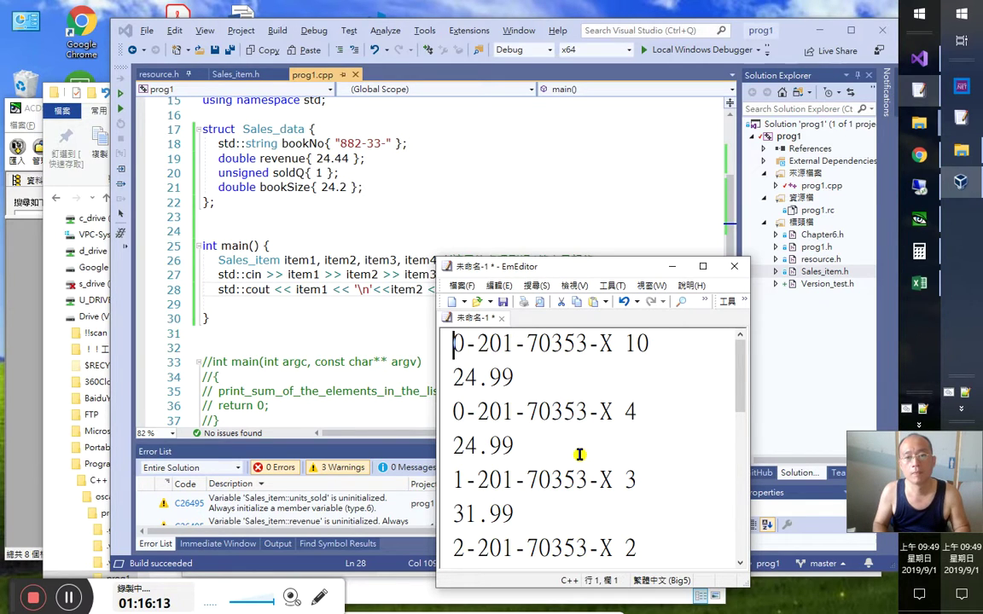
pyautogui.press('Delete')
pyautogui.write('2')
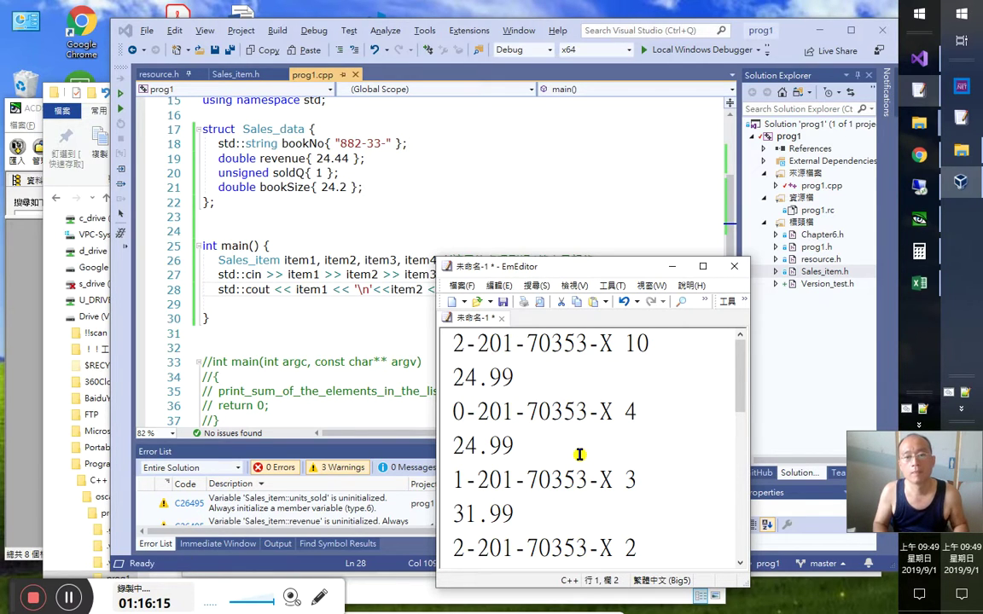
# Copy all five transaction records, from 2-201-70353-X 10 24.99 through 44.99, from the EmEditor text
pyautogui.press('End')
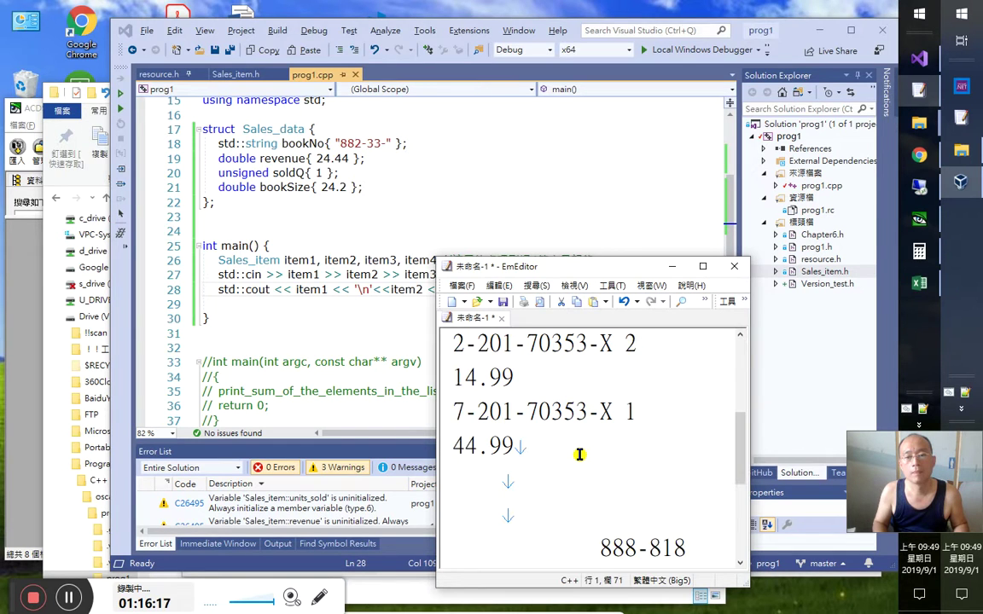
pyautogui.press('Down')
pyautogui.scroll(1, 580, 456)
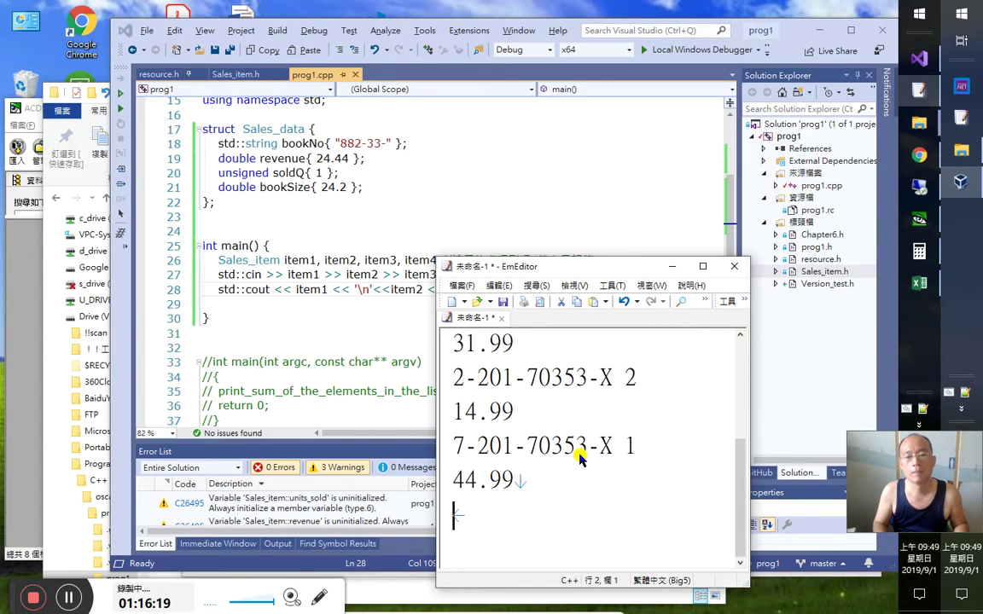
pyautogui.hotkey('ctrl', 'a')
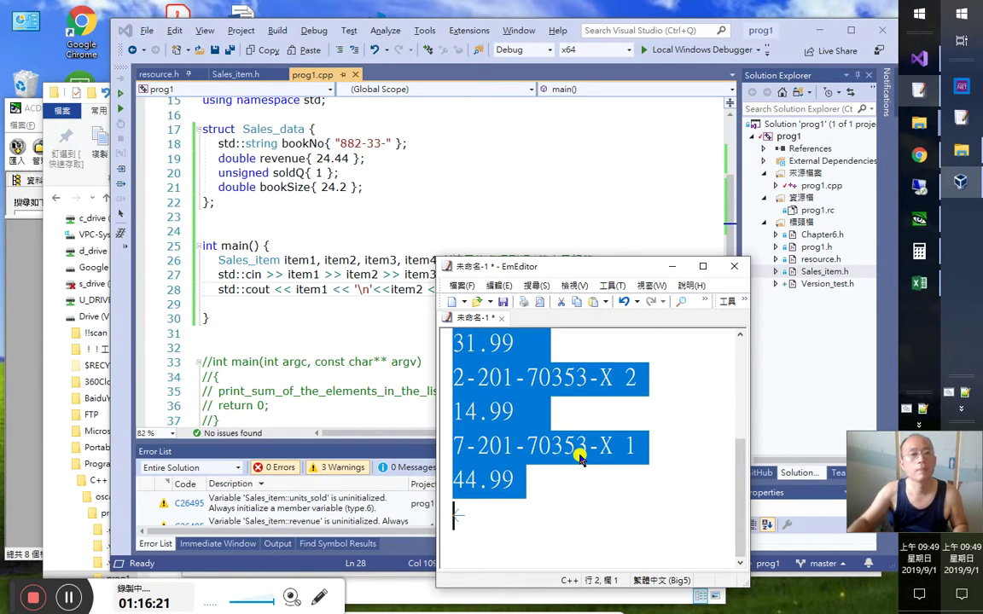
# Run the program without debugging in Visual Studio on the five copied records and close the console after checking the output
pyautogui.click(120, 100)
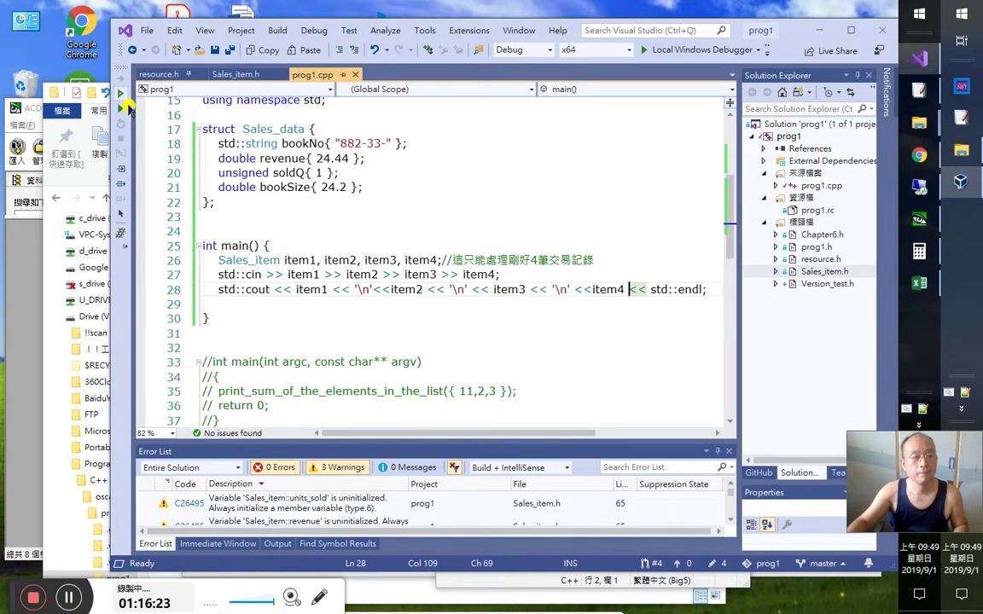
pyautogui.click(122, 100)
pyautogui.rightClick(128, 109)
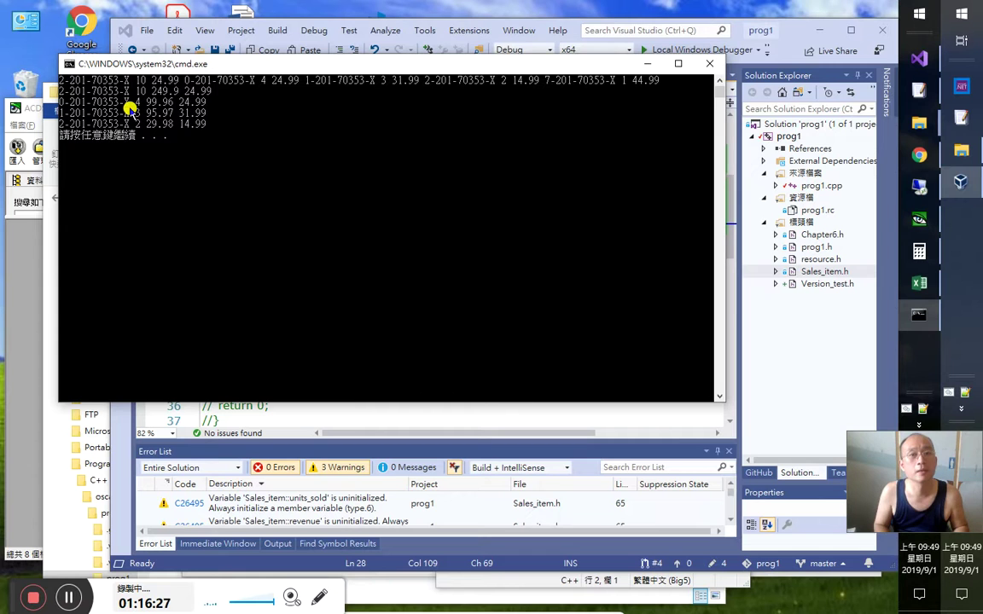
pyautogui.press('Return')
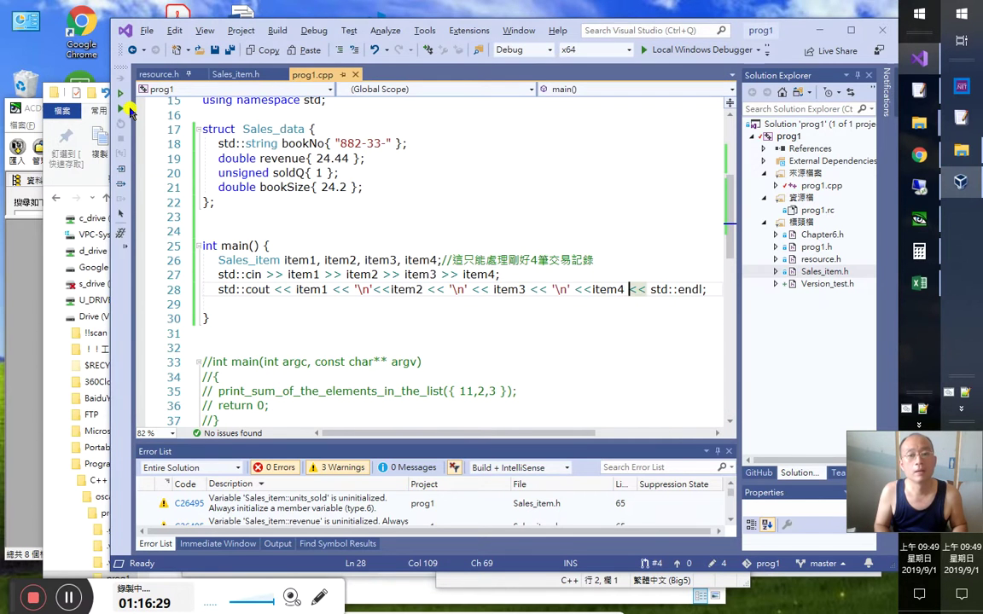
# Recopy the five records from EmEditor without the trailing line break, rerun the Visual Studio program on them, and close the console
pyautogui.hotkey('alt', 'Tab')
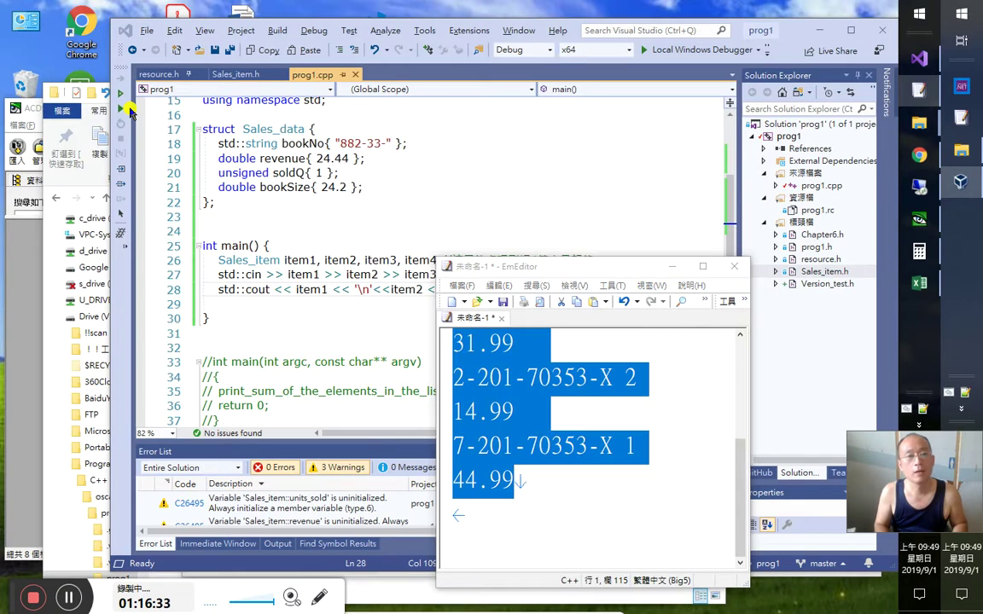
pyautogui.hotkey('alt', 'Tab')
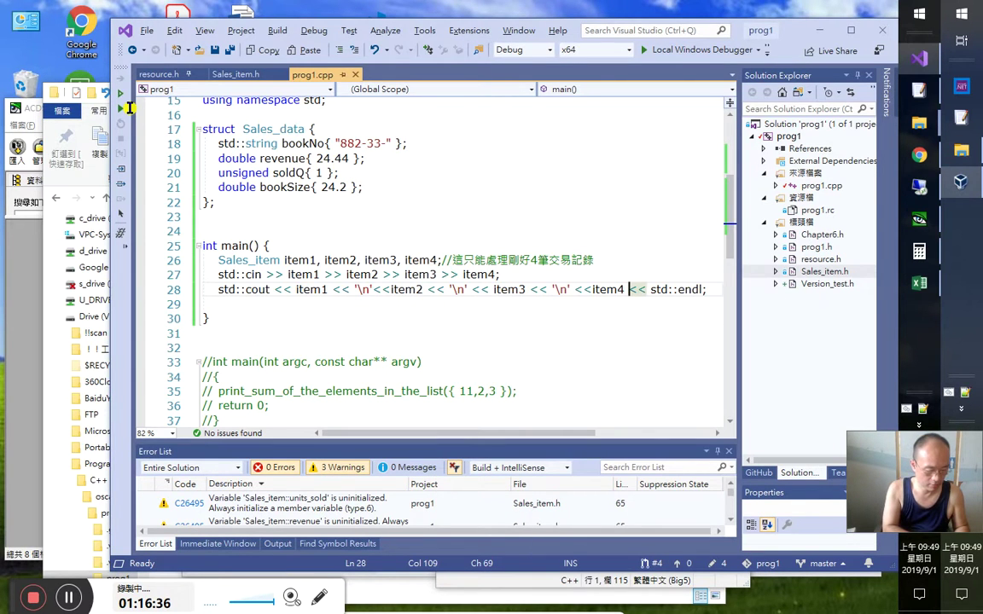
pyautogui.hotkey('ctrl', 'F5')
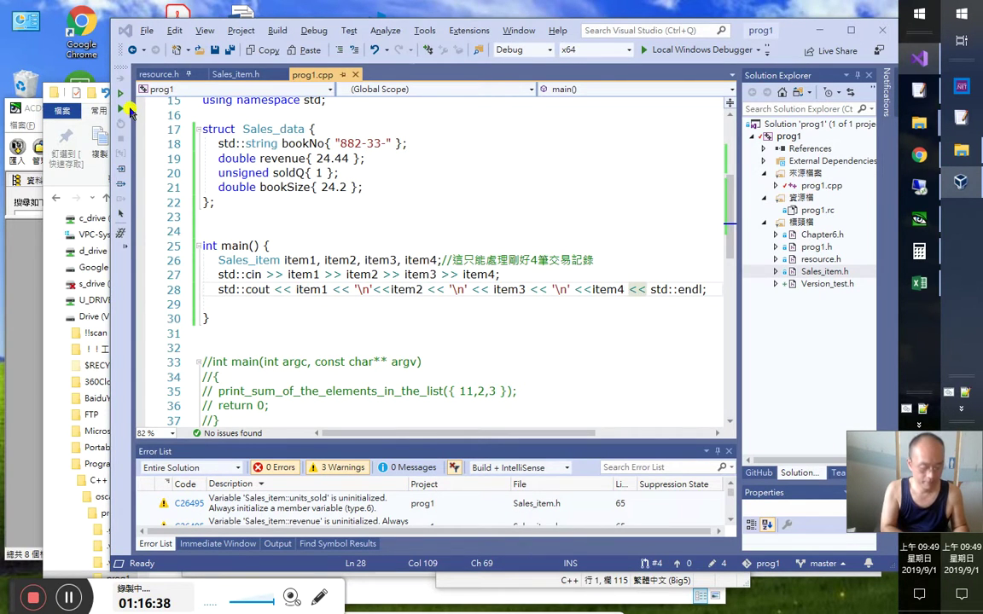
pyautogui.press('Return')
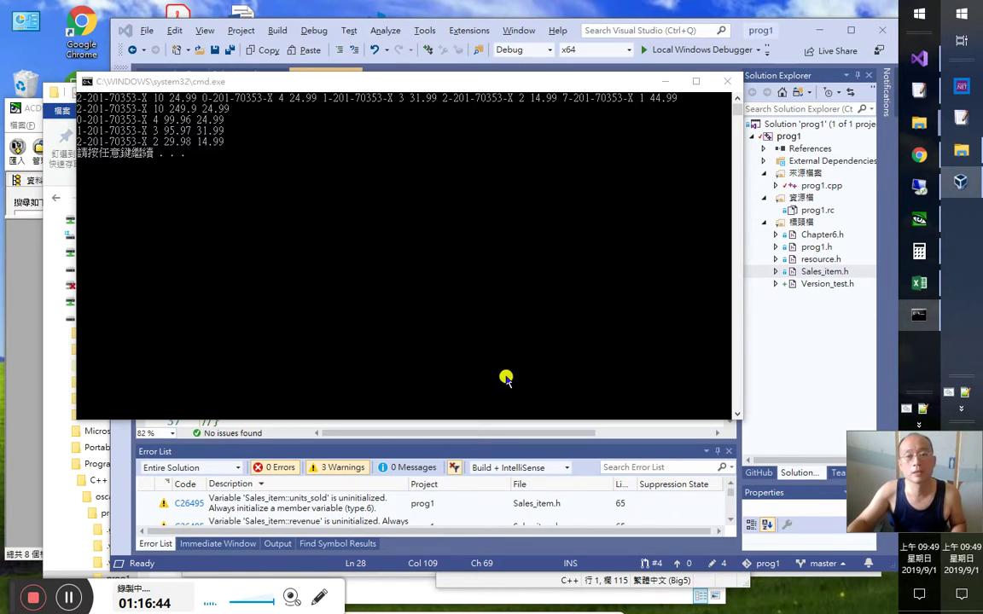
pyautogui.hotkey('alt', 'Tab')
pyautogui.hotkey('alt', 'Tab')
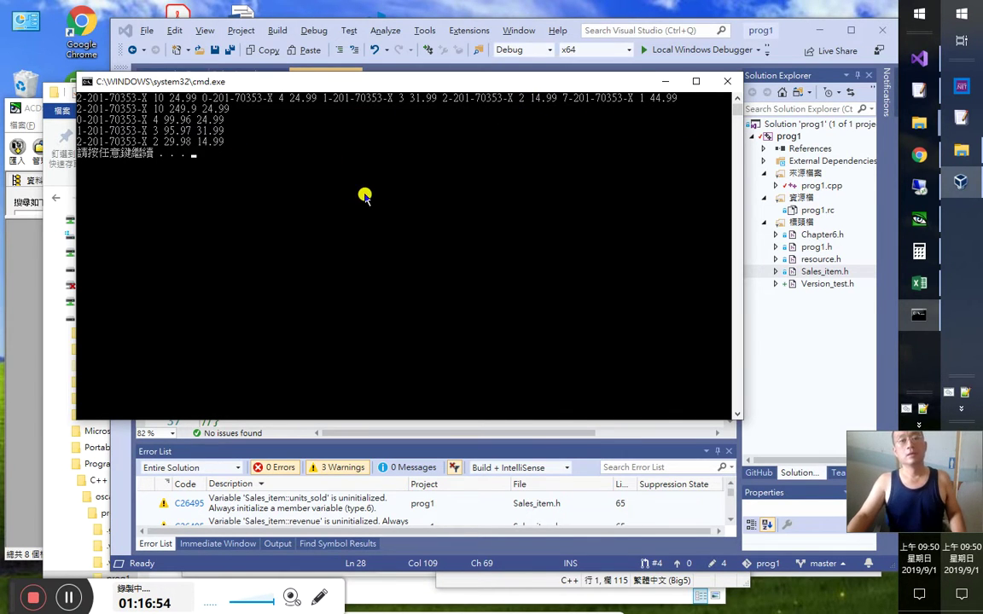
pyautogui.press('Return')
# Copy the std::cout statement that prints item1 to item4 on separate lines from main() in prog1.cpp
pyautogui.click(401, 277)
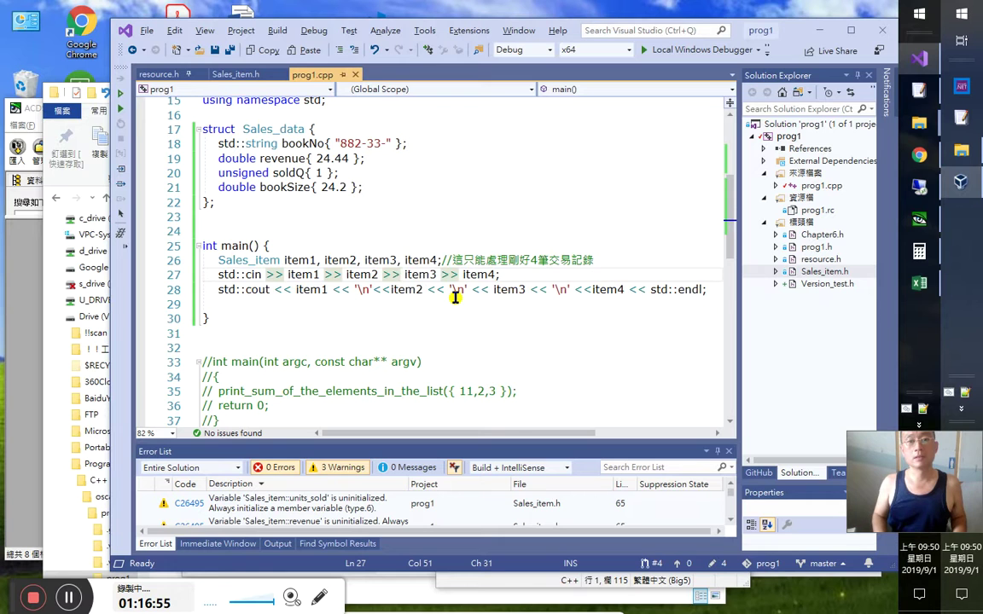
pyautogui.click(456, 296)
pyautogui.press('End')
pyautogui.hotkey('shift', 'Home')
pyautogui.hotkey('ctrl', 'c')
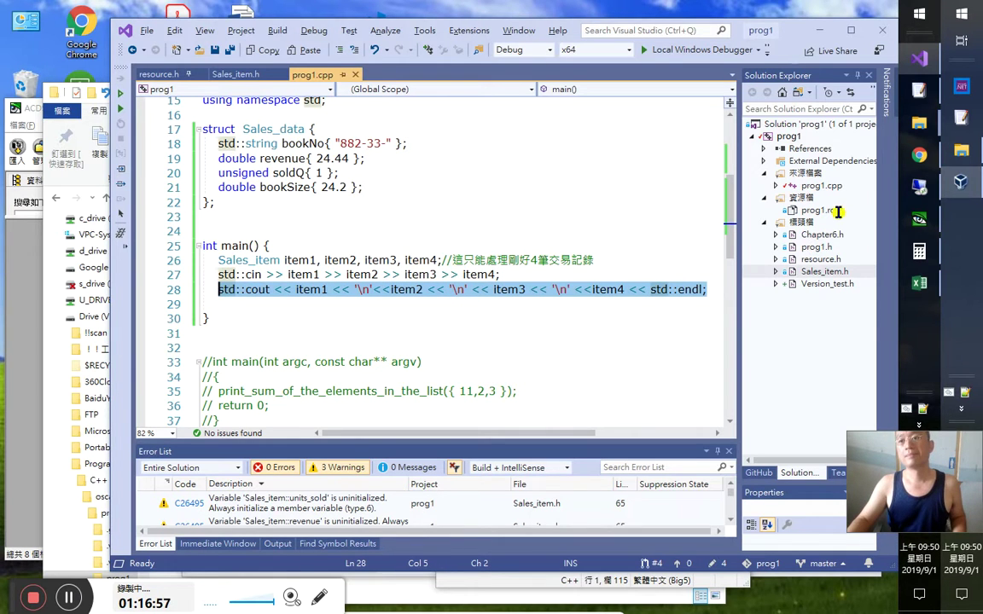
pyautogui.press('Left')
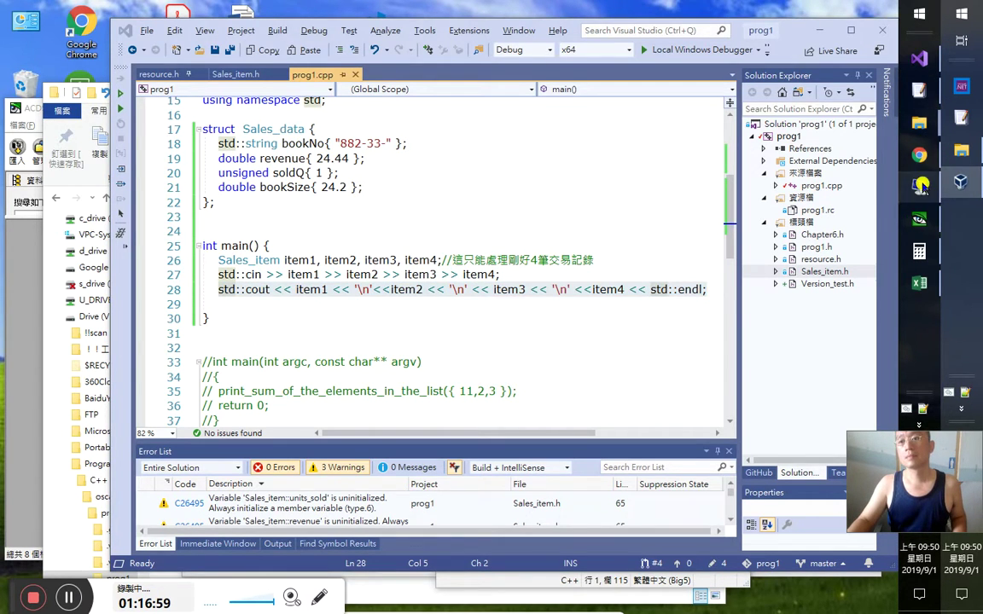
# Switch to the Word notes and append "，應改寫成：" to the std::cout comment in variant 1 of exercise 1.20
pyautogui.press('ctrl+super+Right')
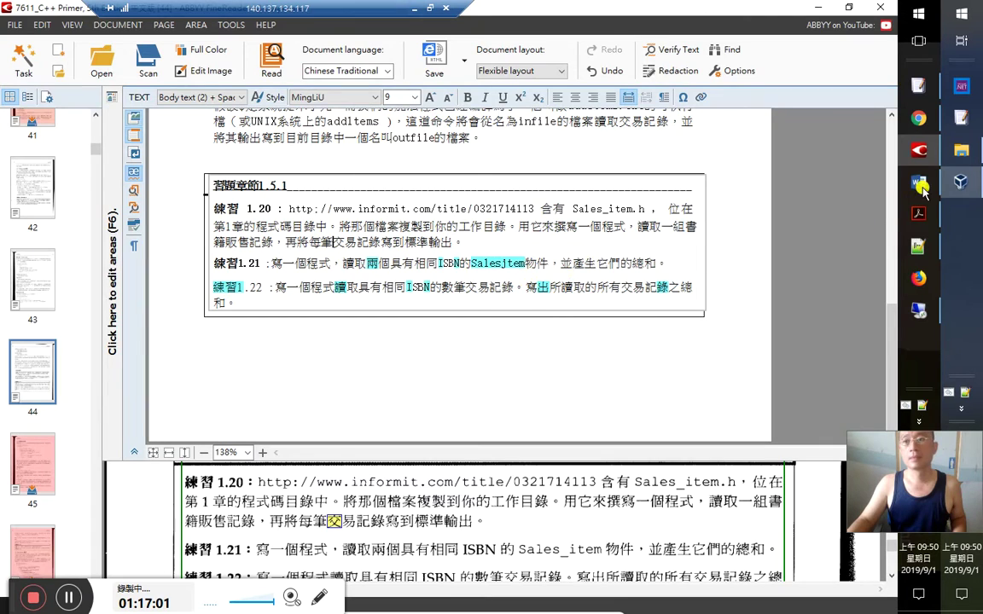
pyautogui.hotkey('alt', 'Tab')
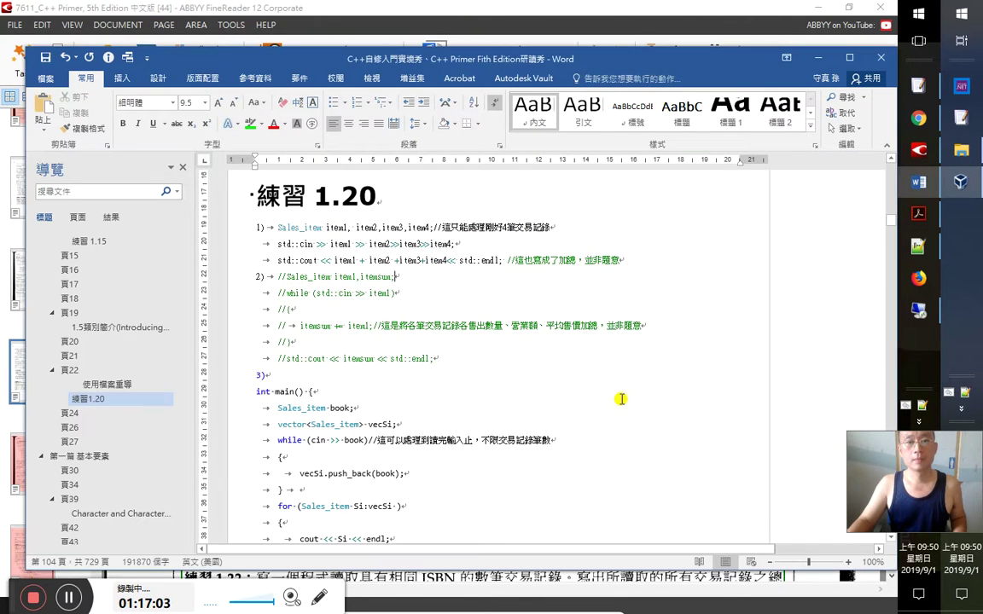
pyautogui.scroll(-2, 619, 395)
pyautogui.click(642, 277)
pyautogui.press('Up')
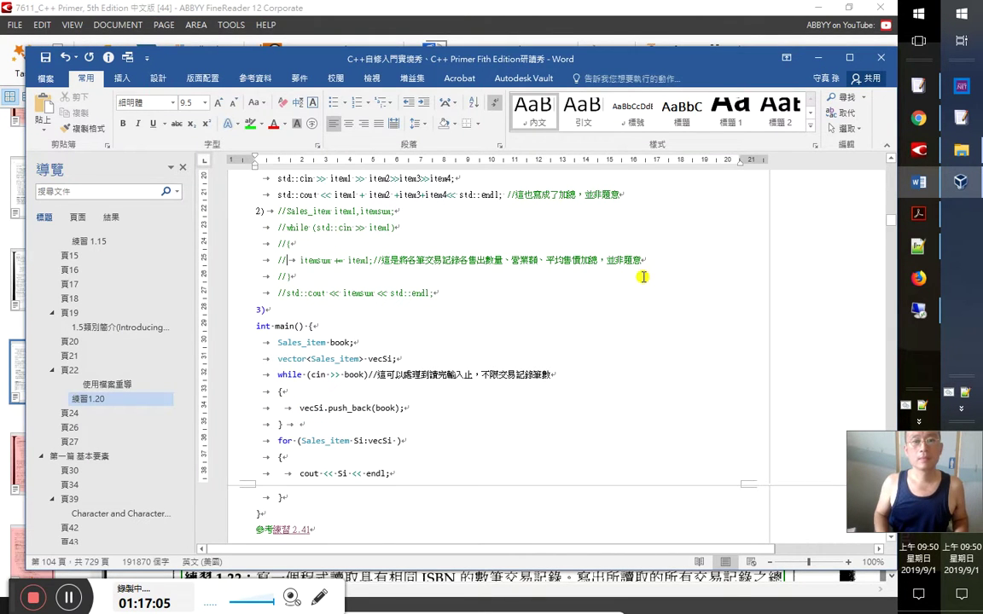
pyautogui.press('Up')
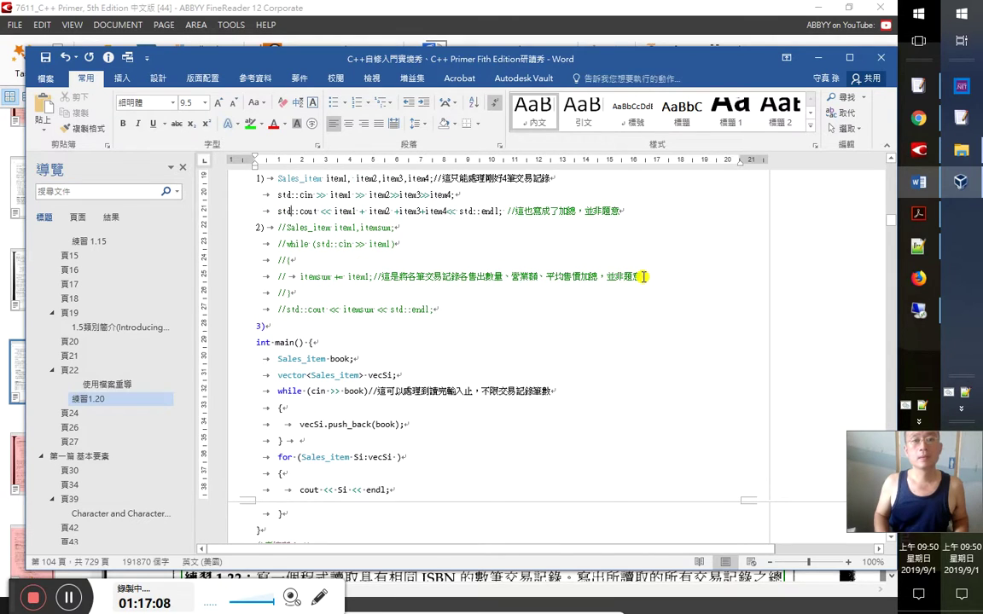
pyautogui.write('，')
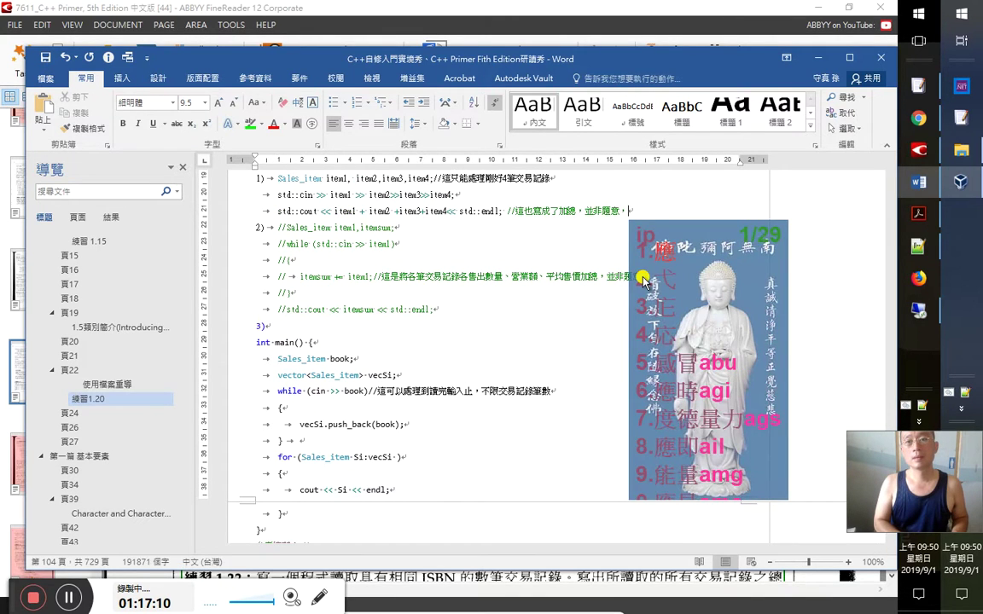
pyautogui.write('應')
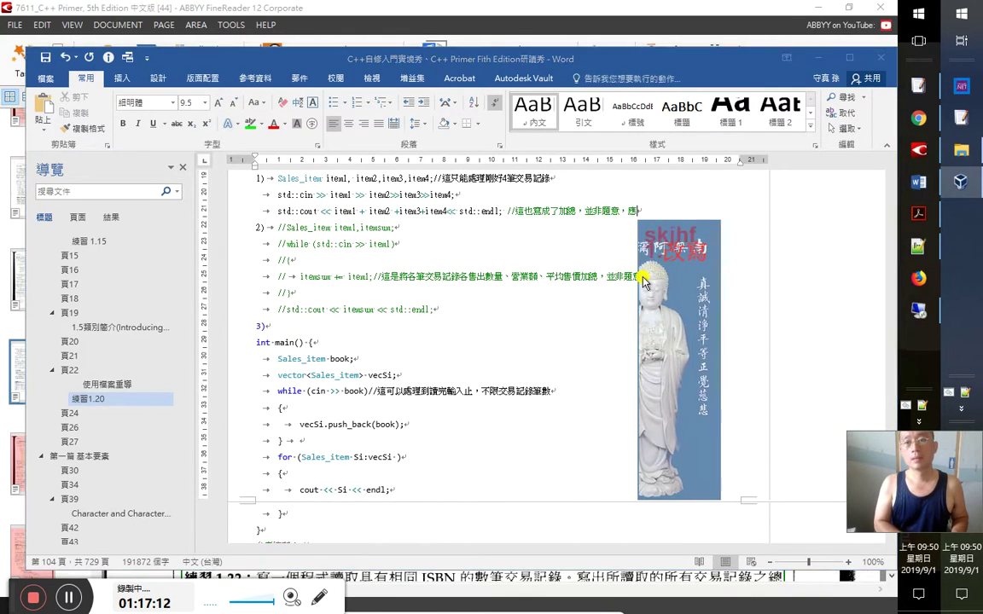
pyautogui.write('改寫成：')
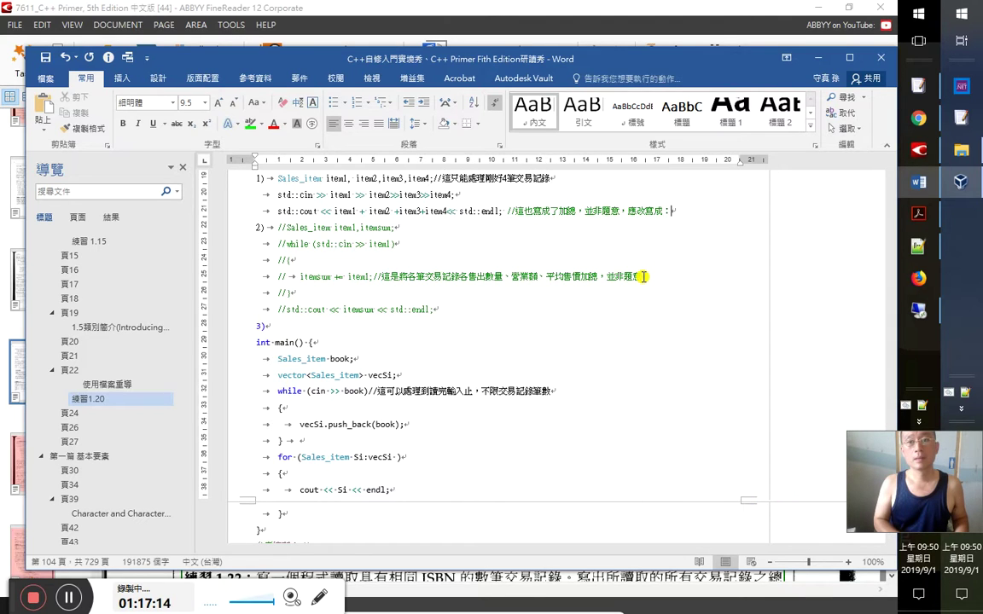
# Paste the copied std::cout statement on a new line below that comment and append "//才合題意" to it
pyautogui.press('Return')
pyautogui.hotkey('ctrl', 'v')
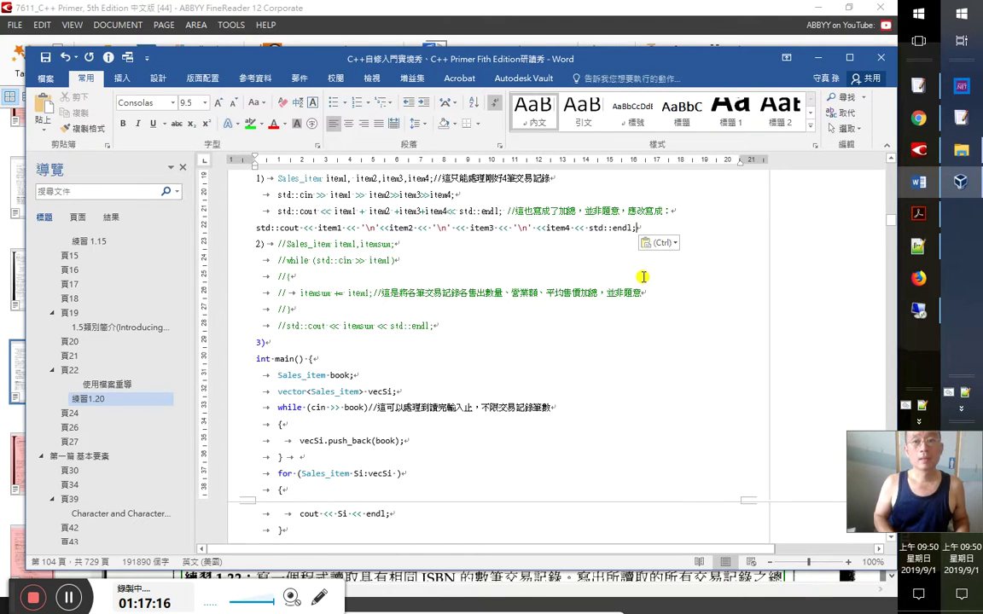
pyautogui.press('ctrl')
pyautogui.press('ctrl')
pyautogui.write('//才合題意')
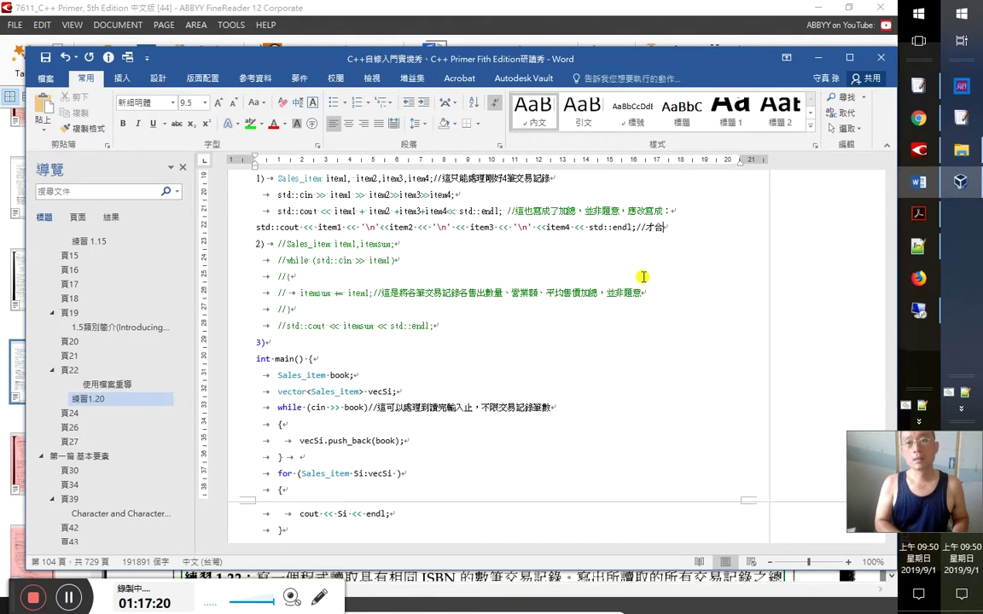
# Indent the pasted std::cout line by copying the leading tab from the line above
pyautogui.press('Up')
pyautogui.press('Home')
pyautogui.hotkey('shift', 'Right')
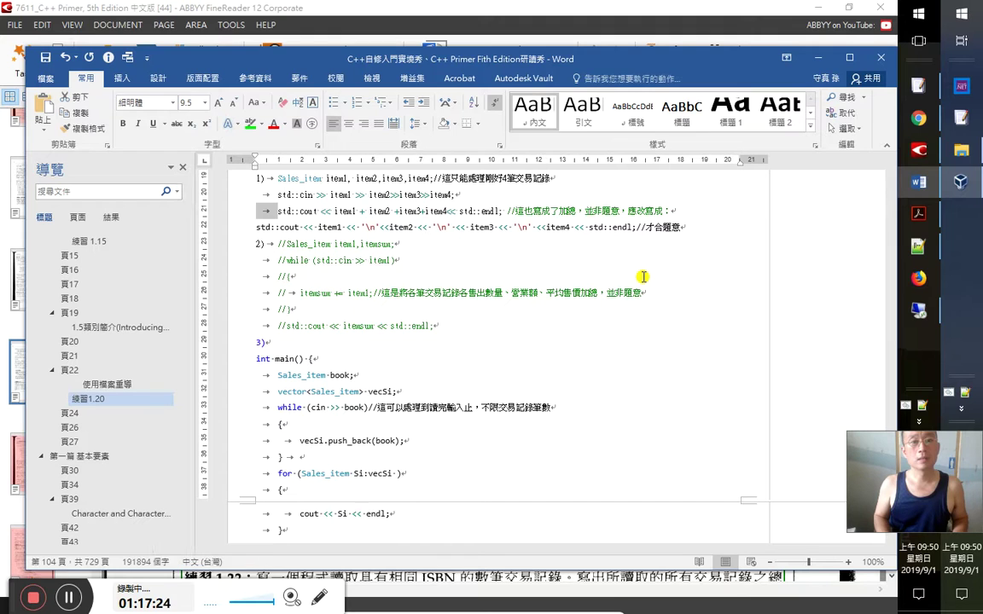
pyautogui.hotkey('ctrl', 'c')
pyautogui.press('Down')
pyautogui.press('Home')
pyautogui.hotkey('ctrl', 'v')
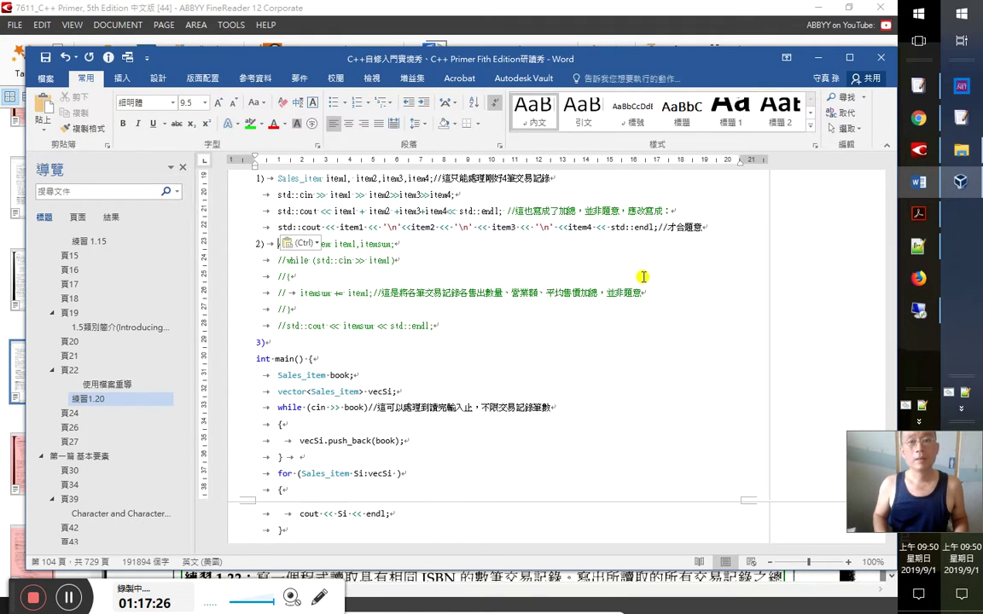
# Apply the green comment formatting of the line above to the "//才合題意" comment with Format Painter
pyautogui.scroll(-3, 478, 391)
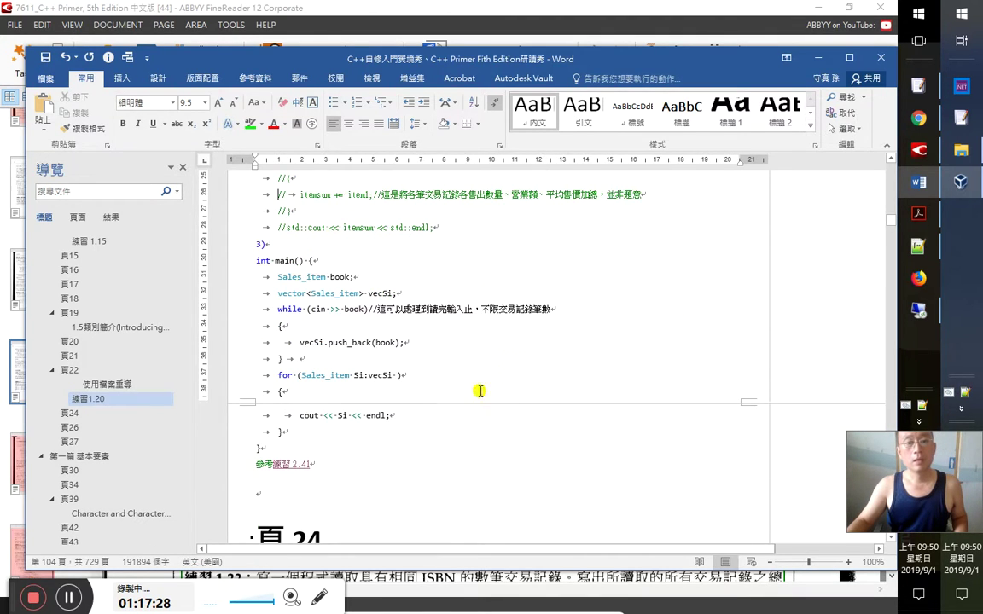
pyautogui.scroll(3, 478, 391)
pyautogui.press('Up')
pyautogui.press('Up')
pyautogui.press('Up')
pyautogui.press('Up')
pyautogui.press('Up')
pyautogui.press('End')
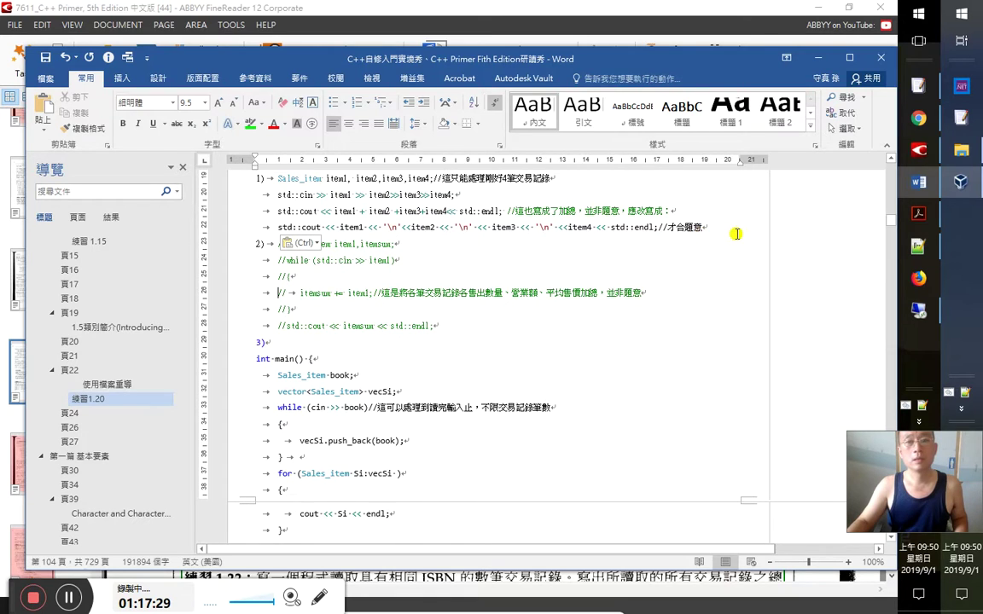
pyautogui.press('Left')
pyautogui.press('Left')
pyautogui.press('Left')
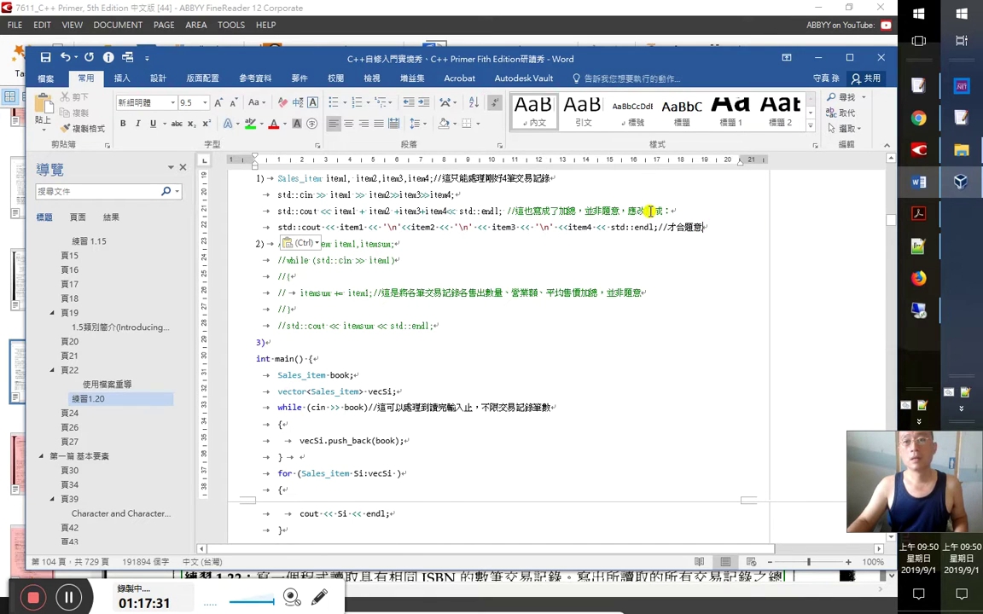
pyautogui.click(92, 128)
pyautogui.moveTo(664, 227); pyautogui.dragTo(806, 235)
pyautogui.click(807, 235)
# Append the video reference "第39集，1：17：20" after "//才合題意" and save the document
pyautogui.write('第')
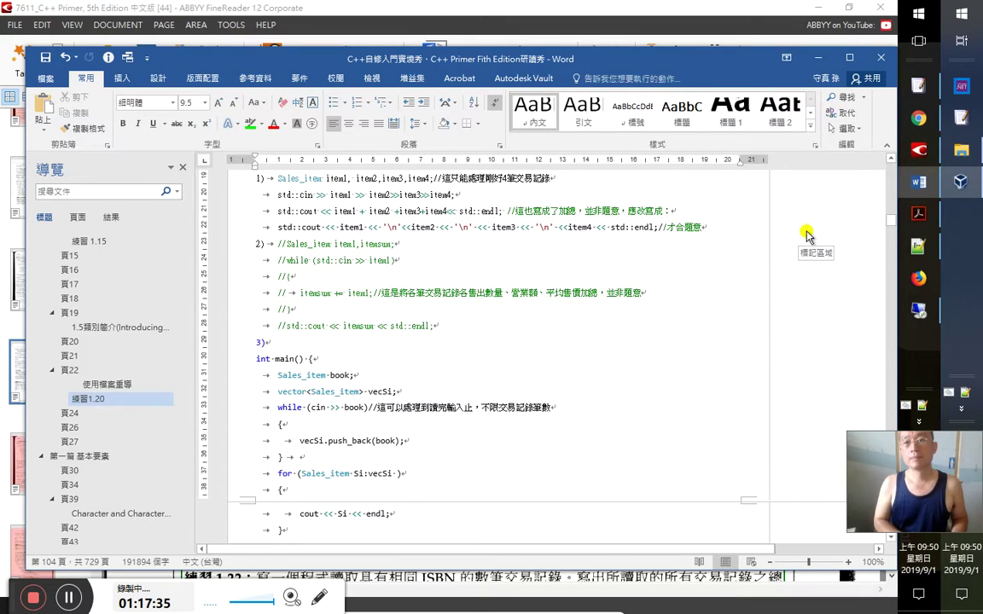
pyautogui.write('39')
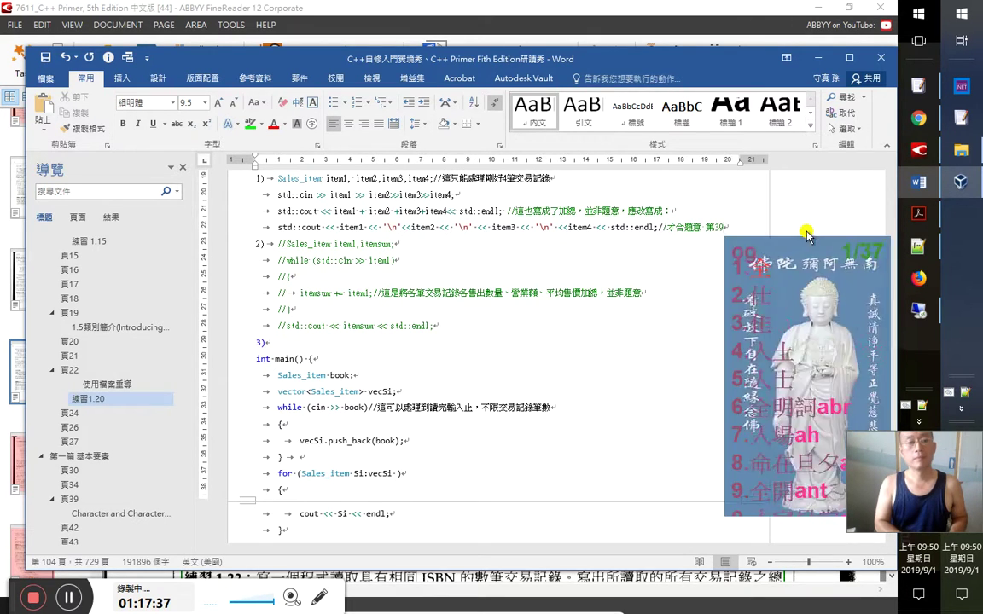
pyautogui.write('集，1:17')
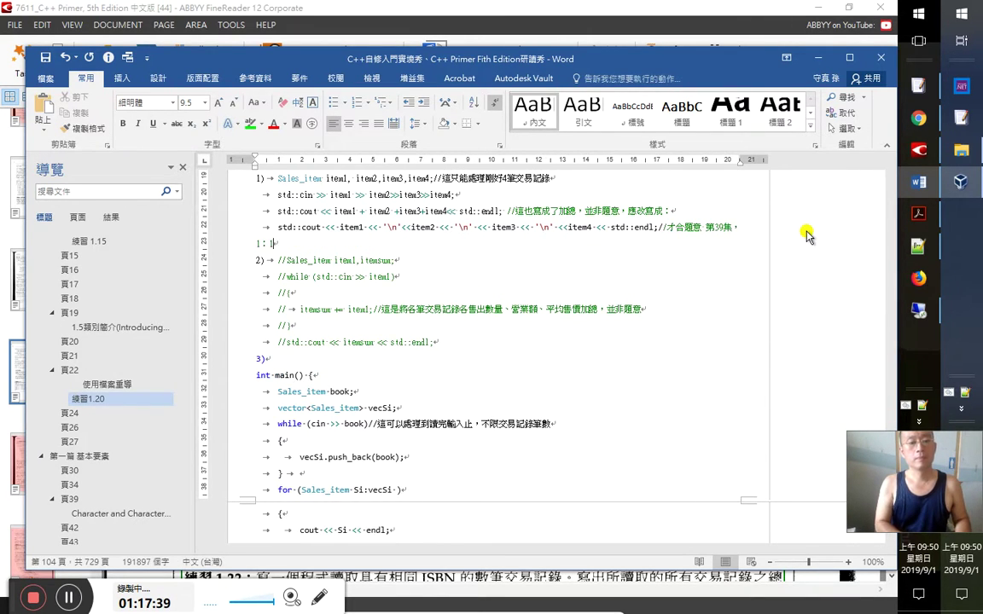
pyautogui.press('Down')
pyautogui.hotkey('ctrl', 's')
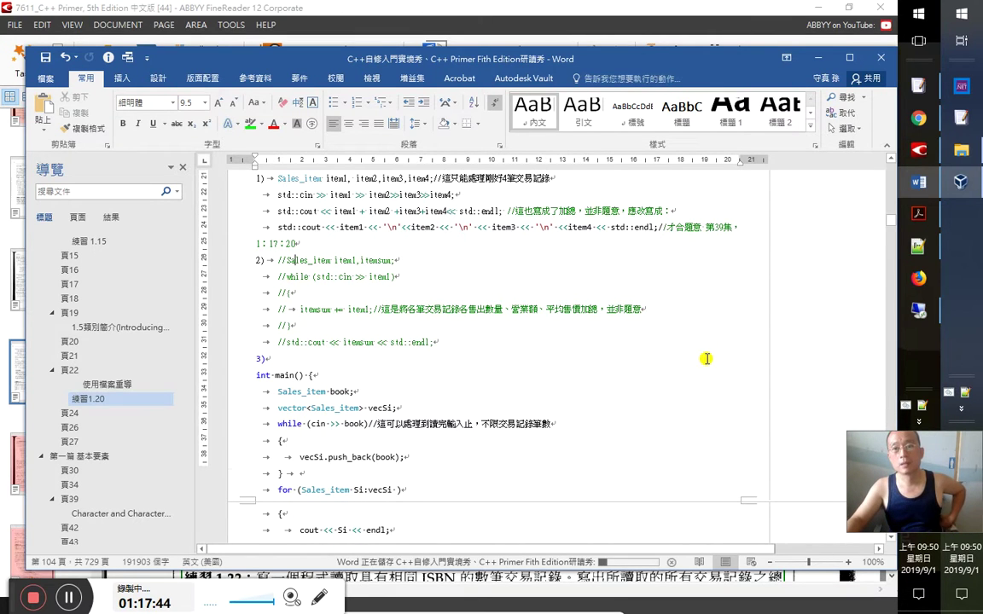
# Copy the "練習 1.20" heading to the blank line above "頁 24" and renumber the copy as "練習 1.21"
pyautogui.scroll(-2, 706, 358)
pyautogui.click(387, 513)
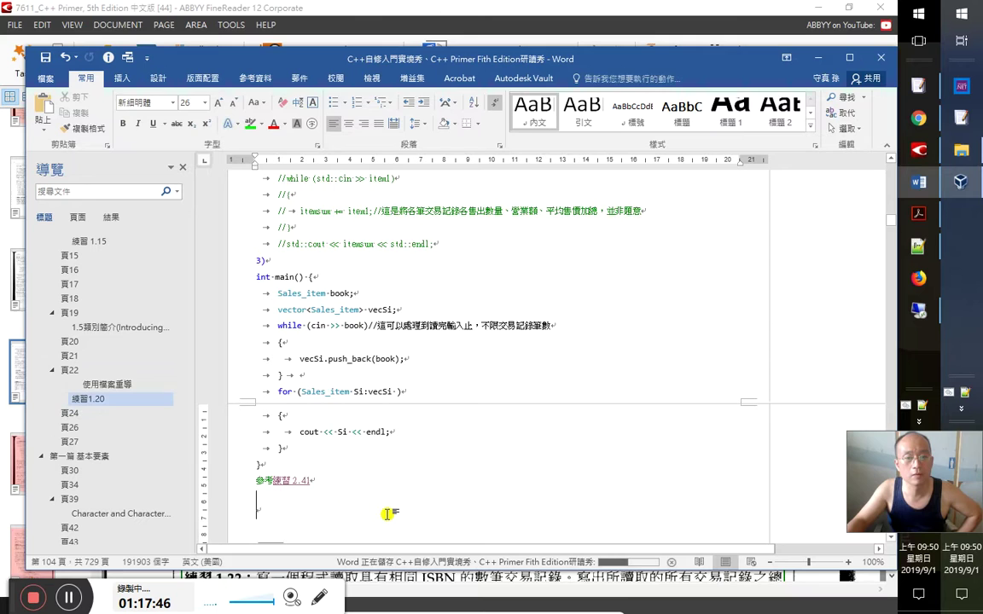
pyautogui.scroll(-1, 388, 503)
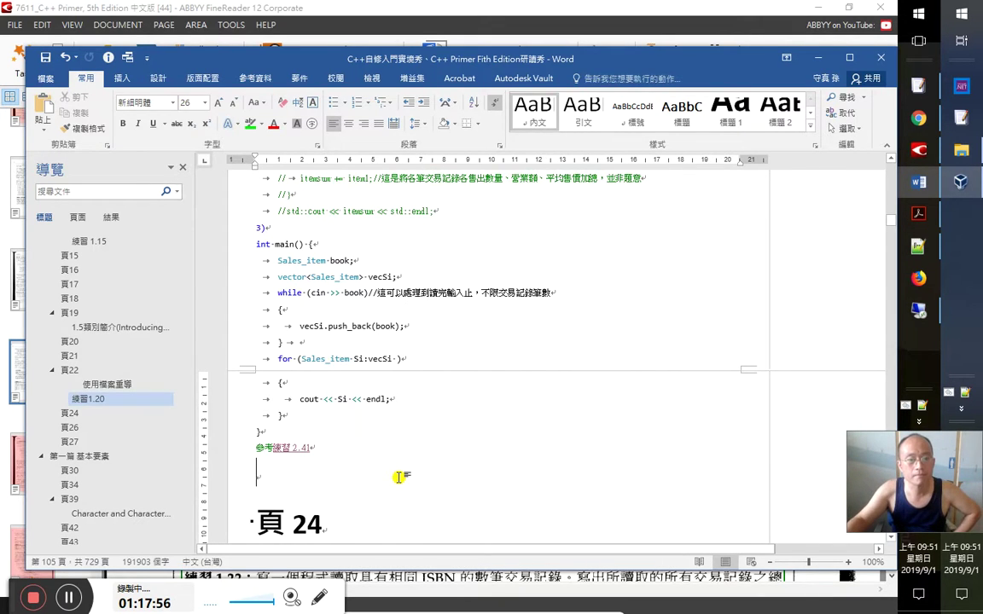
pyautogui.click(300, 447)
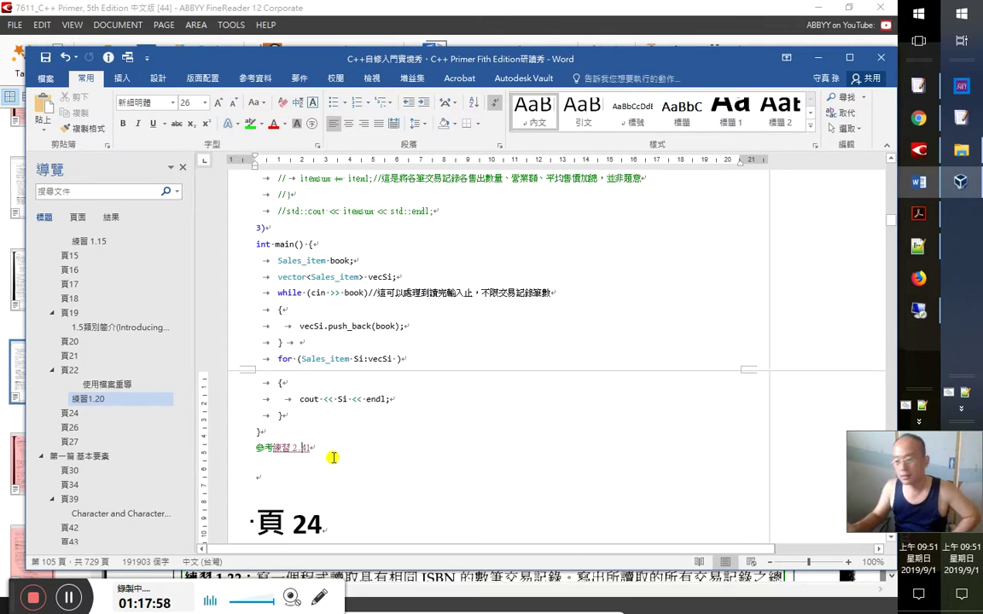
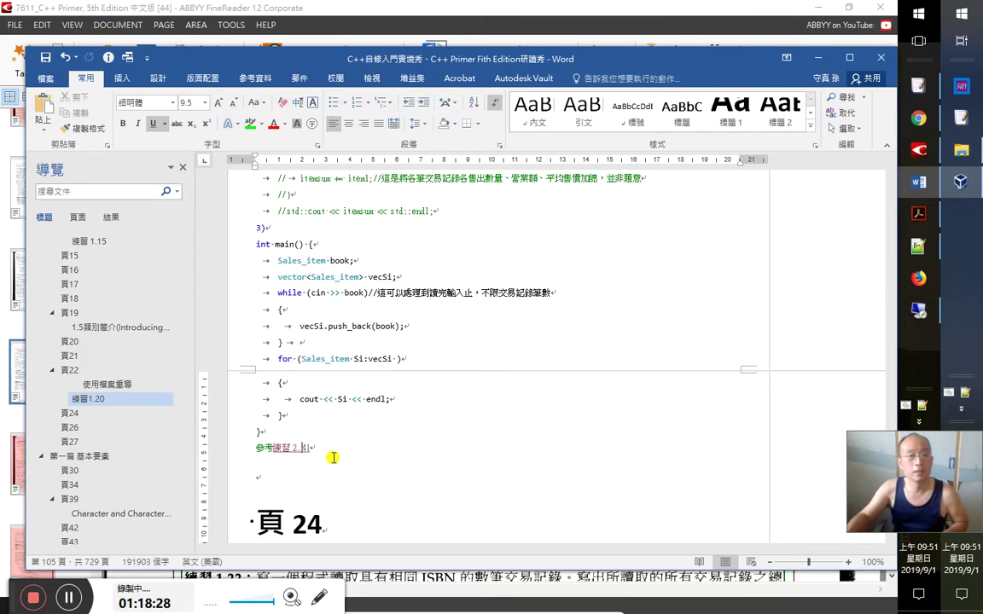
pyautogui.scroll(-3, 118, 476)
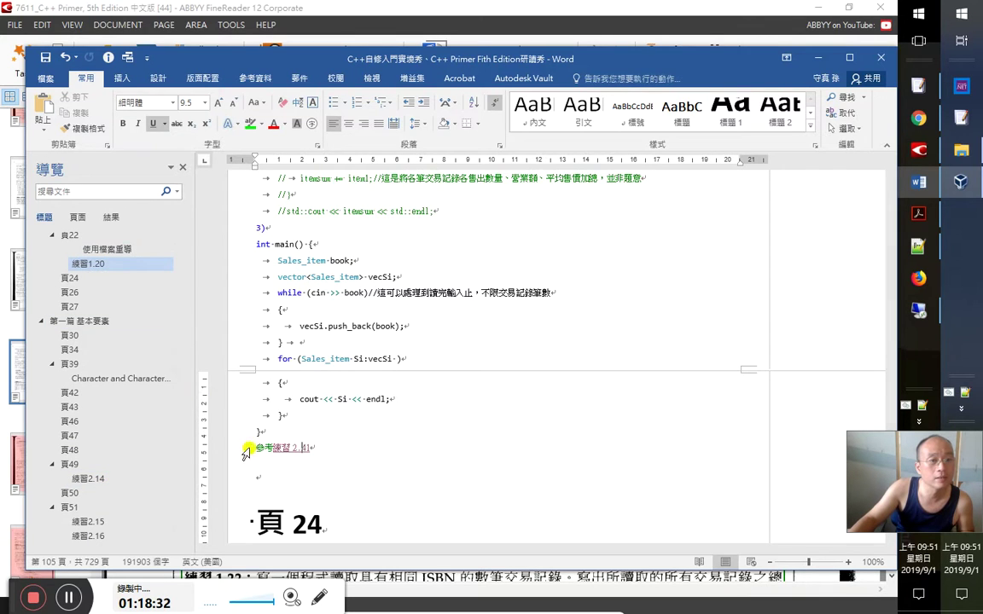
pyautogui.click(300, 478)
pyautogui.click(111, 264)
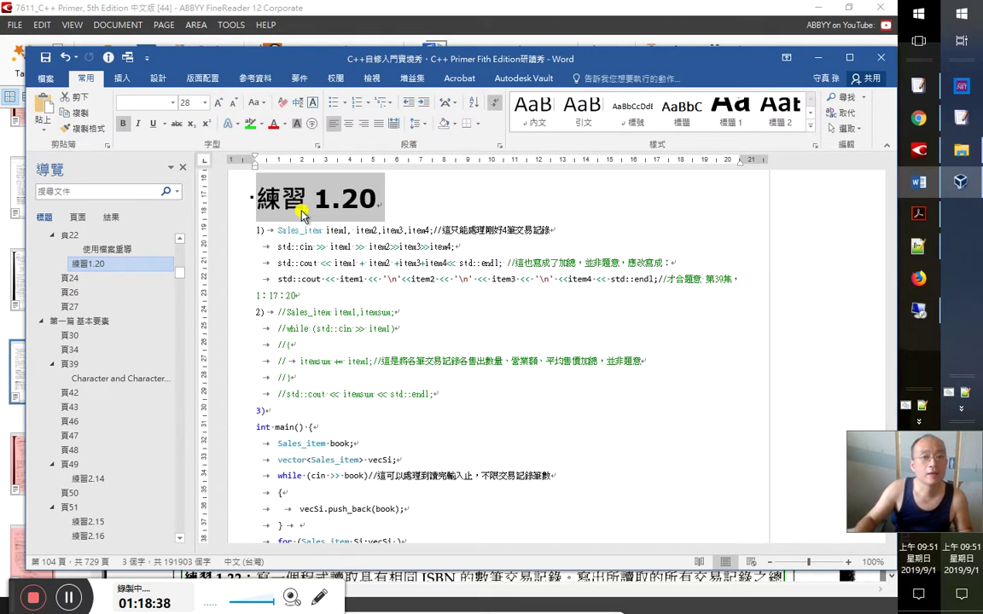
pyautogui.press('Down')
pyautogui.press('Down')
pyautogui.press('Down')
pyautogui.press('Down')
pyautogui.press('Down')
pyautogui.press('Down')
pyautogui.press('Down')
pyautogui.press('Down')
pyautogui.press('Down')
pyautogui.press('Down')
pyautogui.press('Down')
pyautogui.press('Down')
pyautogui.press('Down')
pyautogui.press('Down')
pyautogui.press('Down')
pyautogui.press('Down')
pyautogui.press('Down')
pyautogui.press('Down')
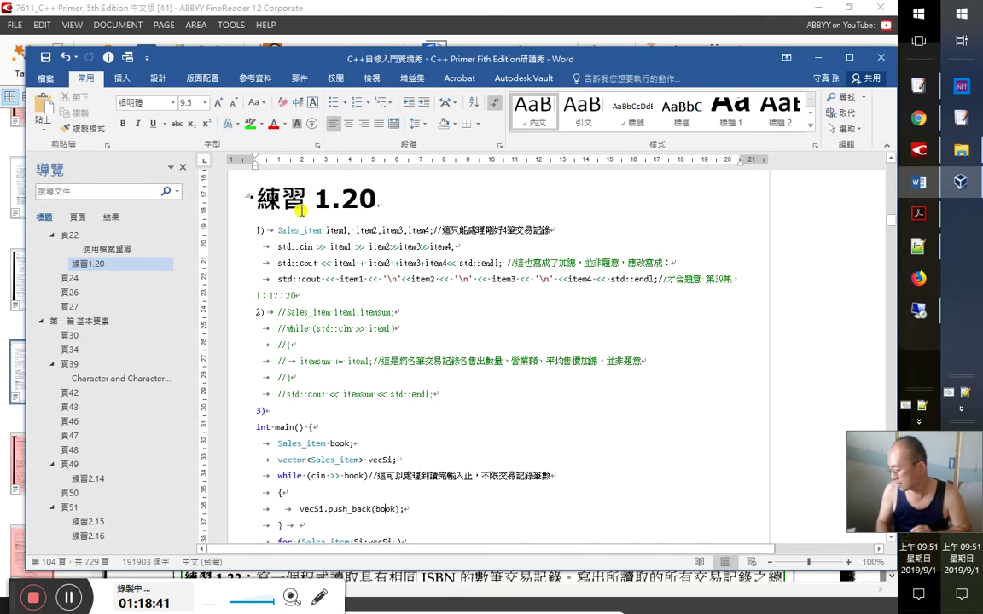
pyautogui.press('Down')
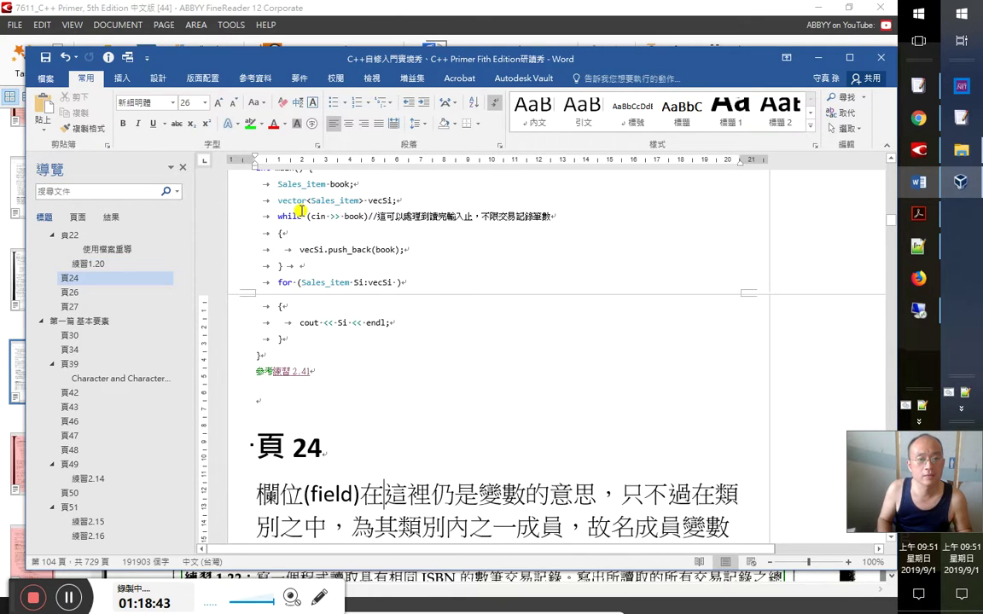
pyautogui.write('練習 1.20')
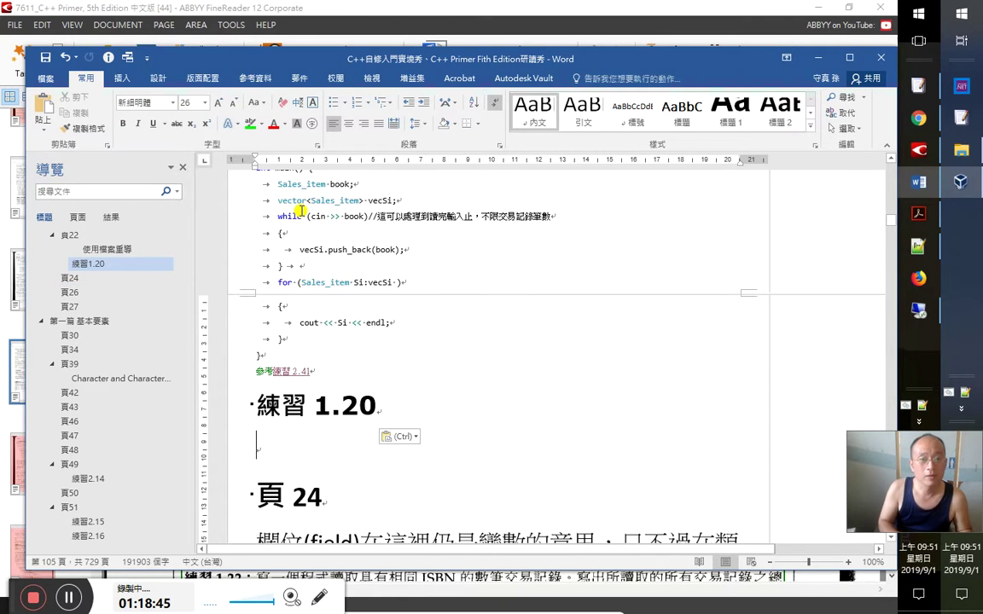
pyautogui.press('Delete')
pyautogui.write('1')
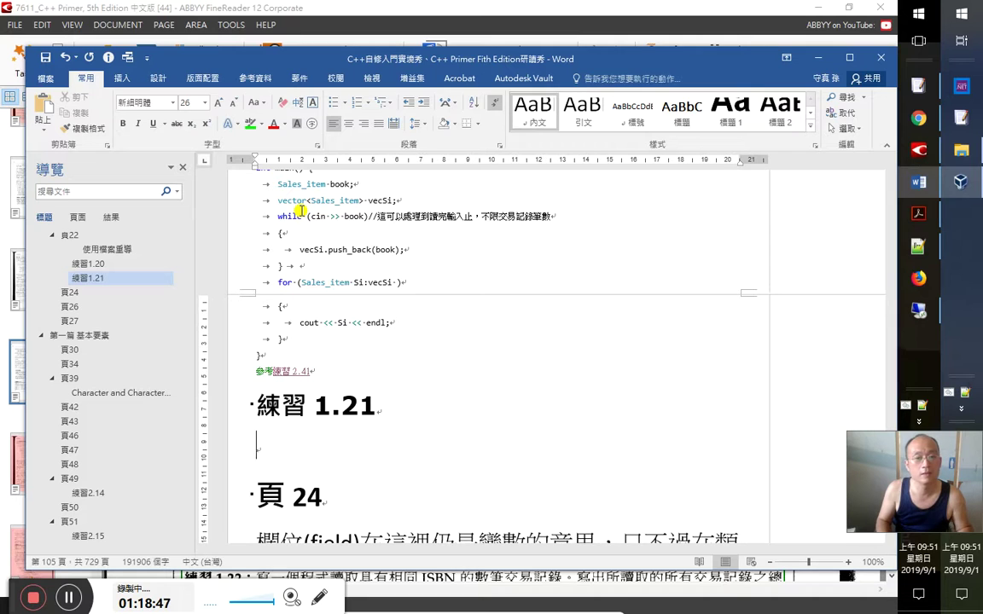
# Duplicate the "練習 1.21" heading directly below itself and renumber the duplicate as "練習 1.22"
pyautogui.click(249, 405)
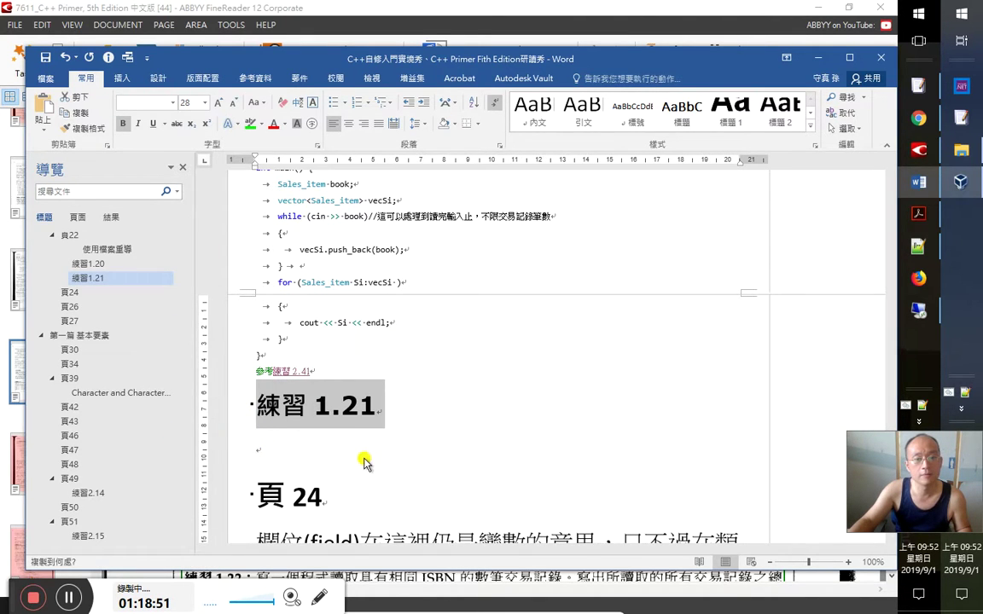
pyautogui.moveTo(333, 414); pyautogui.dragTo(369, 454)
pyautogui.click(414, 474)
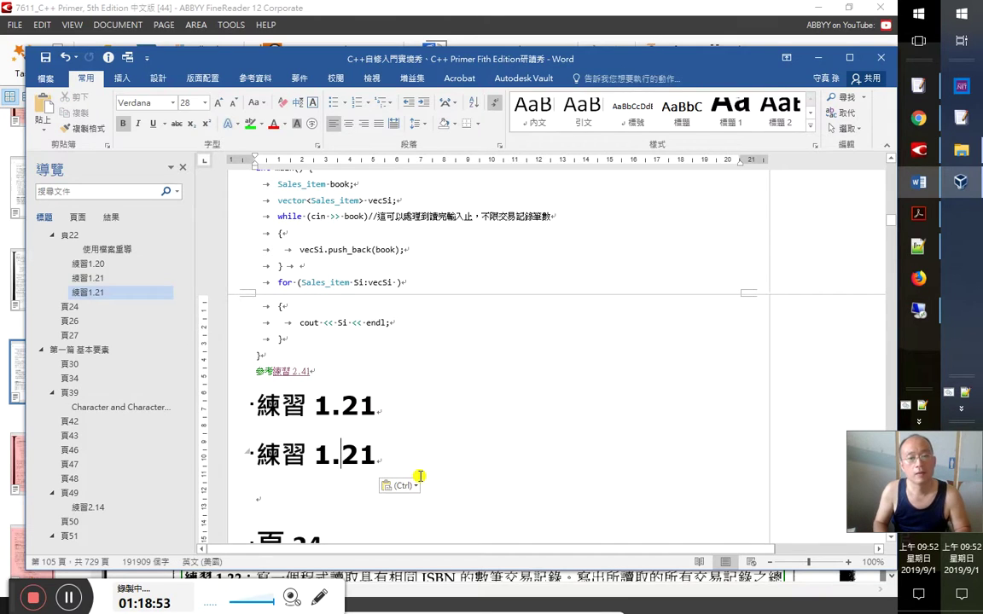
pyautogui.press('BackSpace')
pyautogui.write('2')
# Add the video reference "第39集，1:19:10" and an empty line under the "練習 1.21" heading, and save the document
pyautogui.press('Up')
pyautogui.press('Return')
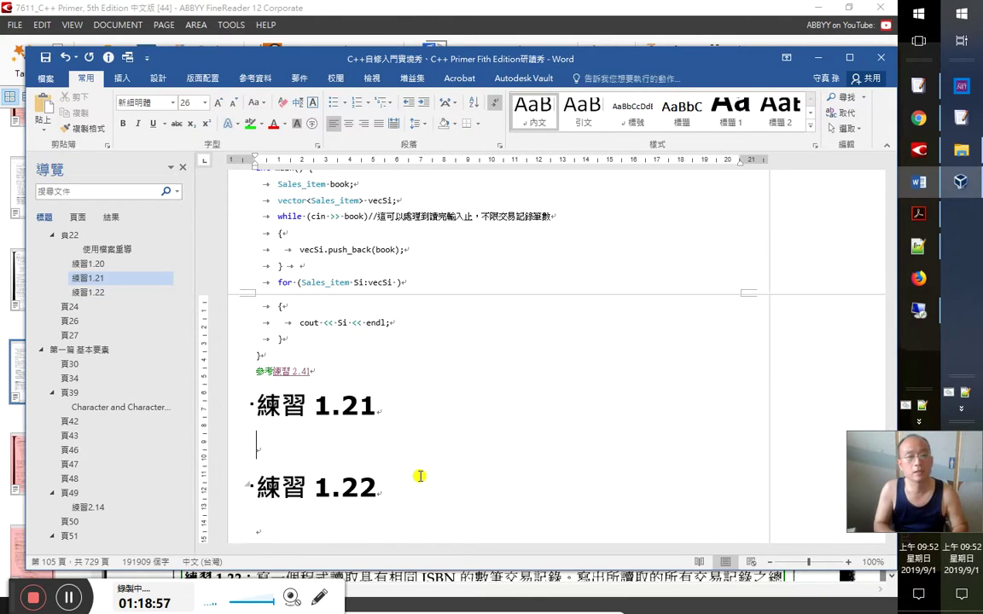
pyautogui.write('a第39休')
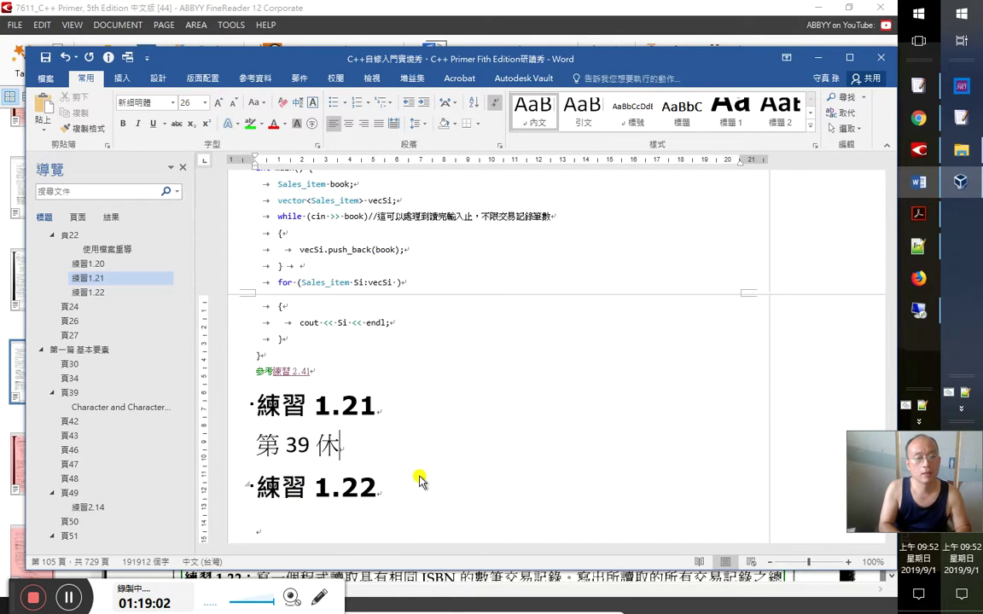
pyautogui.press('BackSpace')
pyautogui.write('集，')
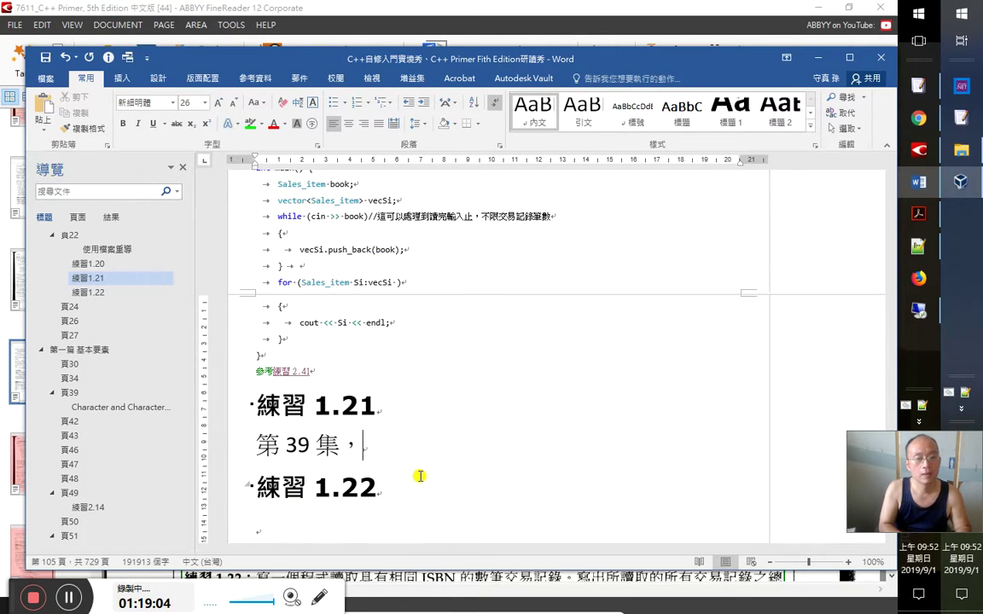
pyautogui.write('1:19:')
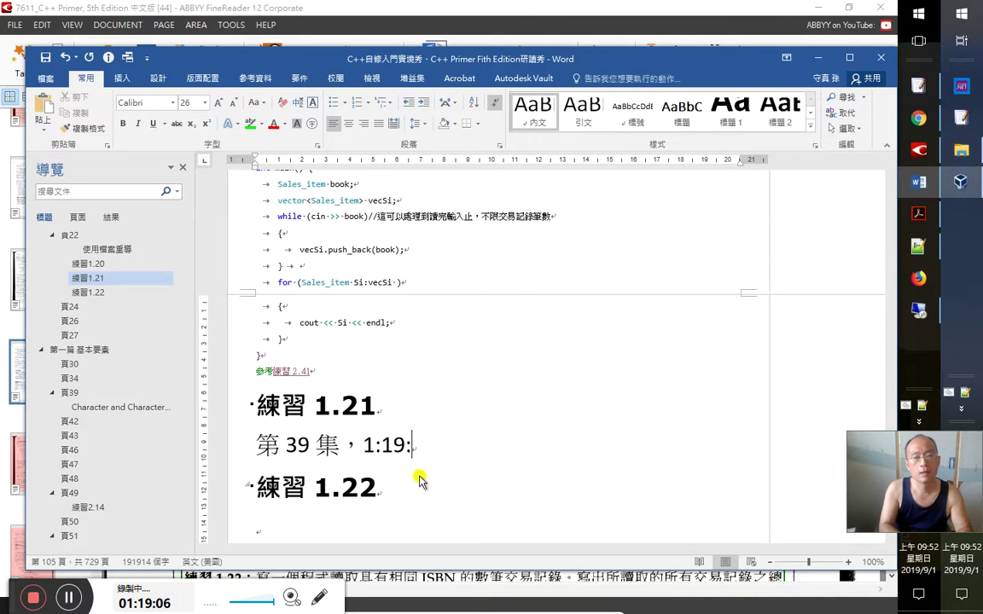
pyautogui.write('10')
pyautogui.press('Return')
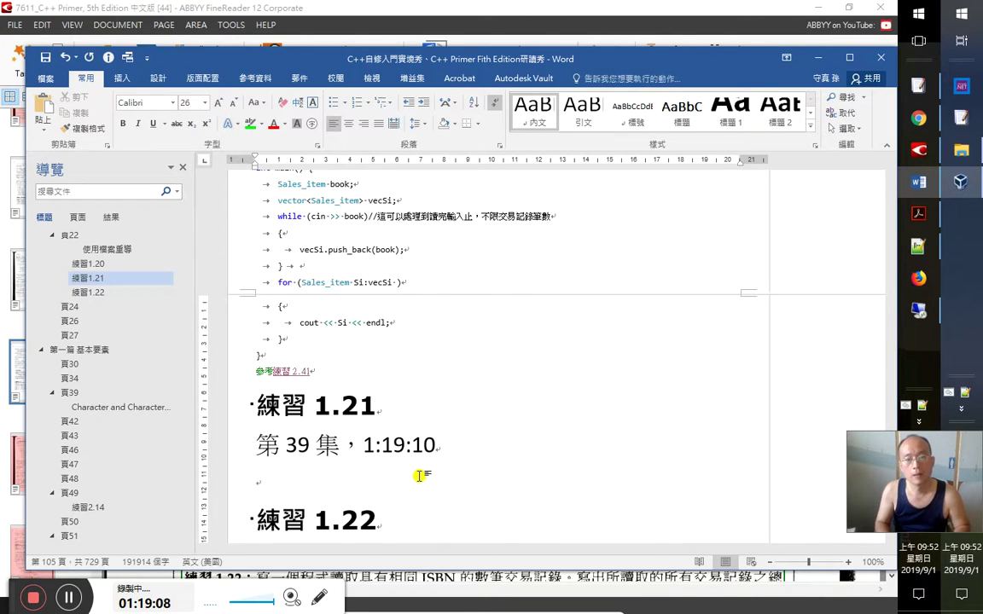
pyautogui.hotkey('ctrl', 's')
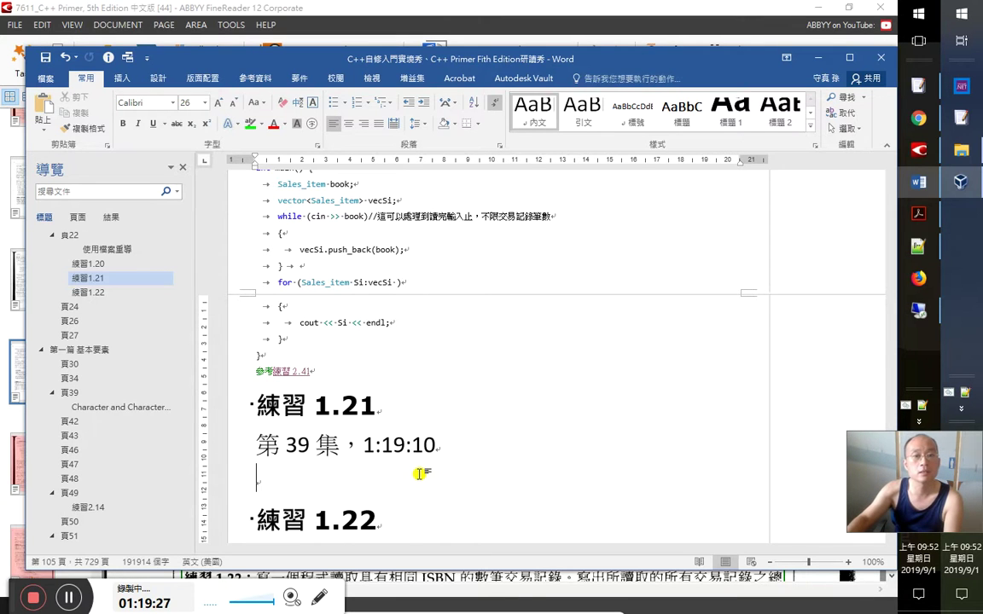
# Check the wording of exercise 1.21 in ABBYY FineReader and switch to prog1.cpp in Visual Studio
pyautogui.scroll(3, 465, 417)
pyautogui.scroll(-2, 543, 354)
pyautogui.scroll(-3, 543, 354)
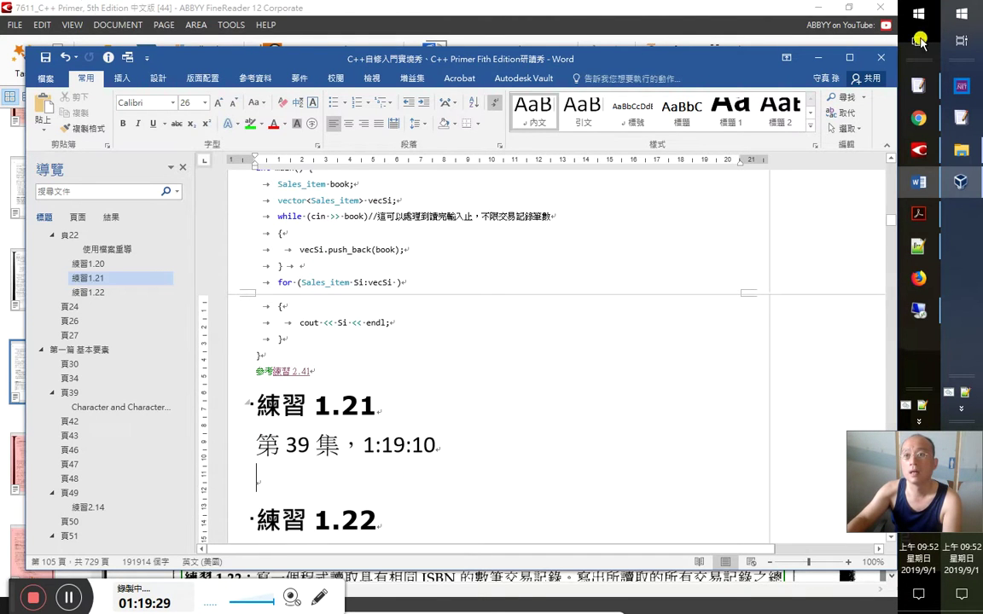
pyautogui.click(375, 10)
pyautogui.click(414, 9)
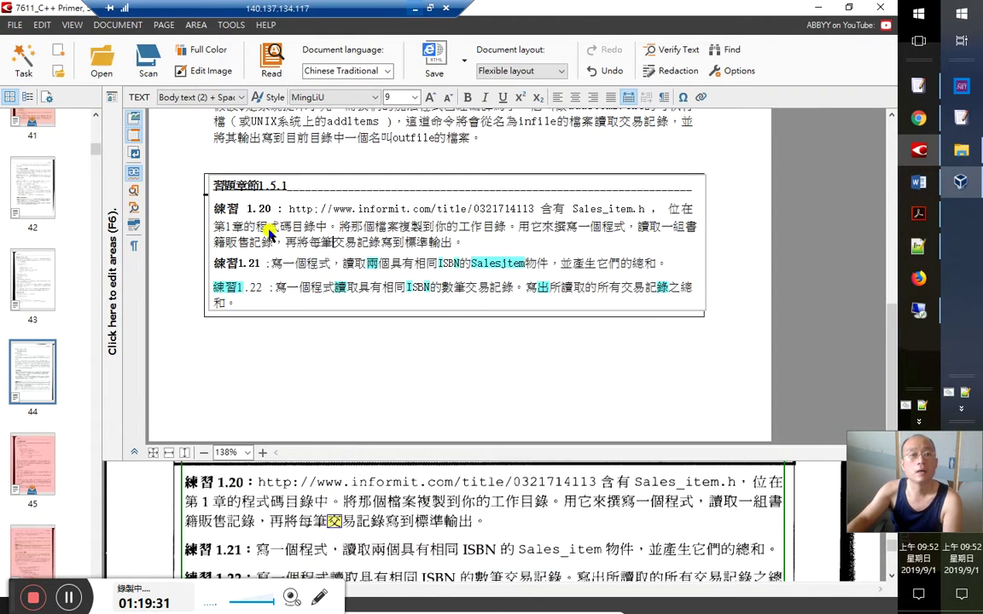
pyautogui.click(280, 172)
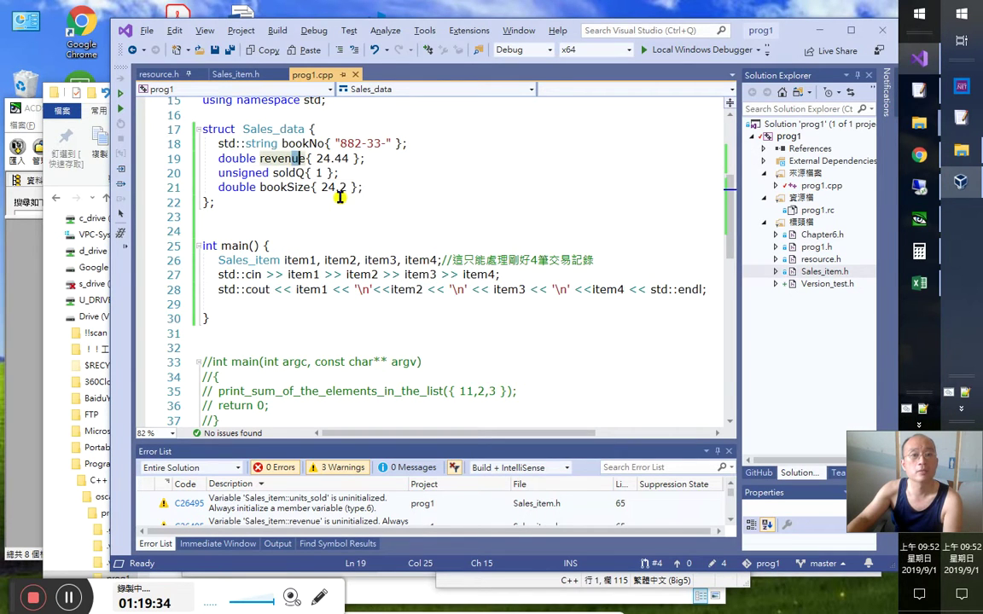
# Shorten the Sales_item declaration in main to "Sales_item item1, item2;", removing item3, item4 and the trailing comment
pyautogui.scroll(1, 282, 162)
pyautogui.click(270, 304)
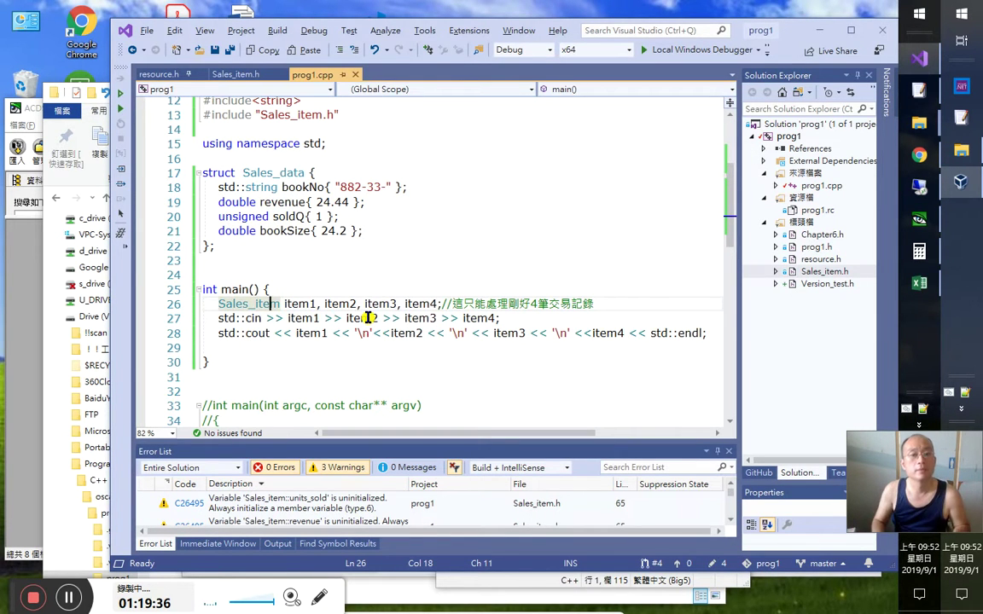
pyautogui.hotkey('ctrl', 'Right')
pyautogui.hotkey('ctrl', 'Right')
pyautogui.hotkey('ctrl', 'Right')
pyautogui.hotkey('ctrl', 'Right')
pyautogui.hotkey('ctrl', 'Right')
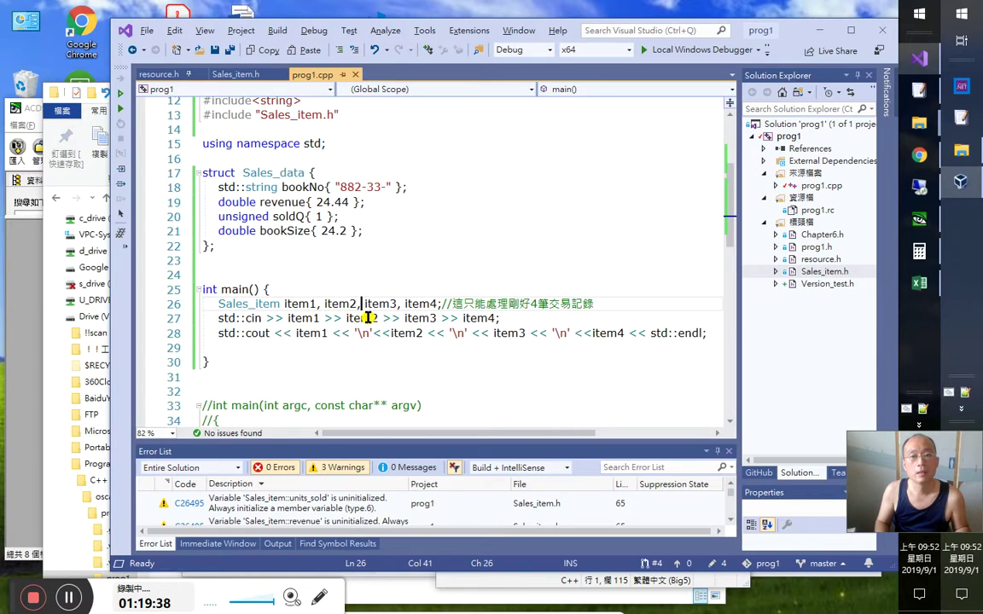
pyautogui.hotkey('ctrl', 'shift', 'Right')
pyautogui.hotkey('ctrl', 'shift', 'Right')
pyautogui.hotkey('ctrl', 'shift', 'Right')
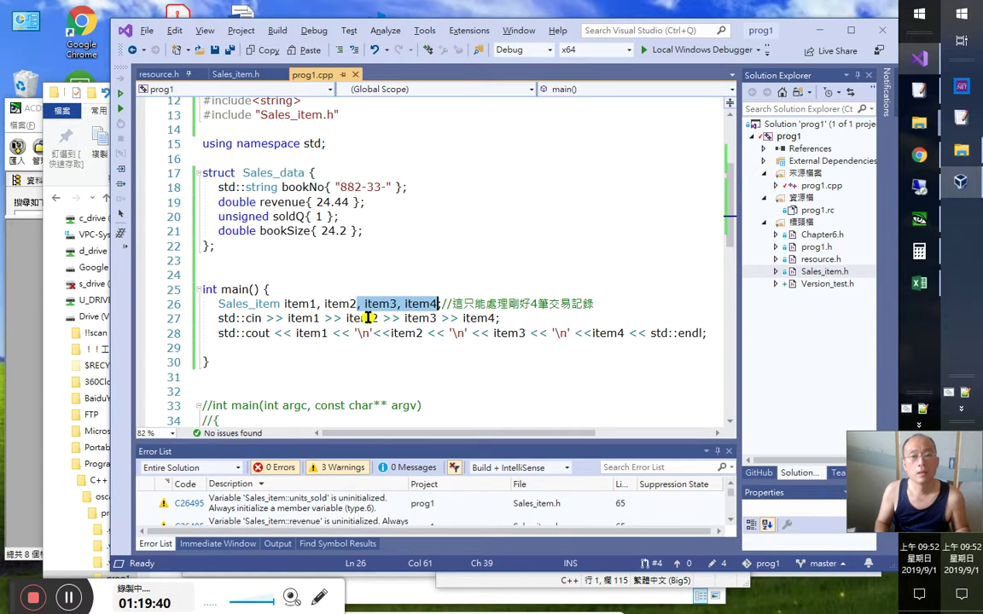
pyautogui.press('BackSpace')
pyautogui.press('BackSpace')
pyautogui.write(';')
pyautogui.hotkey('shift', 'End')
pyautogui.press('Delete')
# Remove item3 and item4 from the std::cin input statement
pyautogui.press('Down')
pyautogui.press('Home')
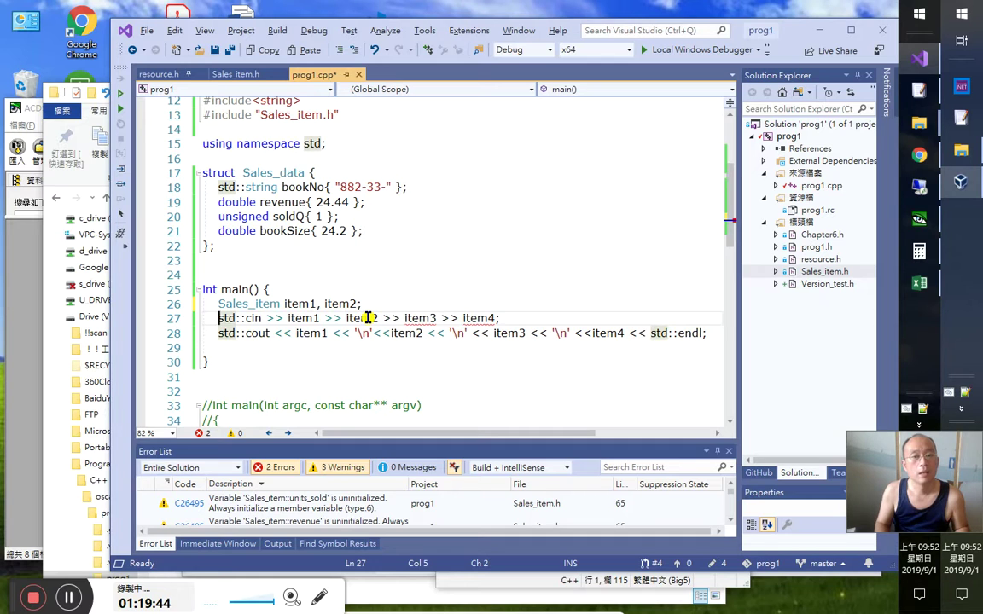
pyautogui.hotkey('ctrl', 'Right')
pyautogui.hotkey('ctrl', 'Right')
pyautogui.hotkey('ctrl', 'Right')
pyautogui.hotkey('ctrl', 'Right')
pyautogui.hotkey('ctrl', 'Right')
pyautogui.hotkey('ctrl', 'Right')
pyautogui.hotkey('ctrl', 'Right')
pyautogui.hotkey('ctrl', 'Right')
pyautogui.hotkey('ctrl', 'shift', 'Right')
pyautogui.hotkey('ctrl', 'shift', 'Right')
pyautogui.hotkey('ctrl', 'shift', 'Right')
pyautogui.press('BackSpace')
pyautogui.press('Down')
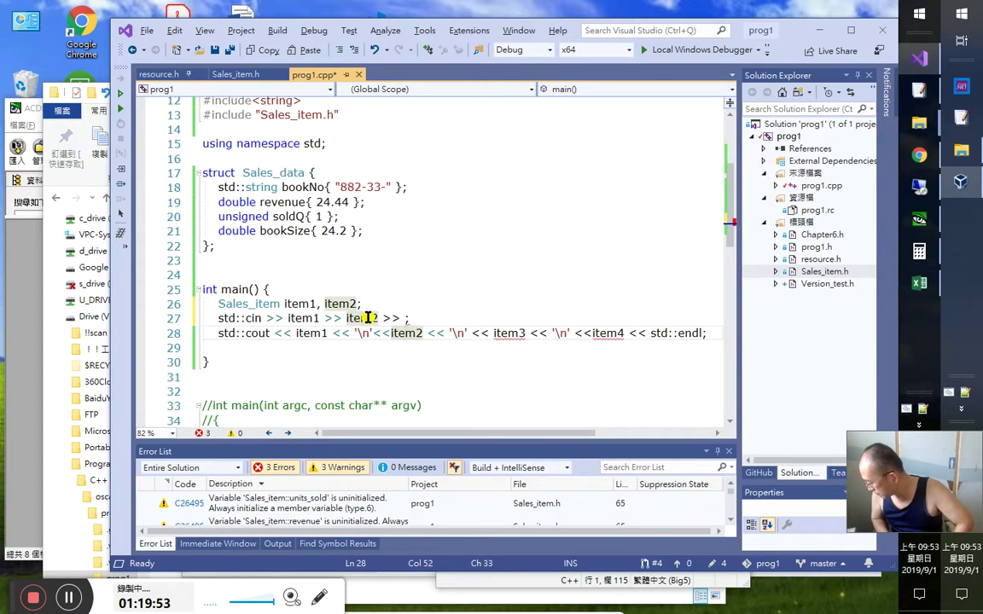
# Reduce the Sales_item declaration to a single variable so it reads "Sales_item item;"
pyautogui.press('Up')
pyautogui.press('Up')
pyautogui.press('BackSpace')
pyautogui.press('BackSpace')
pyautogui.press('BackSpace')
pyautogui.press('BackSpace')
pyautogui.press('BackSpace')
pyautogui.press('BackSpace')
pyautogui.press('BackSpace')
pyautogui.press('BackSpace')
pyautogui.write(';')
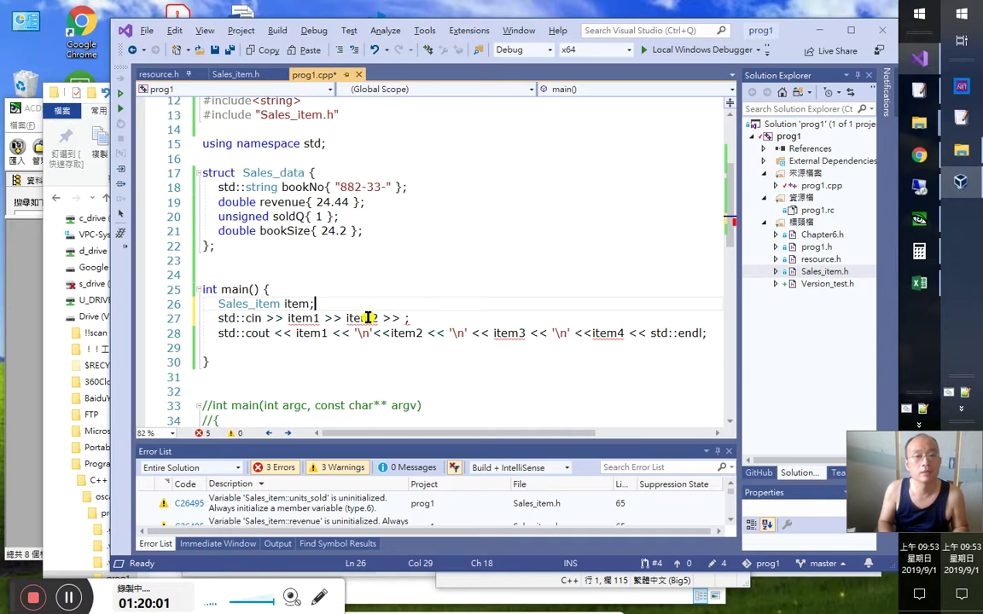
# Insert a while loop below the declaration with the condition "cin>>item" and an empty body
pyautogui.press('Return')
pyautogui.write('while')
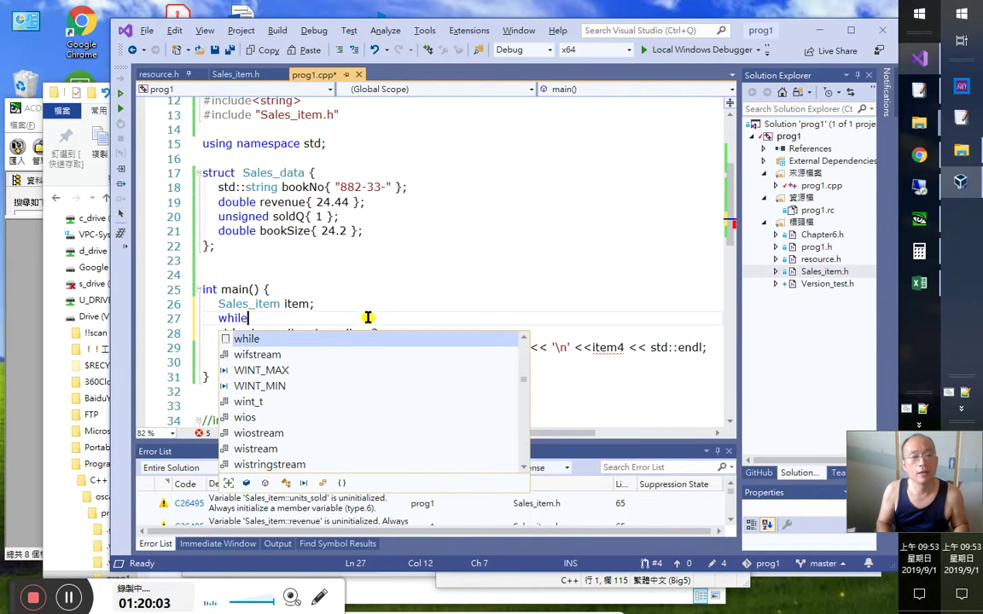
pyautogui.press('Tab')
pyautogui.press('Tab')
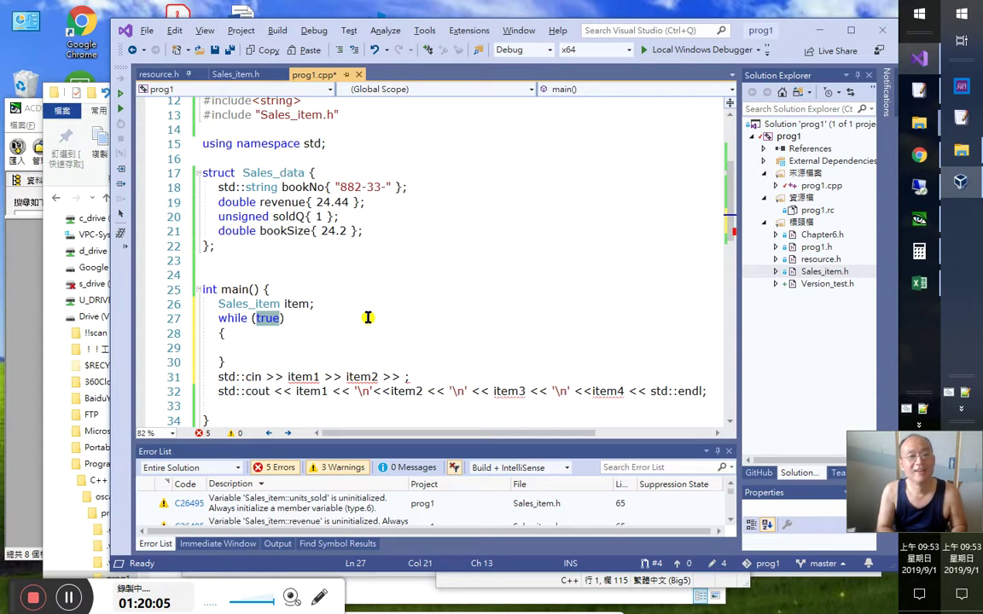
pyautogui.write('cin>>i')
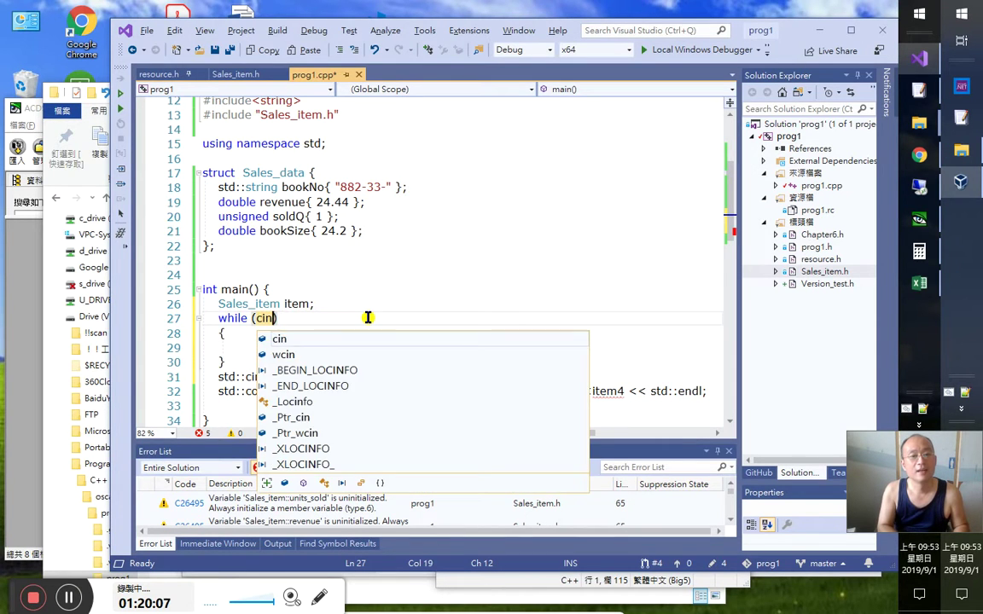
pyautogui.write('tem')
pyautogui.press('Return')
pyautogui.press('Return')
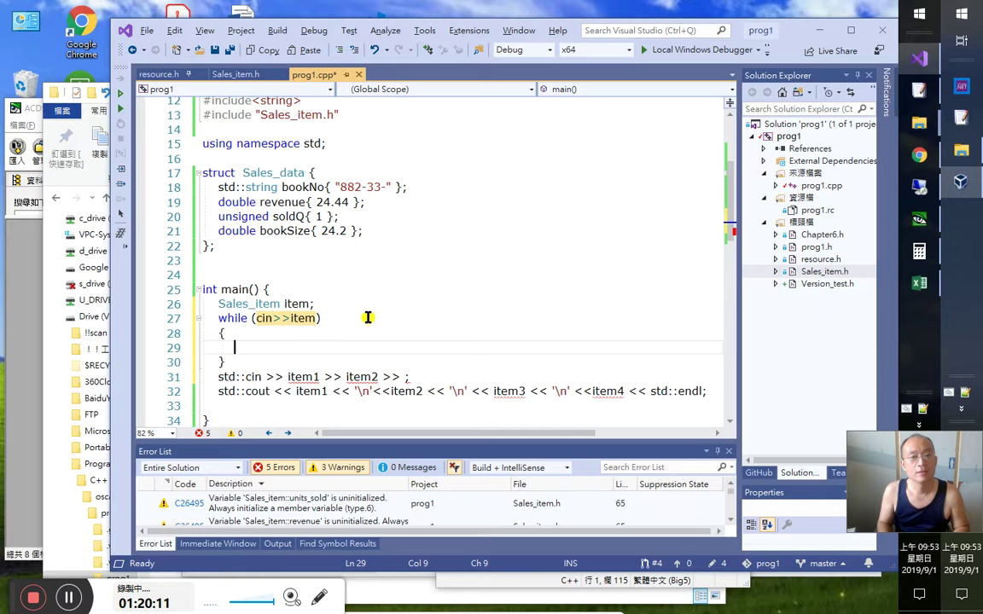
pyautogui.press('Up')
pyautogui.press('Up')
pyautogui.press('Up')
pyautogui.press('End')
pyautogui.press('Return')
pyautogui.write('v')
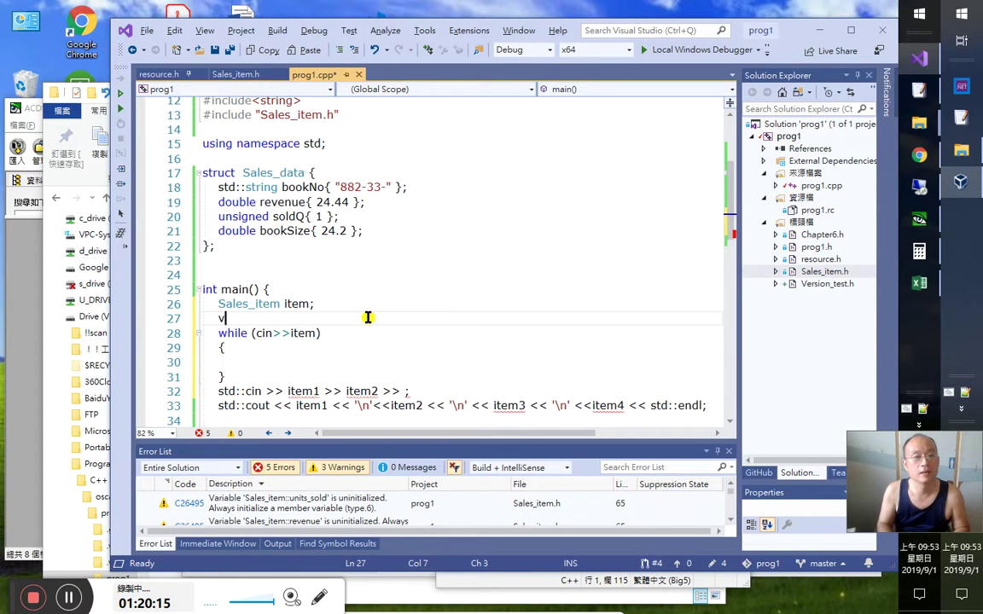
pyautogui.write('e')
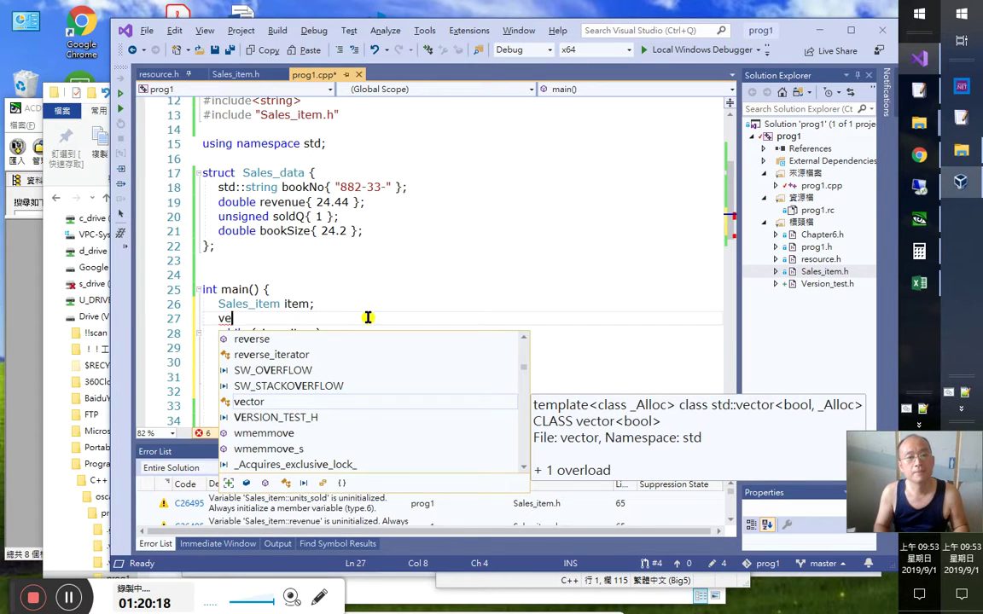
pyautogui.press('BackSpace')
pyautogui.press('BackSpace')
pyautogui.press('BackSpace')
pyautogui.press('BackSpace')
# Add a second variable itemPre to the declaration so it reads "Sales_item item,itemPre;"
pyautogui.press('Down')
pyautogui.press('Down')
pyautogui.press('Up')
pyautogui.press('Up')
pyautogui.press('End')
pyautogui.press('BackSpace')
pyautogui.write(',item')
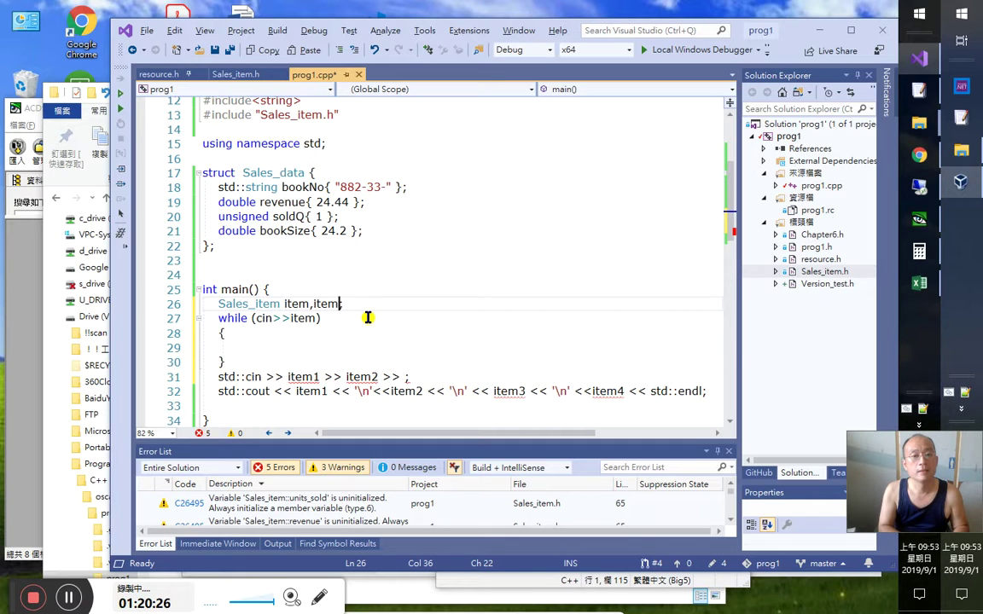
pyautogui.write('pr')
pyautogui.press('BackSpace')
pyautogui.press('BackSpace')
pyautogui.write('Pre')
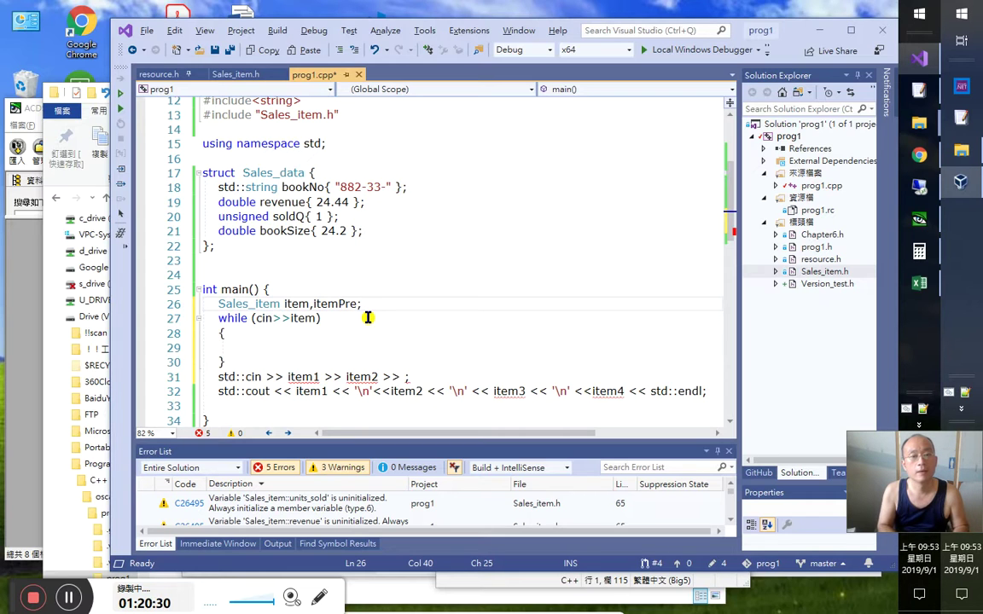
# Complete the second variable's name as itemPrevious and insert an if statement in the while loop body
pyautogui.write('vious')
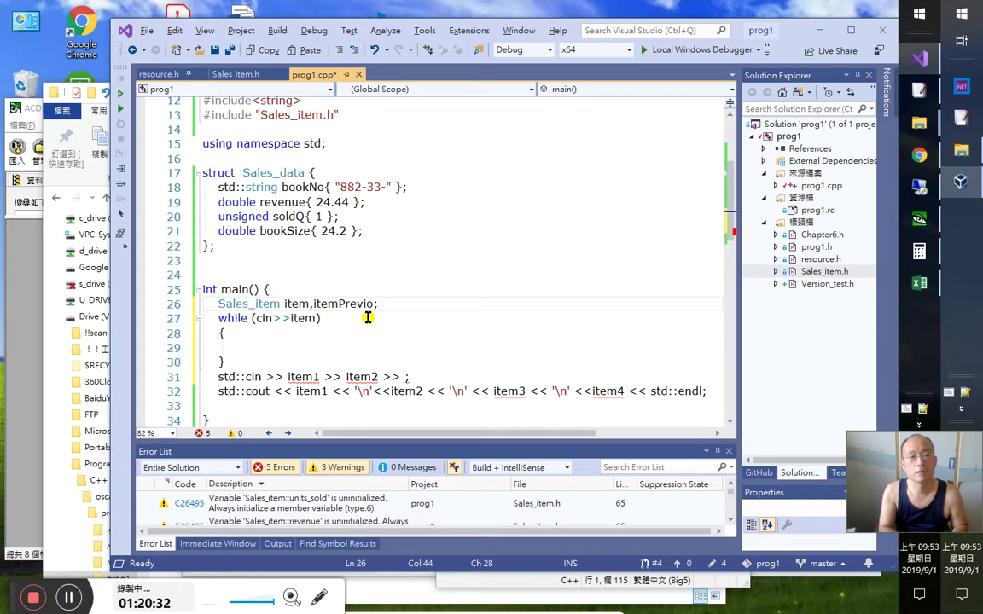
pyautogui.press('Down')
pyautogui.press('Down')
pyautogui.press('Down')
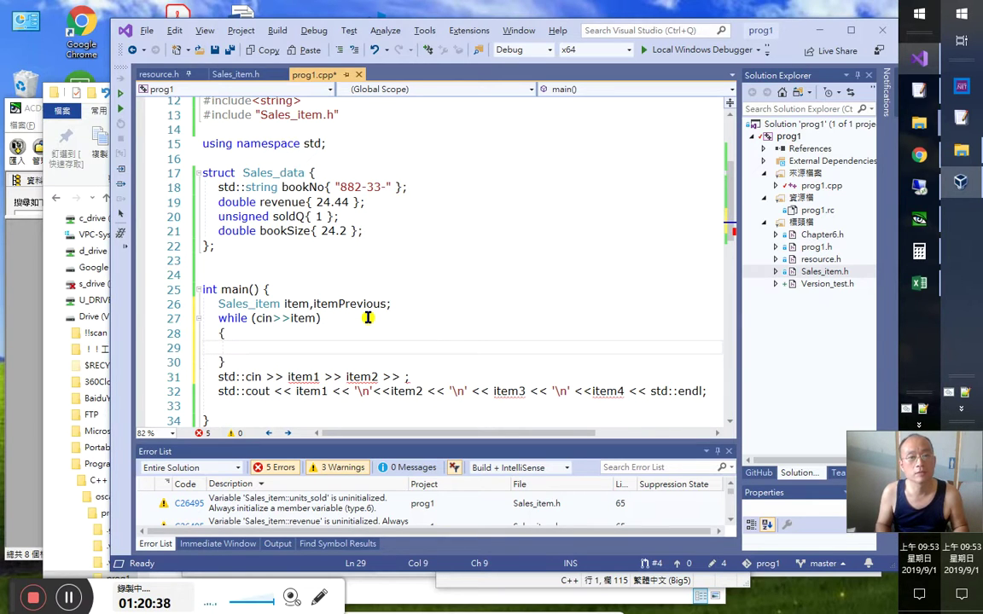
pyautogui.write('if')
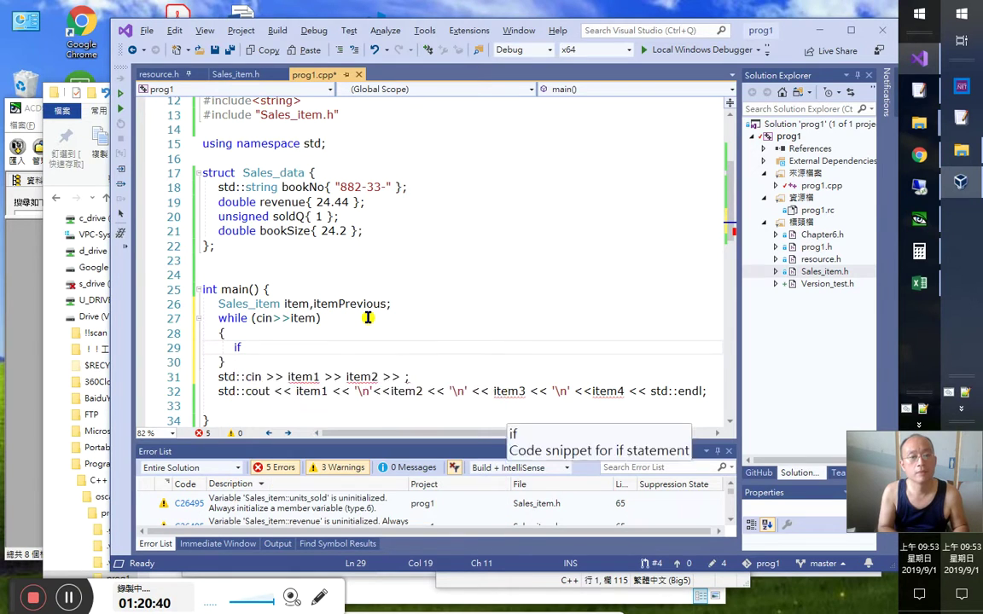
pyautogui.press('Tab')
pyautogui.press('Tab')
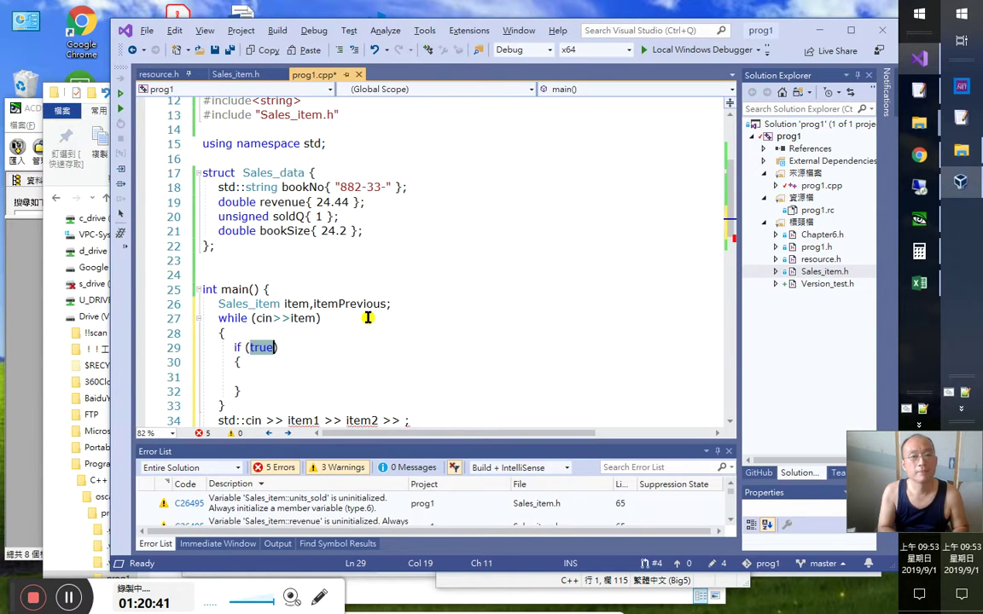
# Set the if condition to "item.isbn()==itemPrevious.isbn()"
pyautogui.write('item.')
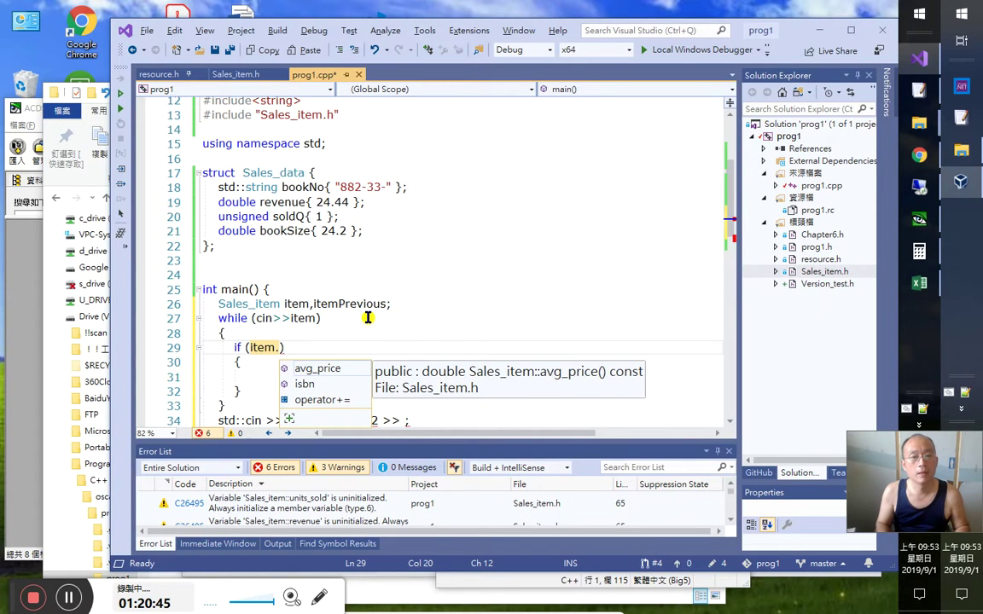
pyautogui.press('Down')
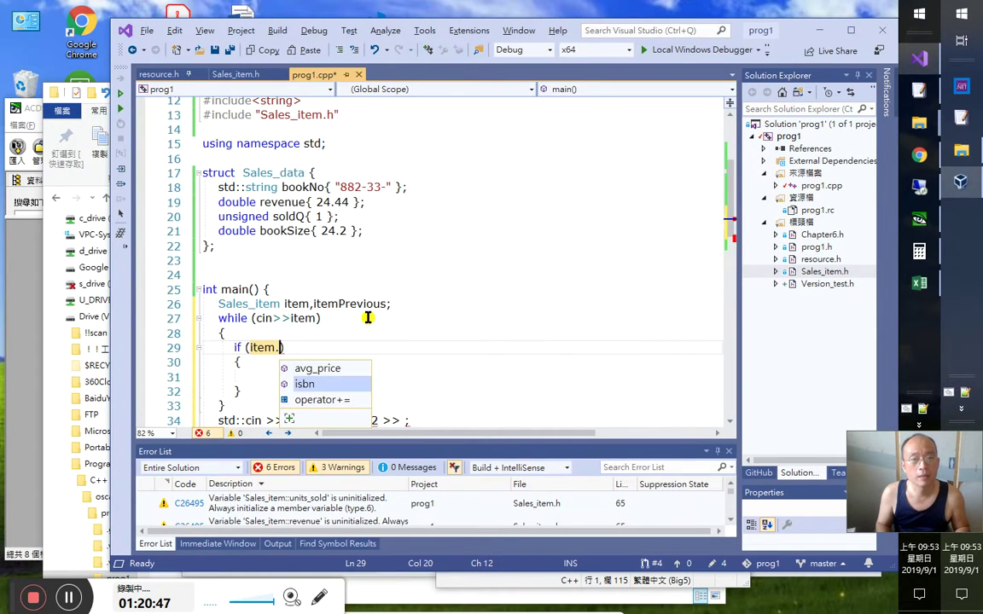
pyautogui.press('Tab')
pyautogui.write('()==')
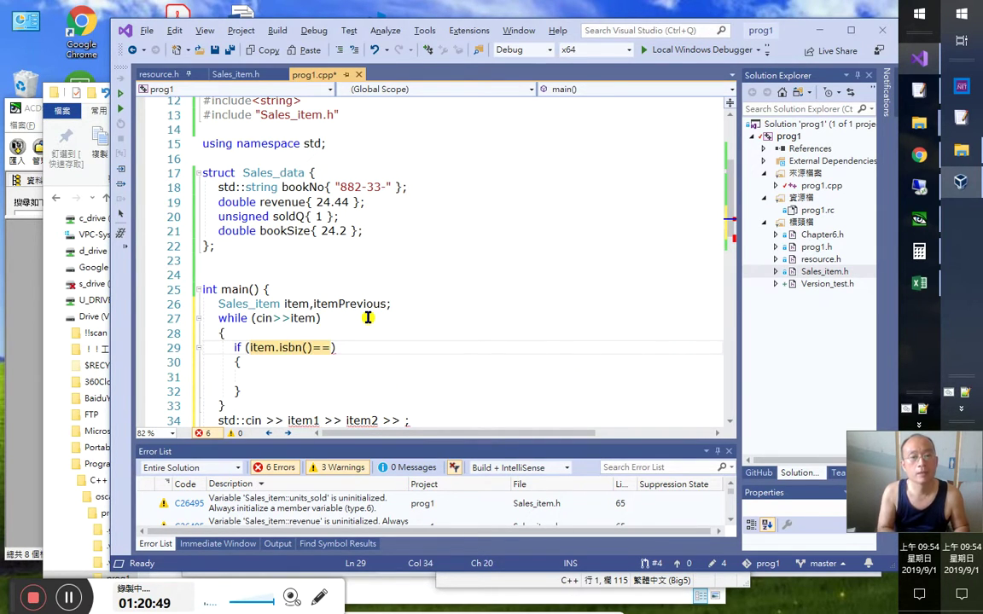
pyautogui.write('item')
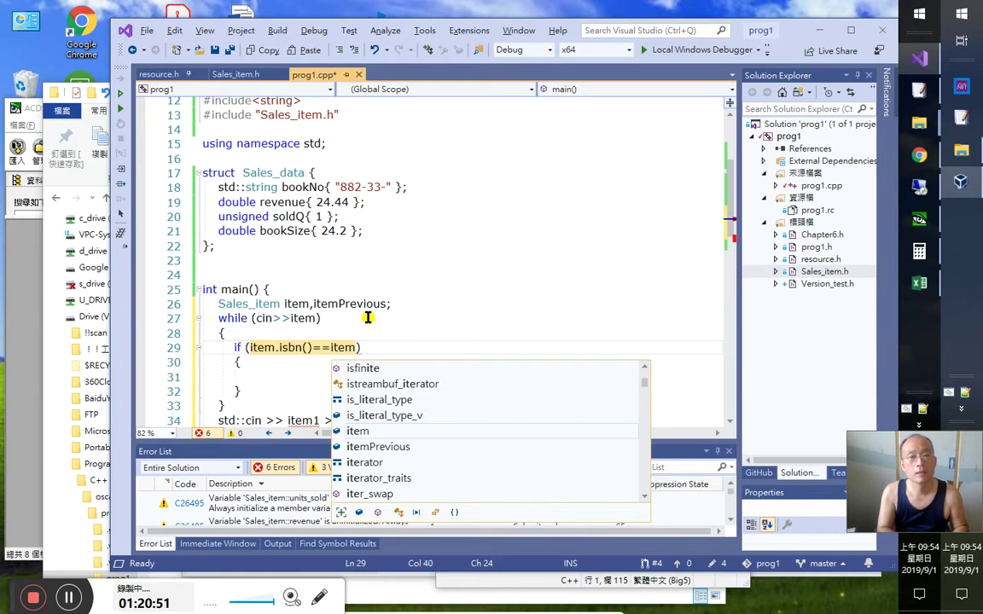
pyautogui.write('pr')
pyautogui.press('Tab')
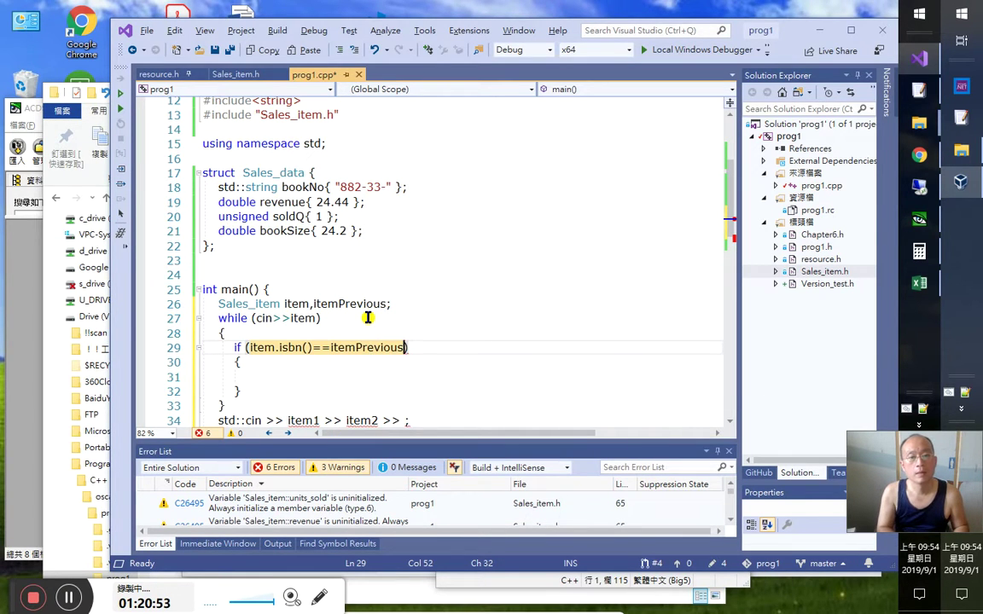
pyautogui.write('.i')
pyautogui.press('Tab')
pyautogui.write('())')
# Write the statement "item + itemPrevious;" in the body of the if block
pyautogui.press('Down')
pyautogui.press('Down')
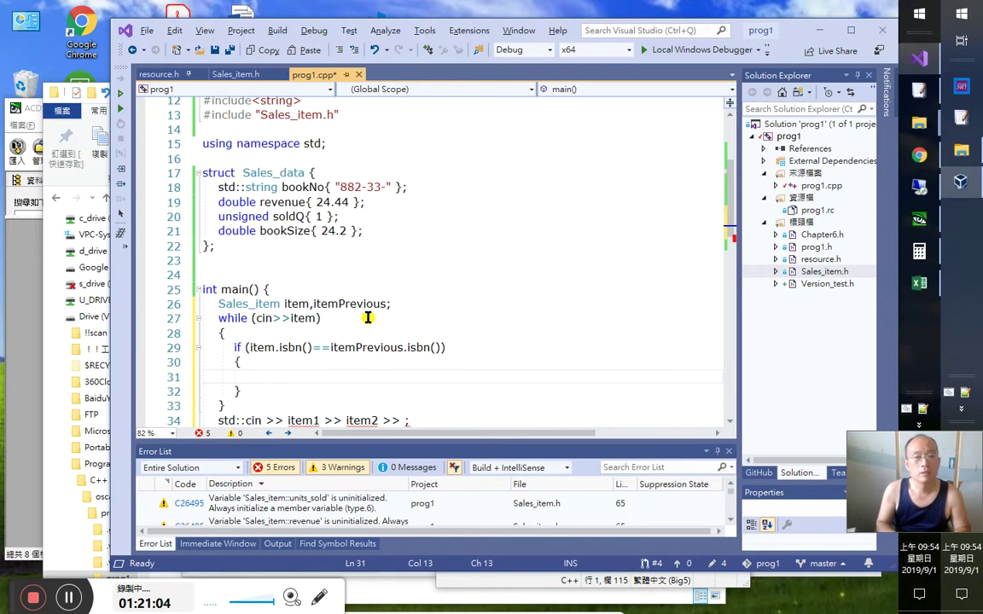
pyautogui.write('item')
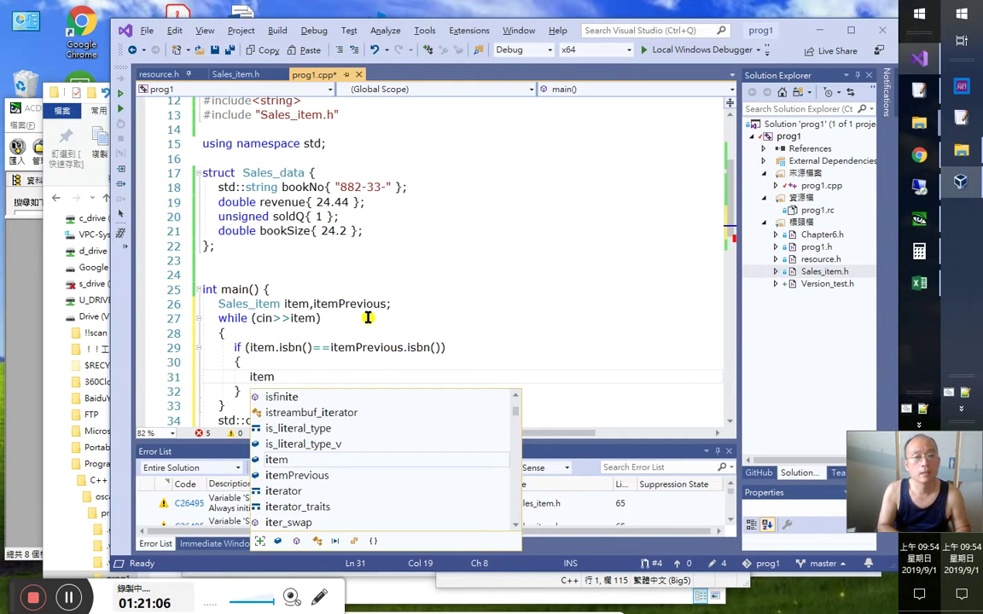
pyautogui.press('Escape')
pyautogui.write('+')
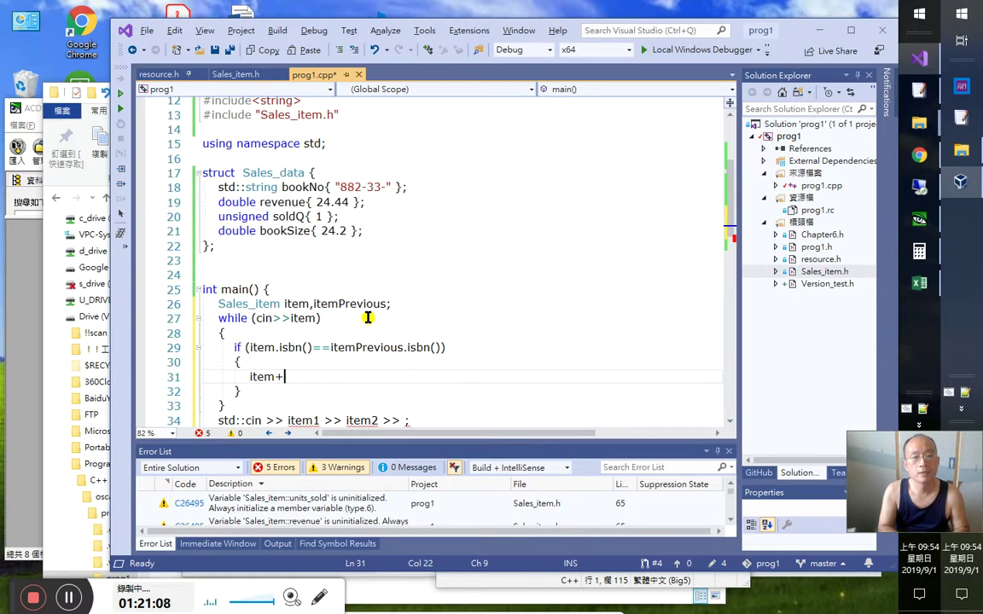
pyautogui.write('itm')
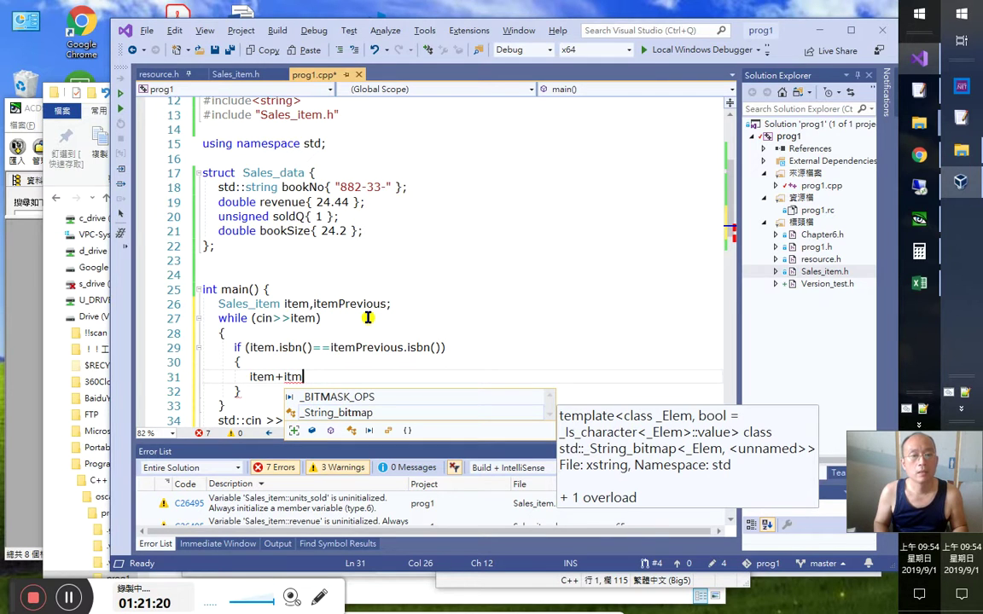
pyautogui.press('BackSpace')
pyautogui.write('em')
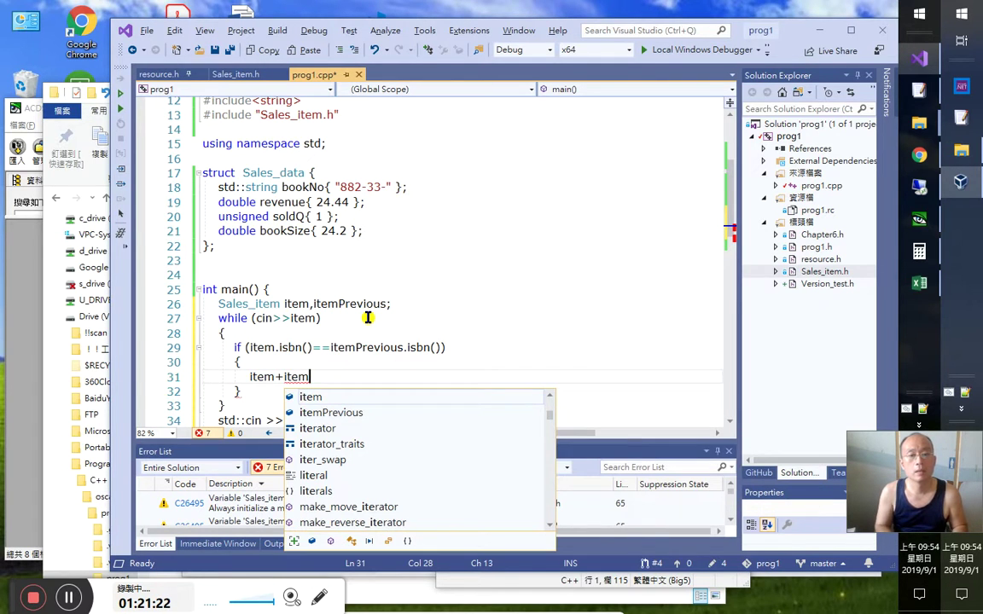
pyautogui.write('Previous')
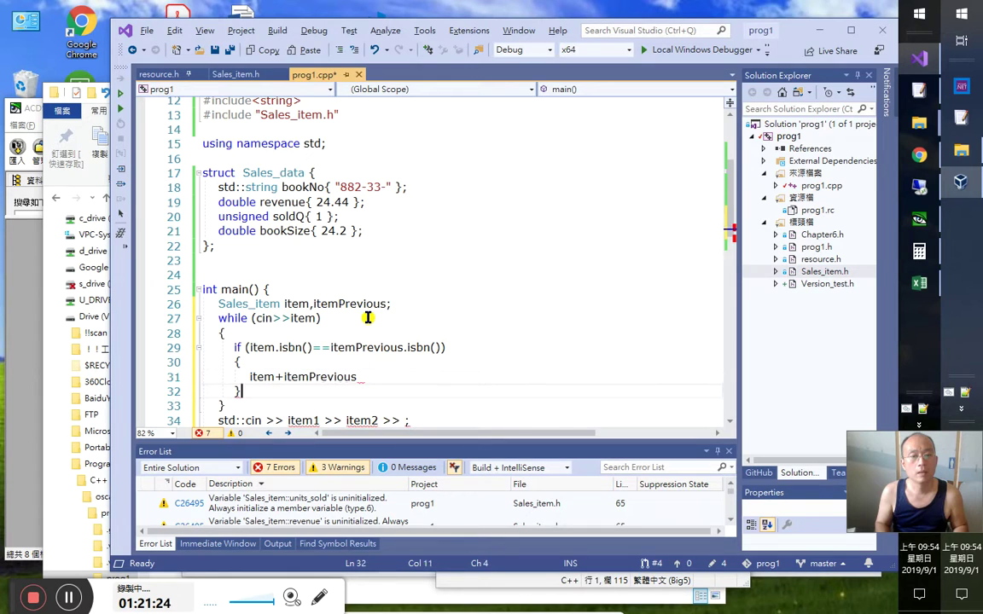
pyautogui.write(';')
pyautogui.press('Home')
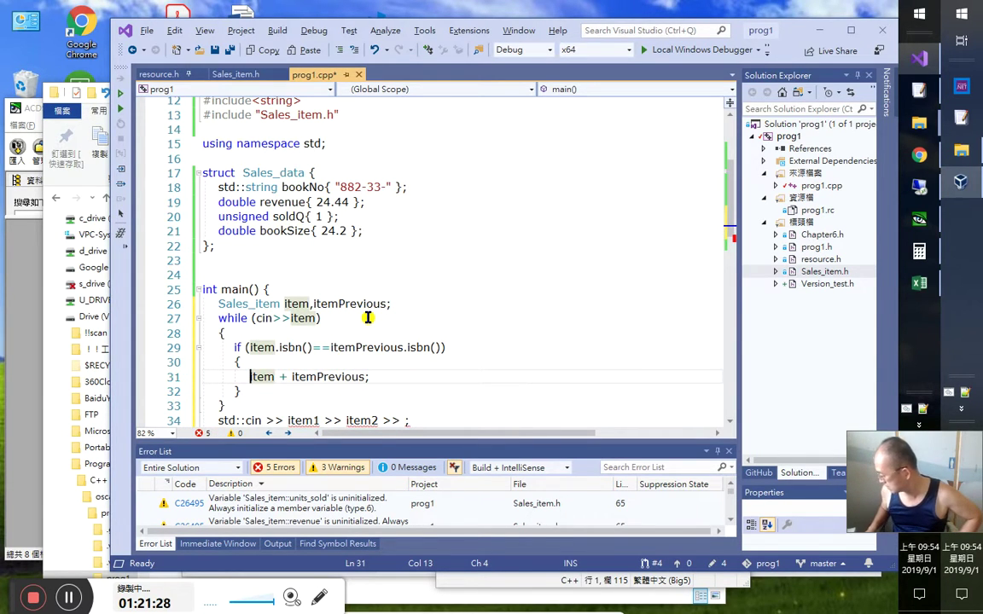
# Add a "break;" statement below the addition inside the if block
pyautogui.press('Down')
pyautogui.press('Down')
pyautogui.press('Down')
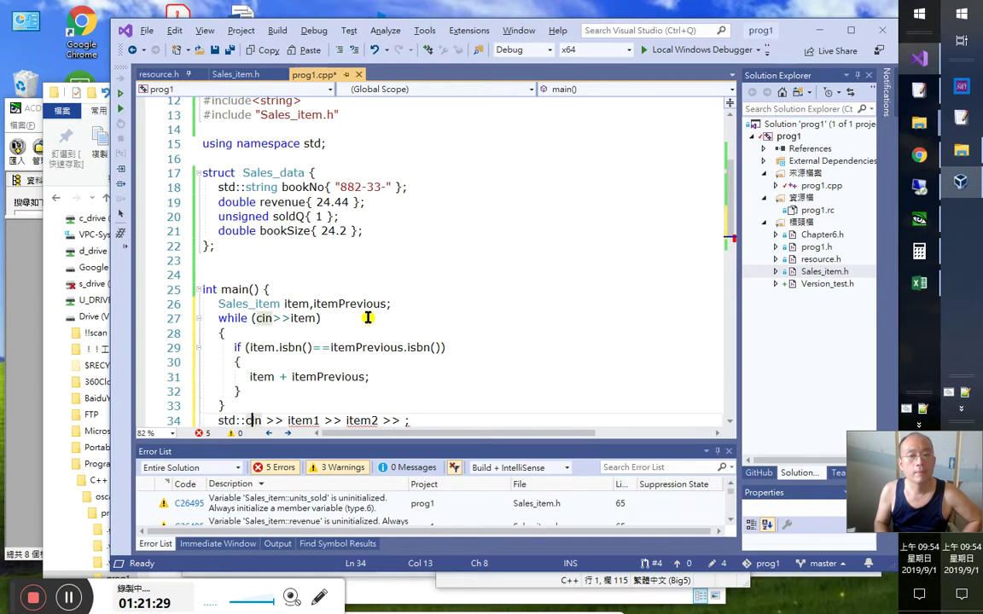
pyautogui.scroll(-1, 368, 317)
pyautogui.press('Up')
pyautogui.press('Up')
pyautogui.press('Up')
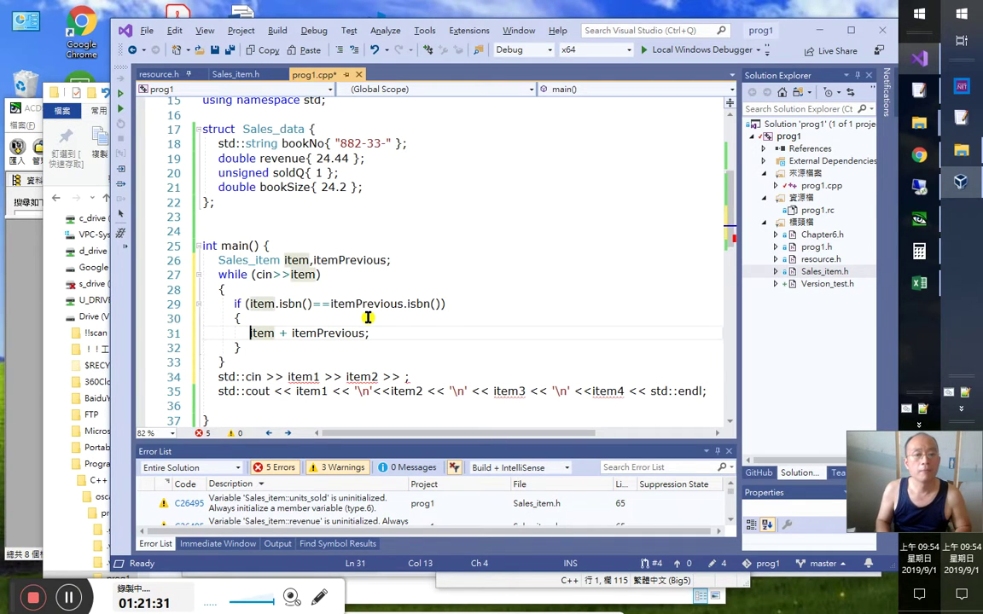
pyautogui.press('End')
pyautogui.press('Return')
pyautogui.write('bre')
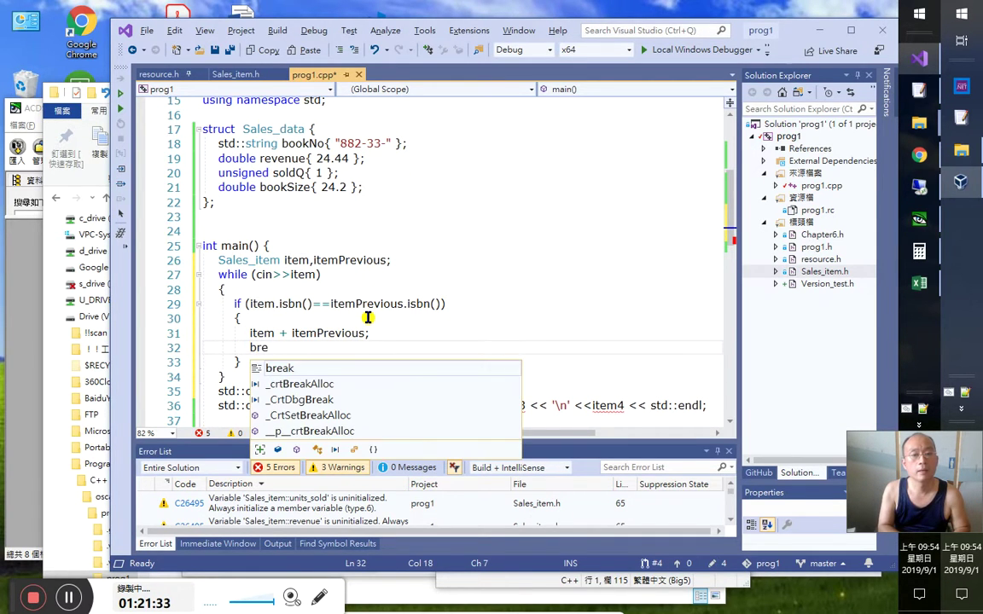
pyautogui.write('ak;')
# Turn the addition into an output statement reading "cout<<item + itemPrevious<<endl;"
pyautogui.press('Up')
pyautogui.press('Down')
pyautogui.press('Down')
pyautogui.press('Down')
pyautogui.press('Up')
pyautogui.press('Up')
pyautogui.press('Up')
pyautogui.press('Up')
pyautogui.press('Home')
pyautogui.write('cout')
pyautogui.write('<<')
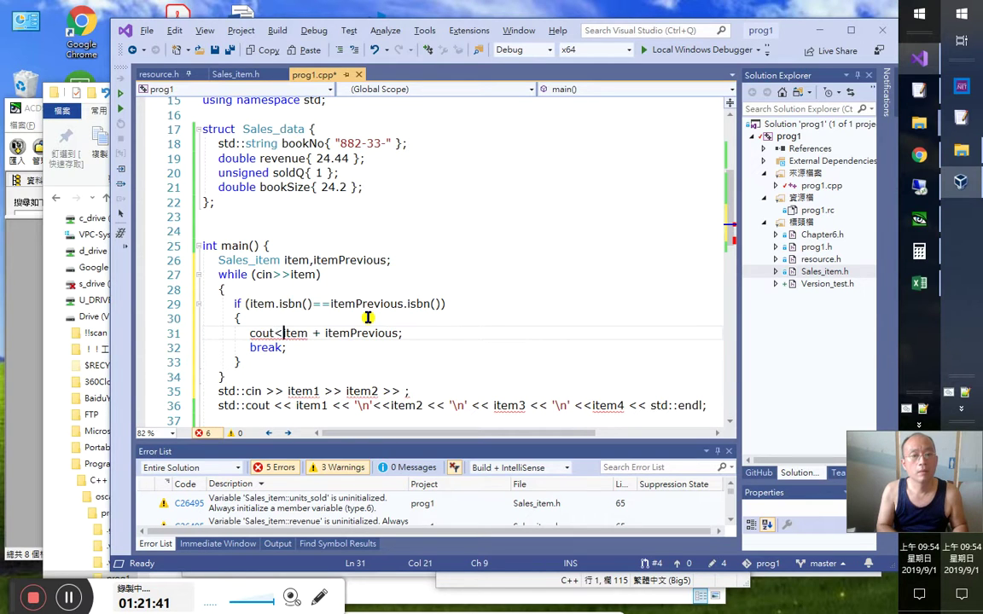
pyautogui.press('End')
pyautogui.press('Left')
pyautogui.write('<<')
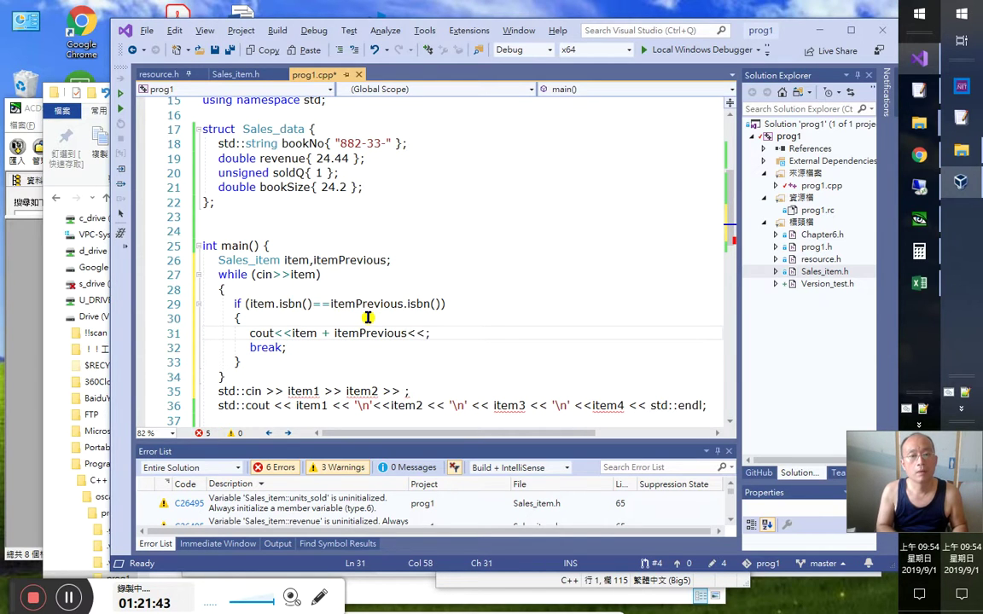
pyautogui.write('endl')
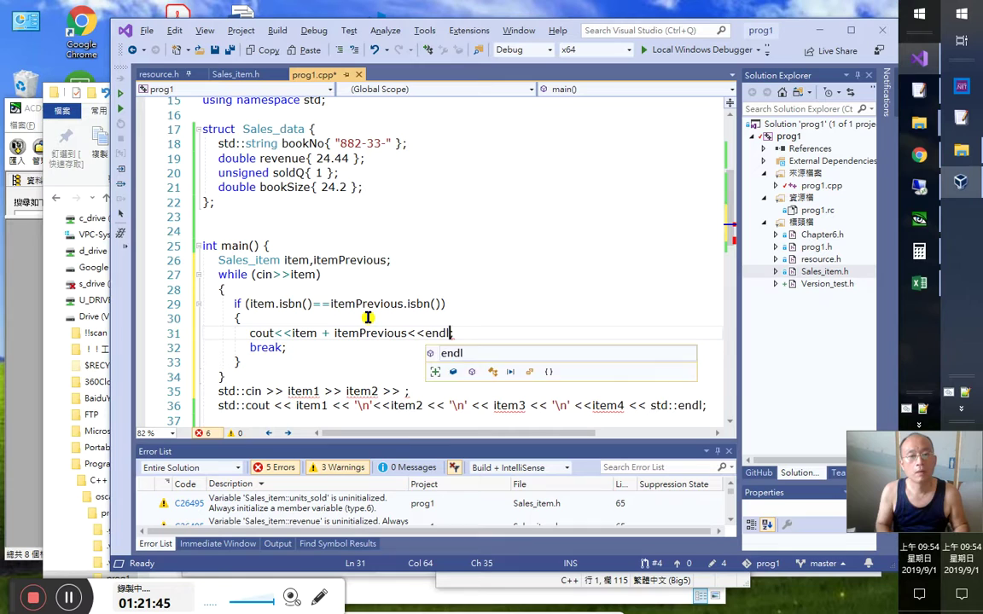
# Delete the old std::cin and std::cout statements and the blank line left below the while loop
pyautogui.press('Down')
pyautogui.press('Up')
pyautogui.press('Up')
pyautogui.press('Down')
pyautogui.press('Down')
pyautogui.press('Down')
pyautogui.press('Down')
pyautogui.press('Down')
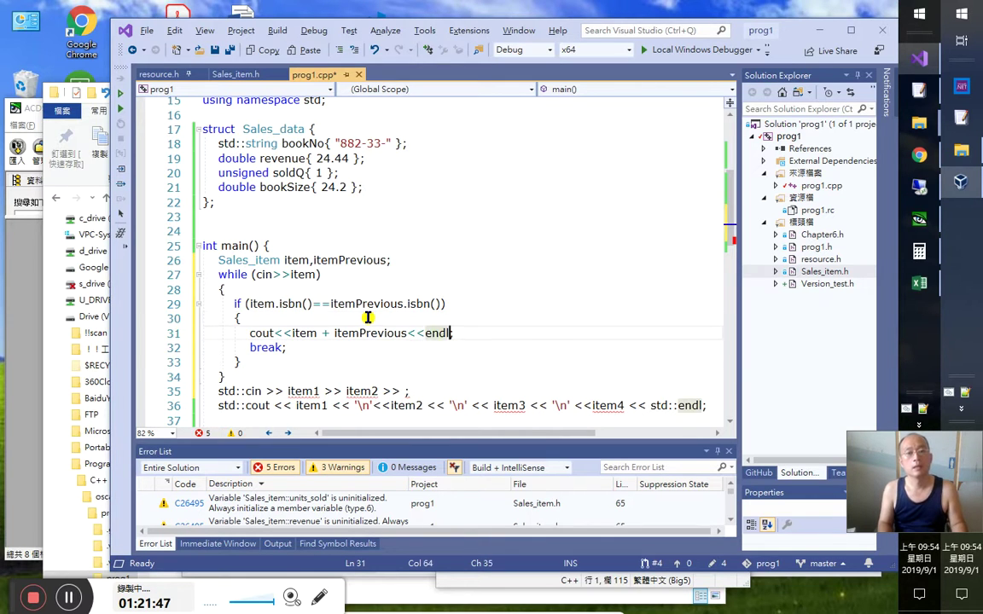
pyautogui.press('End')
pyautogui.hotkey('shift', 'End')
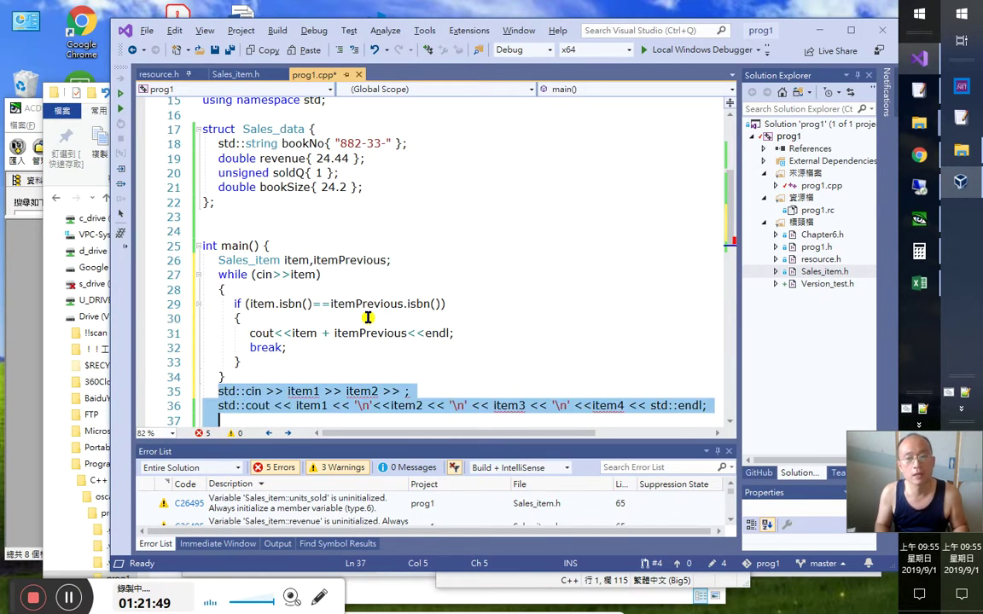
pyautogui.press('Delete')
pyautogui.press('BackSpace')
pyautogui.press('Down')
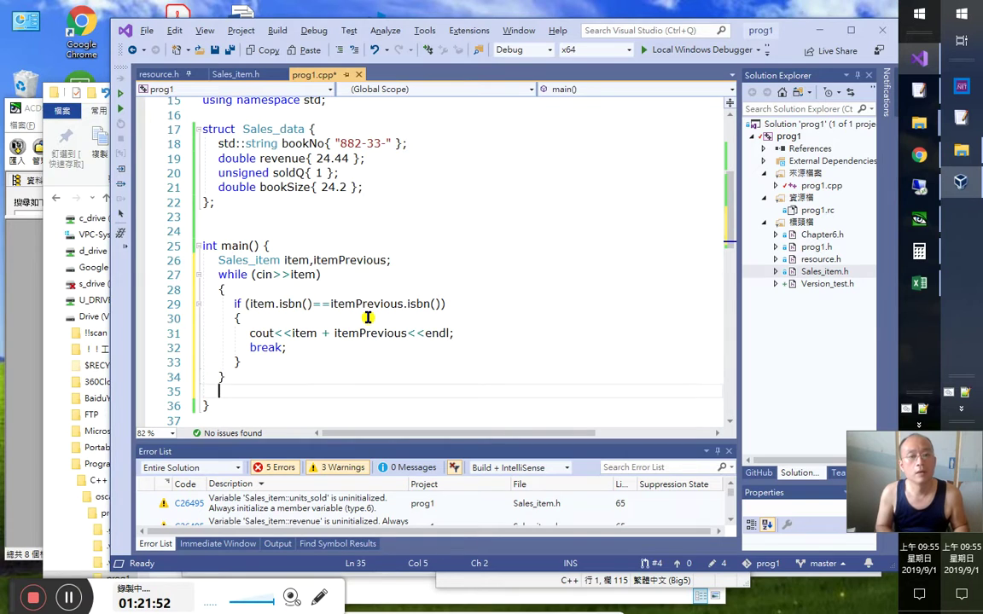
pyautogui.hotkey('ctrl', 'shift', 'l')
# Review the ISBN comparison and the output statement inside the while loop
pyautogui.press('Up')
pyautogui.press('Up')
pyautogui.press('Up')
pyautogui.press('Up')
pyautogui.press('Up')
pyautogui.press('Up')
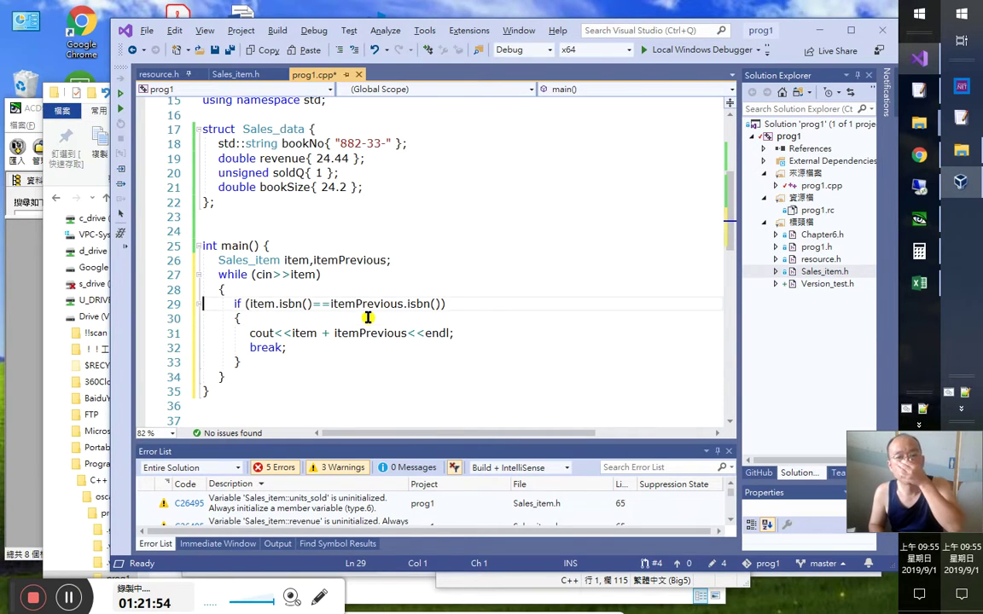
pyautogui.hotkey('ctrl', 'Right')
pyautogui.hotkey('ctrl', 'Right')
pyautogui.hotkey('ctrl', 'Right')
pyautogui.hotkey('ctrl', 'Right')
pyautogui.hotkey('ctrl', 'Right')
pyautogui.press('Down')
pyautogui.press('Down')
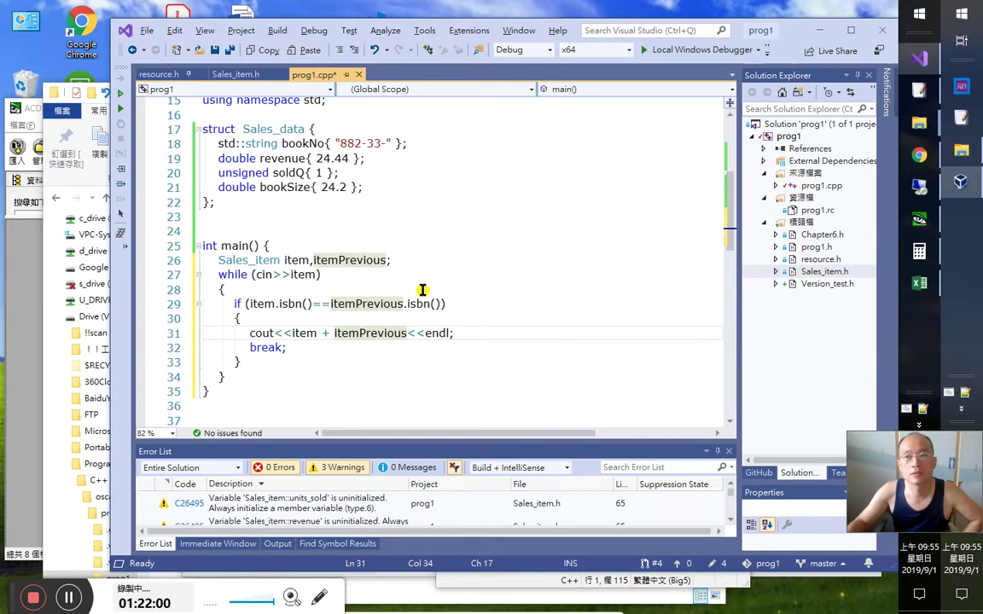
# Switch to EmEditor and look through the list of book transaction records
pyautogui.click(919, 190)
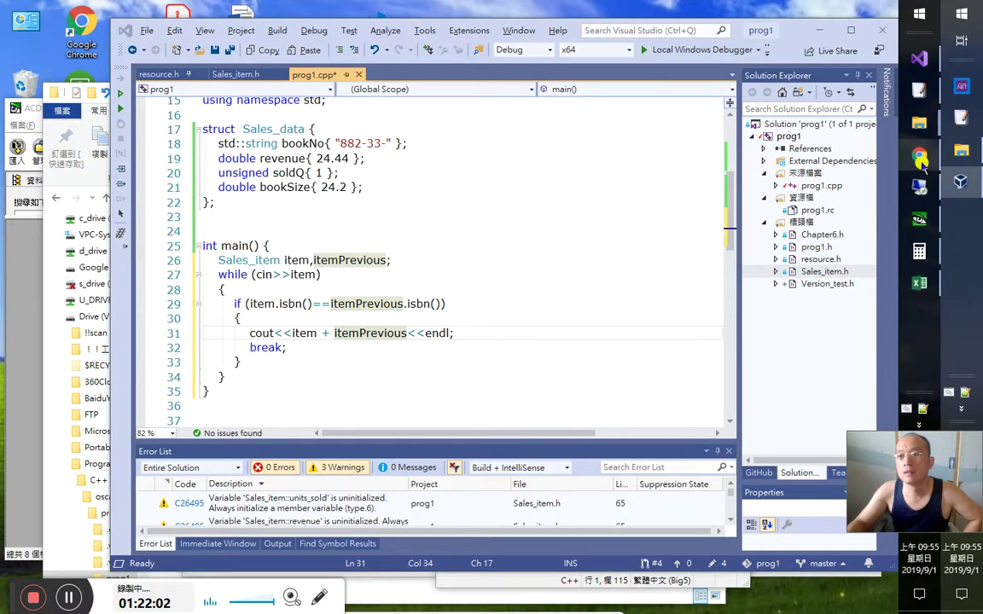
pyautogui.click(581, 405)
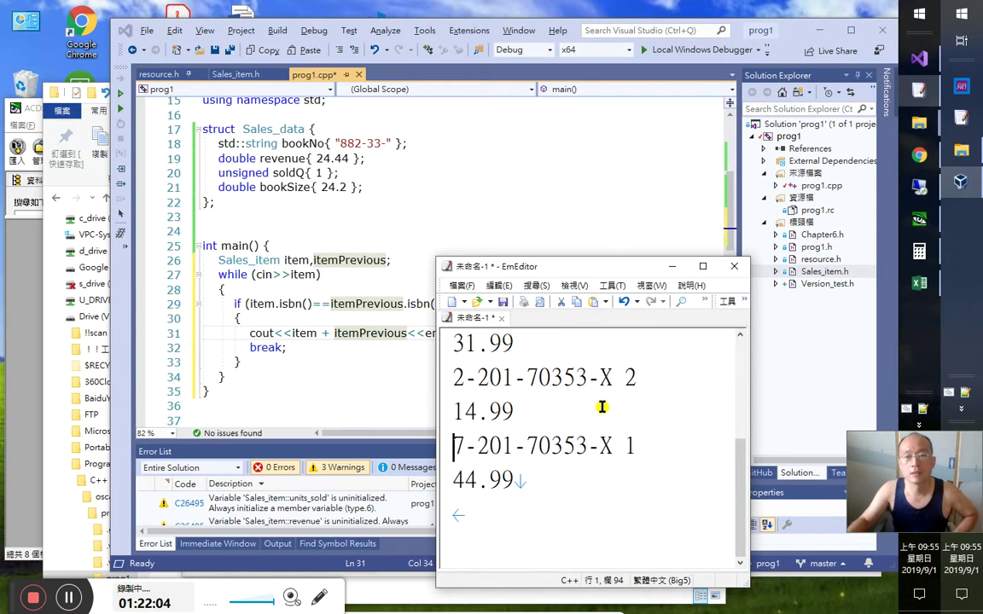
pyautogui.press('Up')
pyautogui.press('Up')
pyautogui.press('Up')
pyautogui.press('Up')
pyautogui.press('Up')
pyautogui.press('Up')
pyautogui.press('Up')
pyautogui.press('Down')
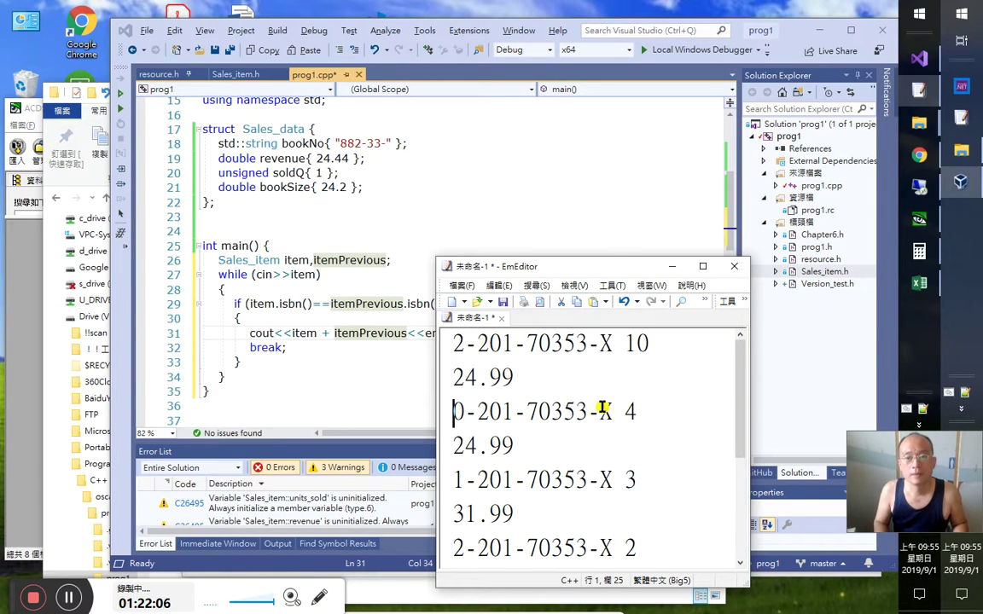
pyautogui.press('Down')
pyautogui.press('Down')
pyautogui.press('Down')
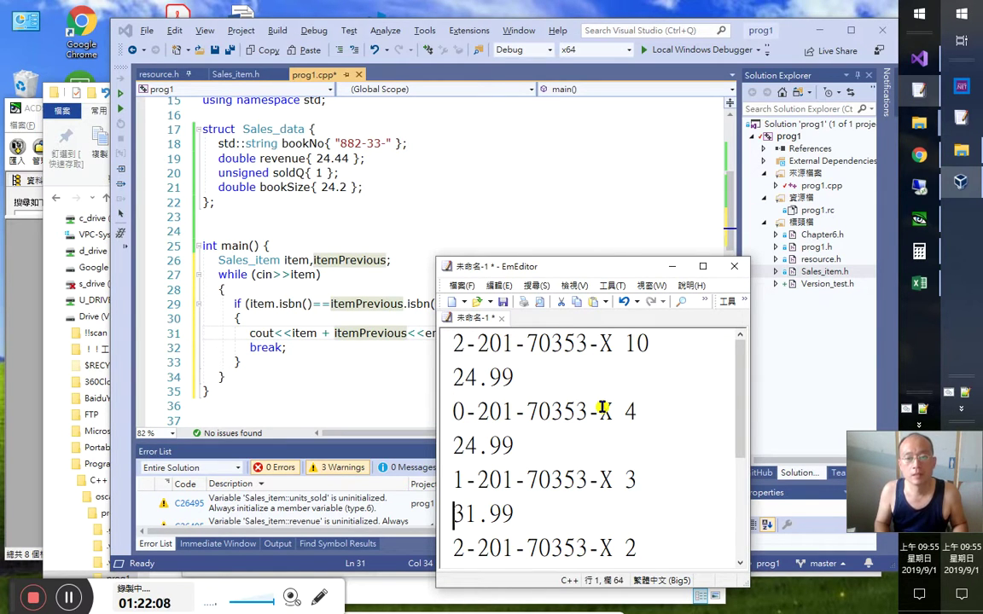
# Copy the transaction record "1-201-70353-X 3 31.99" from the list
pyautogui.press('Up')
pyautogui.press('Up')
pyautogui.press('Up')
pyautogui.press('Down')
pyautogui.press('Down')
pyautogui.press('Down')
pyautogui.press('Down')
pyautogui.press('Up')
pyautogui.press('Up')
pyautogui.hotkey('shift', 'Down')
pyautogui.hotkey('shift', 'Down')
pyautogui.hotkey('shift', 'Left')
pyautogui.hotkey('ctrl', 'c')
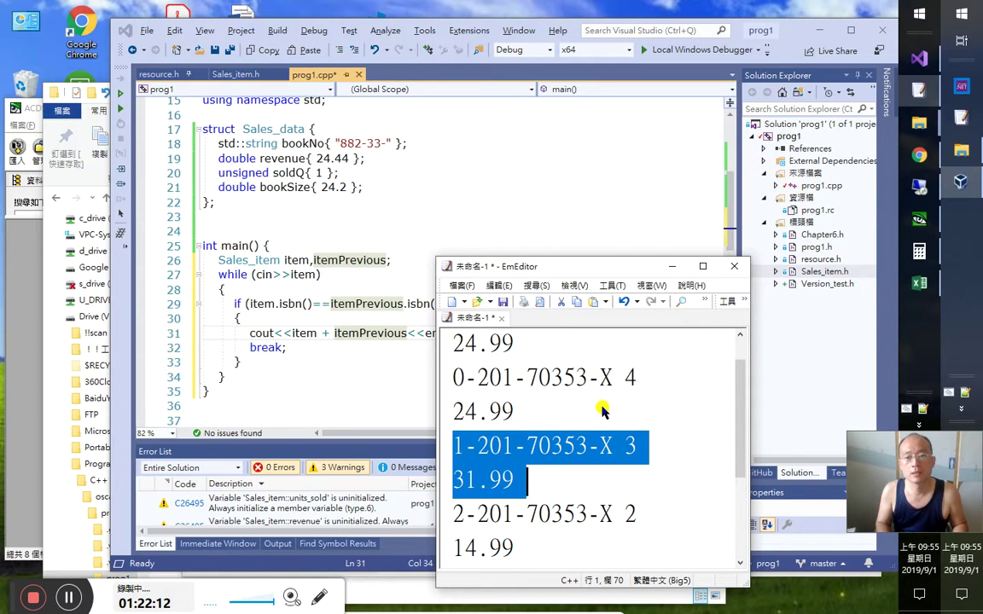
# Paste the copied record between the 1-201-70353-X and 2-201-70353-X records
pyautogui.press('Right')
pyautogui.press('Right')
pyautogui.press('Right')
pyautogui.press('Right')
pyautogui.press('Right')
pyautogui.press('Right')
pyautogui.press('Right')
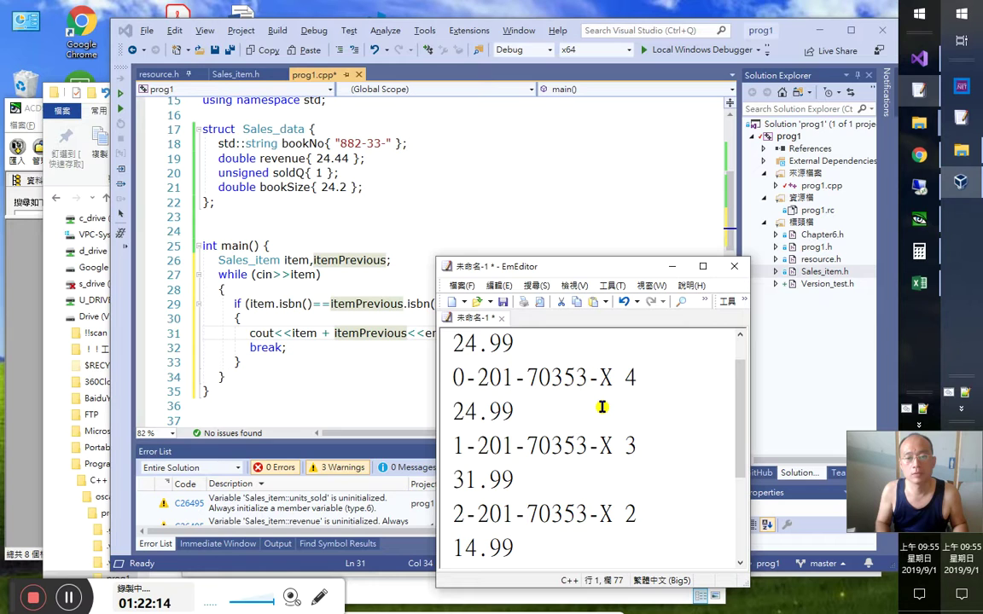
pyautogui.hotkey('ctrl', 'v')
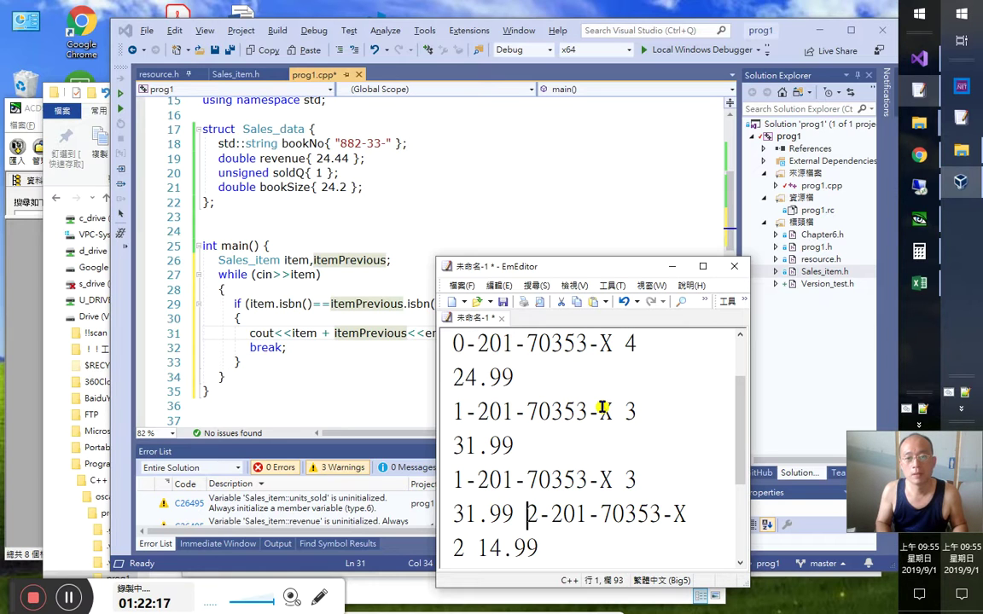
# Set the quantity in the second 1-201-70353-X record to 9
pyautogui.press('Up')
pyautogui.press('Up')
pyautogui.press('Down')
pyautogui.press('Up')
pyautogui.press('Up')
pyautogui.press('Up')
pyautogui.press('Down')
pyautogui.press('End')
pyautogui.hotkey('shift', 'Left')
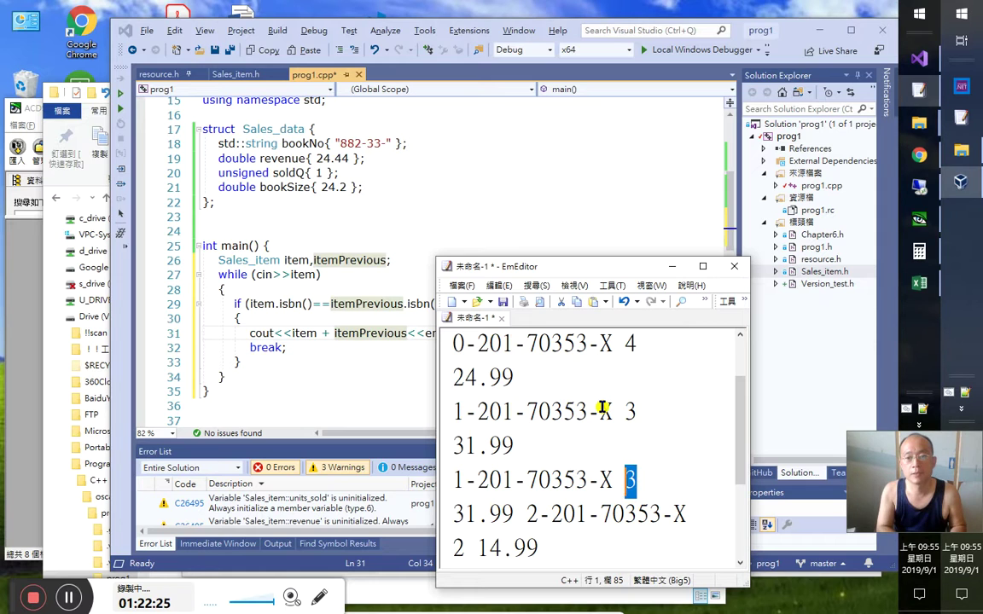
pyautogui.write('9')
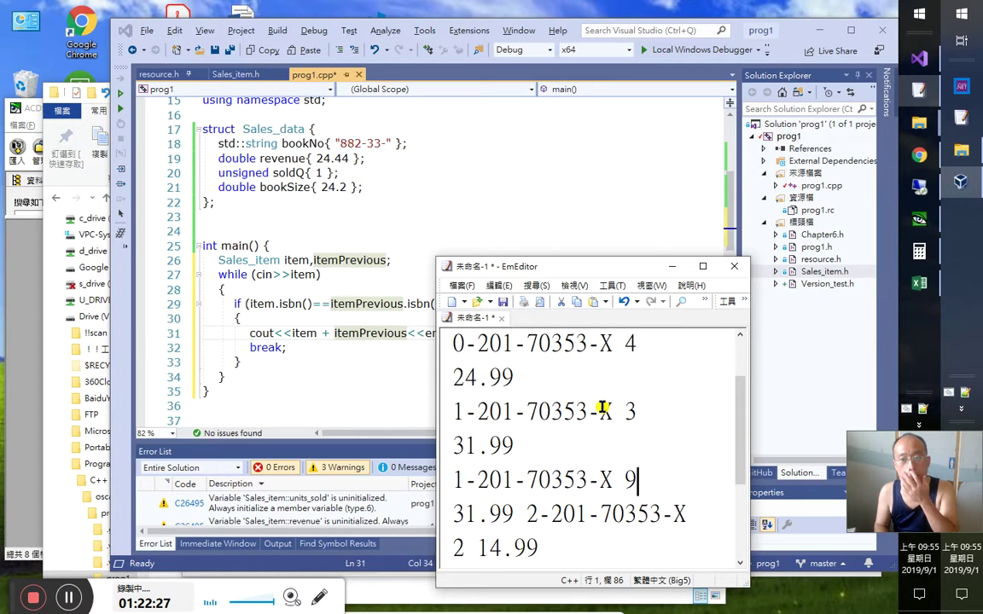
# Set the price in the second 1-201-70353-X record to 32
pyautogui.press('Down')
pyautogui.press('Home')
pyautogui.press('Right')
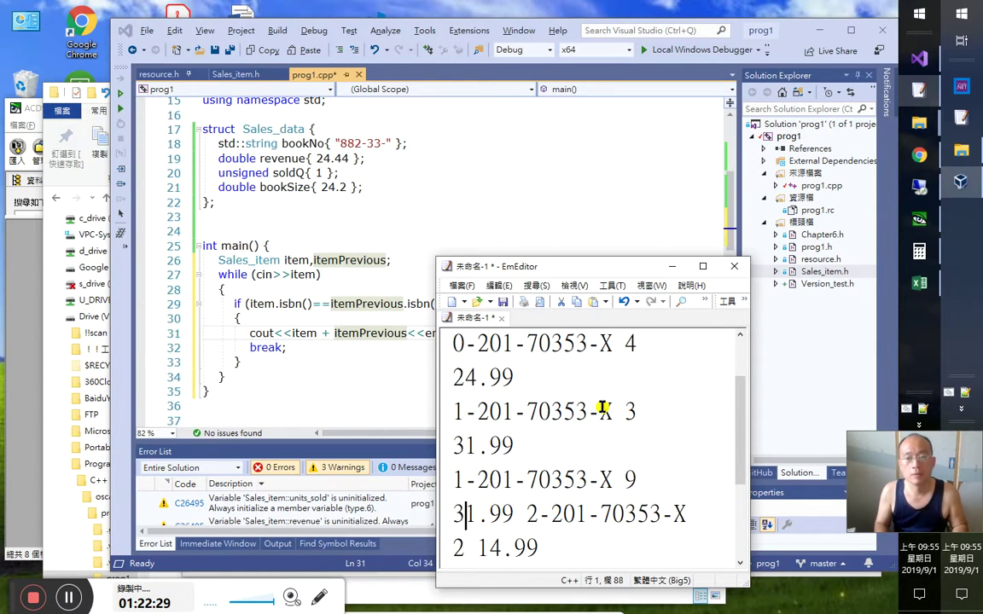
pyautogui.press('Delete')
pyautogui.write('2')
pyautogui.press('Right')
pyautogui.press('Delete')
pyautogui.press('Delete')
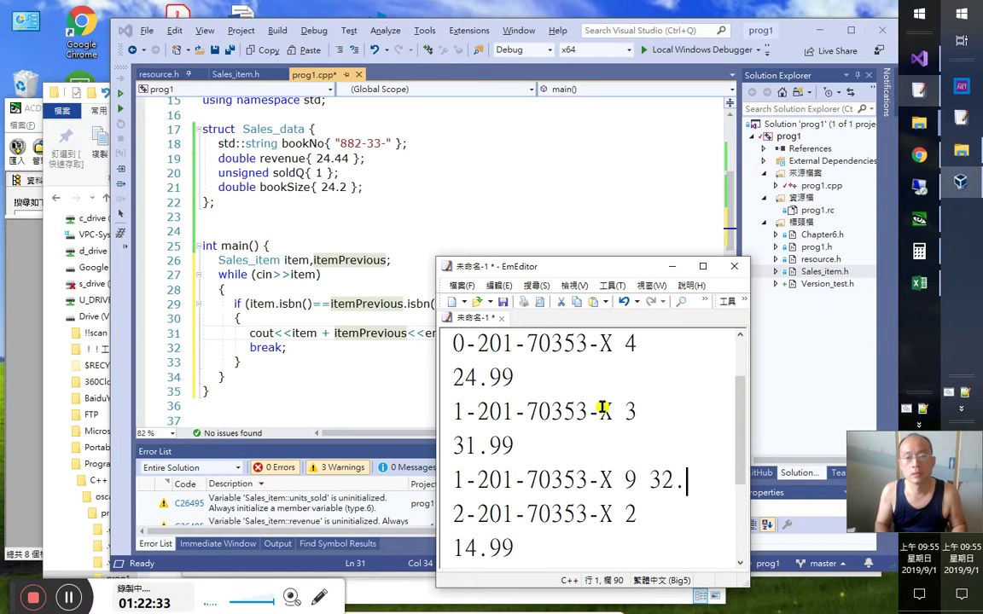
pyautogui.write('00')
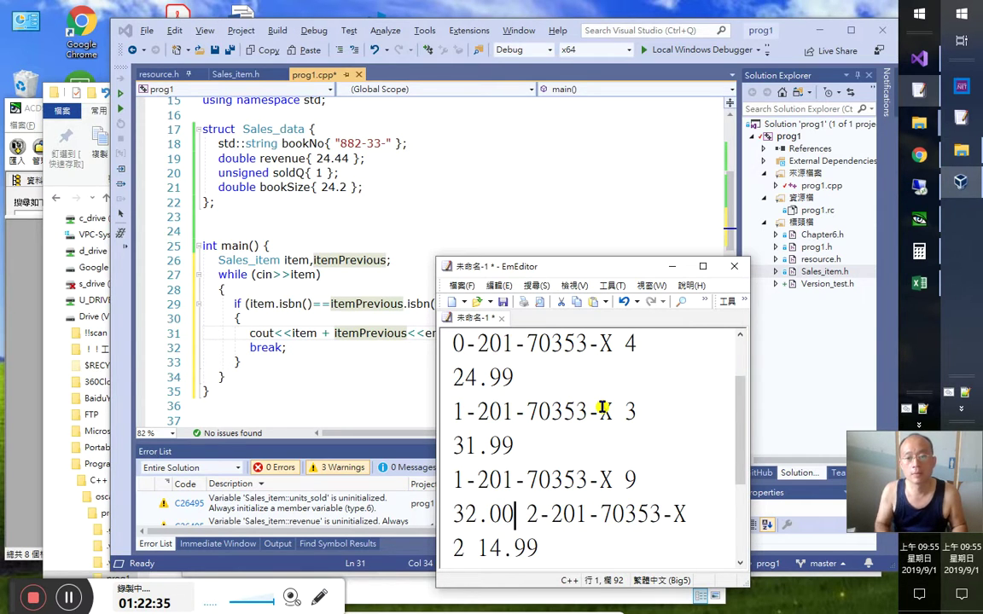
pyautogui.hotkey('shift', 'Left')
pyautogui.hotkey('shift', 'Left')
pyautogui.press('BackSpace')
pyautogui.press('BackSpace')
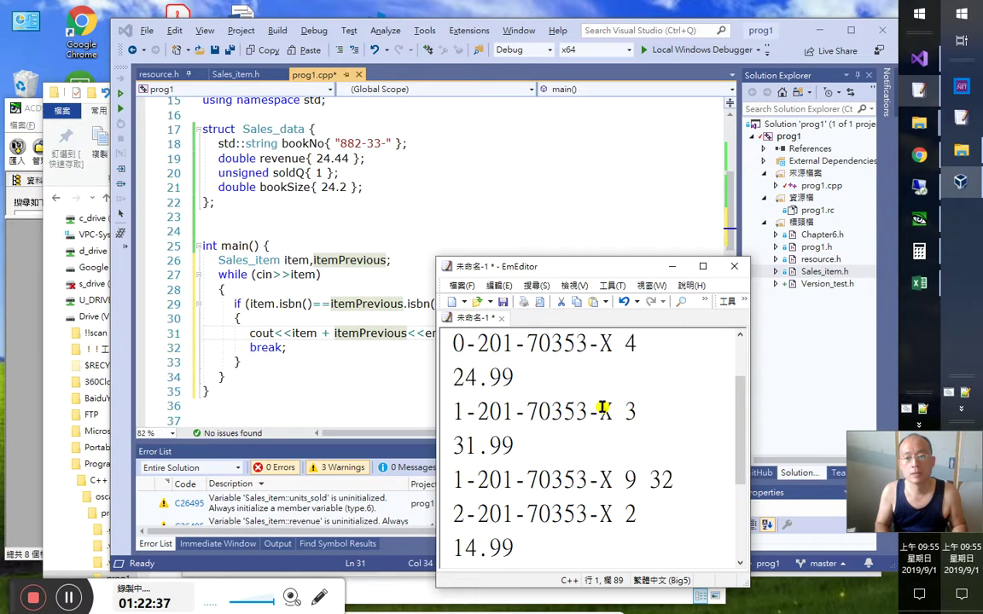
# Copy all transaction records, run the program from Visual Studio without debugging, and feed it the copied records
pyautogui.hotkey('ctrl', 'a')
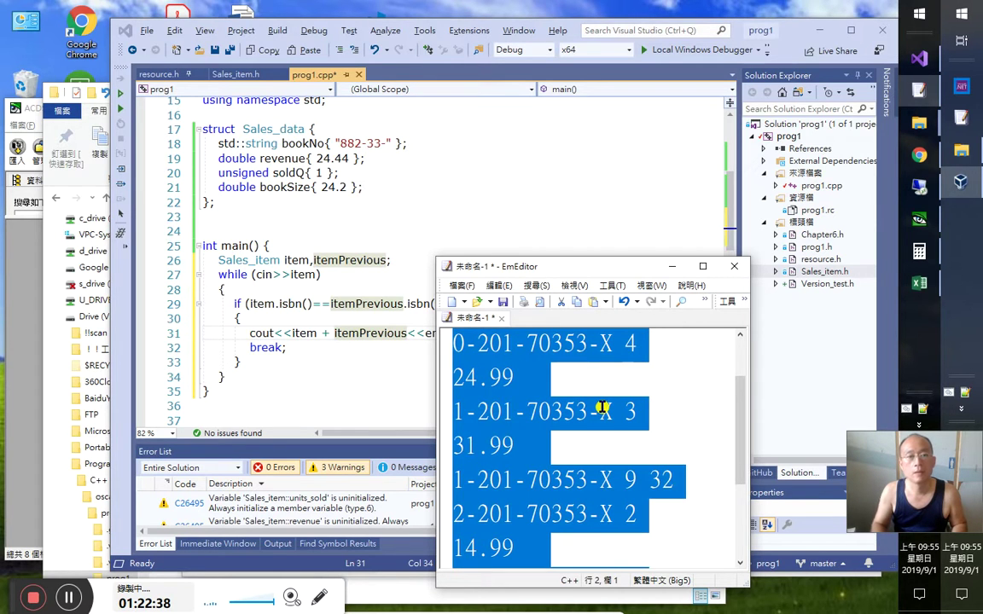
pyautogui.click(121, 99)
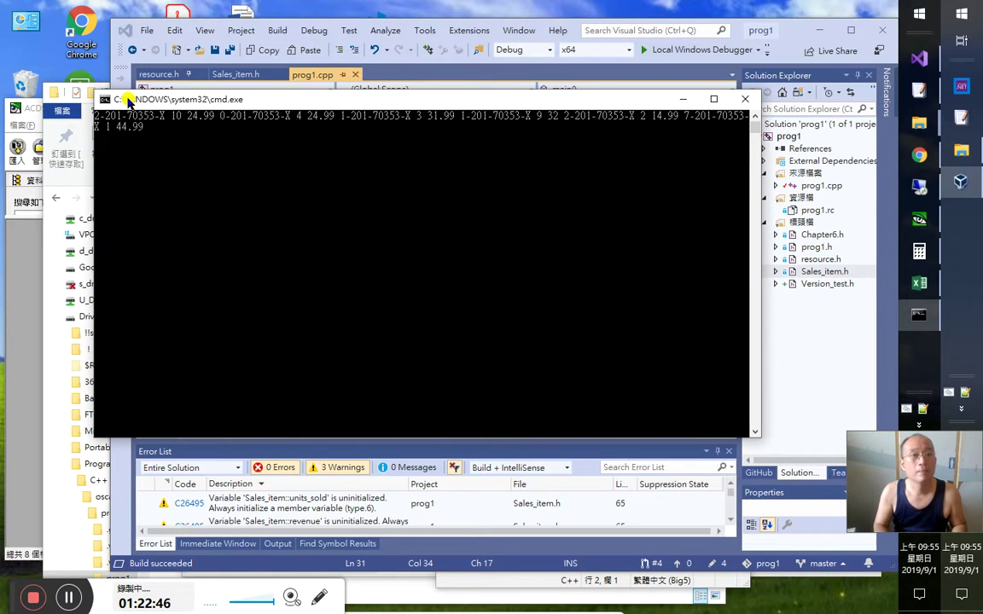
pyautogui.press('Return')
pyautogui.press('Return')
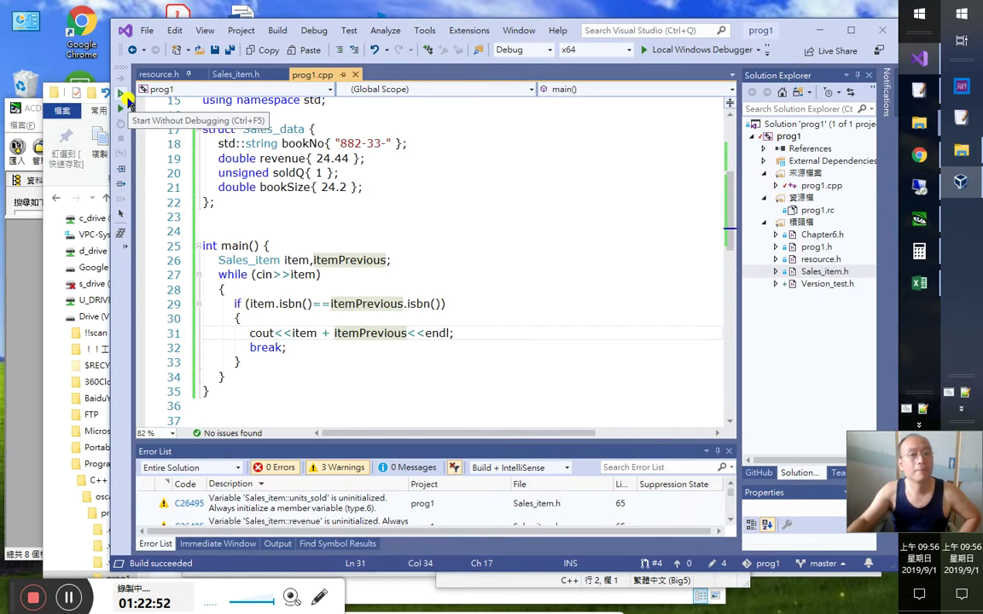
pyautogui.click(140, 332)
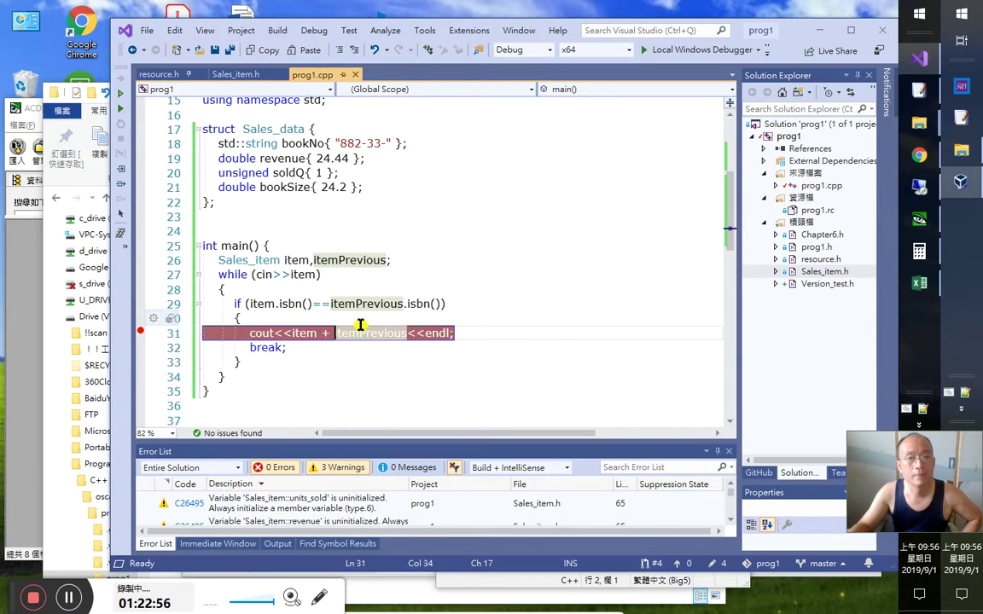
pyautogui.press('F9')
pyautogui.click(586, 323)
# Add the statement "itemPrevious = item;" after the if block, inside the while loop
pyautogui.press('Up')
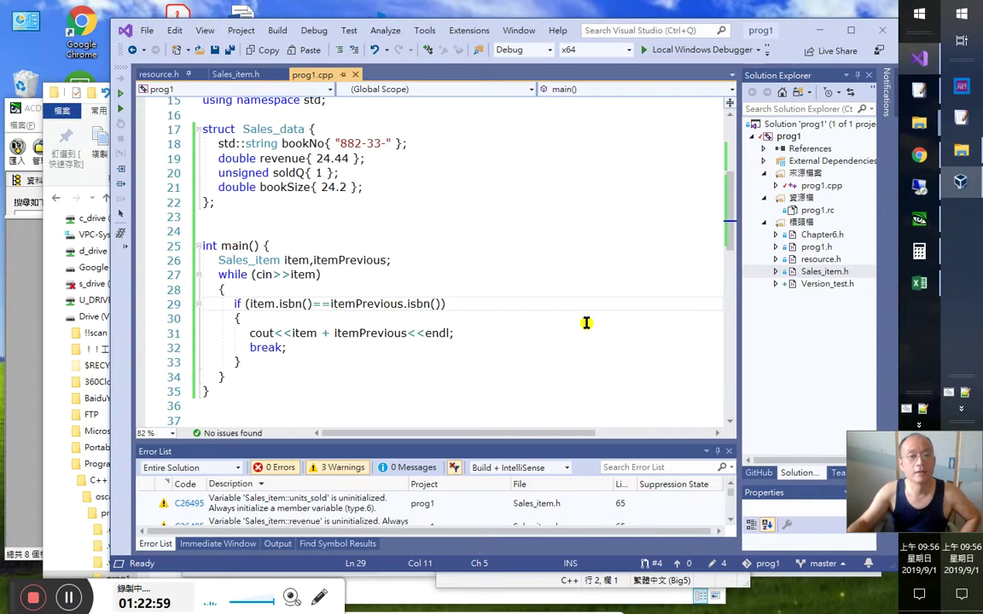
pyautogui.press('Down')
pyautogui.press('Up')
pyautogui.press('Up')
pyautogui.press('Down')
pyautogui.press('Down')
pyautogui.press('Down')
pyautogui.press('Down')
pyautogui.press('Down')
pyautogui.press('Return')
pyautogui.write('itemPrevious = ')
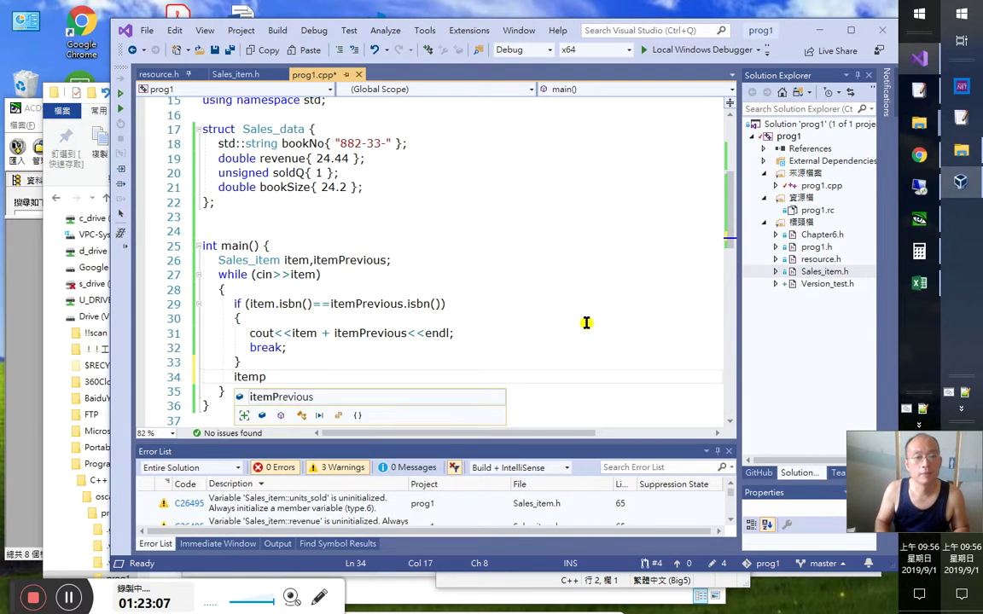
pyautogui.write('item;')
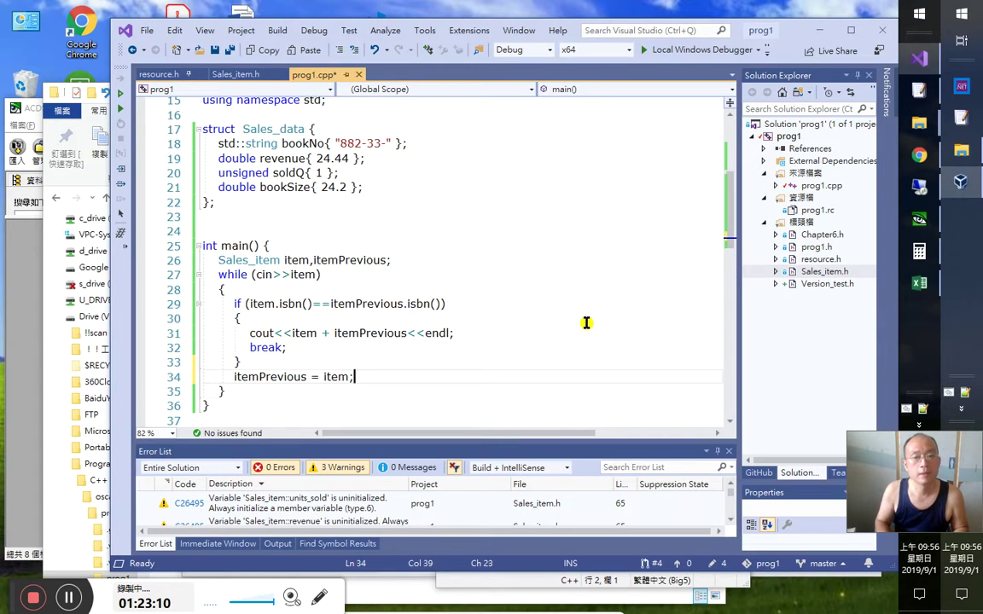
pyautogui.press('Down')
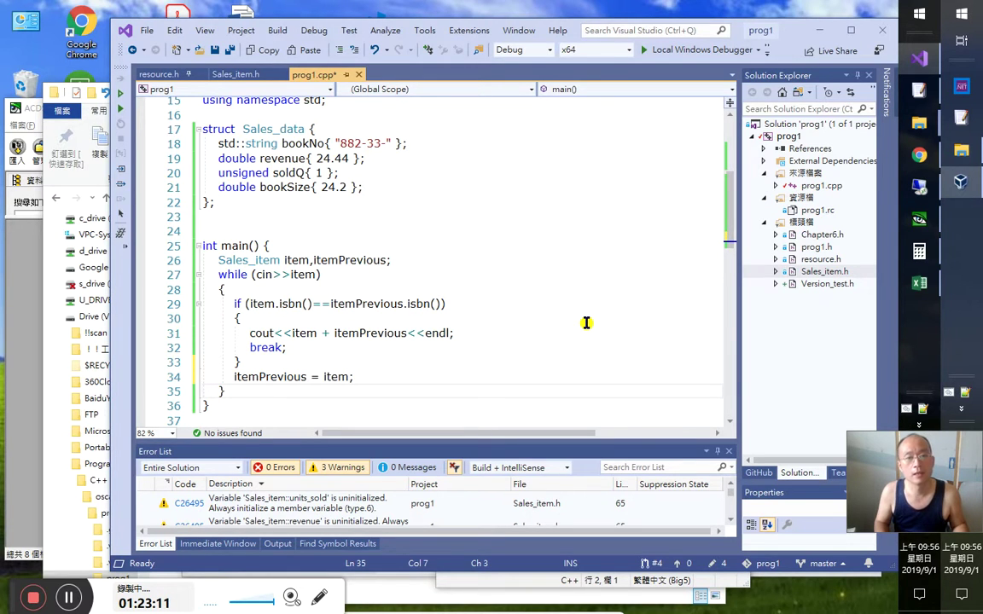
# Rebuild and run the program without debugging, and supply the copied transaction records as console input
pyautogui.hotkey('ctrl', 'F5')
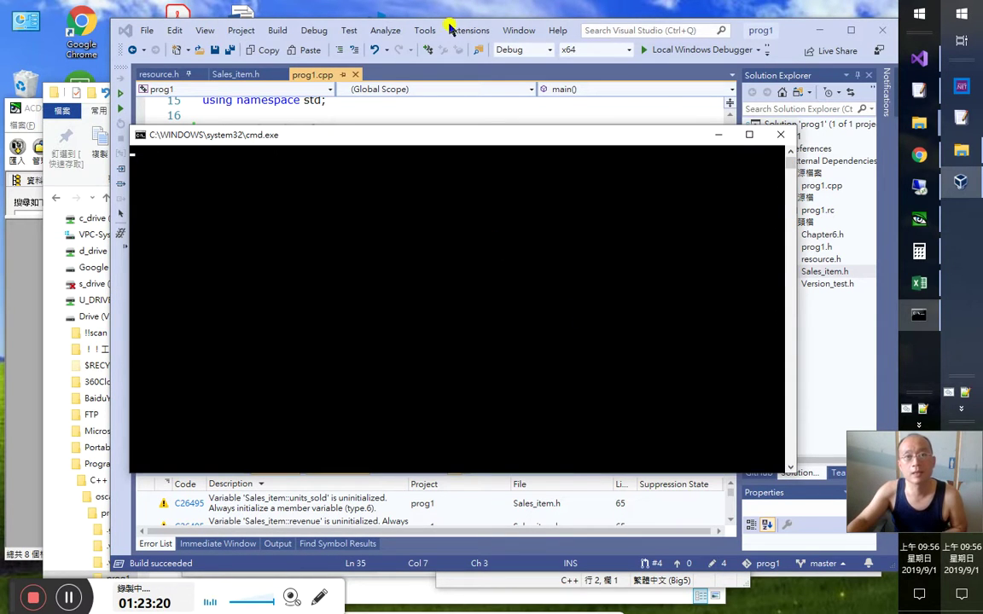
pyautogui.click(401, 20)
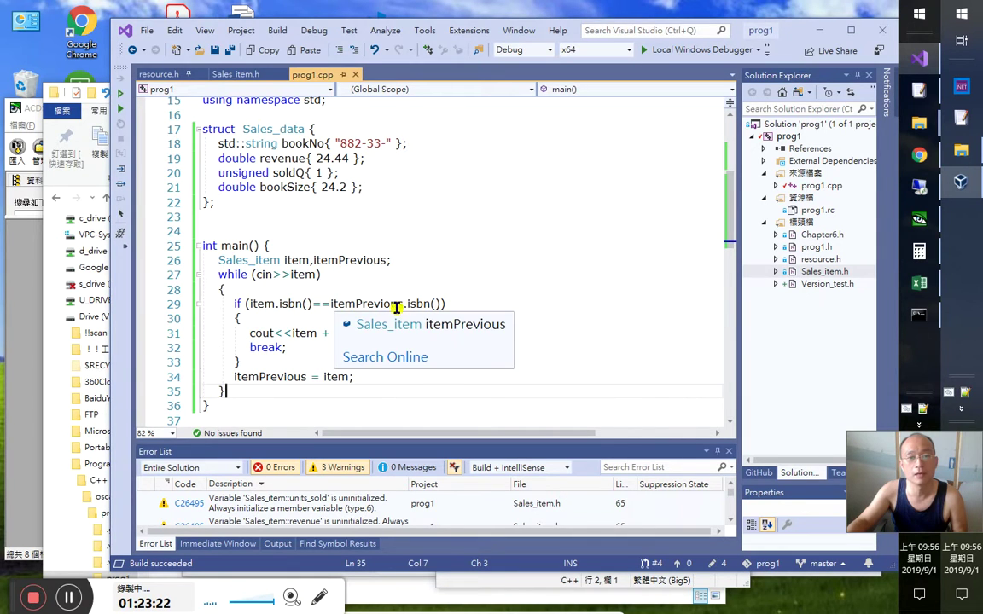
pyautogui.hotkey('alt', 'Tab')
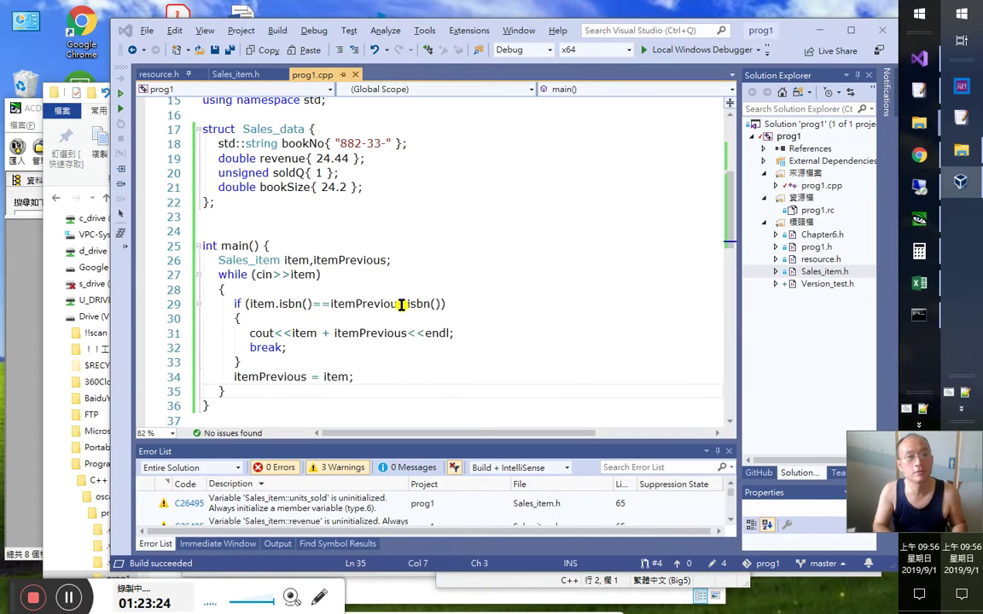
pyautogui.hotkey('alt', 'Tab')
pyautogui.hotkey('alt', 'Tab')
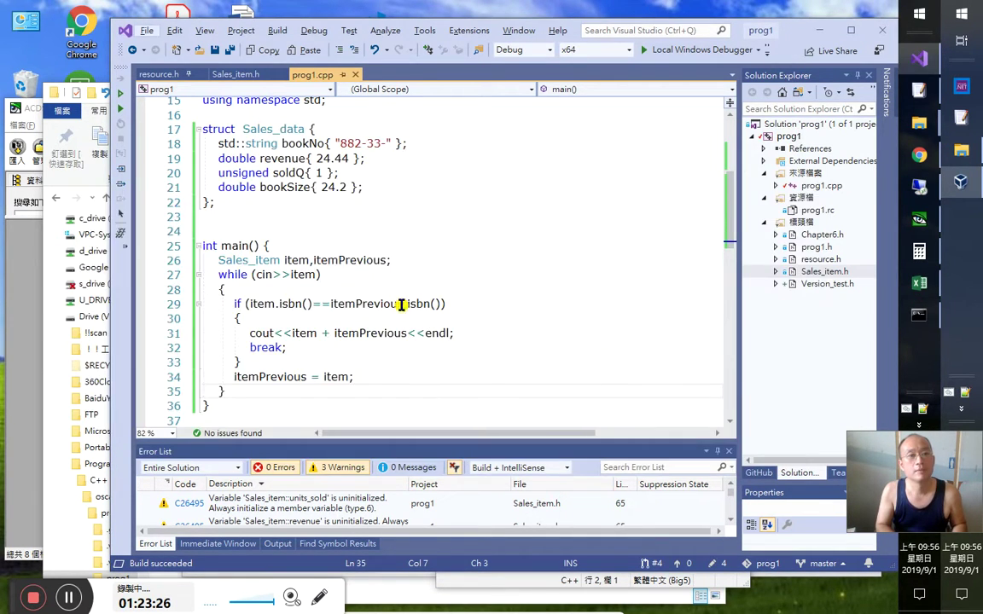
pyautogui.hotkey('alt', 'Tab')
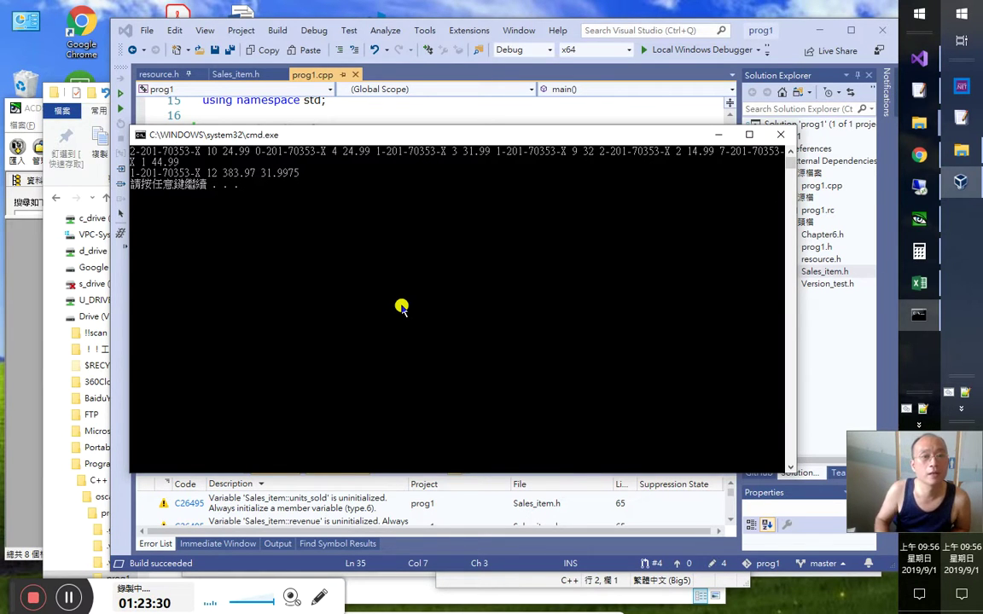
# Switch to EmEditor and compare the two 1-201-70353-X records with the program's console output
pyautogui.hotkey('alt', 'Tab')
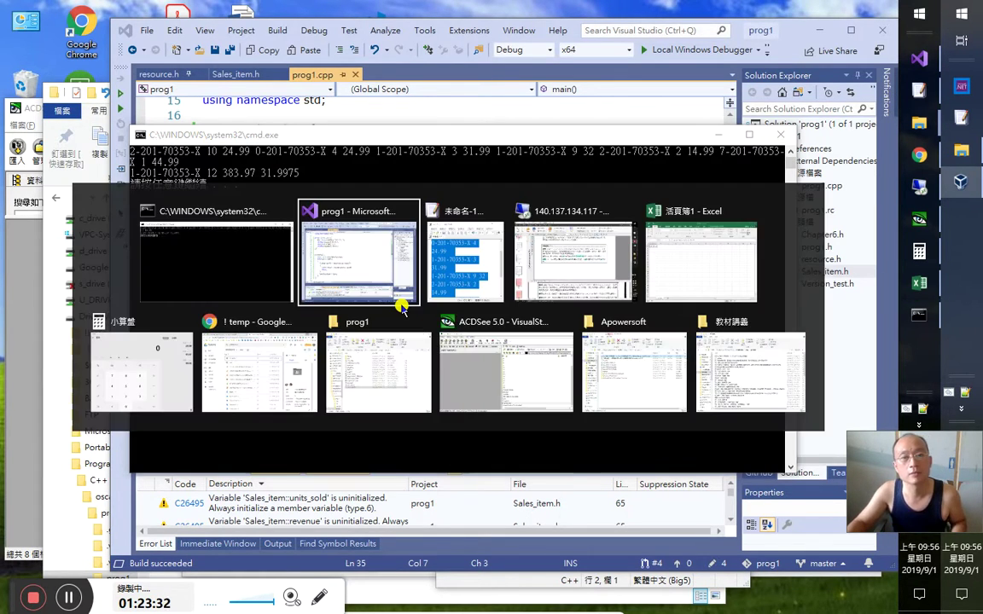
pyautogui.hotkey('alt', 'Tab')
pyautogui.scroll(-2, 555, 418)
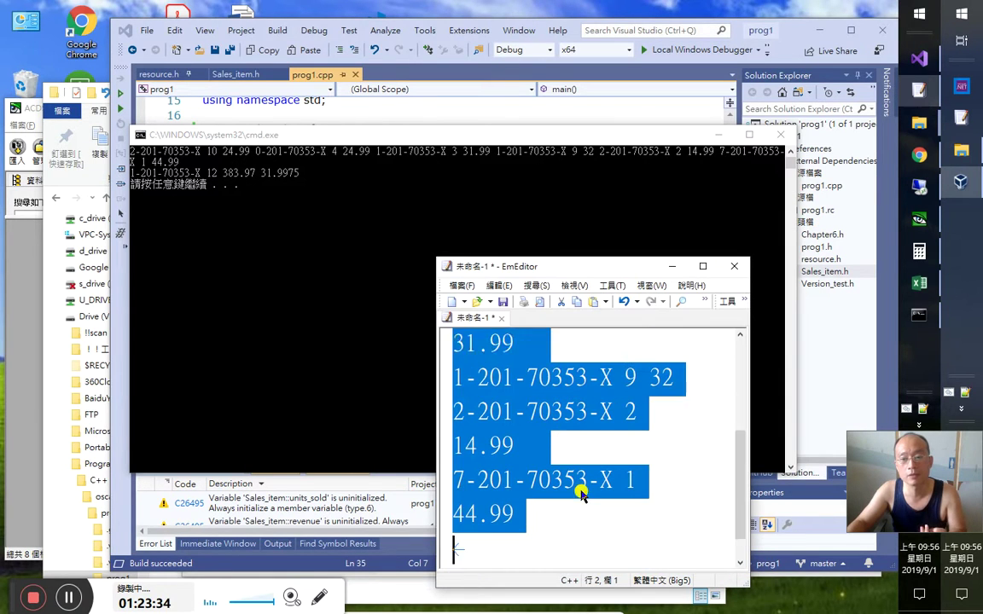
pyautogui.scroll(3, 637, 430)
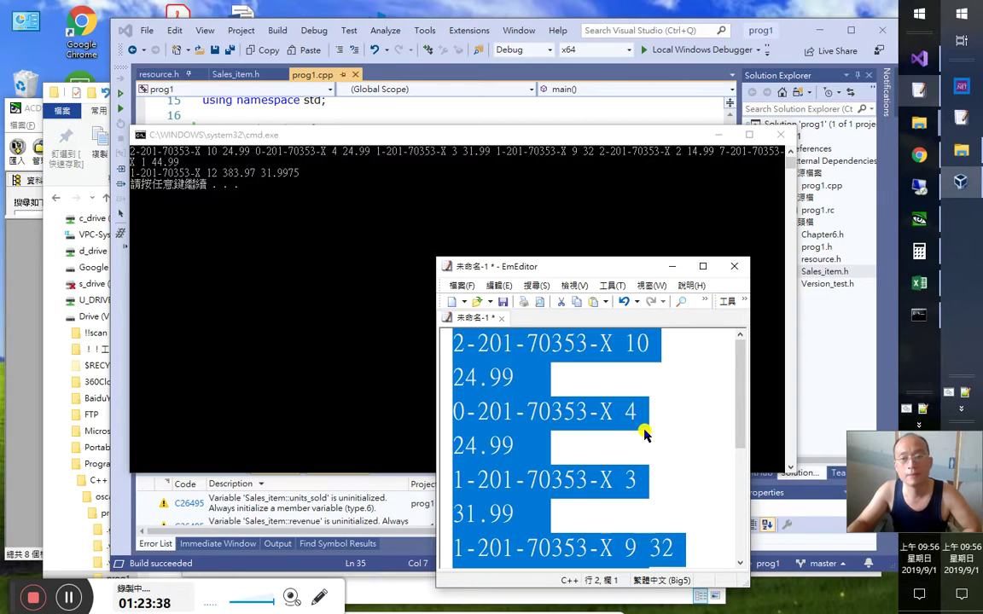
pyautogui.scroll(-1, 638, 439)
pyautogui.scroll(-1, 638, 437)
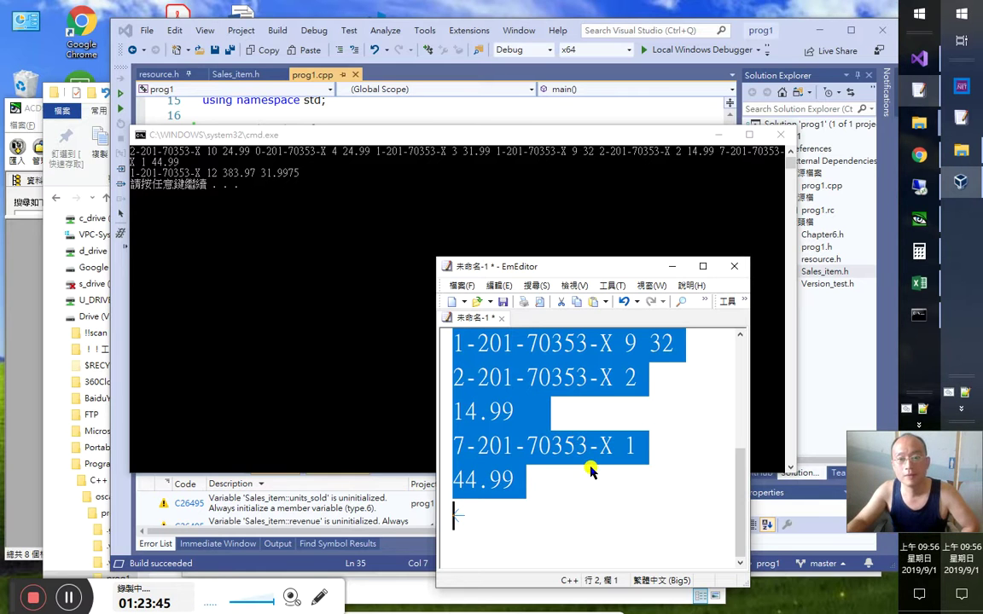
pyautogui.scroll(2, 584, 461)
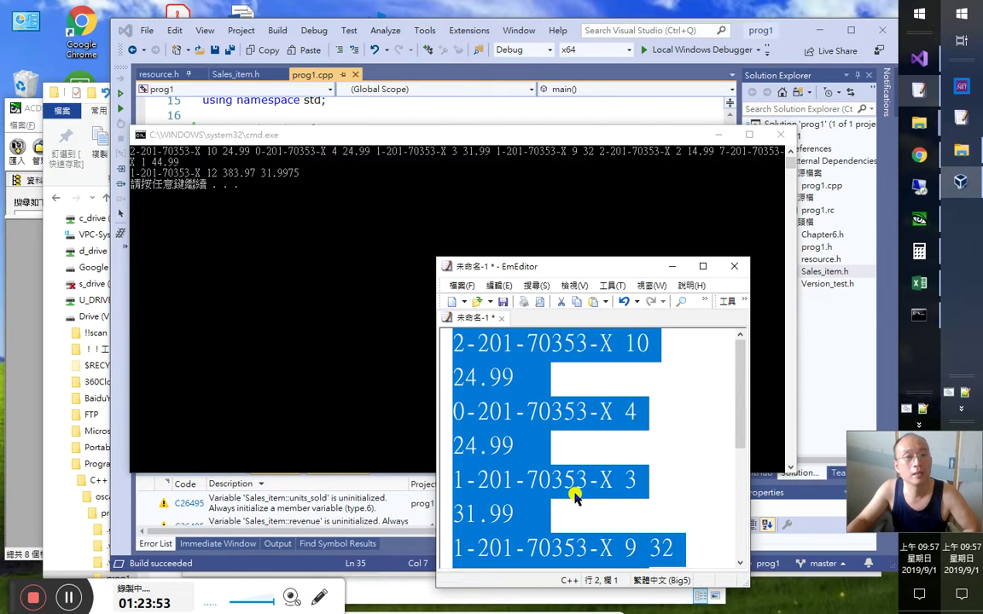
pyautogui.click(638, 555)
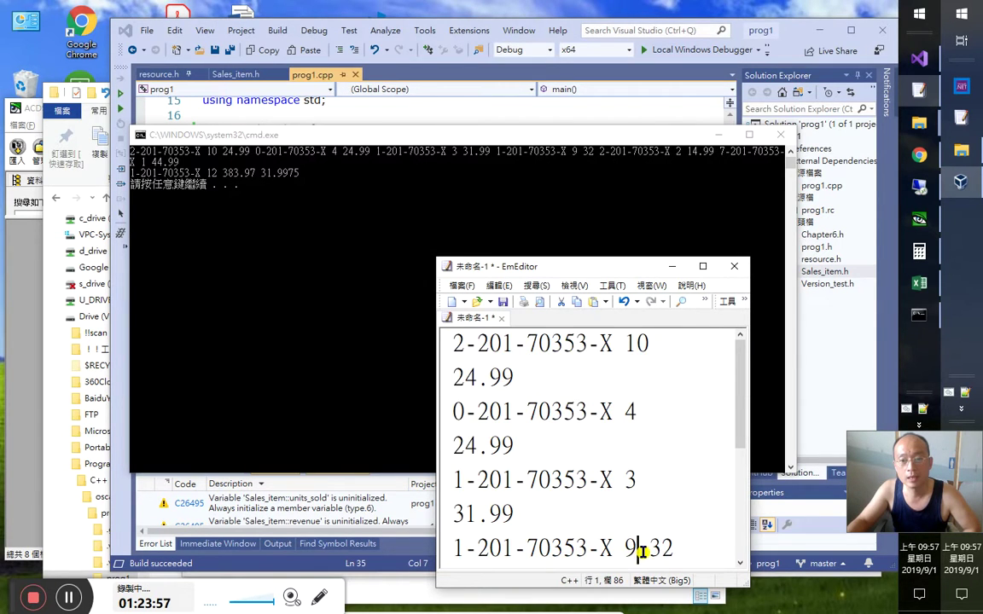
pyautogui.scroll(-1, 634, 550)
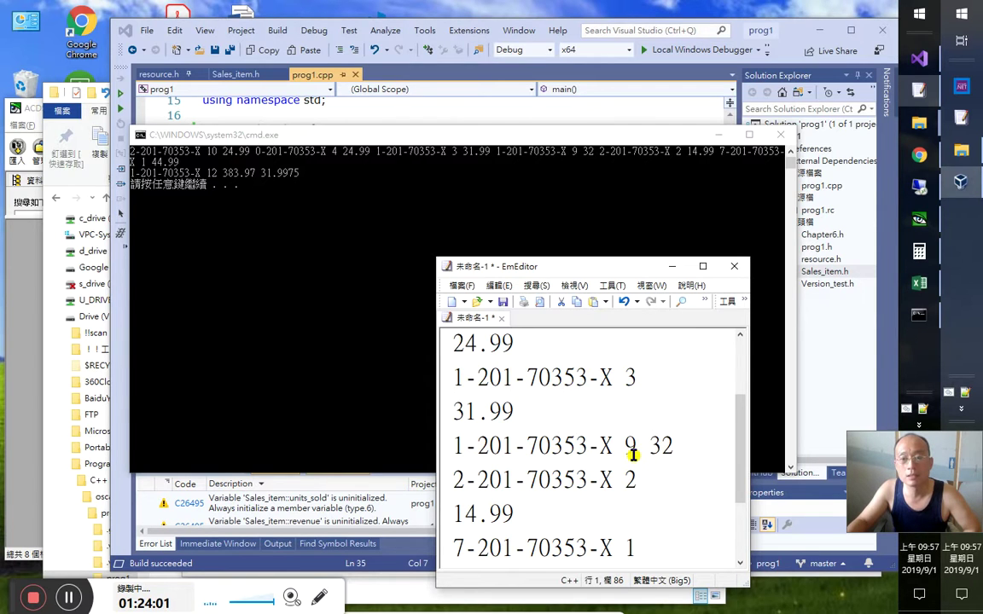
# Start a new formula in cell A1 of the Excel sheet with "=31.99*3+", using the price copied from the first 1-201-70353-X record
pyautogui.click(919, 284)
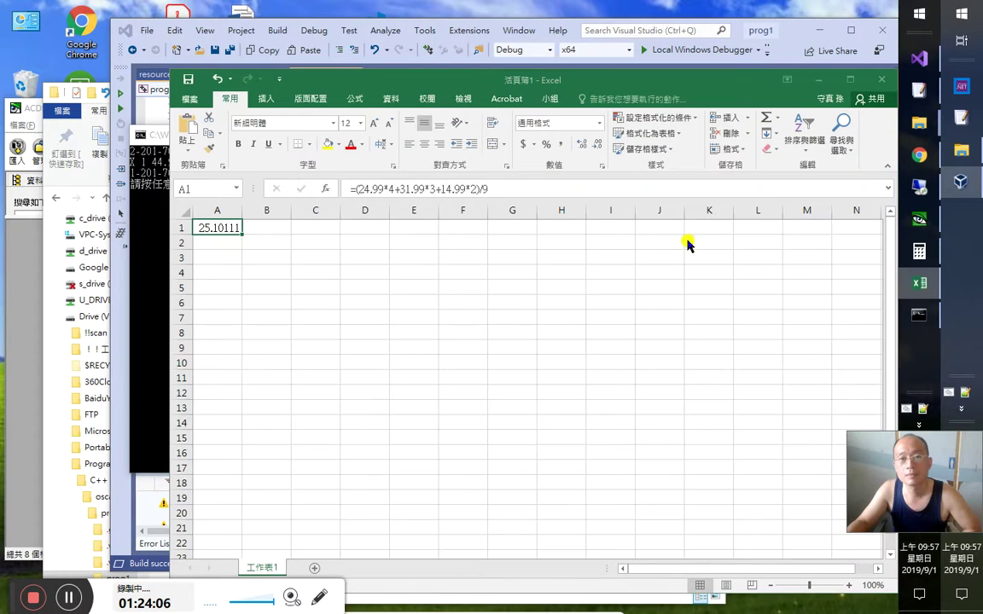
pyautogui.hotkey('alt', 'Tab')
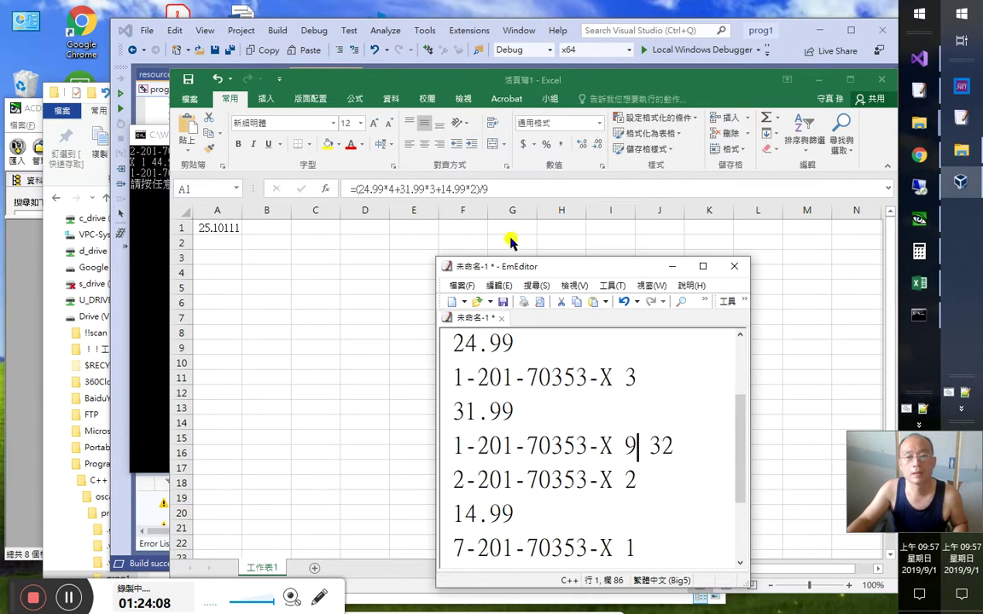
pyautogui.click(518, 411)
pyautogui.hotkey('shift', 'Home')
pyautogui.hotkey('ctrl', 'c')
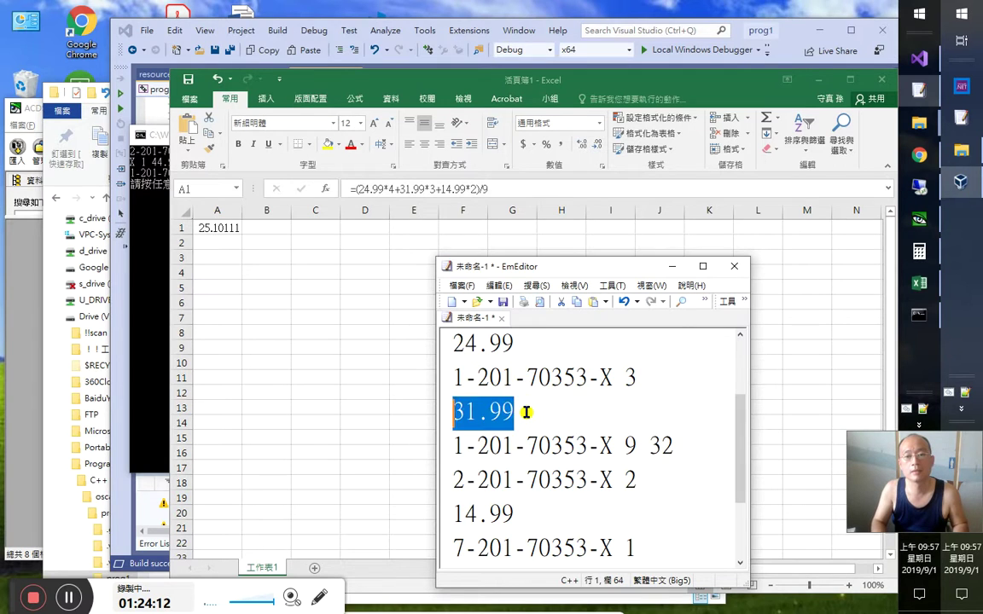
pyautogui.hotkey('alt', 'Tab')
pyautogui.write('=-')
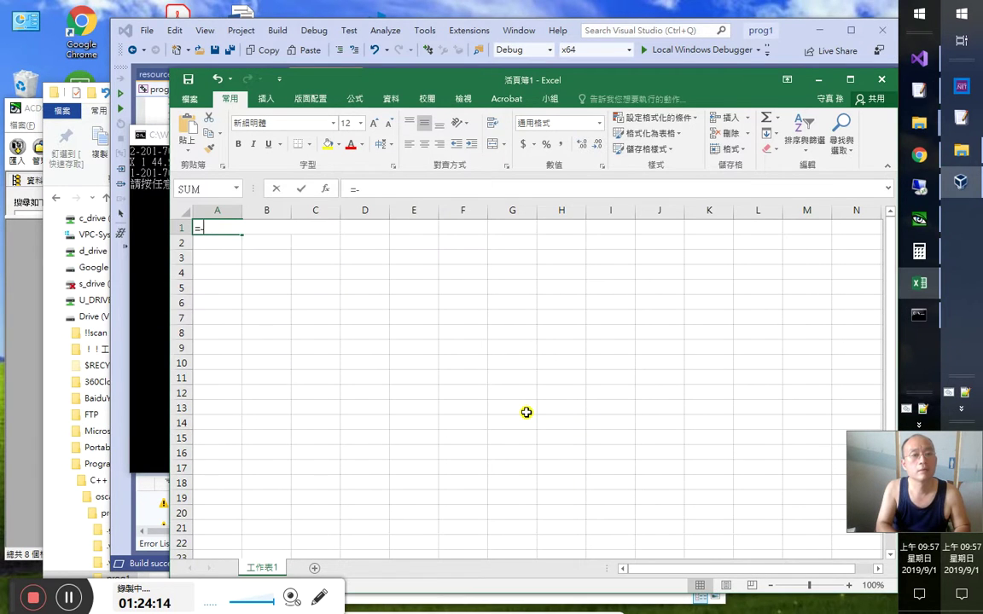
pyautogui.press('BackSpace')
pyautogui.hotkey('ctrl', 'v')
pyautogui.write('月')
pyautogui.press('BackSpace')
pyautogui.write('*3+')
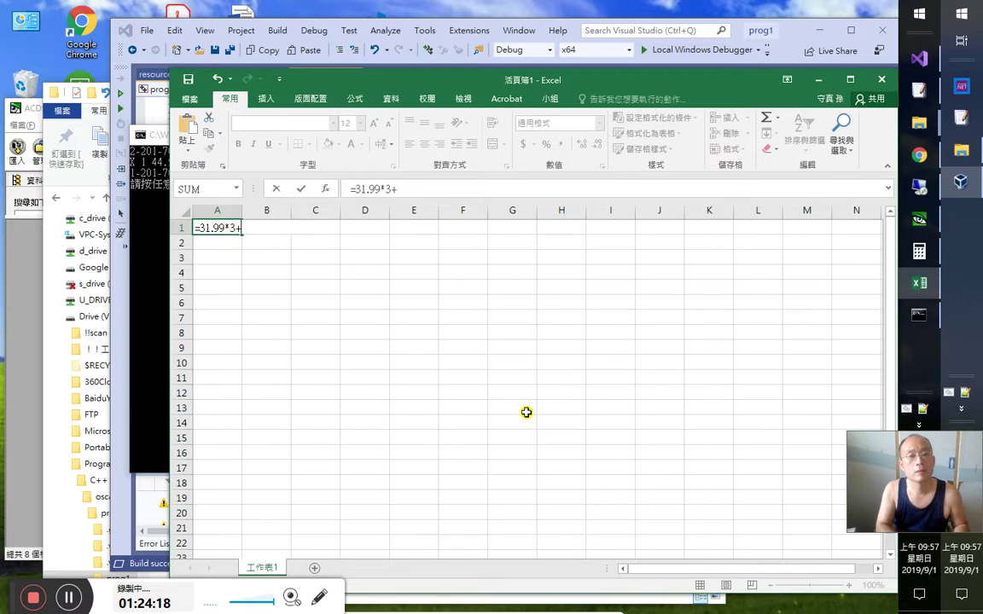
# Switch to EmEditor and copy the price 32 from the second 1-201-70353-X record
pyautogui.hotkey('alt', 'Tab')
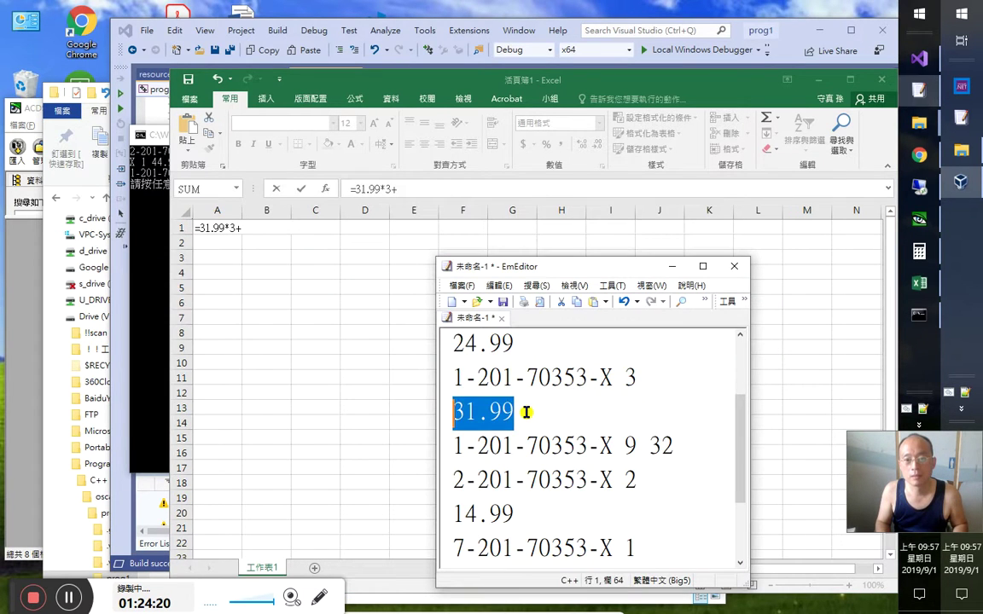
pyautogui.press('Down')
pyautogui.press('Down')
pyautogui.press('Left')
pyautogui.hotkey('shift', 'Left')
pyautogui.hotkey('shift', 'Left')
pyautogui.hotkey('ctrl', 'c')
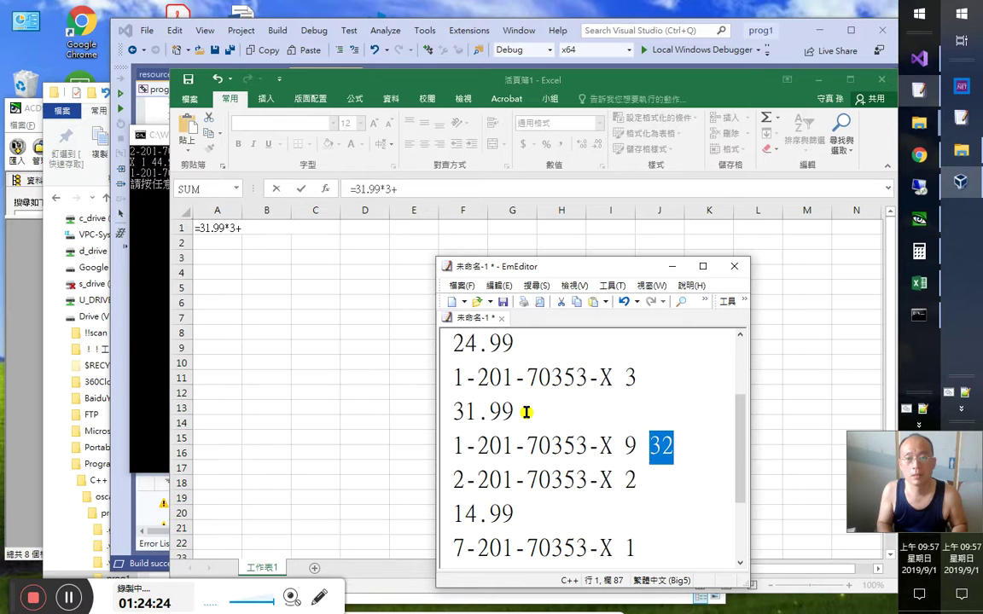
# Return to Excel, complete the cell A1 formula as "=31.99*3+32*9" and compare its result with the total revenue in the console
pyautogui.hotkey('alt', 'Tab')
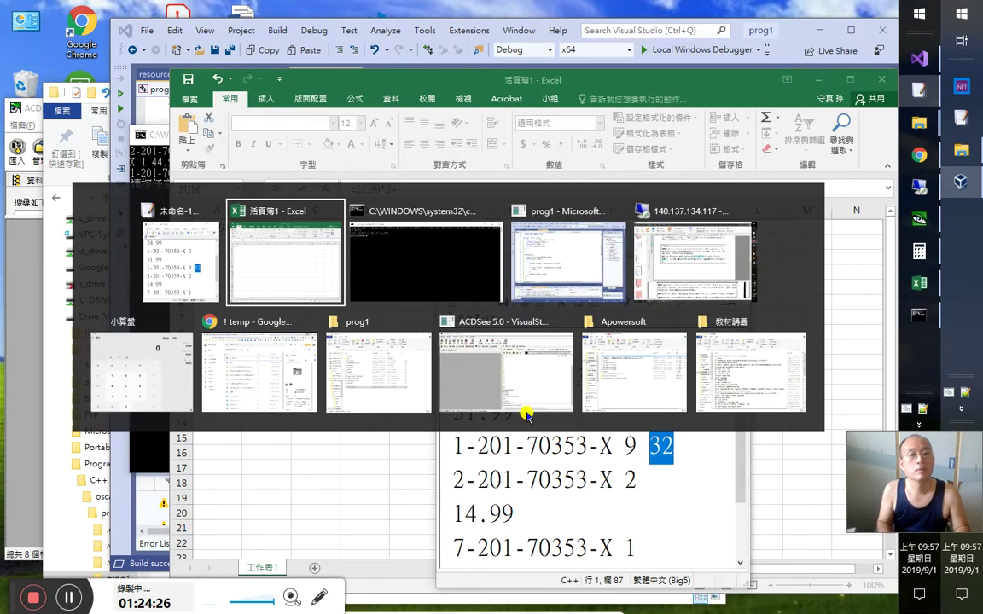
pyautogui.hotkey('ctrl', 'v')
pyautogui.write('*')
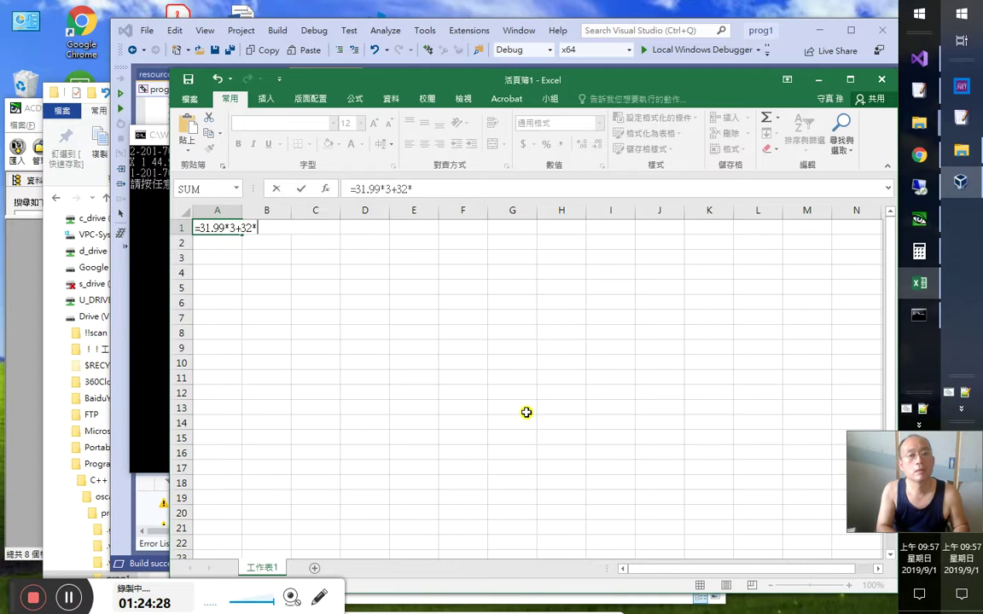
pyautogui.click(160, 296)
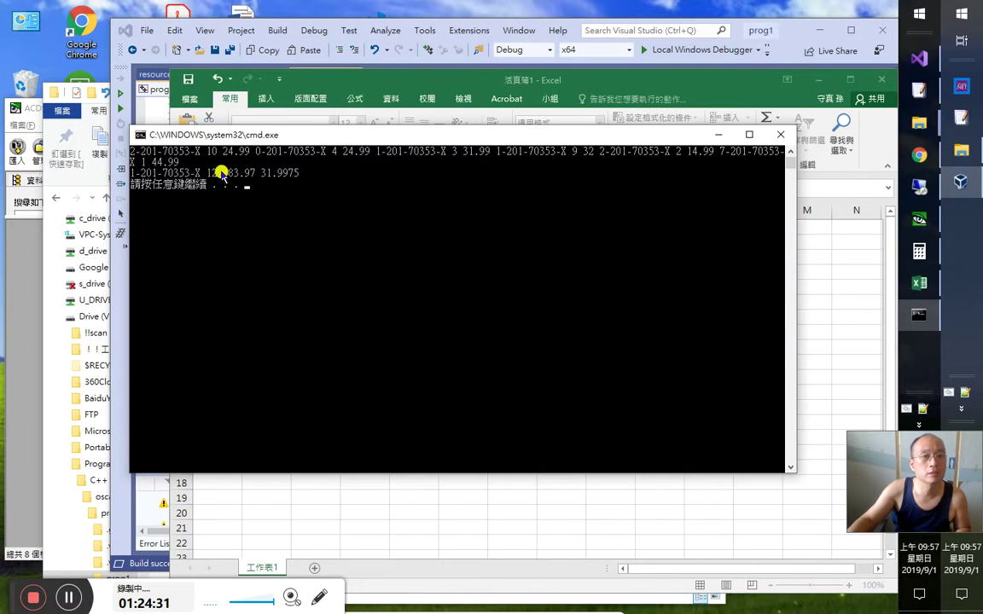
pyautogui.hotkey('alt', 'Tab')
pyautogui.write('9')
pyautogui.press('Return')
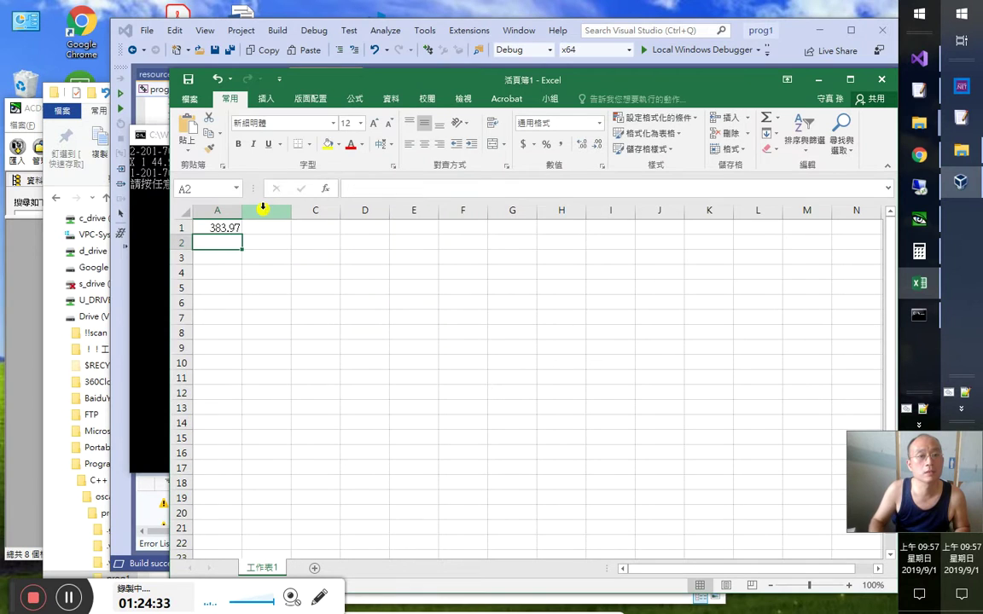
pyautogui.hotkey('alt', 'Tab')
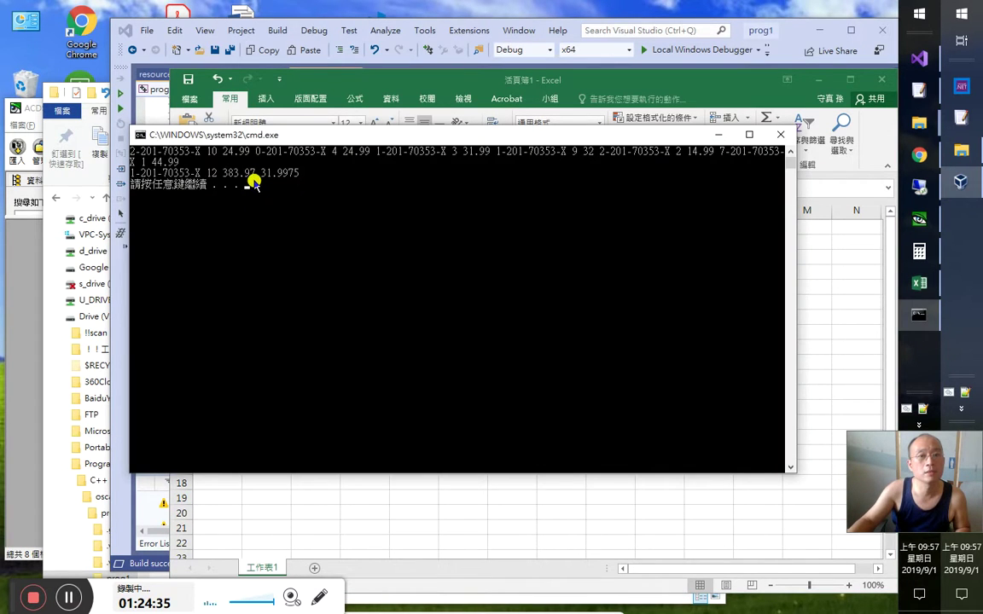
# Change the cell A1 formula in Excel to the average price calculation "=(31.99*3+32*9)/12"
pyautogui.hotkey('alt', 'Tab')
pyautogui.press('Up')
pyautogui.press('F2')
pyautogui.write('/12')
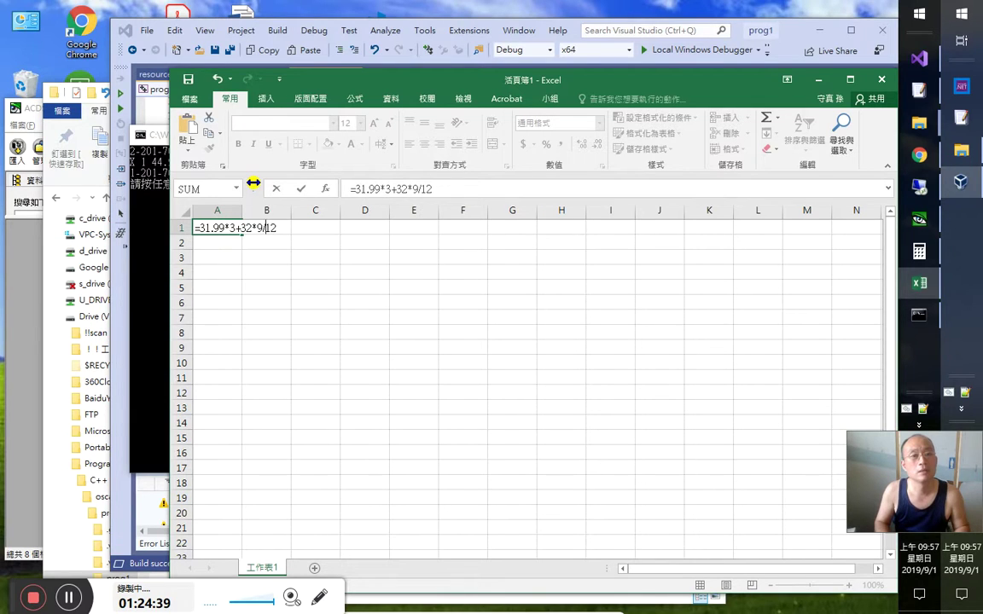
pyautogui.write(')')
pyautogui.press('Home')
pyautogui.press('Right')
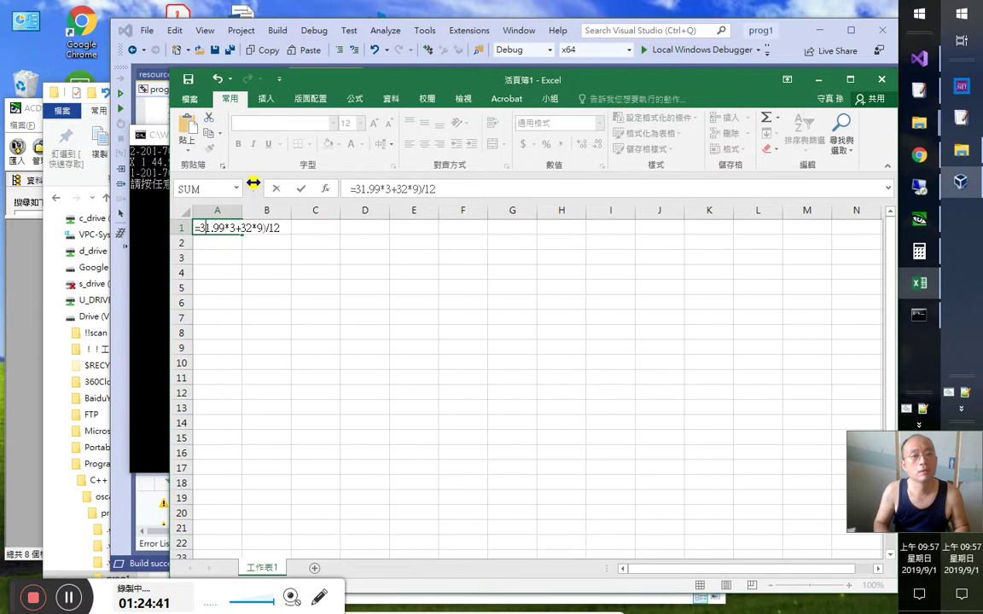
pyautogui.write('(')
pyautogui.press('Return')
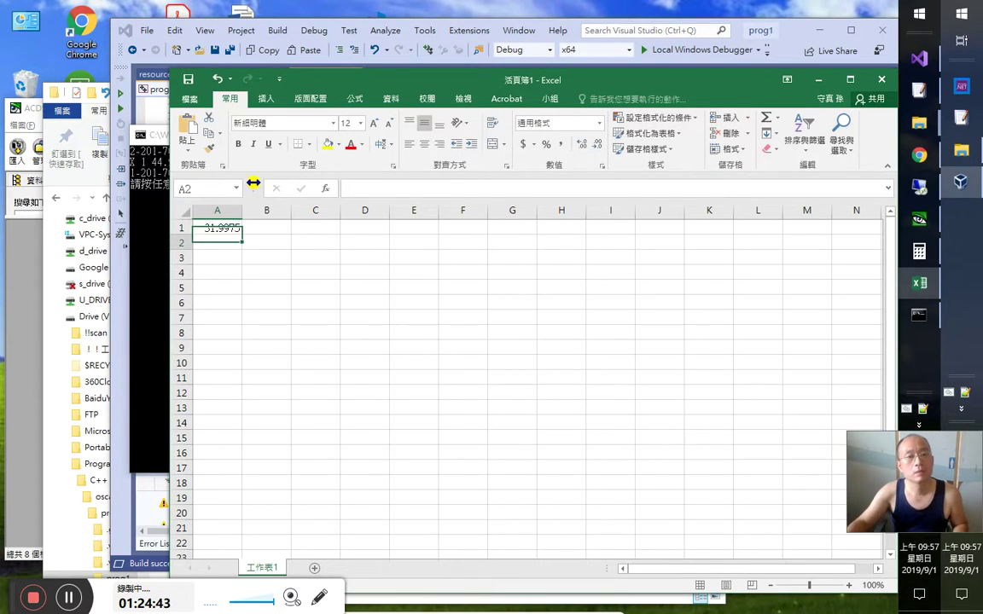
# Compare the average price in cell A1 with the average price in the program's console output
pyautogui.hotkey('alt', 'Tab')
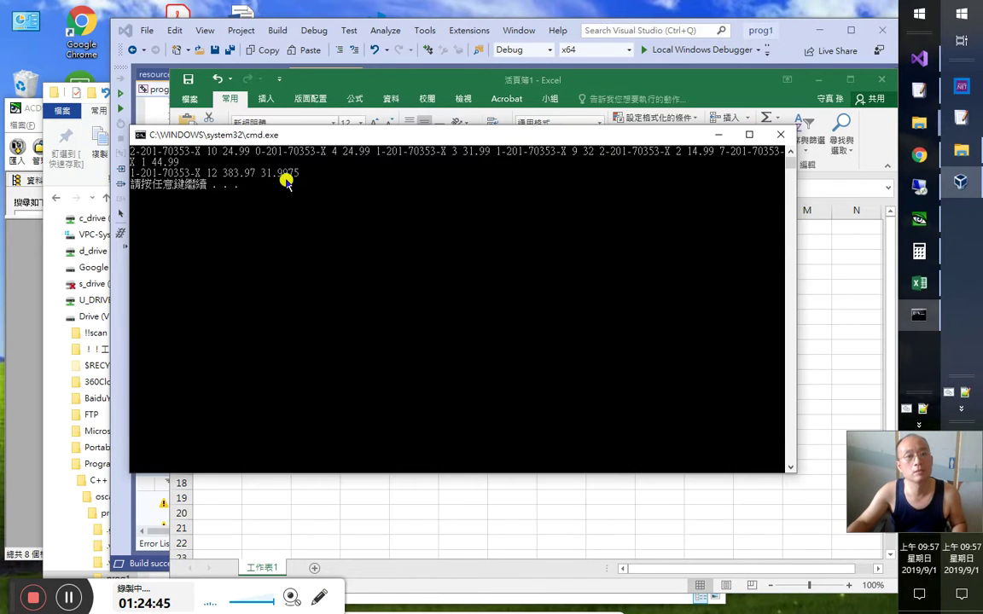
pyautogui.hotkey('alt', 'Tab')
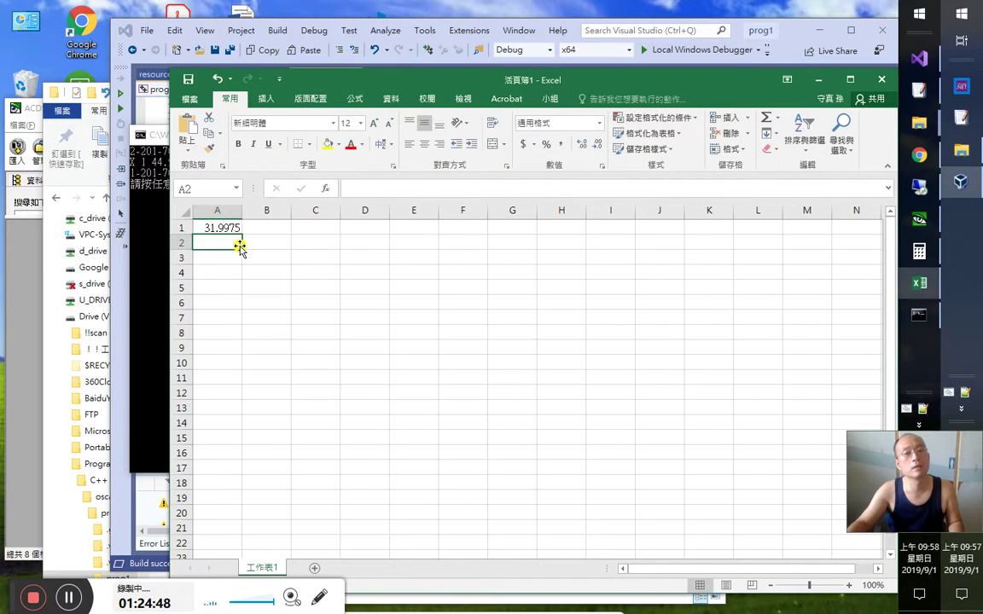
pyautogui.hotkey('alt', 'Tab')
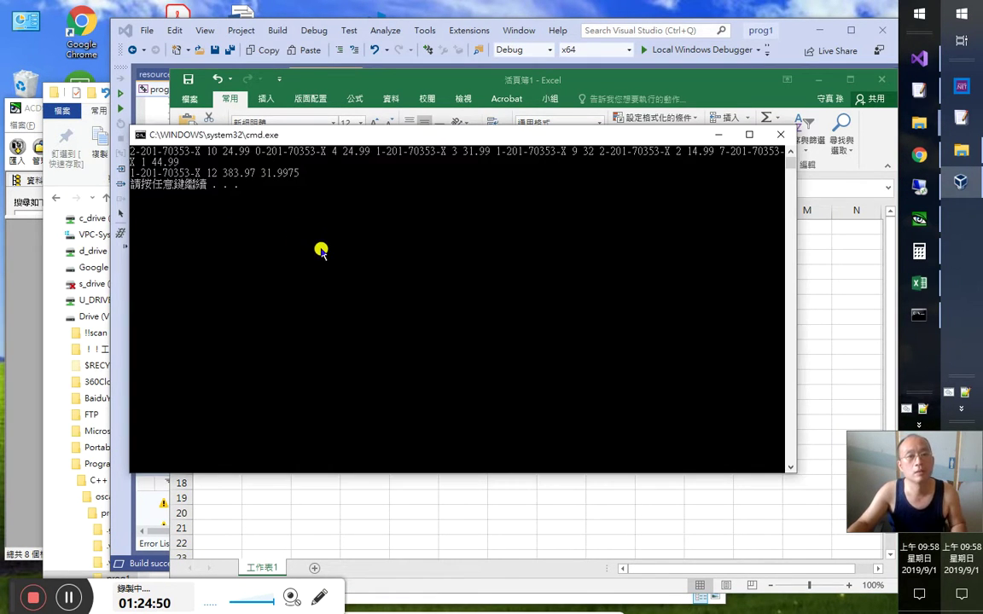
pyautogui.hotkey('alt', 'Tab')
# Switch to Visual Studio and copy the body of main() in prog1.cpp, from the Sales_item declaration through the while loop's closing brace
pyautogui.click(333, 43)
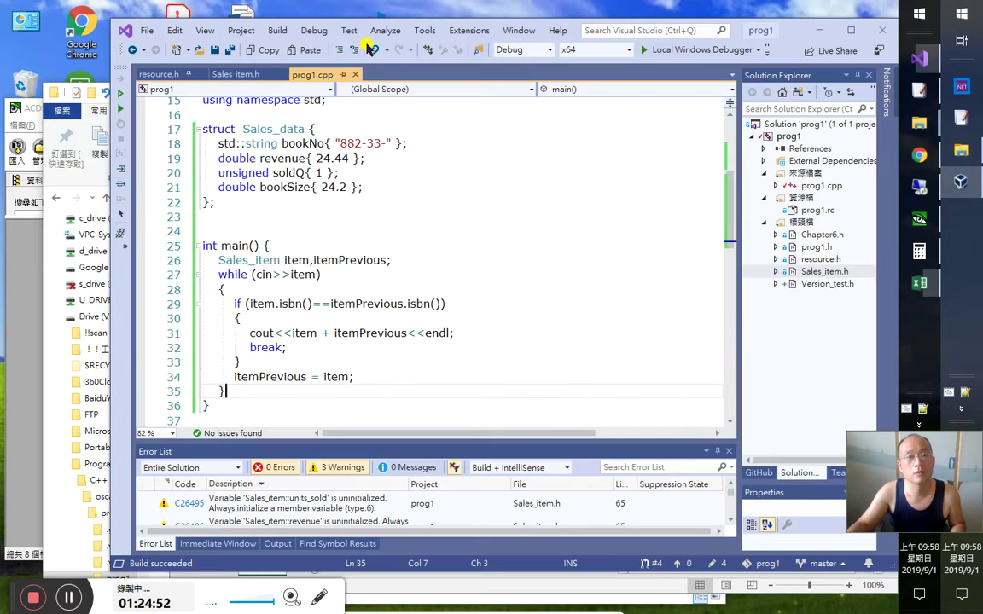
pyautogui.moveTo(185, 246); pyautogui.dragTo(352, 382)
pyautogui.press('Up')
pyautogui.press('Up')
pyautogui.press('Up')
pyautogui.press('Up')
pyautogui.press('Up')
pyautogui.press('Up')
pyautogui.press('Up')
pyautogui.press('Up')
pyautogui.press('Up')
pyautogui.press('Up')
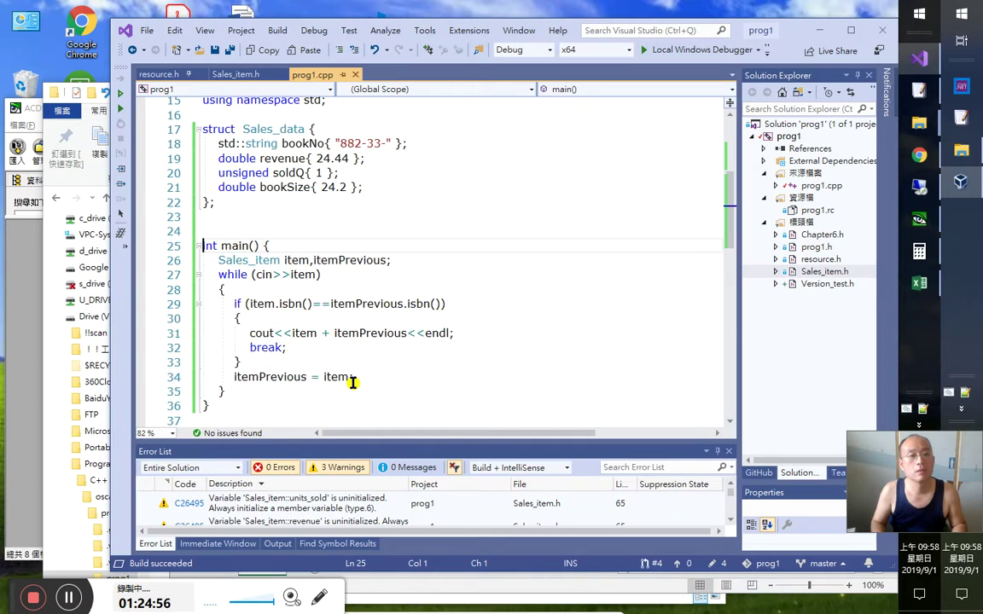
pyautogui.hotkey('shift', 'Down')
pyautogui.hotkey('shift', 'Down')
pyautogui.hotkey('shift', 'Down')
pyautogui.hotkey('shift', 'Down')
pyautogui.hotkey('shift', 'Down')
pyautogui.hotkey('shift', 'Down')
pyautogui.hotkey('shift', 'Down')
pyautogui.hotkey('shift', 'Down')
pyautogui.hotkey('shift', 'Down')
pyautogui.hotkey('shift', 'Down')
pyautogui.hotkey('ctrl', 'c')
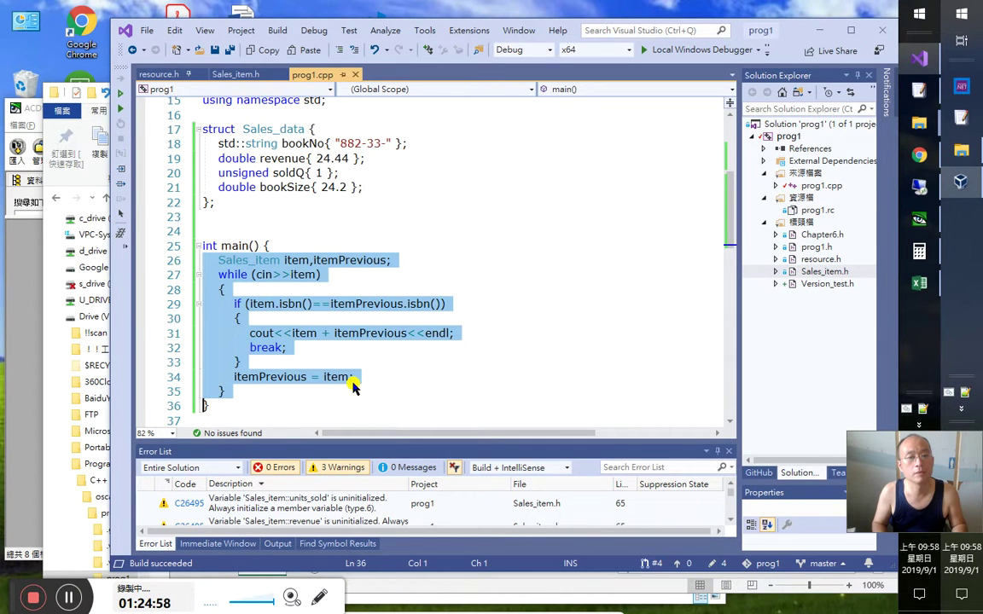
# Switch to the Word notes and remove the main() opening line and closing brace from solution 3) under 練習 1.20
pyautogui.hotkey('alt', 'Tab')
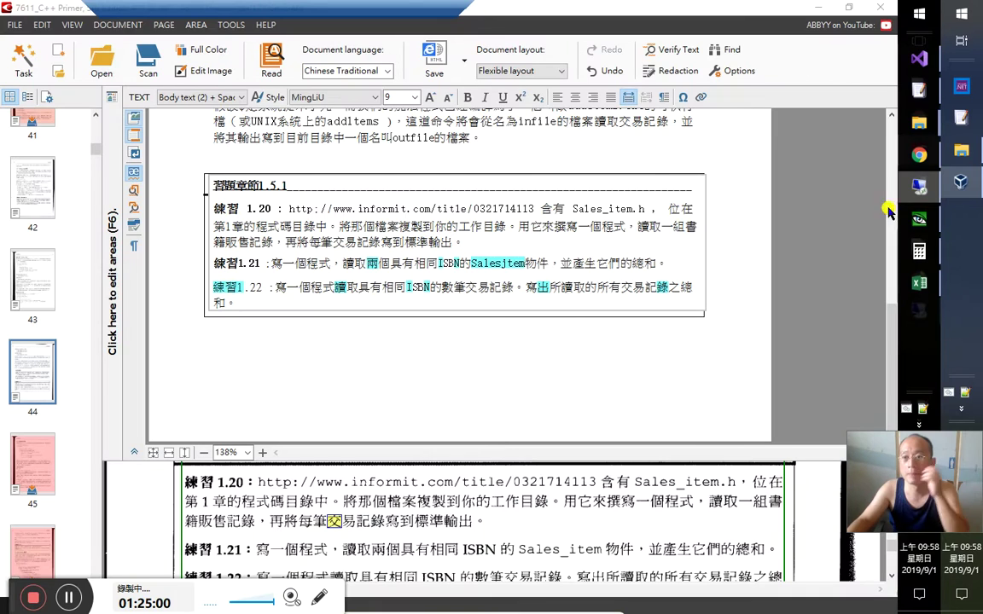
pyautogui.hotkey('alt', 'Tab')
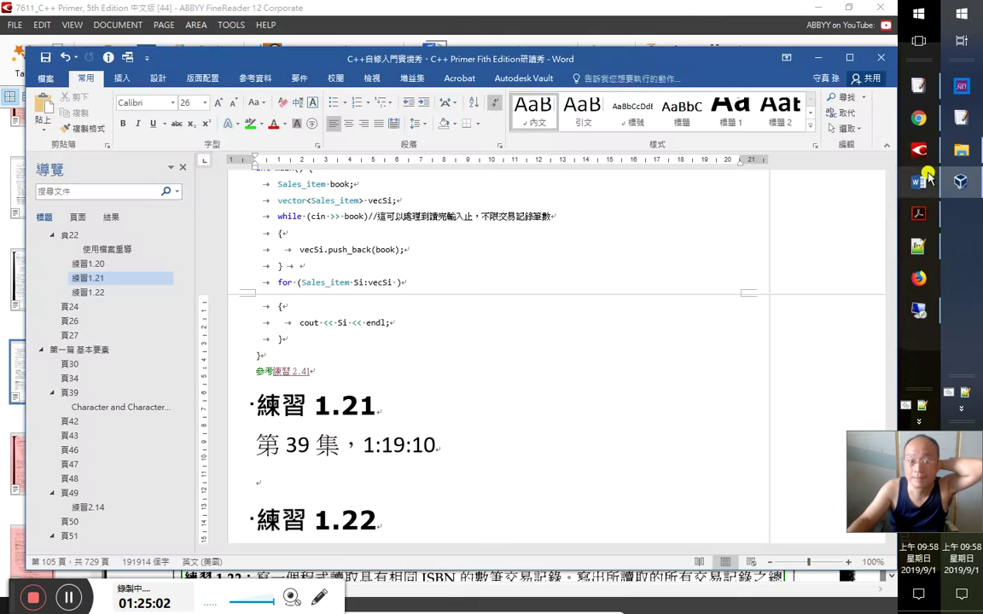
pyautogui.click(247, 356)
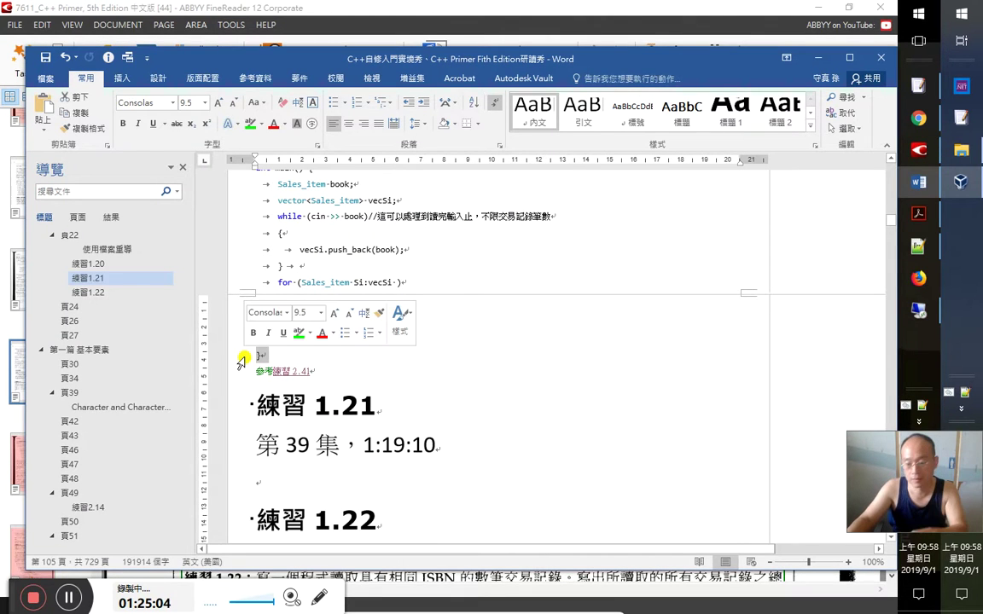
pyautogui.press('Delete')
pyautogui.scroll(2, 260, 359)
pyautogui.click(217, 249)
pyautogui.write('3)')
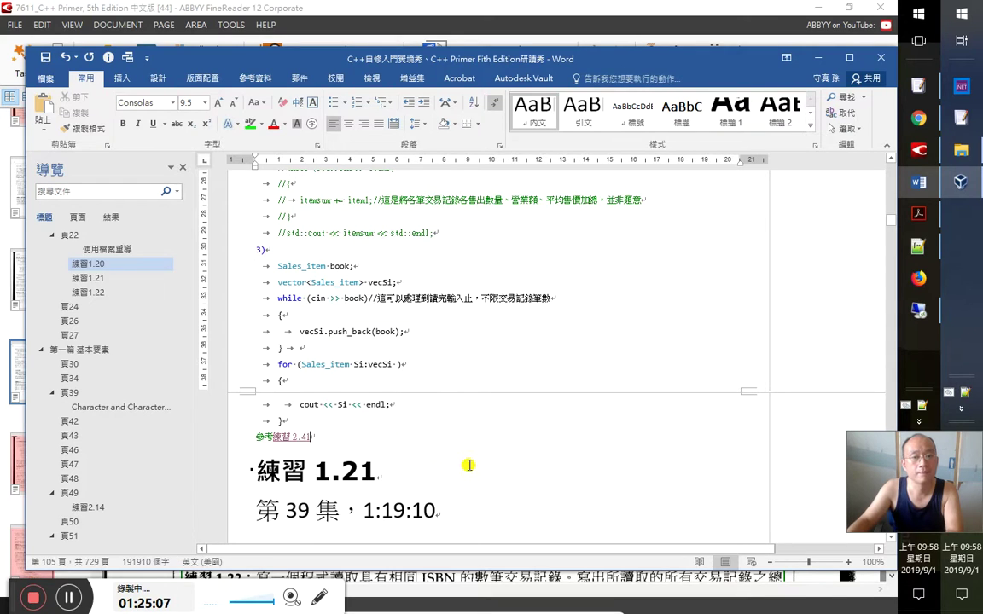
# Paste the copied Sales_item comparison code into the empty paragraph below the 練習 1.21 time note
pyautogui.click(467, 464)
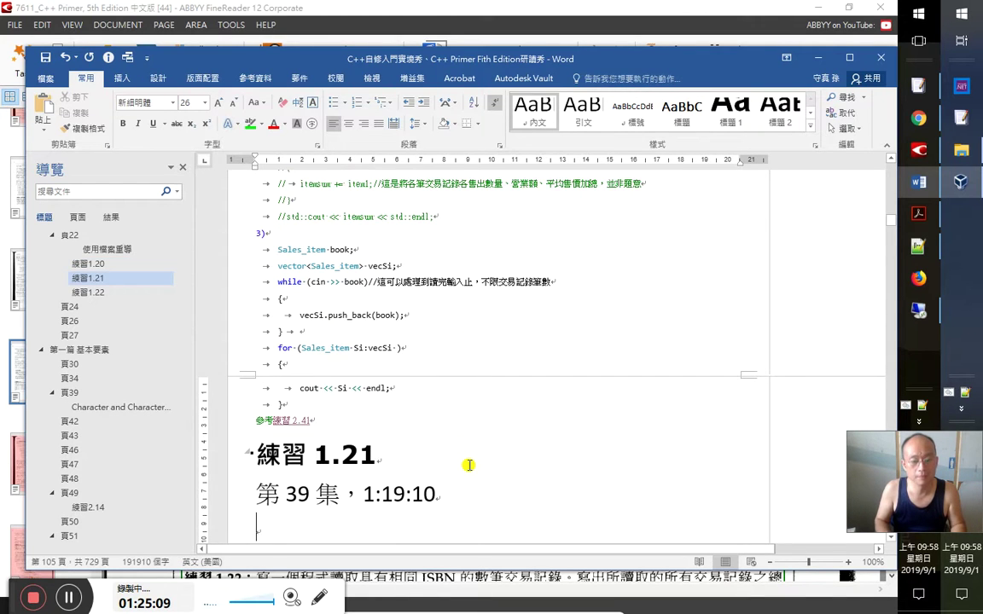
pyautogui.hotkey('ctrl', 'v')
# Copy the line "第 39 集，1:19:10" from under the 練習 1.21 heading to just below the pasted code
pyautogui.press('Up')
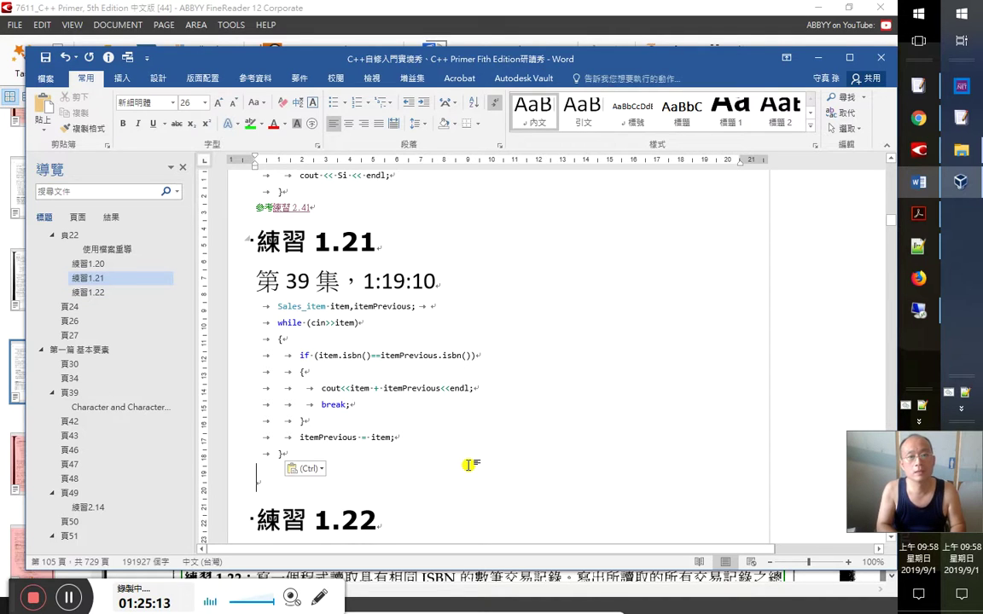
pyautogui.press('Up')
pyautogui.press('Up')
pyautogui.press('Up')
pyautogui.press('Up')
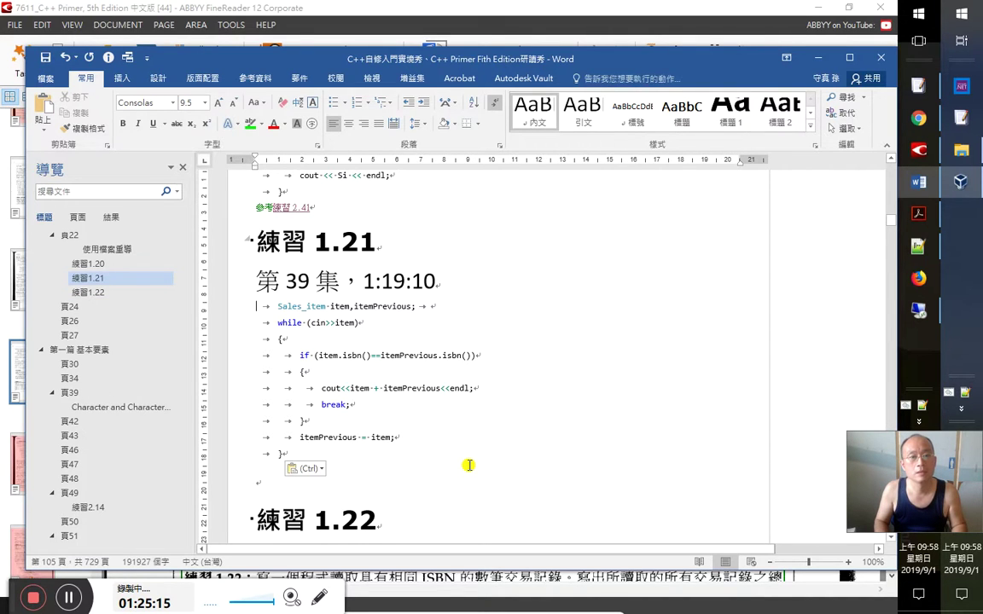
pyautogui.hotkey('shift', 'Up')
pyautogui.hotkey('ctrl', 'c')
pyautogui.press('Down')
pyautogui.press('Down')
pyautogui.press('Down')
pyautogui.press('Down')
pyautogui.press('Down')
pyautogui.press('Down')
pyautogui.press('Down')
pyautogui.press('End')
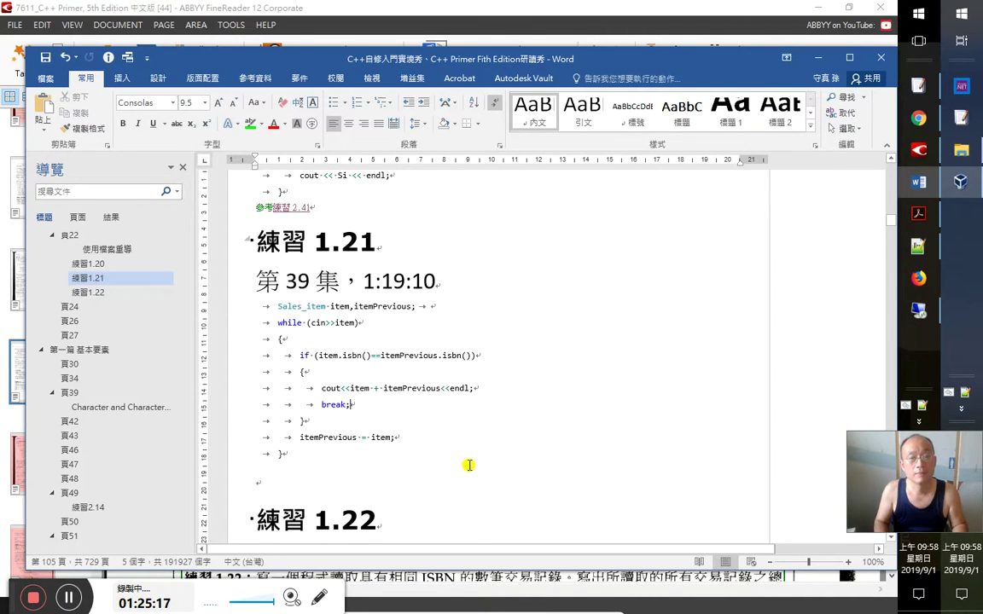
pyautogui.press('Down')
pyautogui.press('Down')
pyautogui.press('Down')
pyautogui.press('Down')
pyautogui.hotkey('ctrl', 'v')
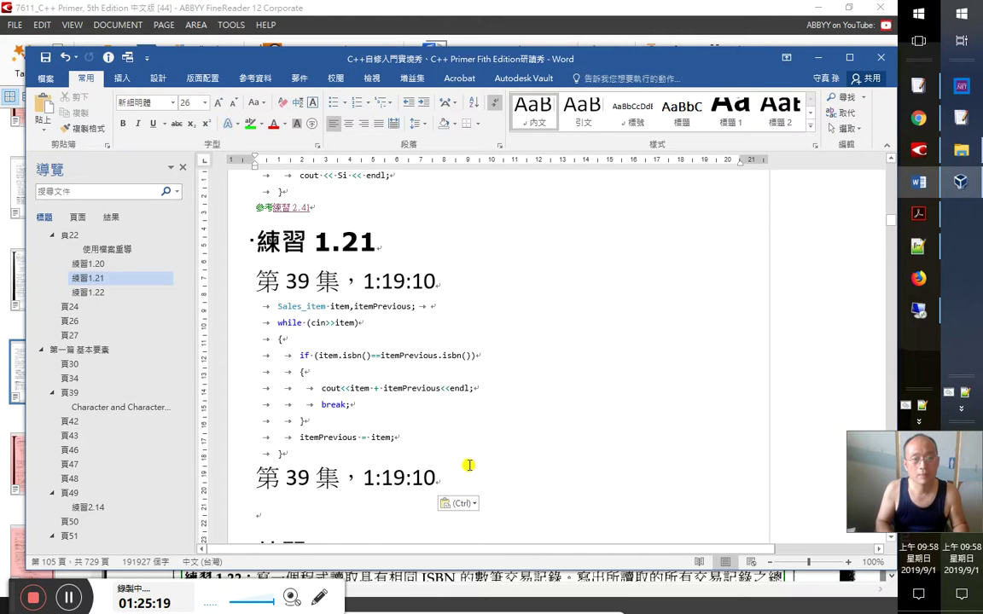
# Change the time in the duplicated 第 39 集 line below the code to 1:25:28
pyautogui.press('Left')
pyautogui.hotkey('shift', 'Left')
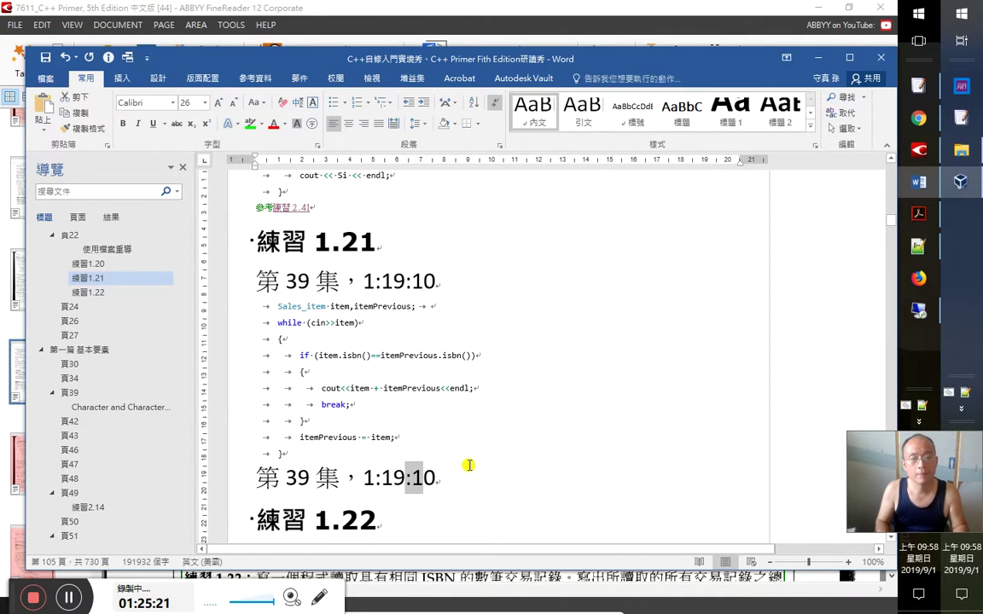
pyautogui.write('28')
pyautogui.press('Delete')
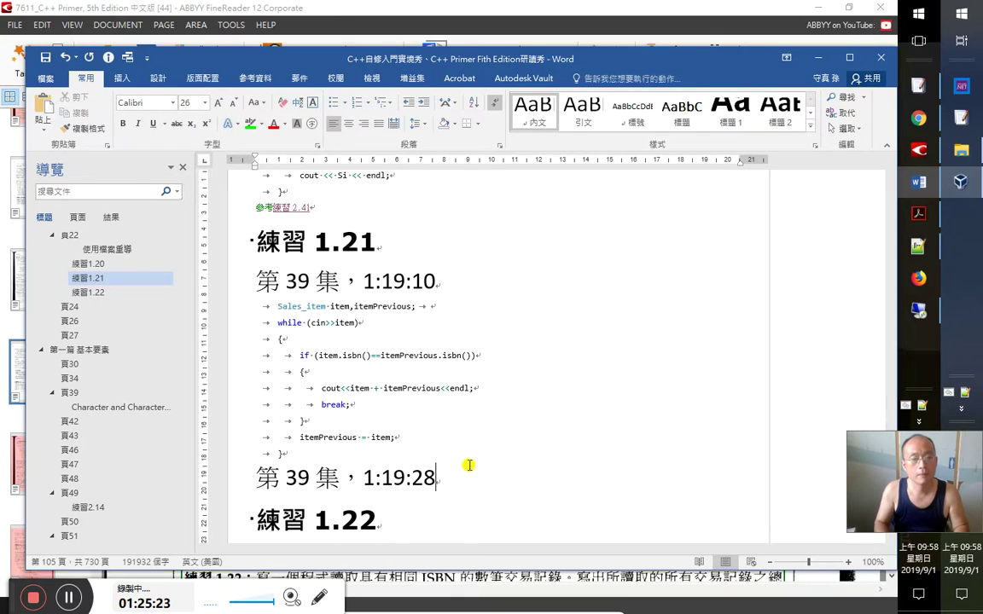
pyautogui.press('Delete')
pyautogui.press('Left')
pyautogui.hotkey('ctrl', 'z')
pyautogui.press('Left')
pyautogui.press('Left')
pyautogui.press('Left')
pyautogui.press('Left')
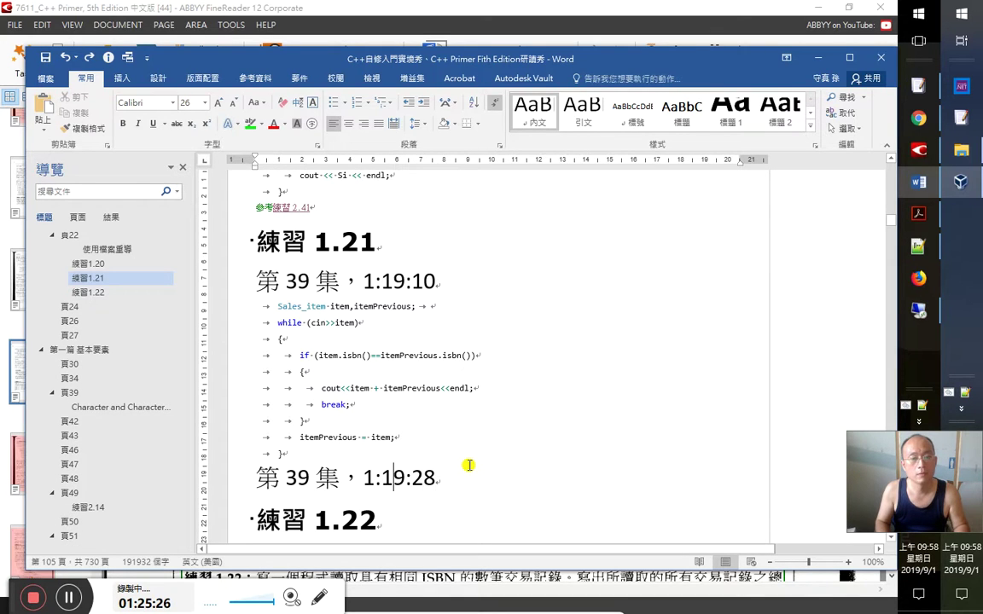
pyautogui.press('BackSpace')
pyautogui.press('Delete')
pyautogui.write('25')
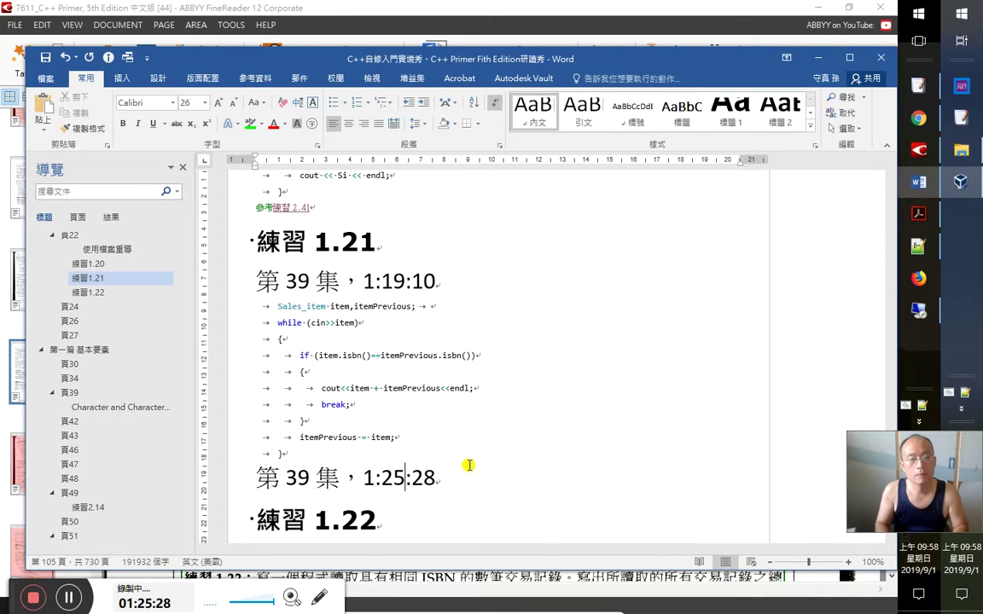
# Review the 練習 1.21 code in the notes as the basis for 練習 1.22
pyautogui.hotkey('alt', 'Tab')
pyautogui.hotkey('alt', 'Tab')
pyautogui.scroll(-1, 411, 518)
pyautogui.click(412, 491)
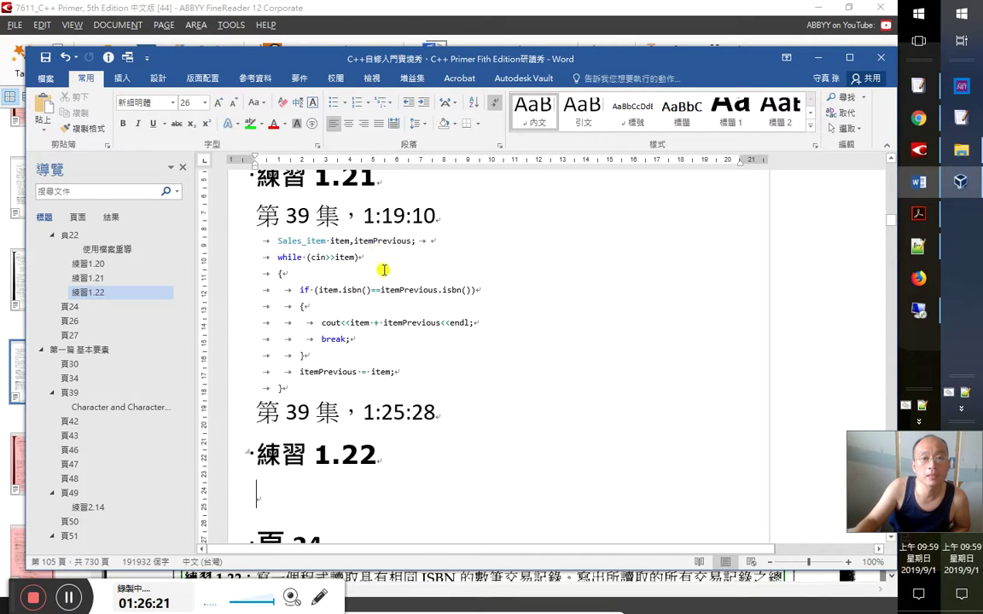
pyautogui.scroll(1, 345, 243)
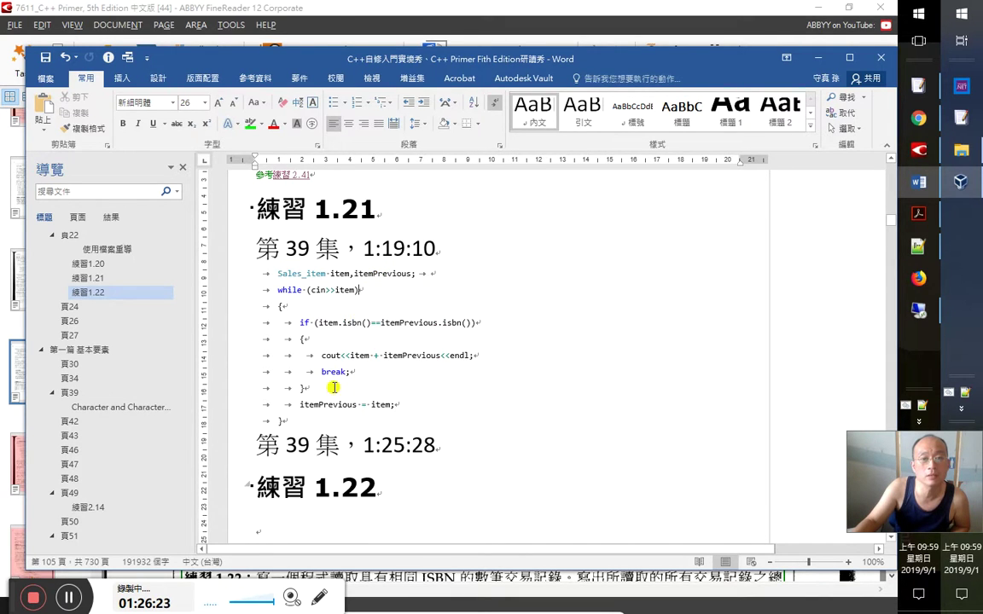
pyautogui.click(362, 291)
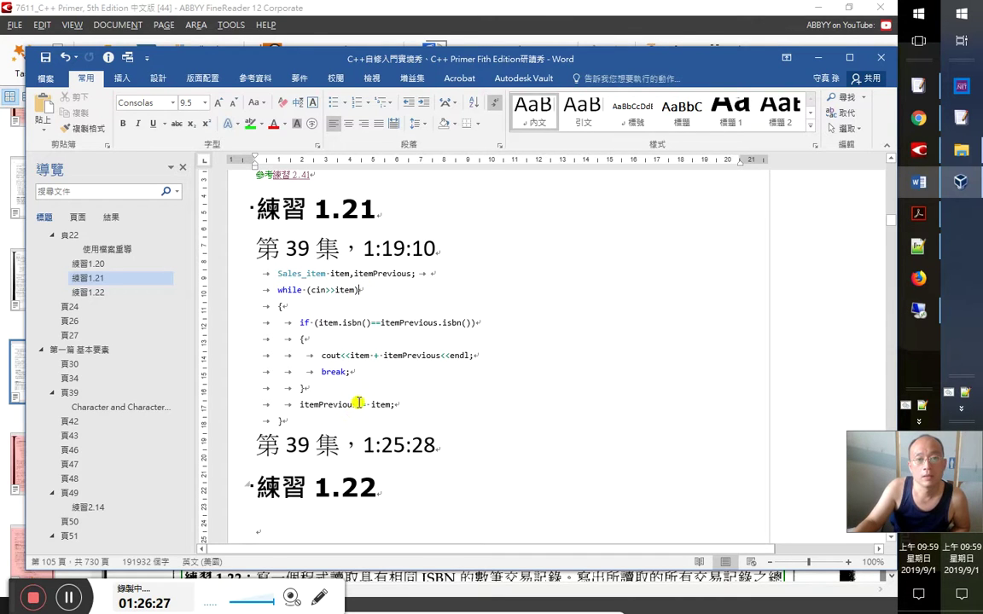
pyautogui.scroll(-1, 320, 365)
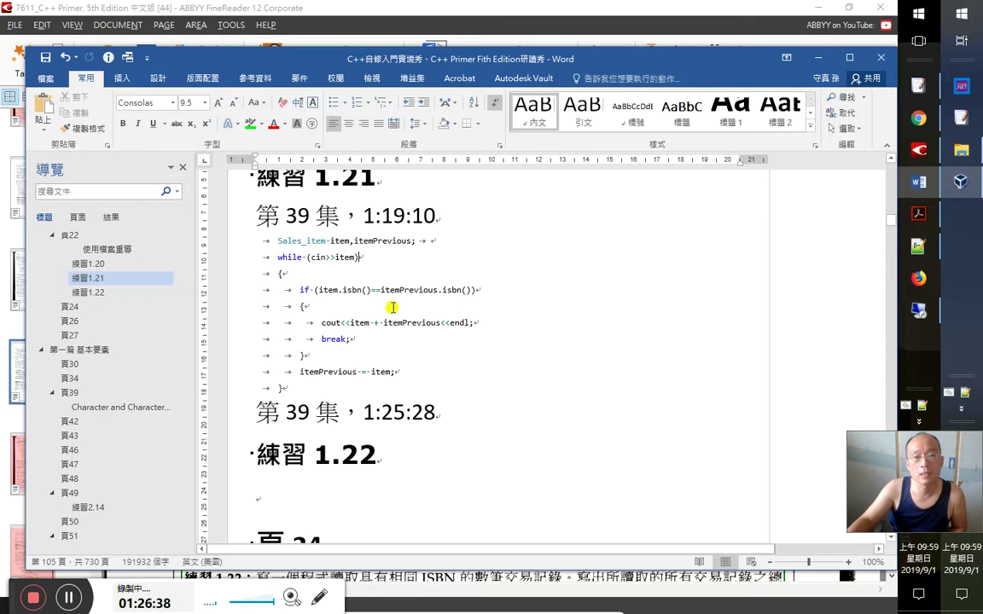
# Switch to Visual Studio and delete the break statement from the if block in prog1.cpp
pyautogui.click(665, 6)
pyautogui.hotkey('alt', 'Tab')
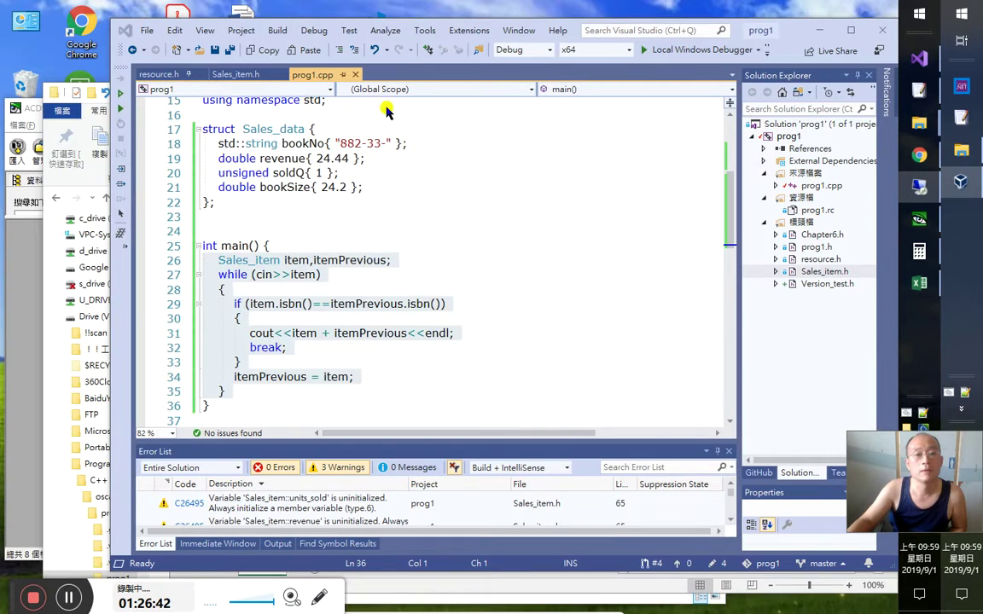
pyautogui.click(319, 349)
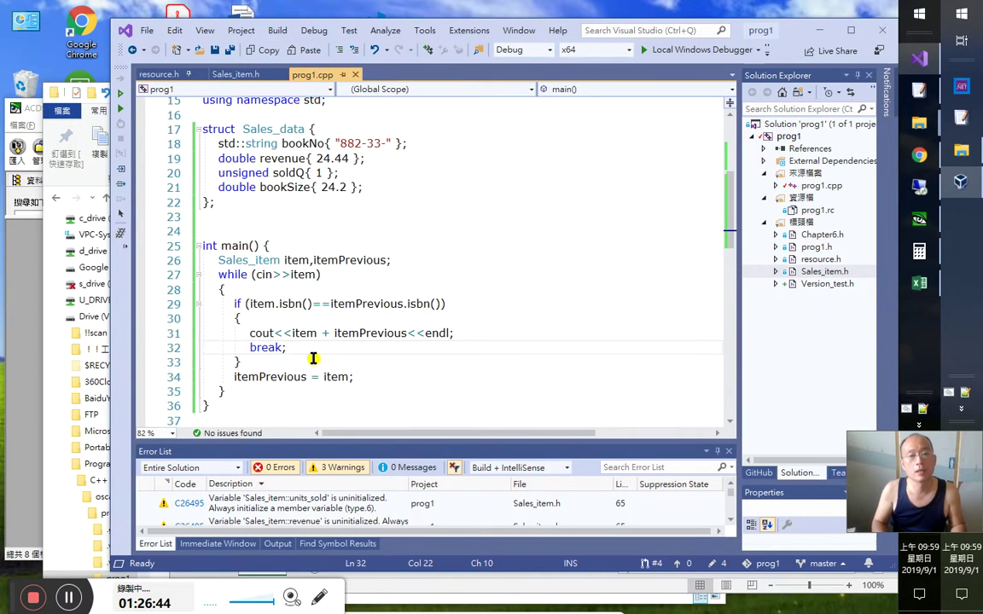
pyautogui.press('BackSpace')
pyautogui.press('BackSpace')
pyautogui.press('BackSpace')
pyautogui.press('BackSpace')
pyautogui.press('BackSpace')
pyautogui.press('BackSpace')
pyautogui.hotkey('ctrl', 'shift', 'l')
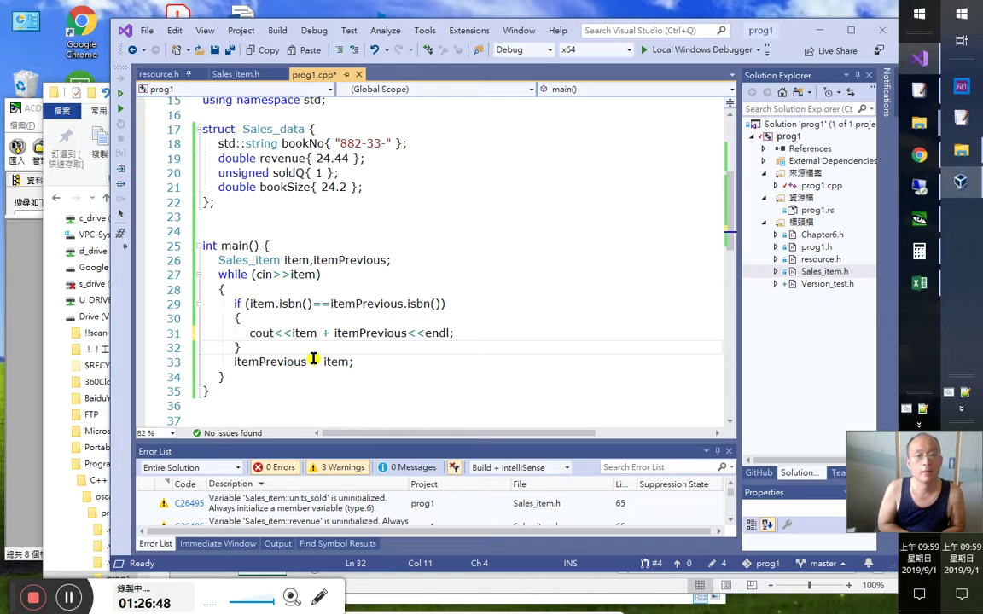
pyautogui.press('Up')
pyautogui.press('End')
pyautogui.hotkey('ctrl', 'shift', 'Left')
pyautogui.hotkey('ctrl', 'shift', 'Left')
pyautogui.hotkey('ctrl', 'shift', 'Left')
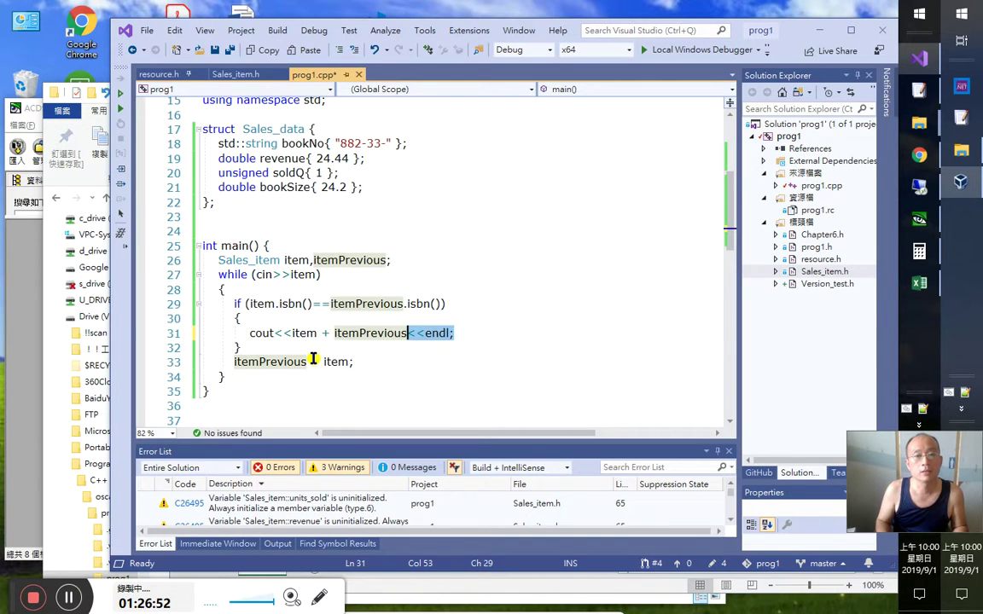
# Add a third Sales_item variable named itemSum to the declaration of item and itemPrevious in main
pyautogui.press('Up')
pyautogui.press('Up')
pyautogui.press('Up')
pyautogui.press('Up')
pyautogui.press('Up')
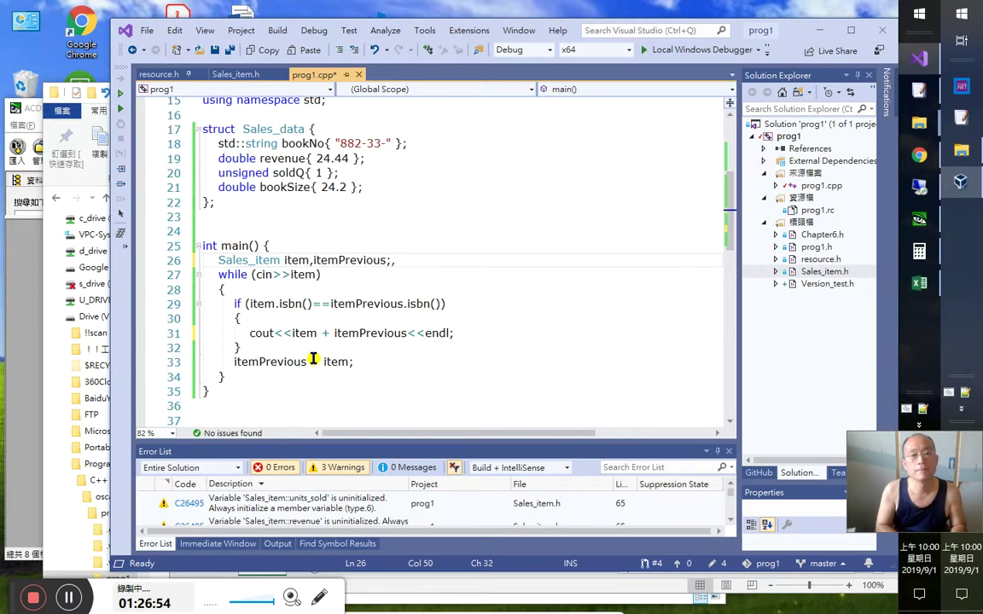
pyautogui.write(',it')
pyautogui.press('Left')
pyautogui.press('Left')
pyautogui.press('Left')
pyautogui.press('Left')
pyautogui.press('Delete')
pyautogui.press('End')
pyautogui.write('e')
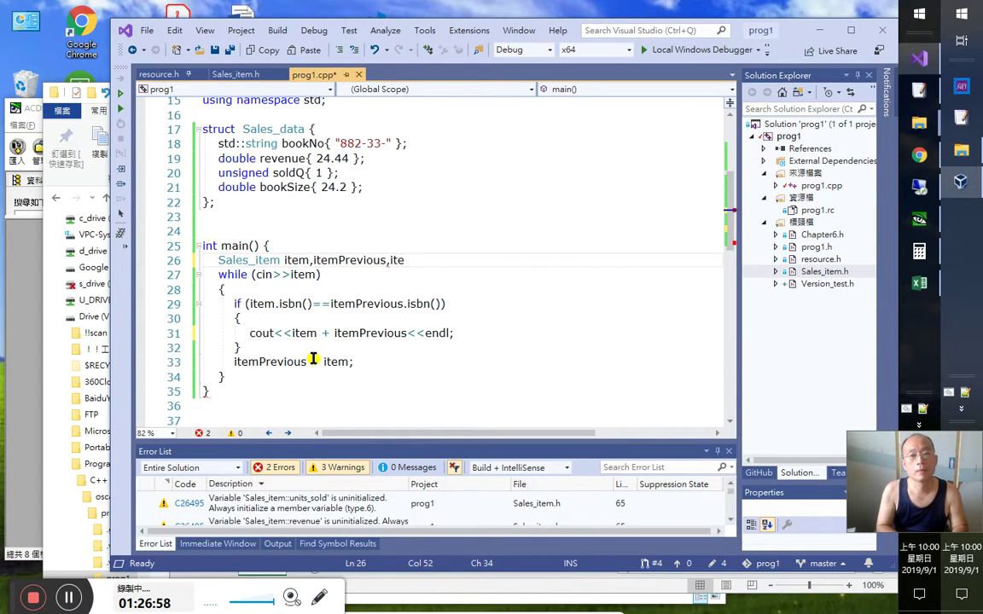
pyautogui.write('mSum;')
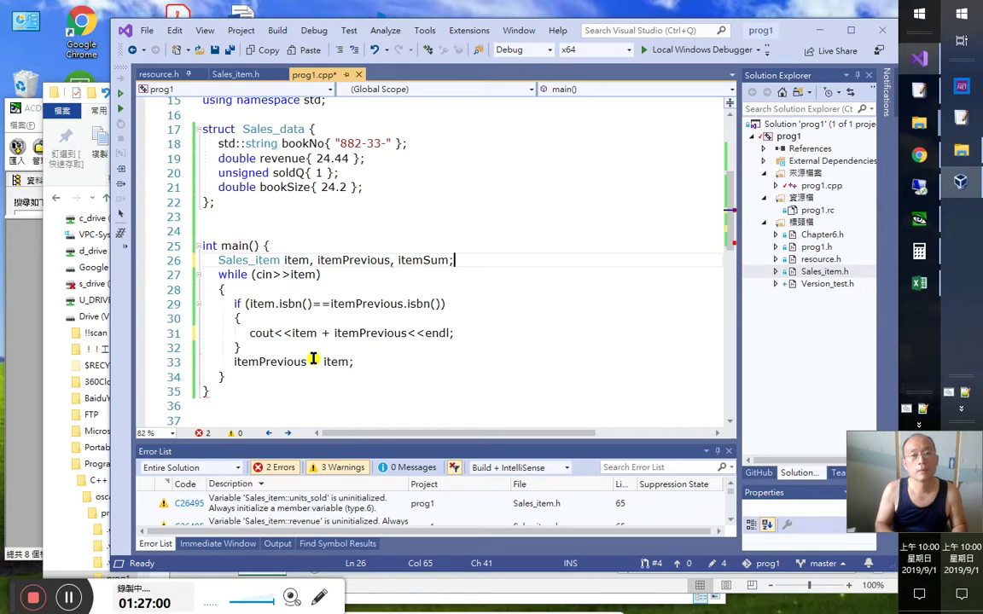
# Replace the leading cout<< of the statement inside the if block with the assignment itemSum=
pyautogui.press('Down')
pyautogui.press('Down')
pyautogui.press('Down')
pyautogui.press('Down')
pyautogui.press('Down')
pyautogui.press('Home')
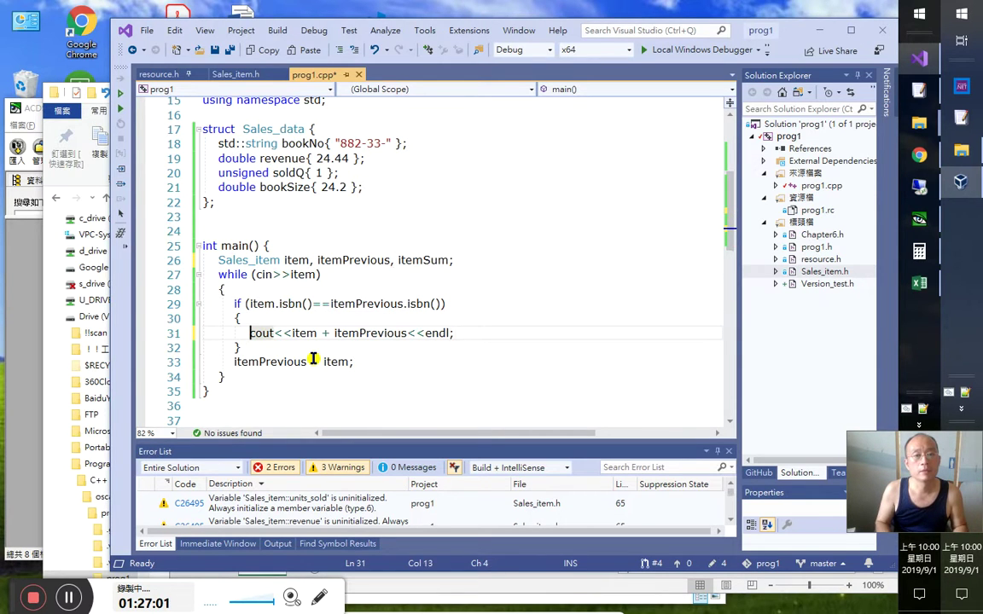
pyautogui.write('item')
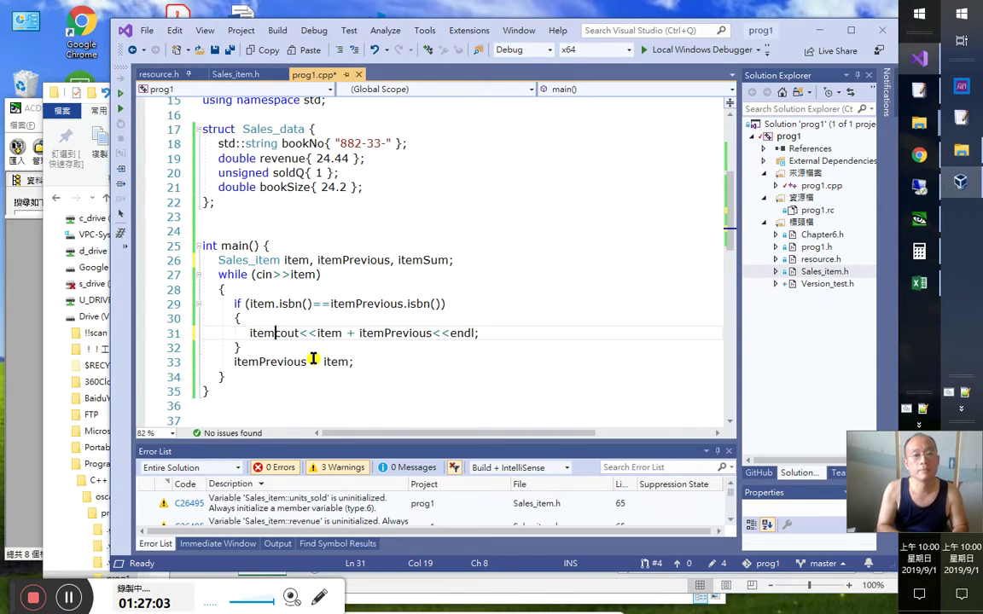
pyautogui.write('Sum=')
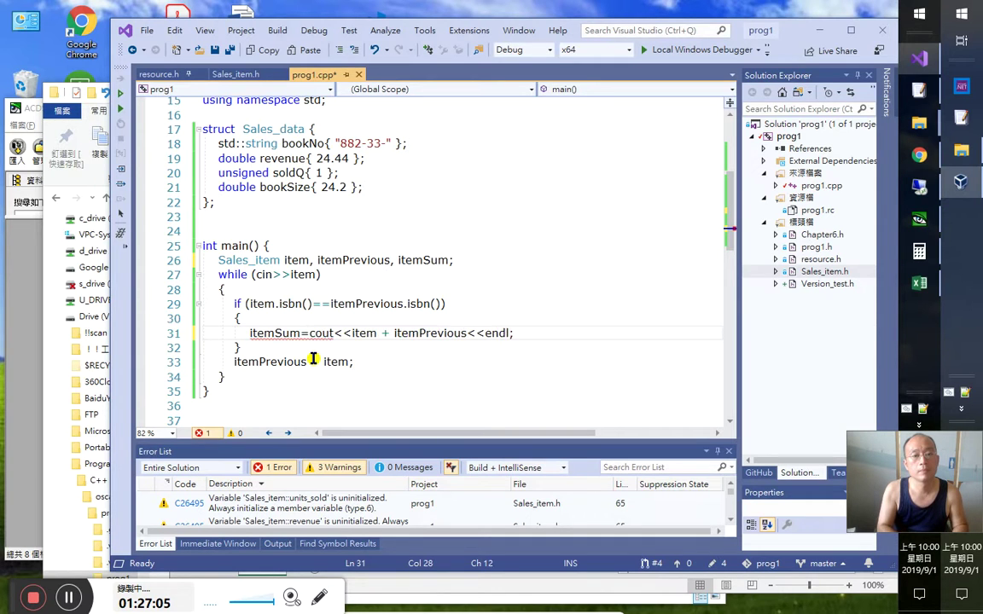
pyautogui.hotkey('shift', 'Right')
pyautogui.hotkey('shift', 'Right')
pyautogui.hotkey('shift', 'Right')
pyautogui.hotkey('shift', 'Right')
pyautogui.hotkey('shift', 'Right')
pyautogui.hotkey('shift', 'Right')
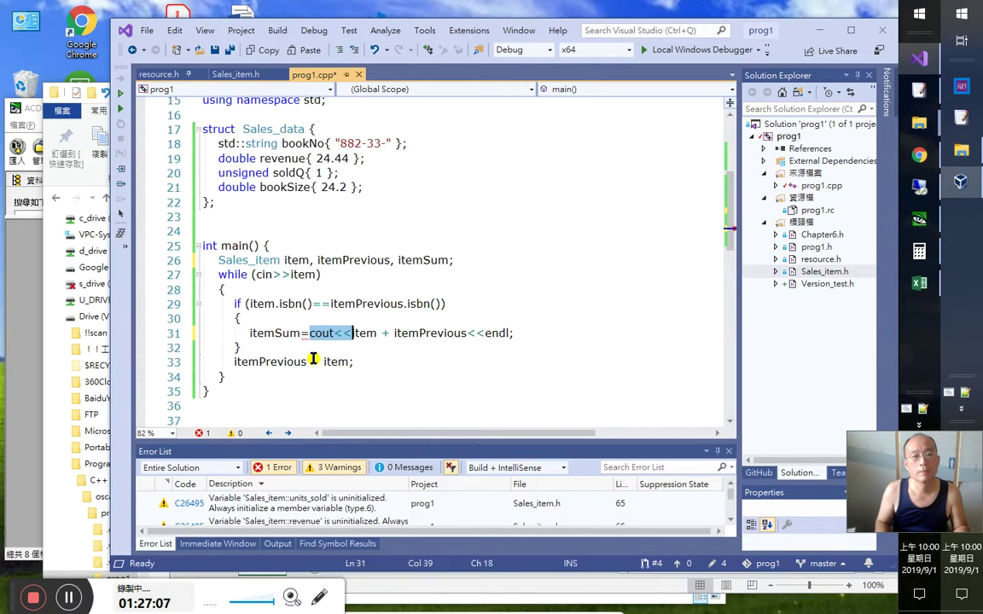
pyautogui.press('Delete')
# Remove <<endl from the itemSum assignment so the statement ends with a semicolon after itemPrevious
pyautogui.press('End')
pyautogui.hotkey('shift', 'Left')
pyautogui.hotkey('shift', 'Left')
pyautogui.hotkey('shift', 'Left')
pyautogui.hotkey('shift', 'Left')
pyautogui.hotkey('shift', 'Left')
pyautogui.hotkey('shift', 'Left')
pyautogui.hotkey('shift', 'Left')
pyautogui.hotkey('shift', 'Left')
pyautogui.hotkey('shift', 'Left')
pyautogui.hotkey('shift', 'Left')
pyautogui.hotkey('shift', 'Left')
pyautogui.hotkey('shift', 'Left')
pyautogui.hotkey('shift', 'Left')
pyautogui.hotkey('shift', 'Left')
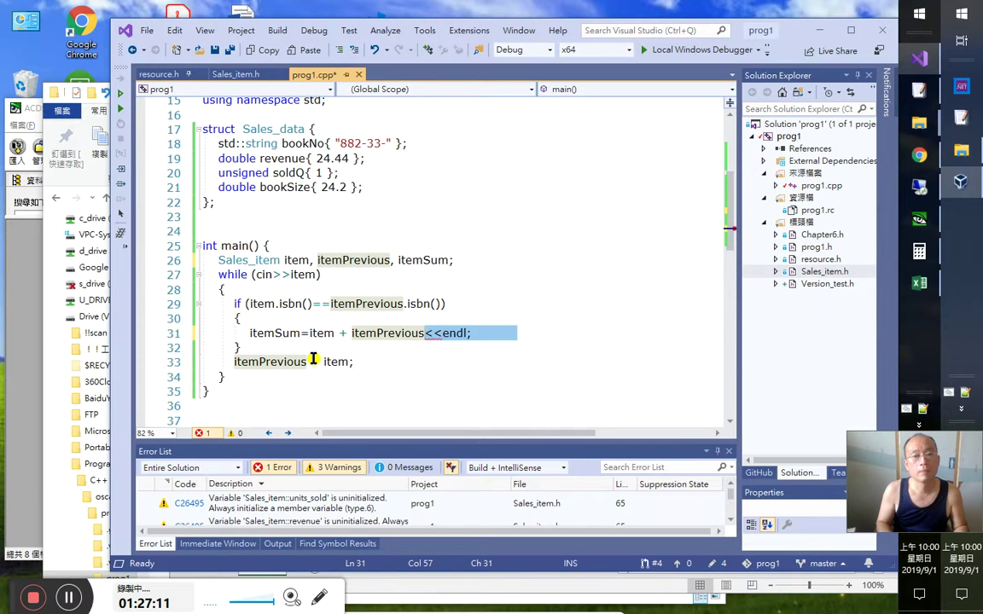
pyautogui.press('Delete')
pyautogui.write(';')
# Add the statement cout << itemSum << end; on a new line after the while loop's closing brace
pyautogui.press('Down')
pyautogui.press('Down')
pyautogui.press('Down')
pyautogui.press('Return')
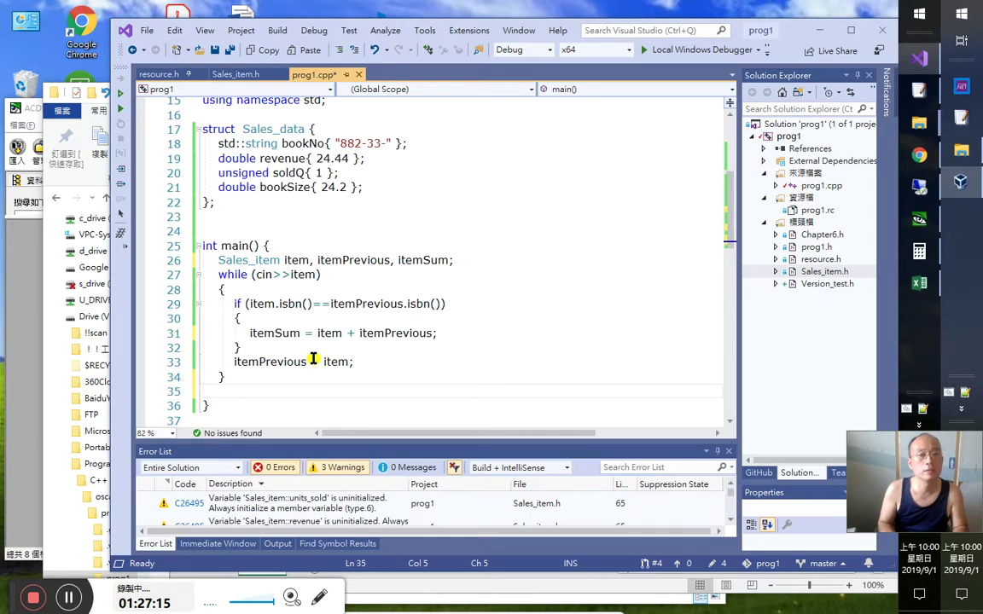
pyautogui.write('cout')
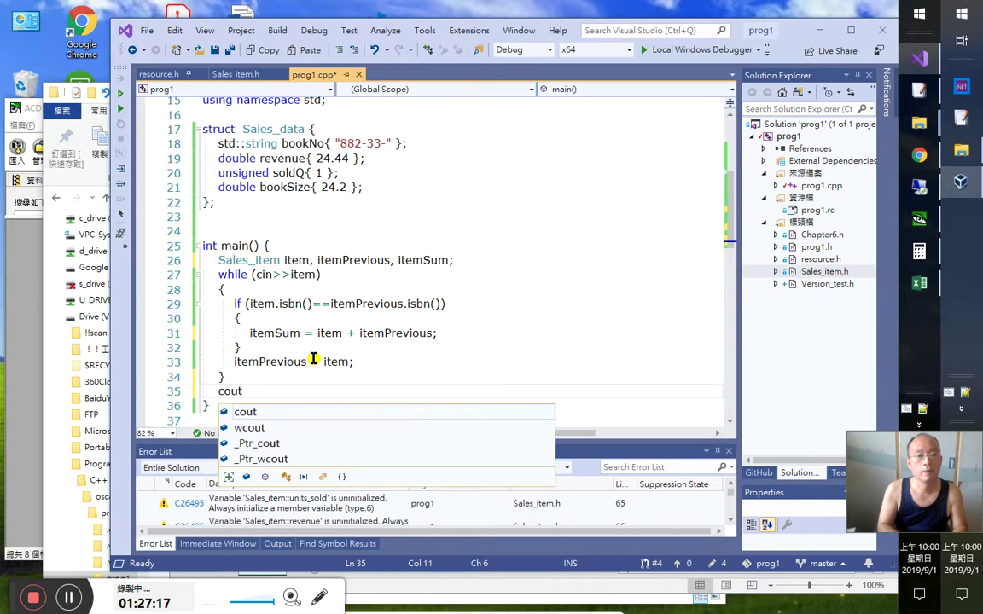
pyautogui.write(',<<<')
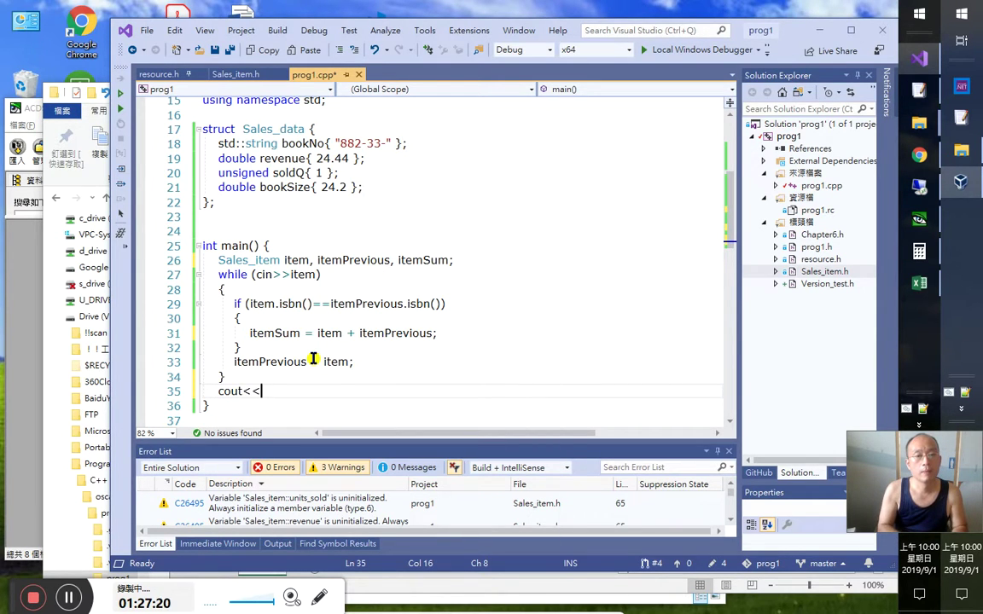
pyautogui.write('item')
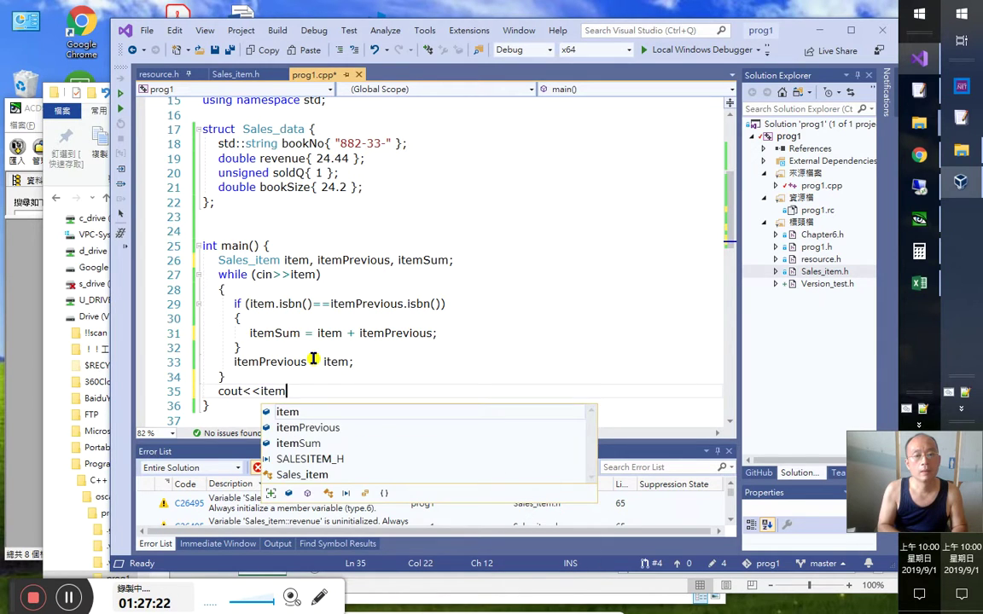
pyautogui.write('sum<<end;')
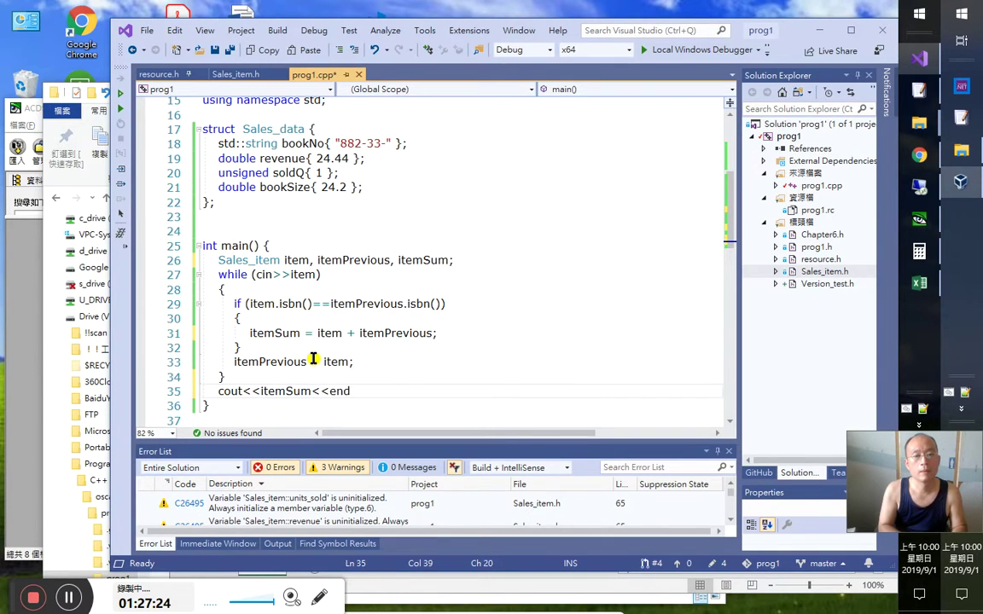
pyautogui.press('Down')
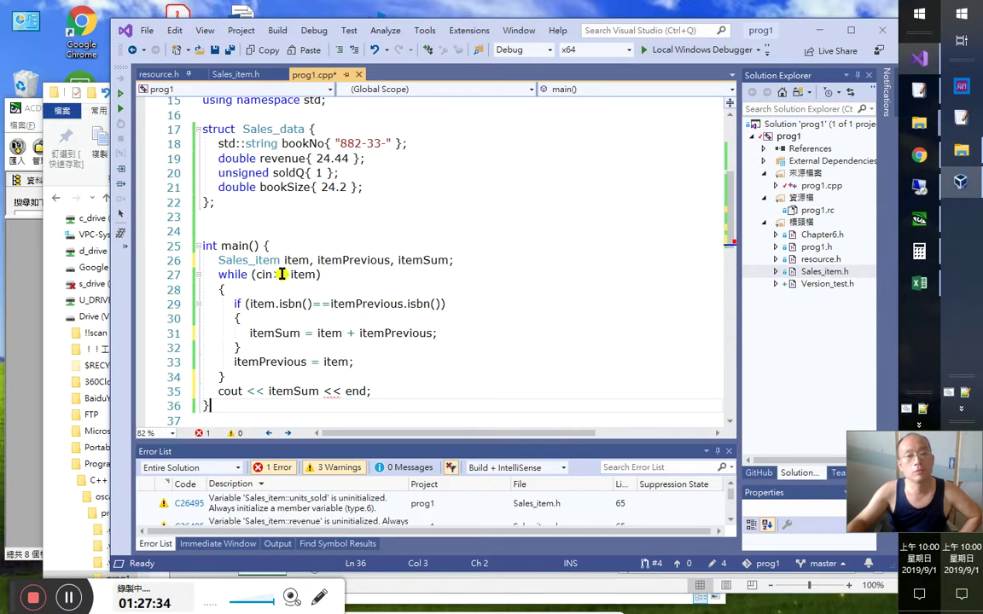
# Run the program without debugging and switch to the test transactions in EmEditor
pyautogui.hotkey('ctrl', 'F5')
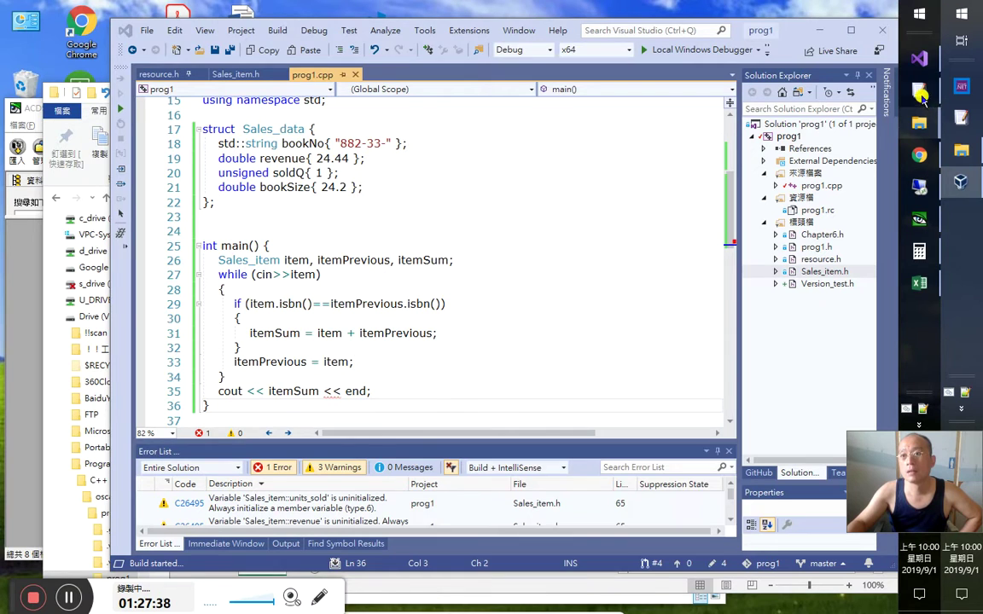
pyautogui.click(920, 92)
pyautogui.click(563, 481)
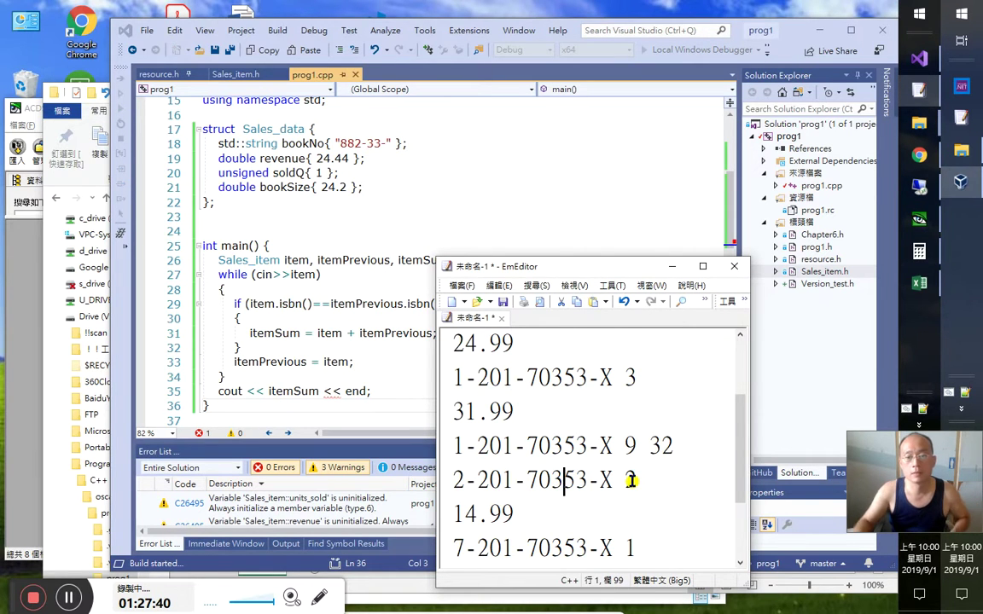
# Set the price of the 1-201-70353-X transaction with quantity 3 to 30
pyautogui.press('Down')
pyautogui.press('Down')
pyautogui.press('Up')
pyautogui.press('Up')
pyautogui.press('Up')
pyautogui.press('Up')
pyautogui.press('Up')
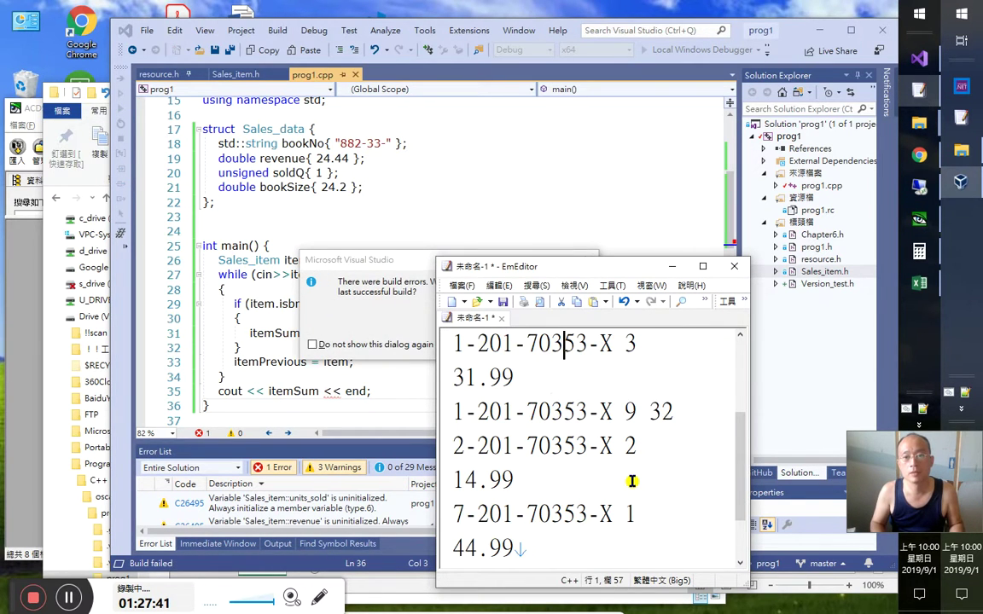
pyautogui.press('Up')
pyautogui.press('Down')
pyautogui.press('Down')
pyautogui.press('Left')
pyautogui.press('Left')
pyautogui.press('Left')
pyautogui.press('Left')
pyautogui.press('Left')
pyautogui.press('Left')
pyautogui.press('Left')
pyautogui.press('Right')
pyautogui.press('Right')
pyautogui.press('Left')
pyautogui.hotkey('shift', 'Right')
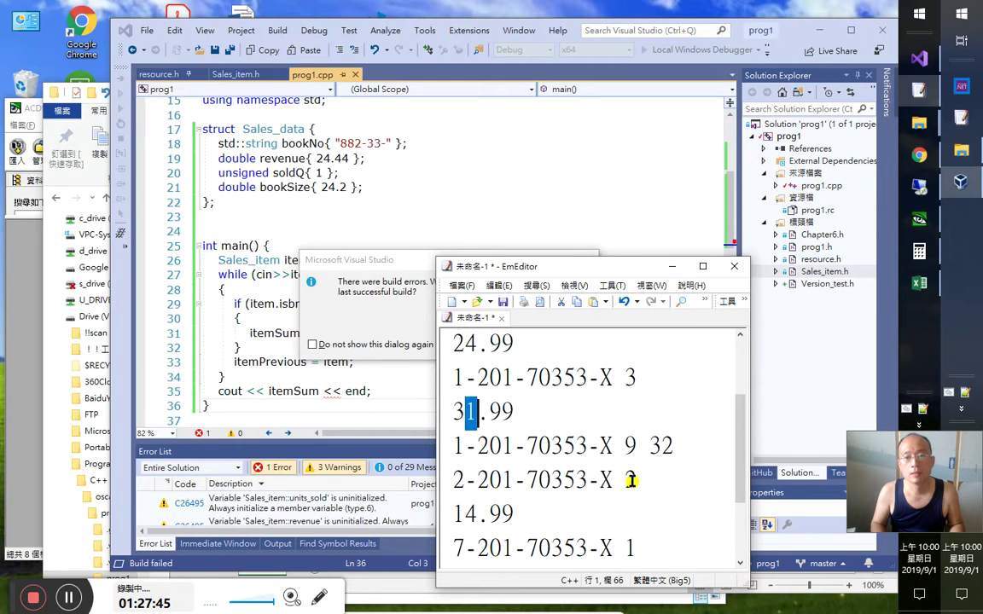
pyautogui.write('0')
pyautogui.press('Delete')
pyautogui.press('Delete')
pyautogui.press('Delete')
pyautogui.press('Delete')
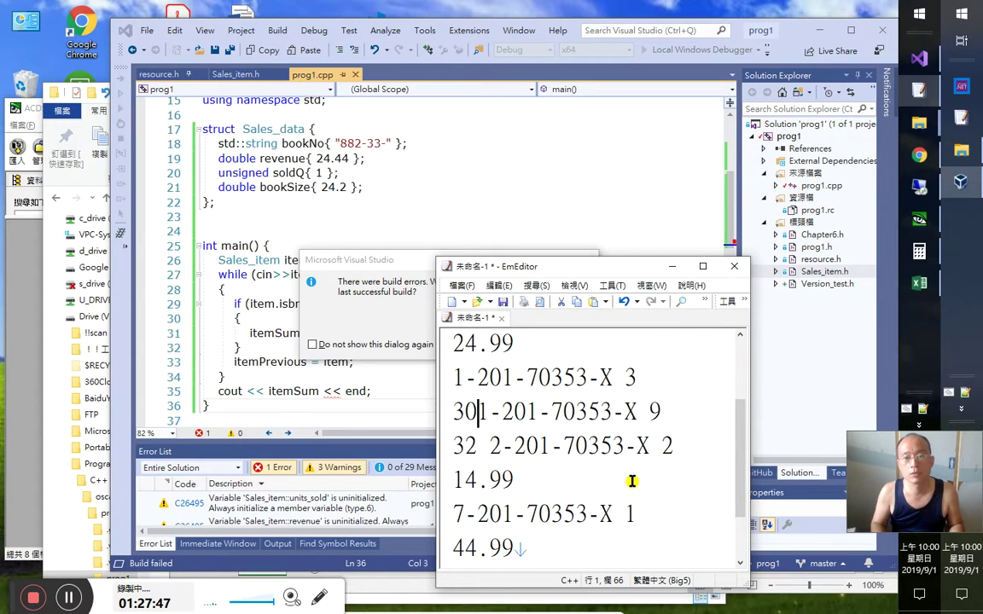
pyautogui.hotkey('ctrl', 'z')
pyautogui.hotkey('ctrl', 'y')
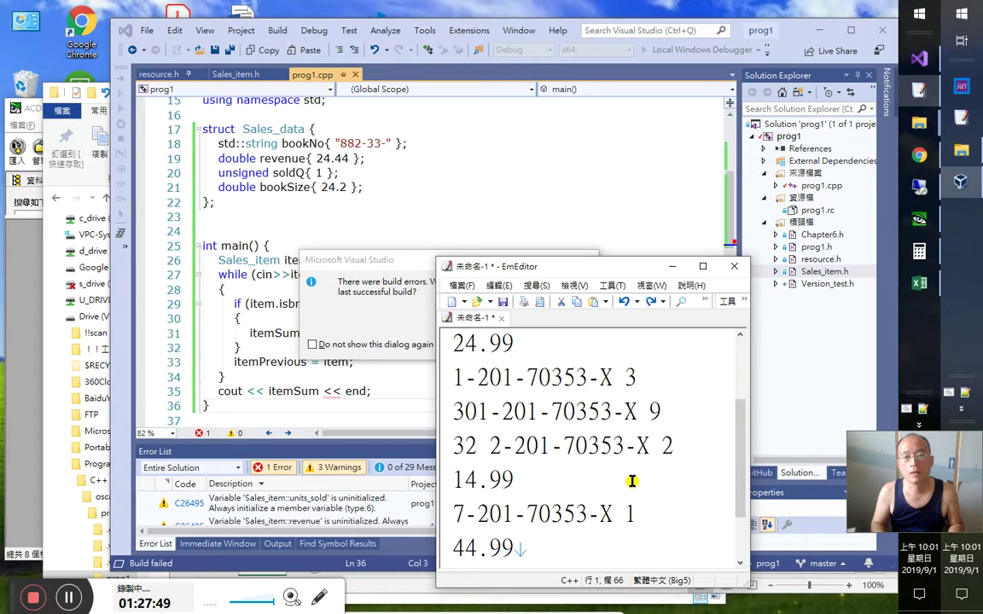
# Duplicate the transaction 1-201-70353-X 9 32 directly after itself
pyautogui.press('Right')
pyautogui.press('Right')
pyautogui.press('Right')
pyautogui.press('Right')
pyautogui.press('Right')
pyautogui.press('Right')
pyautogui.press('Right')
pyautogui.press('Right')
pyautogui.press('Right')
pyautogui.press('Right')
pyautogui.press('Right')
pyautogui.press('Right')
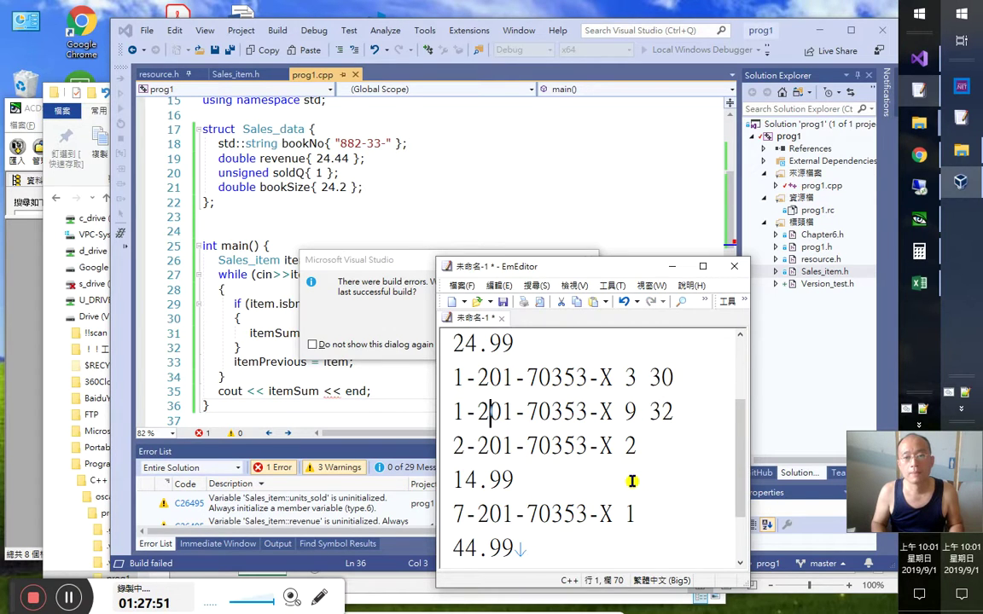
pyautogui.press('Right')
pyautogui.press('Right')
pyautogui.press('Right')
pyautogui.press('Right')
pyautogui.press('Left')
pyautogui.press('Left')
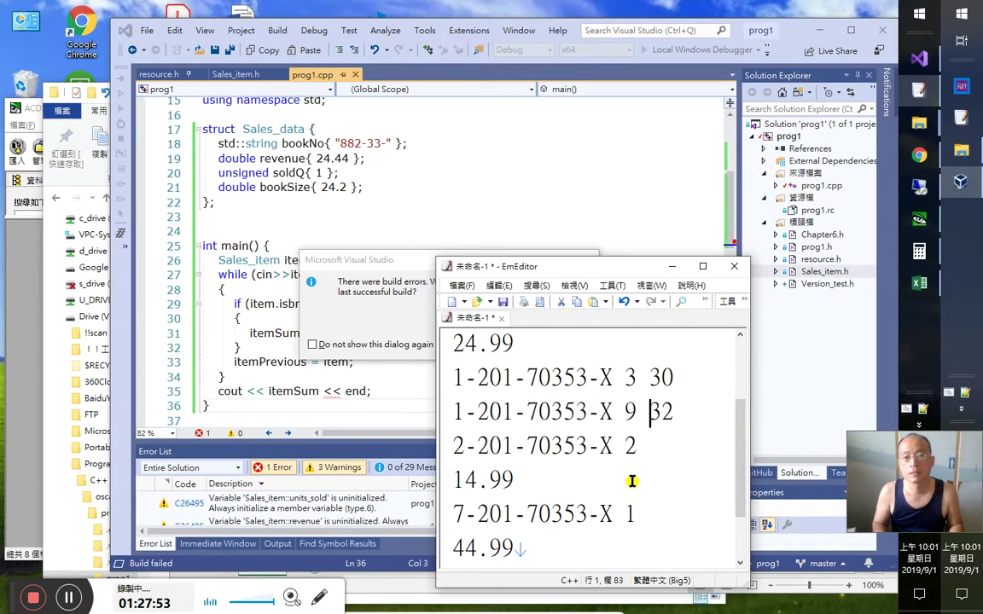
pyautogui.press('Right')
pyautogui.press('Right')
pyautogui.press('Right')
pyautogui.press('Up')
pyautogui.press('Down')
pyautogui.hotkey('shift', 'Home')
pyautogui.hotkey('ctrl', 'c')
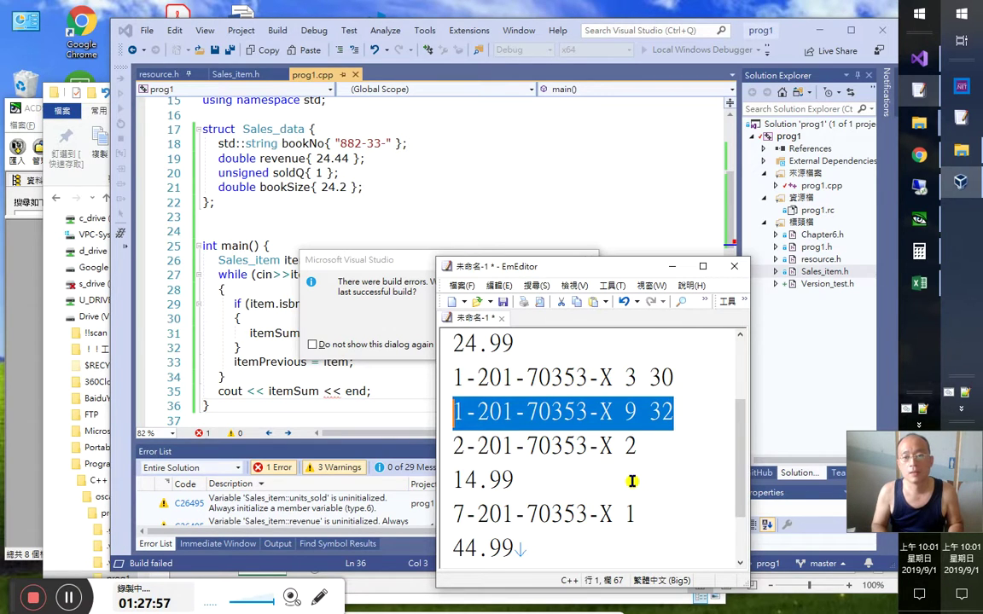
pyautogui.press('End')
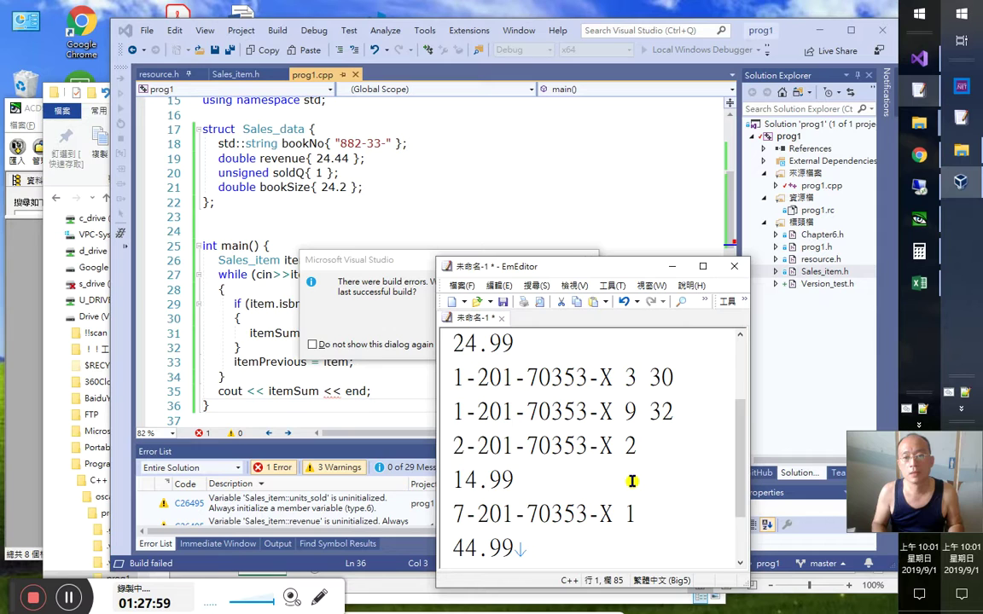
pyautogui.hotkey('ctrl', 'v')
# Change the duplicated transaction's quantity to 11 and its price to 28, keeping space before the following record
pyautogui.press('Left')
pyautogui.press('Left')
pyautogui.press('Left')
pyautogui.hotkey('shift', 'Left')
pyautogui.write('11')
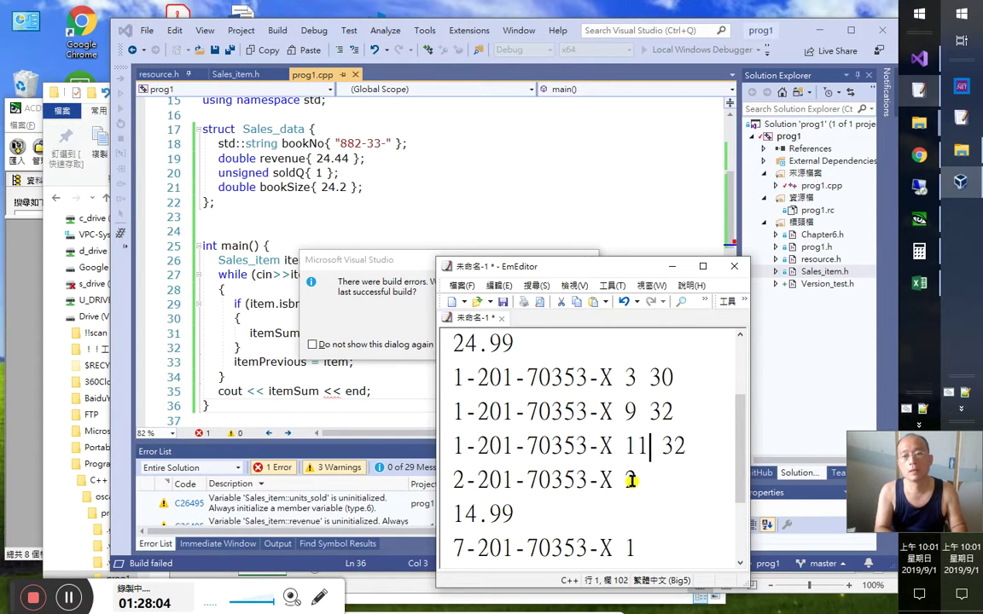
pyautogui.press('Right')
pyautogui.press('Delete')
pyautogui.write('28')
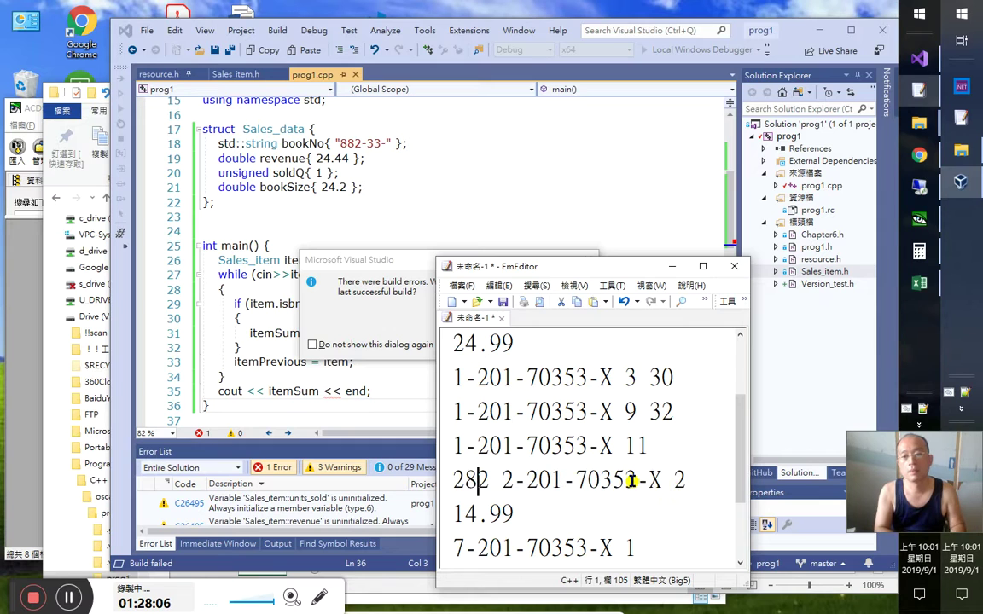
pyautogui.press('Delete')
pyautogui.press('Return')
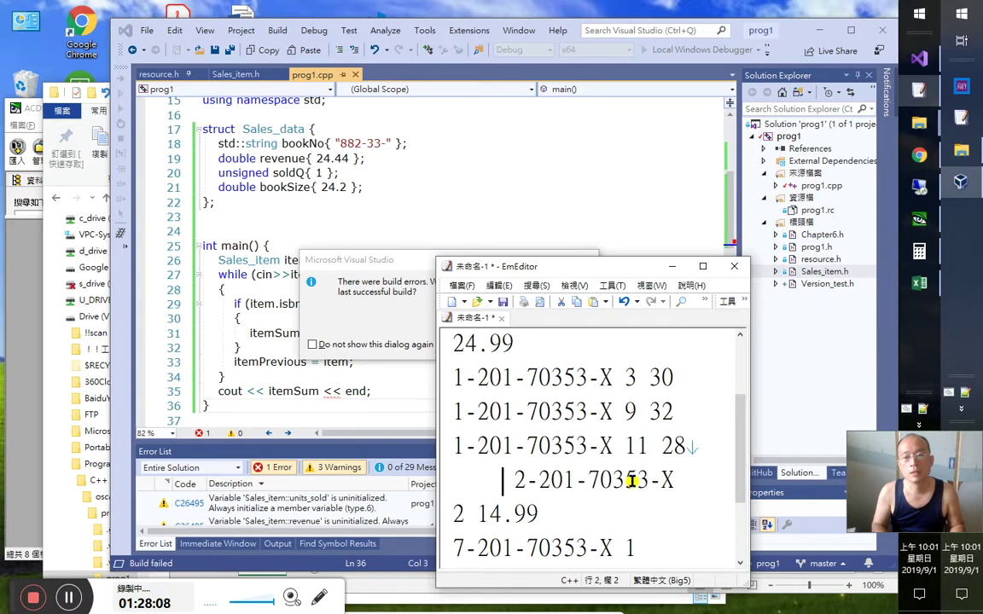
pyautogui.hotkey('ctrl', 'z')
pyautogui.press('Tab')
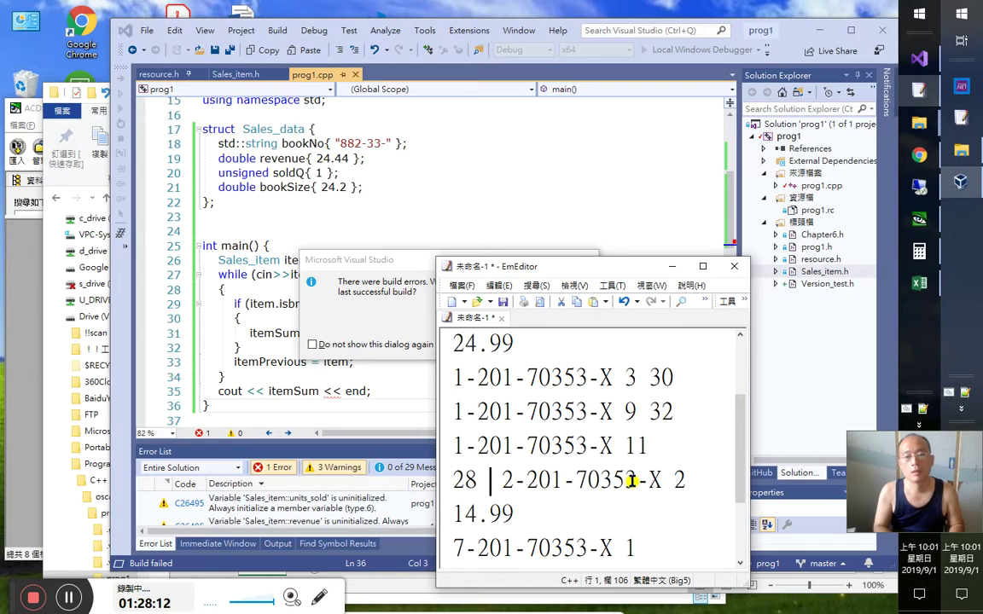
# Paste another copy of the 1-201-70353-X transaction after it and set its quantity to 12 and price to 27
pyautogui.hotkey('ctrl', 'v')
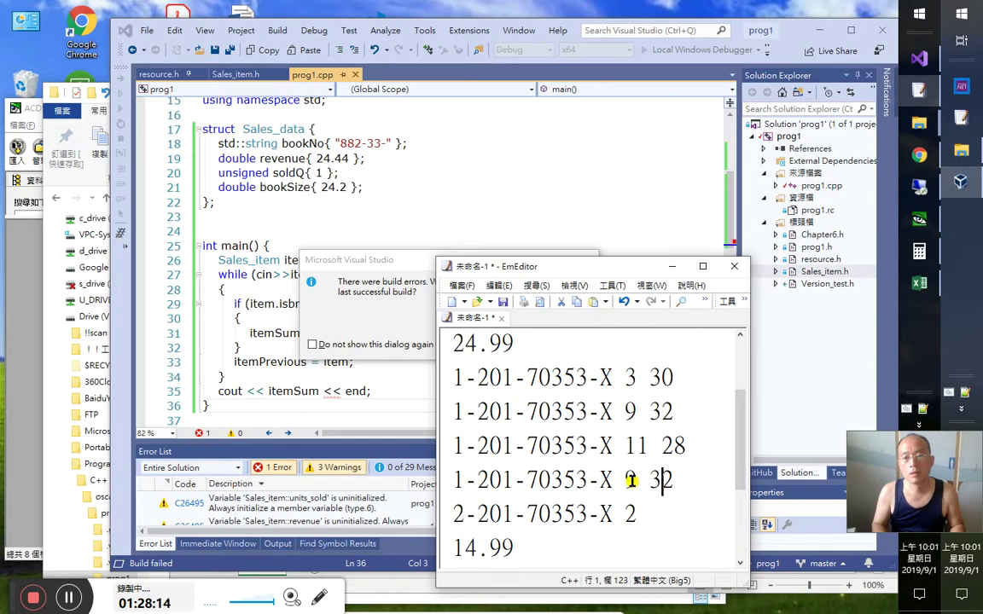
pyautogui.press('BackSpace')
pyautogui.write('1')
pyautogui.press('Left')
pyautogui.press('Left')
pyautogui.hotkey('shift', 'Left')
pyautogui.press('Right')
pyautogui.press('Right')
pyautogui.press('Delete')
pyautogui.write('27')
pyautogui.press('Left')
pyautogui.press('Left')
pyautogui.press('Left')
pyautogui.hotkey('shift', 'Left')
pyautogui.write('12')
pyautogui.press('Down')
pyautogui.press('End')
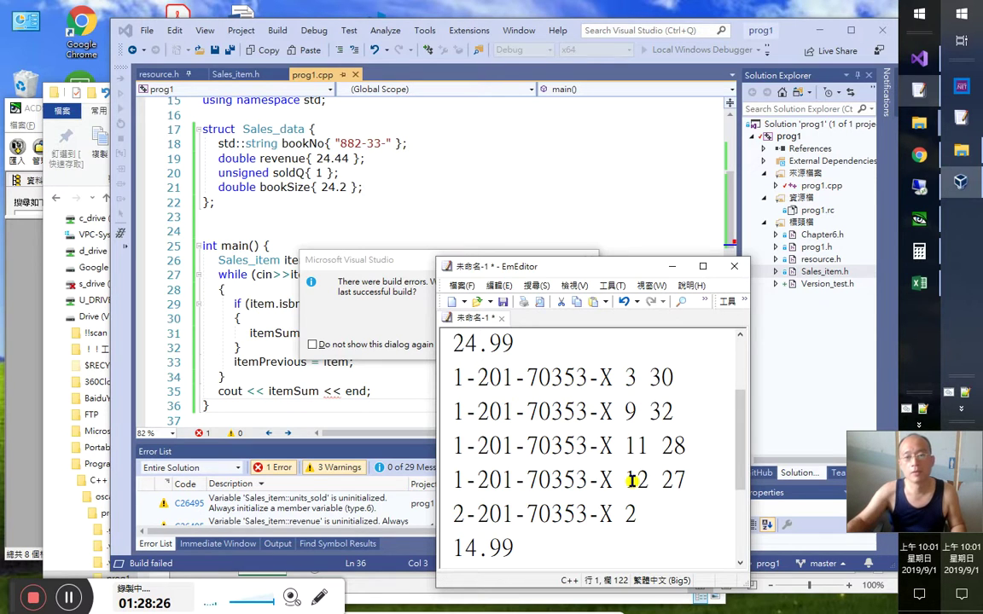
# Copy all the test transactions and, back in Visual Studio, decline running the last successful build
pyautogui.hotkey('ctrl', 'a')
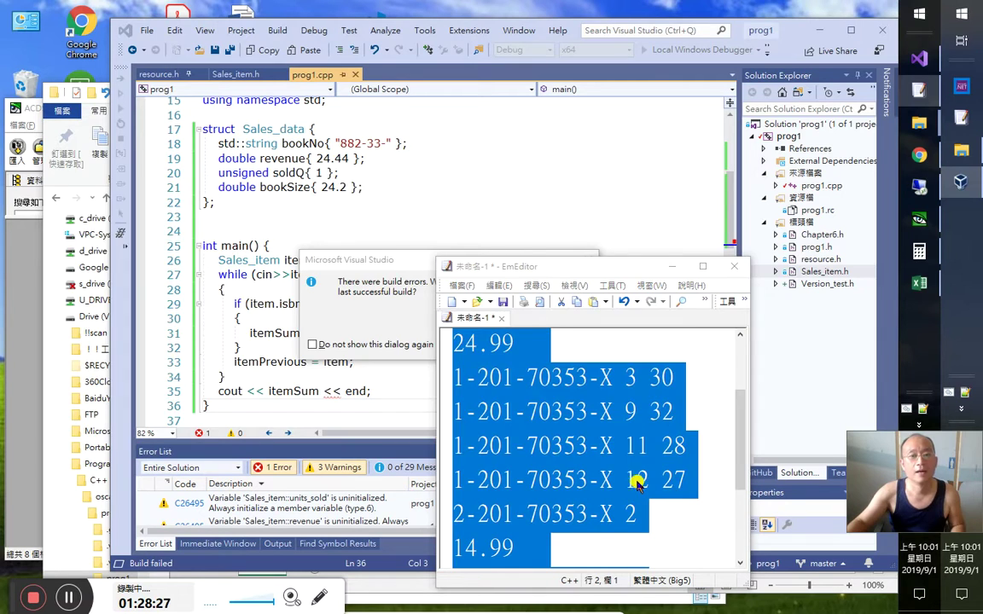
pyautogui.hotkey('alt', 'Tab')
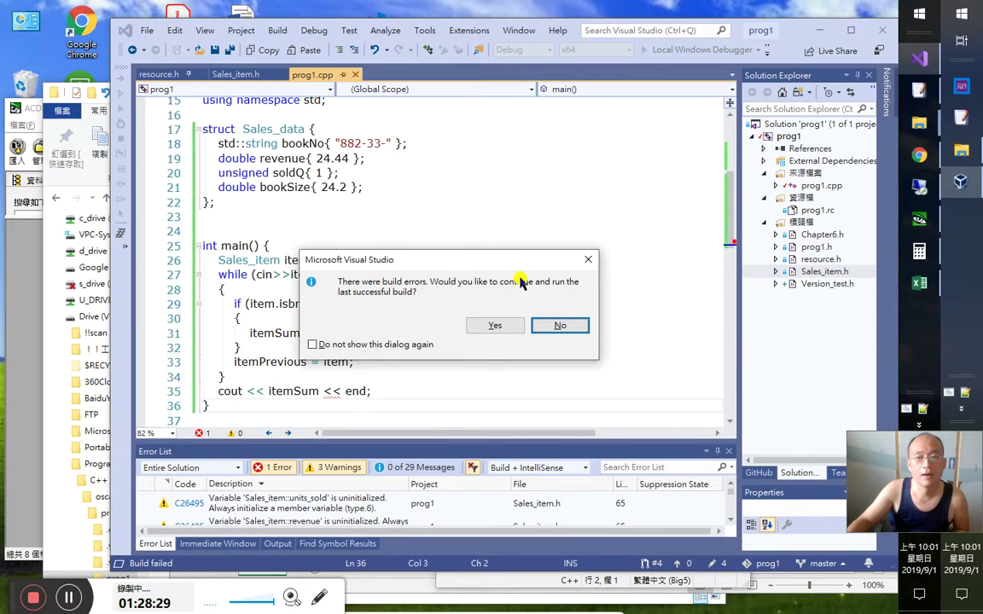
pyautogui.click(560, 325)
# Correct end to endl in the cout statement that outputs itemSum after the while loop
pyautogui.click(348, 391)
pyautogui.press('Right')
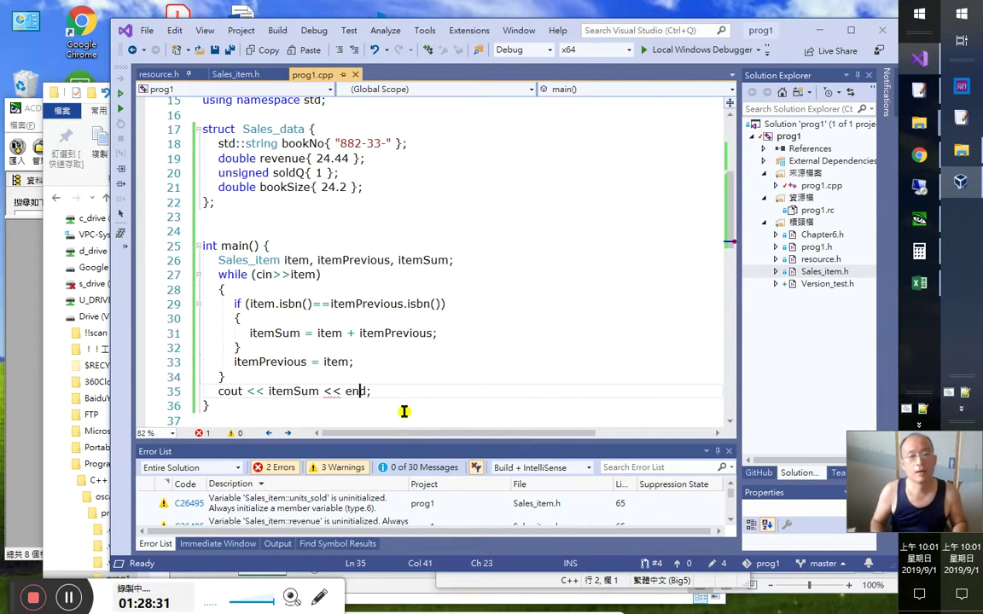
pyautogui.write('l;')
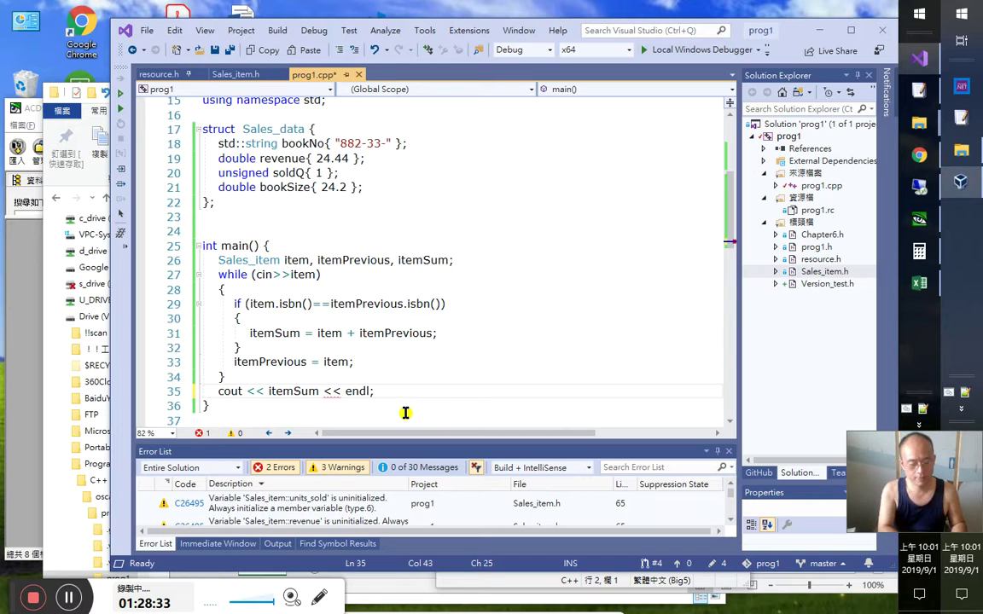
# Run the program without debugging, using the copied transactions as input followed by an end-of-file marker
pyautogui.hotkey('ctrl', 'F5')
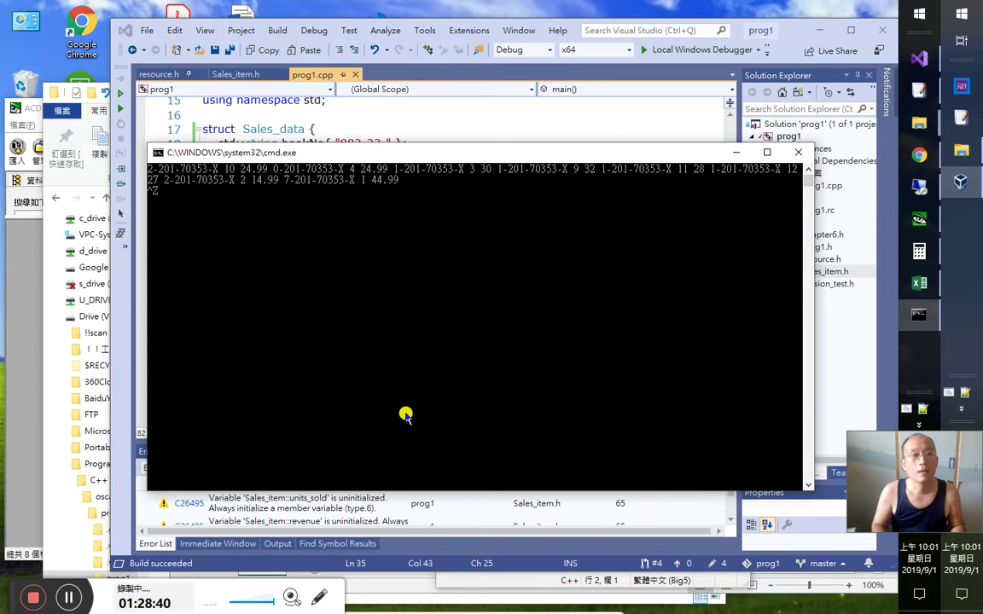
pyautogui.hotkey('ctrl', 'z')
pyautogui.press('Return')
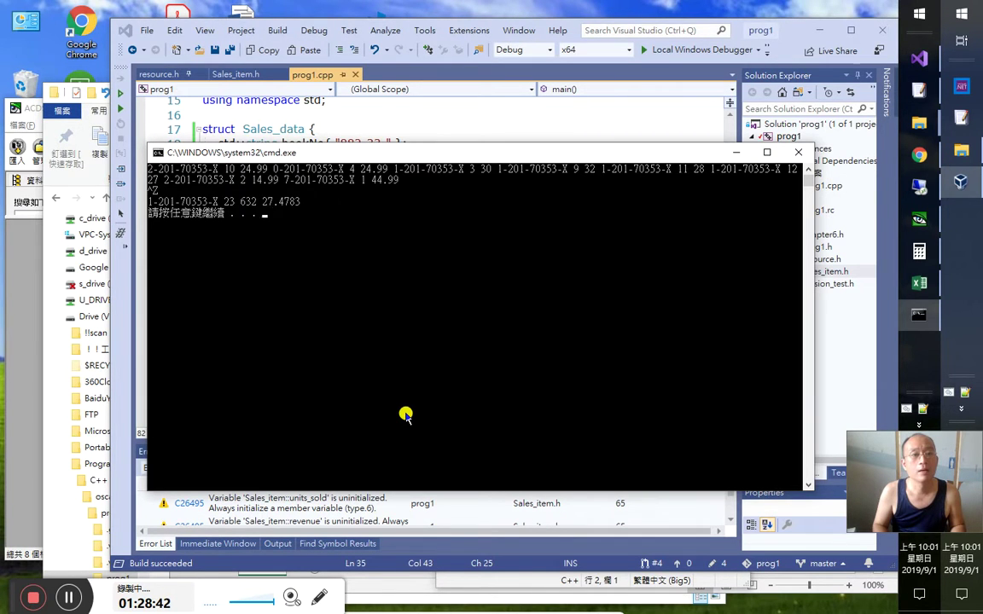
# Compare the program's output with the EmEditor test data, highlighting the four consecutive 1-201-70353-X transactions from 3 30 to 12 27
pyautogui.hotkey('alt', 'Tab')
pyautogui.hotkey('alt', 'Tab')
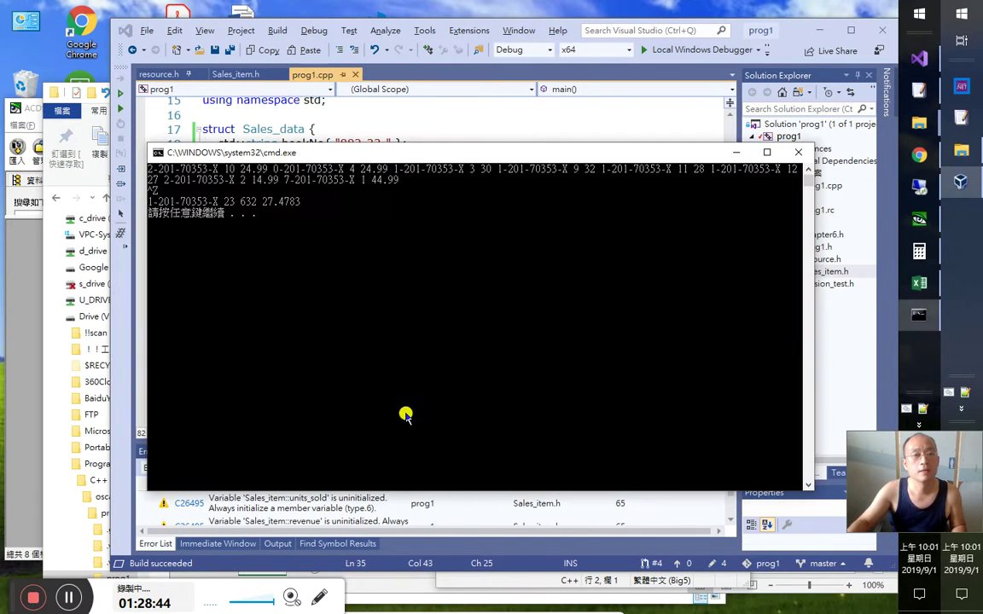
pyautogui.hotkey('alt', 'Tab')
pyautogui.press('Tab')
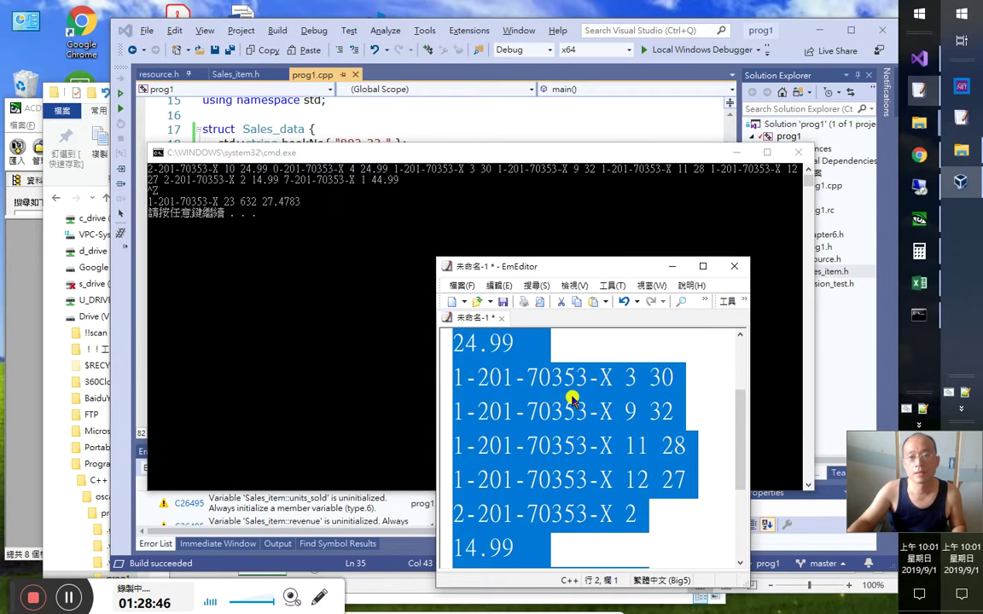
pyautogui.click(553, 521)
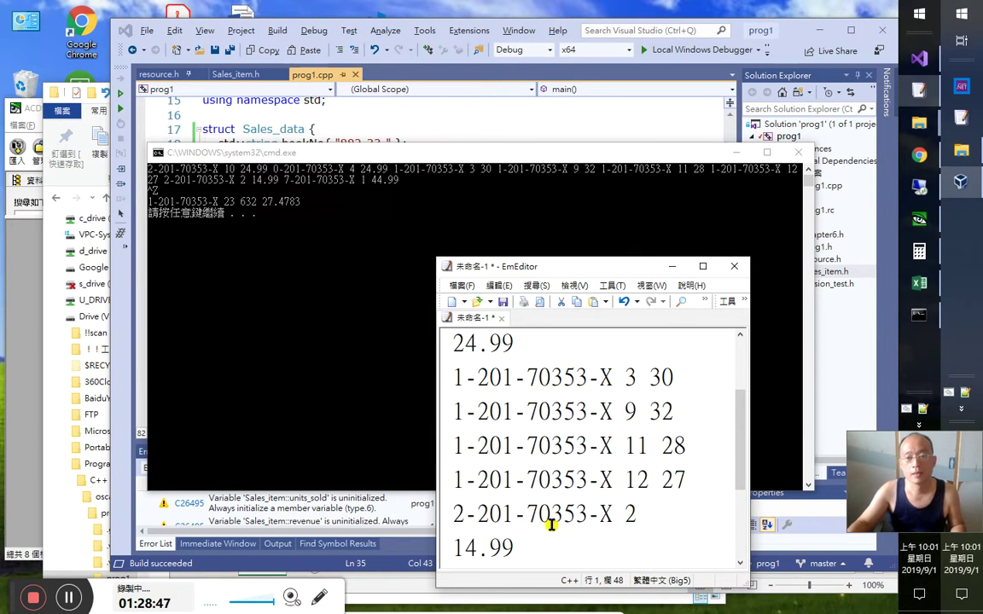
pyautogui.keyDown('shift'); pyautogui.click(671, 527); pyautogui.keyUp('shift')
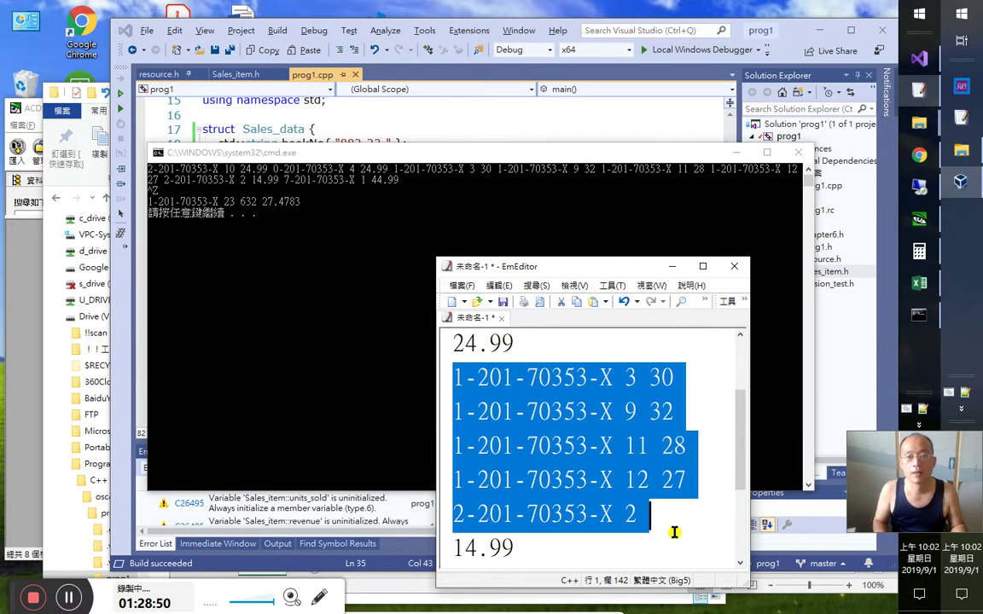
pyautogui.hotkey('shift', 'Down')
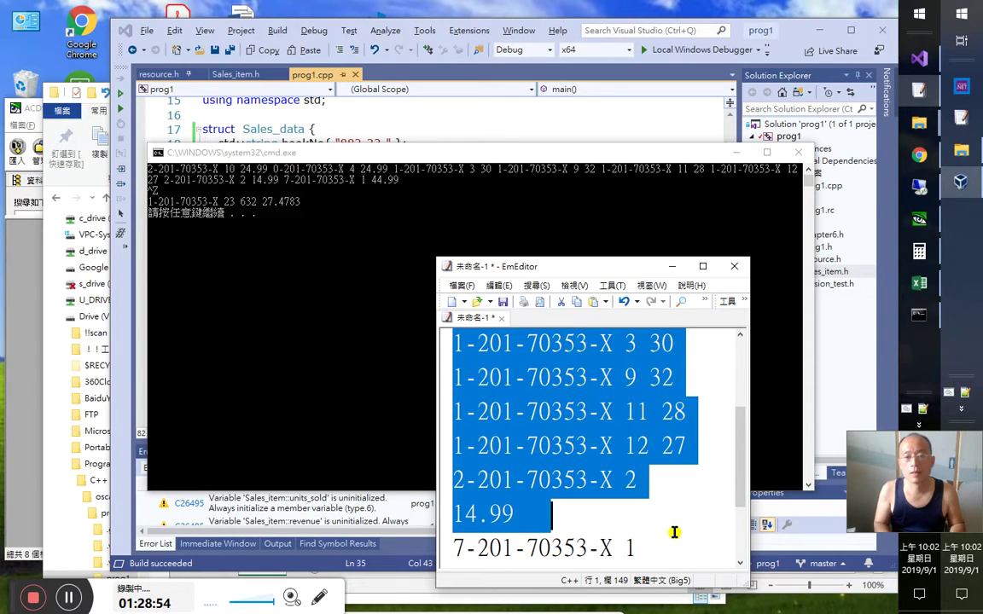
pyautogui.hotkey('shift', 'Up')
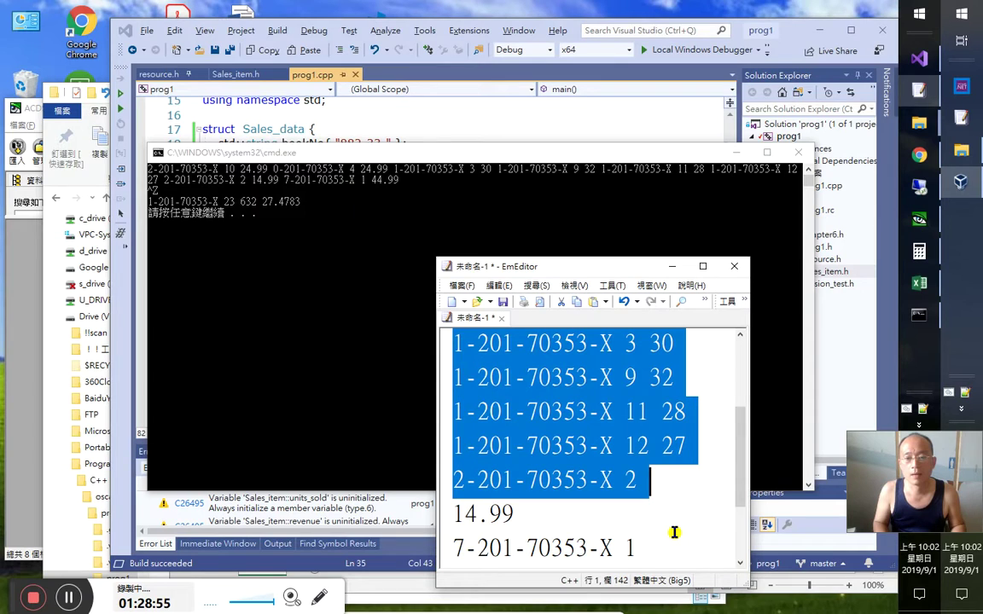
pyautogui.hotkey('shift', 'Up')
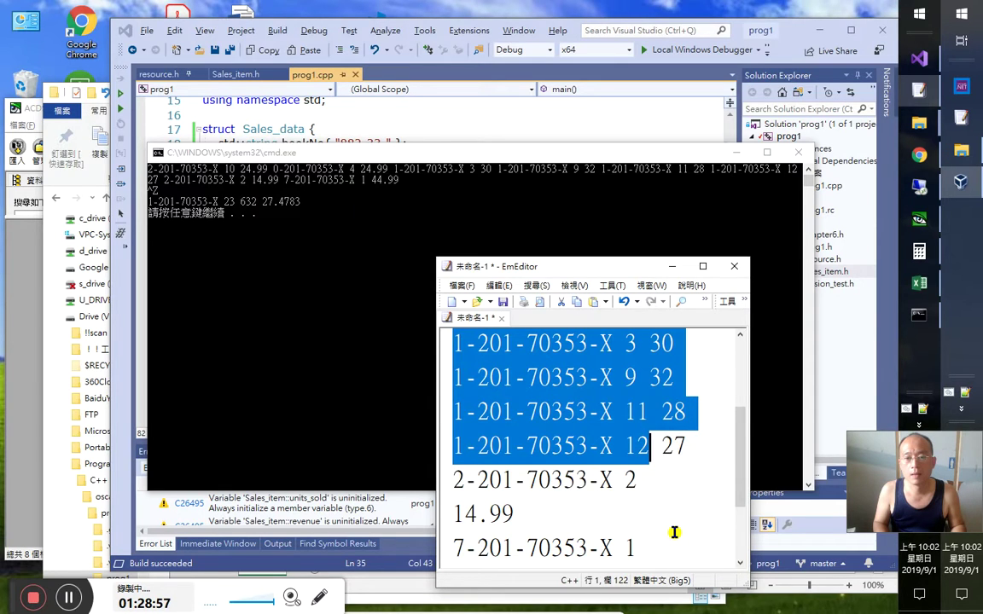
pyautogui.hotkey('shift', 'Down')
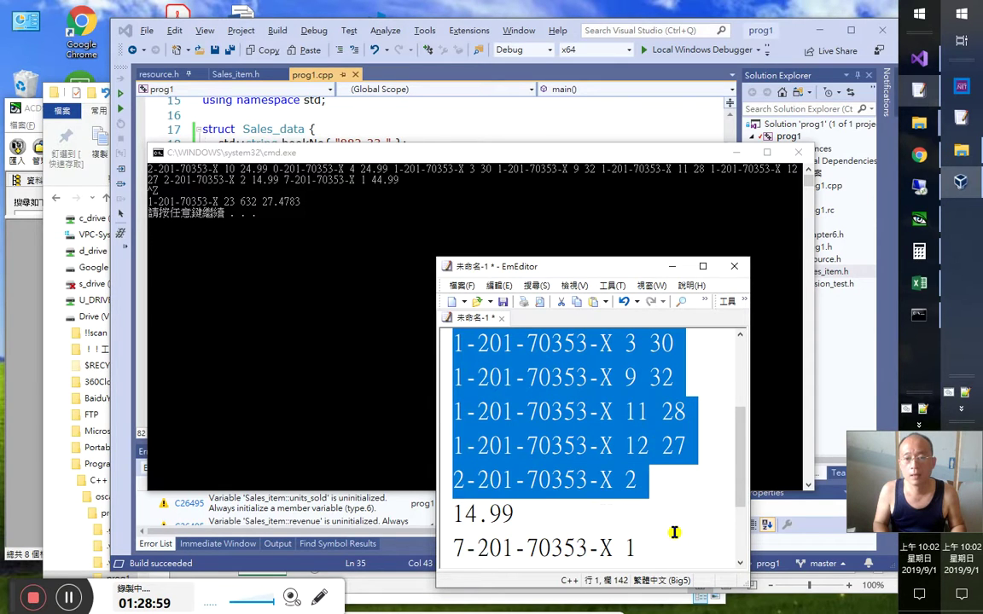
pyautogui.hotkey('shift', 'Down')
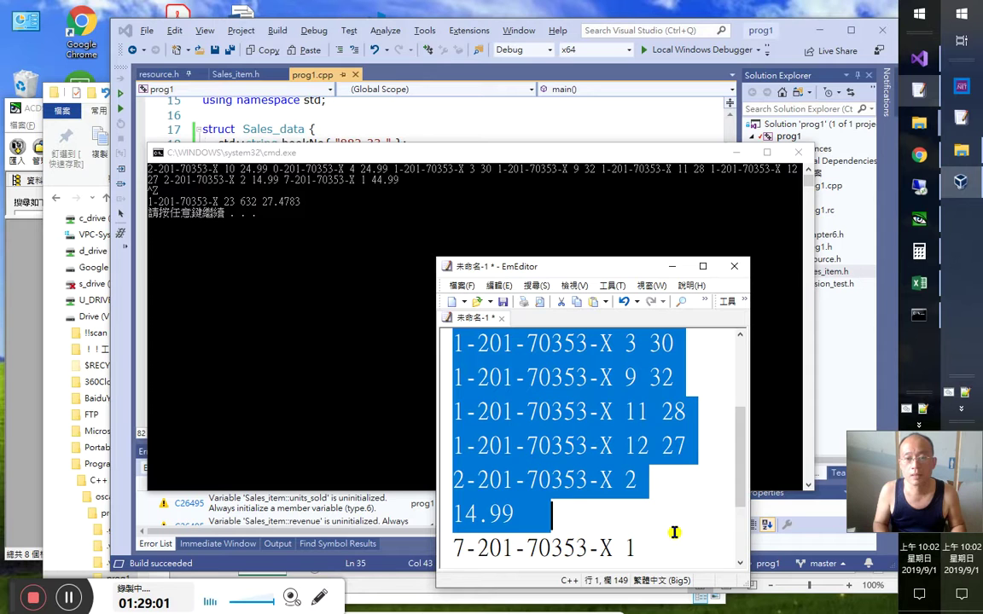
pyautogui.hotkey('shift', 'Up')
pyautogui.hotkey('shift', 'Up')
pyautogui.hotkey('shift', 'End')
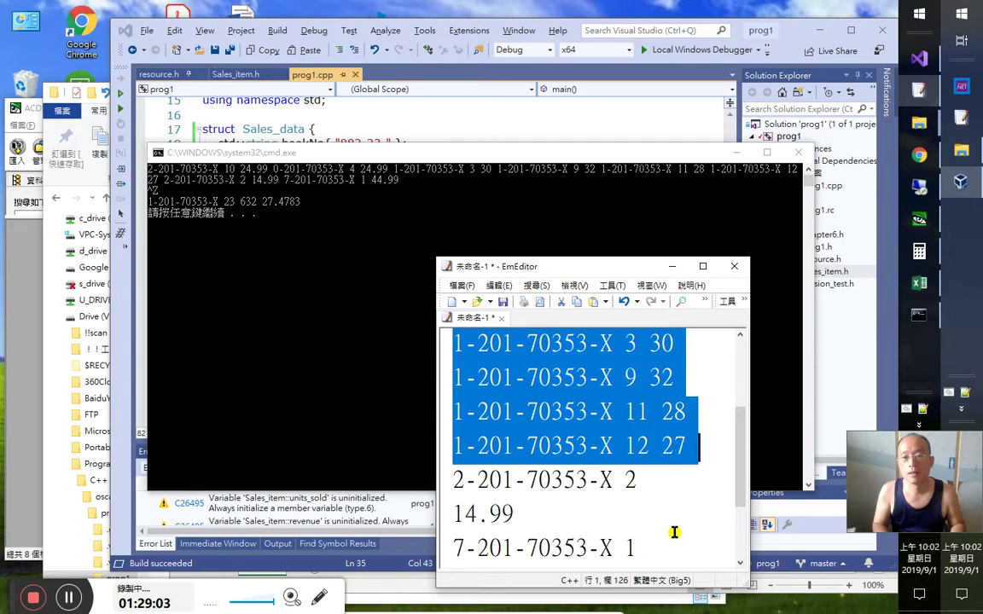
# Switch to the open Excel workbook
pyautogui.hotkey('alt', 'Tab')
pyautogui.hotkey('alt', 'Tab')
pyautogui.hotkey('alt', 'Tab')
pyautogui.hotkey('alt', 'Tab')
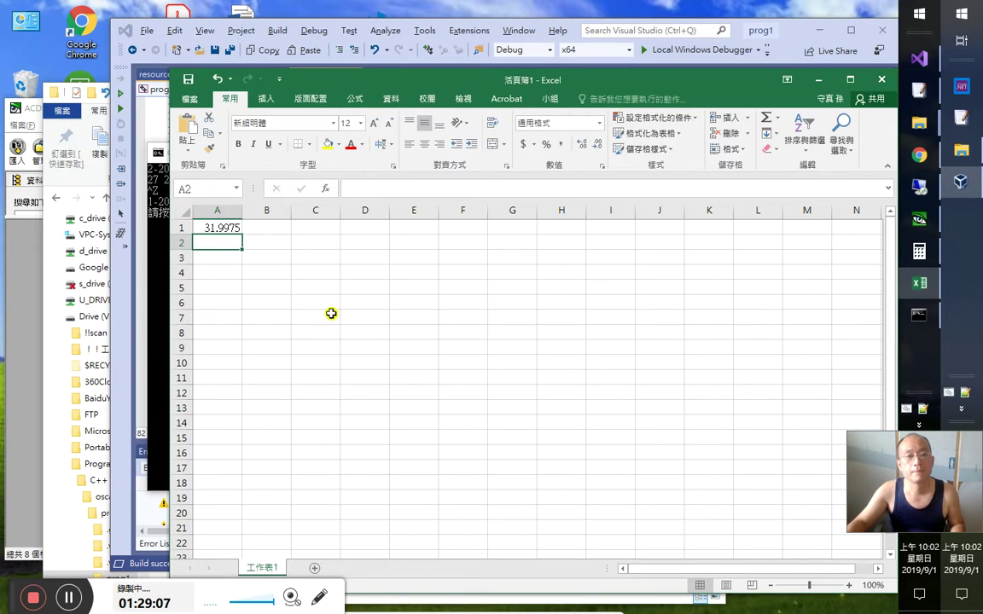
pyautogui.hotkey('alt', 'Tab')
pyautogui.hotkey('alt', 'Tab')
pyautogui.hotkey('alt', 'Tab')
pyautogui.hotkey('alt', 'Tab')
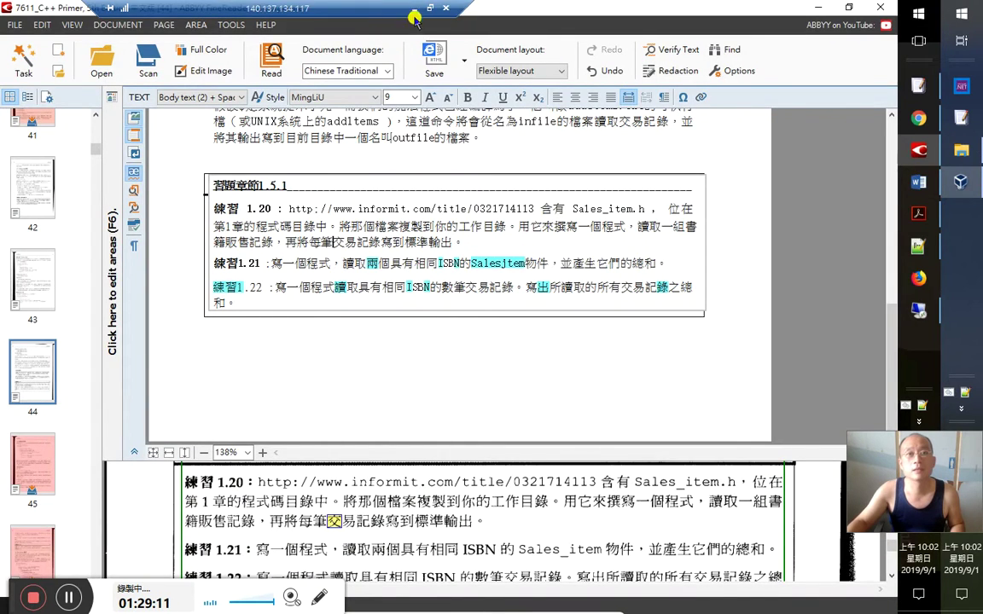
pyautogui.click(413, 12)
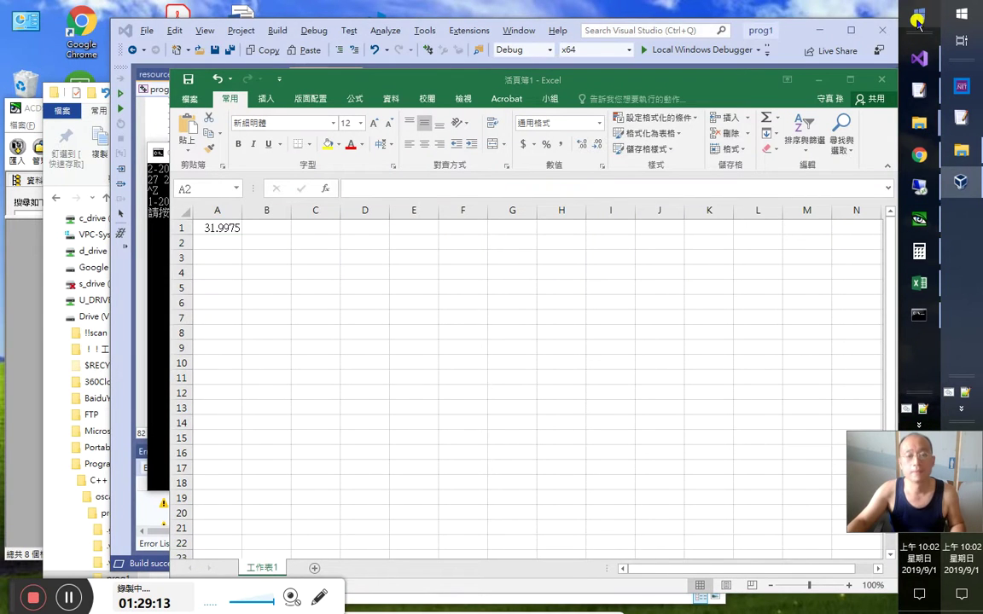
pyautogui.press('super+r')
pyautogui.press('Return')
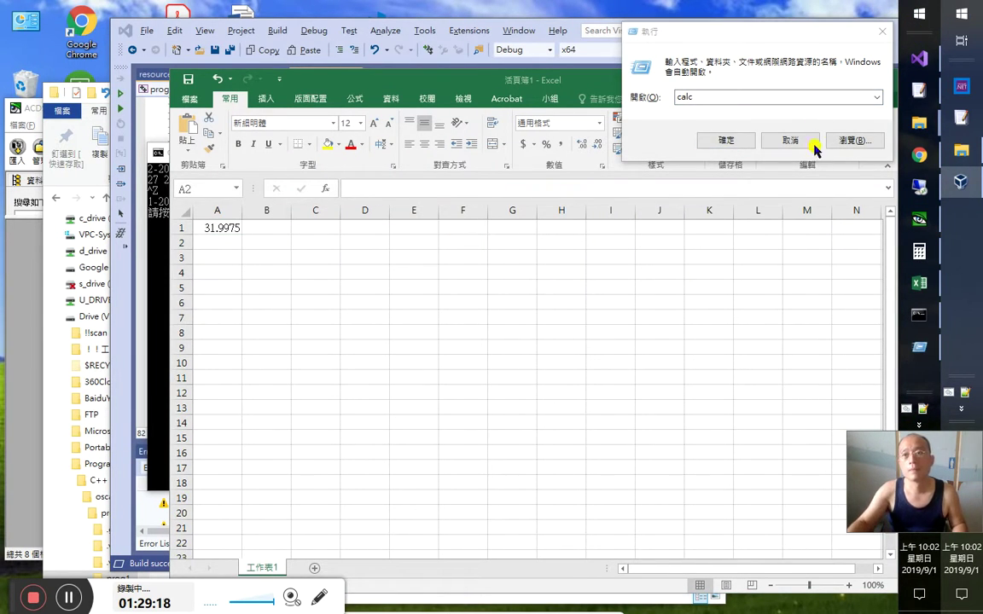
pyautogui.click(808, 107)
pyautogui.press('Escape')
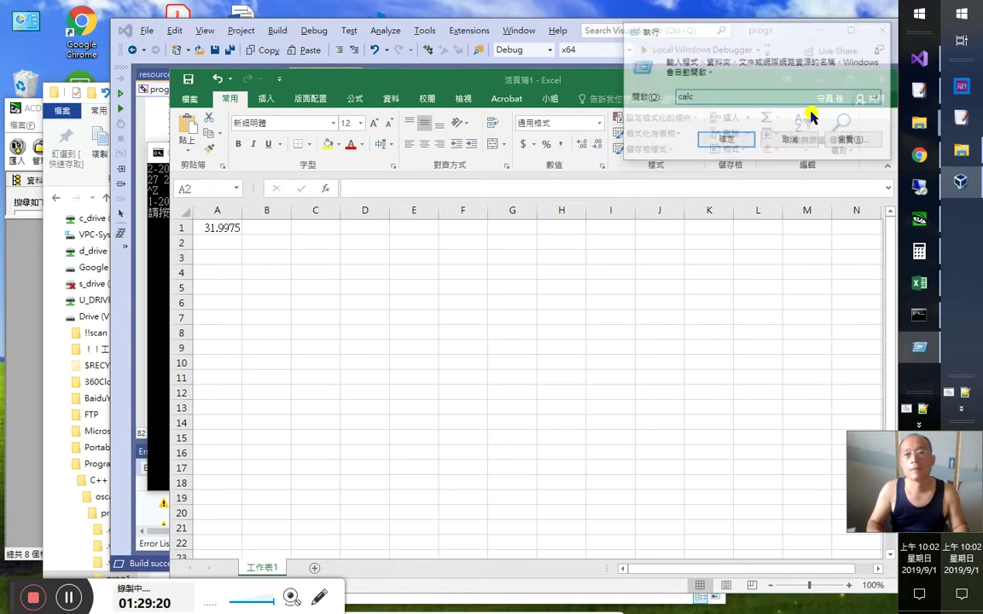
# Switch to EmEditor, copy the four 1-201-70353-X transactions into a new document and replace all spaces with tabs (\t)
pyautogui.click(908, 89)
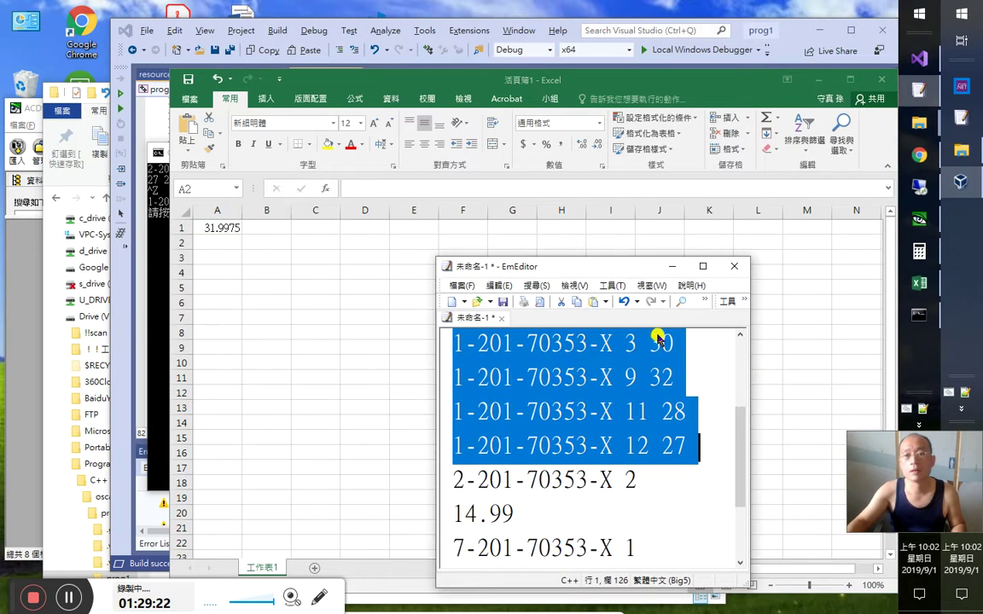
pyautogui.moveTo(536, 328); pyautogui.dragTo(538, 328)
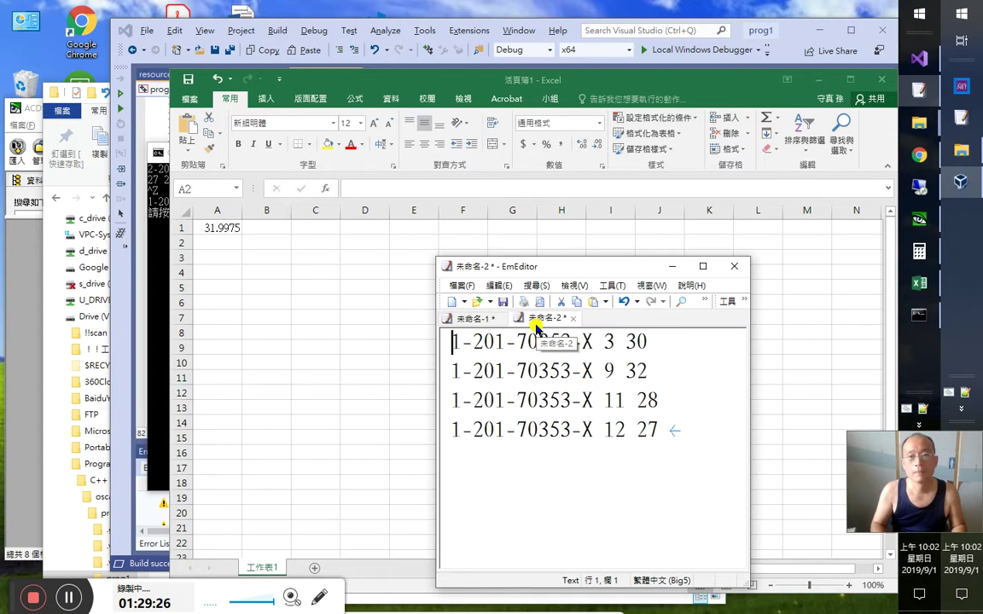
pyautogui.hotkey('ctrl', 'h')
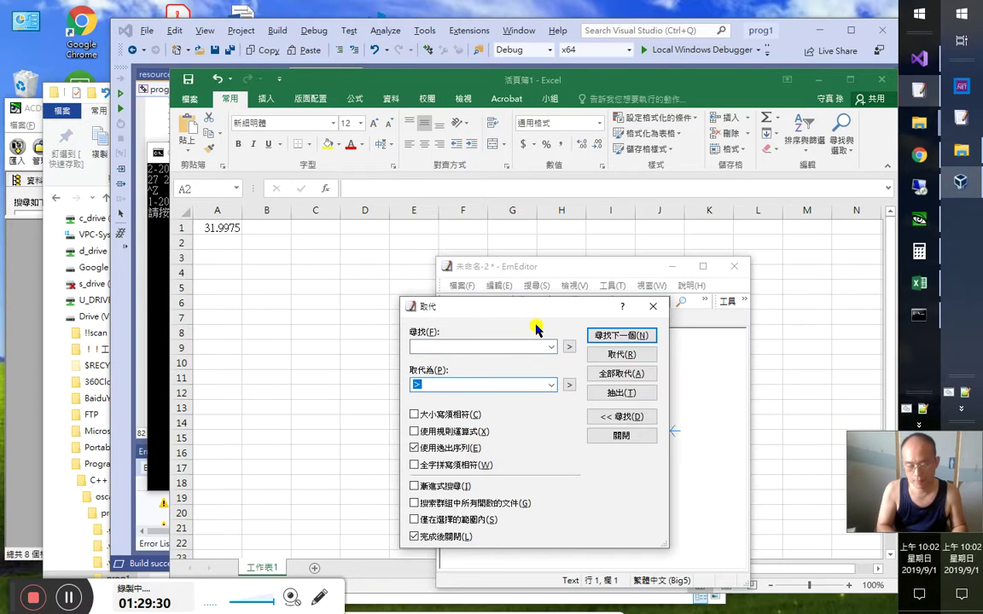
pyautogui.hotkey('alt', 'a')
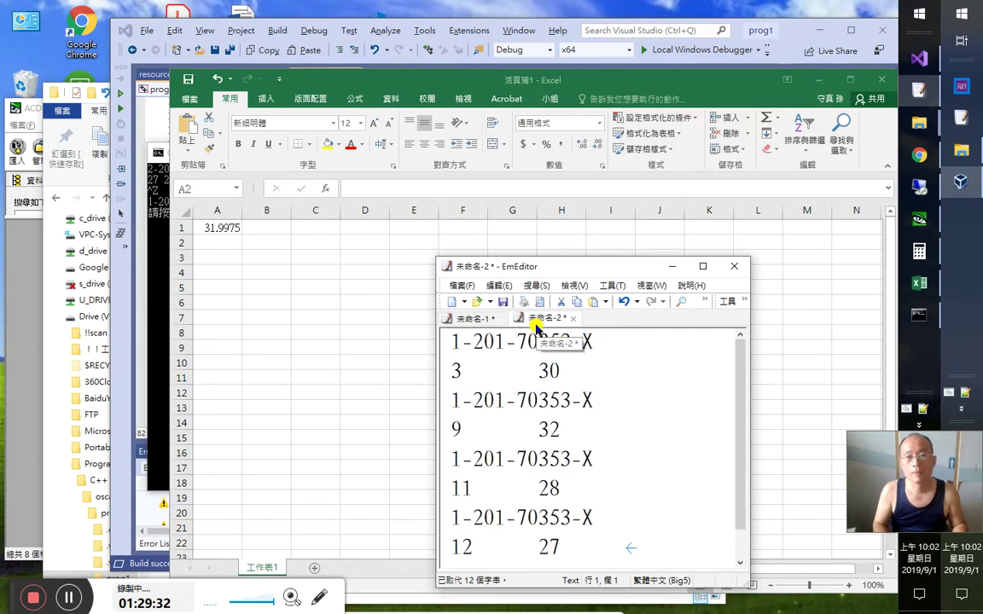
# Try moving the tab-separated transactions from EmEditor into the Excel worksheet, starting at cell A5
pyautogui.hotkey('ctrl', 'x')
pyautogui.hotkey('alt', 'Tab')
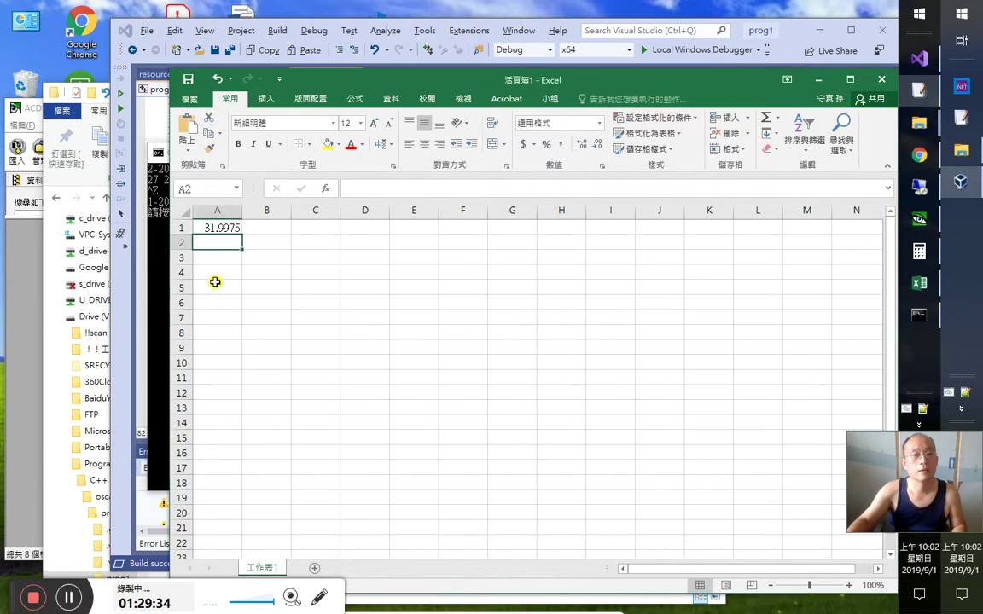
pyautogui.click(225, 291)
pyautogui.hotkey('ctrl', 'v')
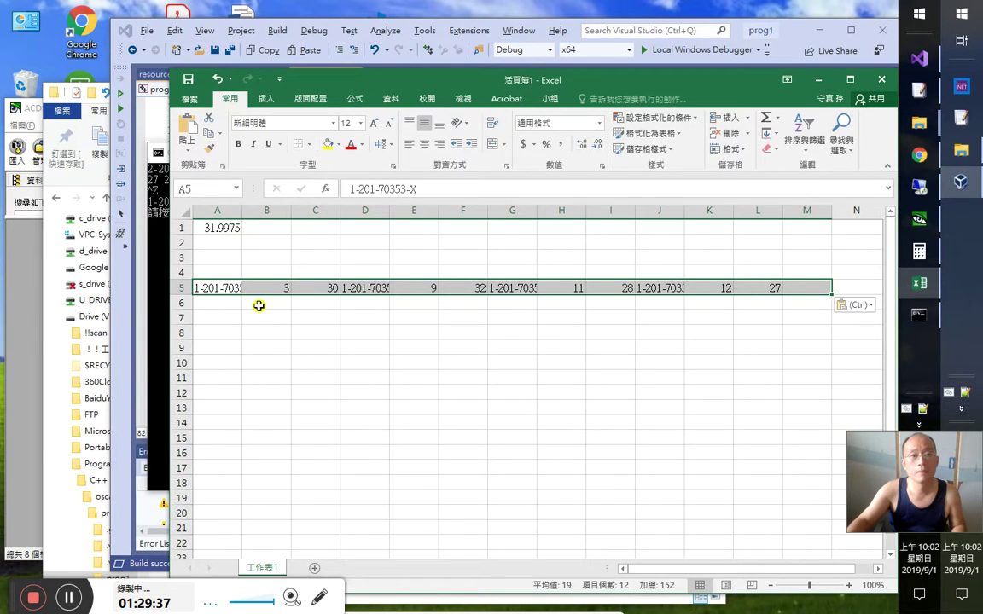
# Put the cut transactions back into the EmEditor document and undo the paste in the Excel worksheet
pyautogui.hotkey('alt', 'Tab')
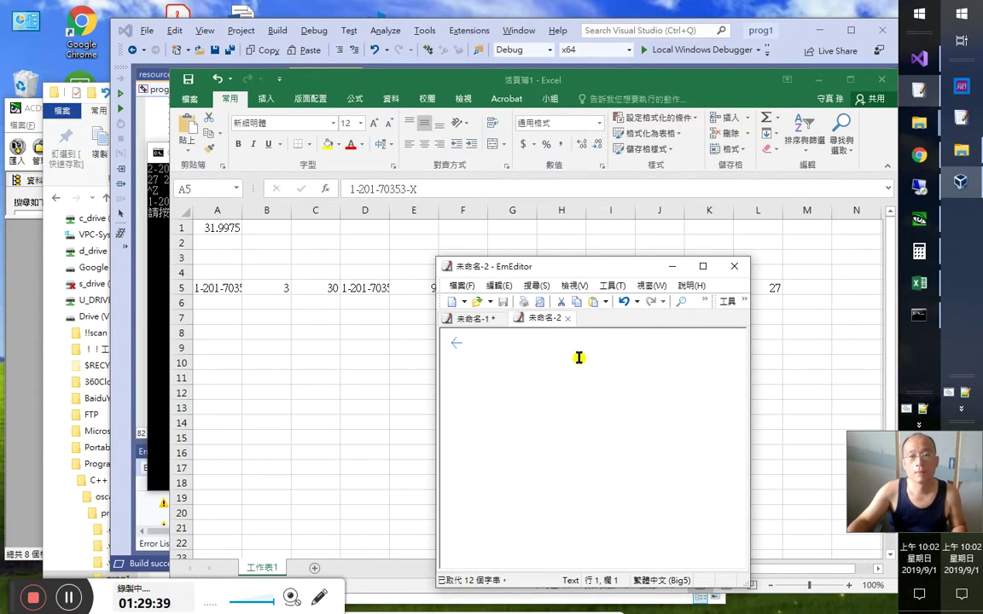
pyautogui.hotkey('ctrl', 'v')
pyautogui.scroll(1, 588, 377)
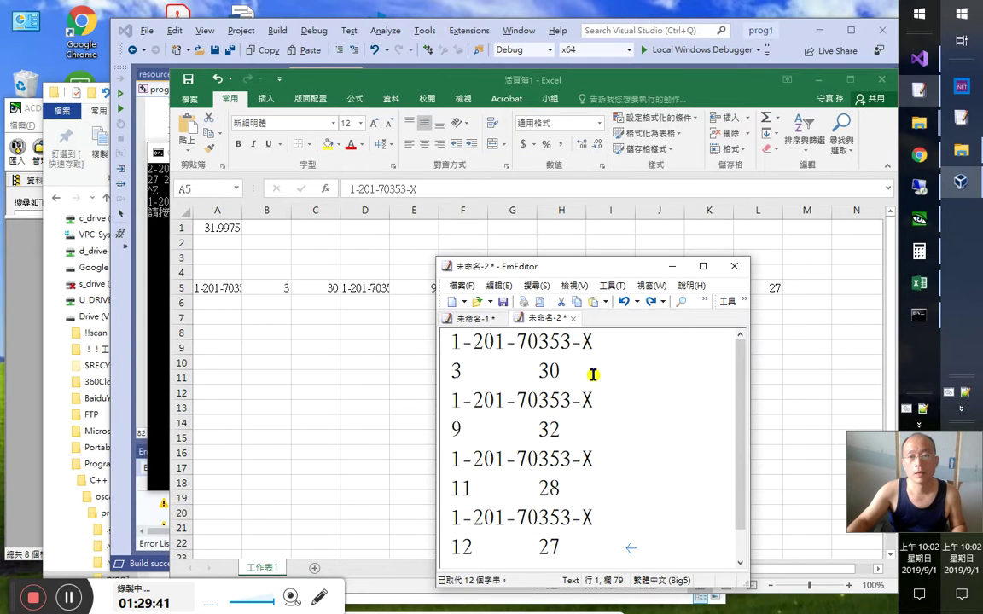
pyautogui.hotkey('alt', 'Tab')
pyautogui.hotkey('ctrl', 'z')
pyautogui.hotkey('alt', 'Tab')
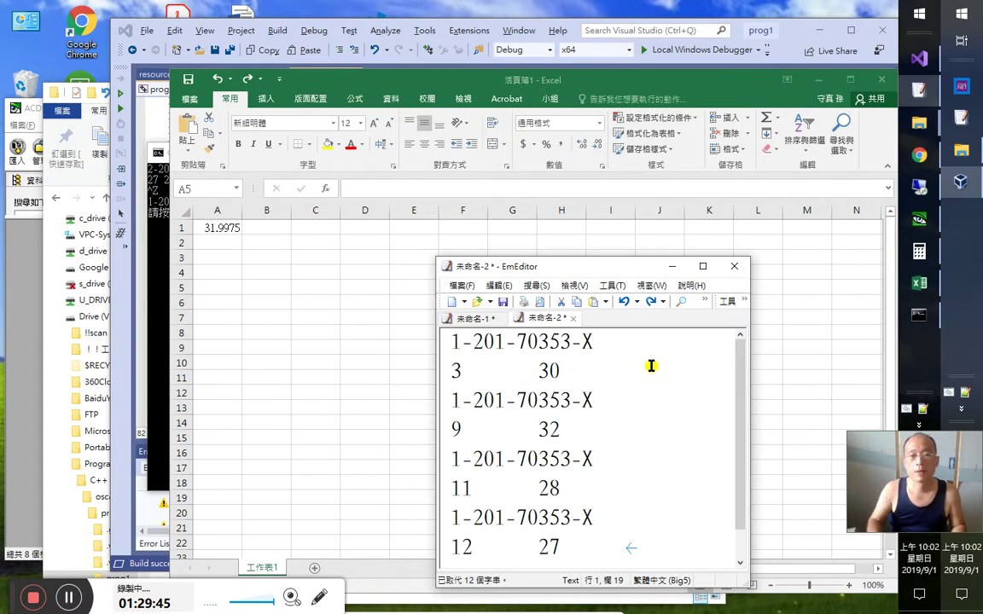
# Try to split the transactions onto separate lines by replacing every " 1-" with "\r 1-"
pyautogui.press('Left')
pyautogui.press('Left')
pyautogui.press('Left')
pyautogui.press('Left')
pyautogui.press('Left')
pyautogui.press('Left')
pyautogui.press('Left')
pyautogui.press('Left')
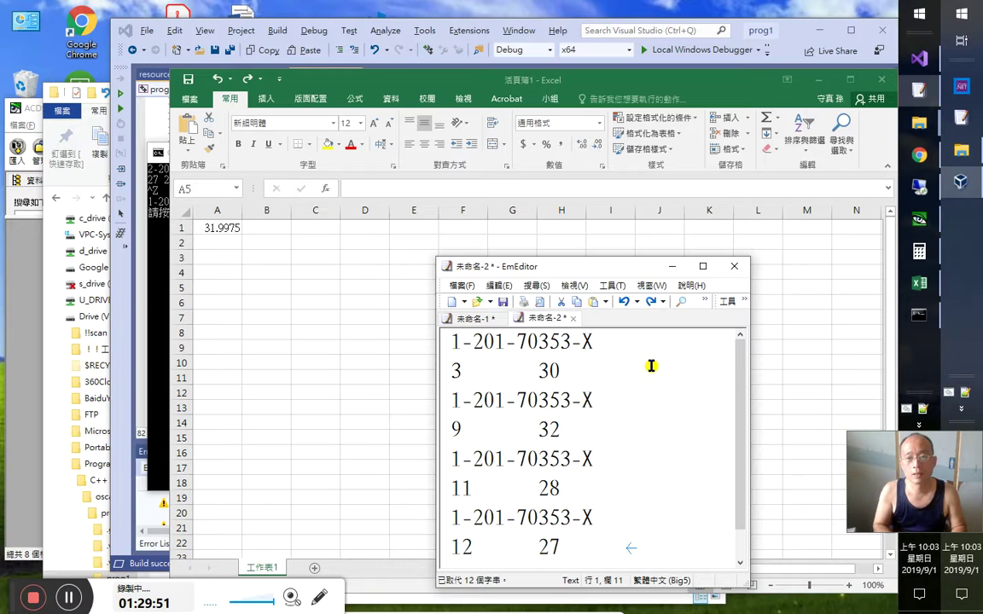
pyautogui.hotkey('ctrl', 'h')
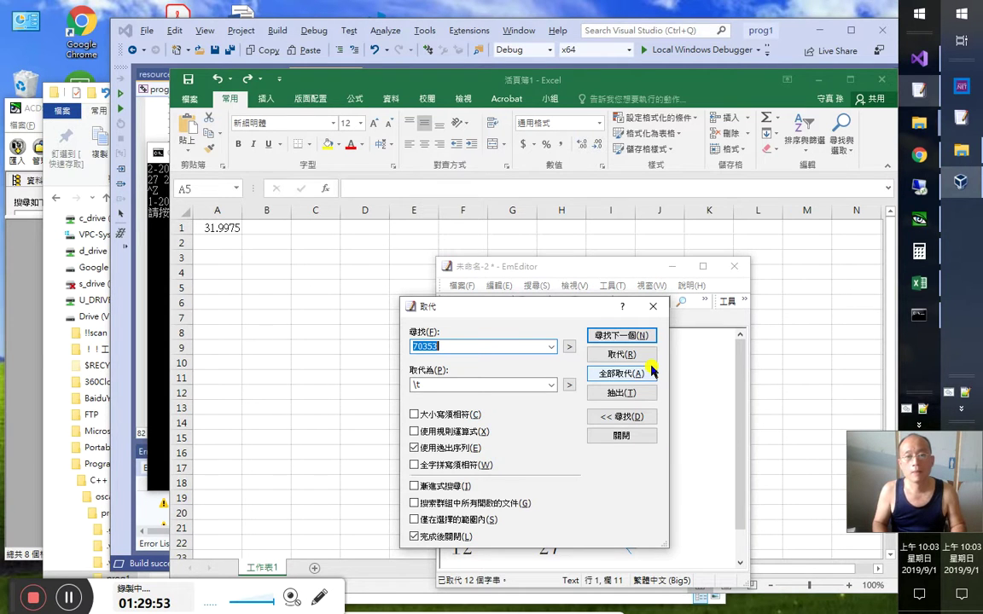
pyautogui.write('1-')
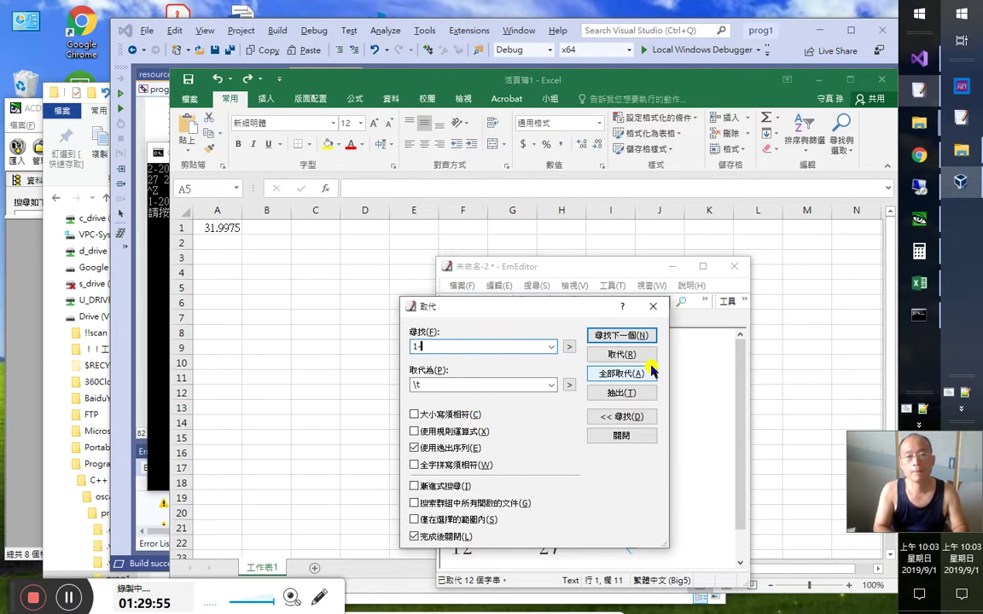
pyautogui.press('Tab')
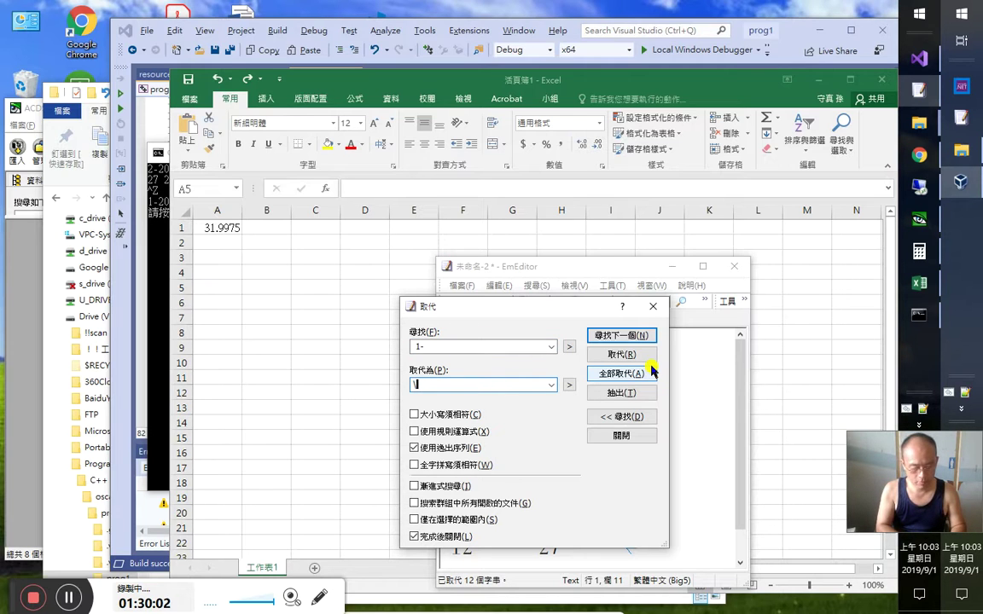
pyautogui.write('\\r')
pyautogui.hotkey('shift', 'Tab')
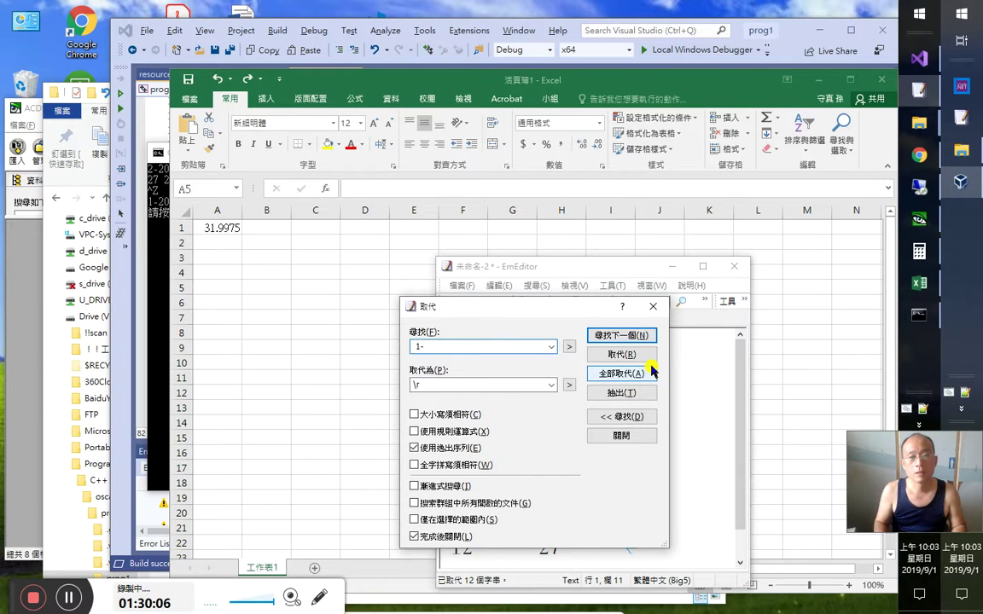
pyautogui.click(494, 384)
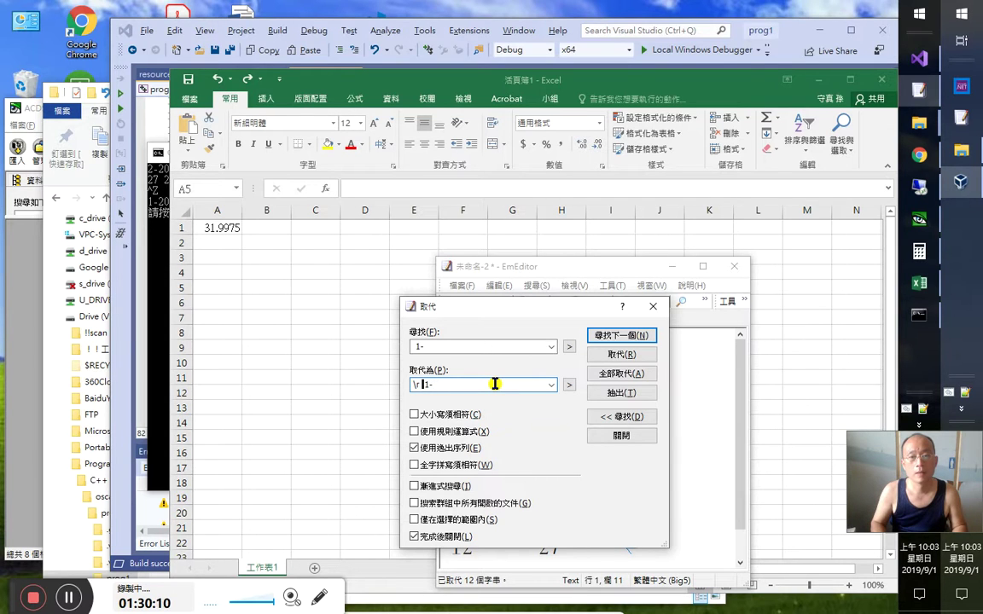
pyautogui.press('Return')
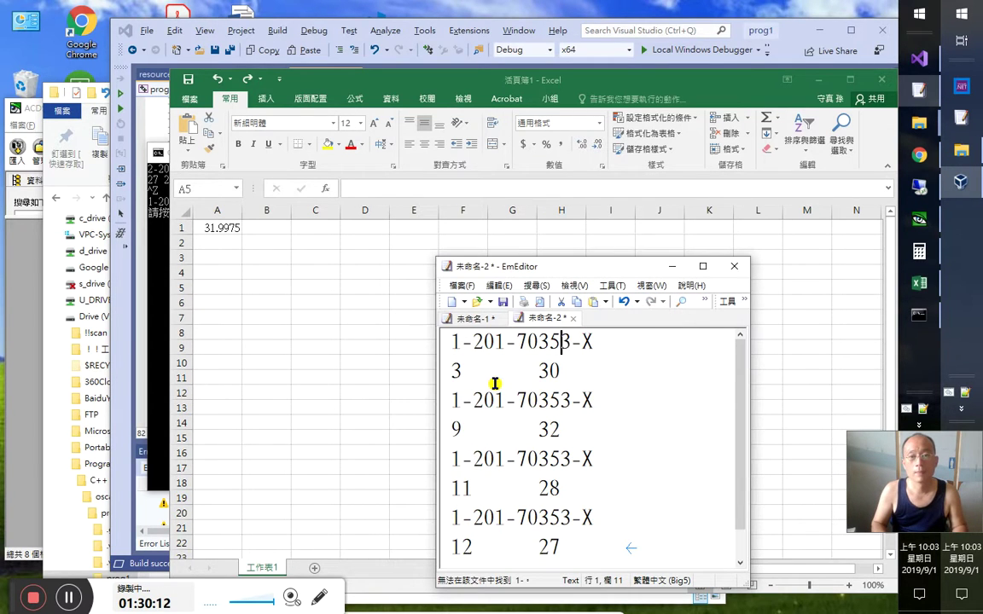
# Insert a line break after the first transaction's price of 30
pyautogui.press('Right')
pyautogui.press('Right')
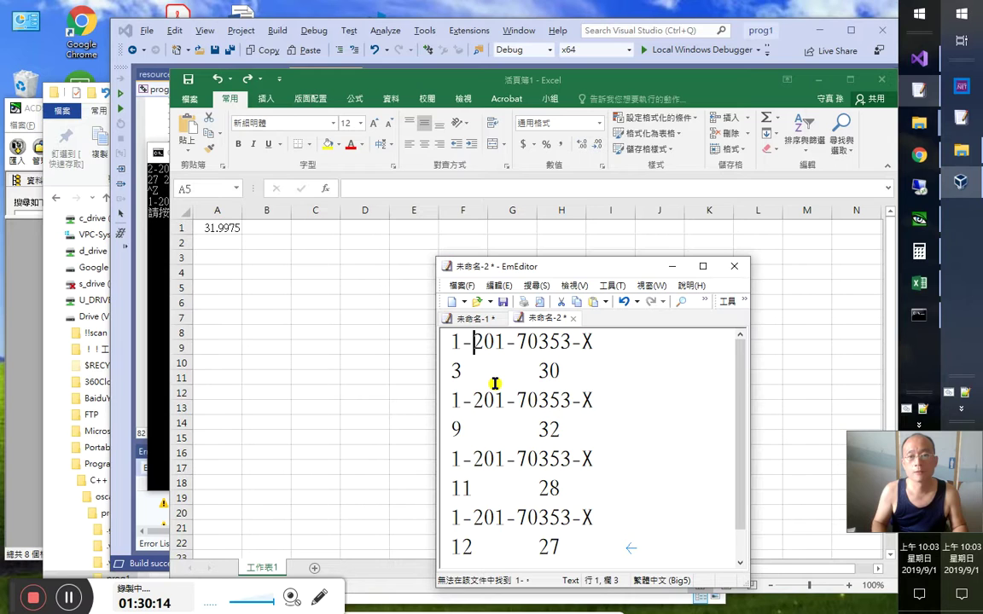
pyautogui.press('End')
pyautogui.press('Right')
pyautogui.press('Right')
pyautogui.press('Left')
pyautogui.press('Left')
pyautogui.press('Left')
pyautogui.press('Right')
pyautogui.press('Right')
pyautogui.press('Right')
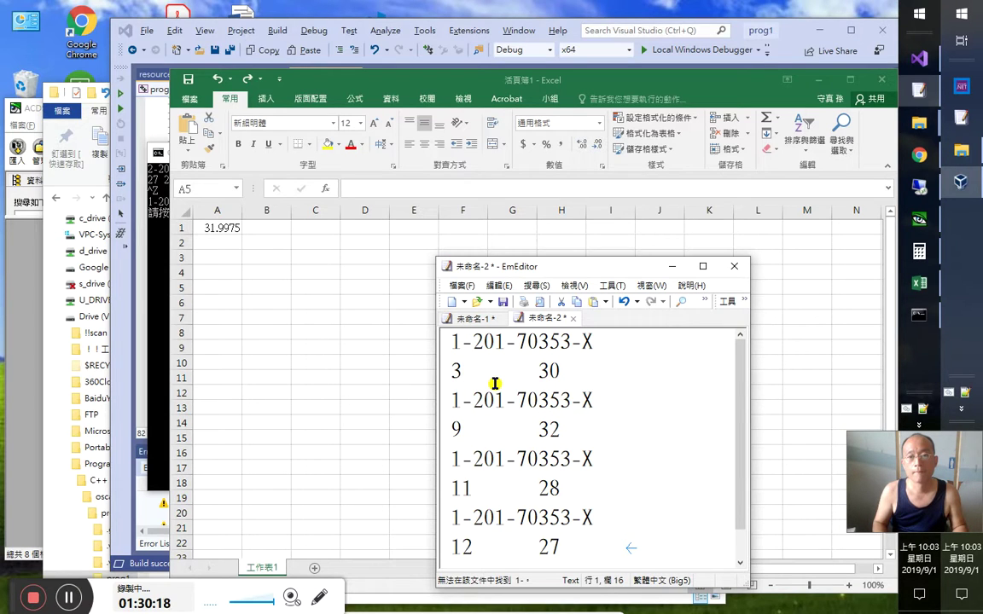
pyautogui.press('Right')
pyautogui.press('Right')
pyautogui.press('Right')
pyautogui.press('Return')
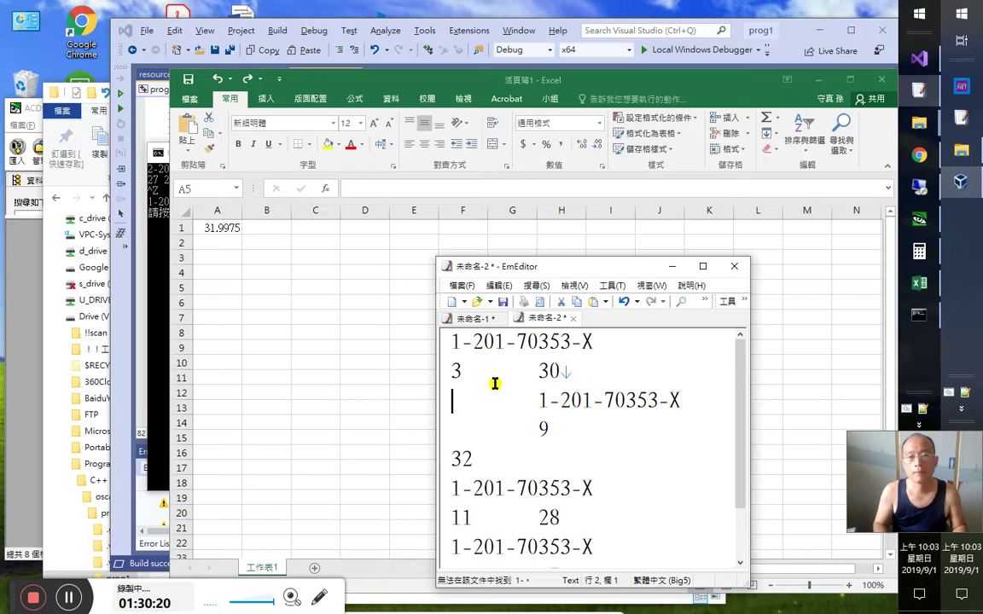
# Insert line breaks after the 9 32 and 11 28 transactions so each remaining record starts on its own line
pyautogui.press('Down')
pyautogui.press('Down')
pyautogui.press('Down')
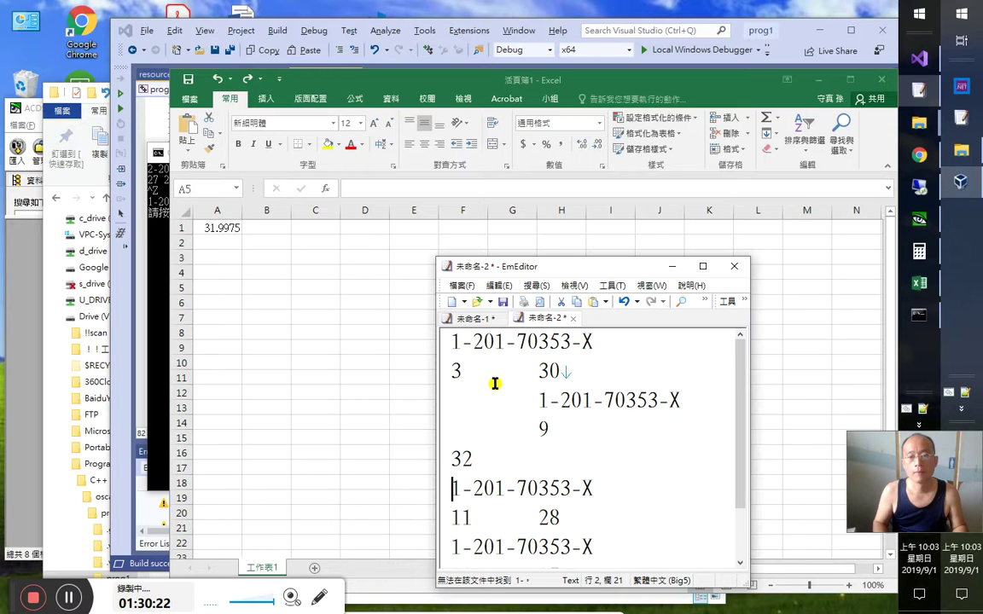
pyautogui.press('Down')
pyautogui.press('Down')
pyautogui.press('Return')
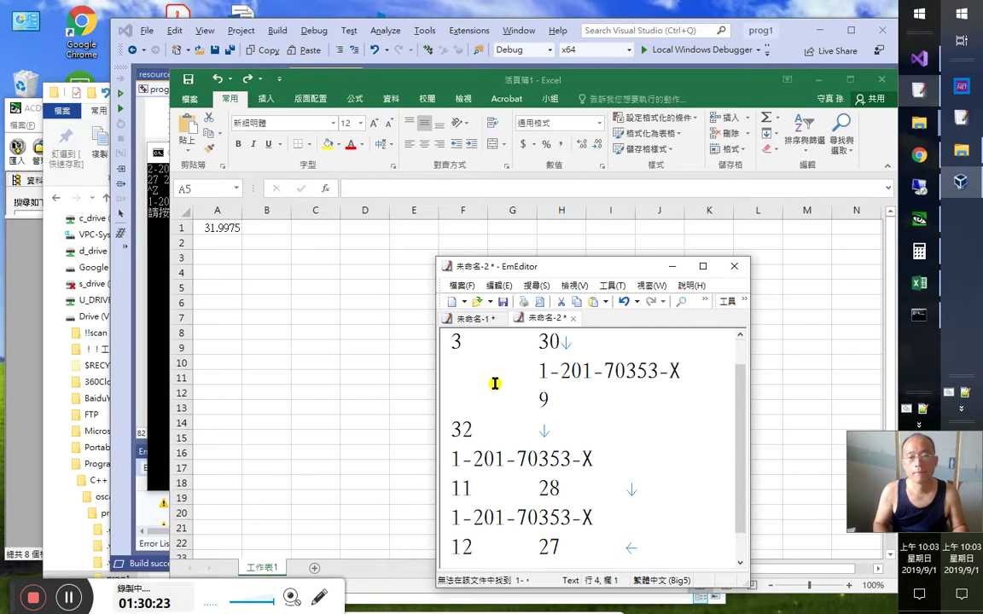
pyautogui.press('Down')
pyautogui.hotkey('ctrl', 'Home')
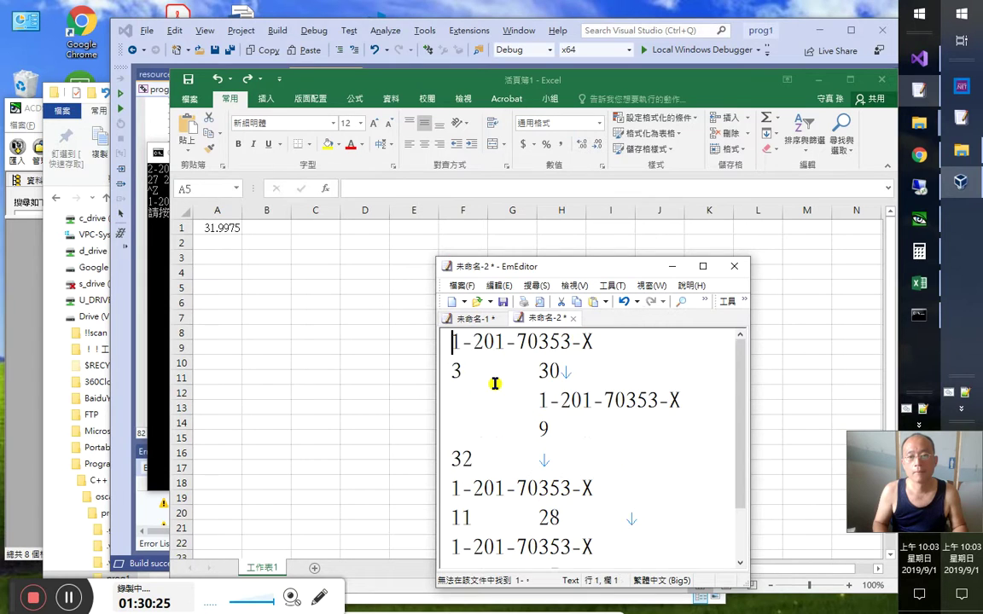
# Copy the whole reformatted transaction text from EmEditor and paste it into the Excel worksheet at cell A5
pyautogui.hotkey('ctrl', 'a')
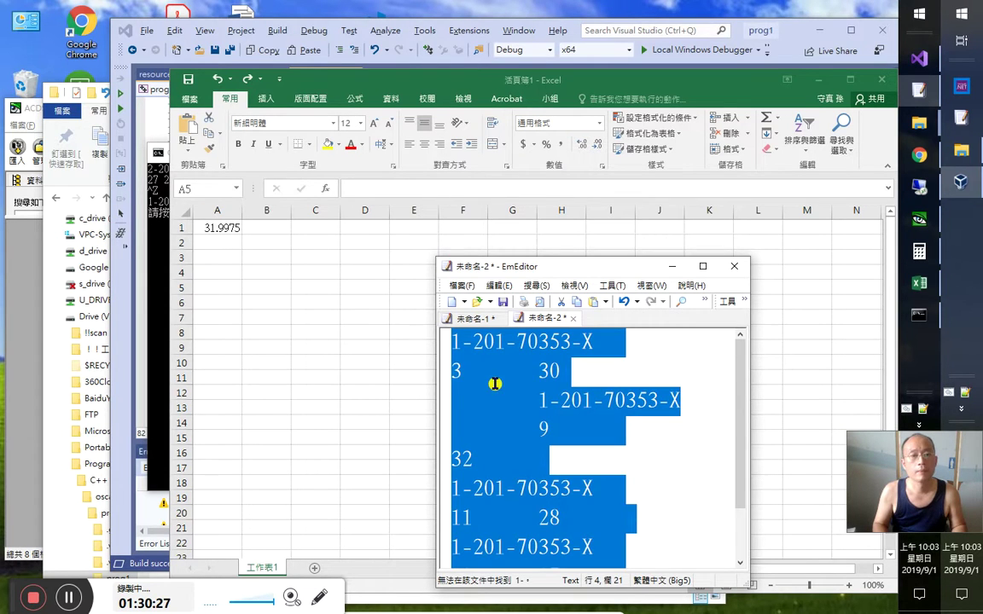
pyautogui.hotkey('ctrl', 'c')
pyautogui.hotkey('alt', 'Tab')
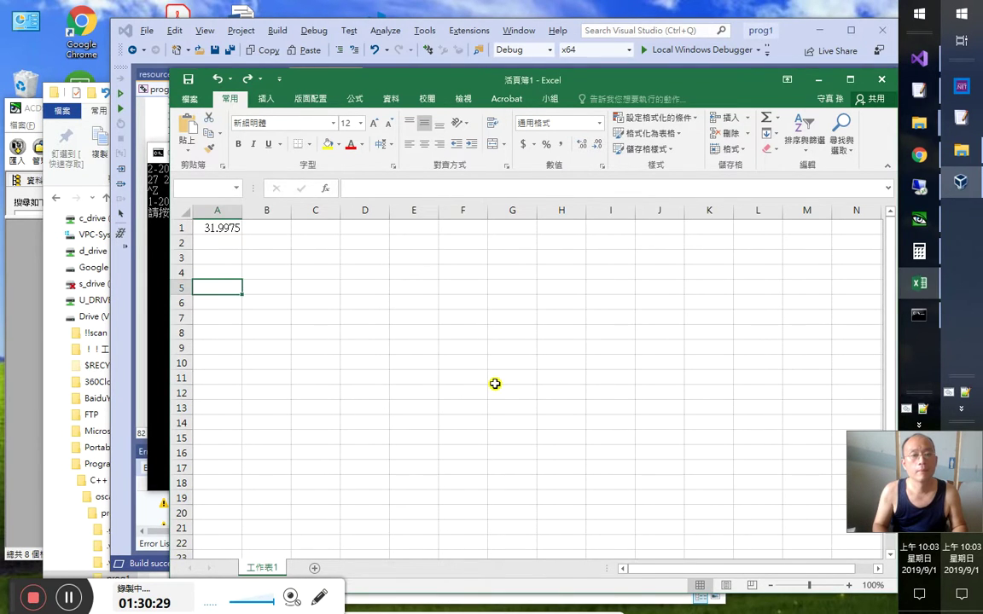
pyautogui.hotkey('ctrl', 'v')
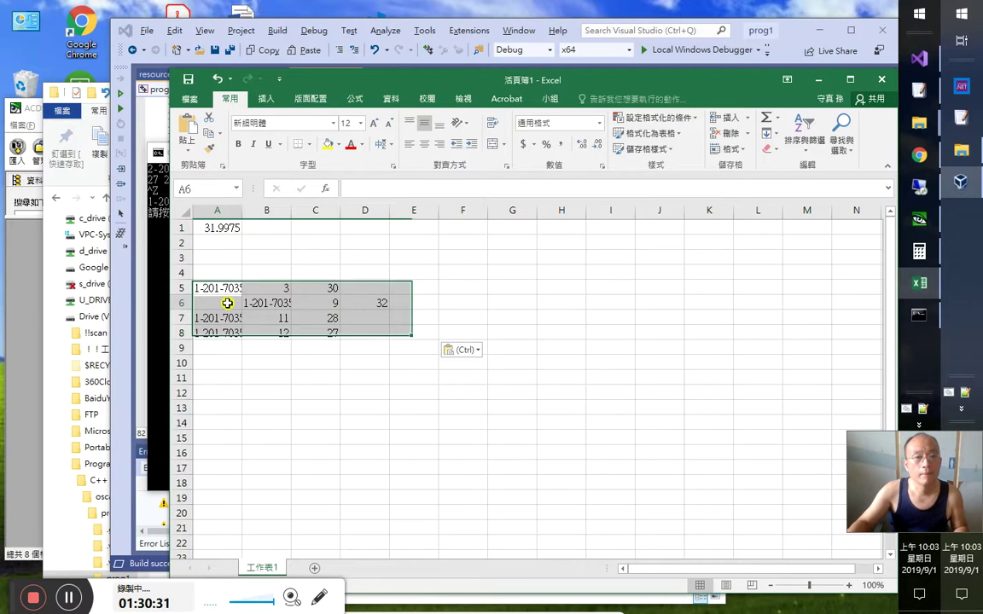
# Delete the empty cell A6 and shift the rest of its row left to align the second transaction
pyautogui.click(205, 303)
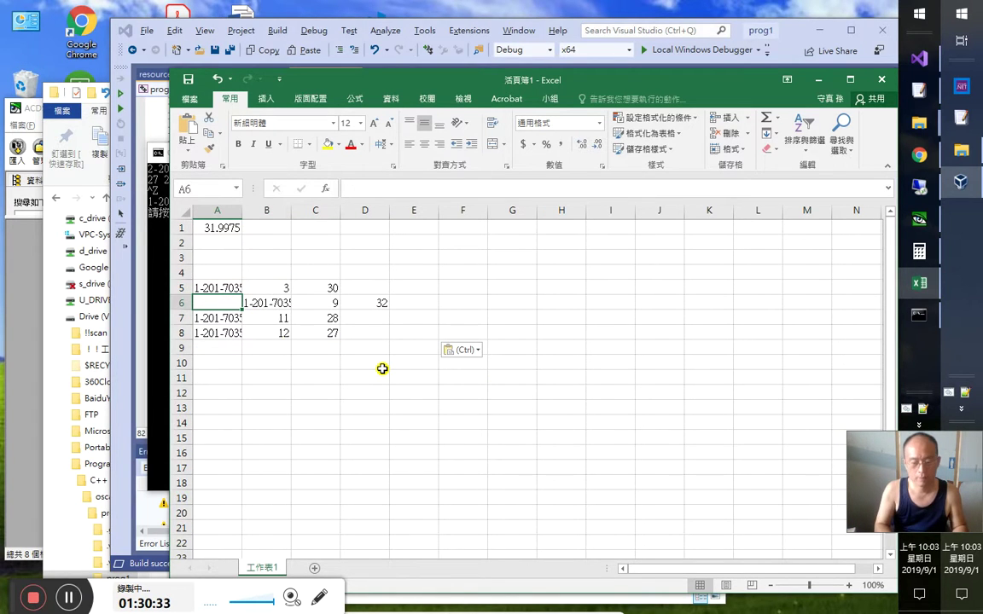
pyautogui.hotkey('ctrl', '-')
pyautogui.press('Down')
pyautogui.press('Up')
pyautogui.press('Up')
pyautogui.press('Return')
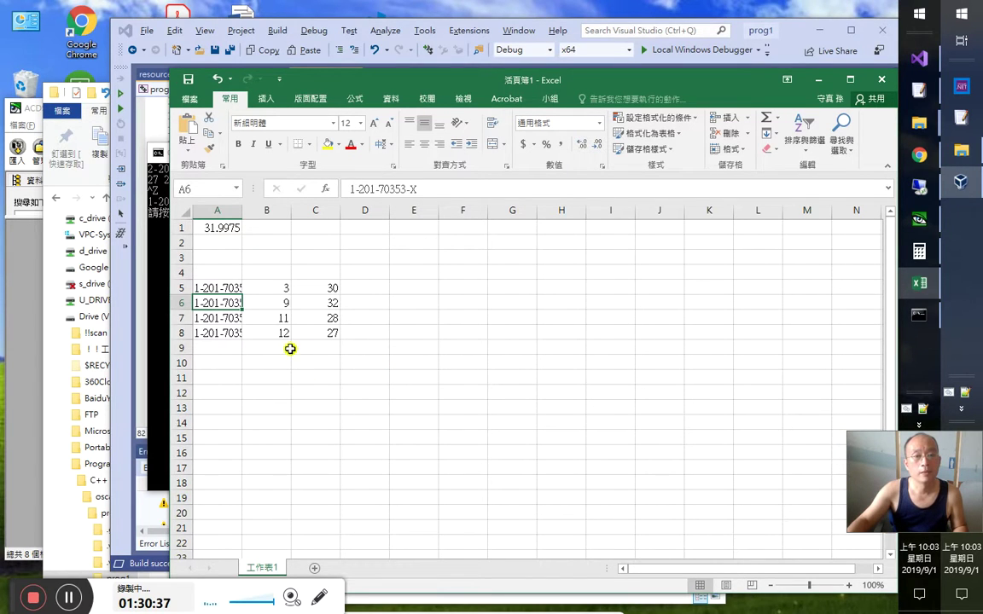
# Select the quantities and prices of all four transactions in B5:C8
pyautogui.moveTo(282, 302); pyautogui.dragTo(329, 334)
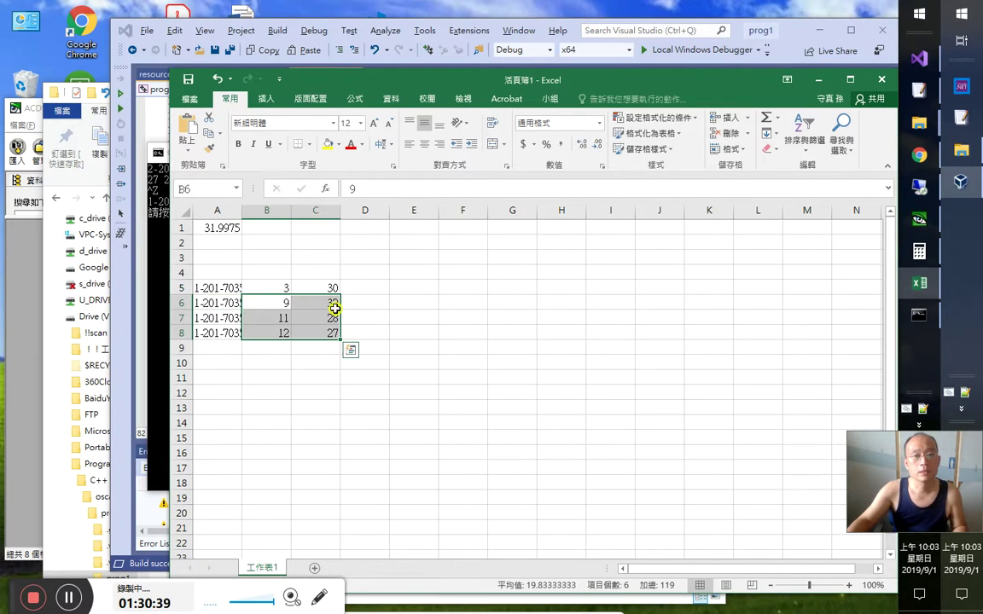
pyautogui.click(280, 286)
pyautogui.keyDown('shift'); pyautogui.click(333, 335); pyautogui.keyUp('shift')
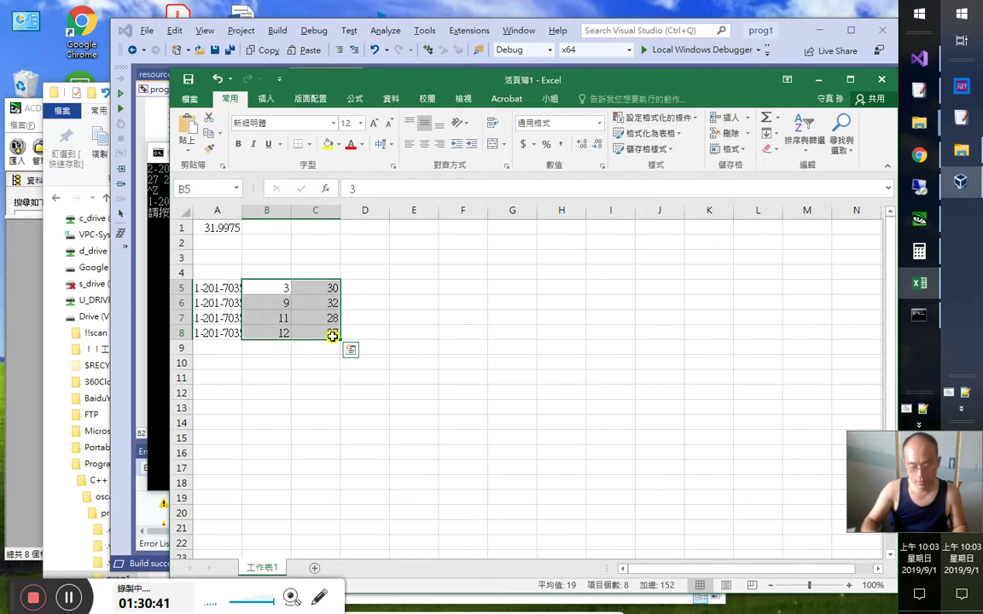
# Briefly open the VBA editor, insert a macro sheet into the workbook and undo the last worksheet edit
pyautogui.hotkey('alt', 'F11')
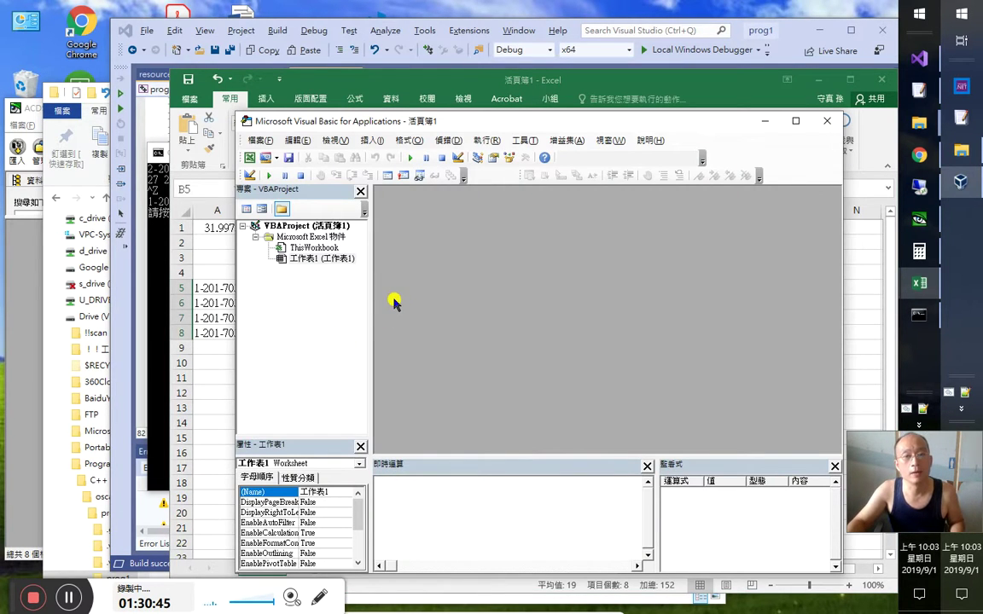
pyautogui.hotkey('alt', 'F11')
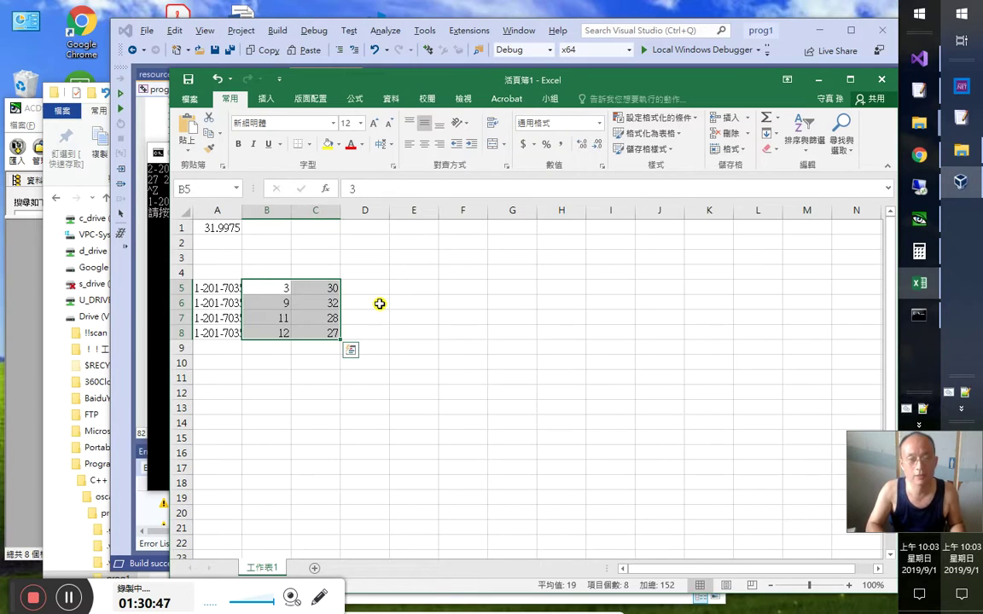
pyautogui.hotkey('ctrl', 'F11')
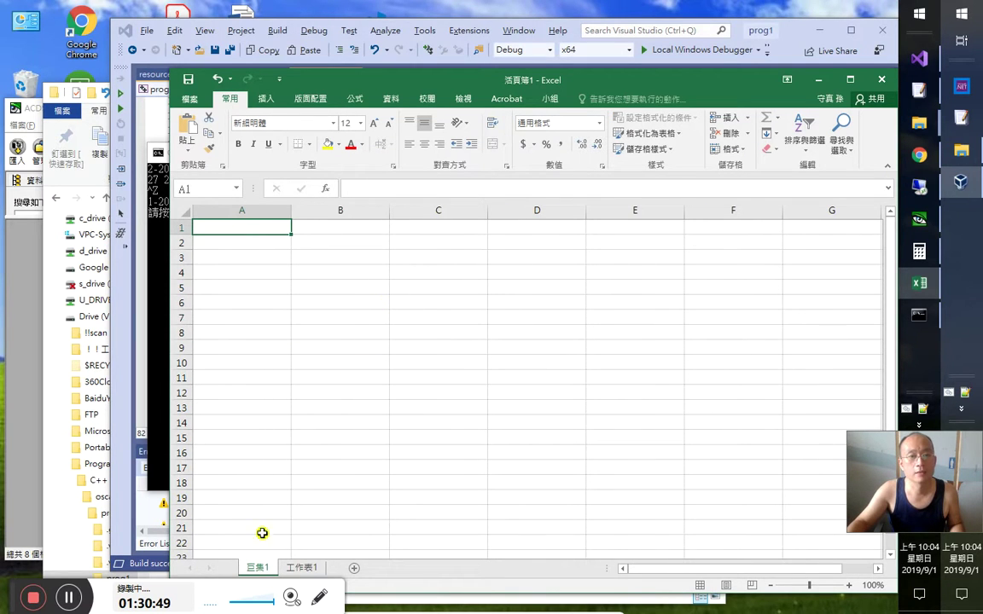
pyautogui.click(217, 79)
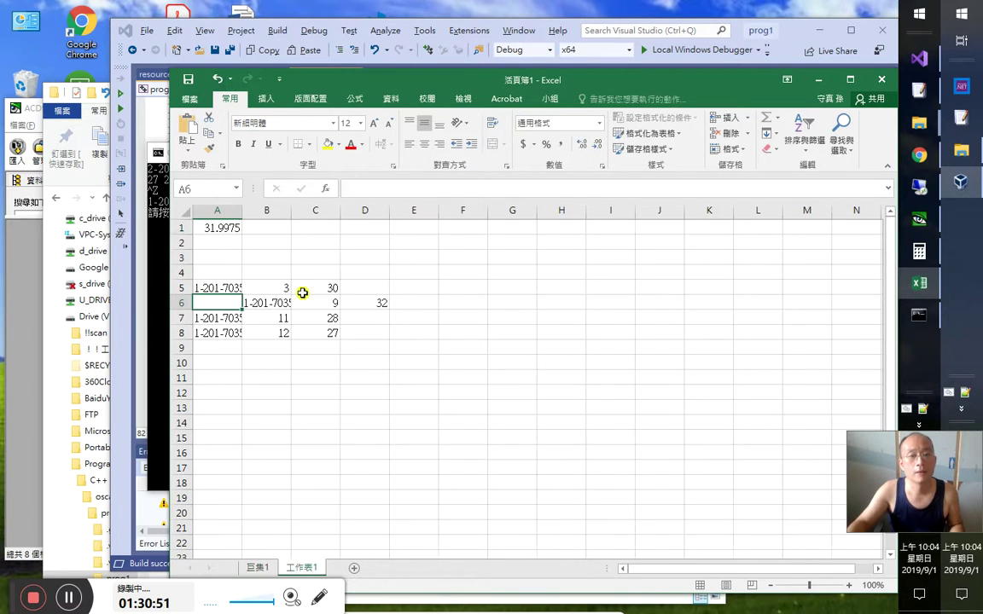
# Redo the undone deletion of the empty cell in row 6 and select the quantities and prices in B5:C8
pyautogui.click(287, 291)
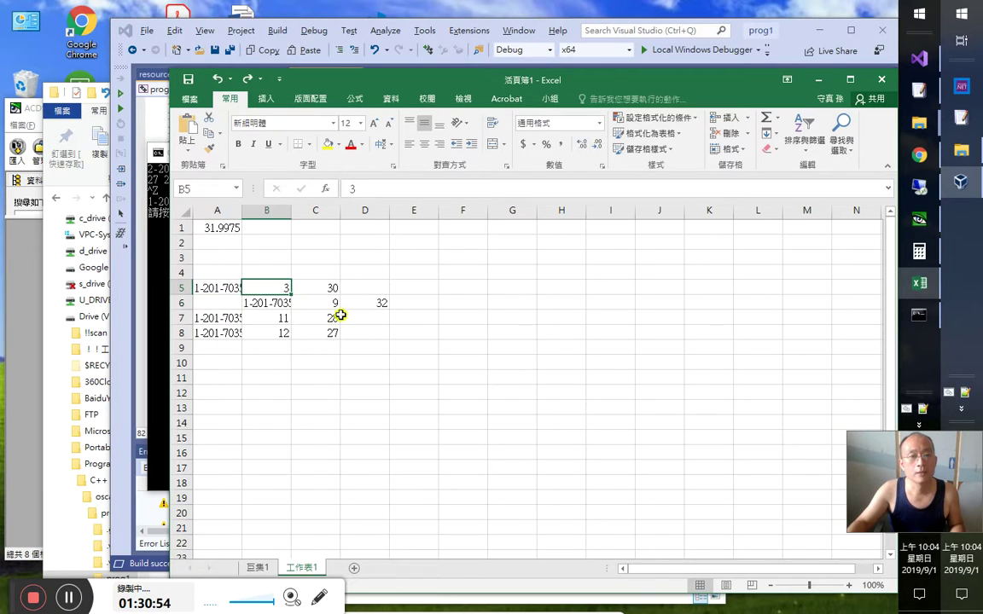
pyautogui.click(246, 79)
pyautogui.moveTo(278, 288); pyautogui.dragTo(331, 336)
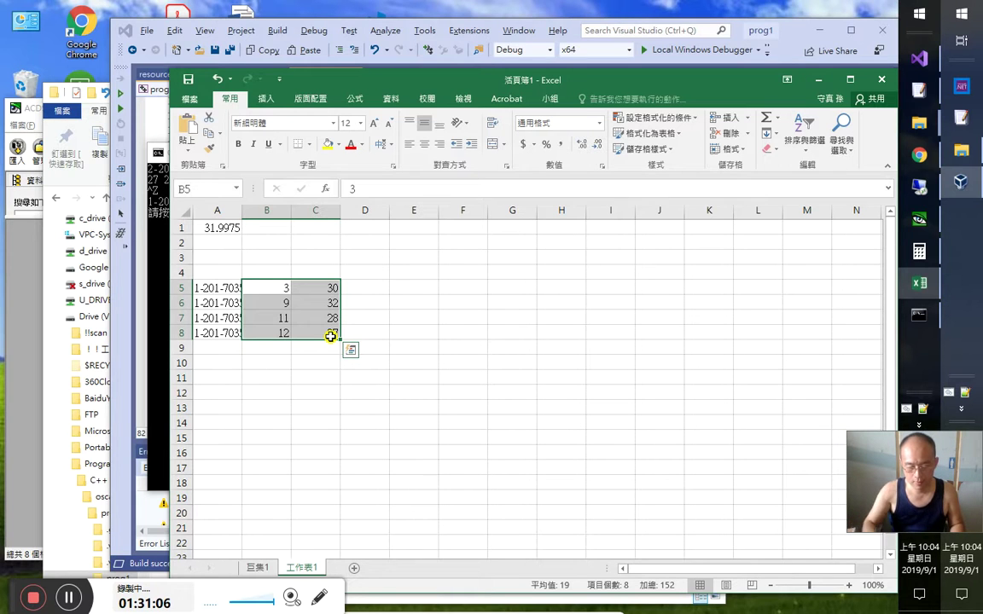
# AutoSum the selected quantity and price columns into row 9 and check the resulting total cells
pyautogui.hotkey('alt', 'F10')
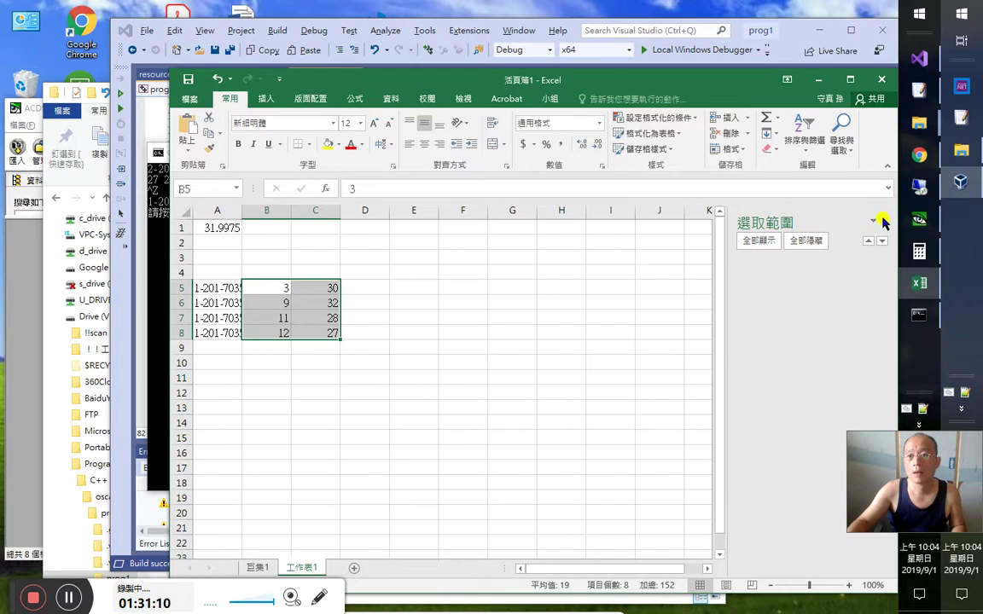
pyautogui.hotkey('alt', 'F10')
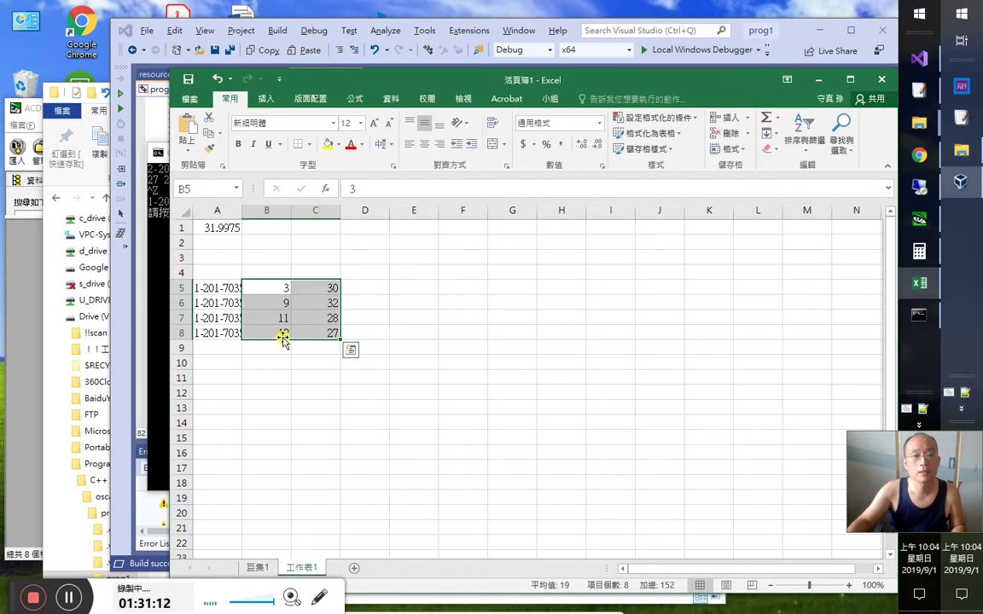
pyautogui.moveTo(282, 318); pyautogui.dragTo(333, 329)
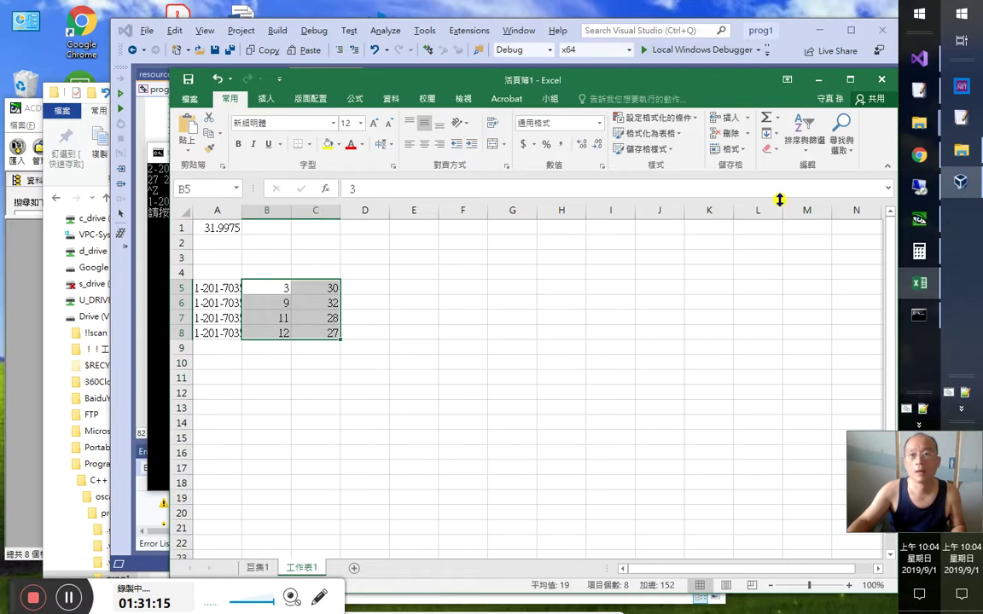
pyautogui.click(766, 118)
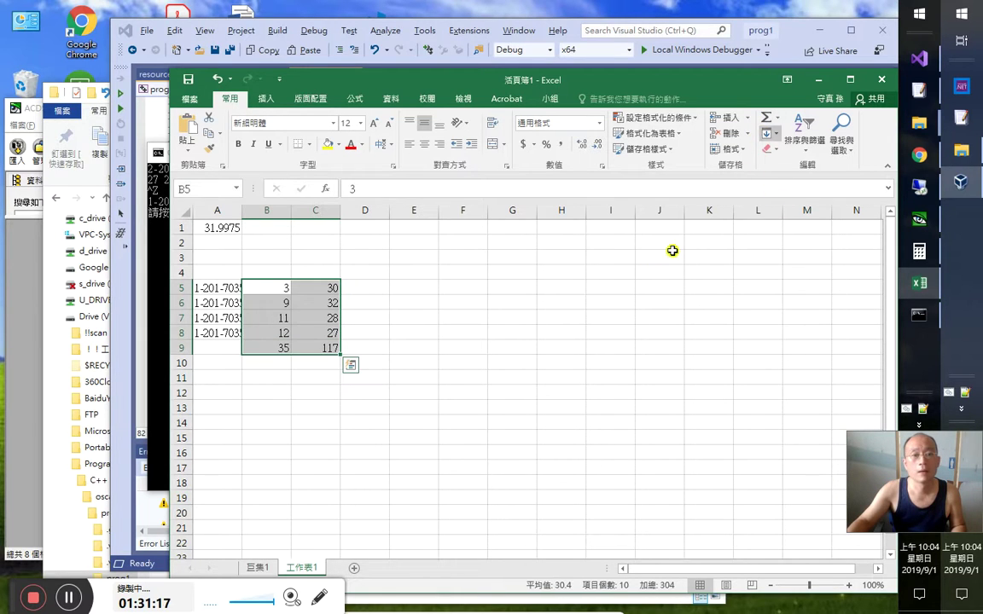
pyautogui.click(283, 358)
pyautogui.click(329, 350)
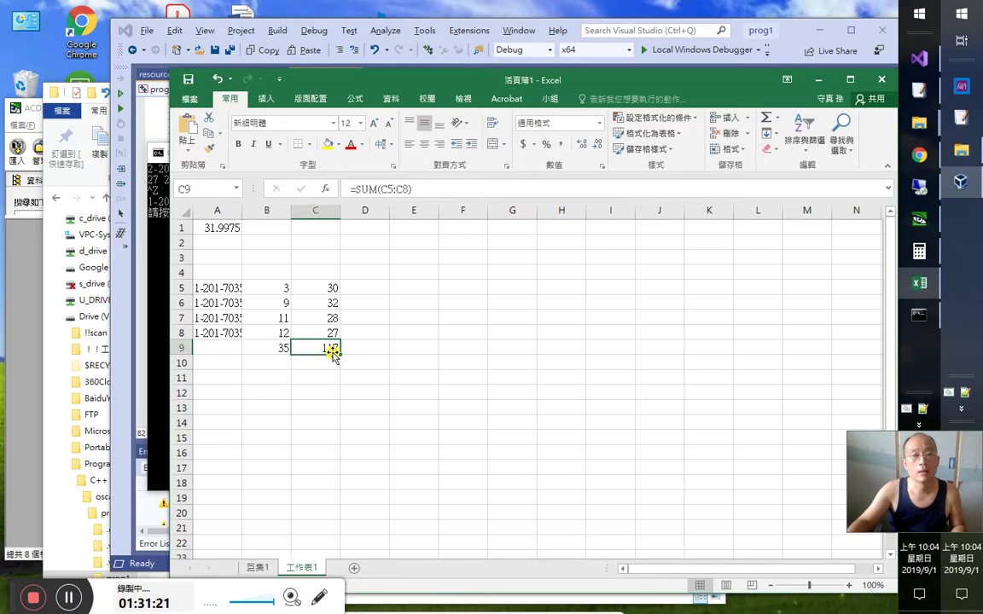
# Enter a formula in D9 that multiplies the quantity total in B9 by the price total in C9
pyautogui.click(363, 348)
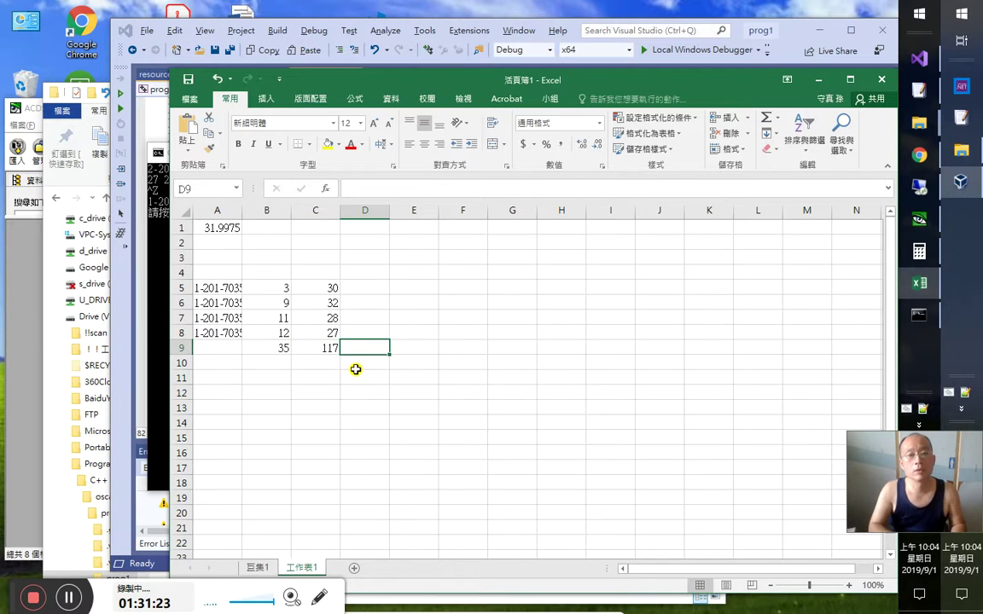
pyautogui.write('=')
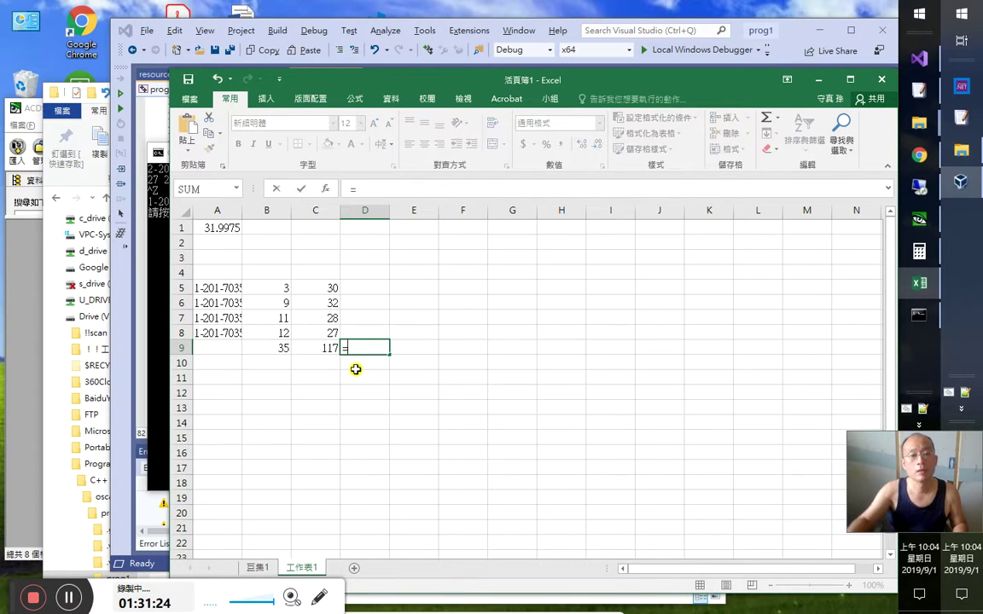
pyautogui.click(260, 352)
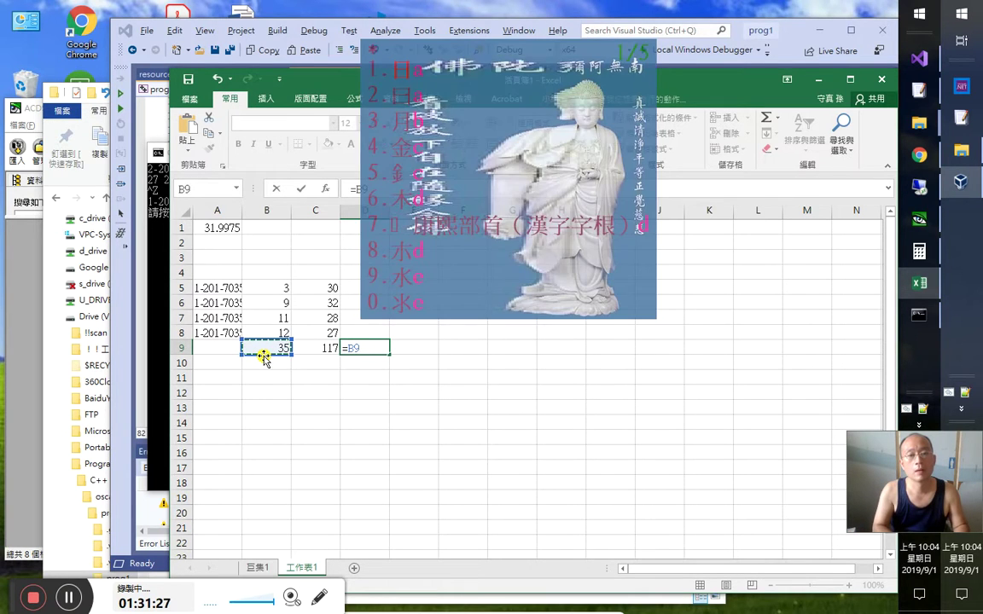
pyautogui.write('*')
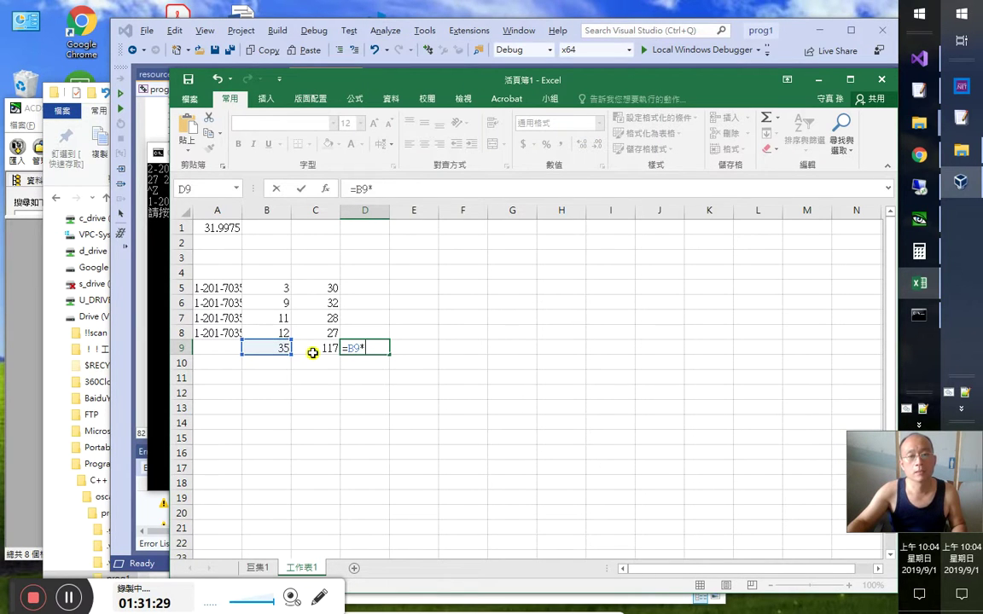
pyautogui.click(314, 352)
pyautogui.press('Return')
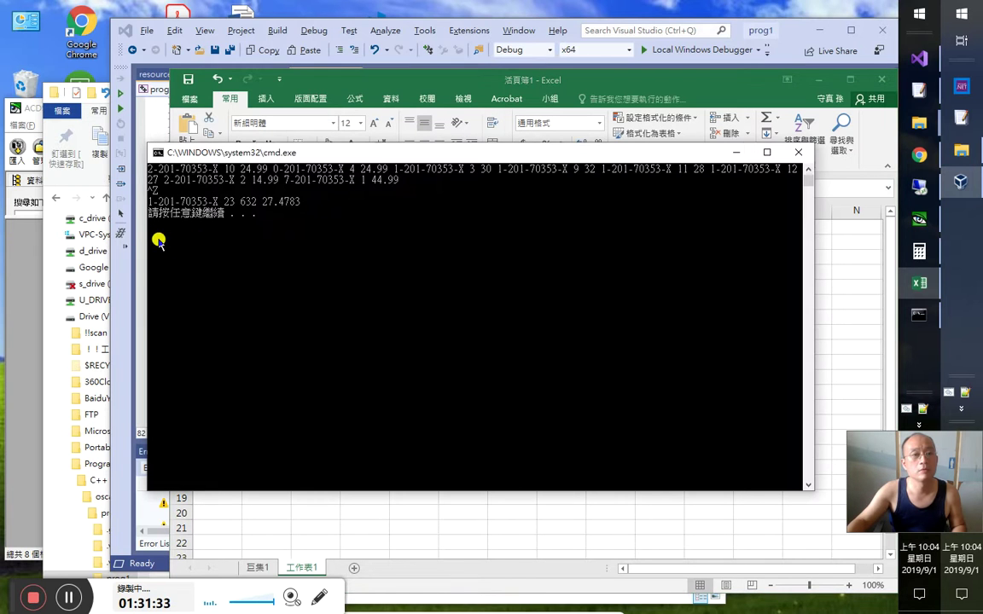
# Place the Excel window beside the console output and widen column A to show the full ISBNs for comparing the totals
pyautogui.click(154, 220)
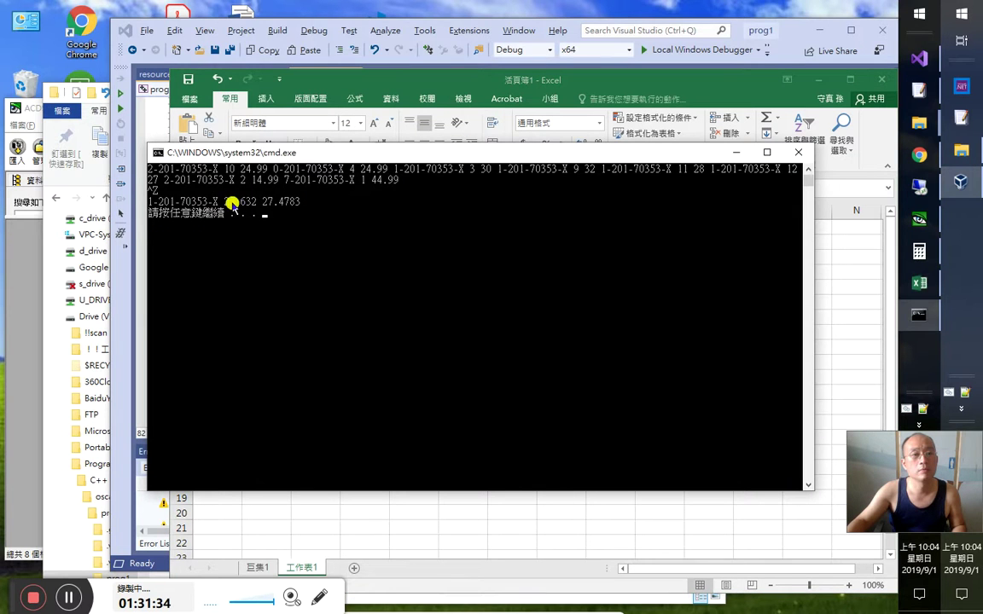
pyautogui.hotkey('alt', 'Tab')
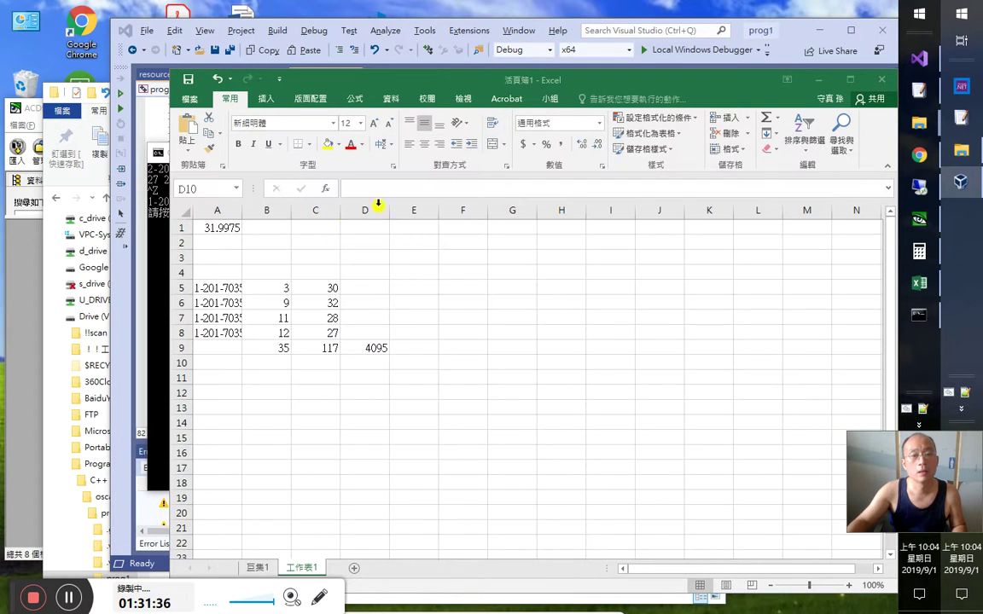
pyautogui.moveTo(537, 81); pyautogui.dragTo(729, 89)
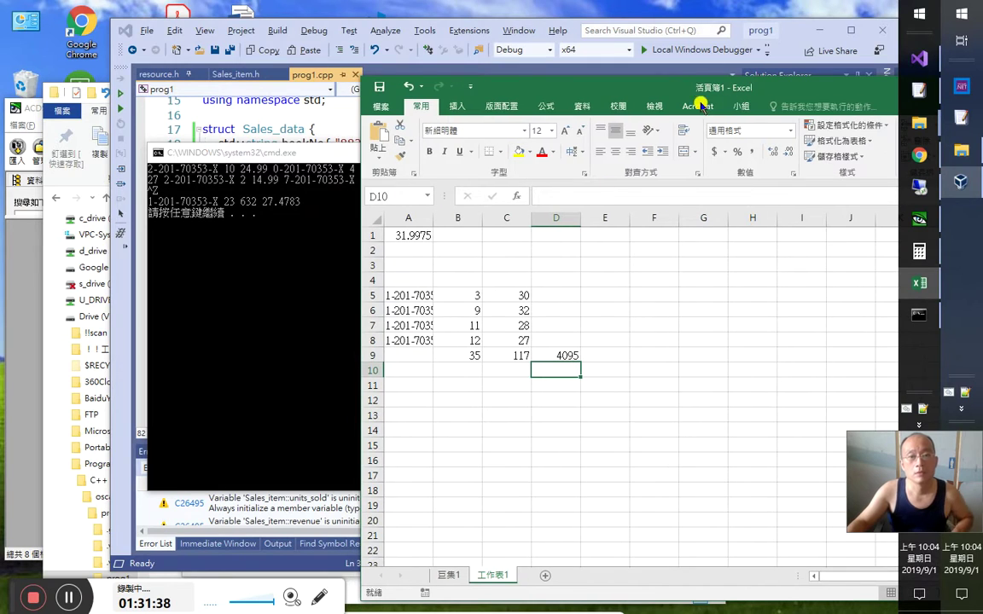
pyautogui.moveTo(433, 213); pyautogui.dragTo(484, 214)
pyautogui.click(529, 323)
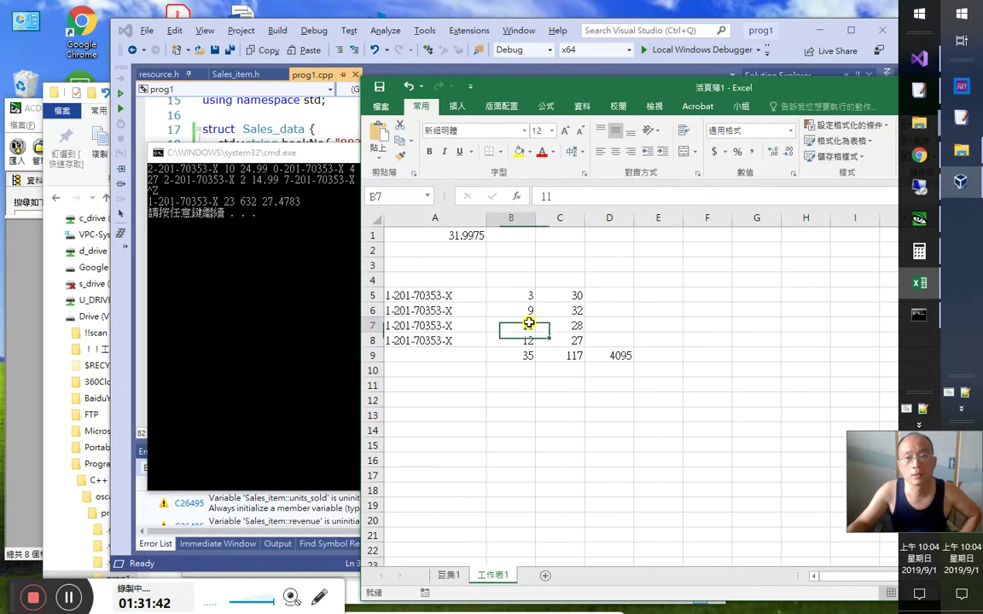
pyautogui.click(522, 340)
pyautogui.click(521, 355)
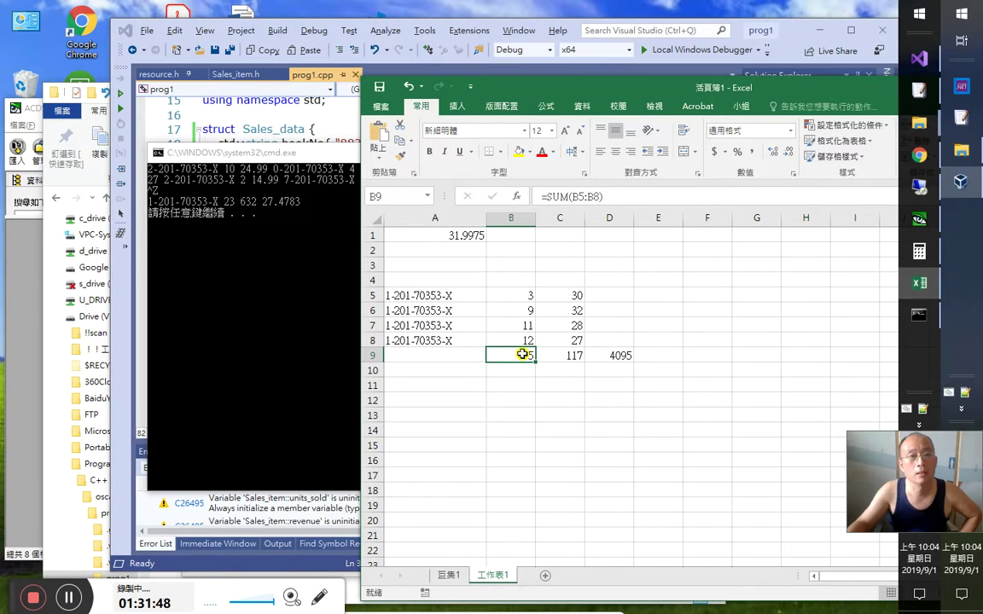
# Switch to EmEditor, restore the reformatted text in document 未命名-2, and review the original transaction lines in 未命名-1
pyautogui.hotkey('alt', 'Tab')
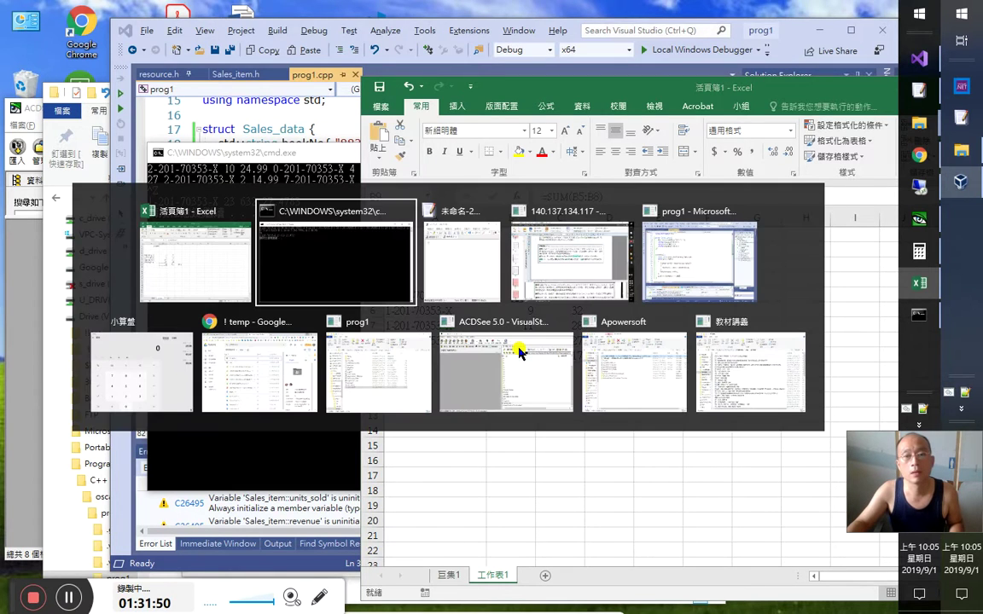
pyautogui.hotkey('alt', 'Tab')
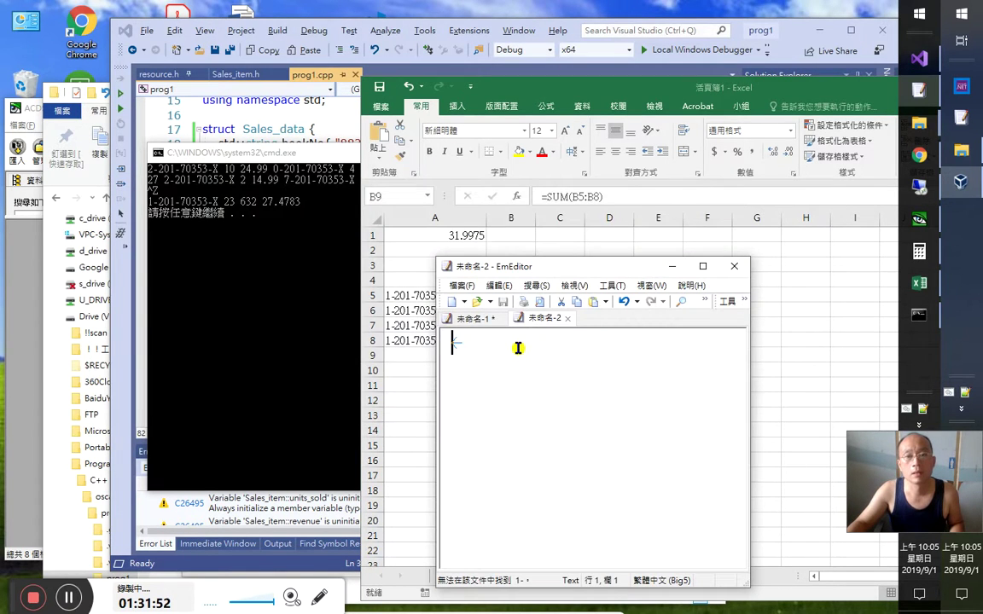
pyautogui.hotkey('ctrl', 'v')
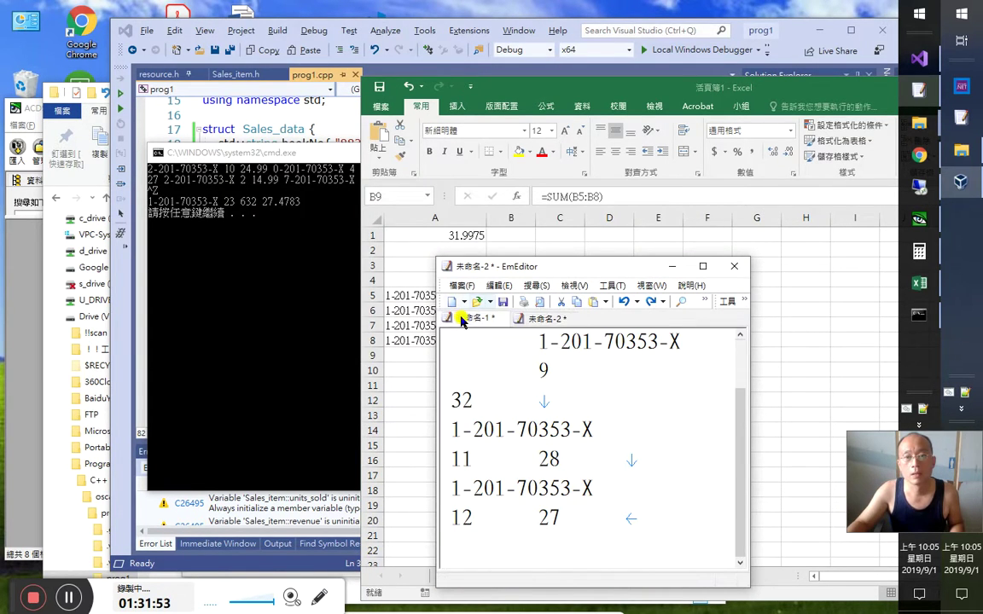
pyautogui.hotkey('ctrl', 'Tab')
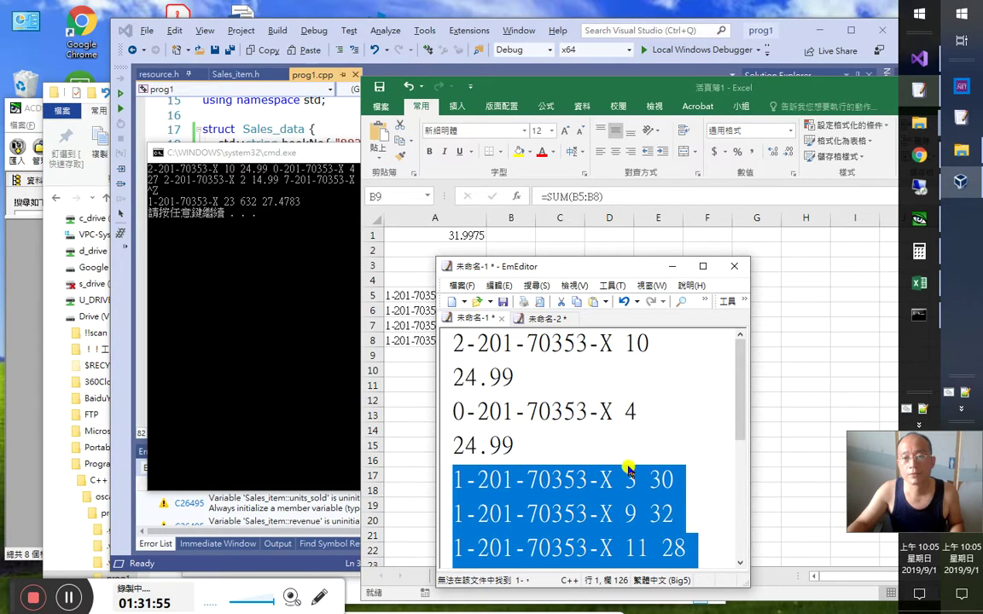
pyautogui.scroll(-1, 642, 467)
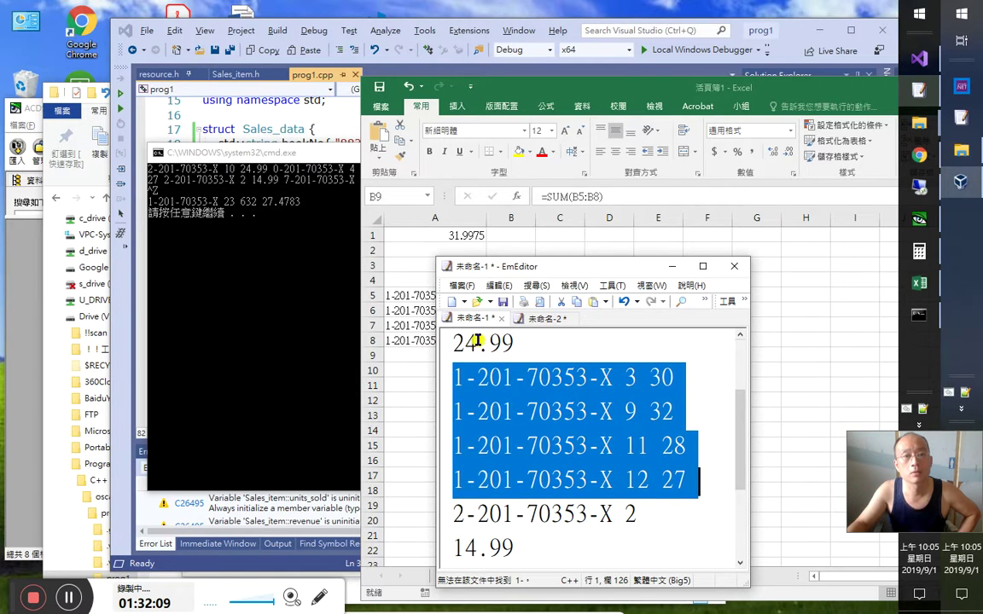
# Examine the itemSum calculation in prog1.cpp in Visual Studio and compare it with the program's console output
pyautogui.click(314, 132)
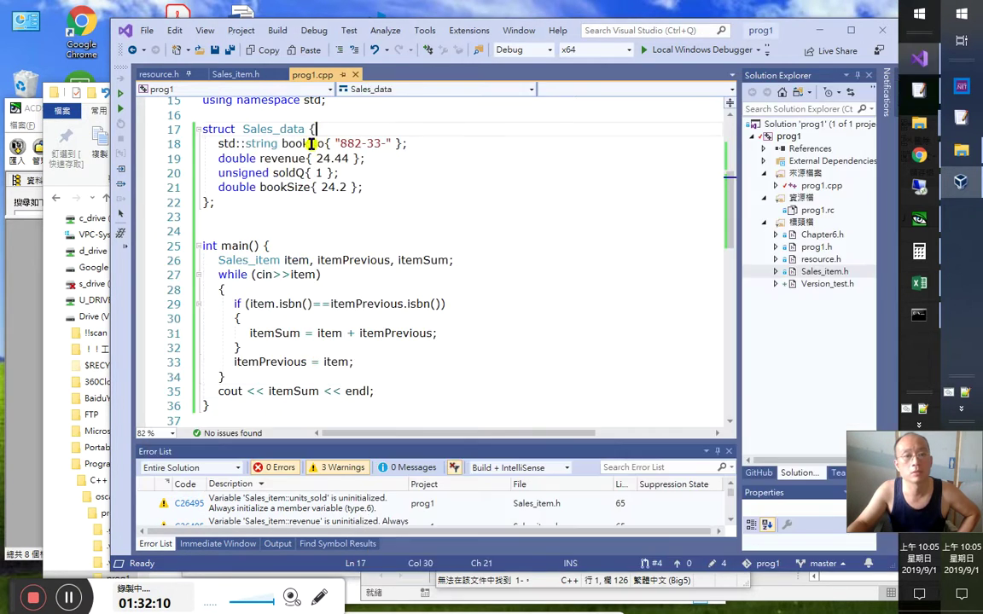
pyautogui.click(354, 334)
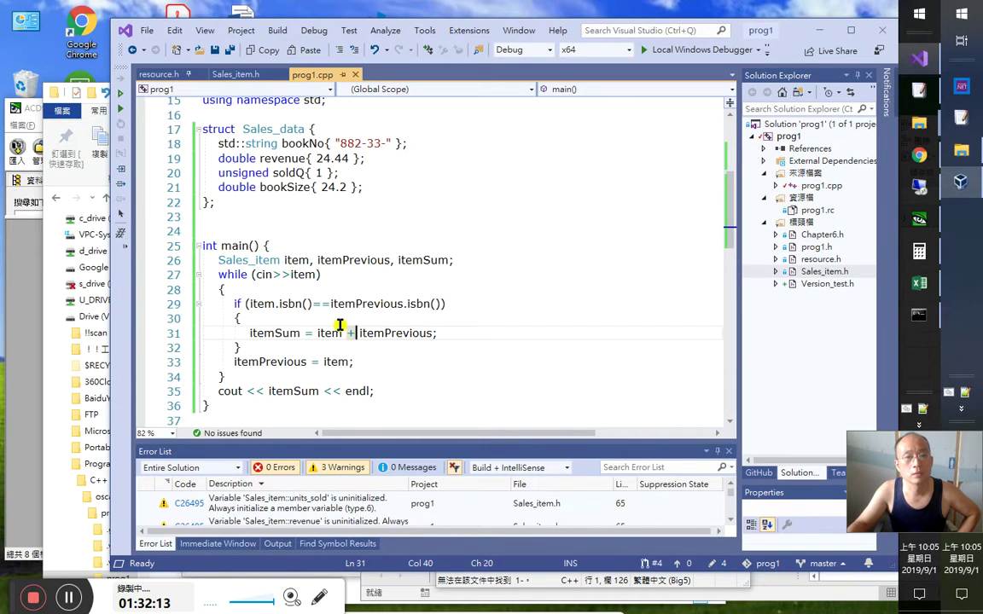
pyautogui.moveTo(300, 307)
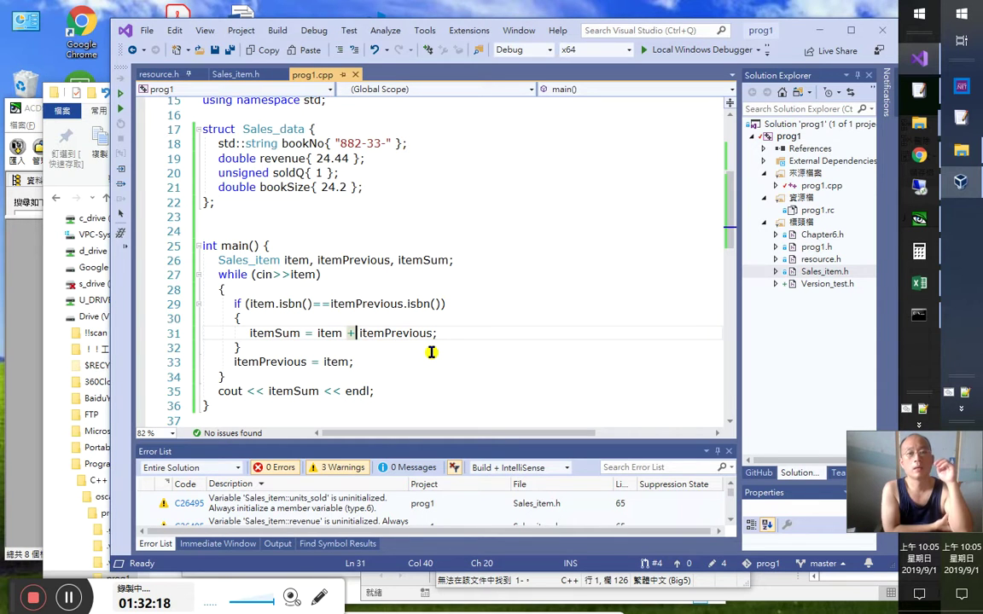
pyautogui.hotkey('alt', 'Tab')
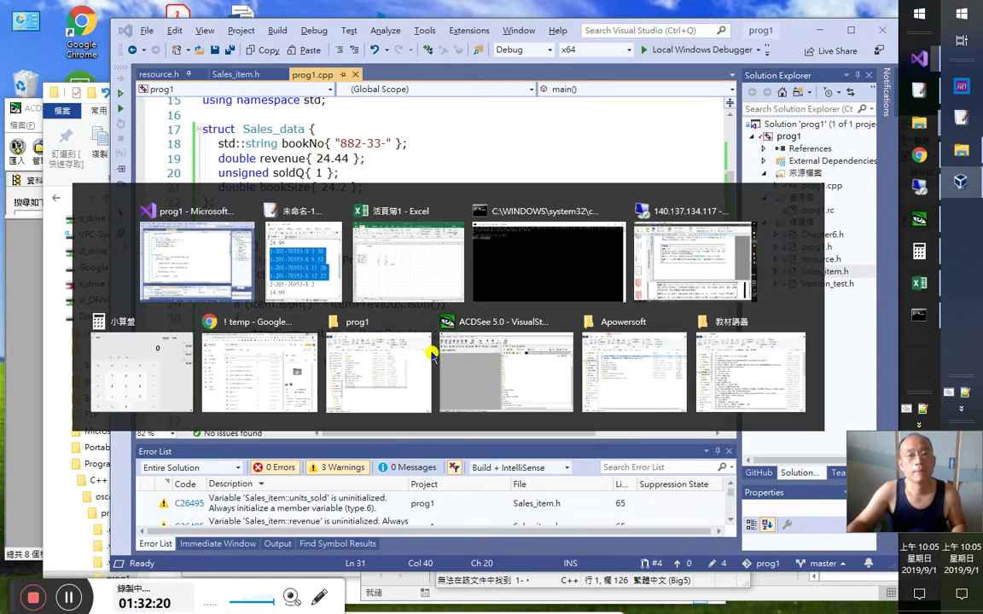
pyautogui.hotkey('alt', 'Tab')
pyautogui.hotkey('alt', 'Tab')
pyautogui.hotkey('alt', 'Tab')
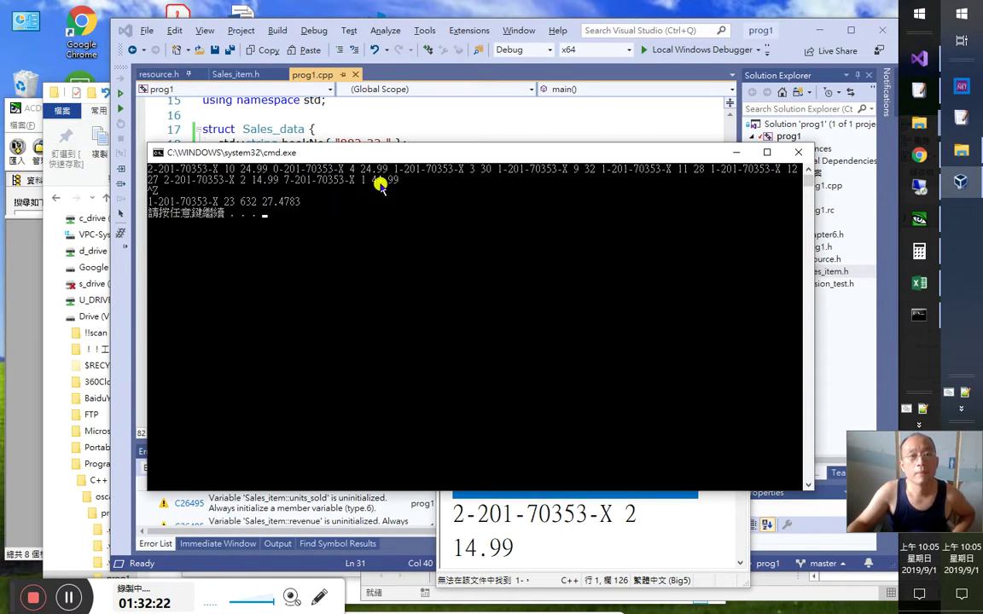
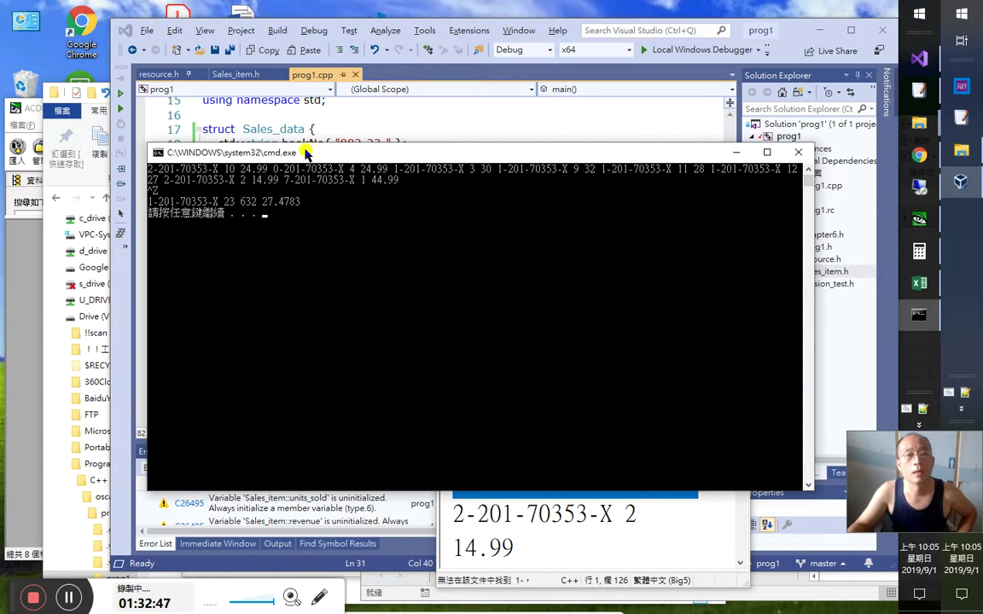
# Change line 31 of prog1.cpp in Visual Studio to accumulate the sum as itemSum +=( item + itemPrevious);
pyautogui.click(286, 111)
pyautogui.click(303, 333)
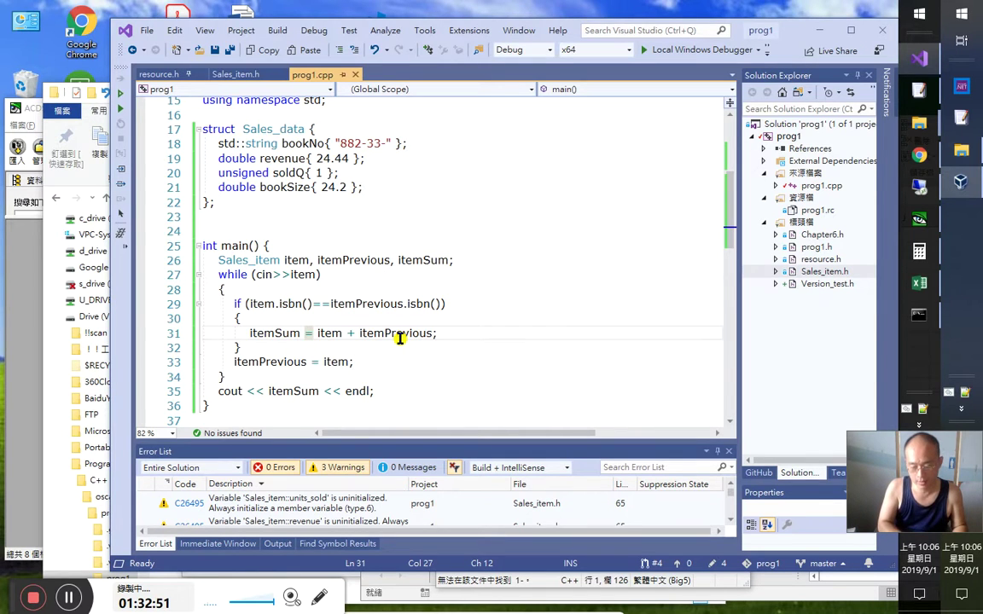
pyautogui.write('+')
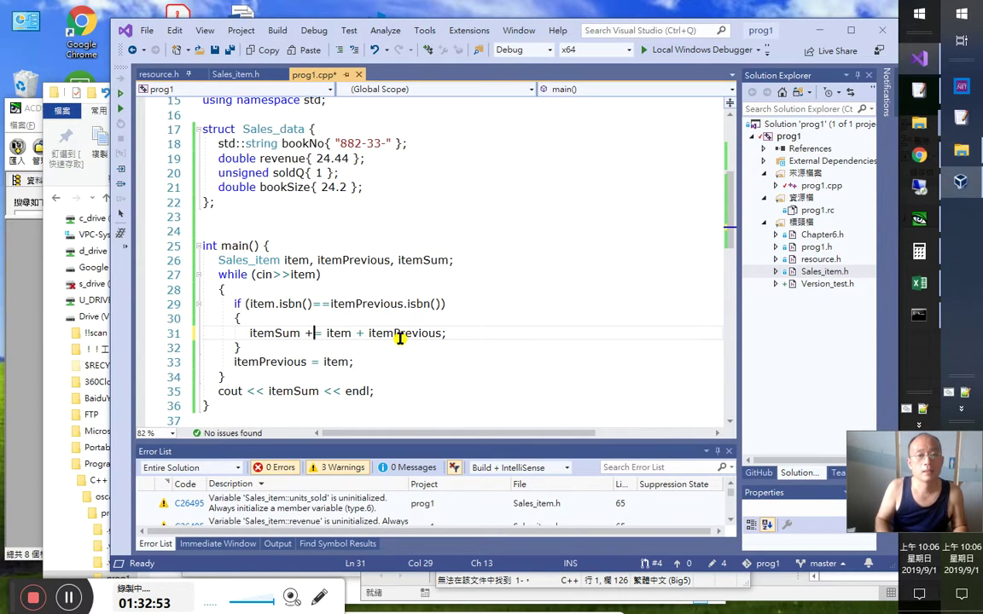
pyautogui.press('Right')
pyautogui.press('Right')
pyautogui.write('(')
pyautogui.press('Left')
pyautogui.press('BackSpace')
pyautogui.press('Right')
pyautogui.press('End')
pyautogui.press('Left')
pyautogui.write(')')
pyautogui.press('Down')
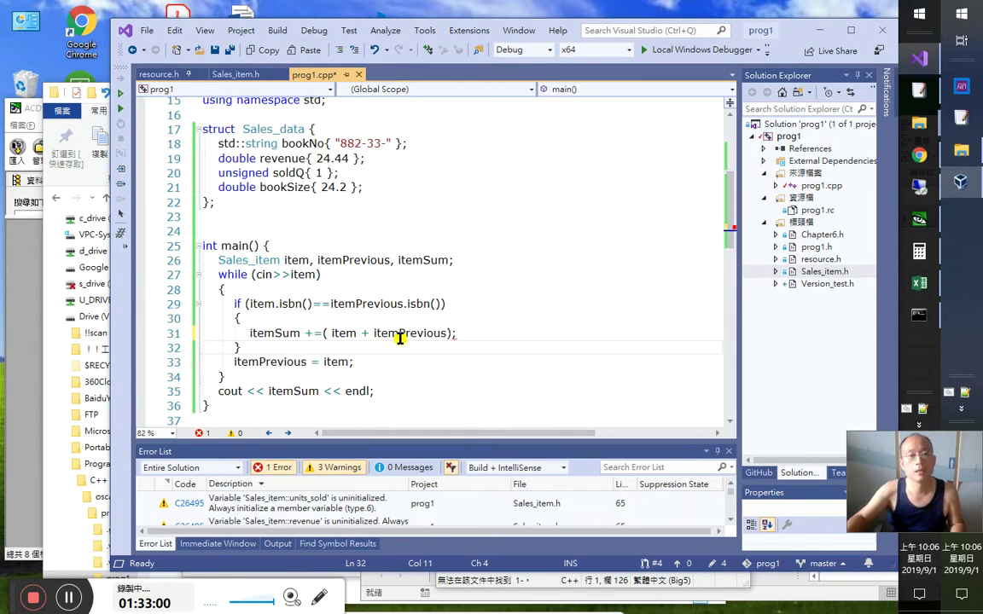
# Select all the original transaction data in EmEditor, return to Visual Studio and run prog1 without debugging
pyautogui.hotkey('alt', 'Tab')
pyautogui.press('Tab')
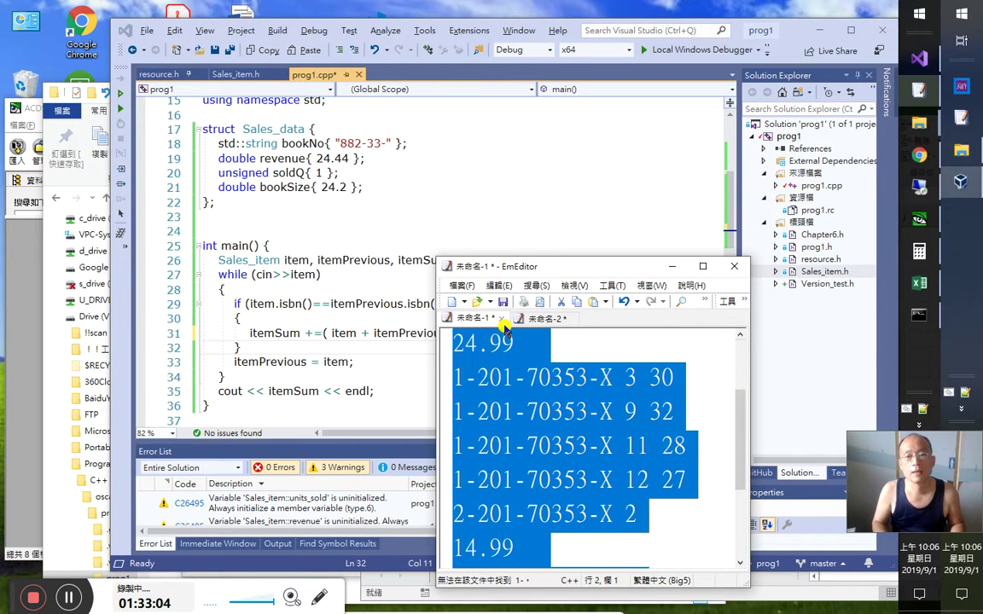
pyautogui.hotkey('alt', 'Tab')
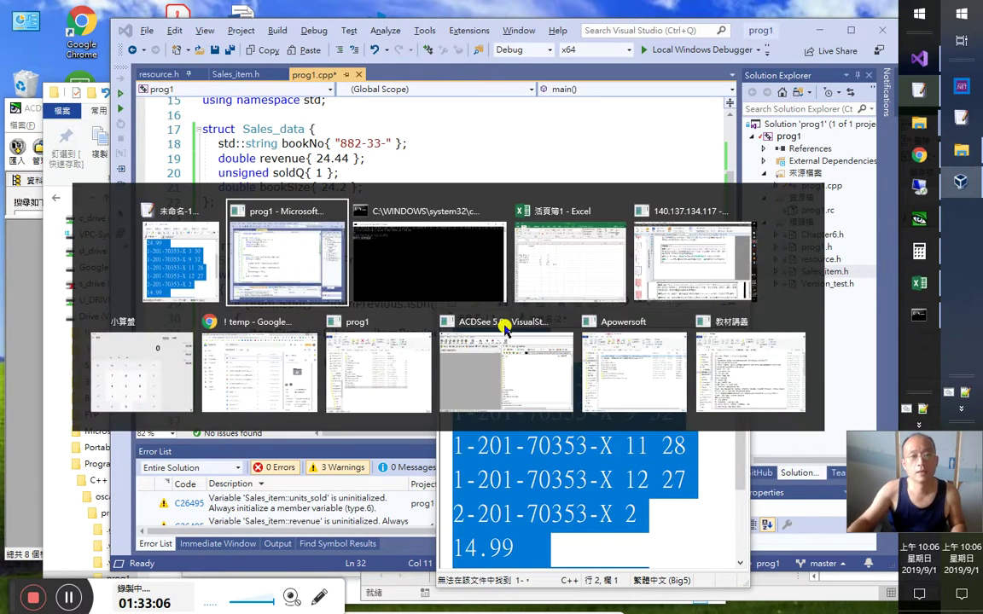
pyautogui.hotkey('alt', 'Tab')
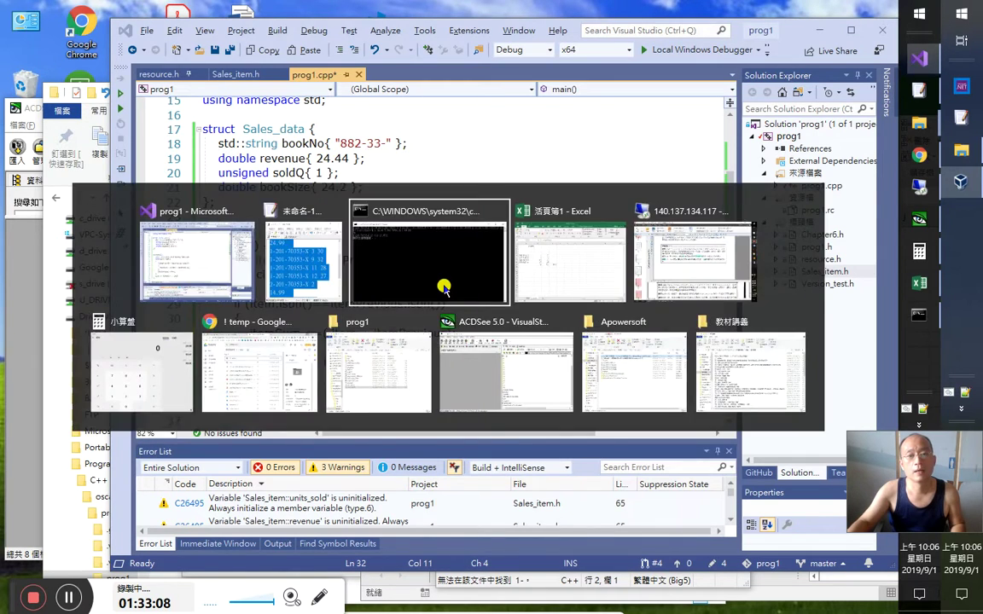
pyautogui.hotkey('alt', 'Tab')
pyautogui.hotkey('ctrl', 'F5')
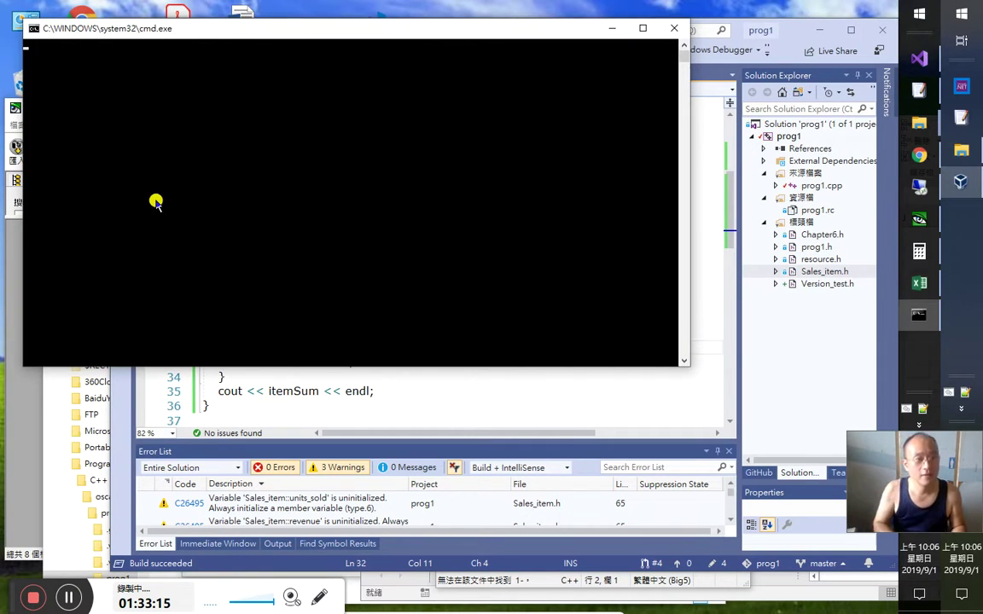
# Submit the transaction data and end-of-input to the console program, compare its output with the Excel totals, and close the console
pyautogui.press('Return')
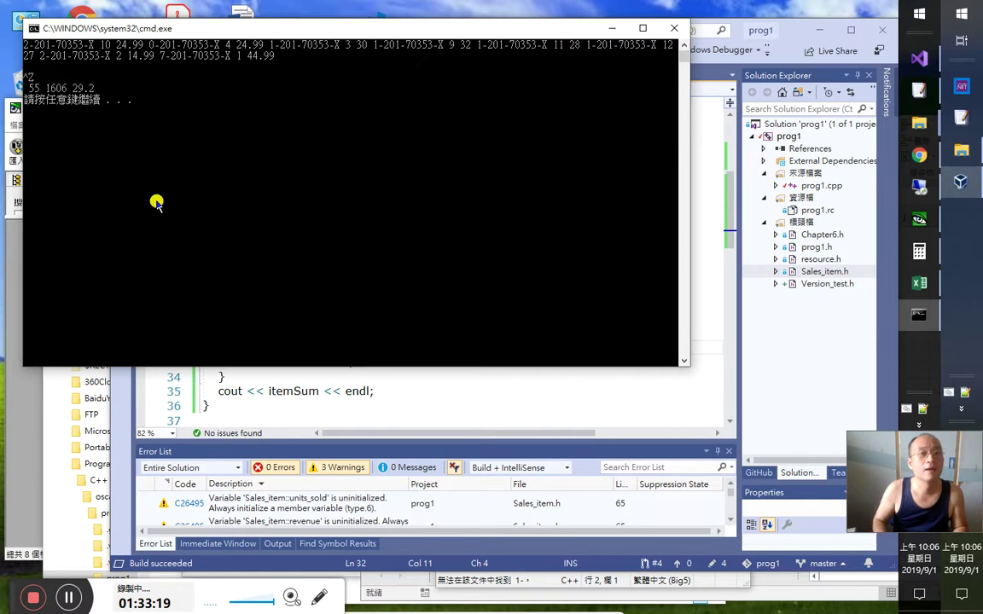
pyautogui.hotkey('alt', 'Tab')
pyautogui.hotkey('alt', 'Tab')
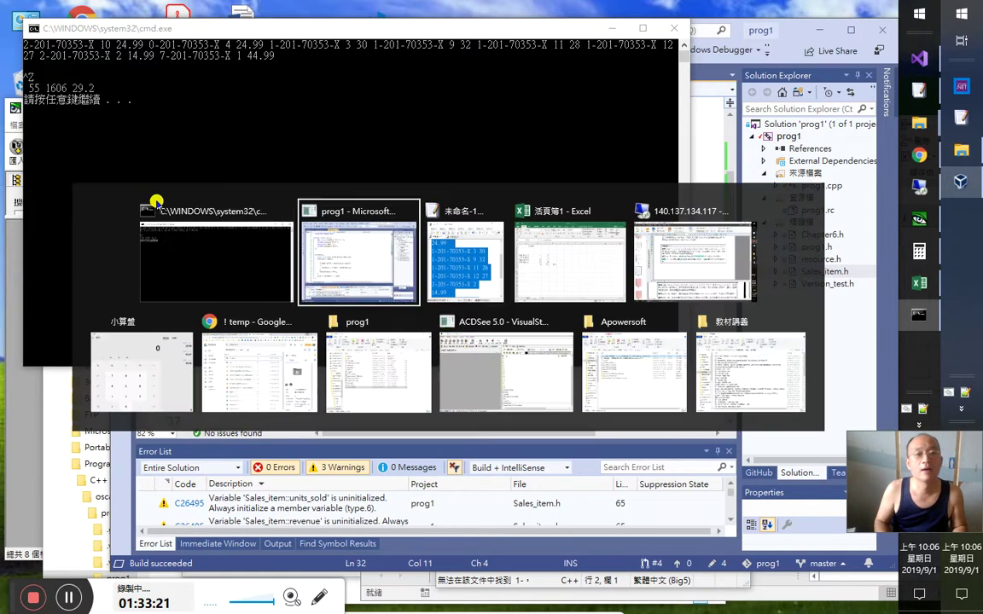
pyautogui.hotkey('alt', 'Tab')
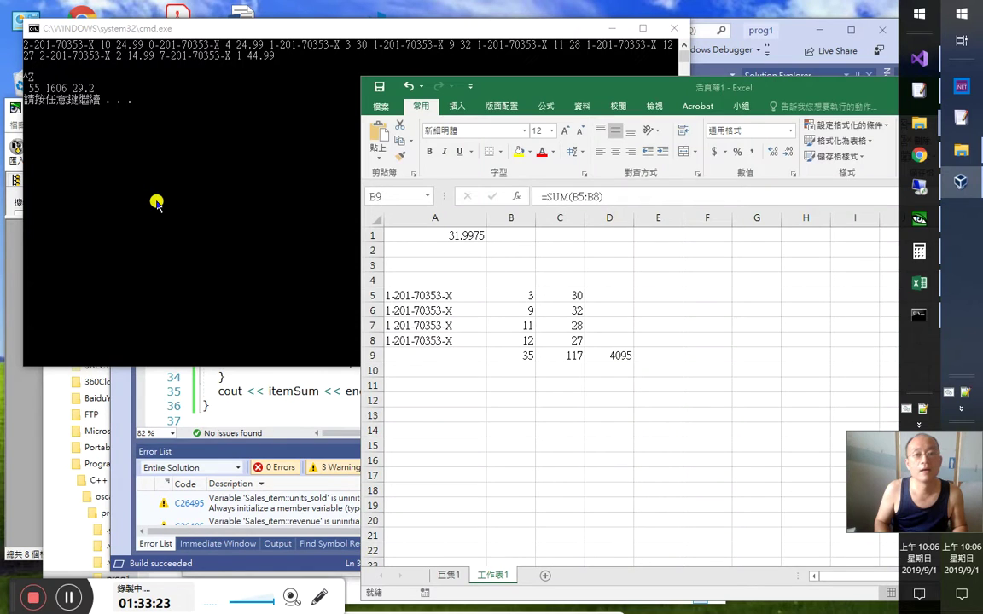
pyautogui.click(156, 201)
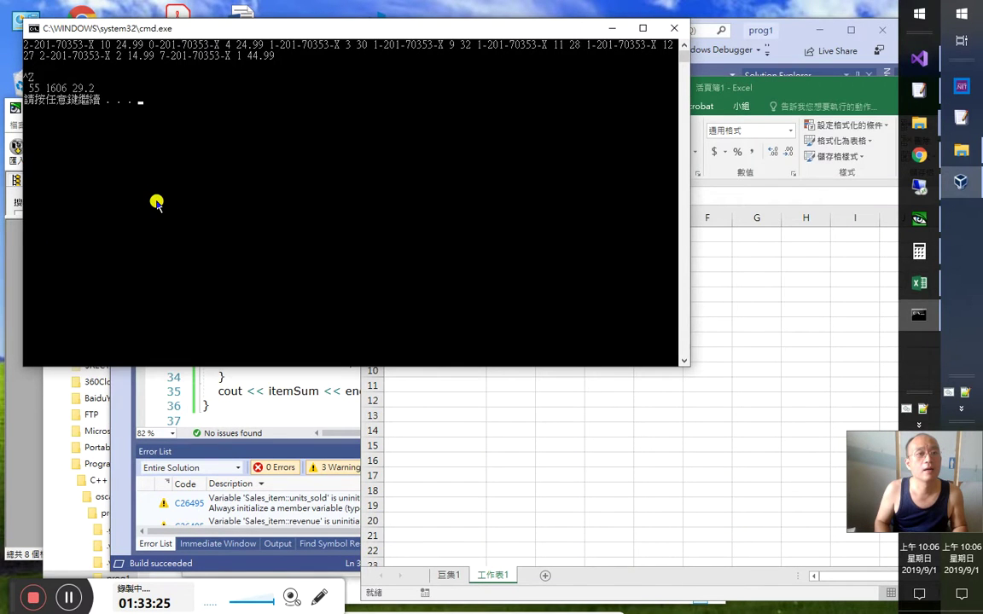
pyautogui.press('Return')
pyautogui.click(157, 203)
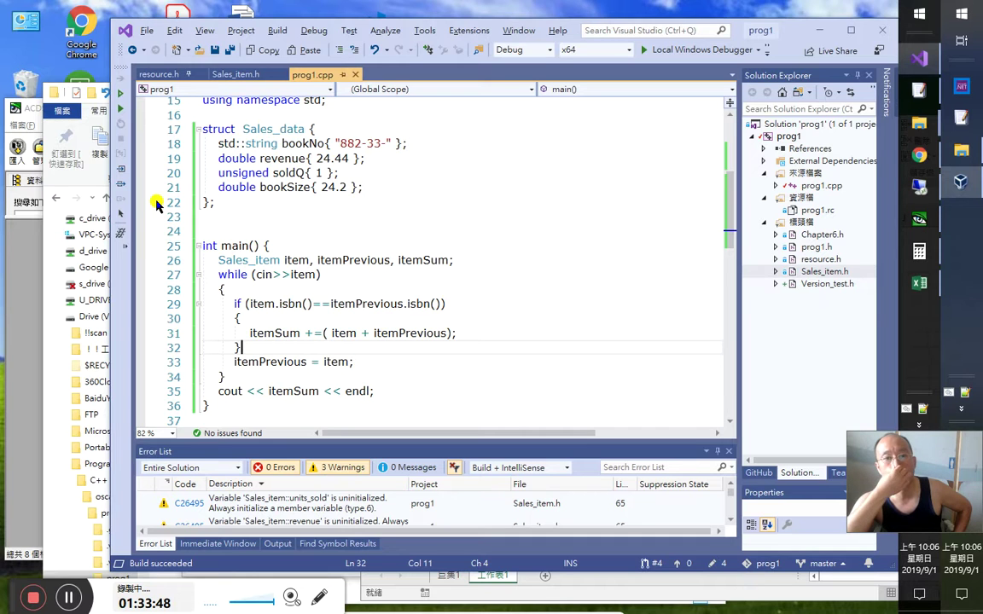
# Change line 31 of prog1.cpp to accumulate only the previous item, as itemSum += itemPrevious;
pyautogui.click(353, 335)
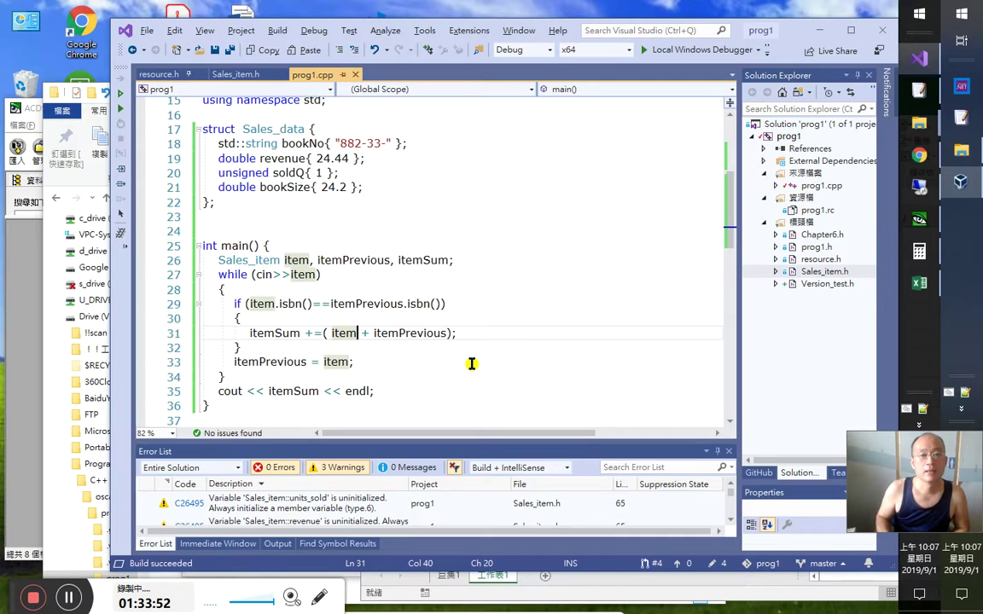
pyautogui.press('Right')
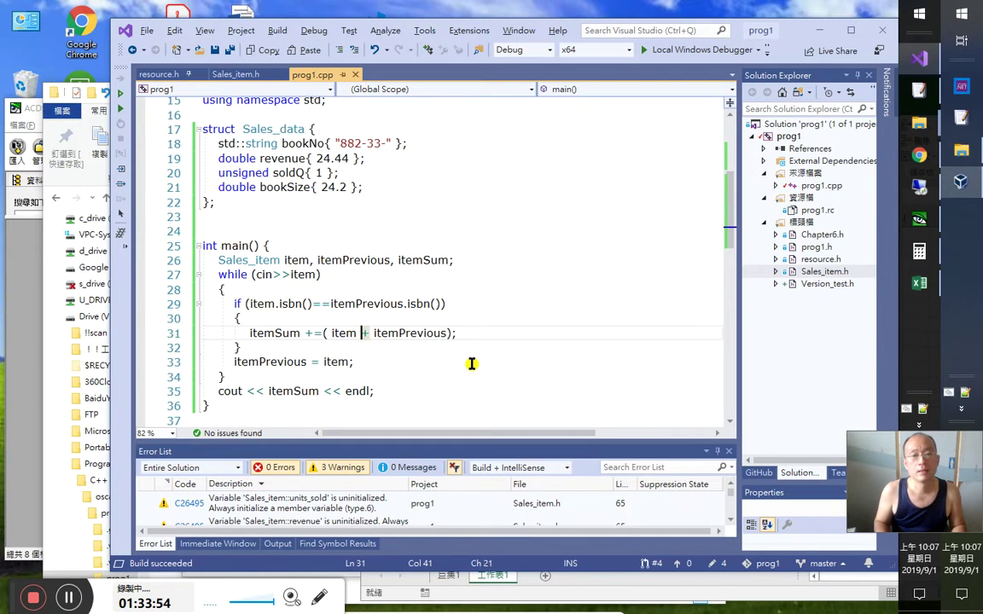
pyautogui.hotkey('shift', 'End')
pyautogui.press('Left')
pyautogui.press('Delete')
pyautogui.press('Delete')
pyautogui.hotkey('ctrl', 'shift', 'Left')
pyautogui.hotkey('ctrl', 'shift', 'Left')
pyautogui.press('Delete')
pyautogui.hotkey('ctrl', 'Right')
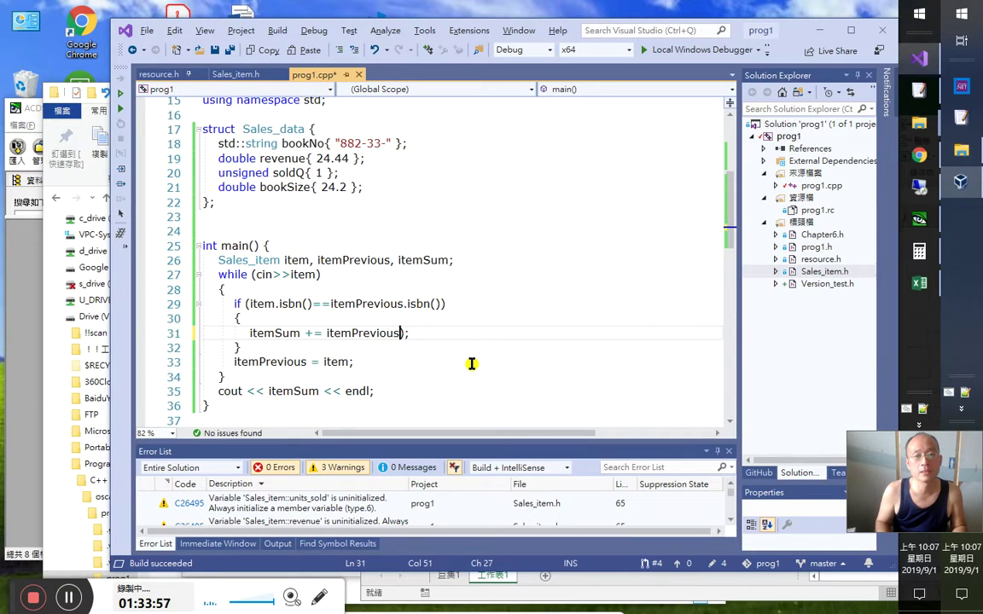
# Change the output statement on line 35 of prog1.cpp to cout << itemSum+item << endl;
pyautogui.press('Down')
pyautogui.press('Down')
pyautogui.press('Down')
pyautogui.press('Down')
pyautogui.press('End')
pyautogui.hotkey('ctrl', 'Left')
pyautogui.hotkey('ctrl', 'Left')
pyautogui.hotkey('ctrl', 'Left')
pyautogui.write('+')
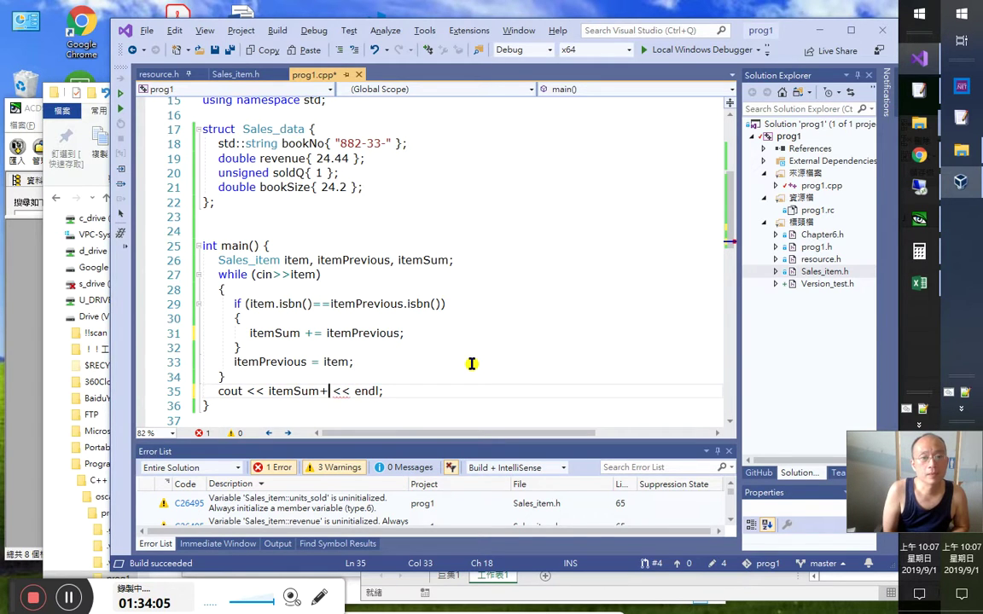
pyautogui.write('item')
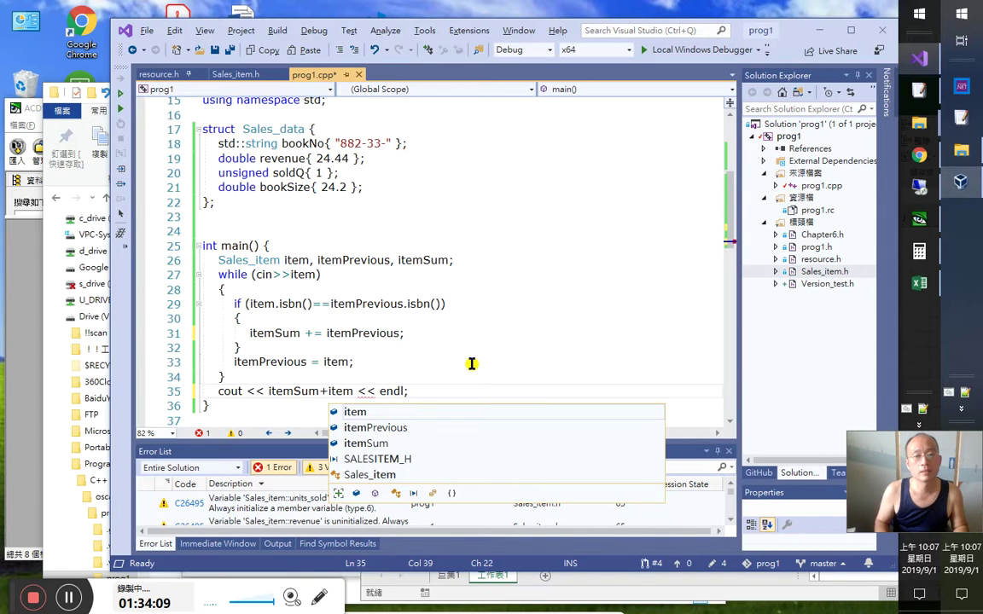
pyautogui.press('Down')
# Run prog1 without debugging, paste the copied transaction data into the console, end the input, and close the finished run
pyautogui.hotkey('ctrl', 'F5')
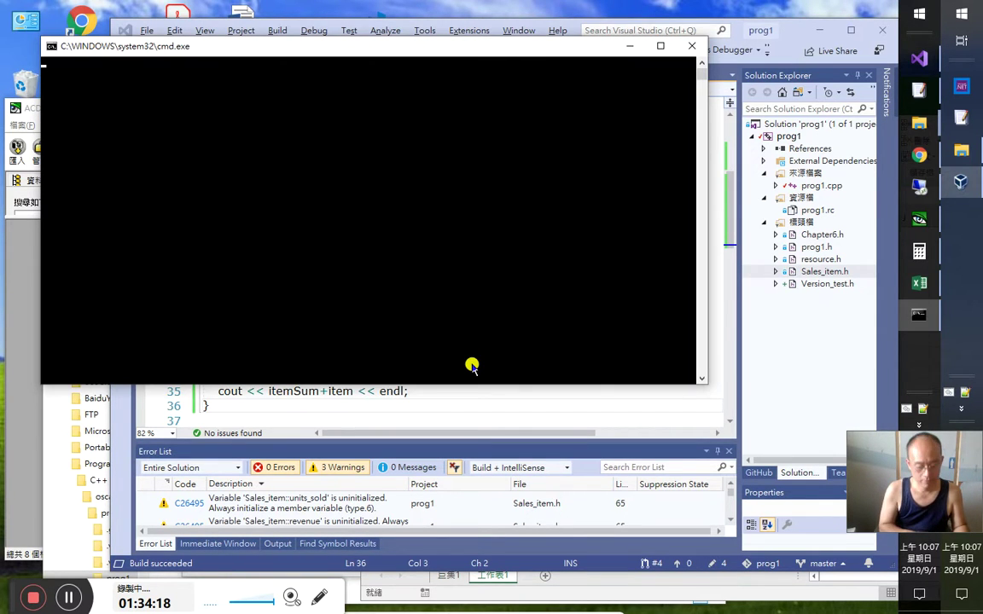
pyautogui.hotkey('ctrl', 'v')
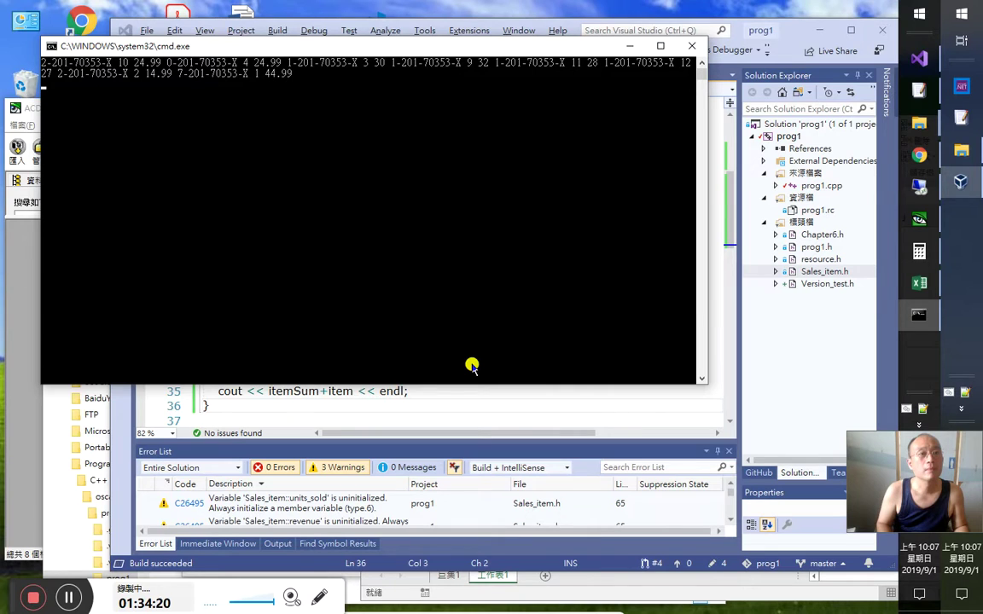
pyautogui.hotkey('ctrl', 'z')
pyautogui.press('Return')
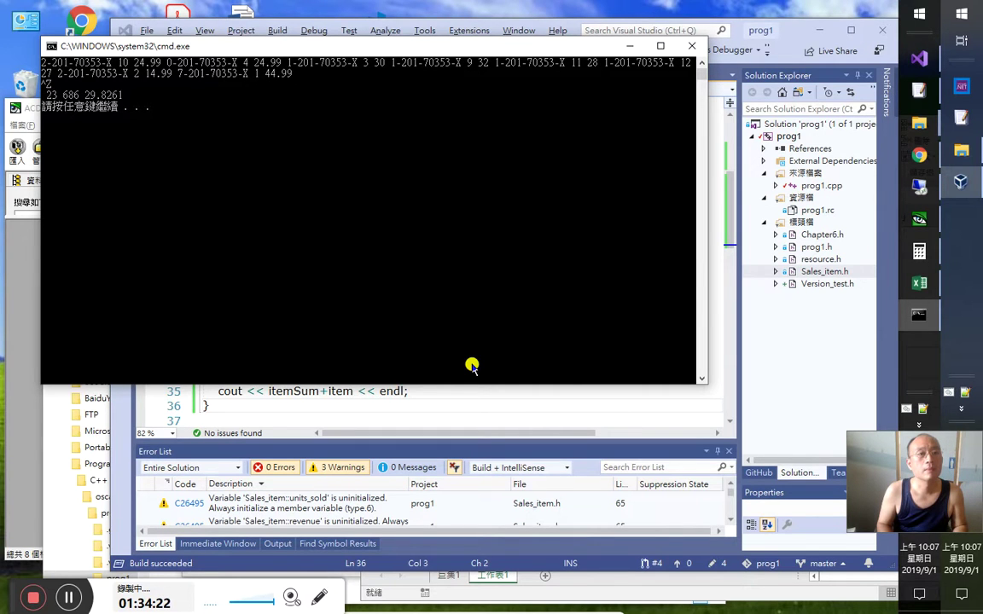
pyautogui.press('Return')
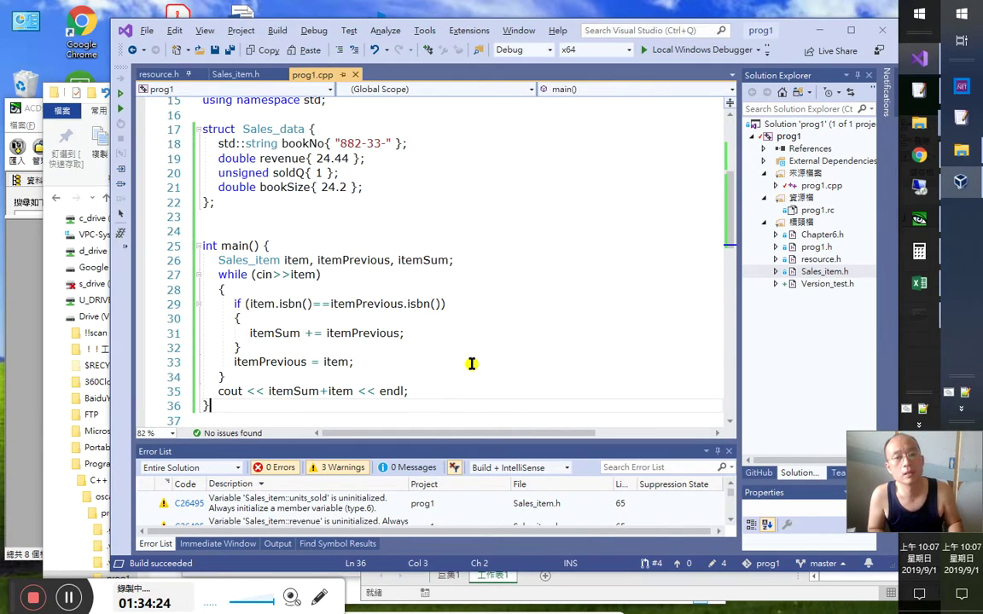
# Examine the ISBN comparison and itemSum accumulation in the while loop of prog1.cpp, and check them against the Excel totals
pyautogui.press('Up')
pyautogui.press('Up')
pyautogui.press('Up')
pyautogui.press('Up')
pyautogui.press('Up')
pyautogui.press('Left')
pyautogui.press('Left')
pyautogui.press('Left')
pyautogui.press('Left')
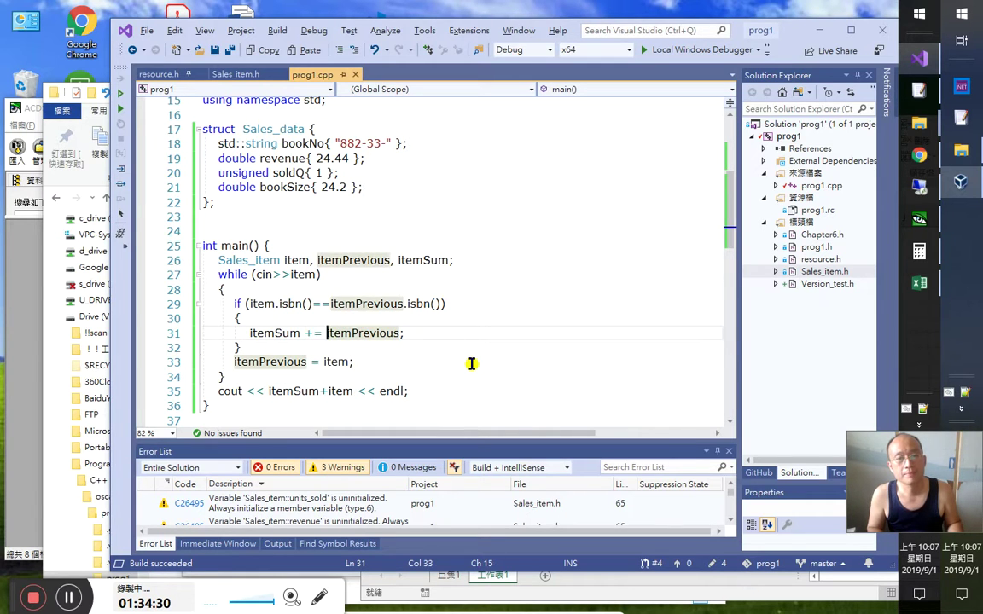
pyautogui.press('Right')
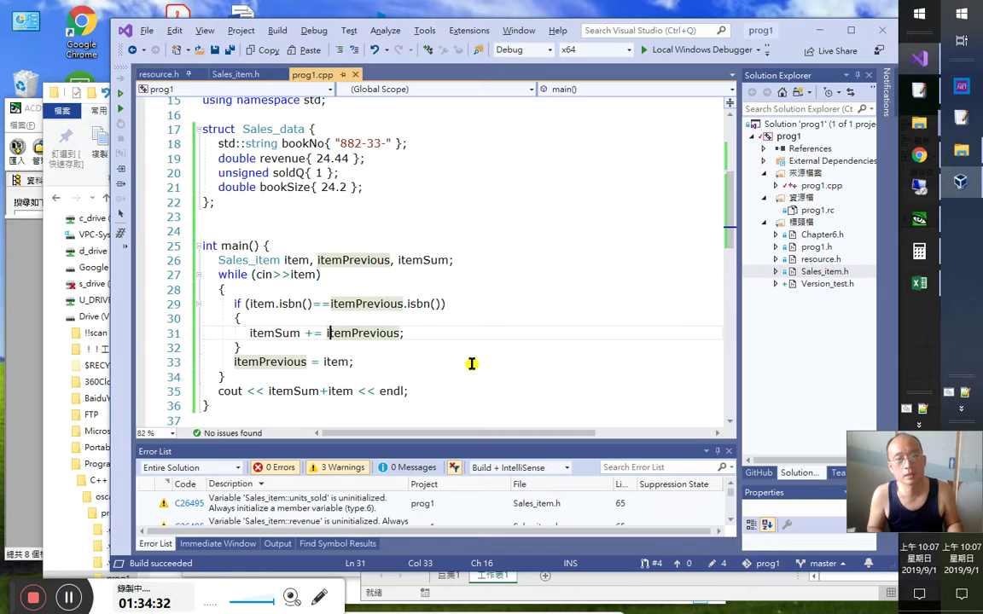
pyautogui.press('Up')
pyautogui.press('Up')
pyautogui.press('Right')
pyautogui.press('Right')
pyautogui.press('Right')
pyautogui.press('Right')
pyautogui.press('Right')
pyautogui.press('Right')
pyautogui.press('Right')
pyautogui.press('Right')
pyautogui.press('Right')
pyautogui.press('Right')
pyautogui.press('Right')
pyautogui.press('Right')
pyautogui.press('Right')
pyautogui.press('Right')
pyautogui.press('Right')
pyautogui.press('Down')
pyautogui.press('Down')
pyautogui.press('Down')
pyautogui.press('Down')
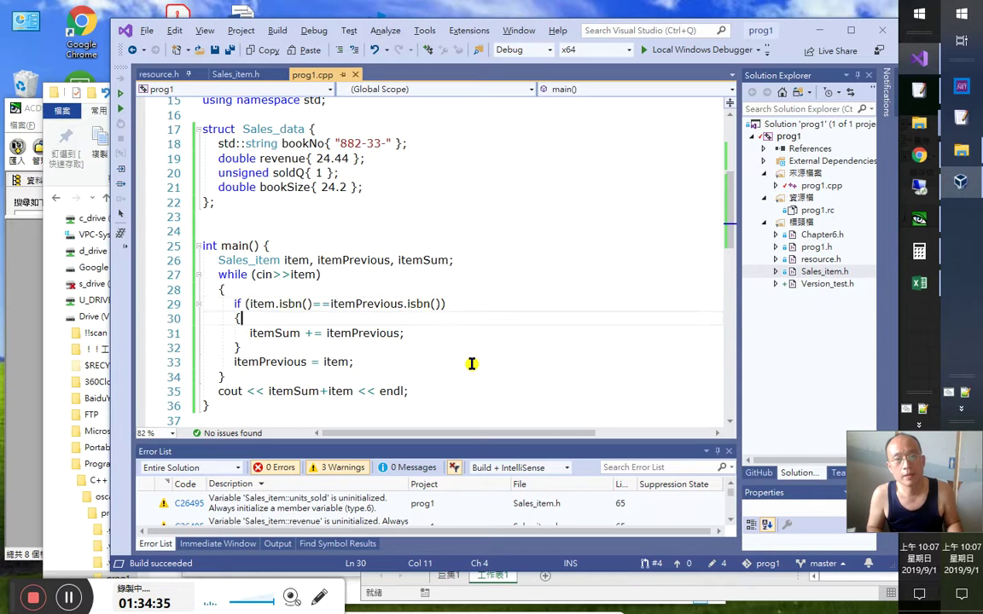
pyautogui.press('Up')
pyautogui.press('Up')
pyautogui.press('Up')
pyautogui.press('Down')
pyautogui.press('Left')
pyautogui.press('Left')
pyautogui.press('Left')
pyautogui.press('Left')
pyautogui.press('Left')
pyautogui.press('Left')
pyautogui.press('Left')
pyautogui.press('Left')
pyautogui.press('Left')
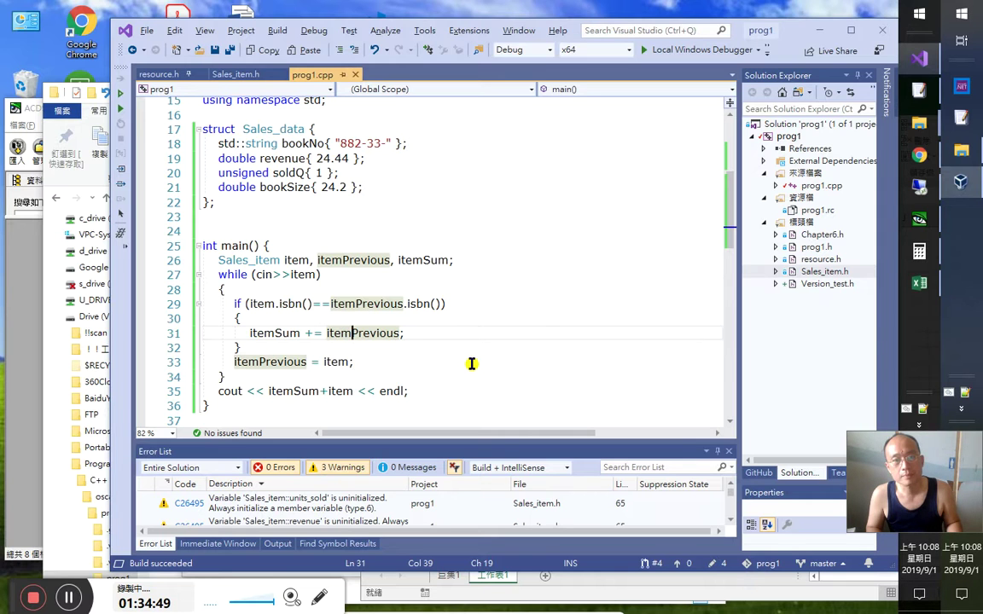
pyautogui.press('Up')
pyautogui.press('Up')
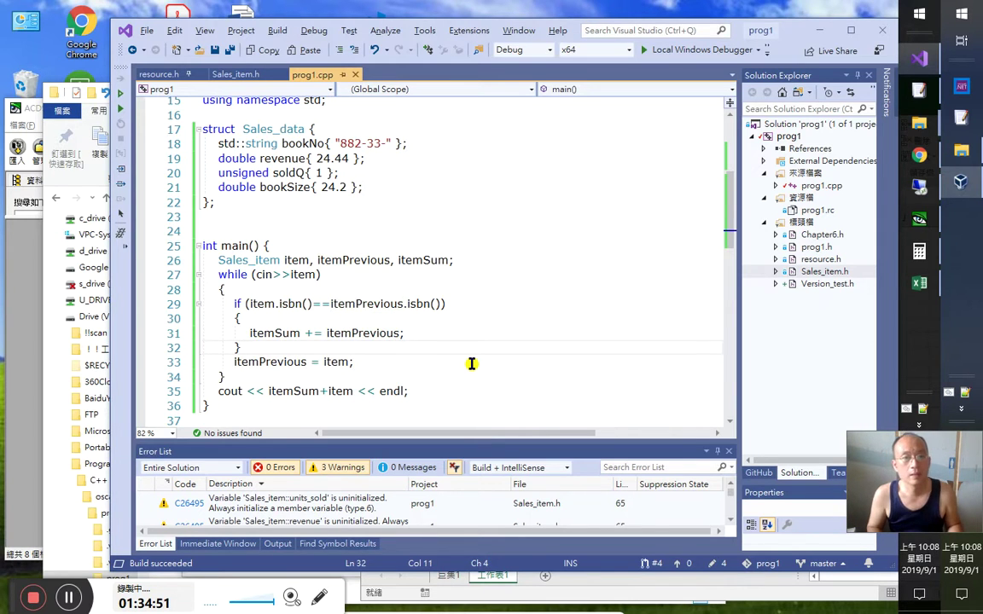
pyautogui.press('Up')
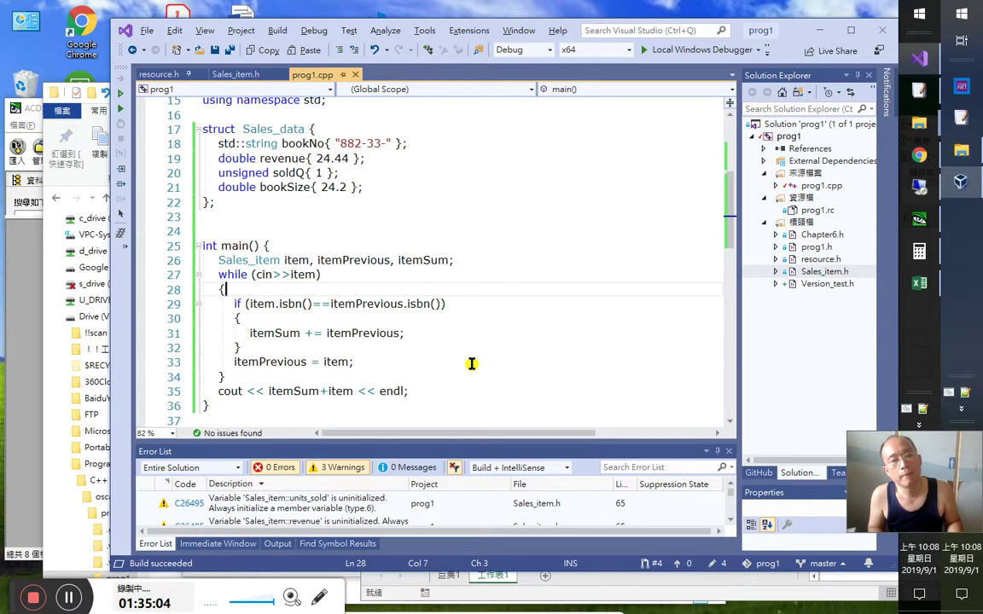
pyautogui.press('Down')
pyautogui.press('Down')
pyautogui.press('Down')
pyautogui.press('Down')
pyautogui.press('Down')
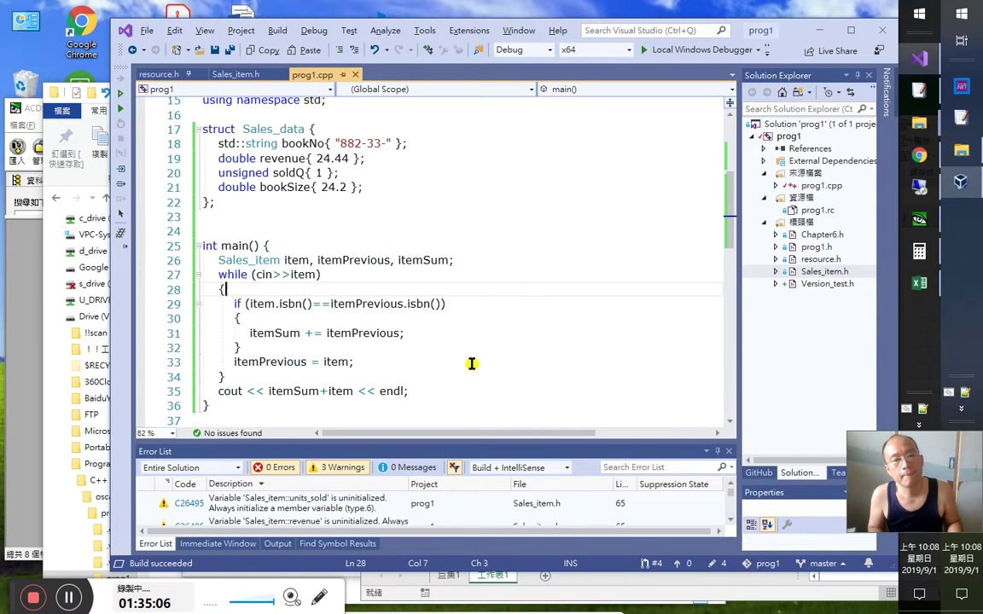
pyautogui.press('End')
pyautogui.press('Down')
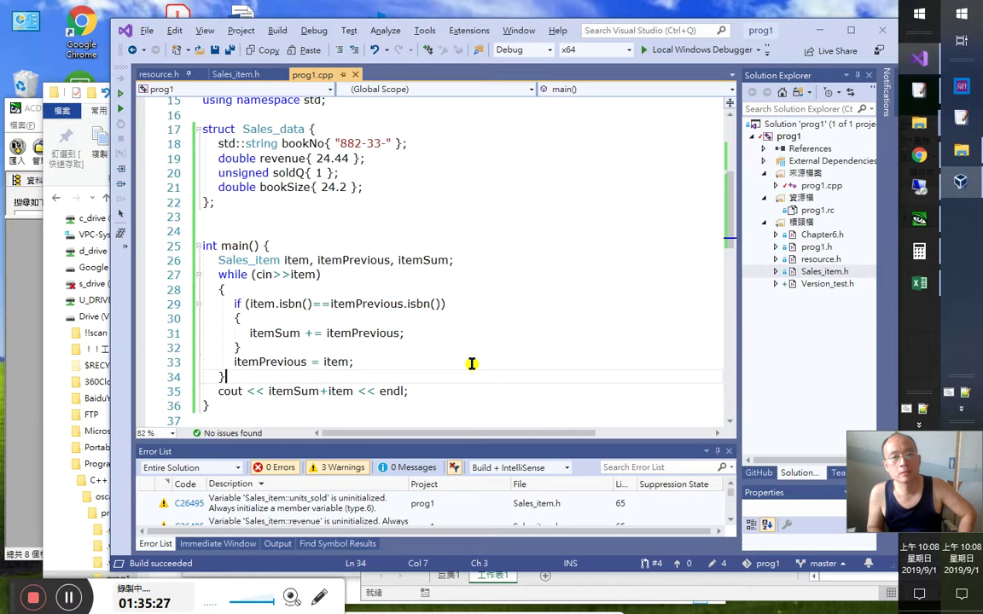
pyautogui.hotkey('alt', 'Tab')
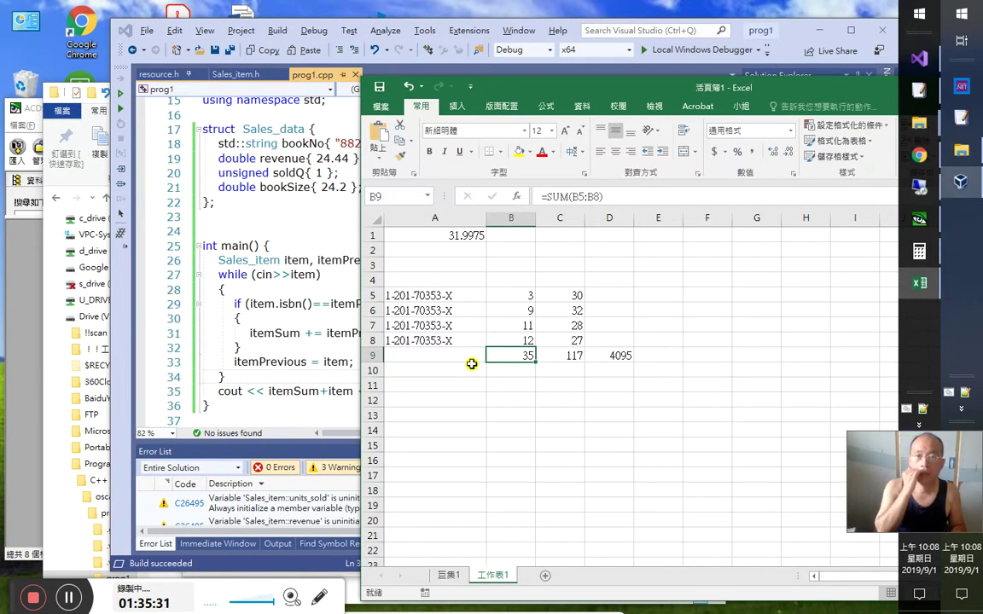
pyautogui.hotkey('alt', 'Tab')
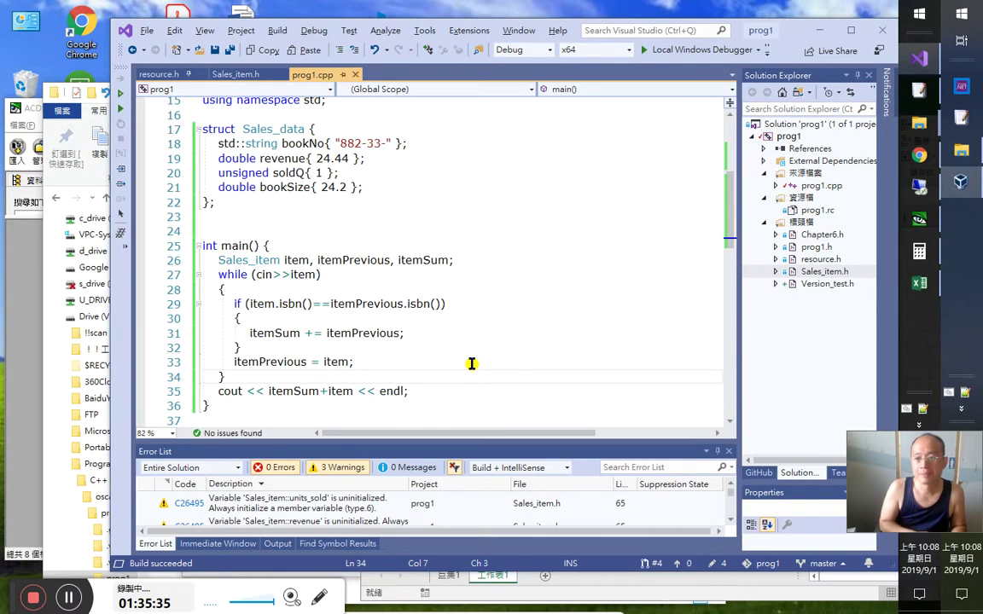
# Run prog1 without debugging, paste the transaction data into its console, and review the source lines in EmEditor document 未命名-1
pyautogui.hotkey('ctrl', 'F5')
pyautogui.hotkey('ctrl', 'v')
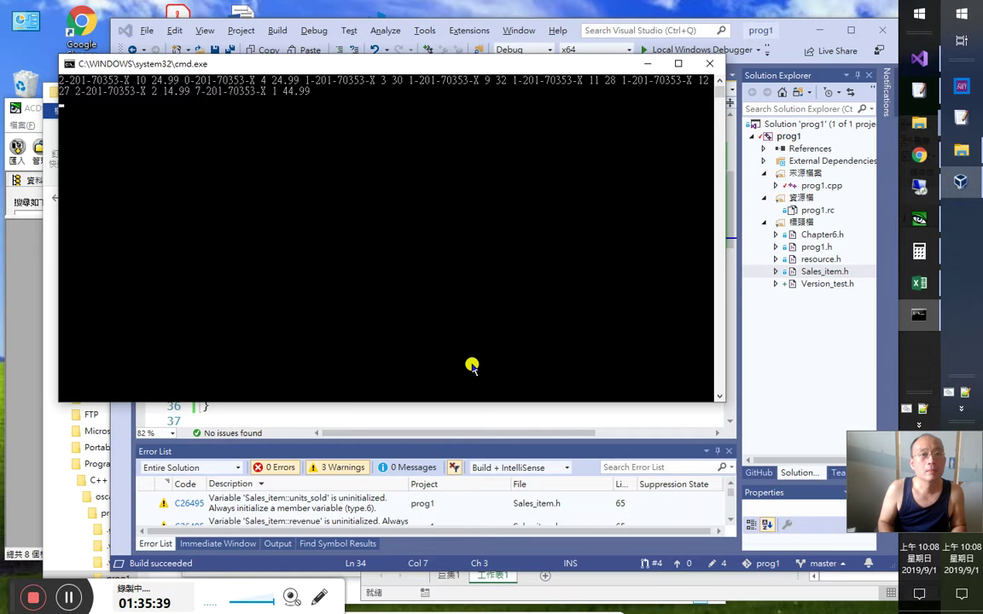
pyautogui.hotkey('alt', 'Tab')
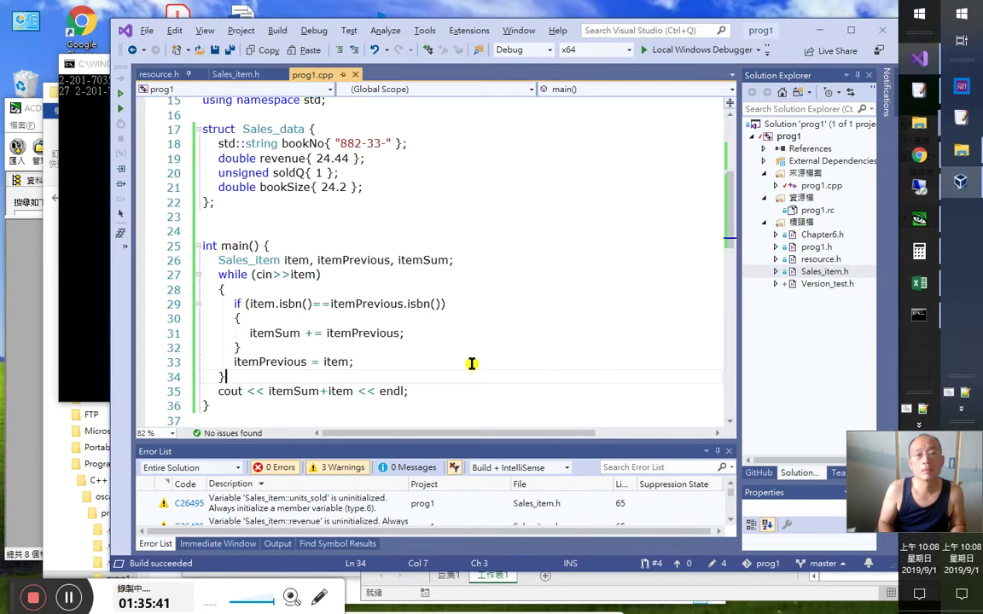
pyautogui.hotkey('alt', 'Tab')
pyautogui.hotkey('alt', 'Tab')
pyautogui.hotkey('alt', 'Tab')
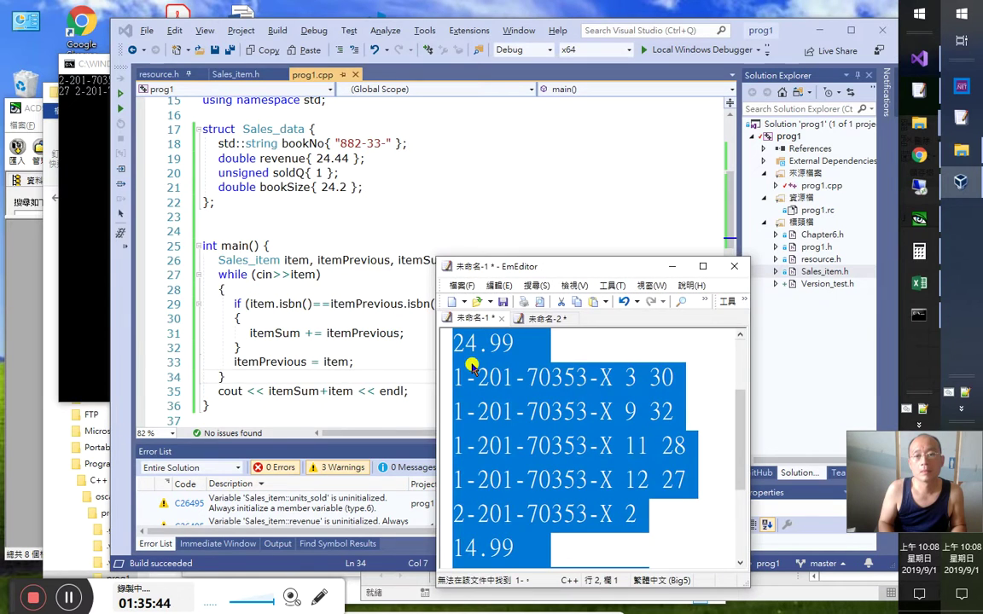
pyautogui.hotkey('alt', 'Tab')
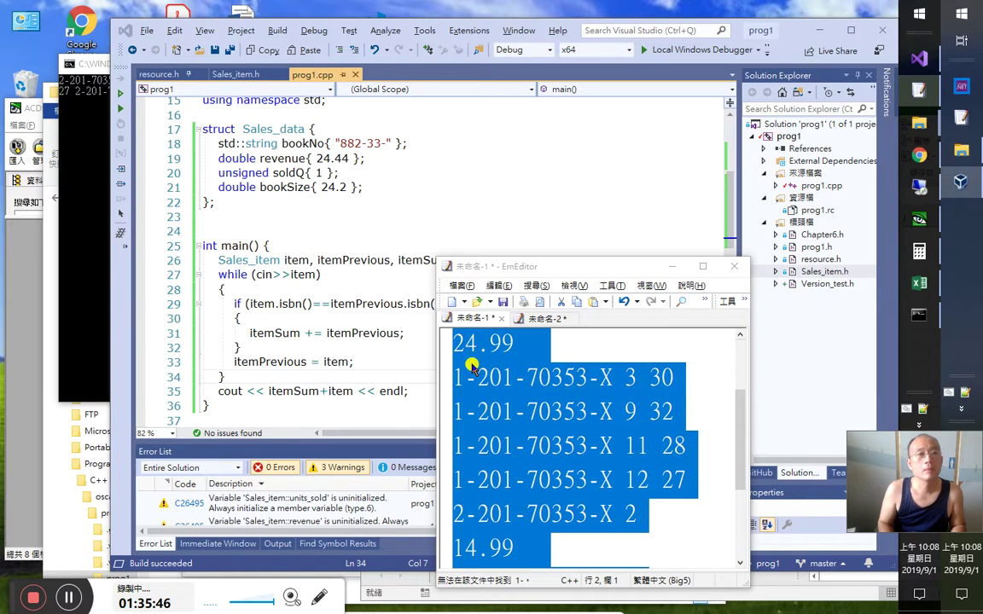
pyautogui.hotkey('alt', 'Tab')
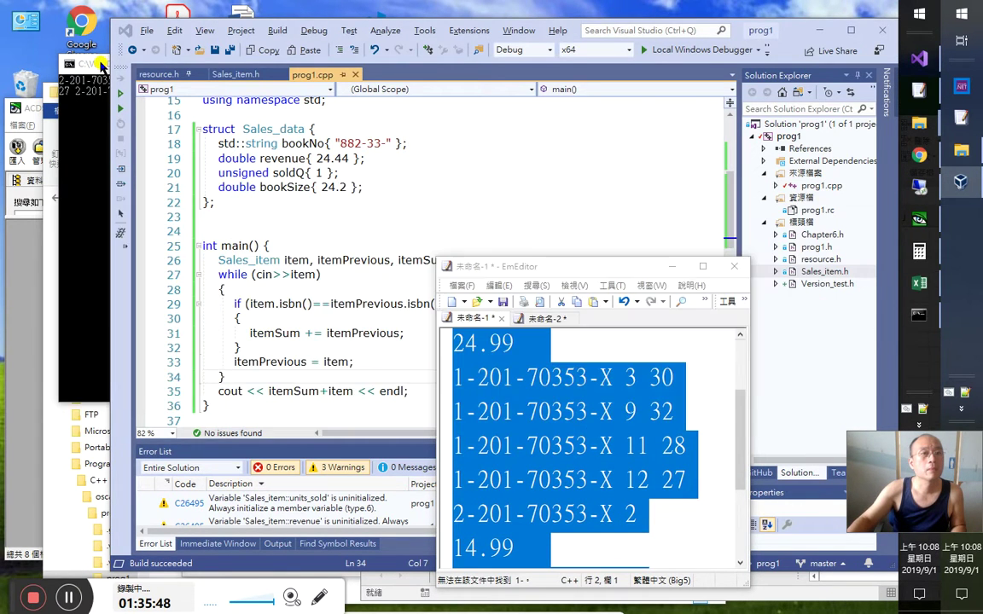
# Return to the console, paste the transaction data a second time, end the input, and close the finished run
pyautogui.click(101, 65)
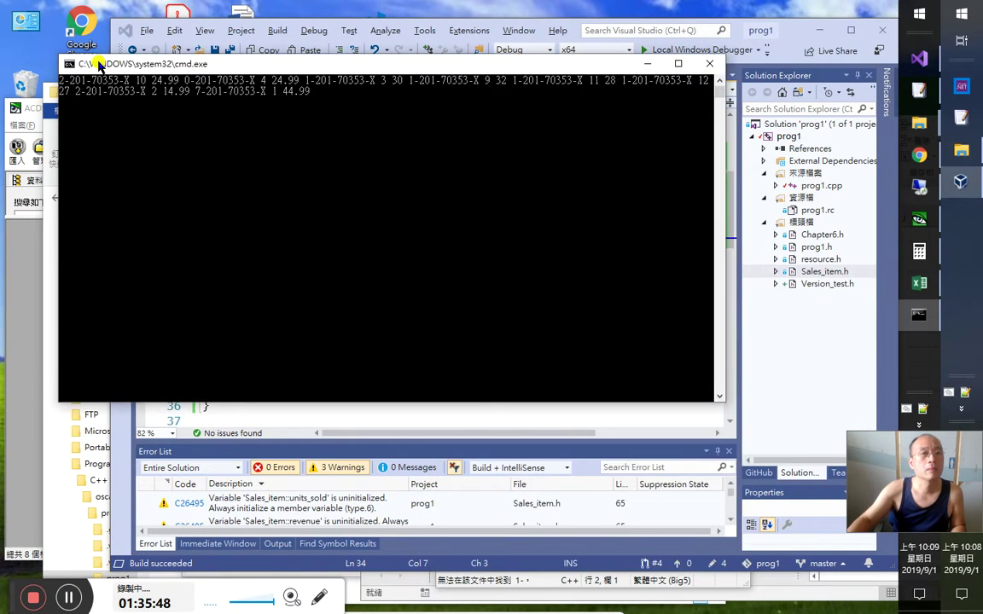
pyautogui.rightClick(150, 68)
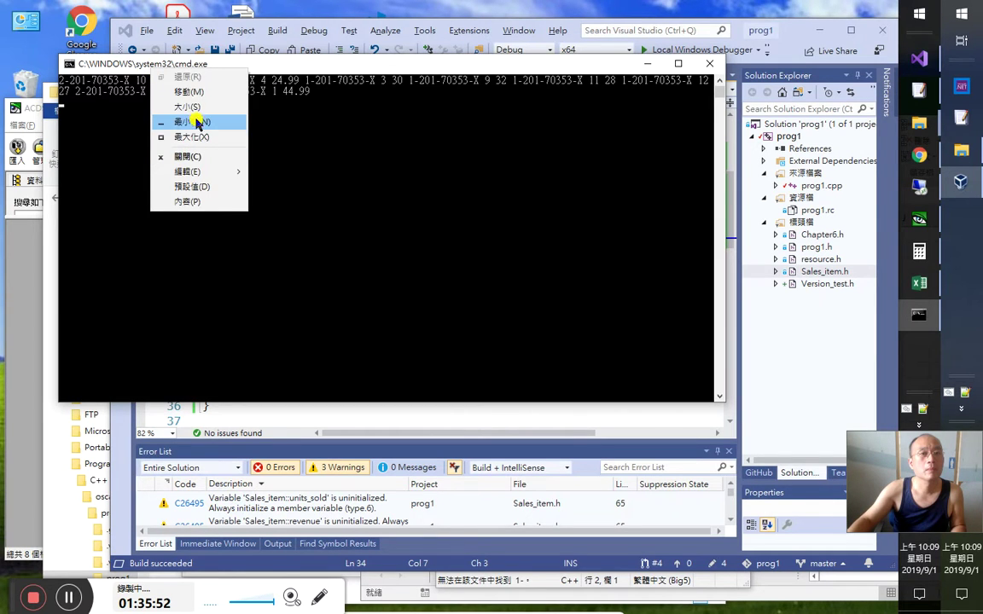
pyautogui.click(250, 61)
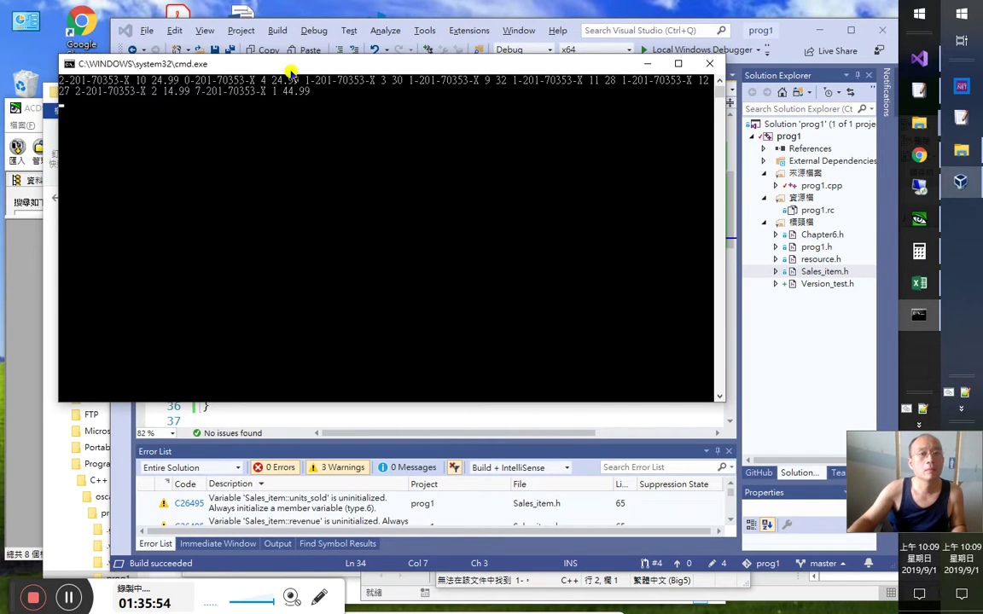
pyautogui.rightClick(294, 114)
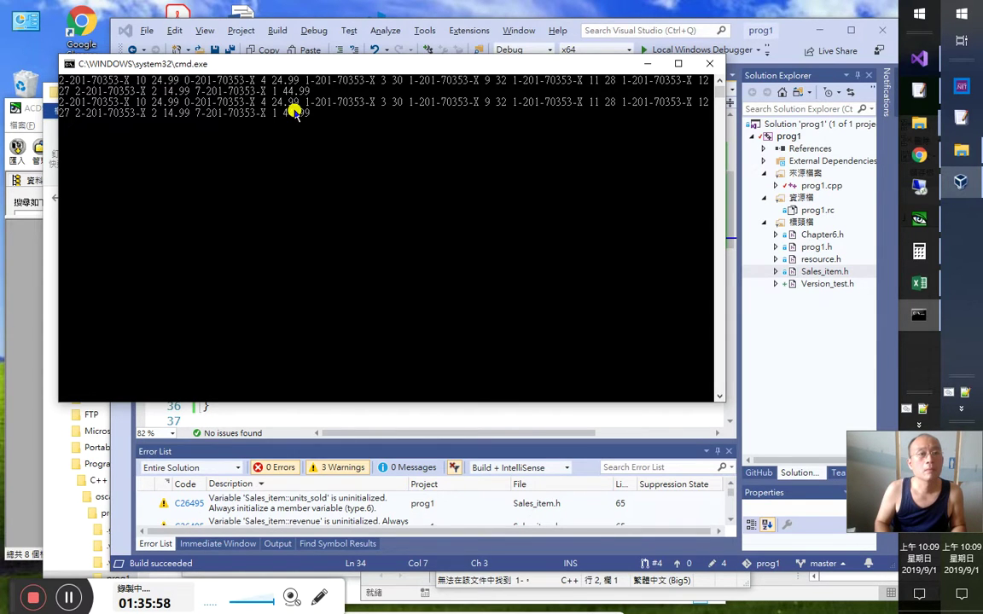
pyautogui.hotkey('ctrl', 'z')
pyautogui.press('Return')
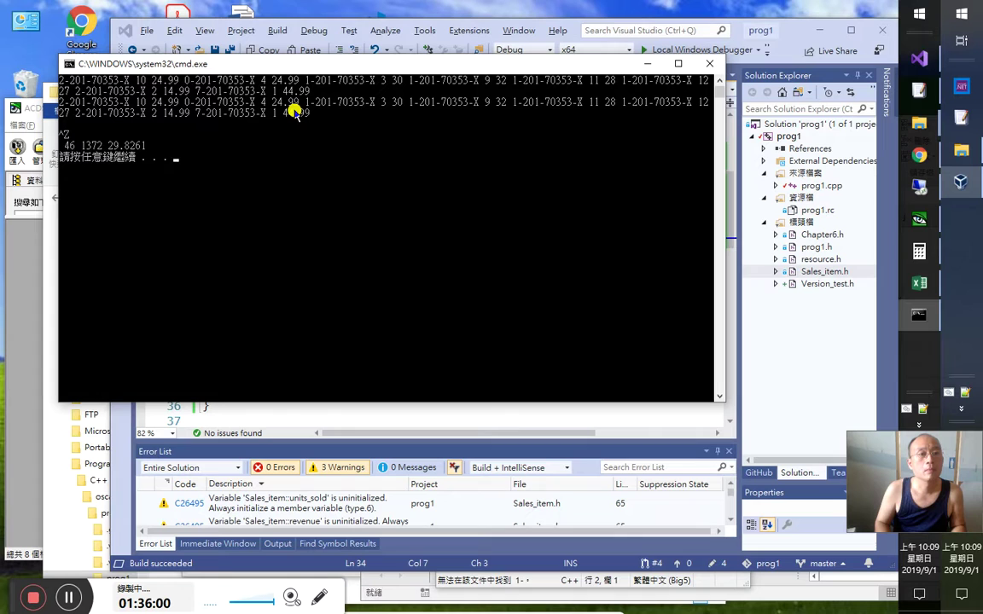
pyautogui.press('Return')
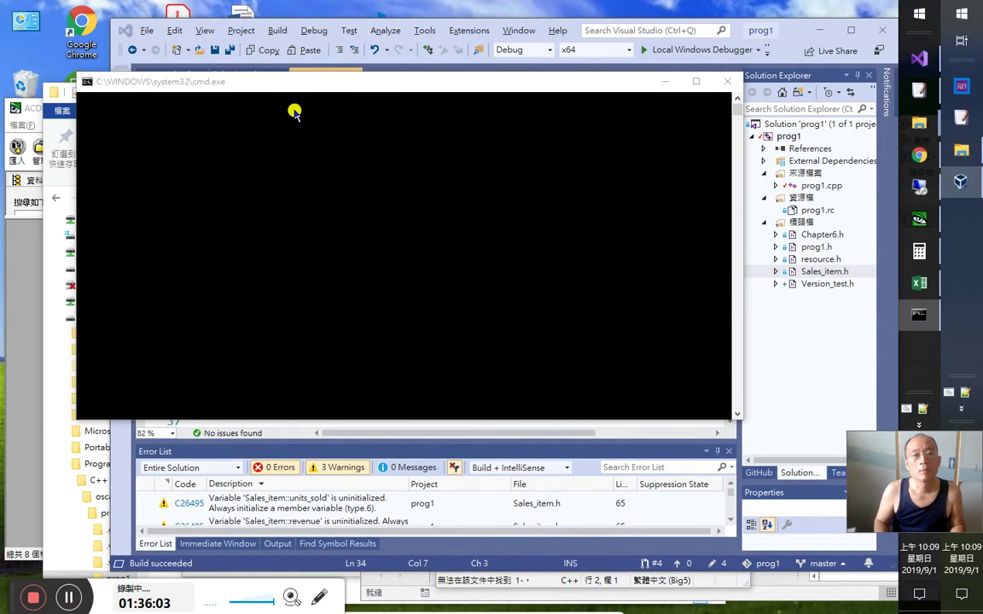
# Check the remaining transaction lines in EmEditor document 未命名-1, then paste the transaction data into the prog1 console and end the input
pyautogui.hotkey('alt', 'Tab')
pyautogui.hotkey('alt', 'Tab')
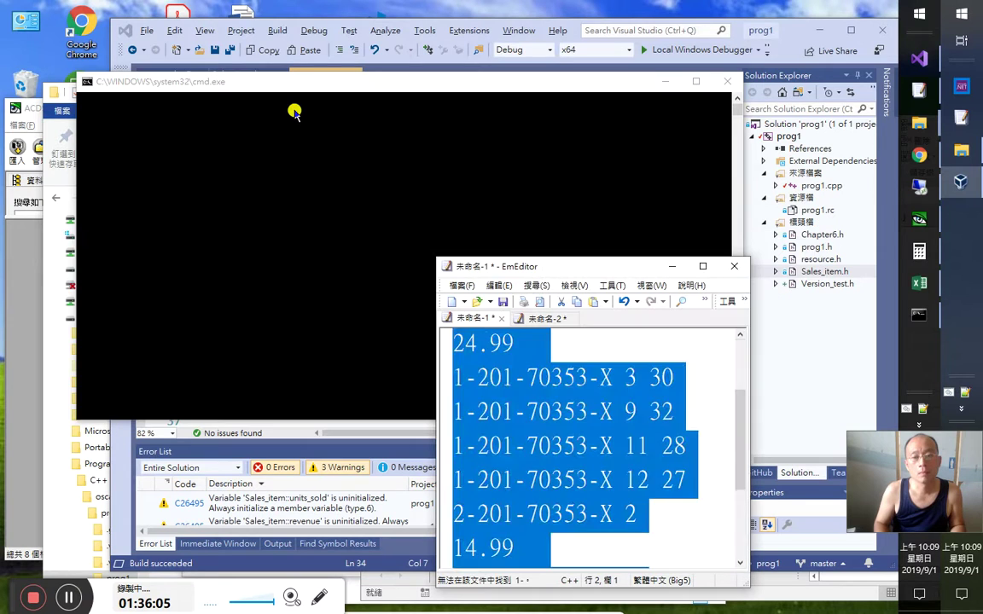
pyautogui.scroll(-2, 295, 111)
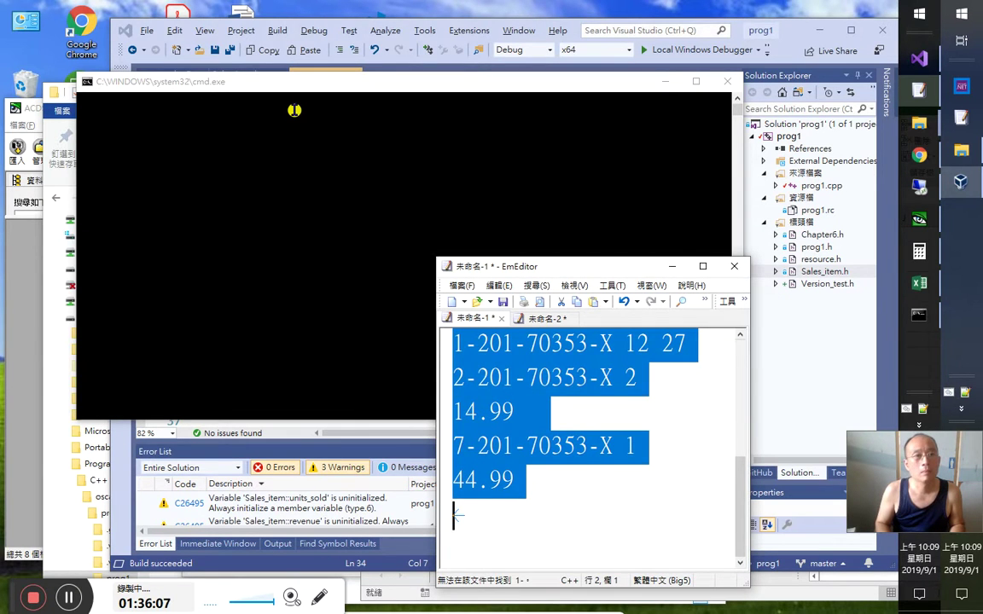
pyautogui.hotkey('alt', 'Tab')
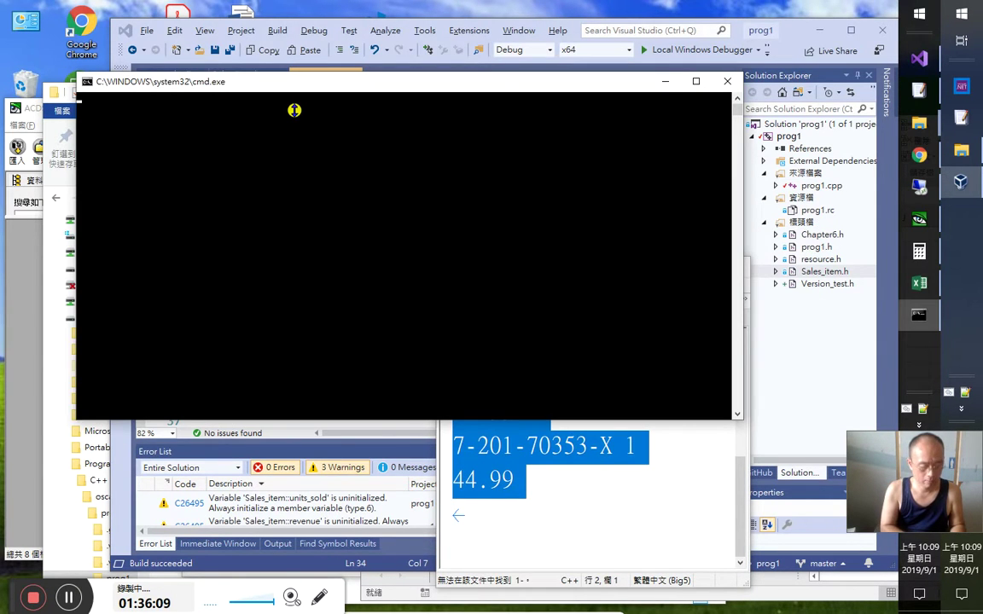
pyautogui.rightClick(295, 110)
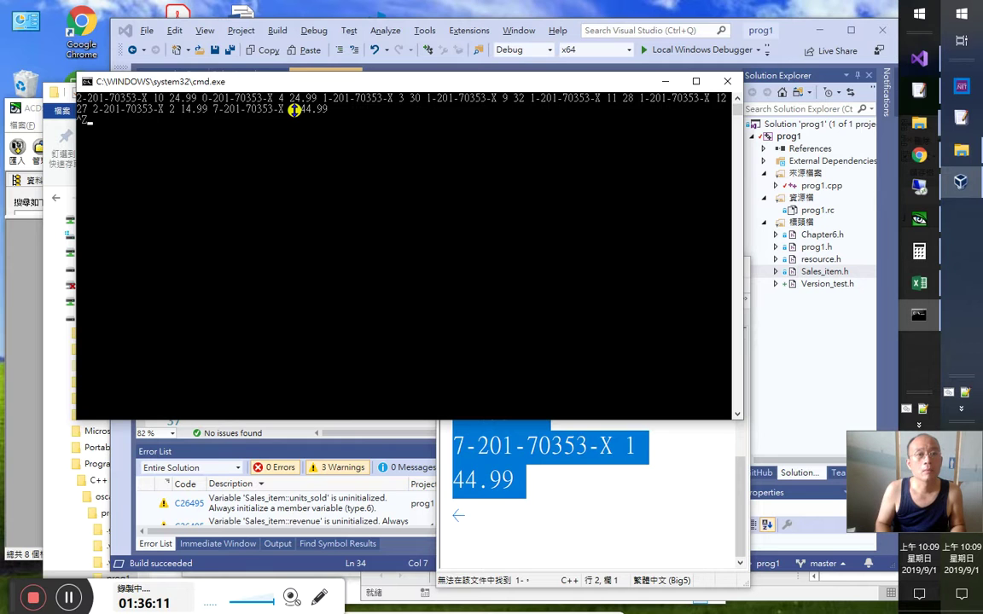
pyautogui.hotkey('ctrl', 'z')
pyautogui.press('Return')
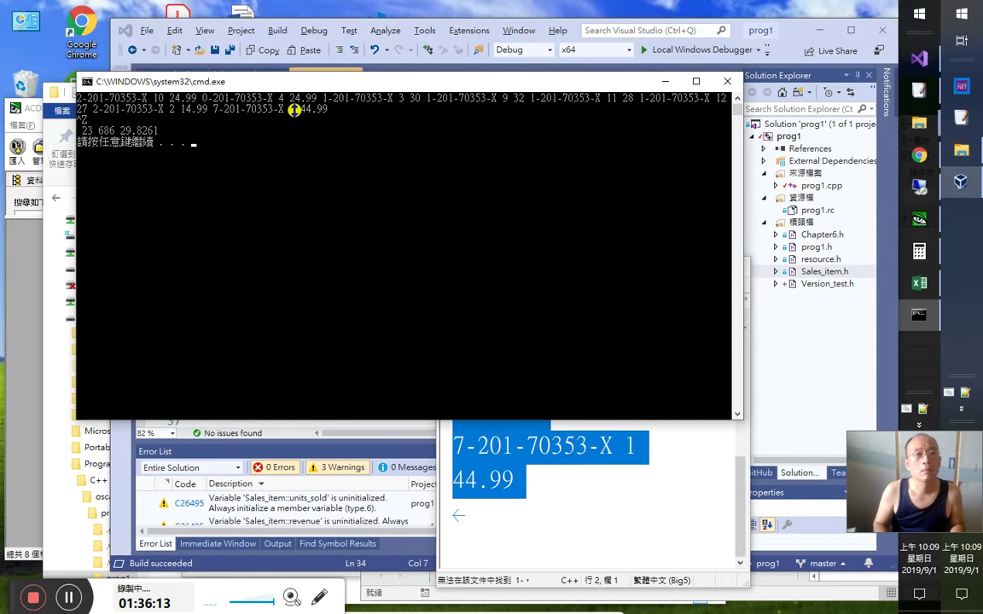
# Compare the console result with the 1-201-70353-X lines in EmEditor, and close the finished run
pyautogui.click(629, 502)
pyautogui.scroll(2, 628, 497)
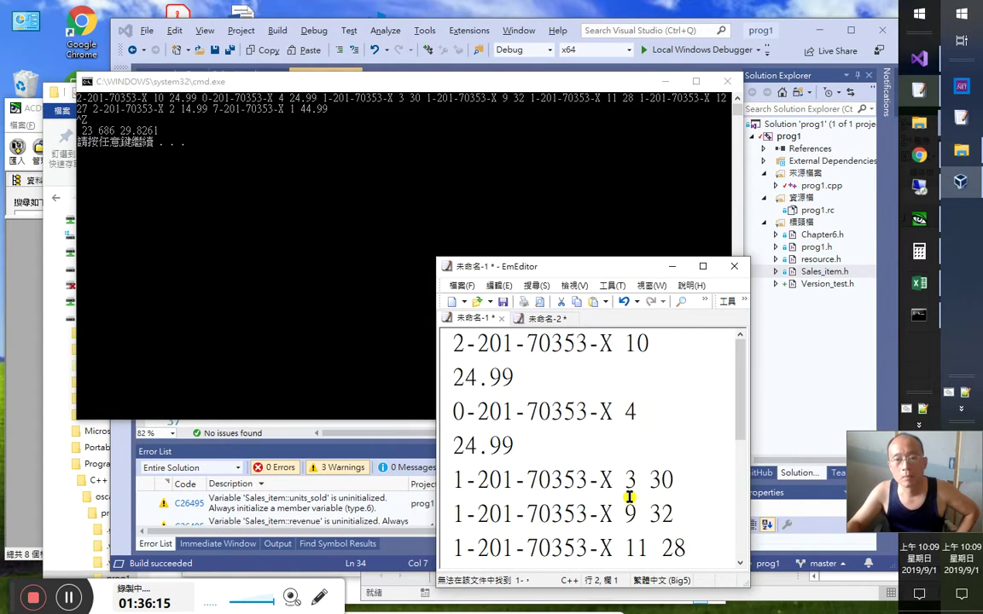
pyautogui.scroll(-3, 631, 491)
pyautogui.scroll(2, 627, 473)
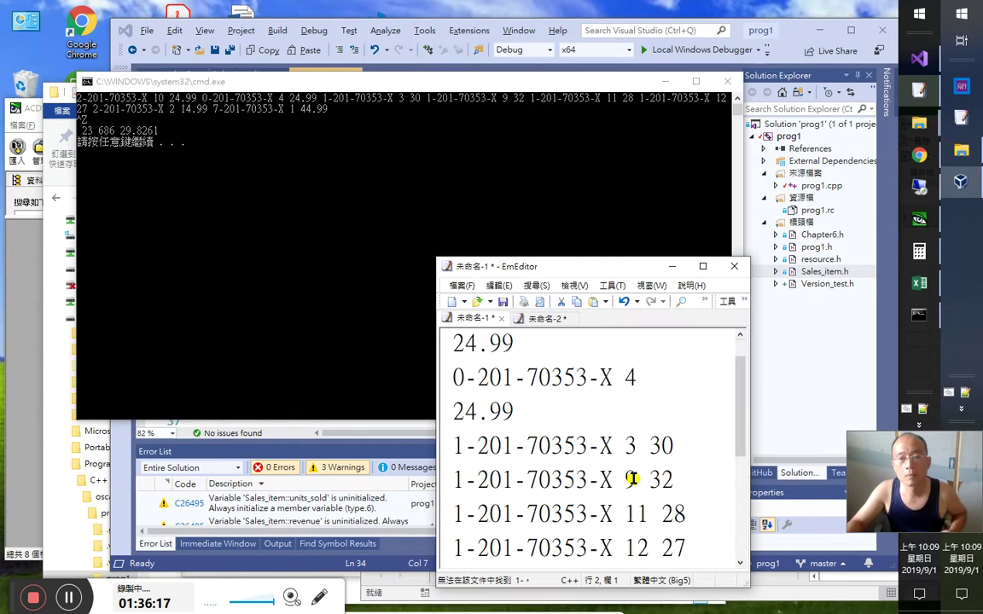
pyautogui.scroll(-1, 650, 478)
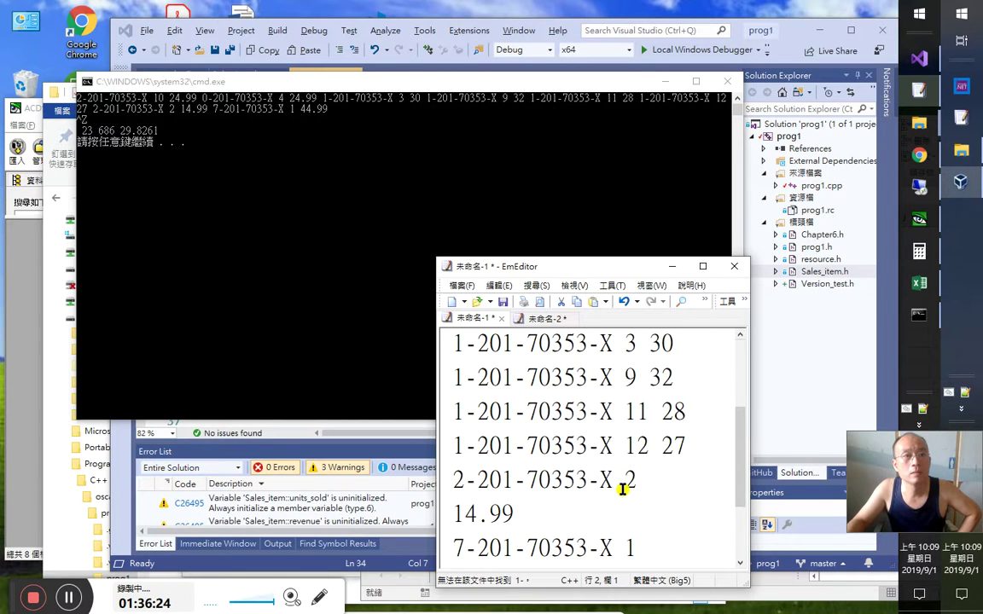
pyautogui.click(259, 366)
pyautogui.press('Return')
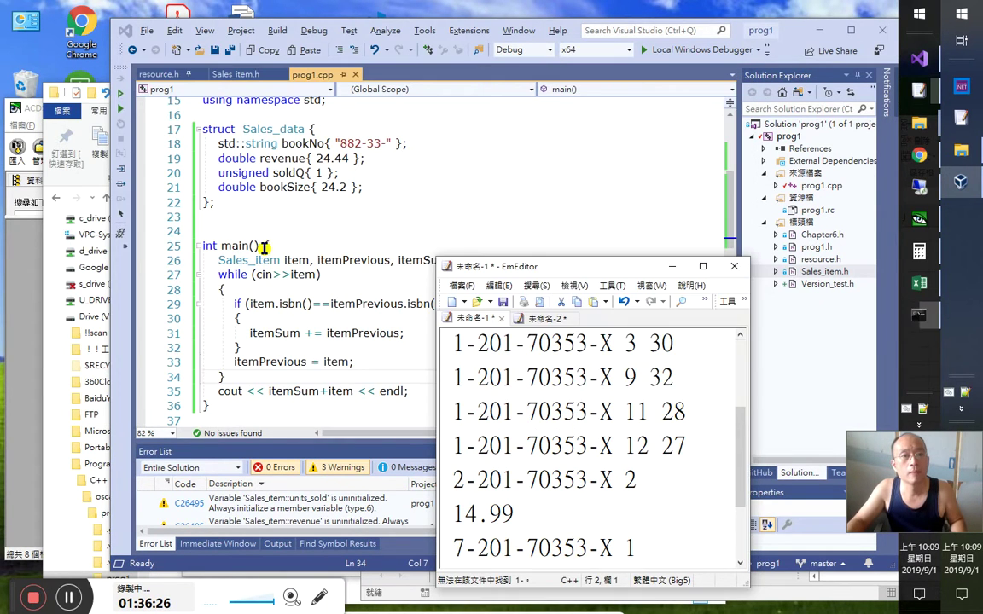
# Change the summed expression in the cout statement of main to itemSum+itemPrevious
pyautogui.click(307, 362)
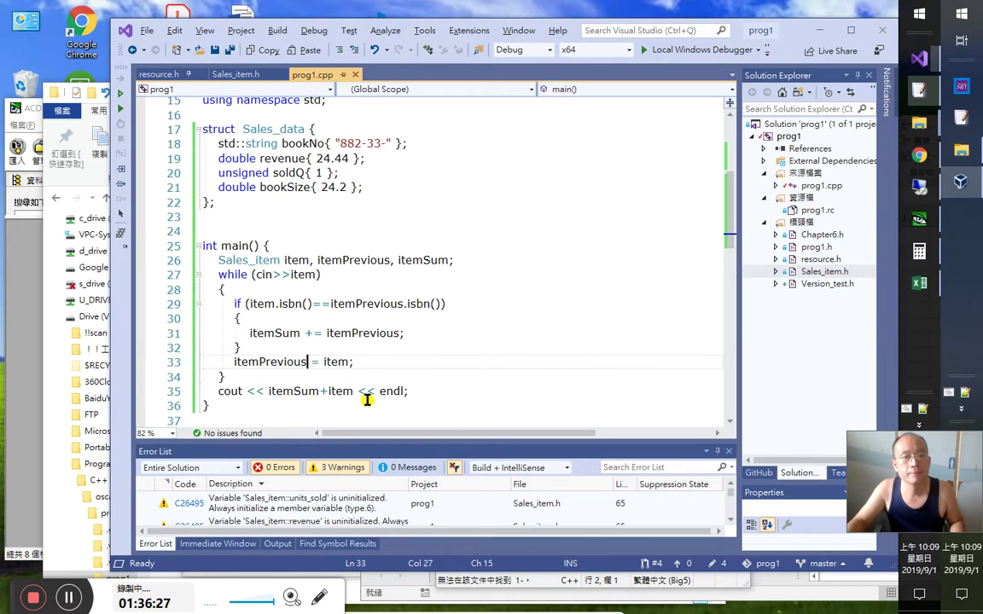
pyautogui.click(321, 391)
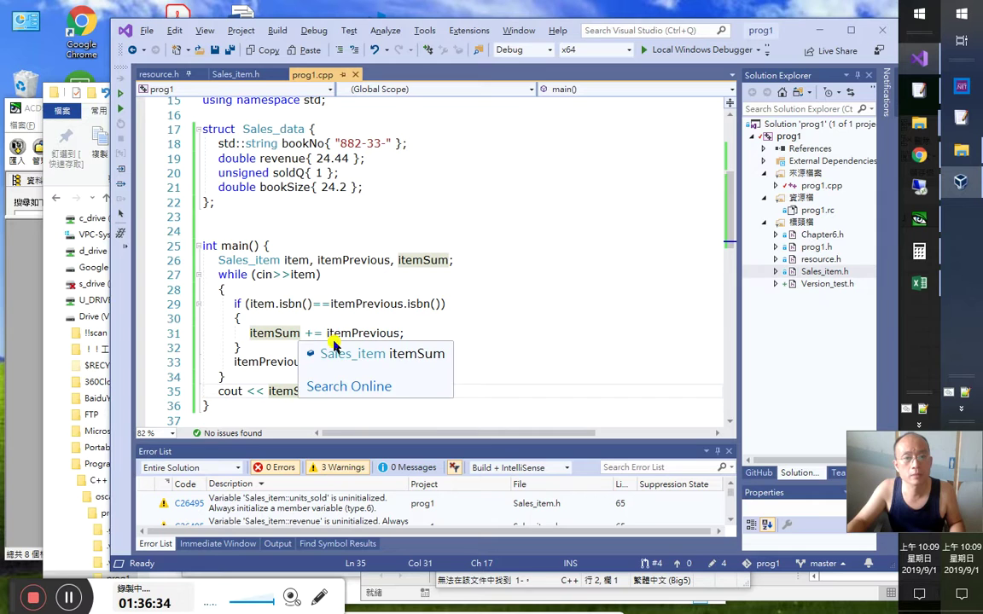
pyautogui.click(331, 391)
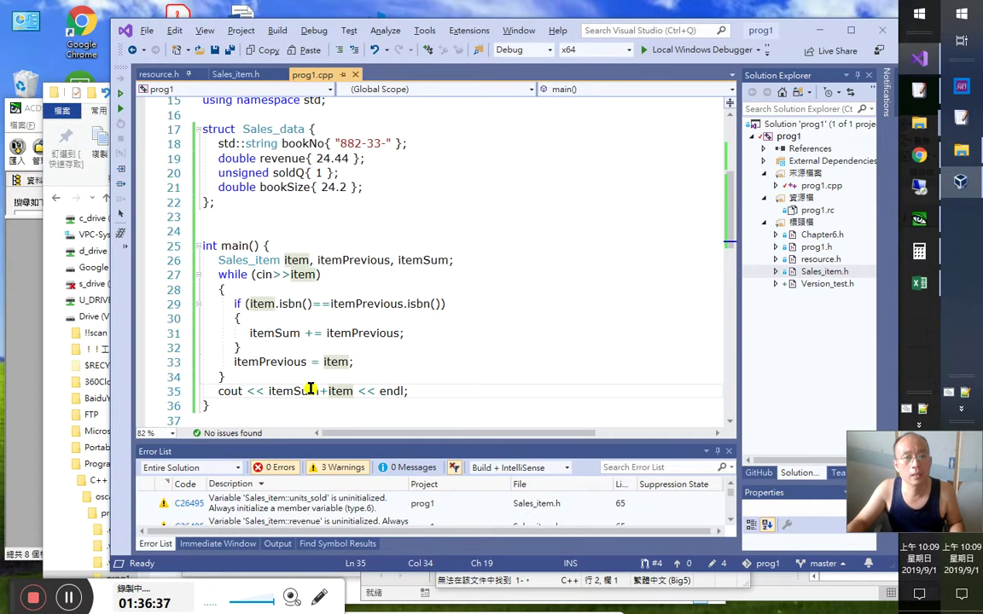
pyautogui.doubleClick(340, 391)
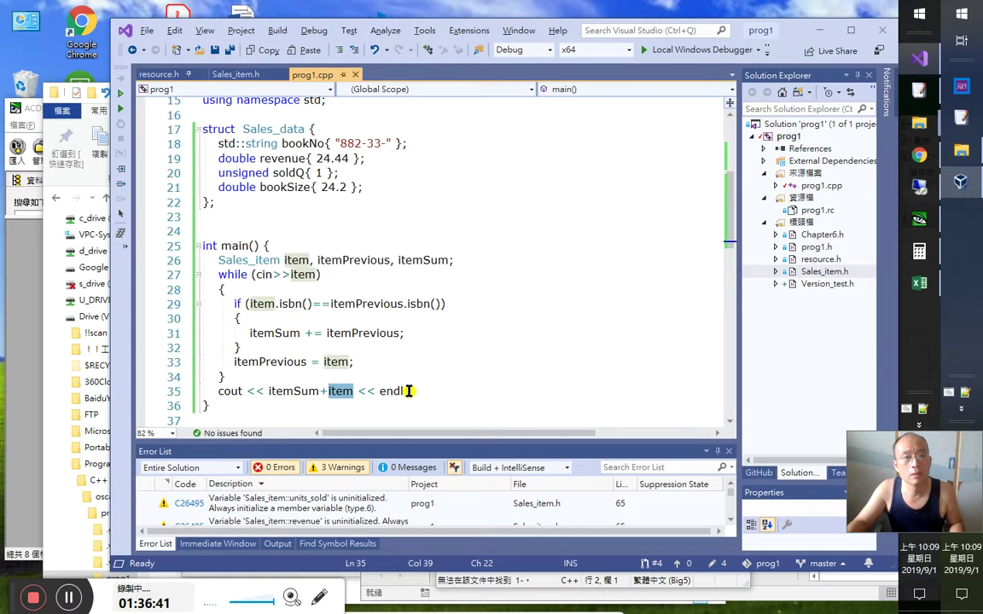
pyautogui.moveTo(319, 391); pyautogui.dragTo(353, 391)
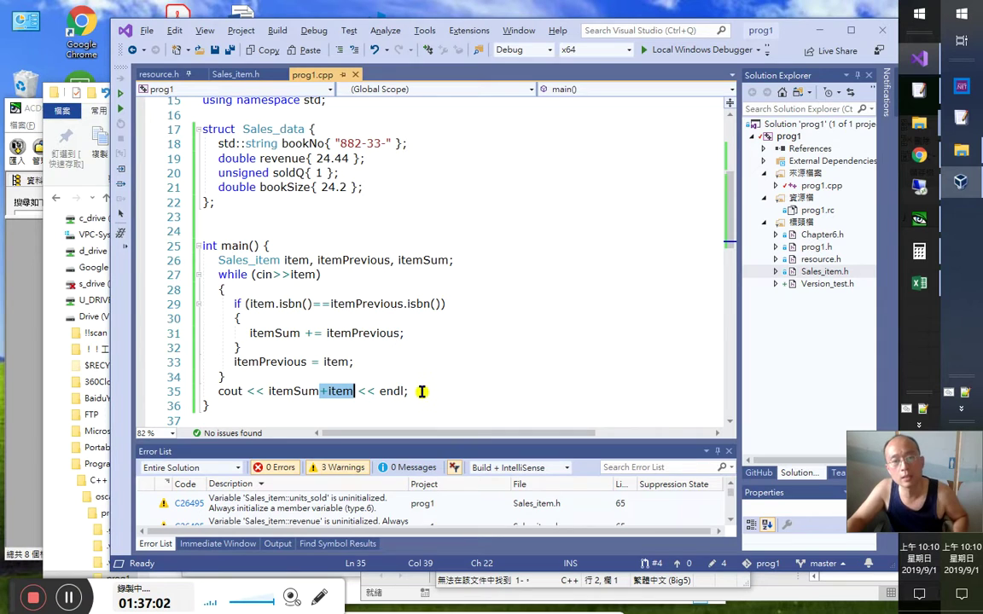
pyautogui.click(384, 304)
pyautogui.doubleClick(384, 303)
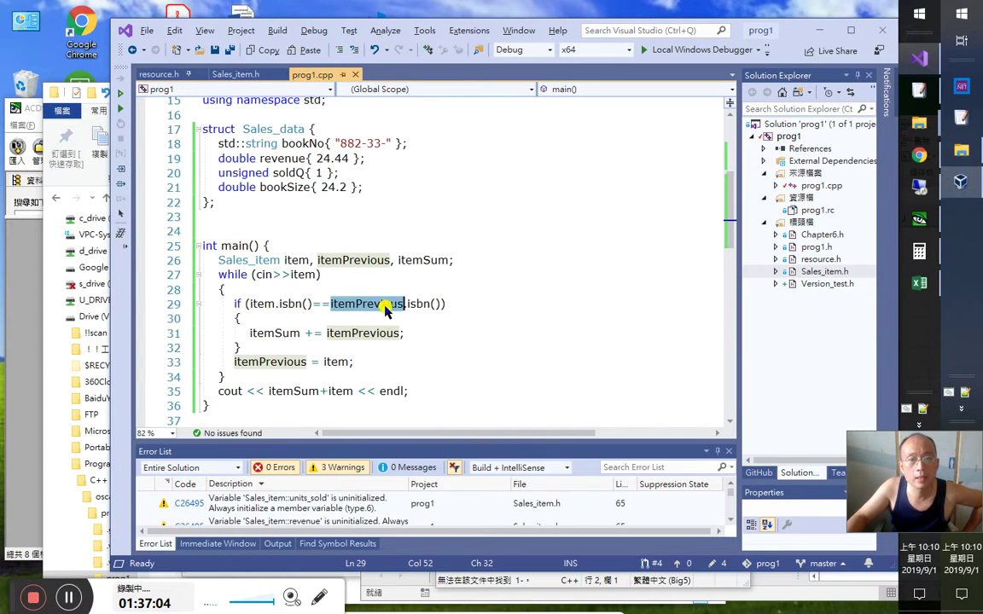
pyautogui.click(349, 396)
pyautogui.write('pr')
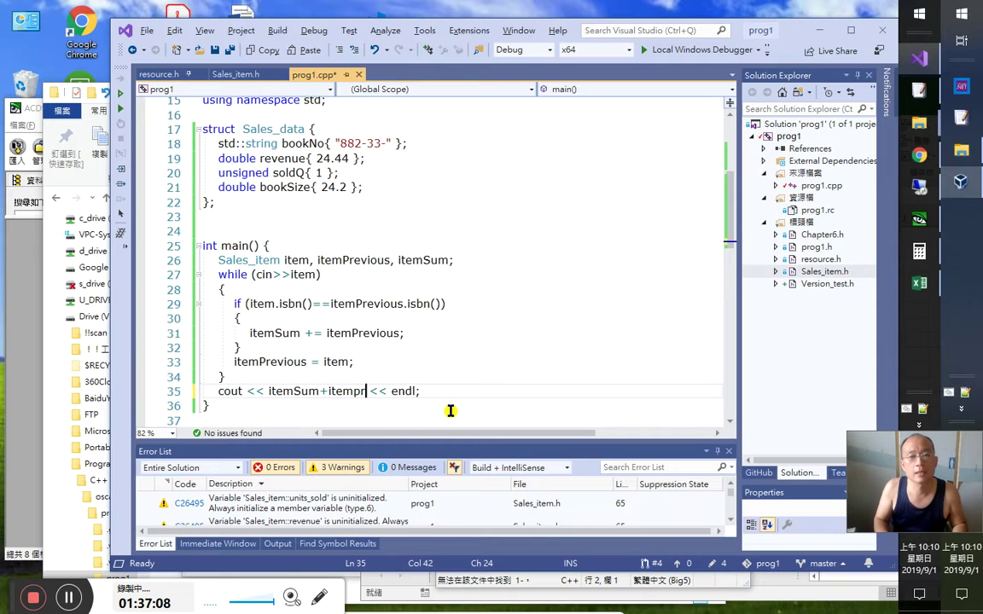
pyautogui.press('Tab')
pyautogui.click(451, 411)
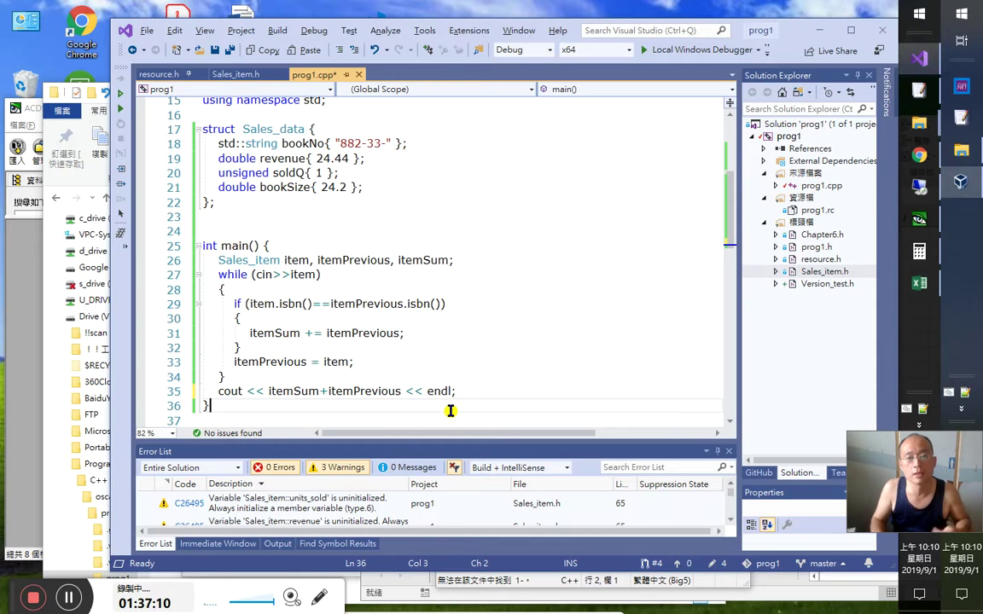
# Run prog1 without debugging with the revised output expression, paste the transaction data into the console, and end the input
pyautogui.doubleClick(340, 392)
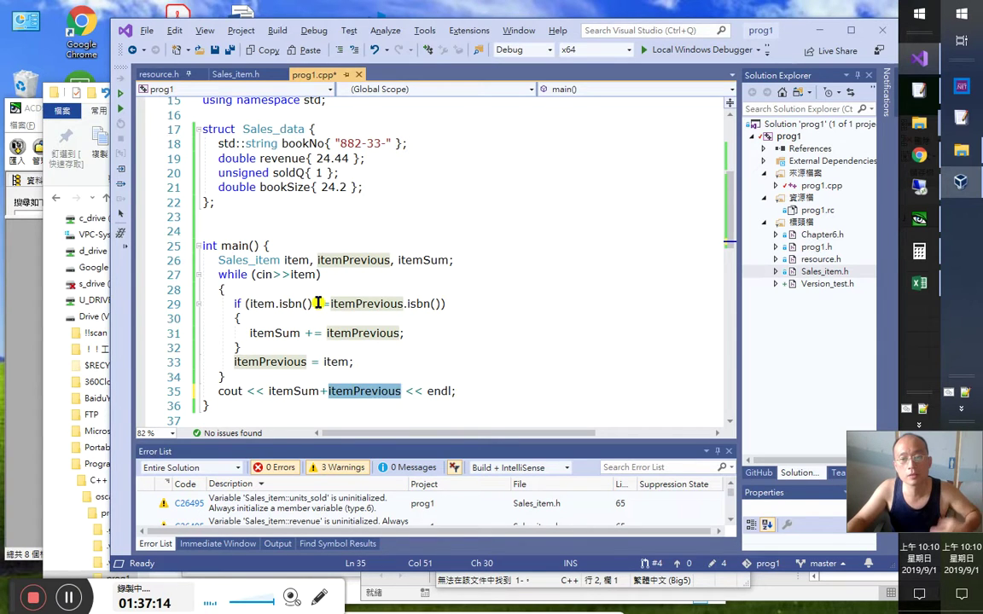
pyautogui.moveTo(316, 304)
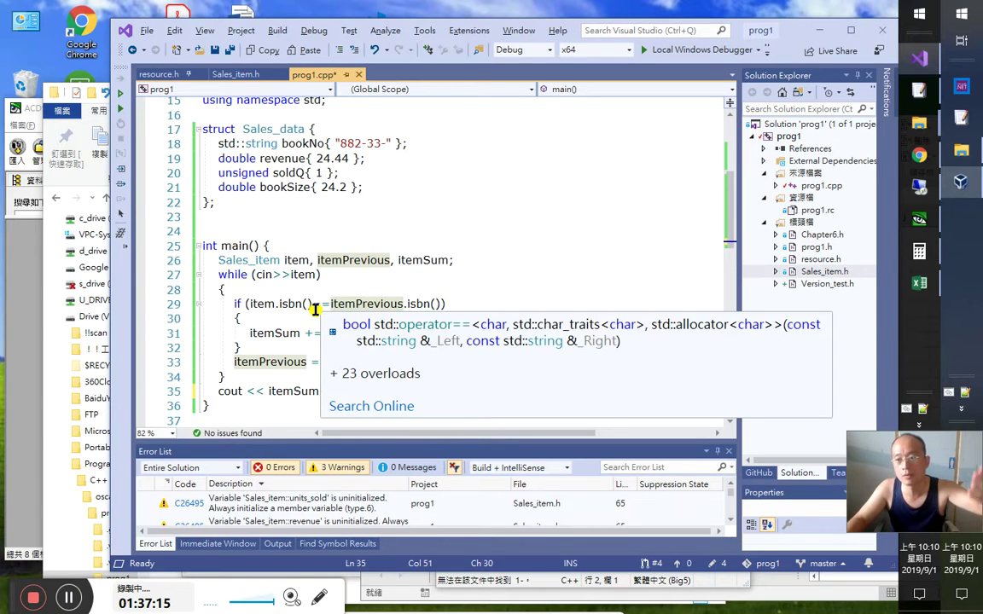
pyautogui.click(357, 391)
pyautogui.doubleClick(357, 391)
pyautogui.click(121, 93)
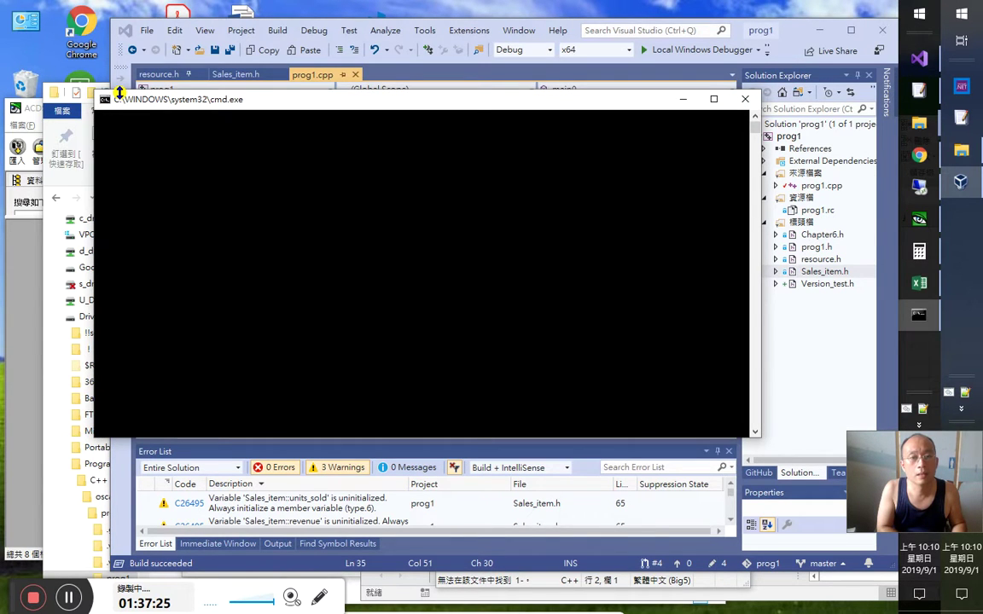
pyautogui.hotkey('ctrl', 'v')
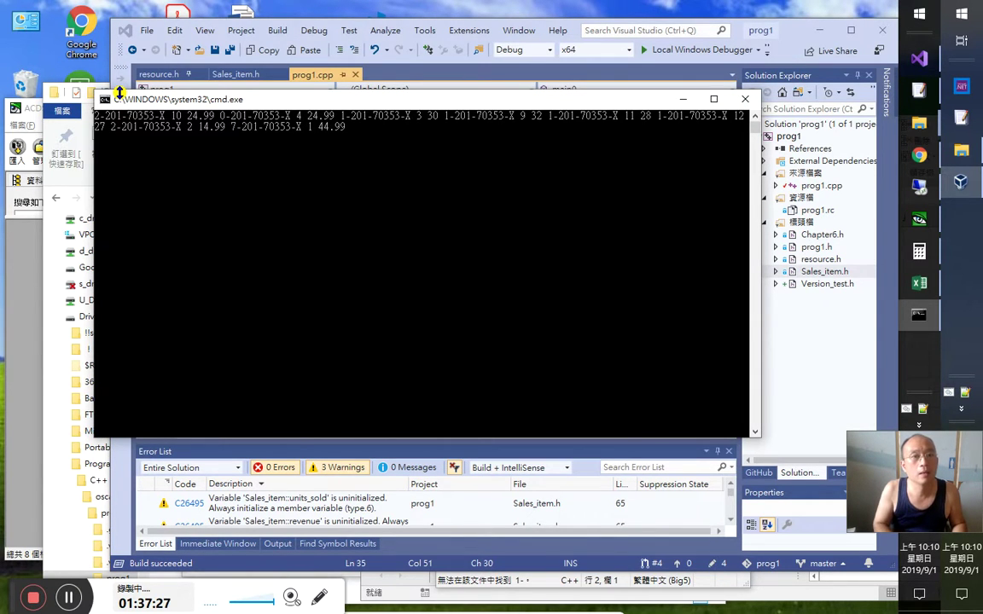
pyautogui.hotkey('ctrl', 'z')
pyautogui.press('Return')
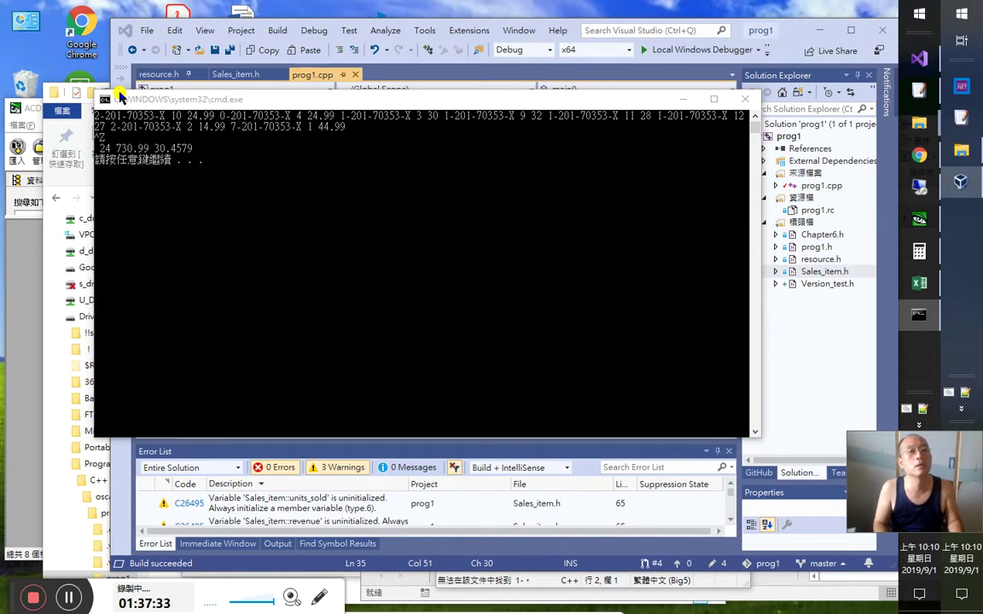
# Compare the console result with the totals in the Excel worksheet 工作表1, and close the finished run
pyautogui.hotkey('alt', 'Tab')
pyautogui.press('Tab')
pyautogui.press('Tab')
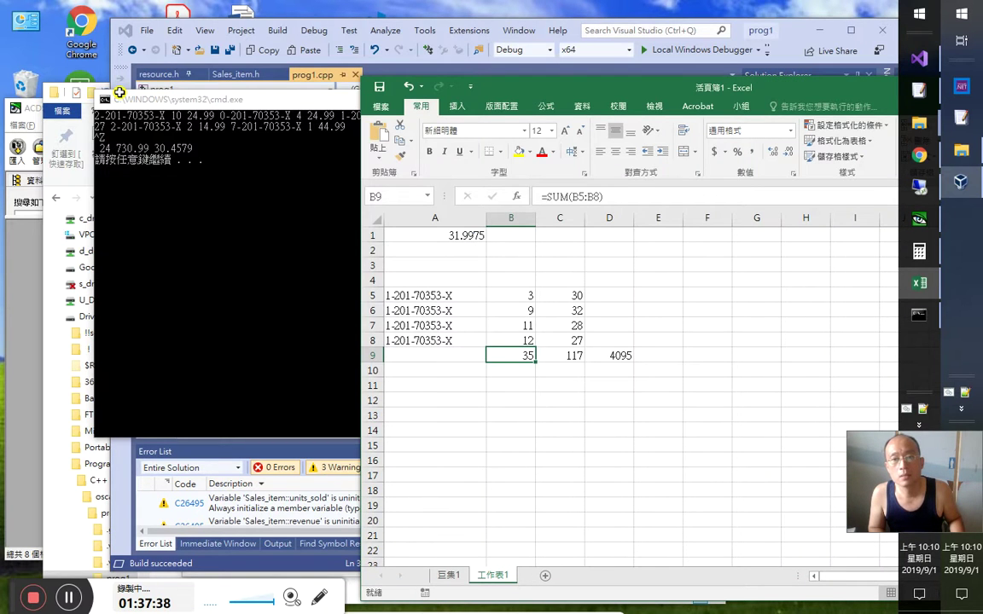
pyautogui.hotkey('alt', 'Tab')
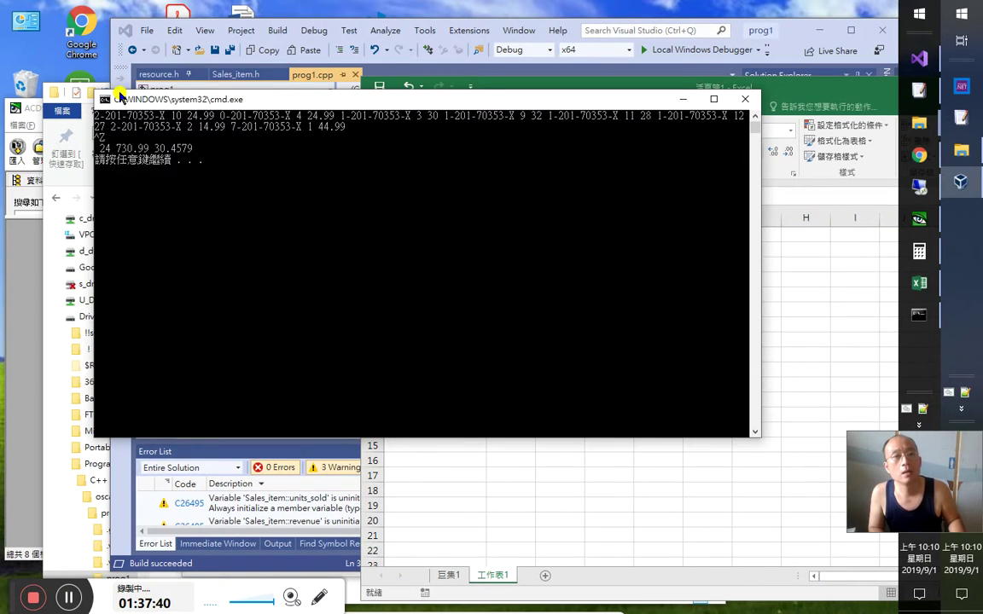
pyautogui.press('Return')
pyautogui.click(120, 97)
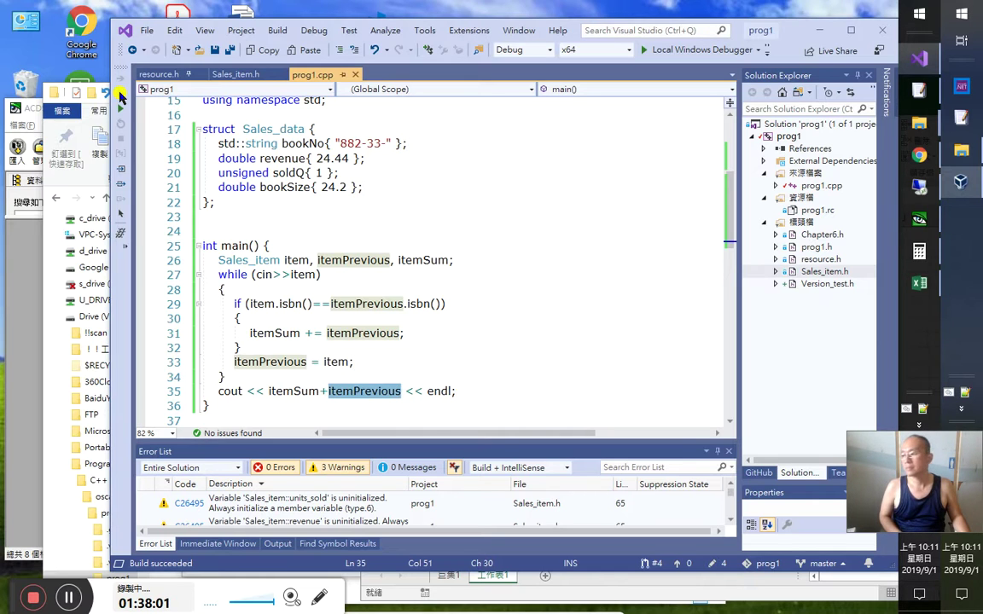
# Review the 1-201-70353-X quantities and their sum in Excel again, and return to the while loop in prog1.cpp
pyautogui.hotkey('alt', 'Tab')
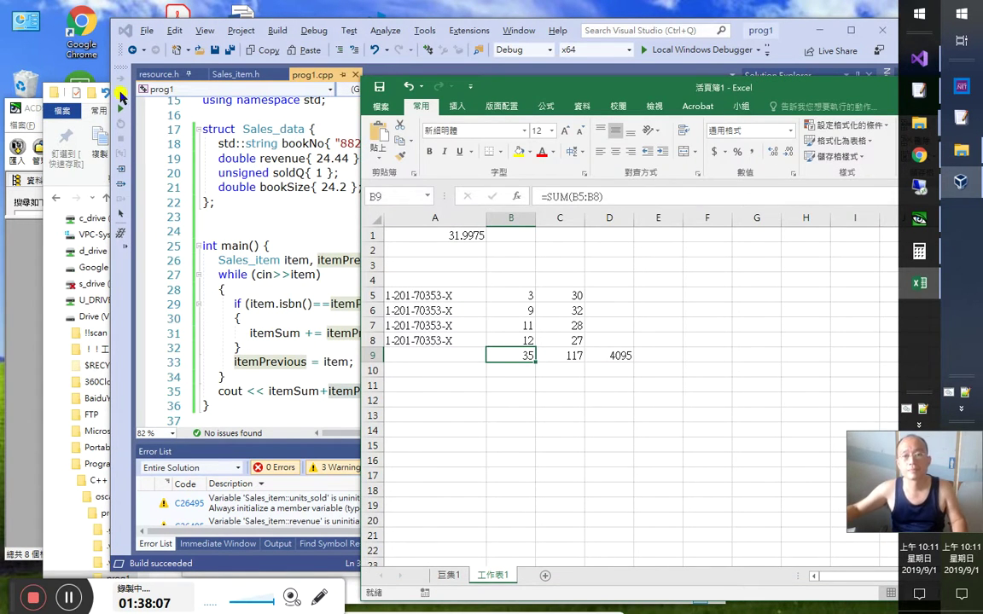
pyautogui.hotkey('alt', 'Tab')
pyautogui.hotkey('alt', 'Tab')
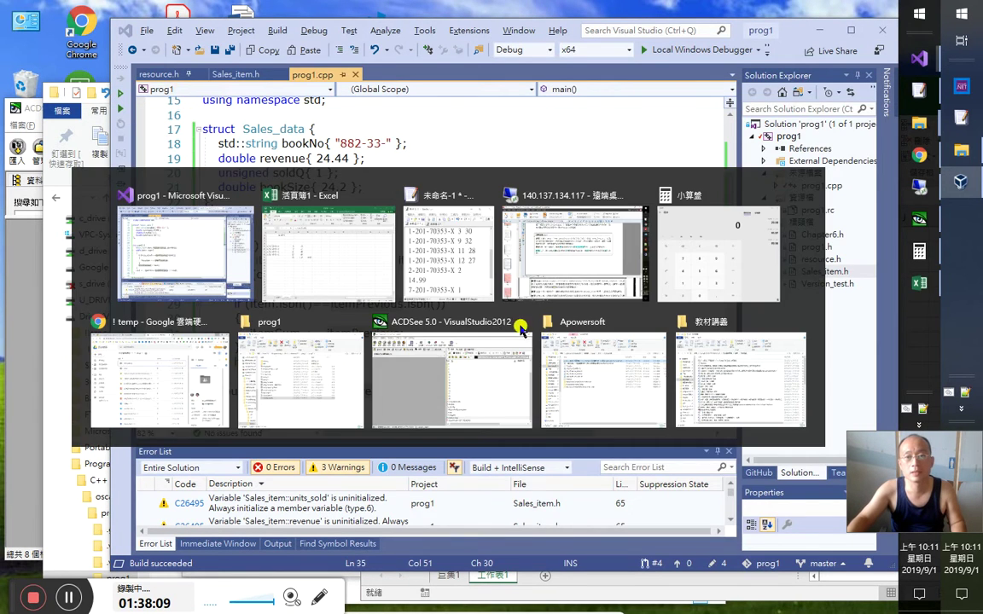
pyautogui.click(524, 323)
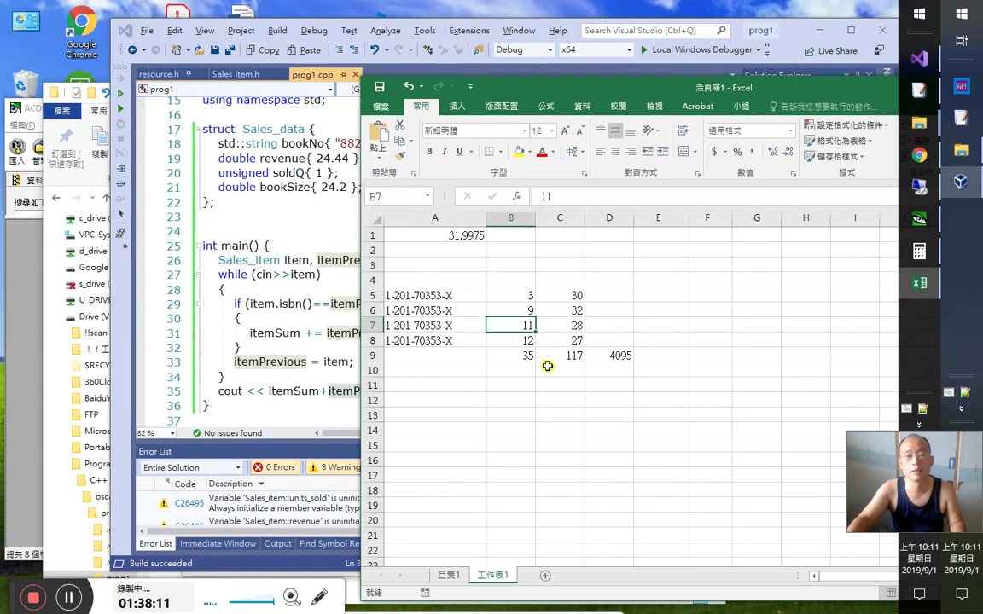
pyautogui.click(300, 351)
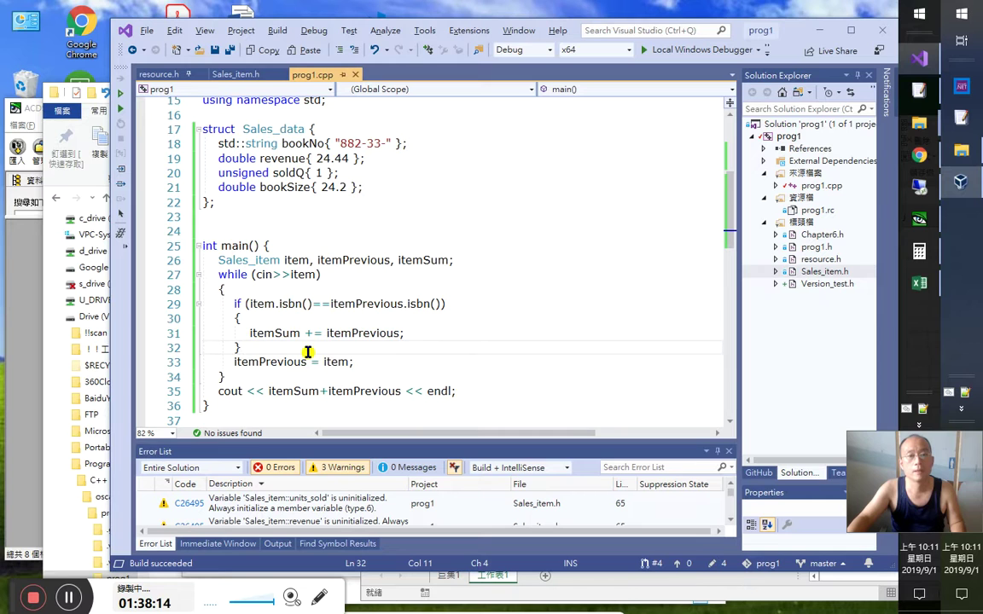
pyautogui.moveTo(334, 360)
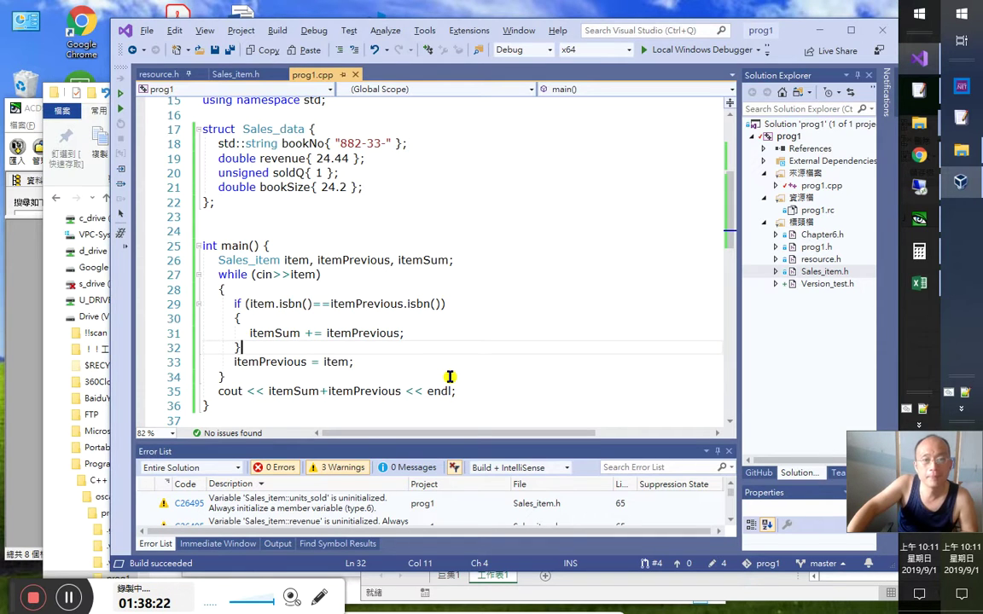
# Change the accumulation statement inside the if block of main to itemSum = item+itemPrevious;
pyautogui.click(321, 334)
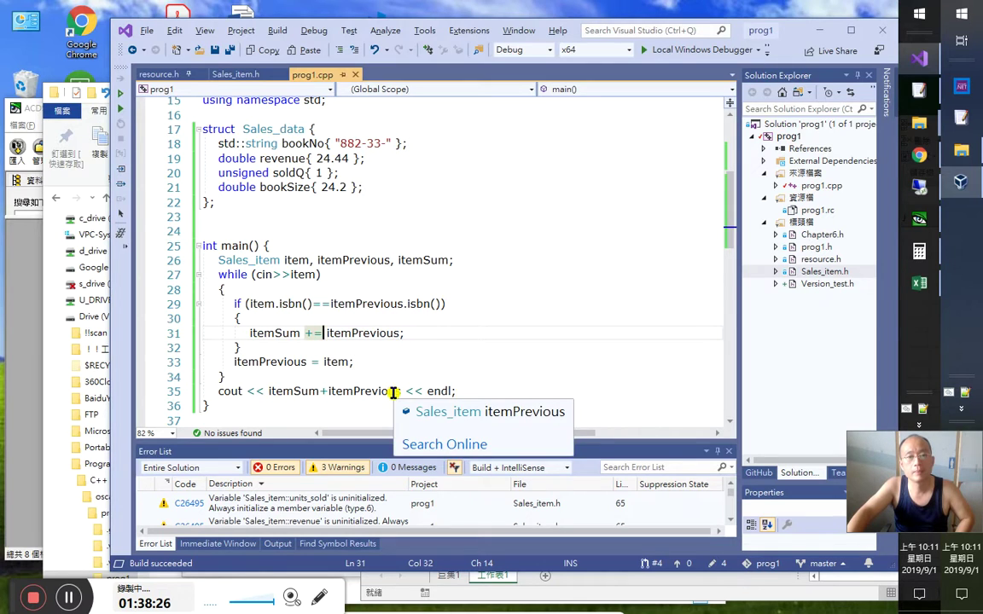
pyautogui.click(430, 328)
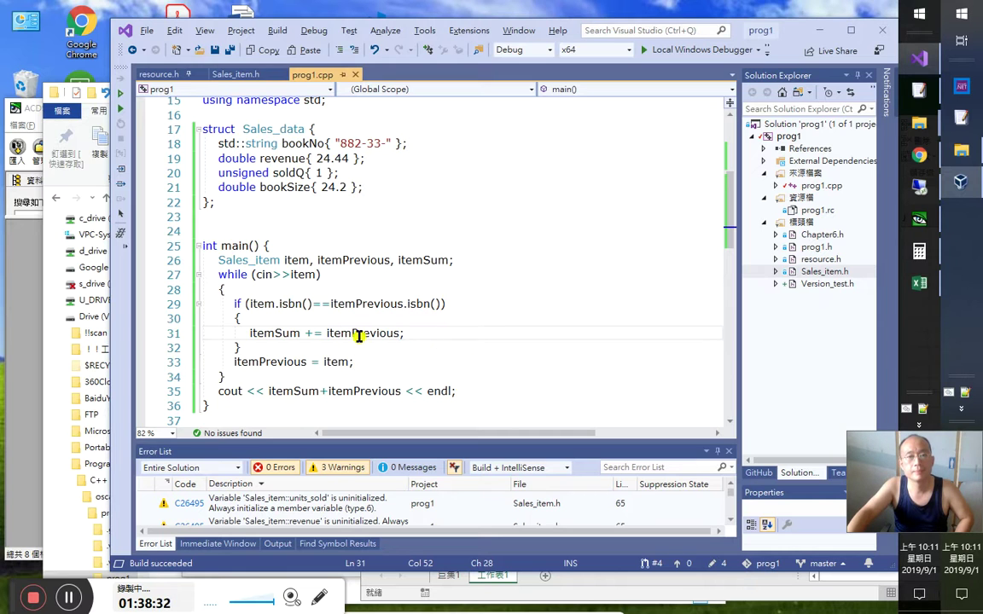
pyautogui.click(326, 333)
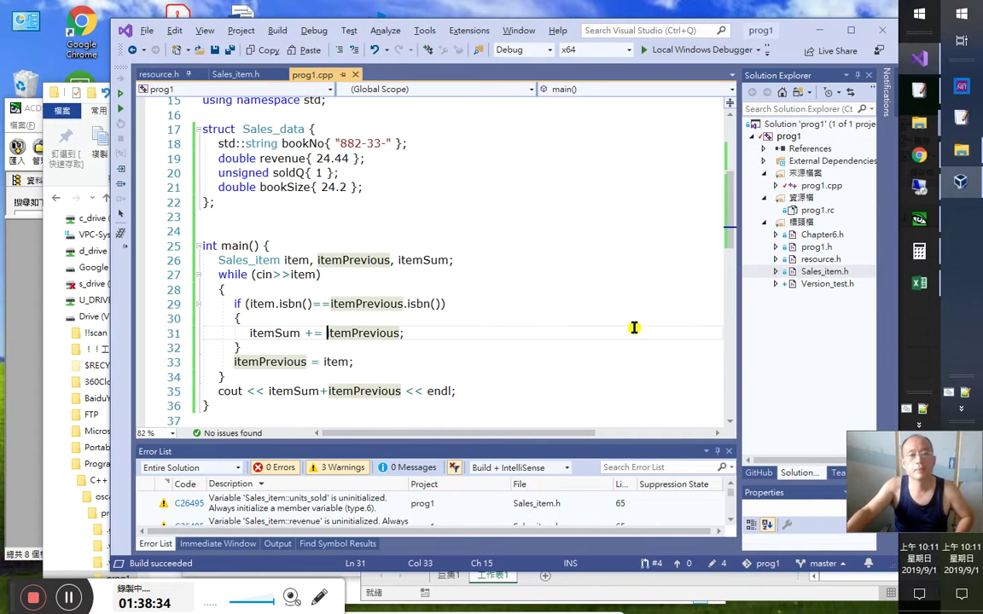
pyautogui.press('Left')
pyautogui.press('Left')
pyautogui.press('BackSpace')
pyautogui.press('Right')
pyautogui.press('Right')
pyautogui.write('item+')
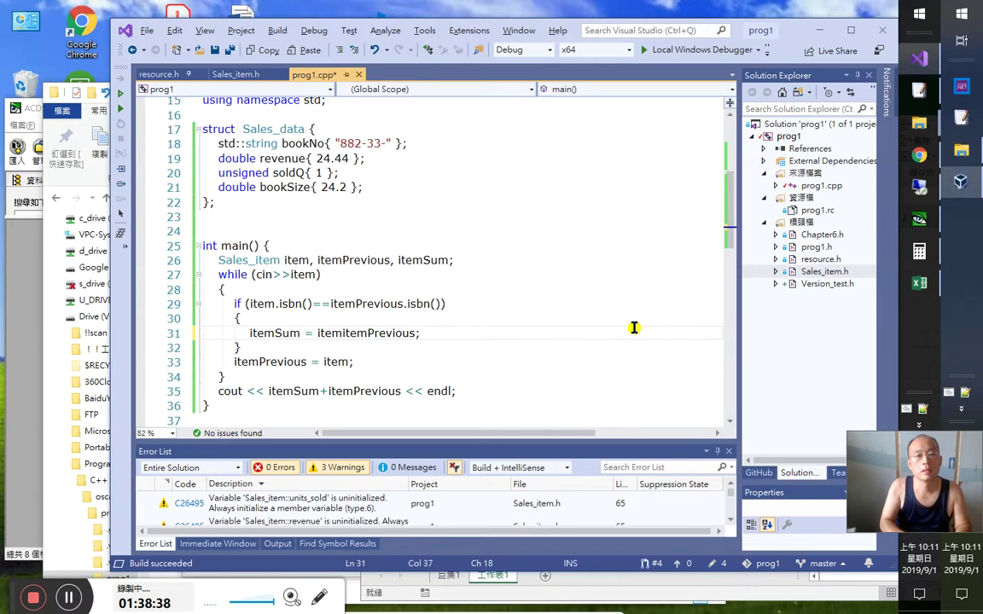
pyautogui.press('Left')
pyautogui.press('Left')
pyautogui.press('Left')
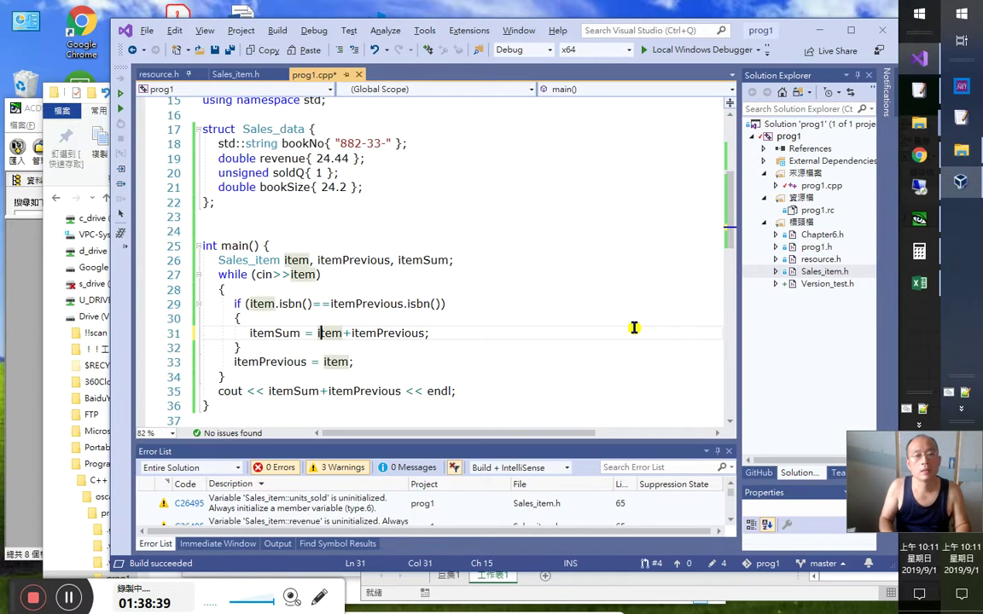
pyautogui.press('Down')
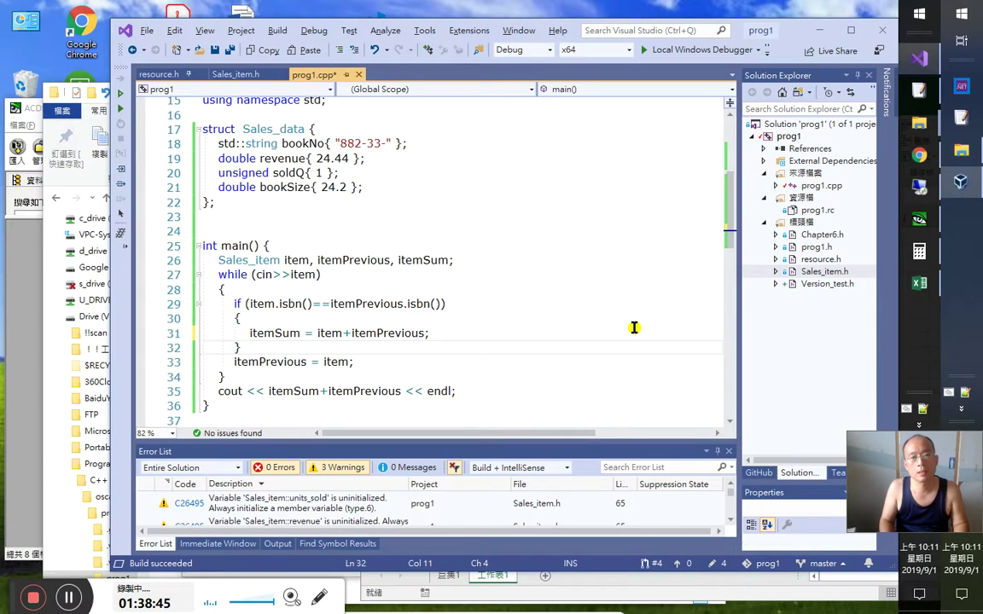
# Check the cout line, run prog1 without debugging, paste the transaction data into the console, and end the input
pyautogui.press('Down')
pyautogui.press('Down')
pyautogui.press('Down')
pyautogui.hotkey('ctrl', 'Right')
pyautogui.hotkey('ctrl', 'Right')
pyautogui.hotkey('ctrl', 'Right')
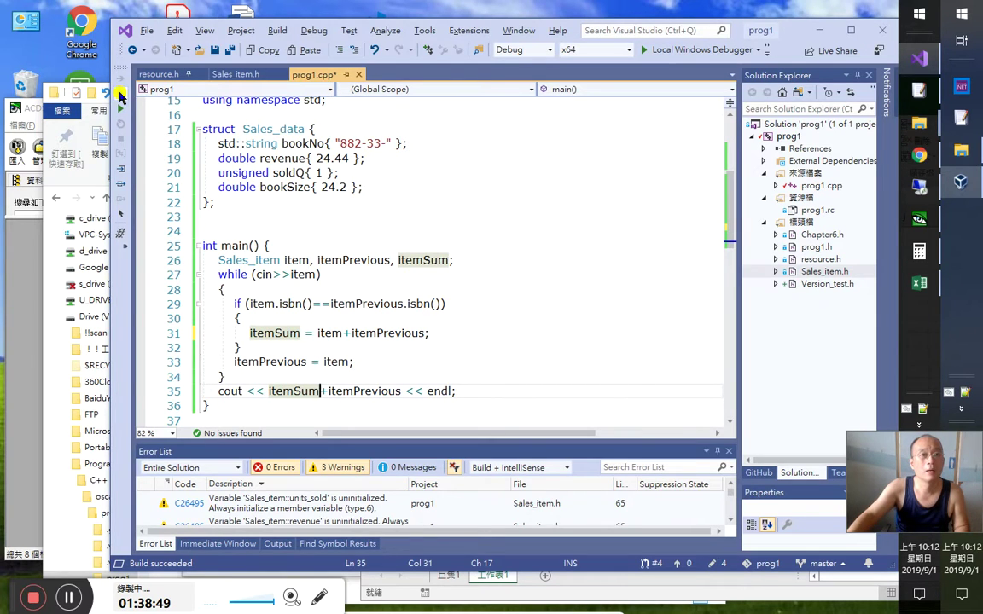
pyautogui.hotkey('ctrl', 'F5')
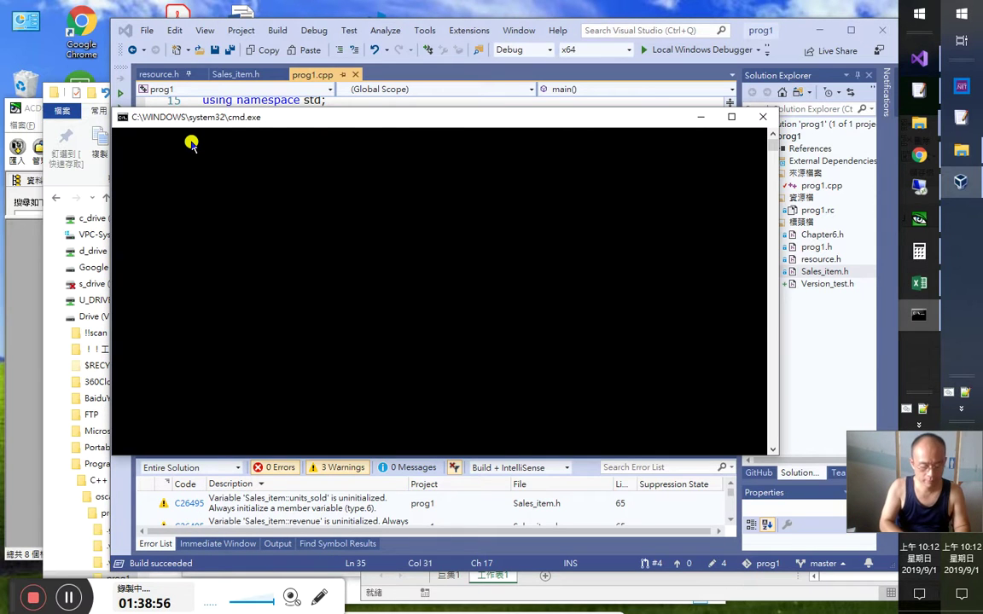
pyautogui.hotkey('ctrl', 'v')
pyautogui.hotkey('ctrl', 'z')
pyautogui.press('Return')
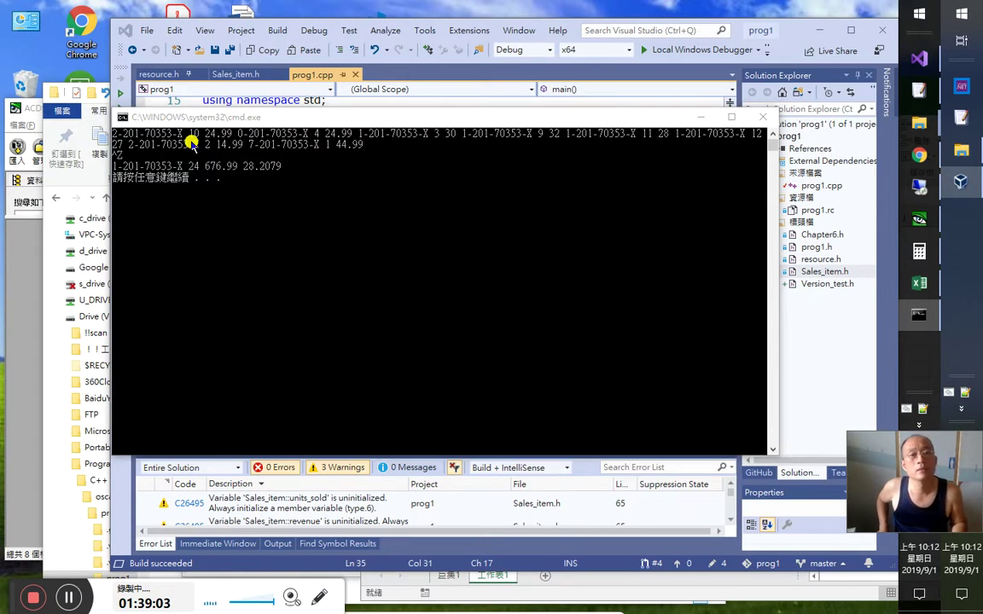
# Compare the console result with the 1-201-70353-X totals in the Excel worksheet 工作表1, and close the finished run
pyautogui.hotkey('alt', 'Tab')
pyautogui.hotkey('alt', 'Tab')
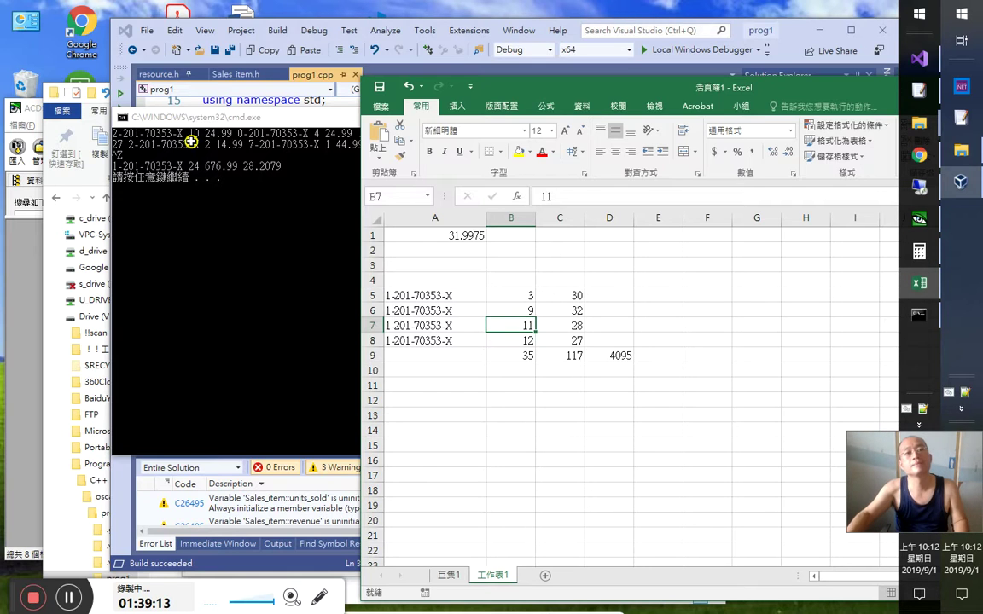
pyautogui.click(169, 112)
pyautogui.press('Return')
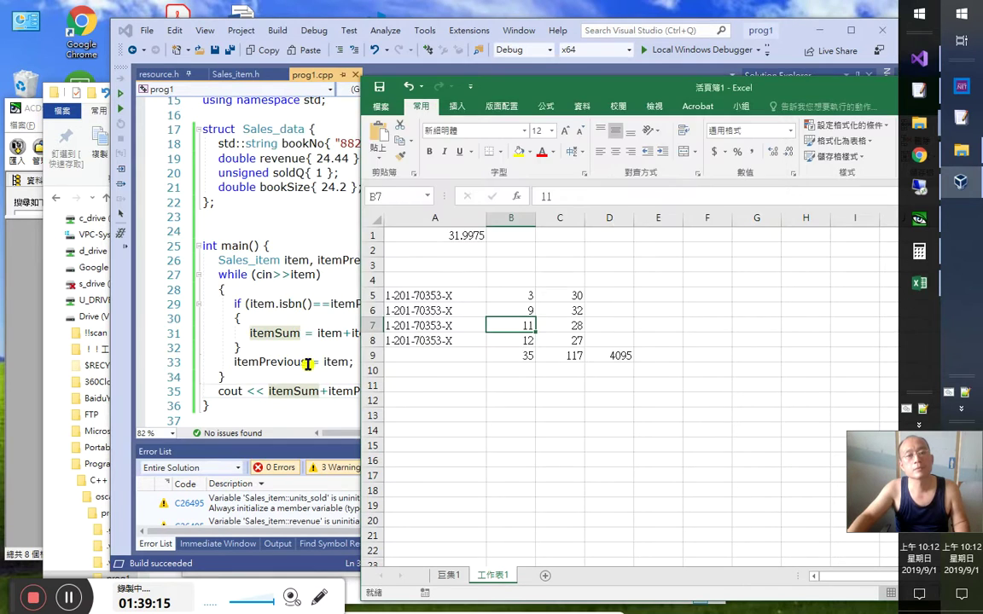
# Change the assignment operator in the itemSum statement of the if block back to +=
pyautogui.click(323, 333)
pyautogui.click(331, 333)
pyautogui.click(362, 333)
pyautogui.click(346, 332)
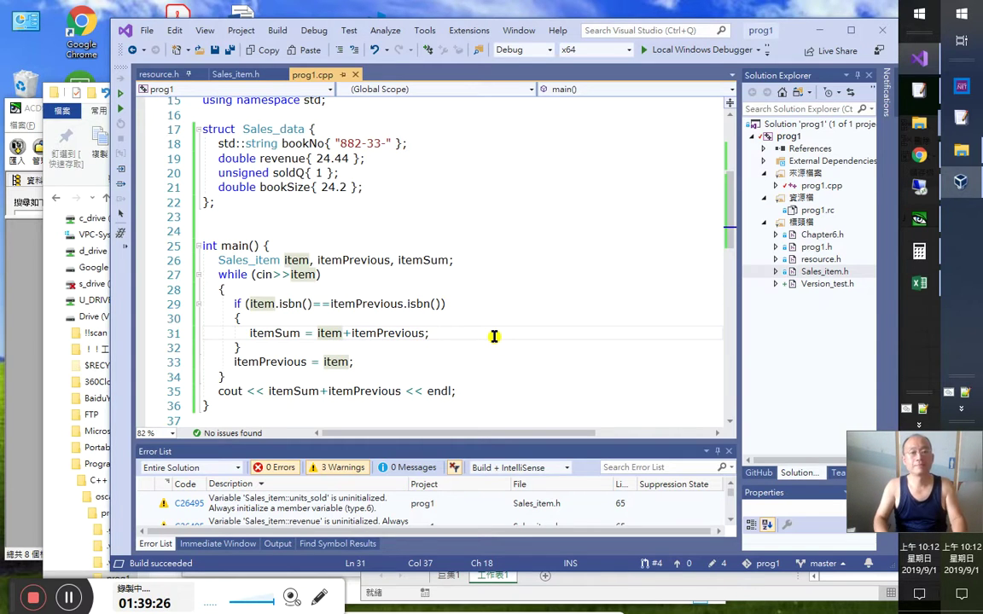
pyautogui.press('Left')
pyautogui.press('Left')
pyautogui.press('Left')
pyautogui.press('Left')
pyautogui.press('Left')
pyautogui.press('Left')
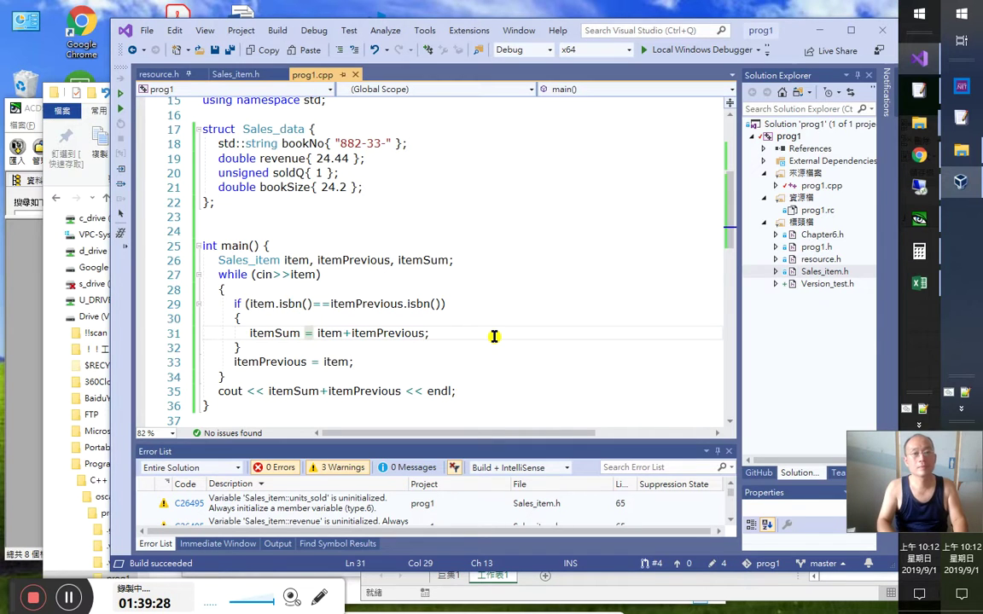
pyautogui.write('+')
# Replace the item+itemPrevious operand so that the statement in the if block reads itemSum += itemPrevious
pyautogui.press('Right')
pyautogui.press('Right')
pyautogui.press('Right')
pyautogui.press('Right')
pyautogui.press('Right')
pyautogui.press('Right')
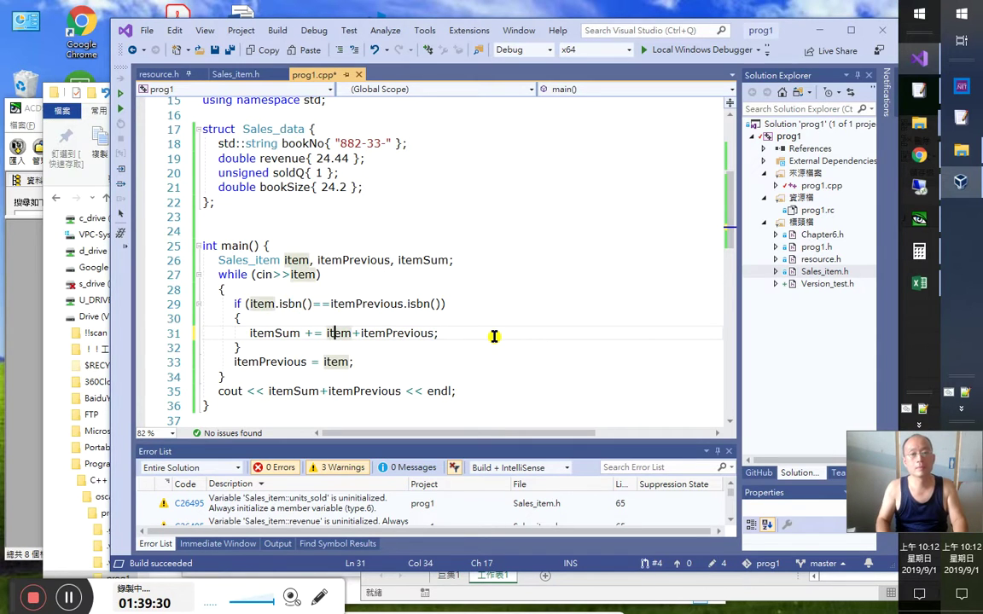
pyautogui.hotkey('ctrl', 'shift', 'Right')
pyautogui.hotkey('ctrl', 'shift', 'Right')
pyautogui.press('Delete')
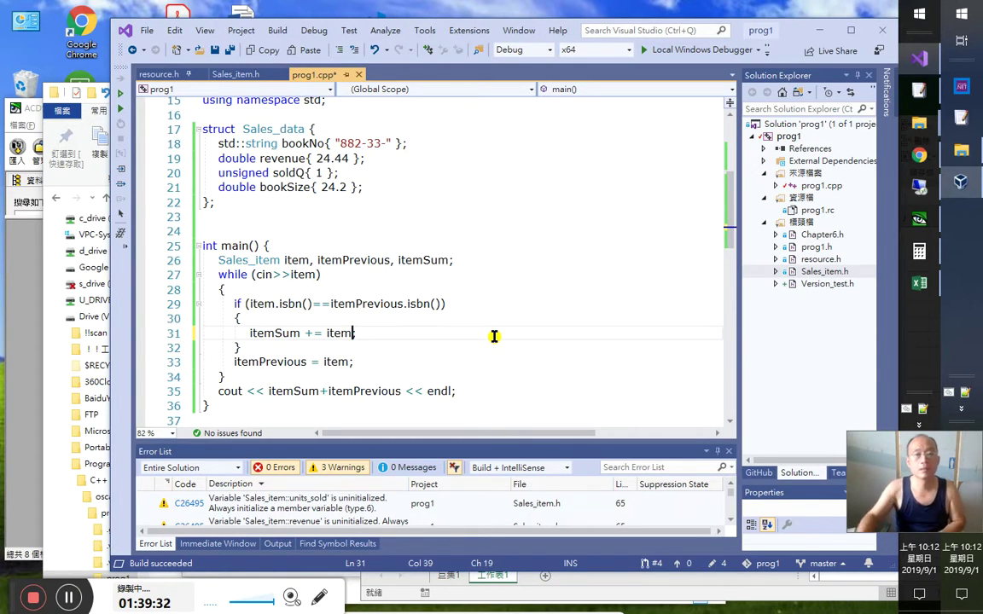
pyautogui.click(485, 366)
pyautogui.click(353, 330)
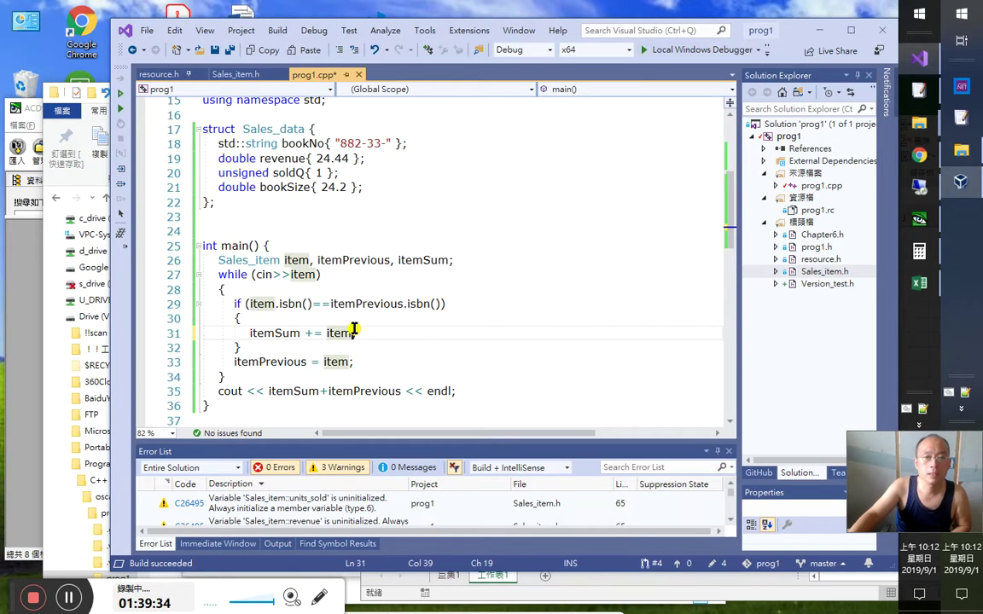
pyautogui.write('pr')
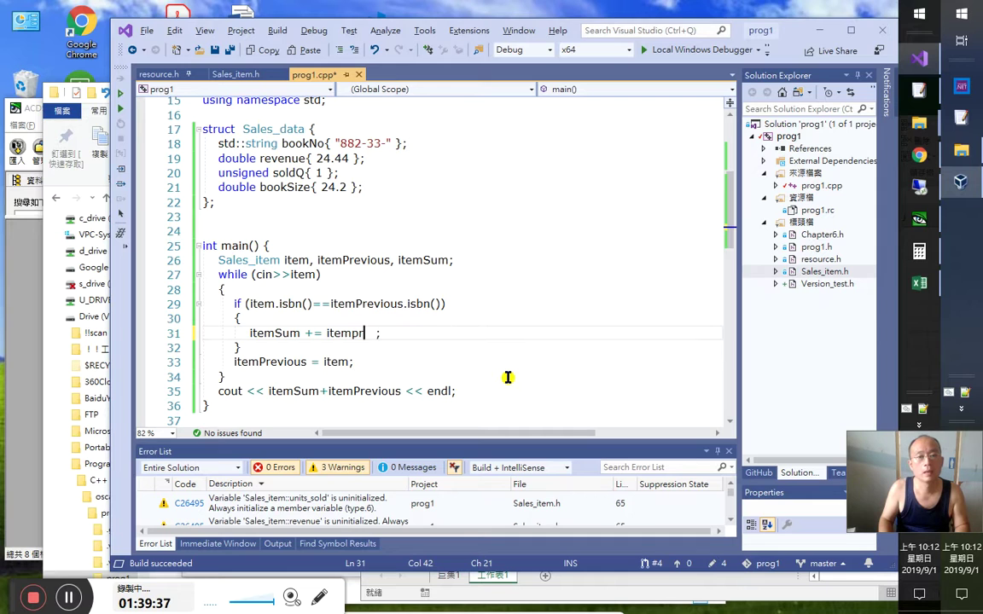
pyautogui.press('Tab')
pyautogui.press('Down')
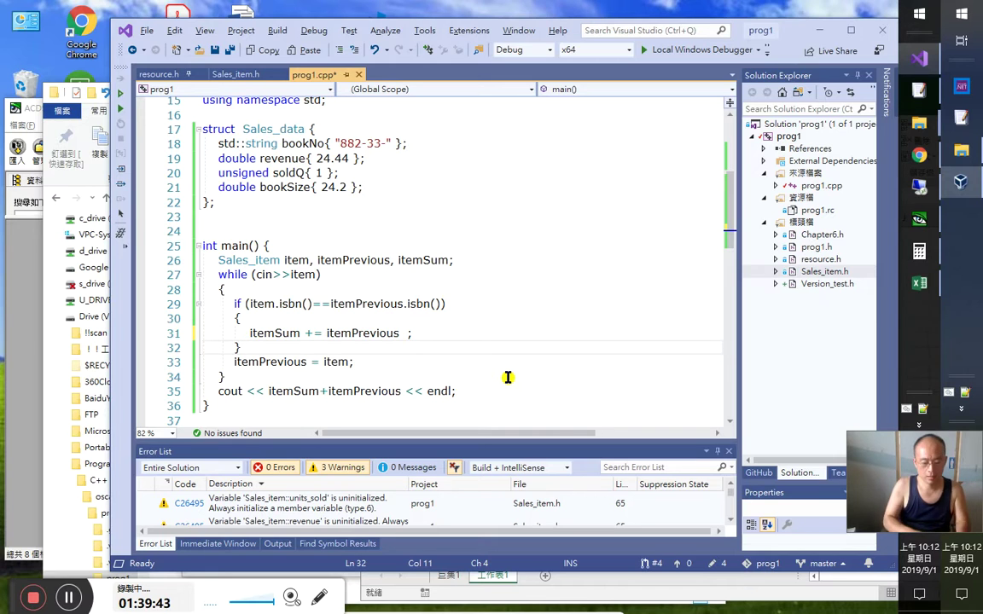
# Run prog1 without debugging with the restored accumulation, supply the copied transaction data, end the input, and close the run
pyautogui.hotkey('ctrl', 'F5')
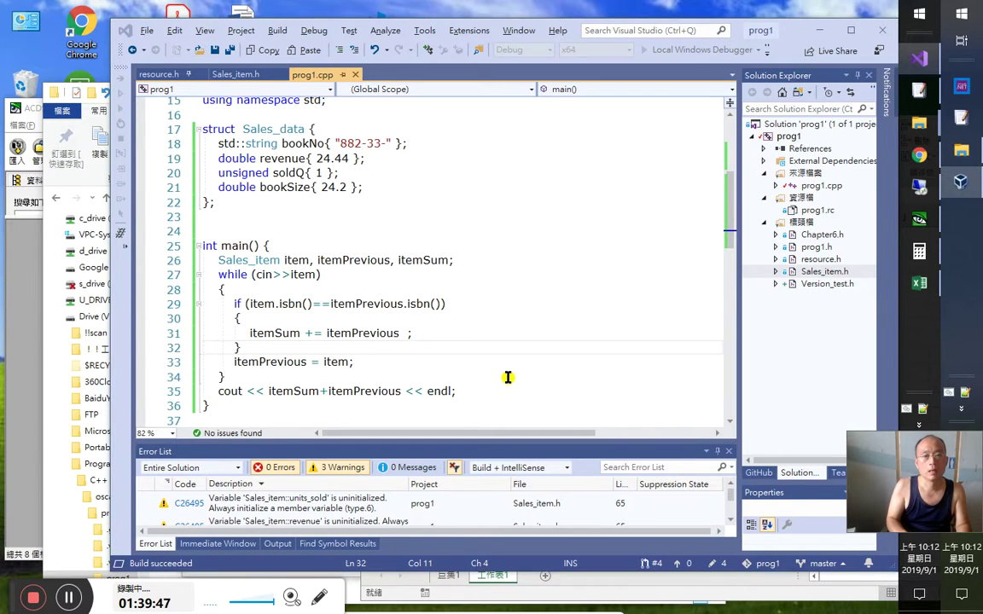
pyautogui.hotkey('ctrl', 'v')
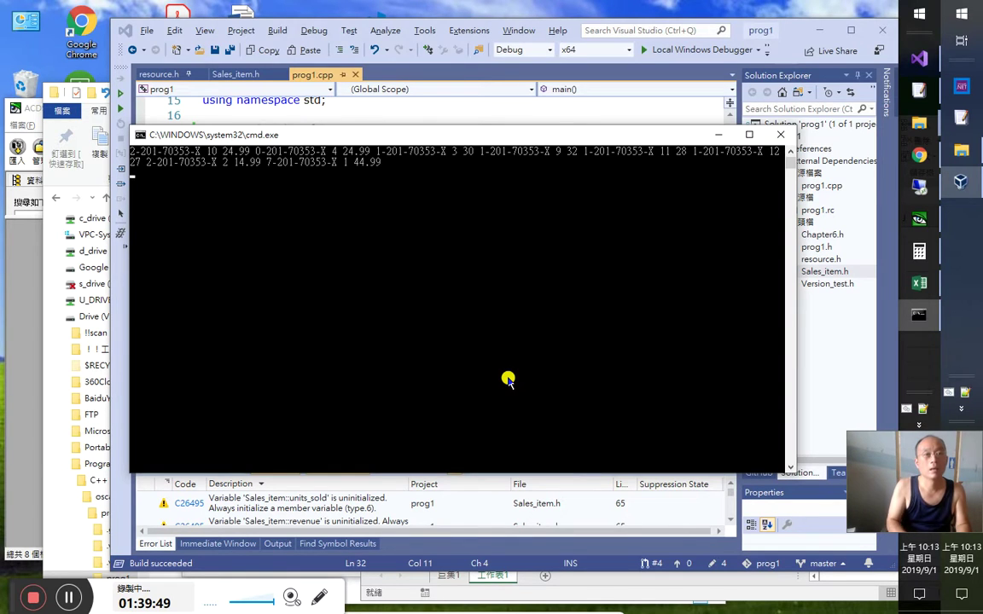
pyautogui.hotkey('ctrl', 'z')
pyautogui.press('Return')
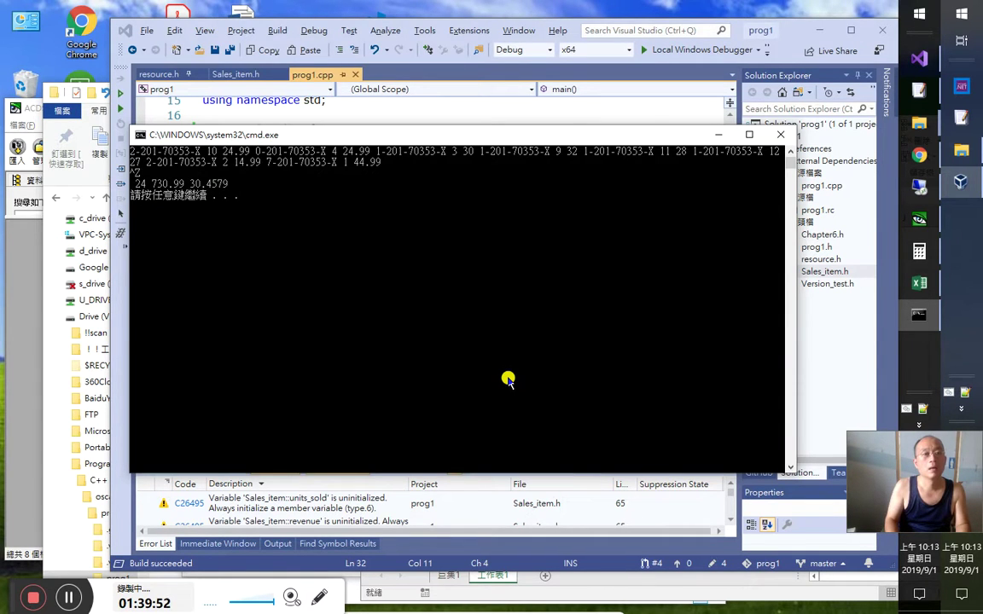
pyautogui.press('Return')
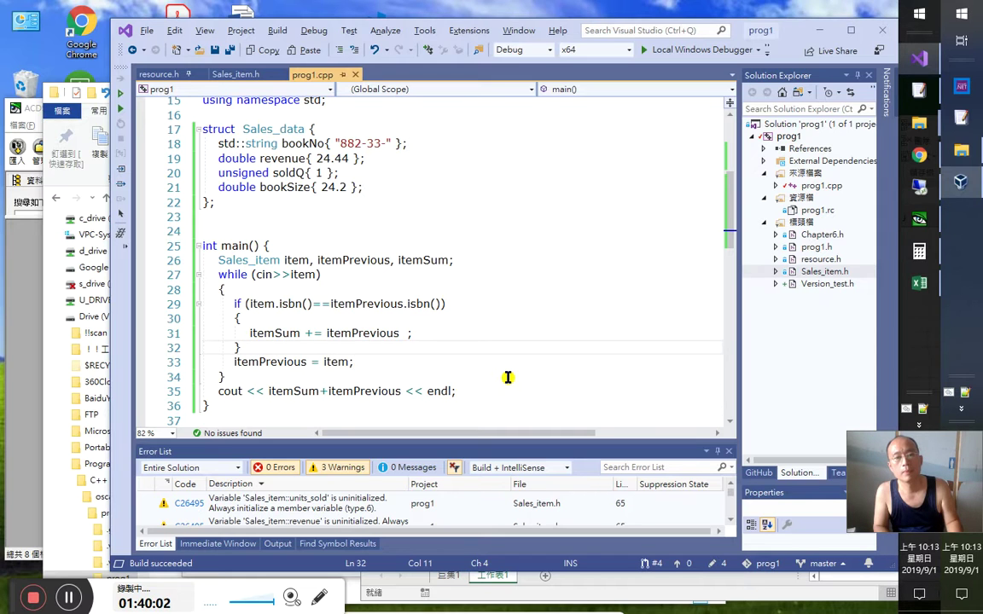
# Debug prog1 on the transaction data up to the itemSum += itemPrevious line and inspect the variables there
pyautogui.press('Up')
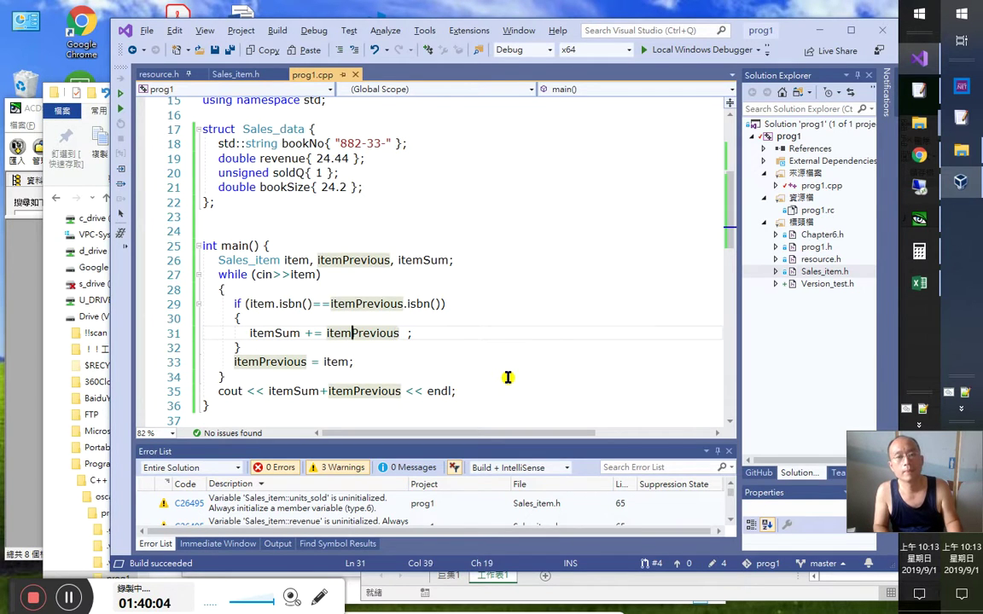
pyautogui.press('Left')
pyautogui.press('Left')
pyautogui.press('Left')
pyautogui.hotkey('shift', 'Right')
pyautogui.hotkey('shift', 'Right')
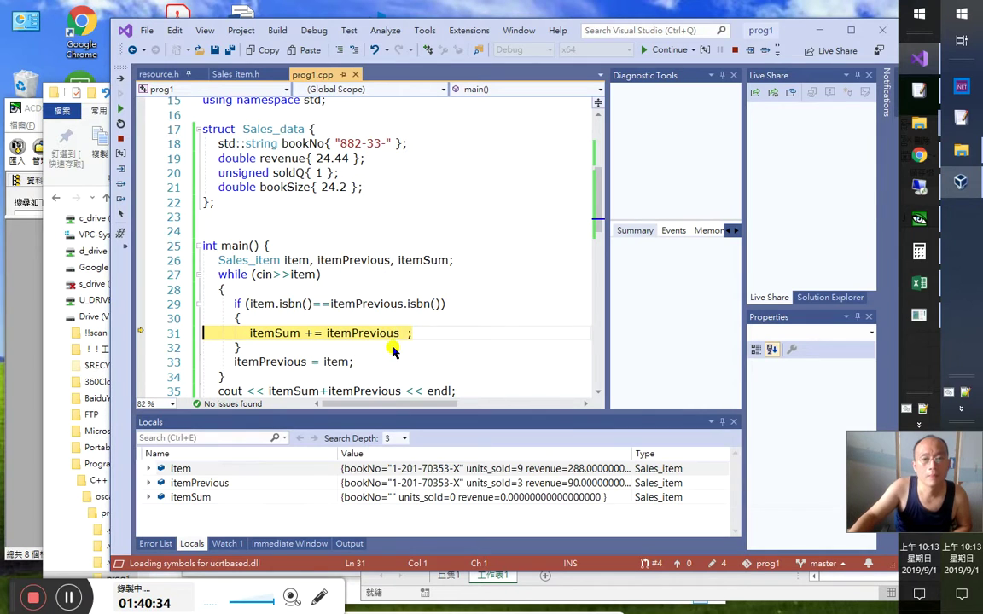
pyautogui.moveTo(368, 333)
pyautogui.press('F5')
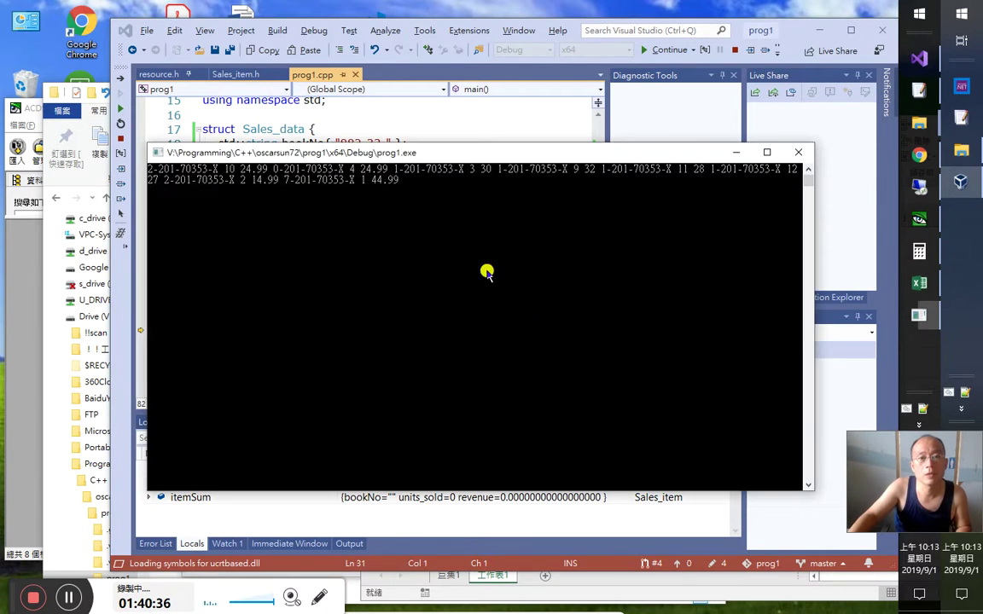
# Switch to EmEditor and paste the transaction data into a new document
pyautogui.hotkey('alt', 'Tab')
pyautogui.press('Tab')
pyautogui.press('Tab')
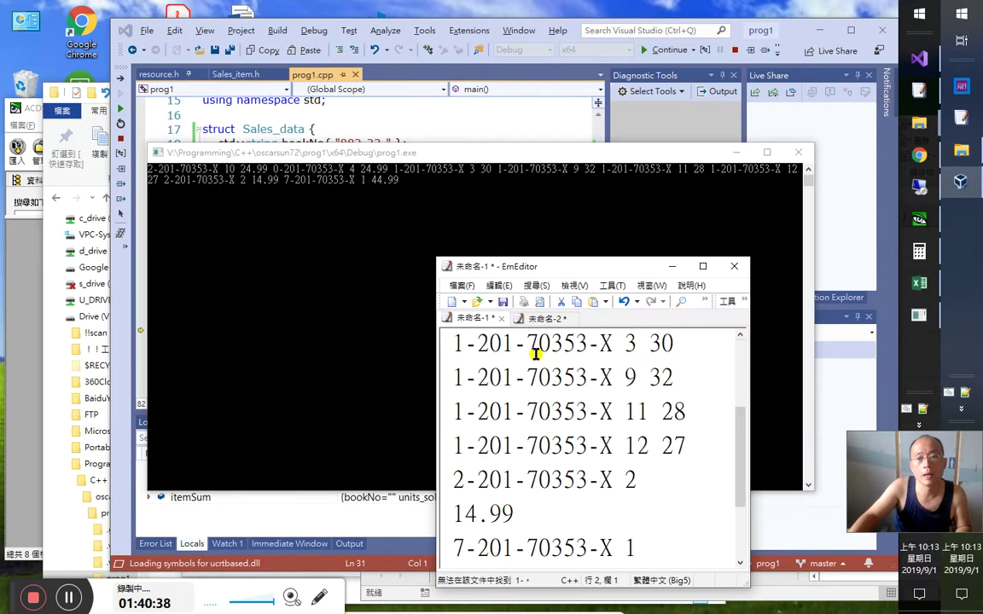
pyautogui.hotkey('ctrl', 'n')
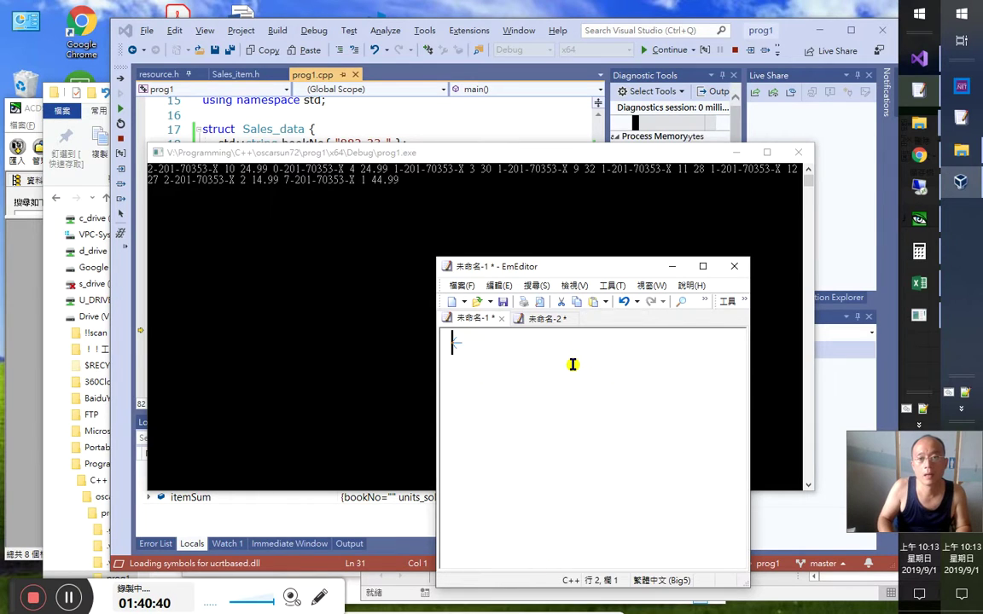
pyautogui.hotkey('ctrl', 'v')
pyautogui.hotkey('ctrl', 'Home')
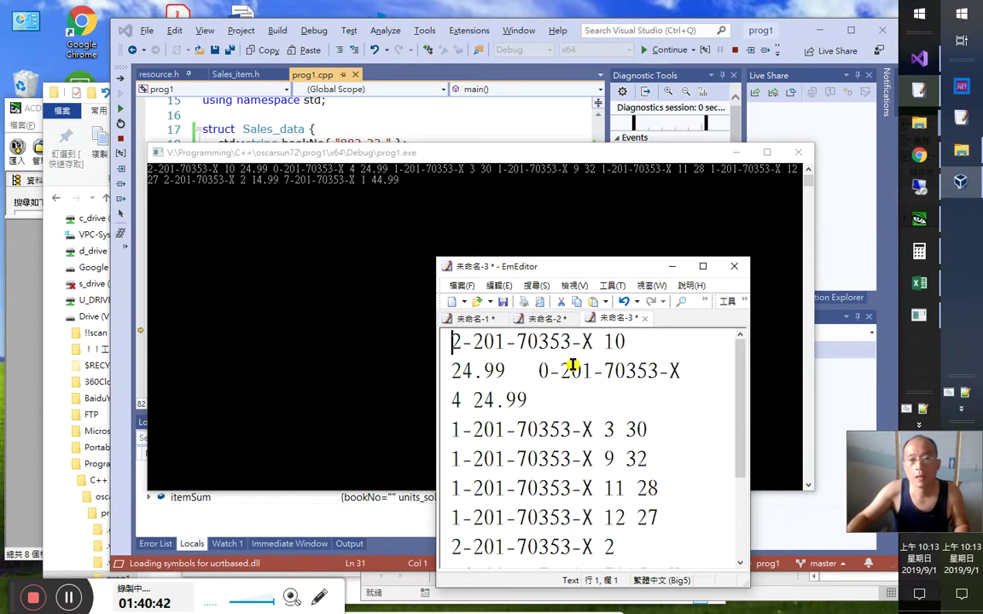
# Select the four 1-201-70353-X transactions in the pasted data
pyautogui.scroll(-1, 634, 454)
pyautogui.click(644, 454)
pyautogui.click(706, 432)
pyautogui.moveTo(707, 432); pyautogui.dragTo(529, 400)
pyautogui.scroll(1, 607, 424)
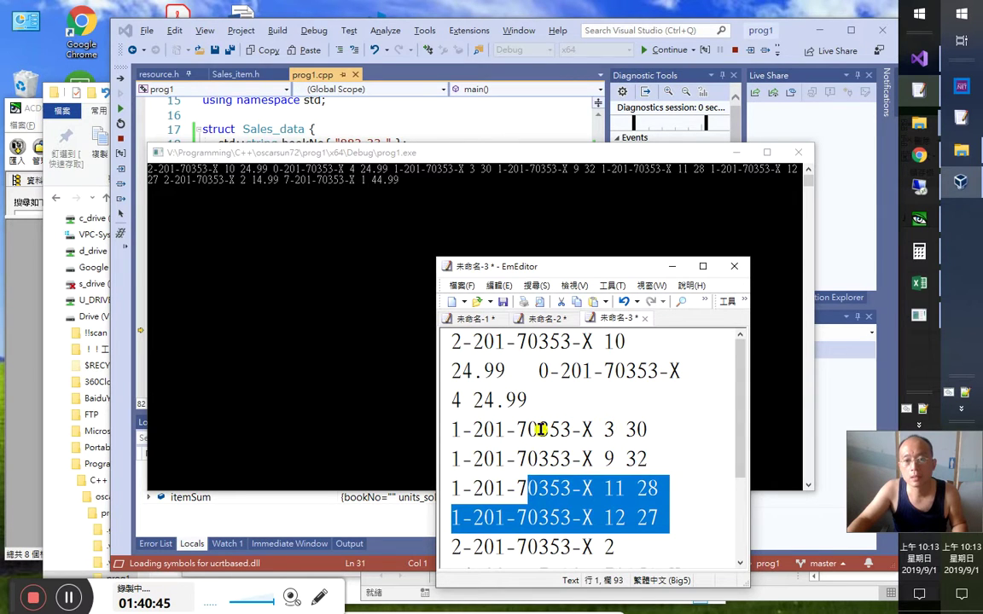
pyautogui.keyDown('shift'); pyautogui.click(452, 429); pyautogui.keyUp('shift')
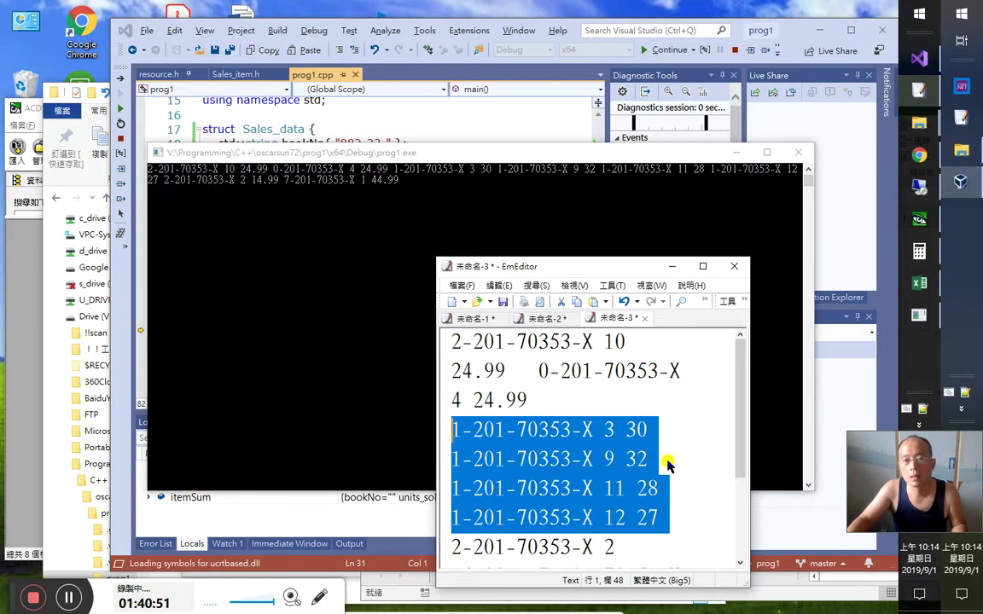
# Compare the selected 1-201-70353-X transactions with the corresponding rows in the Excel worksheet
pyautogui.hotkey('alt', 'Tab')
pyautogui.press('Tab')
pyautogui.press('Tab')
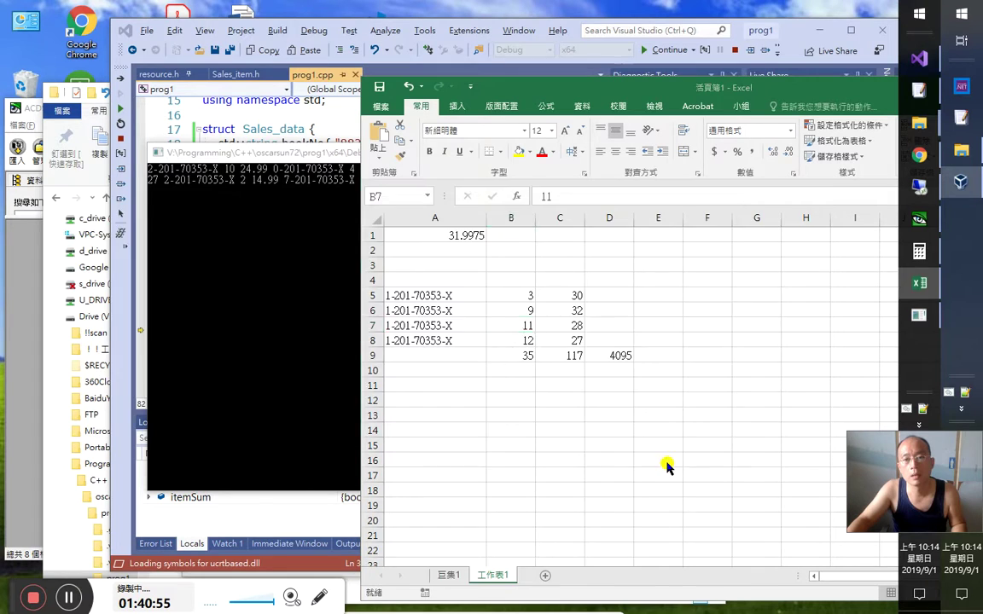
pyautogui.hotkey('alt', 'Tab')
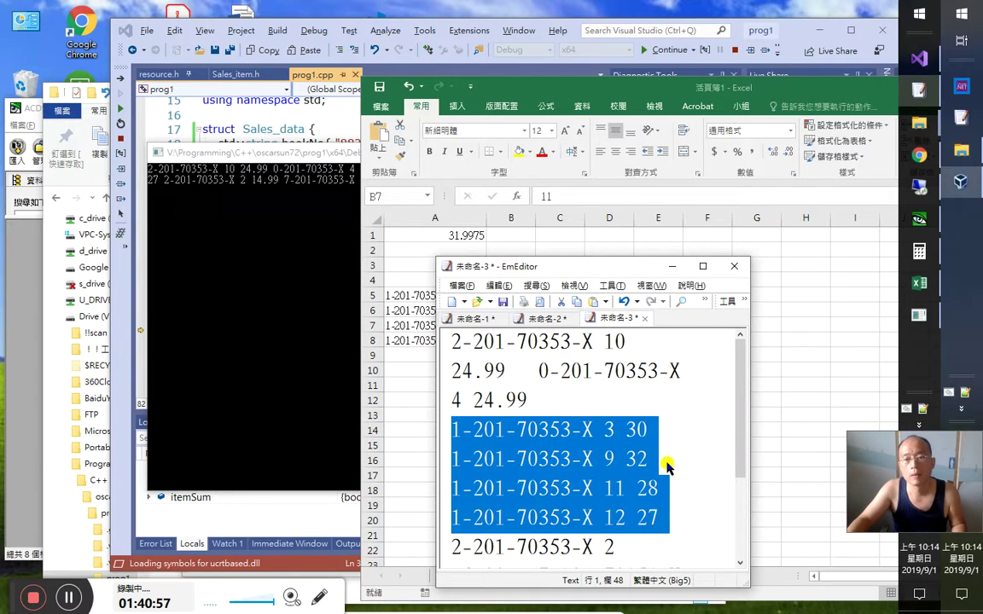
pyautogui.hotkey('alt', 'Tab')
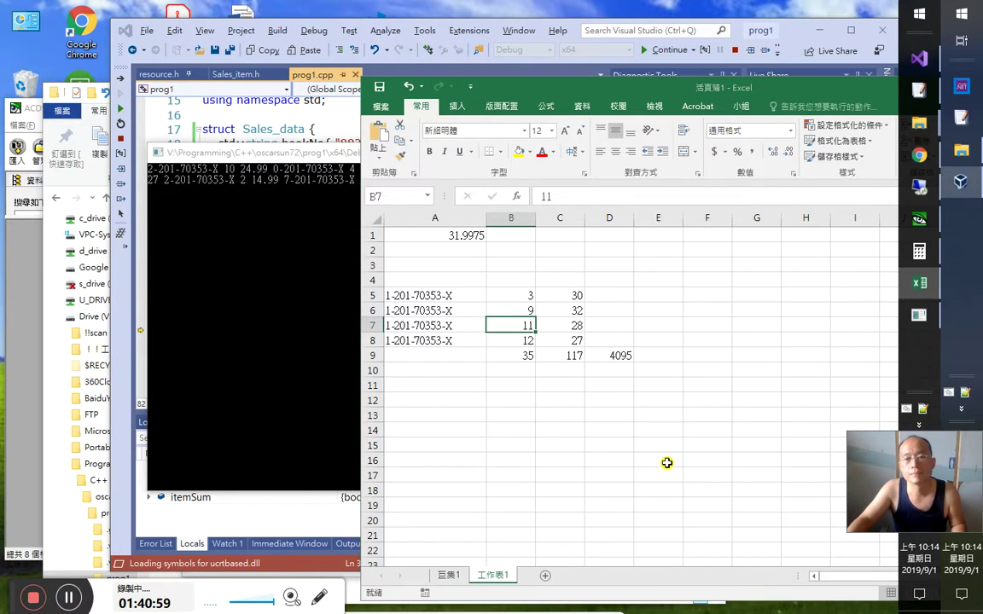
# Return to the paused prog1 session in Visual Studio and stop debugging
pyautogui.hotkey('alt', 'Tab')
pyautogui.click(331, 154)
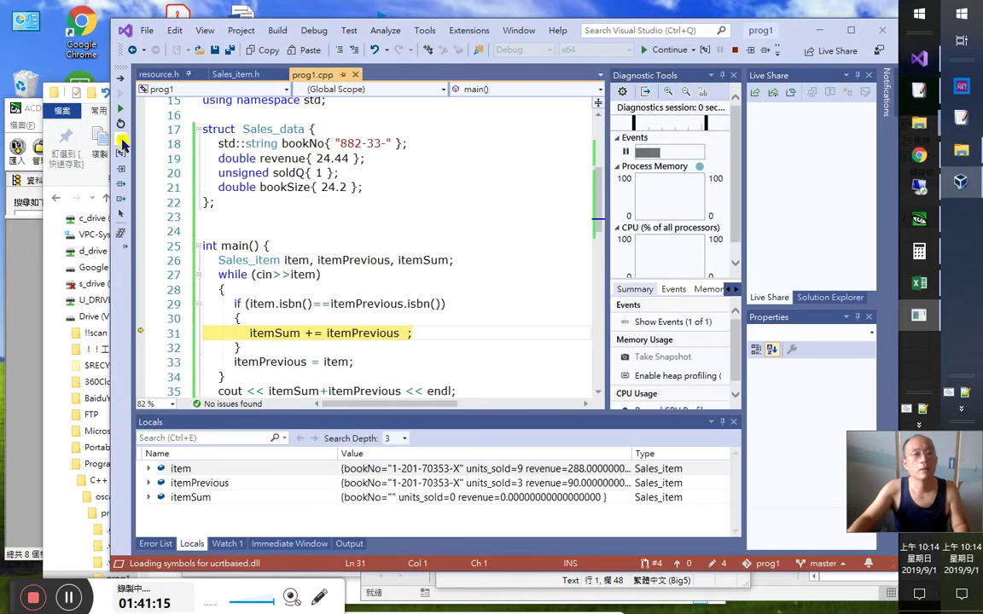
pyautogui.click(115, 128)
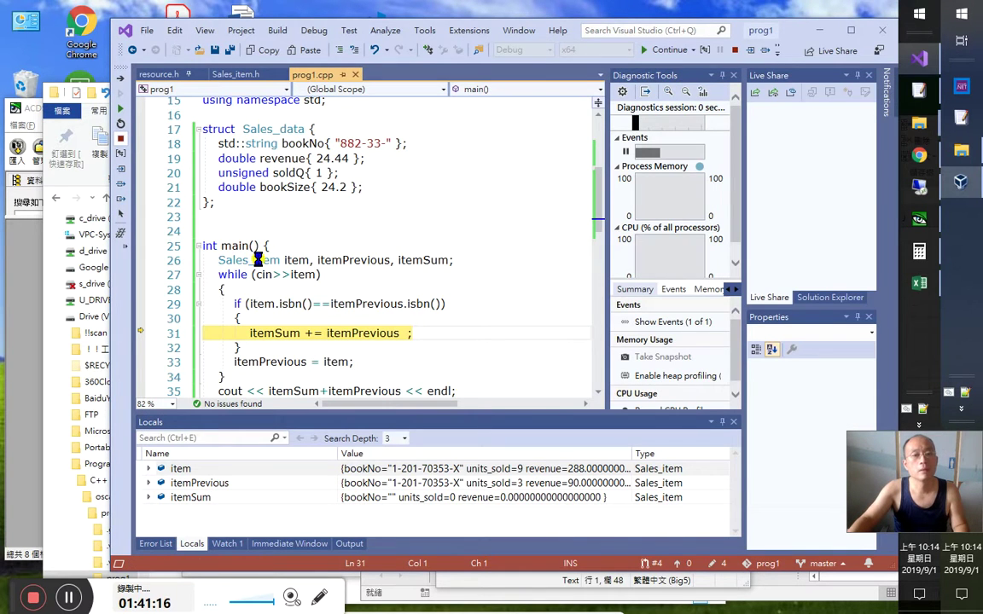
# Stop debugging prog1 and run the program without the debugger
pyautogui.click(120, 136)
pyautogui.press('Right')
pyautogui.press('Right')
pyautogui.press('Right')
pyautogui.press('Right')
pyautogui.press('Right')
pyautogui.press('Right')
pyautogui.press('Right')
pyautogui.click(120, 94)
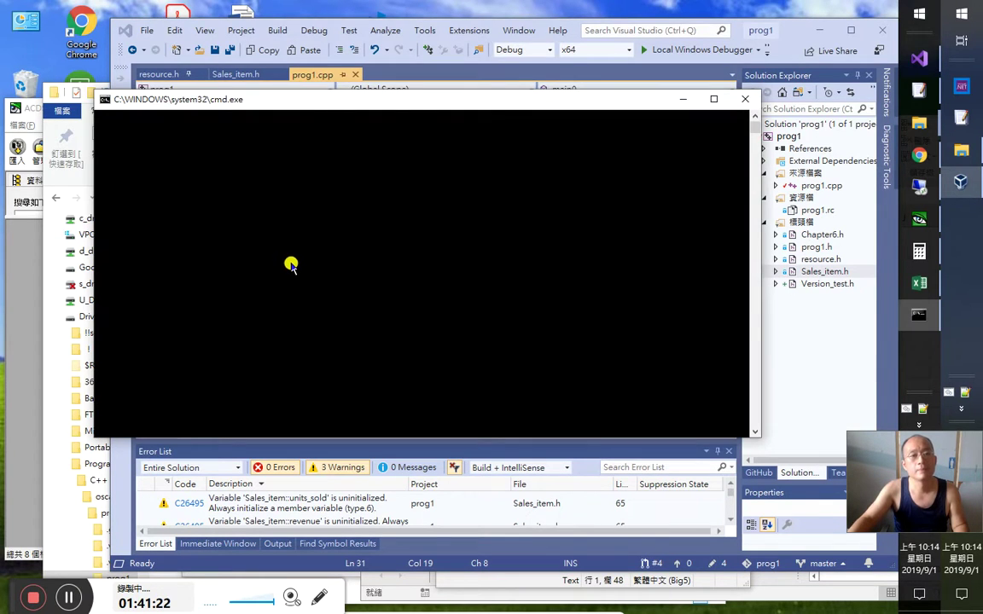
# Switch to EmEditor and copy all the transaction data from the document 未命名-1
pyautogui.hotkey('alt', 'Tab')
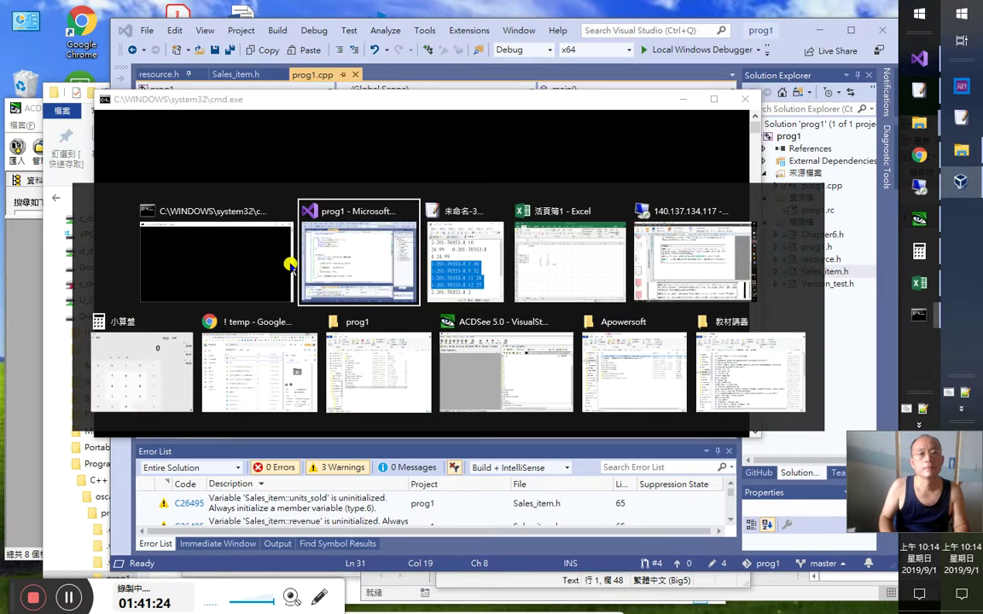
pyautogui.press('Tab')
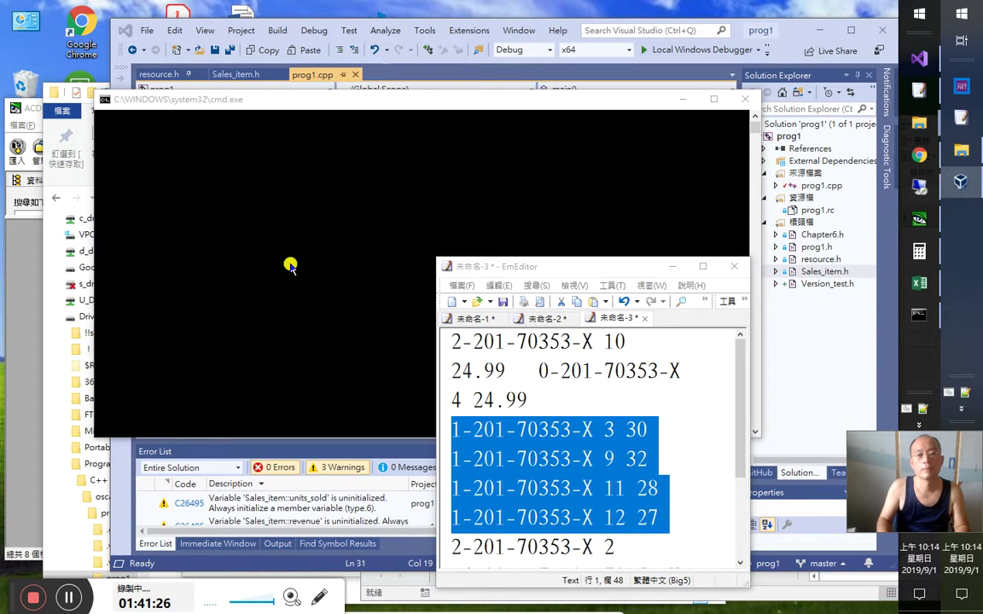
pyautogui.hotkey('ctrl', 'Home')
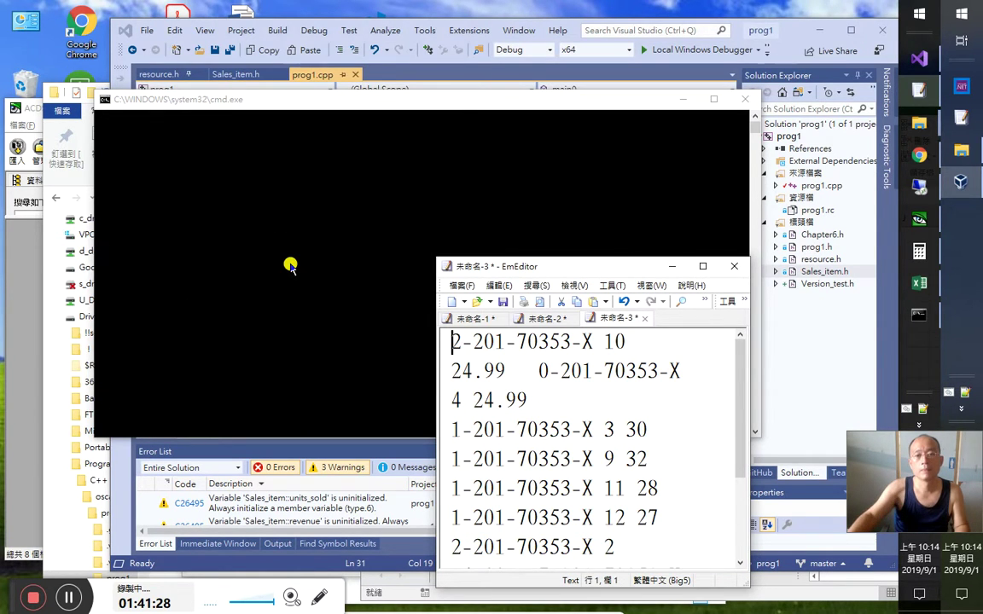
pyautogui.click(475, 318)
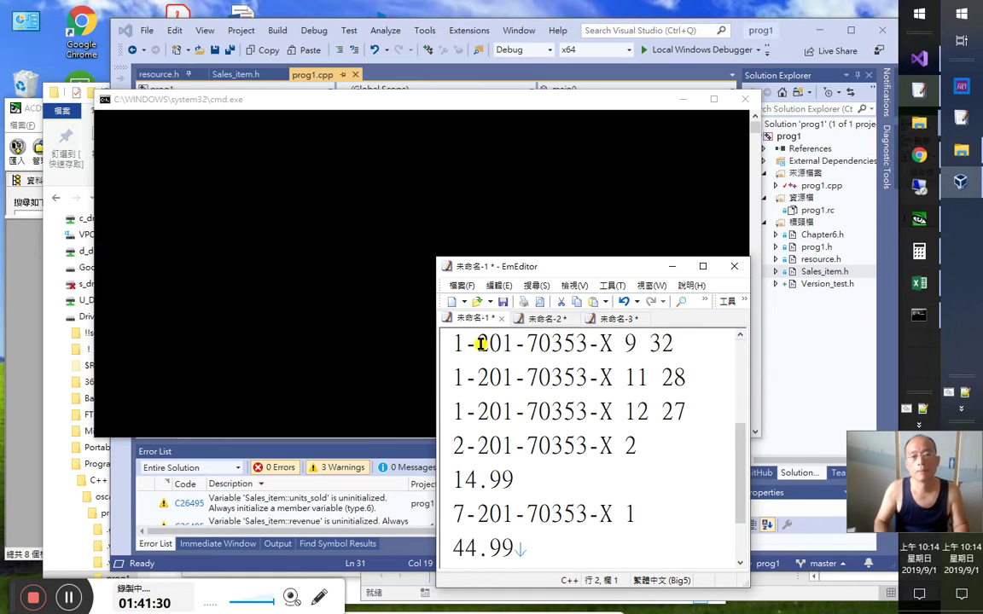
pyautogui.hotkey('ctrl', 'a')
# Paste the transactions into the prog1 console, send end-of-file to finish the input, and close the console
pyautogui.click(181, 219)
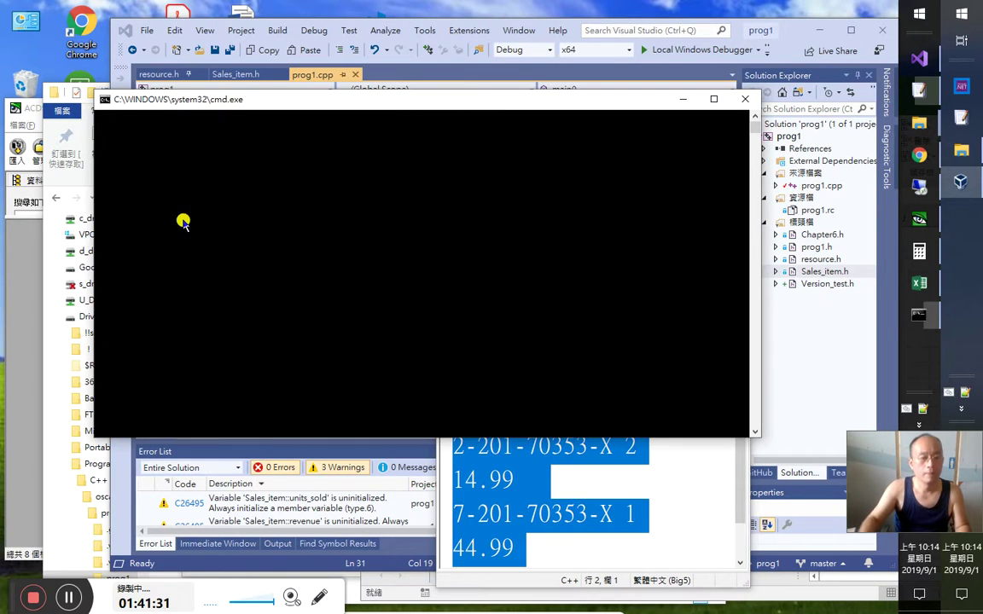
pyautogui.rightClick(183, 221)
pyautogui.press('Return')
pyautogui.hotkey('ctrl', 'z')
pyautogui.press('Return')
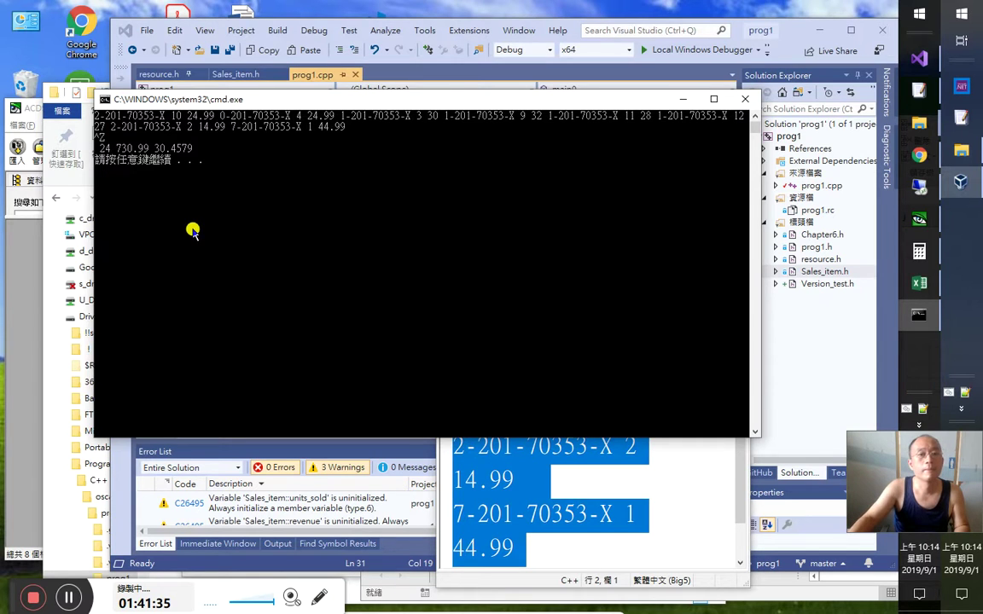
pyautogui.press('Return')
# Debug prog1 up to the itemSum += itemPrevious statement and undo the blank line inserted above it
pyautogui.click(256, 332)
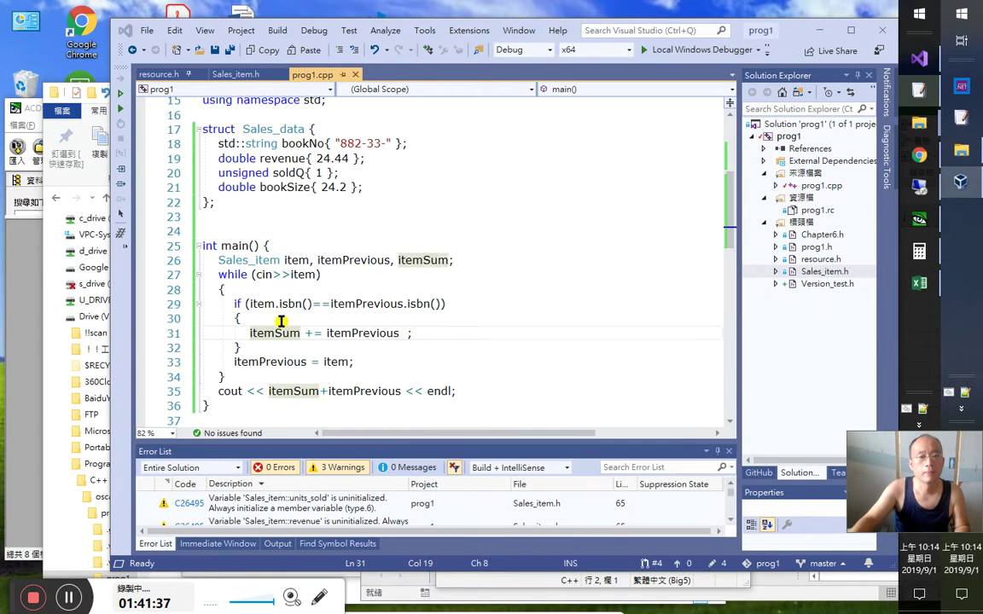
pyautogui.hotkey('ctrl', 'F5')
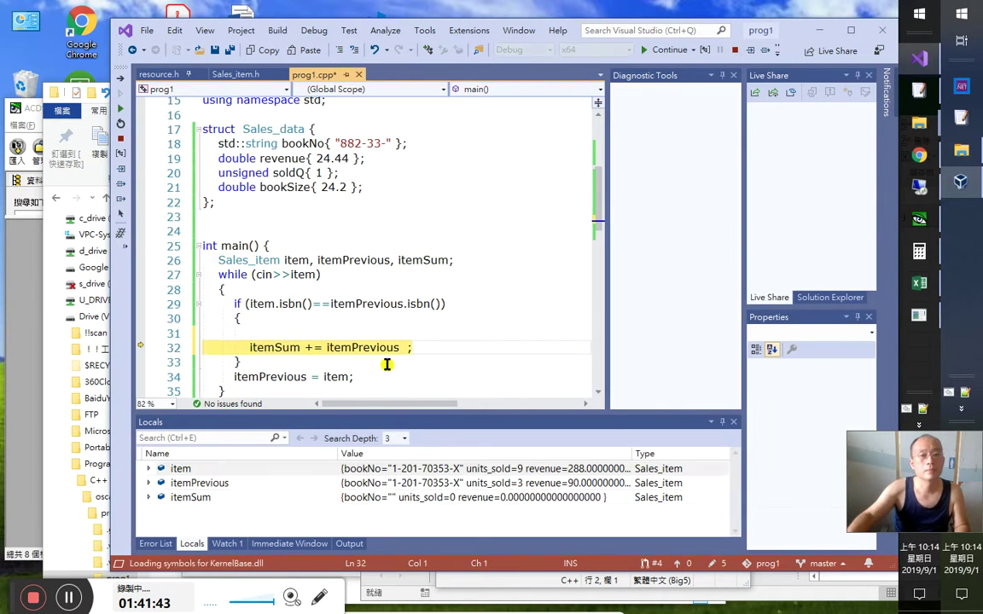
pyautogui.hotkey('ctrl', 'z')
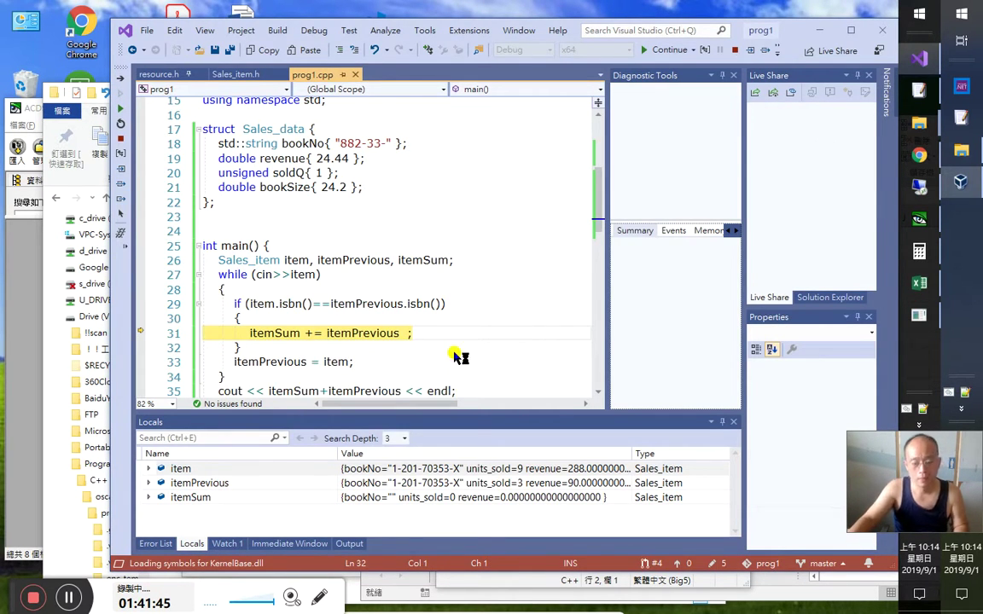
# Step into operator+= in Sales_item.h and step through the units_sold and revenue additions back to main
pyautogui.press('F11')
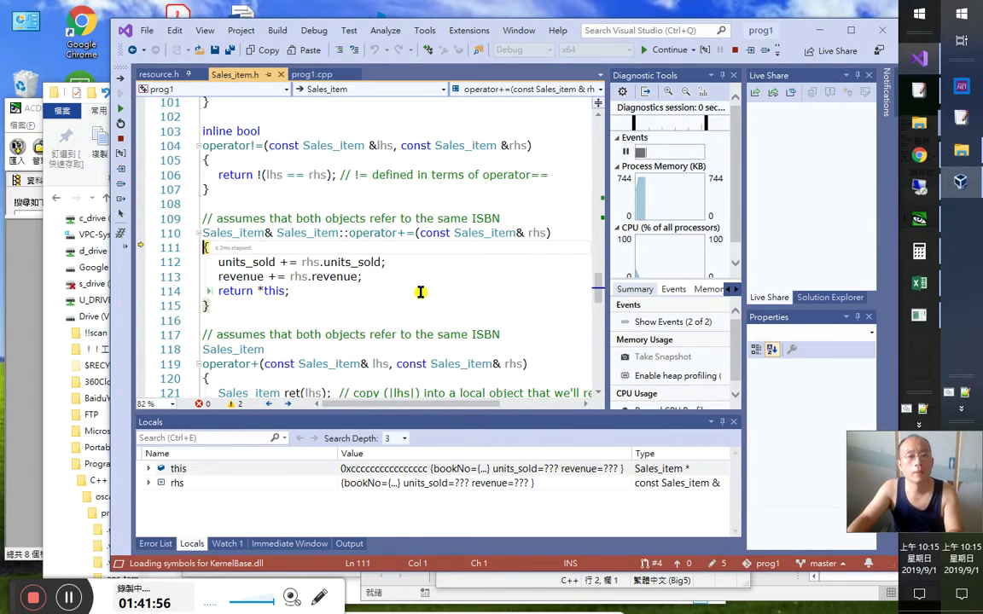
pyautogui.moveTo(314, 260)
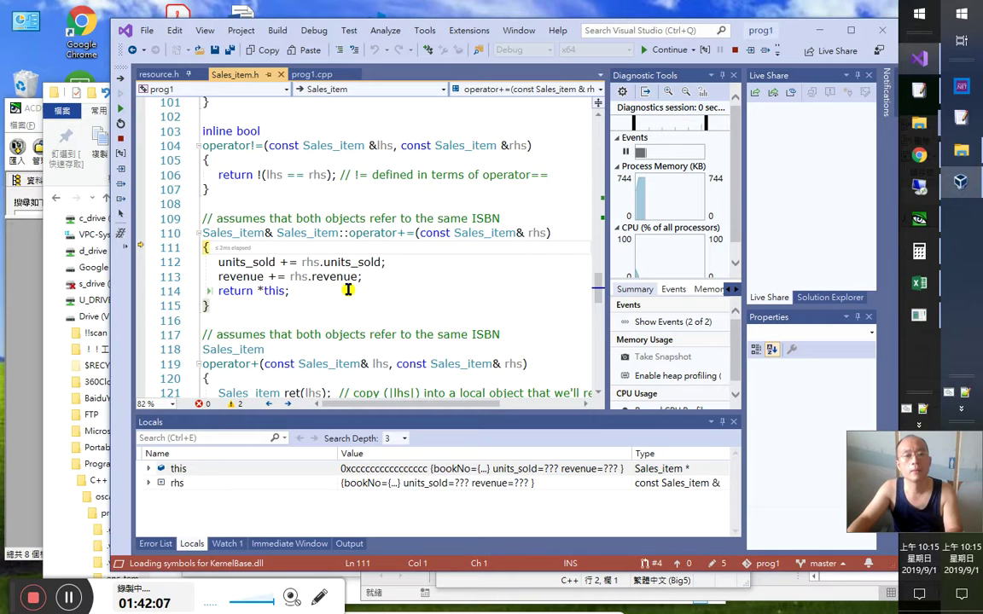
pyautogui.press('F10')
pyautogui.moveTo(272, 264)
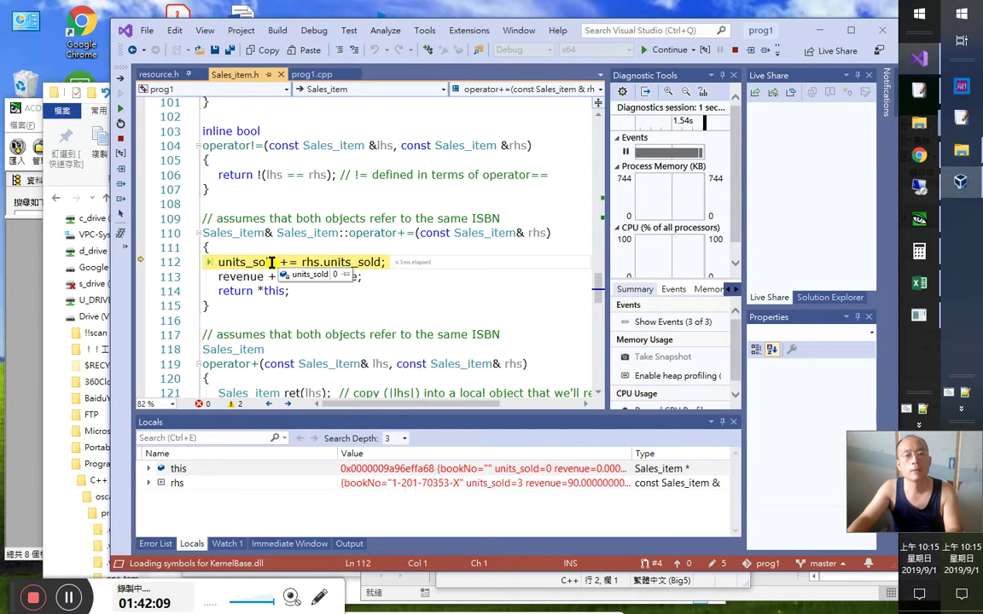
pyautogui.press('F10')
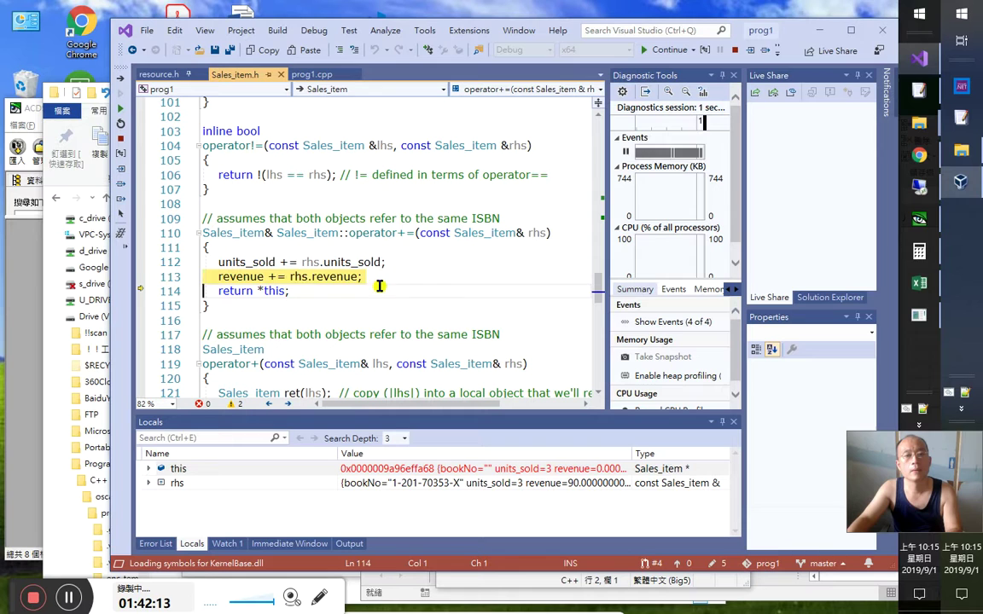
pyautogui.press('F10')
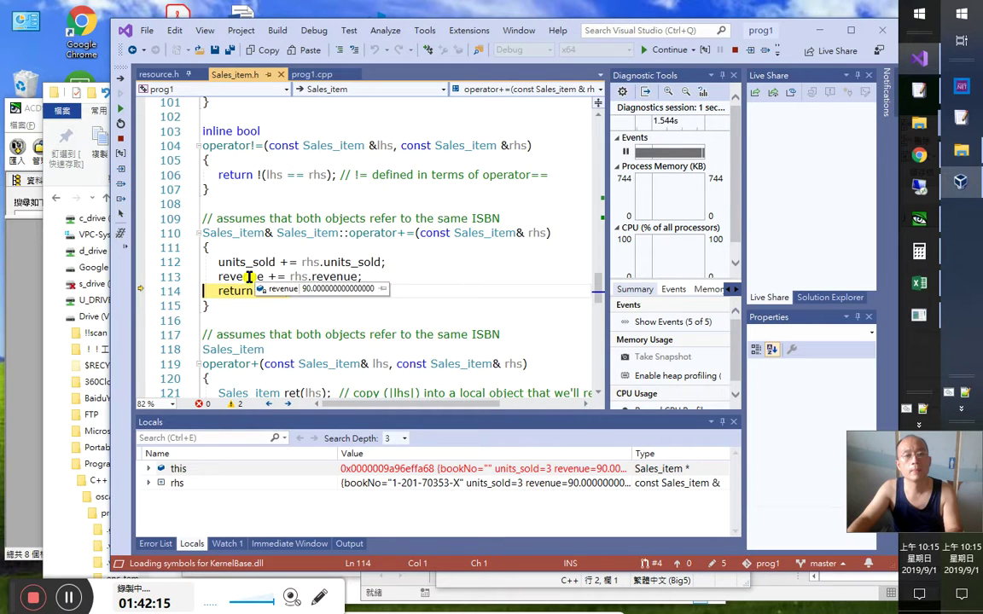
pyautogui.press('F10')
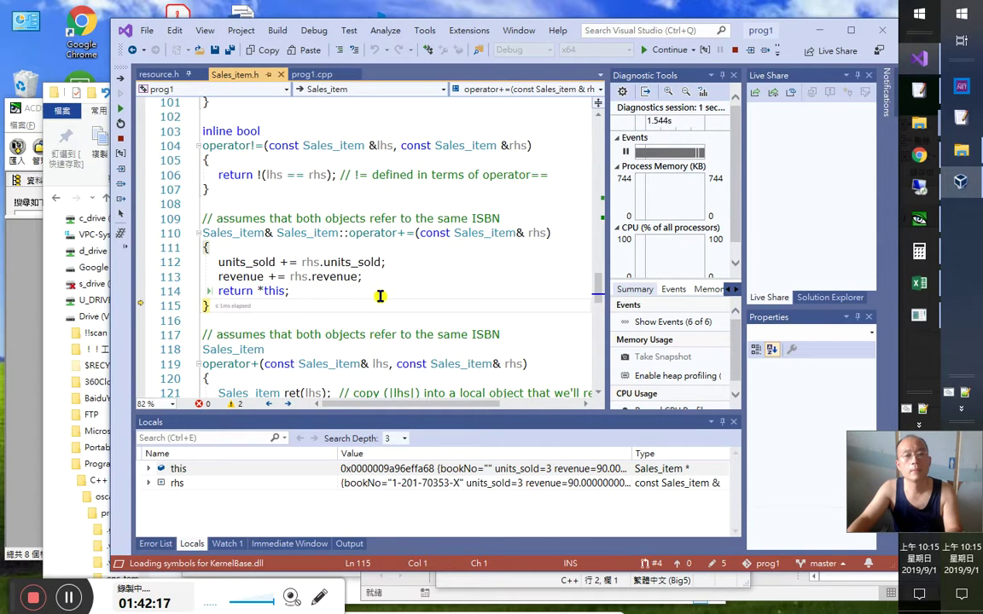
pyautogui.press('F10')
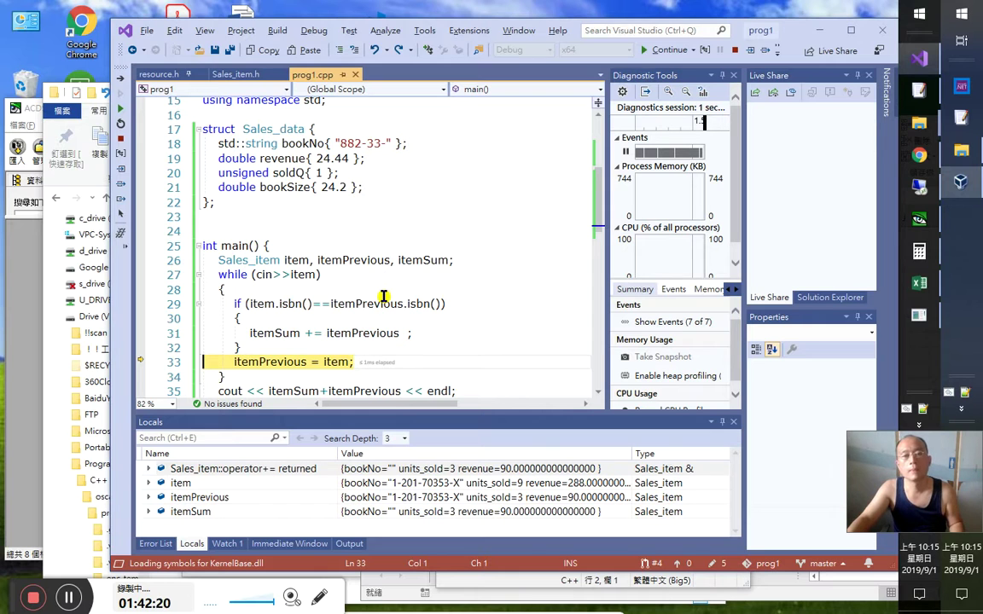
# Switch to Excel and add row sums of B5:C8 in cells D5:D8
pyautogui.hotkey('alt', 'Tab')
pyautogui.hotkey('alt', 'Tab')
pyautogui.hotkey('alt', 'Tab')
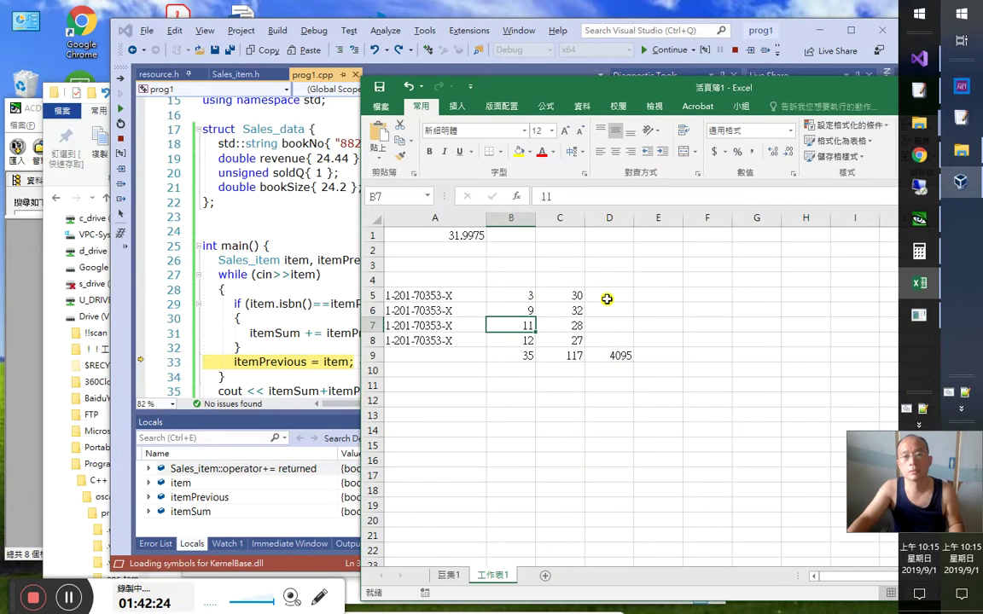
pyautogui.moveTo(518, 295); pyautogui.dragTo(623, 341)
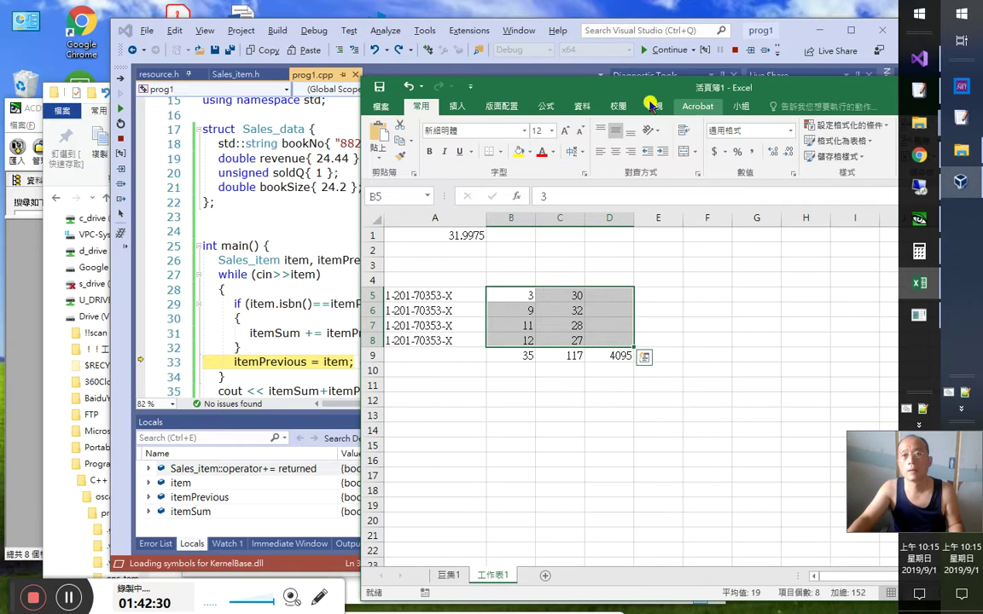
pyautogui.doubleClick(705, 87)
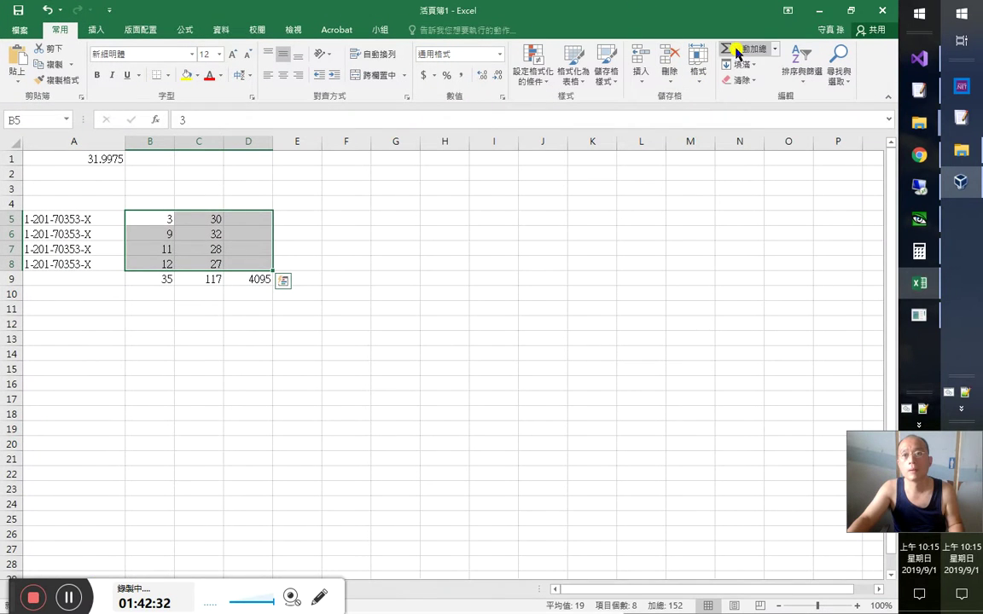
pyautogui.click(733, 49)
pyautogui.doubleClick(668, 4)
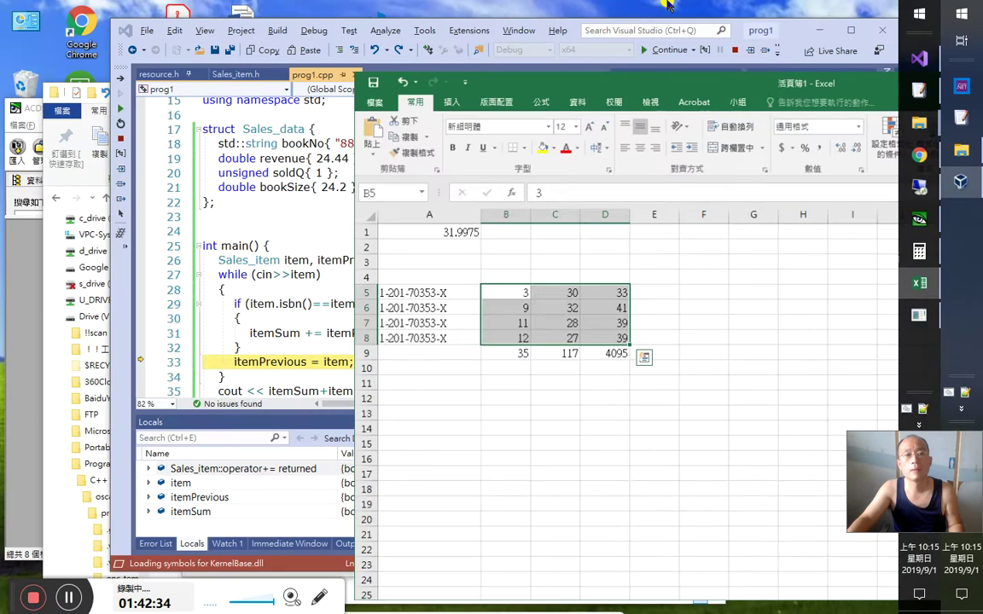
# Clear the row sums from cells D5:D8 and return to the paused Visual Studio session
pyautogui.click(606, 294)
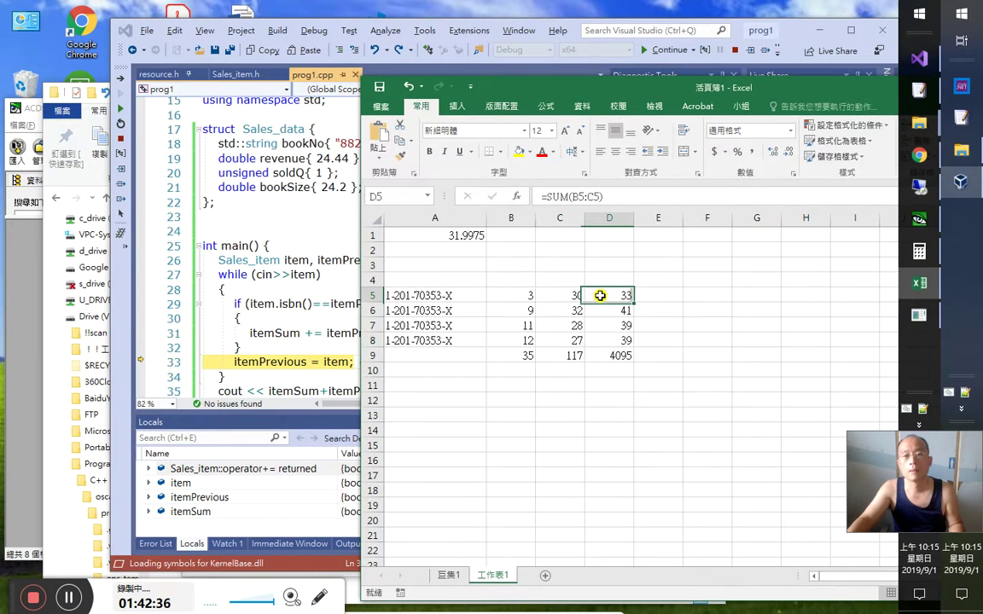
pyautogui.moveTo(604, 300); pyautogui.dragTo(622, 341)
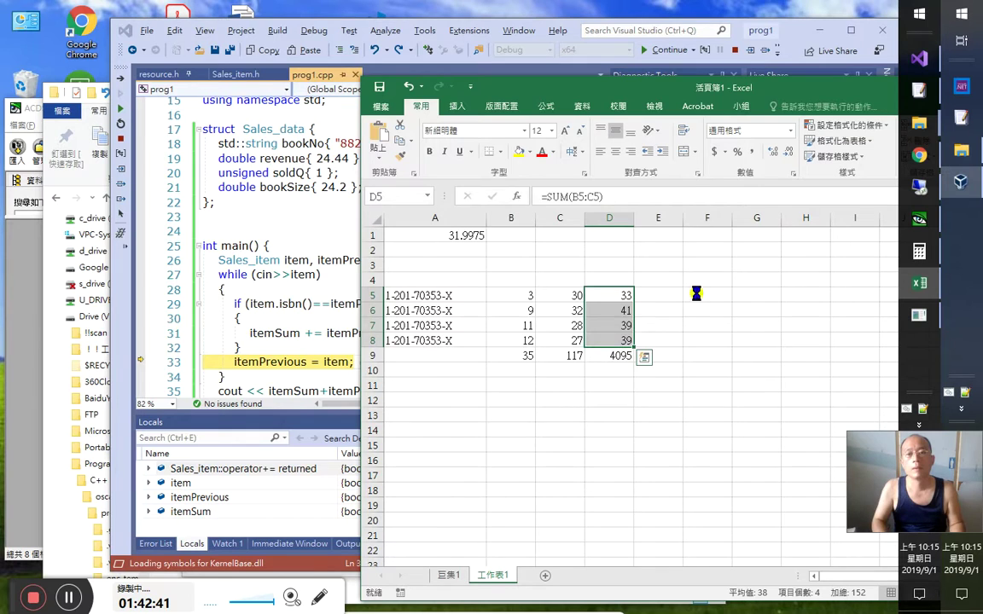
pyautogui.hotkey('alt', 'Tab')
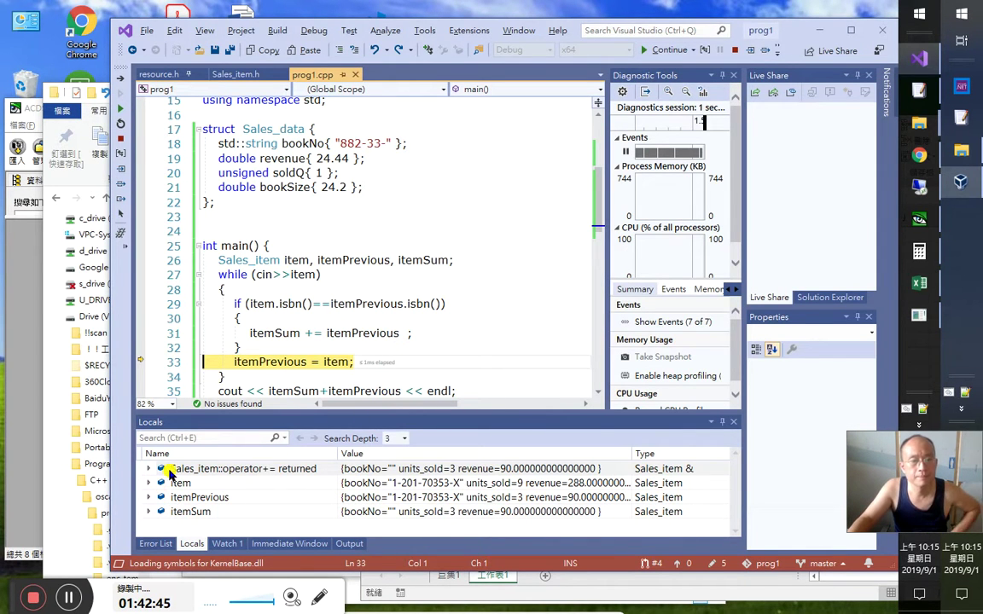
# Expand itemSum in the debugger's local variables and compare its members with item and itemPrevious
pyautogui.click(149, 512)
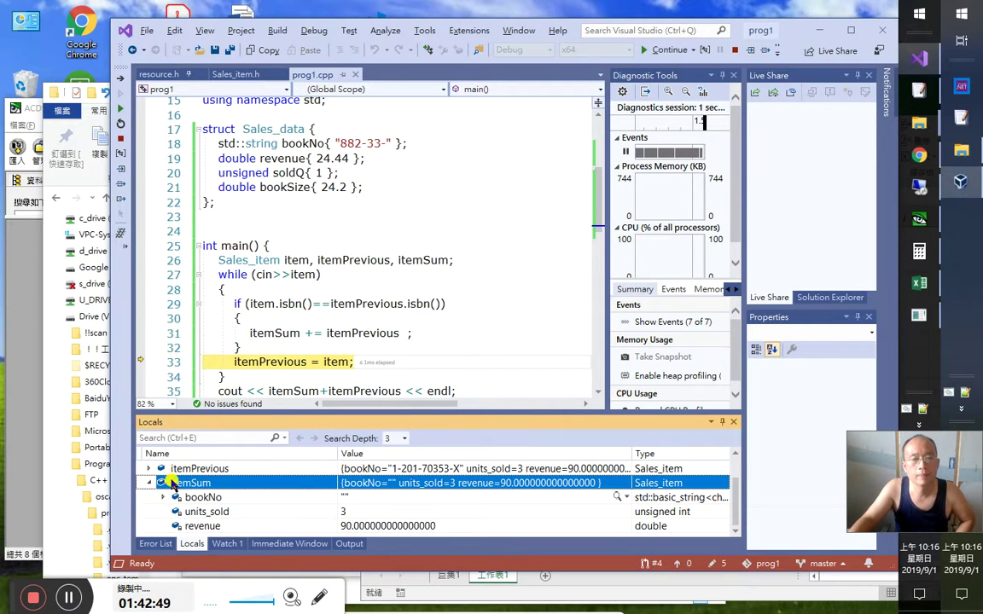
pyautogui.moveTo(291, 372)
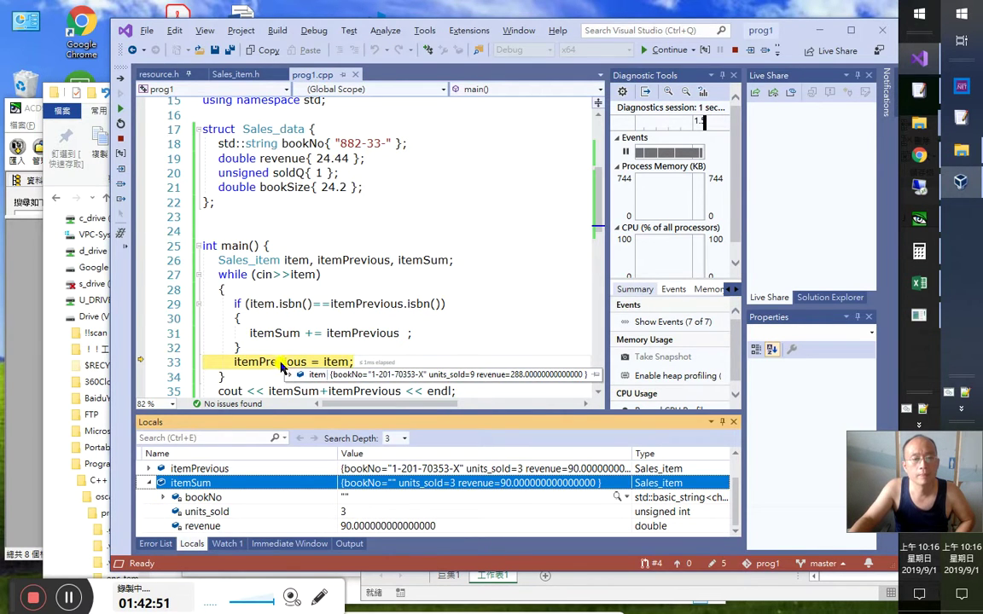
pyautogui.click(327, 338)
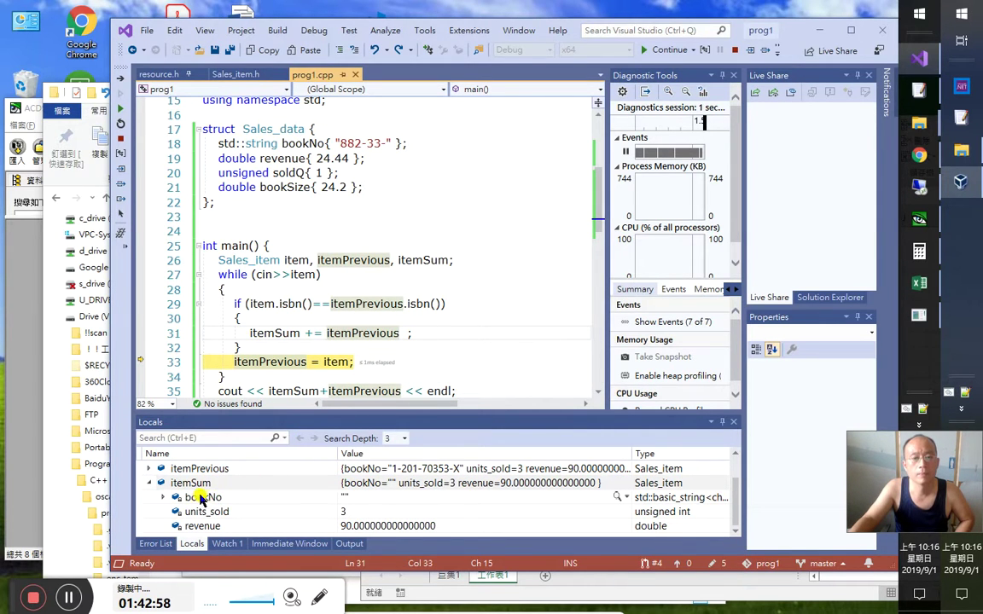
pyautogui.scroll(1, 192, 485)
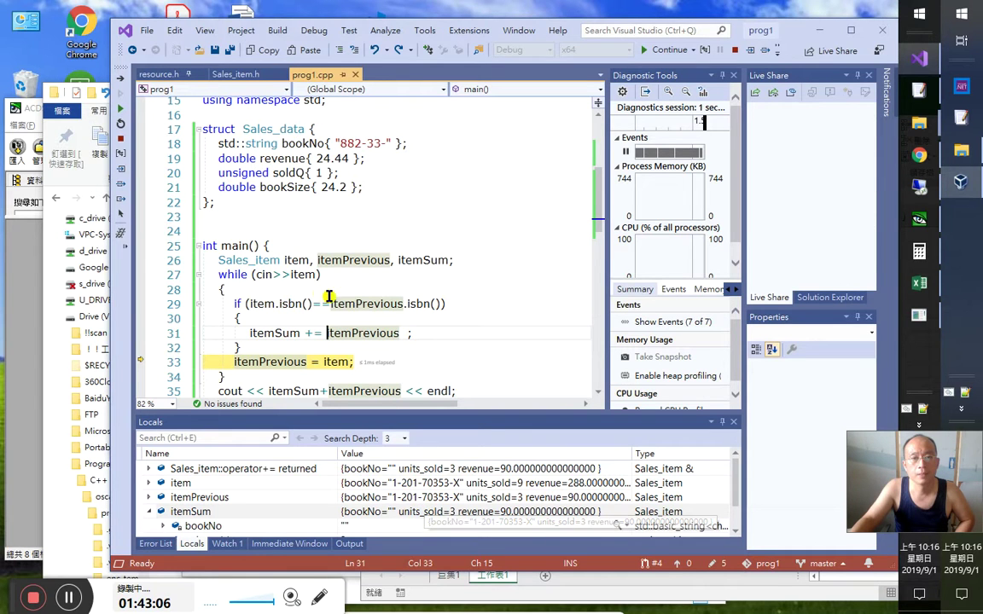
pyautogui.moveTo(333, 301)
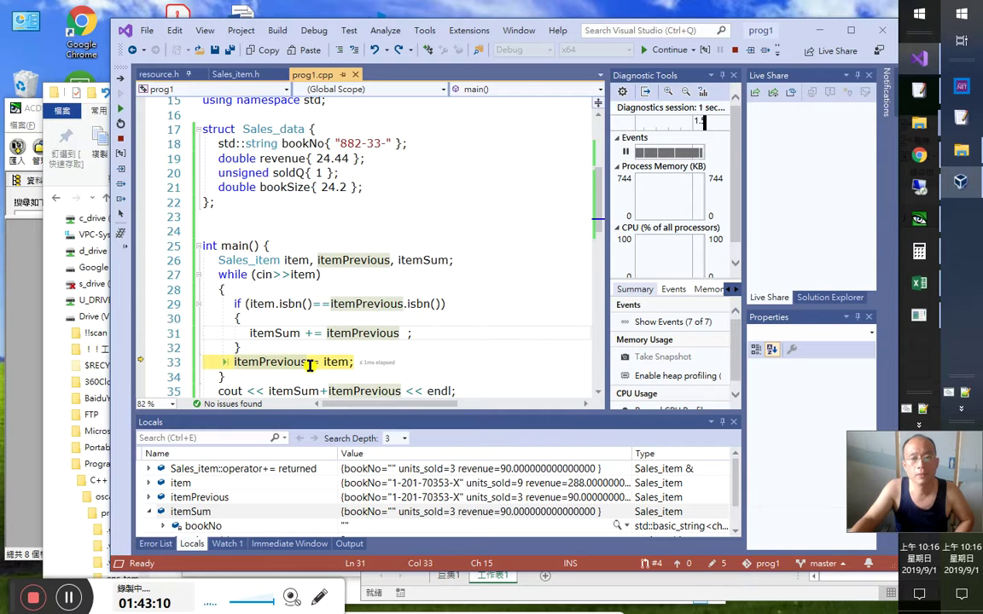
pyautogui.moveTo(332, 366)
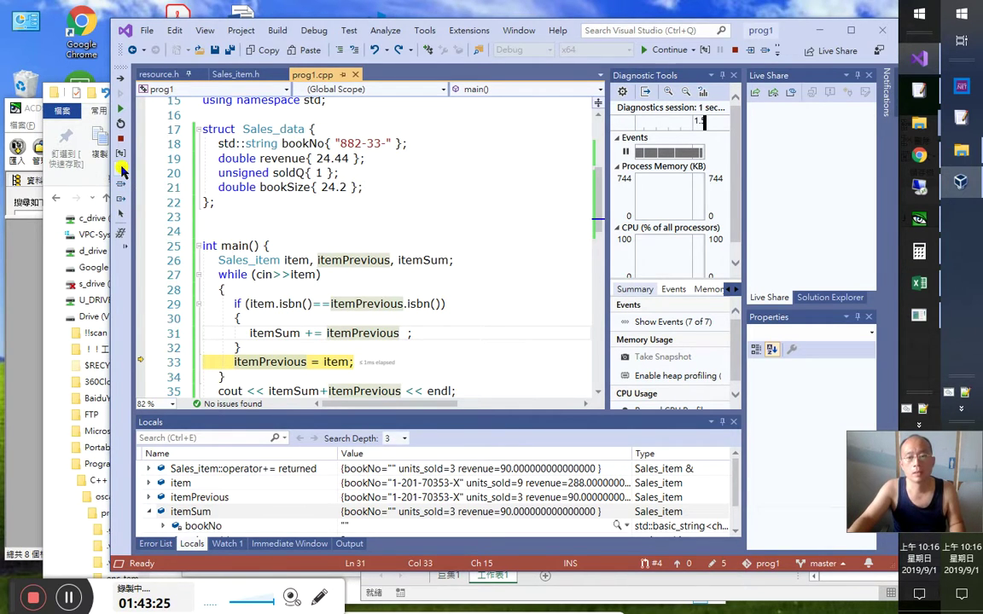
pyautogui.hotkey('alt', 'Tab')
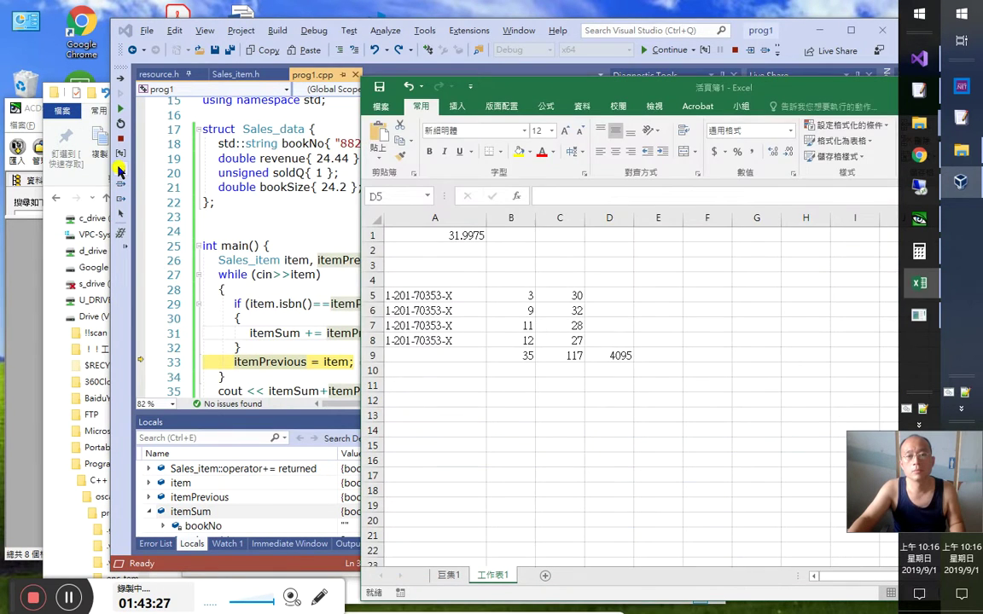
pyautogui.hotkey('alt', 'Tab')
pyautogui.hotkey('alt', 'Tab')
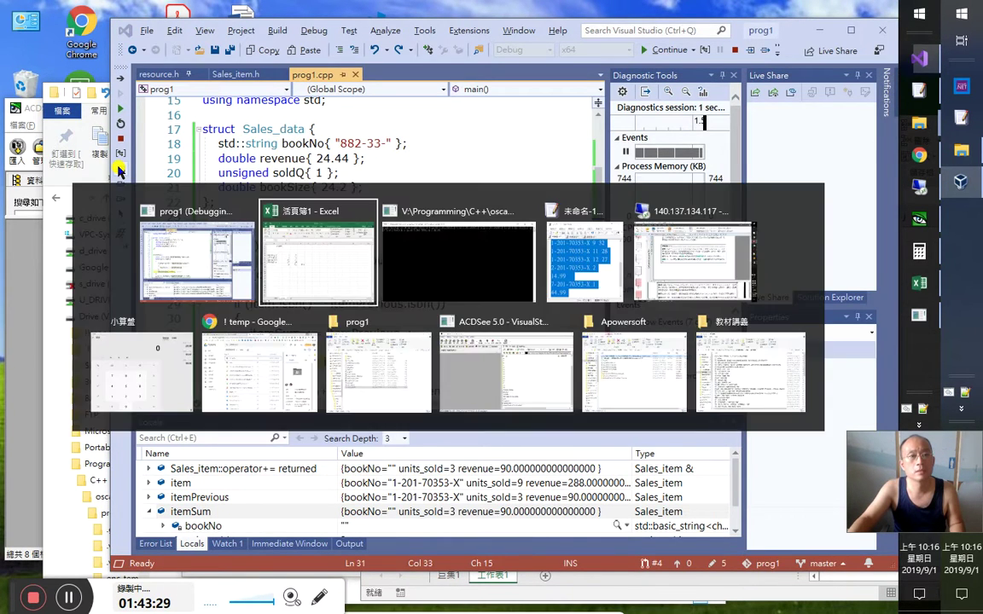
pyautogui.hotkey('alt', 'Tab')
# Step past the itemPrevious = item assignment and back to the while (cin>>item) condition
pyautogui.click(120, 171)
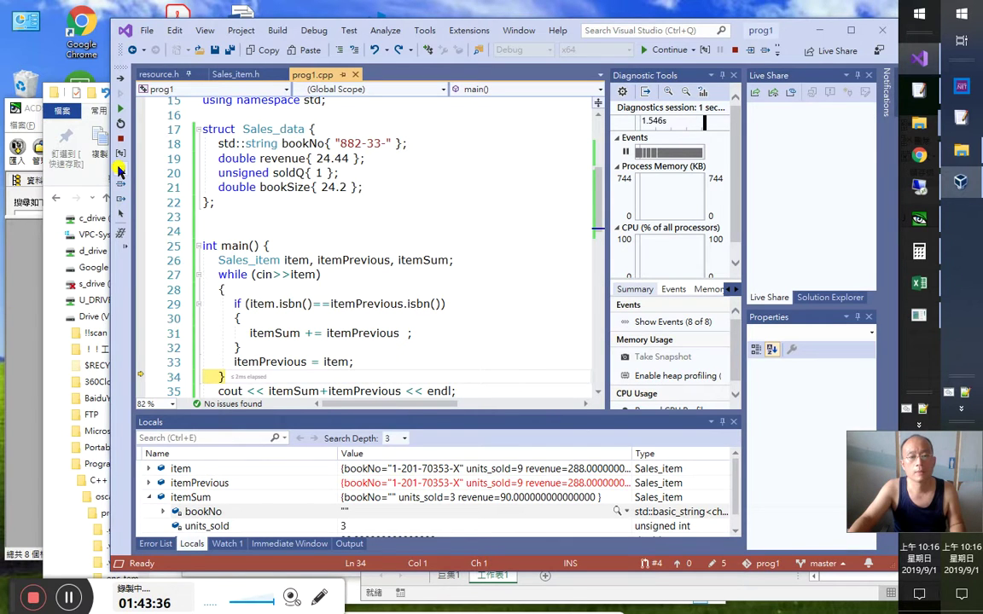
pyautogui.rightClick(121, 171)
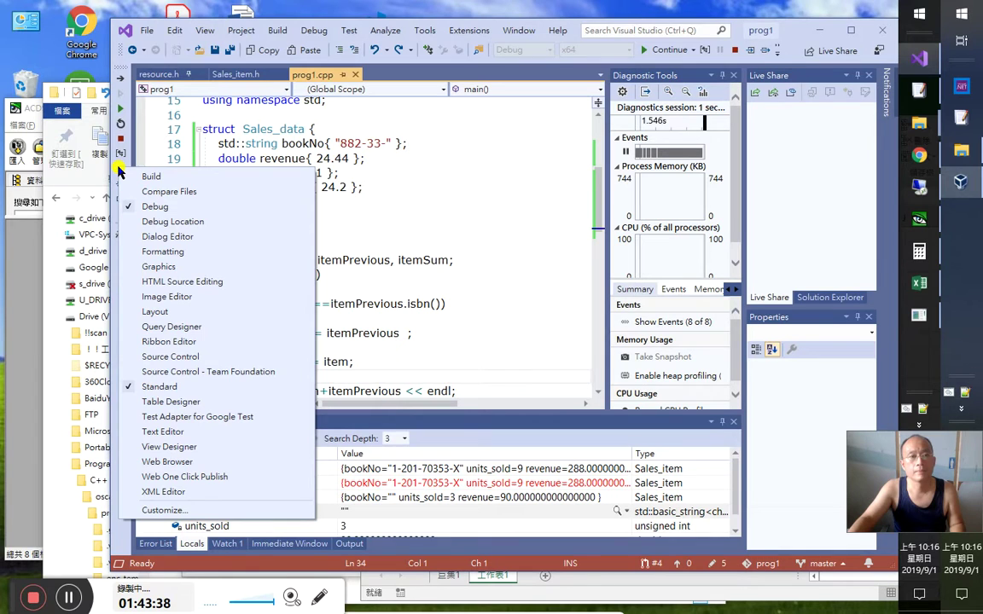
pyautogui.click(121, 171)
pyautogui.click(121, 171)
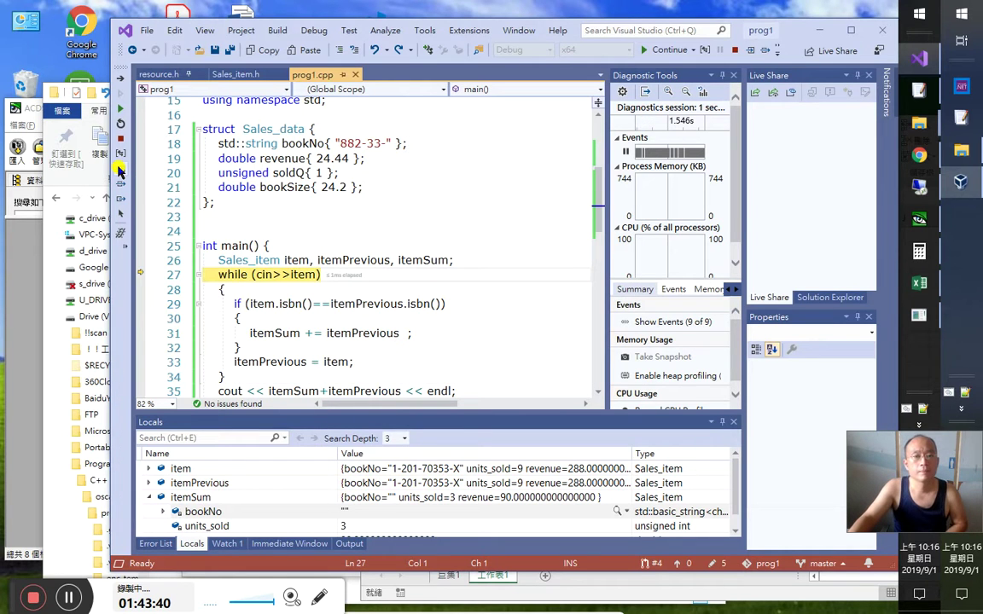
# Step into operator>> to read the next transaction and return to the while (cin>>item) condition
pyautogui.click(120, 171)
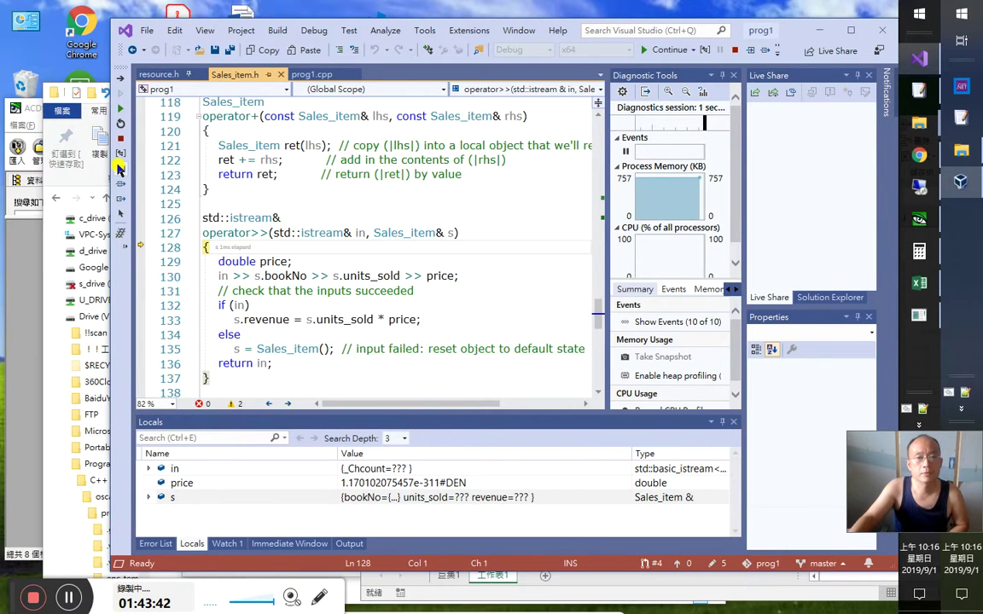
pyautogui.click(120, 172)
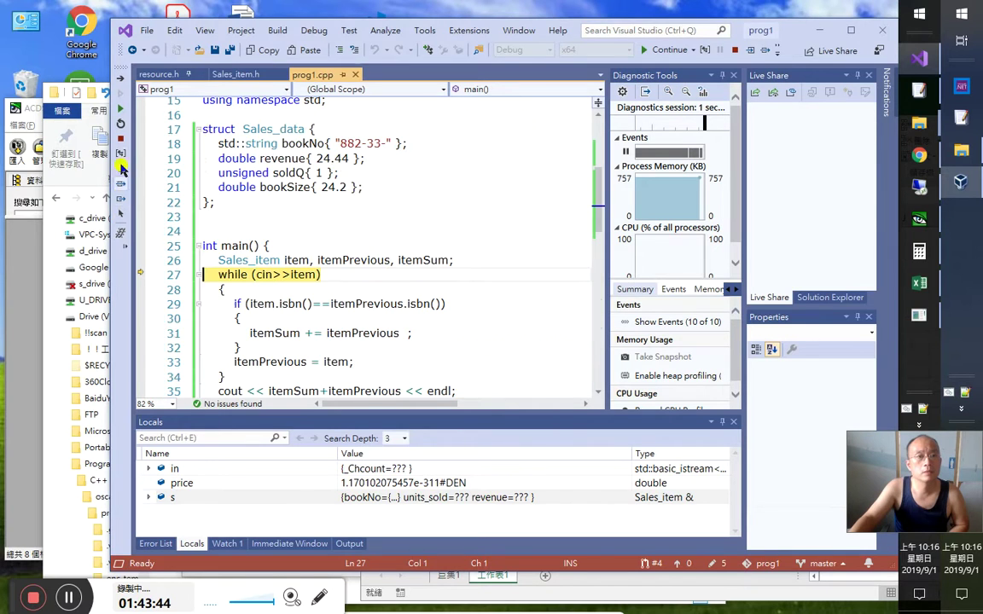
pyautogui.click(120, 173)
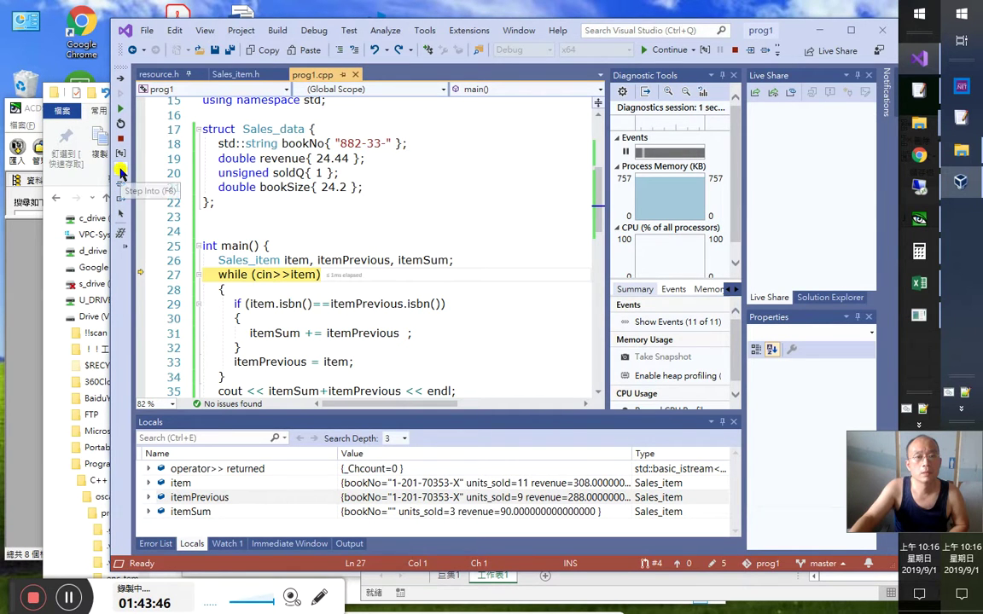
# Step through the isbn() comparison in the if condition and execute itemSum += itemPrevious
pyautogui.click(121, 173)
pyautogui.click(120, 173)
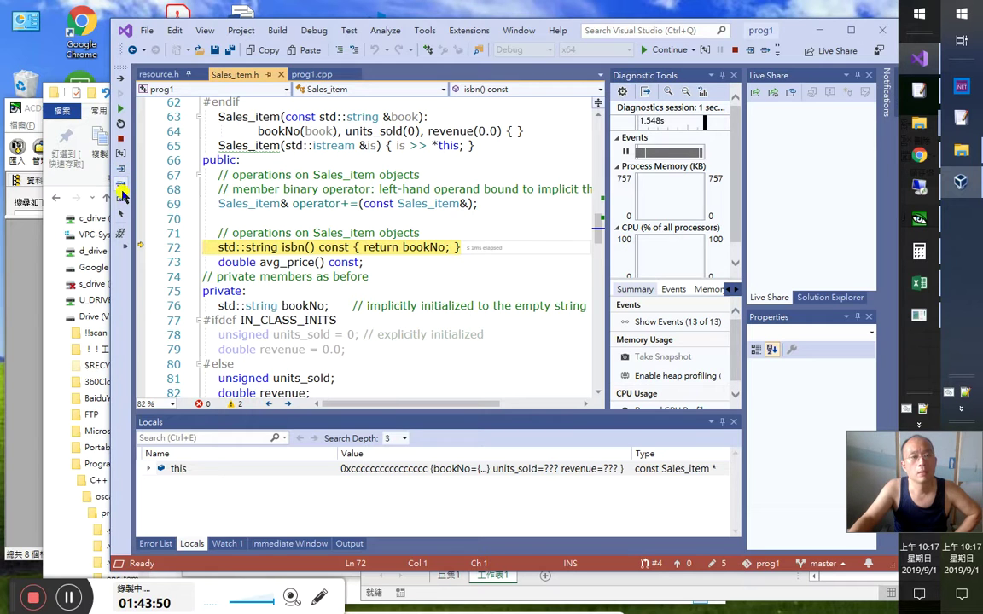
pyautogui.click(120, 172)
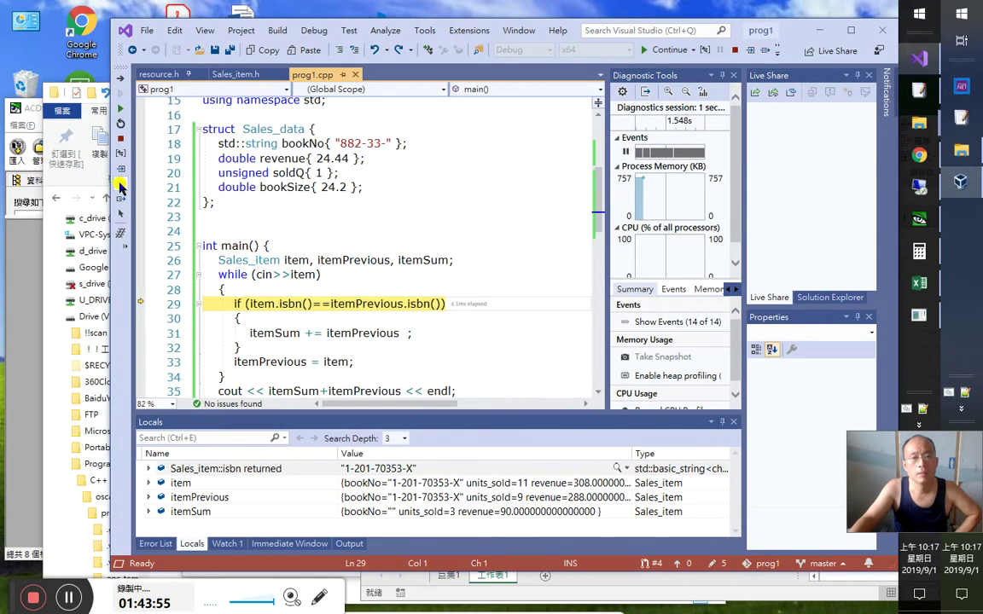
pyautogui.click(120, 187)
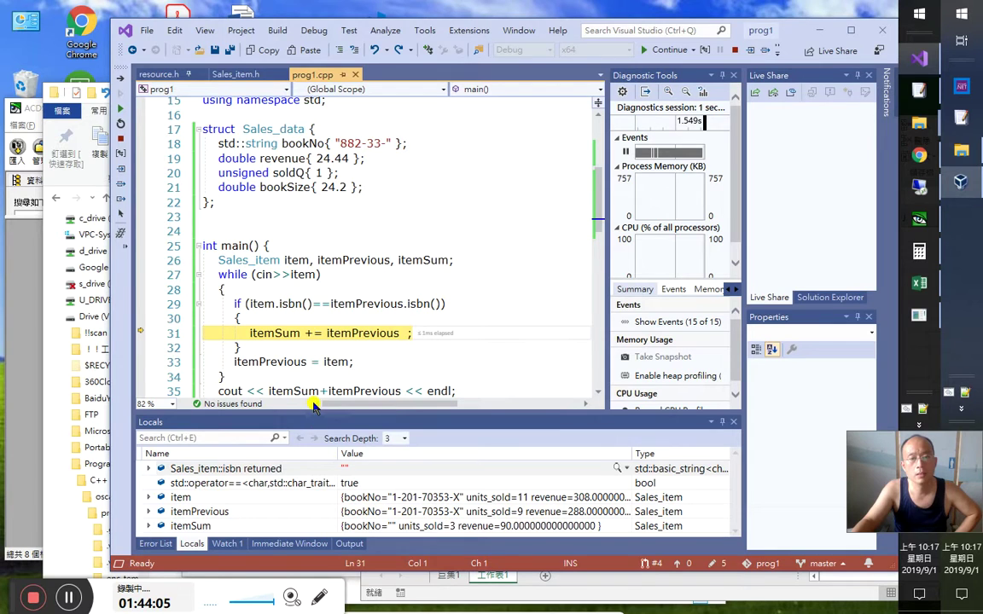
pyautogui.click(121, 185)
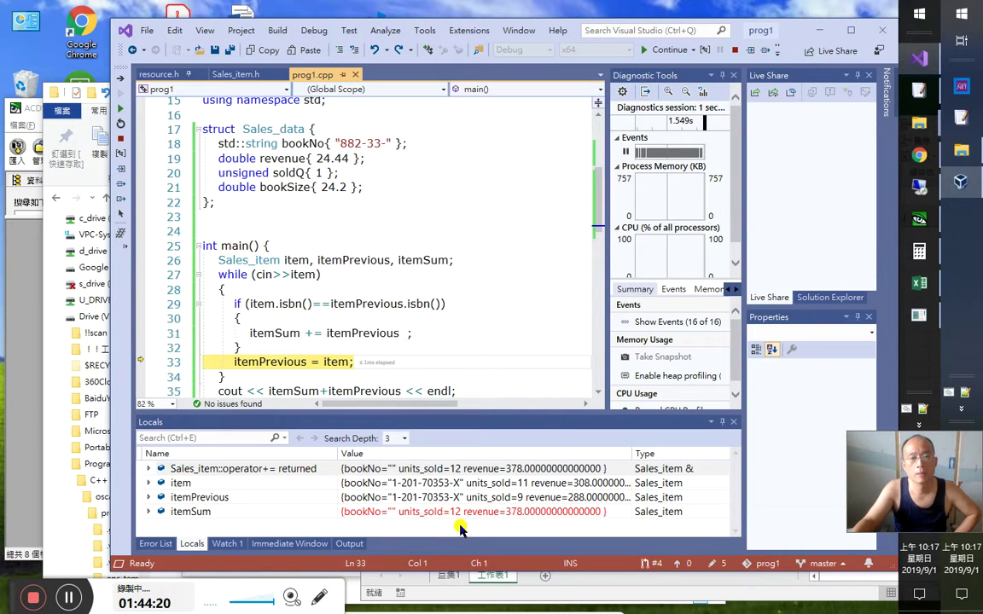
# Step over itemPrevious = item and through one more loop pass, stopping just after itemSum += itemPrevious executes
pyautogui.click(122, 186)
pyautogui.click(122, 186)
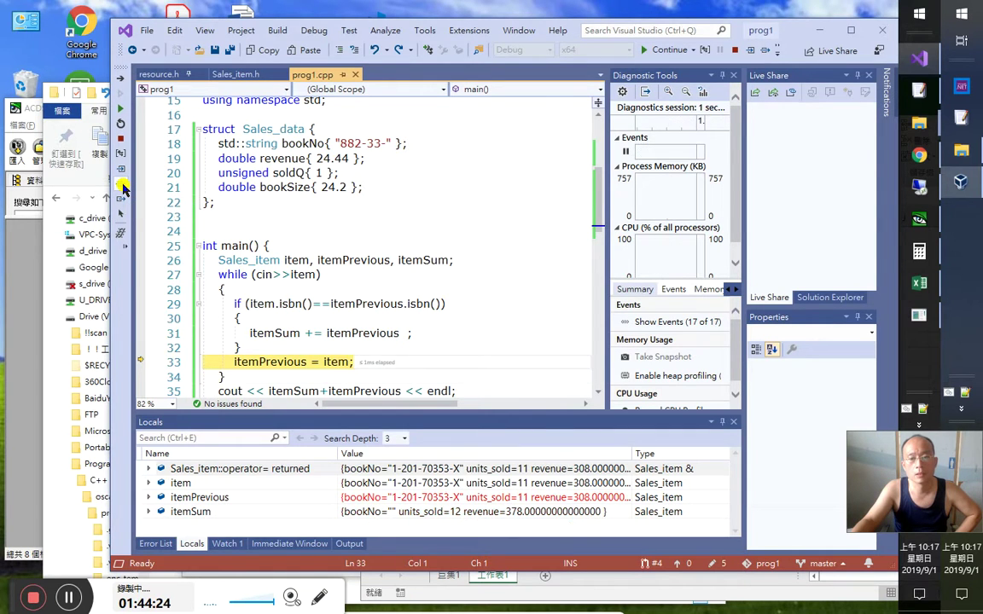
pyautogui.click(122, 186)
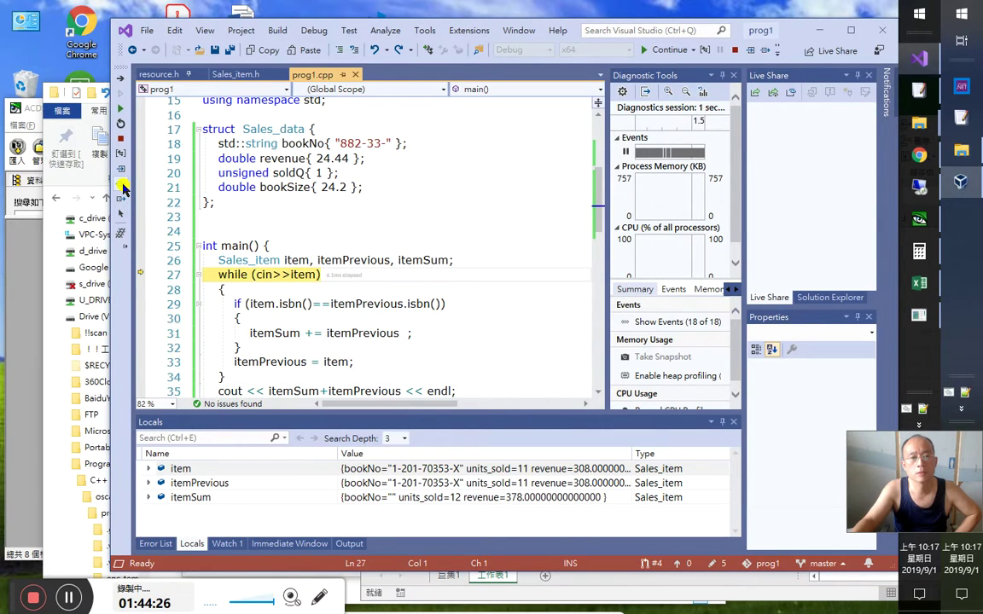
pyautogui.click(122, 186)
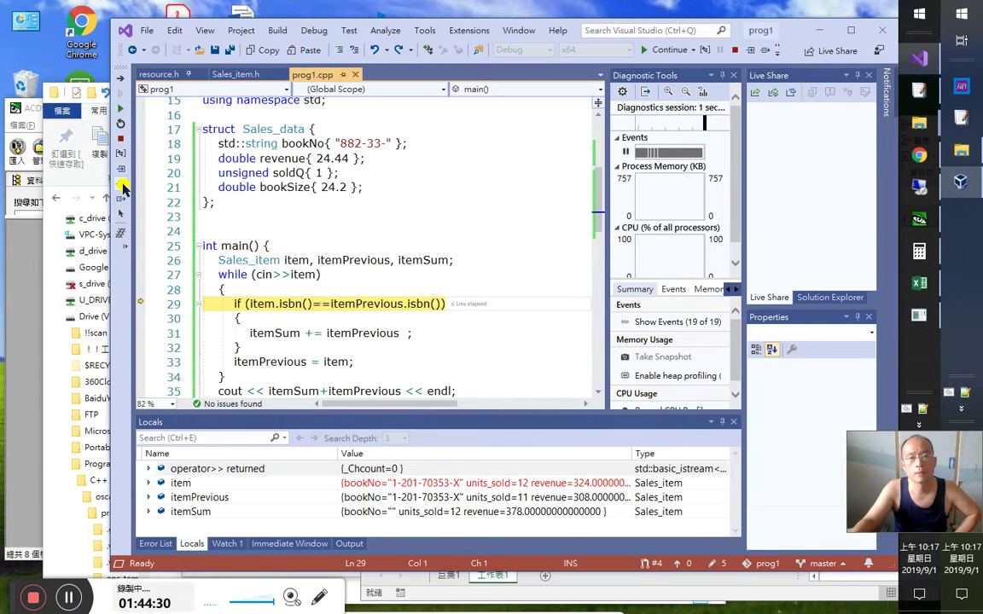
pyautogui.click(122, 186)
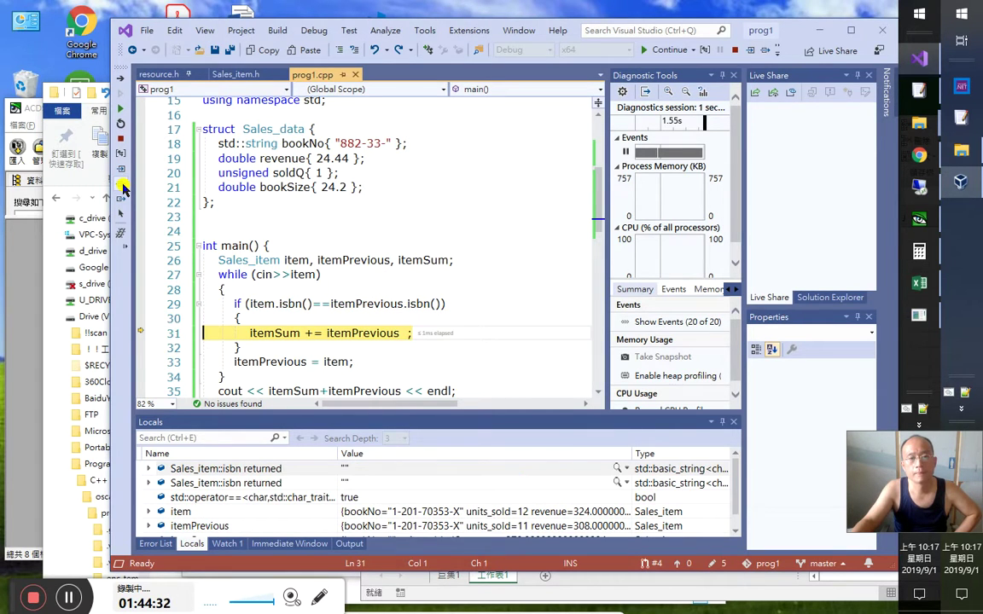
pyautogui.click(122, 186)
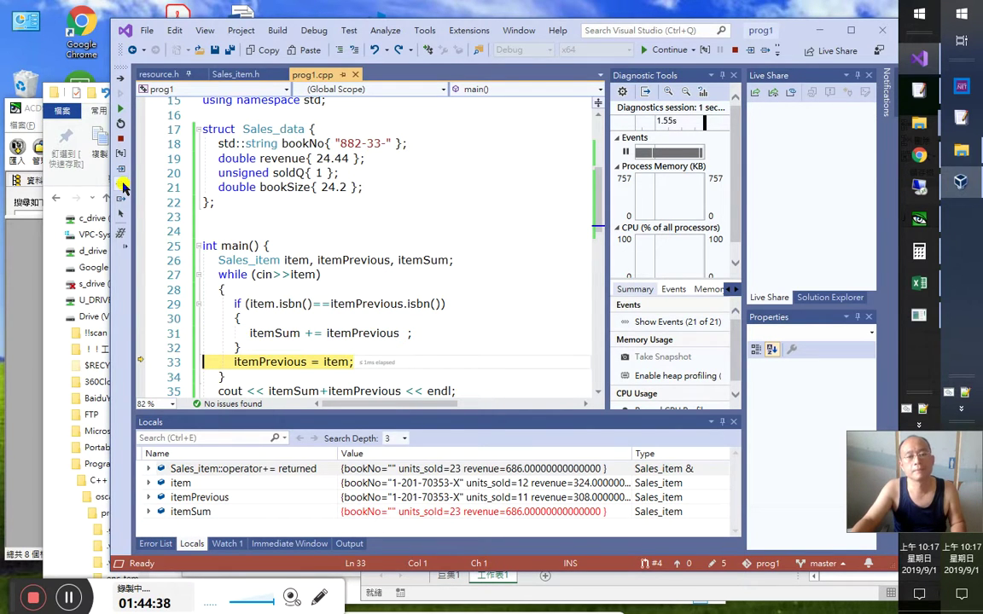
# Switch to Excel to check itemSum against the transaction rows 5 to 8, and return to the paused Visual Studio session
pyautogui.hotkey('alt', 'Tab')
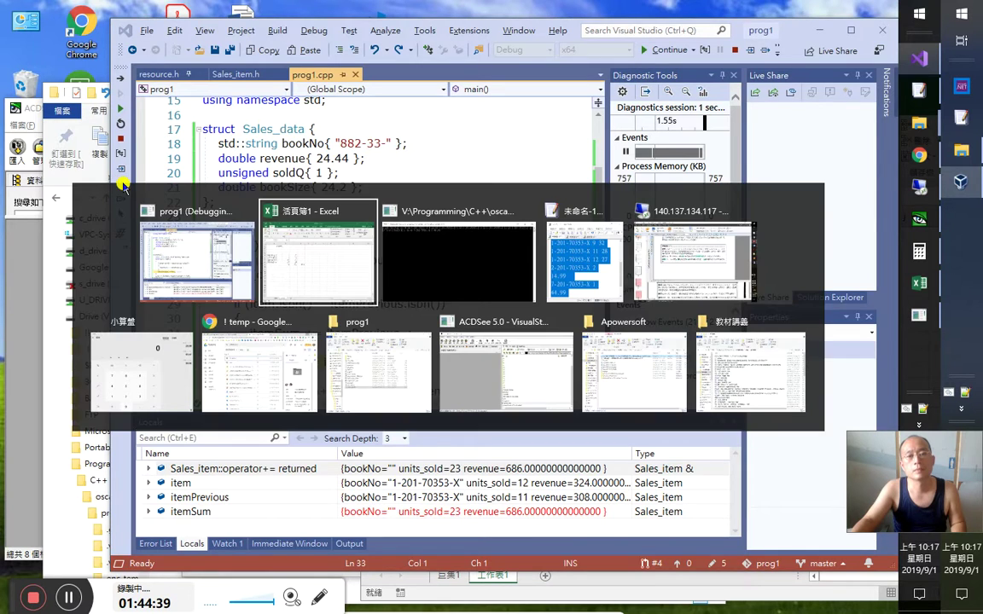
pyautogui.moveTo(609, 295); pyautogui.dragTo(609, 341)
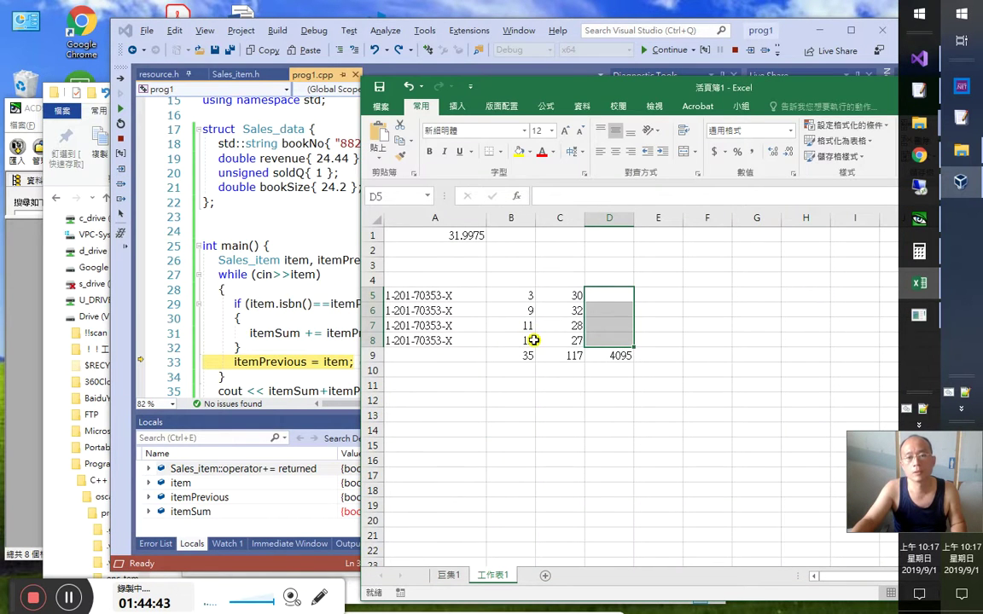
pyautogui.hotkey('alt', 'Tab')
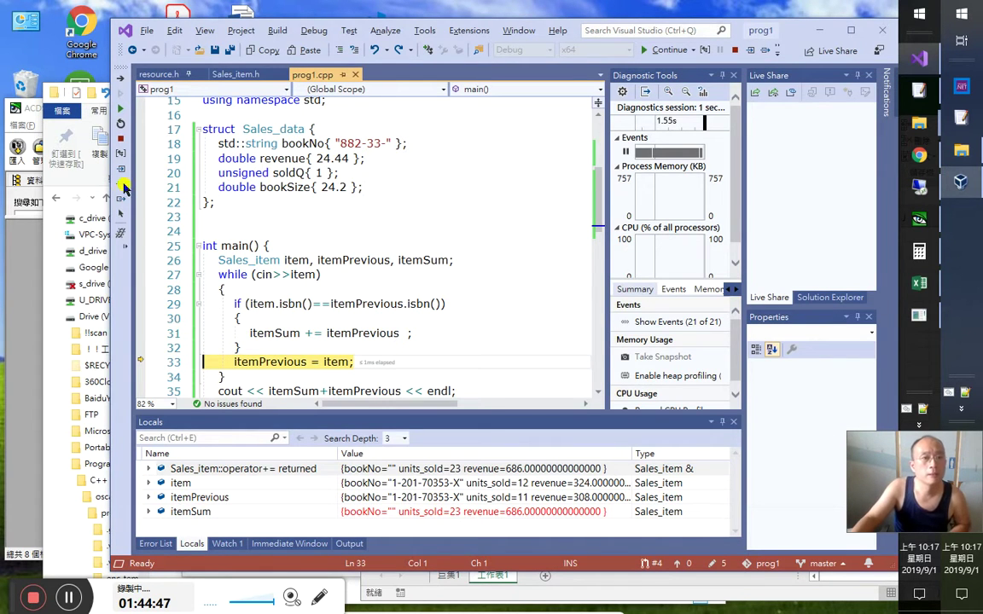
# Step over the itemPrevious assignment, read the next transaction, and step past its ISBN comparison to line 33
pyautogui.click(124, 186)
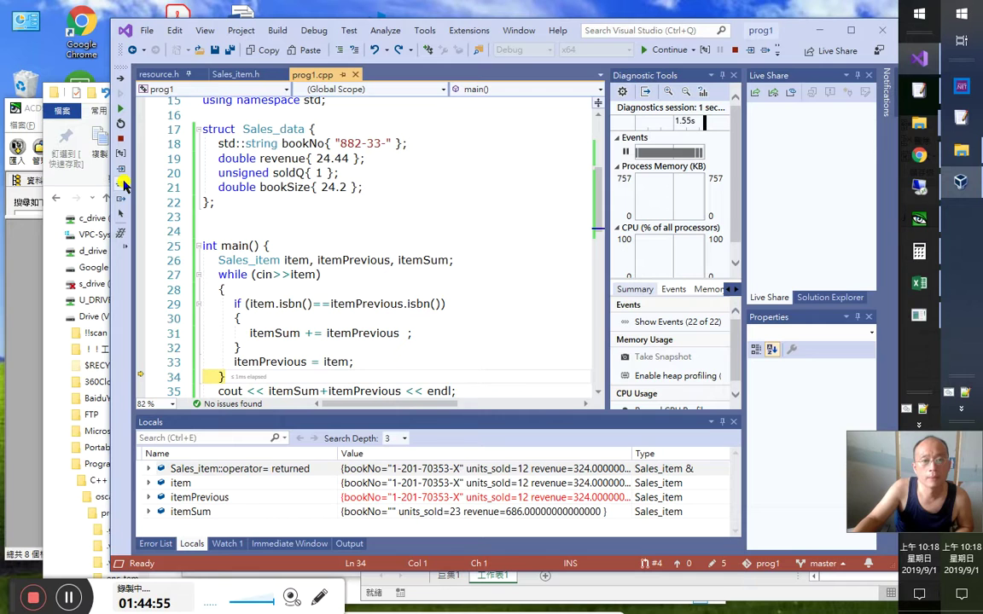
pyautogui.click(124, 186)
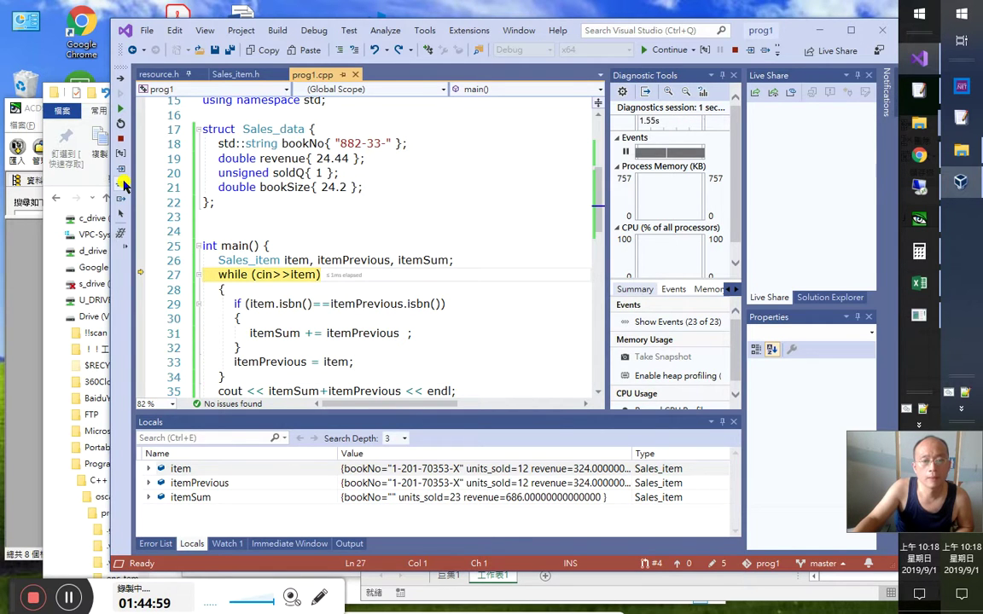
pyautogui.click(123, 186)
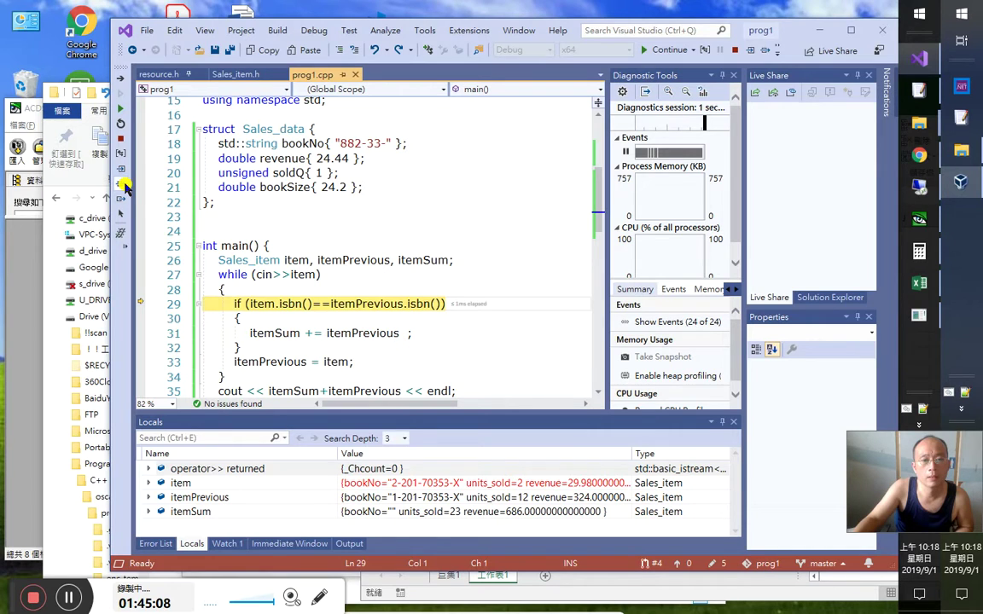
pyautogui.click(123, 186)
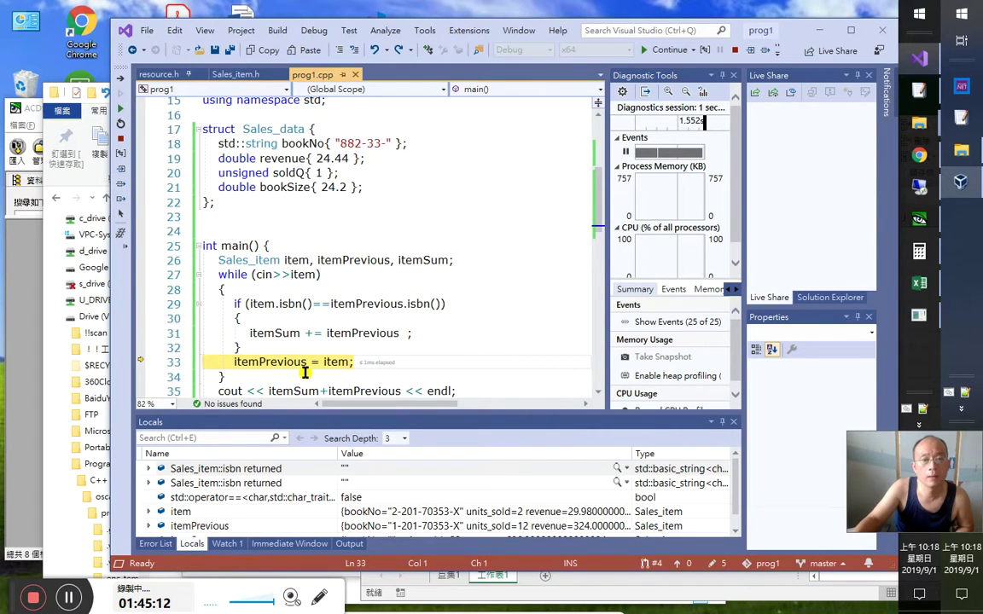
# Inspect the value of itemPrevious at the paused itemPrevious = item line and its uses in the loop and final output
pyautogui.moveTo(335, 364)
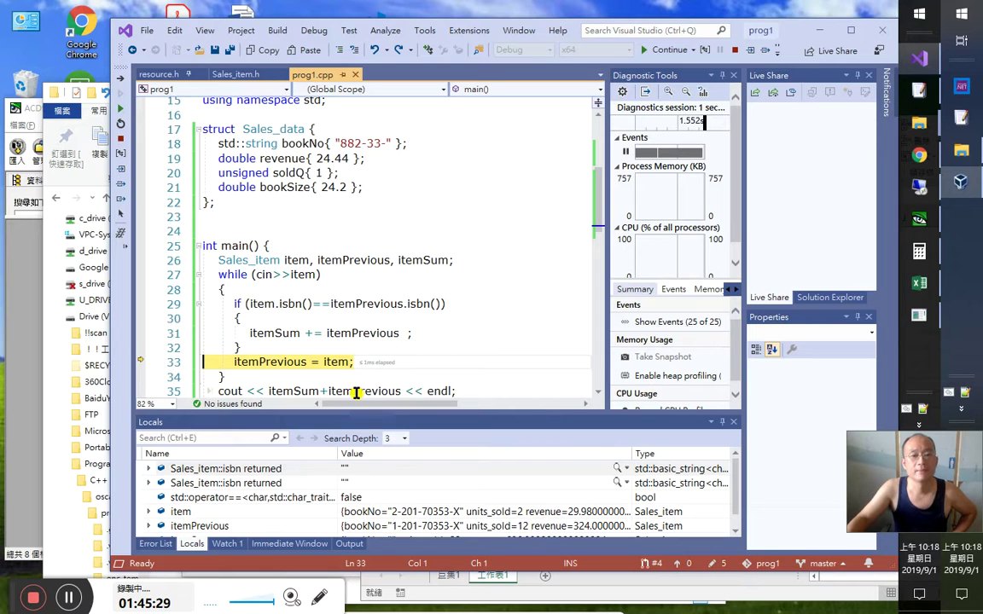
pyautogui.moveTo(365, 393)
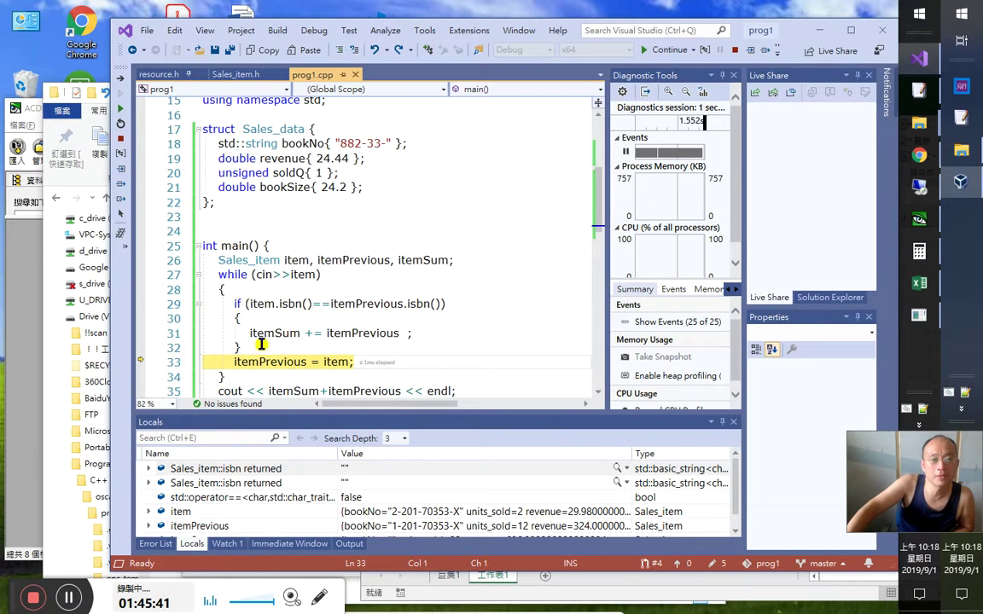
pyautogui.click(460, 346)
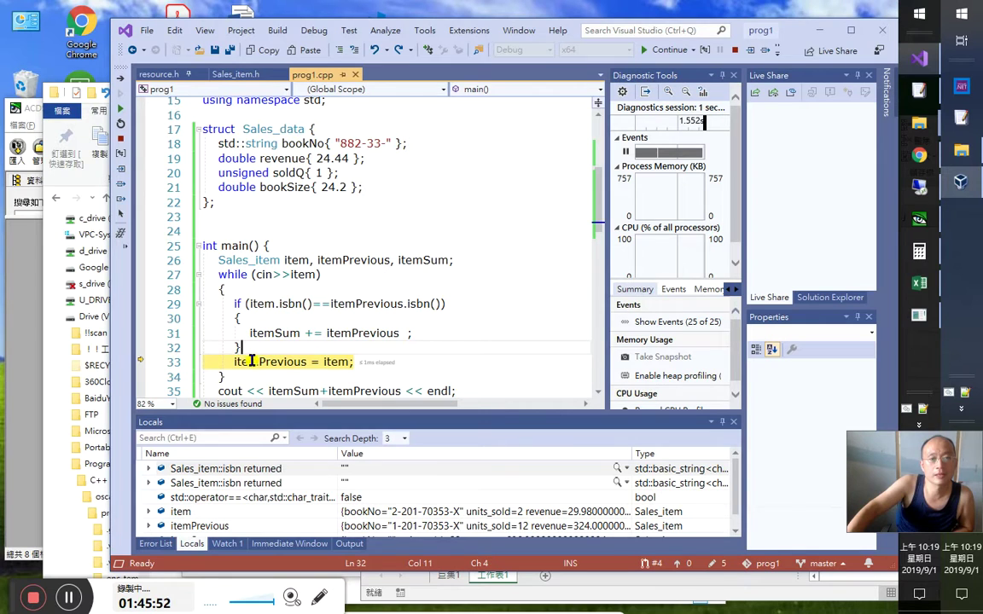
pyautogui.moveTo(253, 361)
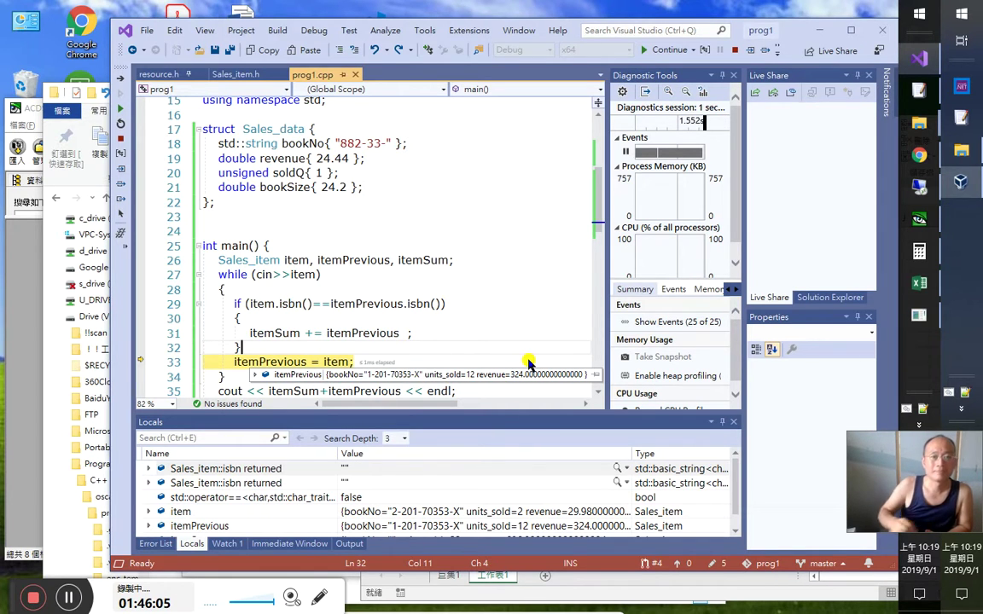
pyautogui.scroll(-1, 388, 352)
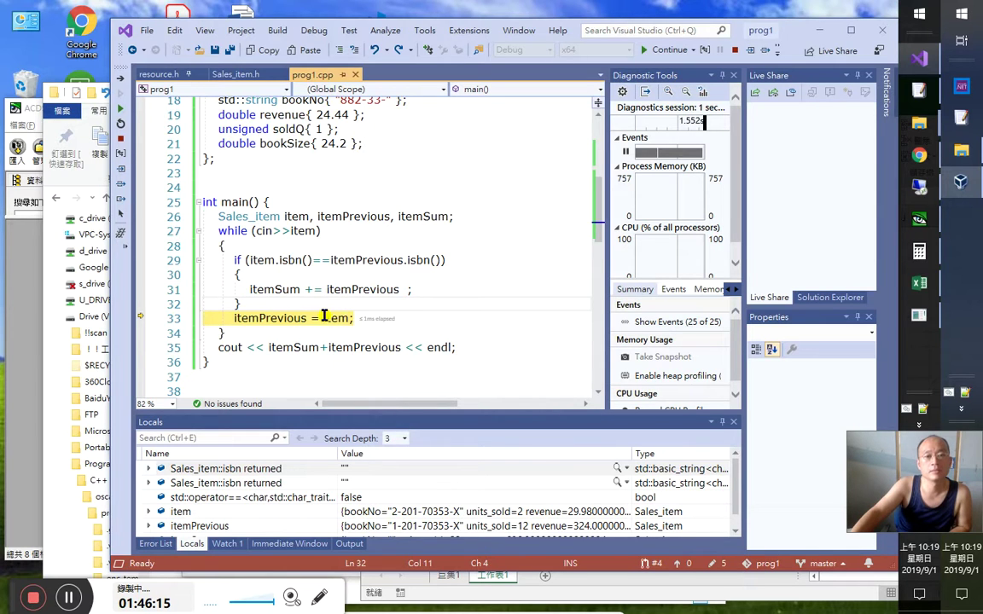
pyautogui.moveTo(301, 319)
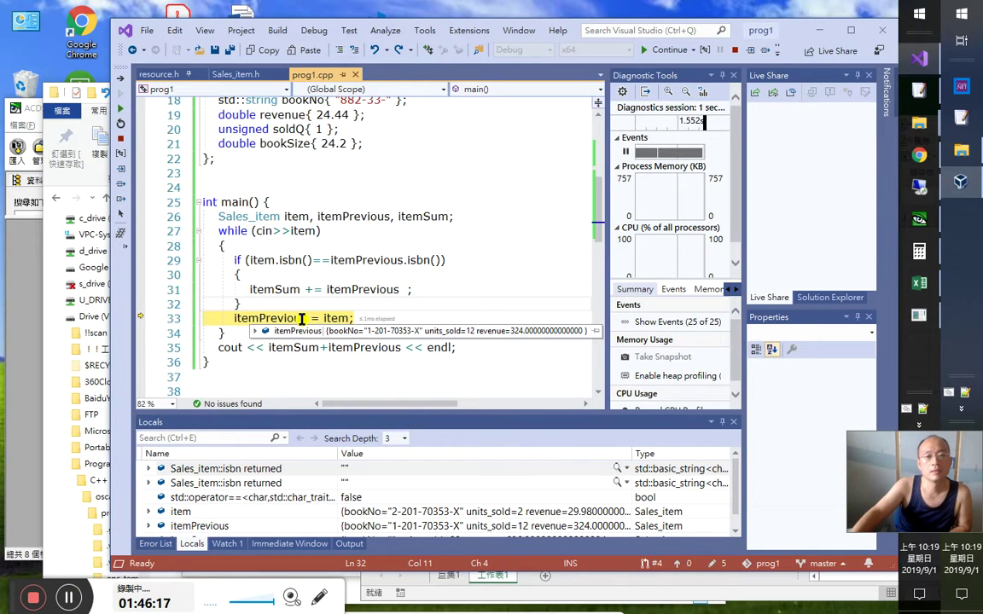
pyautogui.click(236, 318)
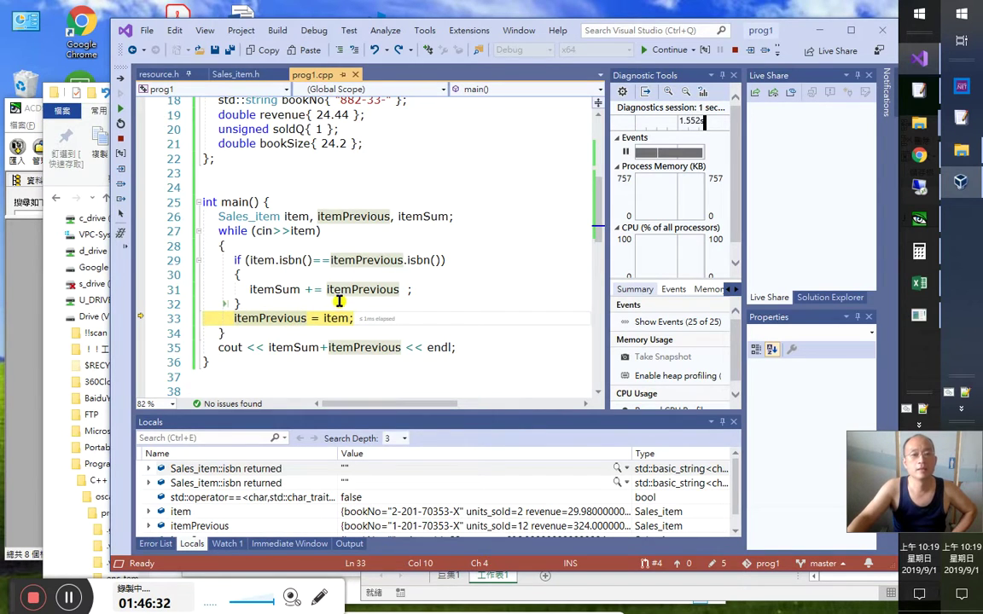
pyautogui.click(375, 322)
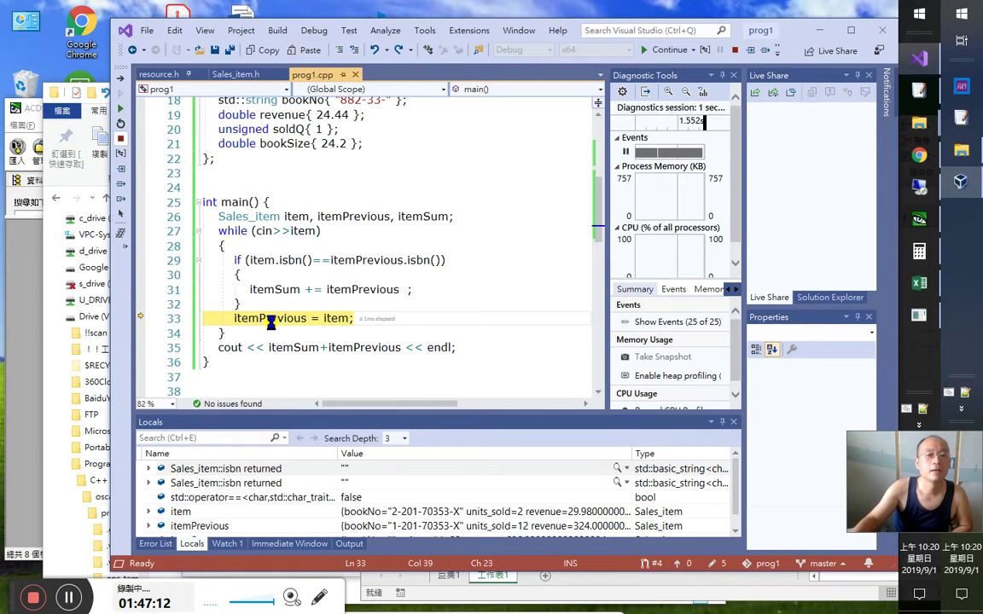
# Stop debugging and insert a new if block skeleton between the ISBN comparison block and itemPrevious = item
pyautogui.hotkey('shift', 'F5')
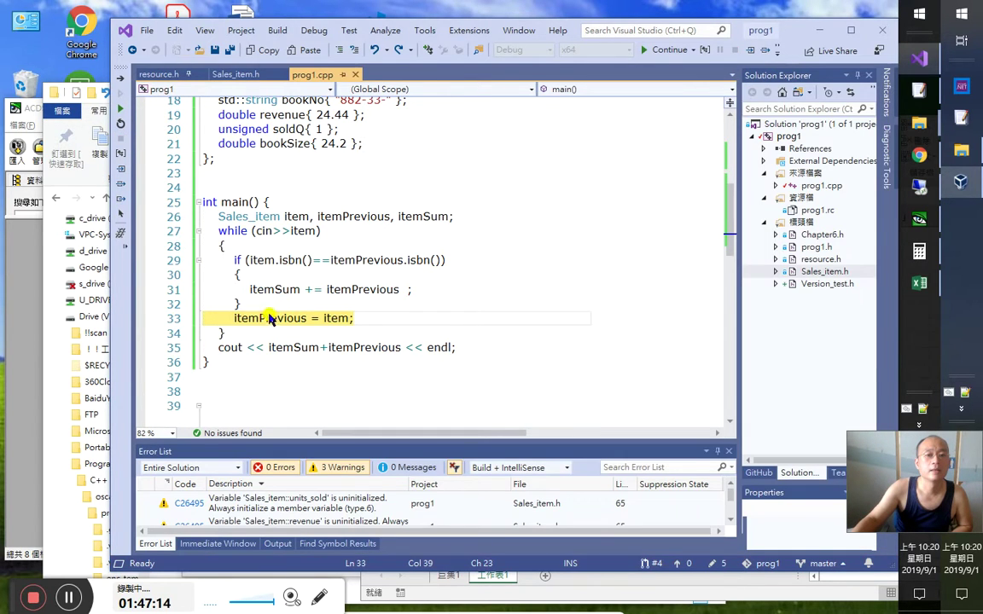
pyautogui.click(235, 318)
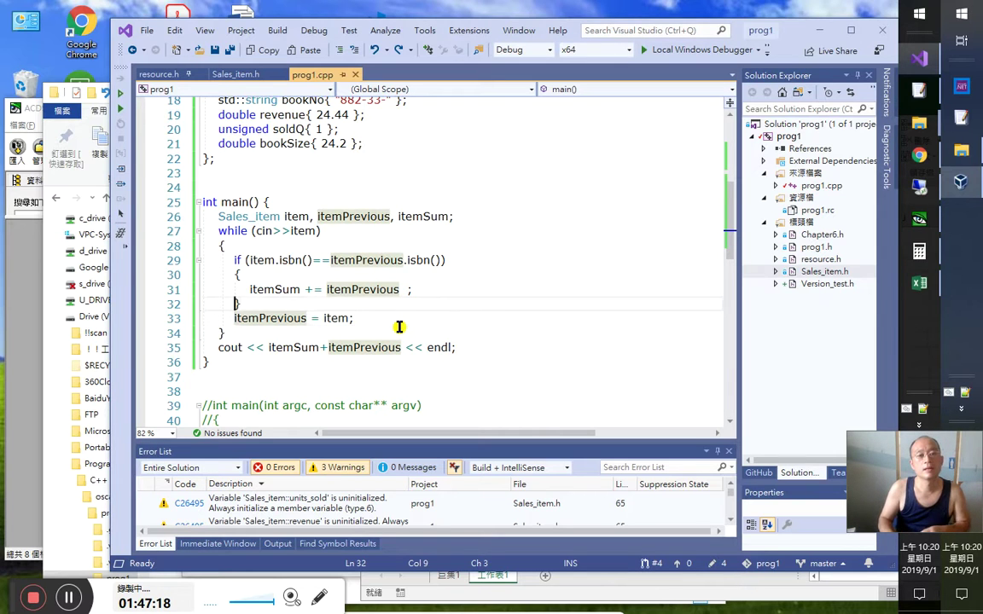
pyautogui.press('Return')
pyautogui.press('Up')
pyautogui.write('if')
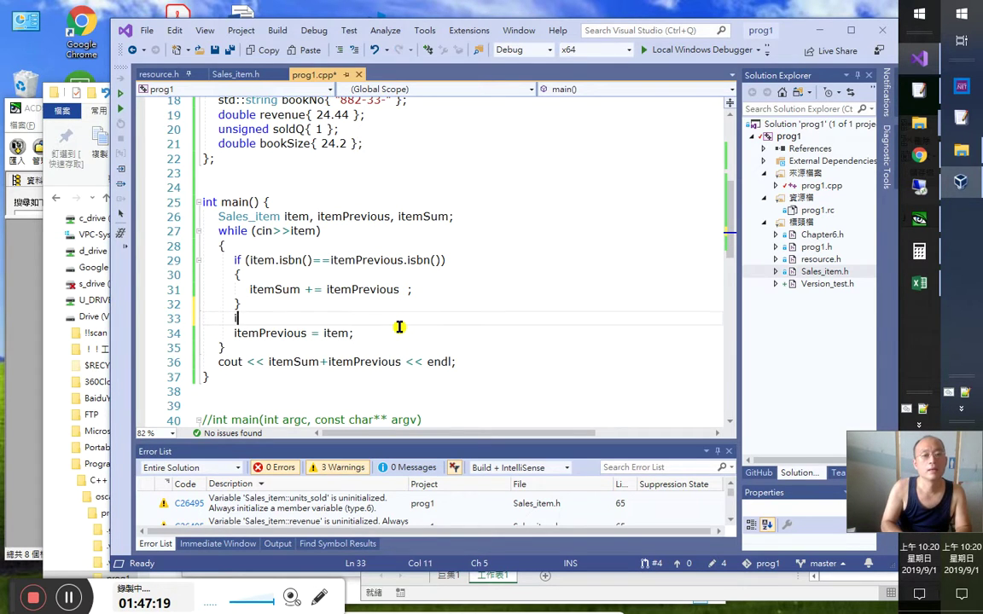
pyautogui.press('Tab')
pyautogui.press('Tab')
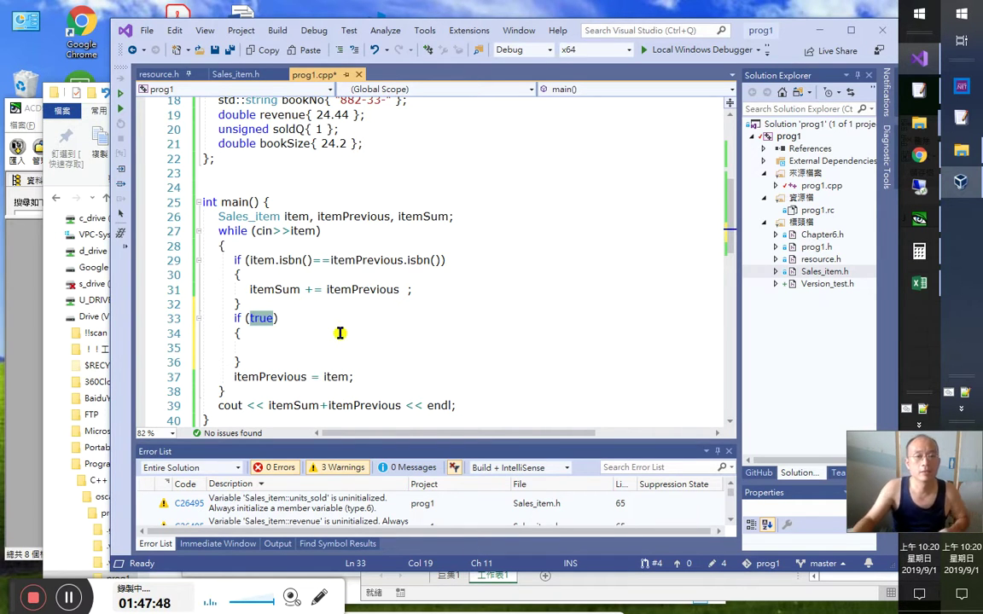
# Replace the new if block's placeholder condition with itemSum.avg_price!=0
pyautogui.press('BackSpace')
pyautogui.write('item')
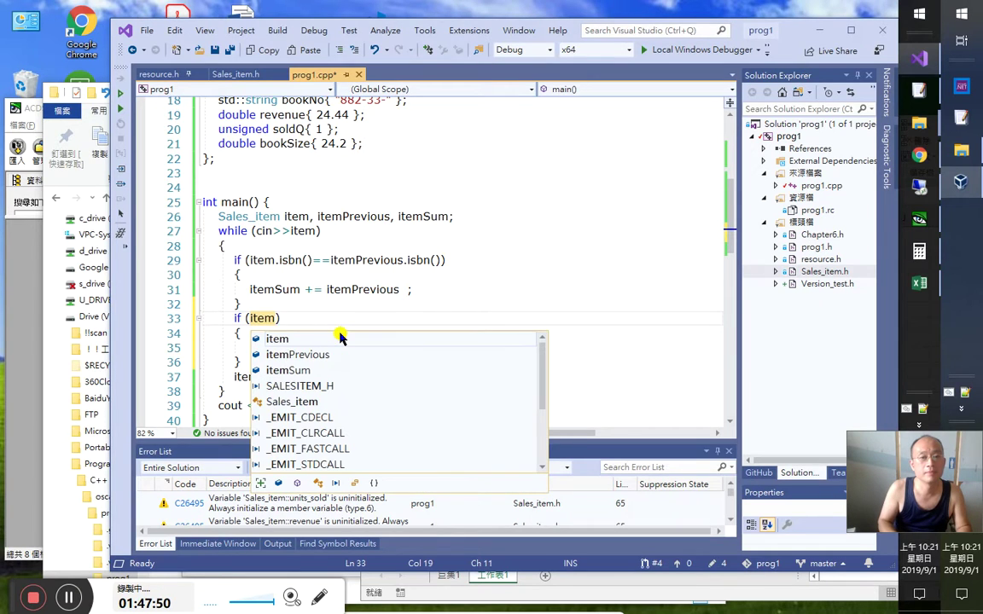
pyautogui.write('Sum.')
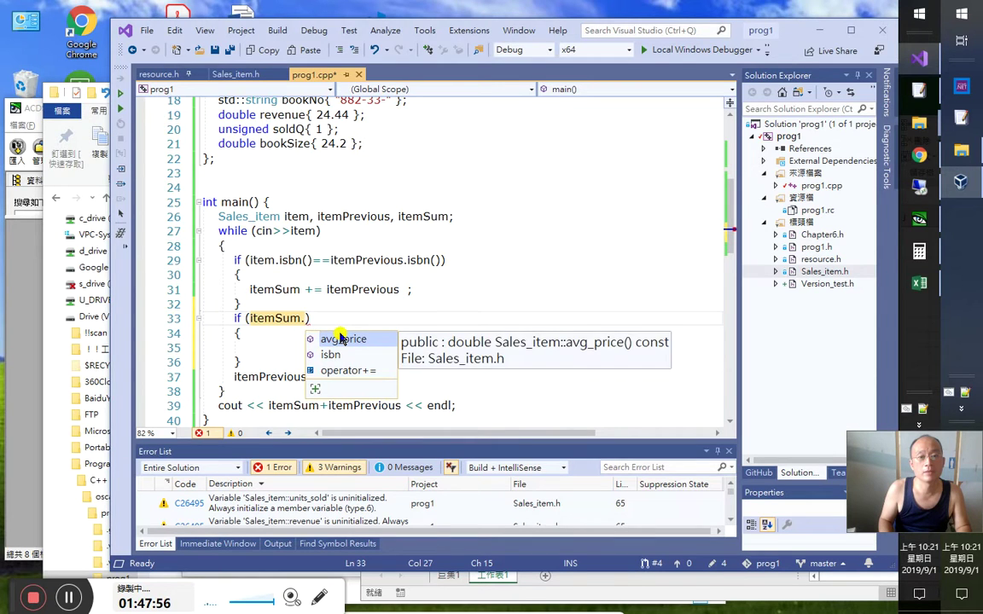
pyautogui.doubleClick(340, 339)
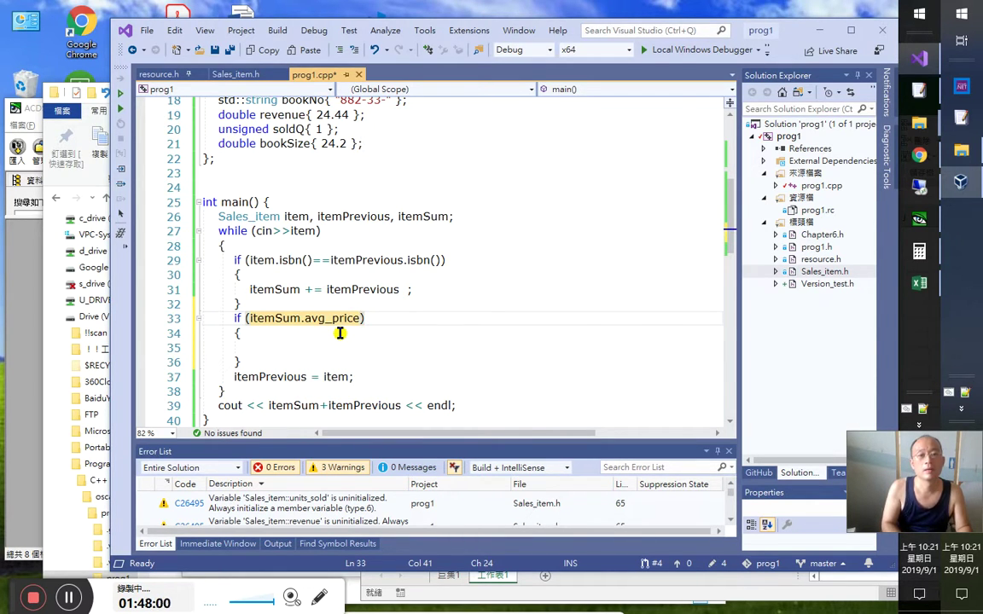
pyautogui.write('!=0')
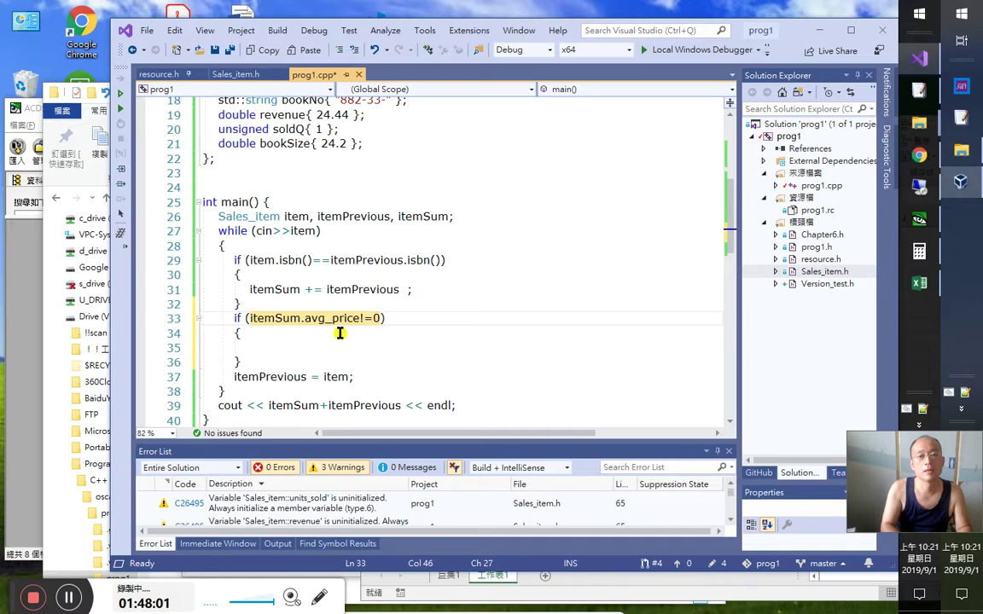
# Remove the !=0 comparison from the new if condition, leaving itemSum.avg_price
pyautogui.click(340, 333)
pyautogui.press('Return')
pyautogui.press('Up')
pyautogui.press('Up')
pyautogui.press('End')
pyautogui.press('Left')
pyautogui.hotkey('shift', 'Left')
pyautogui.hotkey('shift', 'Left')
pyautogui.hotkey('shift', 'Left')
pyautogui.hotkey('shift', 'Right')
pyautogui.hotkey('shift', 'Left')
pyautogui.hotkey('shift', 'Left')
pyautogui.hotkey('shift', 'Right')
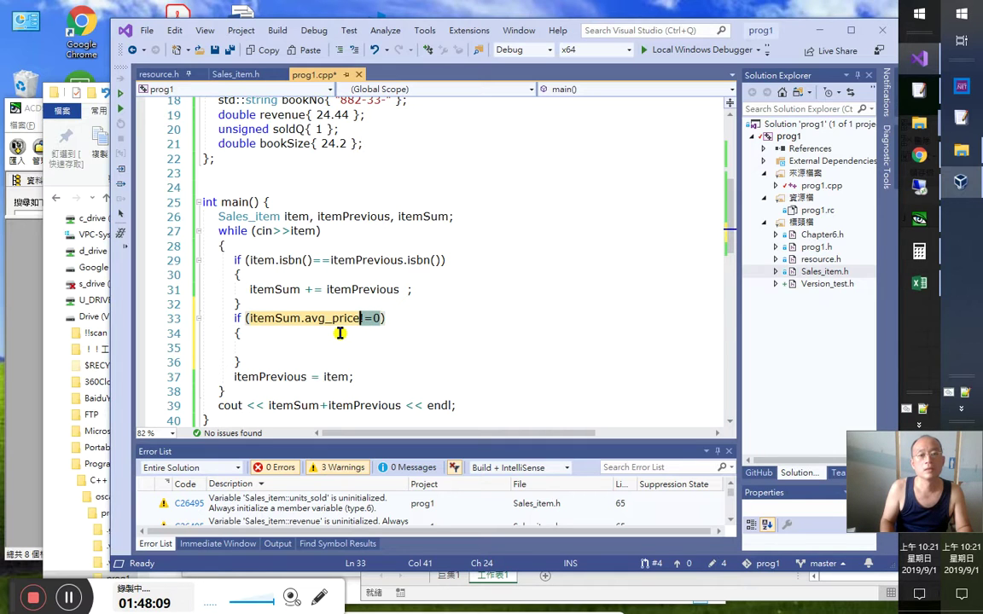
pyautogui.press('Delete')
# Insert a break; statement in the body of the if (itemSum.avg_price) block
pyautogui.press('Down')
pyautogui.press('Down')
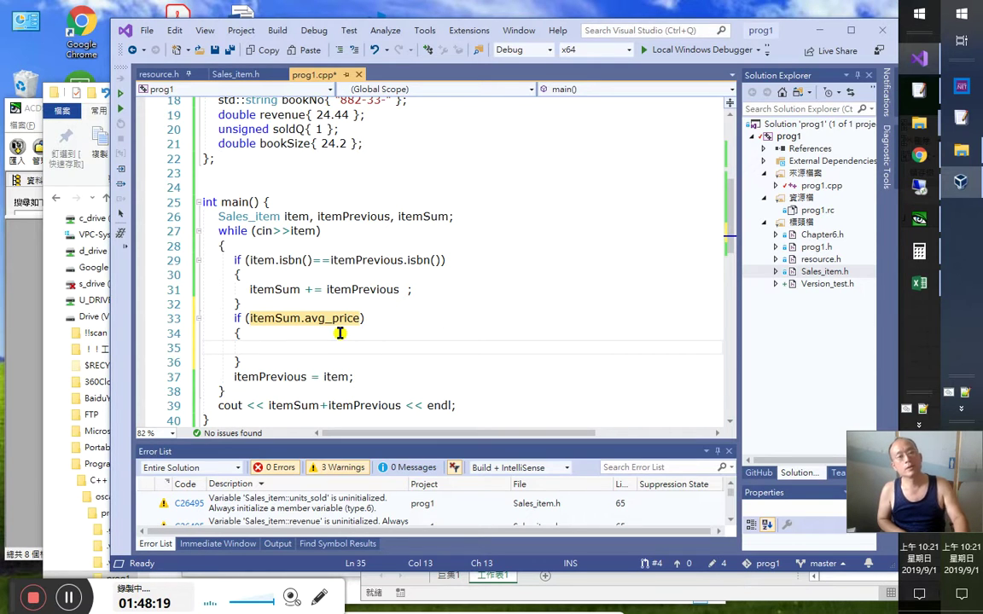
pyautogui.write('bre')
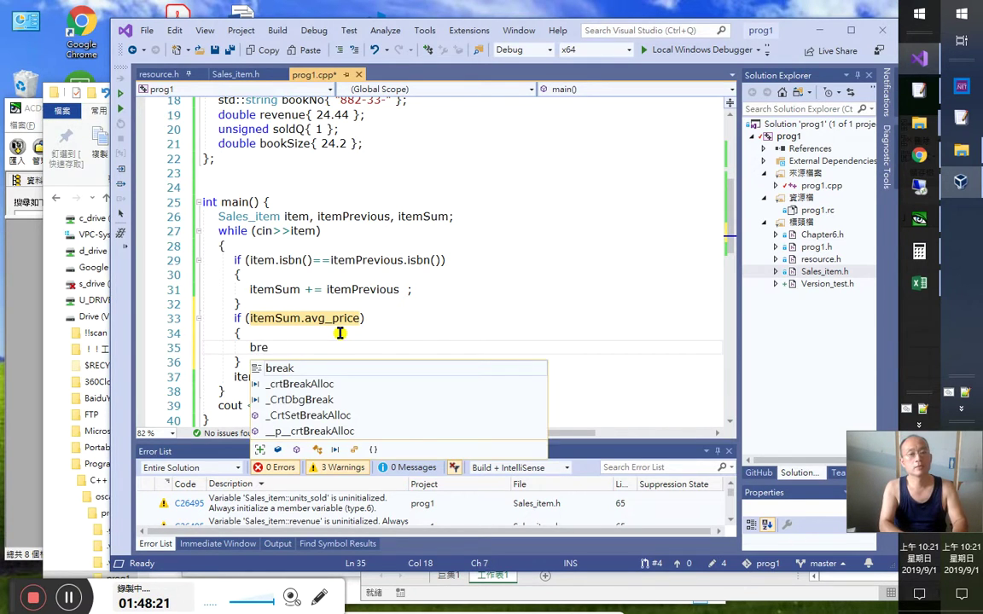
pyautogui.write('ak;')
pyautogui.press('Down')
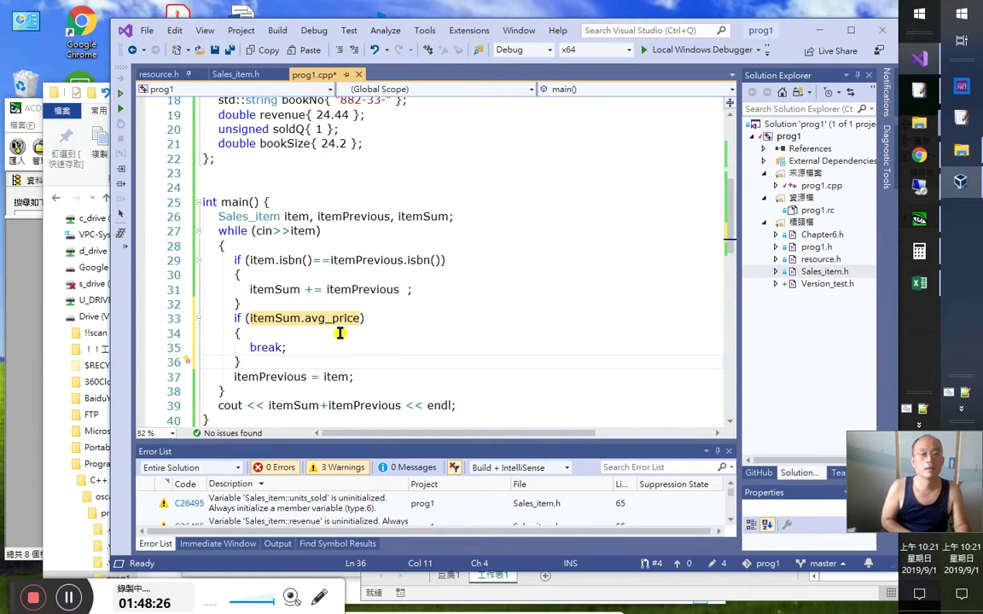
# Review the new block and the itemPrevious = item line, and try to build and run without debugging, declining the last successful build
pyautogui.press('Up')
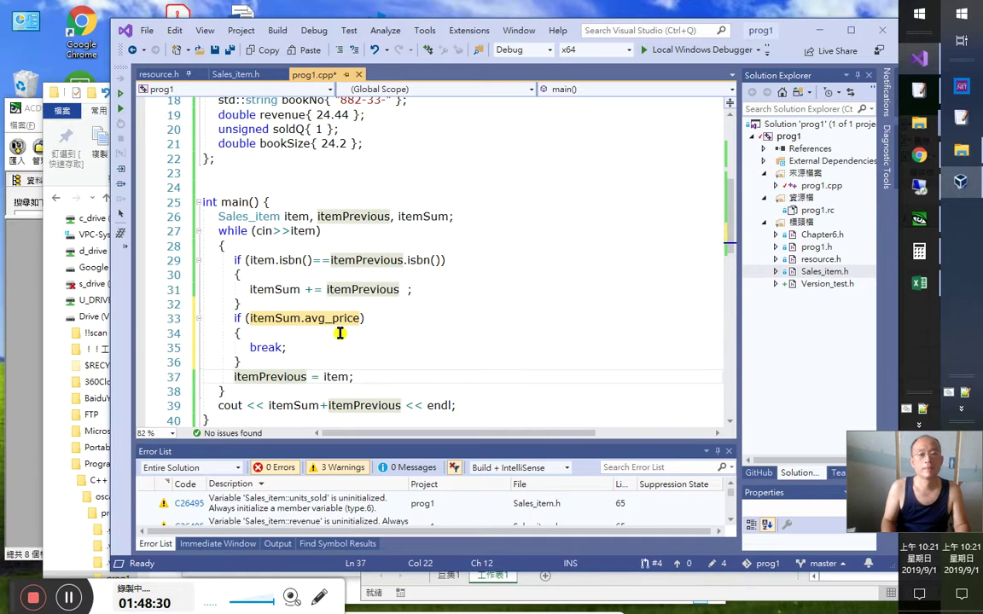
pyautogui.hotkey('ctrl', 'Right')
pyautogui.hotkey('ctrl', 'Right')
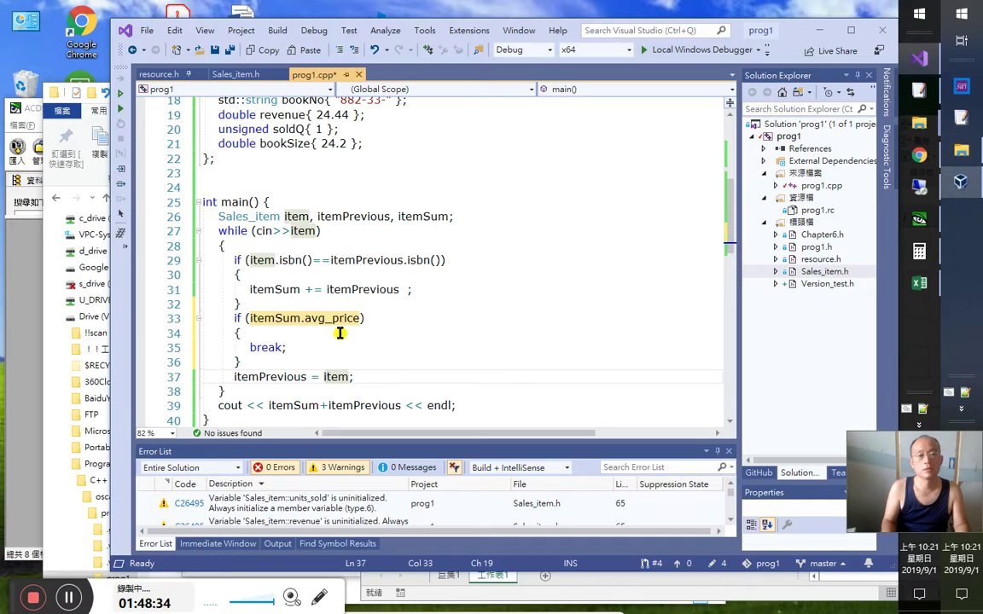
pyautogui.press('Up')
pyautogui.press('Up')
pyautogui.press('Up')
pyautogui.press('Up')
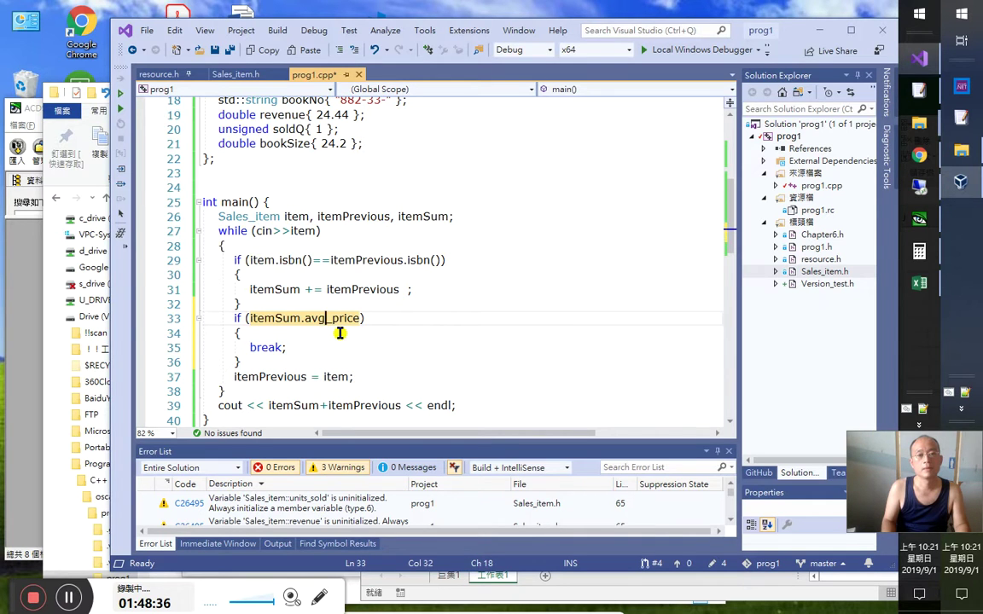
pyautogui.hotkey('ctrl', 'F5')
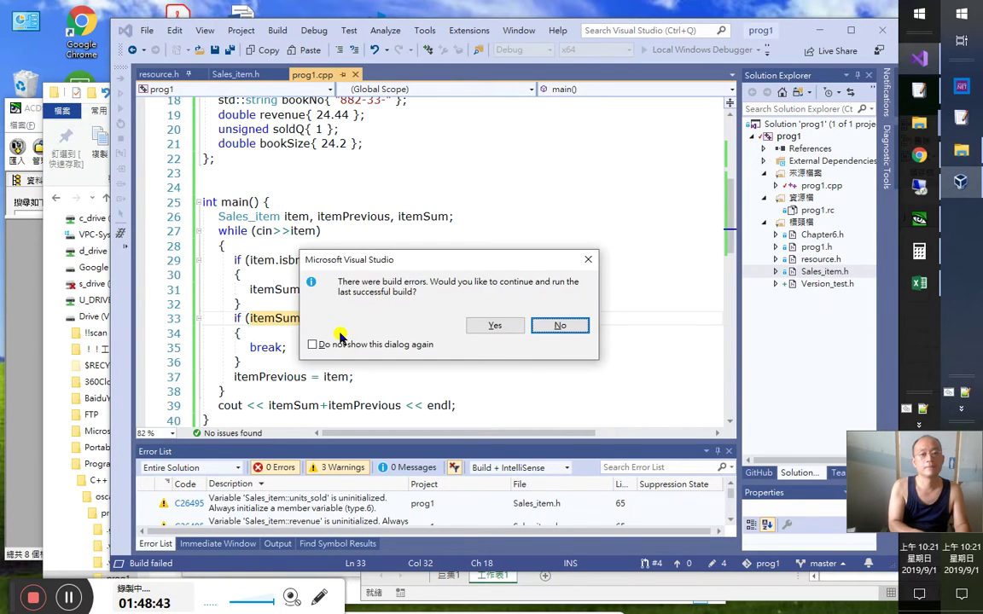
pyautogui.press('Escape')
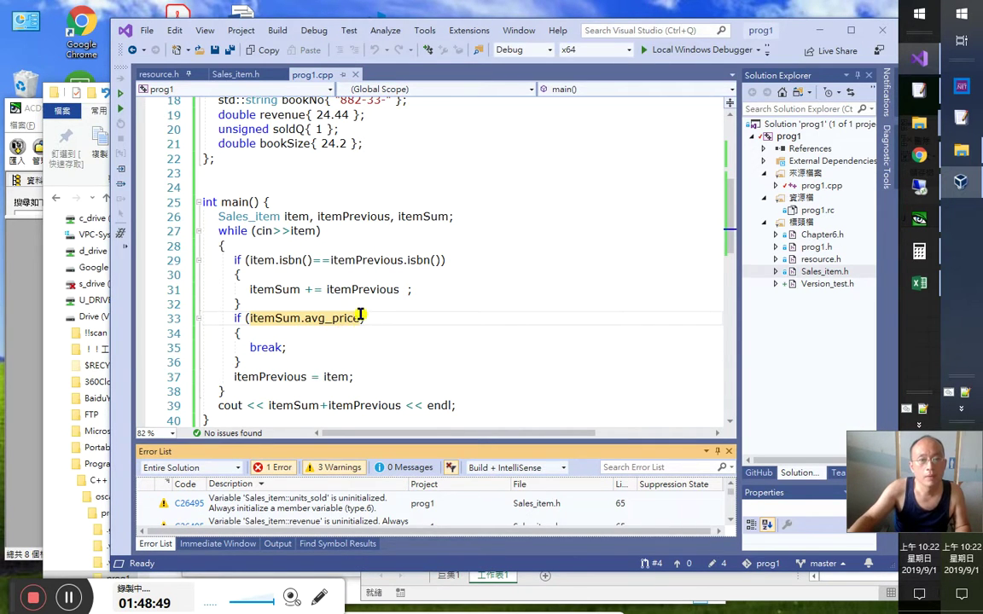
# Examine the build errors and warnings, the flagged lround code in Version_test.h and the Sales_item.h declarations, and return to prog1.cpp
pyautogui.click(361, 318)
pyautogui.scroll(-1, 401, 358)
pyautogui.scroll(-1, 461, 508)
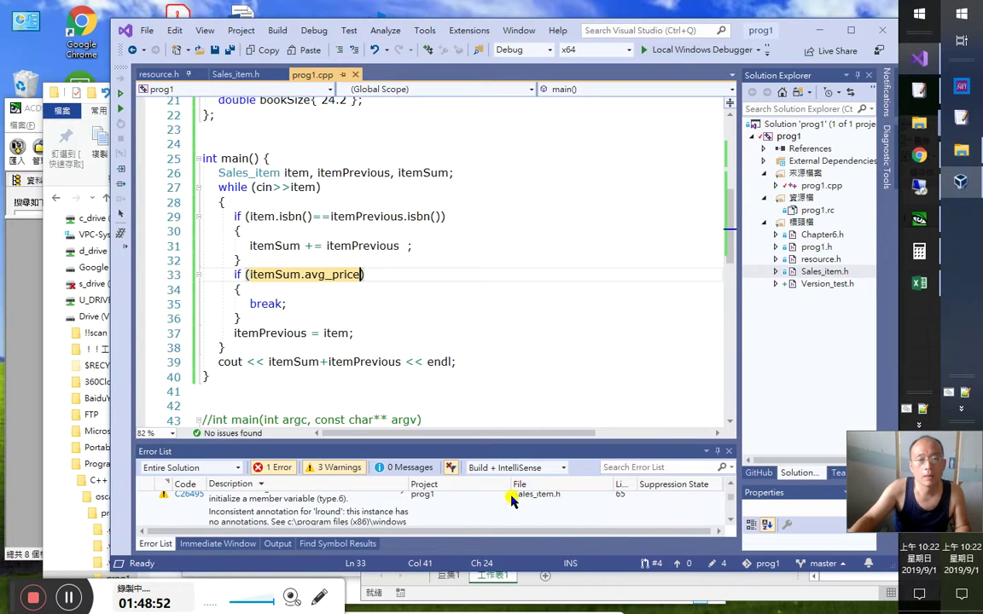
pyautogui.doubleClick(373, 515)
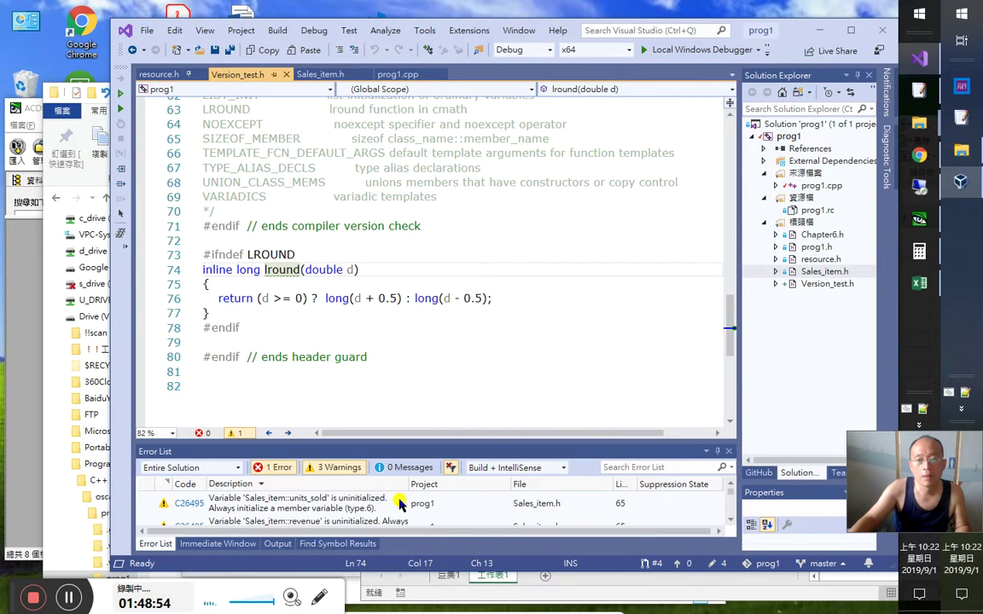
pyautogui.click(266, 469)
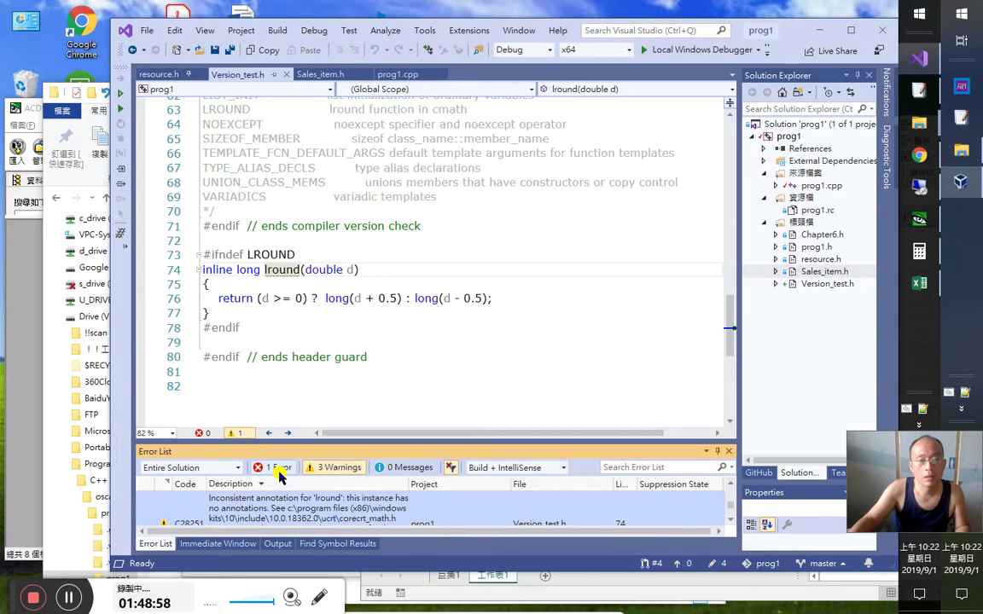
pyautogui.doubleClick(348, 516)
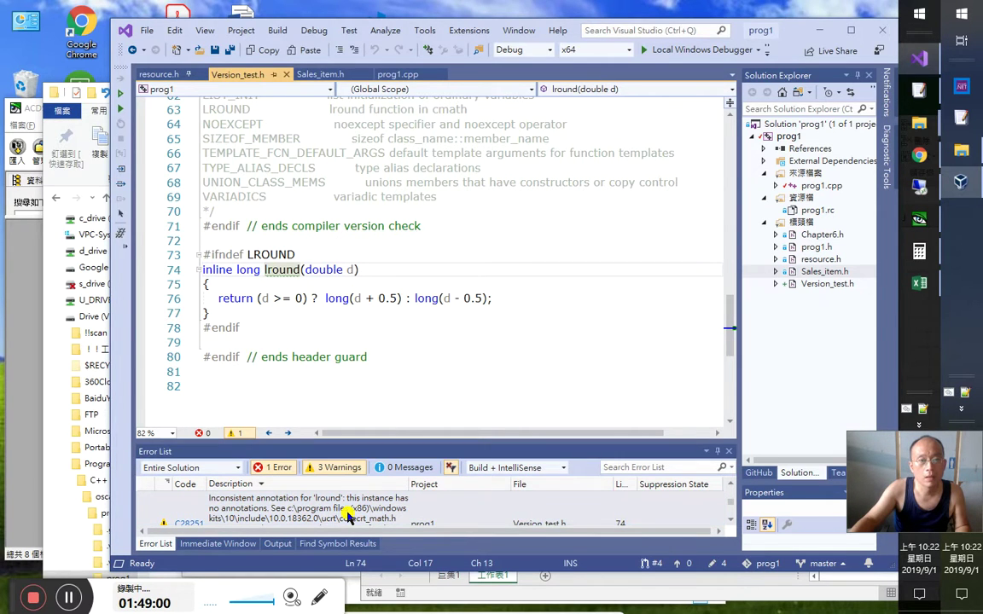
pyautogui.click(310, 285)
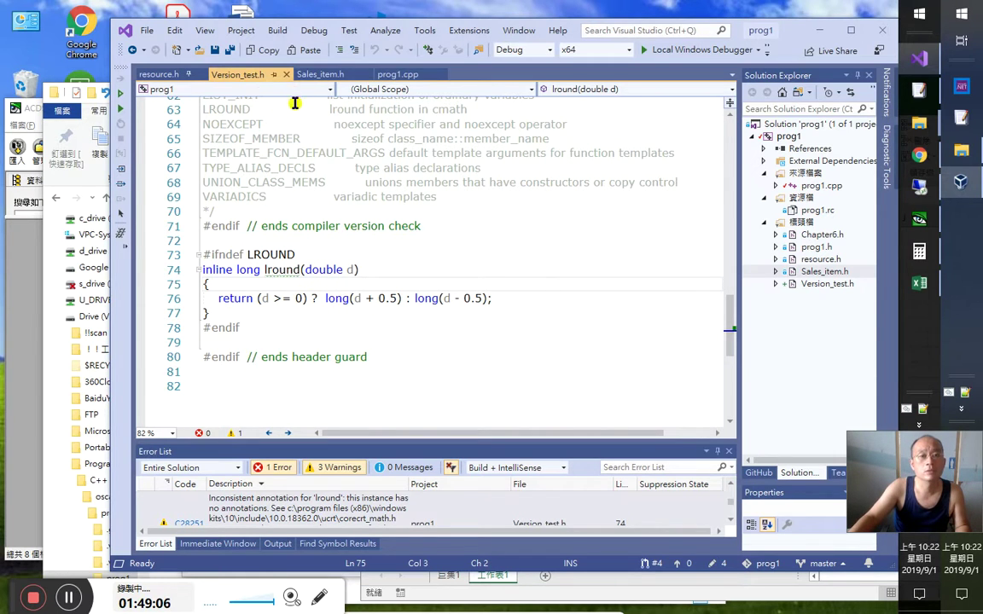
pyautogui.click(331, 74)
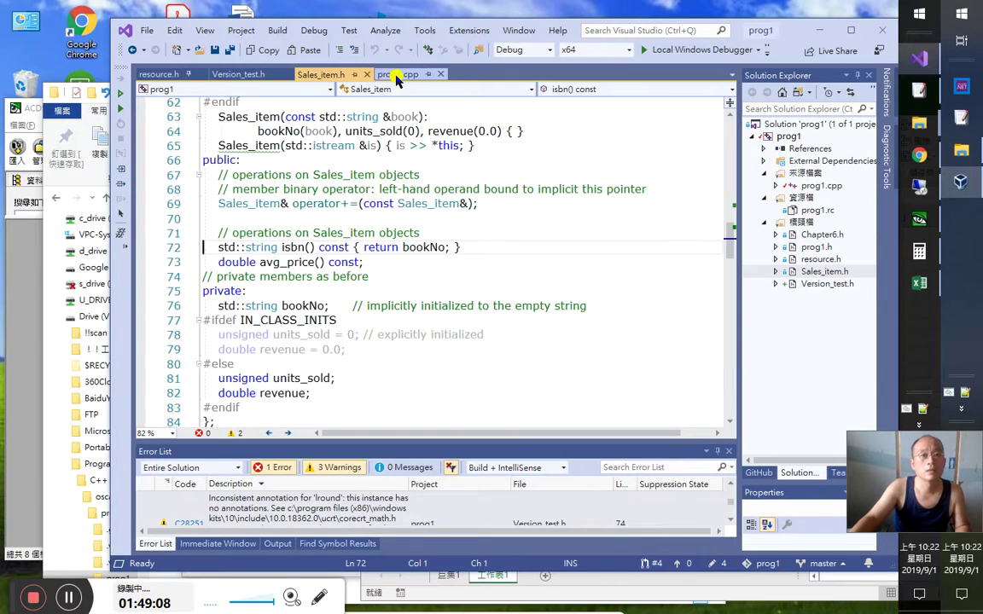
pyautogui.click(395, 75)
# Add !=0 back after itemSum.avg_price in the if condition and try to start debugging, declining the last successful build
pyautogui.moveTo(246, 275); pyautogui.dragTo(366, 275)
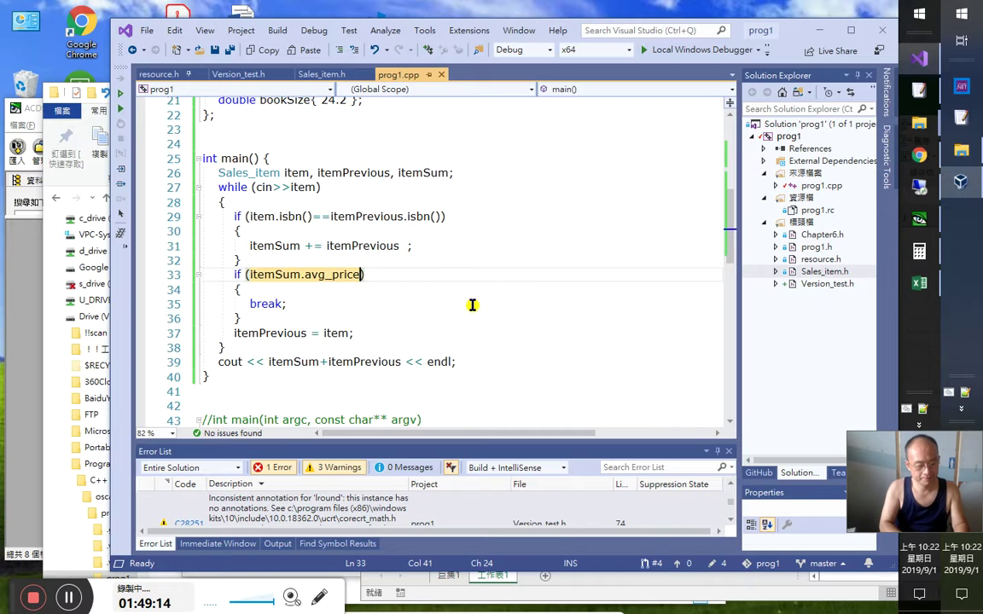
pyautogui.write('!=0')
pyautogui.press('Down')
pyautogui.press('Down')
pyautogui.press('Down')
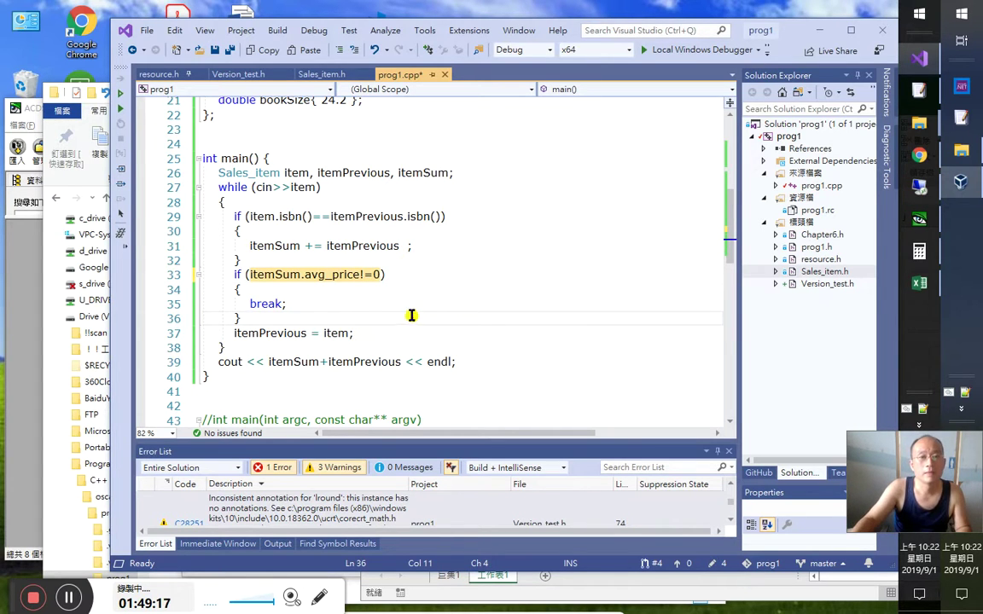
pyautogui.press('Up')
pyautogui.click(119, 109)
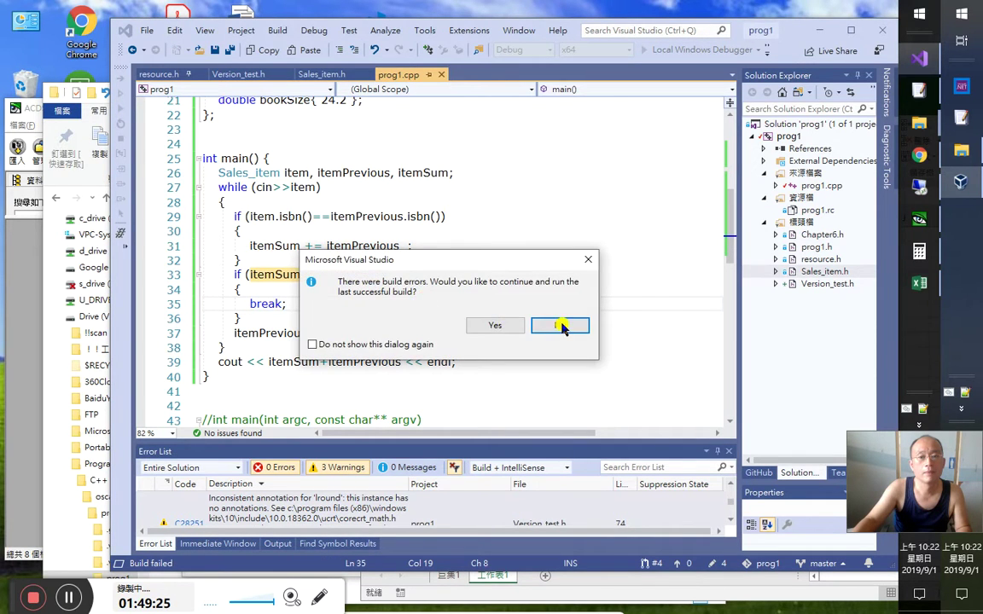
pyautogui.click(558, 324)
# Comment out the if (itemSum.avg_price!=0) block and test-run the program without and with debugging, closing each console
pyautogui.moveTo(287, 319); pyautogui.dragTo(219, 275)
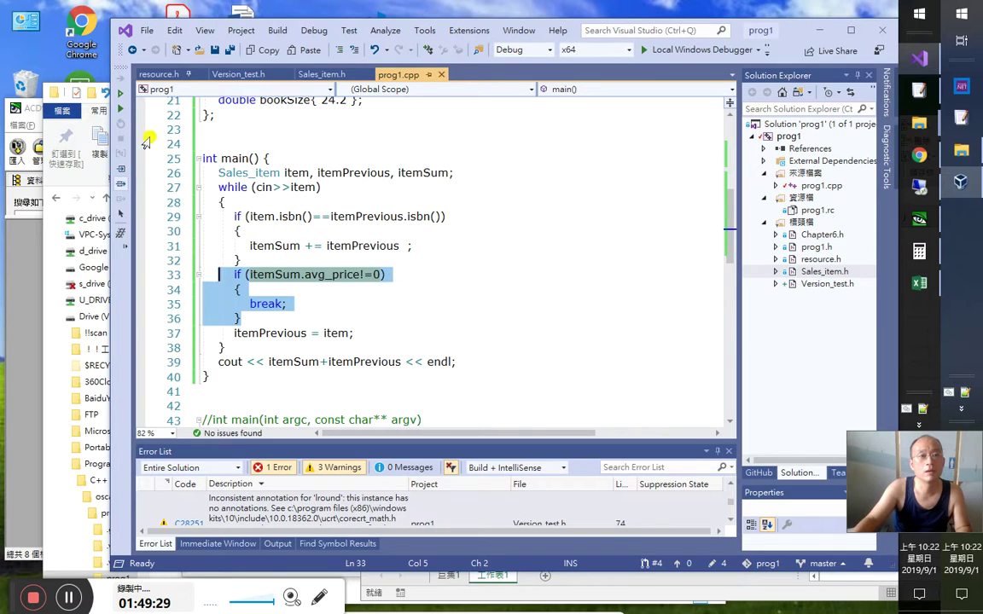
pyautogui.click(336, 50)
pyautogui.click(120, 92)
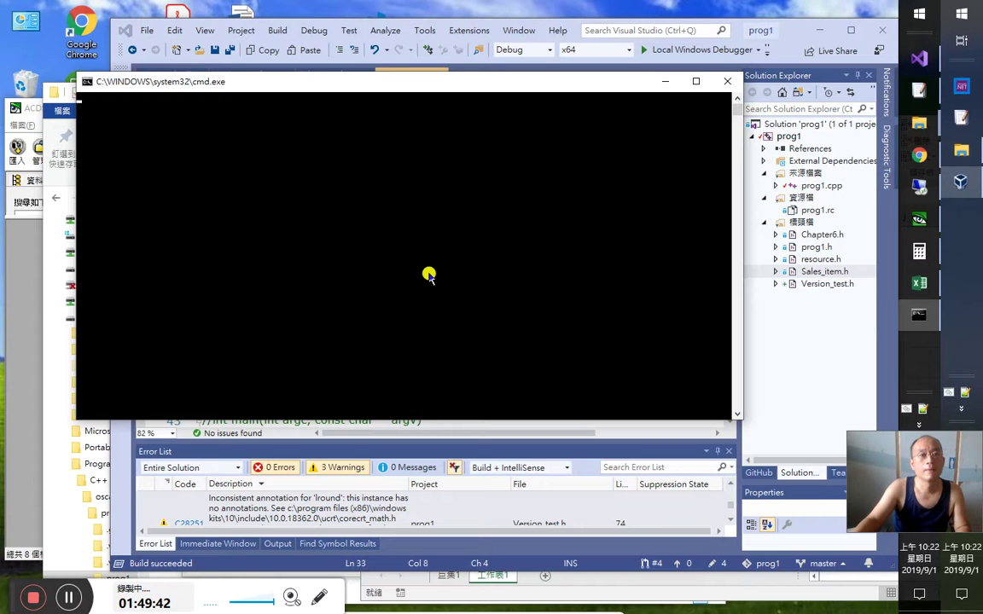
pyautogui.click(661, 58)
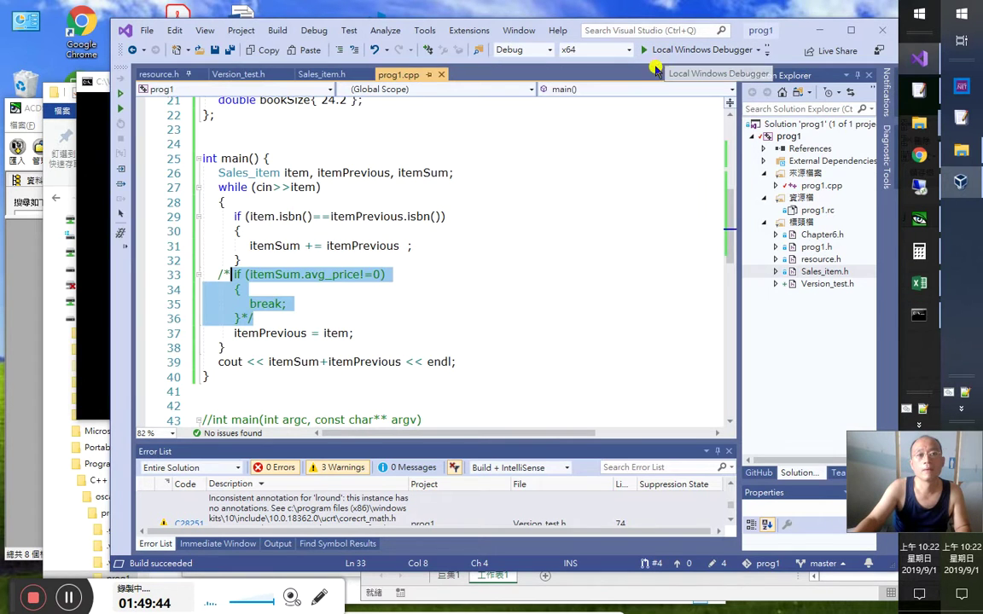
pyautogui.click(85, 81)
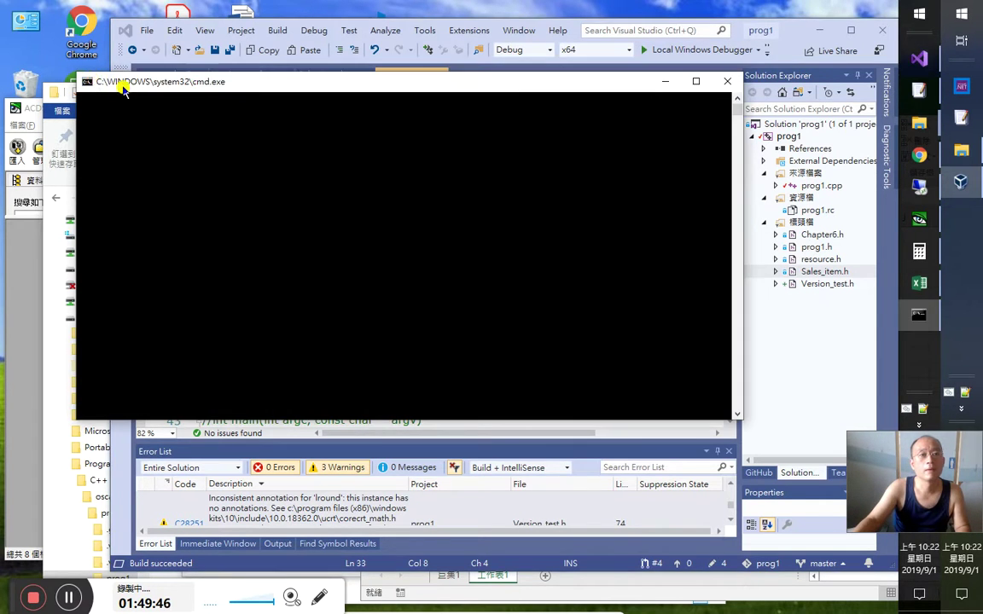
pyautogui.click(727, 81)
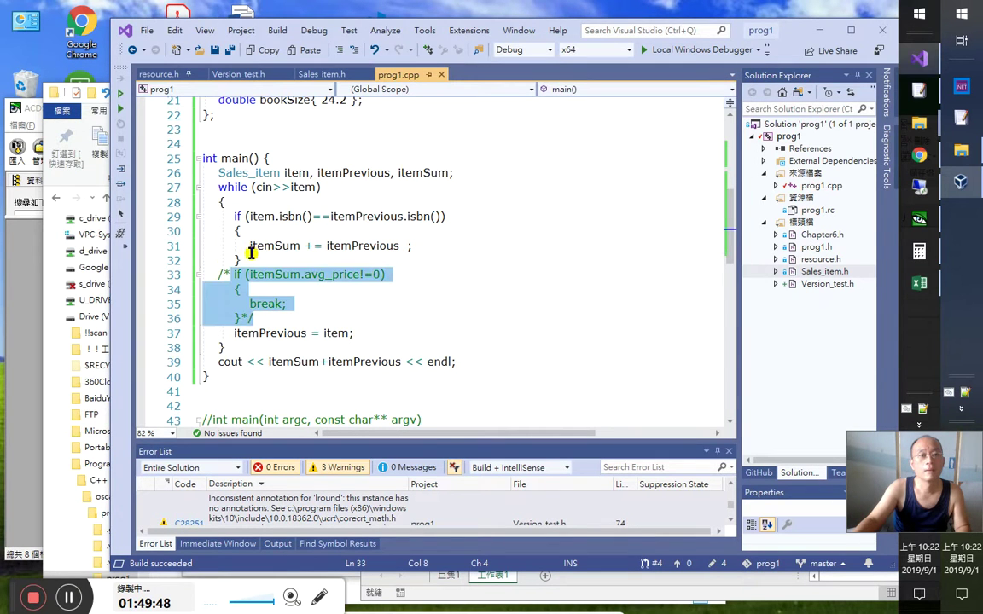
pyautogui.click(122, 109)
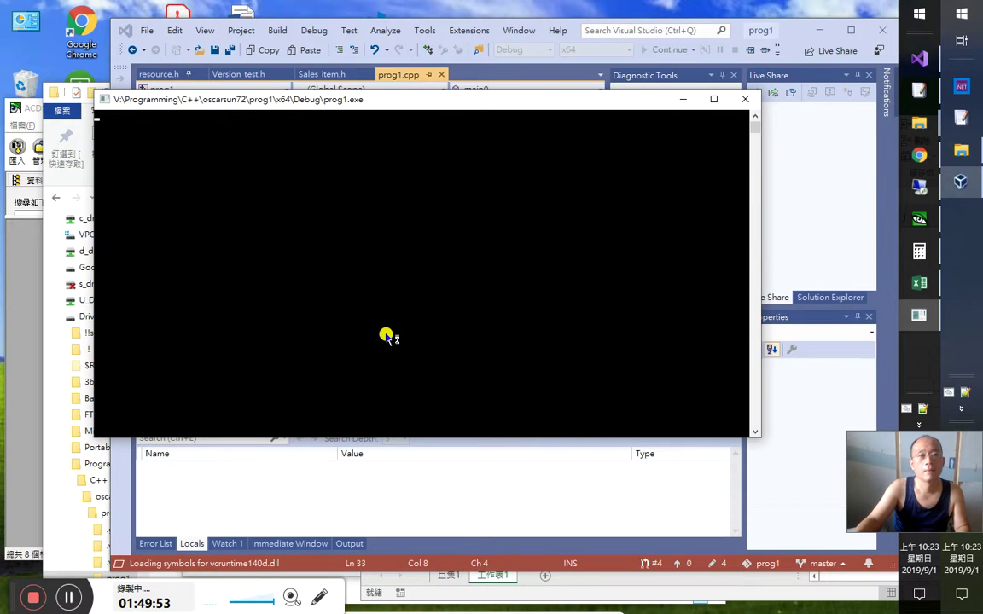
pyautogui.click(744, 99)
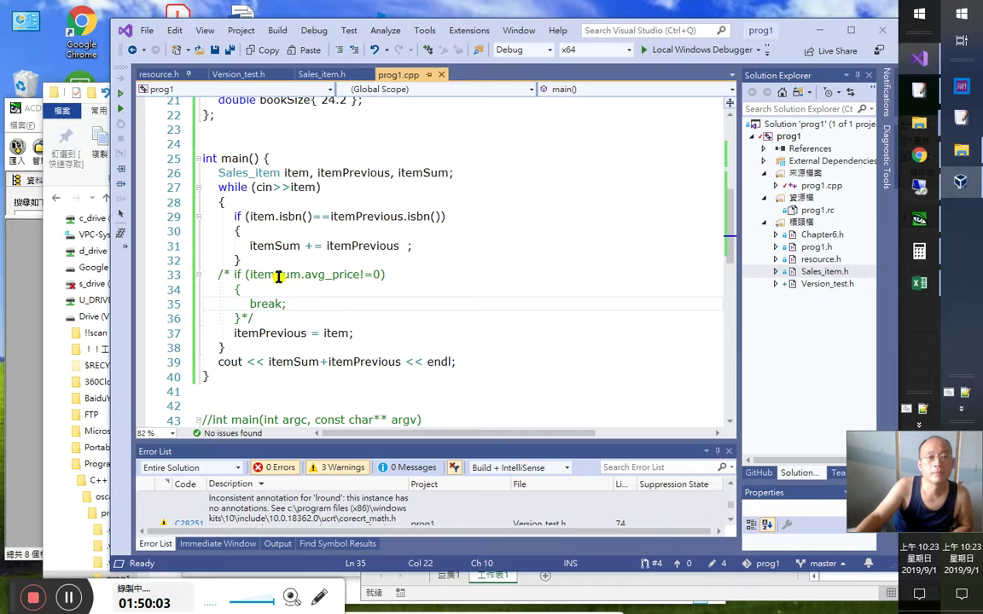
# Try the :: and . member operators after itemSum in the += line to check its available members, and remove them
pyautogui.moveTo(274, 246)
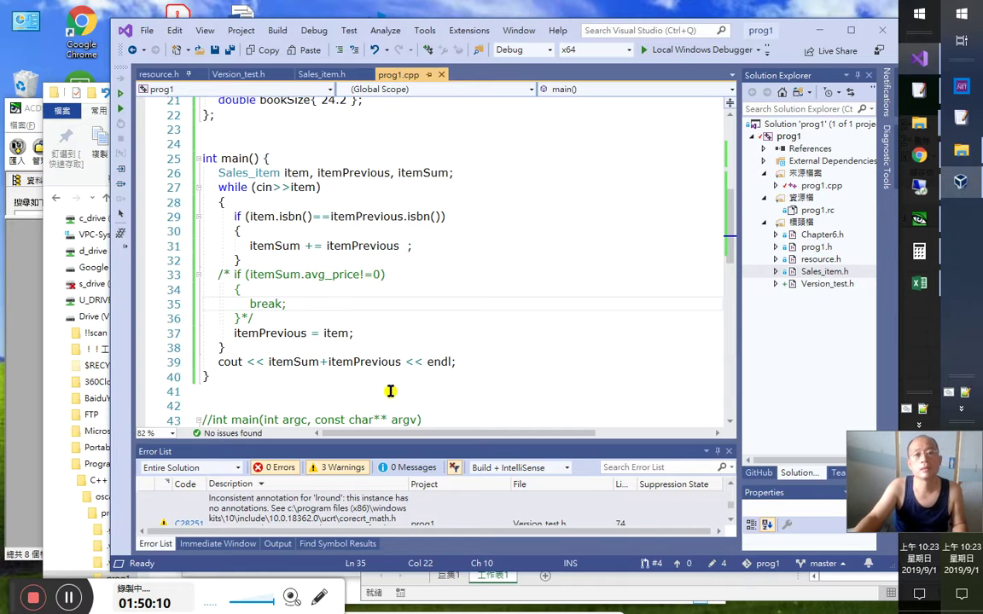
pyautogui.click(300, 274)
pyautogui.click(300, 245)
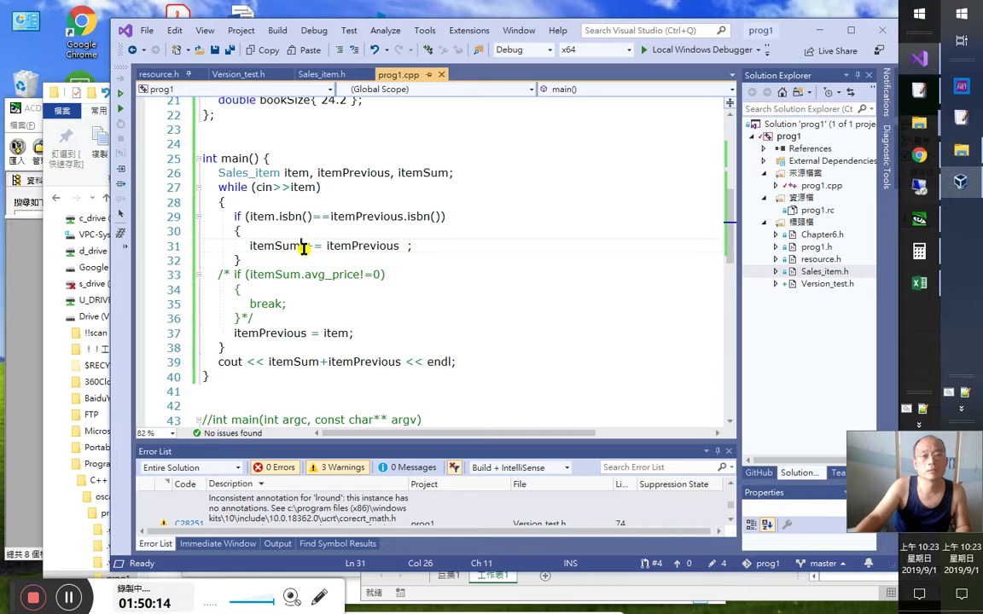
pyautogui.write('::')
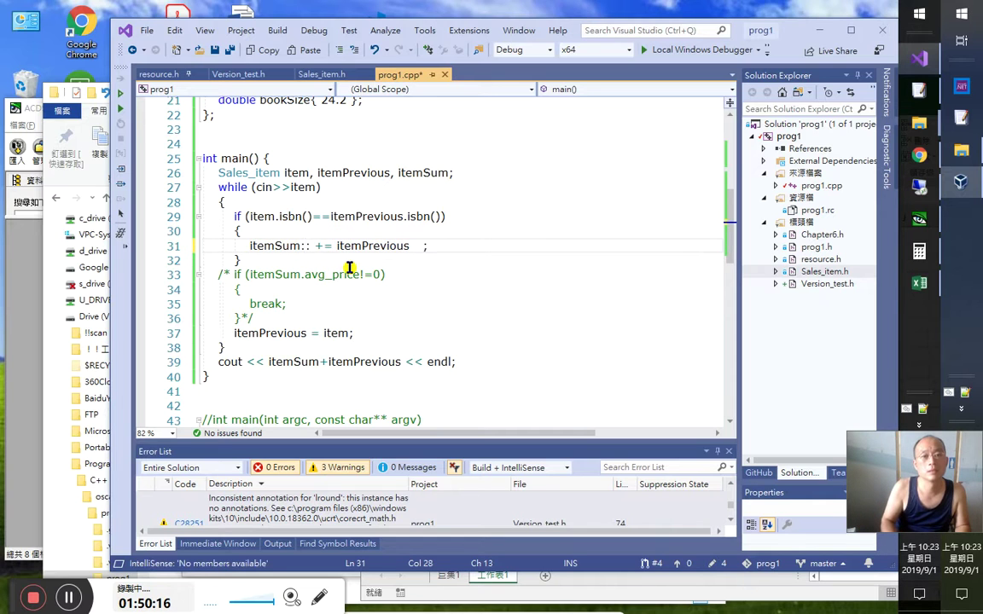
pyautogui.press('Left')
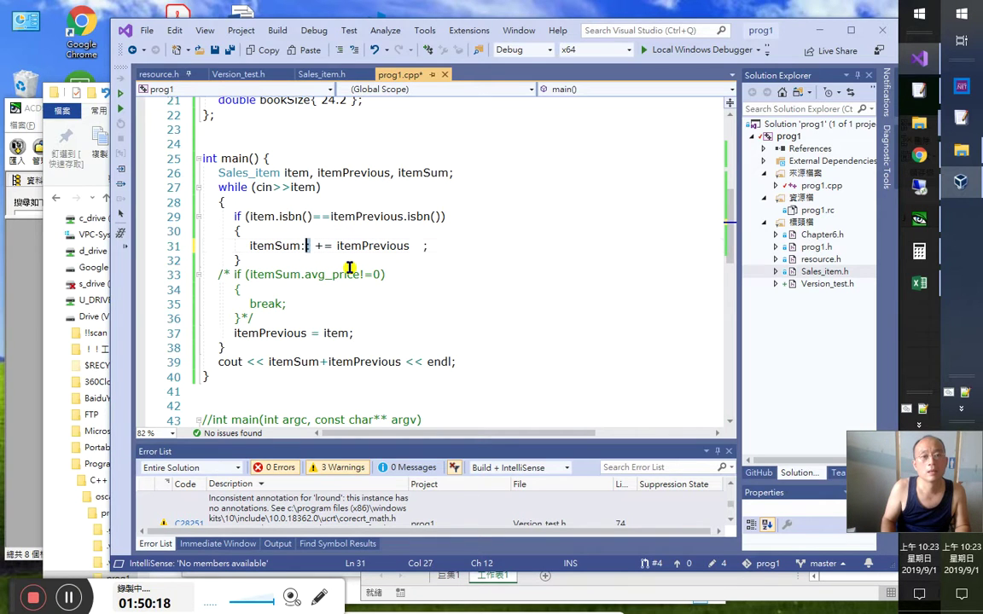
pyautogui.write('.')
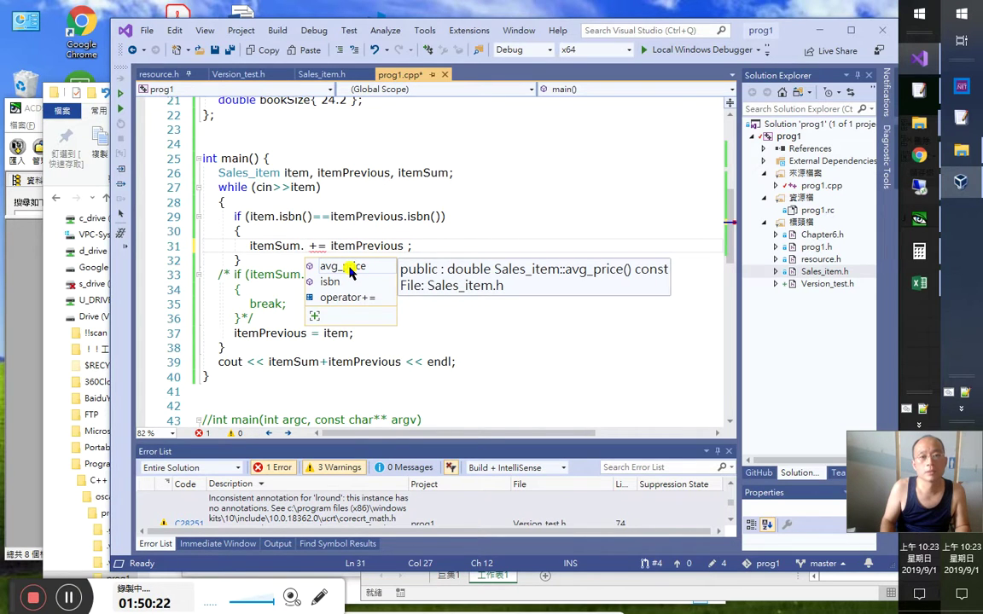
pyautogui.press('BackSpace')
pyautogui.press('Down')
pyautogui.press('Down')
pyautogui.press('Home')
pyautogui.hotkey('ctrl', 'z')
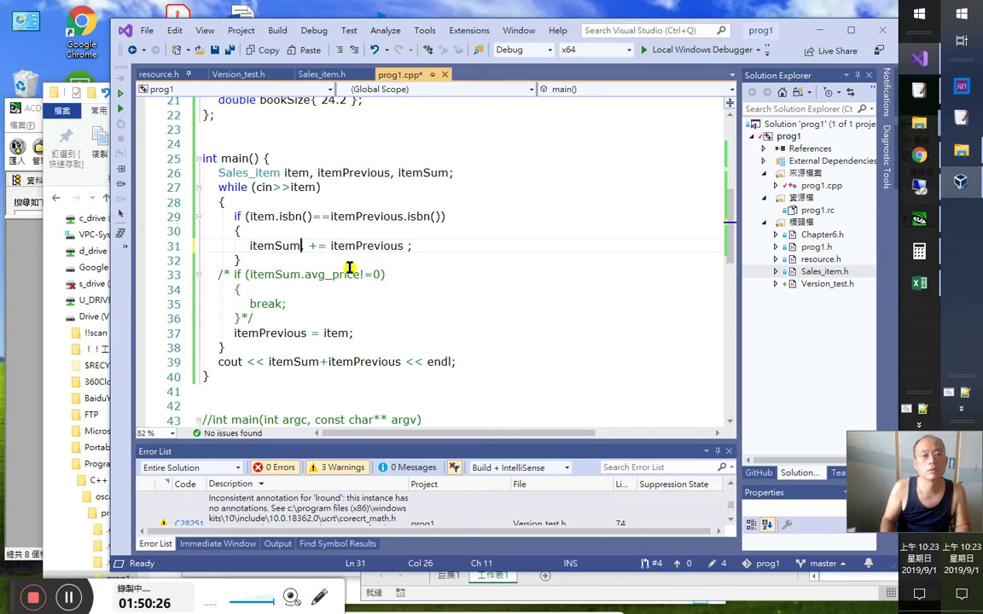
pyautogui.hotkey('ctrl', 'y')
# Uncomment the if (itemSum.avg_price!=0) block by deleting its comment markers
pyautogui.press('Down')
pyautogui.press('Down')
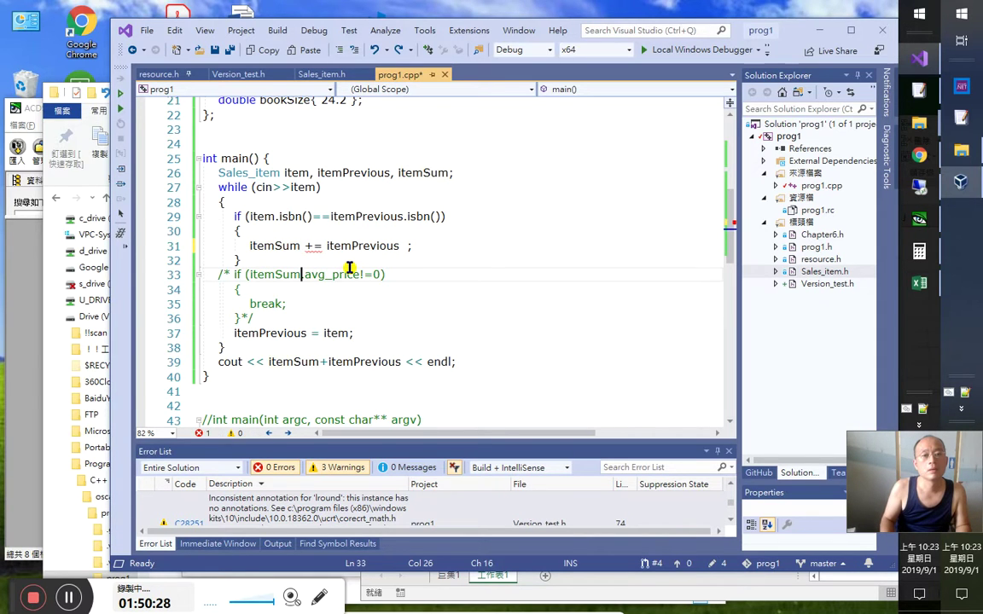
pyautogui.press('Delete')
pyautogui.press('Delete')
pyautogui.press('Down')
pyautogui.press('Down')
pyautogui.press('Down')
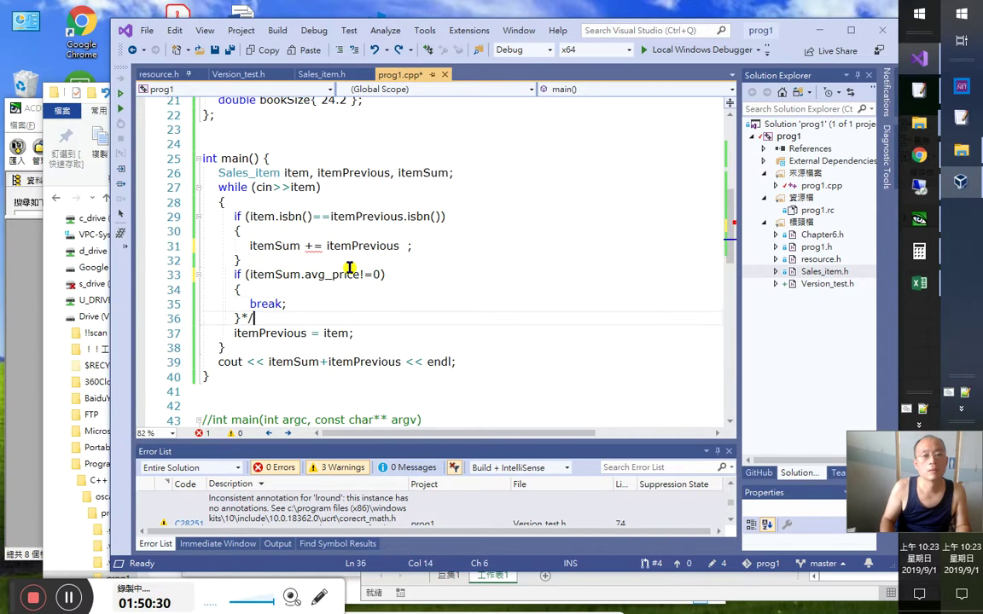
pyautogui.press('Up')
pyautogui.press('Up')
pyautogui.press('Up')
pyautogui.press('Right')
pyautogui.press('Right')
pyautogui.press('Right')
pyautogui.press('Right')
pyautogui.press('Right')
pyautogui.press('Right')
pyautogui.press('Right')
pyautogui.press('Right')
pyautogui.press('Right')
pyautogui.press('Right')
pyautogui.press('Right')
pyautogui.press('Right')
pyautogui.press('Right')
pyautogui.press('Right')
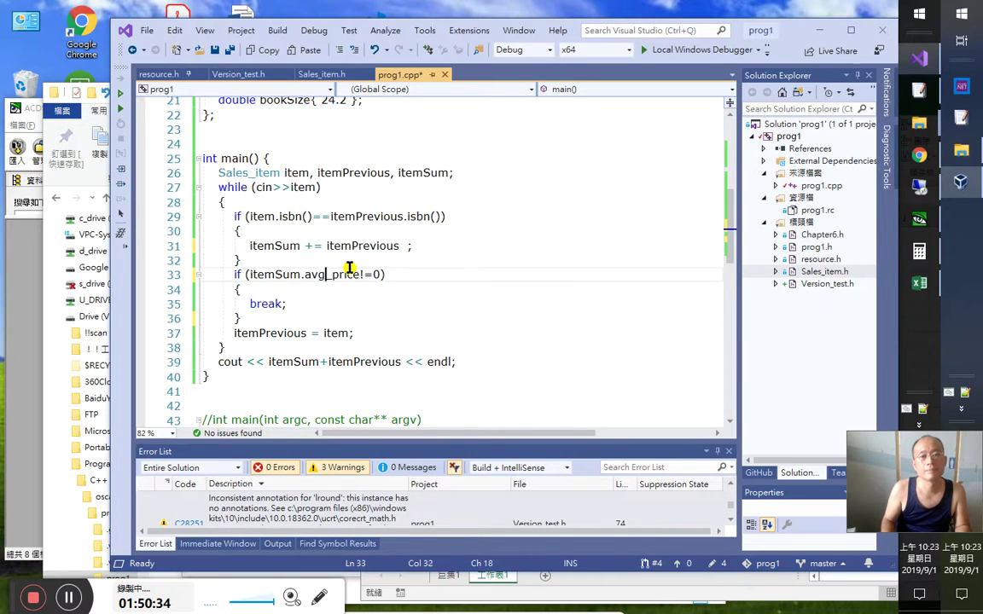
pyautogui.hotkey('shift', 'End')
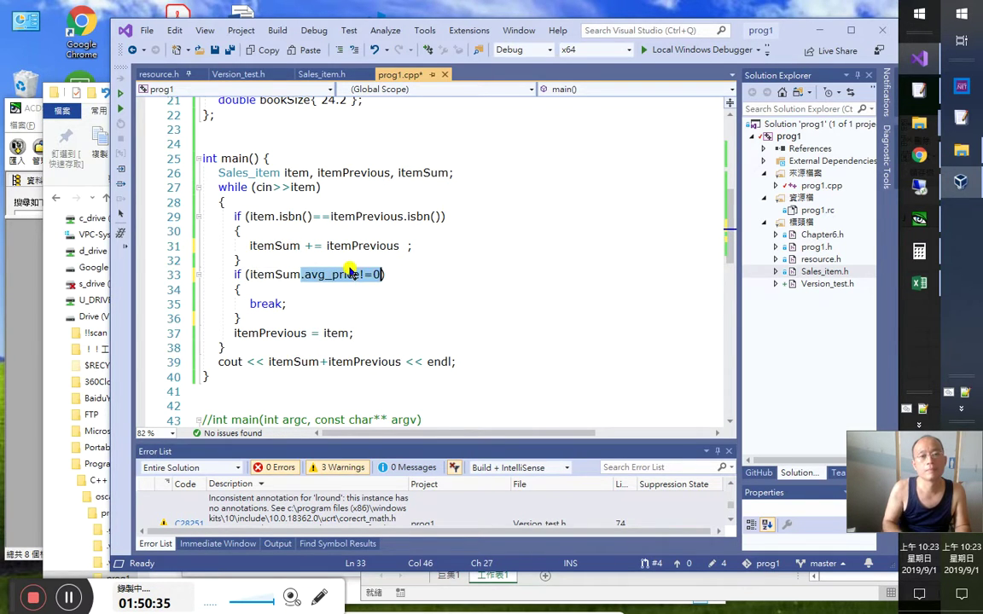
pyautogui.press('BackSpace')
pyautogui.write('.is')
pyautogui.press('Escape')
pyautogui.write('bn')
pyautogui.hotkey('ctrl', 'z')
pyautogui.hotkey('ctrl', 'z')
pyautogui.hotkey('ctrl', 'z')
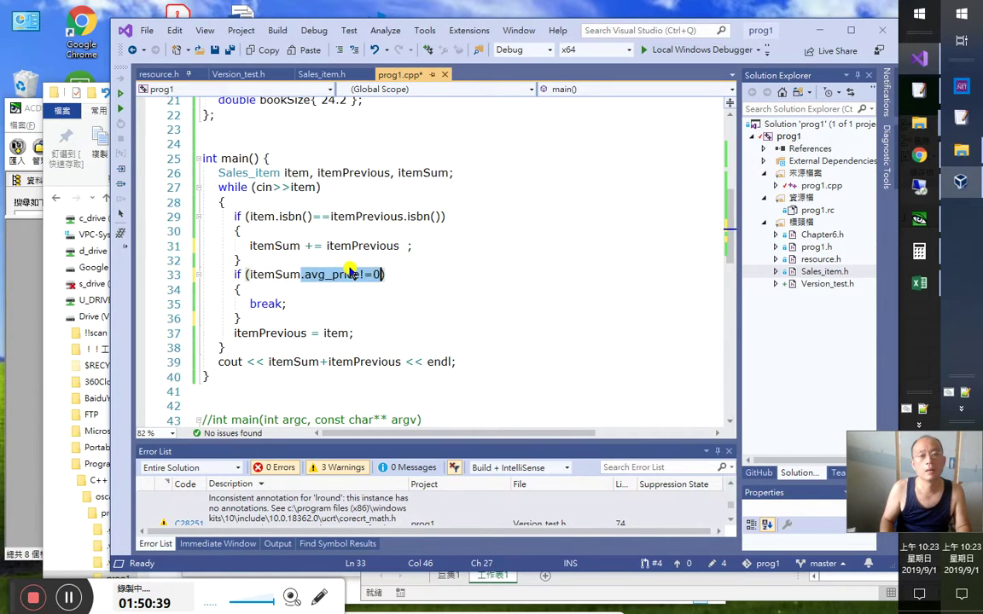
# Change the second if condition to itemSum.avg_price(), adding the call parentheses and removing the !=0 comparison
pyautogui.hotkey('ctrl', 'z')
pyautogui.click(342, 273)
pyautogui.doubleClick(379, 277)
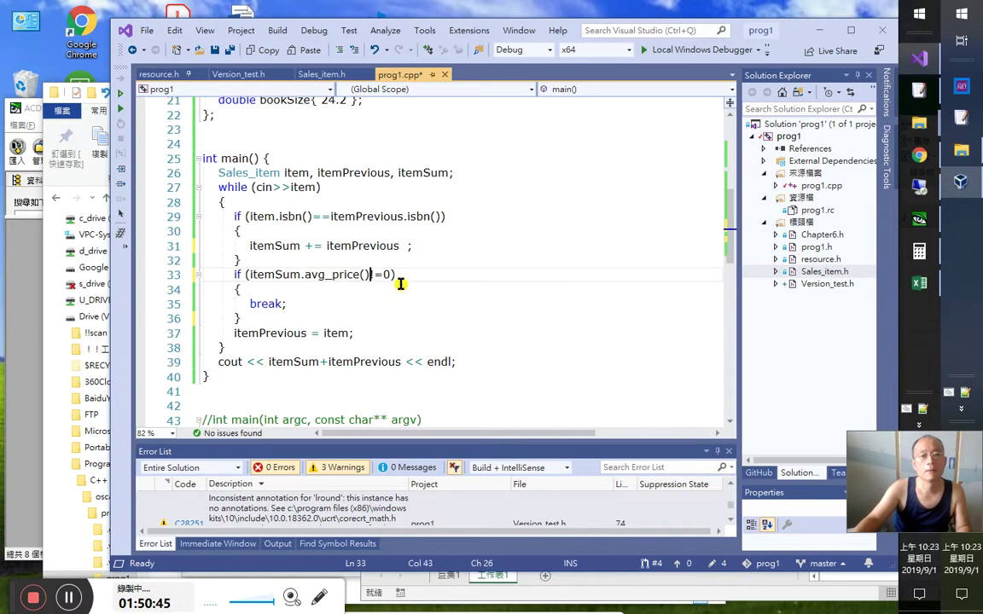
pyautogui.press('Delete')
pyautogui.click(453, 302)
pyautogui.click(359, 274)
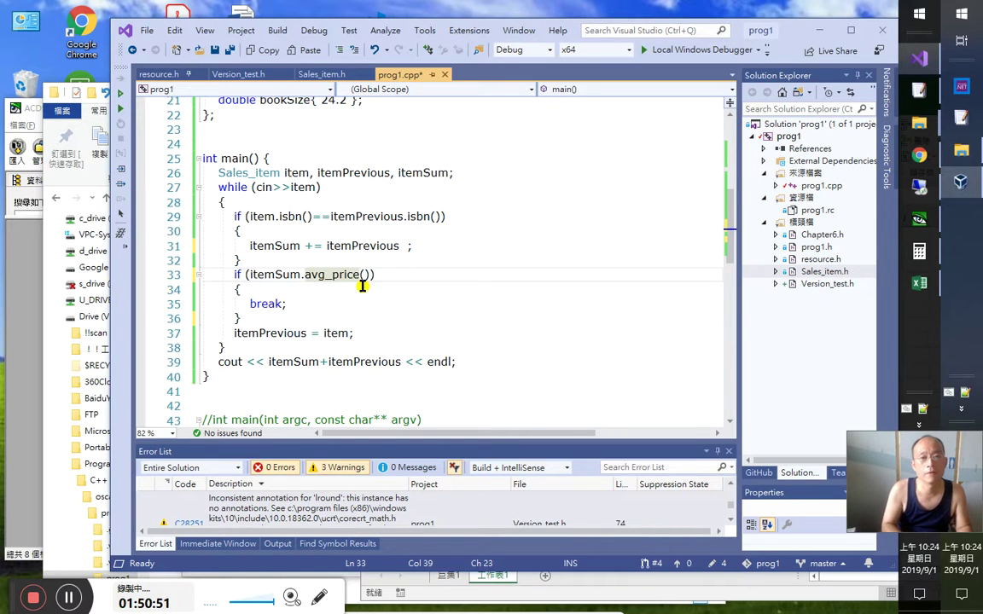
pyautogui.hotkey('ctrl', 'space')
pyautogui.click(362, 286)
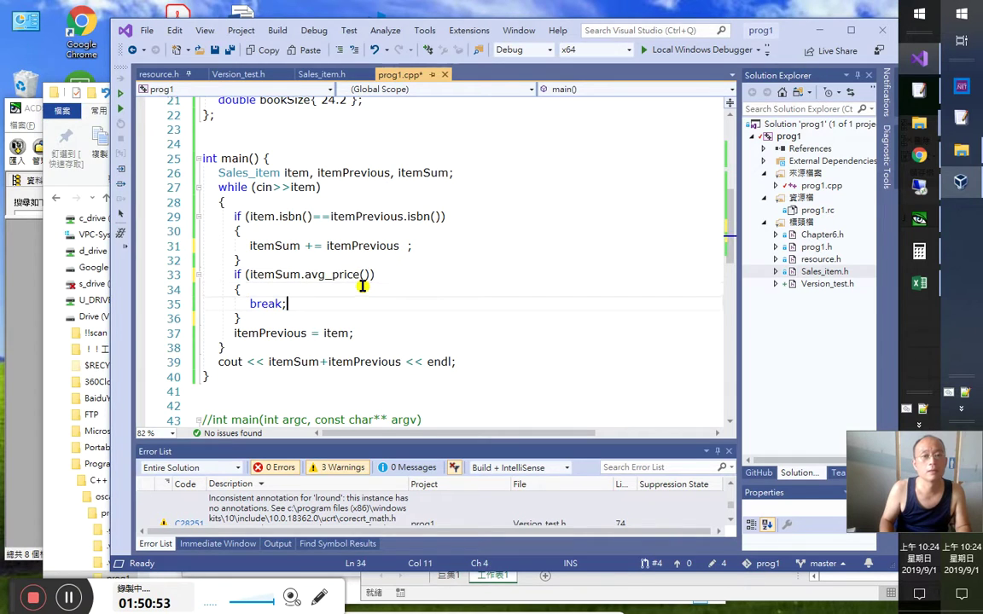
# Test-run the program without debugging, compare its output with the Excel worksheet, and close the console
pyautogui.click(117, 90)
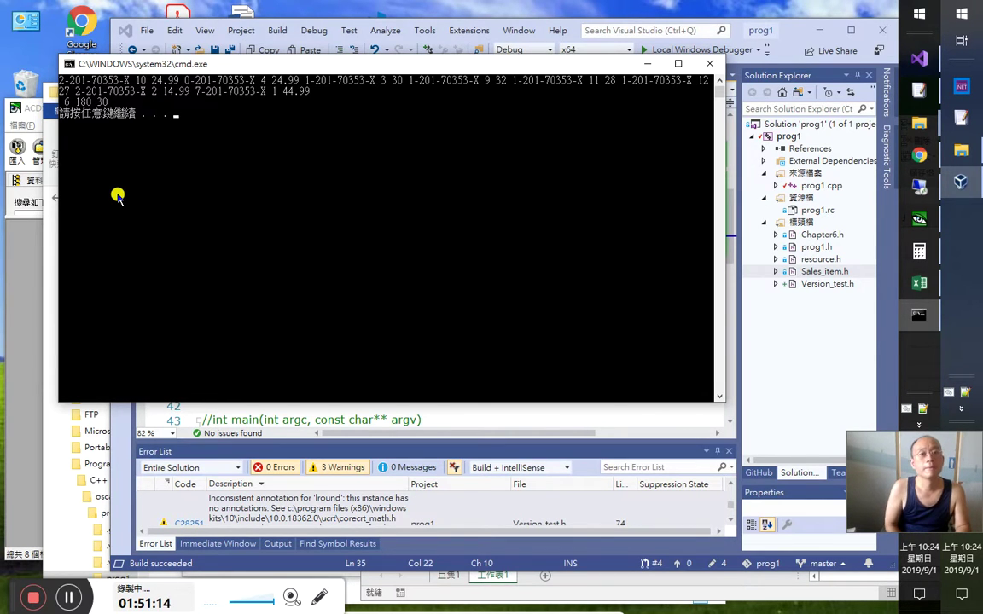
pyautogui.hotkey('alt', 'Tab')
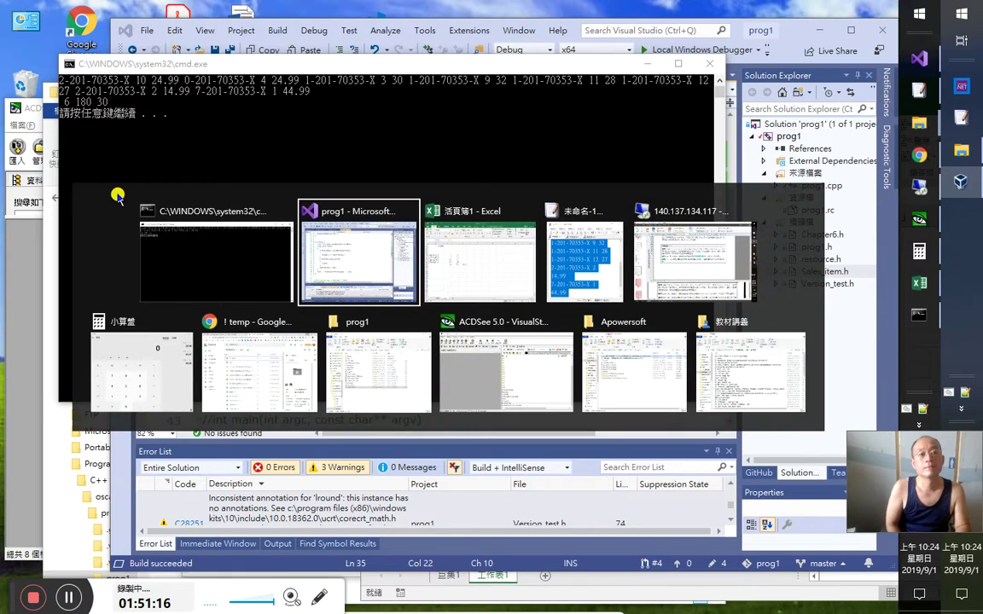
pyautogui.hotkey('alt', 'Tab')
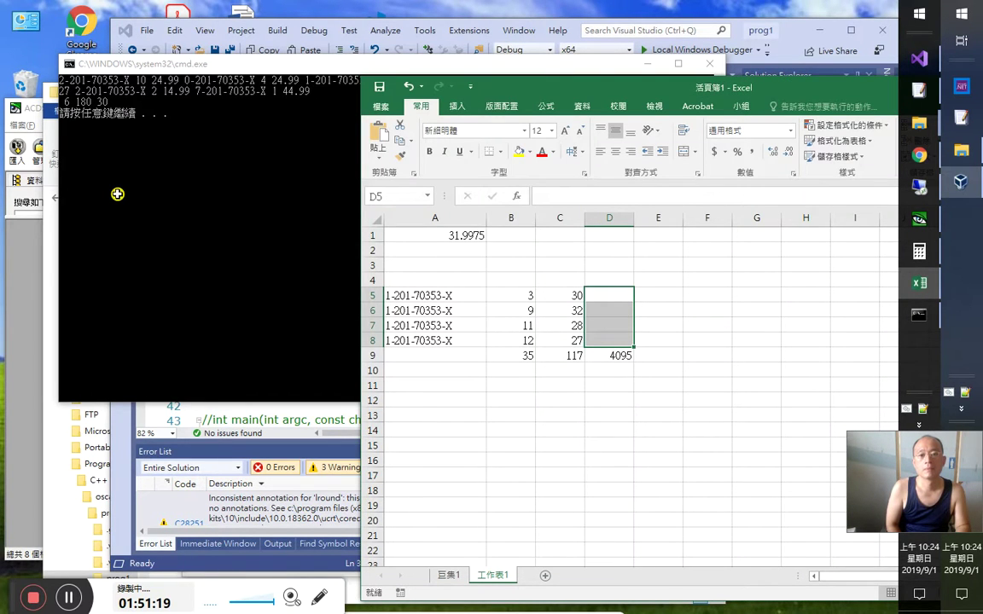
pyautogui.hotkey('alt', 'Tab')
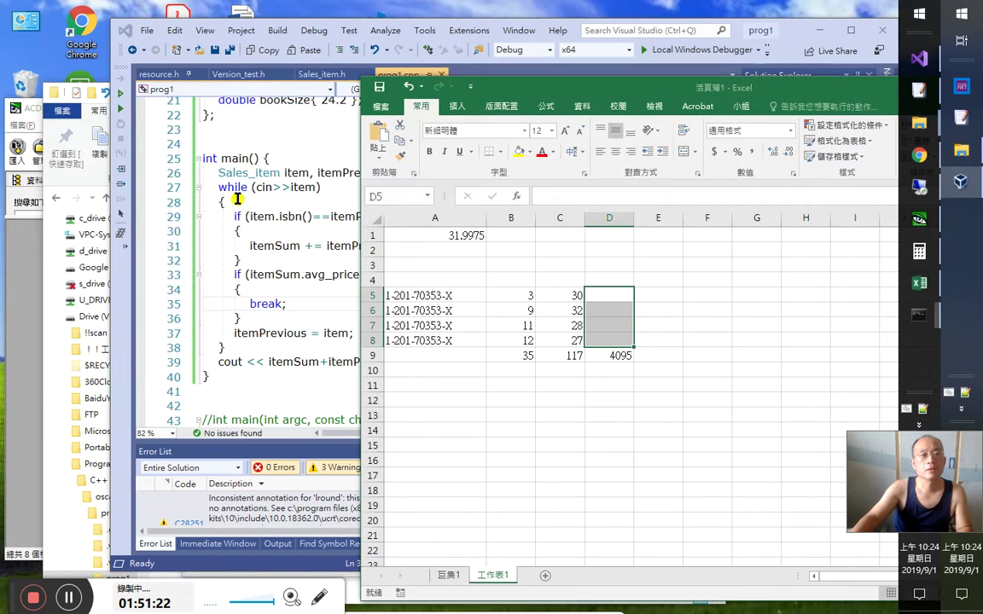
pyautogui.press('Return')
# Add an else branch with an empty brace block after the if block that accumulates itemSum
pyautogui.click(280, 290)
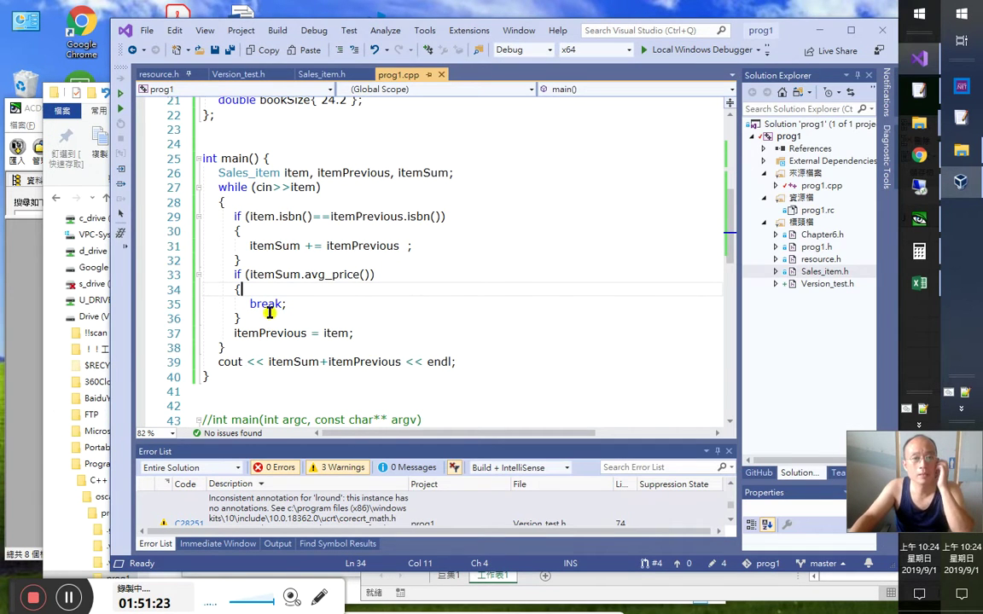
pyautogui.click(275, 274)
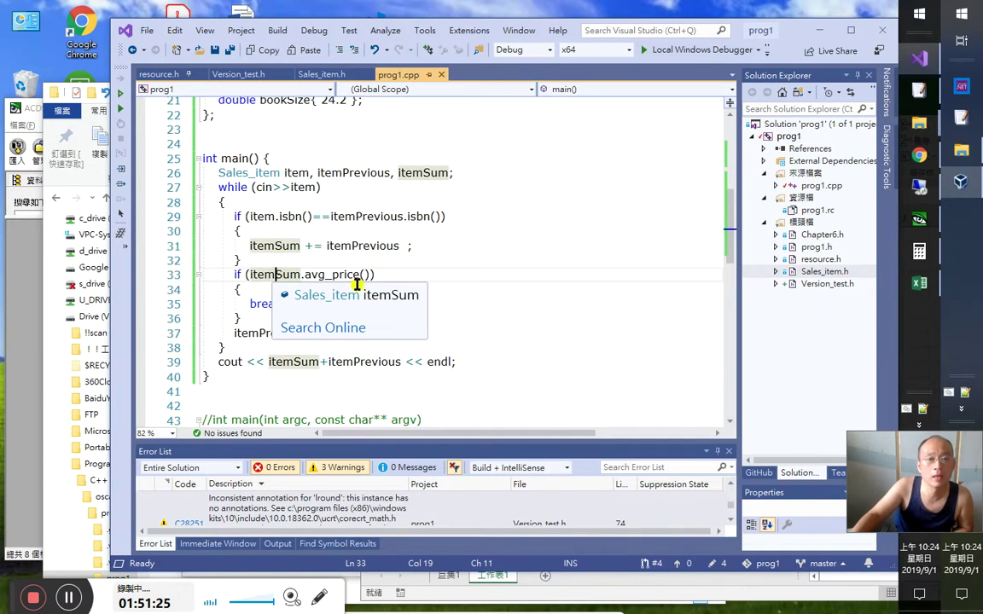
pyautogui.click(344, 274)
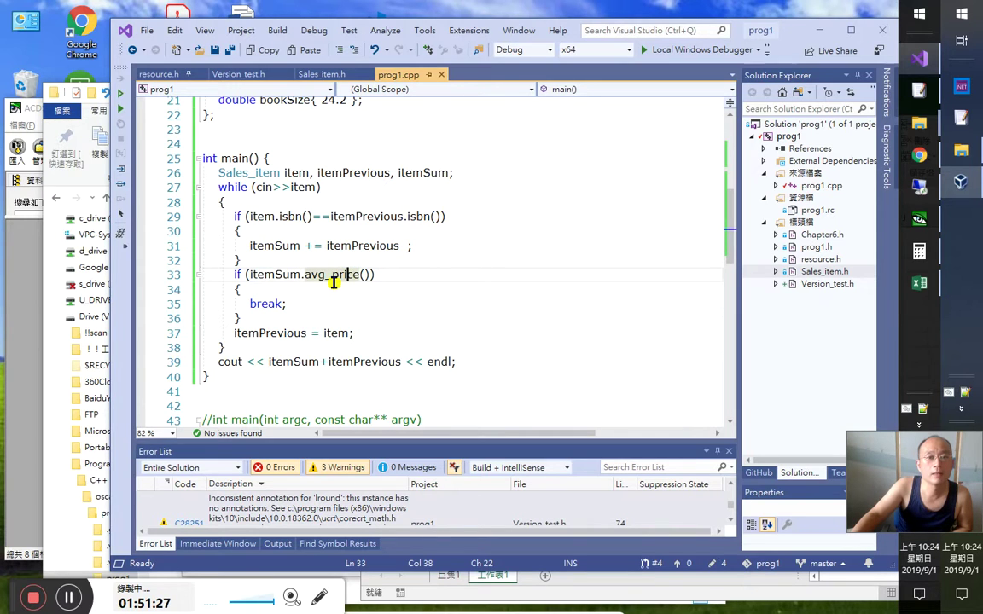
pyautogui.click(302, 265)
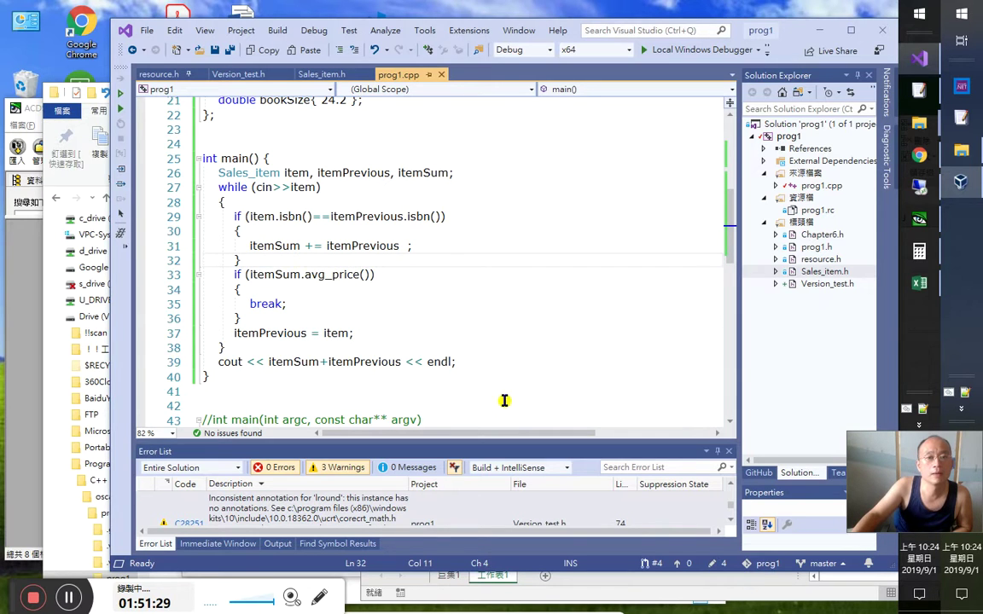
pyautogui.press('Return')
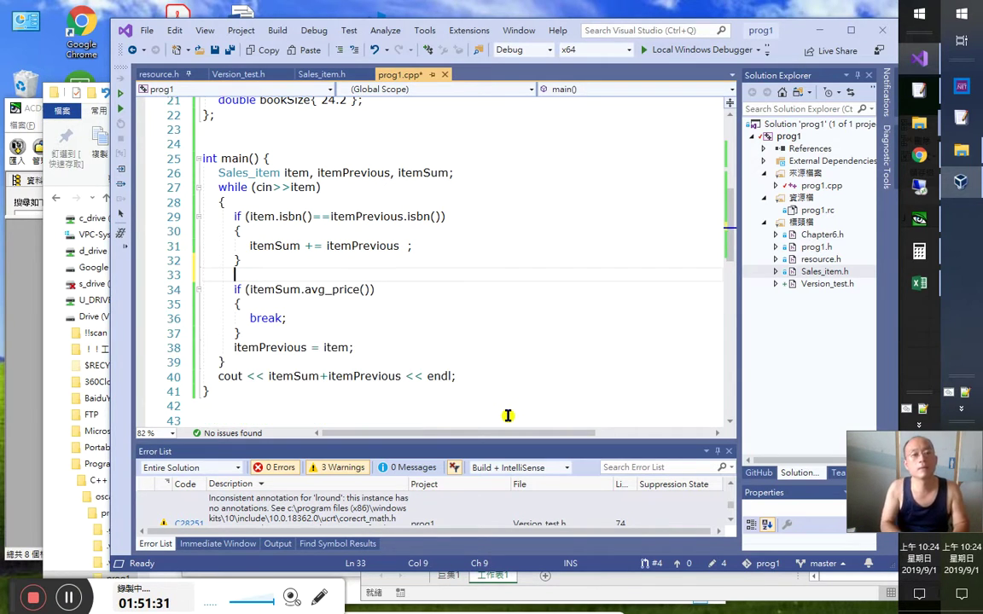
pyautogui.write('else')
pyautogui.press('Return')
pyautogui.write('{')
pyautogui.press('Return')
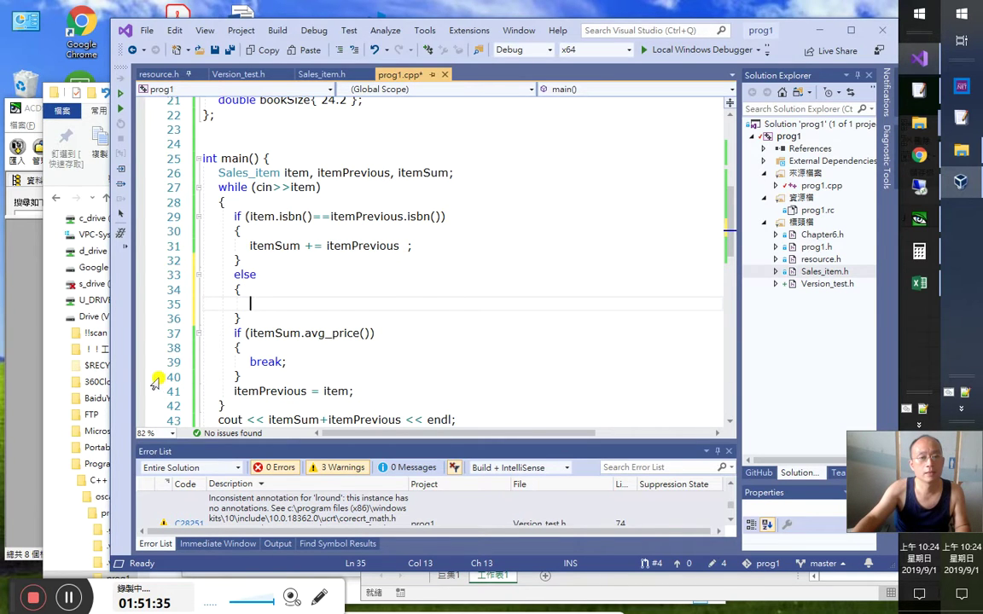
# Move the if (itemSum.avg_price()) block inside the else braces, indent it one level, and delete the leftover blank line
pyautogui.moveTo(157, 381); pyautogui.dragTo(205, 309)
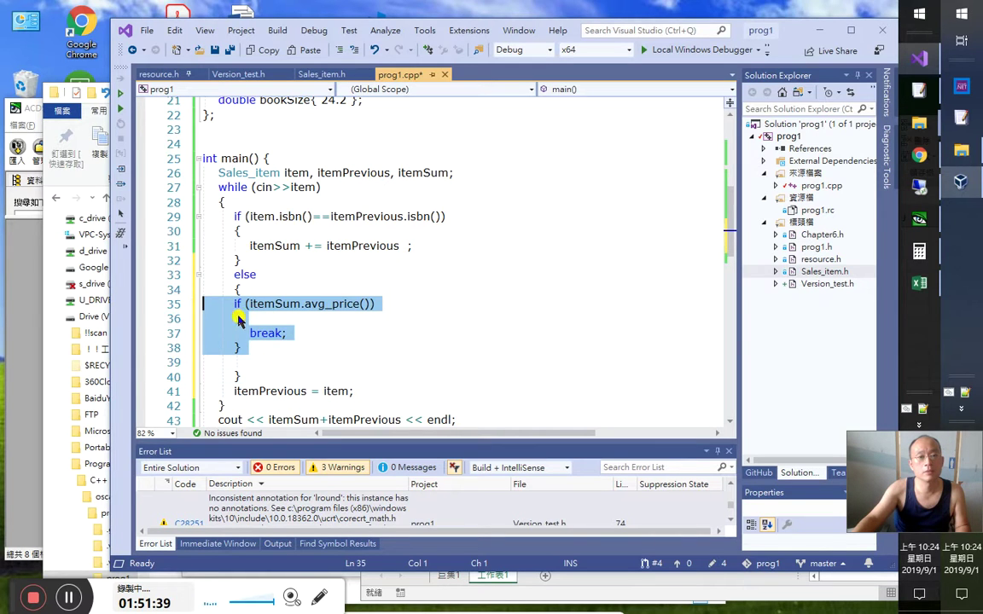
pyautogui.press('Tab')
pyautogui.click(303, 348)
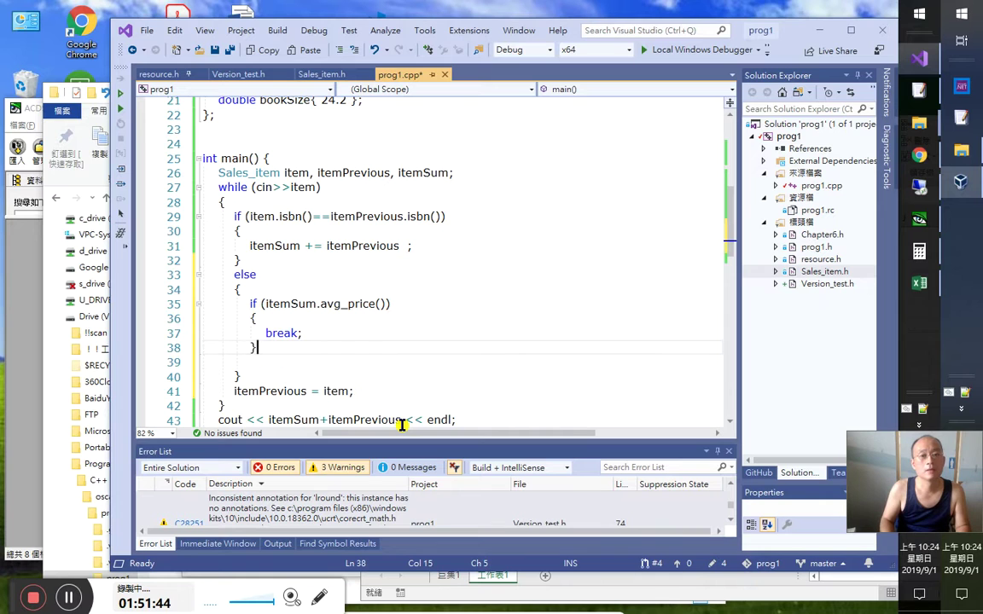
pyautogui.press('Down')
pyautogui.hotkey('ctrl', 'shift', 'l')
# Run the program without debugging and switch to the Excel worksheet to compare its figures with the console output
pyautogui.hotkey('ctrl', 'F5')
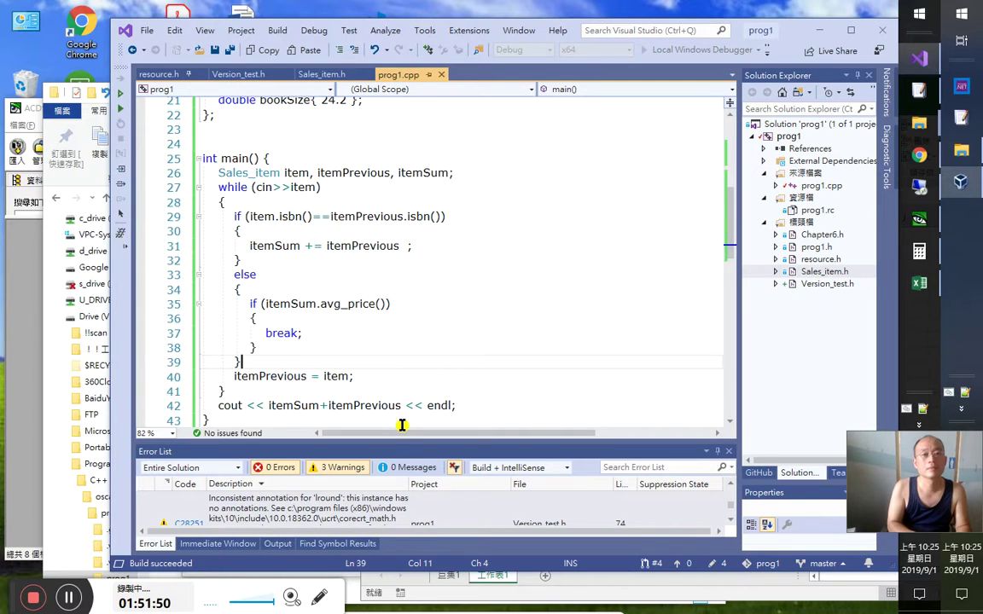
pyautogui.hotkey('ctrl', 'F5')
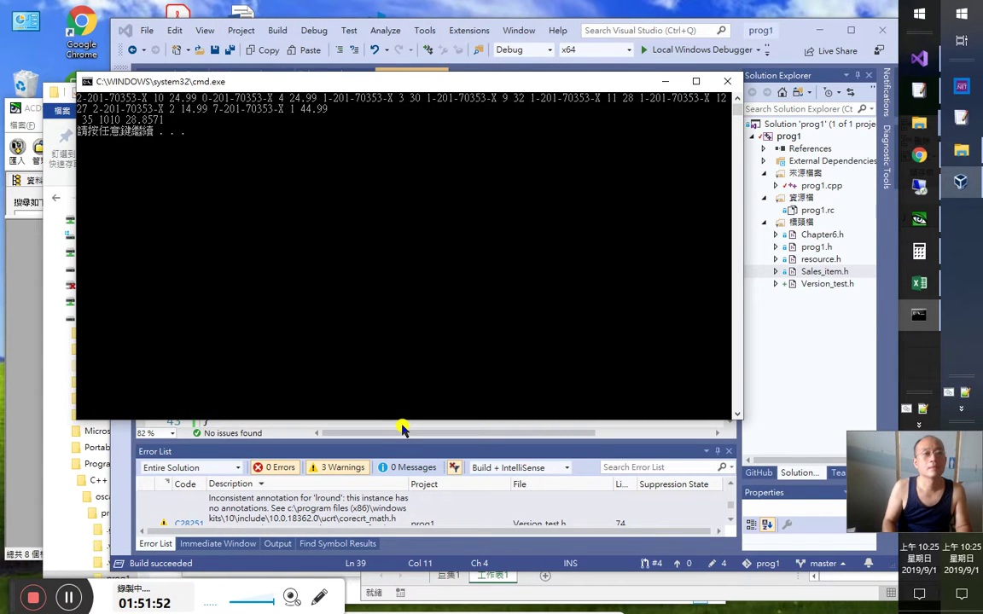
pyautogui.hotkey('alt', 'Tab')
pyautogui.hotkey('alt', 'Tab')
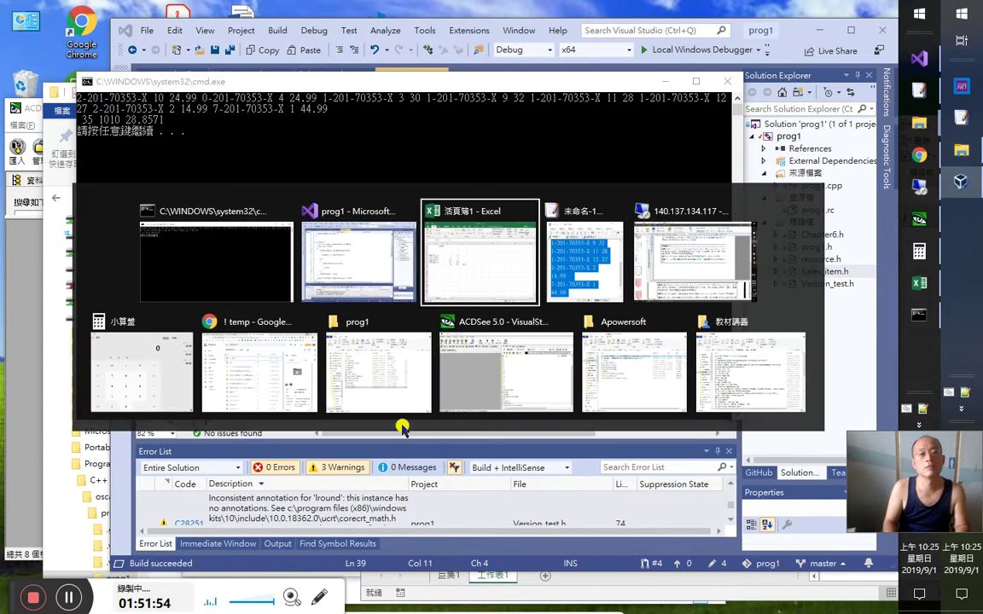
pyautogui.hotkey('shift', 'Down')
pyautogui.hotkey('shift', 'Down')
pyautogui.hotkey('shift', 'Down')
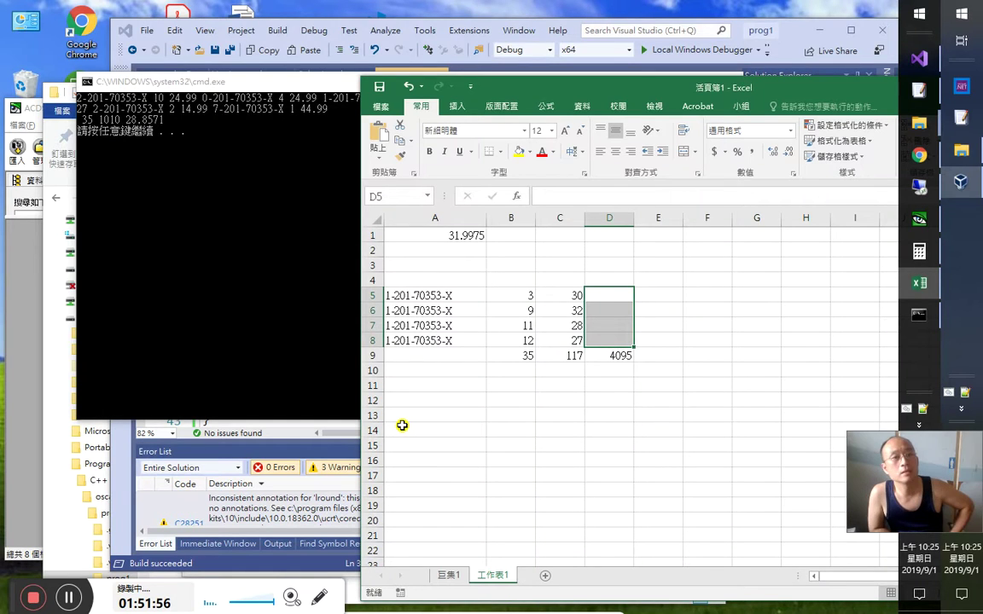
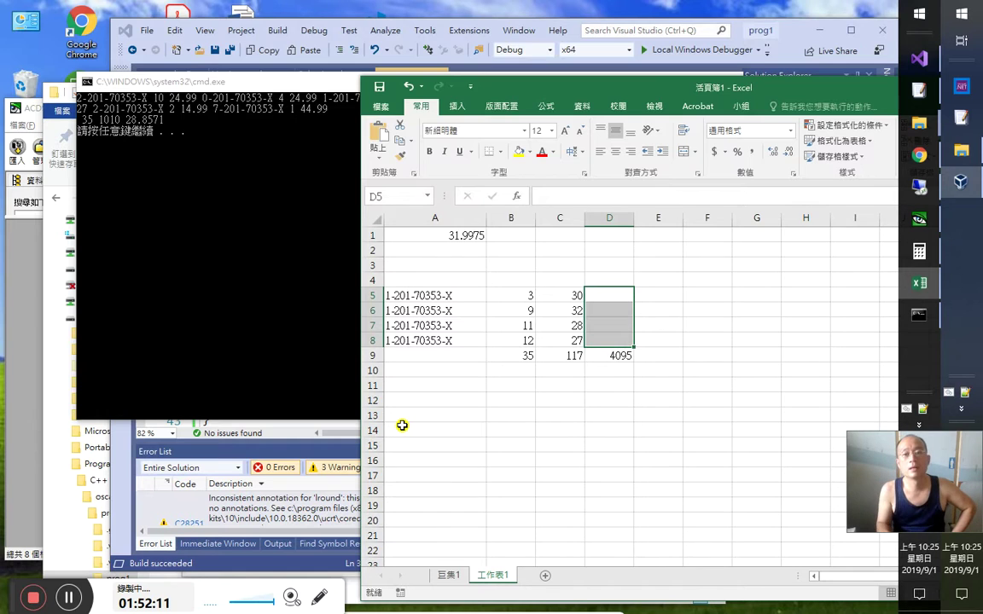
# Change the formula in cell D9 to =B9*C9/117 and select the price total in C9 to check it
pyautogui.press('Down')
pyautogui.press('Down')
pyautogui.press('Down')
pyautogui.press('Down')
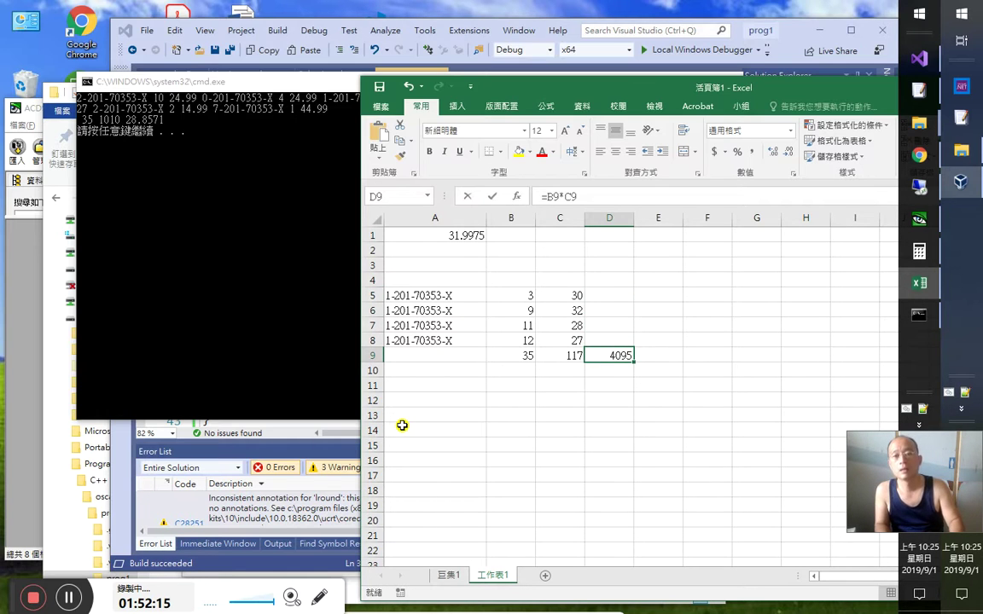
pyautogui.press('F2')
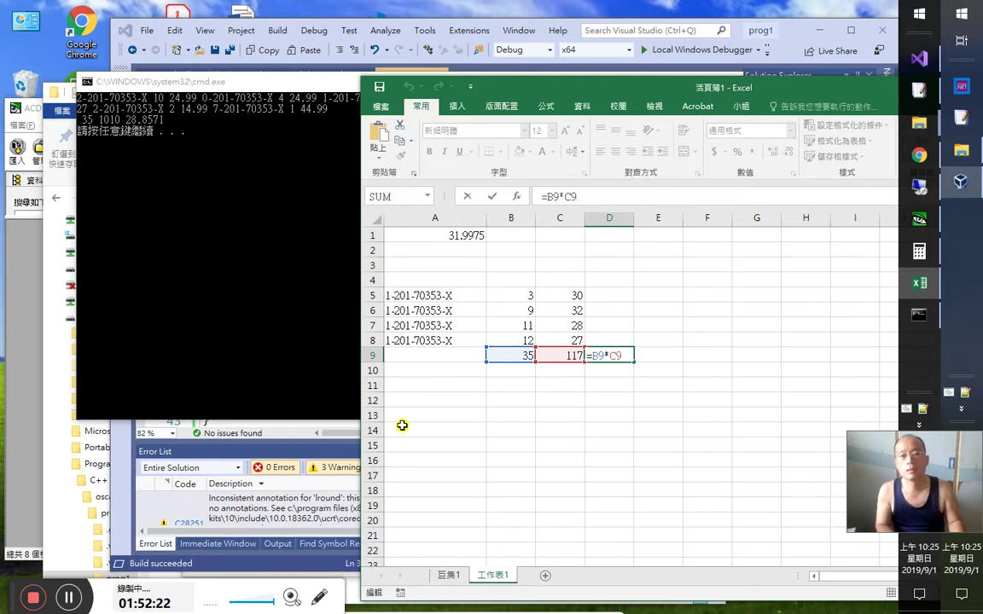
pyautogui.write('/117')
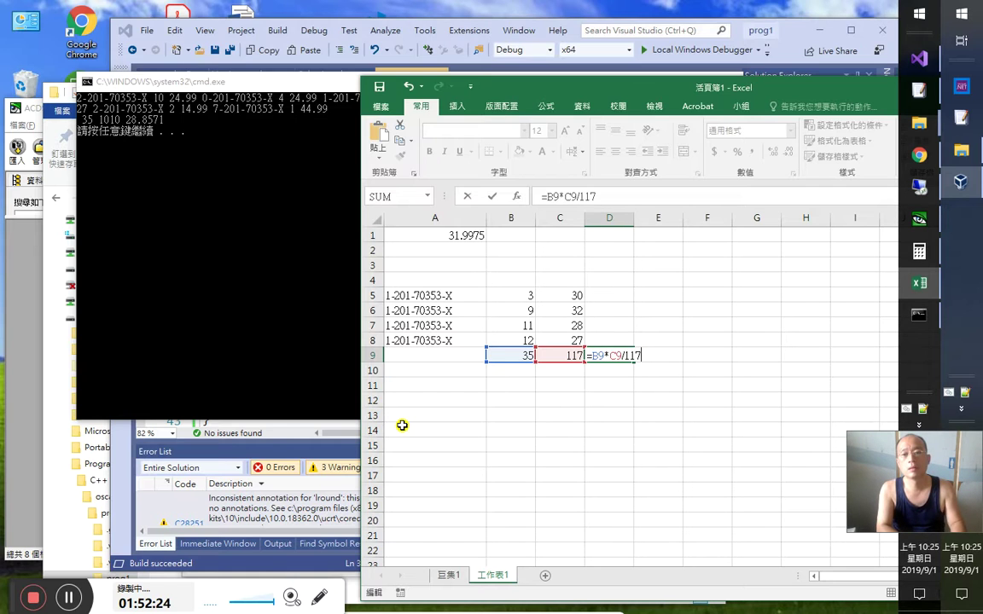
pyautogui.press('Return')
pyautogui.press('Up')
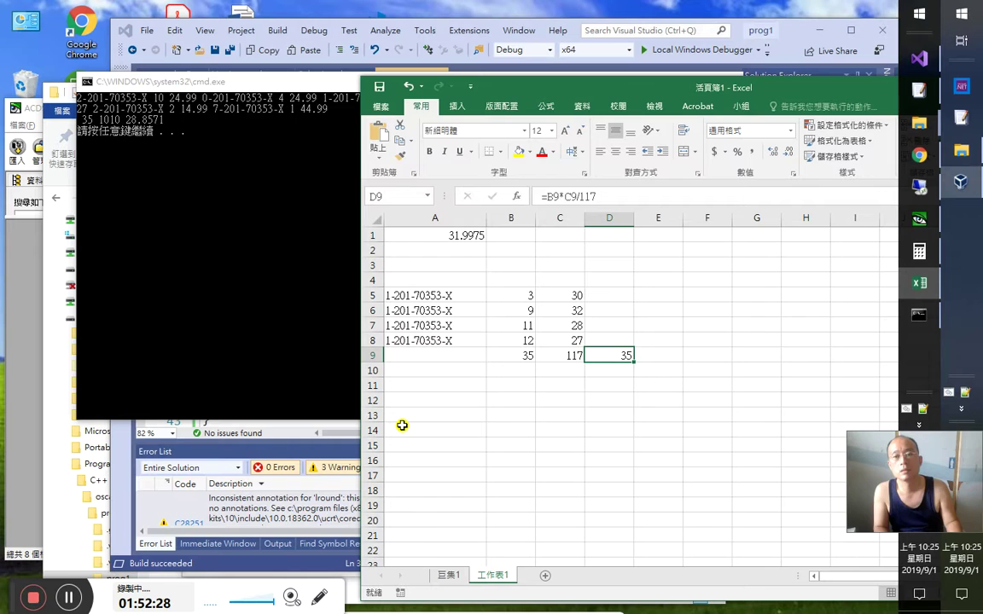
pyautogui.press('Up')
pyautogui.press('Down')
pyautogui.press('Left')
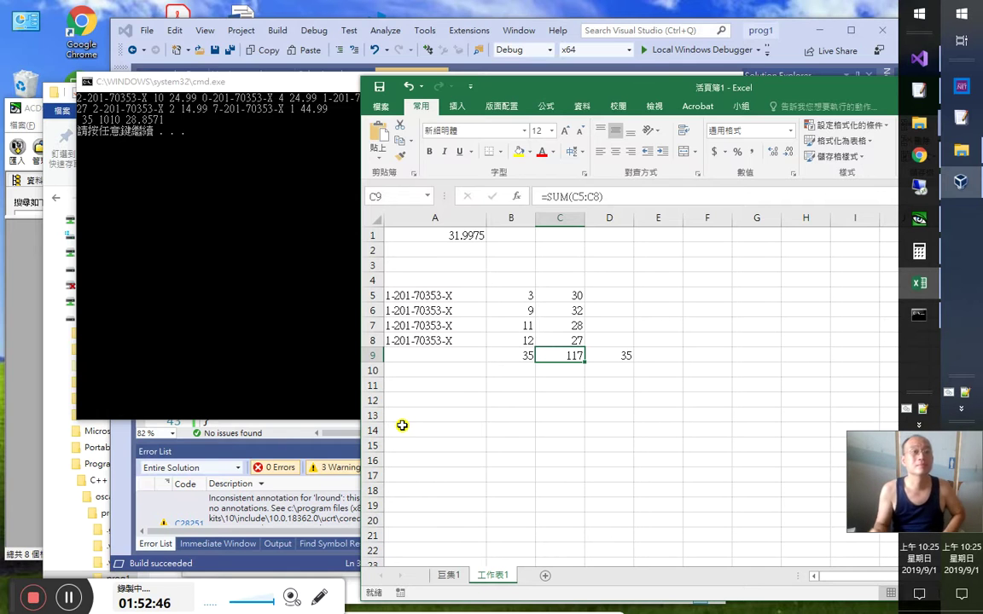
# Bring the console window forward, move it aside to review the output, and return to the code in Visual Studio
pyautogui.click(242, 88)
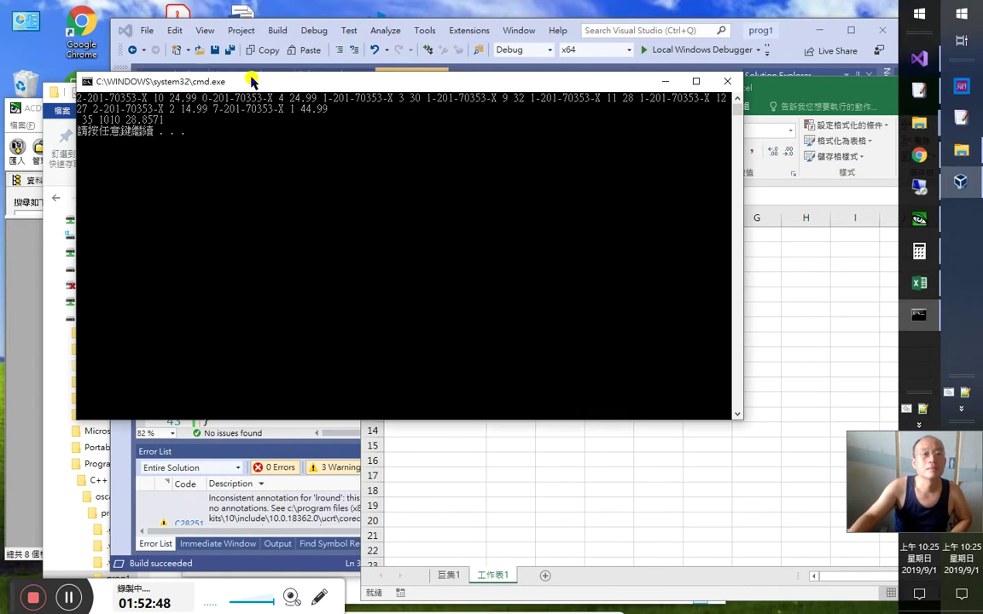
pyautogui.moveTo(427, 96); pyautogui.dragTo(483, 105)
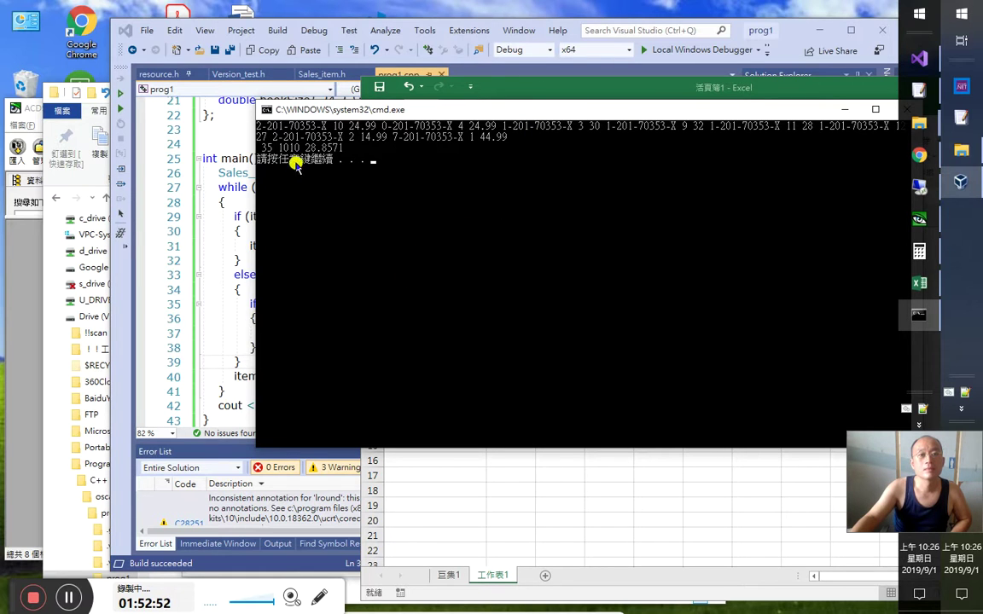
pyautogui.click(242, 362)
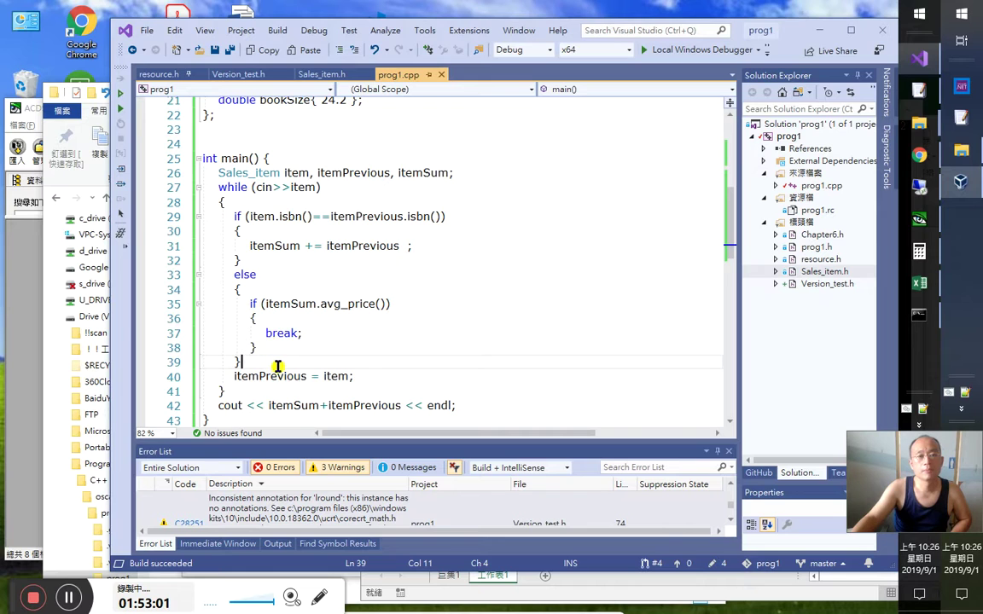
# Remove +itemPrevious from the cout line so it prints only itemSum, and run the program without debugging
pyautogui.doubleClick(339, 408)
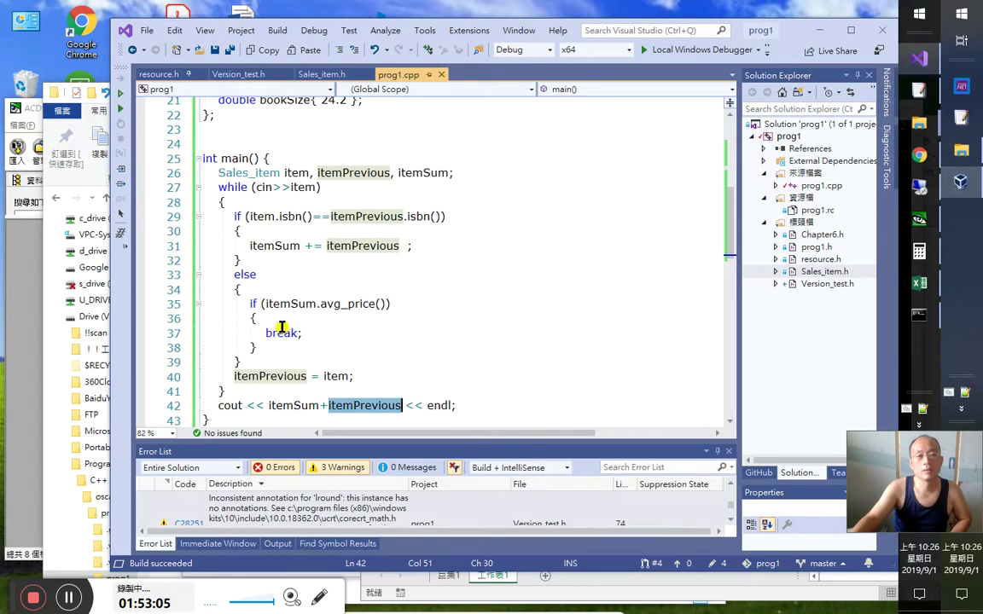
pyautogui.moveTo(357, 407)
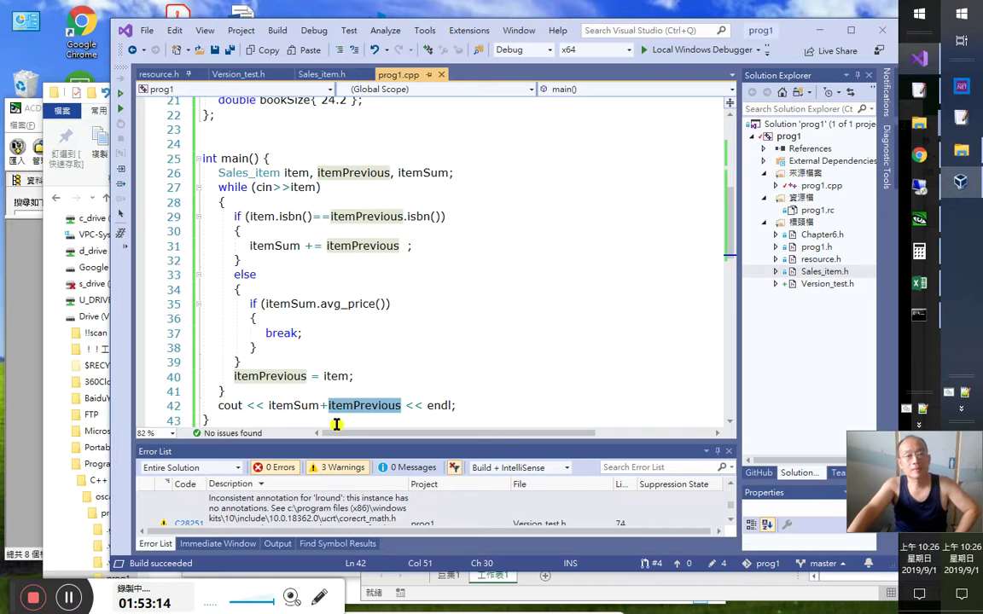
pyautogui.click(322, 406)
pyautogui.keyDown('shift'); pyautogui.click(400, 406); pyautogui.keyUp('shift')
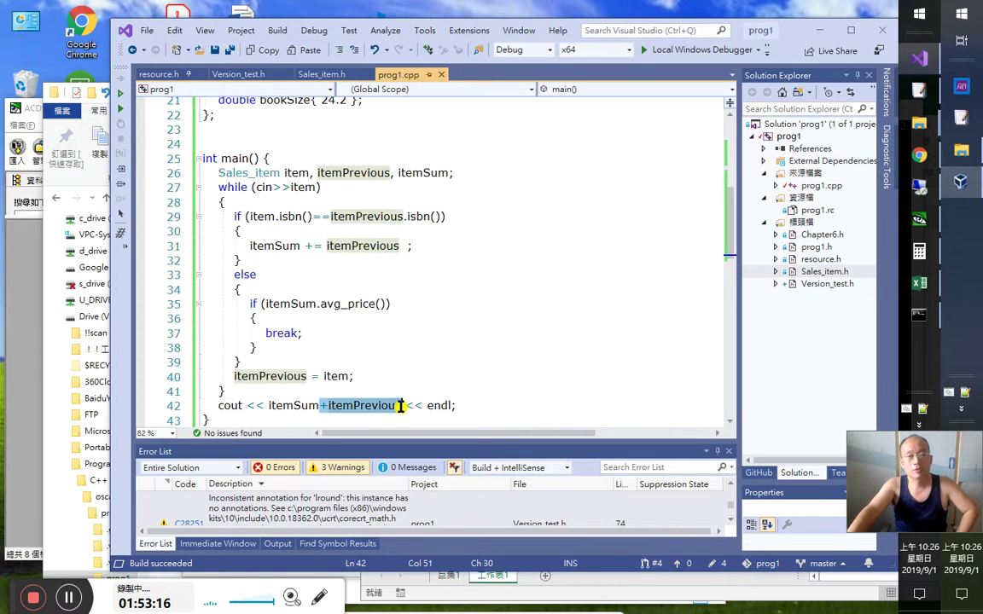
pyautogui.press('Delete')
pyautogui.hotkey('ctrl', 'F5')
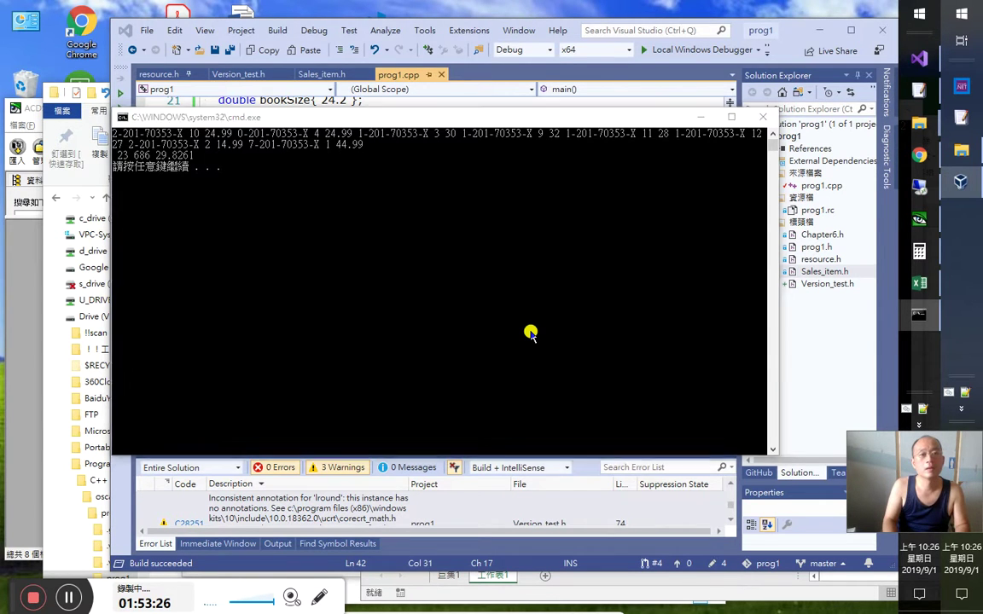
# Switch to the Excel workbook and compare the quantities in B5:B7 and the sum in C9 with the program's console output
pyautogui.hotkey('alt', 'Tab')
pyautogui.hotkey('alt', 'Tab')
pyautogui.hotkey('alt', 'Tab')
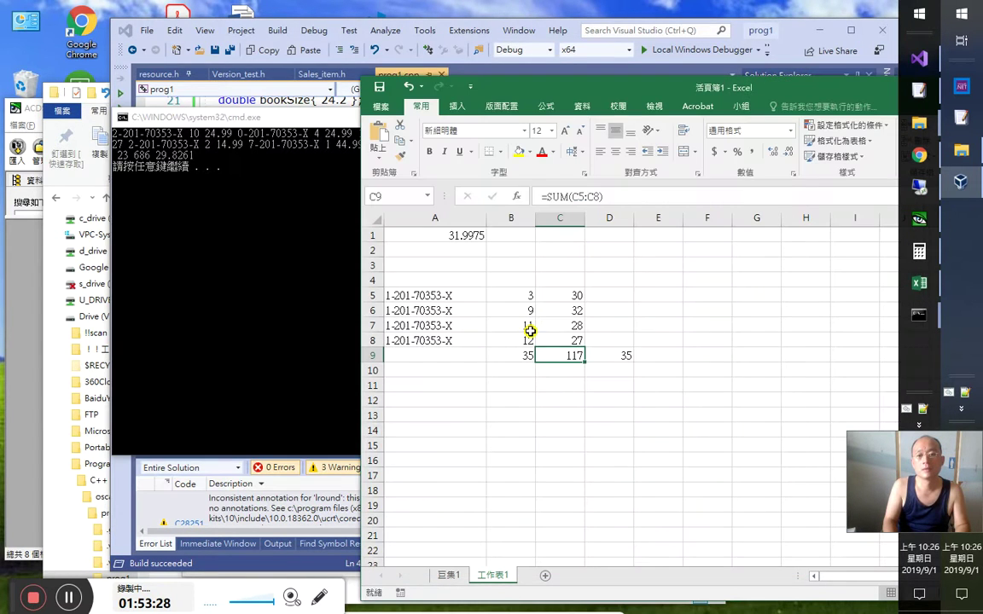
pyautogui.click(530, 331)
pyautogui.hotkey('shift', 'Up')
pyautogui.hotkey('shift', 'Up')
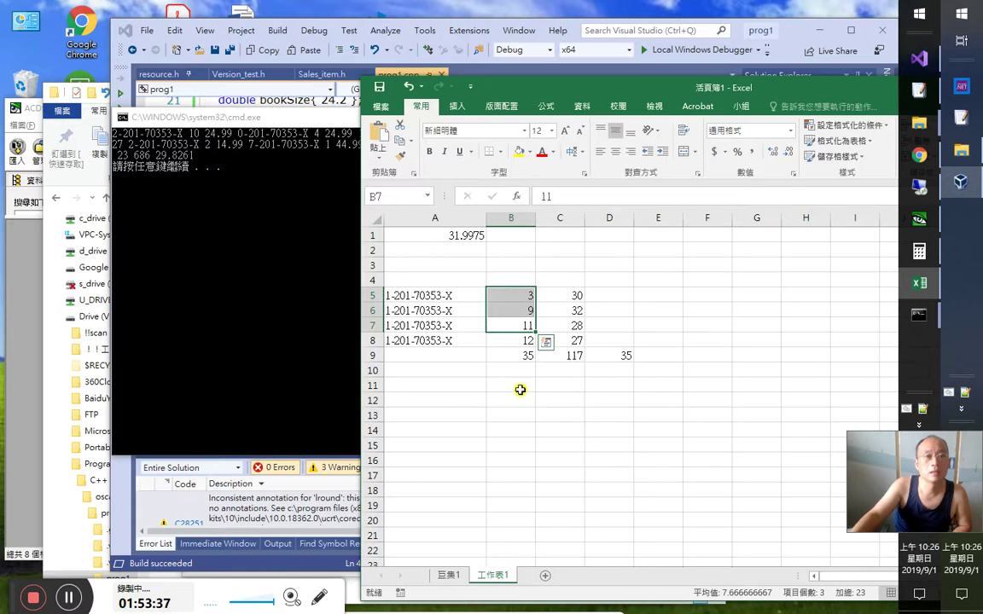
pyautogui.click(570, 356)
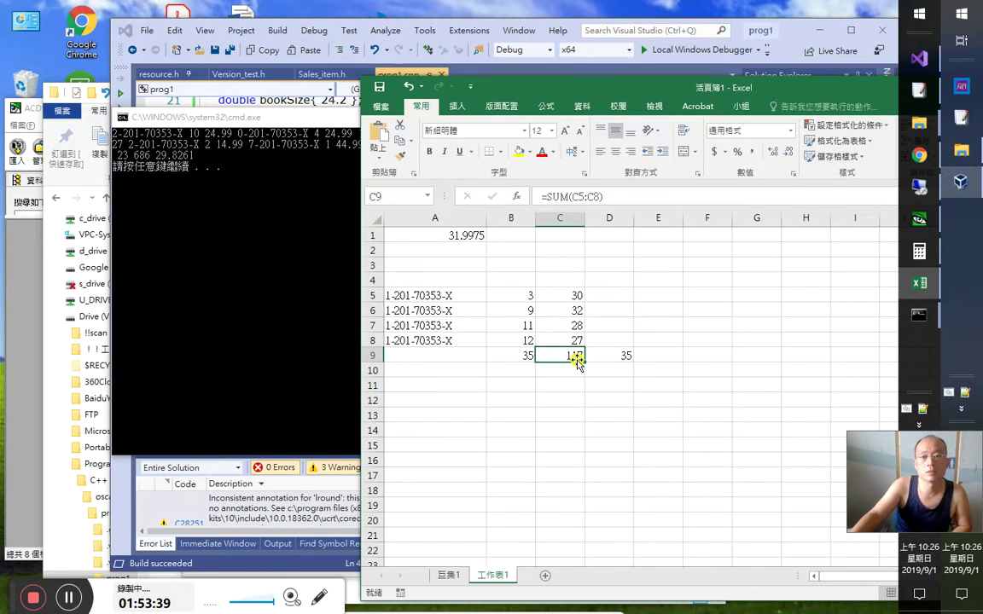
pyautogui.click(146, 141)
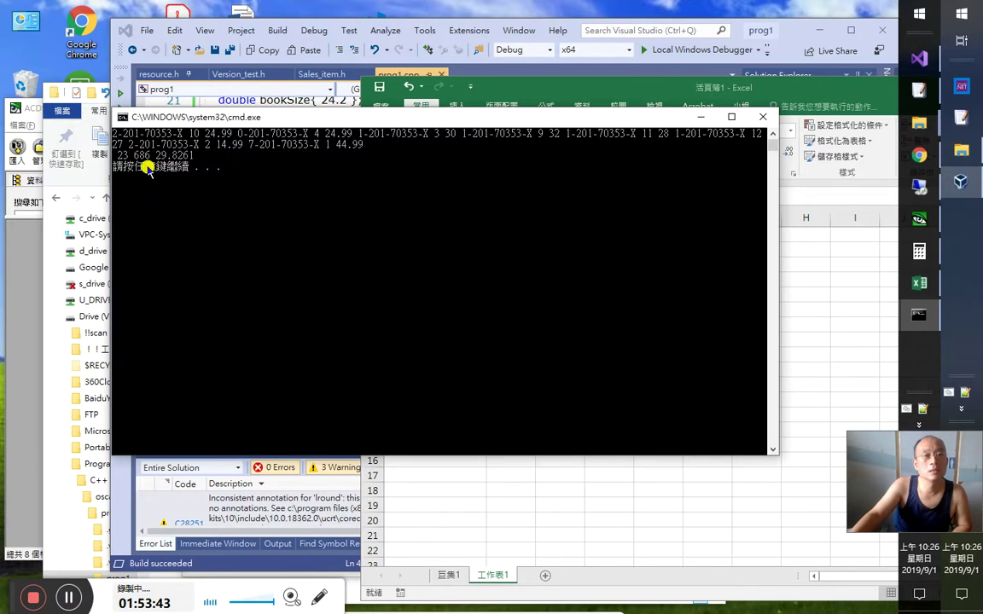
pyautogui.click(680, 476)
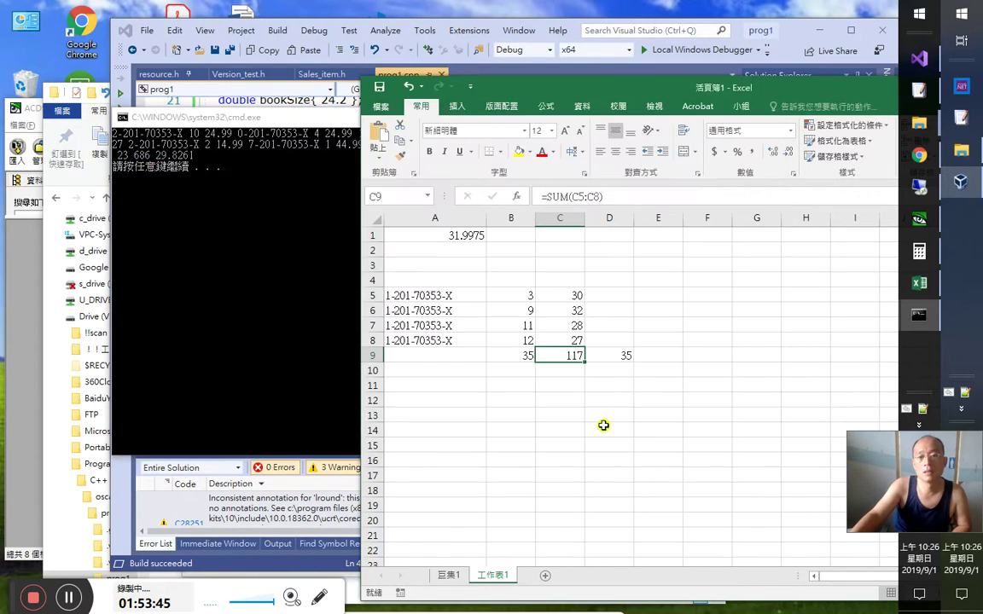
# Remove the division by 117 from the formula in D9 so that it reads =B9*C9
pyautogui.click(604, 356)
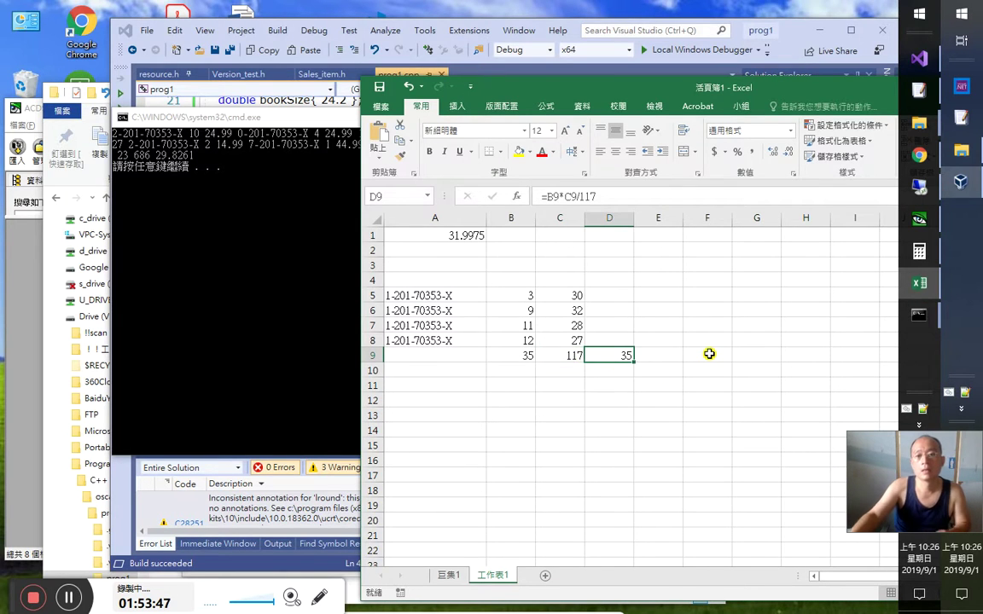
pyautogui.press('F2')
pyautogui.press('BackSpace')
pyautogui.press('BackSpace')
pyautogui.press('BackSpace')
pyautogui.press('BackSpace')
pyautogui.press('Return')
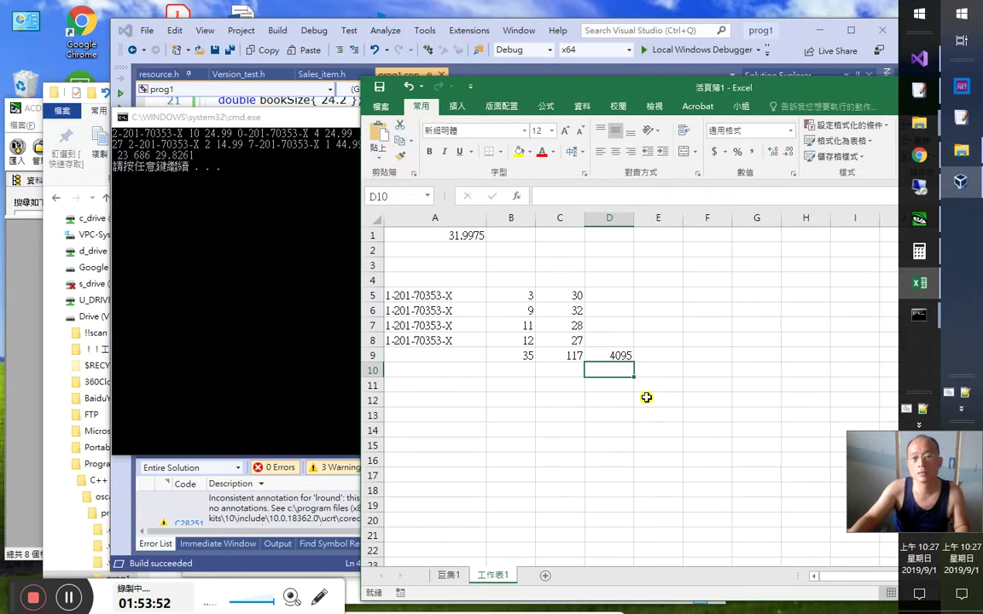
# Compare the product in D9 with the totals in the console output
pyautogui.hotkey('alt', 'Tab')
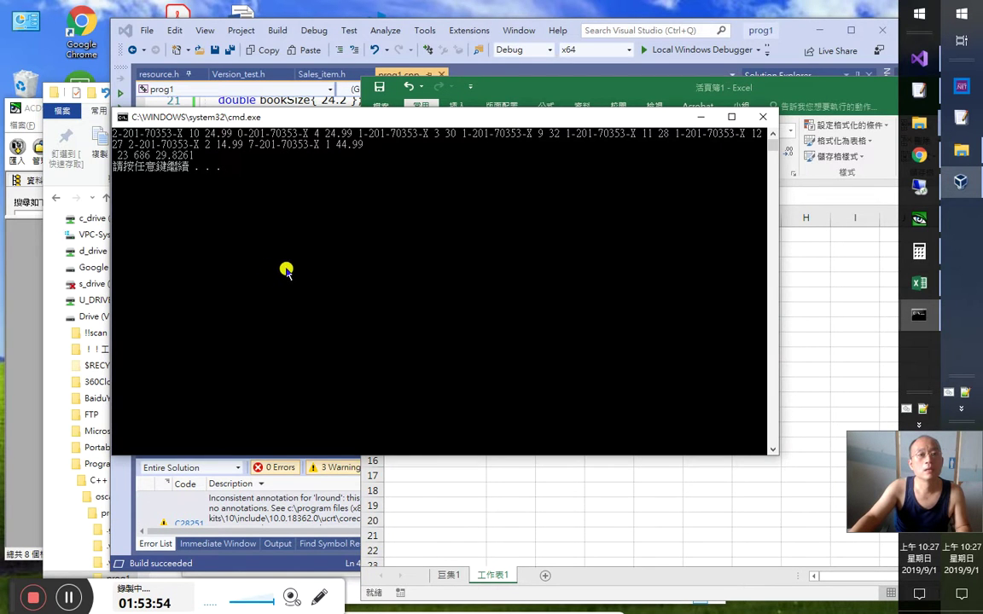
pyautogui.hotkey('alt', 'Tab')
pyautogui.press('Up')
pyautogui.press('Up')
pyautogui.press('Up')
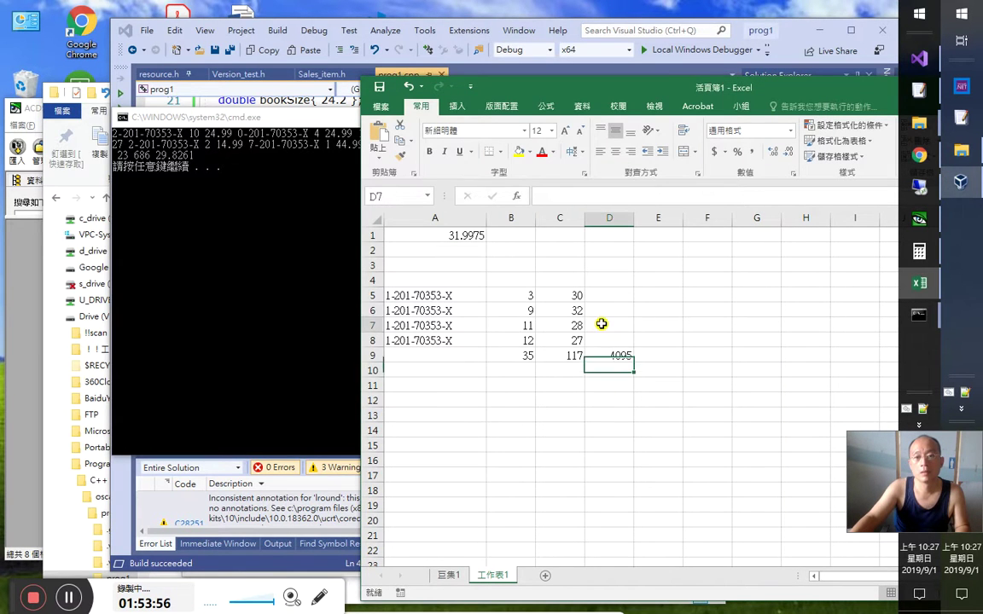
# Restore +itemPrevious in the final cout statement of prog1.cpp and run the program again without debugging
pyautogui.click(184, 259)
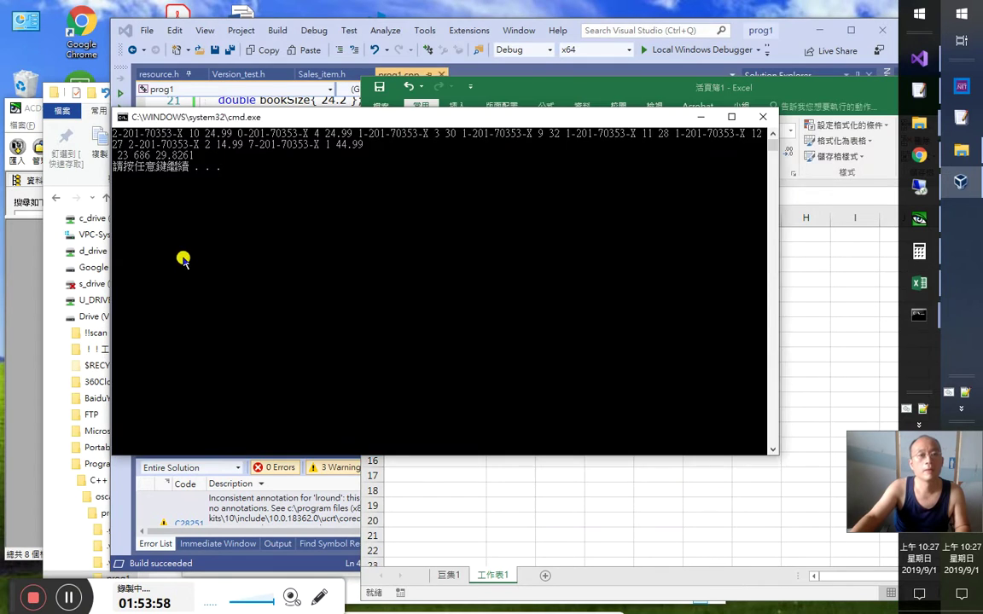
pyautogui.press('Return')
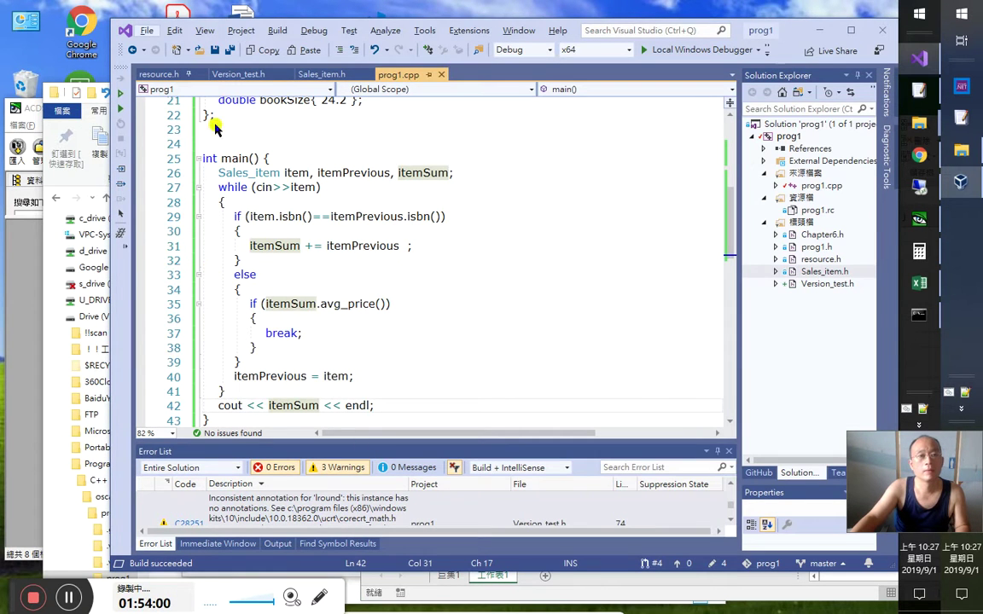
pyautogui.click(373, 50)
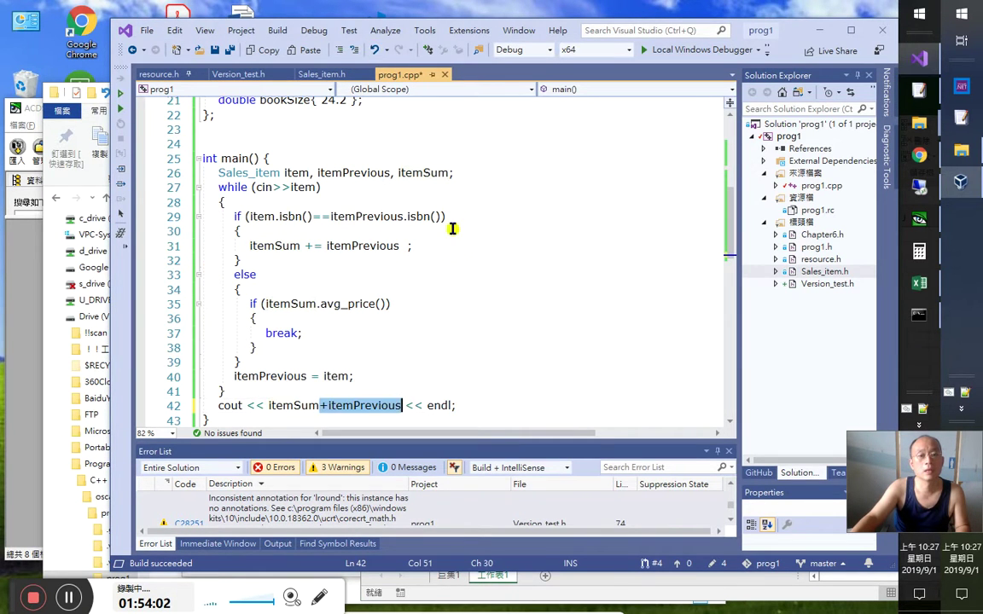
pyautogui.hotkey('ctrl', 'F5')
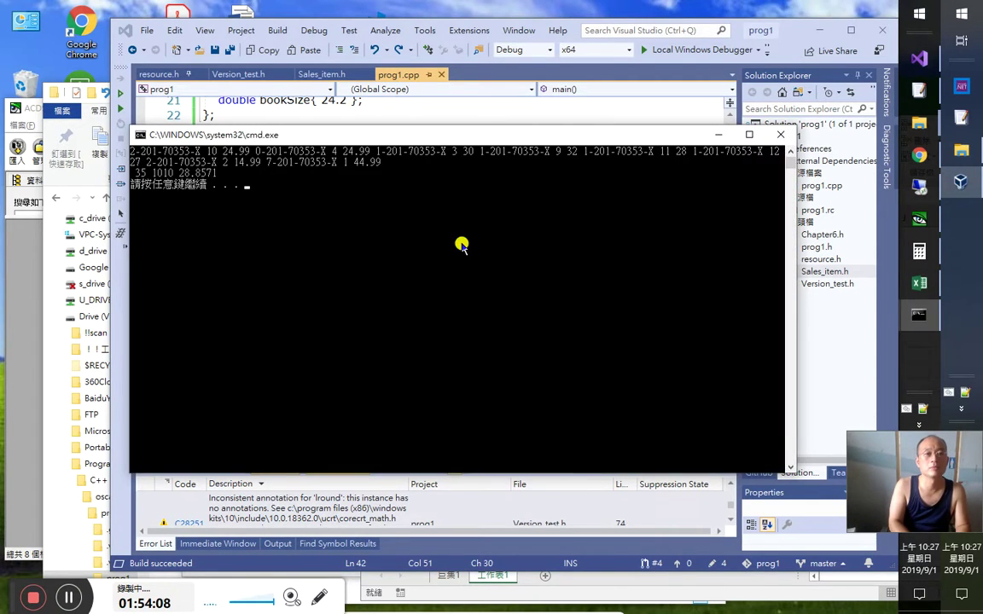
# Switch to the Excel workbook and clear the price sum in C9
pyautogui.hotkey('alt', 'Tab')
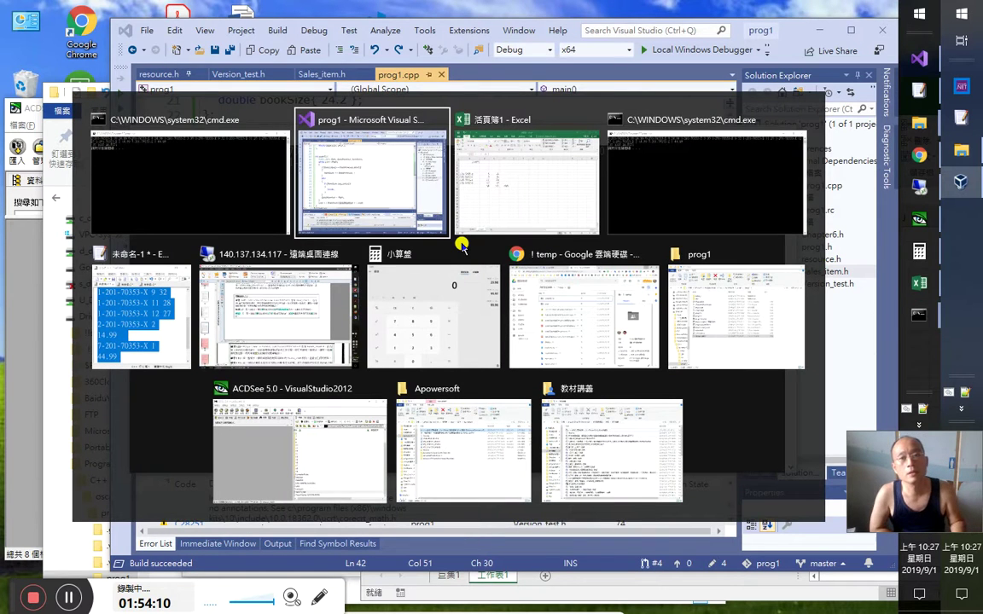
pyautogui.hotkey('alt', 'Tab')
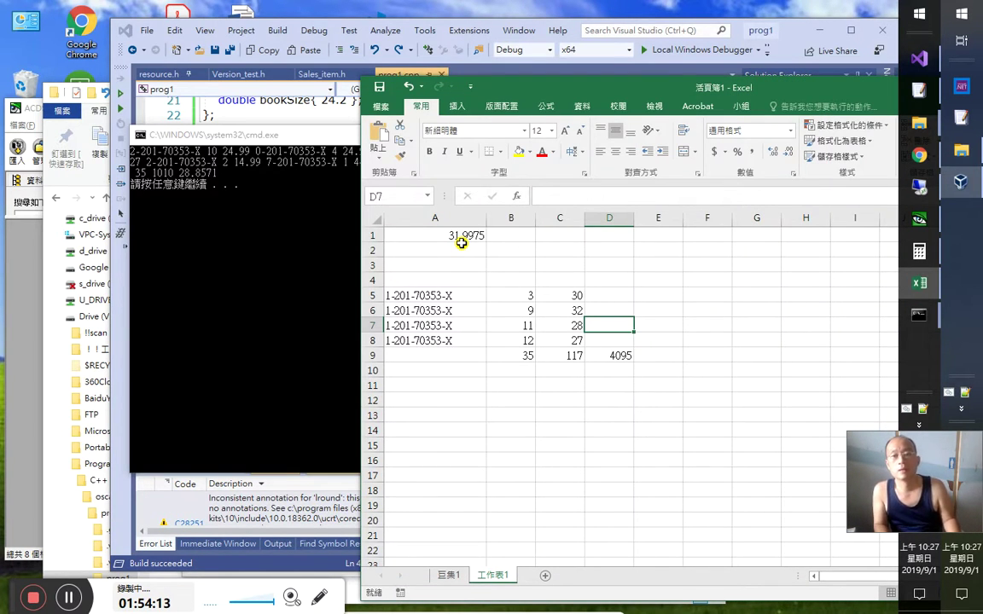
pyautogui.press('Left')
pyautogui.press('Down')
pyautogui.press('Down')
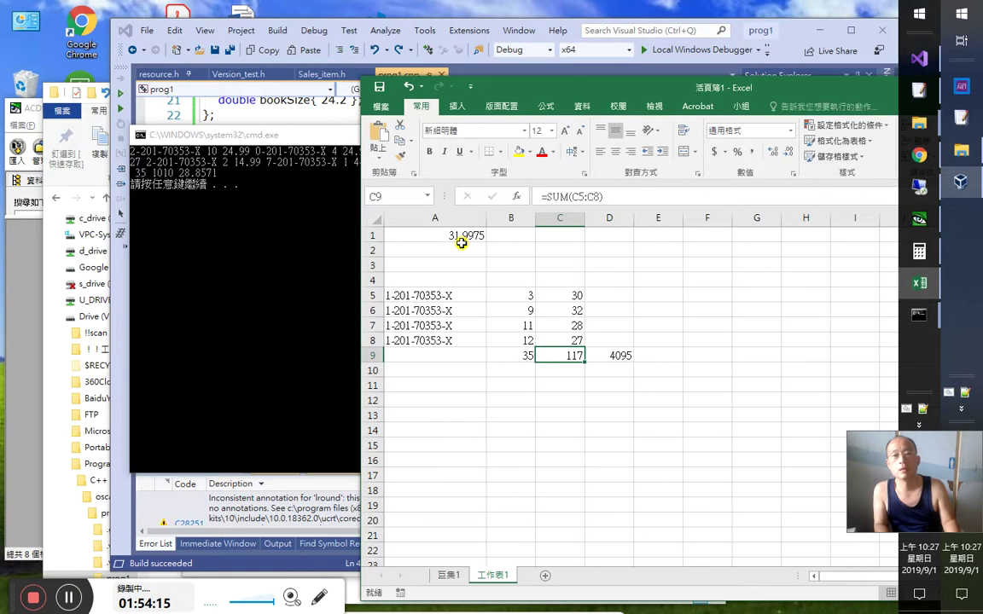
pyautogui.press('Delete')
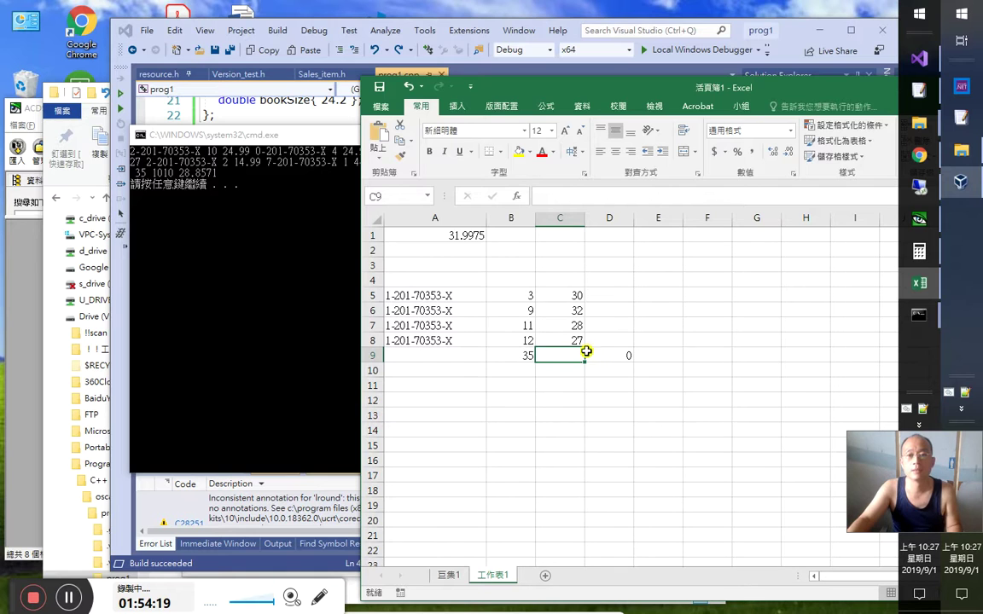
# Enter the formula =B5*30 in D5 and fill it down to D8
pyautogui.click(525, 296)
pyautogui.click(618, 309)
pyautogui.press('Up')
pyautogui.write('=3')
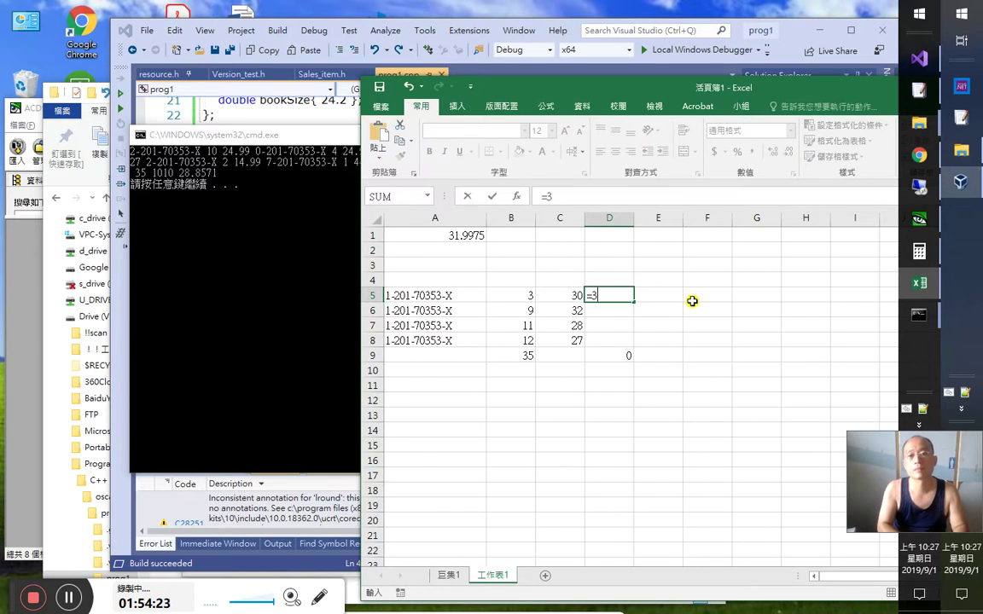
pyautogui.press('BackSpace')
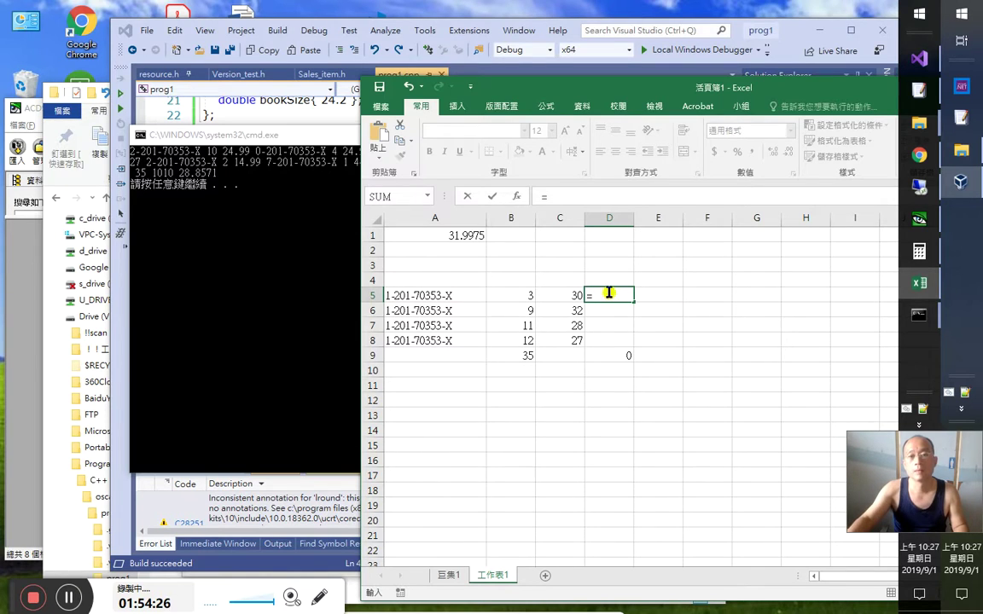
pyautogui.click(515, 295)
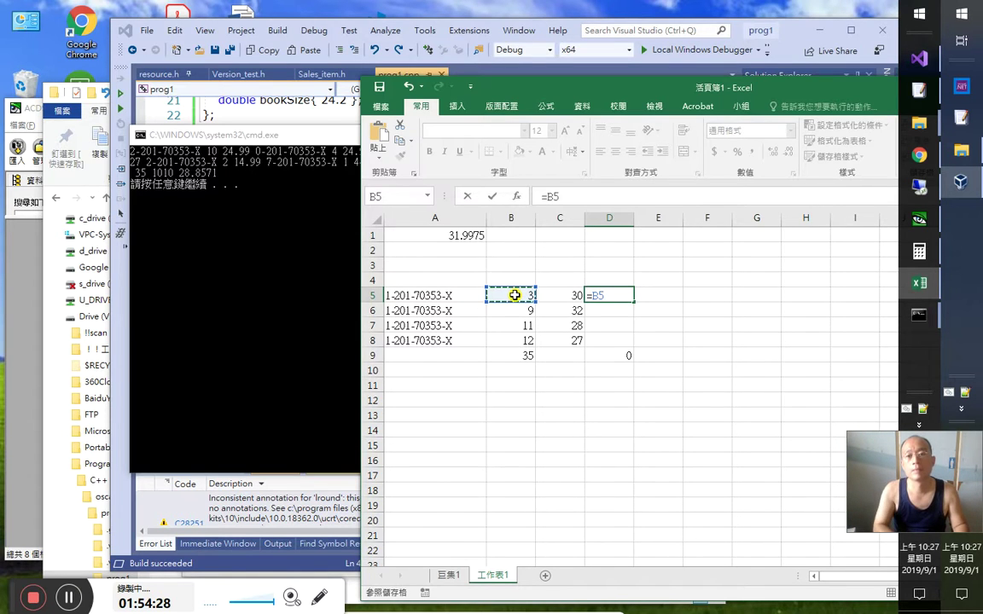
pyautogui.write('*30')
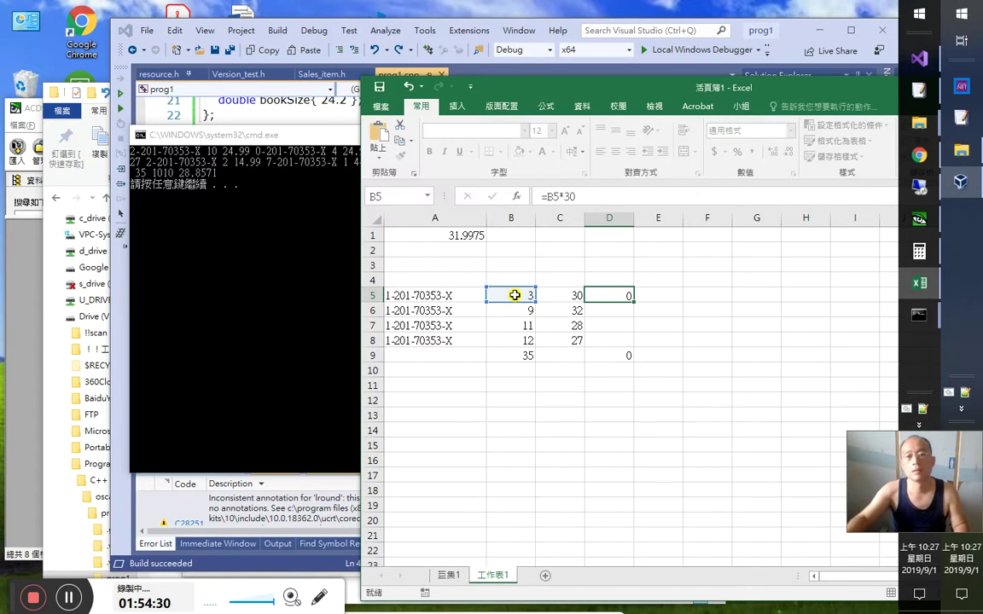
pyautogui.press('Return')
pyautogui.click(630, 301)
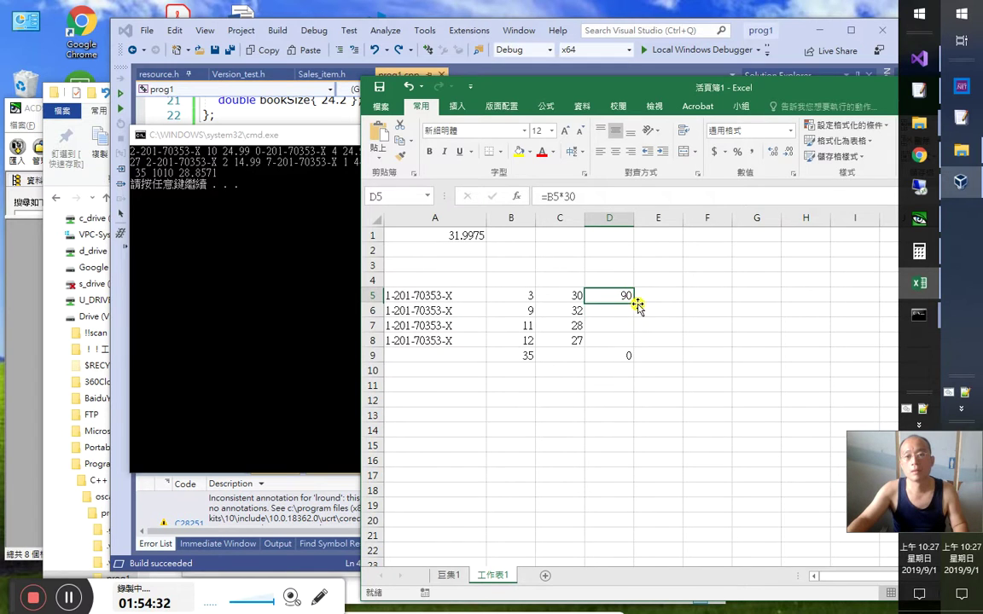
pyautogui.moveTo(633, 303); pyautogui.dragTo(629, 350)
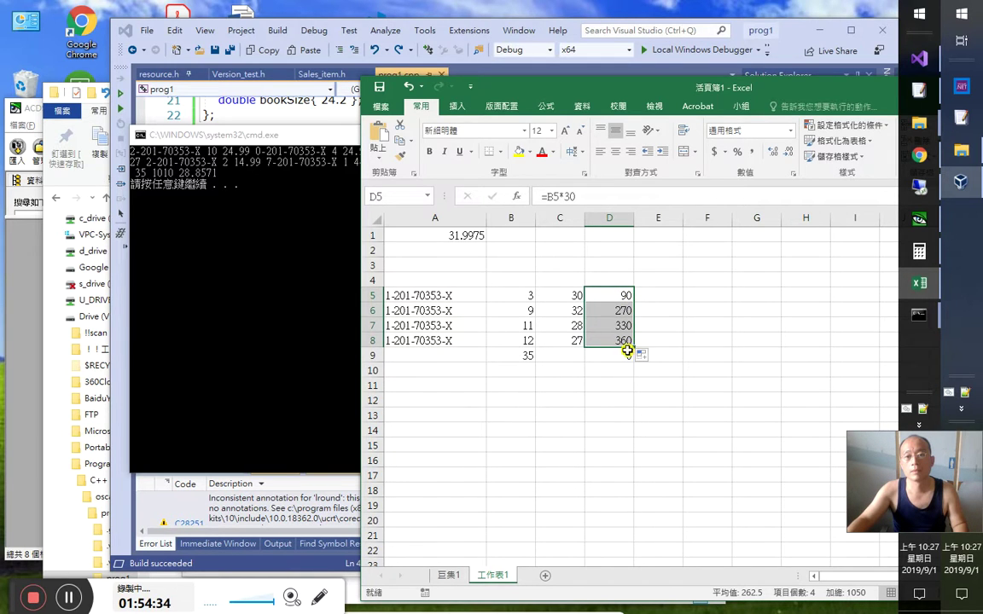
# Add an AutoSum total of D5:D8 in cell D10
pyautogui.moveTo(811, 88); pyautogui.dragTo(521, 1)
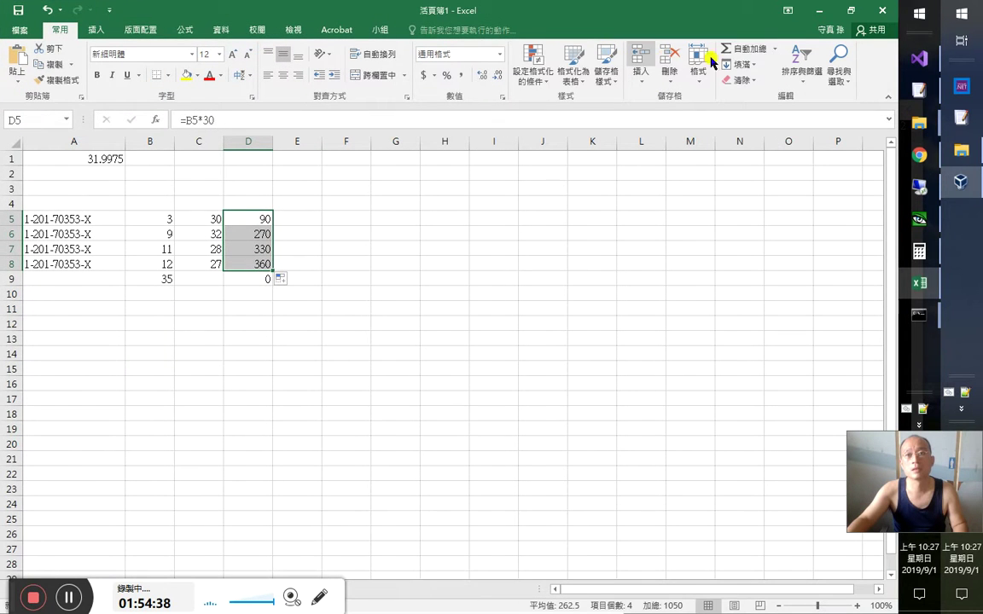
pyautogui.click(730, 49)
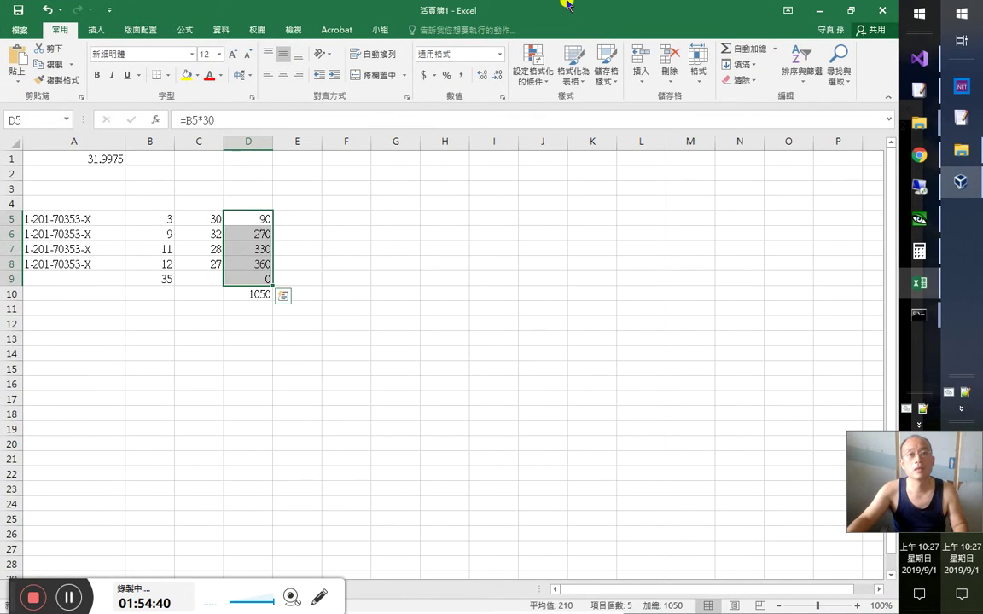
pyautogui.doubleClick(510, 10)
pyautogui.click(471, 31)
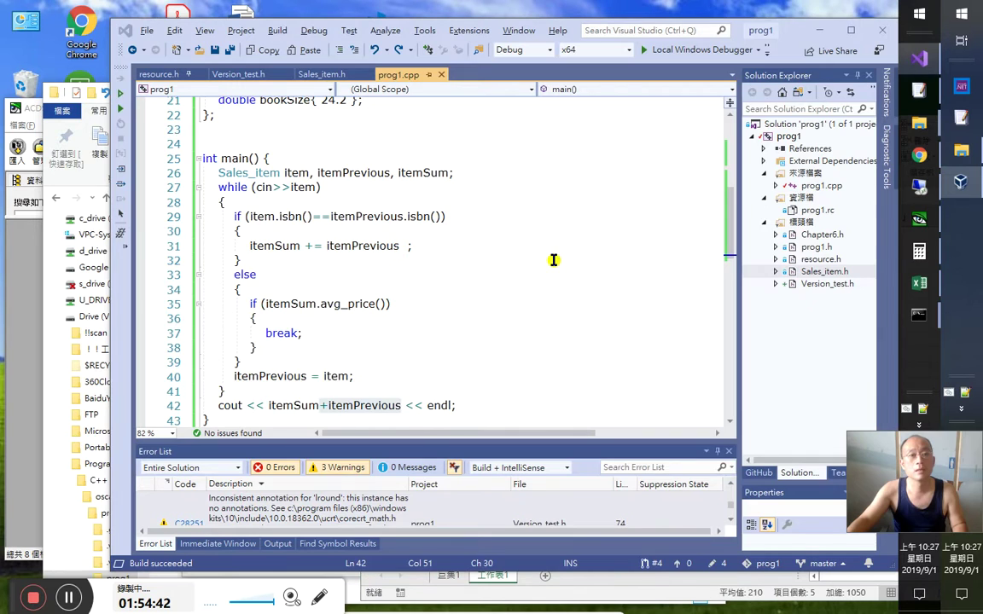
# Check the D10 total against the console output and inspect the formulas in D5 and D6 alongside the price in C6
pyautogui.hotkey('alt', 'Tab')
pyautogui.click(607, 370)
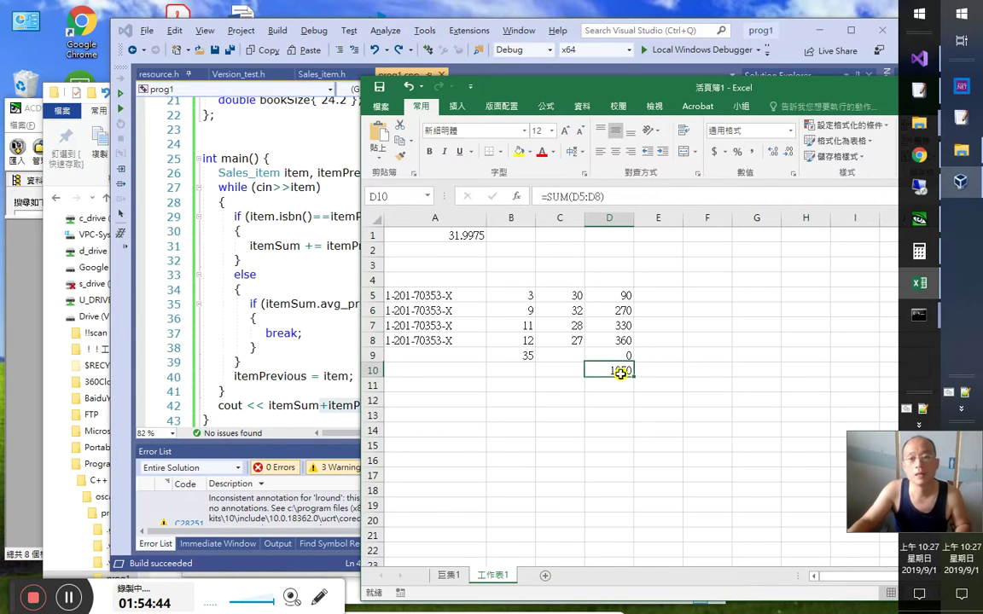
pyautogui.hotkey('alt', 'Tab')
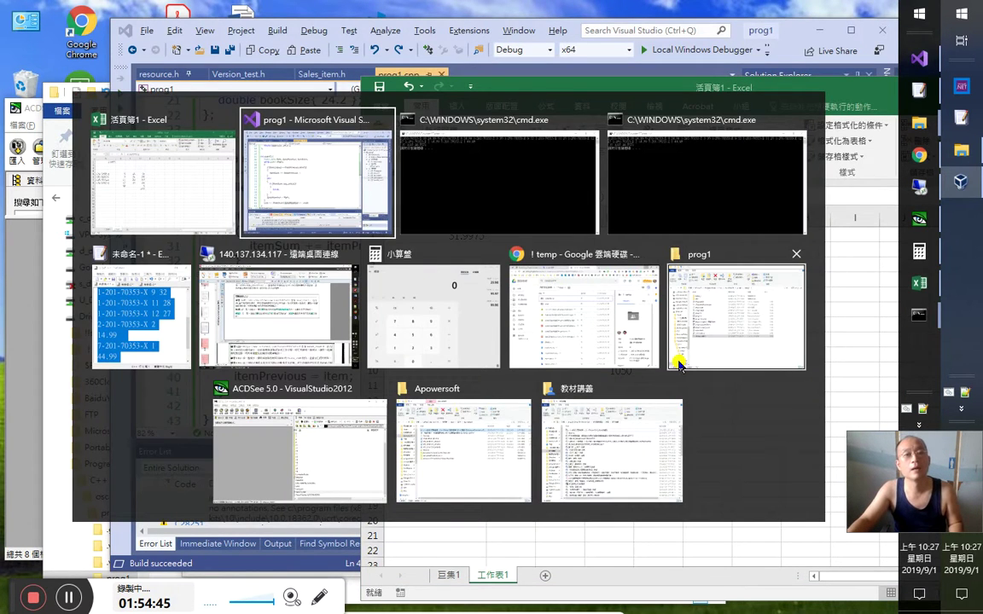
pyautogui.hotkey('alt', 'Tab')
pyautogui.hotkey('alt', 'Tab')
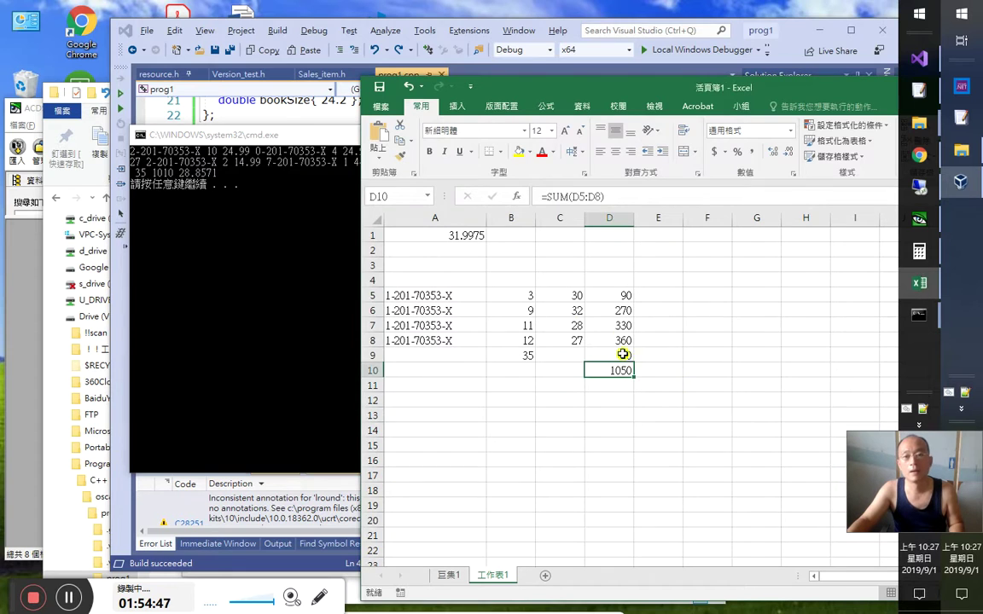
pyautogui.click(627, 311)
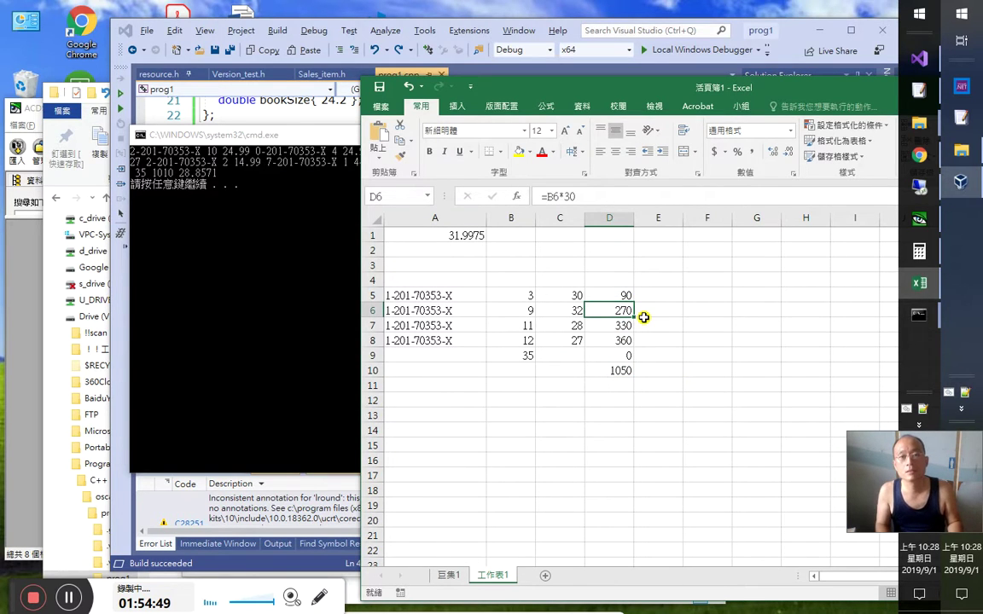
pyautogui.press('Left')
pyautogui.press('Left')
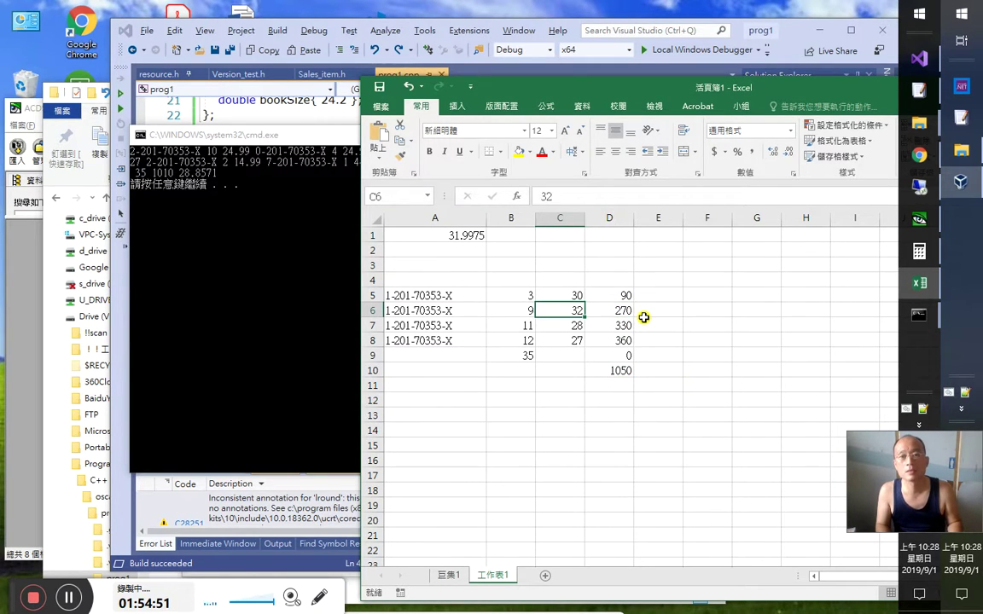
pyautogui.press('Right')
pyautogui.press('Right')
pyautogui.press('Up')
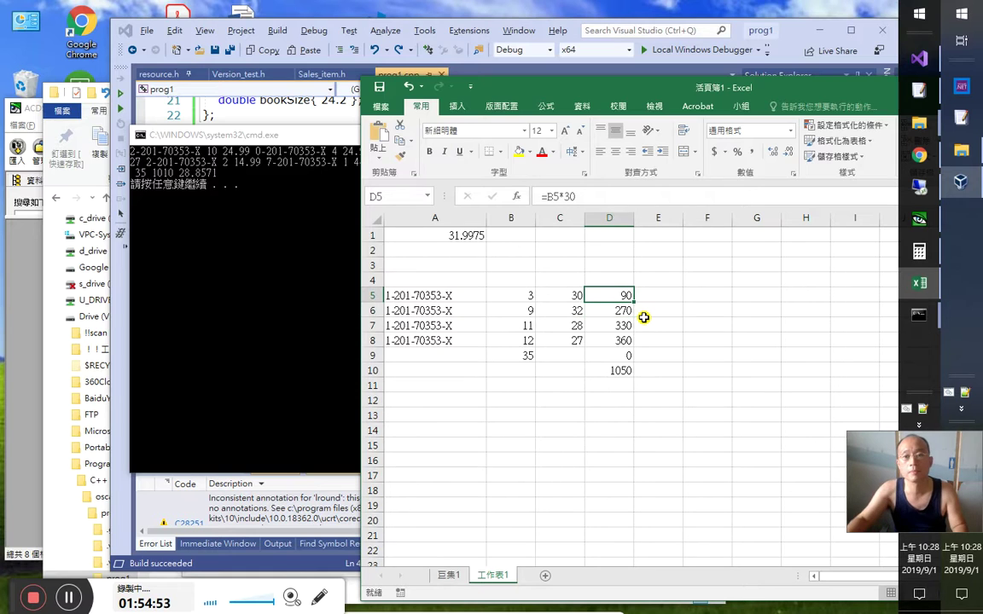
# Change the formula in D5 to =B5*C5 and fill it down through D9
pyautogui.doubleClick(616, 295)
pyautogui.press('BackSpace')
pyautogui.press('BackSpace')
pyautogui.click(563, 295)
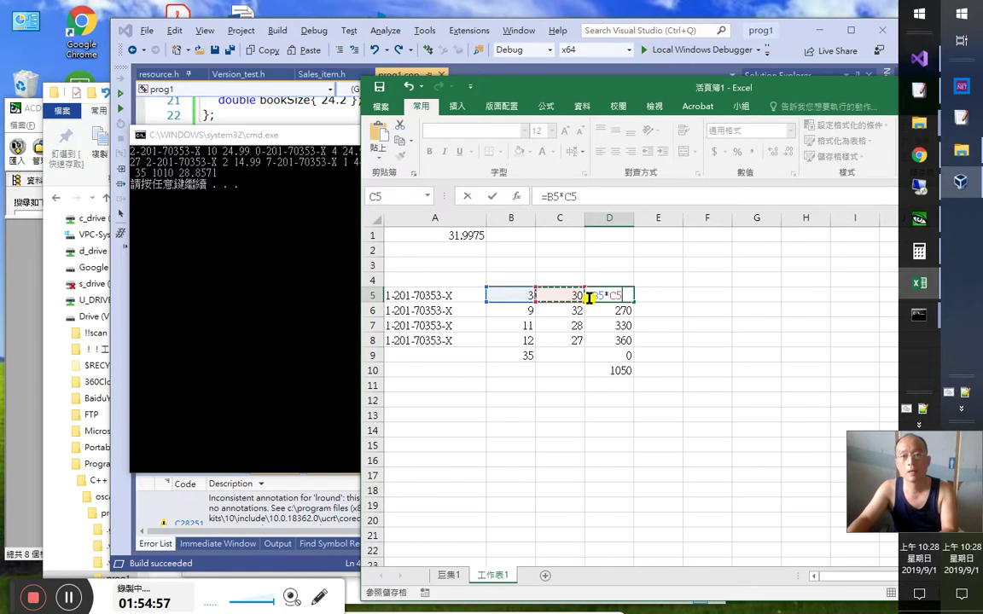
pyautogui.press('Return')
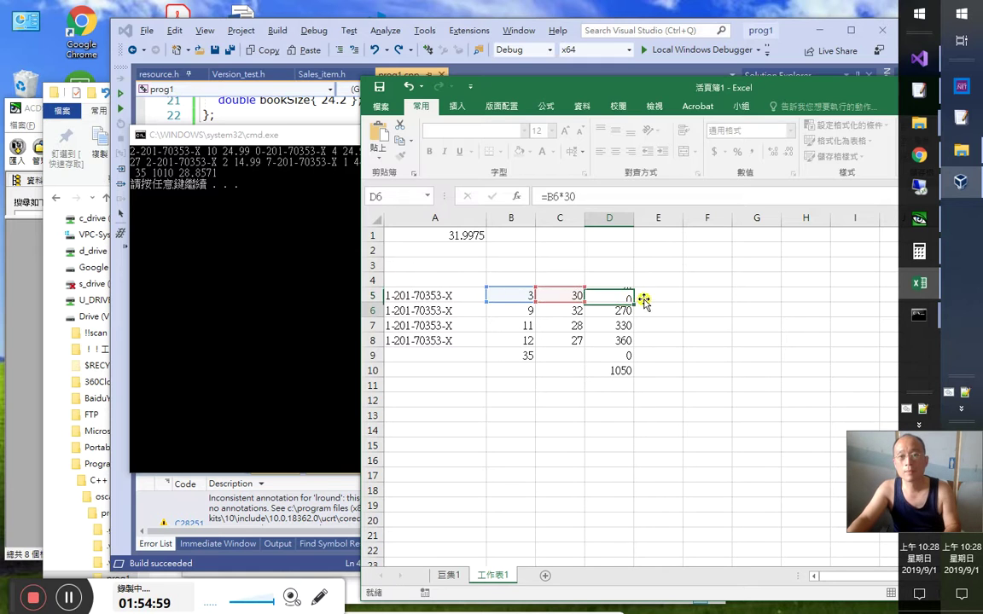
pyautogui.click(630, 299)
pyautogui.doubleClick(633, 302)
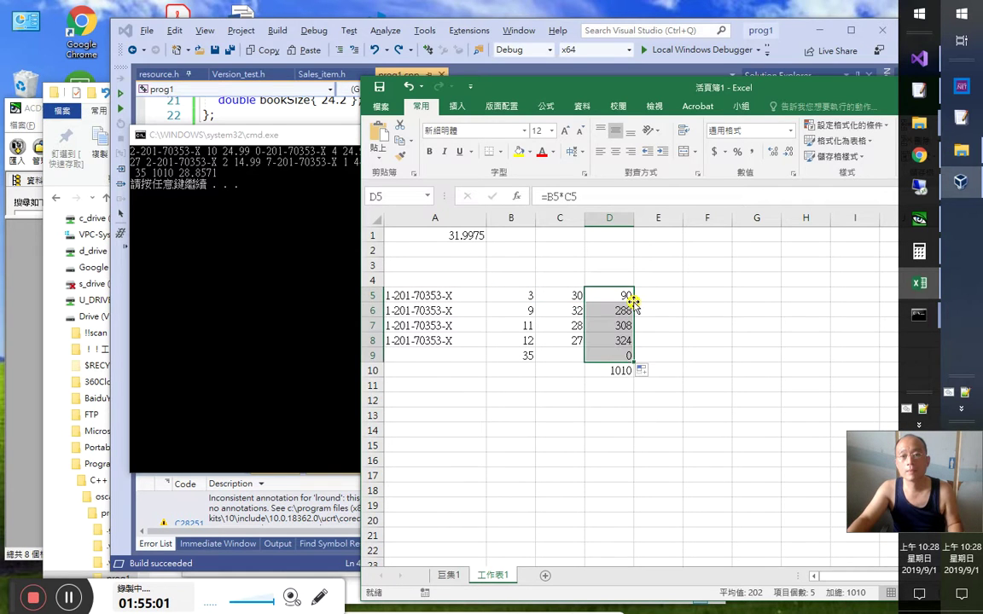
# Extend the D10 total into an average price by changing its formula to =SUM(D5:D8)/B9
pyautogui.click(627, 371)
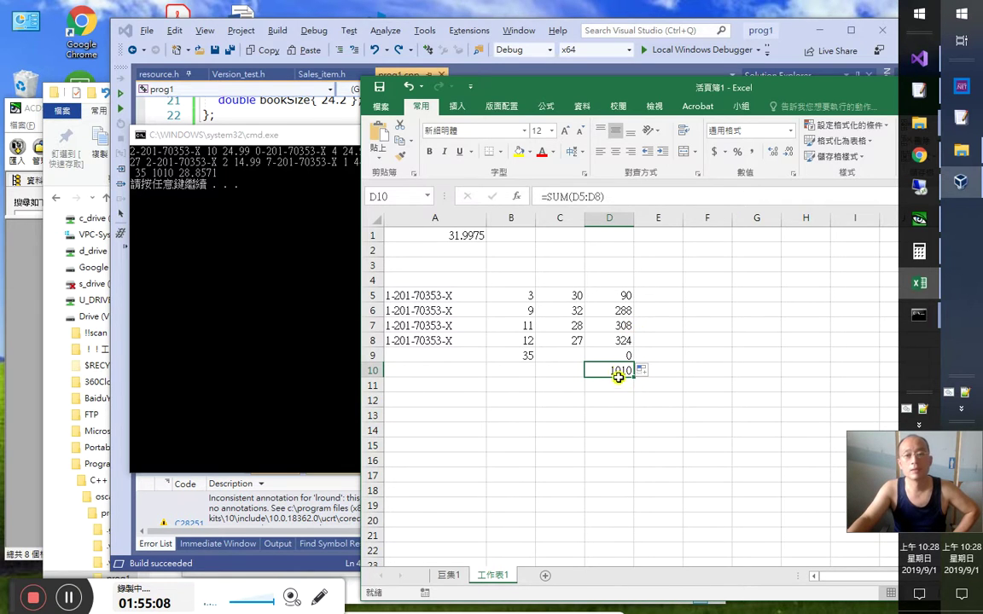
pyautogui.press('F2')
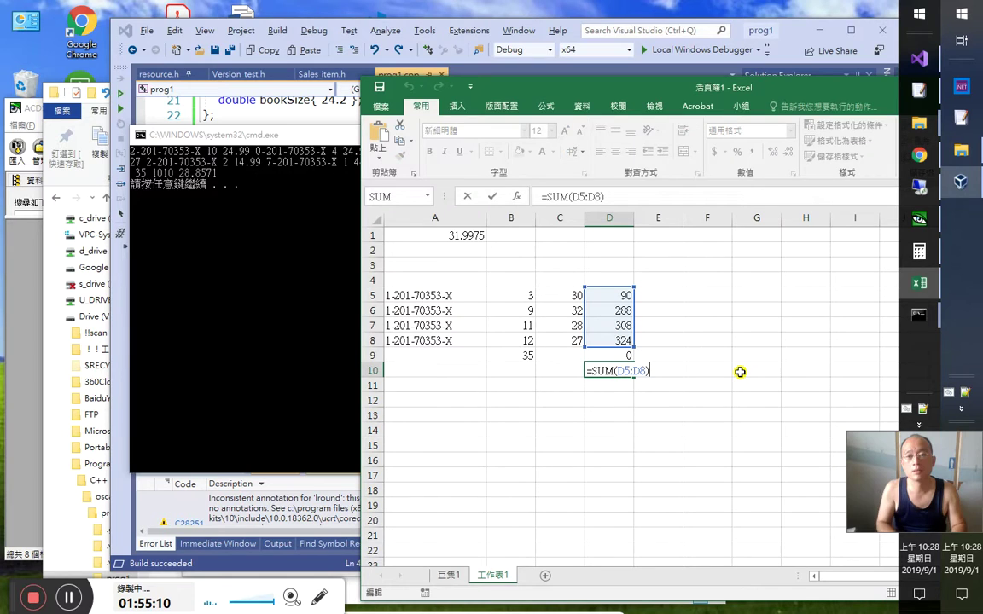
pyautogui.write('/')
pyautogui.click(520, 368)
pyautogui.click(522, 354)
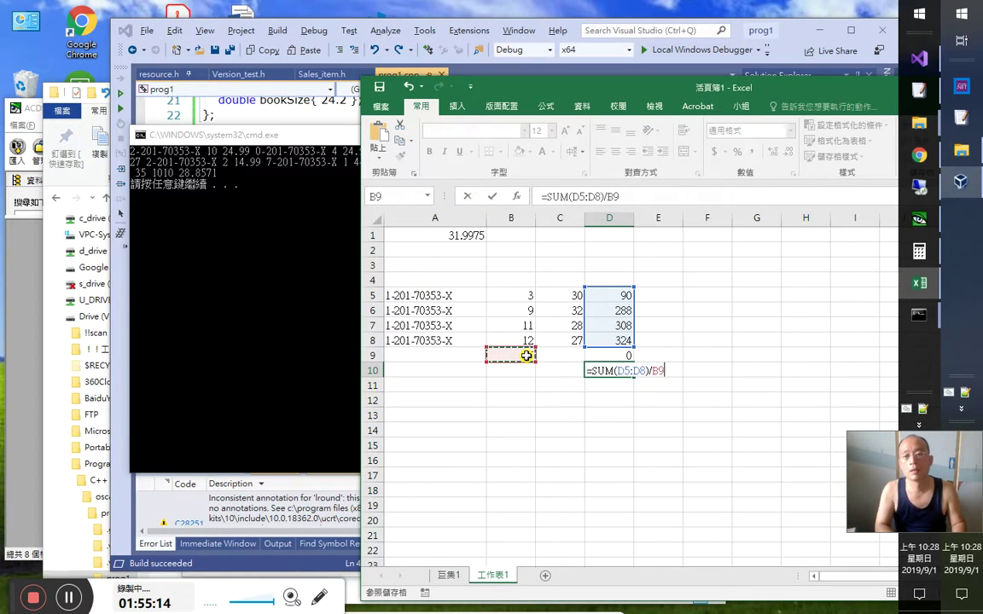
pyautogui.press('Return')
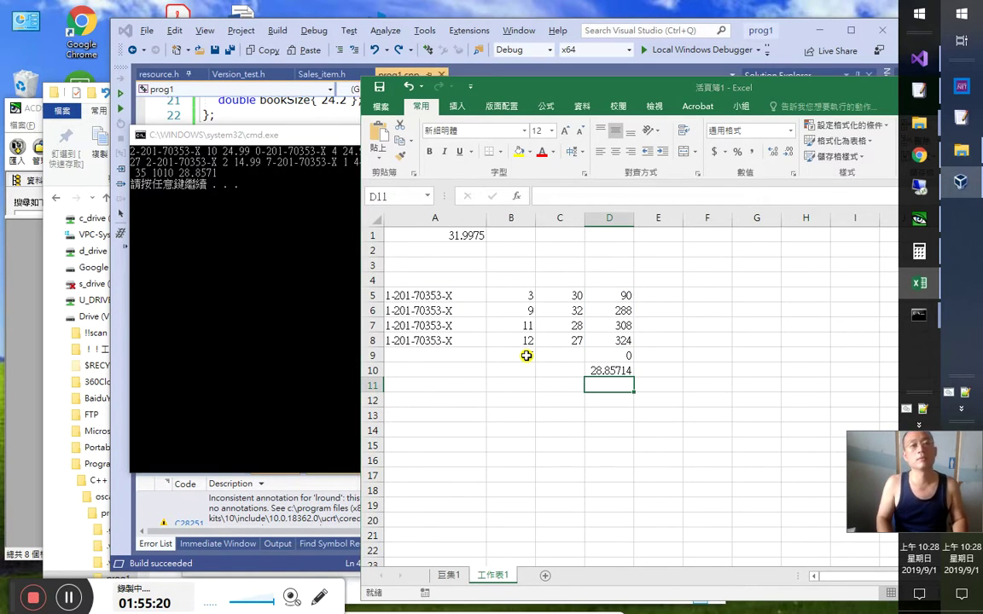
# Return to prog1.cpp in Visual Studio and copy the body of main(), from the Sales_item declaration through the cout line
pyautogui.hotkey('alt', 'Tab')
pyautogui.hotkey('alt', 'Tab')
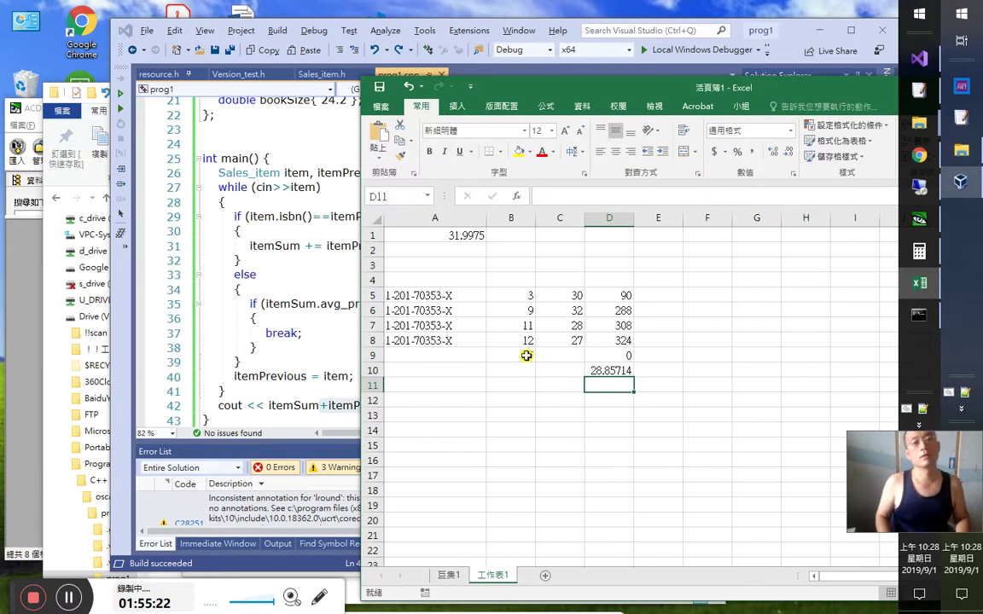
pyautogui.click(227, 245)
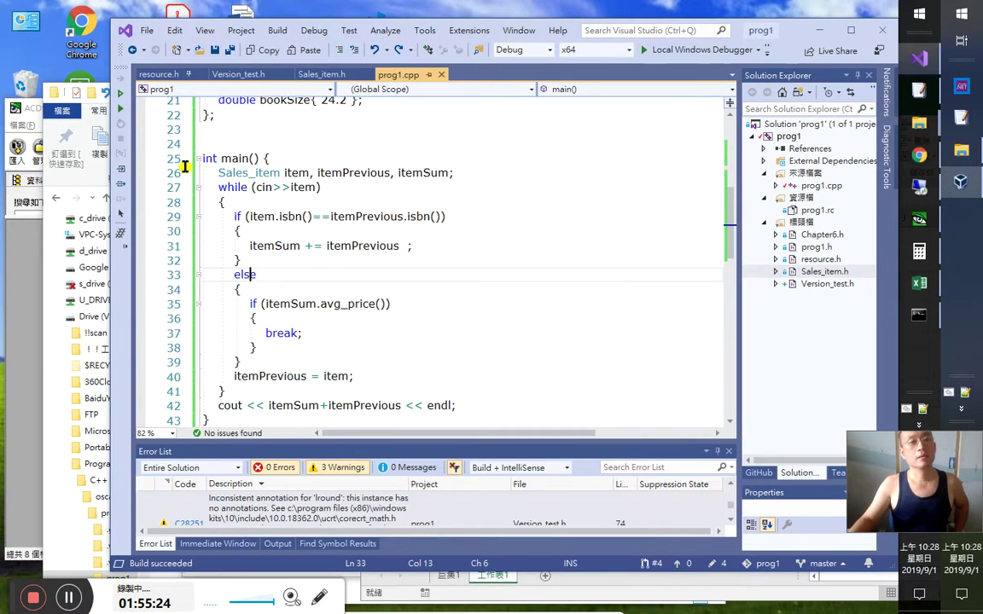
pyautogui.moveTo(183, 171); pyautogui.dragTo(276, 323)
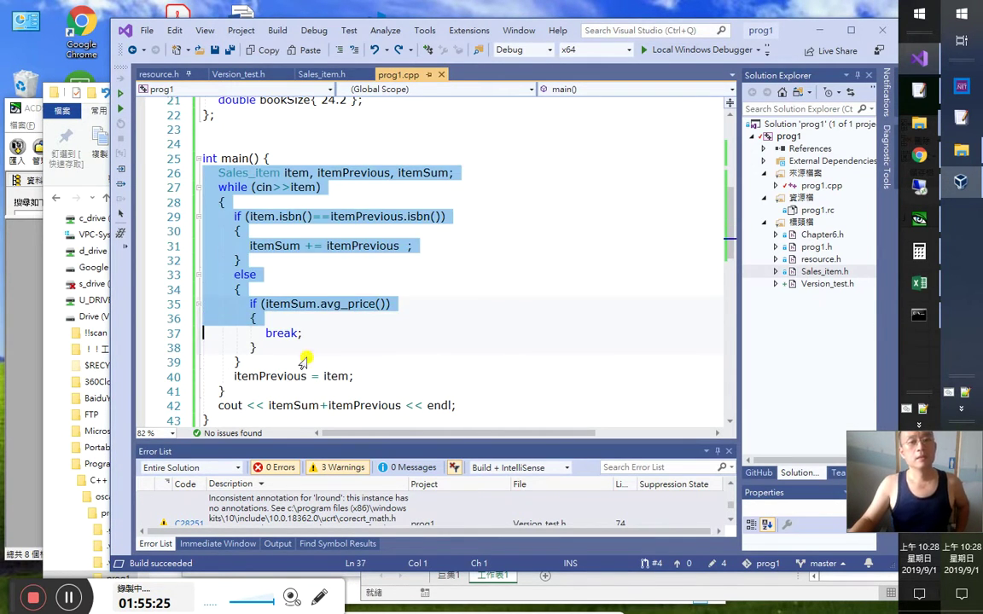
pyautogui.scroll(-1, 295, 329)
pyautogui.keyDown('shift'); pyautogui.click(465, 363); pyautogui.keyUp('shift')
pyautogui.press('super+c')
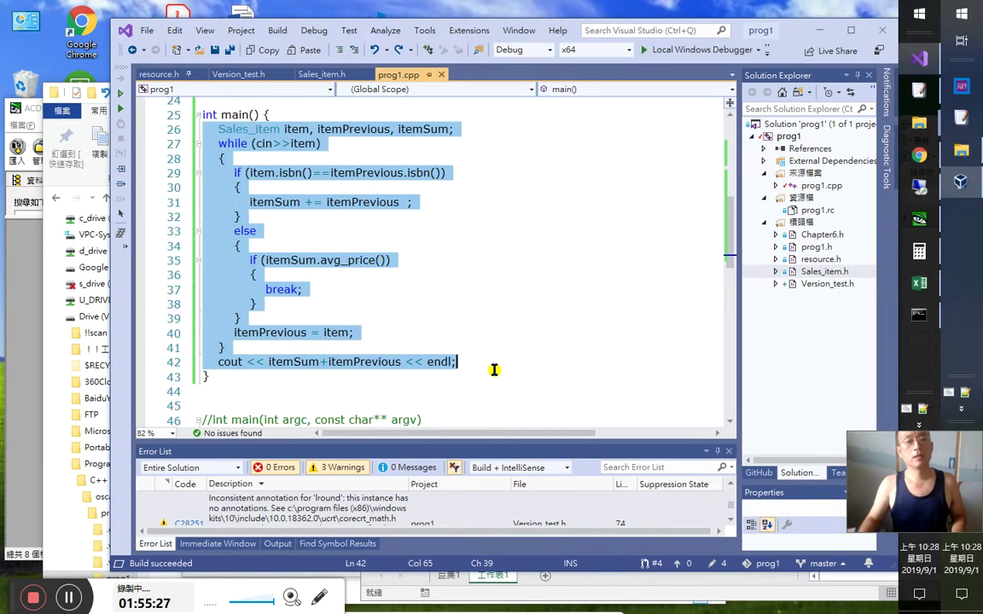
# Switch to the remote desktop session and read exercises 1.21 and 1.22 in the FineReader document
pyautogui.hotkey('alt', 'Tab')
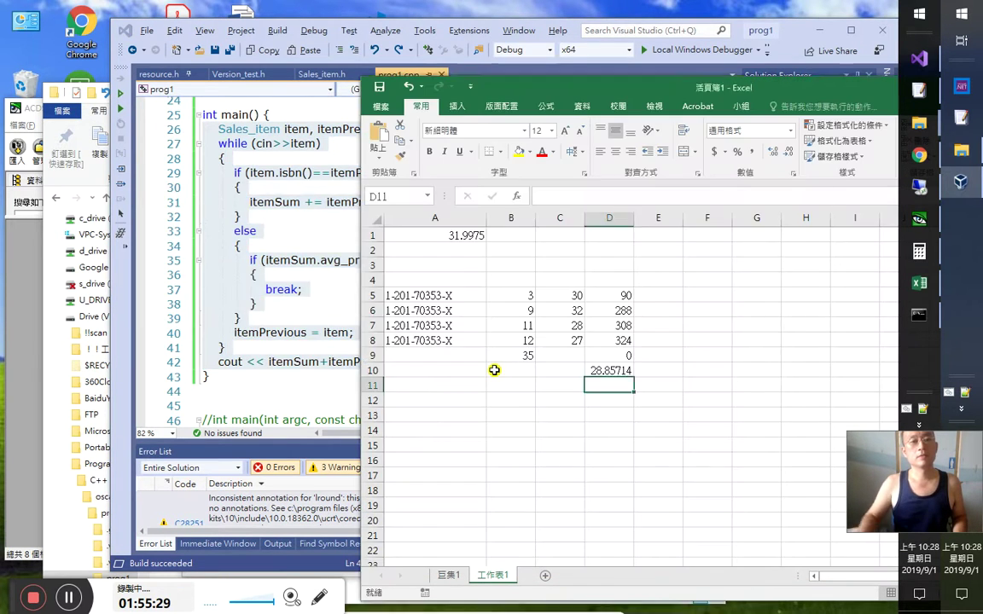
pyautogui.hotkey('alt', 'Tab')
pyautogui.hotkey('alt', 'Tab')
pyautogui.hotkey('alt', 'Tab')
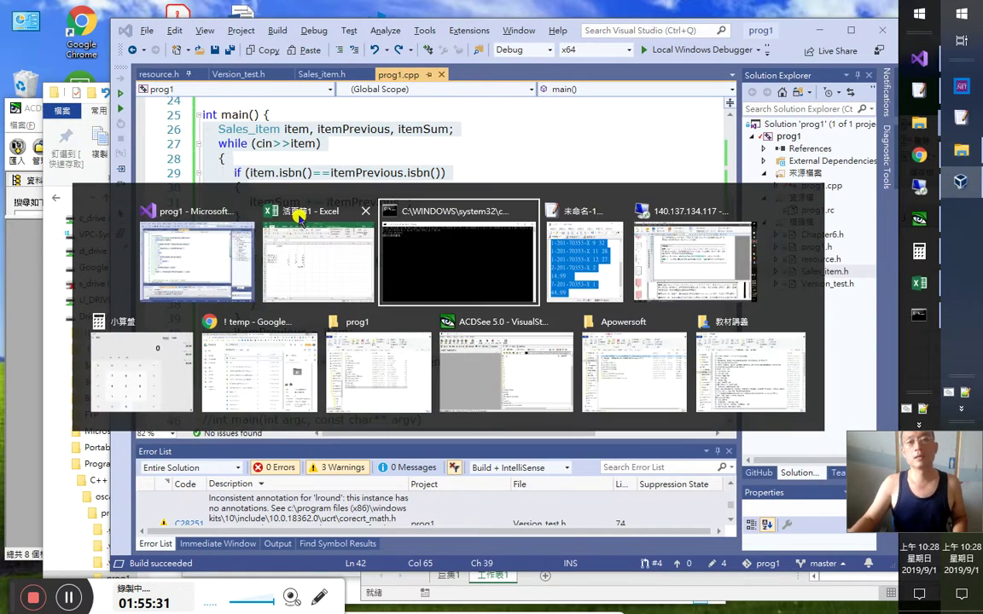
pyautogui.hotkey('alt', 'Tab')
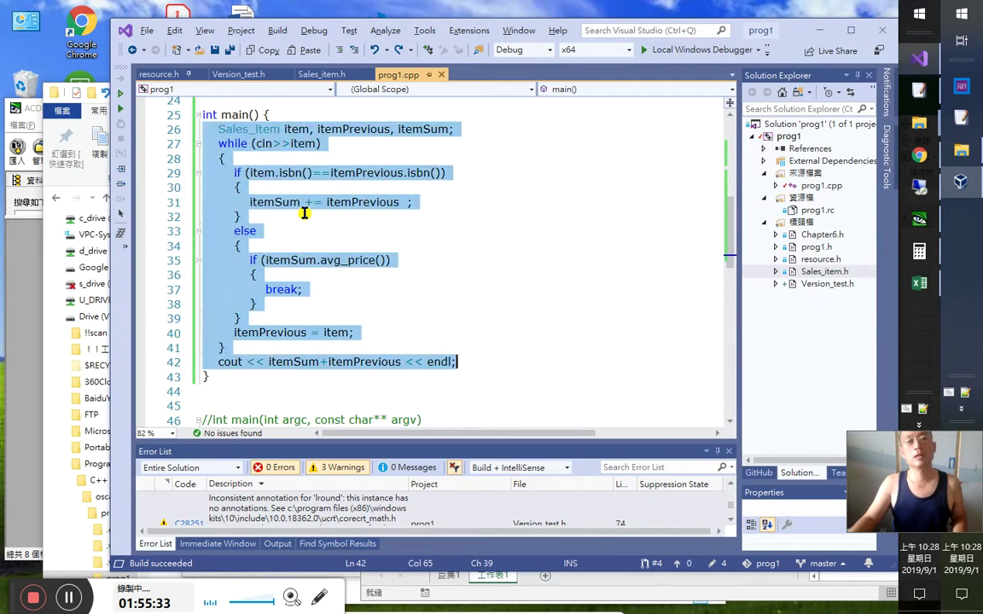
pyautogui.hotkey('alt', 'Tab')
pyautogui.hotkey('alt', 'Tab')
pyautogui.hotkey('alt', 'Tab')
pyautogui.hotkey('alt', 'Tab')
pyautogui.hotkey('alt', 'Tab')
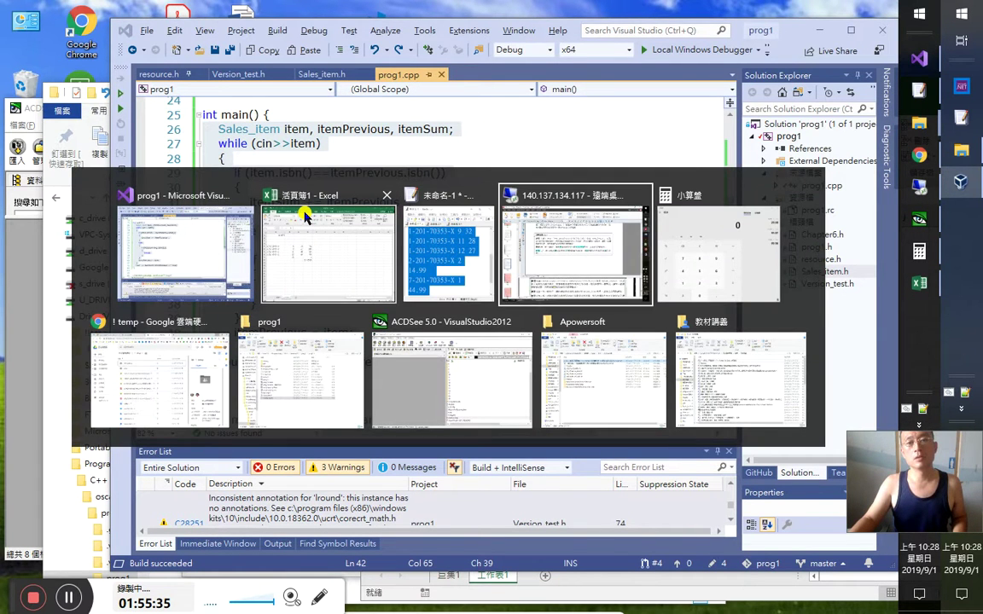
pyautogui.hotkey('alt', 'shift', 'Tab')
pyautogui.hotkey('alt', 'shift', 'Tab')
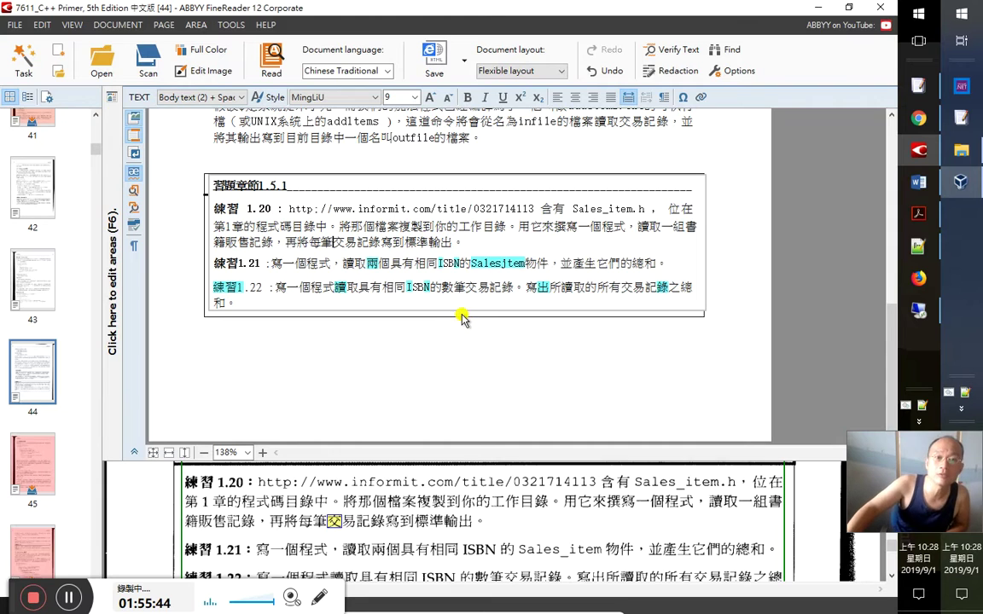
pyautogui.click(526, 263)
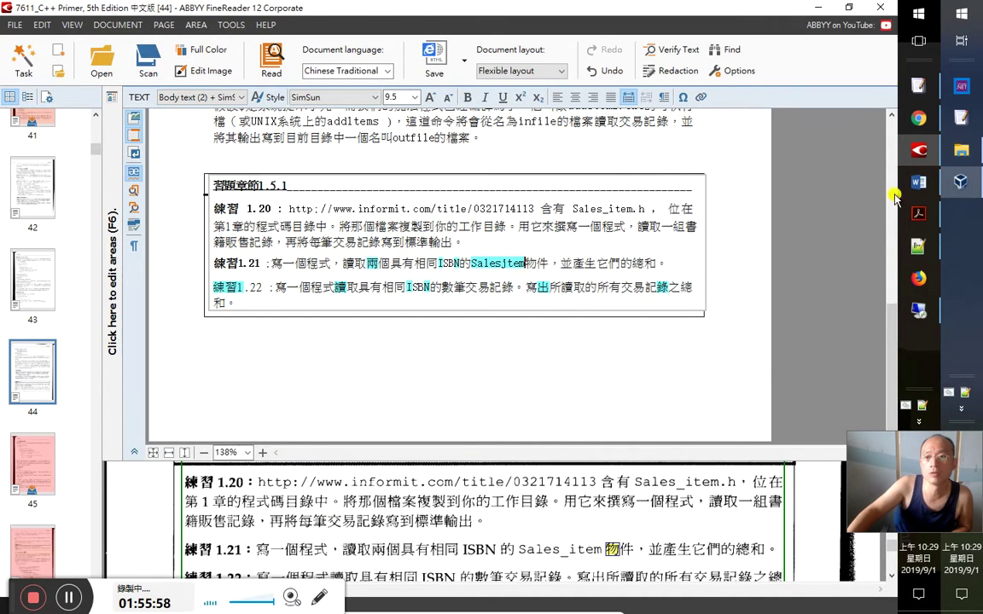
# Switch to the Word notes document and paste the copied code under the 練習 1.22 heading
pyautogui.hotkey('alt', 'Tab')
pyautogui.click(340, 482)
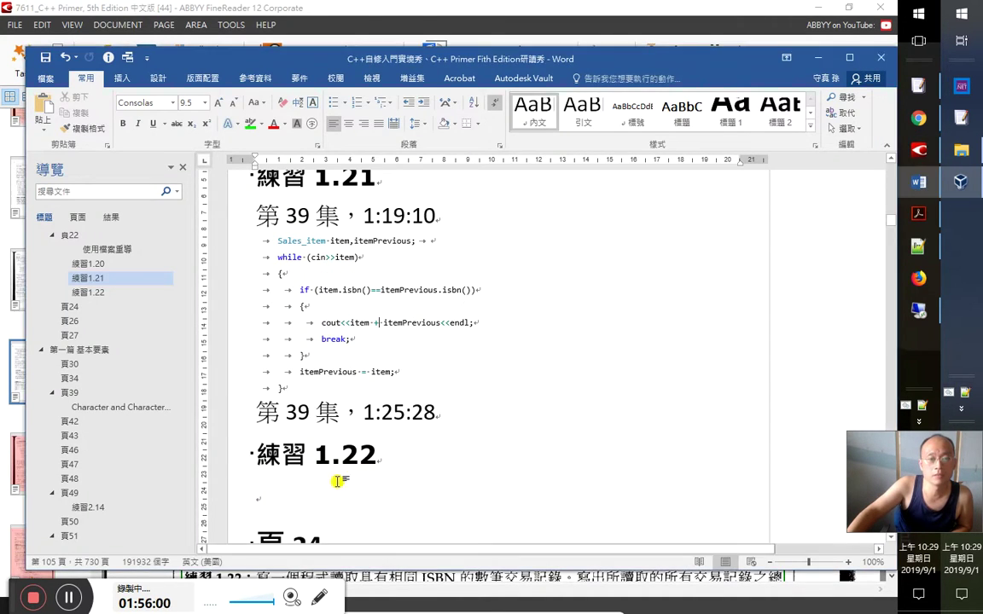
pyautogui.click(45, 103)
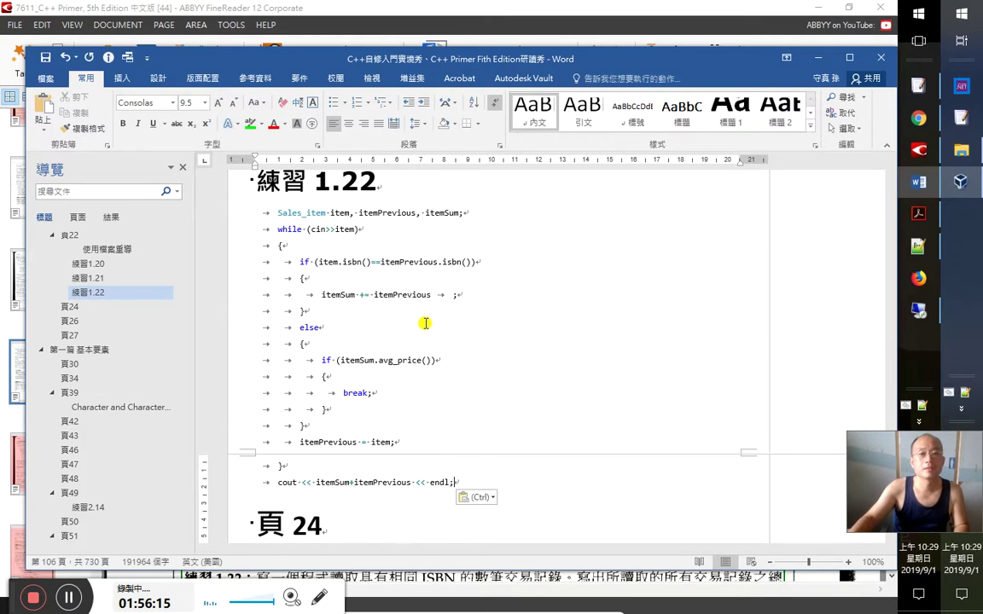
# Recheck the wording of exercise 1.22 in FineReader and return to the local Visual Studio window
pyautogui.hotkey('alt', 'Tab')
pyautogui.click(482, 286)
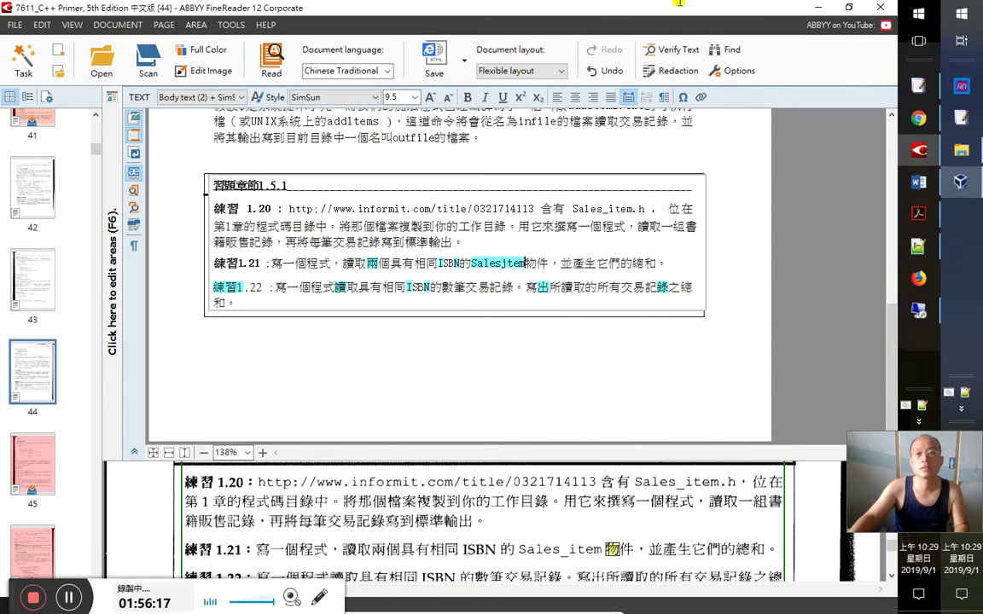
pyautogui.hotkey('alt', 'Tab')
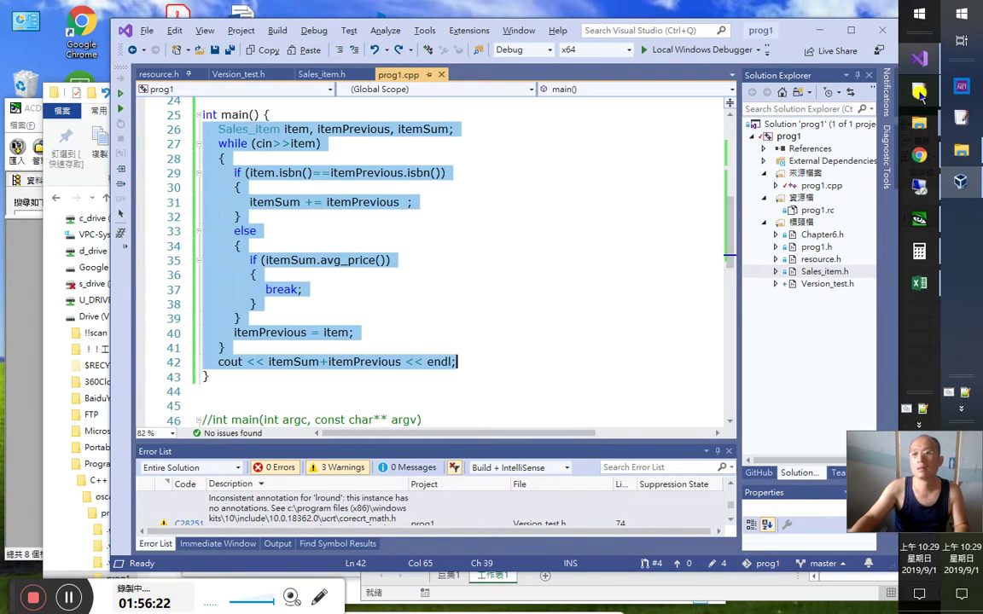
# Switch to EmEditor and duplicate the record "1-201-70353-X 12 27" on the line directly below it
pyautogui.click(920, 93)
pyautogui.click(585, 414)
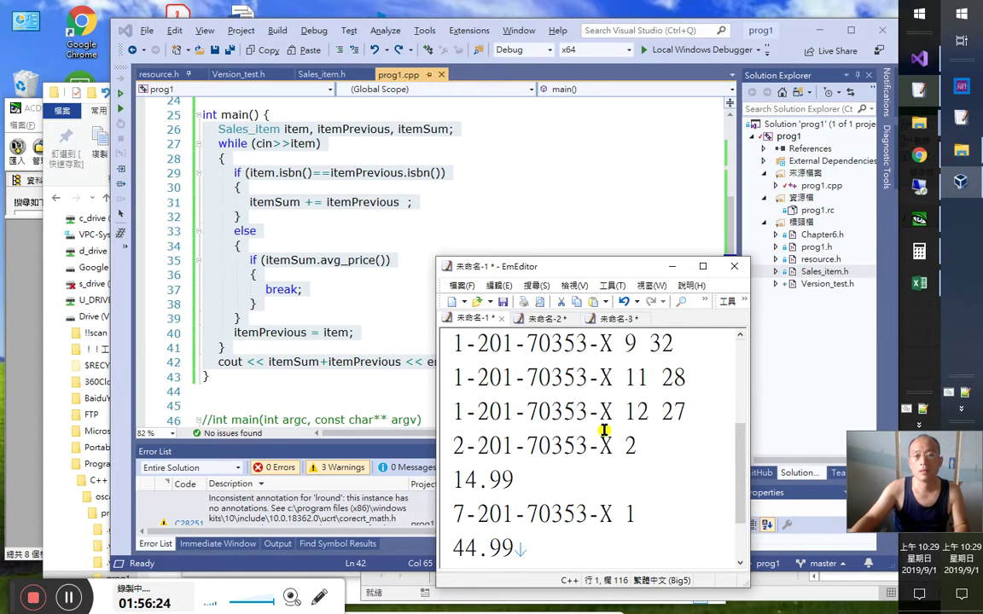
pyautogui.click(662, 412)
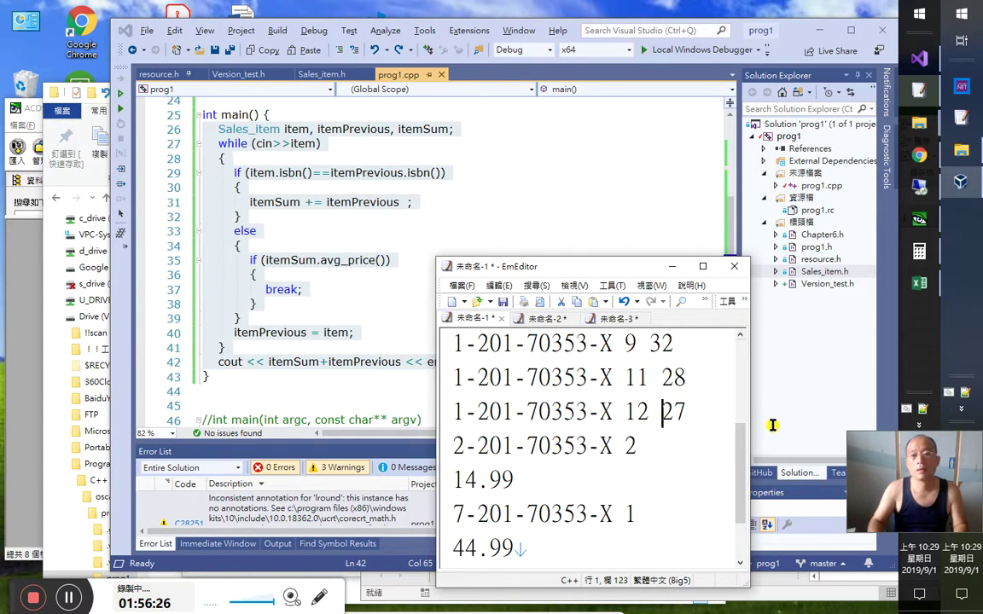
pyautogui.hotkey('alt', 'Tab')
pyautogui.hotkey('alt', 'Tab')
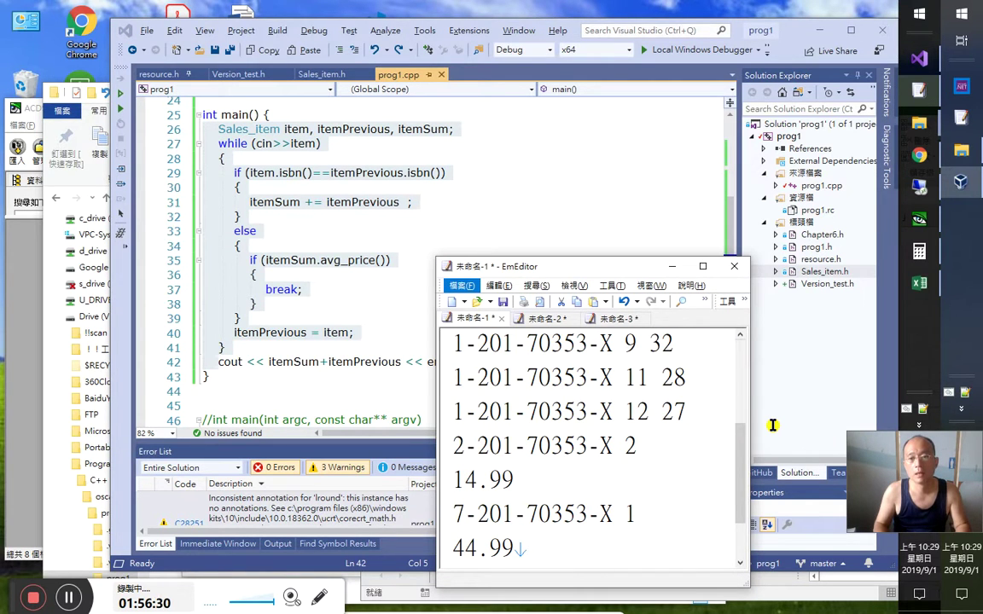
pyautogui.click(704, 416)
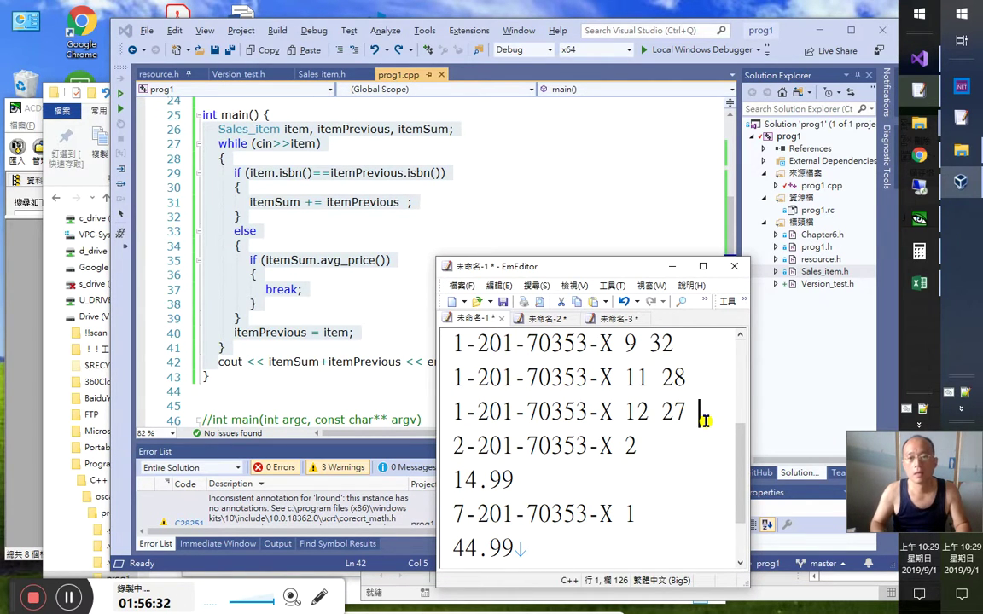
pyautogui.hotkey('shift', 'Home')
pyautogui.hotkey('ctrl', 'c')
pyautogui.press('Down')
pyautogui.hotkey('ctrl', 'v')
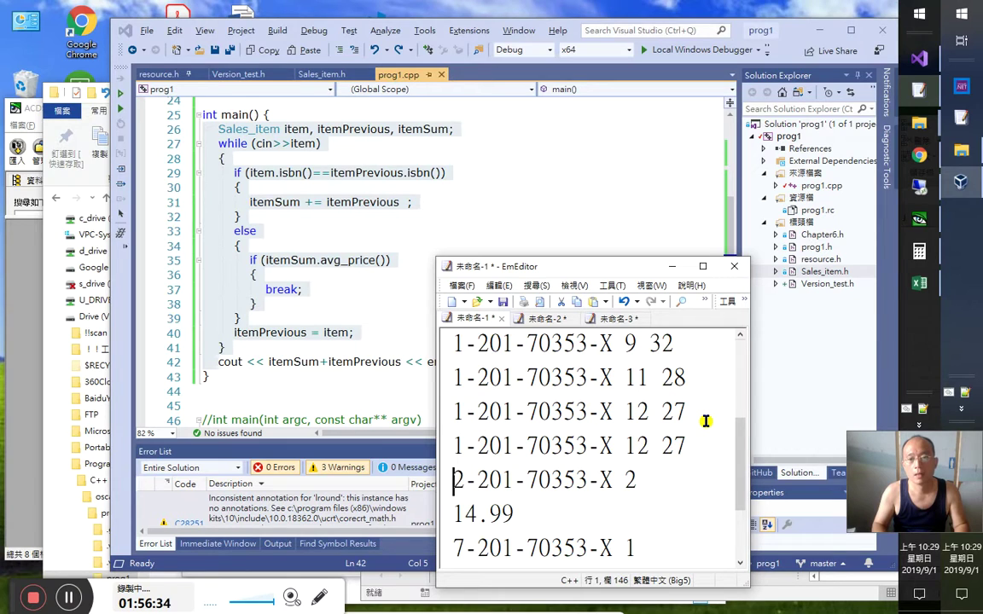
# Change the duplicated record to quantity 1 and price 31
pyautogui.press('Left')
pyautogui.press('Left')
pyautogui.press('Left')
pyautogui.press('Delete')
pyautogui.press('Right')
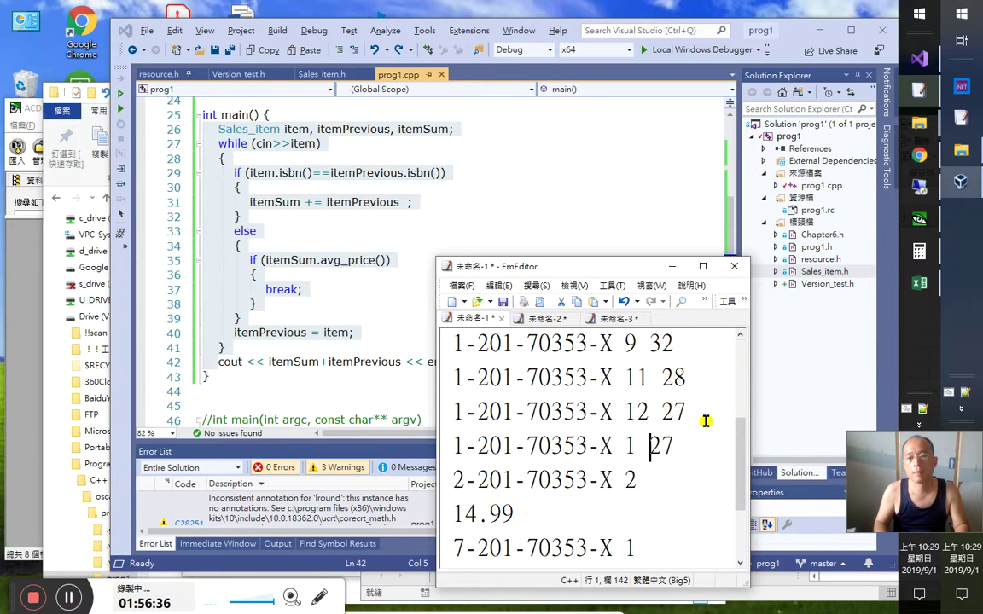
pyautogui.hotkey('shift', 'Left')
pyautogui.write('31')
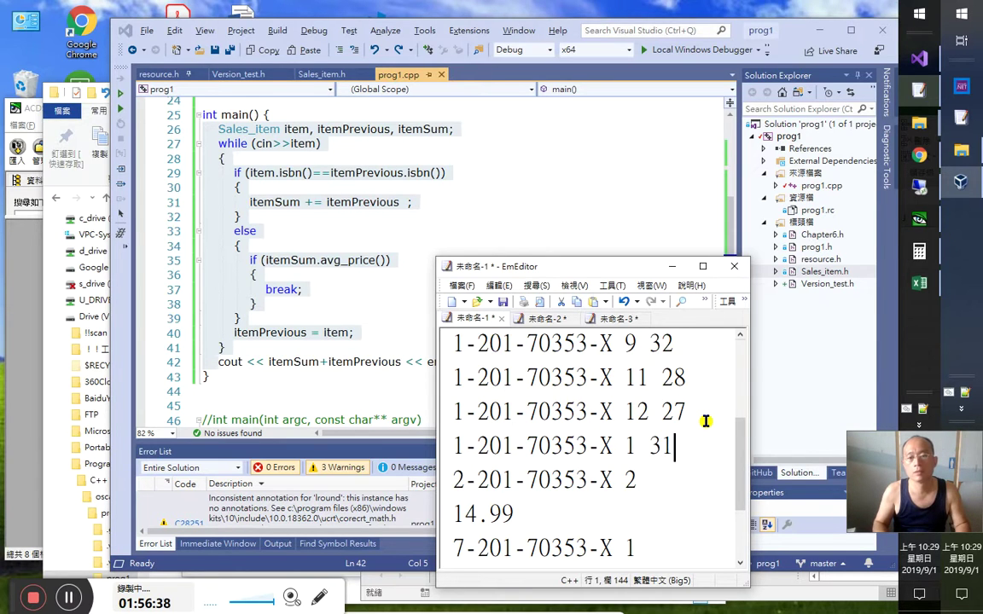
# Copy all the test records, run prog1 without debugging and paste them into the console as input
pyautogui.hotkey('ctrl', 'a')
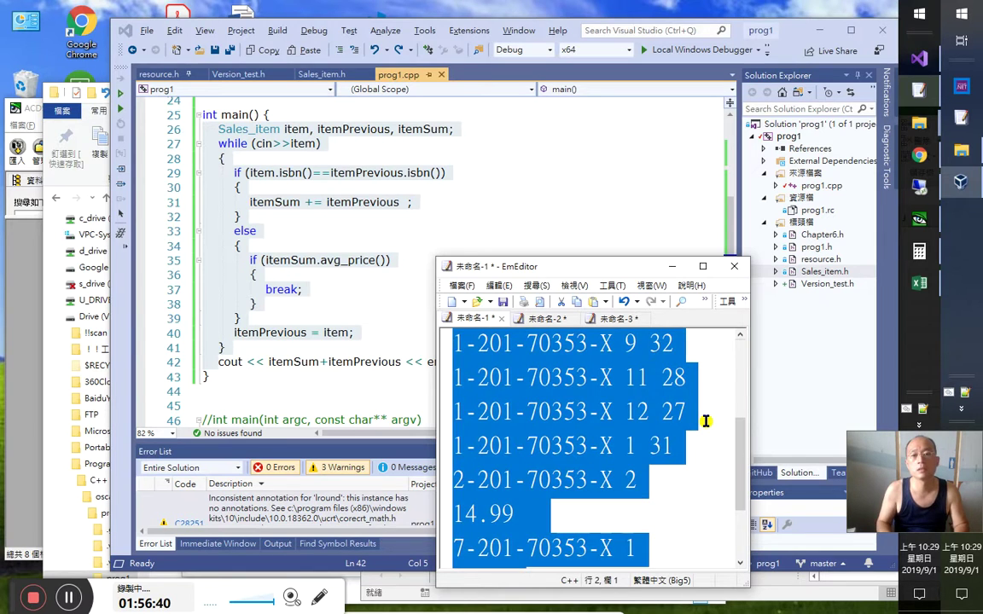
pyautogui.click(119, 100)
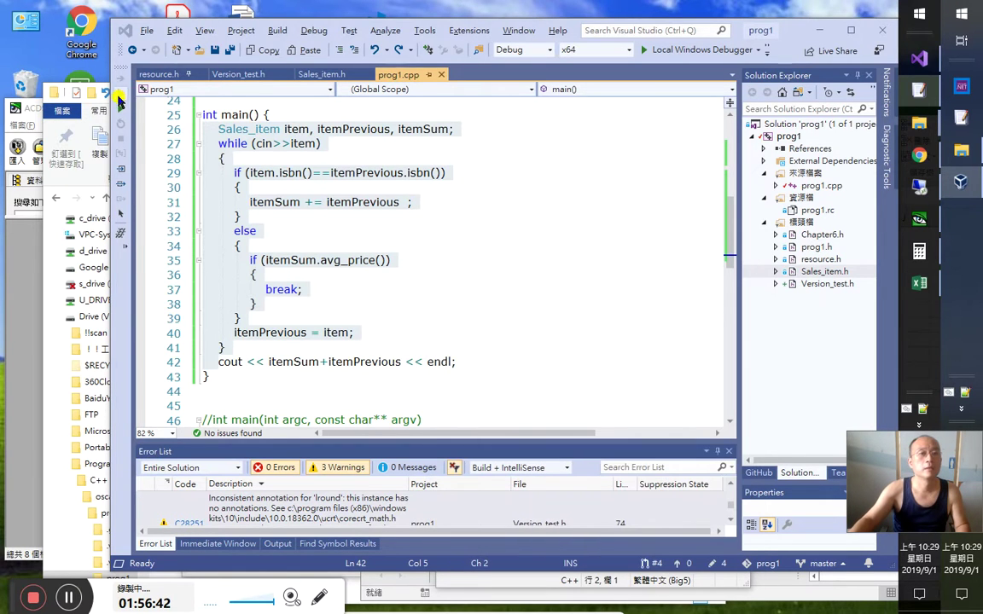
pyautogui.hotkey('ctrl', 'F5')
pyautogui.hotkey('ctrl', 'v')
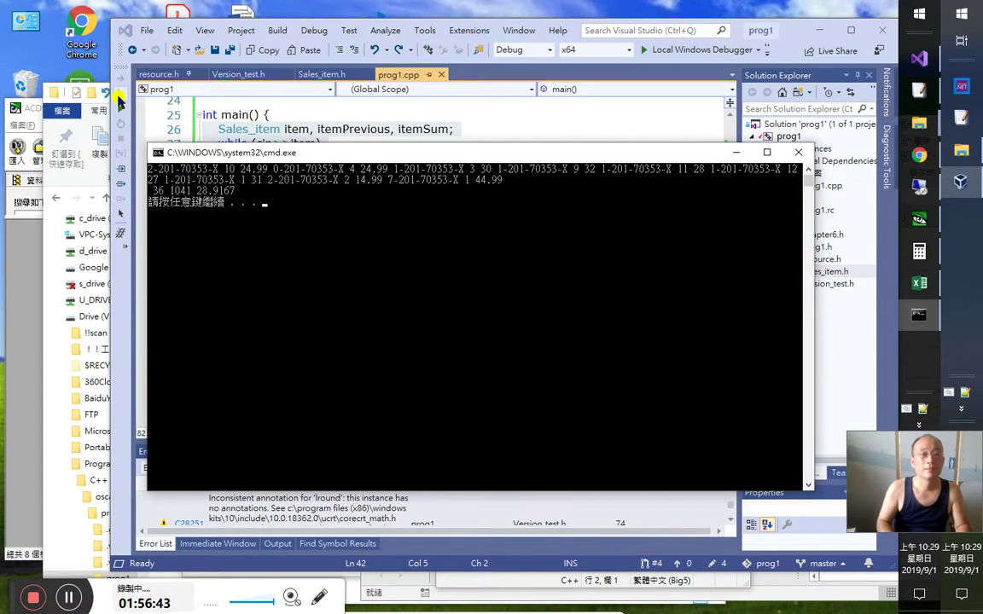
# Switch to EmEditor and check the quantity and price of the added 1-201-70353-X record
pyautogui.hotkey('alt', 'Tab')
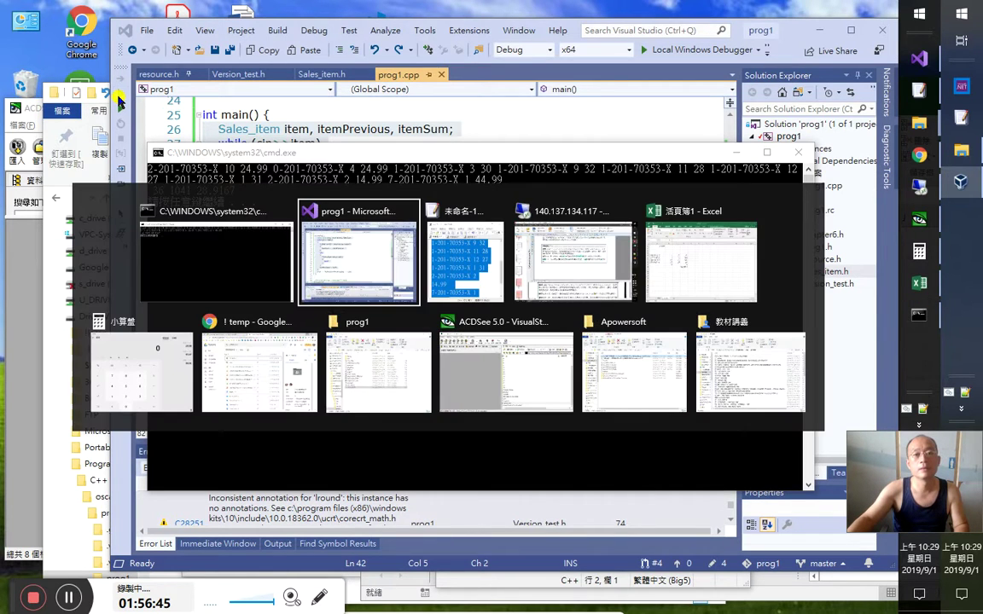
pyautogui.hotkey('alt', 'Tab')
pyautogui.click(653, 447)
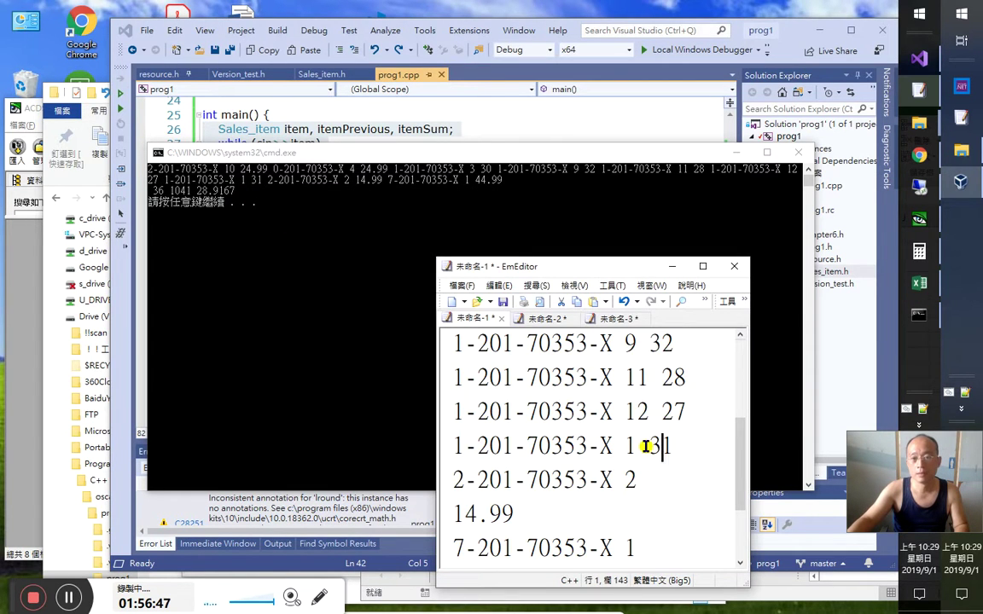
pyautogui.doubleClick(672, 446)
# Switch to Excel, enter 1 in B4 and 31 in C4, and fill the D5 formula up into D4
pyautogui.hotkey('alt', 'Tab')
pyautogui.press('Tab')
pyautogui.press('Tab')
pyautogui.press('Tab')
pyautogui.click(520, 370)
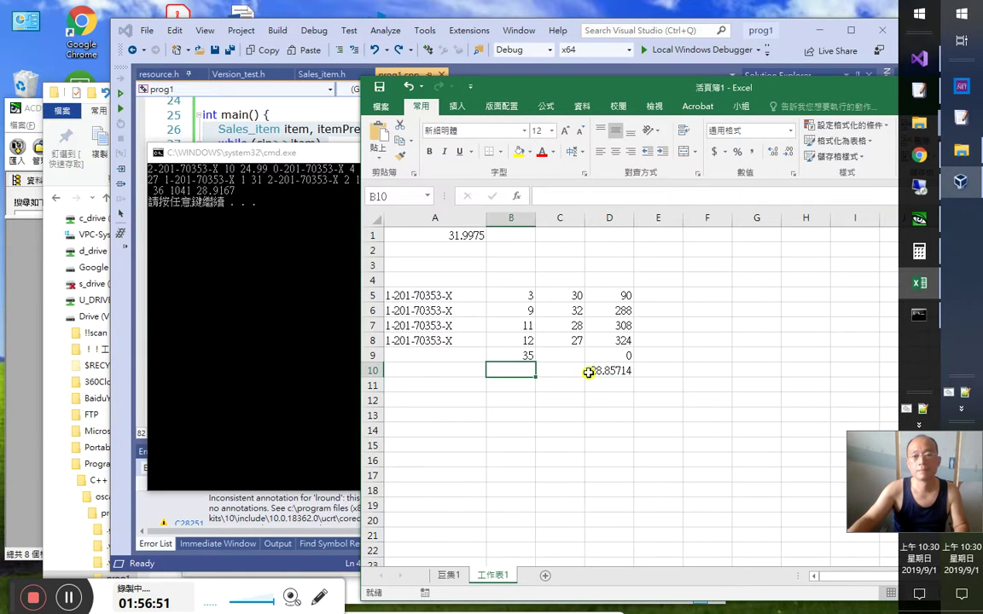
pyautogui.press('Up')
pyautogui.press('Up')
pyautogui.press('Up')
pyautogui.press('Up')
pyautogui.press('Up')
pyautogui.press('Up')
pyautogui.press('Right')
pyautogui.press('Left')
pyautogui.write('1')
pyautogui.press('Tab')
pyautogui.write('31')
pyautogui.press('Tab')
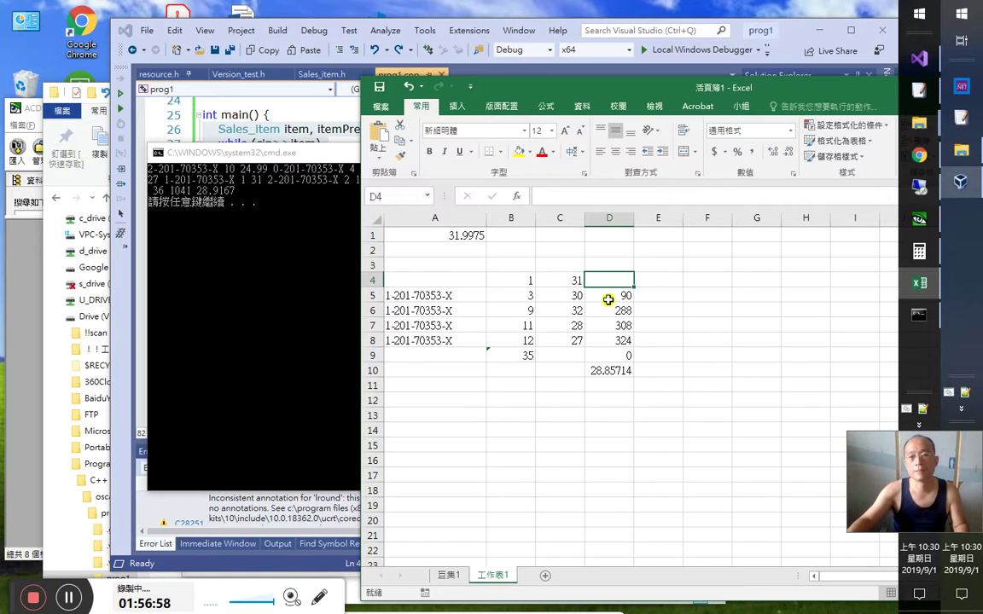
pyautogui.click(639, 295)
pyautogui.moveTo(633, 302)
pyautogui.mouseDown()
pyautogui.moveTo(637, 268)
pyautogui.moveTo(628, 296)
pyautogui.mouseUp()
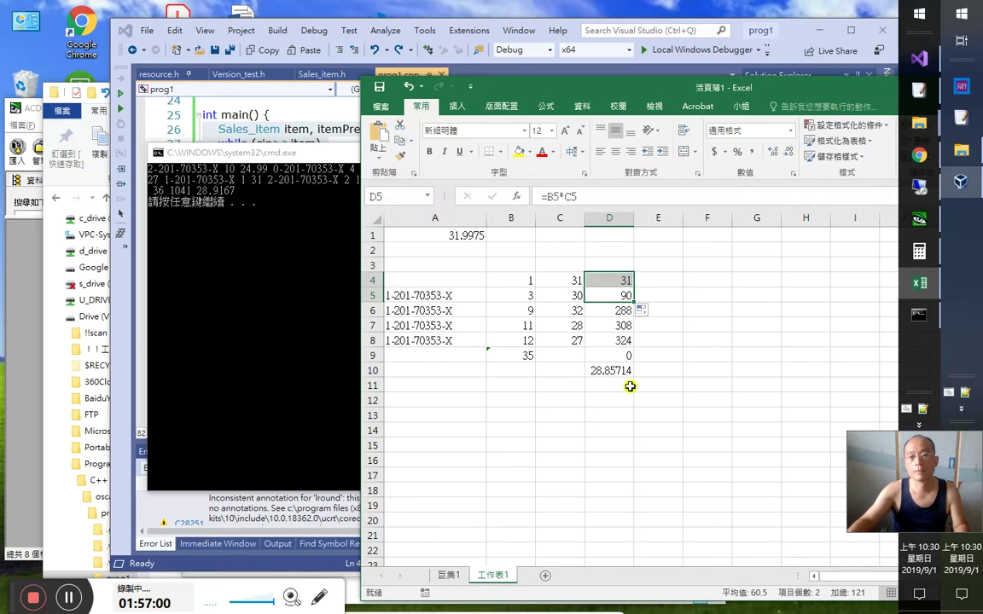
# Extend the sum range in the D10 average formula so it reads =SUM(D4:D8)/B9
pyautogui.click(624, 372)
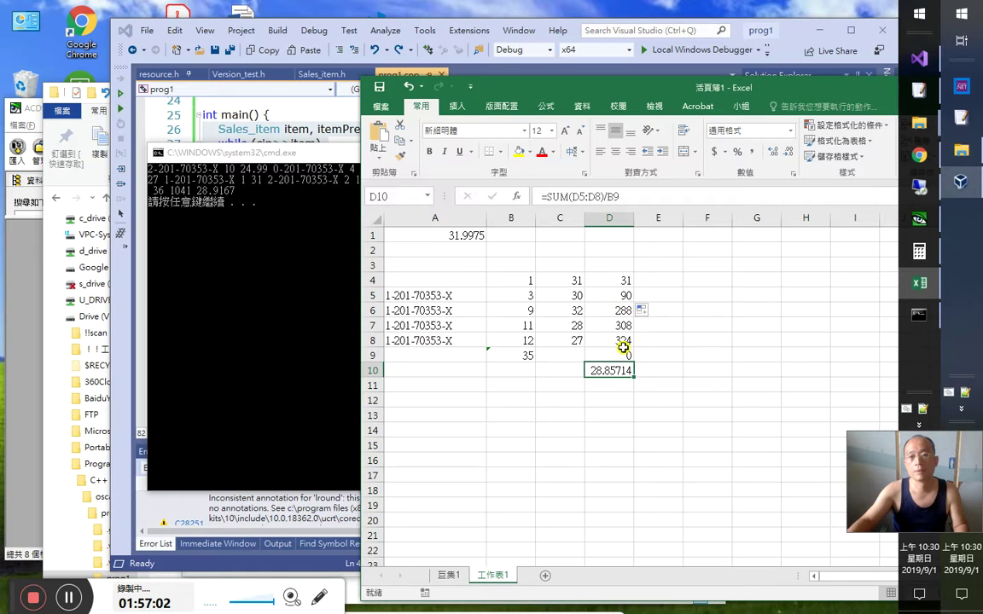
pyautogui.doubleClick(618, 370)
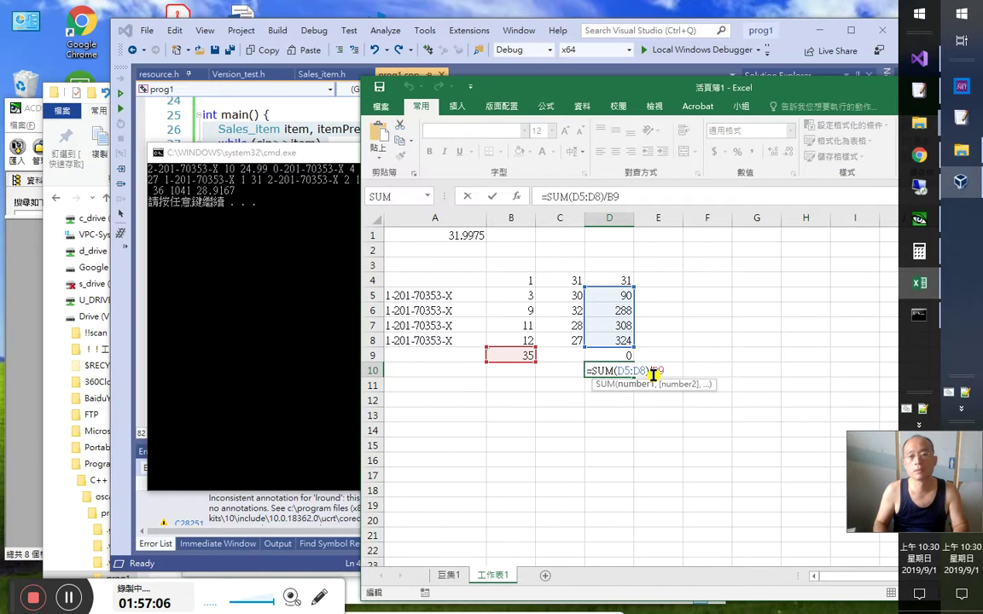
pyautogui.press('Return')
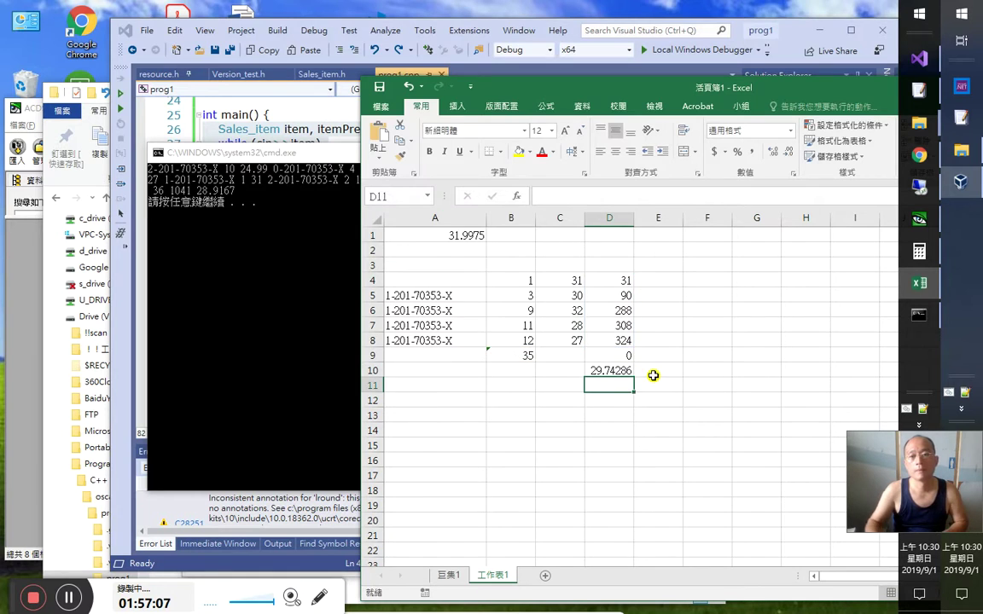
pyautogui.click(612, 369)
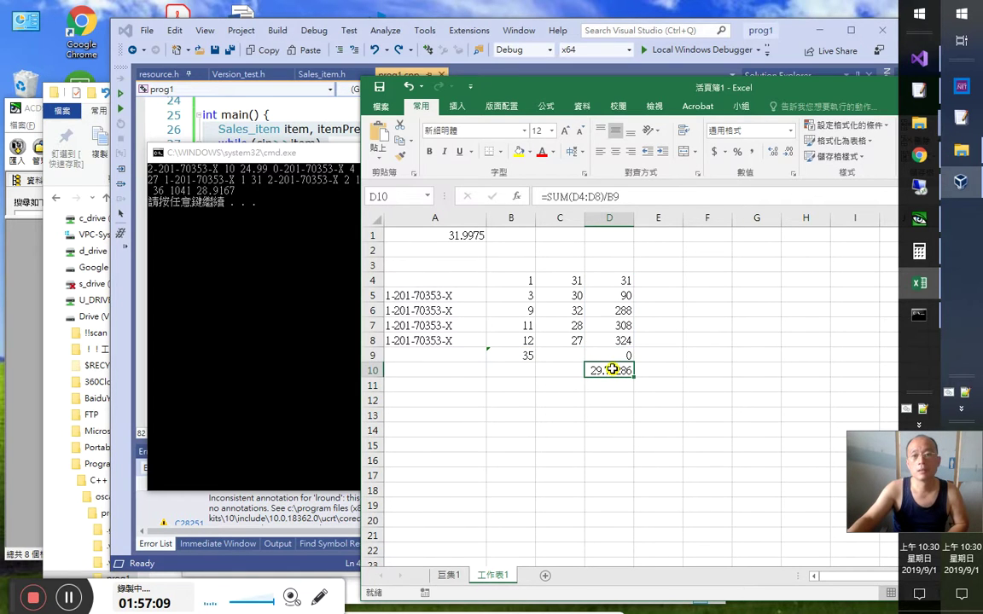
# Fill the D5 formula up into D4 again and check it against the price in C4
pyautogui.click(615, 280)
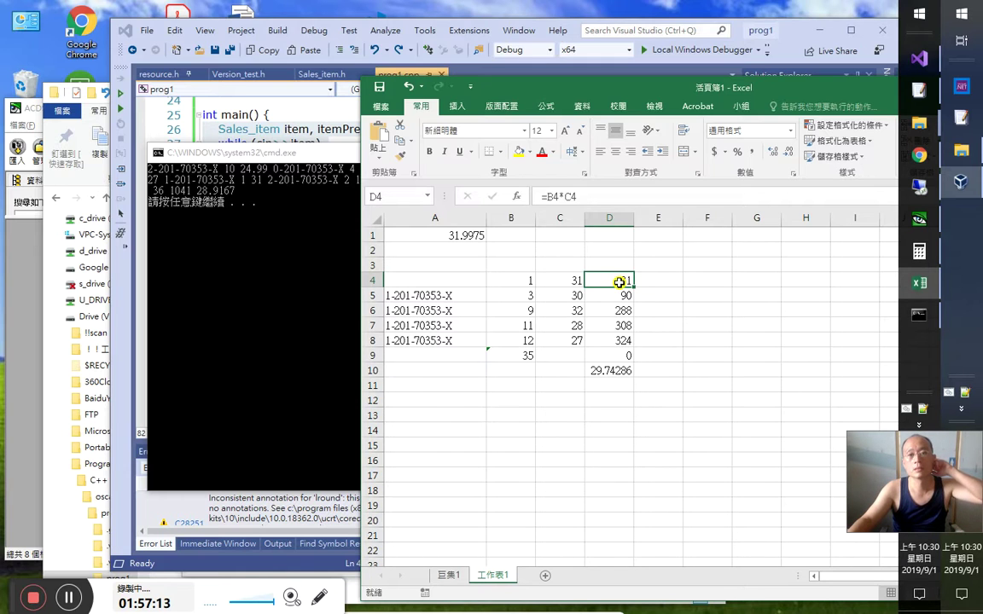
pyautogui.click(575, 283)
pyautogui.click(614, 281)
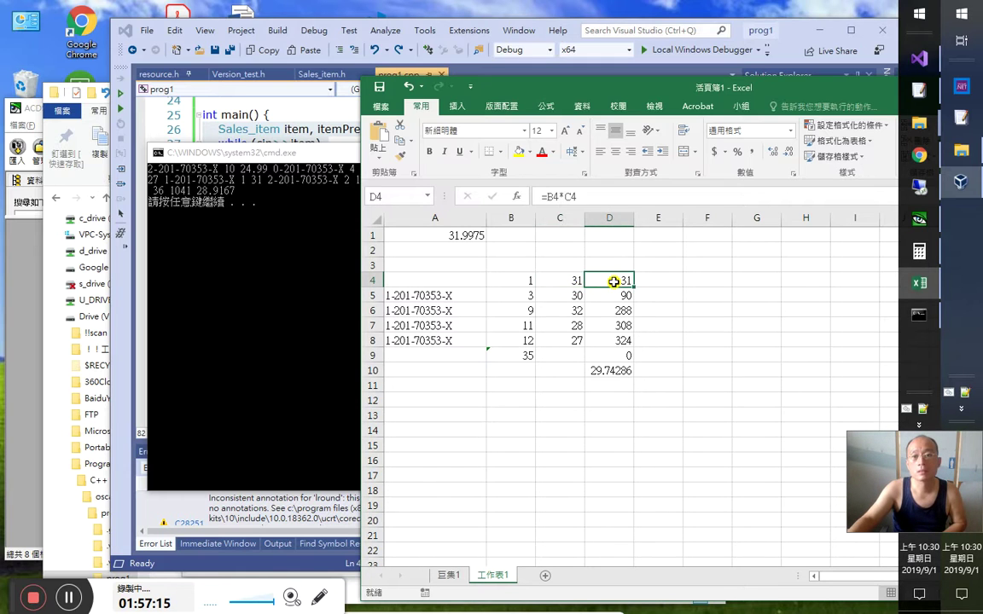
pyautogui.click(575, 282)
pyautogui.click(622, 280)
pyautogui.click(572, 281)
pyautogui.click(630, 299)
pyautogui.moveTo(634, 302); pyautogui.dragTo(619, 281)
pyautogui.click(619, 282)
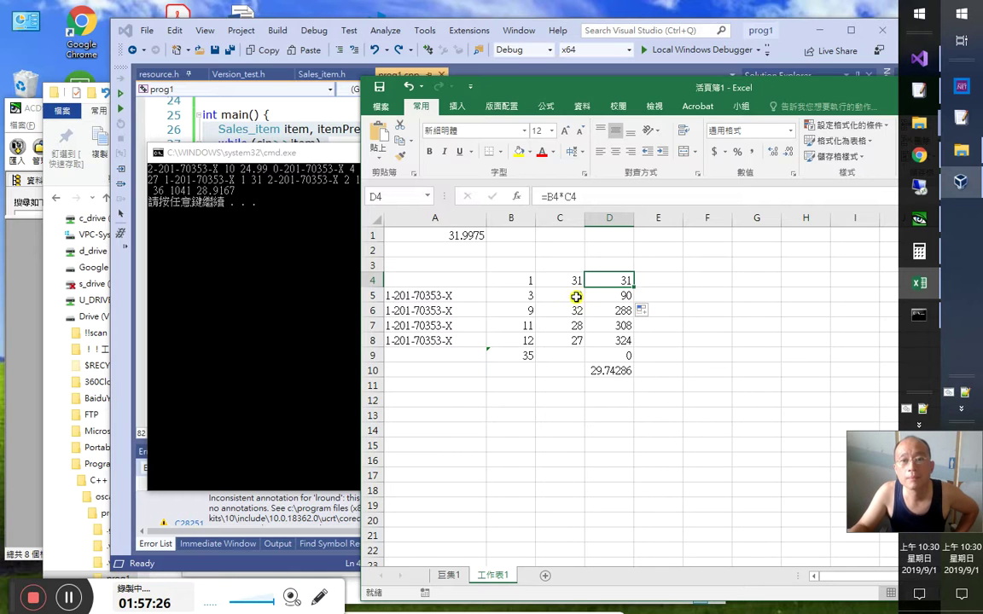
# Check the added record's quantity, price and product in row 4 and the sum of D4:D8
pyautogui.click(512, 281)
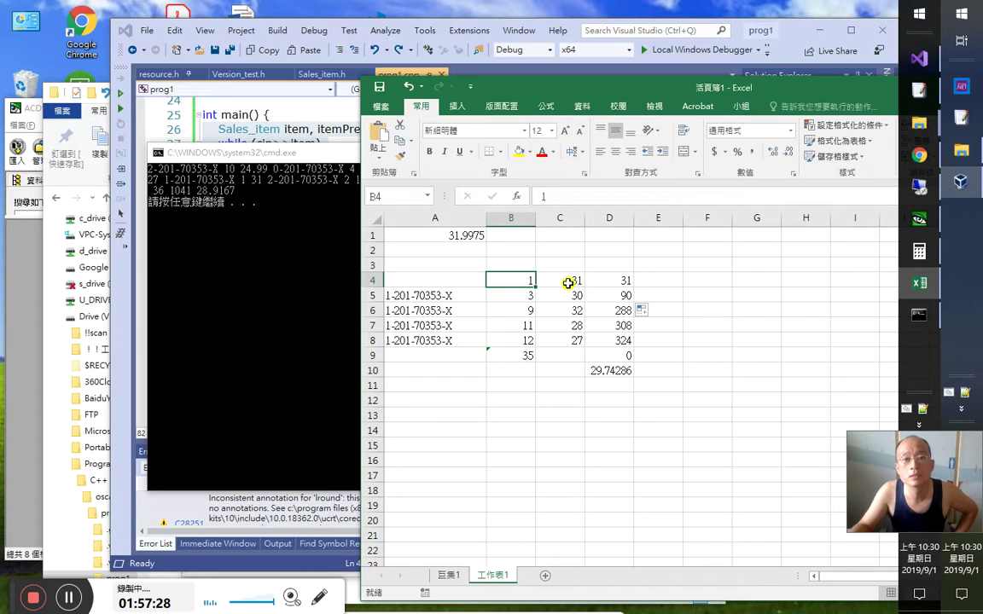
pyautogui.click(568, 283)
pyautogui.click(628, 282)
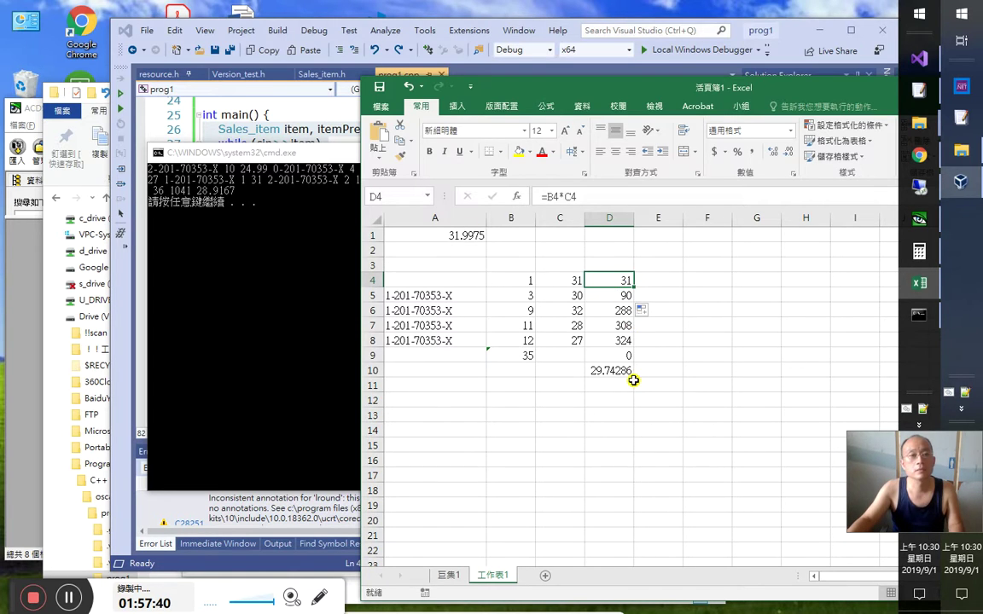
pyautogui.moveTo(621, 280); pyautogui.dragTo(625, 341)
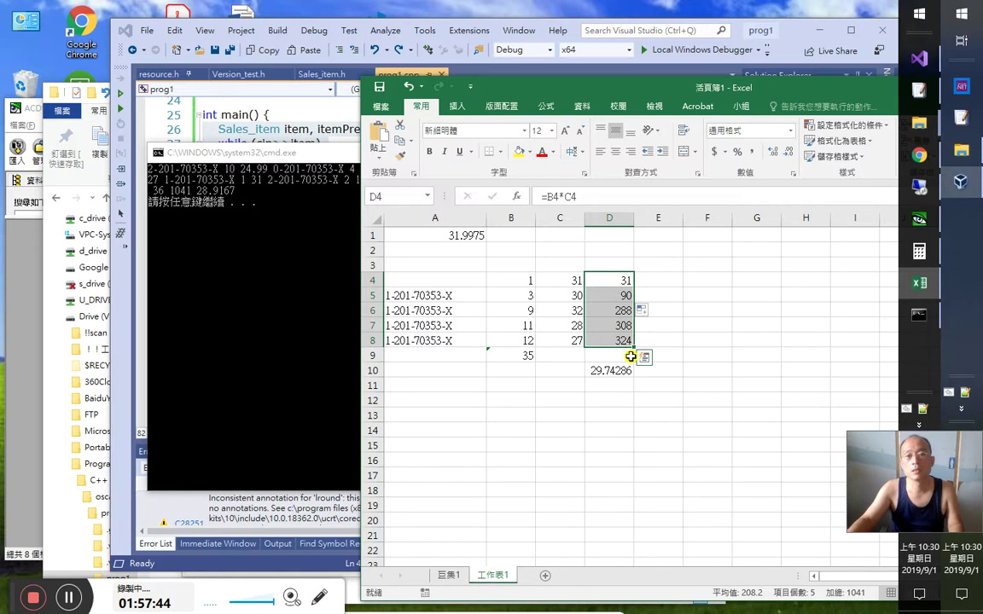
# Reduce the D10 formula to =SUM(D4:D8) to check the total, and undo that change
pyautogui.click(627, 370)
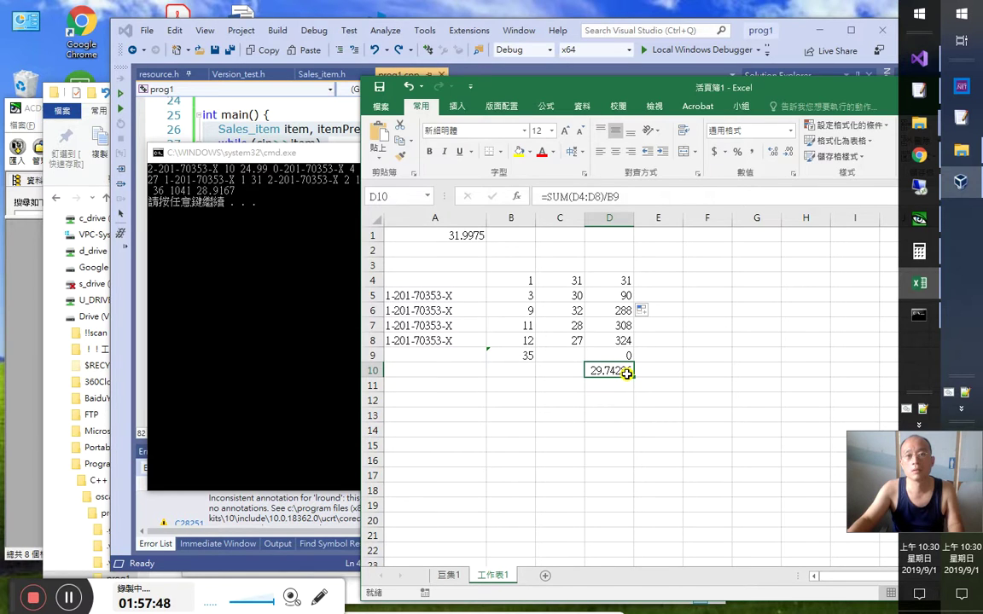
pyautogui.doubleClick(626, 372)
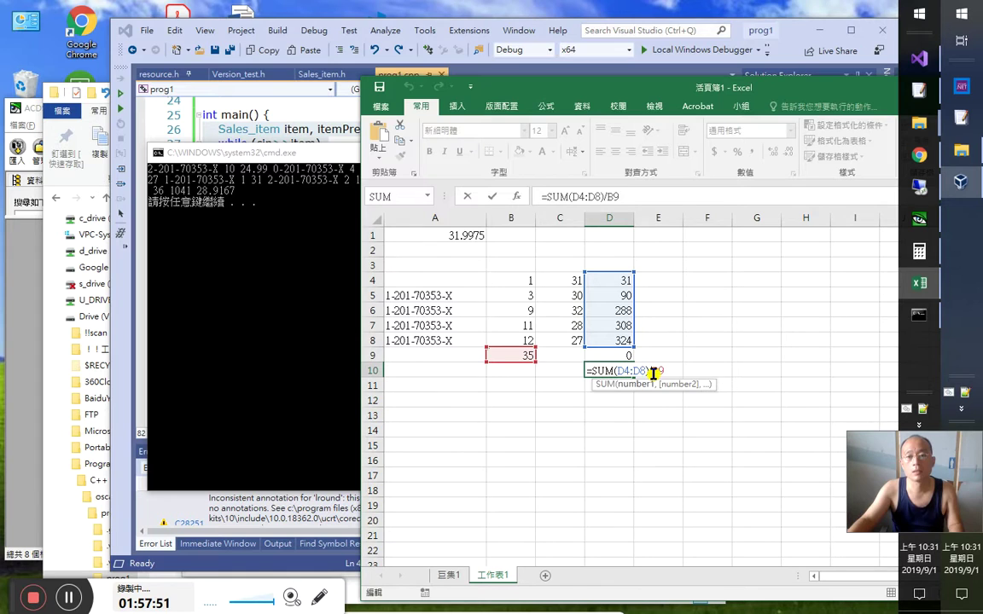
pyautogui.press('Right')
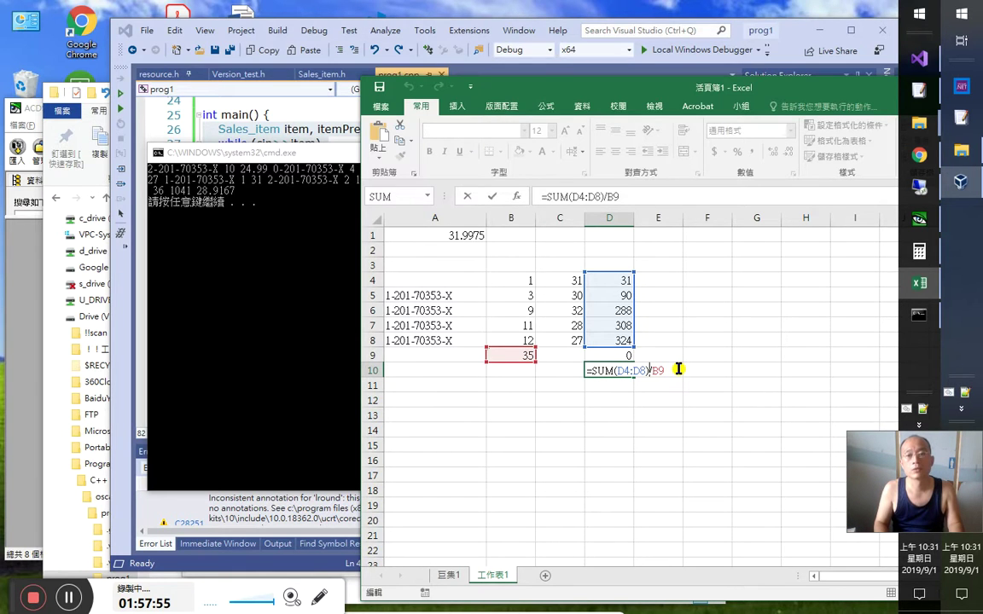
pyautogui.press('Delete')
pyautogui.press('Delete')
pyautogui.press('Delete')
pyautogui.press('Return')
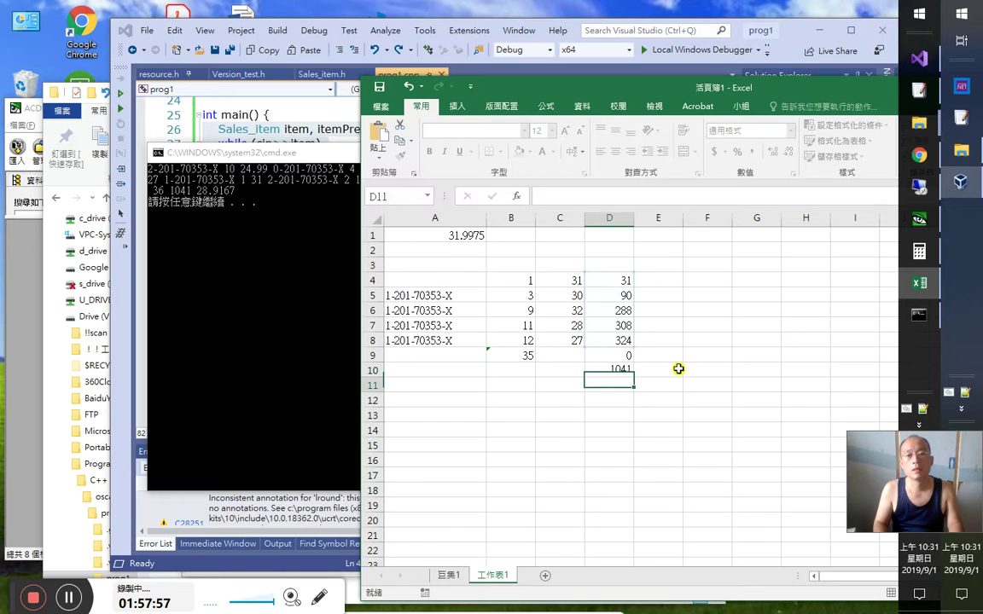
pyautogui.press('Up')
pyautogui.hotkey('ctrl', 'z')
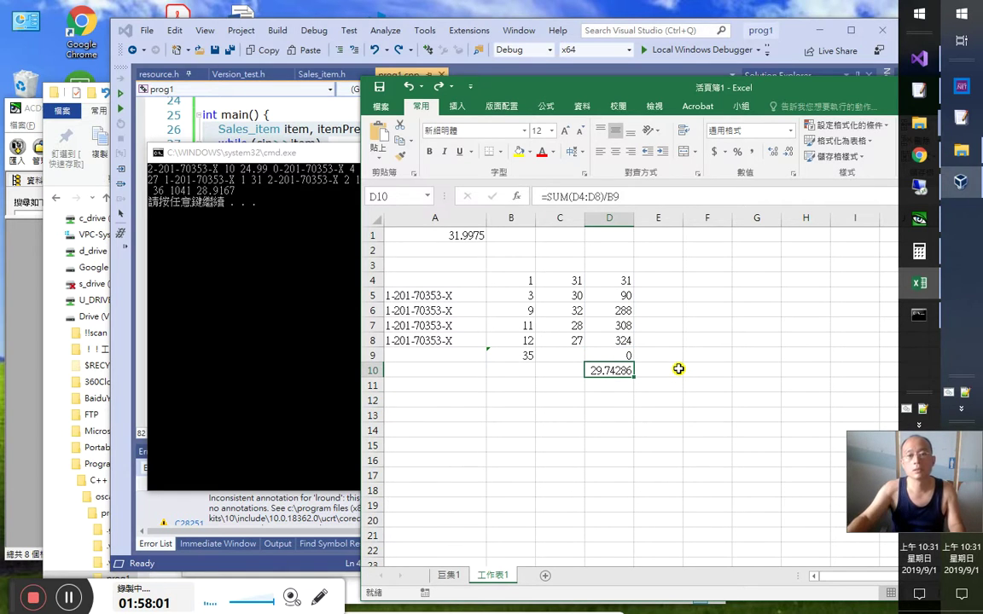
pyautogui.click(511, 355)
pyautogui.doubleClick(511, 355)
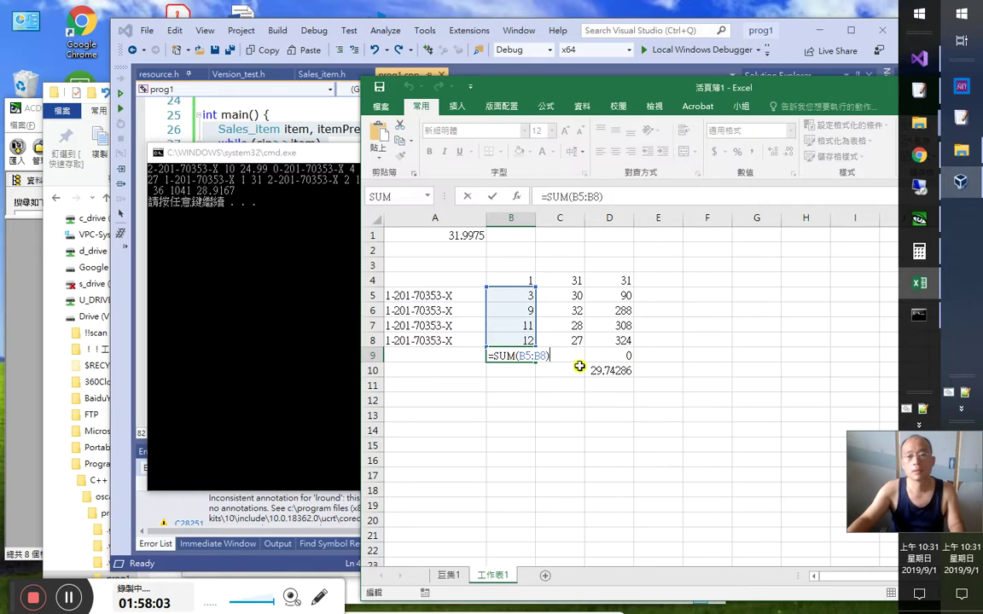
pyautogui.click(626, 373)
pyautogui.hotkey('ctrl', 'z')
pyautogui.hotkey('ctrl', 'z')
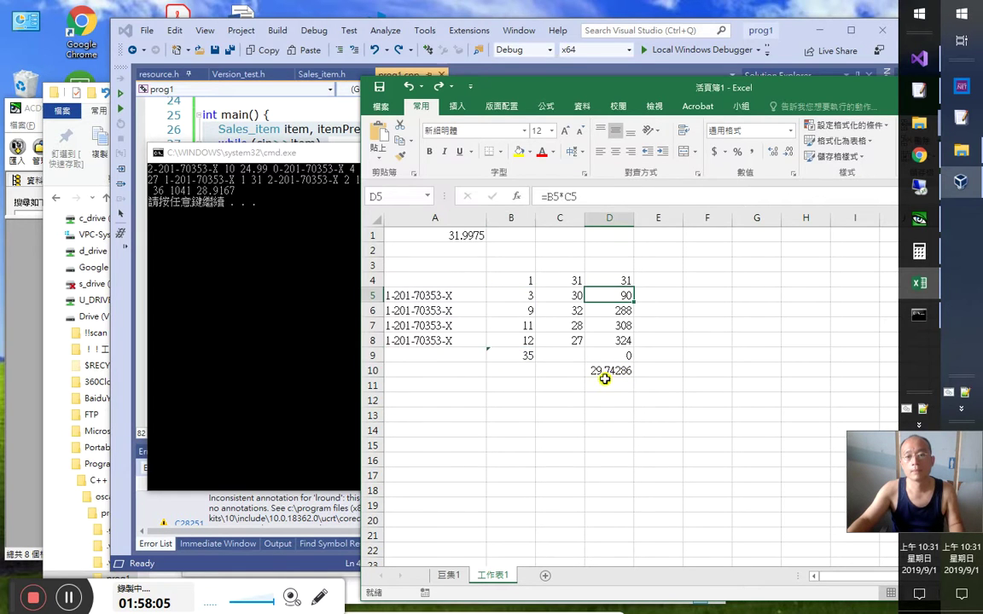
pyautogui.click(439, 86)
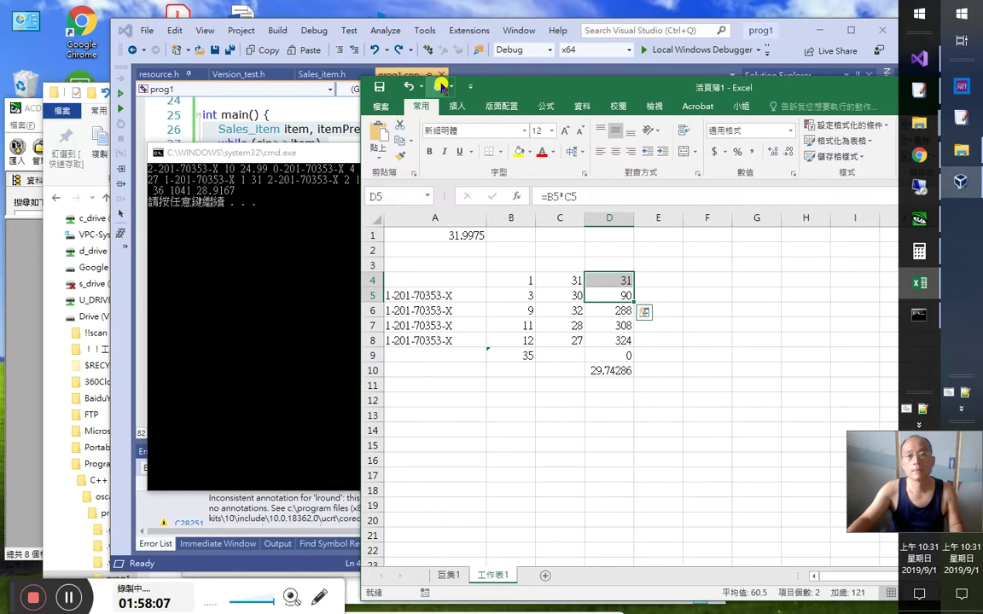
pyautogui.hotkey('ctrl', 'y')
pyautogui.hotkey('ctrl', 'y')
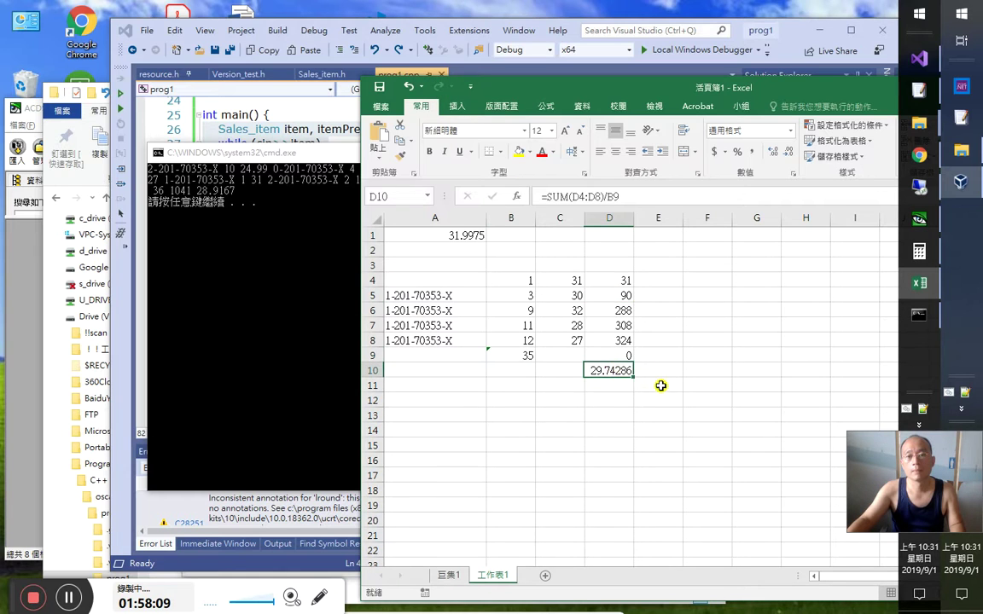
pyautogui.press('F2')
pyautogui.press('Escape')
pyautogui.hotkey('ctrl', 'y')
pyautogui.hotkey('ctrl', 'y')
# Change the quantity total in B9 to =SUM(B4:B8) so it includes the added record
pyautogui.press('Up')
pyautogui.press('Up')
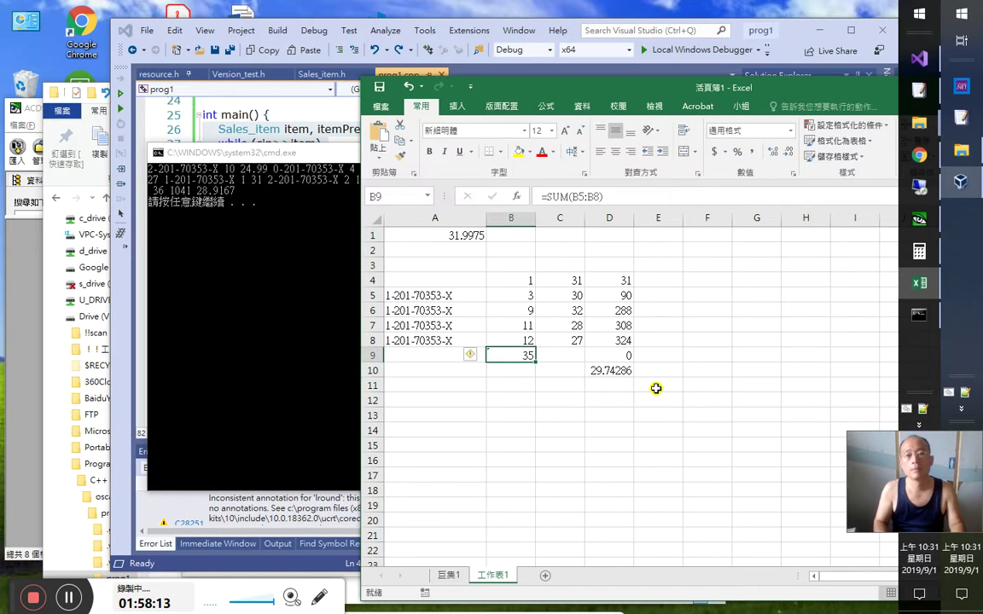
pyautogui.press('F2')
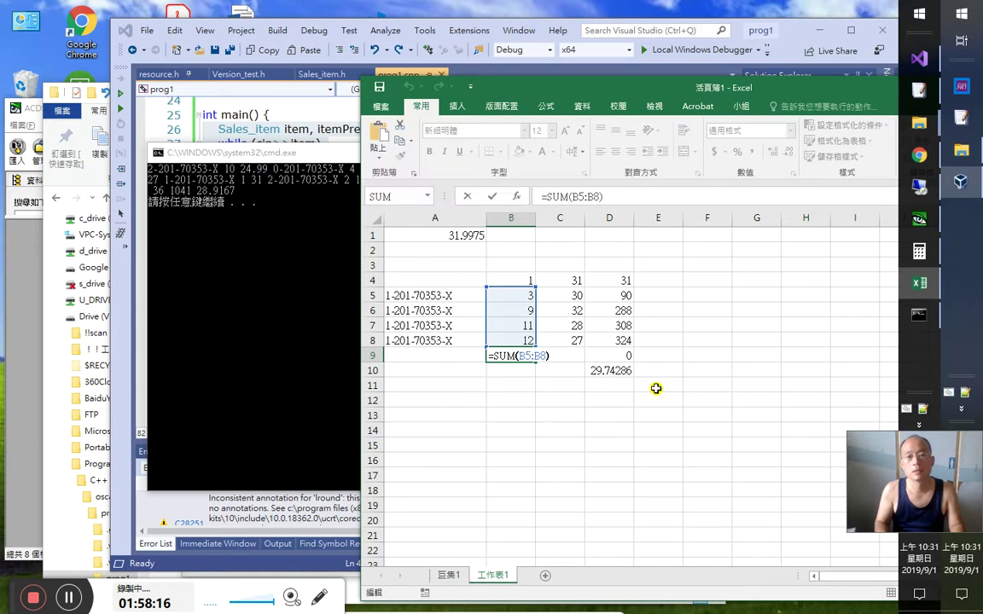
pyautogui.press('Left')
pyautogui.press('Left')
pyautogui.press('Left')
pyautogui.press('Left')
pyautogui.press('BackSpace')
pyautogui.write('4')
pyautogui.press('Return')
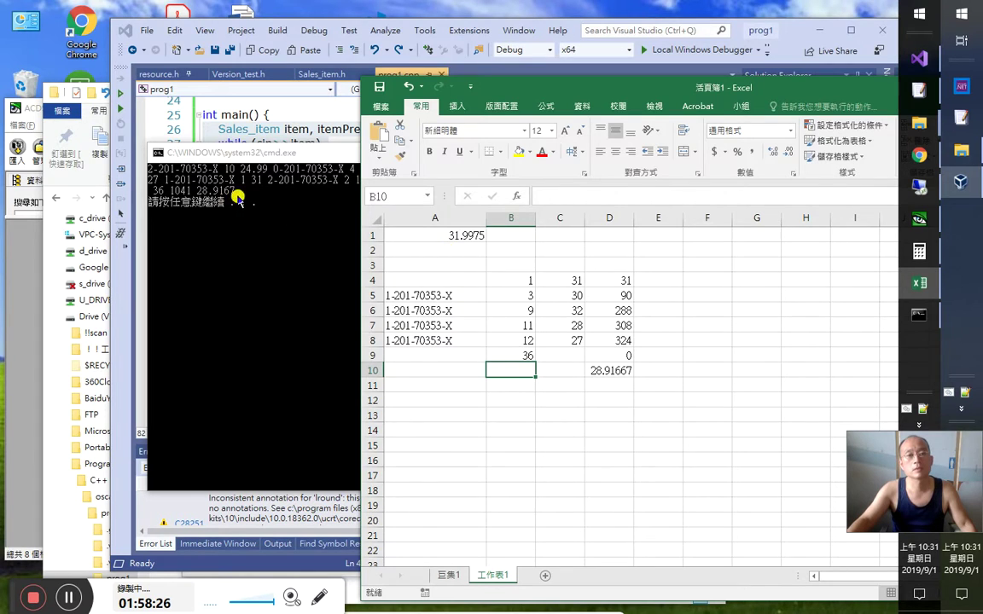
# Compare the console's quantity and average price with the B9 and D10 results, and dismiss the finished program run
pyautogui.click(209, 177)
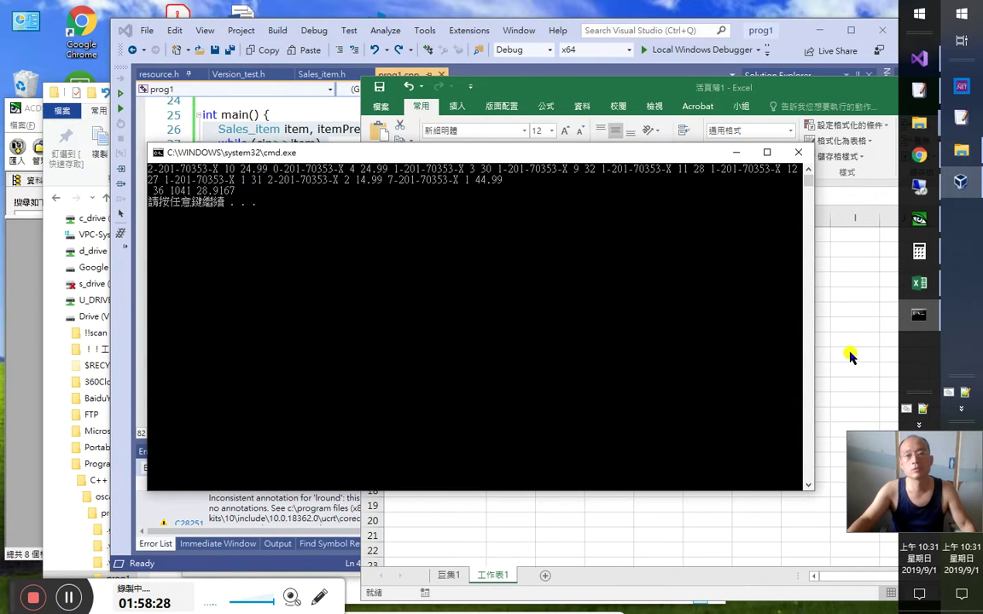
pyautogui.click(821, 255)
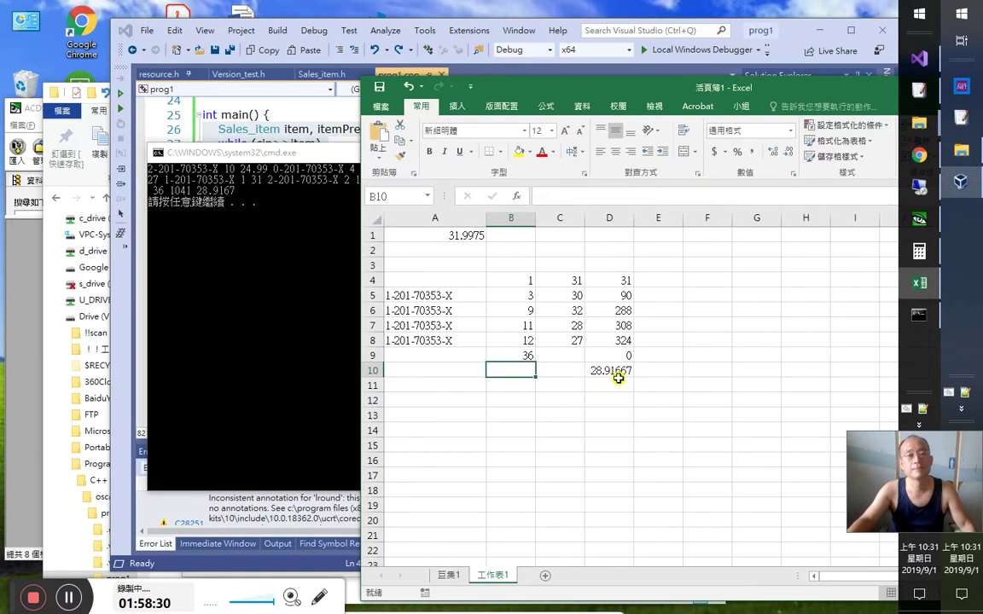
pyautogui.click(621, 369)
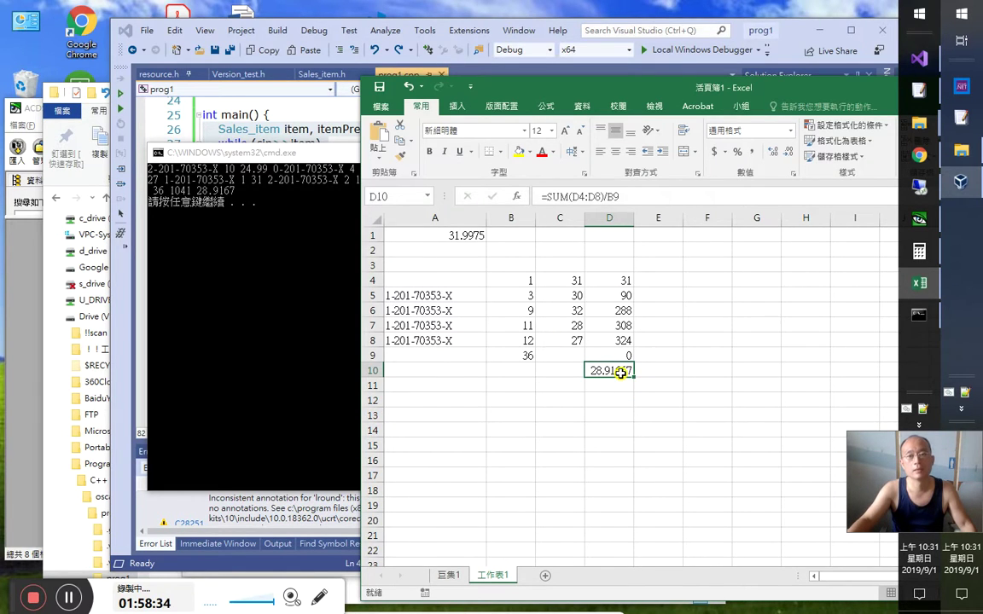
pyautogui.click(217, 212)
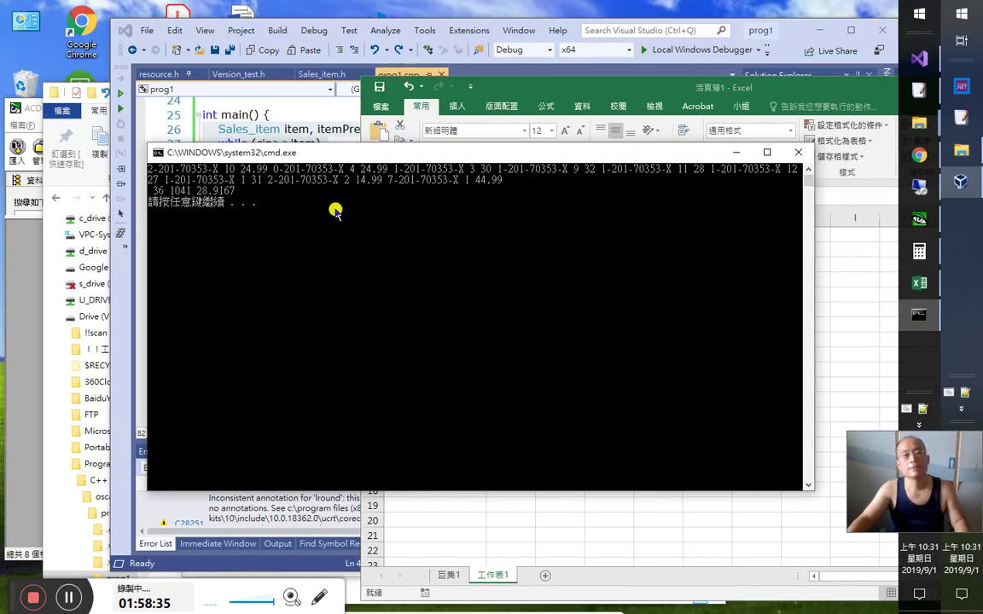
pyautogui.press('Return')
pyautogui.hotkey('alt', 'Tab')
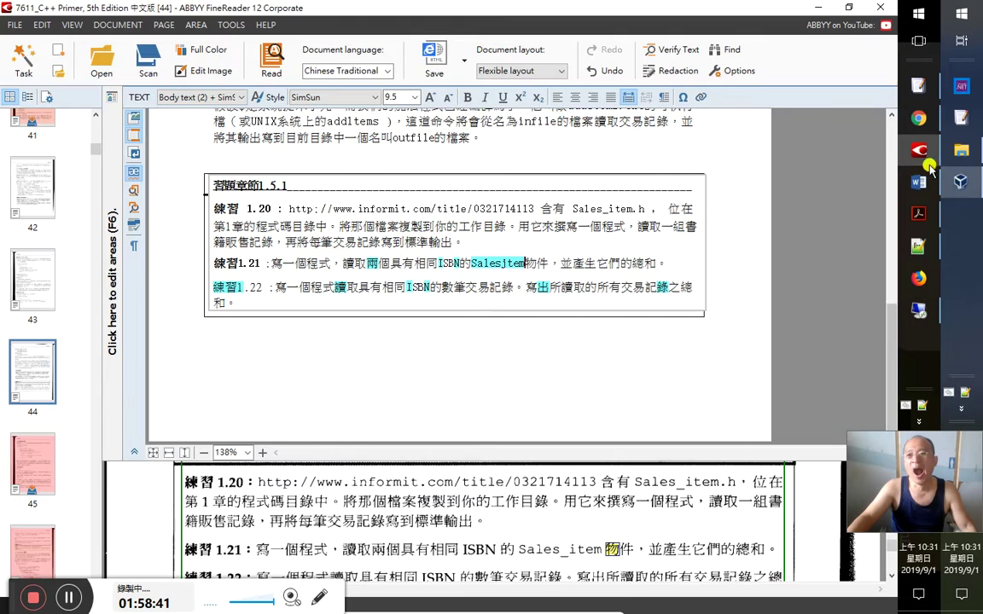
# Switch to Word, duplicate the 頁 24 heading below the exercise 1.22 code and change the upper copy to 頁 23
pyautogui.click(920, 185)
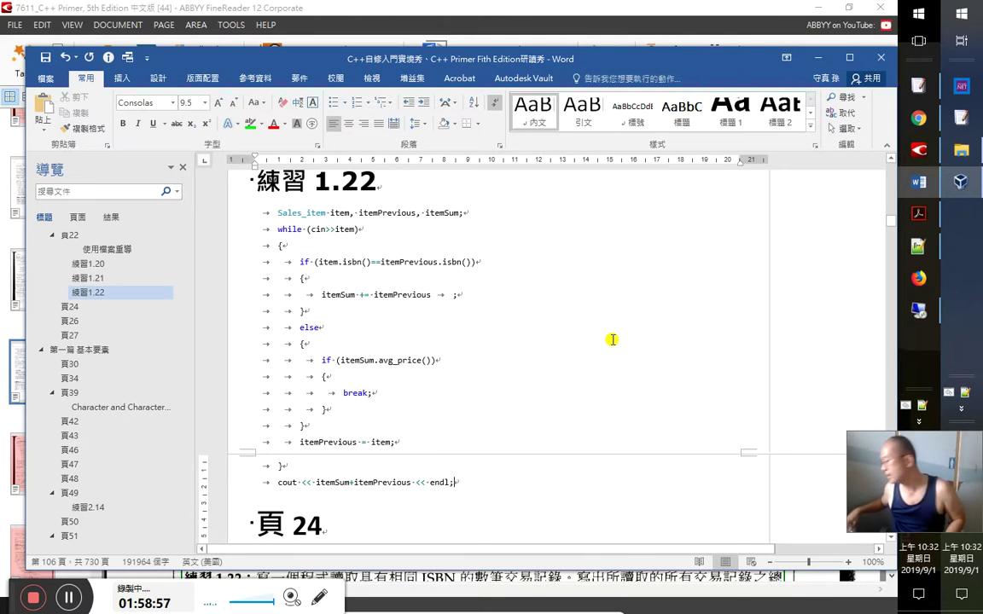
pyautogui.click(307, 523)
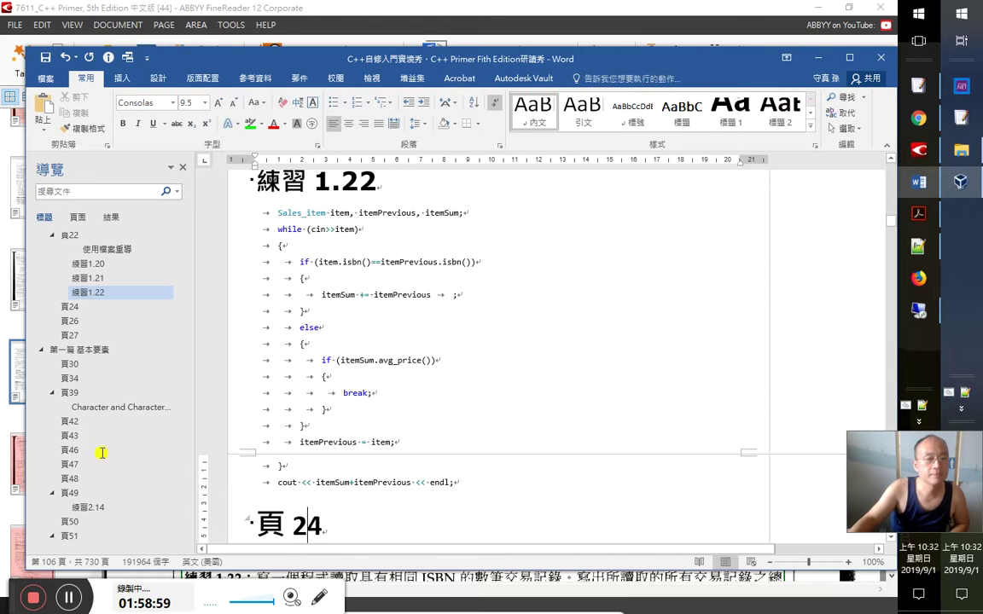
pyautogui.click(79, 307)
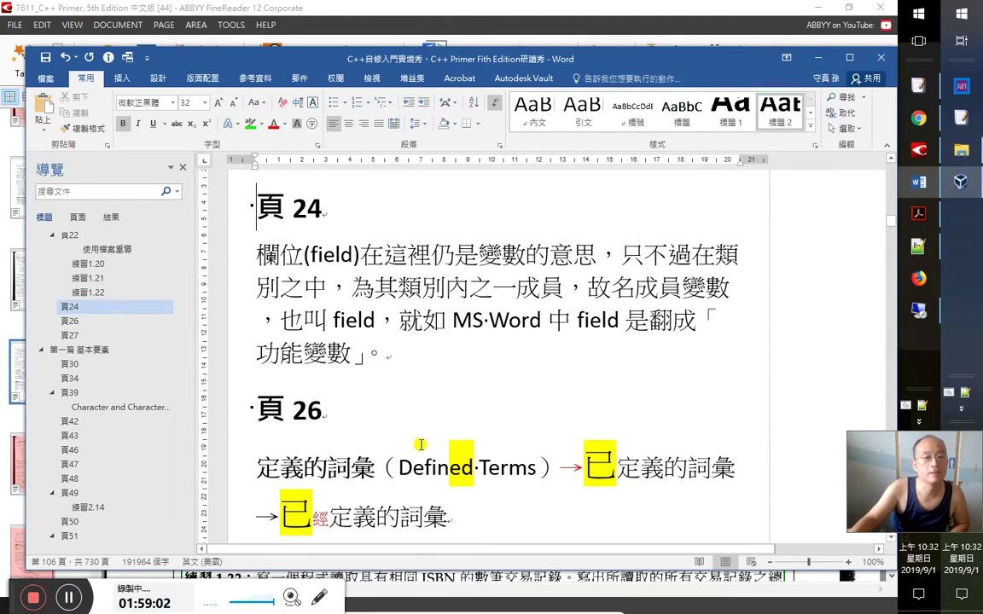
pyautogui.scroll(3, 237, 300)
pyautogui.hotkey('ctrl', 'a')
pyautogui.click(281, 348)
pyautogui.click(228, 338)
pyautogui.moveTo(233, 355); pyautogui.dragTo(251, 374)
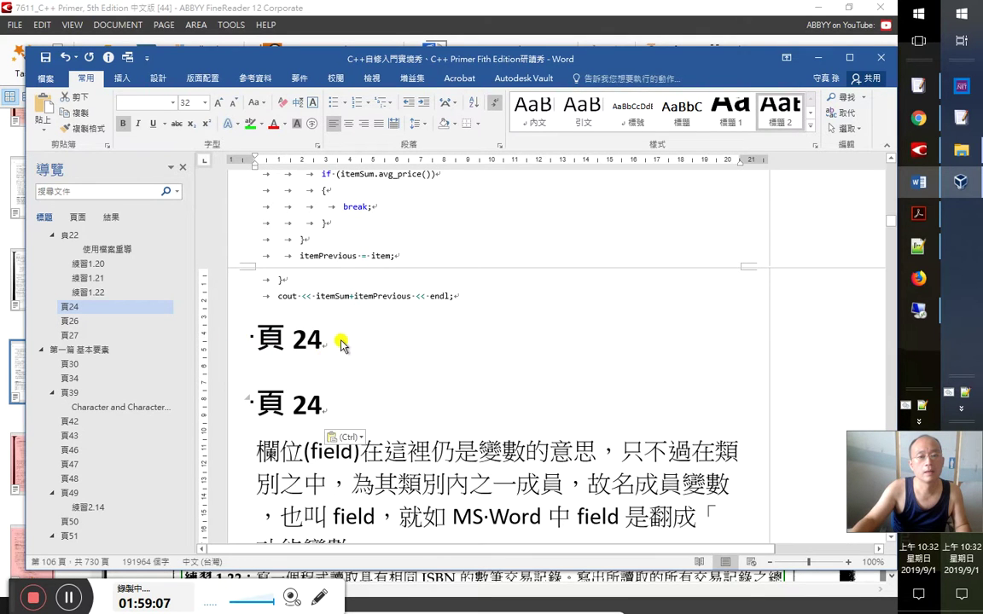
pyautogui.click(397, 311)
pyautogui.press('BackSpace')
pyautogui.write('3')
# Add the line 第 39 集 1：59：20 beneath the 頁 23 heading
pyautogui.press('Return')
pyautogui.write('hh-3')
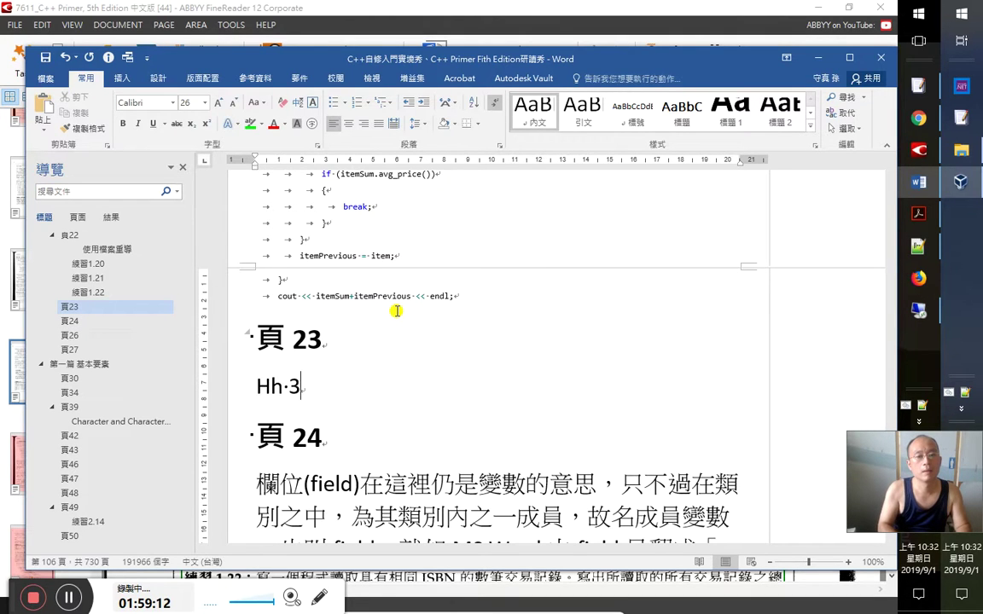
pyautogui.press('BackSpace')
pyautogui.press('BackSpace')
pyautogui.press('BackSpace')
pyautogui.press('BackSpace')
pyautogui.write('第 39')
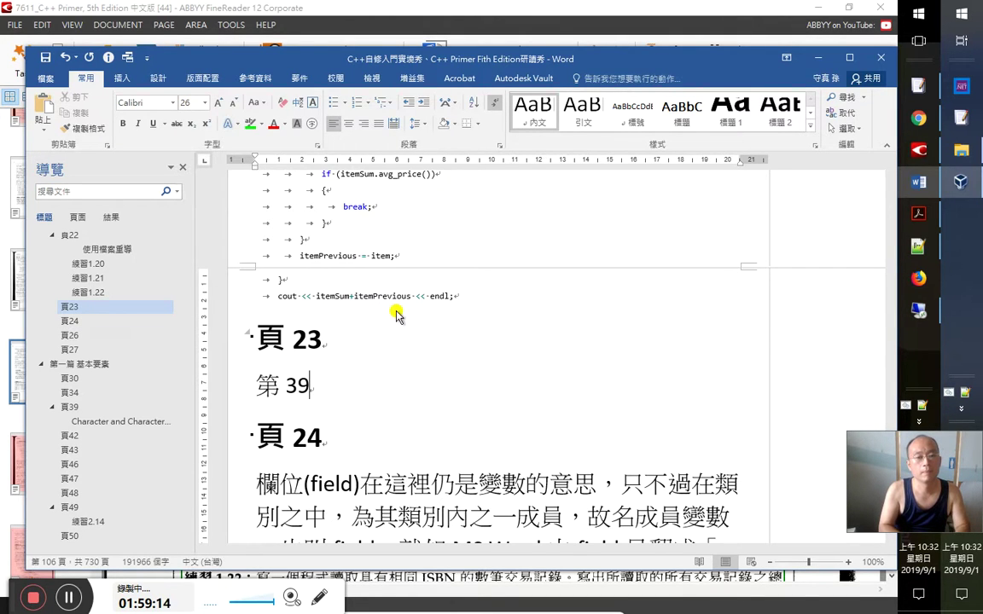
pyautogui.write(' 集 1')
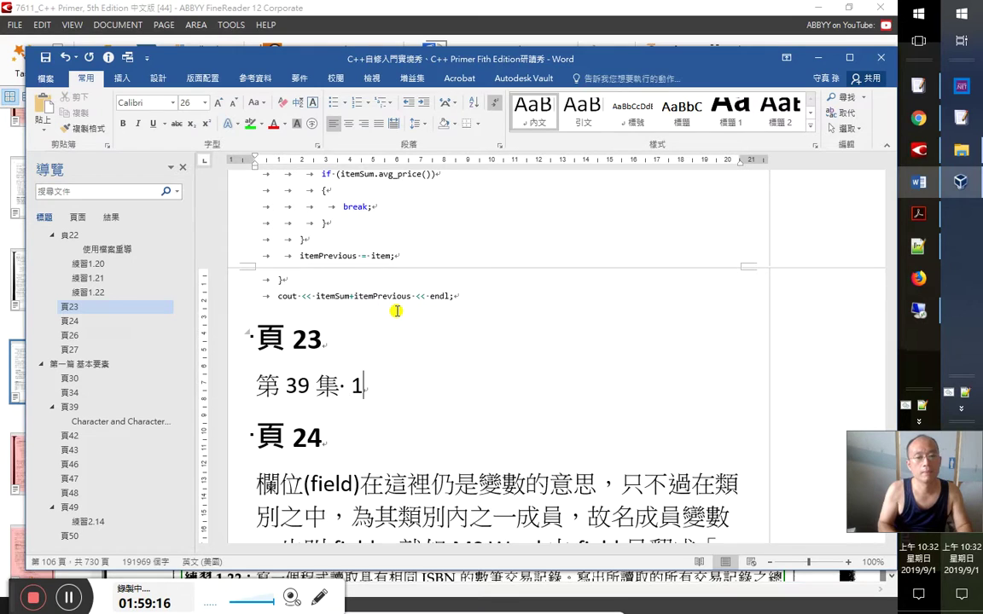
pyautogui.write('：59：20')
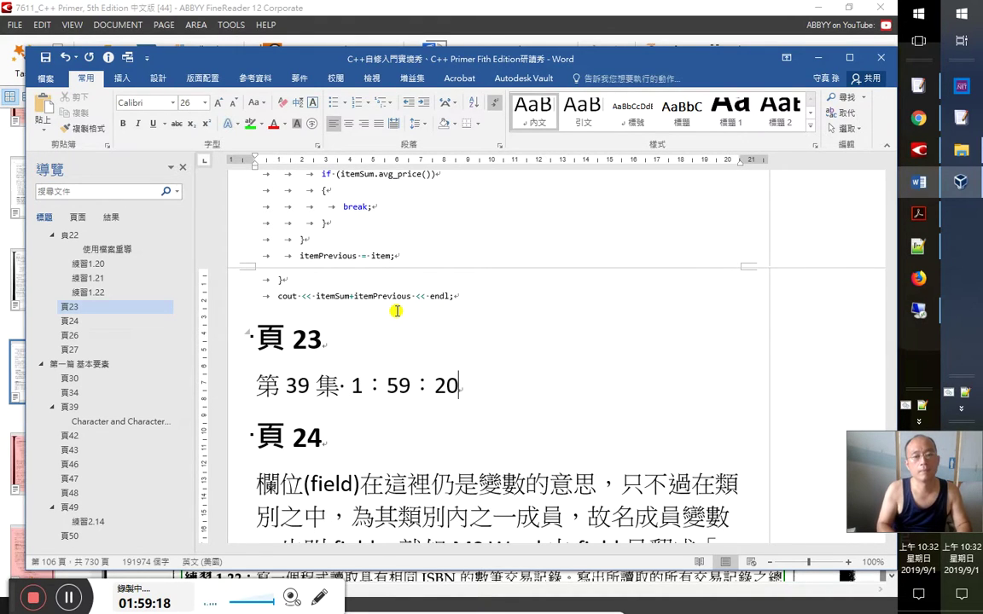
# Add an empty line below 第 39 集 1：59：20 and save the document
pyautogui.press('Return')
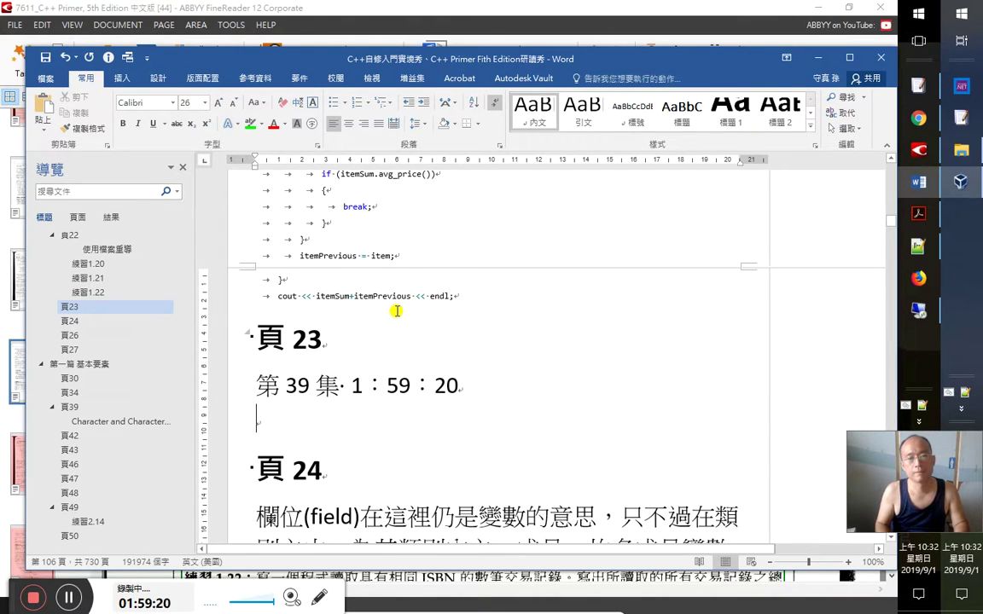
pyautogui.hotkey('ctrl', 's')
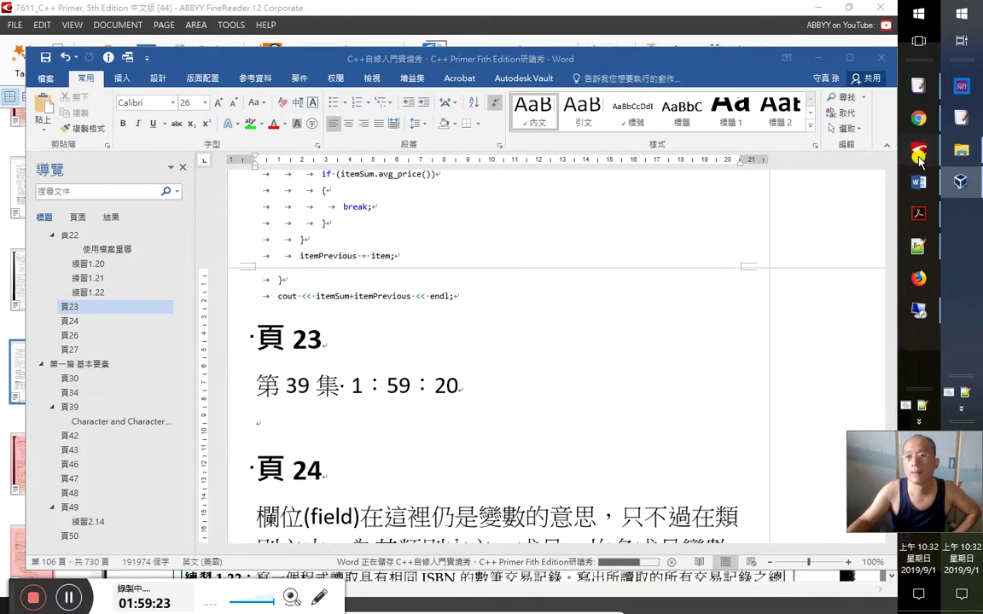
# Switch to ABBYY FineReader and make the exercise label 練習1.22 bold in the recognized text of page 44
pyautogui.hotkey('alt', 'Tab')
pyautogui.click(526, 247)
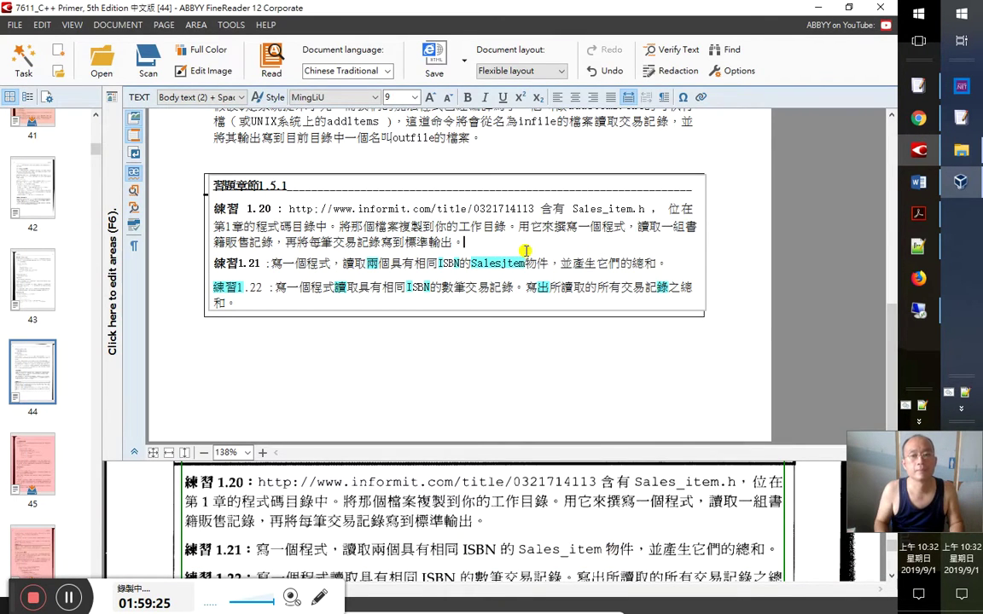
pyautogui.press('Down')
pyautogui.press('Down')
pyautogui.press('Home')
pyautogui.hotkey('shift', 'Down')
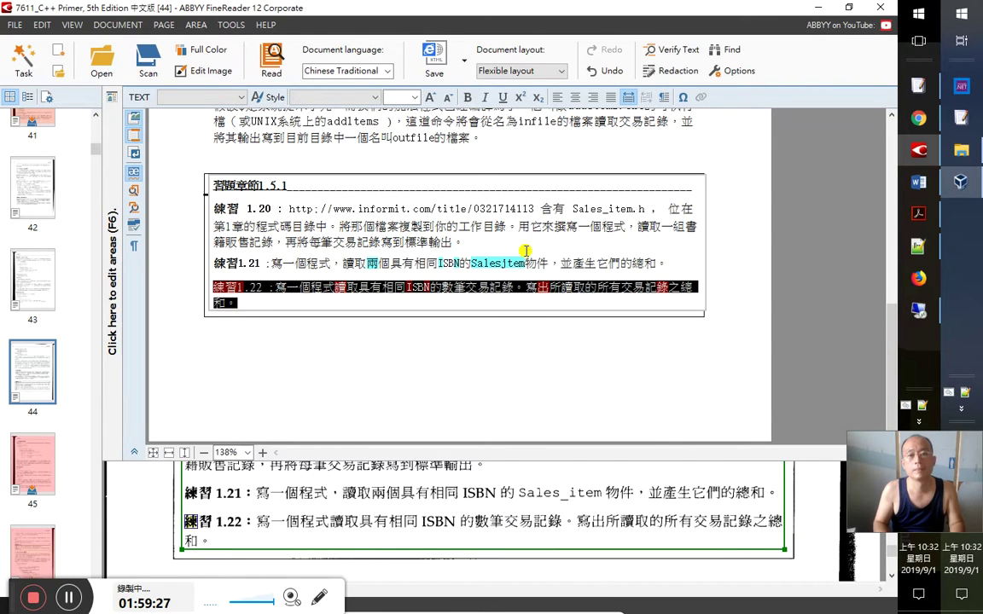
pyautogui.press('Up')
pyautogui.press('Down')
pyautogui.hotkey('shift', 'Right')
pyautogui.hotkey('shift', 'Right')
pyautogui.hotkey('shift', 'Right')
pyautogui.hotkey('shift', 'Right')
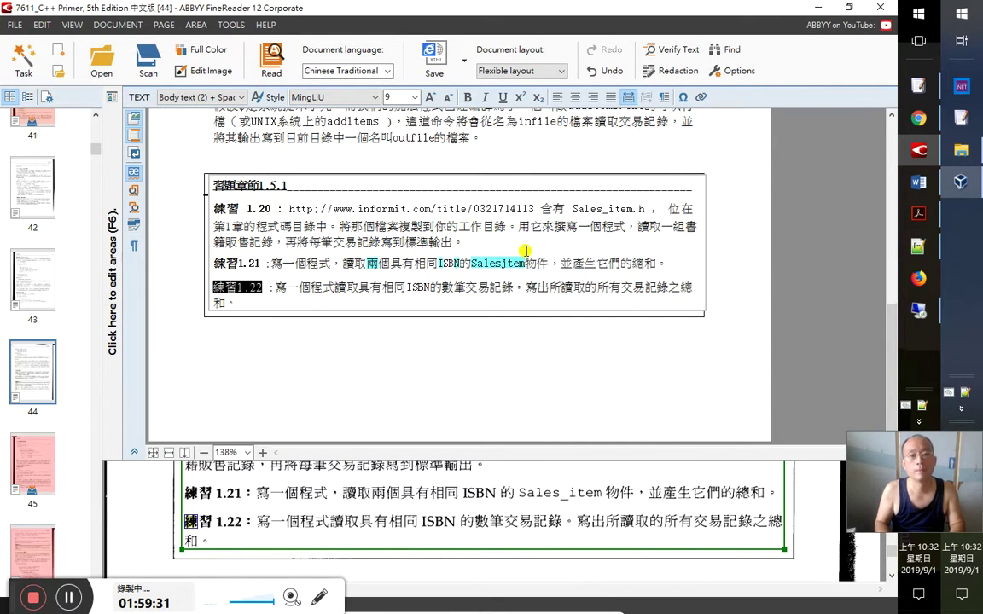
pyautogui.hotkey('ctrl', 'b')
# Clear the uncertain-character marks in exercise 1.21 and correct its misread class name to Sales_item
pyautogui.press('Up')
pyautogui.hotkey('shift', 'Down')
pyautogui.press('Up')
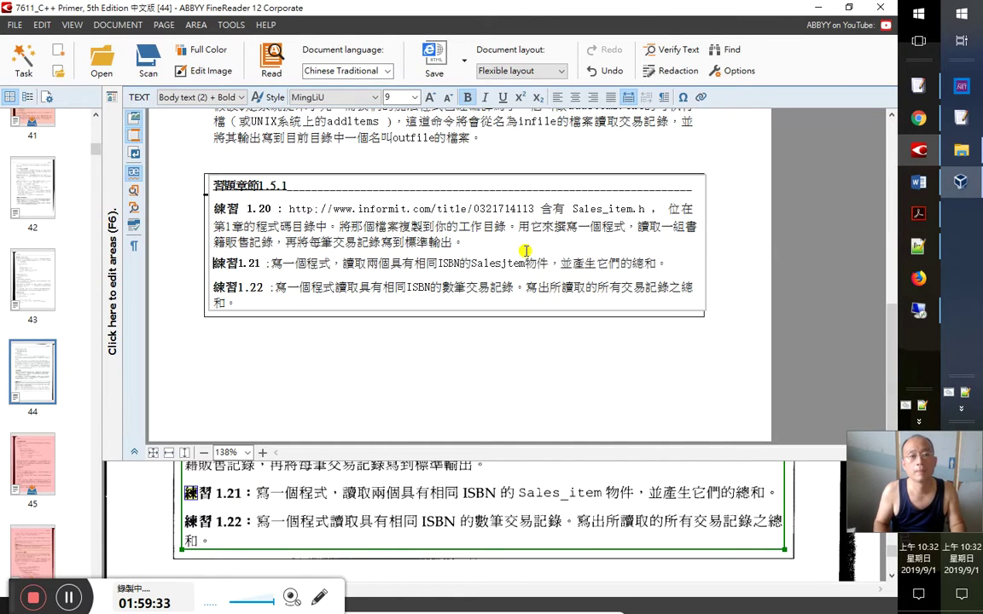
pyautogui.click(503, 264)
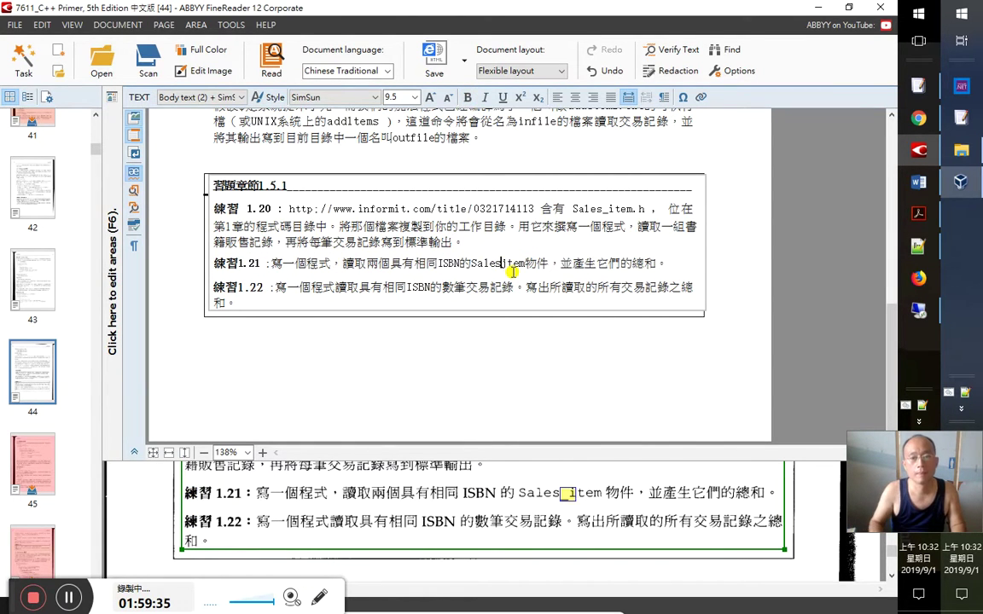
pyautogui.write('_')
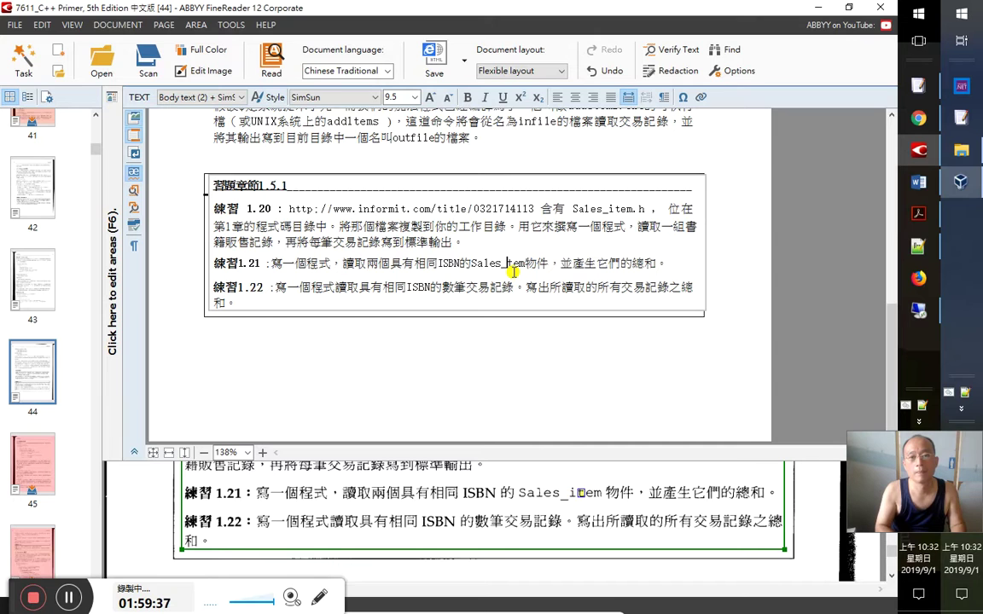
pyautogui.write('i')
pyautogui.press('Right')
pyautogui.press('Right')
pyautogui.press('Right')
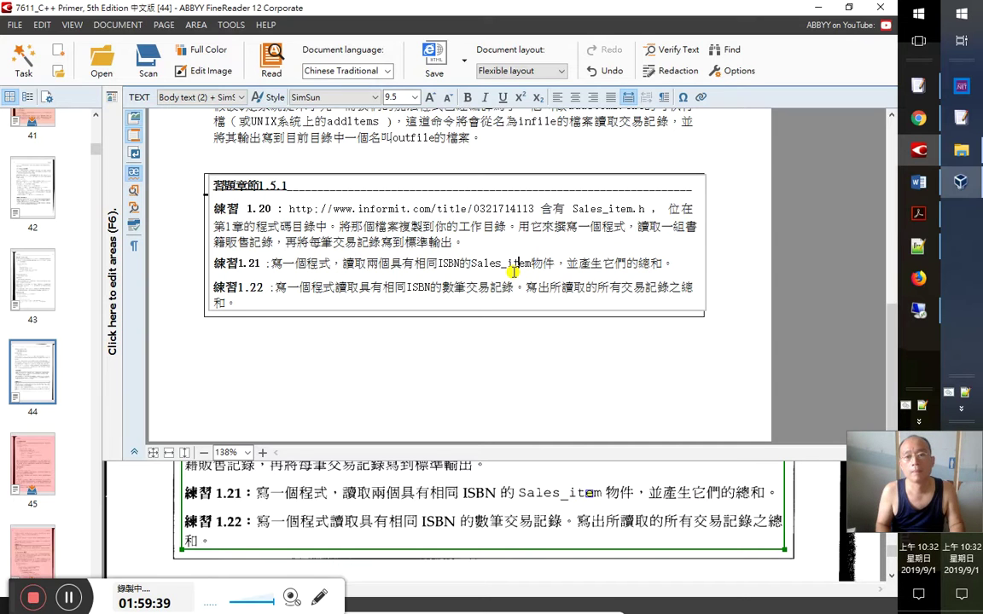
# Go to page 45, copy the section heading 1.5.2成員函式初探 and make it bold
pyautogui.scroll(-3, 513, 271)
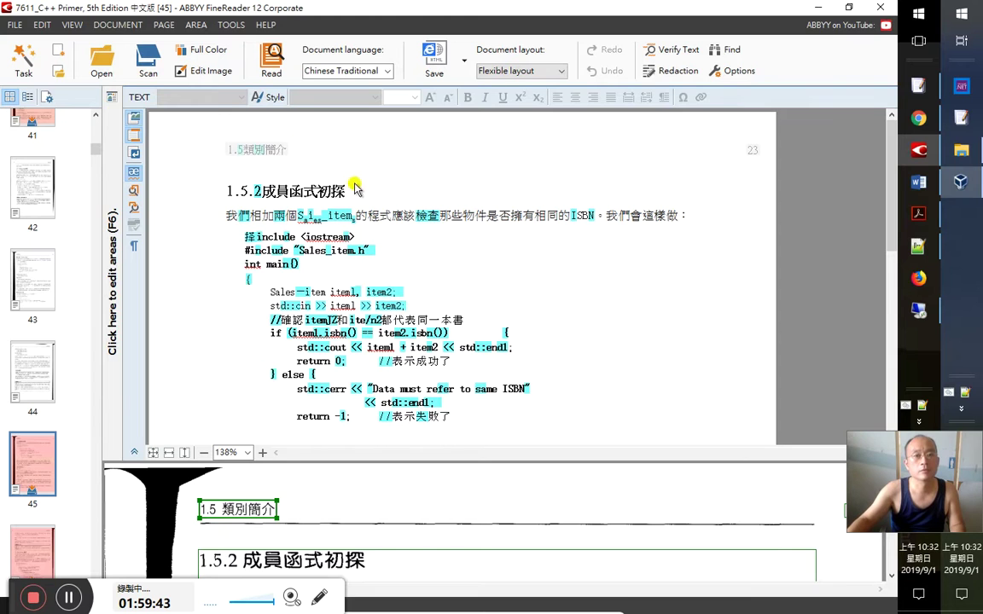
pyautogui.click(375, 197)
pyautogui.hotkey('shift', 'Home')
pyautogui.hotkey('ctrl', 'c')
pyautogui.hotkey('ctrl', 'b')
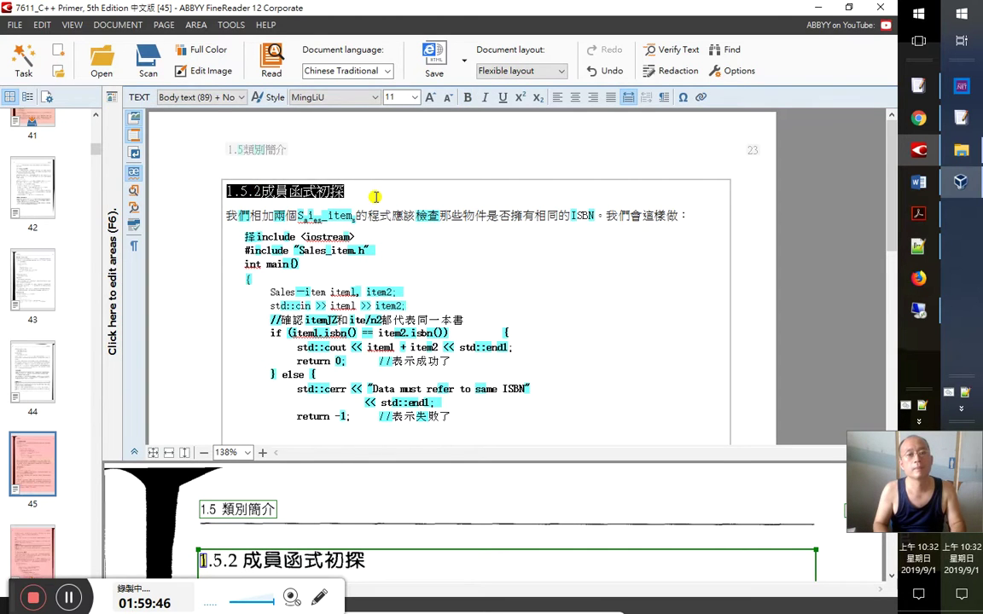
pyautogui.hotkey('ctrl', 'b')
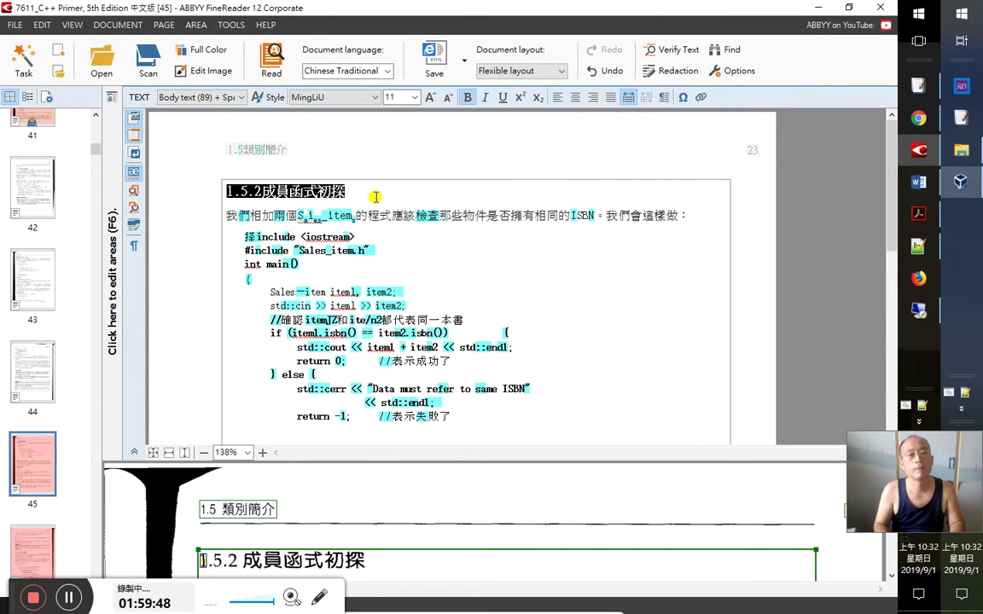
# Switch to Word, paste the 1.5.2 成員函式初探 heading under the 頁 23 time line and set it to the 標題 4 style
pyautogui.hotkey('alt', 'Tab')
pyautogui.hotkey('ctrl', 'v')
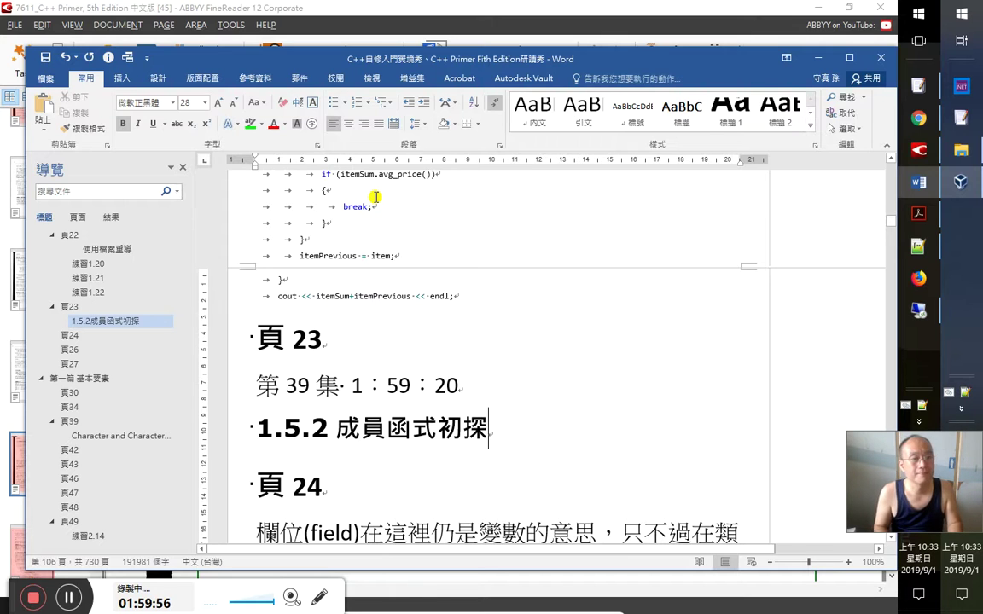
pyautogui.scroll(4, 139, 391)
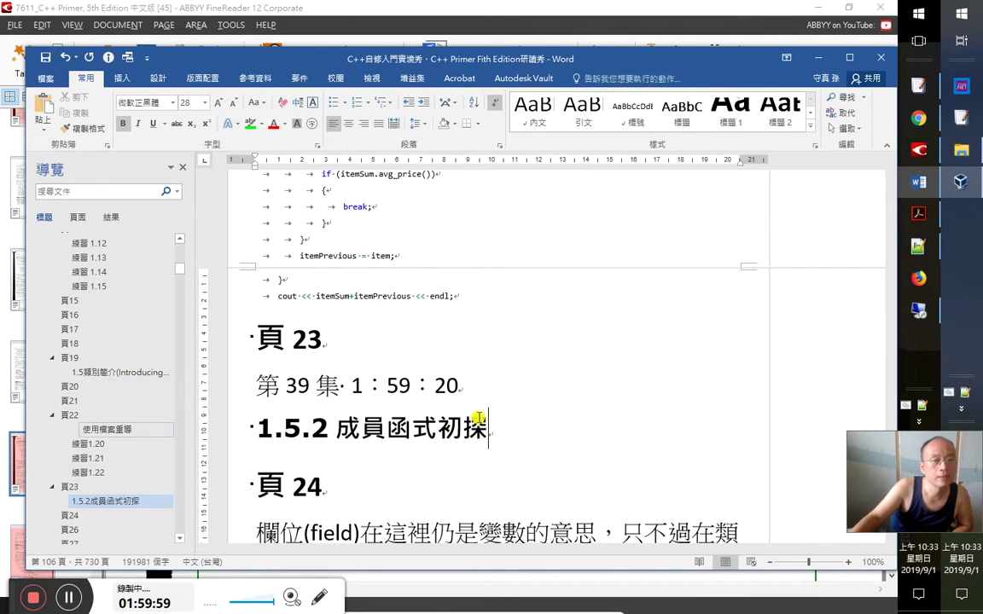
pyautogui.hotkey('ctrl', 'alt', '3')
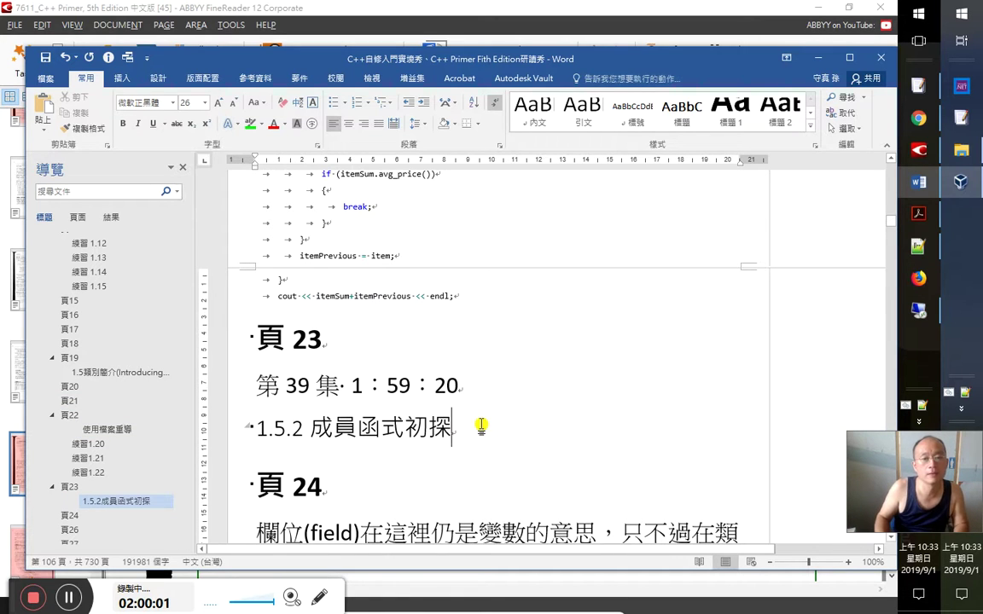
# Compare the heading style of 1.5 類別簡介 with that of 1.5.2 成員函式初探
pyautogui.click(114, 372)
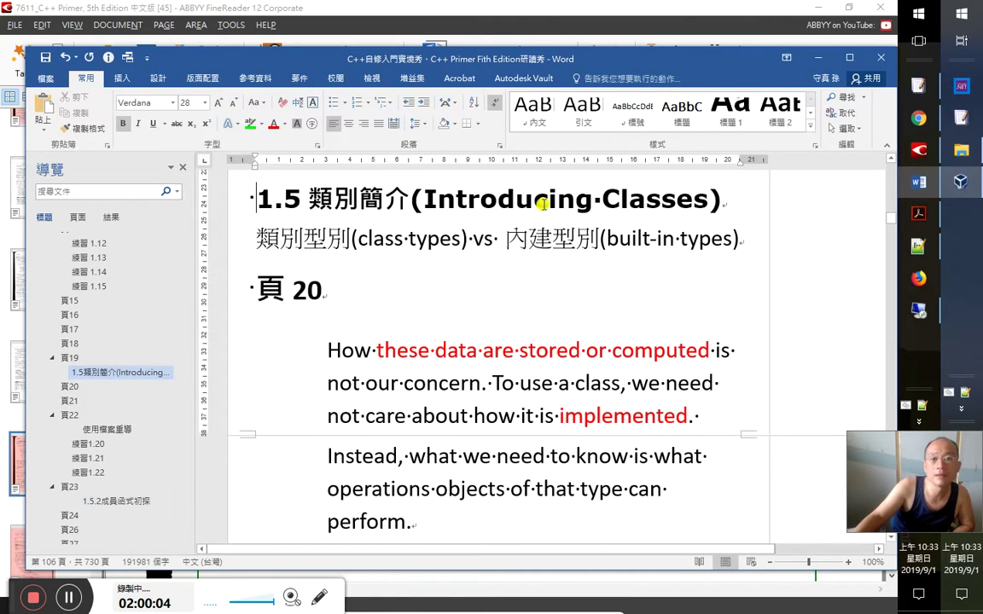
pyautogui.click(809, 126)
pyautogui.click(111, 500)
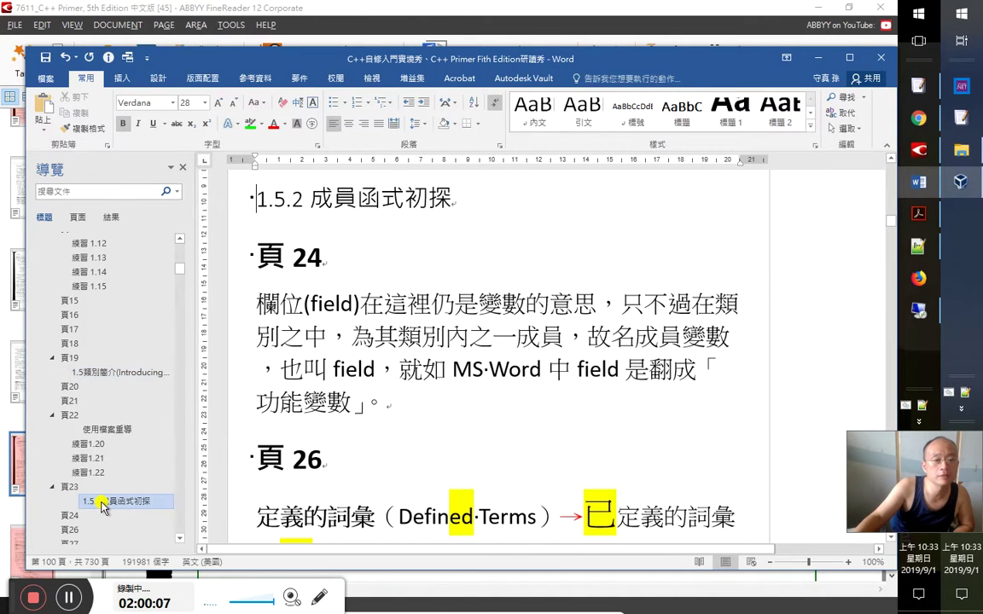
pyautogui.click(810, 126)
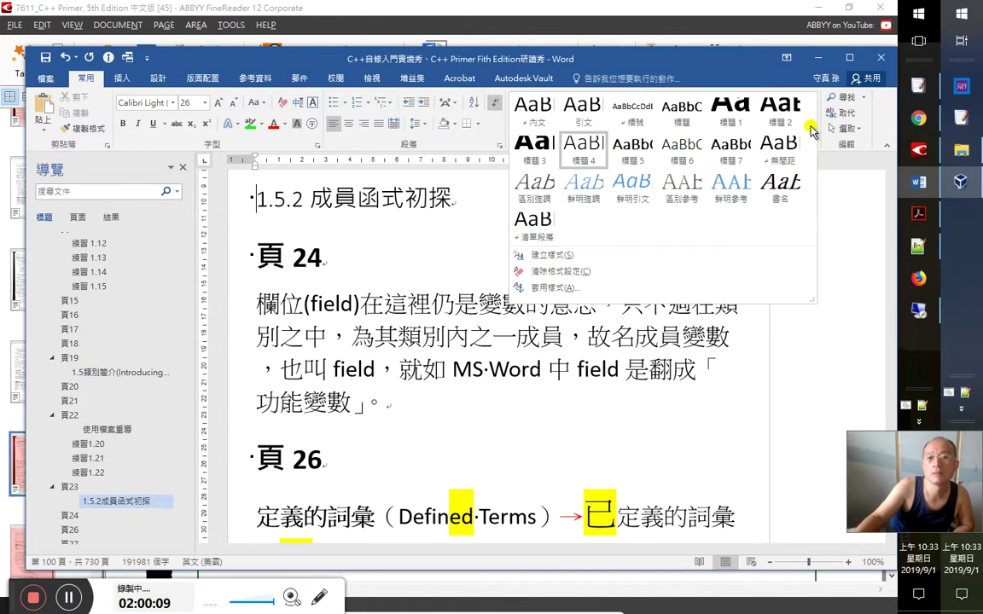
pyautogui.click(163, 522)
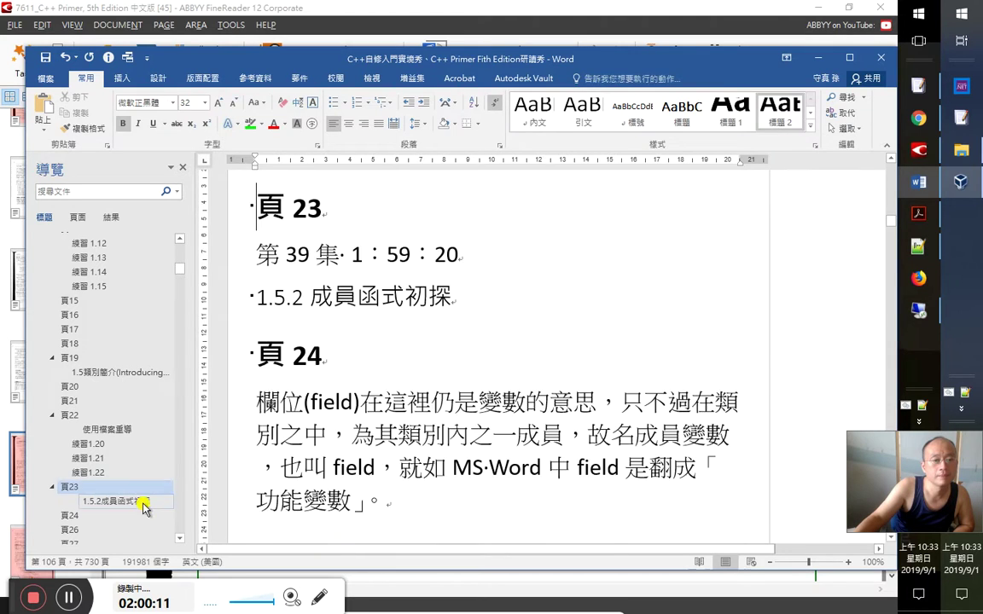
pyautogui.scroll(-2, 399, 351)
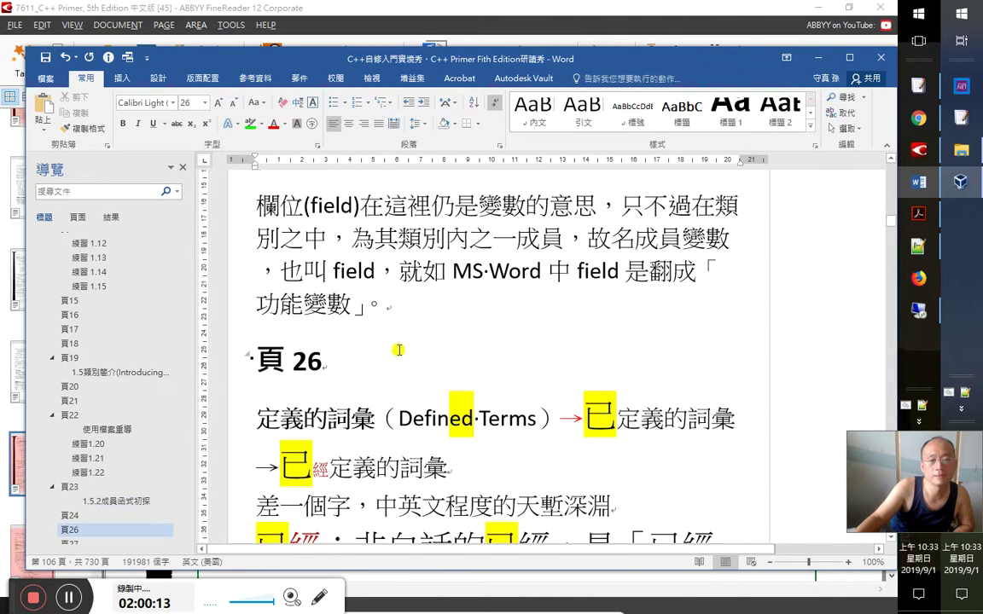
# Add an empty body line beneath the 1.5.2 成員函式初探 heading and save the document
pyautogui.click(119, 501)
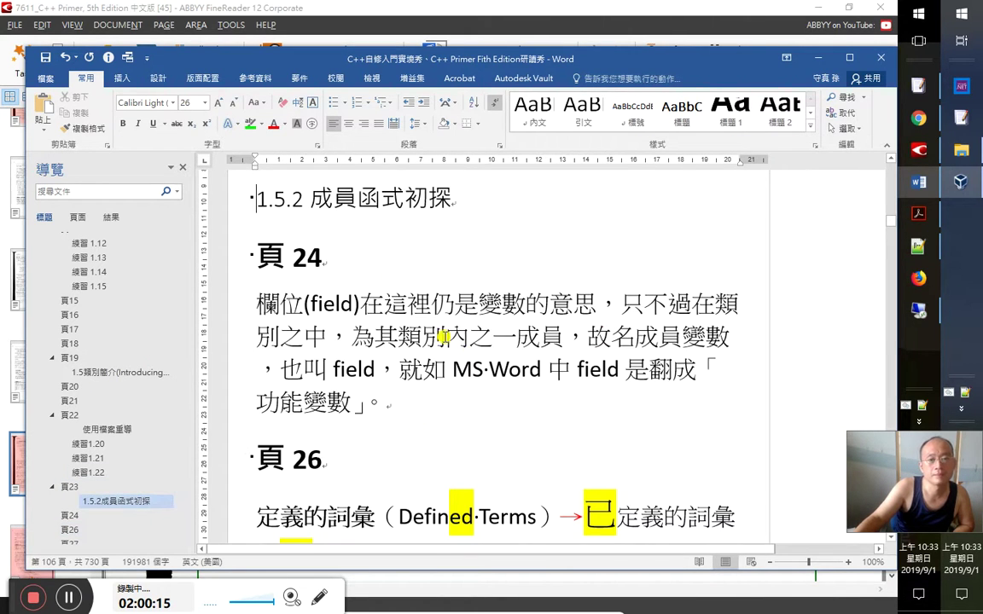
pyautogui.click(527, 200)
pyautogui.press('Return')
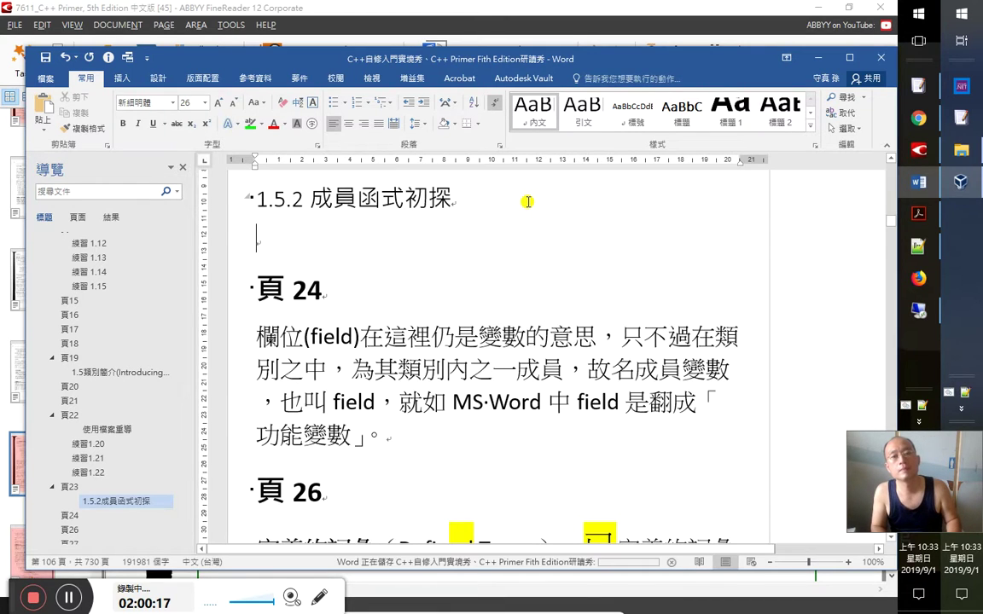
# Switch to FineReader and correct the garbled class name in the first sentence of section 1.5.2 to begin with Sales_
pyautogui.hotkey('alt', 'Tab')
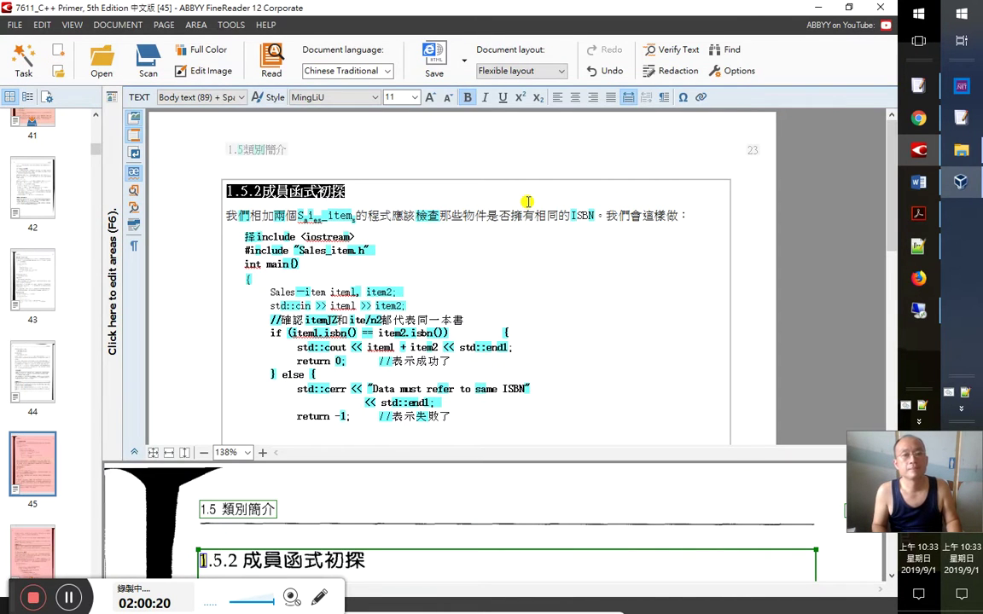
pyautogui.press('Down')
pyautogui.hotkey('shift', 'Left')
pyautogui.hotkey('shift', 'Left')
pyautogui.hotkey('shift', 'Left')
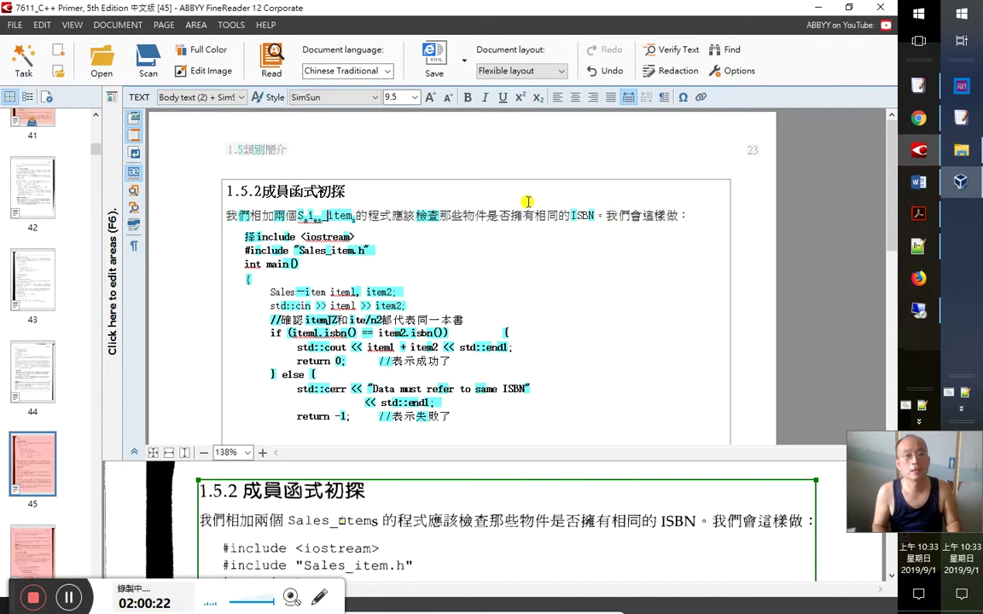
pyautogui.write('ales_')
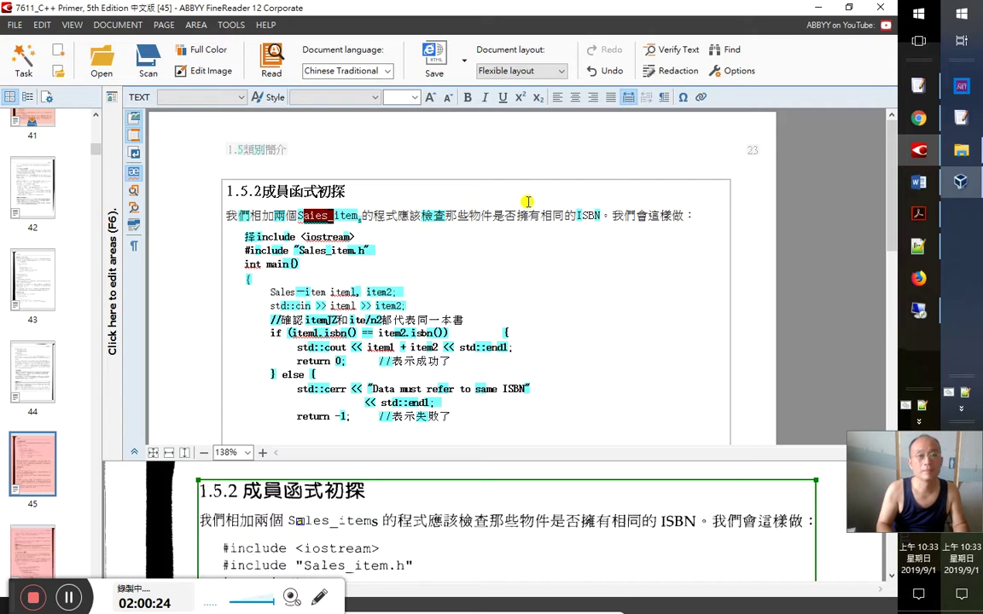
pyautogui.press('Right')
pyautogui.press('Right')
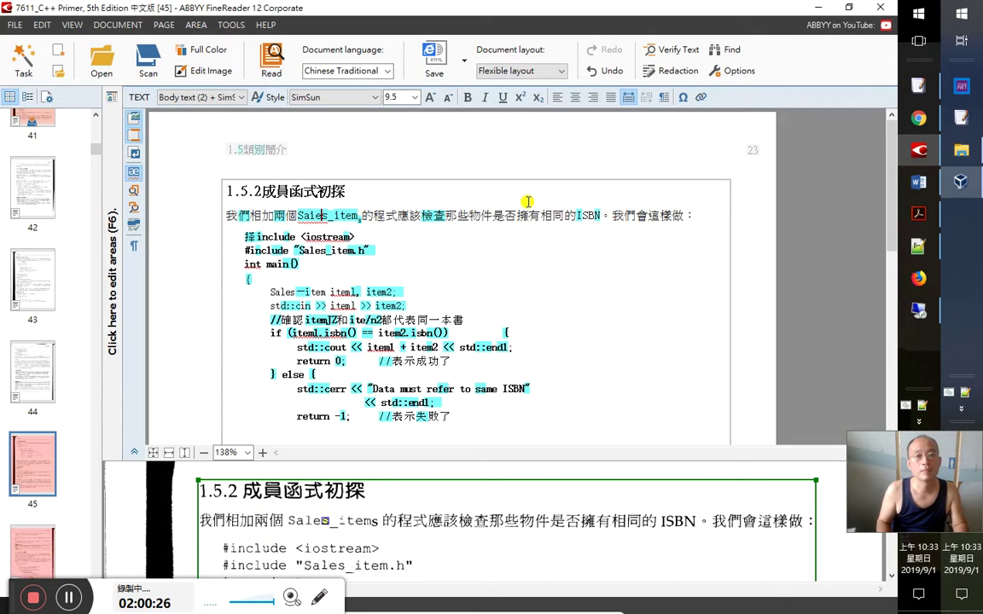
pyautogui.press('Left')
pyautogui.press('Left')
pyautogui.hotkey('shift', 'Left')
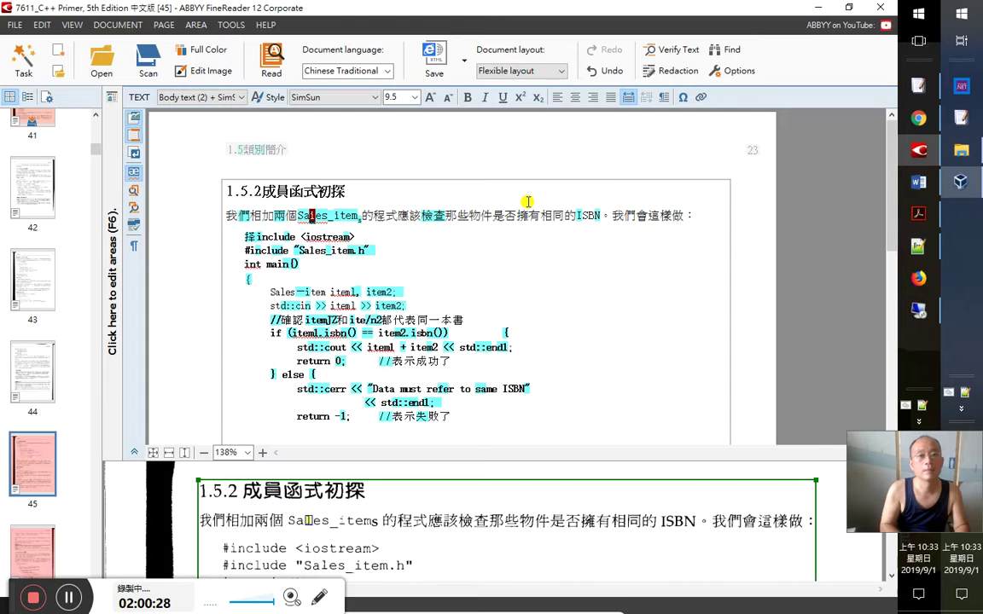
pyautogui.write('l')
# Remove the subscript formatting from the final s of Sales_items
pyautogui.press('Right')
pyautogui.press('Right')
pyautogui.press('Right')
pyautogui.press('Right')
pyautogui.press('Right')
pyautogui.press('Right')
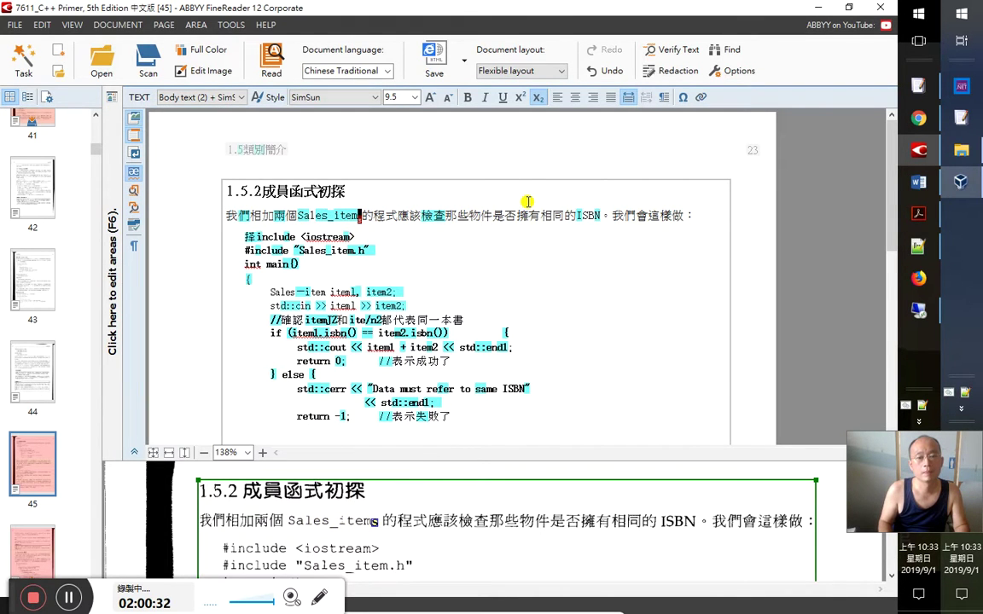
pyautogui.hotkey('ctrl', '=')
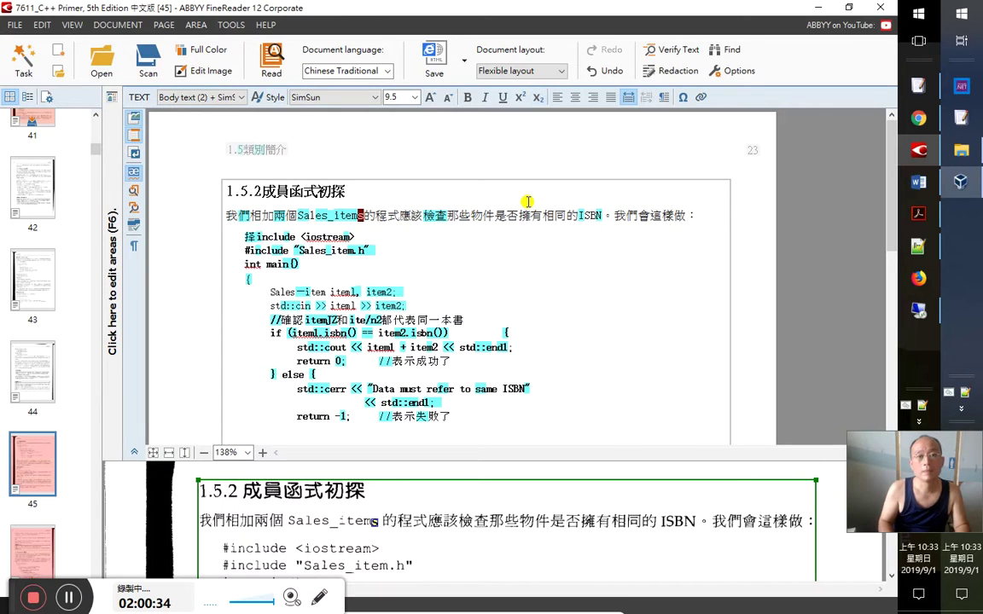
# Proofread the rest of the sentence after Sales_items and clear its uncertain-character marks
pyautogui.press('Right')
pyautogui.press('Right')
pyautogui.press('Right')
pyautogui.press('Right')
pyautogui.hotkey('shift', 'Home')
pyautogui.press('Right')
pyautogui.press('Right')
pyautogui.hotkey('shift', 'End')
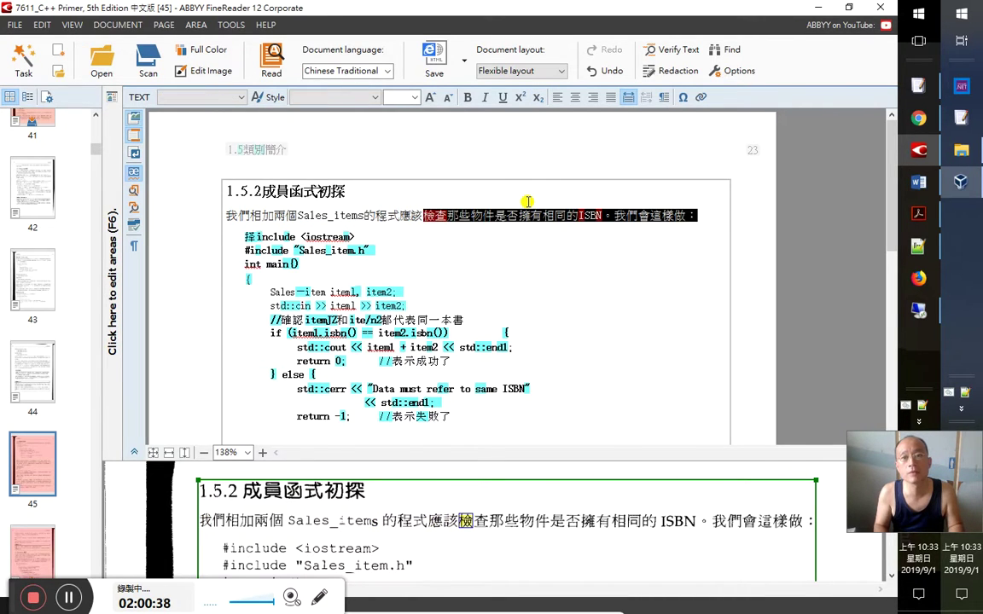
pyautogui.press('Right')
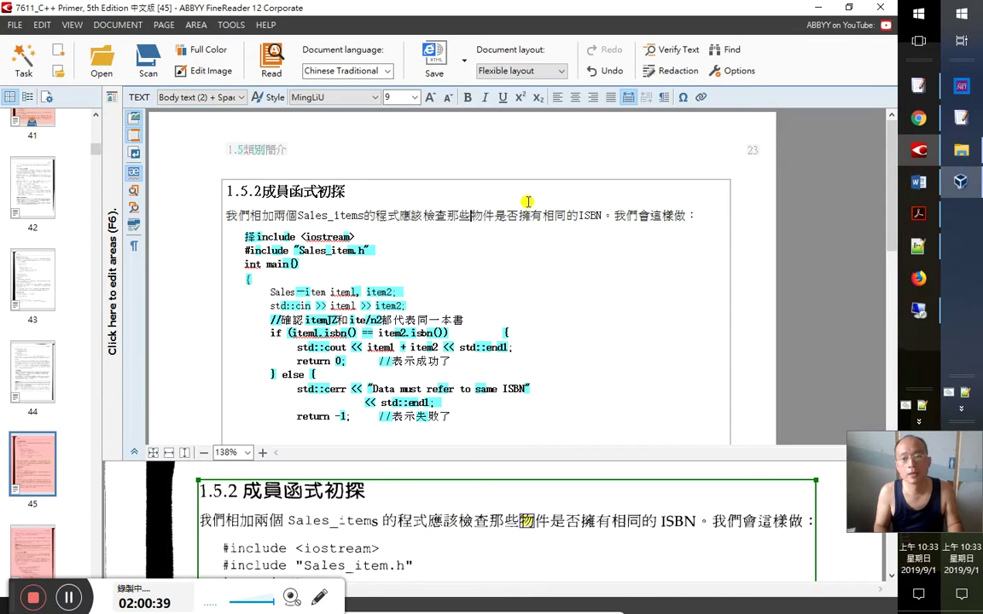
# Correct the first code line to #include <iostream> and clear the uncertain-character marks on it and the #include "Sales_item.h" line
pyautogui.press('Home')
pyautogui.press('Down')
pyautogui.press('Home')
pyautogui.hotkey('shift', 'Right')
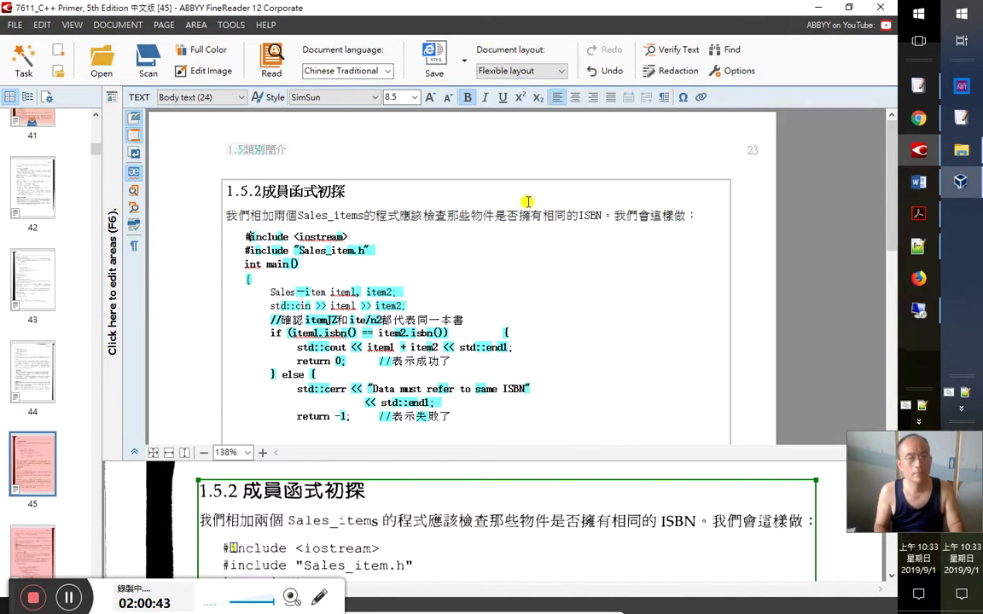
pyautogui.hotkey('shift', 'End')
pyautogui.write('#include <iostream>')
pyautogui.press('Home')
pyautogui.hotkey('shift', 'End')
pyautogui.write('#include "Sales_item.h"')
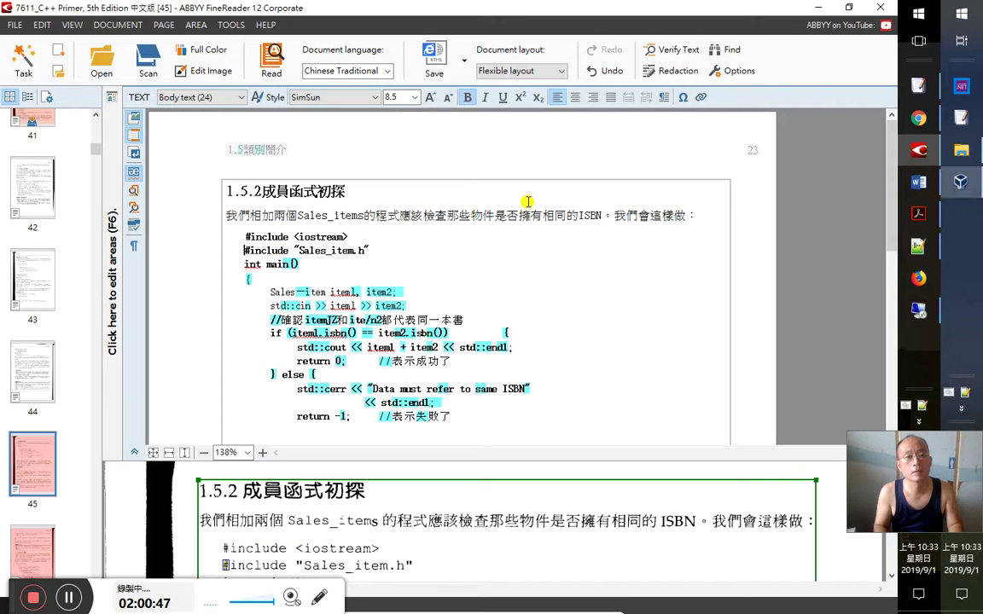
# Check the int main() line against the scan and clear the uncertain-character marks on its parentheses
pyautogui.press('Right')
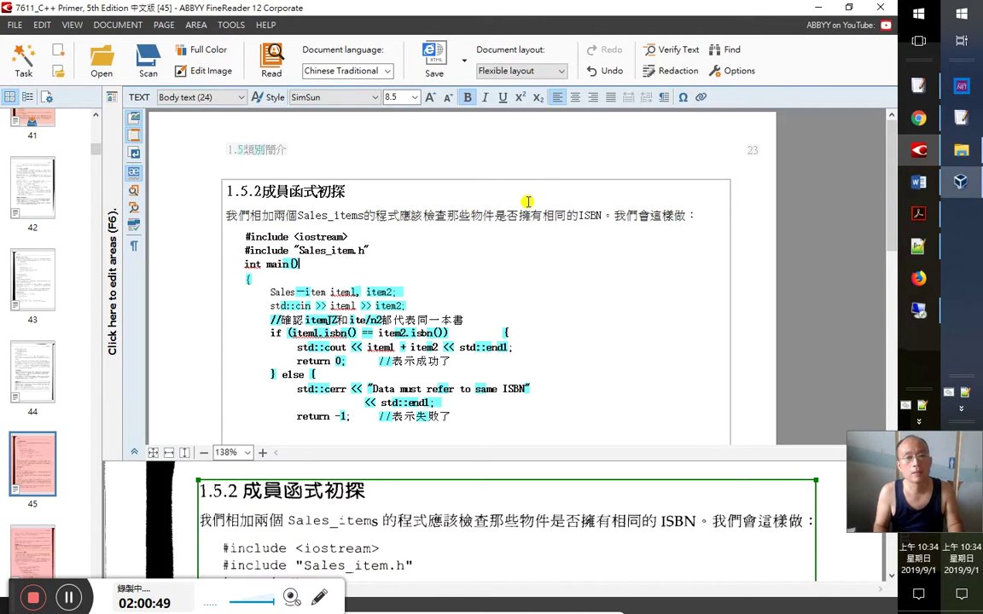
pyautogui.press('Left')
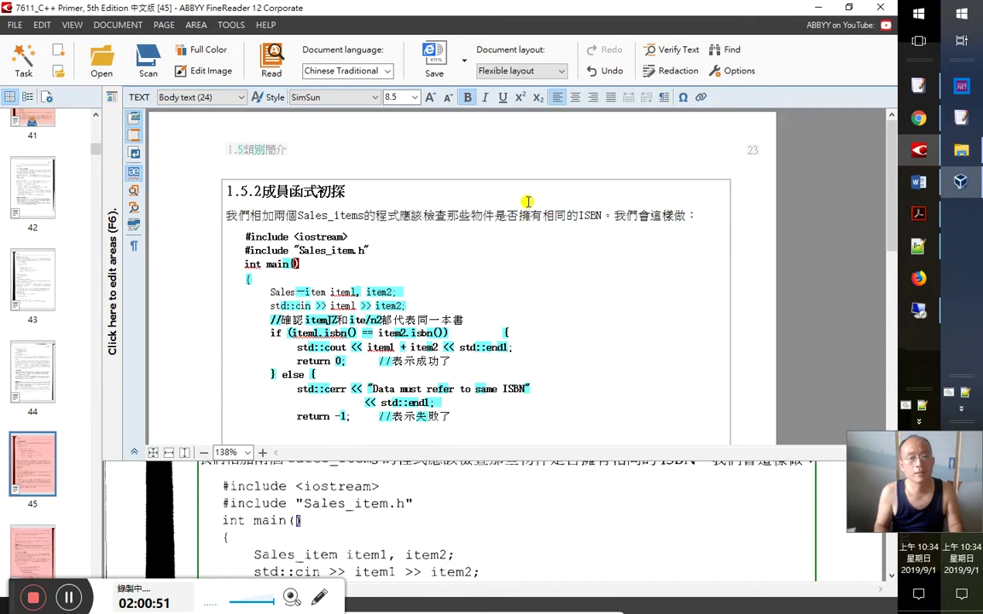
pyautogui.hotkey('ctrl', 'z')
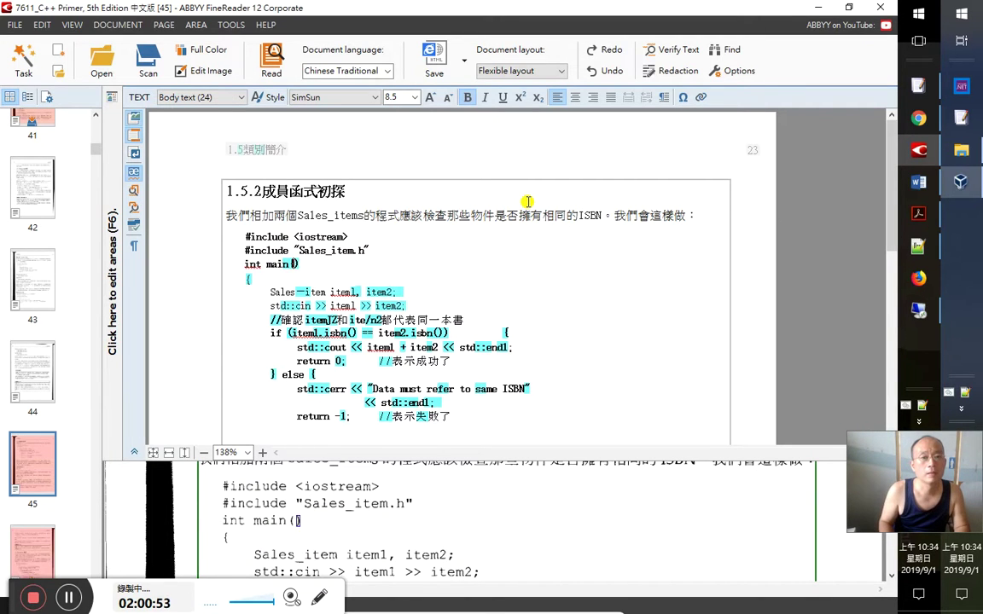
pyautogui.hotkey('ctrl', 'y')
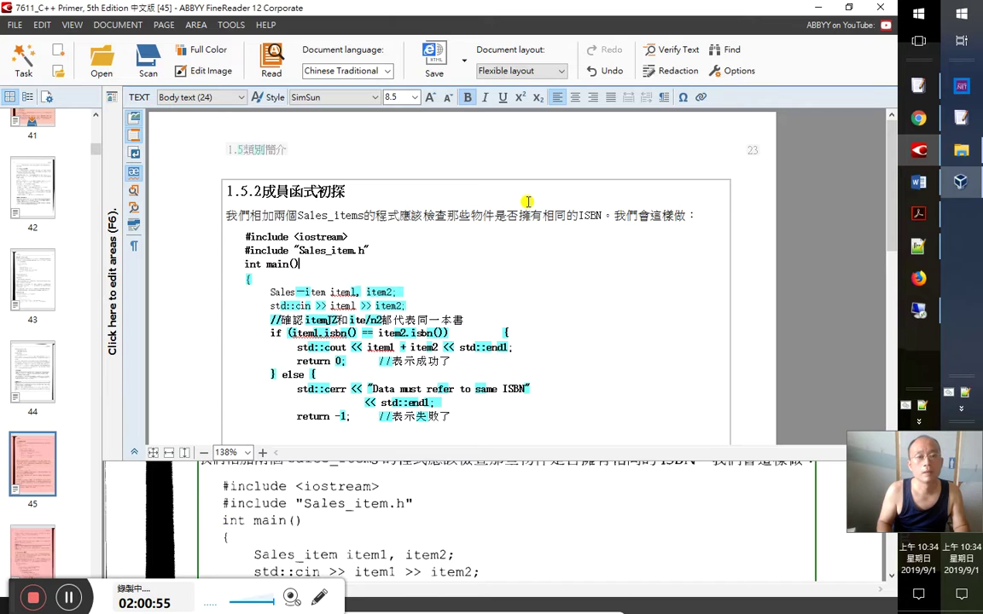
# Clear the mark on the opening brace and correct the class name in the variable declaration to Sales_item
pyautogui.press('Down')
pyautogui.press('Down')
pyautogui.press('Right')
pyautogui.press('Right')
pyautogui.press('Right')
pyautogui.press('Right')
pyautogui.press('Right')
pyautogui.press('Right')
pyautogui.press('Right')
pyautogui.press('Right')
pyautogui.press('Right')
pyautogui.press('Right')
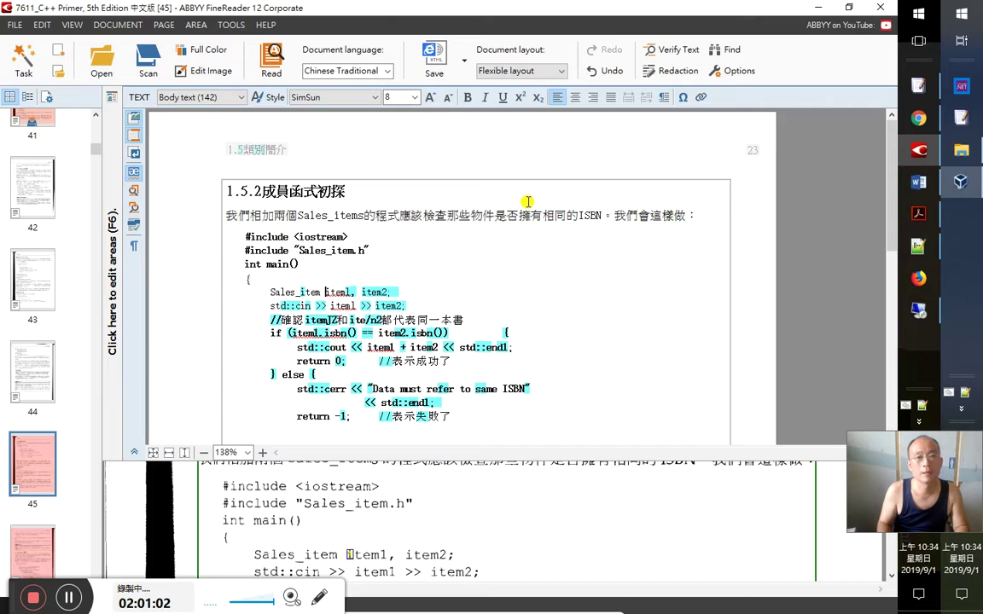
# Clear the remaining uncertain-character marks on the item1, item2 declaration and the std::cin line
pyautogui.press('Home')
pyautogui.hotkey('shift', 'End')
pyautogui.press('End')
pyautogui.press('Home')
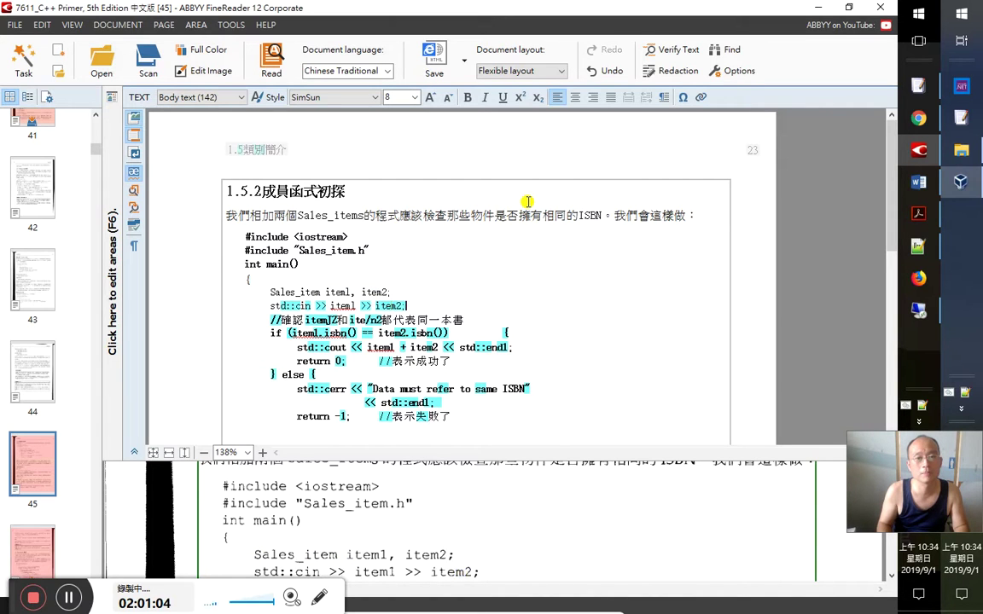
pyautogui.hotkey('shift', 'End')
pyautogui.press('Home')
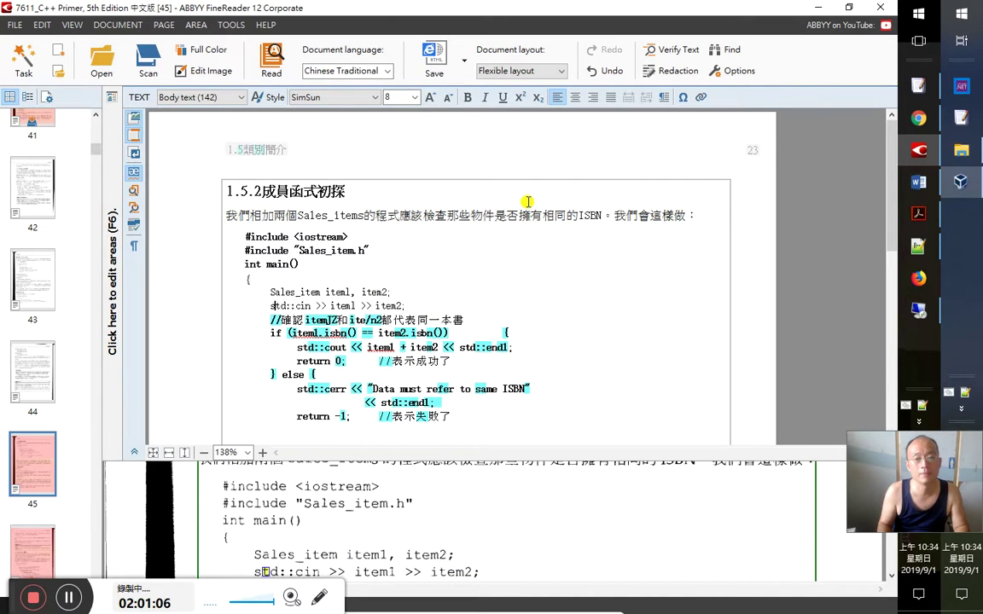
# Clear the marks in the 確認 comment, correct its first variable name to item1, and italicize that name
pyautogui.press('Down')
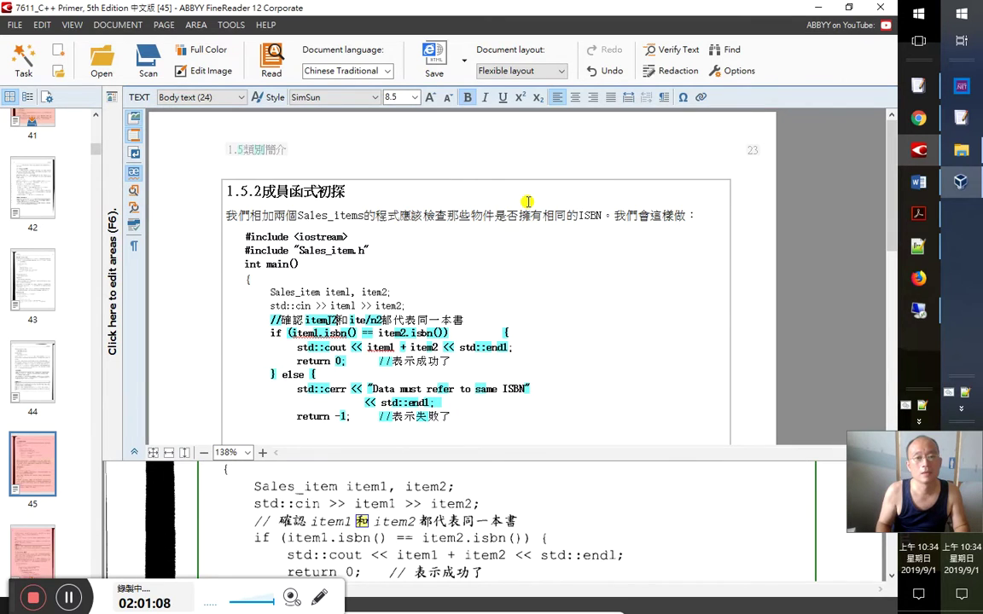
pyautogui.press('Home')
pyautogui.hotkey('shift', 'End')
pyautogui.press('Home')
pyautogui.press('Right')
pyautogui.press('Right')
pyautogui.press('Right')
pyautogui.press('Right')
pyautogui.press('Right')
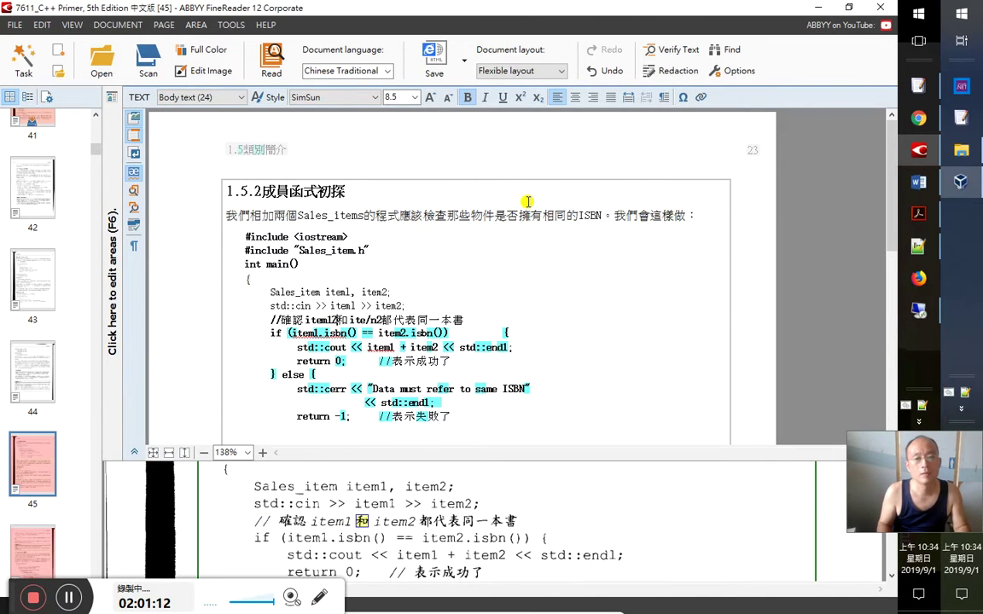
pyautogui.hotkey('shift', 'Left')
pyautogui.hotkey('shift', 'Left')
pyautogui.hotkey('shift', 'Left')
pyautogui.hotkey('shift', 'Left')
pyautogui.hotkey('shift', 'Left')
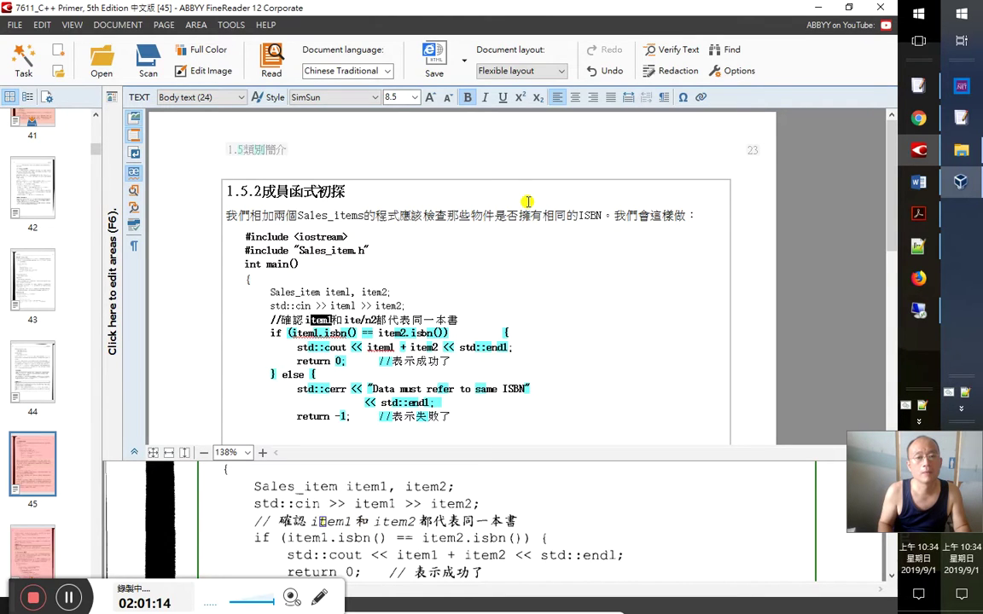
pyautogui.hotkey('ctrl', 'i')
pyautogui.press('Right')
pyautogui.press('Right')
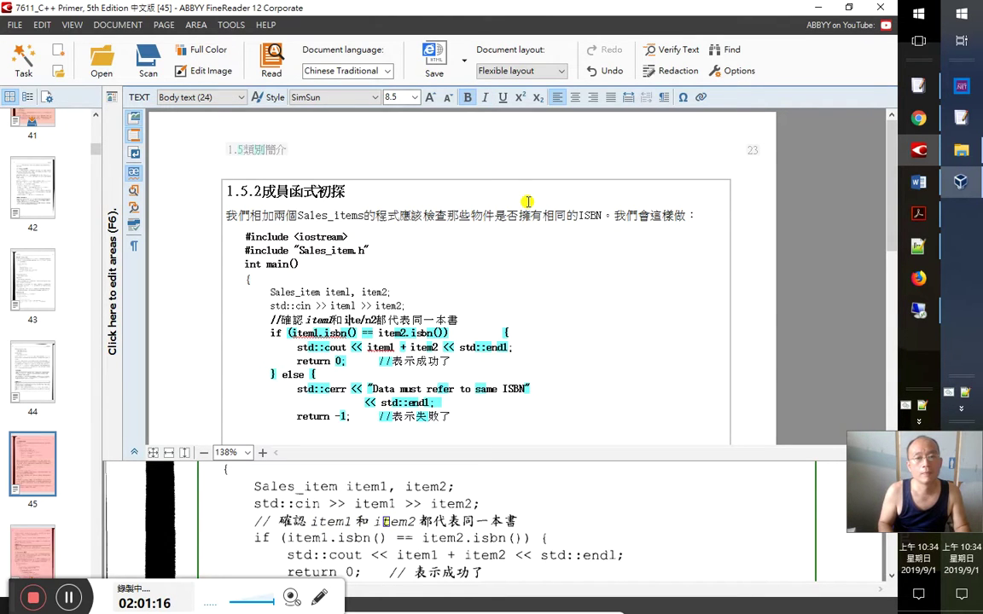
# Correct the comment's second variable name to item2 in italics and check the rest of the comment
pyautogui.hotkey('shift', 'Right')
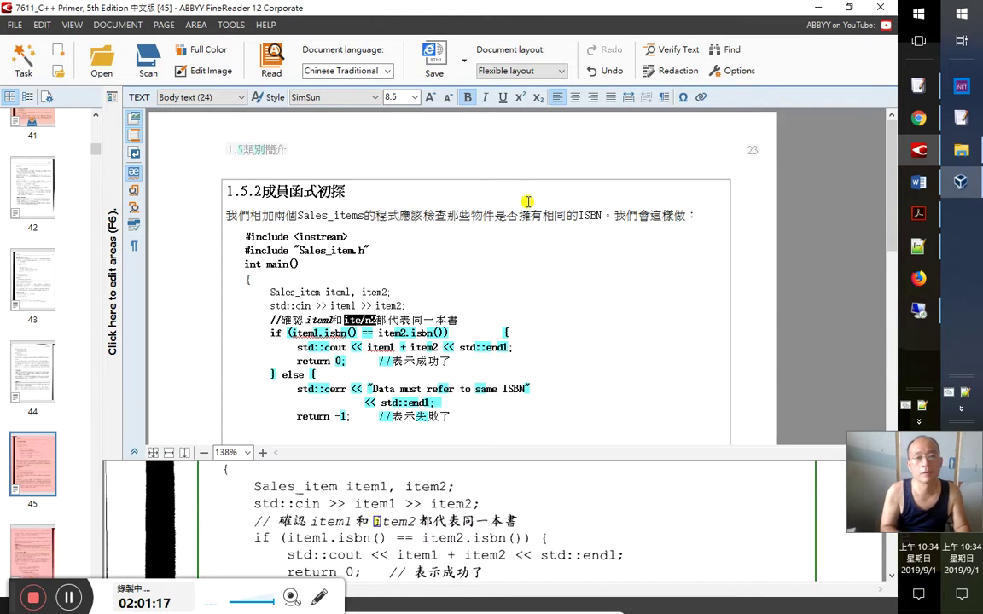
pyautogui.hotkey('ctrl', 'i')
pyautogui.press('Right')
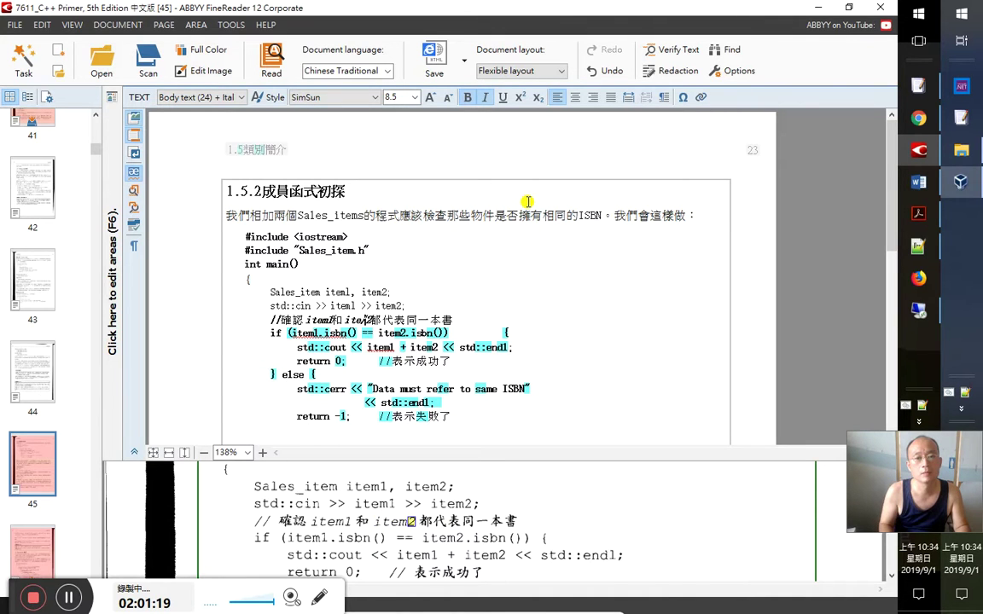
pyautogui.press('Right')
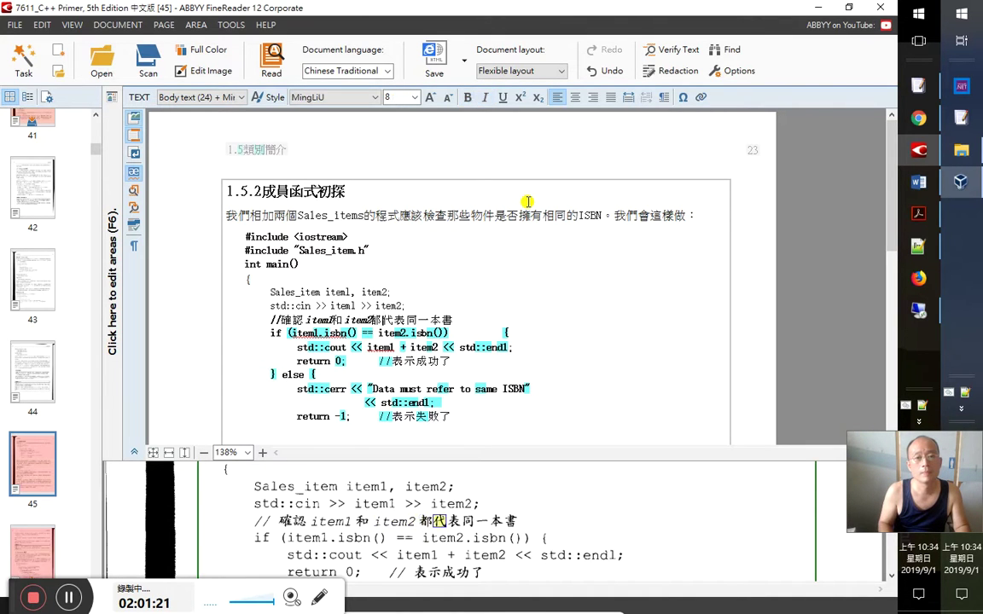
pyautogui.press('Right')
pyautogui.press('Right')
pyautogui.press('Right')
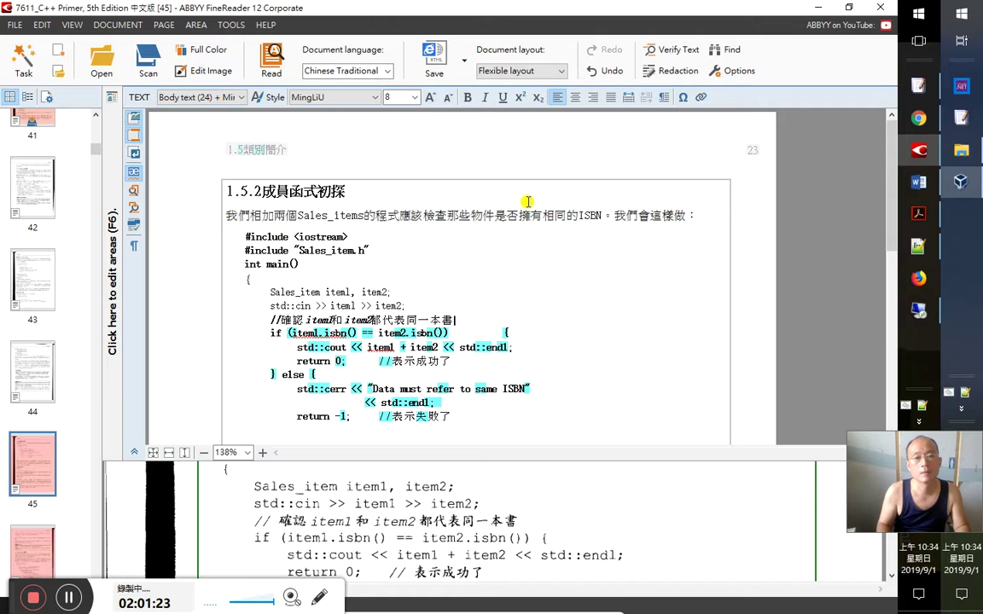
# Remove the bold formatting from the comment line and from the if condition line, clearing the condition's uncertain-character marks
pyautogui.hotkey('shift', 'Home')
pyautogui.press('End')
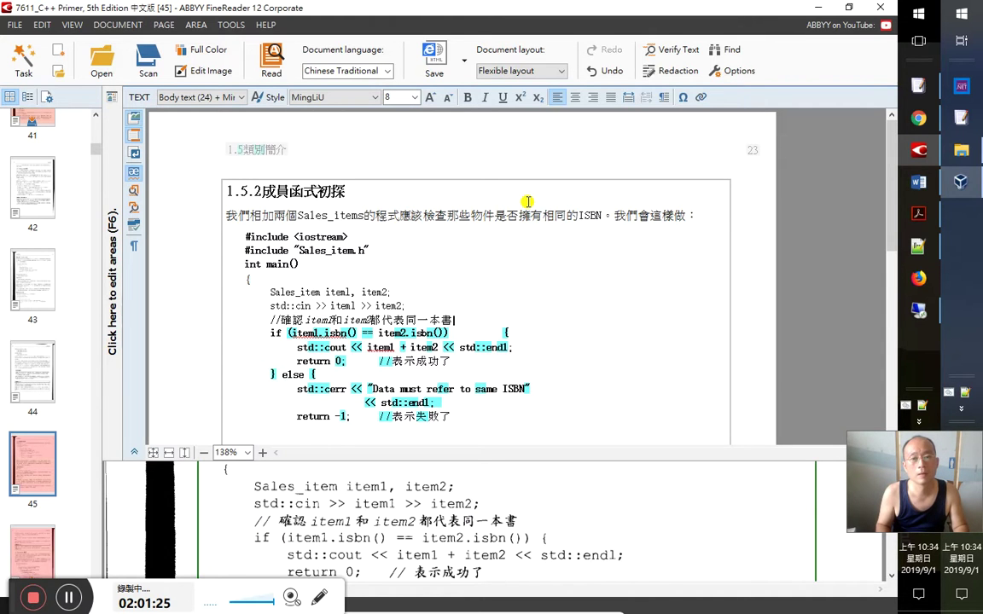
pyautogui.scroll(-1, 439, 266)
pyautogui.click(381, 265)
pyautogui.press('End')
pyautogui.hotkey('shift', 'Home')
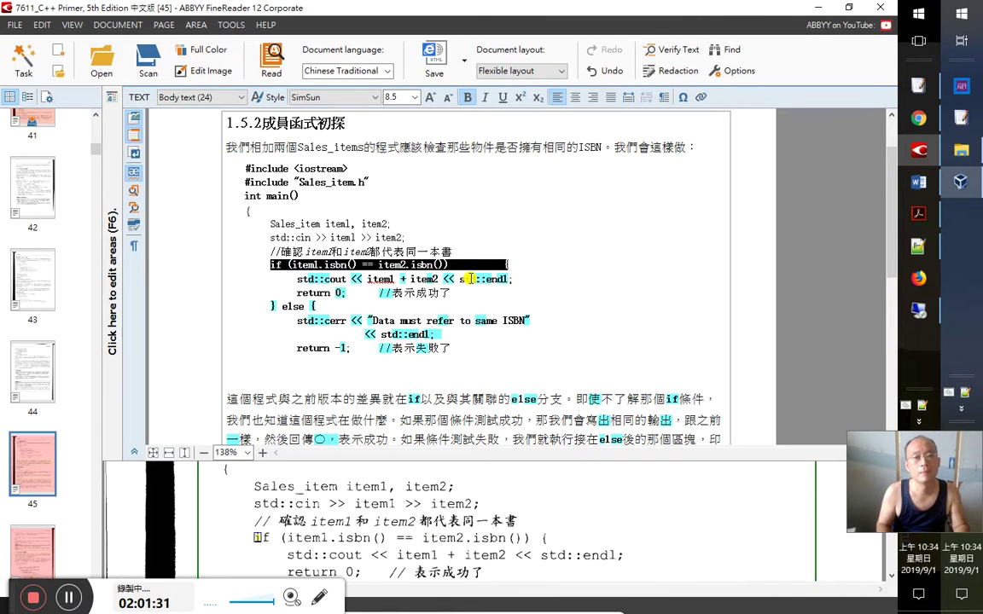
pyautogui.hotkey('ctrl', 'b')
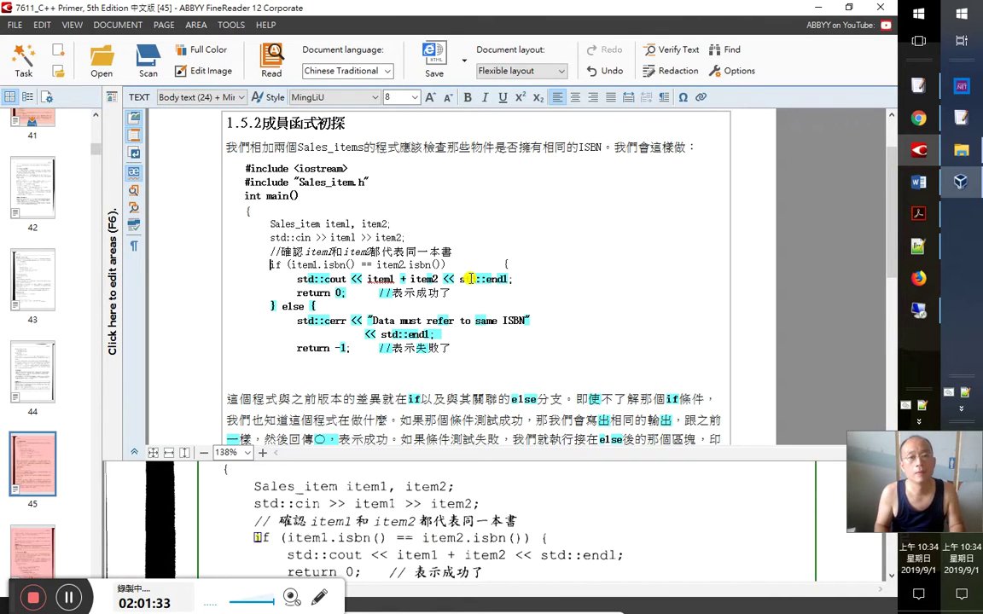
# Proofread the if condition comparing item1.isbn() with item2.isbn() against the scanned page
pyautogui.press('Right')
pyautogui.press('Right')
pyautogui.press('Right')
pyautogui.press('Right')
pyautogui.press('Right')
pyautogui.press('Right')
pyautogui.press('Right')
pyautogui.press('Right')
pyautogui.press('Right')
pyautogui.press('Right')
pyautogui.press('Right')
pyautogui.press('Right')
pyautogui.press('Right')
pyautogui.press('Right')
pyautogui.press('Right')
pyautogui.press('Right')
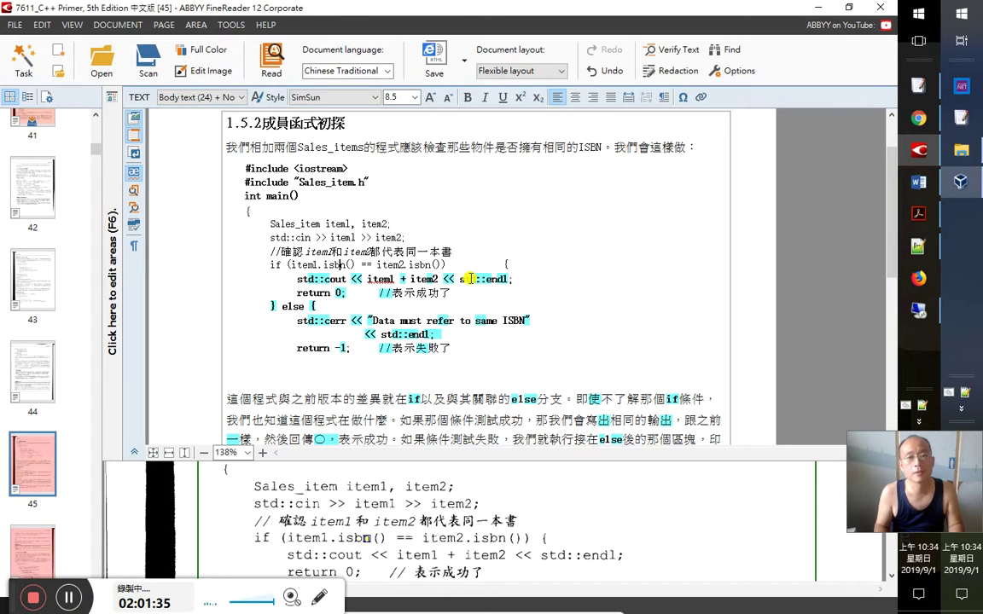
pyautogui.press('Right')
pyautogui.press('Right')
pyautogui.press('Right')
pyautogui.press('Right')
pyautogui.press('Right')
# Check the std::cout and return 0 lines against the scan and clear their uncertain-character marks
pyautogui.press('Down')
pyautogui.press('Left')
pyautogui.press('Left')
pyautogui.press('Left')
pyautogui.press('Right')
pyautogui.press('Right')
pyautogui.press('Right')
pyautogui.press('Right')
pyautogui.press('Right')
pyautogui.press('Right')
pyautogui.press('Right')
pyautogui.press('Right')
pyautogui.press('Right')
pyautogui.press('Right')
pyautogui.press('Right')
pyautogui.press('Right')
pyautogui.press('Right')
pyautogui.press('Right')
pyautogui.press('Right')
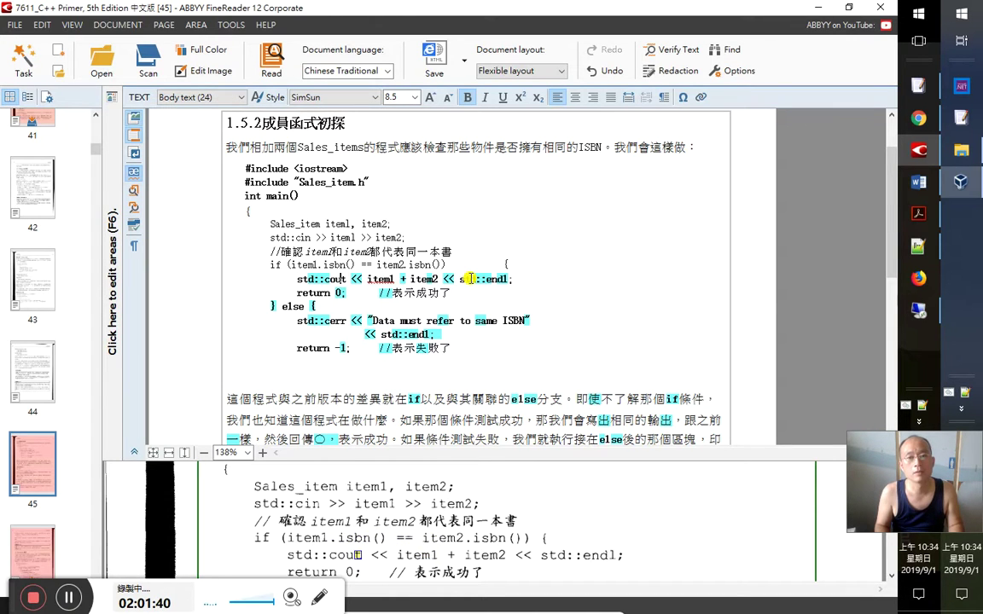
pyautogui.hotkey('shift', 'Home')
pyautogui.press('Down')
pyautogui.hotkey('shift', 'End')
pyautogui.press('Left')
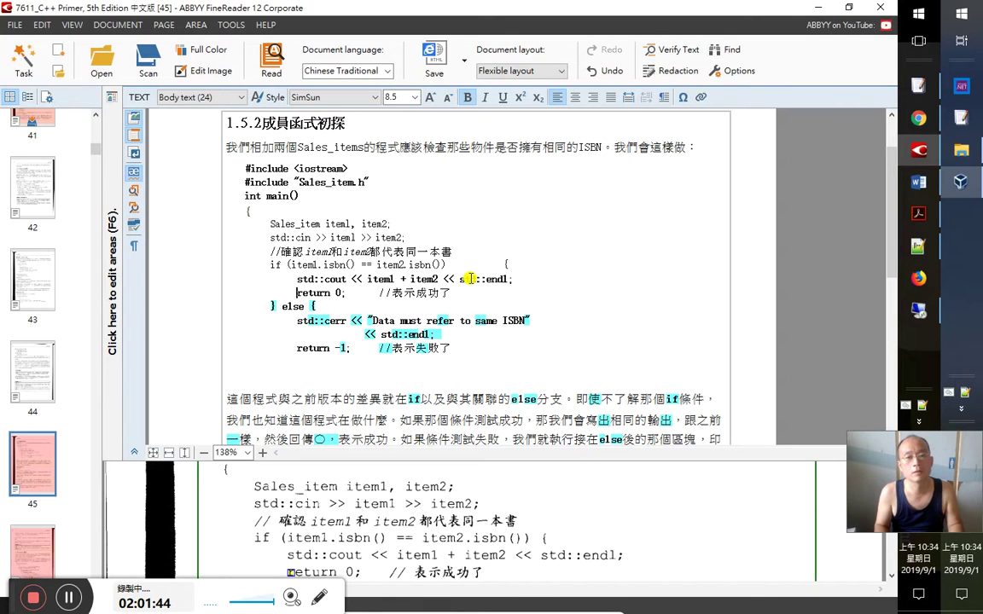
# Remove the bold formatting from the std::cout and return 0 lines
pyautogui.press('Up')
pyautogui.hotkey('shift', 'Down')
pyautogui.hotkey('shift', 'Down')
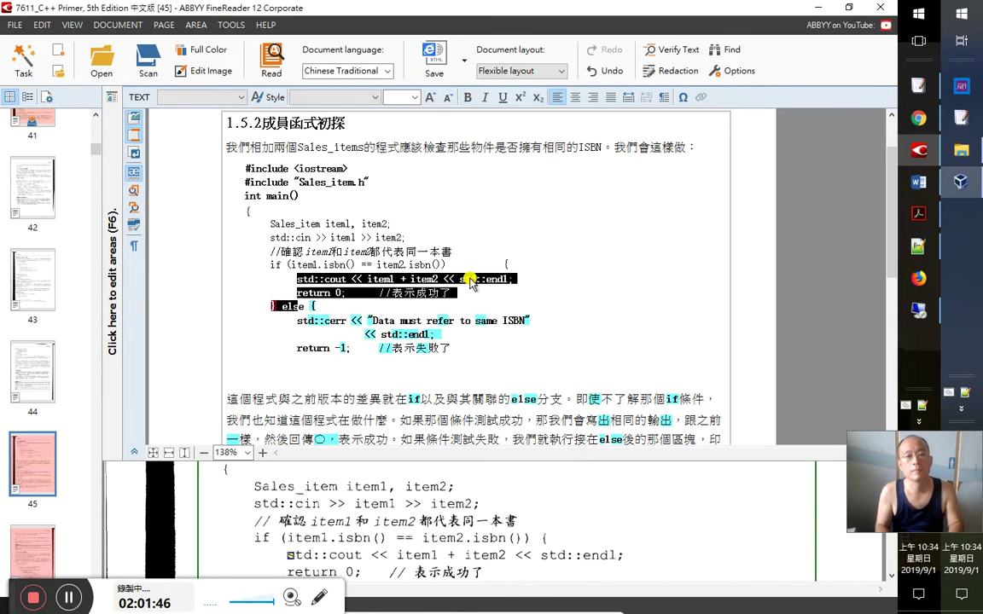
pyautogui.press('Right')
pyautogui.press('Right')
pyautogui.press('Right')
pyautogui.press('Right')
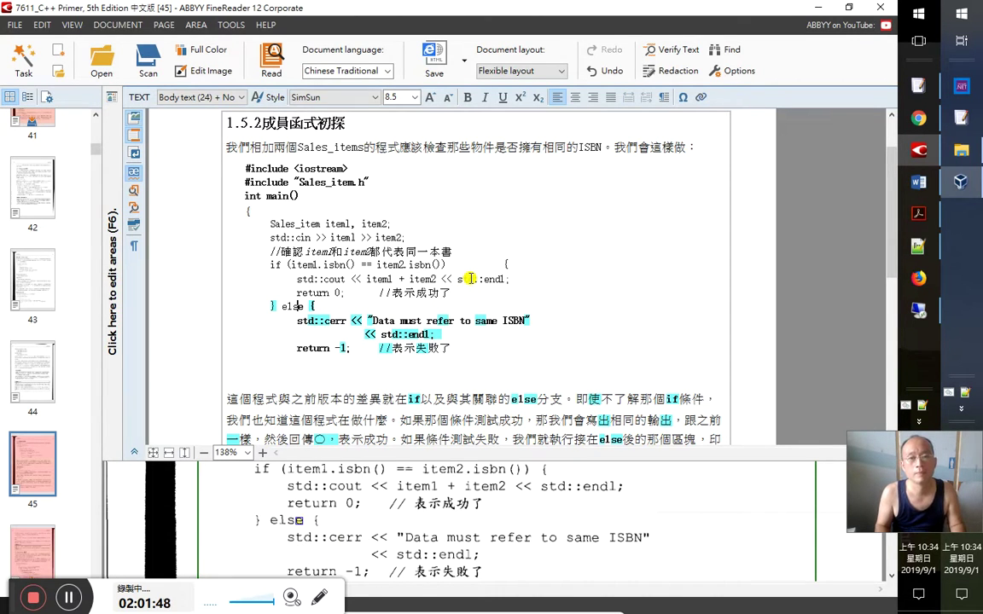
# Remove the bold formatting from the } else { line and clear the marks on its braces
pyautogui.press('End')
pyautogui.hotkey('shift', 'Home')
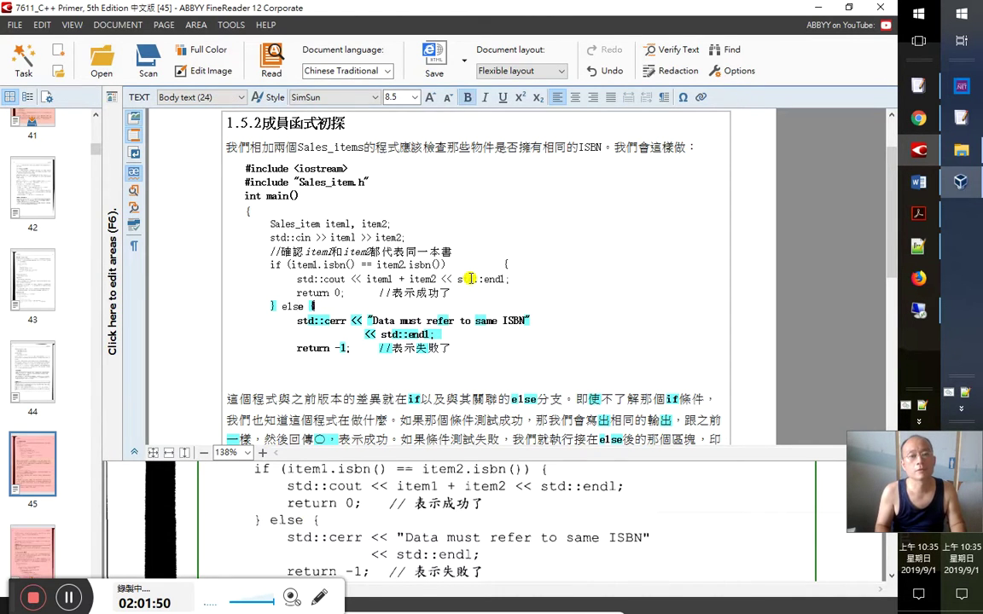
pyautogui.hotkey('ctrl', 'b')
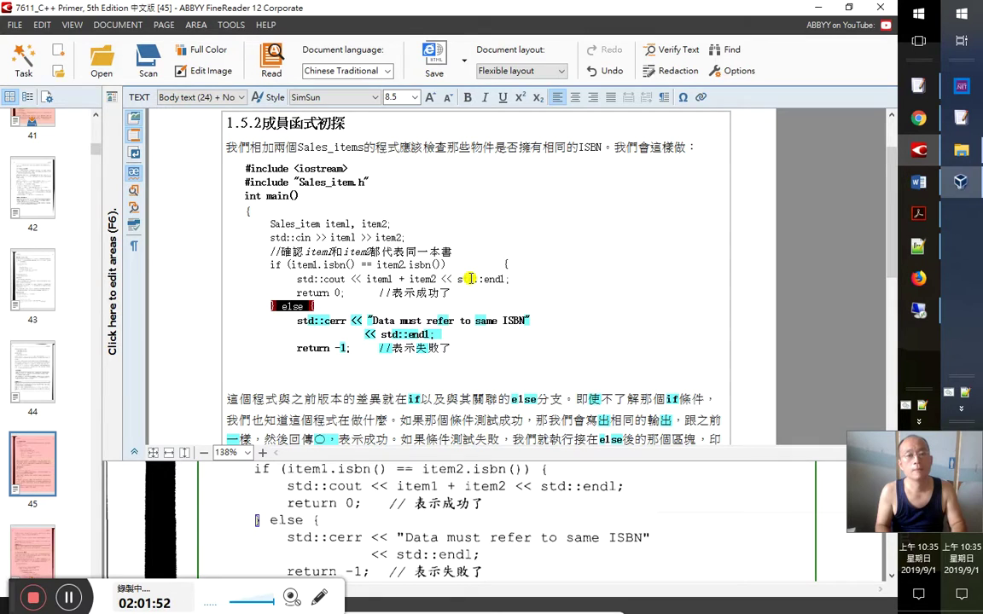
pyautogui.press('End')
pyautogui.press('Down')
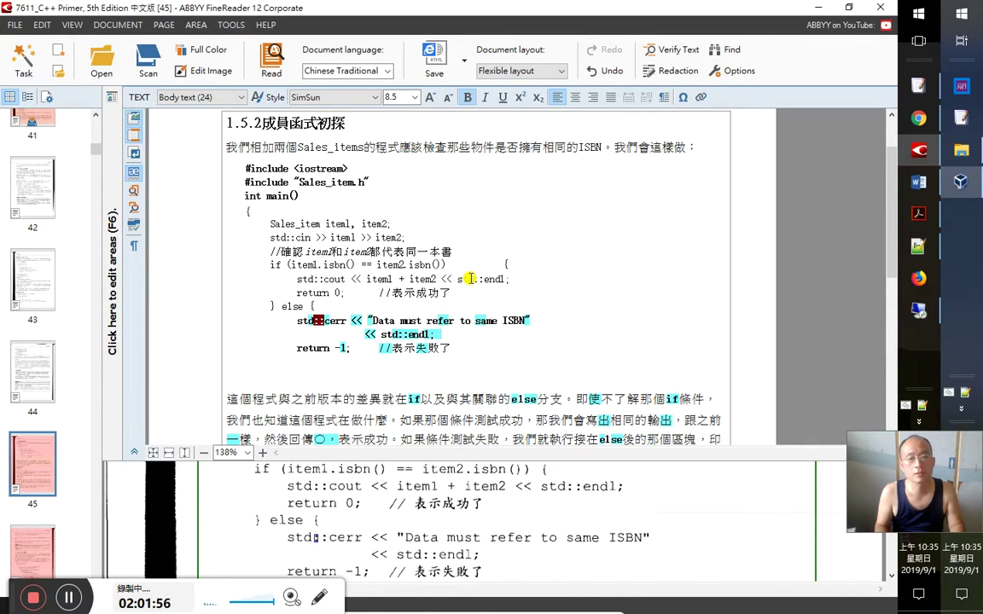
# Remove the bold formatting and uncertain-character marks from the std::cerr << "Data must refer to same ISBN" line
pyautogui.press('Home')
pyautogui.hotkey('ctrl', 'shift', 'Right')
pyautogui.hotkey('ctrl', 'shift', 'Right')
pyautogui.hotkey('ctrl', 'shift', 'Right')
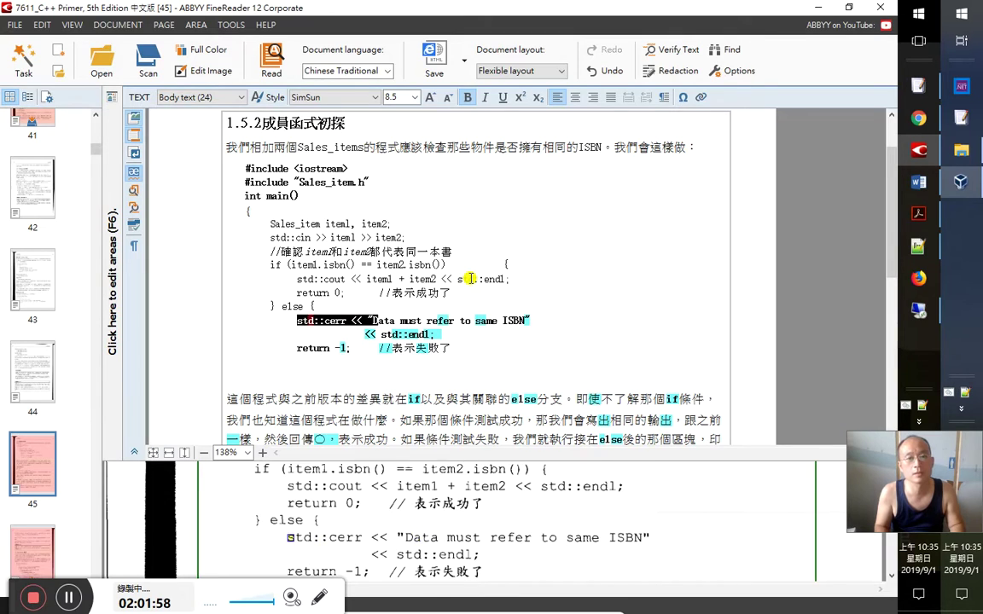
pyautogui.hotkey('ctrl', 'b')
pyautogui.press('Right')
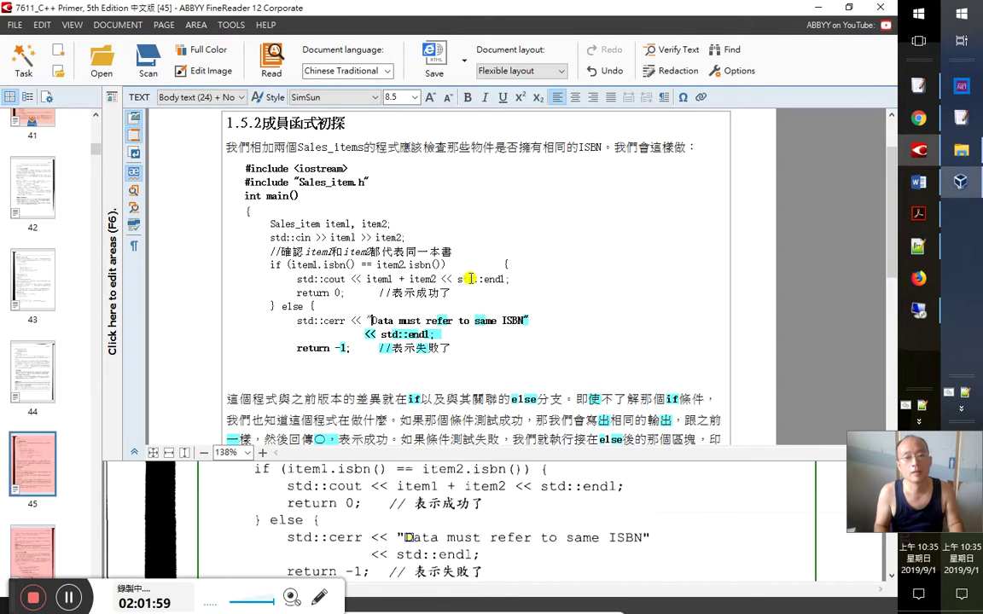
pyautogui.hotkey('shift', 'End')
pyautogui.hotkey('ctrl', 'b')
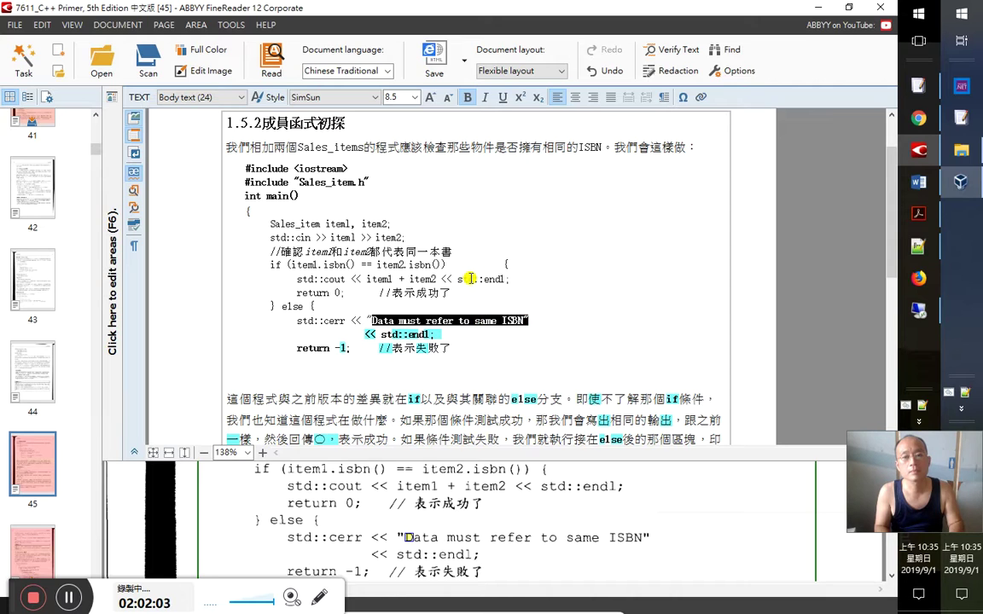
pyautogui.hotkey('ctrl', 'z')
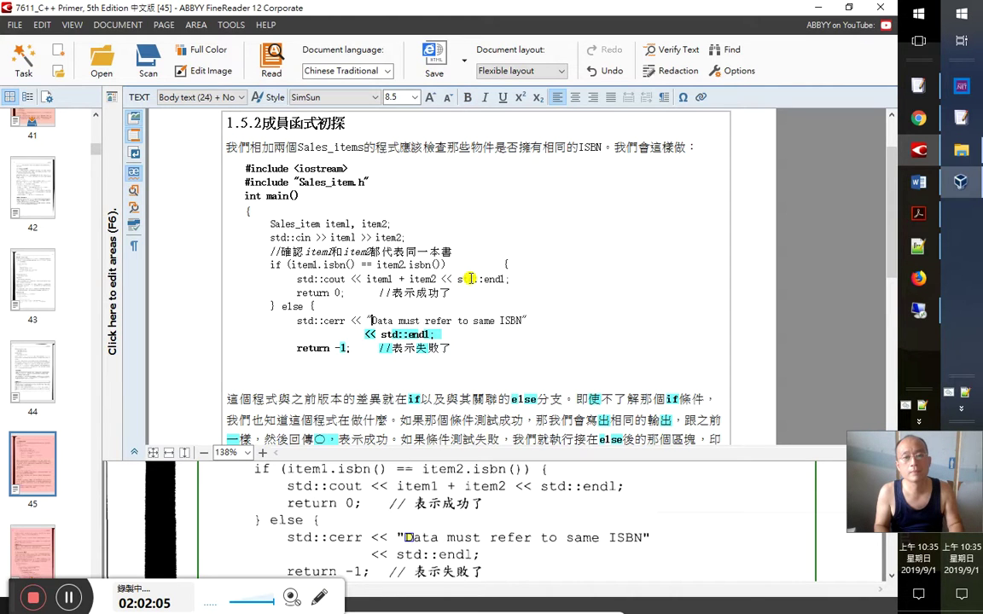
# Proofread the "Data must refer to same ISBN" string against the scan through to the start of the continuation line
pyautogui.press('Right')
pyautogui.press('Right')
pyautogui.press('Right')
pyautogui.press('Right')
pyautogui.press('Right')
pyautogui.press('Right')
pyautogui.press('Right')
pyautogui.press('Right')
pyautogui.press('Right')
pyautogui.press('Right')
pyautogui.press('Right')
pyautogui.press('Right')
pyautogui.press('Right')
pyautogui.press('Right')
pyautogui.press('Right')
pyautogui.press('Right')
pyautogui.press('Right')
pyautogui.press('Right')
pyautogui.press('Right')
pyautogui.press('Right')
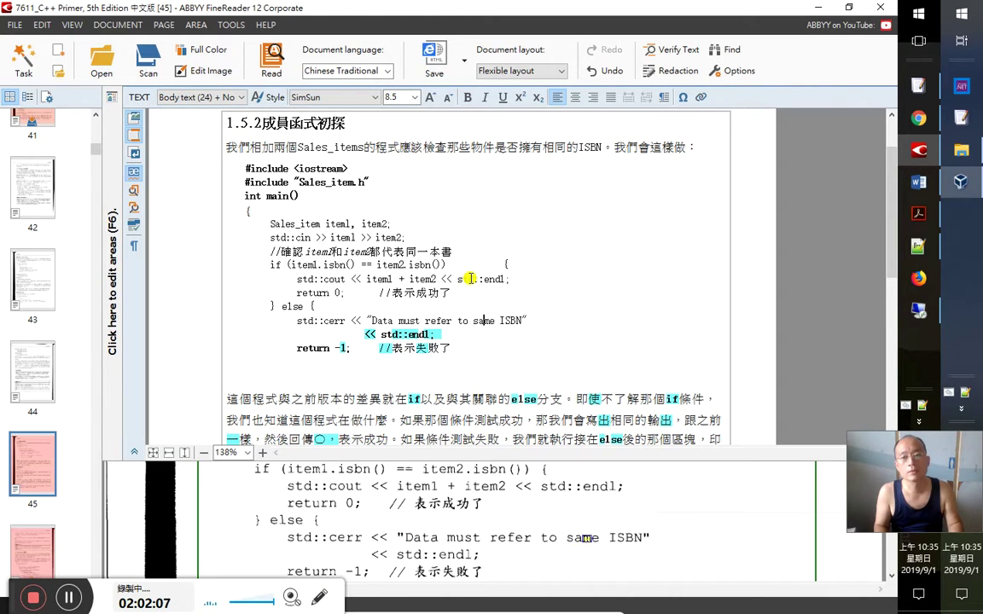
pyautogui.press('Right')
pyautogui.press('Right')
pyautogui.press('Right')
pyautogui.press('Right')
pyautogui.press('Right')
pyautogui.press('Right')
pyautogui.press('Right')
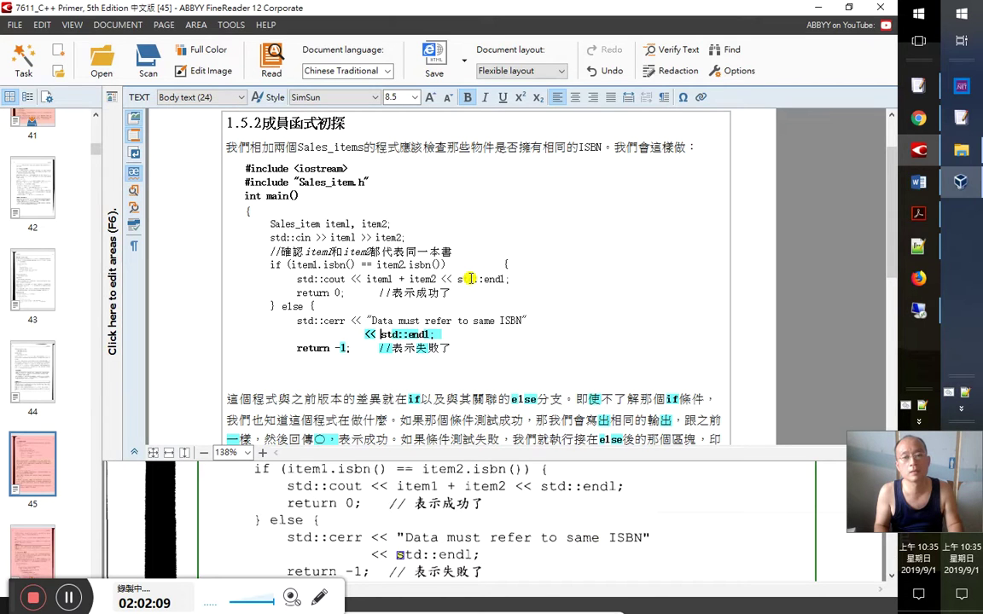
# Remove the bold formatting and uncertain-character marks from the << std::endl; continuation line
pyautogui.press('Left')
pyautogui.hotkey('shift', 'End')
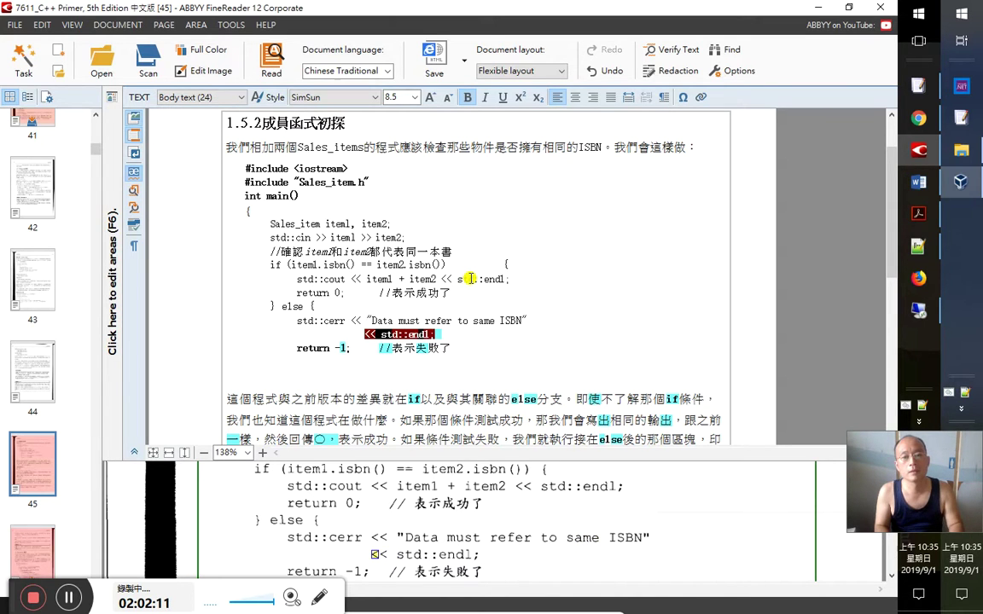
pyautogui.hotkey('ctrl', 'b')
pyautogui.press('End')
# Remove the bold formatting and uncertain-character marks from the return -1; //表示失敗了 line
pyautogui.press('Down')
pyautogui.press('Home')
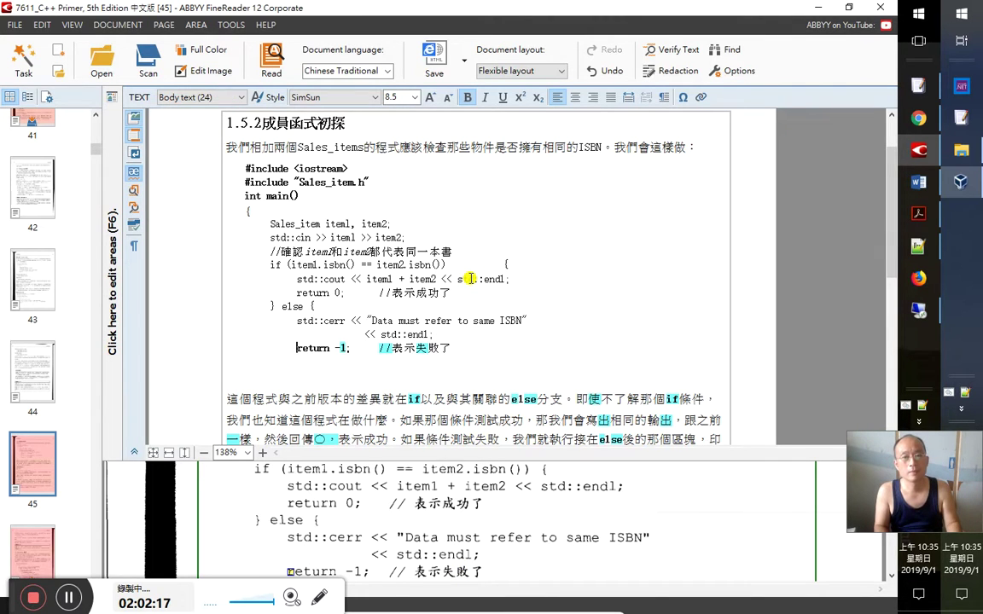
pyautogui.hotkey('shift', 'End')
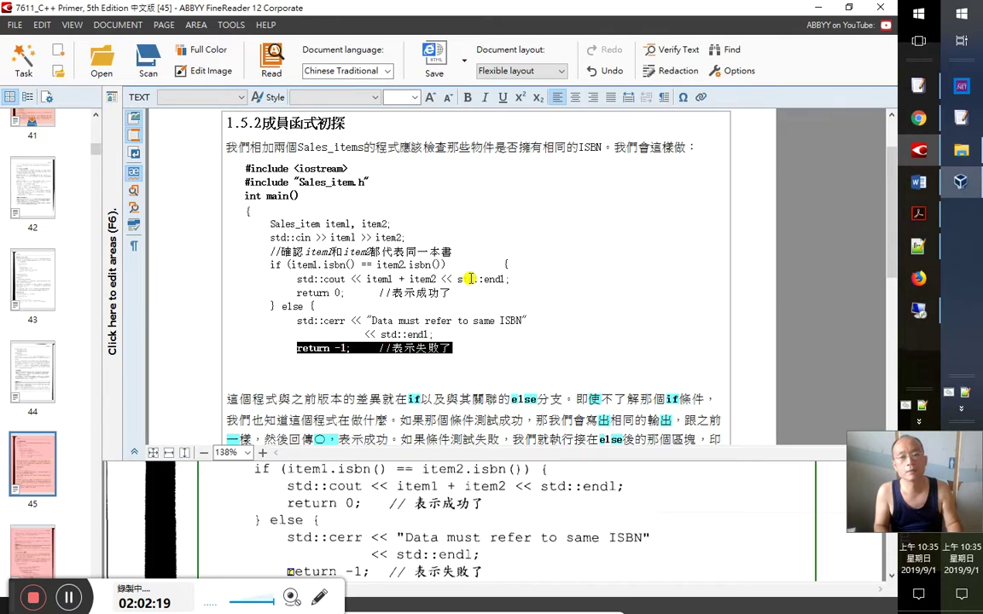
pyautogui.press('End')
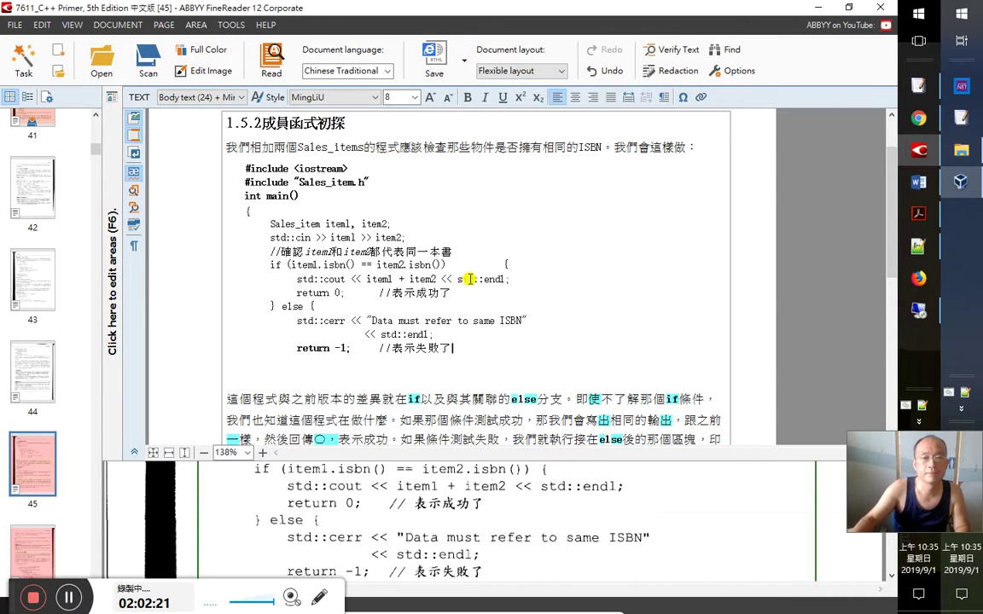
pyautogui.hotkey('shift', 'Home')
pyautogui.press('End')
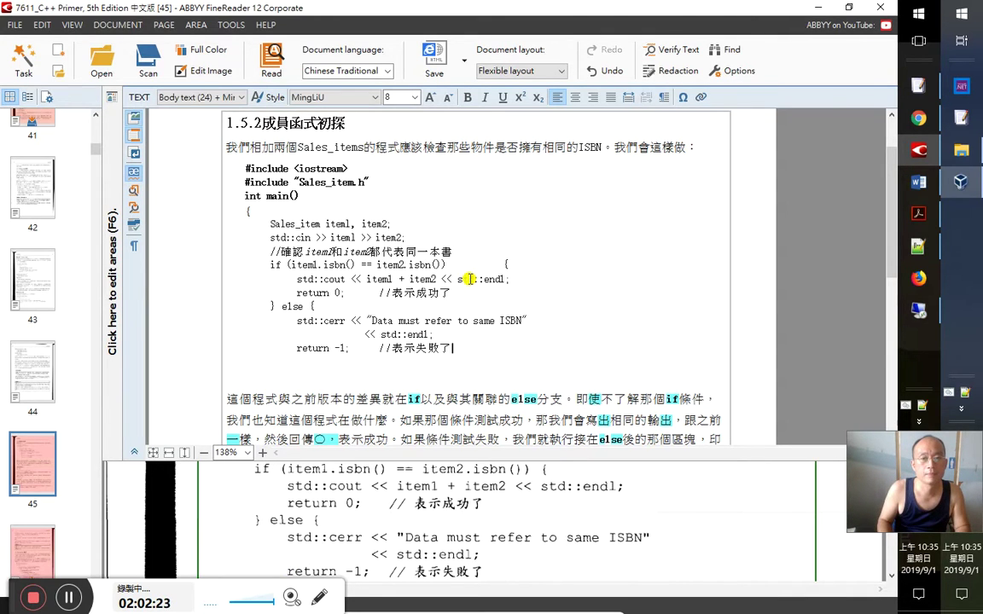
# Add the two missing closing braces on separate indented lines below the return -1; line, following the scan
pyautogui.scroll(-3, 457, 305)
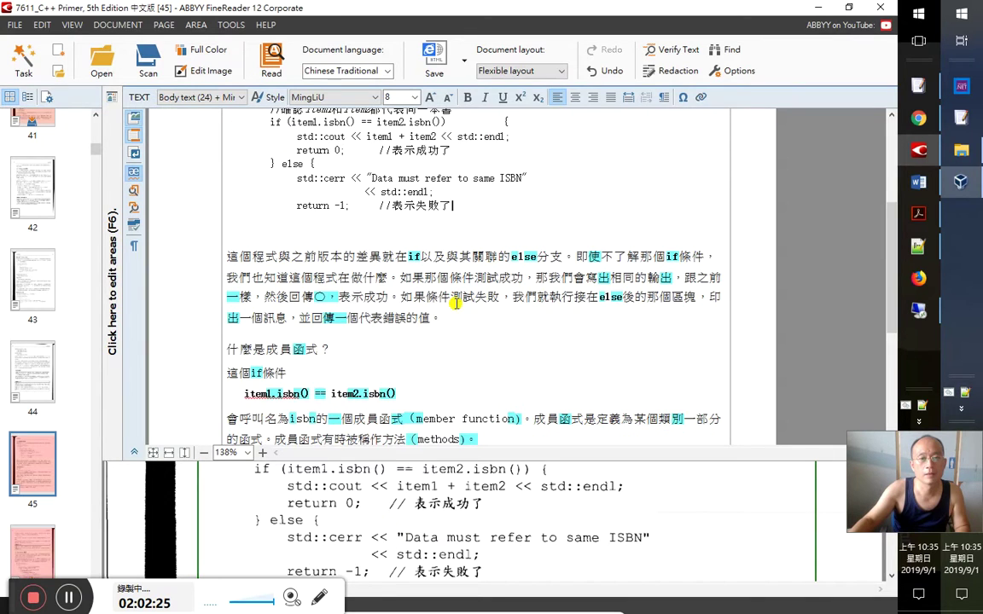
pyautogui.scroll(-1, 447, 529)
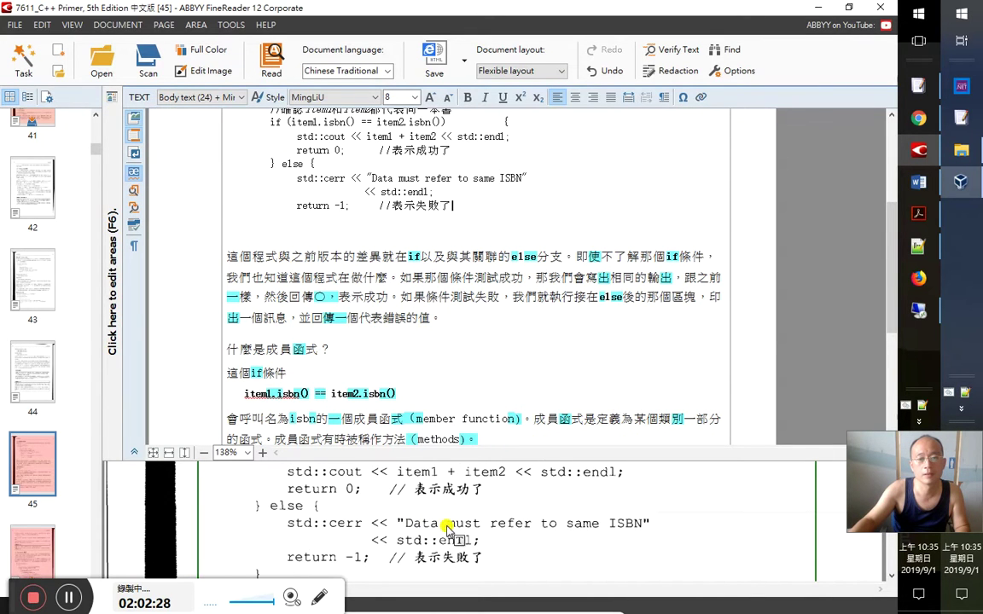
pyautogui.scroll(-3, 447, 524)
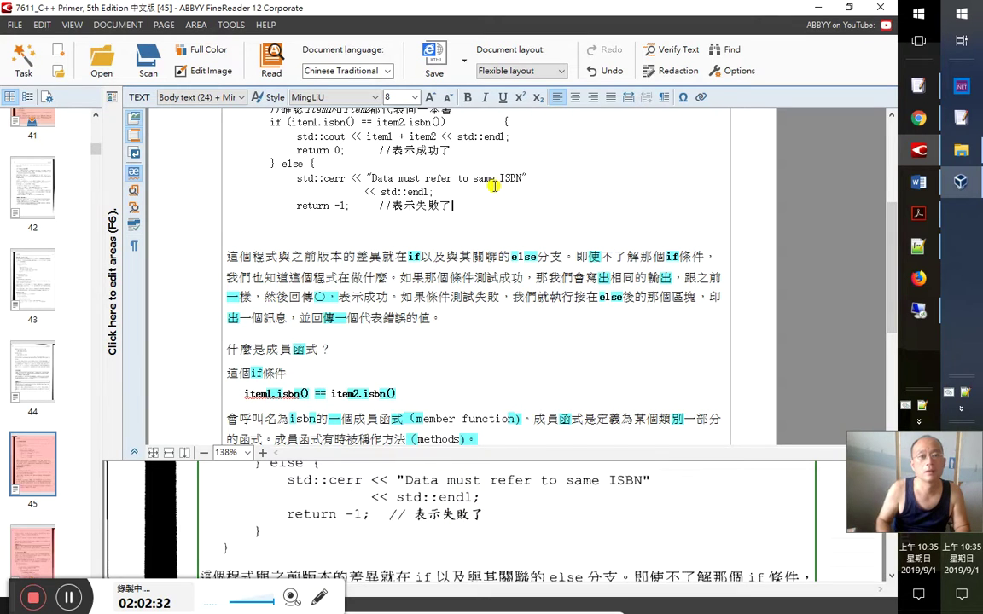
pyautogui.press('Return')
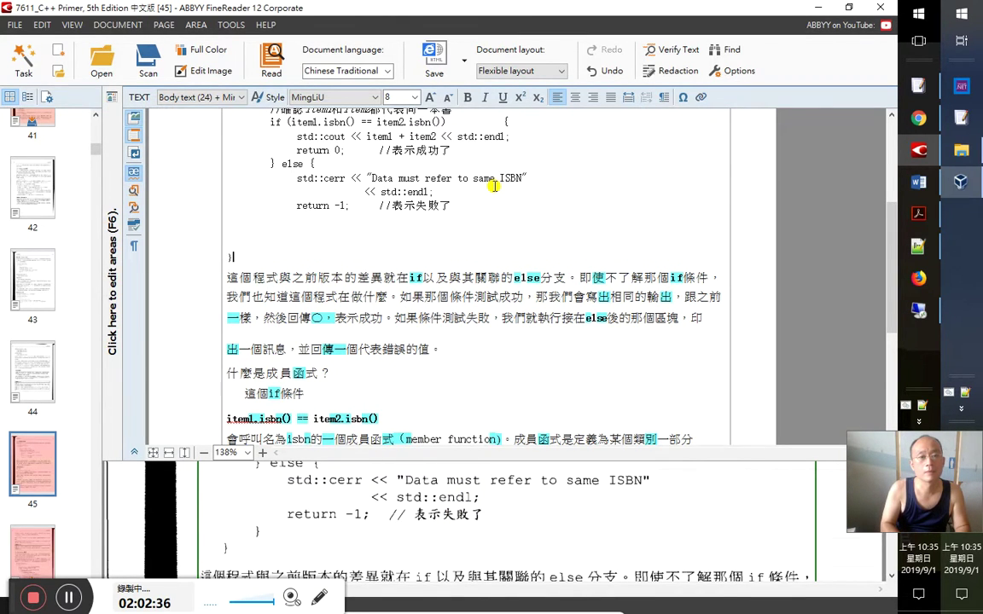
pyautogui.press('Return')
pyautogui.press('Tab')
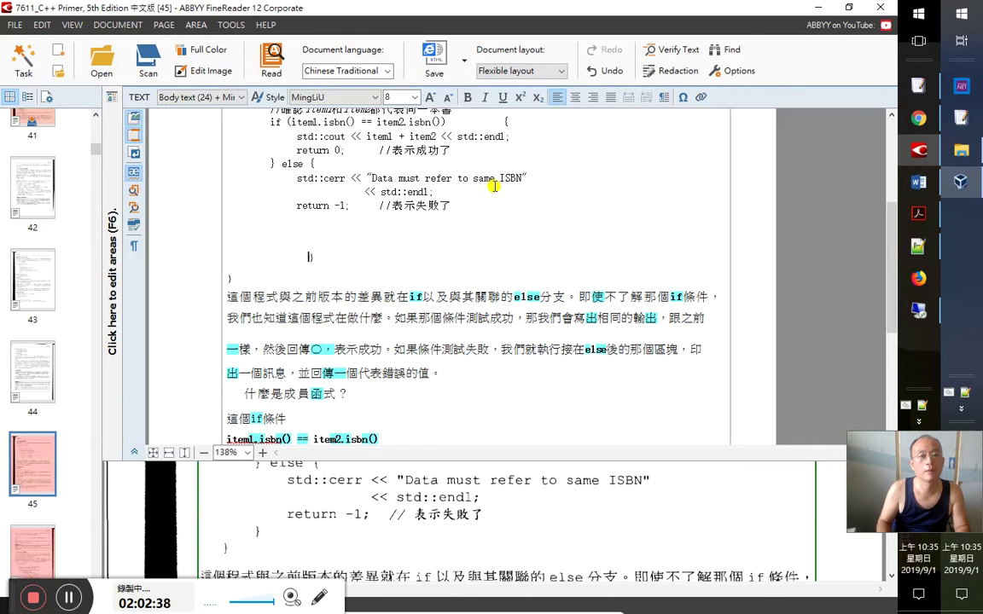
pyautogui.press('Down')
pyautogui.press('Up')
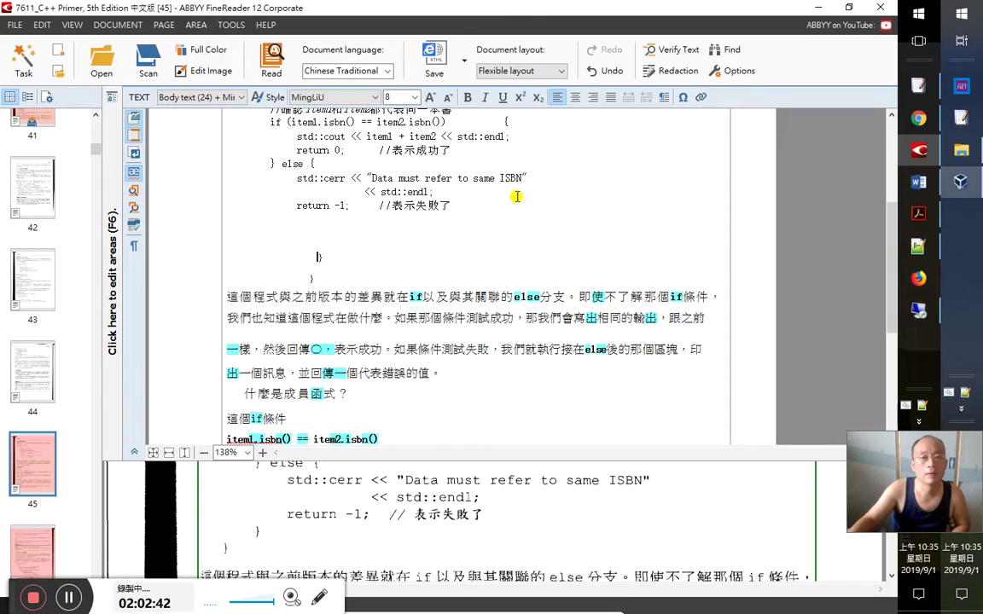
# Try to insert an extra line break after the return -1; //表示失敗了 line
pyautogui.click(437, 204)
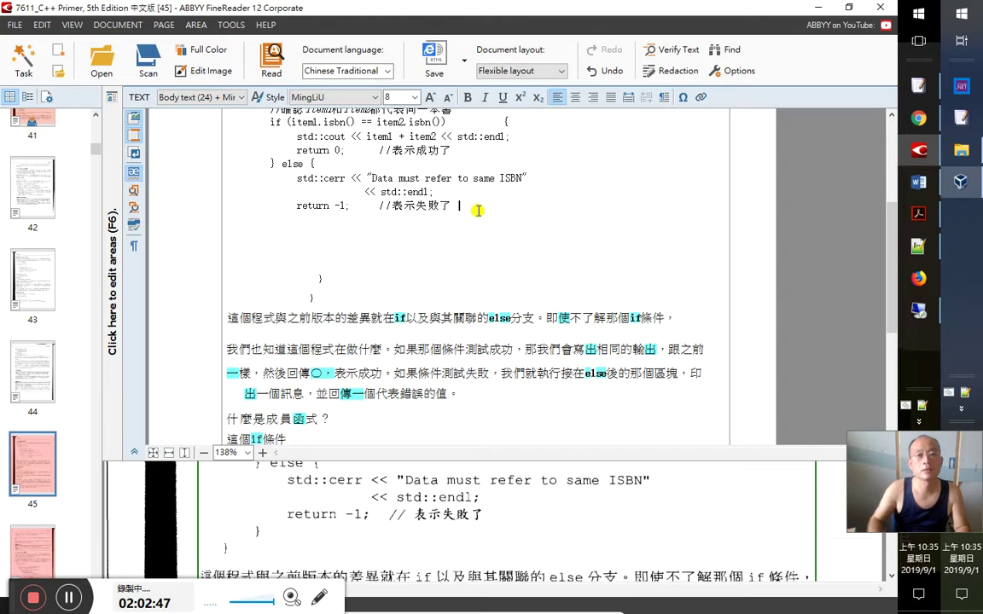
pyautogui.press('Return')
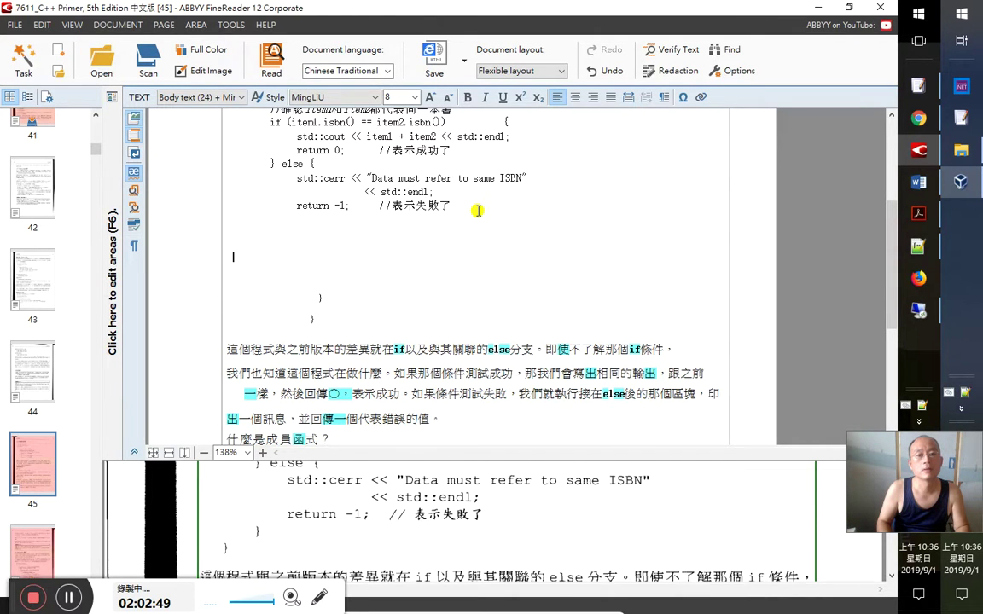
pyautogui.press('BackSpace')
pyautogui.press('BackSpace')
pyautogui.press('BackSpace')
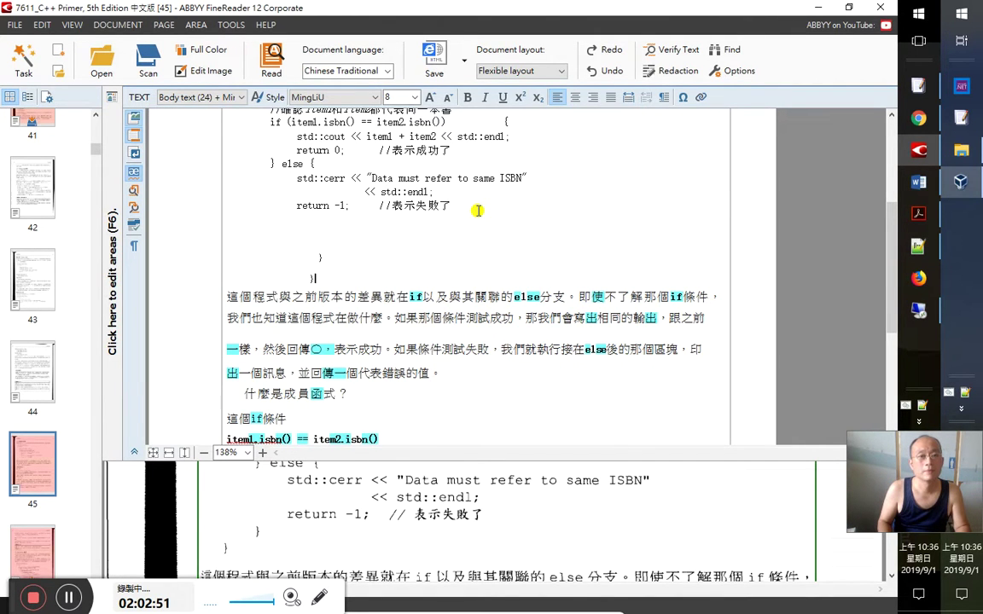
pyautogui.press('Up')
pyautogui.press('Up')
pyautogui.press('Up')
pyautogui.press('Up')
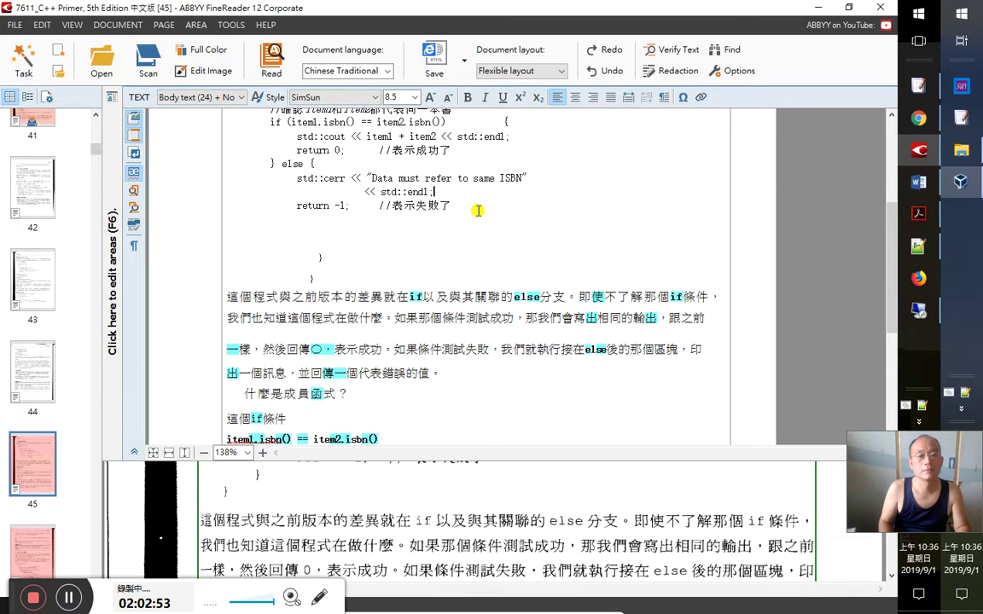
pyautogui.press('Down')
pyautogui.press('Down')
pyautogui.press('Down')
pyautogui.press('Down')
pyautogui.press('Down')
pyautogui.press('Down')
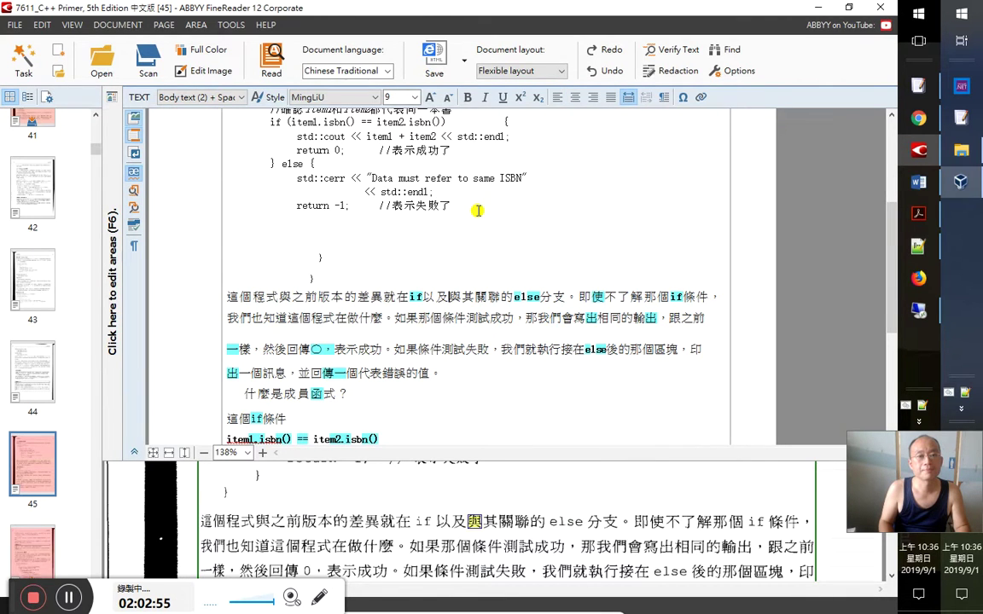
pyautogui.press('Up')
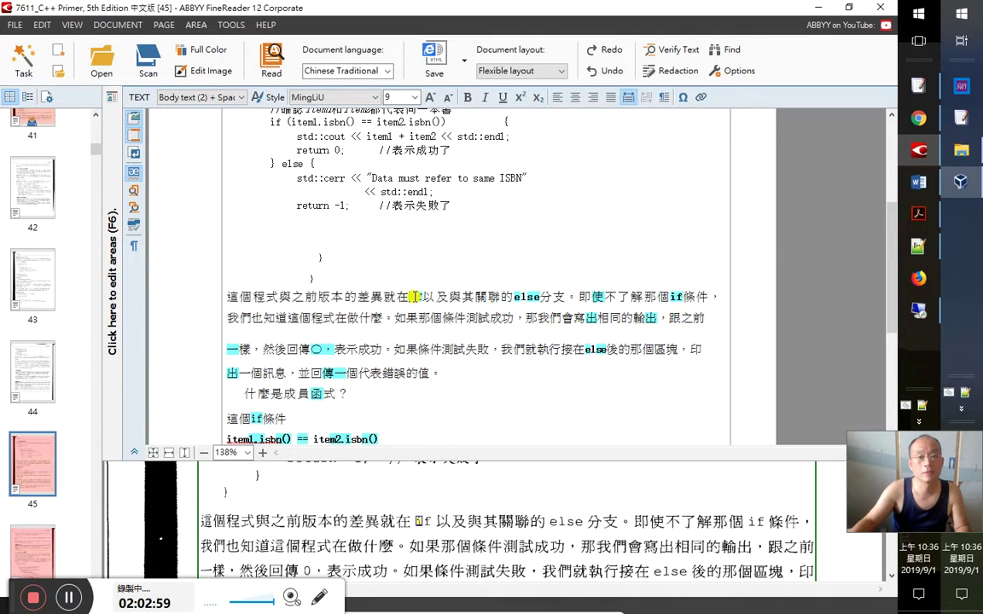
# Clear the uncertain-character marks from if以及與其關聯的else分支。 in the paragraph below the code listing
pyautogui.click(415, 293)
pyautogui.hotkey('shift', 'Right')
pyautogui.hotkey('shift', 'Right')
pyautogui.hotkey('shift', 'Right')
pyautogui.hotkey('shift', 'Right')
pyautogui.hotkey('shift', 'Right')
pyautogui.hotkey('shift', 'Right')
pyautogui.hotkey('shift', 'Right')
pyautogui.hotkey('shift', 'Right')
pyautogui.hotkey('shift', 'Right')
pyautogui.hotkey('shift', 'Right')
pyautogui.hotkey('shift', 'Right')
pyautogui.hotkey('shift', 'Right')
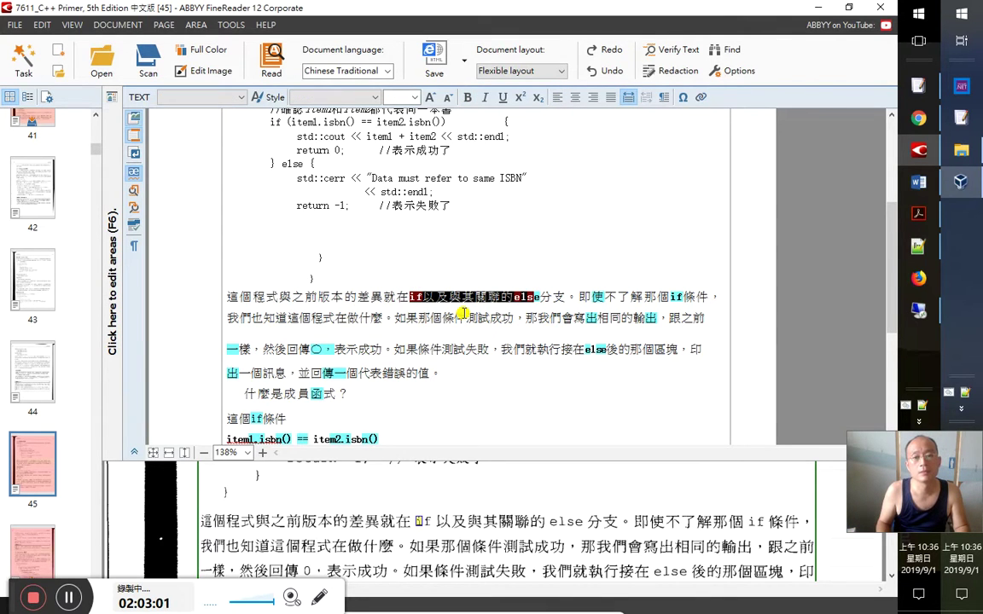
pyautogui.hotkey('shift', 'Right')
pyautogui.hotkey('shift', 'Right')
pyautogui.hotkey('shift', 'Right')
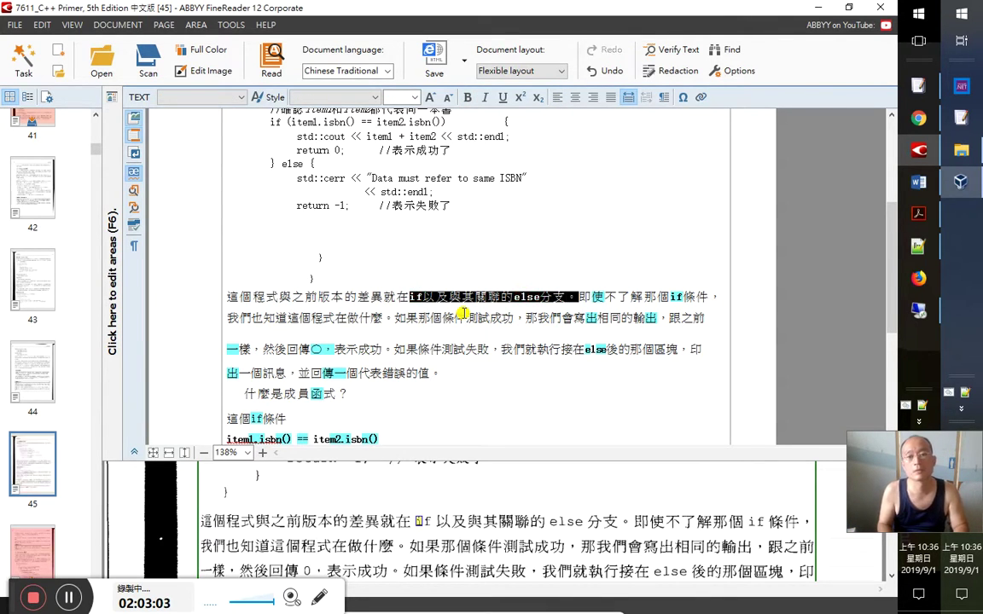
# Clear the uncertain-character marks on 使 and if in the rest of the paragraph's first line
pyautogui.press('Right')
pyautogui.press('Right')
pyautogui.press('Right')
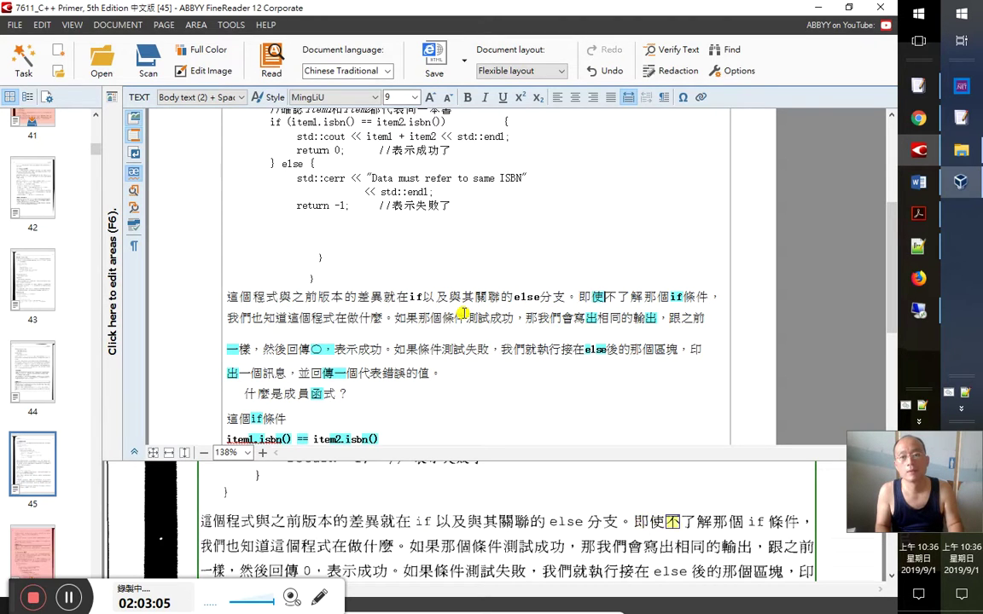
pyautogui.hotkey('shift', 'End')
# Proofread the paragraph's second line against the scan and clear the marks on both 出 characters
pyautogui.press('Right')
pyautogui.press('Right')
pyautogui.press('Right')
pyautogui.press('Right')
pyautogui.press('Right')
pyautogui.press('Right')
pyautogui.press('Right')
pyautogui.press('Right')
pyautogui.press('Right')
pyautogui.press('Right')
pyautogui.press('Right')
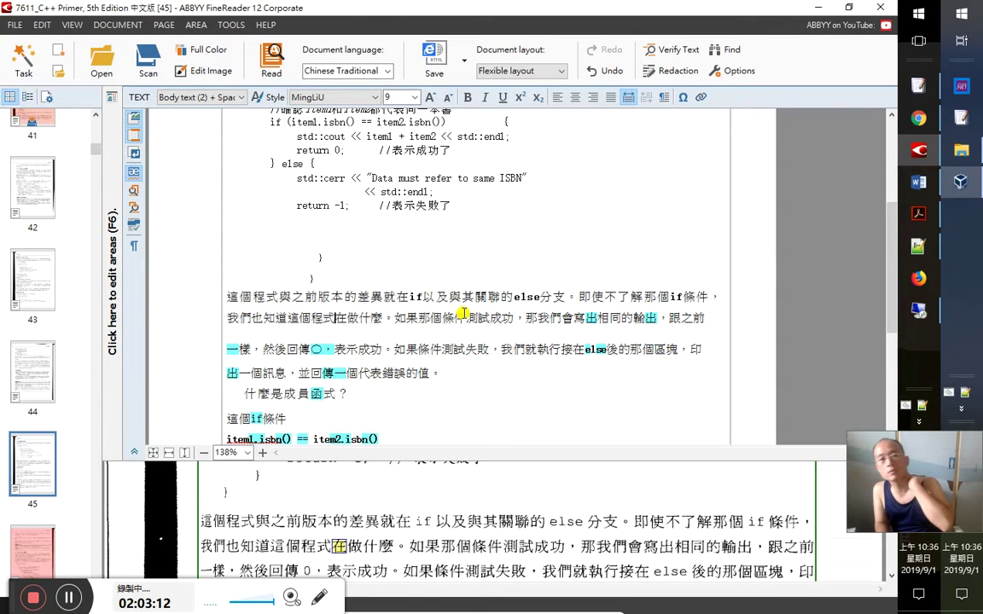
pyautogui.press('Right')
pyautogui.press('Right')
pyautogui.press('Right')
pyautogui.press('Right')
pyautogui.press('Right')
pyautogui.press('Right')
pyautogui.press('Right')
pyautogui.press('Right')
pyautogui.press('Right')
pyautogui.press('Right')
pyautogui.press('Right')
pyautogui.press('Right')
pyautogui.press('Right')
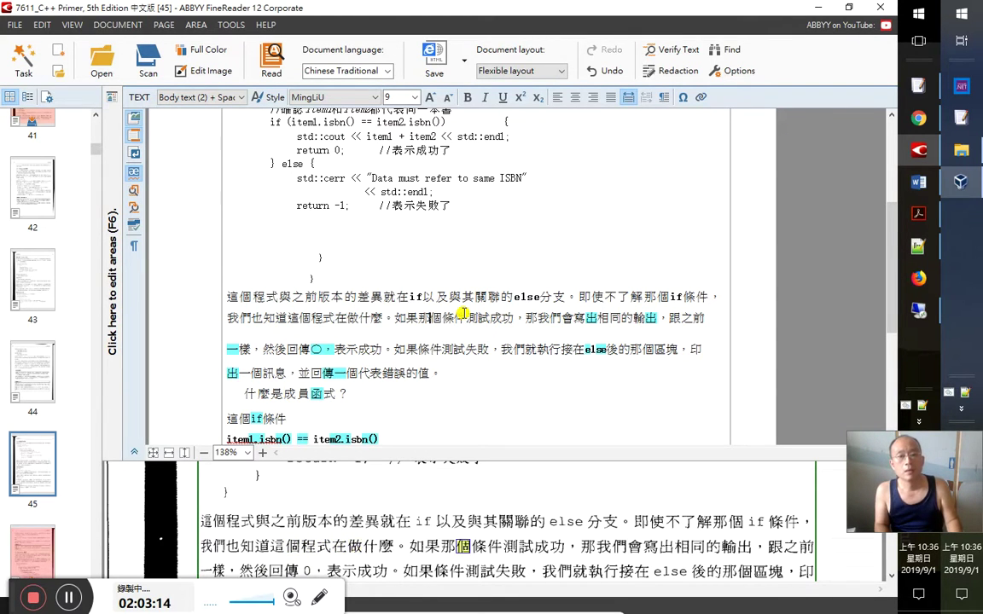
pyautogui.hotkey('shift', 'End')
# Replace the misrecognized ○ after 然後回傳 with 0 in the paragraph's third line
pyautogui.press('Right')
pyautogui.press('Right')
pyautogui.press('Right')
pyautogui.press('Right')
pyautogui.press('Right')
pyautogui.press('Right')
pyautogui.press('Right')
pyautogui.press('Right')
pyautogui.press('Right')
pyautogui.press('Right')
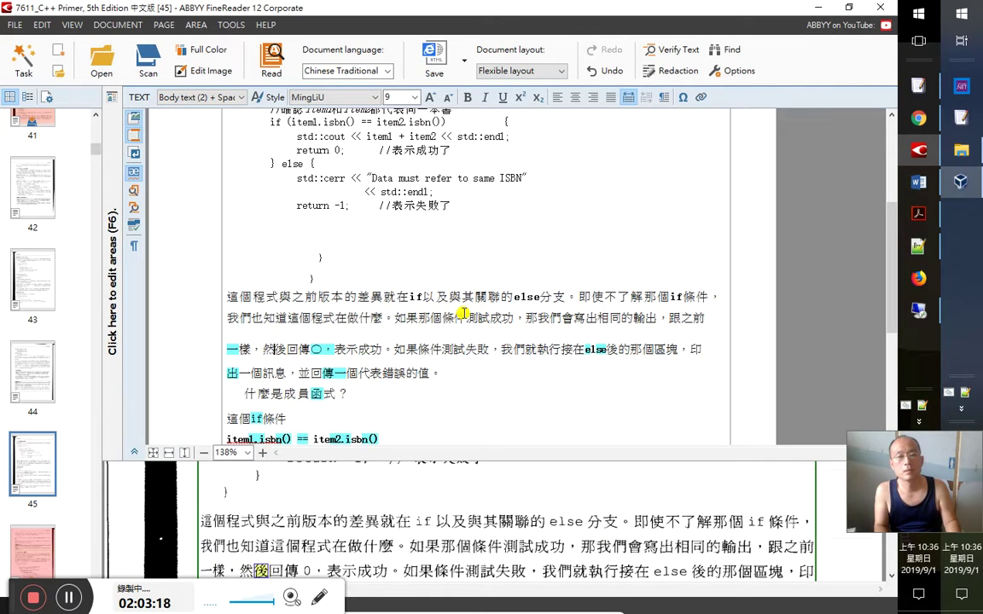
pyautogui.press('BackSpace')
pyautogui.write('0')
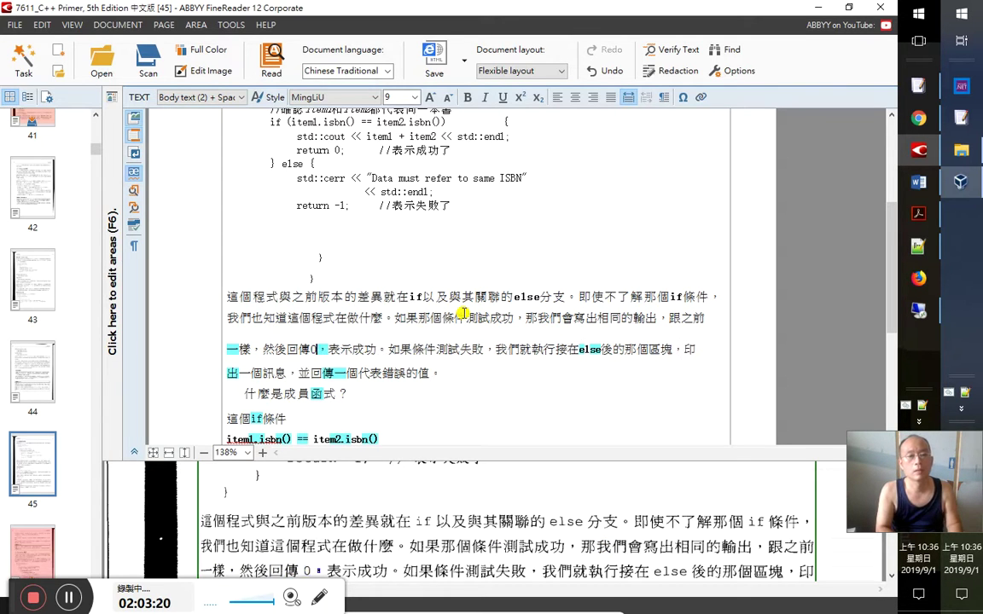
# Proofread the remainder of the paragraph through 代表錯誤的值。 and clear its uncertain-character marks
pyautogui.press('Right')
pyautogui.press('Right')
pyautogui.press('Right')
pyautogui.press('Right')
pyautogui.press('Right')
pyautogui.press('Right')
pyautogui.press('Right')
pyautogui.press('Right')
pyautogui.press('Right')
pyautogui.press('Right')
pyautogui.press('Right')
pyautogui.press('Right')
pyautogui.press('Right')
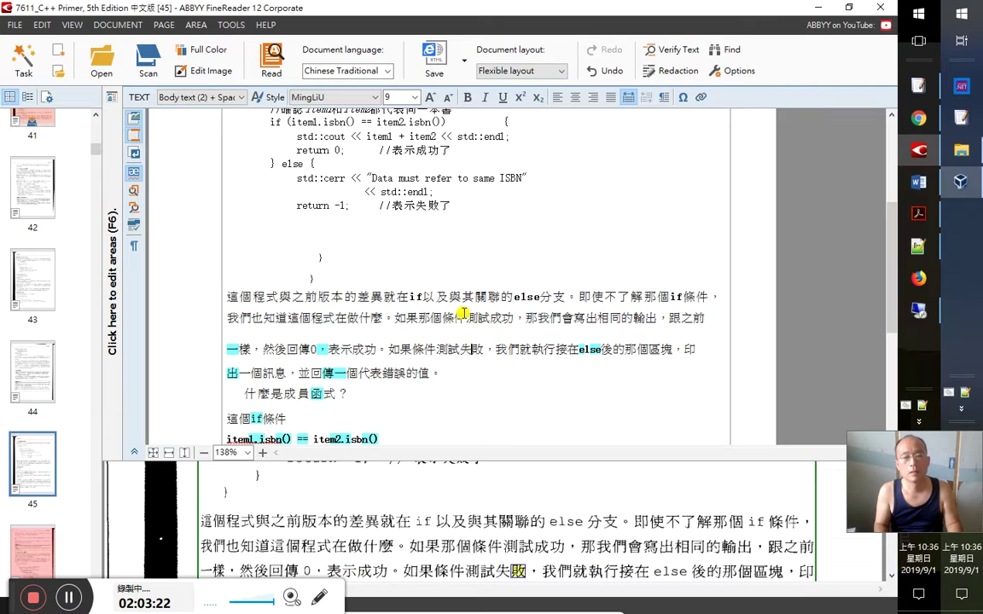
pyautogui.press('Right')
pyautogui.press('Right')
pyautogui.press('Right')
pyautogui.press('Right')
pyautogui.press('Right')
pyautogui.press('Right')
pyautogui.press('Right')
pyautogui.press('Right')
pyautogui.press('Right')
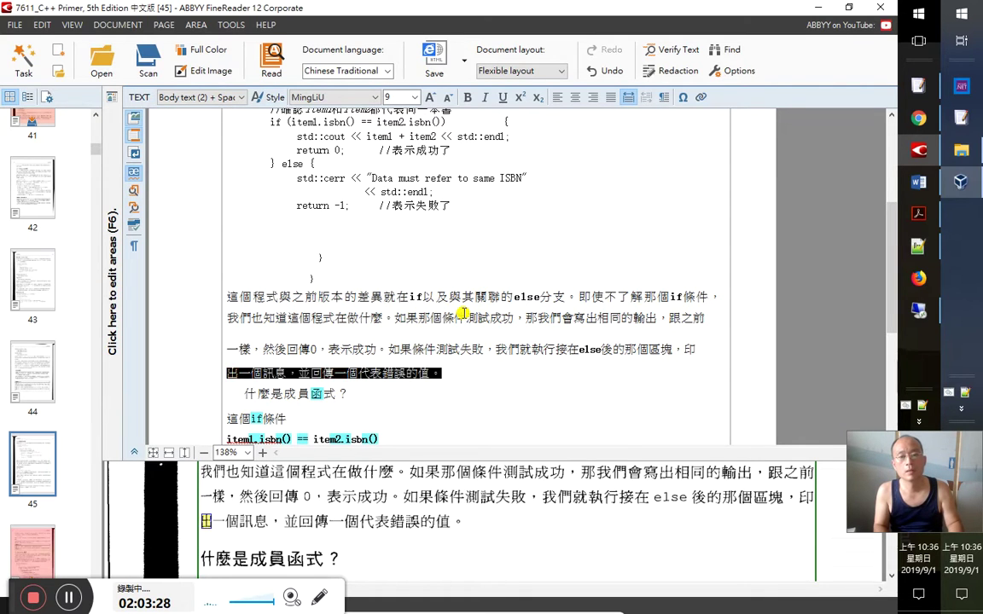
# Make the 什麼是成員函式？ heading bold and clear the mark on 函
pyautogui.press('Left')
pyautogui.press('Right')
pyautogui.press('Right')
pyautogui.press('Right')
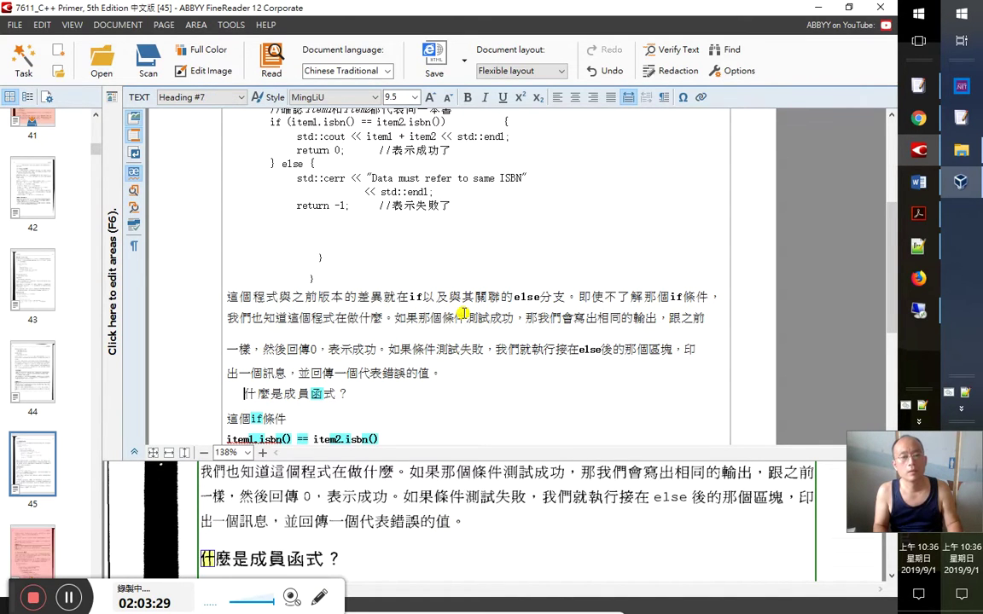
pyautogui.hotkey('shift', 'End')
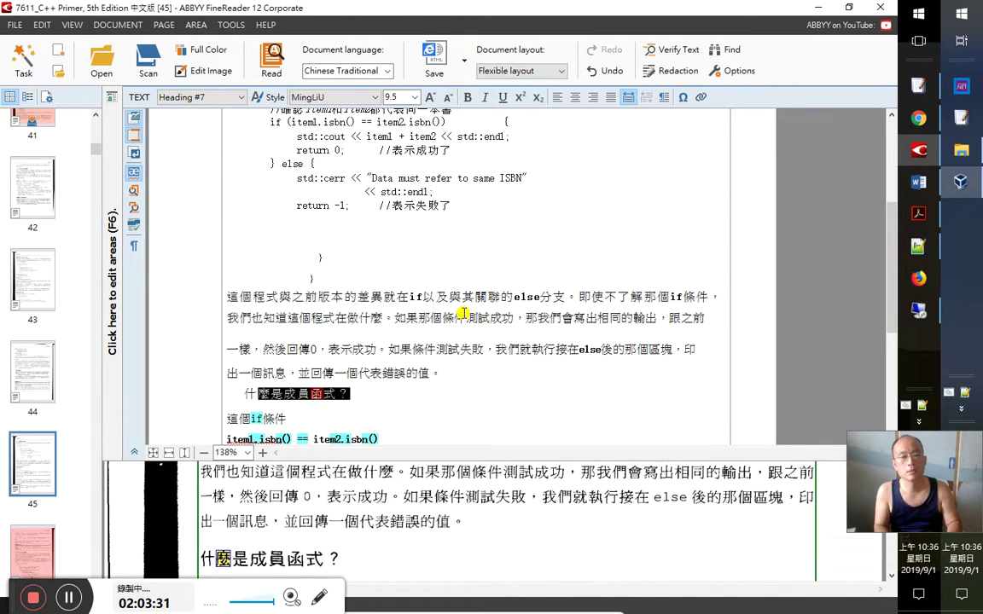
pyautogui.hotkey('ctrl', 'b')
pyautogui.press('Left')
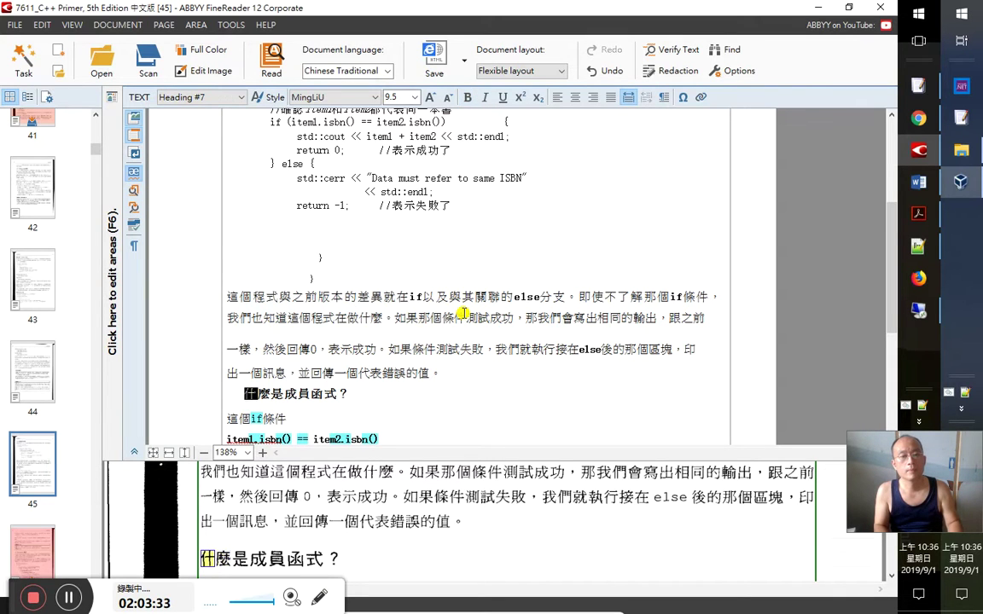
# Clear the uncertain-character mark on if in the 這個if條件 line
pyautogui.press('Down')
pyautogui.press('Home')
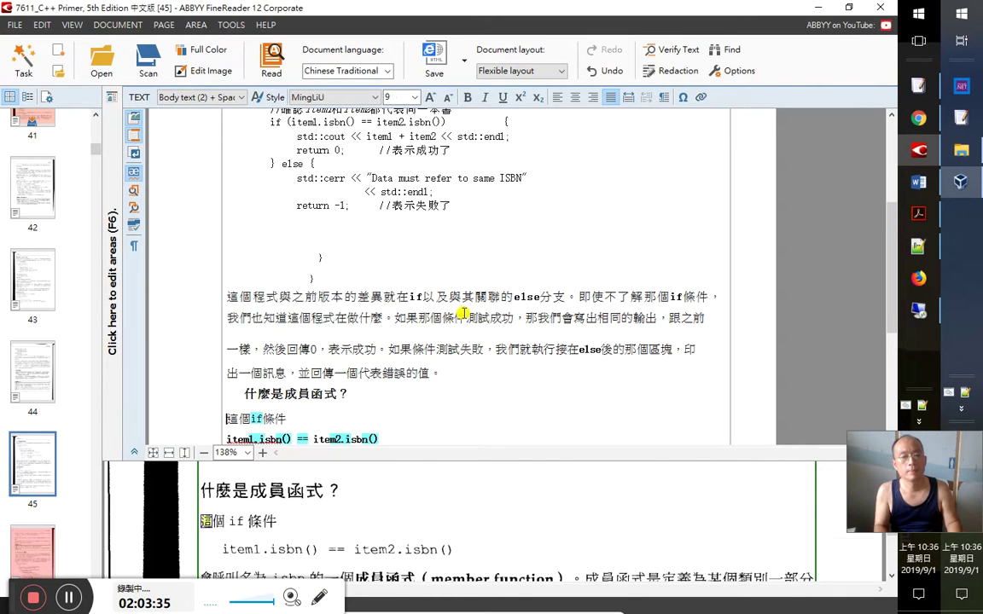
pyautogui.hotkey('shift', 'End')
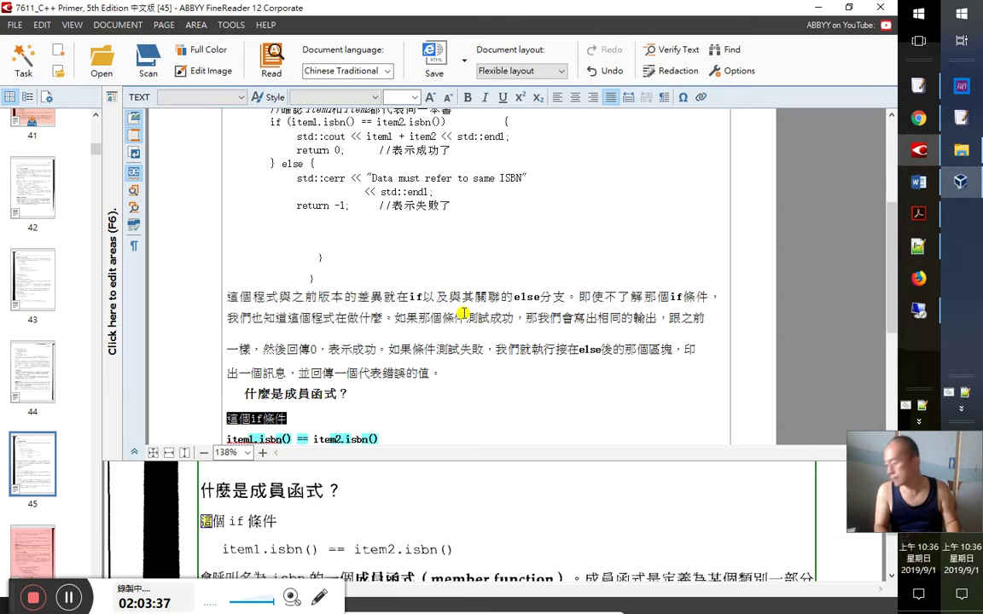
# Switch to the Word study notes and add the subheading 什麼是成員函式？ under 1.5.2 成員函式初探
pyautogui.hotkey('alt', 'Tab')
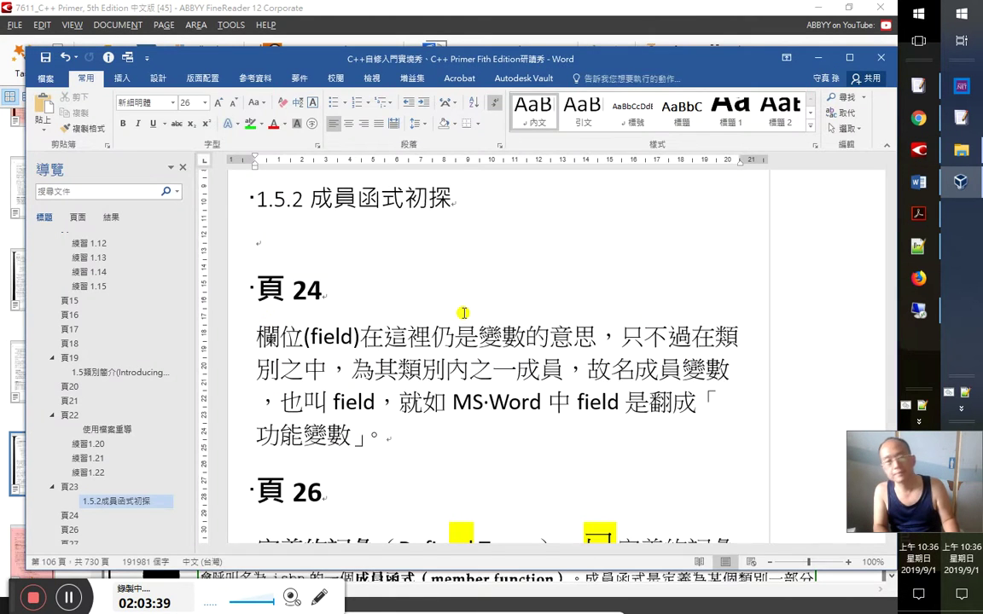
pyautogui.hotkey('alt', 'Tab')
pyautogui.press('Up')
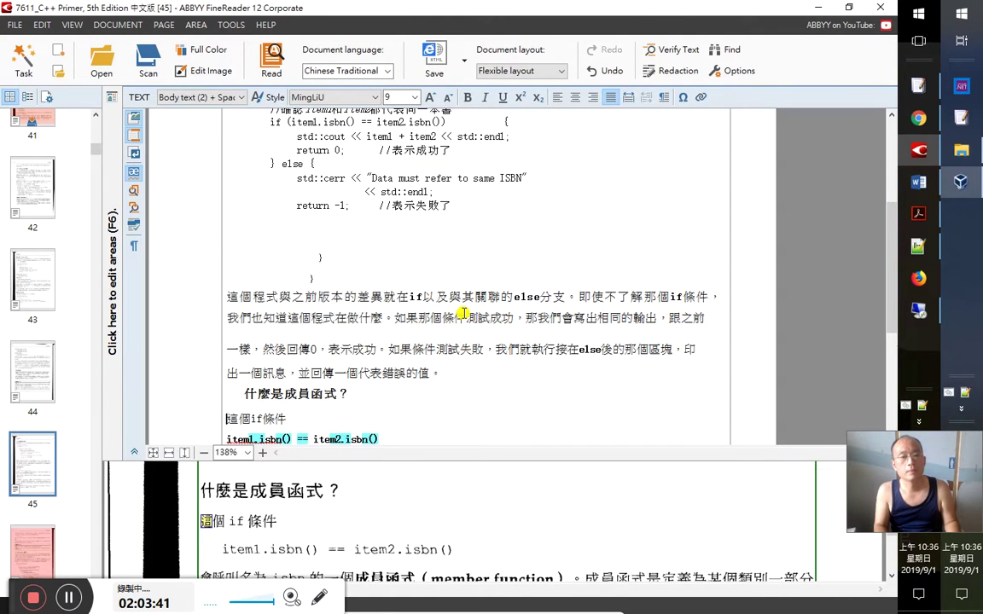
pyautogui.press('Home')
pyautogui.hotkey('shift', 'End')
pyautogui.hotkey('alt', 'Tab')
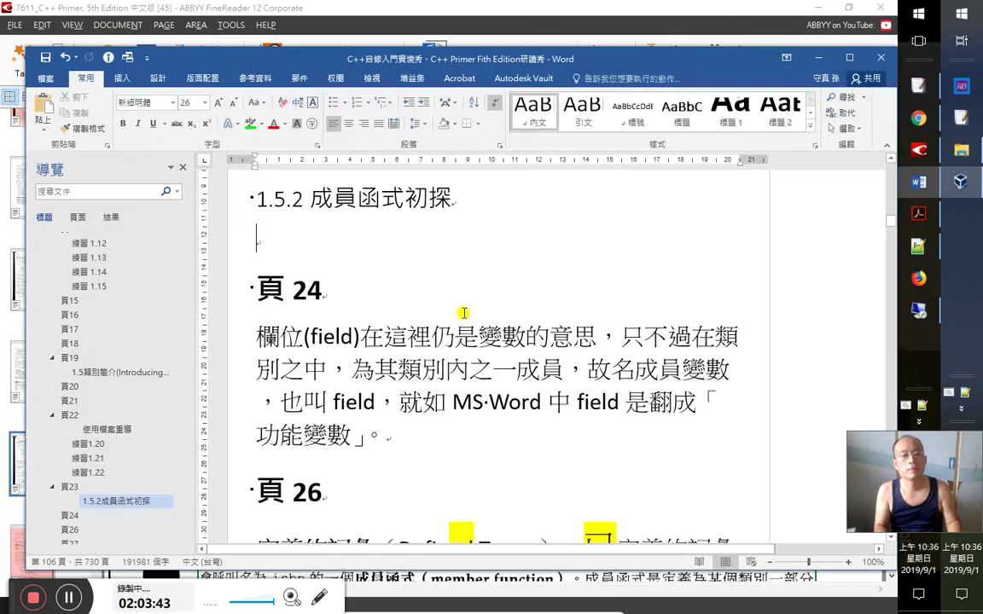
pyautogui.write('什麼是成員函式？')
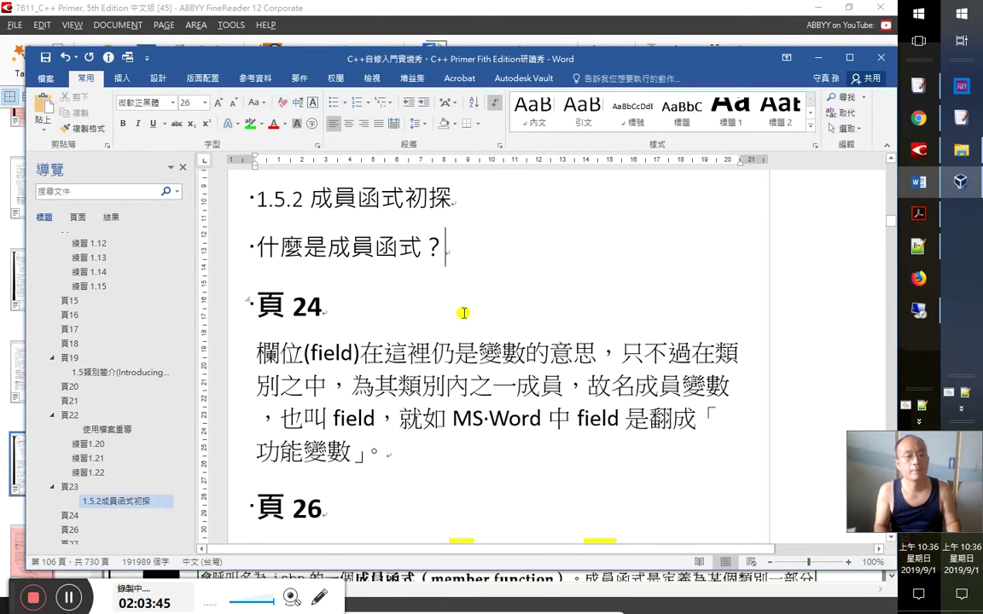
# Start a new line under the subheading in Word, return to FineReader and clear the uncertain-character marks on item1.isbn() == item2.isbn()
pyautogui.press('Return')
pyautogui.hotkey('alt', 'Tab')
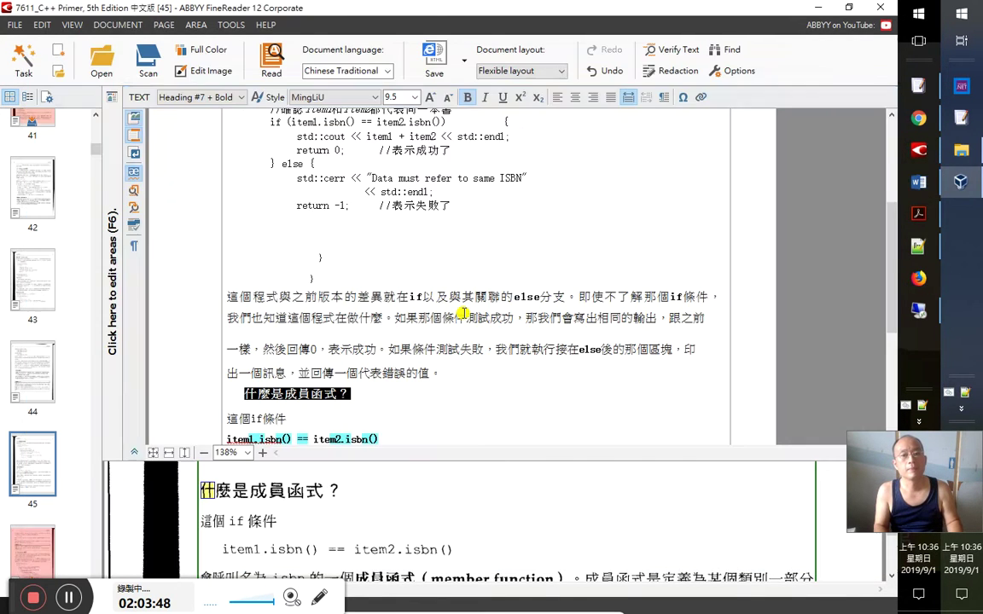
pyautogui.press('Down')
pyautogui.press('Down')
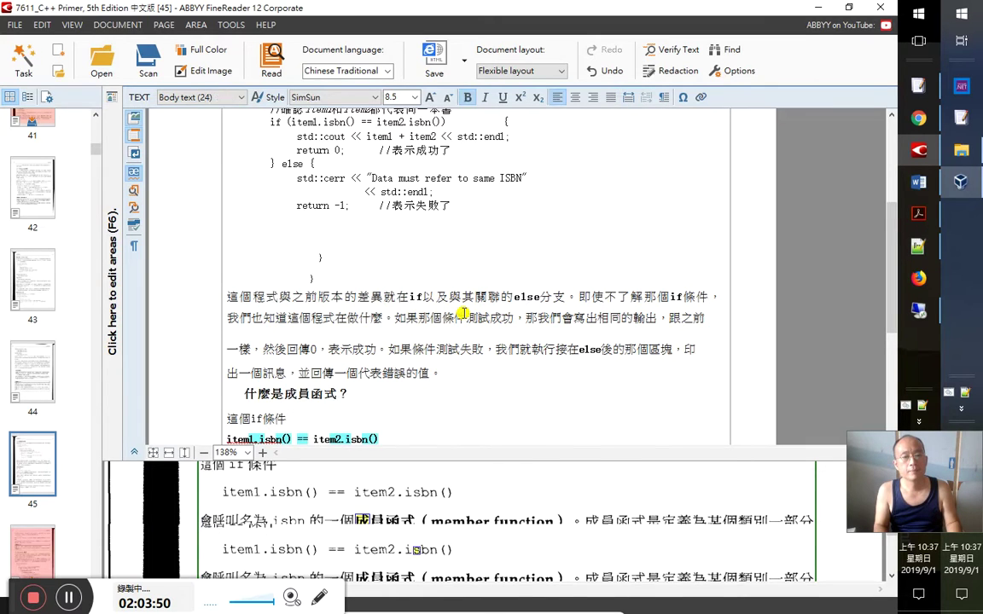
pyautogui.press('Left')
pyautogui.press('Left')
pyautogui.press('Left')
pyautogui.press('Left')
pyautogui.press('Left')
pyautogui.press('Left')
pyautogui.press('Left')
pyautogui.press('Left')
pyautogui.press('Left')
pyautogui.press('Left')
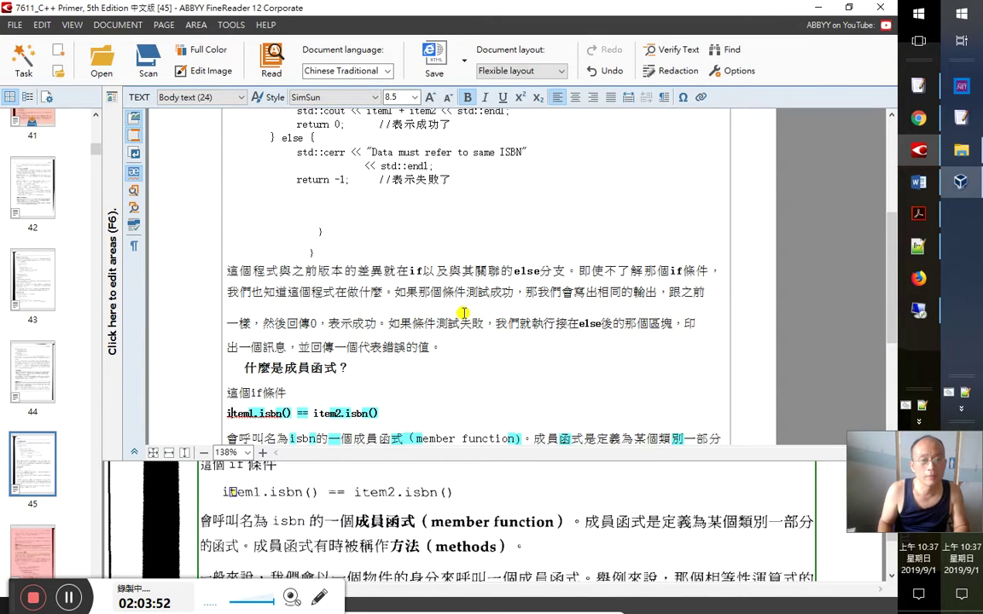
pyautogui.press('Home')
pyautogui.hotkey('shift', 'End')
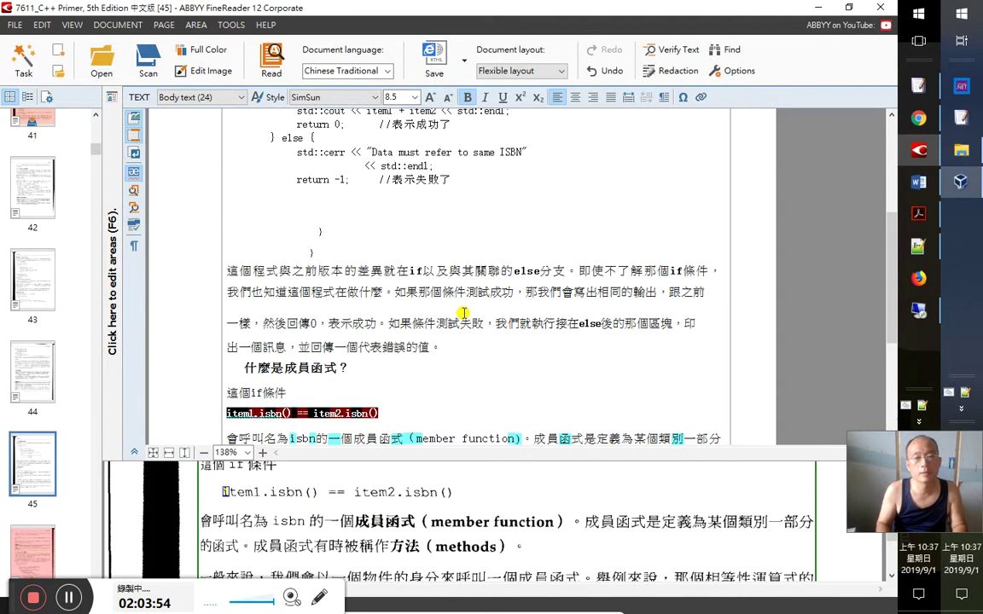
pyautogui.press('End')
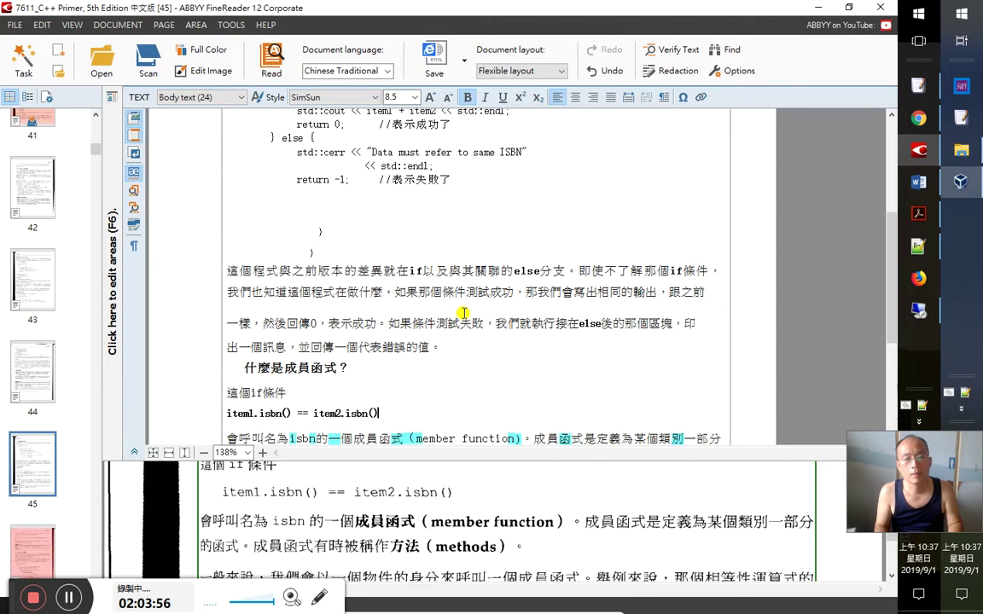
# Proofread the line starting 會呼叫名為isbn的一個成員函式 against the scan and clear its uncertain-character marks
pyautogui.press('Right')
pyautogui.press('Right')
pyautogui.press('Right')
pyautogui.press('Right')
pyautogui.press('Right')
pyautogui.press('Right')
pyautogui.press('Right')
pyautogui.press('Right')
pyautogui.press('Right')
pyautogui.press('Right')
pyautogui.press('Right')
pyautogui.press('Right')
pyautogui.press('Right')
pyautogui.press('Right')
pyautogui.press('Right')
pyautogui.press('Right')
pyautogui.press('Right')
pyautogui.press('Right')
pyautogui.press('Right')
pyautogui.press('Right')
pyautogui.press('Right')
pyautogui.press('Right')
pyautogui.press('Right')
pyautogui.press('Right')
pyautogui.press('Right')
pyautogui.press('Right')
pyautogui.press('Right')
pyautogui.press('Right')
pyautogui.press('Right')
pyautogui.press('Right')
pyautogui.press('Right')
pyautogui.press('Right')
pyautogui.press('Right')
pyautogui.press('Right')
pyautogui.press('Right')
pyautogui.press('Right')
pyautogui.press('Right')
pyautogui.press('Right')
pyautogui.press('Right')
pyautogui.press('Right')
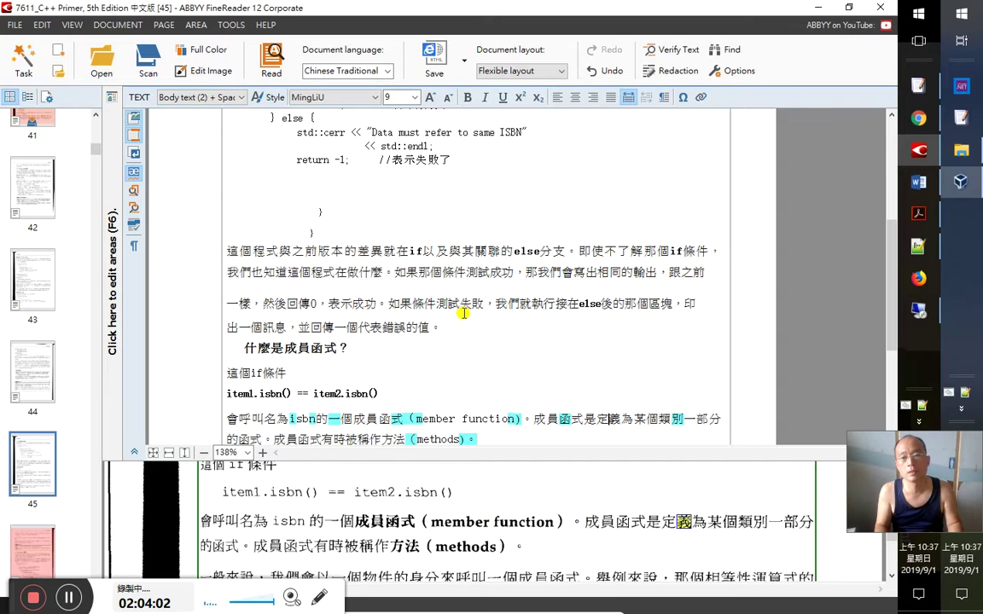
pyautogui.press('Home')
pyautogui.hotkey('shift', 'End')
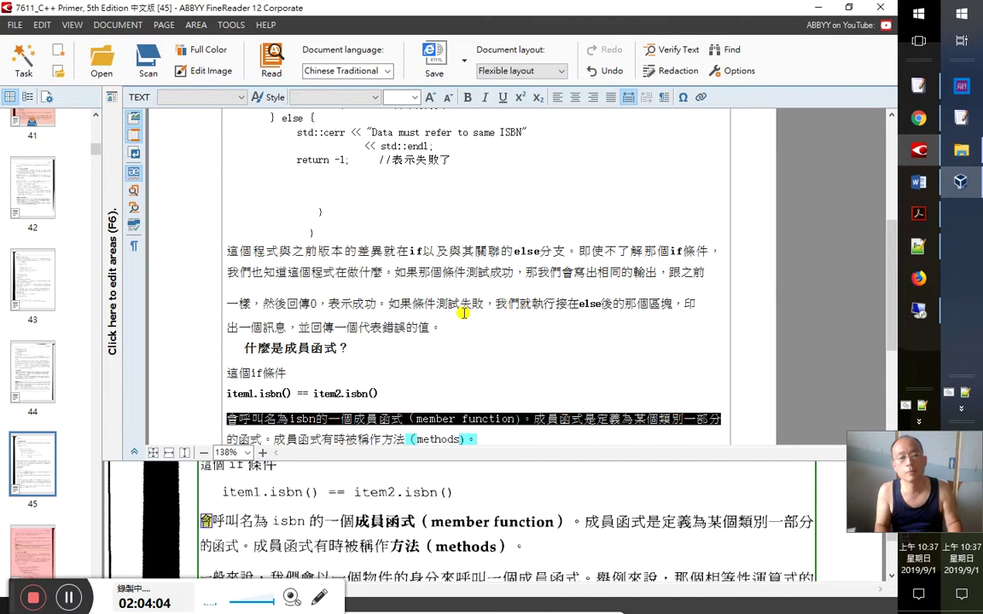
# Proofread the line ending 成員函式有時被稱作方法（methods)。 and clear its uncertain-character marks
pyautogui.press('Right')
pyautogui.press('Right')
pyautogui.press('Right')
pyautogui.press('Right')
pyautogui.press('Right')
pyautogui.press('Right')
pyautogui.press('Right')
pyautogui.press('Right')
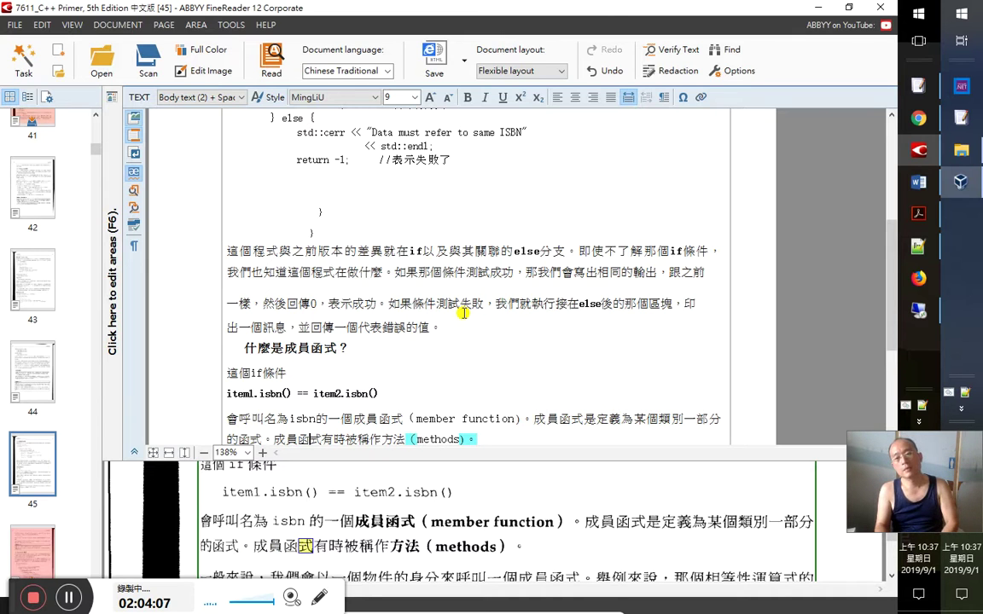
pyautogui.press('Right')
pyautogui.press('Right')
pyautogui.press('Right')
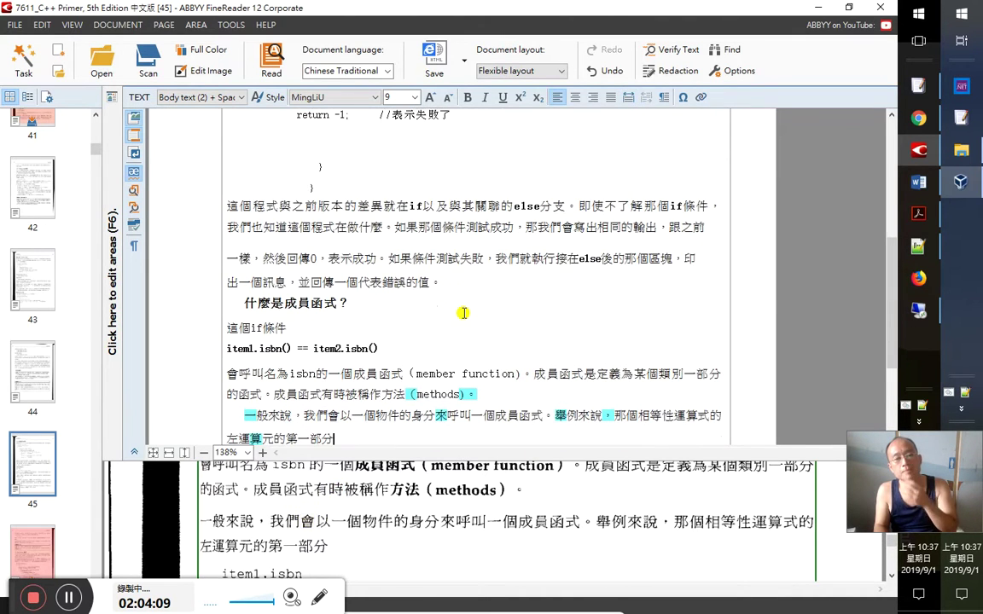
pyautogui.press('Right')
pyautogui.press('Right')
pyautogui.press('Right')
pyautogui.press('Right')
pyautogui.press('Right')
pyautogui.press('Right')
pyautogui.press('Right')
pyautogui.press('Right')
pyautogui.press('Right')
pyautogui.press('Right')
pyautogui.press('Right')
pyautogui.press('Right')
pyautogui.press('Right')
pyautogui.press('Right')
pyautogui.press('Right')
pyautogui.press('Right')
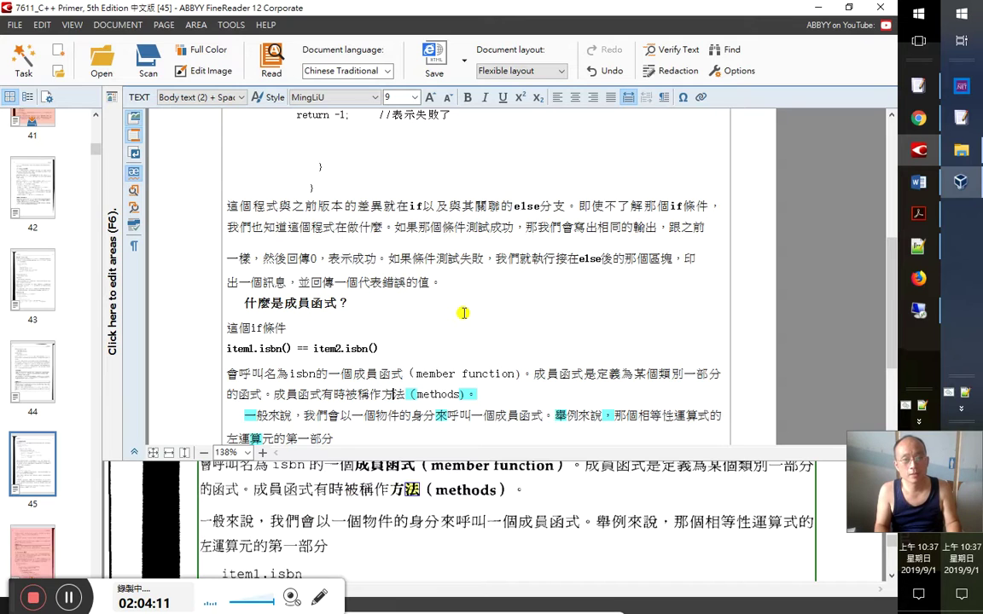
pyautogui.hotkey('shift', 'Up')
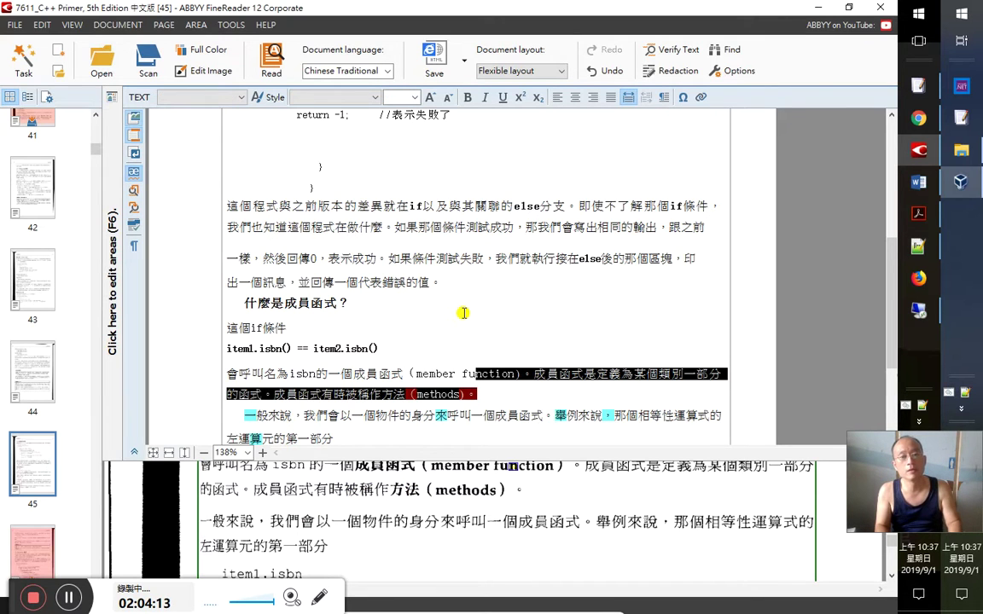
pyautogui.hotkey('shift', 'Down')
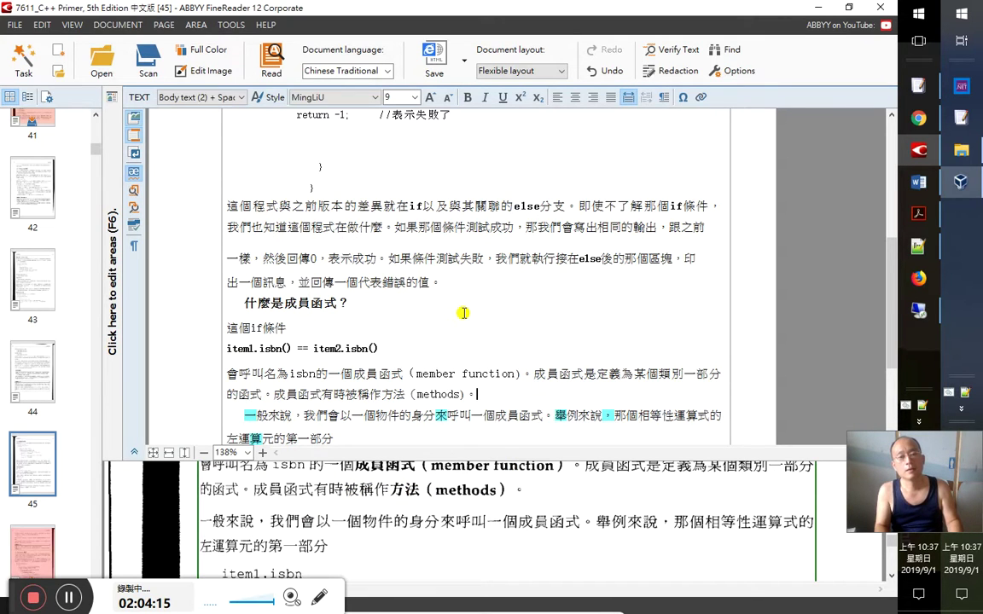
# Copy the sentence 成員函式有時被稱作方法（methods)。 into the Word notes under the subheading 什麼是成員函式？
pyautogui.hotkey('shift', 'Home')
pyautogui.hotkey('shift', 'Right')
pyautogui.hotkey('shift', 'Right')
pyautogui.hotkey('shift', 'Right')
pyautogui.hotkey('shift', 'Right')
pyautogui.hotkey('ctrl', 'c')
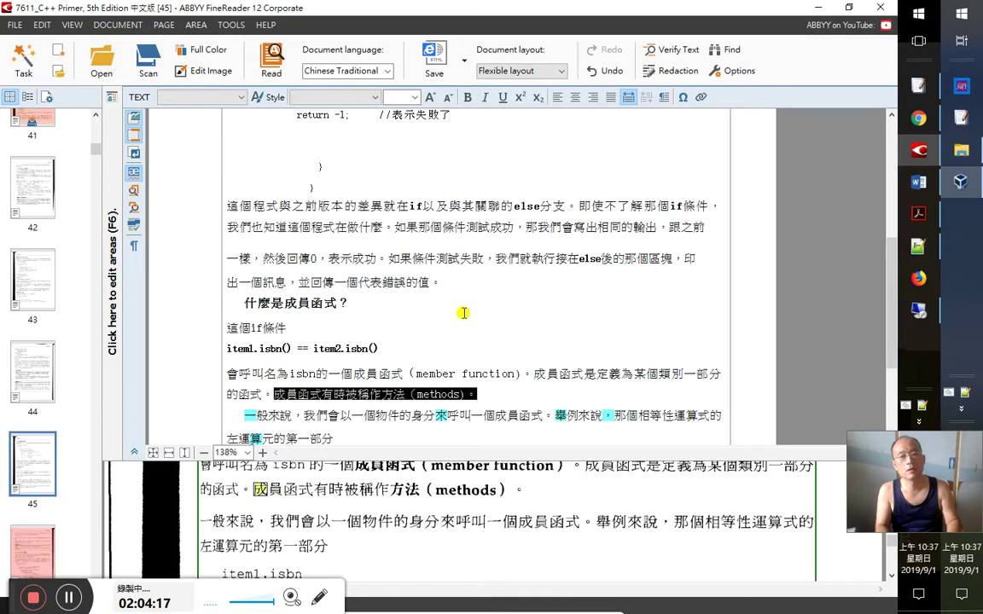
pyautogui.hotkey('alt', 'Tab')
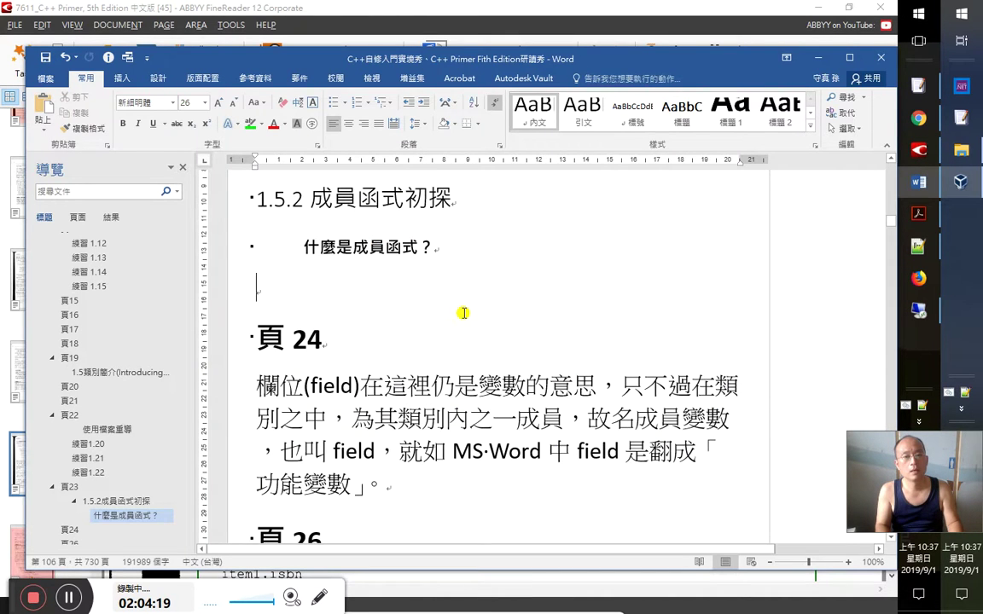
pyautogui.hotkey('ctrl', 'v')
pyautogui.press('Up')
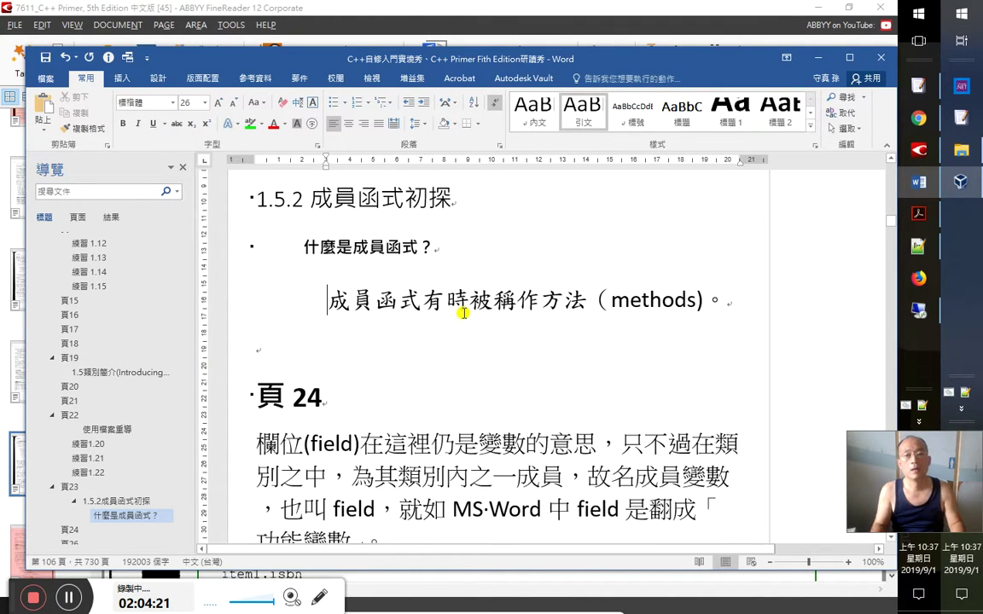
# Highlight 方法（methods) in yellow in the quoted sentence
pyautogui.moveTo(541, 300); pyautogui.dragTo(700, 304)
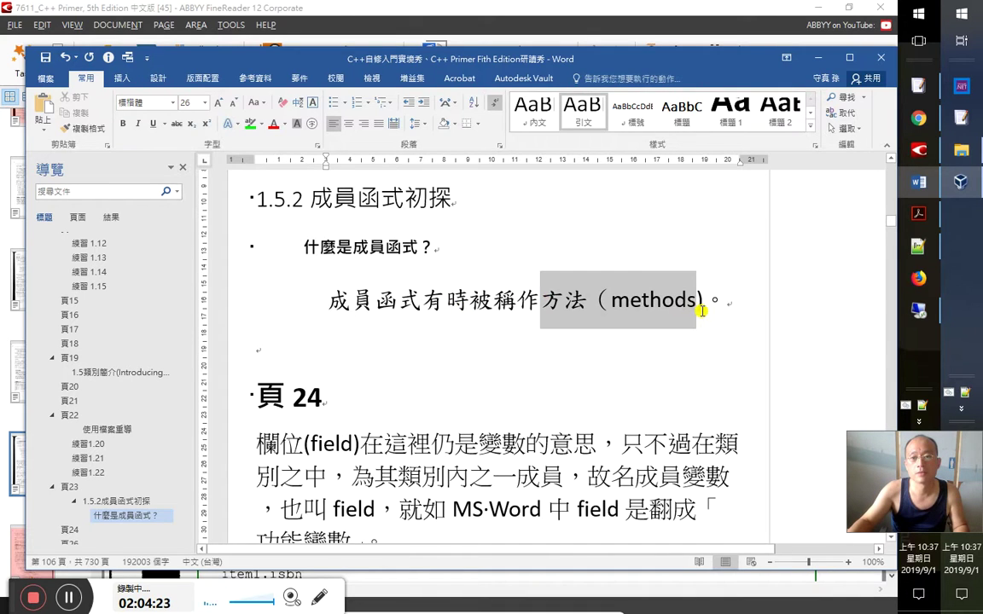
pyautogui.click(261, 124)
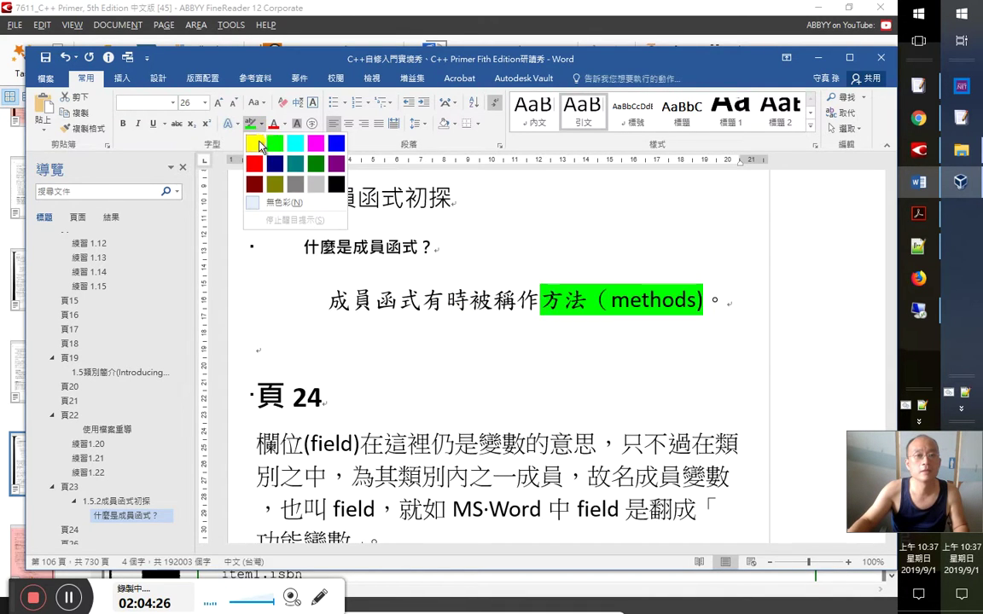
pyautogui.press('Escape')
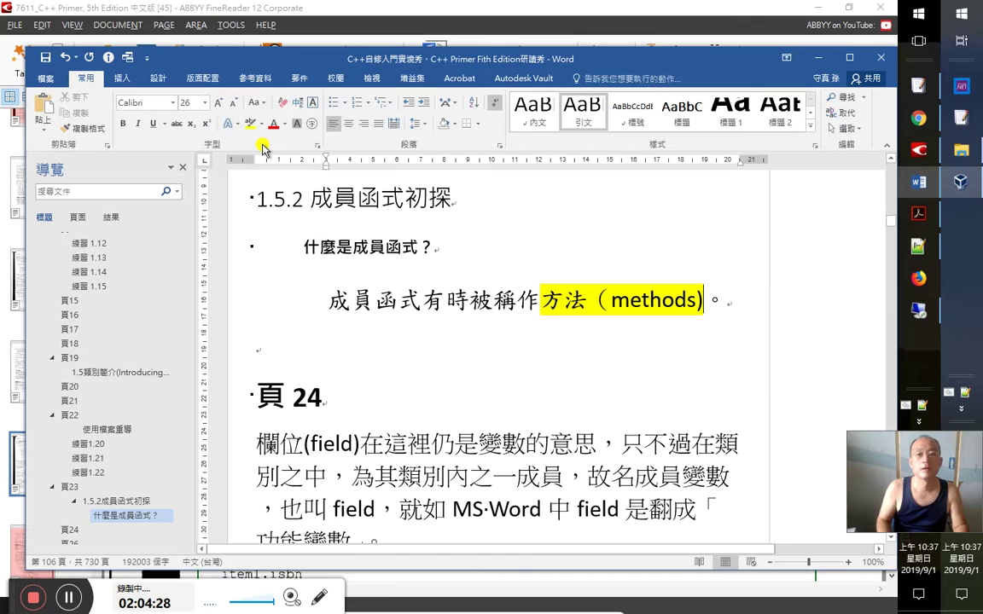
# Compare the closing parenthesis after methods with the FineReader text and replace it with a full-width ） in the Word notes
pyautogui.hotkey('alt', 'Tab')
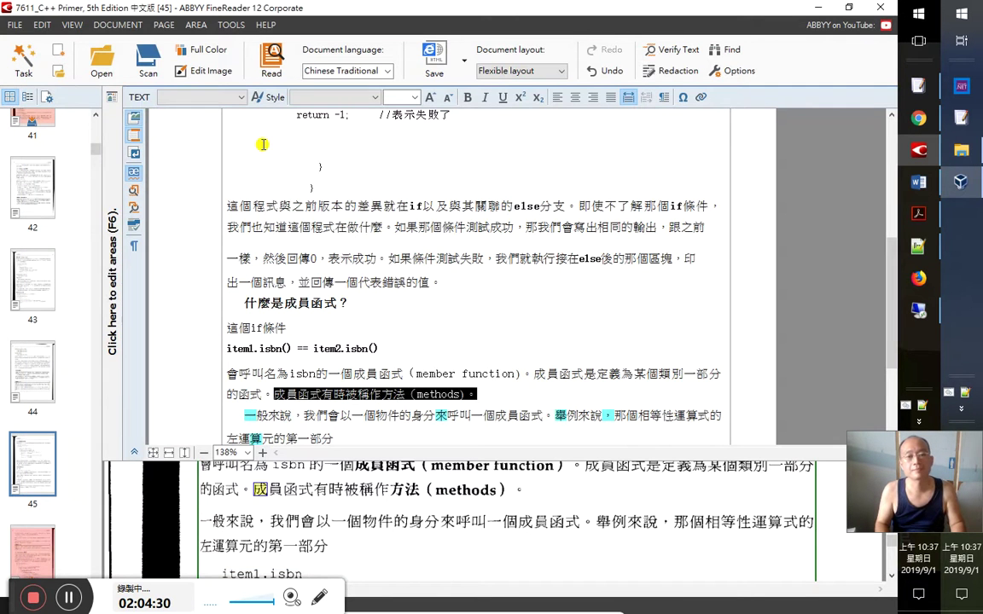
pyautogui.press('Right')
pyautogui.hotkey('shift', 'Left')
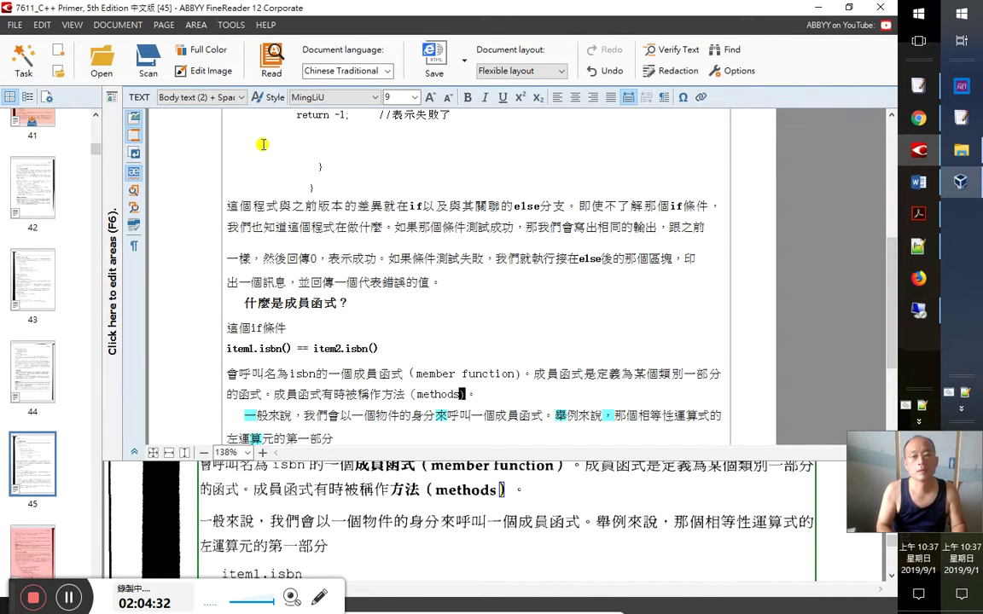
pyautogui.press('Right')
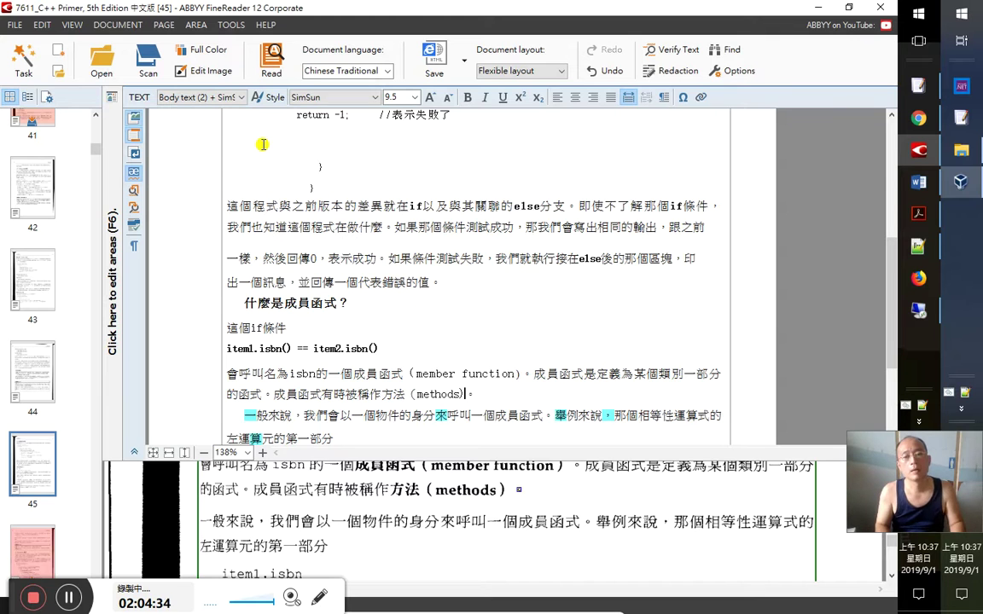
pyautogui.write('）')
pyautogui.hotkey('alt', 'Tab')
pyautogui.hotkey('shift', 'Left')
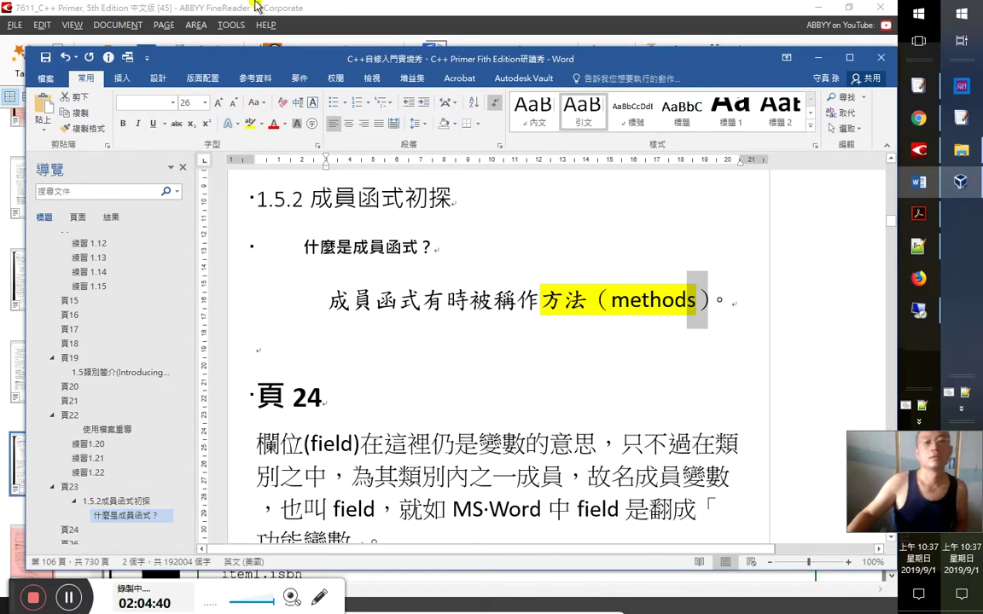
# Highlight 成員函式 in yellow at the start of the quoted sentence
pyautogui.doubleClick(398, 301)
pyautogui.keyDown('shift'); pyautogui.click(329, 300); pyautogui.keyUp('shift')
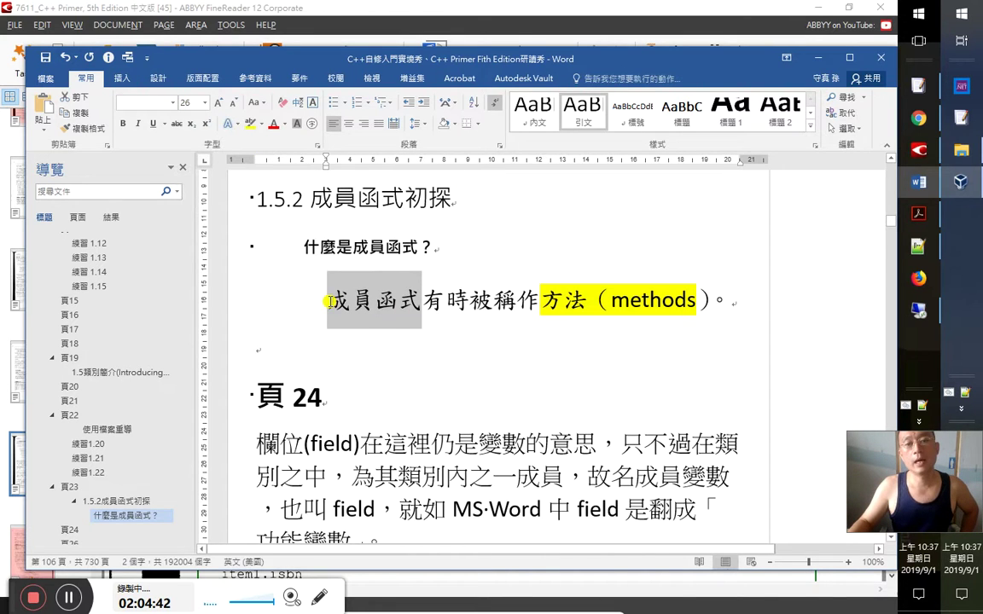
pyautogui.click(250, 124)
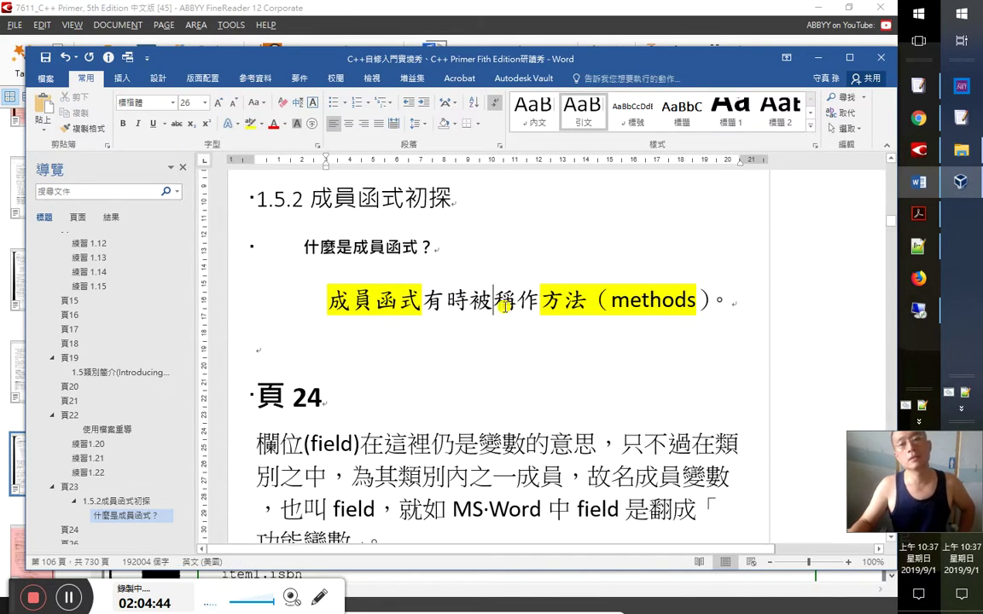
# Add the note 不是普通函式，而是成員函式才會叫做方法！ below the quoted sentence
pyautogui.press('Down')
pyautogui.write('不')
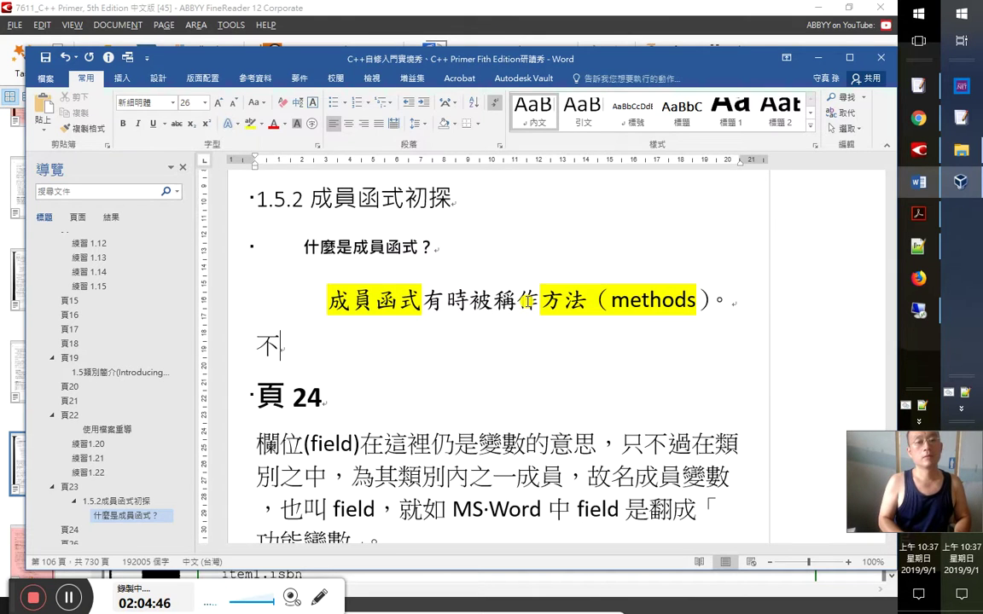
pyautogui.write('是普通')
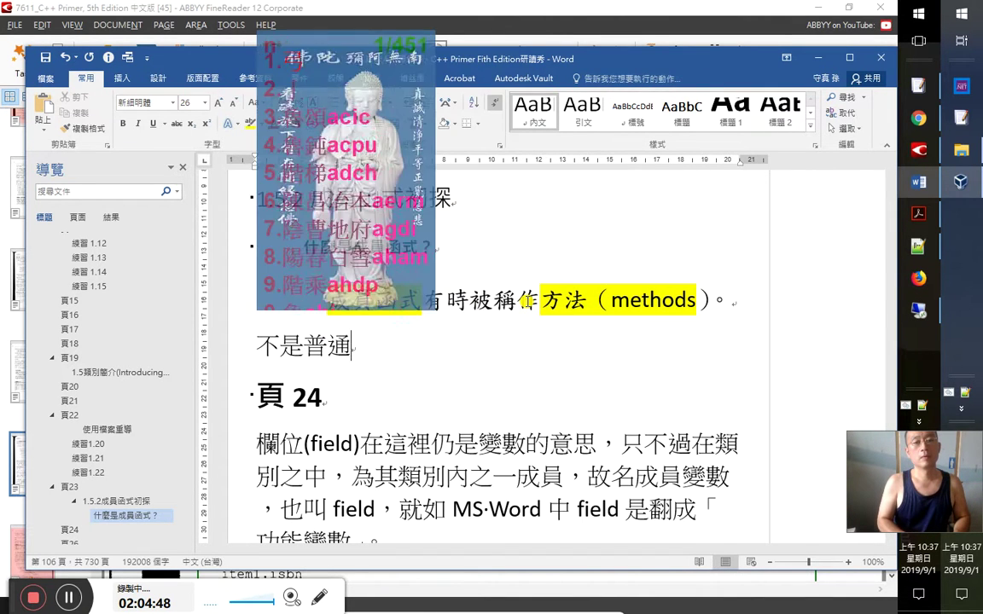
pyautogui.write('函式，而是')
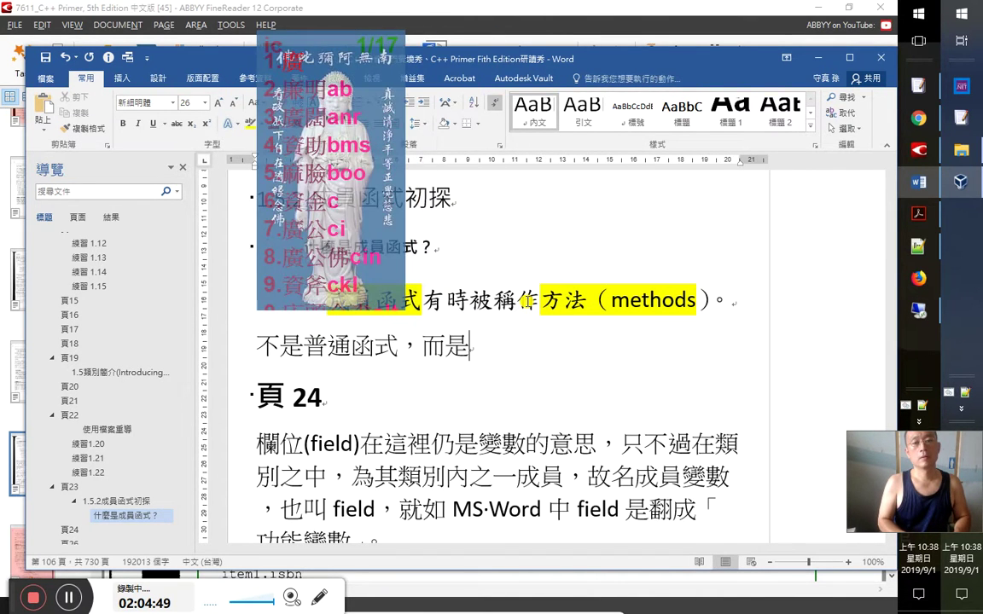
pyautogui.write('成員函式才')
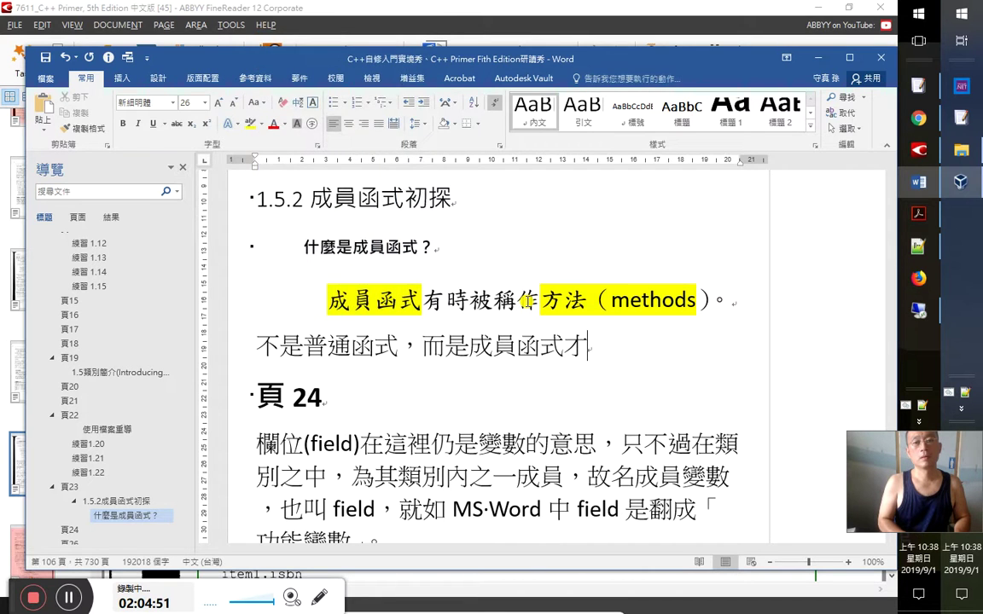
pyautogui.write('會叫做')
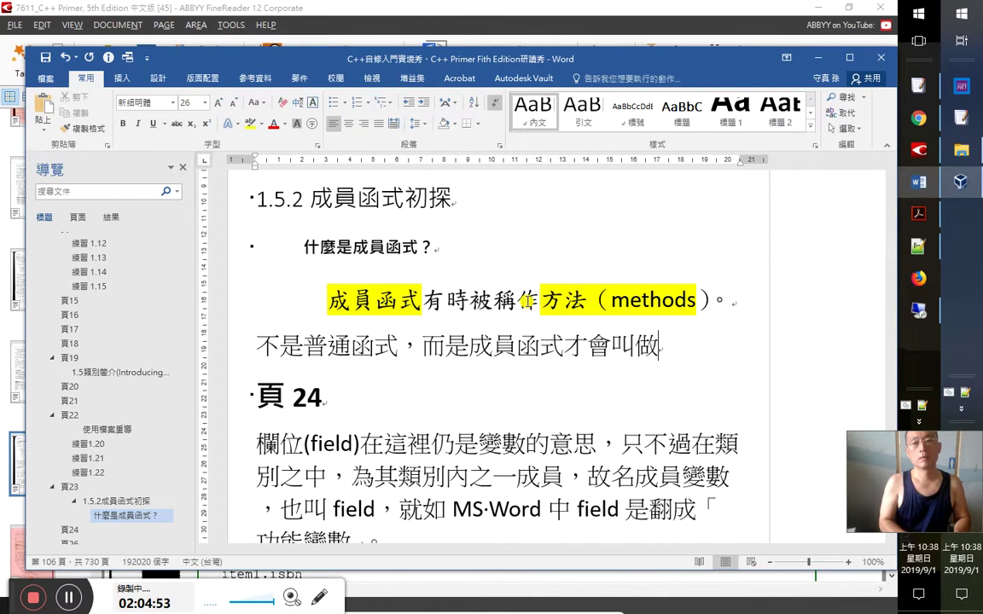
pyautogui.write('方法！')
# Highlight 方法 and 成員函式 in yellow in the note below the quotation
pyautogui.press('Left')
pyautogui.hotkey('shift', 'Left')
pyautogui.hotkey('shift', 'Left')
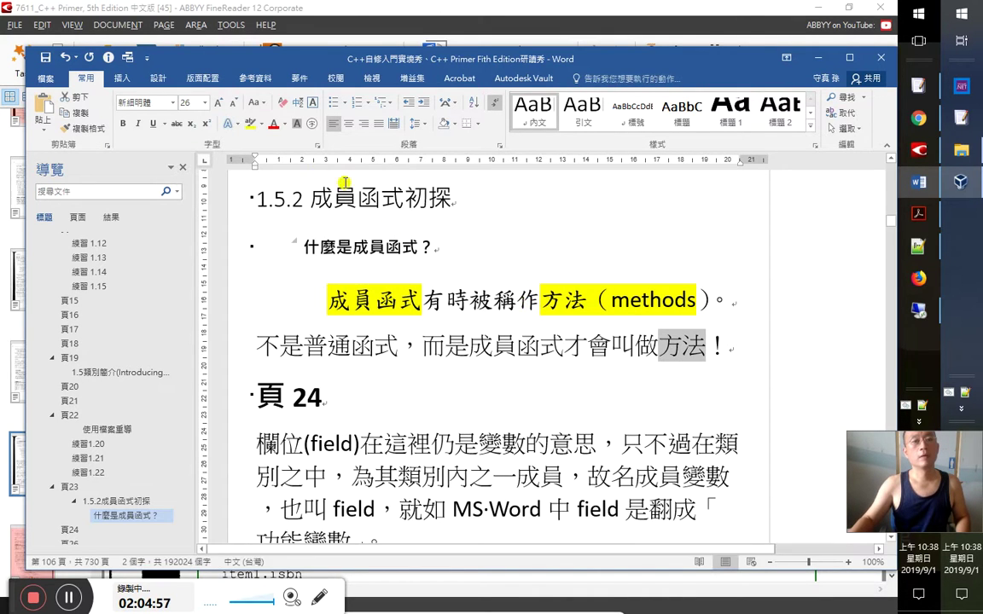
pyautogui.click(251, 124)
pyautogui.press('Right')
pyautogui.moveTo(471, 345); pyautogui.dragTo(563, 346)
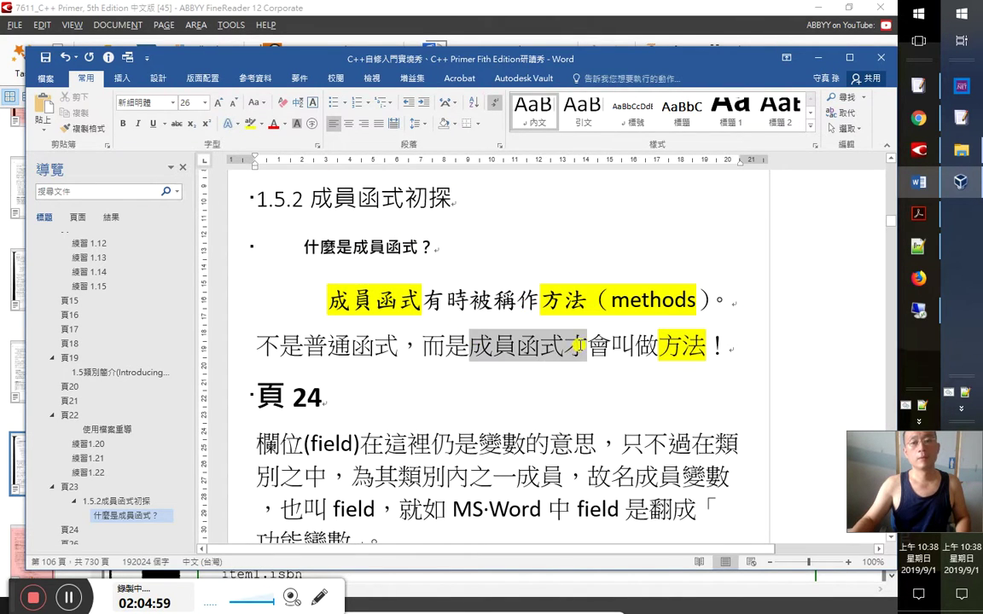
pyautogui.click(250, 124)
# Add the video reference line 第 39 集 2：4：50 below the note and start a new line
pyautogui.click(738, 358)
pyautogui.press('Return')
pyautogui.write('第 39 集')
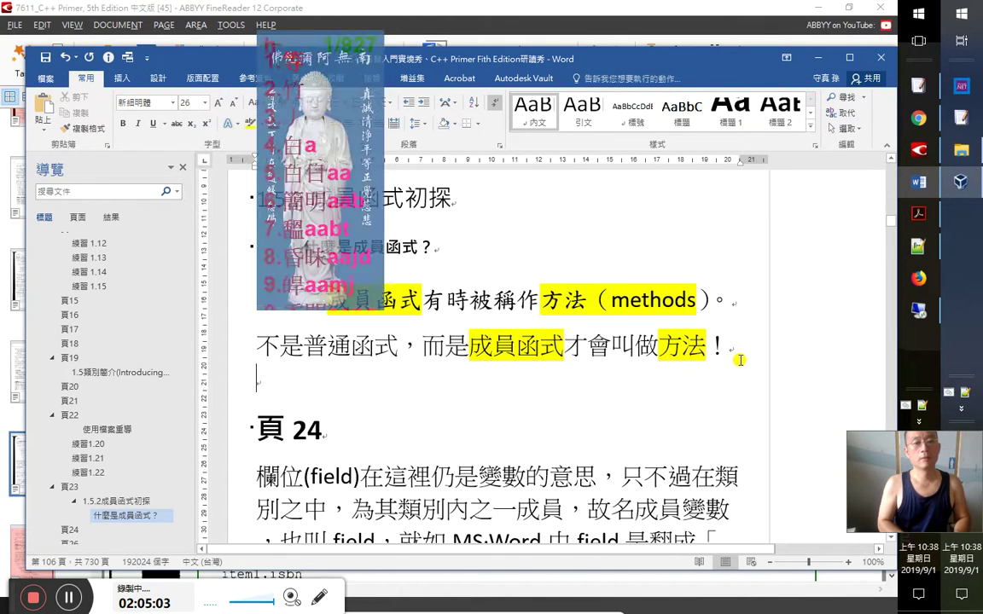
pyautogui.write(' 2')
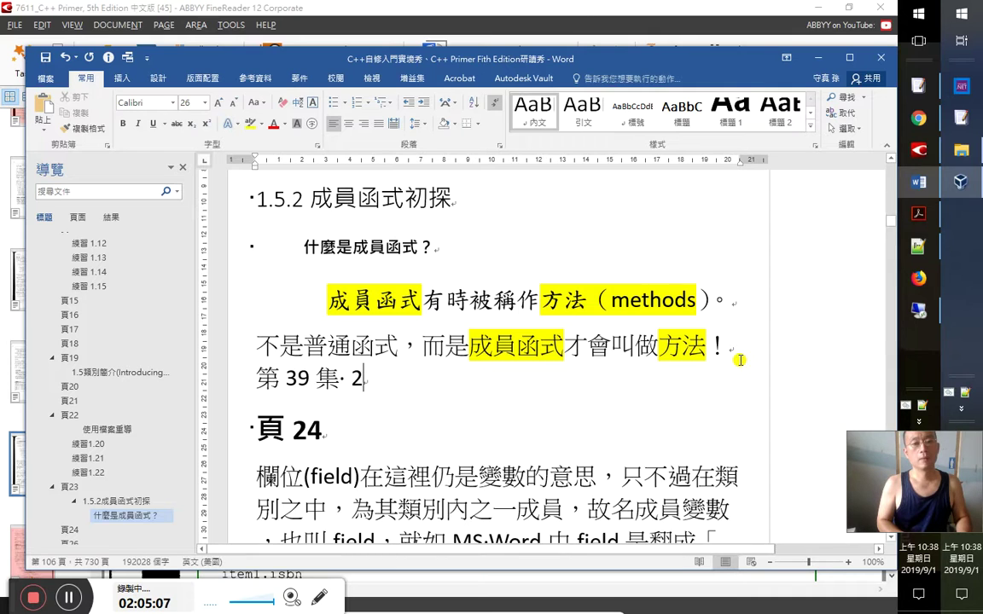
pyautogui.write('：')
pyautogui.write('50')
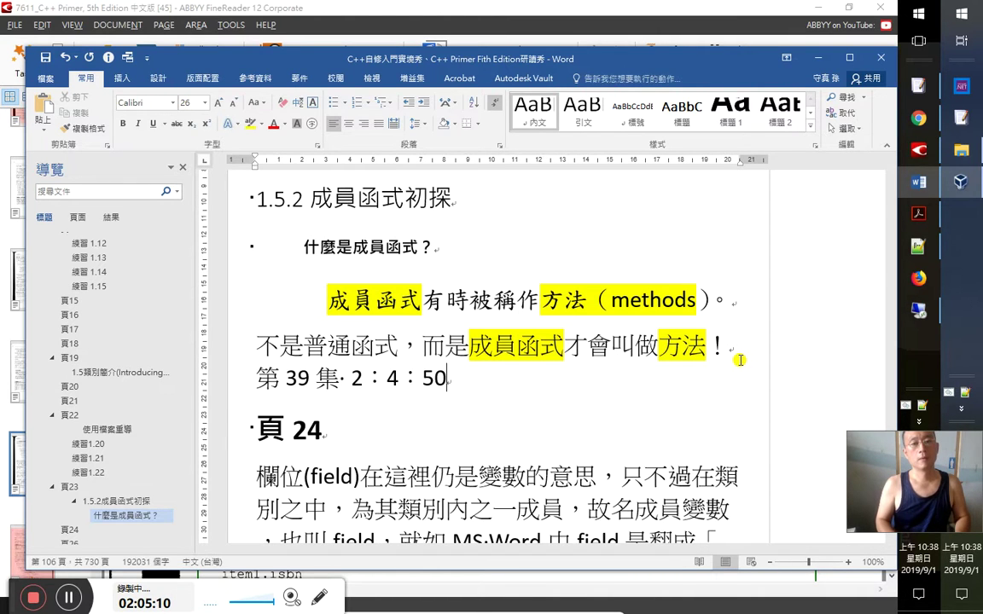
pyautogui.press('Return')
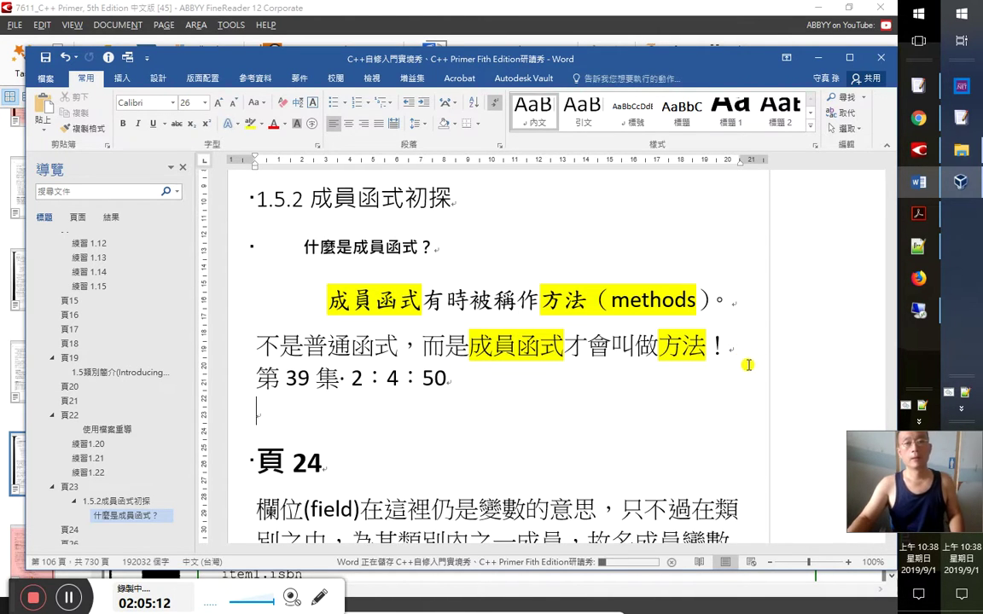
# Switch to FineReader and make 方法（methods） bold in the paragraph about member functions
pyautogui.hotkey('alt', 'Tab')
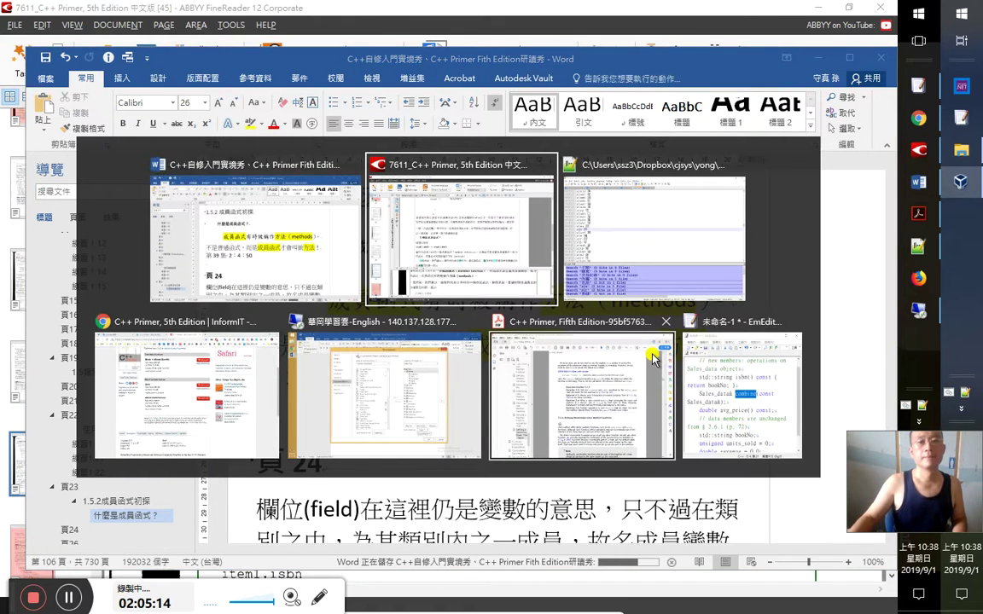
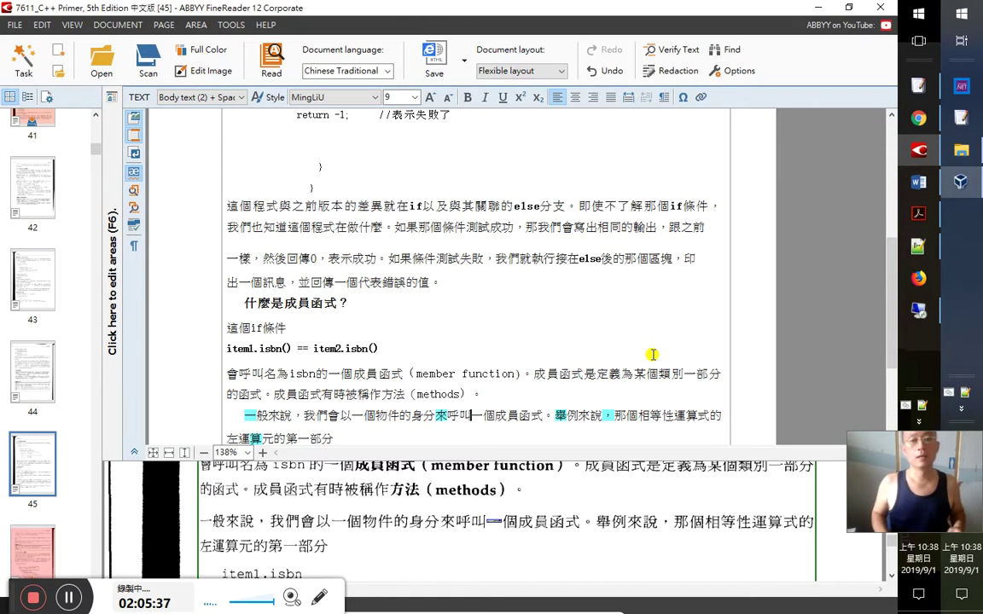
pyautogui.press('Up')
pyautogui.press('Left')
pyautogui.press('Left')
pyautogui.press('Left')
pyautogui.press('Left')
pyautogui.press('Left')
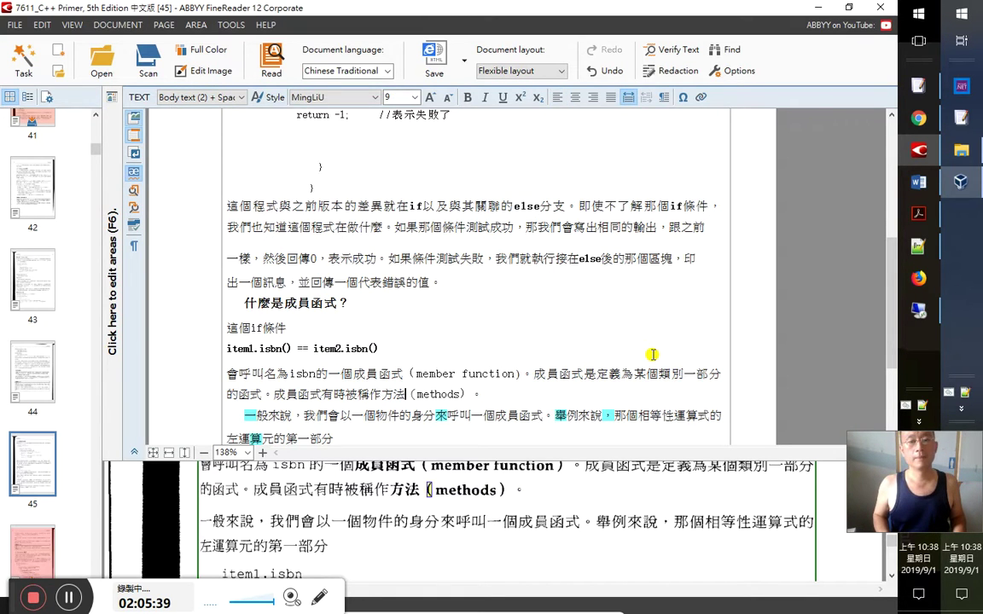
pyautogui.hotkey('ctrl', 'shift', 'Right')
pyautogui.hotkey('ctrl', 'shift', 'Right')
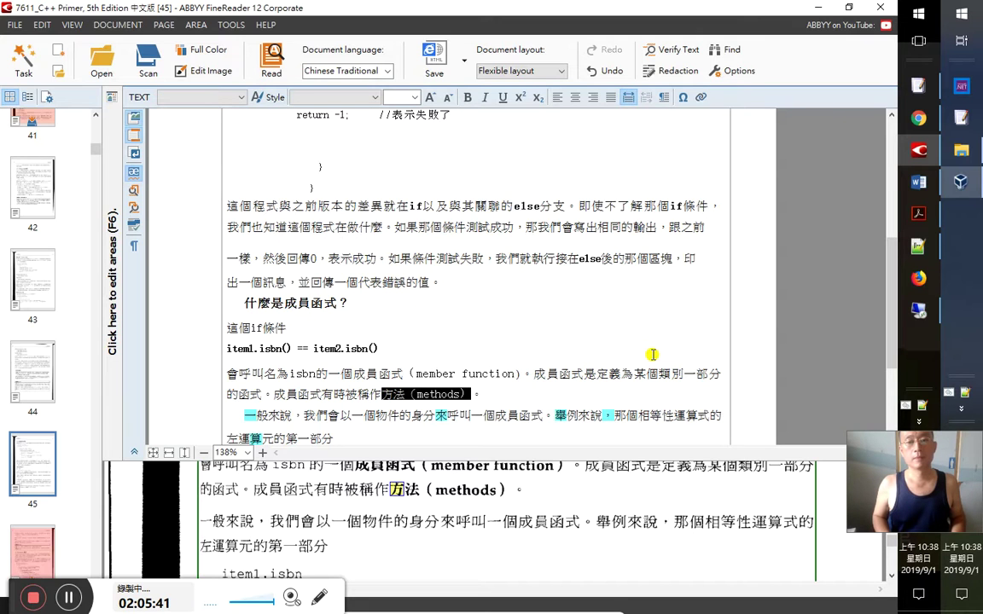
# Make 成員函式（member function) bold in the first line of the same paragraph
pyautogui.press('Up')
pyautogui.press('Left')
pyautogui.press('Left')
pyautogui.press('Right')
pyautogui.hotkey('shift', 'Right')
pyautogui.hotkey('shift', 'Right')
pyautogui.hotkey('shift', 'Right')
pyautogui.hotkey('shift', 'Right')
pyautogui.hotkey('shift', 'Right')
pyautogui.hotkey('shift', 'Right')
pyautogui.hotkey('shift', 'Right')
pyautogui.hotkey('shift', 'Right')
pyautogui.hotkey('shift', 'Right')
pyautogui.hotkey('shift', 'Right')
pyautogui.hotkey('shift', 'Right')
pyautogui.hotkey('shift', 'Right')
pyautogui.hotkey('shift', 'Right')
pyautogui.hotkey('shift', 'Right')
pyautogui.hotkey('shift', 'Right')
pyautogui.hotkey('shift', 'Right')
pyautogui.hotkey('shift', 'Right')
pyautogui.hotkey('shift', 'Right')
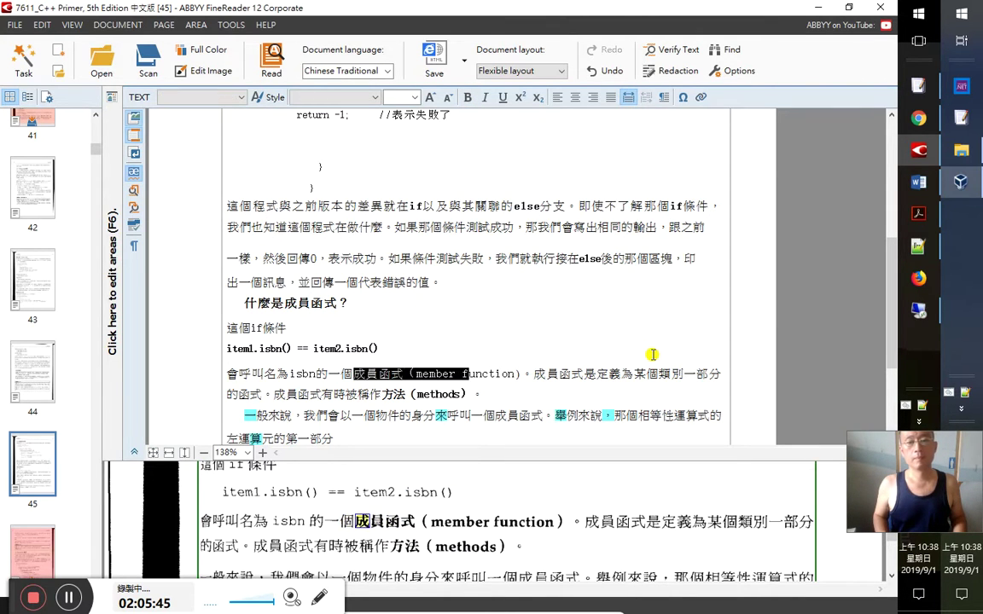
pyautogui.hotkey('ctrl', 'b')
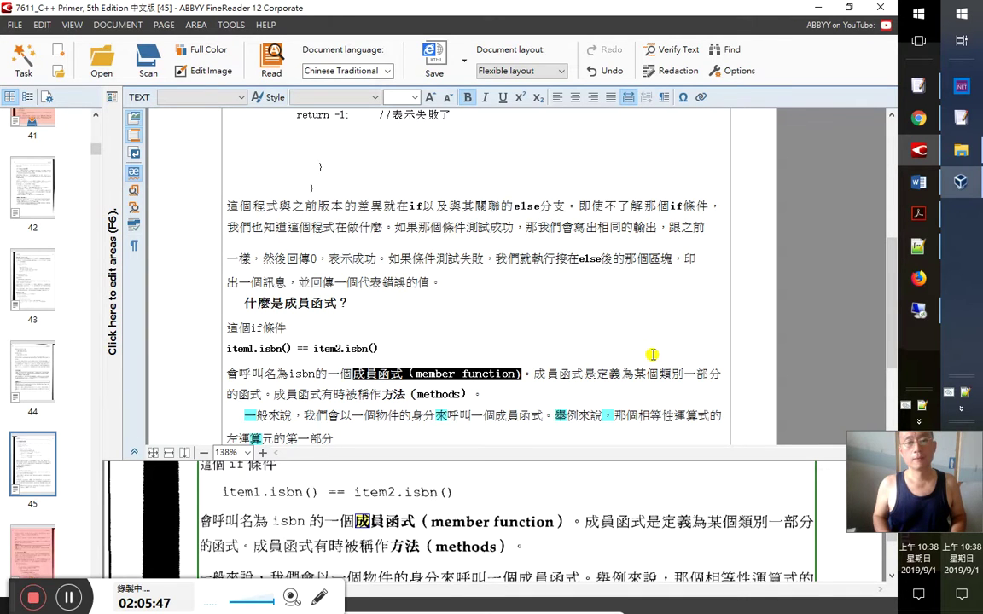
pyautogui.hotkey('ctrl', 'Home')
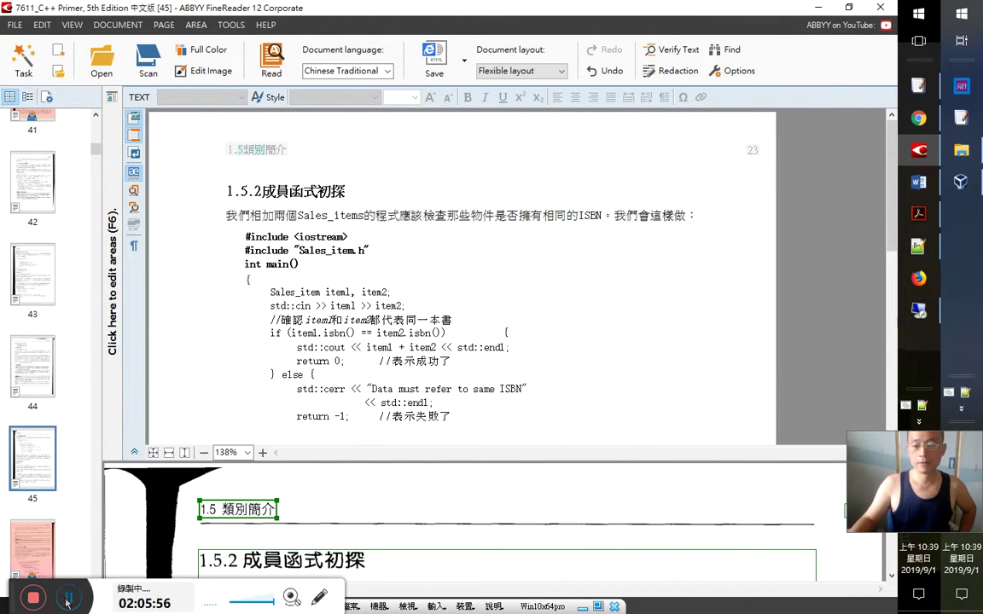
pyautogui.click(65, 600)
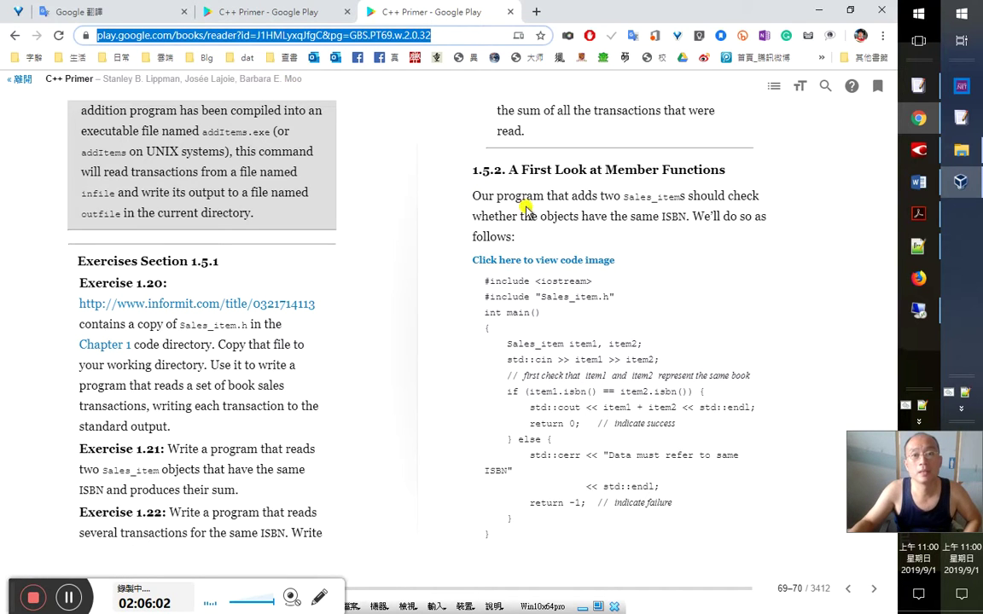
# Check the e-book's table of contents, the page after section 1.5.2's opening, and the InformIT page linked from Exercise 1.20
pyautogui.click(777, 89)
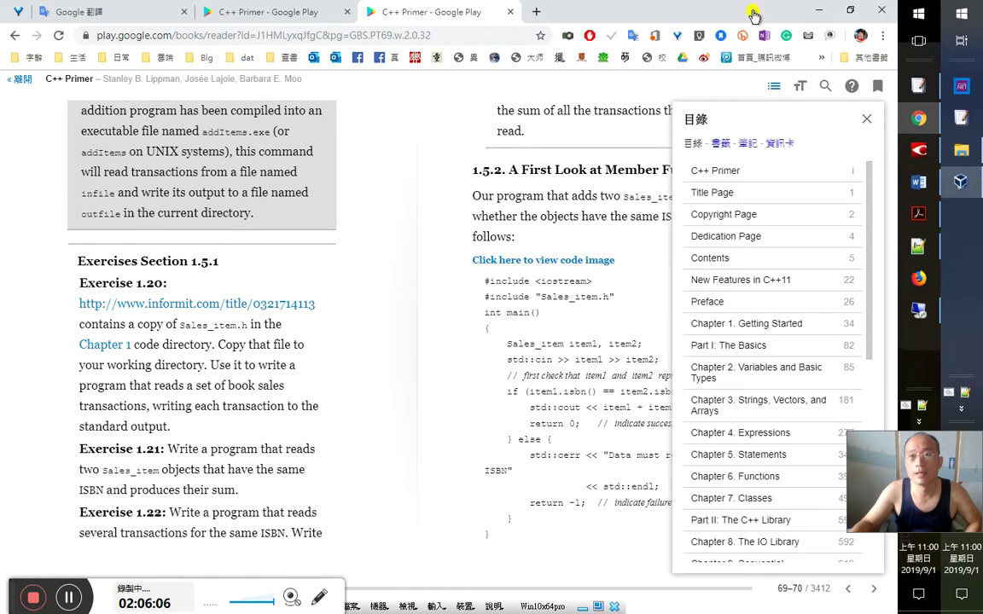
pyautogui.click(546, 291)
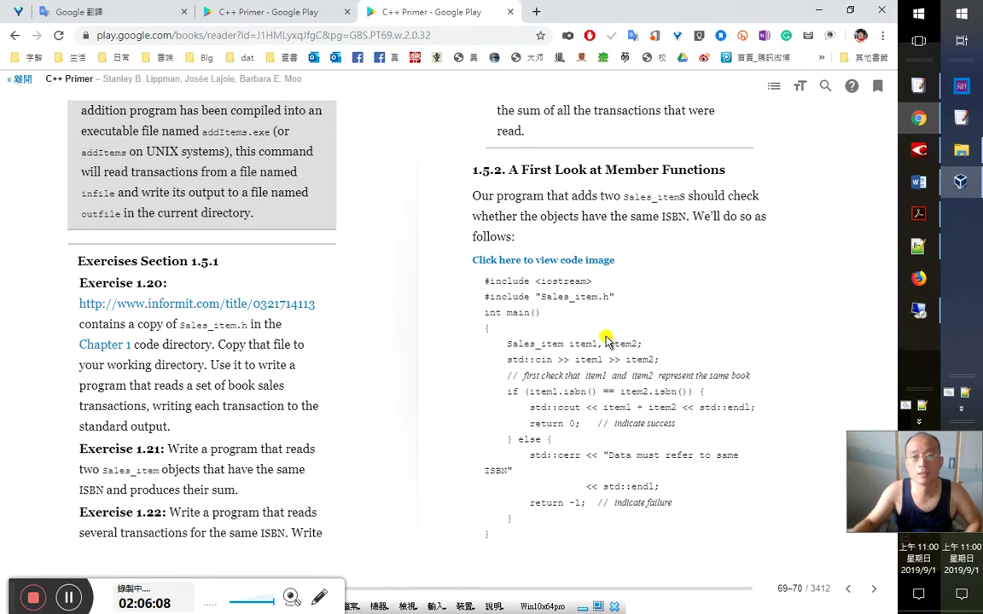
pyautogui.press('Right')
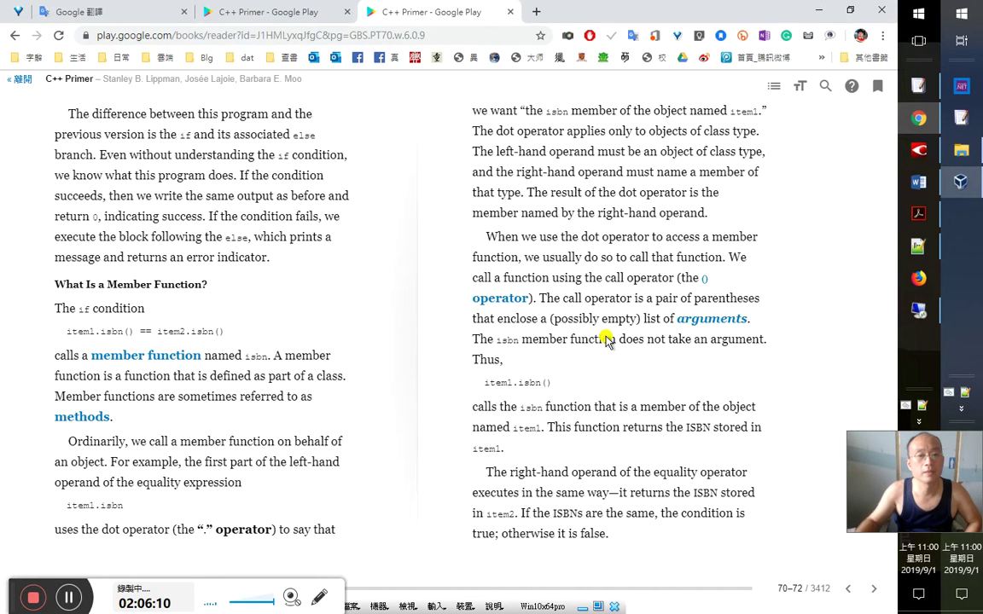
pyautogui.press('Left')
pyautogui.click(294, 305)
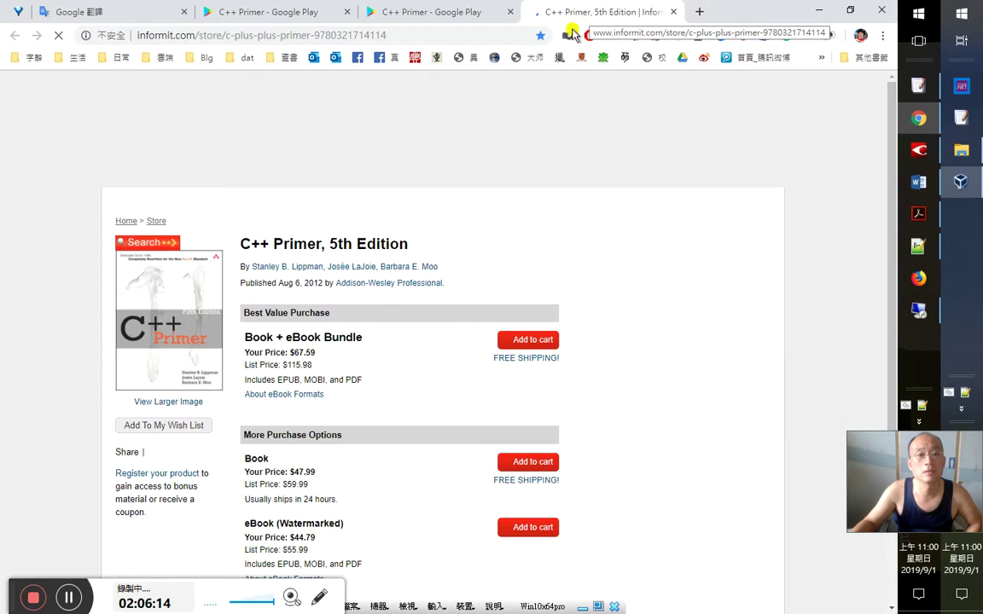
pyautogui.hotkey('ctrl', 'w')
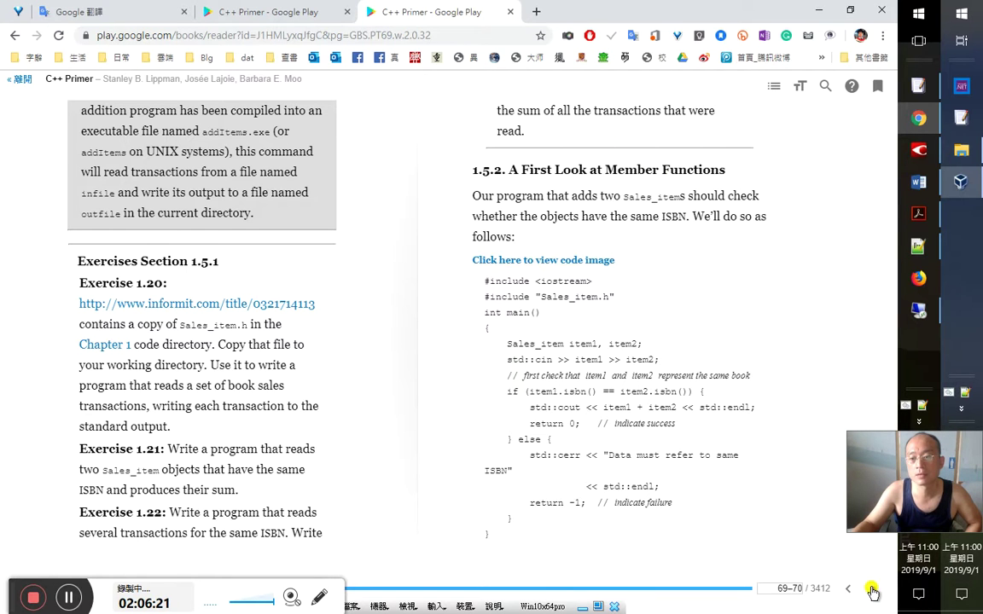
# Copy the sentence "Member functions are sometimes referred to as methods." from the English e-book's What Is a Member Function? passage
pyautogui.scroll(-1, 365, 245)
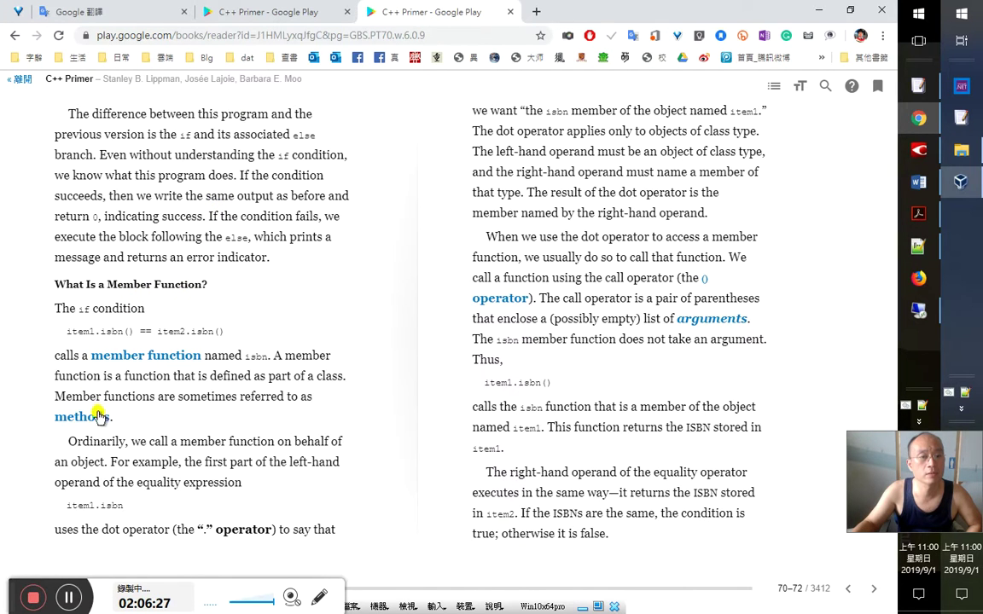
pyautogui.moveTo(55, 397); pyautogui.dragTo(107, 397)
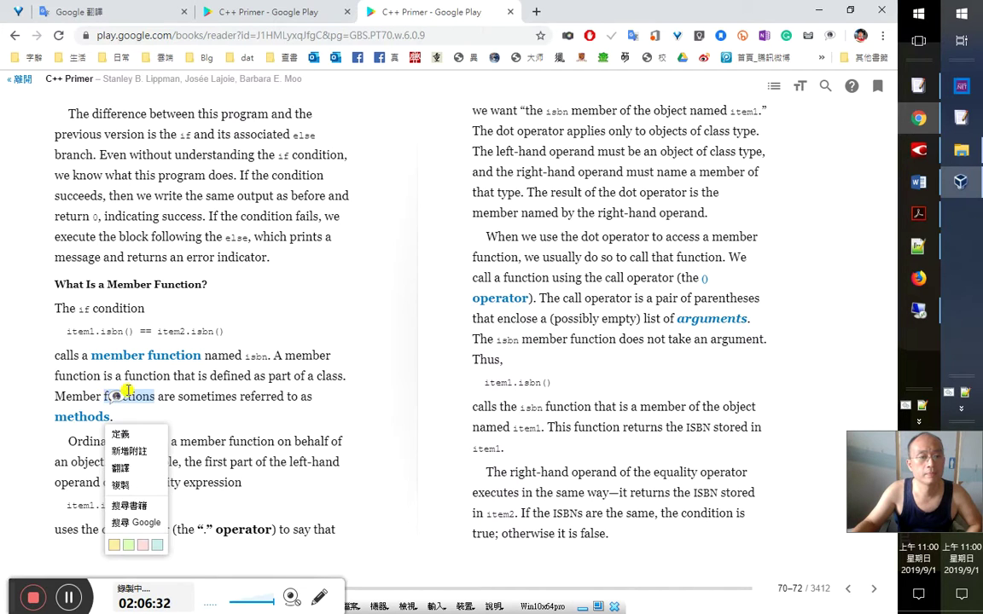
pyautogui.click(179, 388)
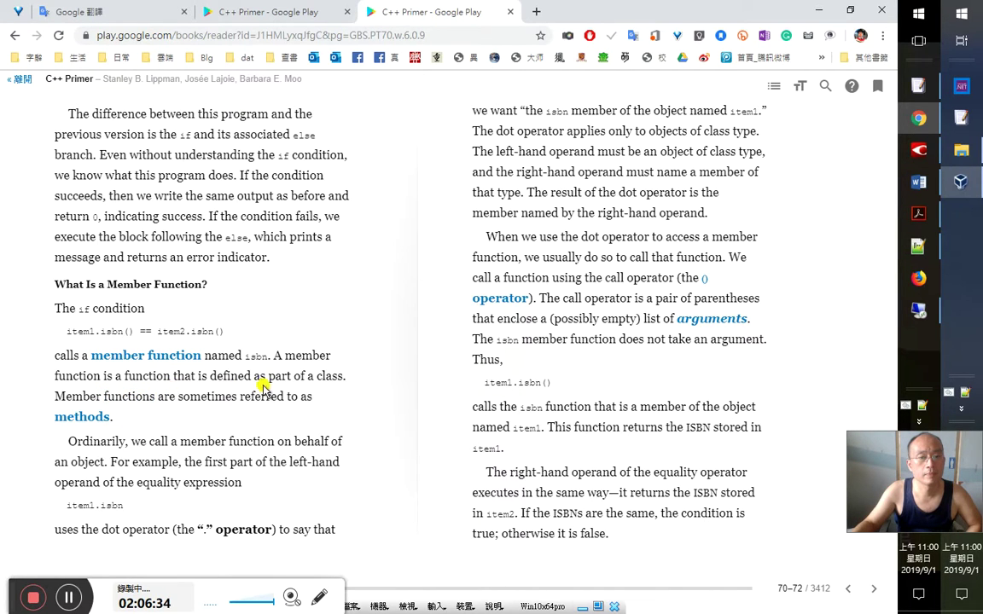
pyautogui.moveTo(57, 397); pyautogui.dragTo(120, 418)
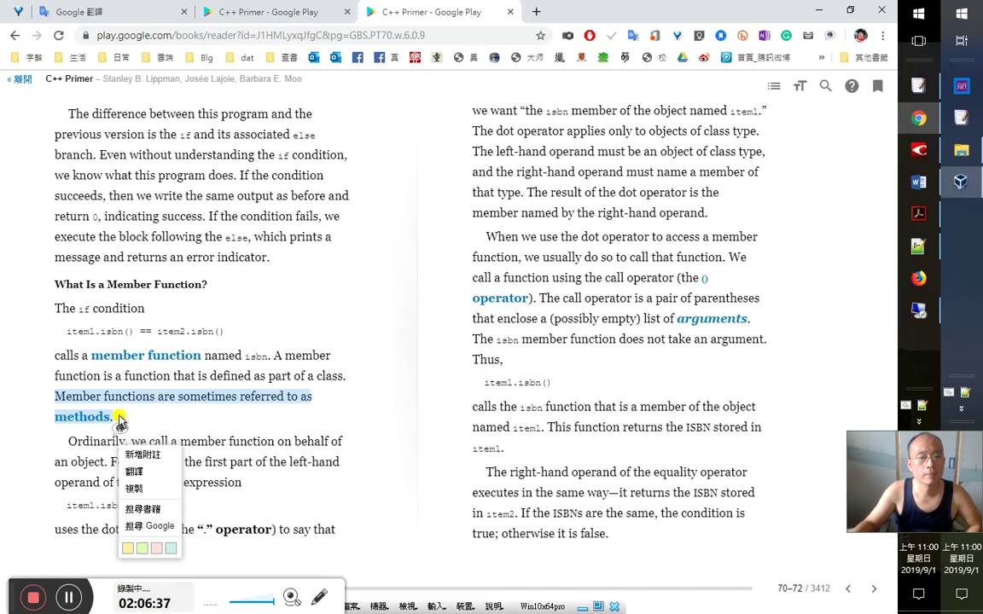
pyautogui.click(134, 488)
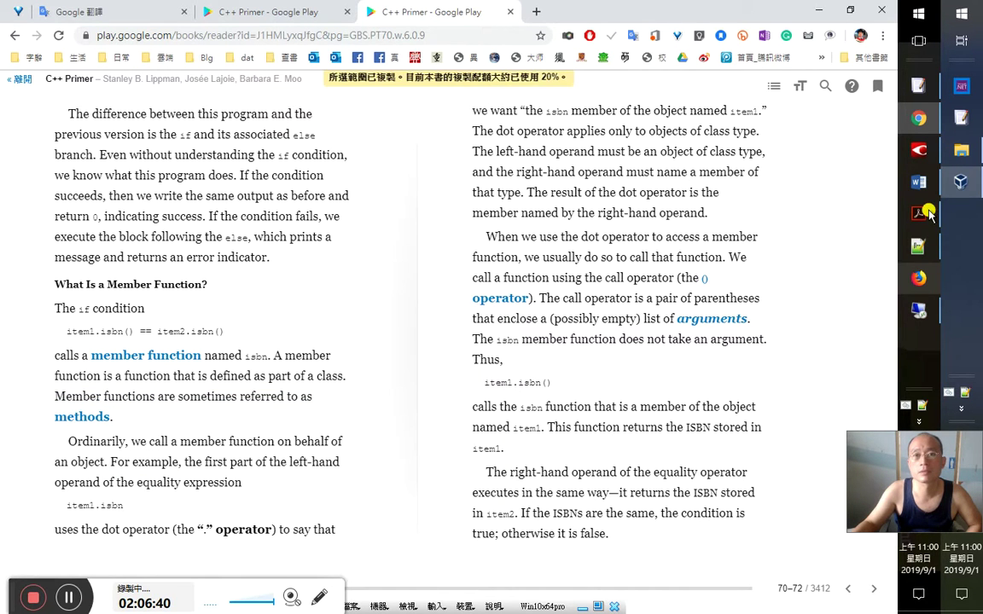
# Switch to Word and paste the copied English sentence as a new paragraph above the Chinese quotation
pyautogui.moveTo(919, 181)
pyautogui.click(830, 175)
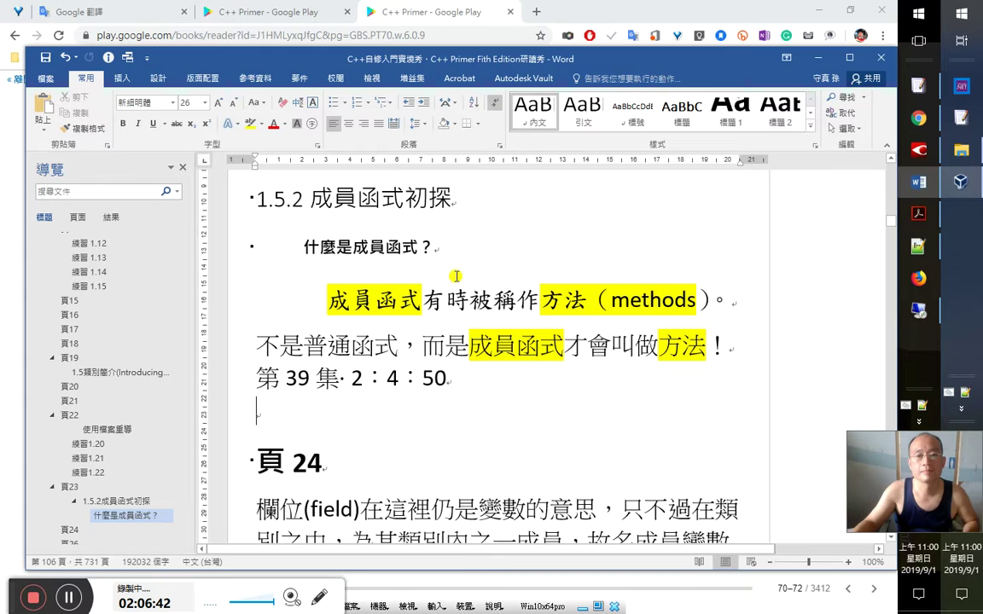
pyautogui.click(331, 300)
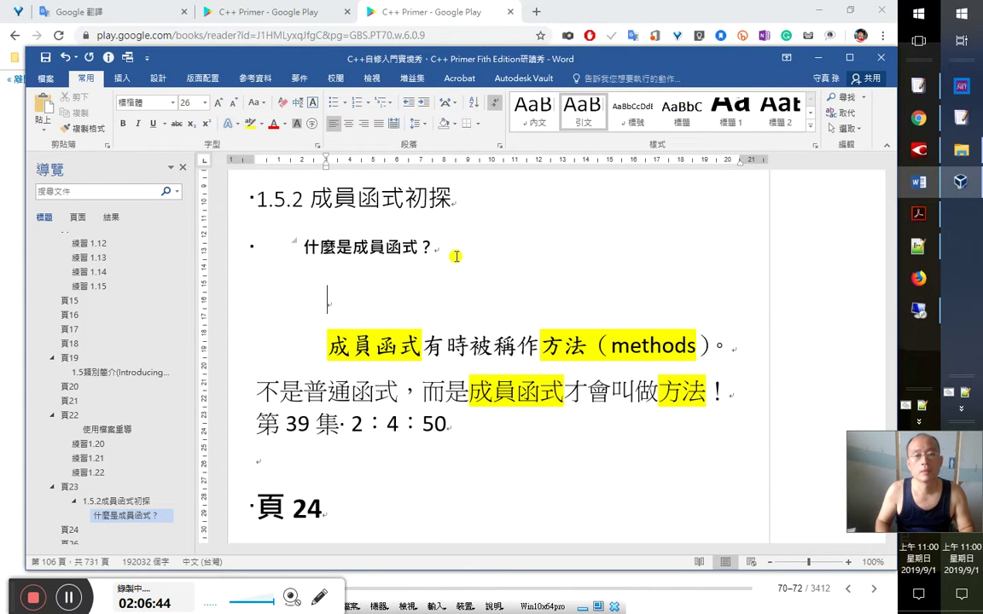
pyautogui.hotkey('ctrl', 'v')
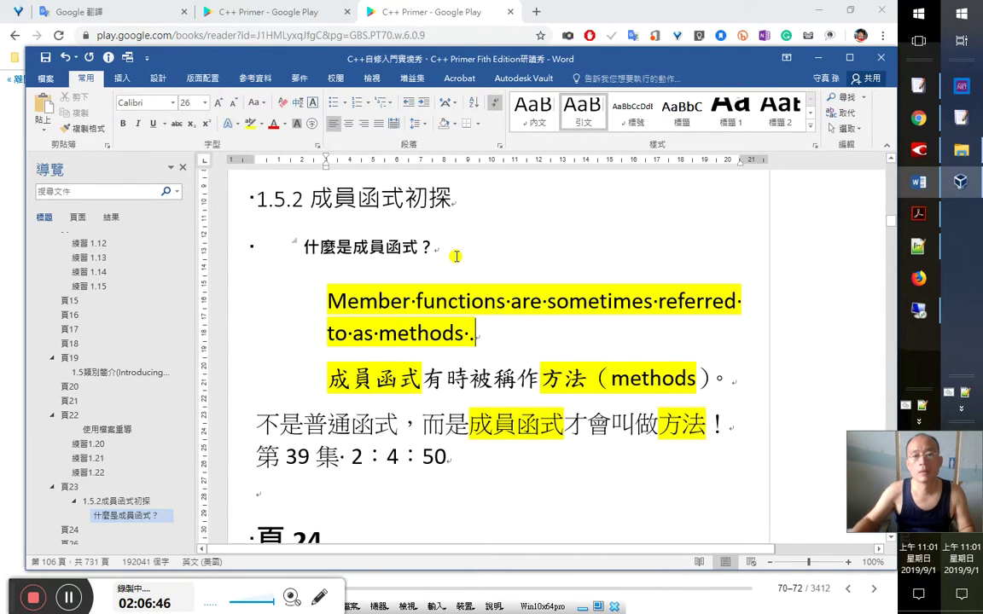
# Limit the yellow highlight in the English quotation to "Member functions" and "methods", and return to the blank line below the notes
pyautogui.scroll(-1, 414, 243)
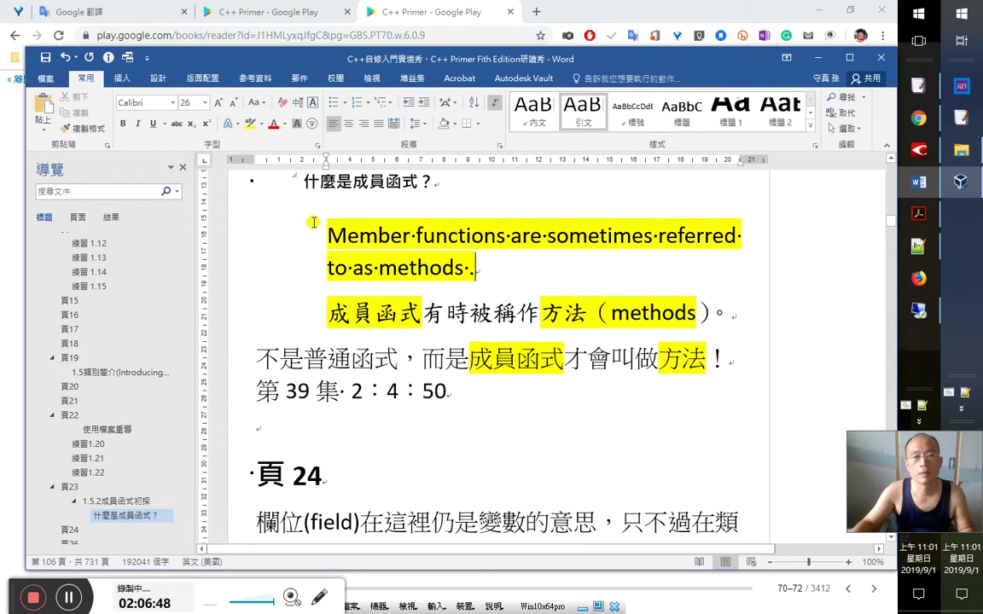
pyautogui.doubleClick(287, 206)
pyautogui.click(228, 123)
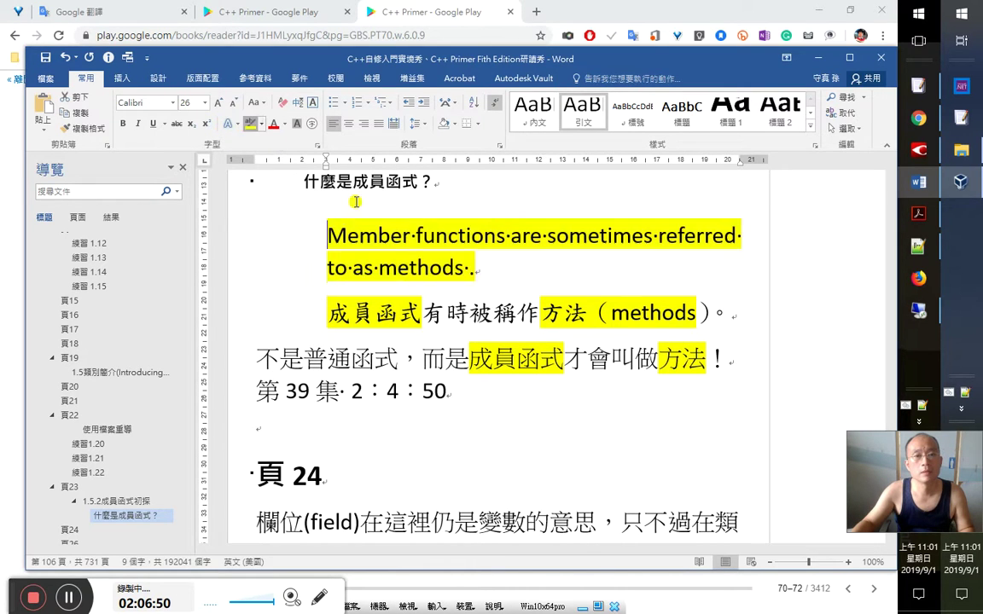
pyautogui.click(328, 239)
pyautogui.moveTo(328, 236); pyautogui.dragTo(507, 236)
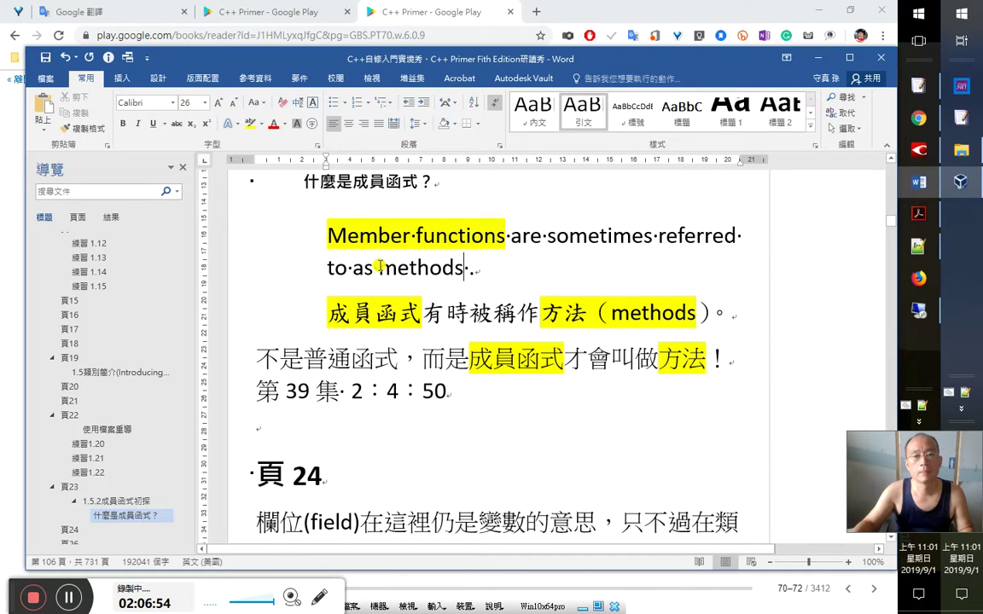
pyautogui.doubleClick(450, 267)
pyautogui.click(438, 245)
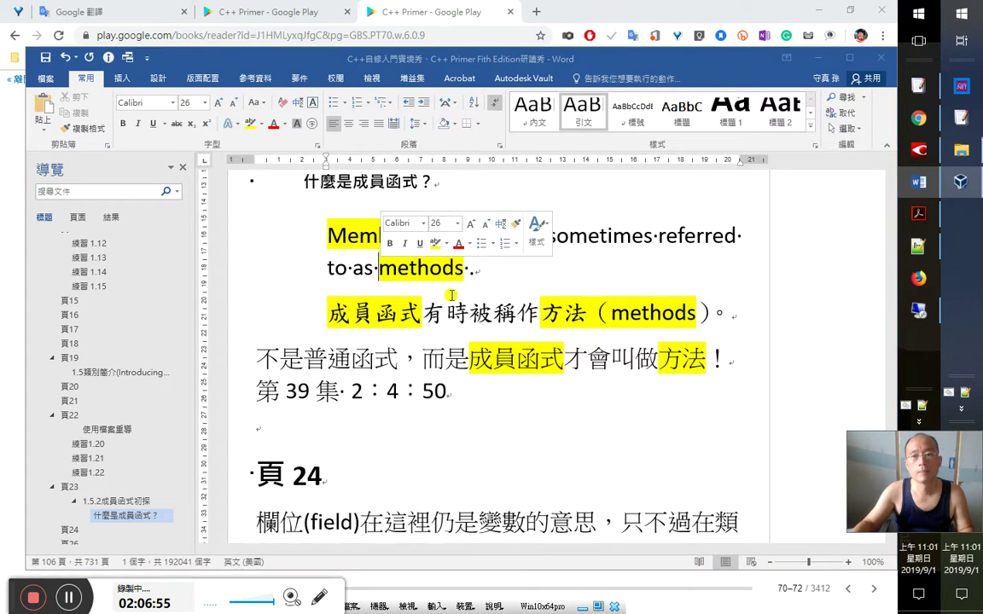
pyautogui.click(398, 391)
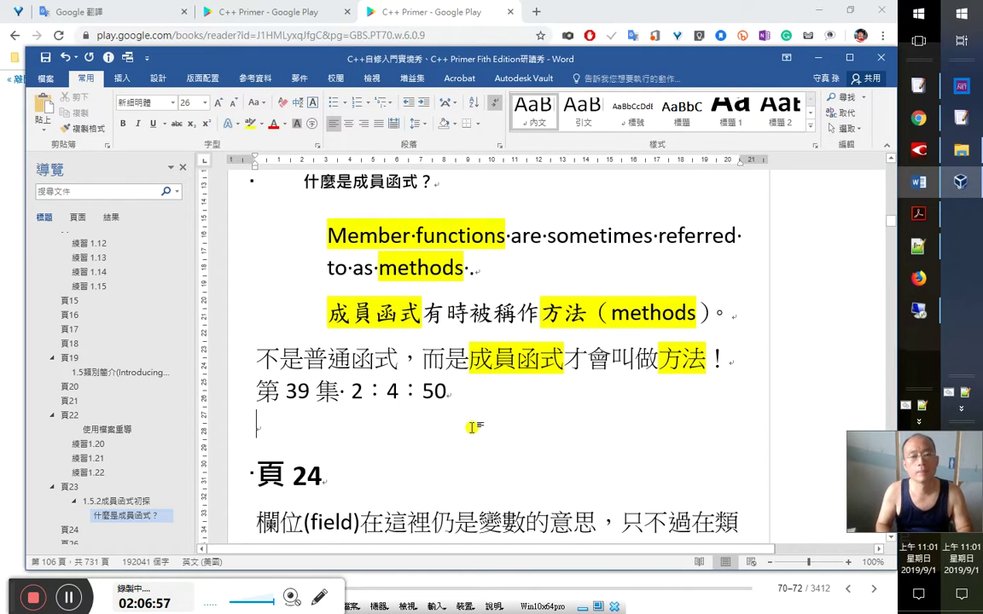
# Switch to FineReader and select the sentence 一般來說，我們會以一個物件的身分來呼叫一個成員函式。
pyautogui.hotkey('alt', 'Tab')
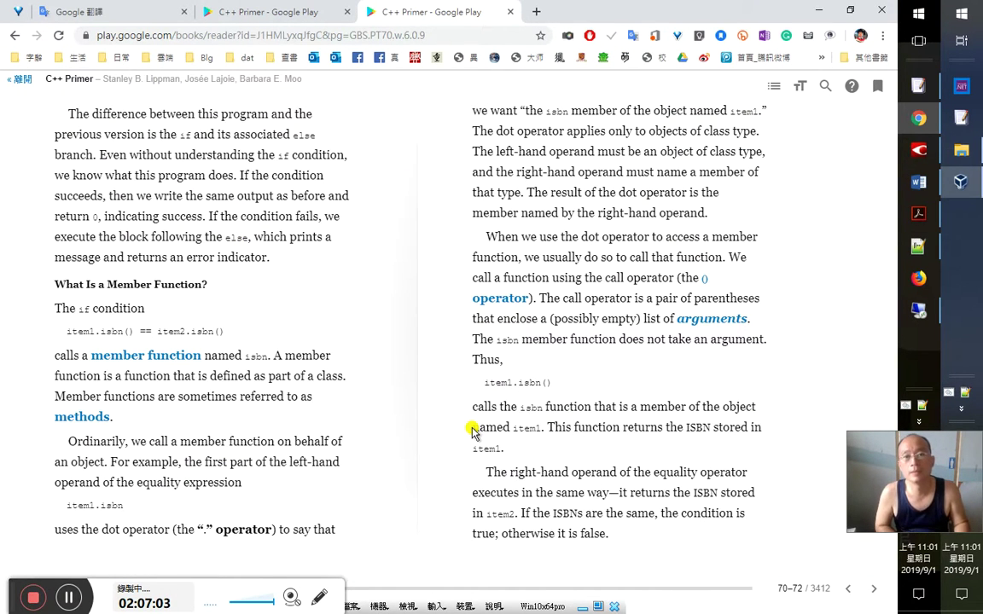
pyautogui.hotkey('alt', 'Tab')
pyautogui.hotkey('alt', 'Tab')
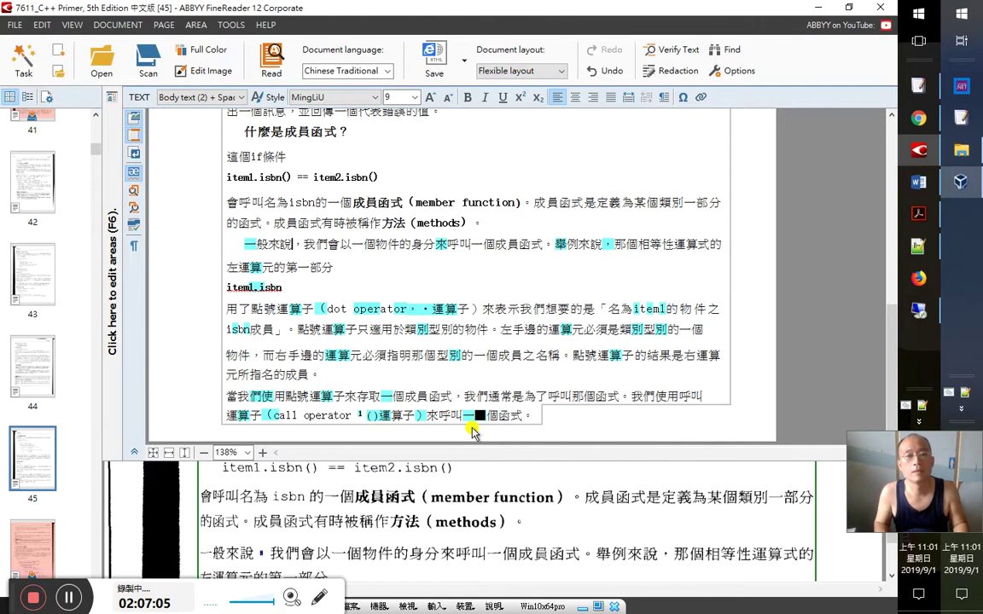
pyautogui.press('Home')
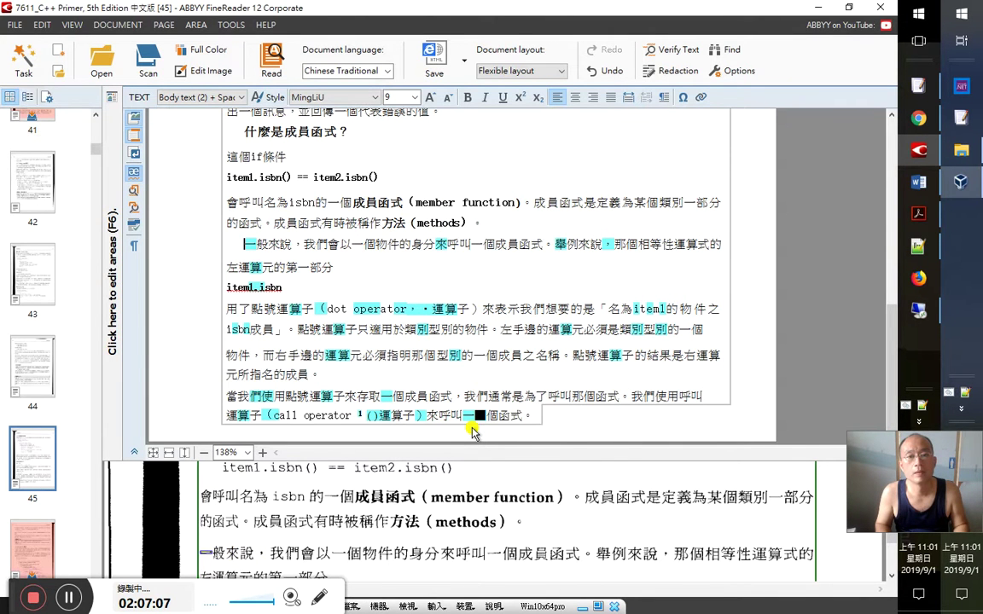
pyautogui.hotkey('shift', 'Right')
pyautogui.hotkey('shift', 'Right')
pyautogui.hotkey('shift', 'Right')
pyautogui.hotkey('shift', 'Right')
pyautogui.hotkey('shift', 'Right')
pyautogui.hotkey('shift', 'Right')
pyautogui.hotkey('shift', 'Right')
pyautogui.hotkey('shift', 'Right')
pyautogui.hotkey('shift', 'Right')
pyautogui.hotkey('shift', 'Right')
pyautogui.hotkey('shift', 'Right')
pyautogui.hotkey('shift', 'Right')
pyautogui.hotkey('shift', 'Right')
pyautogui.hotkey('shift', 'Right')
pyautogui.hotkey('shift', 'Right')
pyautogui.hotkey('shift', 'Right')
pyautogui.hotkey('shift', 'Right')
pyautogui.hotkey('shift', 'Right')
pyautogui.hotkey('shift', 'Right')
pyautogui.hotkey('shift', 'Right')
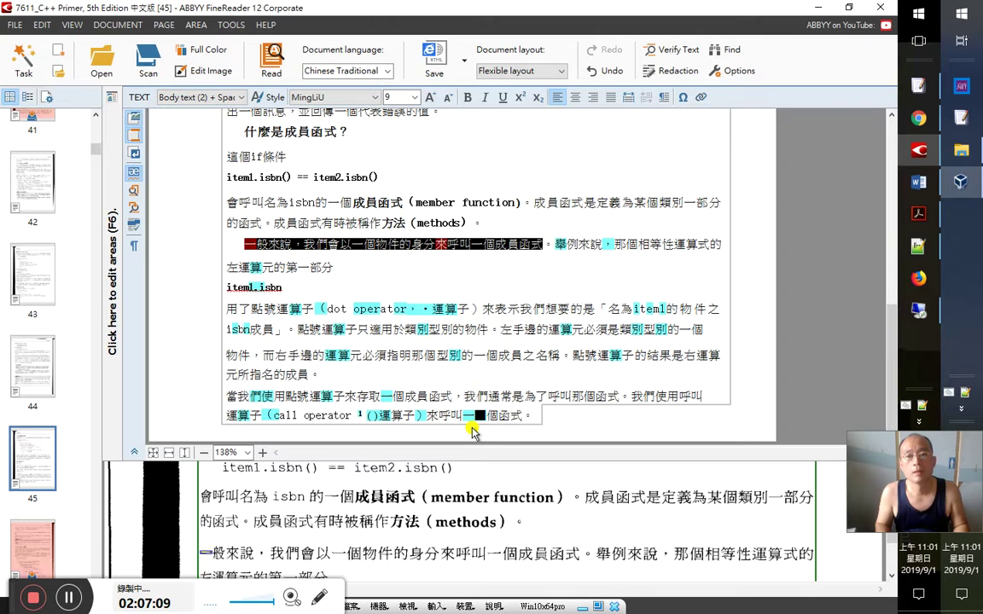
# In Chrome, translate the e-book sentence starting "Ordinarily, we call a member function" into Traditional Chinese, play its audio, and return to FineReader
pyautogui.hotkey('alt', 'Tab')
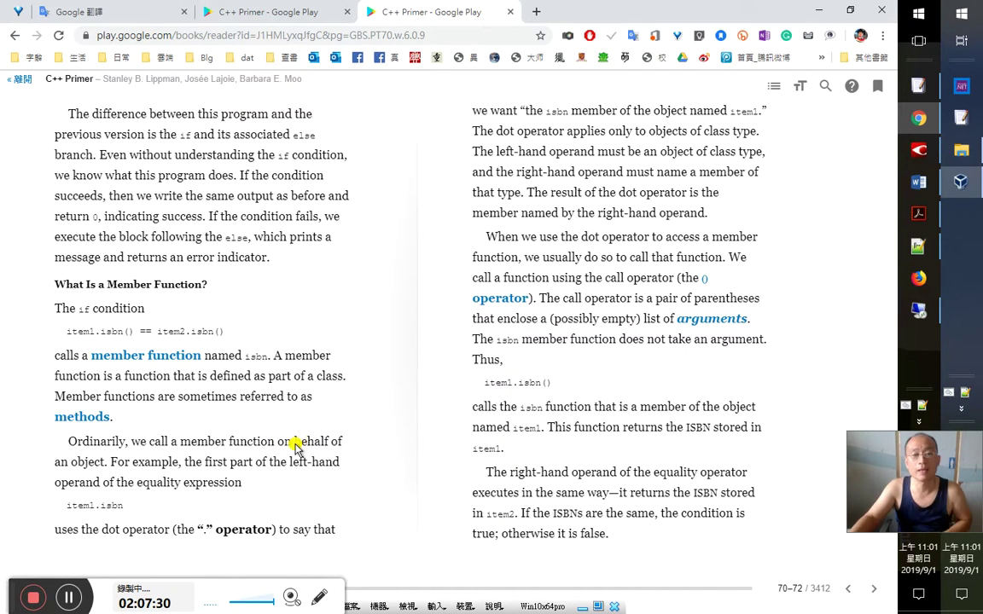
pyautogui.moveTo(71, 462)
pyautogui.mouseDown()
pyautogui.moveTo(94, 462)
pyautogui.moveTo(69, 442)
pyautogui.mouseUp()
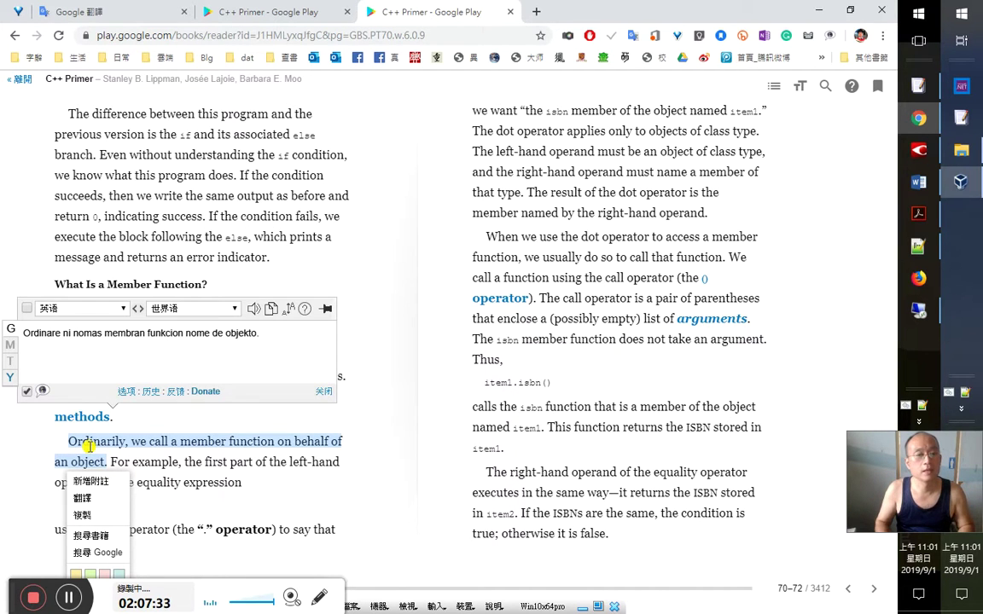
pyautogui.click(189, 309)
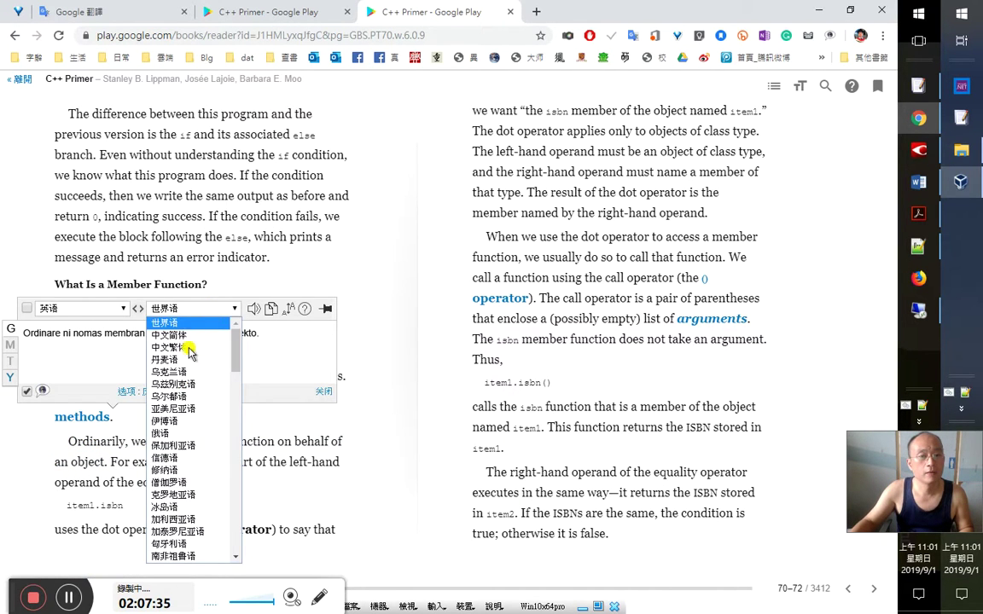
pyautogui.click(189, 348)
pyautogui.click(253, 309)
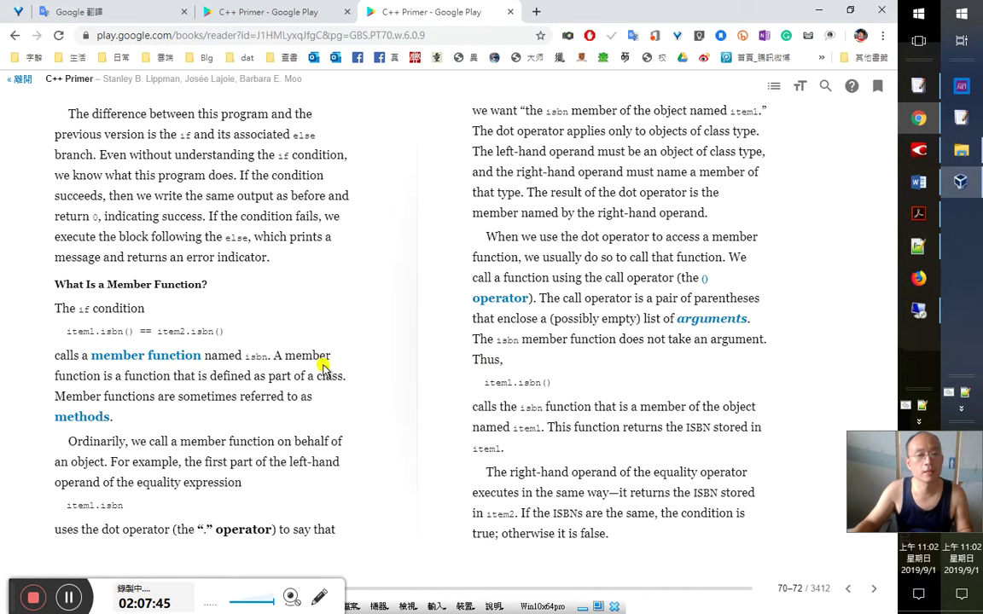
pyautogui.hotkey('alt', 'Tab')
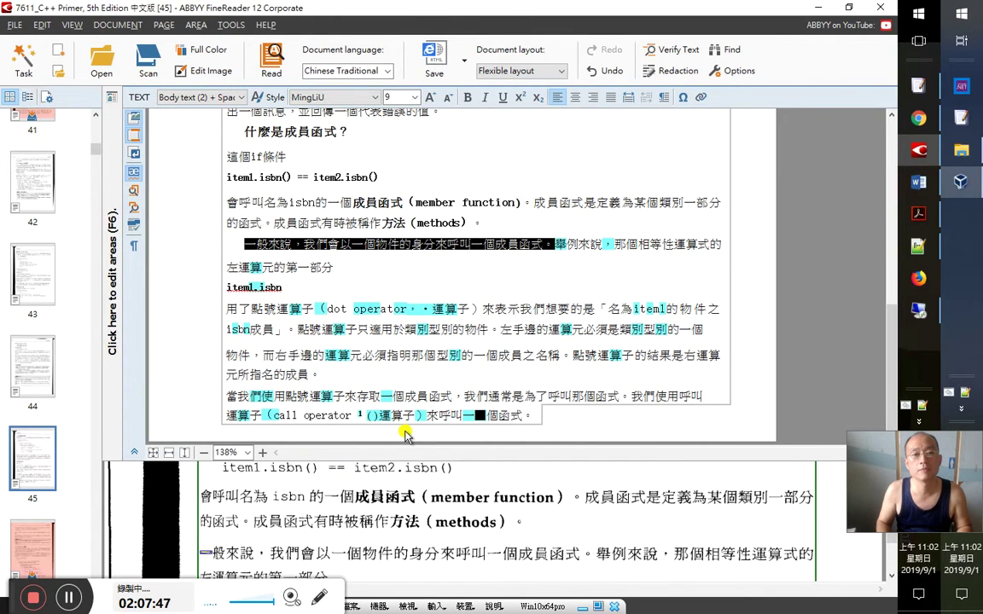
# Switch to Word, paste the clipboard quotation as a new paragraph below 第 39 集 2：4：50, and start a comment under it with 這裡 be
pyautogui.hotkey('alt', 'Tab')
pyautogui.hotkey('alt', 'Tab')
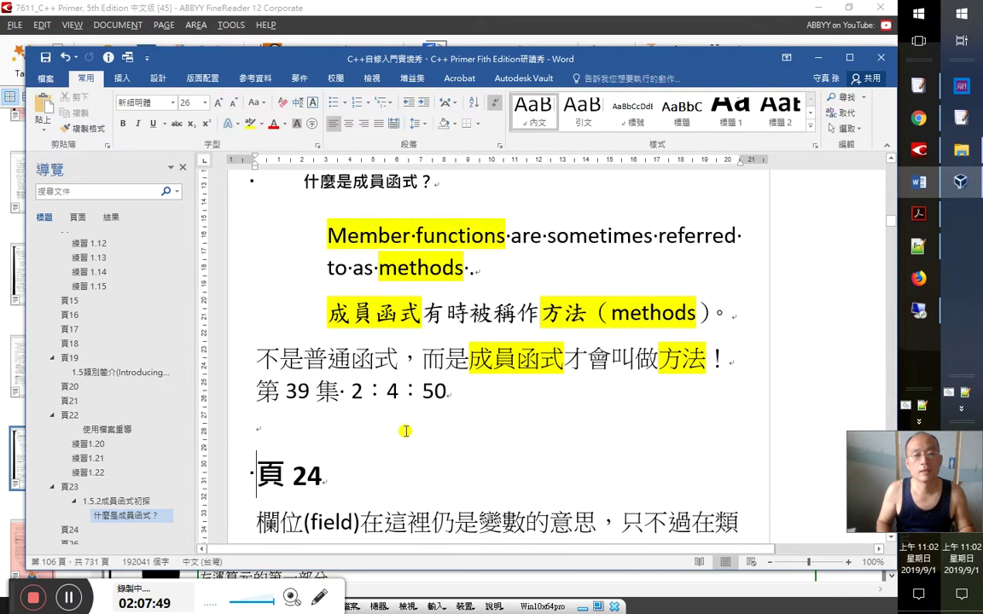
pyautogui.press('Return')
pyautogui.hotkey('ctrl', 'v')
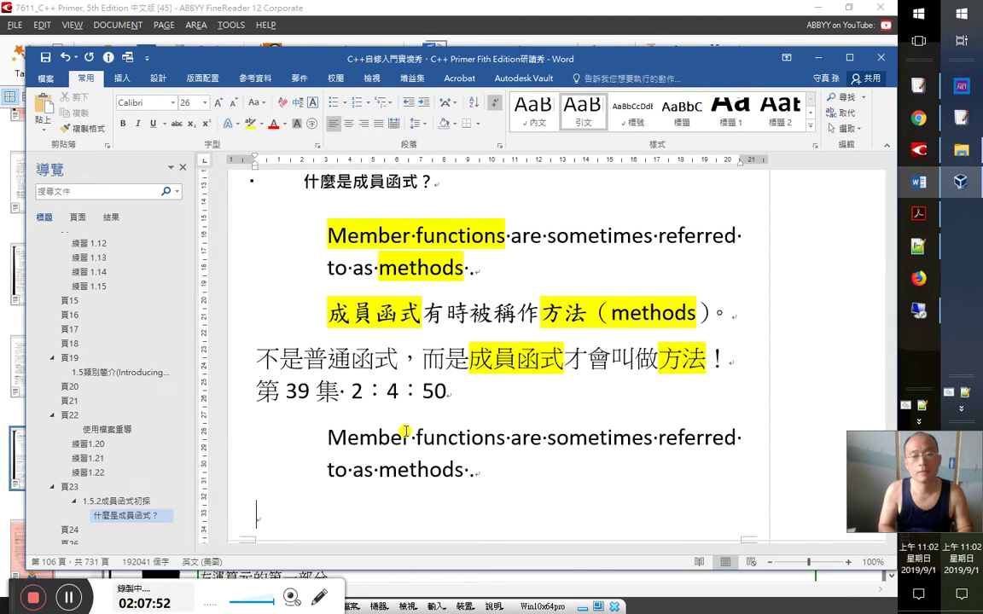
pyautogui.write('這裡')
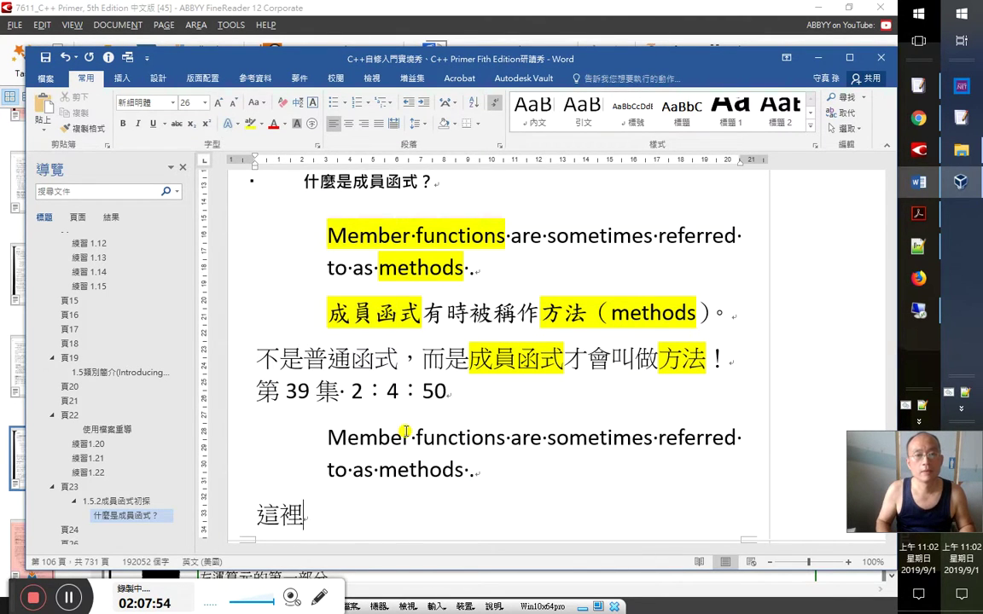
pyautogui.scroll(3, 392, 394)
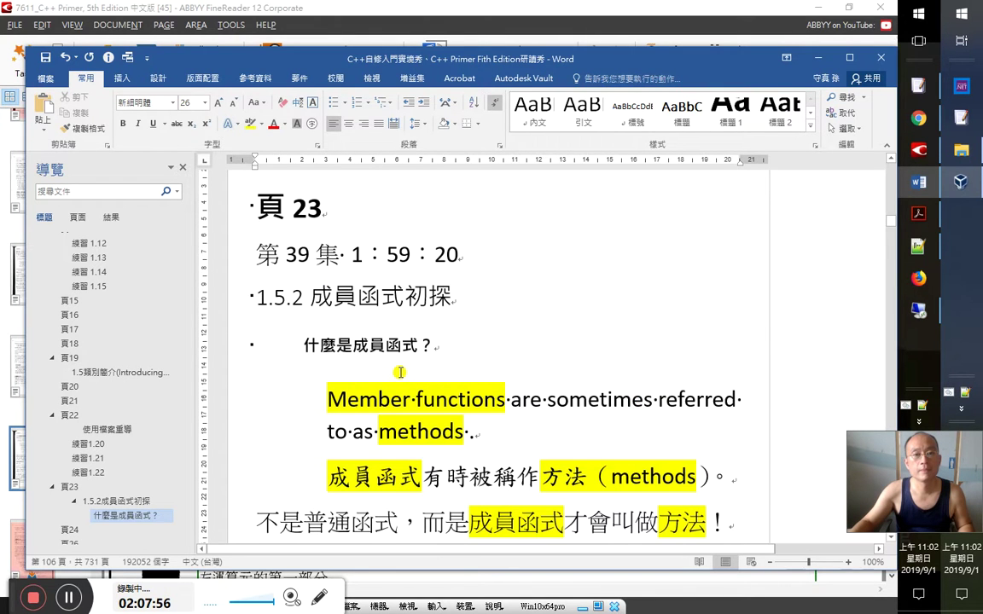
pyautogui.scroll(-4, 402, 375)
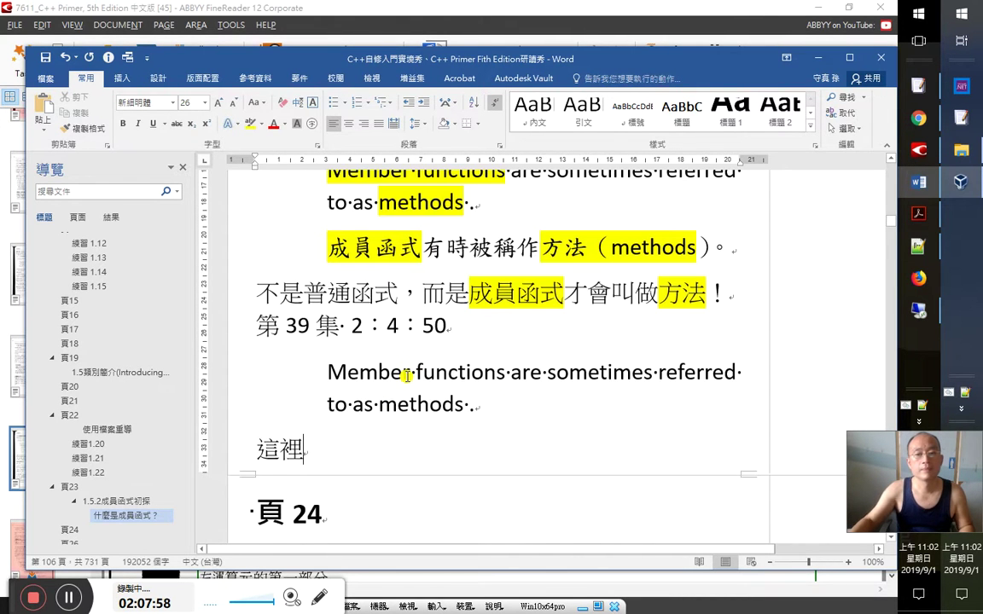
pyautogui.scroll(-2, 407, 375)
pyautogui.write('be')
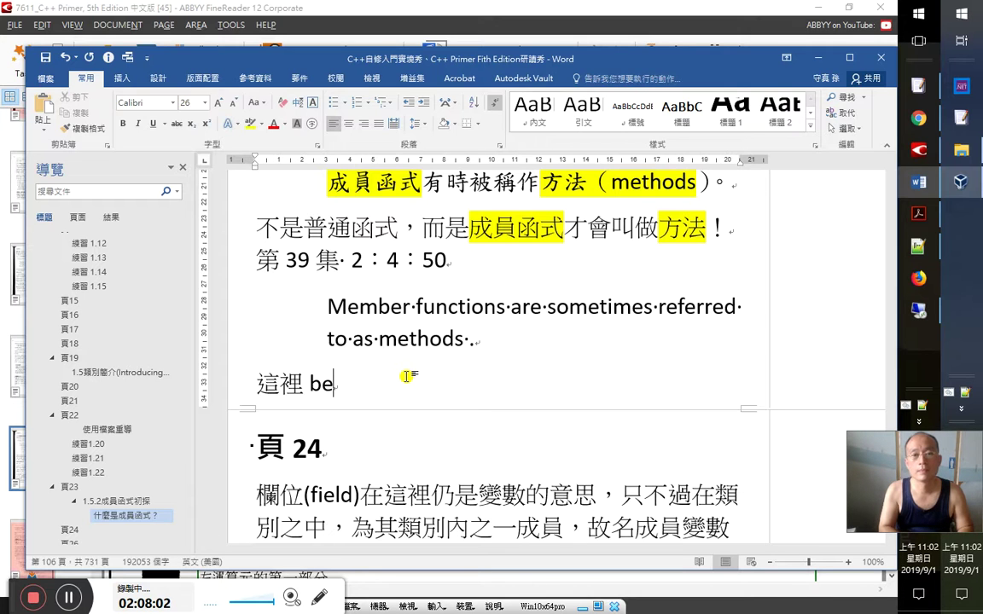
# Copy the selected sentence from FineReader and replace the pasted English quotation in Word with 一般來說，我們會以一個物件的身分來呼叫一個成員函式。
pyautogui.hotkey('alt', 'Tab')
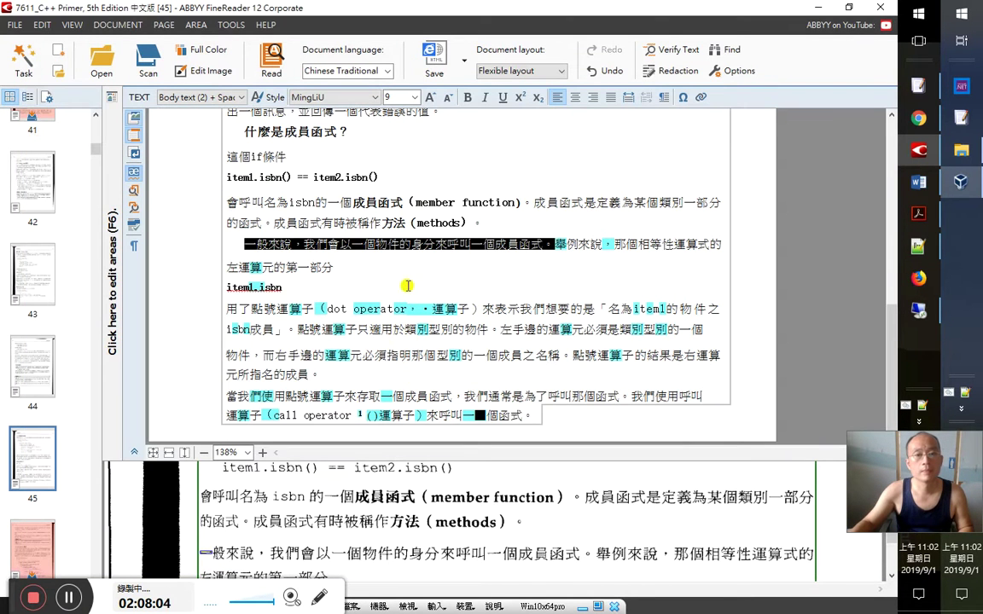
pyautogui.hotkey('alt', 'Tab')
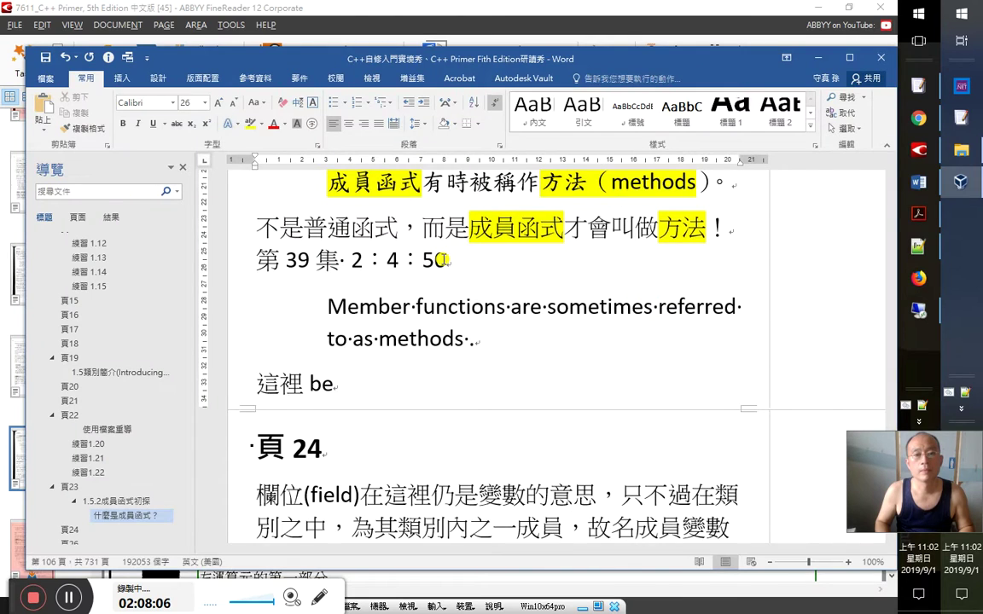
pyautogui.hotkey('ctrl', 'shift', 'Down')
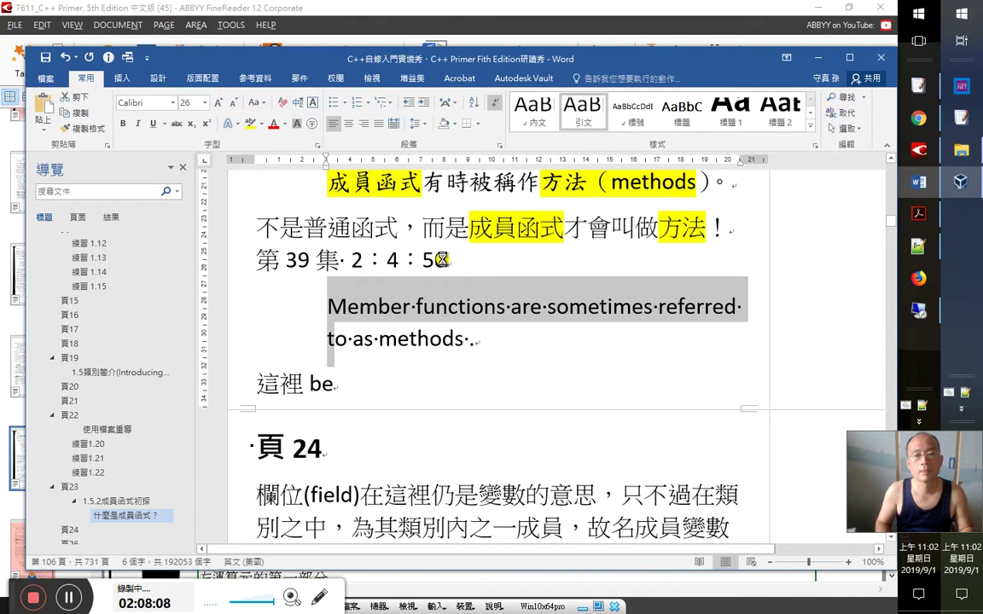
pyautogui.write('一般來說，我們會以一個物件的身分來呼叫一個成員函式。')
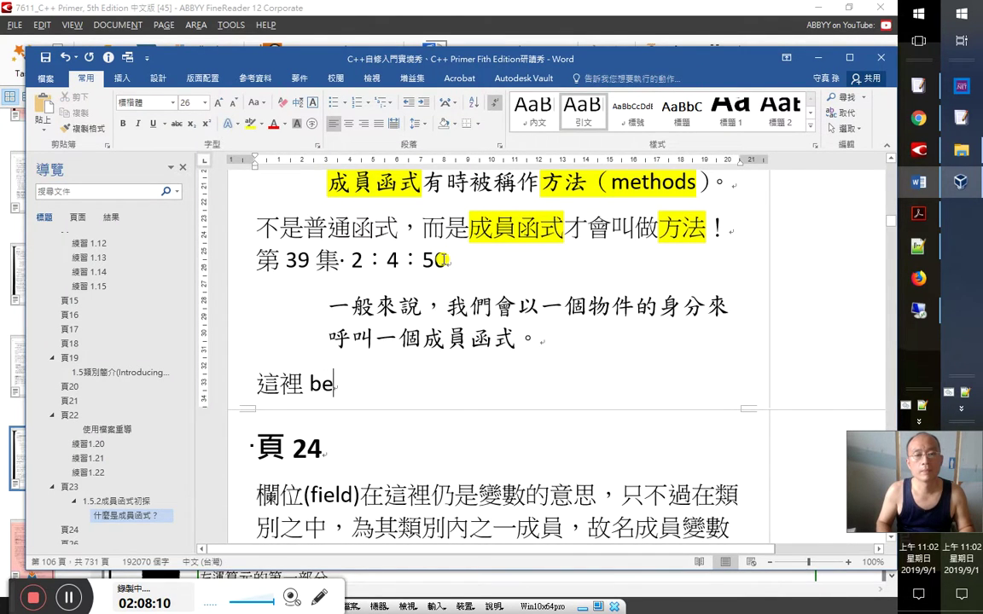
# Complete the comment under the new quotation as 這裡 on behalf 的翻法就與後面不同。 and start a new paragraph
pyautogui.press('Down')
pyautogui.write('half')
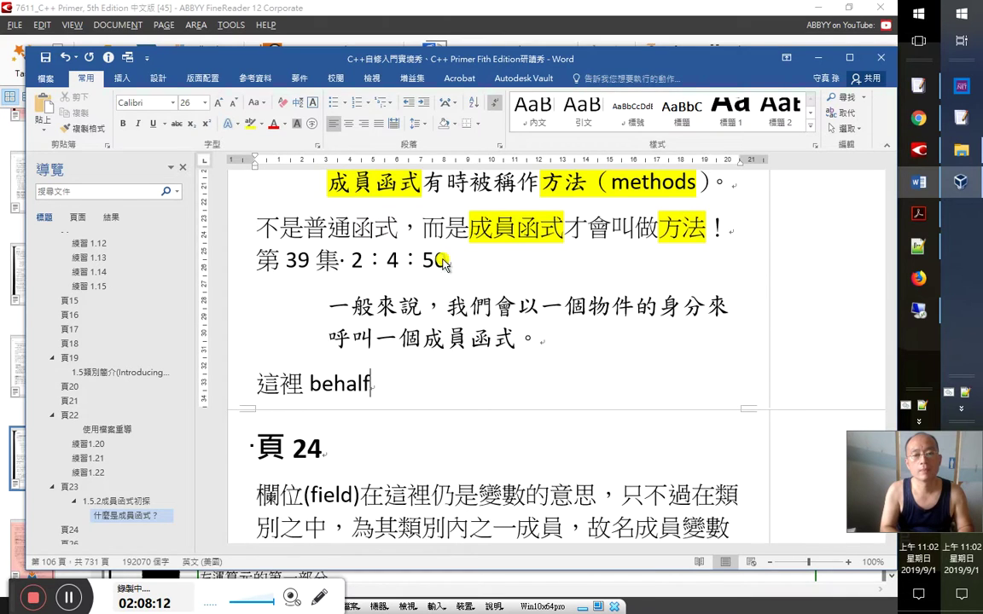
pyautogui.write(' 的')
pyautogui.press('Home')
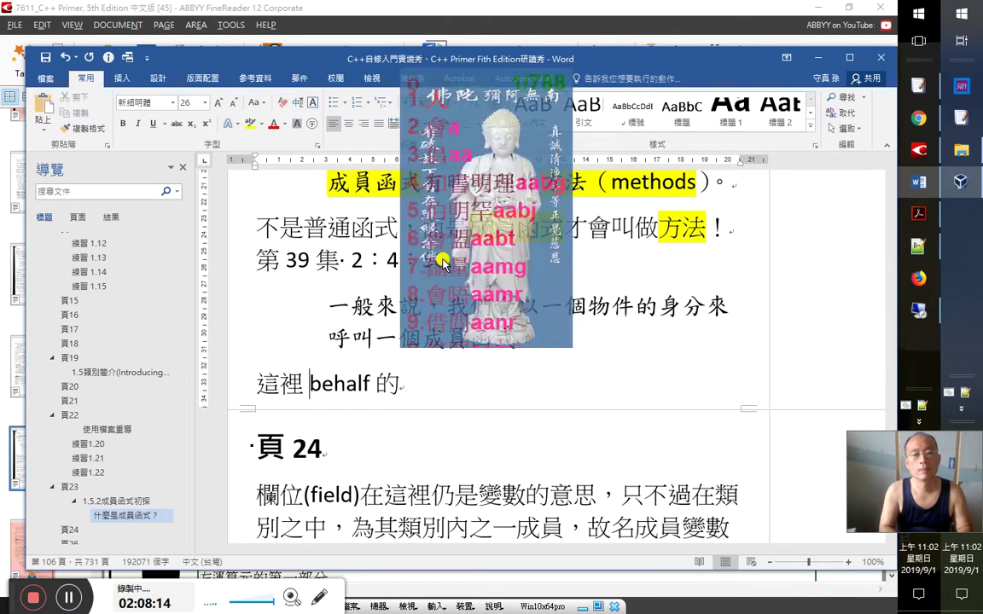
pyautogui.write('on')
pyautogui.press('End')
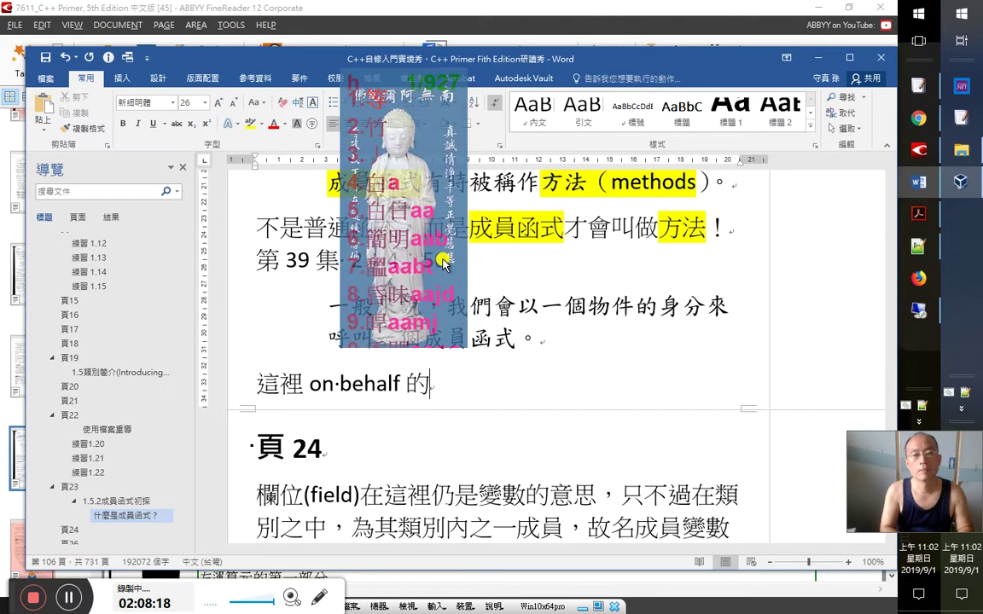
pyautogui.write('翻法')
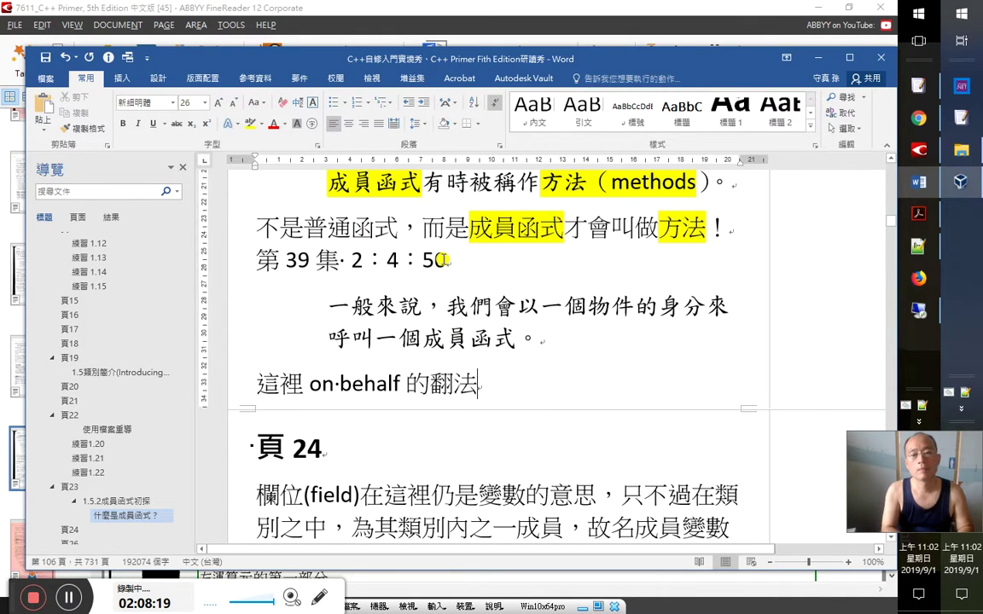
pyautogui.write('就與')
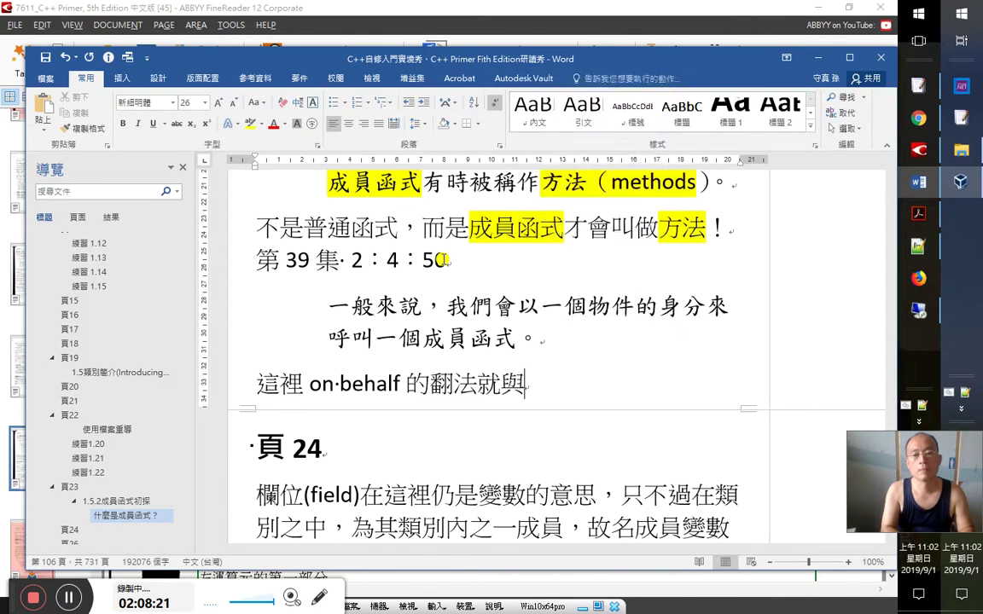
pyautogui.write('後面不同。')
pyautogui.press('Return')
# Switch to Acrobat, open the C++ Primer PDF in a second window, and go to section 1.5 Introducing Classes
pyautogui.hotkey('alt', 'Tab')
pyautogui.hotkey('alt', 'Tab')
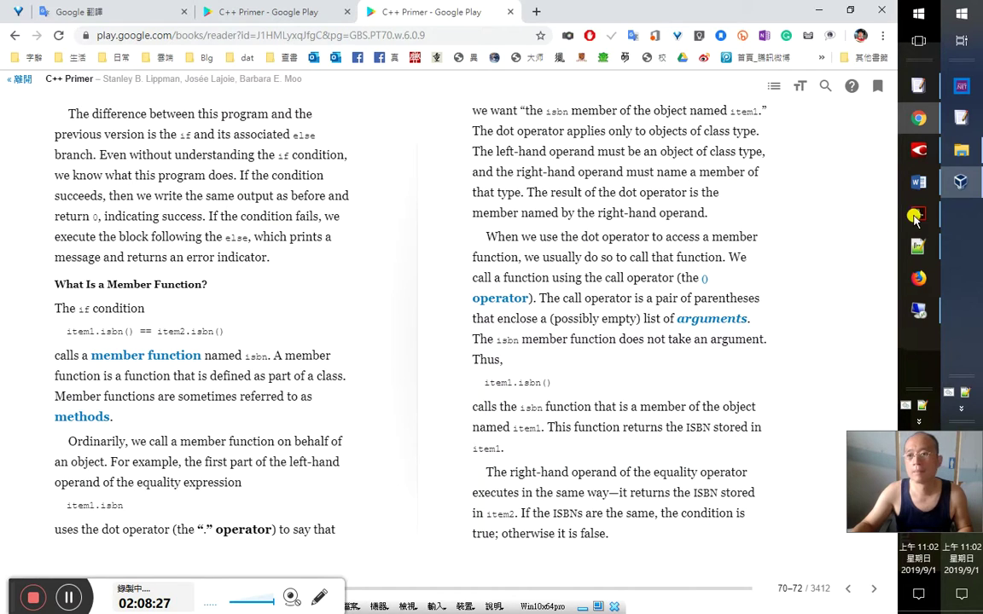
pyautogui.click(918, 213)
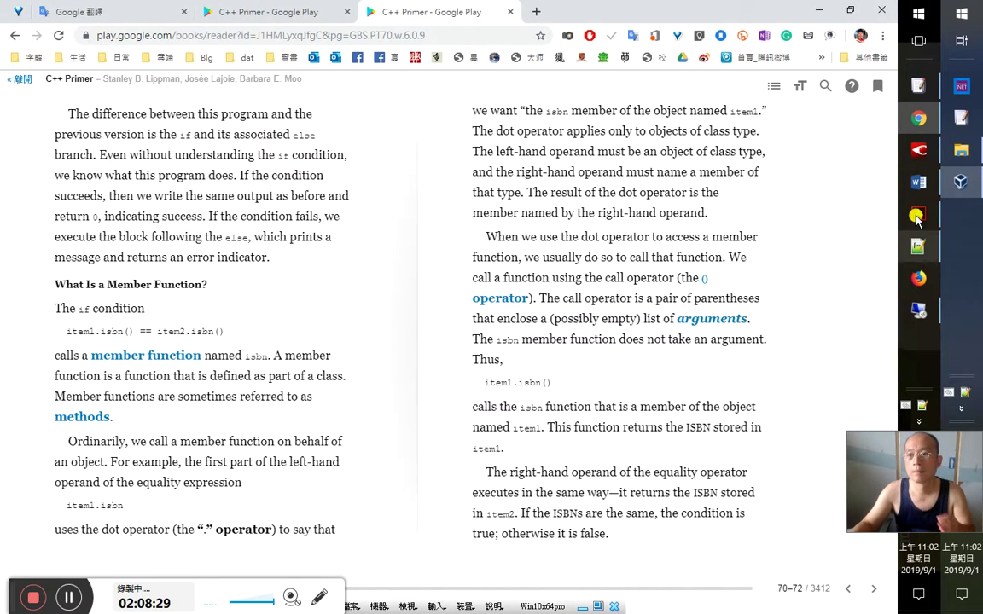
pyautogui.click(166, 22)
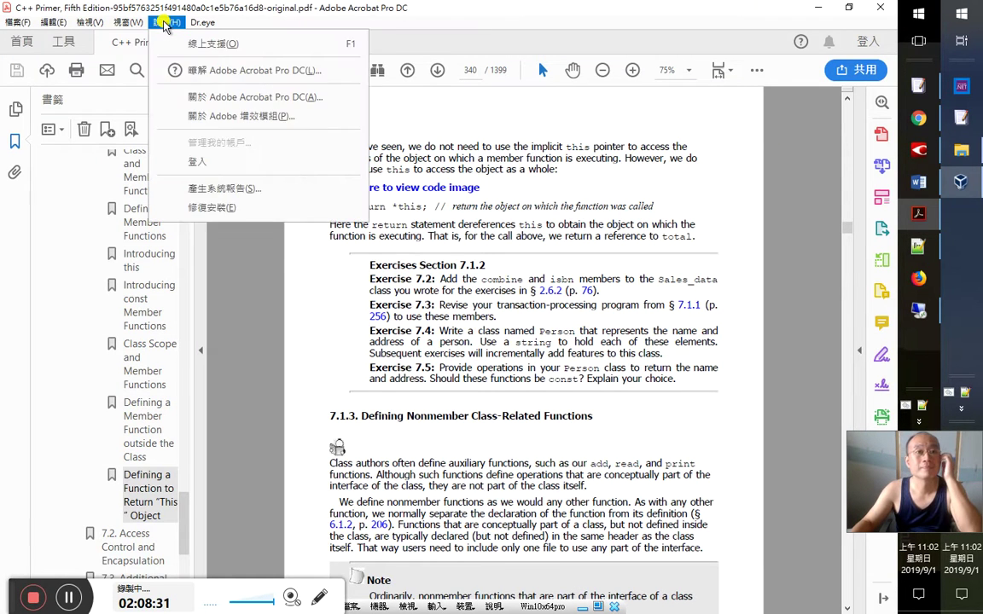
pyautogui.moveTo(128, 22)
pyautogui.click(128, 41)
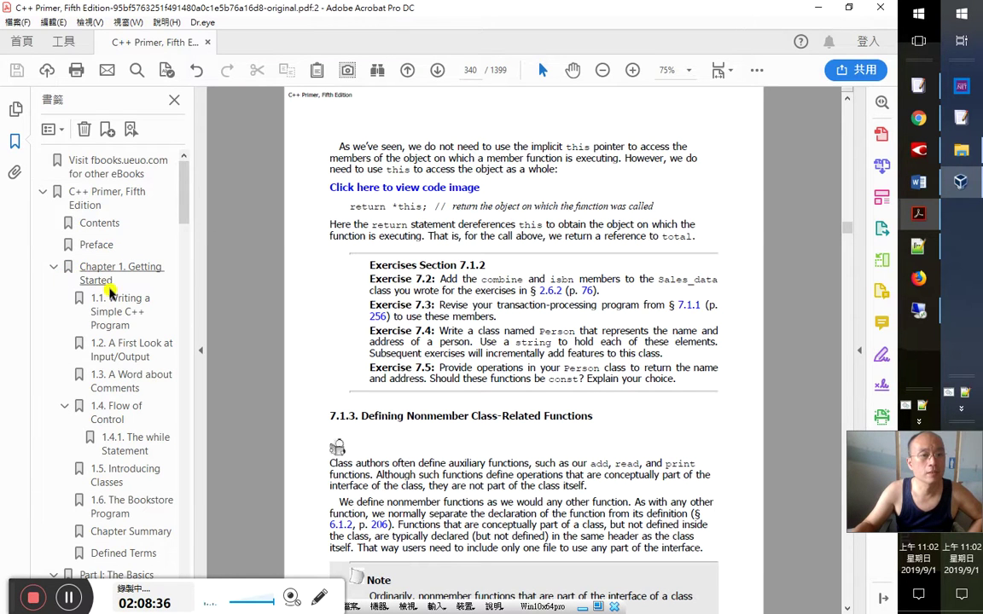
pyautogui.click(123, 470)
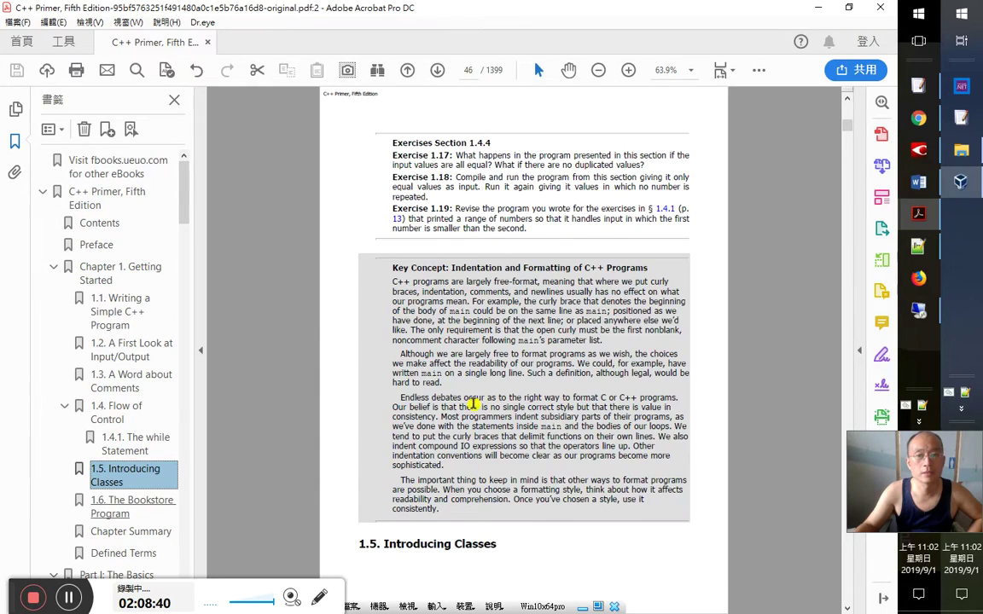
# Add a bookmark for the heading "1.5.1. The Sales_item Class" and nest it under 1.5 Introducing Classes
pyautogui.scroll(-5, 470, 399)
pyautogui.scroll(-3, 470, 394)
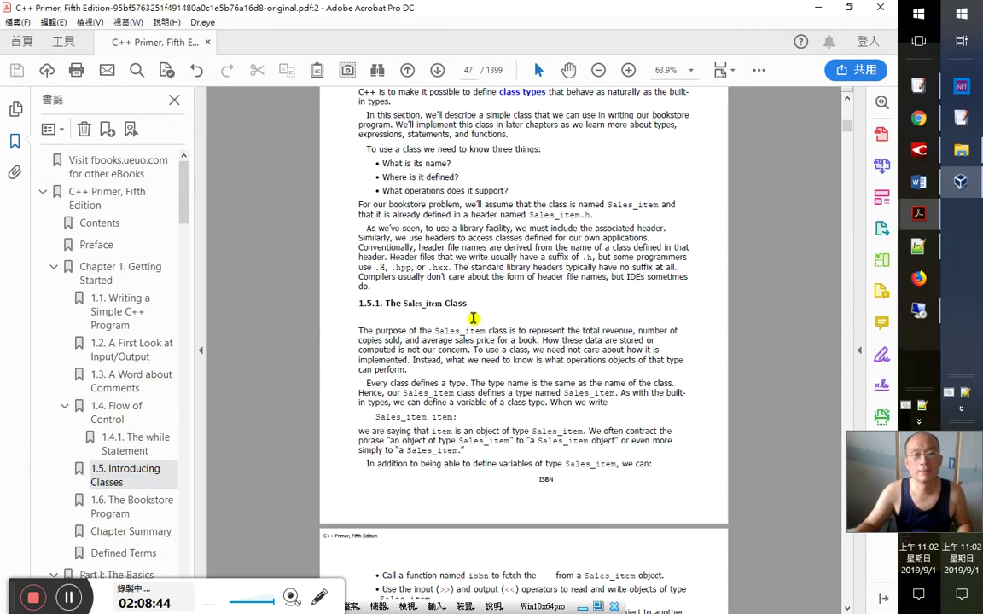
pyautogui.scroll(2, 468, 311)
pyautogui.moveTo(275, 294); pyautogui.dragTo(403, 310)
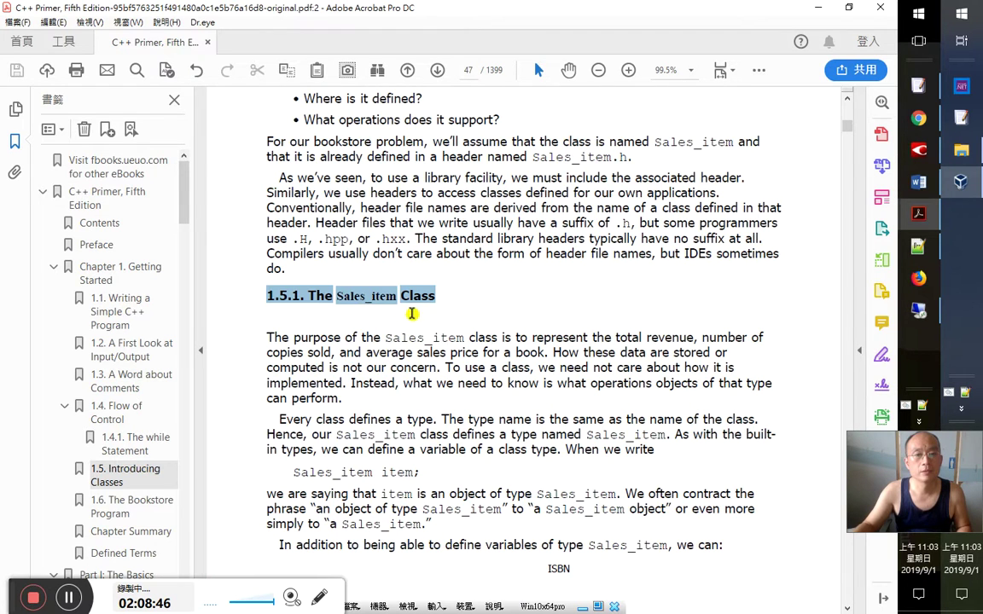
pyautogui.hotkey('ctrl', 'b')
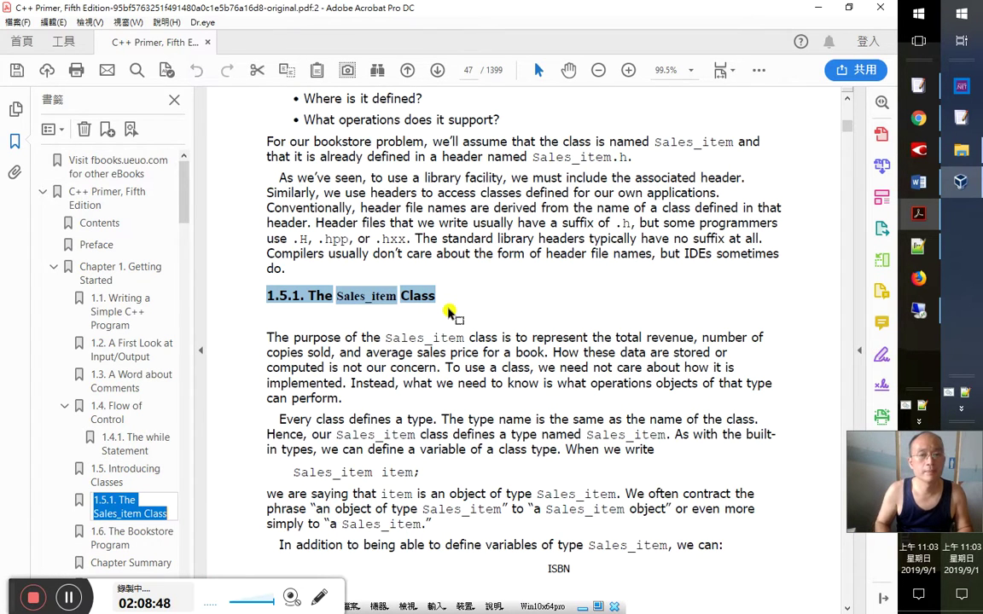
pyautogui.press('Return')
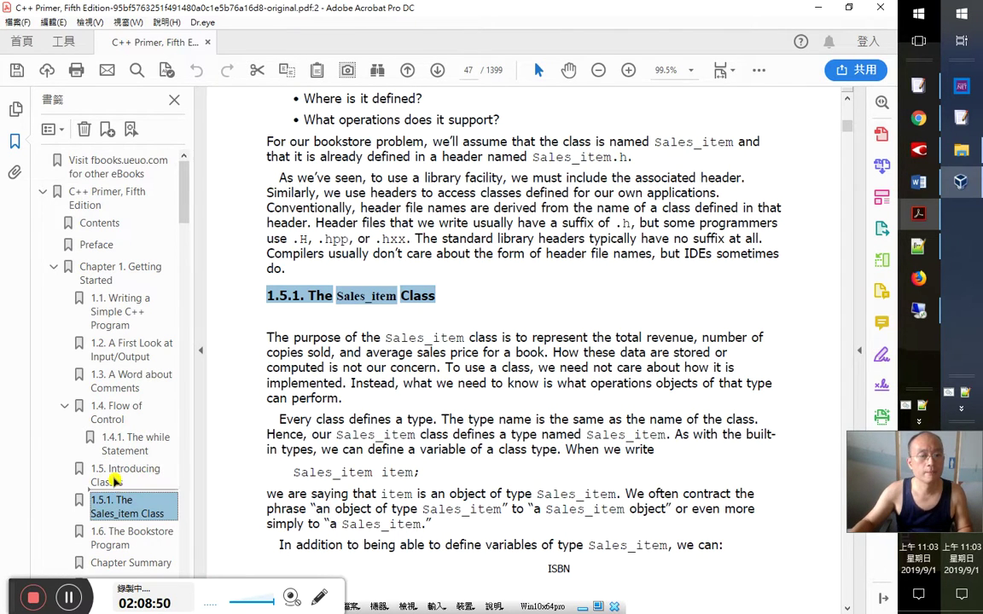
pyautogui.press('Down')
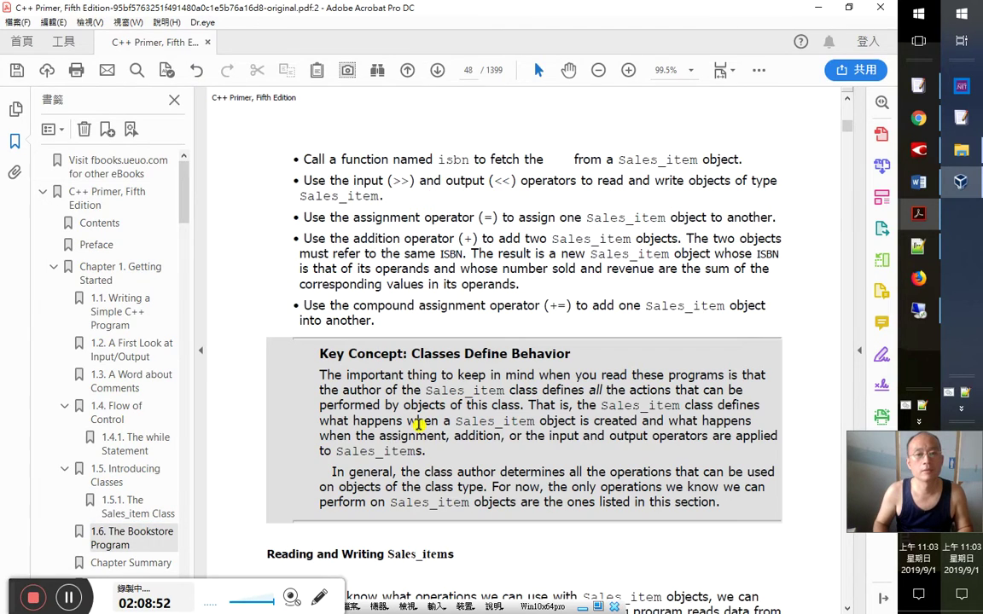
# Add a bookmark for the heading "Key Concept: Classes Define Behavior" and nest it under 1.5.1 The Sales_item Class
pyautogui.scroll(-3, 443, 399)
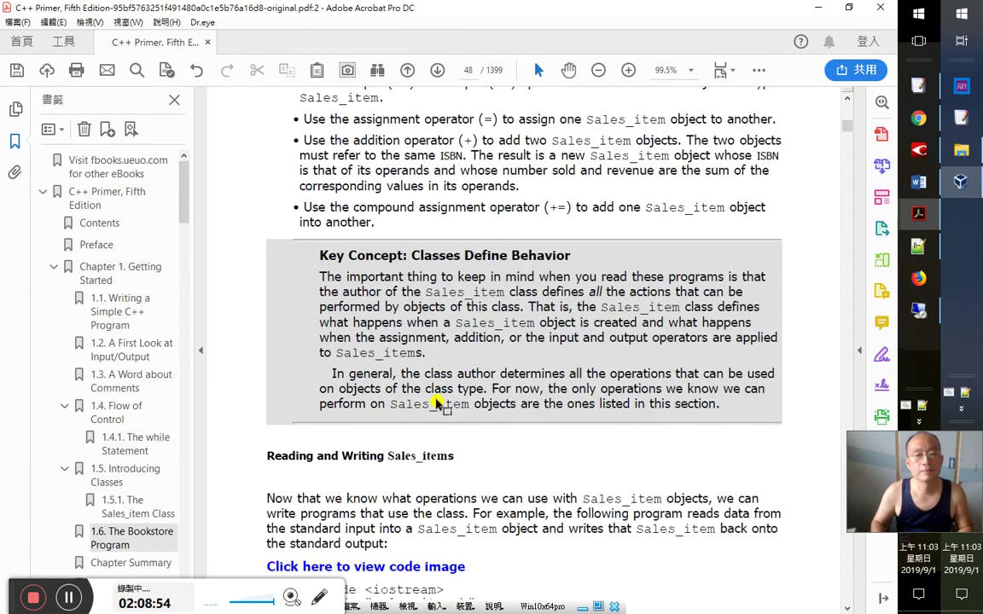
pyautogui.scroll(10, 441, 399)
pyautogui.scroll(-5, 440, 400)
pyautogui.scroll(-8, 481, 394)
pyautogui.scroll(4, 480, 397)
pyautogui.scroll(-3, 480, 392)
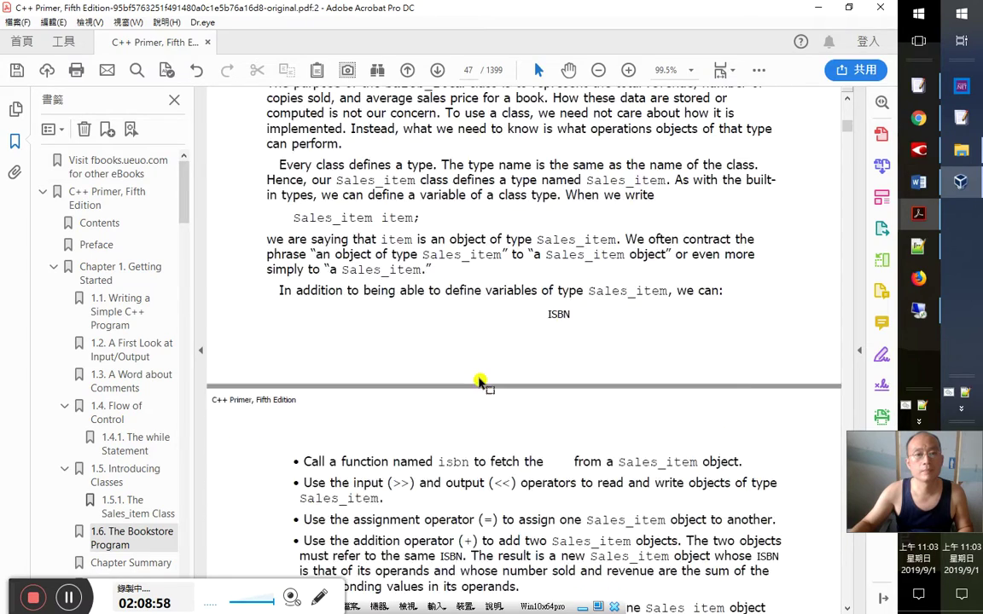
pyautogui.scroll(-12, 480, 382)
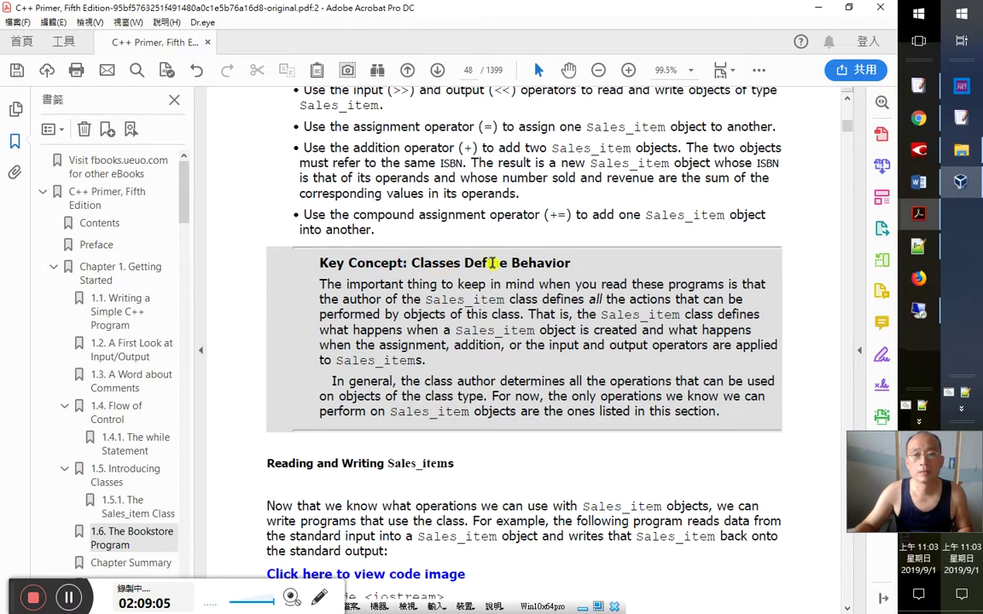
pyautogui.click(577, 285)
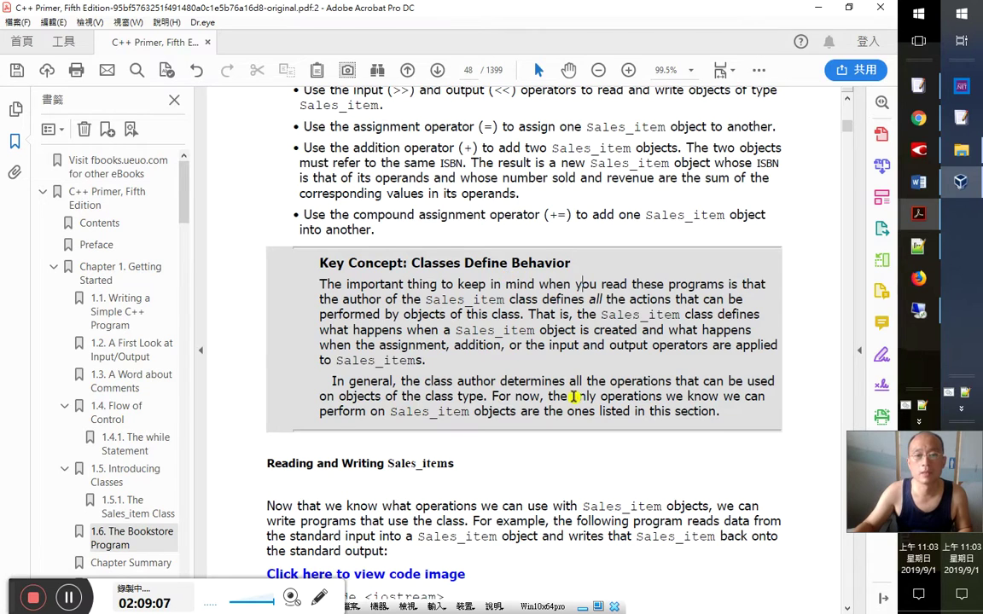
pyautogui.scroll(-3, 573, 396)
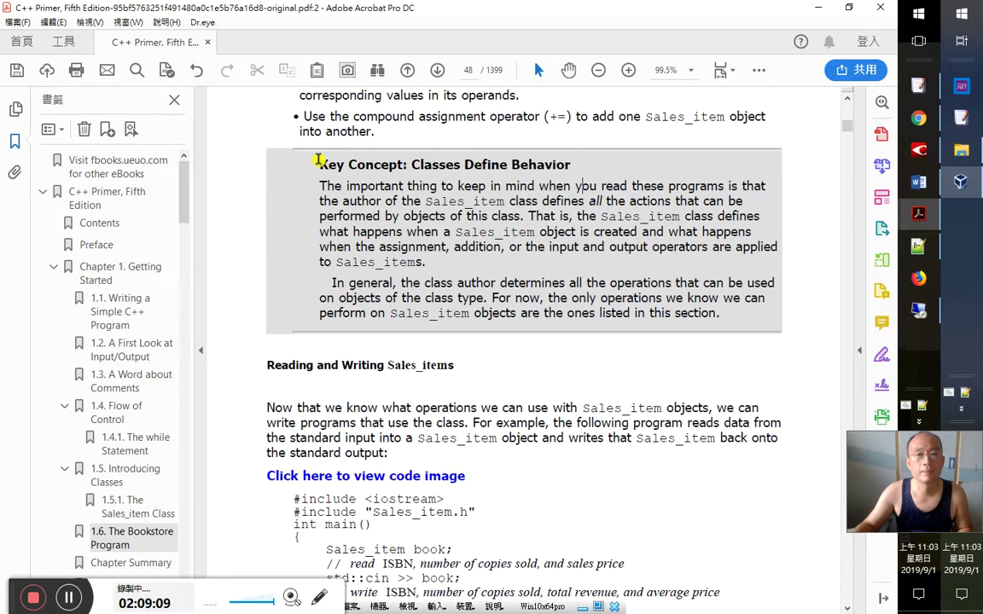
pyautogui.moveTo(535, 168); pyautogui.dragTo(575, 165)
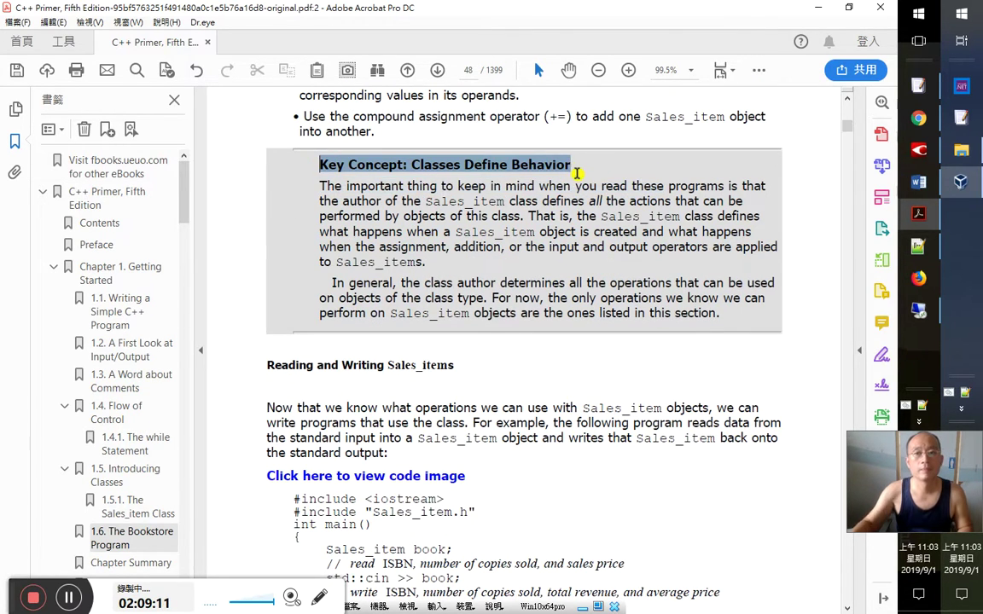
pyautogui.hotkey('ctrl', 'b')
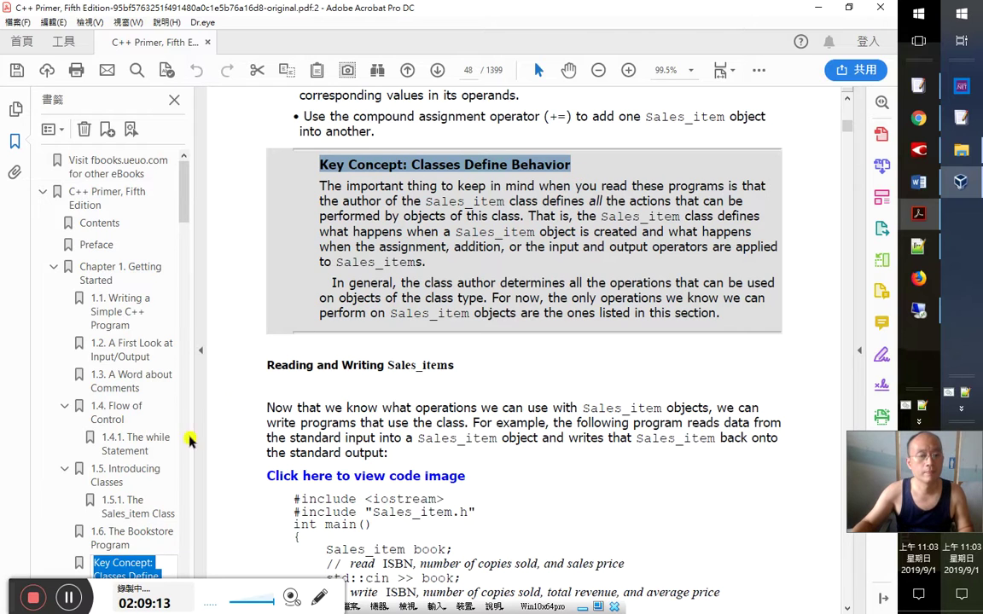
pyautogui.moveTo(126, 567); pyautogui.dragTo(116, 507)
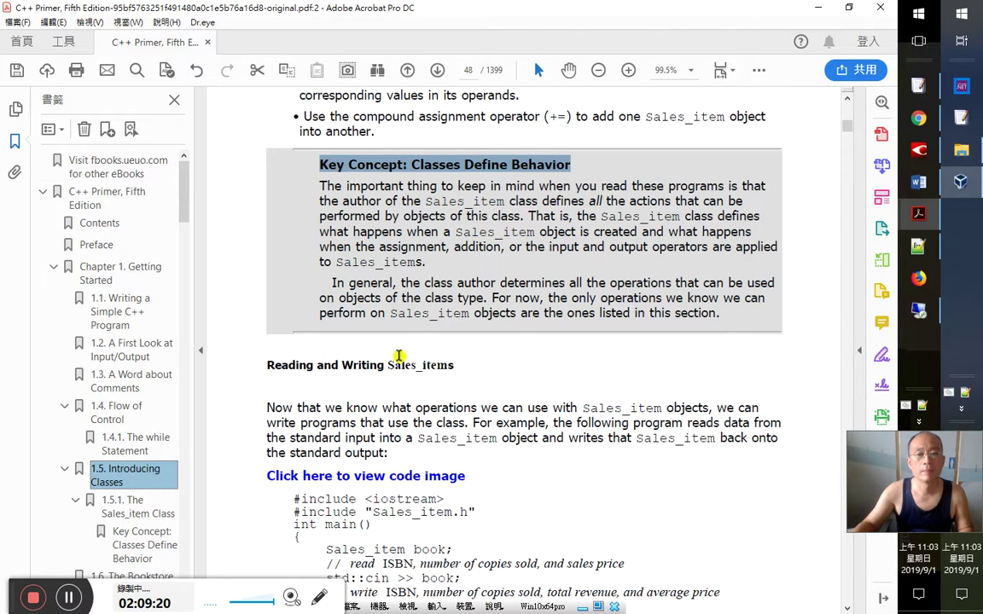
# Add a bookmark for the heading "Reading and Writing Sales_items" and nest it under 1.5.1 The Sales_item Class
pyautogui.moveTo(268, 368); pyautogui.dragTo(468, 355)
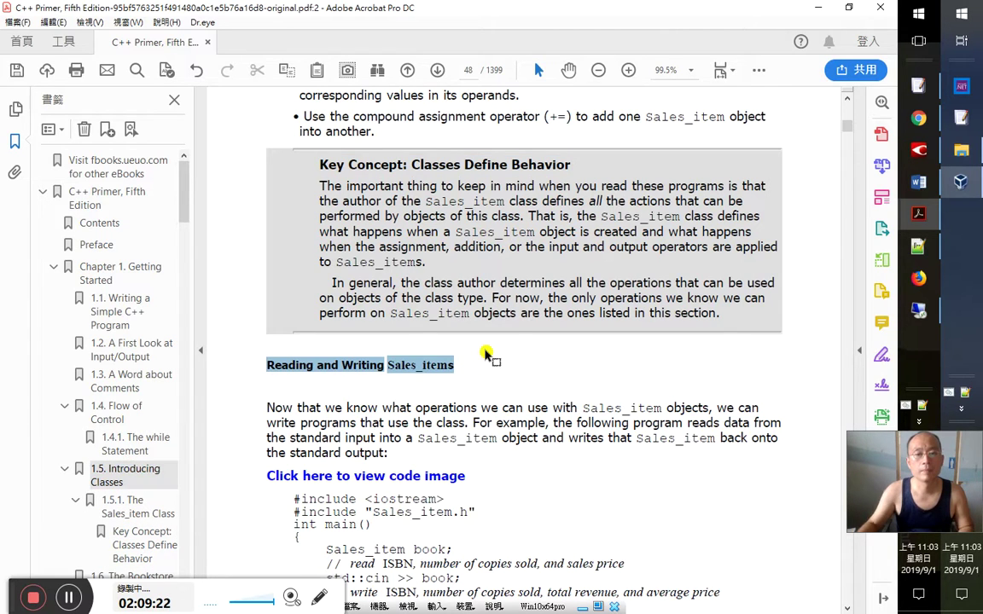
pyautogui.hotkey('ctrl', 'b')
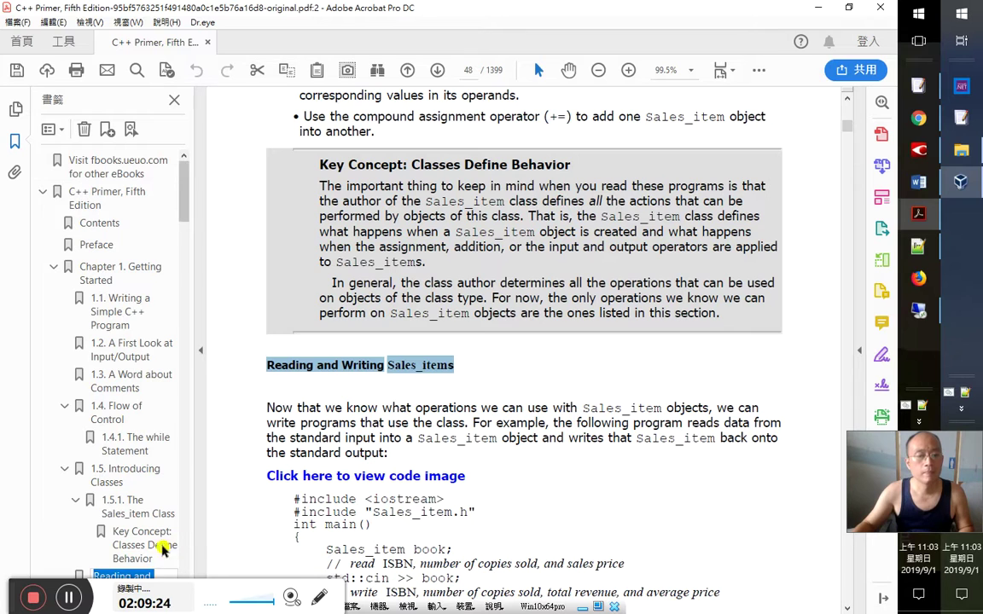
pyautogui.press('Return')
pyautogui.scroll(-3, 126, 465)
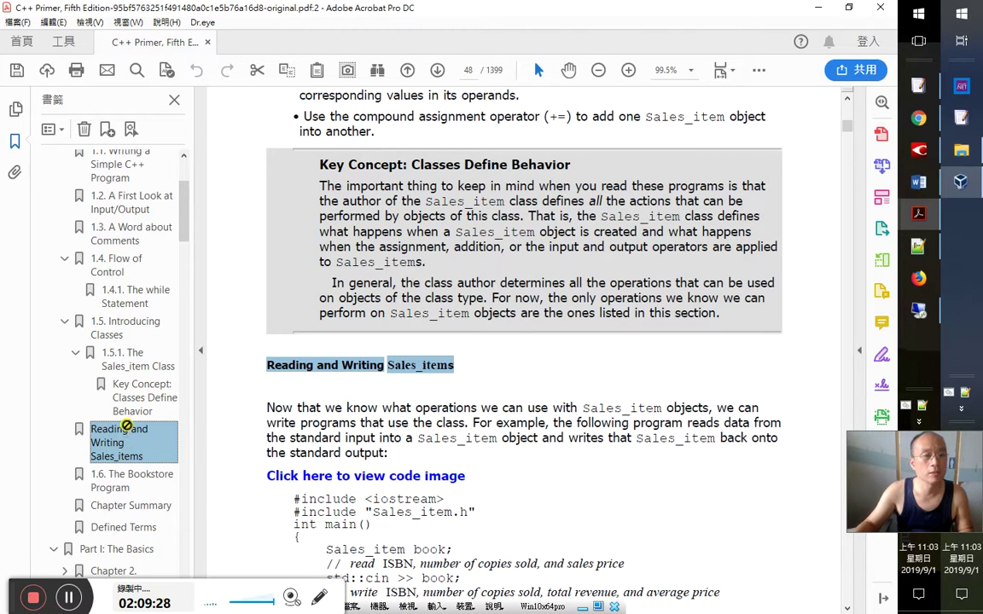
pyautogui.moveTo(117, 414); pyautogui.dragTo(119, 417)
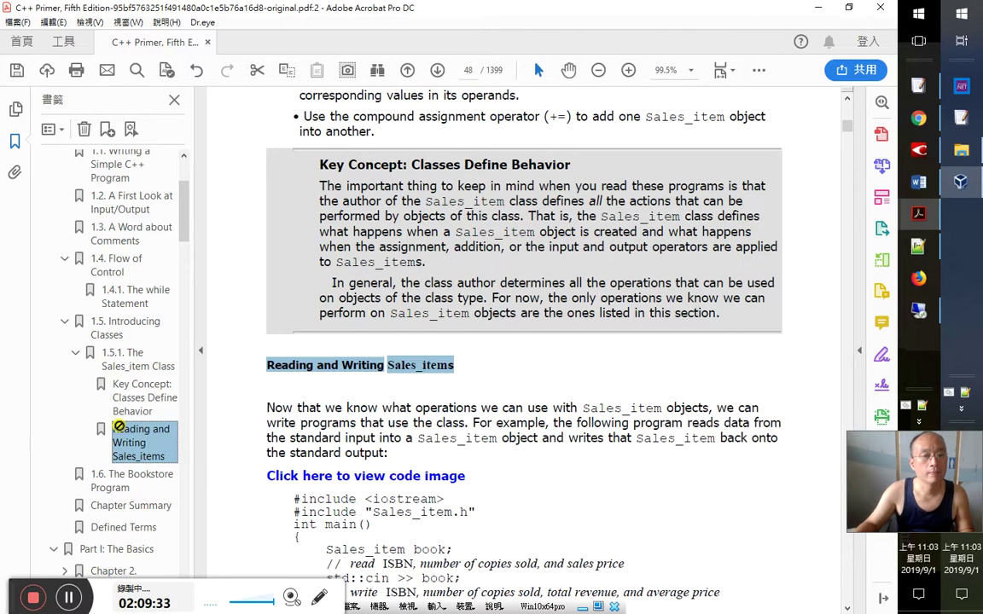
pyautogui.click(362, 418)
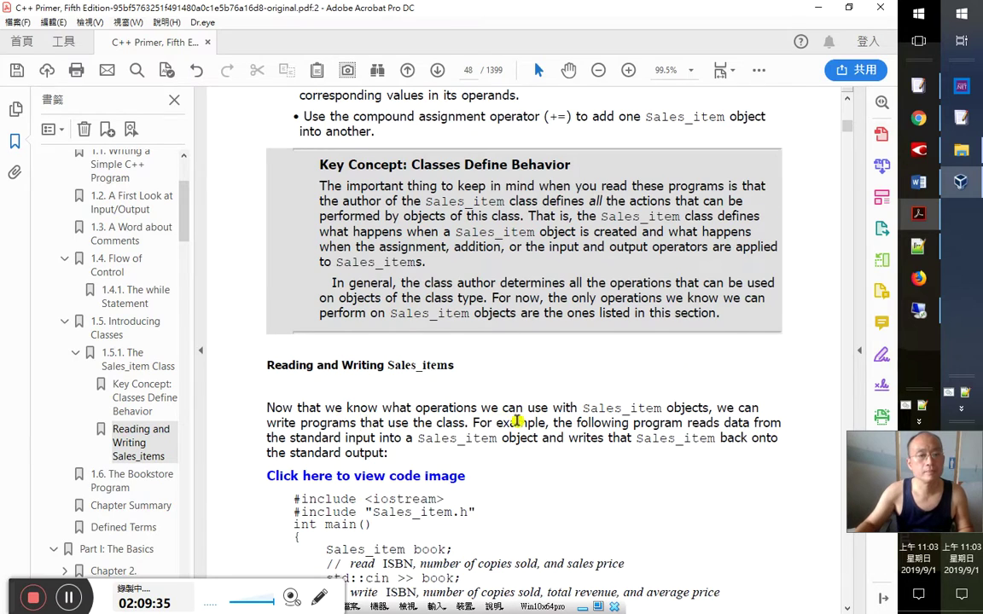
# Add a bookmark for the heading "Adding Sales_items" on page 49, following the Reading and Writing Sales_items bookmark
pyautogui.scroll(-5, 512, 418)
pyautogui.scroll(-9, 512, 419)
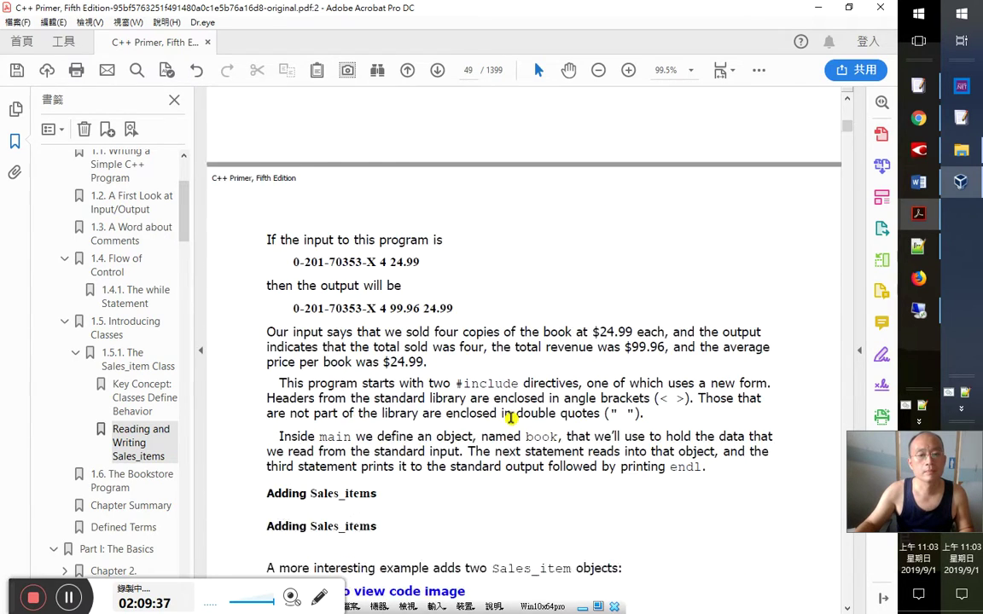
pyautogui.scroll(-1, 387, 394)
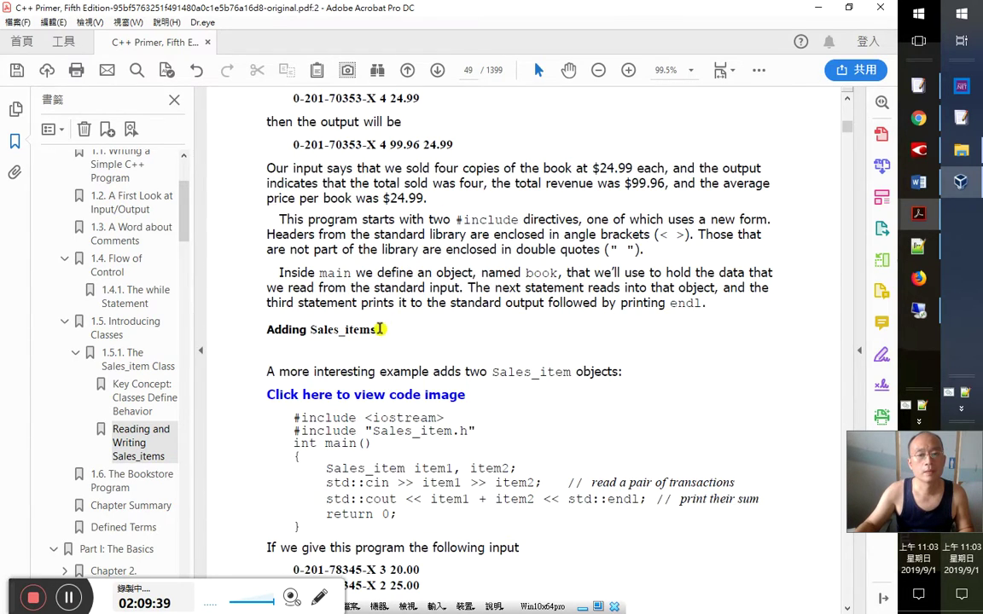
pyautogui.moveTo(380, 330); pyautogui.dragTo(264, 333)
pyautogui.hotkey('ctrl', 'b')
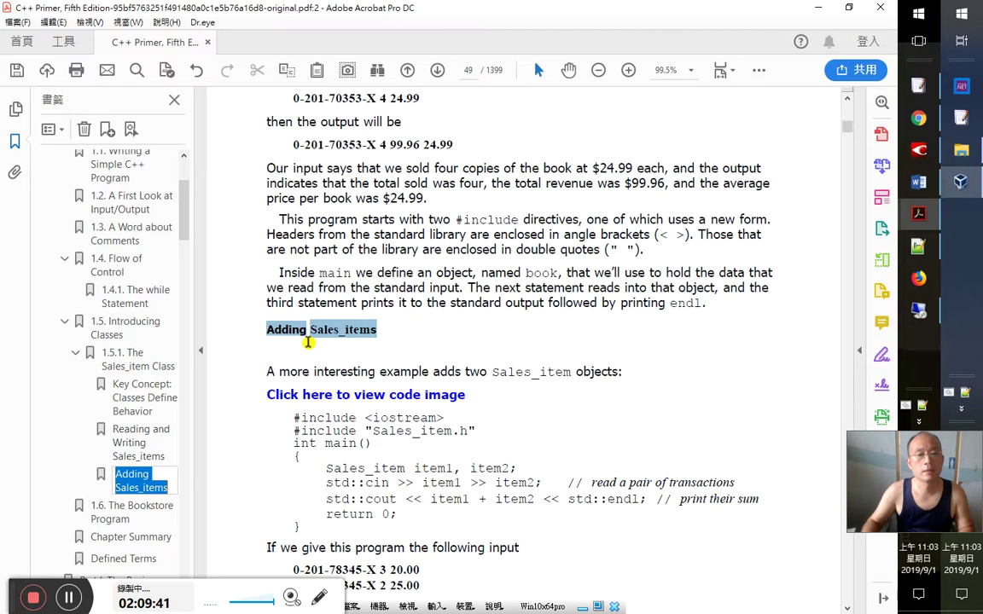
# Add a bookmark for the boxed heading "Using File Redirection" on page 50, following the Adding Sales_items bookmark
pyautogui.scroll(-1, 401, 439)
pyautogui.scroll(-10, 407, 440)
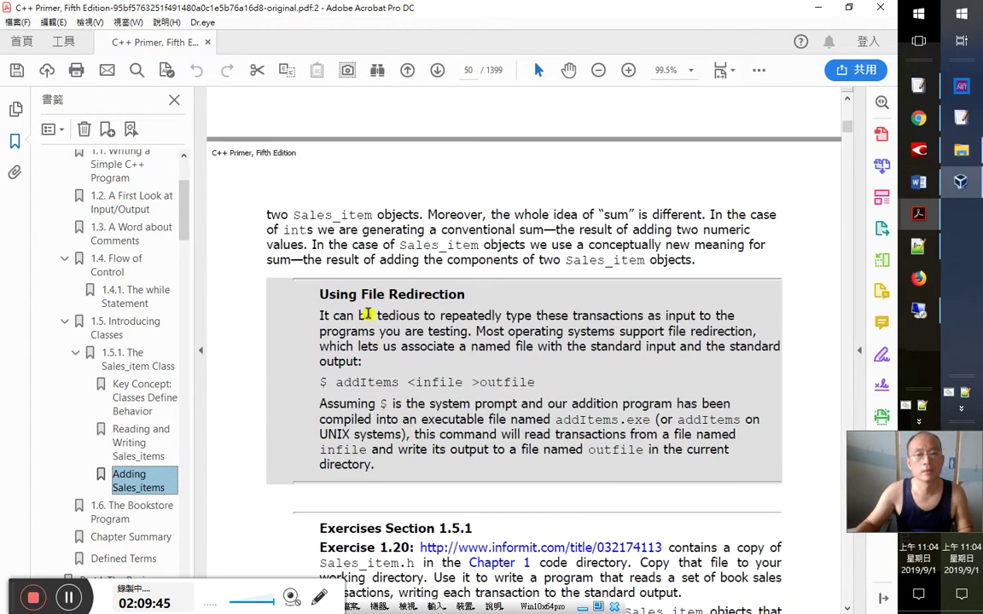
pyautogui.moveTo(320, 294); pyautogui.dragTo(469, 295)
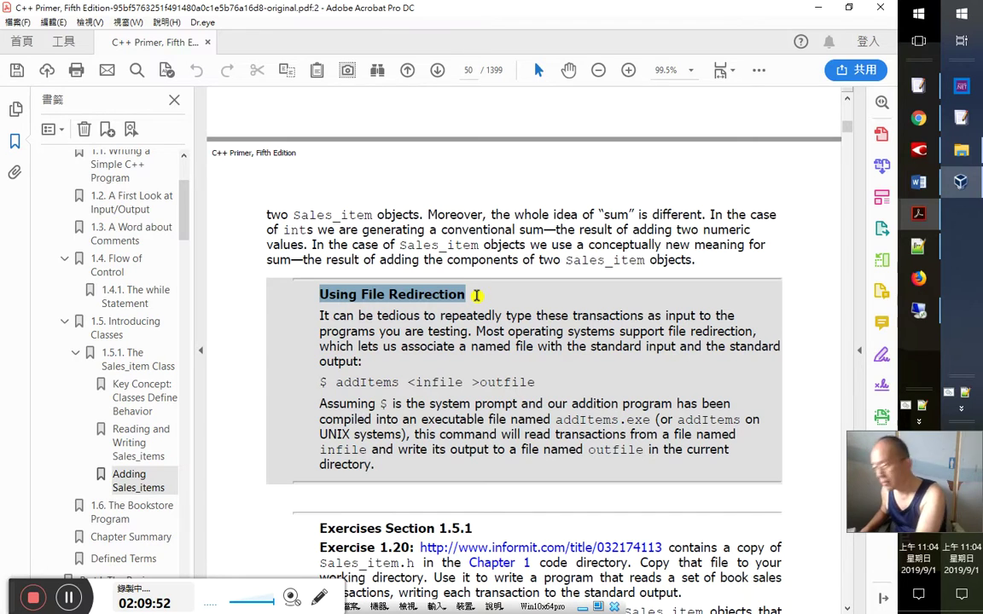
pyautogui.hotkey('ctrl', 'b')
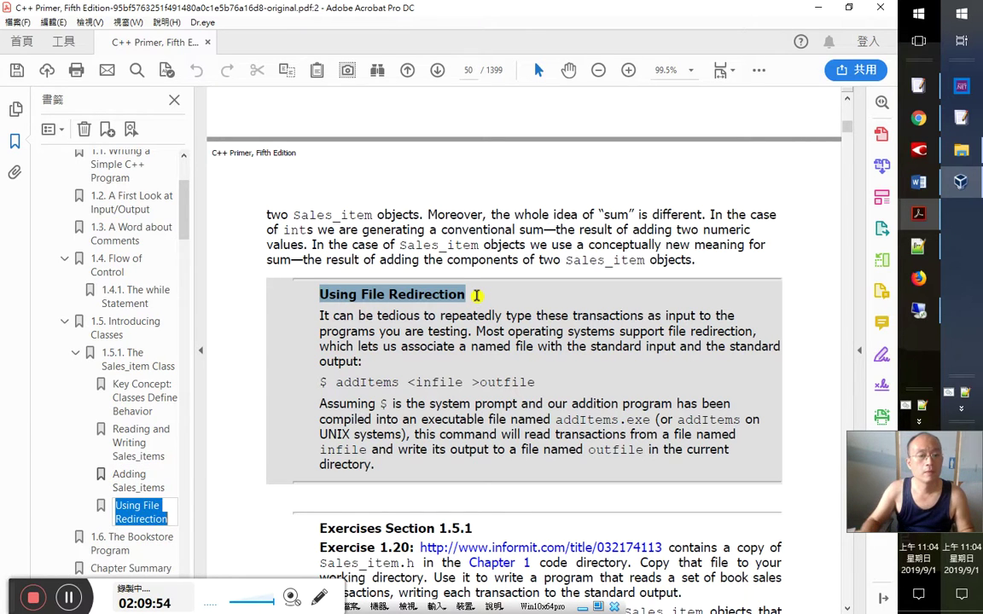
pyautogui.press('Return')
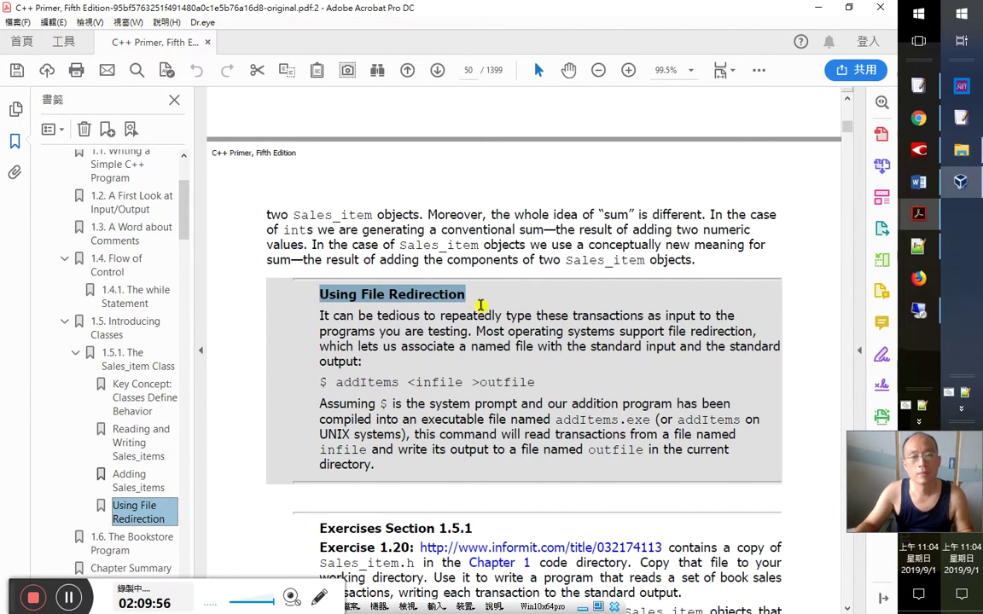
# Add a bookmark for the heading "1.5.2. A First Look at Member Functions" and move it up to the same level as 1.5.1
pyautogui.scroll(-4, 480, 305)
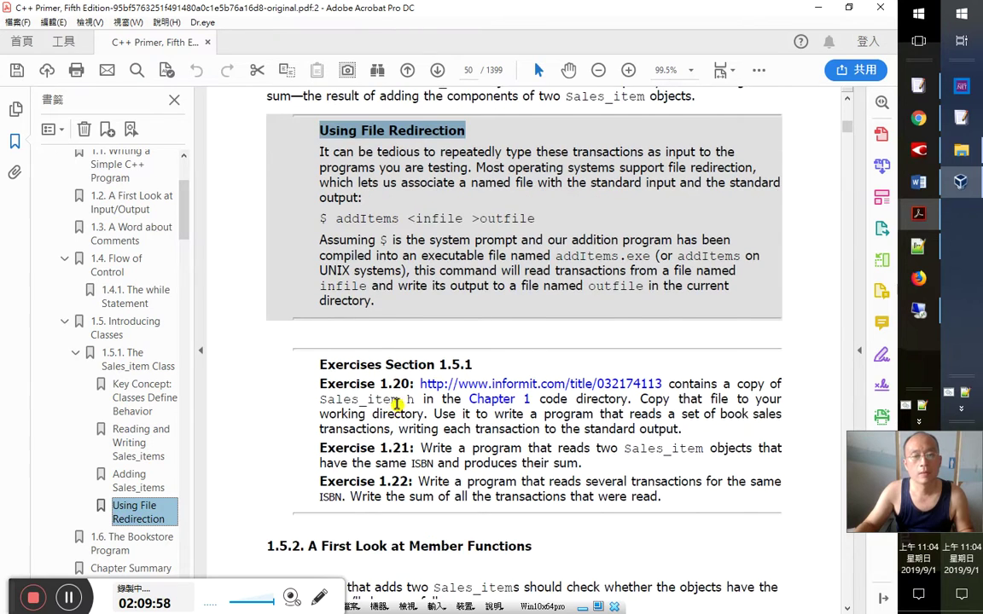
pyautogui.scroll(-2, 397, 405)
pyautogui.moveTo(266, 447); pyautogui.dragTo(533, 448)
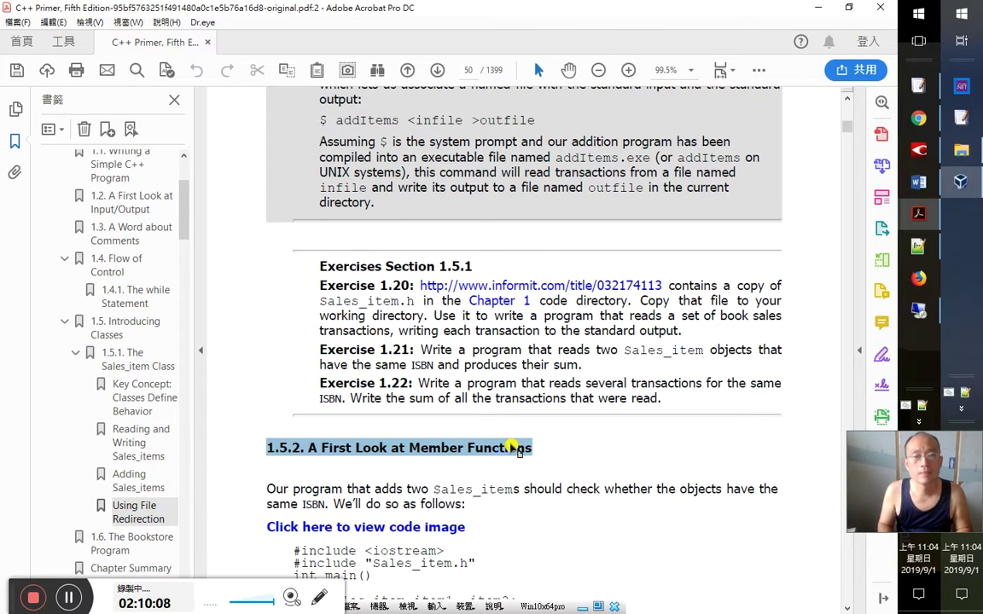
pyautogui.hotkey('ctrl', 'b')
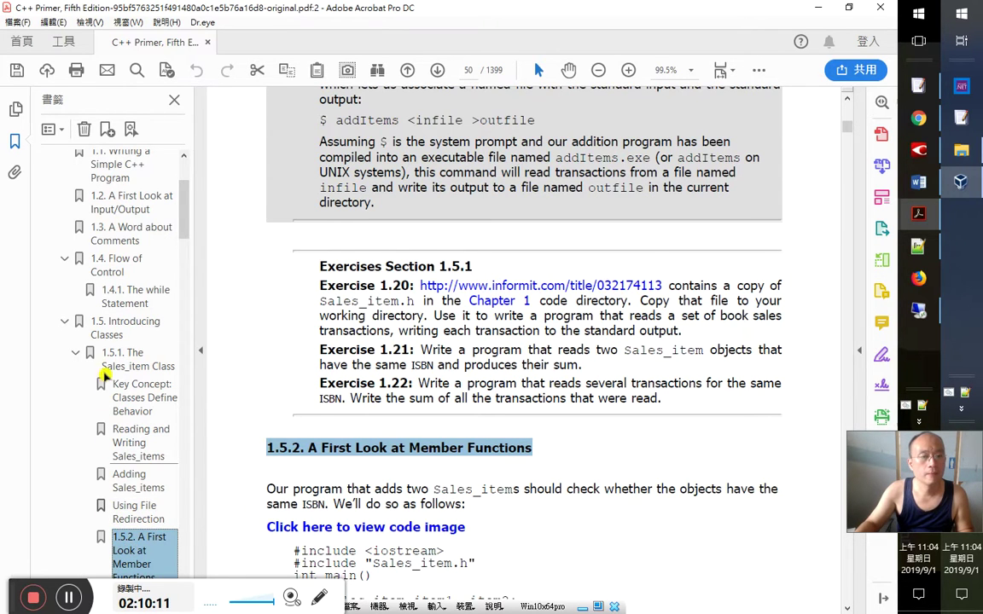
pyautogui.moveTo(96, 383); pyautogui.dragTo(120, 551)
# Add a bookmark for the heading "What Is a Member Function?" and nest it under 1.5.2 A First Look at Member Functions
pyautogui.scroll(-10, 499, 482)
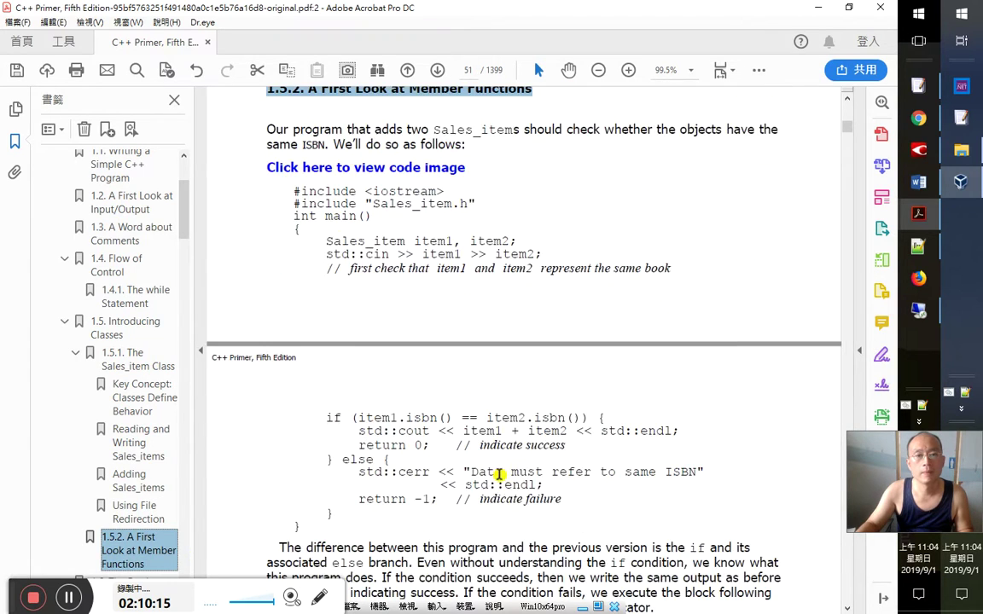
pyautogui.scroll(-1, 495, 473)
pyautogui.moveTo(268, 405); pyautogui.dragTo(437, 407)
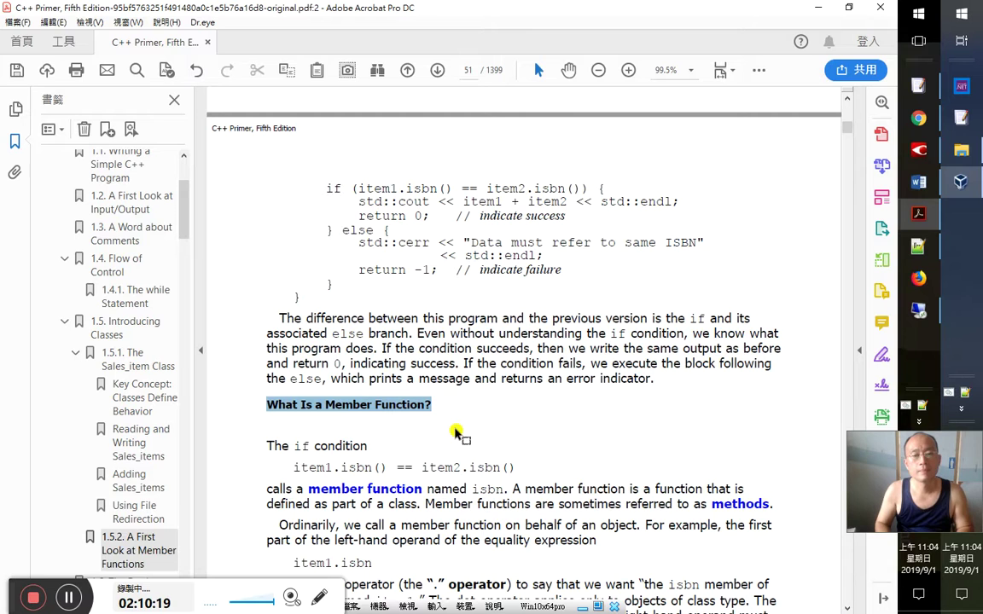
pyautogui.hotkey('ctrl', 'b')
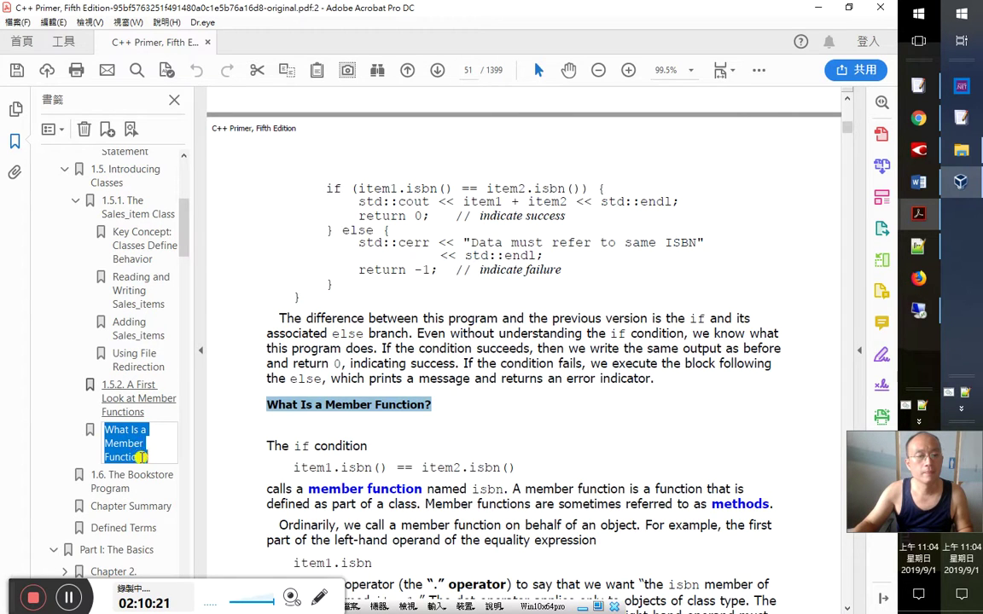
pyautogui.press('Return')
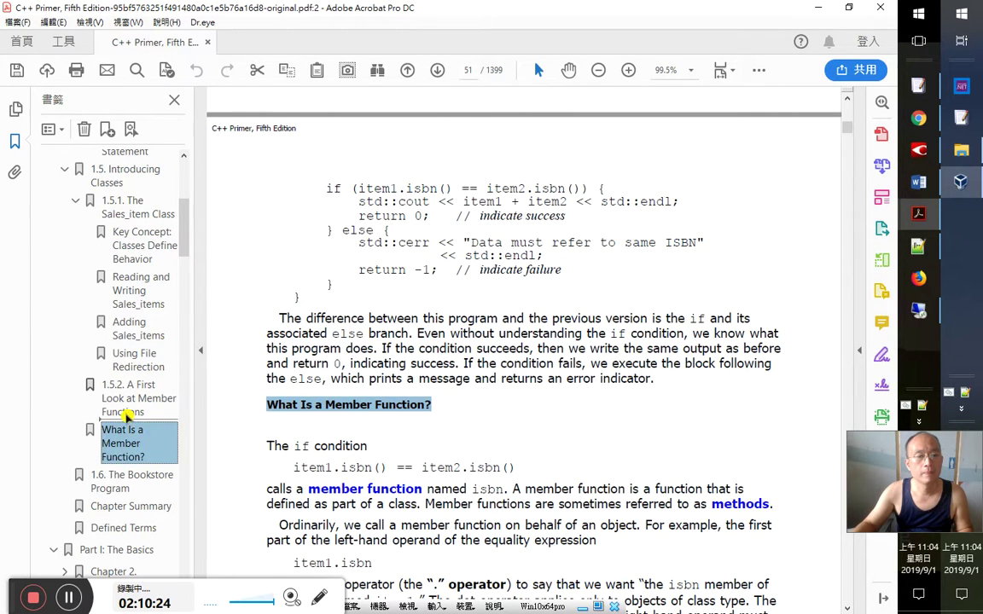
pyautogui.click(397, 468)
# Follow the methods link to the Defined Terms and copy the entry "method Synonym for member function."
pyautogui.scroll(-3, 539, 483)
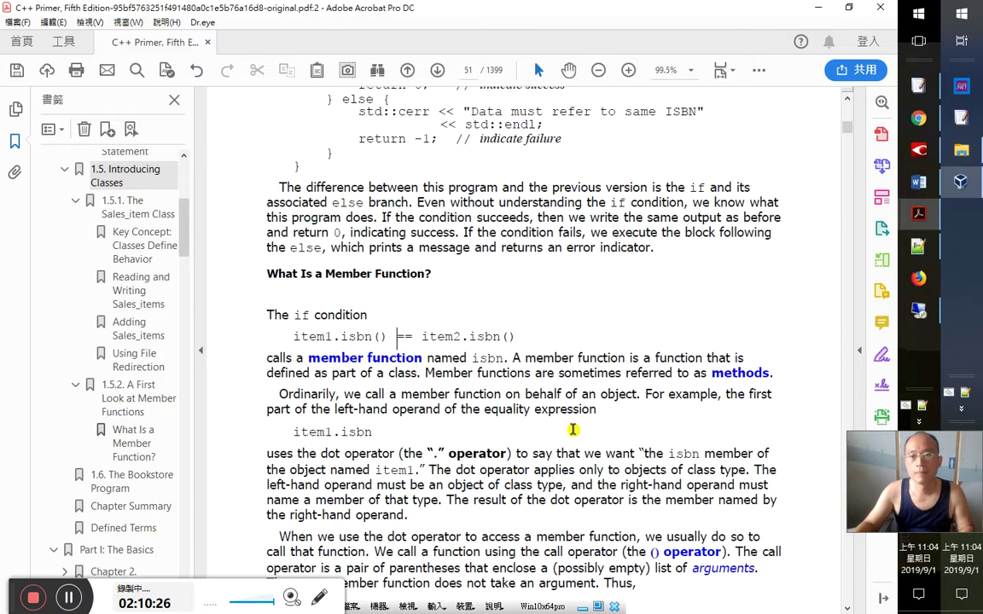
pyautogui.doubleClick(738, 372)
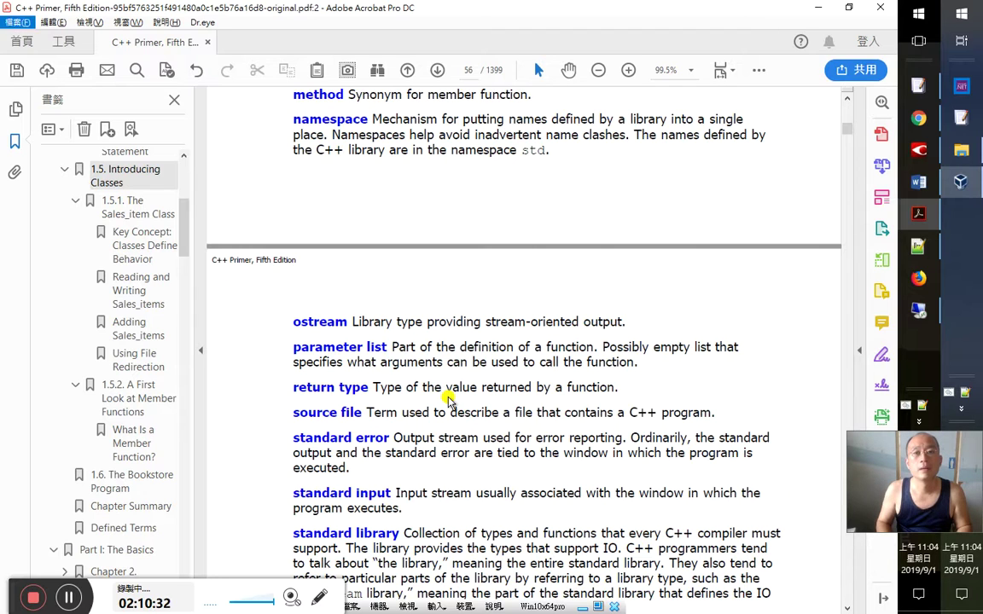
pyautogui.moveTo(530, 100); pyautogui.dragTo(301, 105)
pyautogui.hotkey('ctrl', 'c')
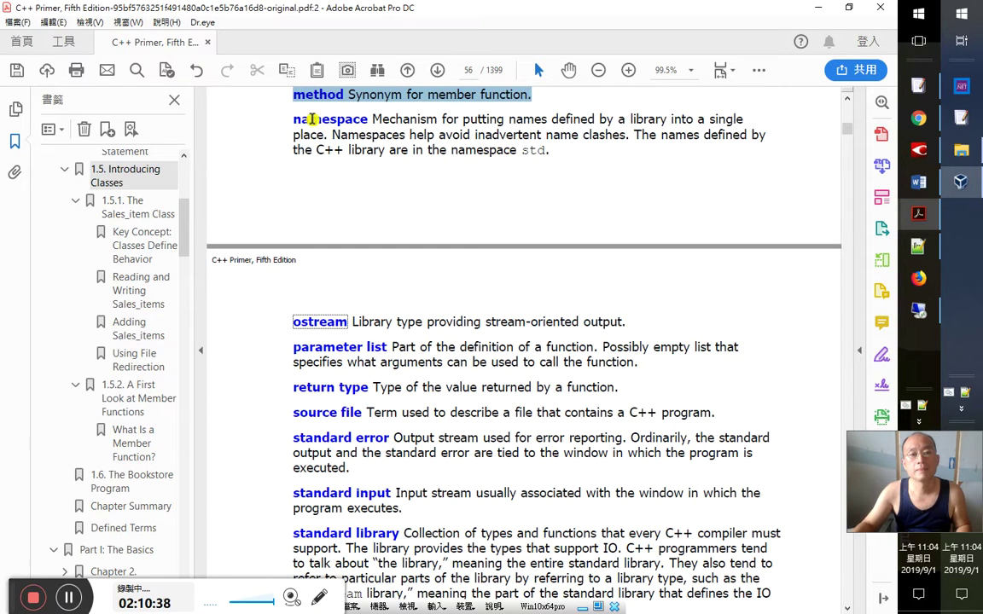
pyautogui.press('Tab')
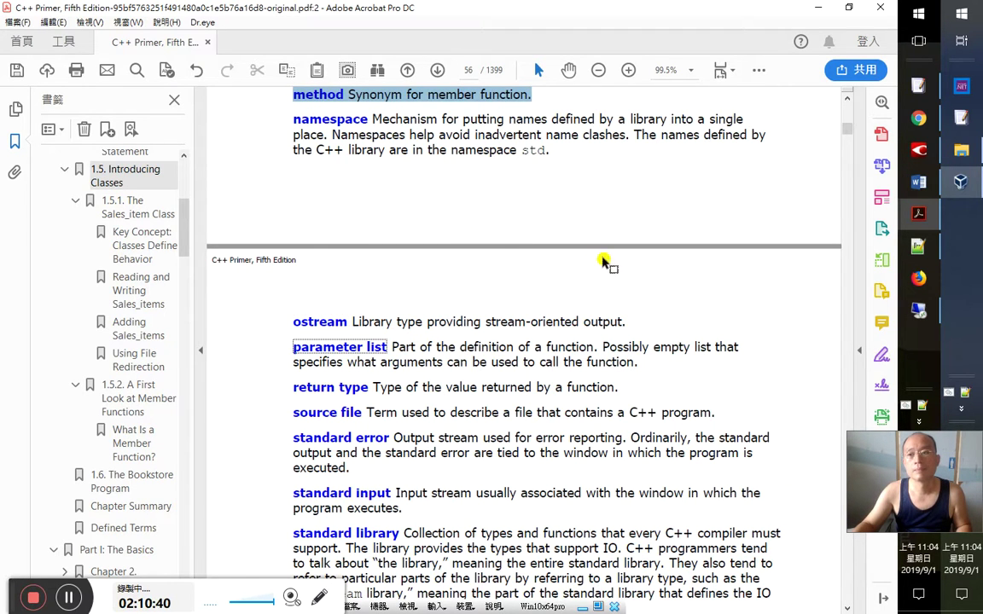
# Switch to Word, paste the copied definition as a new paragraph below the Chinese methods quotation, and append the page reference （頁27）
pyautogui.click(920, 183)
pyautogui.click(493, 338)
pyautogui.scroll(2, 566, 329)
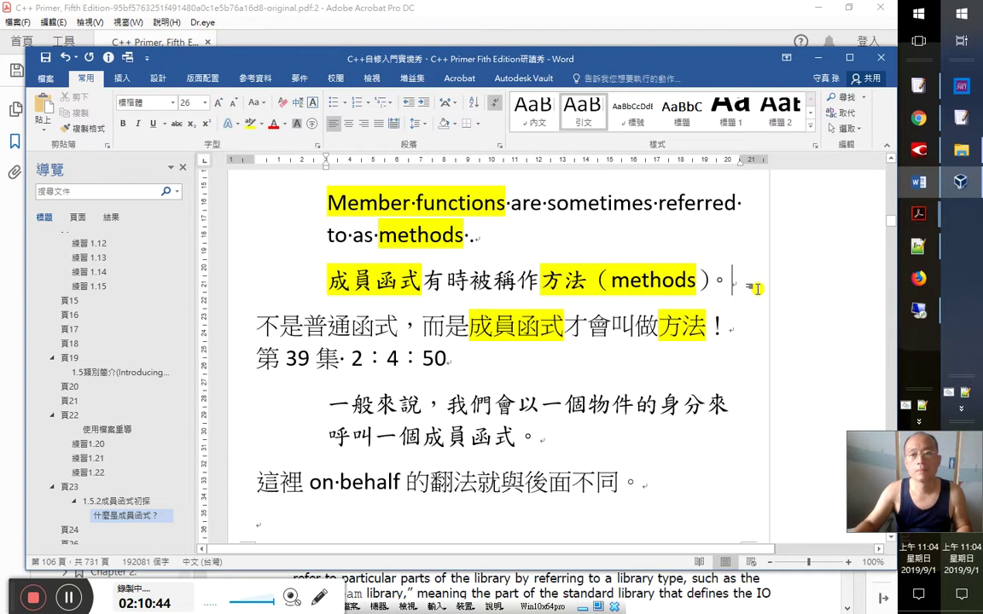
pyautogui.click(739, 282)
pyautogui.press('Return')
pyautogui.hotkey('ctrl', 'v')
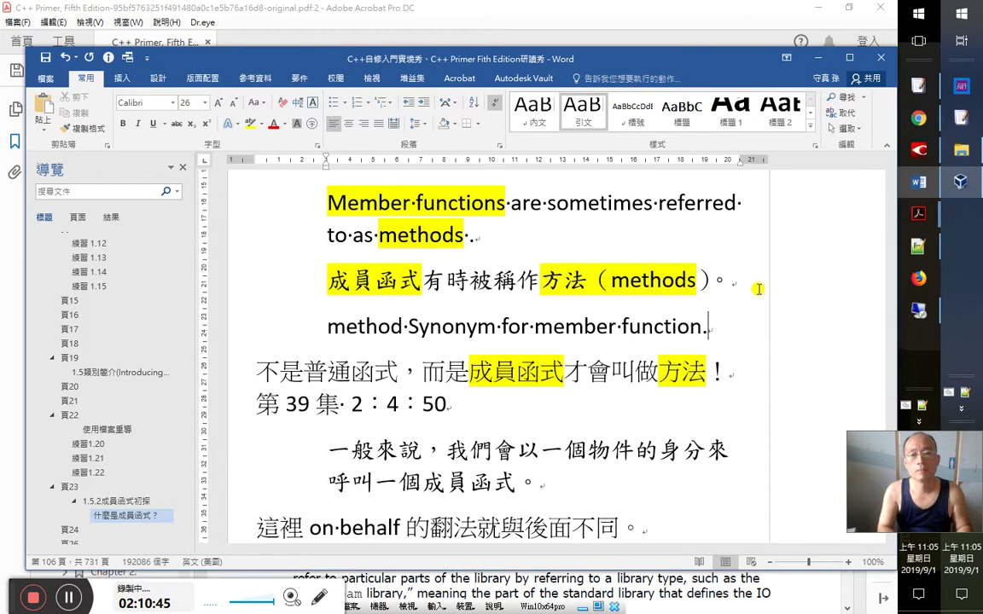
pyautogui.write('（頁）')
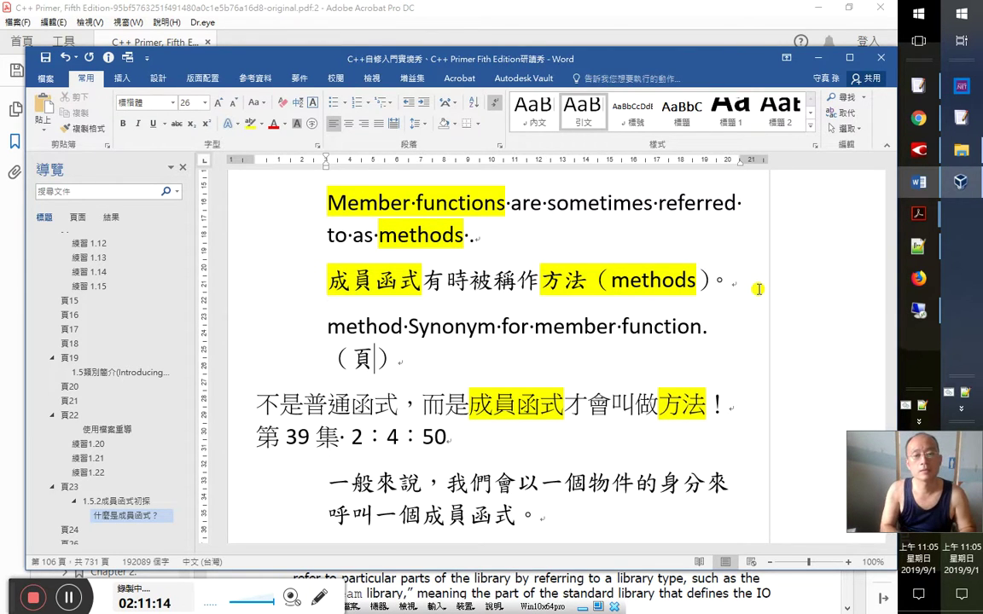
pyautogui.write('27')
# Highlight the words "method" and "member function" in yellow in the pasted definition
pyautogui.press('Up')
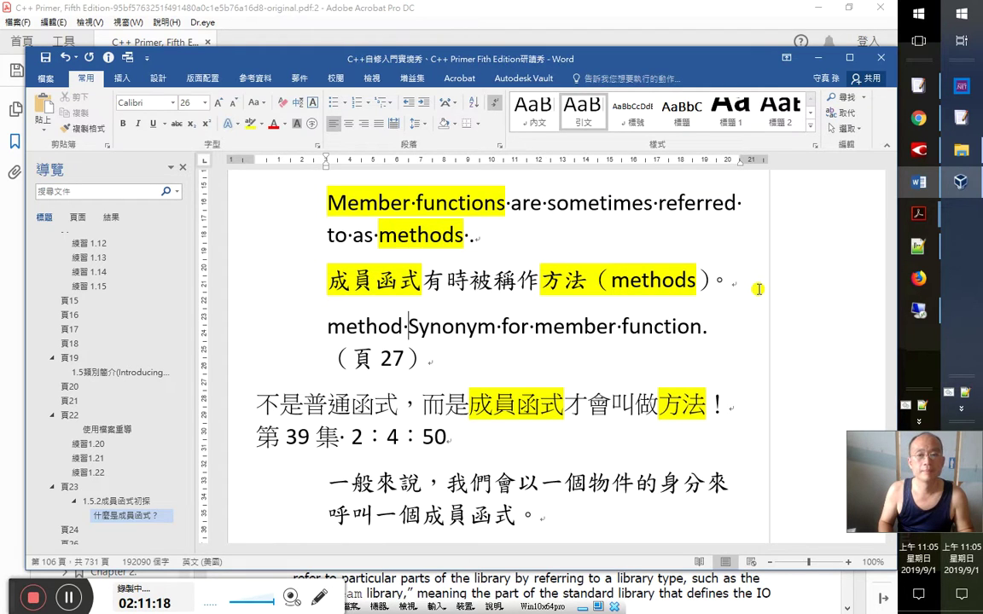
pyautogui.hotkey('shift', 'Left')
pyautogui.hotkey('shift', 'Left')
pyautogui.hotkey('shift', 'Left')
pyautogui.hotkey('shift', 'Left')
pyautogui.hotkey('shift', 'Left')
pyautogui.hotkey('shift', 'Left')
pyautogui.hotkey('shift', 'Left')
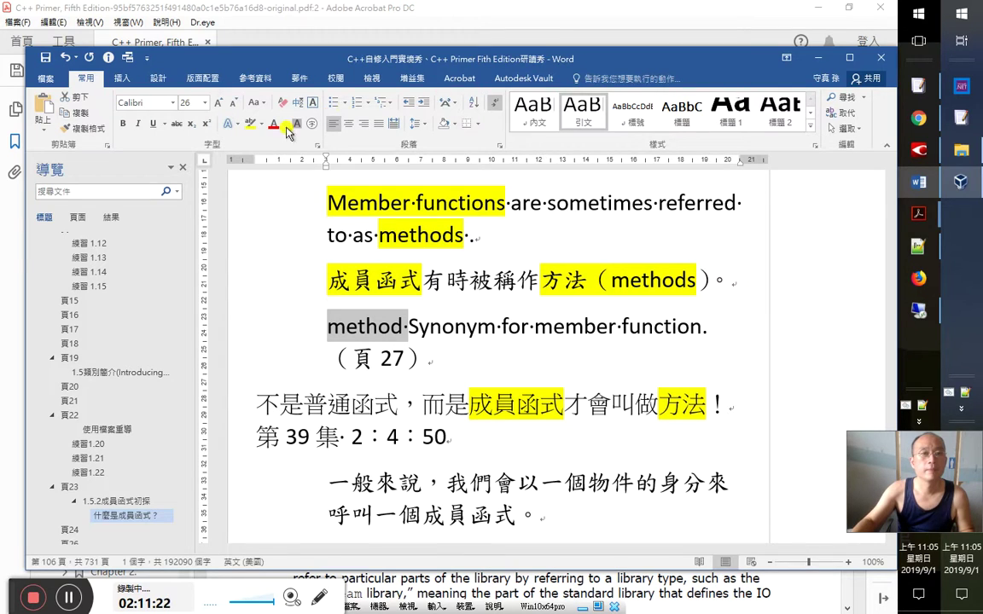
pyautogui.click(246, 124)
pyautogui.click(616, 327)
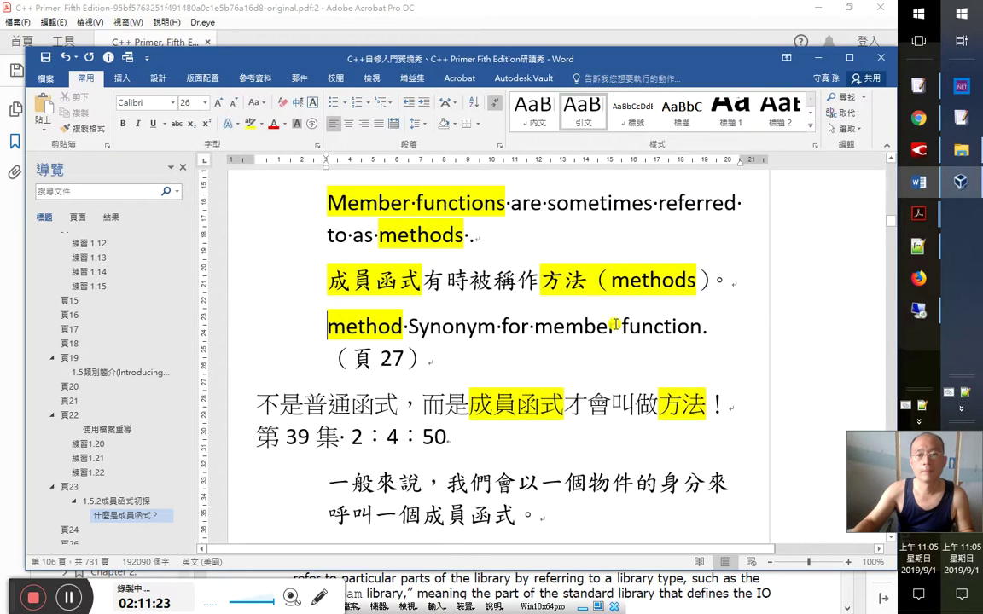
pyautogui.moveTo(530, 326); pyautogui.dragTo(702, 327)
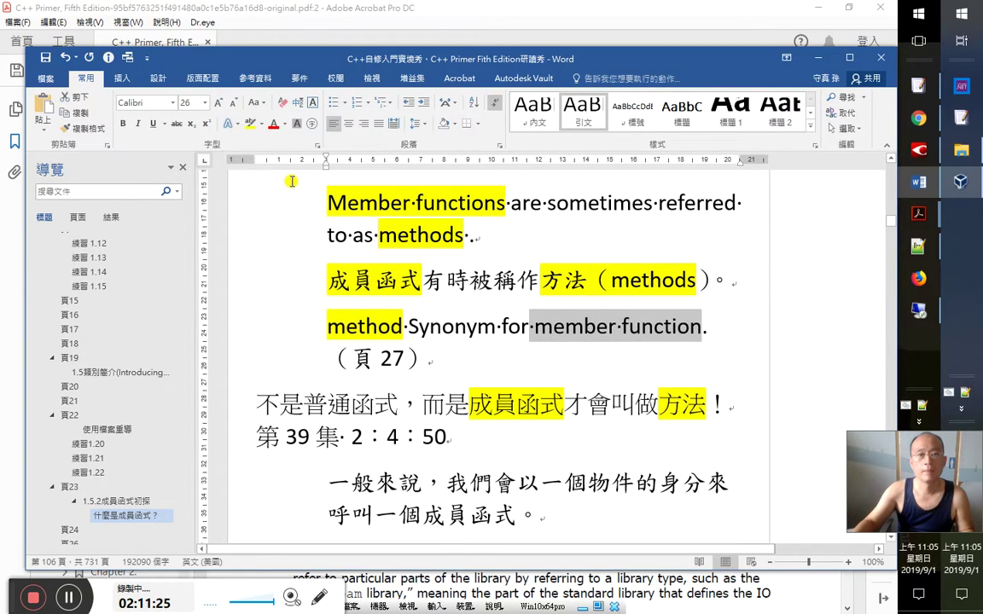
pyautogui.click(254, 124)
pyautogui.scroll(1, 614, 384)
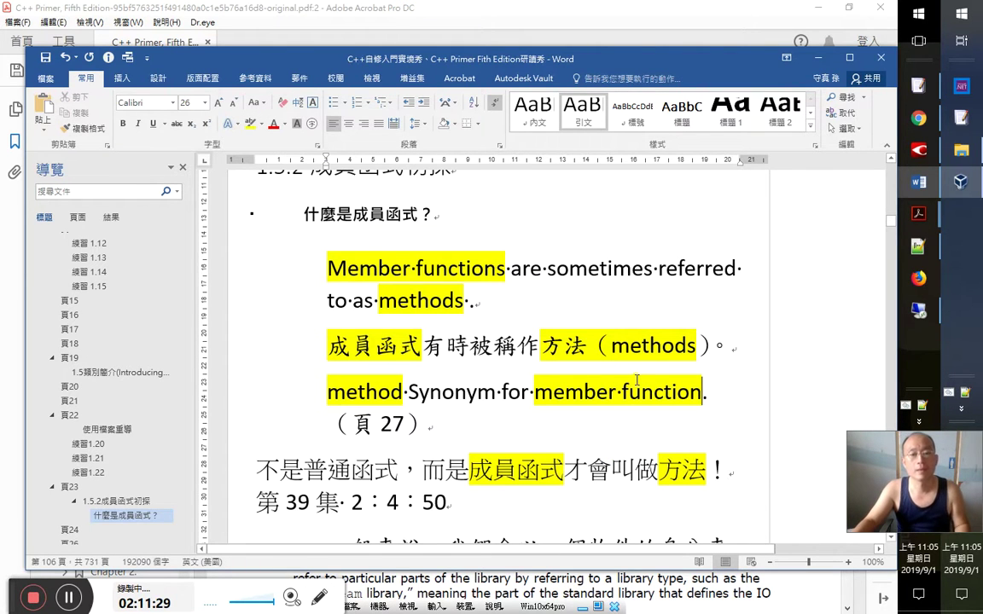
# Switch back to Acrobat and return from the glossary to the member function passage on page 51
pyautogui.scroll(-4, 638, 377)
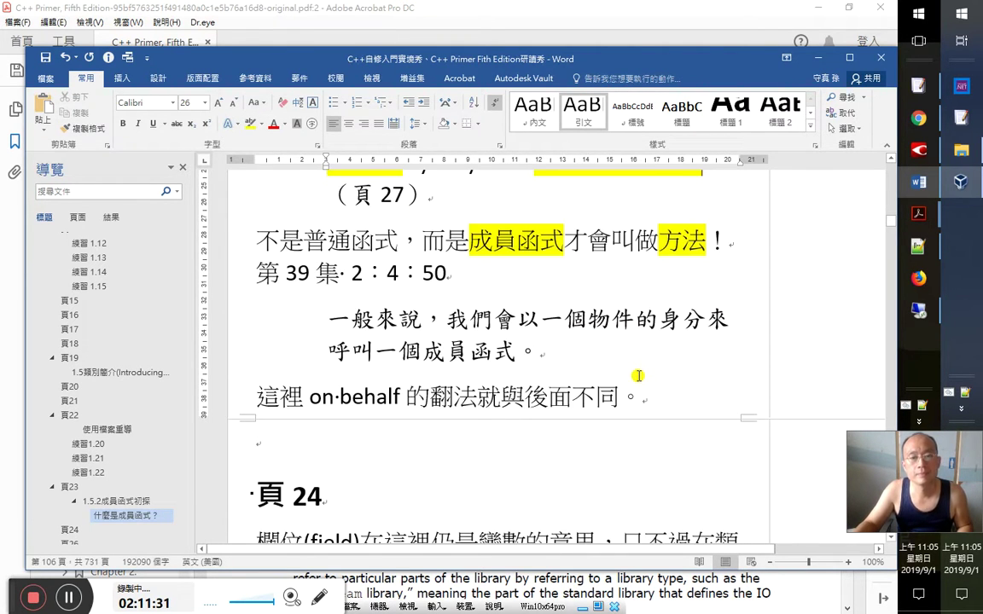
pyautogui.scroll(-1, 638, 375)
pyautogui.hotkey('alt', 'Tab')
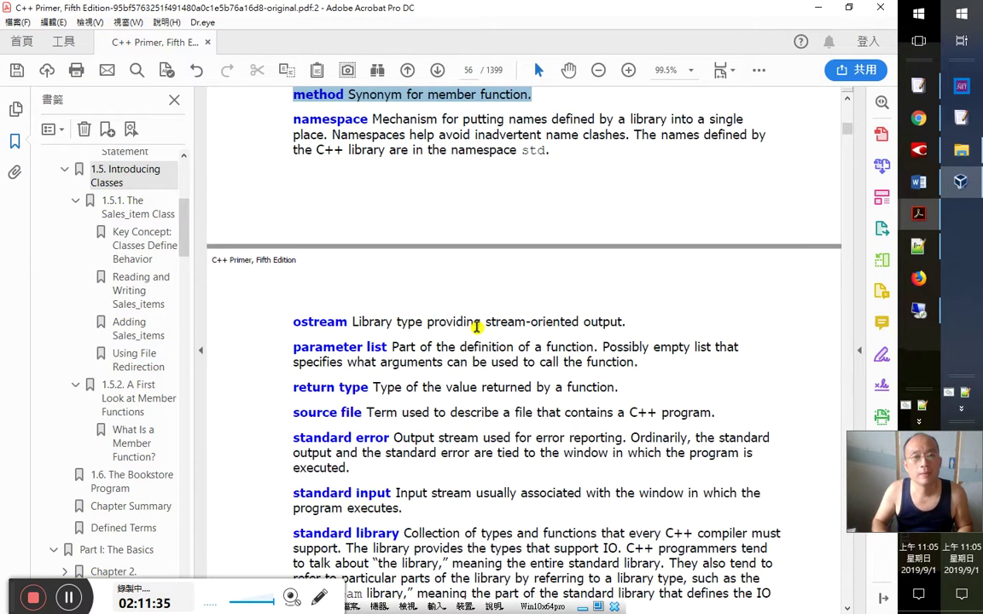
pyautogui.scroll(1, 477, 327)
pyautogui.hotkey('alt', 'Left')
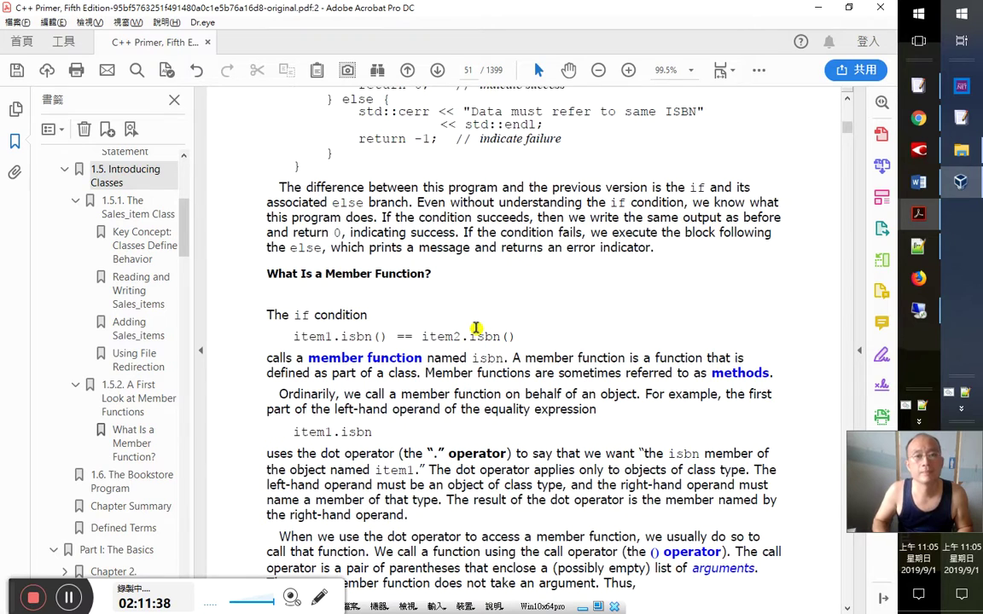
pyautogui.scroll(-4, 537, 320)
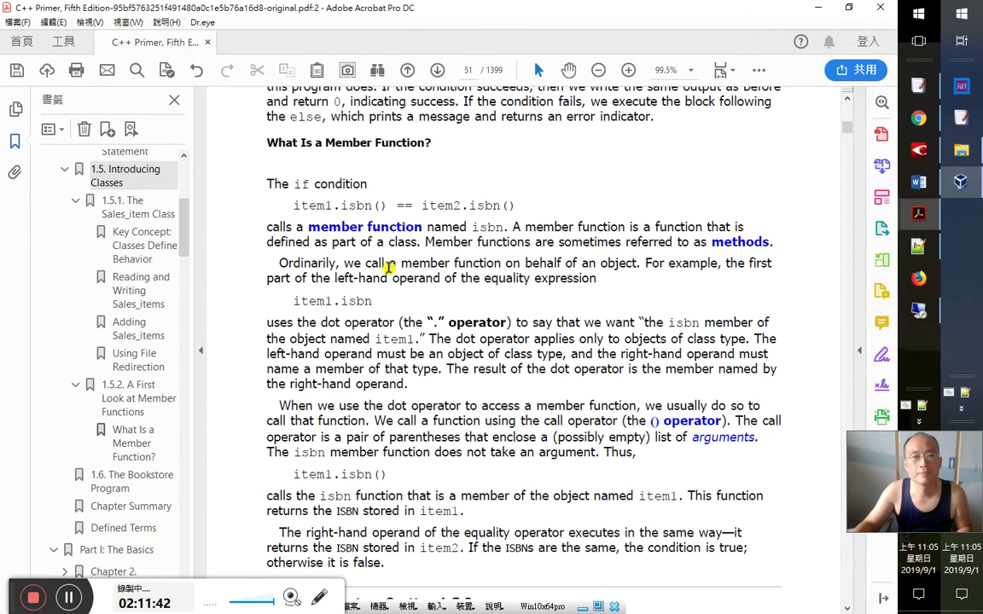
# Check the Word note on the on behalf translation, and copy "Ordinarily, we call a member function on behalf of an object." from the English PDF
pyautogui.hotkey('alt', 'Tab')
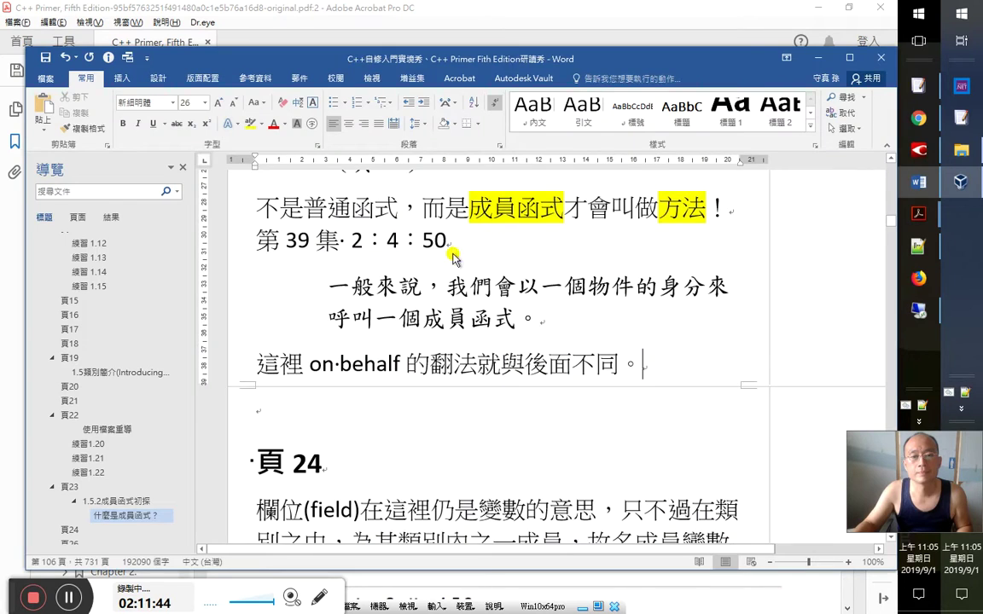
pyautogui.hotkey('alt', 'Tab')
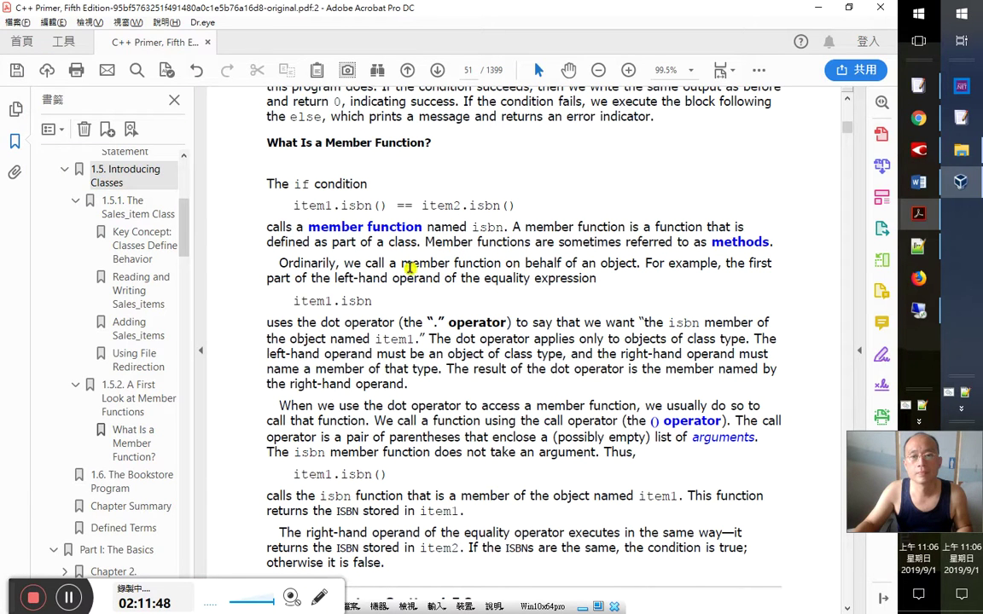
pyautogui.moveTo(651, 268); pyautogui.dragTo(650, 270)
pyautogui.hotkey('ctrl', 'c')
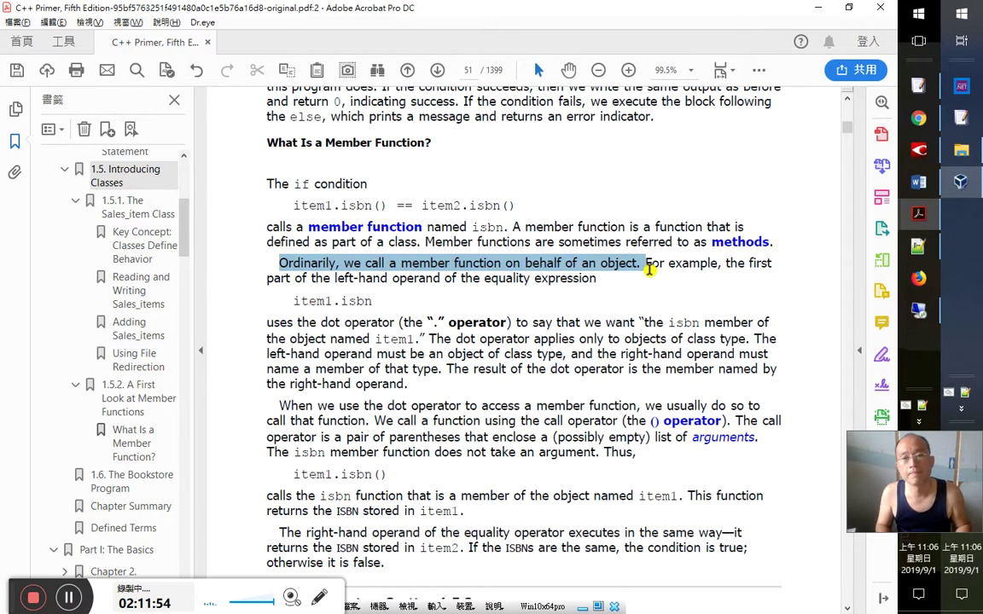
# Switch to Word and extend "on behalf" to "on behalf of" in the note about its differing translation
pyautogui.hotkey('alt', 'Tab')
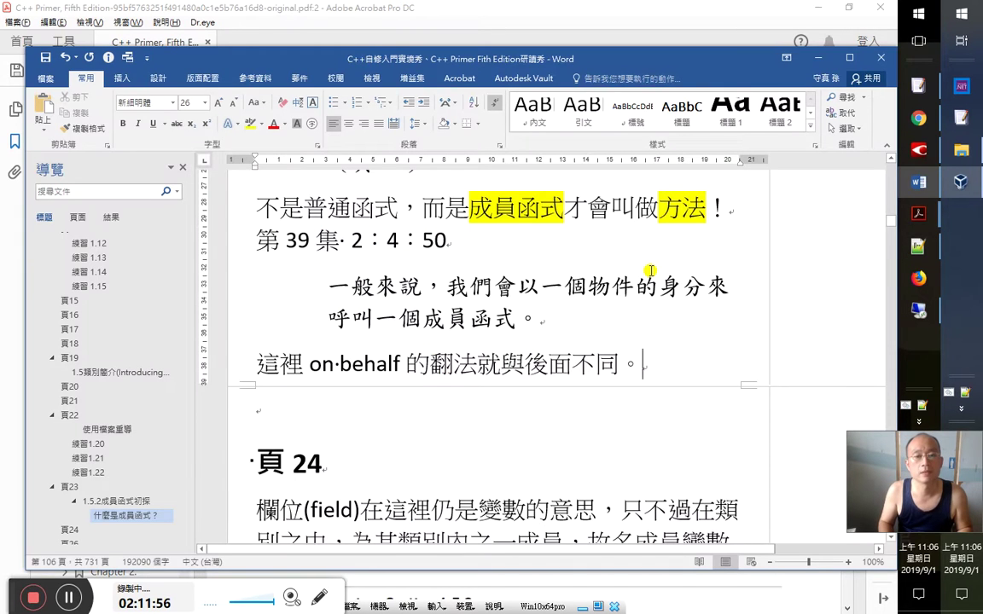
pyautogui.press('Left')
pyautogui.press('Left')
pyautogui.press('Left')
pyautogui.press('Left')
pyautogui.press('Left')
pyautogui.press('Left')
pyautogui.press('Left')
pyautogui.press('Left')
pyautogui.press('Left')
pyautogui.press('Left')
pyautogui.press('Left')
pyautogui.press('Left')
pyautogui.press('Left')
pyautogui.press('Left')
pyautogui.press('Left')
pyautogui.press('Left')
pyautogui.press('Left')
pyautogui.press('Left')
pyautogui.press('Left')
pyautogui.press('Right')
pyautogui.press('Right')
pyautogui.press('Right')
pyautogui.press('Right')
pyautogui.press('Right')
pyautogui.press('Right')
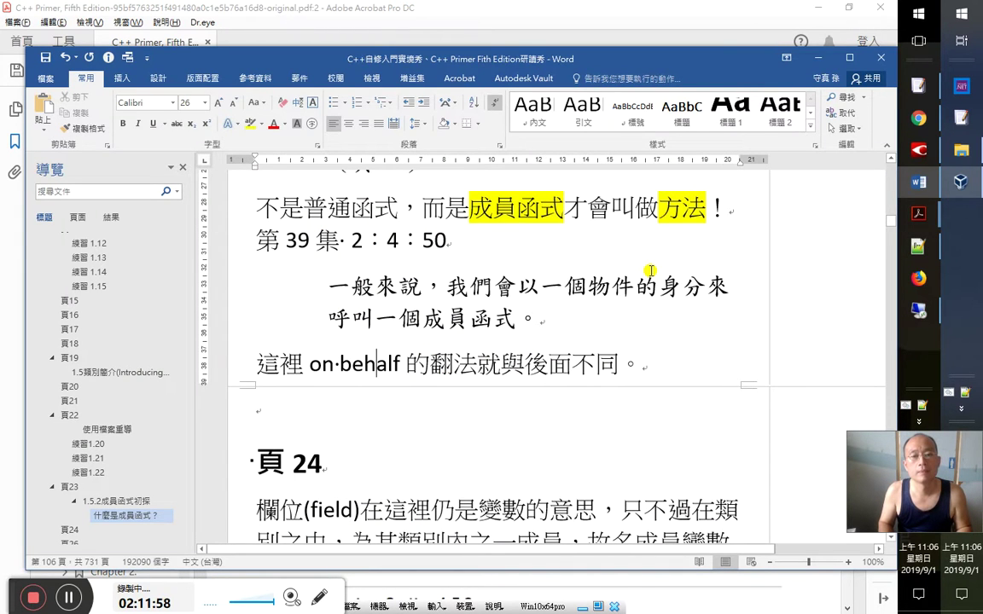
pyautogui.press('Right')
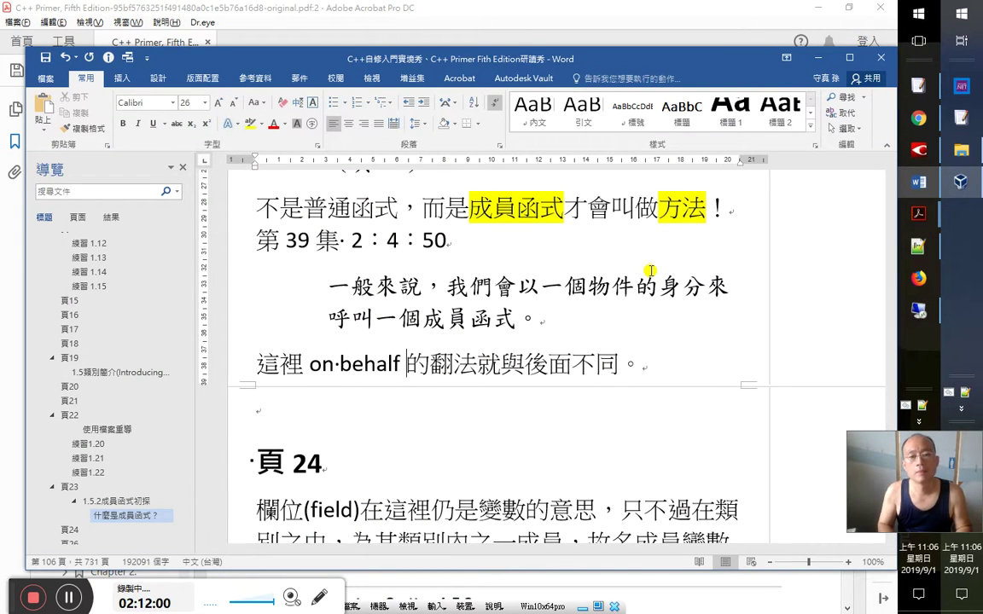
pyautogui.write('of')
# Paste the copied English sentence as a new quotation paragraph above the Chinese quotation beginning 一般來說
pyautogui.press('Up')
pyautogui.press('Up')
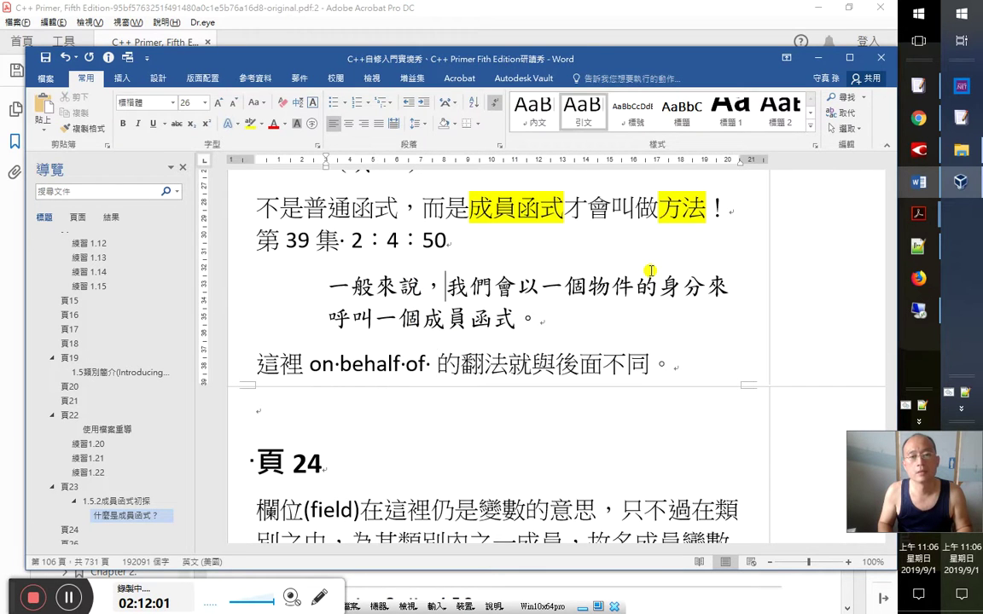
pyautogui.press('Home')
pyautogui.press('Return')
pyautogui.press('Up')
pyautogui.hotkey('ctrl', 'v')
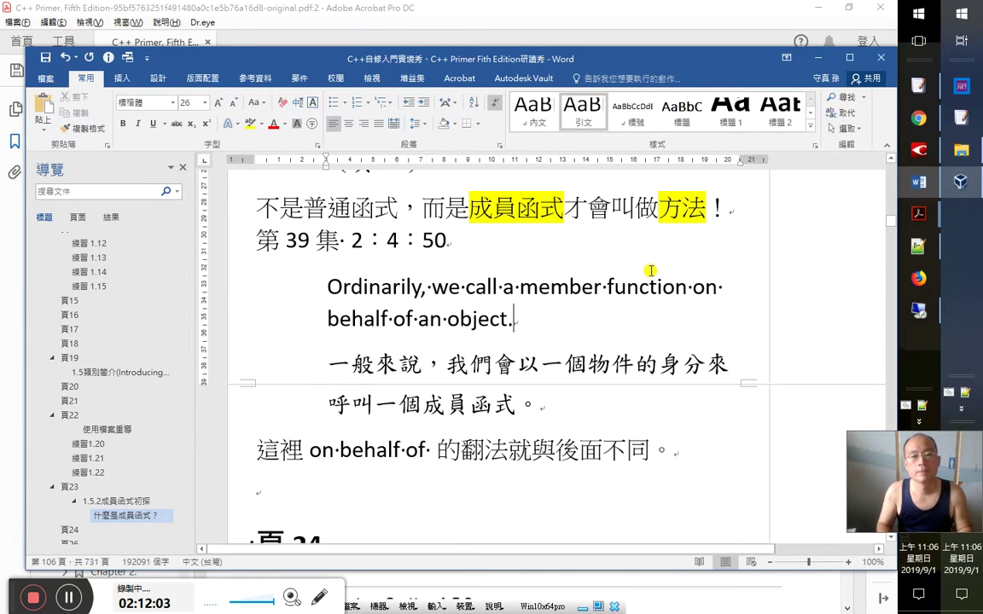
# Colour the words "on behalf of" light orange in the pasted English sentence
pyautogui.press('Up')
pyautogui.click(417, 317)
pyautogui.keyDown('shift'); pyautogui.click(685, 285); pyautogui.keyUp('shift')
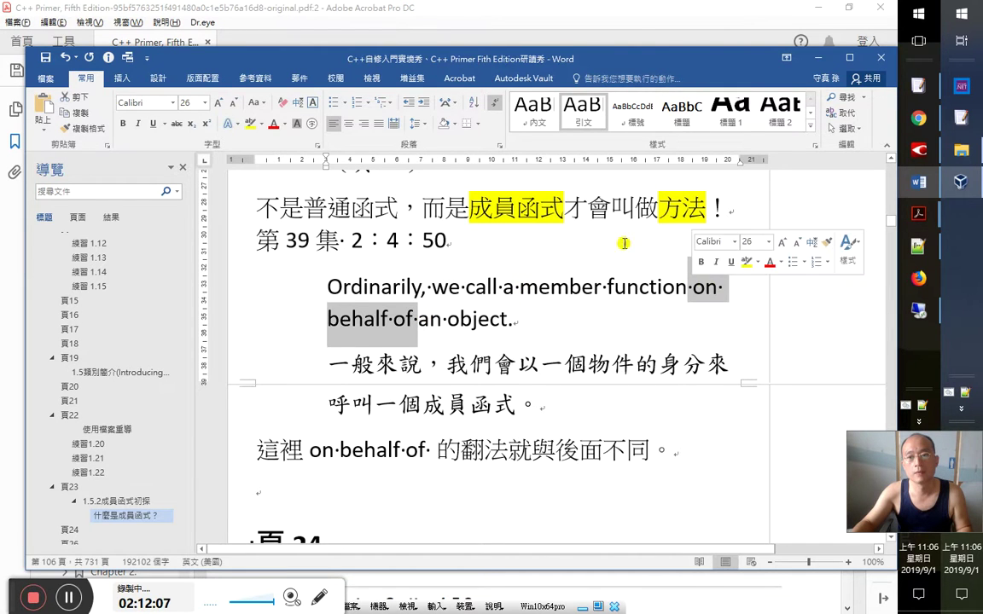
pyautogui.click(284, 124)
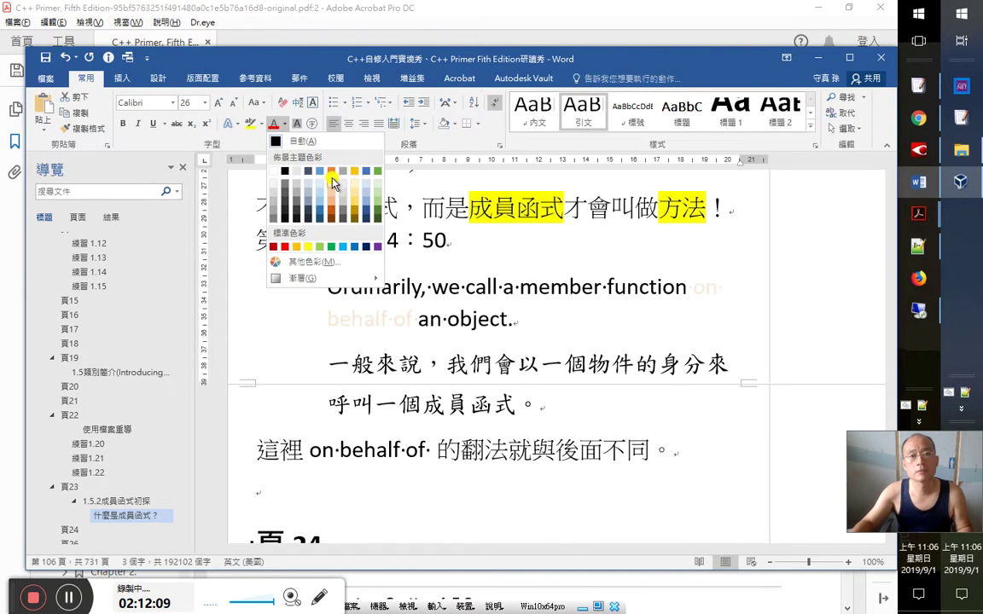
pyautogui.click(330, 193)
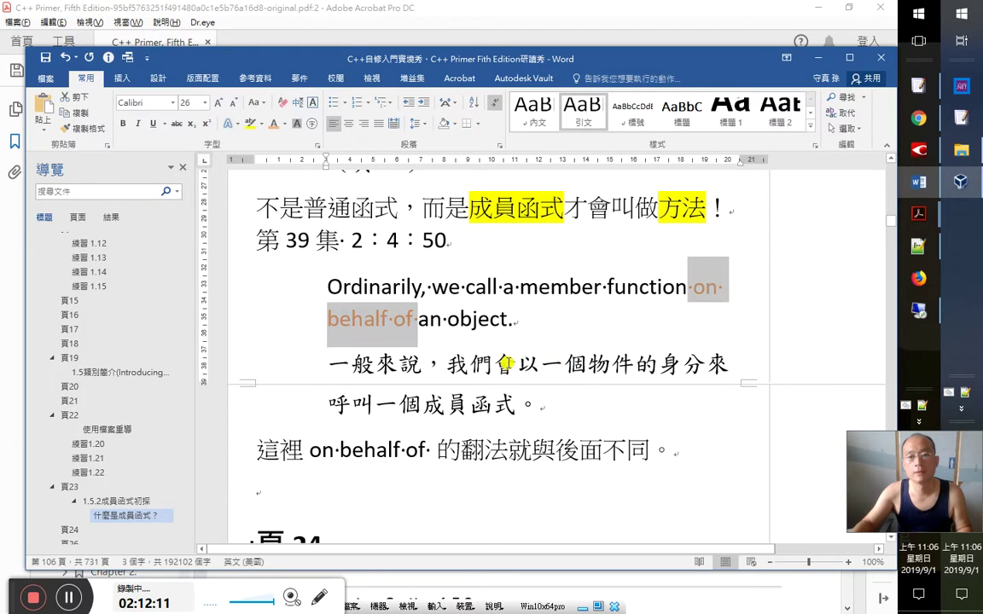
# Apply the same orange font colour to 會以 and 身分 in the Chinese quotation, and save the document
pyautogui.moveTo(512, 364); pyautogui.dragTo(657, 367)
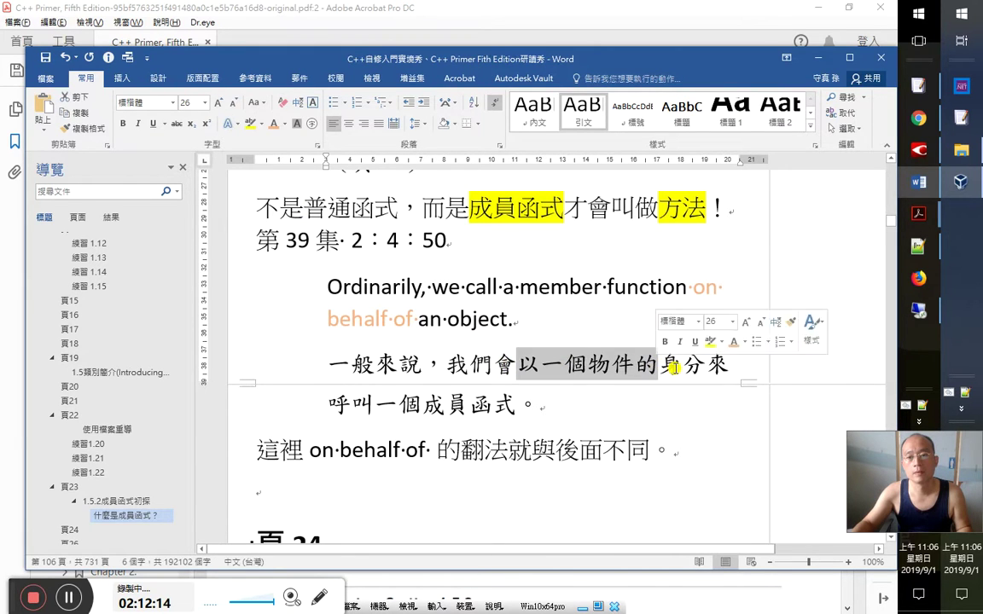
pyautogui.click(540, 365)
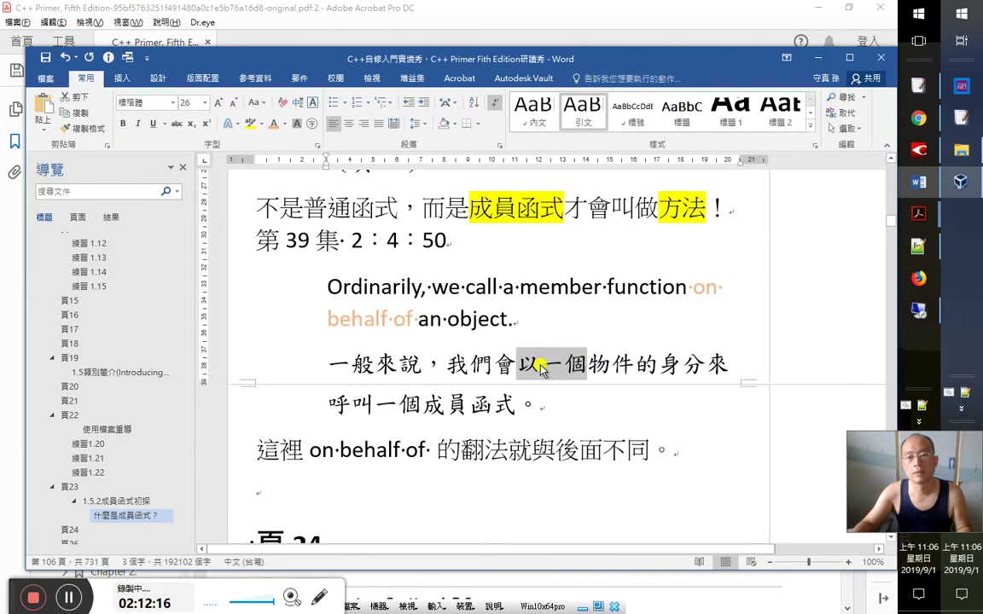
pyautogui.keyDown('shift'); pyautogui.click(492, 365); pyautogui.keyUp('shift')
pyautogui.click(273, 126)
pyautogui.click(706, 366)
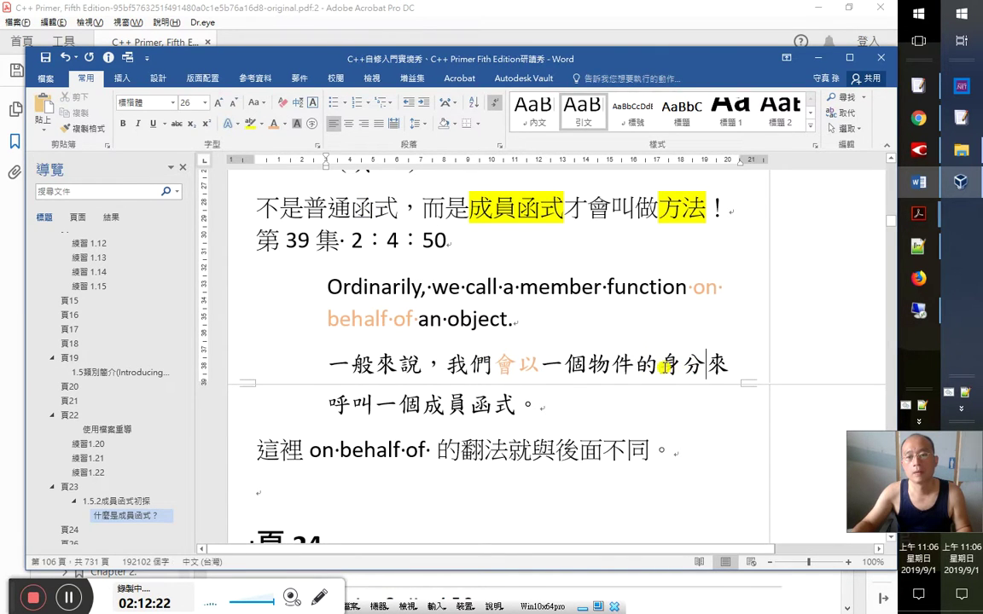
pyautogui.keyDown('shift'); pyautogui.click(664, 366); pyautogui.keyUp('shift')
pyautogui.click(273, 126)
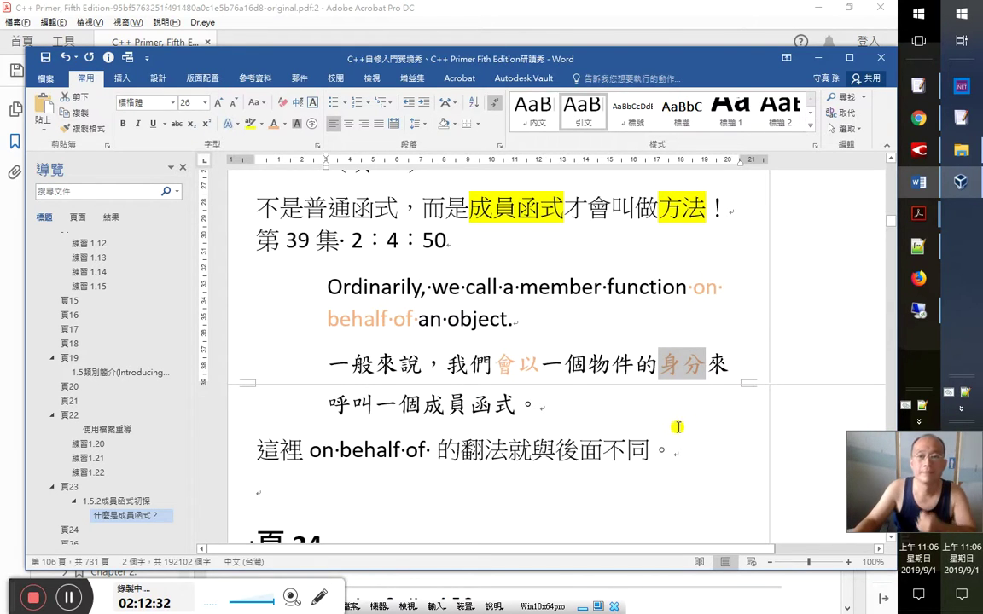
pyautogui.scroll(-1, 565, 461)
pyautogui.click(555, 453)
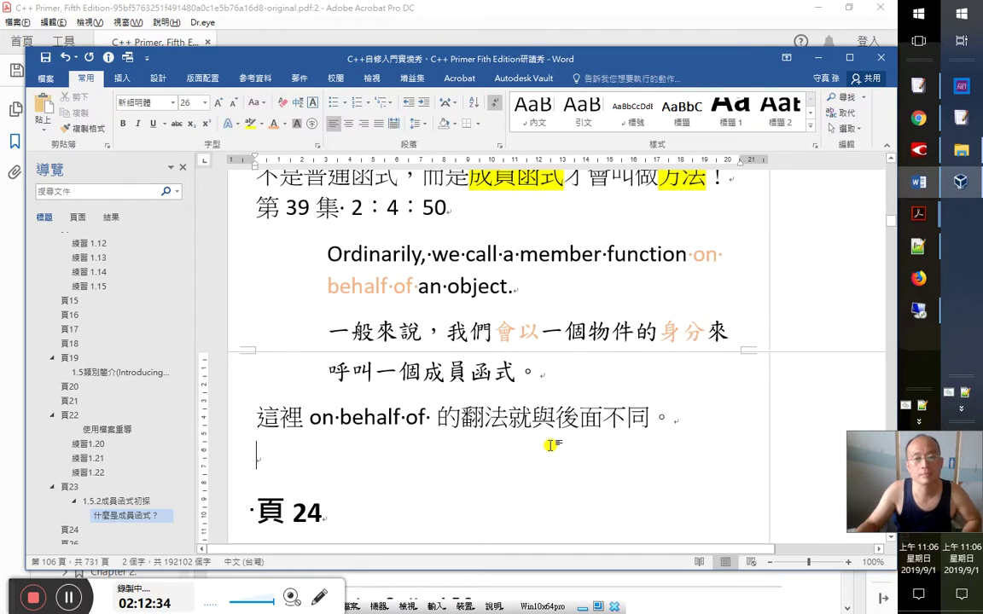
pyautogui.hotkey('ctrl', 's')
# Append the video reference 第39集 2：12：20 after the English quotation and save the document
pyautogui.hotkey('alt', 'Tab')
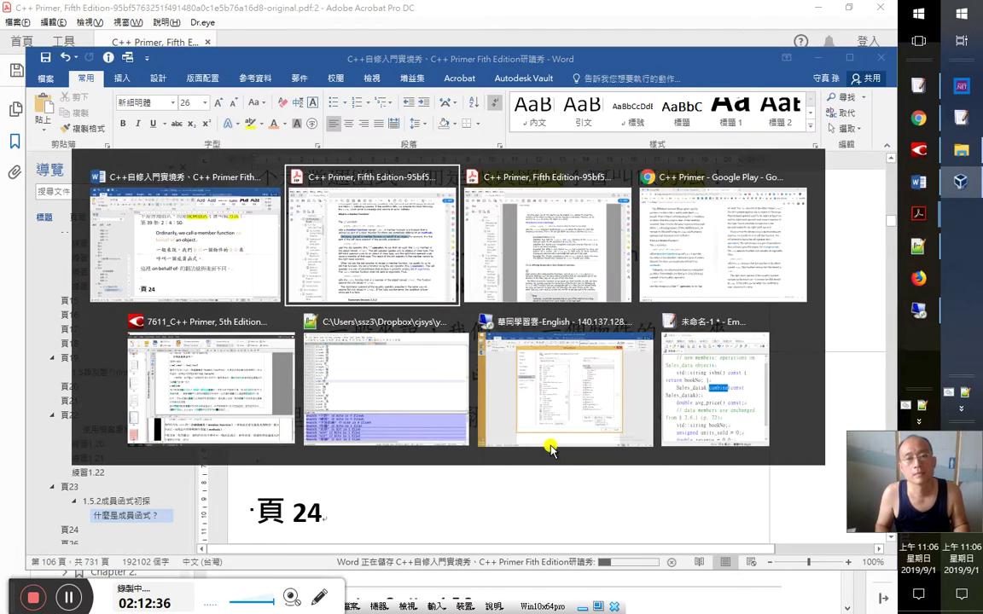
pyautogui.press('Escape')
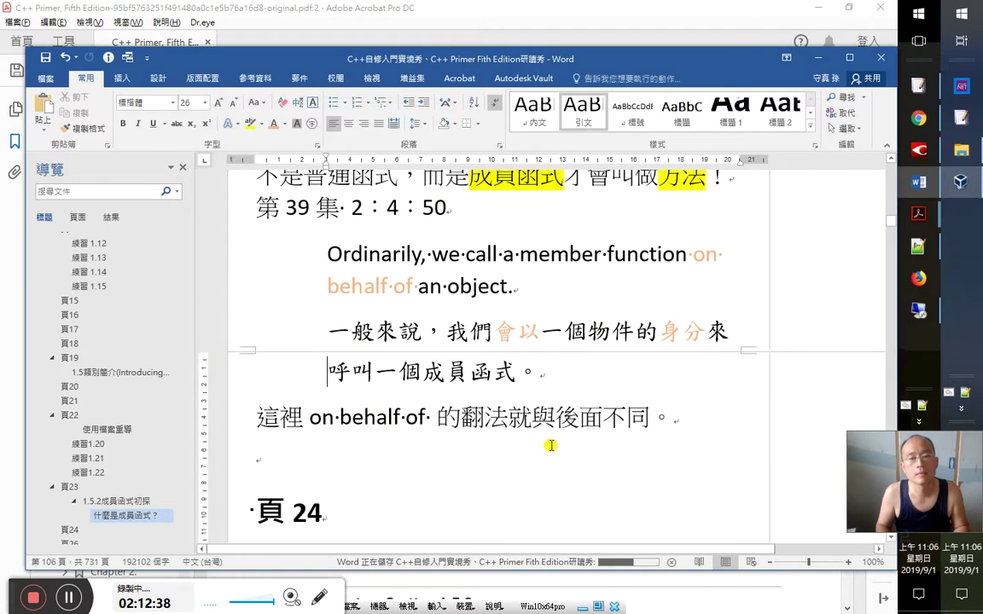
pyautogui.press('End')
pyautogui.write('2')
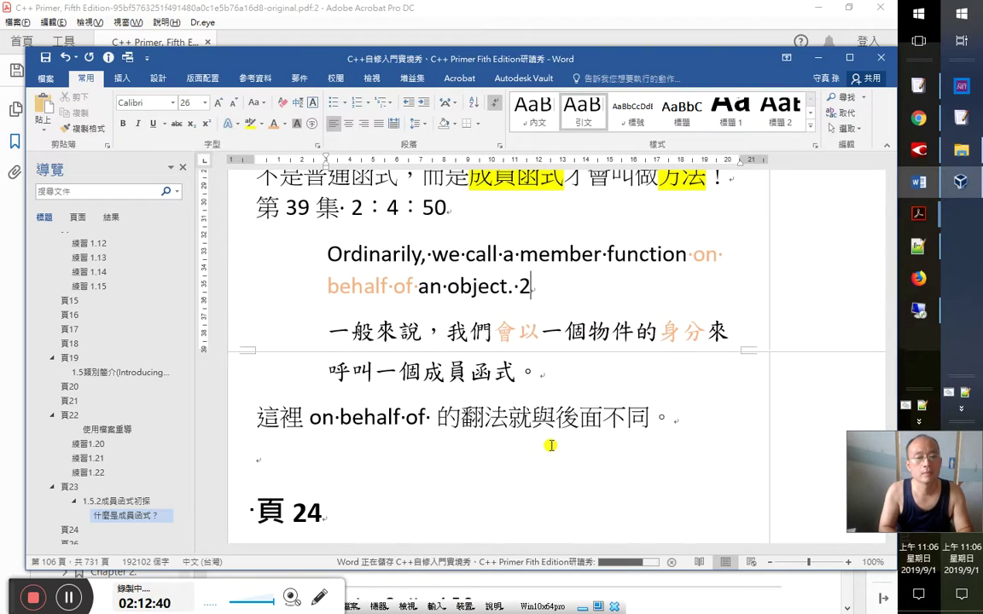
pyautogui.write('：12：20')
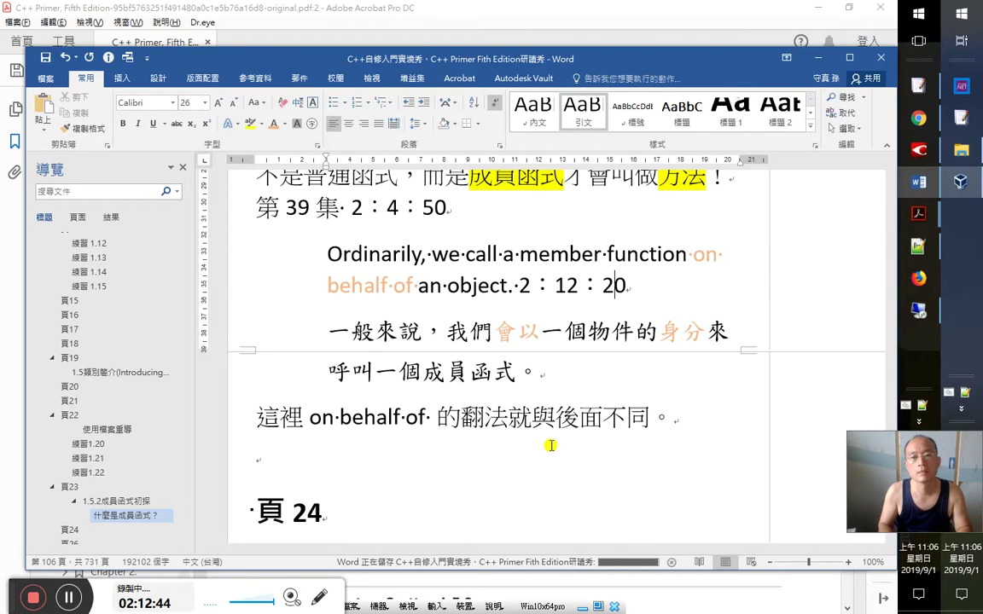
pyautogui.click(520, 286)
pyautogui.write('第39集')
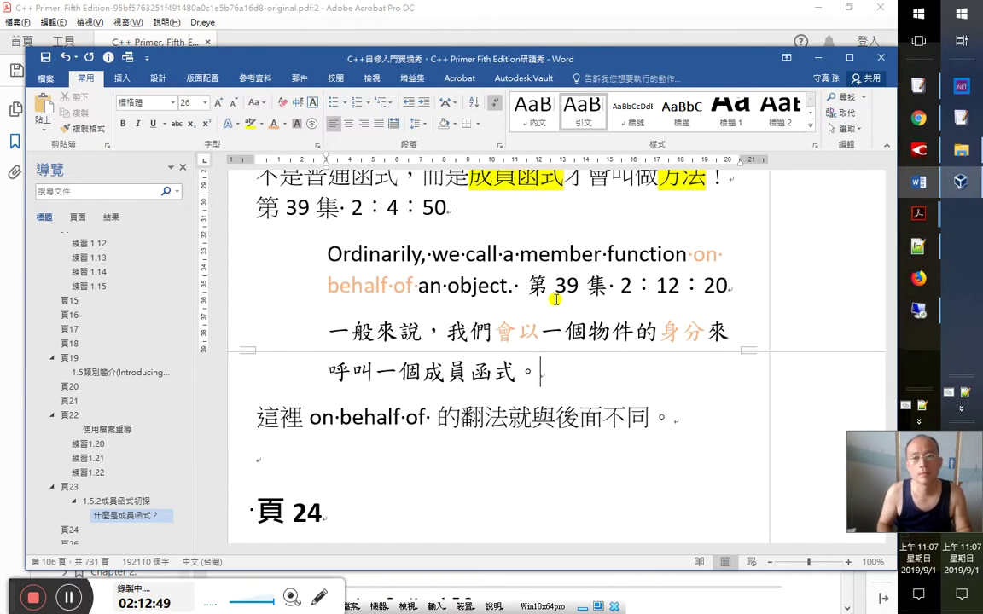
pyautogui.press('Down')
pyautogui.press('Down')
pyautogui.press('Down')
pyautogui.press('Down')
pyautogui.hotkey('ctrl', 's')
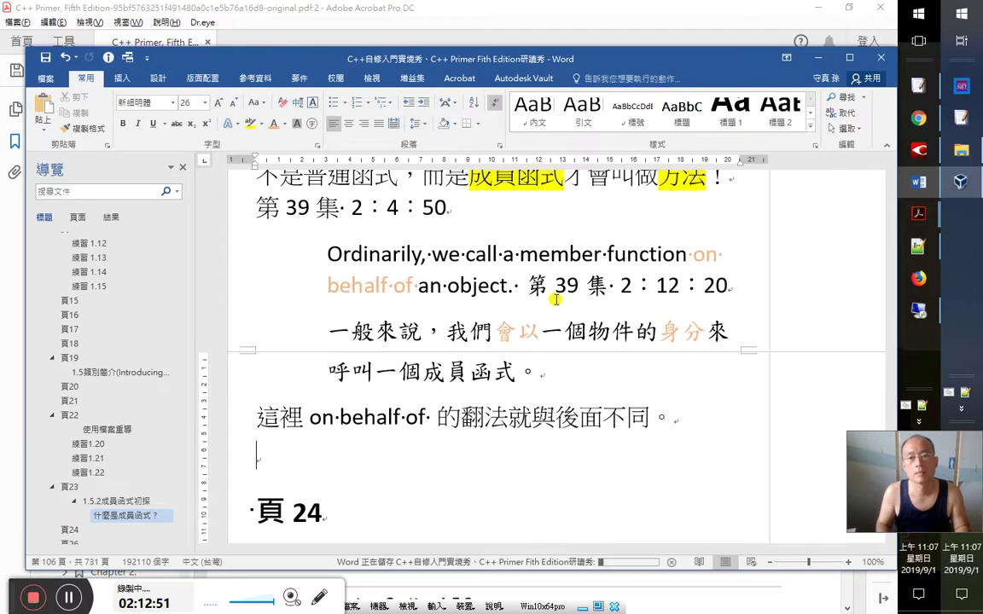
# Switch to FineReader and proofread the sentence from 舉例來說 through 左運算元的第一部分, clearing its uncertain-character marks
pyautogui.hotkey('alt', 'Tab')
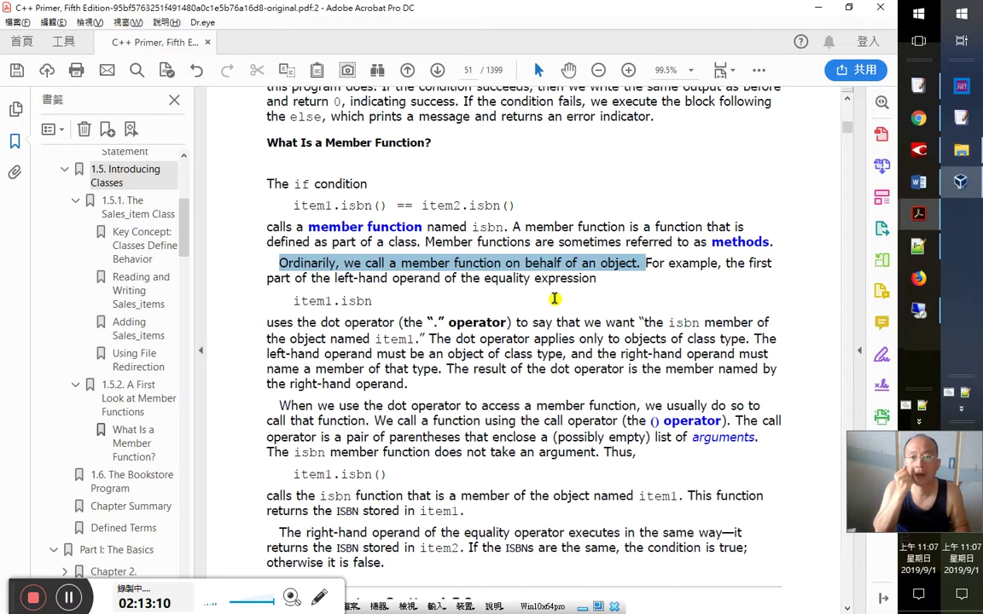
pyautogui.hotkey('alt', 'Tab')
pyautogui.hotkey('alt', 'Tab')
pyautogui.hotkey('alt', 'Tab')
pyautogui.hotkey('alt', 'Tab')
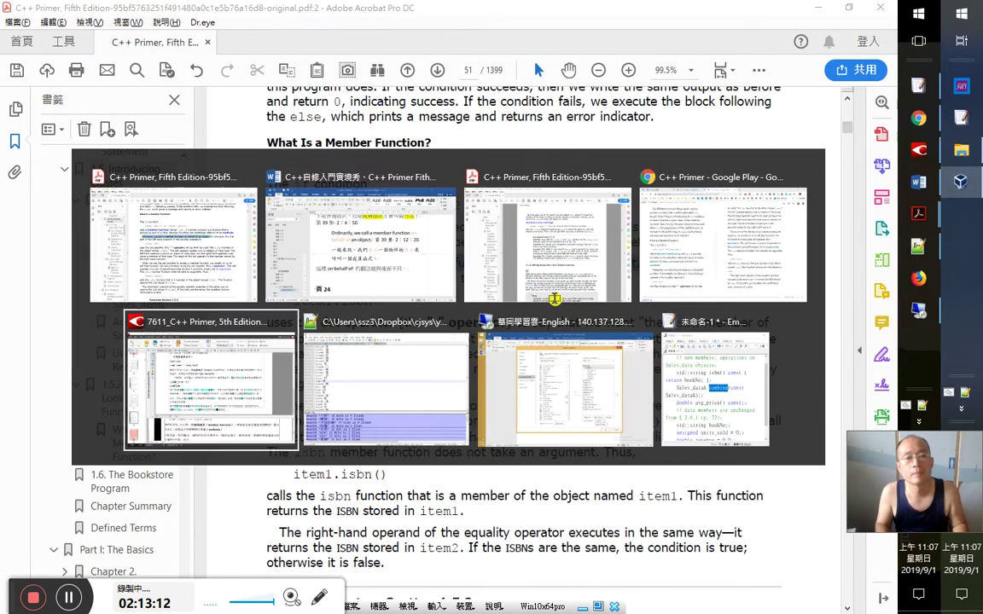
pyautogui.press('Right')
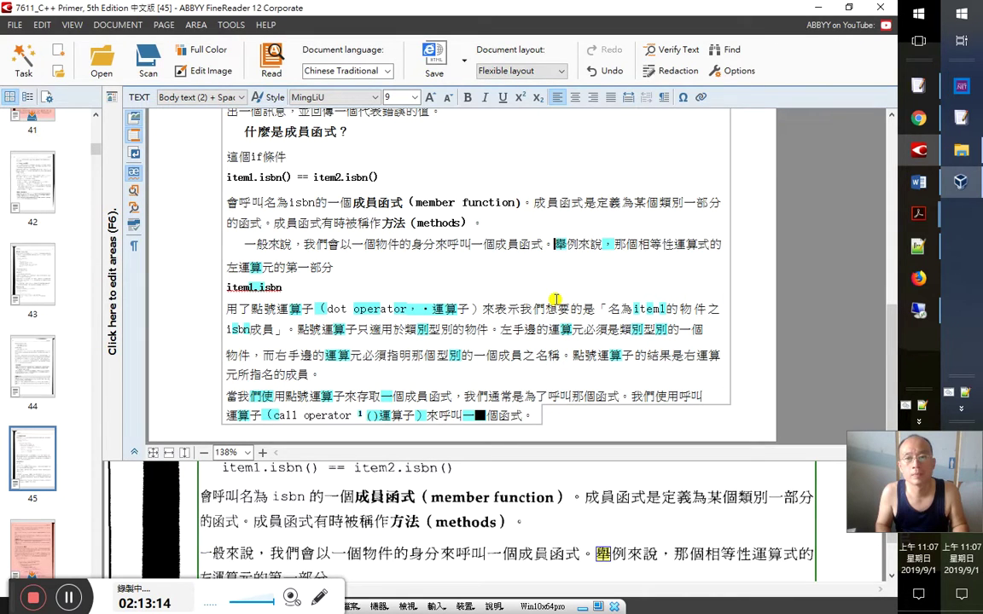
pyautogui.hotkey('shift', 'End')
pyautogui.press('Right')
pyautogui.press('Right')
pyautogui.press('Right')
pyautogui.press('Right')
pyautogui.press('Home')
pyautogui.hotkey('shift', 'End')
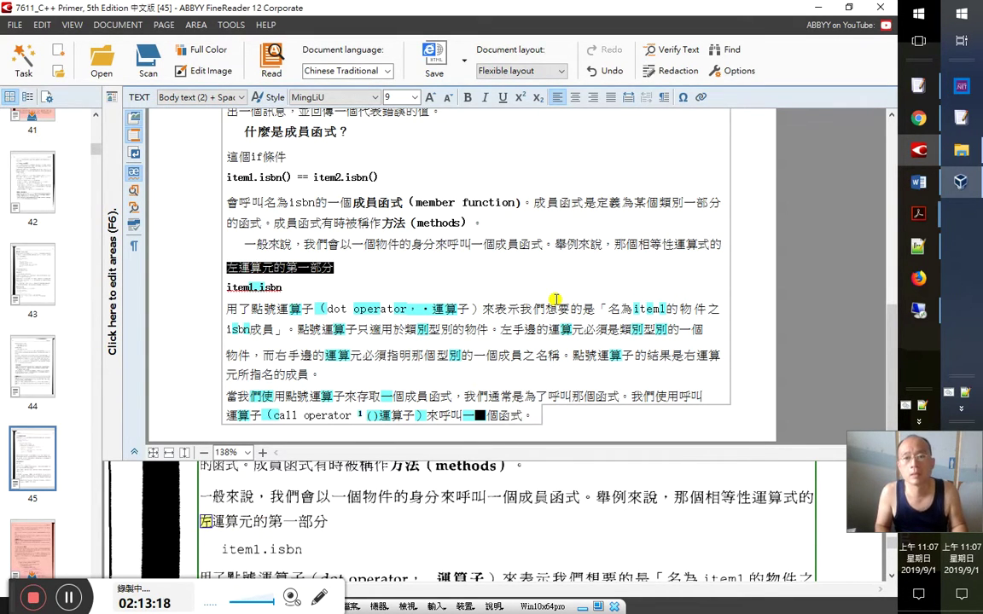
# Compare the Chinese sentence about the left operand's first part with the English original in Acrobat
pyautogui.hotkey('alt', 'Tab')
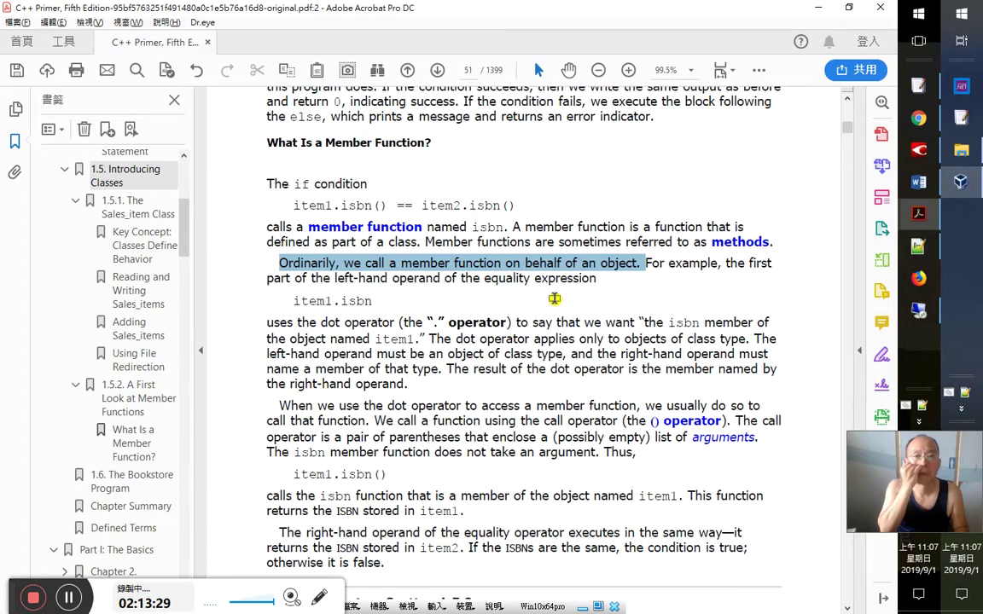
pyautogui.hotkey('alt', 'Tab')
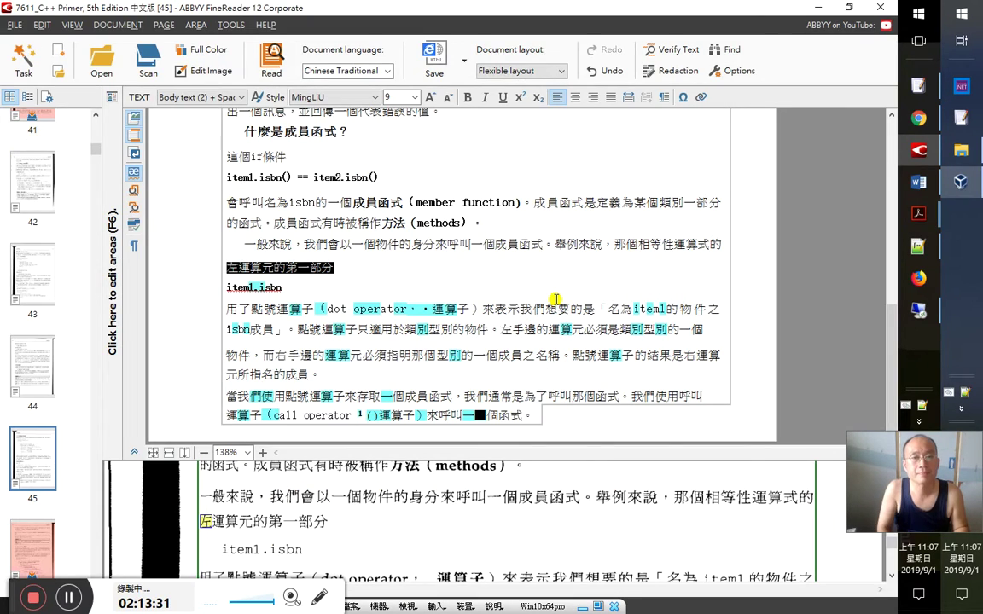
pyautogui.hotkey('alt', 'Tab')
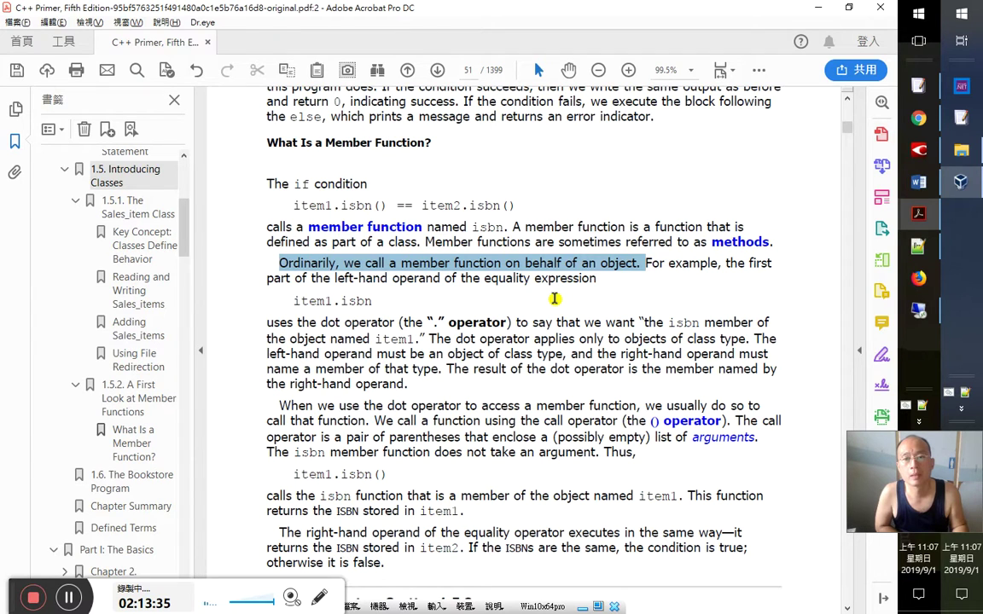
pyautogui.click(613, 283)
pyautogui.hotkey('alt', 'Tab')
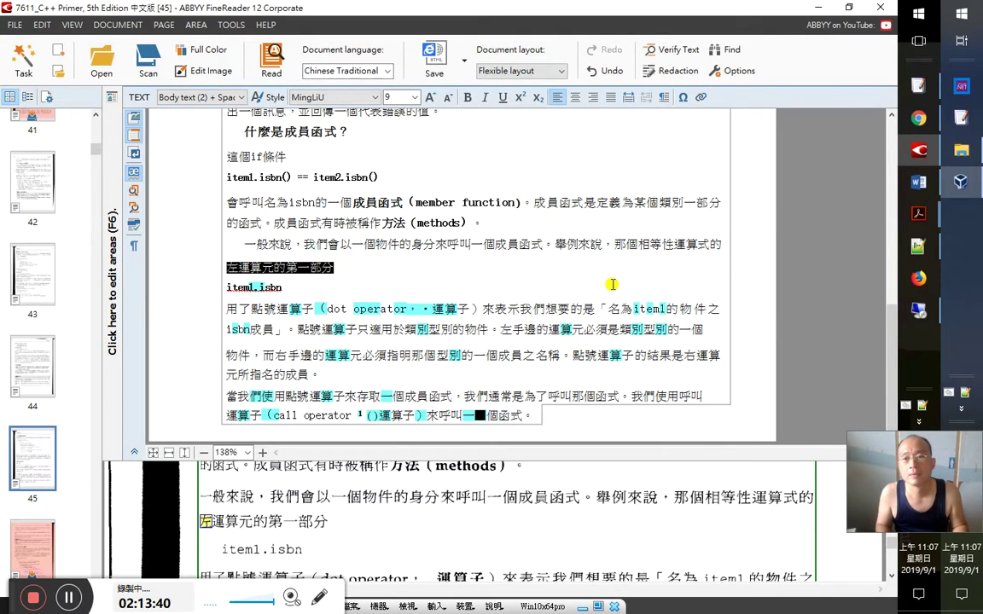
# Return to Acrobat and narrow the selection in "equality expression" to the word "equality"
pyautogui.hotkey('alt', 'Tab')
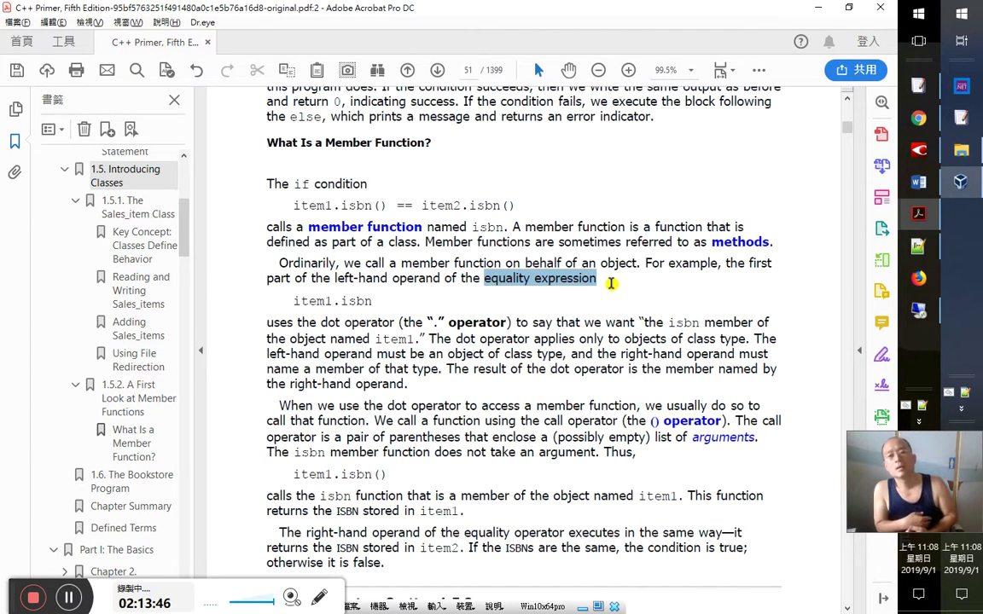
pyautogui.hotkey('shift', 'Left')
pyautogui.hotkey('shift', 'Left')
pyautogui.hotkey('shift', 'Left')
pyautogui.hotkey('shift', 'Left')
pyautogui.hotkey('shift', 'Left')
pyautogui.hotkey('shift', 'Left')
pyautogui.hotkey('shift', 'Left')
pyautogui.hotkey('shift', 'Left')
pyautogui.hotkey('shift', 'Left')
pyautogui.hotkey('shift', 'Left')
pyautogui.hotkey('shift', 'Left')
pyautogui.hotkey('shift', 'Left')
pyautogui.hotkey('shift', 'Left')
pyautogui.hotkey('shift', 'Left')
pyautogui.hotkey('shift', 'Left')
pyautogui.hotkey('shift', 'Left')
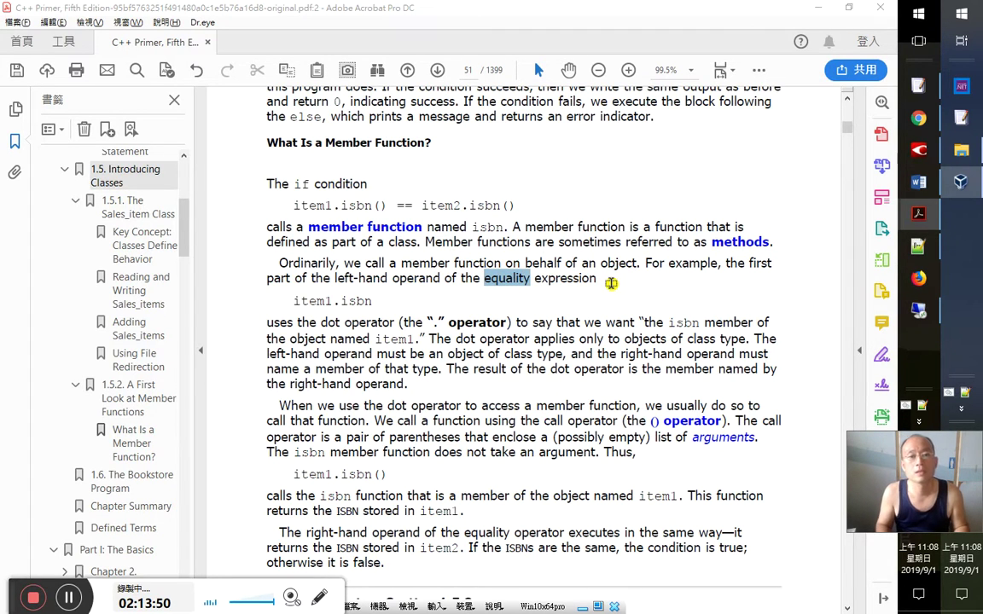
# Switch to Chrome, look up "equality" in Google Translate and listen to its English pronunciation
pyautogui.hotkey('alt', 'Tab')
pyautogui.hotkey('alt', 'Tab')
pyautogui.hotkey('alt', 'Tab')
pyautogui.hotkey('alt', 'Tab')
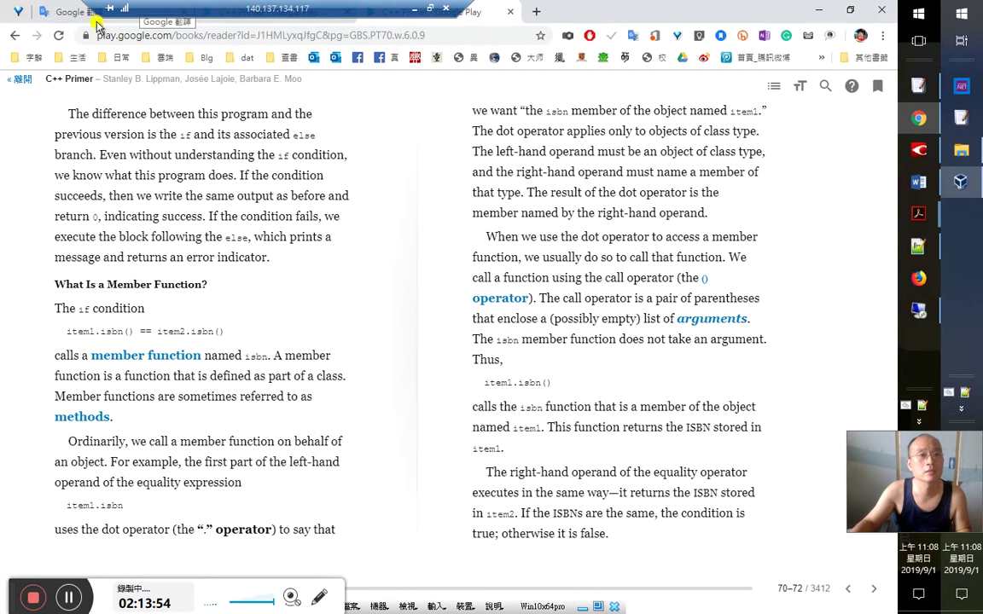
pyautogui.click(89, 17)
pyautogui.tripleClick(143, 219)
pyautogui.write('equality')
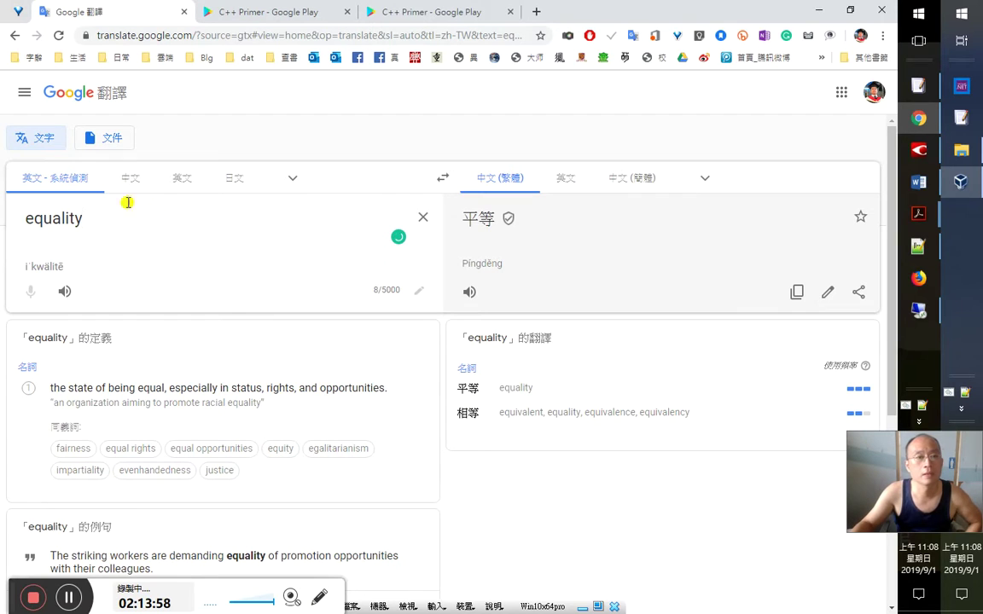
pyautogui.click(65, 291)
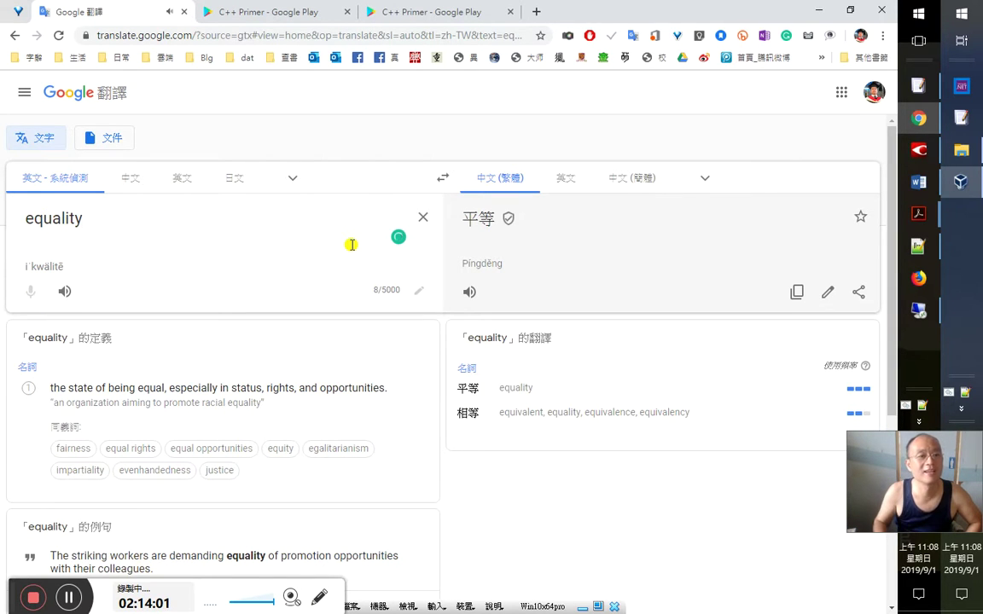
# Look up "quality" and listen to its pronunciation for comparison, returning to the C++ Primer reader page
pyautogui.press('BackSpace')
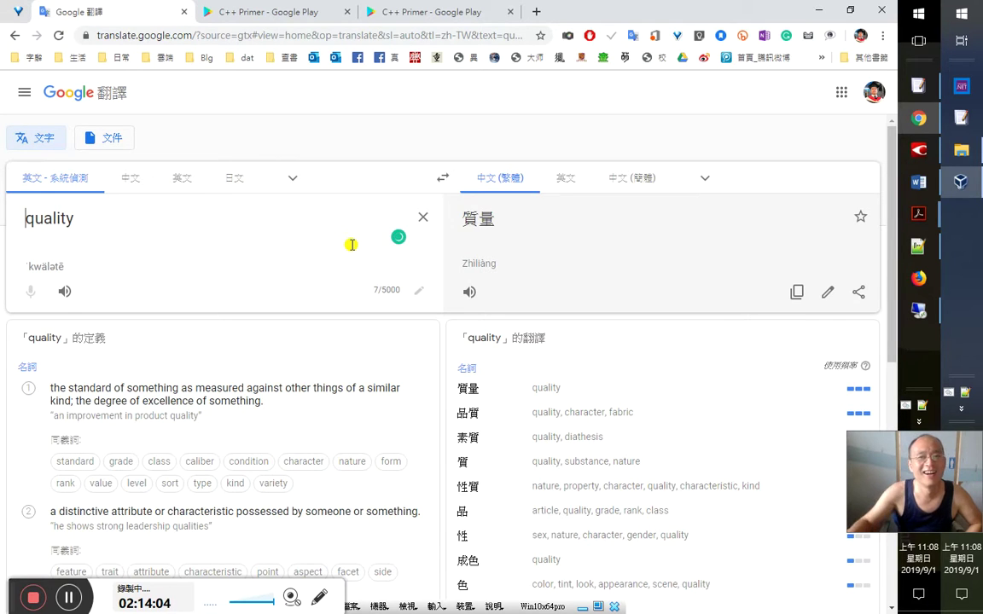
pyautogui.click(64, 292)
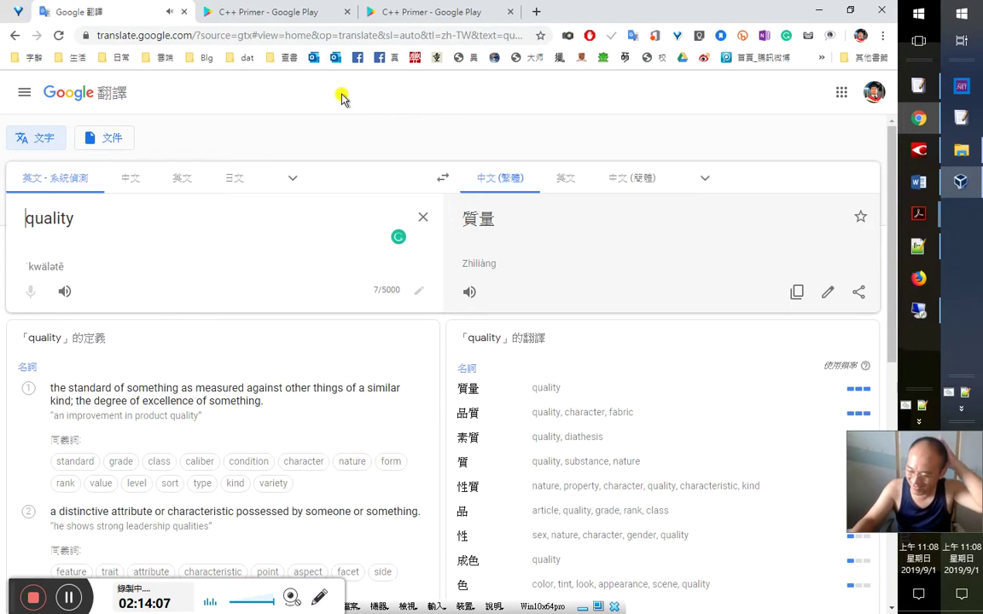
pyautogui.click(399, 12)
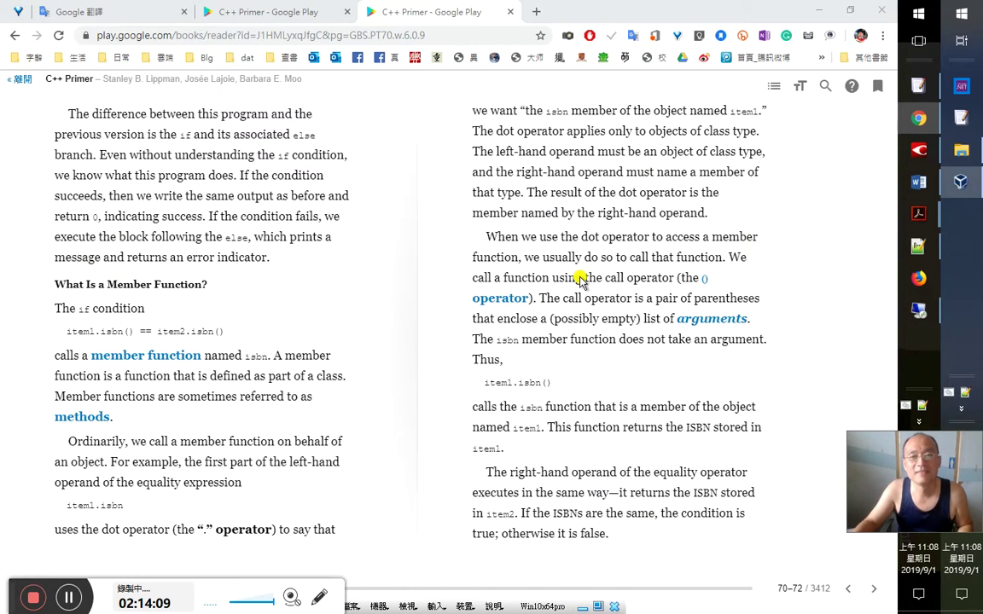
# Switch to ABBYY FineReader and indent the standalone "item1.isbn" code line on page 45
pyautogui.hotkey('alt', 'Tab')
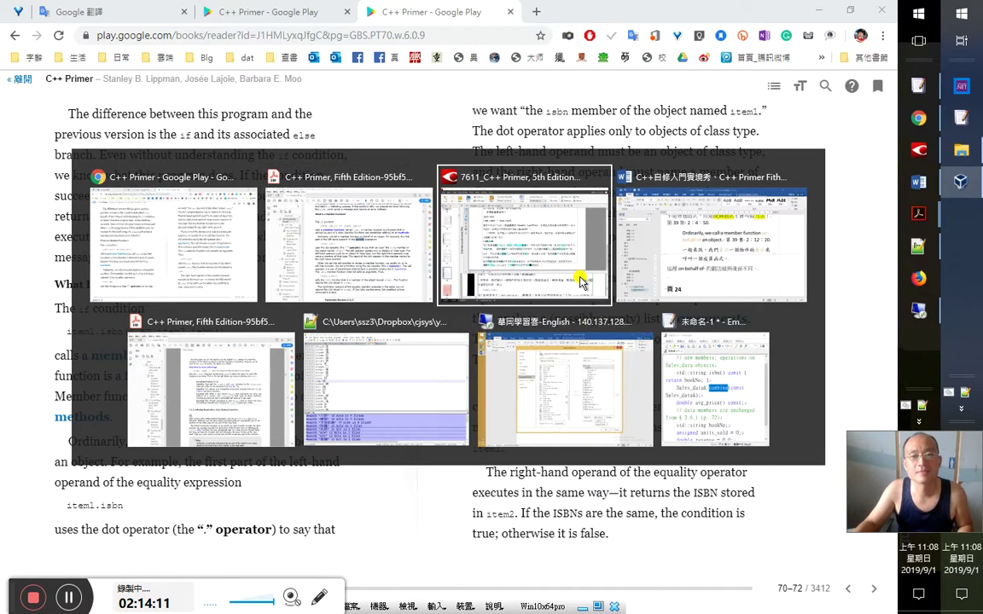
pyautogui.click(581, 281)
pyautogui.click(283, 287)
pyautogui.press('Home')
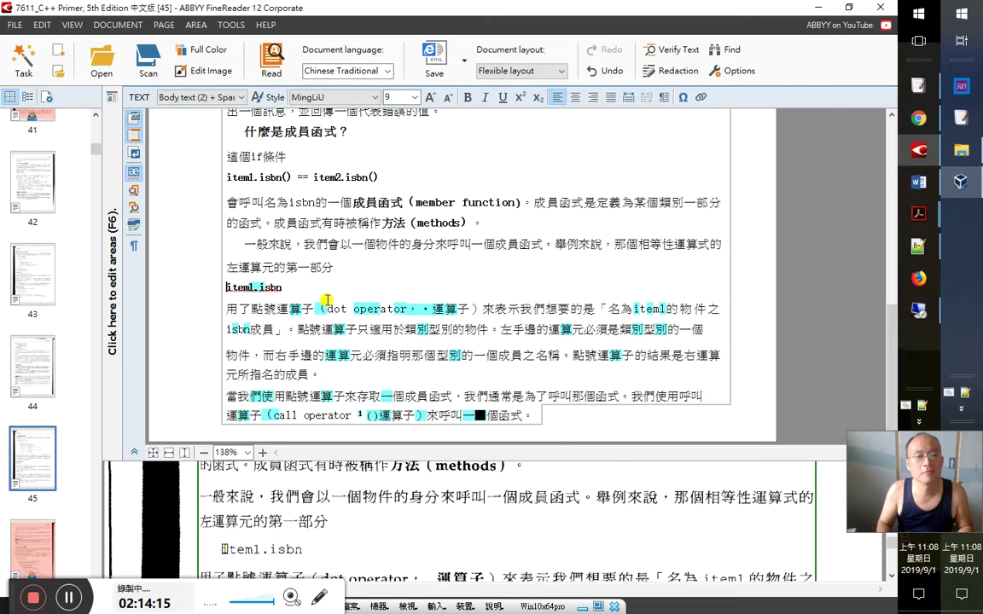
pyautogui.press('Tab')
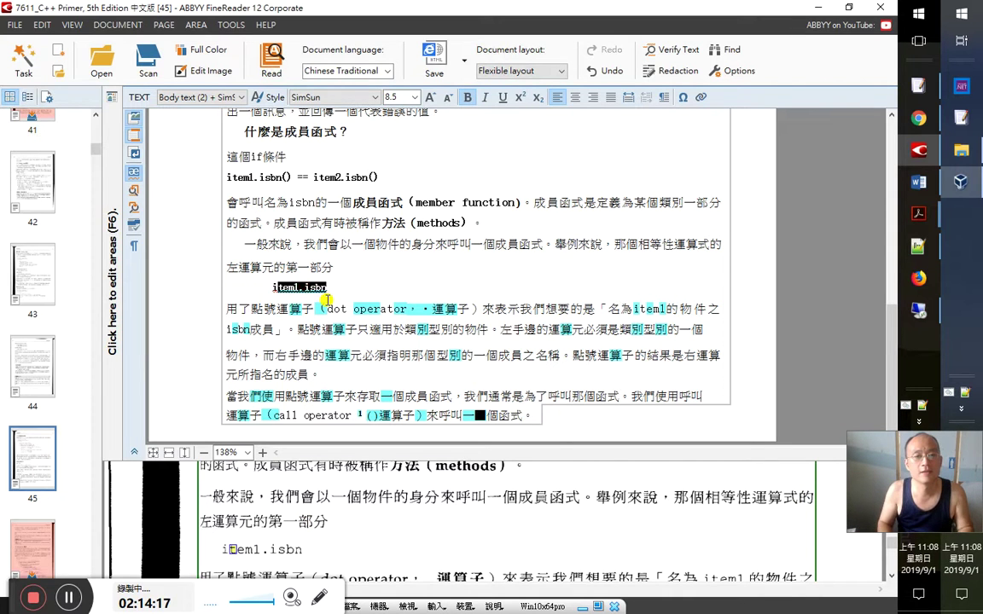
# Replace the misread dot before 運算子 in the "dot operator" parenthesis with a plain period "."
pyautogui.click(327, 302)
pyautogui.press('Right')
pyautogui.press('Right')
pyautogui.press('Right')
pyautogui.press('Right')
pyautogui.press('Right')
pyautogui.press('Right')
pyautogui.press('Right')
pyautogui.press('Right')
pyautogui.press('Right')
pyautogui.press('Right')
pyautogui.press('Right')
pyautogui.press('Right')
pyautogui.press('Right')
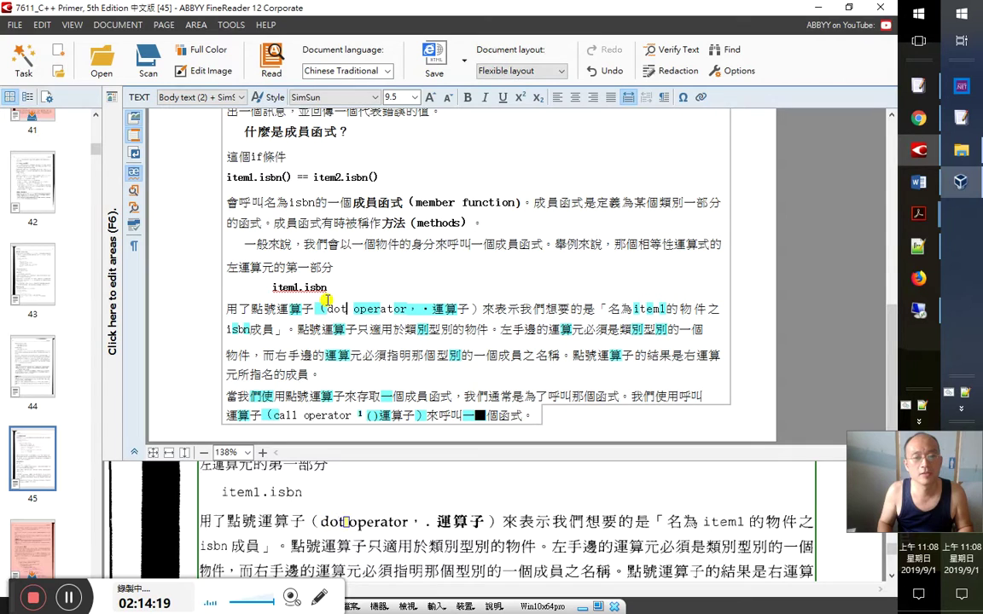
pyautogui.press('Right')
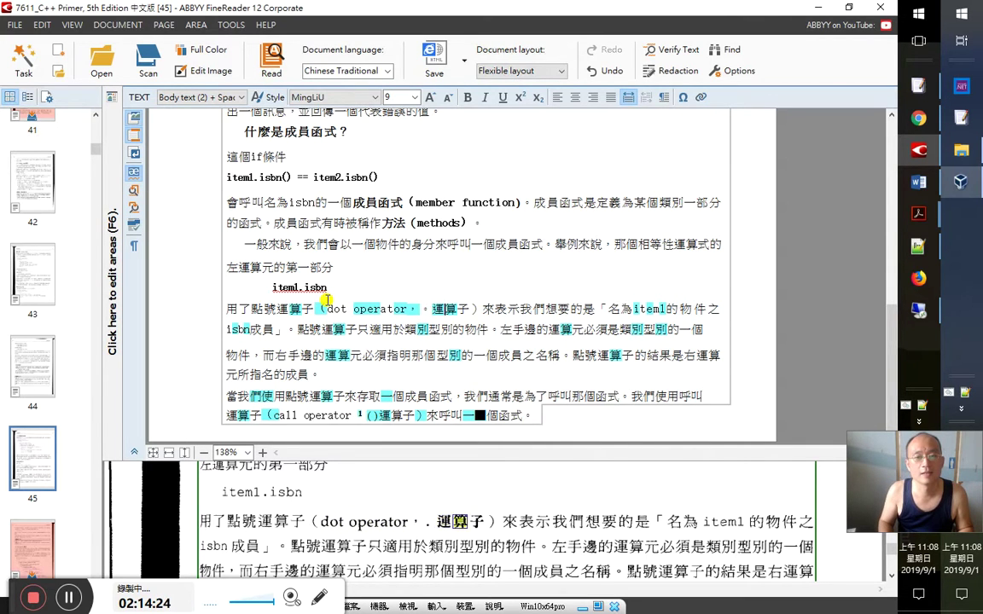
pyautogui.hotkey('shift', 'Left')
pyautogui.write('.')
# Proofread the dot operator sentence through "isbn成員」。" and mark its highlighted characters as verified
pyautogui.press('Right')
pyautogui.press('Right')
pyautogui.press('Right')
pyautogui.press('Right')
pyautogui.press('Right')
pyautogui.press('Right')
pyautogui.press('Right')
pyautogui.press('Right')
pyautogui.press('Right')
pyautogui.press('Right')
pyautogui.press('Right')
pyautogui.press('Right')
pyautogui.press('Right')
pyautogui.press('Right')
pyautogui.press('Right')
pyautogui.press('Right')
pyautogui.press('Right')
pyautogui.press('Right')
pyautogui.press('Right')
pyautogui.press('Right')
pyautogui.press('Right')
pyautogui.press('Right')
pyautogui.press('Right')
pyautogui.press('Right')
pyautogui.press('Right')
pyautogui.press('Right')
pyautogui.press('Right')
pyautogui.press('Right')
pyautogui.press('Right')
pyautogui.press('Right')
pyautogui.press('Right')
pyautogui.press('Right')
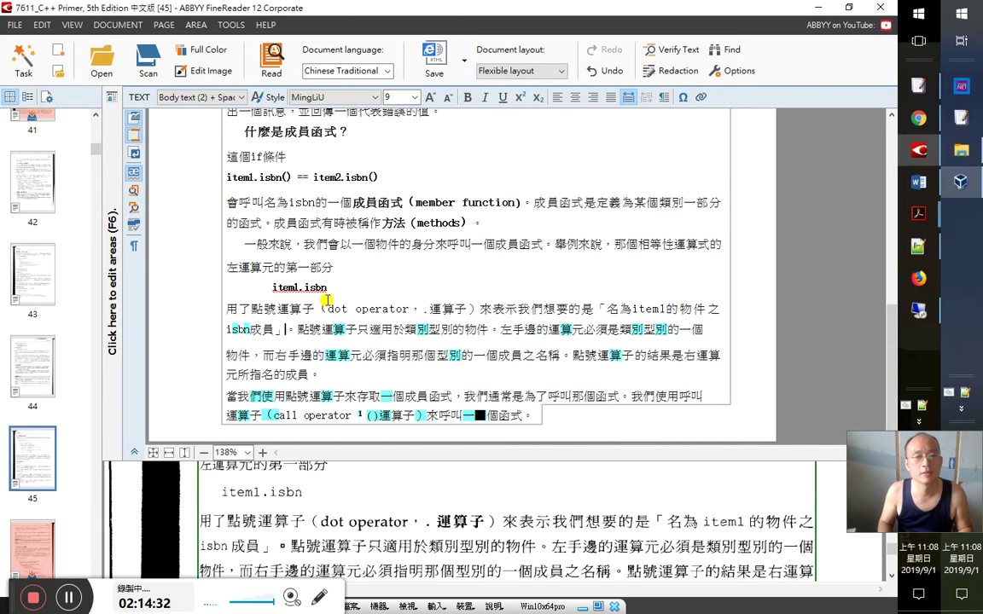
pyautogui.press('Right')
pyautogui.press('Right')
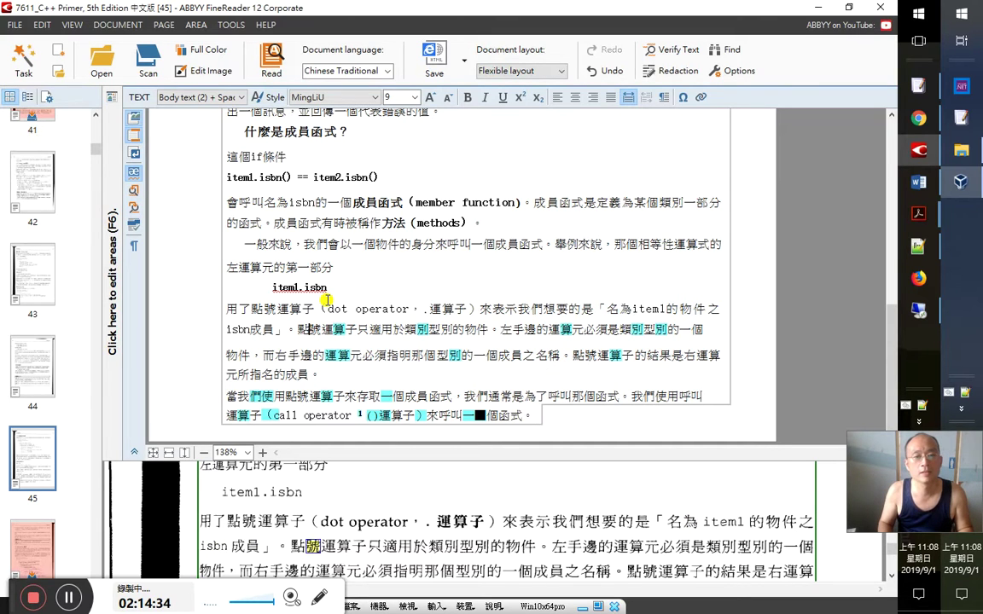
# Mark the text from "號運算子只適用於類別型別的物件" to the end of that line as verified
pyautogui.hotkey('shift', 'Right')
pyautogui.hotkey('shift', 'Right')
pyautogui.hotkey('shift', 'Right')
pyautogui.hotkey('shift', 'Right')
pyautogui.hotkey('shift', 'Right')
pyautogui.hotkey('shift', 'Right')
pyautogui.hotkey('shift', 'Right')
pyautogui.hotkey('shift', 'Right')
pyautogui.hotkey('shift', 'Right')
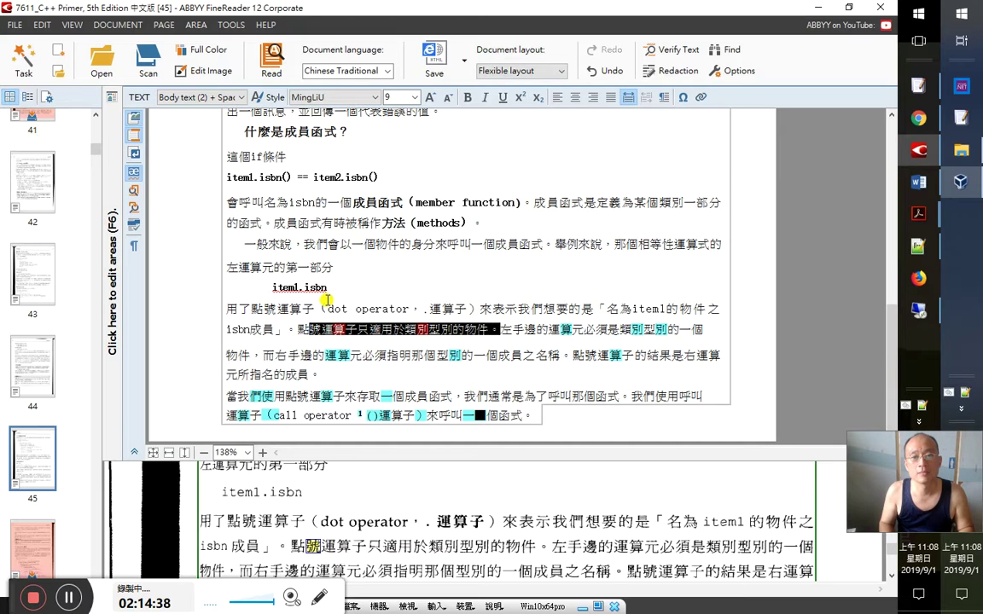
pyautogui.press('Right')
pyautogui.press('Right')
pyautogui.press('Right')
pyautogui.press('Right')
pyautogui.hotkey('shift', 'Right')
pyautogui.hotkey('shift', 'Right')
pyautogui.hotkey('shift', 'Right')
pyautogui.hotkey('shift', 'Right')
pyautogui.hotkey('shift', 'Right')
pyautogui.hotkey('shift', 'Right')
pyautogui.hotkey('shift', 'Right')
pyautogui.hotkey('shift', 'Right')
pyautogui.hotkey('shift', 'Right')
pyautogui.hotkey('shift', 'Right')
pyautogui.hotkey('shift', 'Right')
pyautogui.hotkey('shift', 'Right')
pyautogui.hotkey('shift', 'Right')
pyautogui.press('Left')
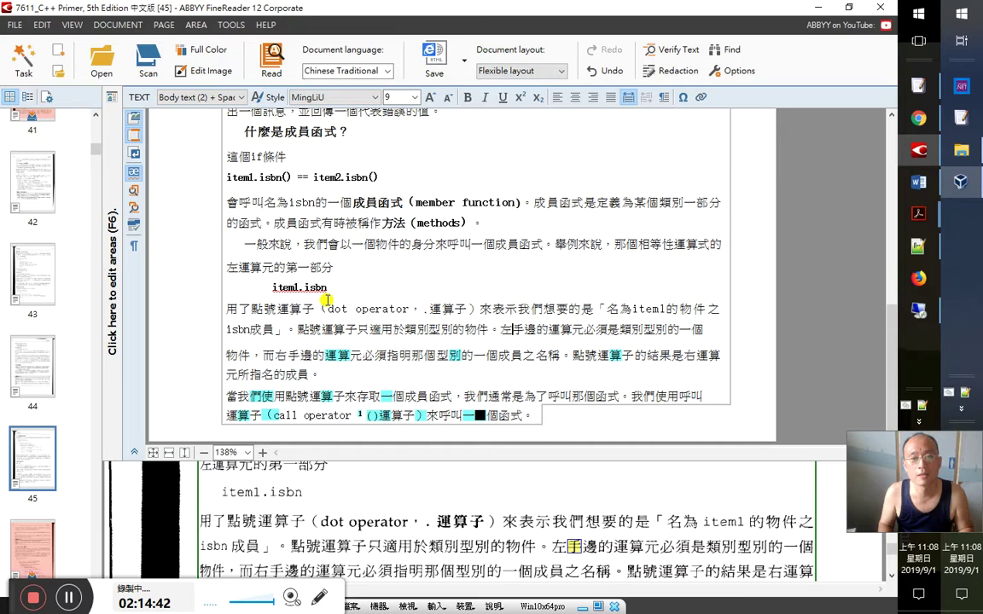
# Recheck the isbn expressions against the dot operator explanation and mark the line beginning "物件，而右手邊的運算元" as verified
pyautogui.press('Down')
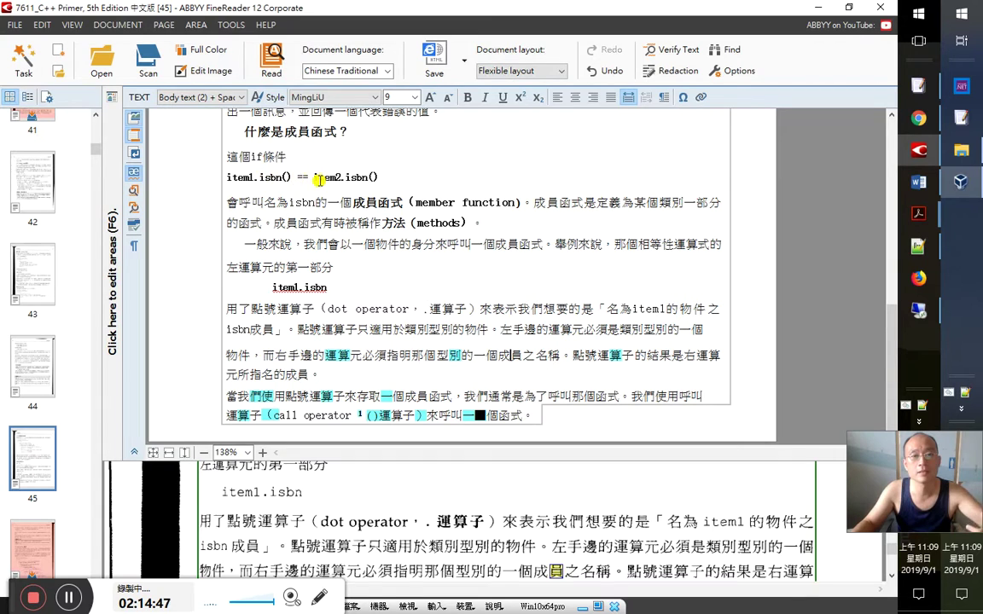
pyautogui.moveTo(318, 179); pyautogui.dragTo(297, 178)
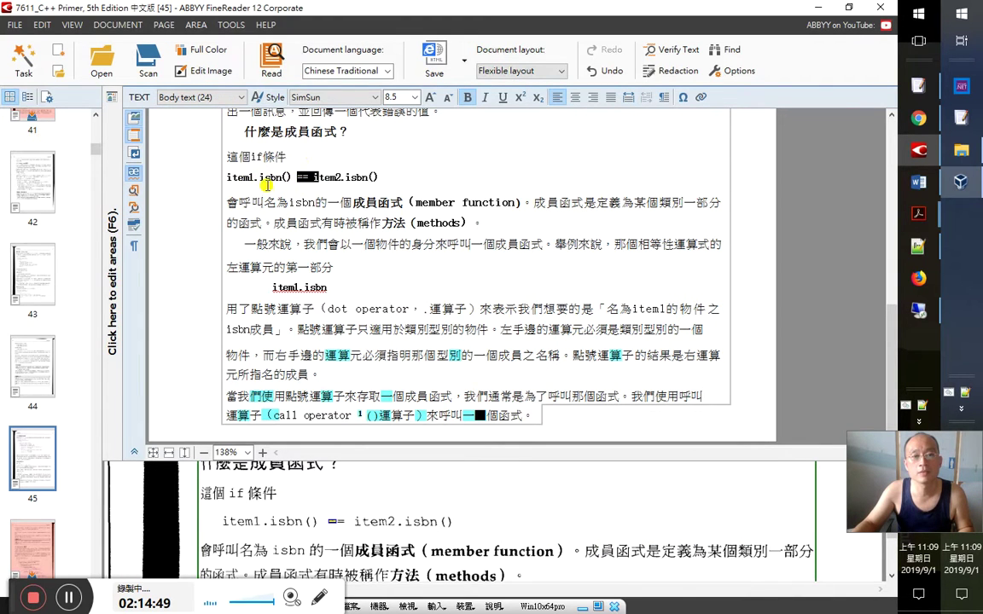
pyautogui.click(275, 177)
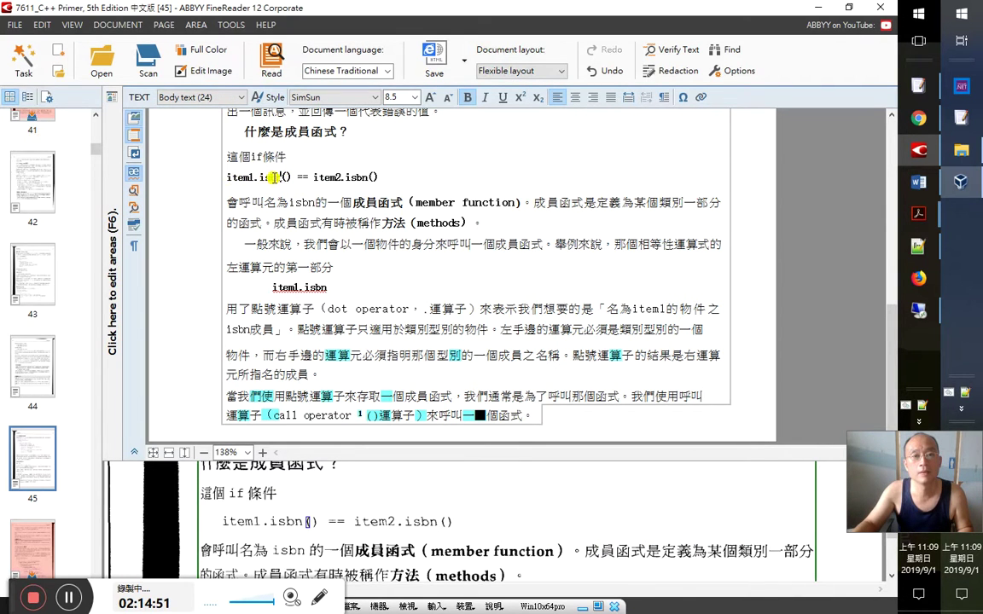
pyautogui.click(309, 329)
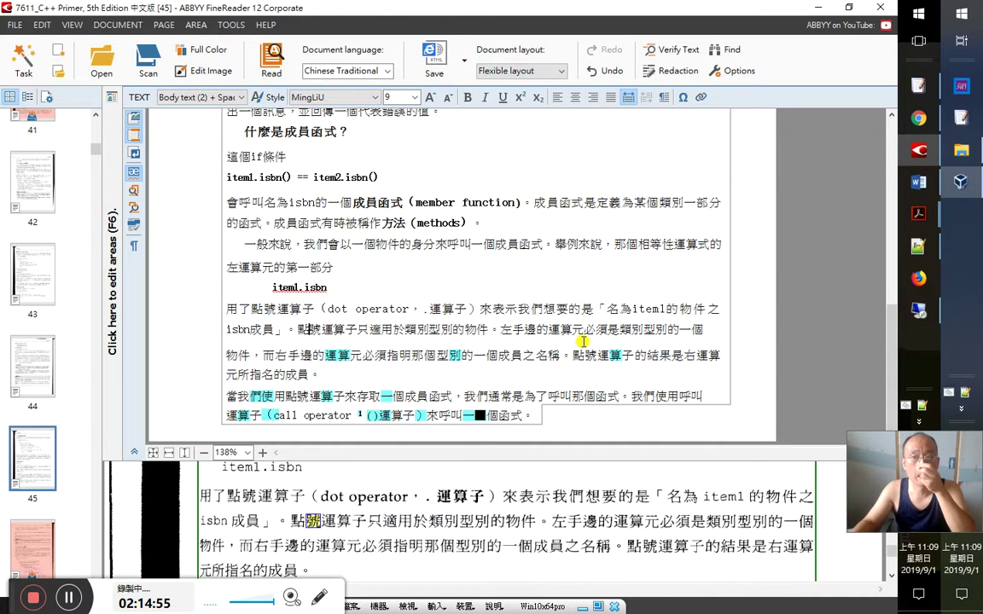
pyautogui.click(681, 331)
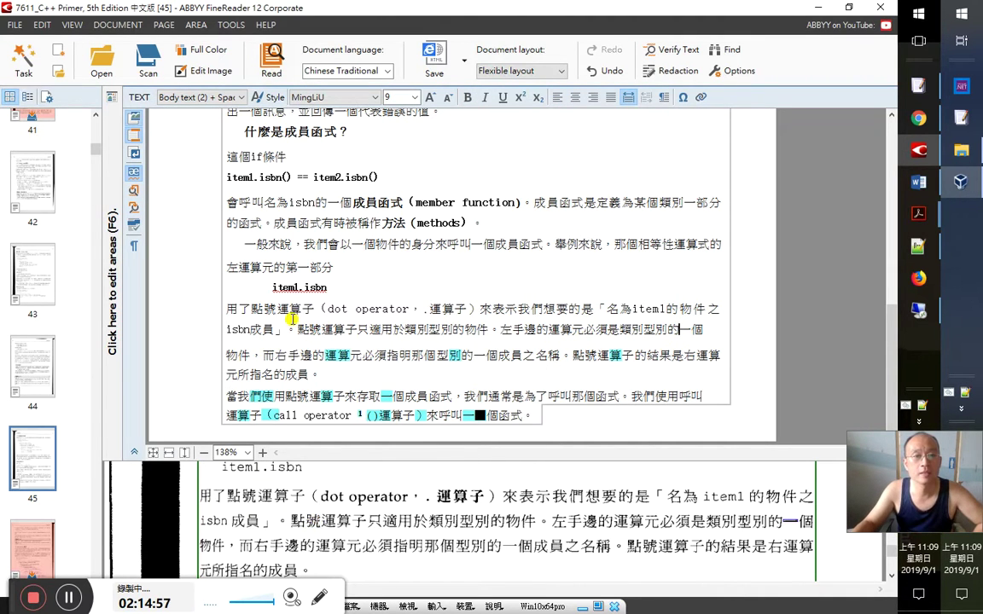
pyautogui.doubleClick(278, 288)
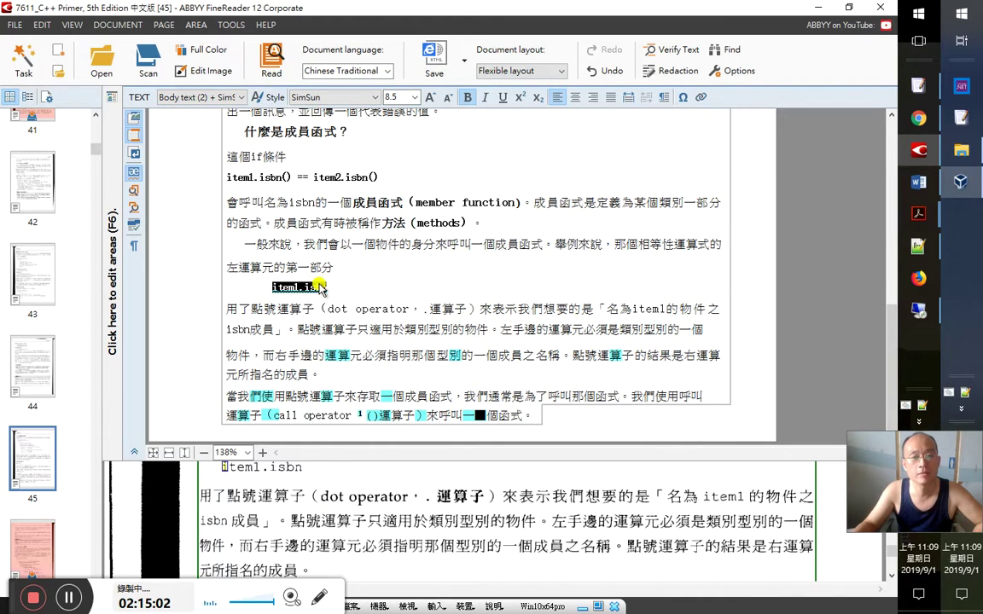
pyautogui.click(310, 355)
pyautogui.moveTo(389, 359); pyautogui.dragTo(675, 375)
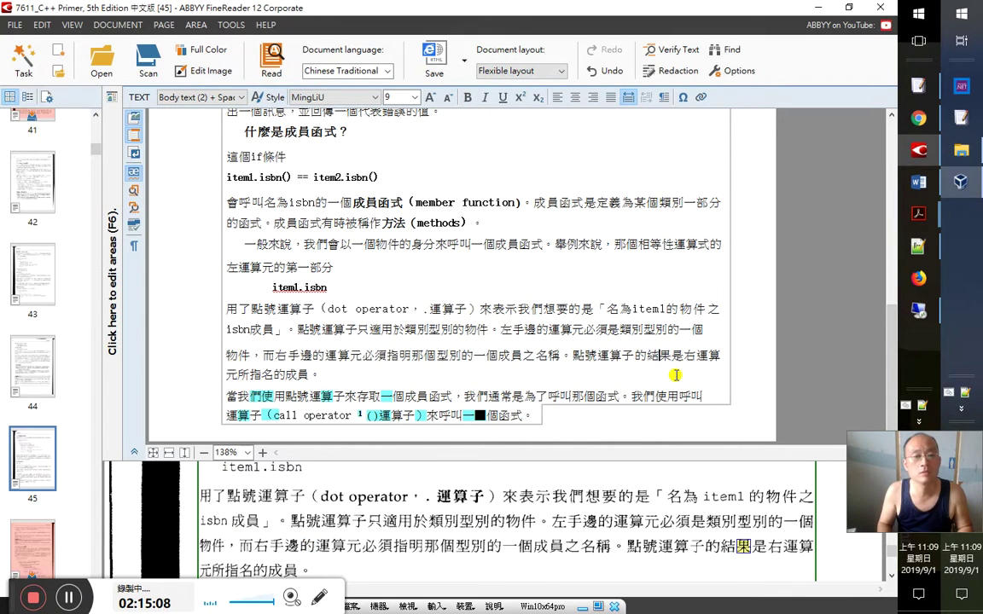
pyautogui.hotkey('shift', 'Home')
pyautogui.press('Down')
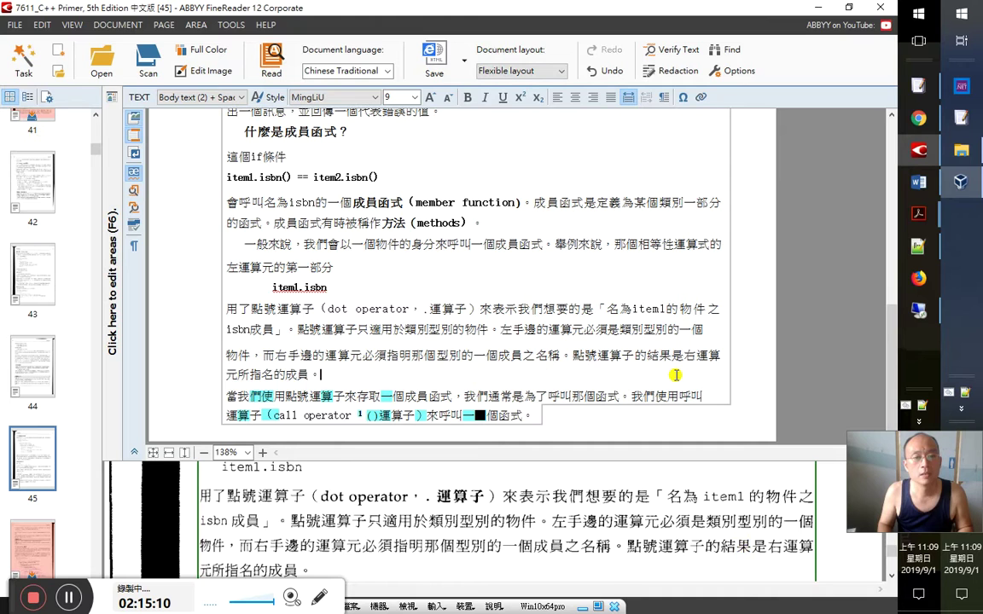
pyautogui.hotkey('shift', 'Home')
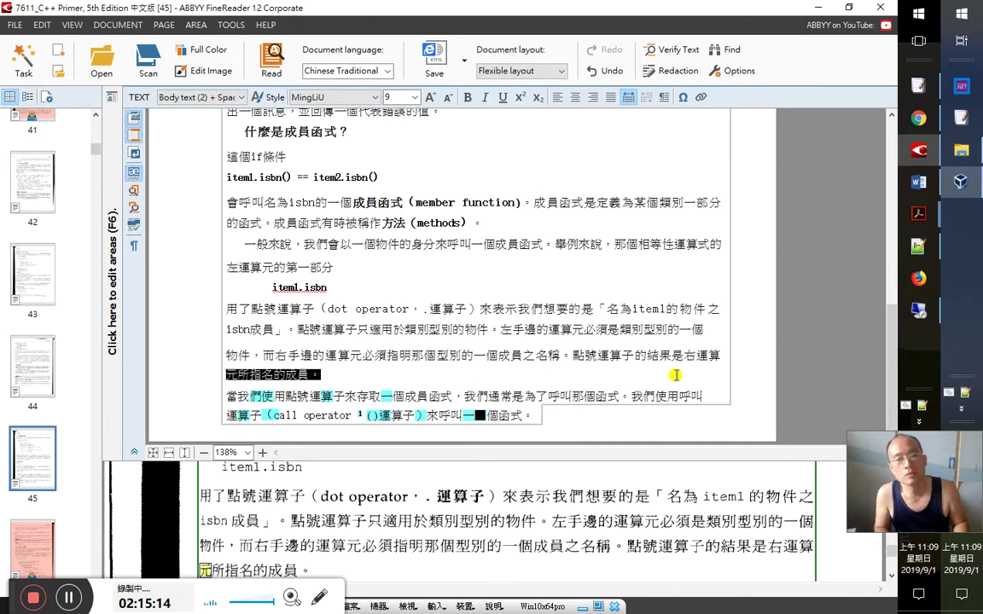
pyautogui.press('Up')
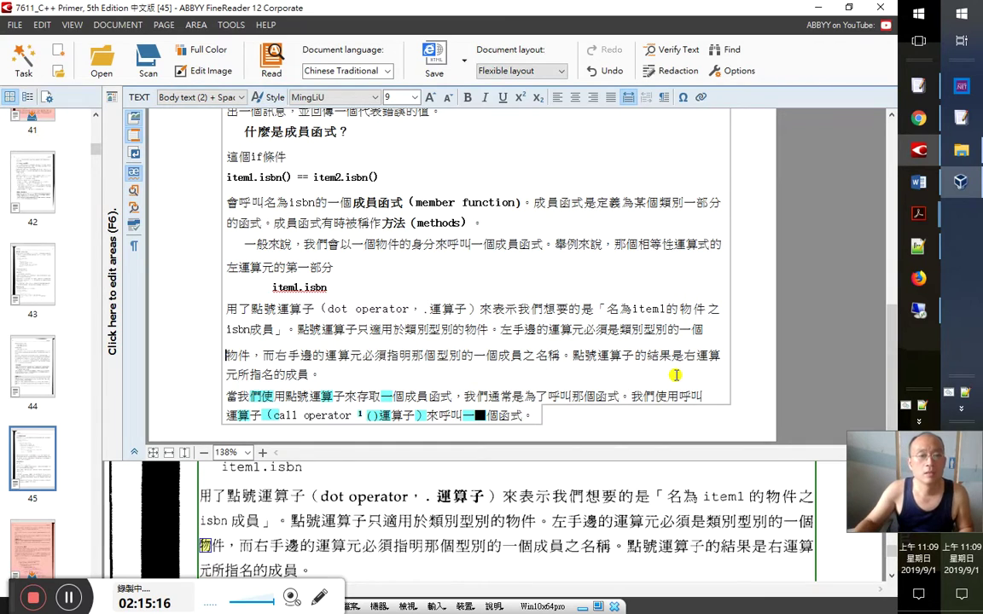
# Mark the highlighted characters in the line beginning "當我們使用點號運算子來存取一個成員函式" as verified
pyautogui.click(298, 395)
pyautogui.press('Right')
pyautogui.press('Right')
pyautogui.press('Right')
pyautogui.press('Right')
pyautogui.press('Right')
pyautogui.press('Right')
pyautogui.press('Right')
pyautogui.press('Right')
pyautogui.press('Right')
pyautogui.press('Right')
pyautogui.press('Right')
pyautogui.press('Right')
pyautogui.press('Right')
pyautogui.press('Right')
pyautogui.press('Right')
pyautogui.hotkey('shift', 'Home')
pyautogui.press('Right')
pyautogui.press('Right')
pyautogui.press('Right')
pyautogui.press('Right')
pyautogui.press('Right')
pyautogui.press('Right')
pyautogui.press('Right')
pyautogui.press('Right')
pyautogui.press('Right')
pyautogui.press('Right')
pyautogui.press('Right')
pyautogui.press('Right')
pyautogui.press('Right')
pyautogui.press('Right')
pyautogui.press('Right')
pyautogui.press('Right')
pyautogui.press('Right')
pyautogui.press('Right')
pyautogui.press('Right')
pyautogui.press('Right')
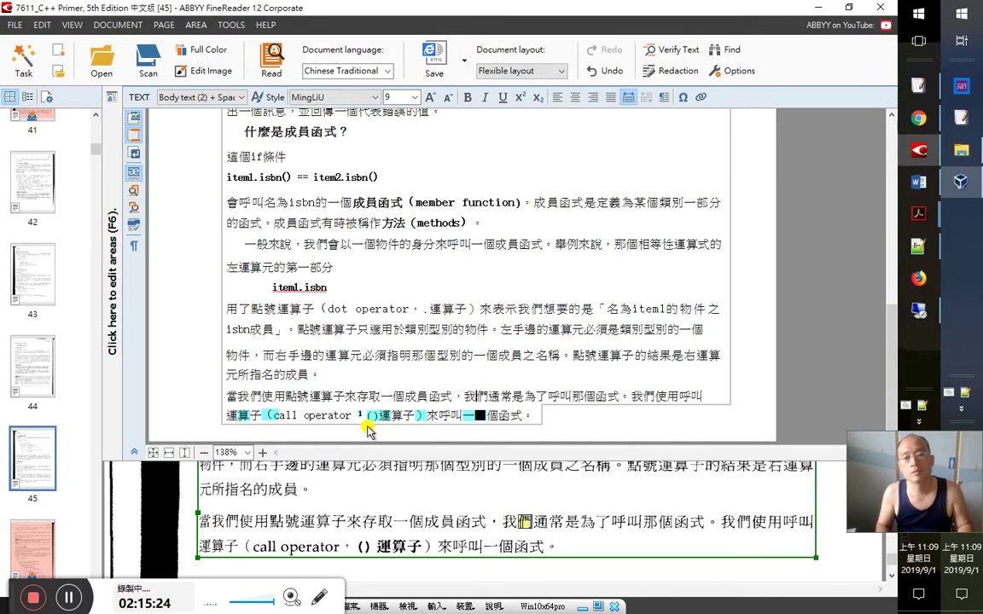
# Replace the misread superscript 1 after "call operator" in the last line with the comma "，"
pyautogui.press('Right')
pyautogui.press('Right')
pyautogui.press('Right')
pyautogui.press('Right')
pyautogui.press('Right')
pyautogui.press('Right')
pyautogui.press('Right')
pyautogui.press('Right')
pyautogui.press('Right')
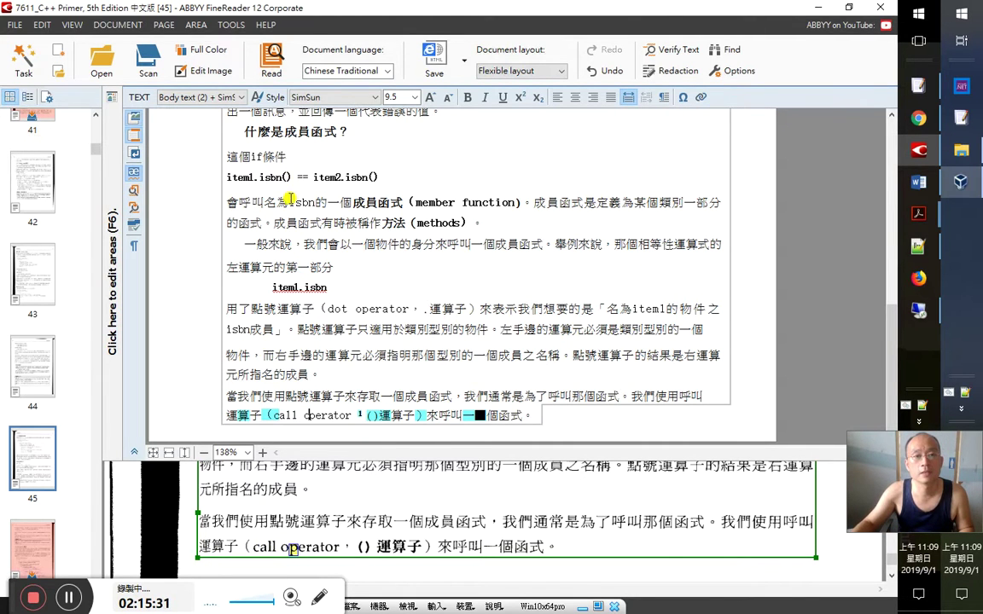
pyautogui.press('Right')
pyautogui.press('Right')
pyautogui.press('Right')
pyautogui.press('Right')
pyautogui.press('Right')
pyautogui.press('Right')
pyautogui.press('Right')
pyautogui.press('Right')
pyautogui.press('Right')
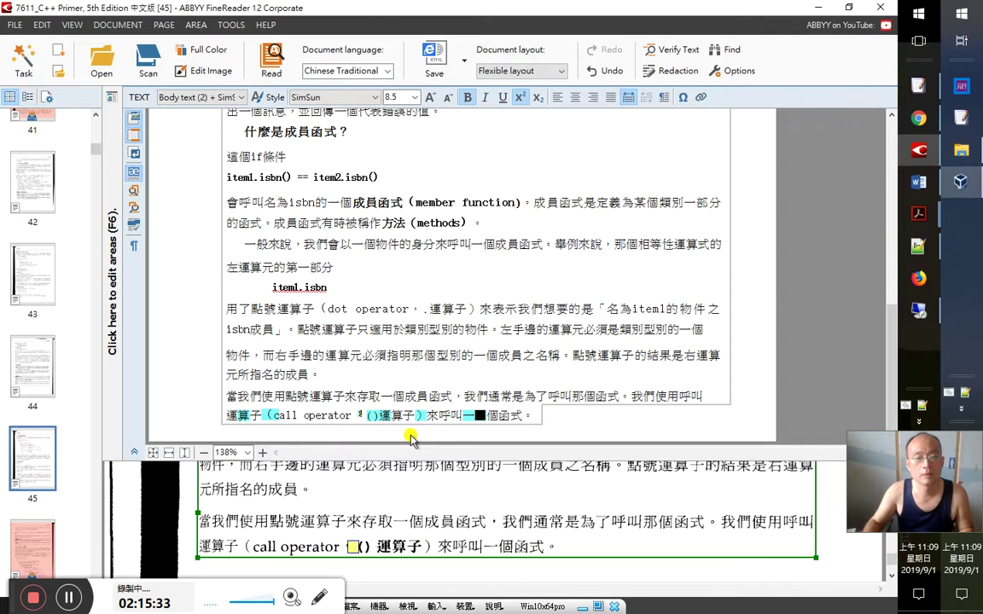
pyautogui.press('Delete')
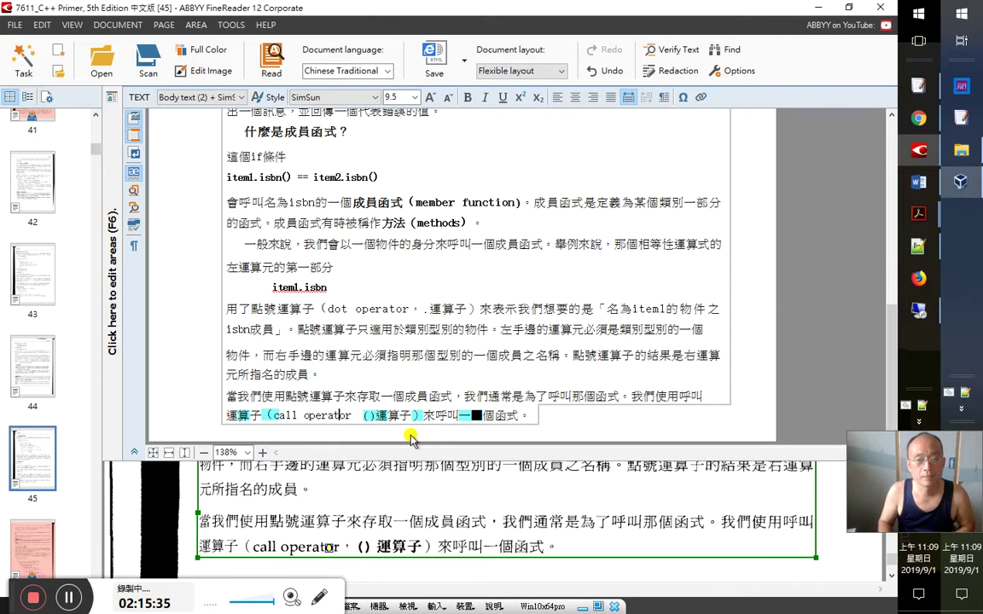
pyautogui.hotkey('ctrl', 'z')
pyautogui.press('Menu')
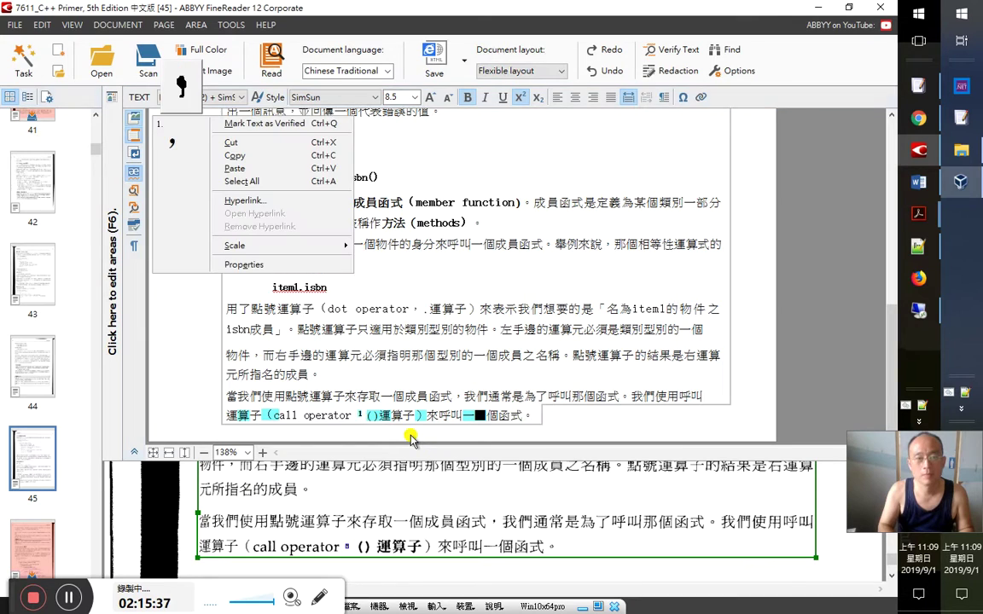
pyautogui.press('Down')
pyautogui.press('Return')
# Mark the last line's call operator text as verified and delete the stray black square between "一" and "個函式"
pyautogui.press('Right')
pyautogui.press('Right')
pyautogui.press('Right')
pyautogui.press('Right')
pyautogui.press('Right')
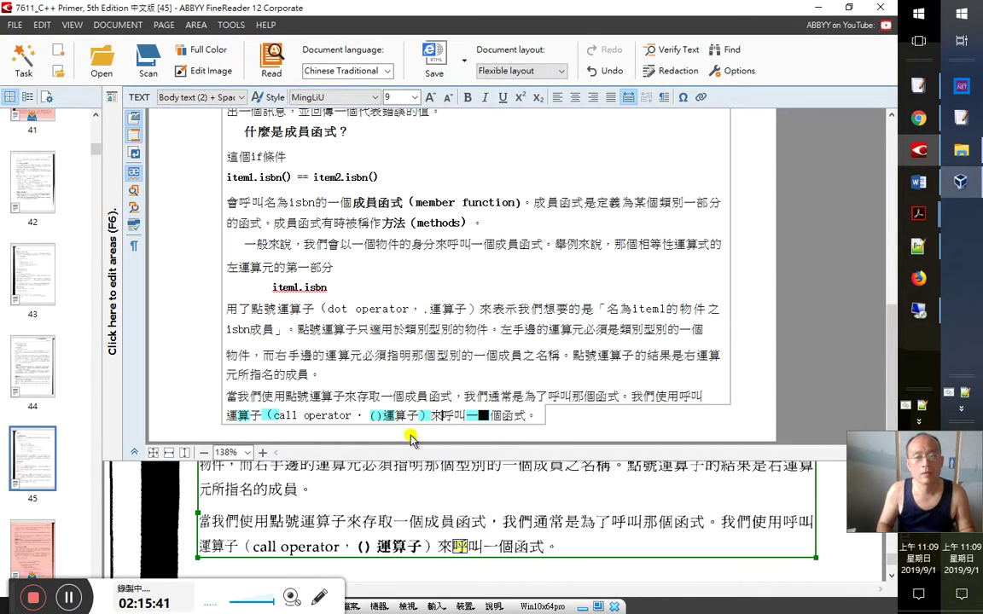
pyautogui.press('Right')
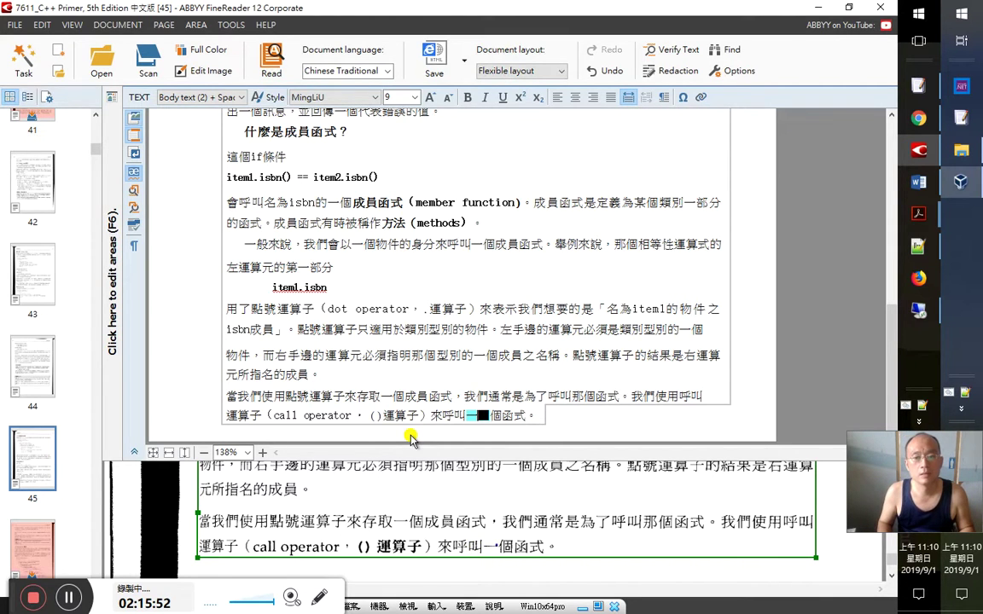
pyautogui.press('Delete')
pyautogui.scroll(-3, 410, 438)
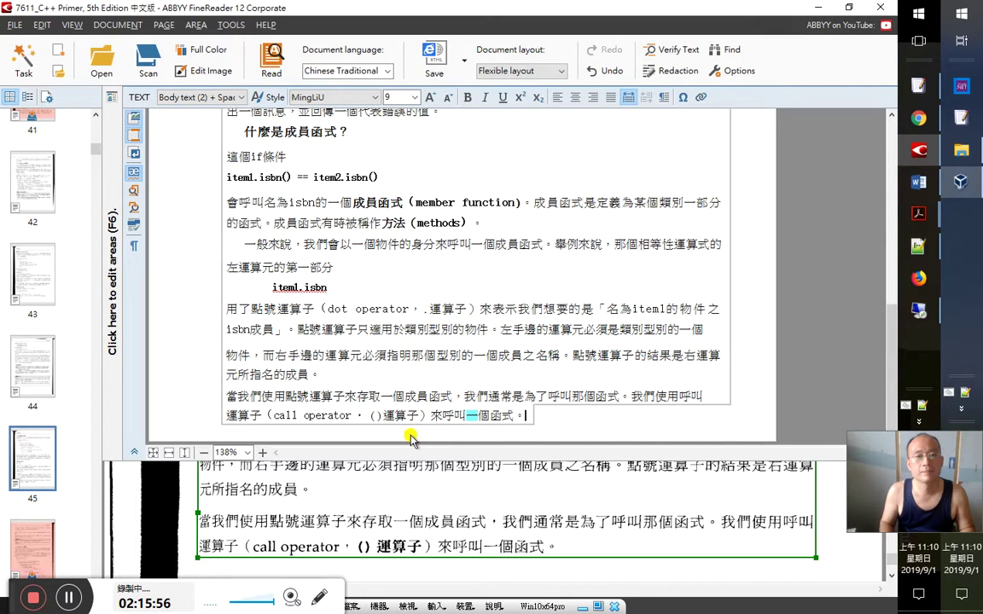
# Check the call operator passage in the English edition in Chrome, then add "第39集 2：16：20" below the "on behalf of" note in Word
pyautogui.hotkey('alt', 'Tab')
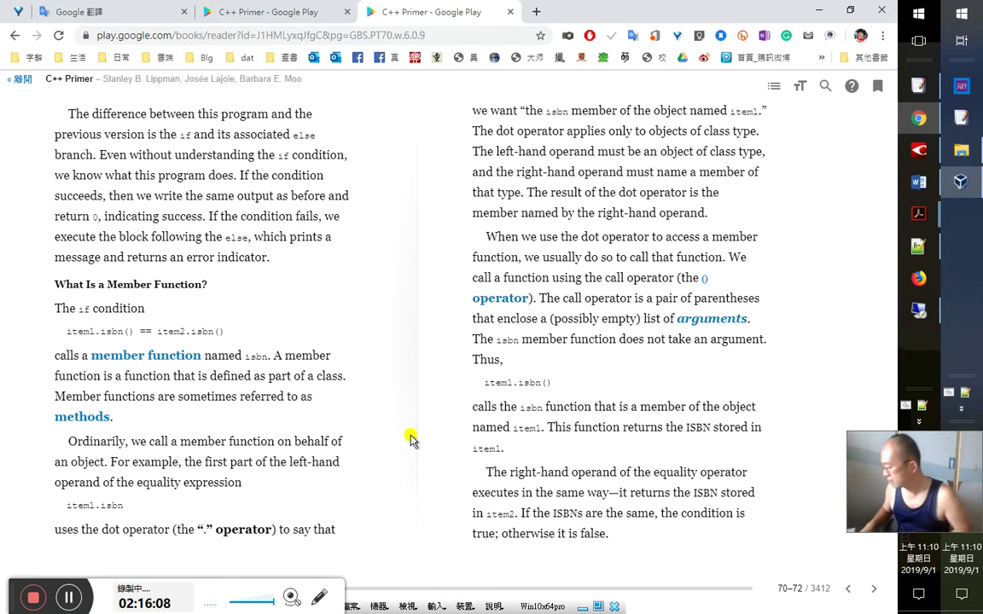
pyautogui.hotkey('alt', 'Tab')
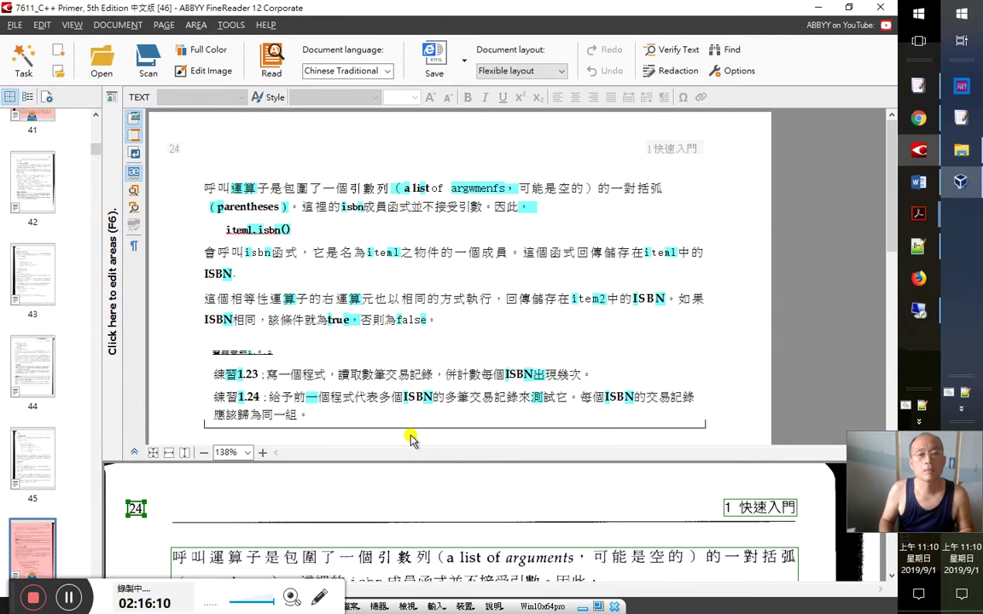
pyautogui.hotkey('alt', 'Tab')
pyautogui.hotkey('alt', 'Tab')
pyautogui.hotkey('alt', 'Tab')
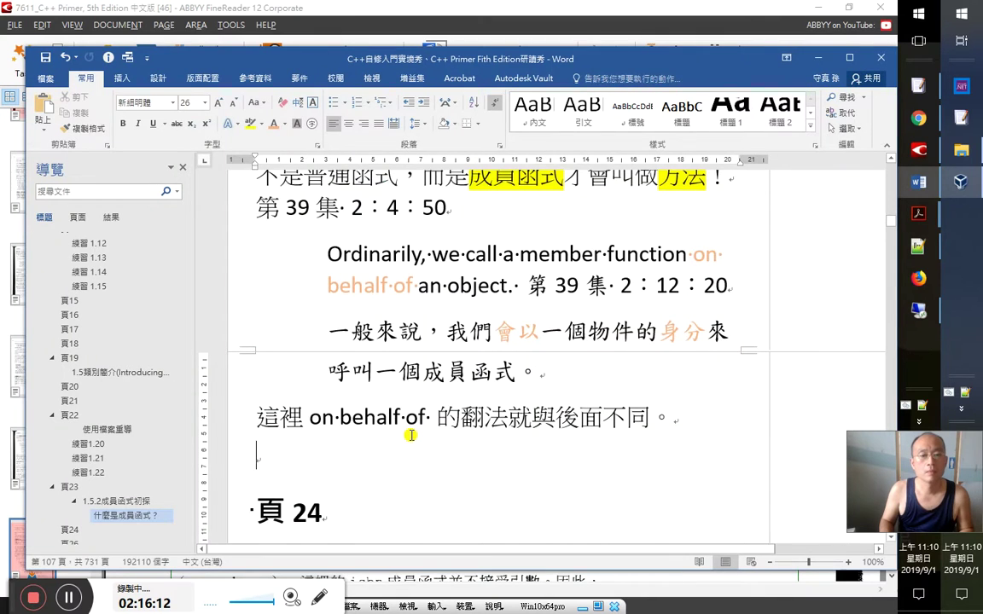
pyautogui.scroll(-1, 411, 435)
pyautogui.click(411, 435)
pyautogui.write('第39')
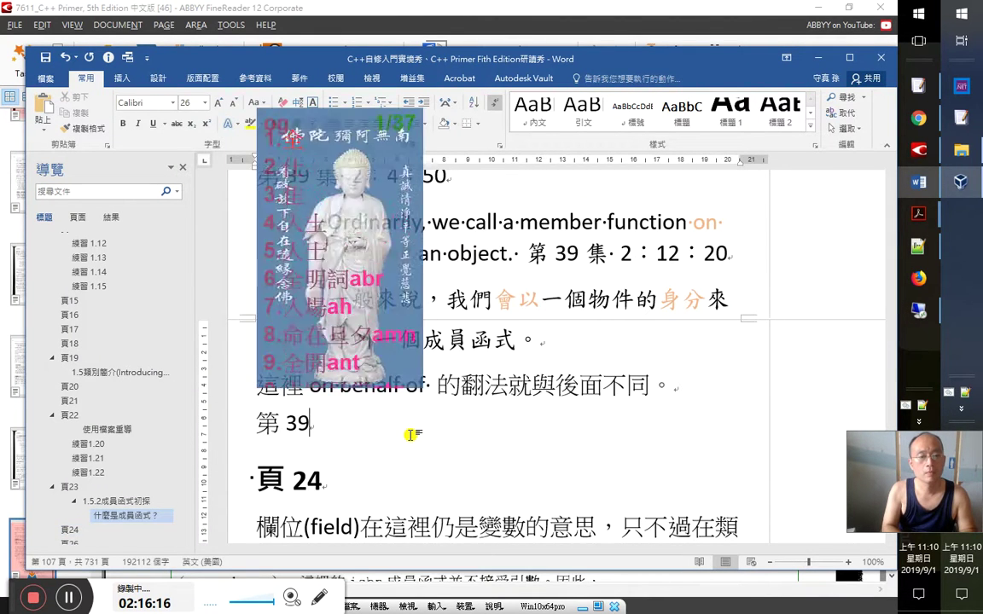
pyautogui.write('集 2：16：20')
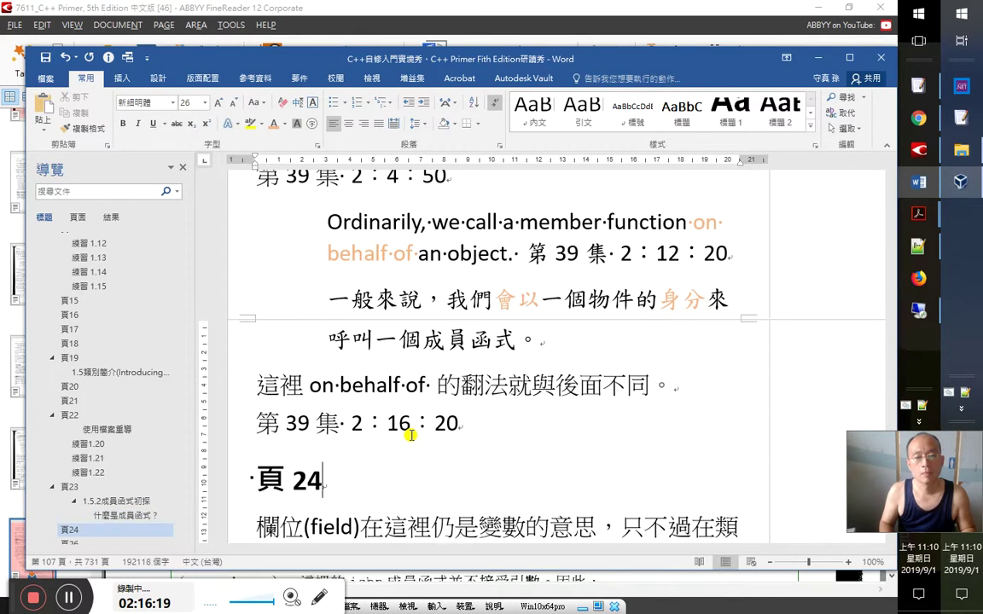
# Add an empty paragraph below the "頁 24" heading in the notes and save the document
pyautogui.press('Return')
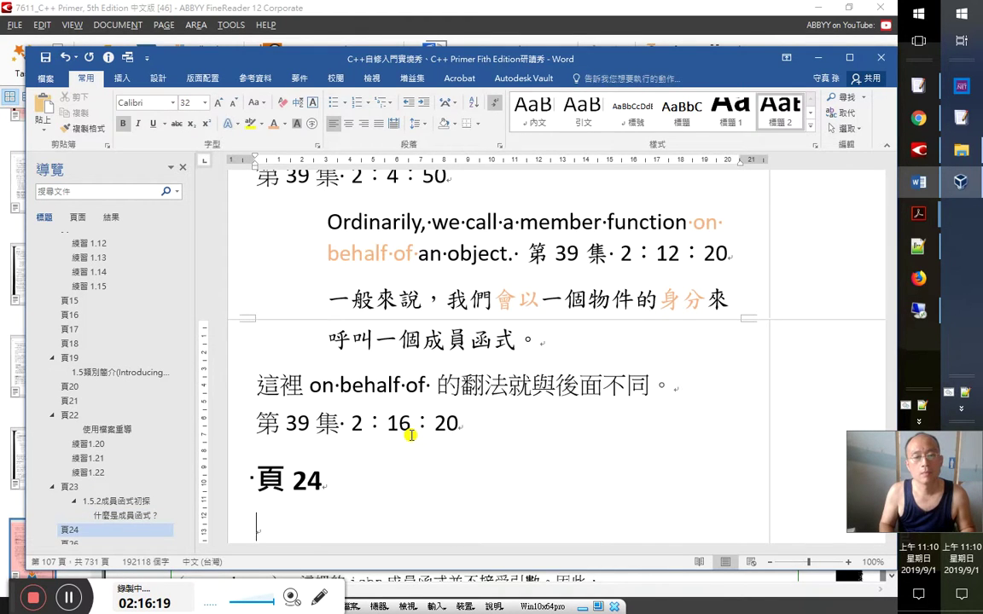
pyautogui.scroll(-1, 411, 435)
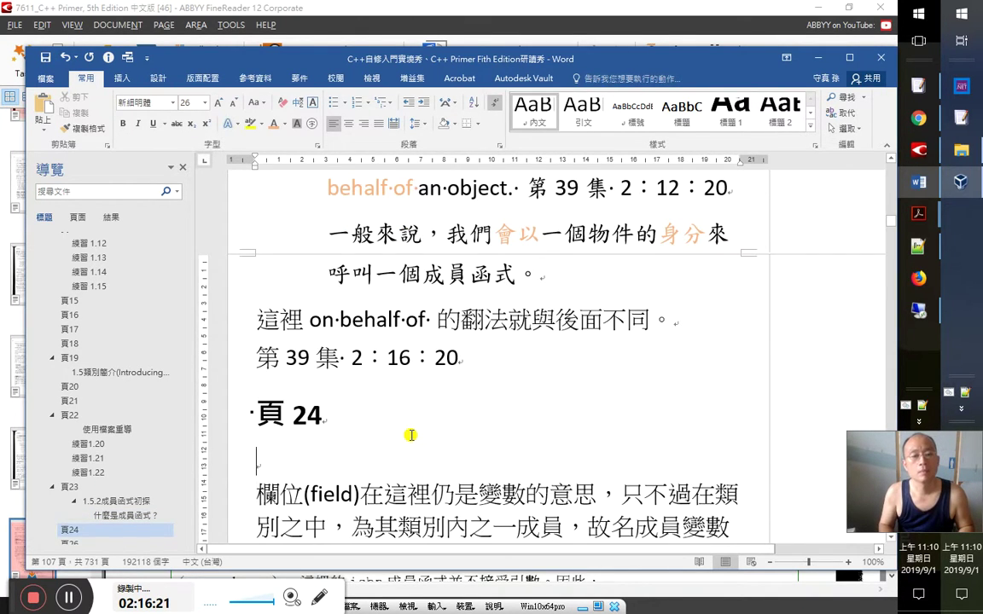
pyautogui.hotkey('ctrl', 's')
# Switch back to ABBYY FineReader and correct "argwmenfs" to "arguments" in the first text line of page 46
pyautogui.hotkey('alt', 'Tab')
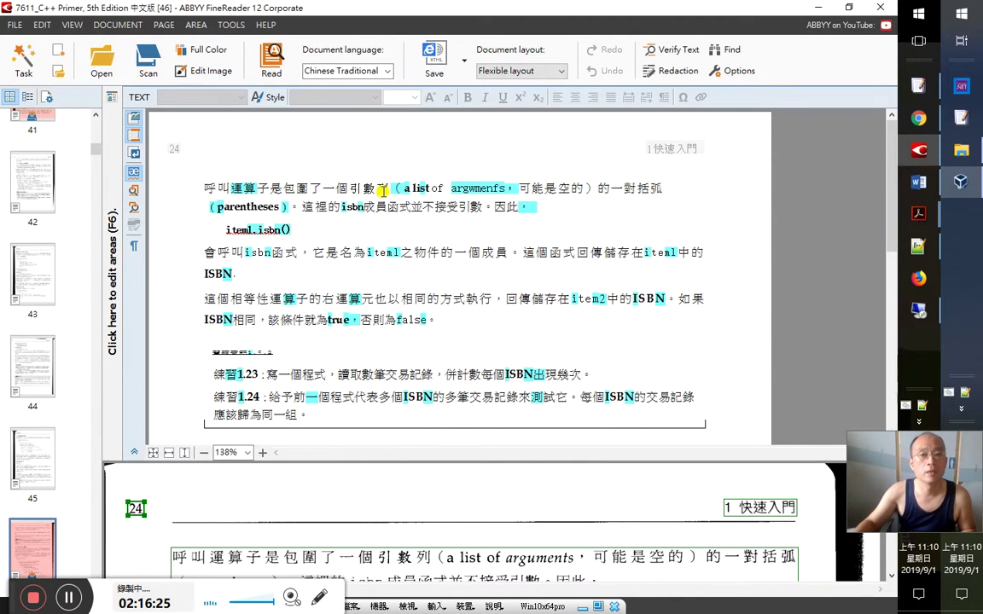
pyautogui.click(381, 190)
pyautogui.press('Right')
pyautogui.press('Right')
pyautogui.press('Right')
pyautogui.press('Right')
pyautogui.press('Right')
pyautogui.press('Right')
pyautogui.press('Right')
pyautogui.press('Right')
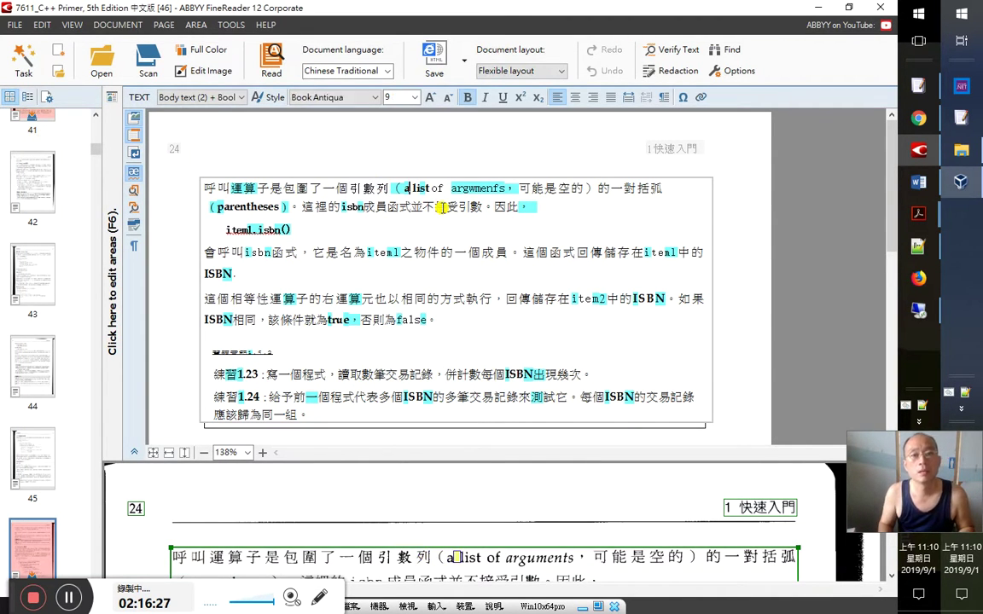
pyautogui.press('Right')
pyautogui.press('Right')
pyautogui.press('Right')
pyautogui.press('Right')
pyautogui.press('Right')
pyautogui.press('Right')
pyautogui.press('Right')
pyautogui.press('Right')
pyautogui.press('Right')
pyautogui.press('Right')
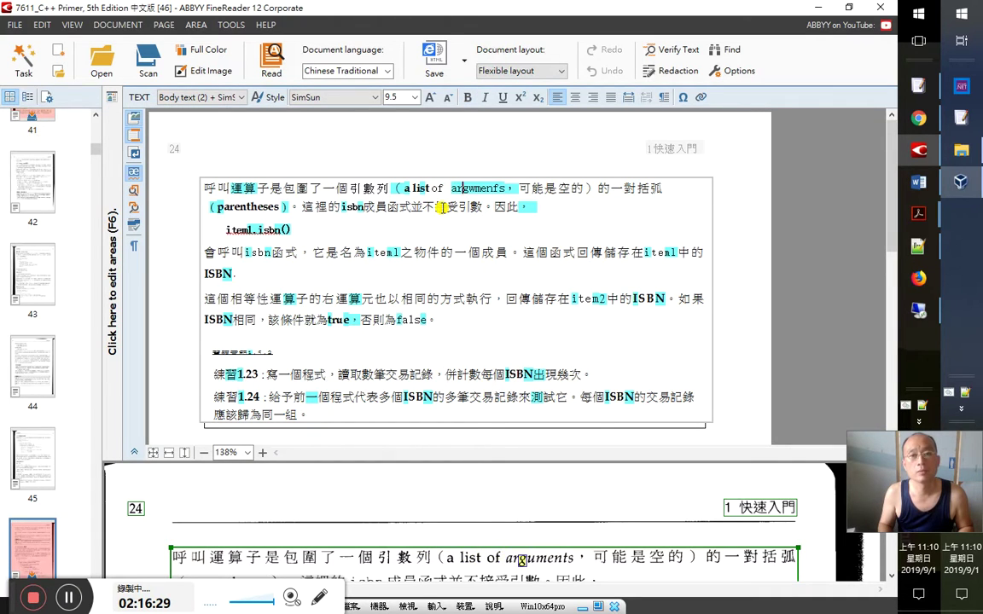
pyautogui.press('Right')
pyautogui.press('Right')
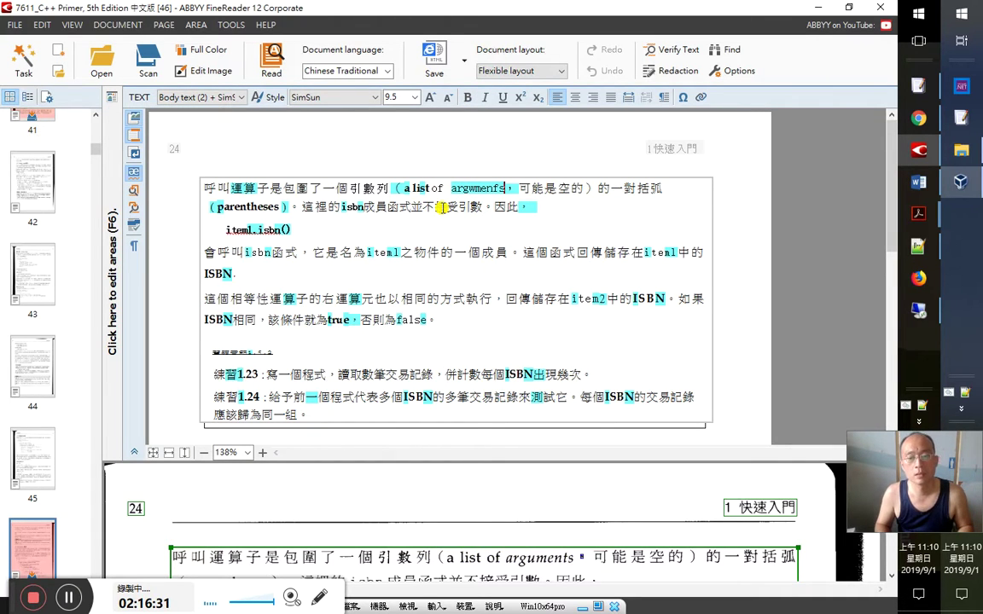
pyautogui.press('Right')
pyautogui.press('Left')
pyautogui.press('Left')
pyautogui.press('Left')
pyautogui.press('Left')
pyautogui.press('Left')
pyautogui.press('Left')
pyautogui.press('Left')
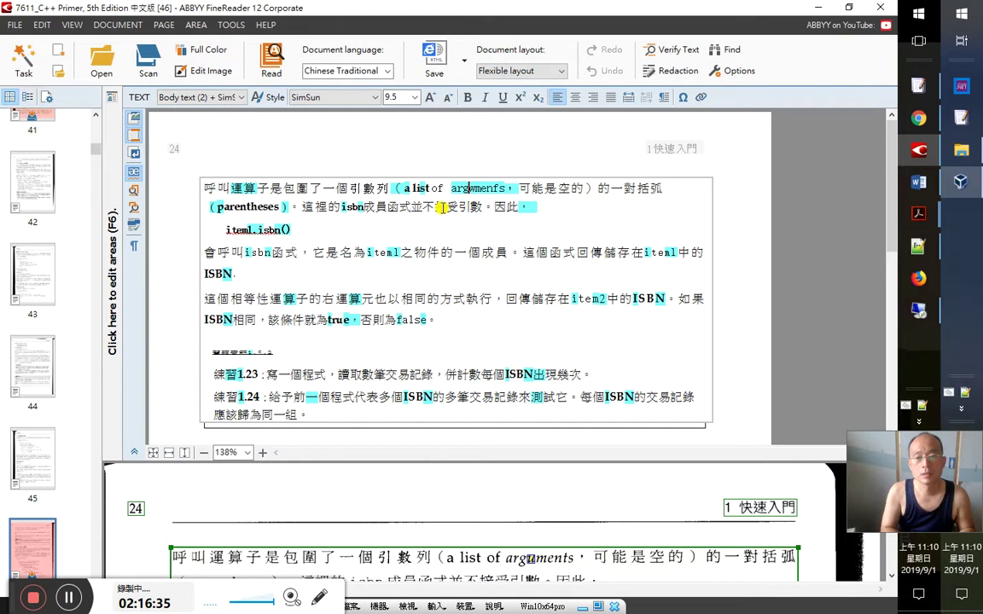
pyautogui.press('Delete')
pyautogui.write('u')
pyautogui.press('Right')
pyautogui.press('Right')
pyautogui.press('Right')
pyautogui.press('Right')
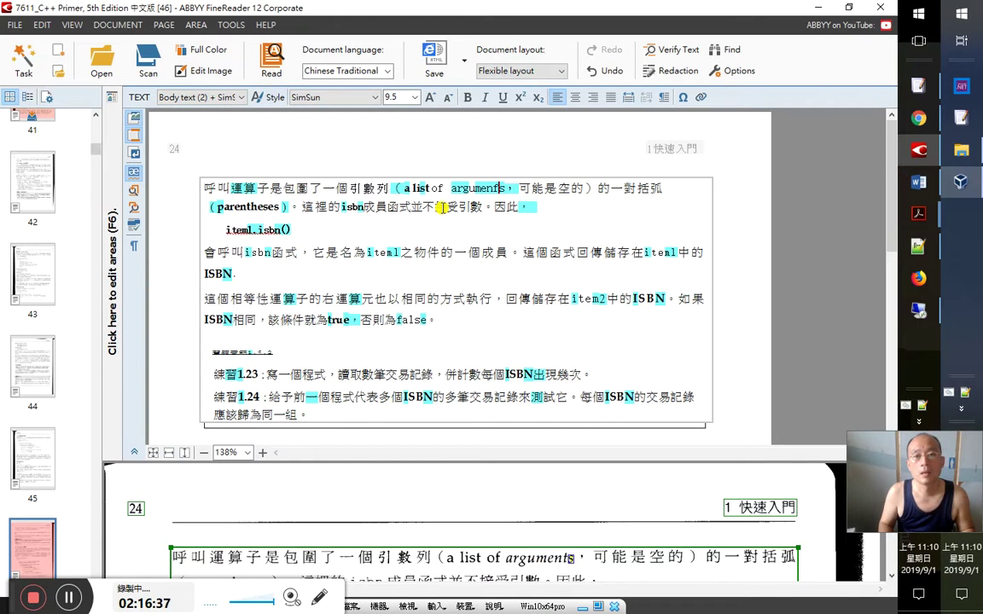
pyautogui.press('Delete')
pyautogui.write('t')
# Remove the bold formatting from "a list of arguments" in the first line
pyautogui.press('Right')
pyautogui.press('Left')
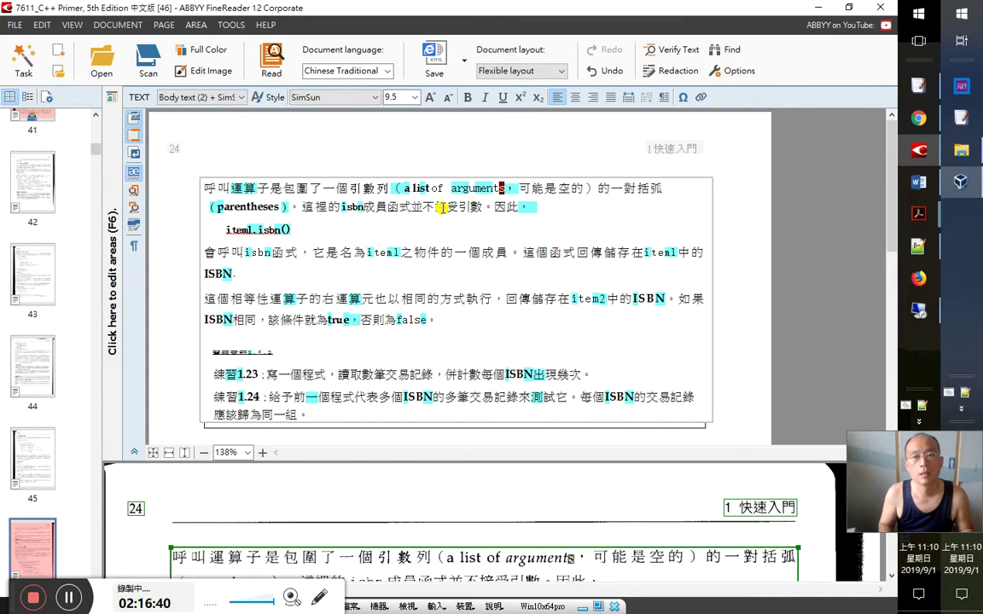
pyautogui.hotkey('shift', 'Left')
pyautogui.hotkey('shift', 'Left')
pyautogui.hotkey('shift', 'Left')
pyautogui.hotkey('shift', 'Left')
pyautogui.hotkey('shift', 'Left')
pyautogui.hotkey('shift', 'Left')
pyautogui.hotkey('shift', 'Left')
pyautogui.hotkey('shift', 'Left')
pyautogui.hotkey('shift', 'Left')
pyautogui.hotkey('shift', 'Left')
pyautogui.hotkey('shift', 'Left')
pyautogui.hotkey('shift', 'Left')
pyautogui.hotkey('shift', 'Left')
pyautogui.hotkey('shift', 'Left')
pyautogui.hotkey('shift', 'Left')
pyautogui.hotkey('shift', 'Left')
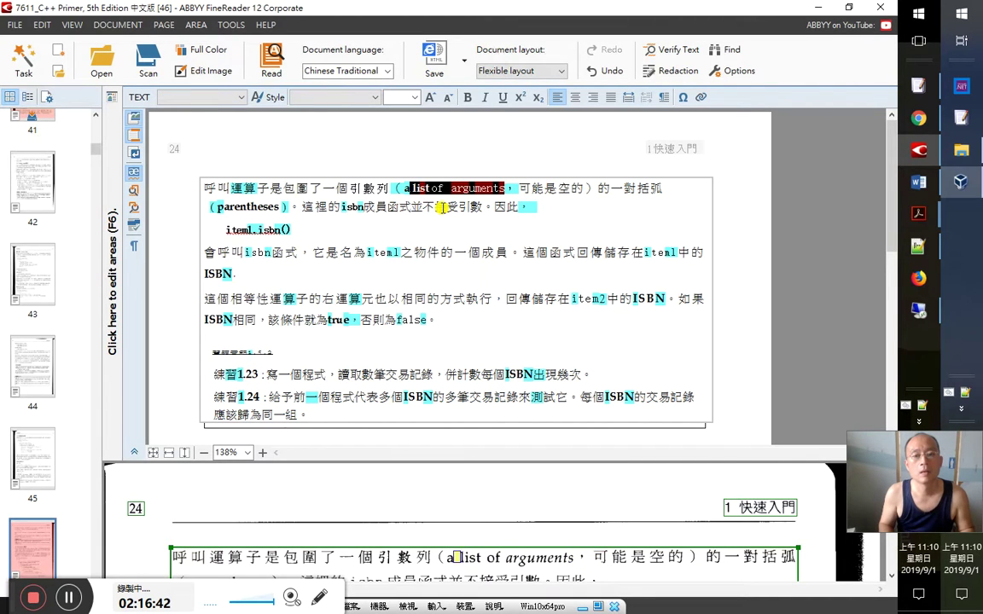
pyautogui.hotkey('shift', 'Left')
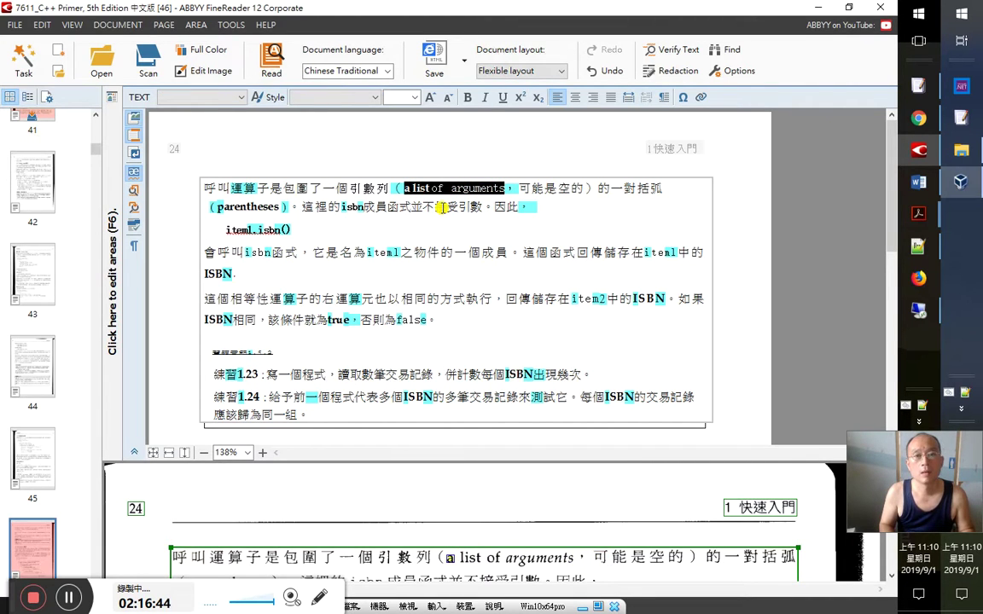
pyautogui.hotkey('ctrl', 'b')
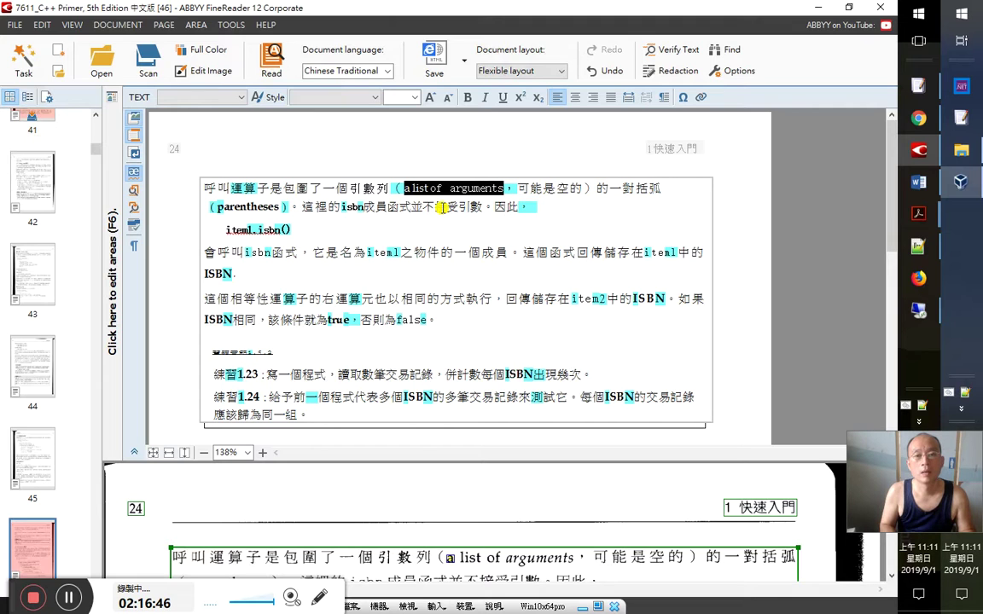
# Italicize only the word "arguments" in the first line, undoing the italics applied to the whole phrase
pyautogui.hotkey('ctrl', 'i')
pyautogui.hotkey('ctrl', 'z')
pyautogui.hotkey('shift', 'Left')
pyautogui.hotkey('shift', 'Left')
pyautogui.hotkey('shift', 'Left')
pyautogui.hotkey('shift', 'Left')
pyautogui.hotkey('shift', 'Left')
pyautogui.hotkey('shift', 'Left')
pyautogui.hotkey('shift', 'Left')
pyautogui.hotkey('shift', 'Left')
pyautogui.hotkey('shift', 'Left')
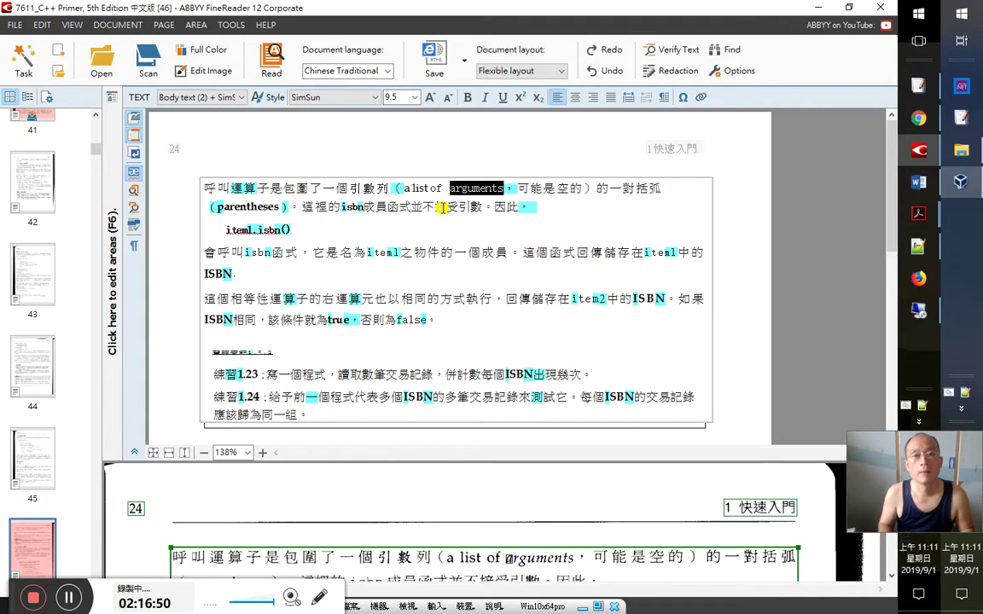
pyautogui.hotkey('ctrl', 'i')
# Check the first line beginning "呼叫運算子是包圍了一個引數列" against the scan and mark it as verified
pyautogui.press('Right')
pyautogui.press('Right')
pyautogui.press('Right')
pyautogui.press('Right')
pyautogui.press('Right')
pyautogui.press('Right')
pyautogui.press('Right')
pyautogui.press('Right')
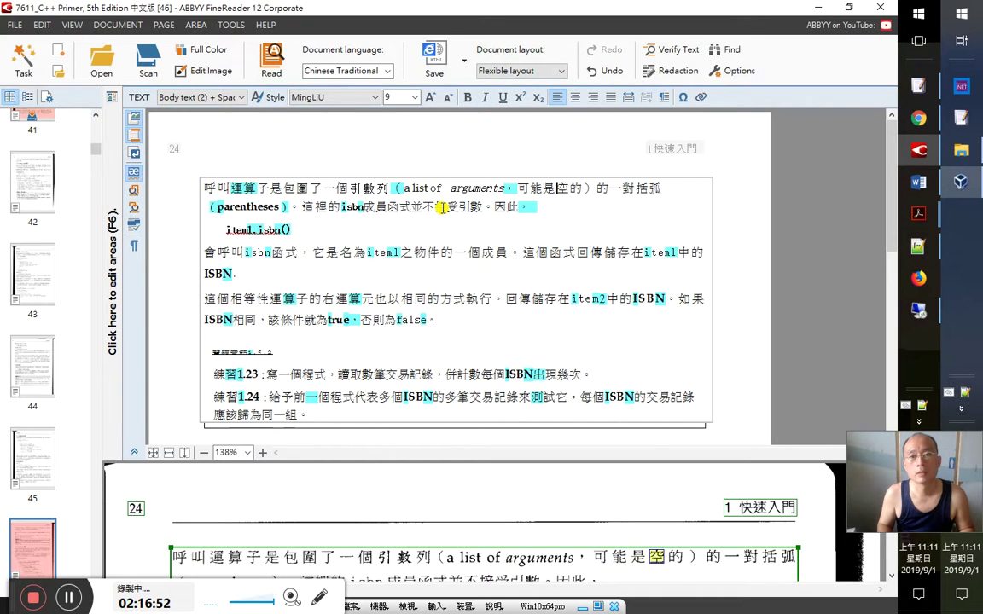
pyautogui.press('Home')
pyautogui.hotkey('shift', 'End')
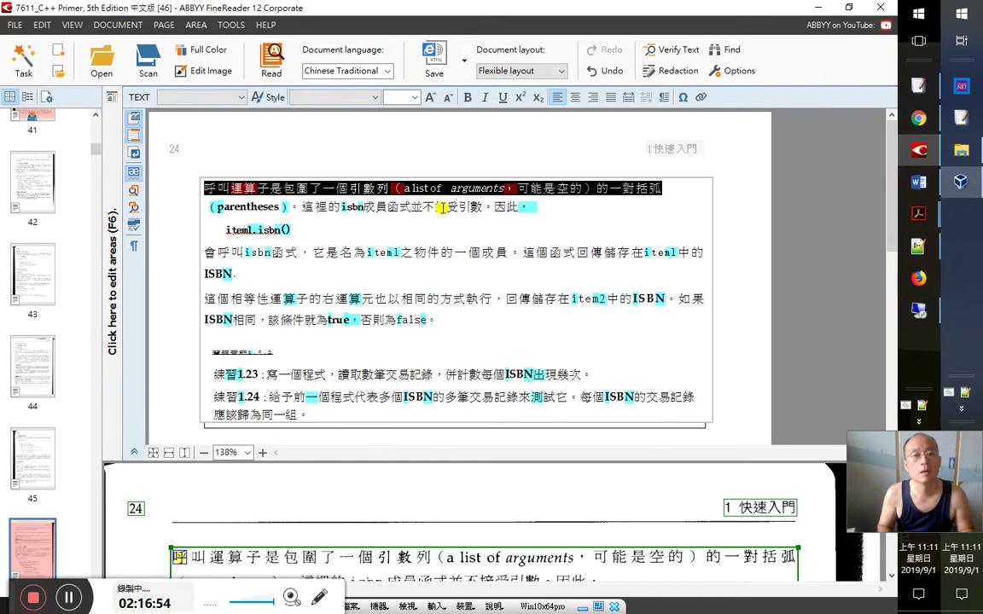
pyautogui.press('Left')
pyautogui.hotkey('shift', 'Right')
pyautogui.press('Right')
pyautogui.press('Down')
# Mark "（parentheses）。" and the rest of the second line, through "因此，", as verified
pyautogui.press('Home')
pyautogui.hotkey('ctrl', 'shift', 'Right')
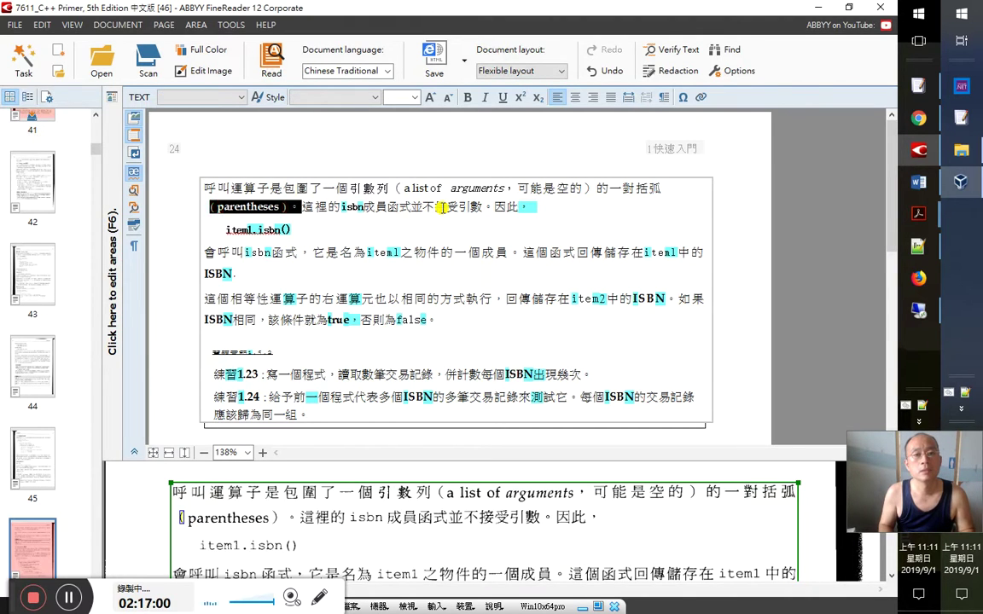
pyautogui.press('Right')
pyautogui.press('Right')
pyautogui.press('Right')
pyautogui.hotkey('shift', 'Right')
pyautogui.hotkey('shift', 'Right')
pyautogui.hotkey('shift', 'Right')
pyautogui.hotkey('shift', 'Right')
pyautogui.hotkey('shift', 'Right')
pyautogui.hotkey('shift', 'Right')
pyautogui.hotkey('shift', 'Right')
pyautogui.hotkey('shift', 'Right')
pyautogui.hotkey('shift', 'Right')
pyautogui.hotkey('shift', 'Right')
pyautogui.hotkey('shift', 'Right')
pyautogui.hotkey('shift', 'Right')
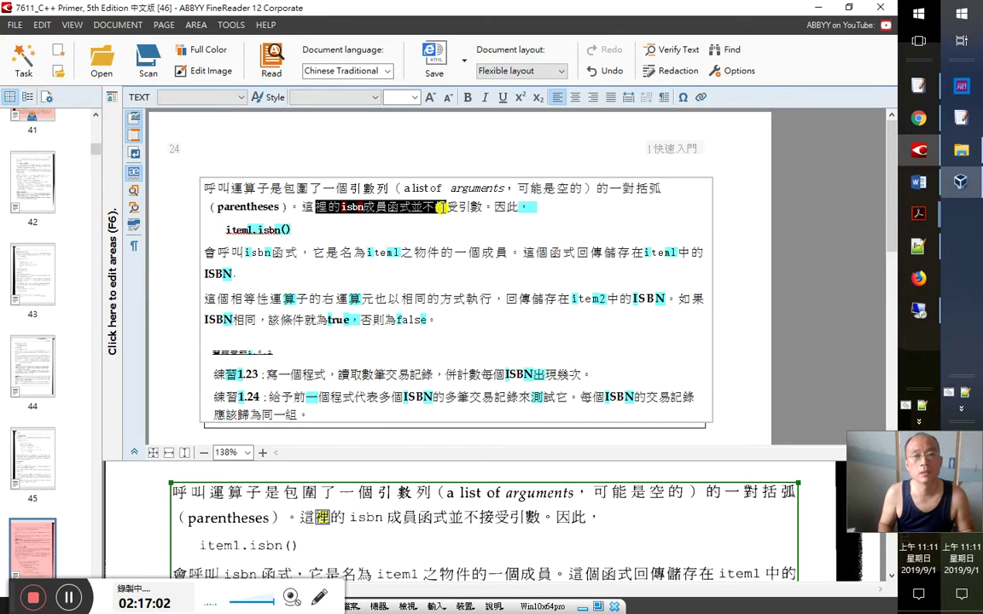
# Check the code line "item1.isbn()" against the scan and mark it as verified
pyautogui.press('Down')
pyautogui.press('Home')
pyautogui.press('Right')
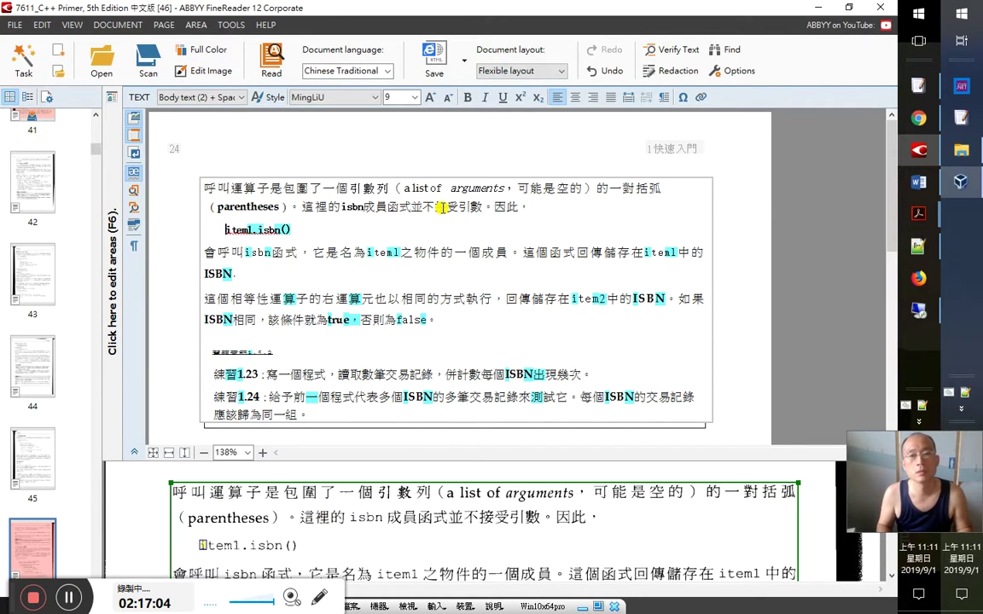
pyautogui.press('Right')
pyautogui.press('Right')
pyautogui.press('Right')
pyautogui.press('Right')
pyautogui.press('Right')
pyautogui.press('Right')
pyautogui.press('Right')
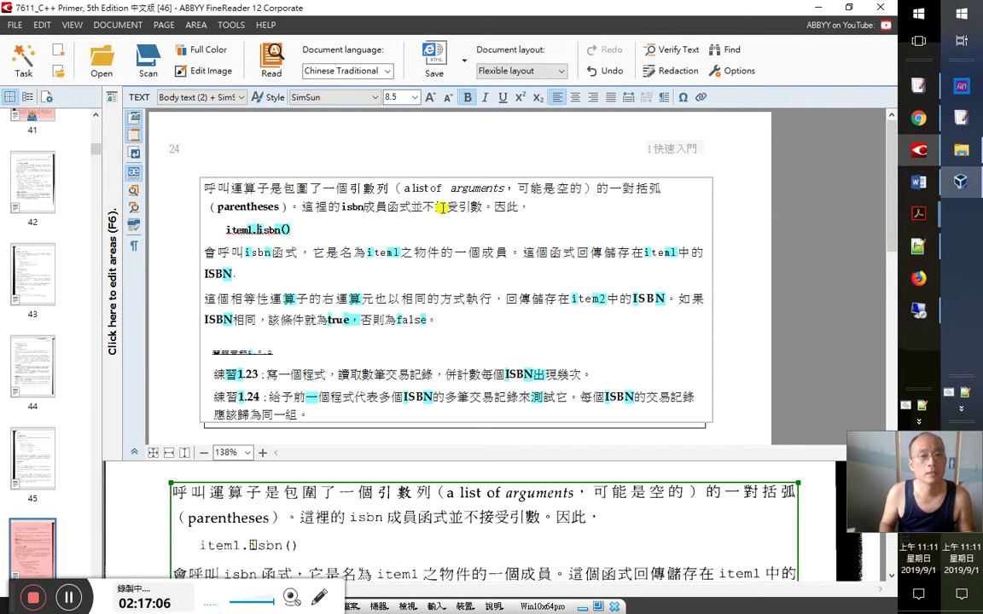
pyautogui.press('End')
pyautogui.hotkey('shift', 'Home')
# Check the sentence "會呼叫isbn函式，它是名為item1之物件的一個成員" against the scan
pyautogui.press('Down')
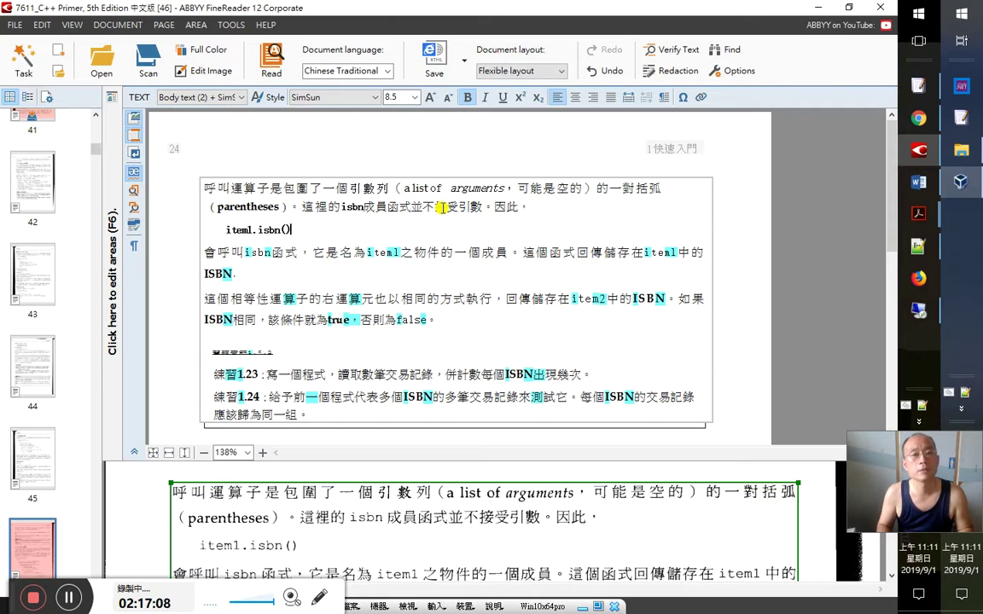
pyautogui.press('Right')
pyautogui.press('Right')
pyautogui.press('Right')
pyautogui.press('Right')
pyautogui.press('Right')
pyautogui.press('Right')
pyautogui.press('Right')
pyautogui.press('Right')
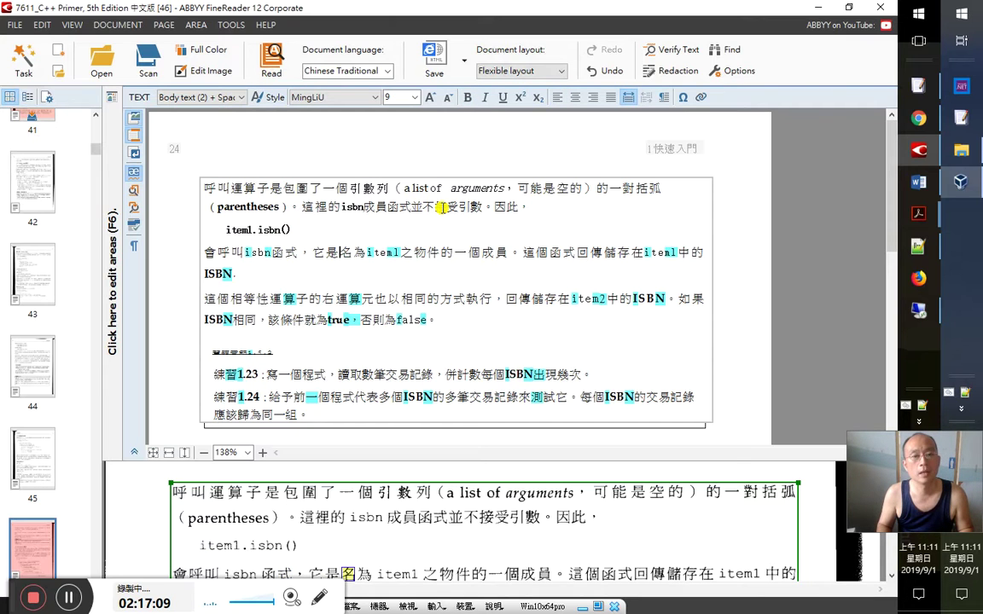
pyautogui.press('Right')
pyautogui.press('Right')
pyautogui.press('Right')
pyautogui.press('Right')
pyautogui.press('Right')
pyautogui.press('Right')
pyautogui.press('Right')
pyautogui.press('Right')
pyautogui.press('Right')
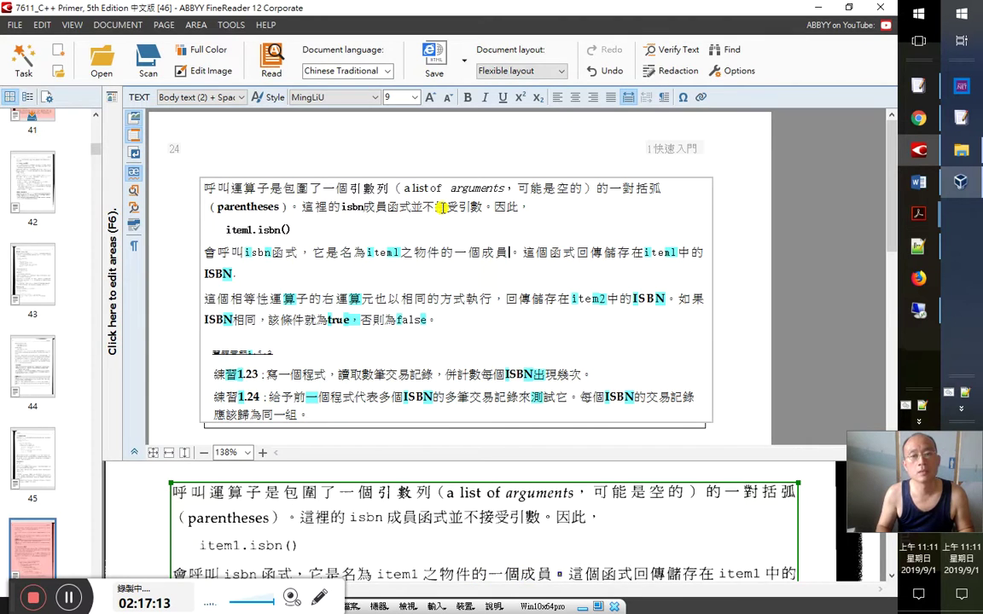
# Check the rest of that line, through "在item1中的", against the scan and mark the whole line as verified
pyautogui.press('Right')
pyautogui.press('Right')
pyautogui.press('Right')
pyautogui.press('Right')
pyautogui.press('Right')
pyautogui.press('Right')
pyautogui.press('Right')
pyautogui.press('Right')
pyautogui.press('Right')
pyautogui.press('Right')
pyautogui.press('Right')
pyautogui.press('Right')
pyautogui.press('Right')
pyautogui.press('Right')
pyautogui.press('Right')
pyautogui.press('Right')
pyautogui.press('Right')
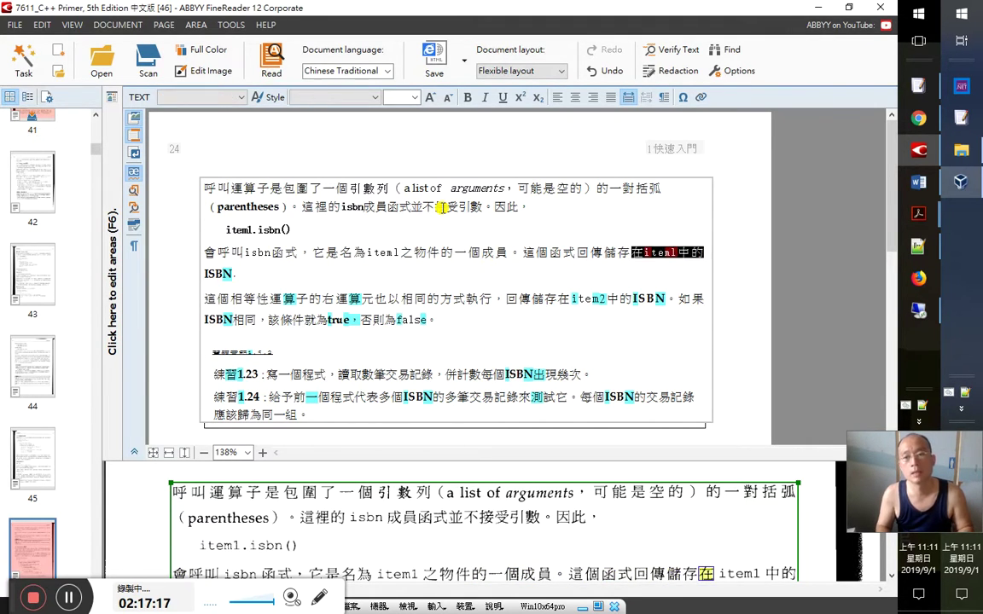
pyautogui.press('Right')
# Mark the "ISBN." that ends the paragraph below the code line as verified and remove its bold
pyautogui.press('Right')
pyautogui.press('Right')
pyautogui.press('Right')
pyautogui.press('Right')
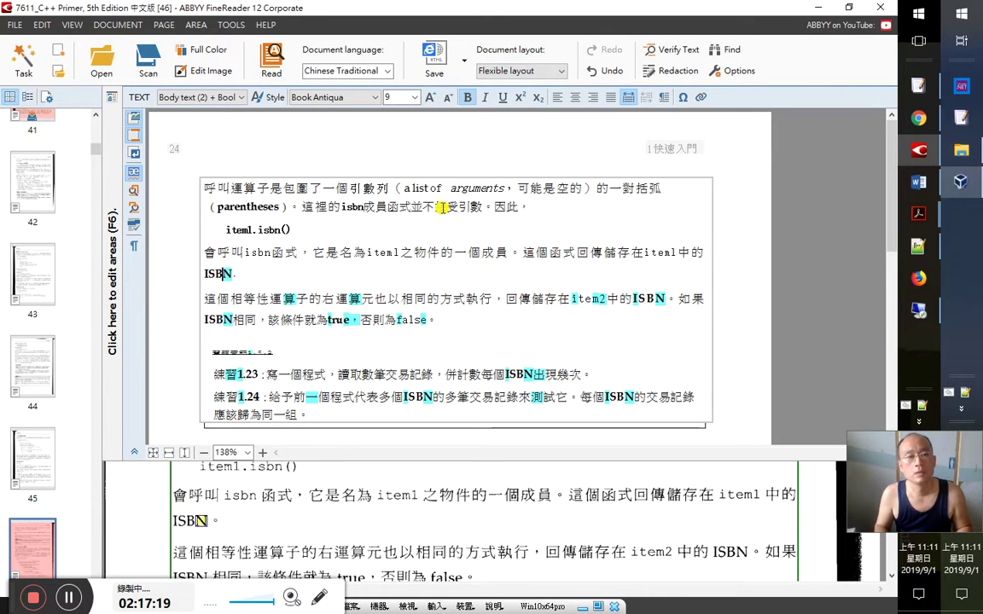
pyautogui.press('Right')
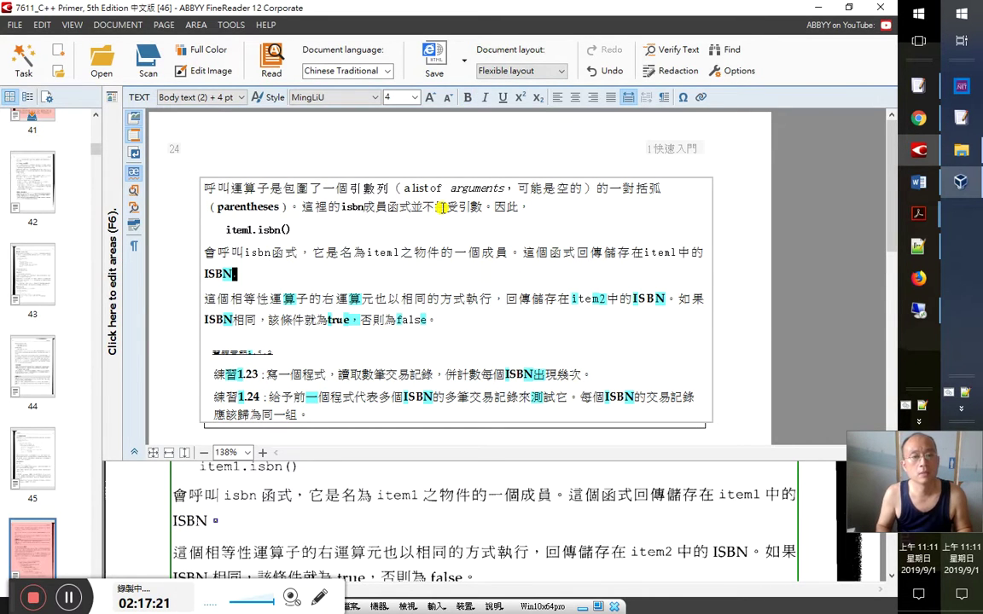
pyautogui.hotkey('shift', 'F10')
pyautogui.press('Escape')
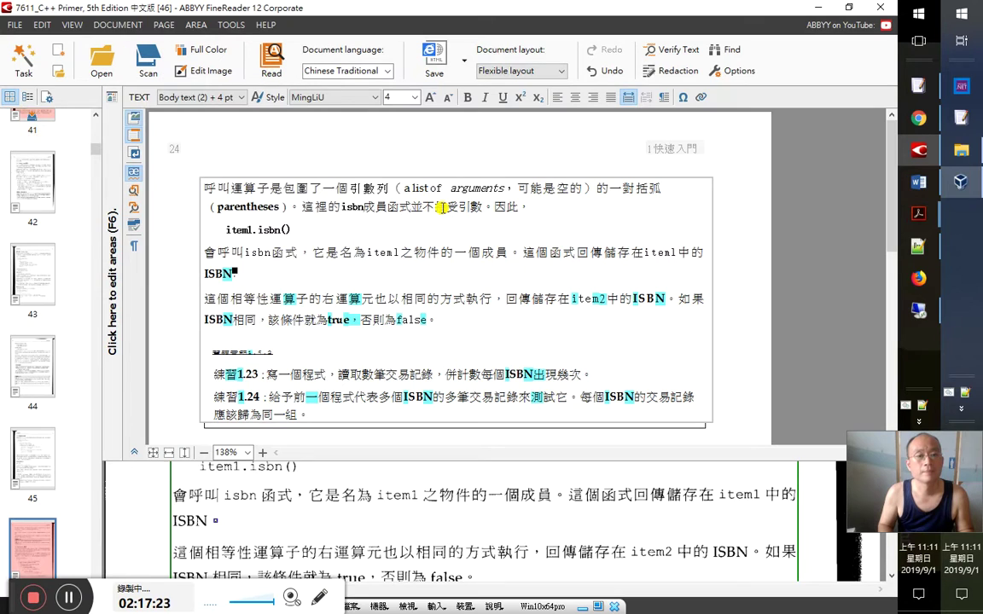
pyautogui.hotkey('shift', 'Home')
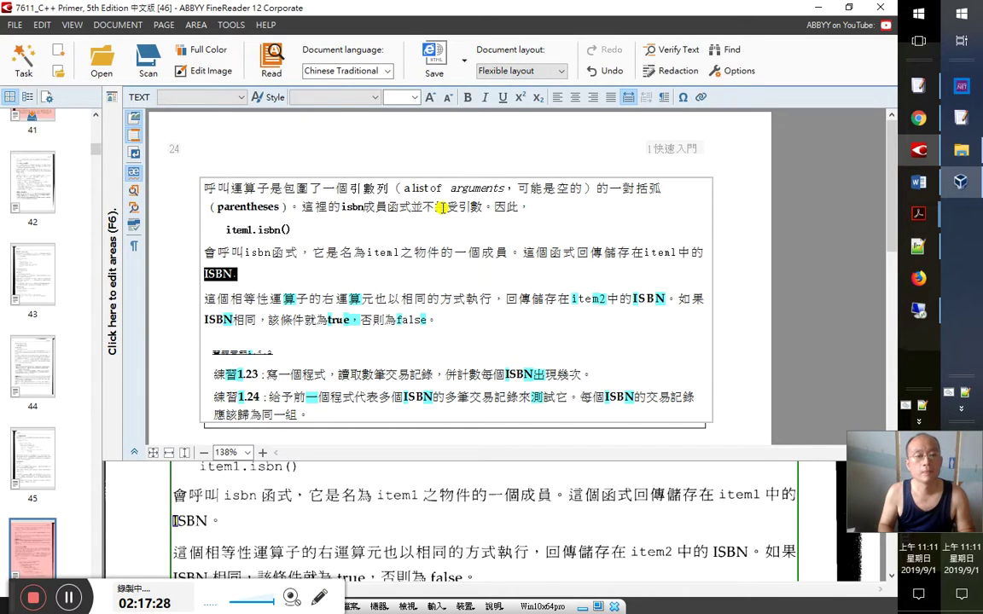
pyautogui.press('Right')
# Check the start of the next paragraph, "這個相等性運算子的右運算元也以相", against the scan and mark it as verified
pyautogui.press('Right')
pyautogui.press('Right')
pyautogui.press('Right')
pyautogui.press('Right')
pyautogui.press('Right')
pyautogui.press('Right')
pyautogui.press('Right')
pyautogui.press('Right')
pyautogui.press('Right')
pyautogui.press('Right')
pyautogui.press('Right')
pyautogui.press('Right')
pyautogui.press('Right')
pyautogui.press('Right')
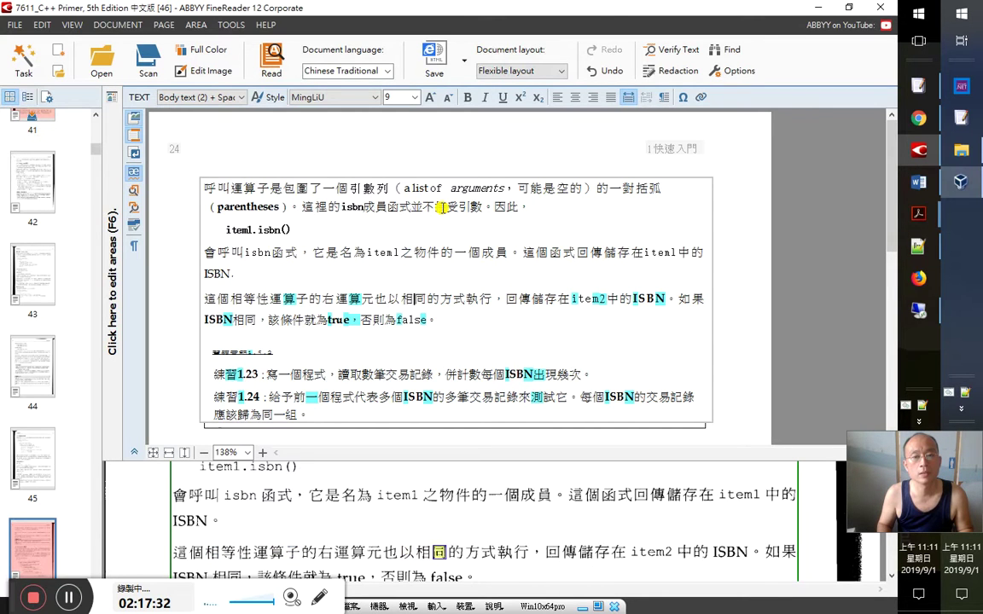
pyautogui.hotkey('shift', 'Home')
# Check the rest of the line, from "同的方式執行" through "item2中的ISBN。如果", and mark it as verified
pyautogui.press('Right')
pyautogui.press('Right')
pyautogui.press('Right')
pyautogui.press('Right')
pyautogui.press('Right')
pyautogui.press('Right')
pyautogui.press('Right')
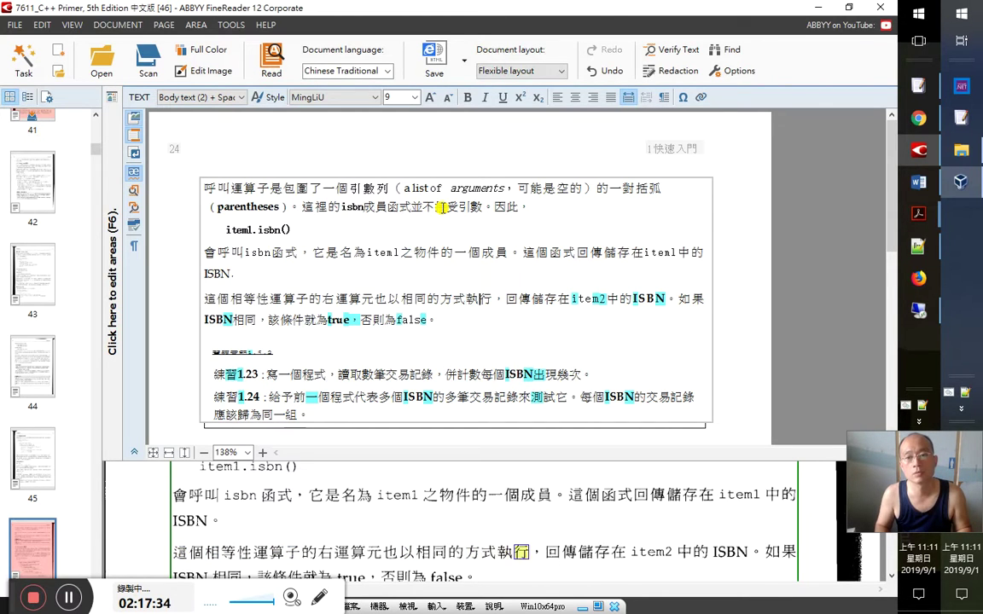
pyautogui.hotkey('shift', 'End')
pyautogui.press('Down')
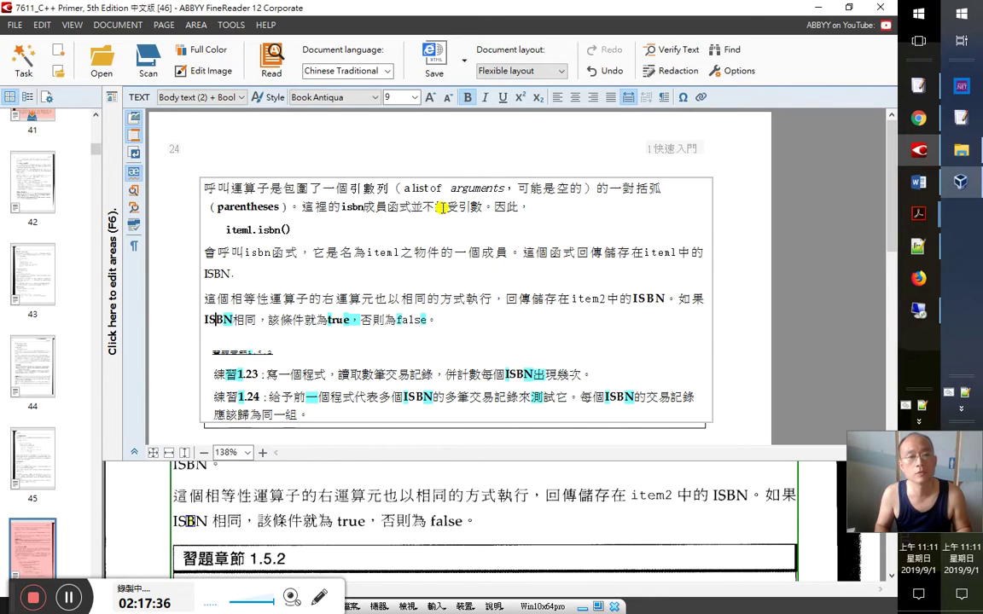
# Remove the bold from "ISBN。如果ISBN", which spans the two lines of the paragraph
pyautogui.hotkey('shift', 'Home')
pyautogui.hotkey('shift', 'Left')
pyautogui.hotkey('shift', 'Left')
pyautogui.hotkey('shift', 'Left')
pyautogui.hotkey('shift', 'Left')
pyautogui.hotkey('shift', 'Left')
pyautogui.hotkey('shift', 'Left')
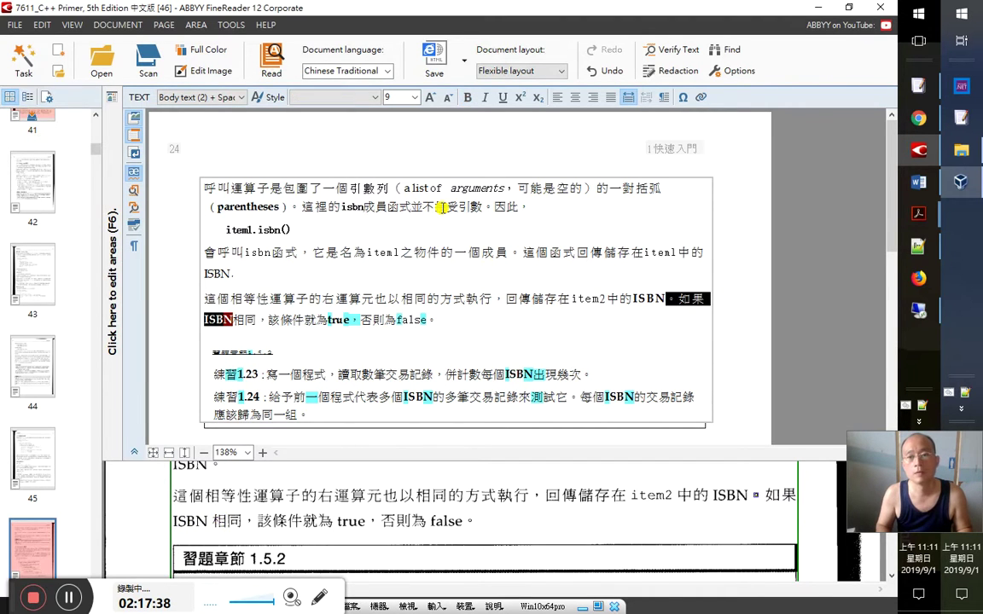
pyautogui.hotkey('shift', 'Left')
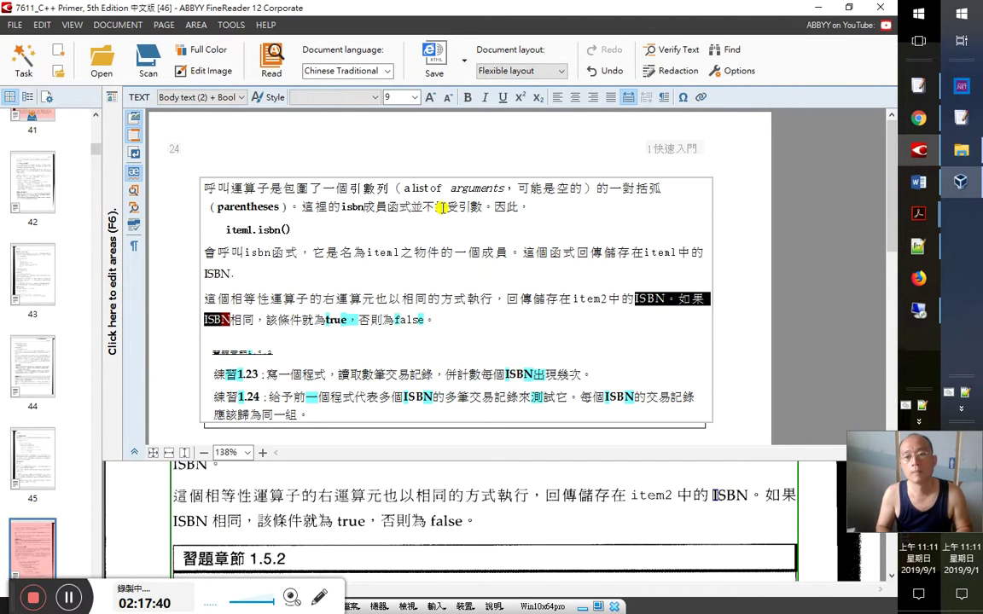
pyautogui.press('Right')
# Check the line "ISBN相同，該條件就為true，否則為false。" against the scan and mark it as verified
pyautogui.press('Right')
pyautogui.press('Right')
pyautogui.press('Right')
pyautogui.press('Right')
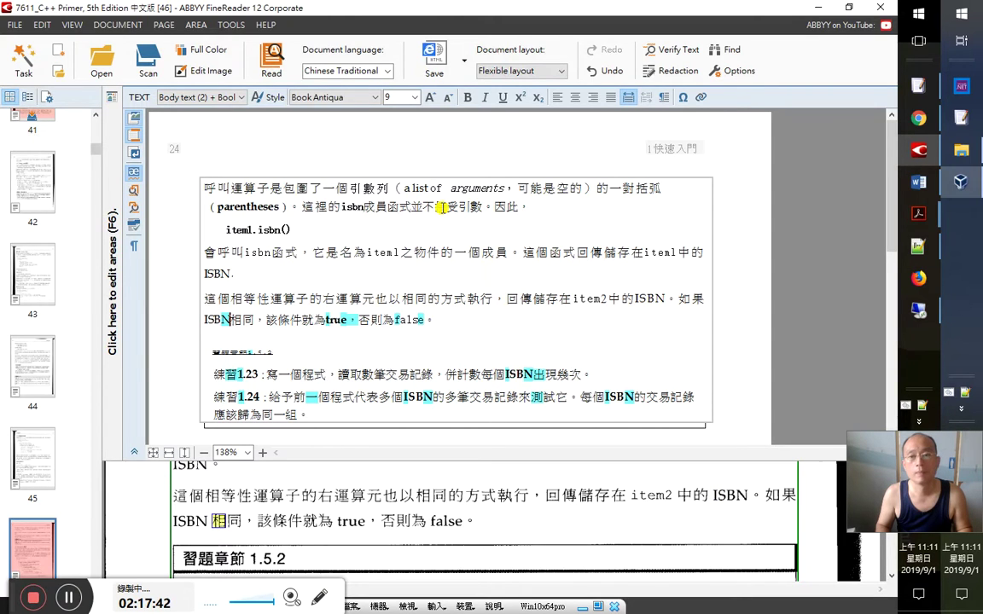
pyautogui.press('Right')
pyautogui.press('Right')
pyautogui.press('Right')
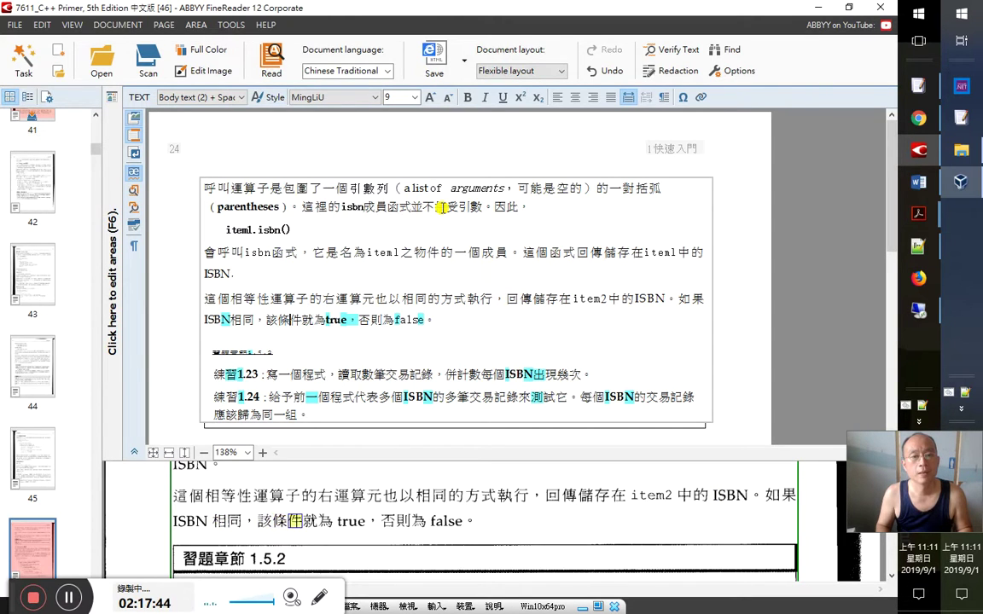
pyautogui.press('End')
pyautogui.hotkey('shift', 'Home')
pyautogui.press('Right')
# Remove the bold from the word "true" in "該條件就為true"
pyautogui.press('Left')
pyautogui.press('Left')
pyautogui.press('Left')
pyautogui.press('Left')
pyautogui.press('Left')
pyautogui.press('Left')
pyautogui.press('Left')
pyautogui.press('Left')
pyautogui.press('Left')
pyautogui.press('Left')
pyautogui.press('Left')
pyautogui.press('Left')
pyautogui.press('Left')
pyautogui.press('Left')
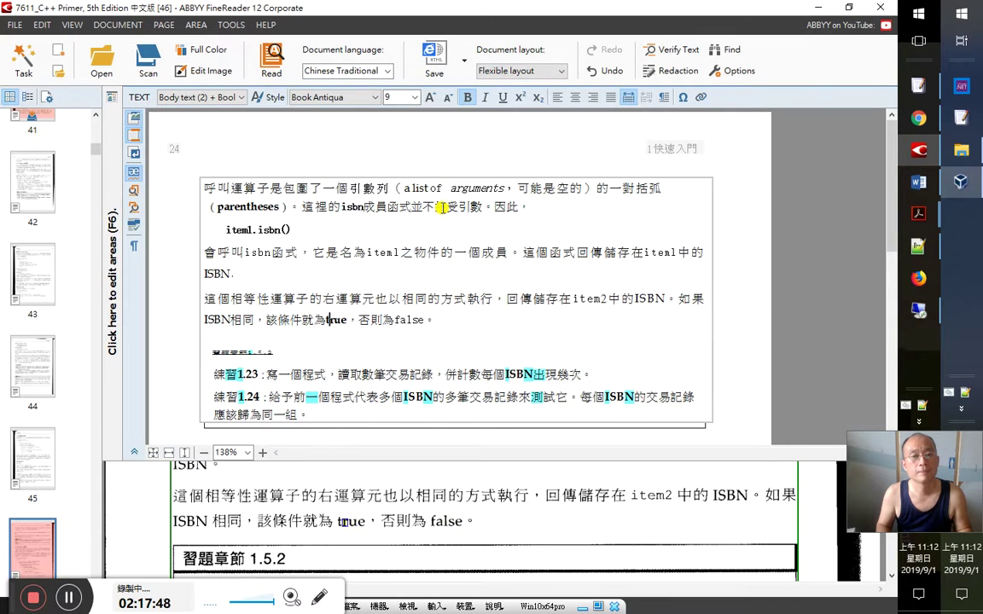
pyautogui.hotkey('shift', 'Right')
pyautogui.hotkey('shift', 'Right')
pyautogui.hotkey('shift', 'Right')
pyautogui.hotkey('shift', 'Right')
pyautogui.press('Left')
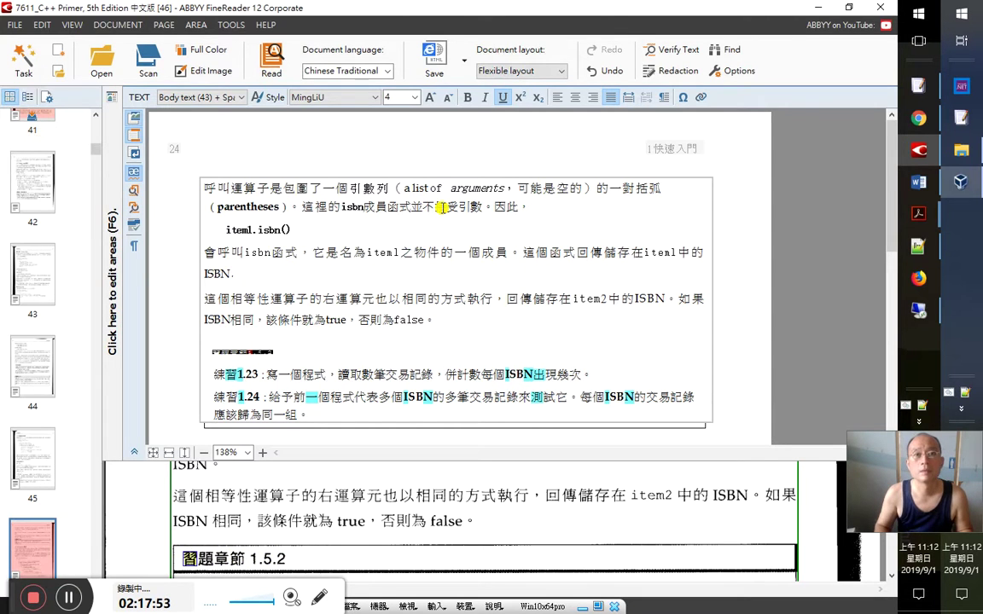
pyautogui.click(390, 98)
pyautogui.press('Escape')
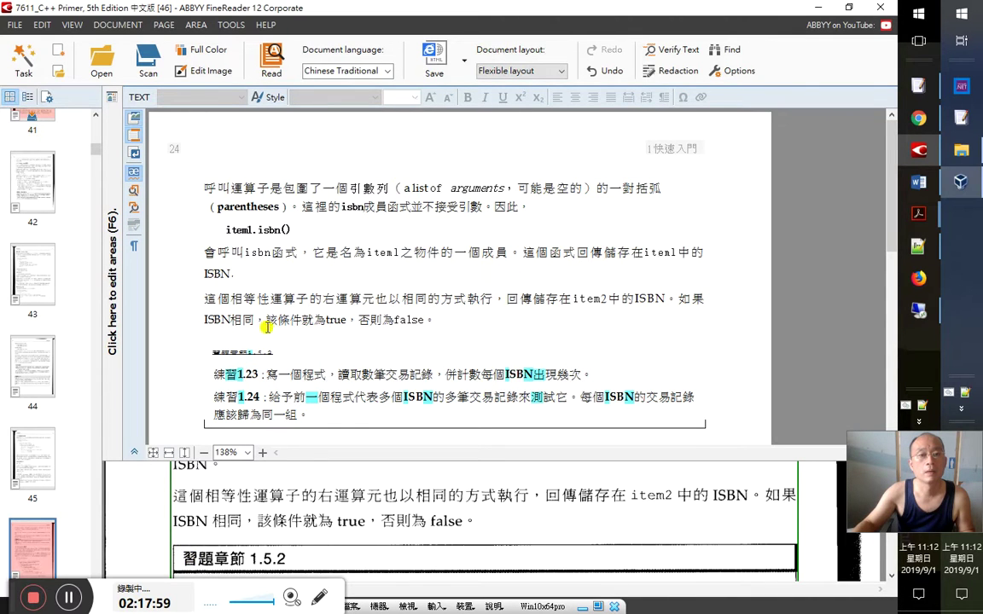
pyautogui.click(249, 350)
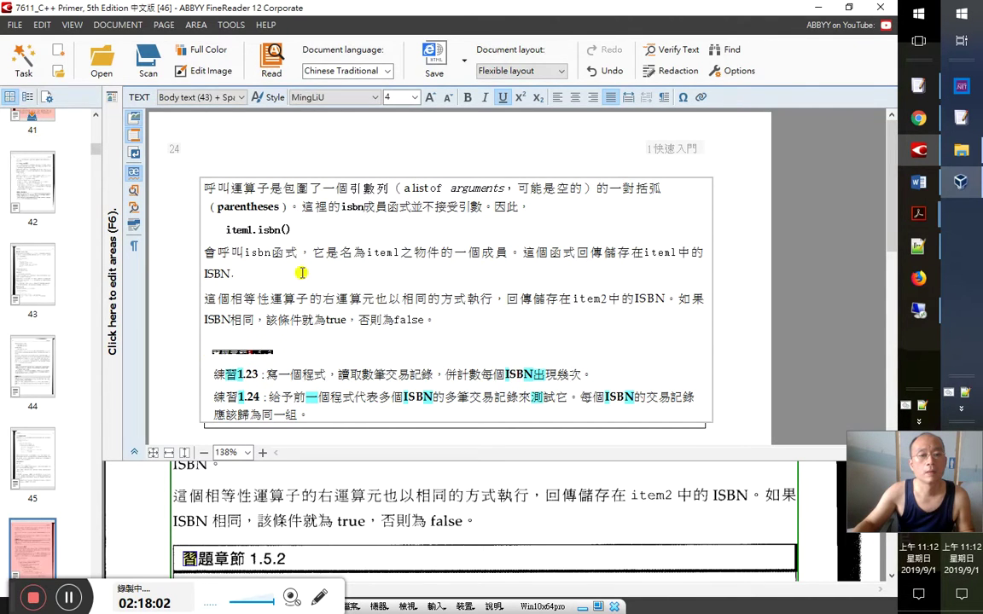
pyautogui.click(415, 98)
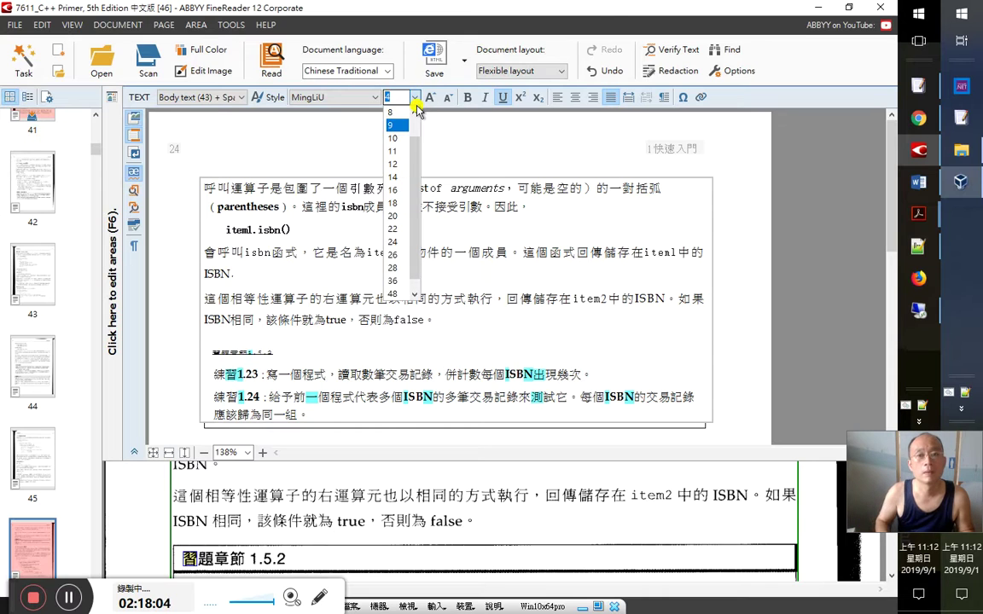
pyautogui.click(416, 102)
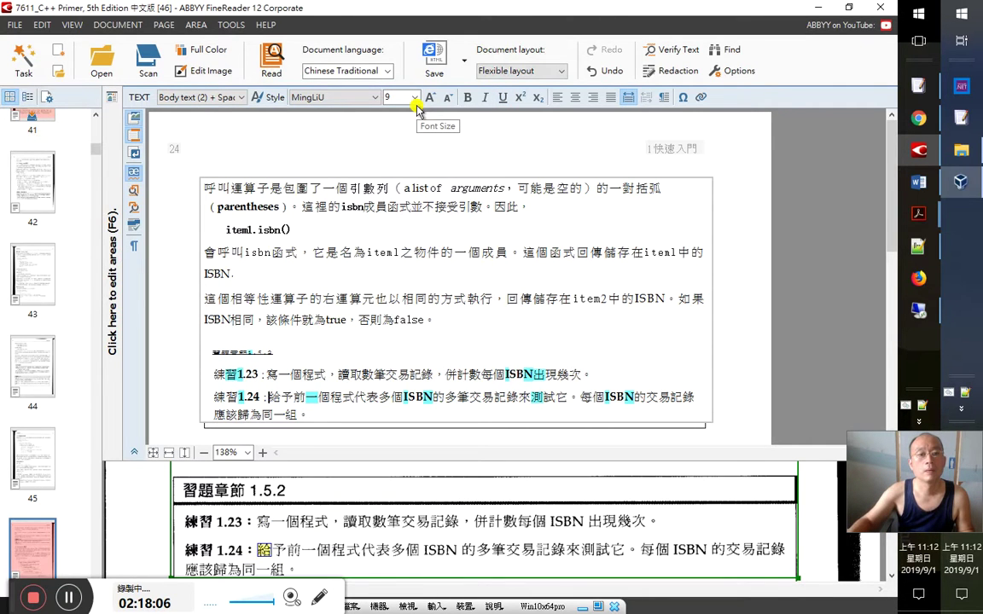
pyautogui.click(266, 351)
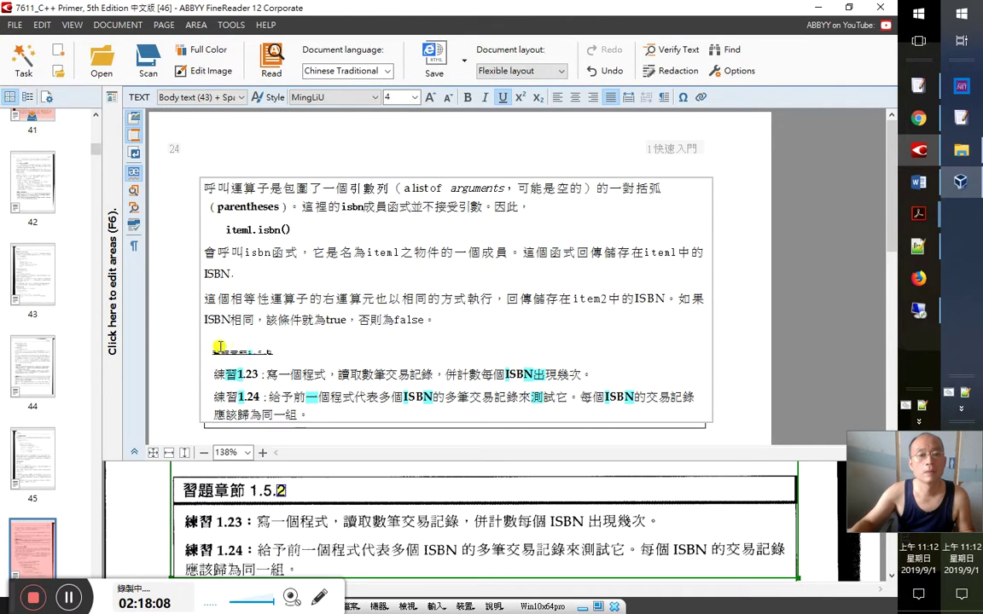
# Format the tiny heading "習題章節1.5.2" as 12-point bold and mark it as verified
pyautogui.moveTo(296, 347); pyautogui.dragTo(207, 347)
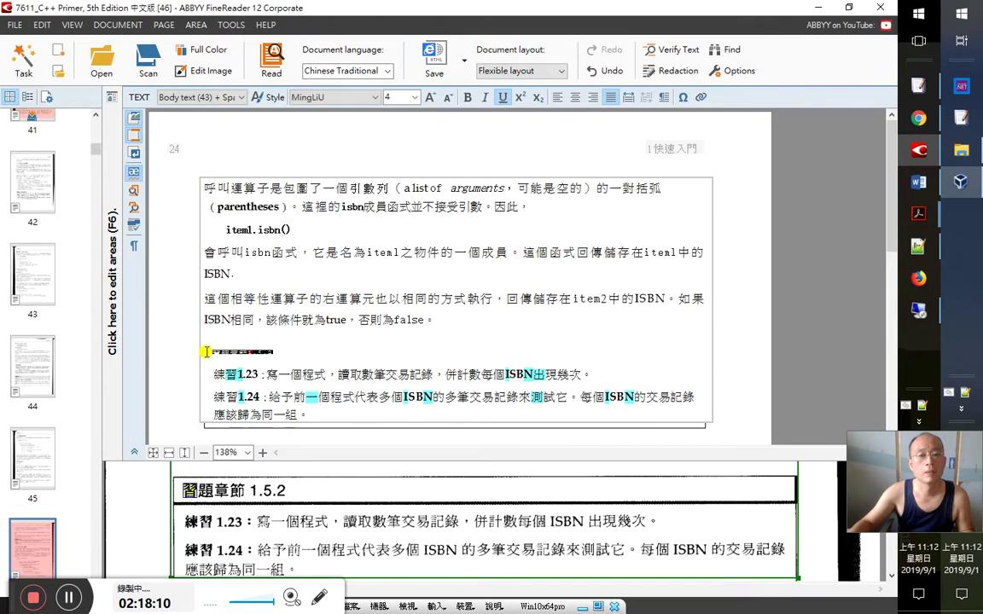
pyautogui.click(413, 98)
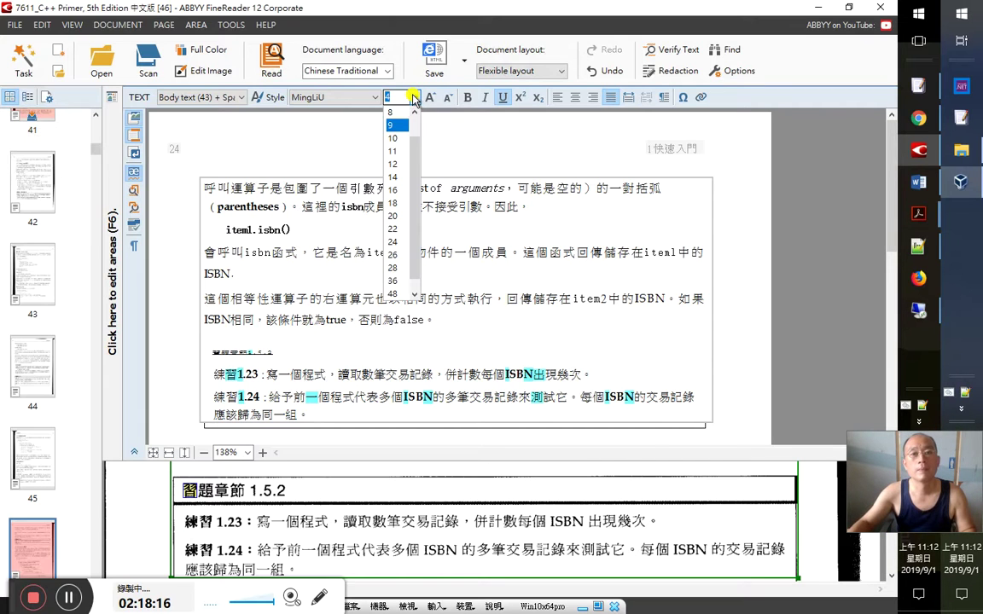
pyautogui.press('Down')
pyautogui.press('Down')
pyautogui.press('Down')
pyautogui.press('Down')
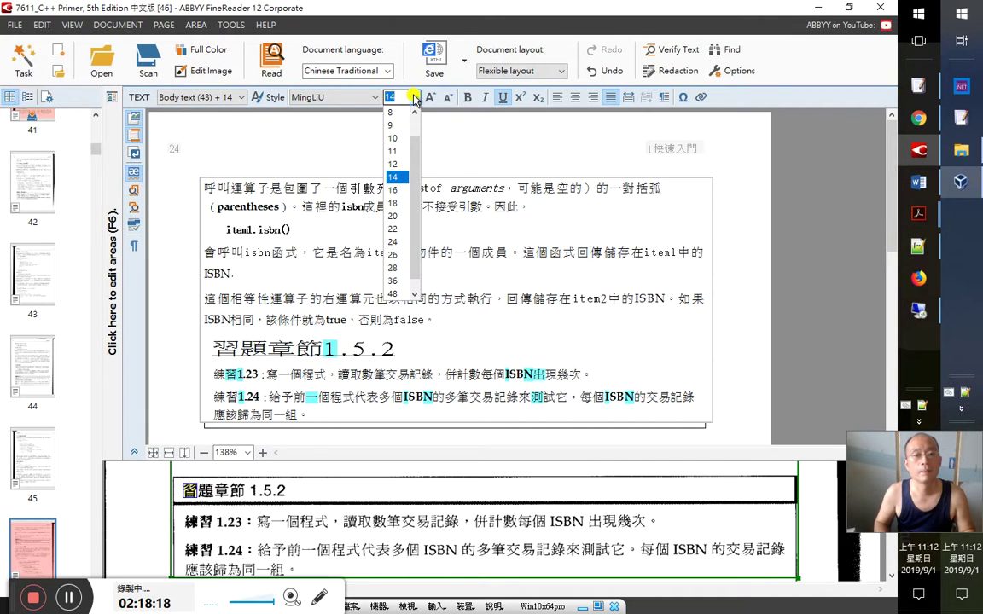
pyautogui.press('Up')
pyautogui.press('Return')
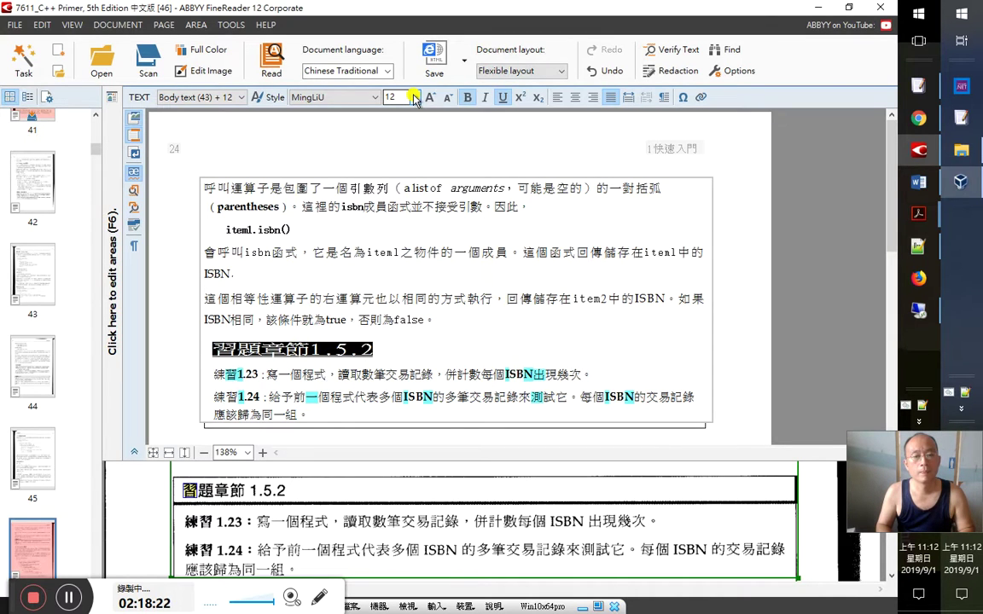
# Make the exercise label "練習1.23" entirely bold and mark it as verified
pyautogui.press('End')
pyautogui.press('Right')
pyautogui.hotkey('shift', 'Right')
pyautogui.hotkey('shift', 'Right')
pyautogui.hotkey('shift', 'Right')
pyautogui.hotkey('shift', 'Right')
pyautogui.hotkey('shift', 'Right')
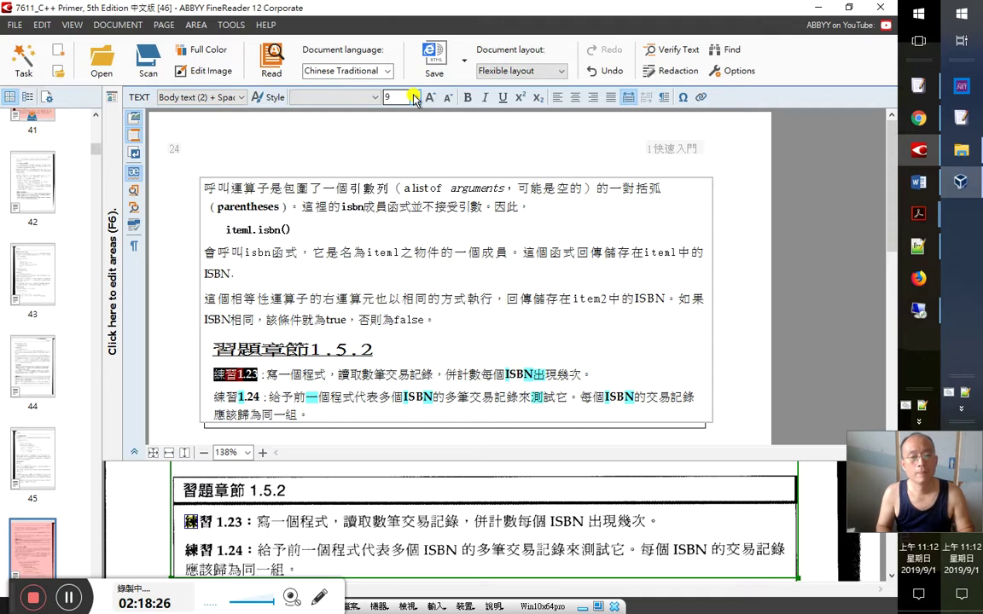
pyautogui.hotkey('ctrl', 'b')
# Check the exercise 1.23 text from "寫一個程式" through "併計數" against the scan
pyautogui.press('Right')
pyautogui.press('Right')
pyautogui.press('Right')
pyautogui.press('Right')
pyautogui.press('Right')
pyautogui.press('Right')
pyautogui.press('Right')
pyautogui.press('Right')
pyautogui.press('Right')
pyautogui.press('Right')
pyautogui.press('Right')
pyautogui.press('Right')
pyautogui.press('Right')
pyautogui.press('Right')
pyautogui.press('Right')
pyautogui.press('Right')
pyautogui.press('Right')
pyautogui.press('Right')
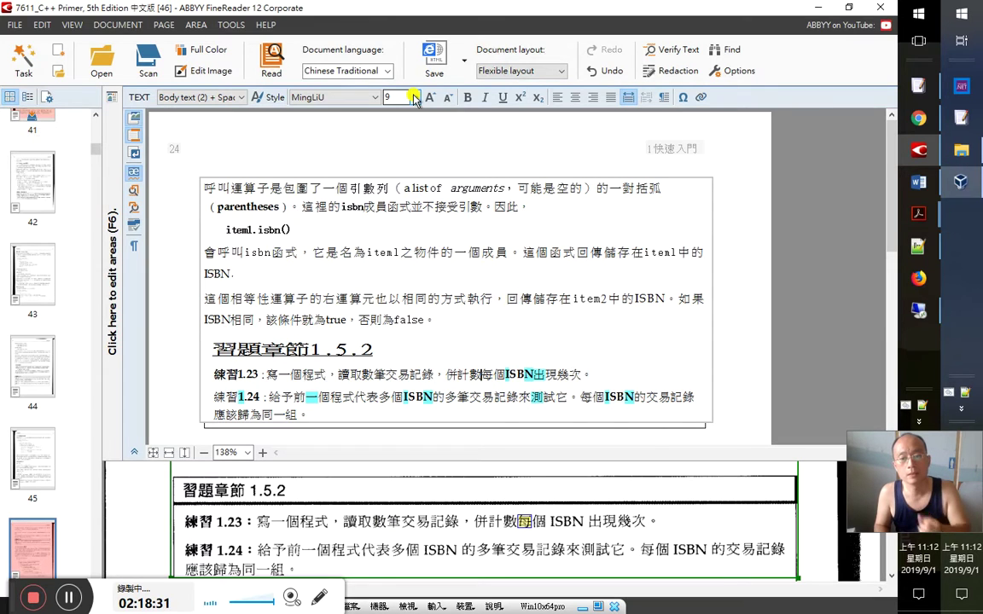
# Check "ISBN出現" in the exercise 1.23 line against the scan and mark it as verified
pyautogui.press('Right')
pyautogui.press('Left')
pyautogui.press('Right')
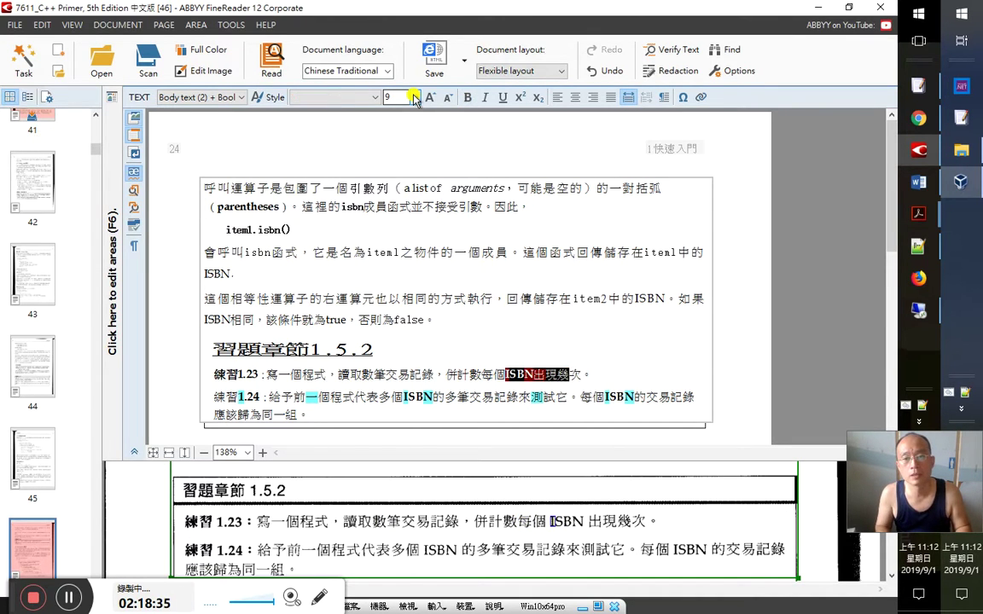
pyautogui.press('Right')
pyautogui.press('Right')
pyautogui.press('Right')
pyautogui.press('Right')
pyautogui.press('Right')
pyautogui.press('Right')
pyautogui.press('Right')
pyautogui.press('Left')
pyautogui.press('Left')
pyautogui.press('Left')
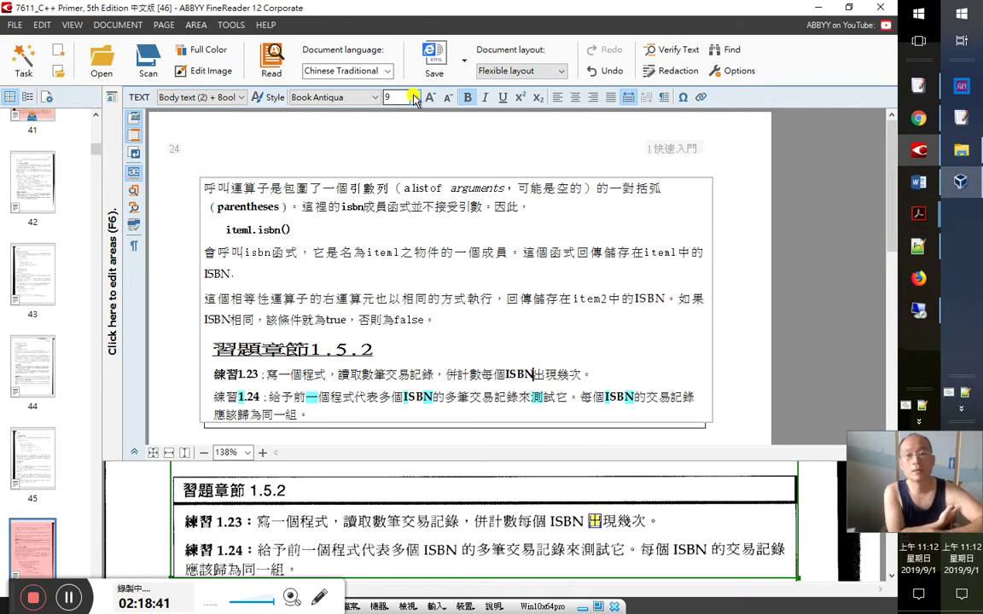
# Remove the bold from "ISBN" in the exercise 1.23 line
pyautogui.hotkey('shift', 'Left')
pyautogui.hotkey('shift', 'Left')
pyautogui.hotkey('shift', 'Left')
pyautogui.hotkey('shift', 'Left')
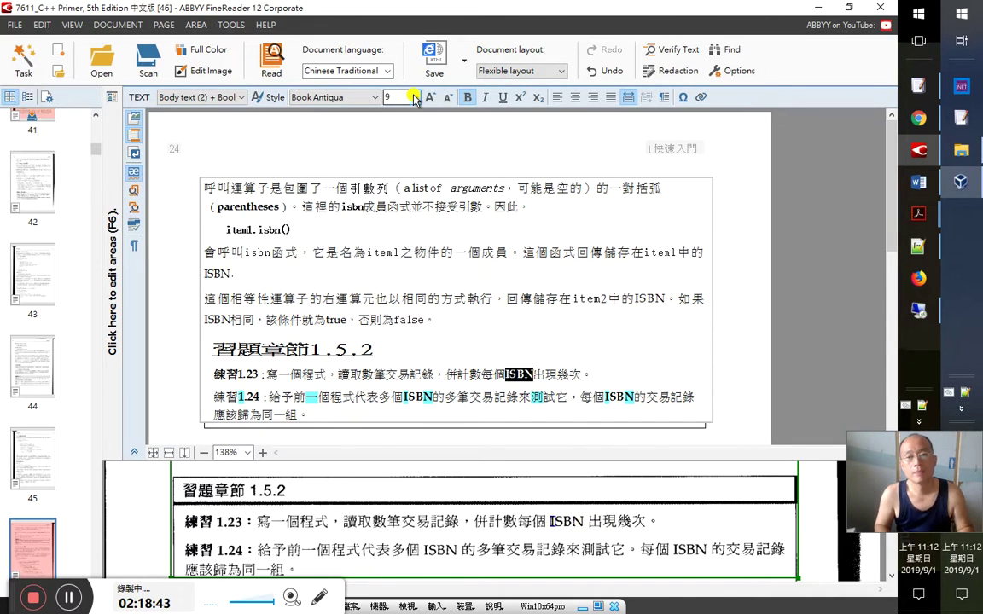
pyautogui.press('Right')
pyautogui.press('Right')
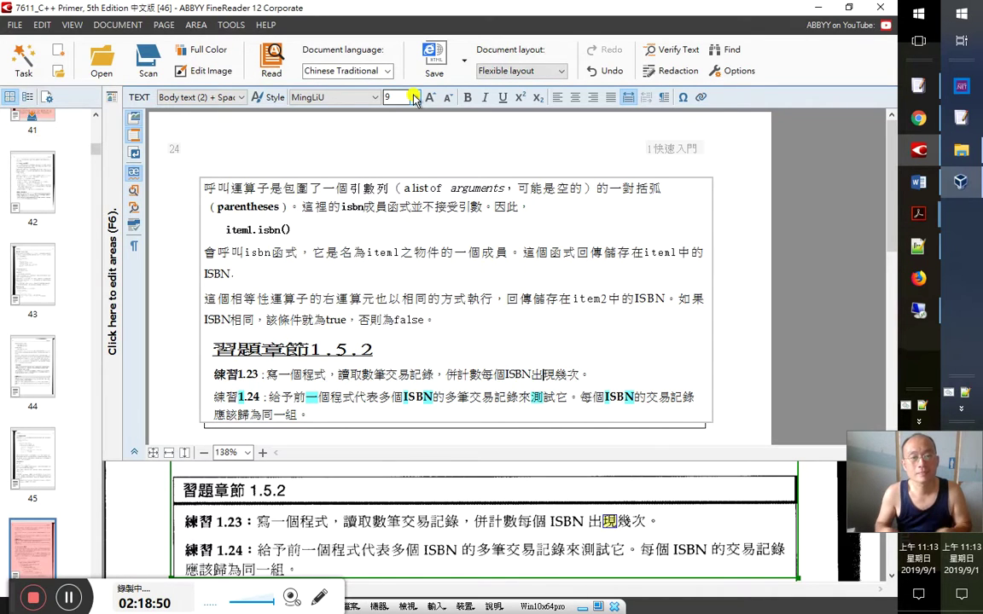
# Make the exercise label "練習1.24" entirely bold and mark it as verified
pyautogui.click(262, 398)
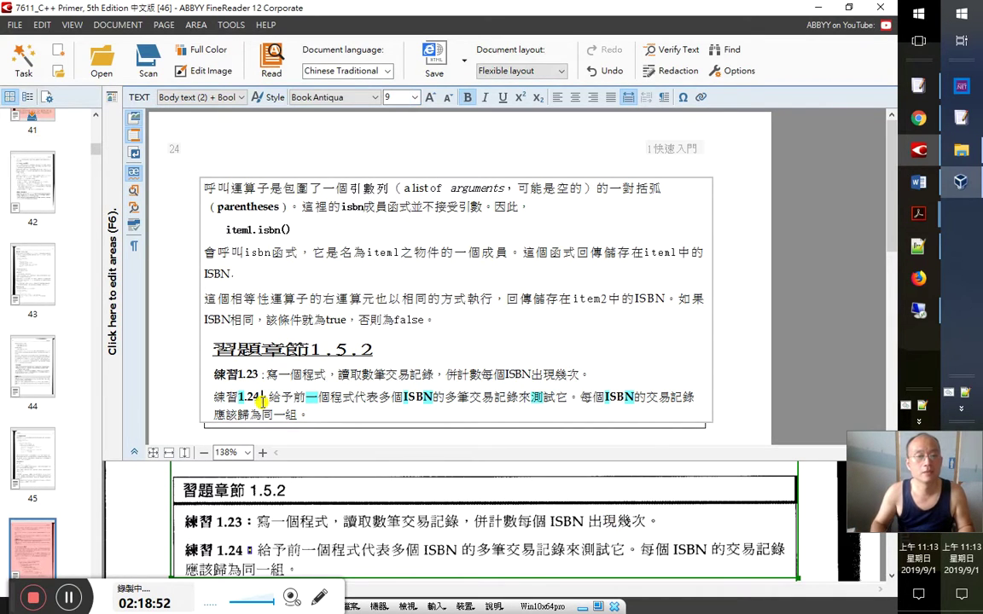
pyautogui.hotkey('shift', 'Home')
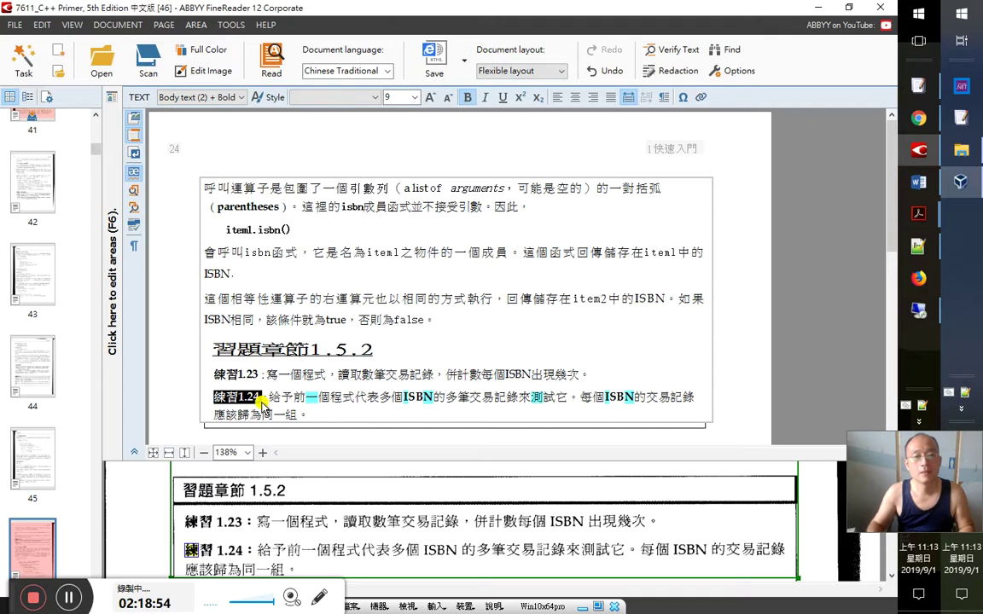
pyautogui.click(305, 398)
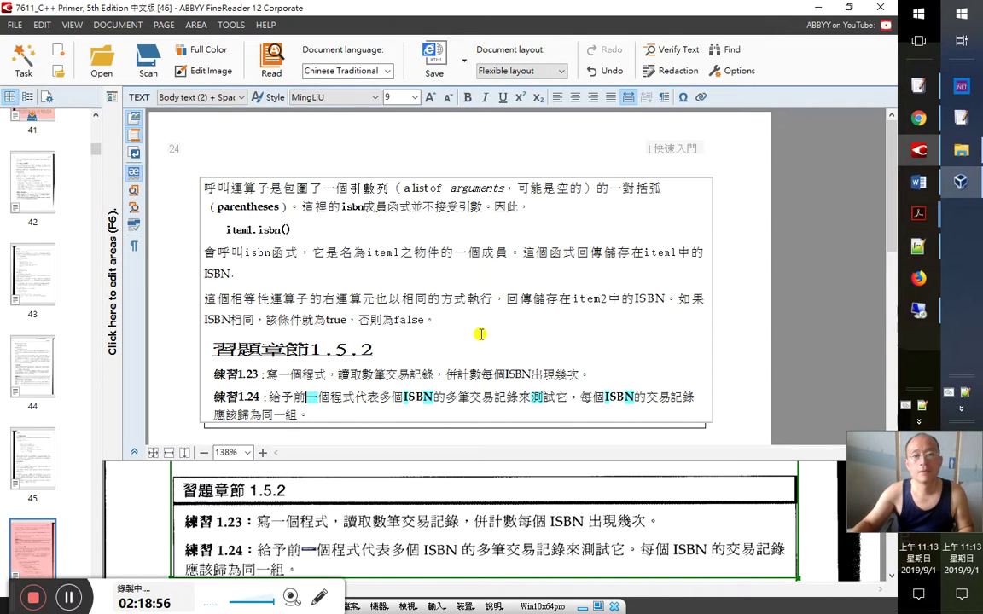
# Copy the label "練習1.23" into the Word study notes under the heading "頁 24", undoing the paragraph about 欄位(field) there
pyautogui.click(261, 376)
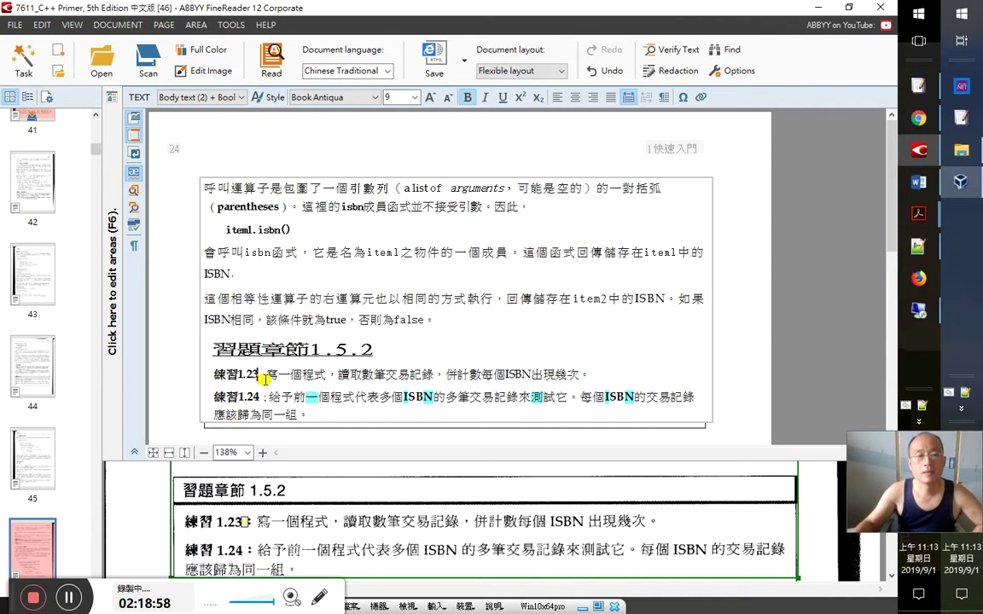
pyautogui.hotkey('shift', 'Home')
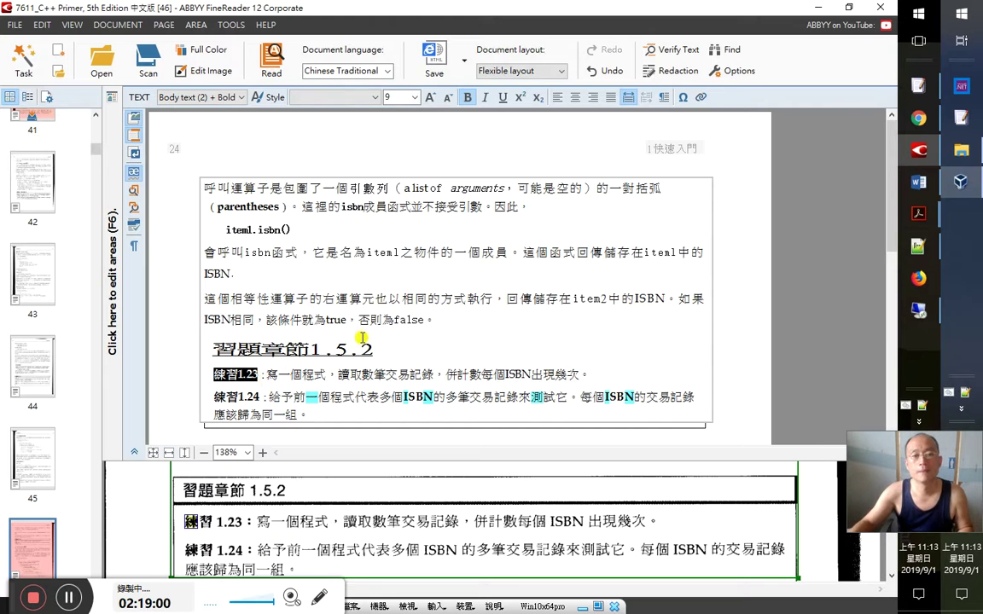
pyautogui.hotkey('alt', 'Tab')
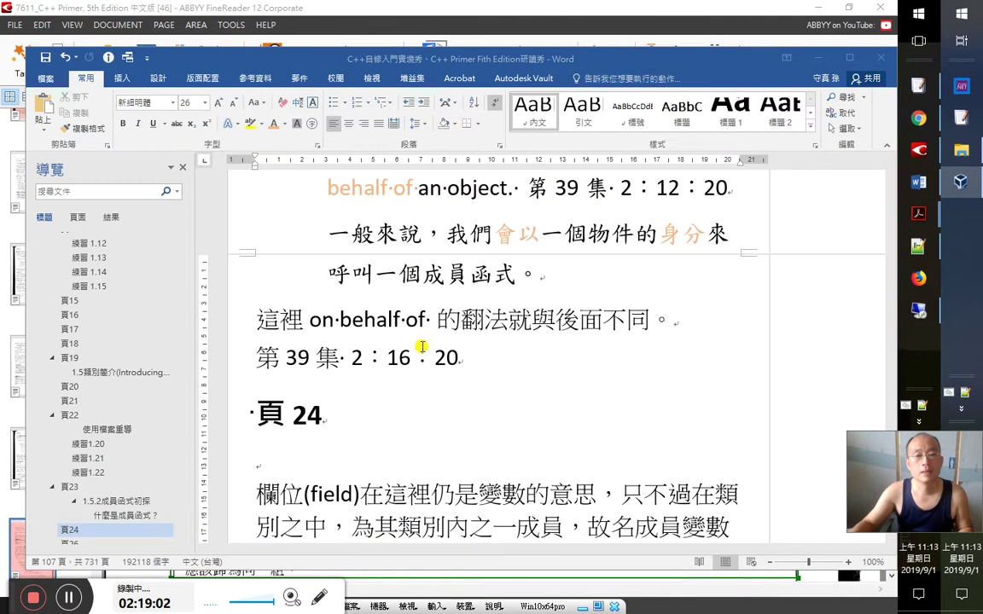
pyautogui.hotkey('alt', 'Tab')
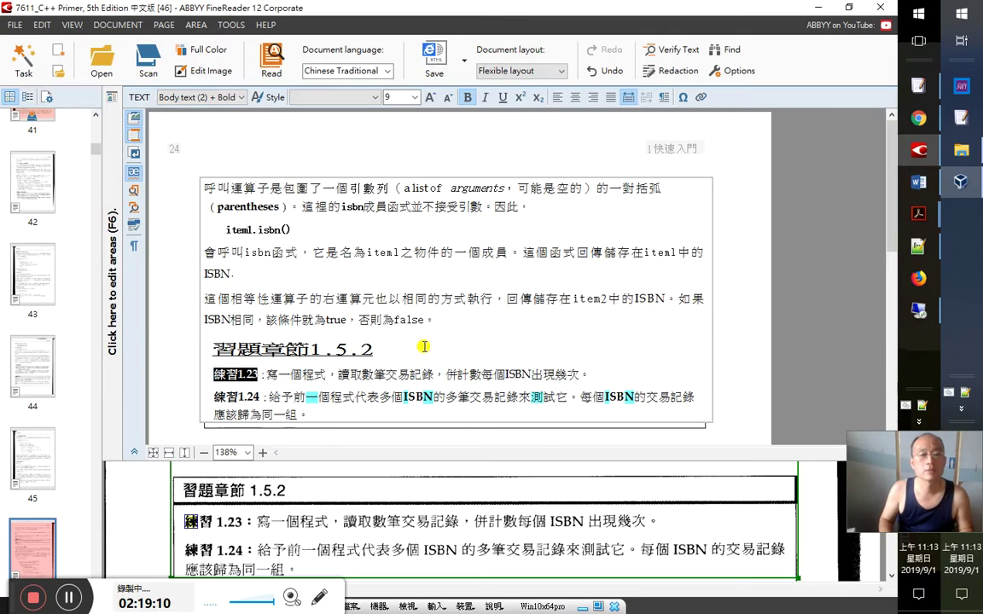
pyautogui.hotkey('alt', 'Tab')
pyautogui.hotkey('ctrl', 'z')
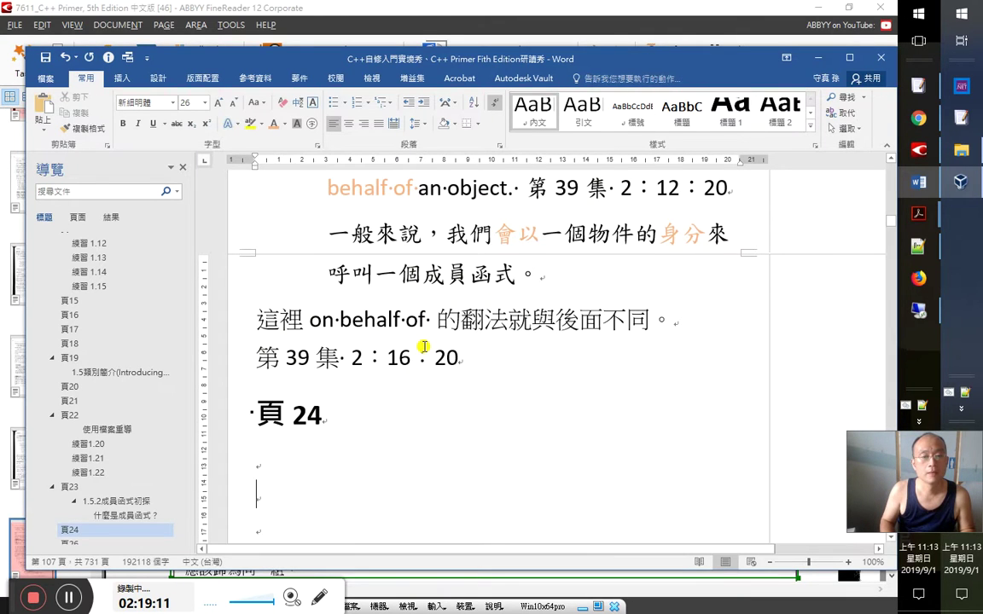
pyautogui.press('Up')
pyautogui.write('練習 1.23')
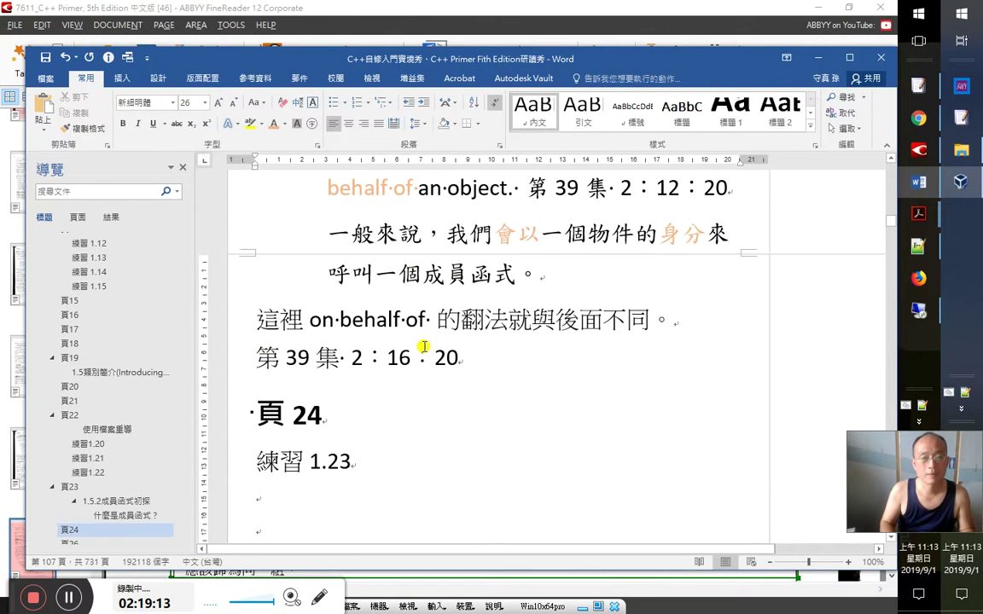
# Format "練習 1.23" as a subheading under "頁 24" and start a new body line below it
pyautogui.hotkey('ctrl', 'alt', '1')
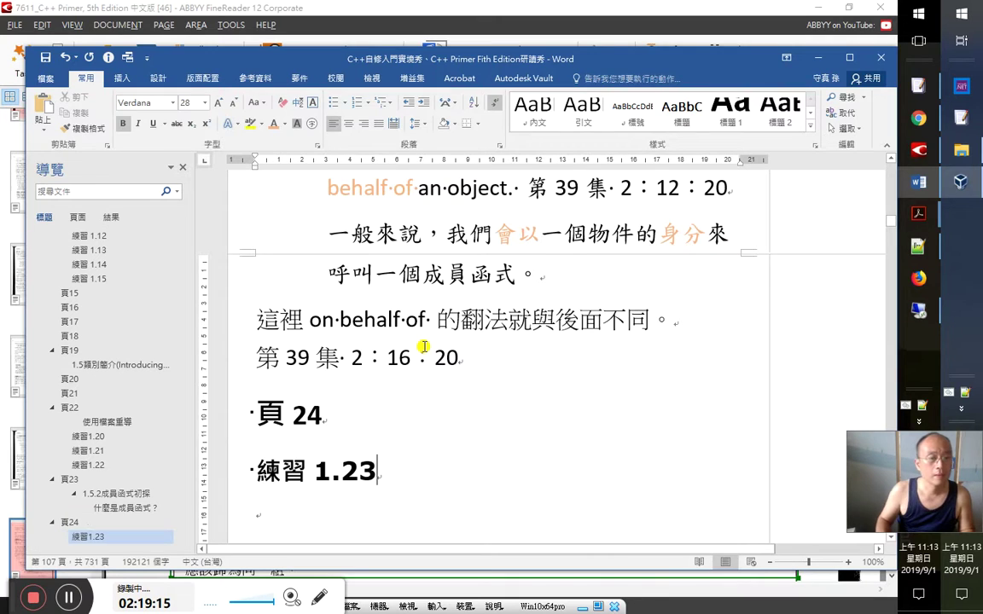
pyautogui.hotkey('ctrl', 'alt', '2')
pyautogui.hotkey('ctrl', 'alt', '3')
pyautogui.hotkey('ctrl', 'z')
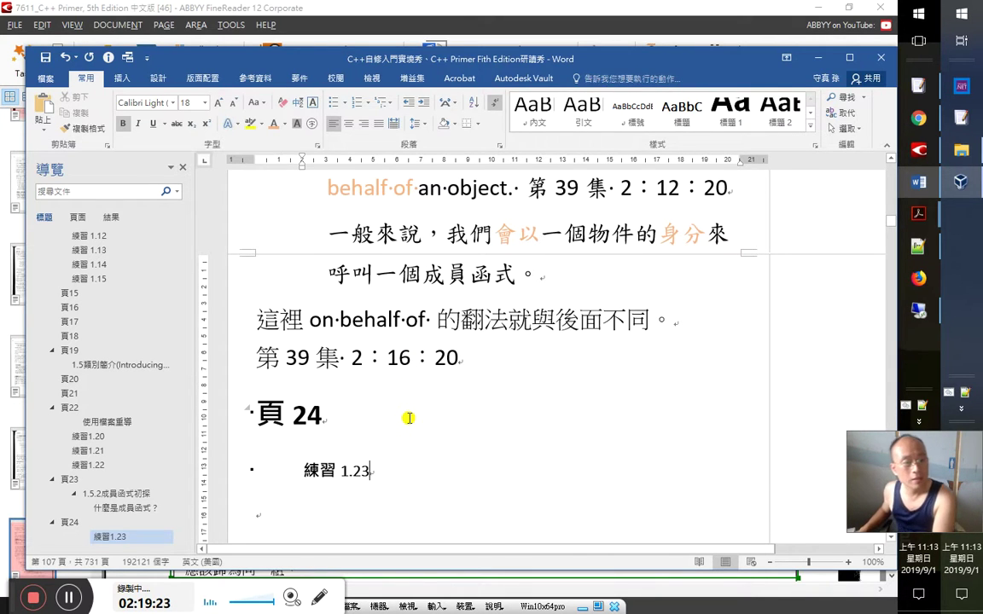
pyautogui.press('Return')
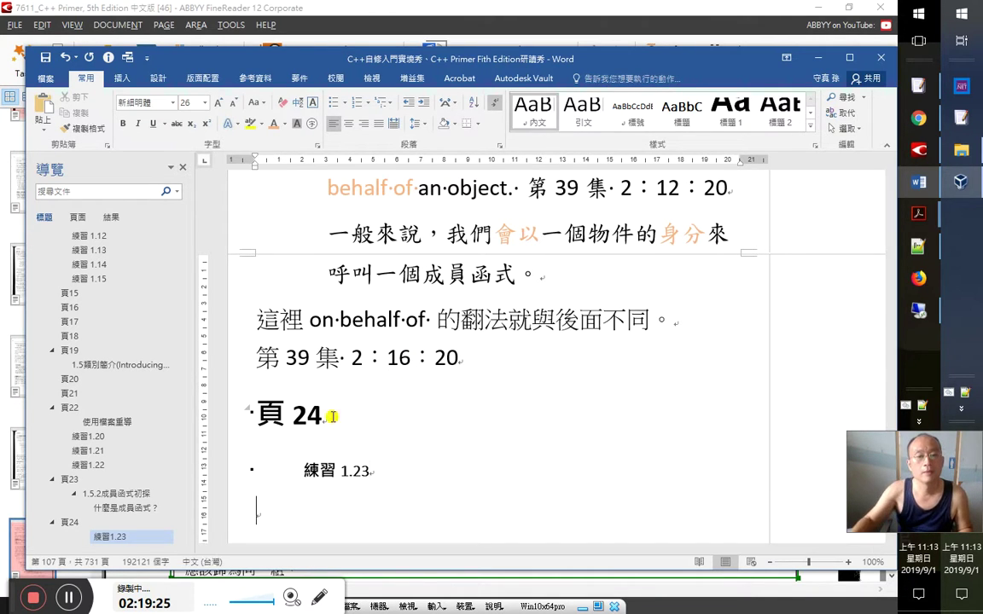
# Duplicate the "練習 1.23" subheading below itself, change the copy to "練習 1.24", and save the notes
pyautogui.click(233, 472)
pyautogui.moveTo(324, 471); pyautogui.dragTo(303, 515)
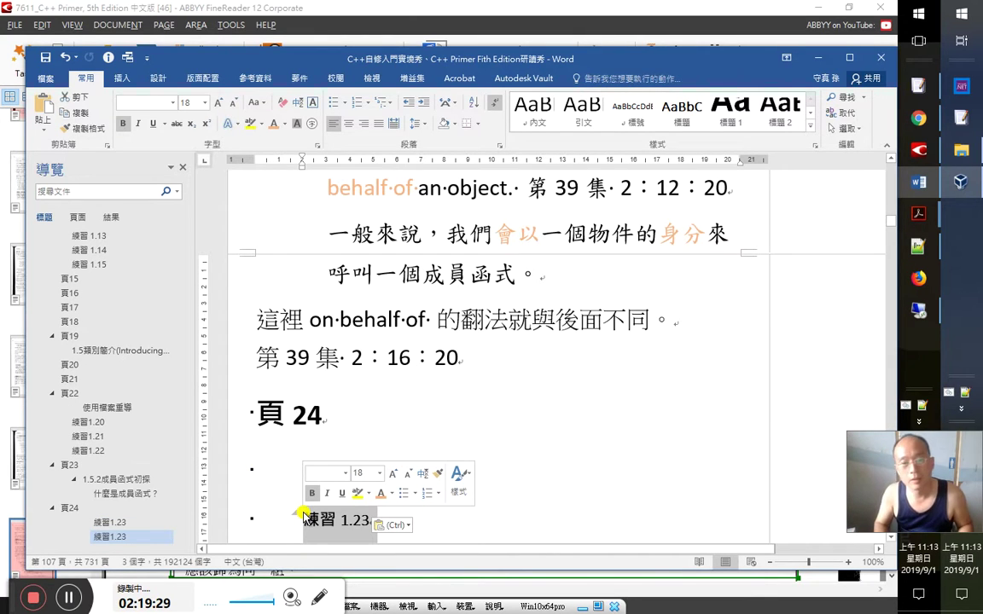
pyautogui.hotkey('ctrl', 'z')
pyautogui.hotkey('ctrl', 'z')
pyautogui.hotkey('ctrl', 'z')
pyautogui.hotkey('ctrl', 'z')
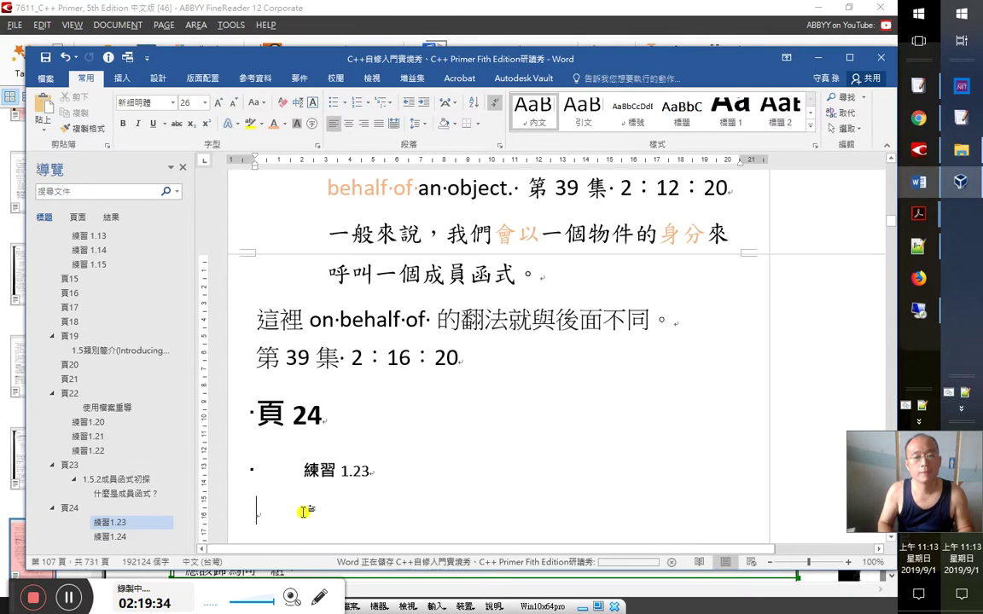
# Enter the video reference "第39集 2:19:30" under the "練習 1.23" subheading, followed by a new line
pyautogui.write('2:1')
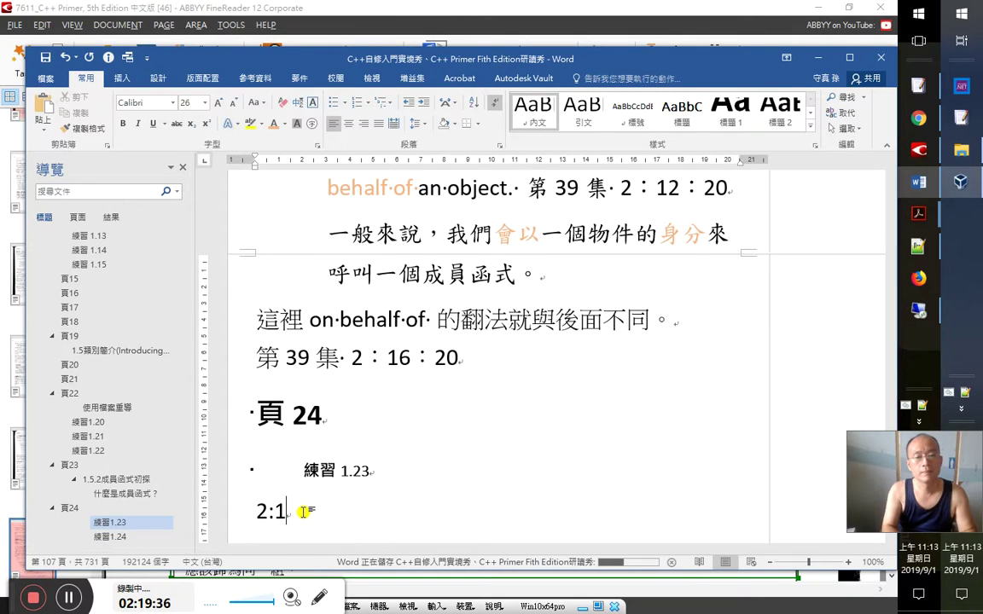
pyautogui.write('9:30')
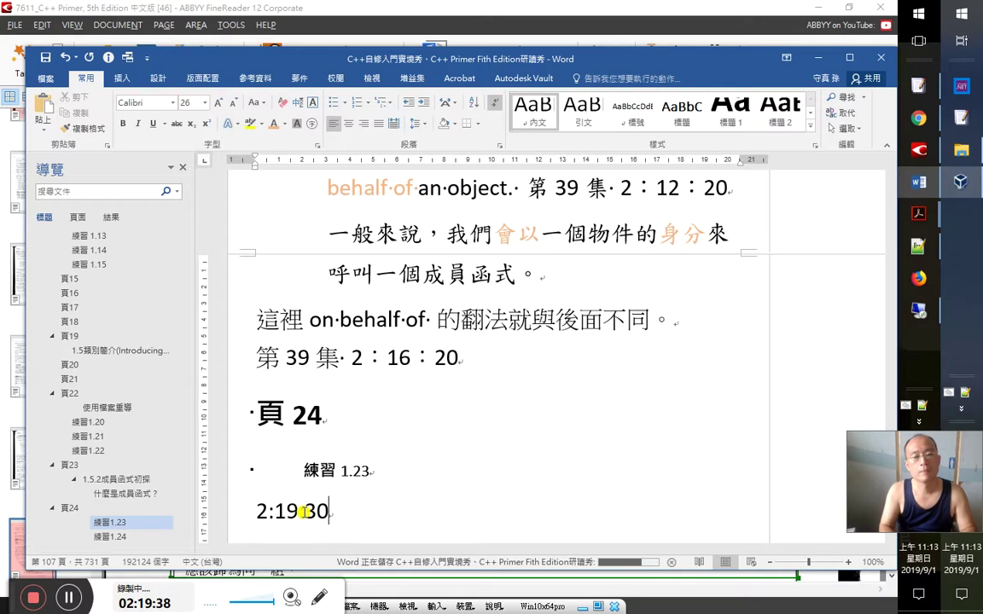
pyautogui.press('Home')
pyautogui.write('hh')
pyautogui.press('BackSpace')
pyautogui.press('BackSpace')
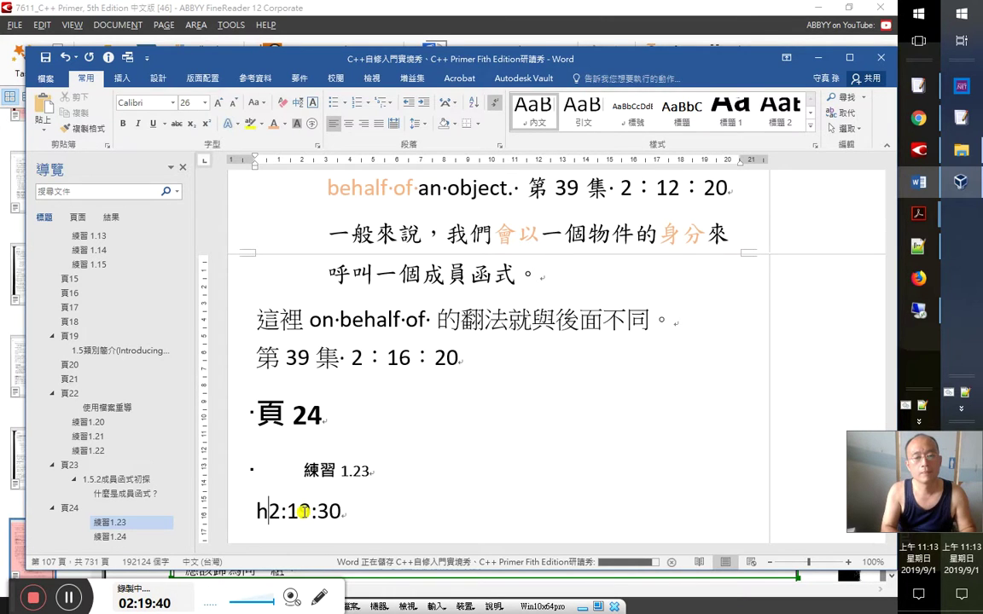
pyautogui.write('第39')
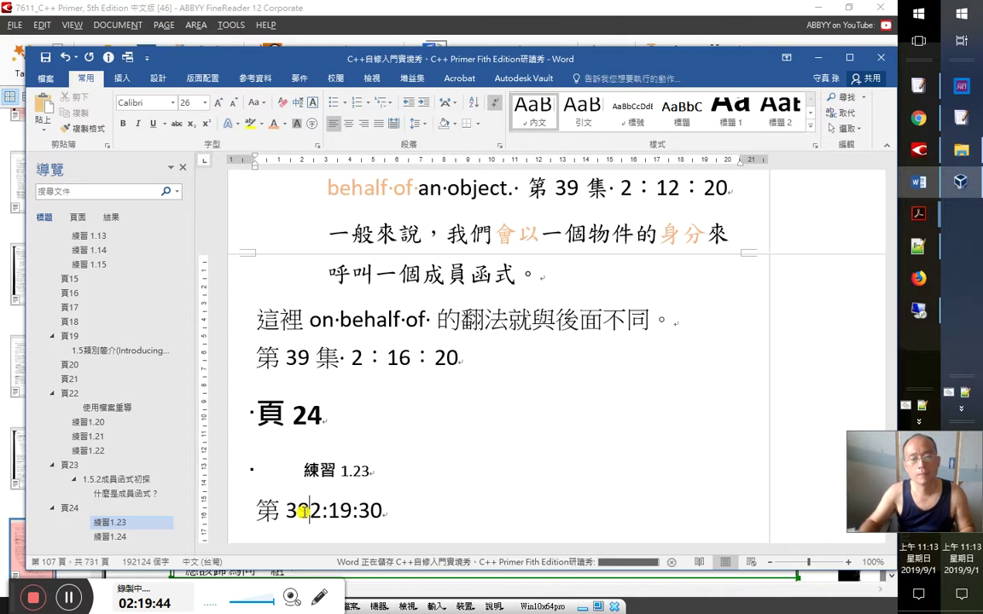
pyautogui.write('集')
pyautogui.press('End')
pyautogui.press('Return')
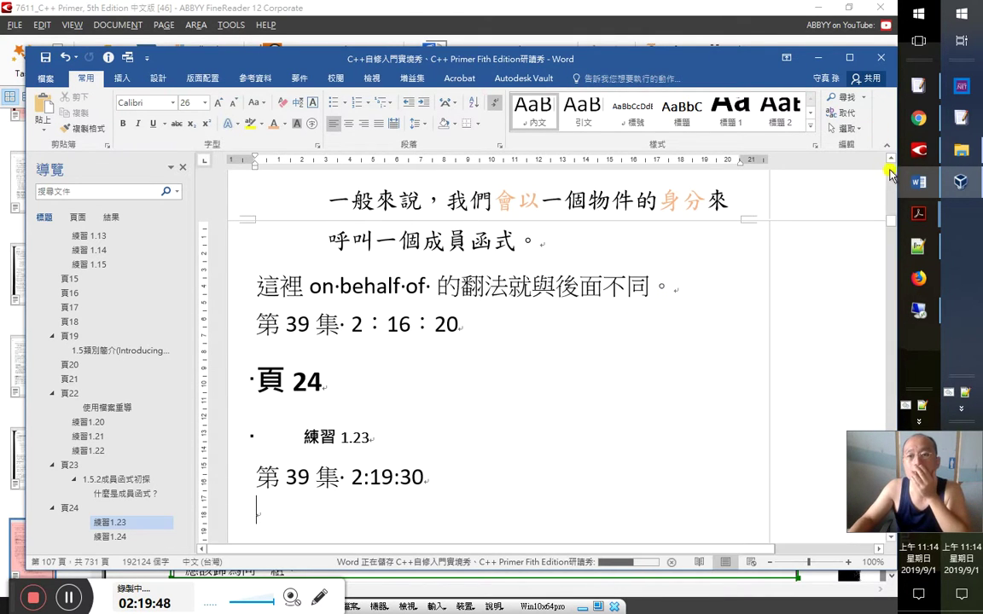
# Read Exercises Section 1.5.2 in the English C++ Primer in Chrome, then put the browser window away
pyautogui.click(918, 117)
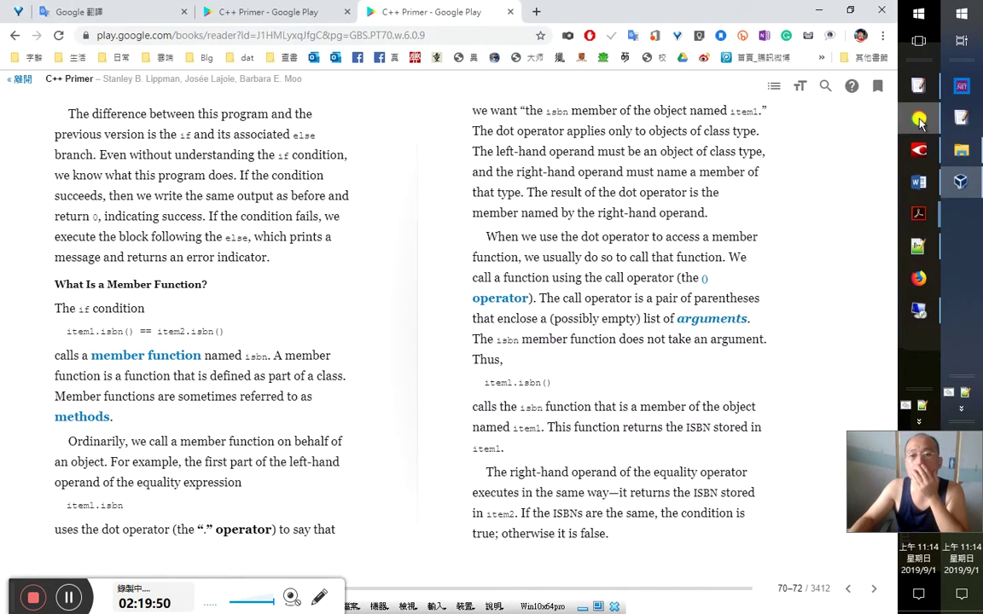
pyautogui.click(874, 591)
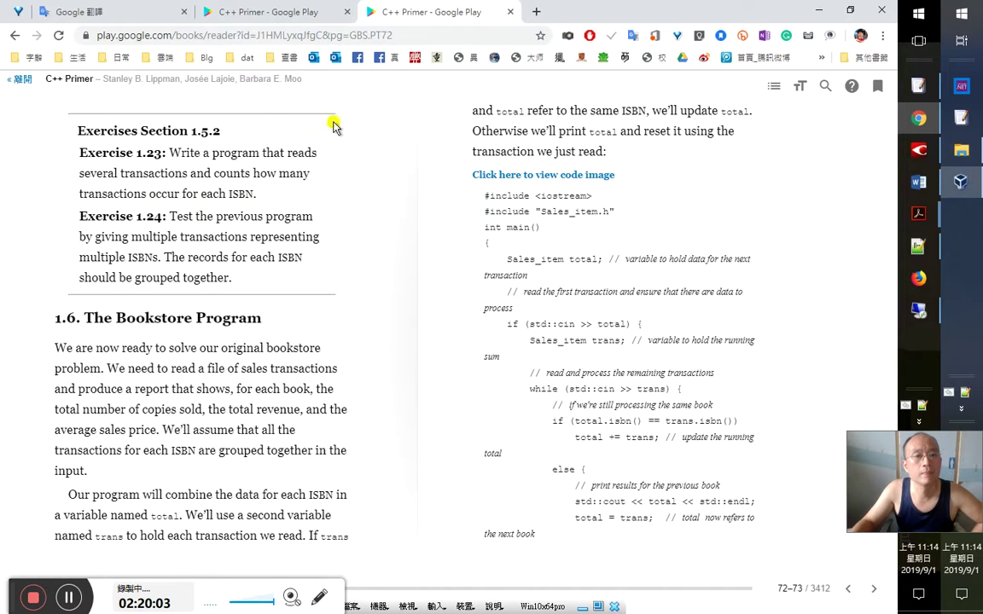
pyautogui.press('super+Down')
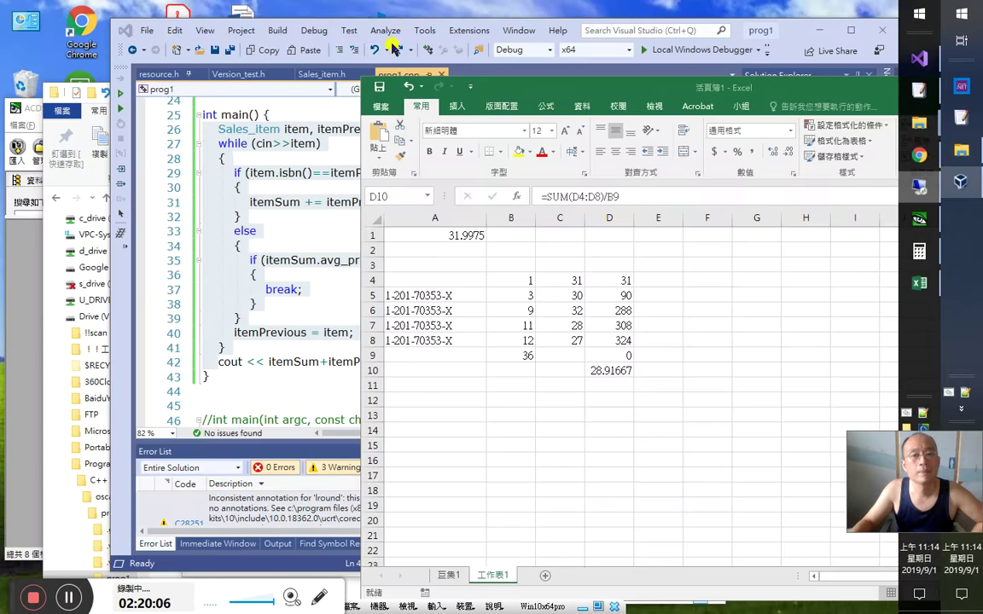
# Switch to Visual Studio and review the existing main() code in prog1.cpp
pyautogui.click(285, 248)
pyautogui.scroll(6, 285, 248)
pyautogui.scroll(1, 330, 315)
pyautogui.scroll(-3, 330, 311)
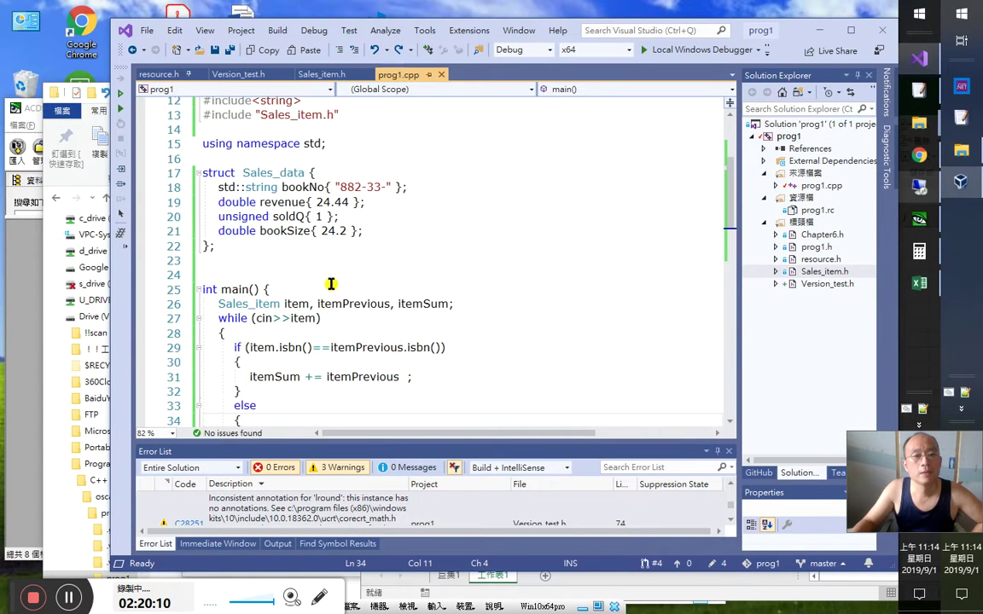
pyautogui.scroll(-4, 332, 284)
pyautogui.click(300, 172)
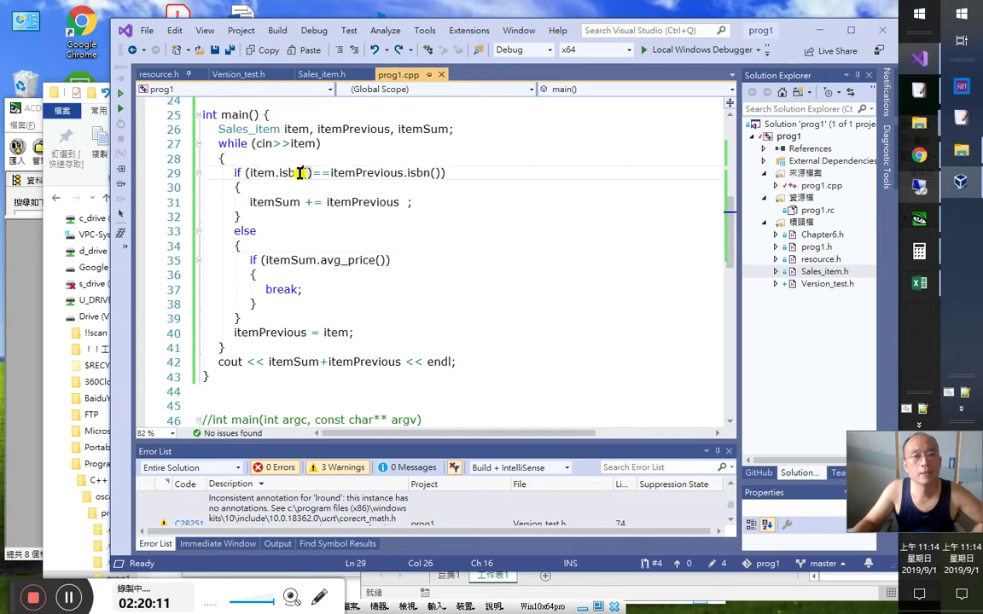
pyautogui.scroll(2, 381, 260)
pyautogui.click(289, 230)
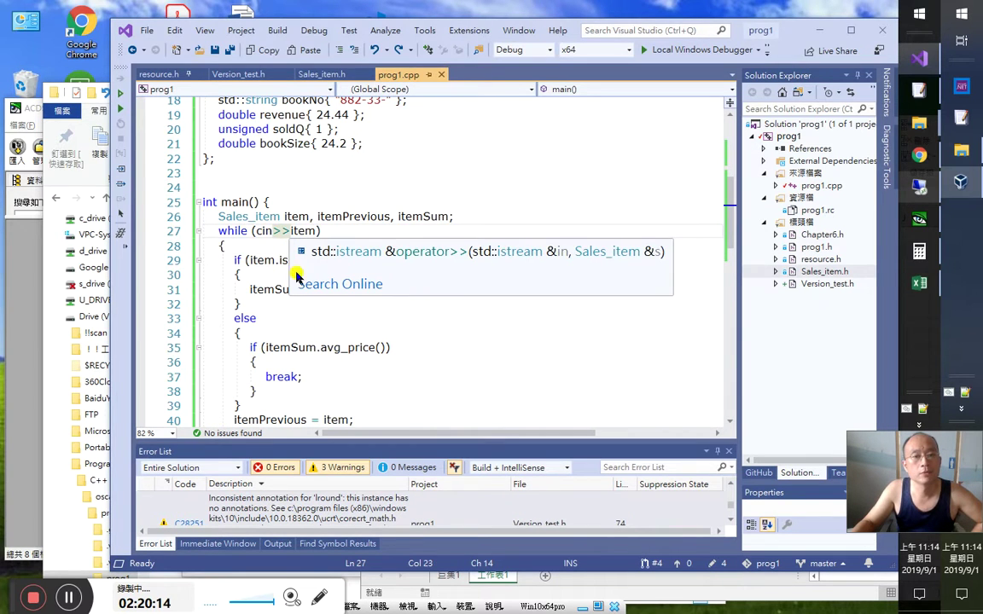
pyautogui.click(433, 323)
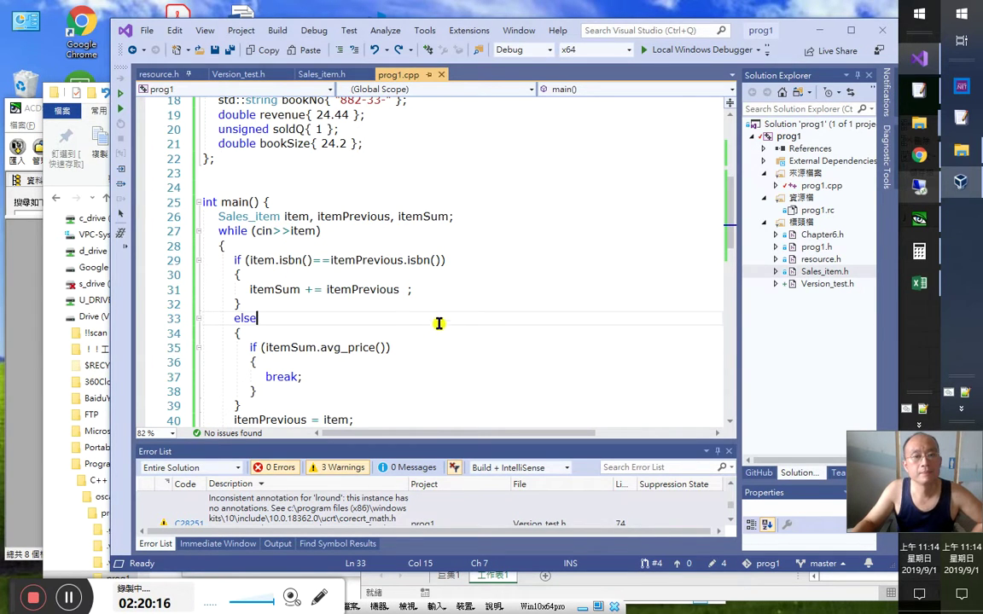
# Try to remove itemSum from the Sales_item declaration in main(), then undo the deletion
pyautogui.click(352, 217)
pyautogui.press('Right')
pyautogui.press('Right')
pyautogui.press('Right')
pyautogui.press('Right')
pyautogui.press('Right')
pyautogui.press('Right')
pyautogui.press('Right')
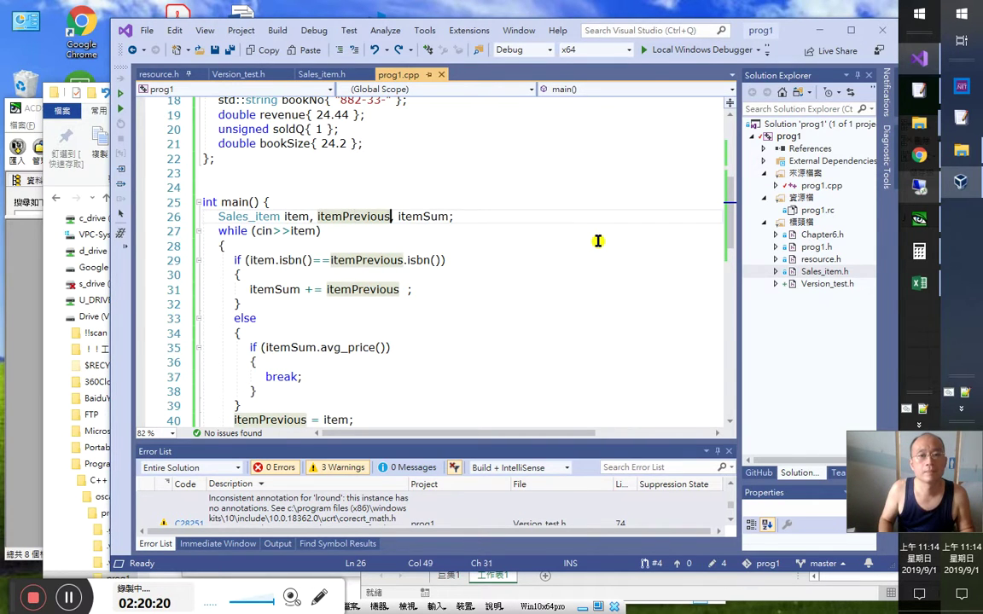
pyautogui.hotkey('ctrl', 'shift', 'Right')
pyautogui.hotkey('ctrl', 'shift', 'Right')
pyautogui.press('Delete')
pyautogui.press('Down')
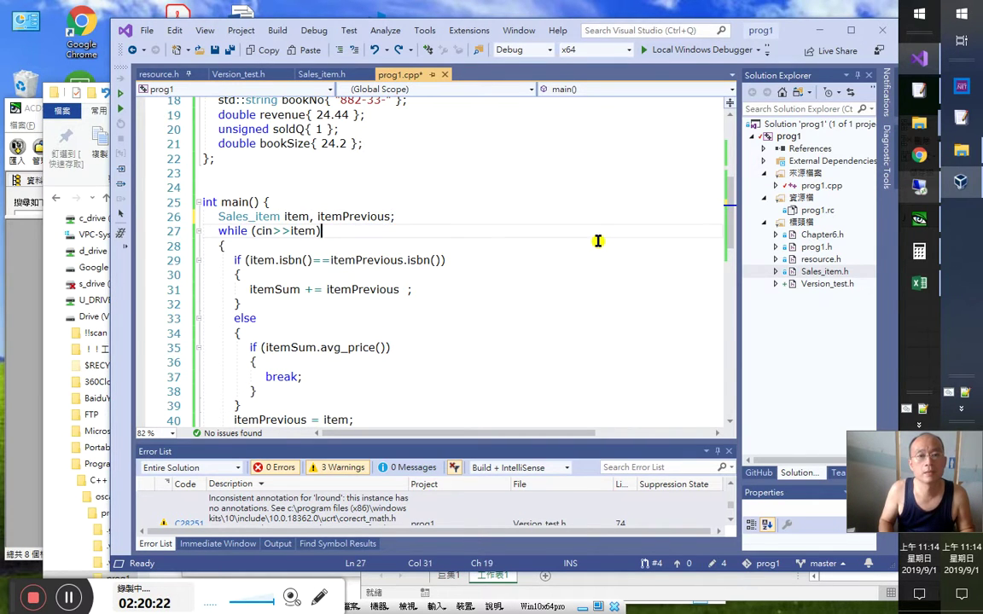
pyautogui.hotkey('ctrl', 'z')
# End the Sales_item declaration in main() with a semicolon after itemPrevious, replacing the comma before itemSum
pyautogui.press('Left')
pyautogui.hotkey('ctrl', 'Right')
pyautogui.hotkey('shift', 'Right')
pyautogui.hotkey('shift', 'Right')
pyautogui.hotkey('shift', 'Right')
pyautogui.hotkey('shift', 'Right')
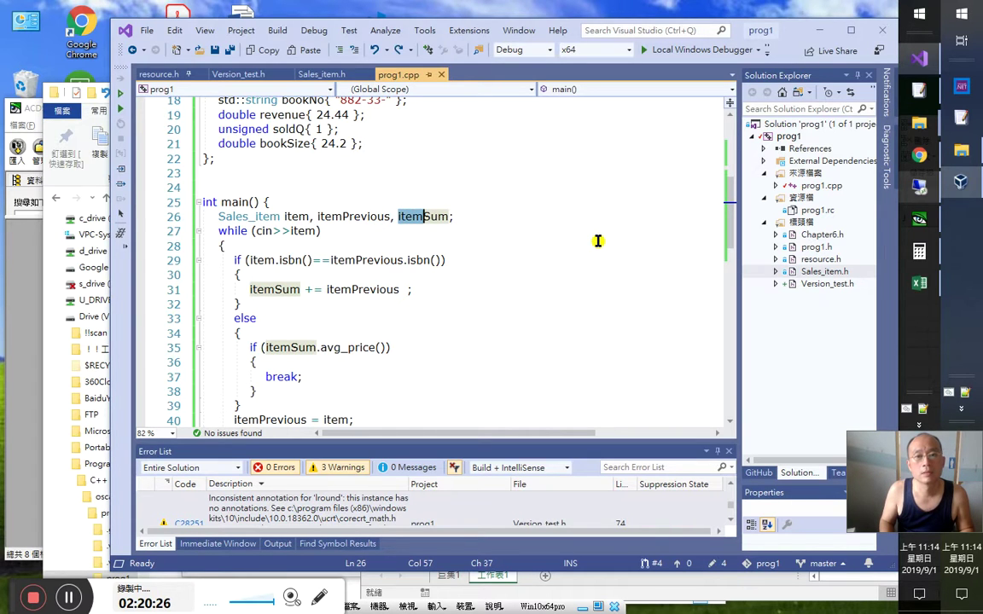
pyautogui.press('Left')
pyautogui.press('Left')
pyautogui.press('Left')
pyautogui.press('Delete')
pyautogui.write(';')
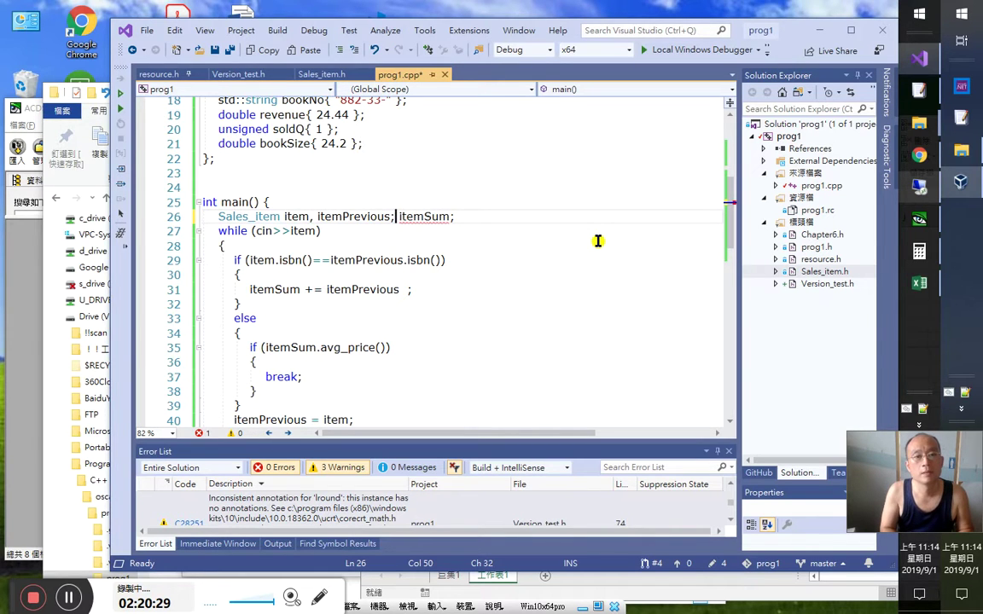
# Declare itemSum in main() as a separate unsigned variable
pyautogui.write('int')
pyautogui.press('BackSpace')
pyautogui.press('BackSpace')
pyautogui.press('BackSpace')
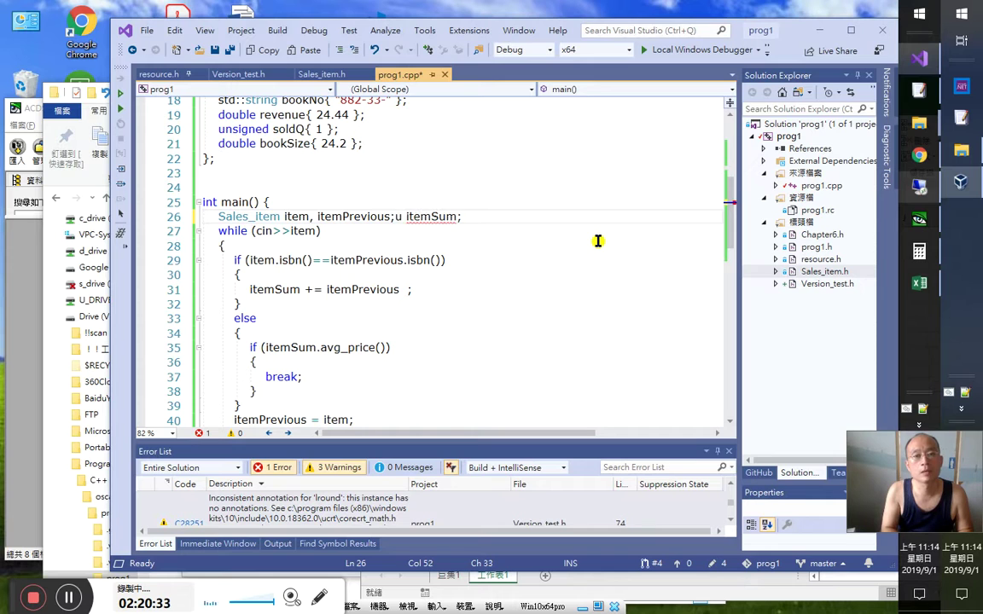
pyautogui.write('unsi')
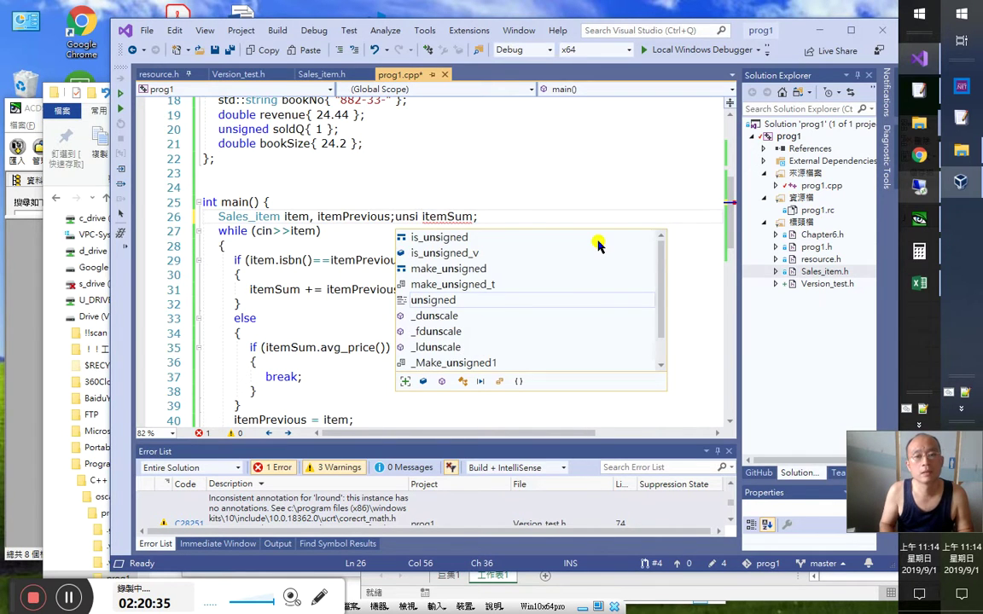
pyautogui.write('g')
pyautogui.press('Tab')
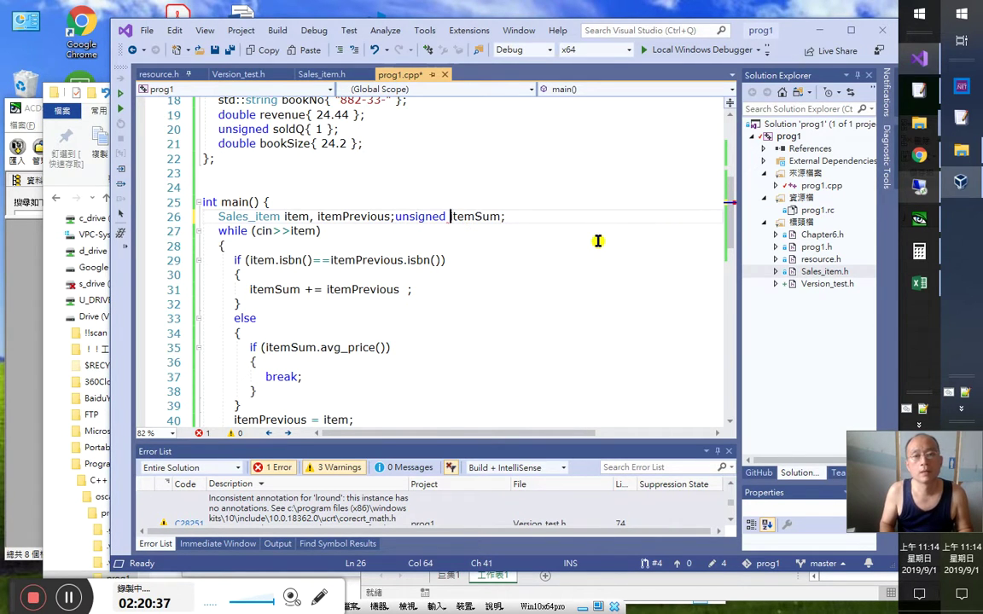
# Rename the unsigned variable in the declaration from itemSum to ctr
pyautogui.hotkey('shift', 'Right')
pyautogui.hotkey('shift', 'Right')
pyautogui.hotkey('shift', 'Right')
pyautogui.hotkey('shift', 'Right')
pyautogui.write('ct')
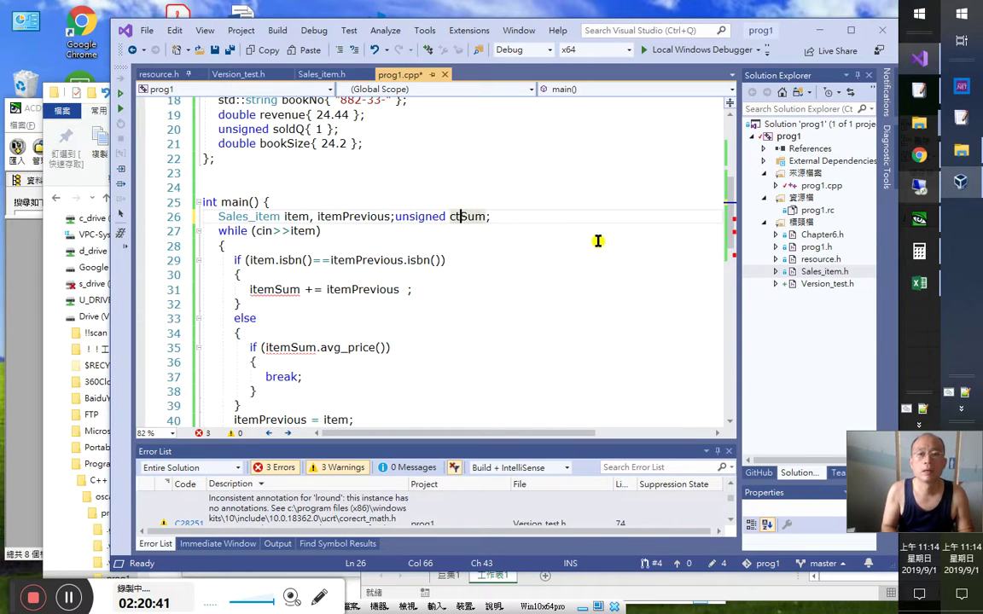
pyautogui.write('r')
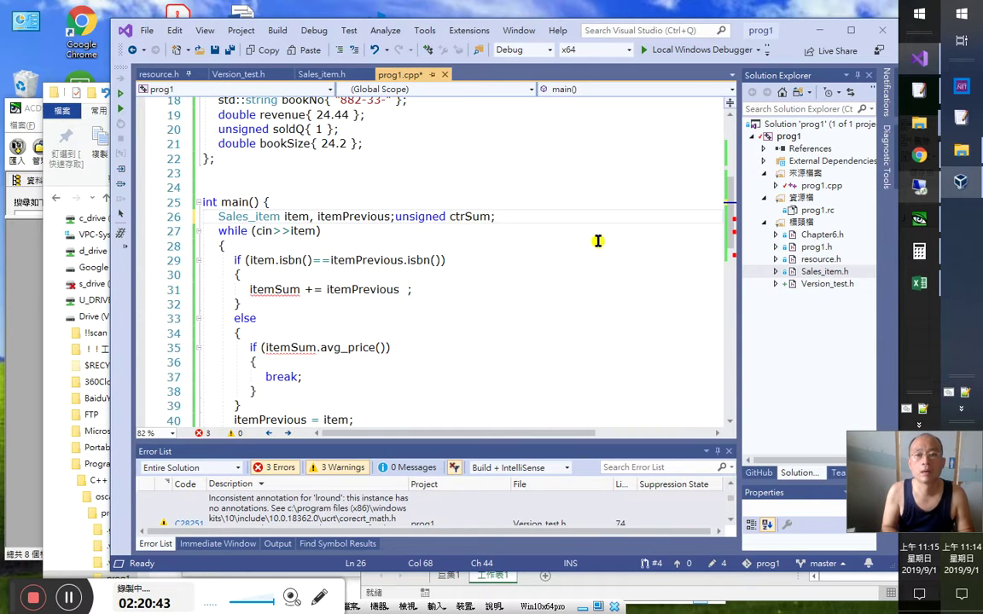
pyautogui.hotkey('ctrl', 'shift', 'Right')
pyautogui.press('Delete')
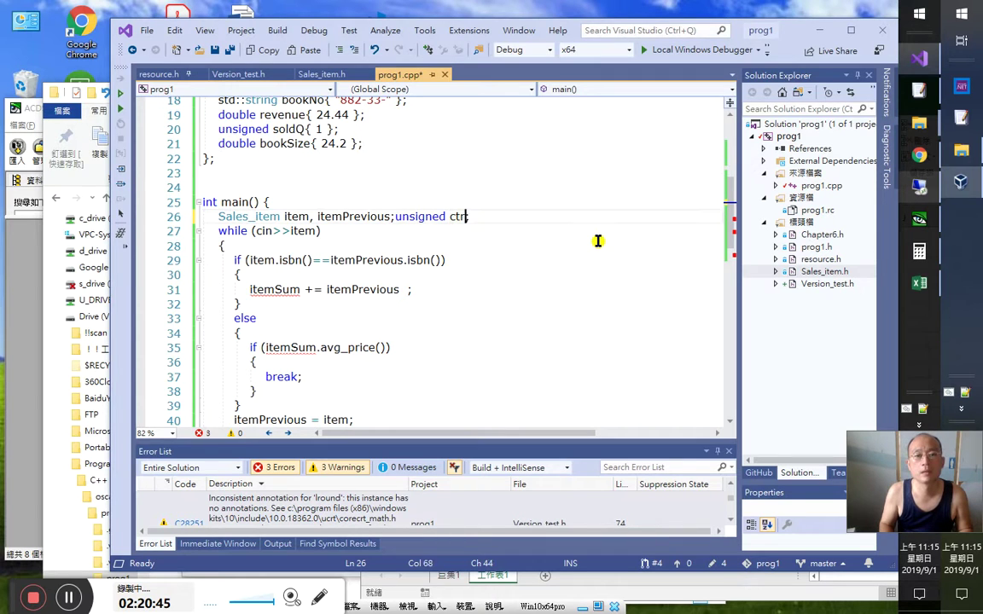
# Insert "ctr=" before the itemSum addition inside the if block that compares the two ISBNs
pyautogui.press('Down')
pyautogui.press('Down')
pyautogui.press('Down')
pyautogui.press('Down')
pyautogui.press('Down')
pyautogui.press('End')
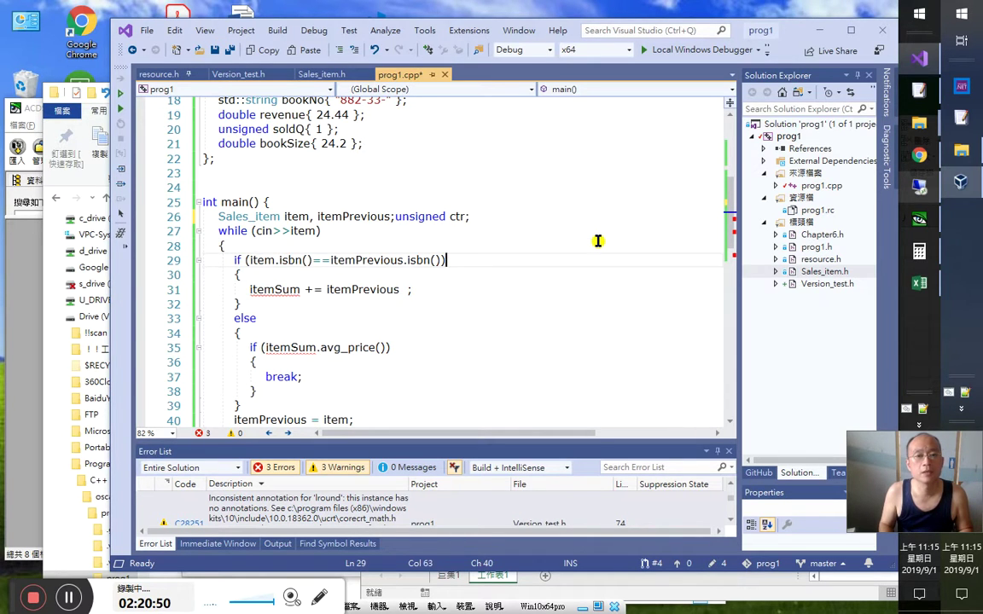
pyautogui.press('Home')
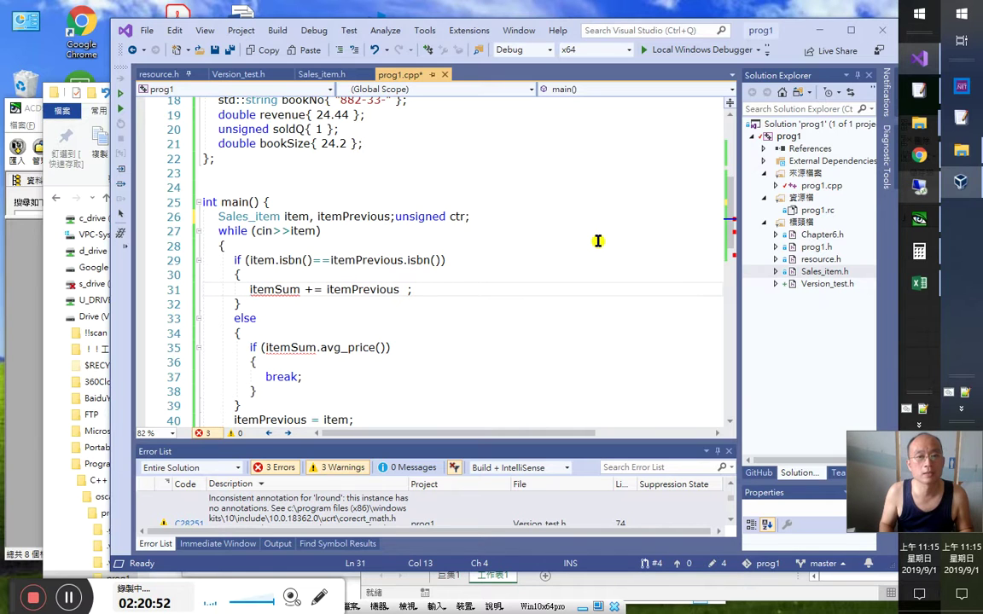
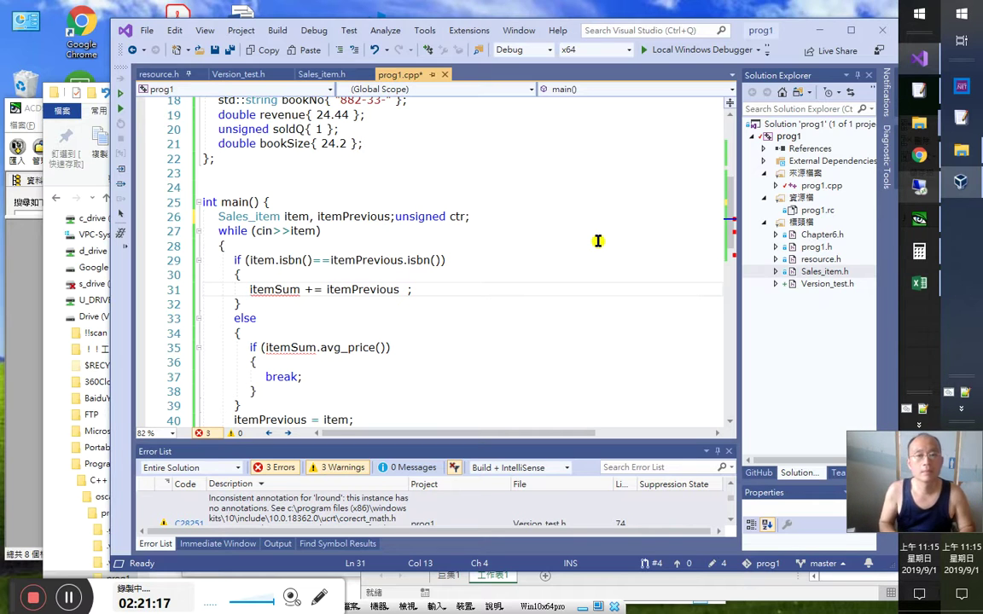
pyautogui.write('cr')
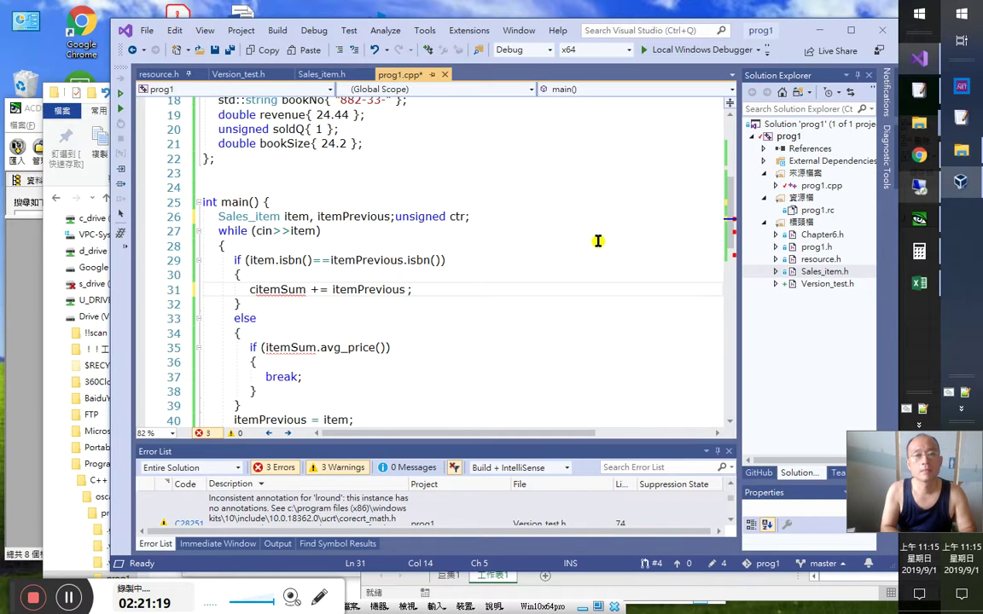
pyautogui.press('BackSpace')
pyautogui.write('ct')
pyautogui.press('BackSpace')
pyautogui.press('BackSpace')
pyautogui.write('tr=')
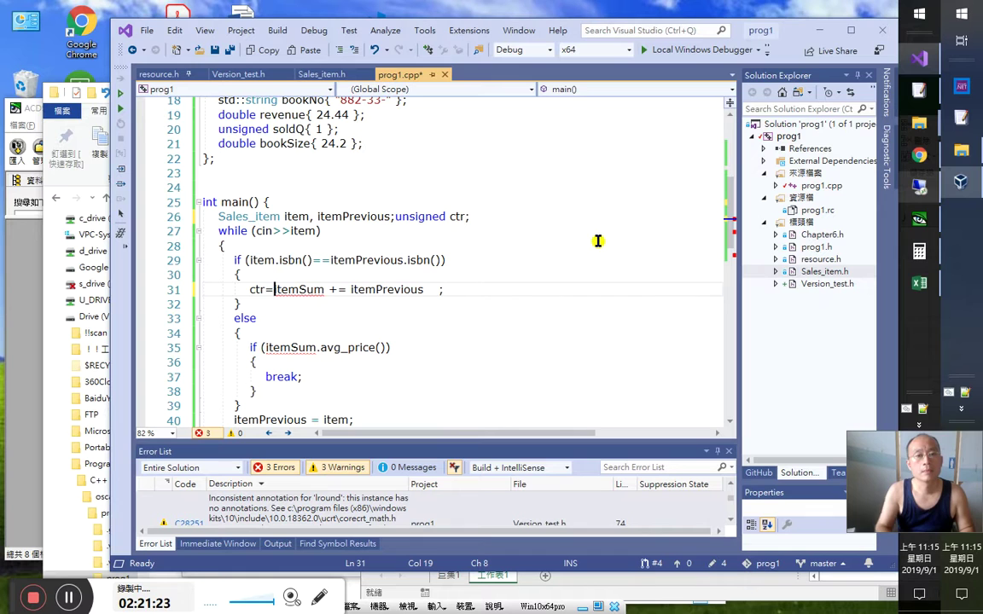
# Initialize the unsigned variable ctr to 0 in its declaration
pyautogui.click(466, 216)
pyautogui.write('r')
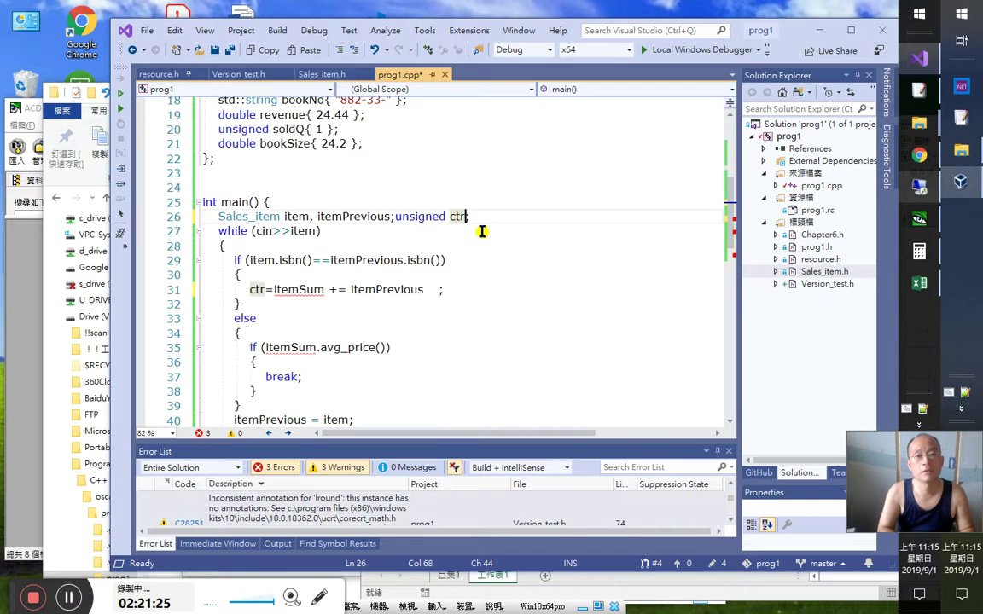
pyautogui.write('=;')
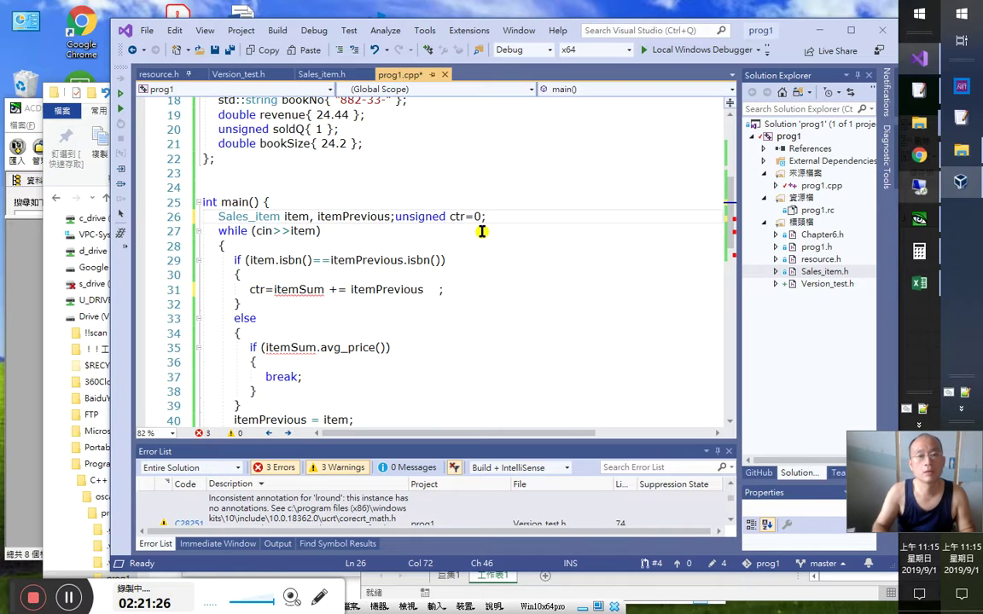
# Change the statement inside the ISBN comparison block to "++ctr;", removing the itemSum addition
pyautogui.click(265, 291)
pyautogui.press('Left')
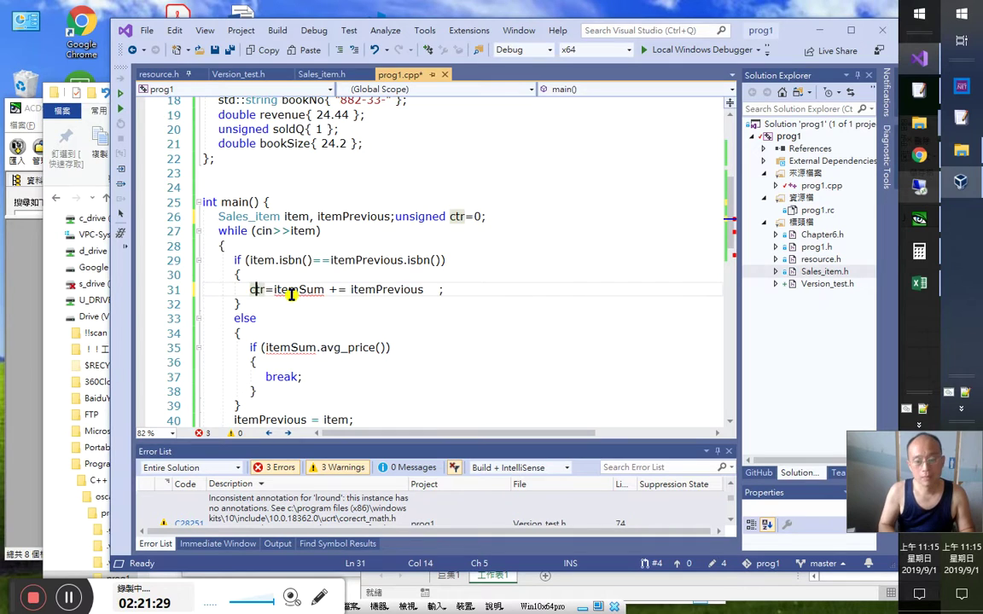
pyautogui.write('++')
pyautogui.press('Right')
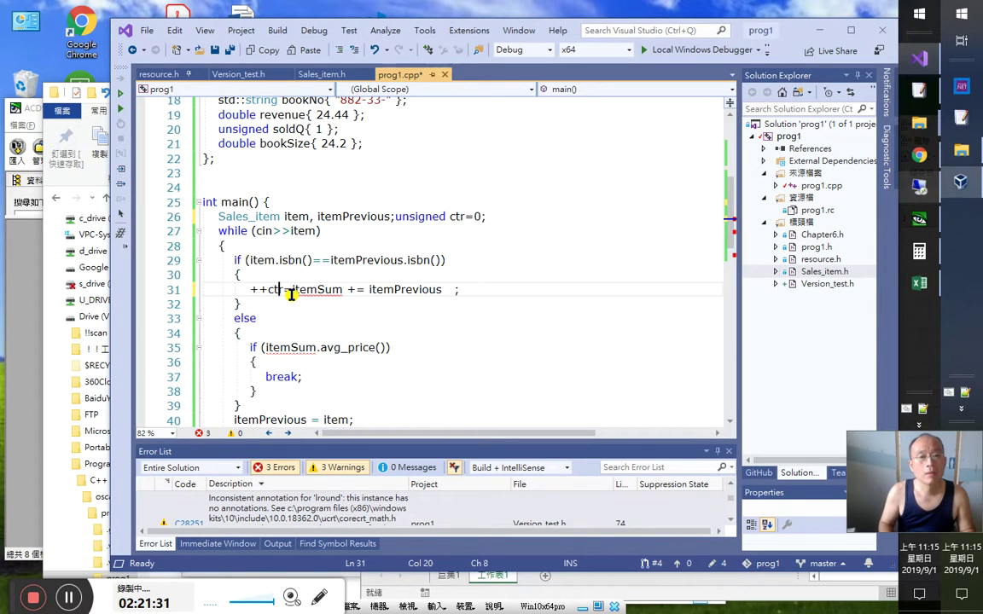
pyautogui.hotkey('shift', 'End')
pyautogui.press('Delete')
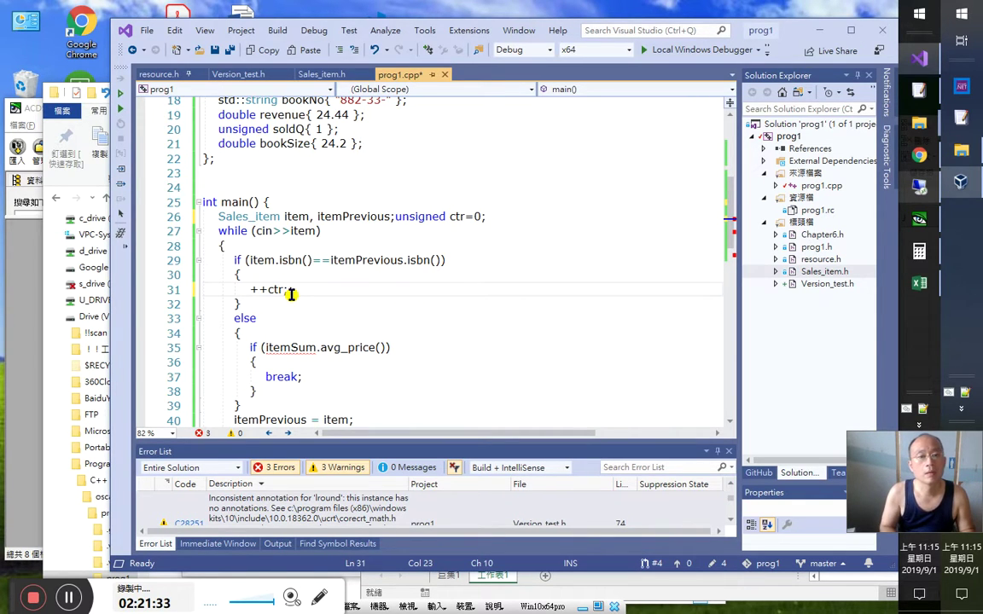
pyautogui.press('Down')
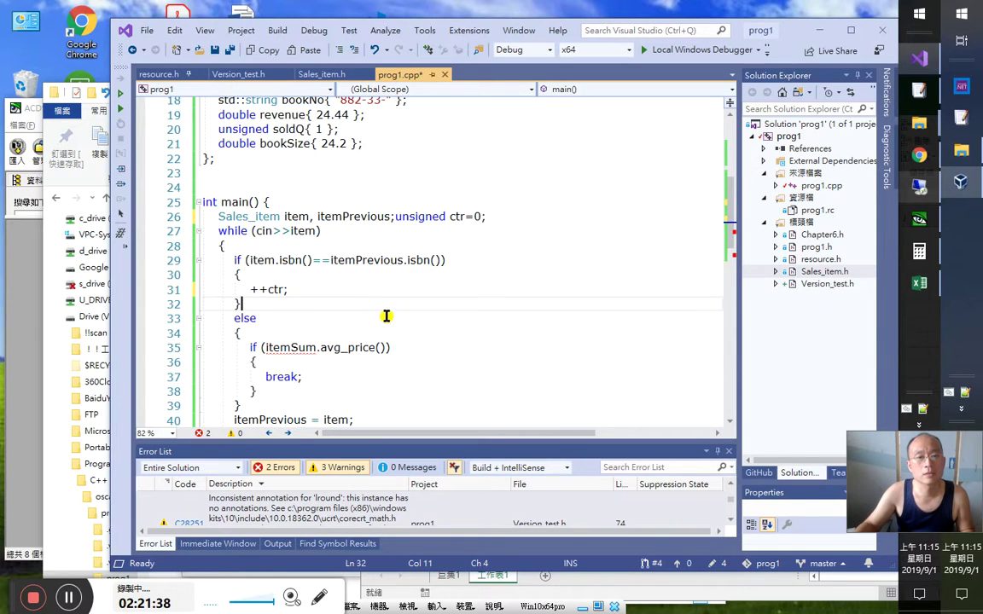
# Replace the itemSum.avg_price() call in the else branch's nested if condition with ctr
pyautogui.scroll(-1, 398, 322)
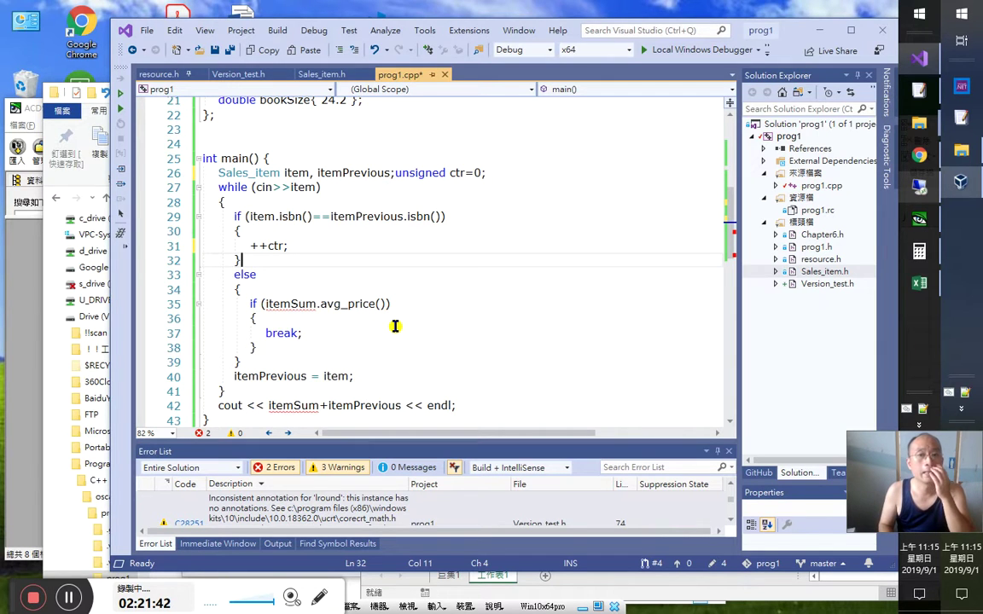
pyautogui.press('Down')
pyautogui.press('Down')
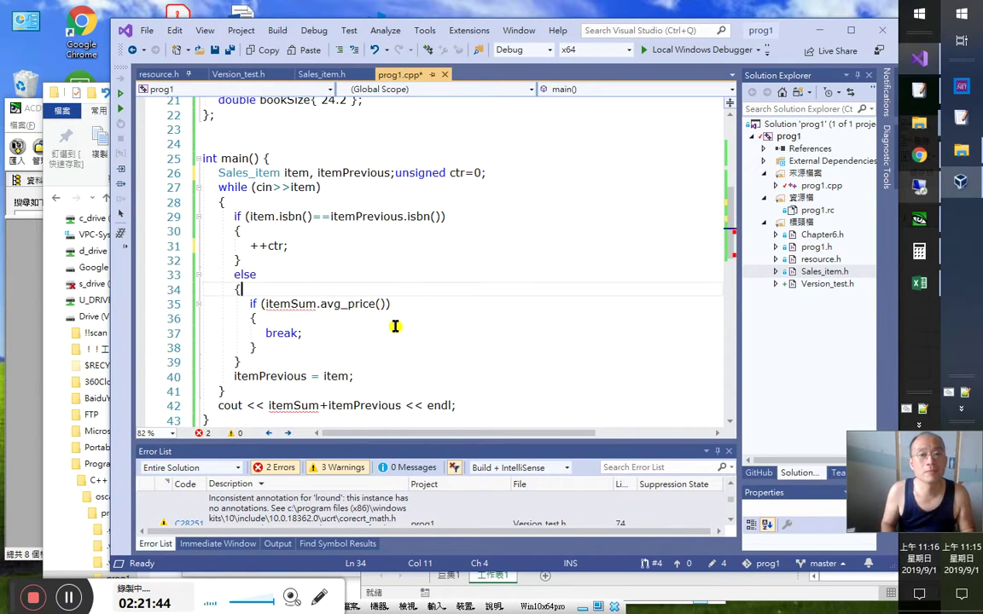
pyautogui.press('Up')
pyautogui.press('Up')
pyautogui.press('Down')
pyautogui.press('Down')
pyautogui.press('Up')
pyautogui.press('Down')
pyautogui.press('Down')
pyautogui.press('Left')
pyautogui.press('Left')
pyautogui.hotkey('shift', 'End')
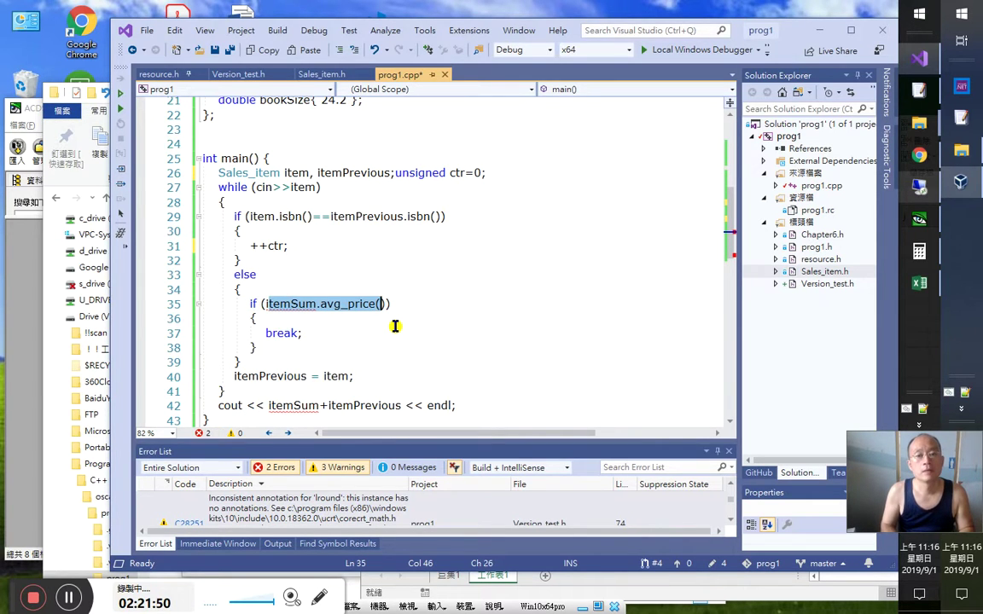
pyautogui.write('if (ct')
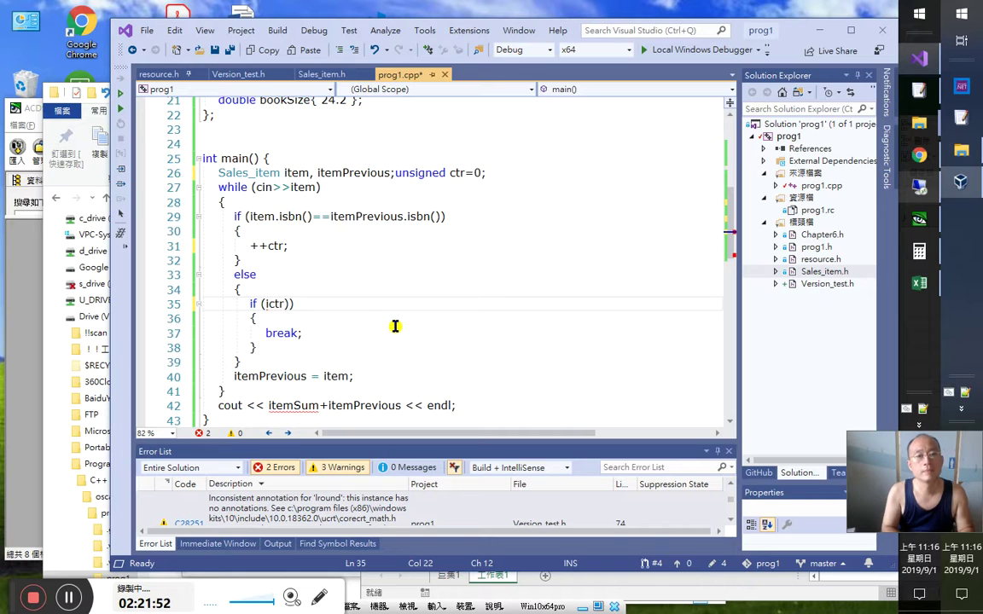
pyautogui.write('r')
# Clean up the stray i and extra closing parenthesis so the nested condition reads "if (ctr)"
pyautogui.press('Left')
pyautogui.press('Left')
pyautogui.press('Left')
pyautogui.press('BackSpace')
pyautogui.press('End')
pyautogui.press('BackSpace')
pyautogui.press('BackSpace')
pyautogui.write(')')
pyautogui.press('Down')
pyautogui.click(282, 304)
# Replace the break statement inside the if (ctr) block with the beginning of an output statement, "cout<<"
pyautogui.click(360, 337)
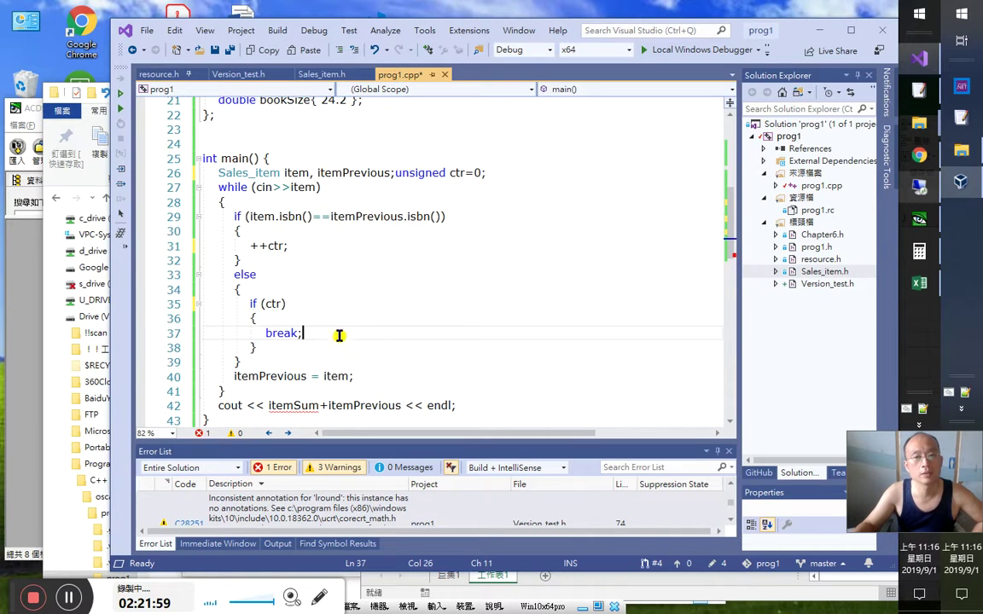
pyautogui.hotkey('shift', 'Home')
pyautogui.write('cout')
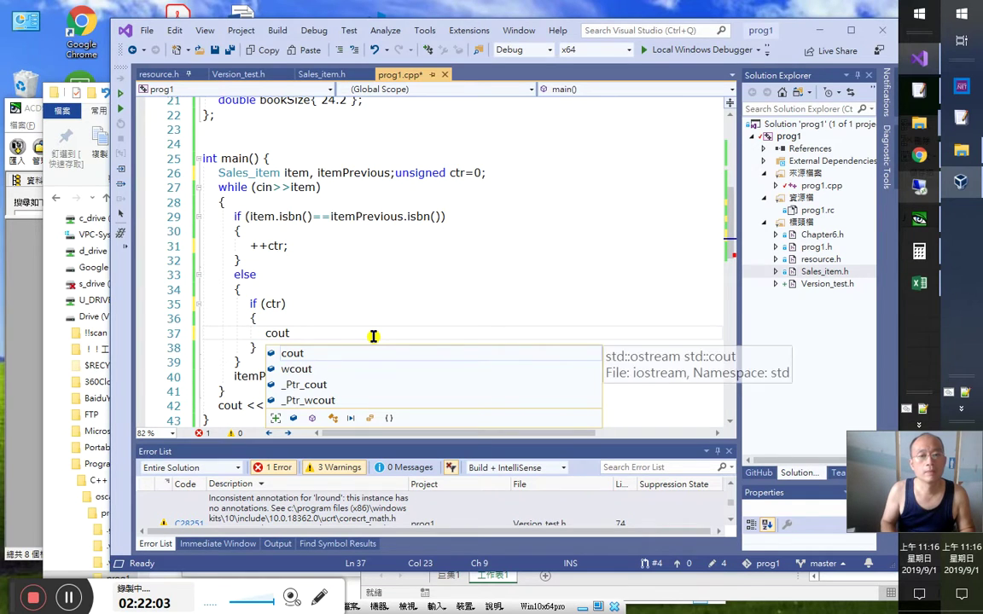
pyautogui.write('<<')
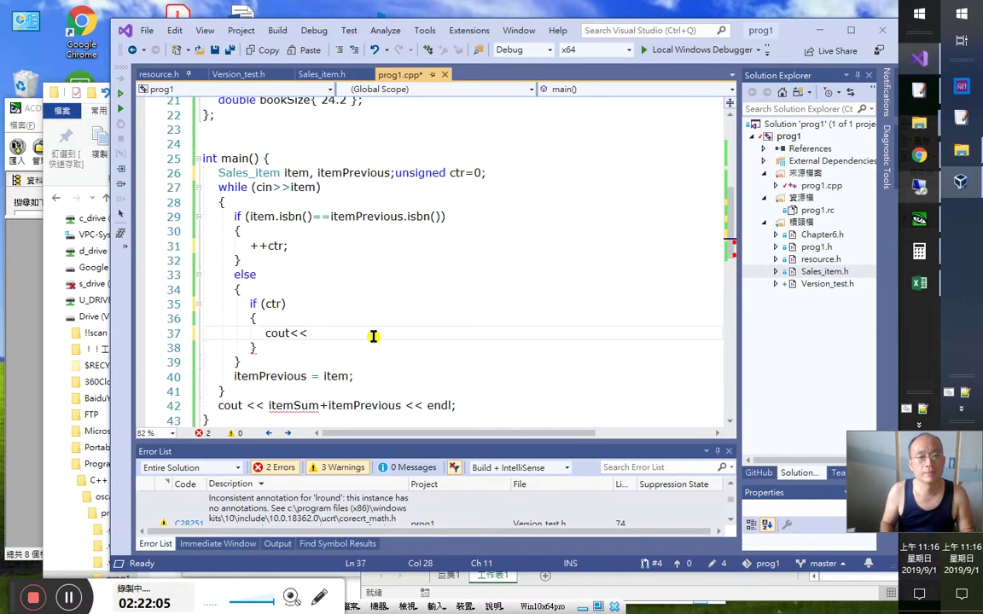
# Try to replace itemPrevious with ctr in the assignment after the else block, then undo the replacement
pyautogui.press('Down')
pyautogui.press('Down')
pyautogui.press('Down')
pyautogui.hotkey('ctrl', 'shift', 'Left')
pyautogui.write('ctr')
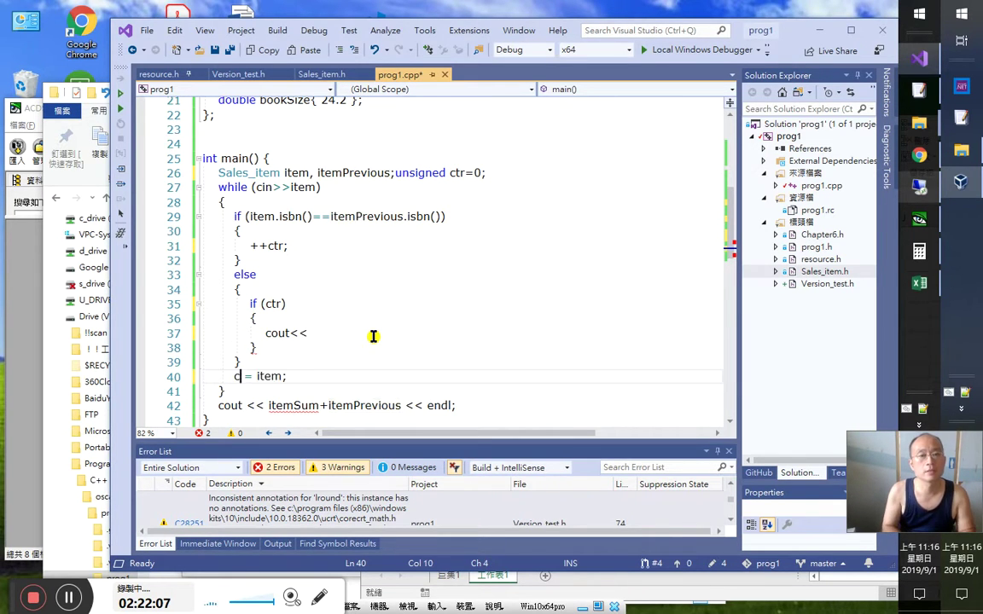
pyautogui.press('Escape')
pyautogui.hotkey('ctrl', 'Right')
pyautogui.hotkey('ctrl', 'Right')
pyautogui.hotkey('ctrl', 'shift', 'Right')
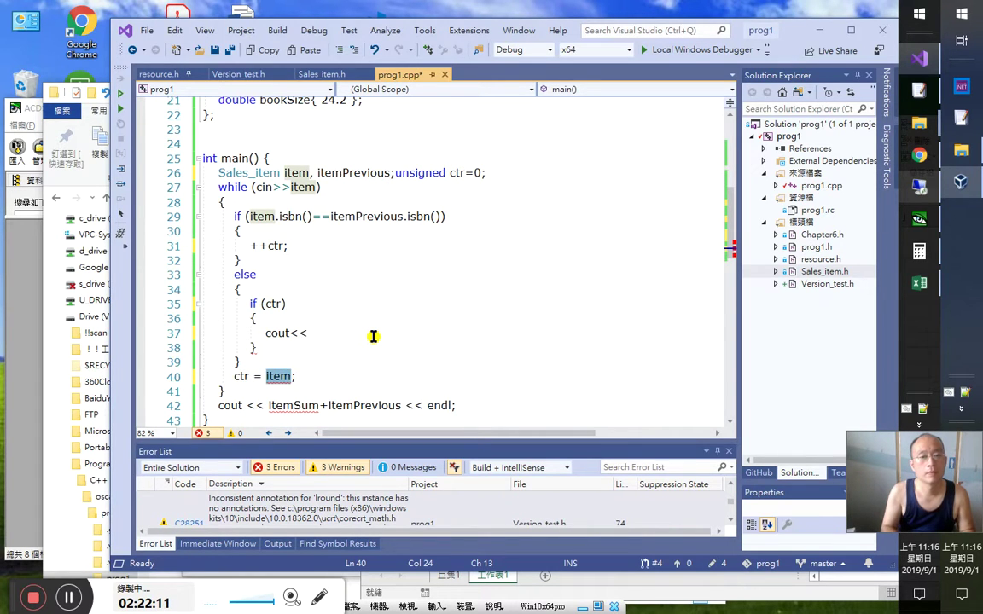
pyautogui.hotkey('ctrl', 'z')
# Insert the statement "ctr = 0;" on a new line between the else block and the itemPrevious assignment
pyautogui.press('Up')
pyautogui.press('End')
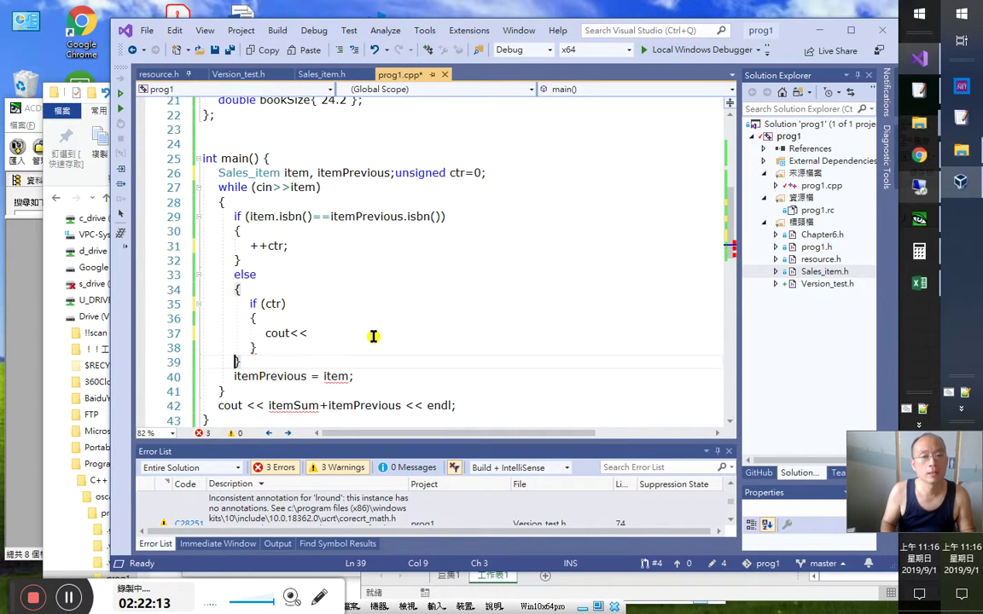
pyautogui.press('Return')
pyautogui.write('ctr=0;')
# Add itemPrevious as the first operand after "cout<<" in the nested if (ctr) block
pyautogui.press('Up')
pyautogui.press('Up')
pyautogui.press('Up')
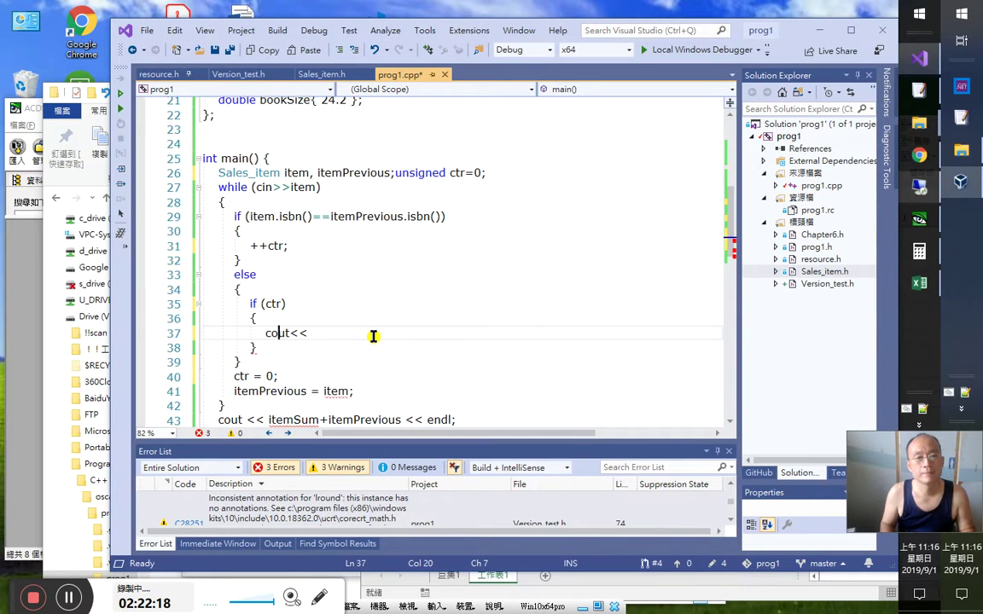
pyautogui.press('End')
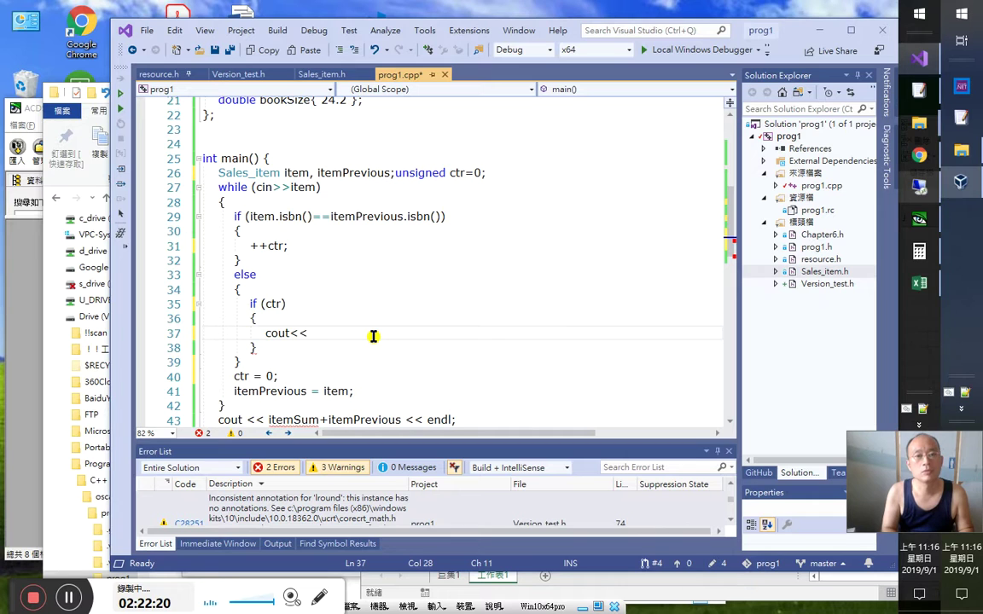
pyautogui.write('i')
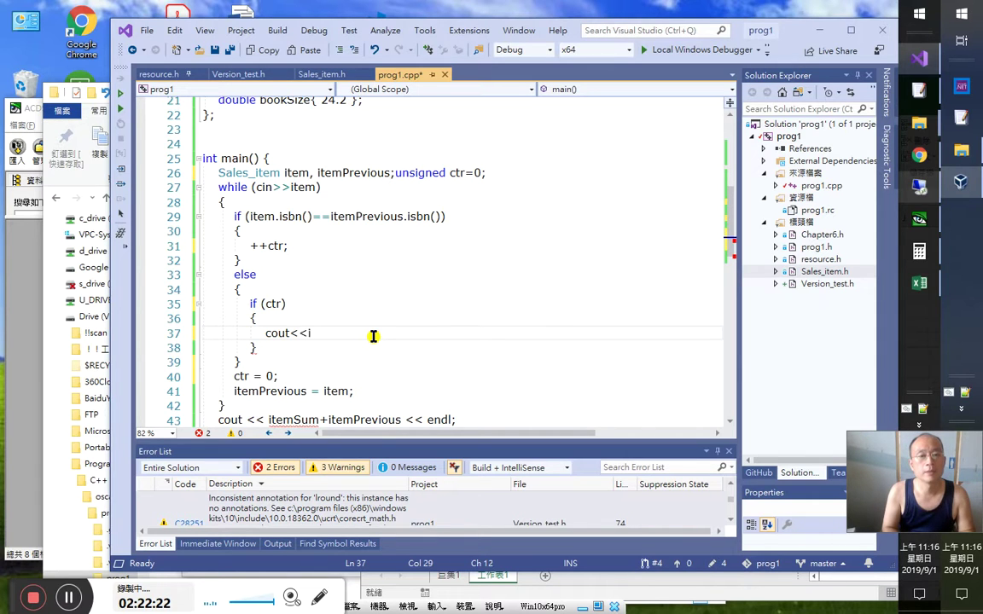
pyautogui.write('tm')
pyautogui.press('BackSpace')
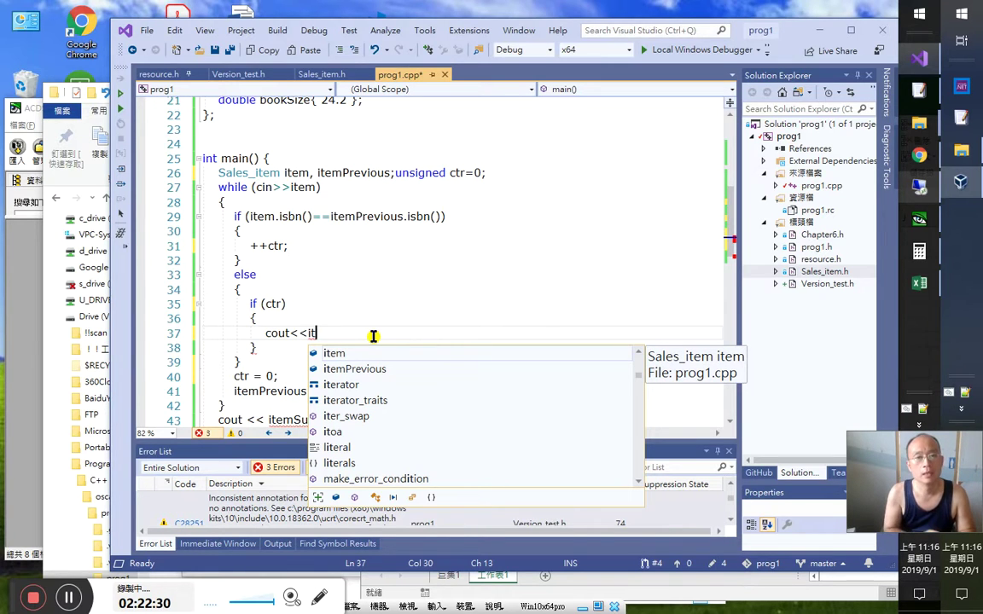
pyautogui.press('BackSpace')
pyautogui.press('BackSpace')
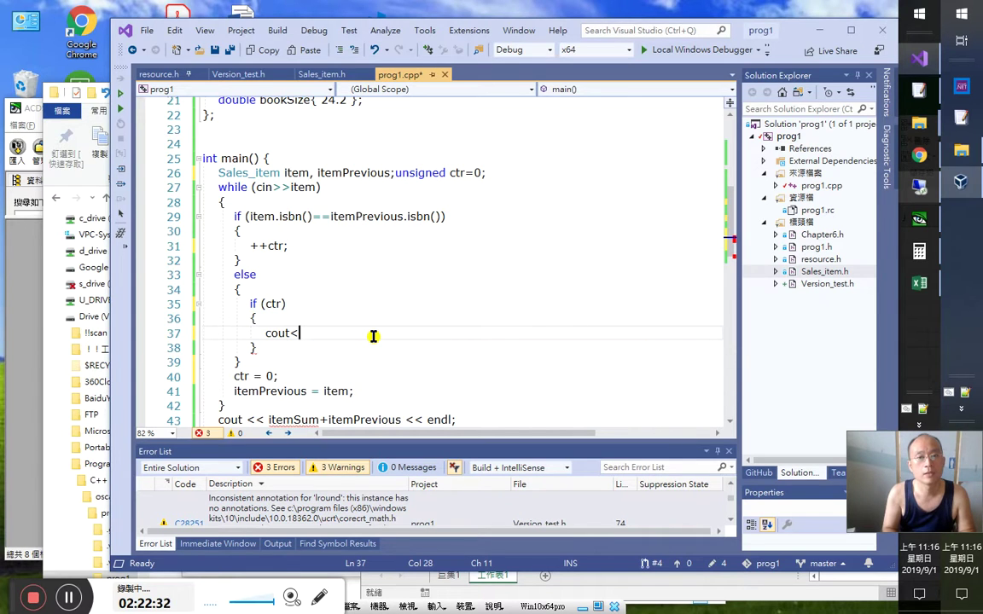
pyautogui.write('itemp')
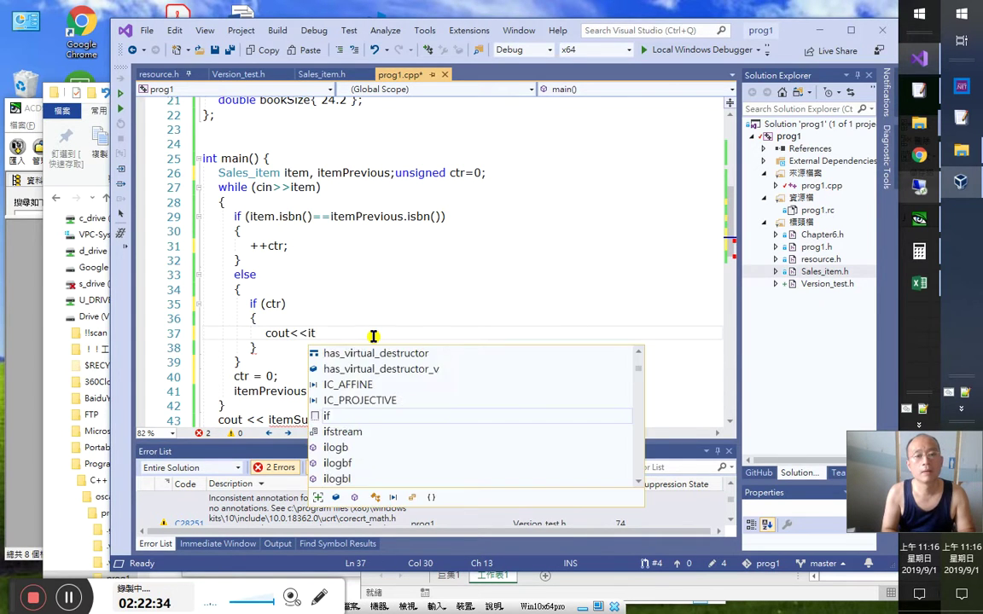
pyautogui.press('Tab')
pyautogui.press('Tab')
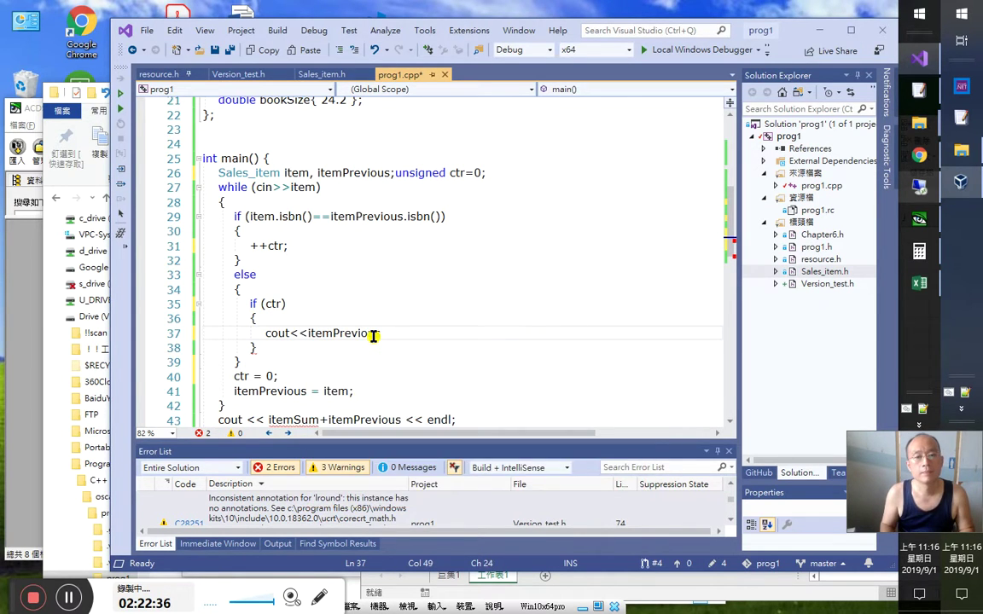
# Call isbn() on itemPrevious in the output statement and end the statement with "<< endl;"
pyautogui.write('.')
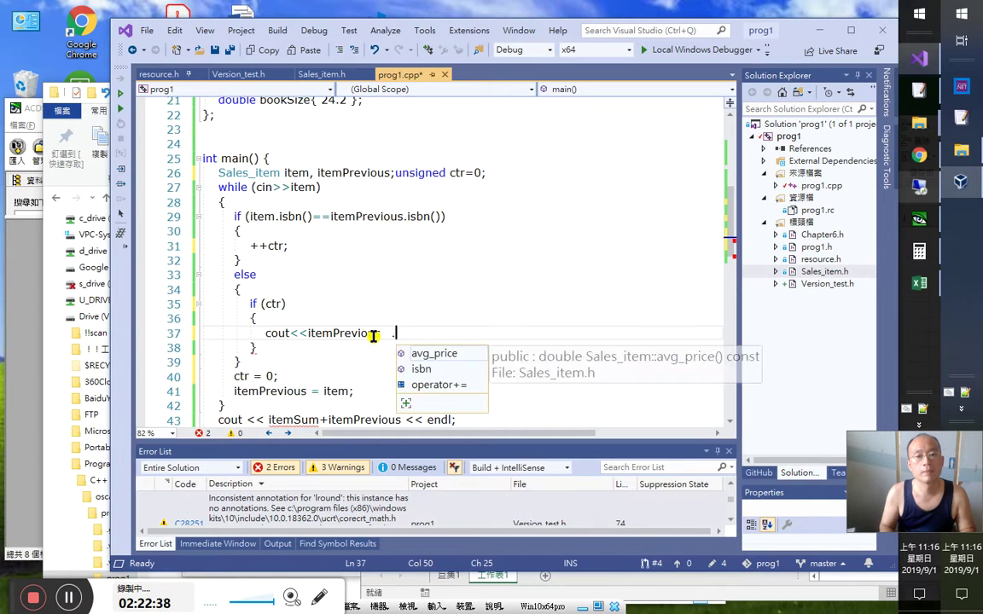
pyautogui.click(374, 334)
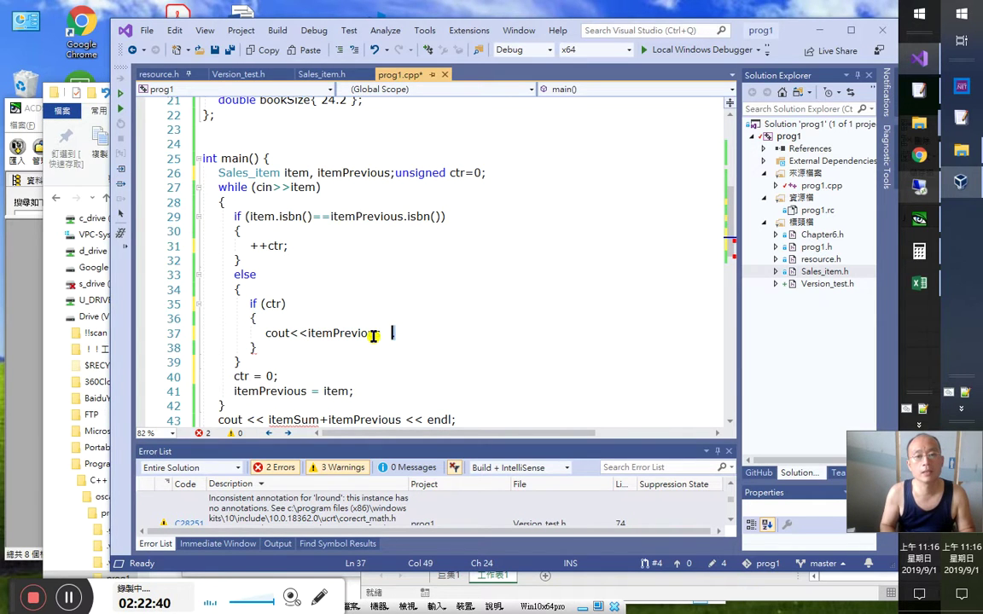
pyautogui.press('End')
pyautogui.hotkey('ctrl', 'j')
pyautogui.press('Down')
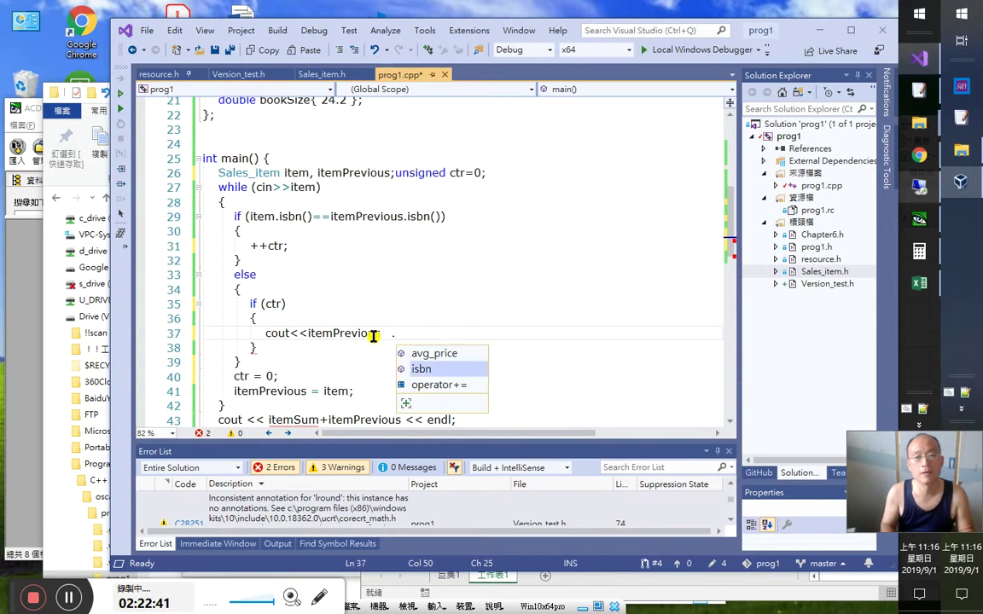
pyautogui.press('Tab')
pyautogui.write('() << endl;')
# Insert two extra << operators before endl in the ISBN output statement
pyautogui.press('Down')
pyautogui.press('Left')
pyautogui.press('Left')
pyautogui.press('Left')
pyautogui.press('Left')
pyautogui.press('Left')
pyautogui.press('Left')
pyautogui.press('Left')
pyautogui.press('Left')
pyautogui.press('Left')
pyautogui.press('Left')
pyautogui.press('Left')
pyautogui.press('Left')
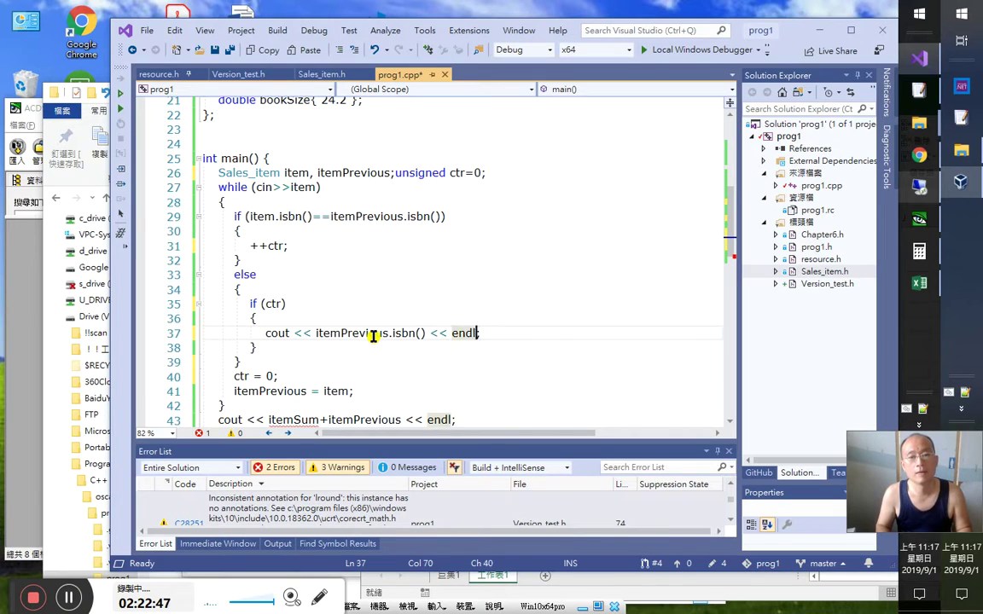
pyautogui.write('<<')
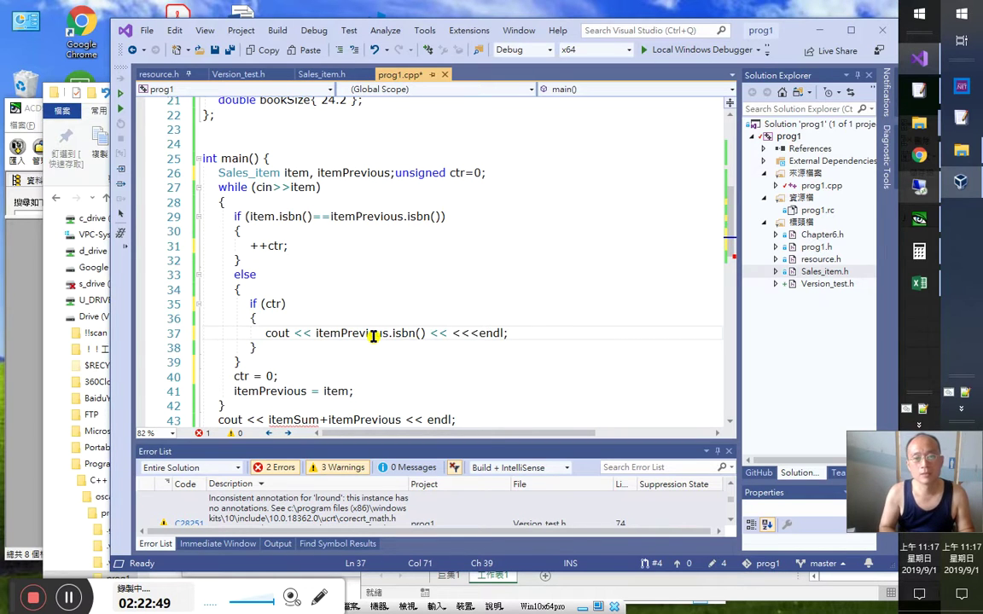
pyautogui.write('<<')
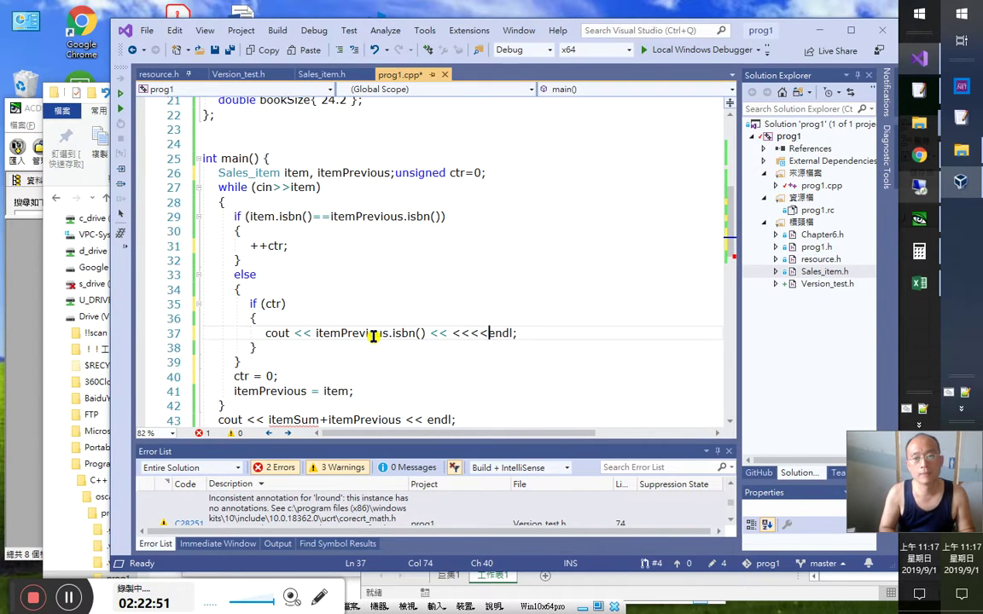
# Insert the string literal "筆" between the two added << operators before endl
pyautogui.press('Left')
pyautogui.press('Left')
pyautogui.write('"')
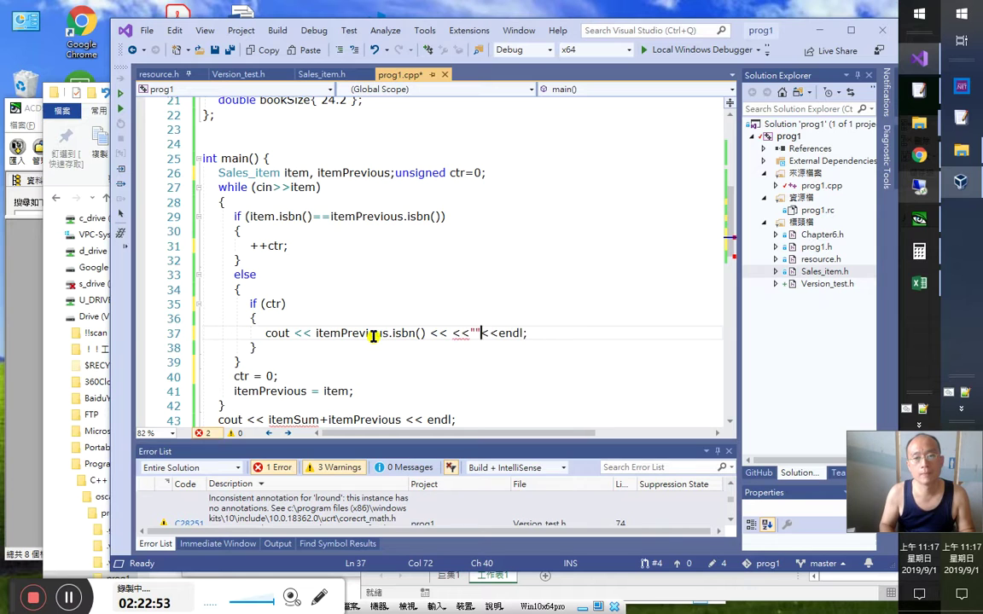
pyautogui.write('hq')
pyautogui.press('BackSpace')
pyautogui.press('BackSpace')
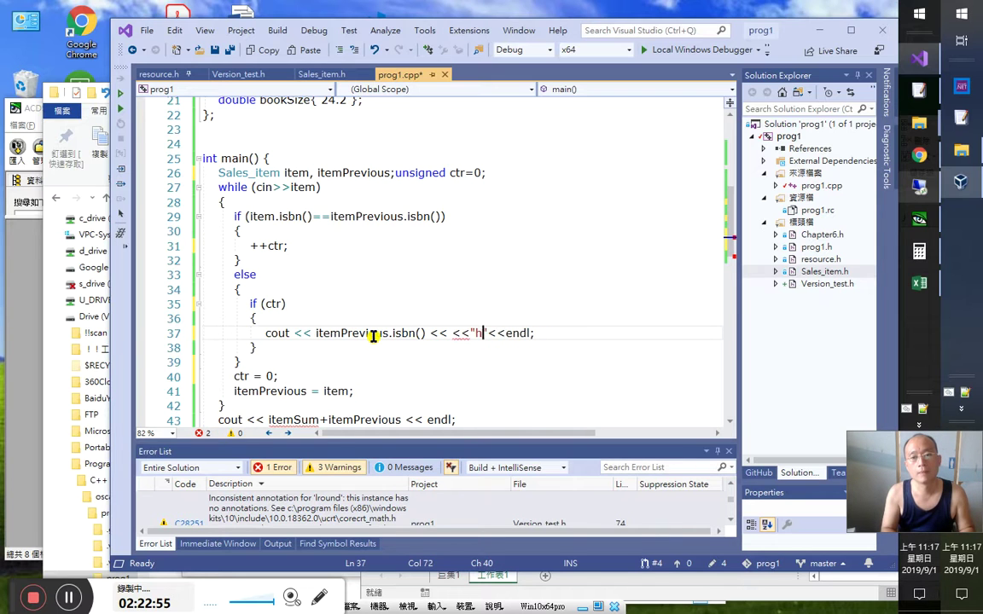
pyautogui.write('hl')
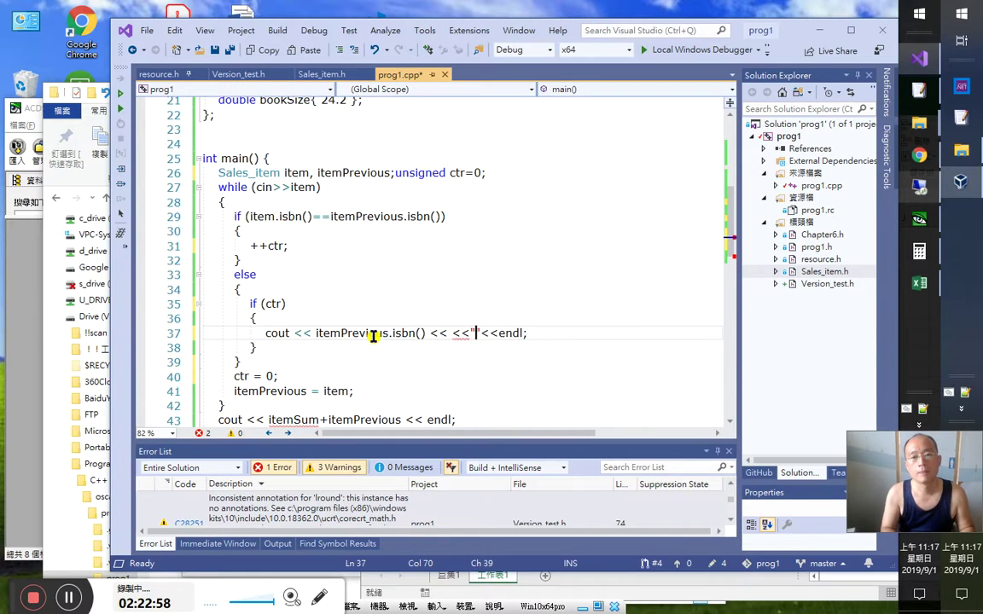
pyautogui.press('BackSpace')
pyautogui.press('BackSpace')
pyautogui.write('hl')
pyautogui.press('space')
pyautogui.press('1')
# Insert the string literal "有" right after the << that follows itemPrevious.isbn()
pyautogui.press('Left')
pyautogui.press('Left')
pyautogui.press('Left')
pyautogui.press('Left')
pyautogui.press('Left')
pyautogui.write('""')
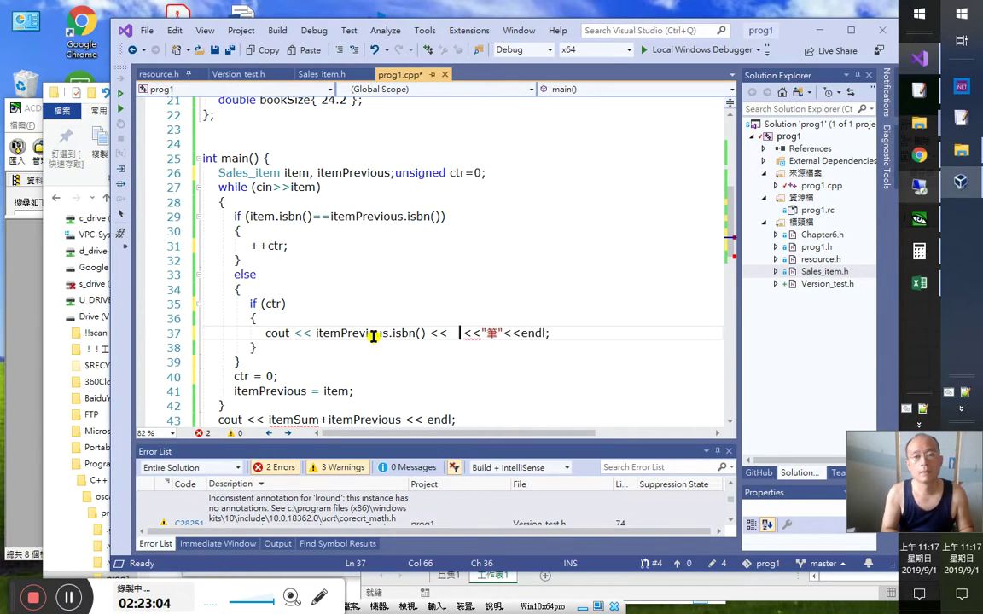
pyautogui.press('BackSpace')
pyautogui.press('BackSpace')
pyautogui.press('BackSpace')
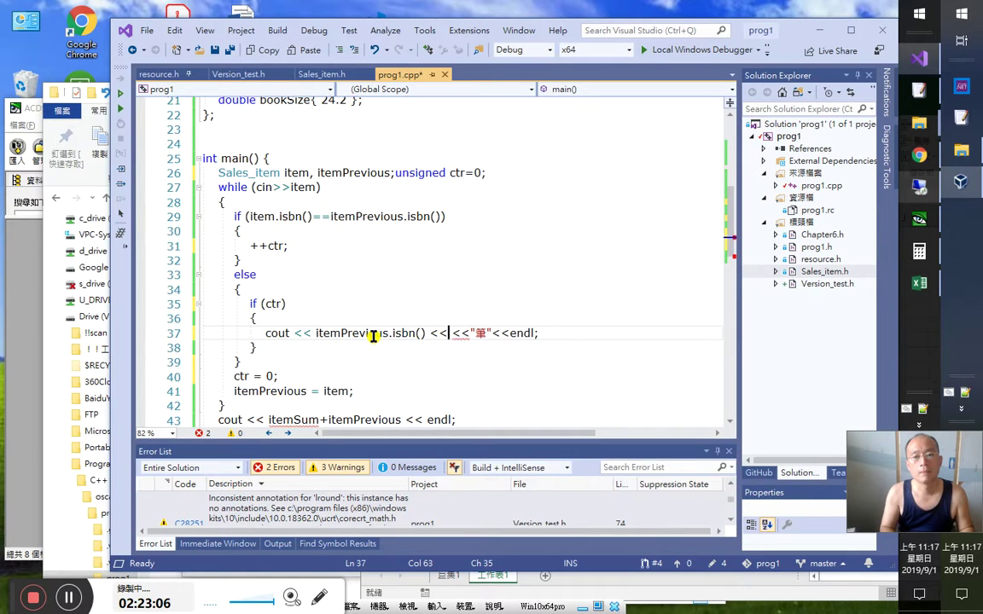
pyautogui.write('「」')
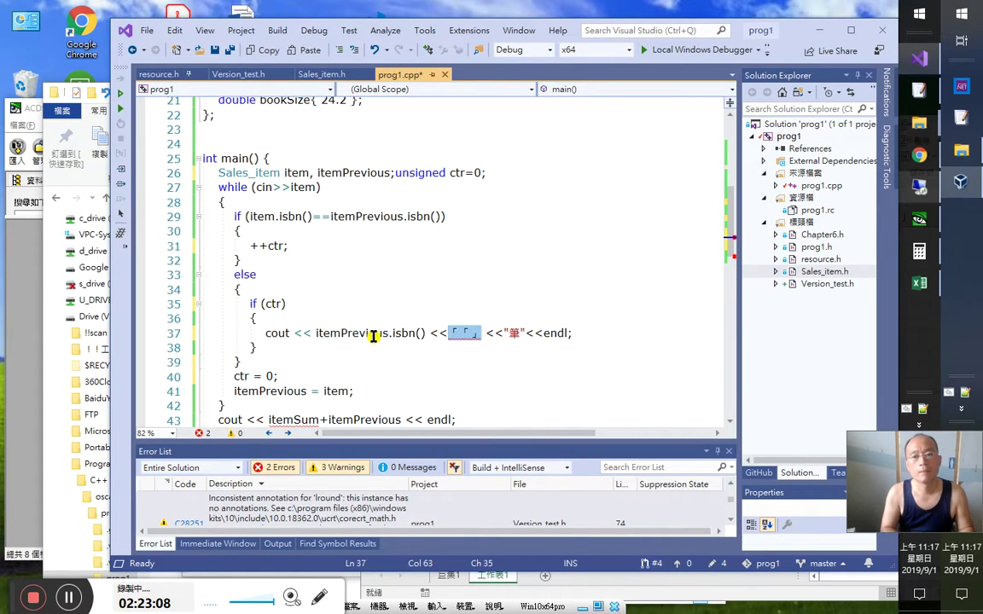
pyautogui.press('Escape')
pyautogui.write('"')
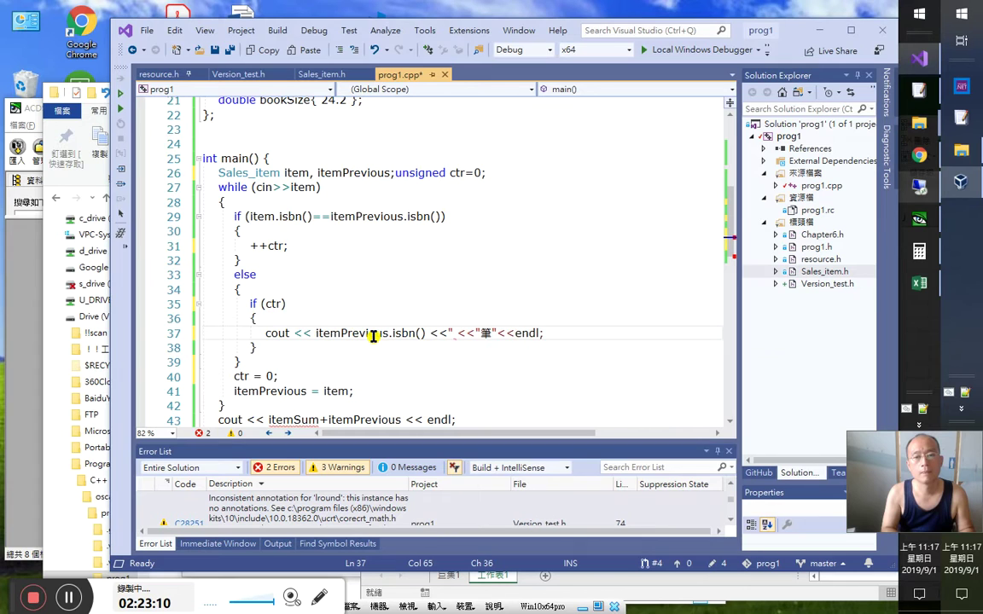
pyautogui.write('kb')
pyautogui.press('BackSpace')
pyautogui.press('BackSpace')
pyautogui.write('有"')
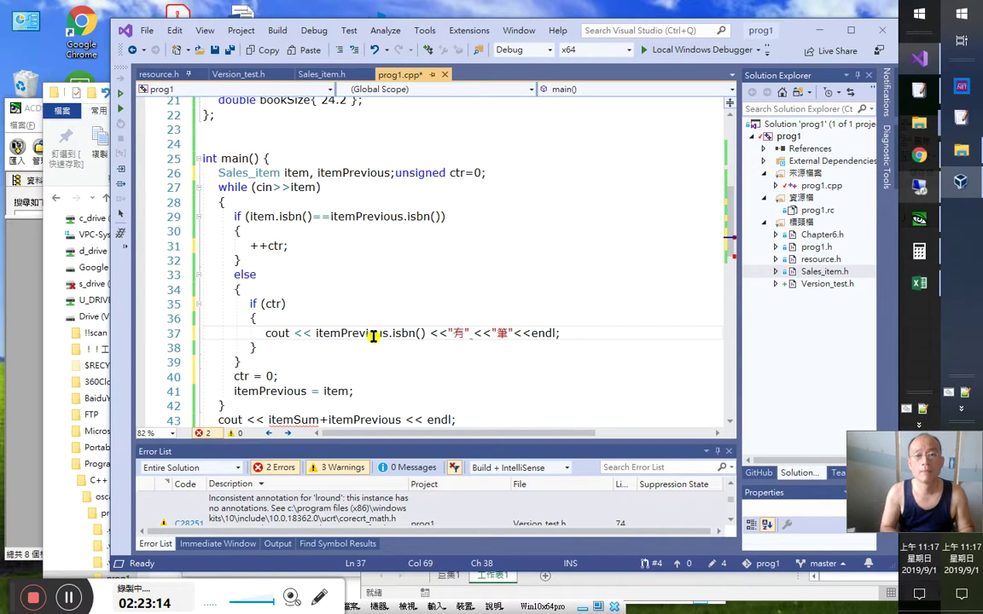
# Output the counter between the two literals by adding "<< ctr" after "有"
pyautogui.write('<<')
pyautogui.write(' ct')
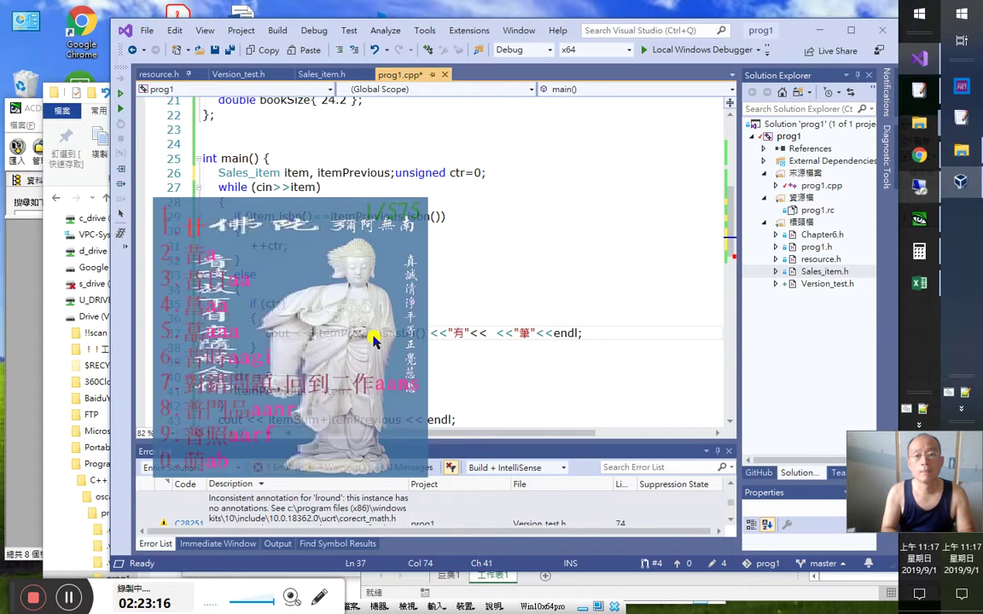
pyautogui.press('Escape')
pyautogui.write('ctr')
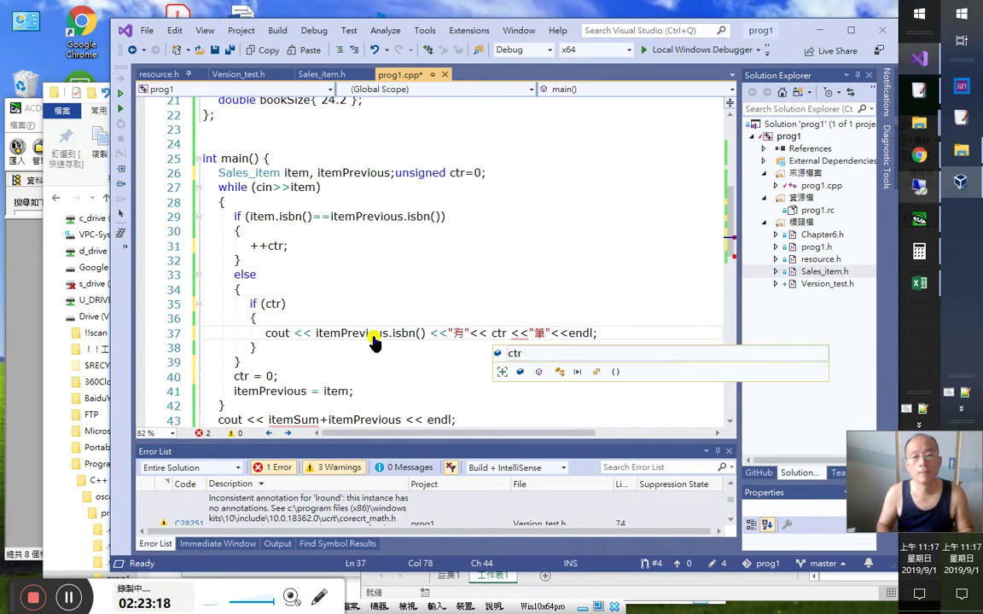
# Pad the string literals in the output statement with spaces so they read " 有 " and " 筆"
pyautogui.press('Down')
pyautogui.press('Up')
pyautogui.hotkey('ctrl', 'Right')
pyautogui.hotkey('ctrl', 'Right')
pyautogui.hotkey('ctrl', 'Right')
pyautogui.hotkey('ctrl', 'Right')
pyautogui.hotkey('ctrl', 'Right')
pyautogui.hotkey('ctrl', 'Right')
pyautogui.hotkey('ctrl', 'Right')
pyautogui.hotkey('ctrl', 'Right')
pyautogui.hotkey('ctrl', 'Right')
pyautogui.hotkey('ctrl', 'Right')
pyautogui.hotkey('ctrl', 'Right')
pyautogui.hotkey('ctrl', 'Right')
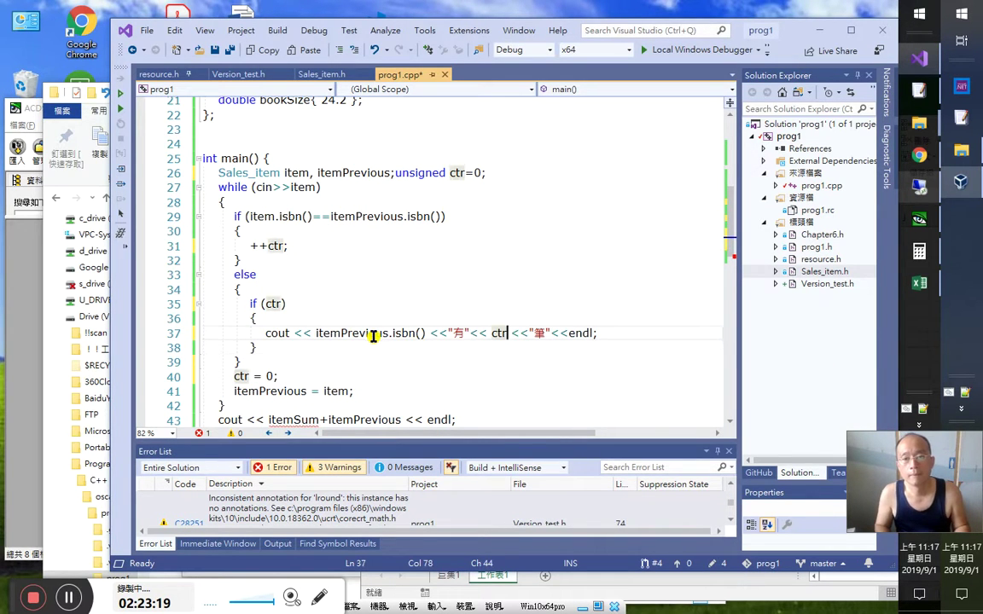
pyautogui.hotkey('ctrl', 'Left')
pyautogui.hotkey('ctrl', 'Left')
pyautogui.hotkey('ctrl', 'Left')
pyautogui.hotkey('ctrl', 'Left')
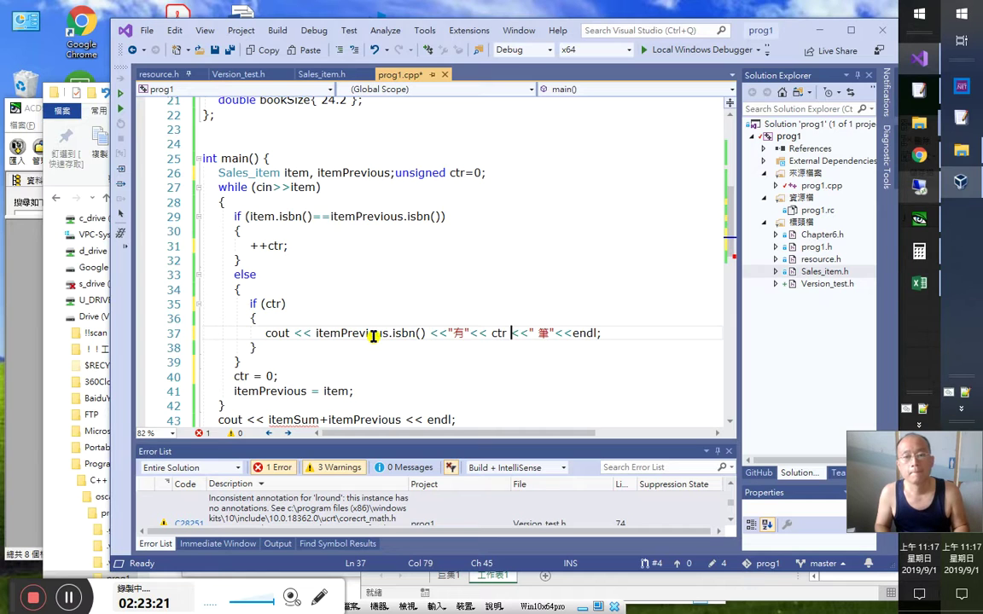
pyautogui.press('Right')
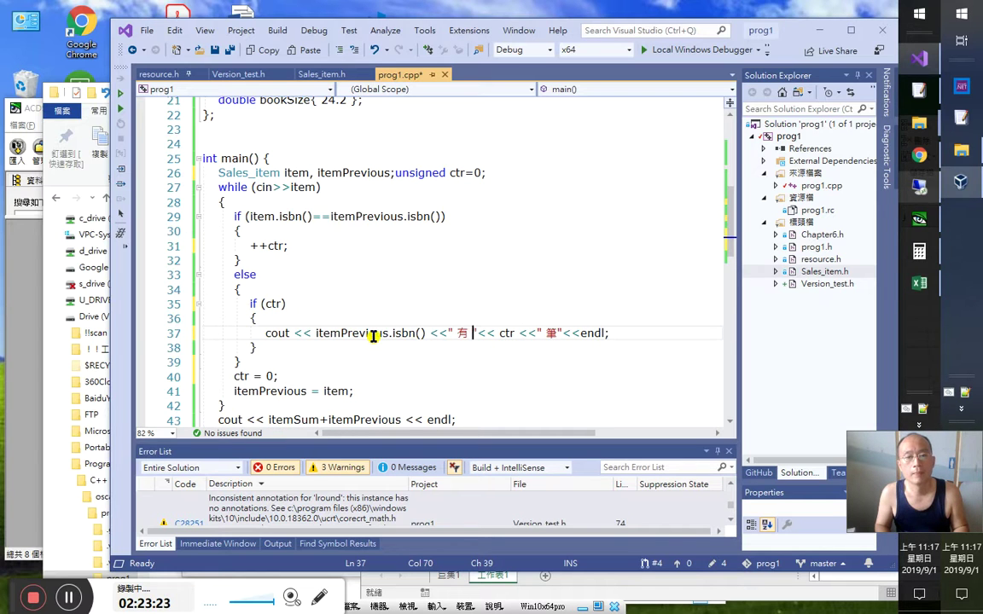
# Review the while loop's logic, from the ctr increment through the output branch to the ctr reset and itemPrevious assignment
pyautogui.press('Down')
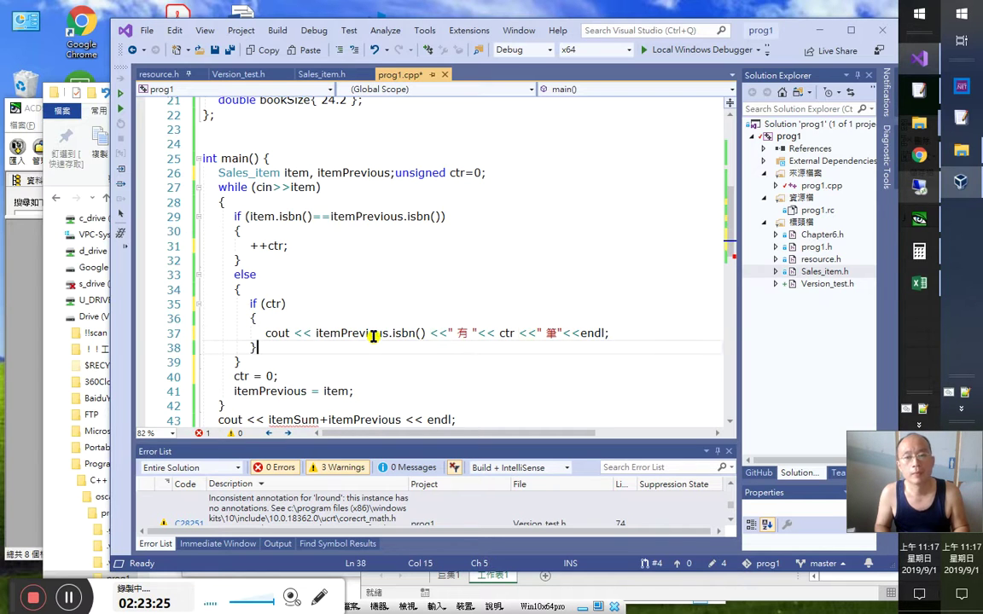
pyautogui.press('Down')
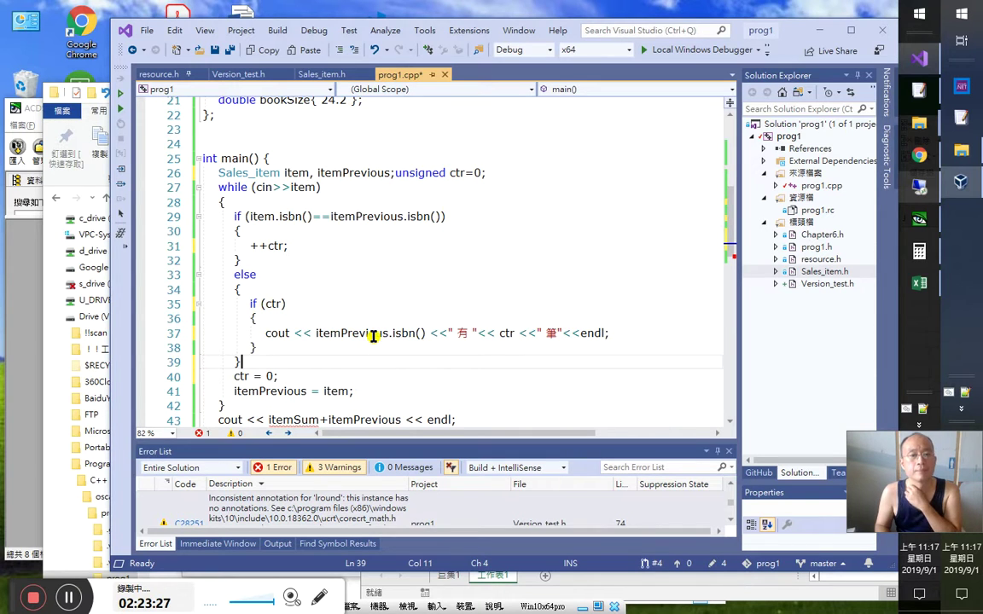
pyautogui.press('Down')
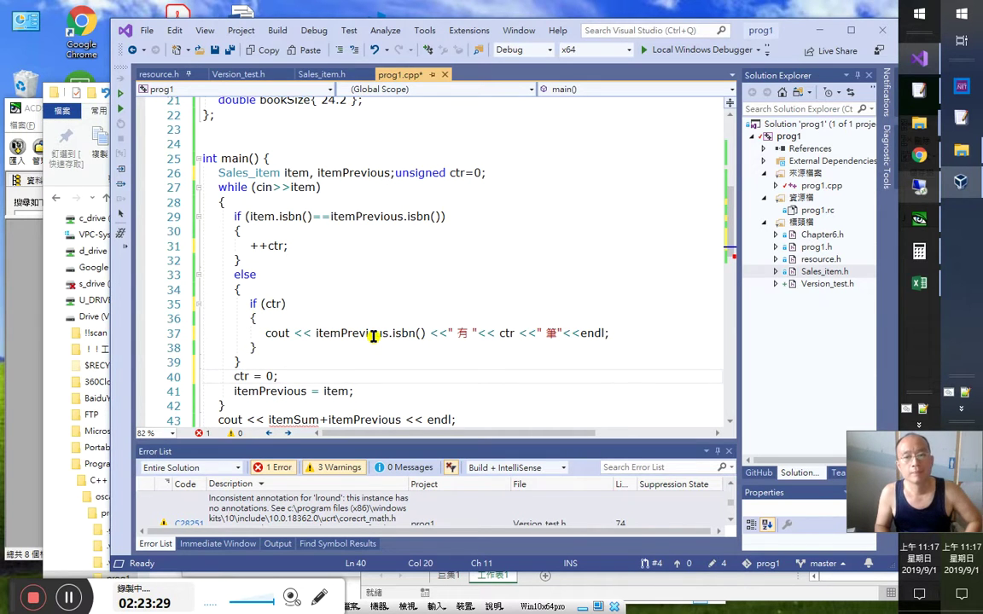
pyautogui.press('Down')
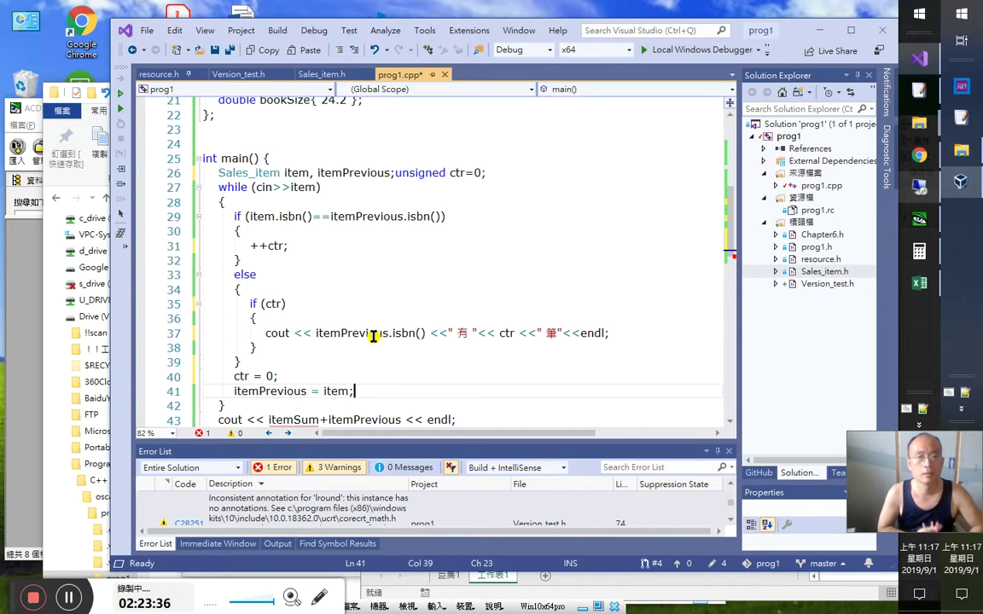
pyautogui.press('Up')
pyautogui.press('Up')
pyautogui.press('Up')
pyautogui.press('Up')
pyautogui.press('Up')
pyautogui.press('Up')
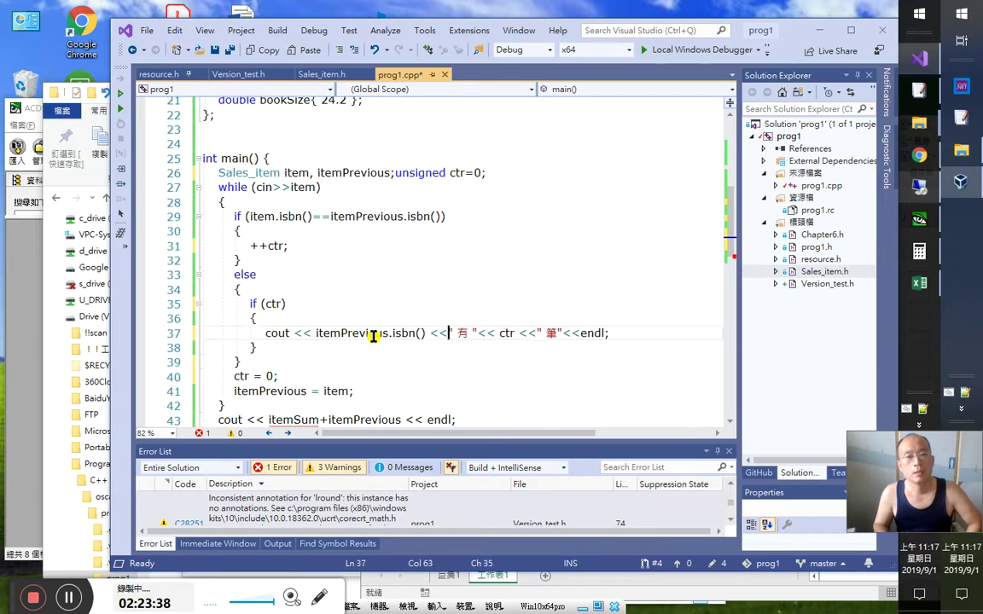
pyautogui.press('Left')
pyautogui.press('Up')
pyautogui.press('Up')
pyautogui.press('Up')
pyautogui.press('Up')
pyautogui.press('Up')
pyautogui.press('Up')
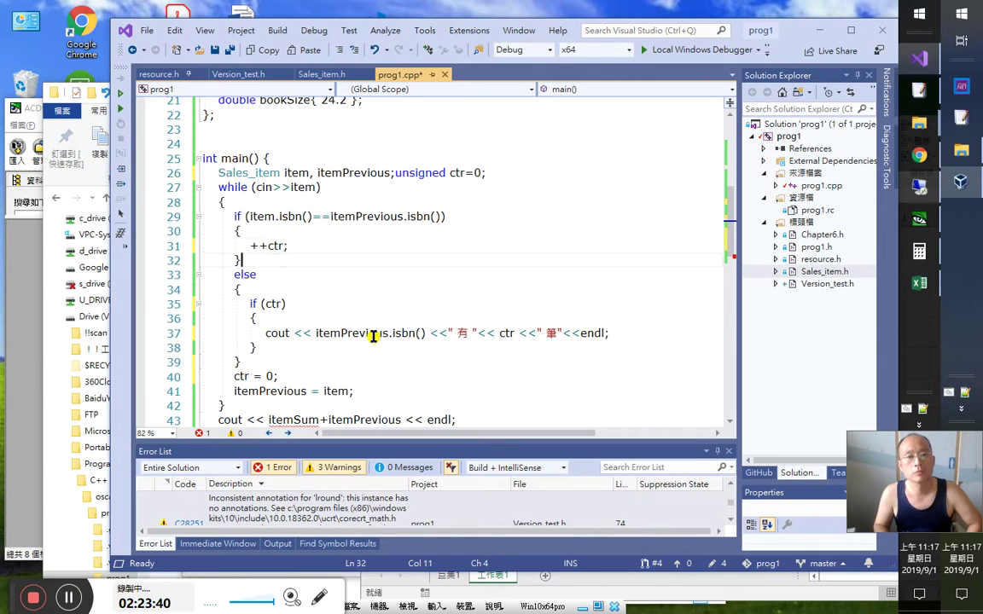
# Add an empty else block with braces after the if (ctr) block inside the outer else
pyautogui.press('Down')
pyautogui.press('Down')
pyautogui.press('Down')
pyautogui.press('Down')
pyautogui.press('Down')
pyautogui.press('Down')
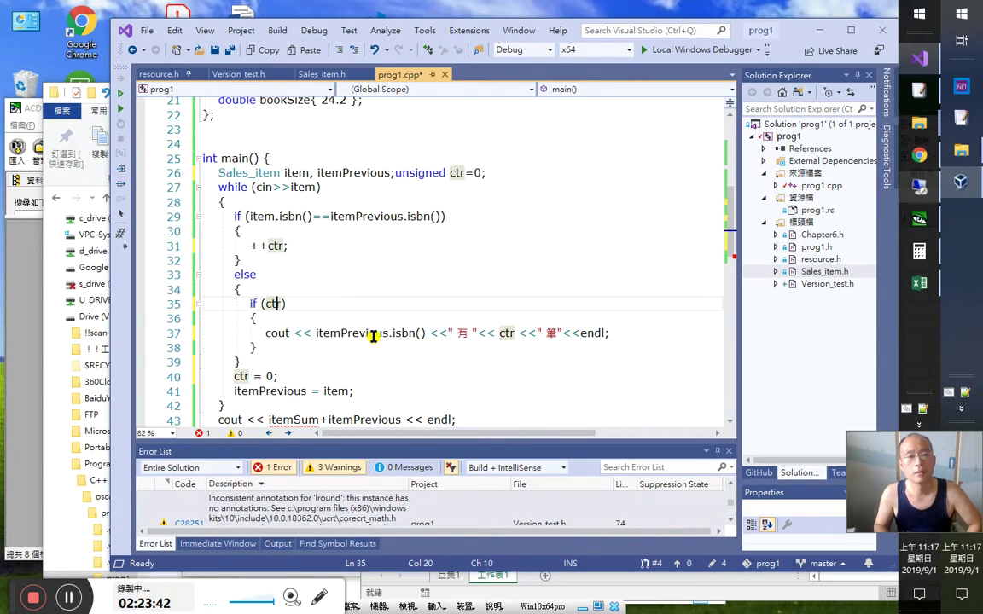
pyautogui.press('Down')
pyautogui.press('Down')
pyautogui.press('Down')
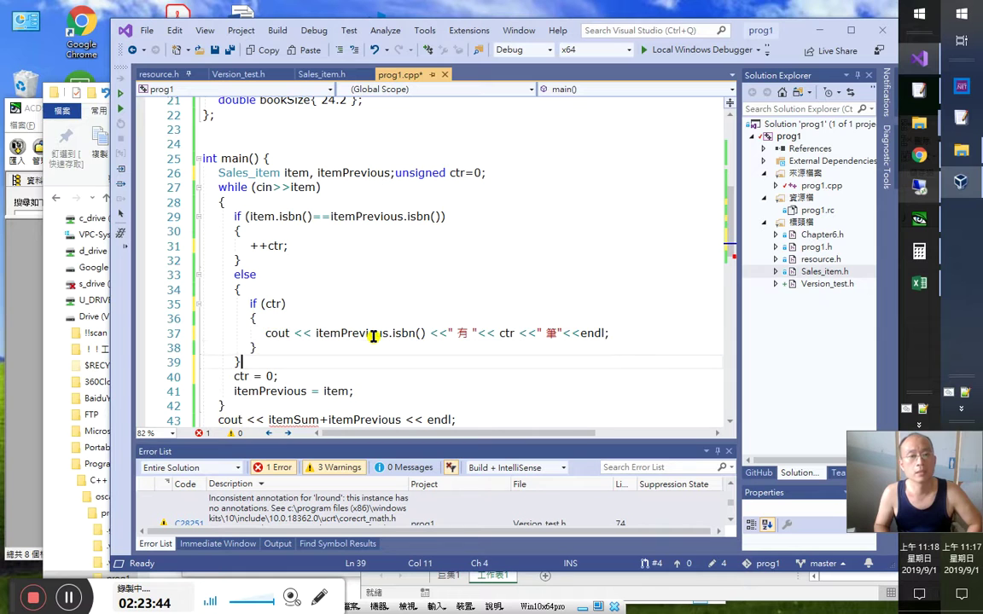
pyautogui.press('Return')
pyautogui.write('else')
pyautogui.press('Return')
pyautogui.write('{')
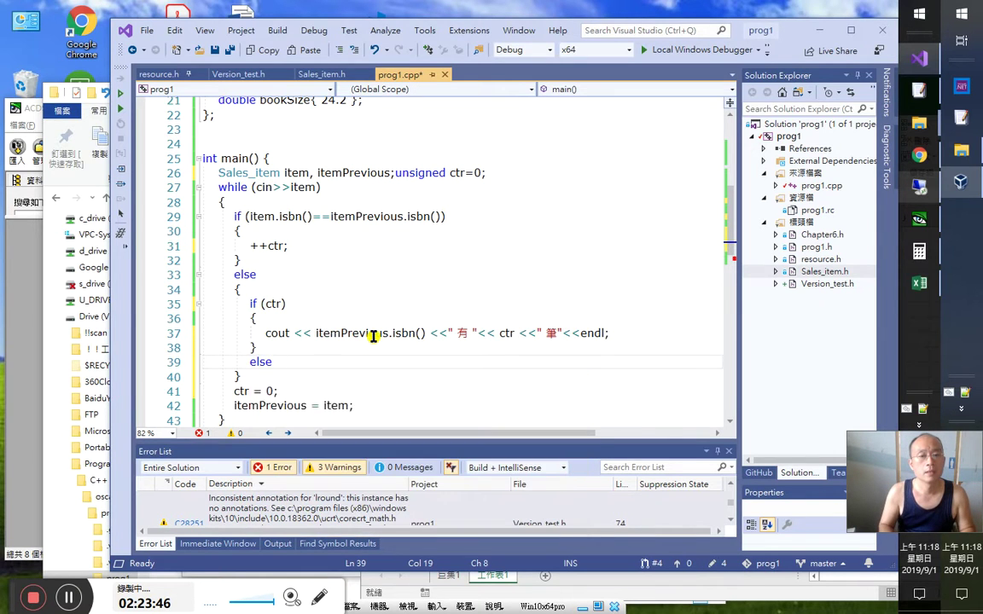
pyautogui.press('Return')
# Copy the cout statement from the if (ctr) block and place the cursor on the blank line of the new else block
pyautogui.press('Up')
pyautogui.press('Up')
pyautogui.press('Up')
pyautogui.press('Up')
pyautogui.press('Home')
pyautogui.hotkey('shift', 'End')
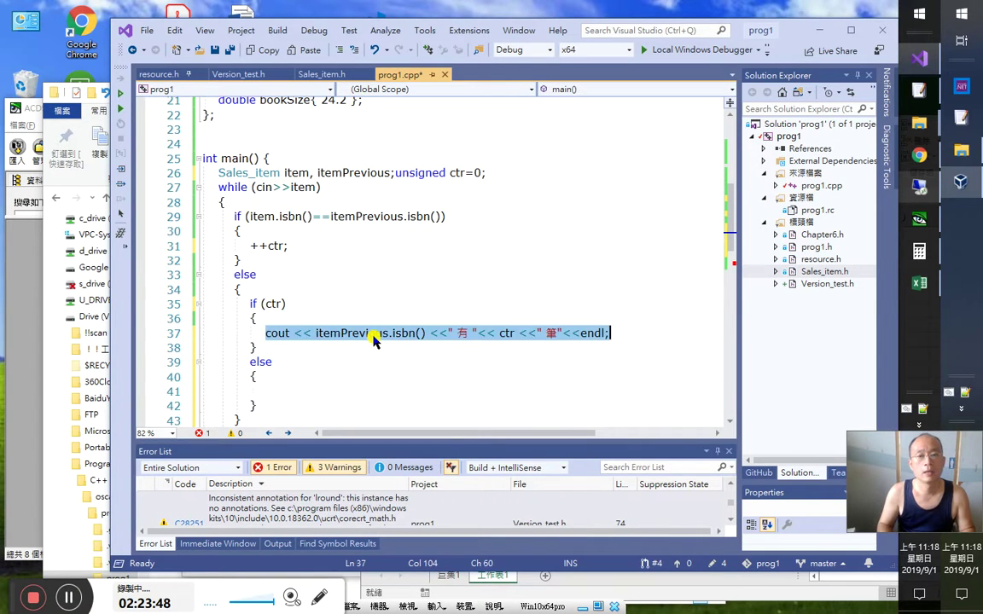
pyautogui.press('Down')
pyautogui.press('Down')
pyautogui.press('Down')
pyautogui.press('Down')
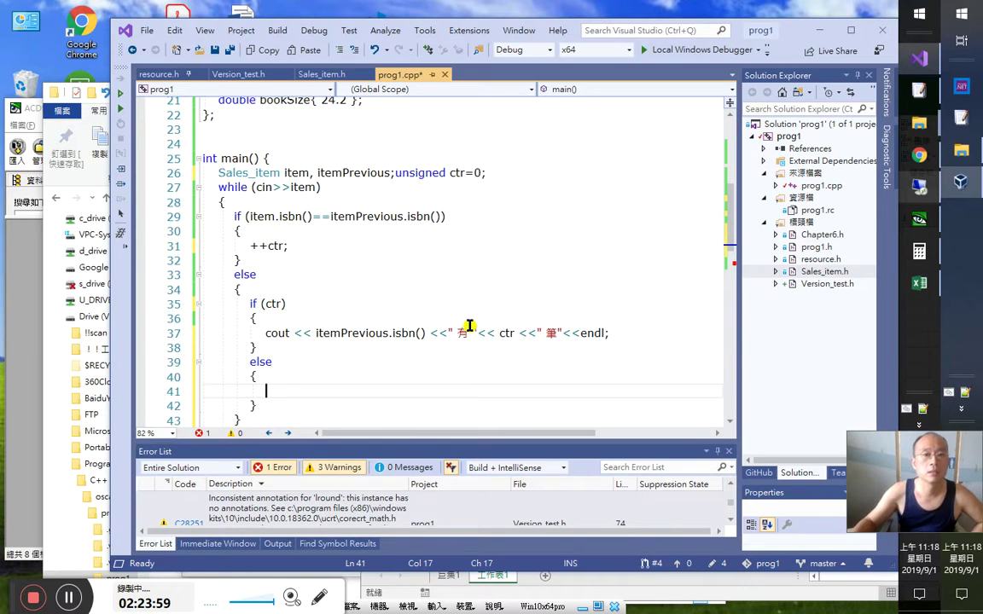
# Change the value assigned to ctr to 1, both in its declaration and in the reset before itemPrevious = item
pyautogui.moveTo(480, 173)
pyautogui.hotkey('ctrl', '-')
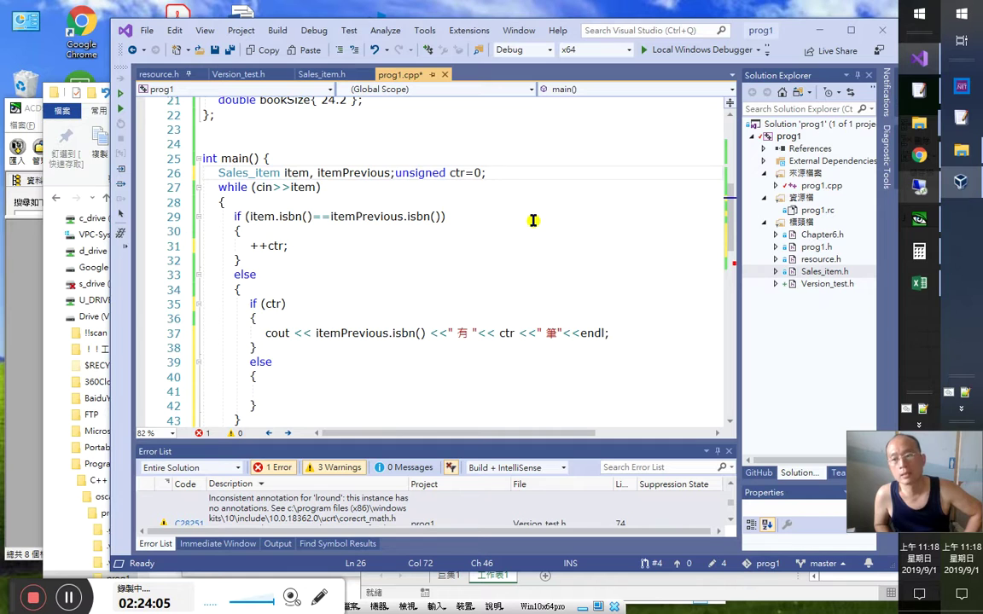
pyautogui.press('BackSpace')
pyautogui.write('1;')
pyautogui.press('Down')
pyautogui.press('Down')
pyautogui.press('Down')
pyautogui.press('Down')
pyautogui.press('Down')
pyautogui.press('Down')
pyautogui.press('Down')
pyautogui.press('Down')
pyautogui.press('Down')
pyautogui.press('Down')
pyautogui.press('Down')
pyautogui.press('Down')
# Extend the inner if condition to read ctr!=1
pyautogui.press('Up')
pyautogui.press('Up')
pyautogui.press('Up')
pyautogui.press('End')
pyautogui.press('Left')
pyautogui.write('!')
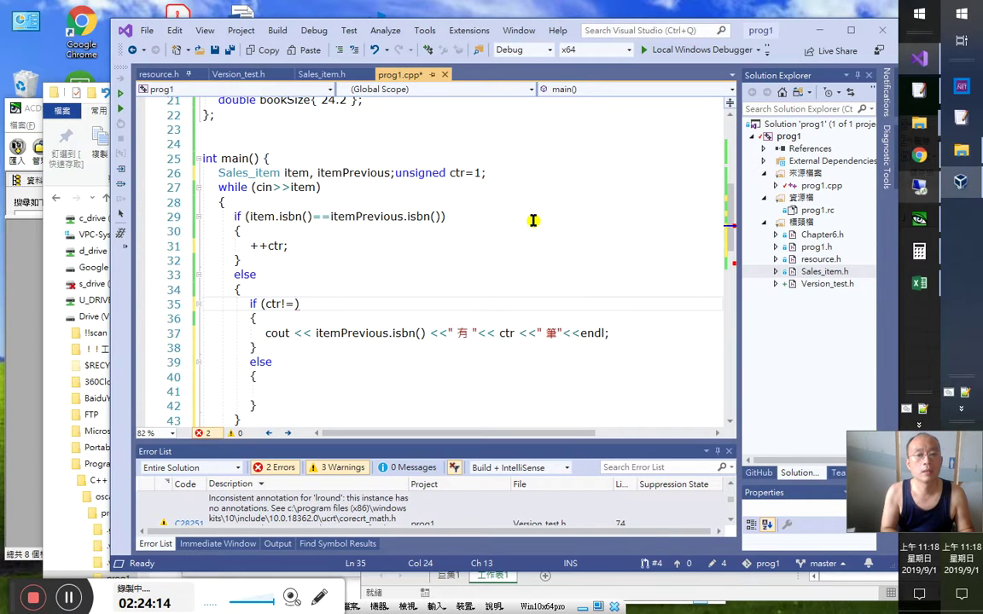
pyautogui.write('=1')
pyautogui.press('Down')
pyautogui.press('Down')
pyautogui.press('Down')
pyautogui.press('Down')
pyautogui.press('Down')
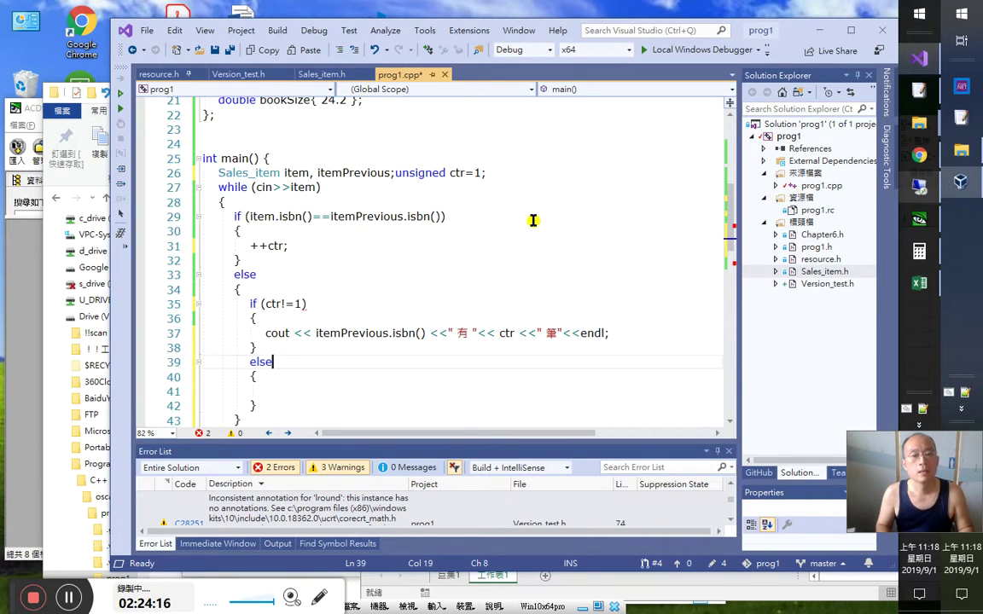
# Replace the != operator in the inner if condition with > so it reads ctr>1
pyautogui.press('Up')
pyautogui.press('Up')
pyautogui.press('Up')
pyautogui.press('Up')
pyautogui.press('Up')
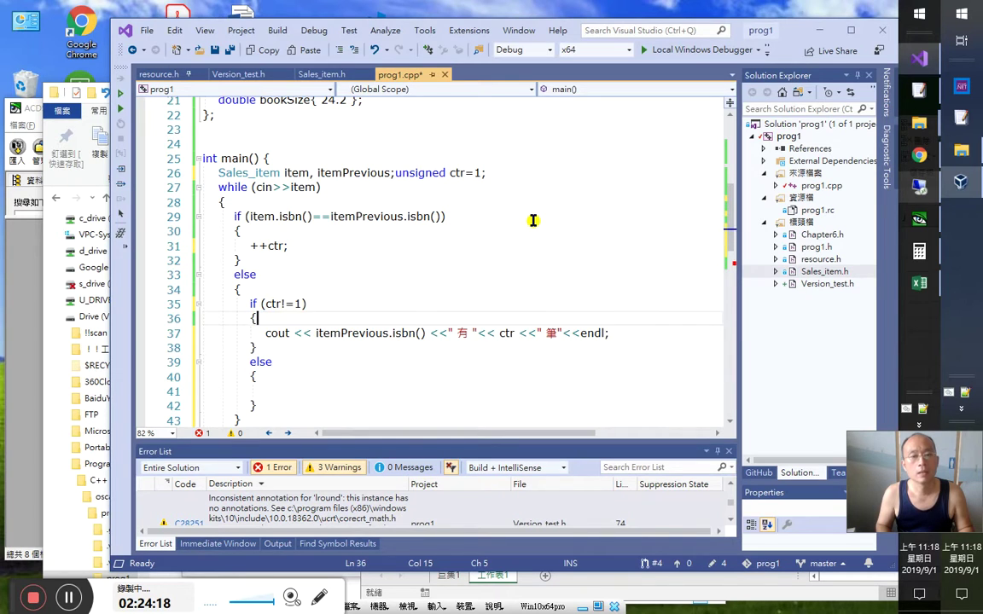
pyautogui.press('Left')
pyautogui.press('Left')
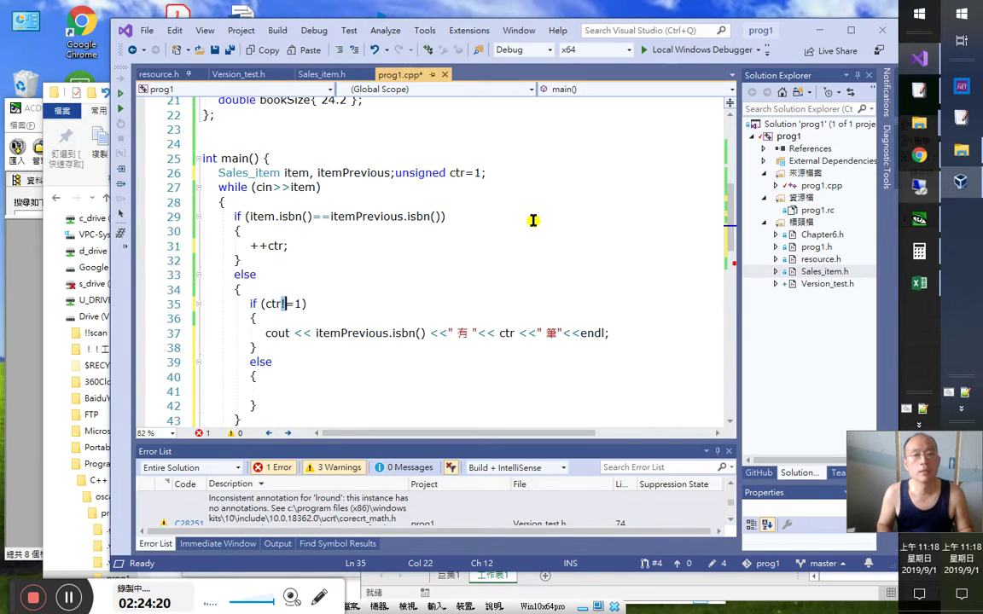
pyautogui.hotkey('shift', 'Right')
pyautogui.hotkey('shift', 'Right')
pyautogui.hotkey('shift', 'Right')
pyautogui.write('>')
pyautogui.press('Down')
pyautogui.press('Down')
pyautogui.press('Down')
pyautogui.press('Down')
pyautogui.press('Down')
pyautogui.press('Up')
pyautogui.press('End')
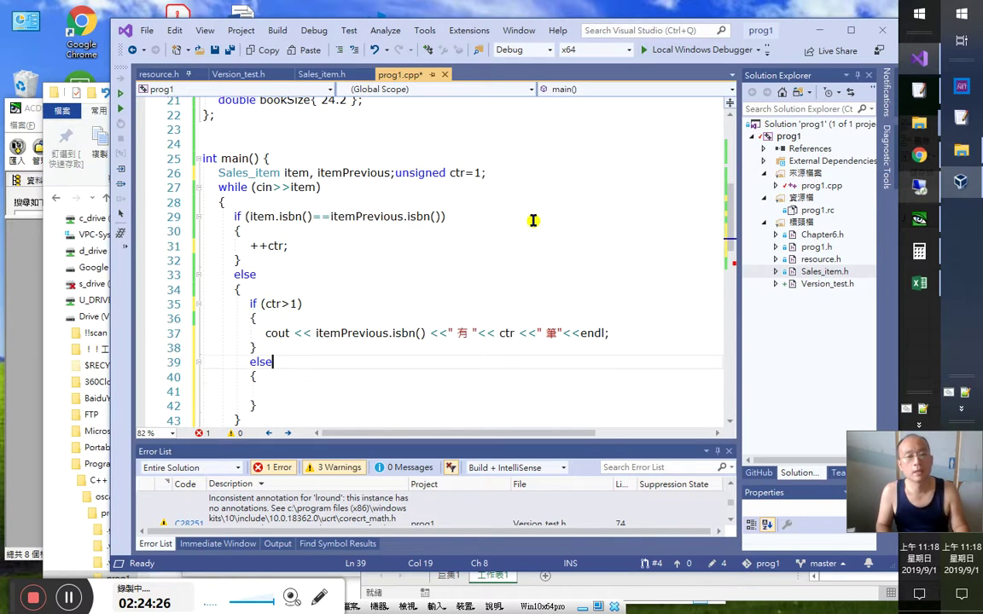
# Insert the copied statement cout << itemPrevious.isbn() << " 有 " << ctr << " 筆" << endl; into the inner else block
pyautogui.press('Down')
pyautogui.press('Down')
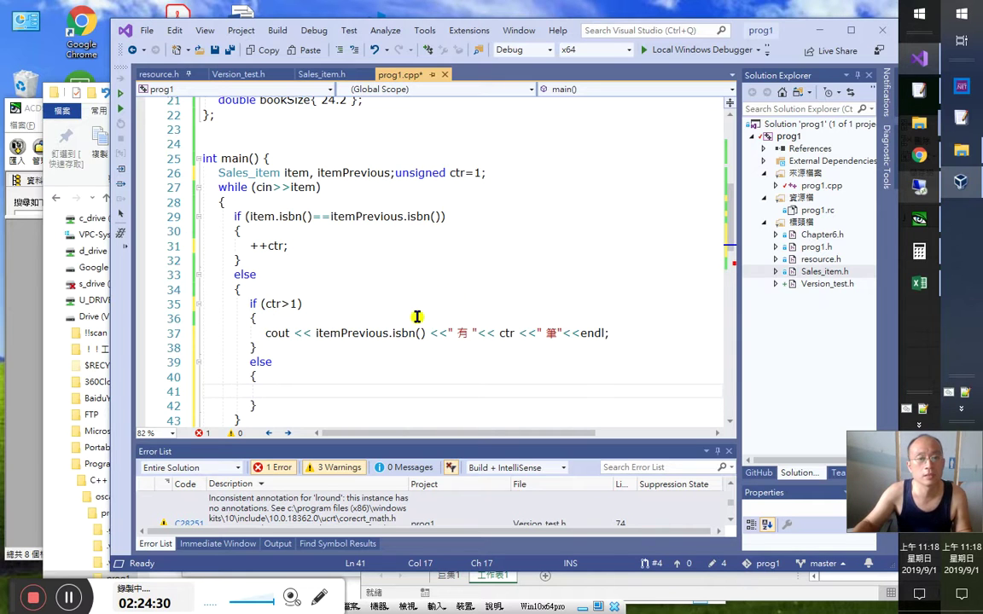
pyautogui.scroll(-1, 313, 345)
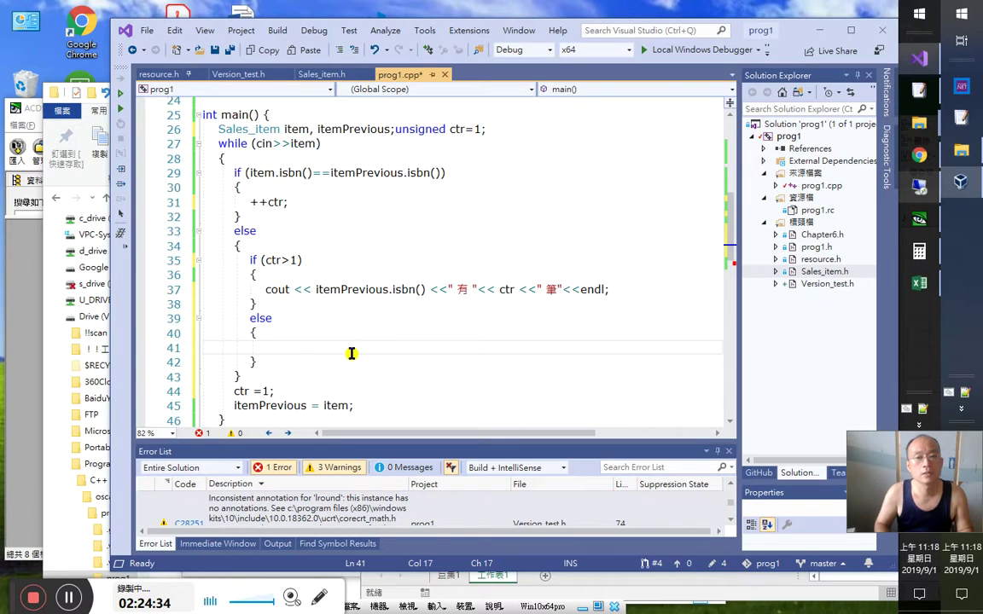
pyautogui.write('cout << itemPrevious.isbn() << " 有 " << ctr << " 筆" << endl;')
pyautogui.press('Down')
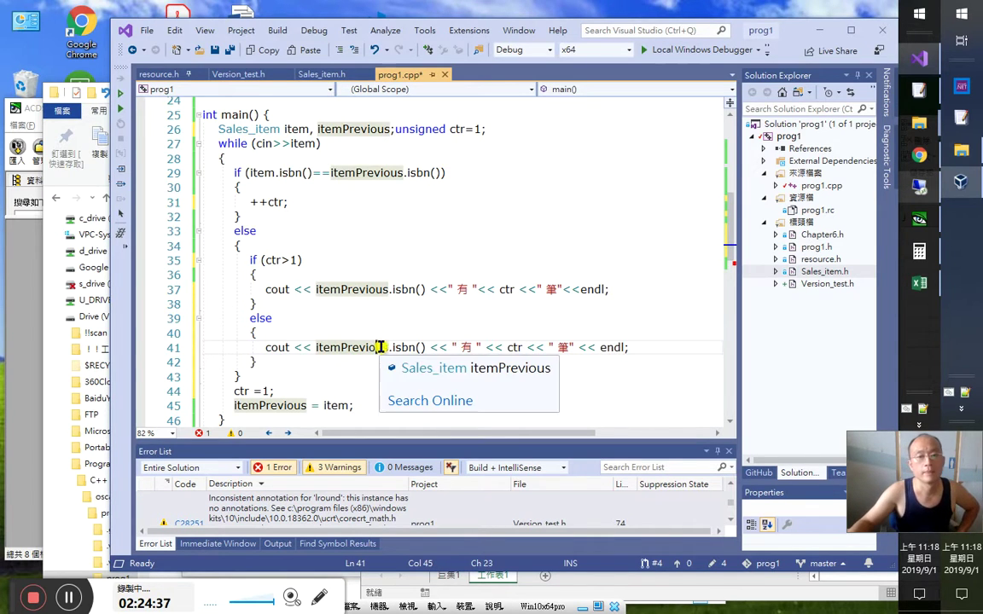
# Review how itemPrevious and ctr are used in the loop's output branches, the loop-end assignments and the final cout line
pyautogui.click(391, 348)
pyautogui.doubleClick(375, 347)
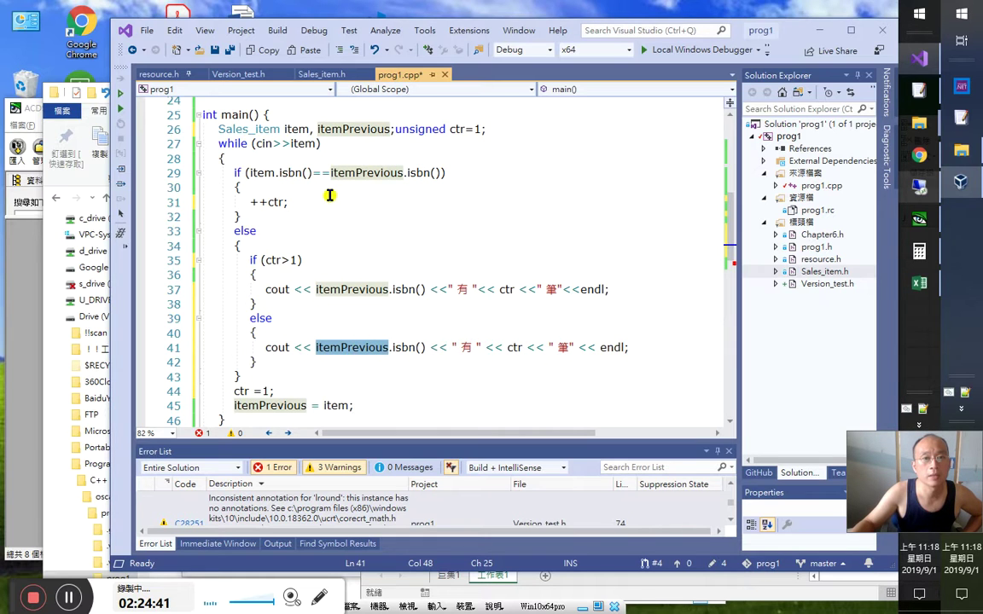
pyautogui.click(298, 332)
pyautogui.click(340, 363)
pyautogui.scroll(-1, 359, 375)
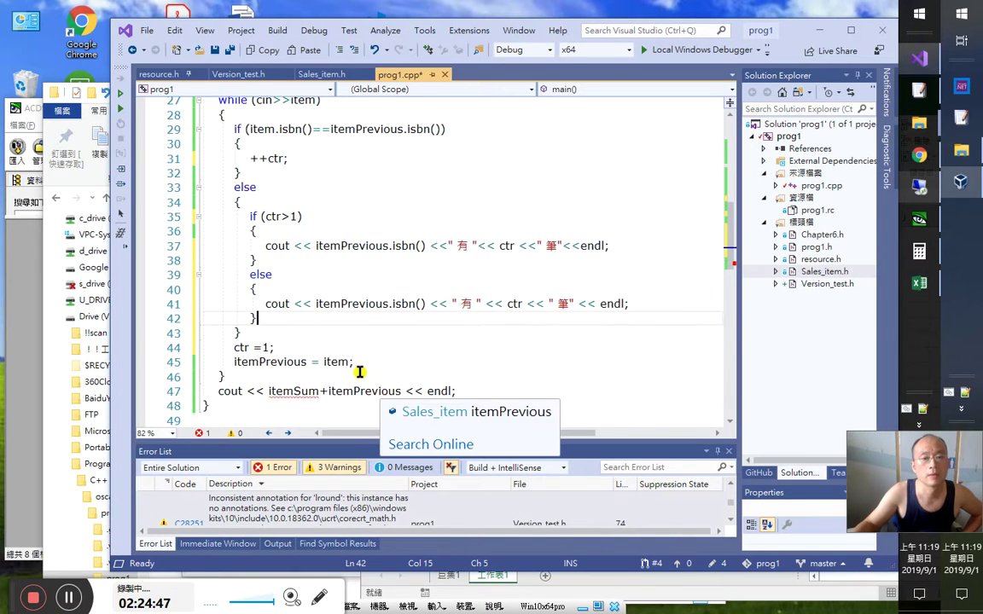
pyautogui.scroll(-1, 355, 341)
pyautogui.click(397, 309)
pyautogui.scroll(1, 401, 317)
pyautogui.click(367, 362)
pyautogui.scroll(1, 375, 345)
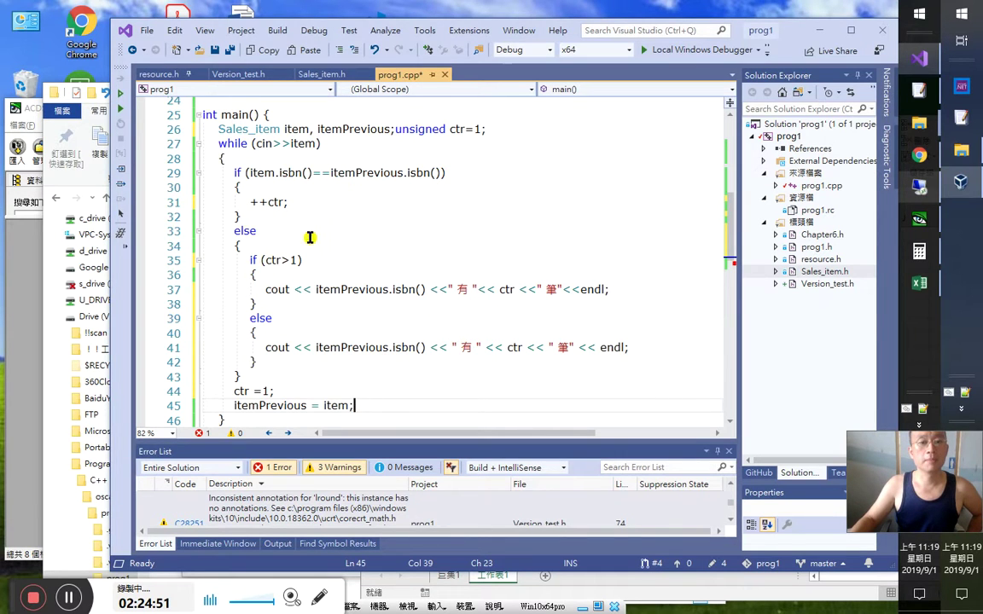
pyautogui.scroll(-1, 324, 405)
pyautogui.click(319, 391)
pyautogui.scroll(1, 376, 383)
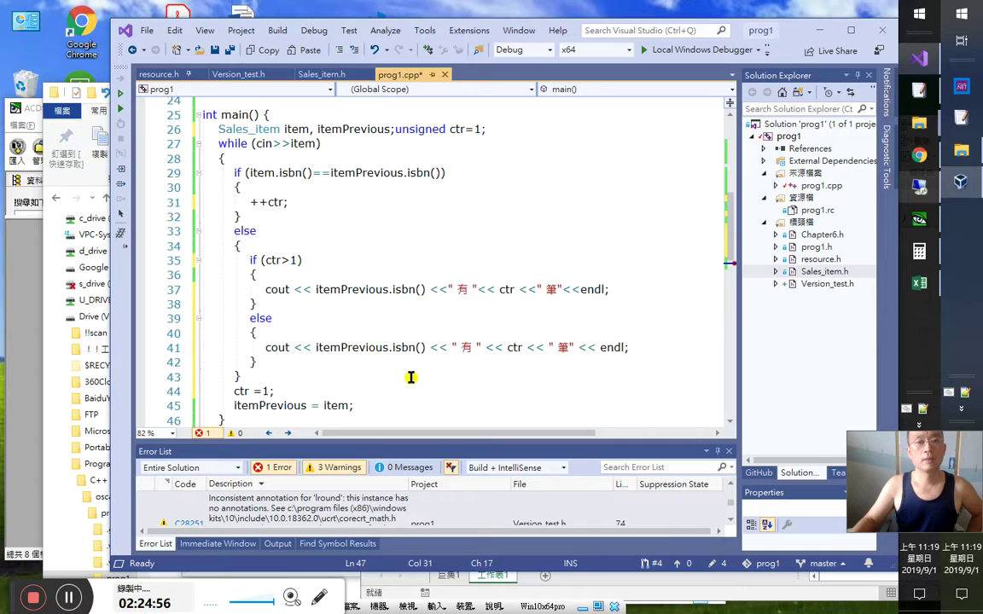
pyautogui.scroll(-1, 384, 376)
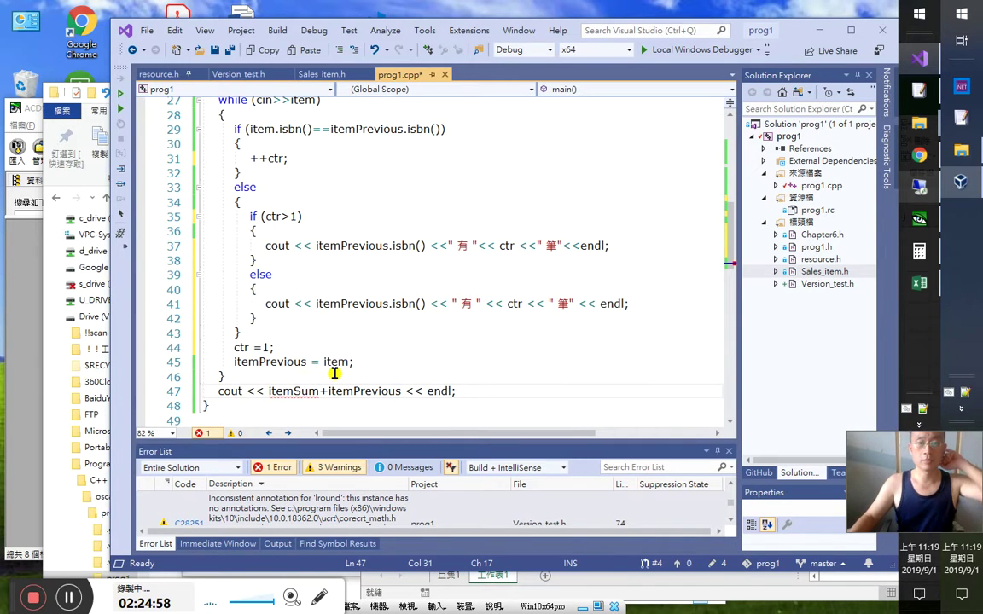
pyautogui.click(296, 350)
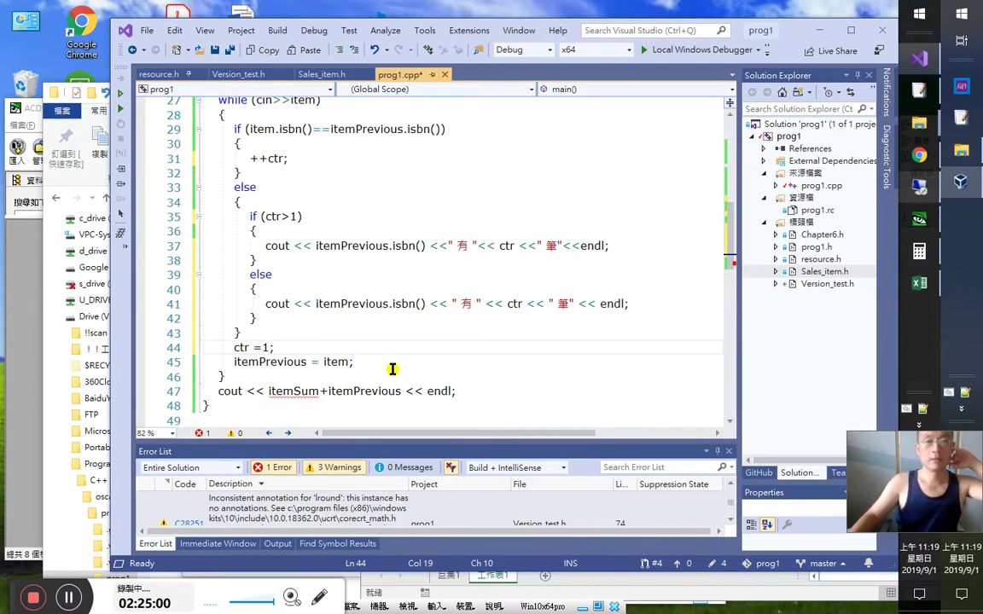
pyautogui.scroll(1, 388, 359)
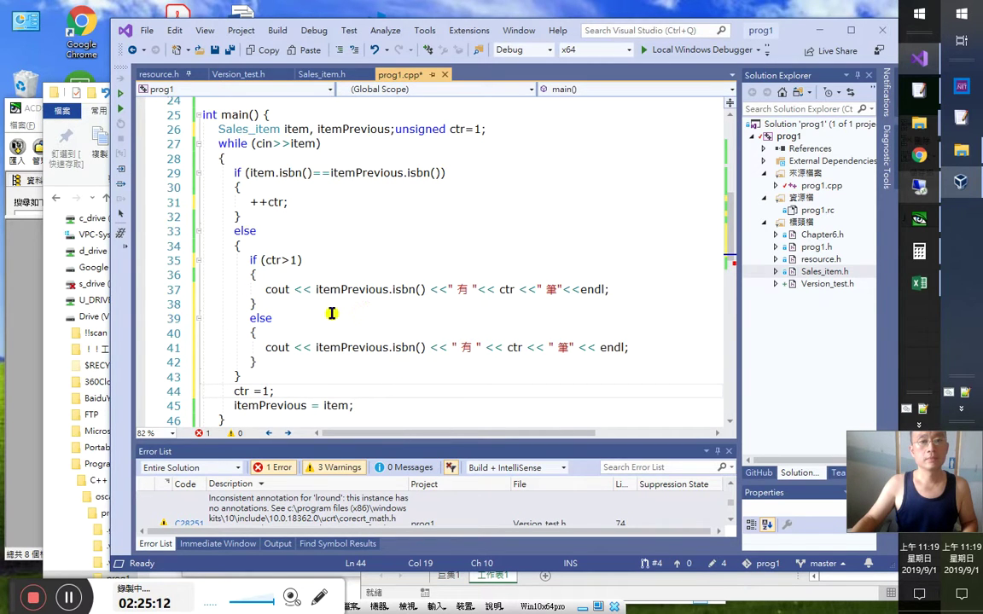
pyautogui.moveTo(283, 406)
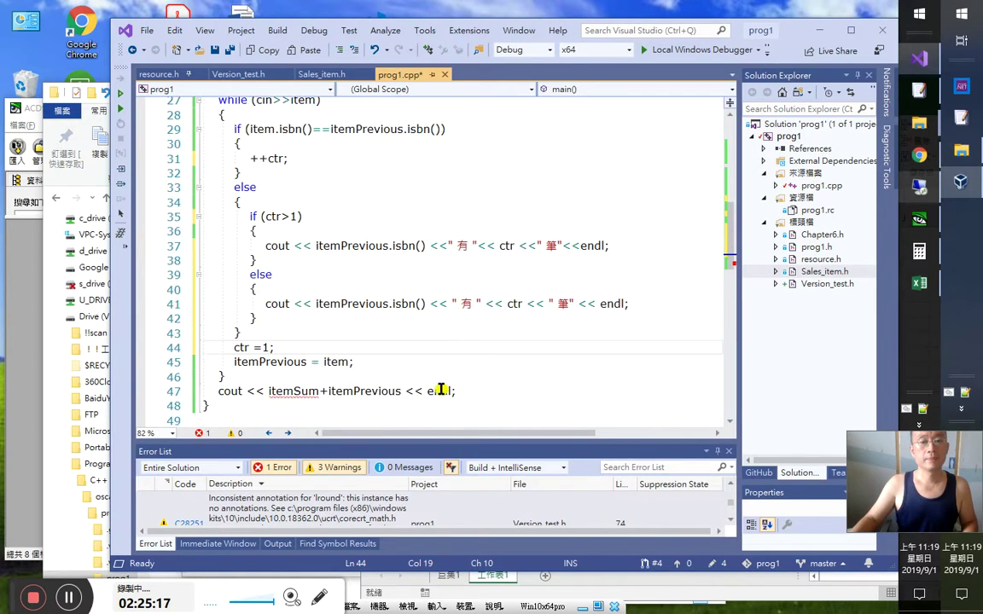
# Delete the final cout line that outputs itemSum+itemPrevious, and build and run the program without debugging
pyautogui.doubleClick(367, 391)
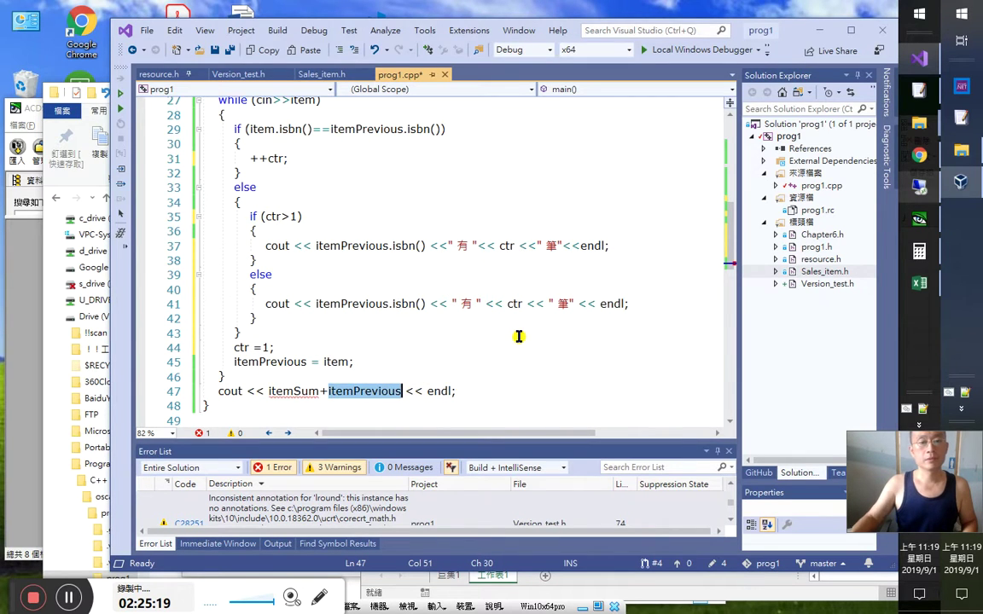
pyautogui.hotkey('ctrl', 'z')
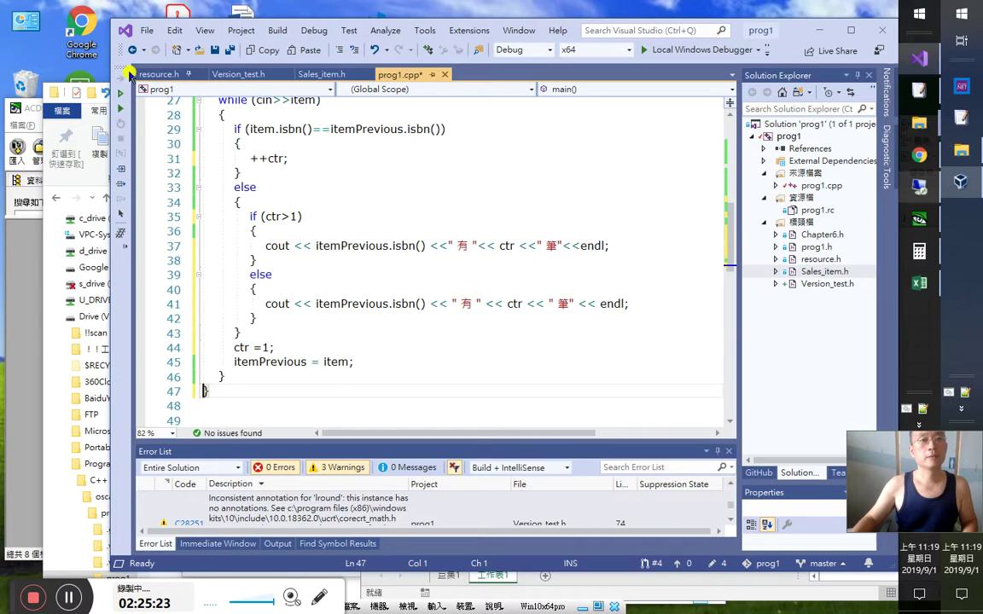
pyautogui.hotkey('ctrl', 'F5')
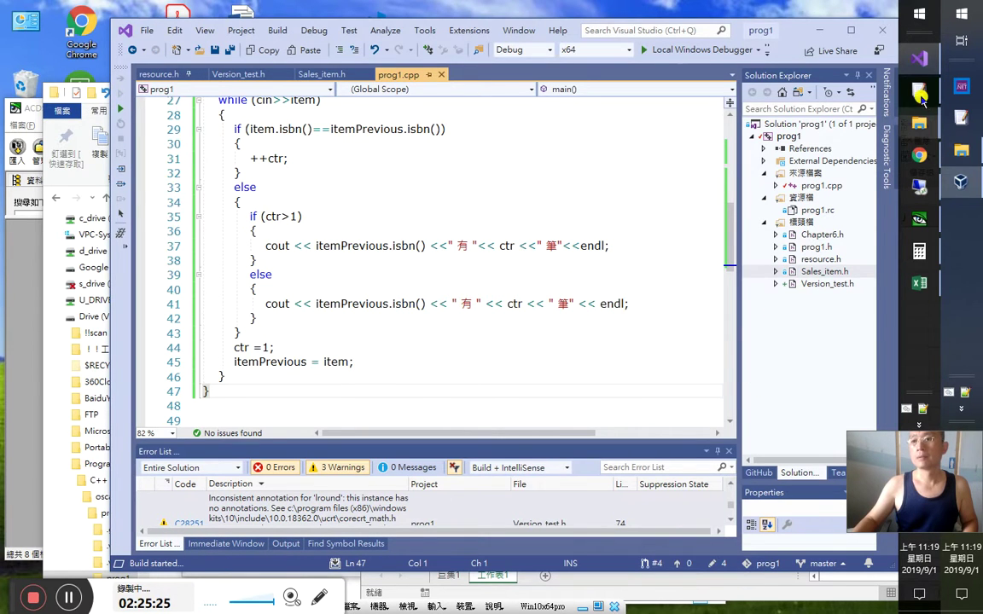
# Switch to the EmEditor test data and duplicate the last record, 7-201-70353-X 1 44.99, at the end of the file
pyautogui.click(919, 186)
pyautogui.click(625, 412)
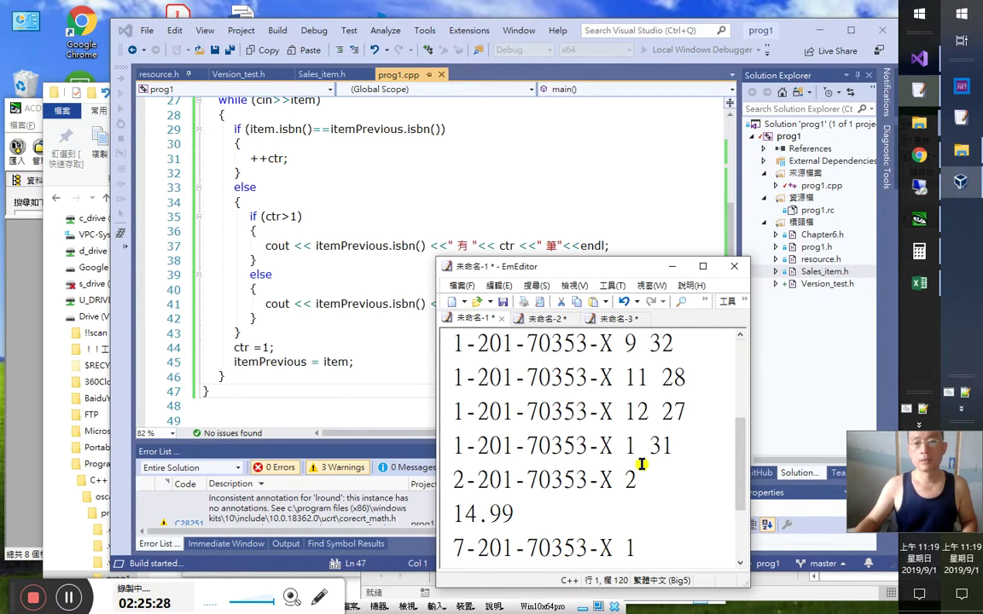
pyautogui.scroll(-1, 627, 504)
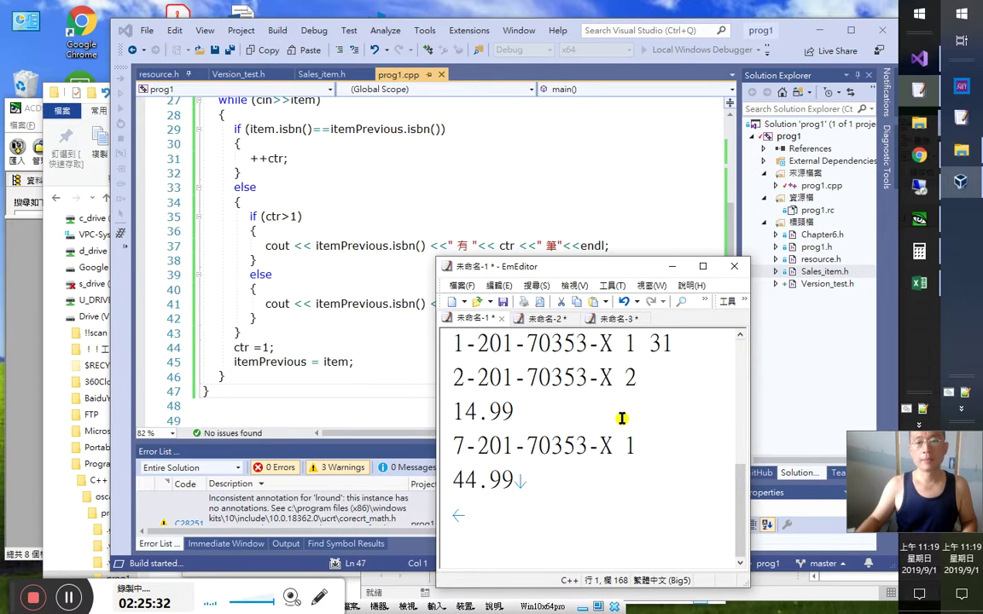
pyautogui.hotkey('alt', 'Tab')
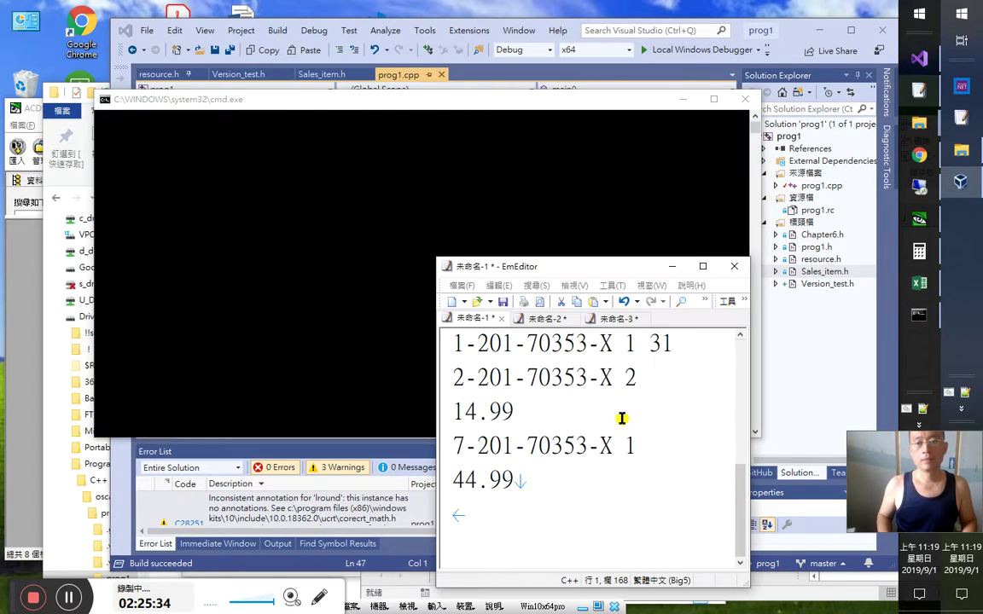
pyautogui.hotkey('shift', 'Up')
pyautogui.hotkey('shift', 'Home')
pyautogui.hotkey('ctrl', 'c')
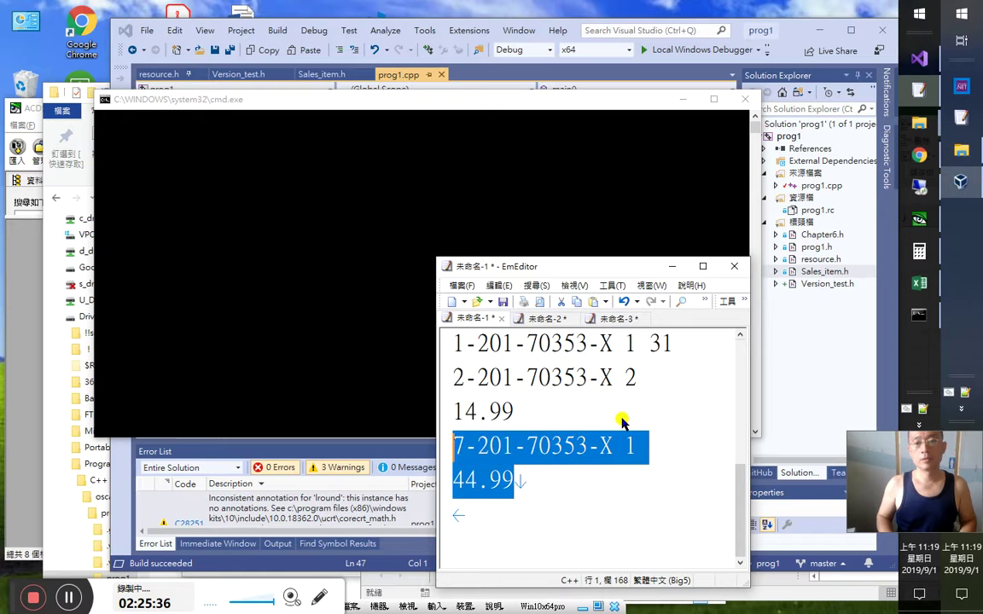
pyautogui.hotkey('ctrl', 'End')
pyautogui.hotkey('ctrl', 'v')
# Change the duplicated record's price to 43.99 and its quantity to 11
pyautogui.press('Left')
pyautogui.press('Left')
pyautogui.press('Left')
pyautogui.press('BackSpace')
pyautogui.write('3')
pyautogui.press('Up')
pyautogui.press('End')
pyautogui.write('1')
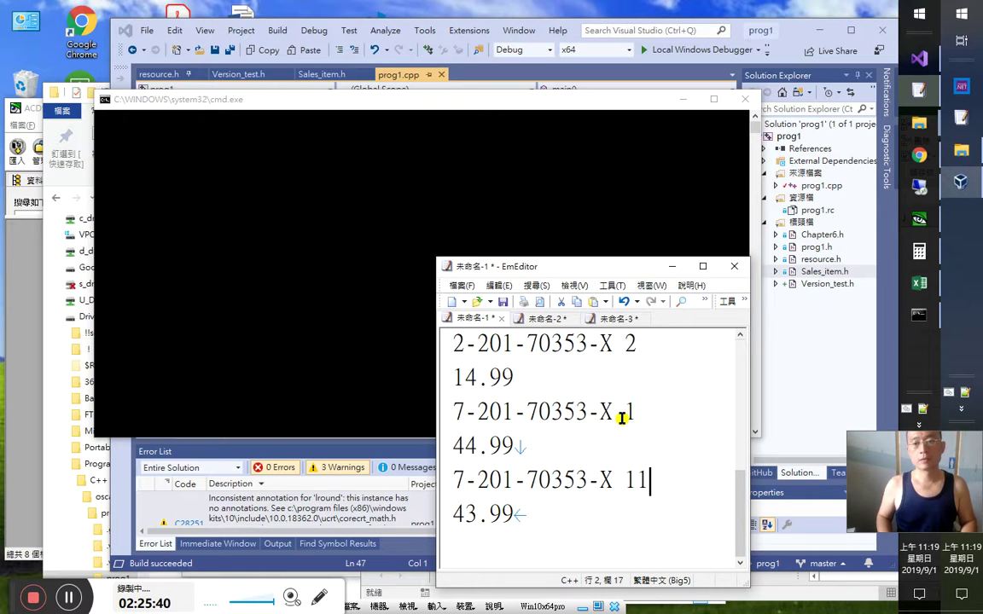
# Copy all the test data from EmEditor and paste it into the running program's console as input
pyautogui.hotkey('ctrl', 'a')
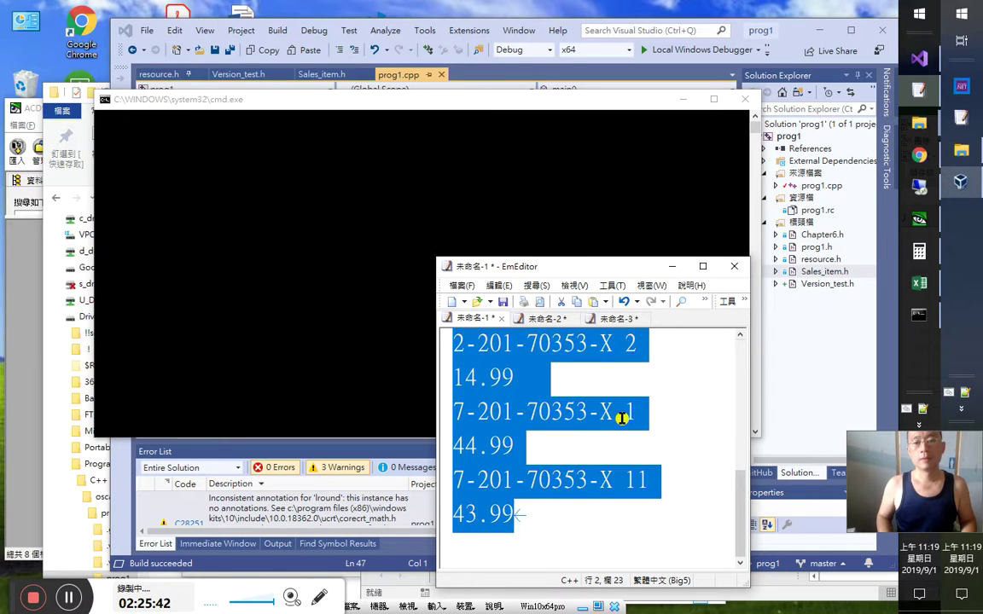
pyautogui.hotkey('ctrl', 'End')
pyautogui.hotkey('ctrl', 'a')
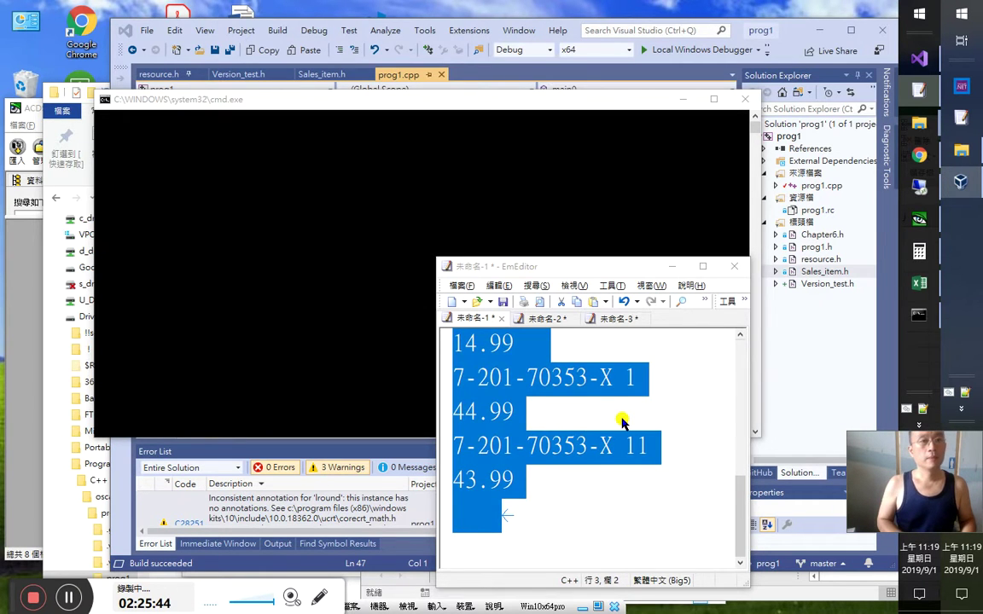
pyautogui.hotkey('alt', 'Tab')
pyautogui.hotkey('ctrl', 'v')
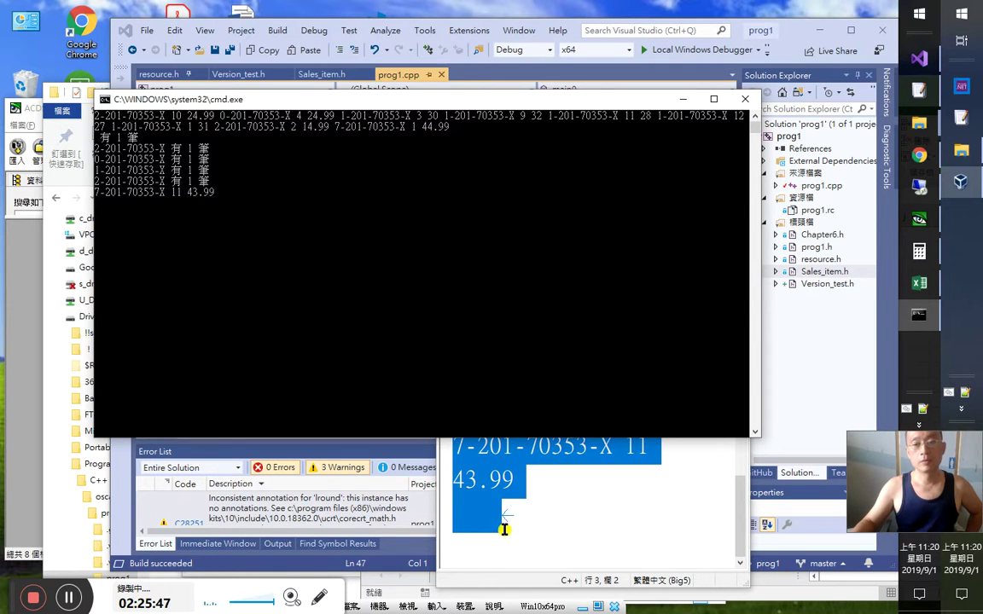
# Reposition the console window clear of the EmEditor test data and compare the program's output with the records
pyautogui.hotkey('alt', 'Tab')
pyautogui.moveTo(367, 98); pyautogui.dragTo(441, 205)
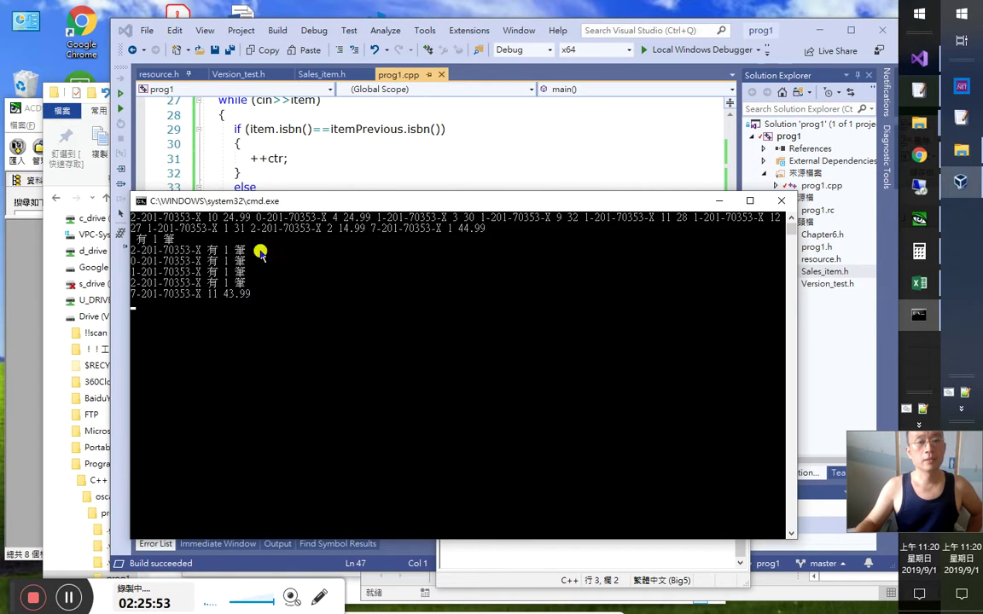
pyautogui.moveTo(349, 205); pyautogui.dragTo(272, 71)
pyautogui.click(515, 412)
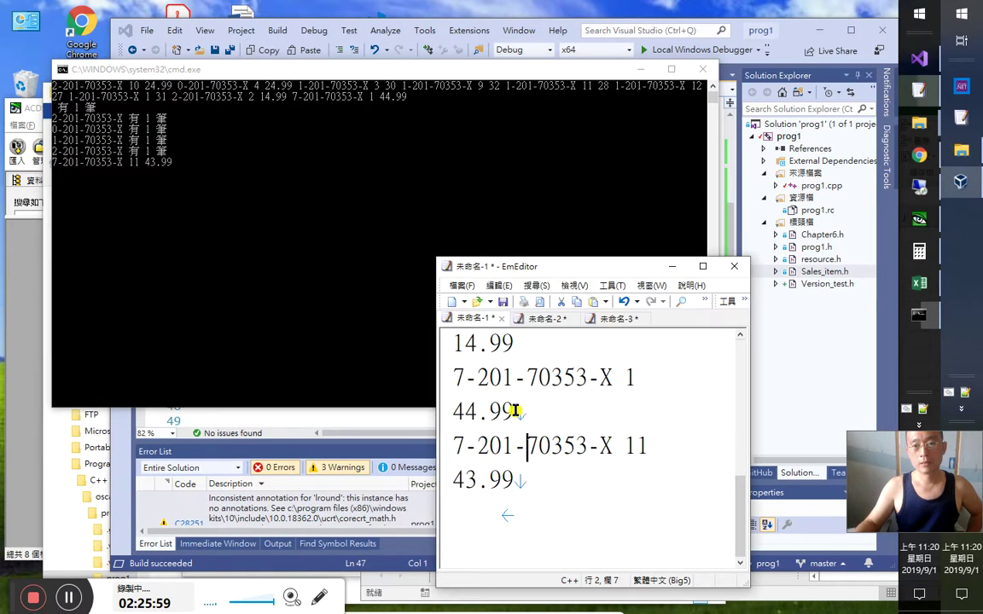
# End the running test program and close its console window
pyautogui.click(192, 150)
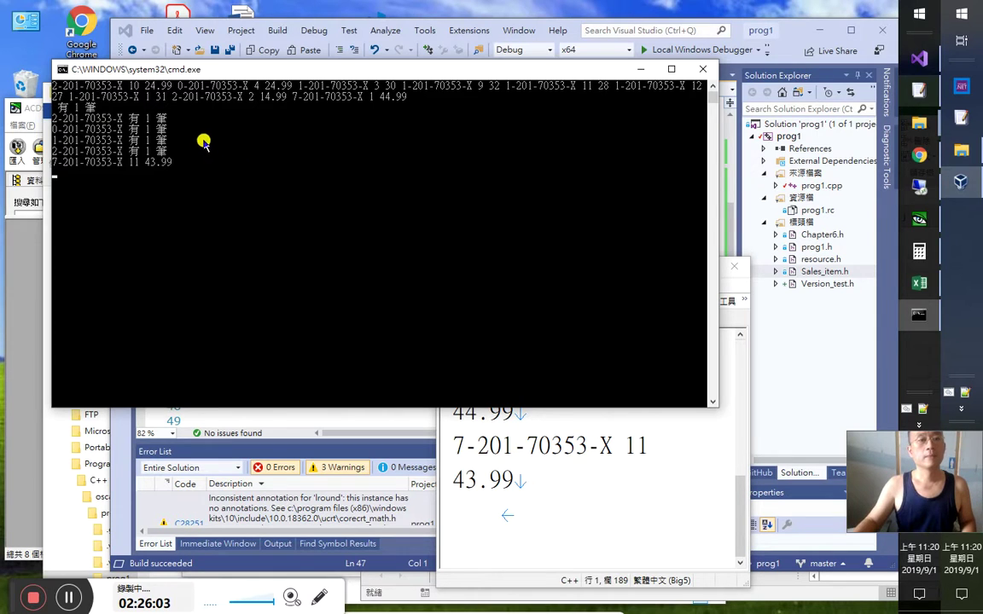
pyautogui.press('Return')
pyautogui.press('Return')
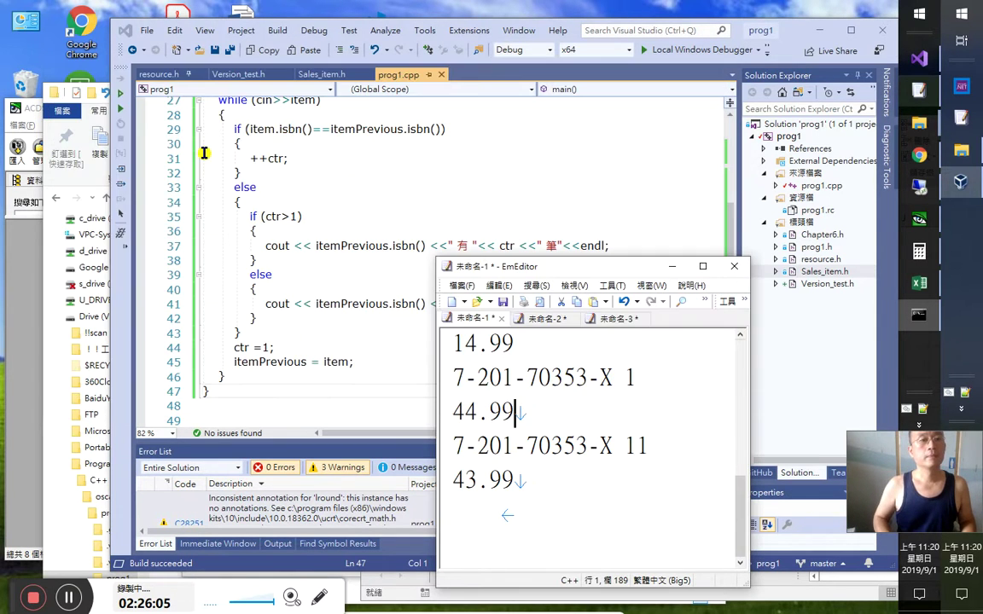
# Join the last record, 7-201-70353-X 11 43.99, onto the preceding line in EmEditor and cut all the test data
pyautogui.press('Delete')
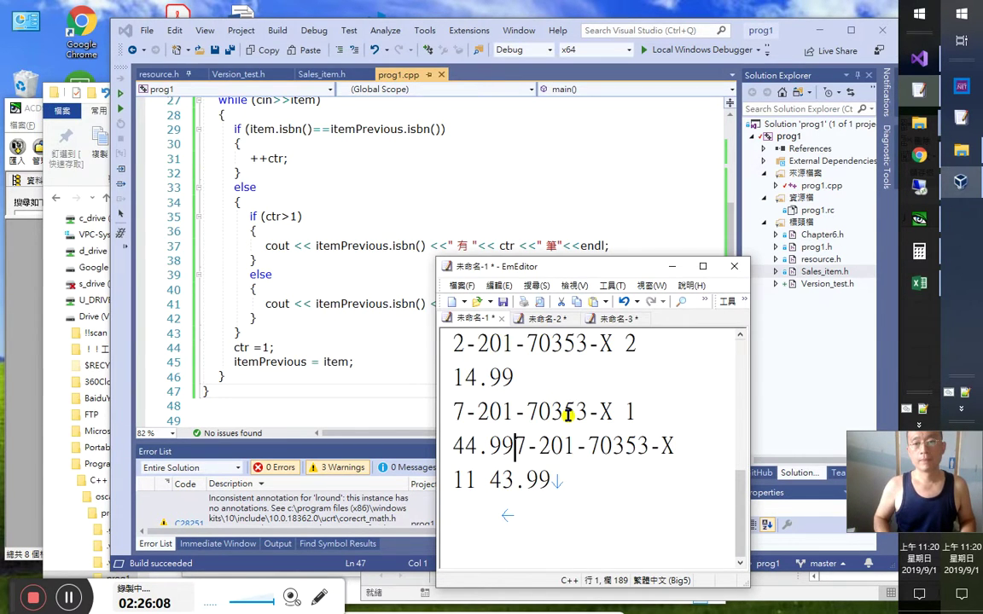
pyautogui.hotkey('ctrl', 'a')
pyautogui.press('Delete')
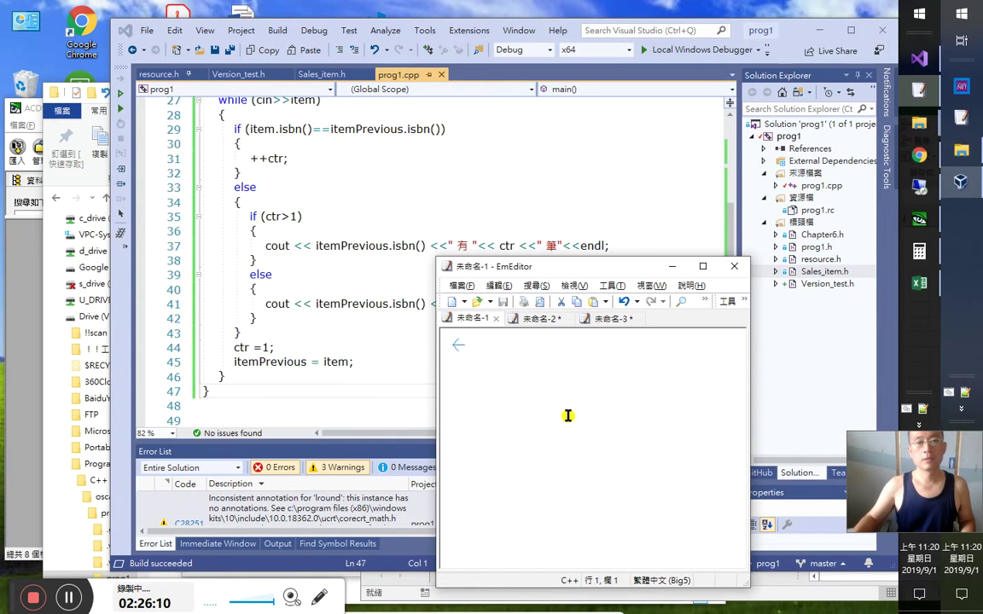
# Run prog1 without debugging and paste the test data into its console
pyautogui.click(121, 100)
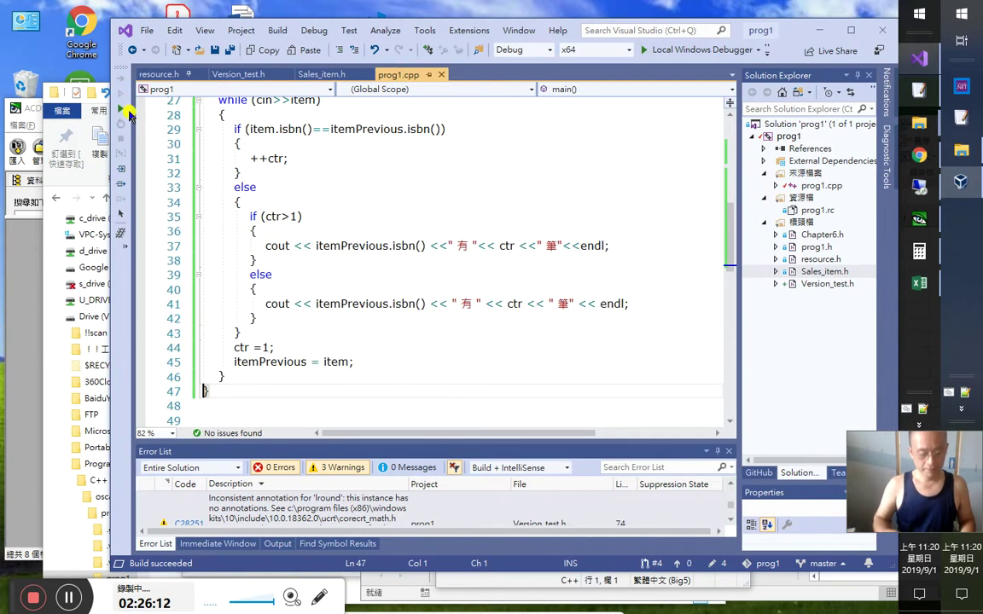
pyautogui.hotkey('ctrl', 'F5')
pyautogui.hotkey('ctrl', 'v')
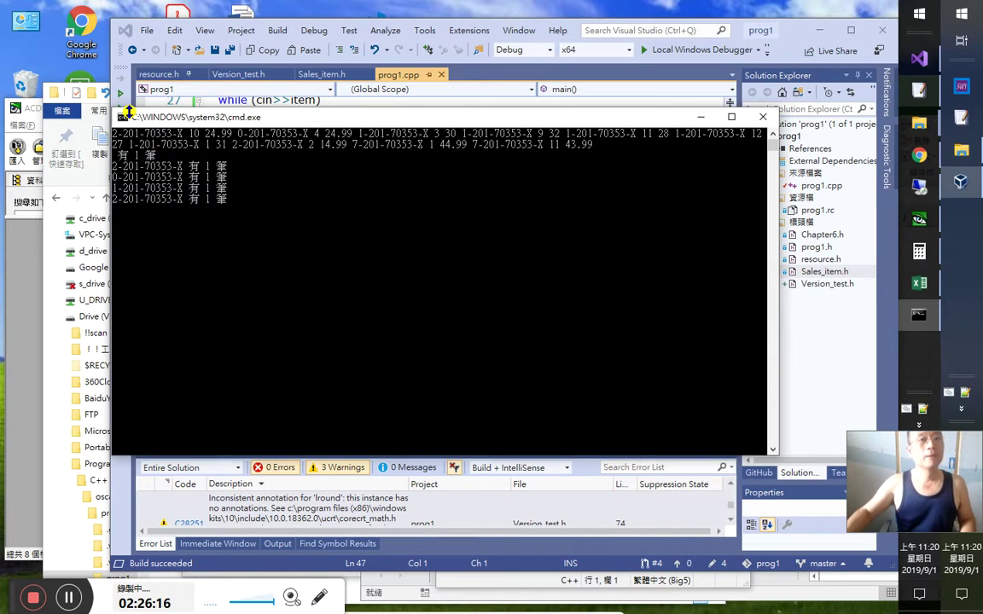
pyautogui.click(125, 108)
# Return to prog1.cpp and set a breakpoint on the ++ctr; statement at line 31
pyautogui.hotkey('alt', 'Tab')
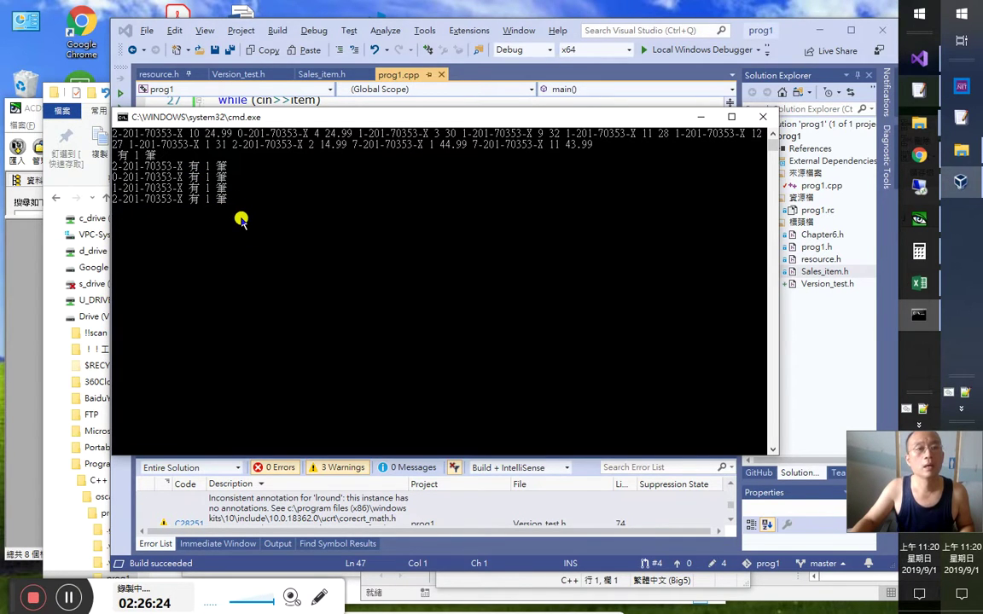
pyautogui.hotkey('alt', 'Tab')
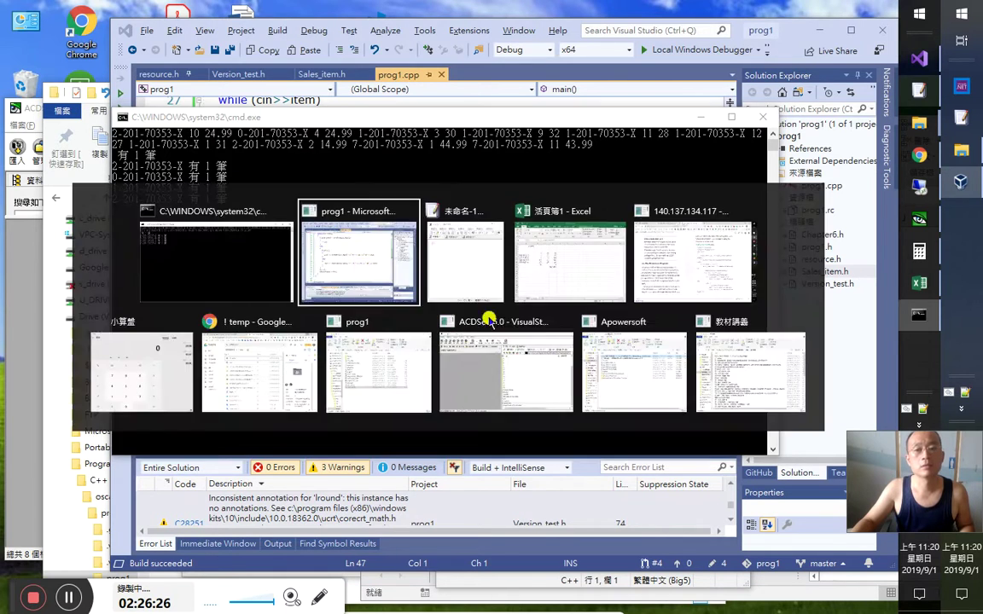
pyautogui.hotkey('alt', 'Tab')
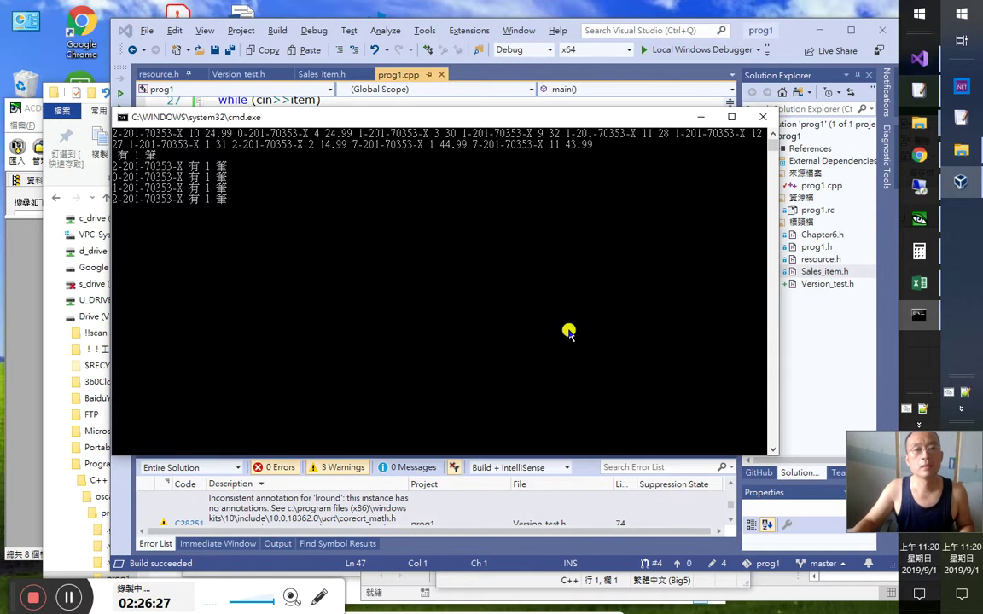
pyautogui.hotkey('alt', 'Tab')
pyautogui.scroll(3, 569, 338)
pyautogui.scroll(-1, 572, 342)
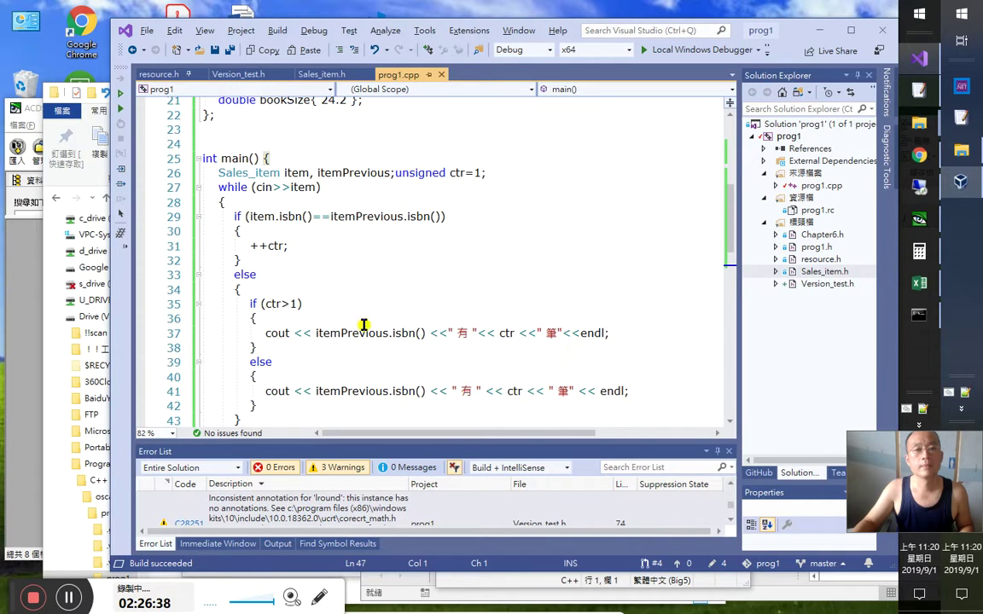
pyautogui.click(140, 230)
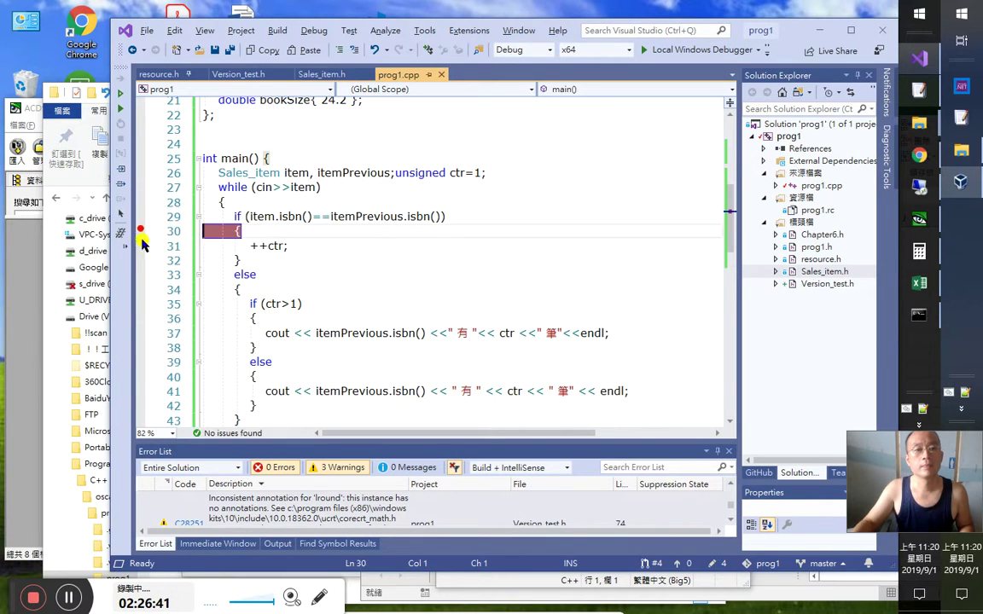
pyautogui.moveTo(141, 231); pyautogui.dragTo(142, 244)
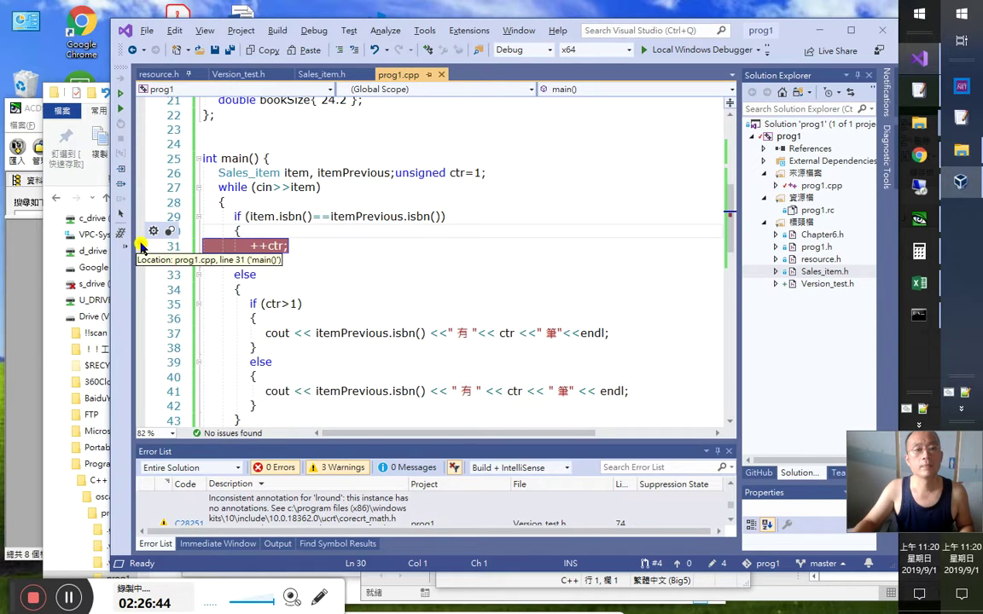
# End the open console run with end-of-file and start debugging prog1 to the ++ctr; breakpoint with the same test data
pyautogui.hotkey('alt', 'Tab')
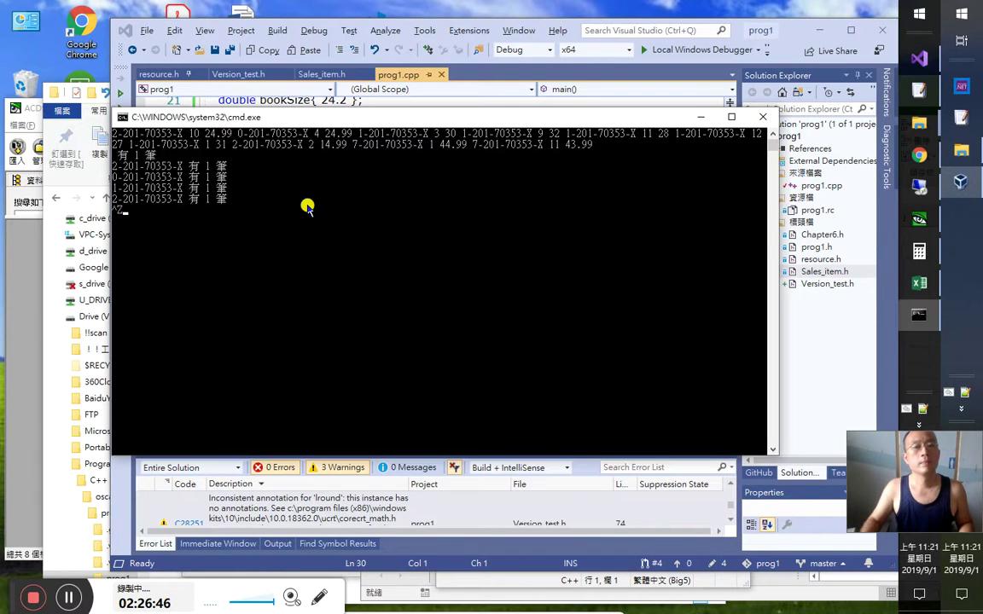
pyautogui.press('Return')
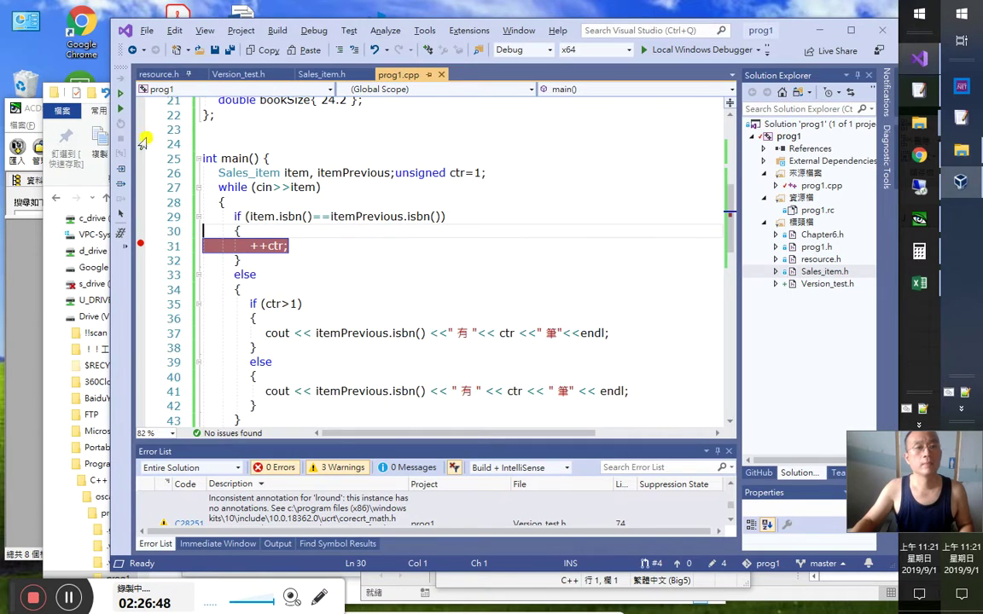
pyautogui.press('F5')
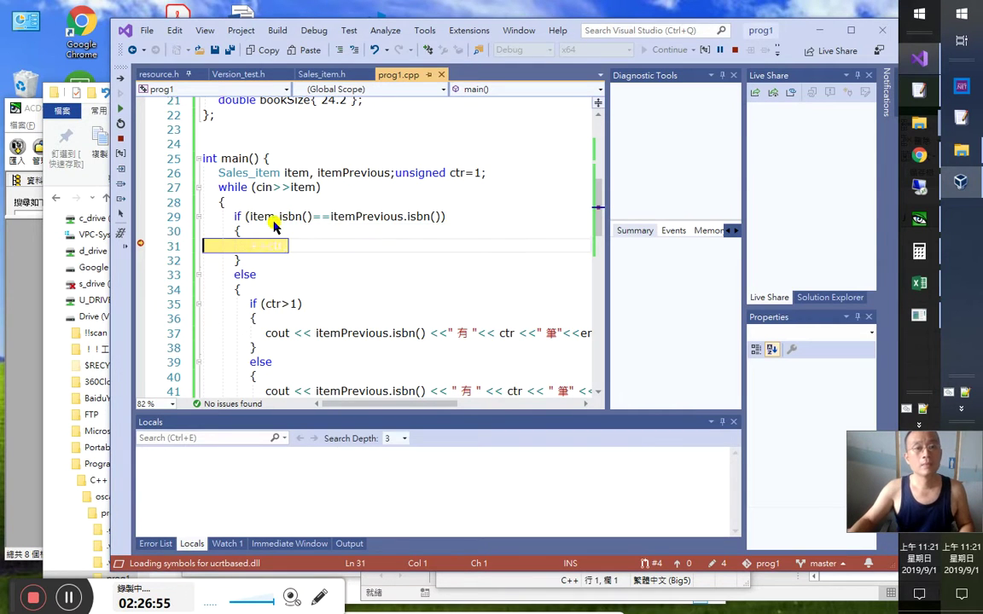
pyautogui.moveTo(269, 215)
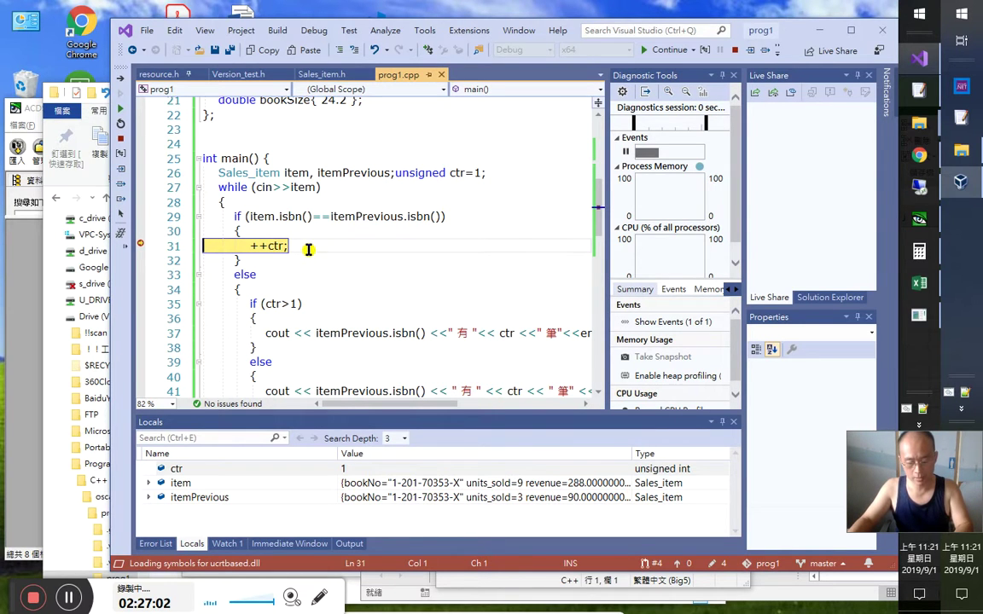
# Step through the rest of the loop iteration and into operator>>, returning to the while condition while checking ctr, item and itemPrevious
pyautogui.press('F10')
pyautogui.press('F10')
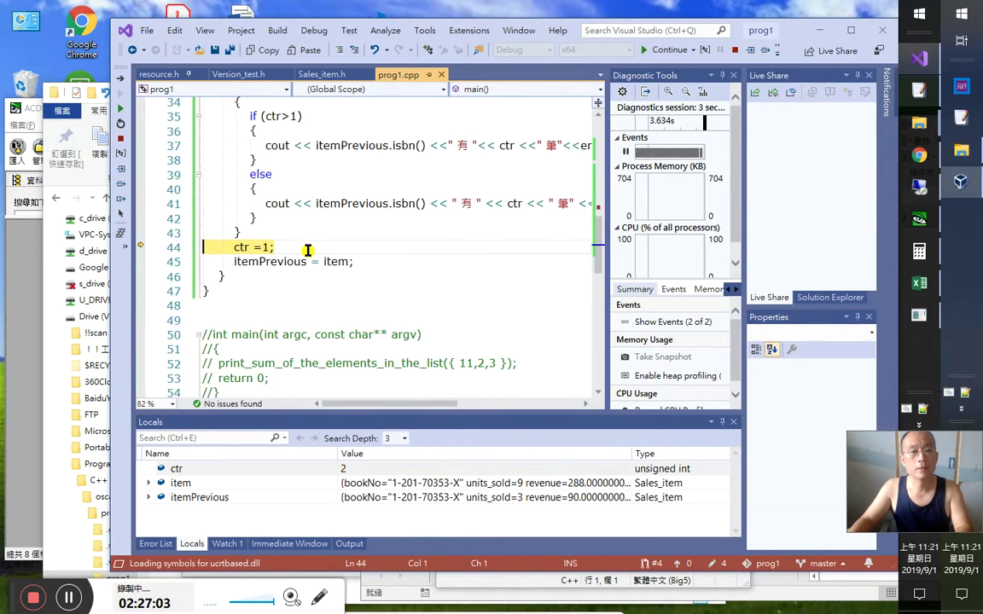
pyautogui.press('F10')
pyautogui.press('F10')
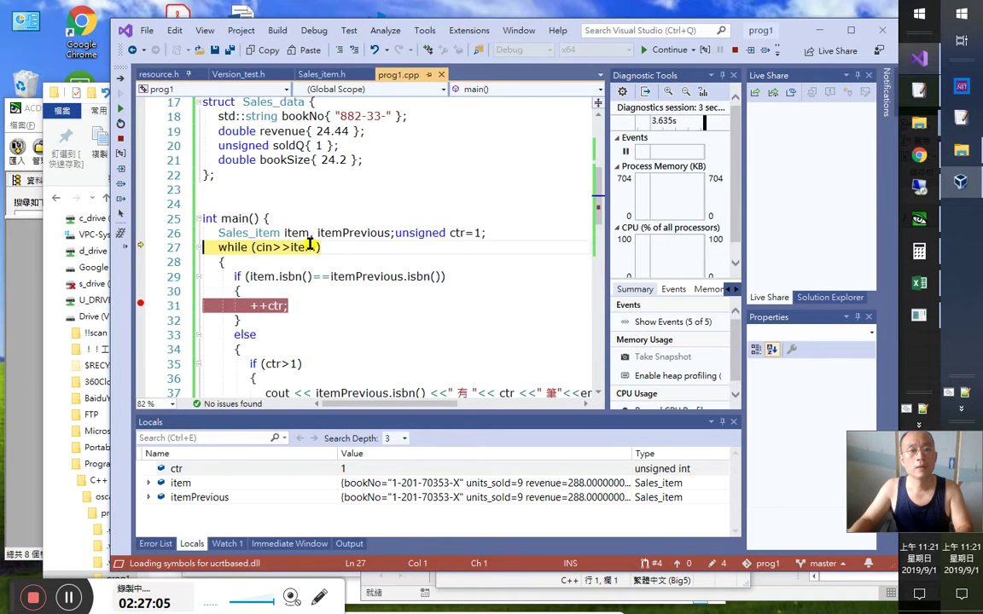
pyautogui.press('F11')
pyautogui.press('F10')
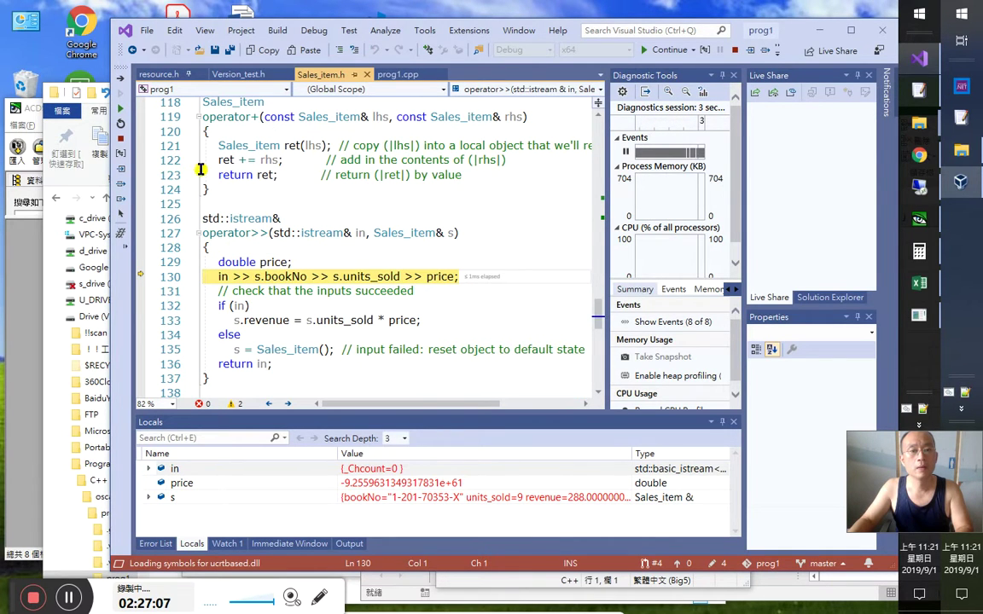
pyautogui.hotkey('shift', 'F11')
# Add a breakpoint on if (ctr>1) at line 35 and continue execution to the next breakpoint
pyautogui.scroll(-1, 256, 285)
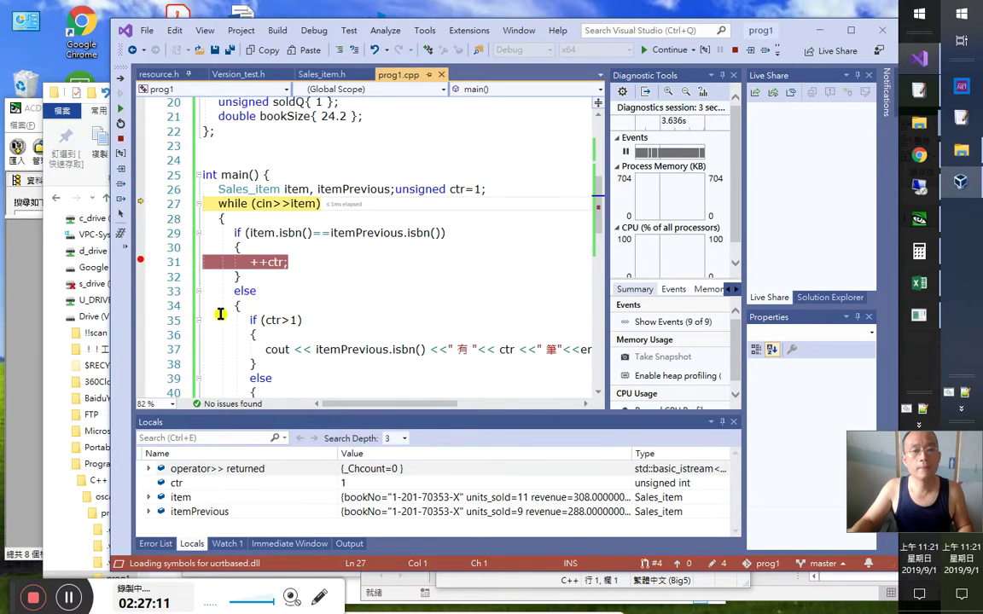
pyautogui.click(142, 317)
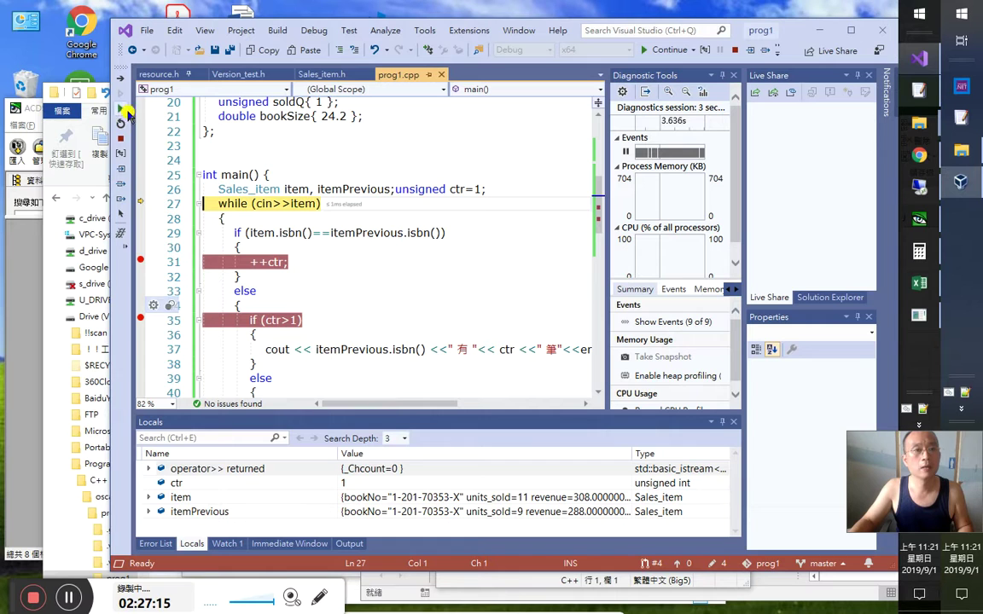
pyautogui.click(120, 109)
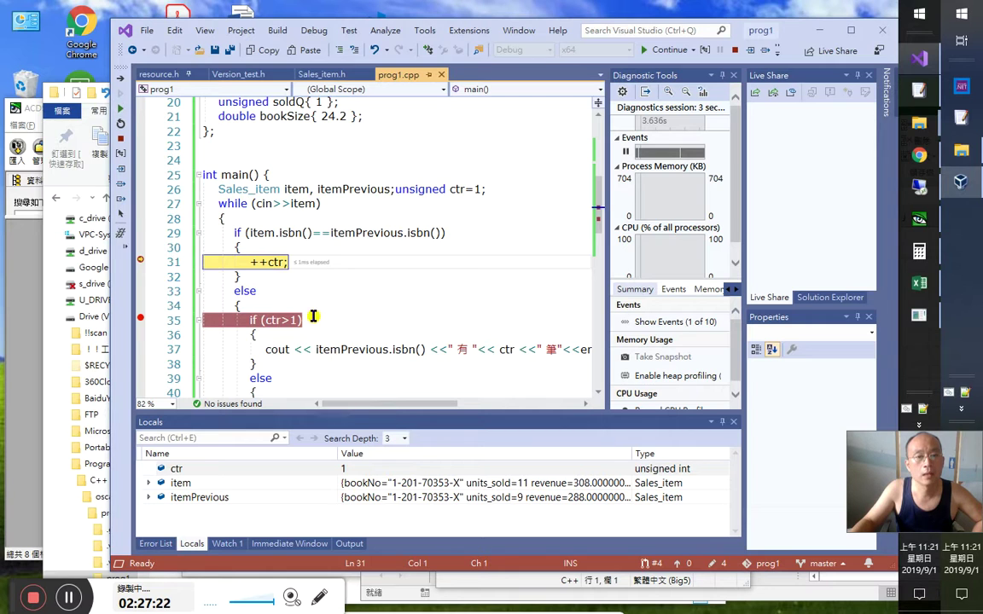
# Delete the ctr =1; statement at line 44 and stop debugging
pyautogui.scroll(-2, 294, 323)
pyautogui.click(362, 359)
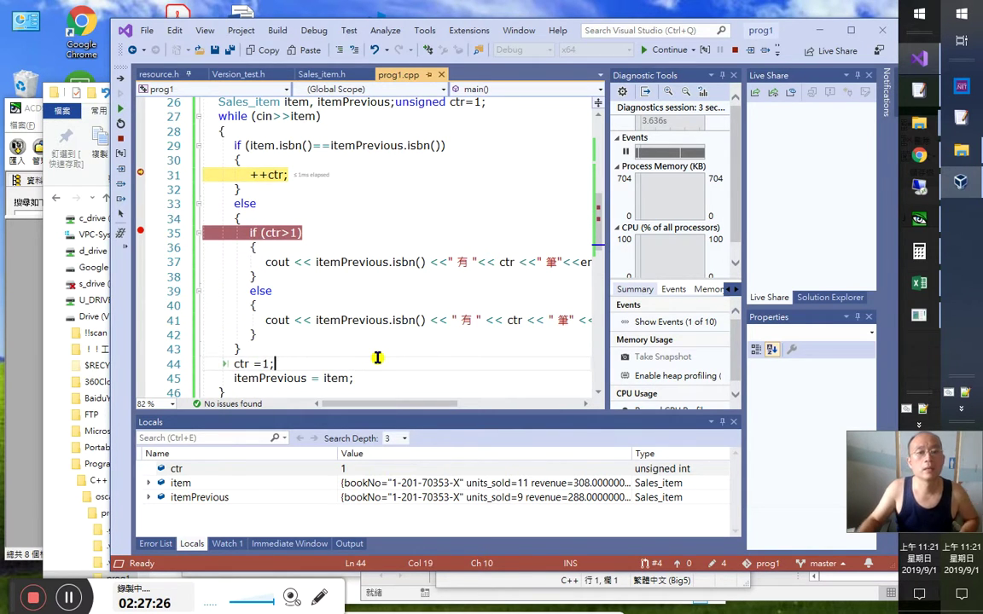
pyautogui.hotkey('shift', 'Home')
pyautogui.press('Delete')
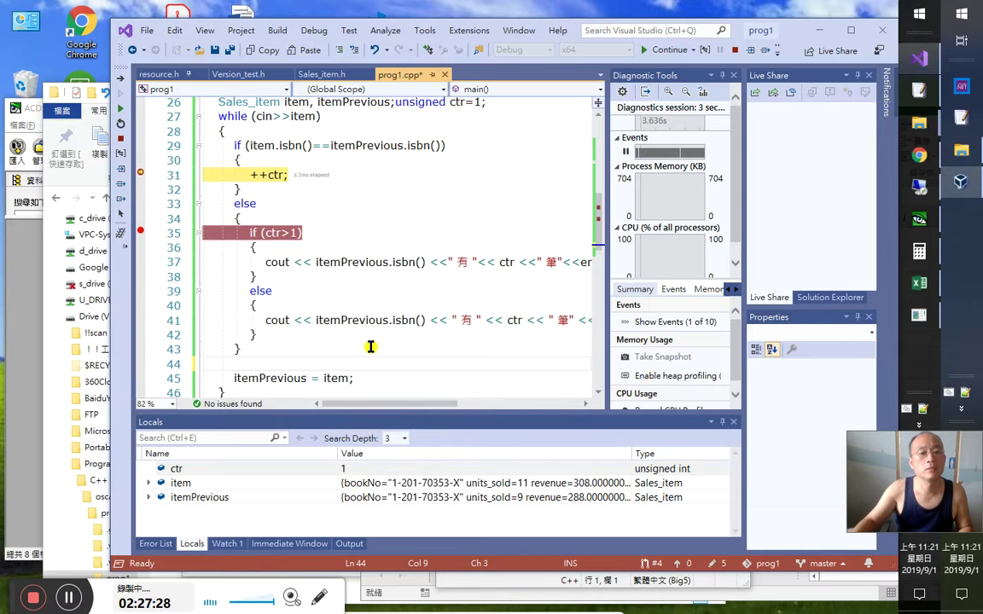
pyautogui.hotkey('shift', 'F5')
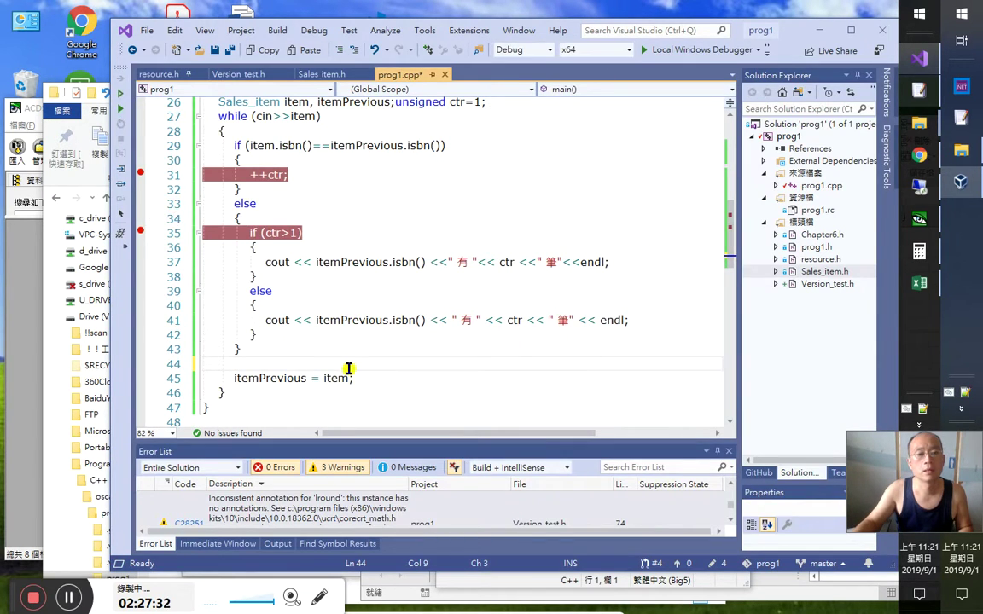
# Insert ctr = 1; after the cout statement inside the if (ctr>1) block
pyautogui.press('Up')
pyautogui.press('Up')
pyautogui.press('Up')
pyautogui.press('Up')
pyautogui.press('Up')
pyautogui.press('Up')
pyautogui.press('Up')
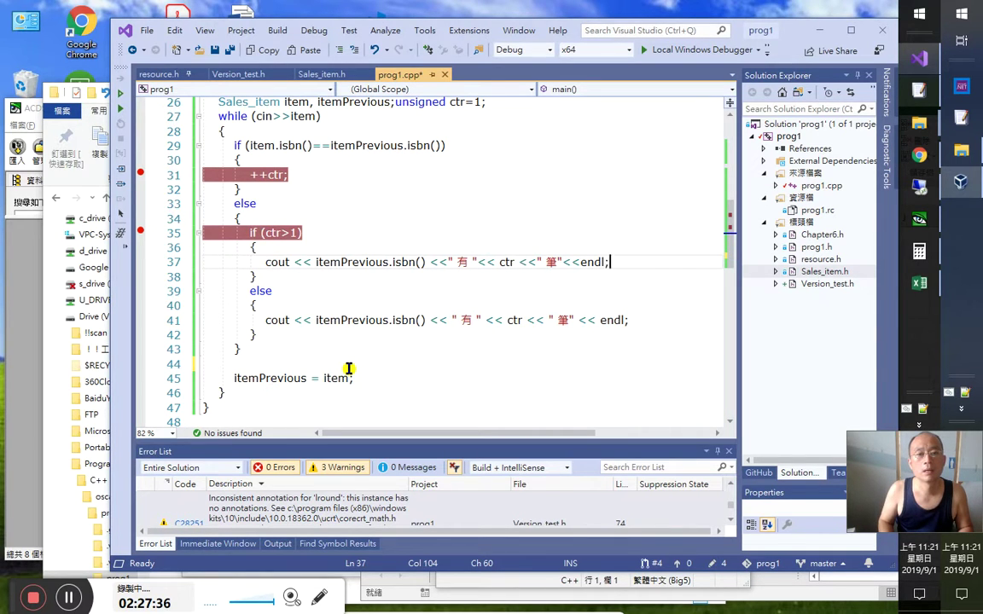
pyautogui.press('Return')
pyautogui.write('ctr = 1;')
pyautogui.press('Down')
pyautogui.press('Down')
pyautogui.press('Down')
pyautogui.press('Down')
pyautogui.press('End')
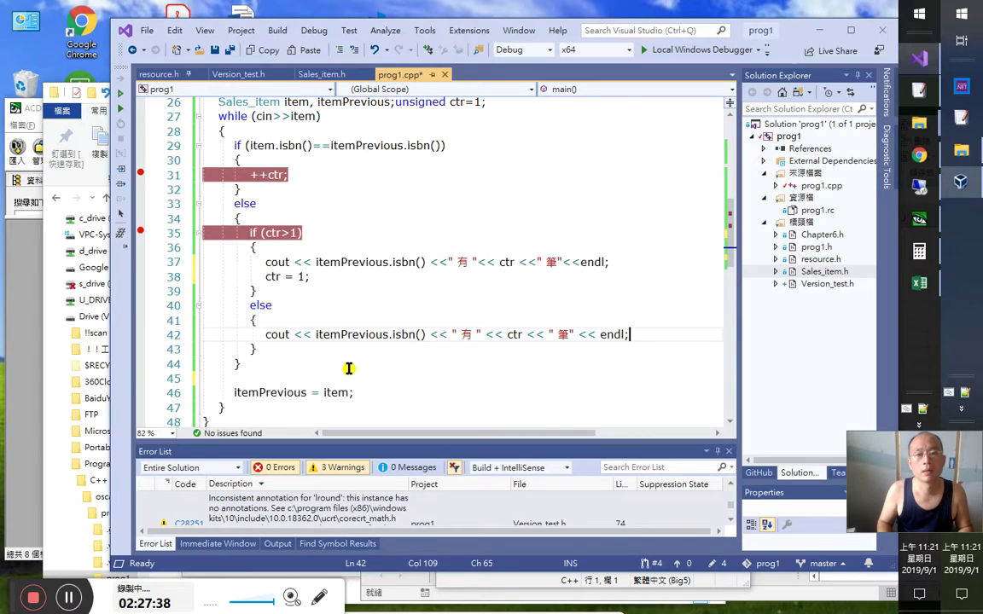
pyautogui.press('Return')
pyautogui.press('Up')
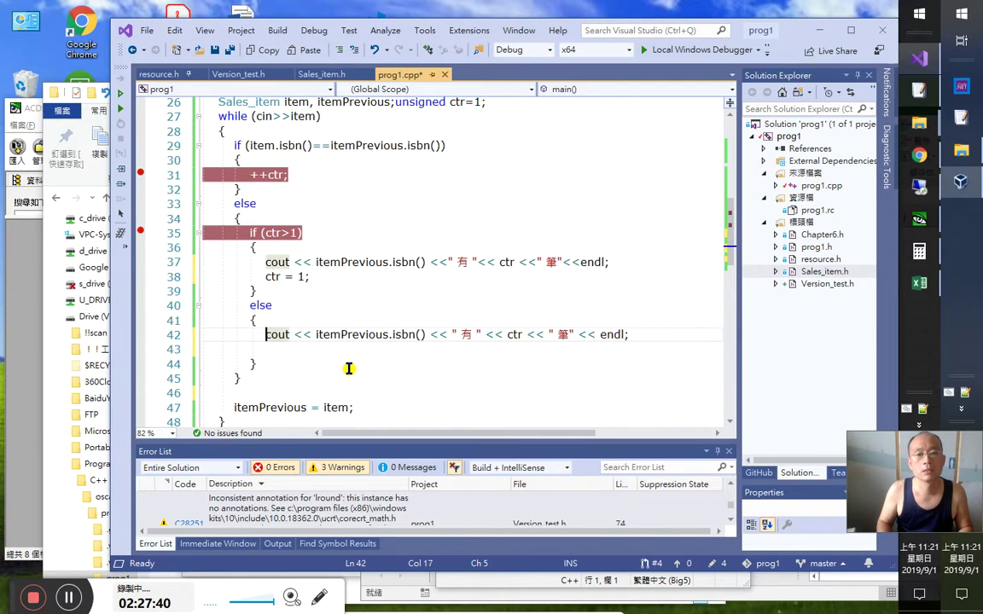
pyautogui.press('End')
pyautogui.press('Delete')
pyautogui.press('Up')
pyautogui.press('Up')
pyautogui.press('Up')
pyautogui.press('Up')
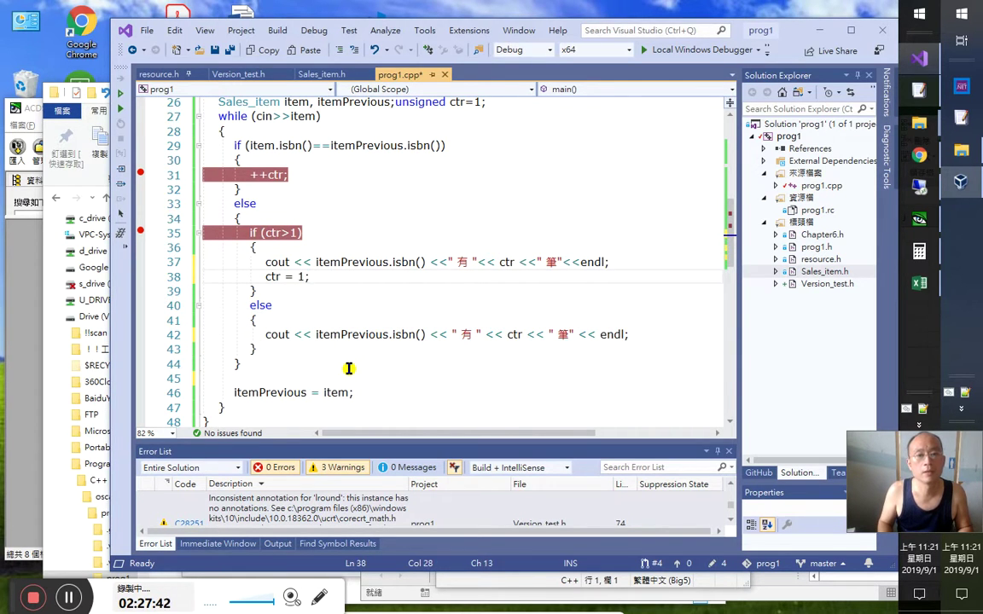
# Remove the empty line left above itemPrevious = item;
pyautogui.press('Down')
pyautogui.press('Down')
pyautogui.press('Down')
pyautogui.press('Down')
pyautogui.press('Down')
pyautogui.press('Down')
pyautogui.press('Delete')
pyautogui.press('Down')
pyautogui.press('Right')
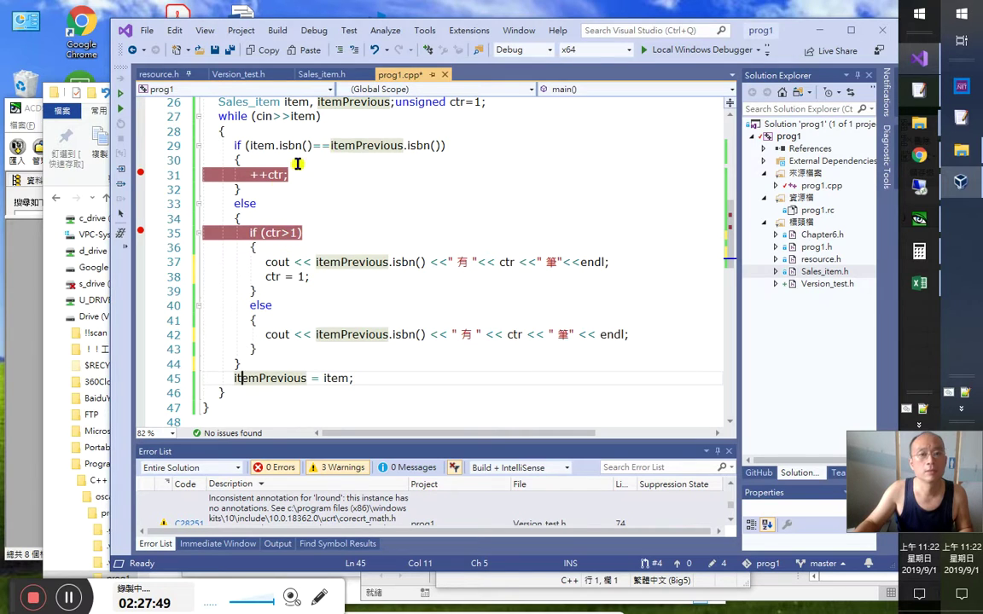
pyautogui.click(235, 378)
pyautogui.hotkey('ctrl', 'shift', 'Left')
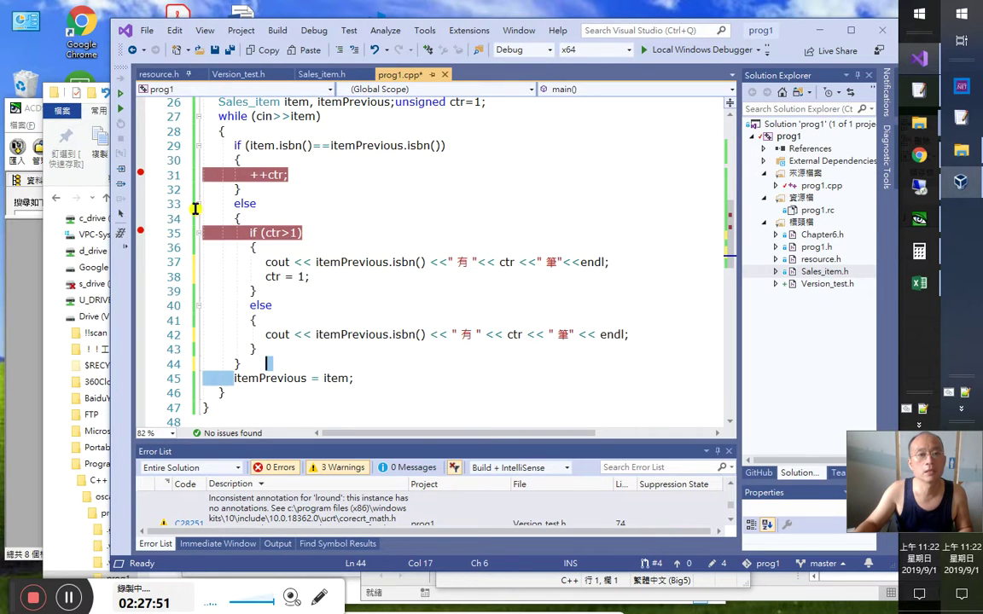
# Rebuild and run prog1 without debugging, supplying the full test data from EmEditor as its console input
pyautogui.click(121, 93)
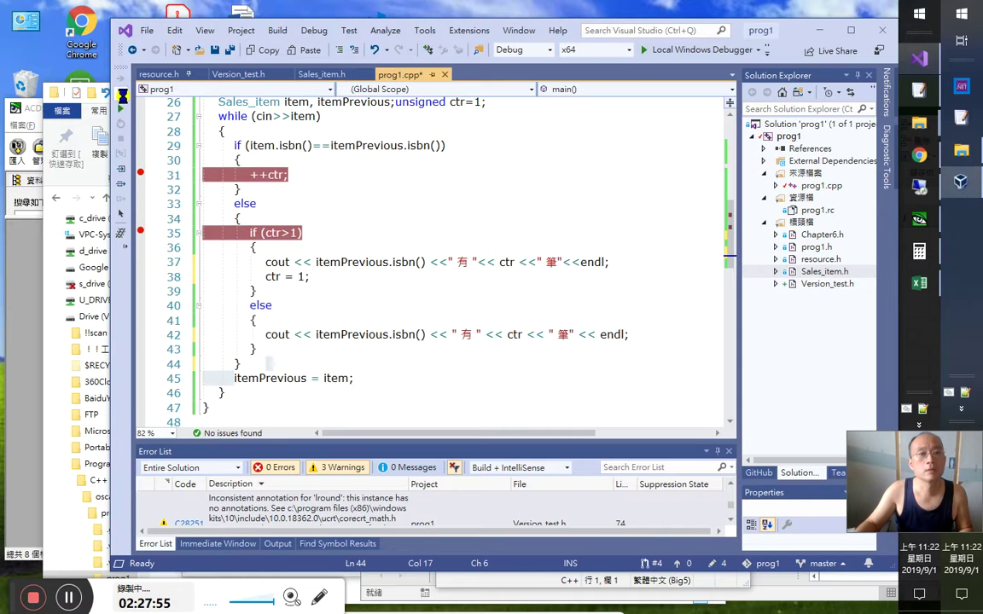
pyautogui.click(717, 171)
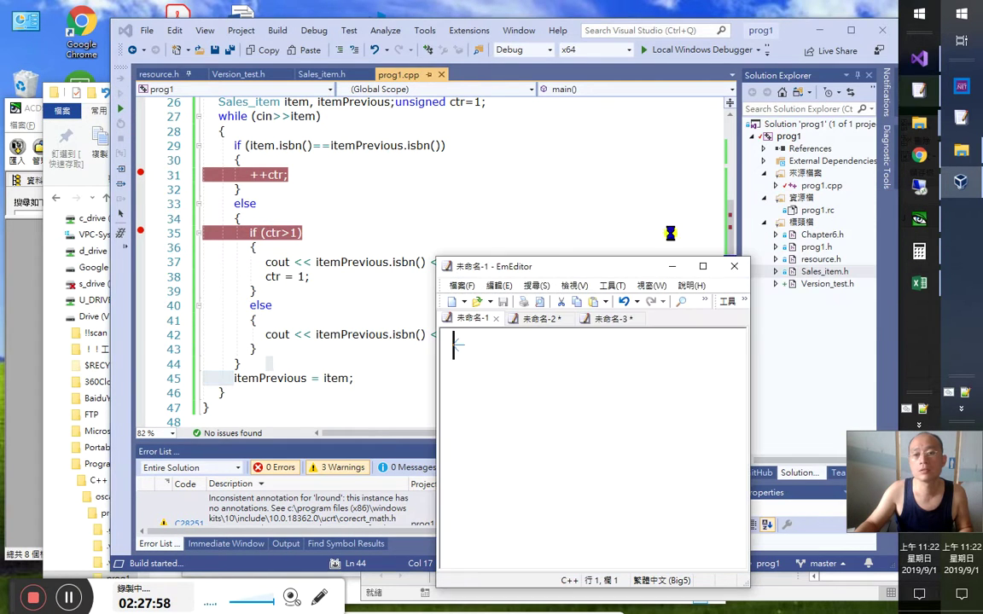
pyautogui.write('2-201-70353-X 2 14.99 7-201-70353-X 1 44.99 7-201-70353-X 11 43.99')
pyautogui.hotkey('ctrl', 'a')
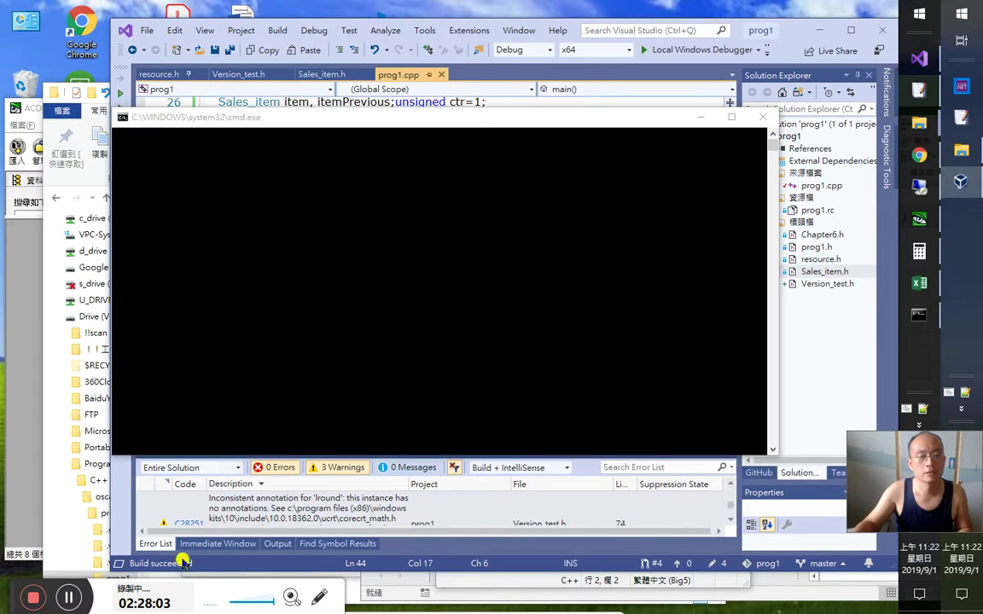
pyautogui.rightClick(181, 201)
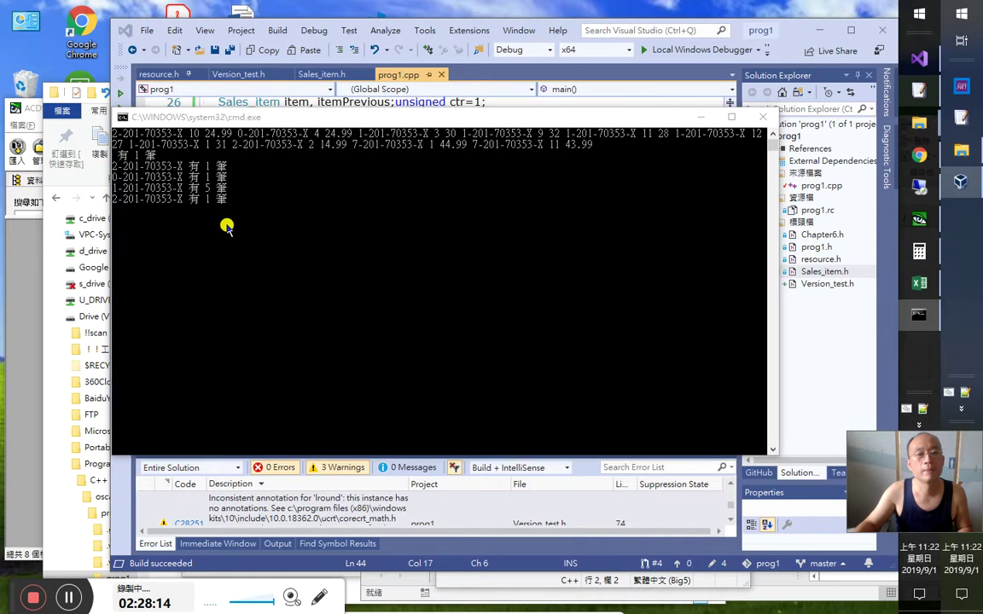
# Compare the console's per-ISBN counts with the counting loop in prog1.cpp and the test data in EmEditor
pyautogui.hotkey('alt', 'Tab')
pyautogui.press('Tab')
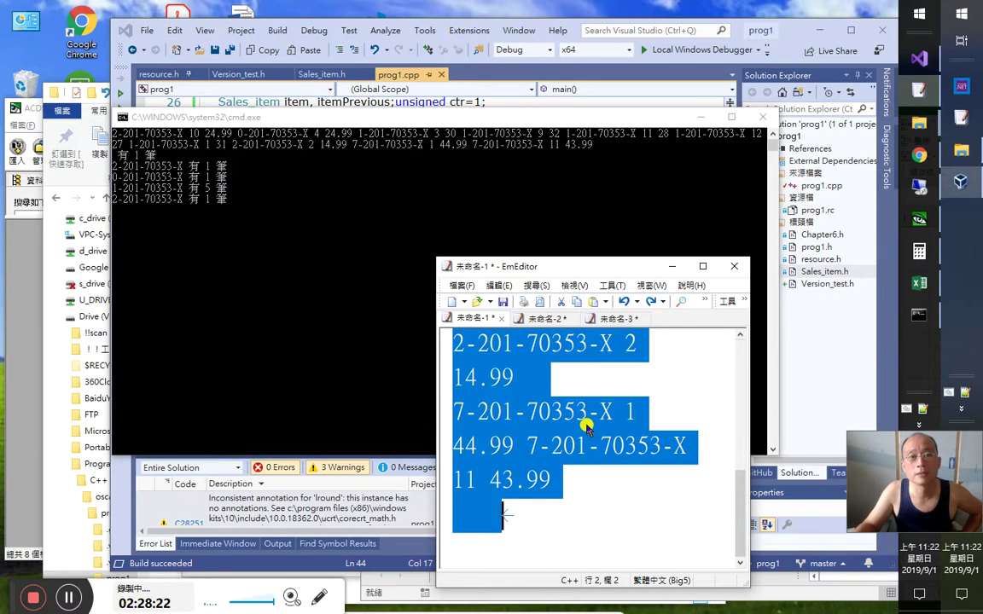
pyautogui.click(555, 204)
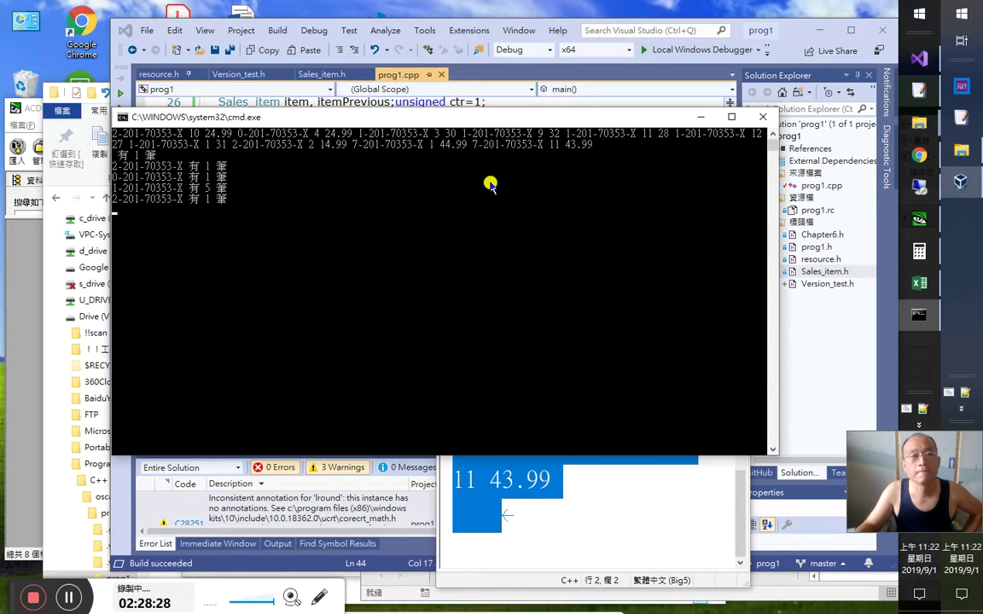
pyautogui.click(401, 76)
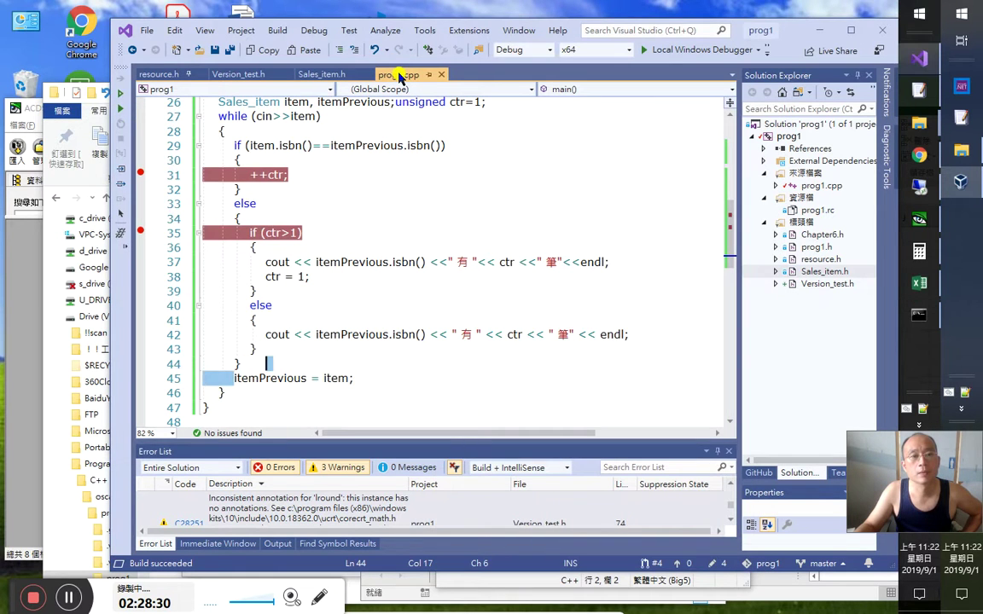
pyautogui.click(406, 366)
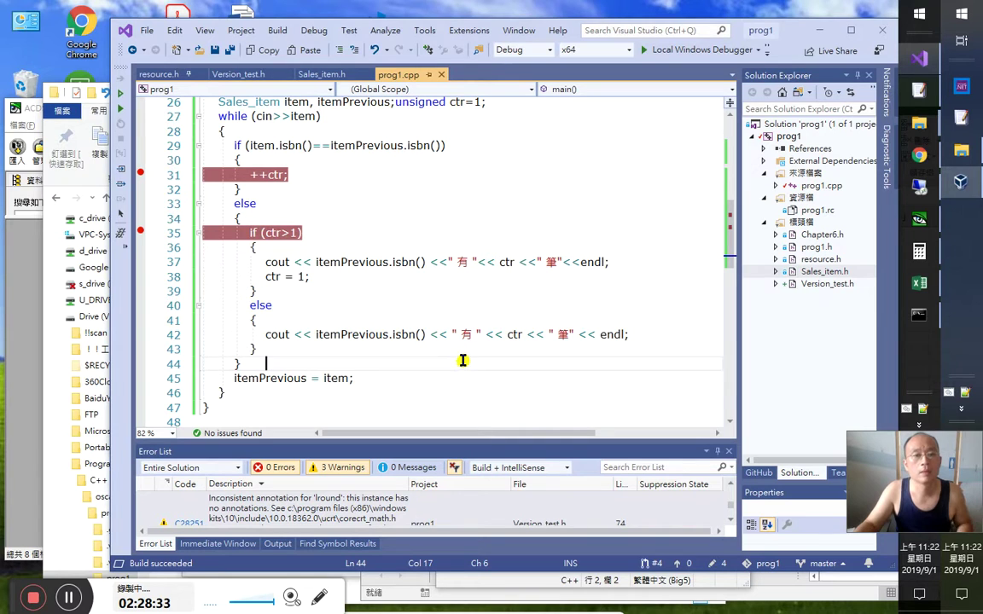
pyautogui.hotkey('alt', 'Tab')
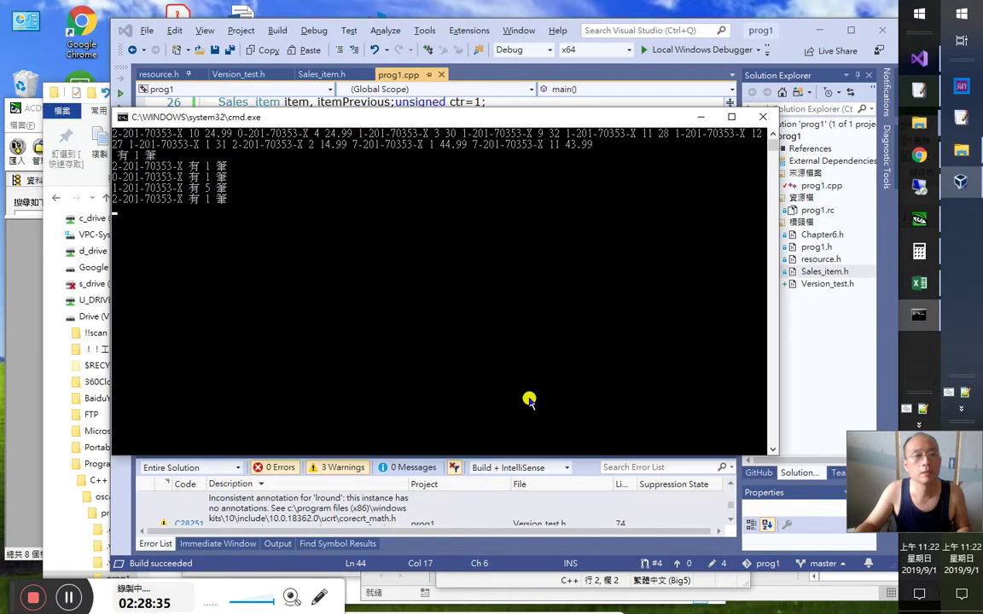
pyautogui.hotkey('alt', 'Tab')
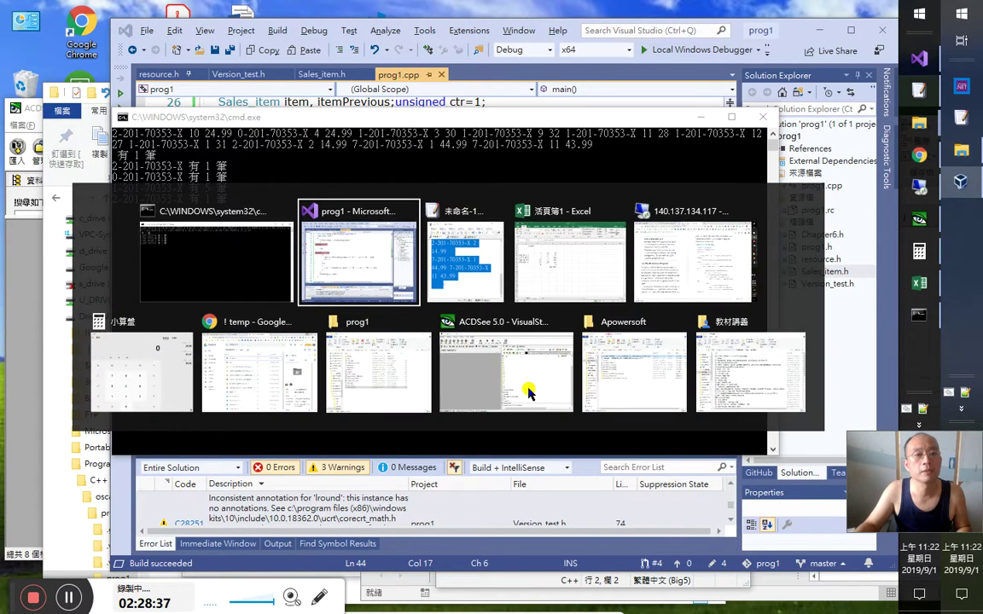
pyautogui.hotkey('alt', 'Tab')
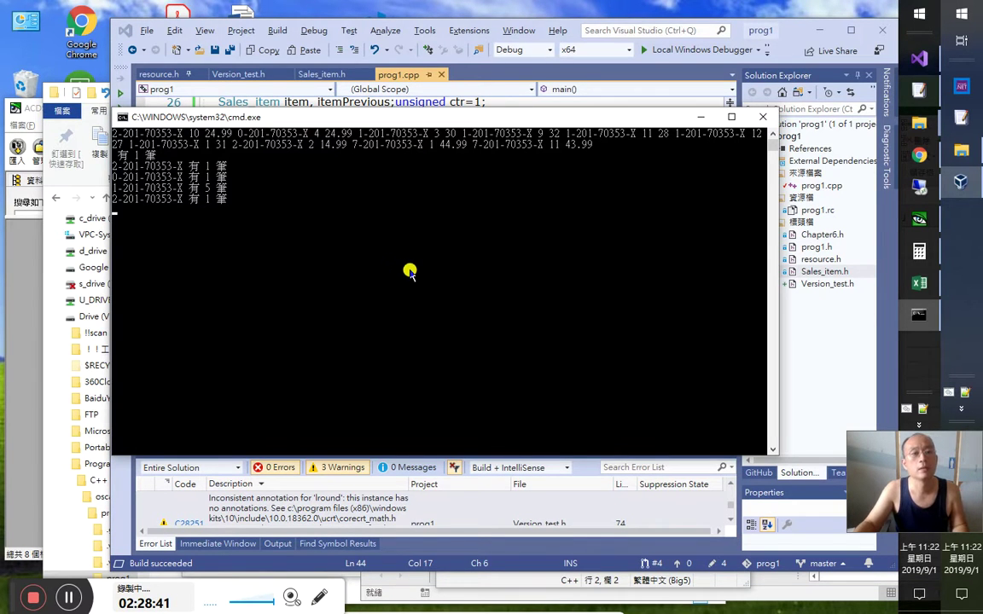
pyautogui.hotkey('alt', 'Tab')
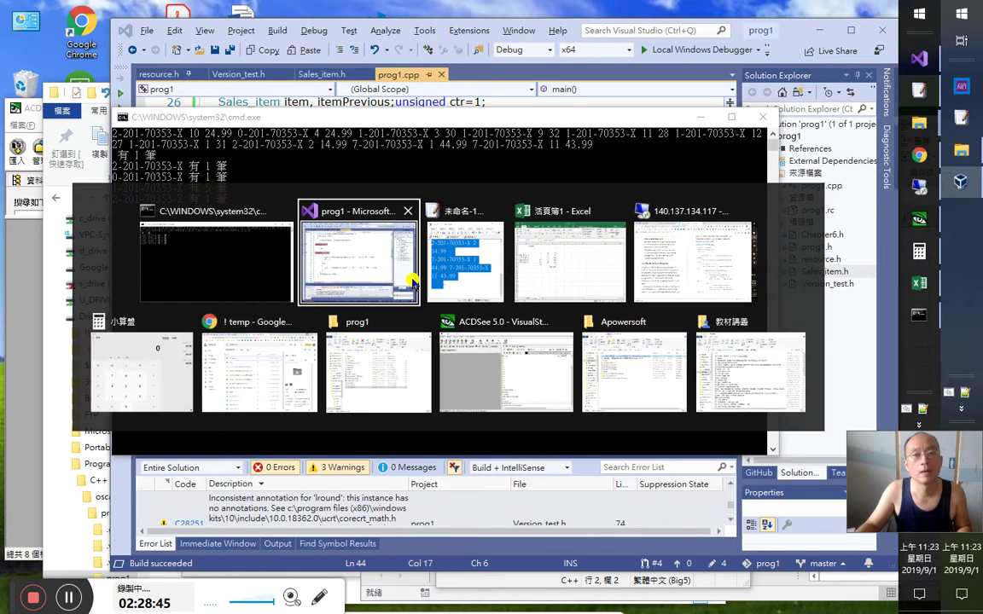
pyautogui.click(413, 282)
pyautogui.hotkey('alt', 'Tab')
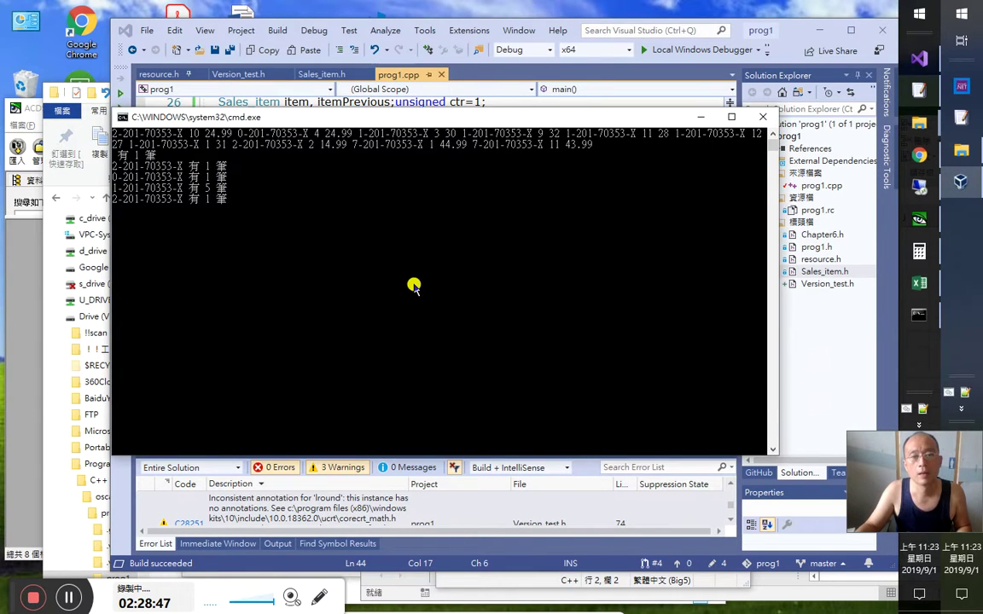
pyautogui.hotkey('alt', 'Tab')
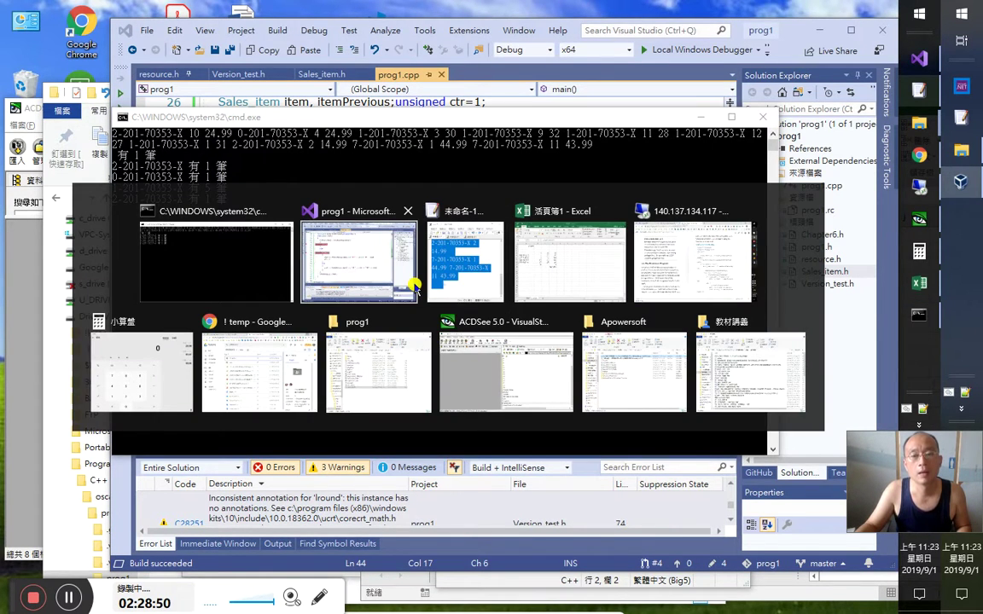
pyautogui.hotkey('alt', 'Tab')
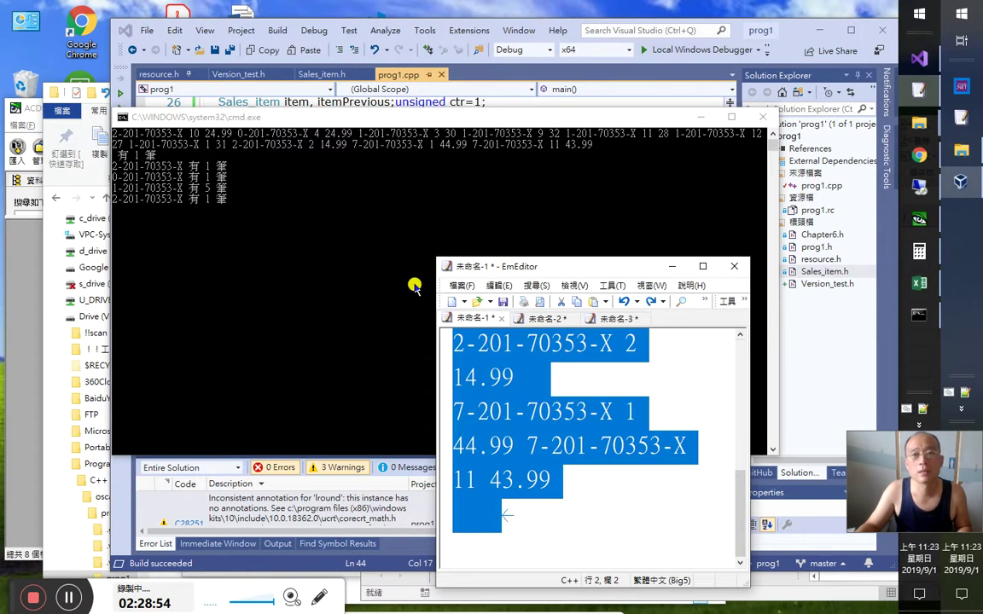
pyautogui.hotkey('alt', 'Tab')
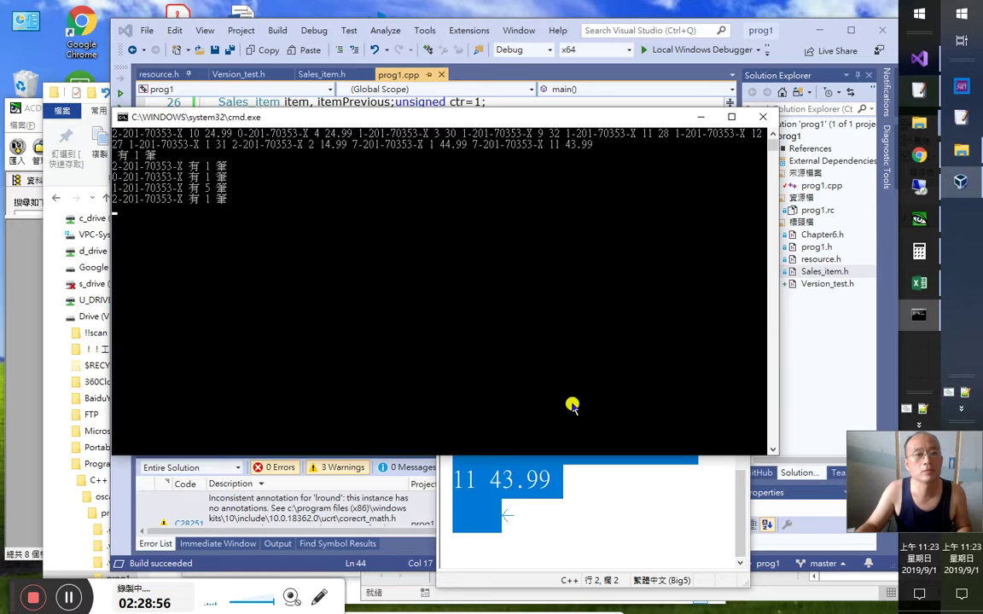
# Check each ISBN record in the EmEditor test data, from 2-201-70353-X to 7-201-70353-X, against the counts printed in the console
pyautogui.hotkey('alt', 'Tab')
pyautogui.scroll(3, 623, 465)
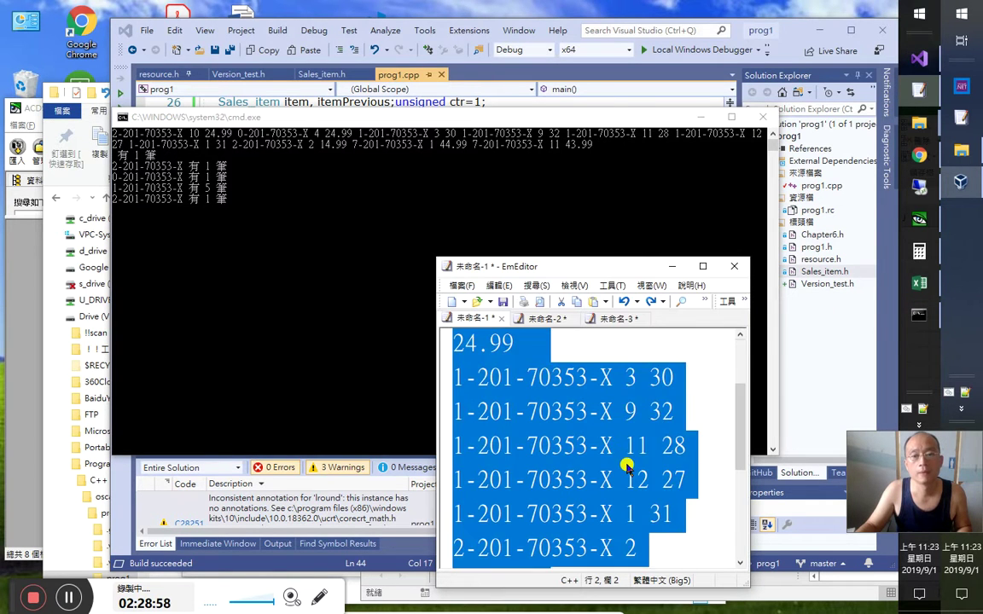
pyautogui.click(564, 345)
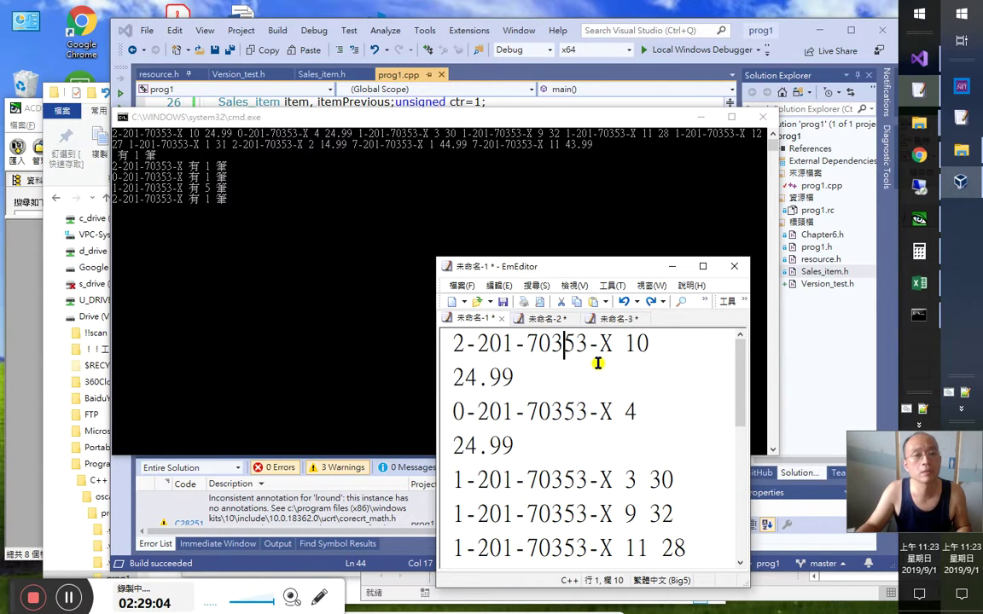
pyautogui.click(514, 412)
pyautogui.doubleClick(499, 412)
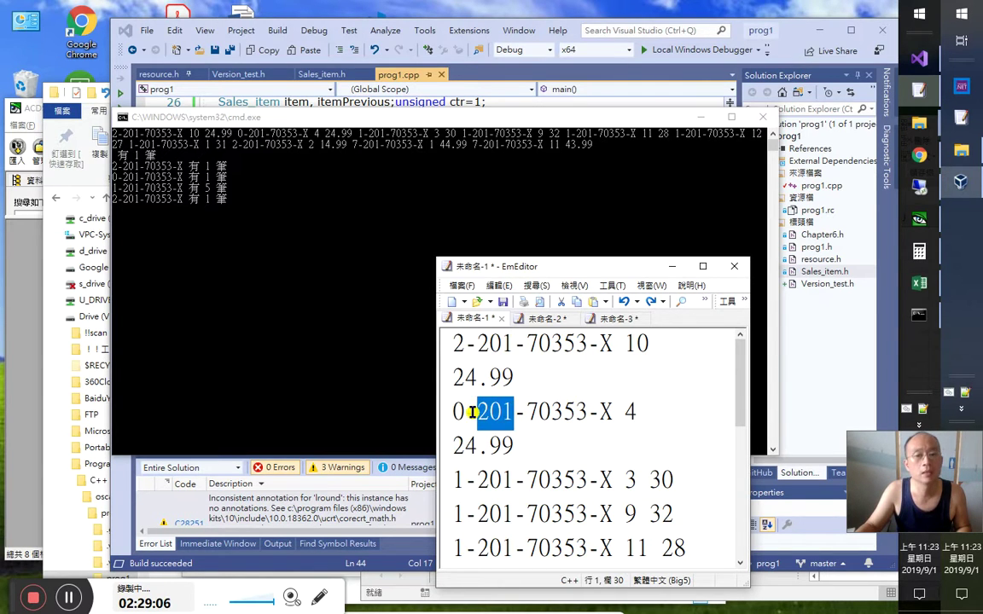
pyautogui.click(588, 412)
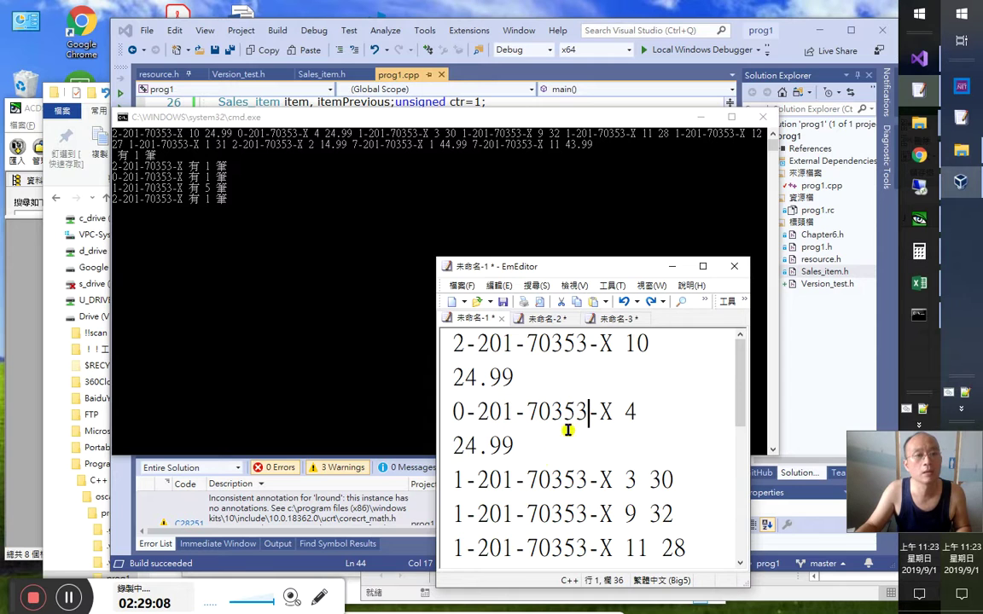
pyautogui.click(478, 479)
pyautogui.keyDown('shift'); pyautogui.click(576, 512); pyautogui.keyUp('shift')
pyautogui.scroll(-2, 600, 503)
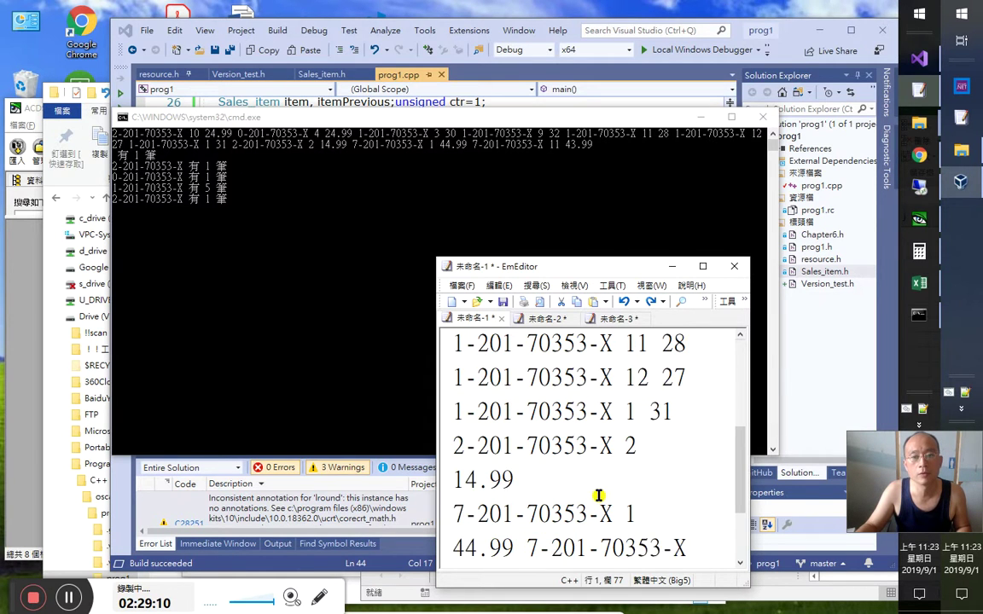
pyautogui.scroll(1, 596, 453)
pyautogui.click(505, 512)
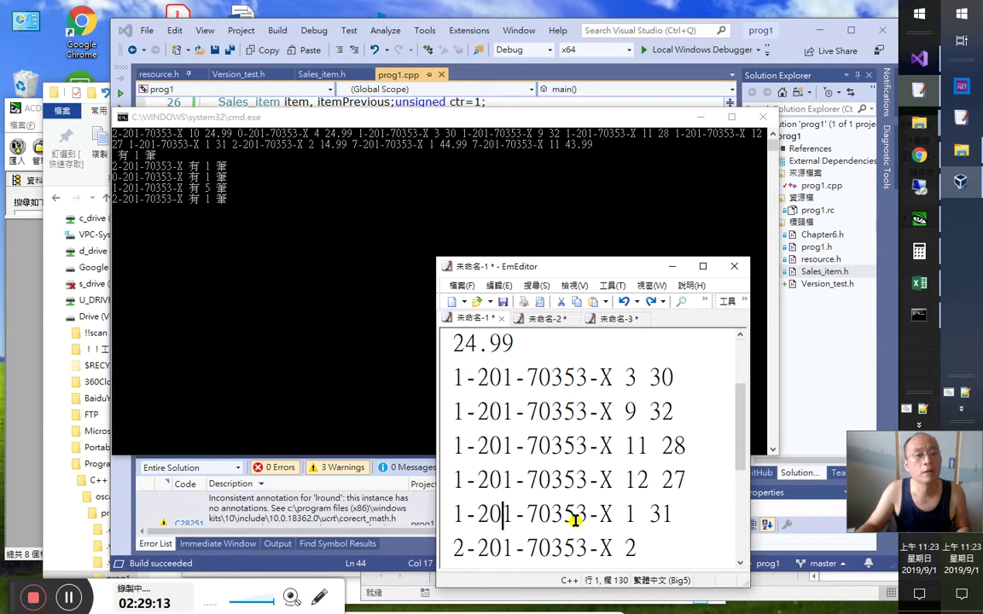
pyautogui.scroll(-1, 575, 516)
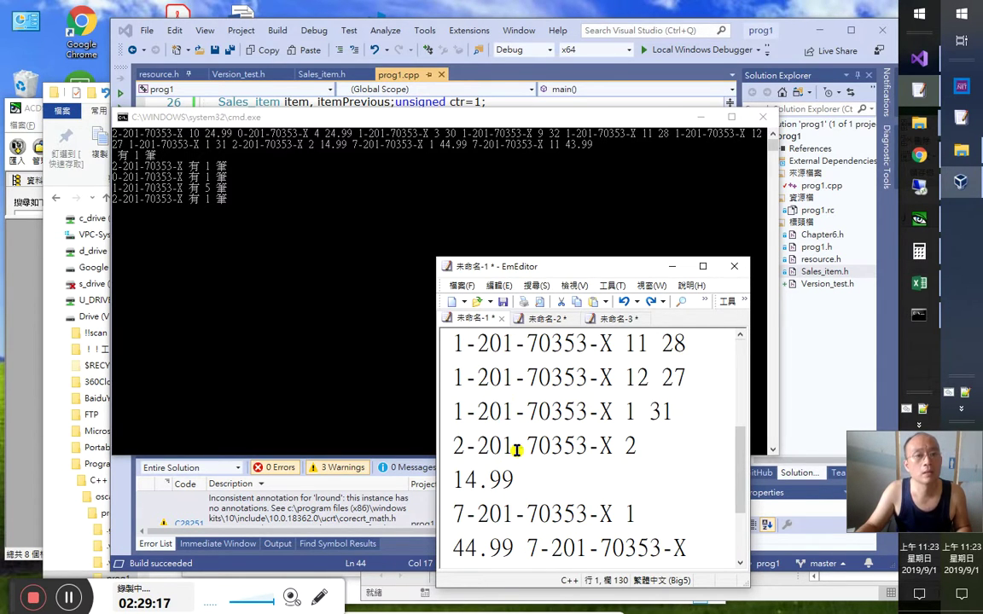
pyautogui.scroll(2, 518, 449)
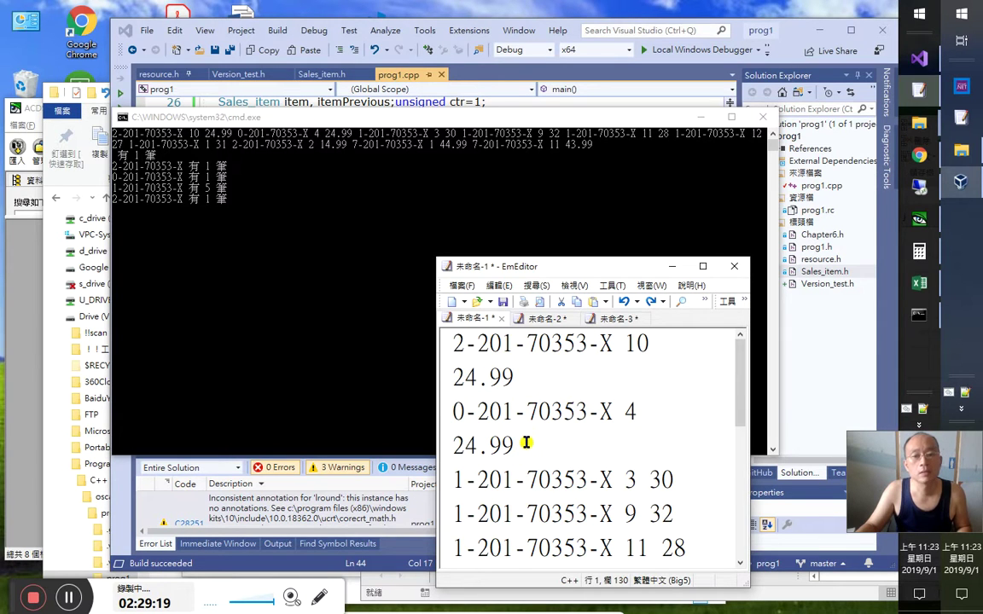
pyautogui.click(547, 383)
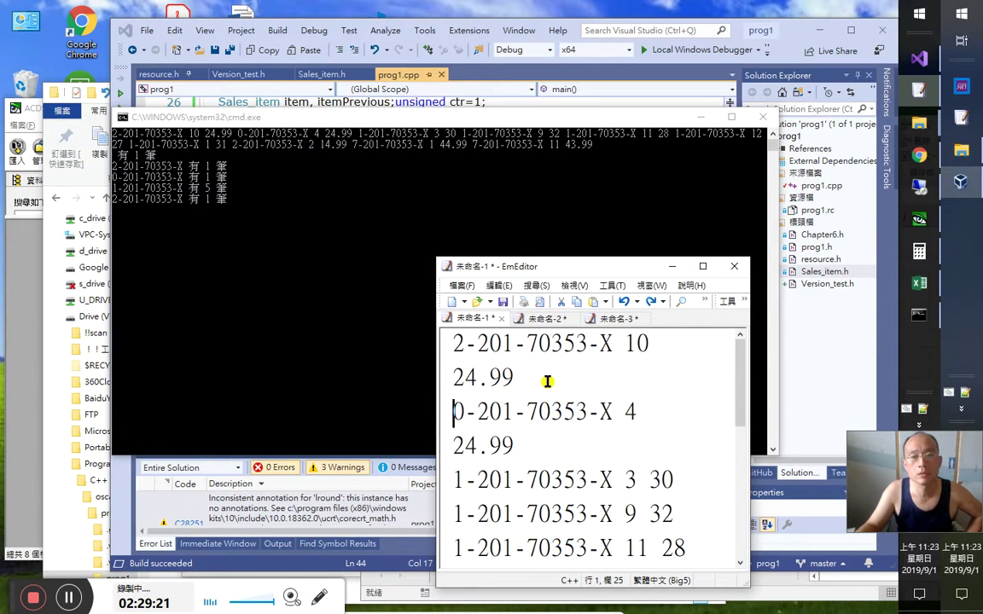
pyautogui.moveTo(577, 345); pyautogui.dragTo(504, 345)
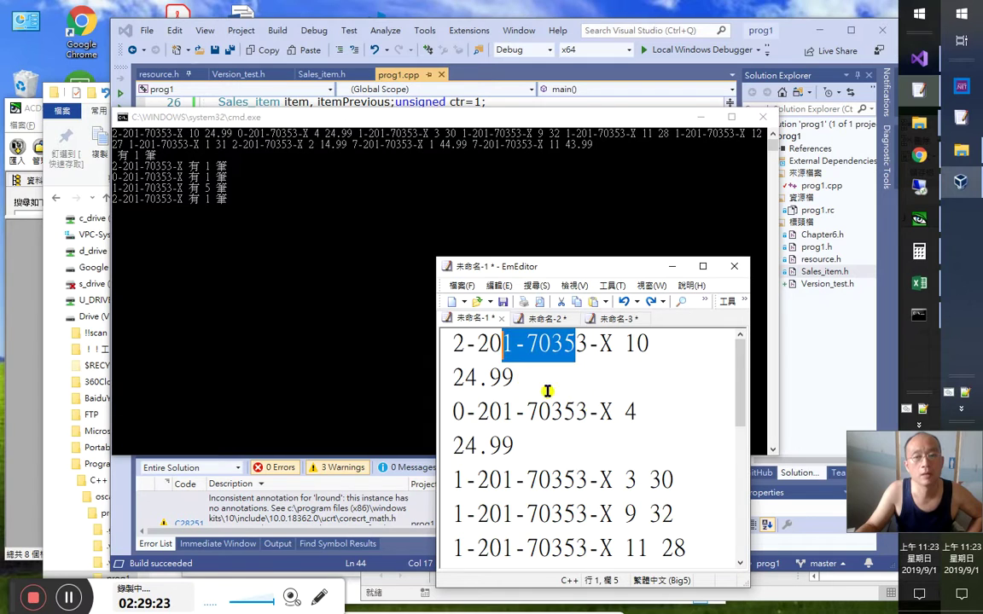
pyautogui.scroll(-2, 649, 461)
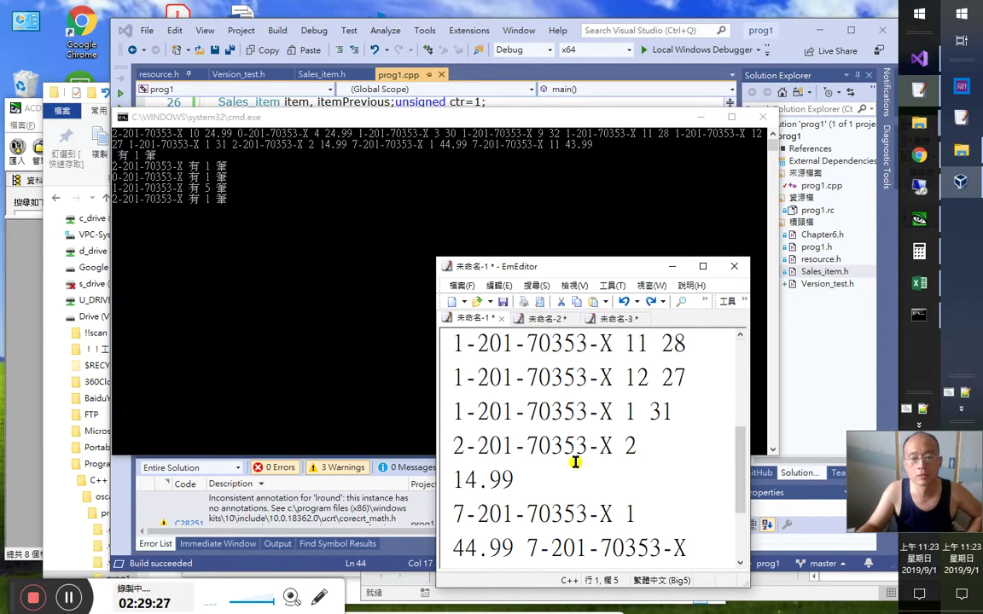
pyautogui.scroll(-1, 575, 458)
pyautogui.scroll(1, 559, 442)
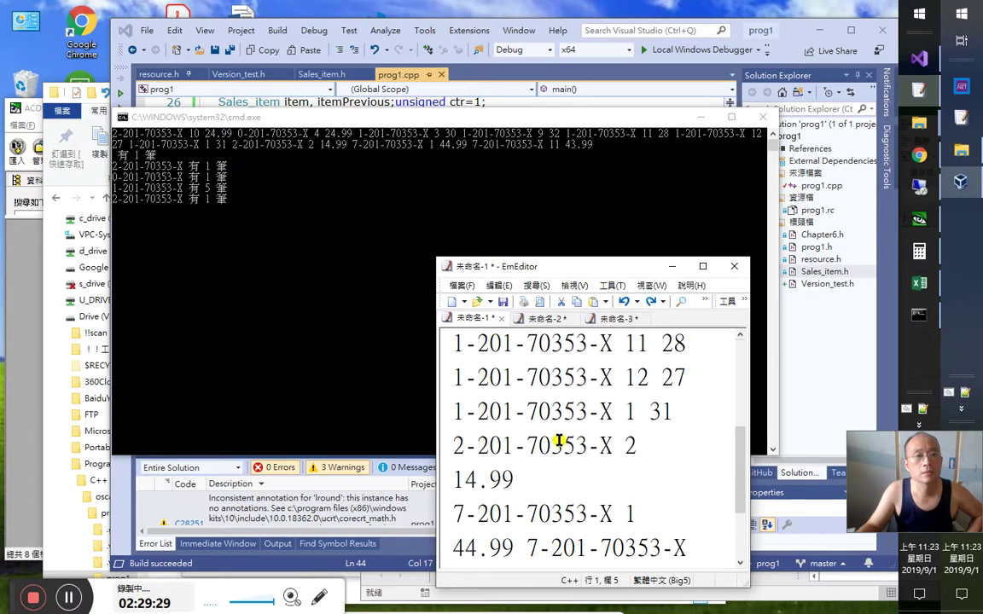
pyautogui.scroll(-1, 570, 479)
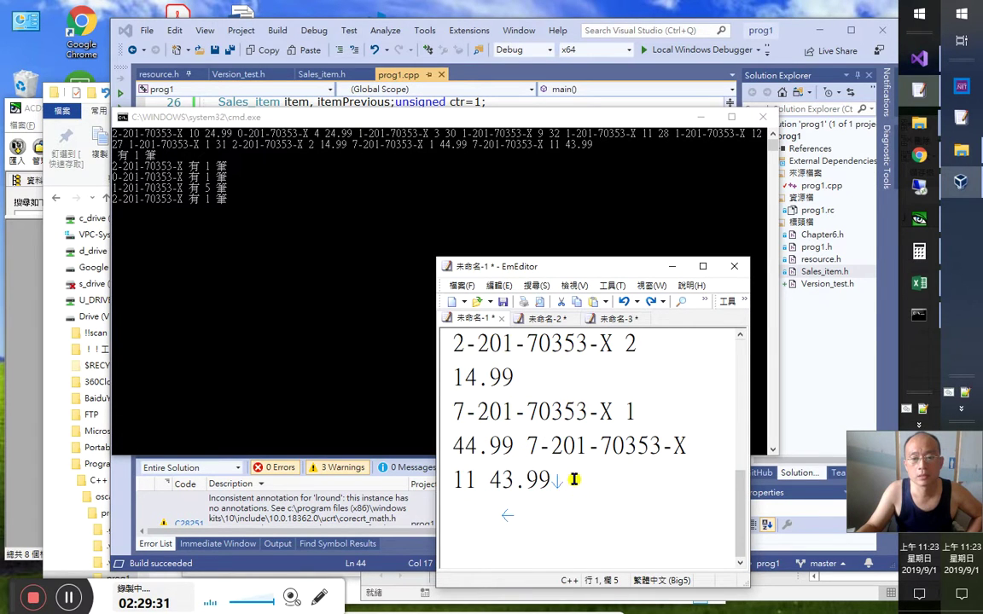
pyautogui.click(564, 412)
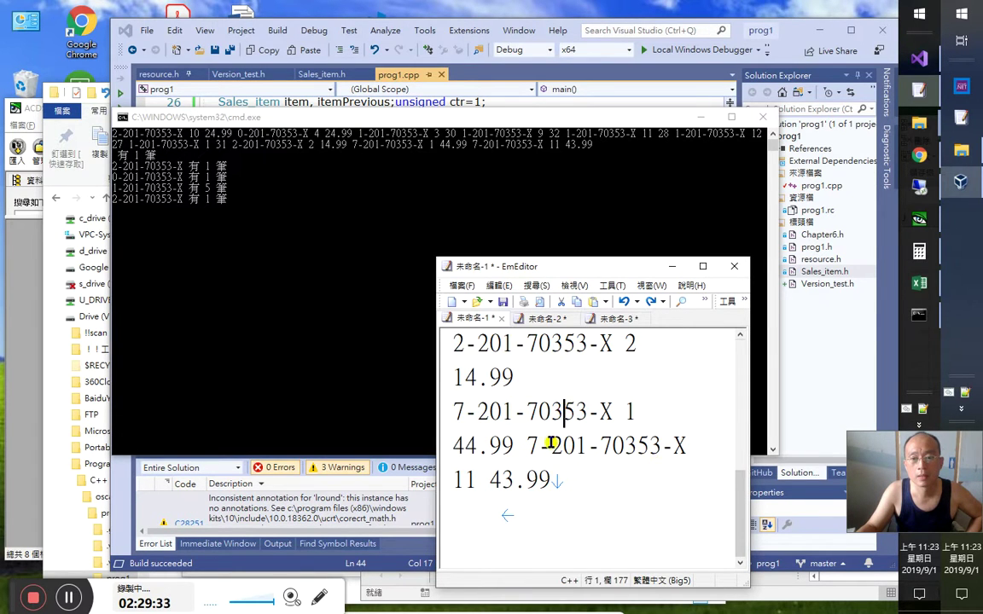
# Inspect the separators character by character from the end of 14.99 through the first 7-201-70353-X record in the test data
pyautogui.click(561, 382)
pyautogui.press('Left')
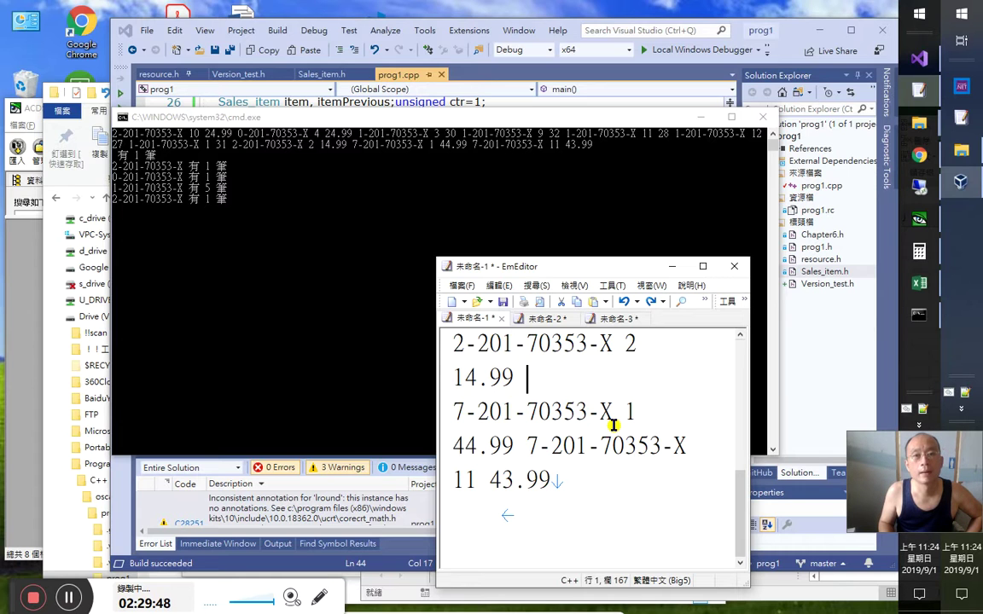
pyautogui.press('Left')
pyautogui.press('Right')
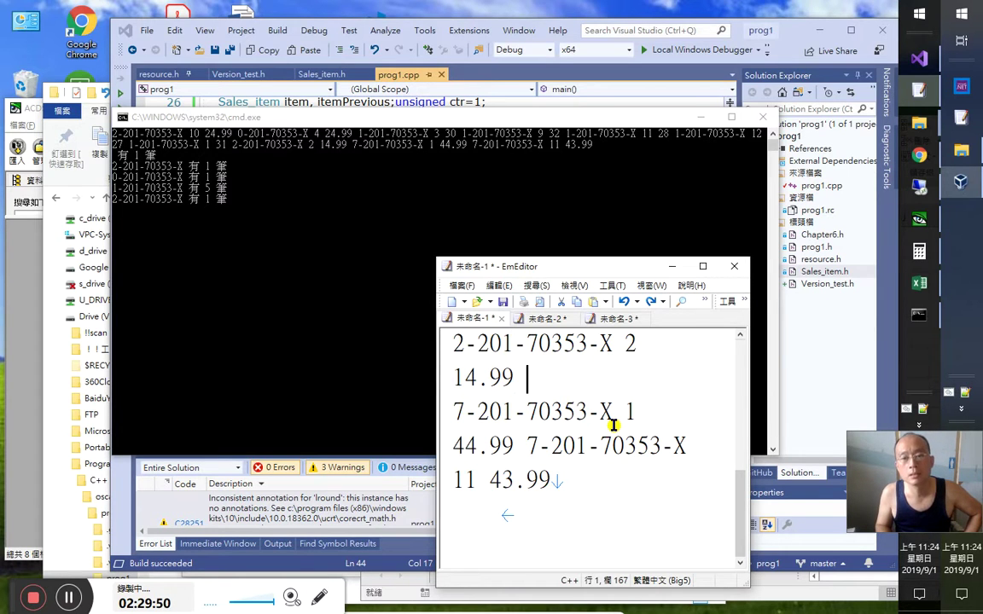
pyautogui.press('Right')
pyautogui.press('Left')
pyautogui.press('Right')
pyautogui.press('Right')
pyautogui.press('Right')
pyautogui.press('Right')
pyautogui.press('Right')
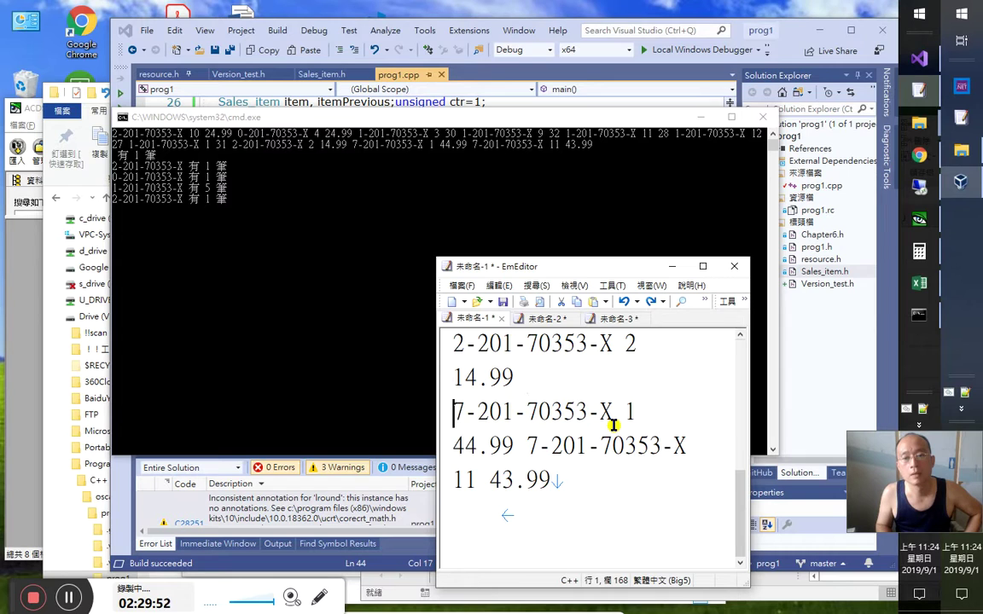
pyautogui.press('Right')
pyautogui.press('Right')
pyautogui.press('Right')
pyautogui.press('Right')
pyautogui.press('Right')
pyautogui.press('Right')
pyautogui.press('Right')
pyautogui.press('Right')
pyautogui.press('Right')
pyautogui.press('Right')
pyautogui.press('Right')
pyautogui.press('Right')
pyautogui.press('Right')
pyautogui.press('Right')
pyautogui.press('Right')
pyautogui.press('Right')
pyautogui.press('Right')
pyautogui.press('Right')
pyautogui.press('Left')
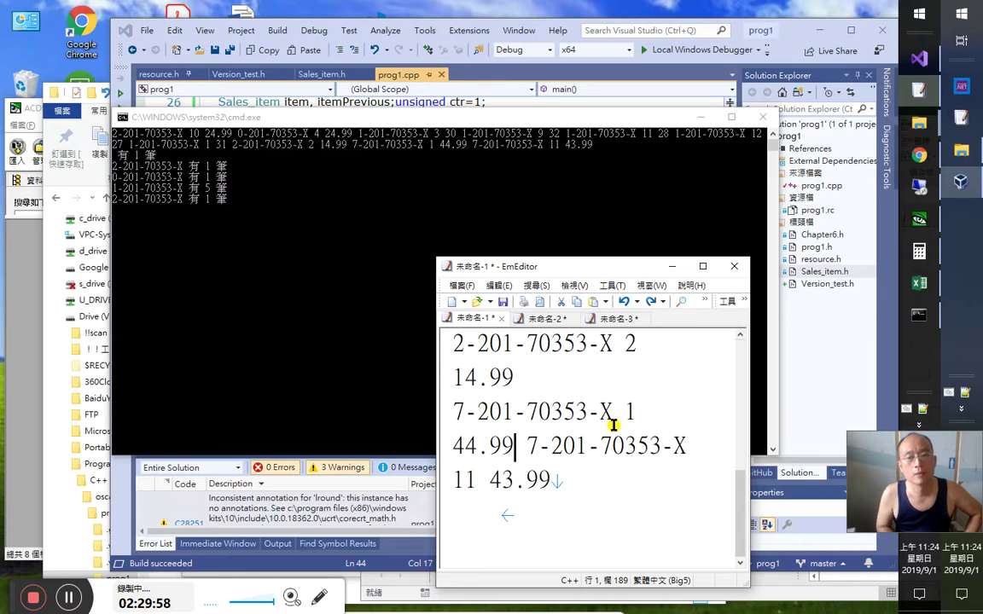
# Return to the running console program and end its input with an end-of-file character (^Z)
pyautogui.click(180, 171)
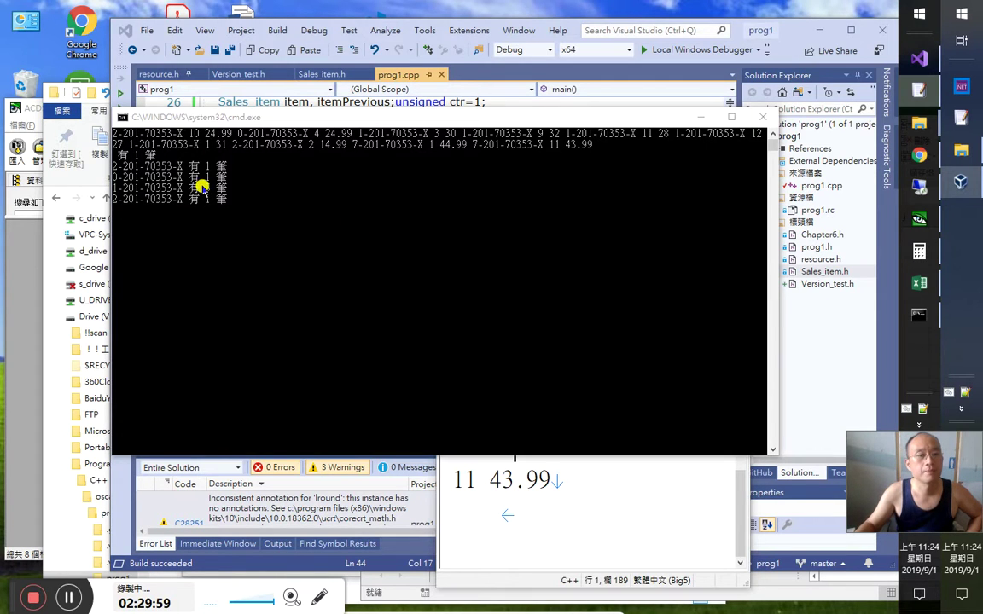
pyautogui.click(202, 187)
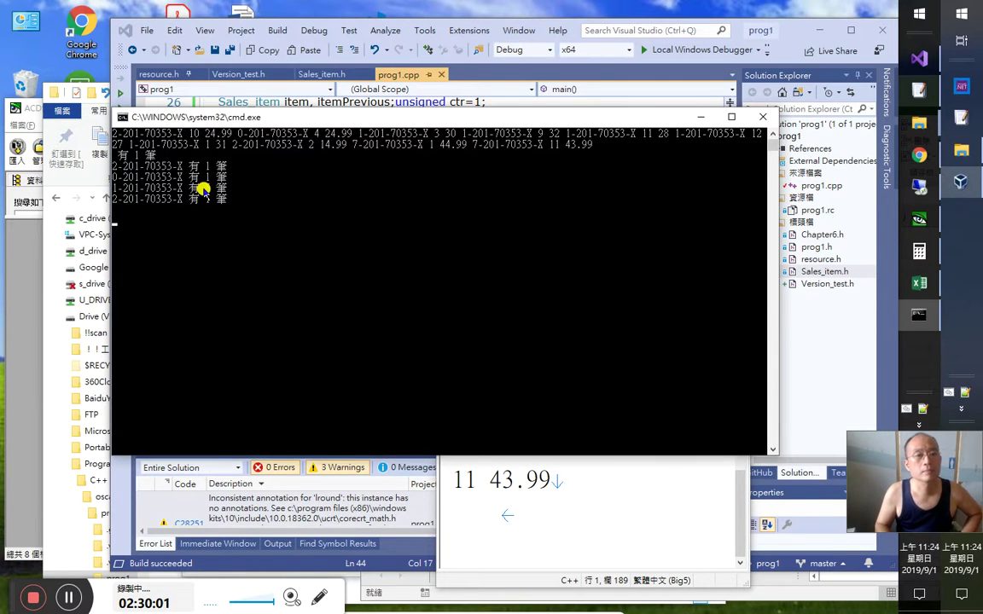
pyautogui.press('Return')
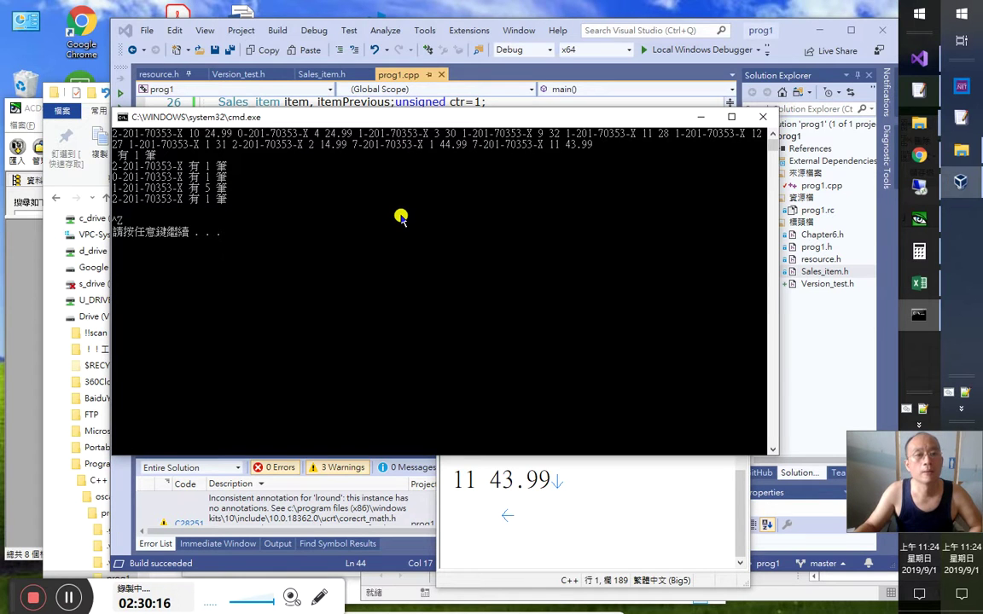
# Check the separator after 14.99, before the first 7-201-70353-X record, in the EmEditor test data
pyautogui.click(502, 516)
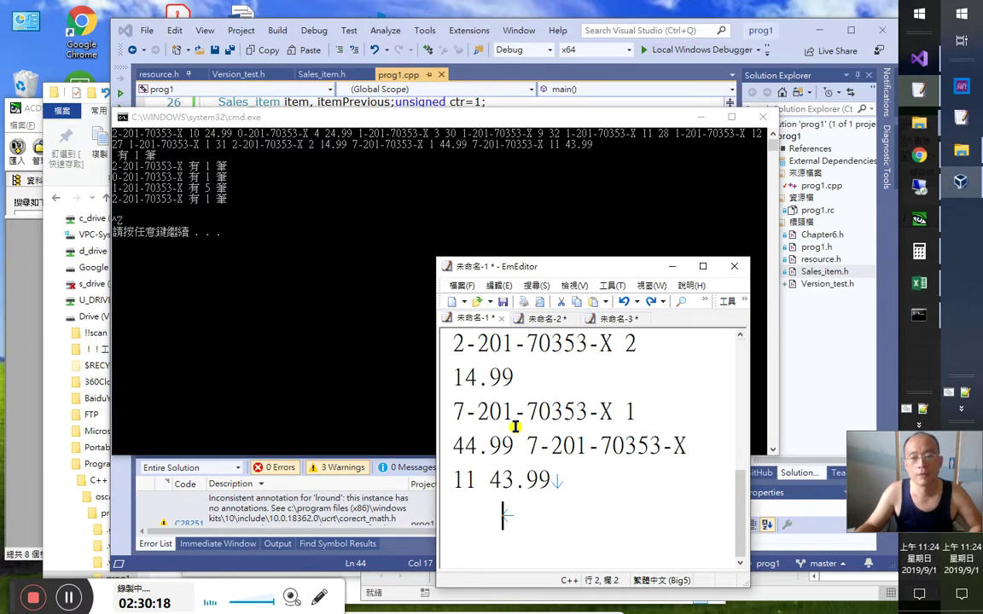
pyautogui.doubleClick(546, 384)
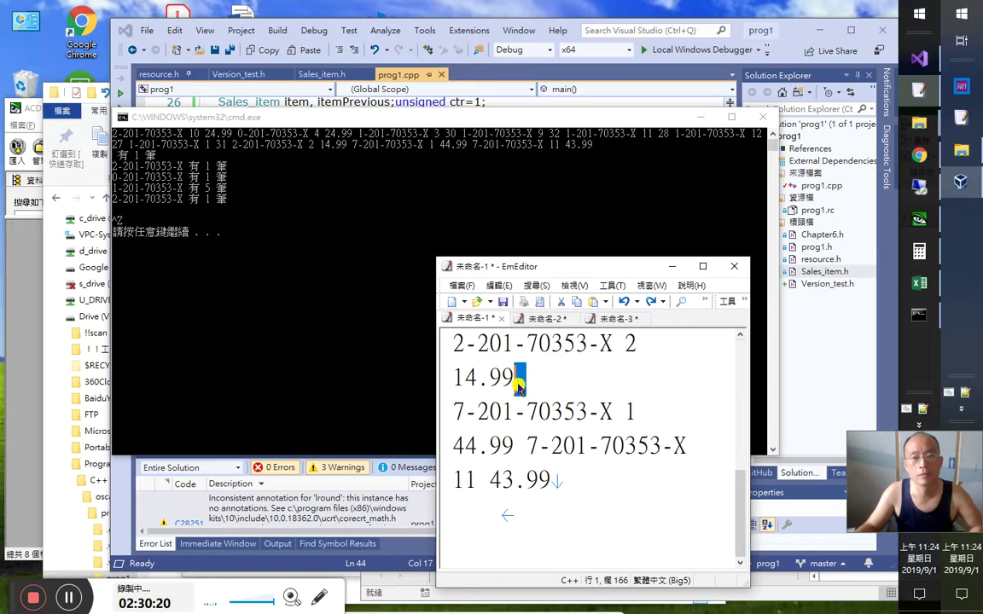
pyautogui.click(552, 414)
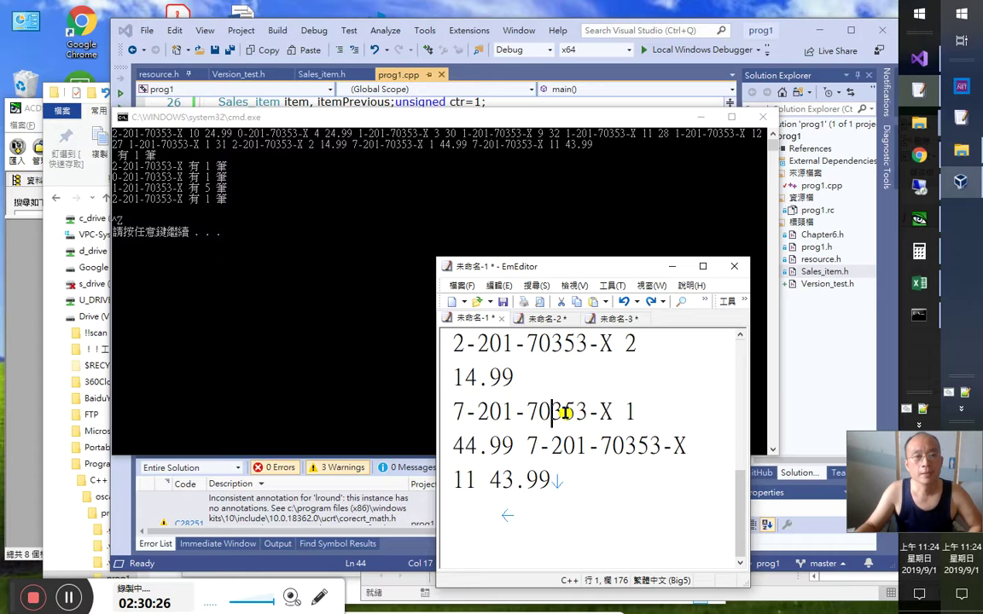
# Switch to the finished console run, dismiss it, and return to prog1.cpp in Visual Studio
pyautogui.click(259, 228)
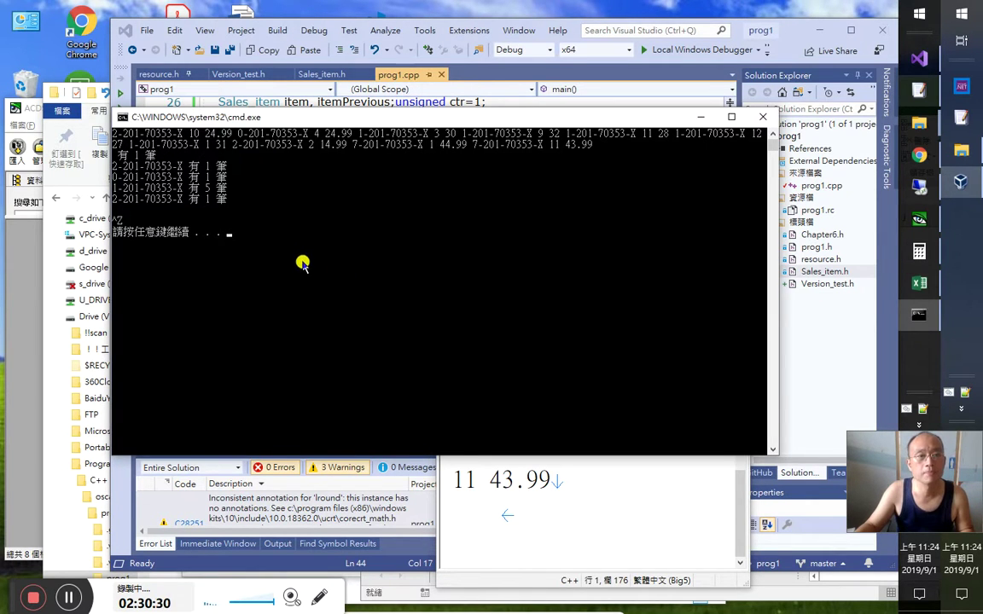
pyautogui.press('Return')
pyautogui.click(327, 281)
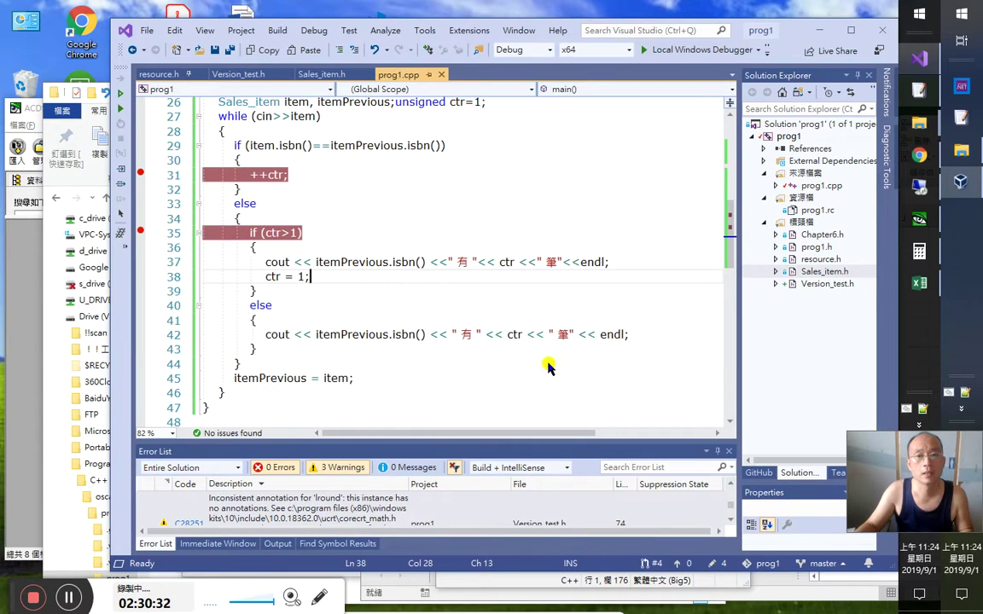
# Examine how the counting loop's if and else branches, lines 29 to 43 of prog1.cpp, use and print itemPrevious
pyautogui.scroll(1, 549, 364)
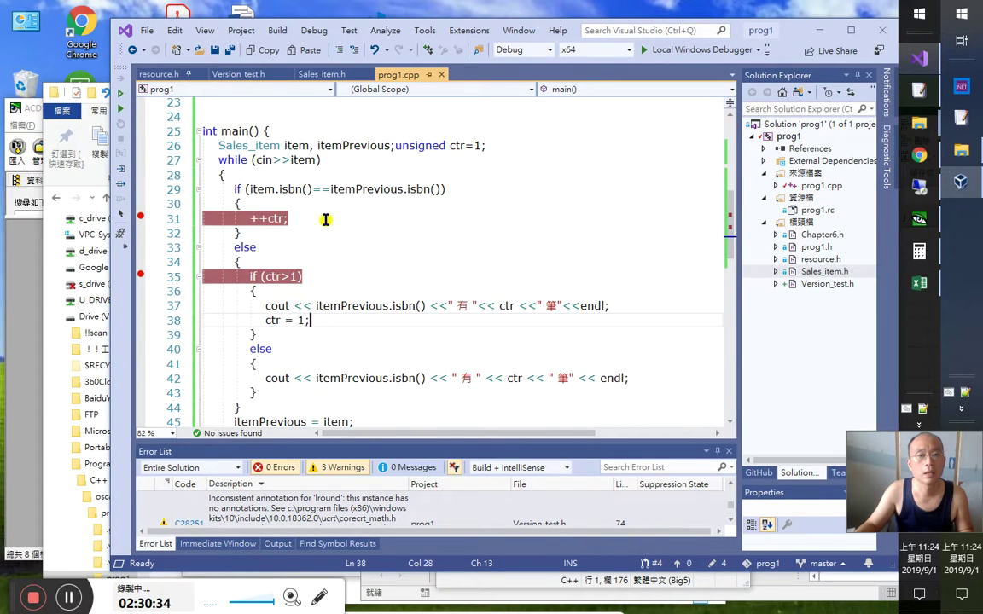
pyautogui.doubleClick(401, 306)
pyautogui.doubleClick(358, 305)
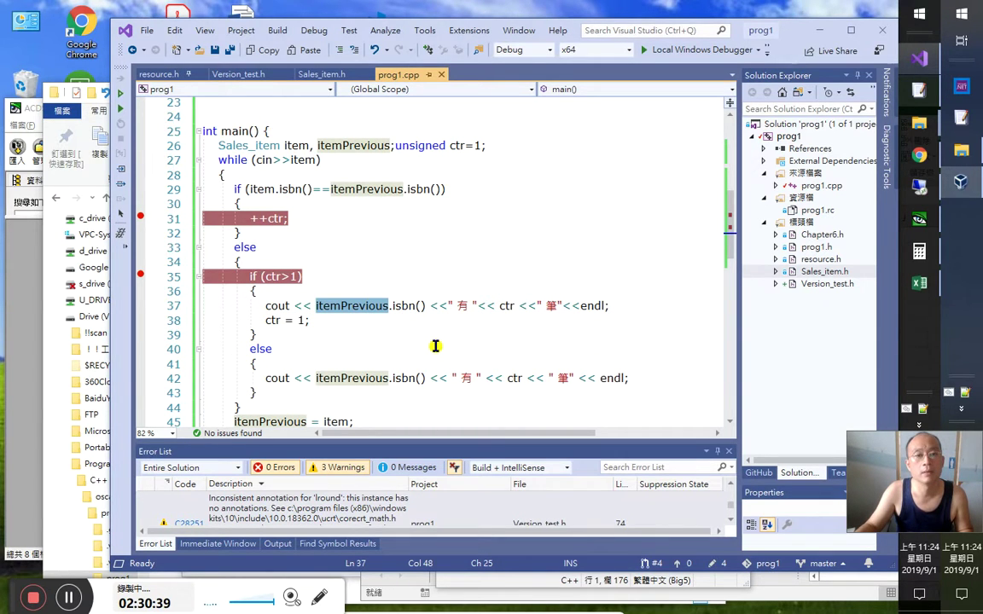
pyautogui.click(397, 304)
pyautogui.click(411, 290)
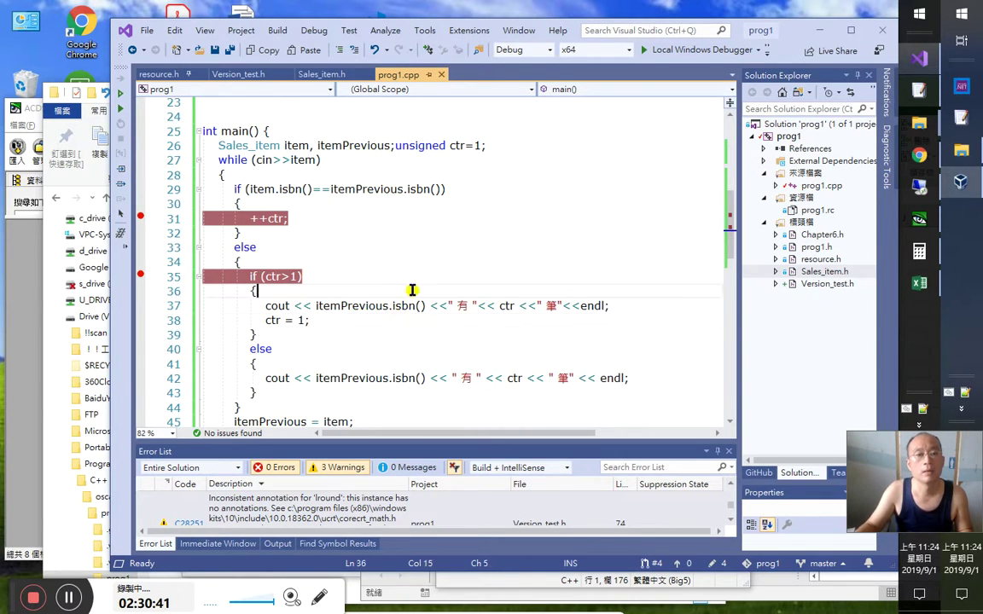
pyautogui.press('Down')
pyautogui.press('Down')
pyautogui.press('Down')
pyautogui.press('Down')
pyautogui.press('Down')
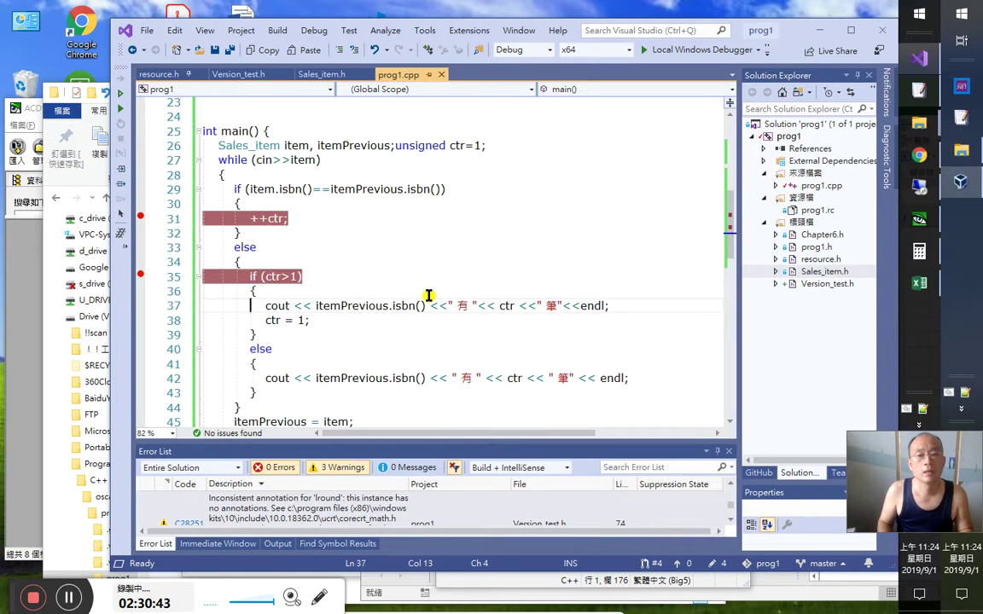
pyautogui.press('Right')
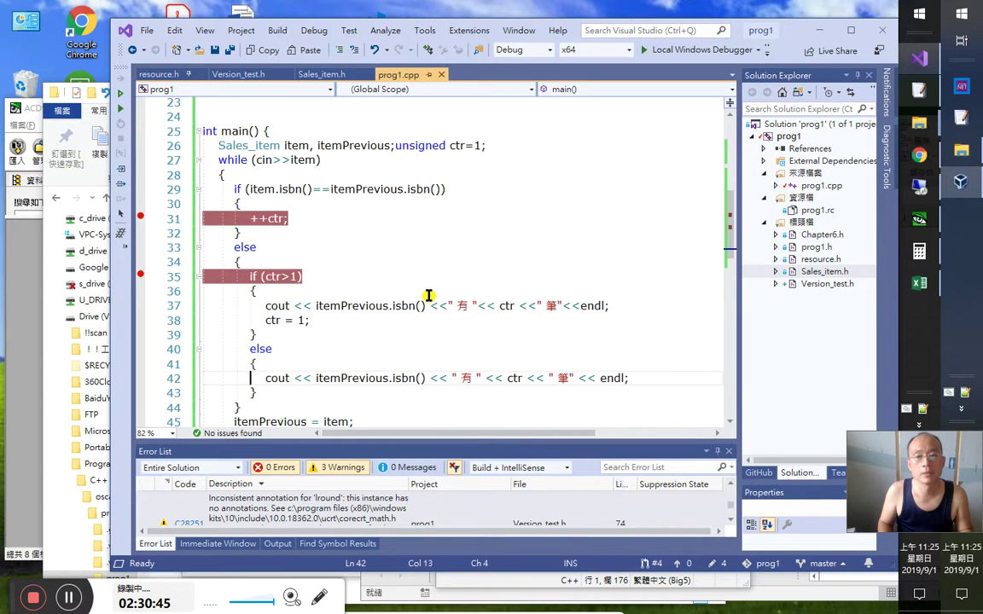
pyautogui.press('Right')
pyautogui.press('Right')
pyautogui.press('Right')
pyautogui.press('Right')
pyautogui.press('Right')
pyautogui.press('Right')
pyautogui.press('Right')
pyautogui.press('Right')
pyautogui.press('Right')
pyautogui.press('Right')
pyautogui.press('Right')
pyautogui.press('Up')
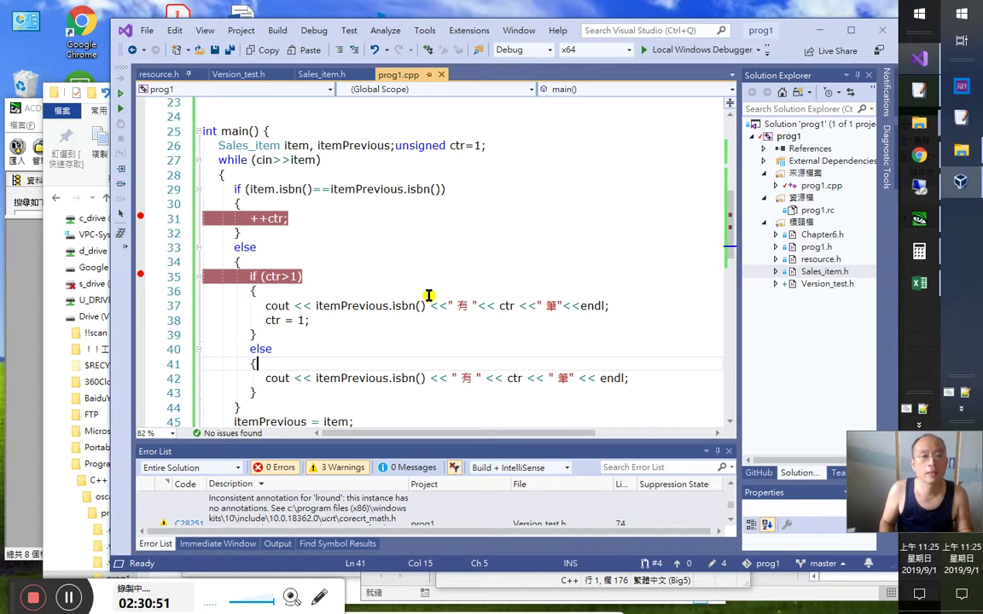
pyautogui.press('Up')
pyautogui.press('Up')
pyautogui.press('Up')
pyautogui.press('Up')
pyautogui.press('Up')
pyautogui.press('Up')
pyautogui.press('End')
pyautogui.press('Down')
pyautogui.press('Down')
pyautogui.press('Down')
pyautogui.press('Down')
pyautogui.press('Down')
pyautogui.press('Down')
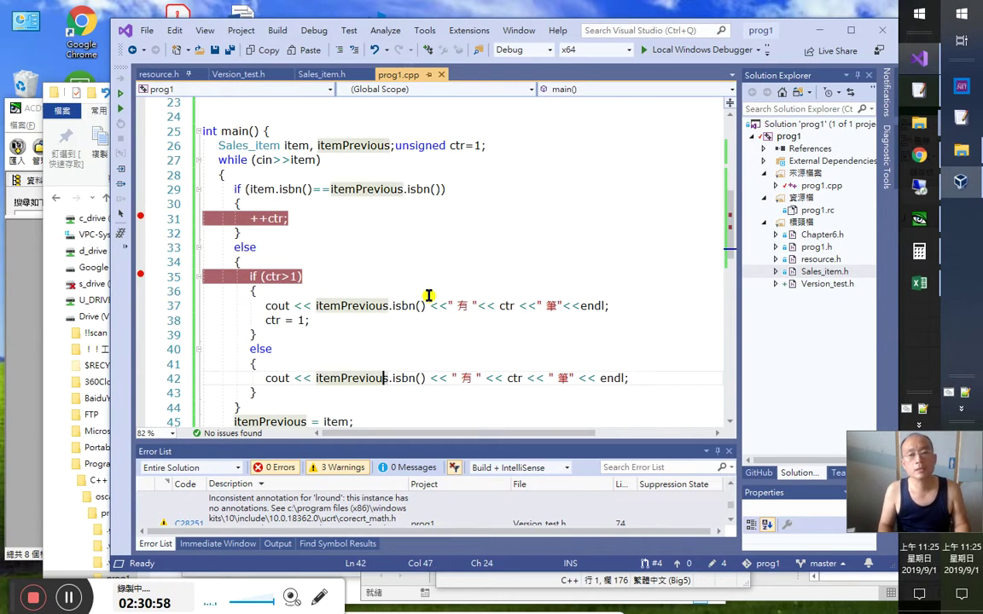
# Add the condition if (itemPrevious.isbn!="") directly before the cout statement in the inner else block
pyautogui.press('Return')
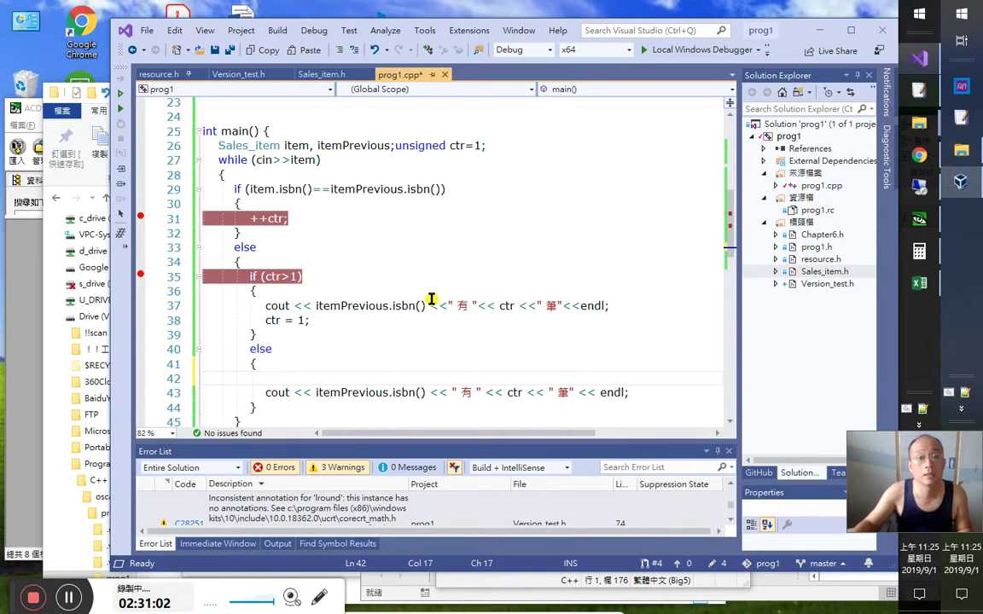
pyautogui.scroll(-1, 429, 295)
pyautogui.doubleClick(384, 348)
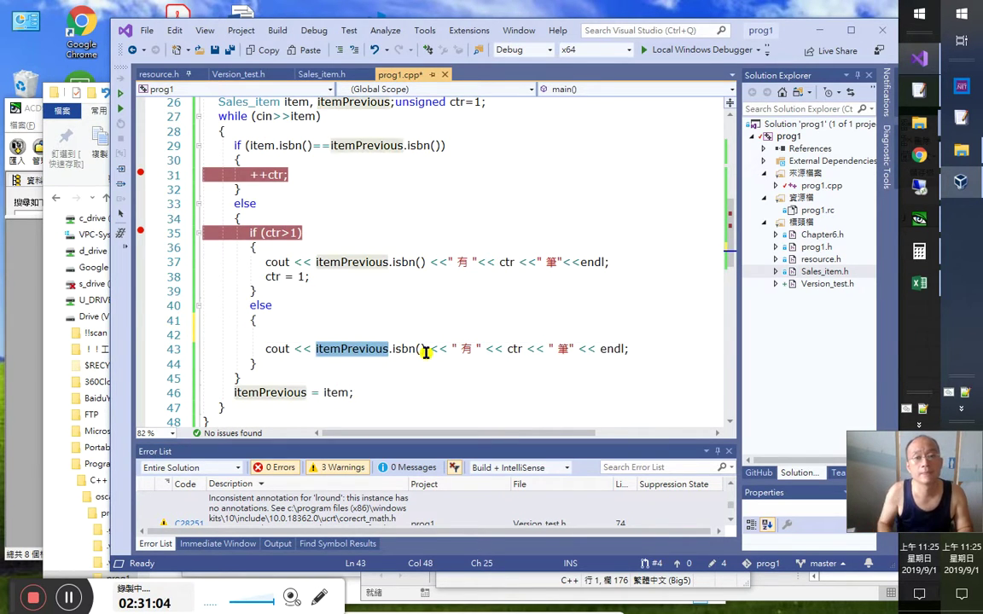
pyautogui.hotkey('ctrl', 'c')
pyautogui.press('Up')
pyautogui.hotkey('ctrl', 'v')
pyautogui.press('Home')
pyautogui.write('if (')
pyautogui.press('End')
pyautogui.write('.')
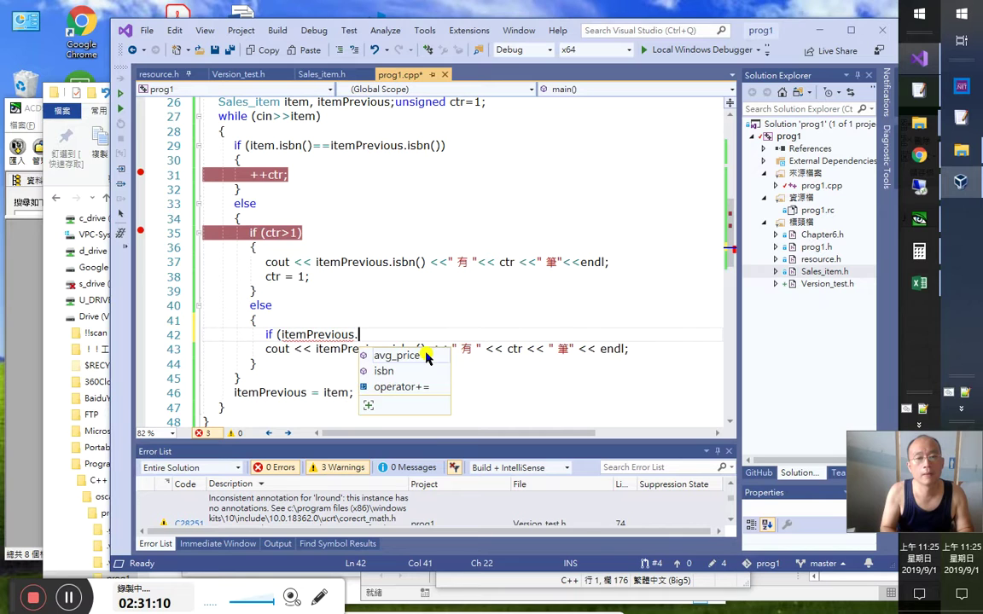
pyautogui.write('isbn')
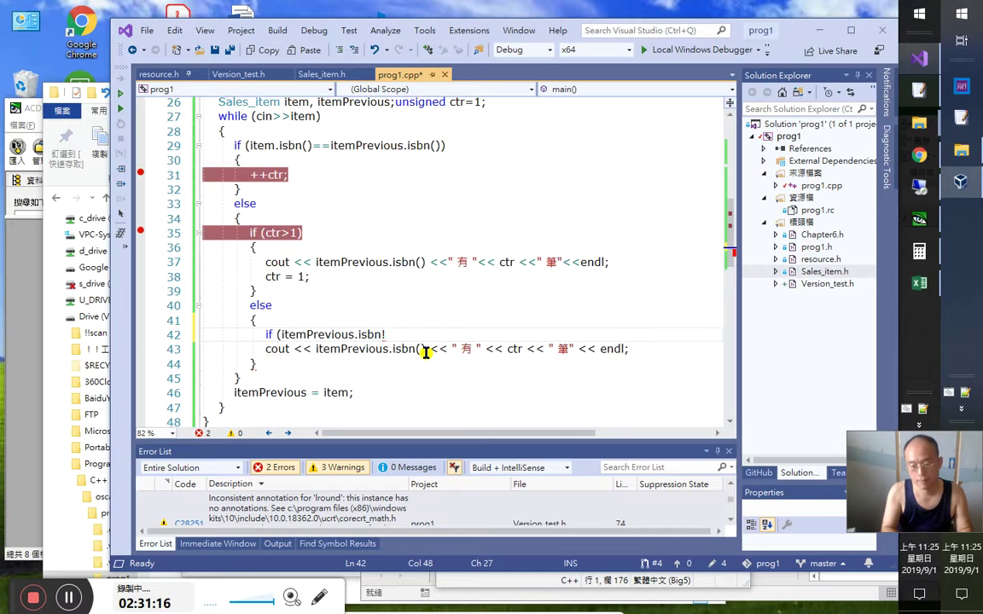
pyautogui.write('!="")')
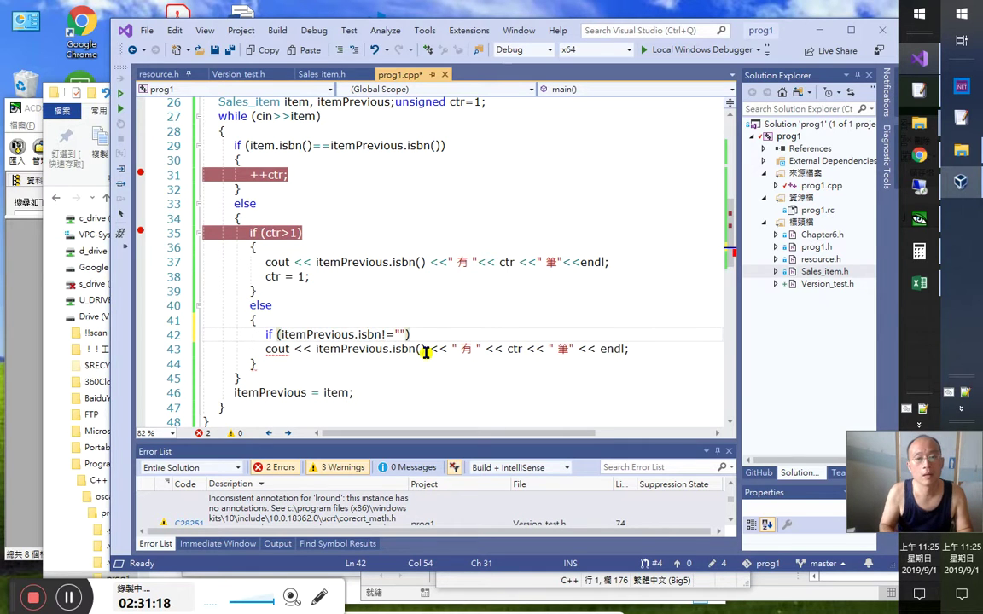
pyautogui.press('Down')
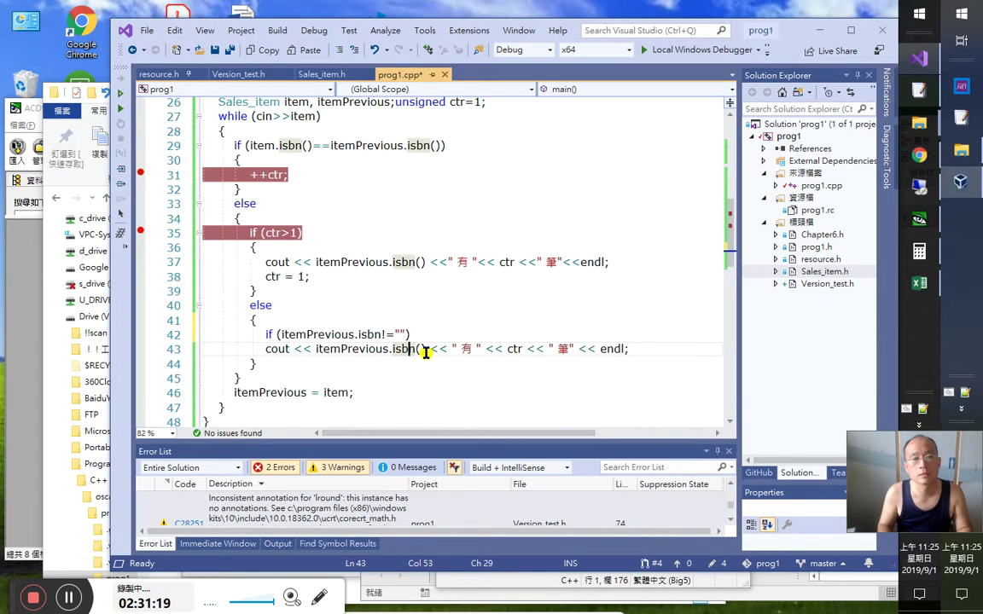
pyautogui.press('Home')
pyautogui.press('Down')
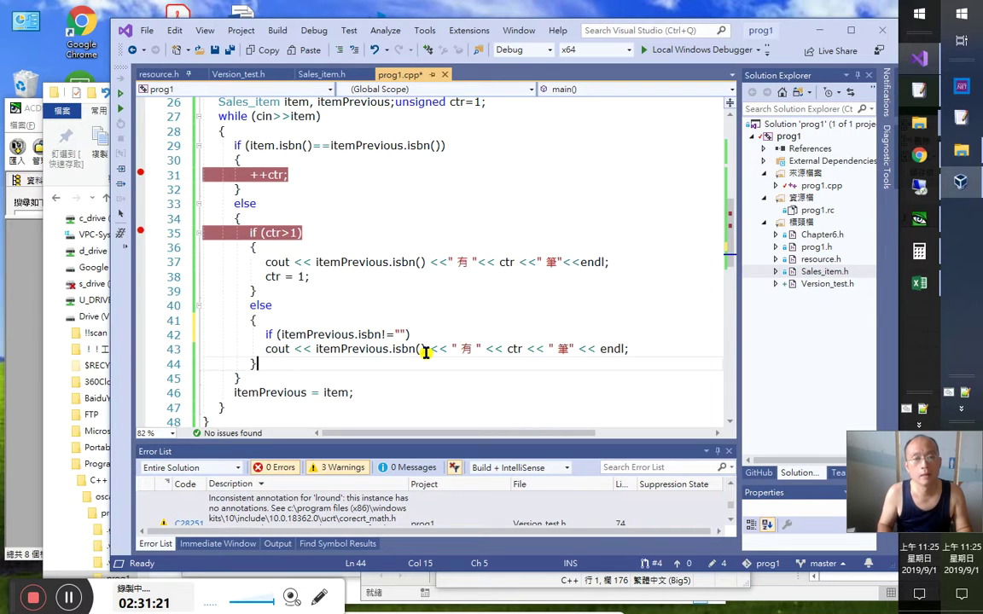
# Try to build and run the program, decline the last successful build, and correct the new condition to call itemPrevious.isbn()
pyautogui.press('F5')
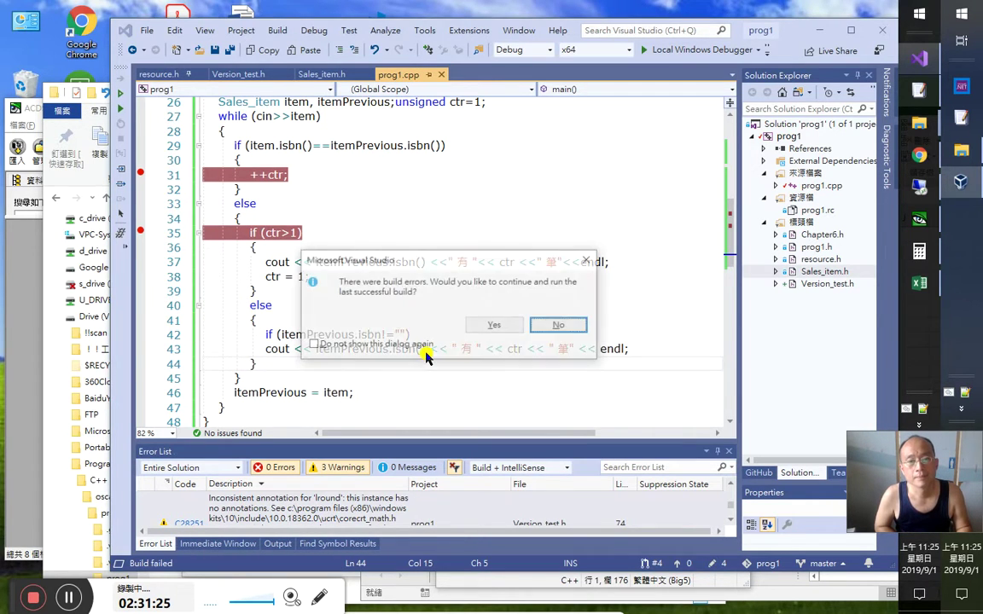
pyautogui.press('Return')
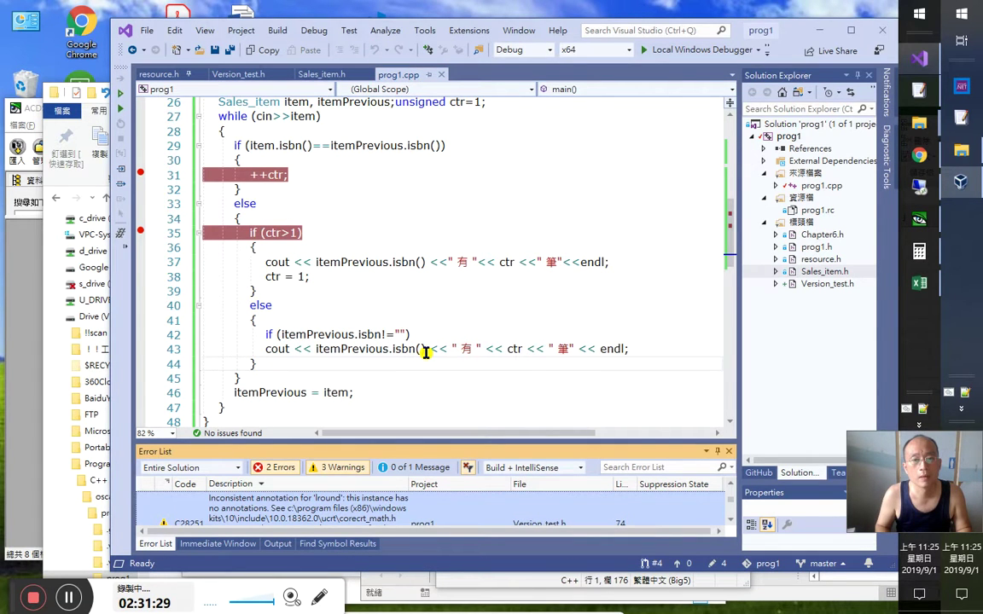
pyautogui.click(385, 334)
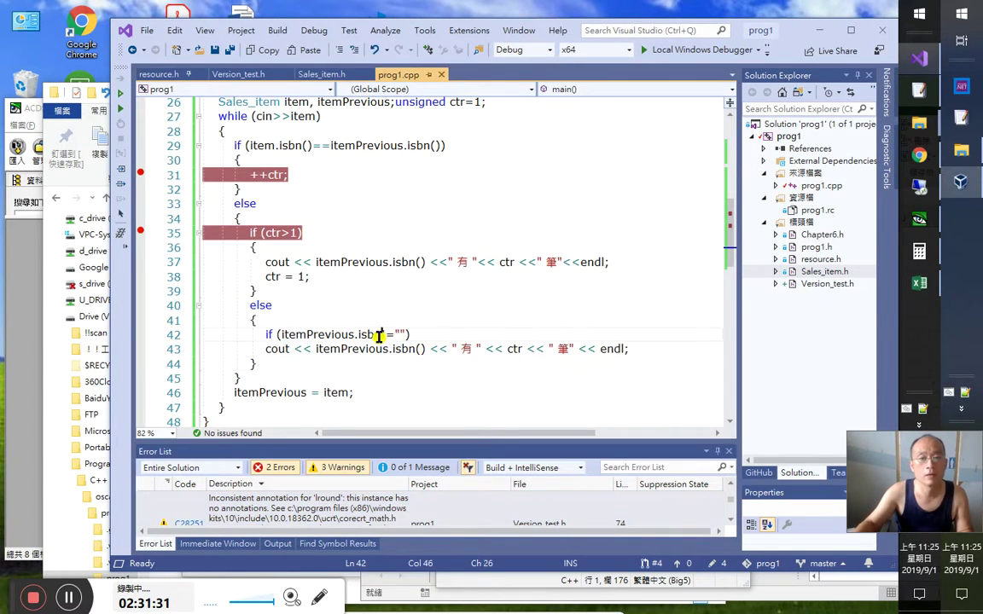
pyautogui.write('()')
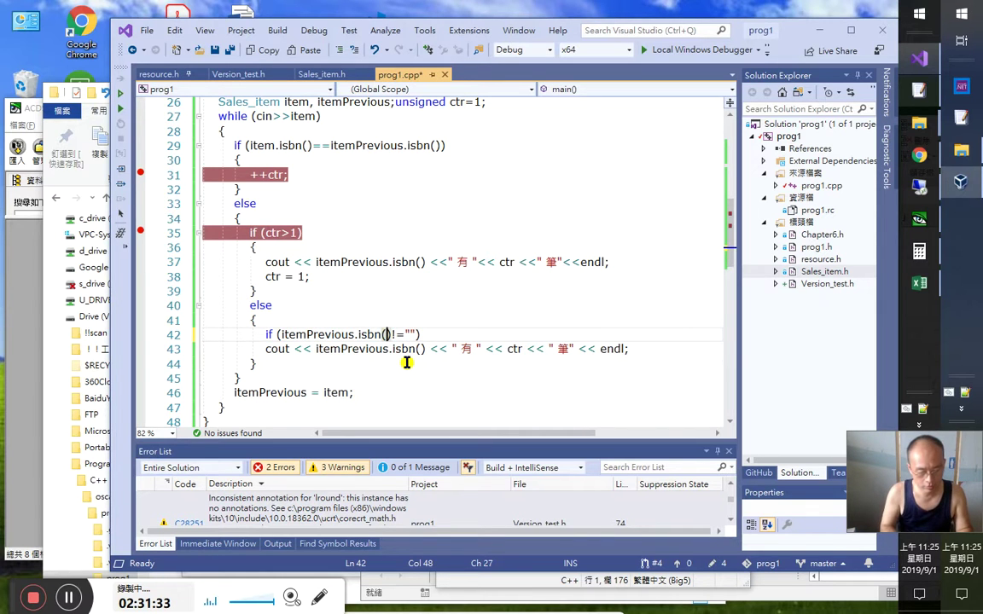
# Run the program without debugging and paste the entire EmEditor test data into its console
pyautogui.hotkey('ctrl', 'F5')
pyautogui.hotkey('alt', 'Tab')
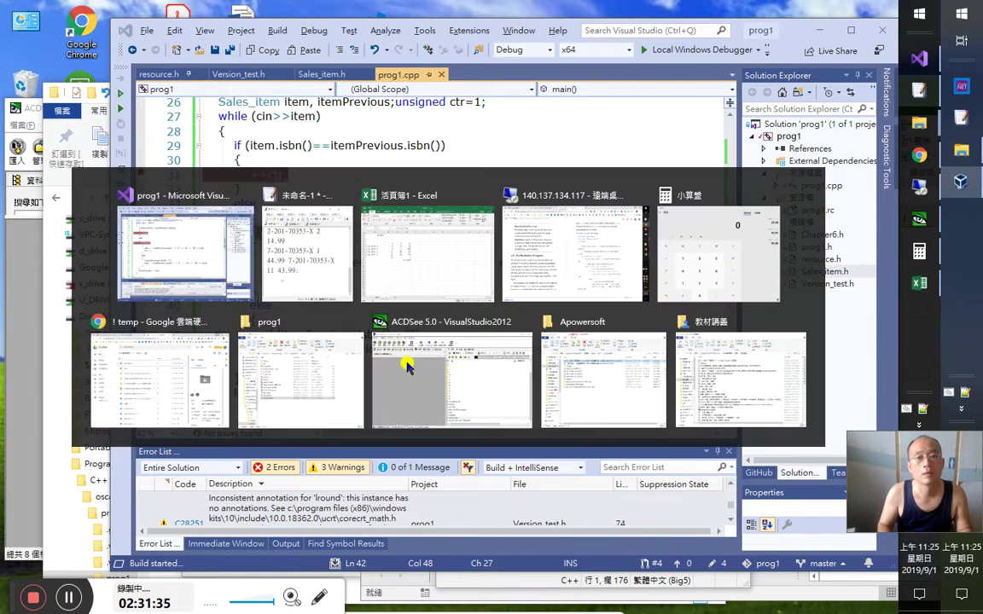
pyautogui.hotkey('ctrl', 'a')
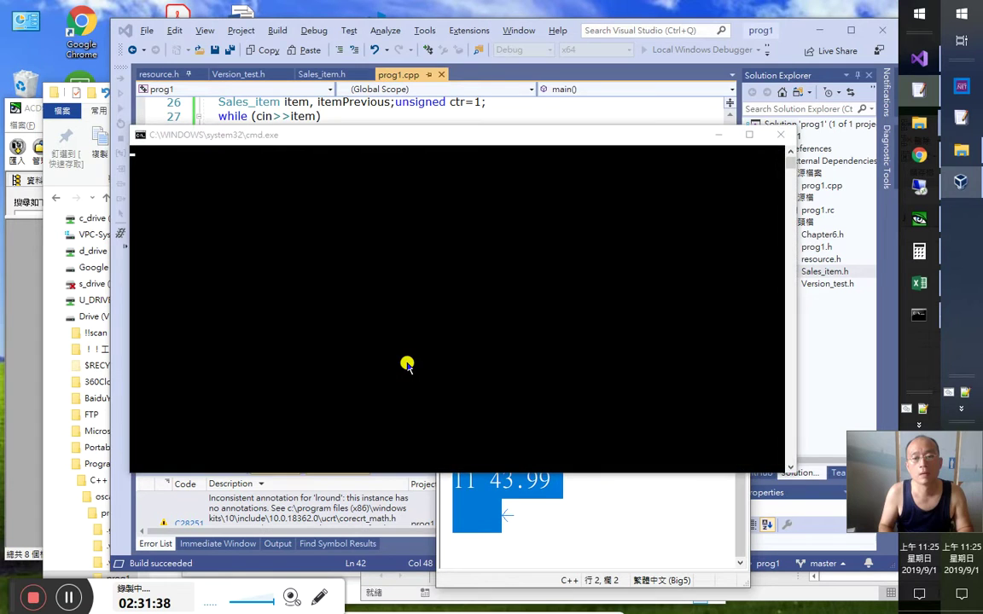
pyautogui.hotkey('alt', 'Tab')
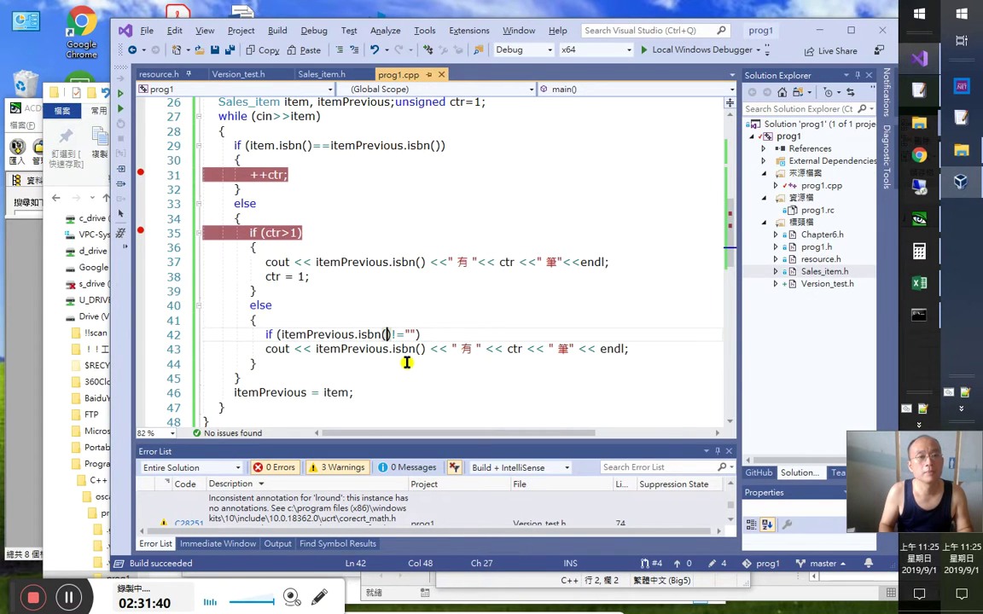
pyautogui.hotkey('alt', 'Tab')
pyautogui.hotkey('ctrl', 'v')
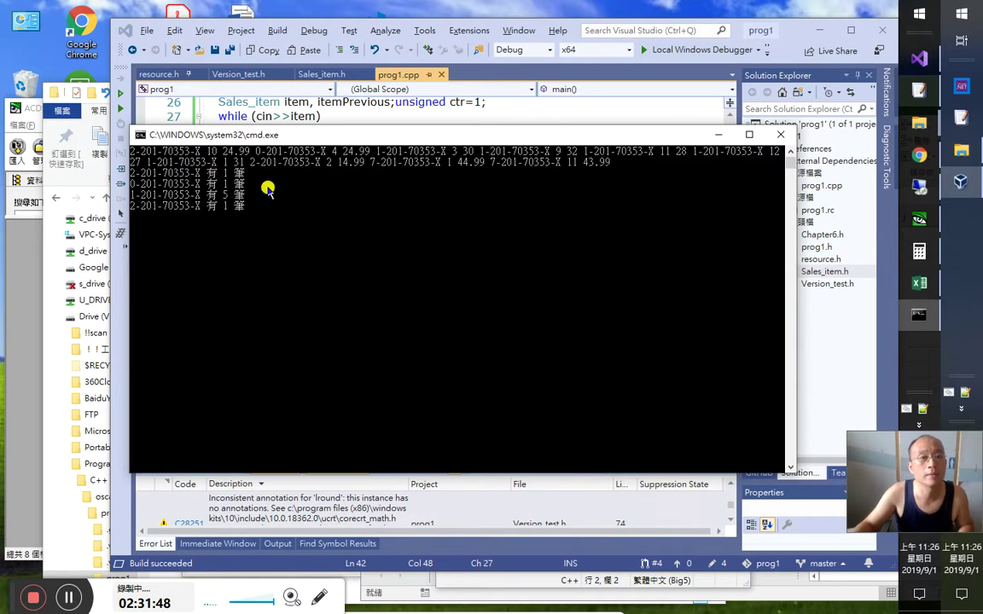
# Compare the ISBN records in the EmEditor test data with the counts printed in the console
pyautogui.hotkey('alt', 'Tab')
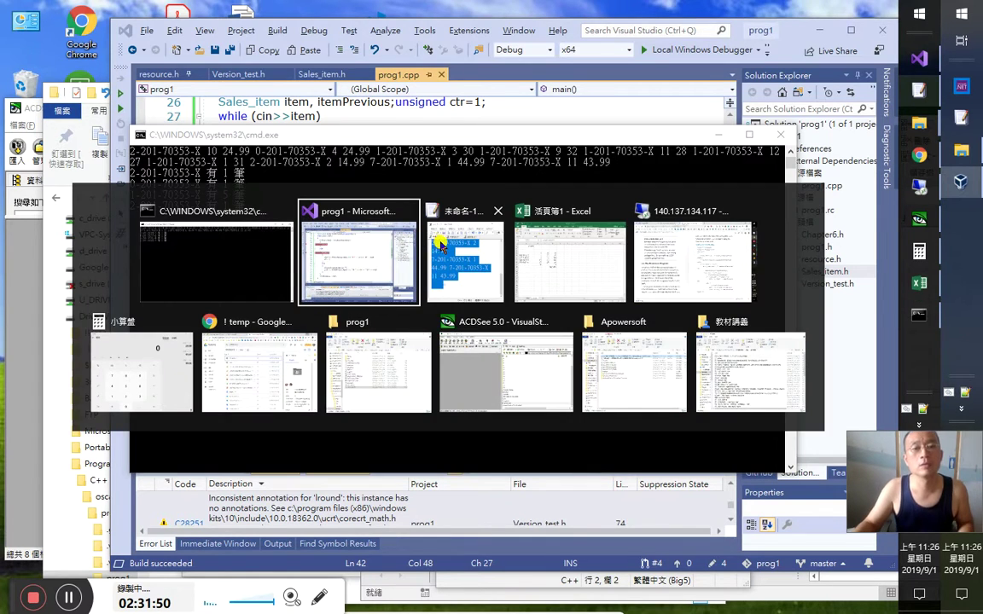
pyautogui.hotkey('alt', 'Tab')
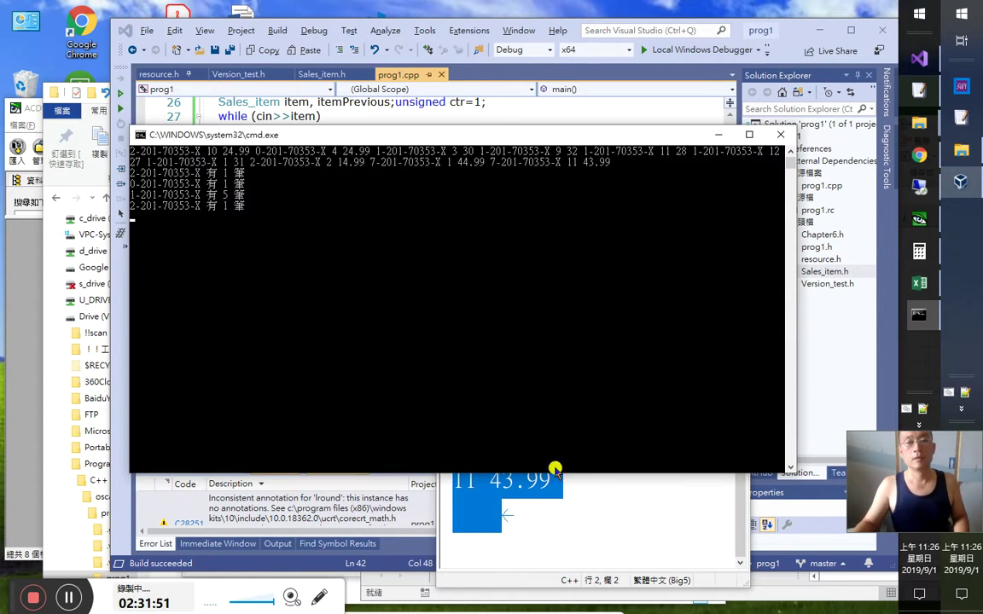
pyautogui.click(553, 491)
pyautogui.scroll(3, 546, 474)
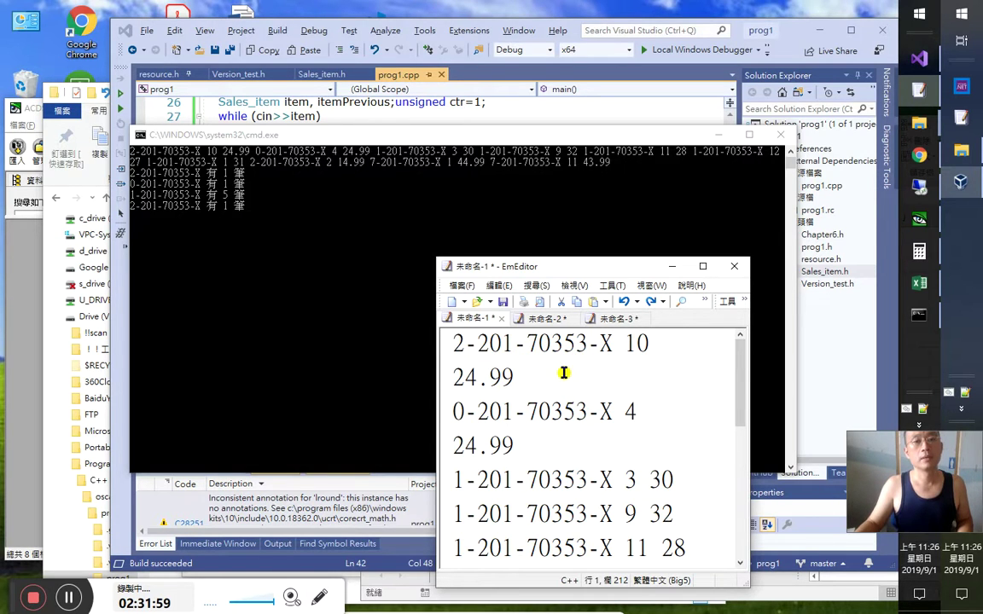
pyautogui.click(573, 436)
pyautogui.scroll(-3, 576, 438)
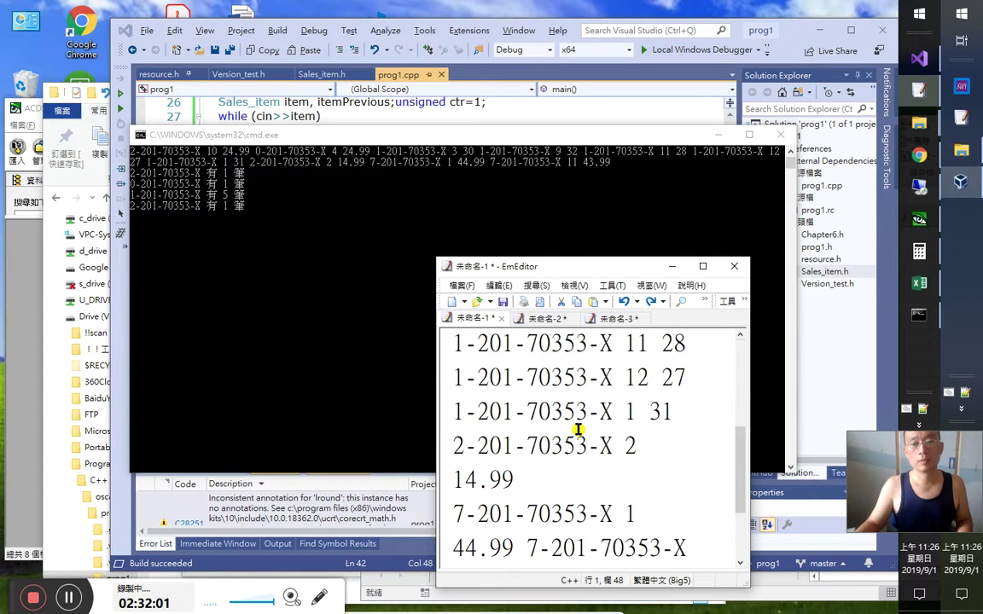
# Delete the extra separator character between 14.99 and the first 7-201-70353-X record in the test data
pyautogui.click(552, 415)
pyautogui.scroll(3, 559, 431)
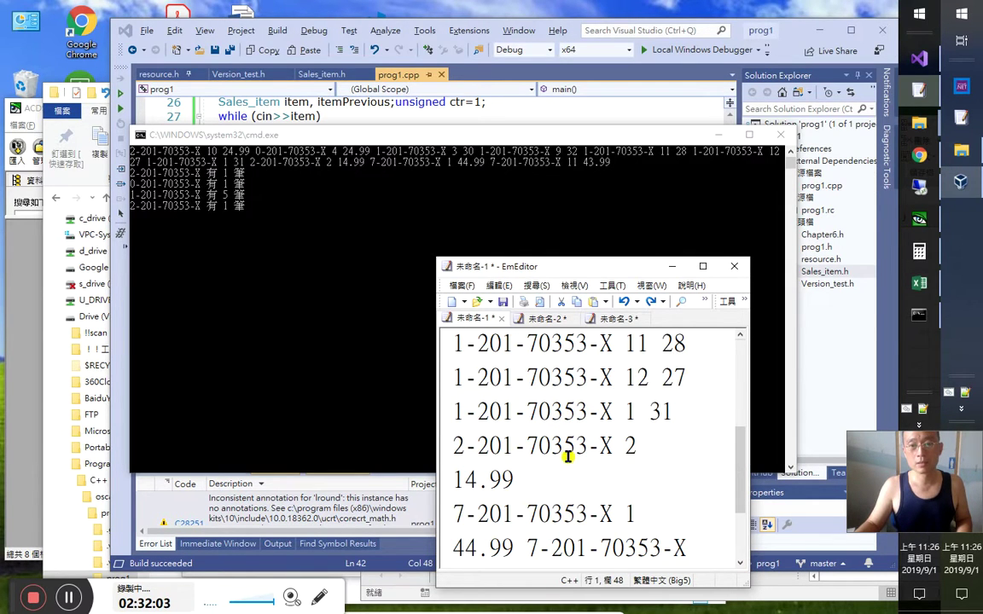
pyautogui.press('Up')
pyautogui.press('Left')
pyautogui.hotkey('shift', 'Right')
pyautogui.press('Delete')
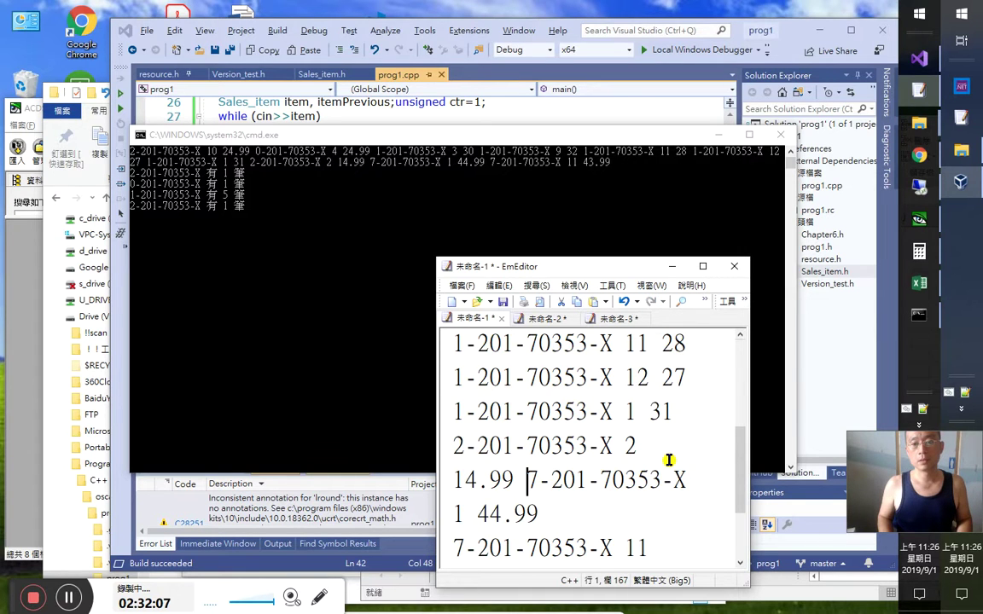
# Send end-of-file to the running program's console and close the finished console window
pyautogui.hotkey('ctrl', 'a')
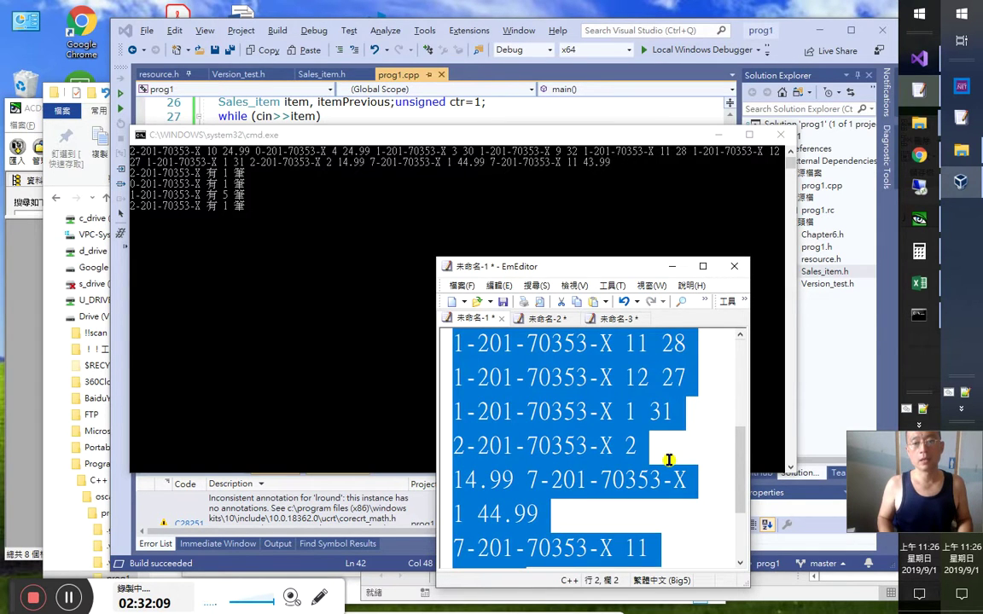
pyautogui.click(503, 259)
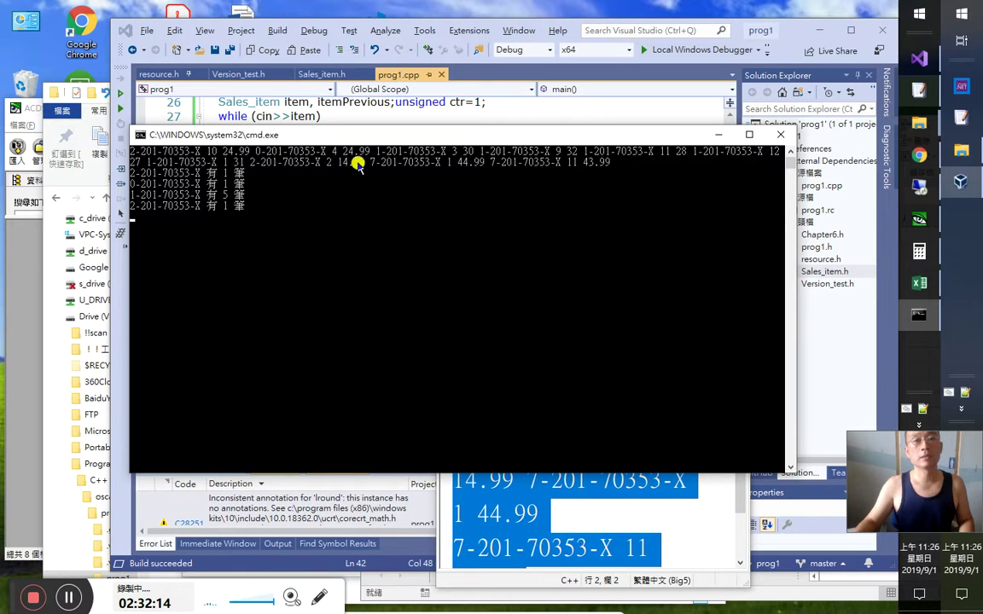
pyautogui.hotkey('ctrl', 'z')
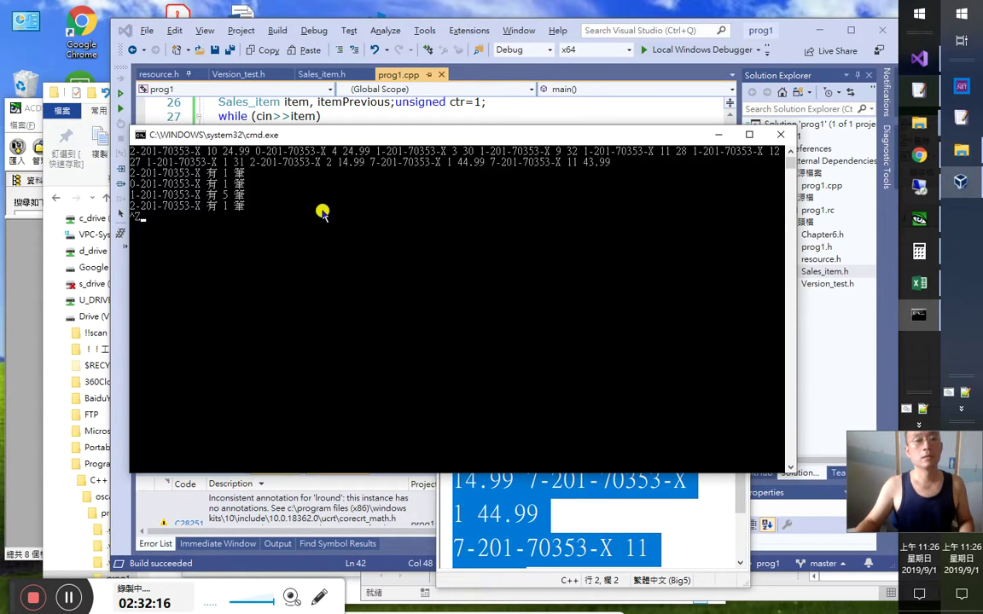
pyautogui.press('Return')
pyautogui.press('Return')
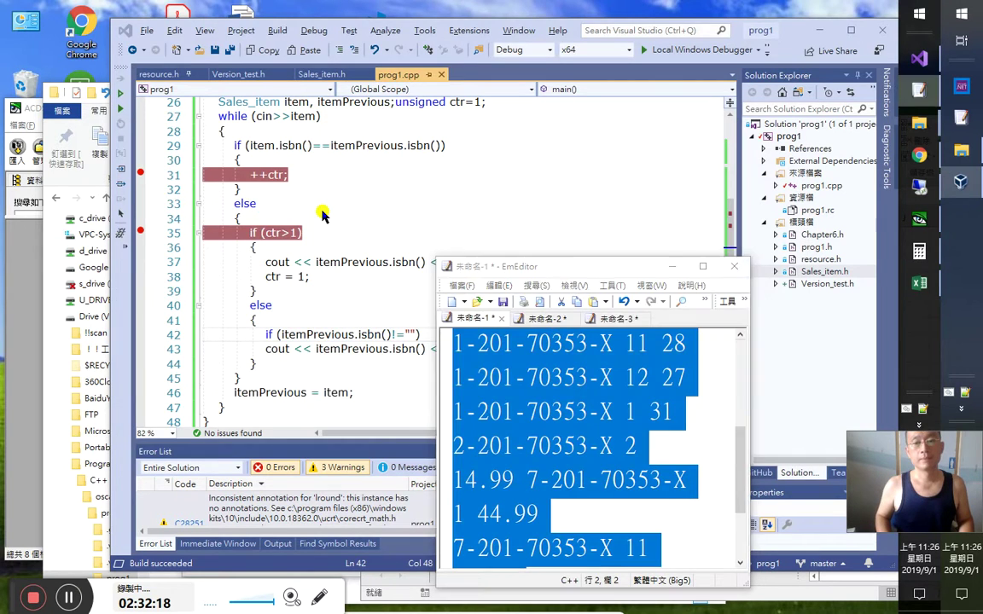
# Switch to EmEditor and append extra line breaks after the final 43.99 in the test data
pyautogui.hotkey('alt', 'Tab')
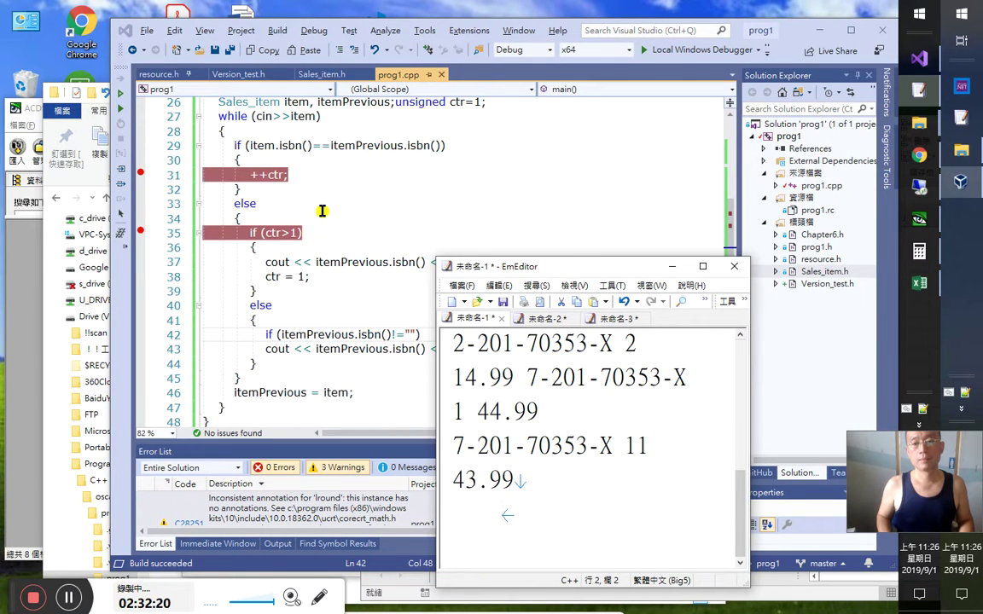
pyautogui.press('Tab')
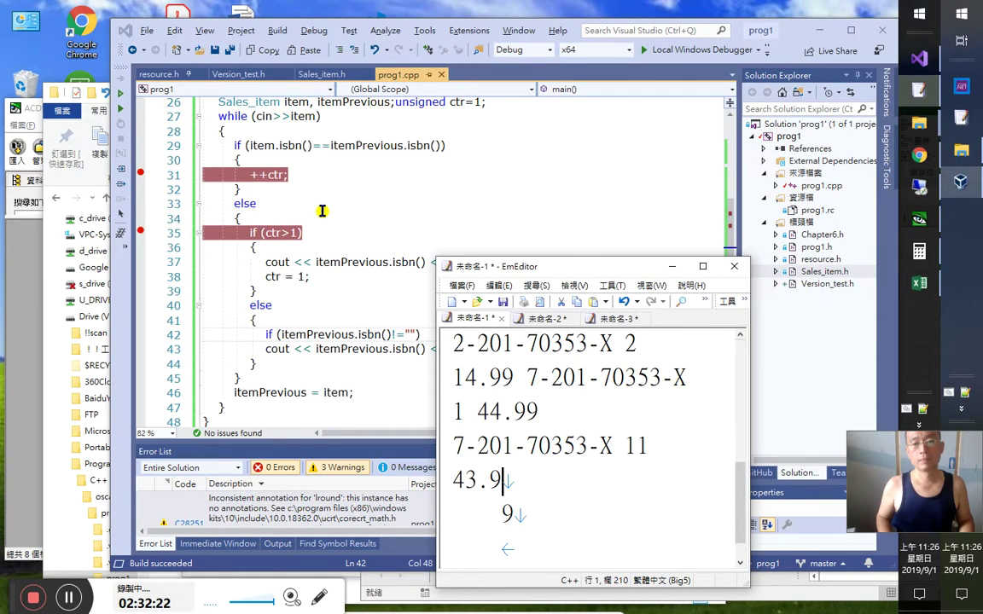
pyautogui.press('BackSpace')
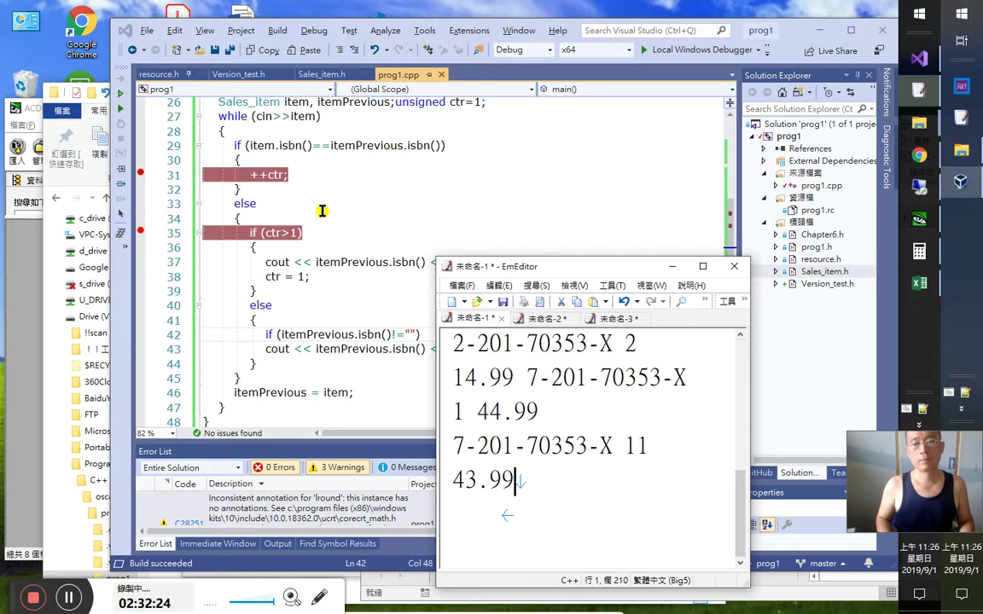
pyautogui.press('Return')
pyautogui.press('Return')
# Copy the entire test data, run the program without debugging in Visual Studio, and paste the data into its console
pyautogui.hotkey('ctrl', 'a')
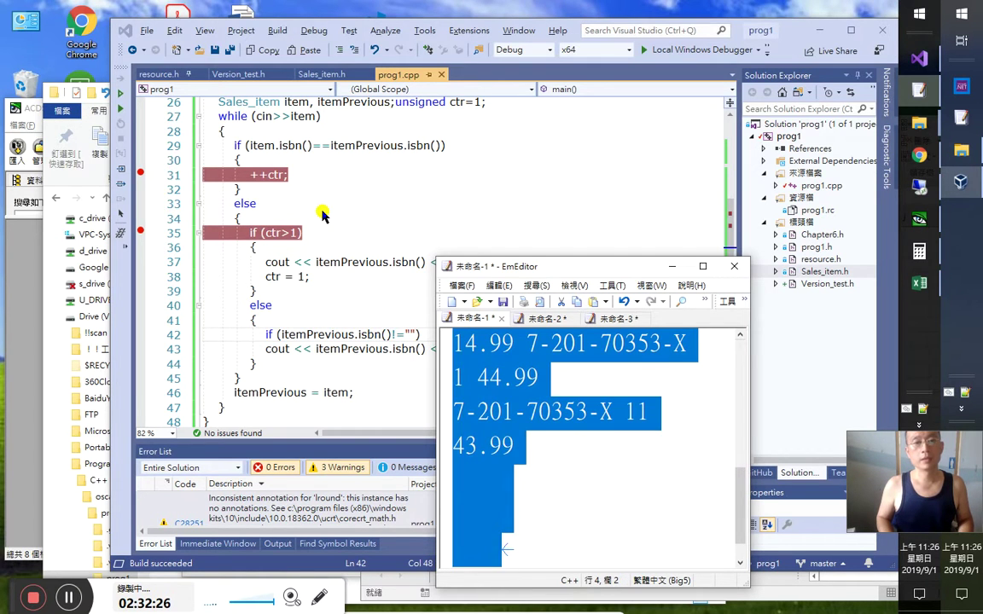
pyautogui.hotkey('alt', 'Tab')
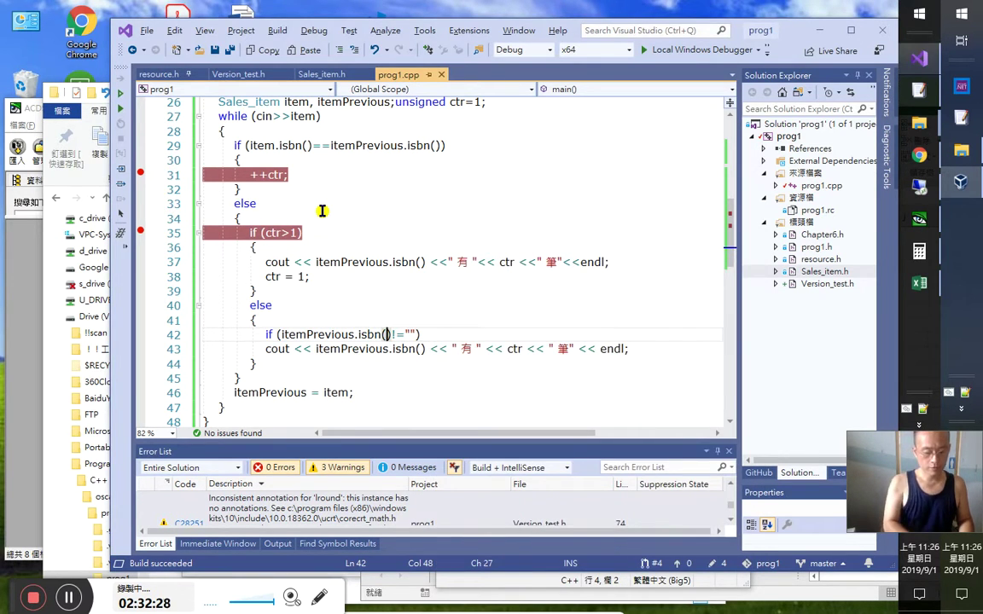
pyautogui.hotkey('ctrl', 'F5')
pyautogui.hotkey('ctrl', 'v')
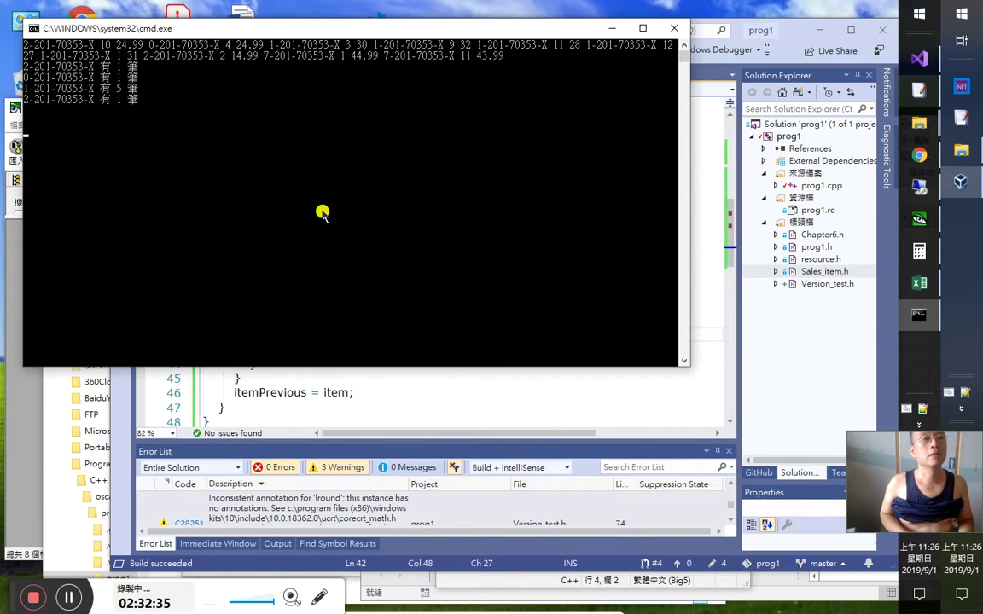
# Return to the EmEditor test data and examine the separators in the first 2-201-70353-X record and after its 24.99 price
pyautogui.hotkey('alt', 'Tab')
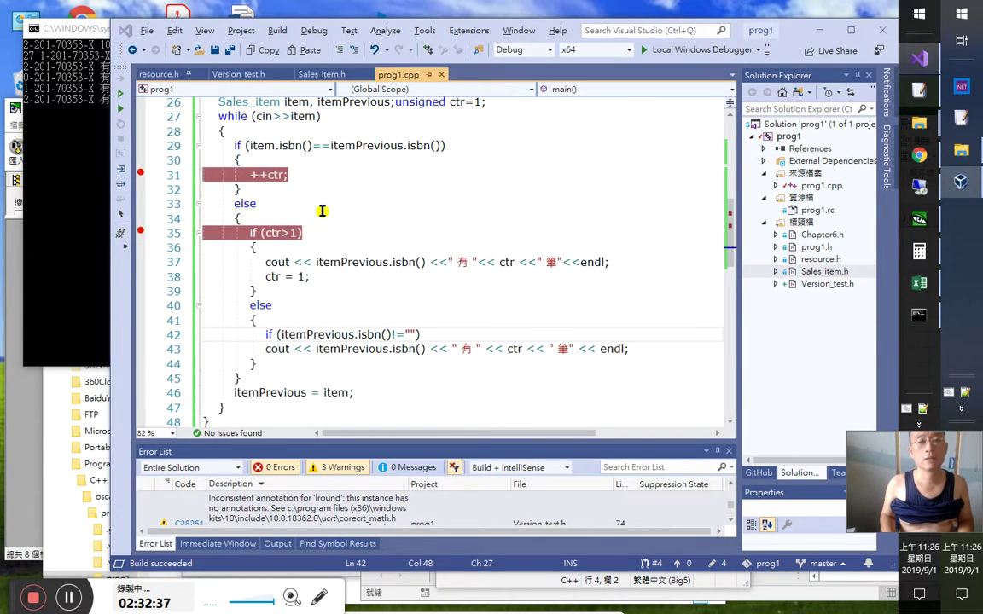
pyautogui.hotkey('alt', 'Tab')
pyautogui.hotkey('alt', 'Tab')
pyautogui.hotkey('alt', 'Tab')
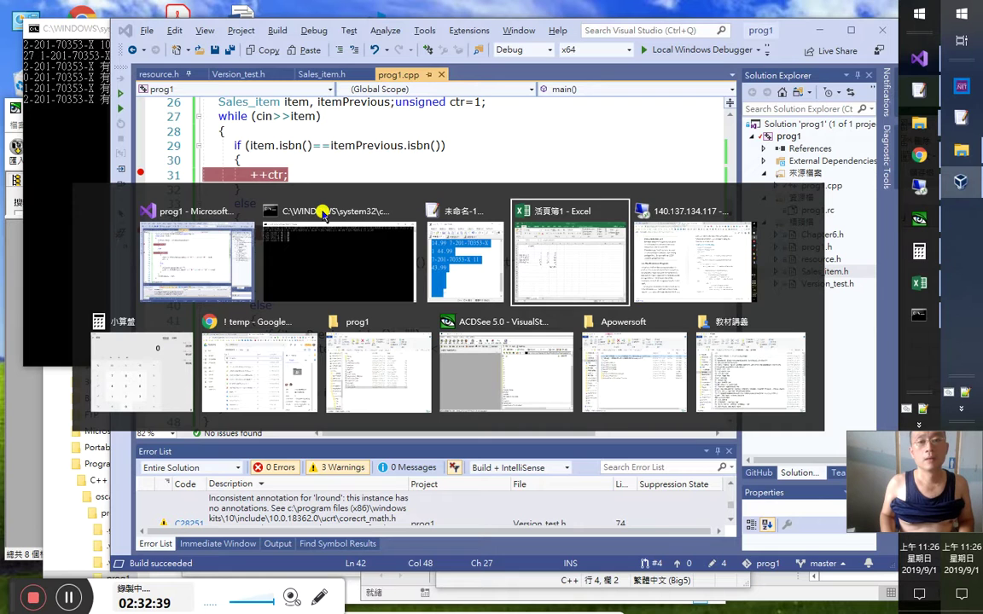
pyautogui.press('Escape')
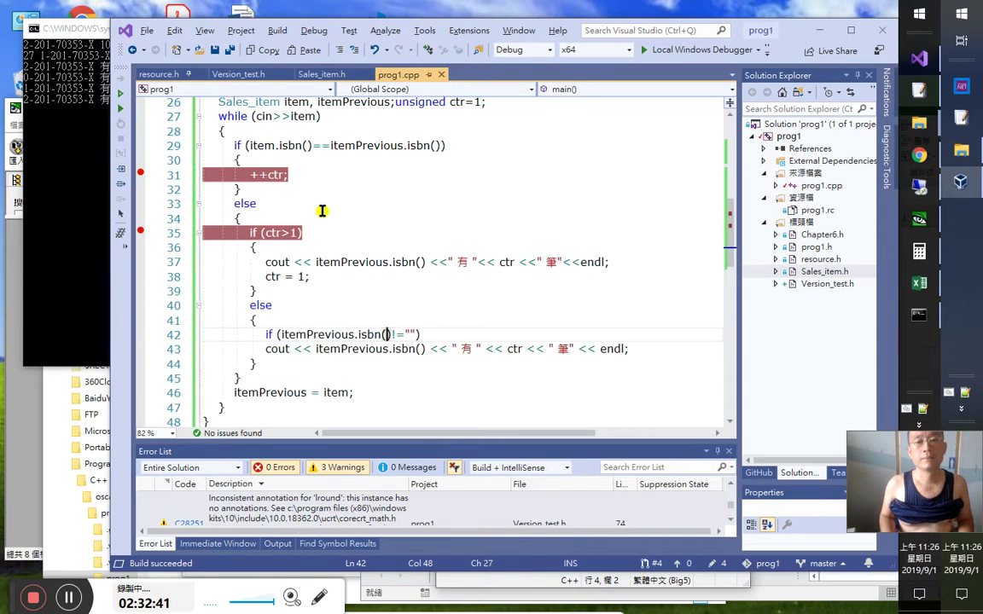
pyautogui.hotkey('alt', 'Tab')
pyautogui.hotkey('alt', 'Tab')
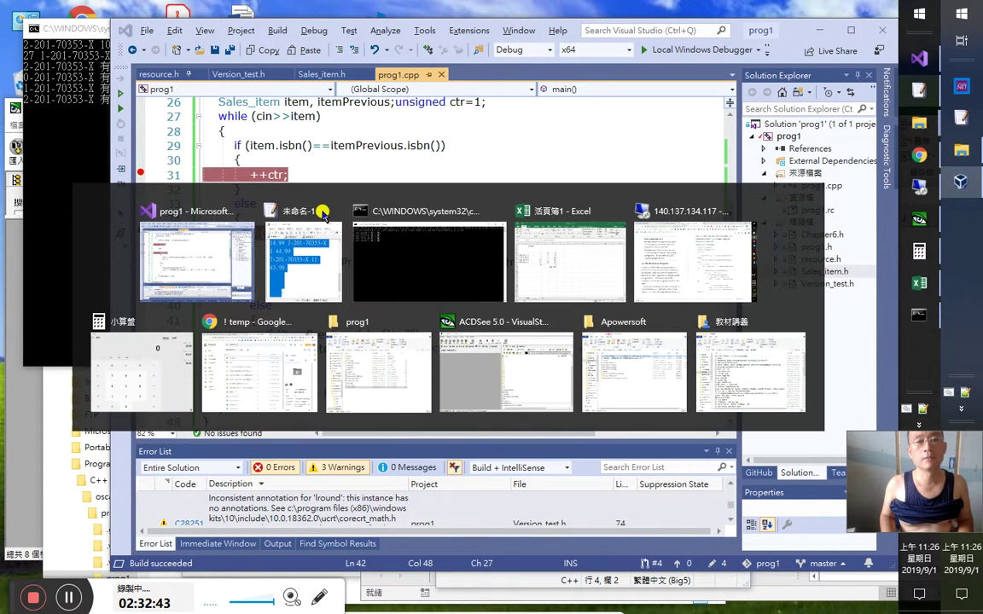
pyautogui.click(323, 213)
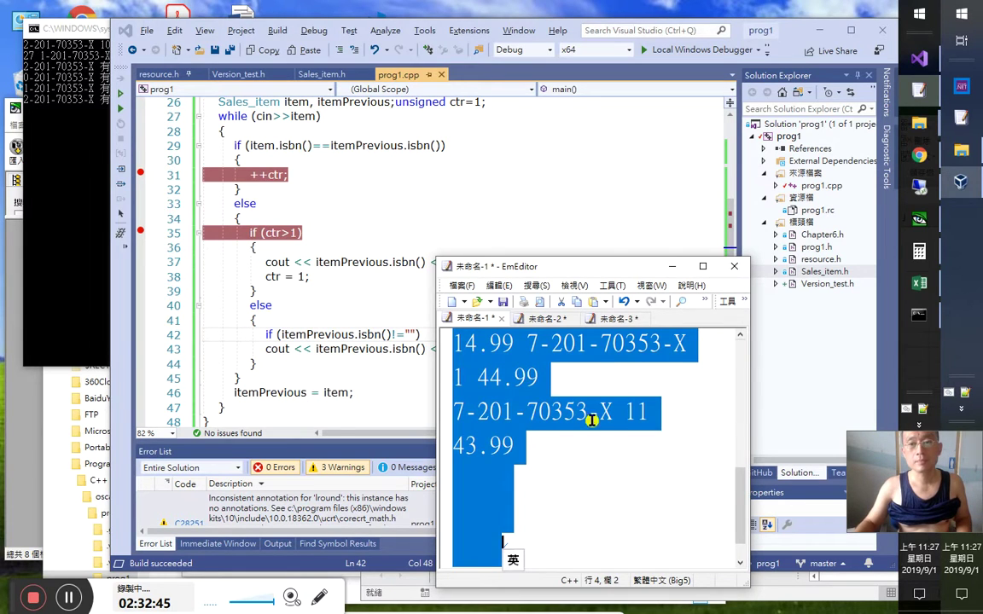
pyautogui.click(556, 517)
pyautogui.scroll(10, 554, 514)
pyautogui.click(531, 410)
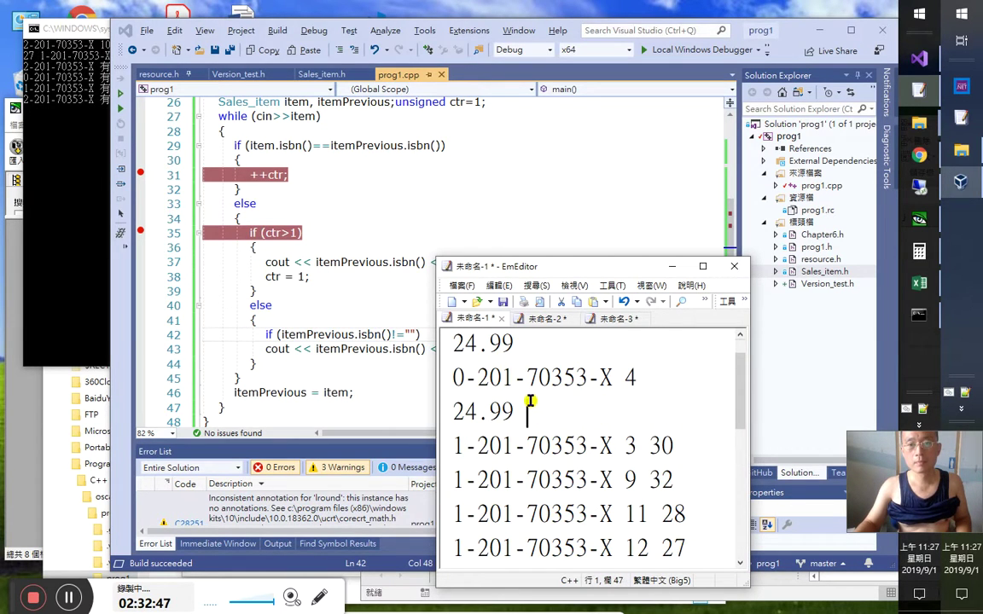
pyautogui.scroll(1, 533, 413)
pyautogui.press('Up')
pyautogui.press('Up')
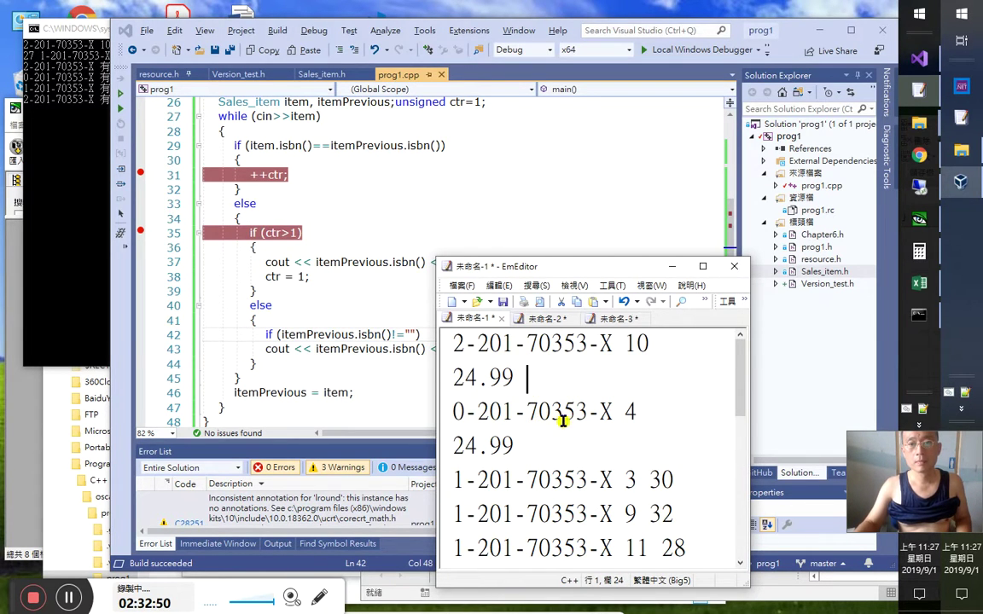
pyautogui.press('Down')
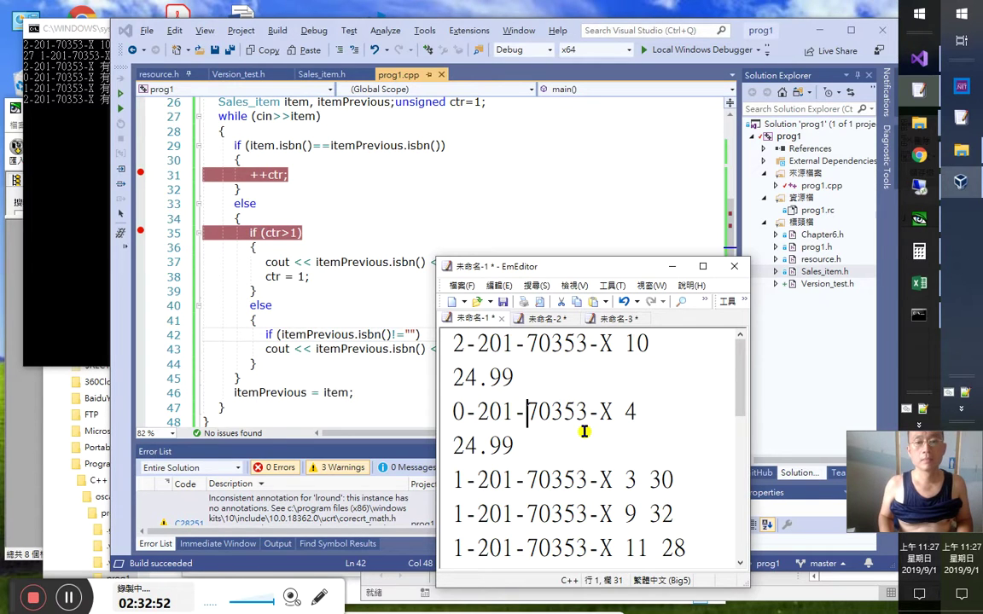
pyautogui.press('Up')
pyautogui.press('Right')
pyautogui.press('Right')
pyautogui.press('Right')
pyautogui.press('Right')
pyautogui.press('Right')
pyautogui.press('Right')
pyautogui.press('Right')
pyautogui.press('Right')
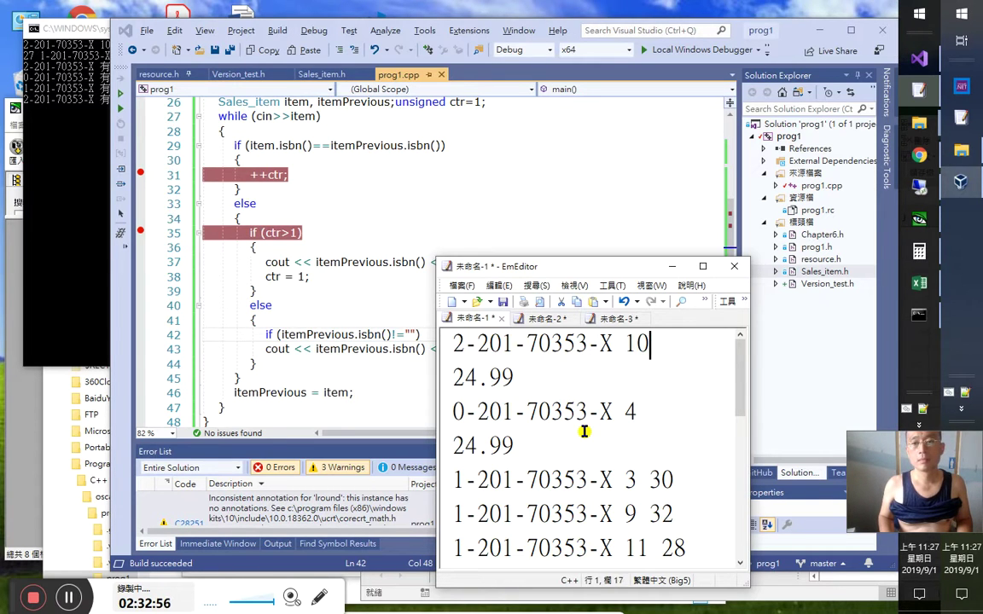
pyautogui.press('Right')
pyautogui.press('Right')
pyautogui.press('Right')
pyautogui.press('Right')
pyautogui.hotkey('shift', 'Right')
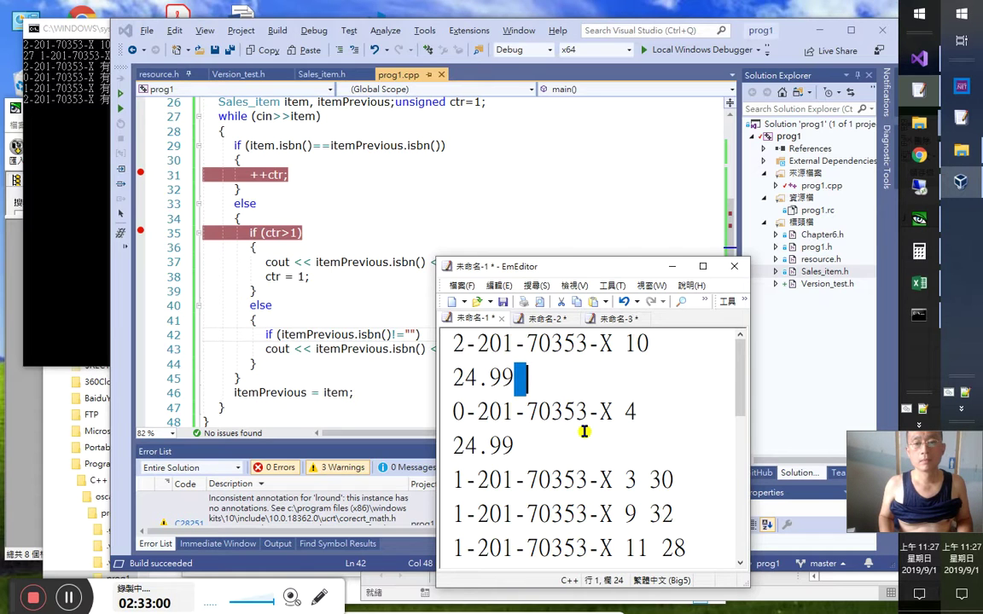
# Examine the separators in the last 2-201-70353-X record and between the two 7-201-70353-X records of the test data
pyautogui.press('Down')
pyautogui.press('Down')
pyautogui.press('Down')
pyautogui.press('Down')
pyautogui.hotkey('ctrl', 'End')
pyautogui.press('Up')
pyautogui.press('Up')
pyautogui.press('Up')
pyautogui.press('Up')
pyautogui.hotkey('ctrl', 'Up')
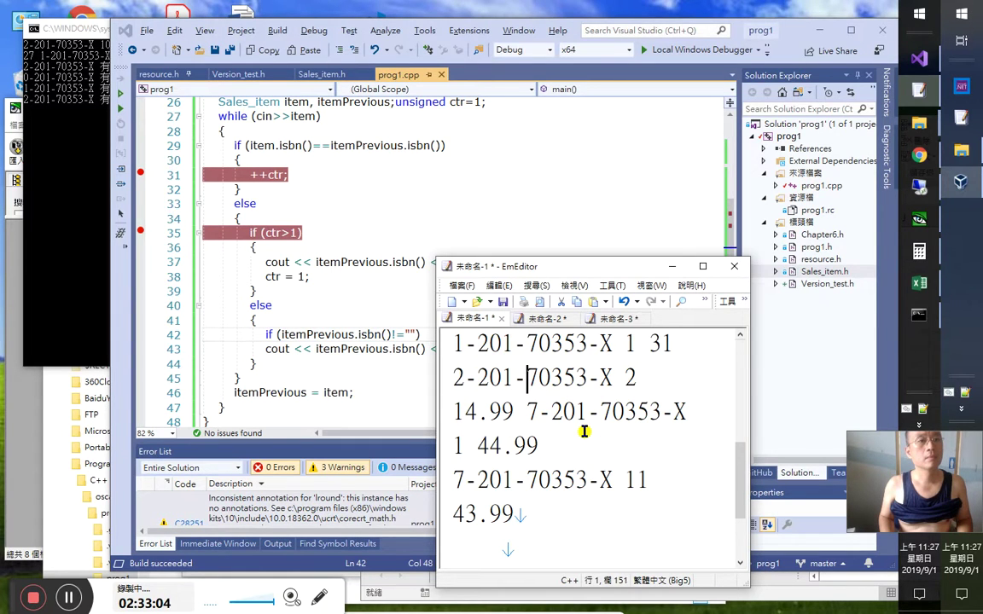
pyautogui.press('Right')
pyautogui.press('Right')
pyautogui.press('Right')
pyautogui.hotkey('shift', 'Right')
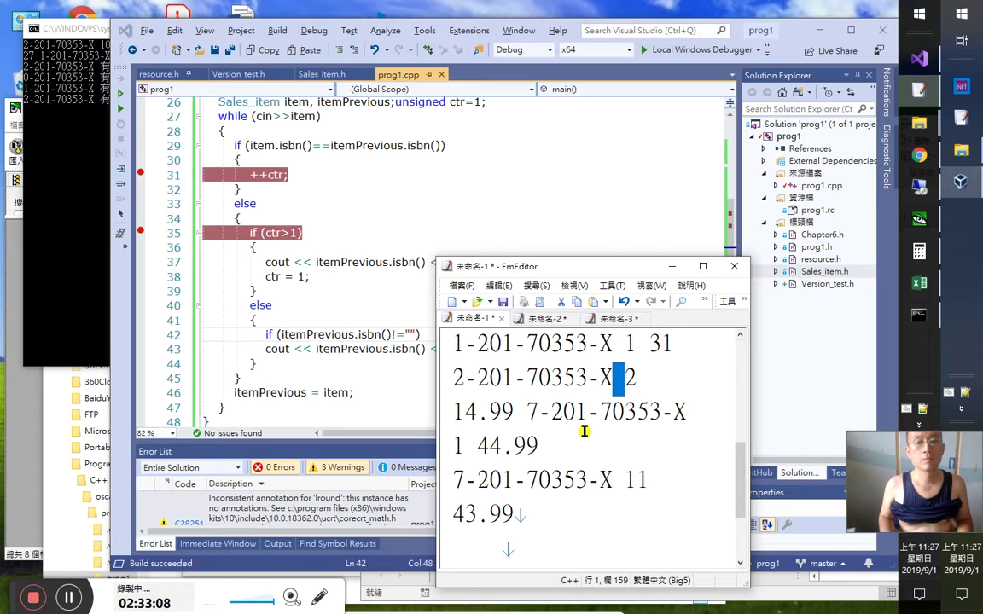
pyautogui.press('Right')
pyautogui.press('Right')
pyautogui.hotkey('shift', 'Right')
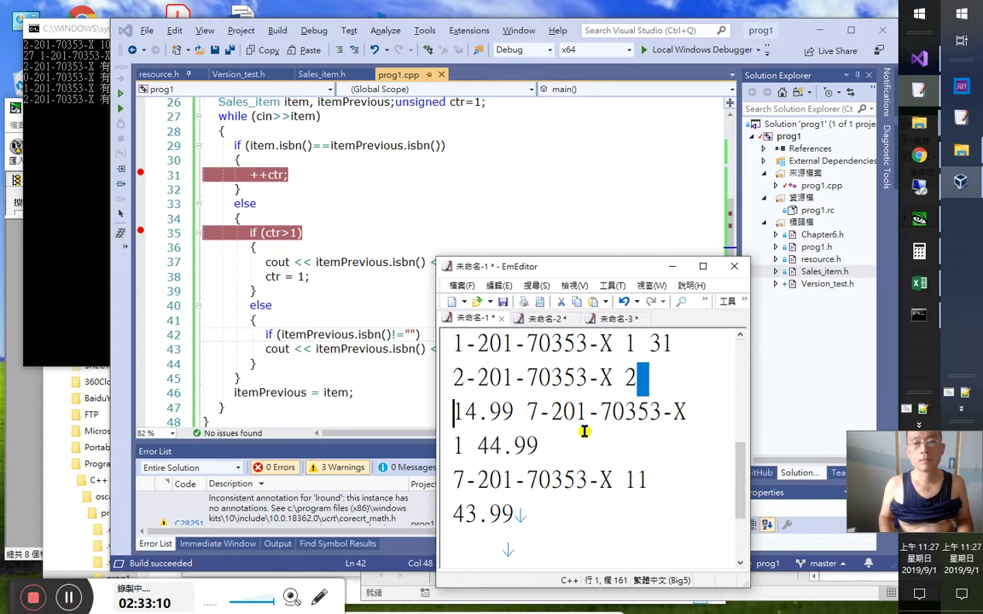
pyautogui.press('Right')
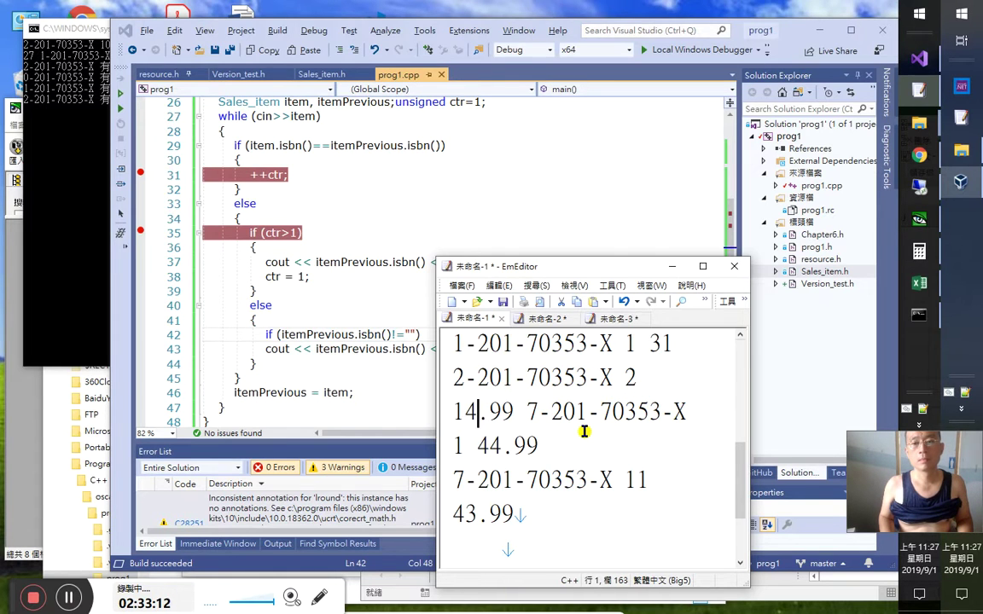
pyautogui.hotkey('shift', 'Right')
pyautogui.press('Right')
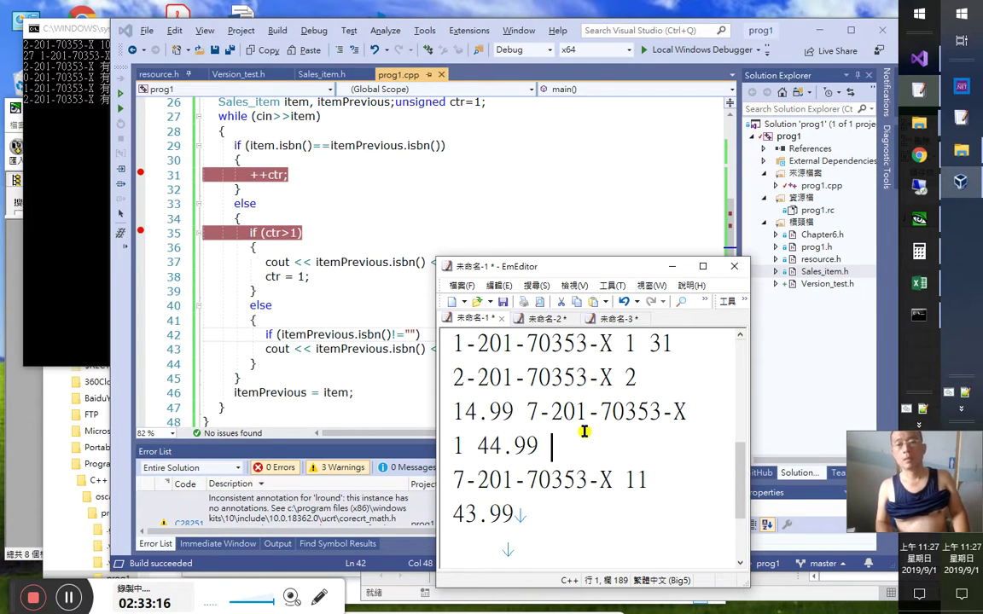
pyautogui.press('Right')
pyautogui.press('Left')
pyautogui.hotkey('shift', 'Right')
pyautogui.hotkey('shift', 'Right')
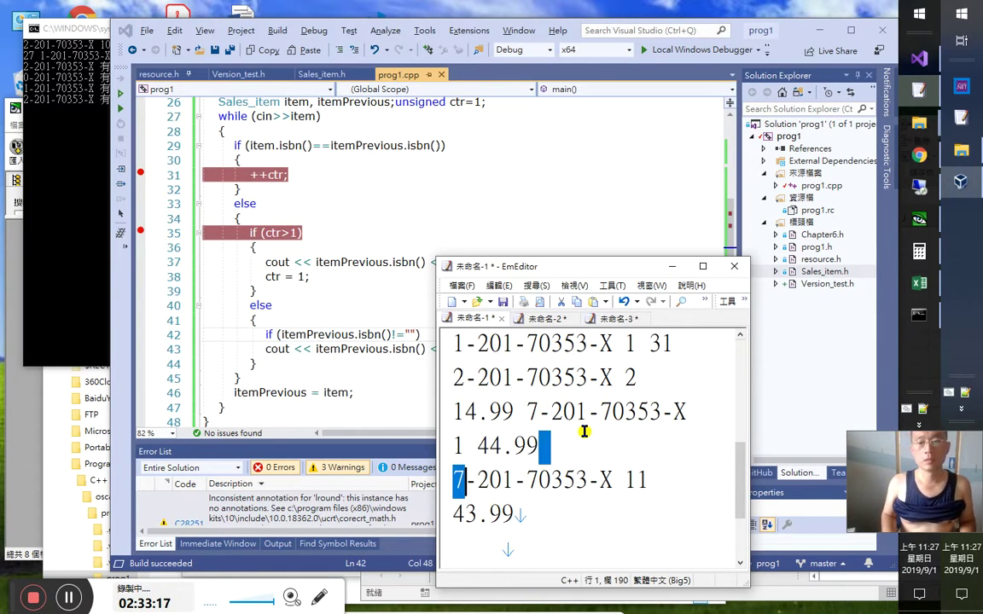
pyautogui.press('Left')
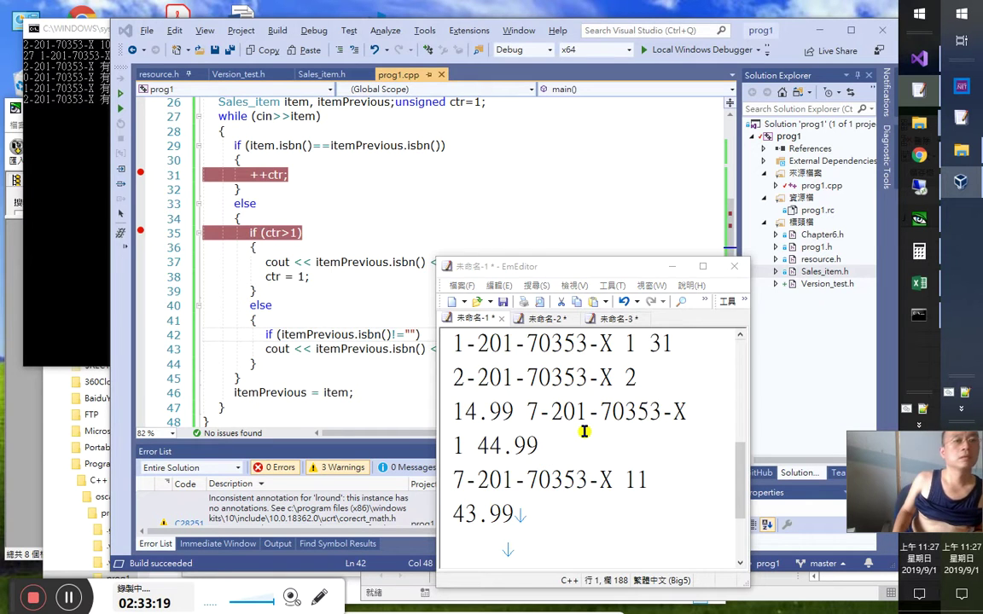
# Switch to the program's console, end its input with end-of-file, and close the window
pyautogui.hotkey('alt', 'Tab')
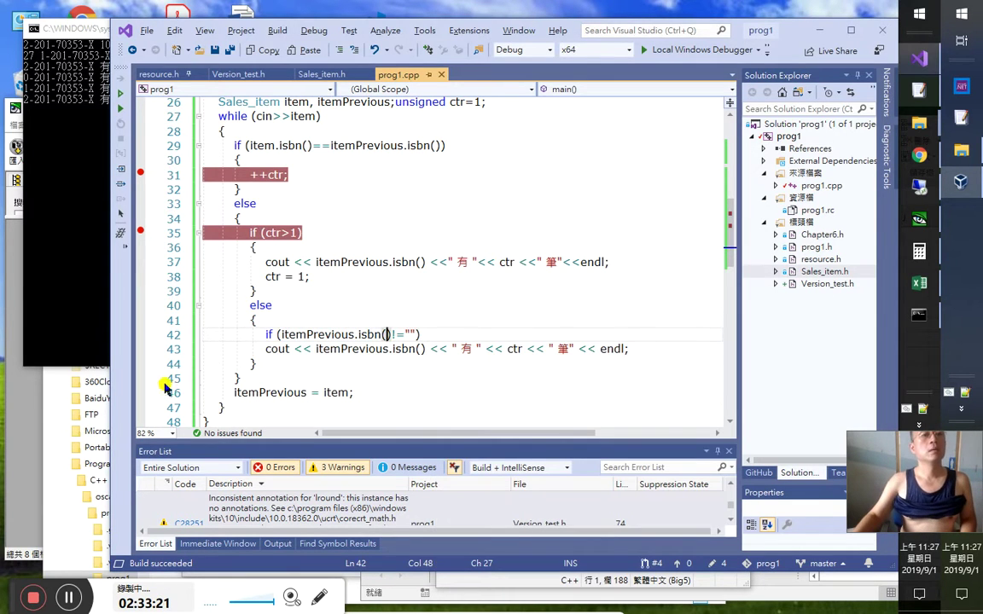
pyautogui.click(58, 219)
pyautogui.hotkey('ctrl', 'z')
pyautogui.press('Return')
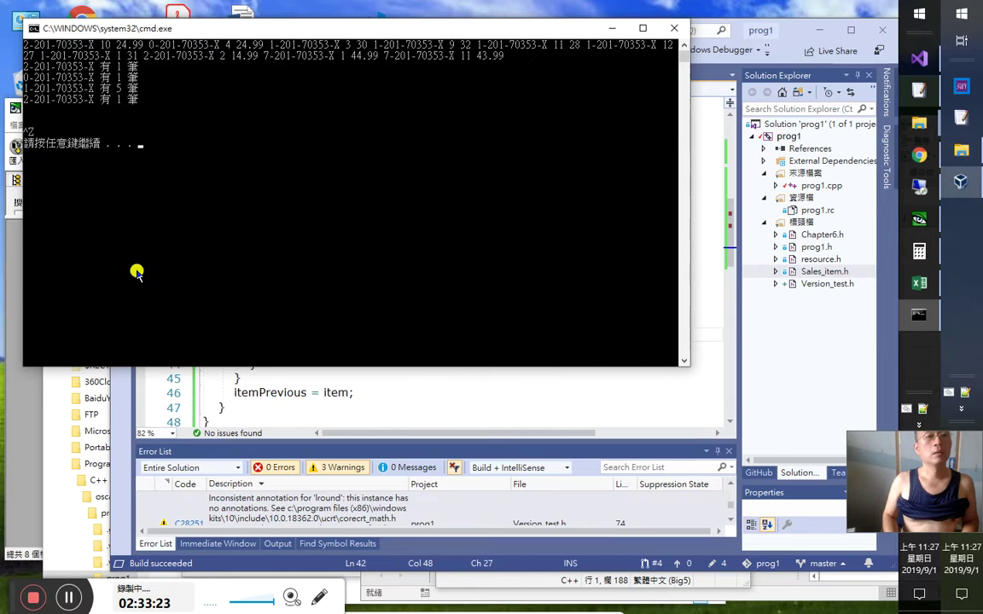
pyautogui.press('Return')
# Copy all the EmEditor test data, rerun the program without debugging, and submit the pasted data with ^Z directly after 43.99
pyautogui.hotkey('alt', 'Tab')
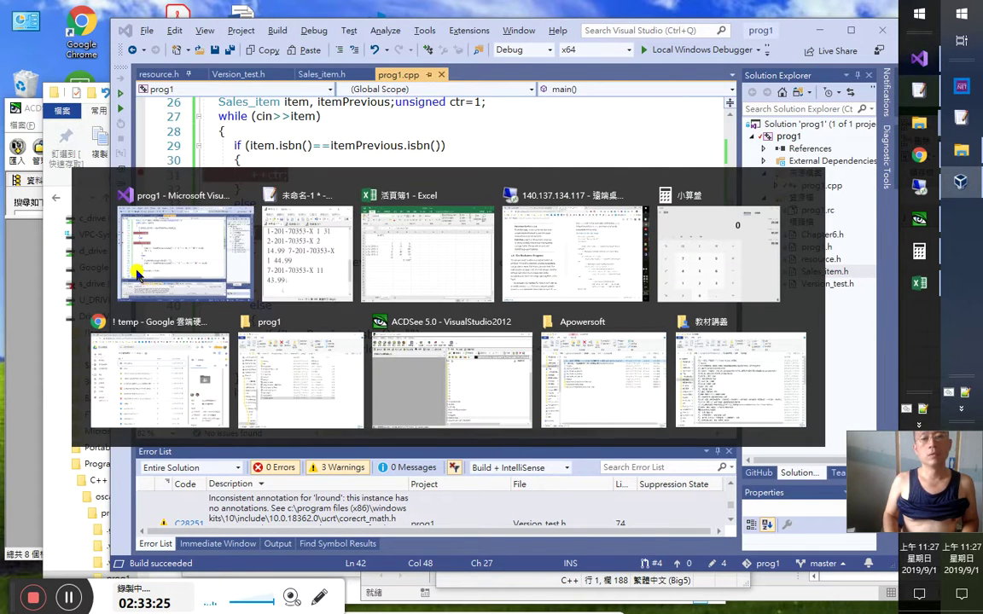
pyautogui.click(136, 273)
pyautogui.hotkey('alt', 'Tab')
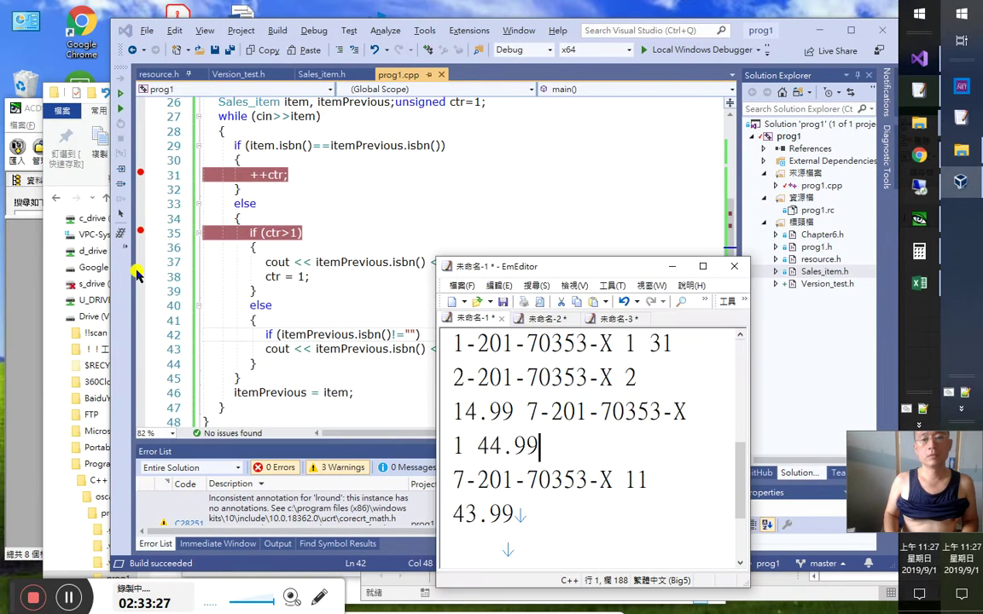
pyautogui.hotkey('ctrl', 'a')
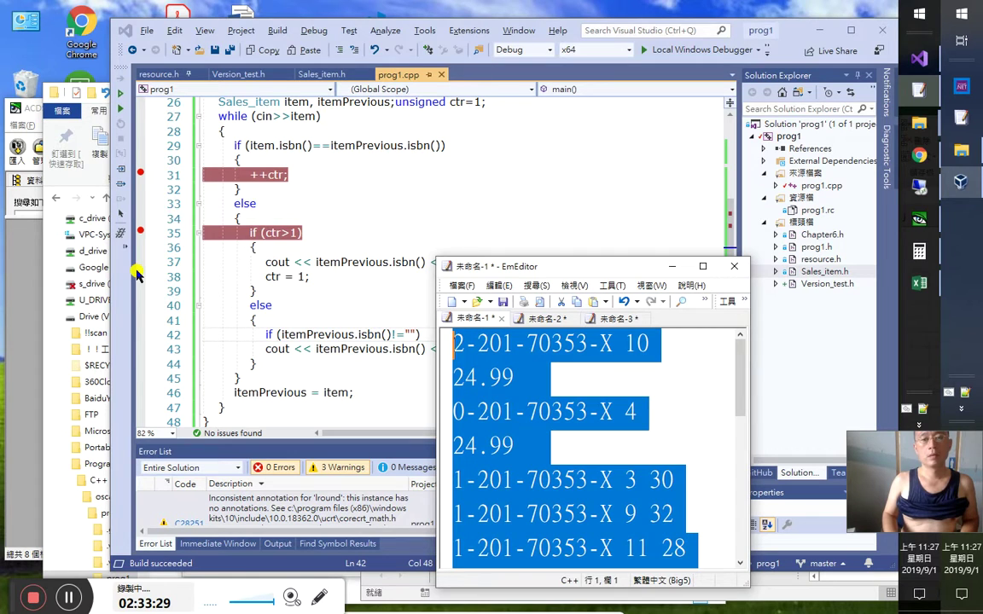
pyautogui.hotkey('alt', 'Tab')
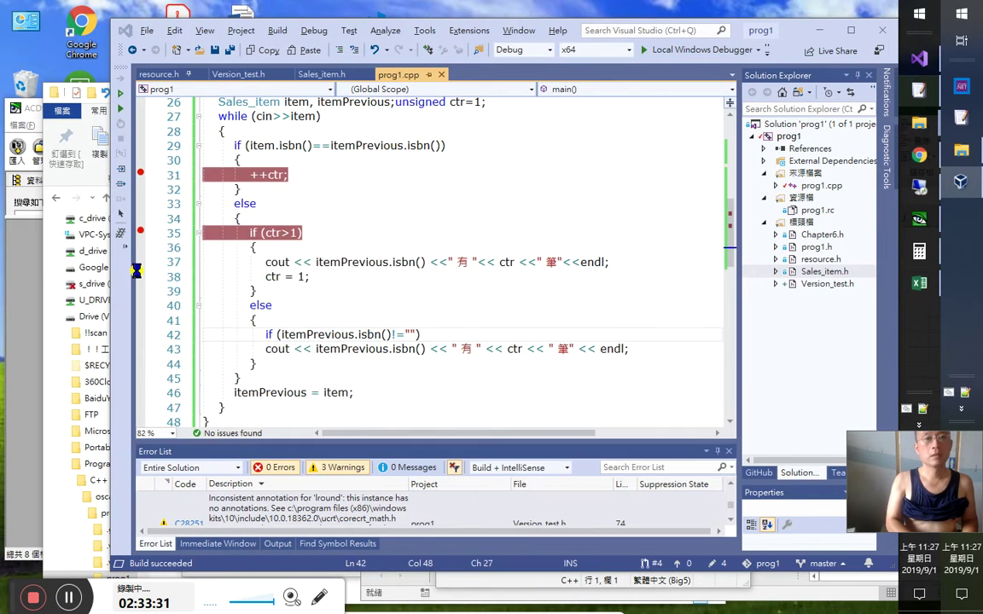
pyautogui.hotkey('ctrl', 'F5')
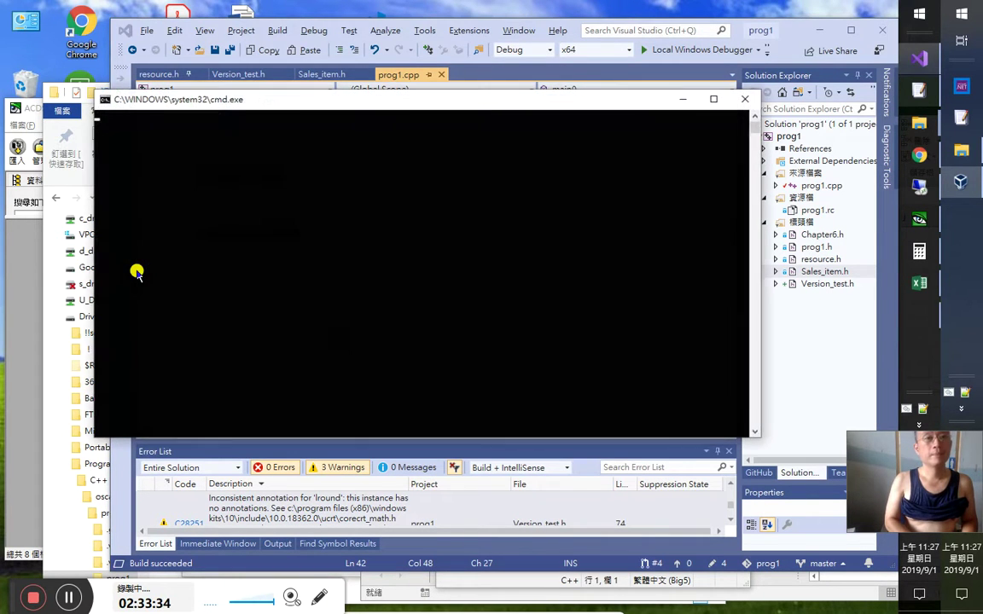
pyautogui.rightClick(137, 271)
pyautogui.press('Return')
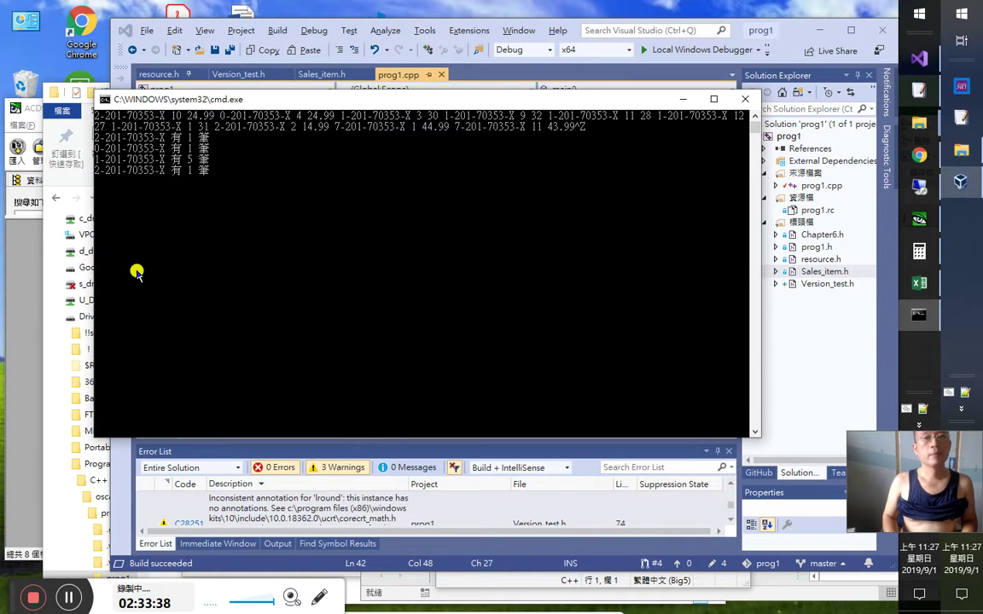
# End the current run, rerun the program without debugging on the pasted test data, and finish that run with ^Z on its own line
pyautogui.press('Return')
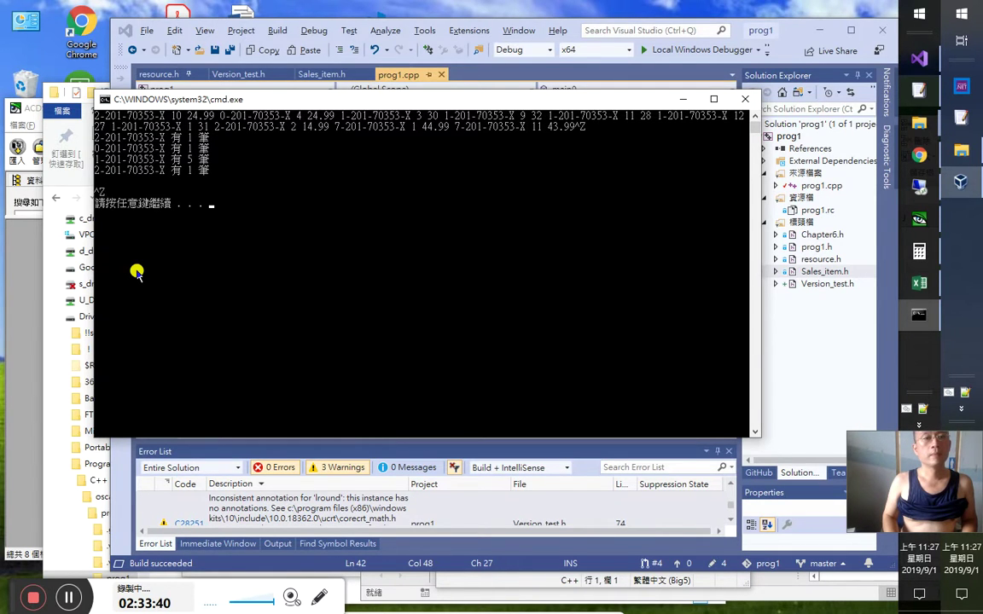
pyautogui.press('Return')
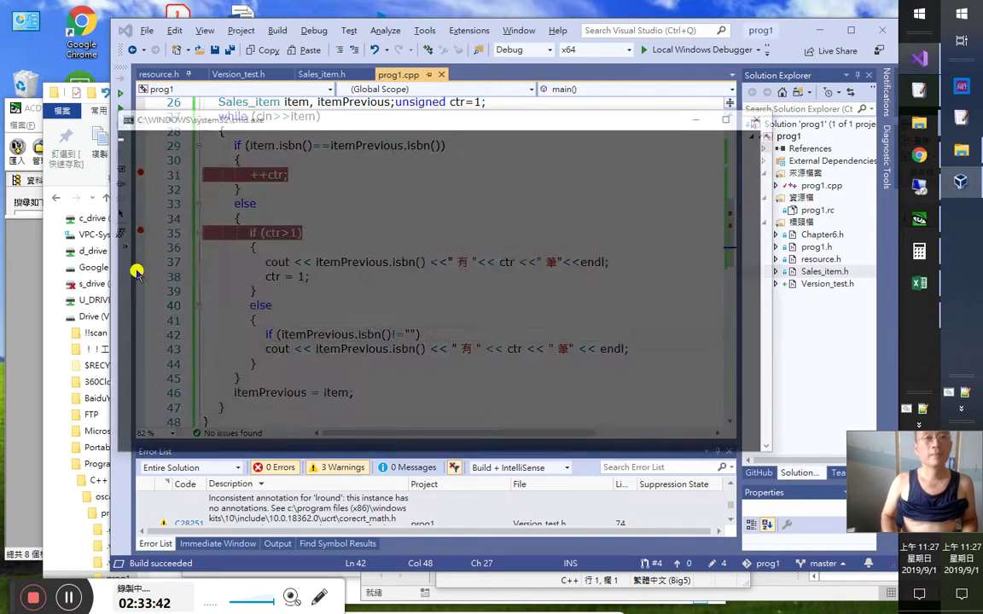
pyautogui.hotkey('ctrl', 'v')
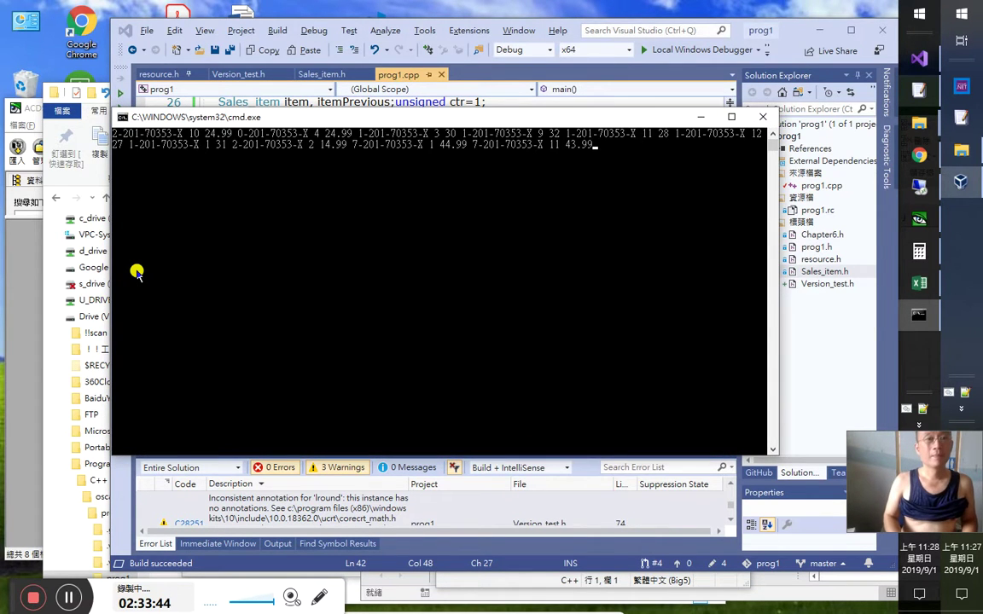
pyautogui.press('Return')
pyautogui.press('Return')
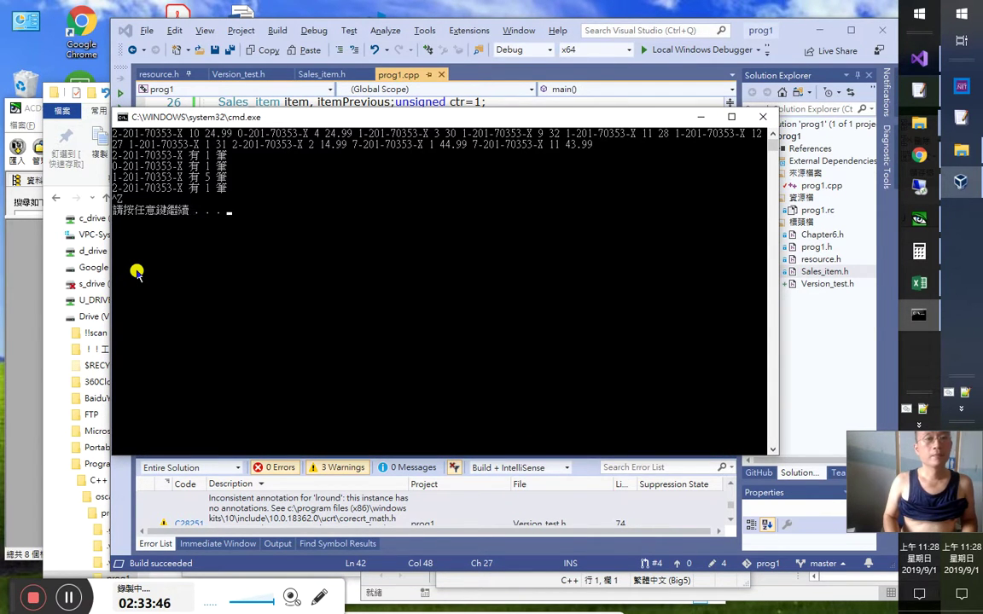
pyautogui.press('Return')
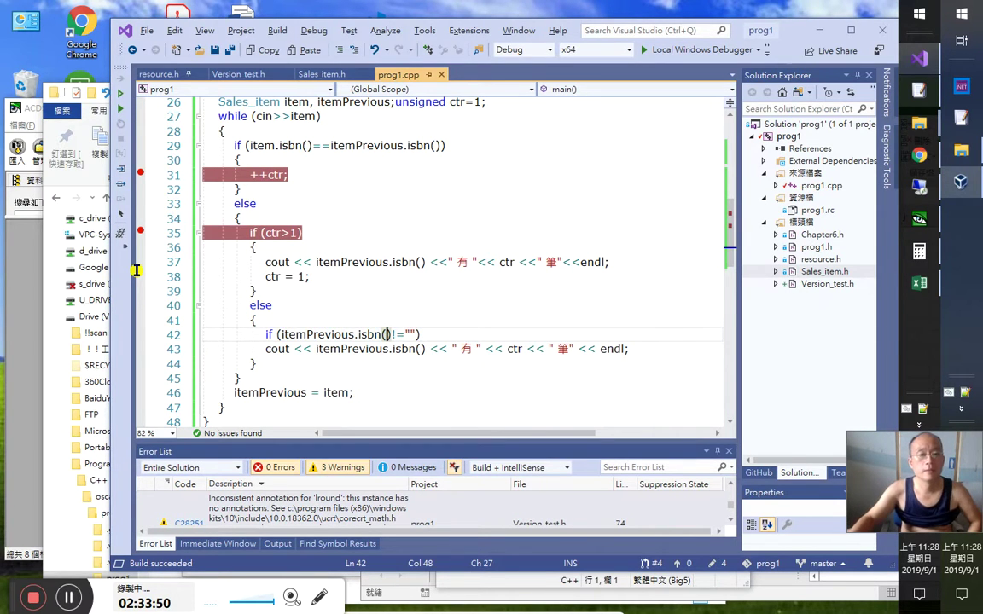
# Remove the breakpoints on lines 31 and 35 and set one on the ISBN comparison in line 29
pyautogui.scroll(-1, 351, 373)
pyautogui.scroll(2, 389, 375)
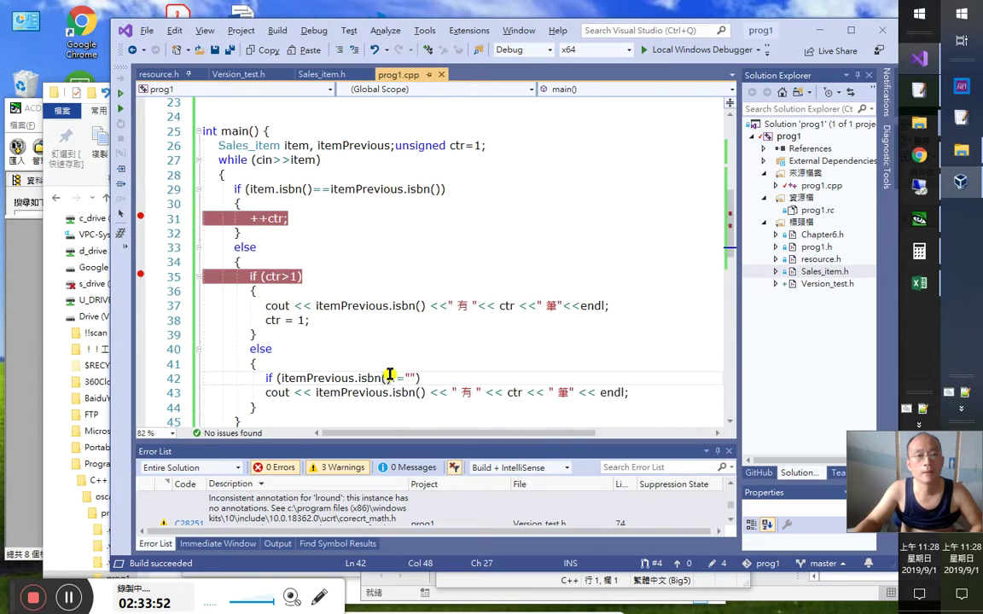
pyautogui.click(330, 188)
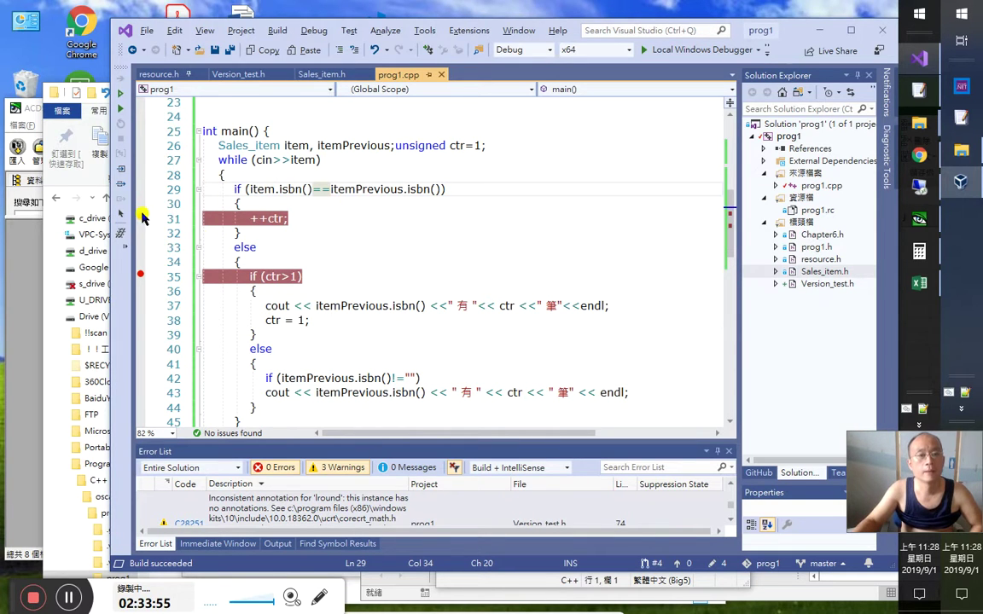
pyautogui.click(141, 277)
pyautogui.hotkey('ctrl', 'shift', 'F9')
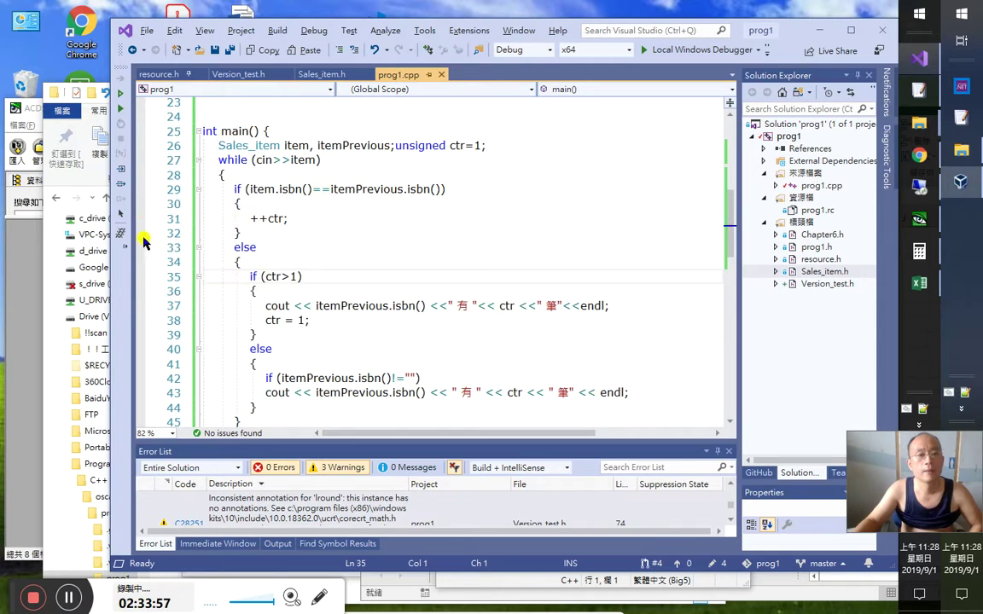
pyautogui.click(130, 218)
pyautogui.click(130, 218)
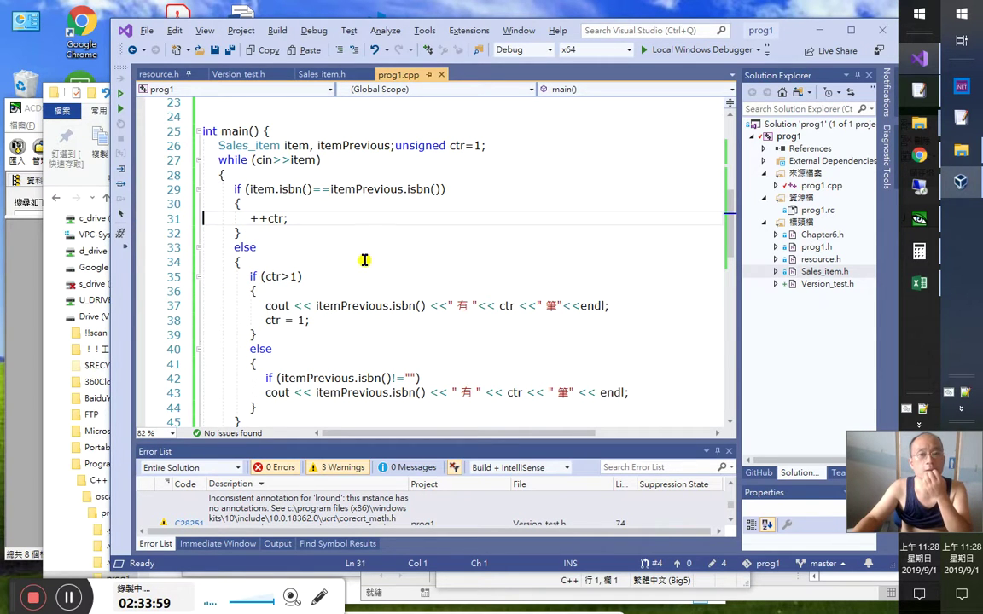
pyautogui.click(147, 182)
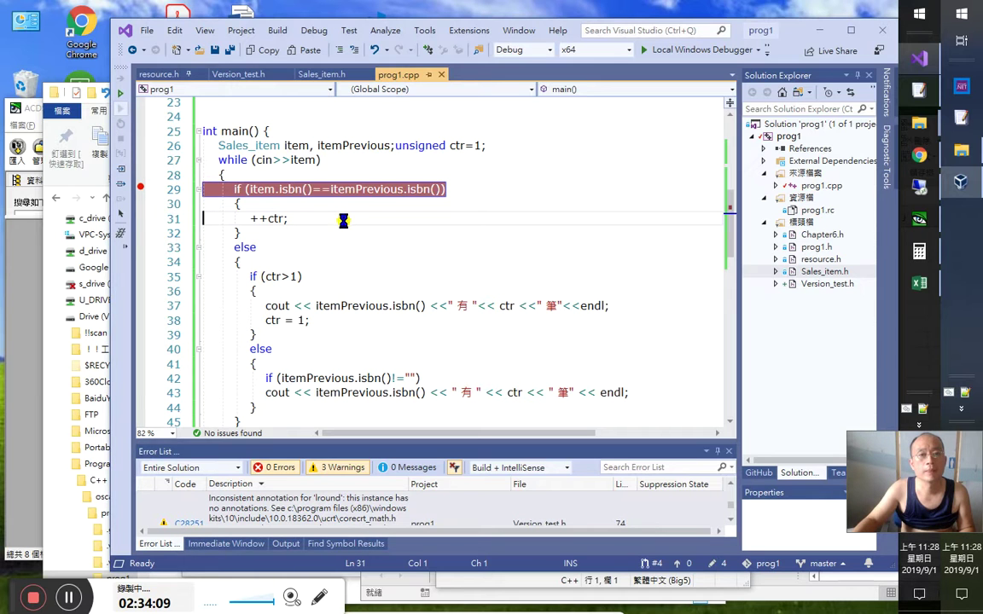
# Debug the program with the pasted test data and continue past the line 29 breakpoint until item holds the first 7-201-70353-X record
pyautogui.press('F5')
pyautogui.hotkey('ctrl', 'v')
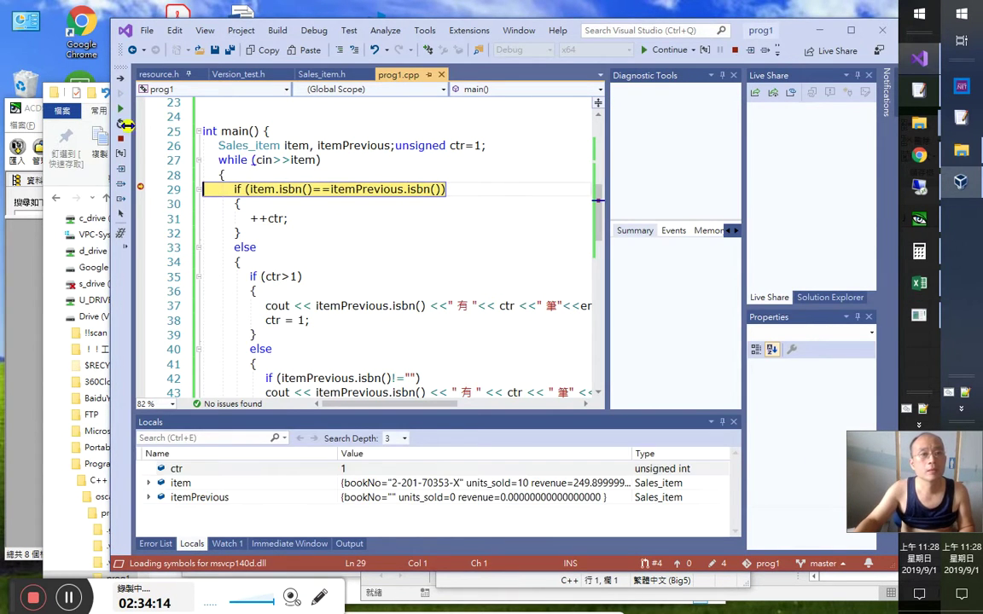
pyautogui.press('F5')
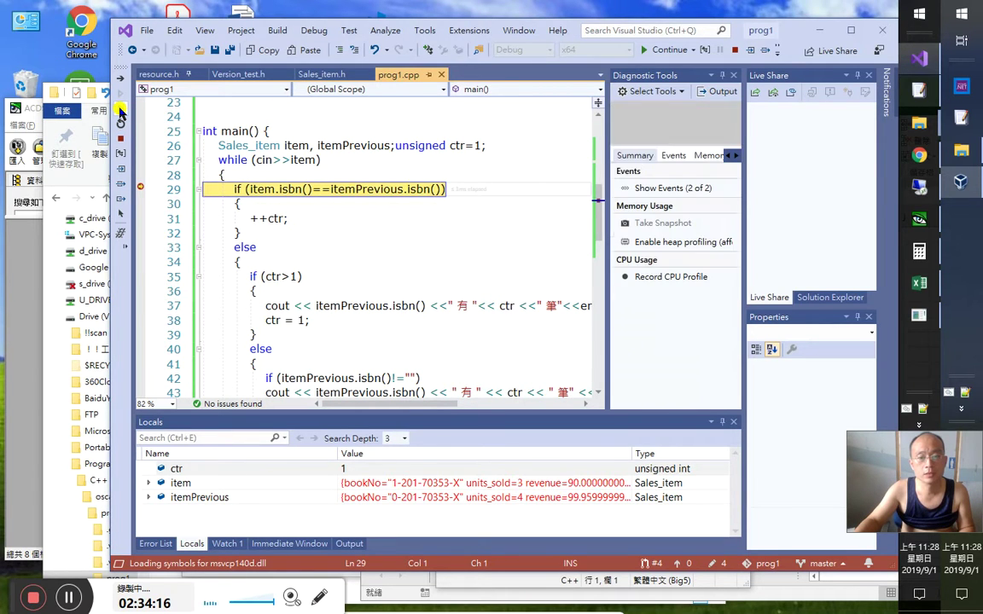
pyautogui.press('F5')
pyautogui.press('F5')
pyautogui.press('F5')
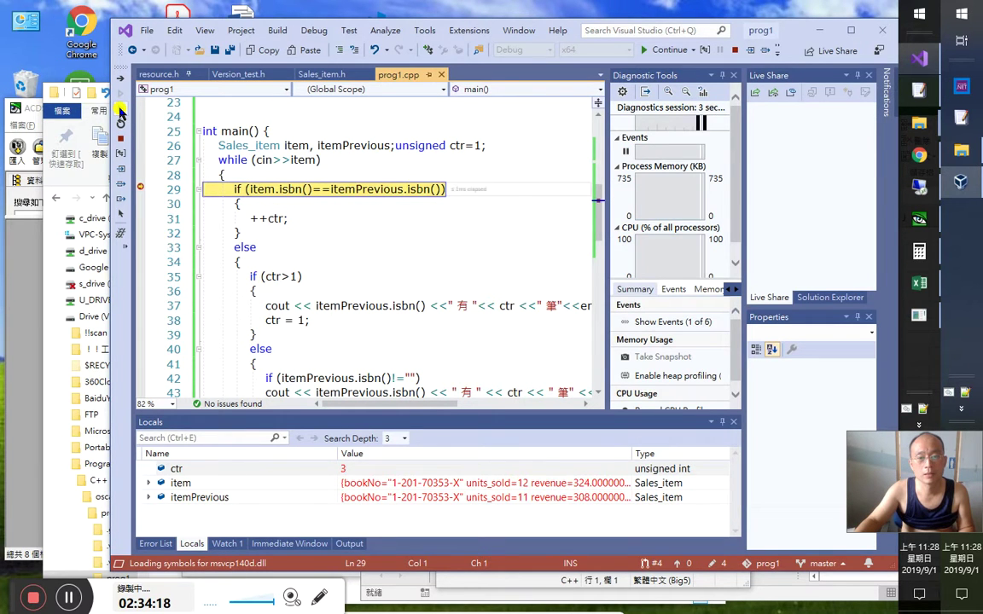
pyautogui.press('F5')
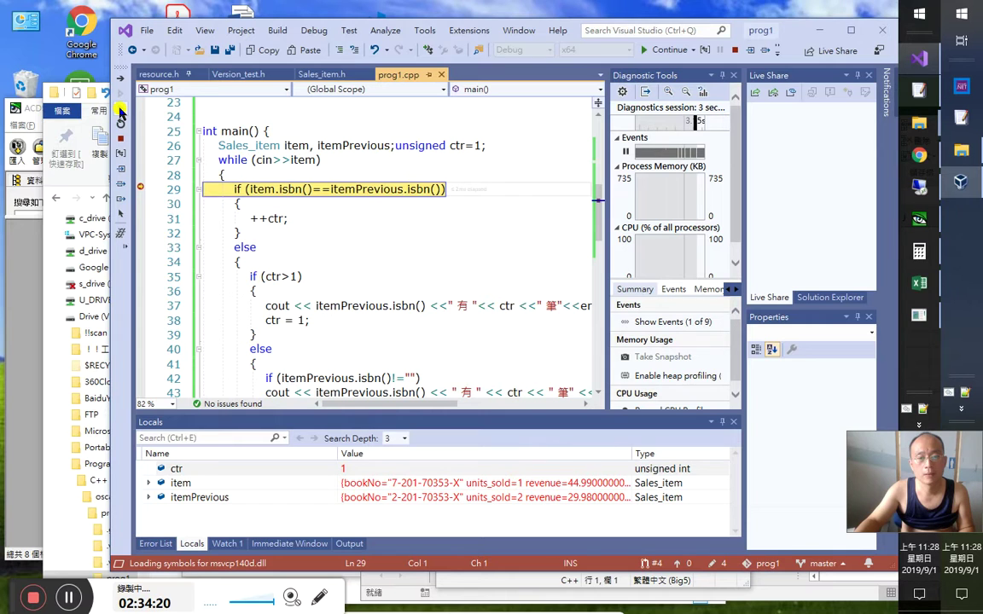
# Step into and out of isbn() on line 29, and step over the conditions to the output statement on line 43
pyautogui.click(121, 172)
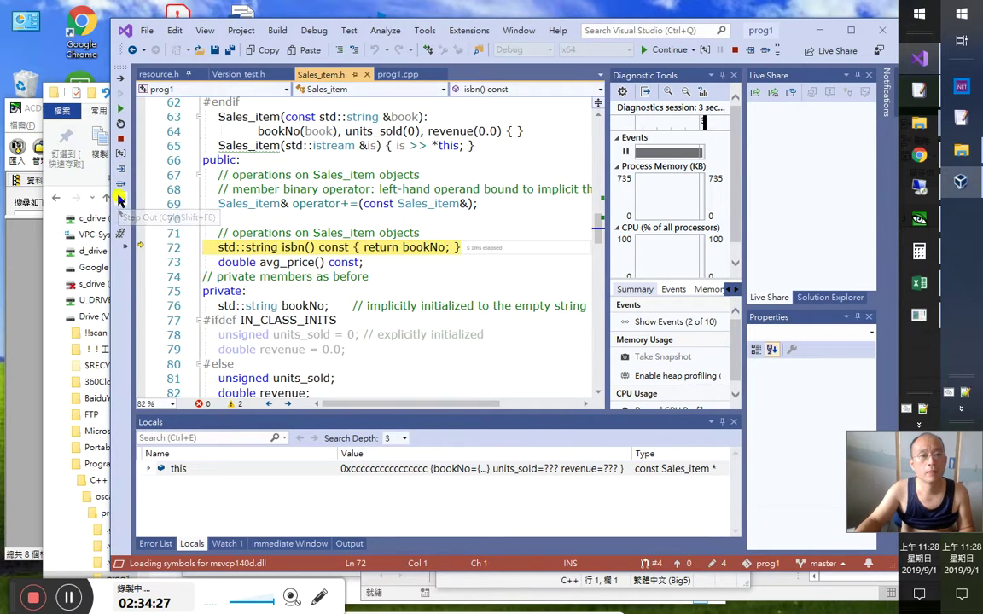
pyautogui.click(120, 199)
pyautogui.click(122, 187)
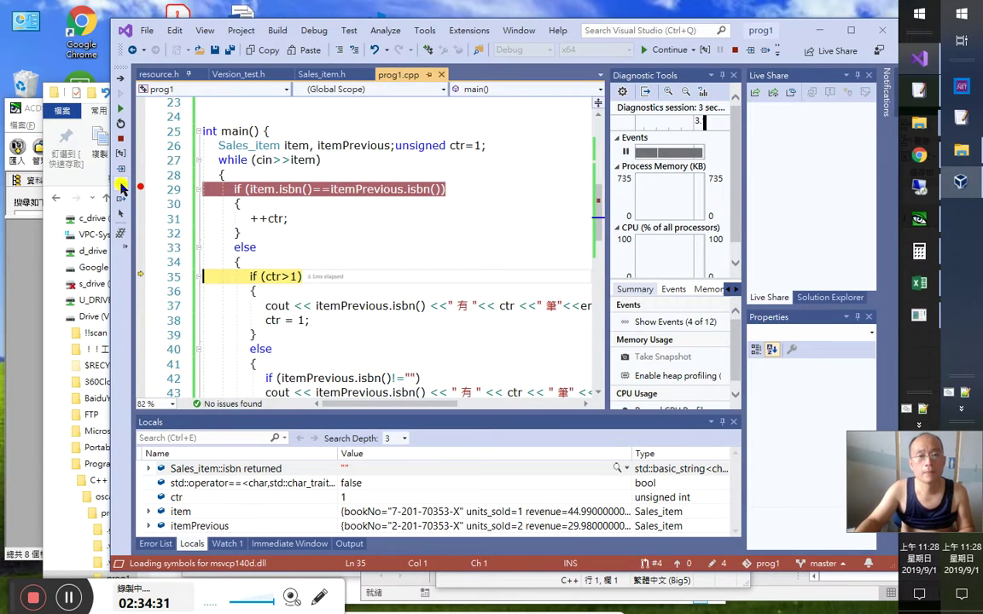
pyautogui.click(121, 187)
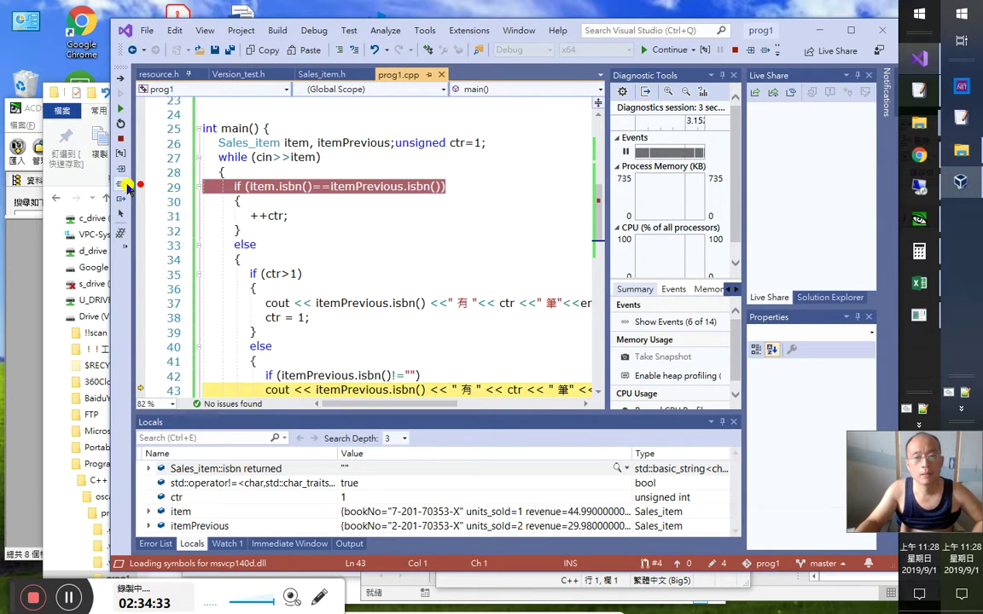
# Bring up the running program's console and move it beside the code so its printed counts stay visible
pyautogui.click(909, 323)
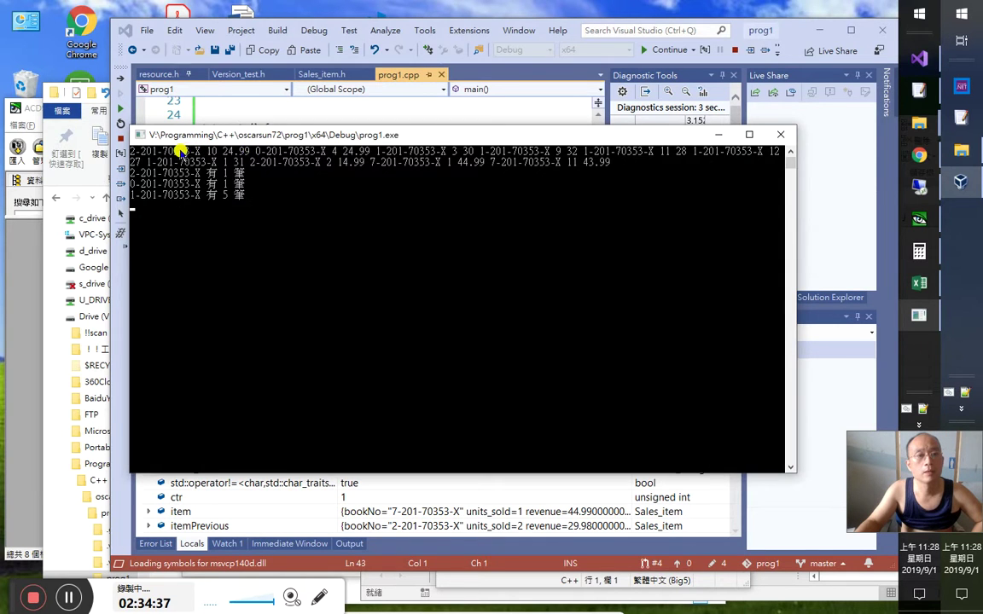
pyautogui.moveTo(167, 138); pyautogui.dragTo(70, 152)
pyautogui.click(218, 124)
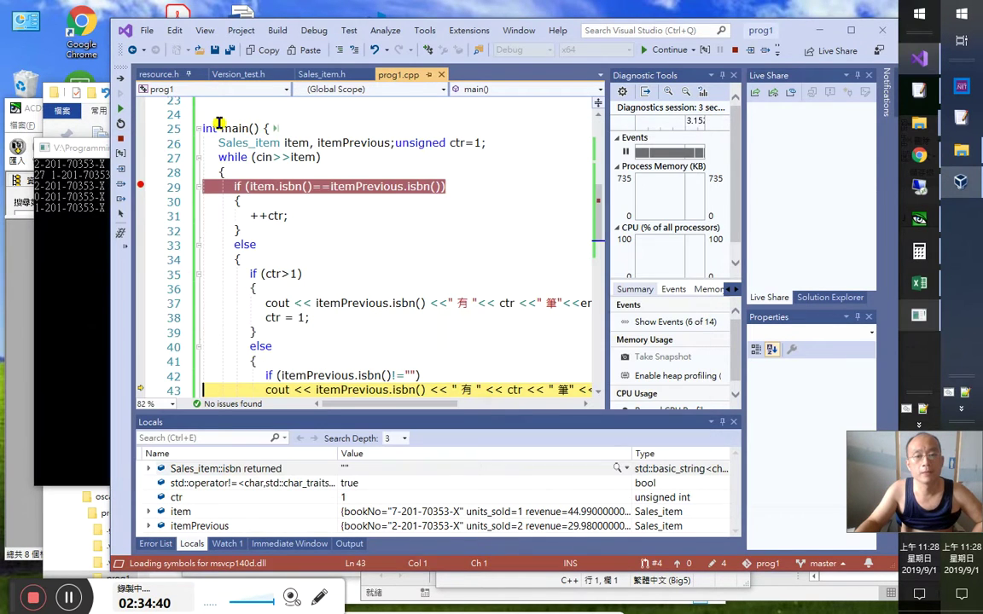
# Step into and out of isbn() on line 43, and step over the output statement to the assignment on line 46
pyautogui.click(119, 171)
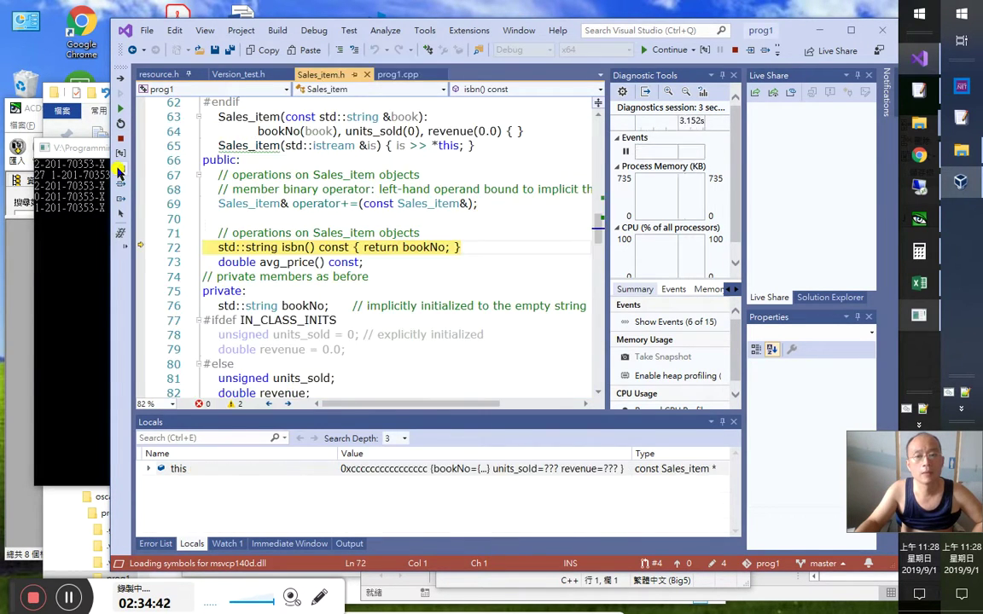
pyautogui.click(121, 203)
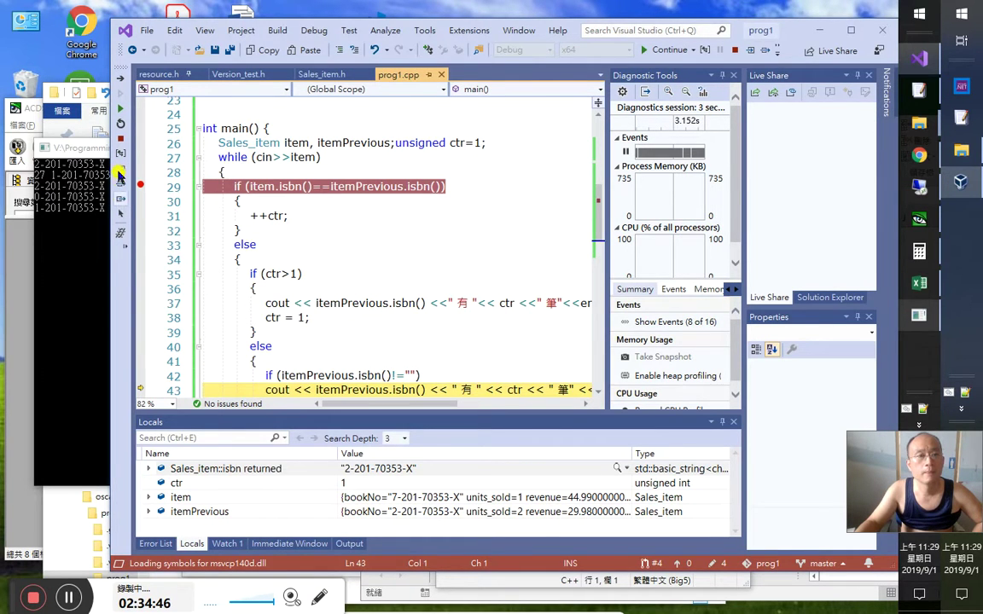
pyautogui.click(124, 186)
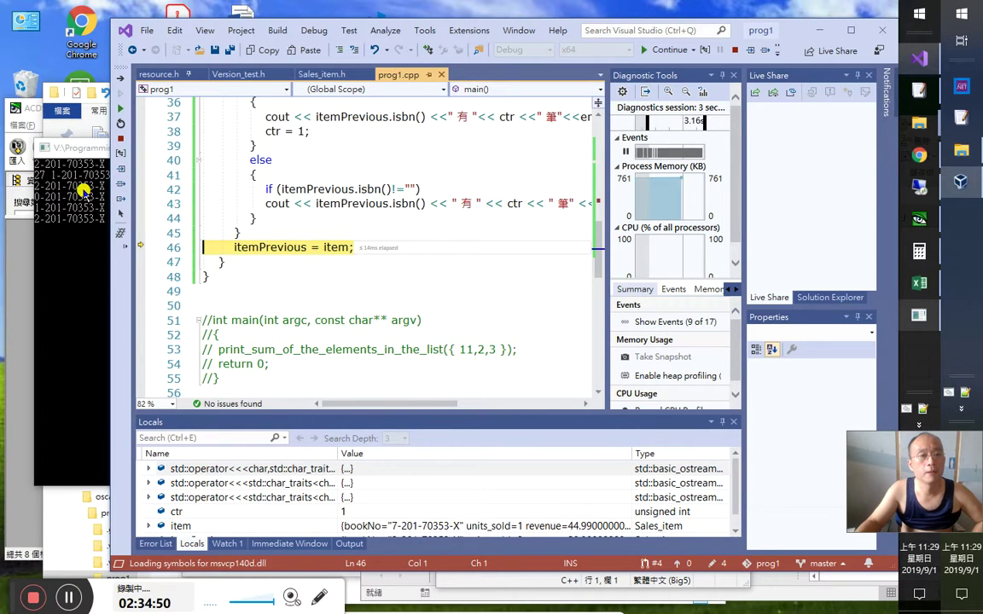
# Inspect the value of item in the line 46 assignment and enlarge the Locals pane to show all its variables
pyautogui.click(86, 191)
pyautogui.click(267, 132)
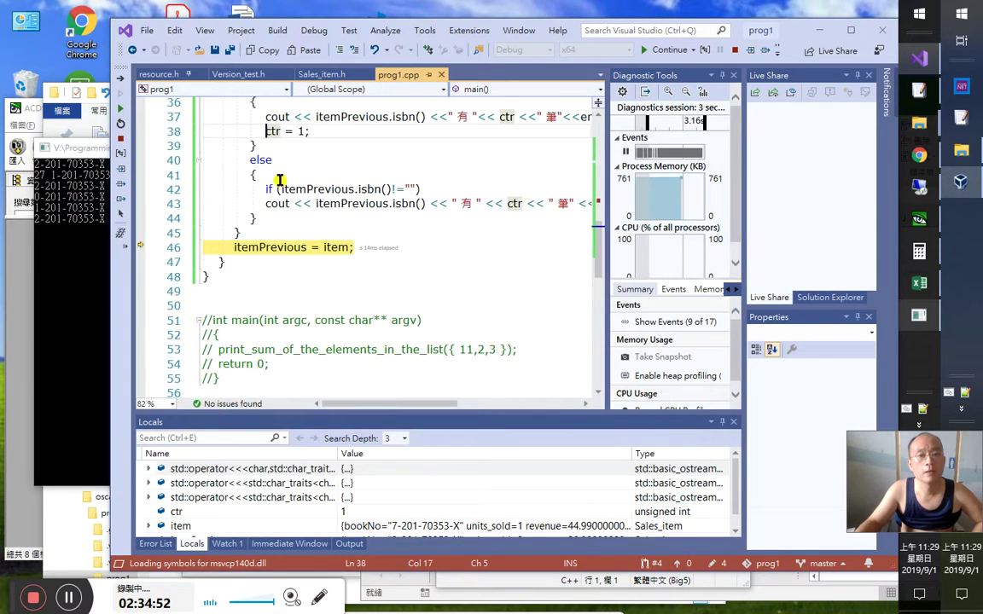
pyautogui.scroll(1, 335, 300)
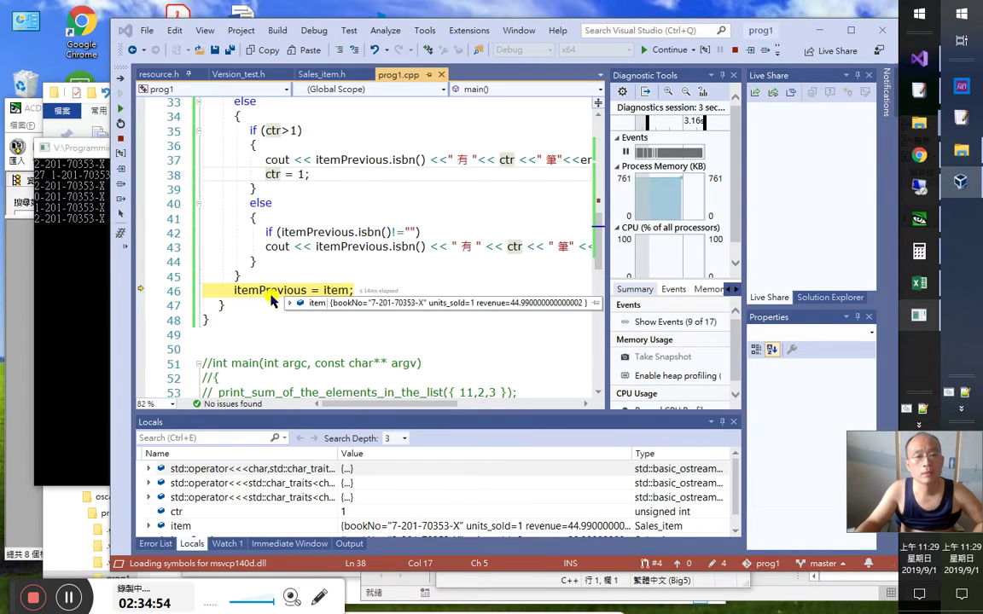
pyautogui.moveTo(325, 290)
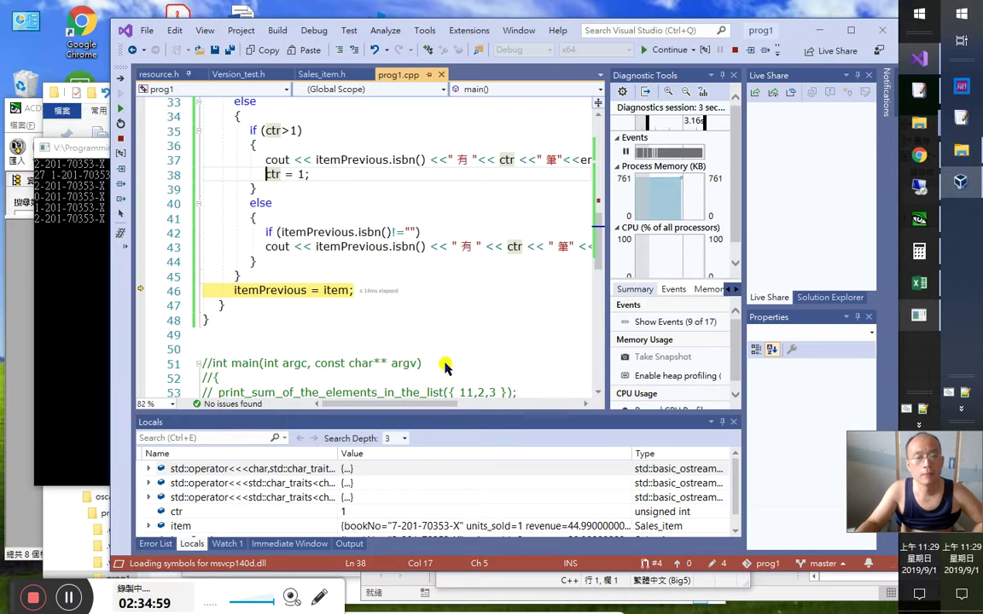
pyautogui.moveTo(445, 413); pyautogui.dragTo(444, 367)
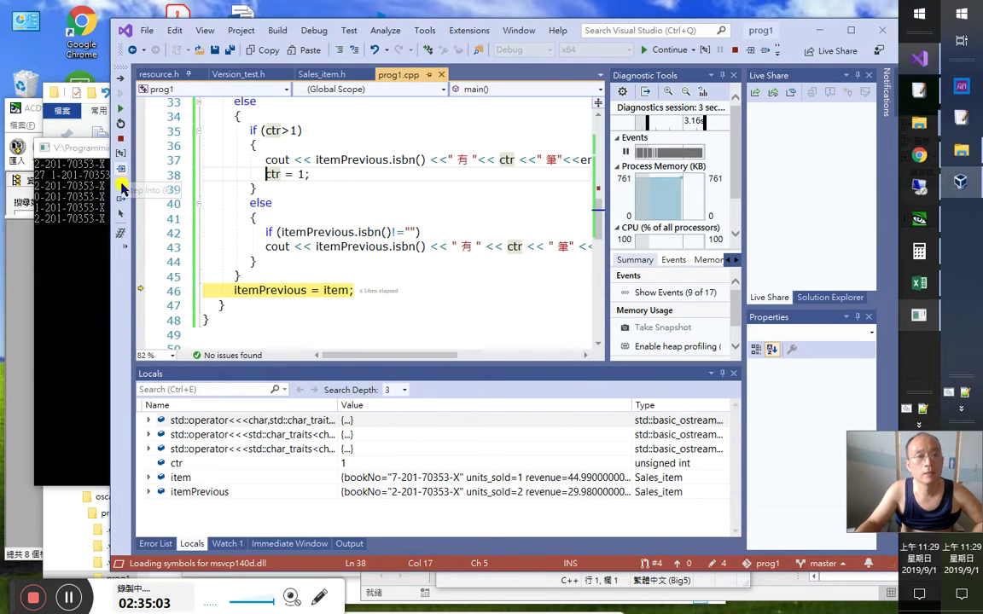
# Step over the itemPrevious assignment and the loop's next read until execution reaches the comparison on line 29
pyautogui.click(121, 187)
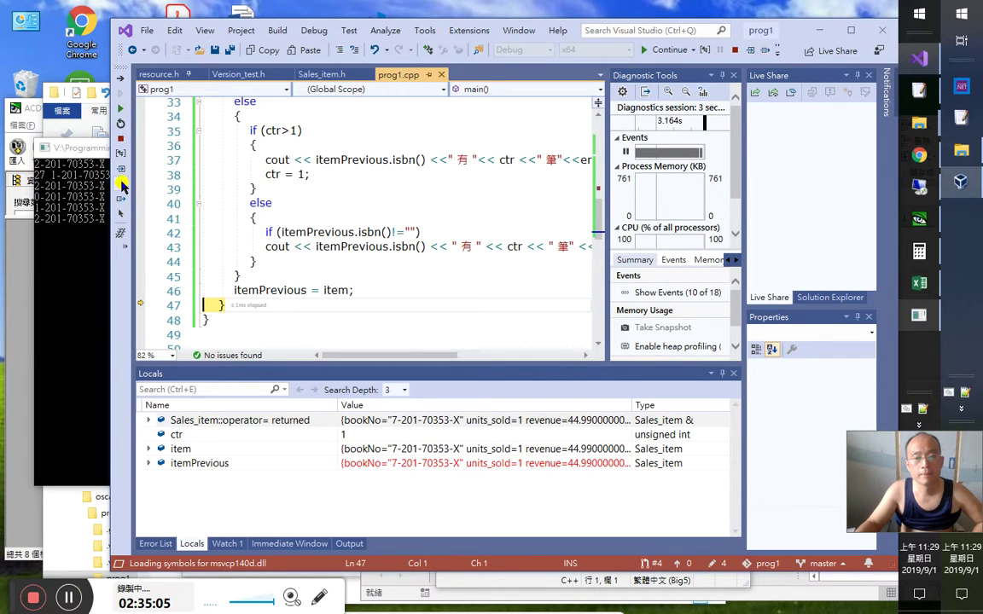
pyautogui.click(121, 187)
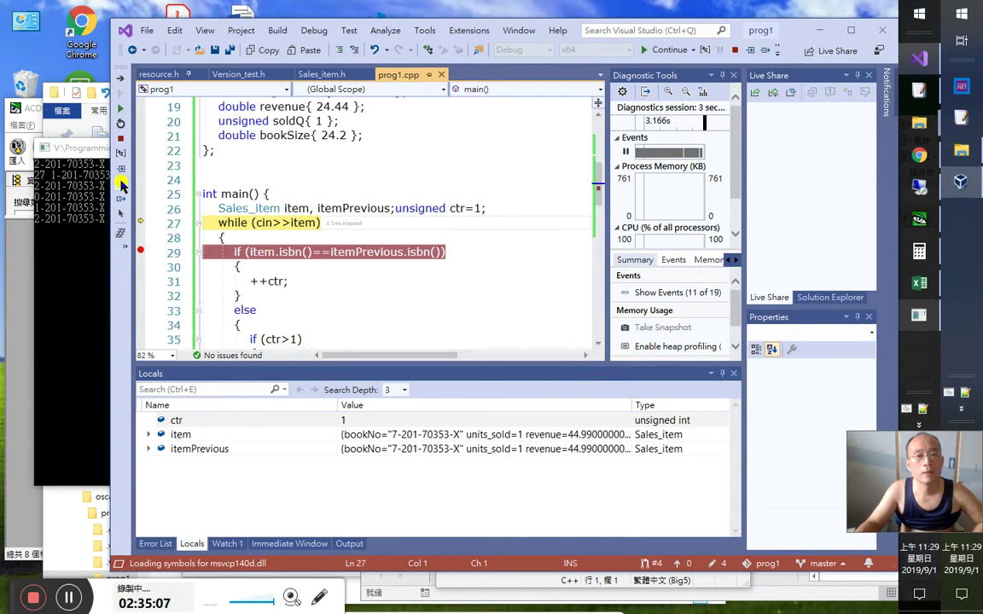
pyautogui.click(121, 184)
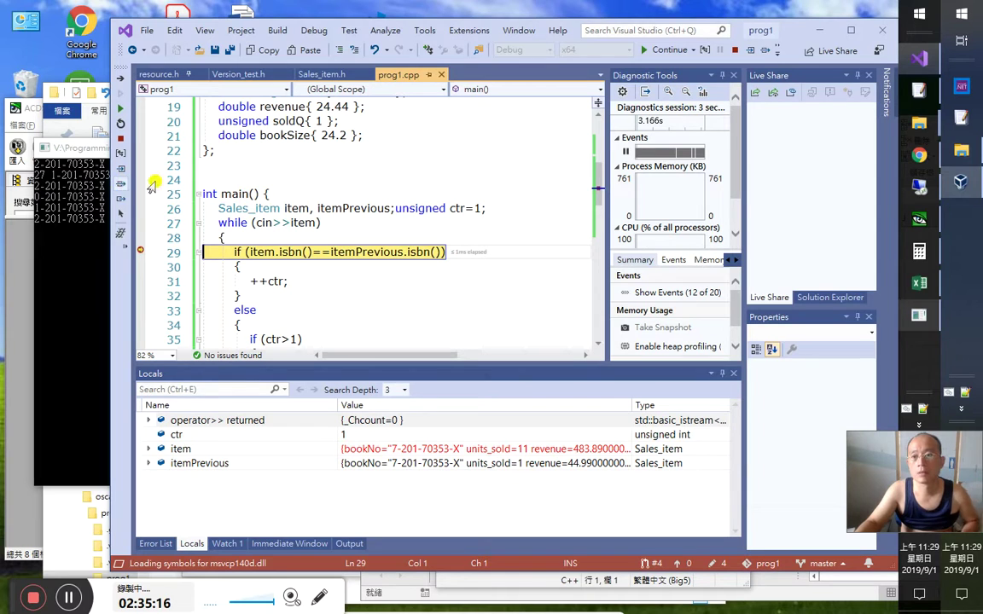
# Switch to the EmEditor test data and examine its last records, ending with the second 7-201-70353-X entry
pyautogui.click(925, 258)
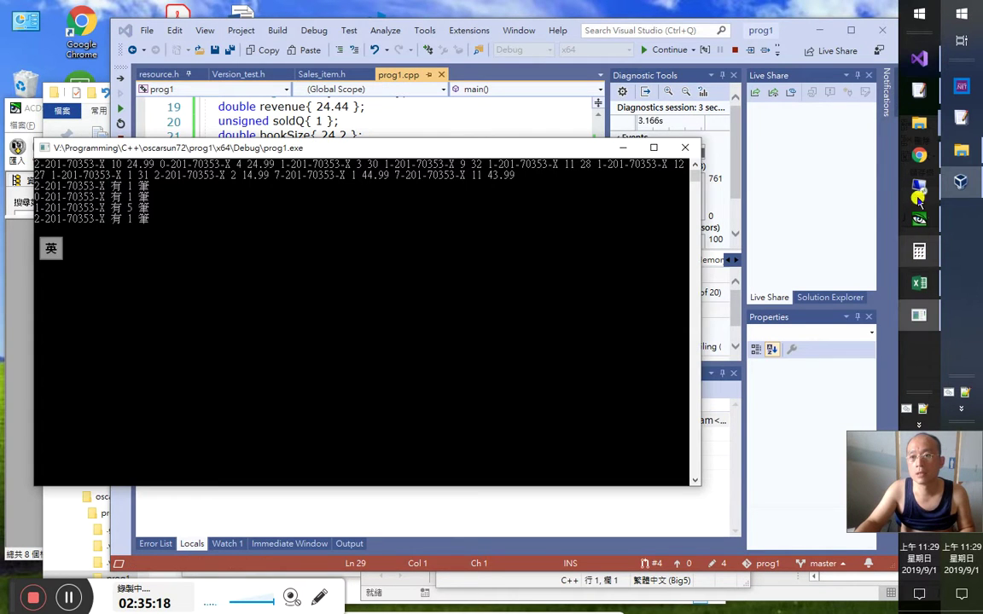
pyautogui.click(924, 258)
pyautogui.scroll(-4, 695, 463)
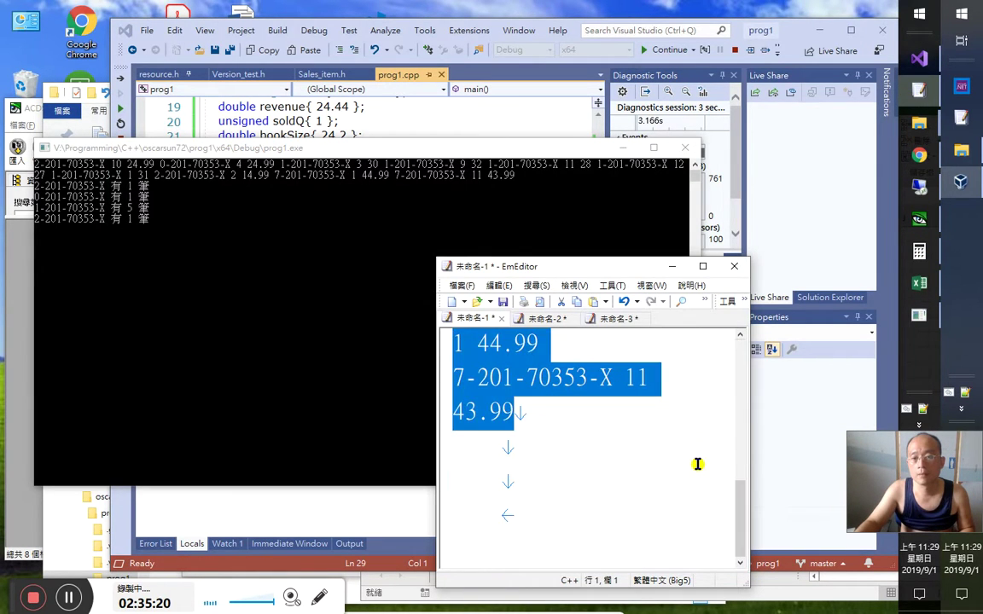
pyautogui.scroll(2, 687, 452)
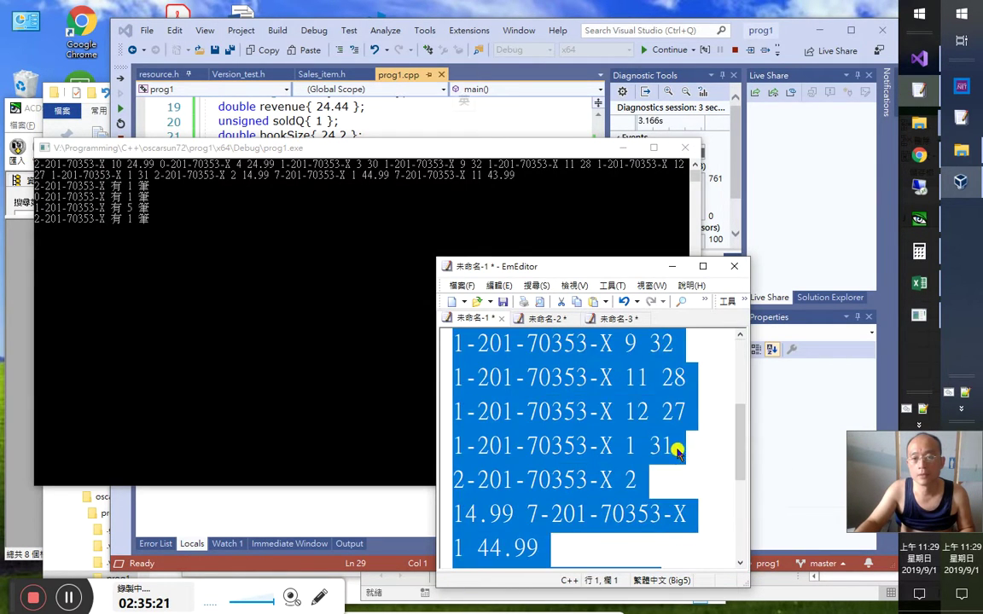
pyautogui.scroll(-3, 544, 392)
pyautogui.click(603, 417)
pyautogui.scroll(1, 603, 417)
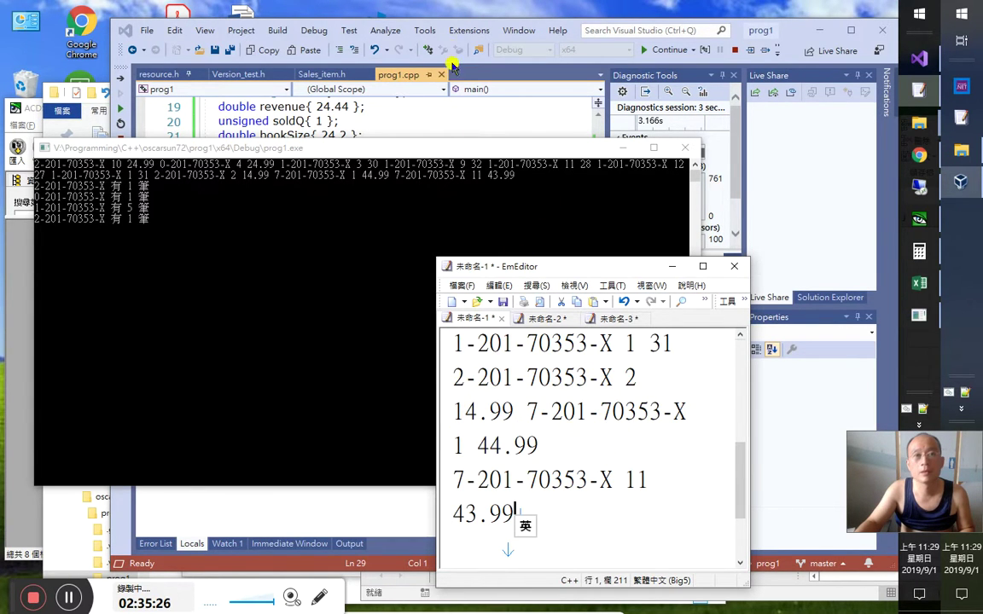
# Return to the Visual Studio debugger and step over the ISBN comparison on line 29 for the last record
pyautogui.click(435, 30)
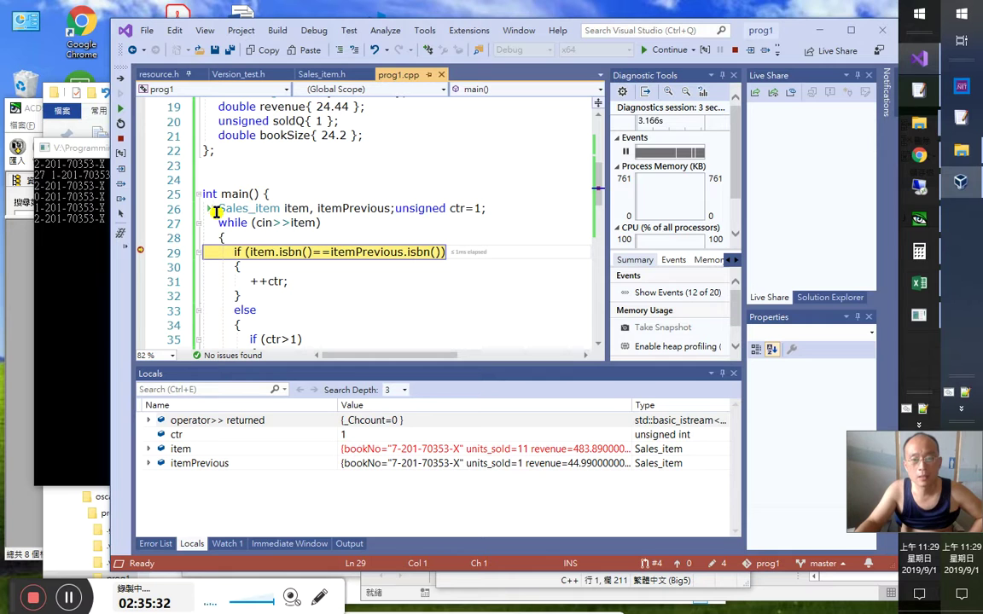
pyautogui.click(121, 185)
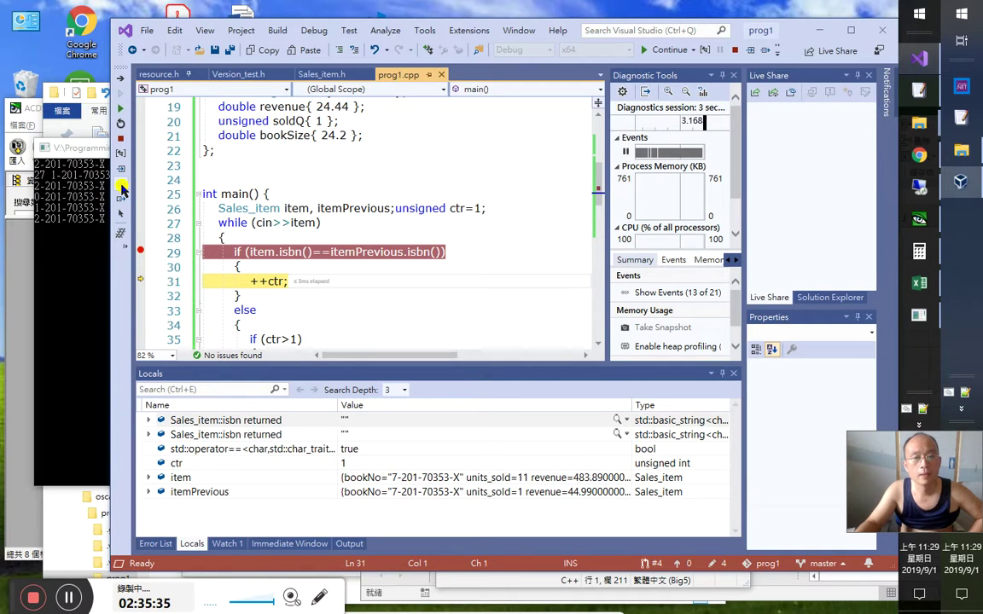
# Step over the counter increment and else branch to the itemPrevious = item assignment, and review the surrounding loop code
pyautogui.click(121, 185)
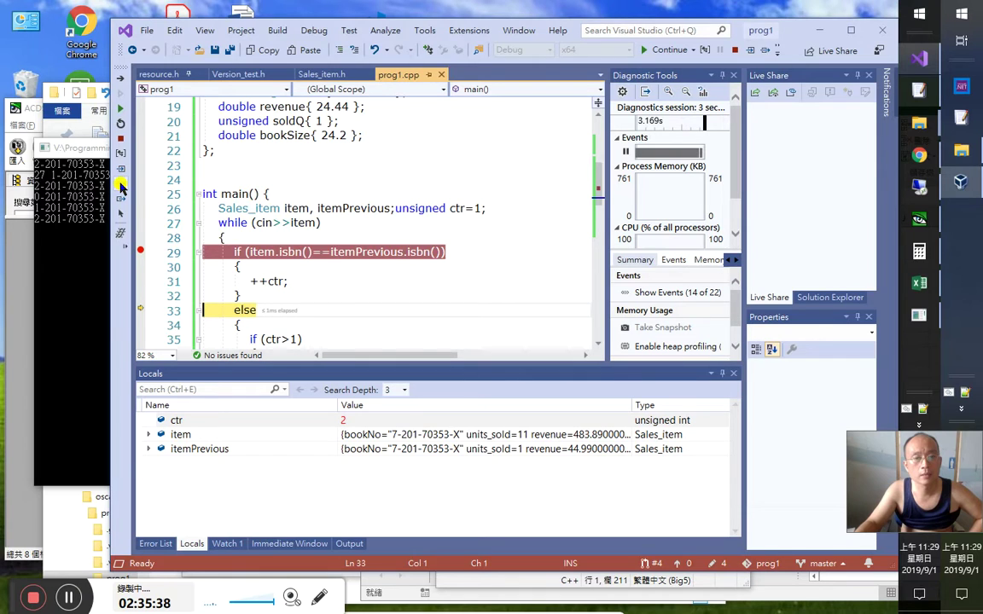
pyautogui.click(121, 185)
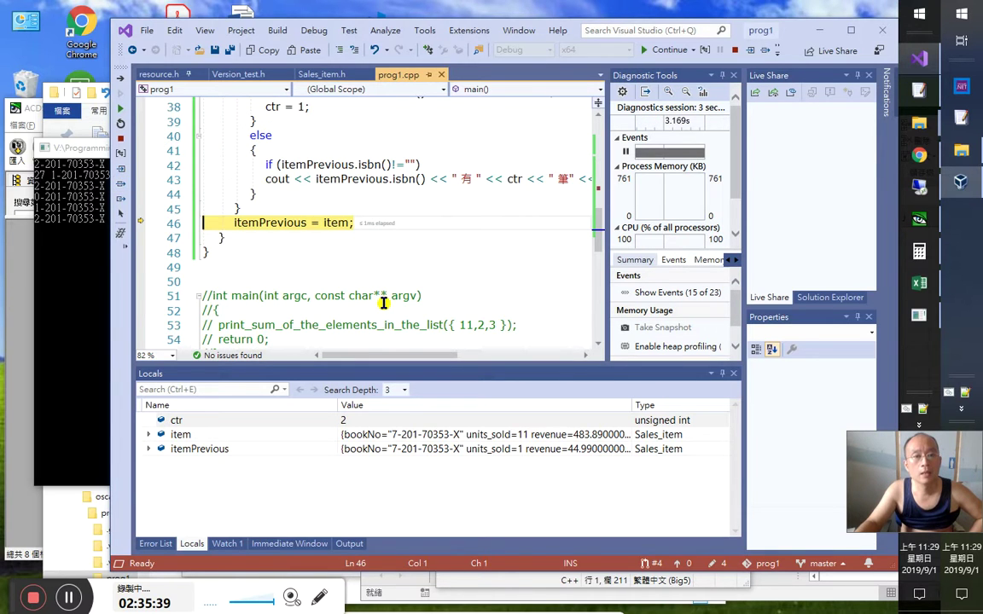
pyautogui.scroll(2, 383, 302)
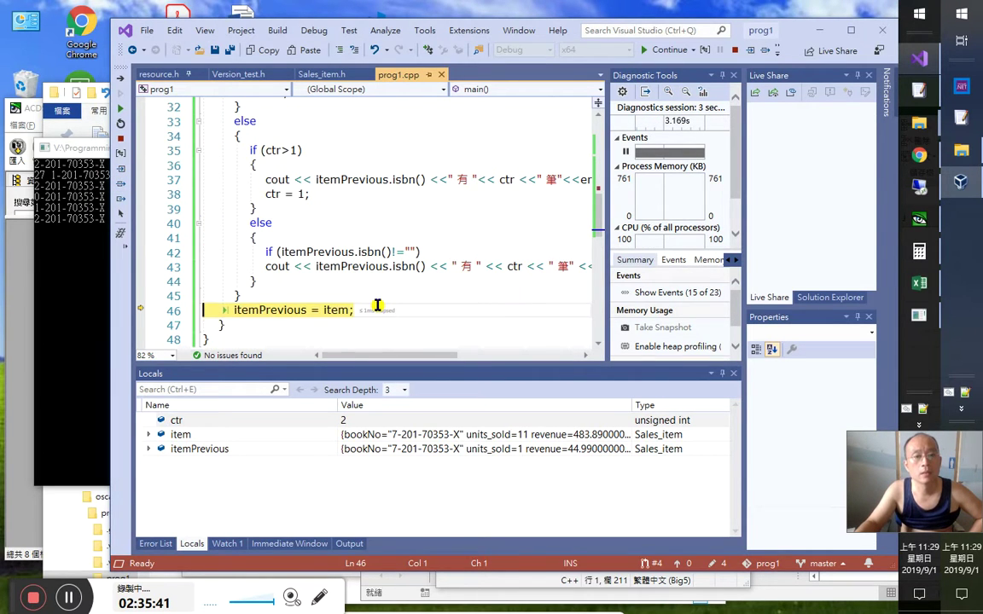
pyautogui.scroll(2, 377, 304)
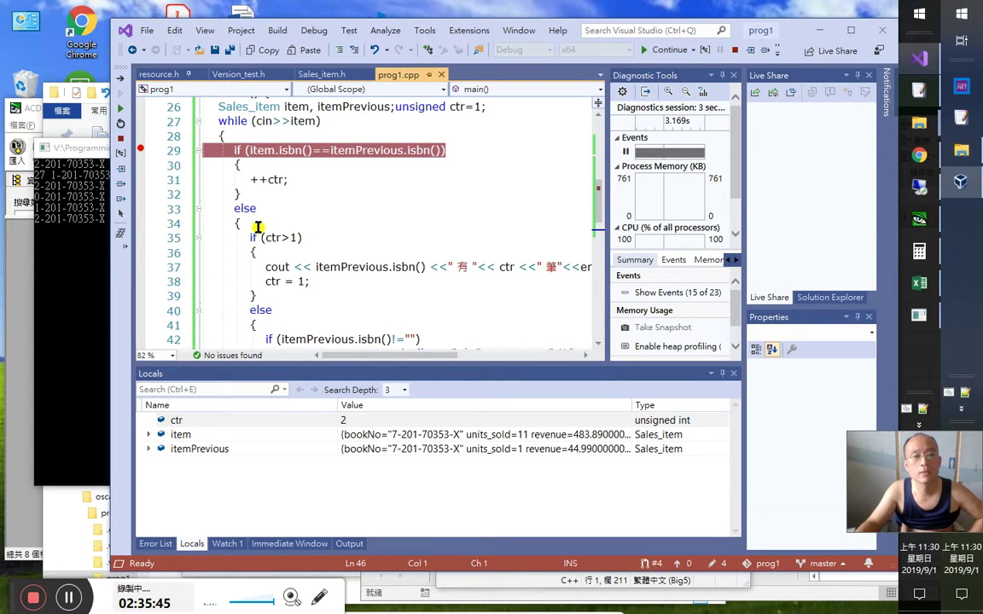
pyautogui.scroll(-2, 280, 264)
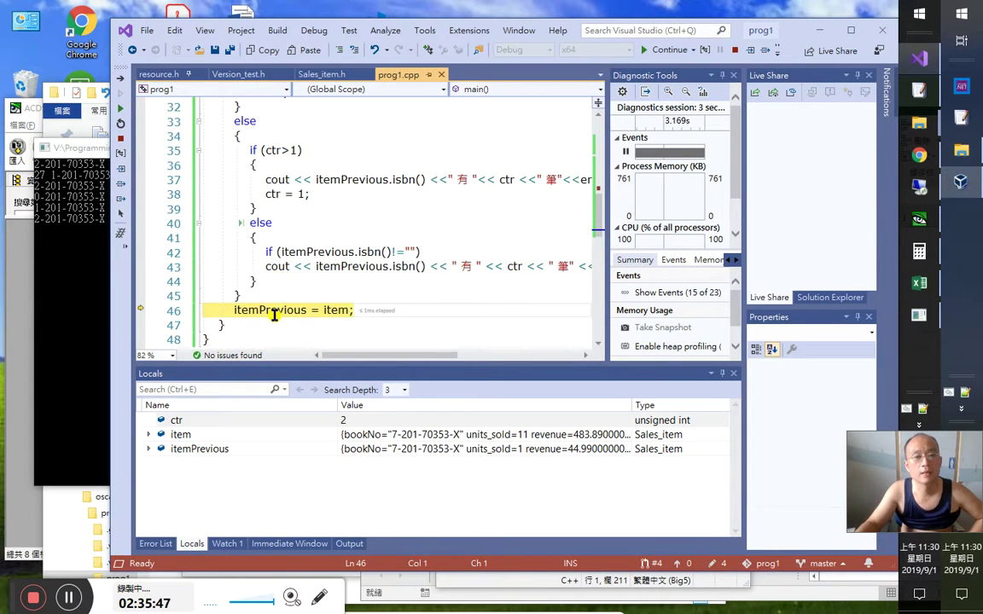
pyautogui.moveTo(310, 310)
pyautogui.click(269, 321)
pyautogui.scroll(-1, 269, 318)
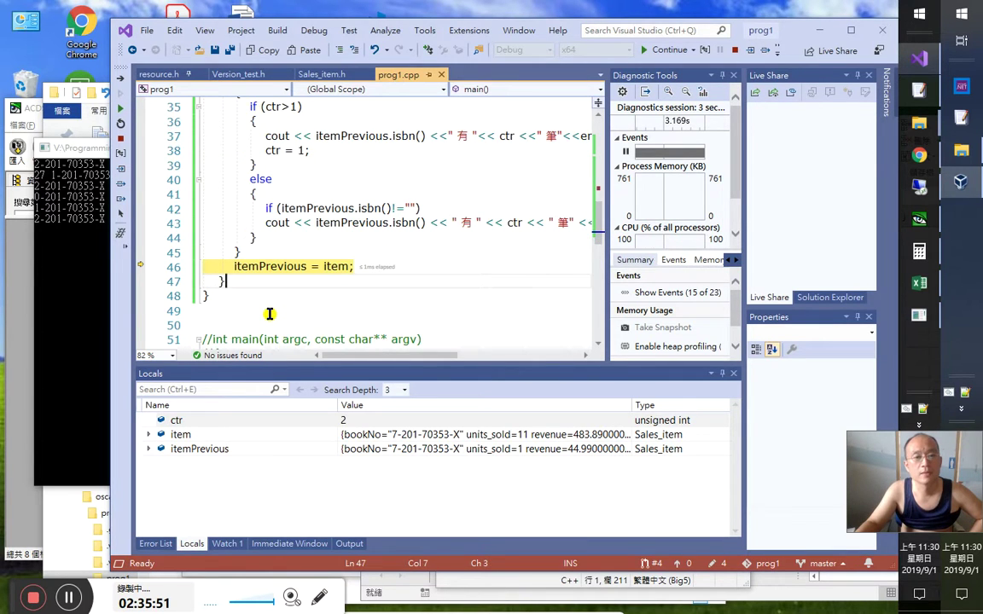
pyautogui.scroll(2, 269, 308)
pyautogui.scroll(-1, 256, 308)
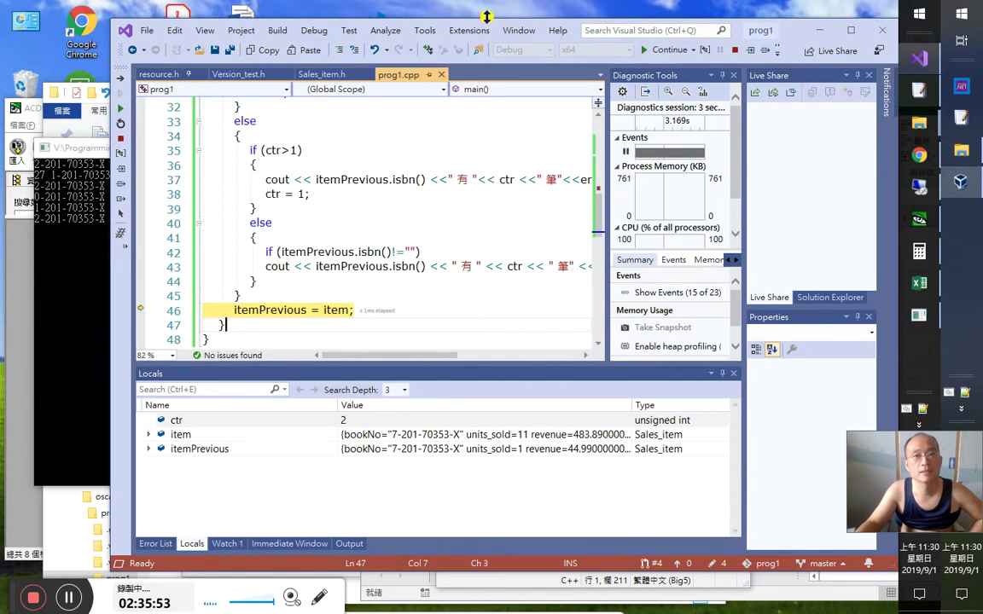
# Maximize the code editor window and examine the loop's nested if/else branches and the itemPrevious assignment
pyautogui.doubleClick(796, 31)
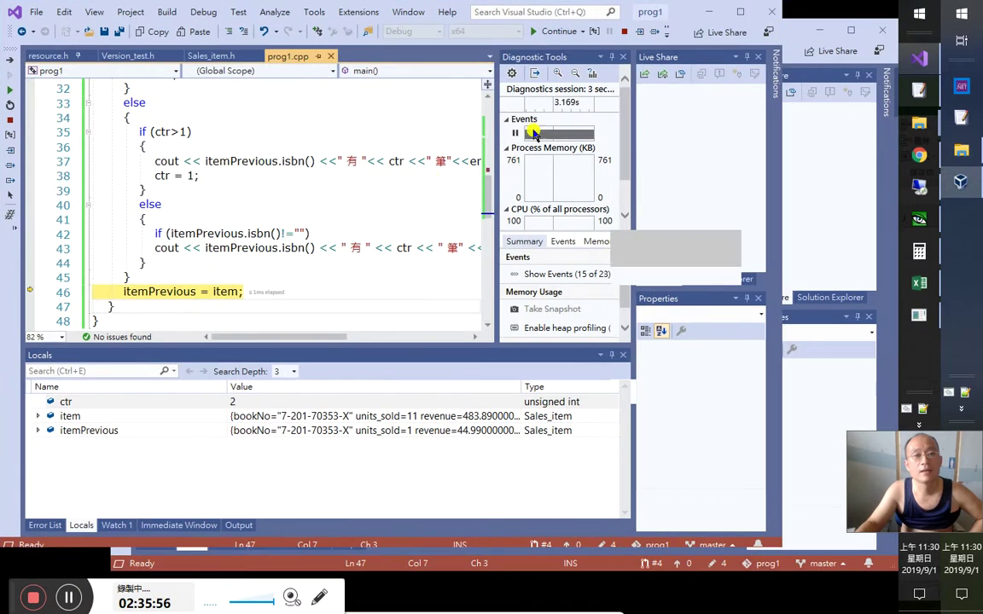
pyautogui.scroll(1, 236, 284)
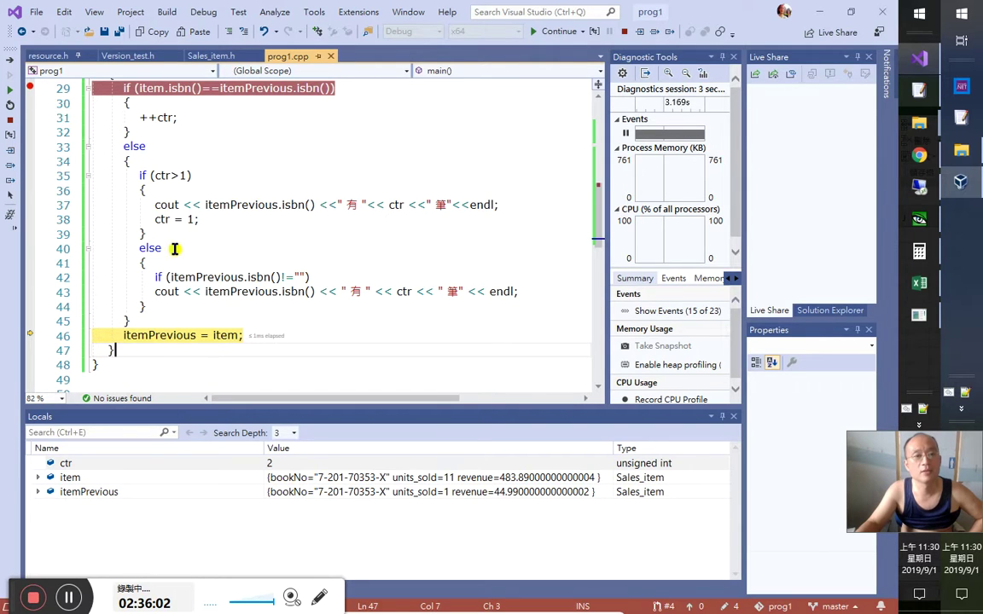
pyautogui.scroll(1, 213, 283)
pyautogui.moveTo(231, 324)
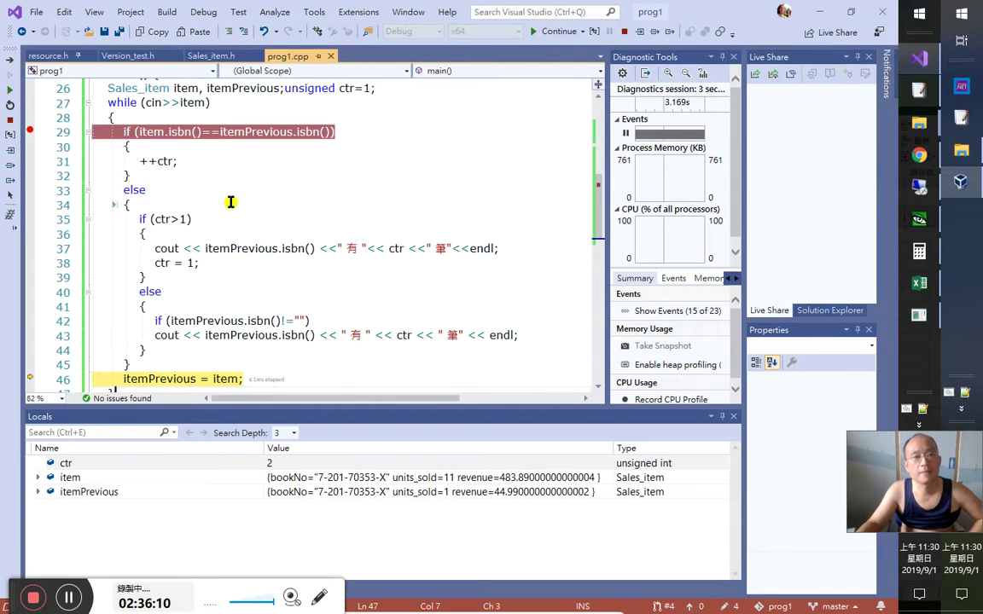
pyautogui.scroll(-1, 225, 231)
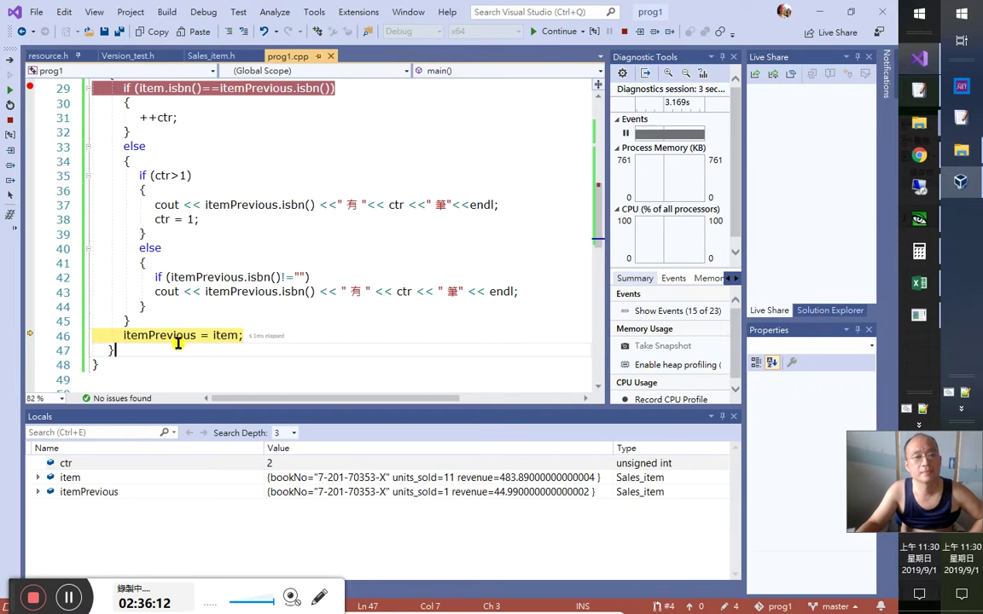
pyautogui.click(168, 319)
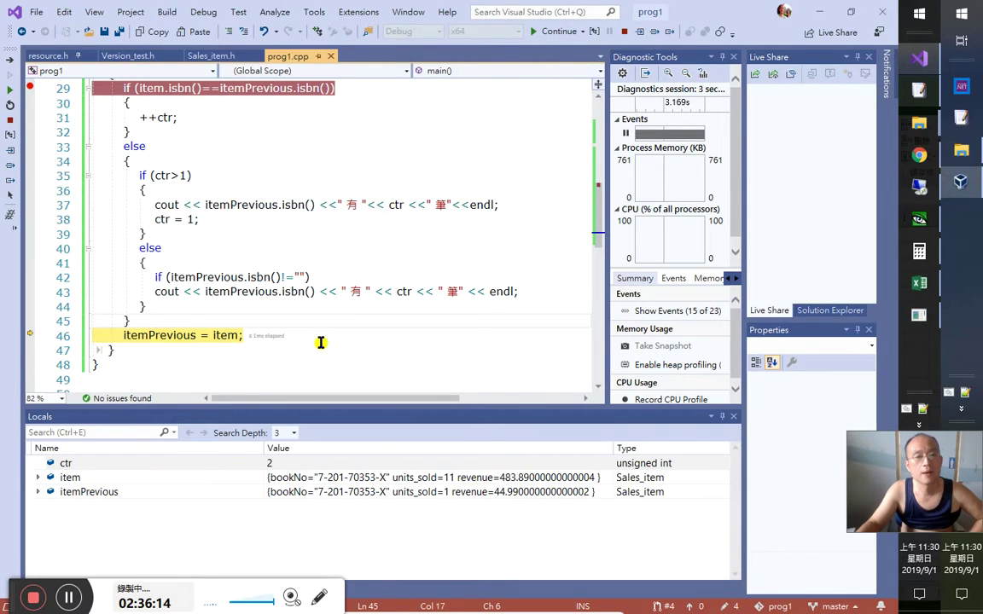
pyautogui.click(130, 324)
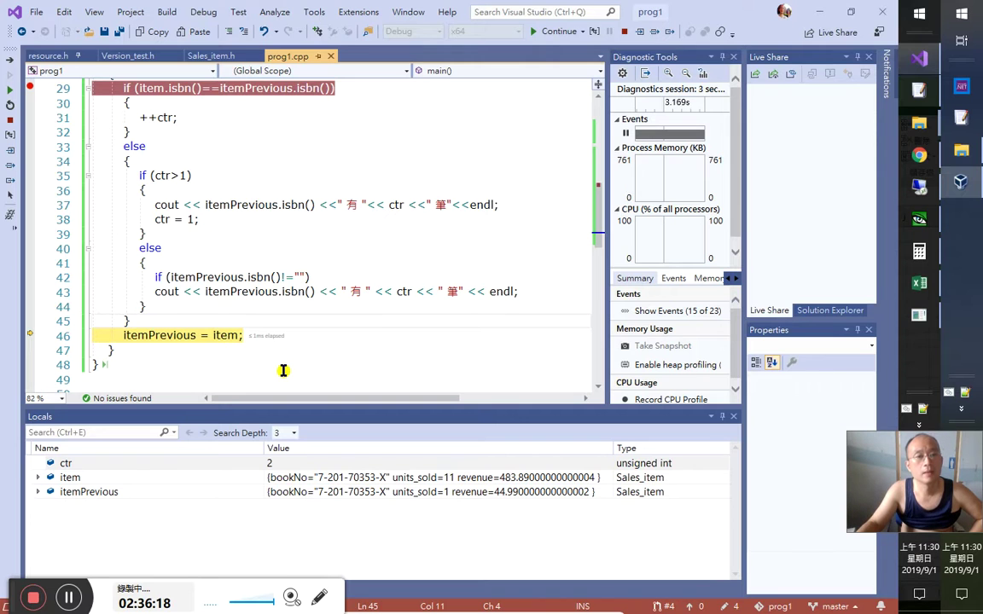
pyautogui.scroll(1, 286, 371)
pyautogui.scroll(-1, 285, 371)
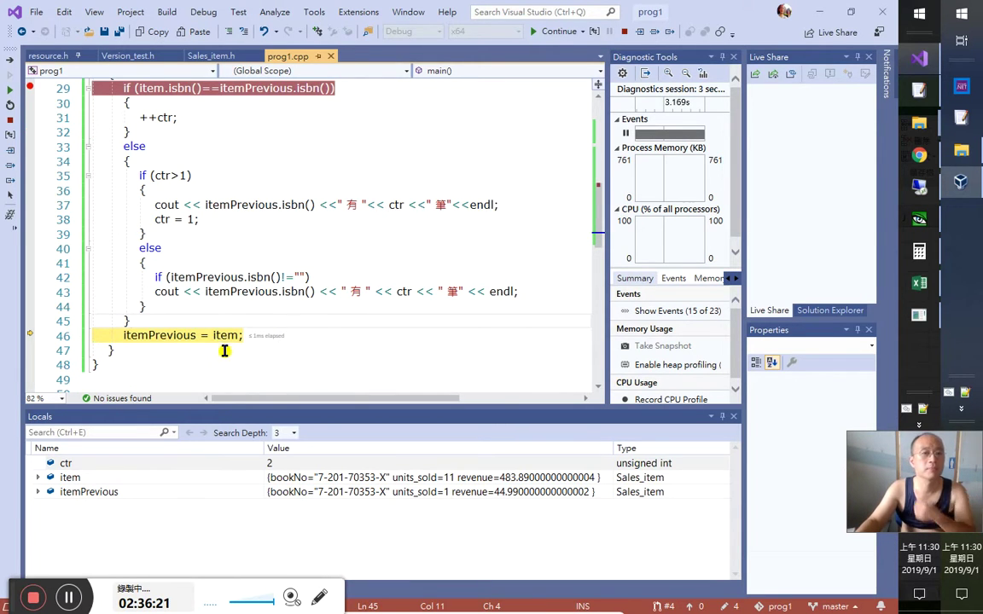
pyautogui.scroll(1, 225, 351)
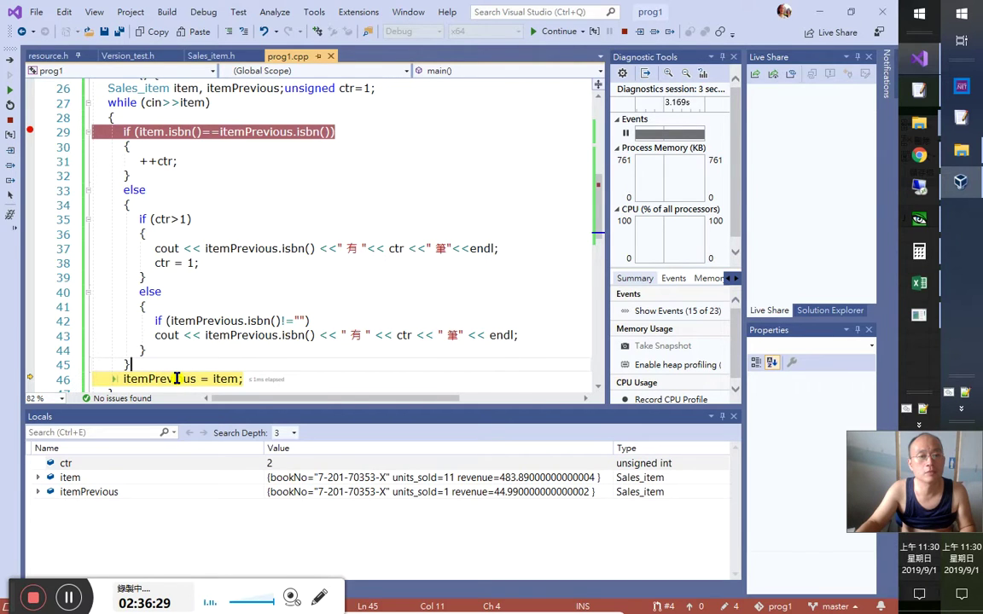
pyautogui.moveTo(178, 378)
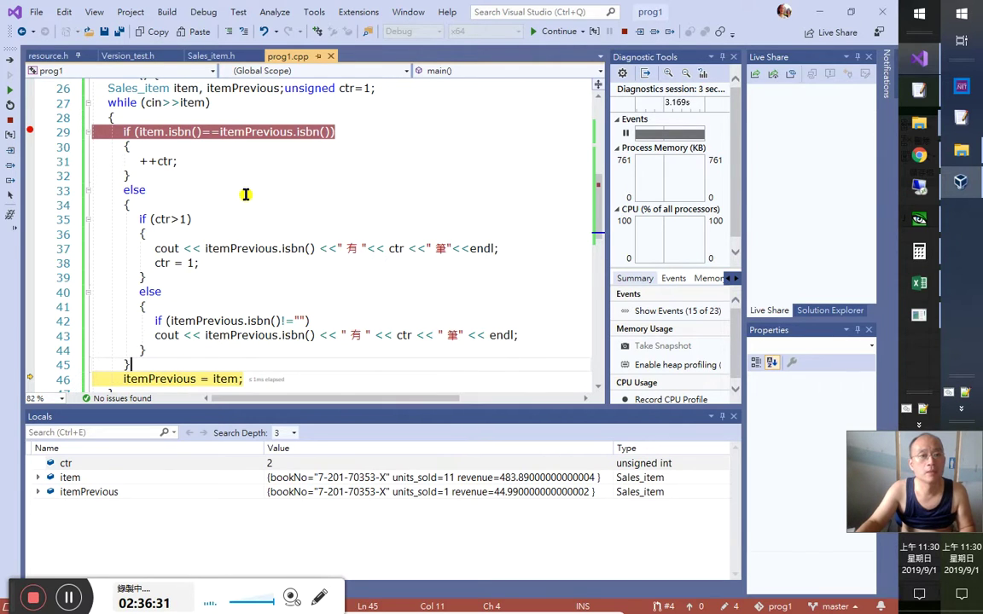
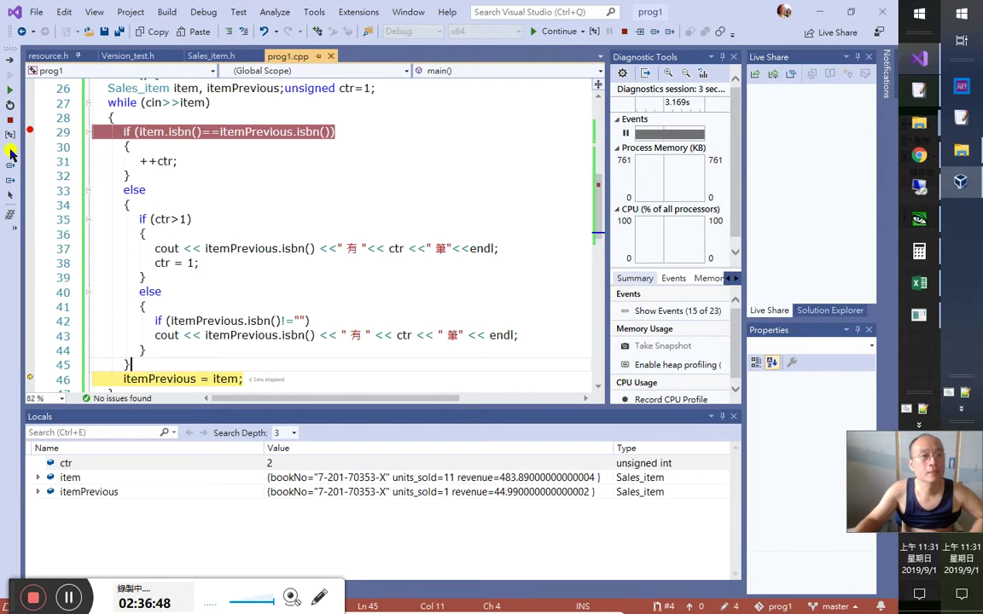
# Step over the itemPrevious assignment and the loop's end until the program waits for the next console input
pyautogui.click(10, 151)
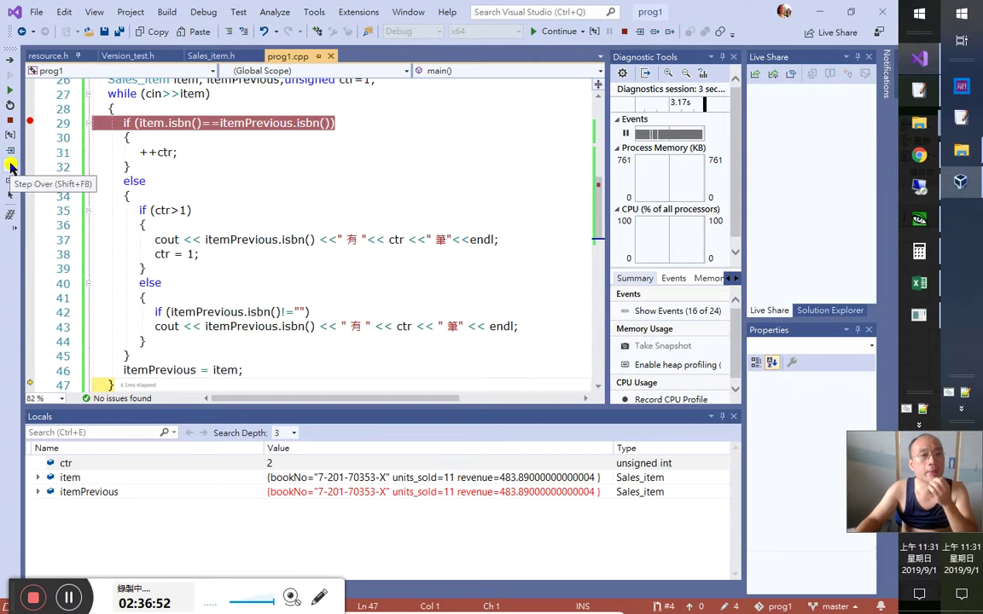
pyautogui.click(10, 169)
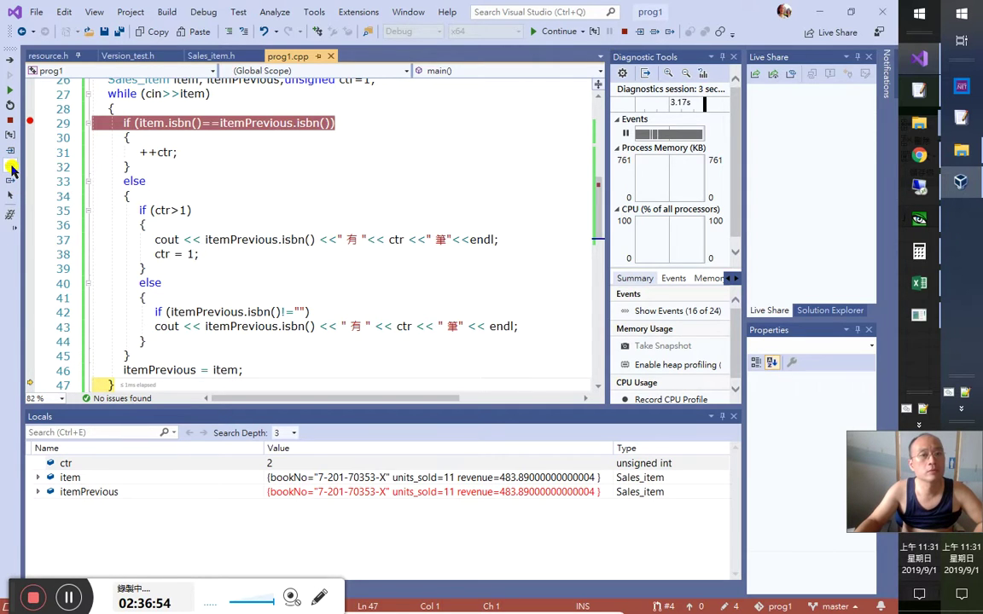
pyautogui.click(11, 169)
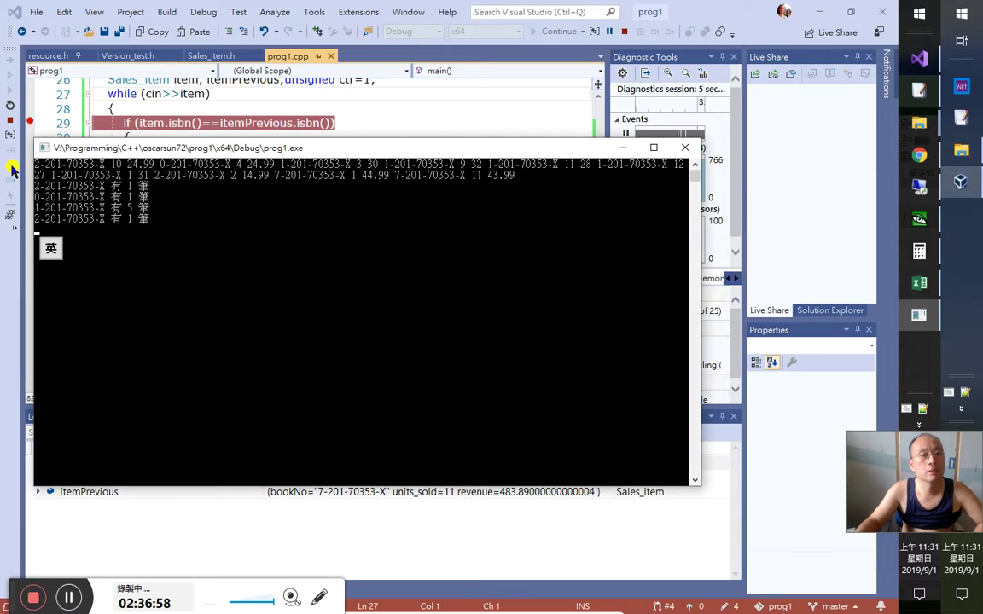
# Examine how main's while loop prints each ISBN's count and where the loop ends
pyautogui.click(165, 123)
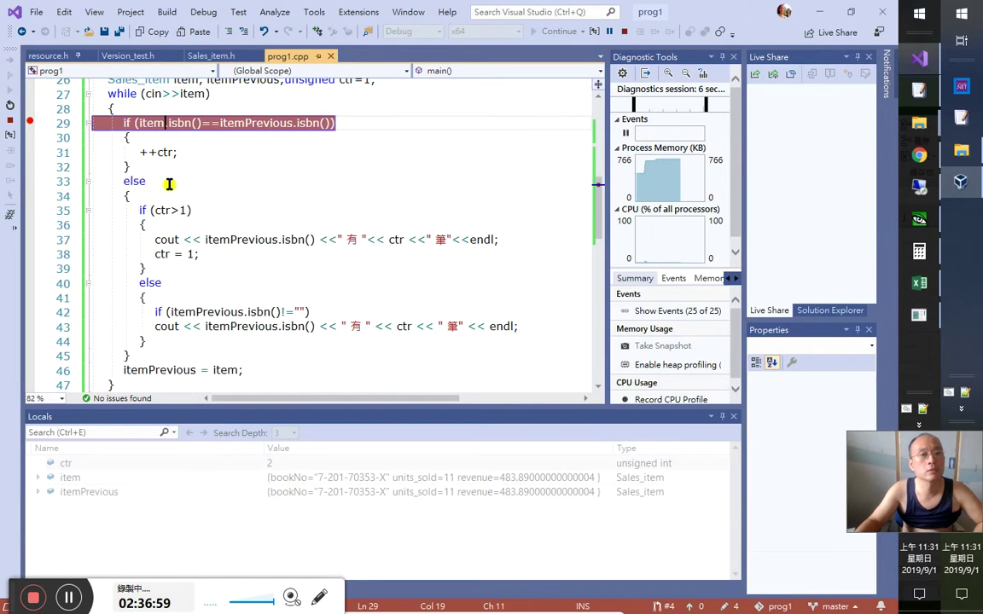
pyautogui.scroll(-1, 170, 314)
pyautogui.click(152, 349)
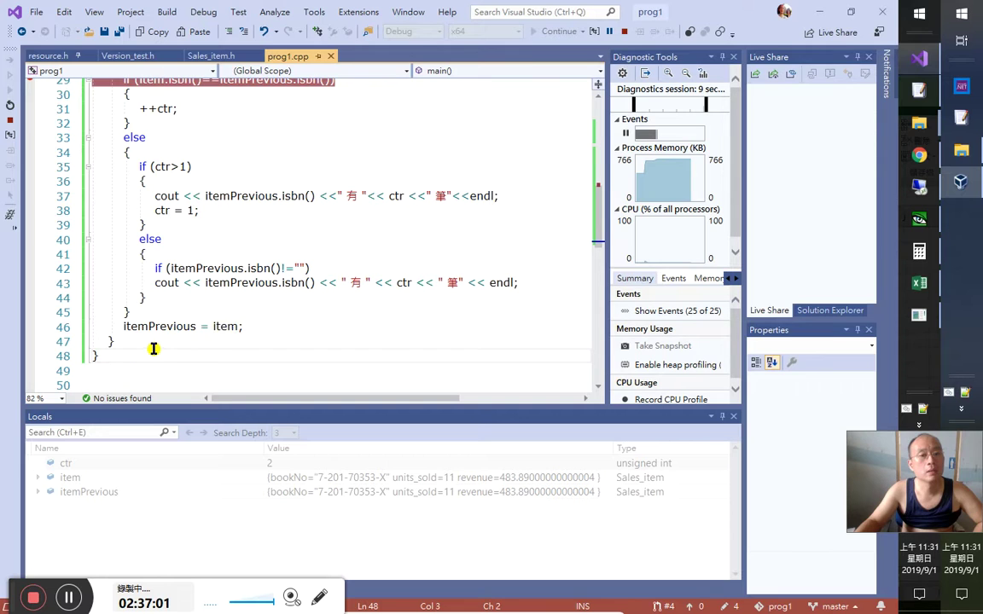
pyautogui.scroll(2, 179, 348)
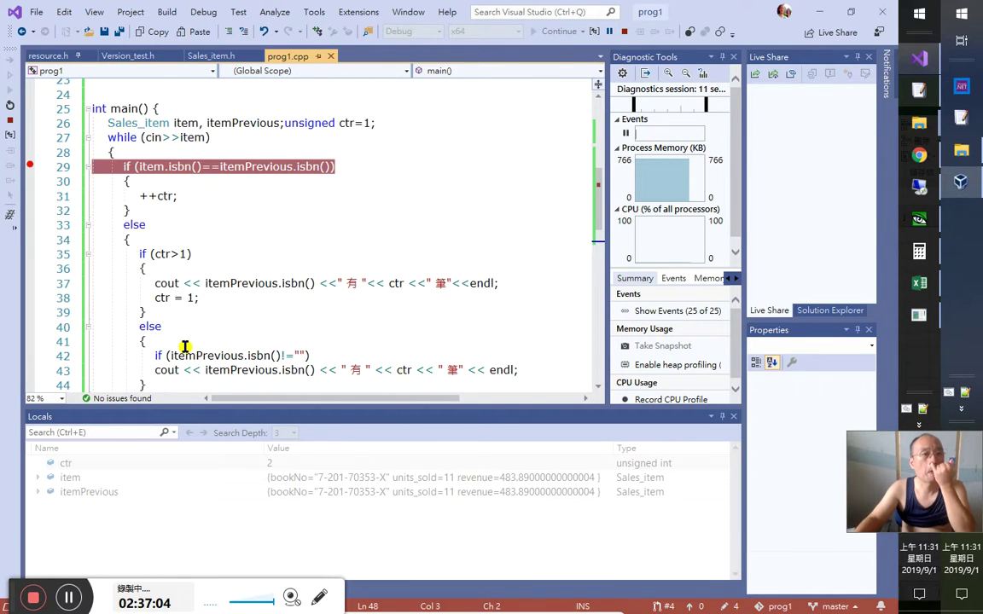
pyautogui.scroll(-1, 184, 347)
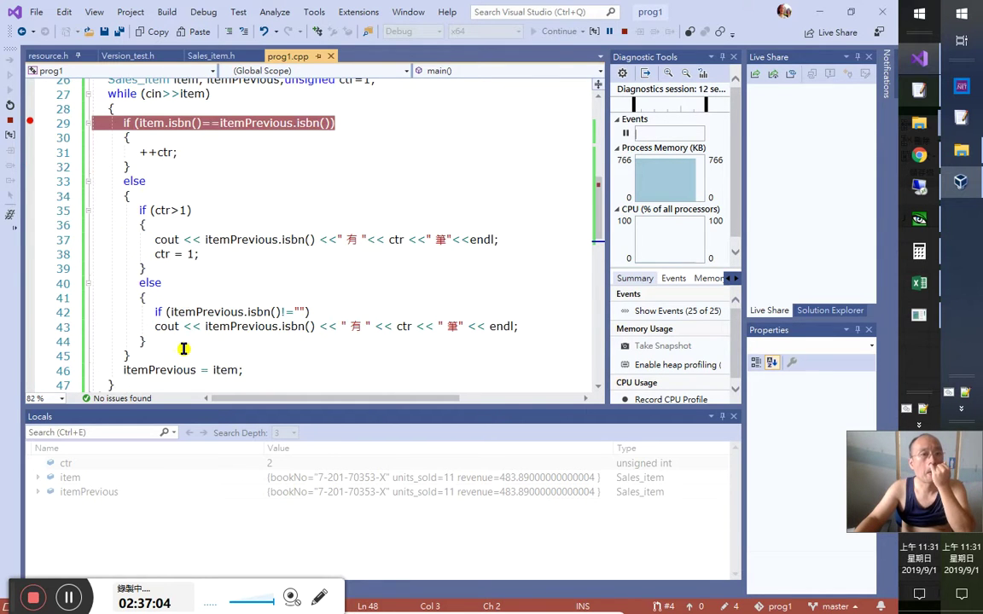
pyautogui.click(110, 358)
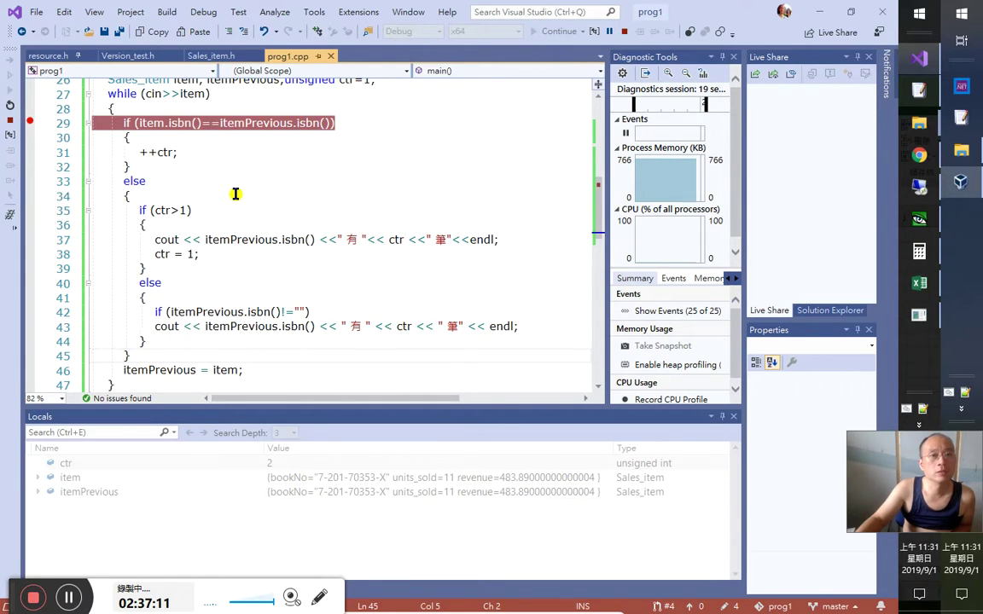
pyautogui.scroll(-1, 214, 173)
# Insert a copy of the else branch's statement, cout << itemPrevious.isbn() << " 有 " << ctr << " 筆" << endl;, after the while loop's closing brace
pyautogui.click(157, 342)
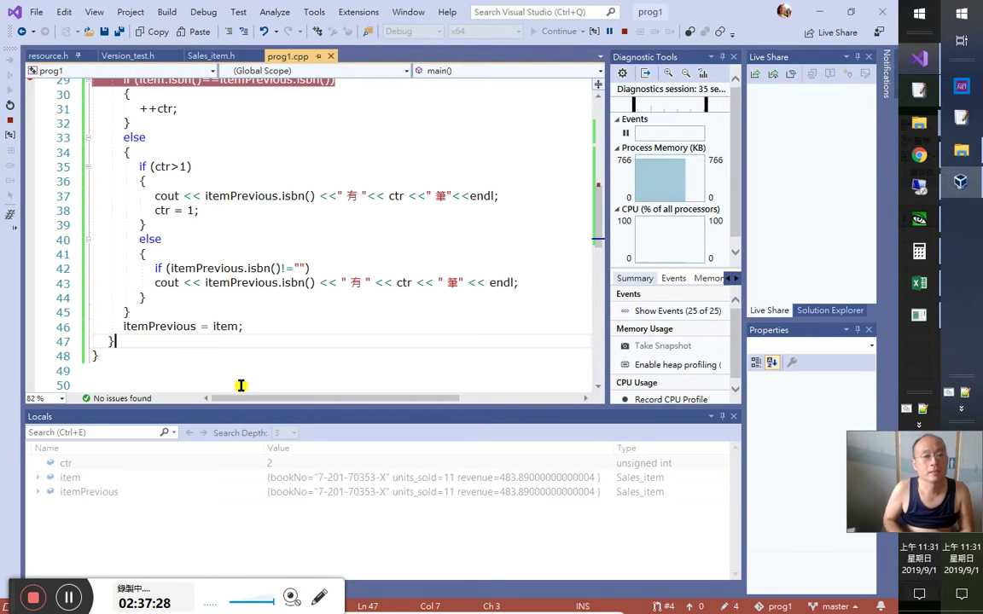
pyautogui.press('Return')
pyautogui.press('Up')
pyautogui.press('Up')
pyautogui.press('Up')
pyautogui.press('Up')
pyautogui.press('Up')
pyautogui.press('Right')
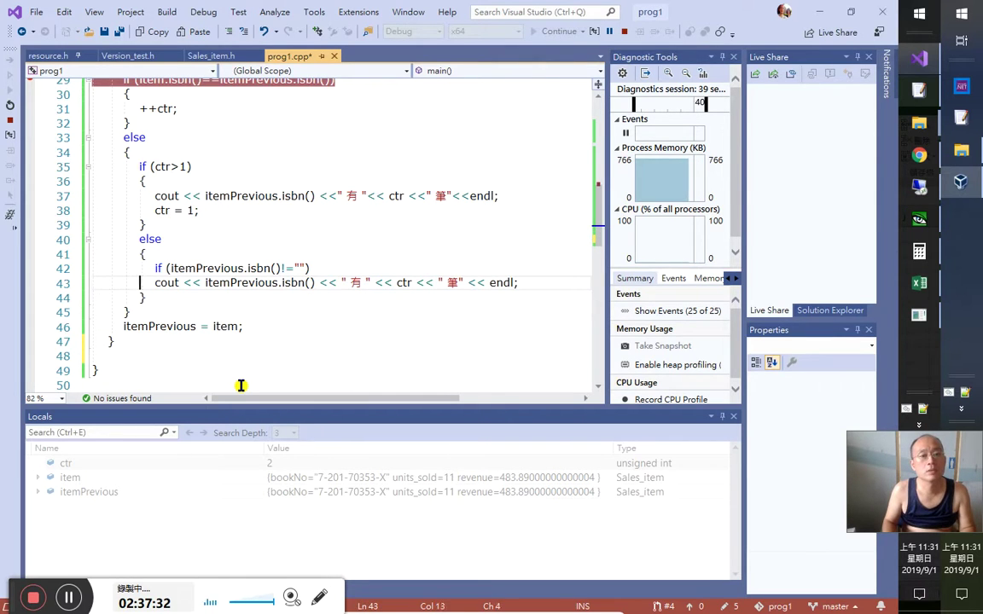
pyautogui.hotkey('shift', 'End')
pyautogui.press('Down')
pyautogui.press('Down')
pyautogui.press('Down')
pyautogui.press('Down')
pyautogui.press('Down')
pyautogui.write('cout << itemPrevious.isbn() << " 有 " << ctr << " 筆 " << endl;')
# Check the output statement after the while loop, going through its itemPrevious.isbn() and ctr expressions
pyautogui.press('Up')
pyautogui.press('Up')
pyautogui.press('Up')
pyautogui.press('End')
pyautogui.press('Down')
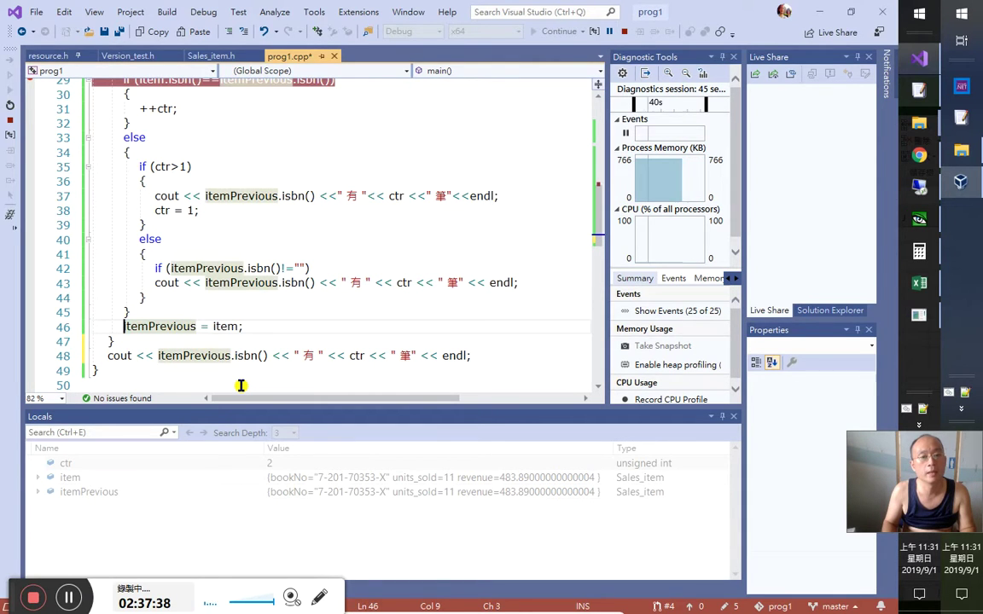
pyautogui.press('End')
pyautogui.press('Left')
pyautogui.press('Left')
pyautogui.press('Down')
pyautogui.press('Down')
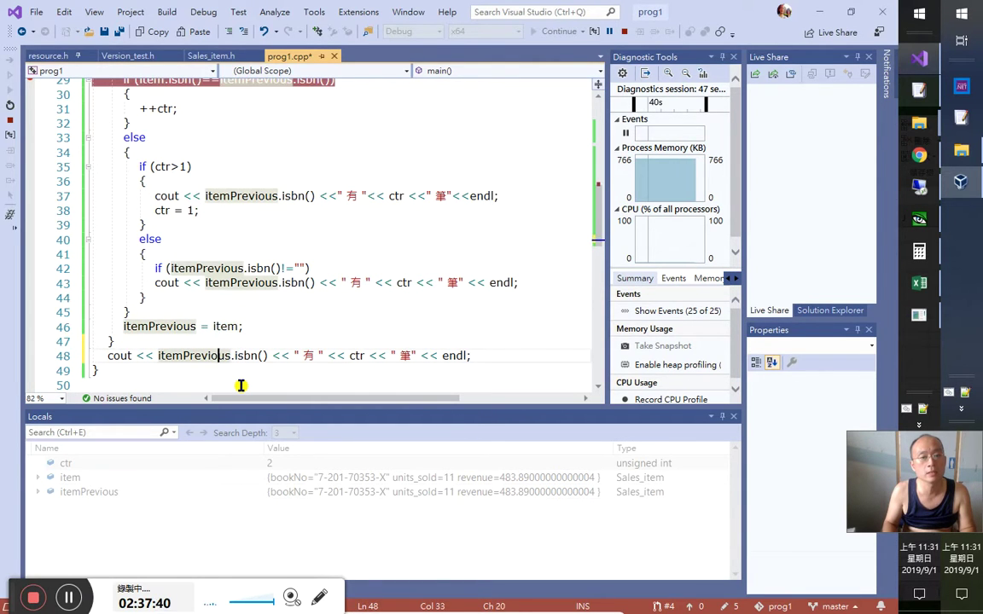
pyautogui.press('Right')
pyautogui.press('Right')
pyautogui.press('Right')
pyautogui.press('Right')
pyautogui.press('Right')
pyautogui.press('Right')
pyautogui.press('Right')
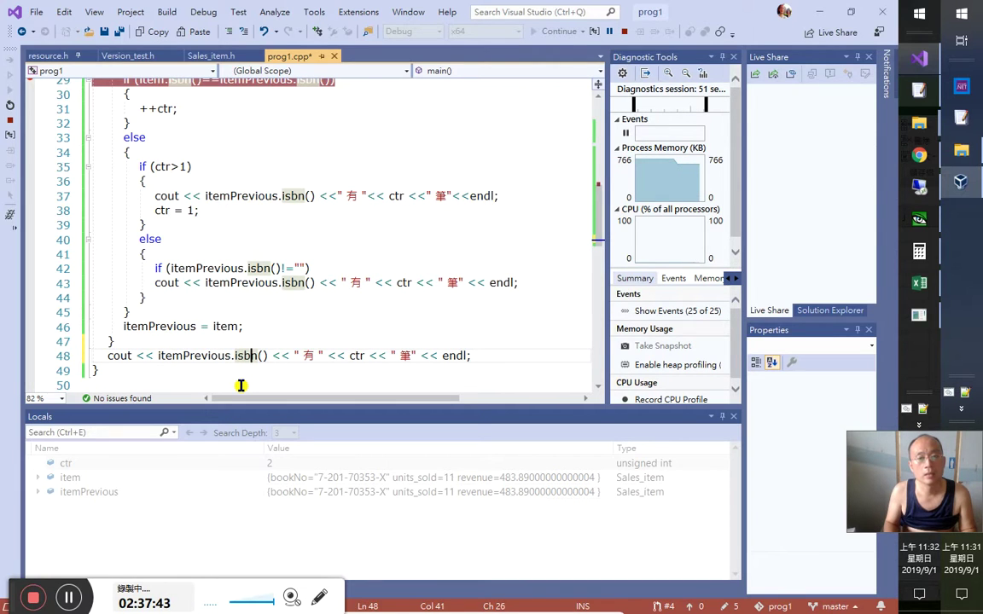
pyautogui.press('Right')
pyautogui.press('Right')
pyautogui.press('Right')
pyautogui.press('Right')
pyautogui.press('Right')
pyautogui.press('Right')
pyautogui.press('Right')
pyautogui.press('Right')
pyautogui.press('Right')
pyautogui.press('Right')
pyautogui.press('Right')
pyautogui.press('Right')
pyautogui.press('Down')
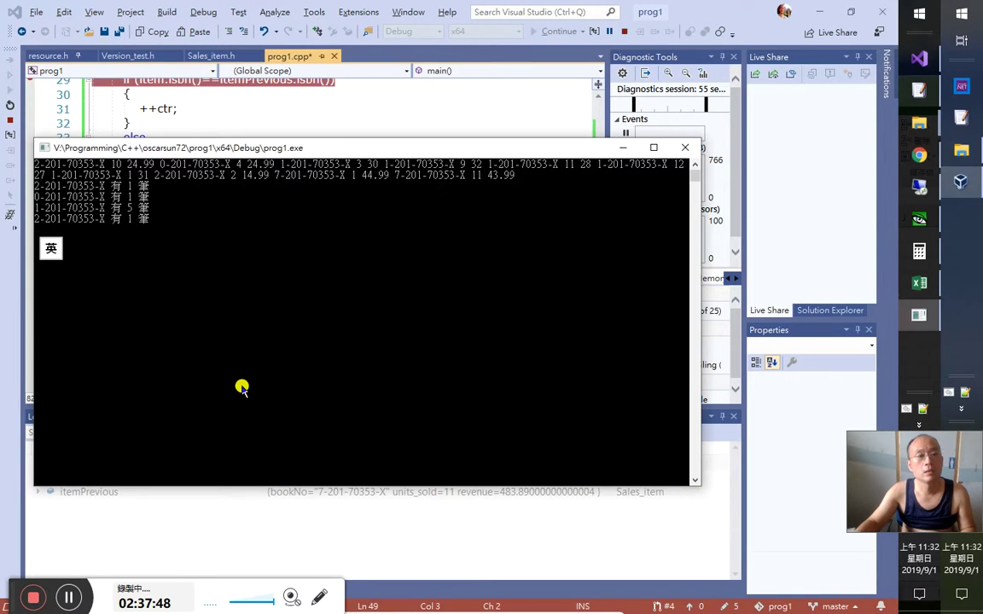
# End the debugging session and run the saved prog1.cpp in a console without debugging
pyautogui.click(11, 107)
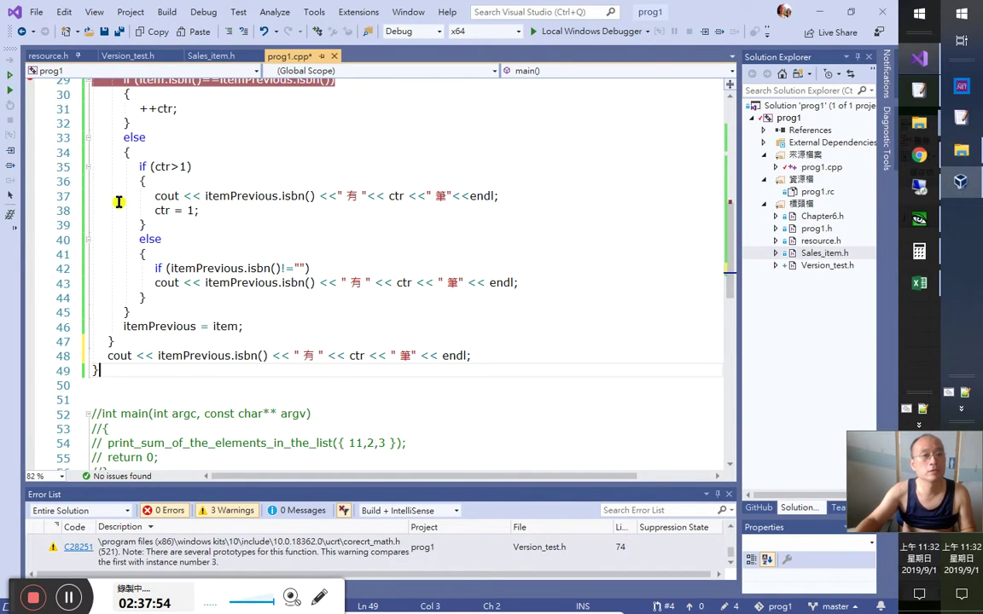
pyautogui.scroll(1, 119, 196)
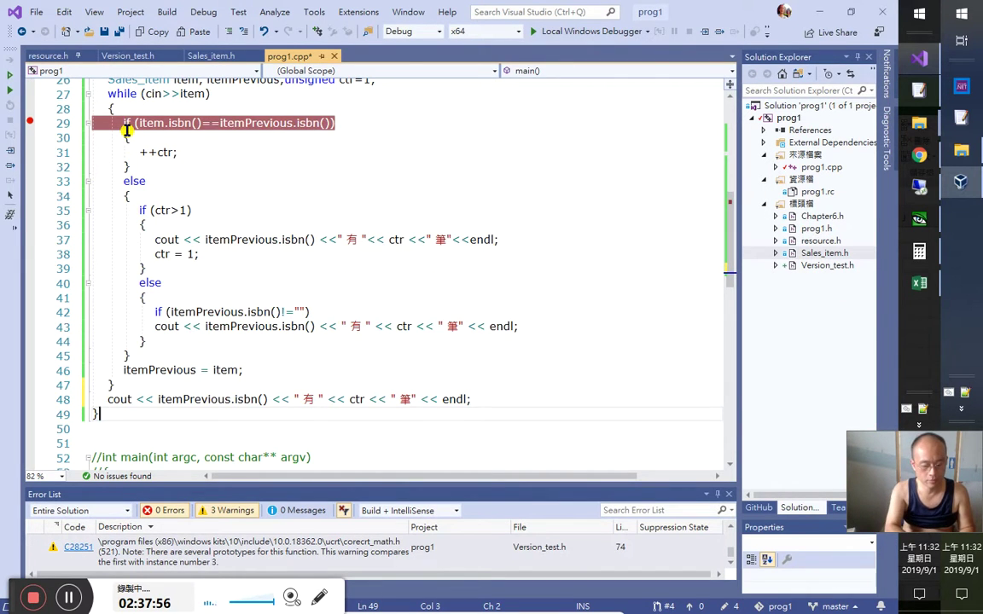
pyautogui.hotkey('ctrl', 's')
pyautogui.press('F5')
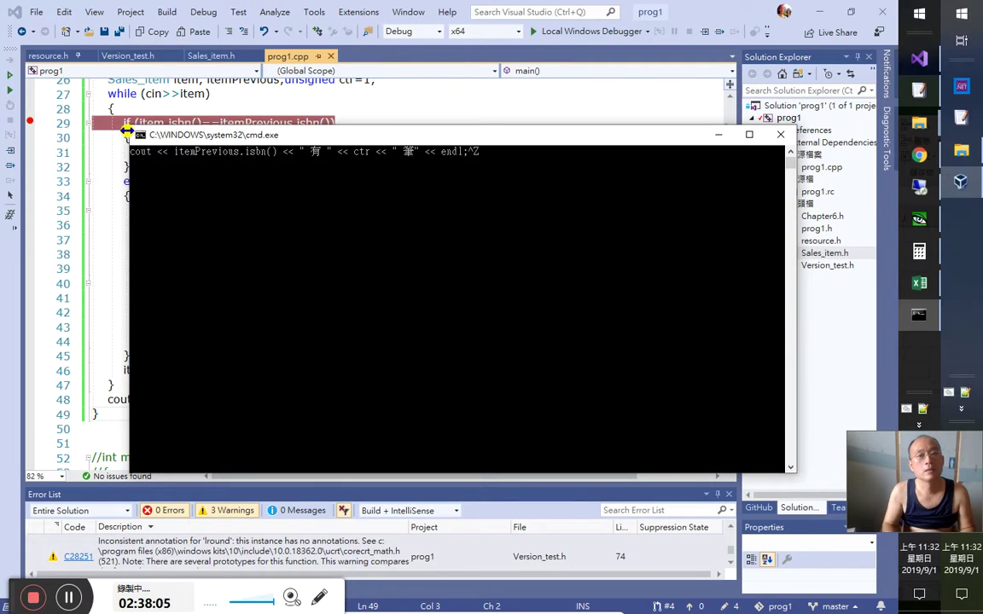
# Clear the mistakenly pasted cout statement and ^Z from the running program's console input line
pyautogui.press('BackSpace')
pyautogui.press('BackSpace')
pyautogui.press('BackSpace')
pyautogui.press('BackSpace')
pyautogui.press('BackSpace')
pyautogui.press('BackSpace')
pyautogui.press('BackSpace')
pyautogui.press('BackSpace')
pyautogui.press('BackSpace')
pyautogui.press('BackSpace')
pyautogui.press('BackSpace')
pyautogui.press('BackSpace')
pyautogui.press('BackSpace')
pyautogui.press('BackSpace')
pyautogui.press('BackSpace')
pyautogui.press('BackSpace')
pyautogui.press('BackSpace')
pyautogui.press('BackSpace')
pyautogui.press('BackSpace')
pyautogui.press('BackSpace')
pyautogui.press('BackSpace')
pyautogui.press('BackSpace')
pyautogui.press('BackSpace')
pyautogui.press('BackSpace')
pyautogui.press('BackSpace')
pyautogui.press('BackSpace')
pyautogui.press('BackSpace')
pyautogui.press('BackSpace')
pyautogui.press('BackSpace')
pyautogui.press('BackSpace')
pyautogui.press('BackSpace')
pyautogui.press('BackSpace')
pyautogui.press('BackSpace')
pyautogui.press('BackSpace')
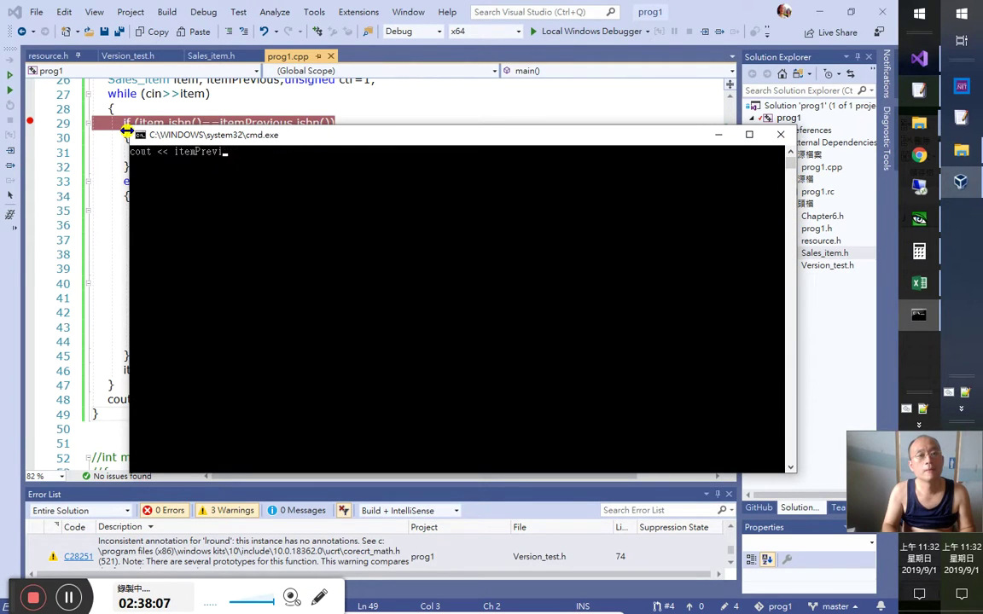
# Switch to EmEditor and copy all the sales records of the test data, including the trailing blank lines
pyautogui.hotkey('alt', 'Tab')
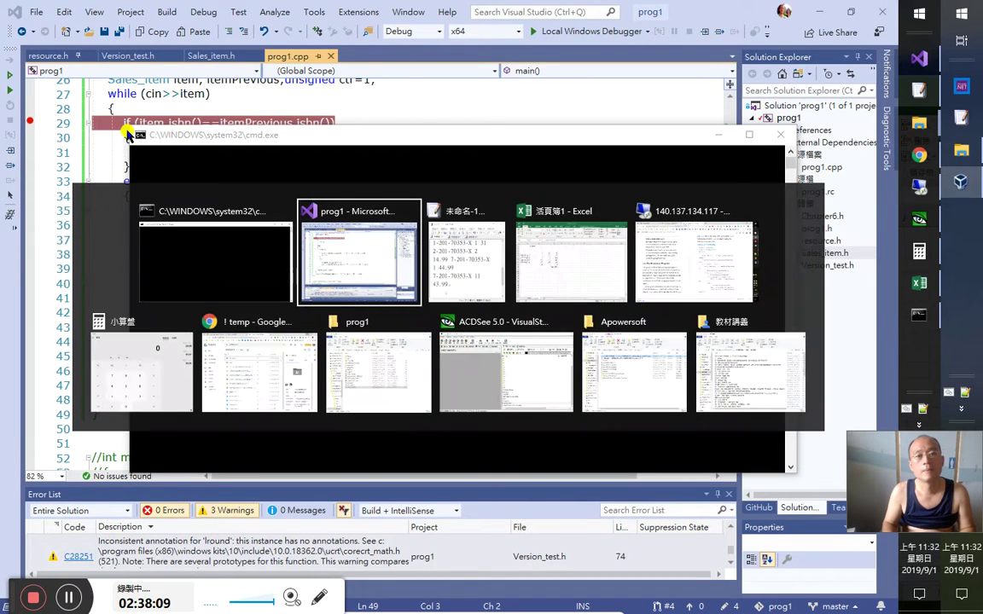
pyautogui.hotkey('alt', 'Tab')
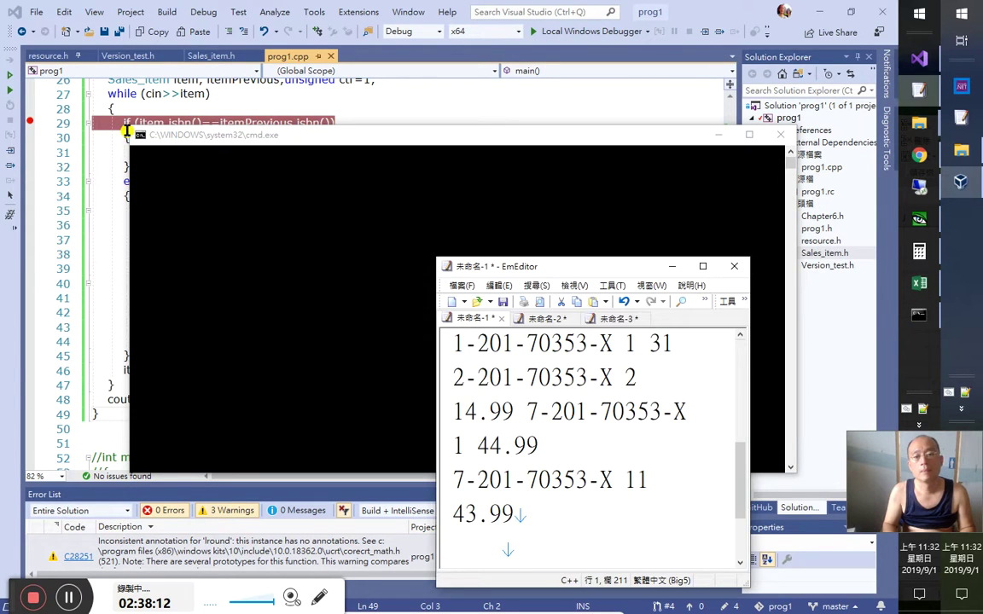
pyautogui.hotkey('ctrl', 'a')
pyautogui.hotkey('ctrl', 'End')
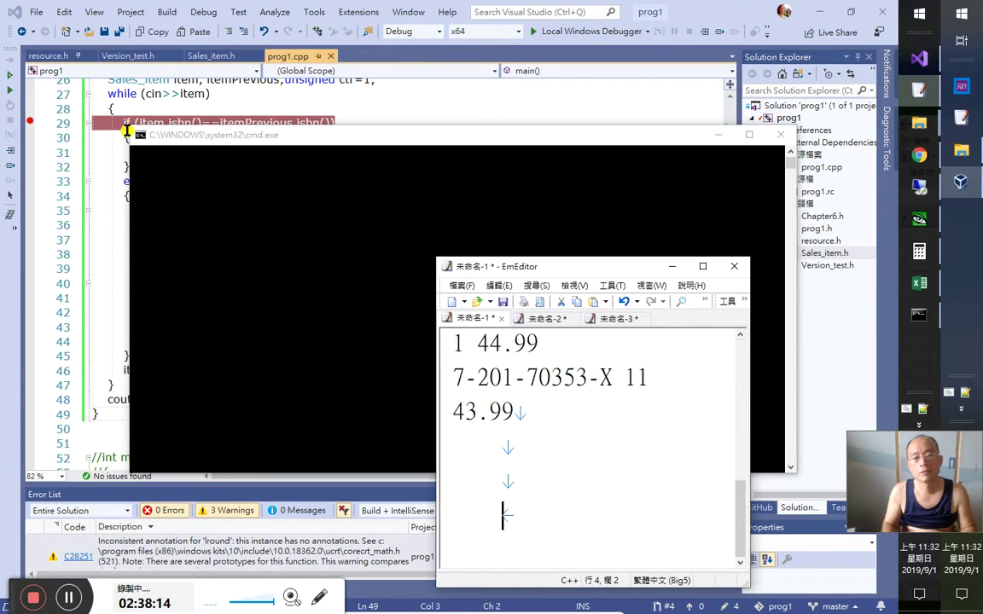
pyautogui.hotkey('ctrl', 'a')
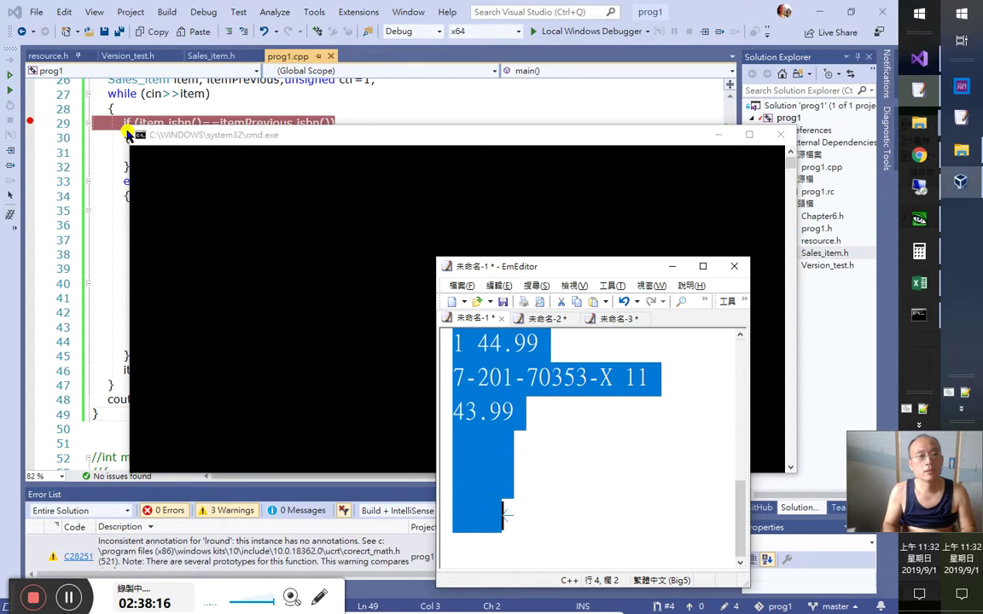
# Feed the copied sales records to the running console program, end its input with end-of-file, and dismiss the finished console
pyautogui.hotkey('alt', 'Tab')
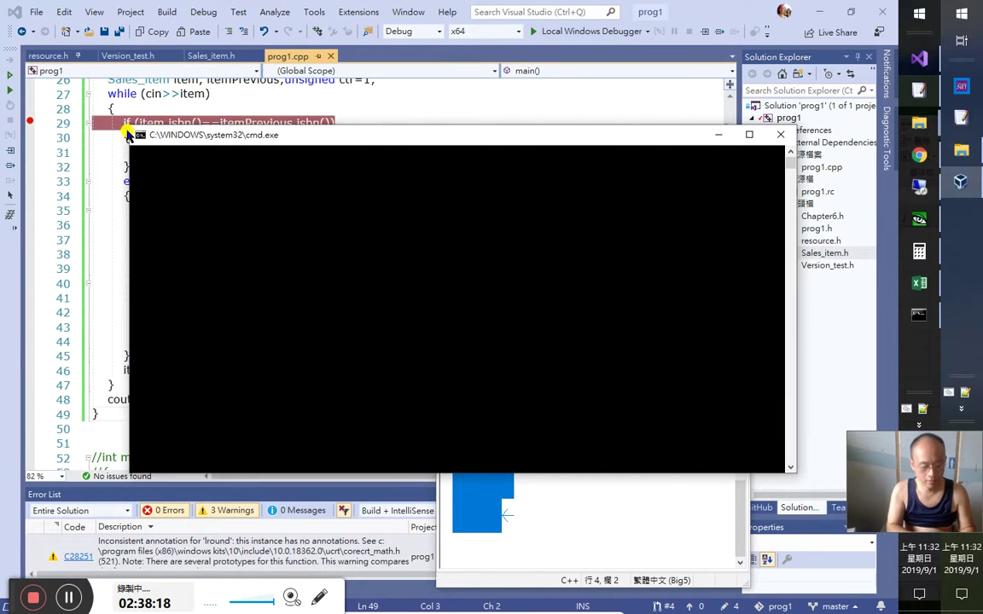
pyautogui.hotkey('ctrl', 'v')
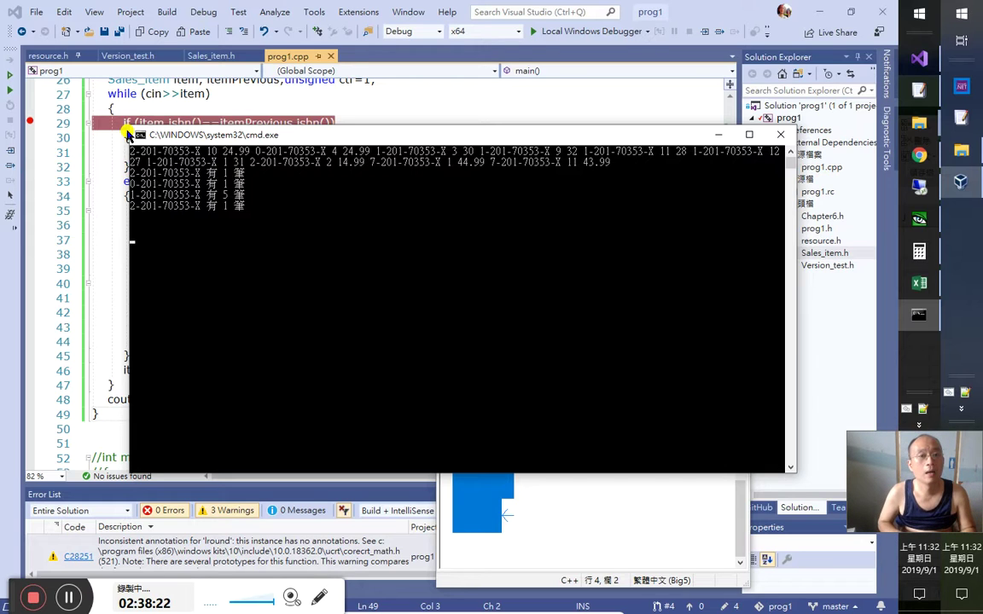
pyautogui.press('Return')
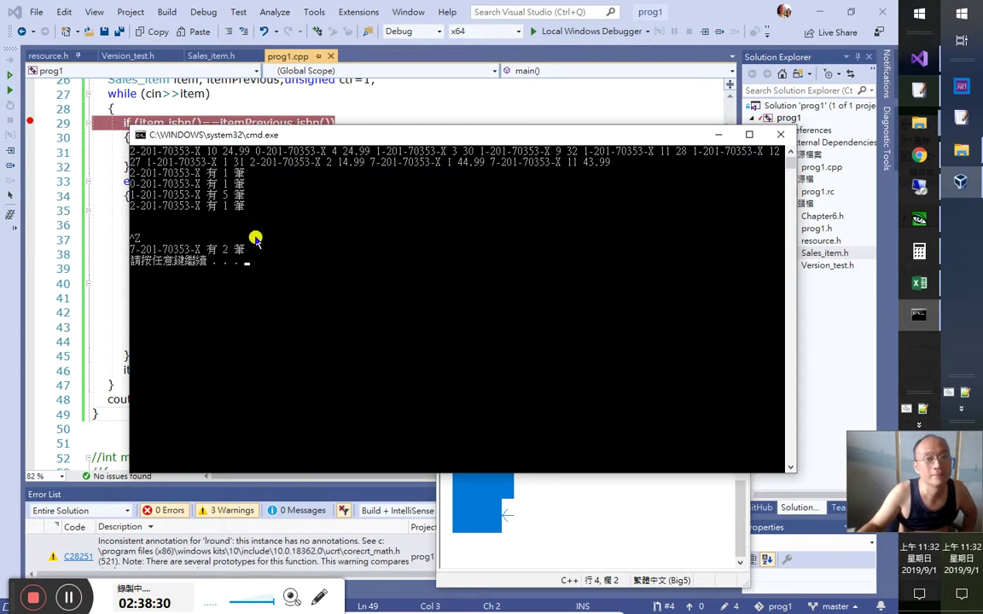
pyautogui.press('Return')
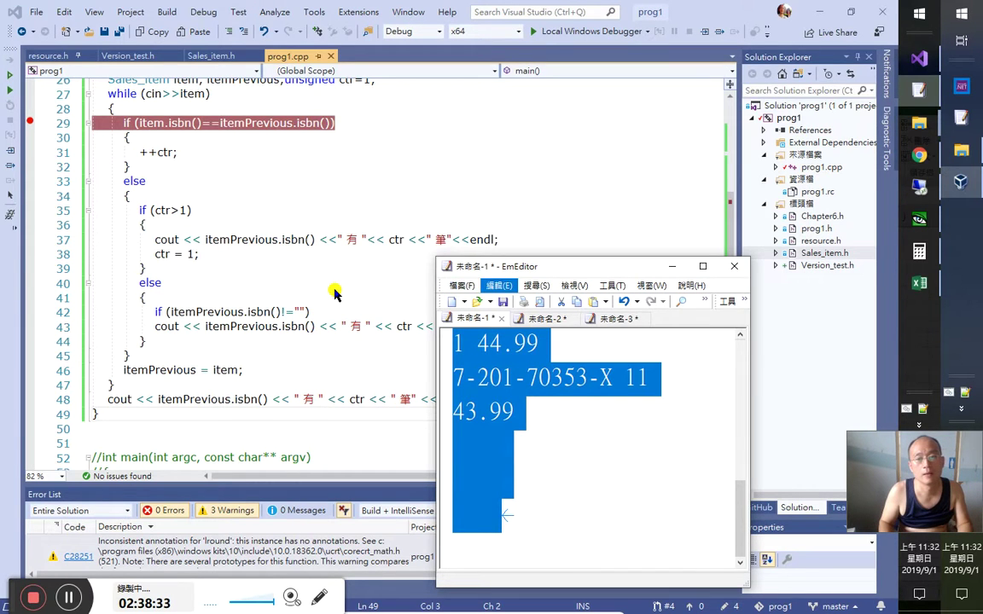
# Add ^z after the last record's 43.99 in the EmEditor test data
pyautogui.hotkey('alt', 'f')
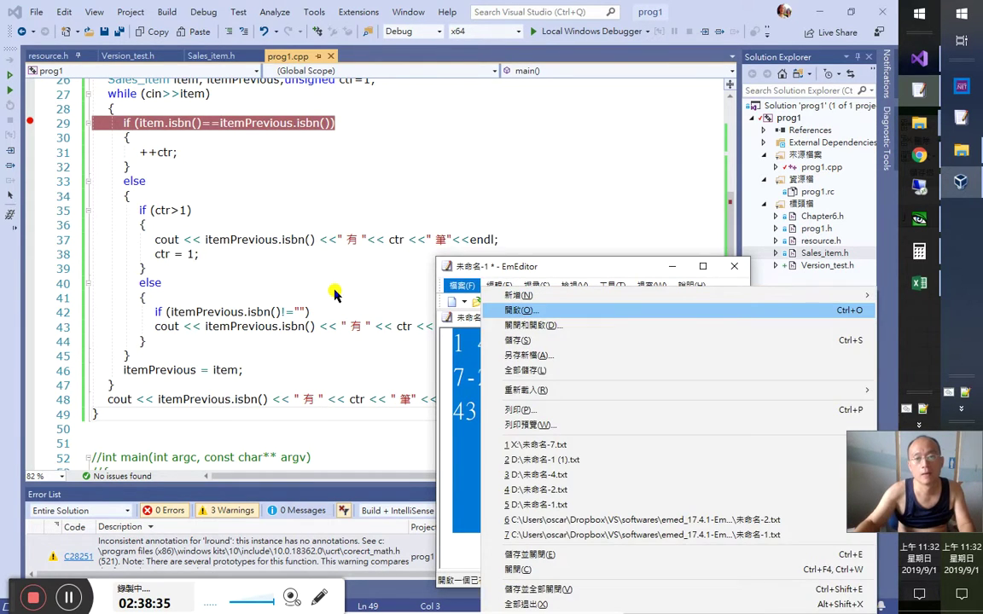
pyautogui.click(334, 293)
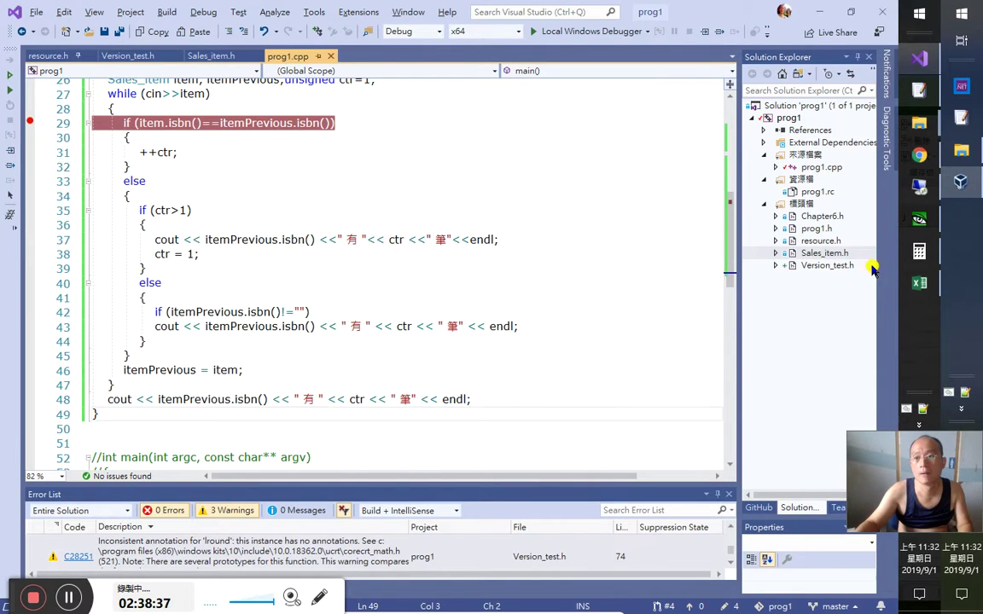
pyautogui.hotkey('alt', 'Tab')
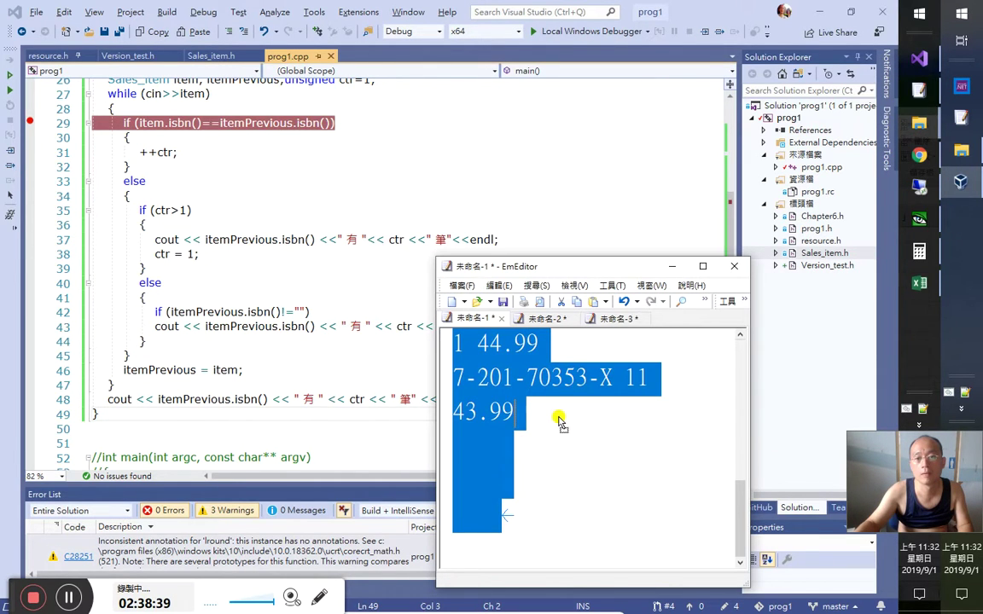
pyautogui.click(623, 421)
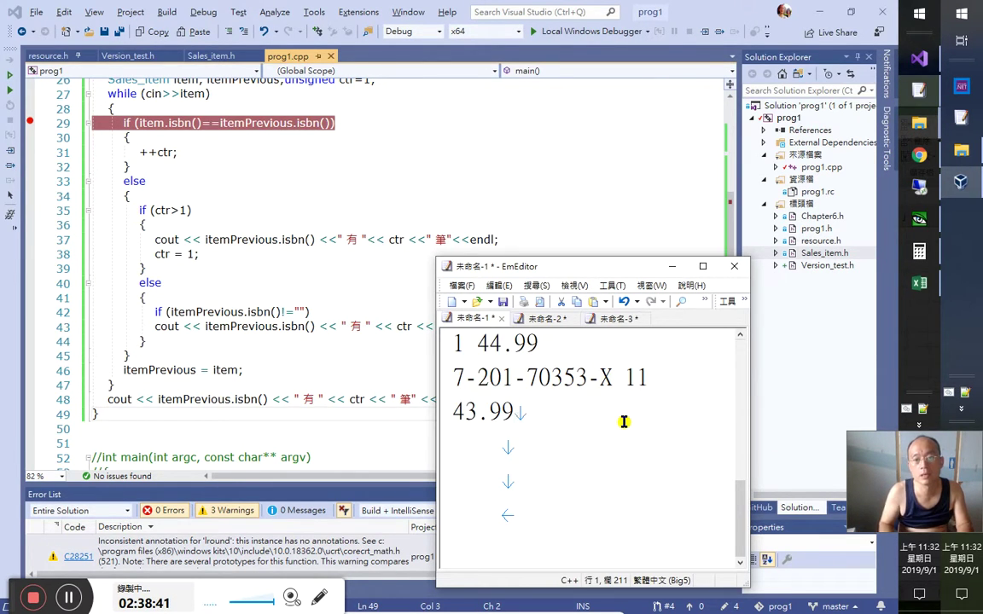
pyautogui.press('Tab')
pyautogui.press('BackSpace')
pyautogui.write('^z')
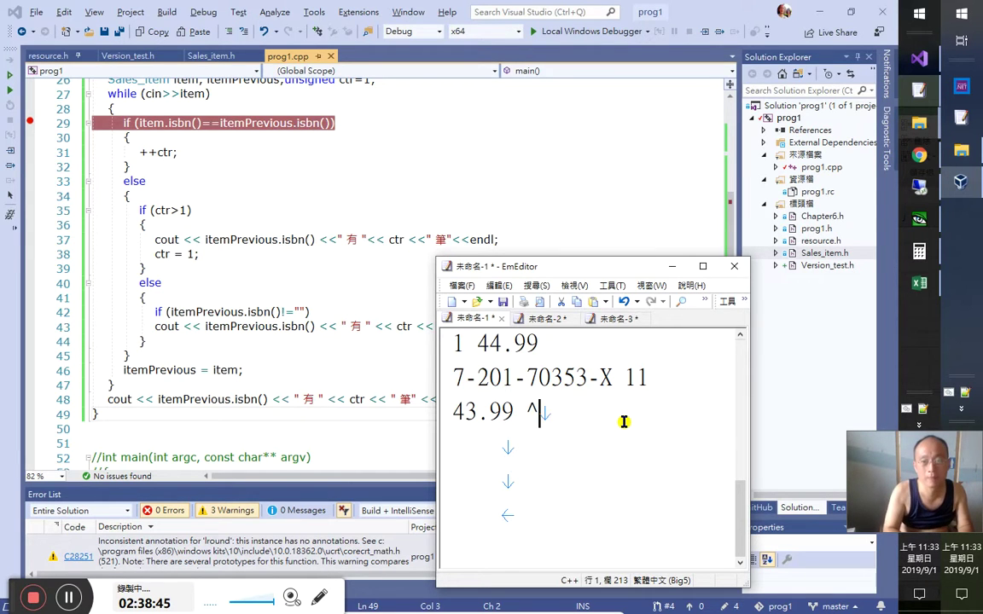
# Copy the test data with ^z, rerun prog1 without debugging on it, and end the input with end-of-file
pyautogui.hotkey('ctrl', 'a')
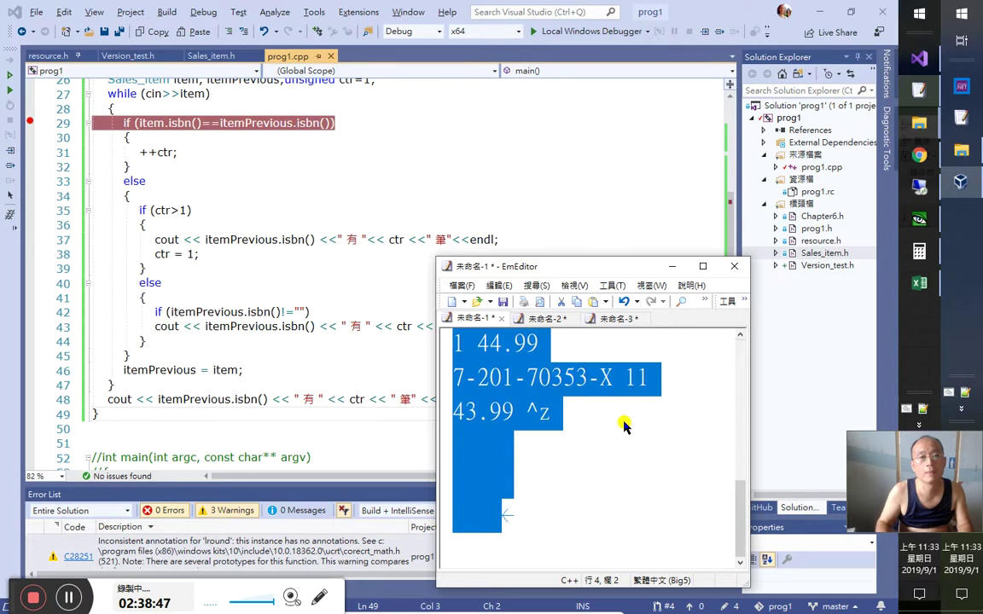
pyautogui.hotkey('ctrl', 'Home')
pyautogui.hotkey('alt', 'Tab')
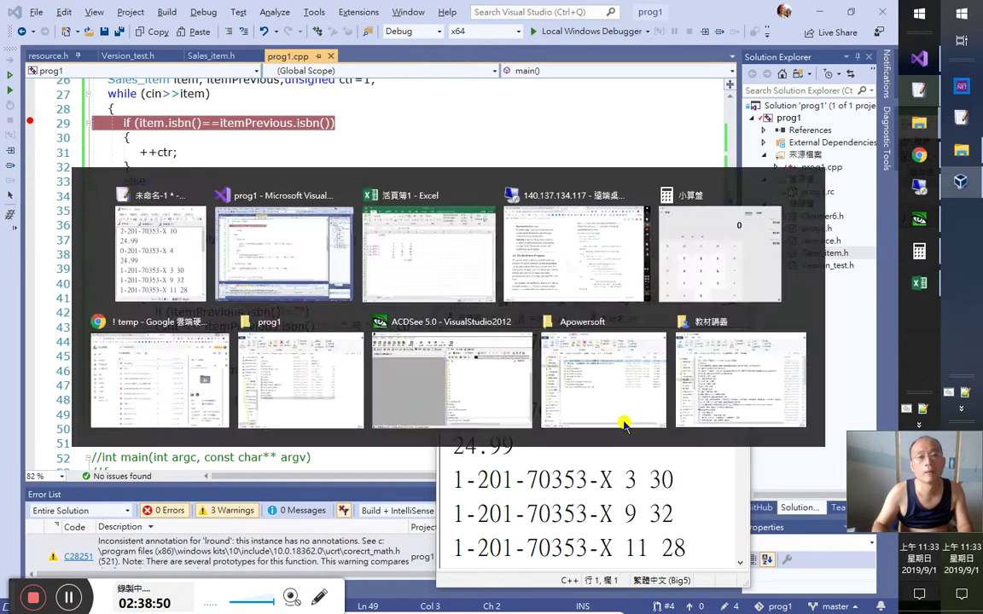
pyautogui.hotkey('ctrl', 'F5')
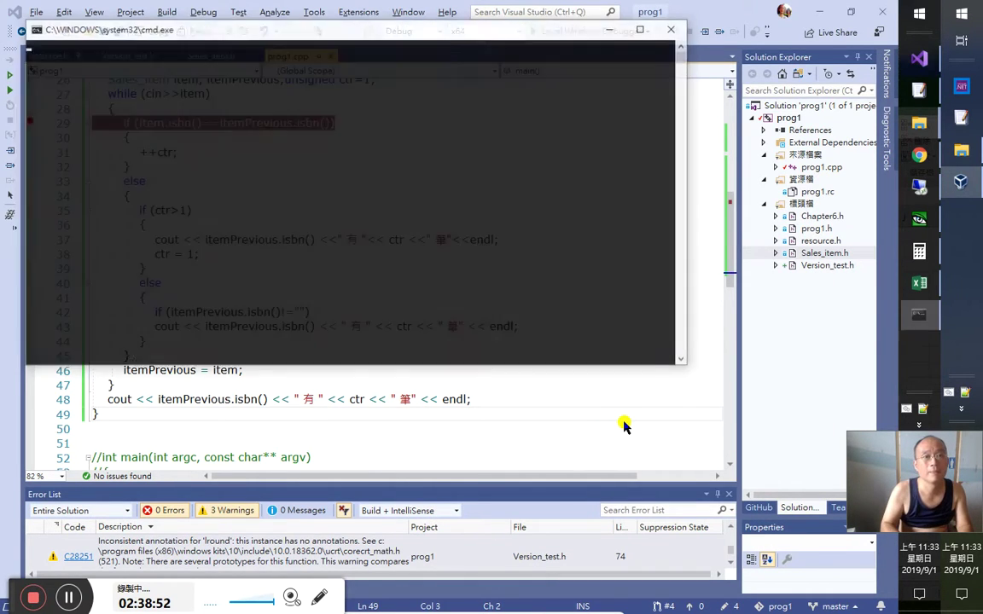
pyautogui.hotkey('ctrl', 'v')
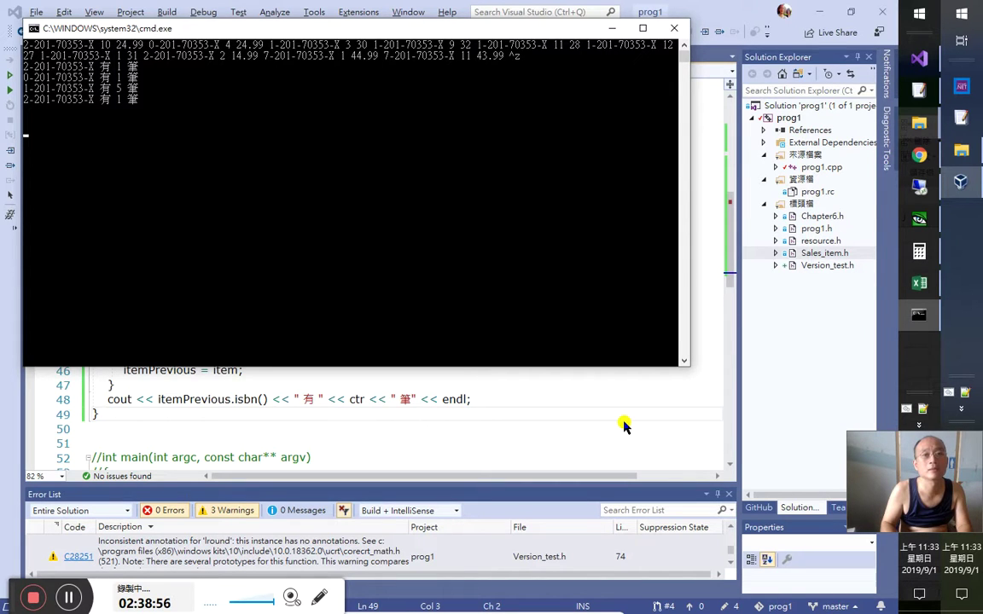
pyautogui.hotkey('ctrl', 'z')
pyautogui.press('Return')
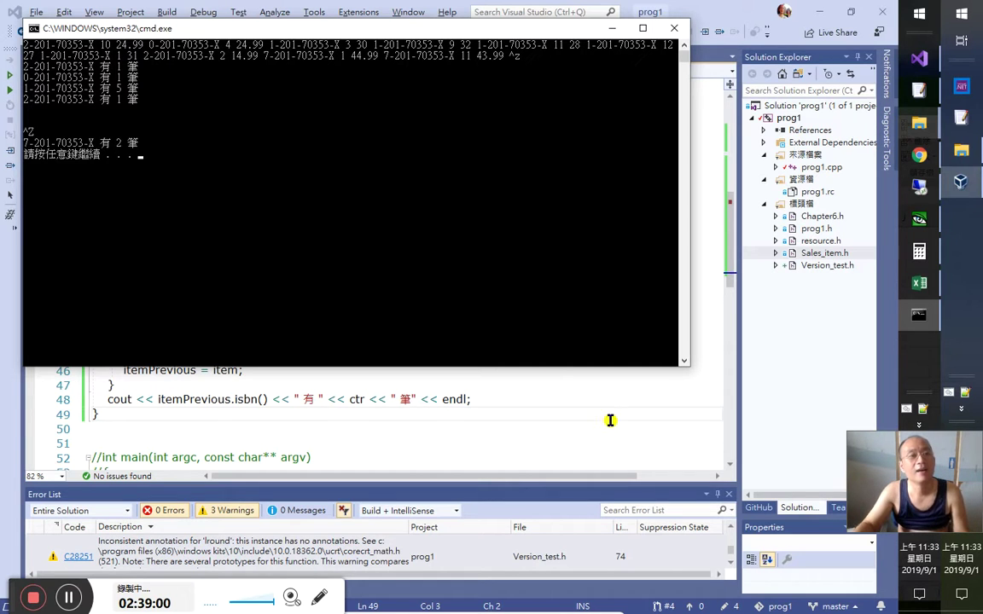
# In the EmEditor test data, duplicate the record 2-201-70353-X 2 14.99 directly after itself
pyautogui.click(919, 90)
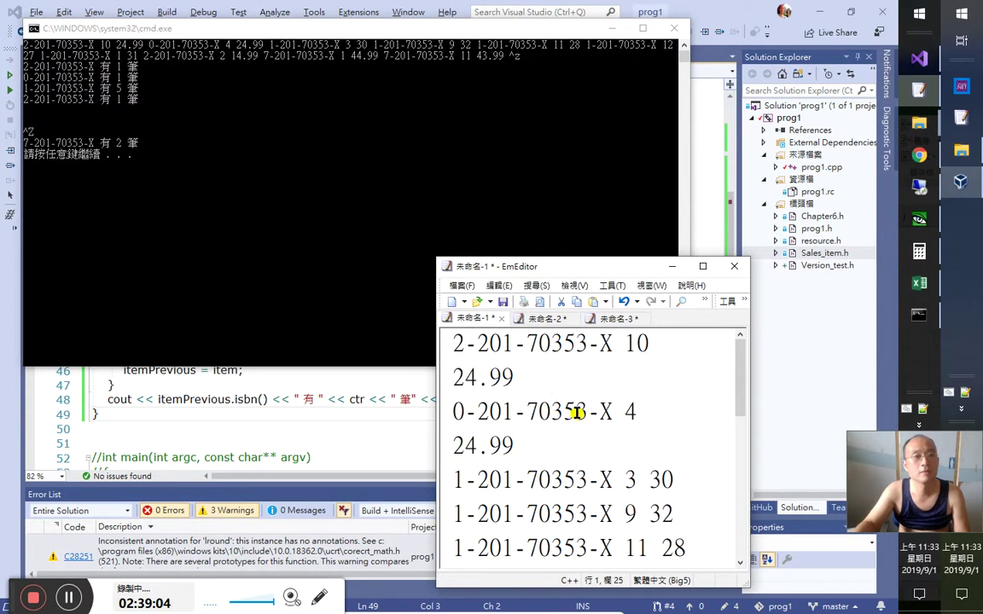
pyautogui.scroll(-2, 587, 411)
pyautogui.click(623, 520)
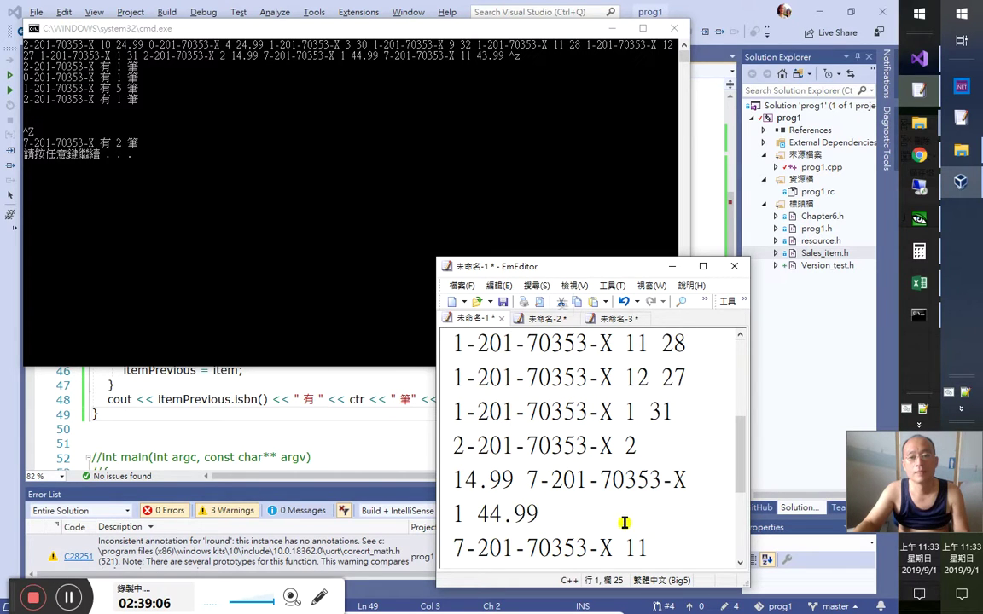
pyautogui.scroll(-2, 529, 529)
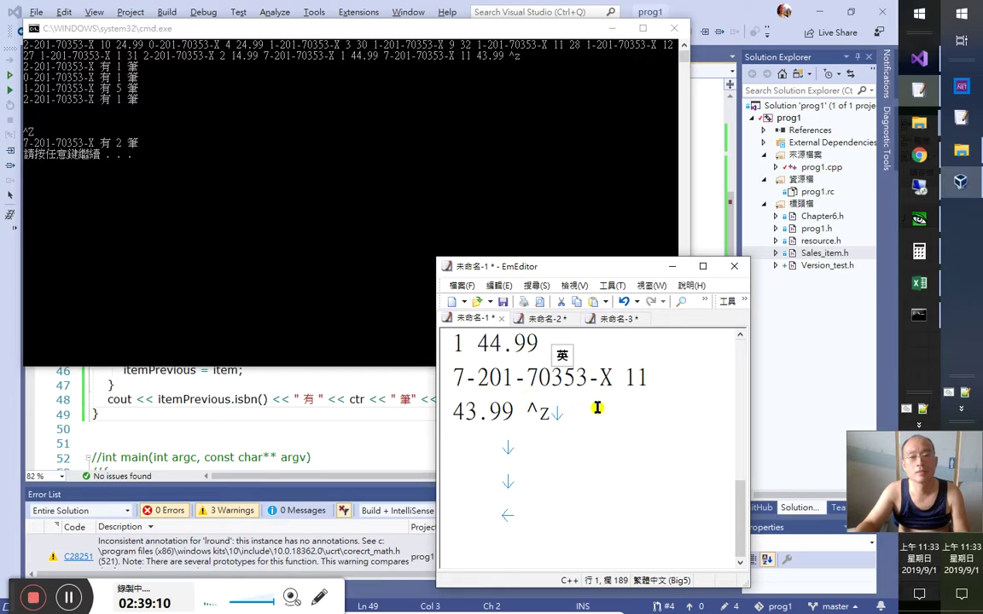
pyautogui.scroll(1, 598, 408)
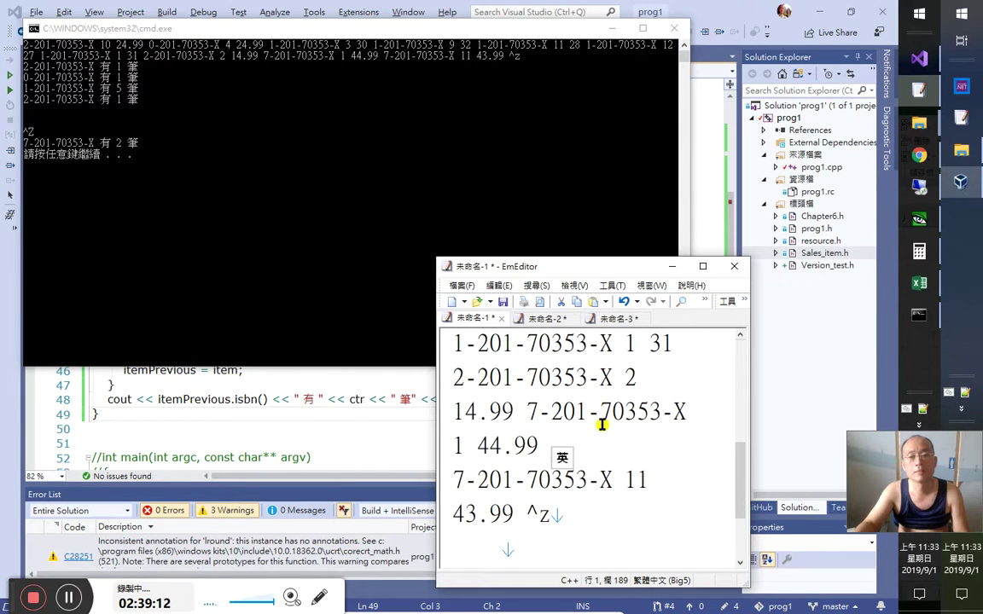
pyautogui.click(597, 411)
pyautogui.click(563, 377)
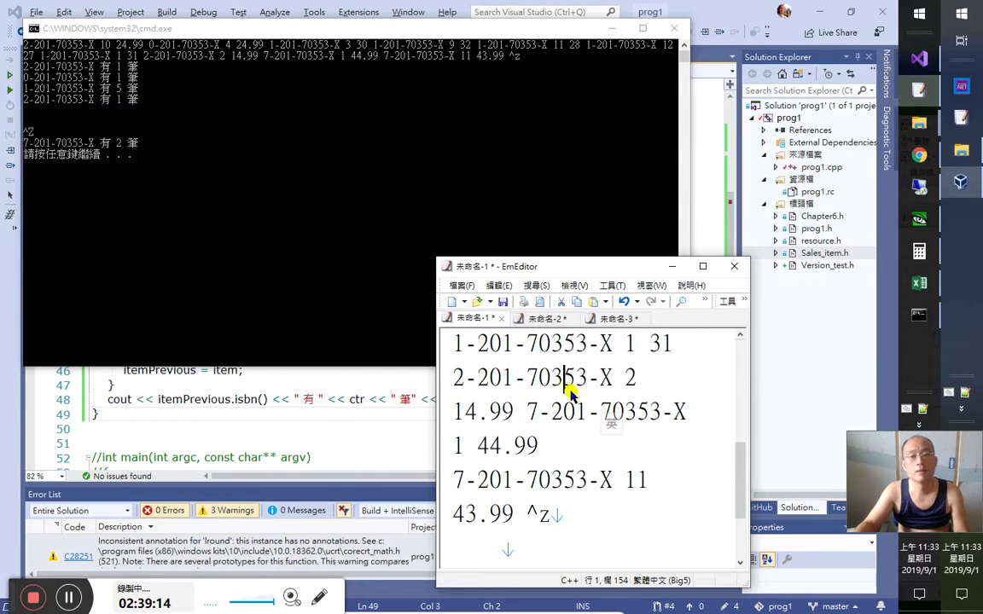
pyautogui.scroll(1, 574, 394)
pyautogui.click(645, 480)
pyautogui.press('Up')
pyautogui.press('Up')
pyautogui.press('Down')
pyautogui.hotkey('shift', 'Down')
pyautogui.hotkey('shift', 'Right')
pyautogui.hotkey('shift', 'Right')
pyautogui.hotkey('shift', 'Right')
pyautogui.hotkey('shift', 'Right')
pyautogui.hotkey('shift', 'Right')
pyautogui.hotkey('shift', 'Right')
pyautogui.hotkey('ctrl', 'c')
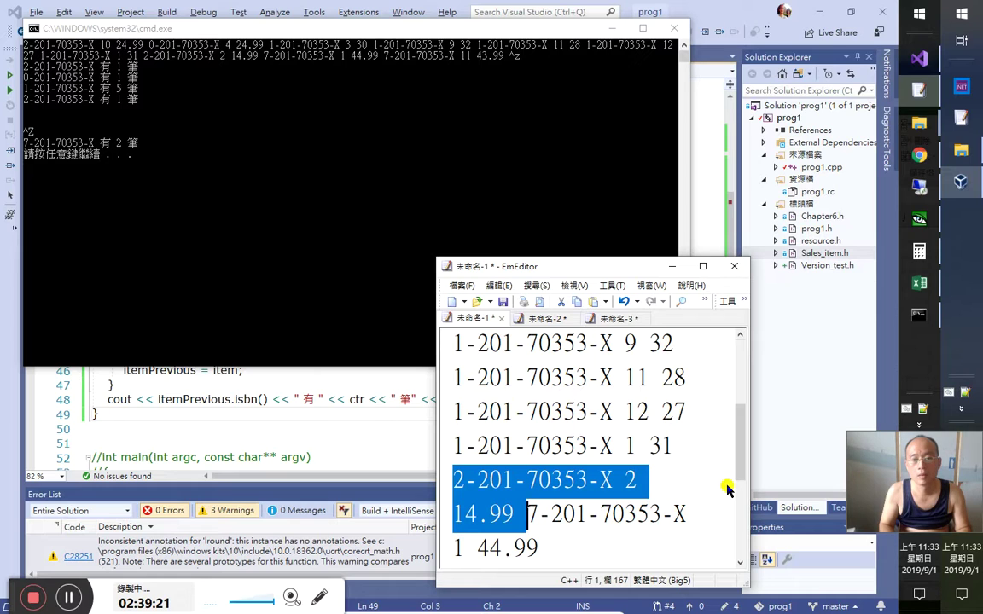
pyautogui.press('Escape')
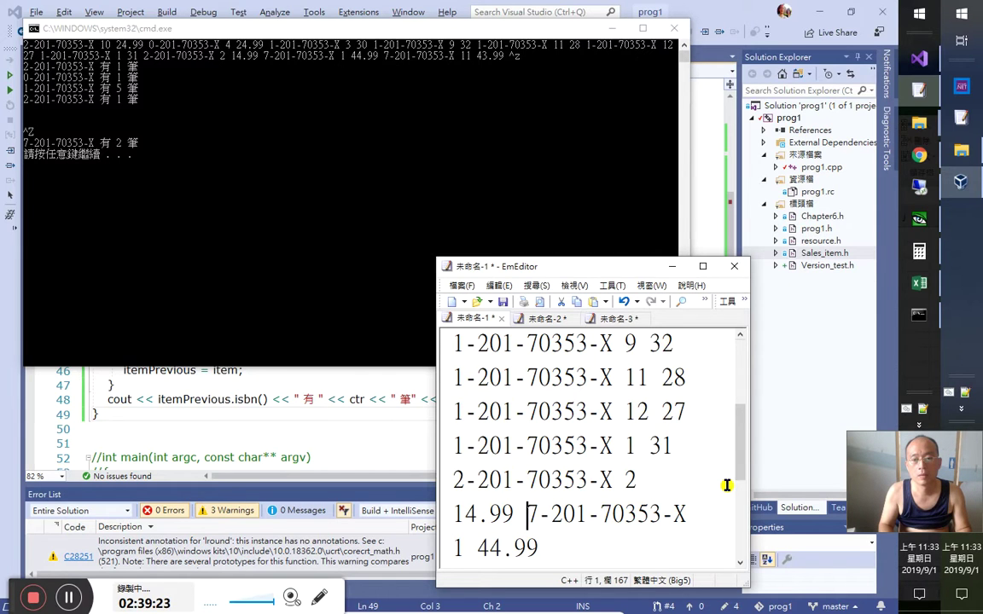
pyautogui.hotkey('ctrl', 'v')
# Change the duplicated 2-201-70353-X record to quantity 4 and price 14.09
pyautogui.press('Right')
pyautogui.press('Right')
pyautogui.press('Right')
pyautogui.press('Right')
pyautogui.press('Right')
pyautogui.press('Right')
pyautogui.press('Right')
pyautogui.press('Right')
pyautogui.press('Right')
pyautogui.press('Right')
pyautogui.press('Right')
pyautogui.press('Right')
pyautogui.press('Right')
pyautogui.press('Right')
pyautogui.press('Right')
pyautogui.press('Right')
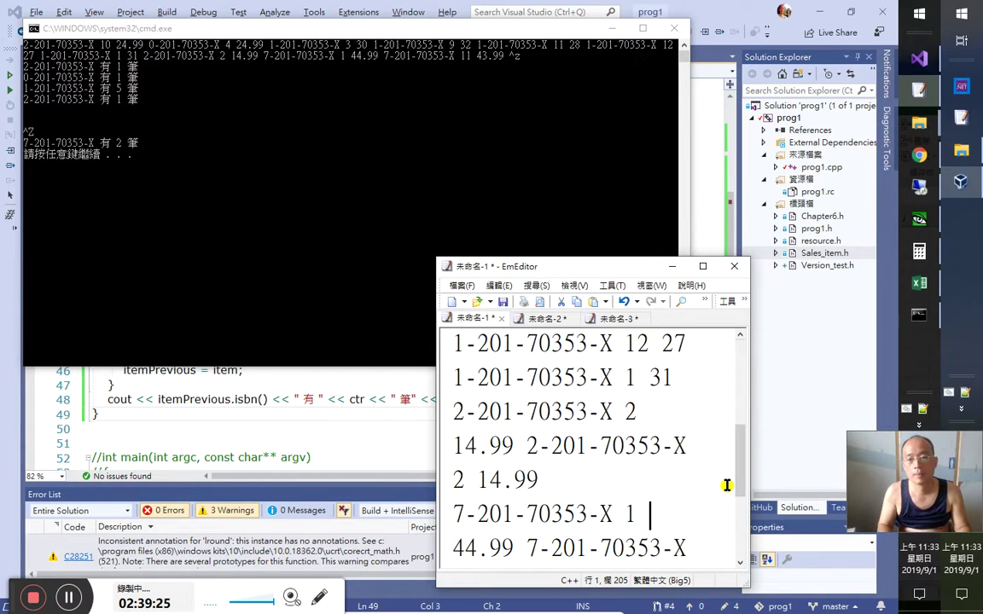
pyautogui.press('Left')
pyautogui.press('Left')
pyautogui.press('Left')
pyautogui.press('Left')
pyautogui.press('Left')
pyautogui.press('Left')
pyautogui.press('Left')
pyautogui.press('Left')
pyautogui.press('Left')
pyautogui.press('Left')
pyautogui.press('Left')
pyautogui.press('Left')
pyautogui.press('Left')
pyautogui.press('Left')
pyautogui.press('Left')
pyautogui.press('Left')
pyautogui.press('Left')
pyautogui.hotkey('shift', 'Left')
pyautogui.hotkey('shift', 'Left')
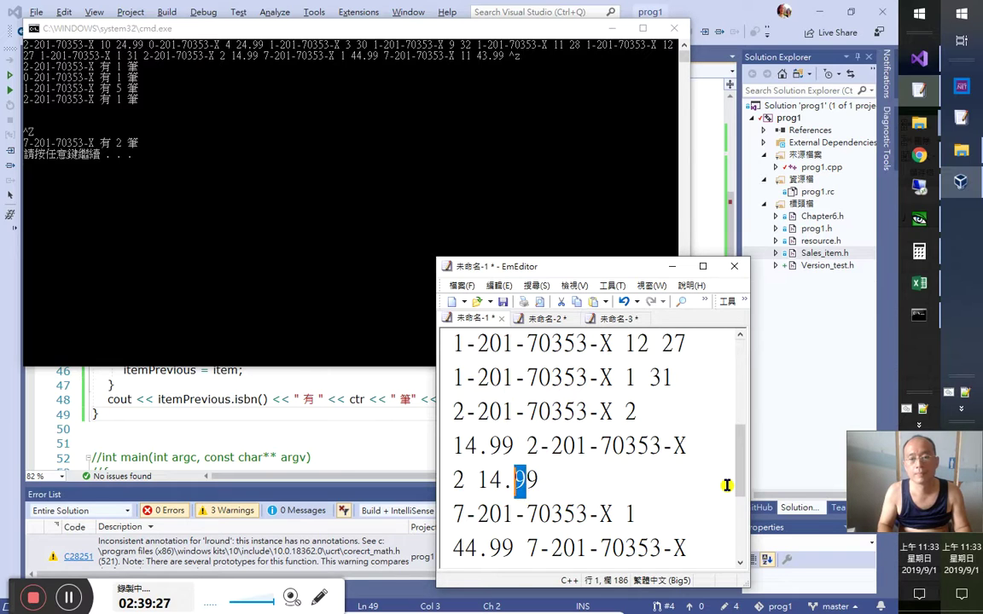
pyautogui.write('0')
pyautogui.press('Home')
pyautogui.press('Delete')
pyautogui.write('4')
# Copy the updated test data, rerun prog1 without debugging on it through end-of-file, and close the console
pyautogui.hotkey('ctrl', 'a')
pyautogui.hotkey('alt', 'Tab')
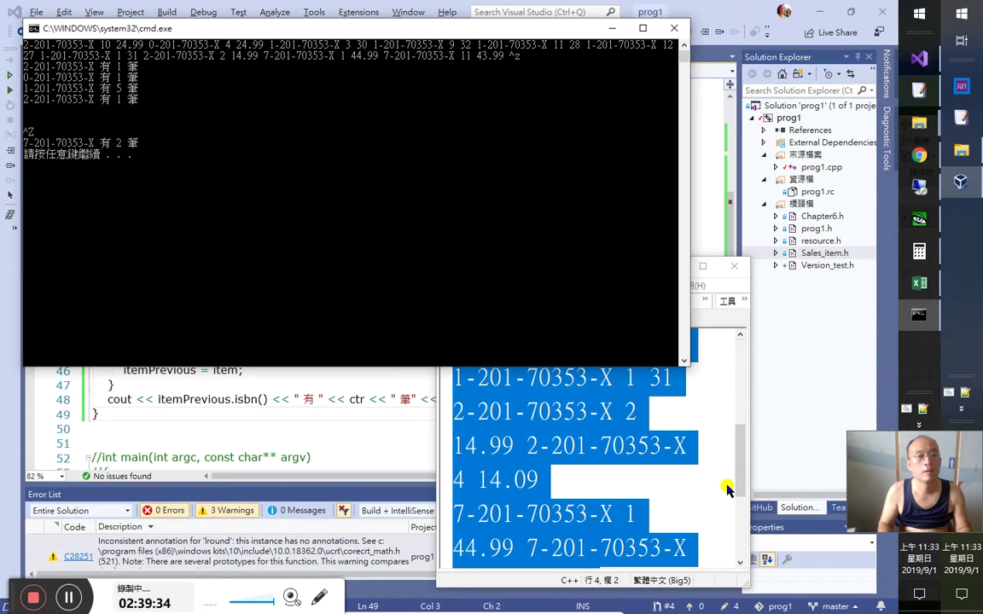
pyautogui.press('Return')
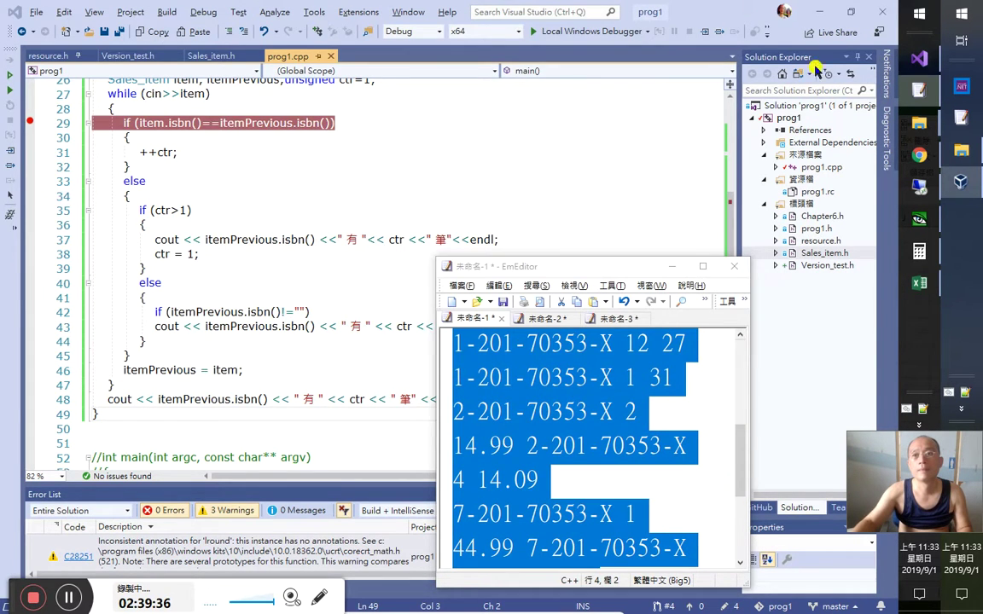
pyautogui.hotkey('alt', 'Tab')
pyautogui.click(851, 12)
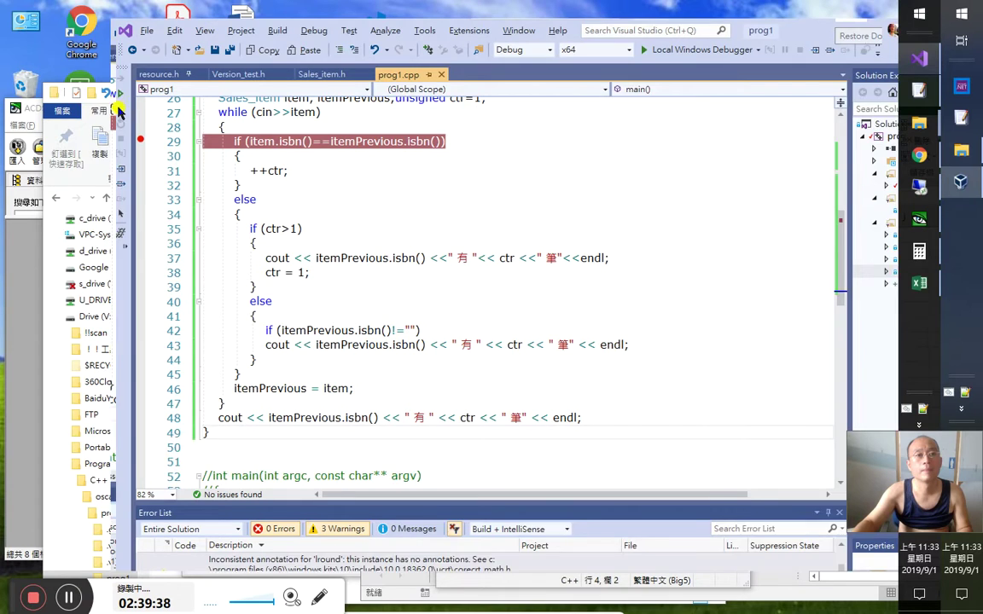
pyautogui.hotkey('ctrl', 'F5')
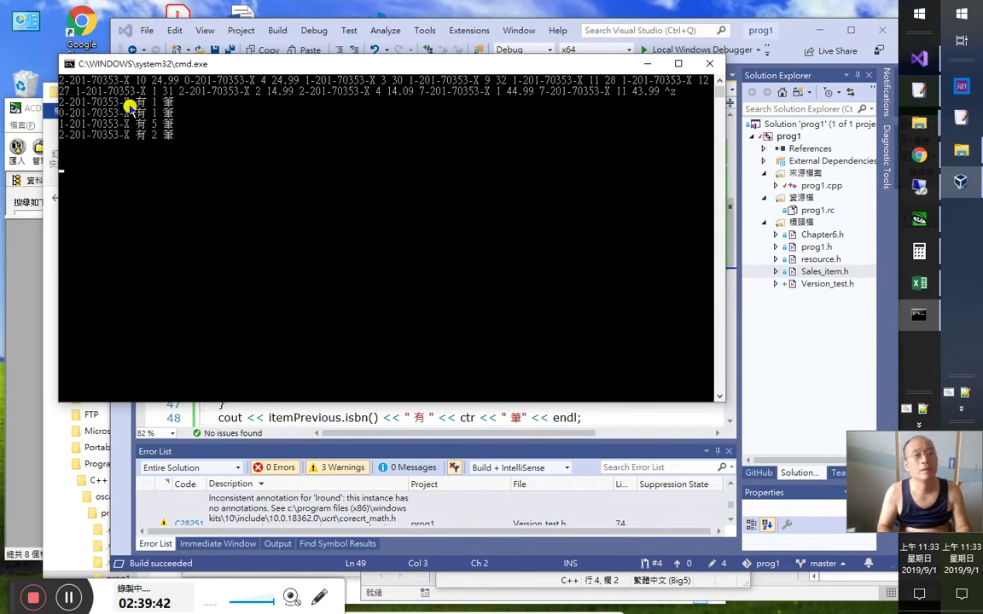
pyautogui.hotkey('ctrl', 'z')
pyautogui.press('Return')
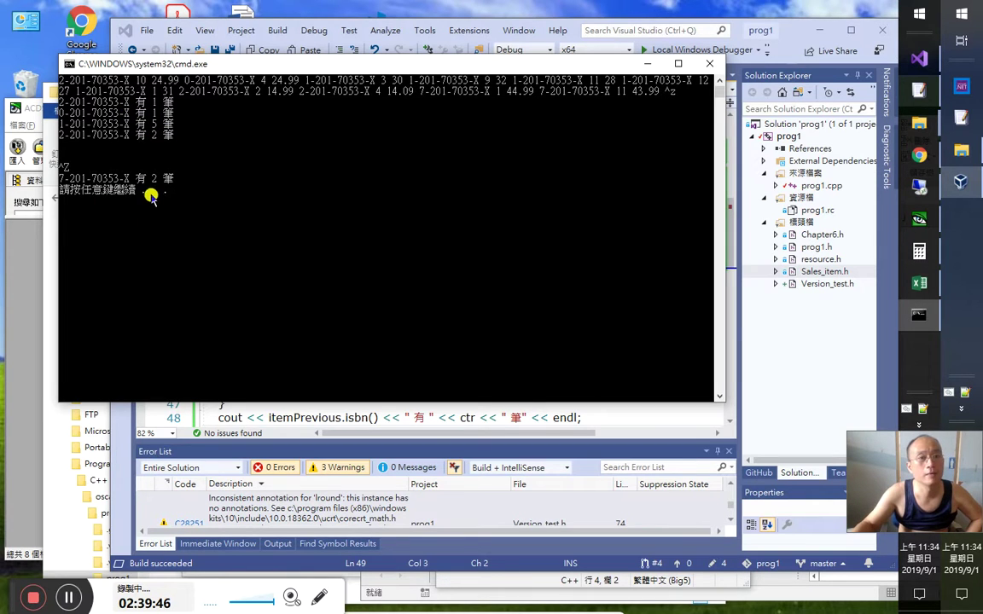
pyautogui.click(706, 65)
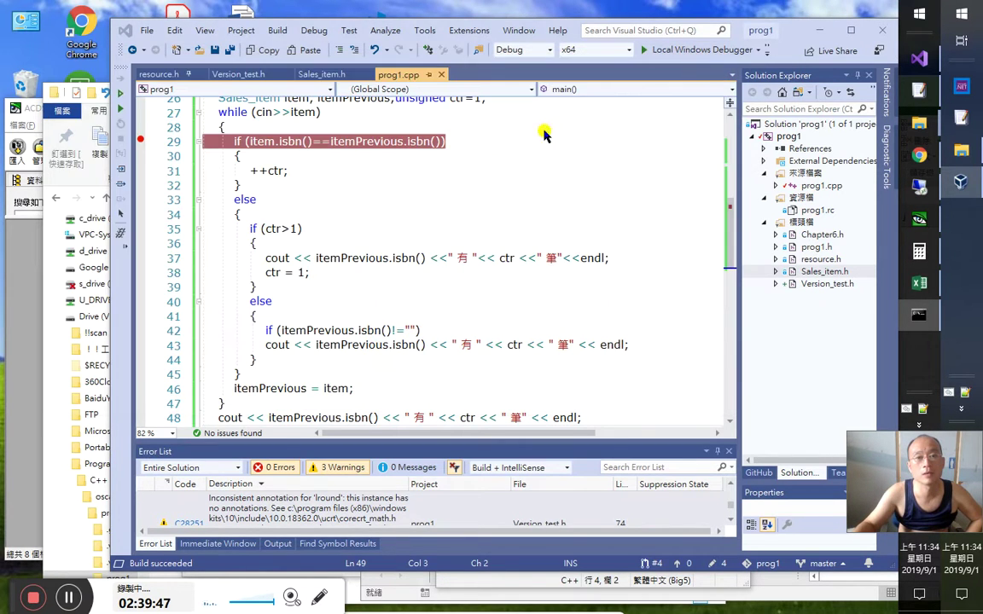
# Copy the body of main() from prog1.cpp, from the Sales_item declaration through the final cout, into the Word notes under 練習 1.23
pyautogui.click(304, 228)
pyautogui.scroll(4, 318, 252)
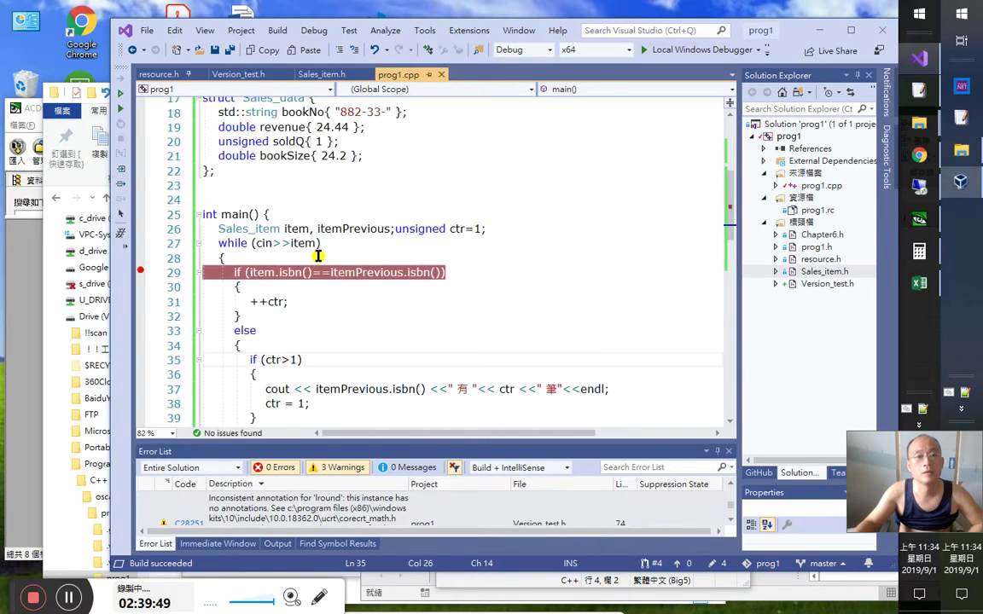
pyautogui.moveTo(150, 271); pyautogui.dragTo(150, 345)
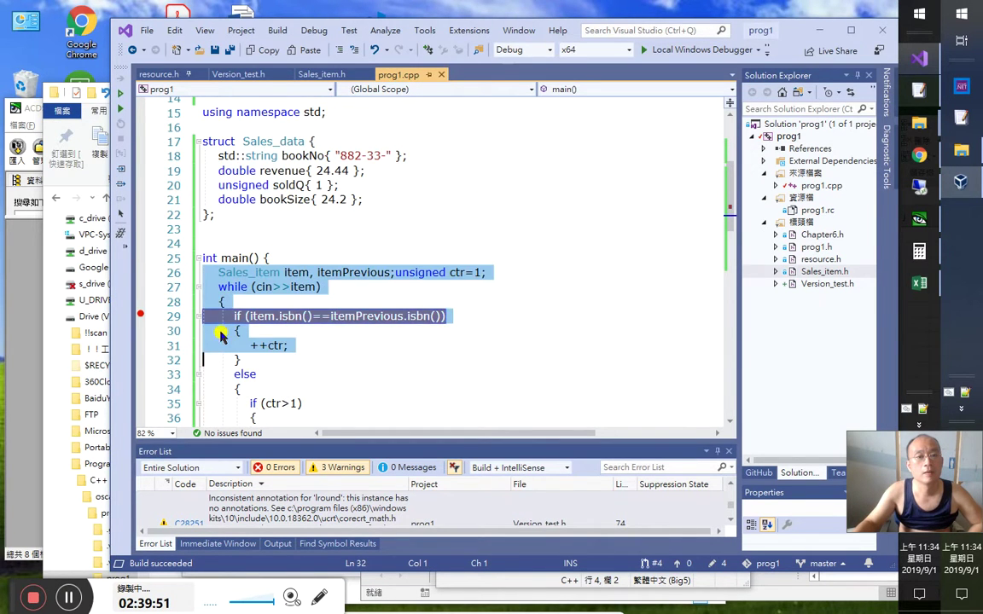
pyautogui.scroll(-6, 235, 327)
pyautogui.keyDown('shift'); pyautogui.click(249, 332); pyautogui.keyUp('shift')
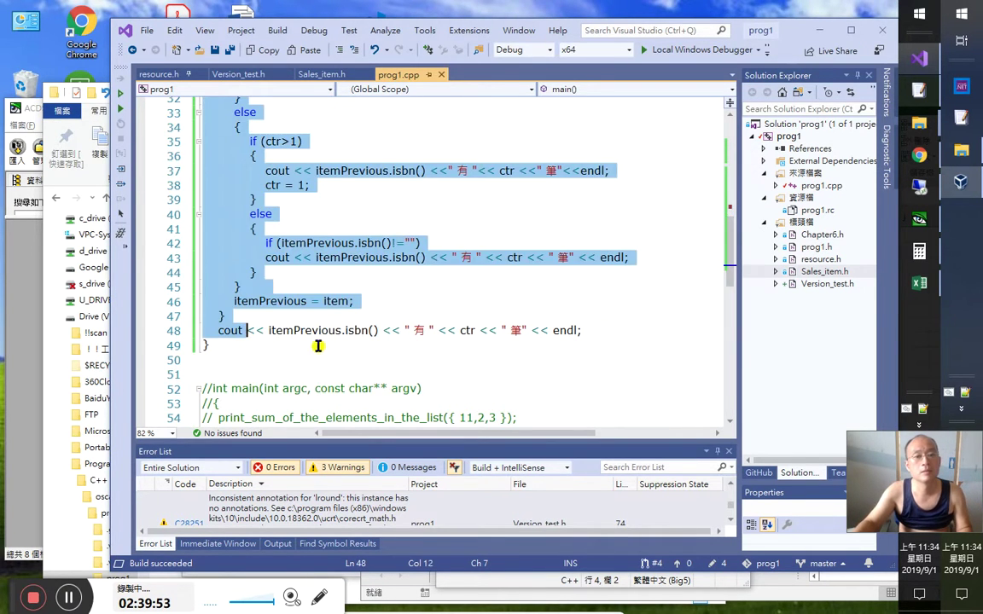
pyautogui.hotkey('shift', 'End')
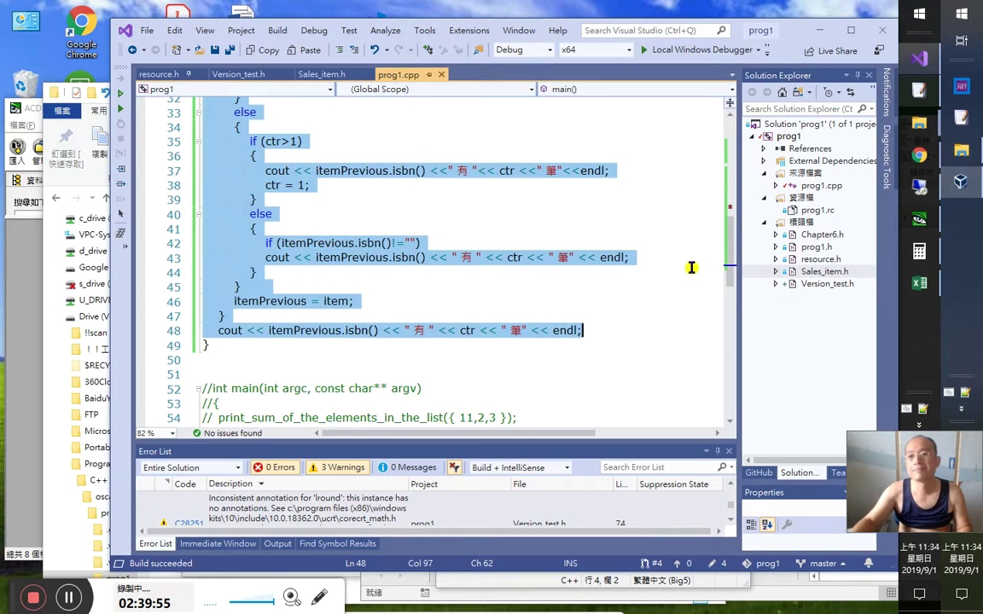
pyautogui.click(912, 188)
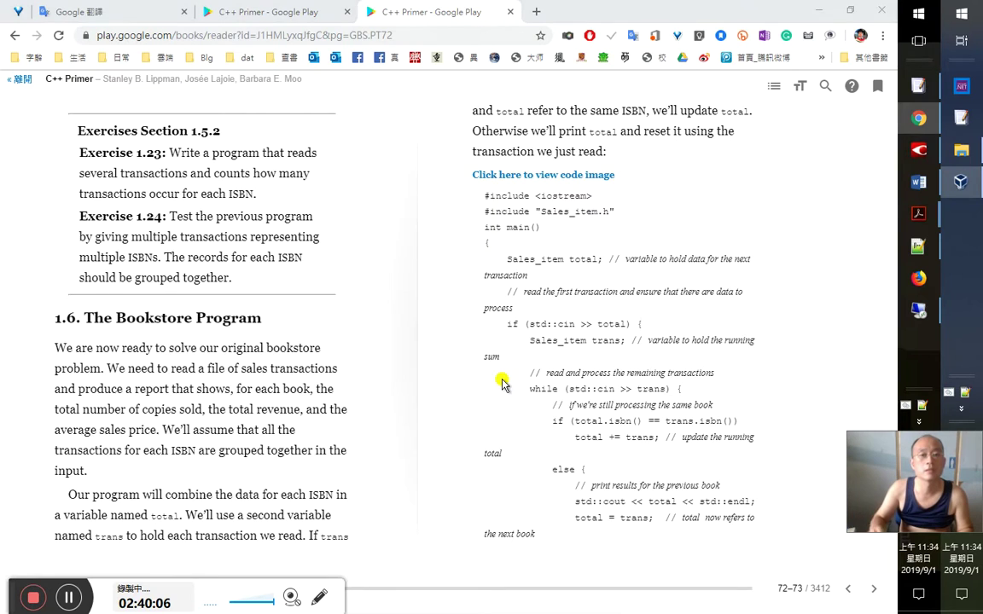
pyautogui.hotkey('alt', 'Tab')
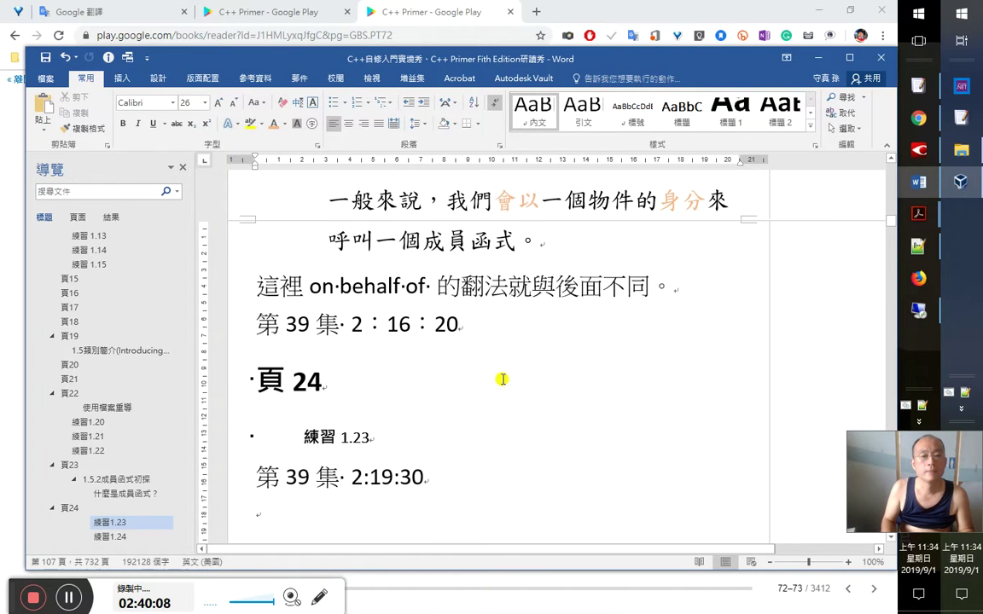
pyautogui.hotkey('ctrl', 'v')
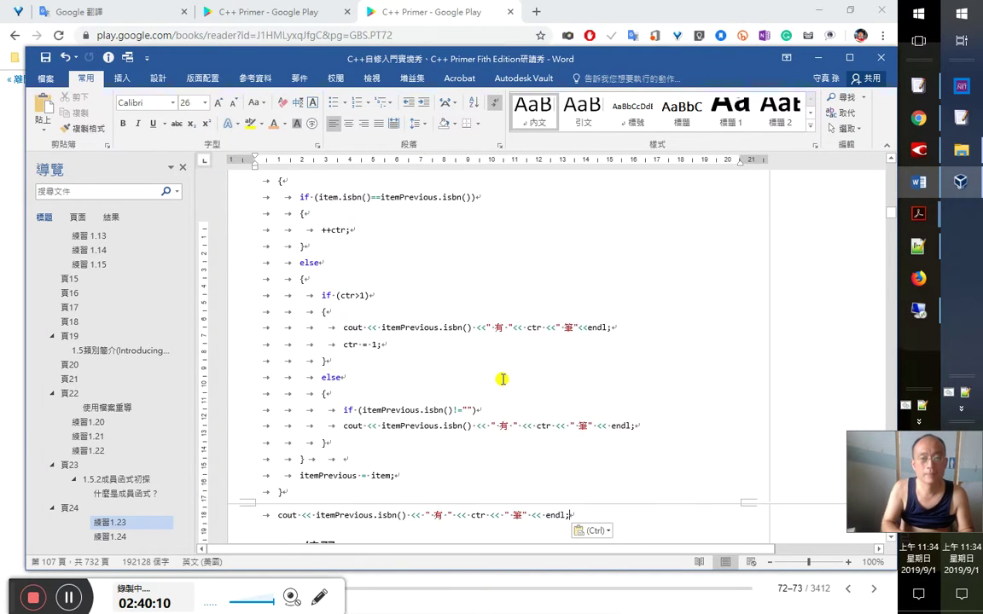
# Add the line 第39集 2：40：20 below the pasted code and save the Word notes
pyautogui.scroll(-2, 524, 401)
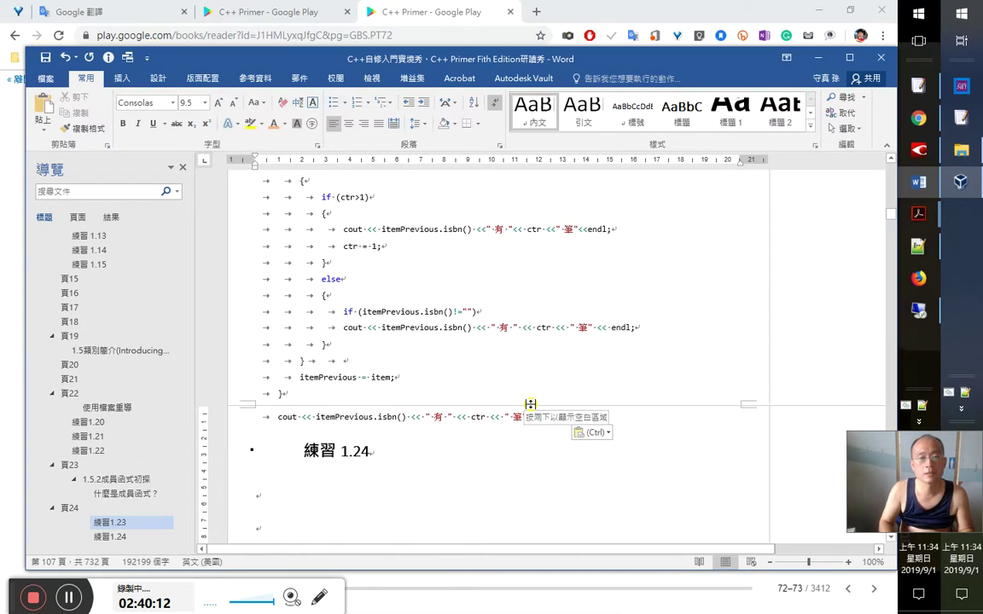
pyautogui.press('Return')
pyautogui.write('第39')
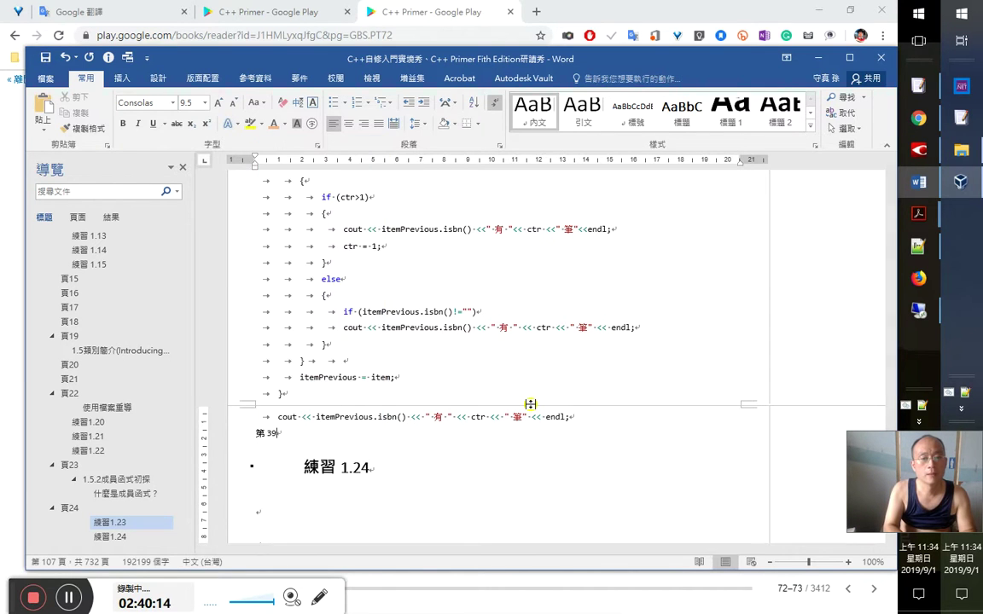
pyautogui.write('集 2：40：20')
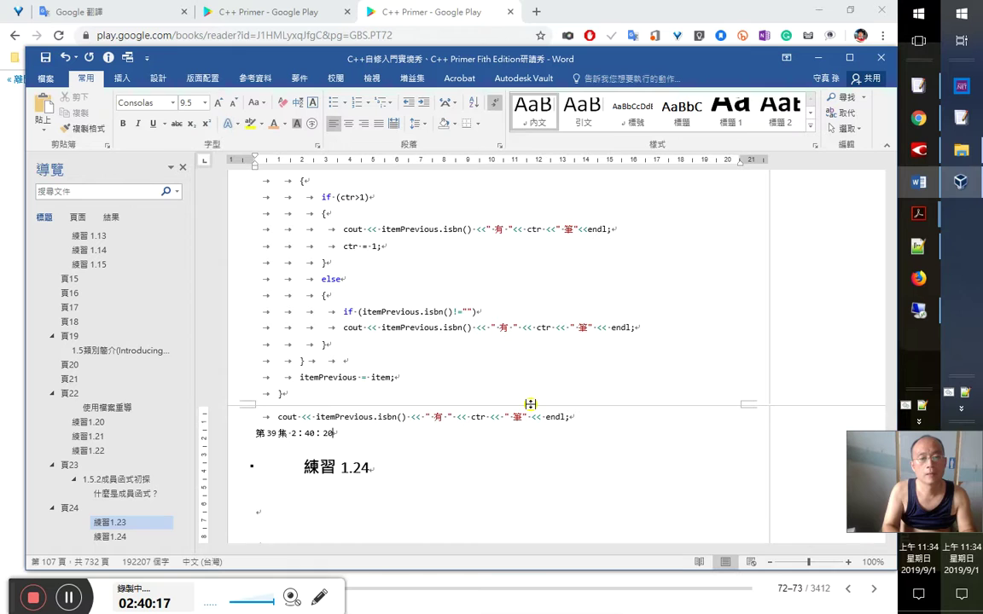
pyautogui.press('Down')
pyautogui.press('Down')
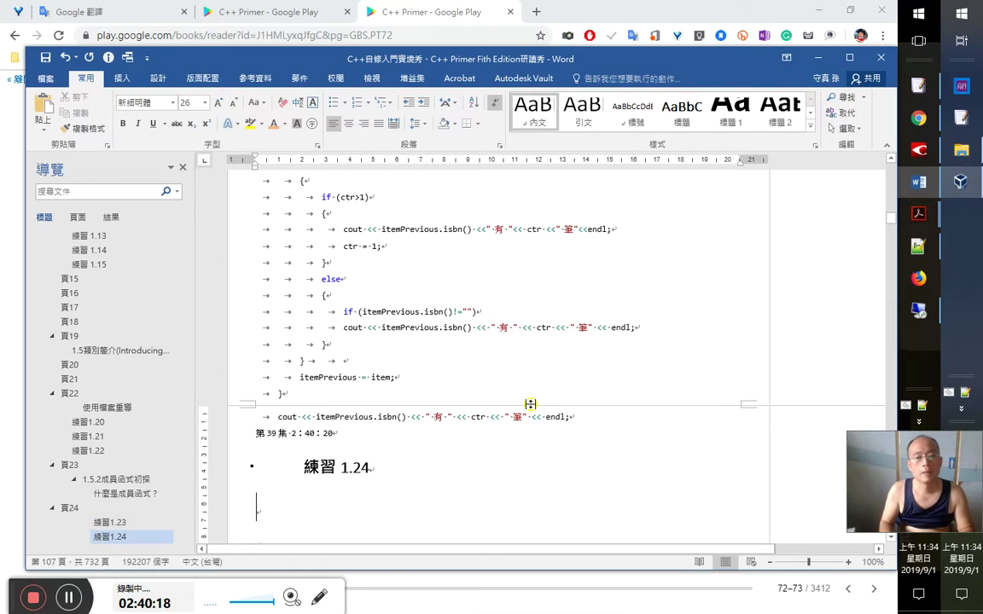
pyautogui.hotkey('ctrl', 's')
# Switch to ABBYY FineReader and check the recognized text of 練習1.24 against the scan, from its start through 測試
pyautogui.hotkey('alt', 'Tab')
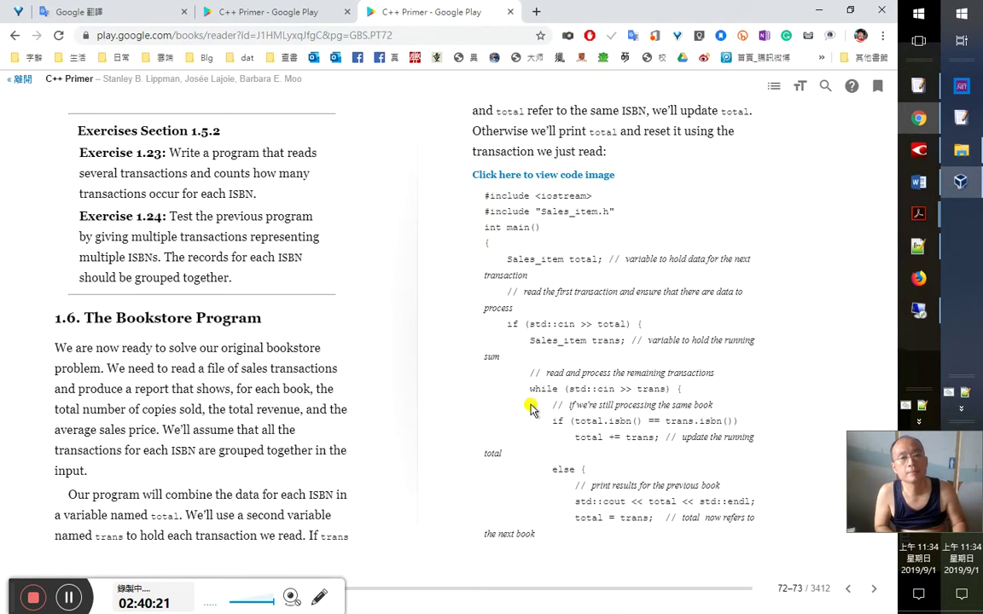
pyautogui.hotkey('alt', 'Tab')
pyautogui.press('Tab')
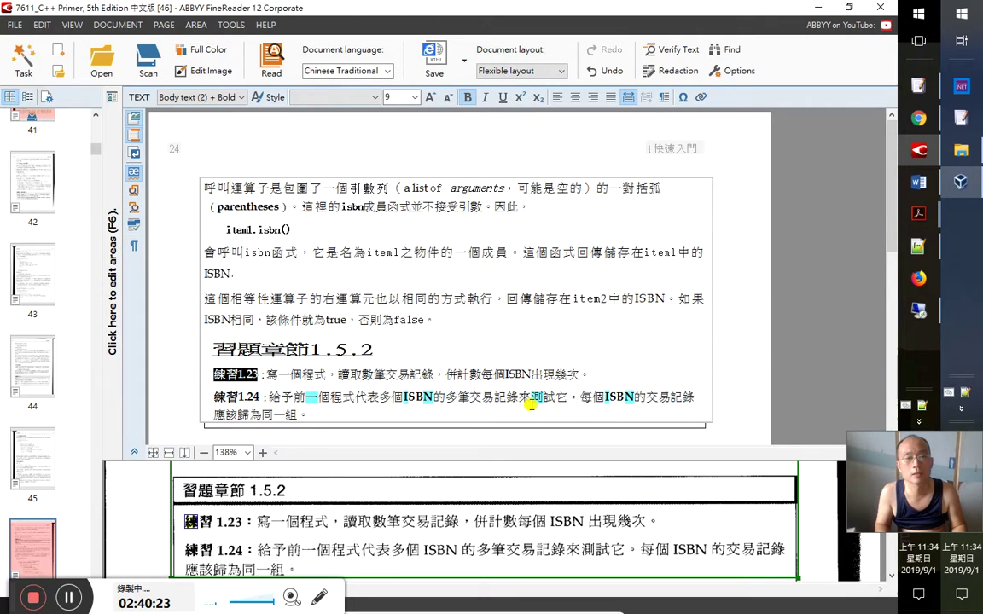
pyautogui.press('Down')
pyautogui.hotkey('shift', 'Right')
pyautogui.hotkey('shift', 'Right')
pyautogui.hotkey('shift', 'Right')
pyautogui.hotkey('shift', 'Right')
pyautogui.hotkey('shift', 'Right')
pyautogui.hotkey('shift', 'Right')
pyautogui.hotkey('shift', 'Right')
pyautogui.hotkey('shift', 'Right')
pyautogui.hotkey('shift', 'Right')
pyautogui.hotkey('shift', 'Right')
pyautogui.hotkey('shift', 'Right')
pyautogui.hotkey('shift', 'Right')
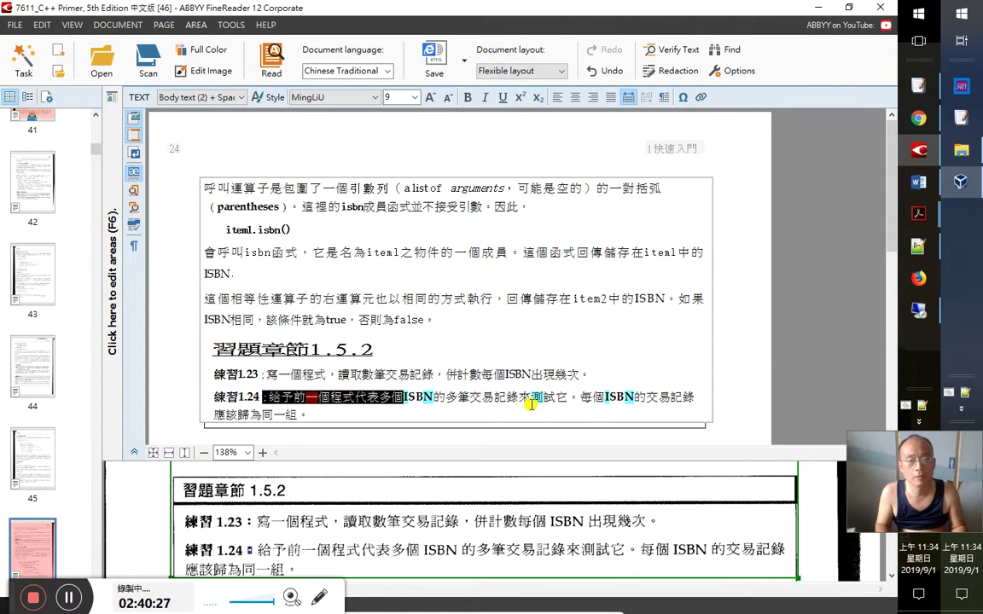
pyautogui.hotkey('shift', 'Right')
pyautogui.hotkey('shift', 'Right')
pyautogui.hotkey('shift', 'Right')
pyautogui.hotkey('shift', 'Right')
pyautogui.hotkey('shift', 'Right')
pyautogui.hotkey('shift', 'Right')
pyautogui.hotkey('shift', 'Right')
pyautogui.hotkey('shift', 'Right')
pyautogui.hotkey('shift', 'Right')
pyautogui.hotkey('shift', 'Right')
pyautogui.hotkey('shift', 'Right')
pyautogui.hotkey('shift', 'Right')
pyautogui.hotkey('shift', 'Right')
pyautogui.hotkey('shift', 'Right')
pyautogui.hotkey('shift', 'Right')
pyautogui.hotkey('shift', 'Right')
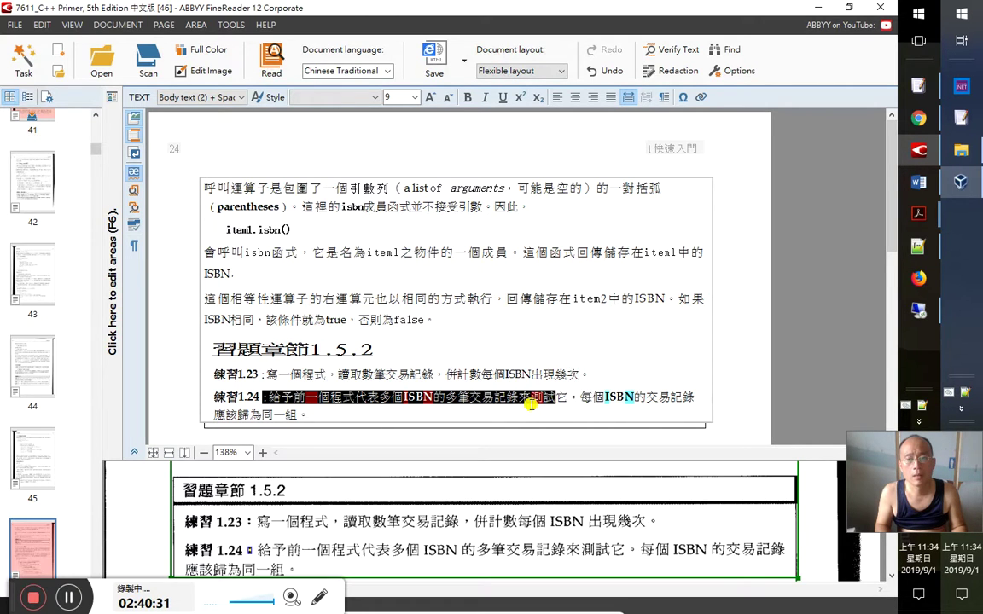
# Remove the bold formatting from both ISBN occurrences in the recognized text of 練習1.24
pyautogui.press('Left')
pyautogui.press('Right')
pyautogui.press('Right')
pyautogui.press('Right')
pyautogui.press('Right')
pyautogui.press('Right')
pyautogui.press('Right')
pyautogui.press('Right')
pyautogui.press('Right')
pyautogui.press('Right')
pyautogui.press('Right')
pyautogui.press('Right')
pyautogui.press('Right')
pyautogui.press('Right')
pyautogui.press('Right')
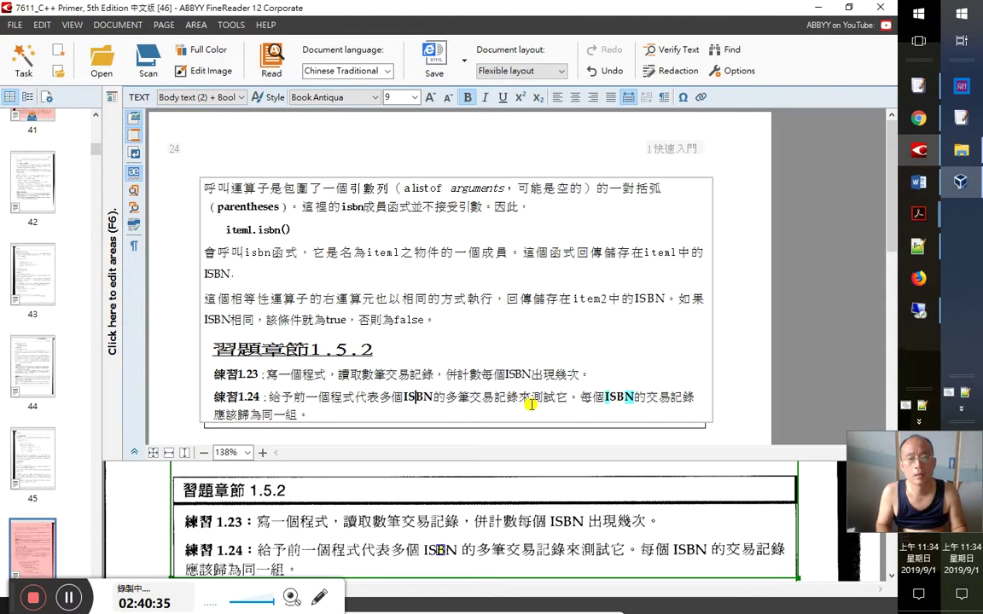
pyautogui.hotkey('shift', 'Right')
pyautogui.hotkey('shift', 'Right')
pyautogui.hotkey('shift', 'Right')
pyautogui.press('Right')
pyautogui.press('Left')
pyautogui.press('Right')
pyautogui.press('End')
pyautogui.hotkey('shift', 'Left')
pyautogui.hotkey('shift', 'Left')
pyautogui.hotkey('shift', 'Left')
pyautogui.hotkey('shift', 'Left')
pyautogui.hotkey('shift', 'Left')
pyautogui.hotkey('shift', 'Left')
pyautogui.hotkey('shift', 'Left')
pyautogui.hotkey('shift', 'Left')
pyautogui.hotkey('shift', 'Left')
pyautogui.hotkey('shift', 'Left')
pyautogui.hotkey('shift', 'Left')
pyautogui.hotkey('shift', 'Left')
pyautogui.hotkey('shift', 'Left')
pyautogui.hotkey('shift', 'Left')
pyautogui.hotkey('shift', 'Left')
pyautogui.hotkey('shift', 'Left')
pyautogui.hotkey('shift', 'Left')
pyautogui.hotkey('shift', 'Left')
pyautogui.hotkey('shift', 'Left')
pyautogui.hotkey('shift', 'Left')
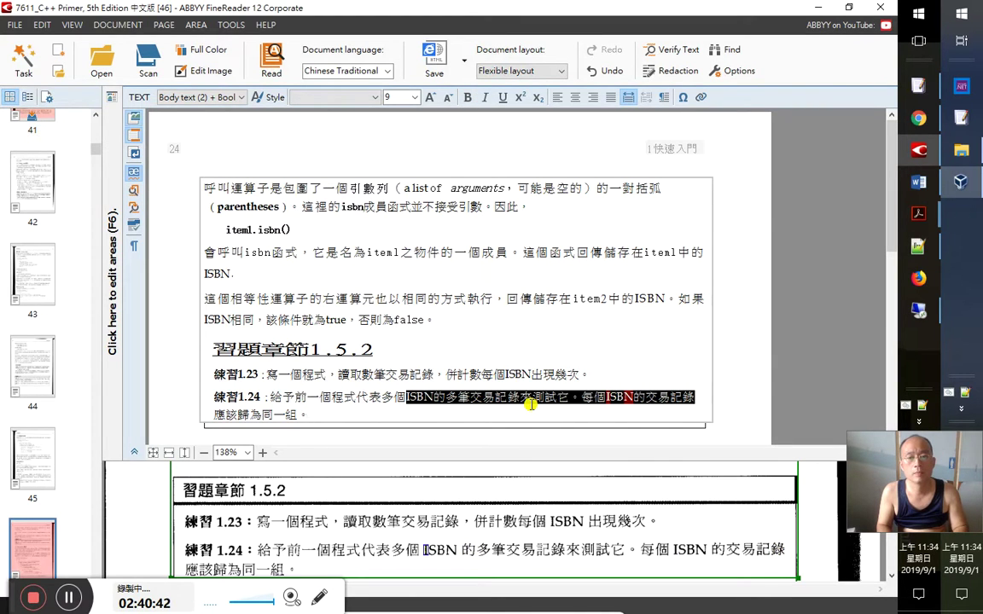
pyautogui.press('Left')
pyautogui.press('End')
pyautogui.press('Right')
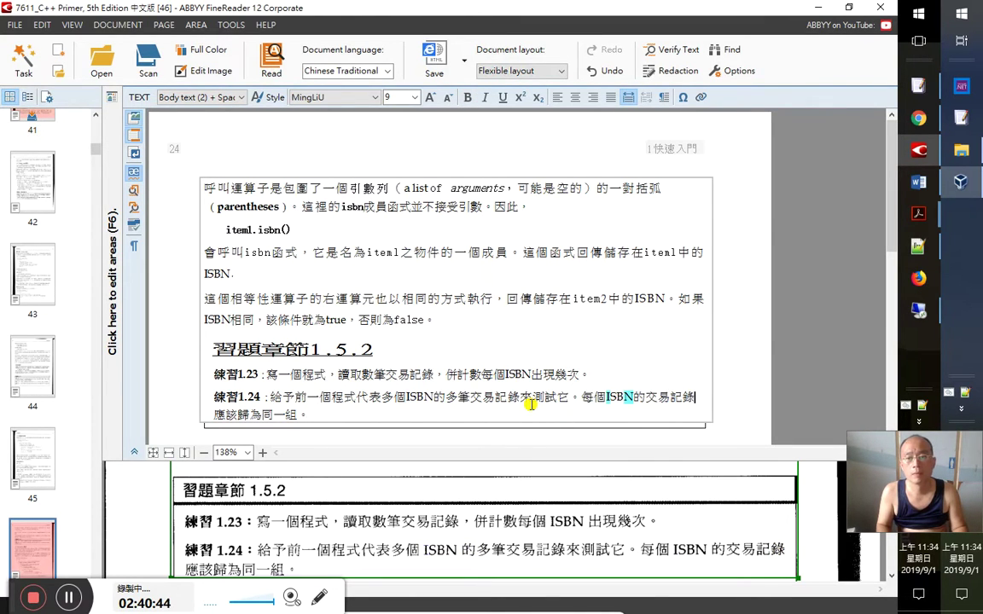
# Read the last sentence of 練習1.24 and compare it with Exercise 1.24 in the English Google Play book
pyautogui.press('Right')
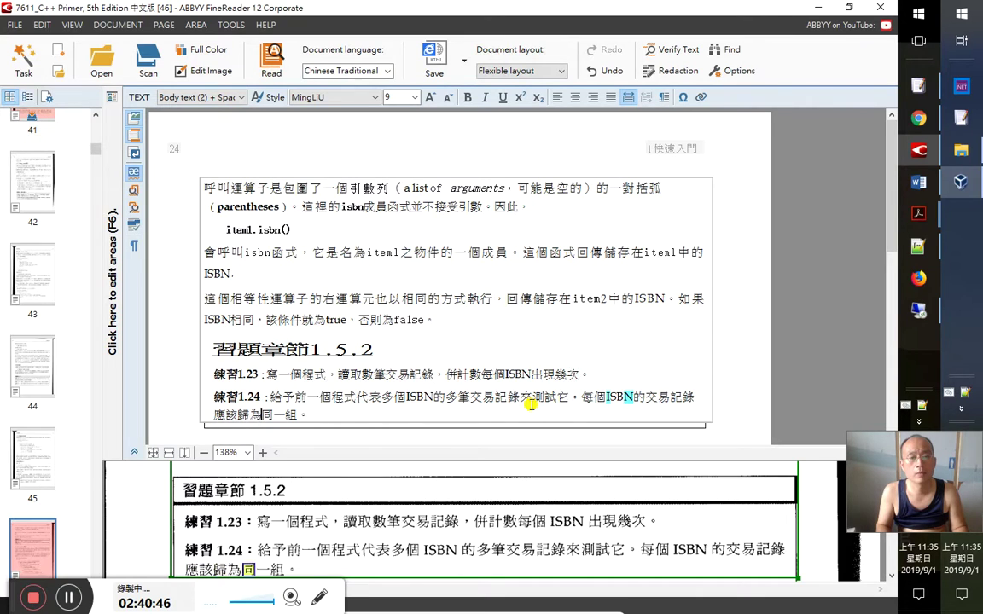
pyautogui.press('End')
pyautogui.hotkey('shift', 'Up')
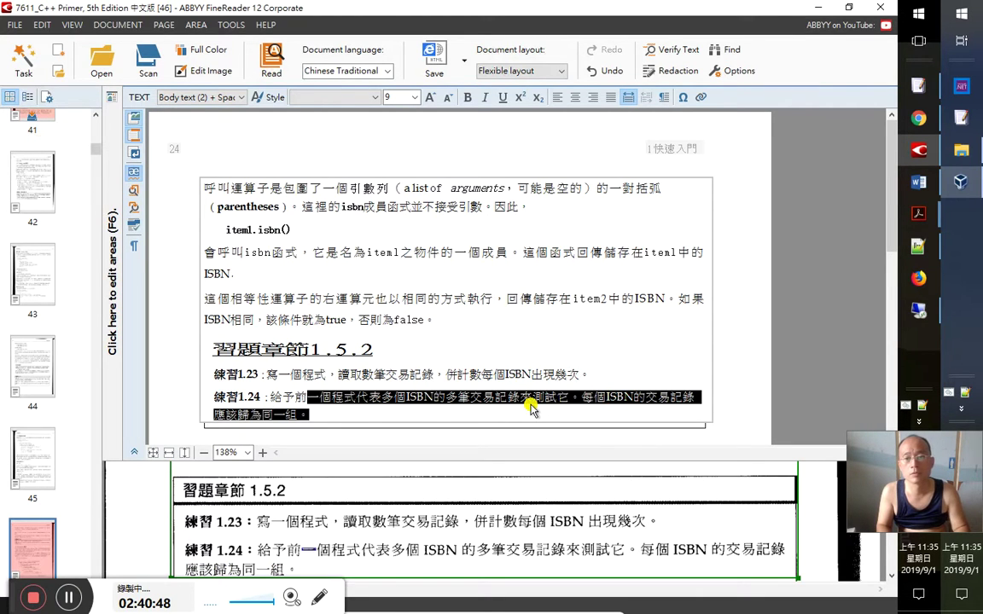
pyautogui.press('Right')
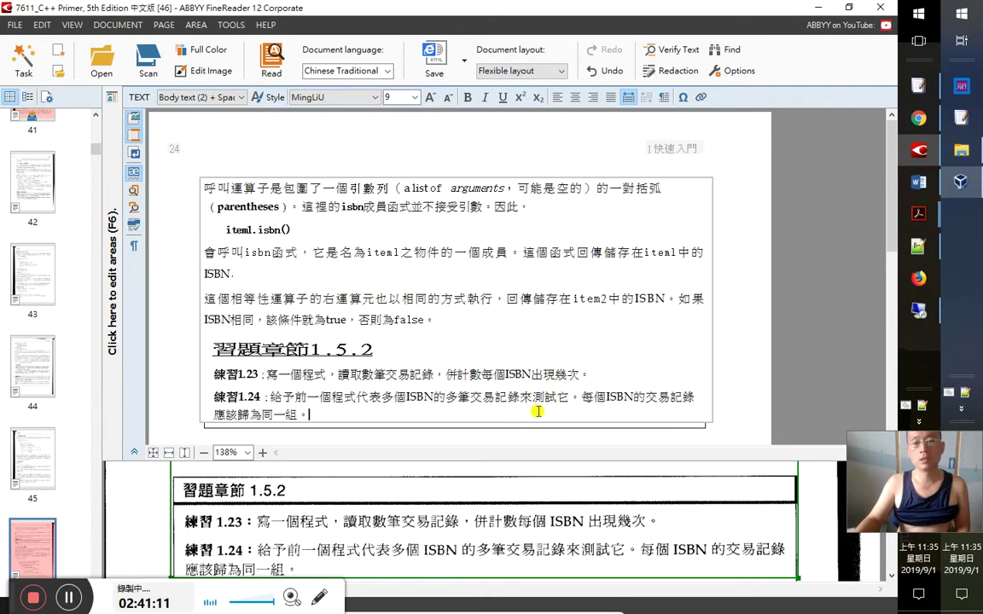
pyautogui.moveTo(583, 400); pyautogui.dragTo(593, 413)
pyautogui.hotkey('alt', 'Tab')
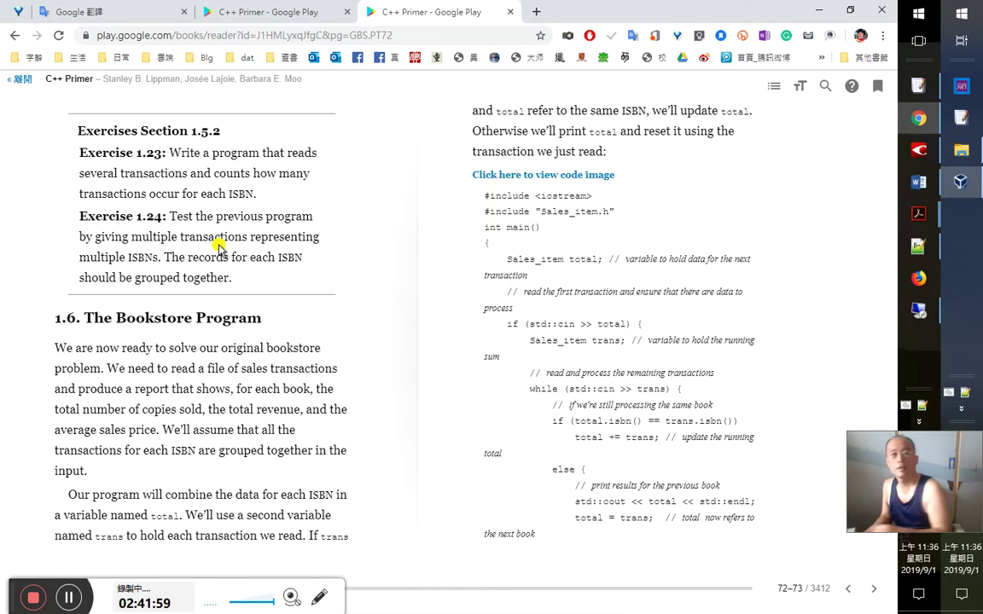
# Switch to the Word notes, enter 未詳 under the 練習 1.24 heading, and save the document
pyautogui.hotkey('alt', 'Tab')
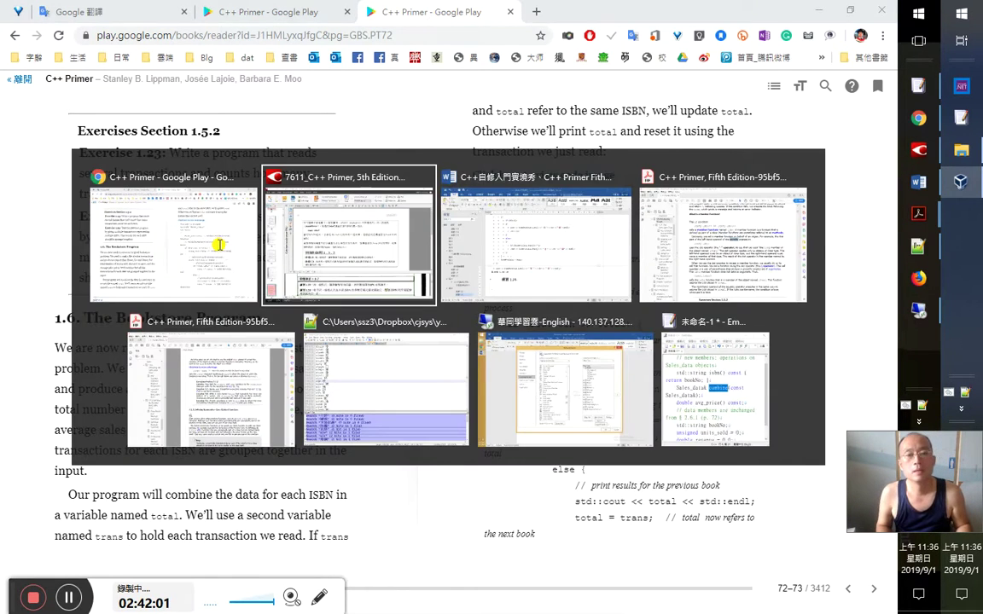
pyautogui.hotkey('alt', 'Tab')
pyautogui.hotkey('alt', 'Tab')
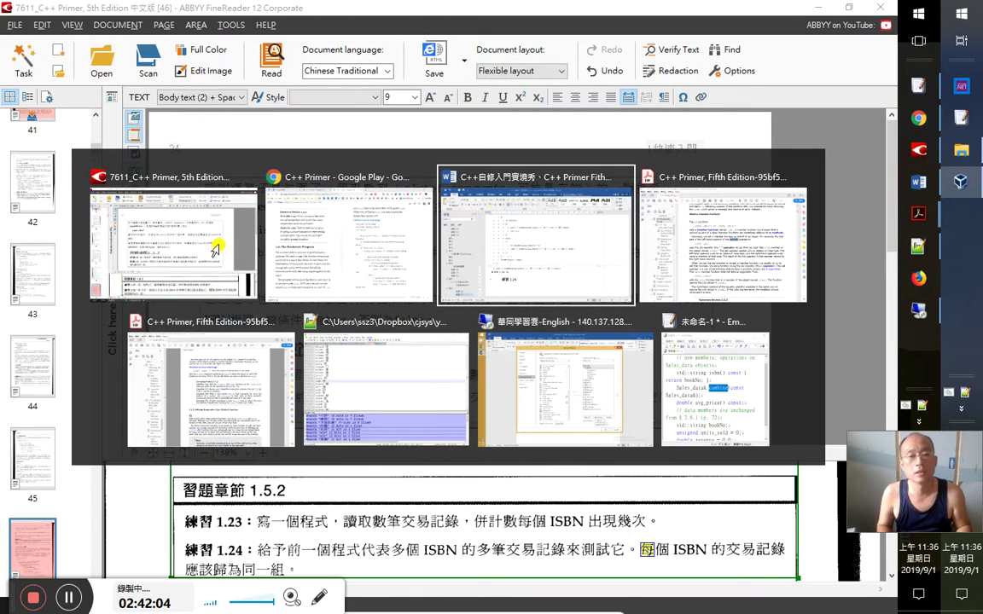
pyautogui.scroll(-1, 215, 249)
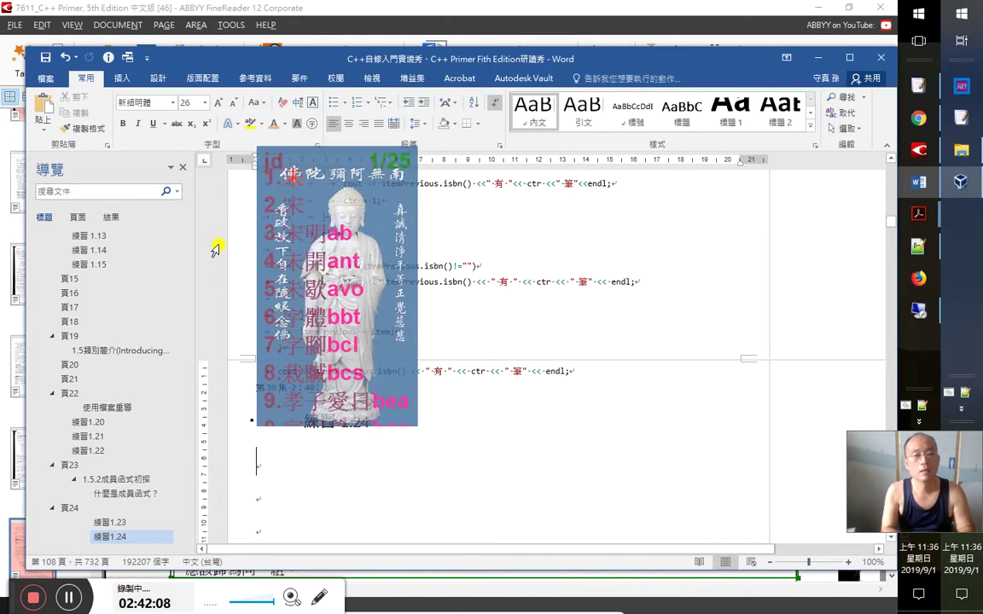
pyautogui.write('未詳')
pyautogui.press('Return')
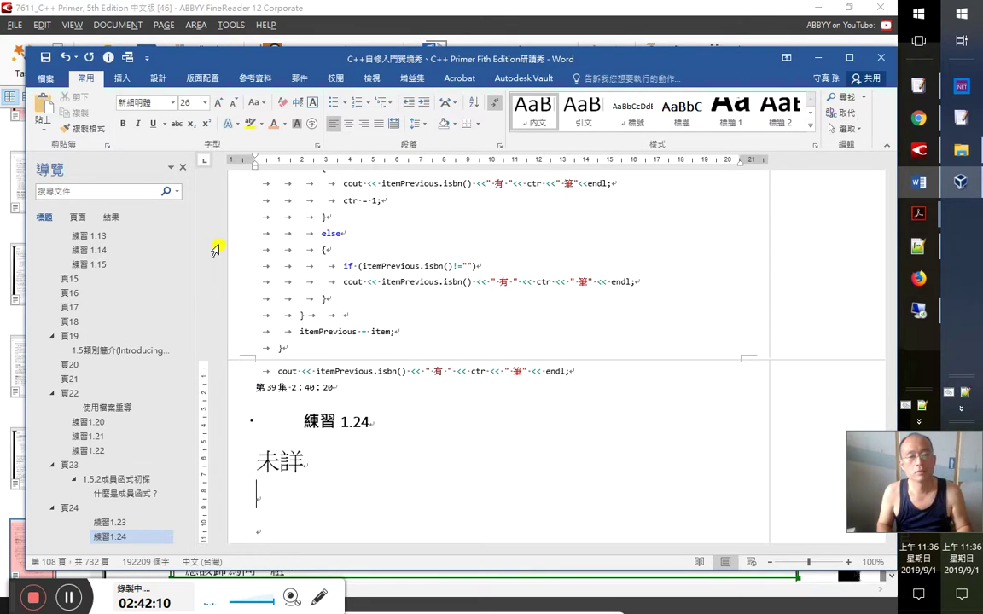
pyautogui.hotkey('ctrl', 's')
# Recheck Exercise 1.24 in the Google Play book and append ，不山像 1.24 to the 未詳 note in Word
pyautogui.hotkey('alt', 'Tab')
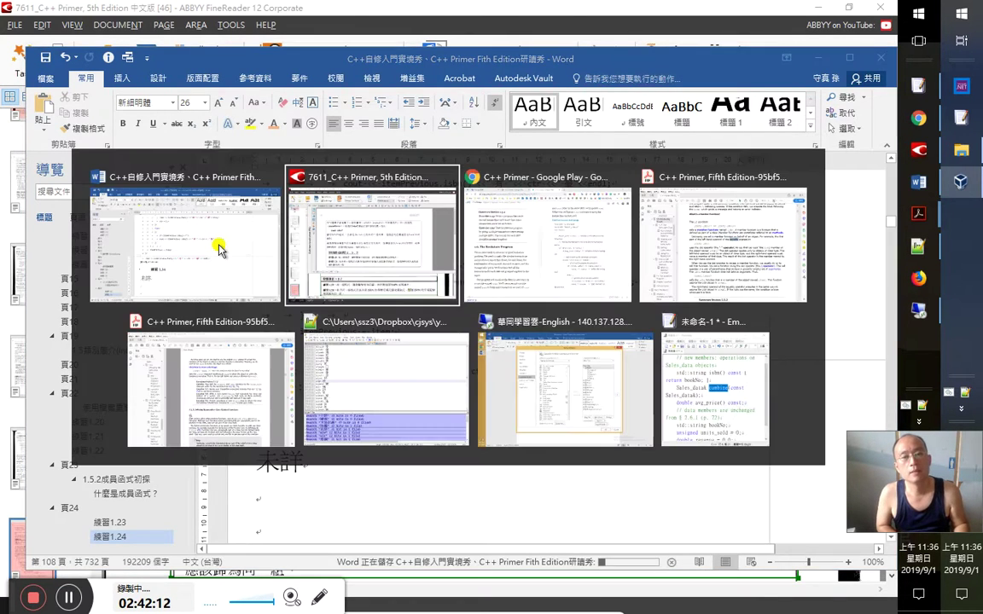
pyautogui.hotkey('alt', 'Tab')
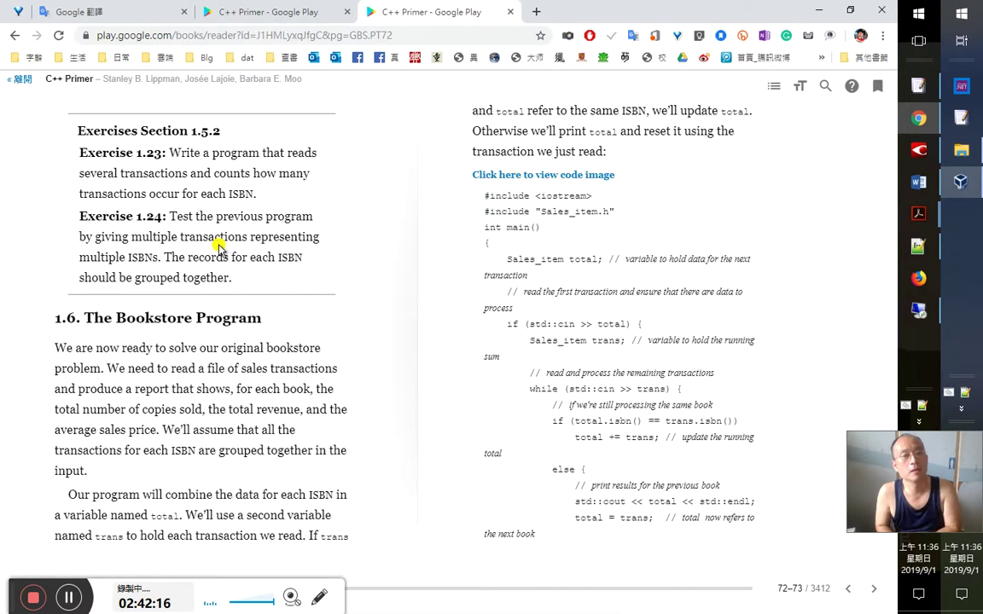
pyautogui.hotkey('alt', 'Tab')
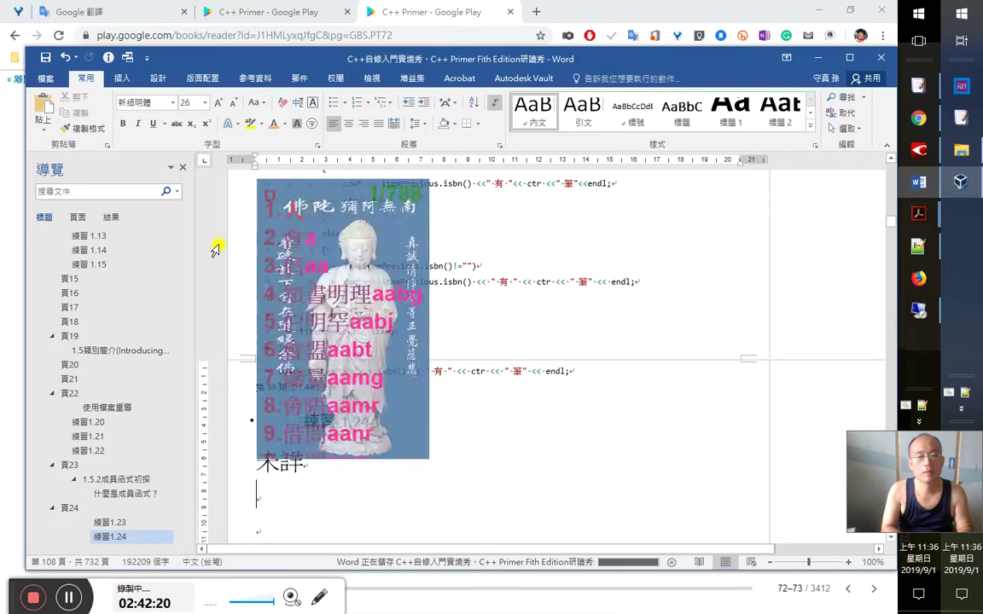
pyautogui.press('Left')
pyautogui.write('，不山像 1.24')
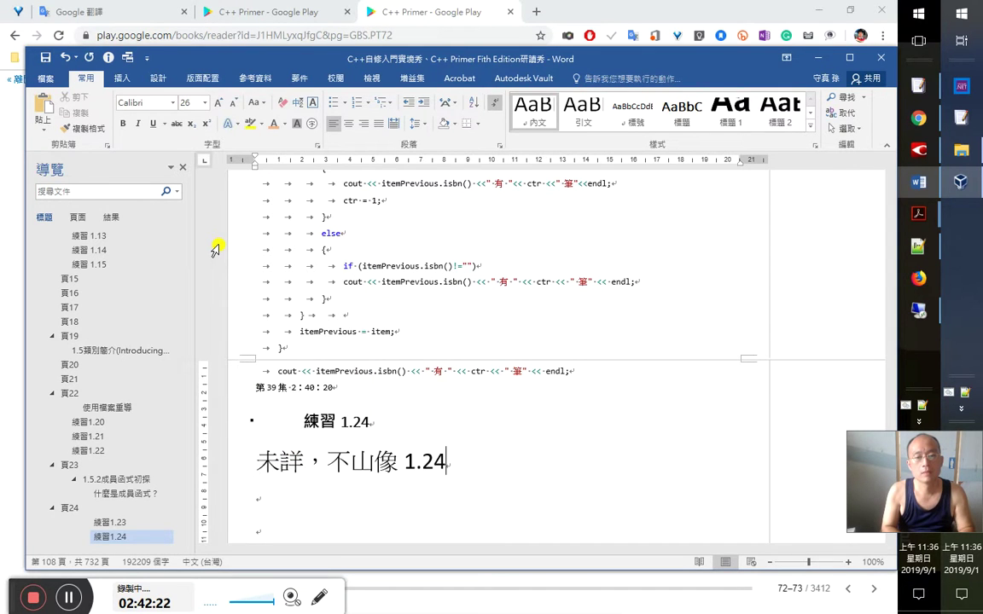
# Replace 山像 with 就和 in the 練習 1.24 note and append 醇美 to its end
pyautogui.press('Left')
pyautogui.press('Left')
pyautogui.press('Left')
pyautogui.press('Left')
pyautogui.press('Left')
pyautogui.press('Left')
pyautogui.press('Left')
pyautogui.write('就')
pyautogui.press('Delete')
pyautogui.write('和')
pyautogui.press('Delete')
pyautogui.press('End')
pyautogui.write('醇美')
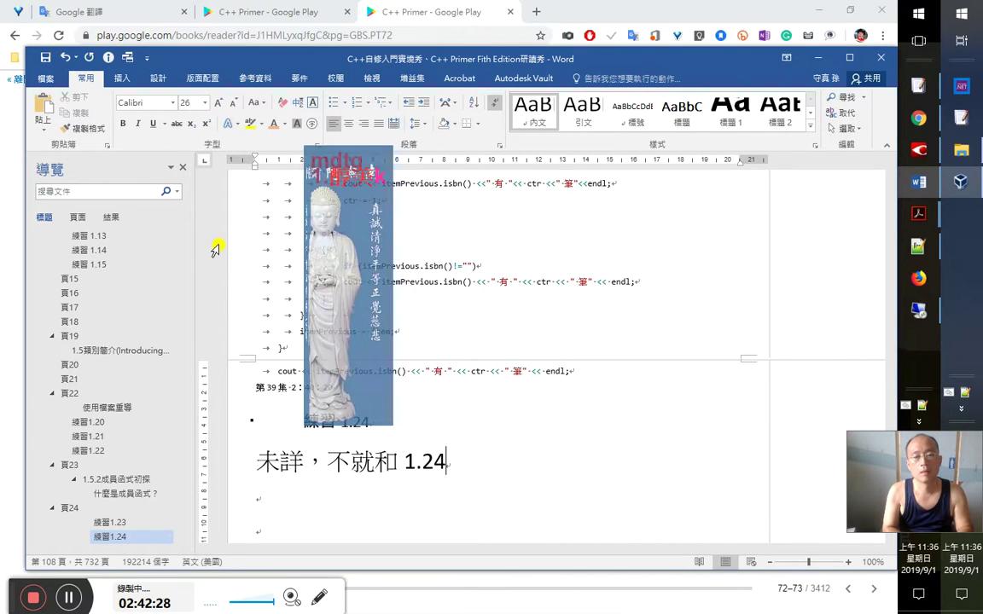
# Change the exercise number in the note to 1.23 and insert 練習 in front of it
pyautogui.press('Left')
pyautogui.press('Left')
pyautogui.press('Left')
pyautogui.press('Left')
pyautogui.press('Delete')
pyautogui.write('3')
pyautogui.press('Left')
pyautogui.press('Left')
pyautogui.press('Left')
pyautogui.write('練習')
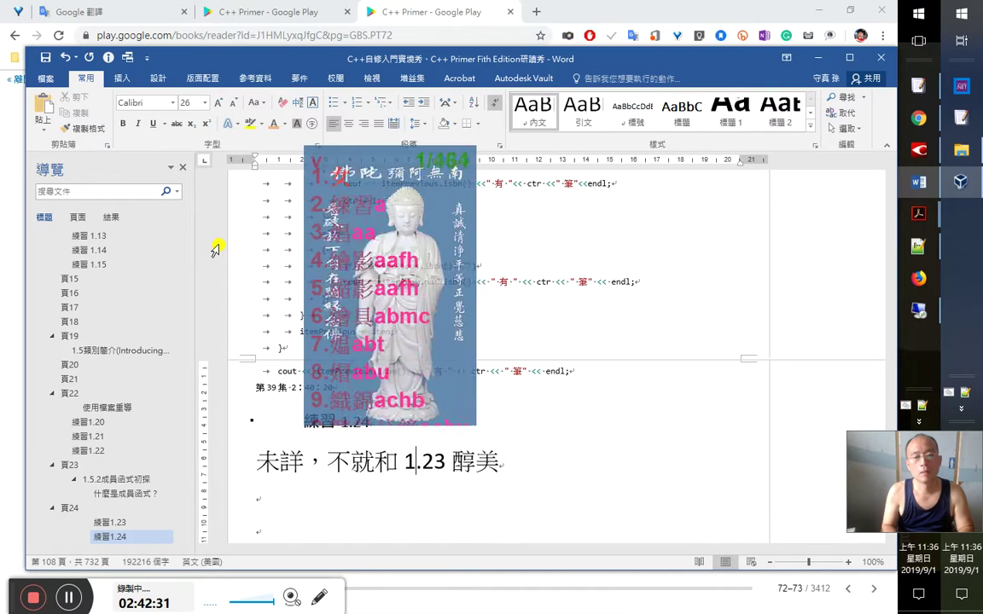
pyautogui.press('BackSpace')
pyautogui.press('BackSpace')
pyautogui.press('BackSpace')
pyautogui.press('Left')
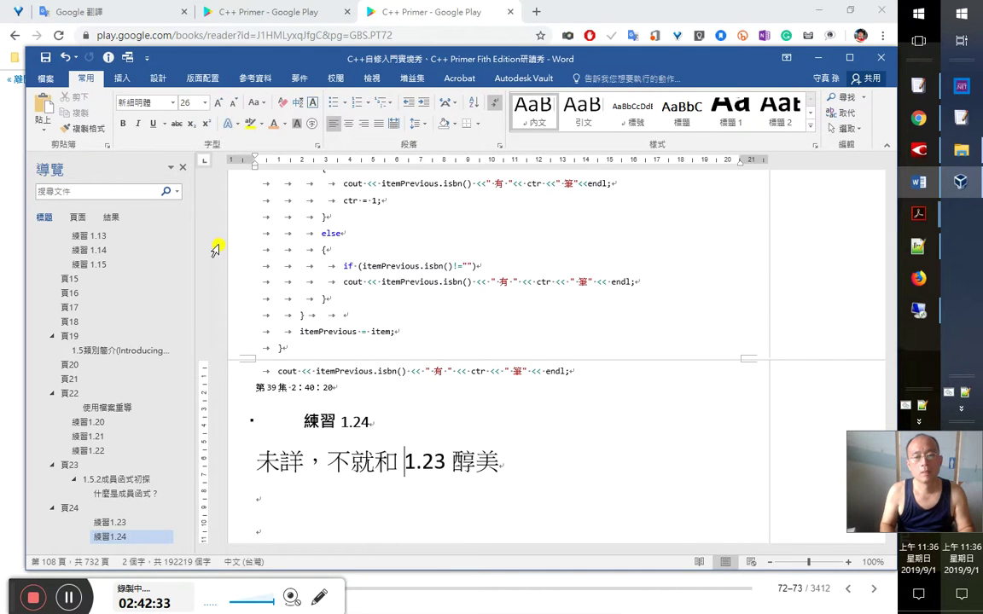
pyautogui.write('練習')
# Replace 醇美 at the end of the note with 一樣
pyautogui.press('End')
pyautogui.hotkey('shift', 'Left')
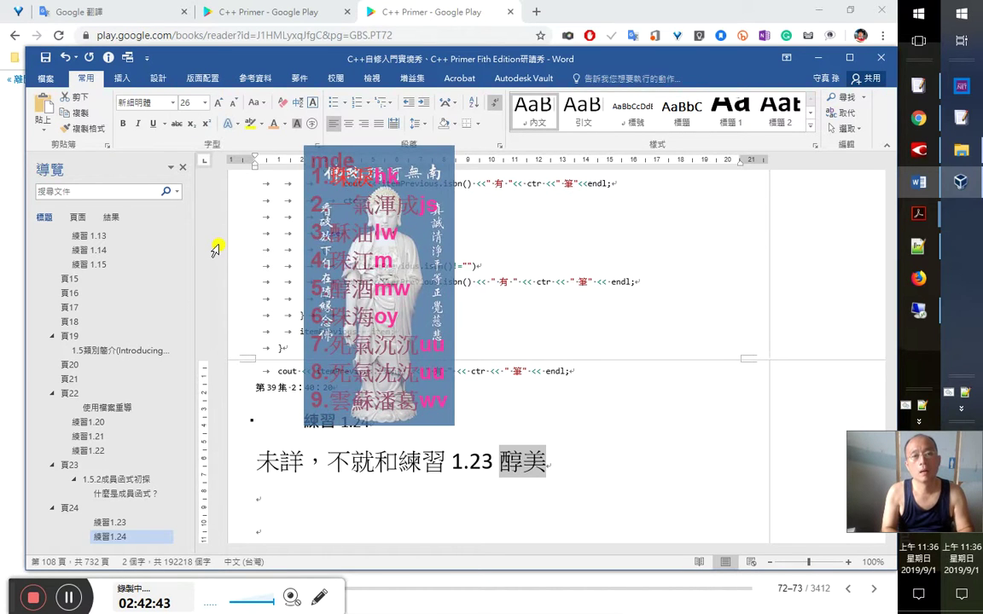
pyautogui.write('一樣')
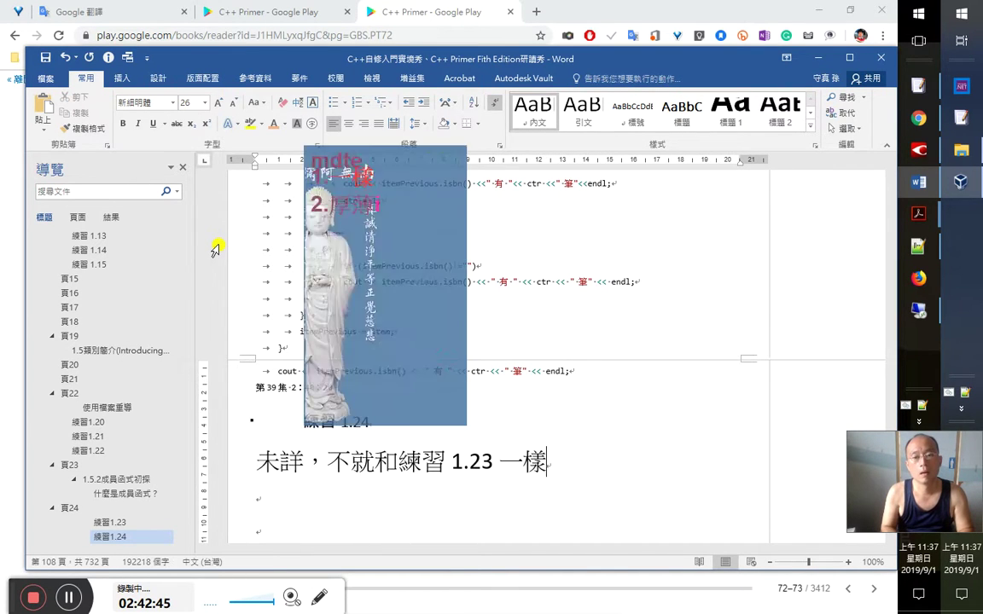
# Append 嗎 to the end of the note under 練習 1.24
pyautogui.write('嗎')
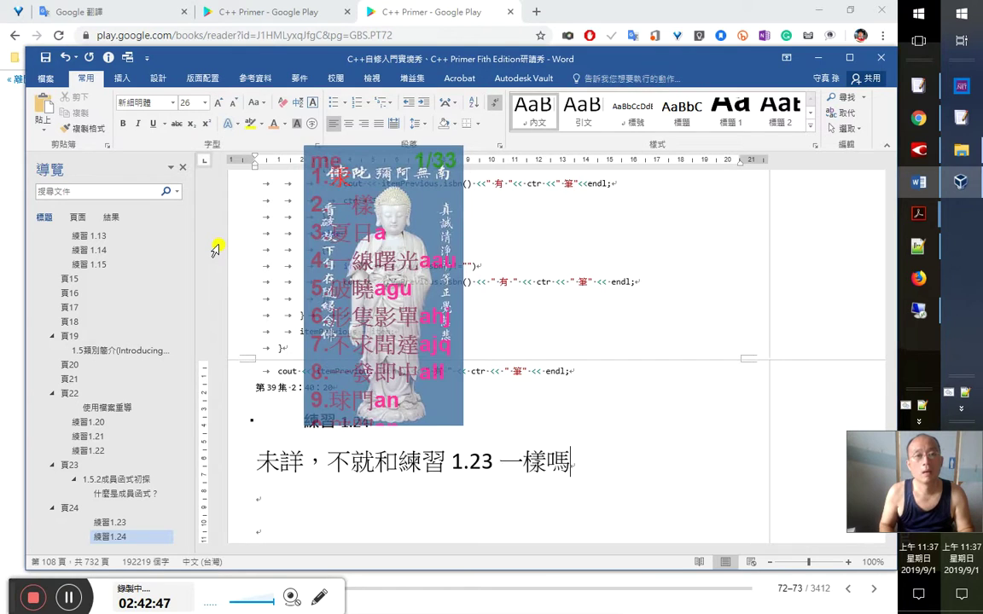
# Switch to Notepad++, find 汞 in normal.txt and try deleting it
pyautogui.click(918, 246)
pyautogui.click(406, 55)
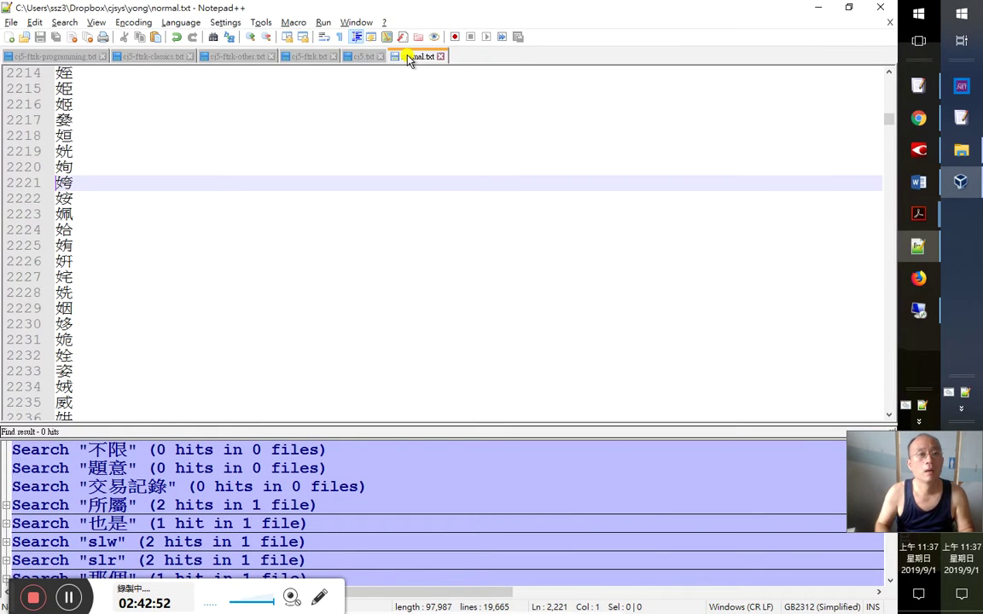
pyautogui.hotkey('shift', 'Right')
pyautogui.hotkey('ctrl', 'f')
pyautogui.press('Return')
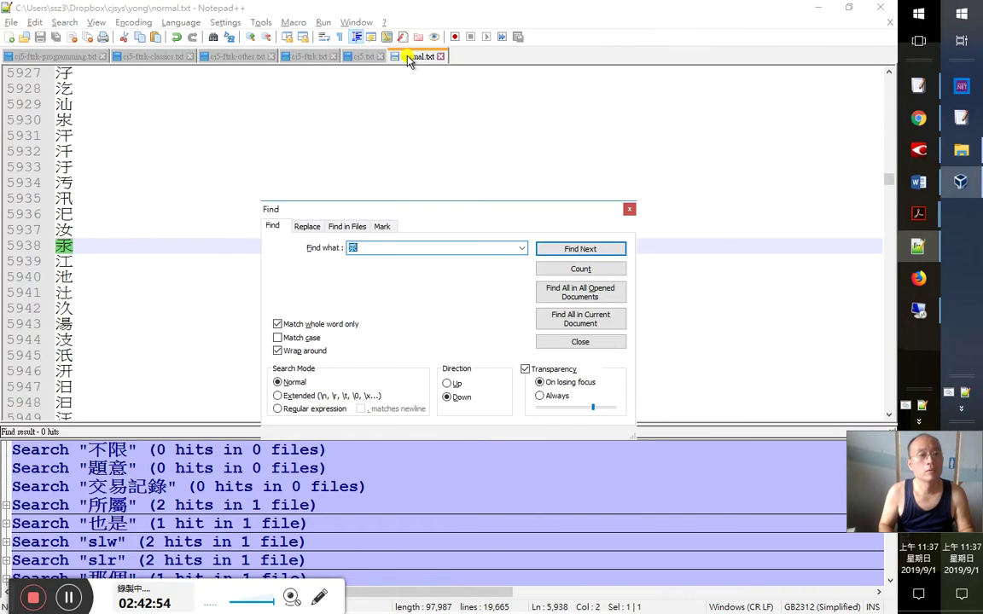
pyautogui.press('Escape')
pyautogui.press('Delete')
pyautogui.hotkey('ctrl', 'z')
# Search cj5-ftzk.txt for the 一樣 entries
pyautogui.hotkey('ctrl', 'shift', 'Tab')
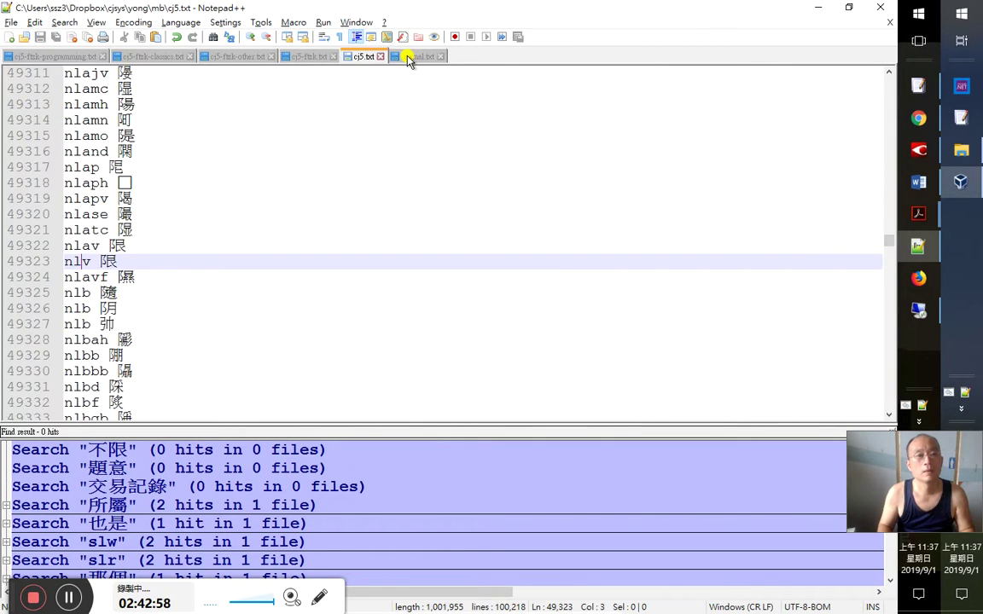
pyautogui.hotkey('ctrl', 'f')
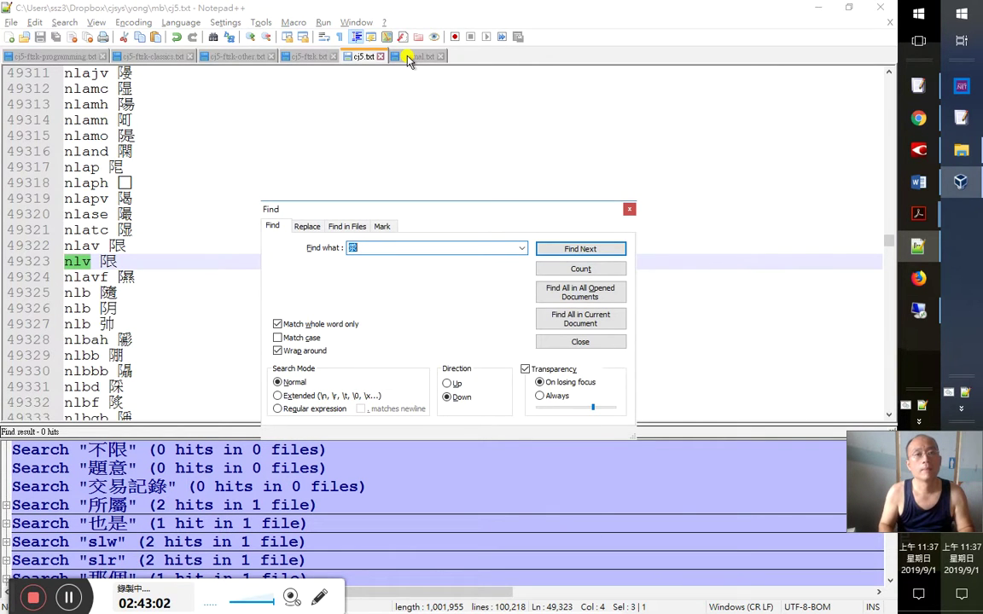
pyautogui.press('Escape')
pyautogui.hotkey('ctrl', 'shift', 'Tab')
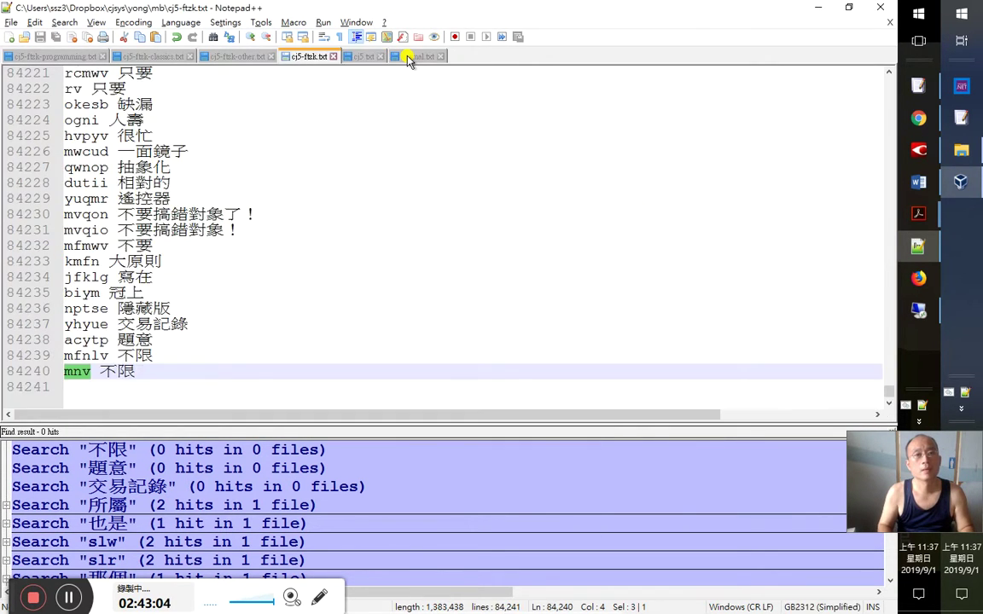
pyautogui.hotkey('ctrl', 'f')
pyautogui.write('珠瀕')
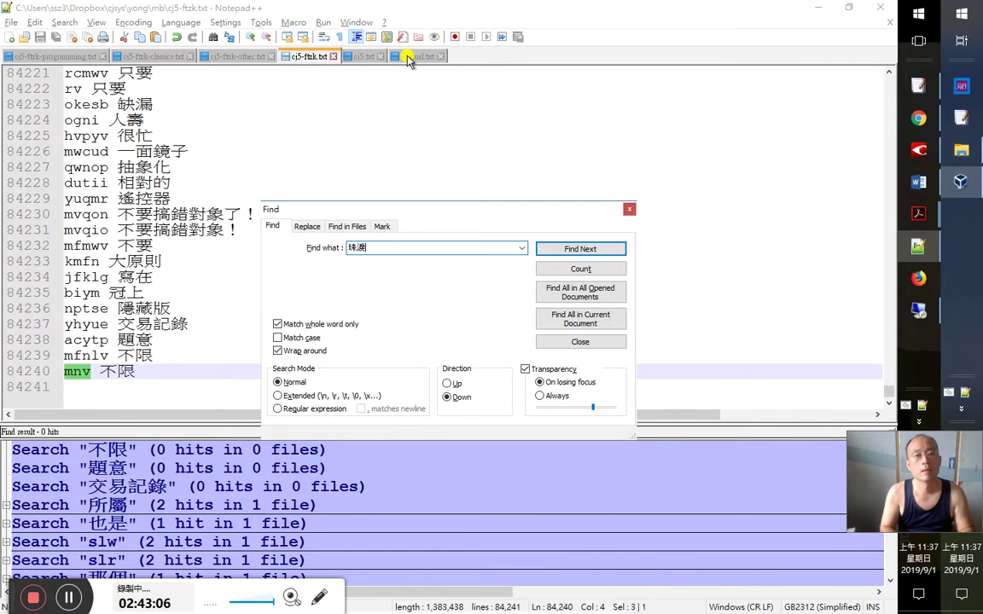
pyautogui.press('BackSpace')
pyautogui.press('BackSpace')
pyautogui.write('me')
pyautogui.press('space')
pyautogui.press('BackSpace')
pyautogui.write('me2')
pyautogui.press('Return')
pyautogui.press('Escape')
# Copy the line me 一樣 in cj5-ftzk.txt and delete it from that file
pyautogui.press('Home')
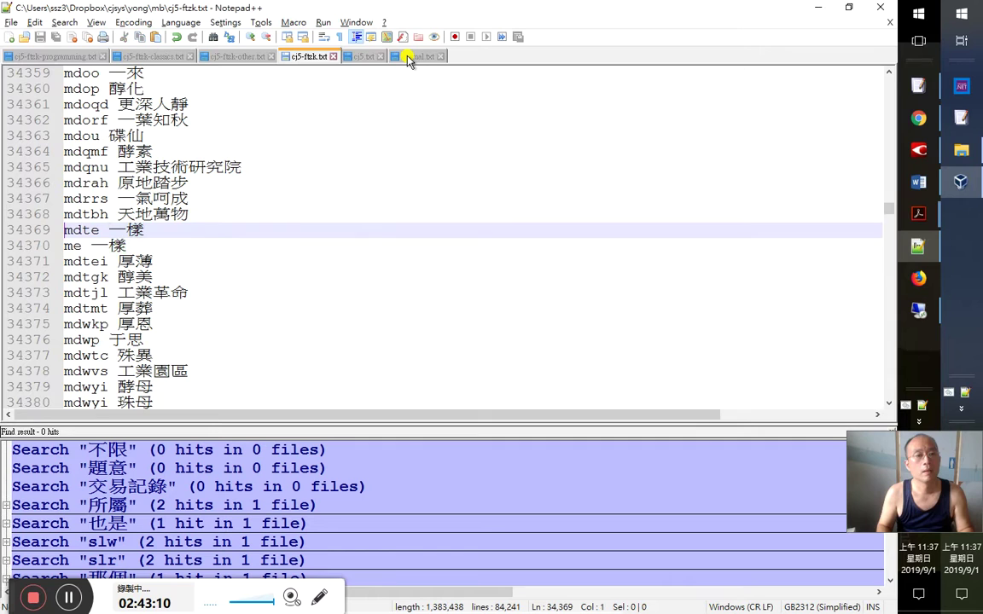
pyautogui.press('Down')
pyautogui.hotkey('shift', 'Down')
pyautogui.hotkey('ctrl', 'c')
pyautogui.press('Delete')
# Find the code me in cj5.txt, insert the copied me 一樣 line above me 汞, and save the file
pyautogui.hotkey('ctrl', 'Tab')
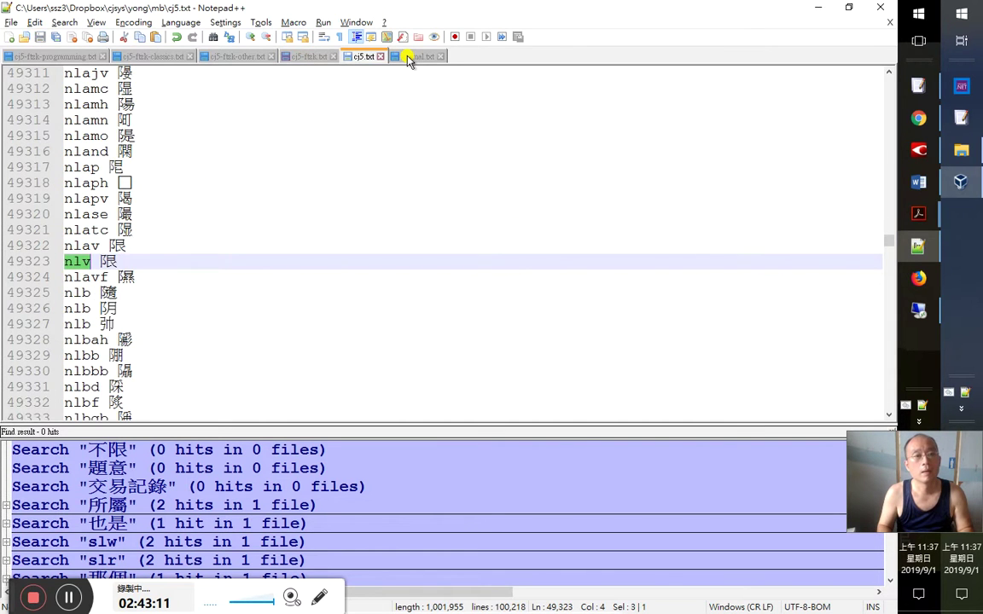
pyautogui.hotkey('ctrl', 'f')
pyautogui.write('me')
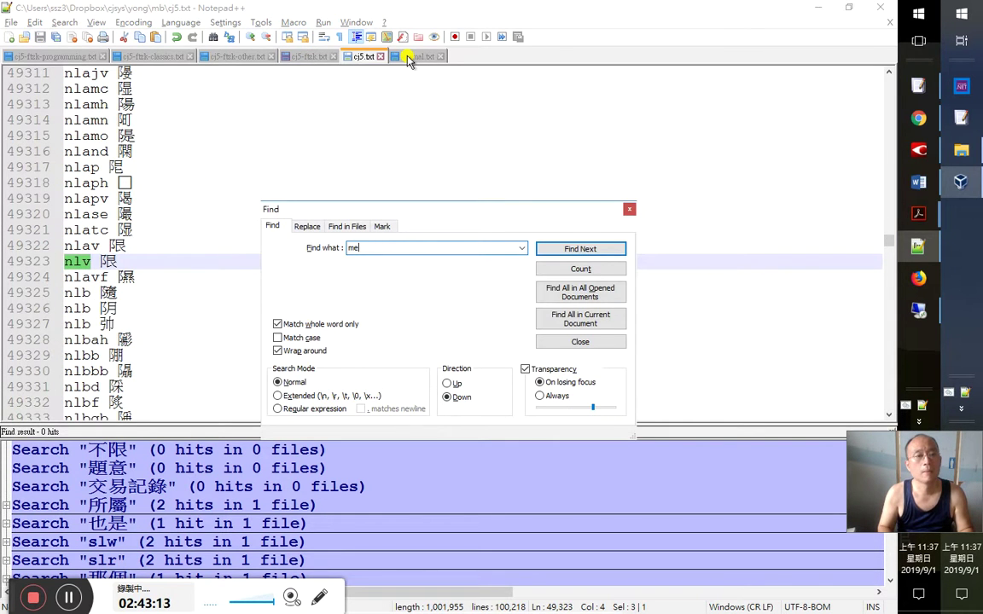
pyautogui.press('Return')
pyautogui.press('Escape')
pyautogui.press('Home')
pyautogui.hotkey('ctrl', 'v')
pyautogui.hotkey('ctrl', 's')
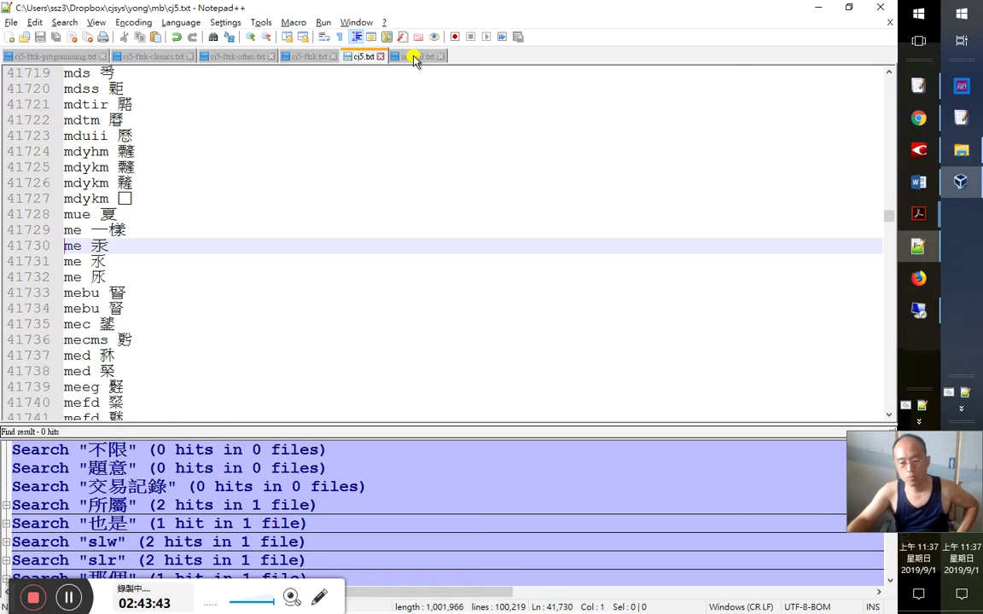
# Restart the 小小輸入法 input method and place the cursor on the empty line below the 練習 1.24 note in Word
pyautogui.click(825, 9)
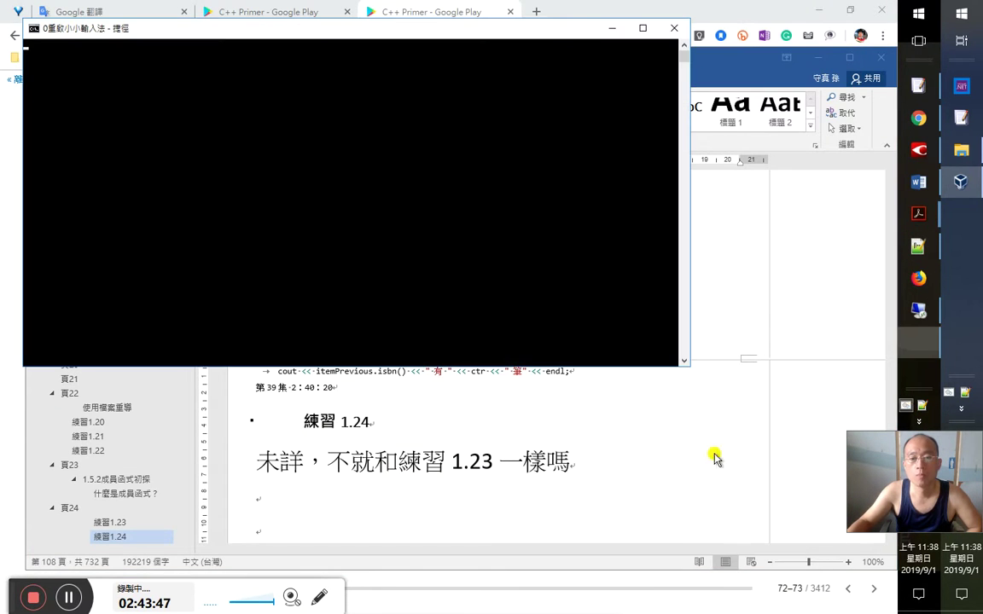
pyautogui.click(531, 510)
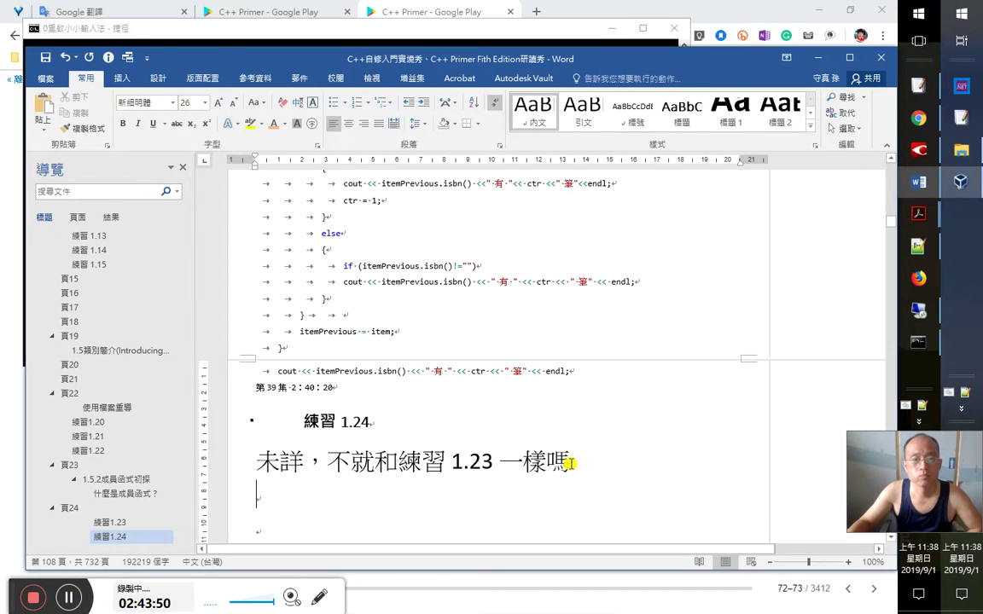
pyautogui.scroll(-1, 579, 460)
pyautogui.scroll(-2, 580, 458)
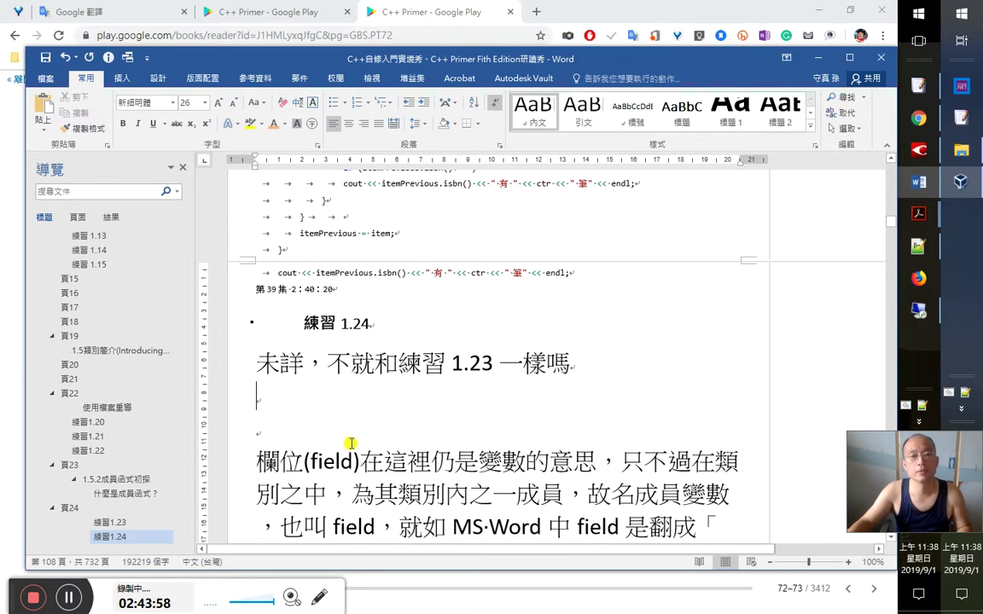
# Switch to FineReader, copy the section heading 1.6 Bookstore 程式, and remove its bold formatting there
pyautogui.hotkey('alt', 'Tab')
pyautogui.hotkey('alt', 'Tab')
pyautogui.hotkey('alt', 'Tab')
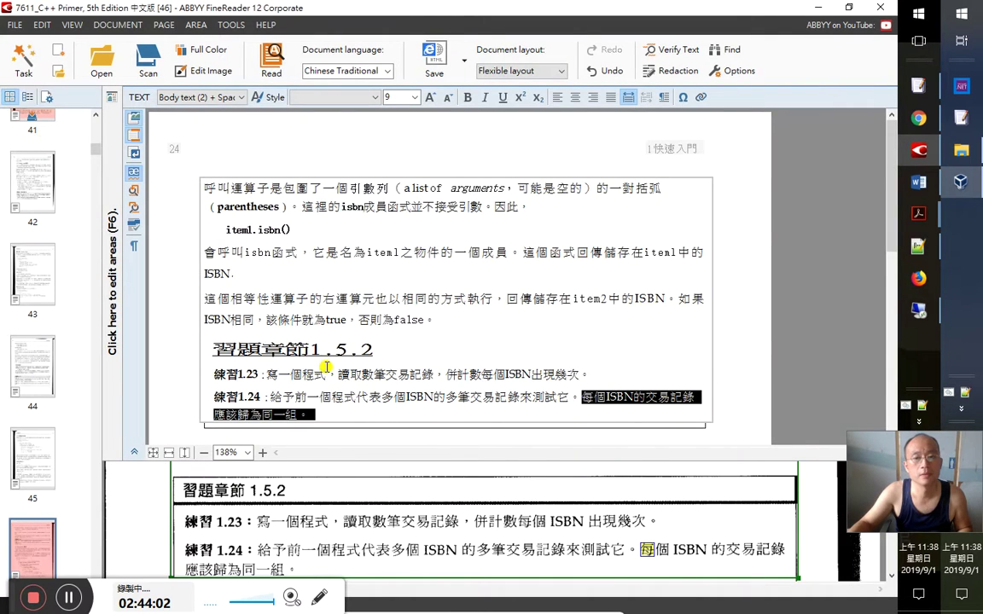
pyautogui.scroll(-3, 294, 330)
pyautogui.click(297, 332)
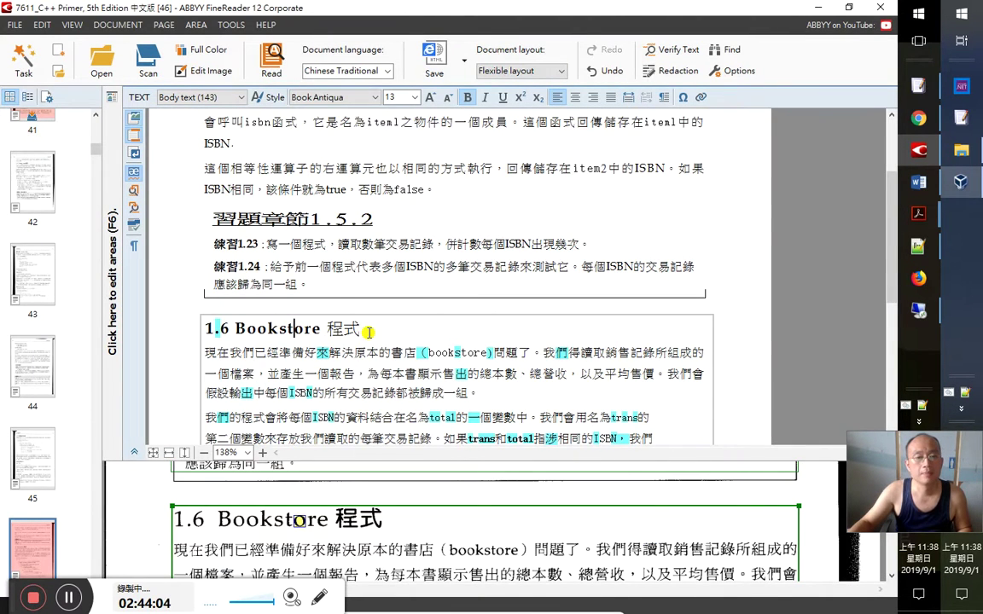
pyautogui.tripleClick(368, 332)
pyautogui.hotkey('ctrl', 'c')
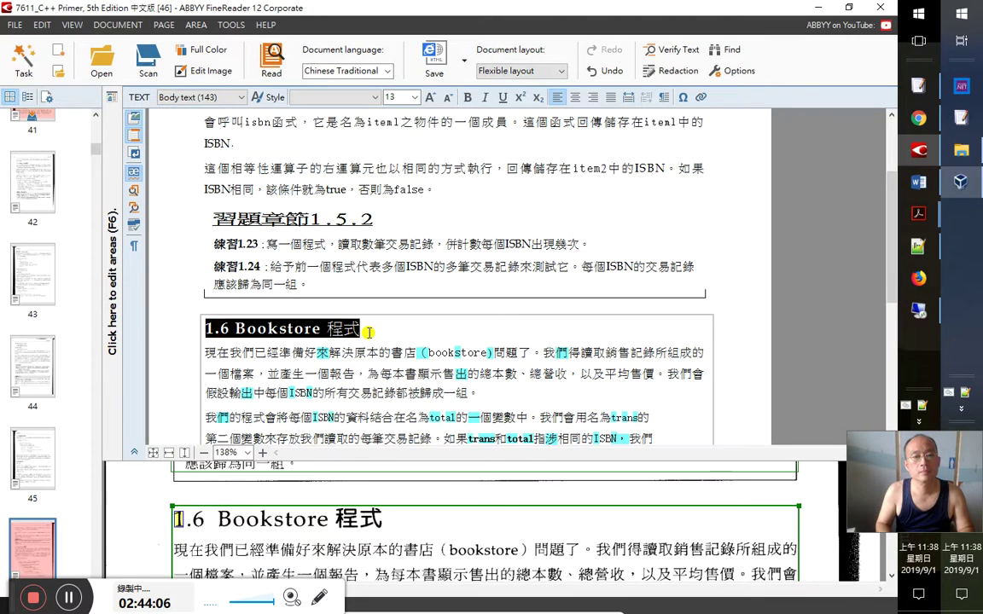
pyautogui.hotkey('ctrl', 'b')
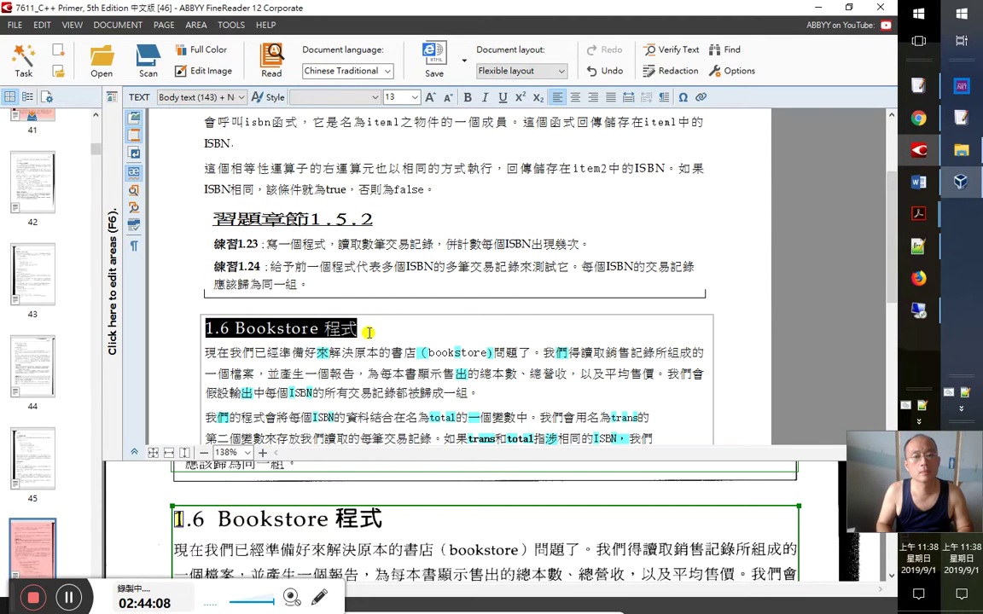
# Paste the 1.6 Bookstore 程式 heading below the 練習 1.24 note in Word and compare its style with the 1.5 heading
pyautogui.hotkey('alt', 'Tab')
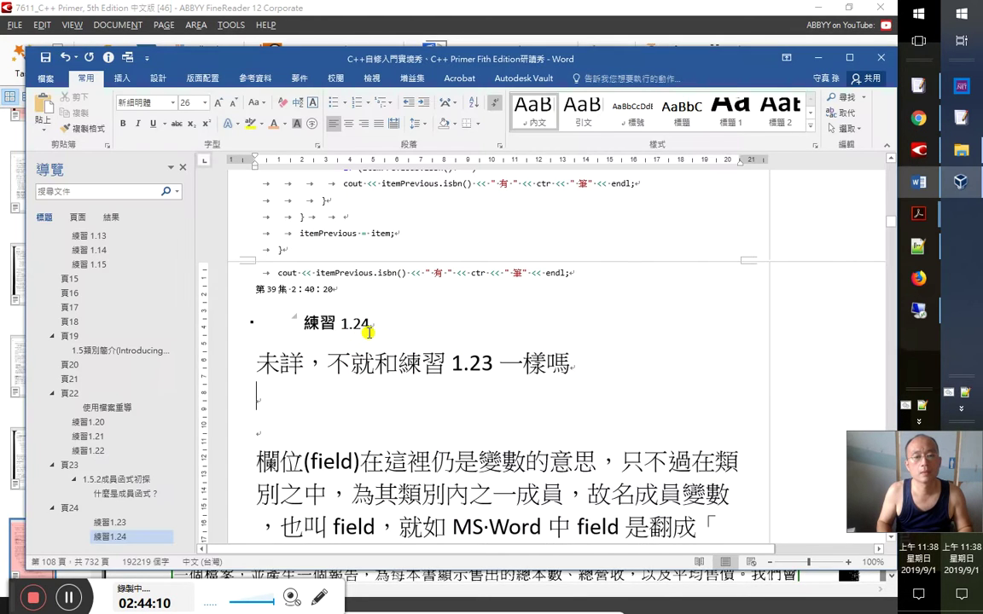
pyautogui.hotkey('ctrl', 'v')
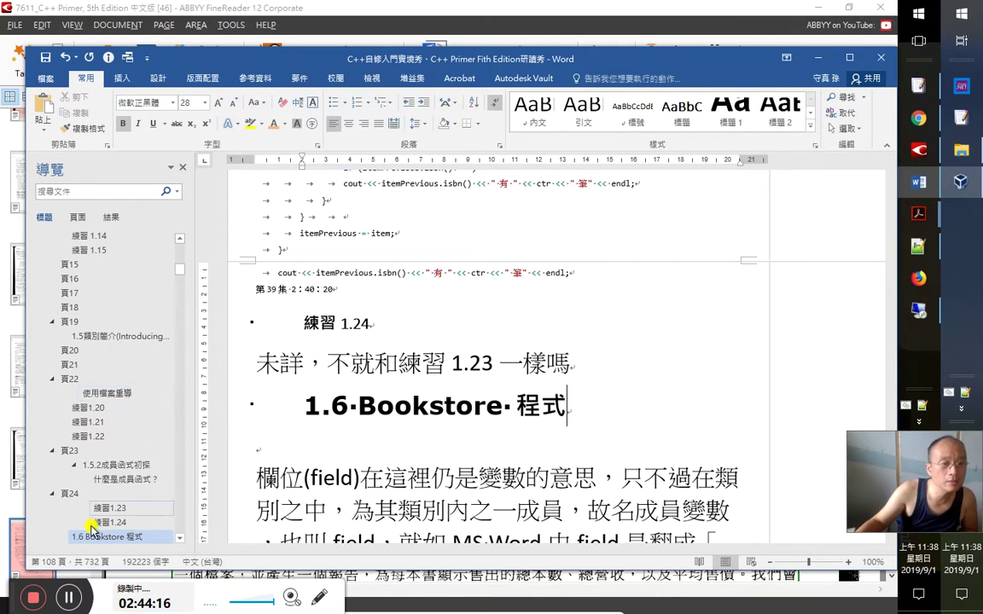
pyautogui.click(128, 336)
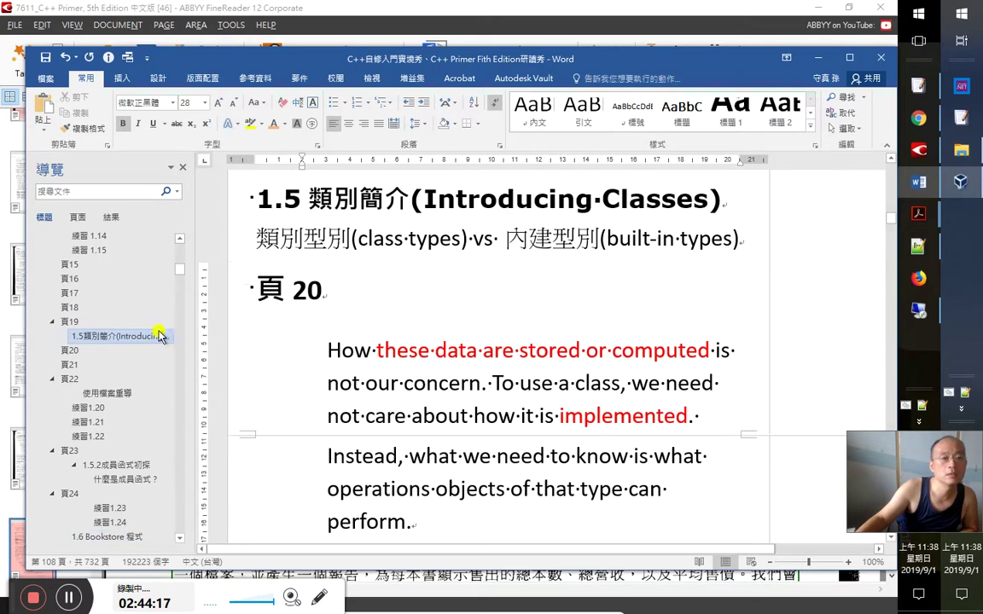
pyautogui.click(810, 126)
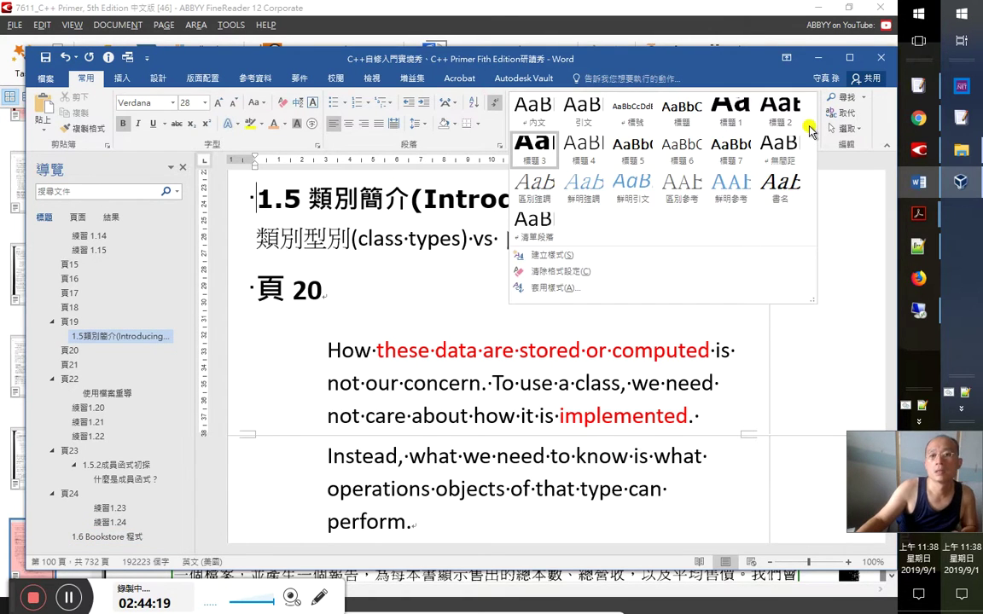
pyautogui.press('Escape')
pyautogui.click(107, 536)
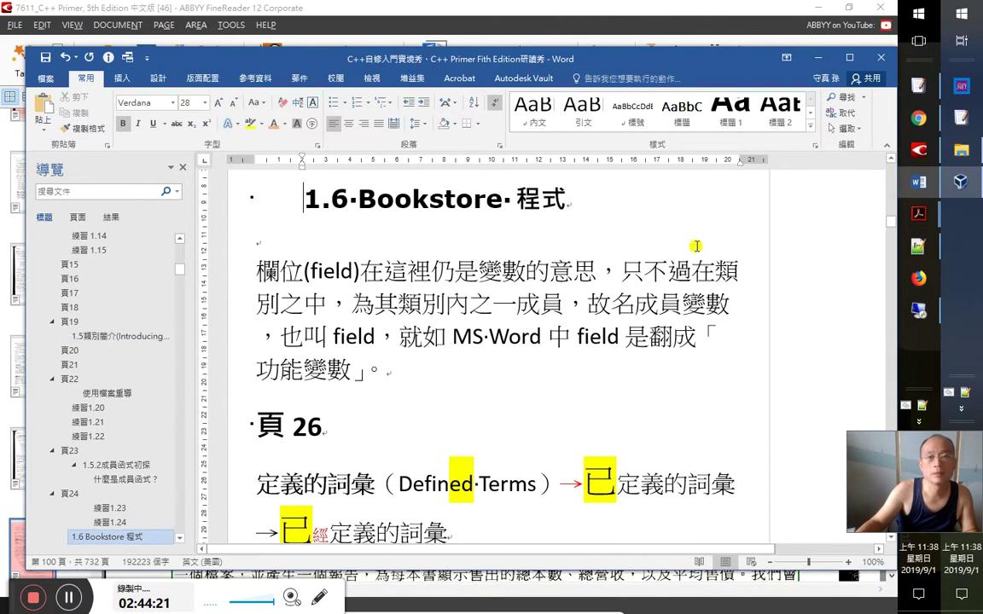
pyautogui.click(810, 126)
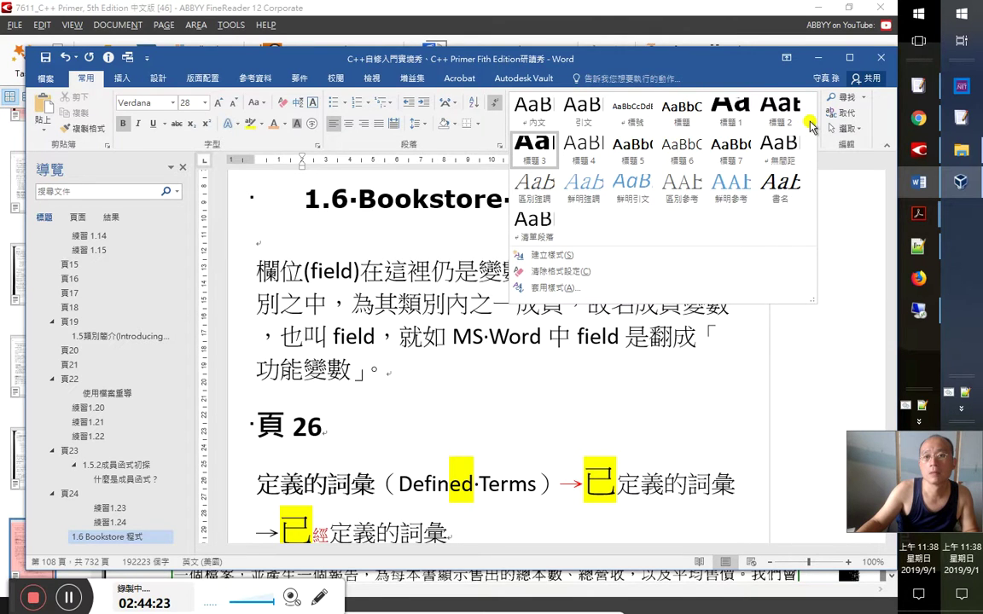
pyautogui.press('Escape')
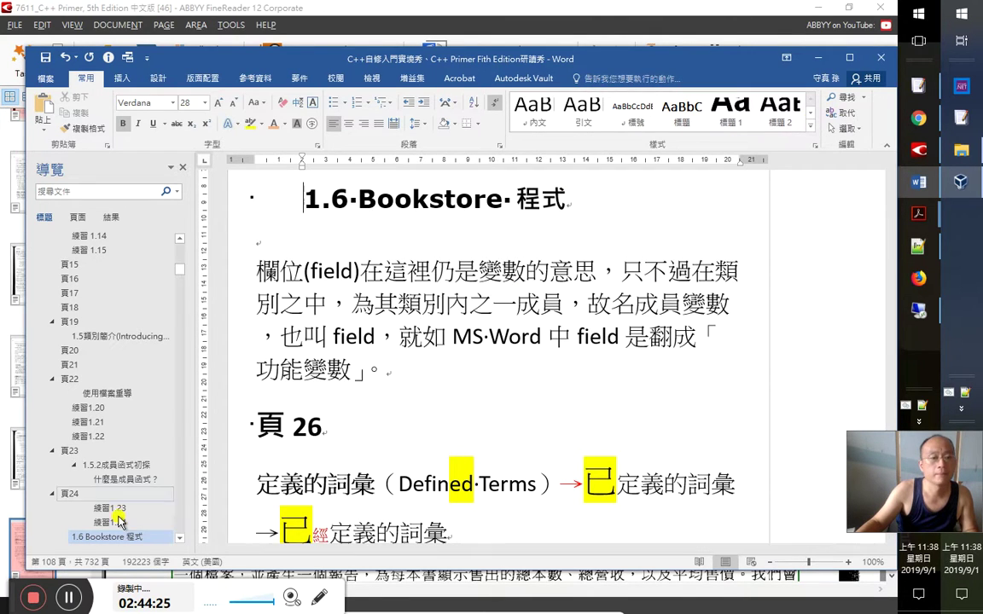
# Remove the 標號 and 標題 styles from the style gallery
pyautogui.rightClick(634, 109)
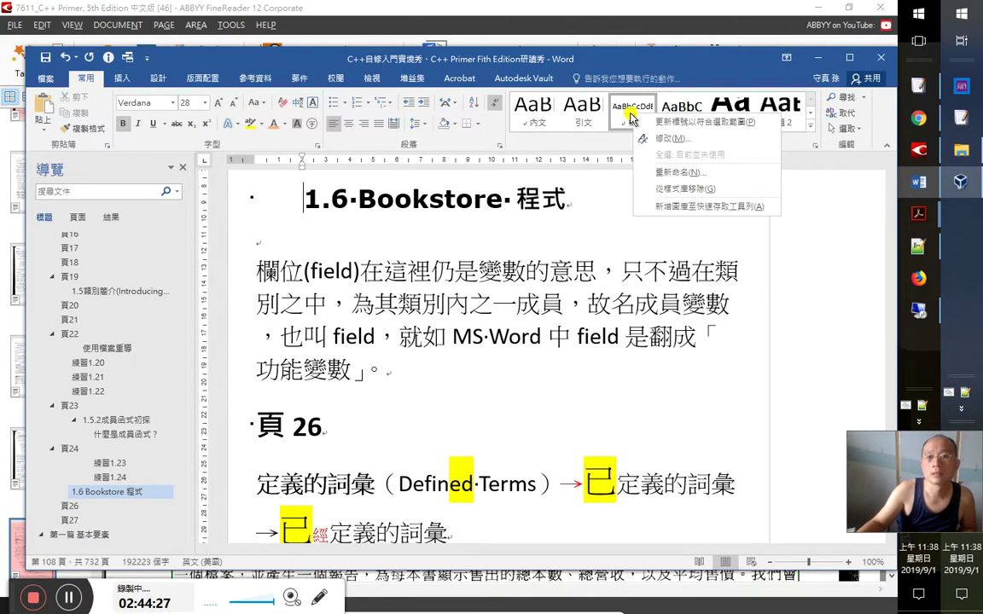
pyautogui.click(674, 188)
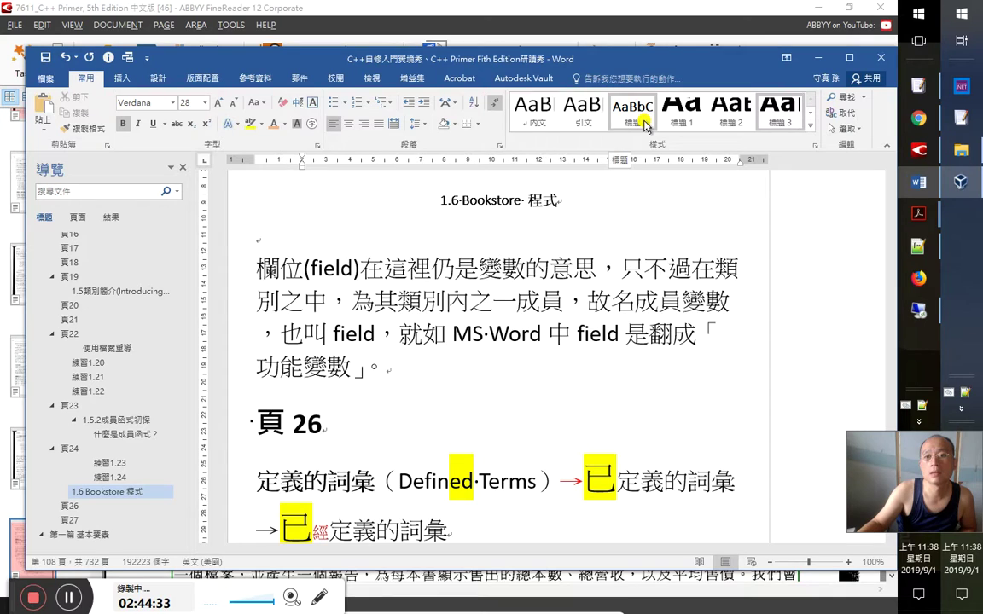
pyautogui.rightClick(646, 123)
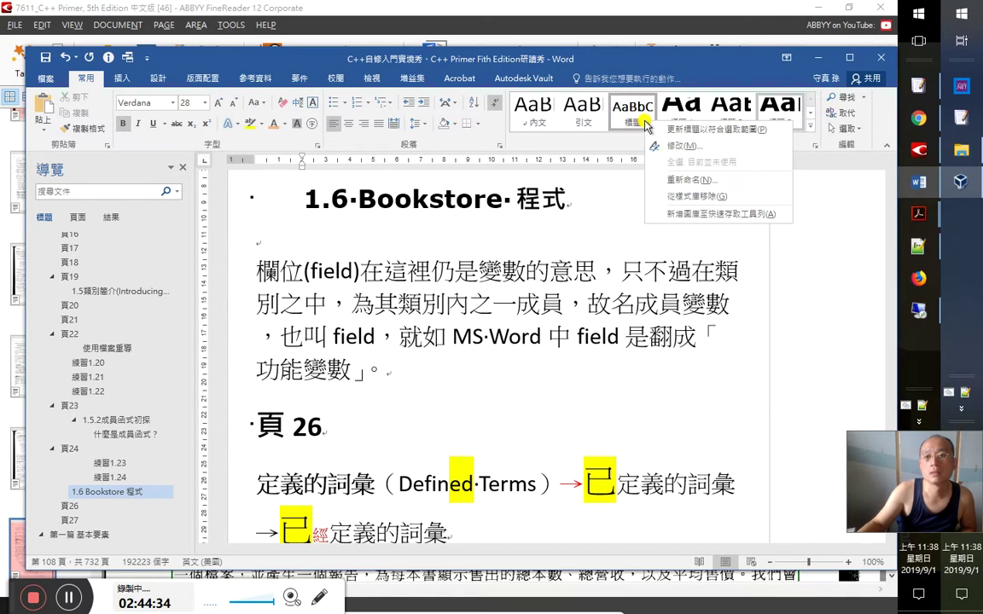
pyautogui.click(674, 196)
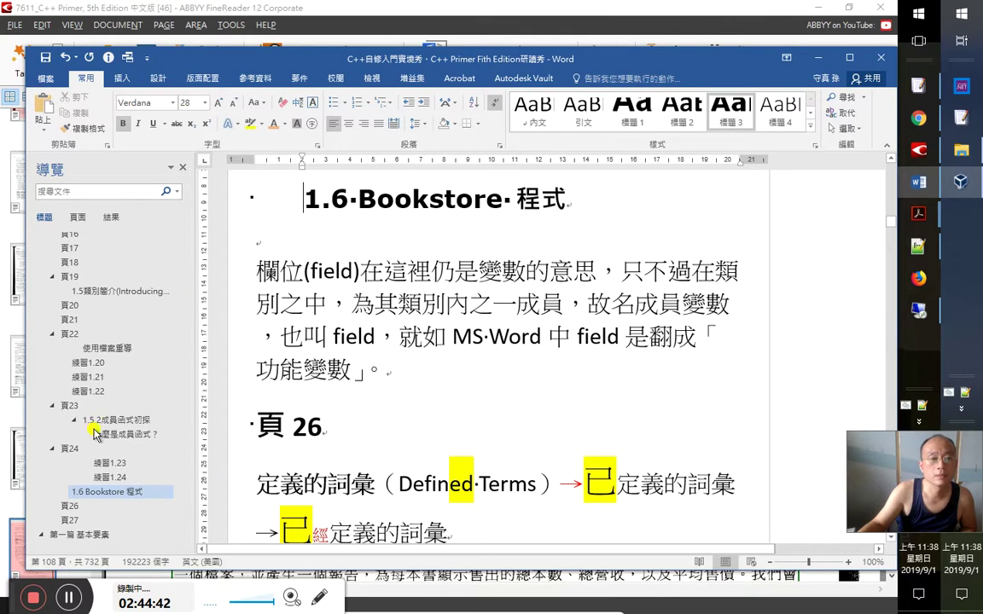
# Recheck the 1.5 heading against 1.6 and enter 第39集 2：44：55 on a new line below the 1.6 Bookstore 程式 heading
pyautogui.click(117, 295)
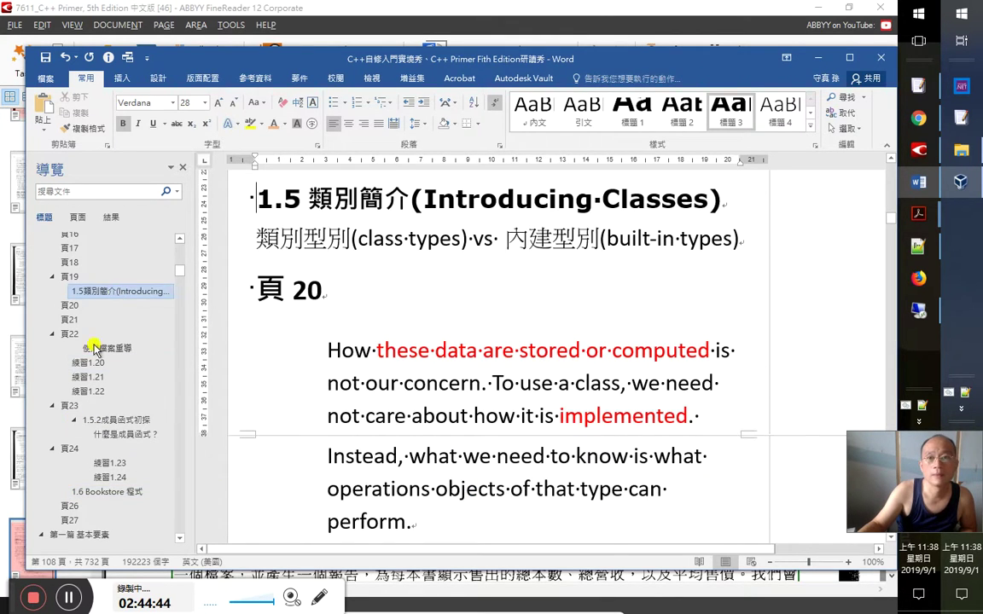
pyautogui.click(122, 487)
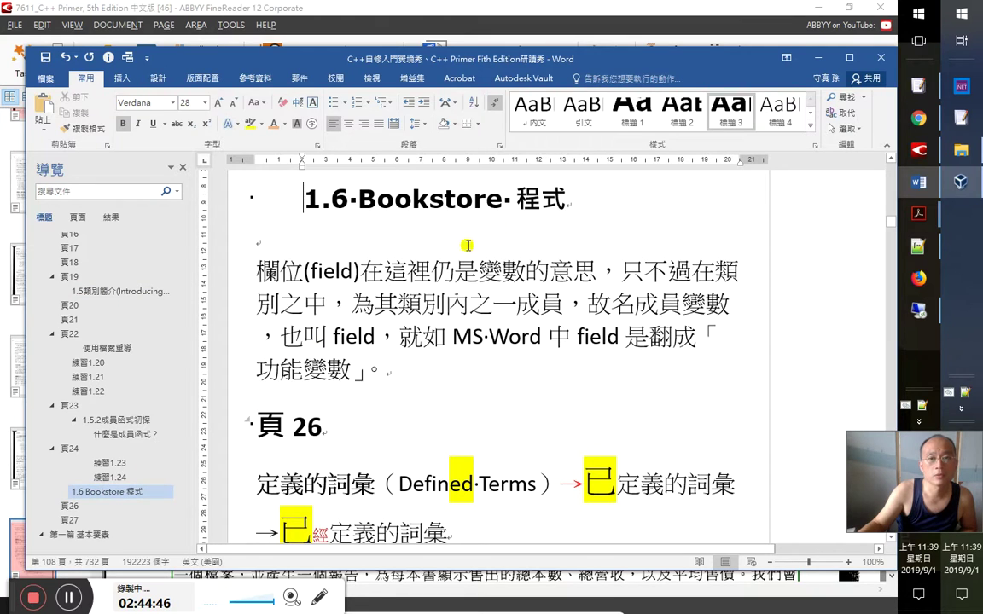
pyautogui.click(620, 218)
pyautogui.press('Return')
pyautogui.scroll(2, 620, 219)
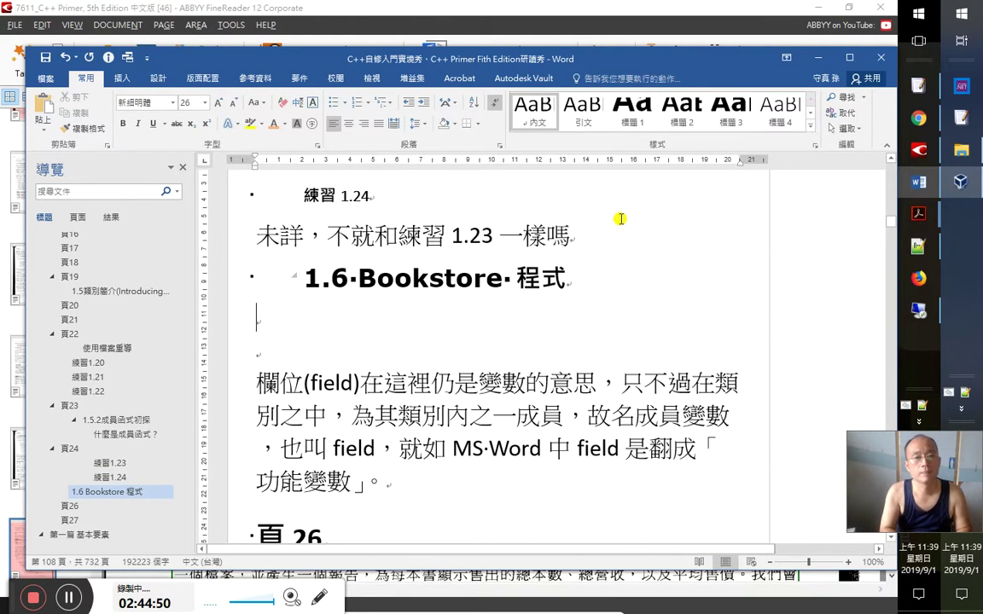
pyautogui.write('第39集 2：44：')
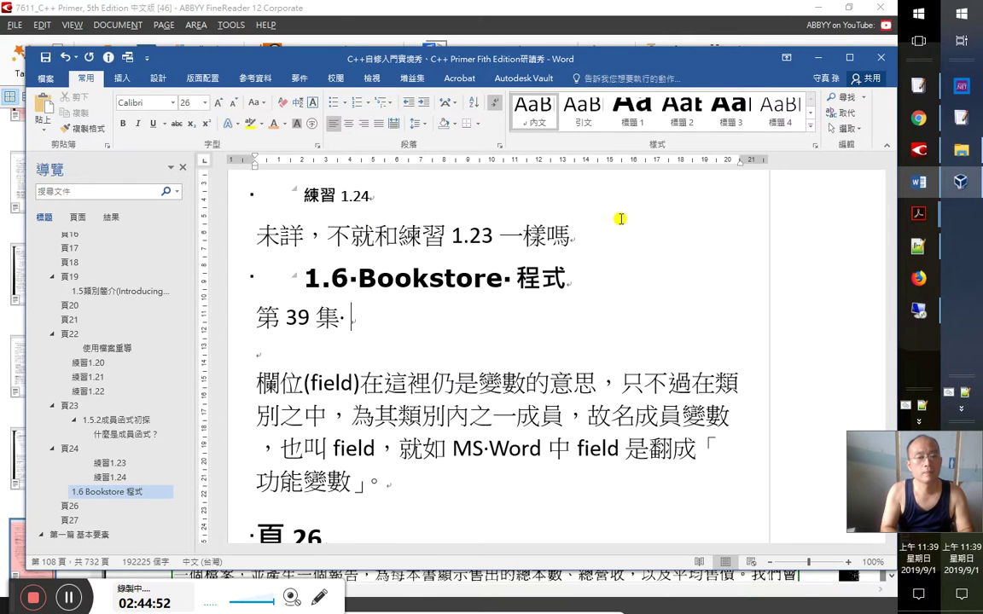
pyautogui.write('55')
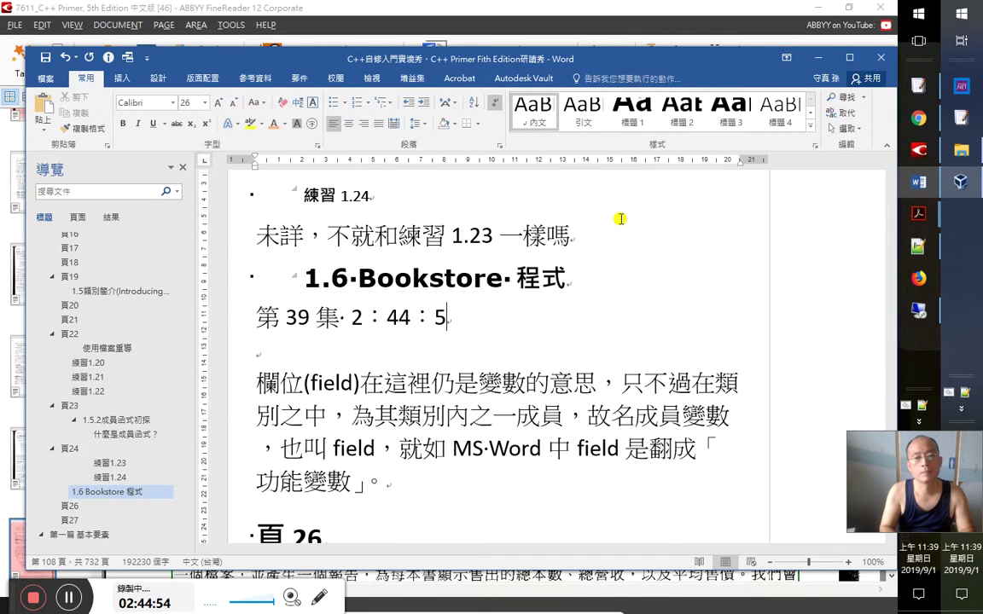
pyautogui.press('Return')
pyautogui.hotkey('alt', 'Tab')
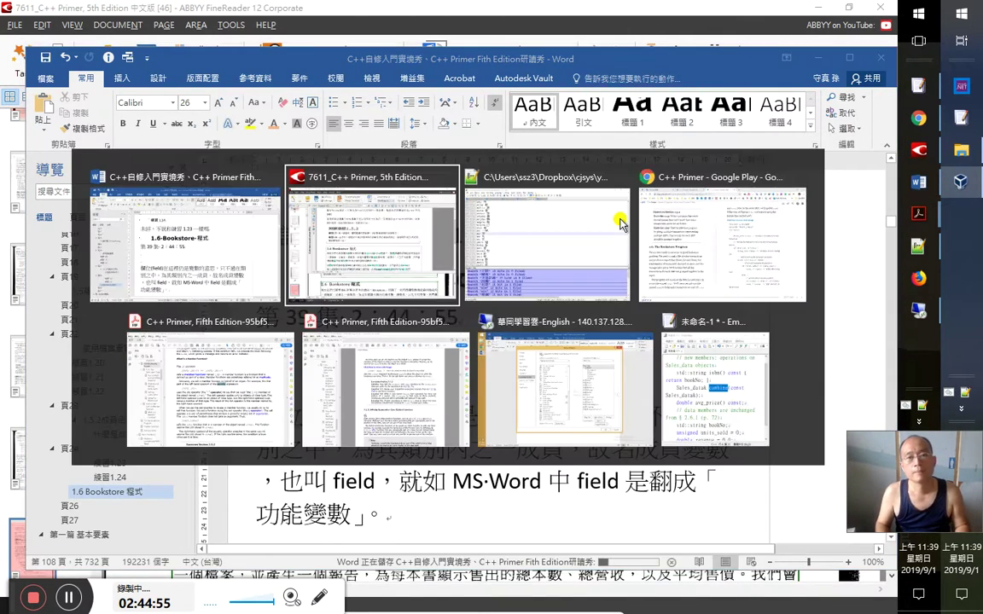
# Switch to FineReader and clear the uncertain-character marks in the first line of text under the 1.6 Bookstore 程式 heading
pyautogui.press('Right')
pyautogui.press('Down')
pyautogui.press('End')
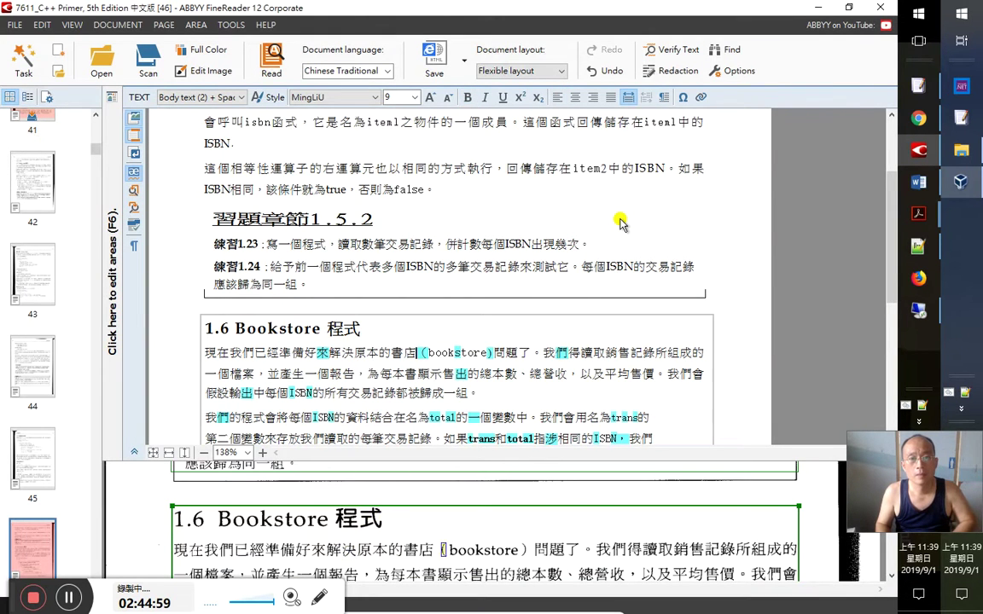
pyautogui.hotkey('shift', 'Home')
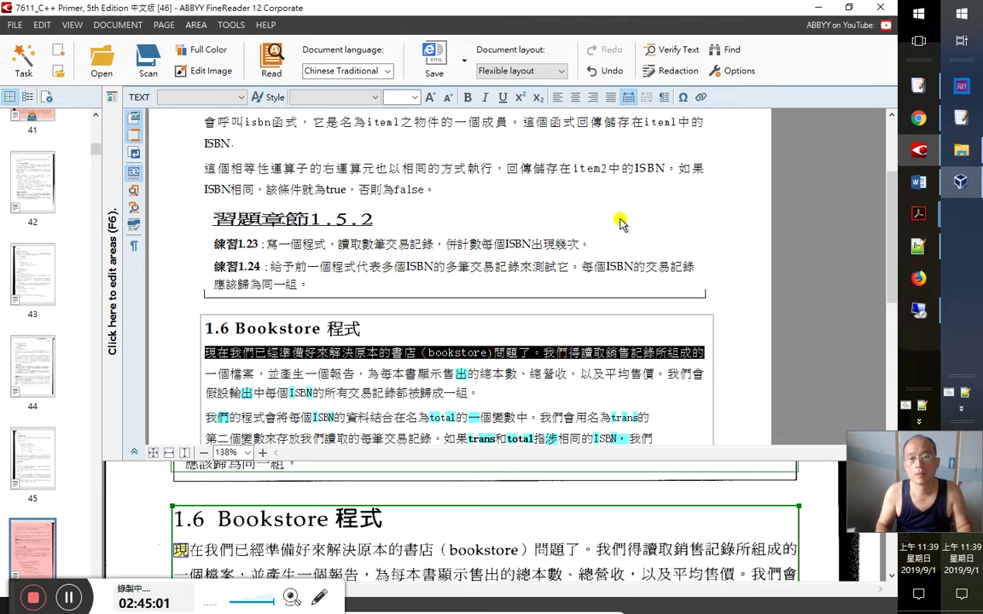
pyautogui.press('Down')
# Proofread the second line of the 1.6 paragraph character by character against the scan and clear the mark on 出
pyautogui.press('Right')
pyautogui.press('Right')
pyautogui.press('Right')
pyautogui.press('Right')
pyautogui.press('Right')
pyautogui.press('Right')
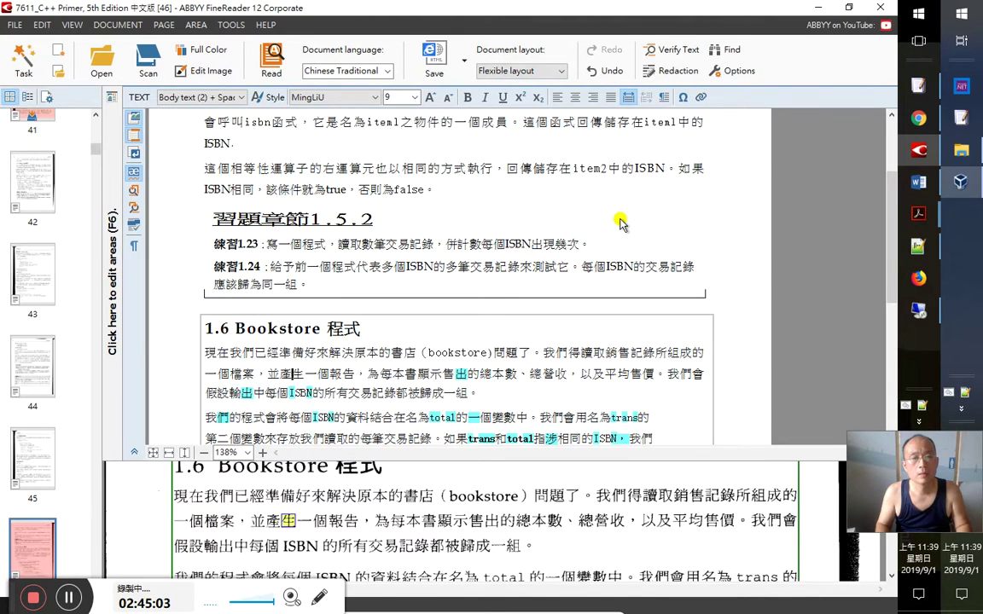
pyautogui.press('Right')
pyautogui.press('Right')
pyautogui.press('Right')
pyautogui.press('Right')
pyautogui.press('Right')
pyautogui.press('Right')
pyautogui.press('Right')
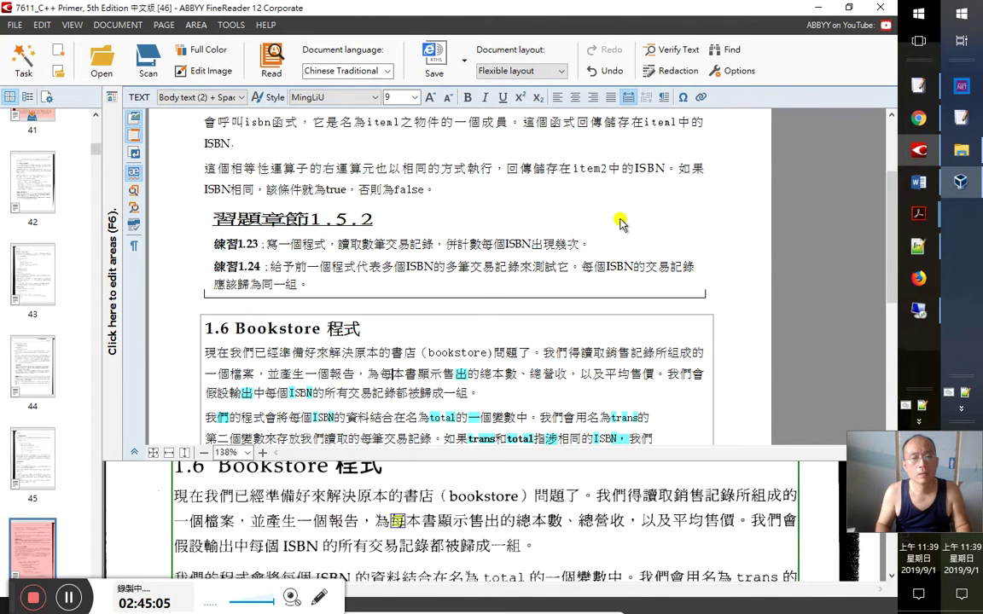
pyautogui.press('Right')
pyautogui.press('Right')
pyautogui.press('Right')
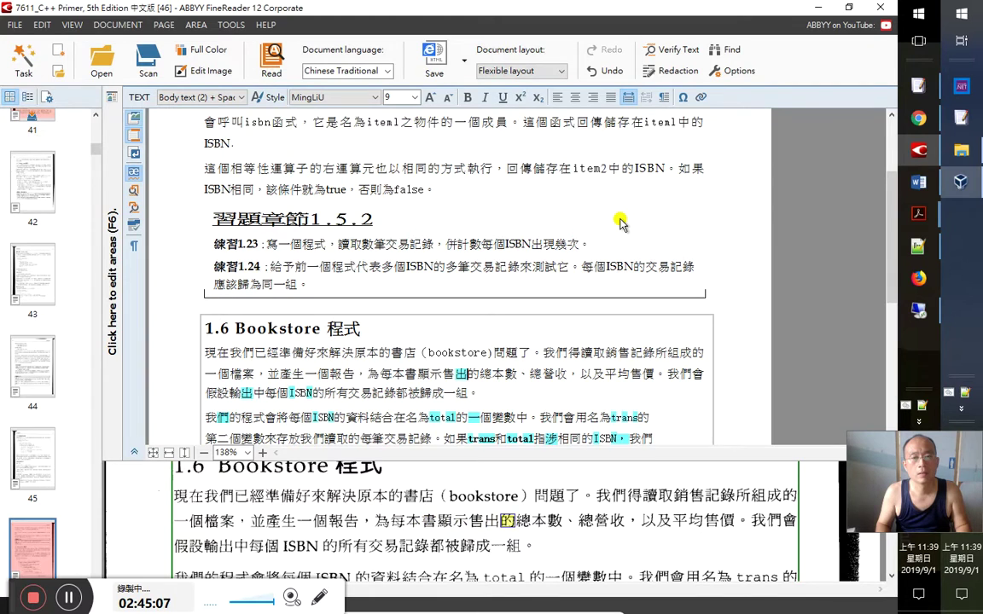
pyautogui.press('Right')
pyautogui.press('Right')
pyautogui.press('Right')
pyautogui.press('Right')
pyautogui.press('Right')
pyautogui.press('Right')
pyautogui.press('Right')
pyautogui.press('Right')
pyautogui.press('Right')
pyautogui.press('Right')
pyautogui.press('Right')
pyautogui.press('Right')
pyautogui.press('Right')
pyautogui.press('Right')
pyautogui.press('Right')
pyautogui.press('Right')
pyautogui.press('Right')
pyautogui.press('Right')
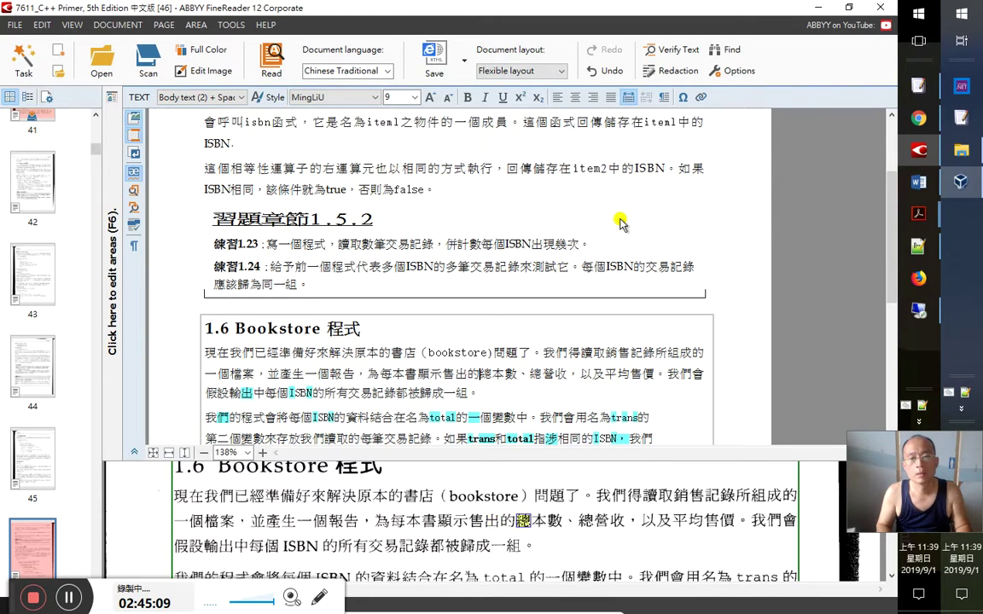
pyautogui.press('Right')
pyautogui.press('Right')
pyautogui.press('Right')
pyautogui.press('Right')
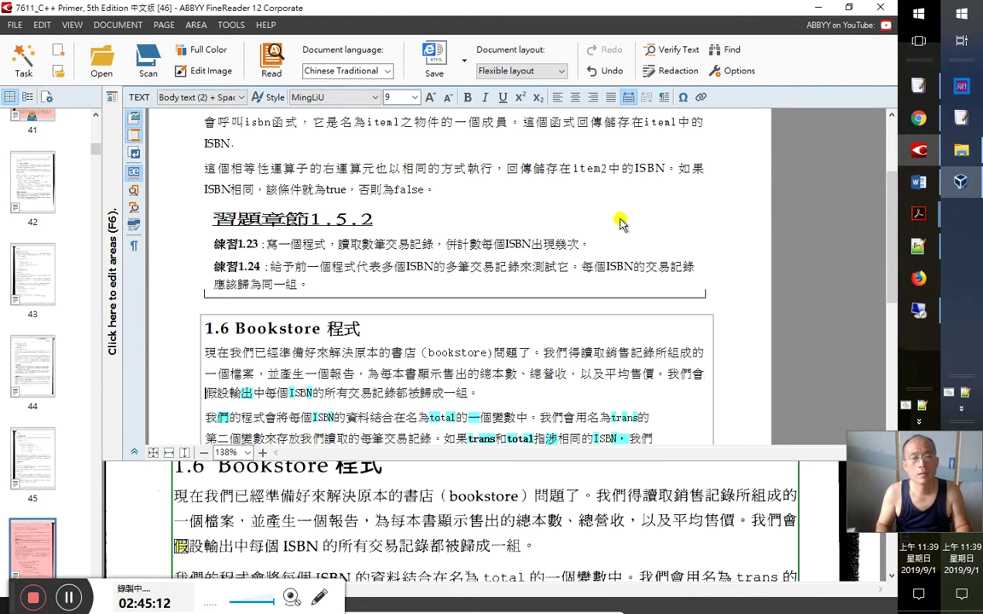
# Proofread the last line of the first 1.6 paragraph, beginning 假設輸出中, and clear its uncertain-character marks
pyautogui.press('Right')
pyautogui.press('Right')
pyautogui.press('Right')
pyautogui.press('Right')
pyautogui.press('Right')
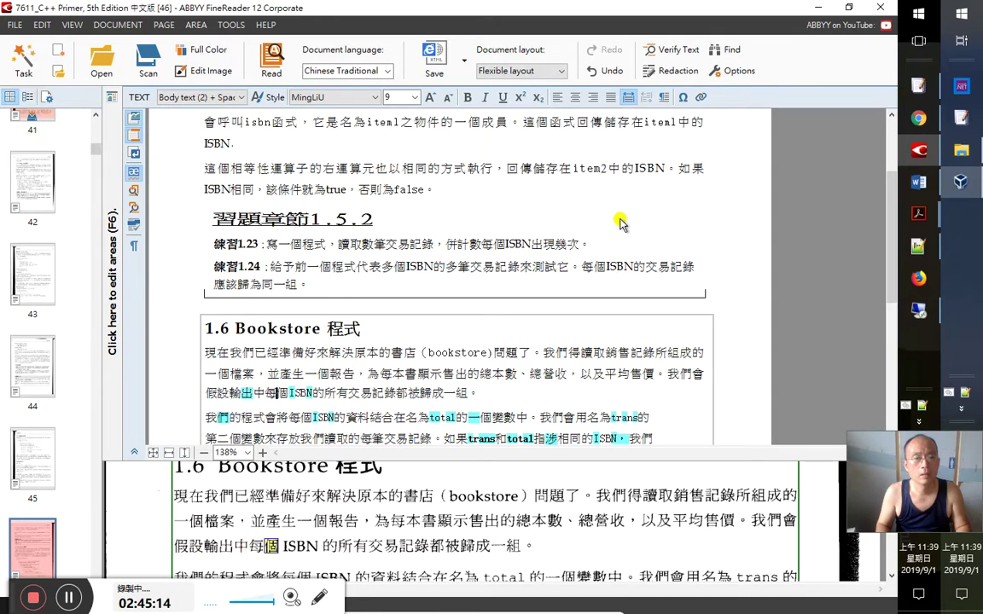
pyautogui.press('End')
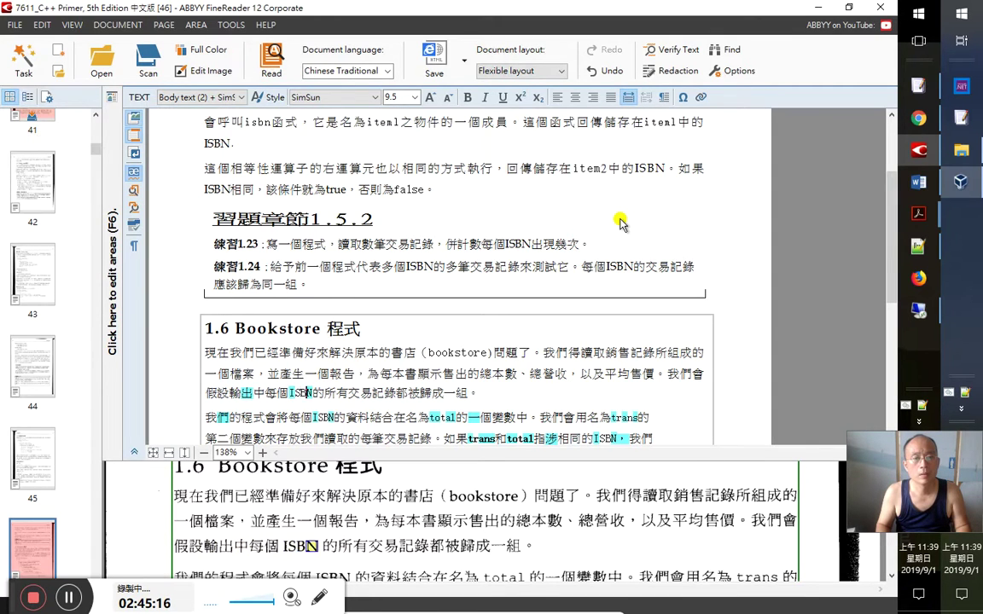
pyautogui.hotkey('shift', 'Home')
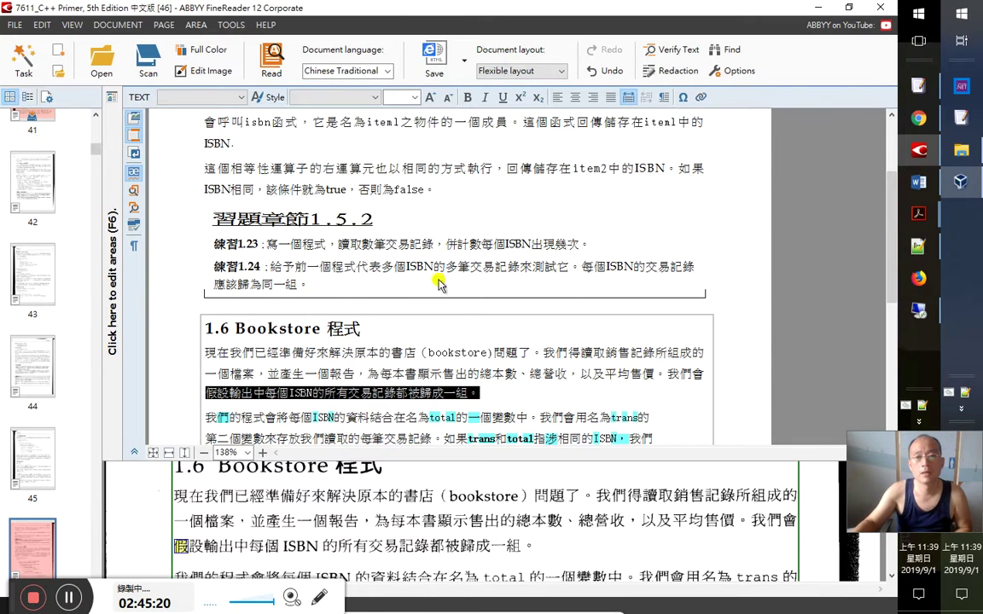
pyautogui.click(351, 376)
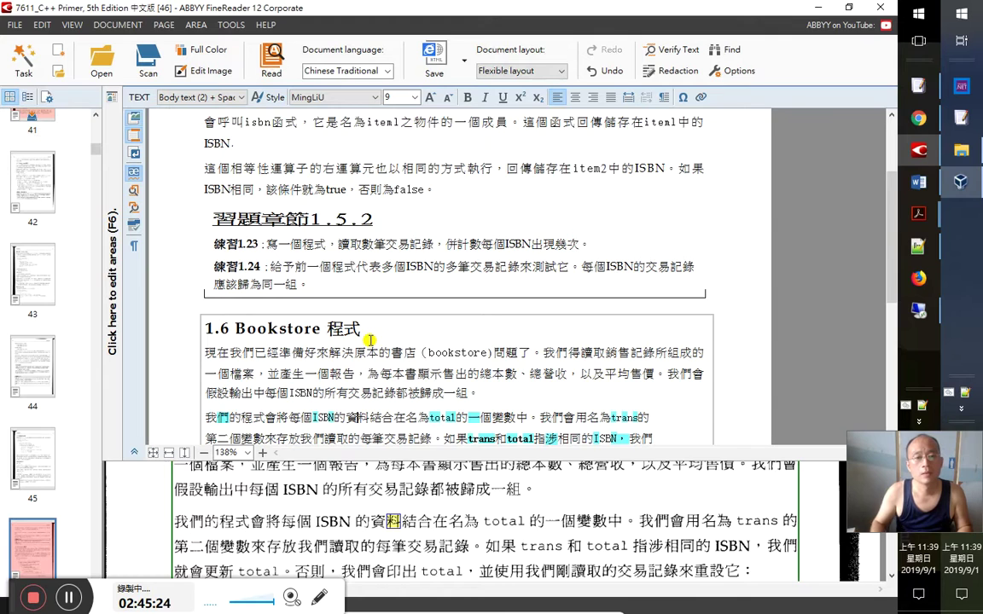
# Switch to Word and add a line reading 參見下節 1.6 below the 練習 1.24 note
pyautogui.hotkey('alt', 'Tab')
pyautogui.press('Up')
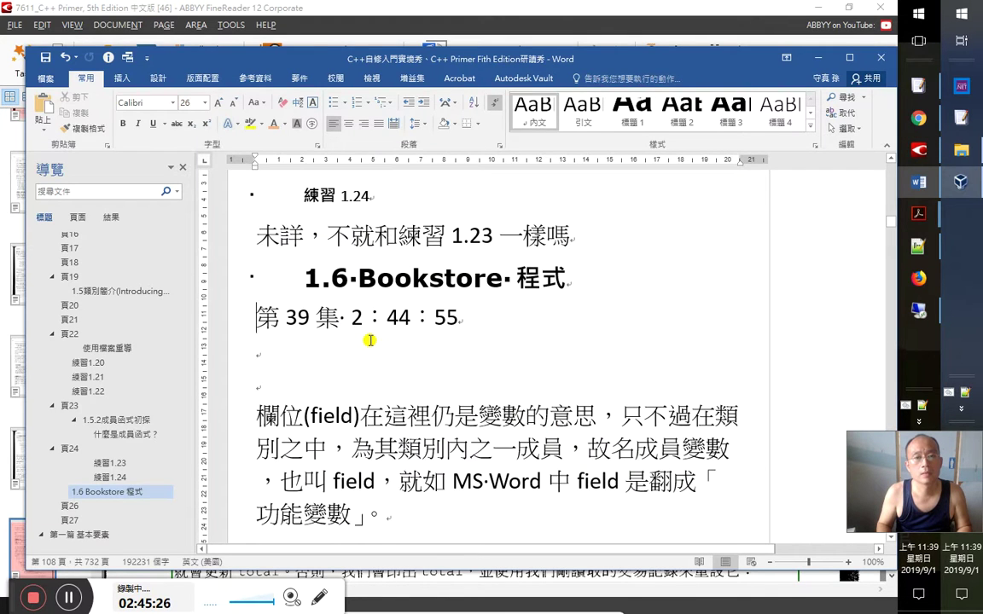
pyautogui.press('Up')
pyautogui.press('Up')
pyautogui.press('Up')
pyautogui.press('Down')
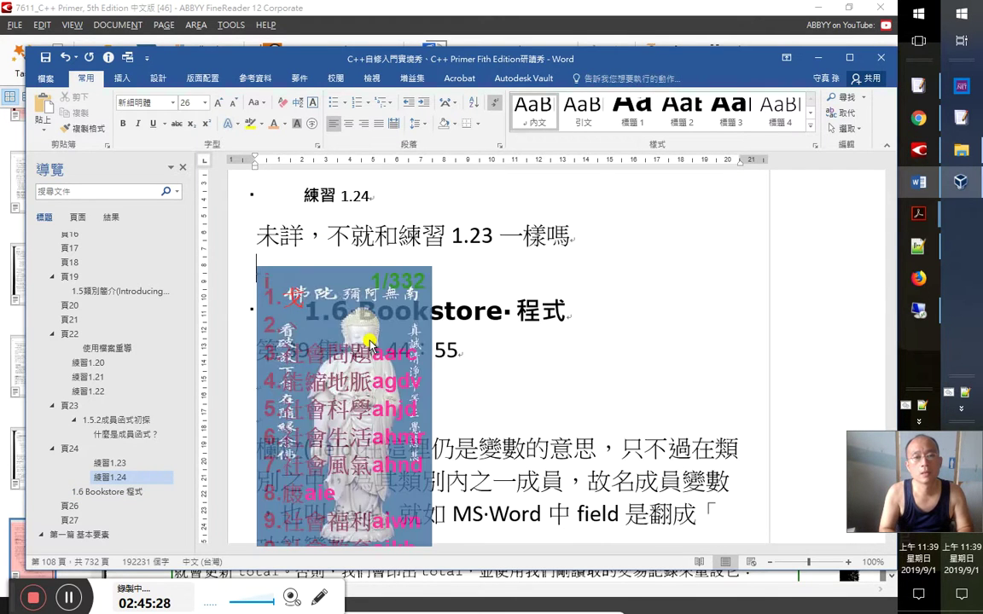
pyautogui.press('Return')
pyautogui.write('參見下')
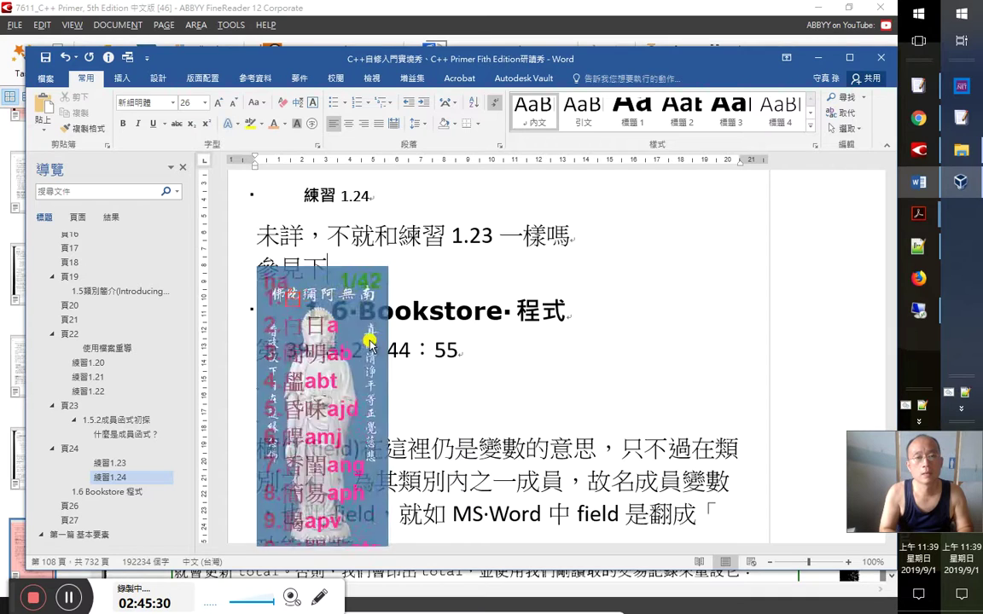
pyautogui.write('節 1.6')
# Link the text 1.6 in the new reference line to the 1.6 Bookstore 程式 heading in this document
pyautogui.press('Down')
pyautogui.press('Up')
pyautogui.hotkey('shift', 'Left')
pyautogui.hotkey('shift', 'Left')
pyautogui.hotkey('shift', 'Left')
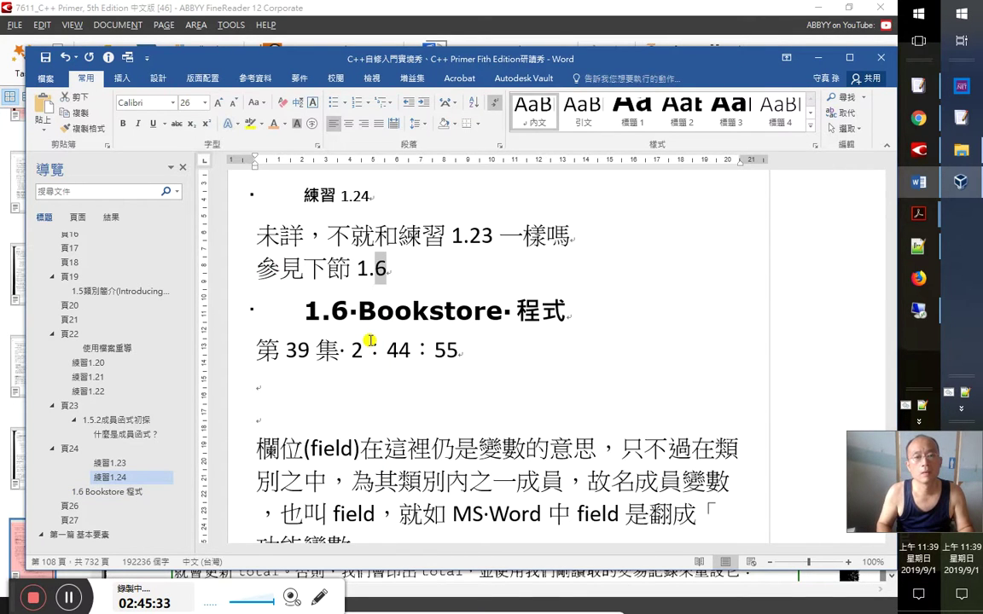
pyautogui.hotkey('ctrl', 'k')
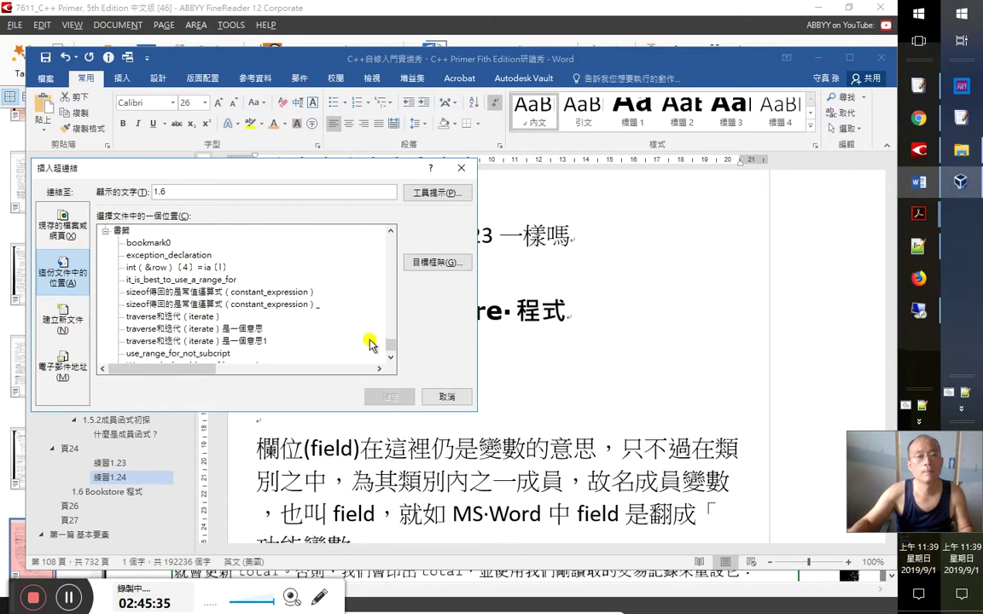
pyautogui.moveTo(390, 346); pyautogui.dragTo(392, 230)
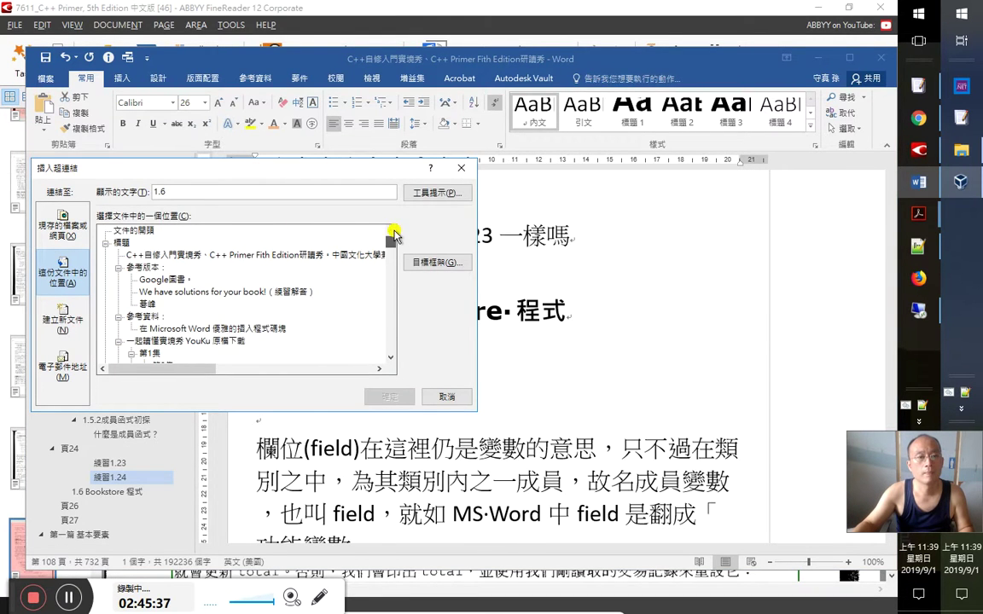
pyautogui.scroll(-5, 389, 318)
pyautogui.scroll(-5, 389, 318)
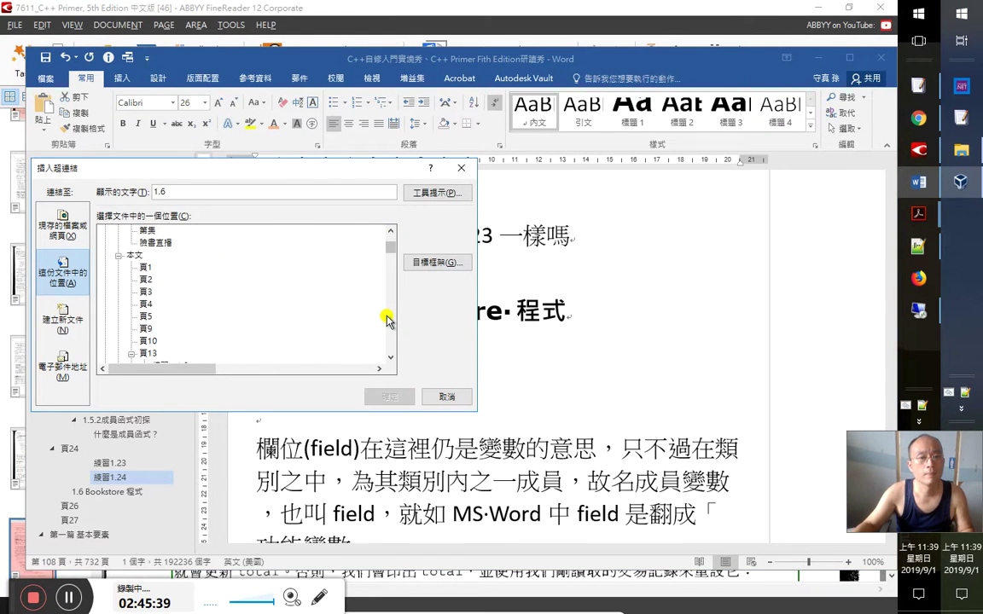
pyautogui.scroll(-3, 391, 320)
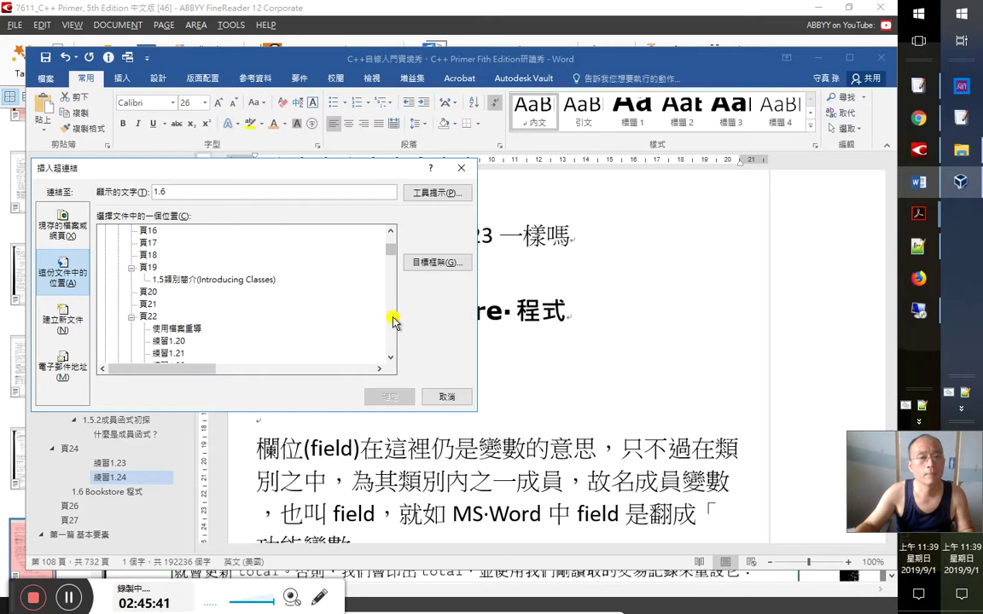
pyautogui.scroll(-3, 393, 321)
pyautogui.click(184, 329)
pyautogui.click(391, 397)
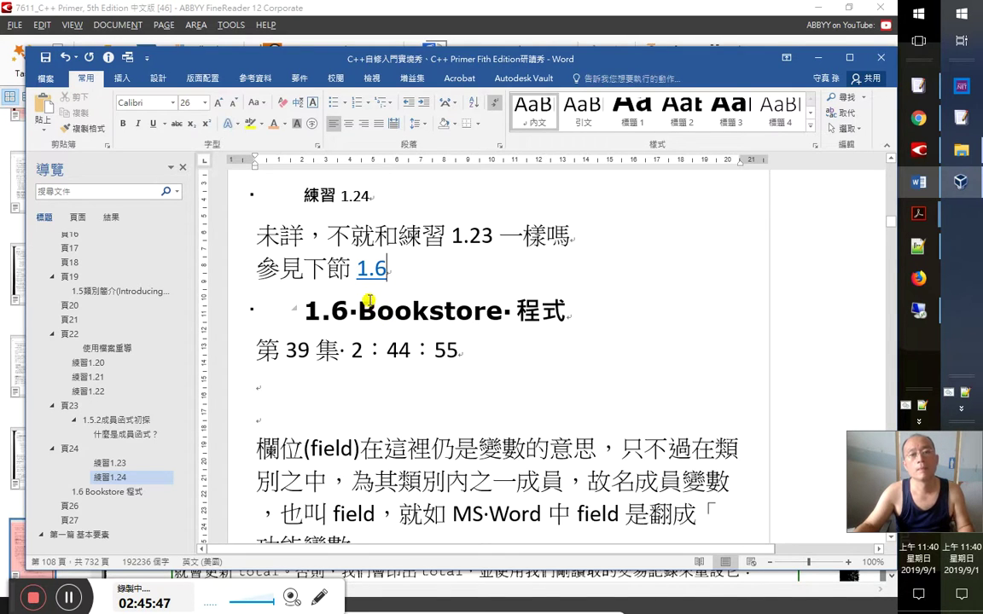
# Copy Bookstore 程式 from the heading, append it to the 1.6 link's display text, and save the document
pyautogui.moveTo(364, 310); pyautogui.dragTo(588, 318)
pyautogui.hotkey('ctrl', 'c')
pyautogui.press('Up')
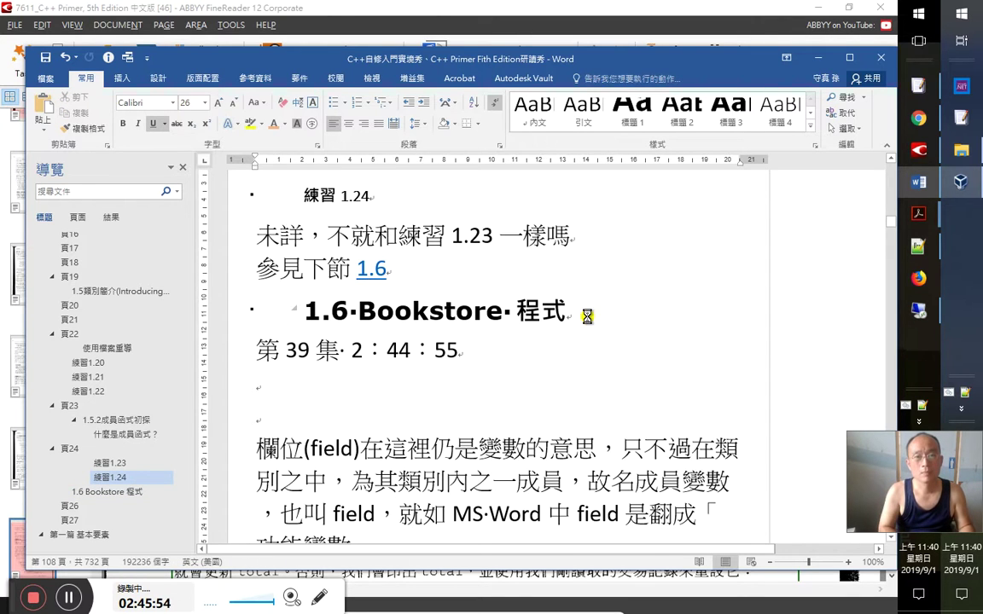
pyautogui.hotkey('ctrl', 'k')
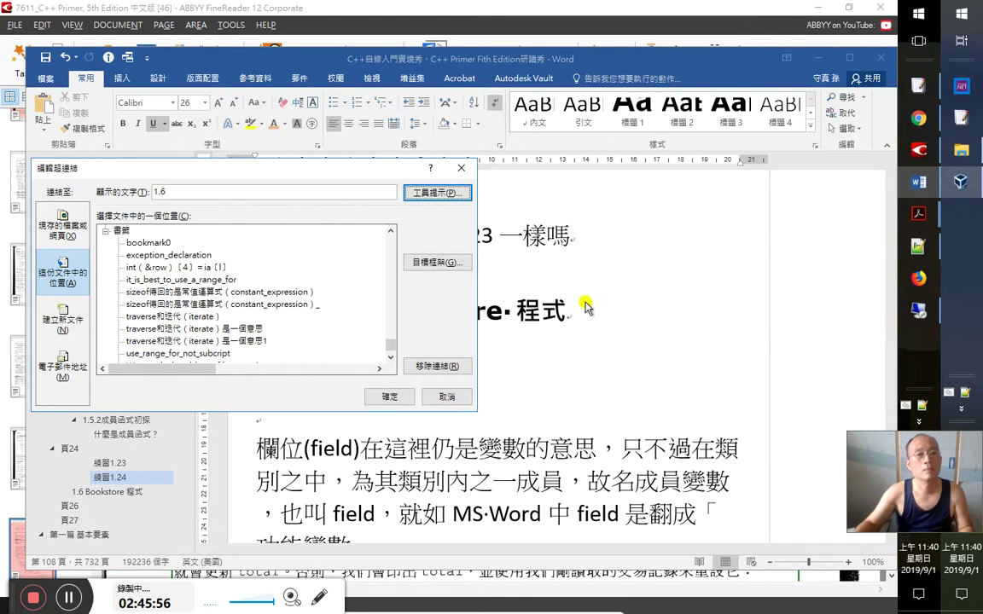
pyautogui.click(245, 193)
pyautogui.hotkey('ctrl', 'v')
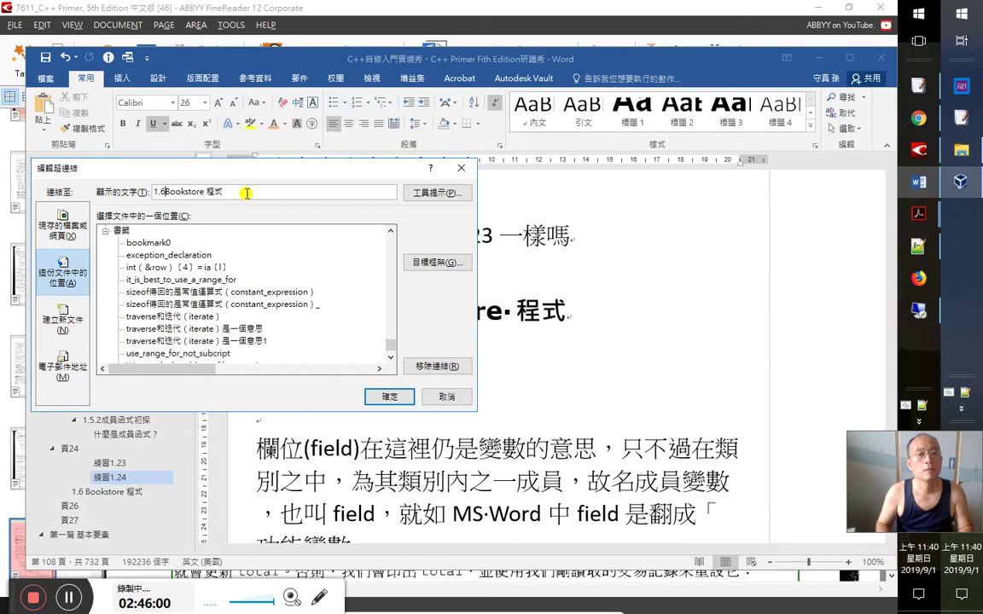
pyautogui.press('Return')
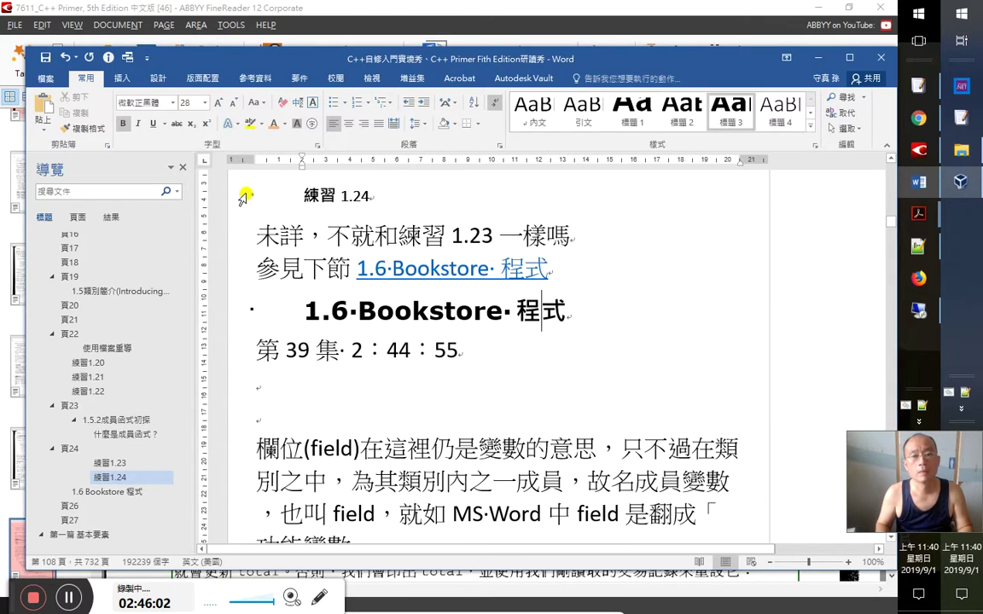
pyautogui.press('Down')
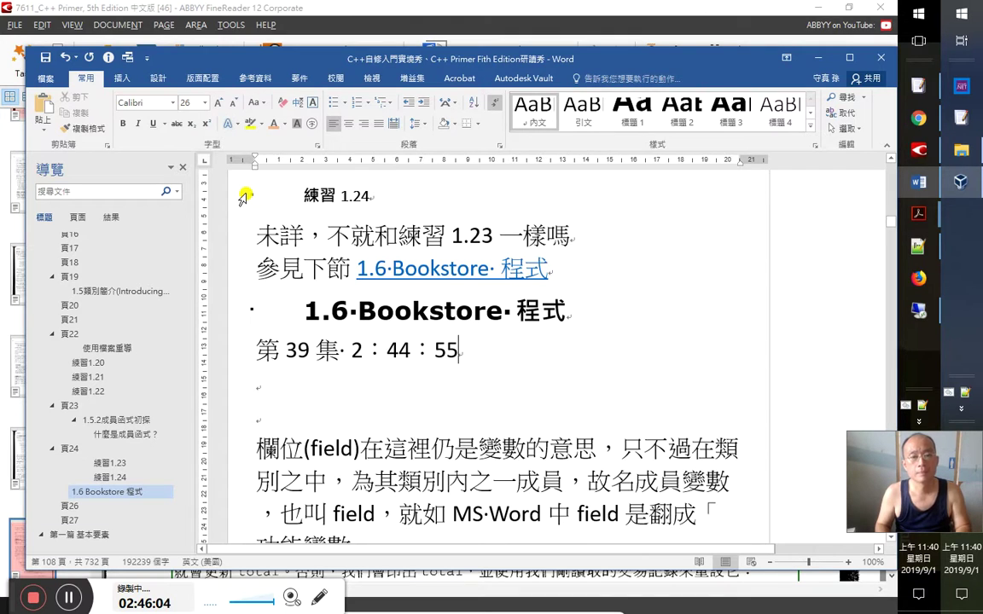
pyautogui.hotkey('ctrl', 's')
# Compare 輸出中 in the FineReader text with the English e-book sentence in Chrome beginning We'll assume that all the transactions
pyautogui.hotkey('alt', 'Tab')
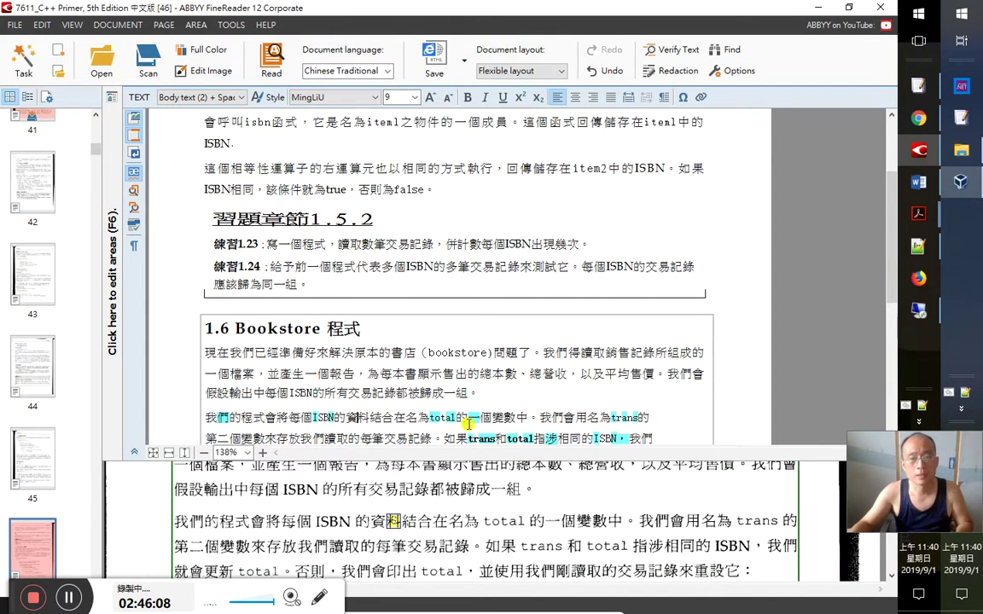
pyautogui.click(429, 392)
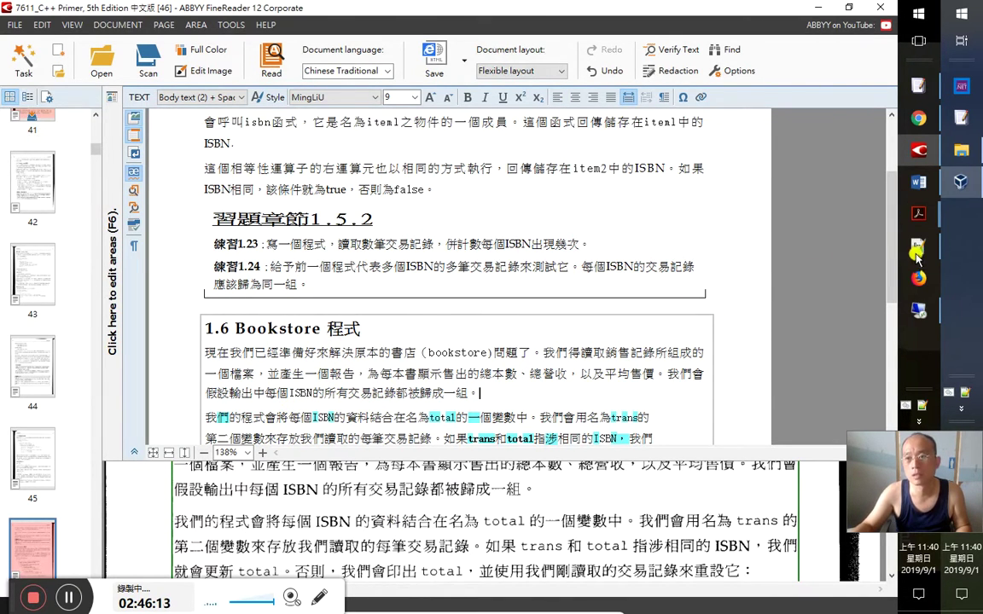
pyautogui.click(918, 118)
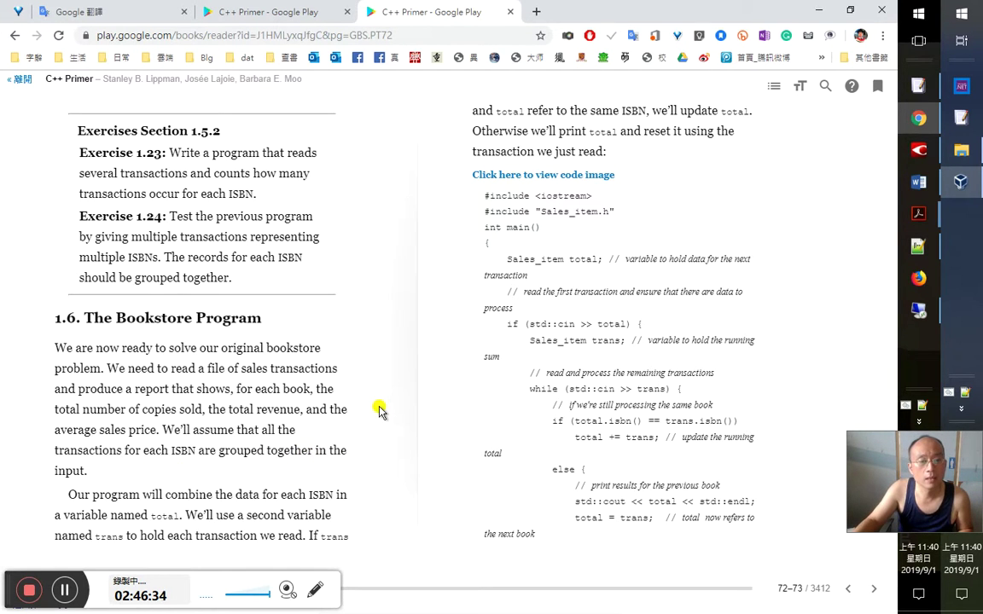
pyautogui.hotkey('alt', 'Tab')
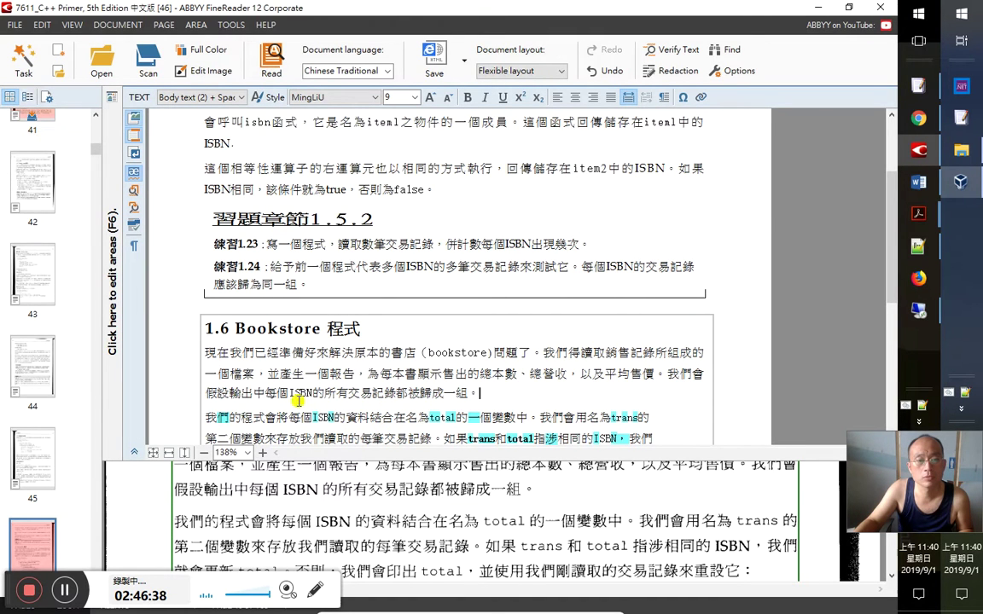
pyautogui.moveTo(231, 394); pyautogui.dragTo(265, 394)
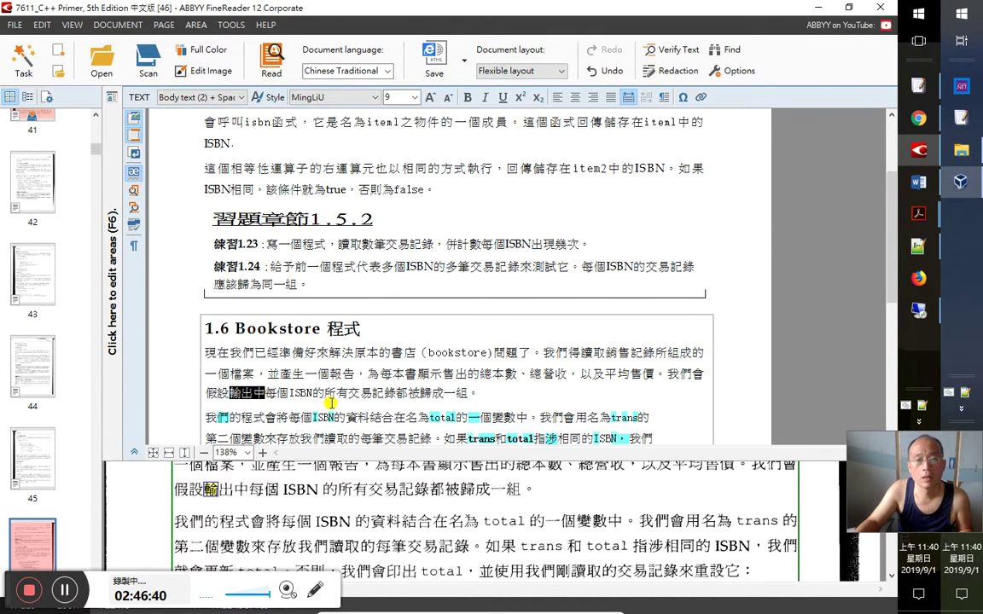
pyautogui.hotkey('alt', 'Tab')
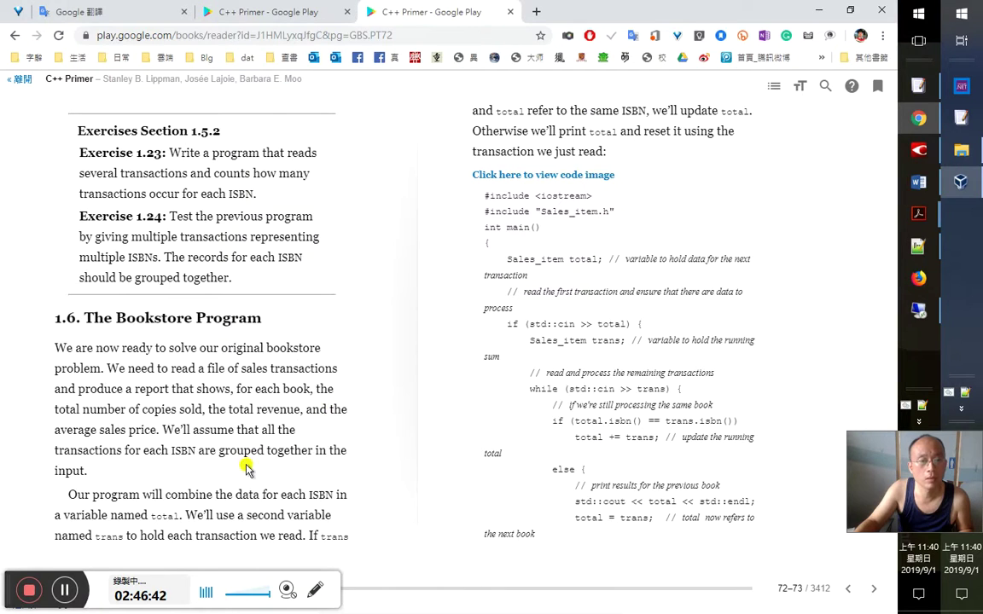
pyautogui.moveTo(196, 450); pyautogui.dragTo(83, 470)
pyautogui.click(174, 437)
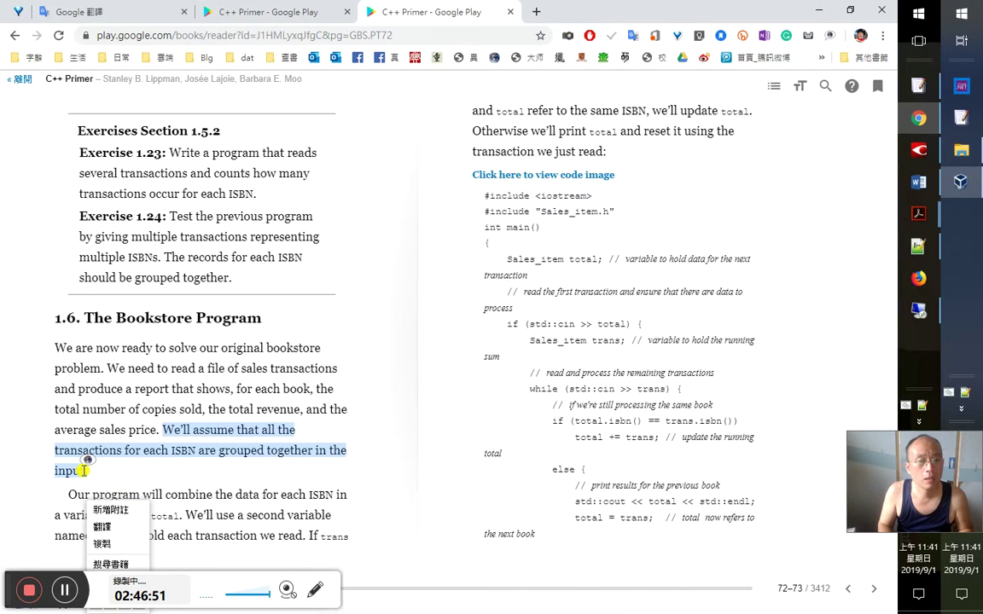
# Paste Bookstore 程式 as a 引文 paragraph below the 第39集 2：44：55 line in Word, and return to the English e-book in Chrome
pyautogui.hotkey('alt', 'Tab')
pyautogui.hotkey('alt', 'Tab')
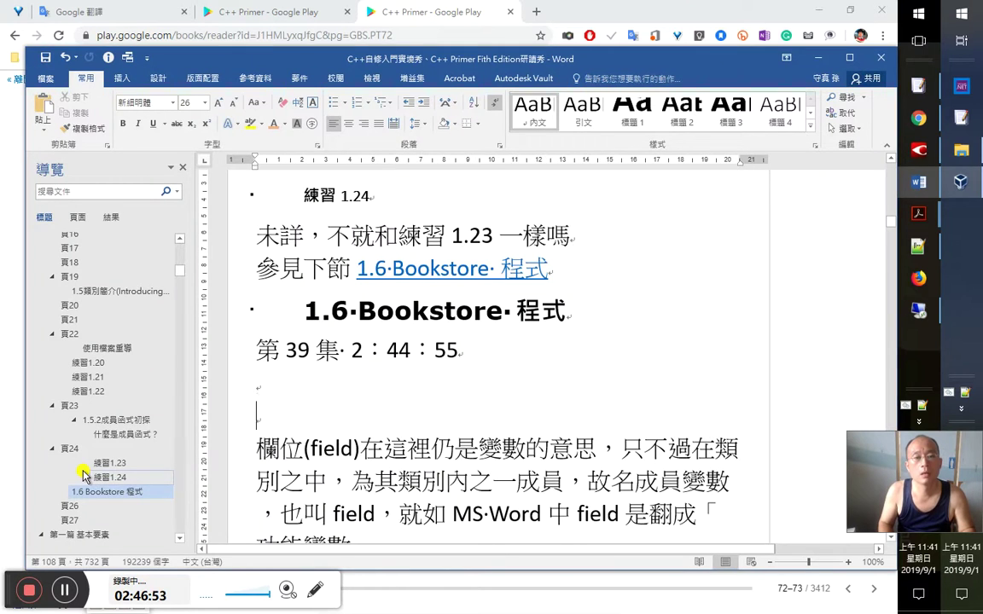
pyautogui.write('Bookstore· 程式')
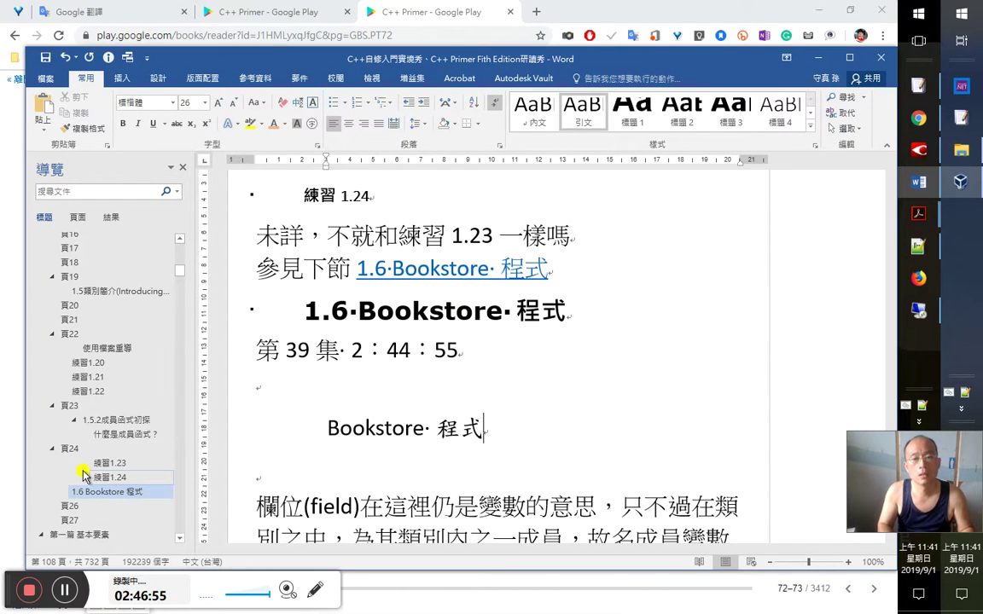
pyautogui.hotkey('alt', 'Tab')
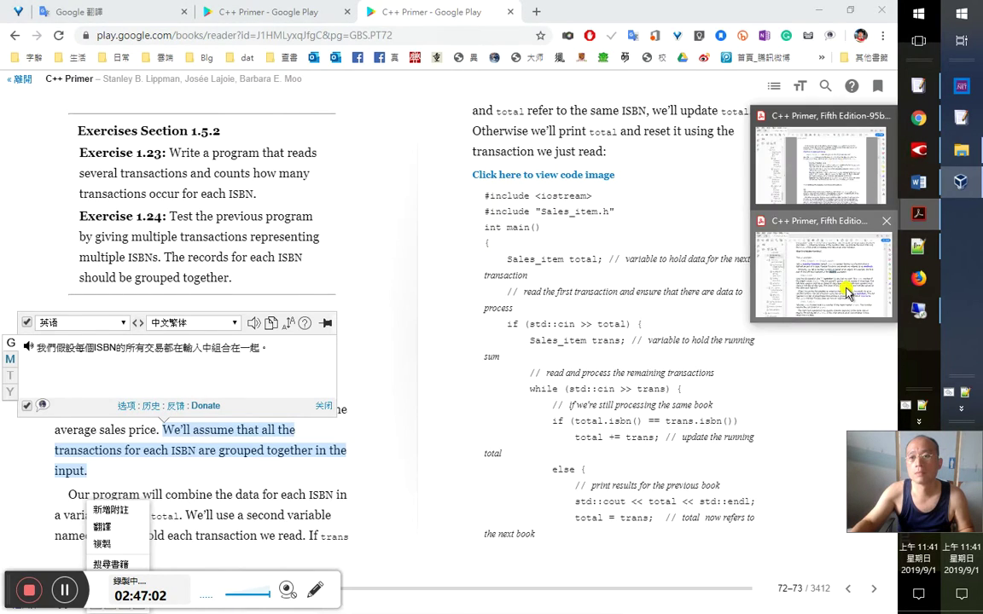
# Switch to the second English C++ Primer PDF window in Acrobat and go to section 1.6 The Bookstore Program
pyautogui.click(764, 265)
pyautogui.scroll(-10, 507, 393)
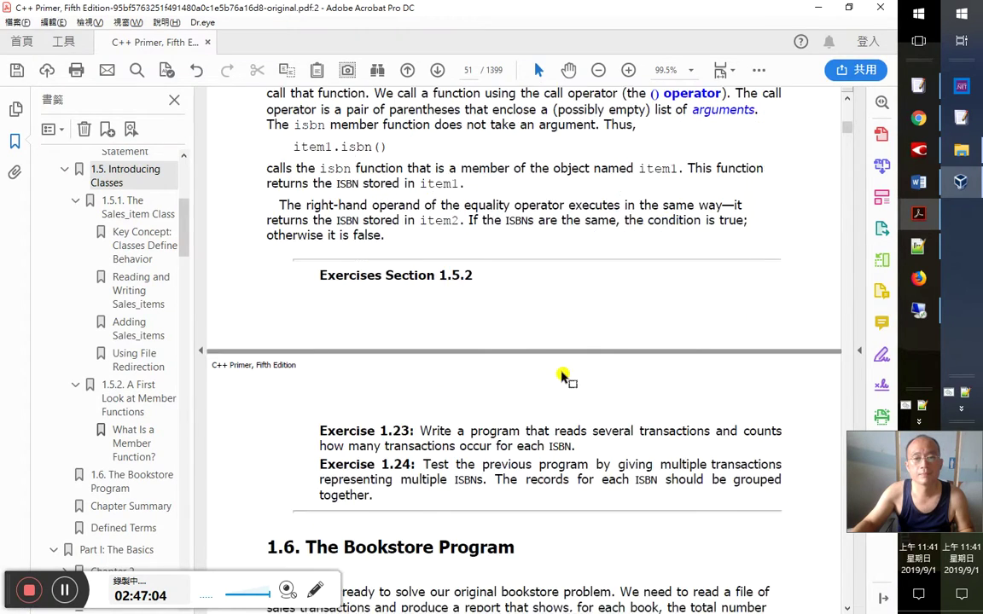
pyautogui.scroll(-2, 564, 376)
pyautogui.click(269, 320)
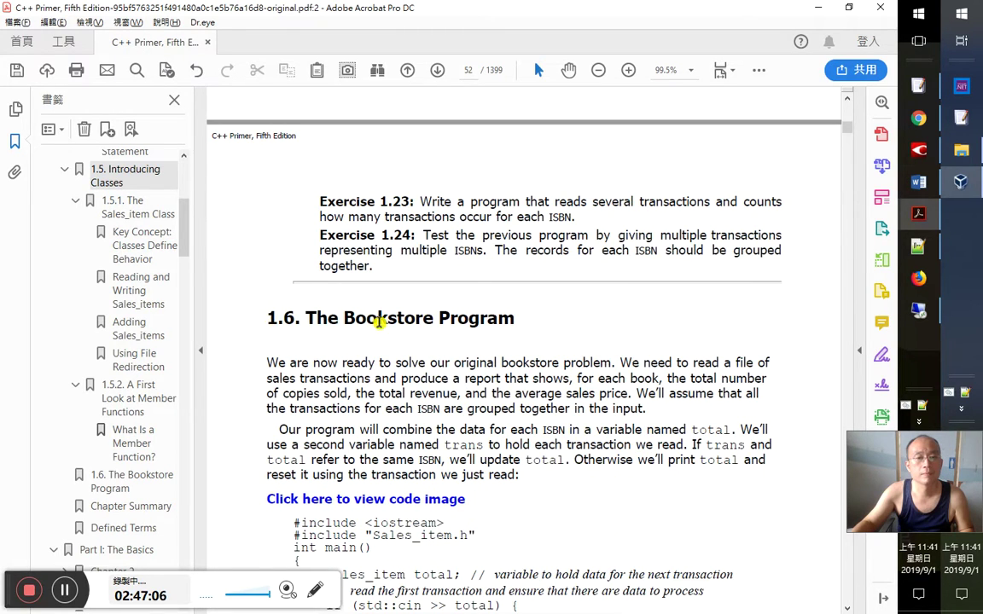
pyautogui.keyDown('shift'); pyautogui.click(515, 324); pyautogui.keyUp('shift')
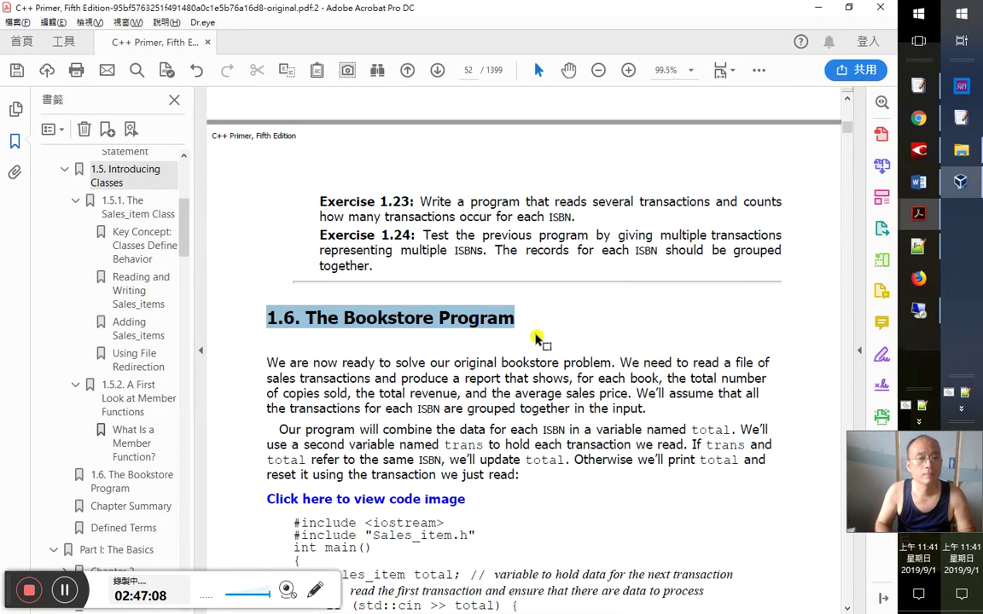
pyautogui.click(124, 466)
pyautogui.click(128, 476)
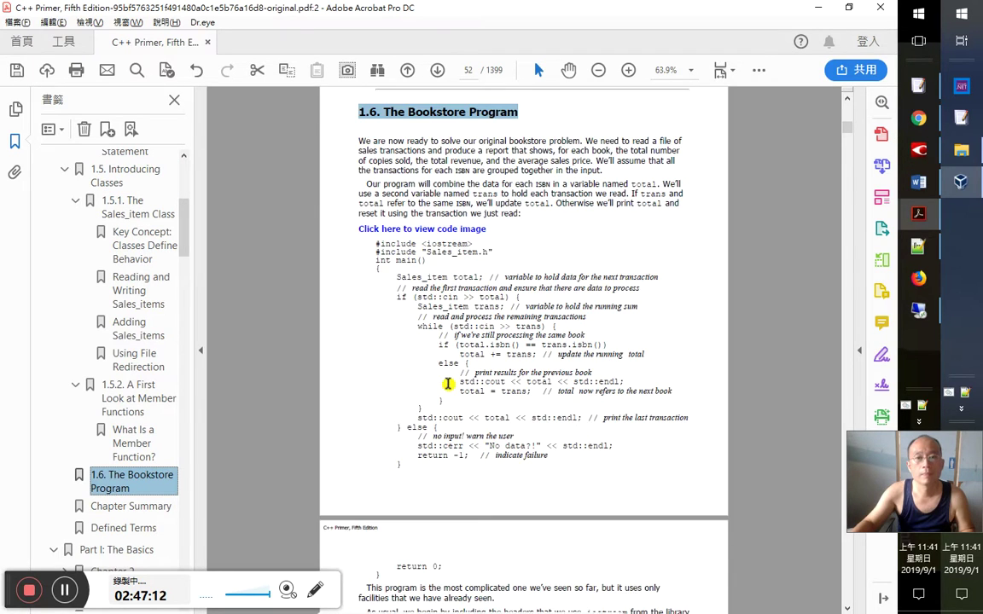
# Copy the sentence We'll assume that all the transactions for each ISBN are grouped together in the input. from the PDF
pyautogui.hotkey('ctrl', '2')
pyautogui.scroll(5, 452, 381)
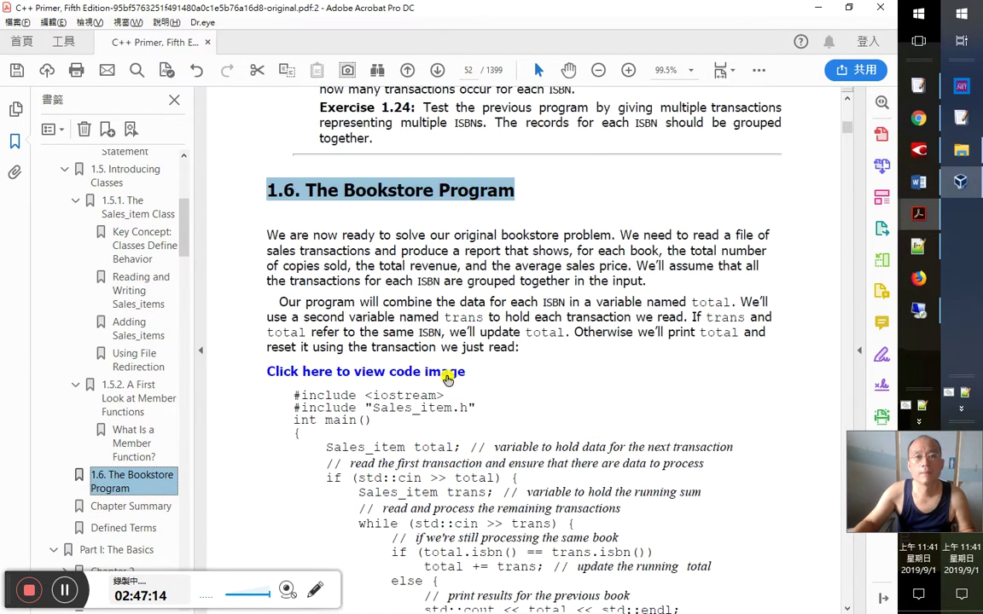
pyautogui.keyDown('ctrl'); pyautogui.scroll(-1, 463, 376); pyautogui.keyUp('ctrl')
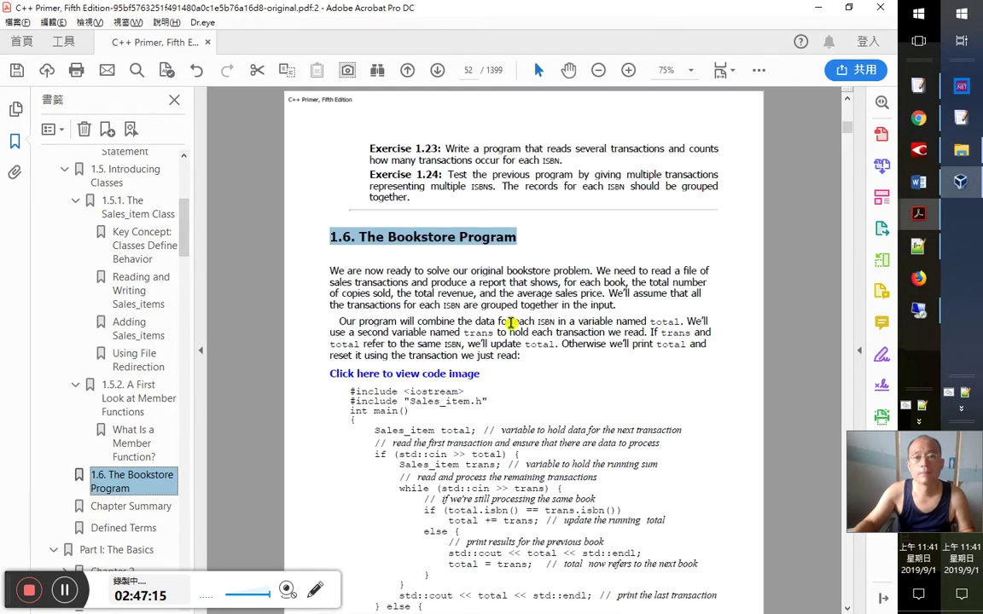
pyautogui.click(613, 291)
pyautogui.moveTo(608, 293); pyautogui.dragTo(680, 314)
pyautogui.hotkey('ctrl', 'c')
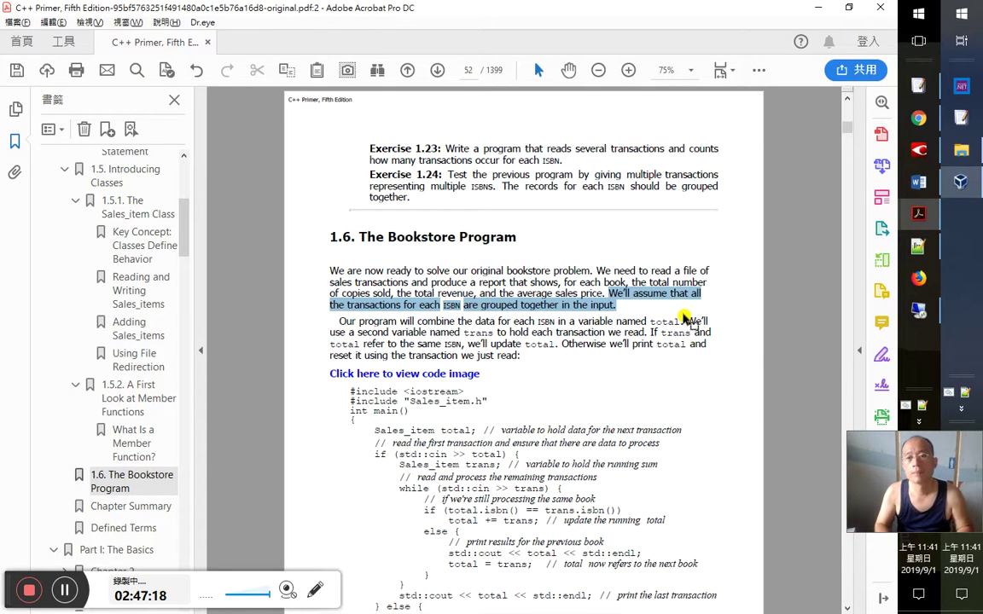
# In the Word notes, replace the Bookstore 程式 quote paragraph with the copied English sentence and start a new line below it
pyautogui.hotkey('alt', 'Tab')
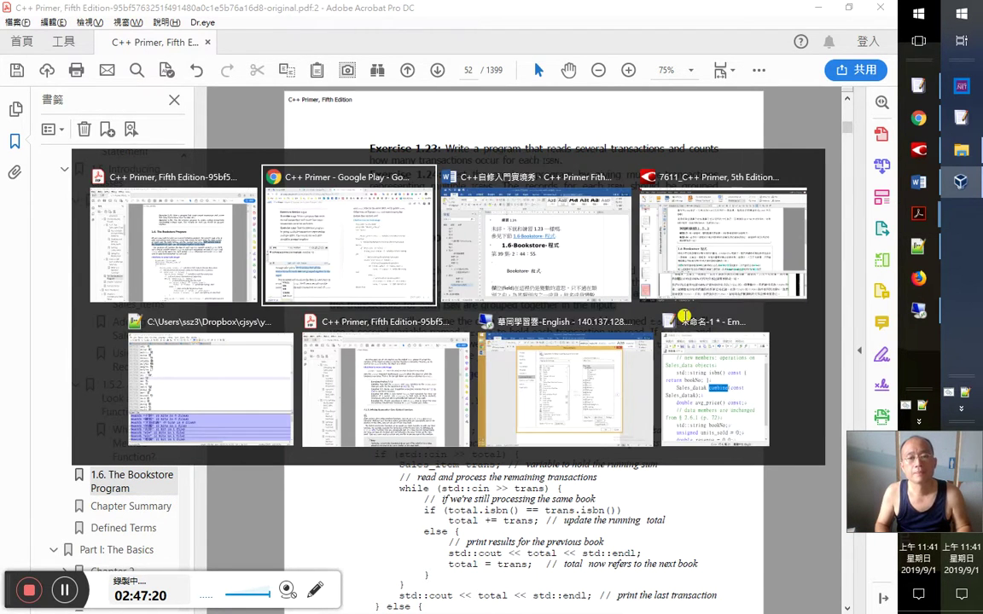
pyautogui.hotkey('alt', 'Tab')
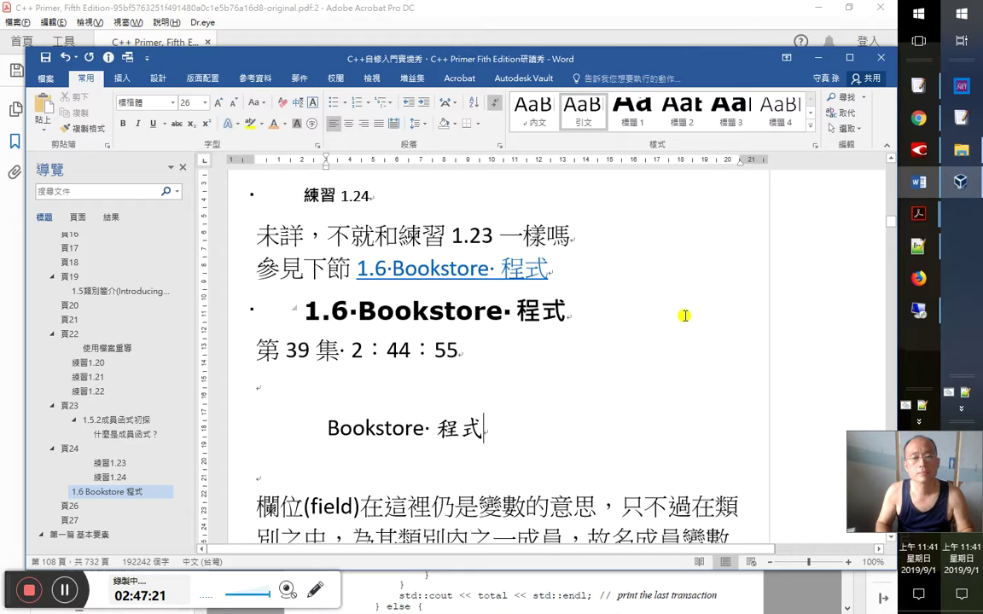
pyautogui.hotkey('shift', 'Home')
pyautogui.press('BackSpace')
pyautogui.hotkey('ctrl', 'v')
pyautogui.press('Return')
# Write the note 中文版又翻錯了 on the line below the English quotation
pyautogui.write('lyke')
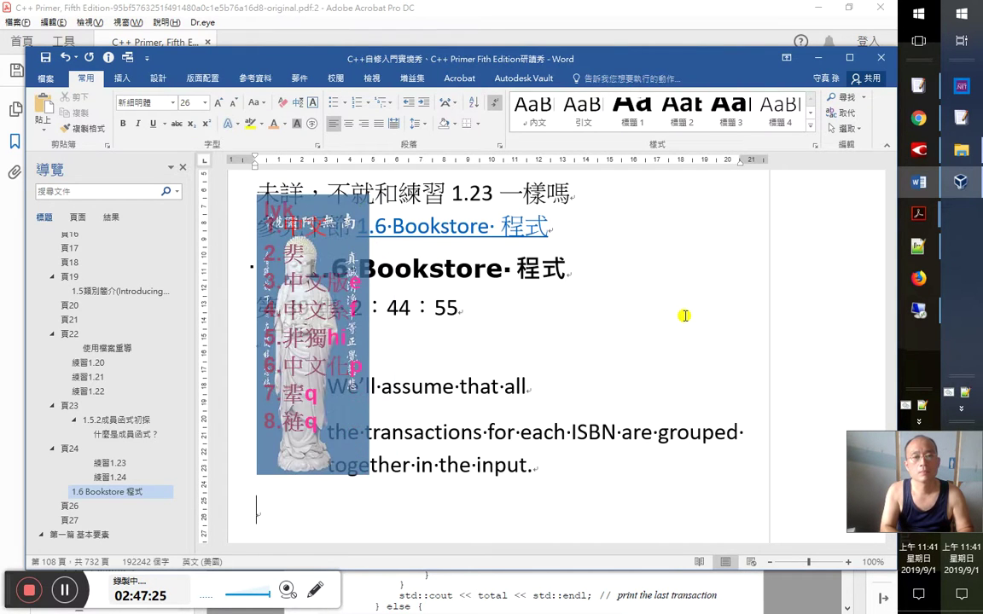
pyautogui.write('中文版又')
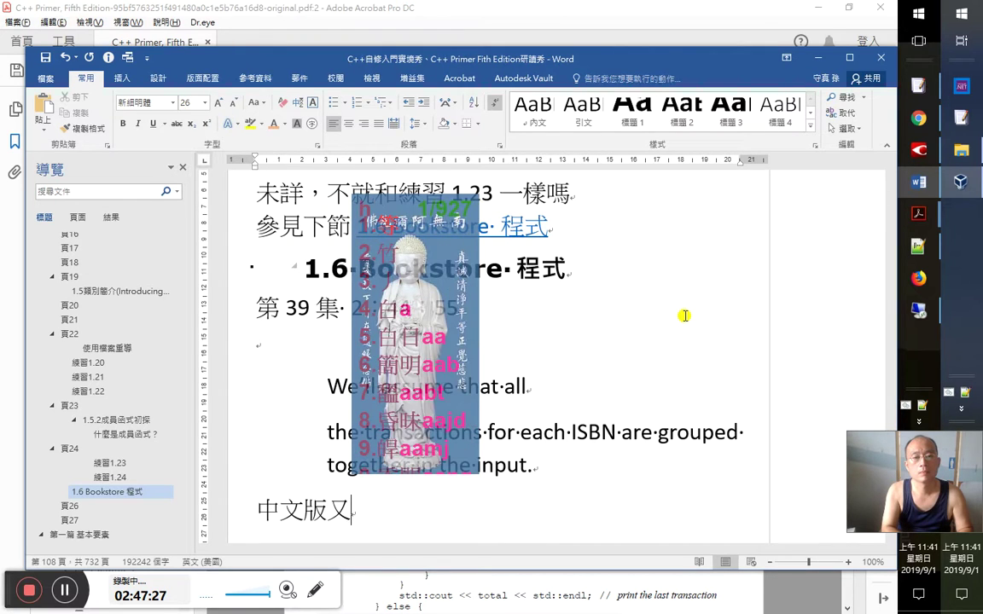
pyautogui.write('m')
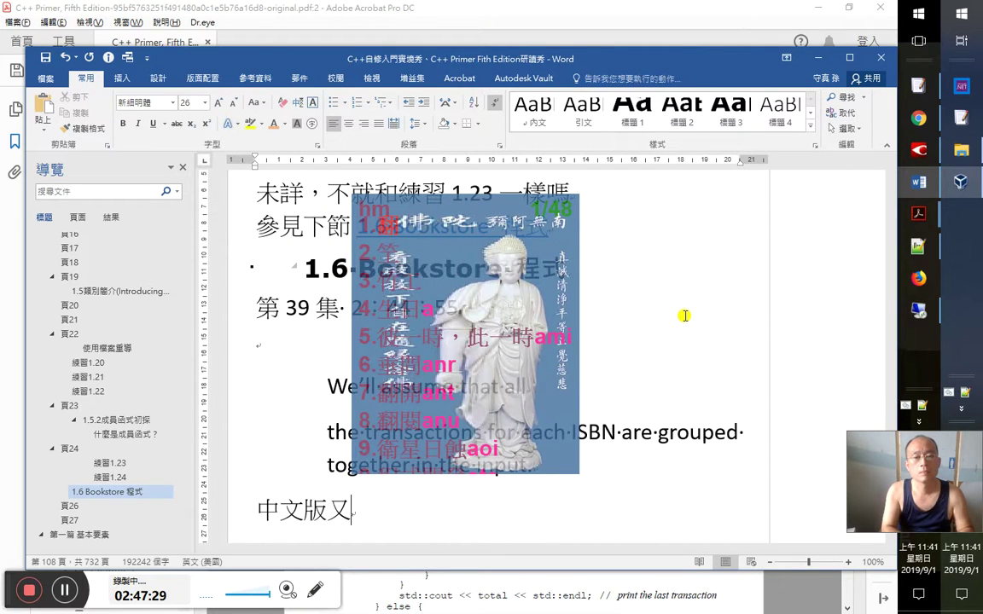
pyautogui.press('Escape')
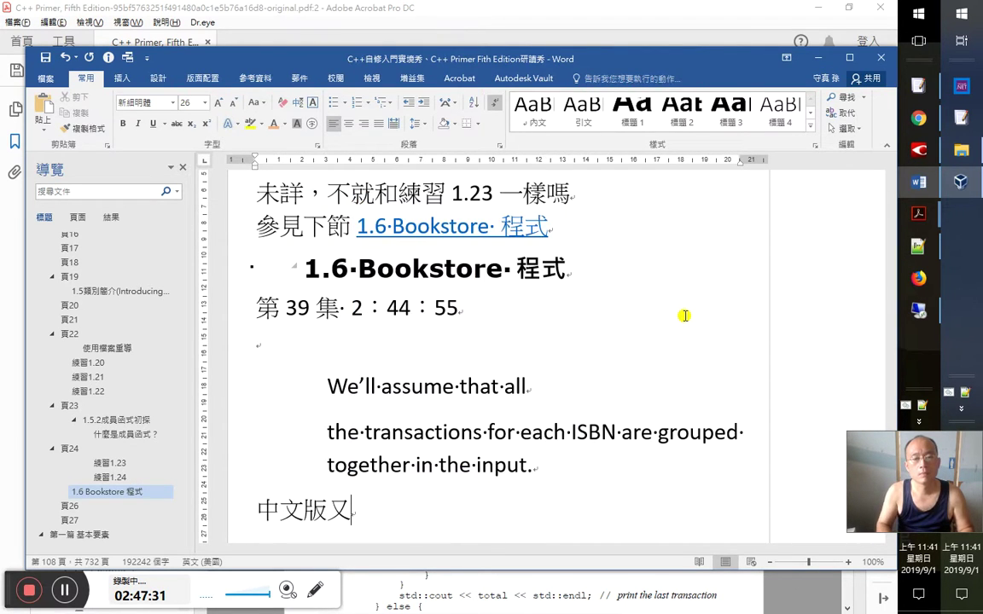
pyautogui.press('space')
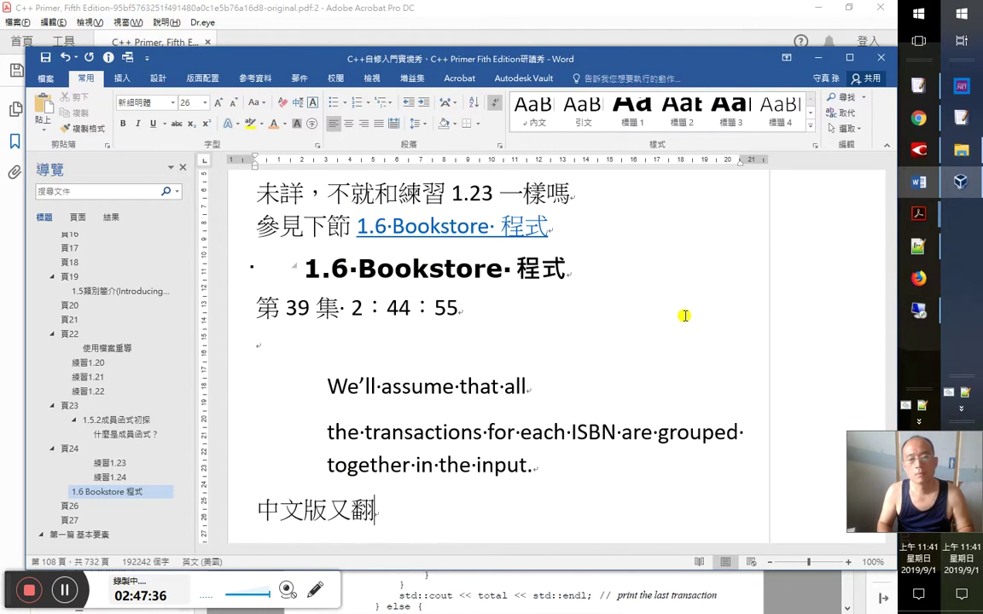
pyautogui.write('錯了')
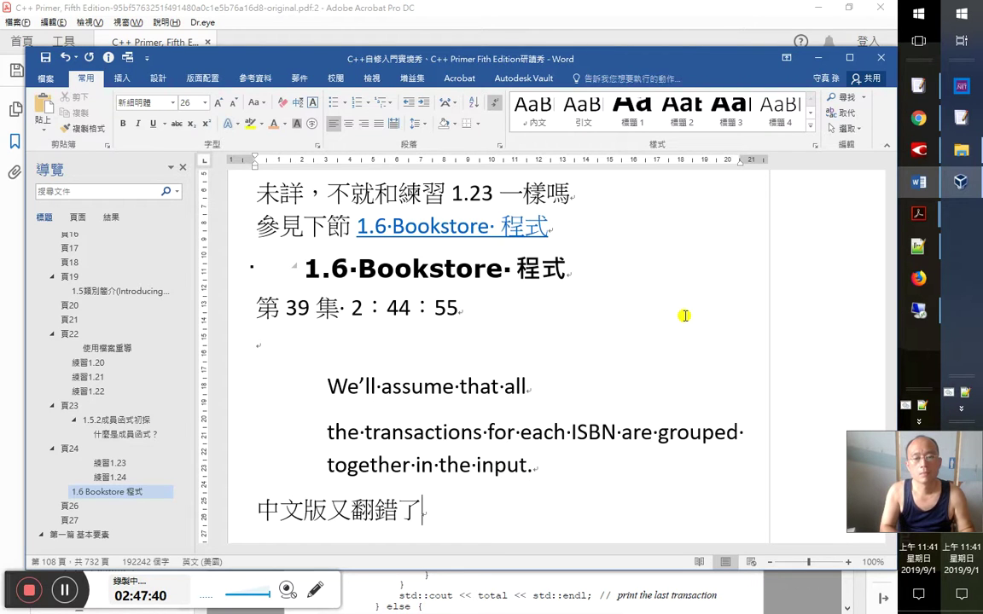
# Try to add a full-width colon and a line break to the 中文版又翻錯了 note
pyautogui.press('Up')
pyautogui.press('Left')
pyautogui.press('Left')
pyautogui.press('Left')
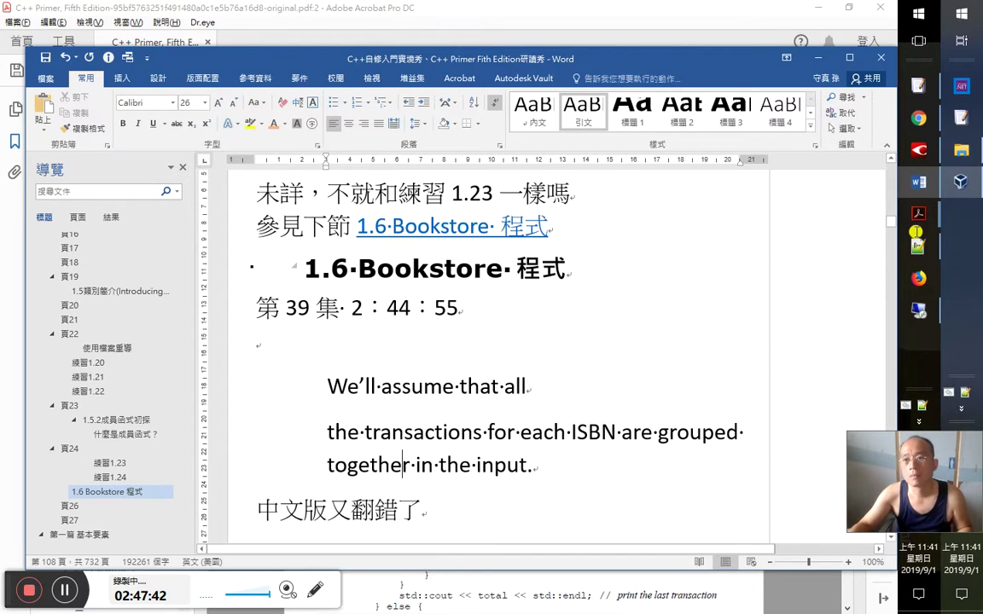
pyautogui.write('：')
pyautogui.press('Return')
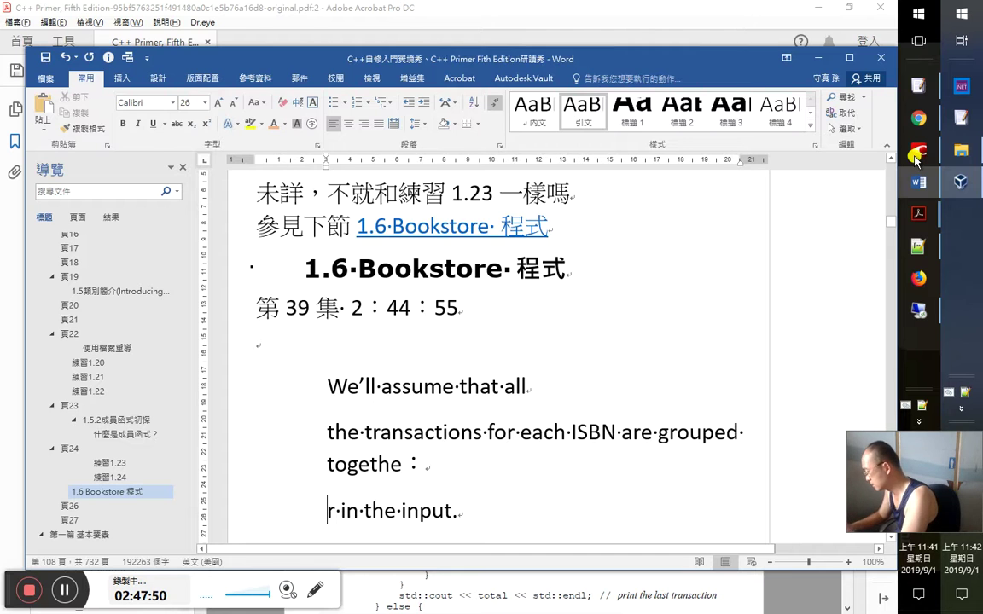
# Switch to FineReader and copy the sentence 我們會假設輸出中每個ISBN的所有交易記錄都被歸成一組。 from section 1.6
pyautogui.click(916, 156)
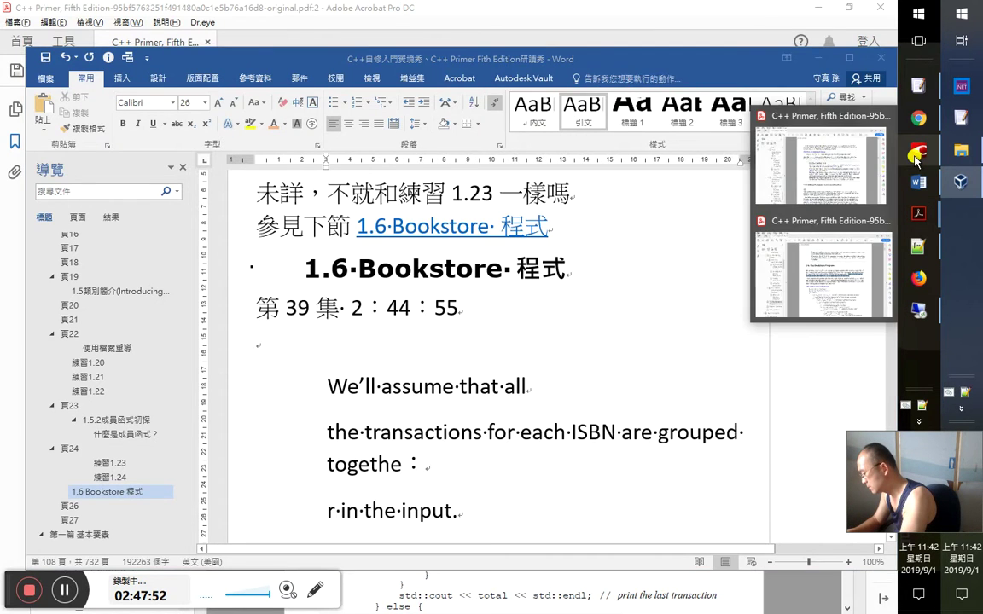
pyautogui.click(915, 156)
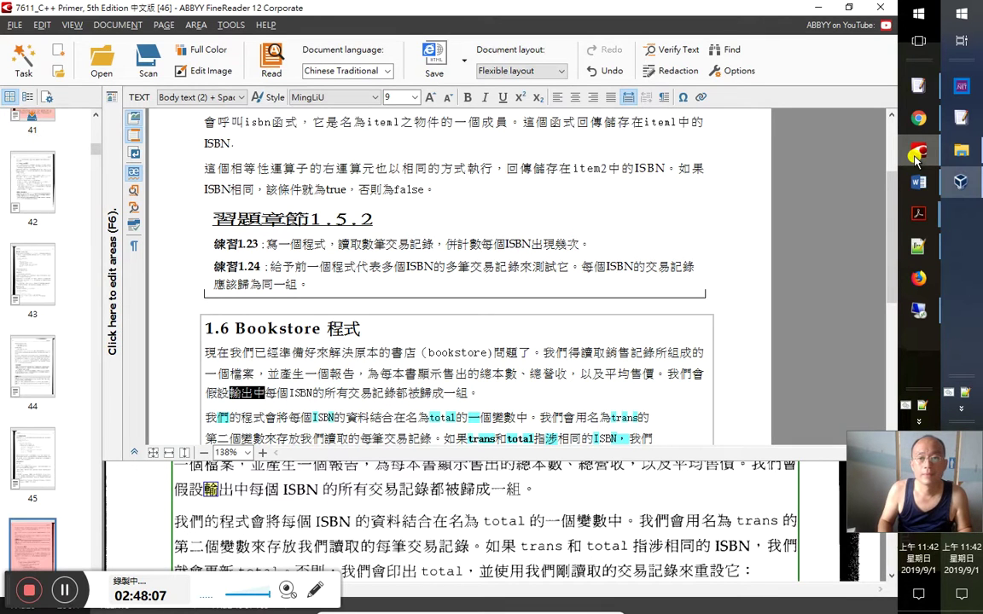
pyautogui.hotkey('alt', 'Tab')
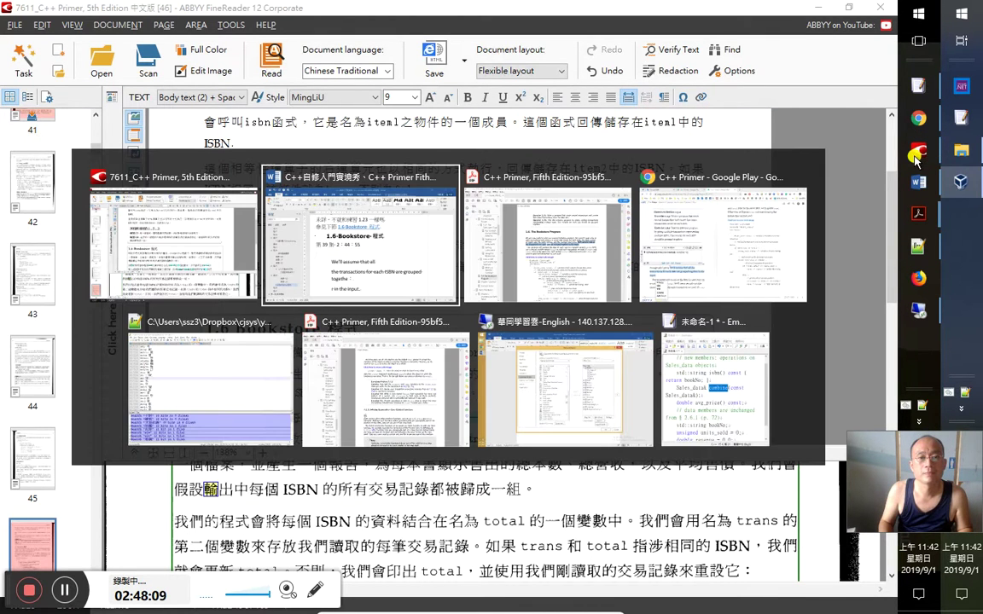
pyautogui.hotkey('alt', 'Tab')
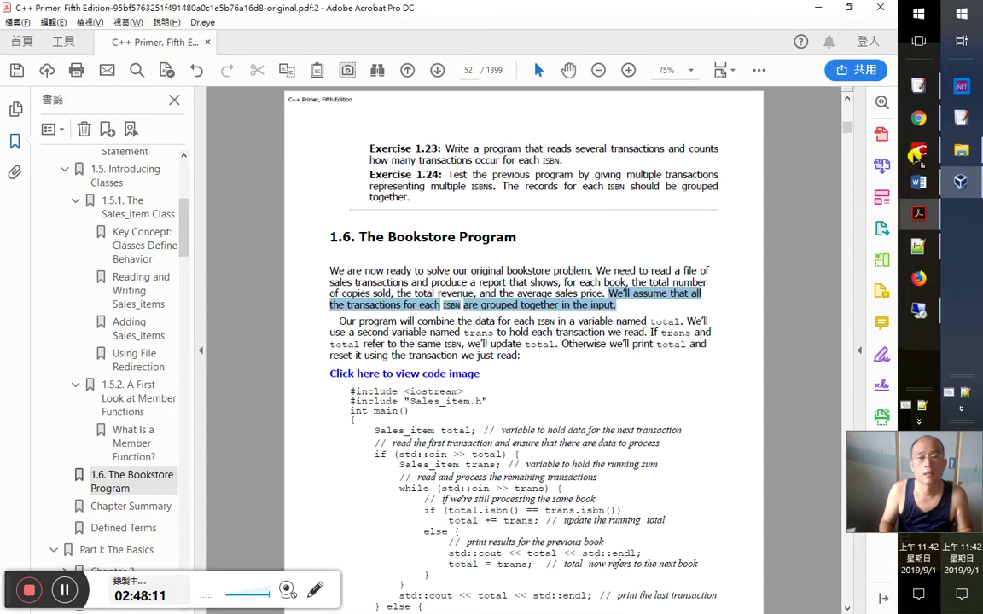
pyautogui.click(917, 157)
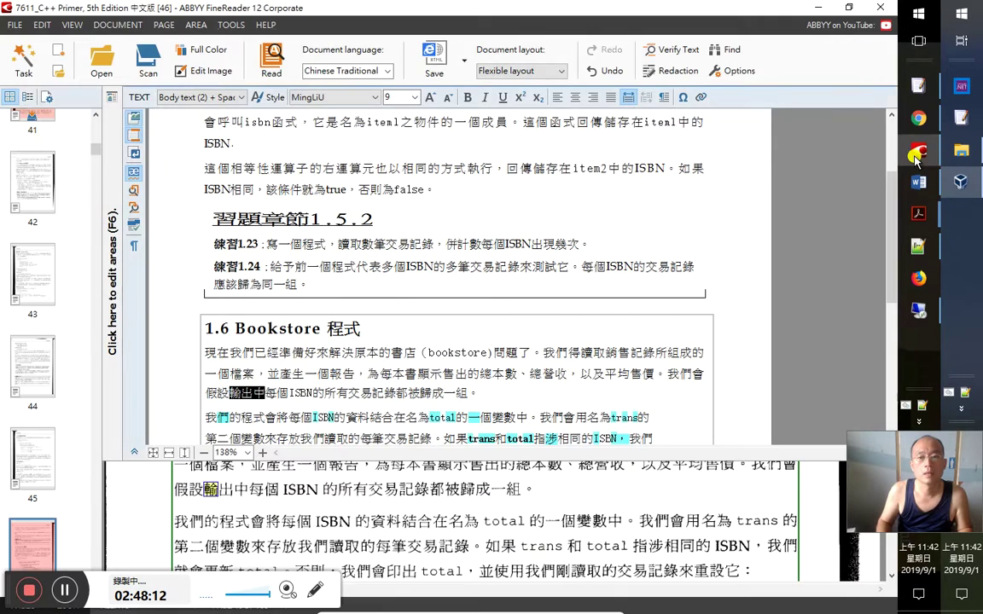
pyautogui.click(669, 385)
pyautogui.moveTo(669, 390); pyautogui.dragTo(481, 393)
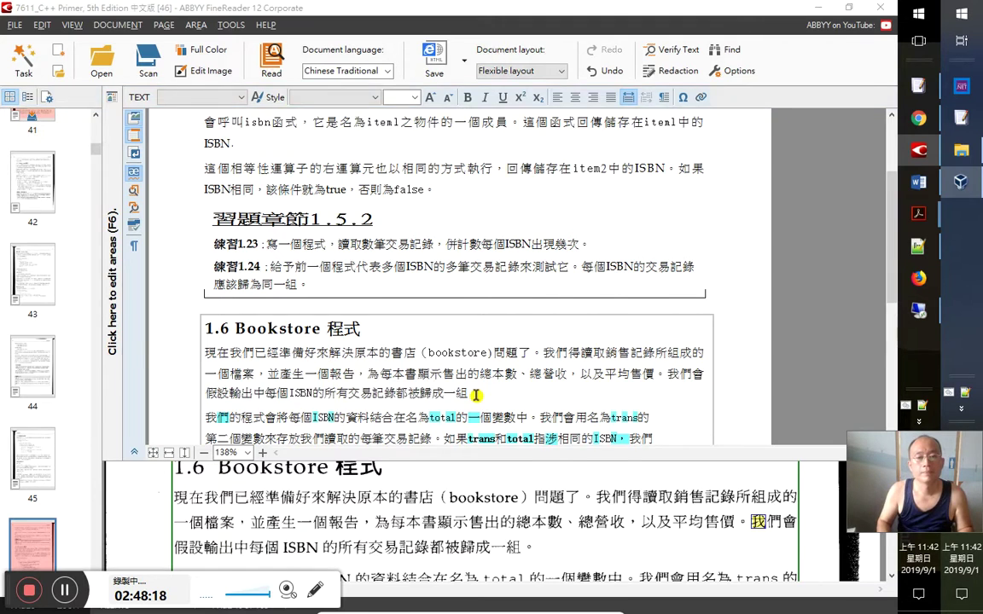
# Return to the Word notes and end the 中文版又翻錯了 line with a full-width colon
pyautogui.hotkey('alt', 'Tab')
pyautogui.hotkey('alt', 'Tab')
pyautogui.hotkey('alt', 'Tab')
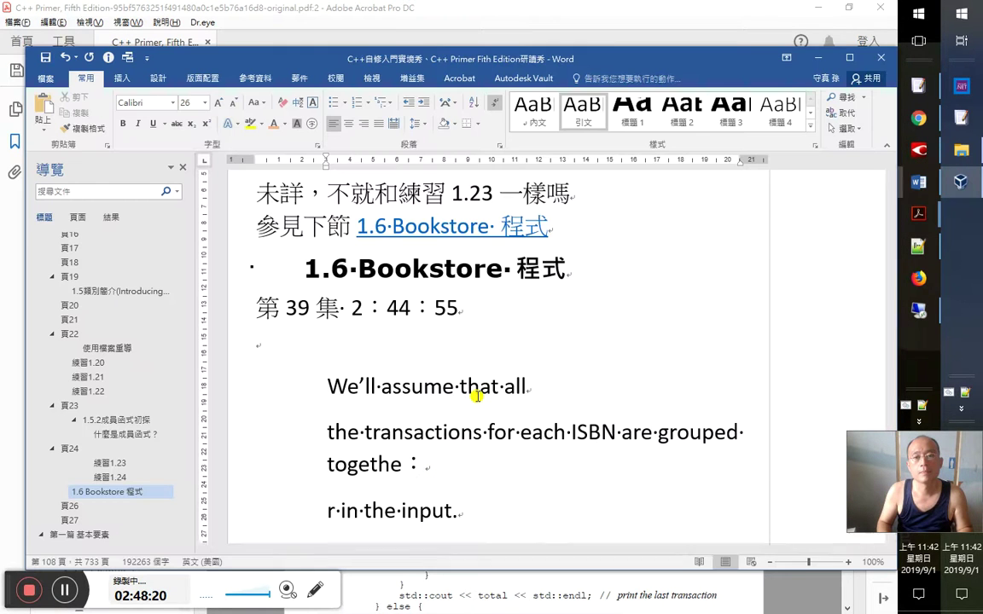
pyautogui.press('Return')
pyautogui.write('中文版又翻錯了：')
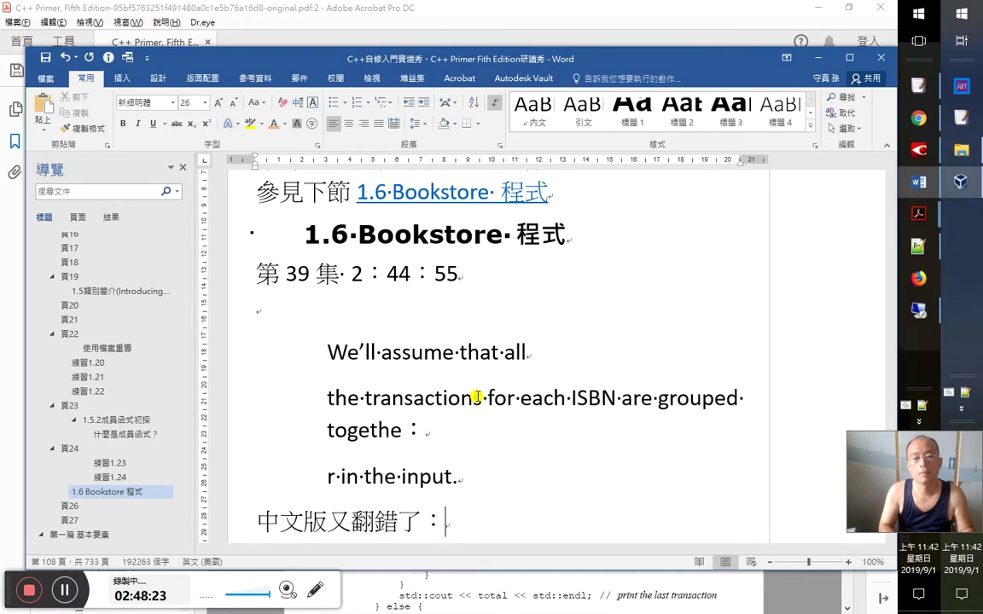
# Paste the Chinese sentence as a 引文 paragraph below the note and delete the stray space after 我們會
pyautogui.press('Return')
pyautogui.hotkey('ctrl', 'v')
pyautogui.scroll(-1, 493, 411)
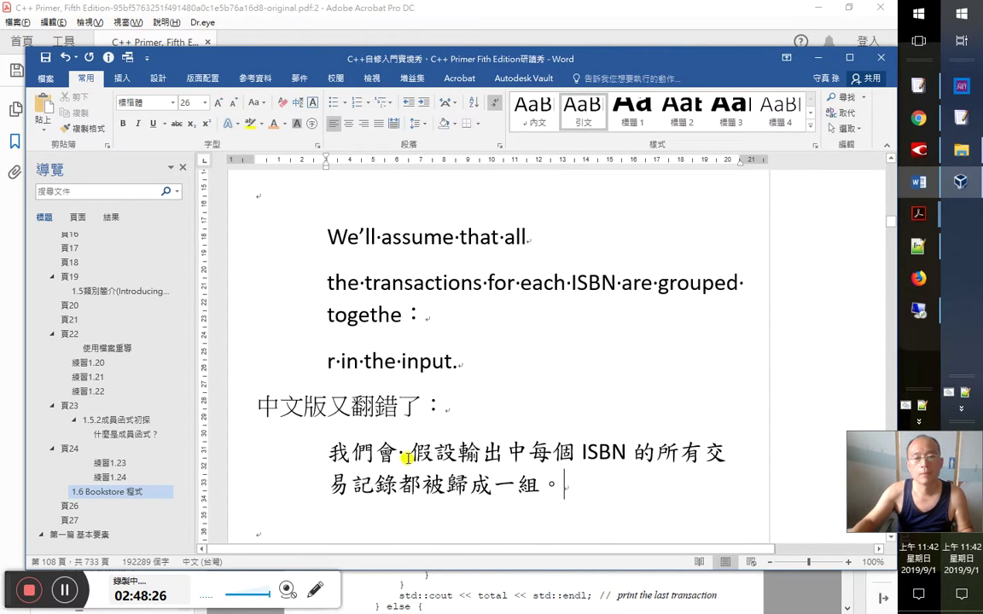
pyautogui.click(402, 449)
pyautogui.press('Delete')
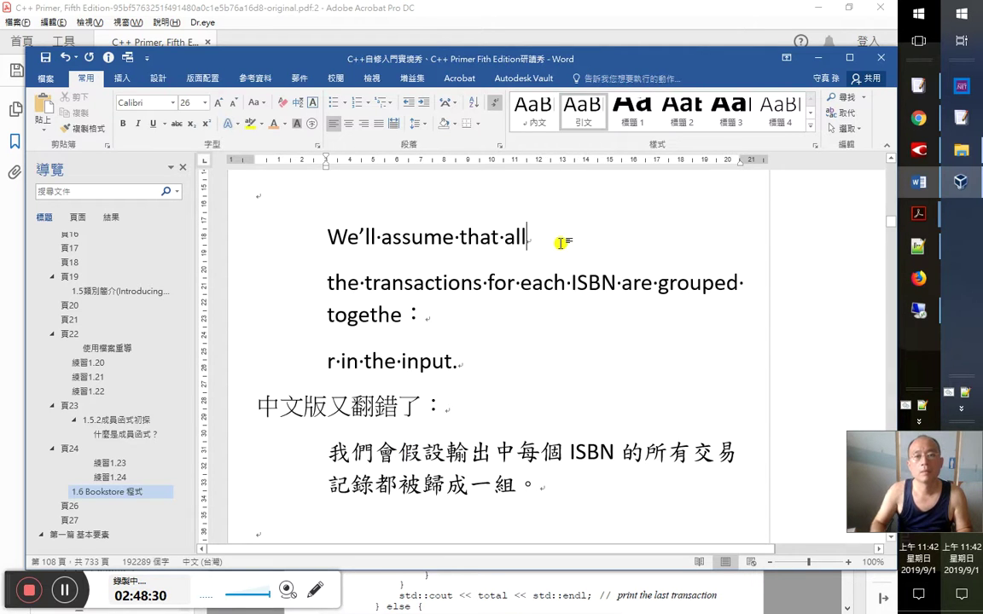
# Rejoin the English quotation's first two lines and move the fragment r in the input. to directly after togethe, checking against the PDF
pyautogui.press('Delete')
pyautogui.press('Left')
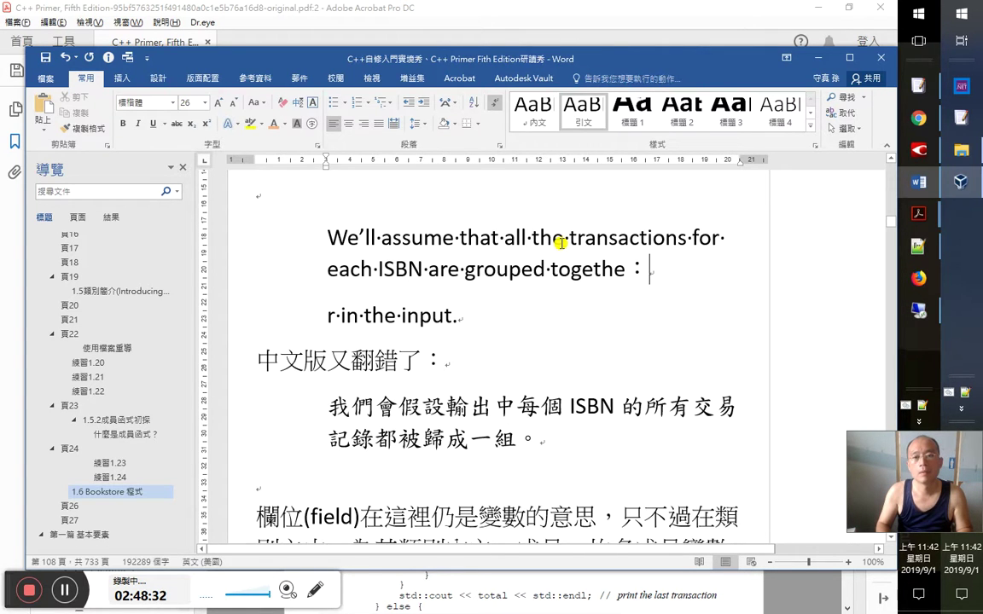
pyautogui.hotkey('alt', 'Tab')
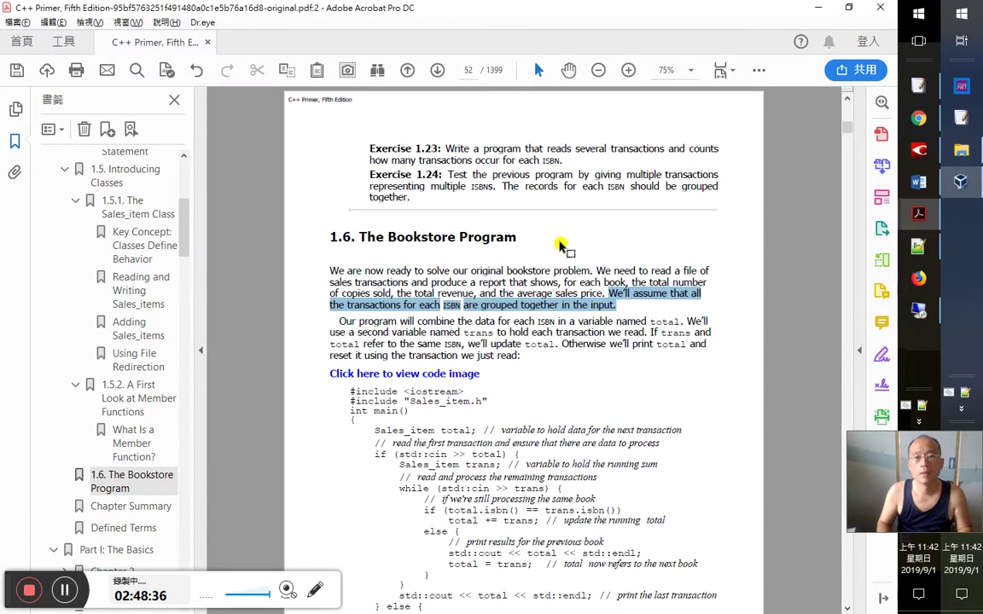
pyautogui.hotkey('alt', 'Tab')
pyautogui.press('Left')
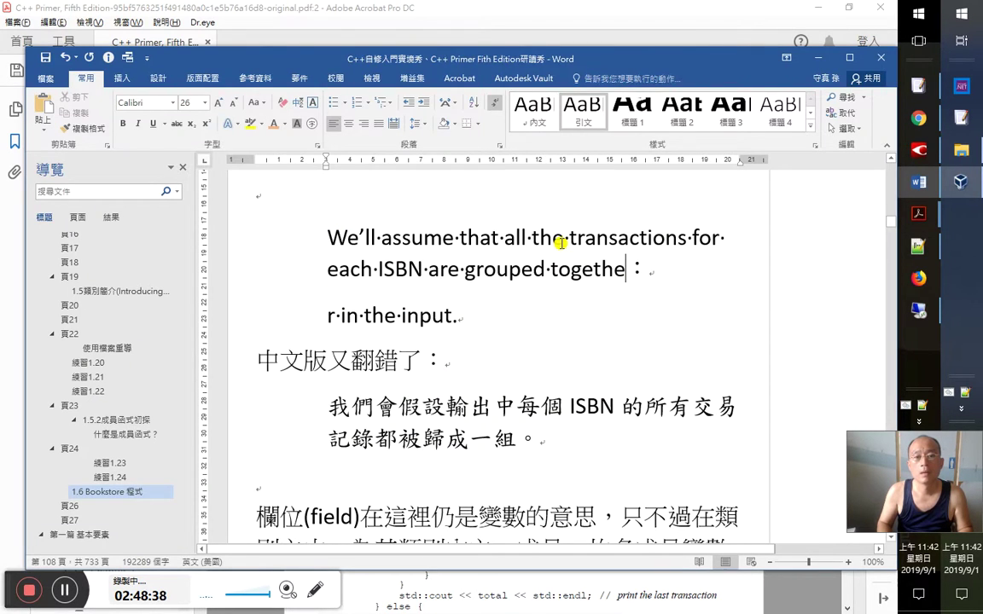
pyautogui.hotkey('alt', 'Tab')
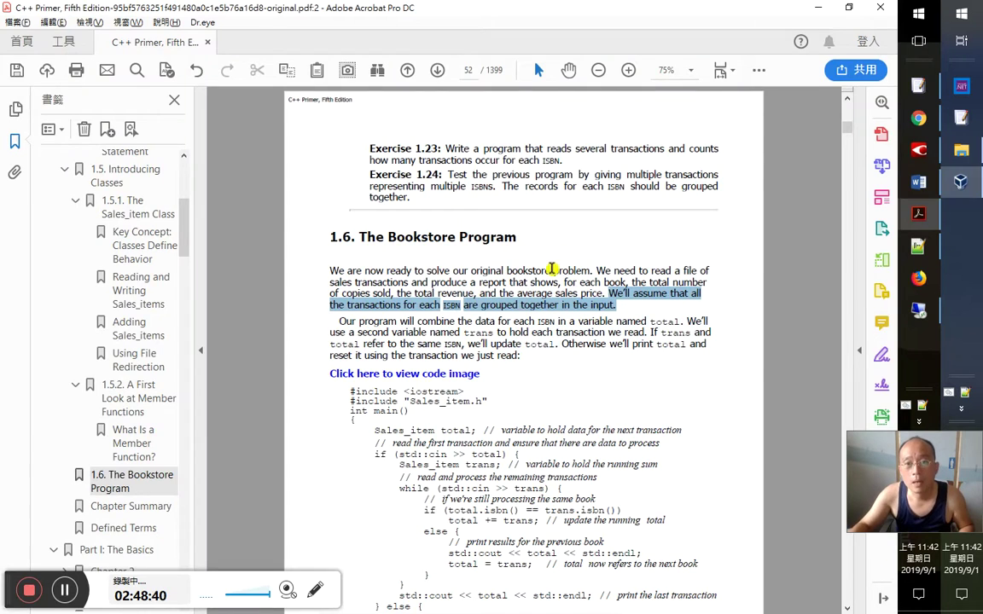
pyautogui.hotkey('alt', 'Tab')
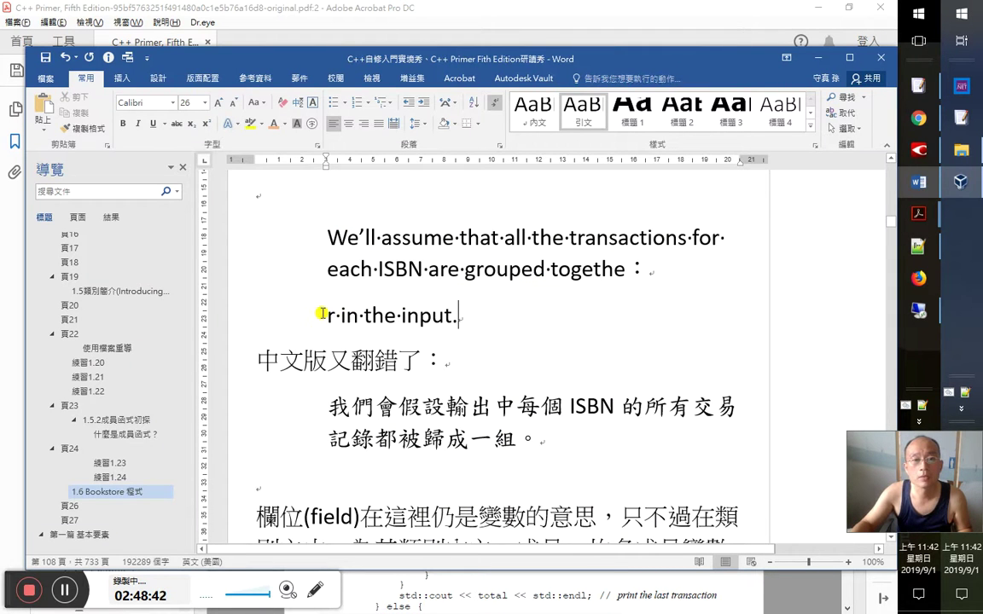
pyautogui.tripleClick(359, 318)
pyautogui.moveTo(359, 318); pyautogui.dragTo(643, 274)
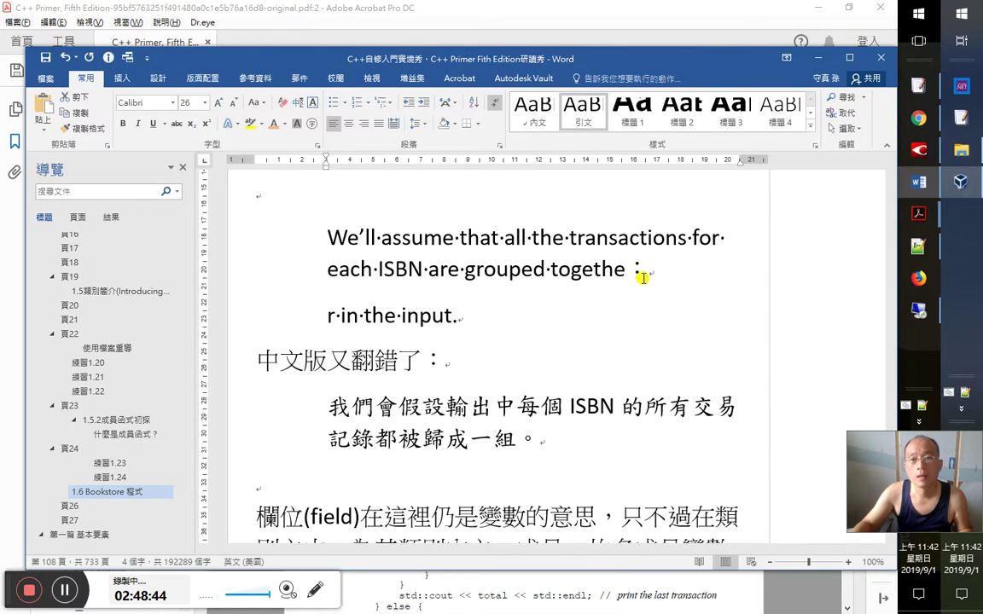
# Colour in the input. in the English quotation and 輸出中 in the Chinese quotation red
pyautogui.click(450, 323)
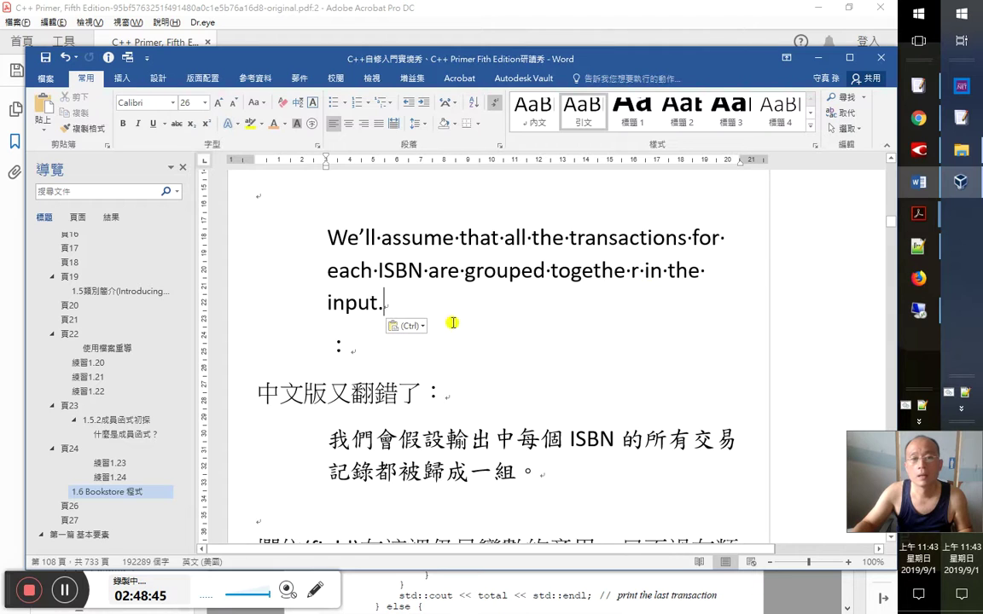
pyautogui.keyDown('shift'); pyautogui.click(329, 305); pyautogui.keyUp('shift')
pyautogui.click(284, 123)
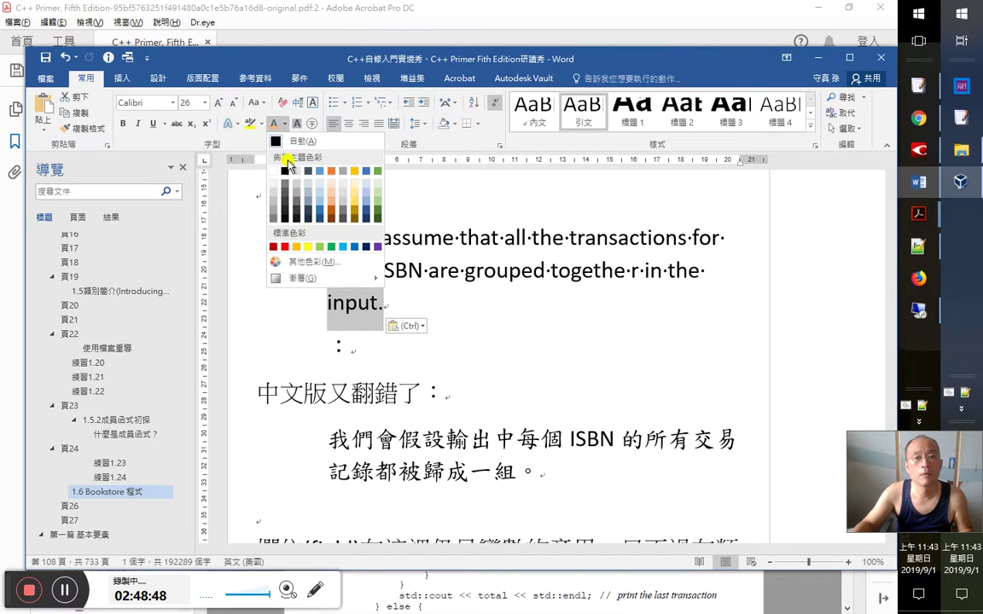
pyautogui.click(281, 248)
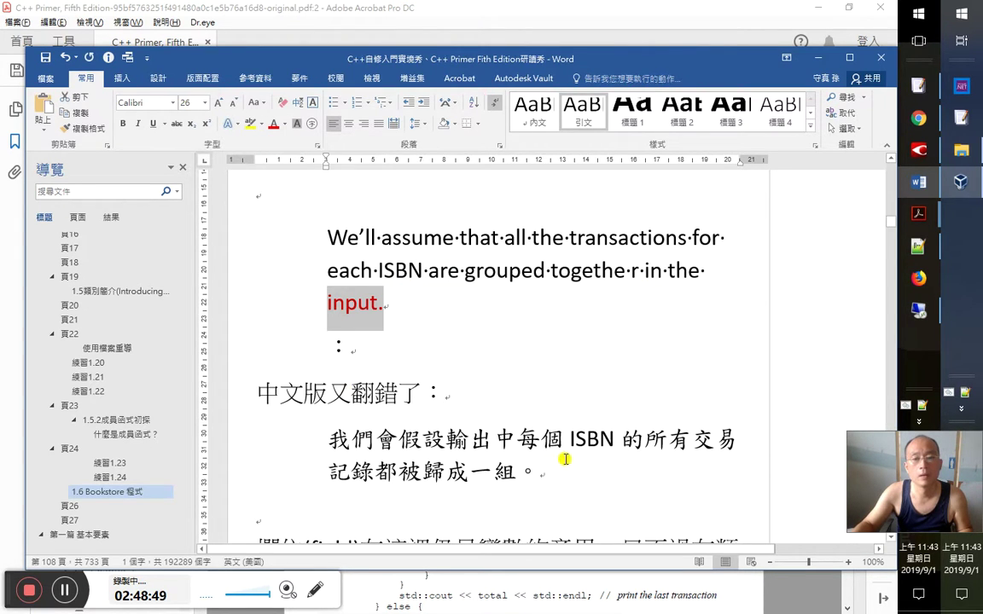
pyautogui.moveTo(515, 440); pyautogui.dragTo(448, 441)
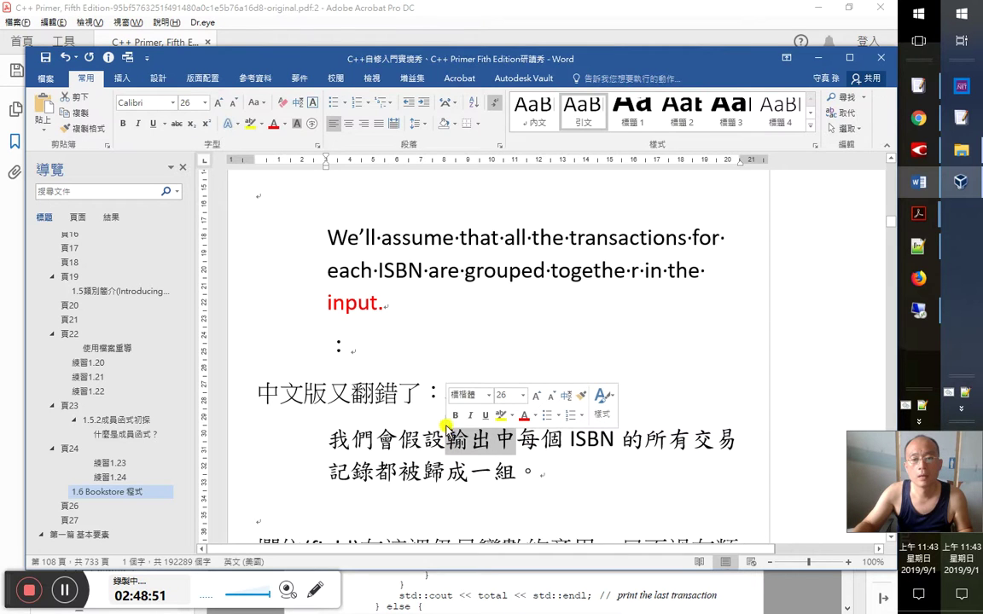
pyautogui.click(272, 124)
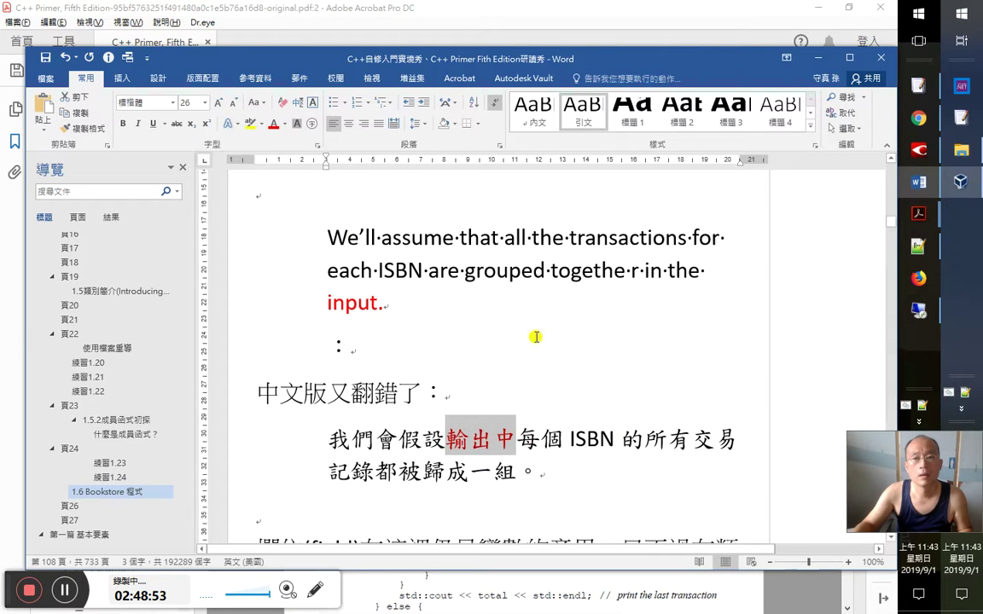
pyautogui.click(494, 440)
pyautogui.moveTo(645, 272); pyautogui.dragTo(701, 271)
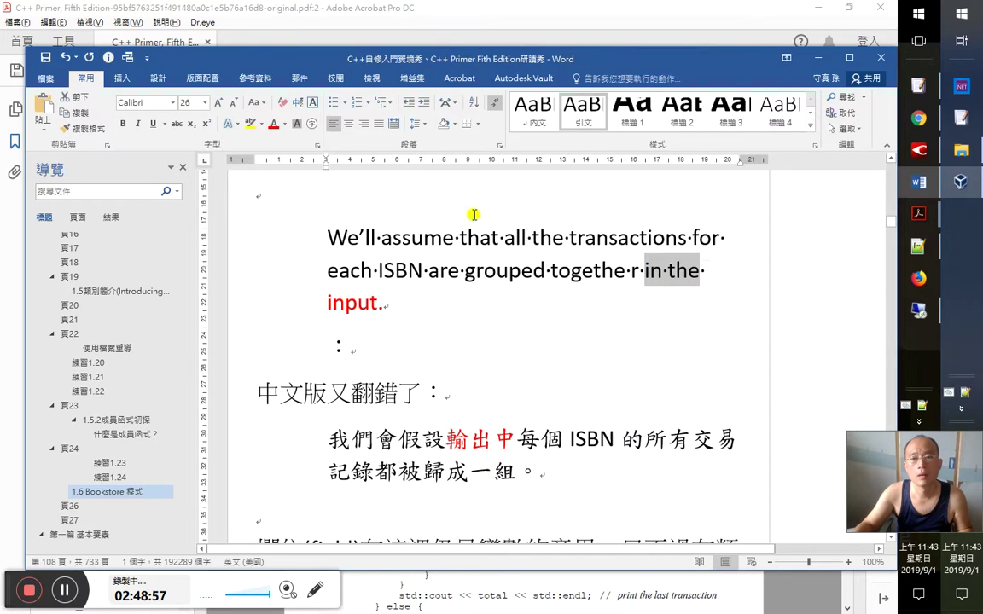
pyautogui.click(275, 124)
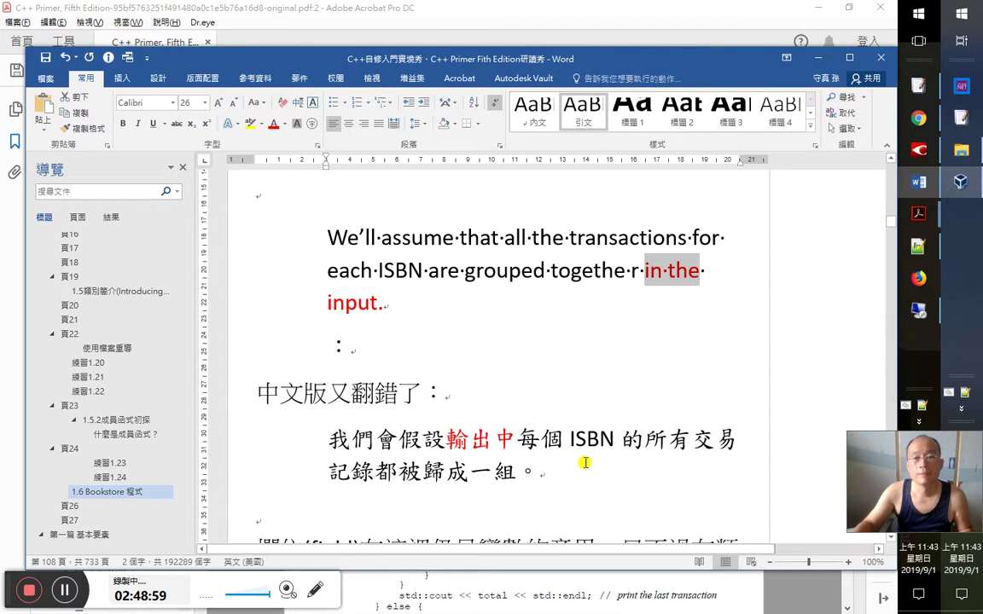
# Join the stray full-width colon line onto the end of the English quotation, keeping the colon after input
pyautogui.click(517, 308)
pyautogui.press('Delete')
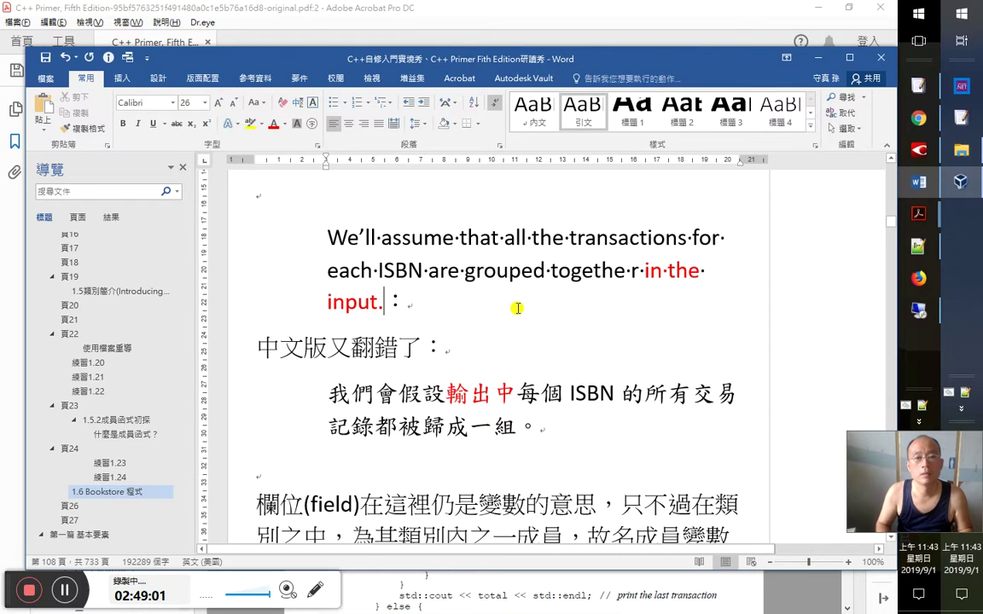
pyautogui.press('Delete')
pyautogui.hotkey('ctrl', 'z')
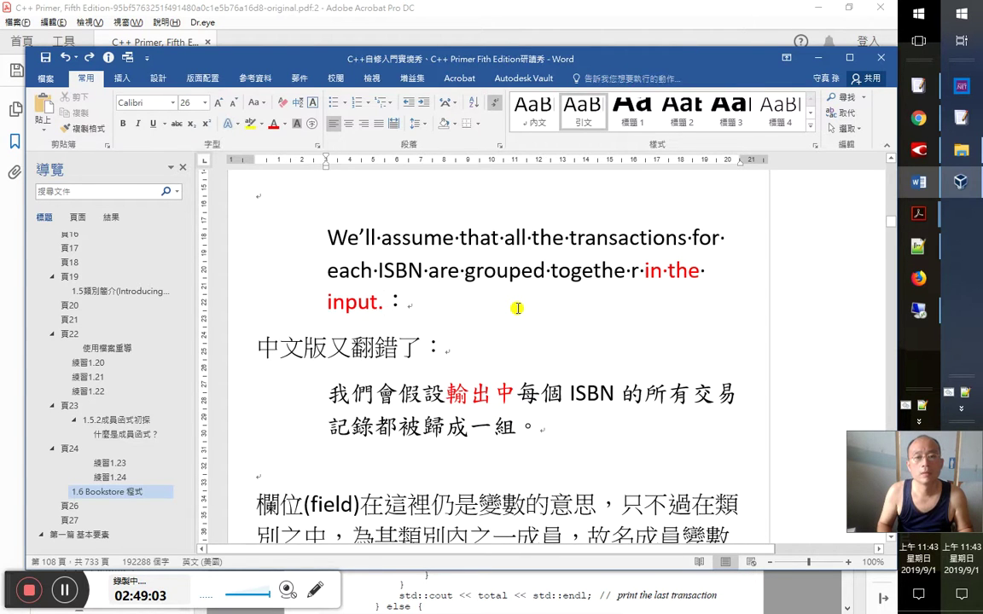
# Start a Chinese translation after the colon following the English quotation with 我們假設輸入的
pyautogui.press('End')
pyautogui.write('我')
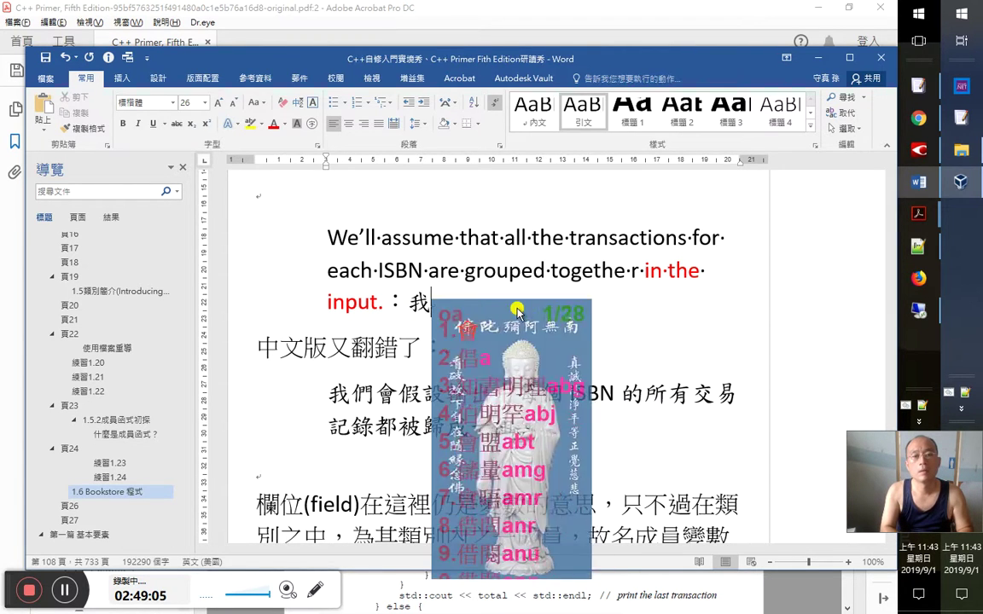
pyautogui.write('們oevrg')
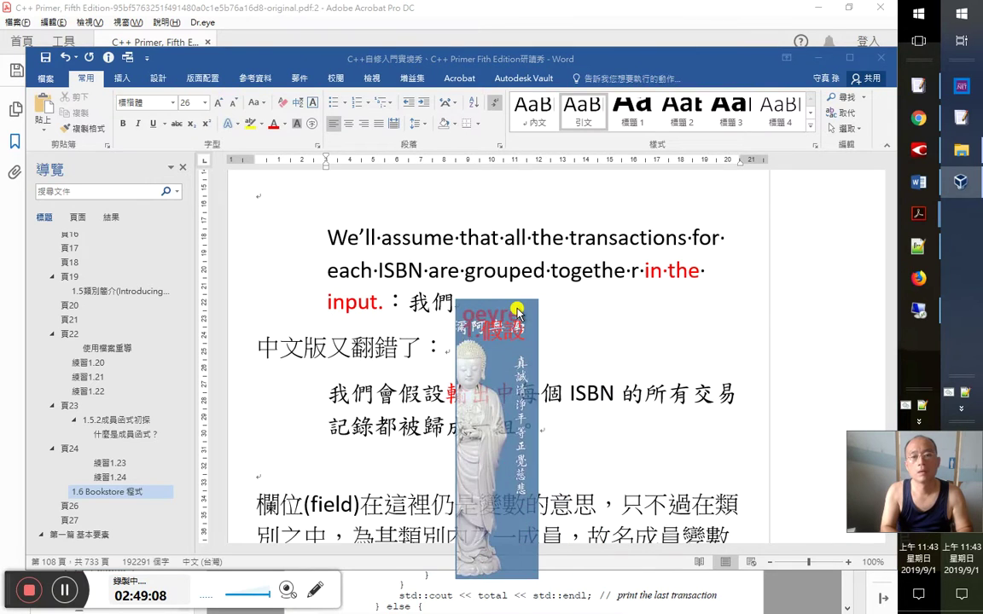
pyautogui.press('Return')
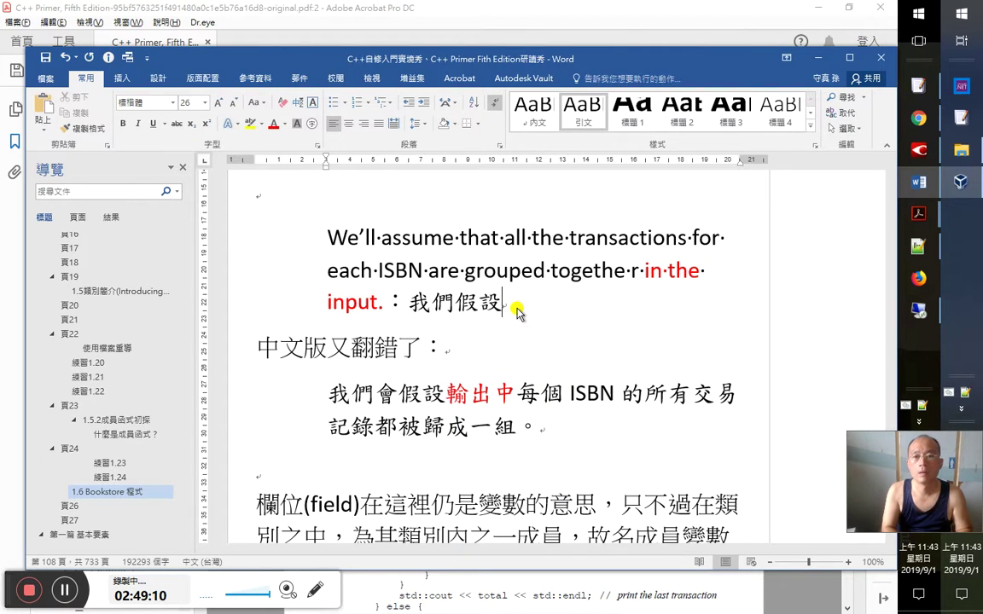
pyautogui.write('輸入')
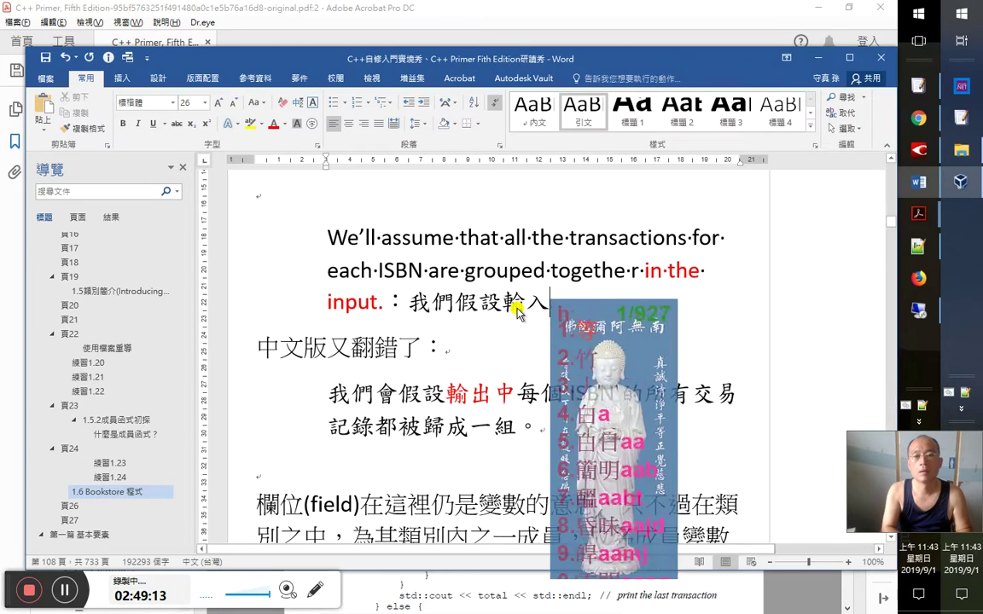
pyautogui.press('space')
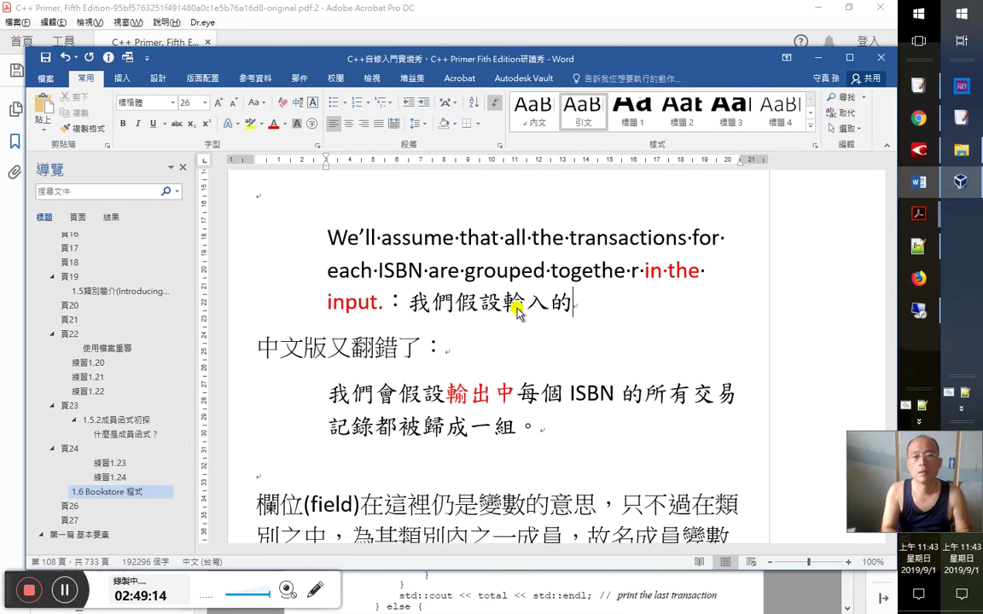
# Remove the stray space in togethe r so the English quotation reads together
pyautogui.press('Up')
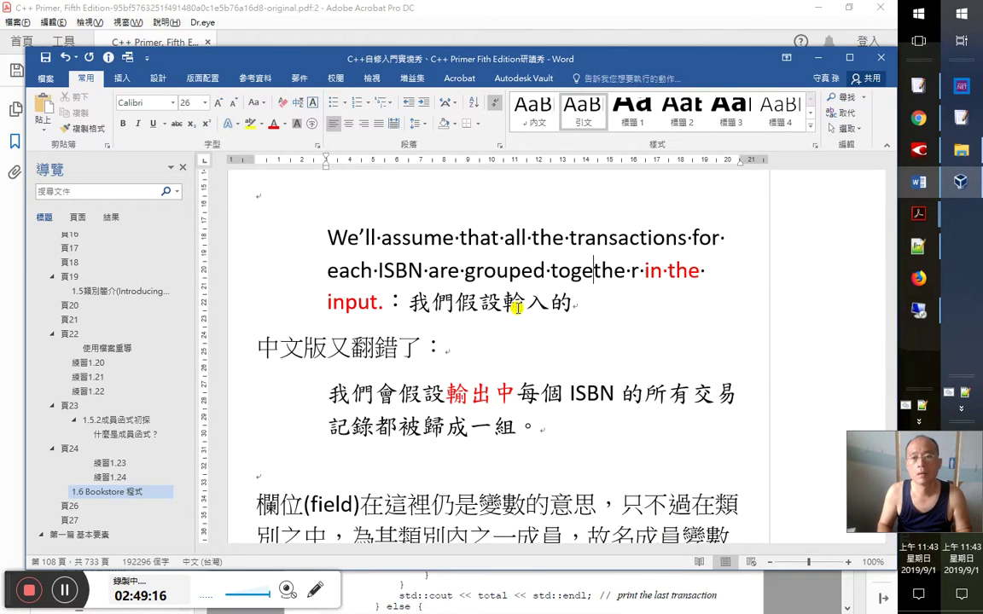
pyautogui.press('Delete')
pyautogui.press('Down')
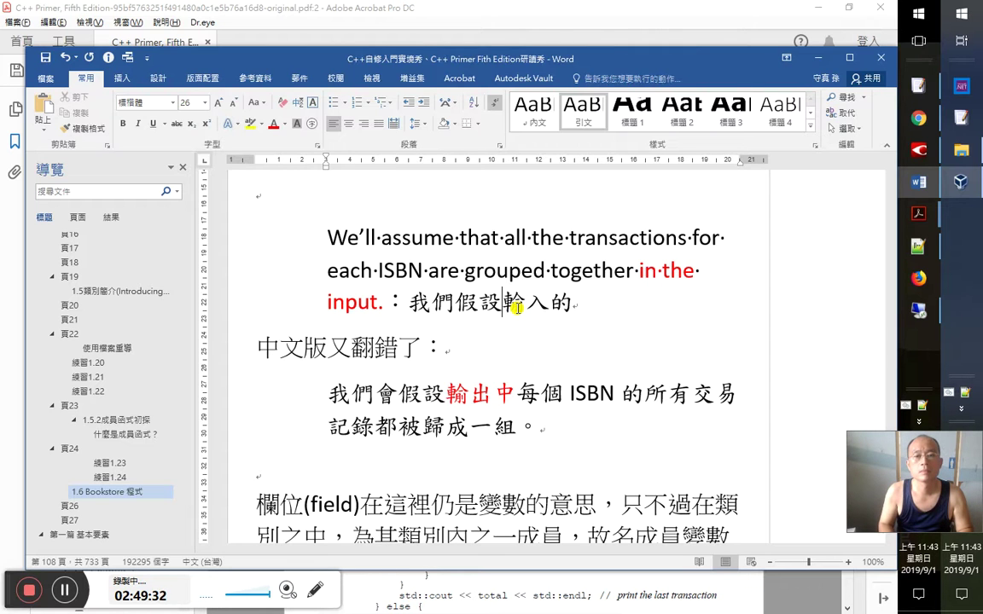
# Insert 每個 before 輸入的 in the new translation and continue the sentence with ISBN 都被
pyautogui.write('每')
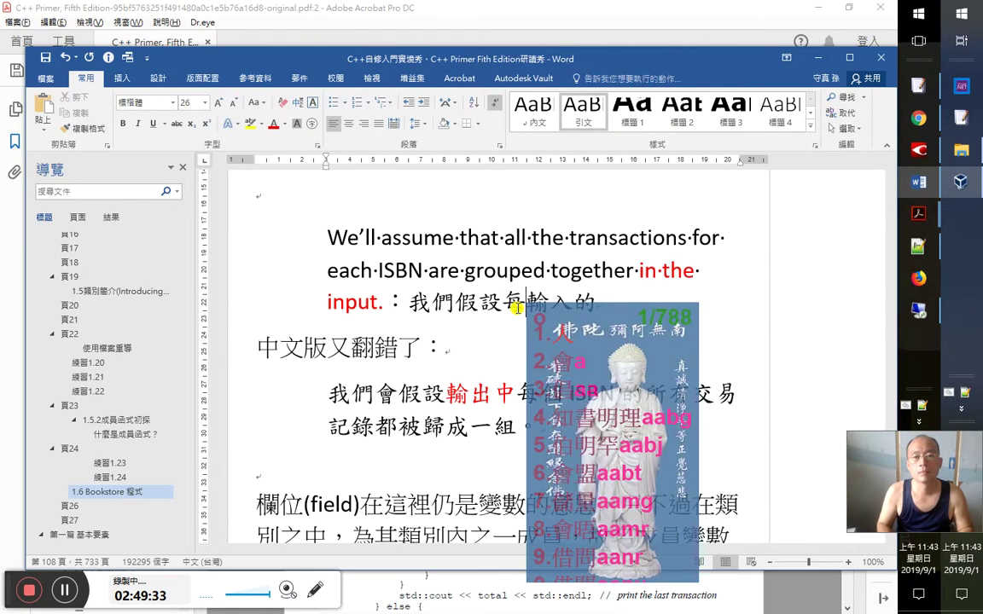
pyautogui.write('個輸入的')
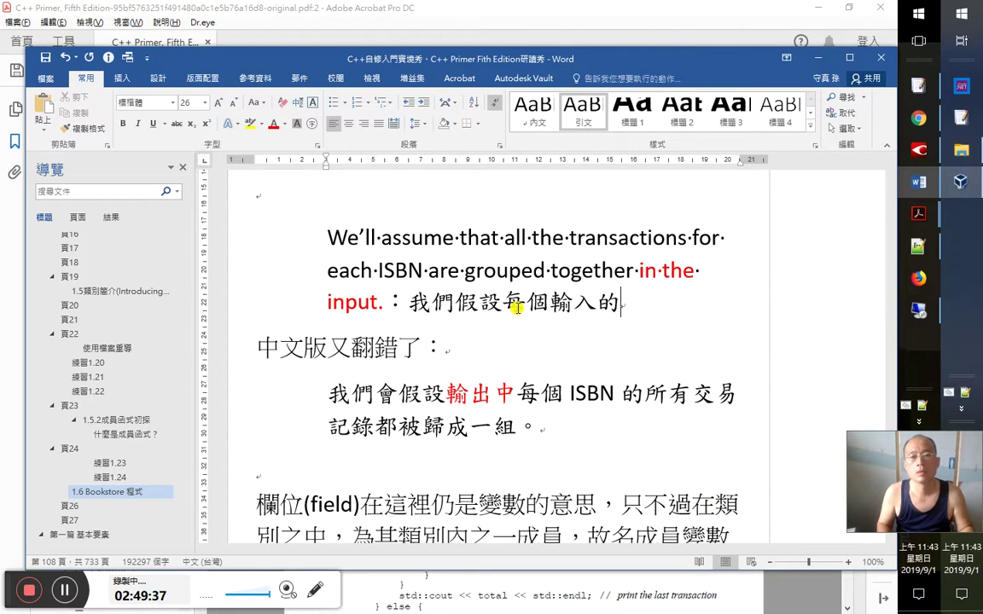
pyautogui.write(' SB')
pyautogui.press('Left')
pyautogui.press('Left')
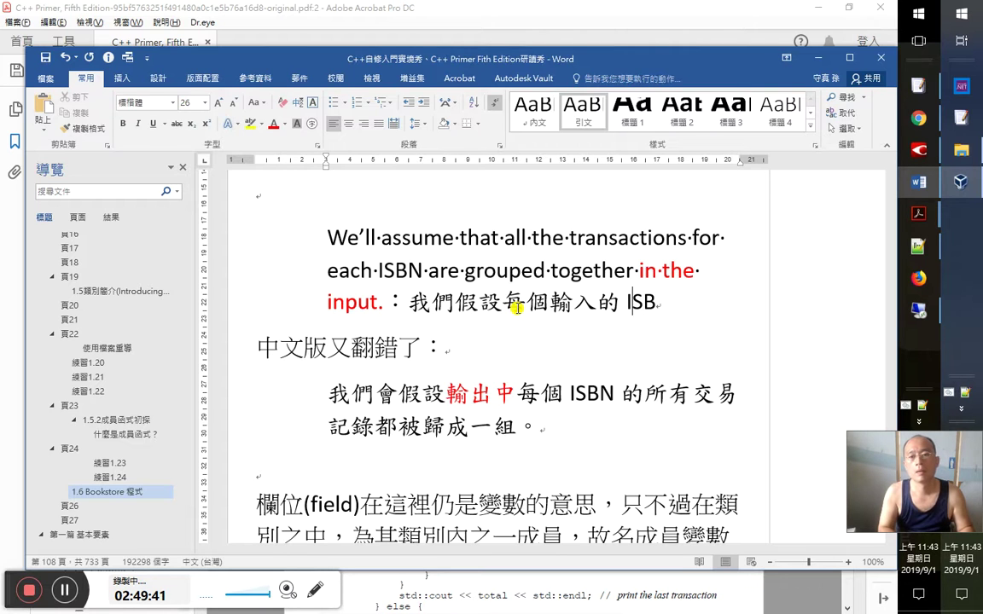
pyautogui.write('N')
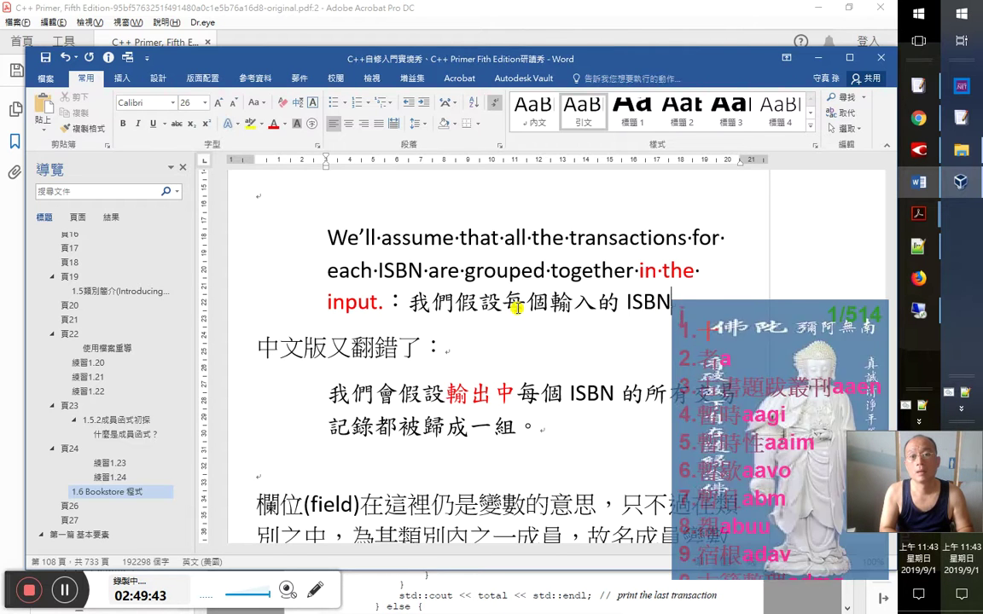
pyautogui.write(' 都被被')
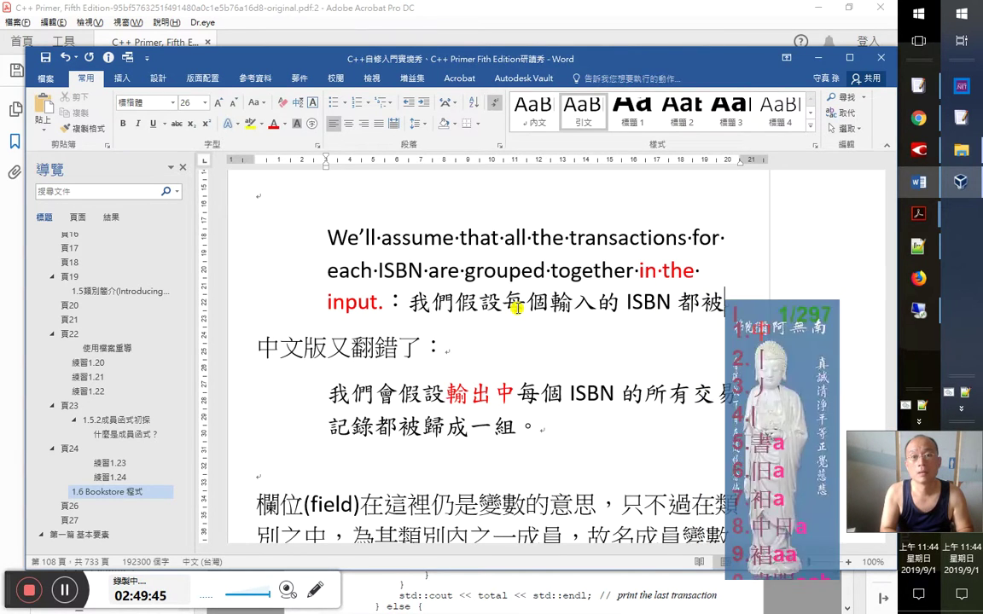
# Replace the duplicated 被 and finish the translation after 都 with 是被放在一起的
pyautogui.press('Down')
pyautogui.press('Escape')
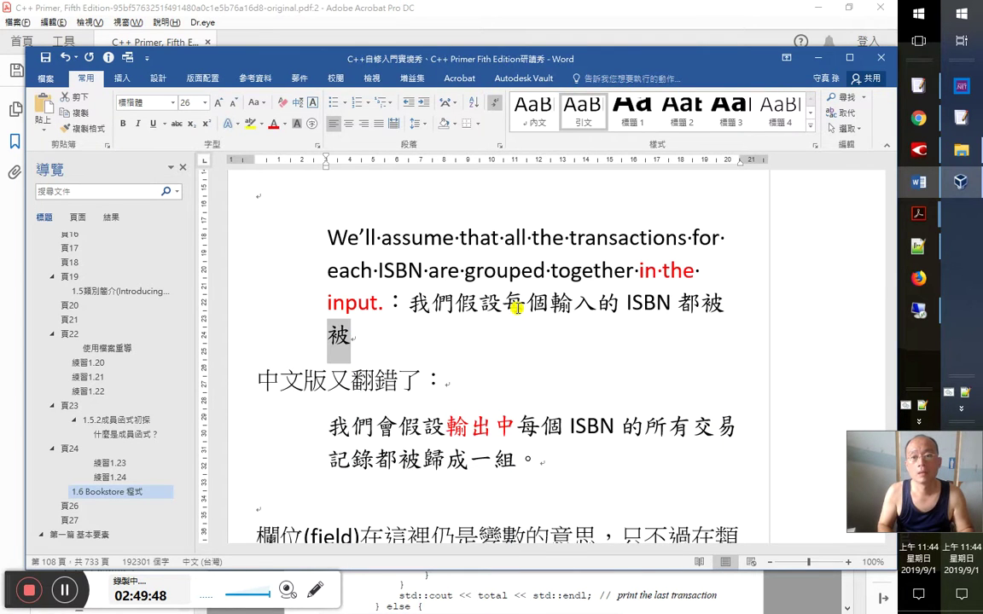
pyautogui.hotkey('shift', 'Left')
pyautogui.press('BackSpace')
pyautogui.write('是被')
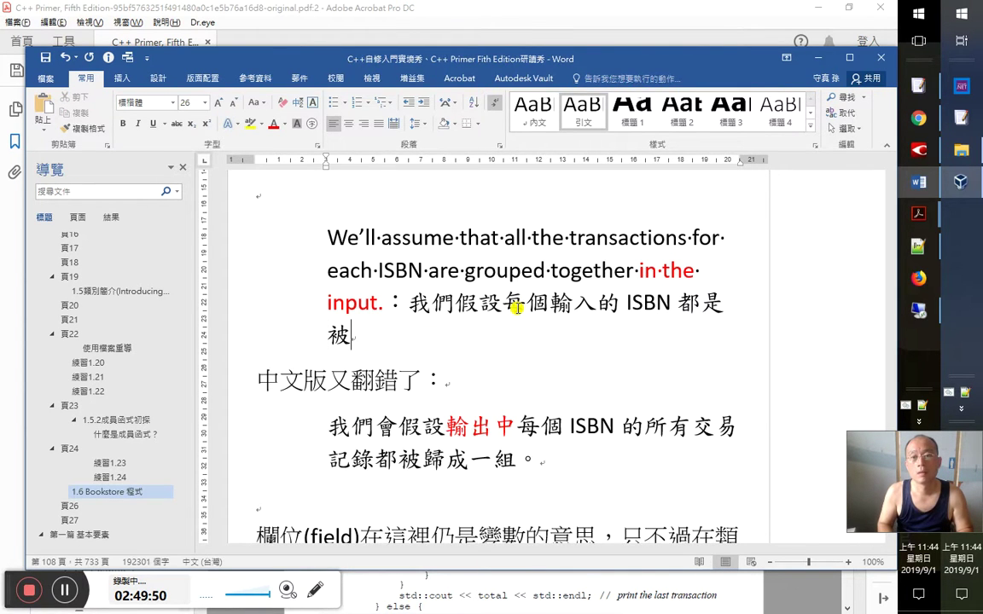
pyautogui.write('放在')
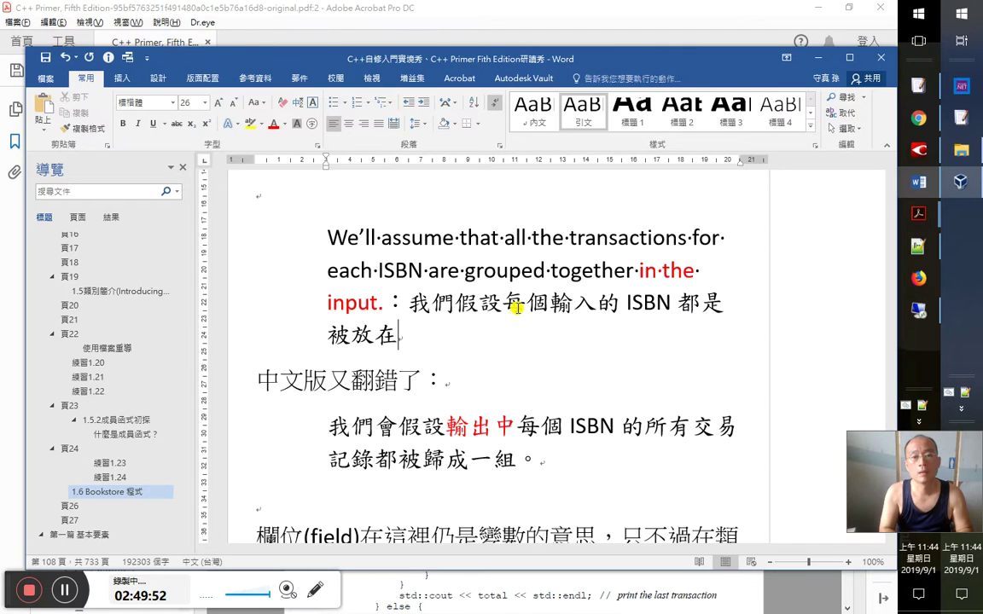
pyautogui.write('一起的')
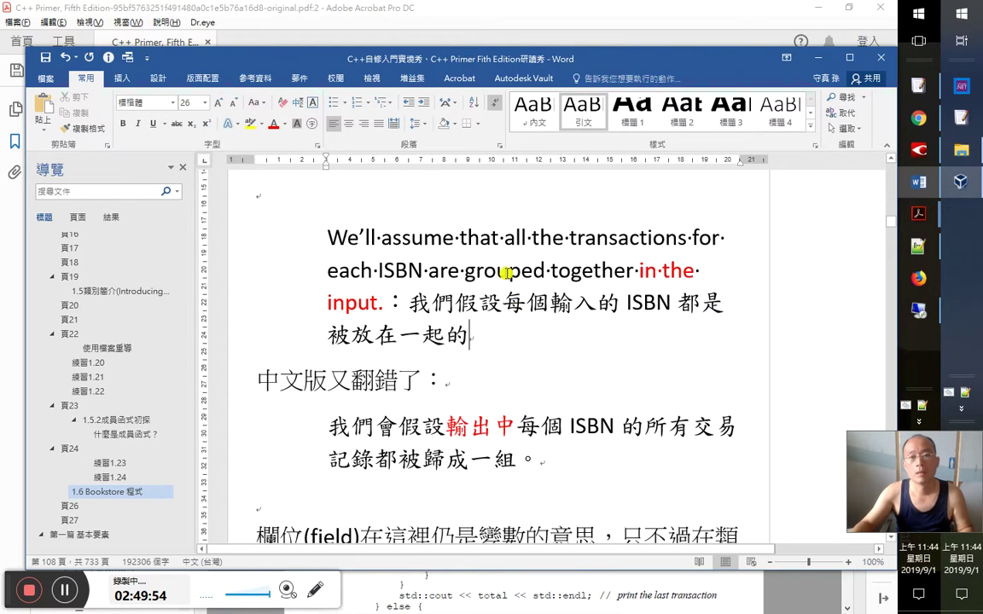
# Colour are grouped together in the English quotation and 放在一起的 in its translation dark orange
pyautogui.moveTo(420, 264); pyautogui.dragTo(638, 278)
pyautogui.click(284, 124)
pyautogui.click(331, 220)
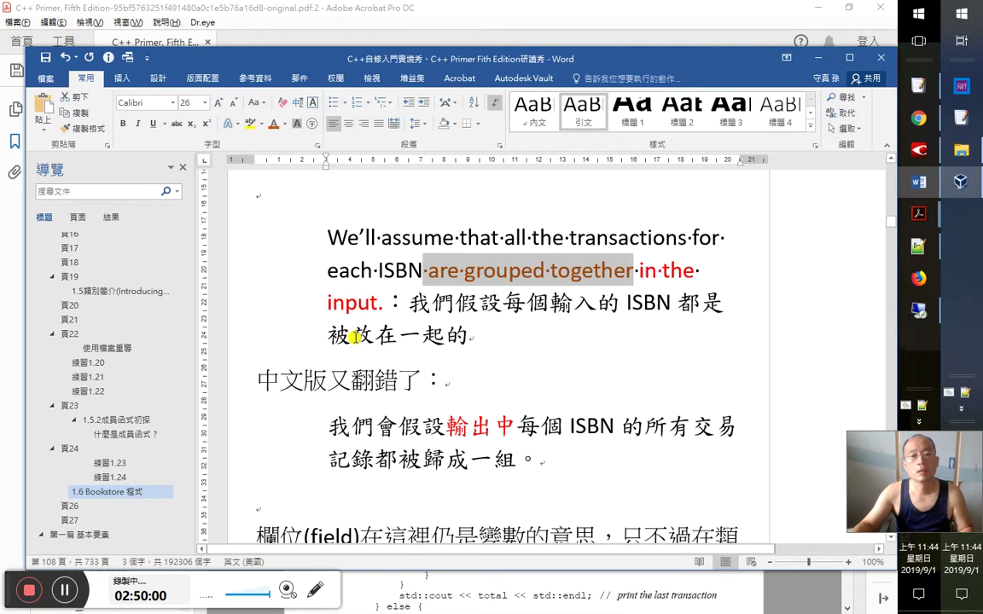
pyautogui.moveTo(378, 337); pyautogui.dragTo(461, 339)
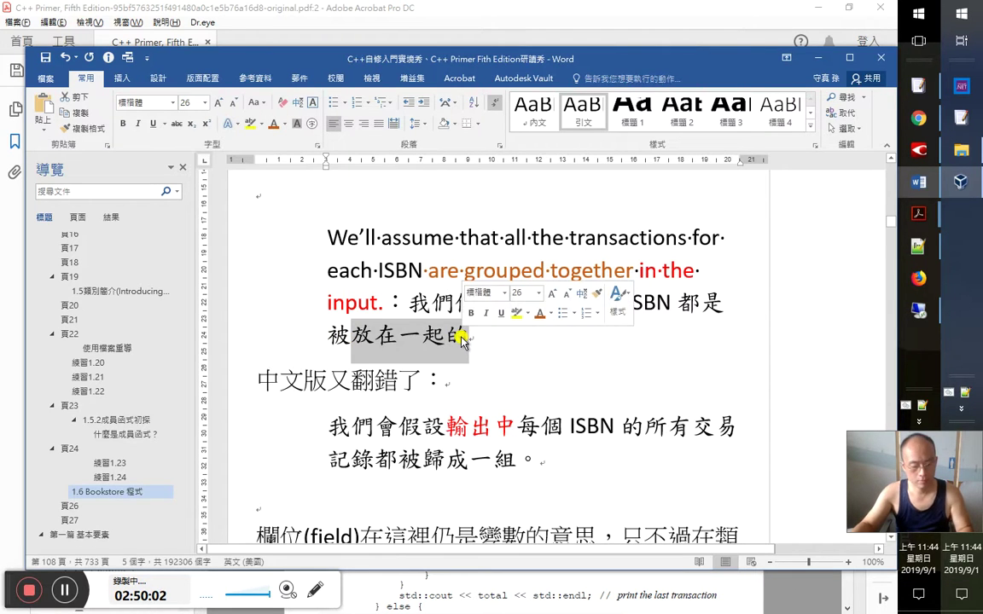
pyautogui.press('F4')
pyautogui.click(488, 343)
pyautogui.click(602, 270)
# Apply the same dark orange to 都是被 in the translation and save the document
pyautogui.click(351, 337)
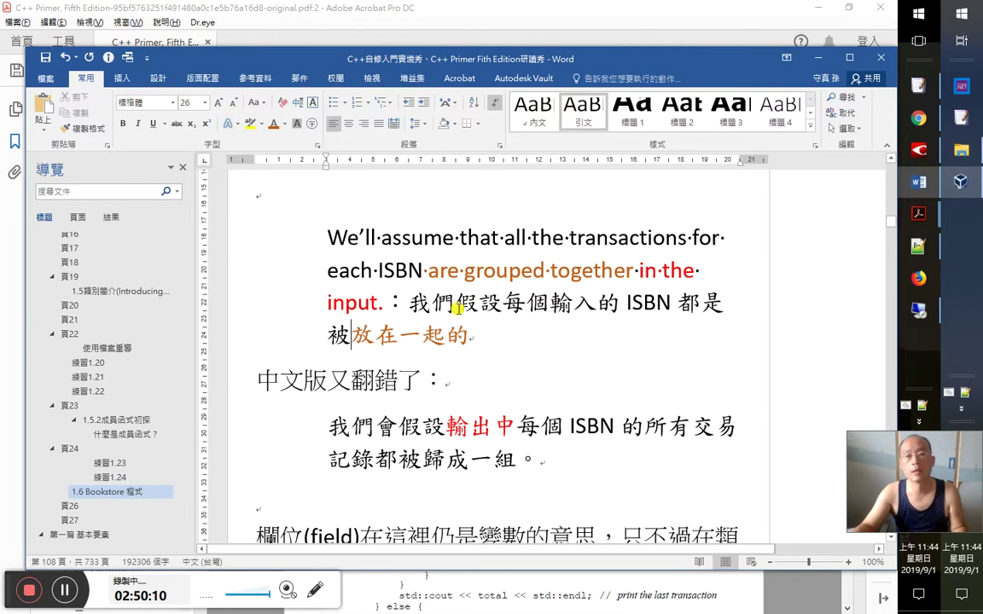
pyautogui.doubleClick(340, 339)
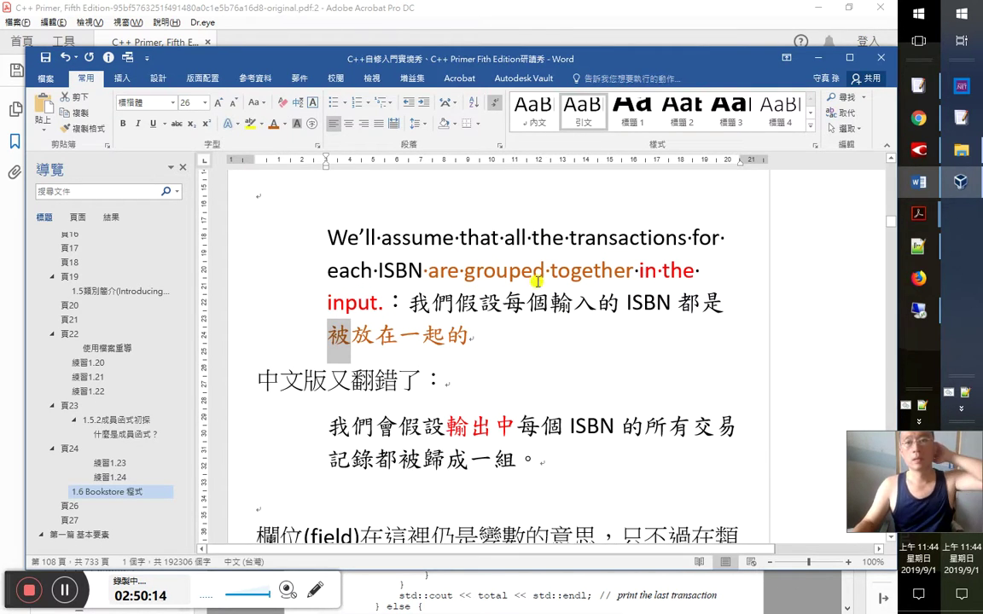
pyautogui.moveTo(678, 303); pyautogui.dragTo(732, 303)
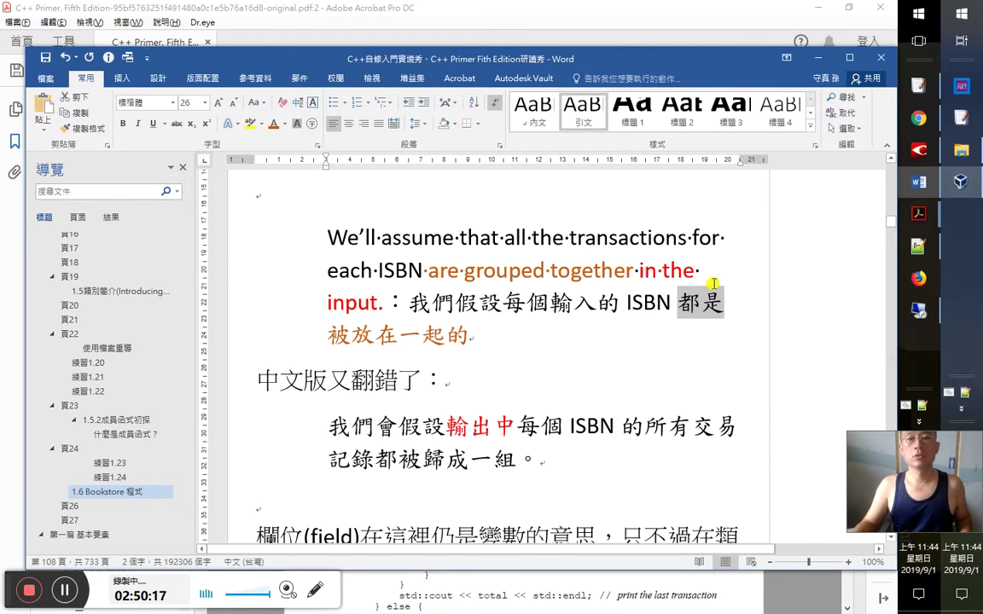
pyautogui.click(251, 123)
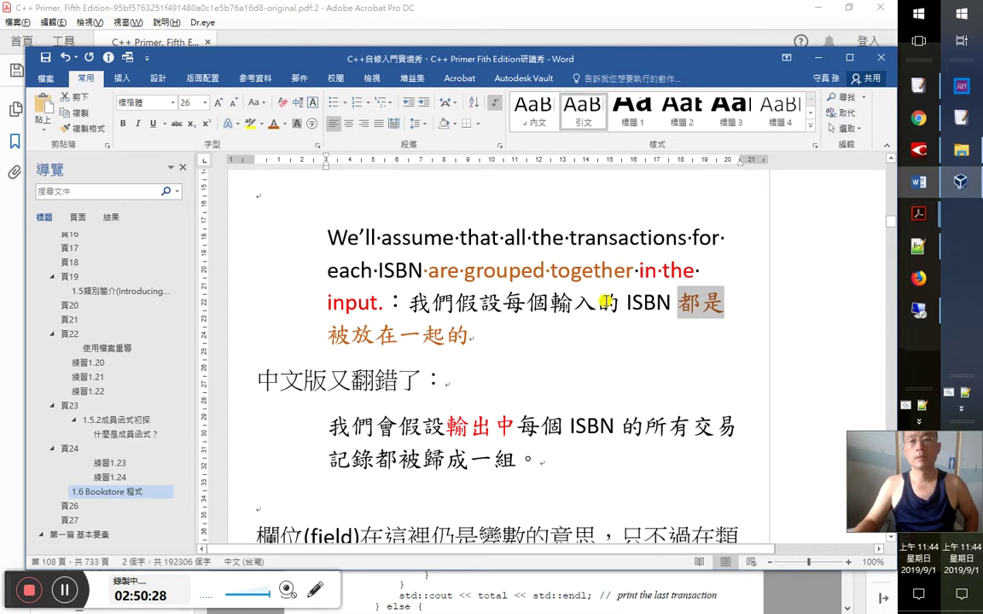
pyautogui.click(471, 335)
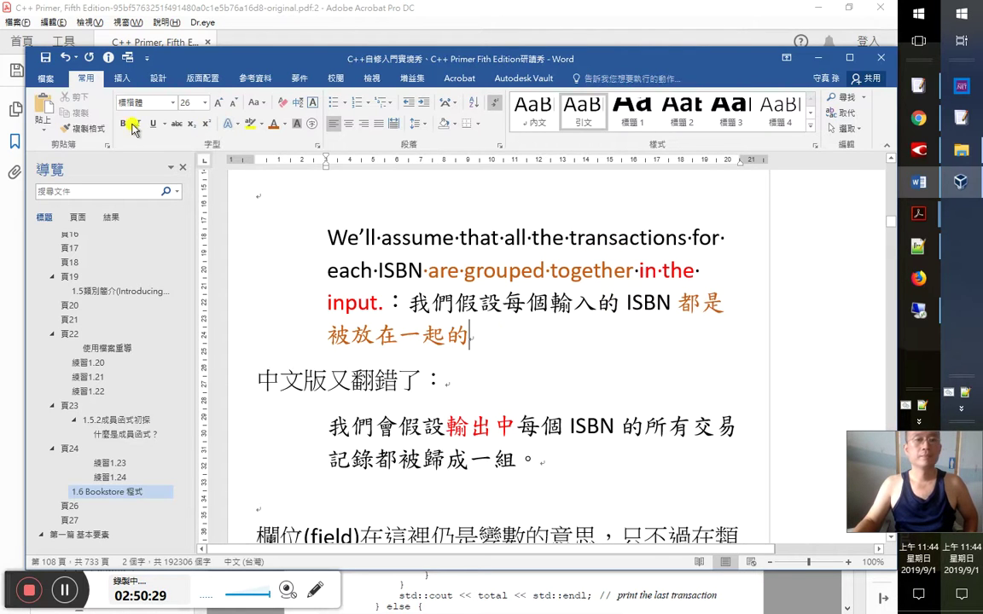
pyautogui.click(42, 56)
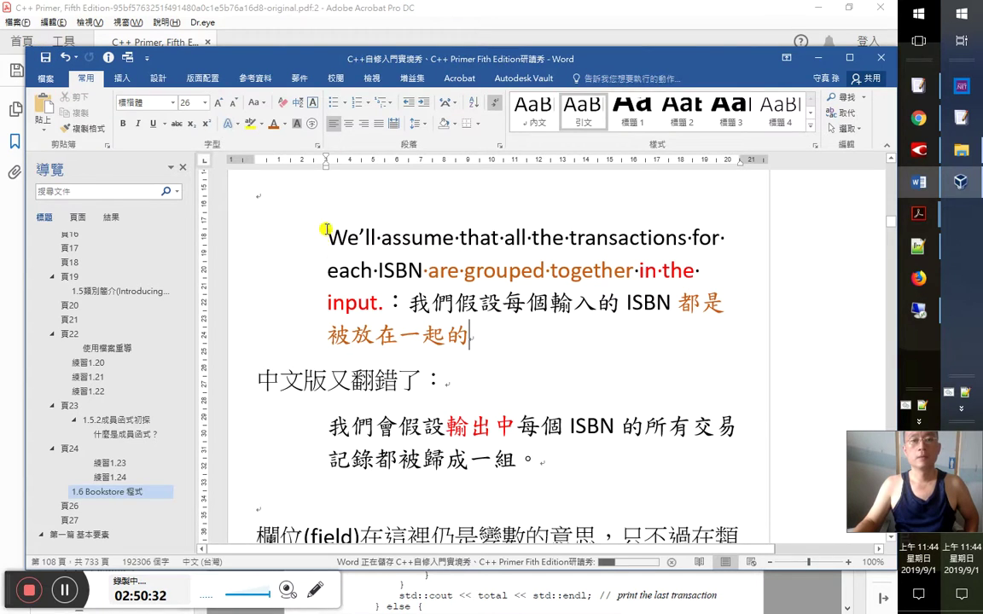
# Copy the quoted sentence "We'll assume that all the transactions for each ISBN are grouped together in the input." and translate it in Google Translate in Chrome
pyautogui.moveTo(328, 238); pyautogui.dragTo(385, 312)
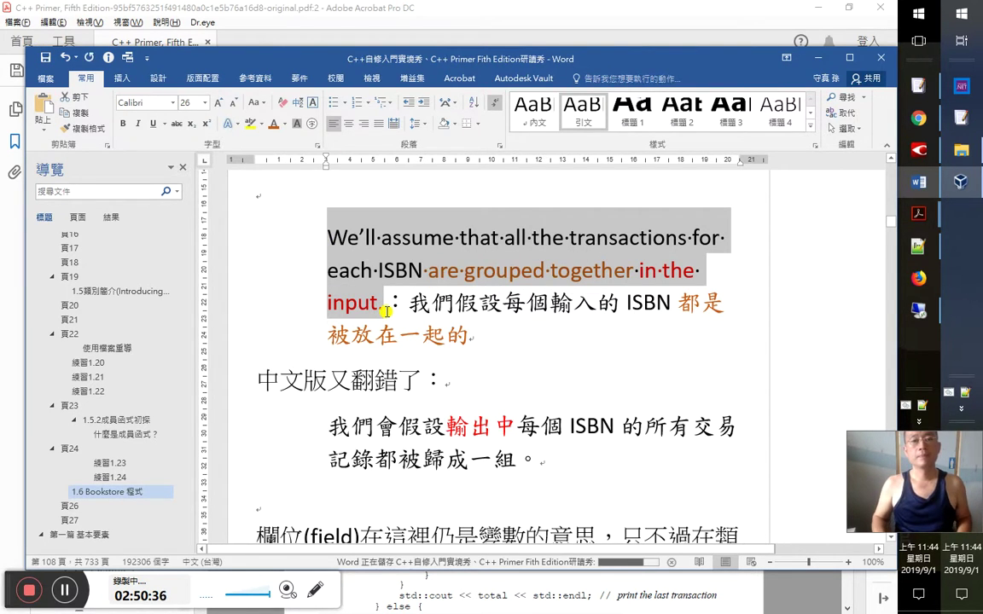
pyautogui.hotkey('alt', 'Tab')
pyautogui.hotkey('alt', 'Tab')
pyautogui.hotkey('alt', 'Tab')
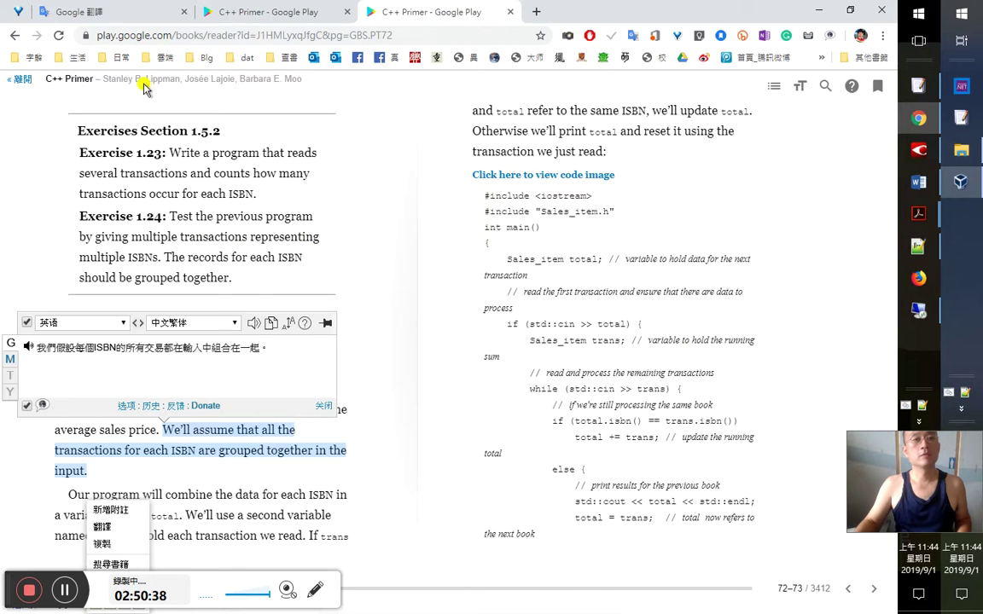
pyautogui.click(112, 13)
pyautogui.hotkey('ctrl', 'a')
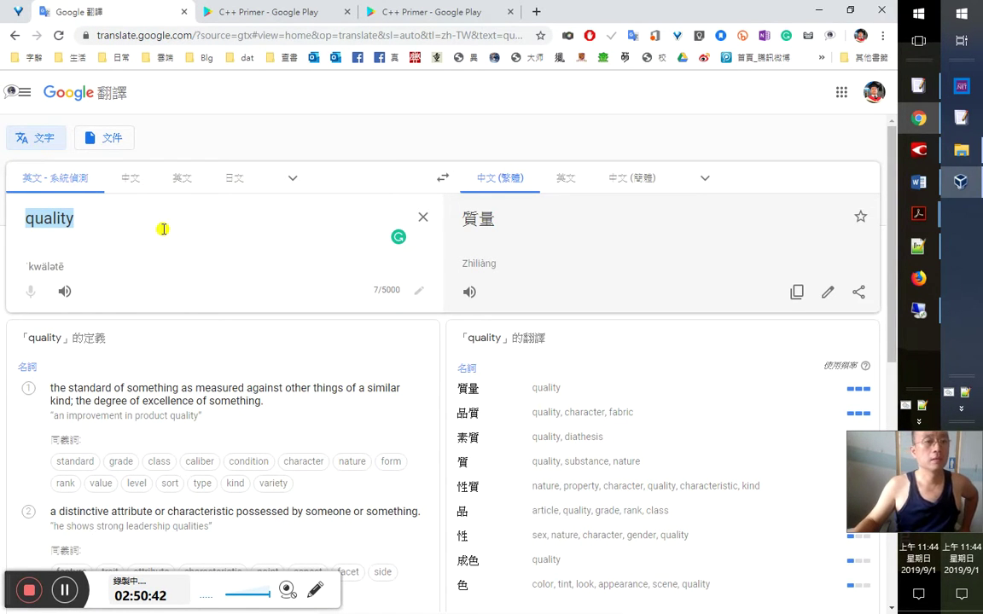
pyautogui.write('We’ll assume that all the transactions for each ISBN are grouped together in the input.')
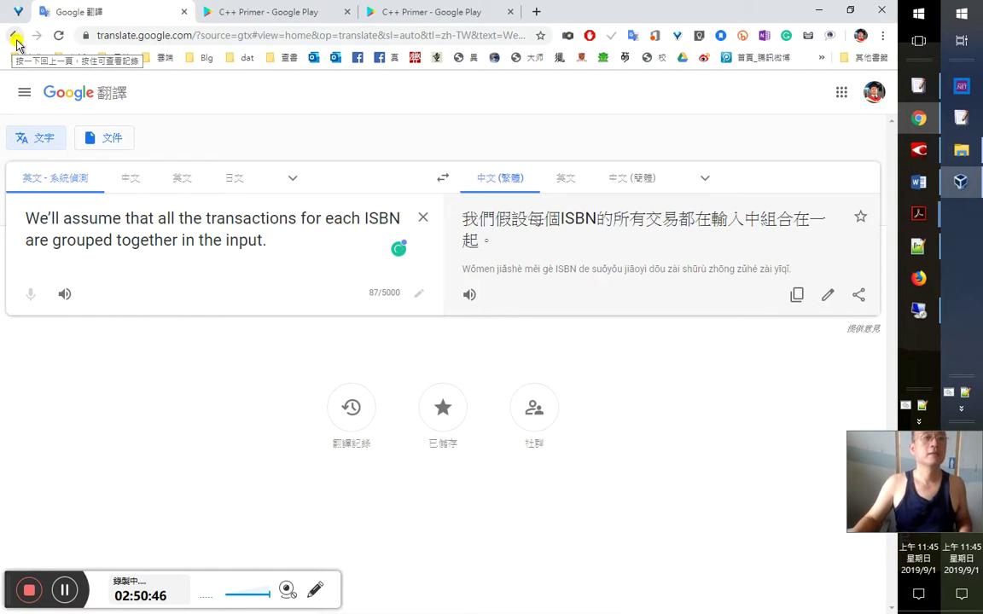
# Reopen the earlier quality and equality translations in a separate tab, listen to their pronunciations and close that tab
pyautogui.middleClick(16, 42)
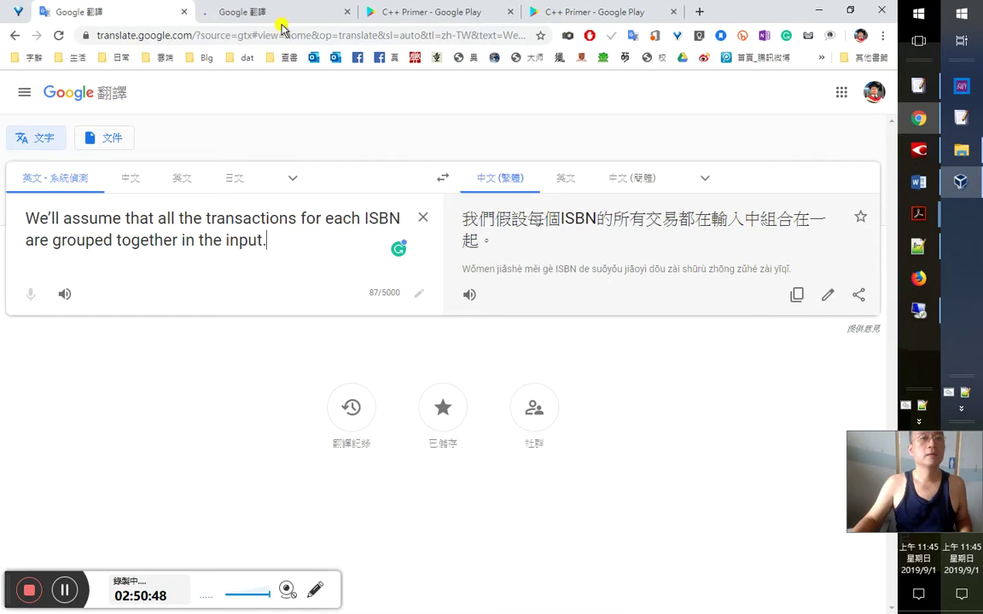
pyautogui.click(283, 12)
pyautogui.click(67, 294)
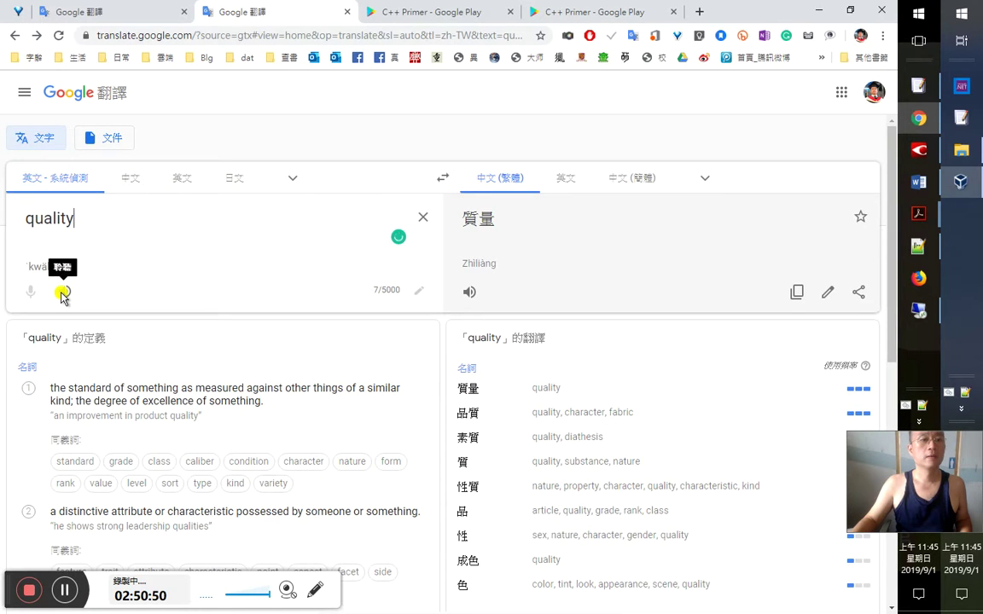
pyautogui.click(18, 36)
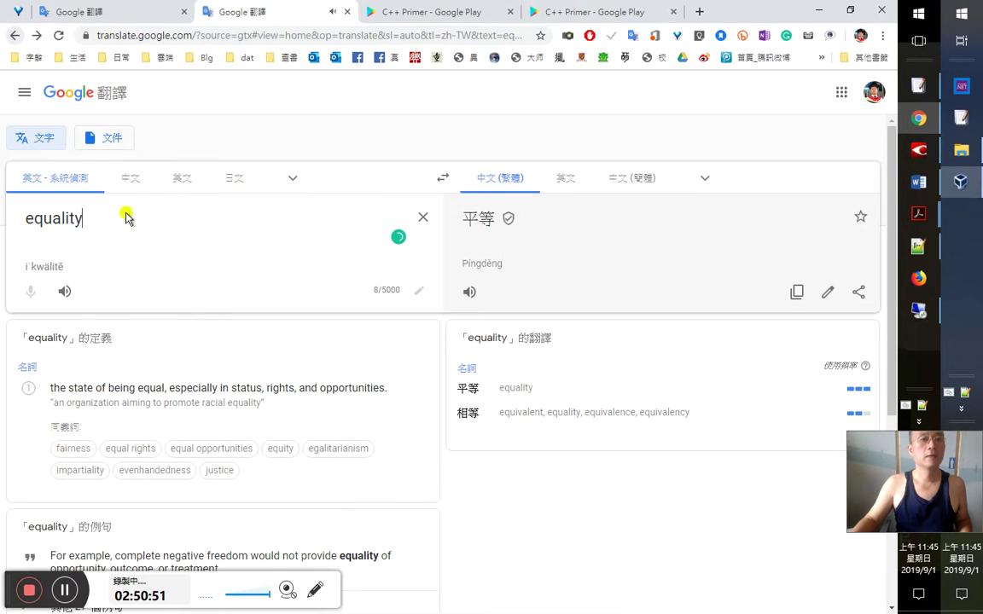
pyautogui.click(64, 291)
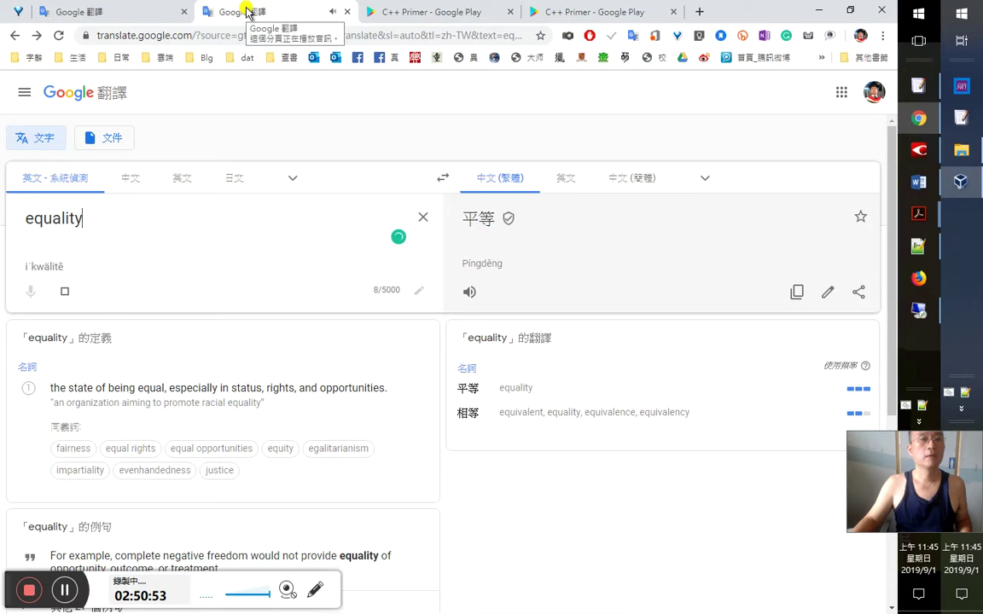
pyautogui.middleClick(247, 12)
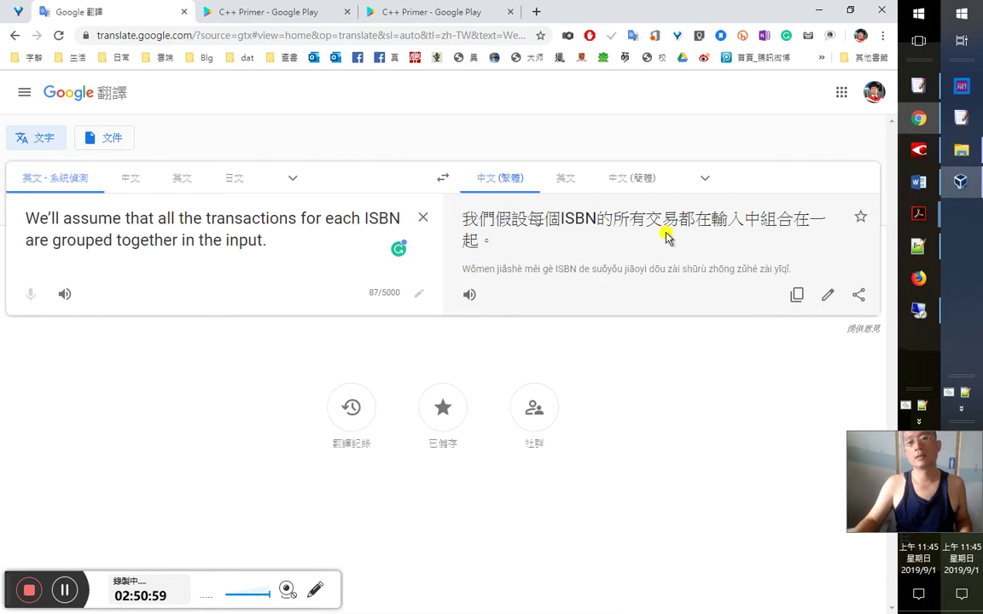
# Close the translation pop-up over the C++ Primer e-book and switch to the scanned Chinese edition in ABBYY FineReader
pyautogui.tripleClick(695, 231)
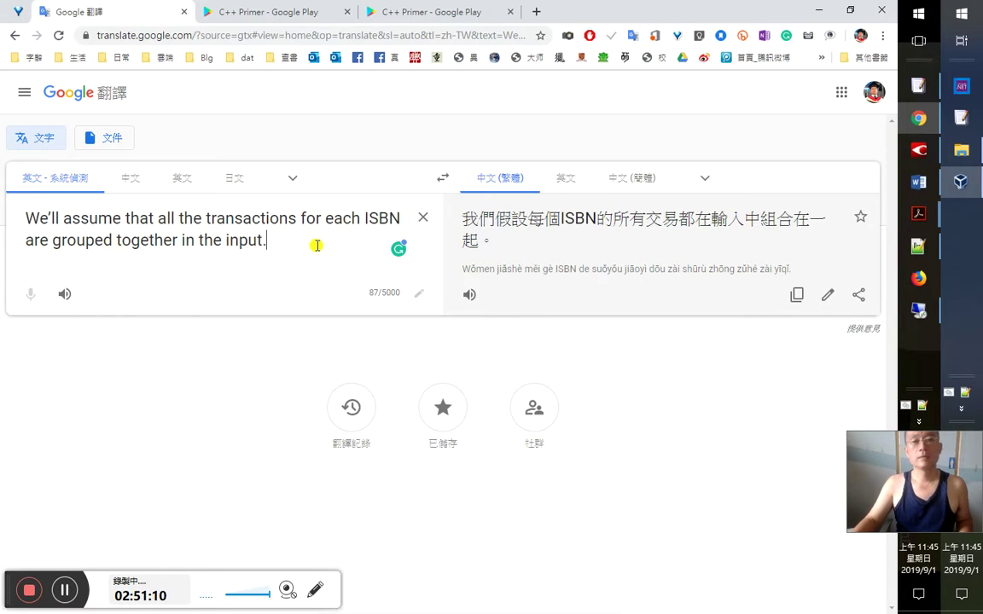
pyautogui.click(422, 15)
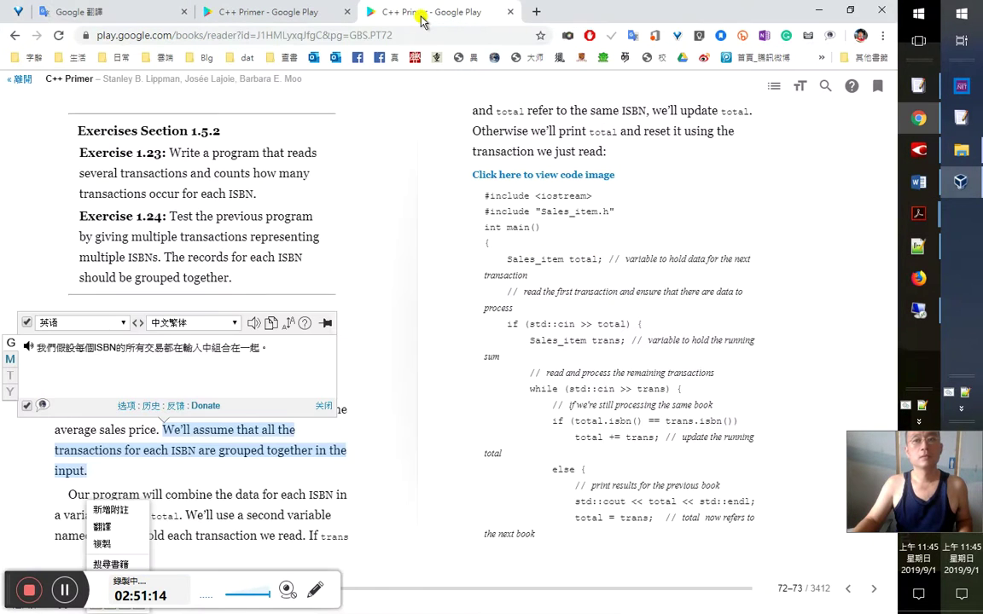
pyautogui.click(325, 412)
pyautogui.hotkey('alt', 'Tab')
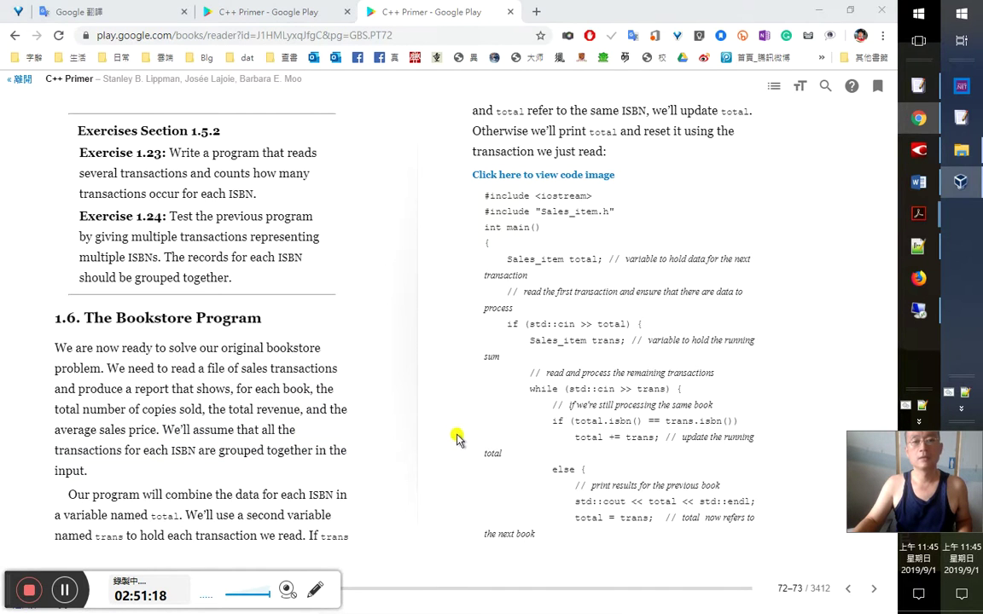
pyautogui.hotkey('alt', 'Tab')
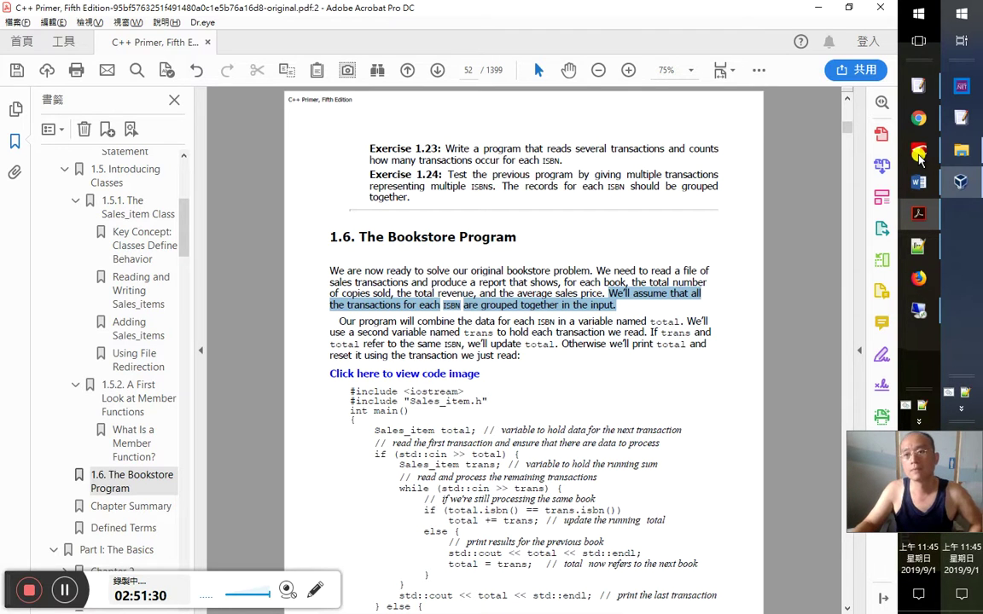
pyautogui.moveTo(919, 153)
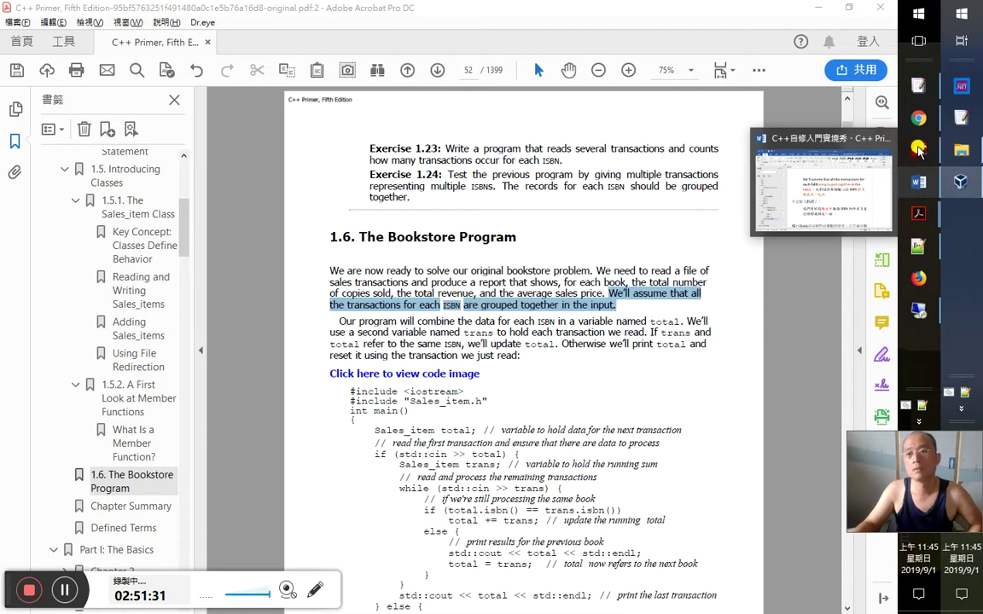
pyautogui.click(919, 151)
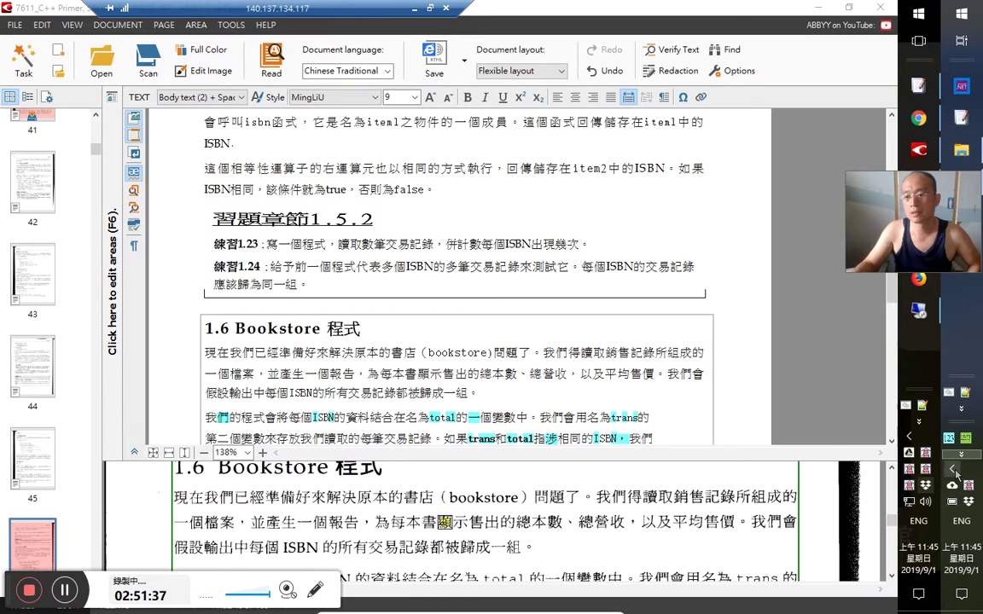
# Switch the computer's Wi-Fi connection to the HITRON network
pyautogui.click(954, 470)
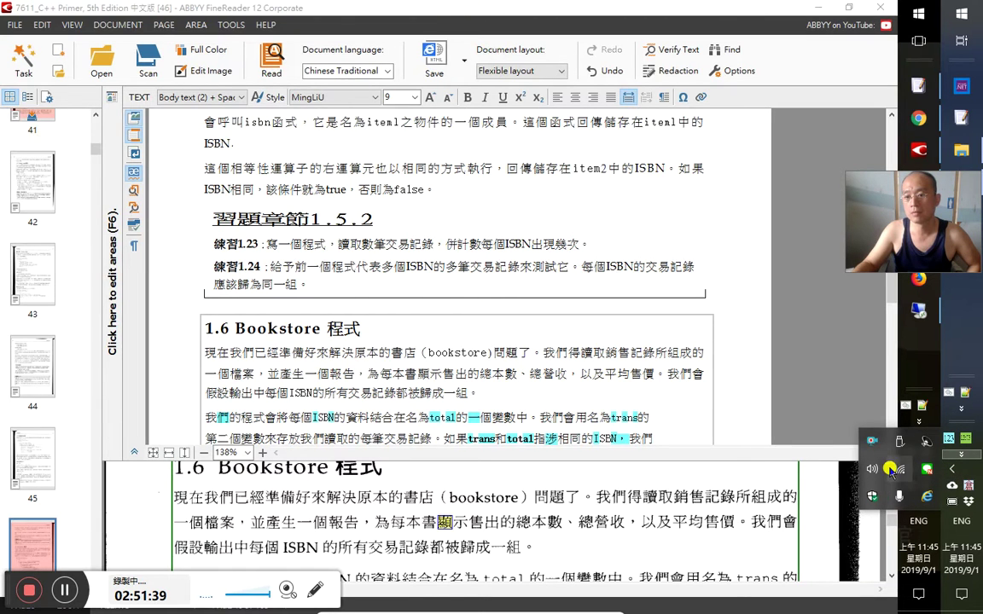
pyautogui.click(901, 470)
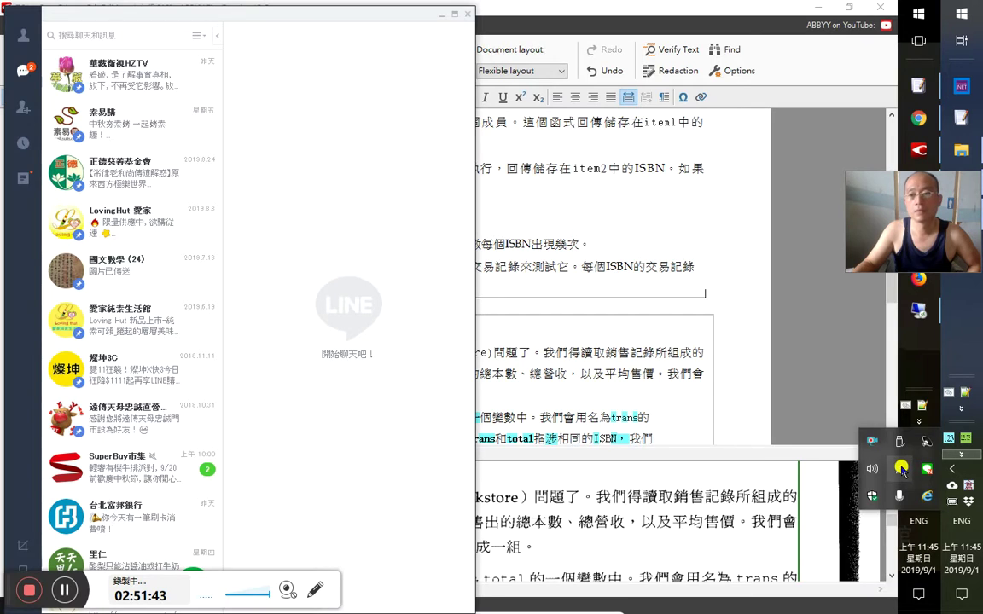
pyautogui.click(894, 448)
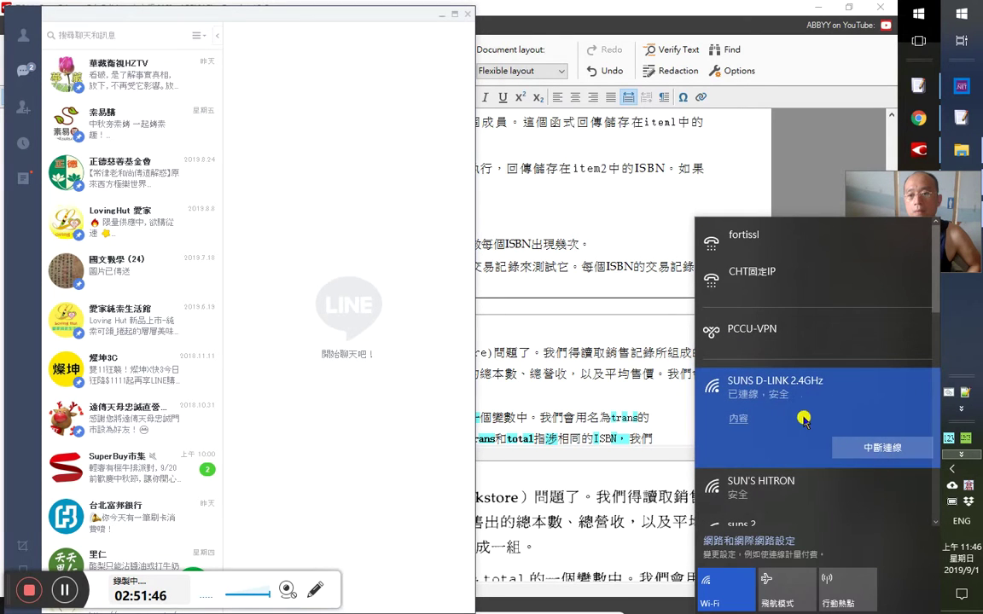
pyautogui.click(808, 502)
pyautogui.click(870, 488)
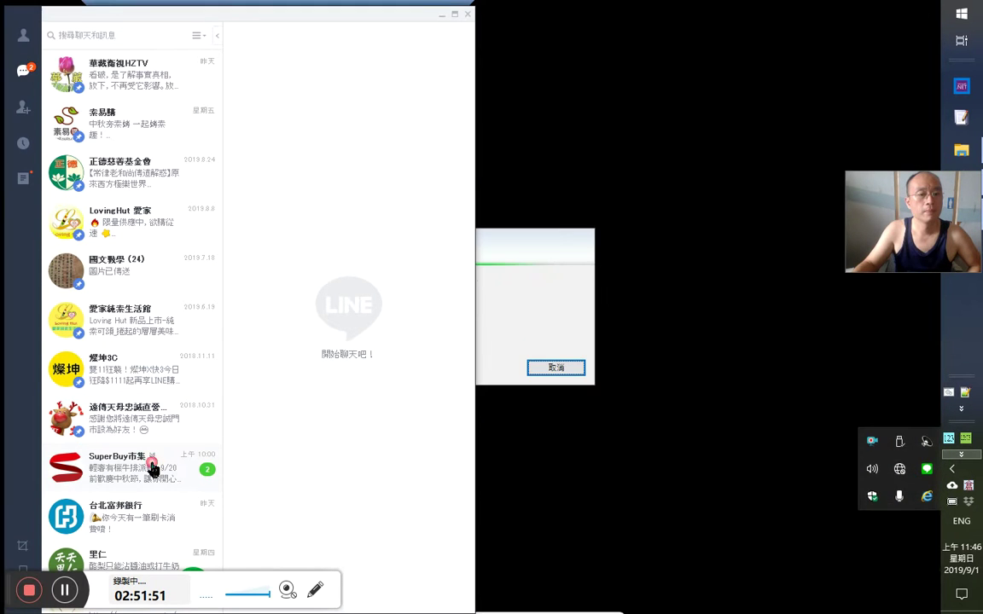
# Open the unread SuperBuy市集 chat in LINE and read its latest message
pyautogui.click(152, 469)
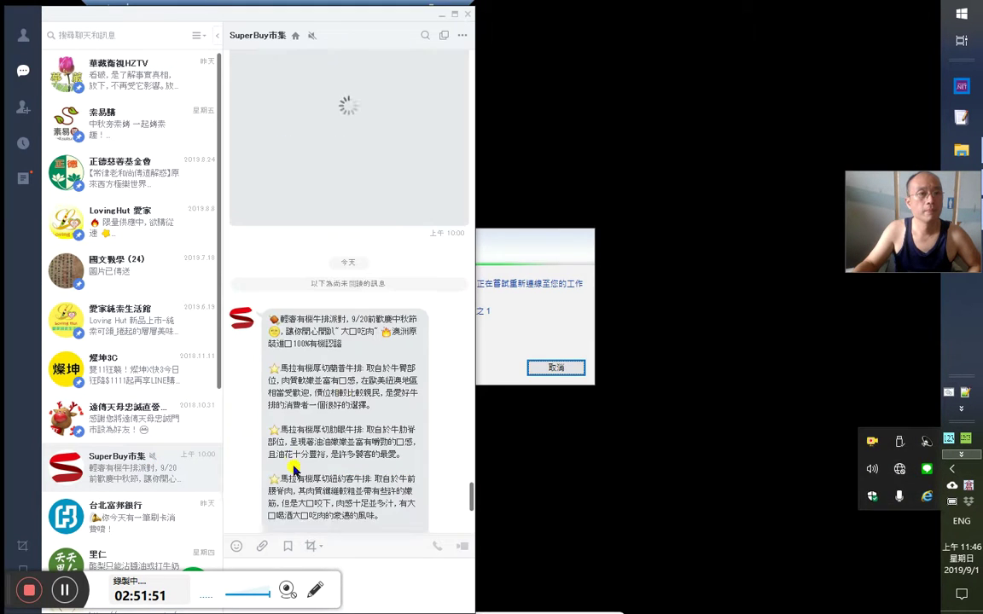
pyautogui.scroll(-2, 189, 388)
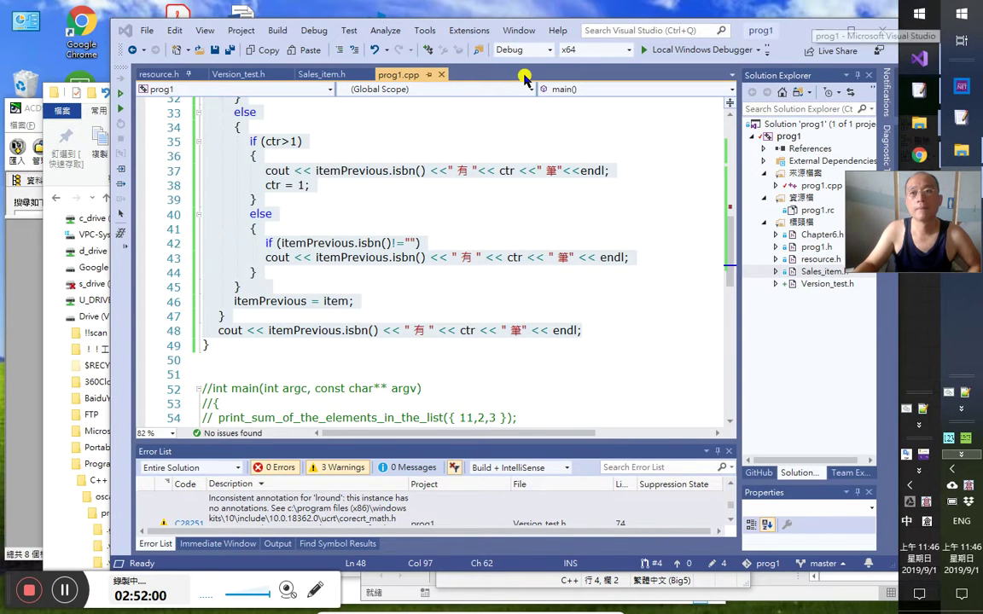
# Start a Remote Desktop connection to 140.137.134.117, accept the welcome notice and minimize the session window
pyautogui.press('super')
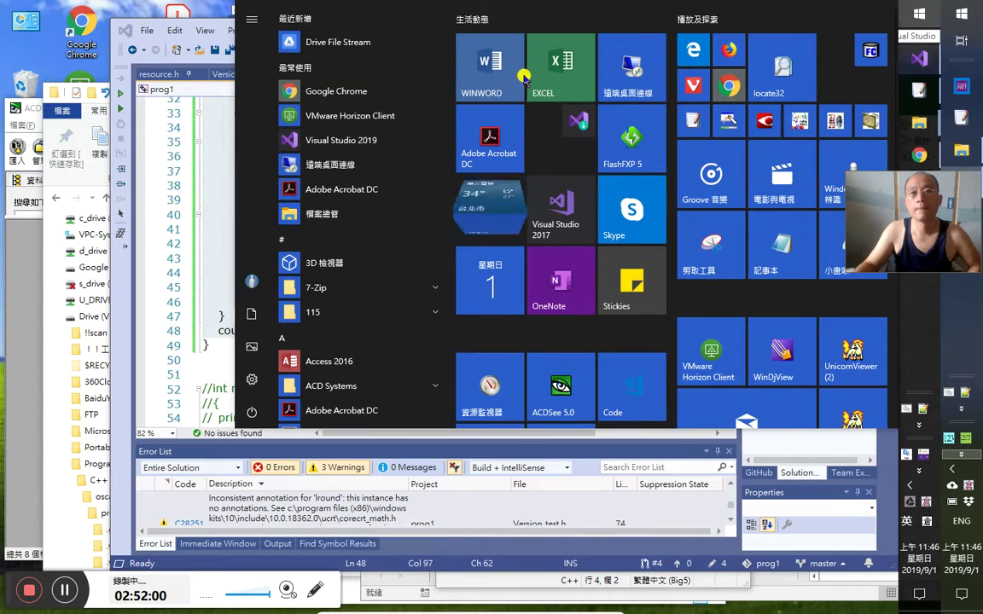
pyautogui.click(638, 79)
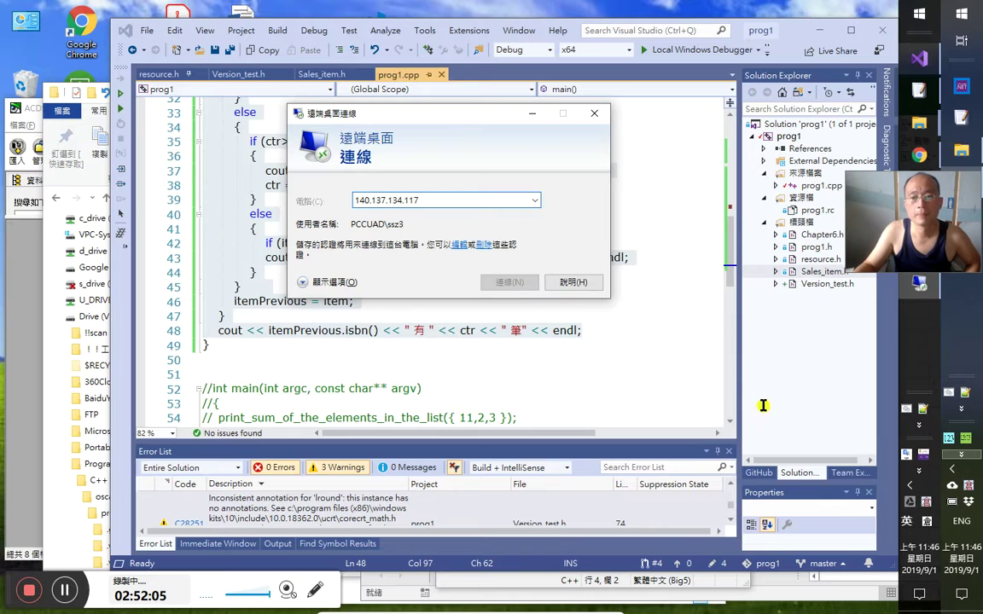
pyautogui.press('Return')
pyautogui.click(907, 487)
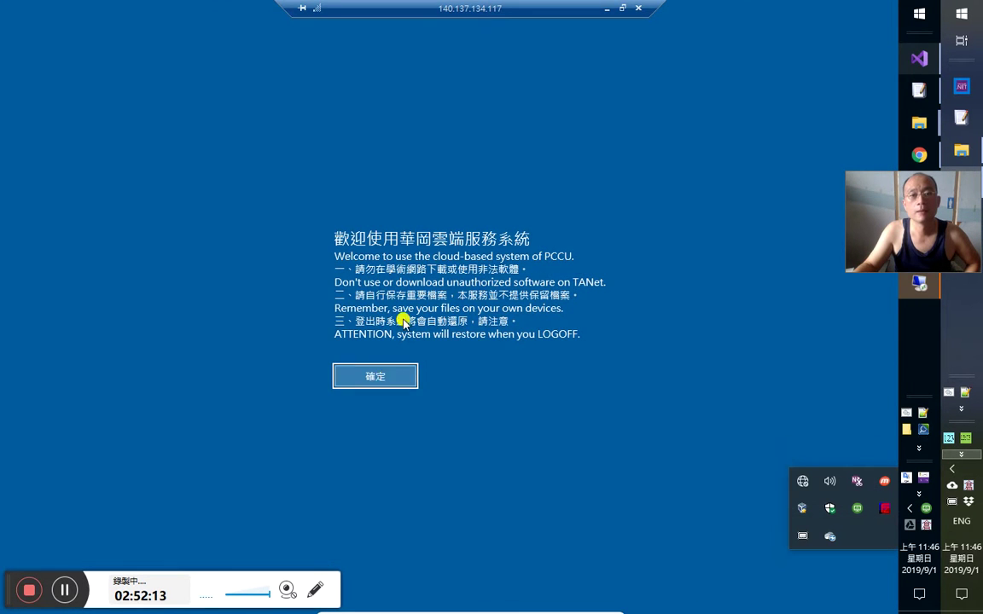
pyautogui.press('Return')
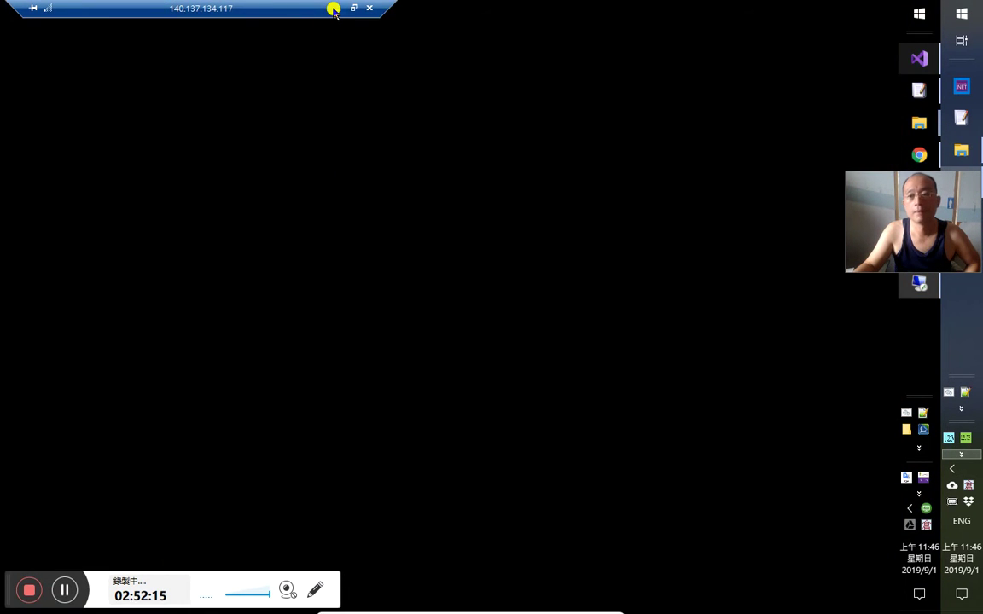
pyautogui.click(334, 9)
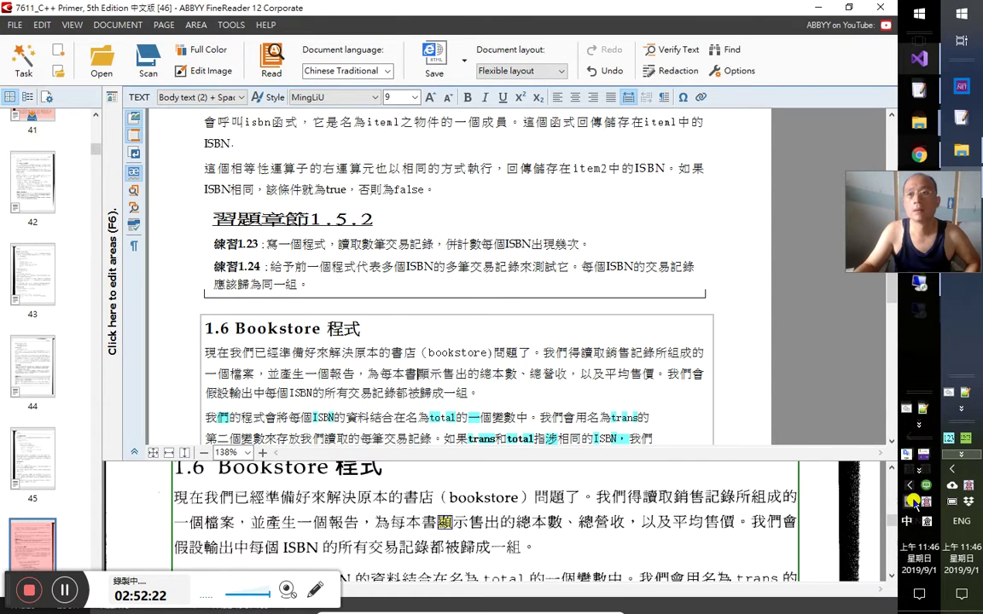
# Check the Google Drive sync status of the Word notes and return to the FineReader text
pyautogui.click(915, 503)
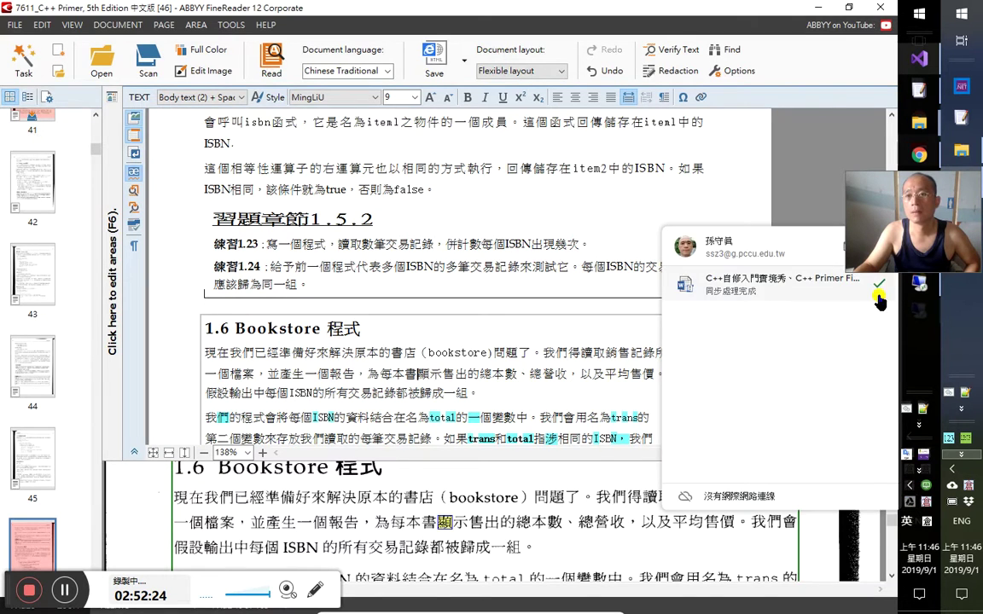
pyautogui.click(584, 141)
pyautogui.click(646, 157)
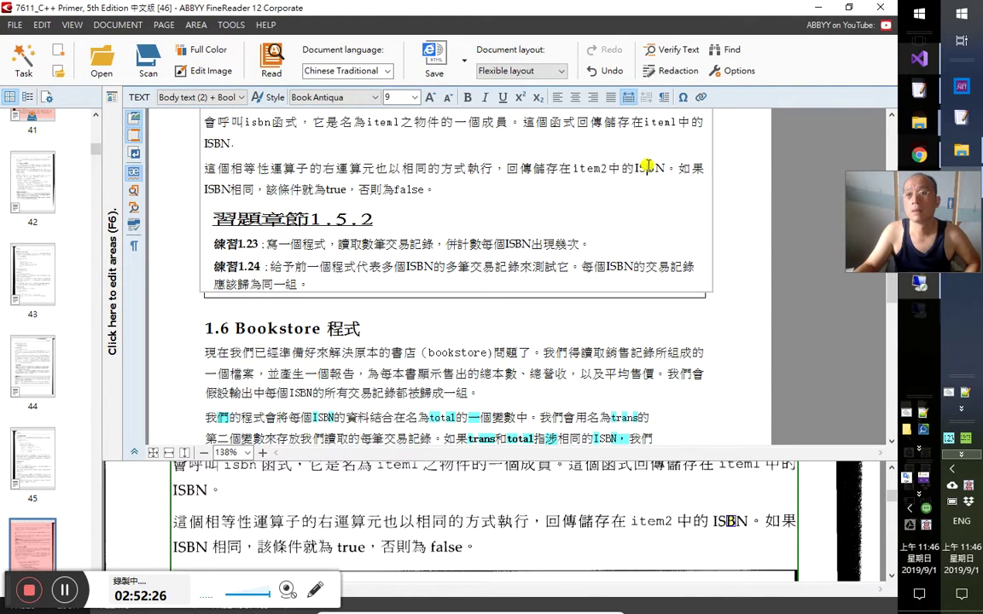
pyautogui.click(617, 337)
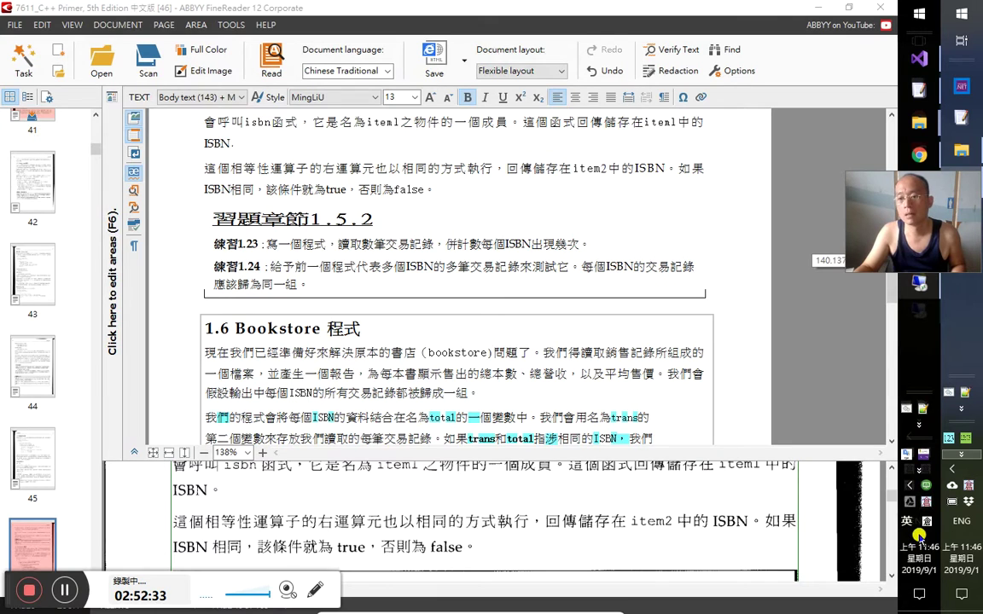
pyautogui.click(586, 269)
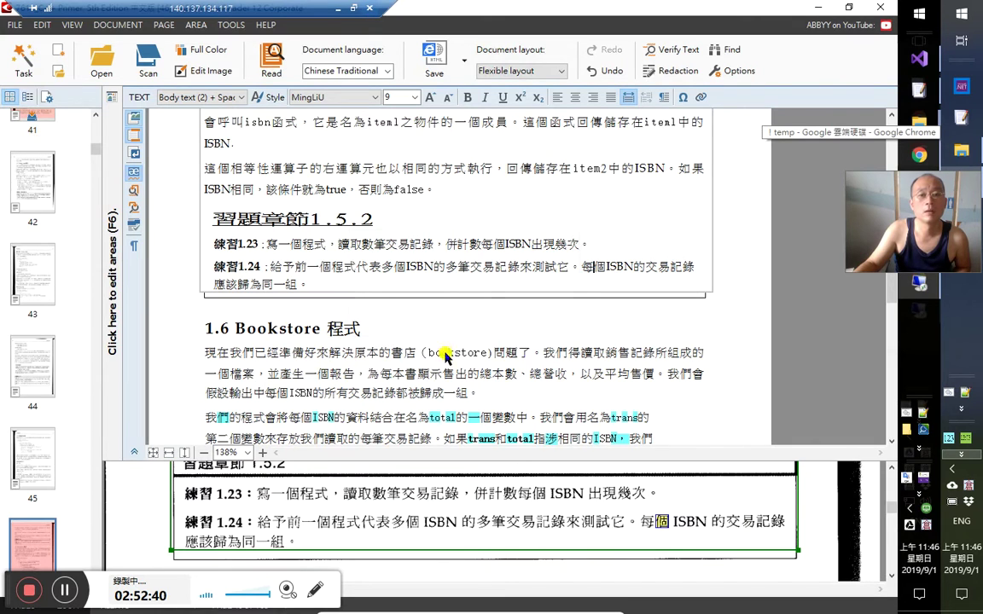
pyautogui.click(493, 324)
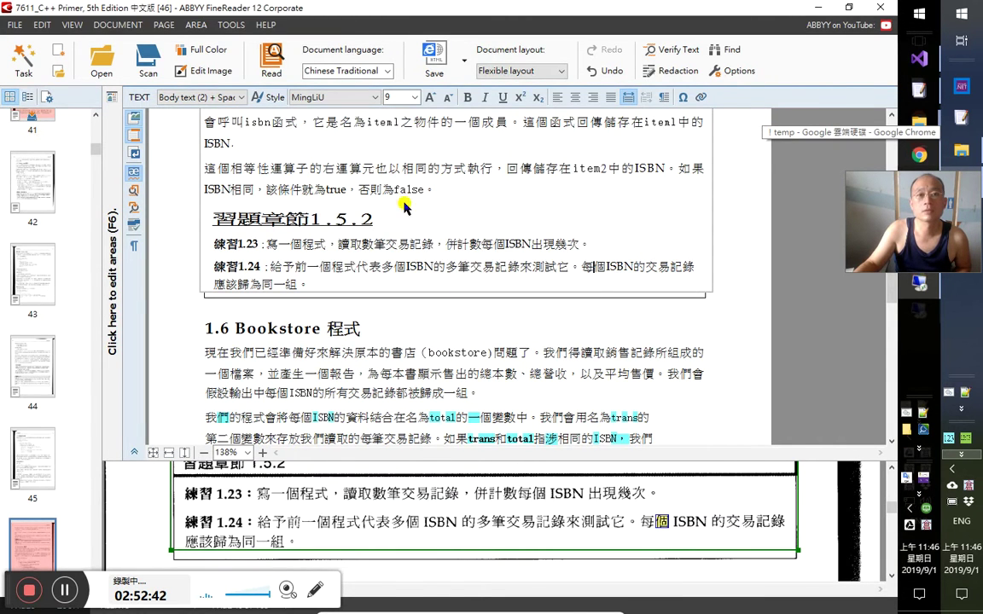
# Show the desktop, connect through the 華岡學習雲 remote desktop shortcut and accept the welcome notice
pyautogui.hotkey('alt', 'Tab')
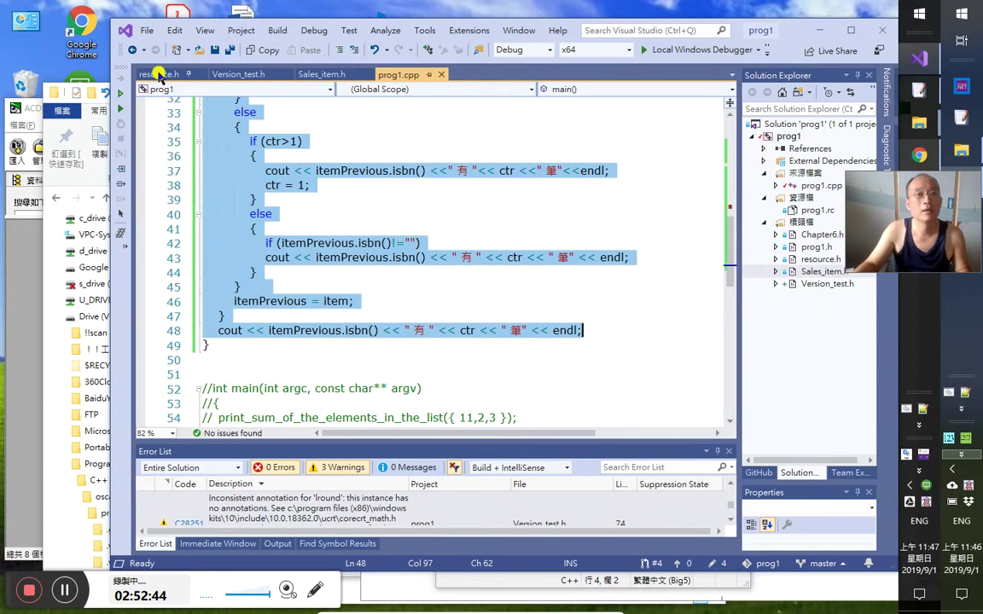
pyautogui.press('super+d')
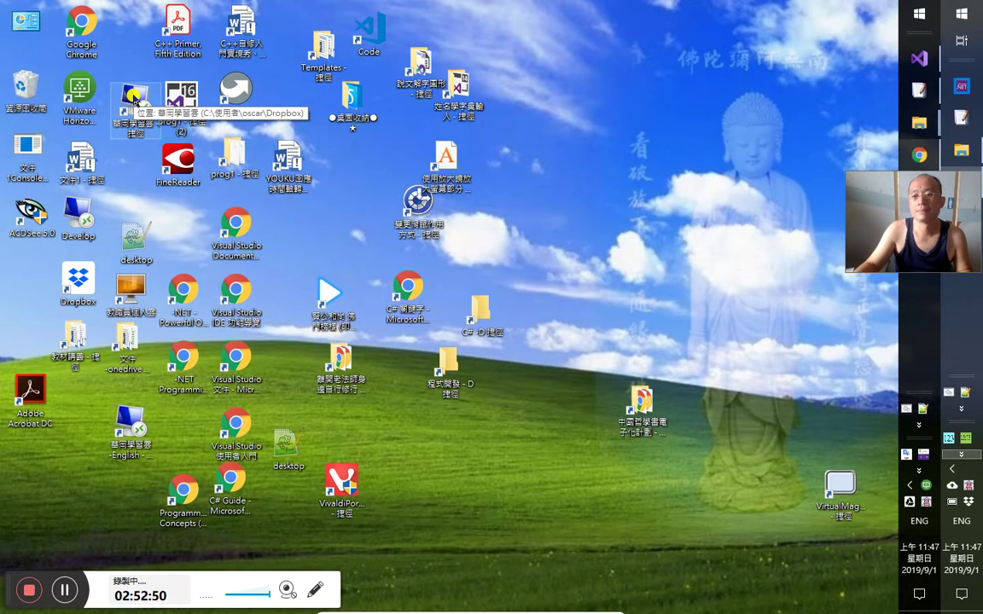
pyautogui.doubleClick(134, 98)
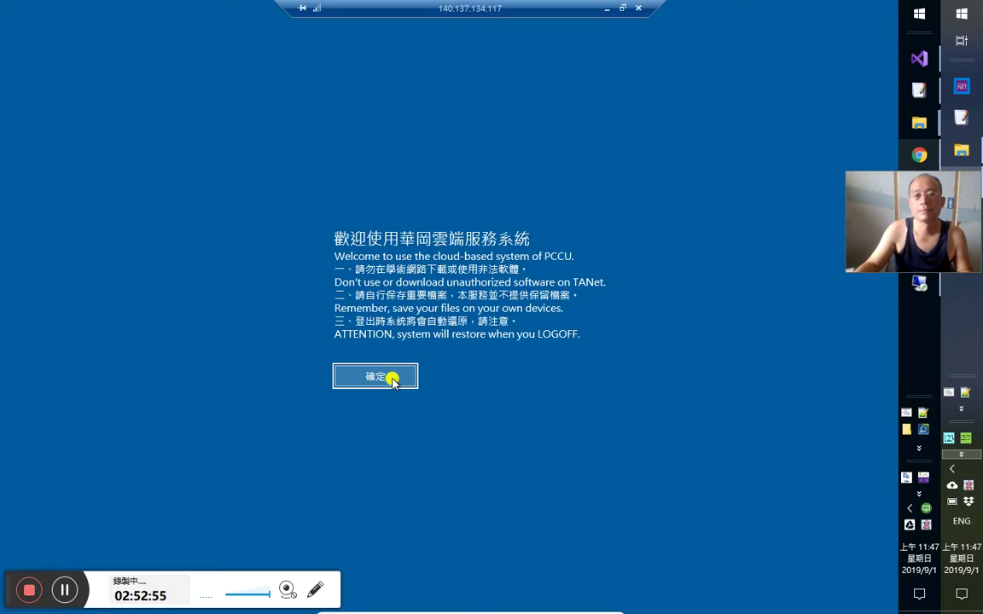
pyautogui.click(393, 380)
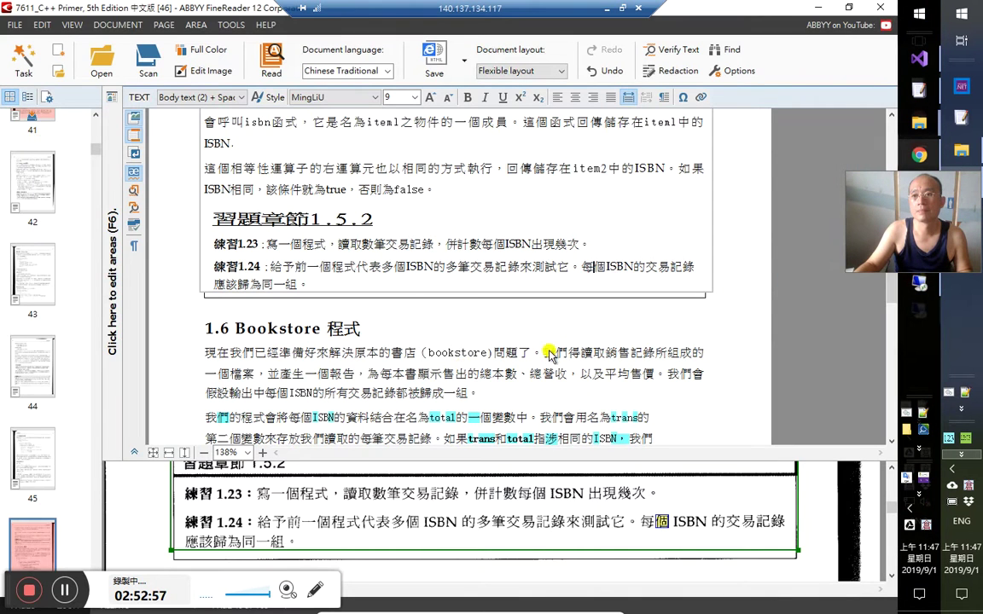
# Disconnect the current 140.137.134.117 remote session and clear the view down to the desktop
pyautogui.moveTo(620, 12); pyautogui.dragTo(358, 10)
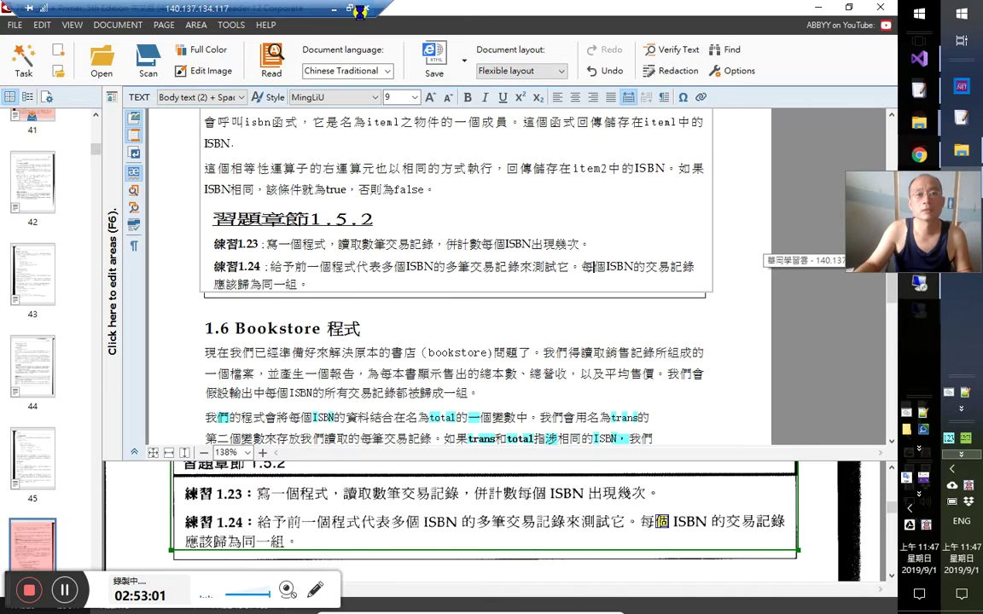
pyautogui.click(363, 9)
pyautogui.click(495, 293)
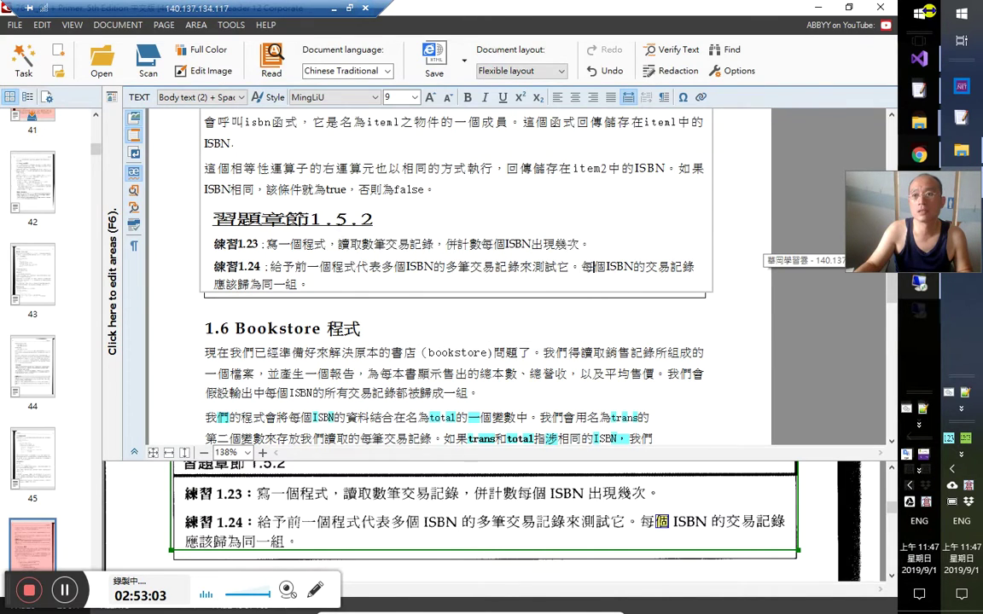
pyautogui.click(821, 9)
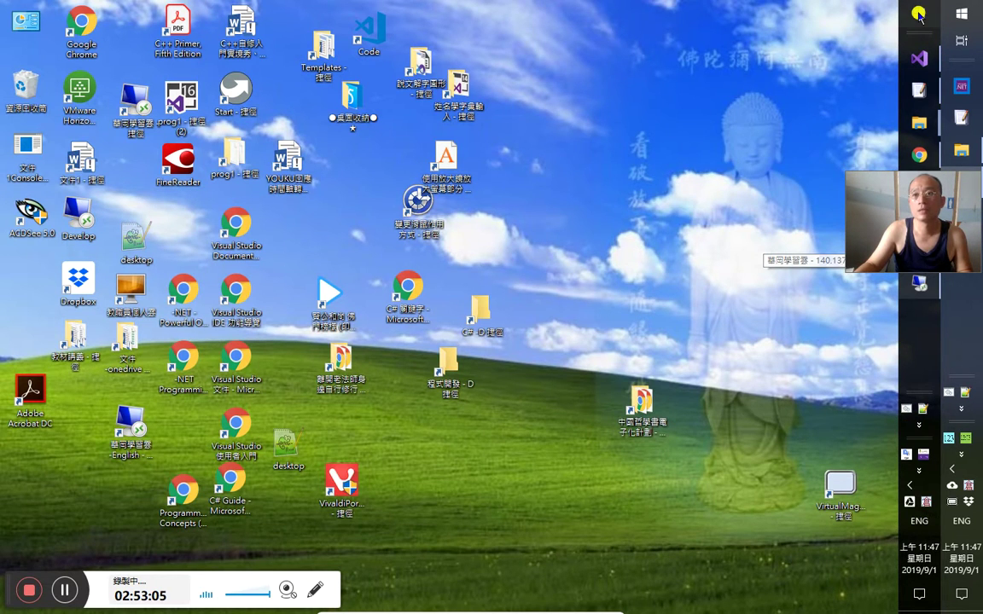
# Start a new Remote Desktop connection to 140.137.134.117 and accept the welcome notice
pyautogui.click(919, 16)
pyautogui.click(919, 15)
pyautogui.click(919, 15)
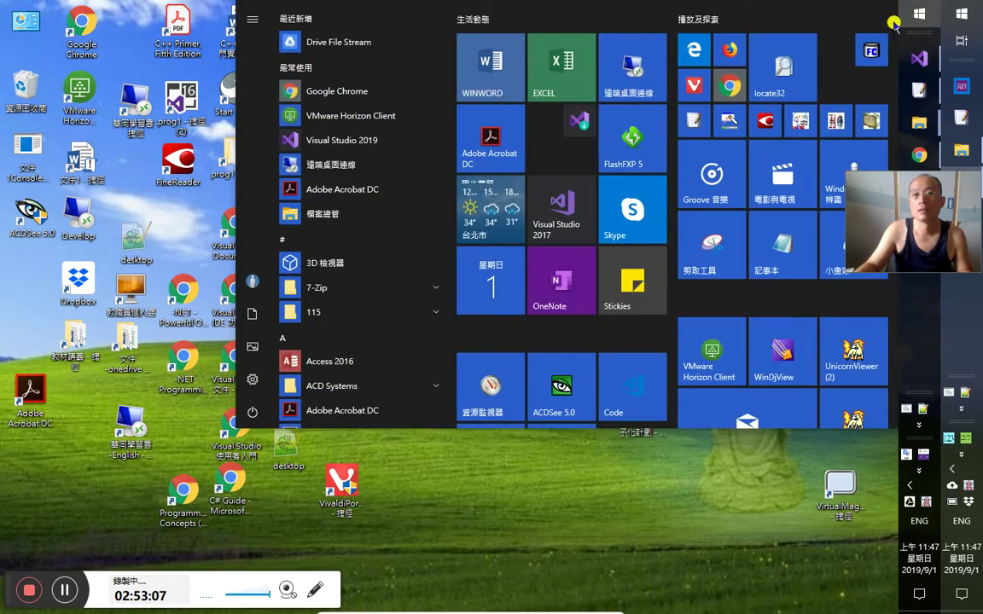
pyautogui.click(574, 67)
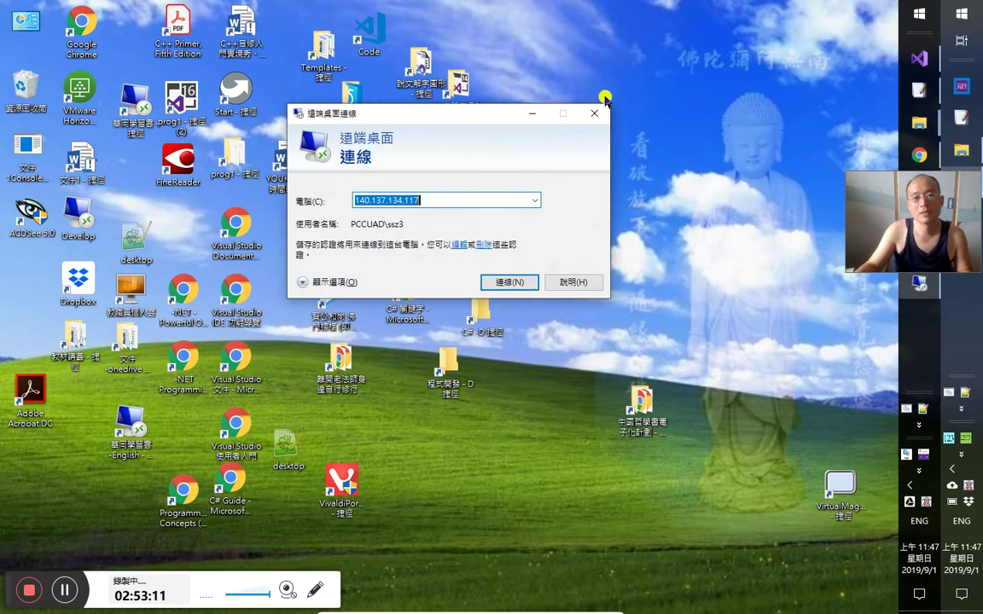
pyautogui.click(509, 282)
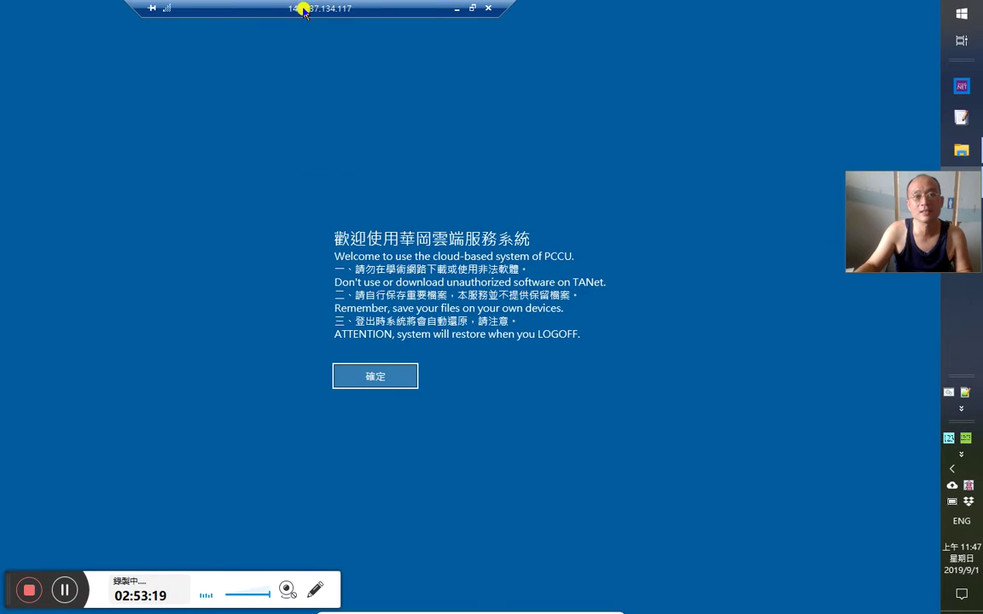
pyautogui.click(382, 377)
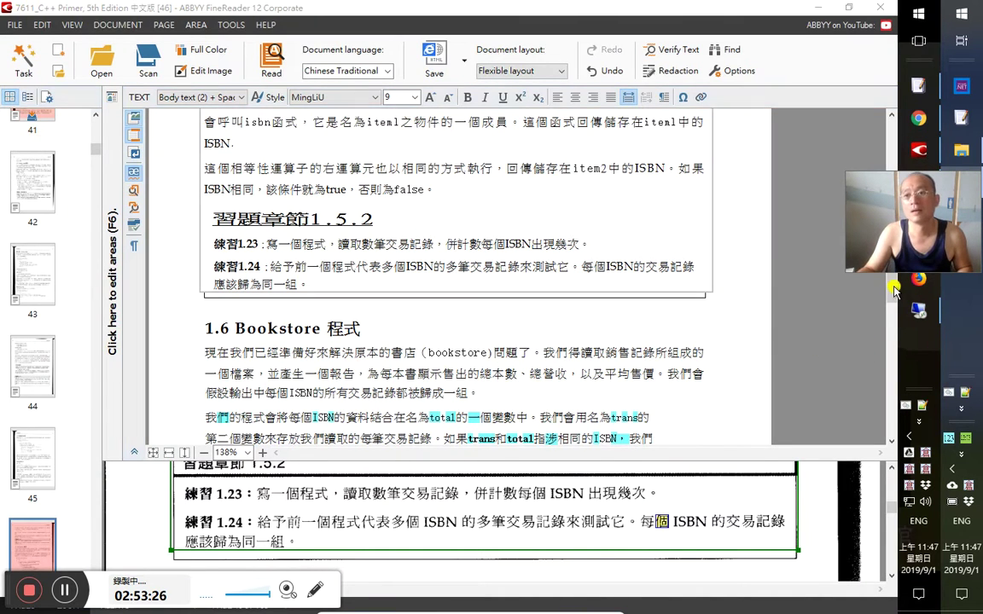
# Compare the opening paragraph of section 1.6 Bookstore 程式 with the scanned page, including the phrase 假設輸出
pyautogui.moveTo(933, 215); pyautogui.dragTo(935, 266)
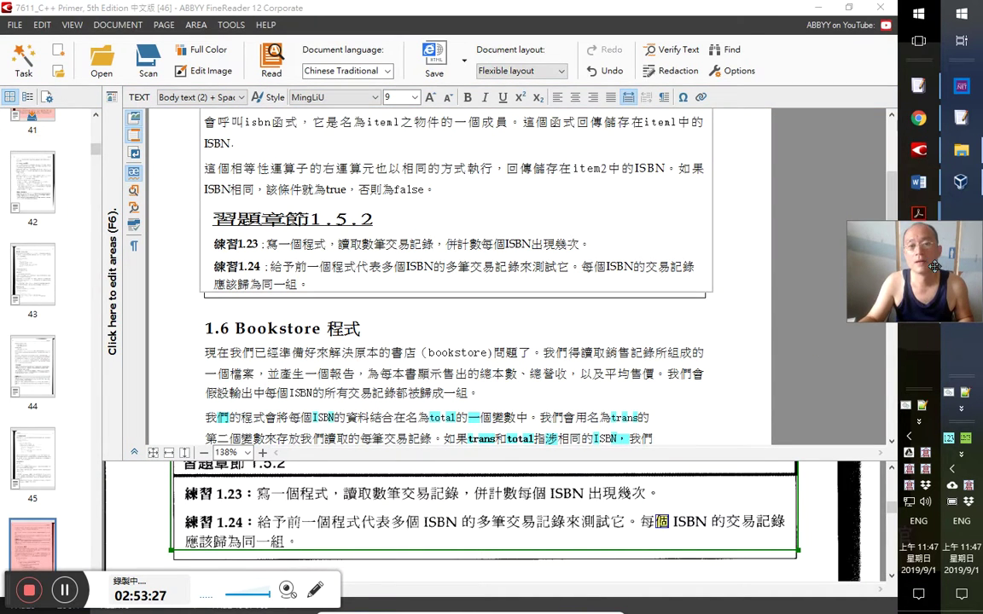
pyautogui.click(330, 351)
pyautogui.click(393, 353)
pyautogui.click(429, 418)
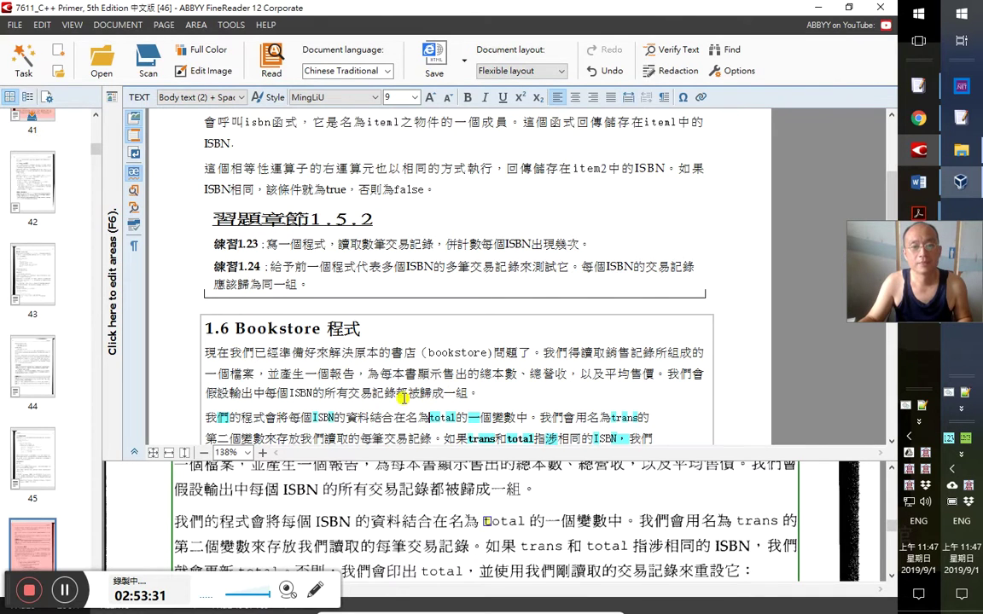
pyautogui.click(255, 393)
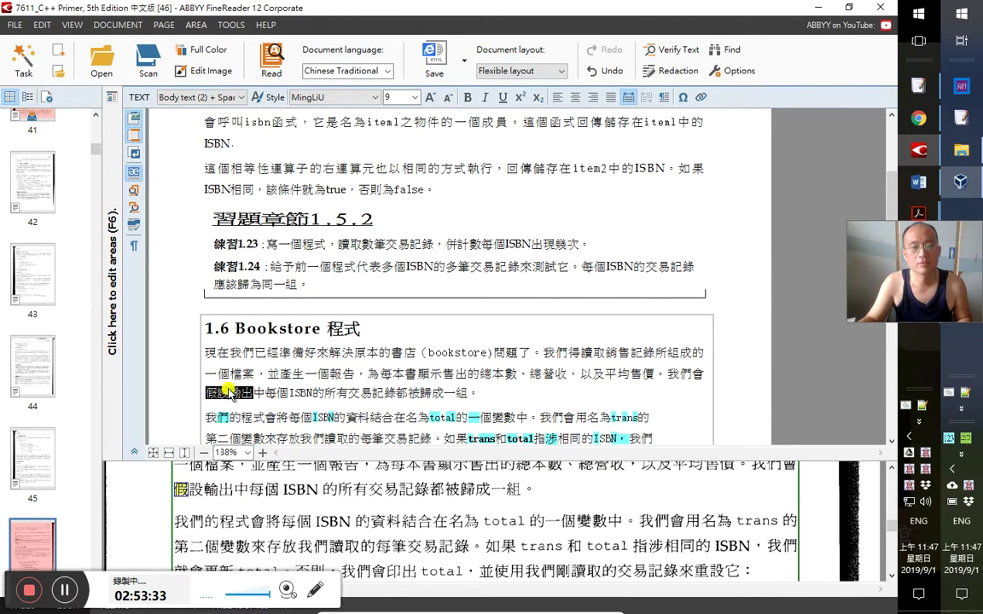
# Proofread the line starting 我們的程式會將每個ISBN up to 在名 and clear the uncertain-character marks in that part
pyautogui.click(237, 415)
pyautogui.press('Right')
pyautogui.press('Right')
pyautogui.press('Right')
pyautogui.press('Right')
pyautogui.press('Right')
pyautogui.press('Right')
pyautogui.press('Right')
pyautogui.press('Right')
pyautogui.press('Right')
pyautogui.press('Right')
pyautogui.press('Right')
pyautogui.press('Right')
pyautogui.press('Right')
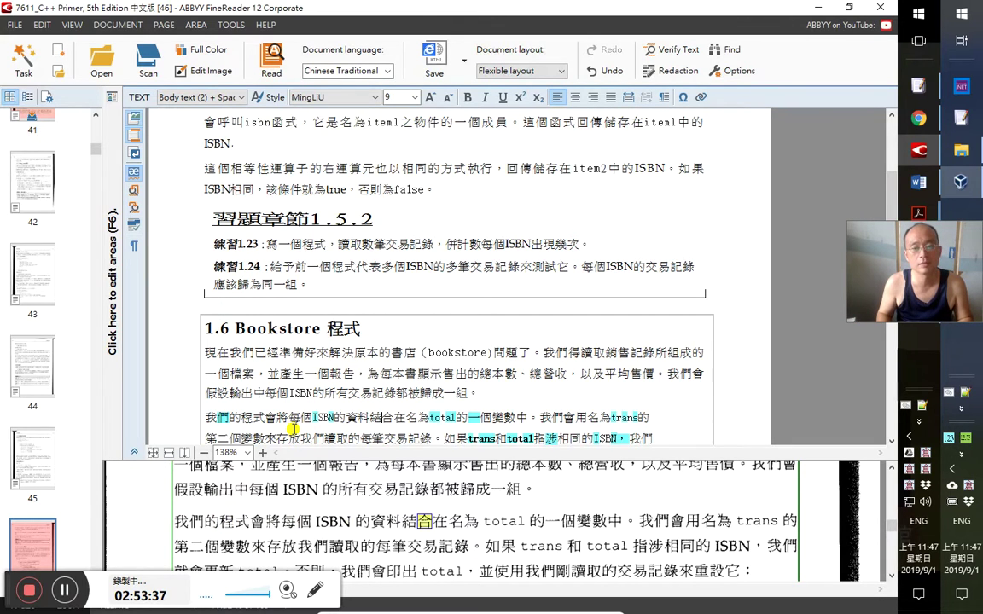
pyautogui.press('Right')
pyautogui.press('Right')
pyautogui.press('Right')
pyautogui.press('Right')
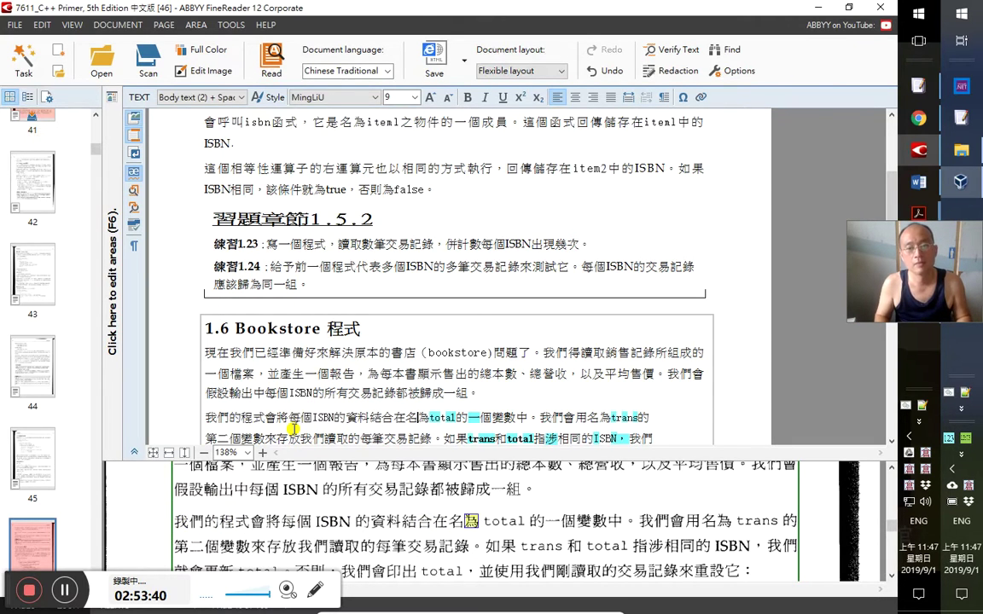
# Clear the remaining uncertain-character marks on the line from total的一個變數 through 我們會用名為trans的
pyautogui.hotkey('shift', 'End')
pyautogui.press('Right')
pyautogui.hotkey('ctrl', 'Left')
pyautogui.hotkey('ctrl', 'Left')
pyautogui.hotkey('ctrl', 'Left')
pyautogui.hotkey('ctrl', 'Left')
pyautogui.hotkey('ctrl', 'Left')
pyautogui.hotkey('ctrl', 'Right')
pyautogui.hotkey('ctrl', 'Right')
pyautogui.hotkey('ctrl', 'Right')
pyautogui.hotkey('ctrl', 'Right')
pyautogui.hotkey('ctrl', 'Right')
pyautogui.hotkey('ctrl', 'Right')
pyautogui.press('Left')
# Proofread the line starting 第二個變數來存放 against the scan and clear its uncertain-character marks
pyautogui.click(293, 428)
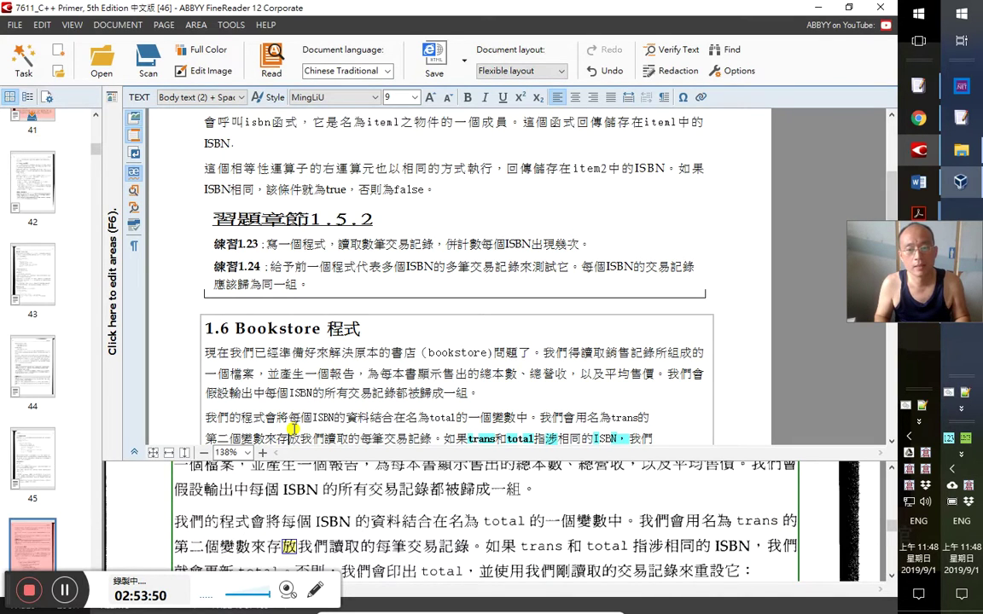
pyautogui.press('Right')
pyautogui.press('Right')
pyautogui.press('Right')
pyautogui.press('Right')
pyautogui.press('Right')
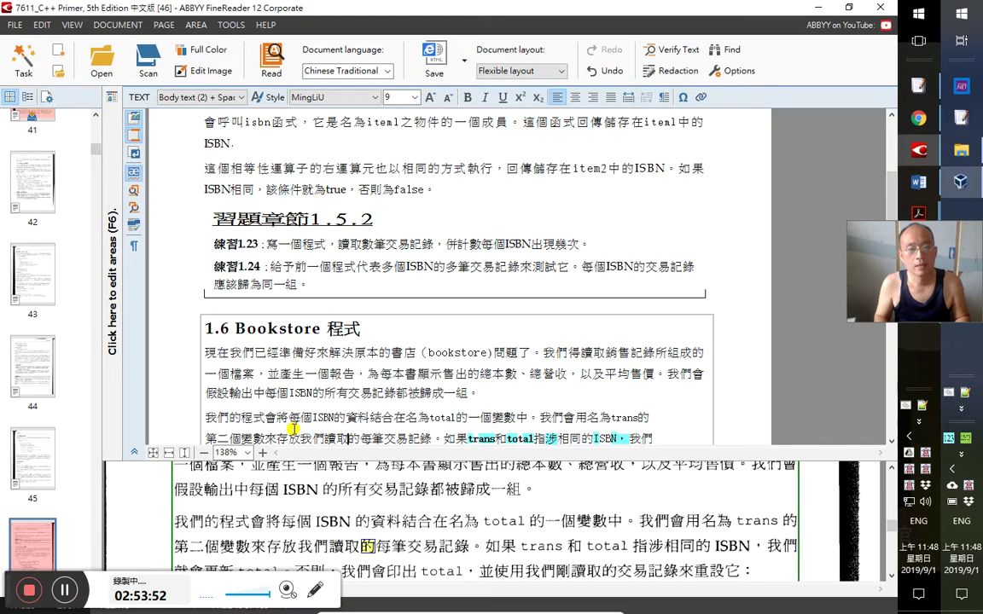
pyautogui.press('Right')
pyautogui.press('Right')
pyautogui.press('Right')
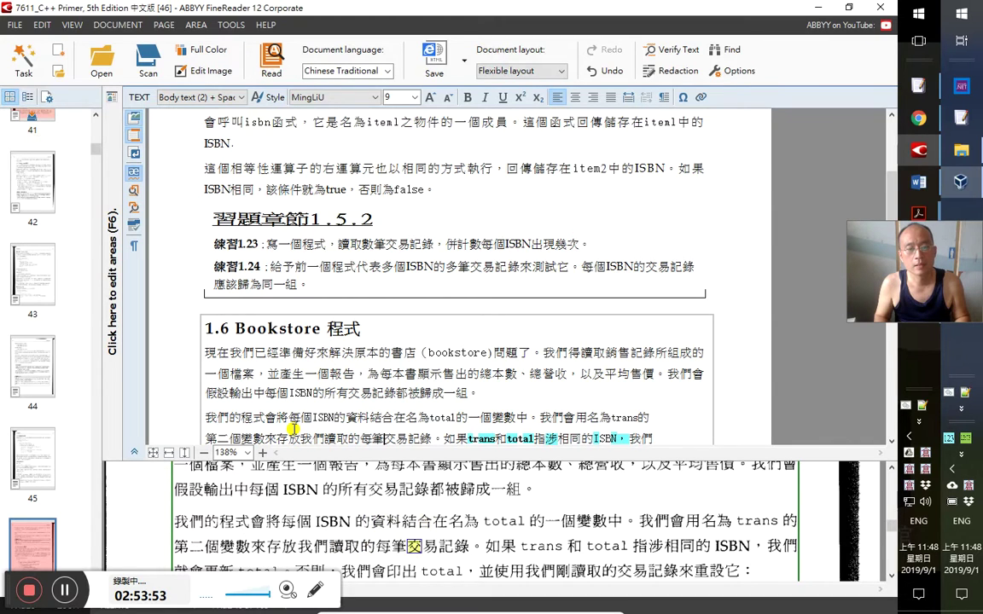
pyautogui.press('Right')
pyautogui.press('Right')
pyautogui.press('Right')
pyautogui.press('Right')
pyautogui.press('Right')
pyautogui.press('Right')
pyautogui.press('Right')
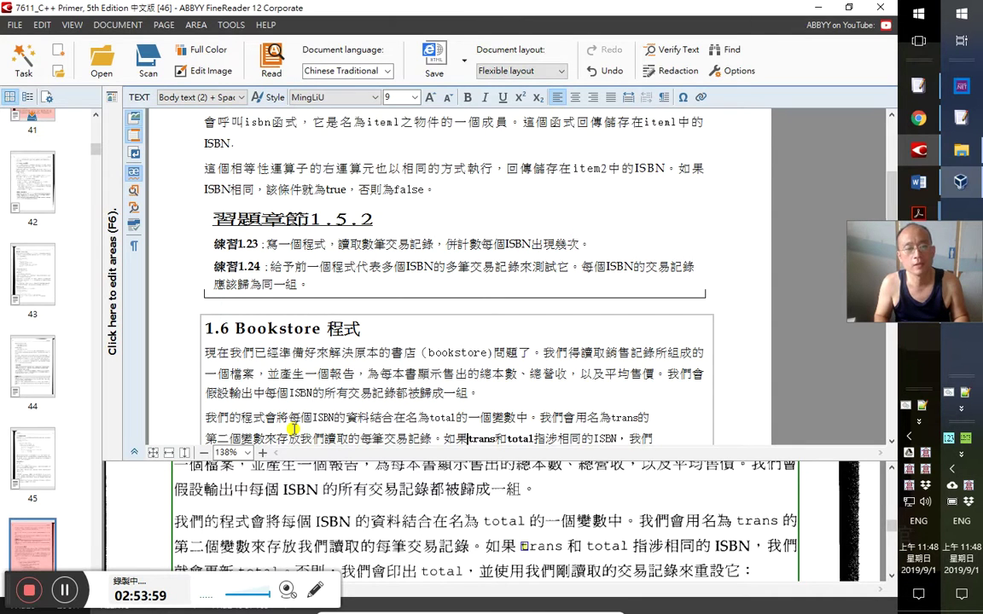
# Proofread the line starting 就會更新total against the scan and clear its uncertain-character marks
pyautogui.press('Down')
pyautogui.press('Down')
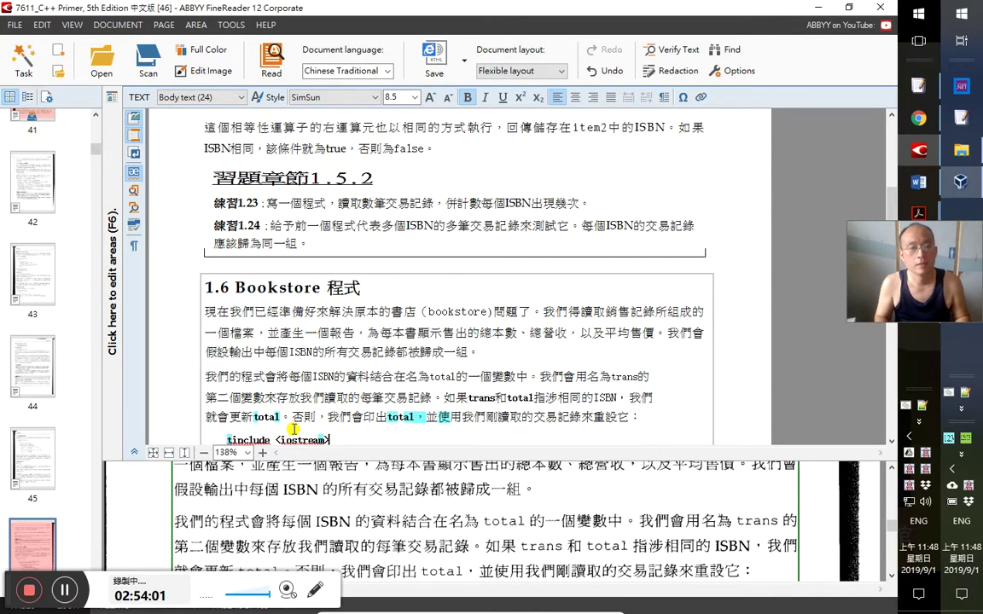
pyautogui.click(305, 417)
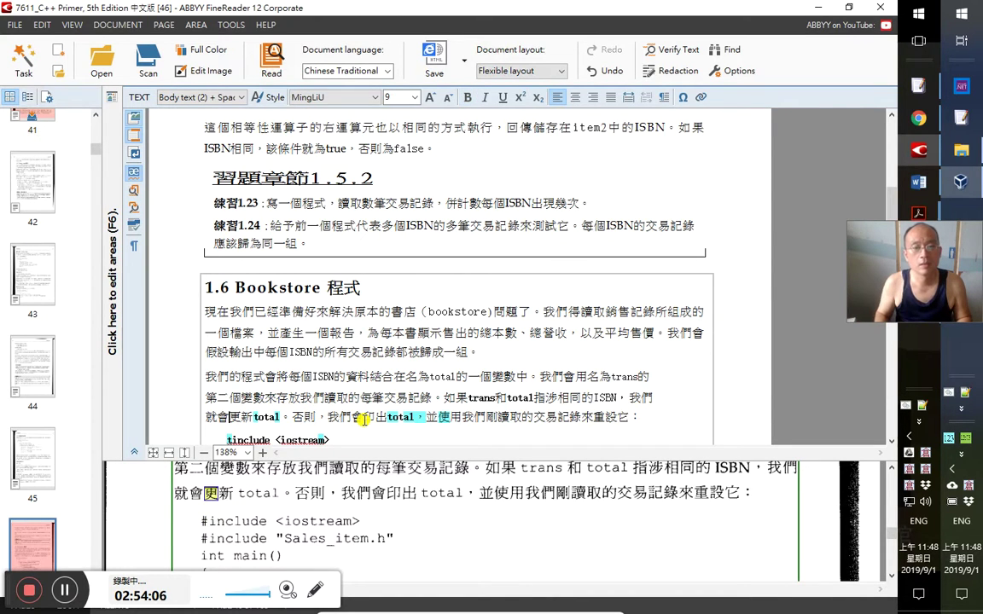
pyautogui.press('Right')
pyautogui.press('Right')
pyautogui.press('Right')
pyautogui.press('Right')
pyautogui.press('Right')
pyautogui.press('Right')
pyautogui.press('Right')
pyautogui.press('Right')
pyautogui.press('Right')
pyautogui.press('Right')
pyautogui.press('Right')
pyautogui.press('Right')
pyautogui.press('Right')
pyautogui.press('Right')
pyautogui.press('Right')
pyautogui.press('Right')
pyautogui.press('Right')
pyautogui.press('Right')
pyautogui.press('Right')
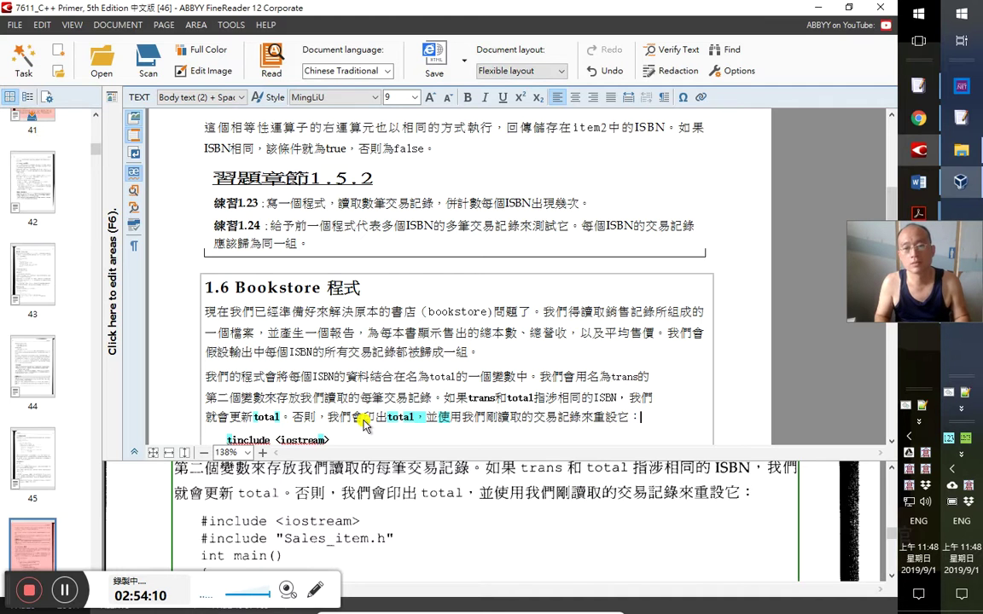
pyautogui.hotkey('shift', 'Home')
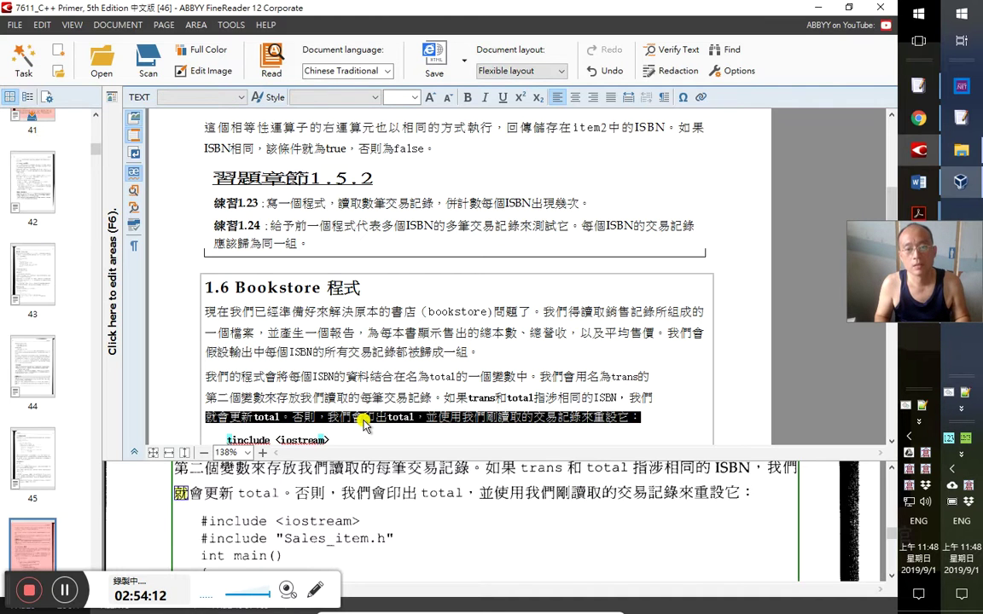
pyautogui.click(364, 424)
# Correct the misread first character of the program's first line so that it reads #include <iostream>
pyautogui.scroll(-2, 365, 425)
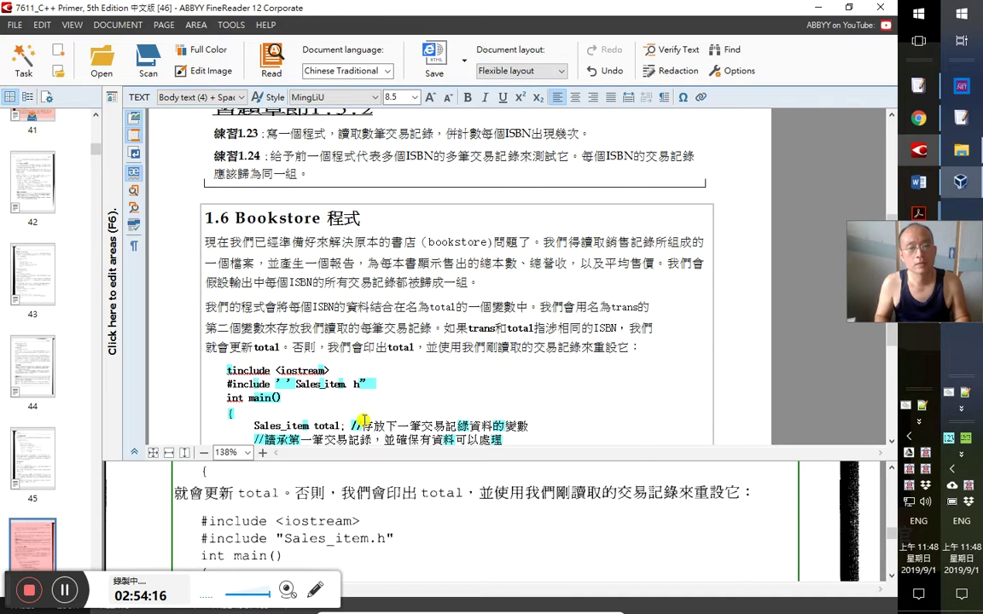
pyautogui.scroll(-2, 365, 424)
pyautogui.click(227, 330)
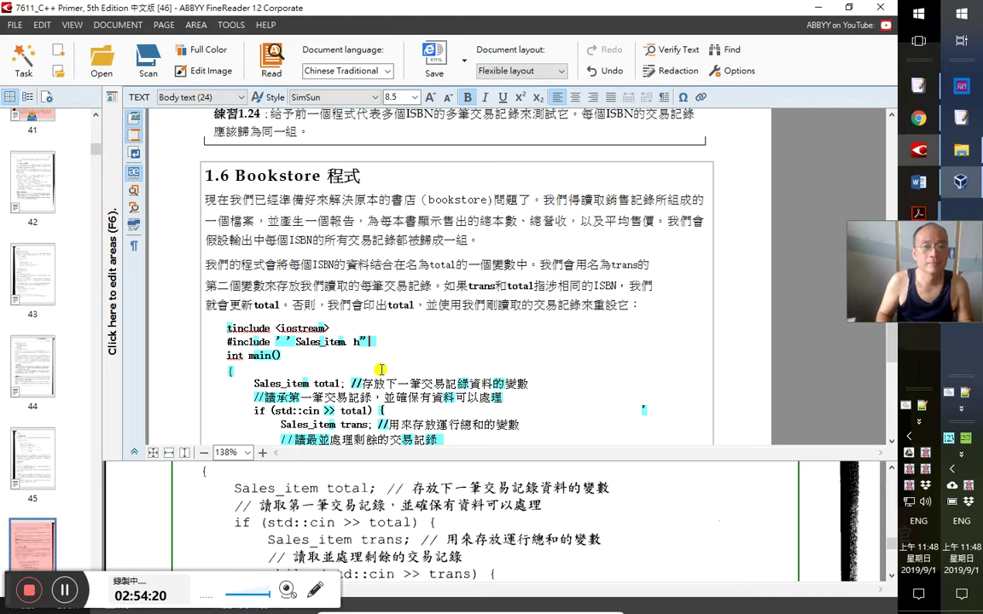
pyautogui.press('Up')
pyautogui.press('Home')
pyautogui.press('Up')
pyautogui.press('Up')
pyautogui.press('Right')
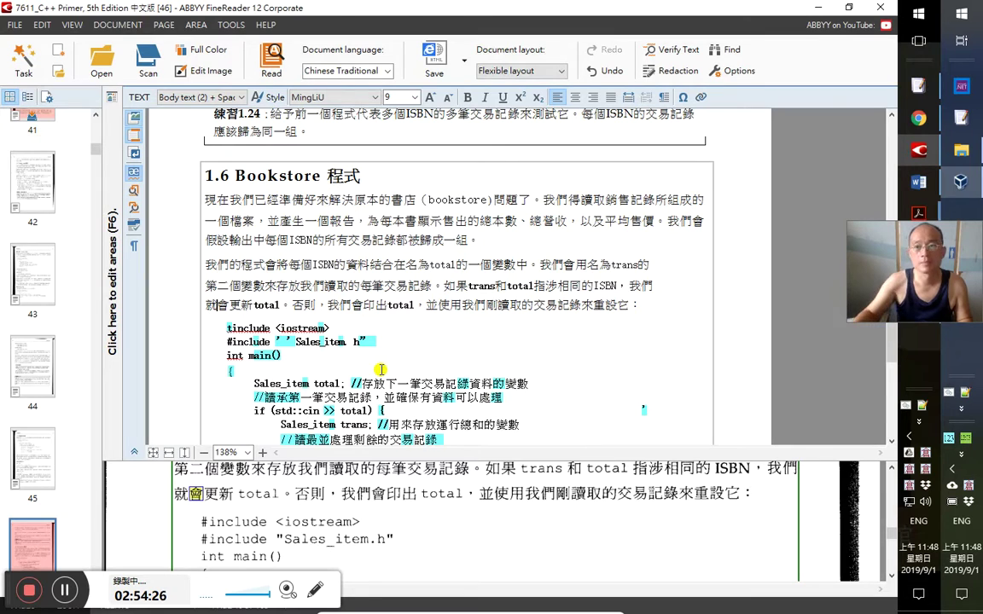
pyautogui.click(228, 330)
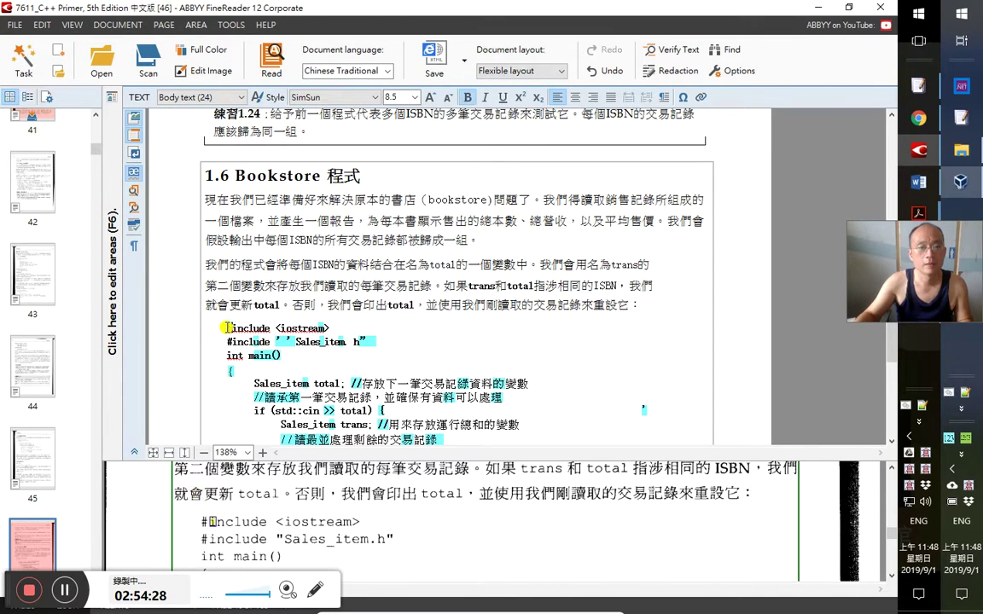
pyautogui.press('Right')
pyautogui.press('Right')
pyautogui.press('Right')
pyautogui.press('Right')
pyautogui.press('Right')
pyautogui.press('Right')
pyautogui.press('Right')
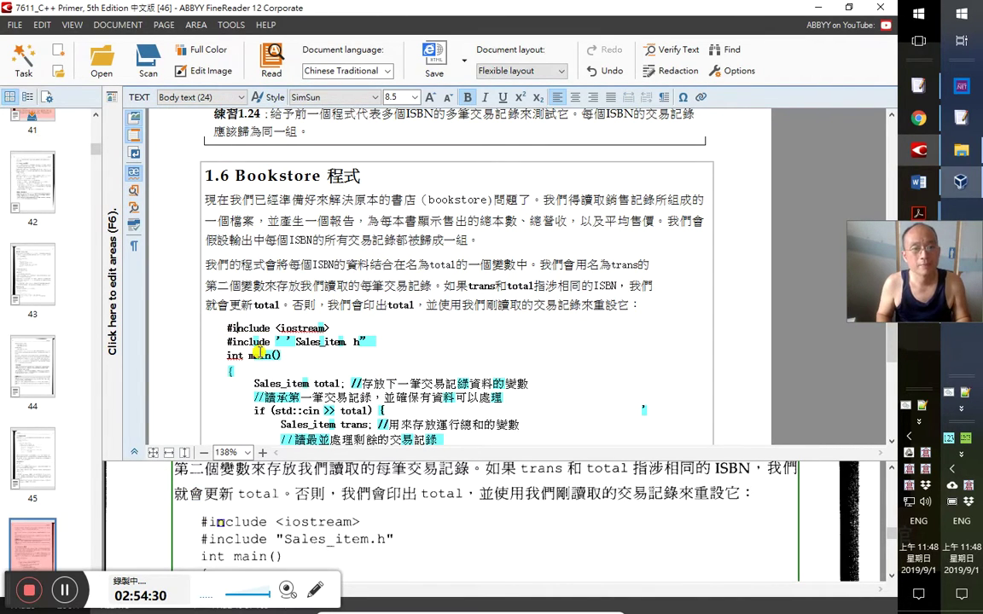
# Replace the misread opening quote marks before Sales_item in the second include line with a straight double quote
pyautogui.press('Down')
pyautogui.press('Left')
pyautogui.hotkey('shift', 'Right')
pyautogui.hotkey('shift', 'Right')
pyautogui.hotkey('shift', 'Right')
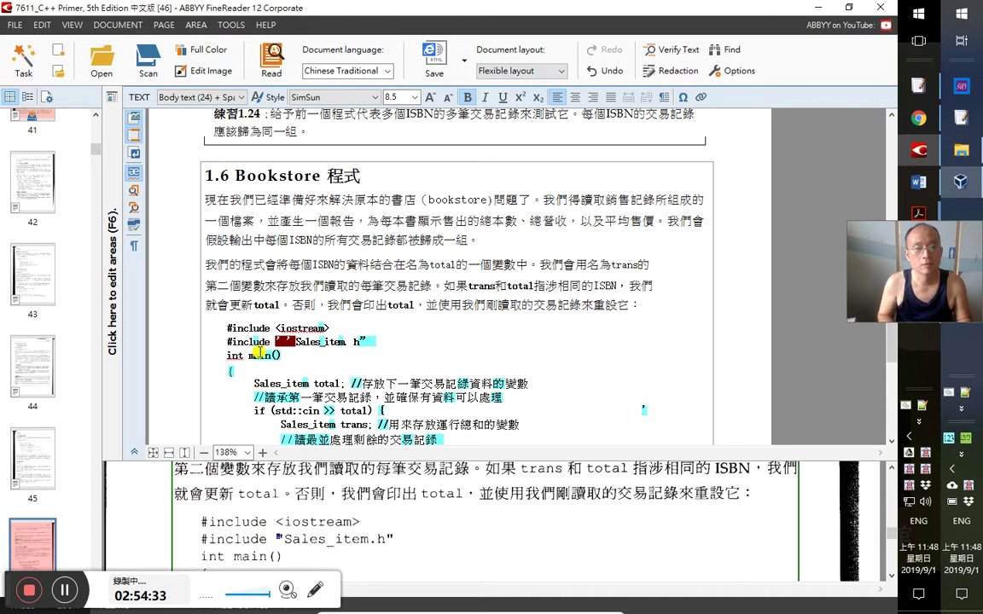
pyautogui.write('「')
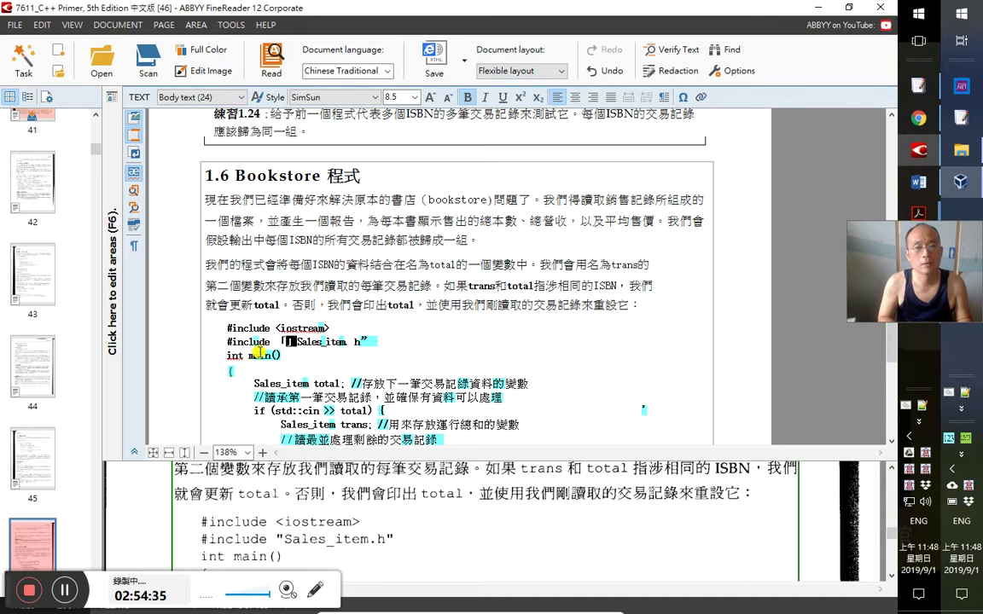
pyautogui.press('BackSpace')
pyautogui.write('"')
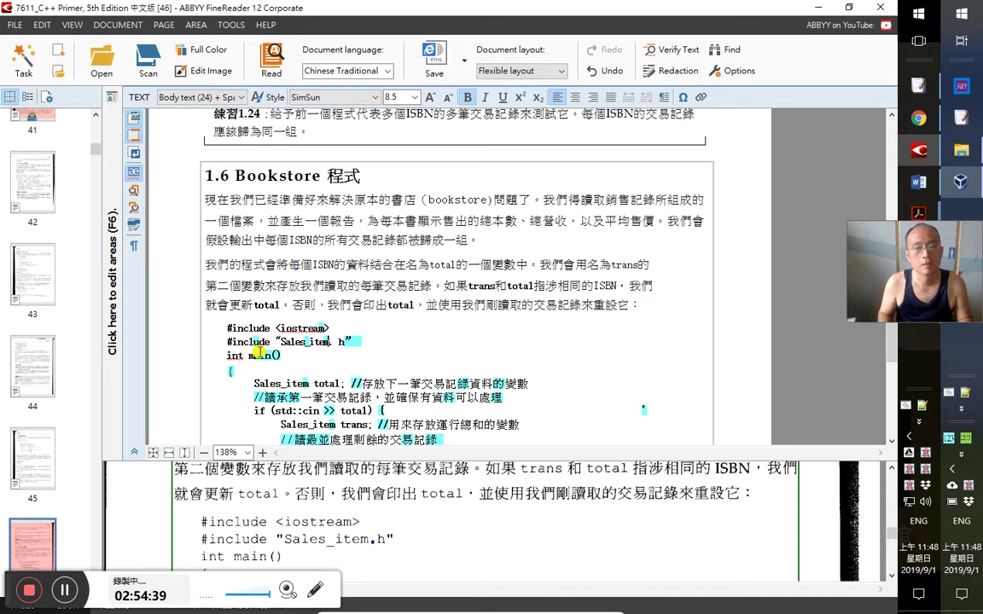
# Remove the space inside the header name and replace its closing quote so the line ends with Sales_item.h"
pyautogui.write('.')
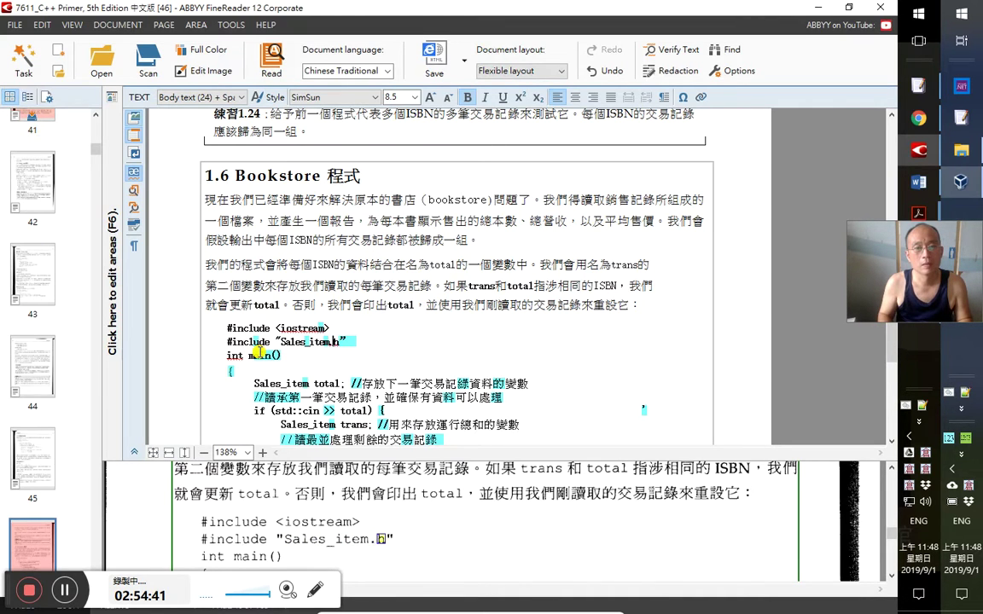
pyautogui.press('End')
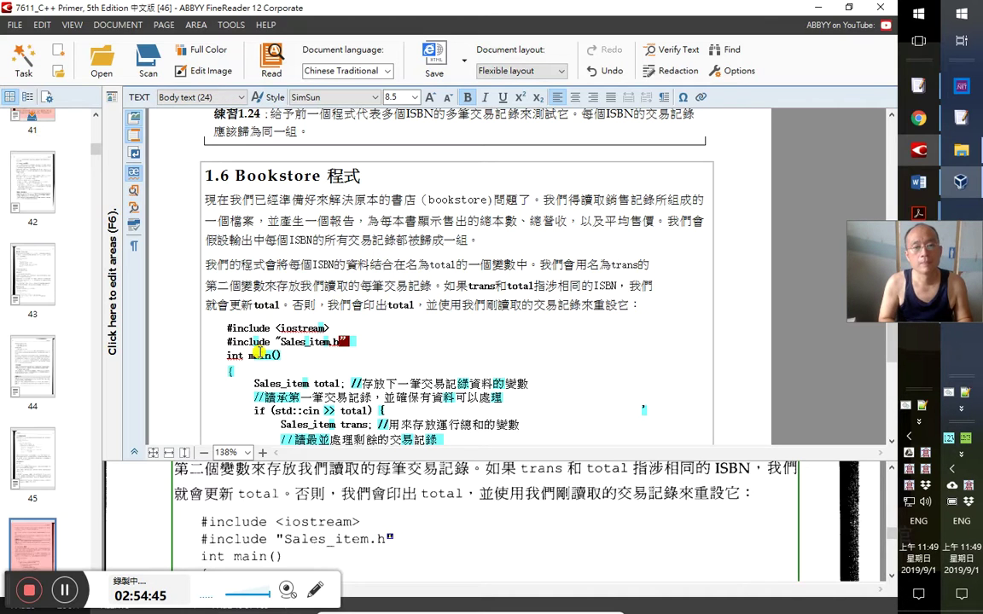
pyautogui.write('"')
pyautogui.press('Down')
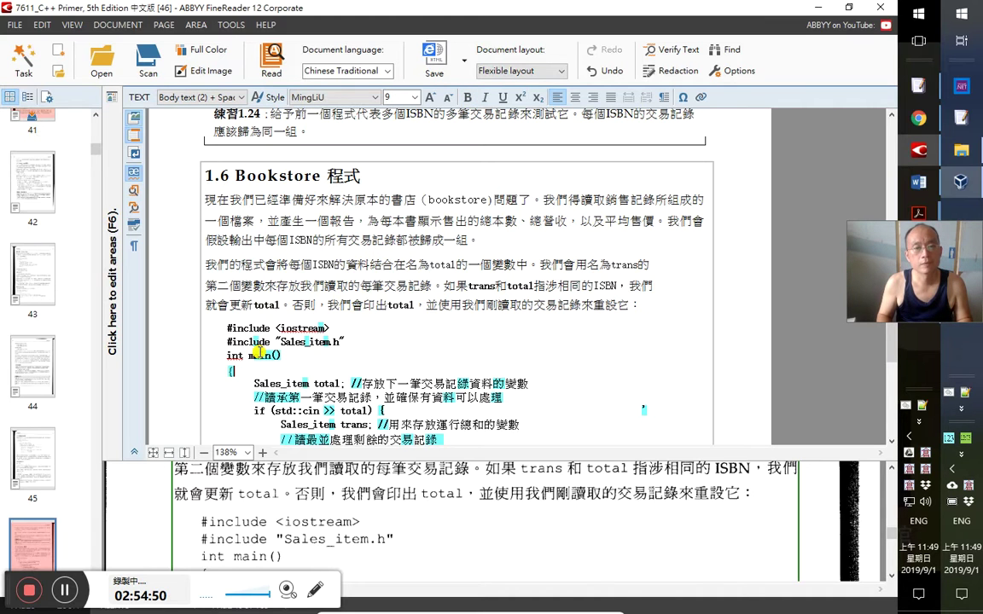
# Select both #include lines, int main() and the opening brace, and clear their uncertain-character marks
pyautogui.hotkey('shift', 'Up')
pyautogui.hotkey('shift', 'Up')
pyautogui.hotkey('shift', 'Up')
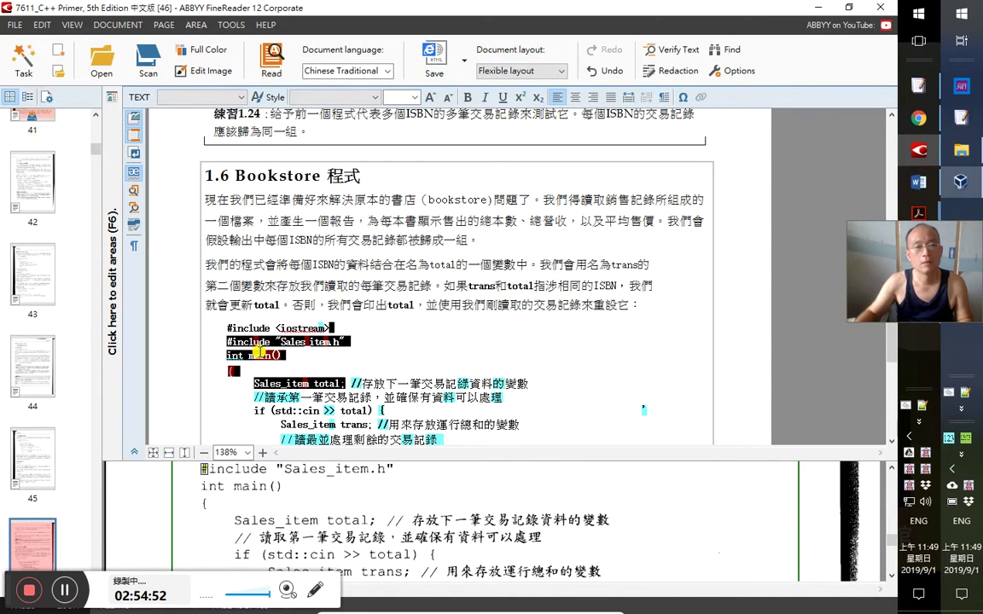
pyautogui.click(230, 331)
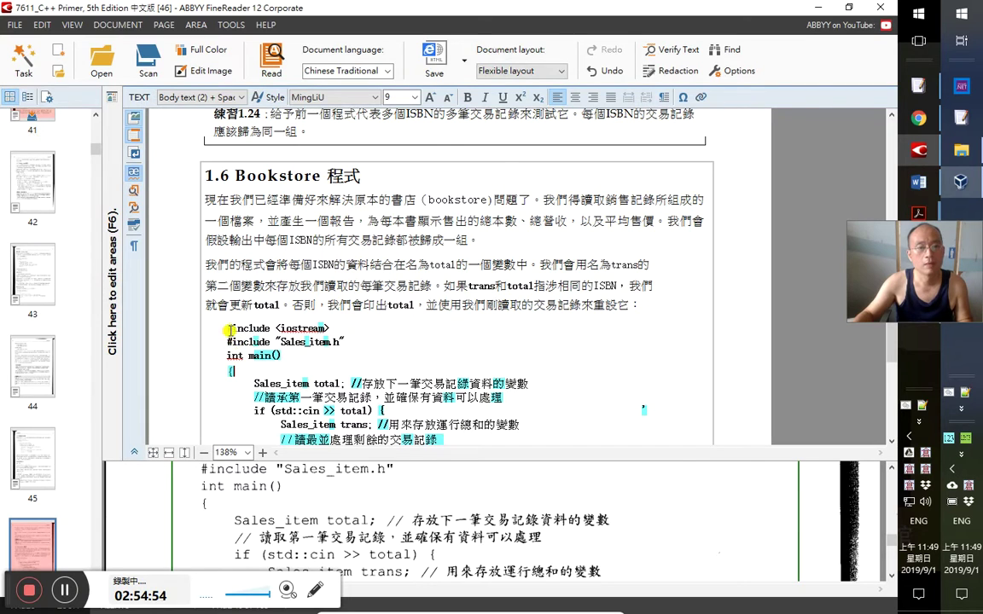
pyautogui.hotkey('shift', 'Up')
pyautogui.hotkey('shift', 'Up')
pyautogui.hotkey('shift', 'Up')
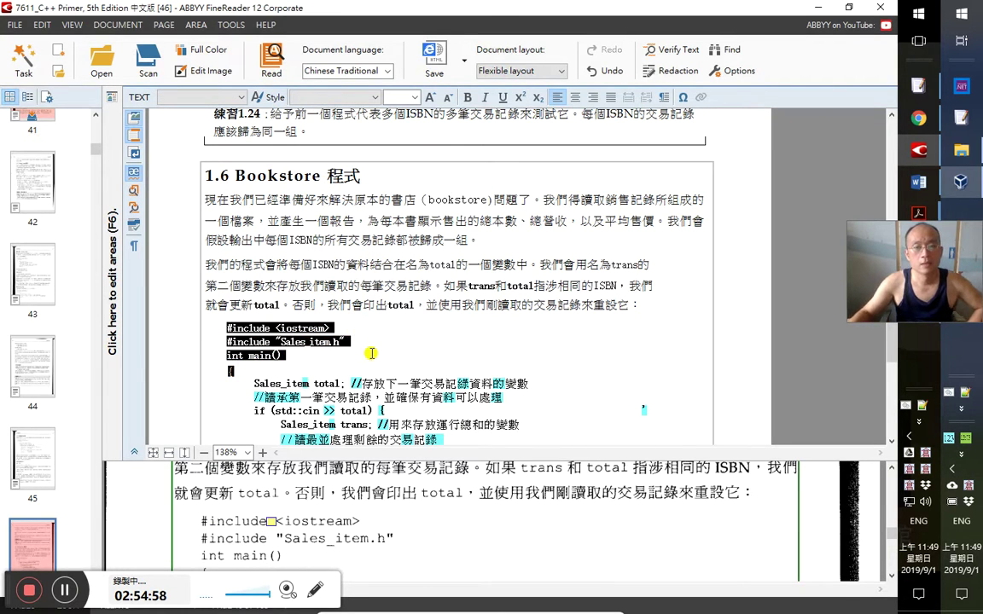
pyautogui.click(483, 378)
pyautogui.click(281, 355)
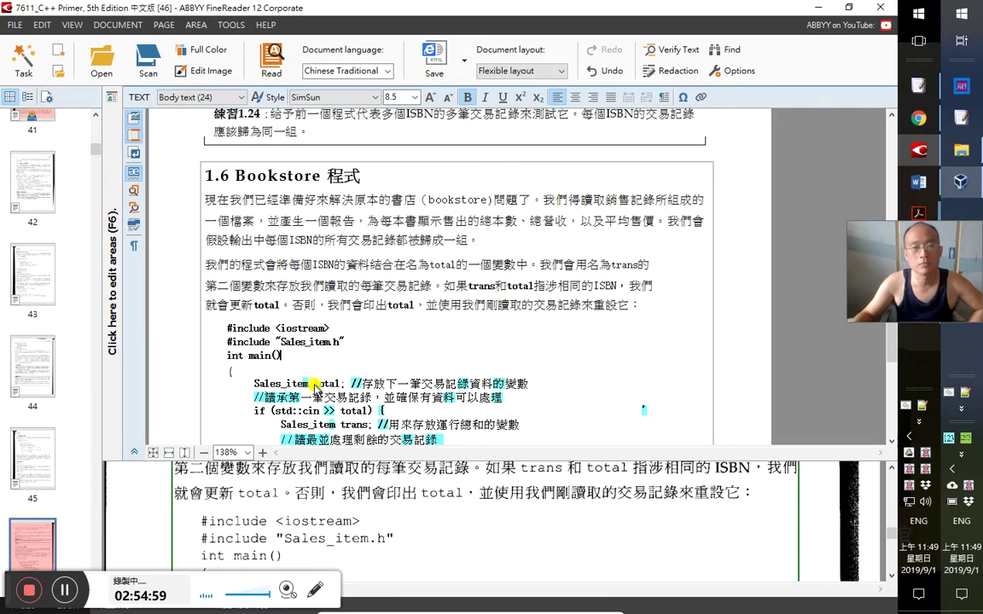
# Select the whole program listing from #include <iostream> through the final std::cout line and remove its bold formatting
pyautogui.scroll(-2, 350, 375)
pyautogui.click(345, 341)
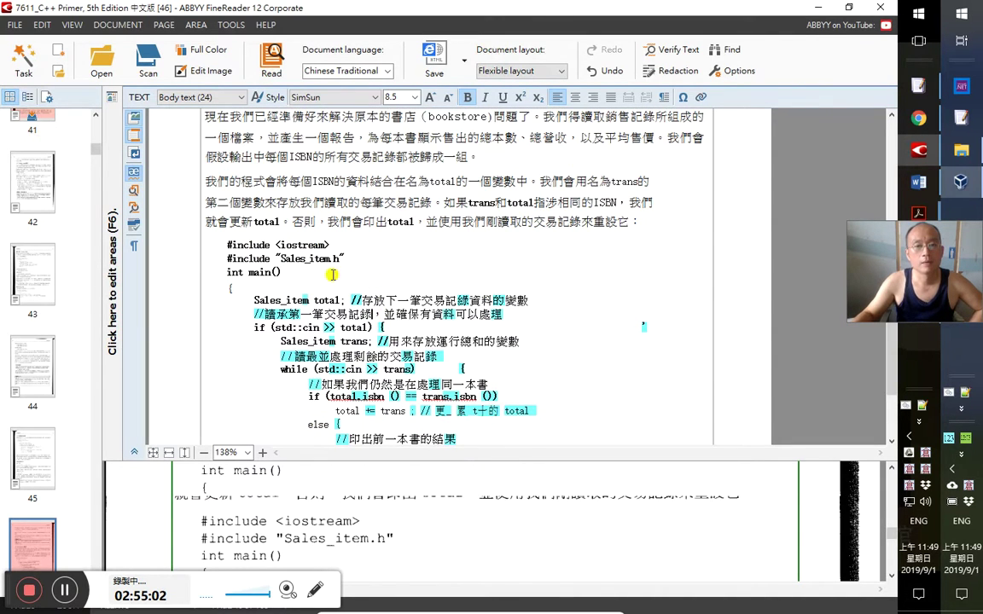
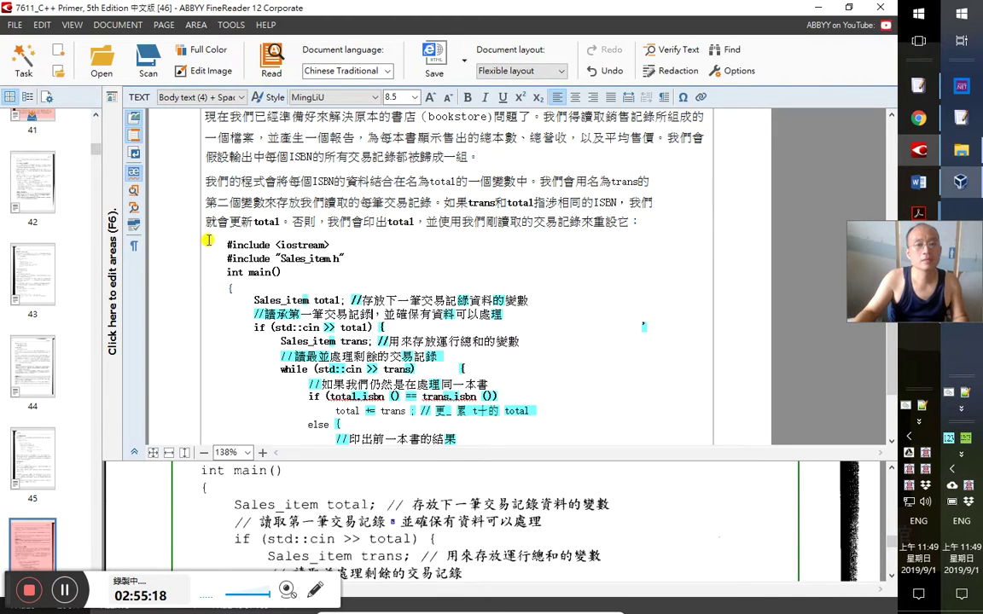
pyautogui.moveTo(226, 245); pyautogui.dragTo(245, 258)
pyautogui.moveTo(468, 362); pyautogui.dragTo(676, 425)
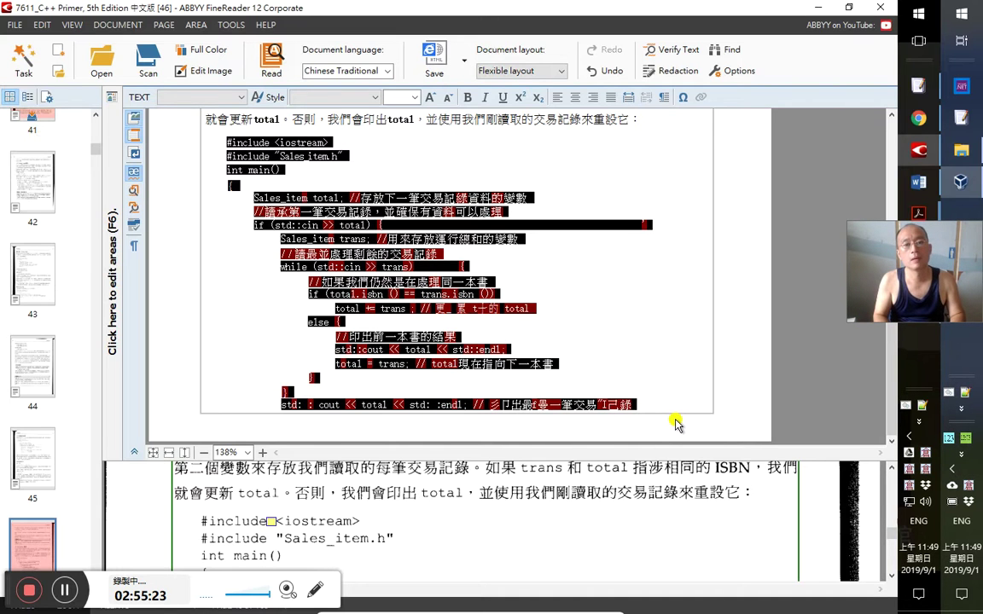
pyautogui.scroll(1, 466, 163)
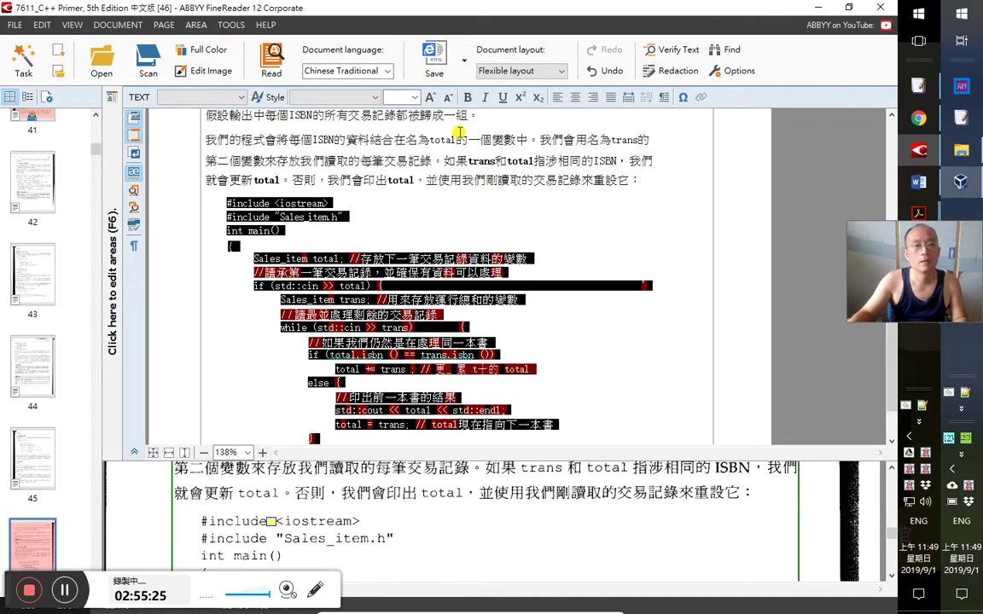
pyautogui.click(297, 259)
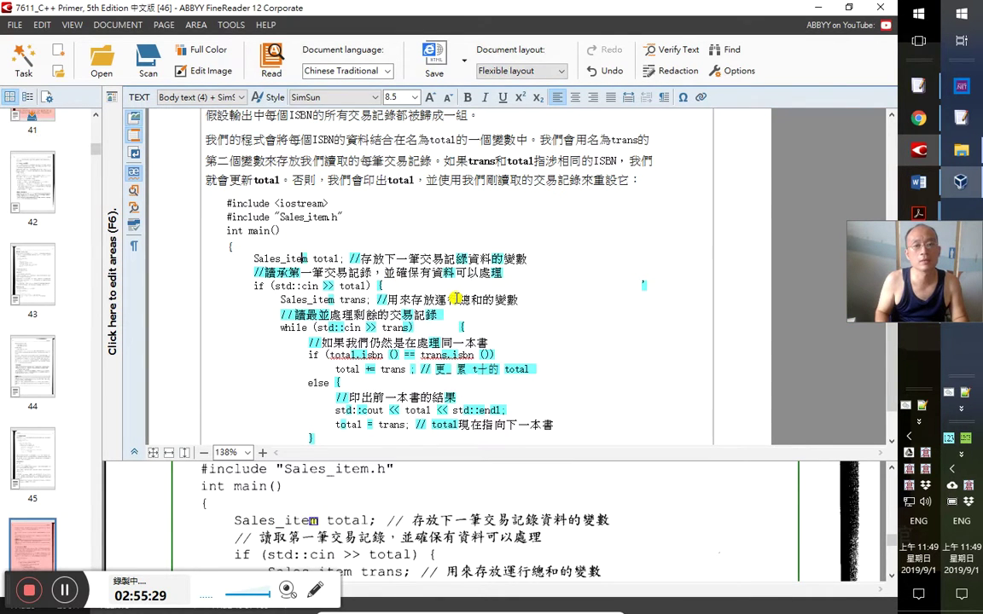
# Clear the uncertain-character marks on the Sales_item total; declaration line, including its comment
pyautogui.press('Home')
pyautogui.hotkey('shift', 'End')
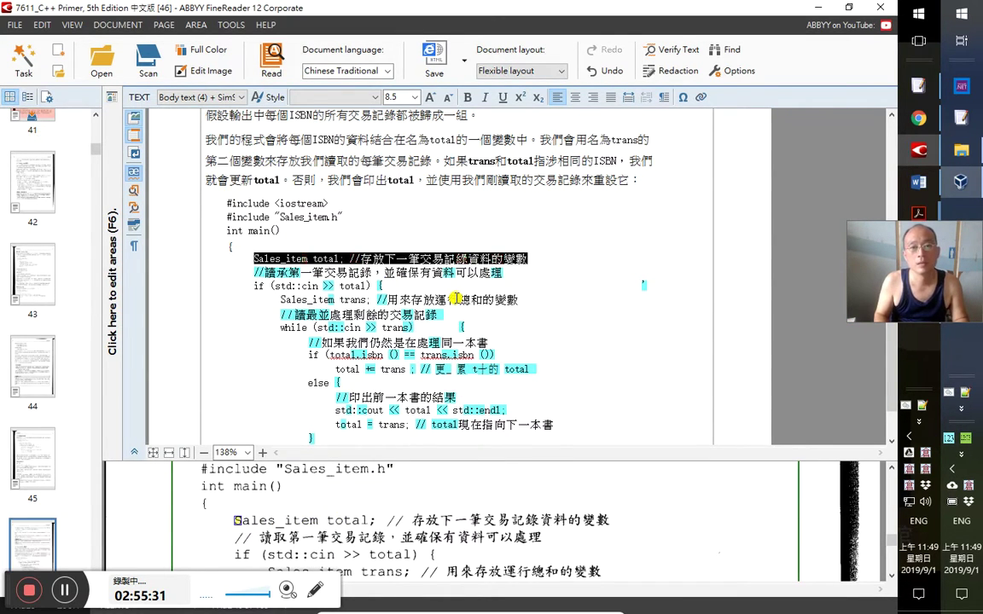
pyautogui.write('Sales_item total; //存放下一筆交易記錄資料的變數')
# Replace the misread 承 with 取 in the comment above the if statement so that it begins //讀取第一筆
pyautogui.press('Down')
pyautogui.press('Home')
pyautogui.press('Right')
pyautogui.press('Right')
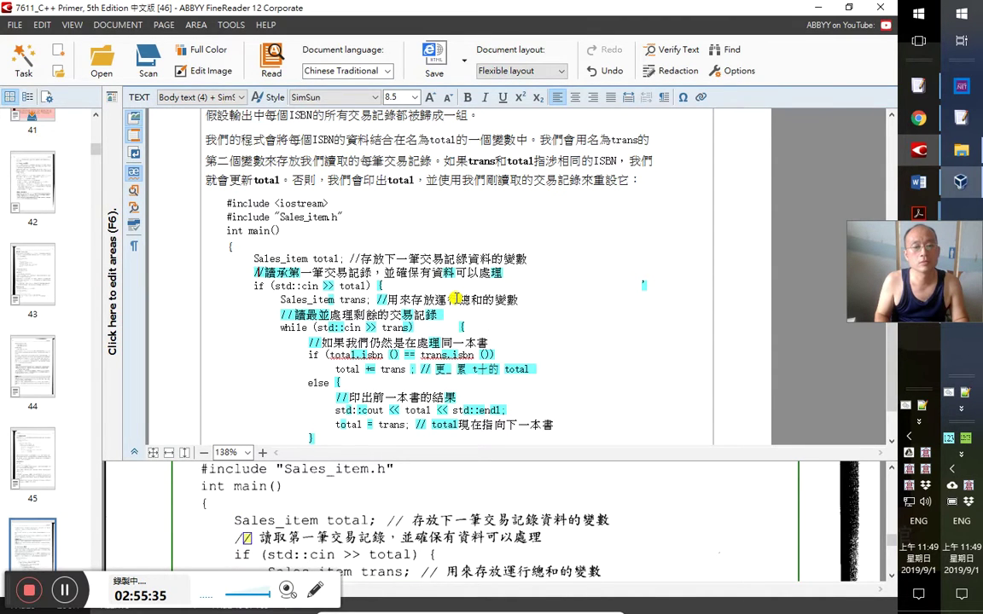
pyautogui.press('Right')
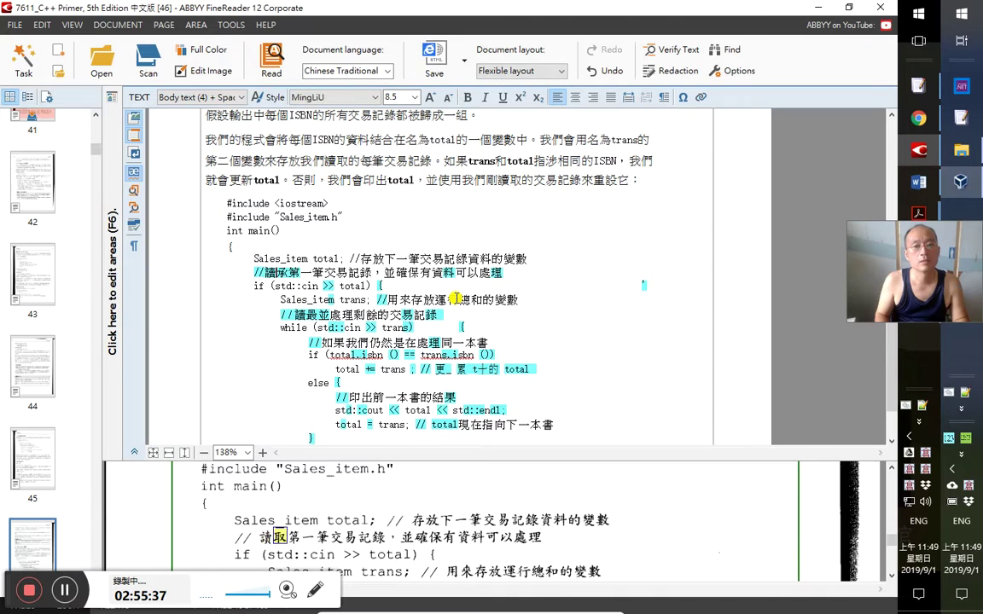
pyautogui.write('sje')
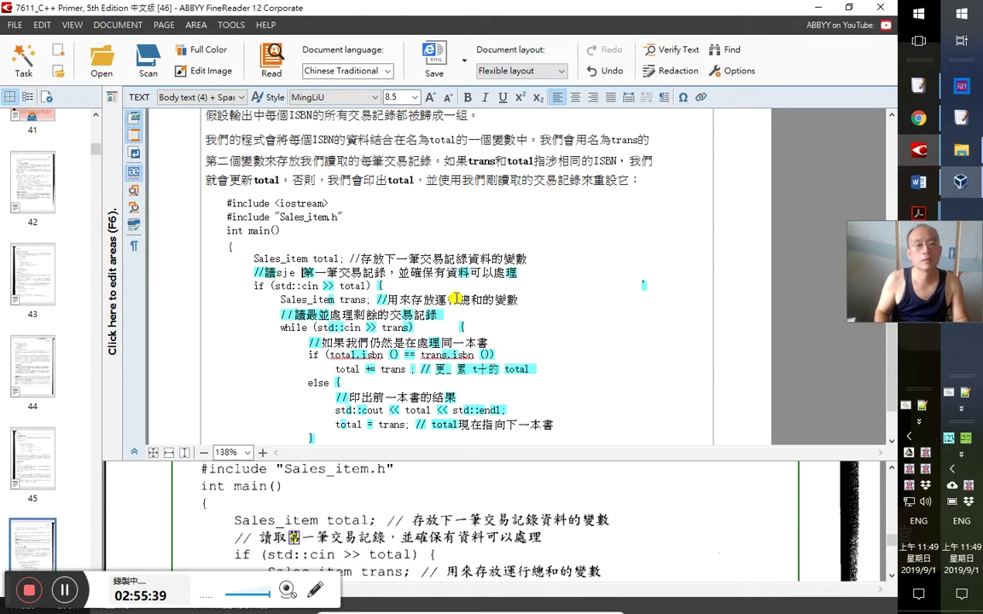
pyautogui.hotkey('shift', 'Left')
pyautogui.hotkey('shift', 'Left')
pyautogui.hotkey('shift', 'Left')
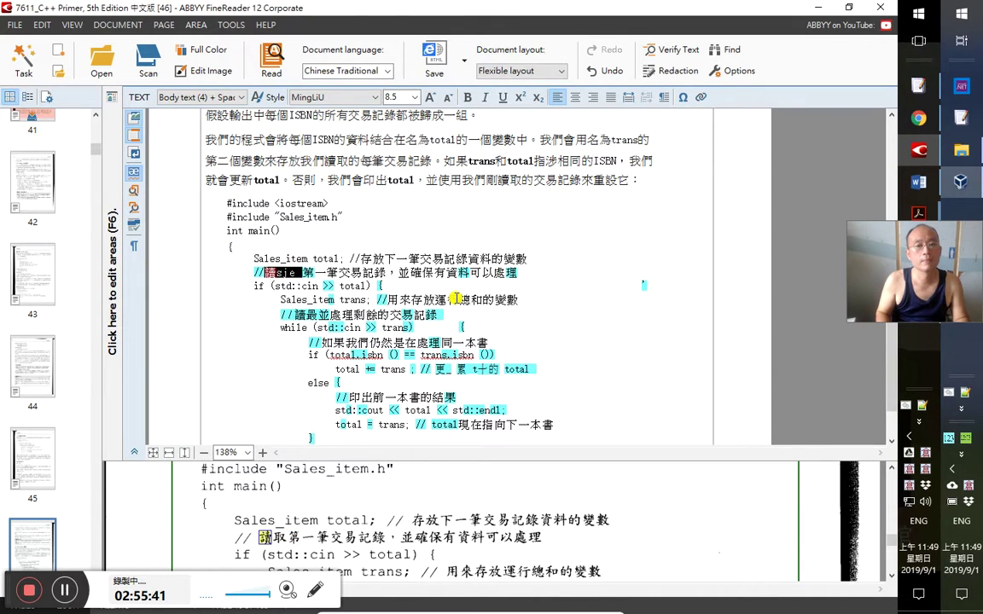
pyautogui.hotkey('shift', 'Right')
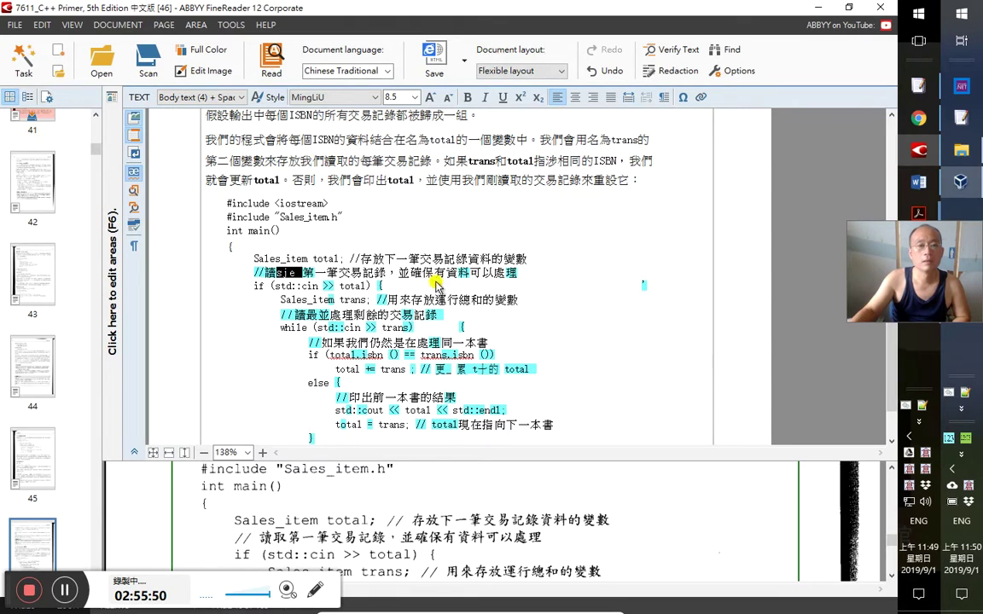
pyautogui.write('取')
# Turn airplane mode on and back off to reset the local computer's wireless connection
pyautogui.click(954, 469)
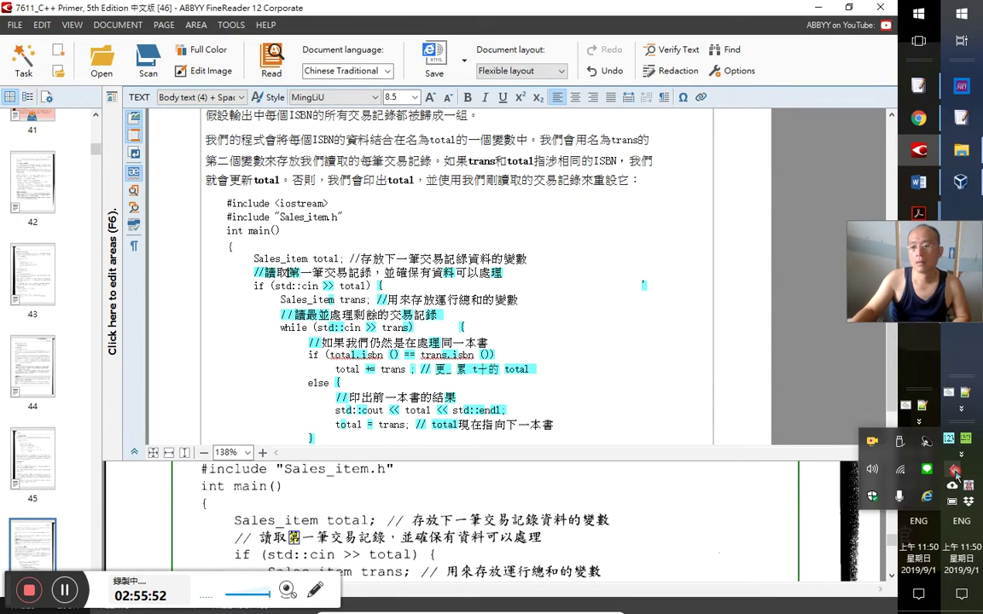
pyautogui.click(901, 470)
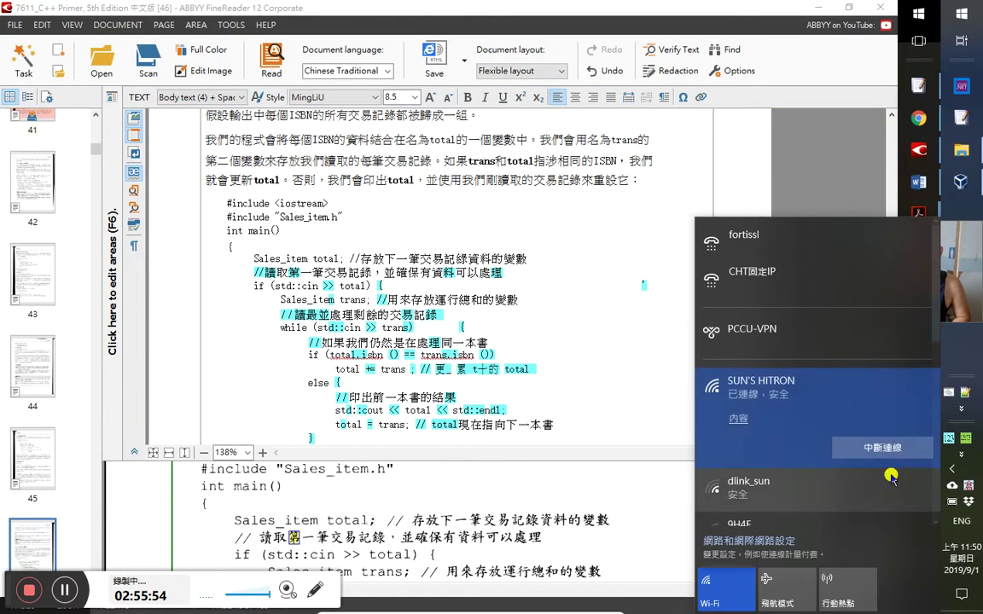
pyautogui.click(786, 588)
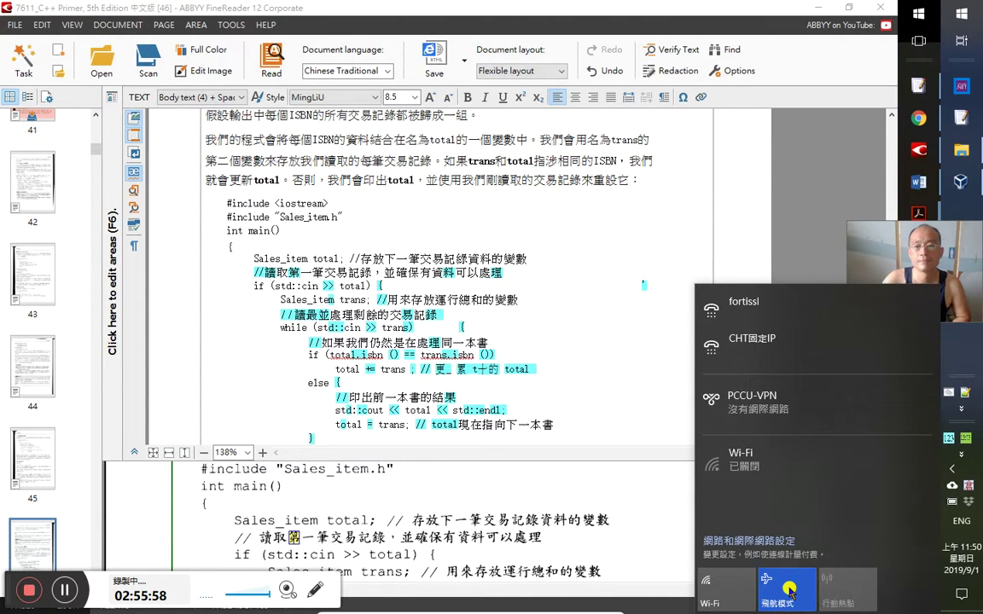
pyautogui.click(786, 587)
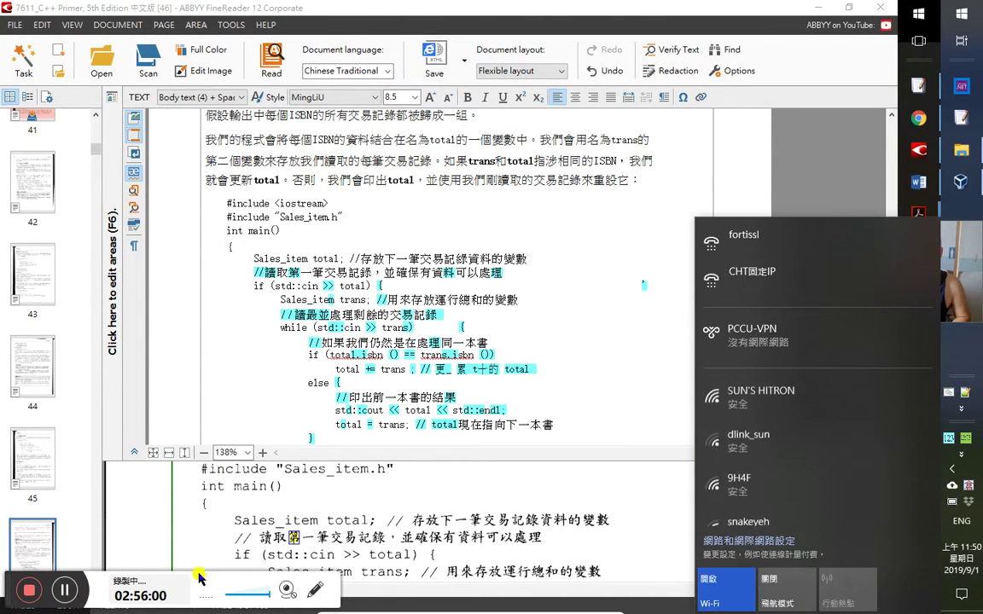
pyautogui.click(64, 591)
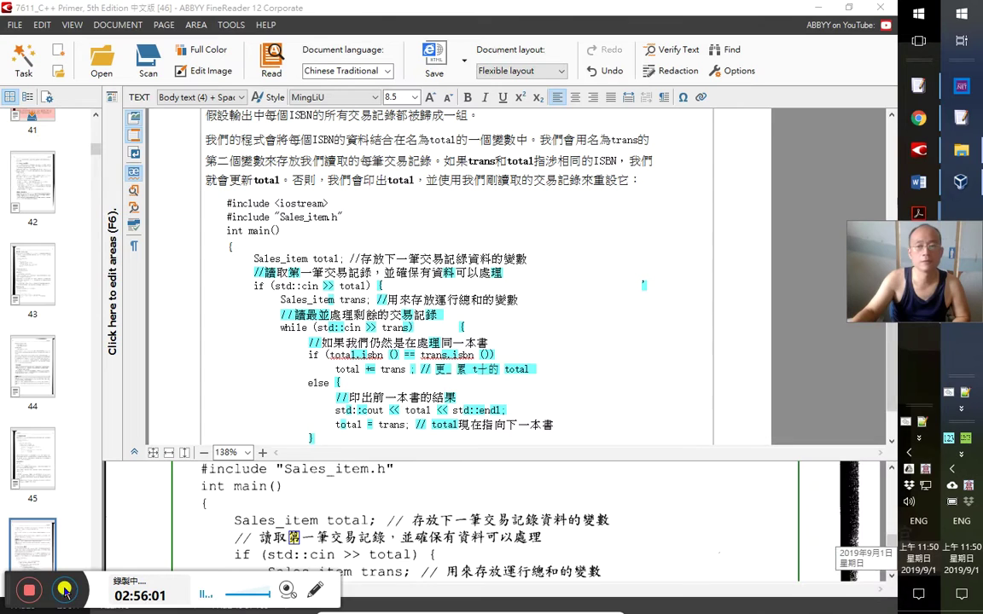
# Select the comment line //讀取第一筆交易記錄,並確保有資料可以處理 and clear its uncertain-character marks
pyautogui.click(380, 273)
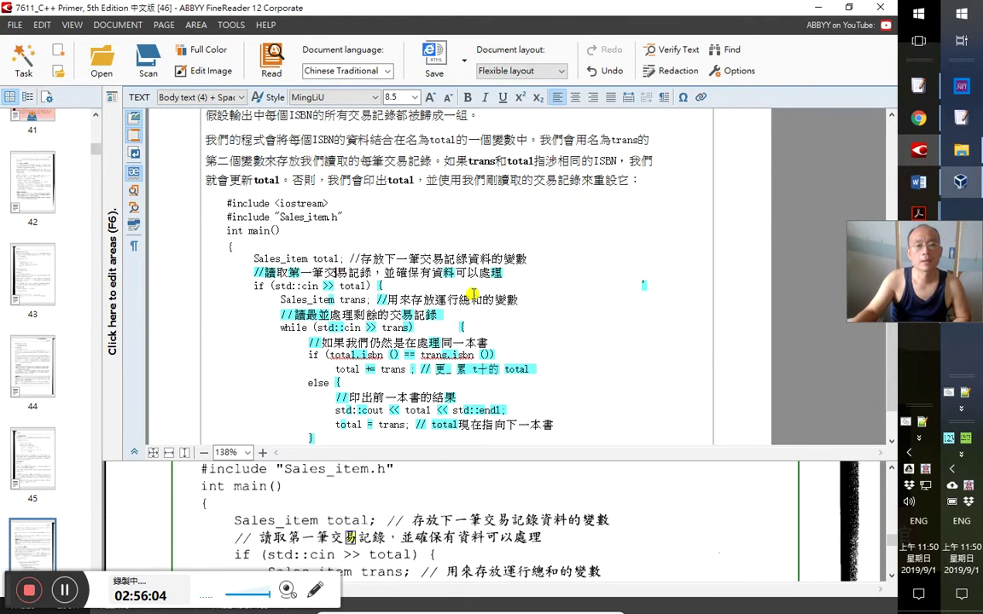
pyautogui.press('Left')
pyautogui.press('Left')
pyautogui.press('Left')
pyautogui.press('Right')
pyautogui.press('Right')
pyautogui.press('End')
pyautogui.hotkey('shift', 'Home')
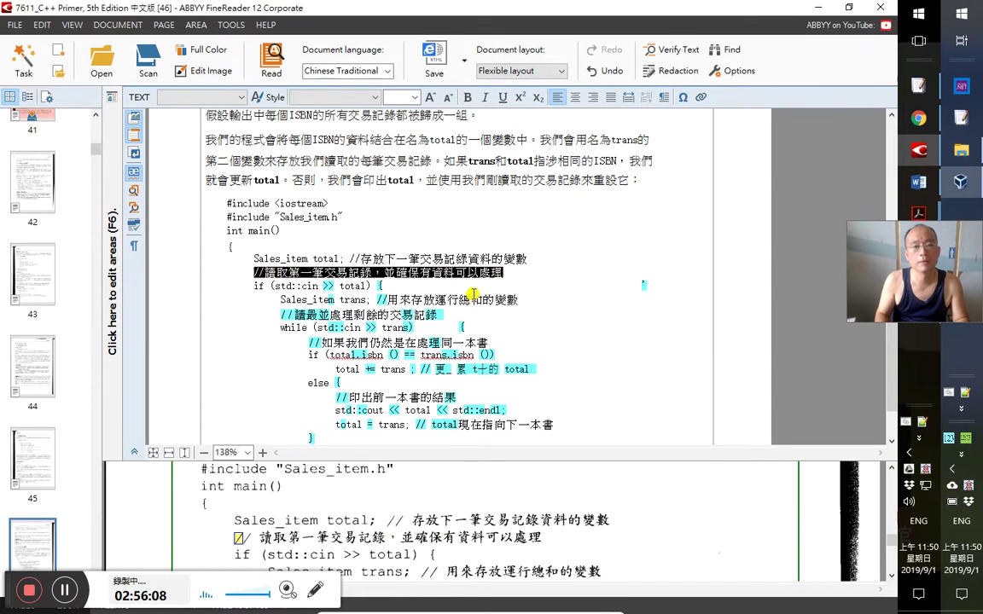
# Clear the uncertain-character marks on if (std::cin >> total) and its opening brace
pyautogui.press('End')
pyautogui.press('Down')
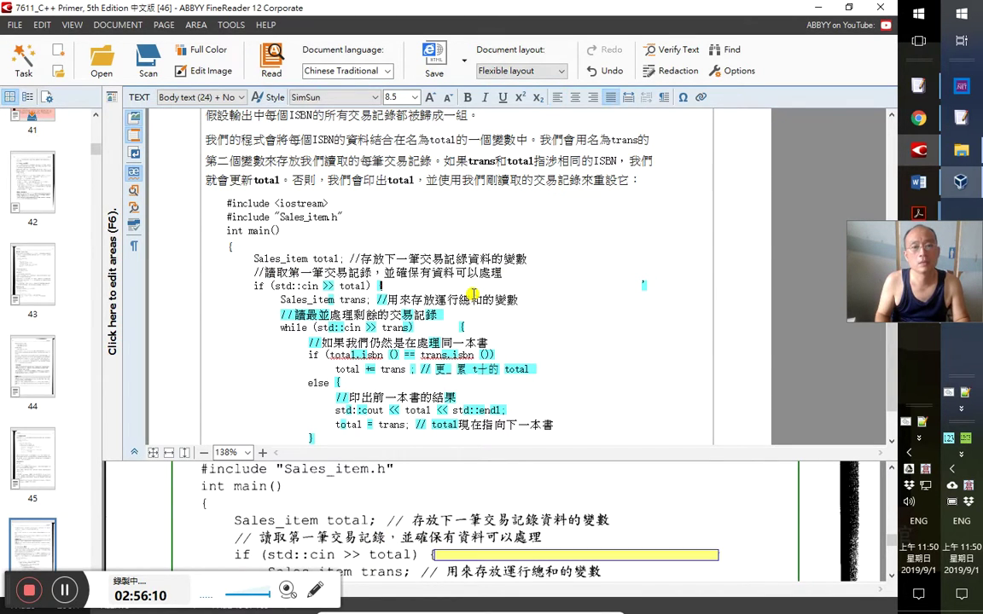
pyautogui.press('Up')
pyautogui.press('Down')
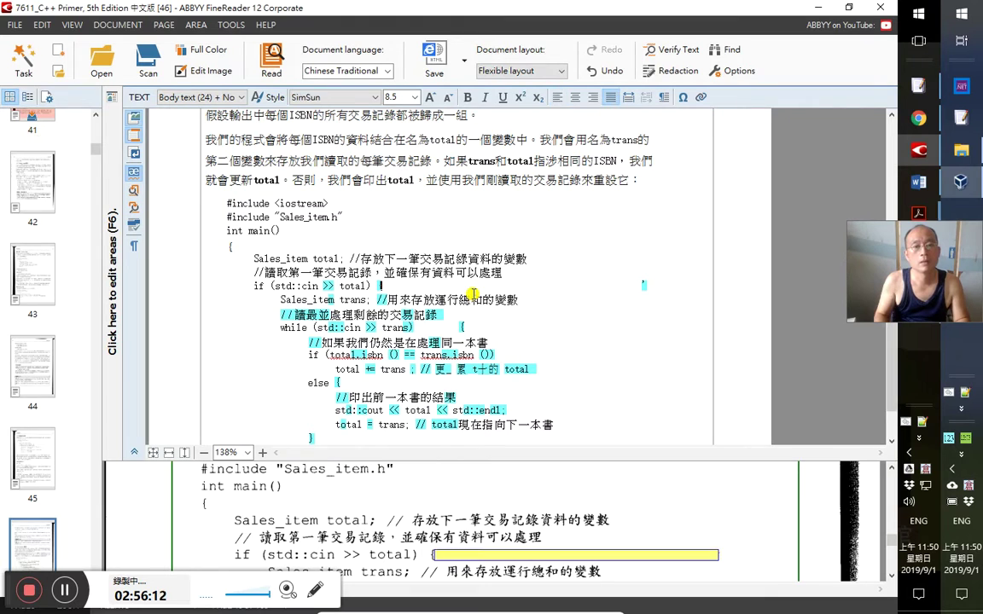
pyautogui.hotkey('shift', 'Home')
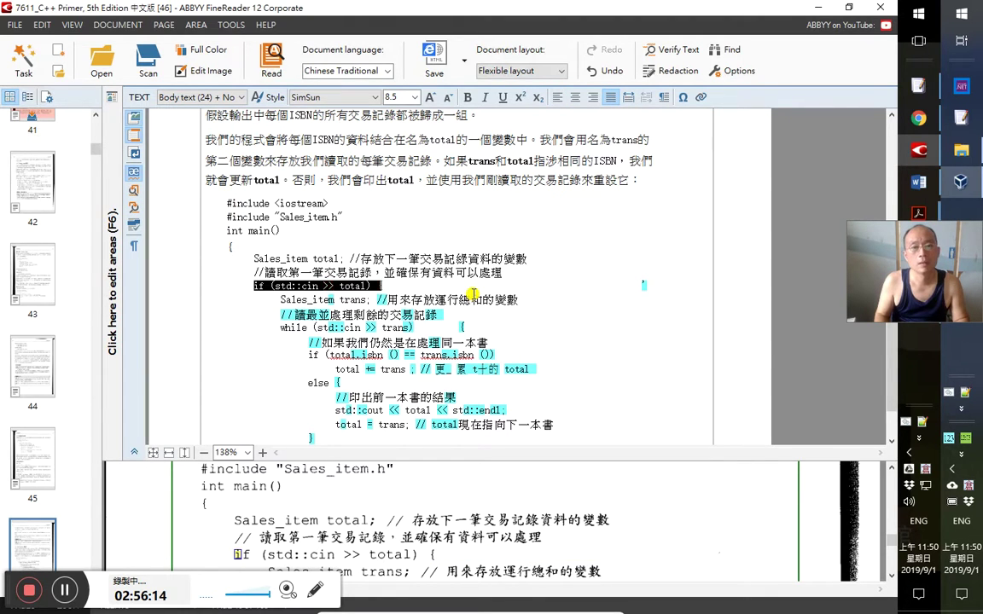
pyautogui.press('Down')
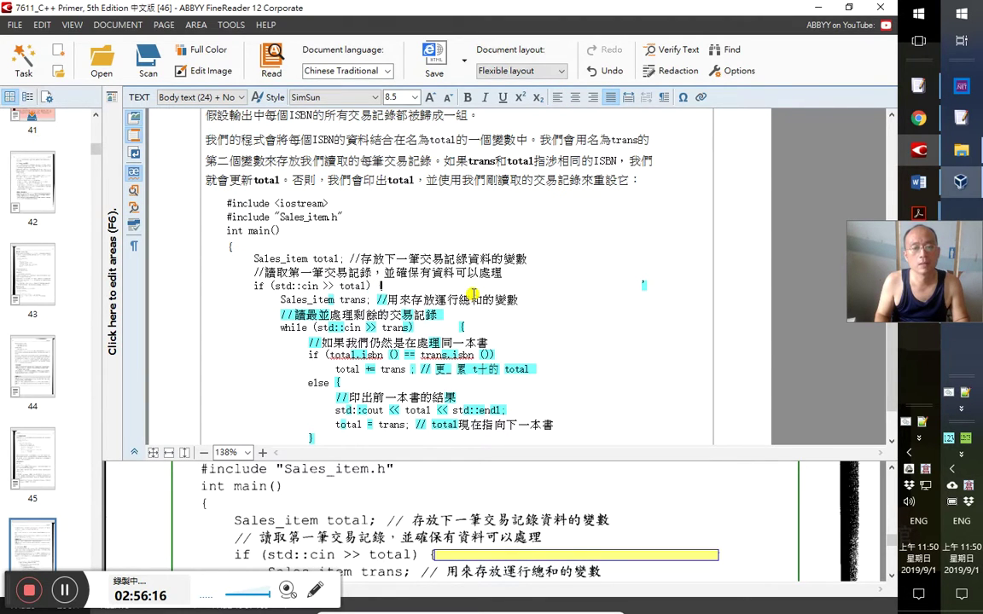
# Select the Sales_item trans; declaration line with its comment and clear its uncertain-character marks
pyautogui.press('Right')
pyautogui.press('Right')
pyautogui.press('Right')
pyautogui.press('Right')
pyautogui.press('Right')
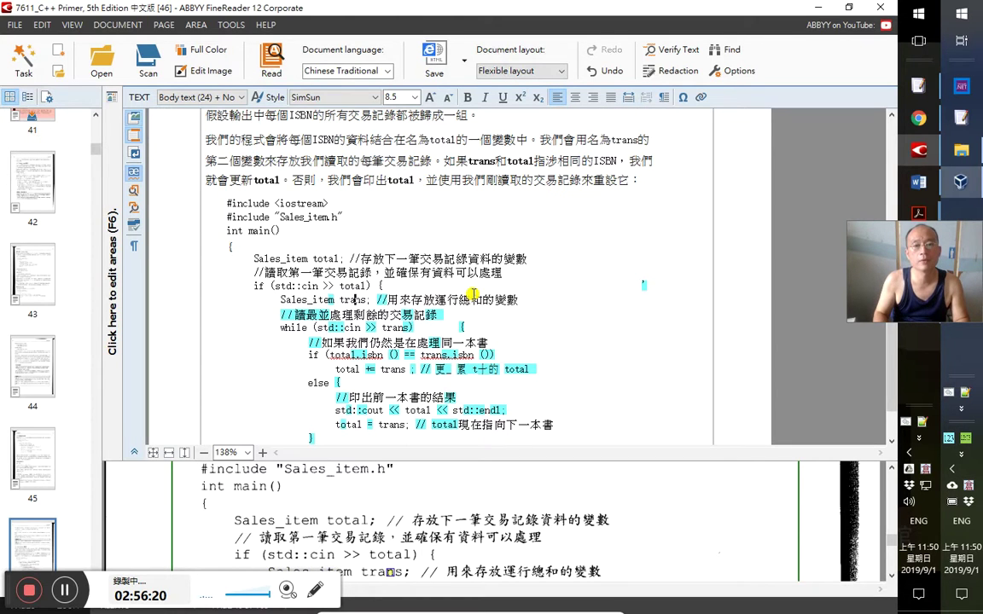
pyautogui.press('End')
pyautogui.hotkey('shift', 'Home')
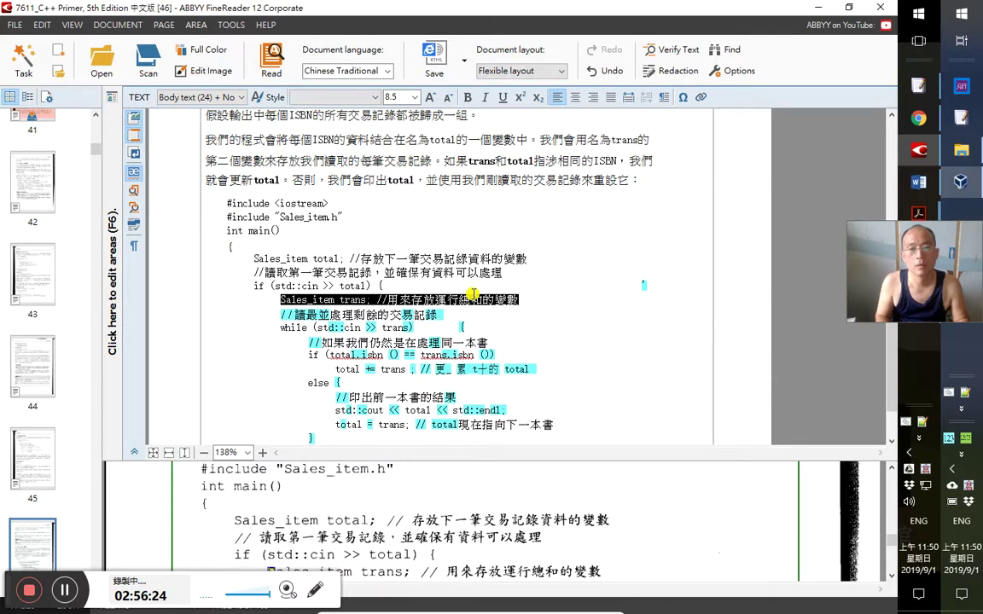
# Clear the marks on the comment above the while loop and replace its misread 最 with 取 to give 讀取並處理剩餘的交易記錄
pyautogui.press('End')
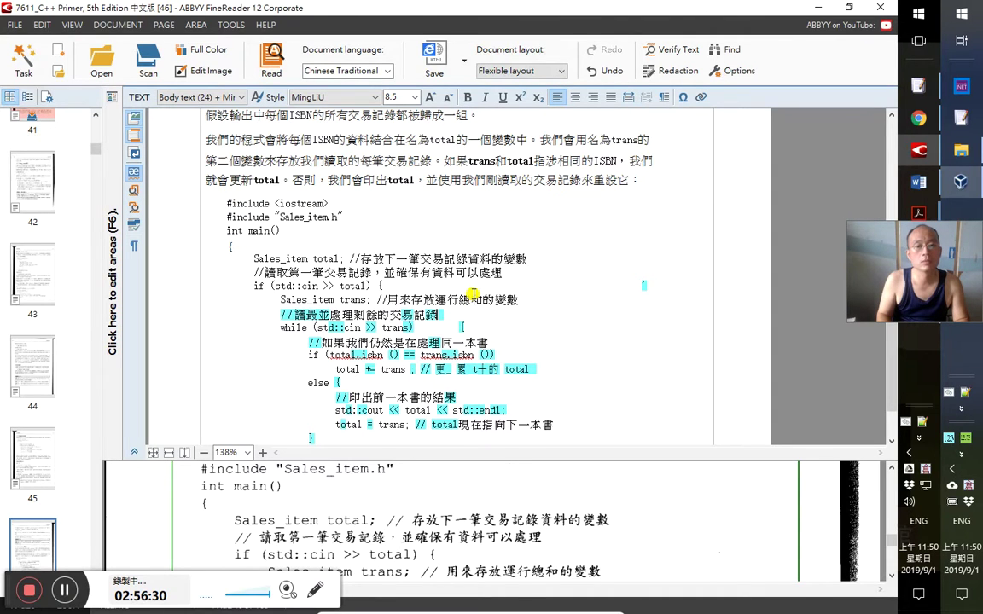
pyautogui.hotkey('shift', 'Down')
pyautogui.press('Left')
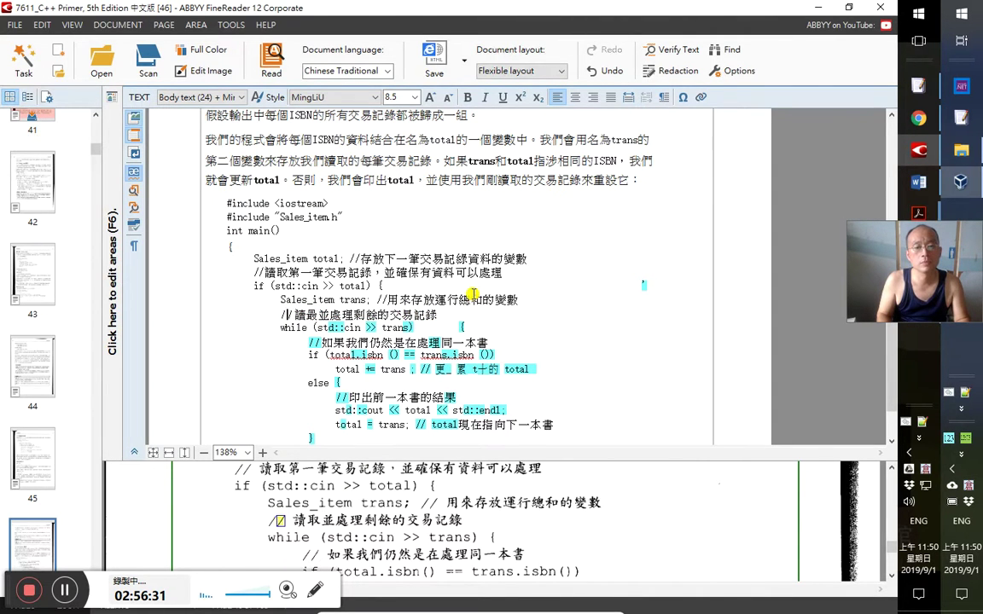
pyautogui.press('Right')
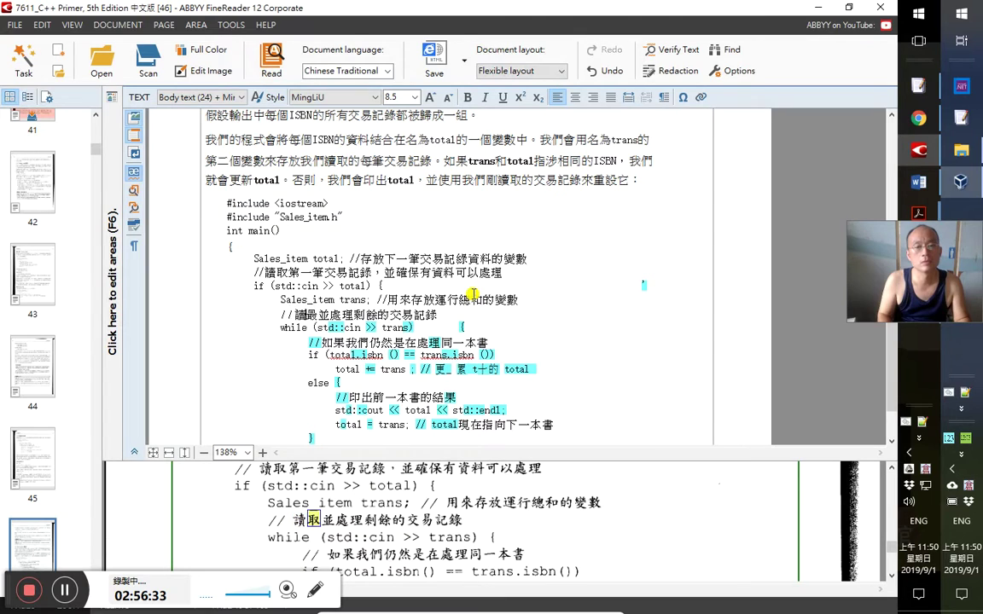
pyautogui.hotkey('shift', 'Right')
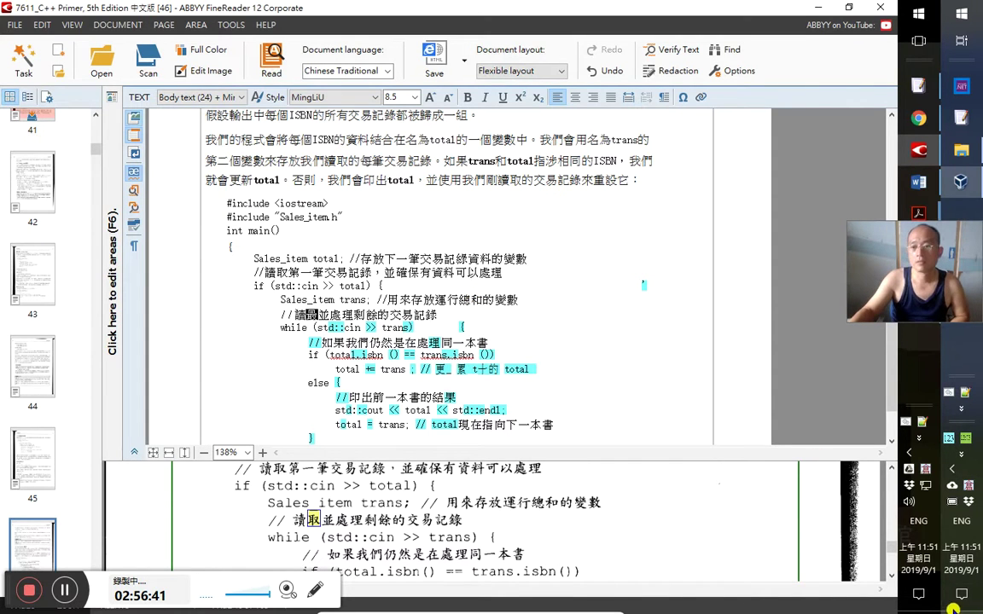
# Switch the local computer's Wi-Fi connection to the D-LINK 2.4GHz network
pyautogui.click(961, 469)
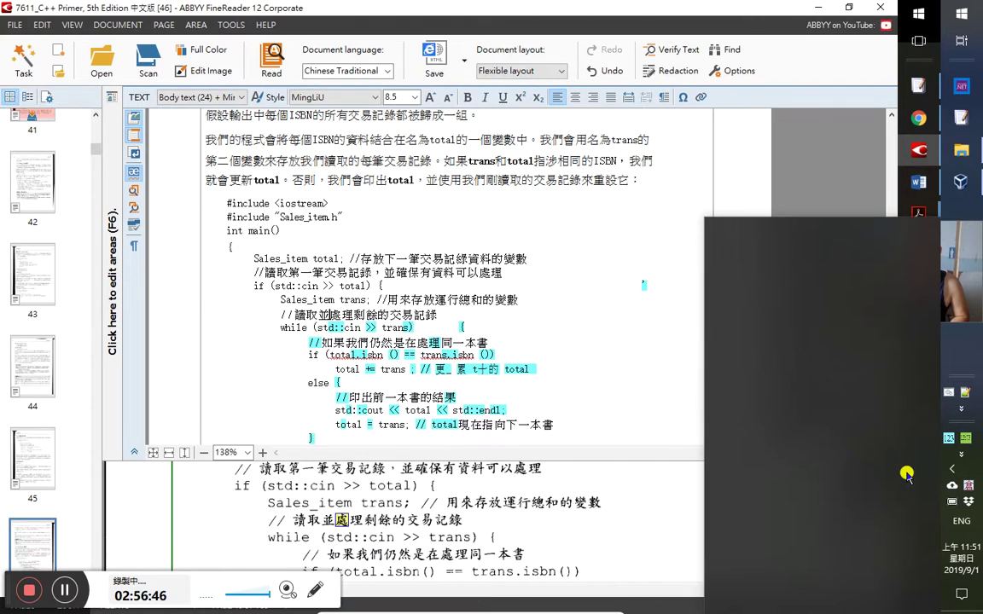
pyautogui.click(854, 445)
pyautogui.click(875, 493)
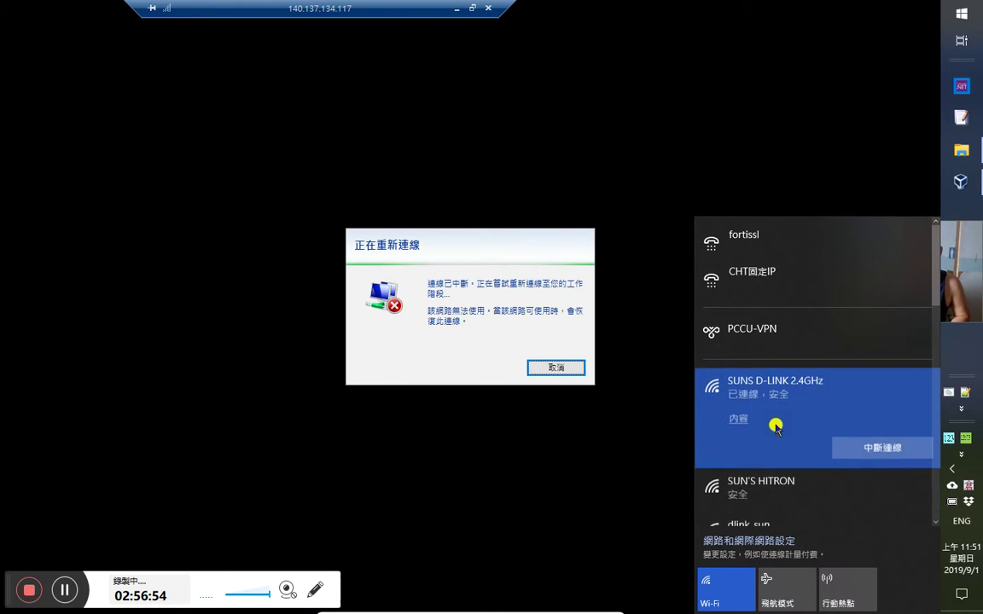
pyautogui.click(952, 468)
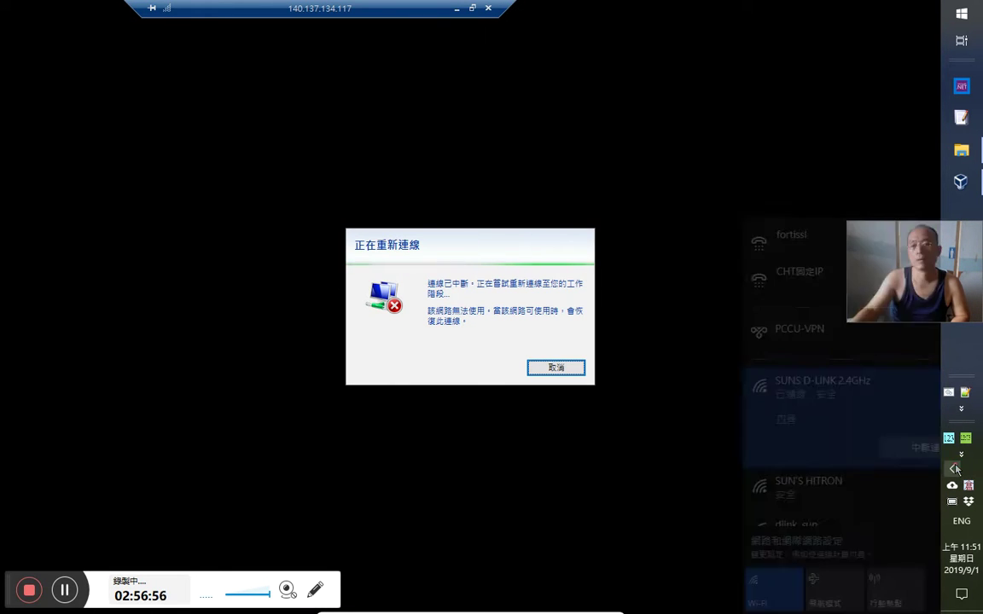
pyautogui.click(741, 268)
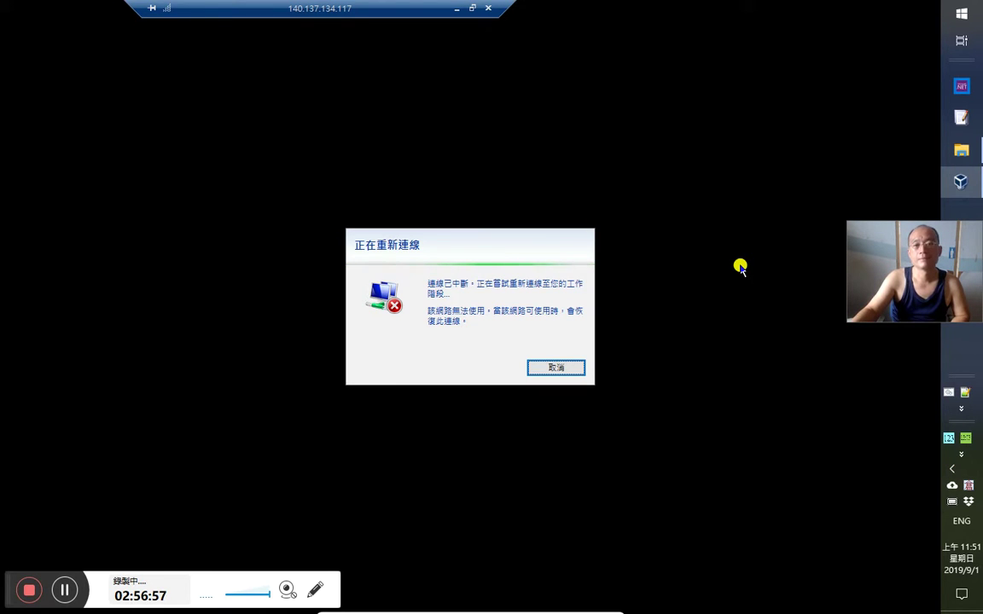
# Sign back in to the remote session under the personal account, entering the account password
pyautogui.click(953, 469)
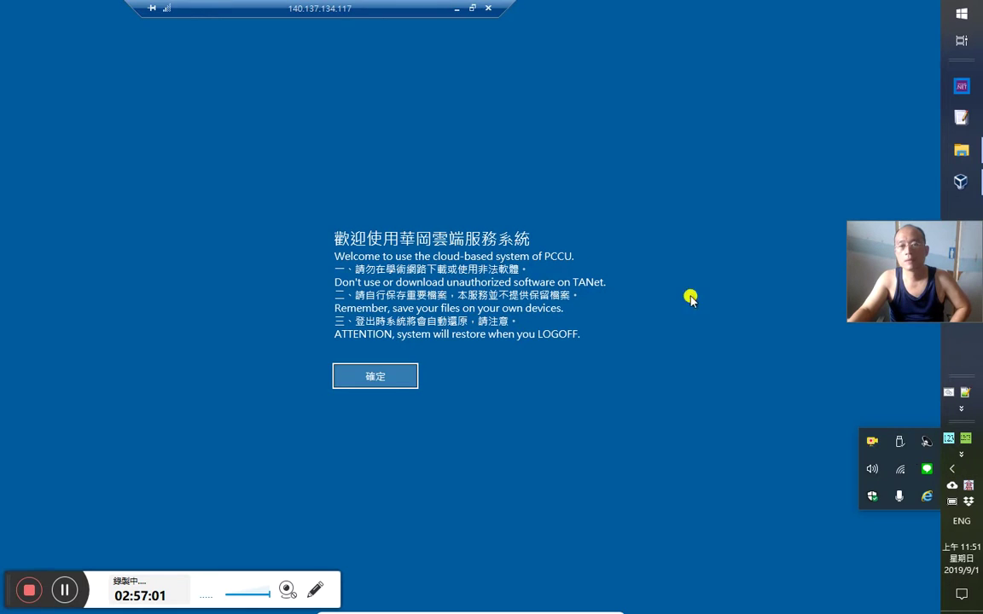
pyautogui.click(391, 378)
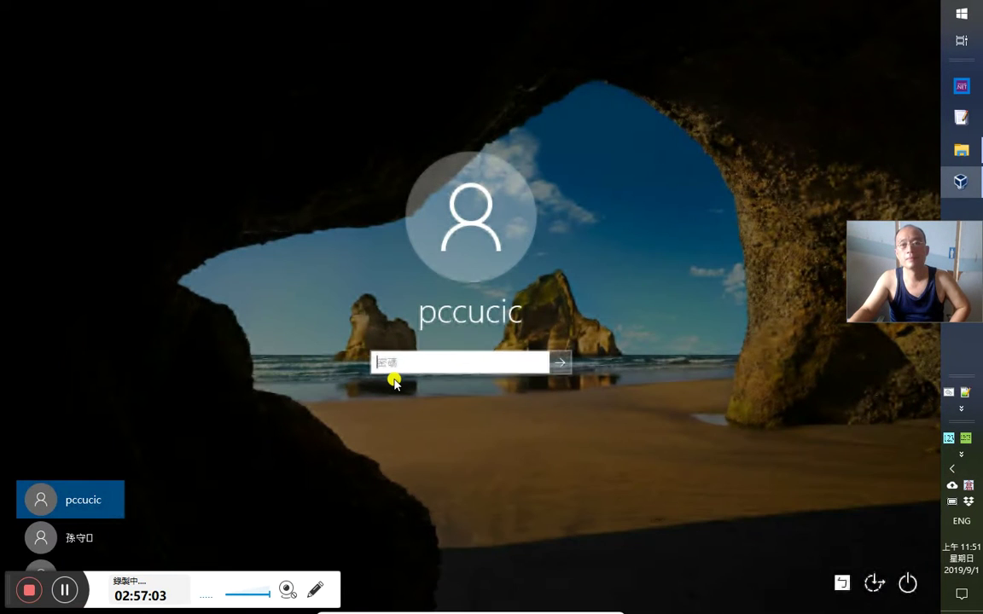
pyautogui.click(90, 539)
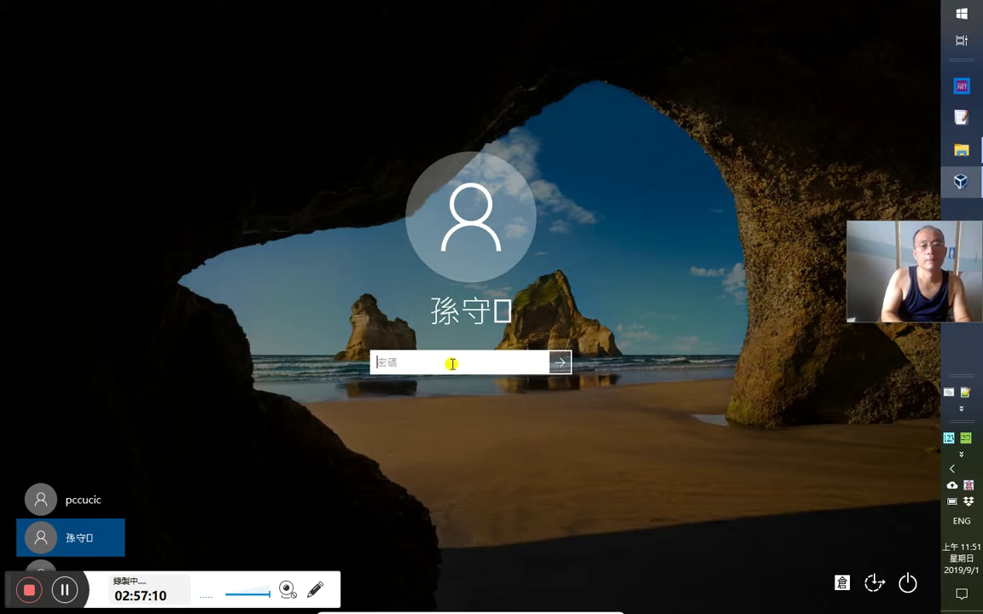
pyautogui.write('********')
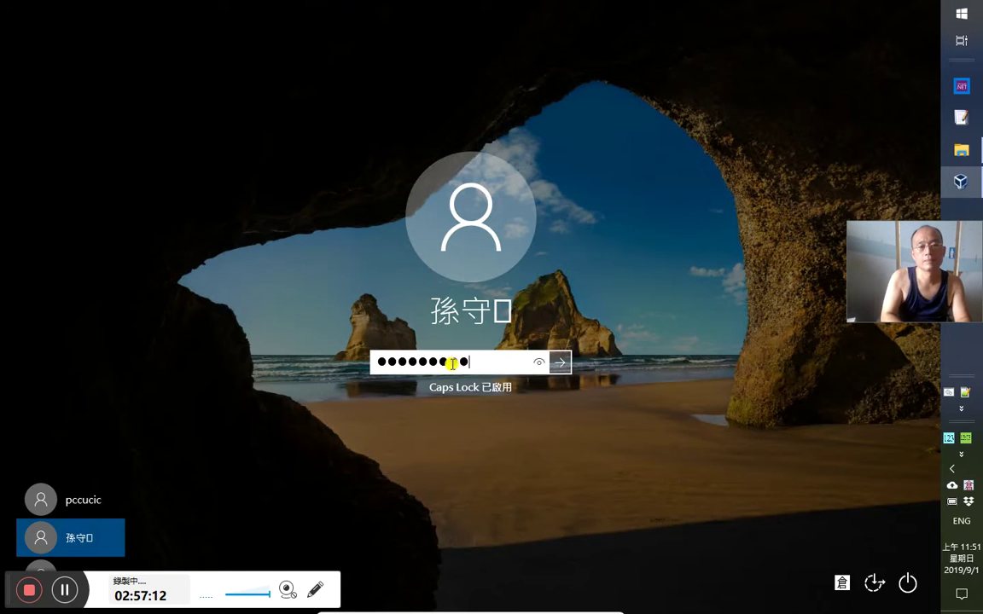
pyautogui.press('Return')
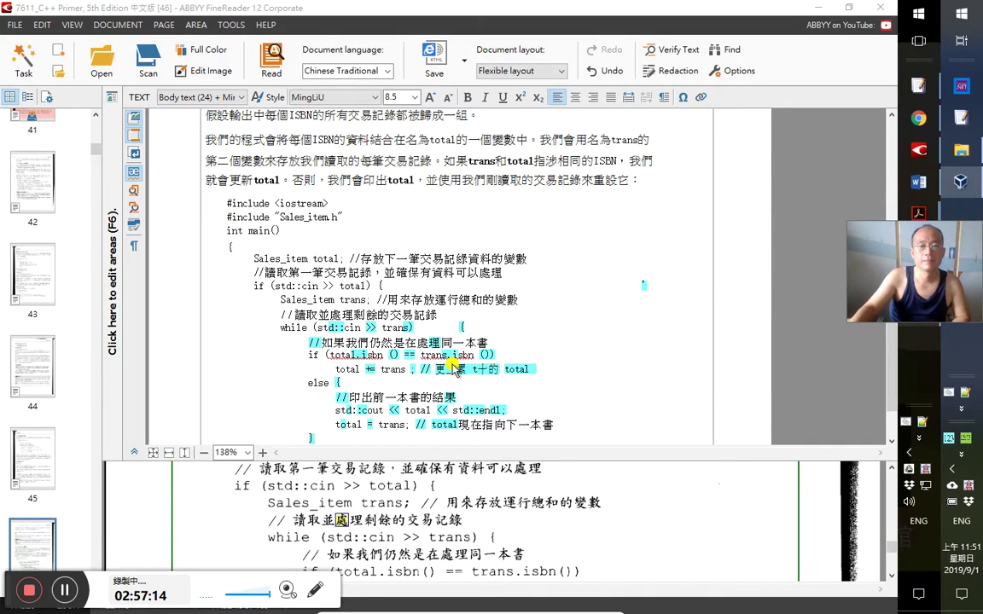
# Compare the code comments in the OCR text with the English original of section 1.6 in Google Play Books
pyautogui.click(383, 272)
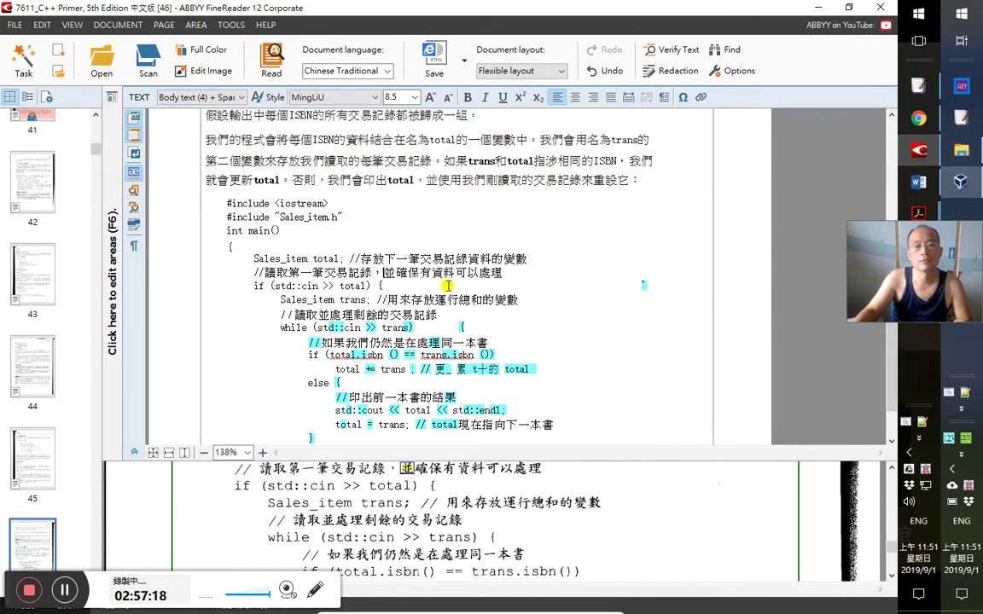
pyautogui.click(440, 300)
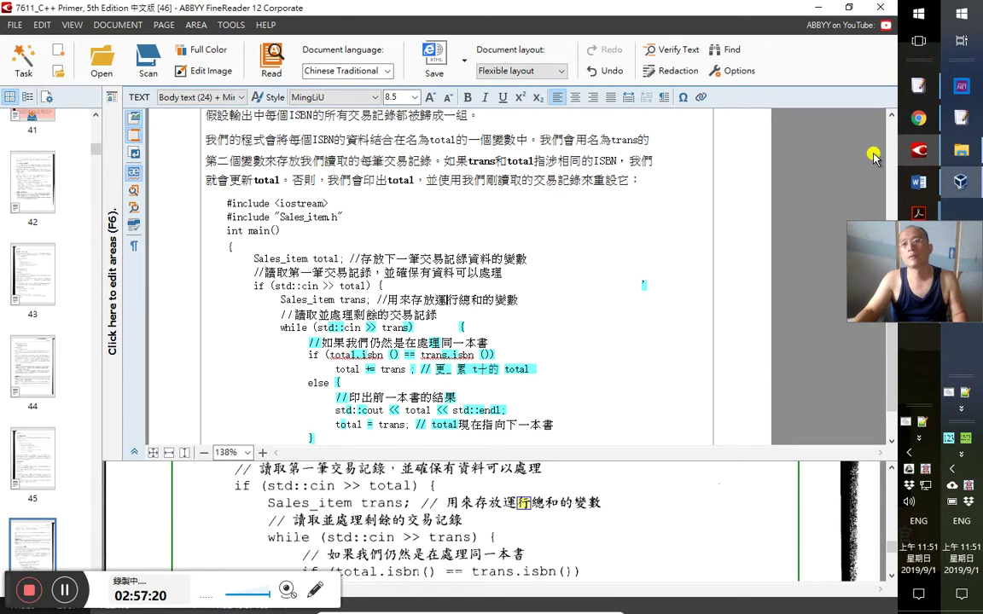
pyautogui.hotkey('alt', 'Tab')
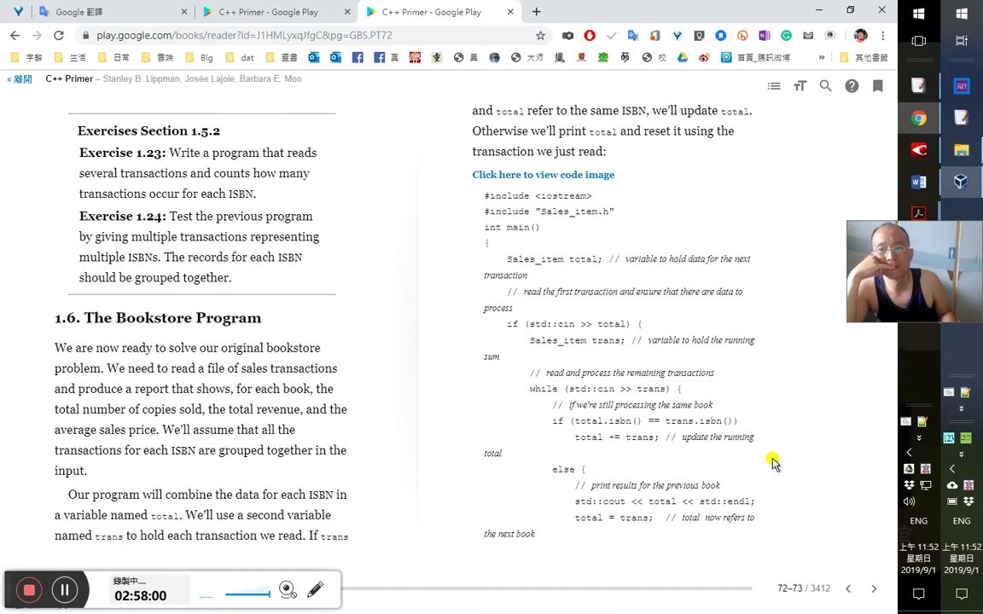
pyautogui.hotkey('alt', 'Tab')
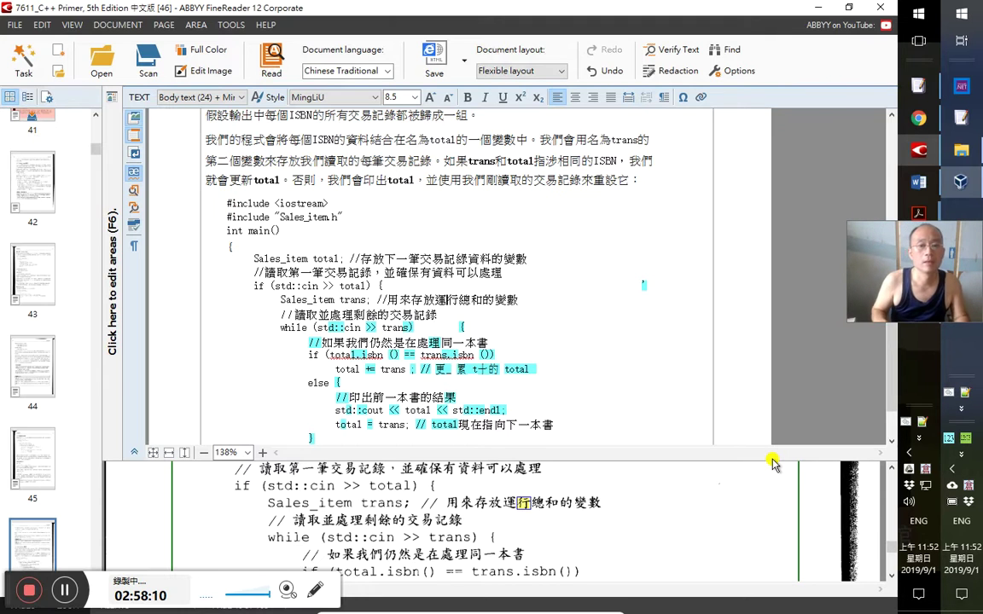
# Clear the uncertain-character marks on while (std::cin >> trans) { and on the comment //如果我們仍然是在處理同一本書 below it
pyautogui.press('Down')
pyautogui.press('Down')
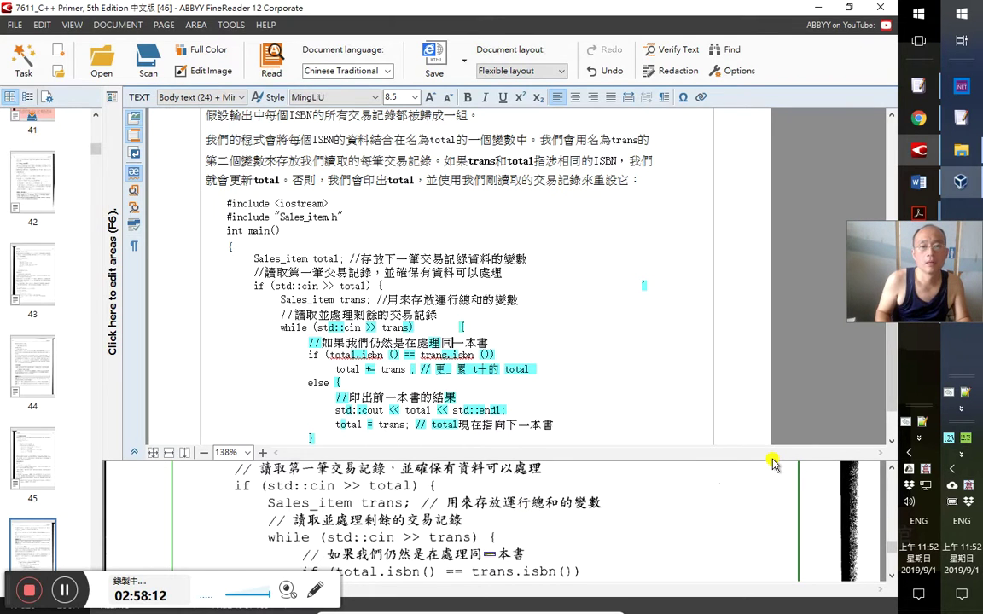
pyautogui.hotkey('shift', 'Home')
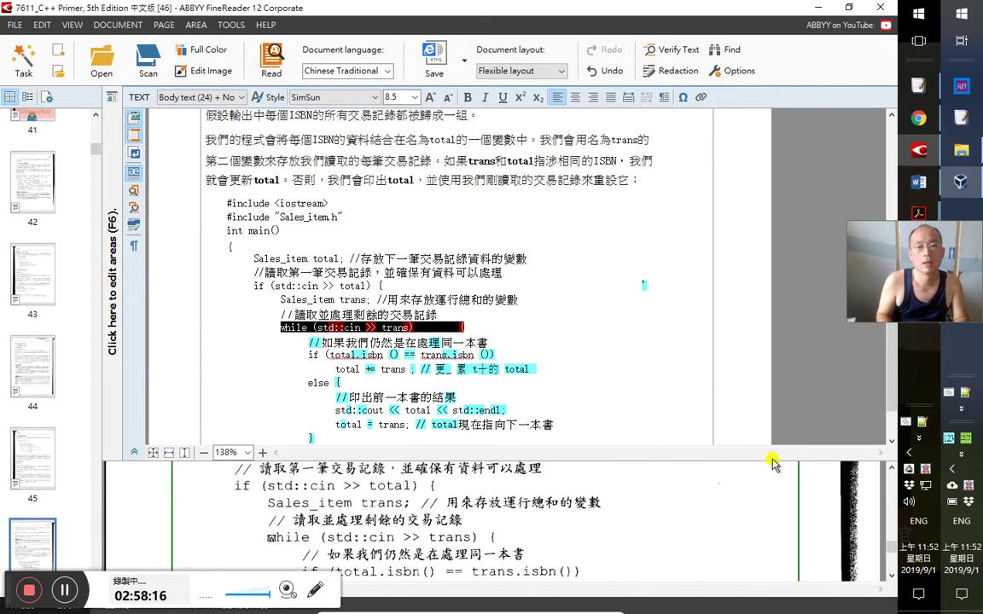
pyautogui.hotkey('ctrl', 'b')
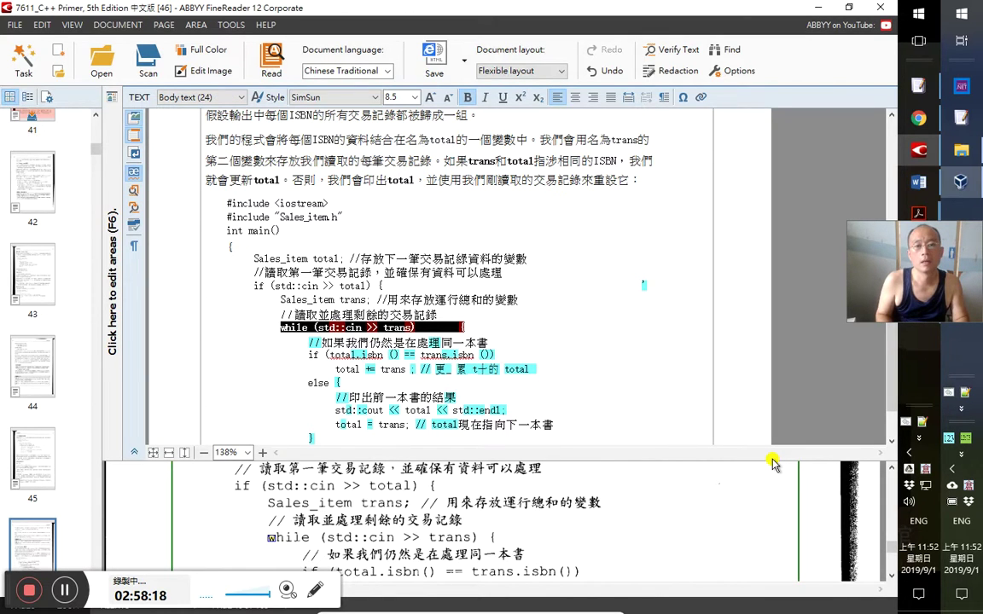
pyautogui.hotkey('ctrl', 'b')
pyautogui.press('Down')
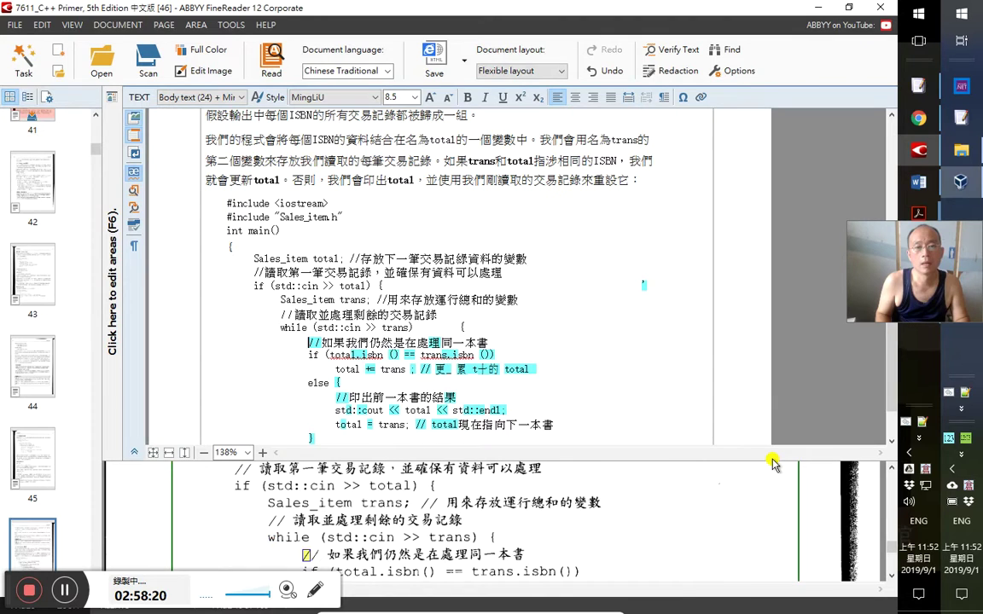
pyautogui.hotkey('shift', 'End')
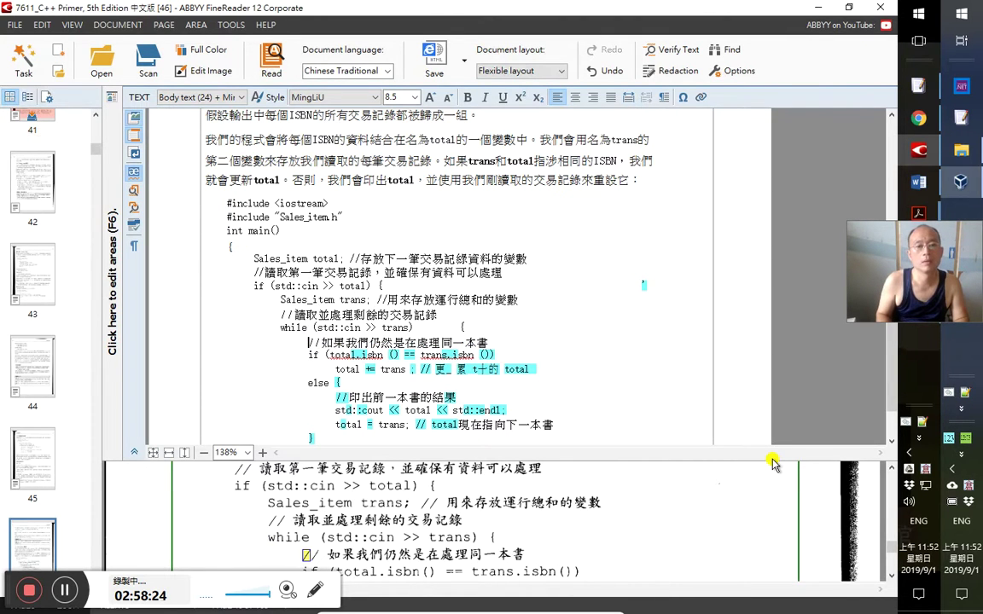
# Clear the uncertain-character marks on if (total.isbn () == trans.isbn ()) and check the line against the scan
pyautogui.press('Down')
pyautogui.hotkey('shift', 'End')
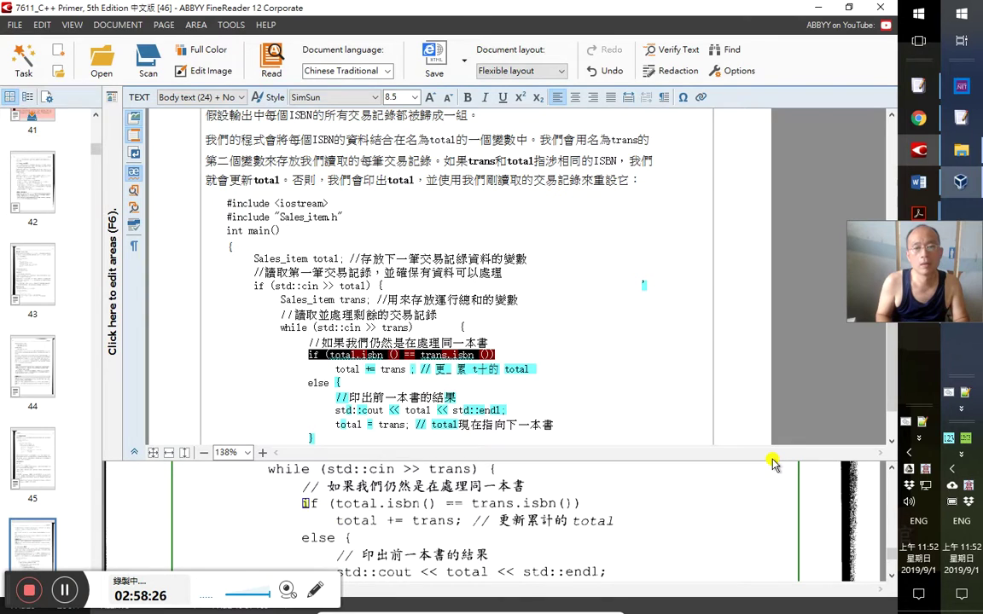
pyautogui.press('Left')
pyautogui.press('Right')
pyautogui.press('Right')
pyautogui.press('Right')
pyautogui.press('Right')
pyautogui.press('Right')
pyautogui.press('Right')
pyautogui.press('Right')
pyautogui.press('Right')
pyautogui.press('Right')
pyautogui.press('Right')
pyautogui.press('Right')
pyautogui.press('Right')
pyautogui.press('Right')
pyautogui.press('Right')
pyautogui.press('Right')
pyautogui.press('Right')
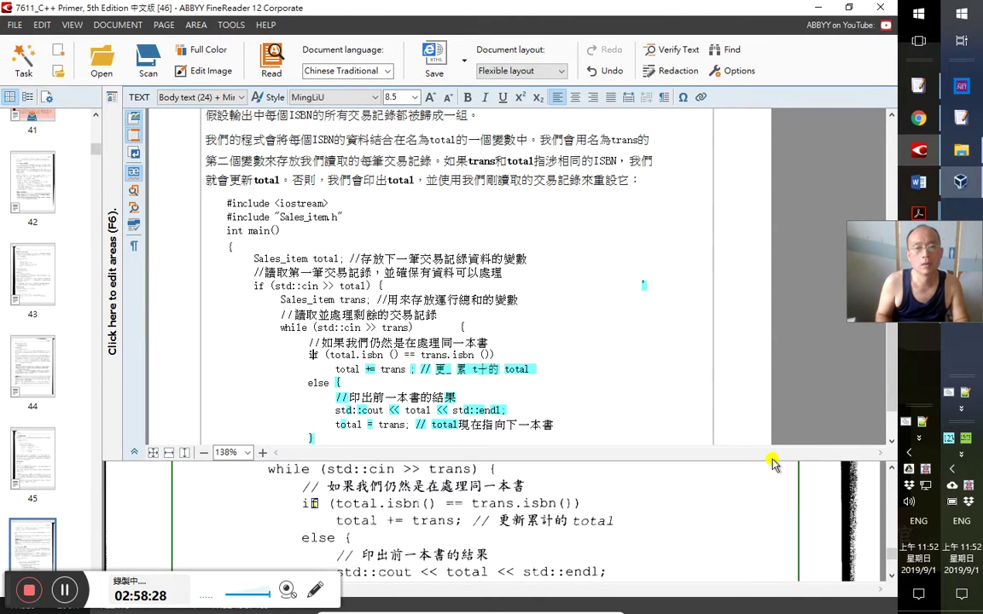
pyautogui.press('Right')
pyautogui.press('Right')
pyautogui.press('Right')
pyautogui.press('Right')
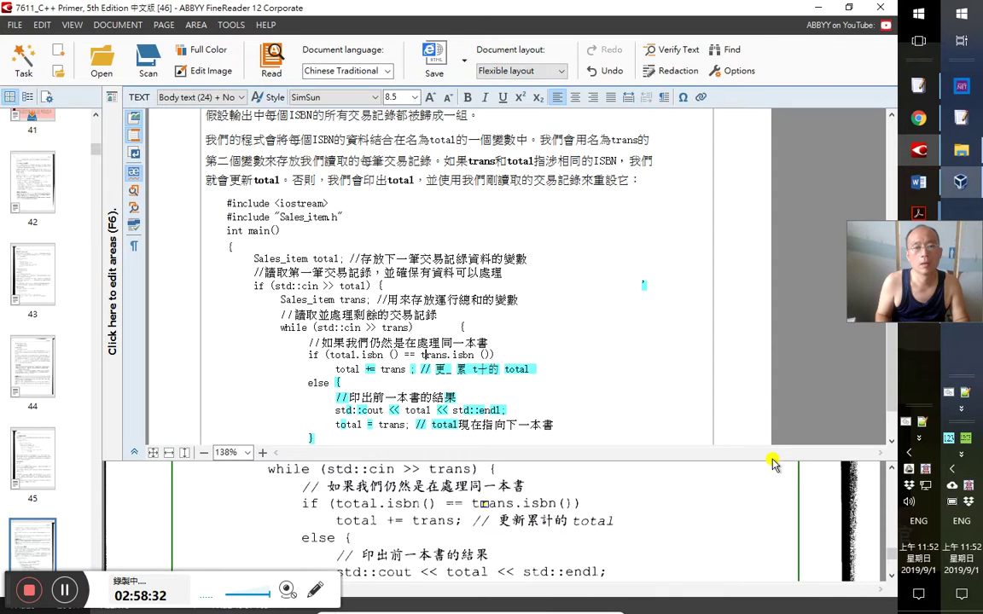
pyautogui.press('Up')
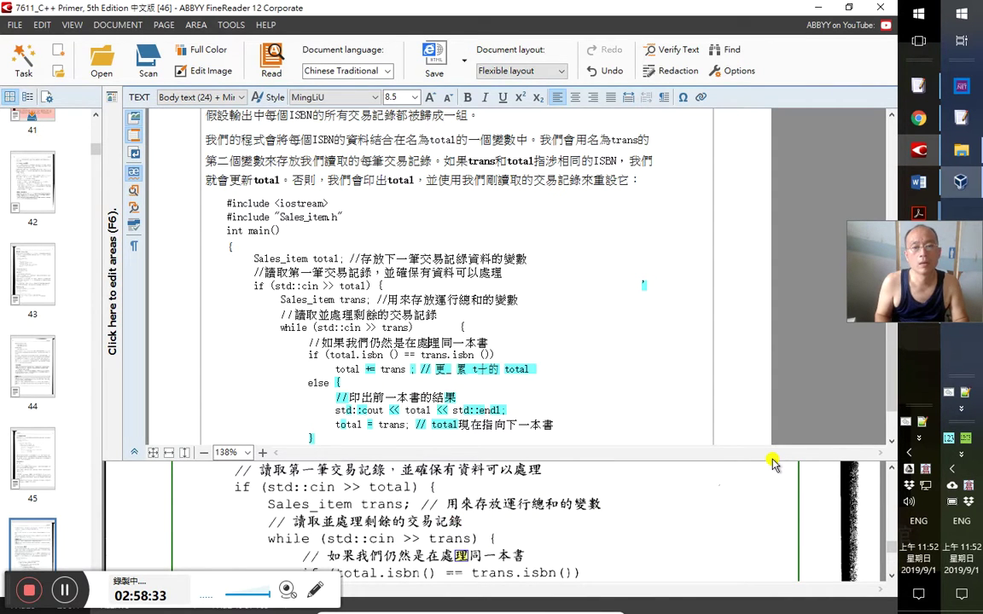
pyautogui.press('Down')
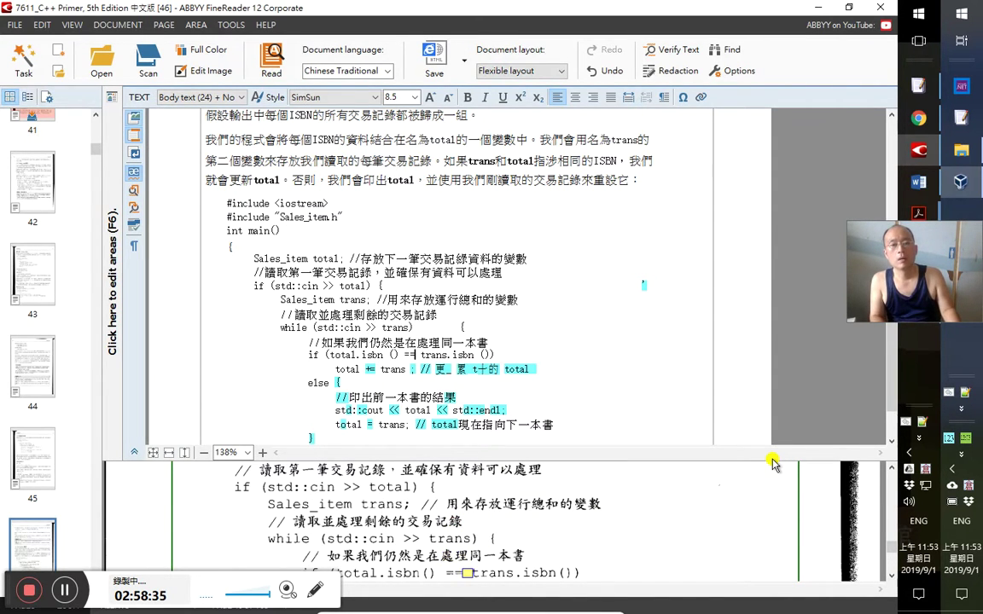
# Select the total += trans line with its comment and clear its uncertain-character marks
pyautogui.press('Down')
pyautogui.press('Left')
pyautogui.press('Left')
pyautogui.press('Left')
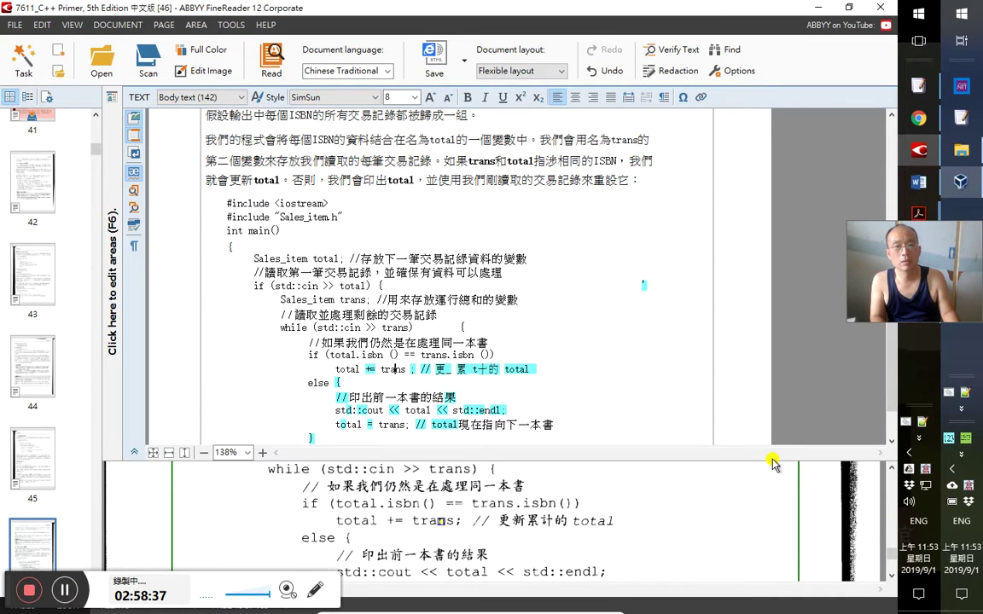
pyautogui.press('Left')
pyautogui.press('Left')
pyautogui.press('Left')
pyautogui.press('Left')
pyautogui.press('Left')
pyautogui.press('Left')
pyautogui.press('Left')
pyautogui.press('Left')
pyautogui.press('Left')
pyautogui.press('Left')
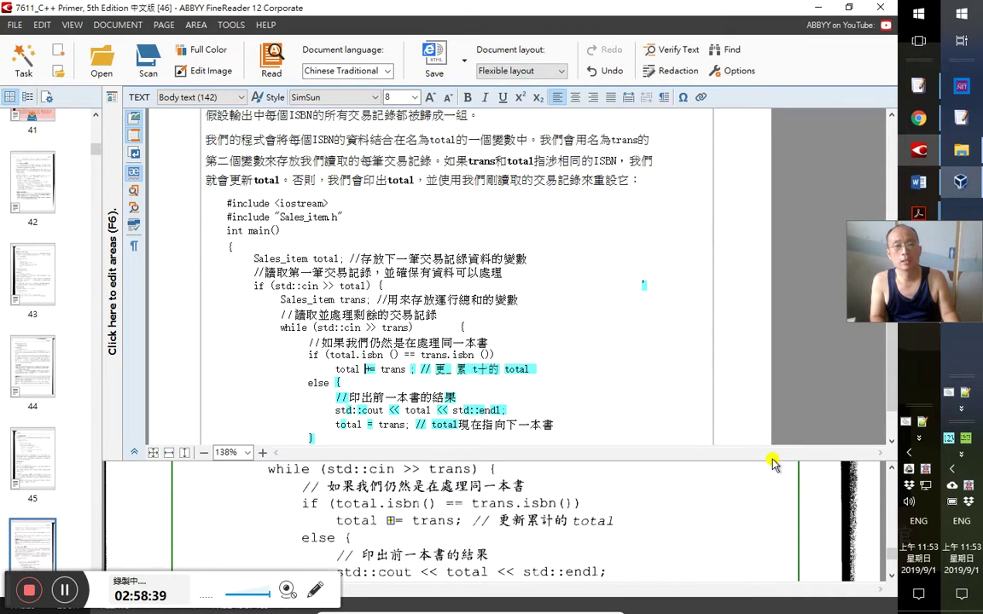
pyautogui.press('Left')
pyautogui.press('Left')
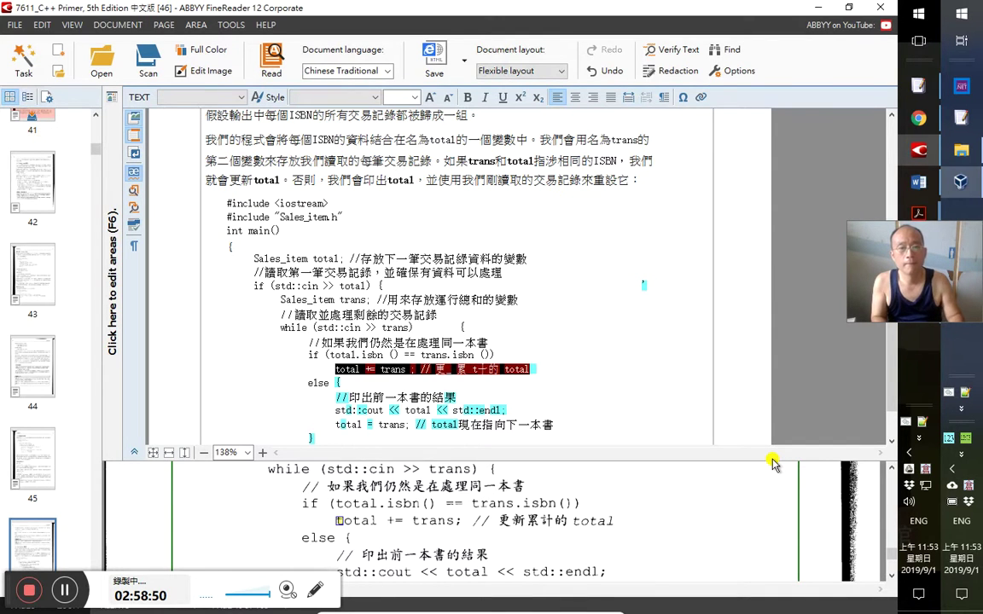
pyautogui.press('Right')
# Correct the misread characters in the comment after total += trans so it reads 更新累計的 total
pyautogui.press('Right')
pyautogui.press('Right')
pyautogui.press('Right')
pyautogui.press('Right')
pyautogui.press('Right')
pyautogui.press('Right')
pyautogui.press('Right')
pyautogui.press('Right')
pyautogui.press('Right')
pyautogui.press('Right')
pyautogui.press('Right')
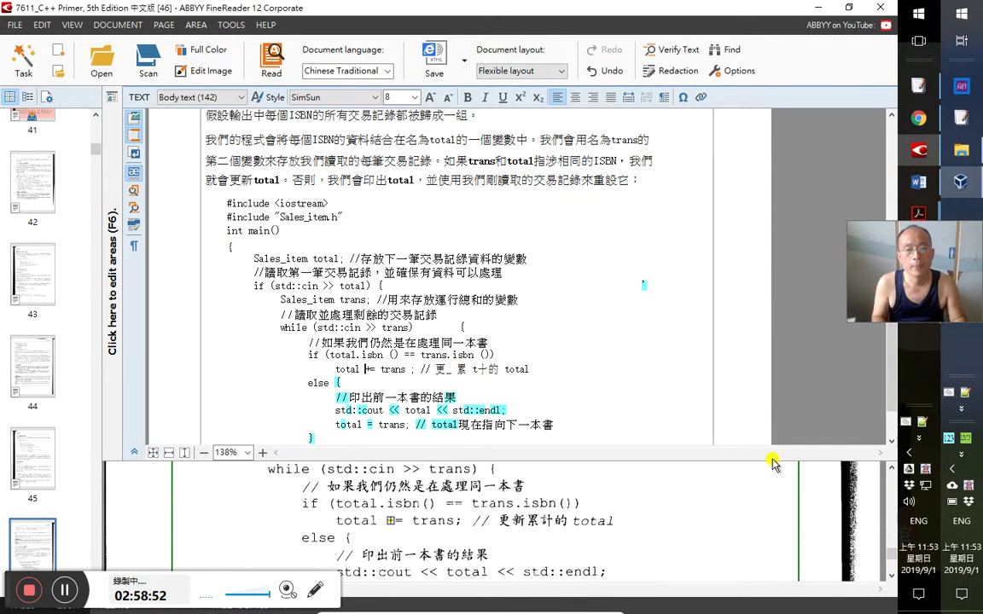
pyautogui.press('Right')
pyautogui.press('Right')
pyautogui.press('Right')
pyautogui.press('Right')
pyautogui.press('Right')
pyautogui.press('Right')
pyautogui.press('Right')
pyautogui.press('Right')
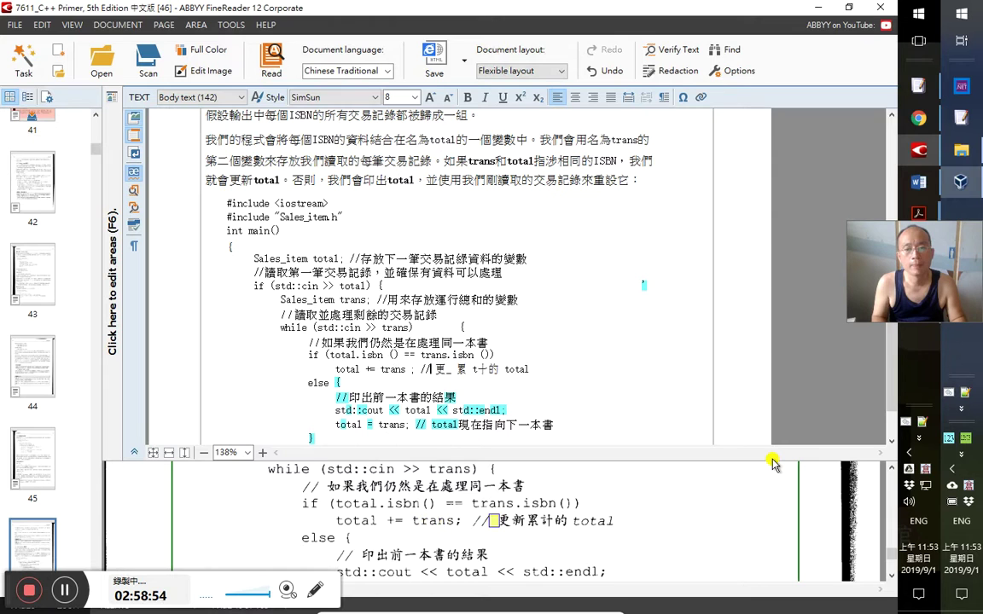
pyautogui.write('新')
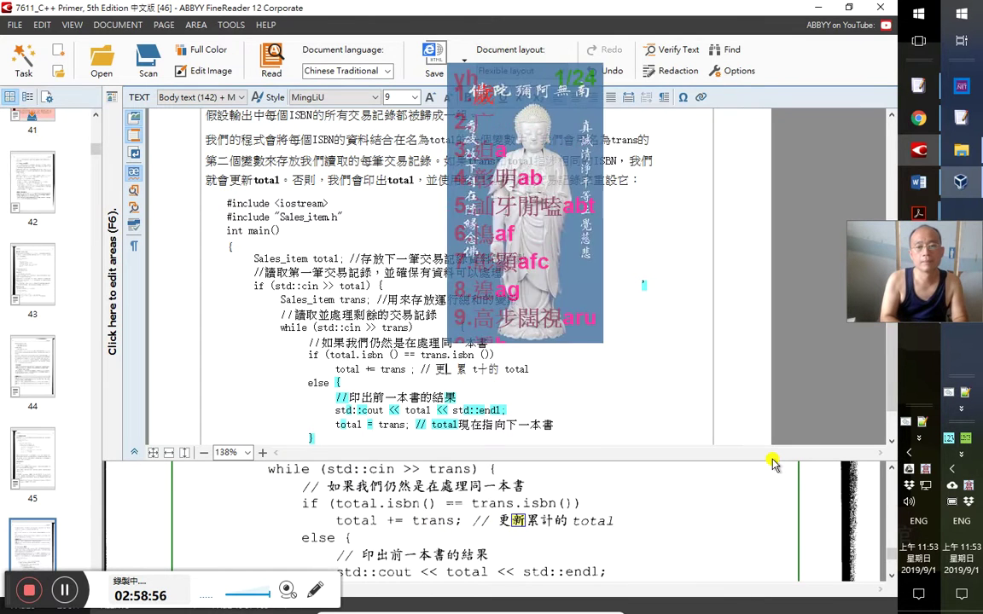
pyautogui.press('Right')
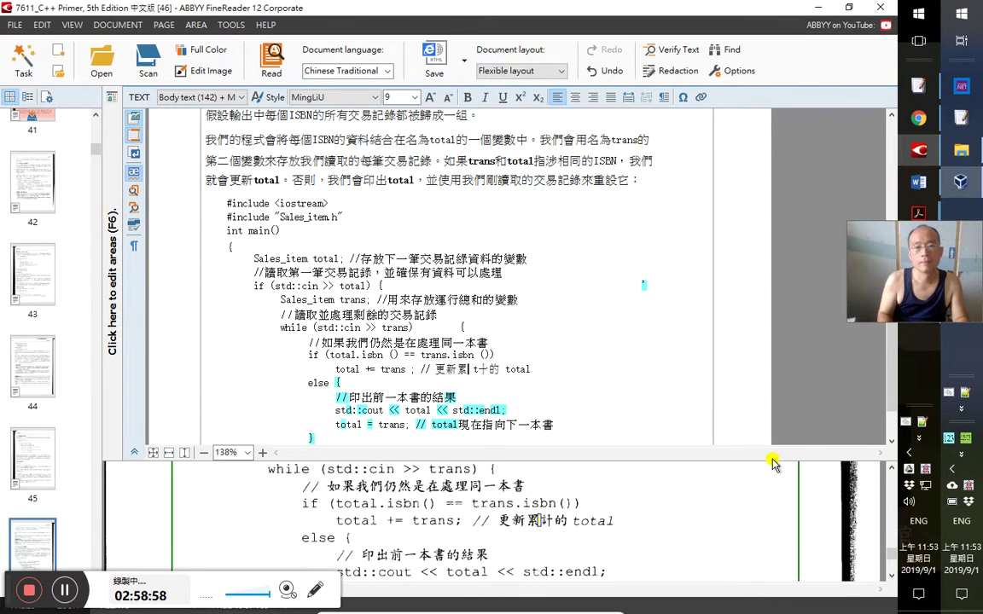
pyautogui.press('Delete')
pyautogui.write('y')
pyautogui.press('space')
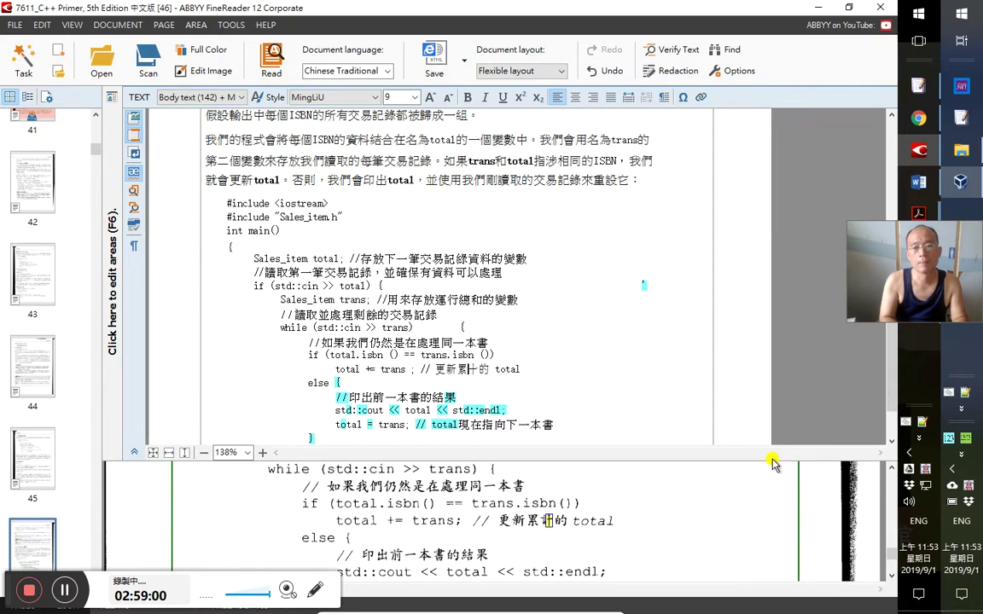
pyautogui.press('Right')
# Clear the uncertain-character marks on else {, the comment //印出前一本書的結果 and the std::cout line under it
pyautogui.press('Down')
pyautogui.hotkey('shift', 'Home')
pyautogui.press('Right')
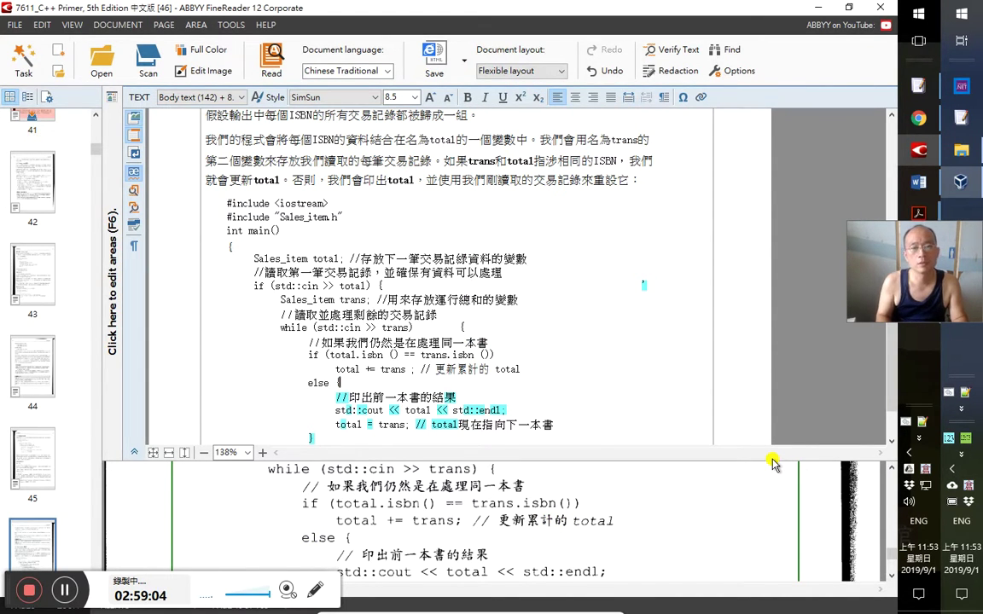
pyautogui.press('Down')
pyautogui.hotkey('shift', 'End')
pyautogui.press('Down')
pyautogui.hotkey('shift', 'Home')
pyautogui.press('Left')
# Clear the uncertain-character marks on the total = trans; line with its comment and on the closing brace of the else block
pyautogui.press('Down')
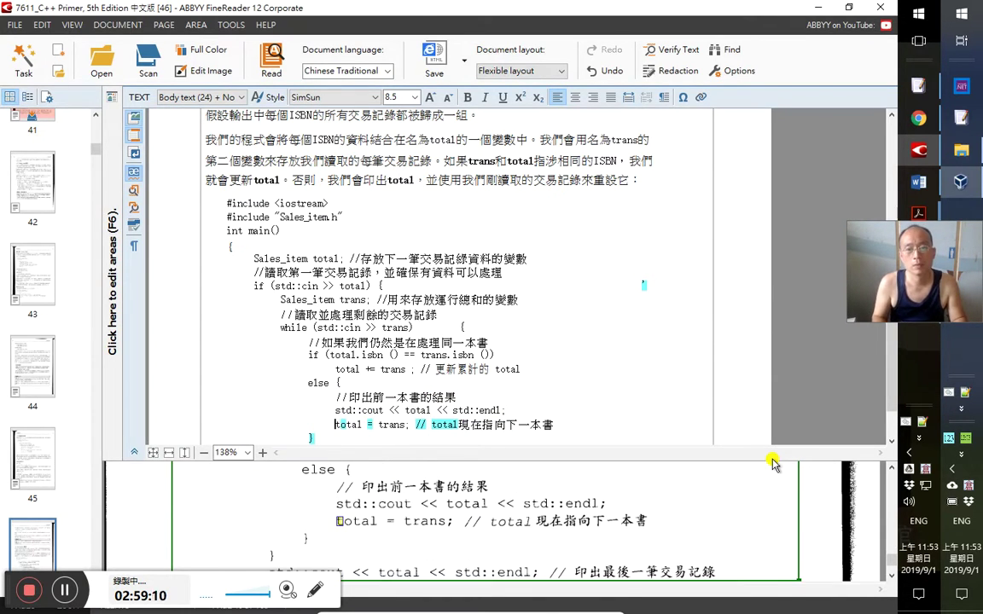
pyautogui.hotkey('shift', 'End')
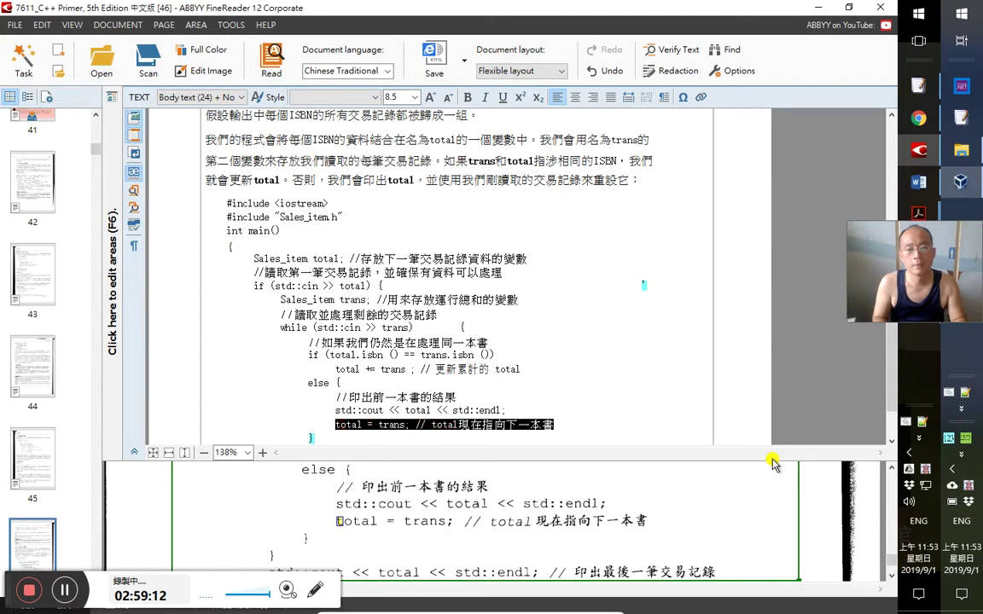
pyautogui.press('Down')
pyautogui.press('Right')
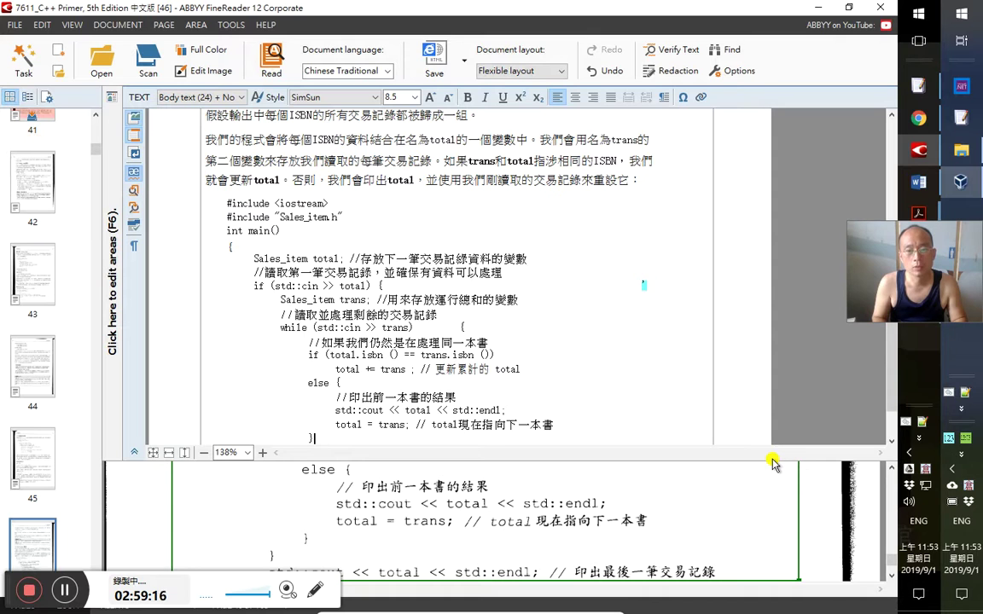
# Check the total = trans; line and its comment character by character against the scan
pyautogui.press('Up')
pyautogui.press('Right')
pyautogui.press('Right')
pyautogui.press('Right')
pyautogui.press('Right')
pyautogui.press('Right')
pyautogui.press('Right')
pyautogui.press('Right')
pyautogui.press('Right')
pyautogui.press('Right')
pyautogui.press('Right')
pyautogui.press('Right')
pyautogui.press('Right')
pyautogui.press('Right')
pyautogui.press('Right')
pyautogui.press('Right')
pyautogui.press('Right')
pyautogui.press('Right')
pyautogui.press('Right')
pyautogui.press('Right')
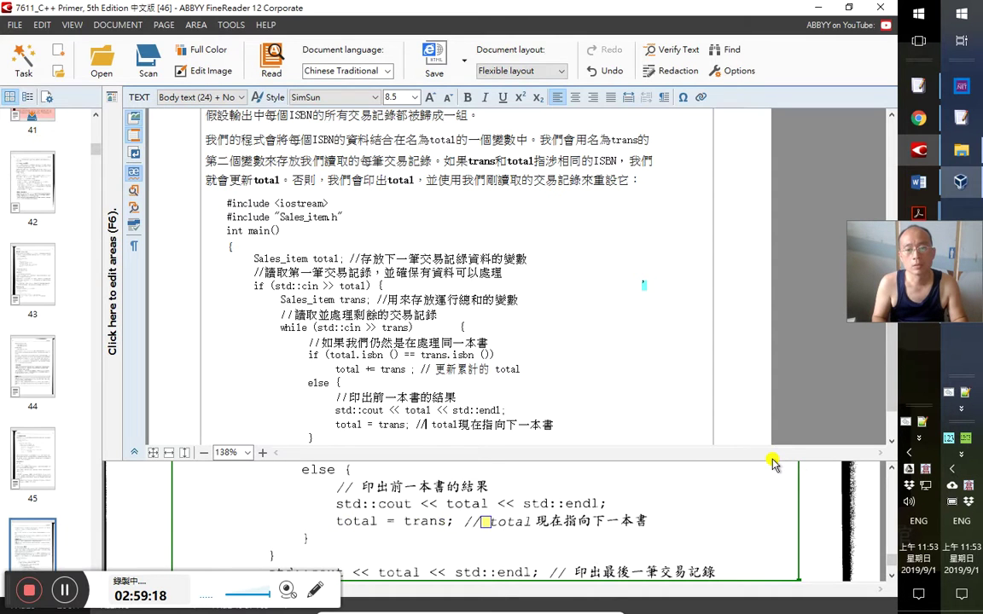
pyautogui.press('Right')
pyautogui.press('Right')
pyautogui.press('Right')
# Remove the stray space between the two colons of std:: before cout in the final std::cout line
pyautogui.press('Down')
pyautogui.press('Down')
pyautogui.press('Down')
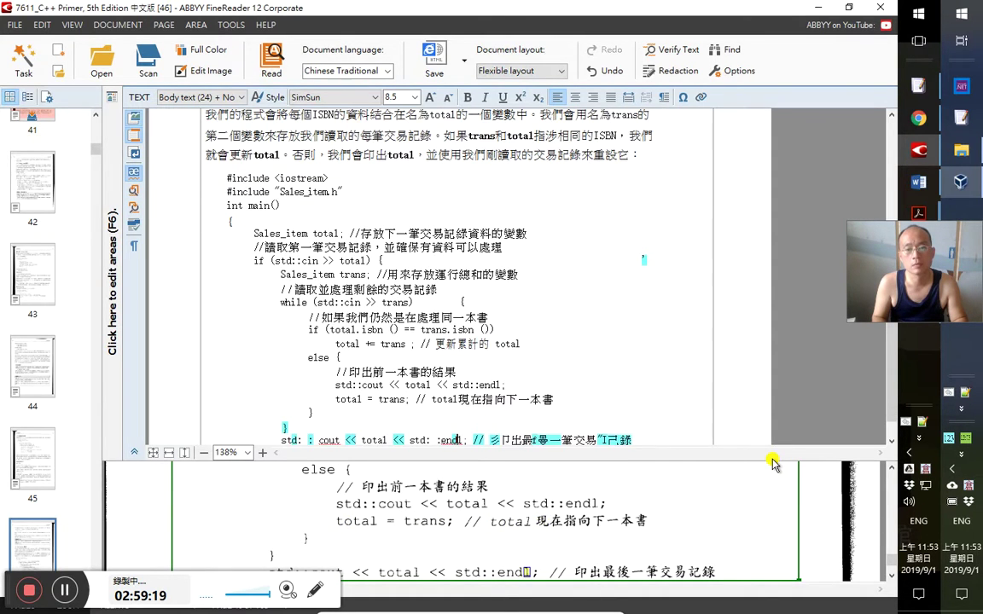
pyautogui.press('Left')
pyautogui.press('Left')
pyautogui.press('Left')
pyautogui.press('Left')
pyautogui.press('Left')
pyautogui.press('Left')
pyautogui.press('Left')
pyautogui.press('Left')
pyautogui.press('Left')
pyautogui.press('Left')
pyautogui.press('Left')
pyautogui.press('Left')
pyautogui.press('Left')
pyautogui.press('Left')
pyautogui.press('Left')
pyautogui.press('Left')
pyautogui.press('Left')
pyautogui.press('Left')
pyautogui.press('Home')
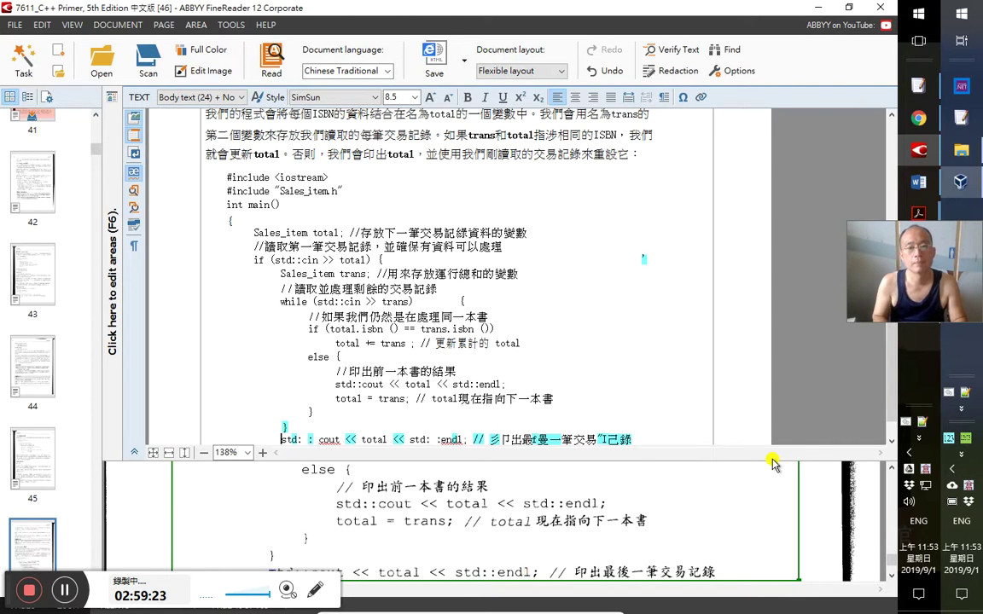
pyautogui.press('Right')
pyautogui.press('Right')
pyautogui.press('Right')
pyautogui.press('Right')
pyautogui.press('Delete')
# Replace the misread characters before 出 with 印 in the comment on the final std::cout line, matching the scan's 印出最後一筆交易記錄
pyautogui.press('Right')
pyautogui.press('Right')
pyautogui.press('Right')
pyautogui.press('Right')
pyautogui.press('Right')
pyautogui.press('Right')
pyautogui.press('Right')
pyautogui.press('Right')
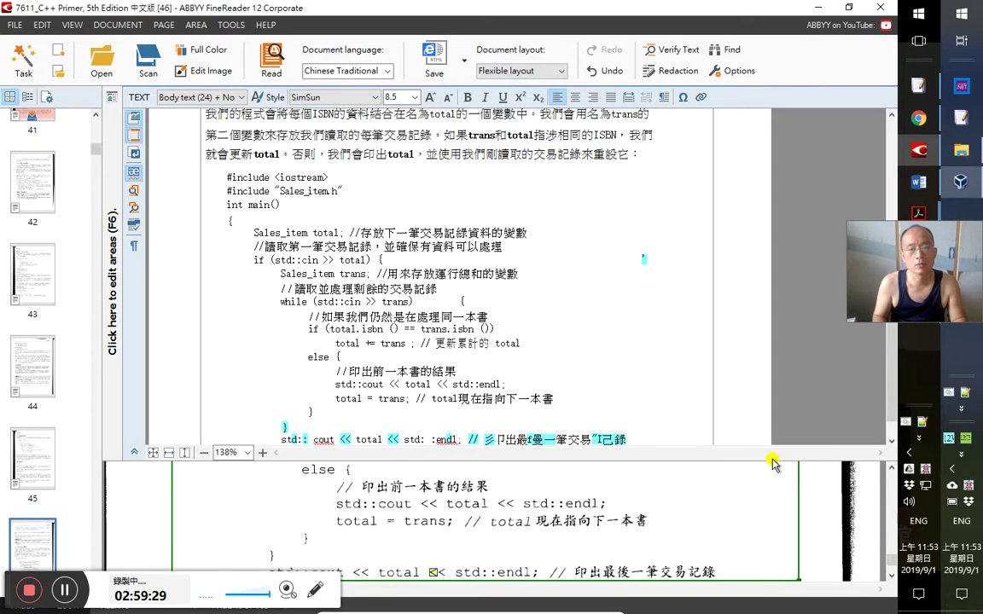
pyautogui.press('Right')
pyautogui.press('Right')
pyautogui.press('Right')
pyautogui.press('Right')
pyautogui.press('Right')
pyautogui.press('Right')
pyautogui.press('Right')
pyautogui.press('Right')
pyautogui.press('Right')
pyautogui.press('Right')
pyautogui.press('Right')
pyautogui.press('Right')
pyautogui.press('Right')
pyautogui.press('Right')
pyautogui.press('Right')
pyautogui.press('Right')
pyautogui.press('Right')
pyautogui.press('Right')
pyautogui.press('Right')
pyautogui.press('Right')
pyautogui.press('Right')
pyautogui.press('Right')
pyautogui.press('Right')
pyautogui.press('Right')
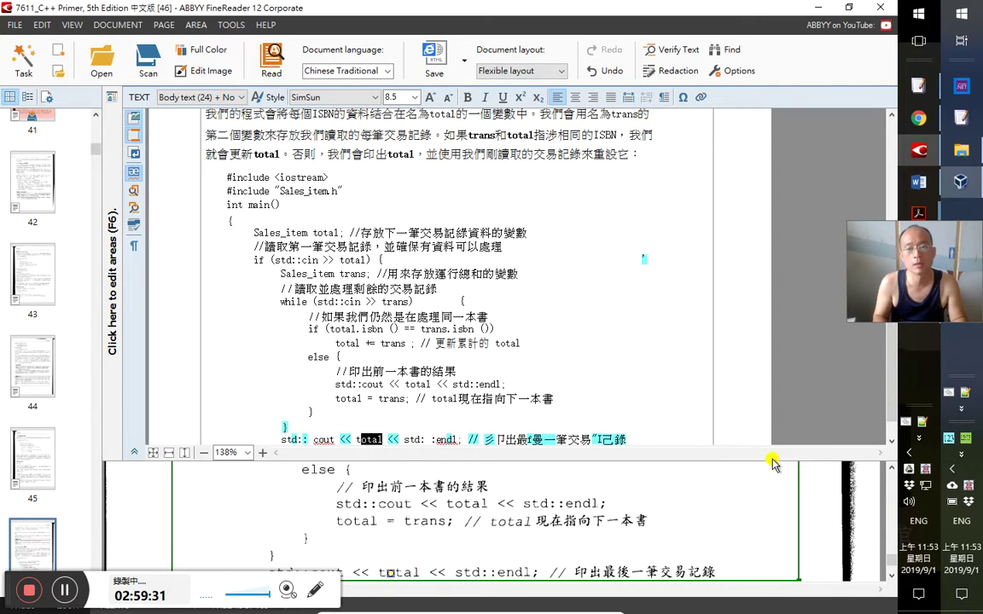
pyautogui.hotkey('shift', 'Right')
pyautogui.hotkey('shift', 'Right')
pyautogui.press('Menu')
pyautogui.press('Down')
pyautogui.press('Return')
pyautogui.hotkey('shift', 'Right')
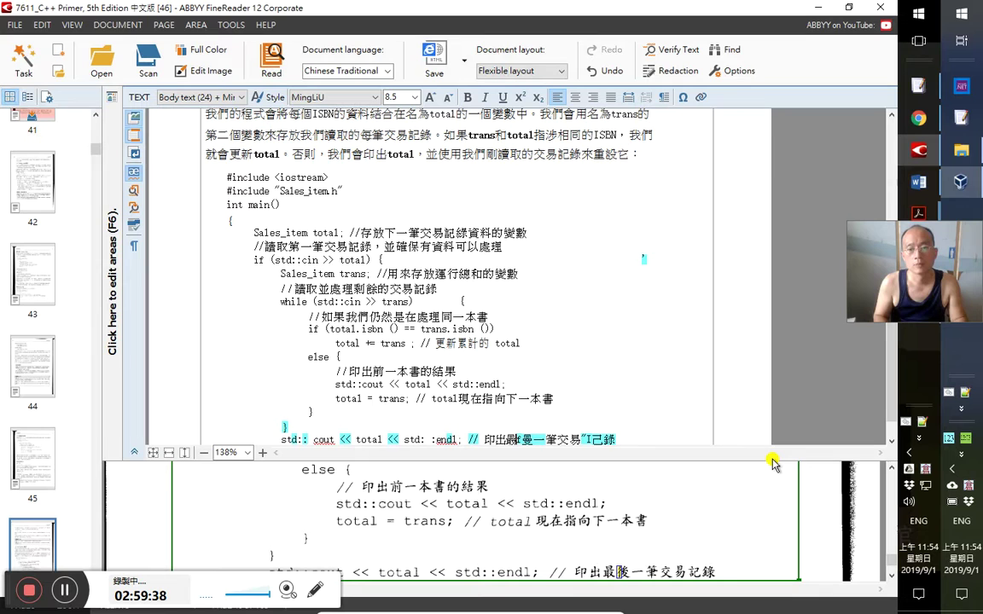
# Replace the misrecognised characters after 最 in the final std::cout line's comment with 後
pyautogui.hotkey('shift', 'Right')
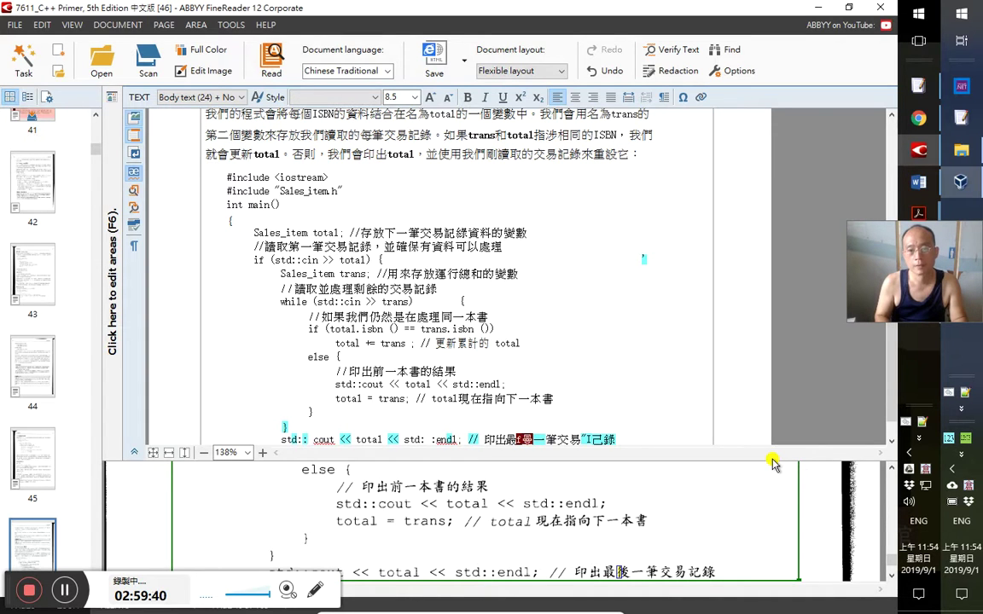
pyautogui.press('Menu')
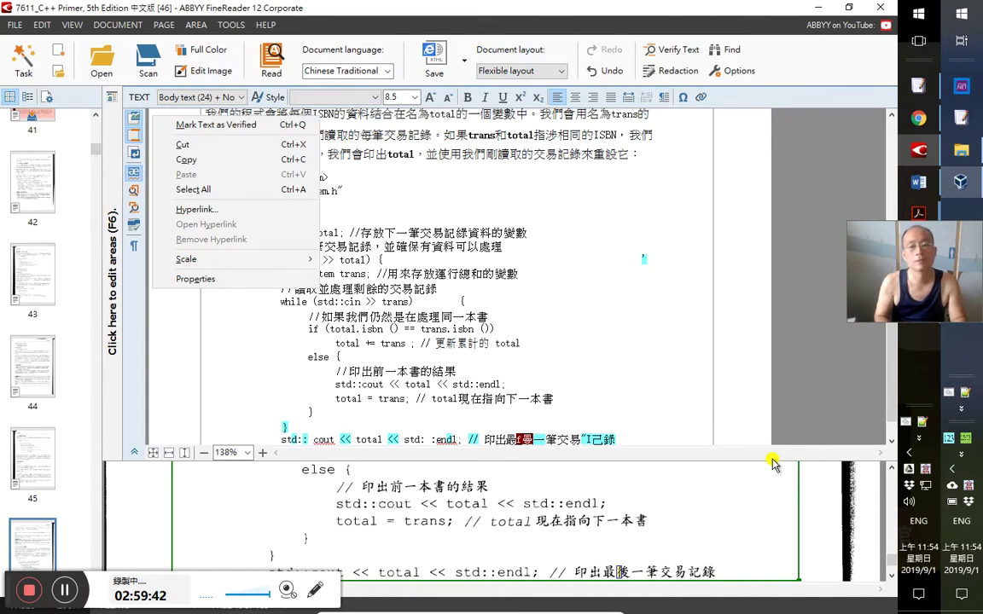
pyautogui.press('Escape')
pyautogui.write('後')
# Replace the misrecognised characters between 交易 and 錄 in the same comment with 記
pyautogui.press('Right')
pyautogui.press('Right')
pyautogui.press('Right')
pyautogui.press('Right')
pyautogui.hotkey('shift', 'Right')
pyautogui.hotkey('shift', 'Right')
pyautogui.hotkey('shift', 'Right')
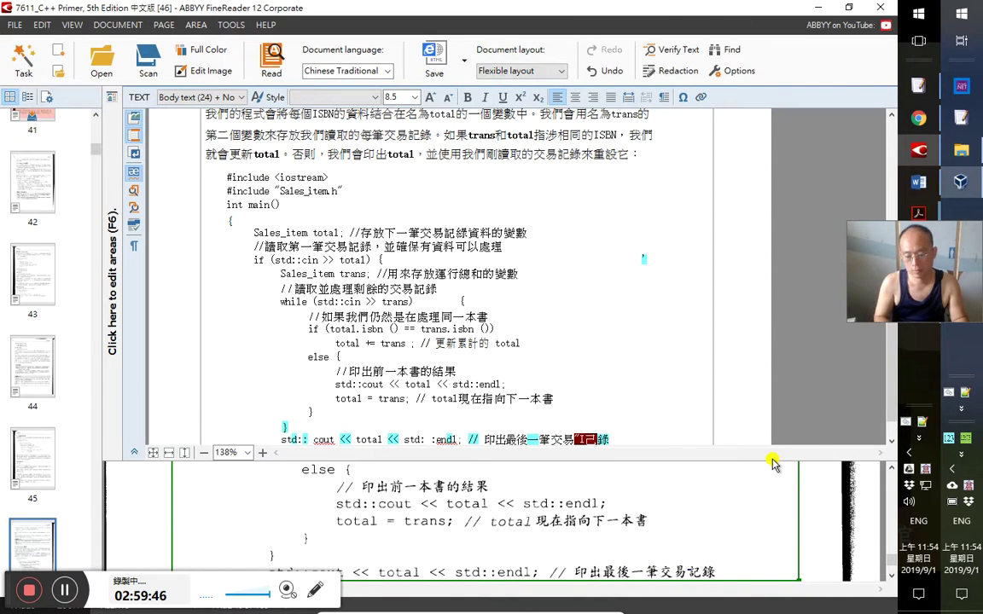
pyautogui.press('Menu')
pyautogui.press('Escape')
pyautogui.write('記')
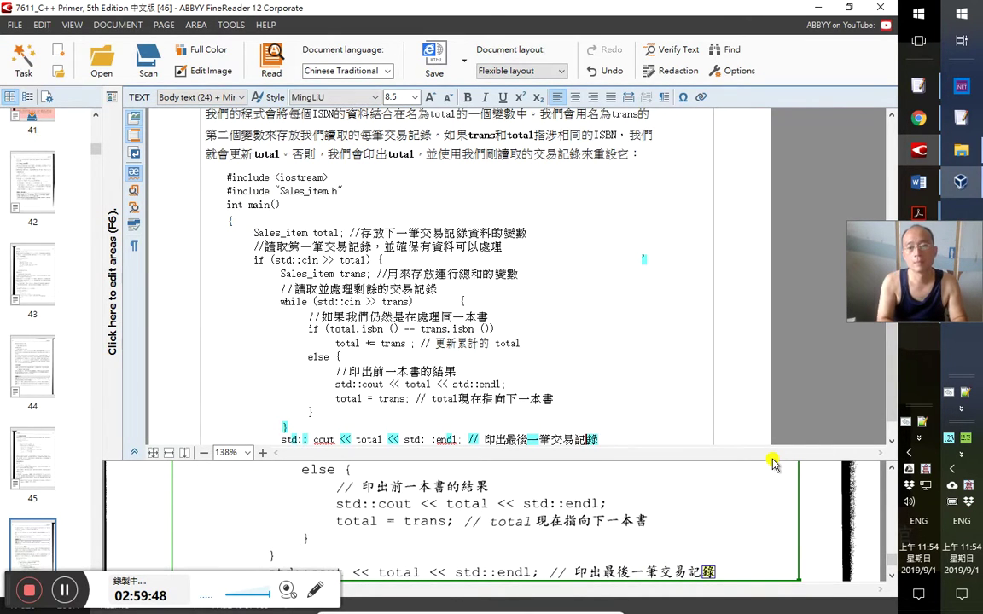
# Mark the whole corrected std::cout line with the comment 印出最後一筆交易記錄 as verified
pyautogui.press('Home')
pyautogui.hotkey('shift', 'End')
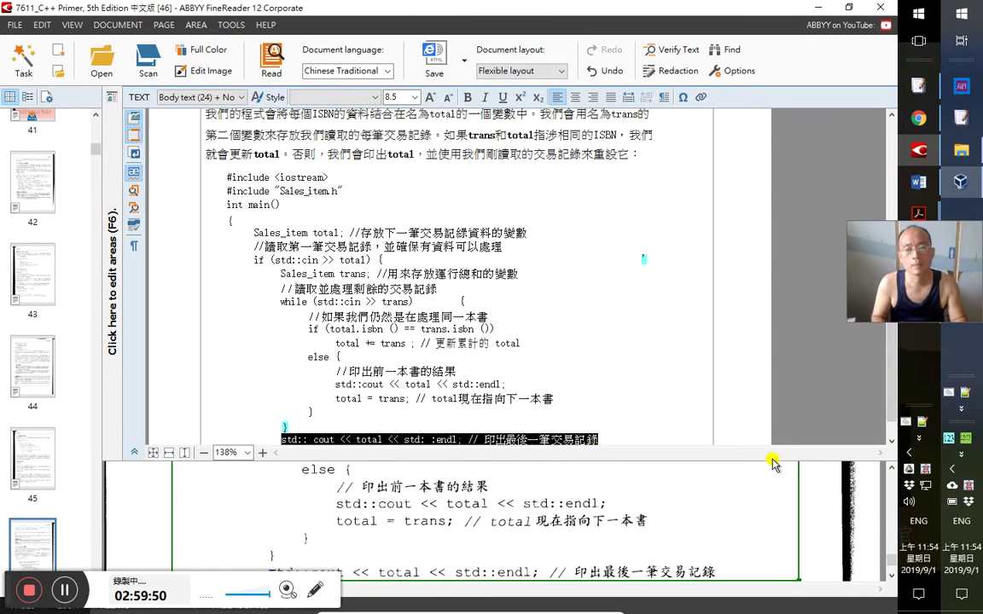
pyautogui.hotkey('ctrl', 't')
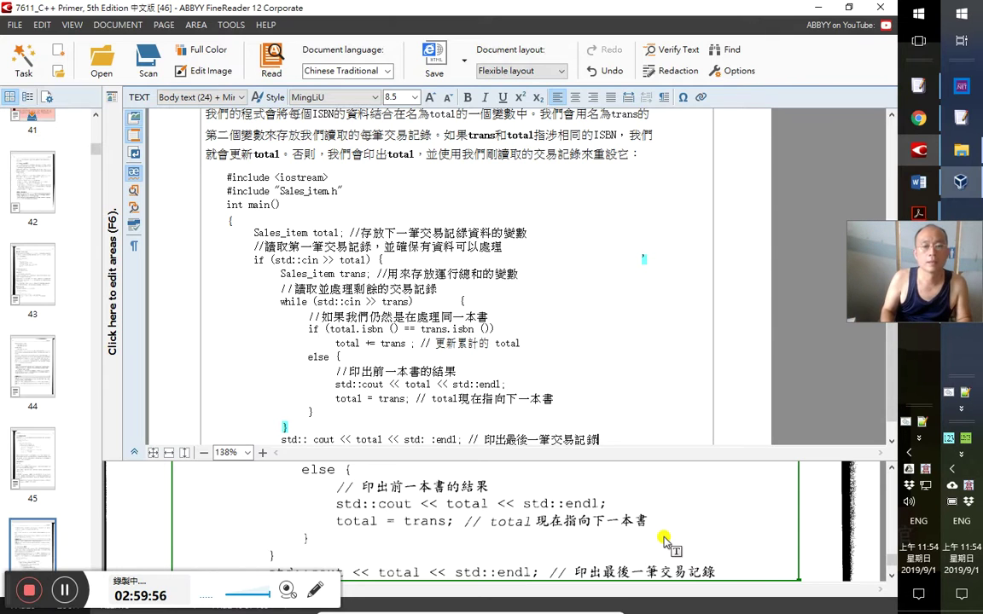
# Mark the closing brace above the std::cout line as verified and go to page 47
pyautogui.press('Up')
pyautogui.hotkey('shift', 'Left')
pyautogui.hotkey('ctrl', 'Down')
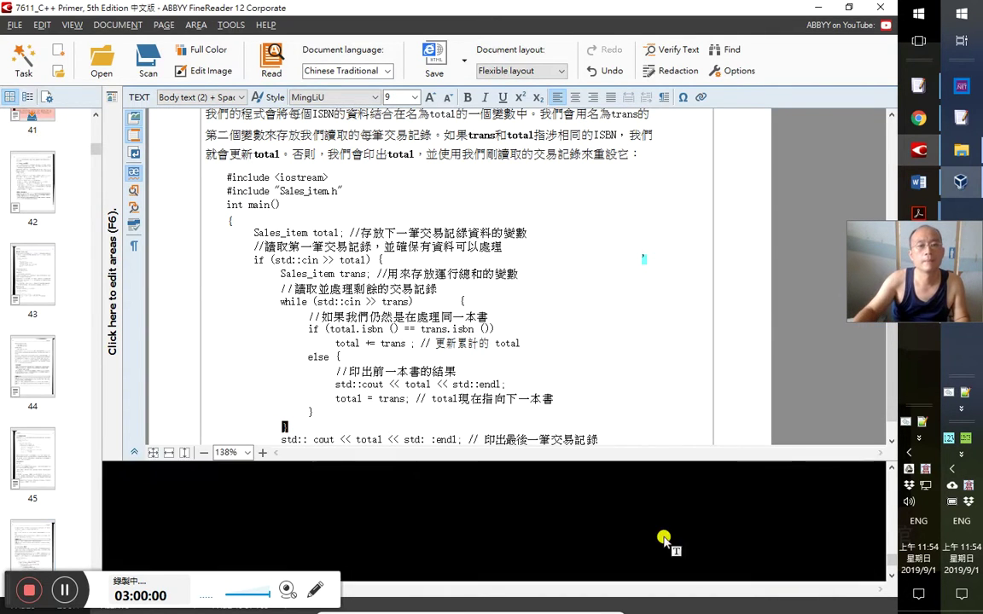
# Mark the first three code lines of page 47, from "} else {" to the std::cerr line, as verified
pyautogui.click(285, 190)
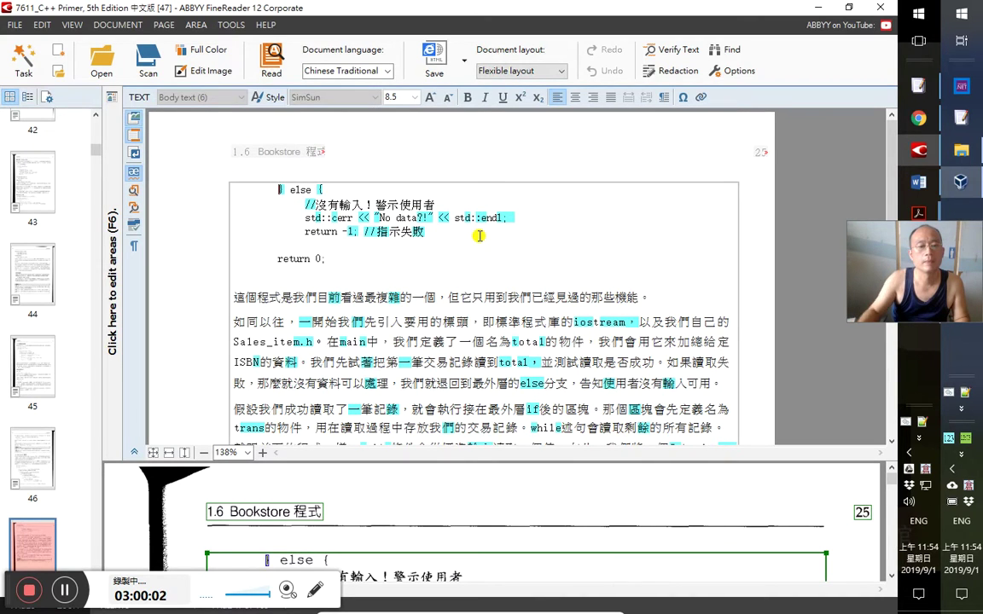
pyautogui.hotkey('shift', 'Left')
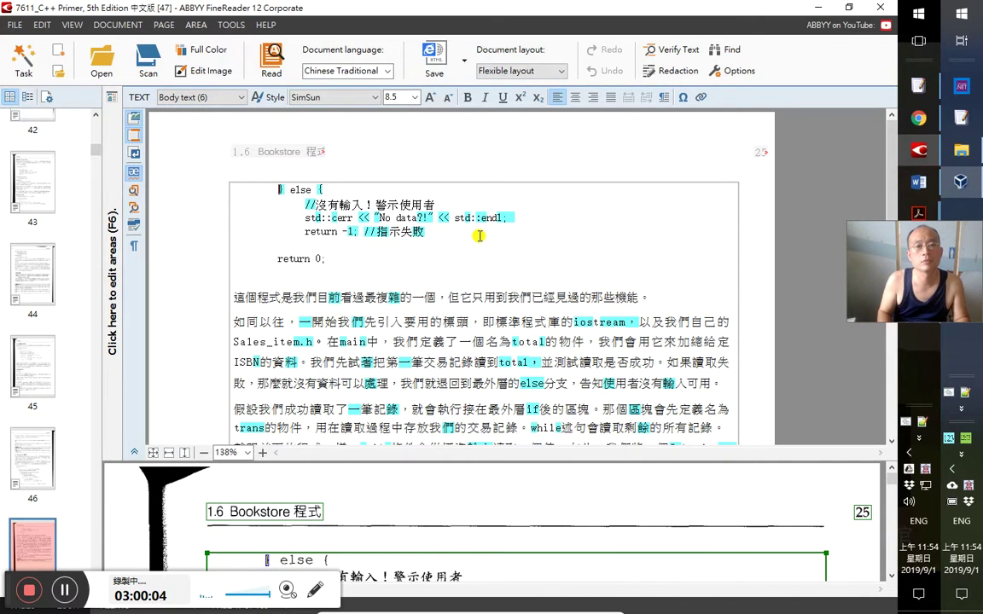
pyautogui.hotkey('shift', 'Right')
pyautogui.hotkey('shift', 'Right')
pyautogui.hotkey('shift', 'Right')
pyautogui.hotkey('shift', 'Down')
pyautogui.hotkey('shift', 'Down')
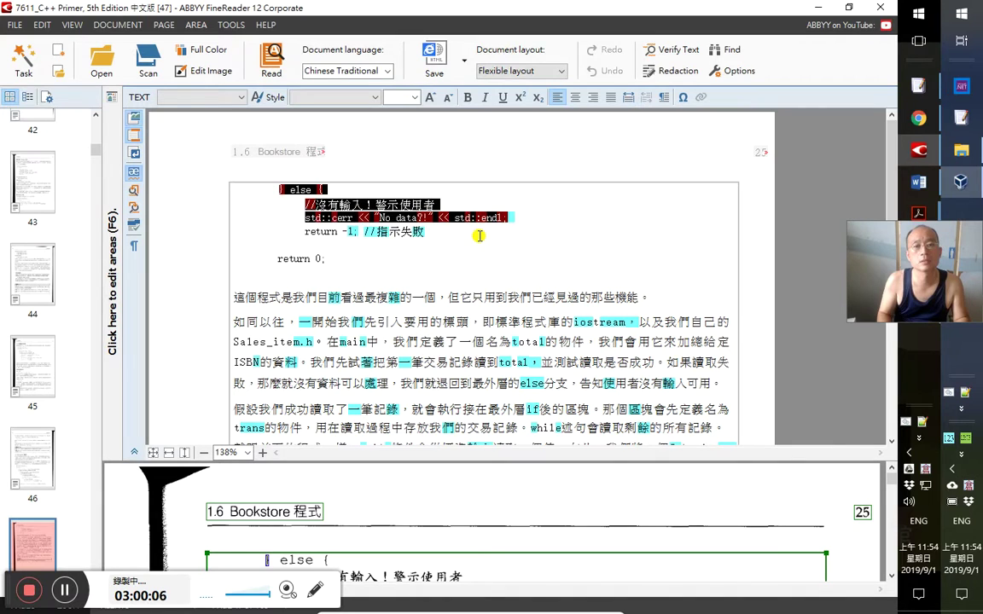
pyautogui.write('} else { //沒有輸入！警示使用者 std::cerr << "No data?!" << std::endl;')
# Mark the line "return -1; //指示失敗" as verified and check the code below it against the scan
pyautogui.press('Down')
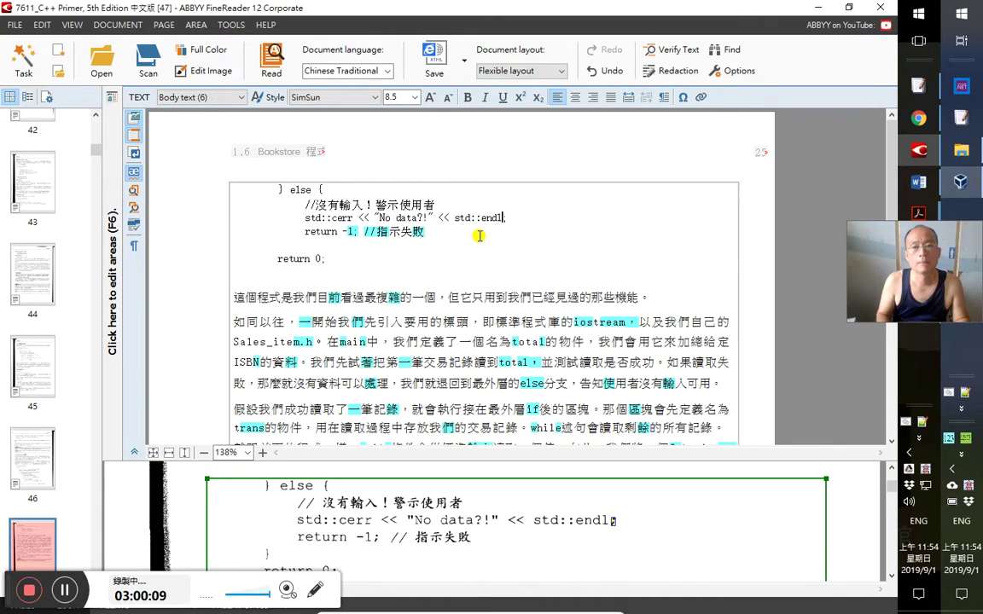
pyautogui.press('Home')
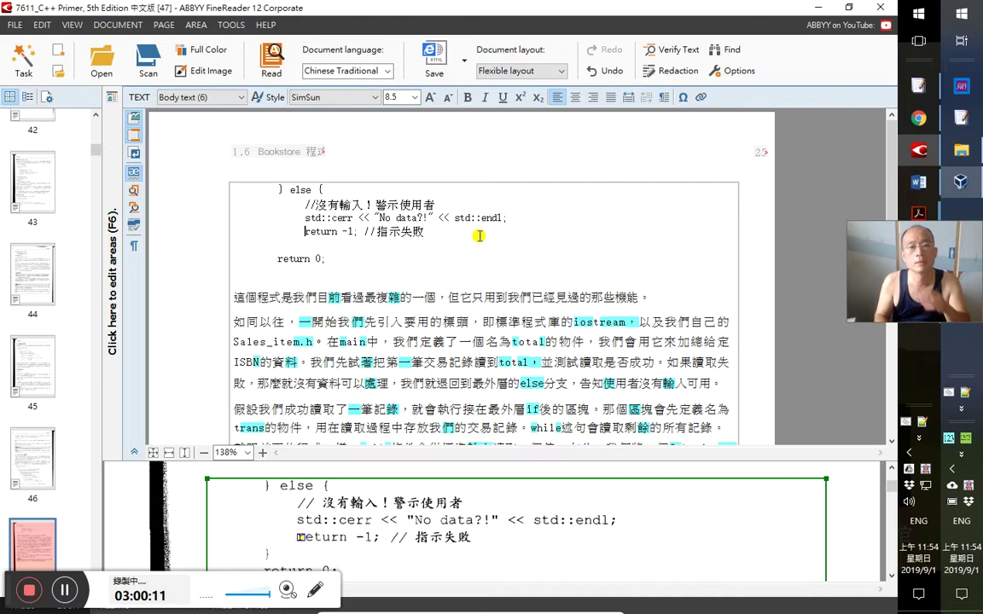
pyautogui.press('Right')
pyautogui.press('Right')
pyautogui.press('Down')
pyautogui.press('Down')
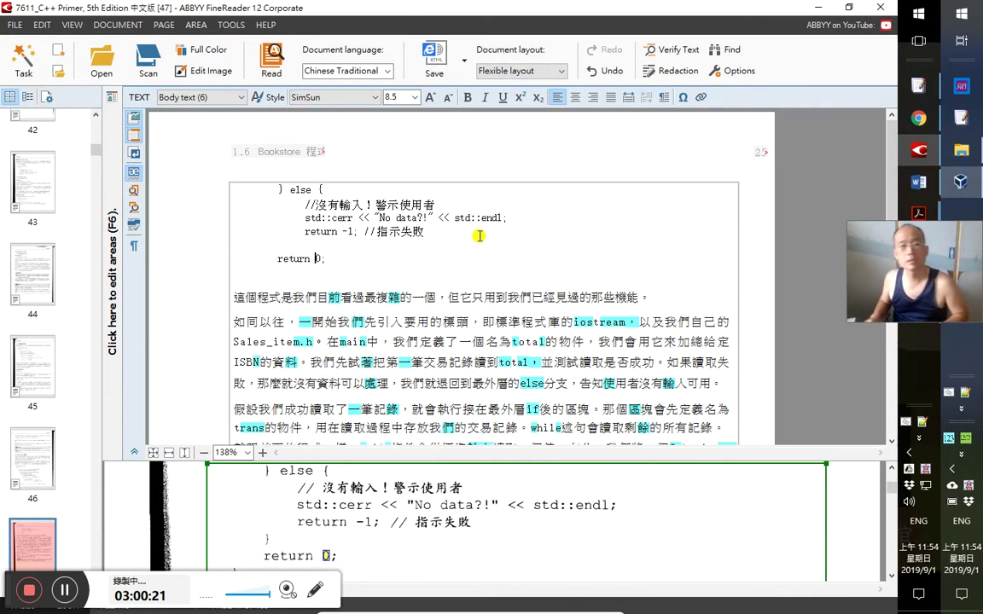
# Insert the missing closing brace on its own line between "return -1; //指示失敗" and "return 0;"
pyautogui.press('Up')
pyautogui.press('Up')
pyautogui.press('End')
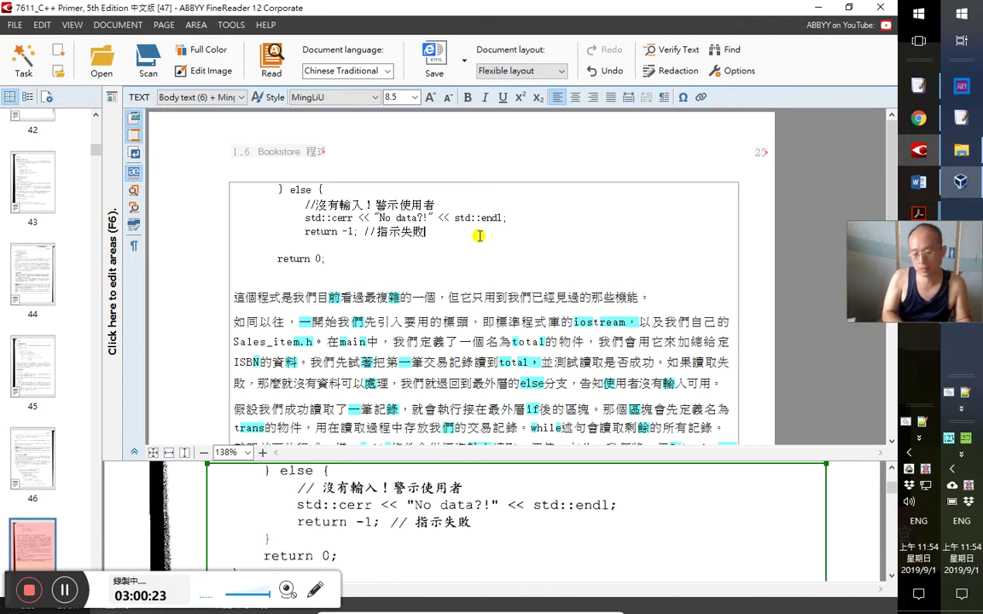
pyautogui.press('Return')
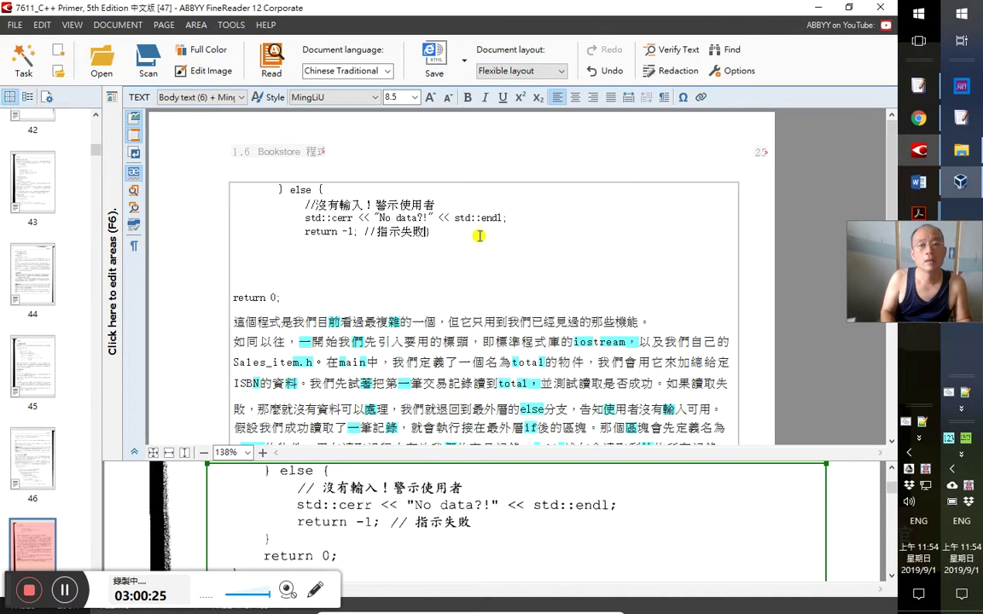
pyautogui.press('Return')
pyautogui.press('Delete')
pyautogui.press('Delete')
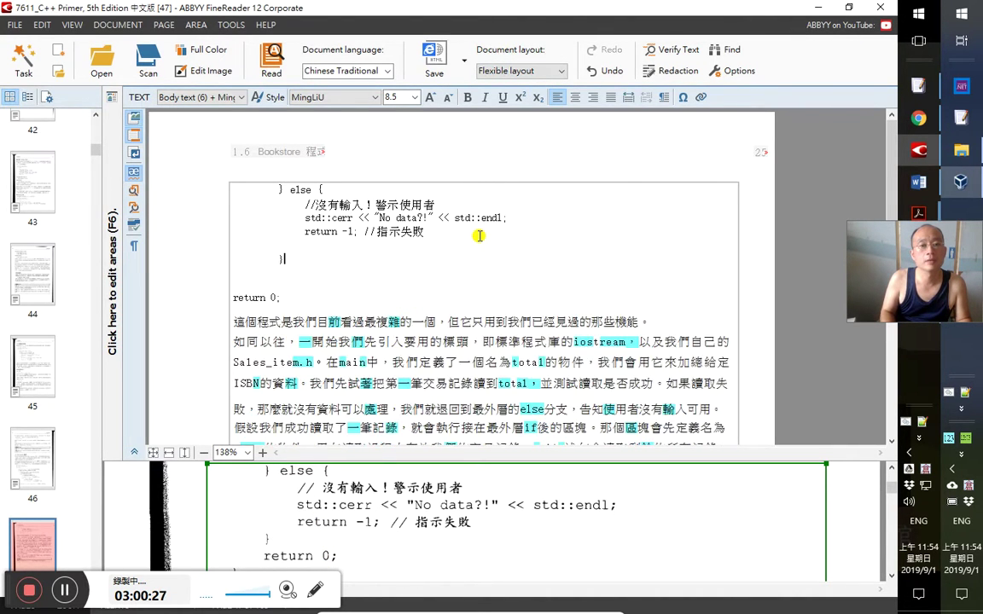
# Restore the indentation of "return 0;" and insert the missing closing brace on a new line below it
pyautogui.press('Right')
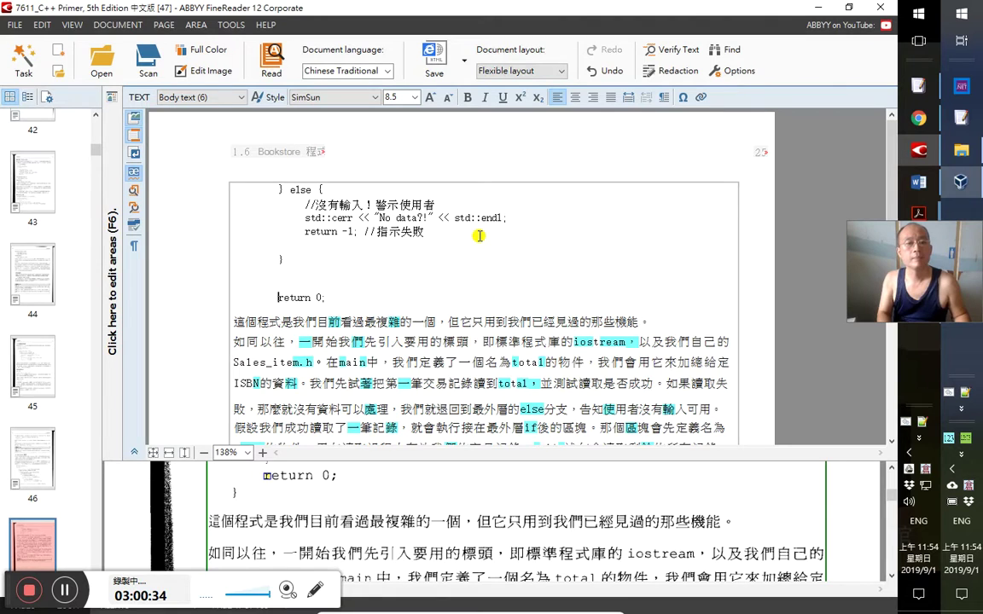
pyautogui.press('End')
pyautogui.press('Return')
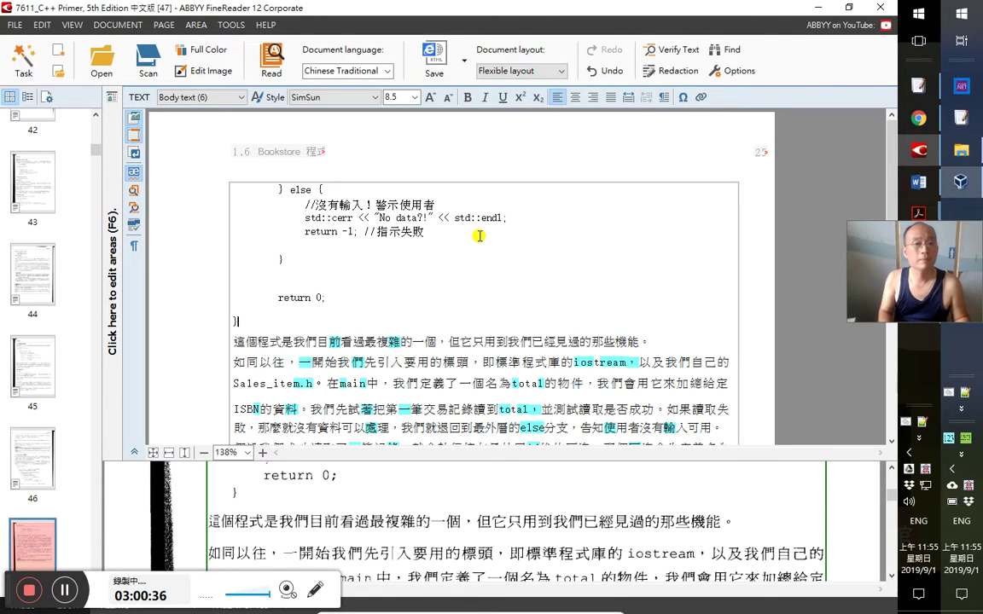
# Proofread the sentence starting 這個程式是我們目前看過最複雜的一個 against the scan and mark it as verified
pyautogui.scroll(1, 288, 464)
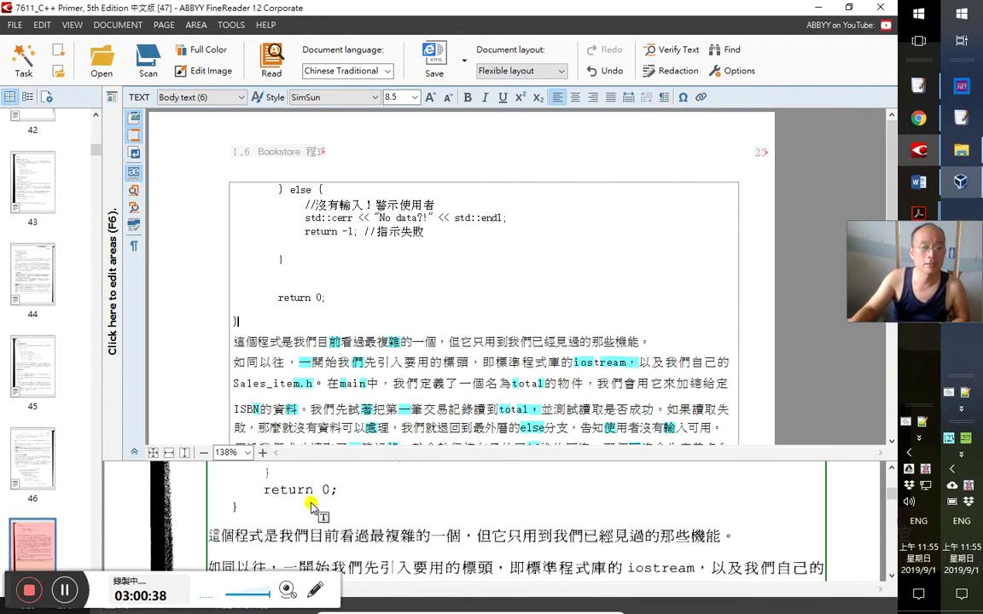
pyautogui.click(448, 344)
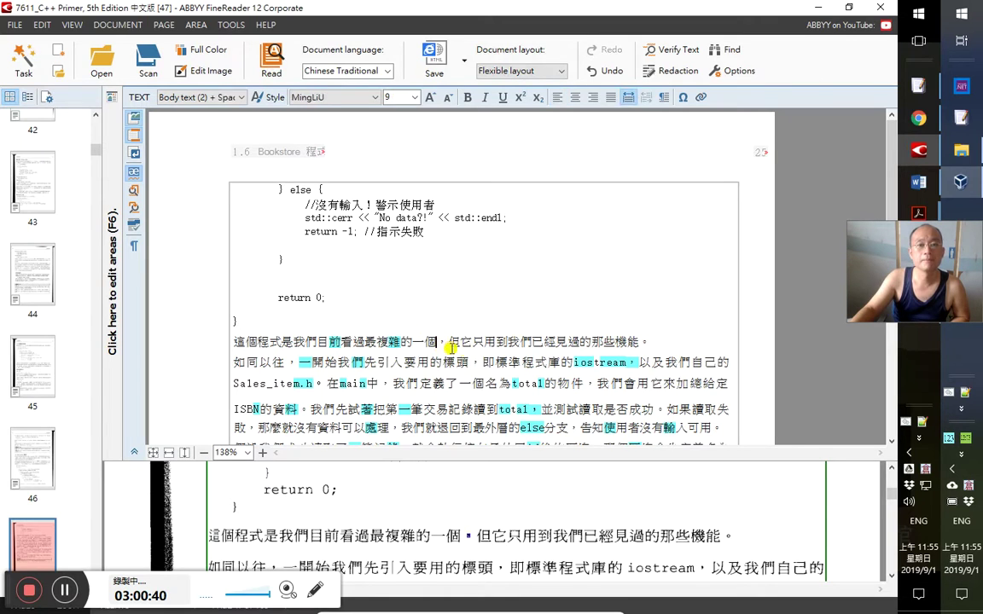
pyautogui.click(375, 342)
pyautogui.press('Right')
pyautogui.press('Right')
pyautogui.press('Right')
pyautogui.press('Right')
pyautogui.press('Right')
pyautogui.press('Right')
pyautogui.press('Right')
pyautogui.press('Right')
pyautogui.press('Right')
pyautogui.press('Right')
pyautogui.press('Right')
pyautogui.press('Right')
pyautogui.press('Right')
pyautogui.press('Right')
pyautogui.press('Right')
pyautogui.press('Right')
pyautogui.press('Right')
pyautogui.press('Right')
pyautogui.press('Right')
pyautogui.press('Right')
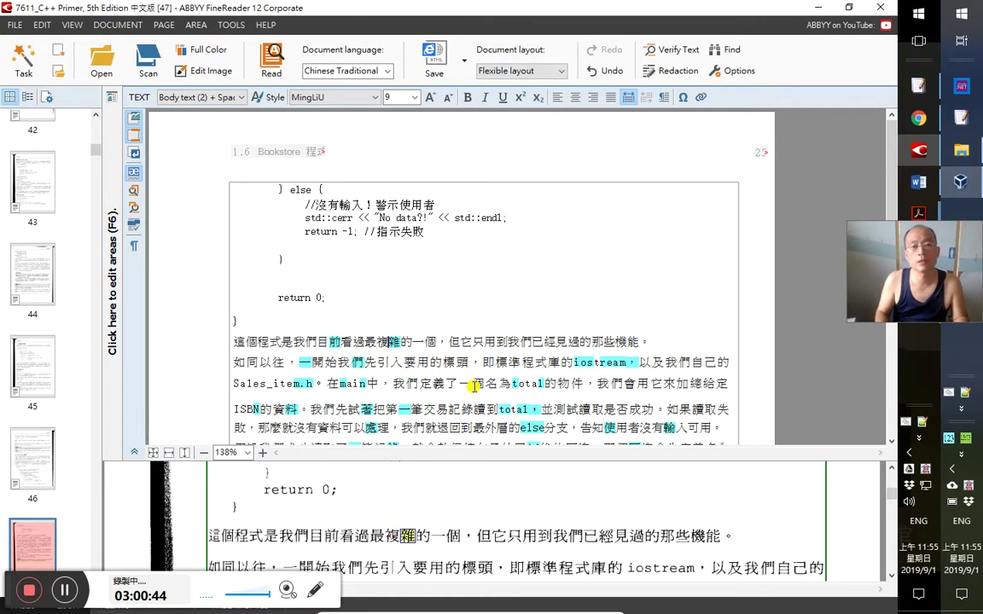
pyautogui.hotkey('shift', 'Home')
# Proofread the line starting 如同以往，一開始我們先引入 against the scan and mark it as verified
pyautogui.press('Left')
pyautogui.press('Down')
pyautogui.press('Right')
pyautogui.press('Right')
pyautogui.press('Right')
pyautogui.press('Right')
pyautogui.press('Right')
pyautogui.press('Right')
pyautogui.press('Right')
pyautogui.press('Right')
pyautogui.press('Right')
pyautogui.press('Right')
pyautogui.press('Right')
pyautogui.press('Right')
pyautogui.press('Right')
pyautogui.press('Right')
pyautogui.press('Right')
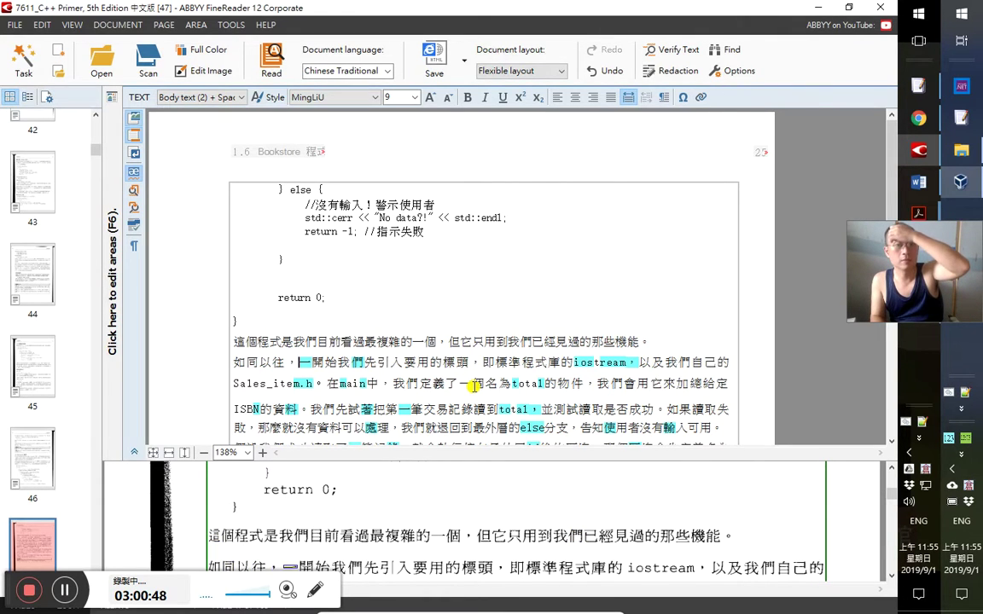
pyautogui.press('Right')
pyautogui.press('Right')
pyautogui.press('Right')
pyautogui.press('Right')
pyautogui.press('Right')
pyautogui.press('Right')
pyautogui.press('Right')
pyautogui.press('Right')
pyautogui.press('Right')
pyautogui.press('Right')
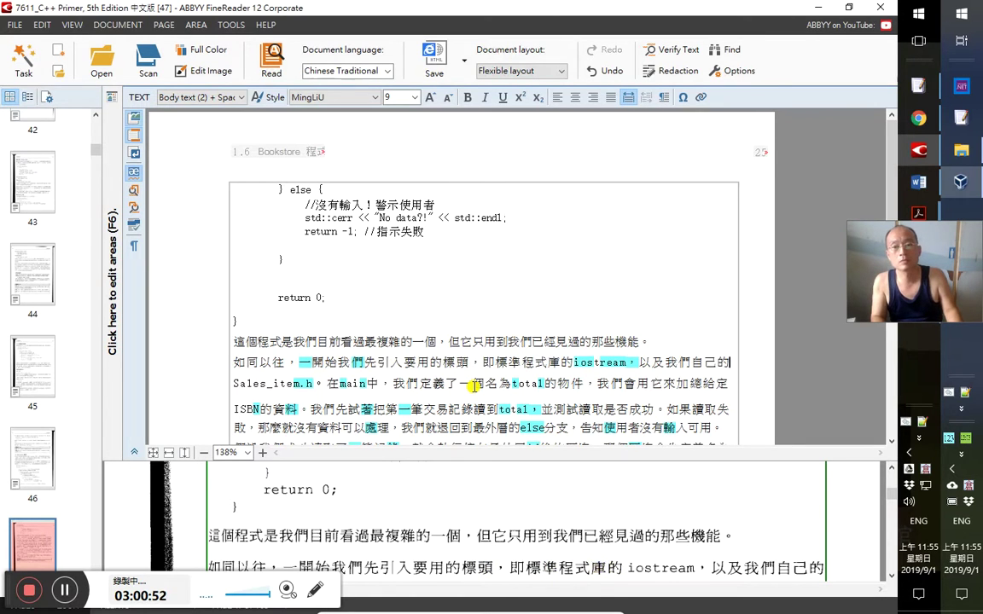
pyautogui.hotkey('shift', 'Home')
# Proofread the line starting Sales_item.h。在main中 against the scan and mark it as verified
pyautogui.press('Left')
pyautogui.press('Down')
pyautogui.press('Right')
pyautogui.press('Right')
pyautogui.press('Right')
pyautogui.press('Right')
pyautogui.press('Right')
pyautogui.press('Right')
pyautogui.press('Right')
pyautogui.press('Right')
pyautogui.press('Right')
pyautogui.press('Right')
pyautogui.press('Right')
pyautogui.press('Right')
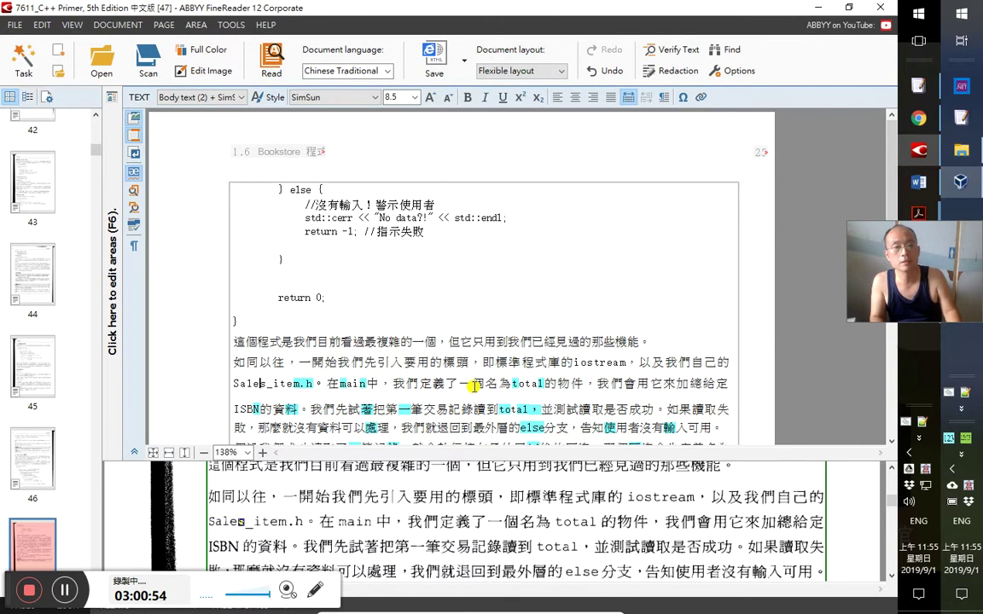
pyautogui.press('Right')
pyautogui.press('Right')
pyautogui.press('Right')
pyautogui.press('Right')
pyautogui.press('Right')
pyautogui.press('Right')
pyautogui.press('Right')
pyautogui.press('Right')
pyautogui.press('Right')
pyautogui.press('Right')
pyautogui.press('Right')
pyautogui.press('Right')
pyautogui.press('Right')
pyautogui.press('Right')
pyautogui.press('Right')
pyautogui.press('Right')
pyautogui.press('Right')
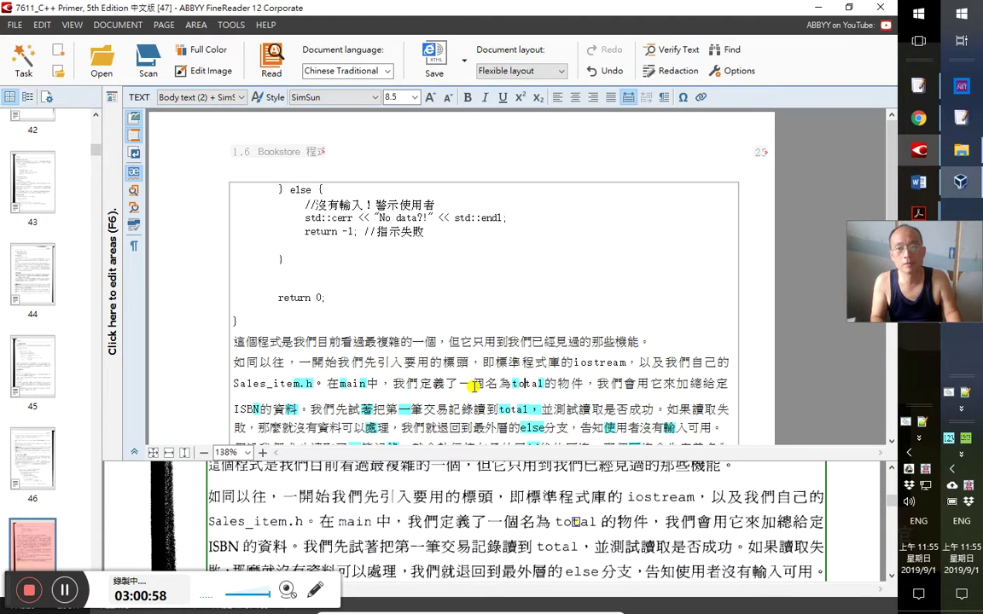
pyautogui.press('Home')
pyautogui.hotkey('shift', 'End')
# Proofread the rest of the Sales_item.h line from total to 給定 against the scan and mark it as verified
pyautogui.press('Right')
pyautogui.press('Right')
pyautogui.press('Right')
pyautogui.press('Right')
pyautogui.press('Right')
pyautogui.press('Right')
pyautogui.press('Right')
pyautogui.press('Right')
pyautogui.press('Right')
pyautogui.press('Right')
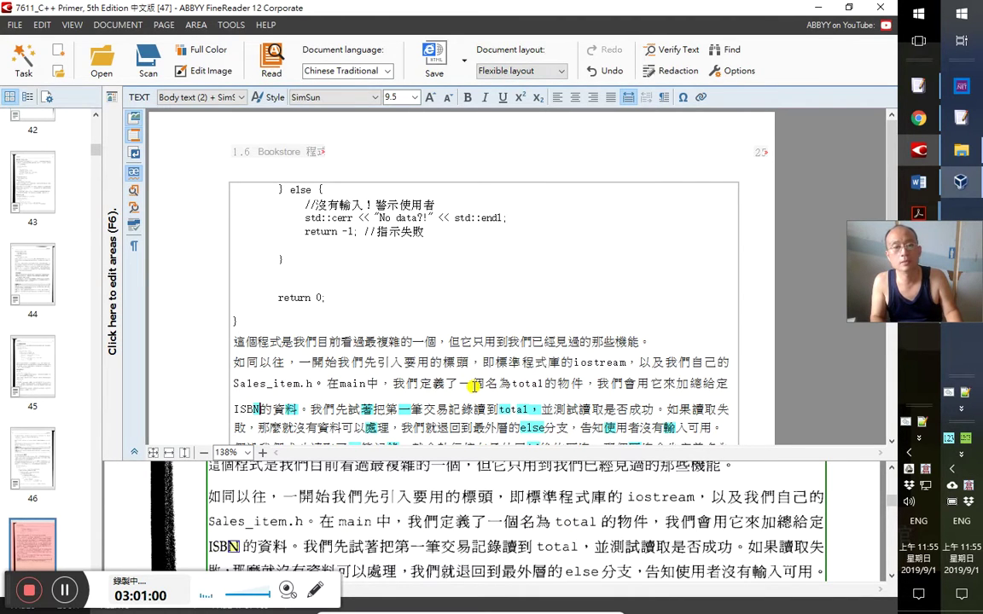
# Proofread the text from ISBN的資料 through 那麼就沒有資料可以處理 against the scan and mark it as verified
pyautogui.press('Right')
pyautogui.press('Right')
pyautogui.press('Right')
pyautogui.press('Right')
pyautogui.press('Right')
pyautogui.press('Right')
pyautogui.press('Right')
pyautogui.press('Right')
pyautogui.press('Right')
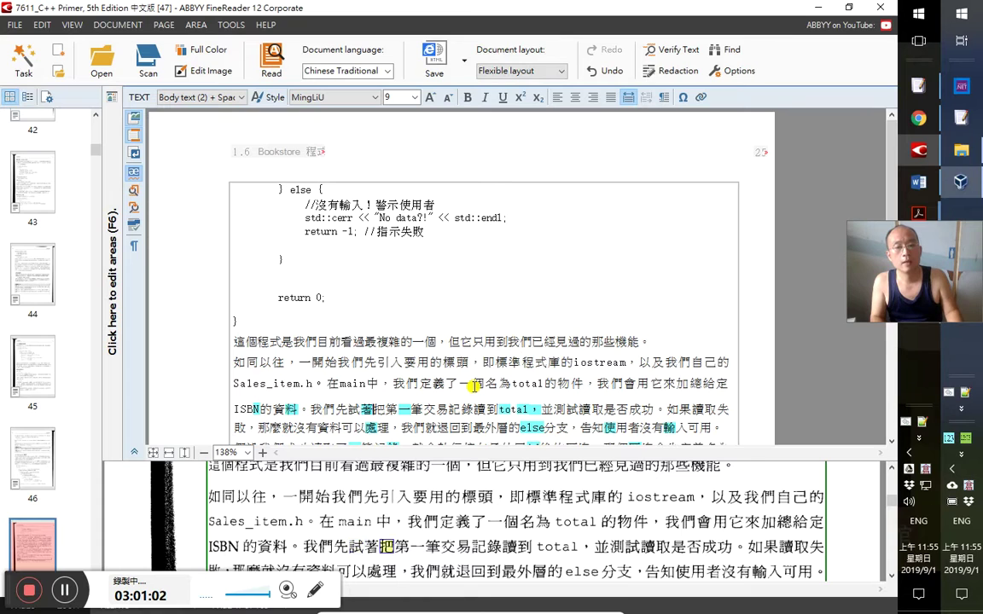
pyautogui.press('Right')
pyautogui.press('Right')
pyautogui.press('Right')
pyautogui.press('Right')
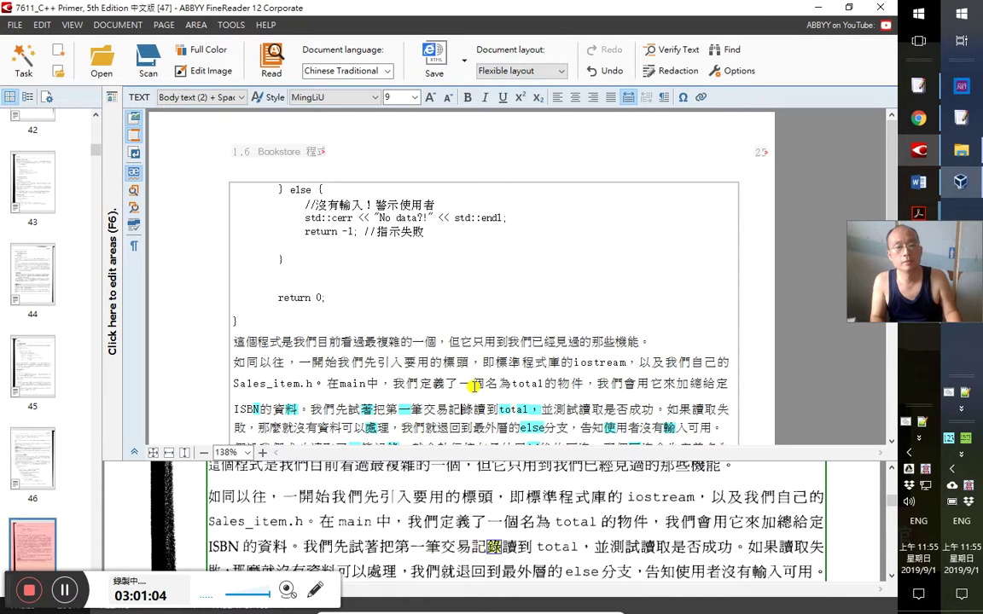
pyautogui.press('Right')
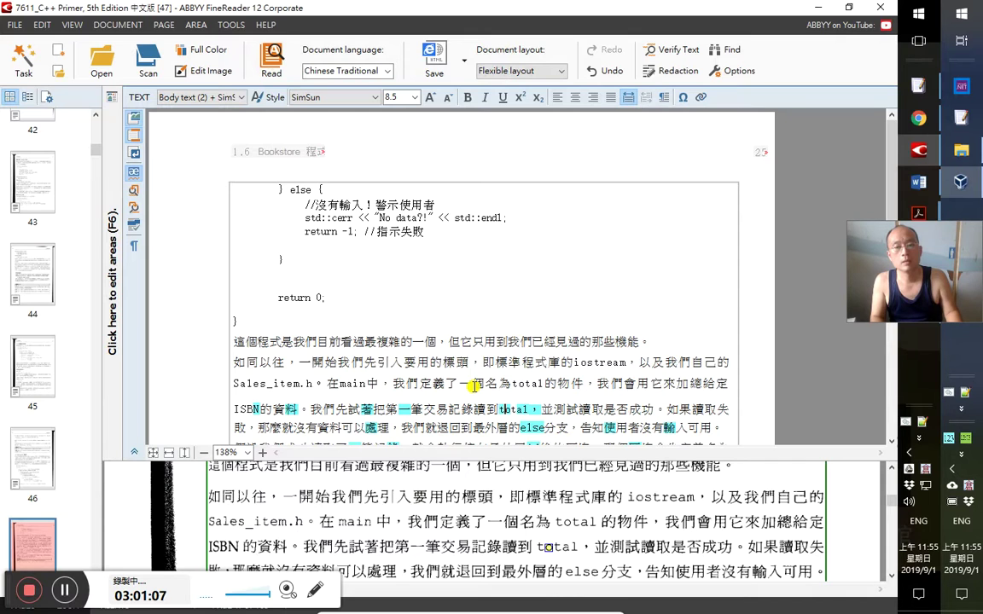
pyautogui.press('Right')
pyautogui.press('Right')
pyautogui.press('Right')
pyautogui.press('Right')
pyautogui.press('Right')
pyautogui.press('Right')
pyautogui.press('Right')
pyautogui.press('Right')
pyautogui.press('Right')
pyautogui.press('Right')
pyautogui.press('Right')
pyautogui.press('Right')
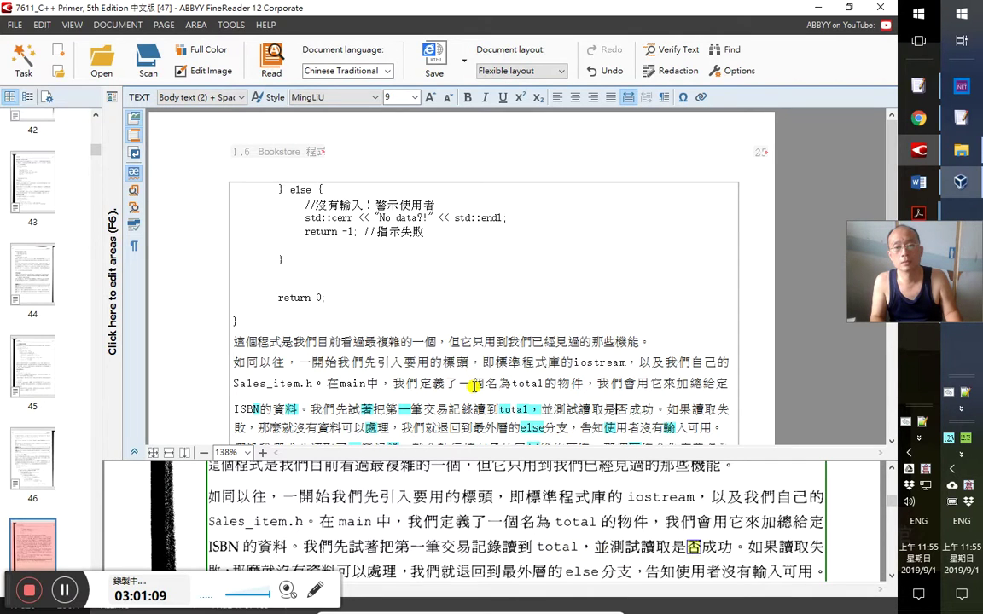
pyautogui.press('Right')
pyautogui.press('Right')
pyautogui.press('Right')
pyautogui.press('Right')
pyautogui.press('Right')
pyautogui.press('Right')
pyautogui.press('Right')
pyautogui.press('Right')
pyautogui.press('Right')
pyautogui.press('Right')
pyautogui.press('Right')
pyautogui.press('Right')
pyautogui.press('Right')
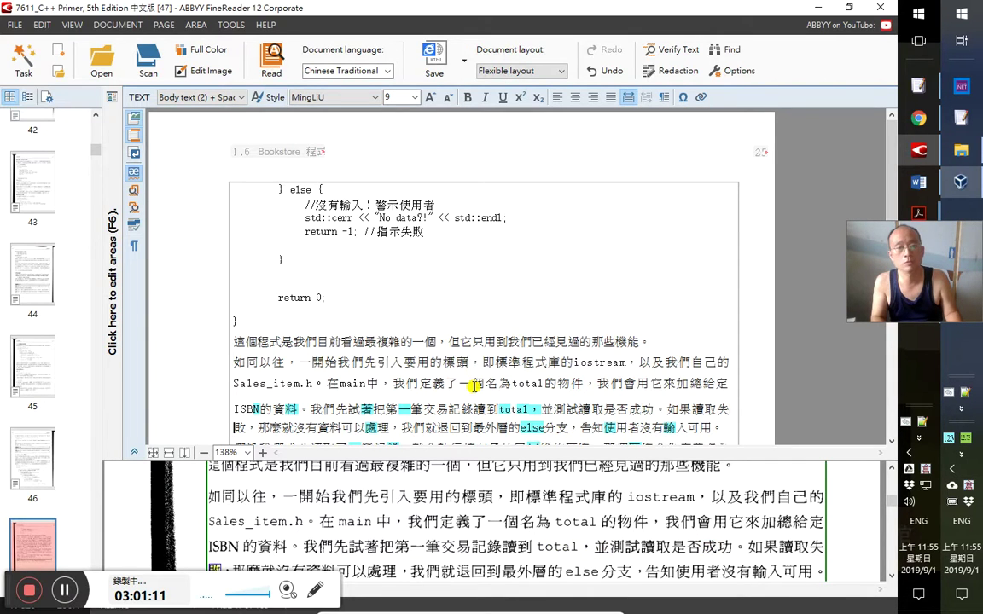
pyautogui.press('Right')
pyautogui.press('Right')
pyautogui.press('Right')
pyautogui.press('Right')
pyautogui.press('Right')
pyautogui.press('Right')
pyautogui.press('Right')
pyautogui.press('Right')
pyautogui.press('Right')
pyautogui.press('Right')
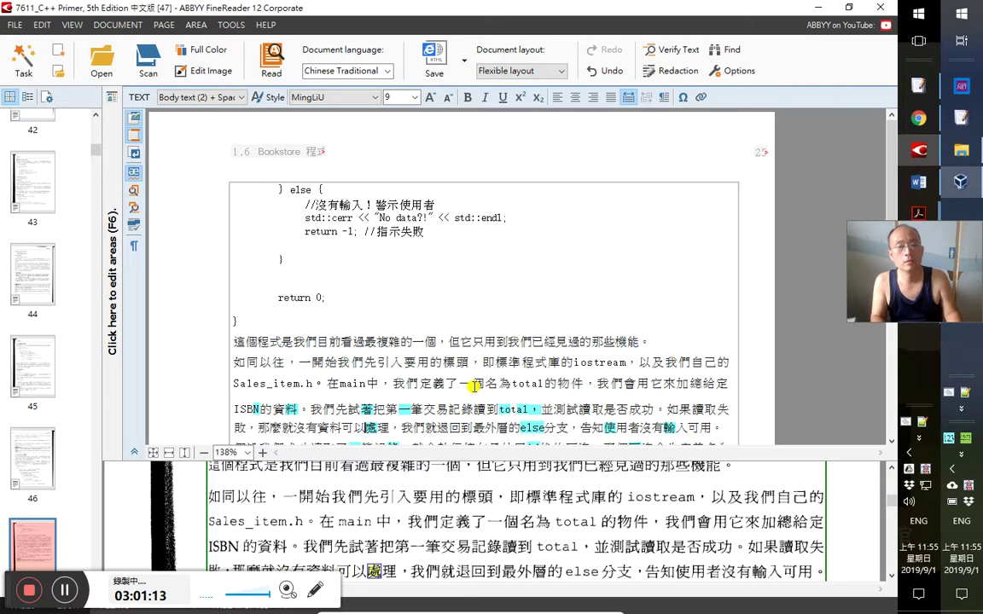
pyautogui.hotkey('shift', 'Up')
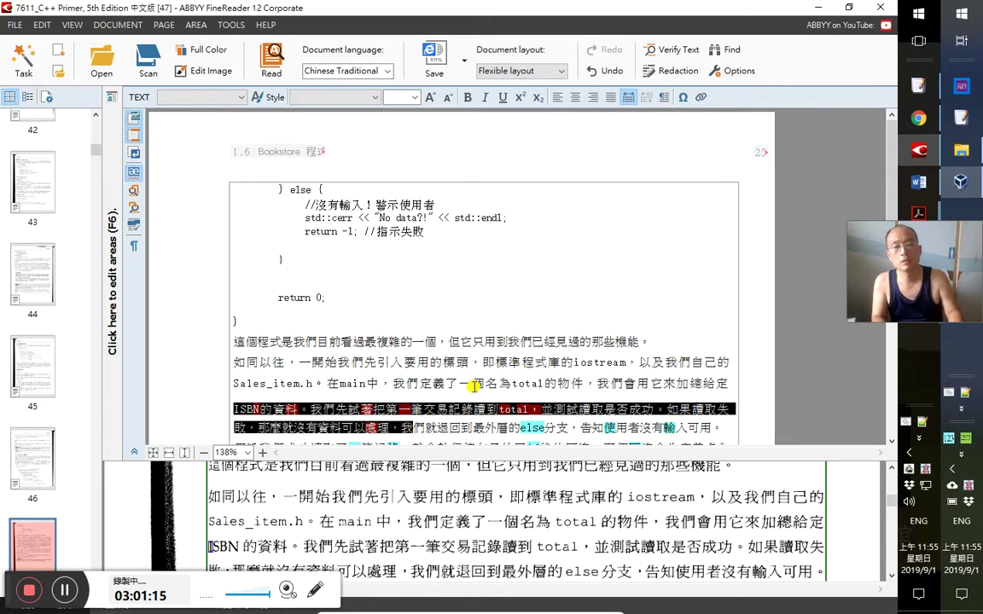
pyautogui.hotkey('shift', 'Home')
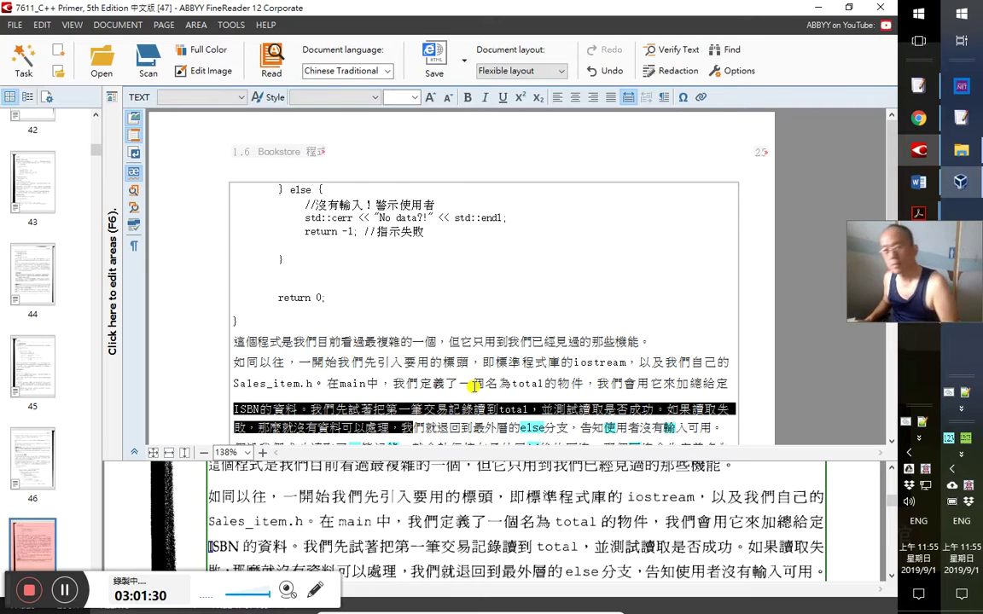
# Proofread the rest of the sentence, 我們就退回到最外層的else分支，告知使用者沒有輸入可用, against the scan and mark the part from else as verified
pyautogui.press('Right')
pyautogui.press('Right')
pyautogui.press('Right')
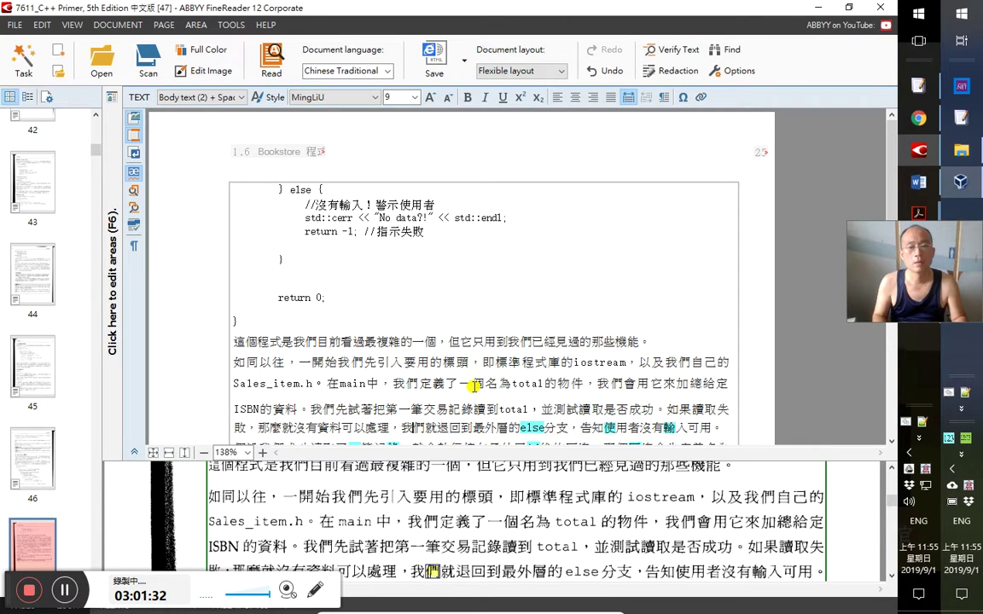
pyautogui.press('Right')
pyautogui.press('Right')
pyautogui.press('Right')
pyautogui.press('Right')
pyautogui.press('Right')
pyautogui.press('Right')
pyautogui.press('Right')
pyautogui.press('Right')
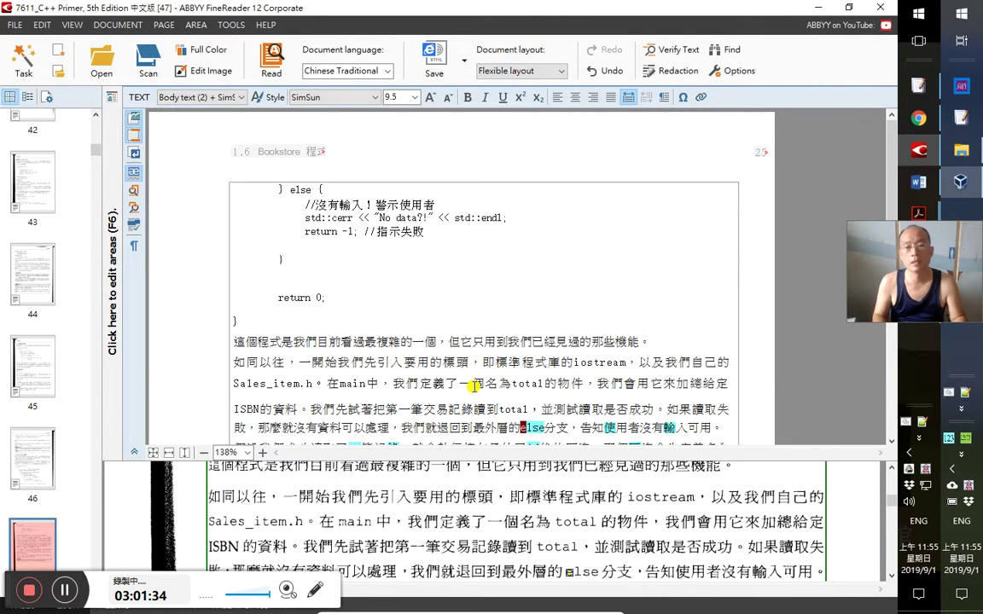
pyautogui.hotkey('shift', 'Right')
pyautogui.hotkey('shift', 'Right')
pyautogui.hotkey('shift', 'Right')
pyautogui.hotkey('shift', 'Right')
pyautogui.hotkey('shift', 'Right')
pyautogui.hotkey('shift', 'Right')
pyautogui.hotkey('shift', 'Right')
pyautogui.hotkey('shift', 'Right')
pyautogui.hotkey('shift', 'Right')
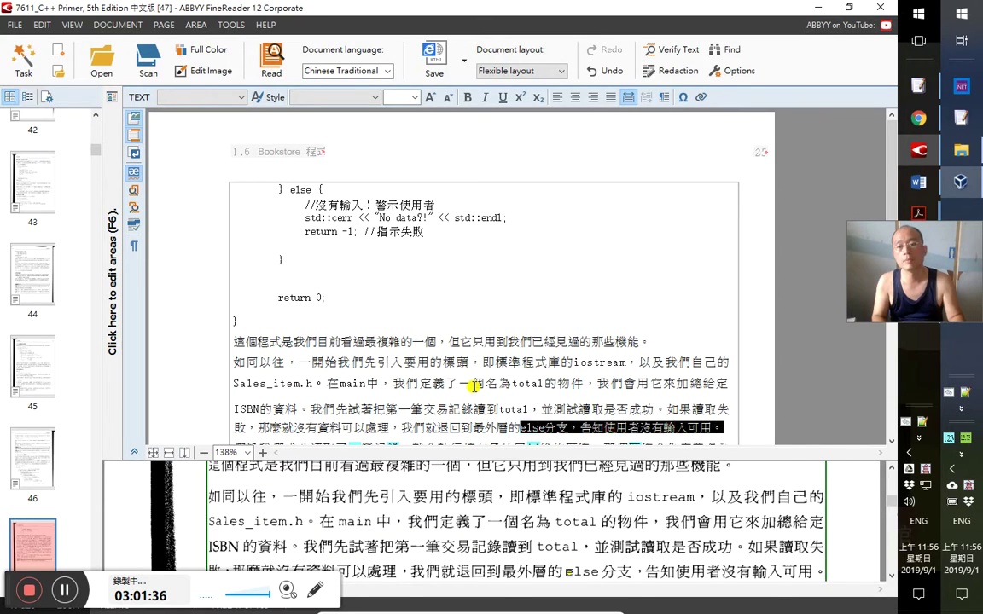
# Proofread the sentence starting 假設我們成功讀取了一筆記錄 against the scan and mark it as verified
pyautogui.hotkey('ctrl', 'Down')
pyautogui.press('Right')
pyautogui.press('Right')
pyautogui.press('Right')
pyautogui.press('Right')
pyautogui.press('Right')
pyautogui.press('Right')
pyautogui.press('Right')
pyautogui.press('Right')
pyautogui.press('Right')
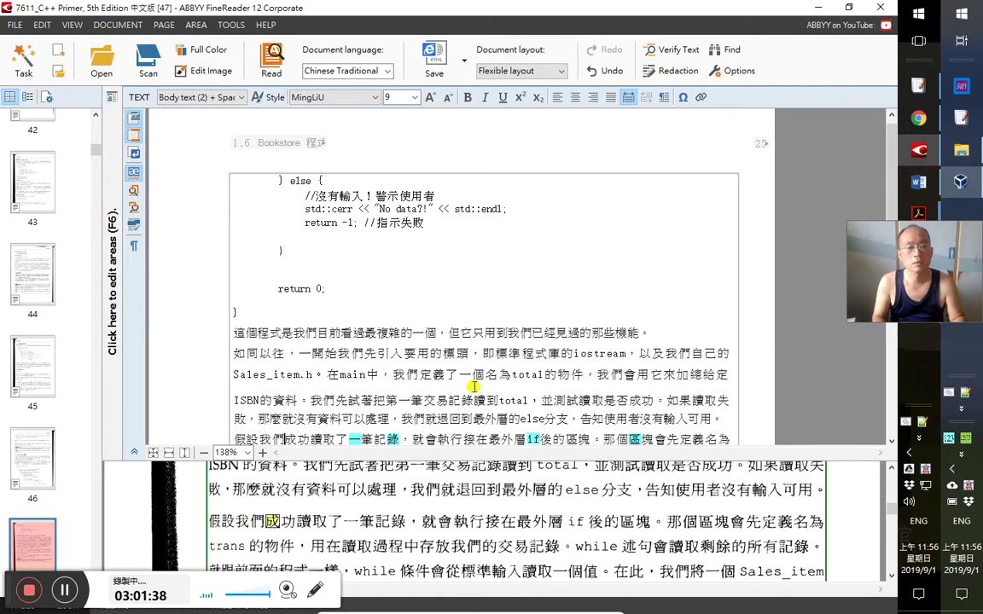
pyautogui.hotkey('shift', 'Right')
pyautogui.hotkey('shift', 'Right')
pyautogui.hotkey('shift', 'Right')
pyautogui.hotkey('shift', 'Right')
pyautogui.hotkey('shift', 'Right')
pyautogui.hotkey('shift', 'Right')
pyautogui.hotkey('shift', 'Right')
pyautogui.hotkey('shift', 'Right')
pyautogui.hotkey('shift', 'Right')
pyautogui.hotkey('shift', 'Right')
pyautogui.hotkey('shift', 'Right')
pyautogui.hotkey('shift', 'Right')
pyautogui.hotkey('shift', 'Right')
pyautogui.hotkey('shift', 'Right')
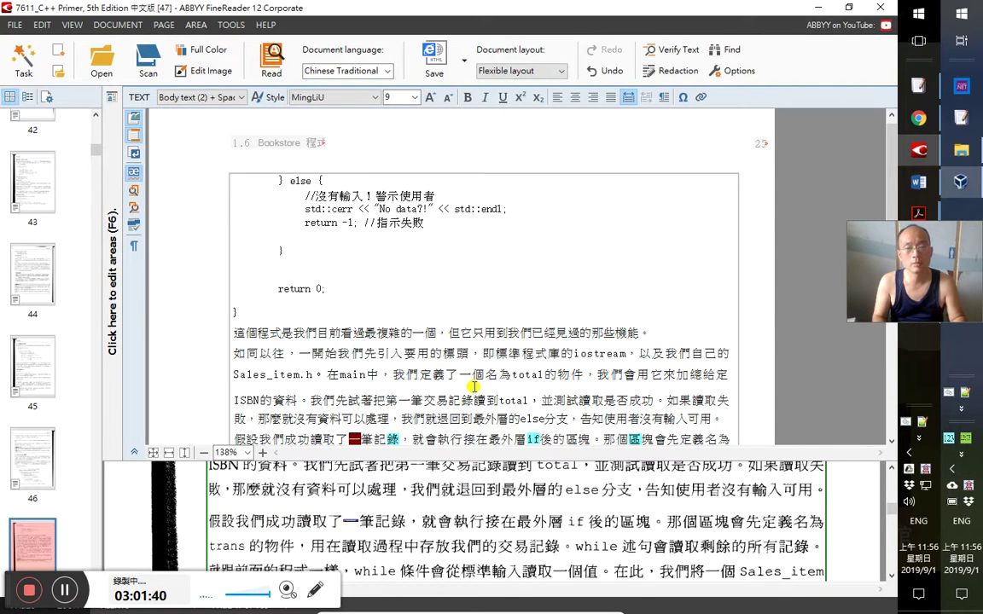
pyautogui.hotkey('shift', 'Right')
pyautogui.hotkey('shift', 'Right')
pyautogui.hotkey('shift', 'Right')
pyautogui.hotkey('shift', 'Right')
pyautogui.hotkey('shift', 'Right')
pyautogui.hotkey('shift', 'Right')
pyautogui.hotkey('shift', 'Right')
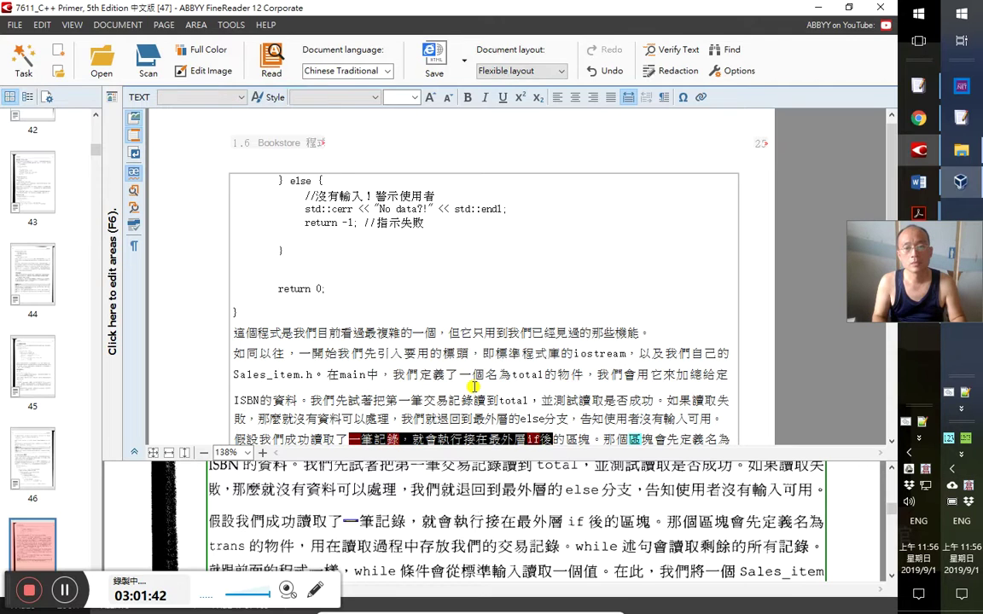
pyautogui.click(472, 386)
# Proofread the sentence starting 那個區塊會先定義名為trans的物件 against the scan and mark it as verified
pyautogui.press('Right')
pyautogui.press('Right')
pyautogui.press('Right')
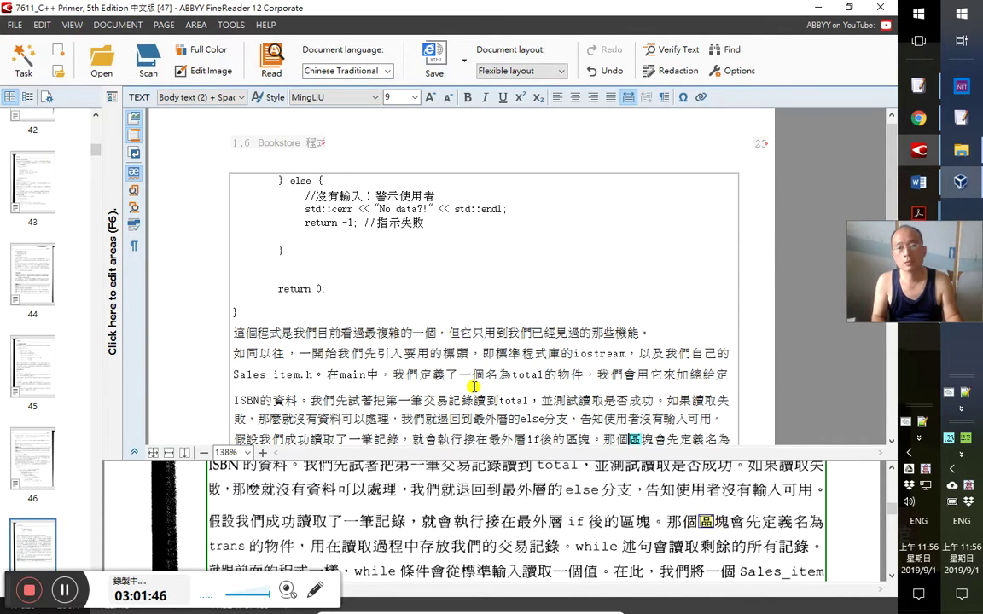
pyautogui.hotkey('shift', 'F4')
pyautogui.press('Right')
pyautogui.press('Right')
pyautogui.press('Right')
pyautogui.press('Right')
pyautogui.press('Right')
pyautogui.press('Right')
pyautogui.press('Right')
pyautogui.press('Right')
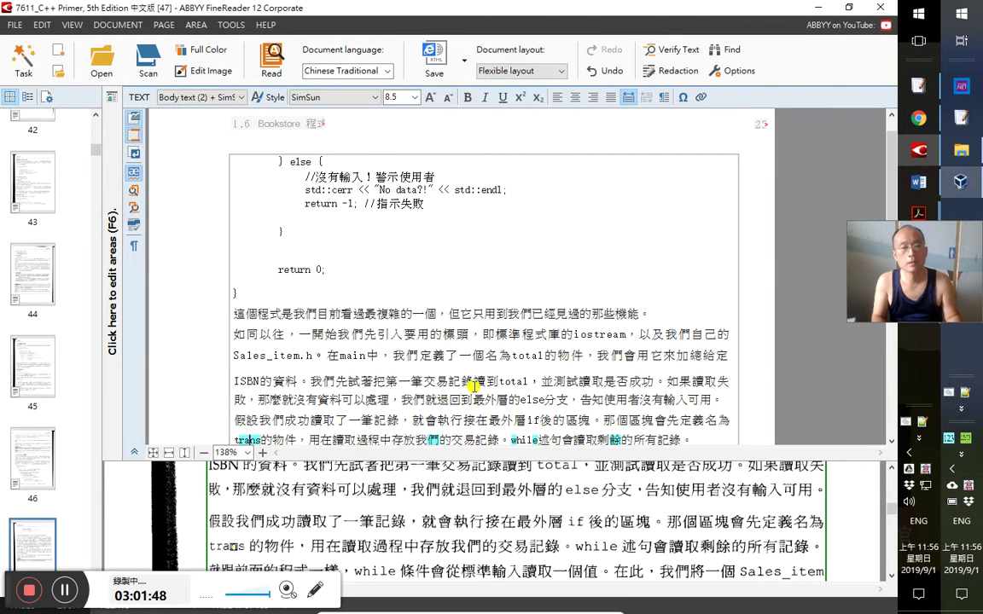
pyautogui.press('Right')
pyautogui.press('Right')
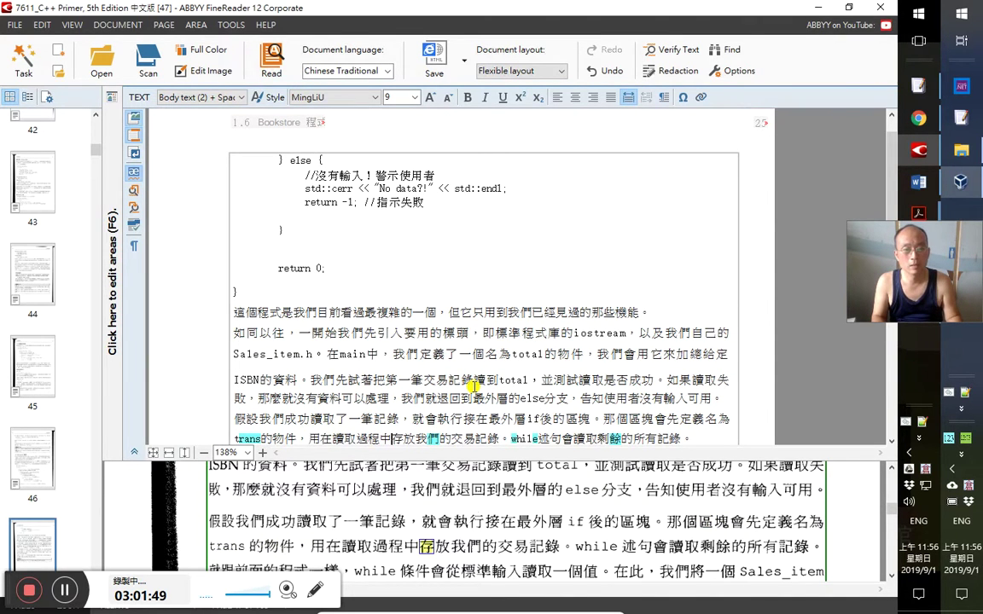
pyautogui.press('Right')
pyautogui.press('Right')
pyautogui.press('Right')
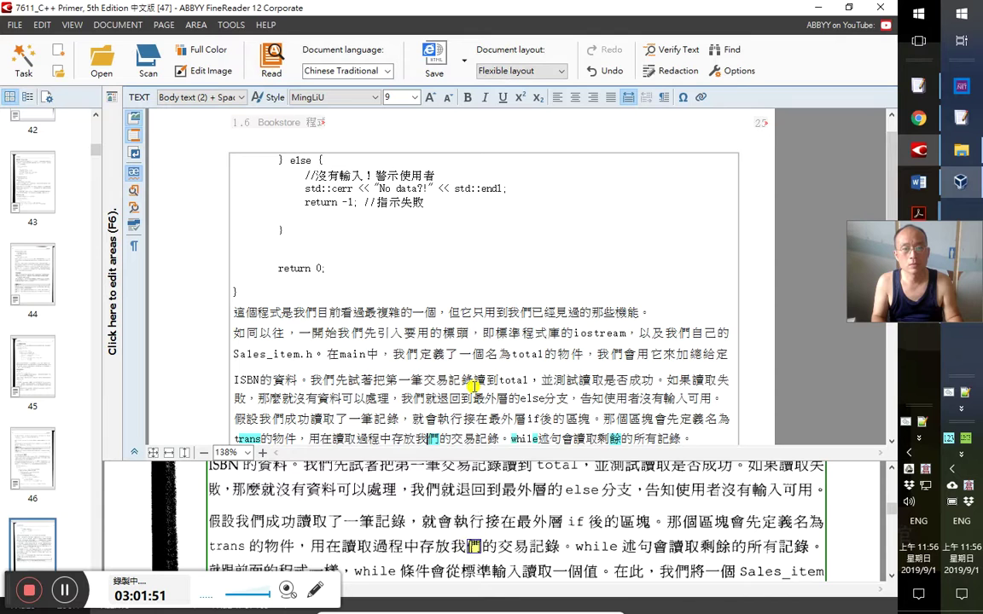
pyautogui.press('Right')
pyautogui.press('Right')
pyautogui.press('Right')
pyautogui.press('Right')
pyautogui.press('Right')
pyautogui.press('Right')
pyautogui.press('Right')
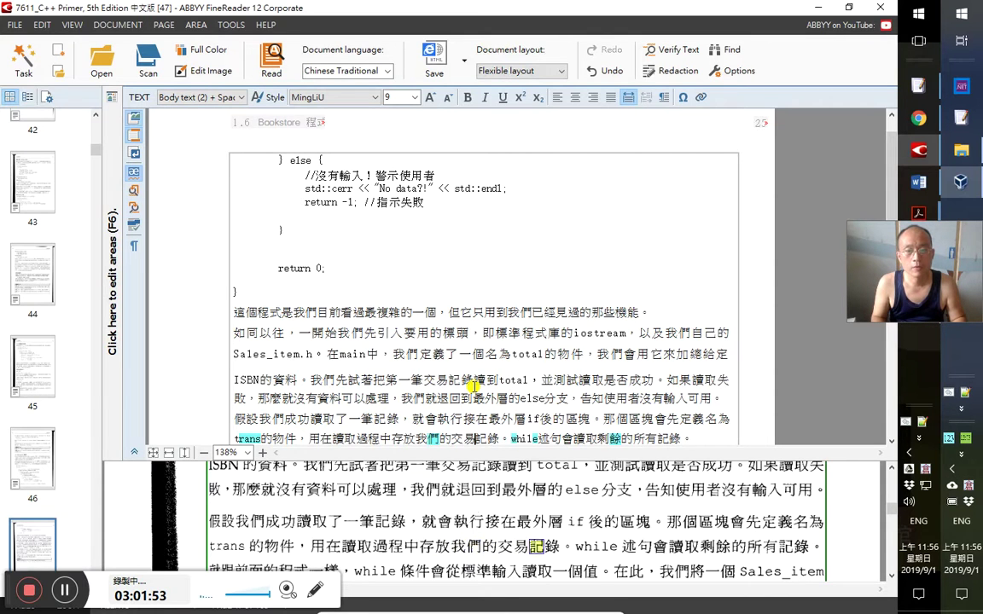
pyautogui.hotkey('shift', 'Right')
pyautogui.hotkey('shift', 'Right')
pyautogui.hotkey('shift', 'Right')
pyautogui.hotkey('shift', 'Right')
pyautogui.hotkey('shift', 'Right')
pyautogui.hotkey('shift', 'Right')
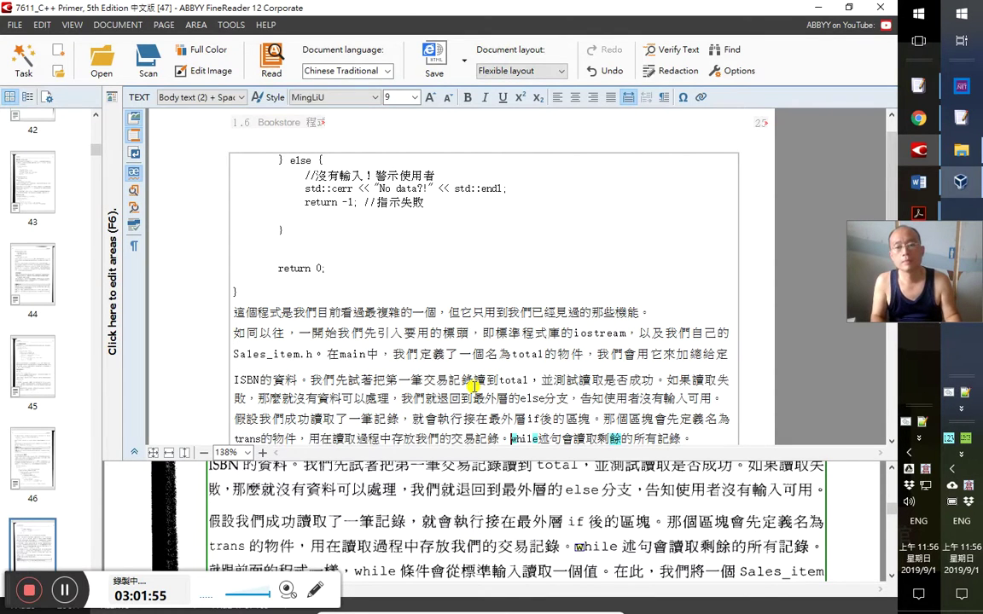
# Proofread the sentence starting while述句會讀取剩餘的所有記錄 against the scan and mark it as verified
pyautogui.hotkey('shift', 'Right')
pyautogui.hotkey('shift', 'Right')
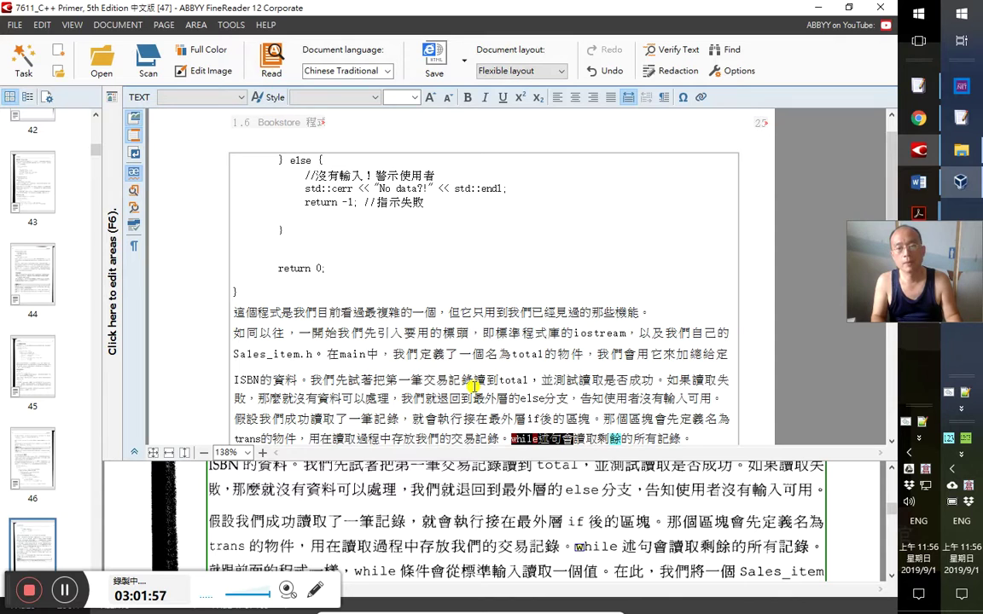
pyautogui.press('Left')
# Proofread the line starting 就跟前面的程式一樣 against the scan, up to 我們將一個
pyautogui.press('Down')
pyautogui.press('Right')
pyautogui.press('Right')
pyautogui.press('Right')
pyautogui.press('Right')
pyautogui.press('Right')
pyautogui.press('Right')
pyautogui.press('Right')
pyautogui.press('Right')
pyautogui.press('Right')
pyautogui.press('Right')
pyautogui.press('Right')
pyautogui.press('Right')
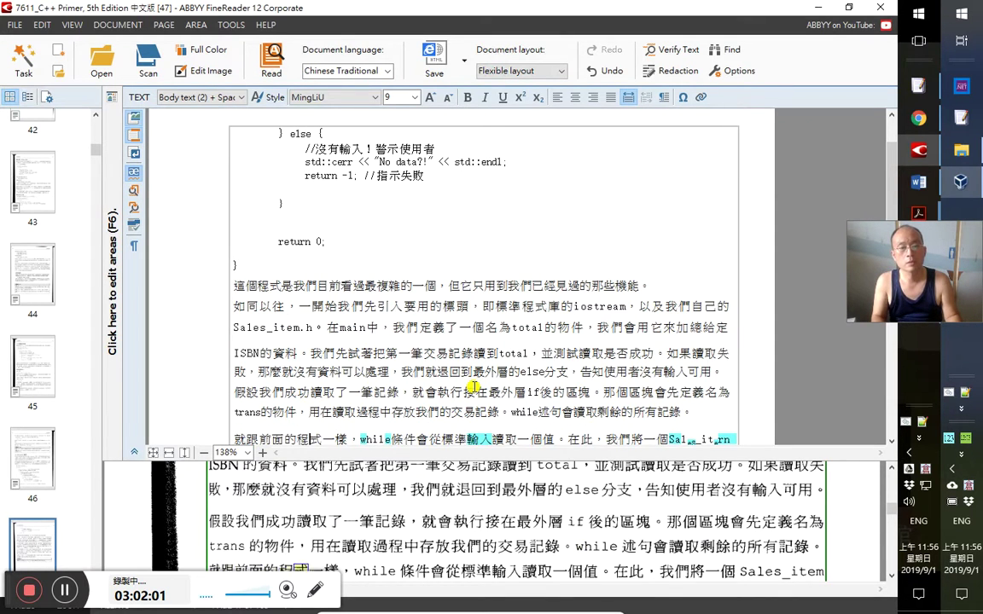
pyautogui.press('Right')
pyautogui.press('Right')
pyautogui.press('Right')
pyautogui.press('Right')
pyautogui.press('Right')
pyautogui.press('Right')
pyautogui.press('Right')
pyautogui.press('Right')
pyautogui.press('Right')
pyautogui.press('Right')
pyautogui.press('Right')
pyautogui.press('Right')
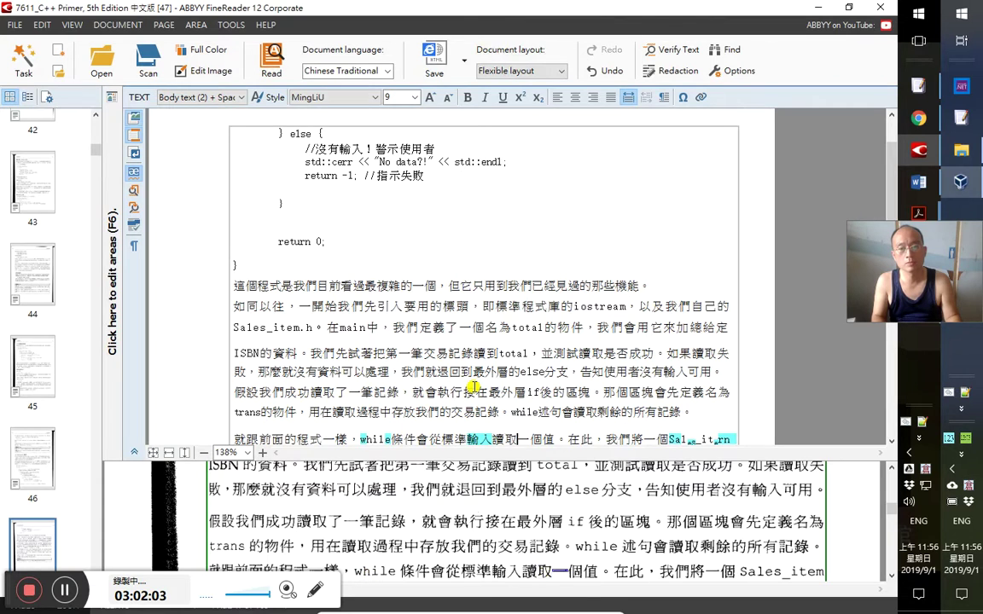
pyautogui.press('Right')
pyautogui.press('Right')
pyautogui.press('Right')
pyautogui.press('Right')
pyautogui.press('Right')
pyautogui.press('Right')
pyautogui.press('Right')
pyautogui.press('Right')
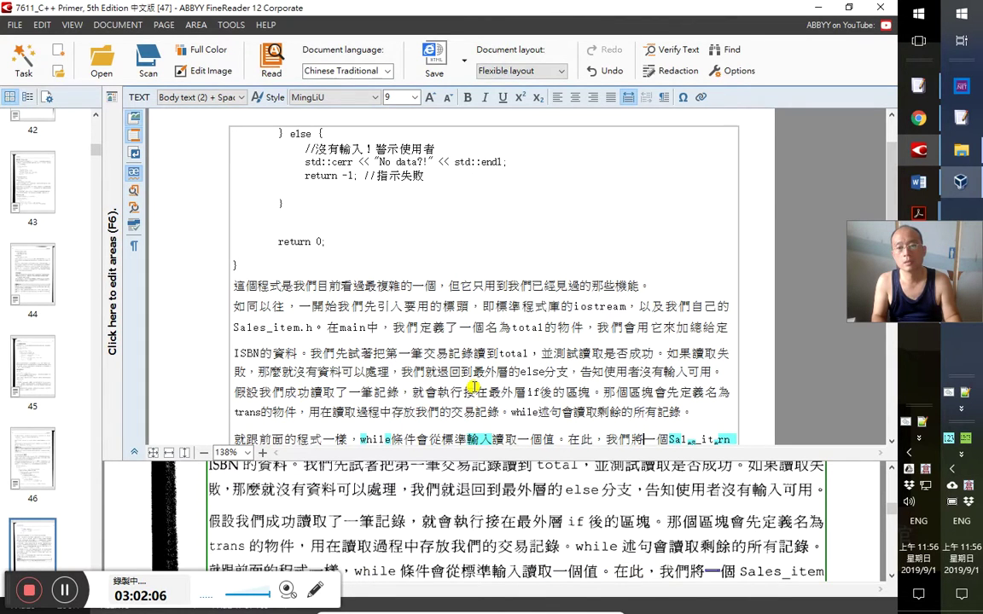
# Correct the misread word after 我們將一個 to Sales_item and mark the line starting 就跟前面的程式一樣 as verified
pyautogui.press('Right')
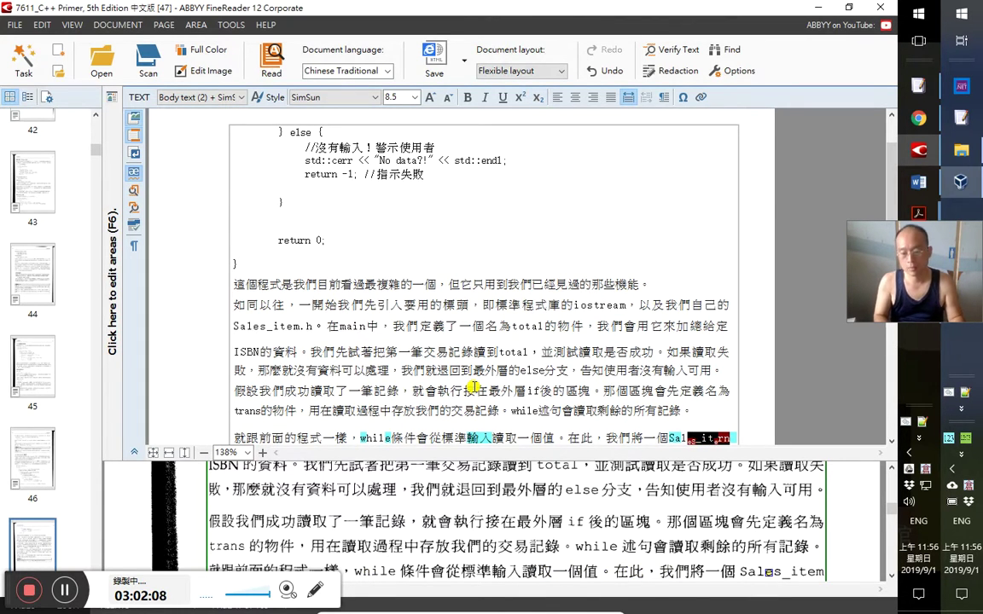
pyautogui.write('es')
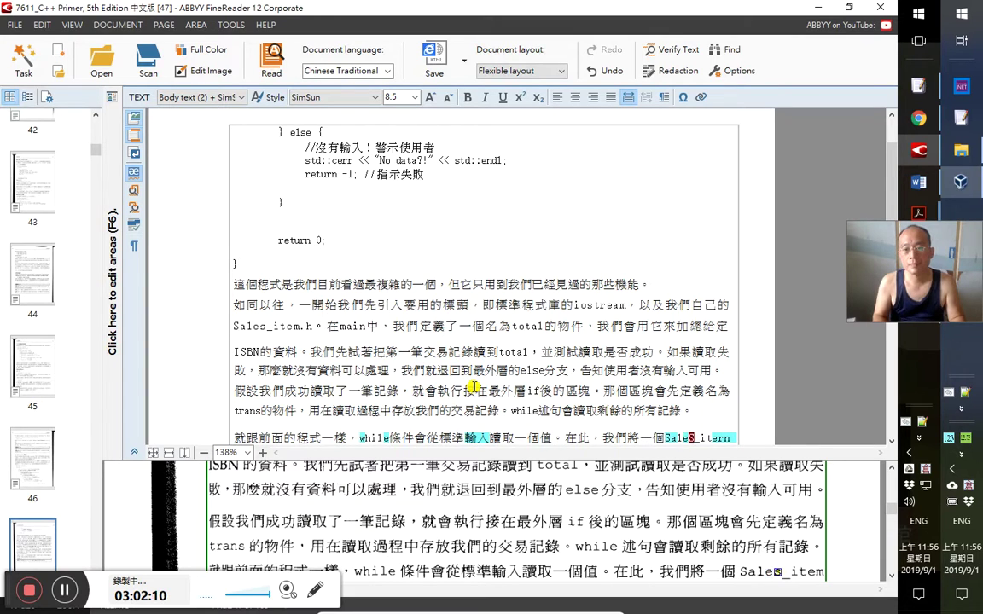
pyautogui.press('Delete')
pyautogui.press('Right')
pyautogui.press('Right')
pyautogui.press('Right')
pyautogui.press('Right')
pyautogui.press('Delete')
pyautogui.press('Delete')
pyautogui.write('m')
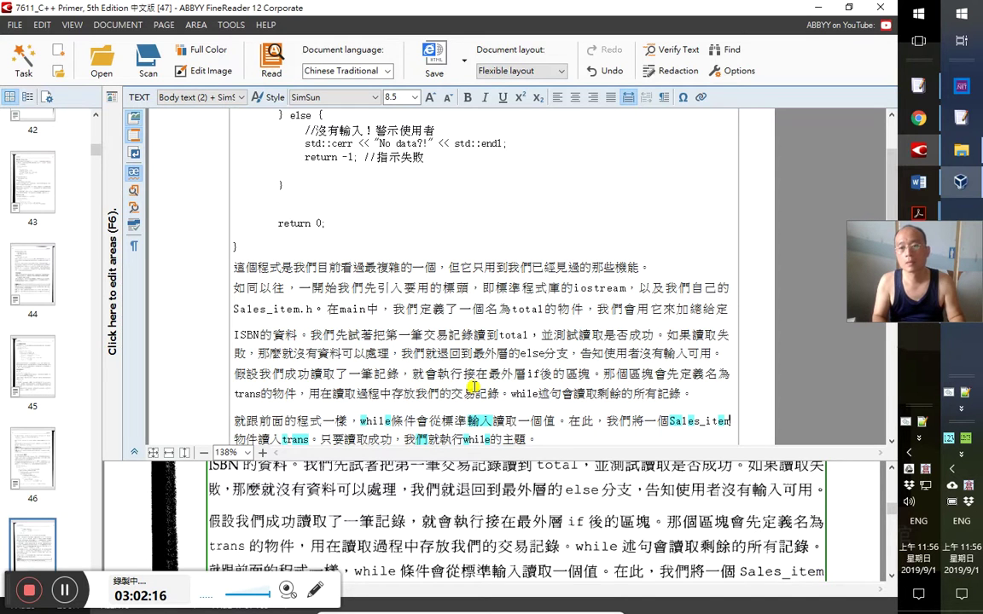
pyautogui.press('Right')
pyautogui.hotkey('shift', 'Up')
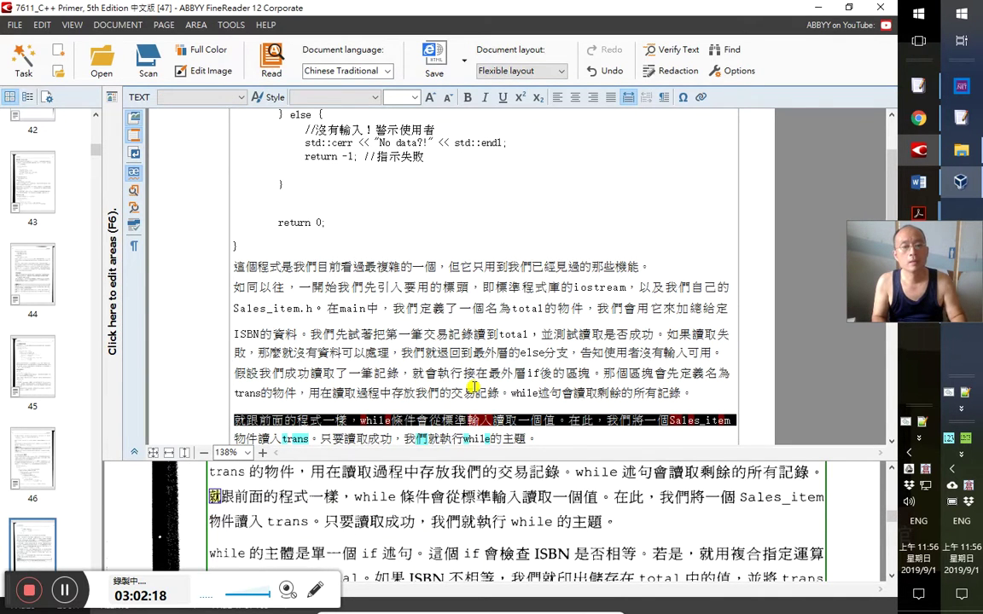
pyautogui.hotkey('shift', 'Down')
# Proofread the text from 物件讀入trans through 我們就執行while的主題 against the scan and mark it as verified
pyautogui.press('Right')
pyautogui.press('Right')
pyautogui.press('Right')
pyautogui.press('Right')
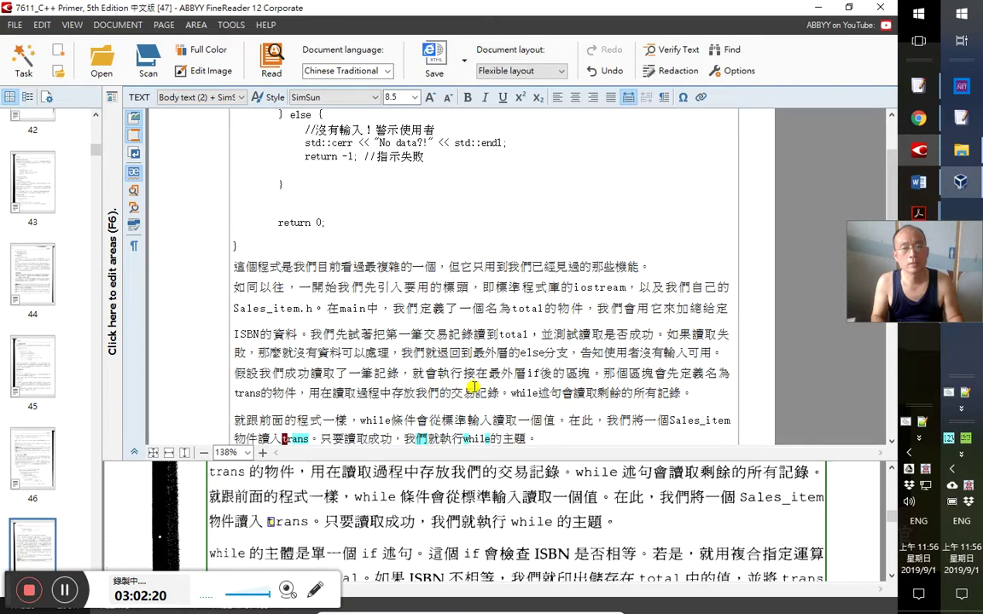
pyautogui.press('Right')
pyautogui.press('Right')
pyautogui.press('Right')
pyautogui.press('Right')
pyautogui.press('Right')
pyautogui.press('Right')
pyautogui.press('Right')
pyautogui.press('Right')
pyautogui.press('Right')
pyautogui.press('Right')
pyautogui.press('Right')
pyautogui.press('Right')
pyautogui.press('Right')
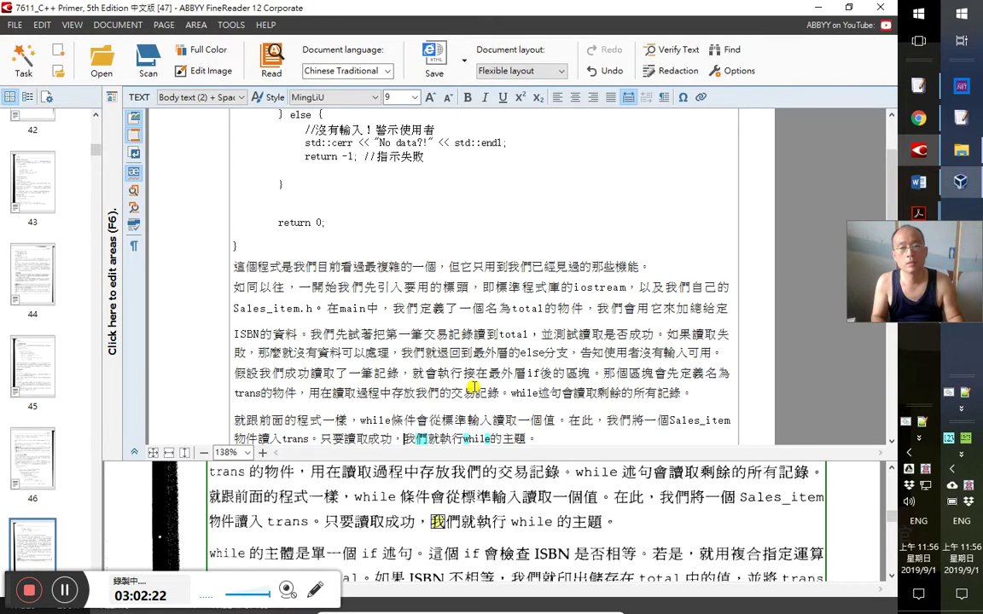
pyautogui.press('Right')
pyautogui.press('Right')
pyautogui.press('Right')
pyautogui.press('Right')
pyautogui.press('Right')
pyautogui.press('Right')
pyautogui.press('Right')
pyautogui.press('Right')
pyautogui.press('Right')
pyautogui.press('Right')
pyautogui.press('Right')
pyautogui.press('Right')
pyautogui.press('Right')
pyautogui.press('Right')
# Proofread the line starting while的主體是單一個if述句 against the scan, clear its bold formatting and mark it as verified
pyautogui.press('Right')
pyautogui.press('Right')
pyautogui.press('Right')
pyautogui.press('Right')
pyautogui.press('Right')
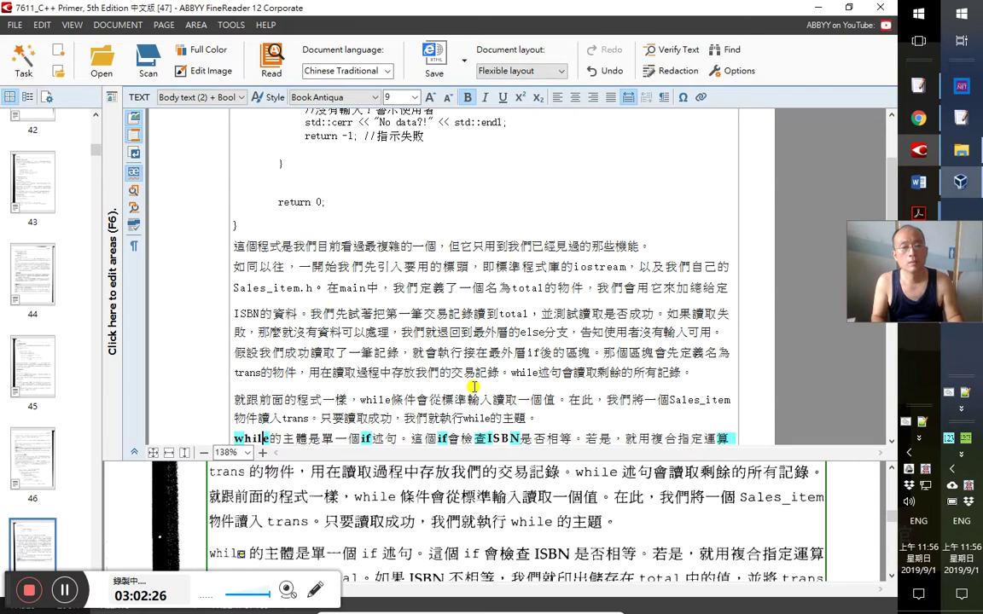
pyautogui.hotkey('ctrl', 'Left')
pyautogui.hotkey('ctrl', 'shift', 'Right')
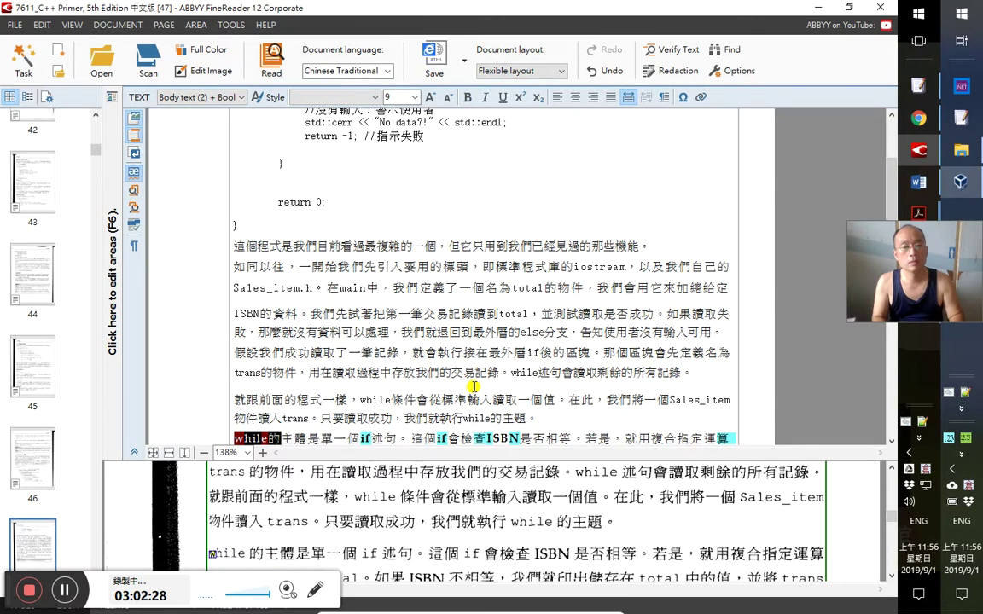
pyautogui.press('Right')
pyautogui.press('Right')
pyautogui.press('Right')
pyautogui.press('Right')
pyautogui.press('Right')
pyautogui.hotkey('shift', 'Right')
pyautogui.hotkey('shift', 'Right')
pyautogui.hotkey('shift', 'Right')
pyautogui.hotkey('shift', 'Right')
pyautogui.hotkey('shift', 'Right')
pyautogui.hotkey('shift', 'Right')
pyautogui.hotkey('shift', 'Right')
pyautogui.hotkey('shift', 'Right')
pyautogui.hotkey('shift', 'Right')
pyautogui.hotkey('shift', 'Right')
pyautogui.hotkey('shift', 'Right')
pyautogui.hotkey('shift', 'Right')
pyautogui.hotkey('shift', 'Right')
pyautogui.hotkey('shift', 'Right')
pyautogui.hotkey('shift', 'Right')
pyautogui.hotkey('shift', 'Right')
pyautogui.hotkey('shift', 'Right')
pyautogui.hotkey('shift', 'Right')
pyautogui.hotkey('shift', 'Right')
pyautogui.hotkey('shift', 'Right')
pyautogui.hotkey('shift', 'Right')
pyautogui.hotkey('shift', 'Right')
pyautogui.hotkey('shift', 'Right')
pyautogui.hotkey('shift', 'Right')
pyautogui.hotkey('shift', 'Right')
pyautogui.hotkey('shift', 'Right')
pyautogui.hotkey('shift', 'Right')
pyautogui.hotkey('shift', 'Right')
pyautogui.hotkey('shift', 'Right')
pyautogui.hotkey('shift', 'Right')
pyautogui.hotkey('shift', 'Right')
pyautogui.hotkey('shift', 'Right')
pyautogui.hotkey('shift', 'Right')
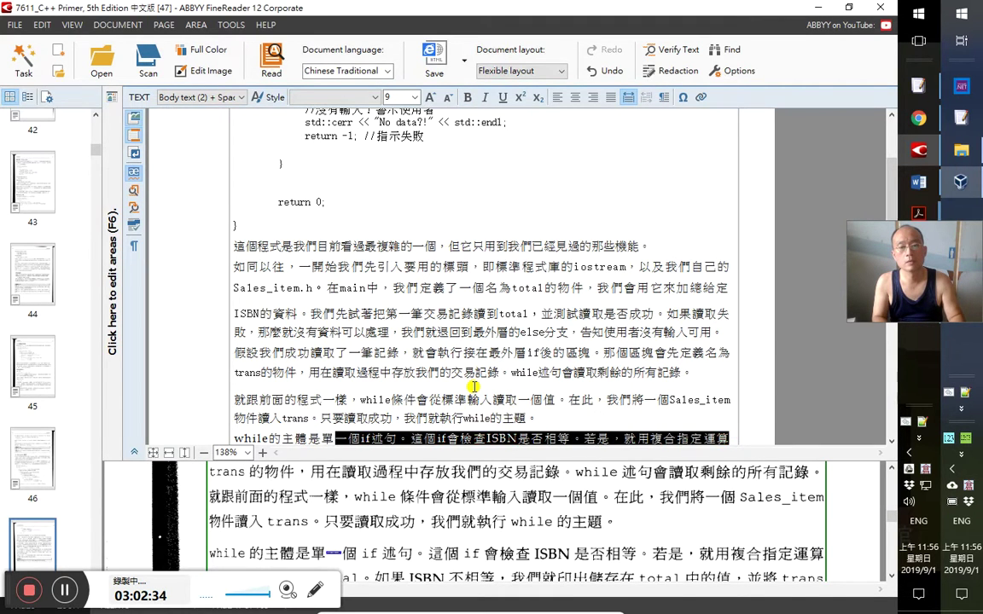
pyautogui.press('Left')
pyautogui.press('Right')
pyautogui.press('Right')
pyautogui.press('Right')
pyautogui.press('Right')
pyautogui.press('Right')
pyautogui.press('Right')
pyautogui.press('Right')
pyautogui.press('Right')
pyautogui.press('Right')
pyautogui.press('Right')
pyautogui.press('Right')
pyautogui.press('Right')
pyautogui.press('Right')
pyautogui.press('Right')
pyautogui.press('Right')
pyautogui.press('Right')
pyautogui.press('Right')
pyautogui.press('Right')
pyautogui.press('Right')
pyautogui.press('Right')
pyautogui.press('Right')
pyautogui.press('Right')
pyautogui.press('Right')
pyautogui.press('Right')
pyautogui.press('Right')
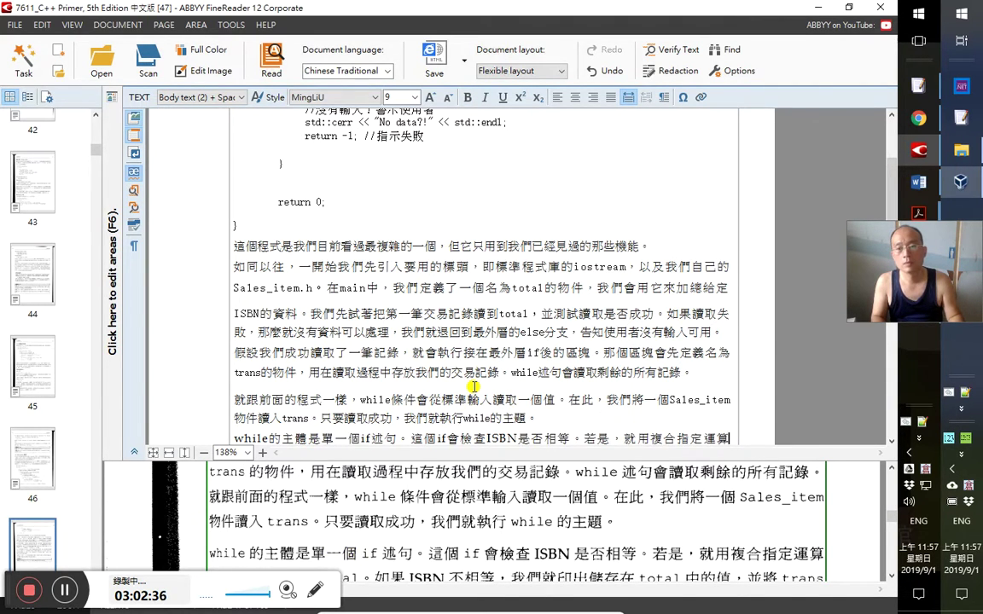
# Proofread the start of the line beginning 子把trans加到total against the scan, up to 如果
pyautogui.press('Right')
pyautogui.press('Right')
pyautogui.press('Right')
pyautogui.press('Right')
pyautogui.press('Right')
pyautogui.press('Right')
pyautogui.press('Right')
pyautogui.press('Right')
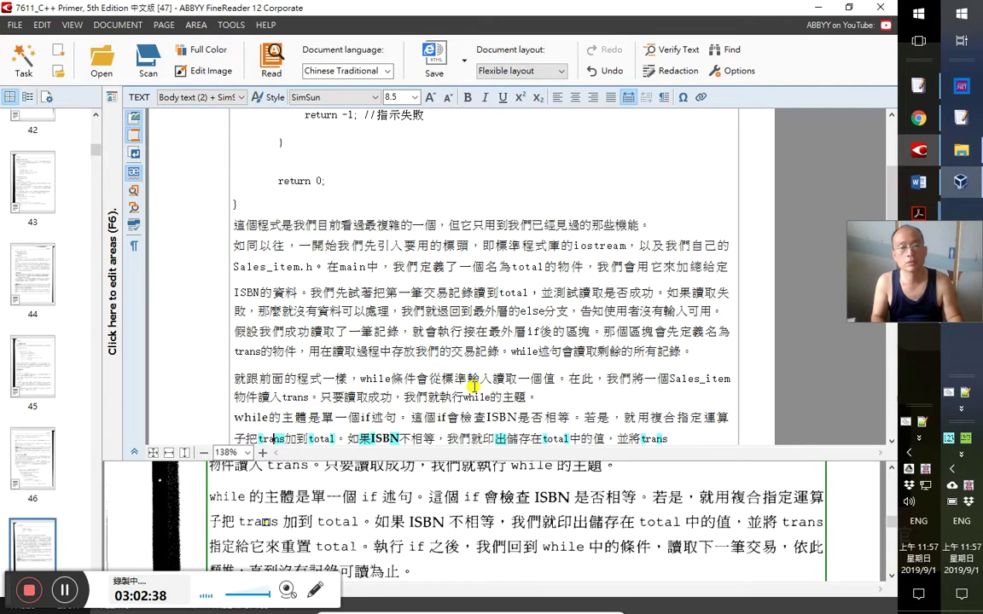
pyautogui.press('Right')
pyautogui.press('Right')
pyautogui.press('Right')
pyautogui.press('Right')
pyautogui.press('Right')
pyautogui.press('Right')
pyautogui.press('Right')
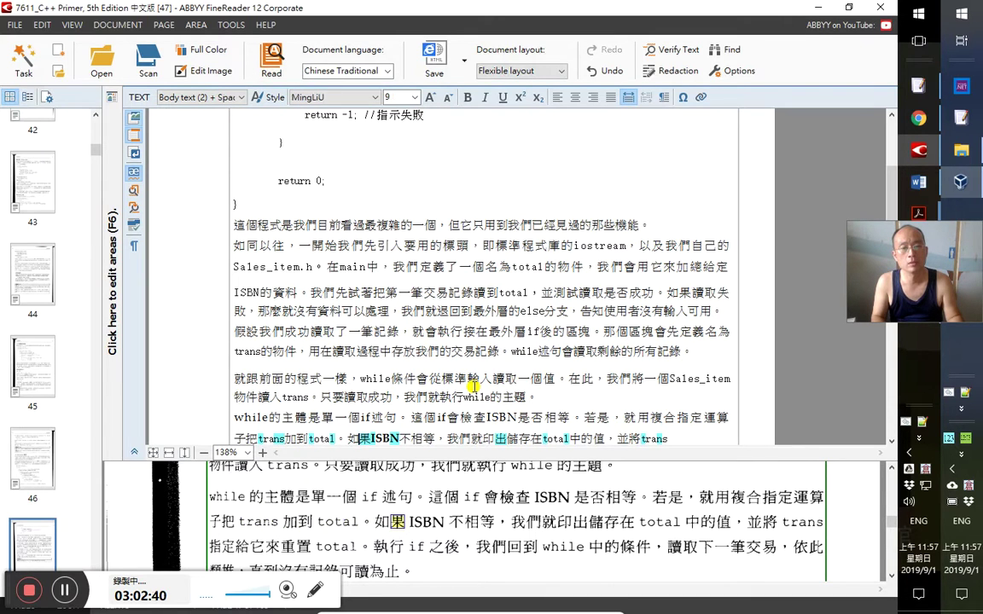
# Clear the bold formatting from ISBN after 如果 in the line starting 子把trans加到total
pyautogui.hotkey('shift', 'Right')
pyautogui.hotkey('shift', 'Right')
pyautogui.hotkey('shift', 'Right')
pyautogui.hotkey('shift', 'Right')
pyautogui.hotkey('shift', 'Right')
pyautogui.hotkey('shift', 'Right')
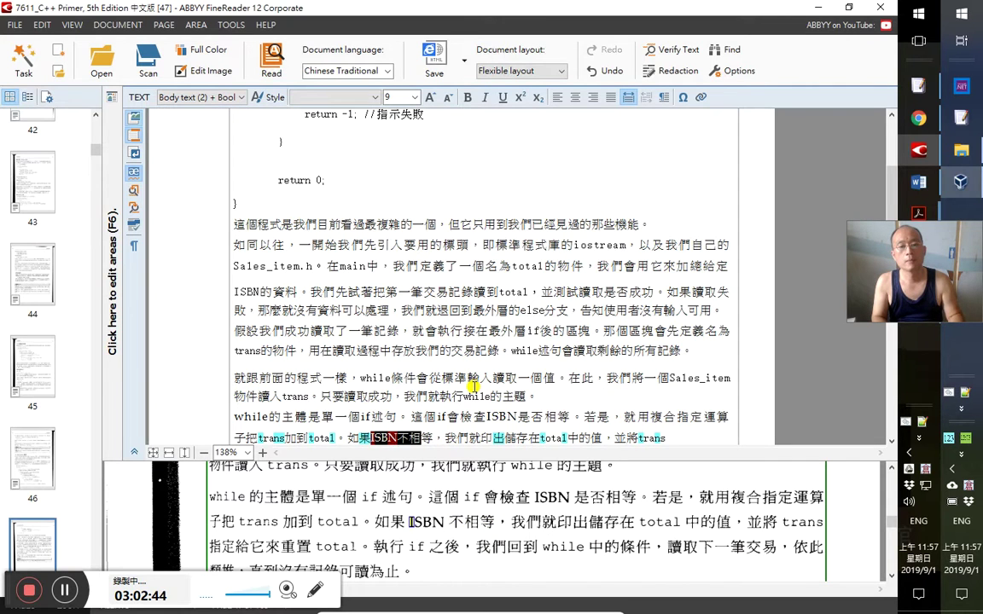
# Proofread the rest of the line from 我們就印出 through 並將trans against the scan and mark the line as verified
pyautogui.press('Right')
pyautogui.press('Right')
pyautogui.press('Right')
pyautogui.press('Right')
pyautogui.press('Right')
pyautogui.press('Right')
pyautogui.press('Right')
pyautogui.press('Right')
pyautogui.press('Right')
pyautogui.press('Right')
pyautogui.press('Right')
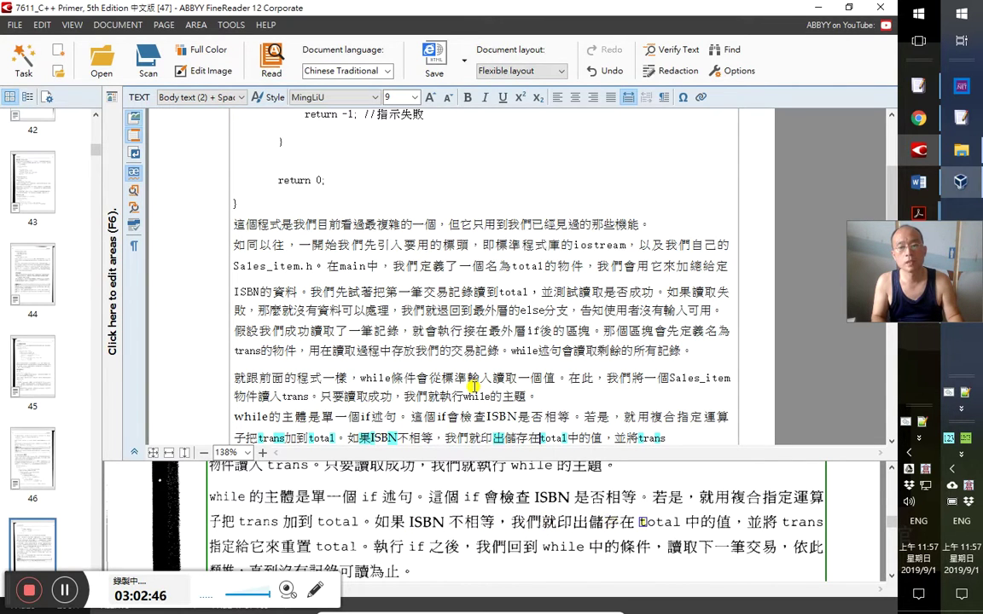
pyautogui.press('End')
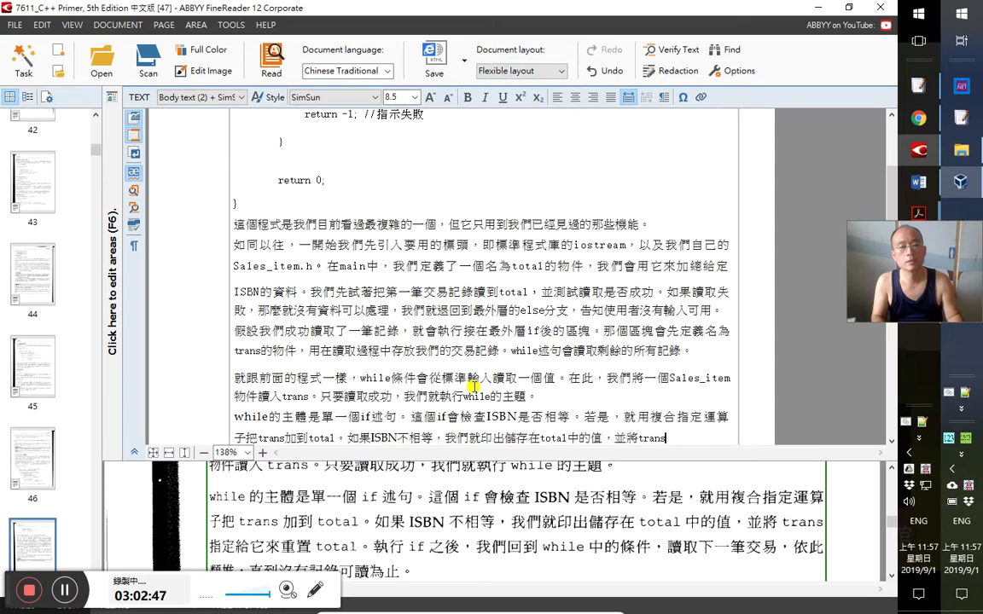
# Proofread 指定給它來重置total against the scan and mark it as verified
pyautogui.press('Right')
pyautogui.press('Right')
pyautogui.press('Right')
pyautogui.press('Right')
pyautogui.press('Right')
pyautogui.press('Right')
pyautogui.press('Right')
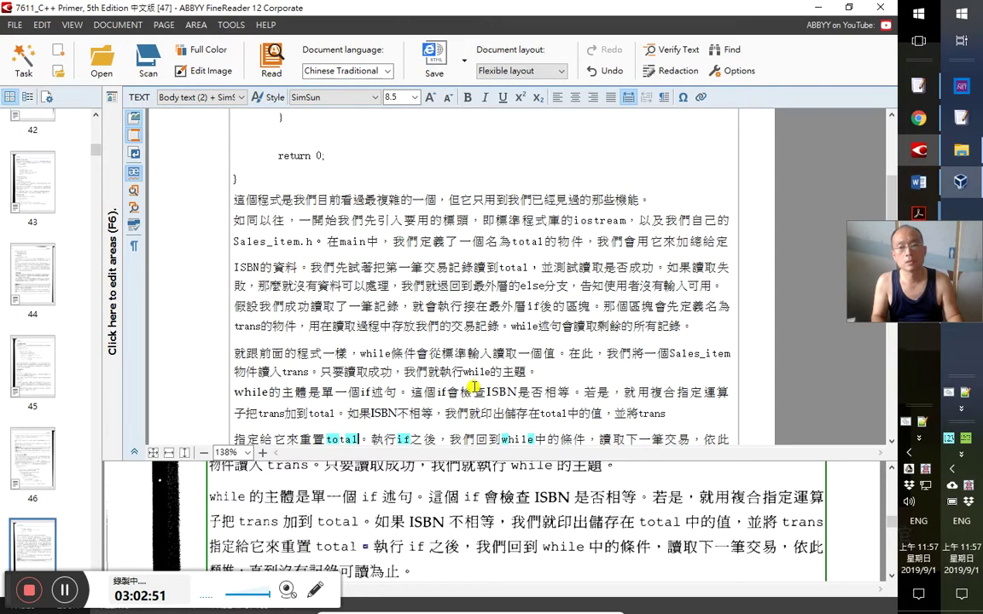
pyautogui.hotkey('shift', 'Home')
pyautogui.press('Right')
pyautogui.press('Right')
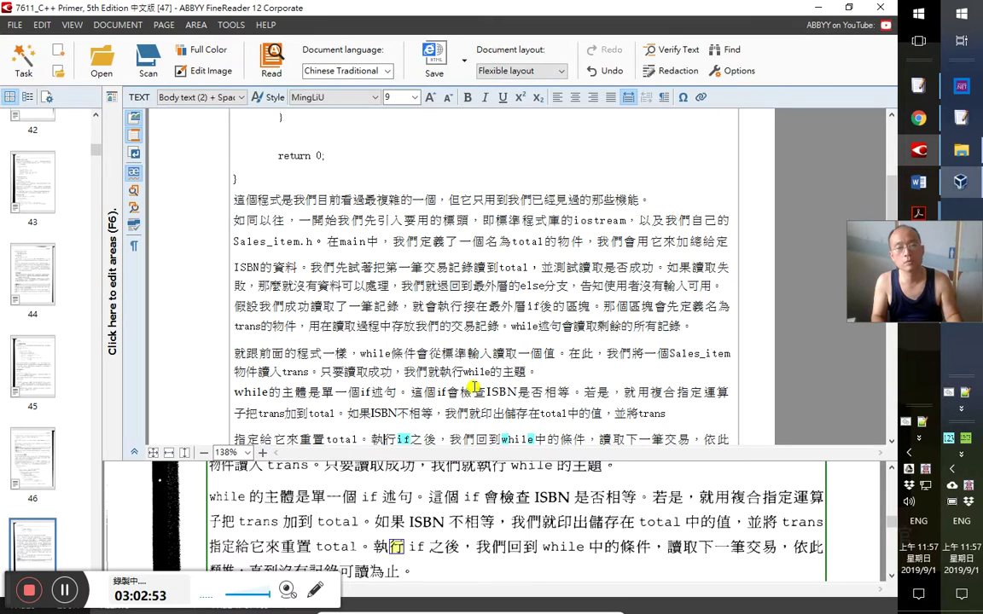
# Recheck the characters of 指定給它來重置total against the scan, especially the character 它
pyautogui.press('Home')
pyautogui.press('Right')
pyautogui.press('Right')
pyautogui.hotkey('shift', 'Right')
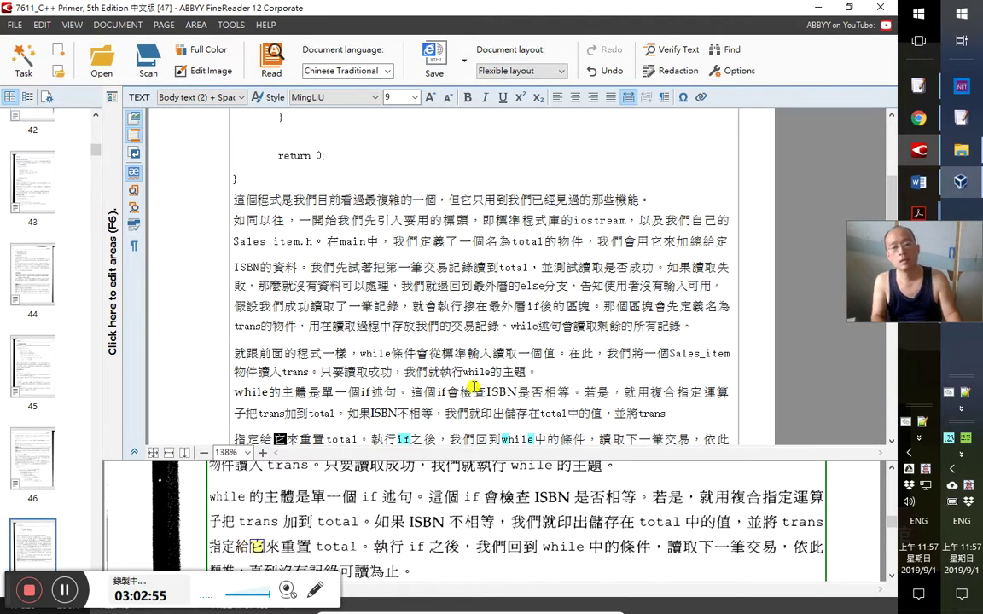
pyautogui.press('Right')
pyautogui.press('Right')
pyautogui.press('Right')
pyautogui.press('Right')
pyautogui.press('Right')
pyautogui.press('Right')
pyautogui.press('Right')
pyautogui.press('Right')
pyautogui.press('Right')
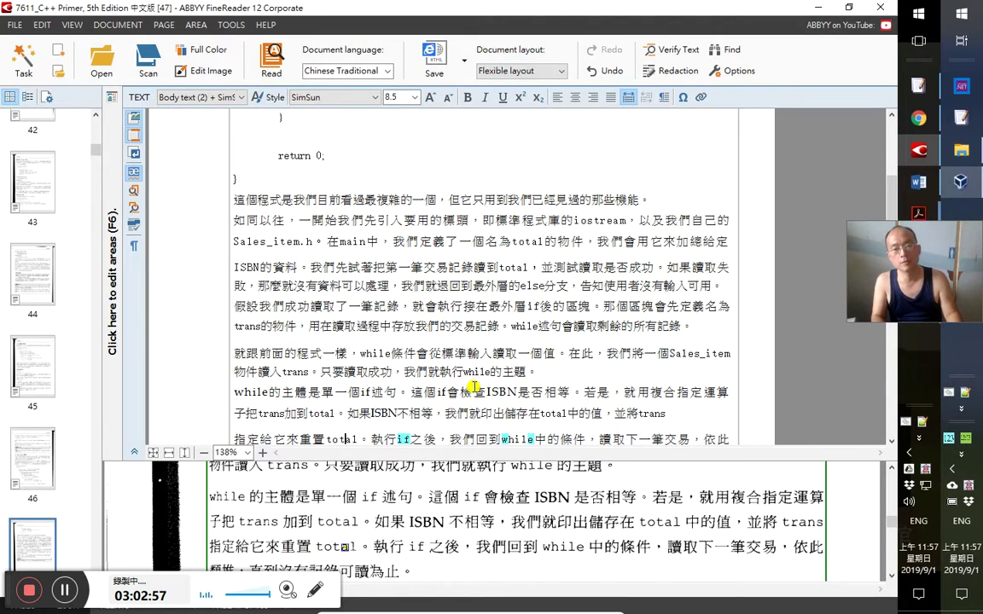
# Proofread 執行if之後 against the scan and mark it as verified
pyautogui.press('Right')
pyautogui.press('Right')
pyautogui.press('Right')
pyautogui.press('Right')
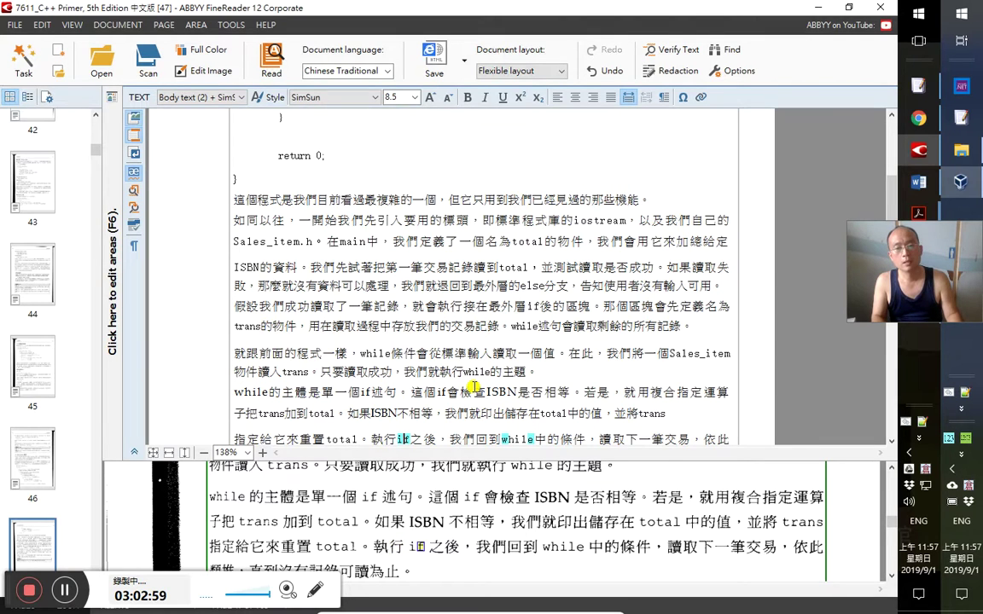
pyautogui.press('Right')
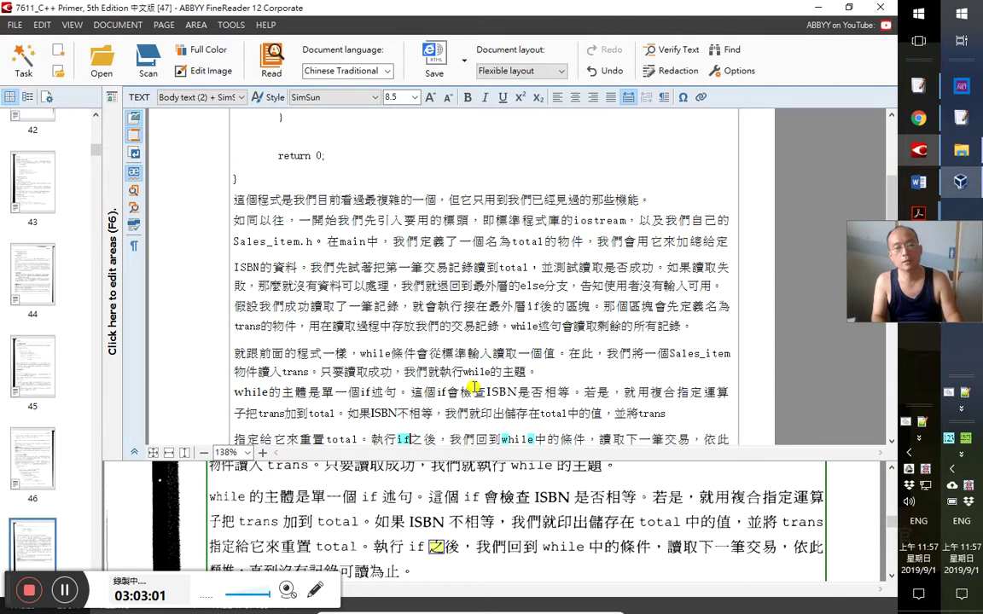
pyautogui.press('Left')
pyautogui.press('Left')
pyautogui.hotkey('shift', 'Right')
pyautogui.hotkey('shift', 'Right')
pyautogui.hotkey('shift', 'Right')
pyautogui.hotkey('shift', 'Right')
pyautogui.hotkey('shift', 'Right')
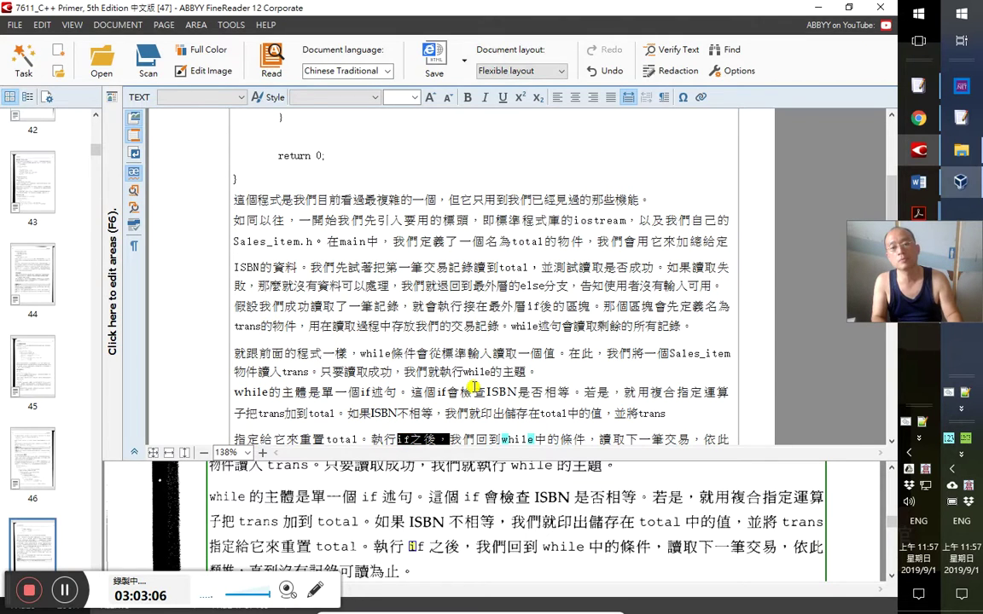
pyautogui.press('Right')
pyautogui.press('Right')
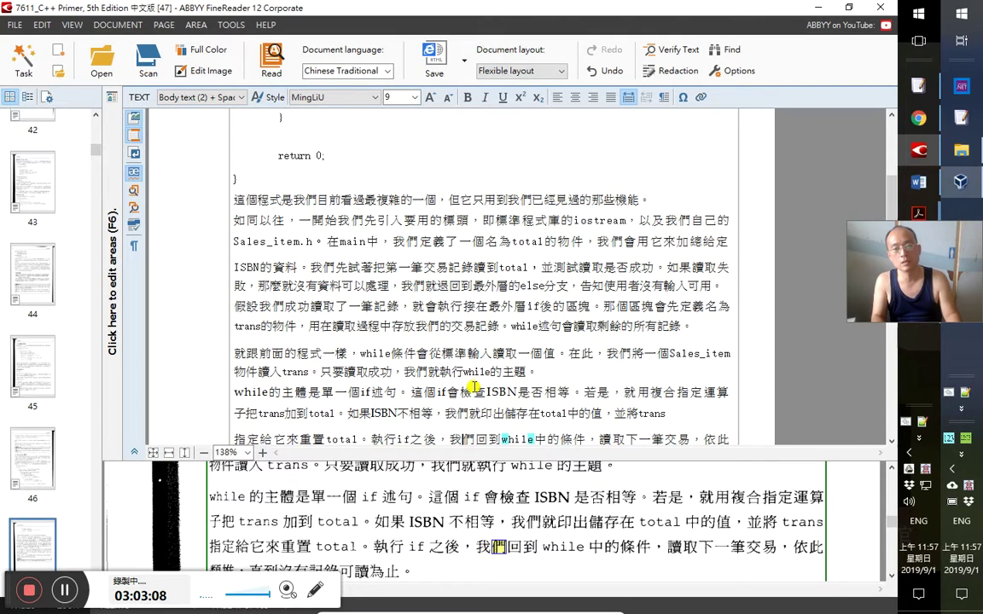
# Proofread 我們回到while中的條件 against the scan and mark the flagged text as verified
pyautogui.press('Right')
pyautogui.press('Right')
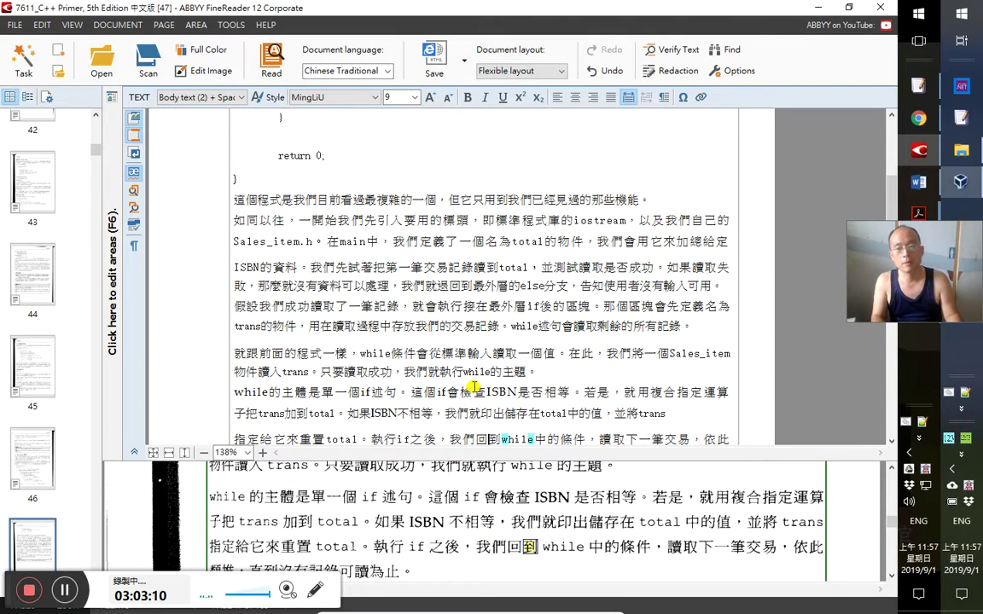
pyautogui.hotkey('shift', 'Right')
pyautogui.hotkey('shift', 'Right')
pyautogui.hotkey('shift', 'Right')
pyautogui.hotkey('shift', 'Right')
pyautogui.hotkey('shift', 'Right')
pyautogui.hotkey('shift', 'Right')
pyautogui.hotkey('shift', 'Right')
pyautogui.hotkey('shift', 'Right')
pyautogui.hotkey('shift', 'Right')
pyautogui.hotkey('shift', 'Right')
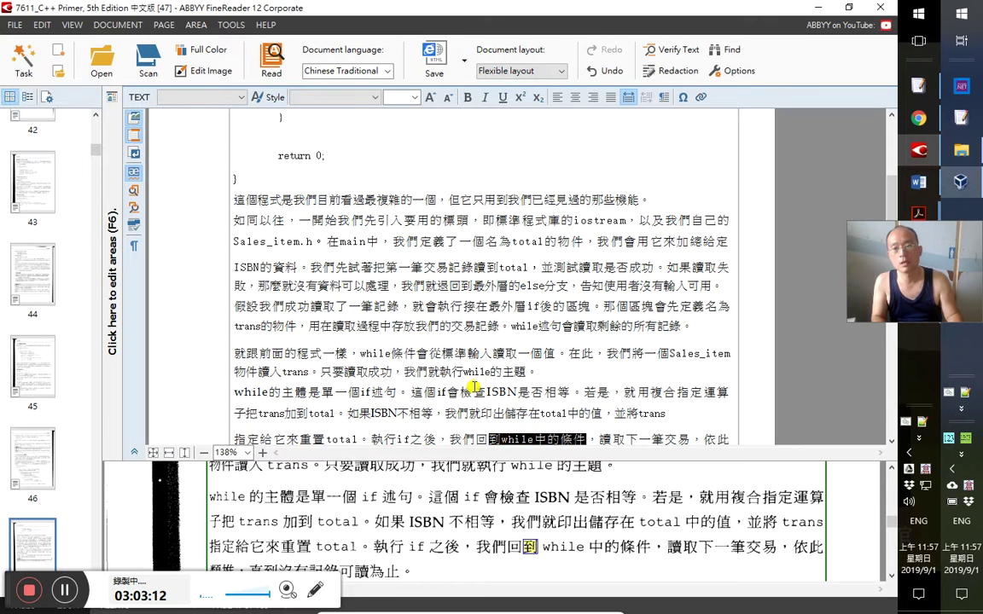
# Proofread the paragraph's last line, 類推，直到沒有記錄可讀為止, against the scan
pyautogui.press('Down')
pyautogui.press('Right')
pyautogui.press('Right')
pyautogui.press('Right')
pyautogui.press('Right')
pyautogui.press('Right')
pyautogui.press('Right')
pyautogui.press('Right')
pyautogui.press('Right')
pyautogui.press('Right')
pyautogui.press('Right')
pyautogui.press('Right')
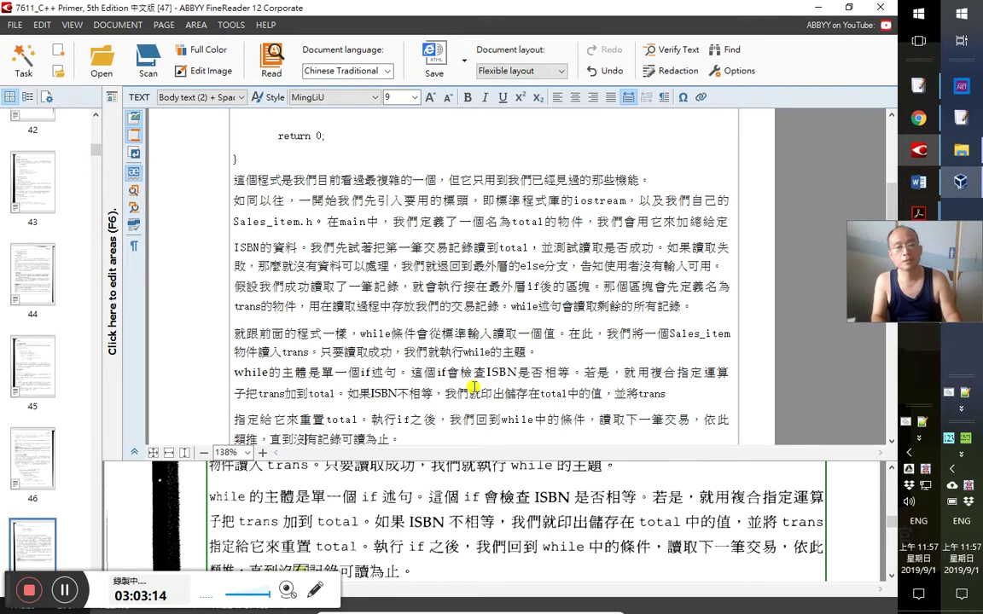
# Check the opening of the paragraph starting 當這個while終結 and mark it as verified up to 所含的就是
pyautogui.press('Down')
pyautogui.press('Down')
pyautogui.press('Up')
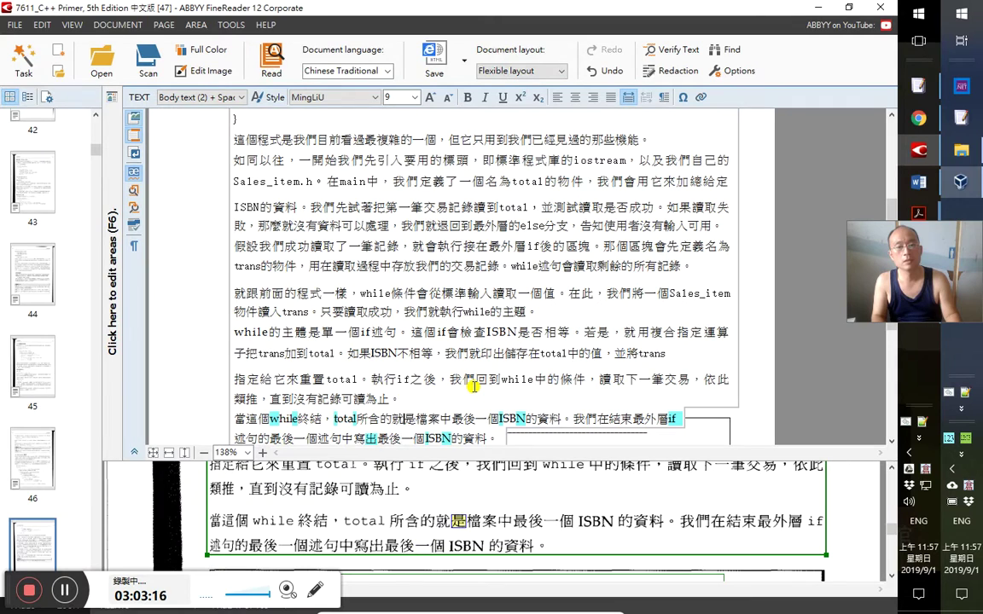
pyautogui.press('Right')
pyautogui.press('Right')
pyautogui.press('Right')
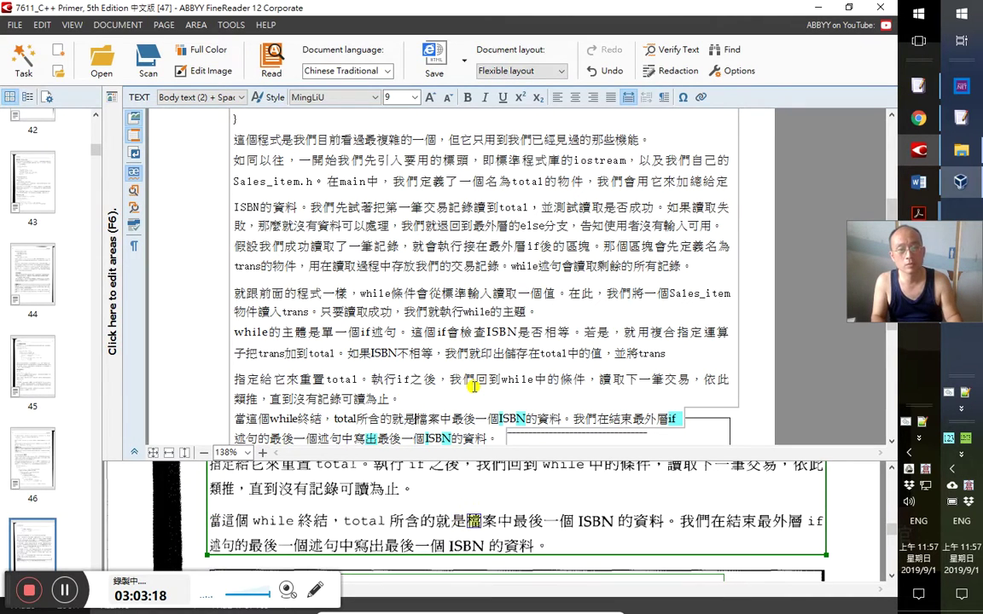
# Proofread the text from 檔案中最後一個ISBN的資料 through 我們在結束 against the scan
pyautogui.press('Right')
pyautogui.press('Right')
pyautogui.press('Right')
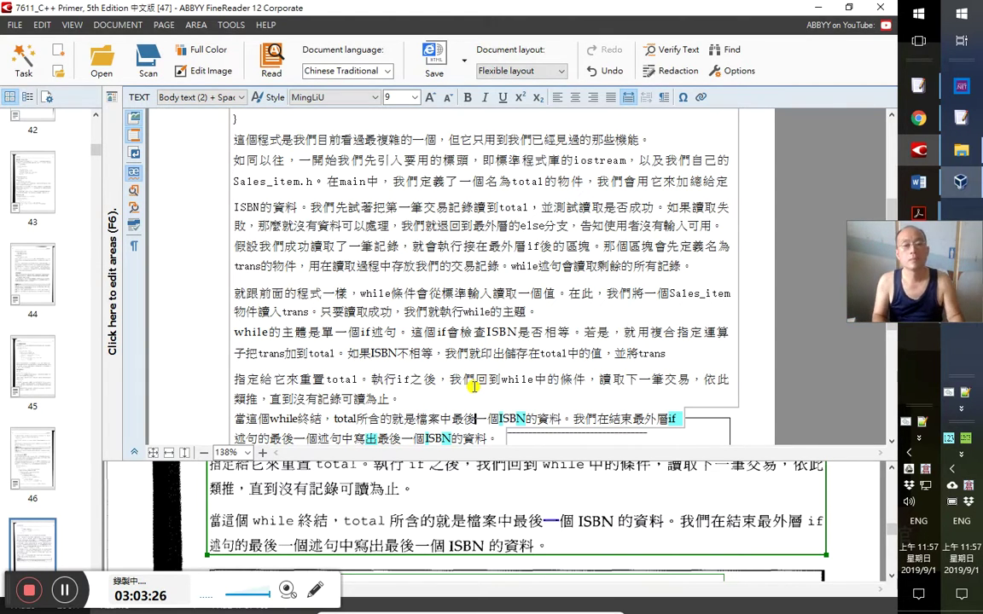
pyautogui.press('Right')
pyautogui.press('Right')
pyautogui.press('Right')
pyautogui.press('Right')
pyautogui.press('Right')
pyautogui.press('Right')
pyautogui.press('Right')
pyautogui.press('Right')
pyautogui.press('Right')
pyautogui.press('Right')
pyautogui.press('Right')
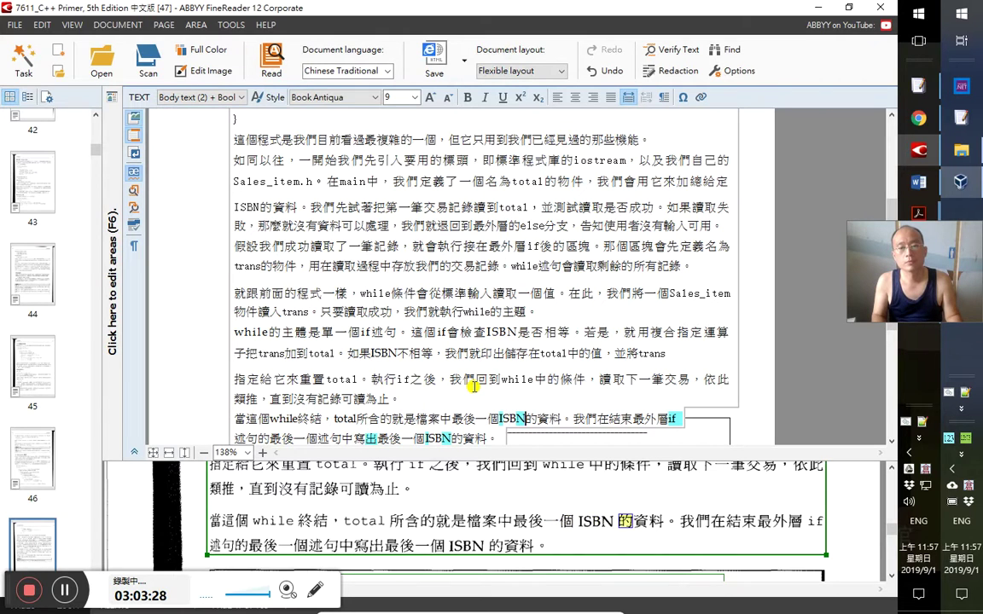
pyautogui.press('Right')
pyautogui.press('Right')
pyautogui.press('Right')
pyautogui.press('Right')
pyautogui.press('Right')
pyautogui.press('Right')
pyautogui.press('Right')
pyautogui.press('Right')
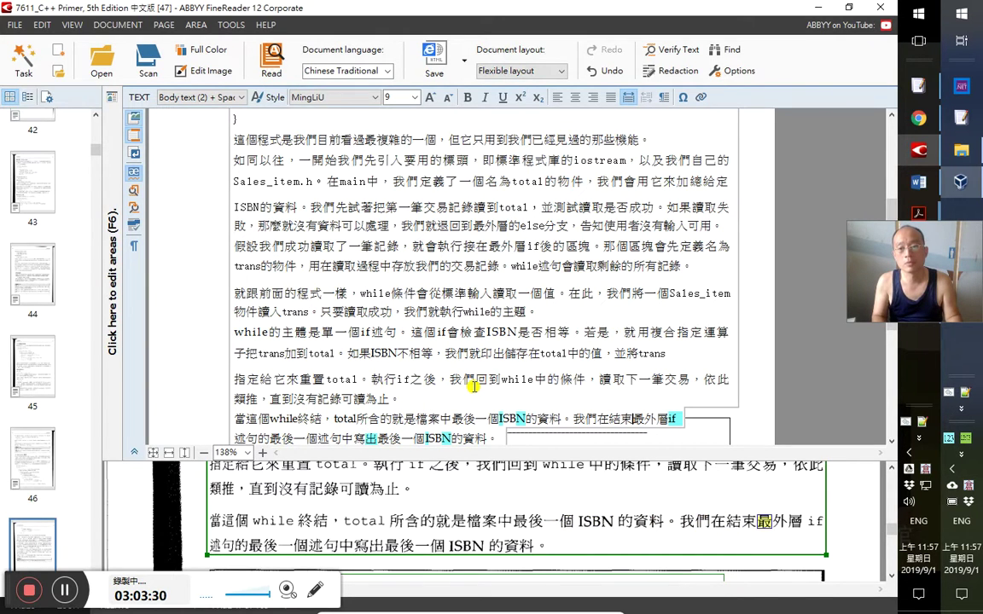
# Proofread the text from 最外層if to the paragraph's end and mark the whole paragraph starting 當這個while終結 as verified
pyautogui.press('Right')
pyautogui.press('Right')
pyautogui.press('Right')
pyautogui.press('Right')
pyautogui.press('Right')
pyautogui.press('Right')
pyautogui.press('Right')
pyautogui.press('Right')
pyautogui.press('Right')
pyautogui.press('Right')
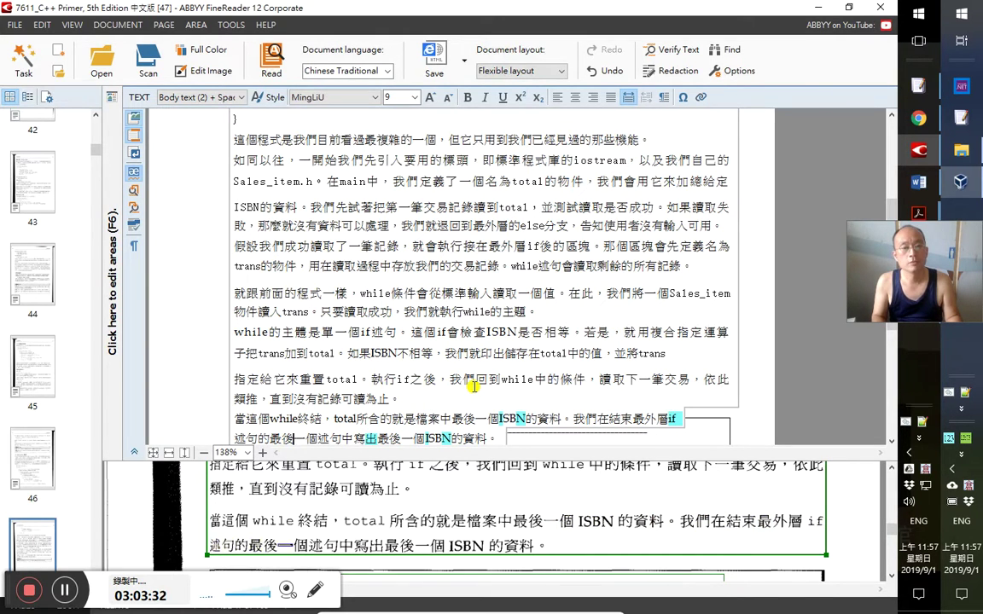
pyautogui.press('Right')
pyautogui.press('Right')
pyautogui.press('Right')
pyautogui.press('Right')
pyautogui.press('Right')
pyautogui.press('Right')
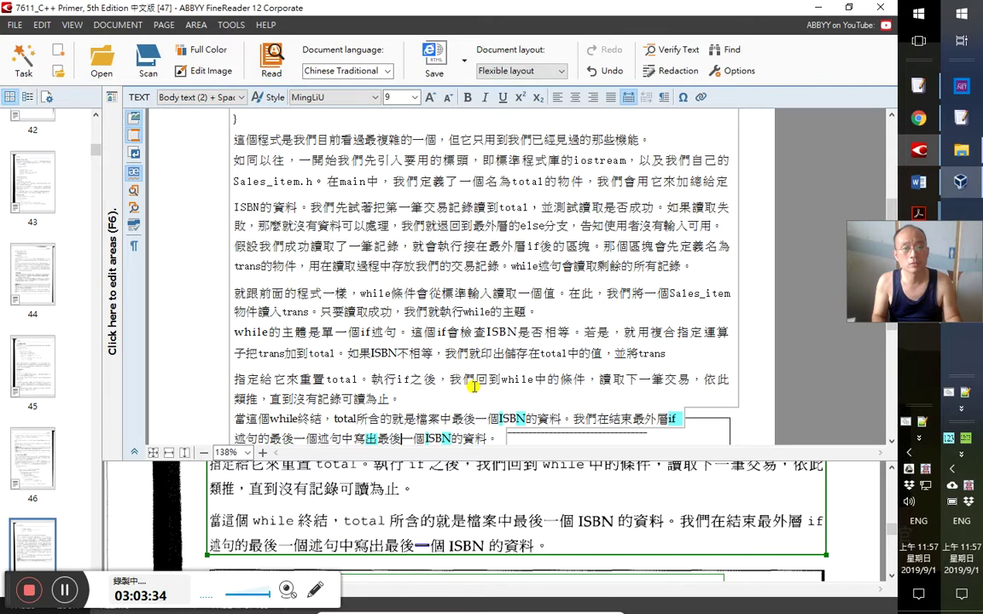
pyautogui.hotkey('ctrl', 'shift', 'Up')
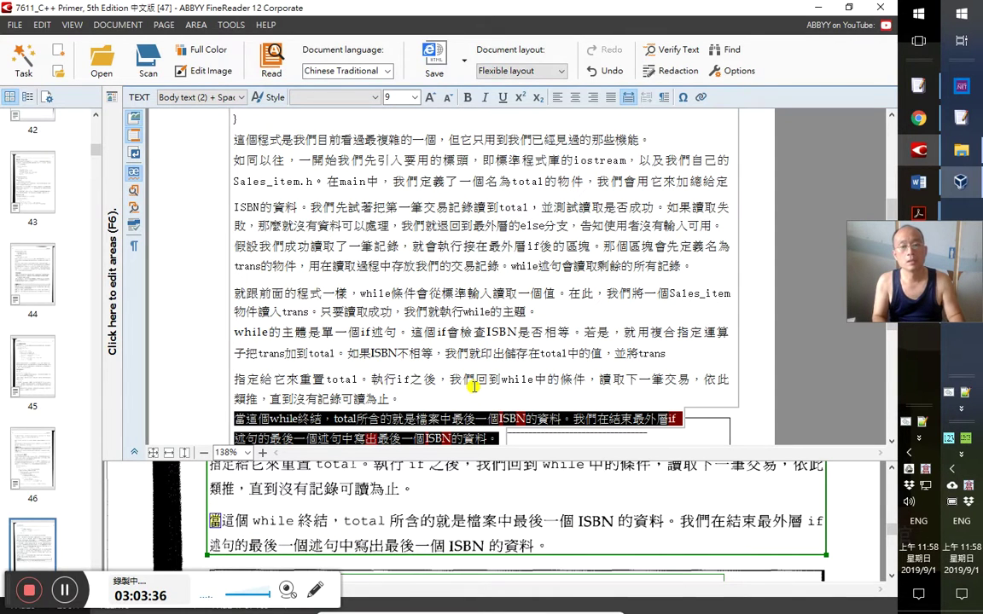
pyautogui.press('Right')
pyautogui.hotkey('shift', 'F4')
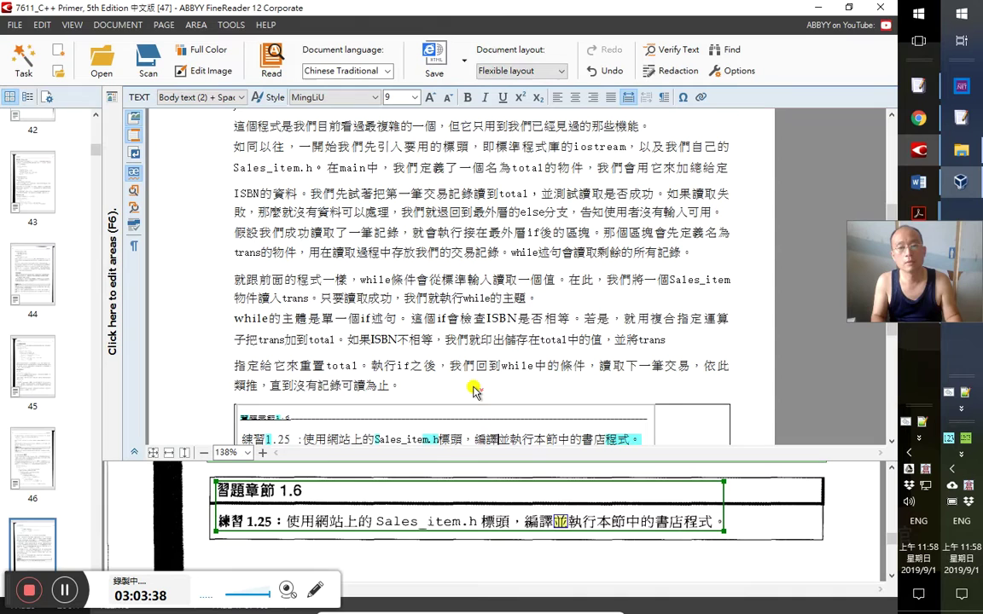
# Set the exercise heading 習題章節1.6 to font size 12 and make it bold
pyautogui.press('Up')
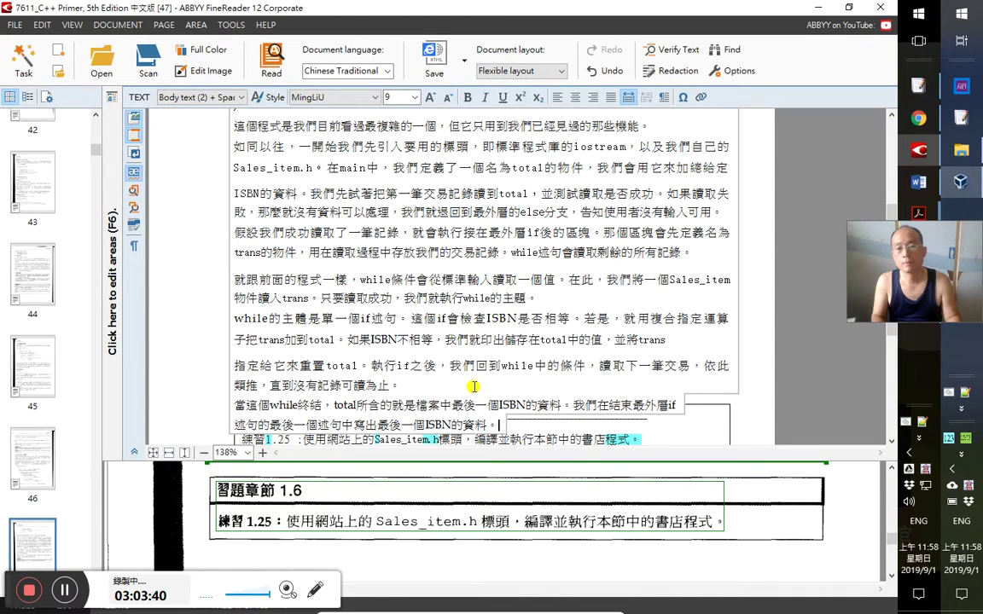
pyautogui.press('Down')
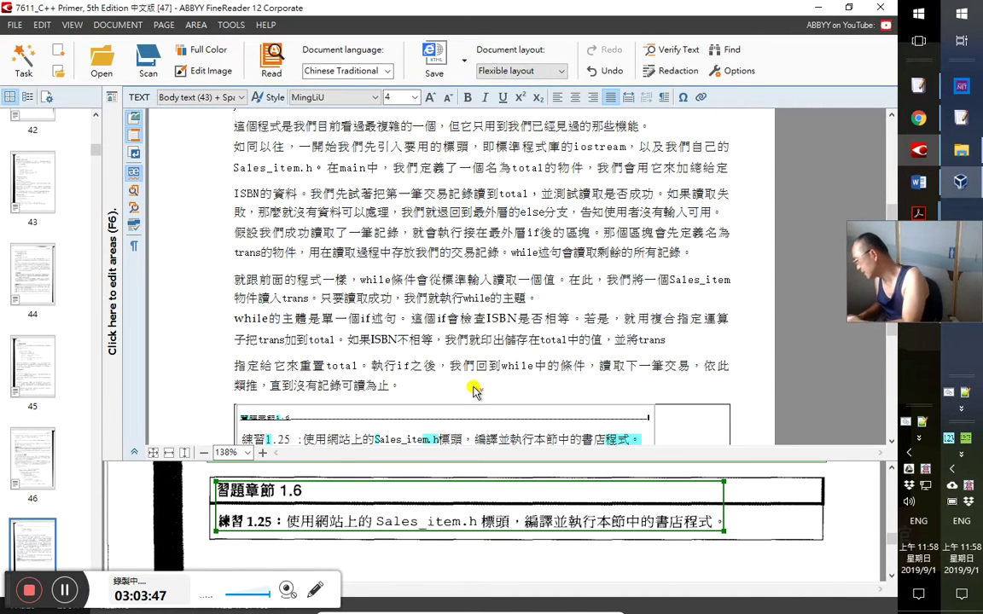
pyautogui.click(475, 390)
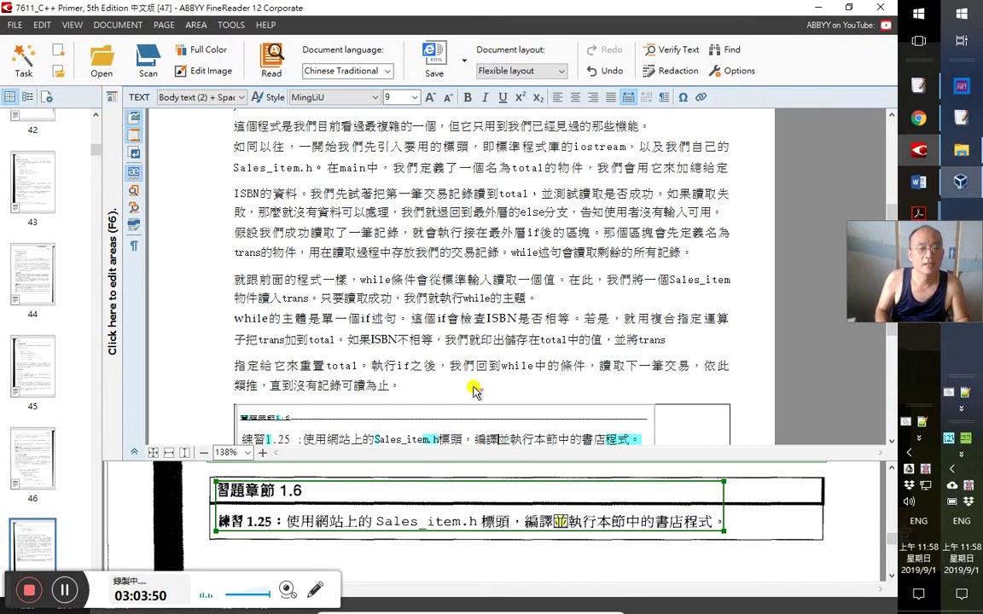
pyautogui.click(256, 419)
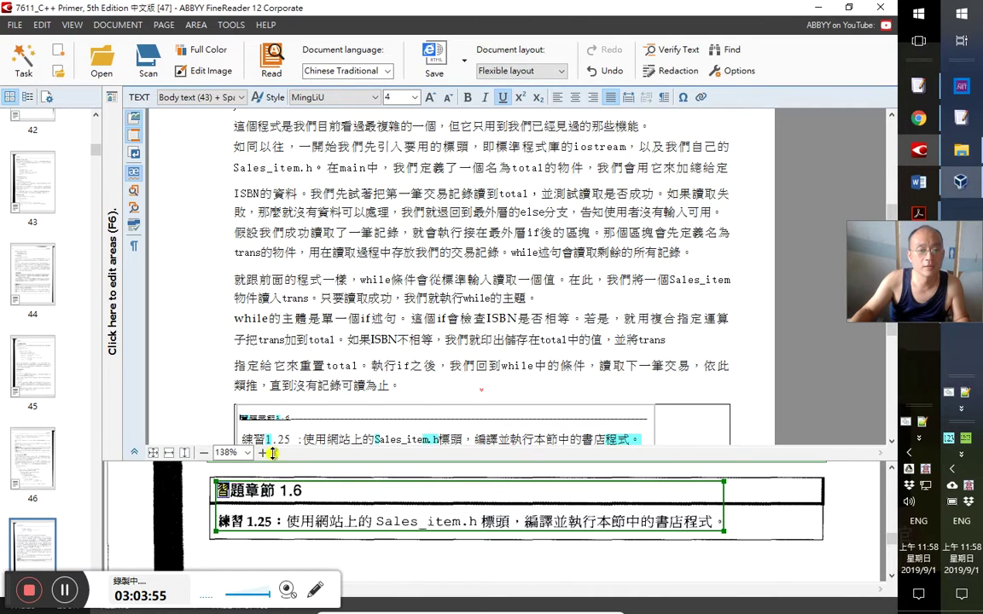
pyautogui.click(240, 412)
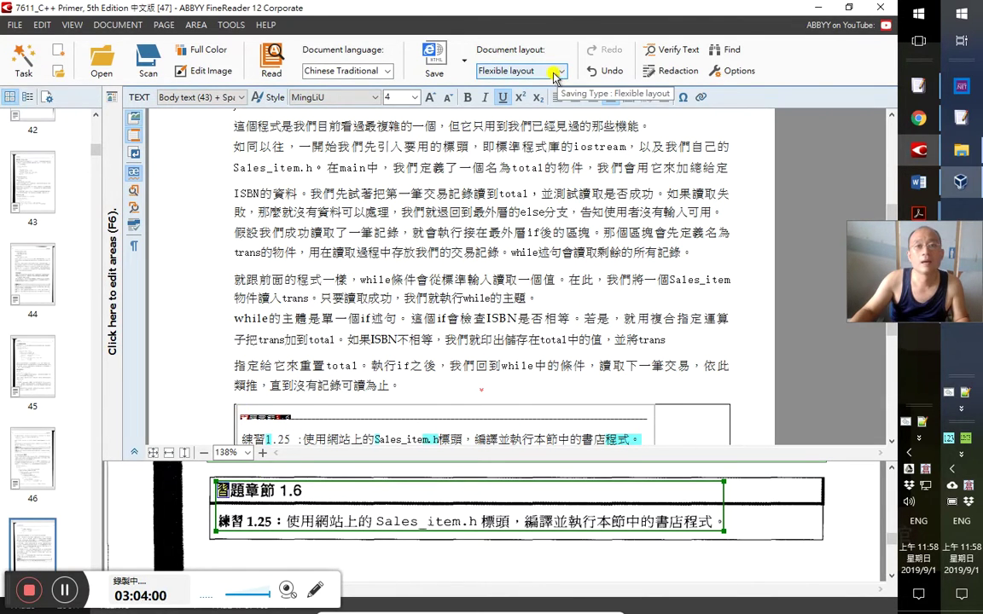
pyautogui.click(408, 98)
pyautogui.write('12')
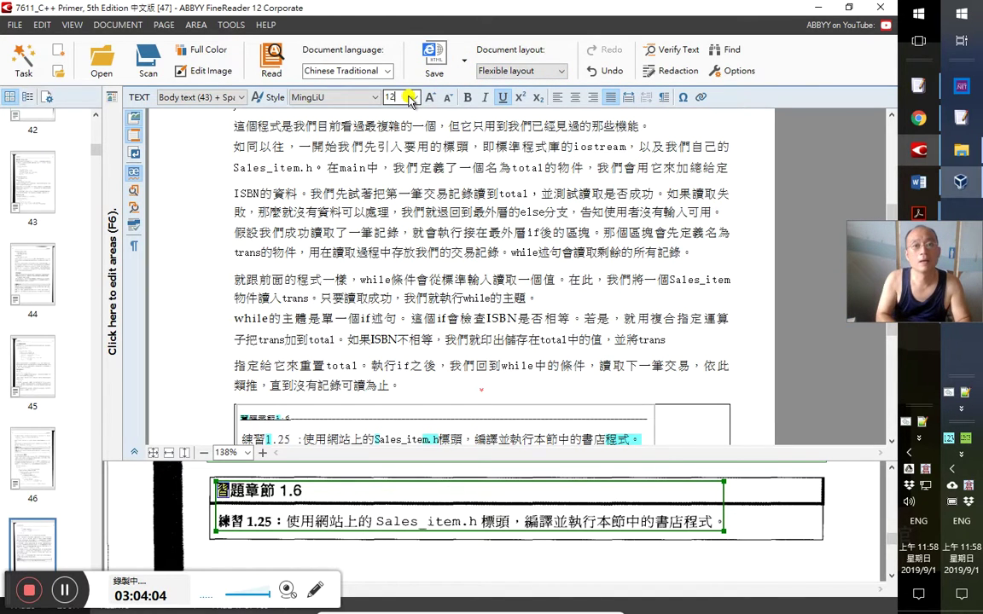
pyautogui.press('Return')
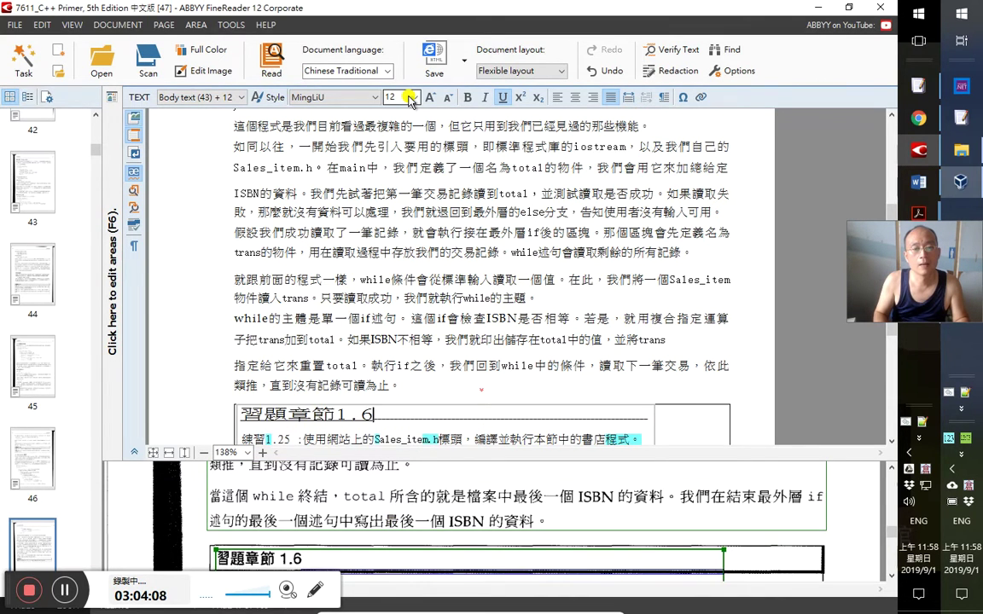
pyautogui.hotkey('ctrl', 'b')
pyautogui.press('Right')
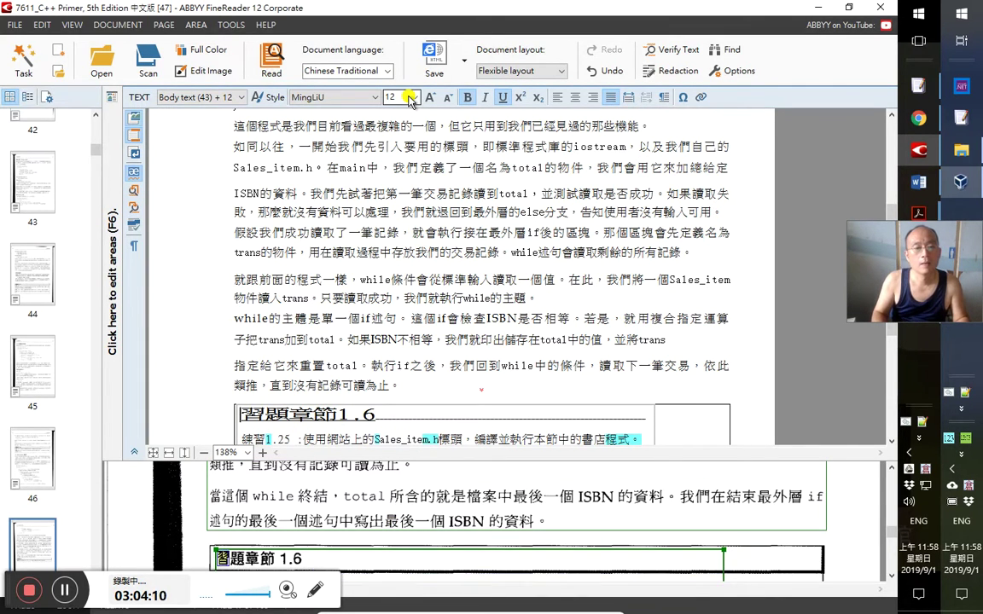
# Make the exercise label 練習1.25 bold and mark it as verified
pyautogui.hotkey('shift', 'Right')
pyautogui.hotkey('shift', 'Right')
pyautogui.hotkey('shift', 'Right')
pyautogui.hotkey('shift', 'Right')
pyautogui.hotkey('shift', 'Right')
pyautogui.hotkey('shift', 'Right')
pyautogui.hotkey('ctrl', 'b')
pyautogui.press('Right')
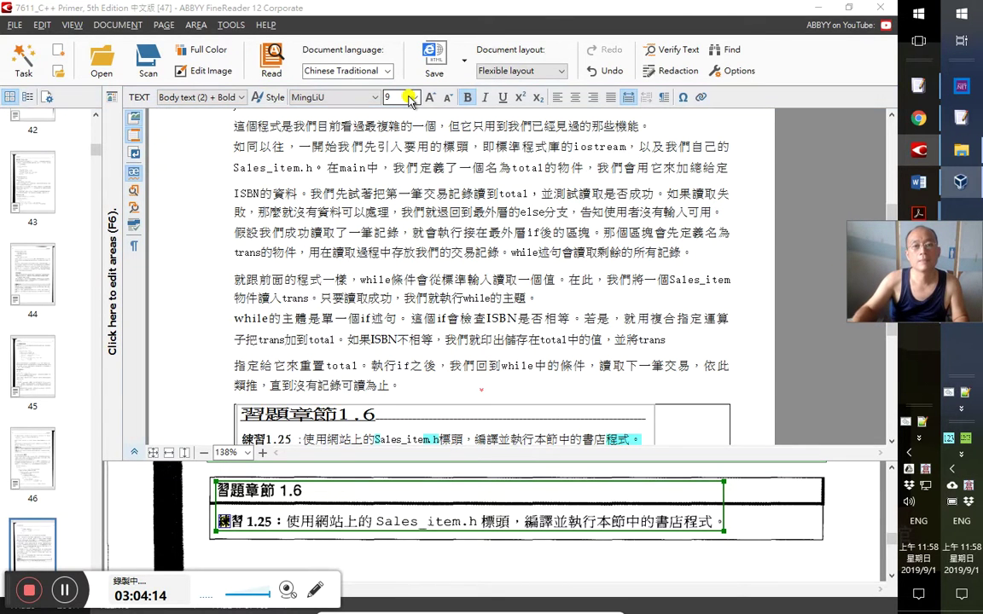
# Switch to the Word study notes and add a new line 頁 25 directly above the 頁 26 heading
pyautogui.hotkey('alt', 'Tab')
pyautogui.hotkey('alt', 'Tab')
pyautogui.hotkey('alt', 'Tab')
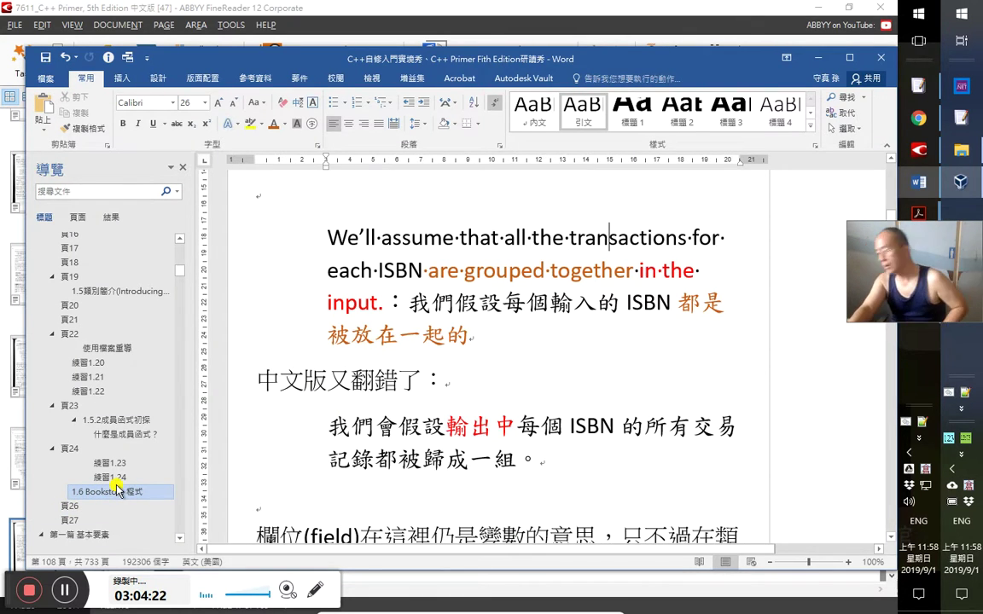
pyautogui.click(68, 505)
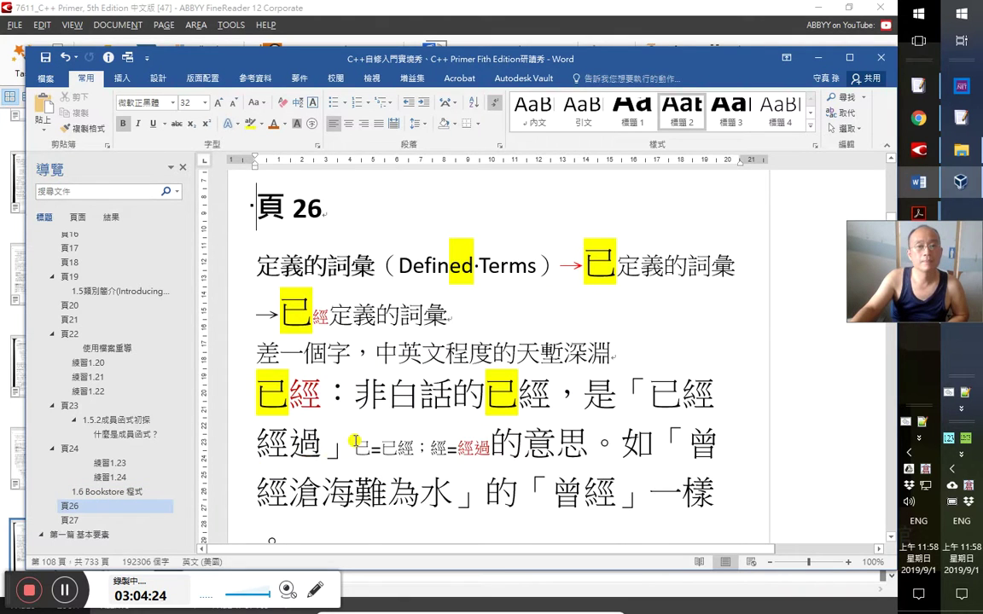
pyautogui.scroll(3, 354, 440)
pyautogui.click(439, 345)
pyautogui.scroll(1, 430, 376)
pyautogui.click(429, 390)
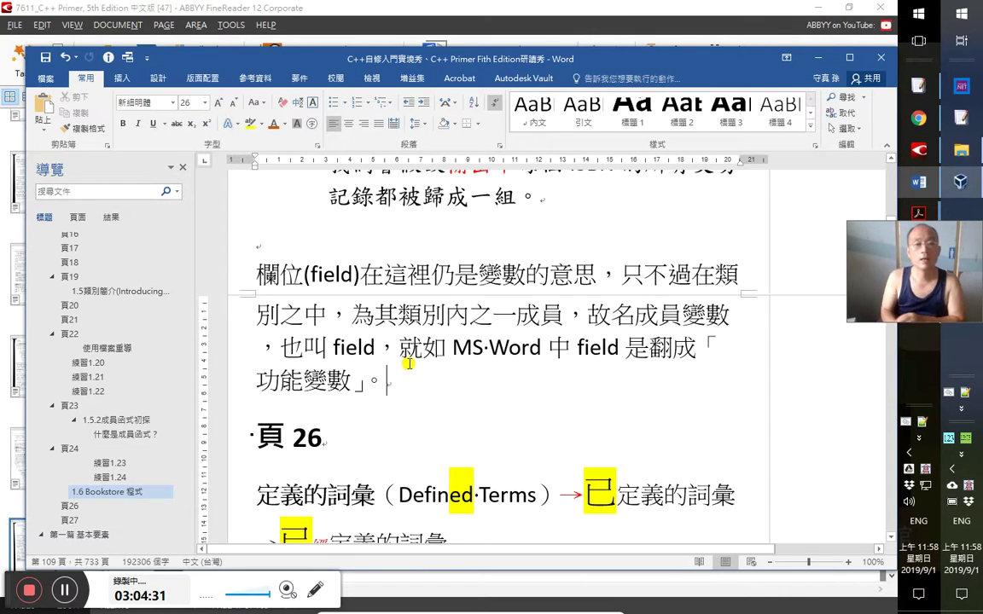
pyautogui.press('Return')
pyautogui.write('Mc')
pyautogui.press('BackSpace')
pyautogui.press('BackSpace')
pyautogui.press('BackSpace')
pyautogui.press('Return')
pyautogui.write('頁 25')
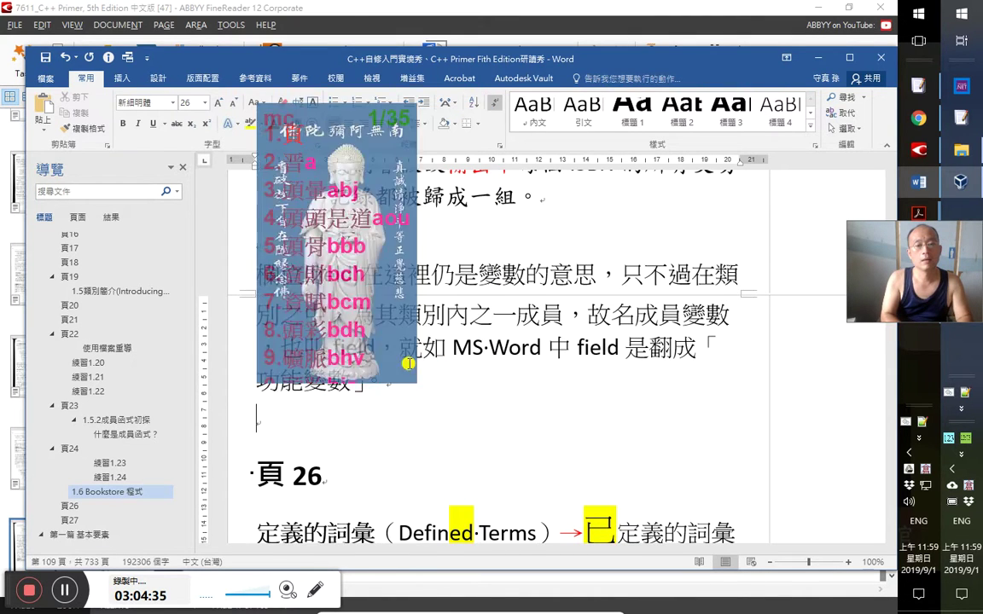
# Format the 頁 25 line as Heading 2 and start a new body line below it
pyautogui.hotkey('ctrl', 'alt', '3')
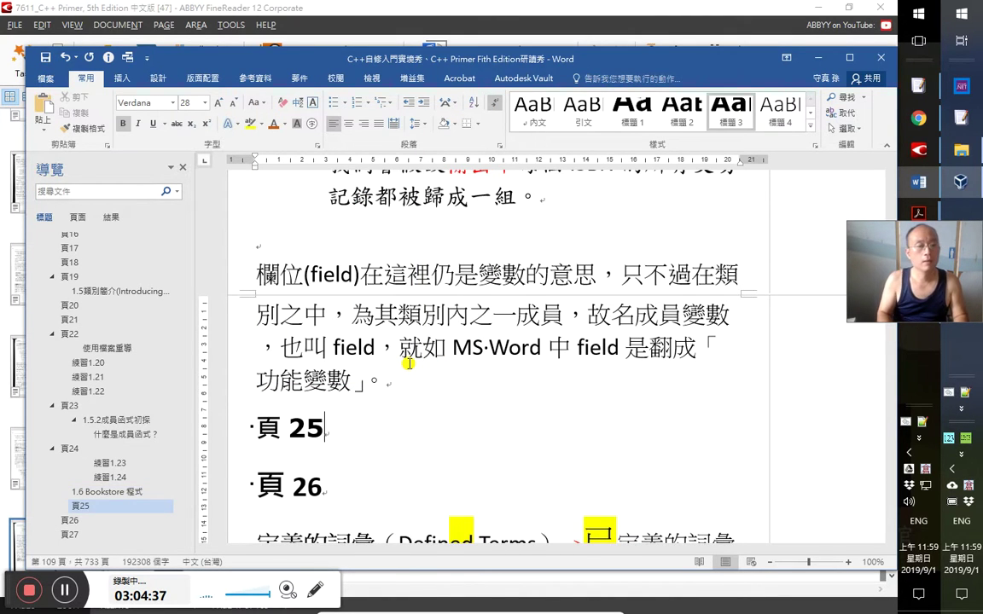
pyautogui.hotkey('ctrl', 'alt', '1')
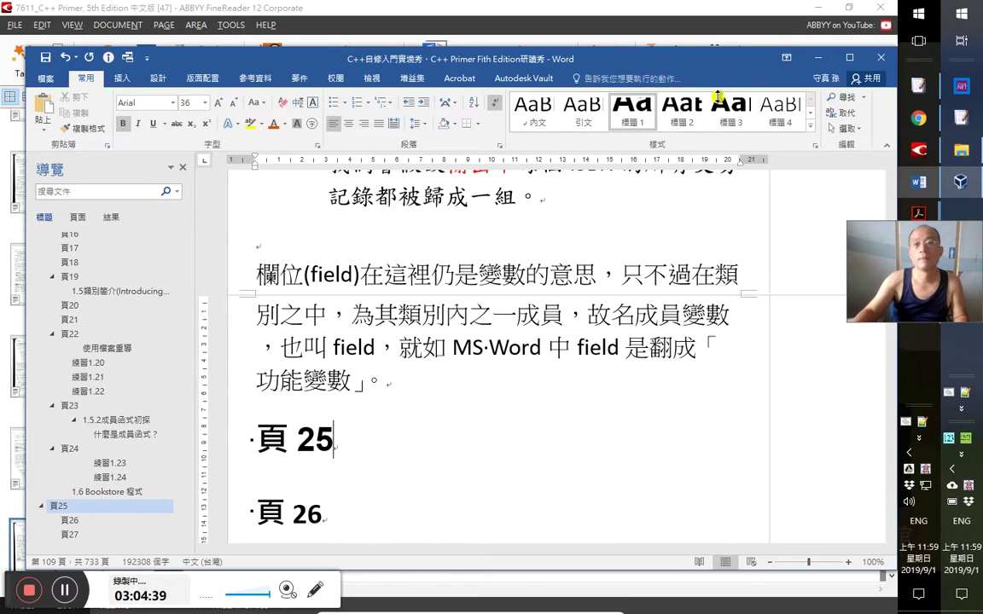
pyautogui.click(687, 111)
pyautogui.press('Return')
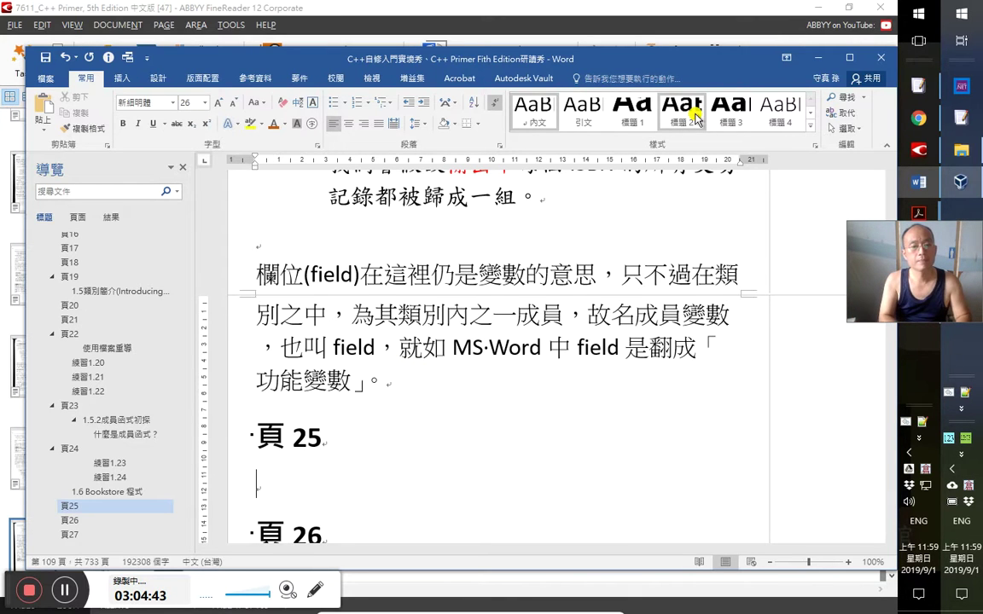
# Add the line 練習 1.25 under 頁 25 and format it as Heading 4
pyautogui.write('練習')
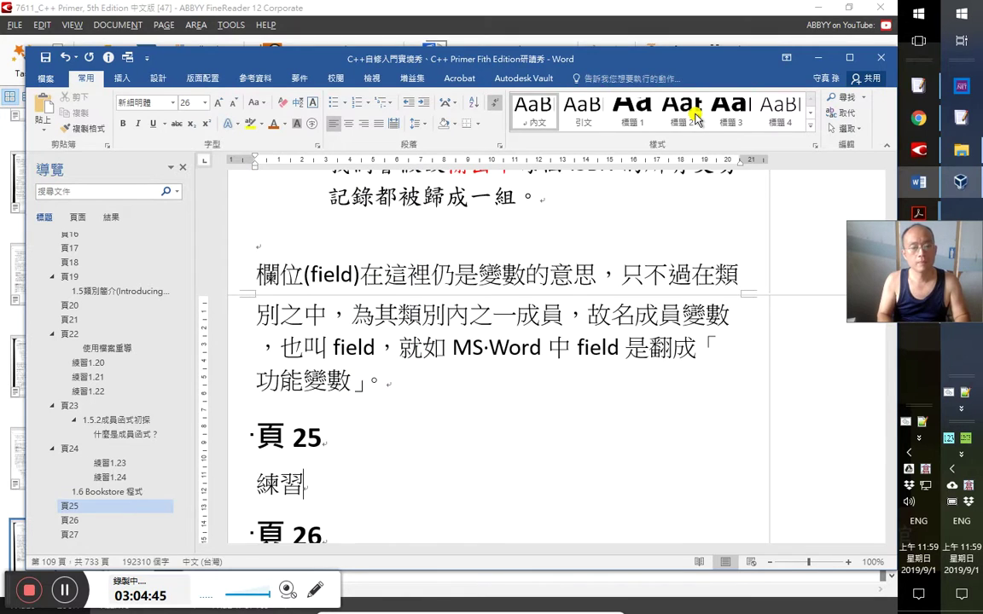
pyautogui.hotkey('shift', 'End')
pyautogui.press('End')
pyautogui.write('1.25')
pyautogui.click(696, 119)
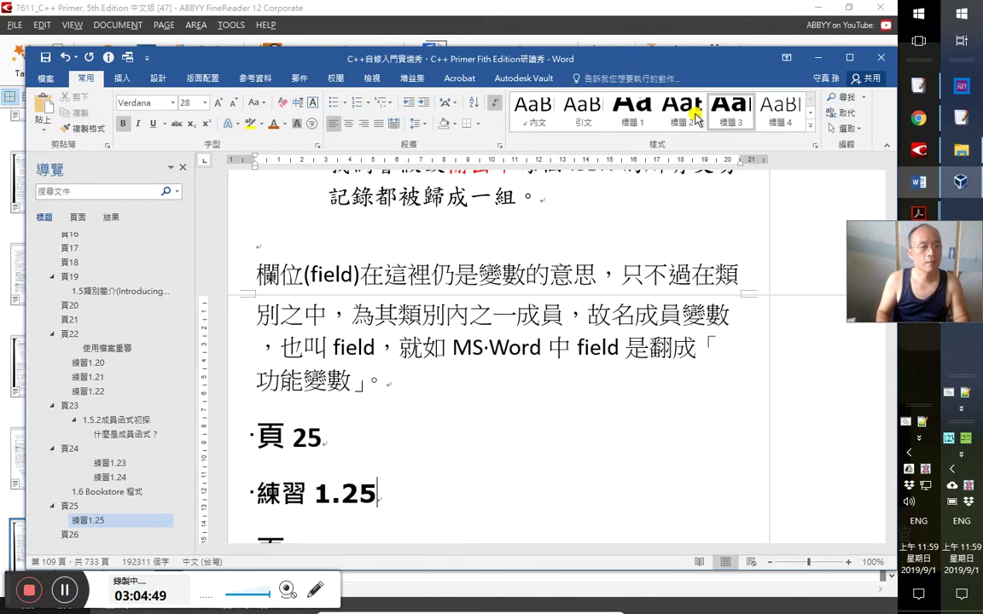
pyautogui.hotkey('ctrl', 'alt', '4')
# Insert the note 第 39 集 3：4：50 between 頁 25 and 練習 1.25, and add an empty line below 練習 1.25
pyautogui.press('Up')
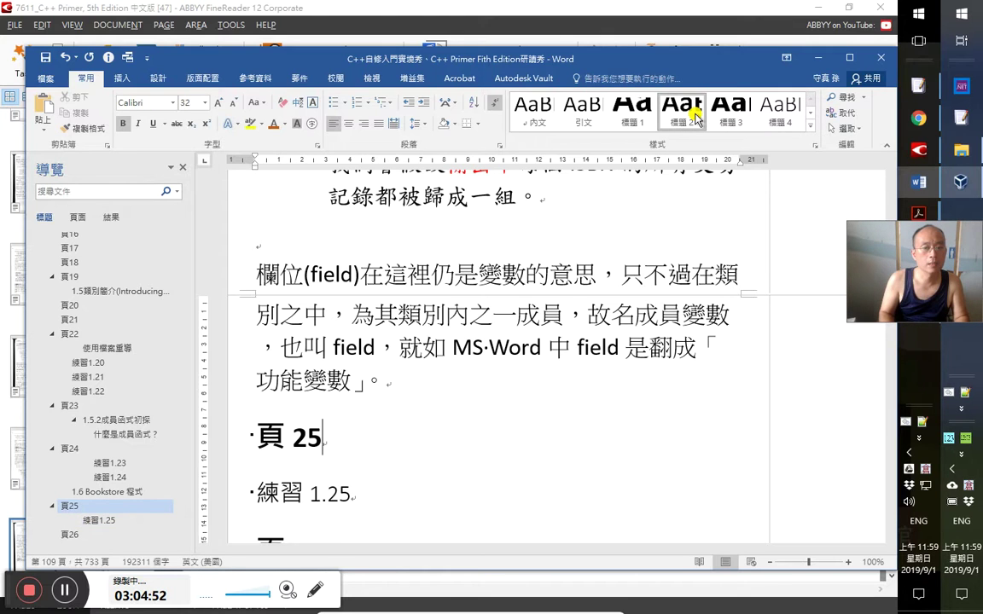
pyautogui.press('Return')
pyautogui.write('3：4：50')
pyautogui.press('Down')
pyautogui.press('Return')
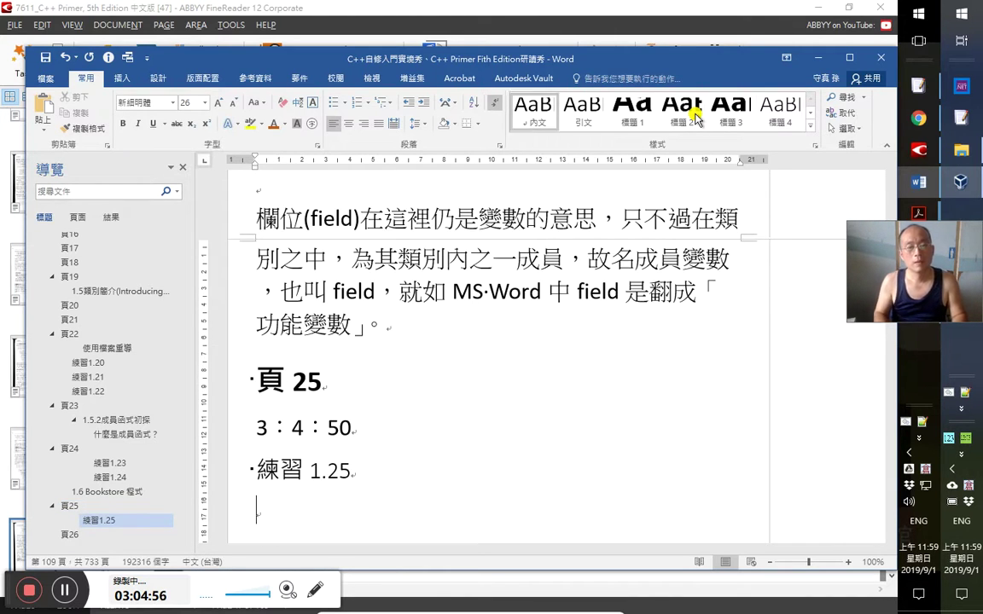
pyautogui.press('Up')
pyautogui.press('Up')
pyautogui.write('第39集')
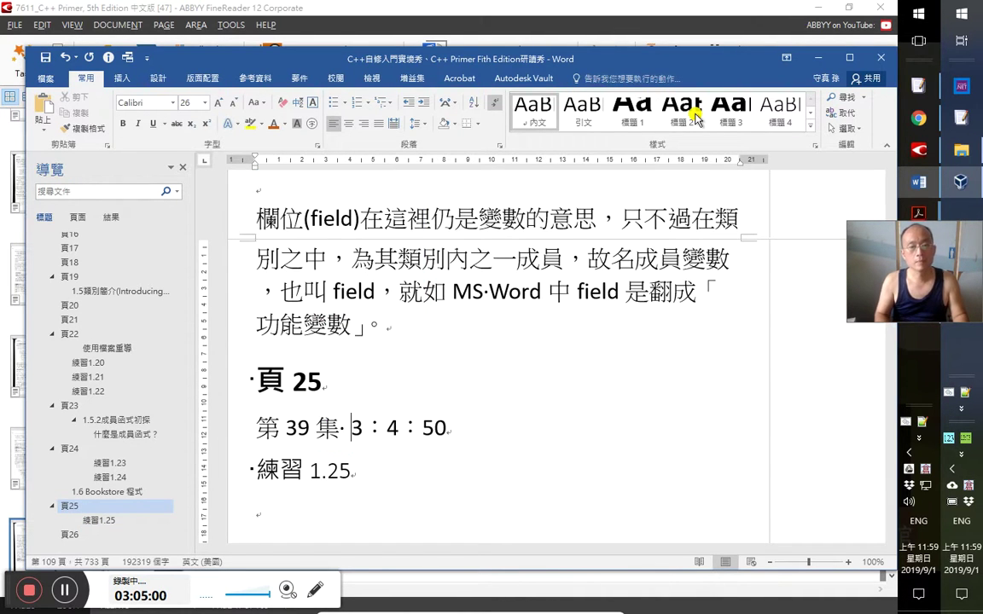
pyautogui.press('Down')
pyautogui.press('Down')
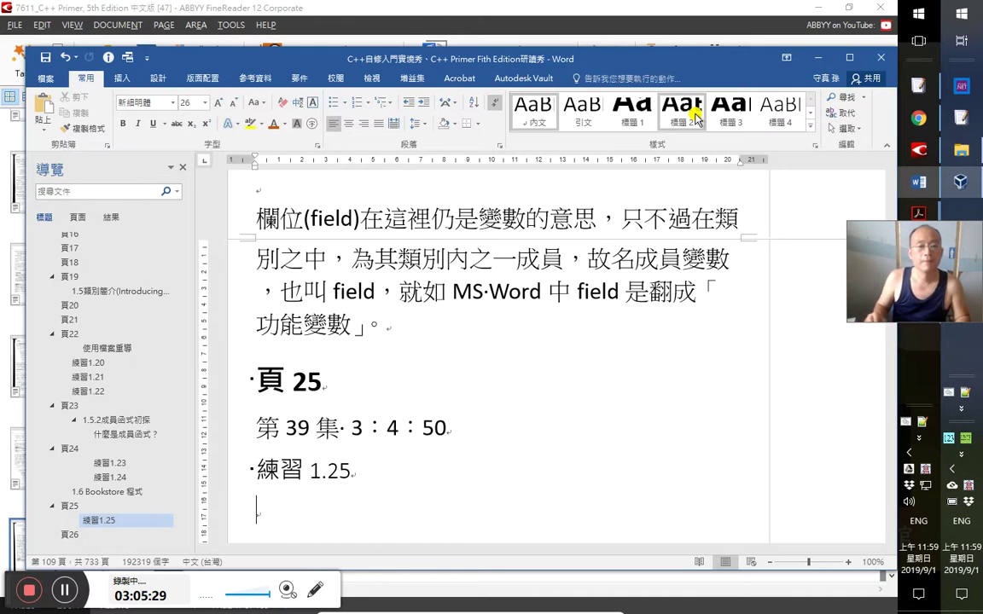
# Switch back to FineReader and mark 網站上的Sales_item.h標頭， in exercise 1.25 as verified
pyautogui.hotkey('alt', 'Tab')
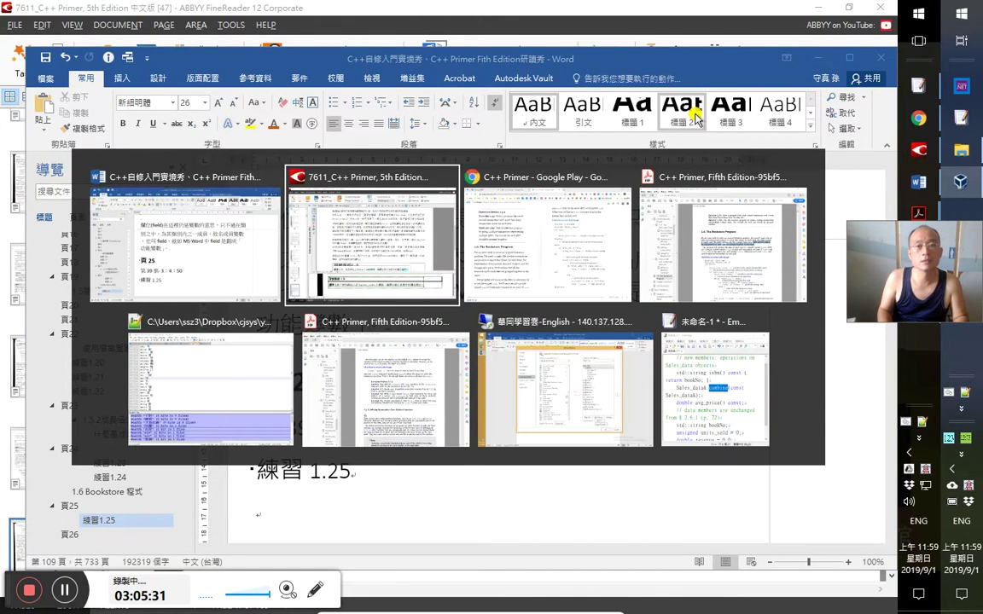
pyautogui.press('Right')
pyautogui.press('Right')
pyautogui.press('Right')
pyautogui.press('Right')
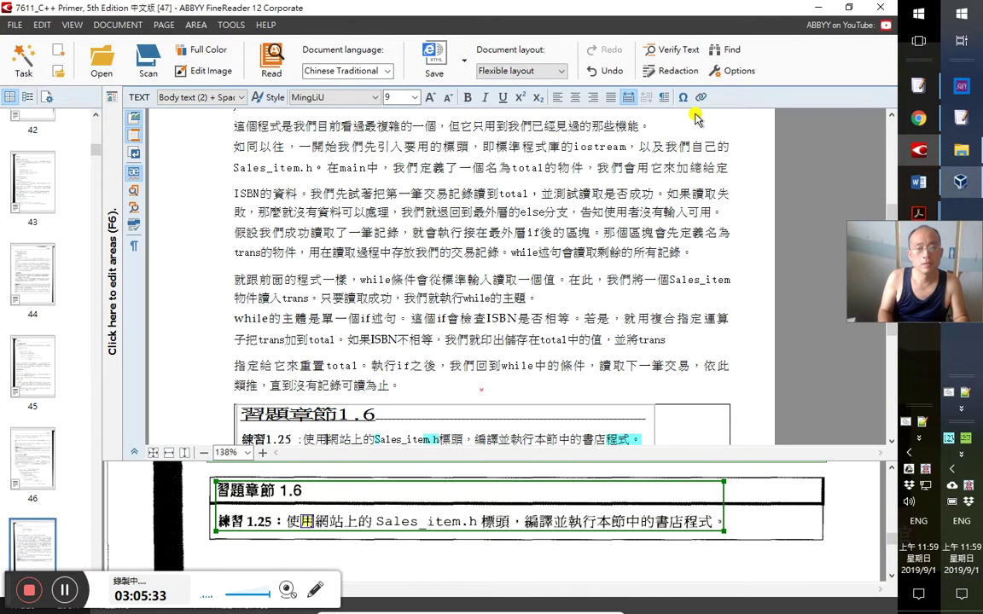
pyautogui.hotkey('shift', 'Right')
pyautogui.hotkey('shift', 'Right')
pyautogui.hotkey('shift', 'Right')
pyautogui.hotkey('shift', 'Right')
pyautogui.hotkey('shift', 'Right')
pyautogui.hotkey('shift', 'Right')
pyautogui.hotkey('shift', 'Right')
pyautogui.hotkey('shift', 'Right')
pyautogui.hotkey('shift', 'Right')
pyautogui.hotkey('shift', 'Right')
pyautogui.hotkey('shift', 'Right')
pyautogui.hotkey('shift', 'Right')
pyautogui.hotkey('shift', 'Right')
pyautogui.hotkey('shift', 'Right')
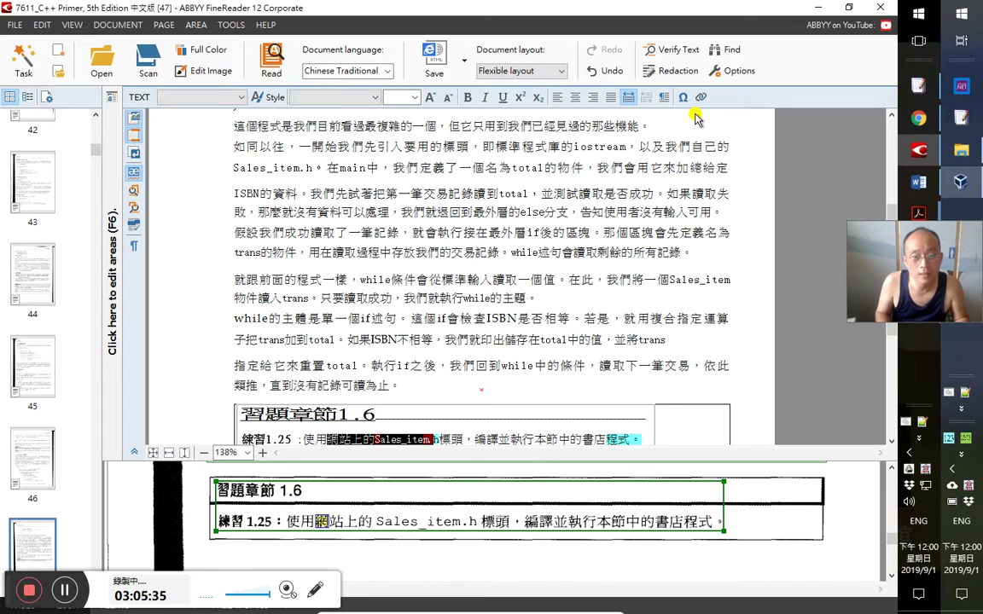
pyautogui.hotkey('shift', 'Right')
pyautogui.hotkey('shift', 'Right')
pyautogui.hotkey('shift', 'Right')
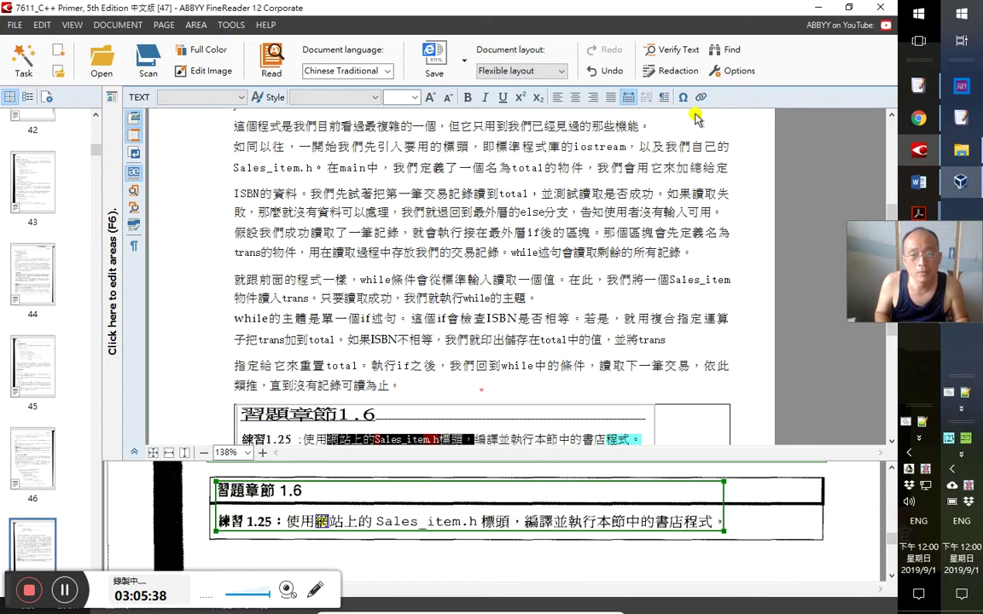
pyautogui.press('Left')
# Proofread the exercise 1.25 text from 網站上的 through Sales_item.h標頭 against the scan, rechecking the header name
pyautogui.press('Right')
pyautogui.press('Right')
pyautogui.press('Right')
pyautogui.press('Right')
pyautogui.press('Right')
pyautogui.press('Right')
pyautogui.press('Right')
pyautogui.press('Right')
pyautogui.press('Right')
pyautogui.press('Right')
pyautogui.press('Right')
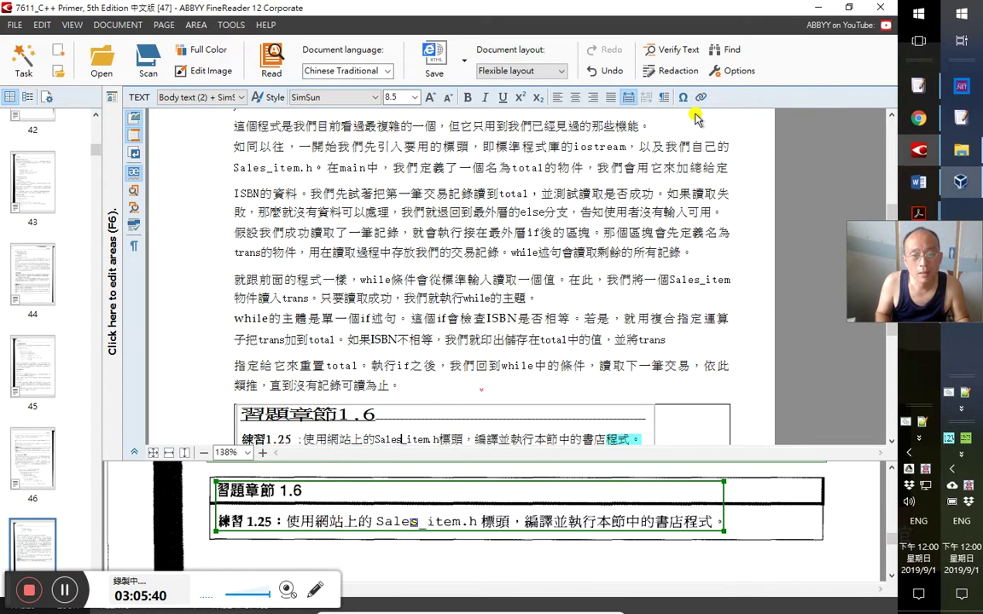
pyautogui.press('Right')
pyautogui.press('Right')
pyautogui.press('Right')
pyautogui.press('Right')
pyautogui.press('Right')
pyautogui.press('Right')
pyautogui.press('Right')
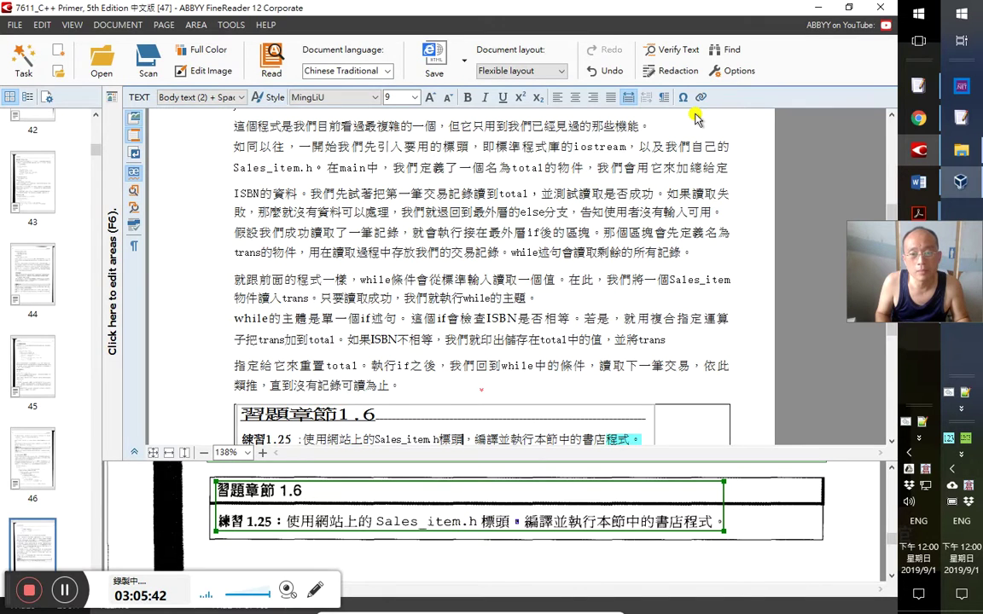
pyautogui.press('Left')
pyautogui.press('Left')
pyautogui.press('Left')
pyautogui.press('Left')
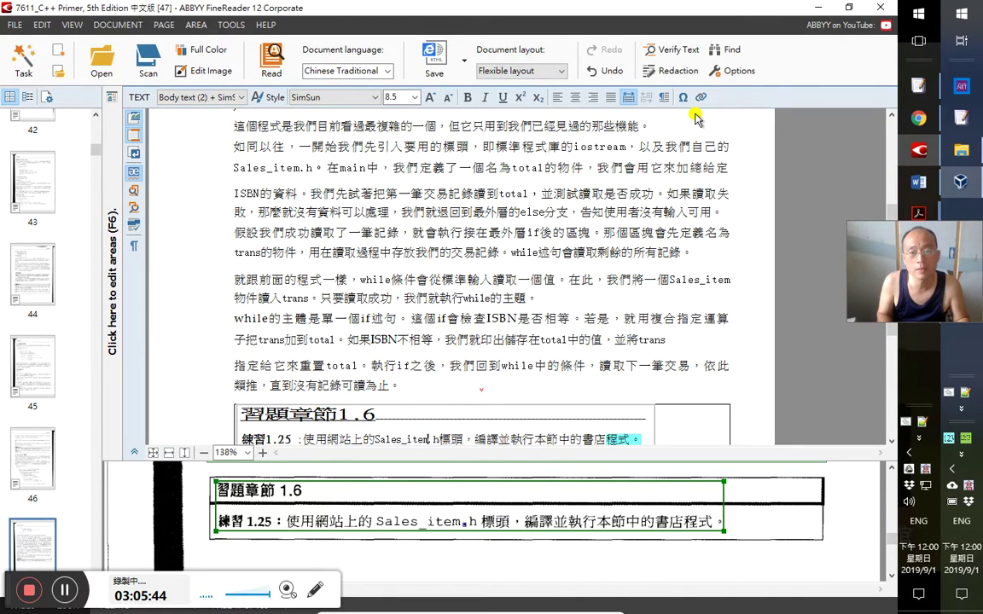
# Proofread the rest of exercise 1.25 through 書店程式。 and mark 程式。 as verified
pyautogui.press('Right')
pyautogui.press('Right')
pyautogui.press('Right')
pyautogui.press('Right')
pyautogui.press('Right')
pyautogui.press('Right')
pyautogui.press('Right')
pyautogui.press('Right')
pyautogui.press('Right')
pyautogui.press('Right')
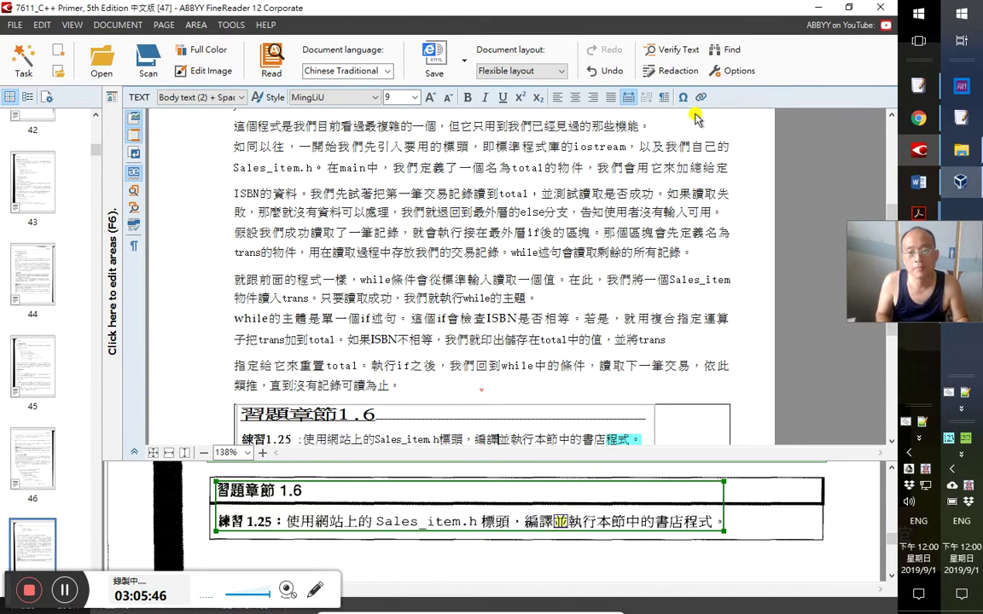
pyautogui.press('Right')
pyautogui.press('Right')
pyautogui.press('Right')
pyautogui.press('Right')
pyautogui.press('Right')
pyautogui.press('Right')
pyautogui.press('Right')
pyautogui.press('Right')
pyautogui.press('Right')
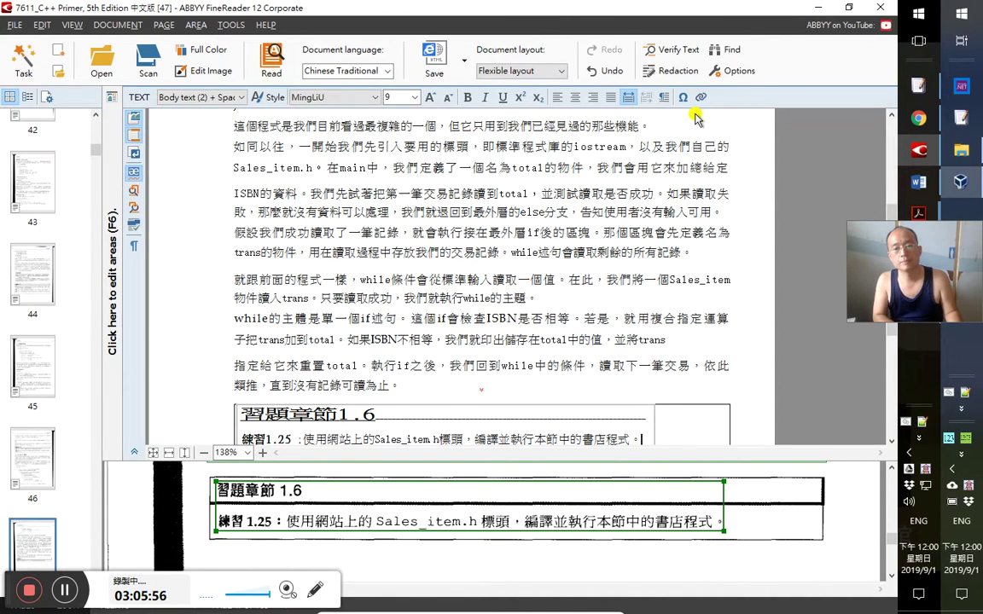
pyautogui.hotkey('alt', 'Tab')
pyautogui.hotkey('alt', 'Tab')
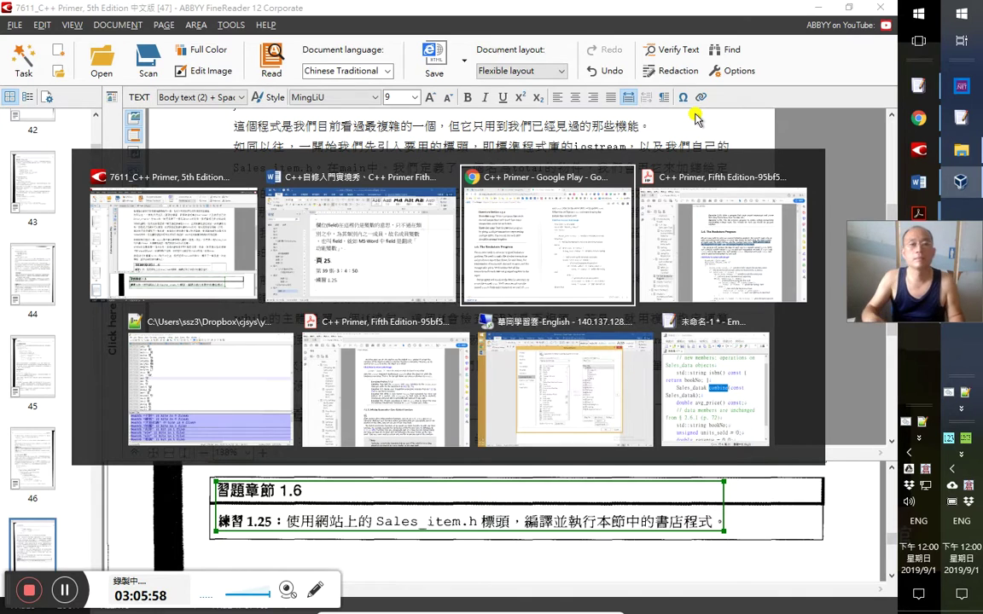
pyautogui.hotkey('alt', 'shift', 'Tab')
pyautogui.hotkey('alt', 'shift', 'Tab')
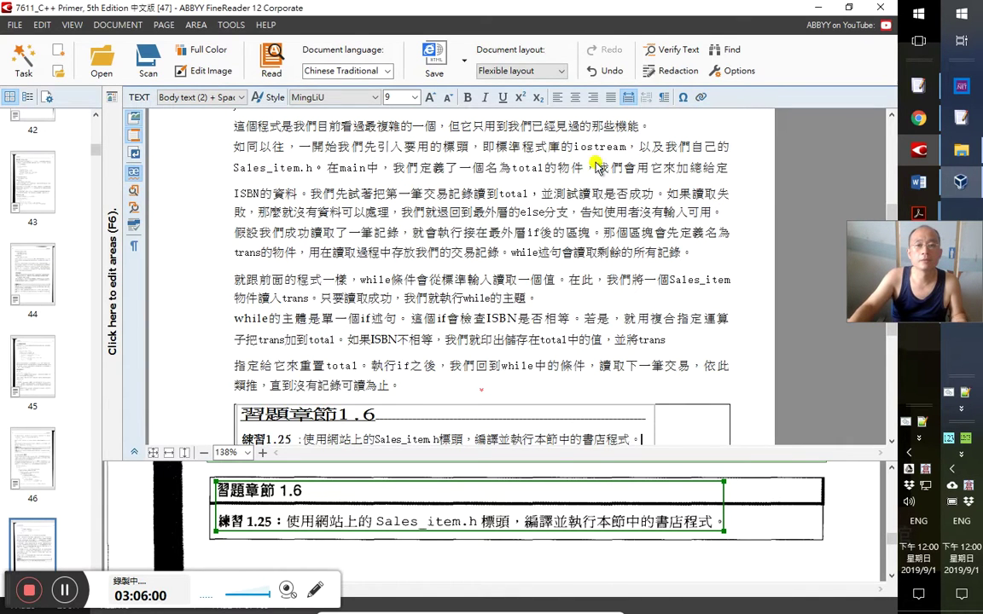
# Go back to the end of the bookstore program code on page 25 and select its return 0; line
pyautogui.click(478, 252)
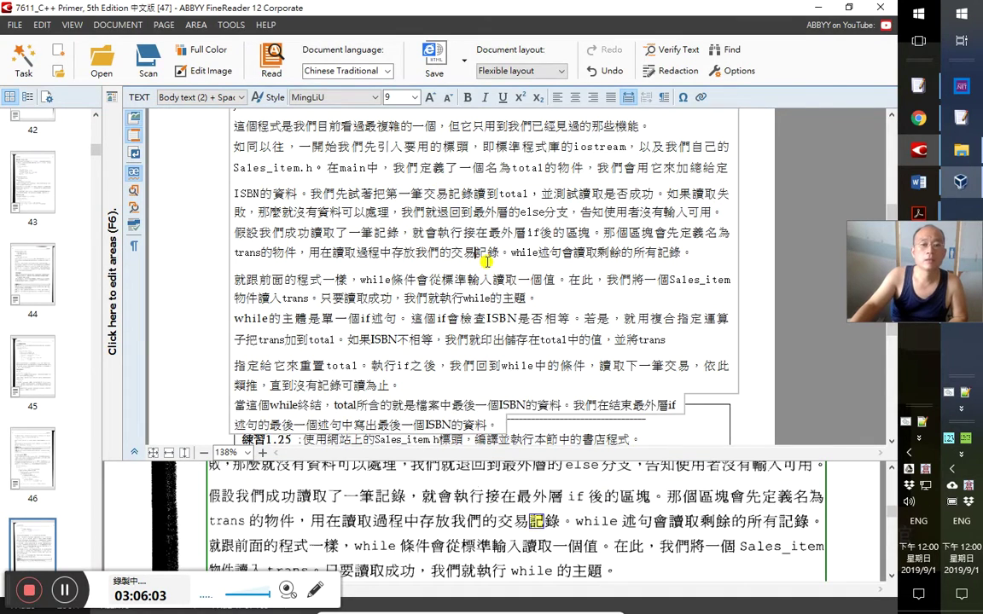
pyautogui.scroll(3, 503, 269)
pyautogui.tripleClick(256, 295)
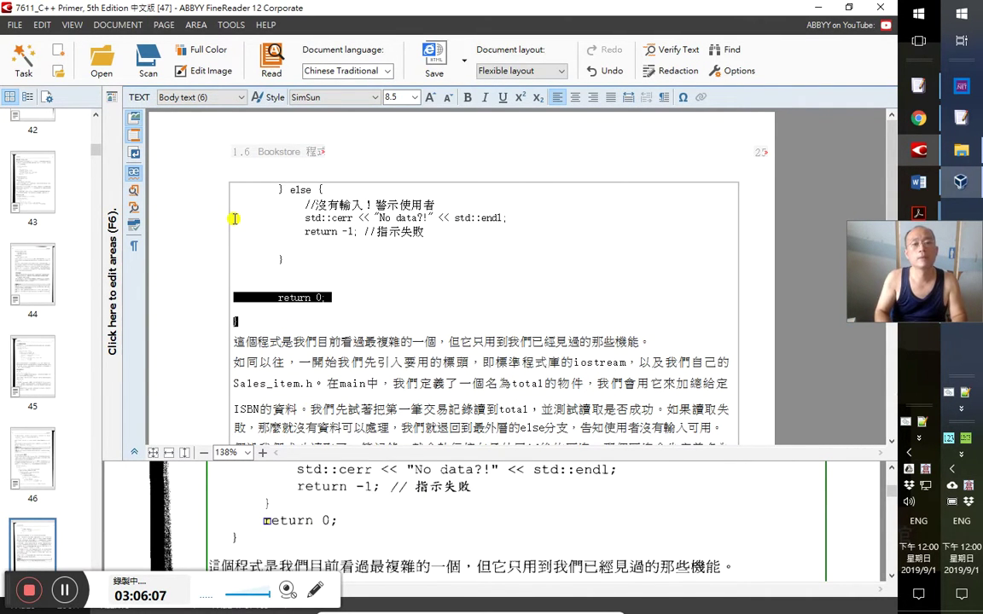
# Minimize the remote session, switch to Visual Studio and delete the selected old code inside main() in prog1.cpp
pyautogui.moveTo(461, 11)
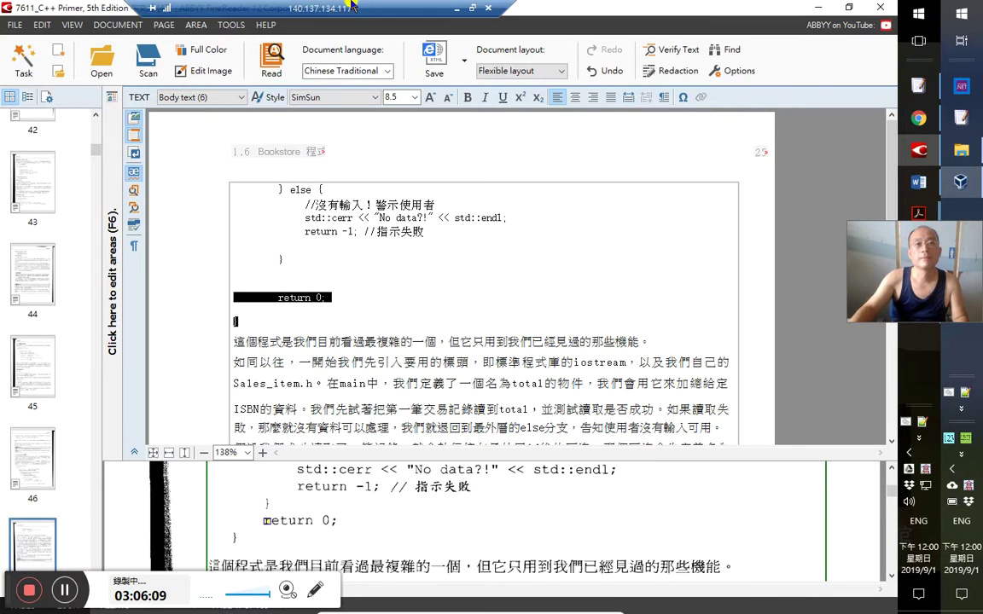
pyautogui.click(459, 9)
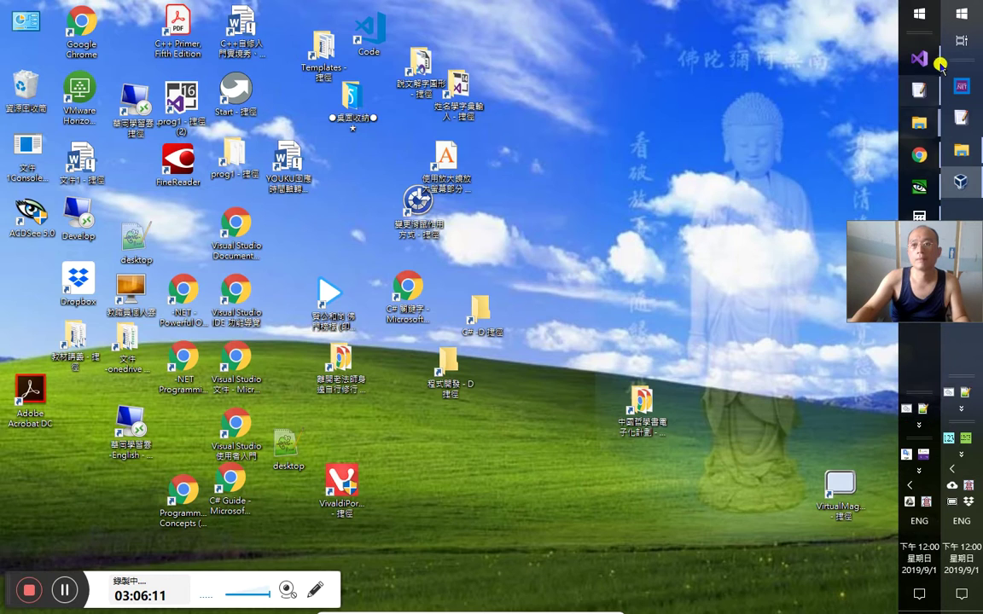
pyautogui.click(934, 55)
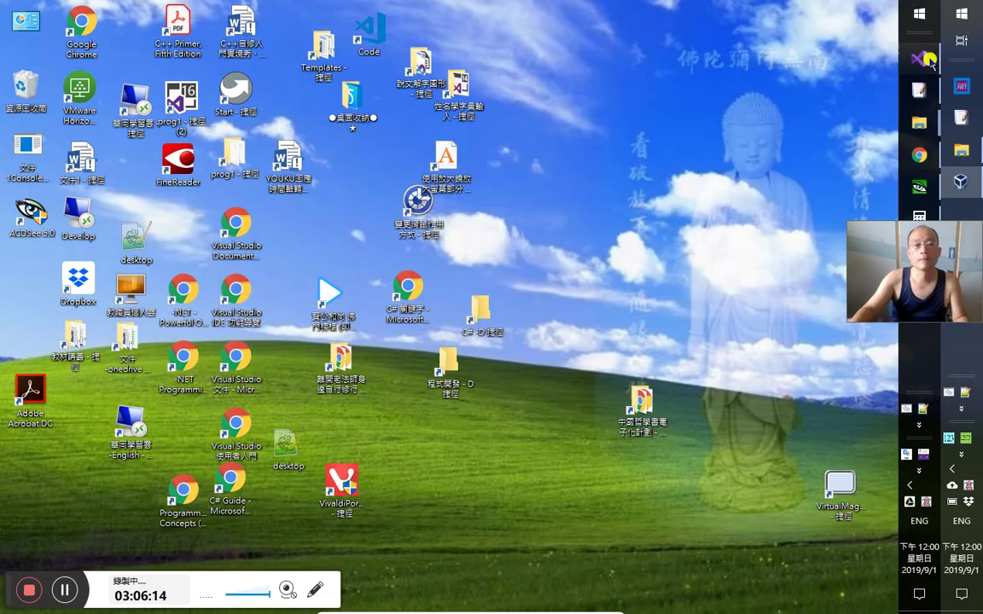
pyautogui.scroll(2, 431, 358)
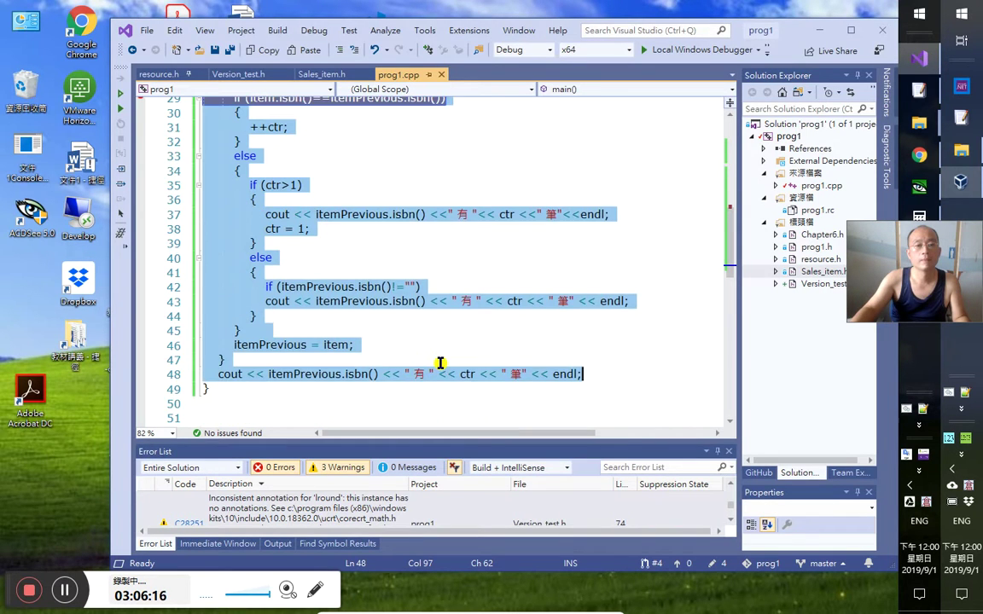
pyautogui.press('Delete')
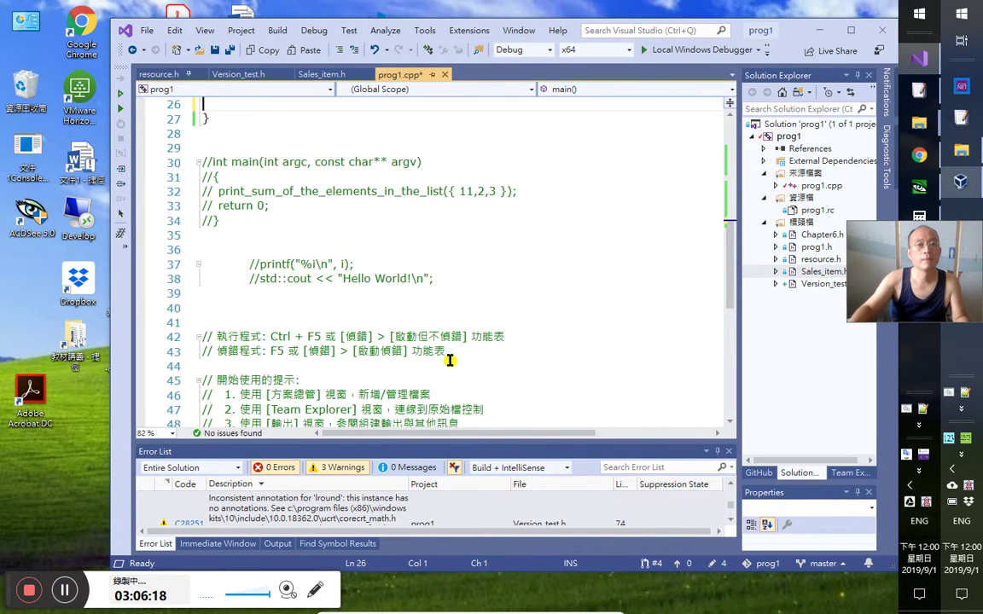
# Enter return 0; and a closing brace in the emptied main(), and return to FineReader in the remote session
pyautogui.scroll(5, 461, 362)
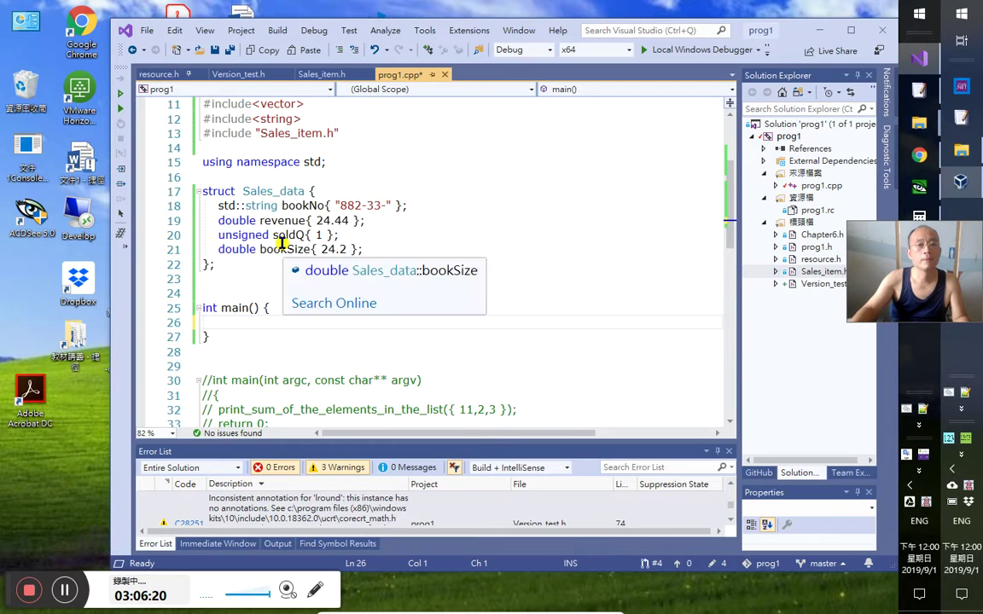
pyautogui.click(242, 322)
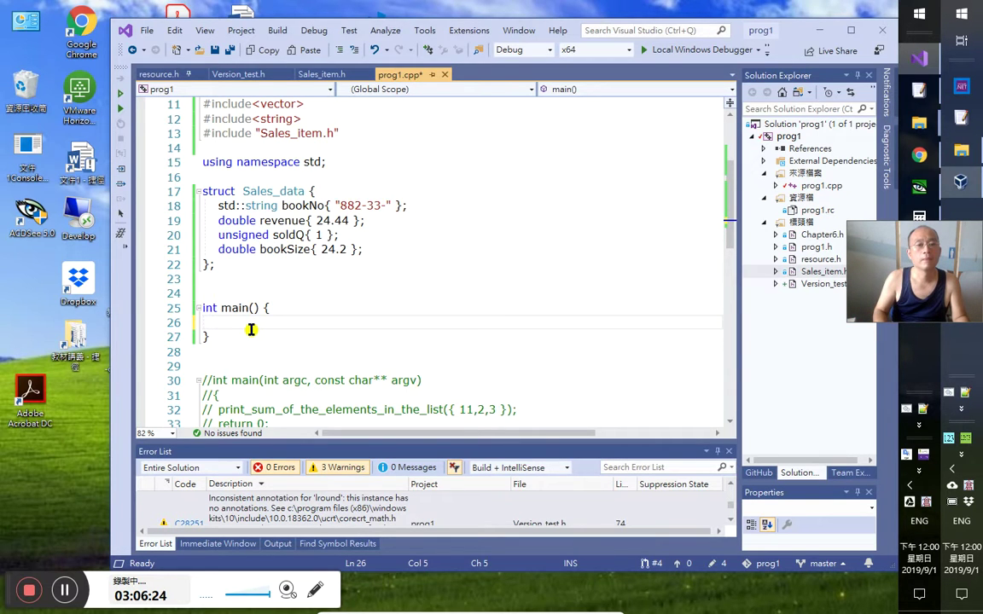
pyautogui.write('return 0;')
pyautogui.press('Return')
pyautogui.press('Return')
pyautogui.write('}')
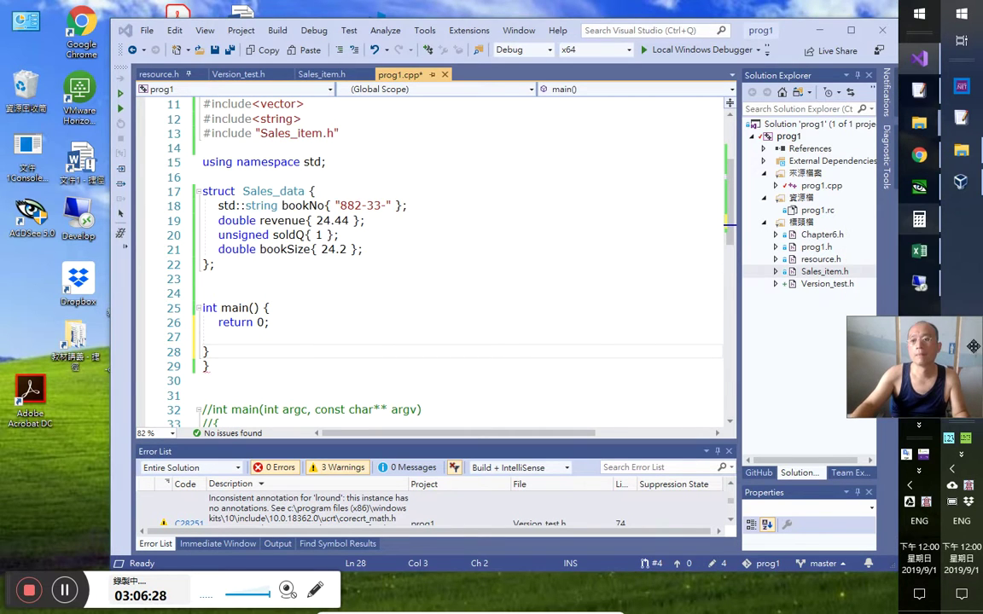
pyautogui.click(922, 286)
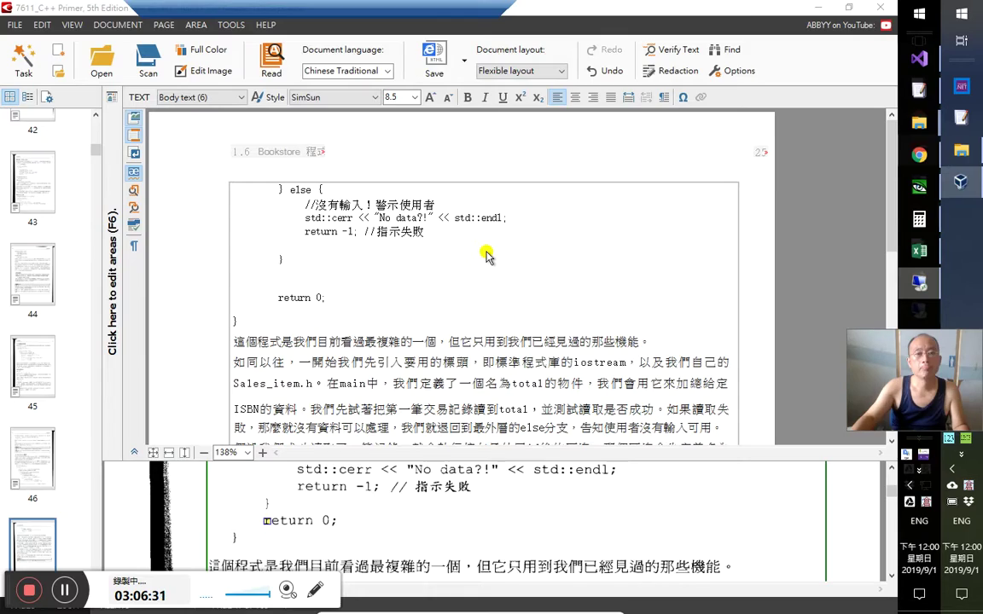
# Copy the else block through its closing brace on page 25 and replace the contents of the EmEditor scratch file with it
pyautogui.click(281, 258)
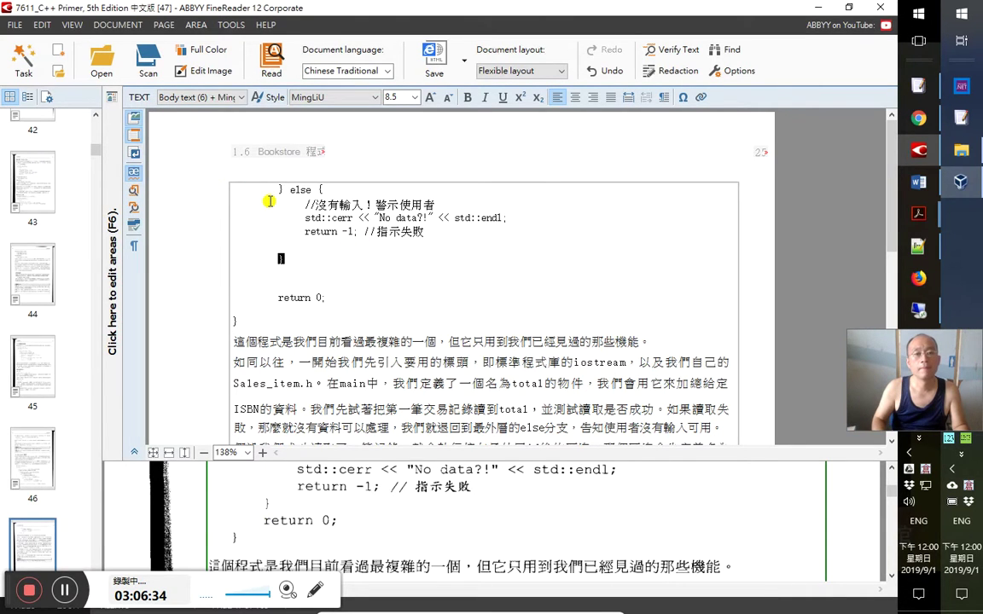
pyautogui.hotkey('shift', 'Up')
pyautogui.hotkey('shift', 'Up')
pyautogui.hotkey('shift', 'Up')
pyautogui.hotkey('shift', 'Up')
pyautogui.hotkey('shift', 'Up')
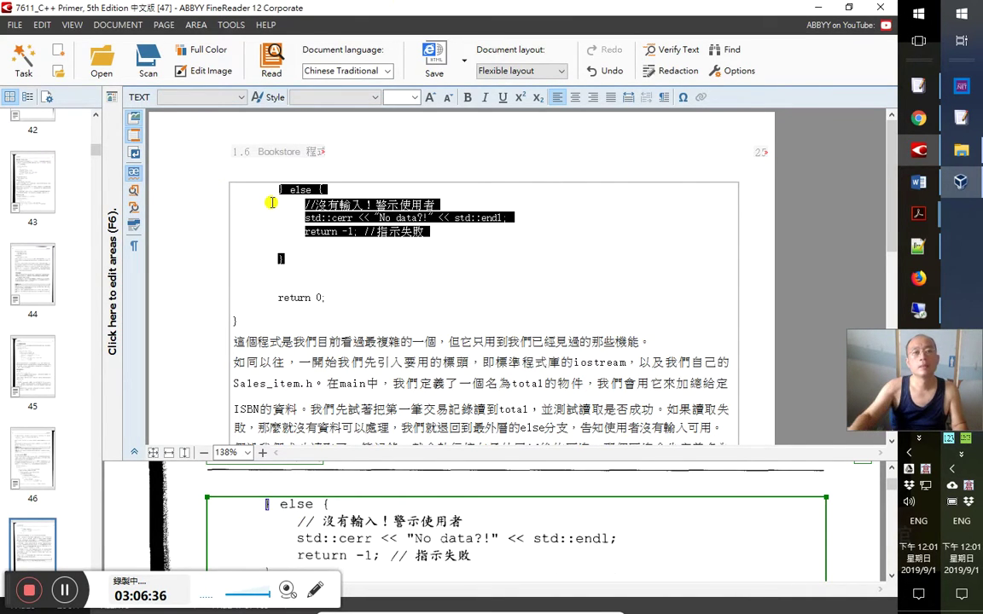
pyautogui.moveTo(331, 6)
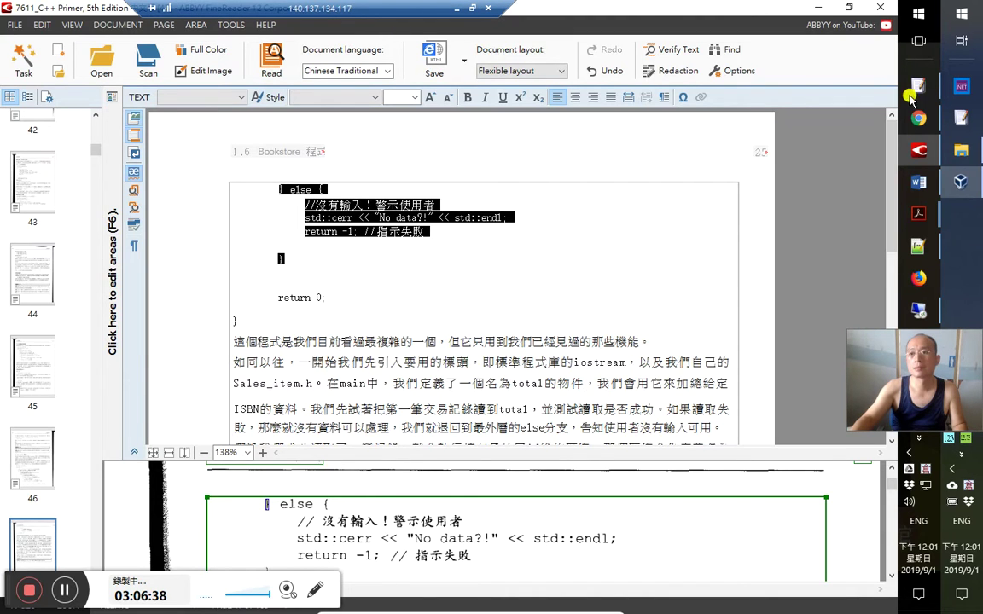
pyautogui.hotkey('alt', 'Tab')
pyautogui.click(267, 343)
pyautogui.hotkey('ctrl', 'a')
pyautogui.write('} else {  //沒有輸入！警示使用者  std::cerr << "No data?!" << std::endl; return -1; //指示失敗  }')
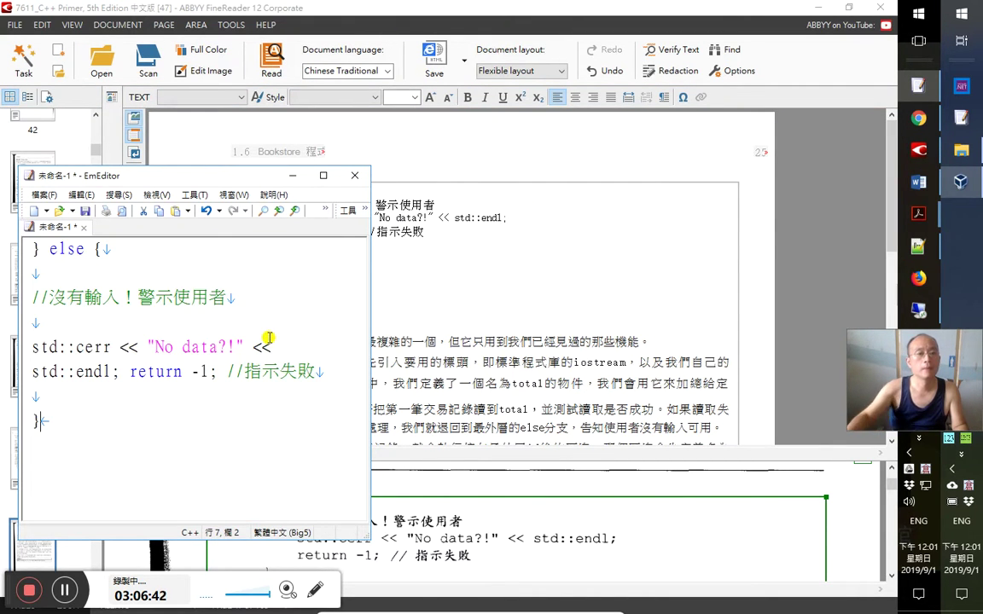
# Return to FineReader and select the bookstore program's main() body on page 24, from Sales_item total; to the end of the page
pyautogui.hotkey('alt', 'Tab')
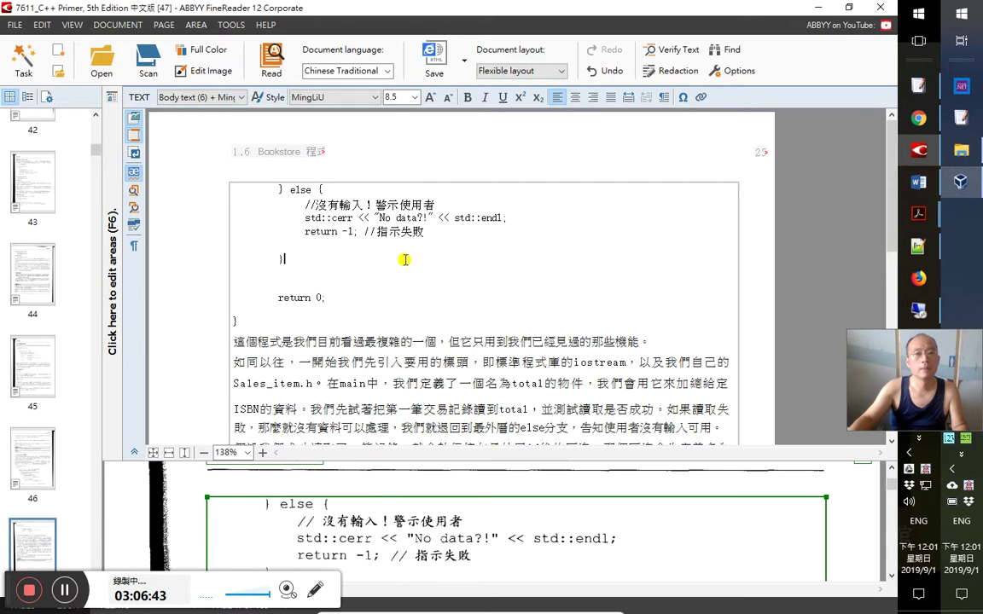
pyautogui.hotkey('ctrl', 'Up')
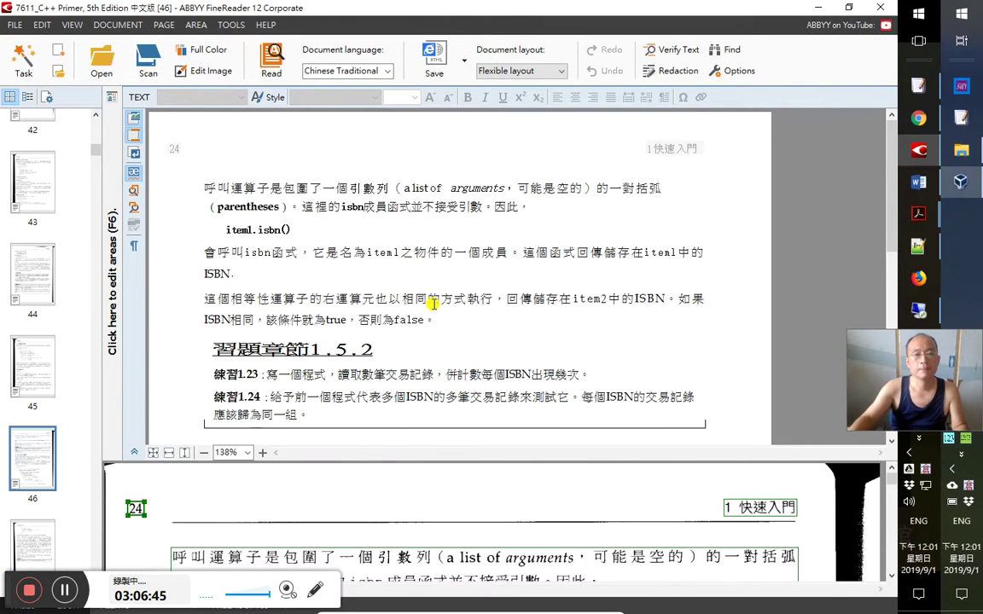
pyautogui.click(435, 304)
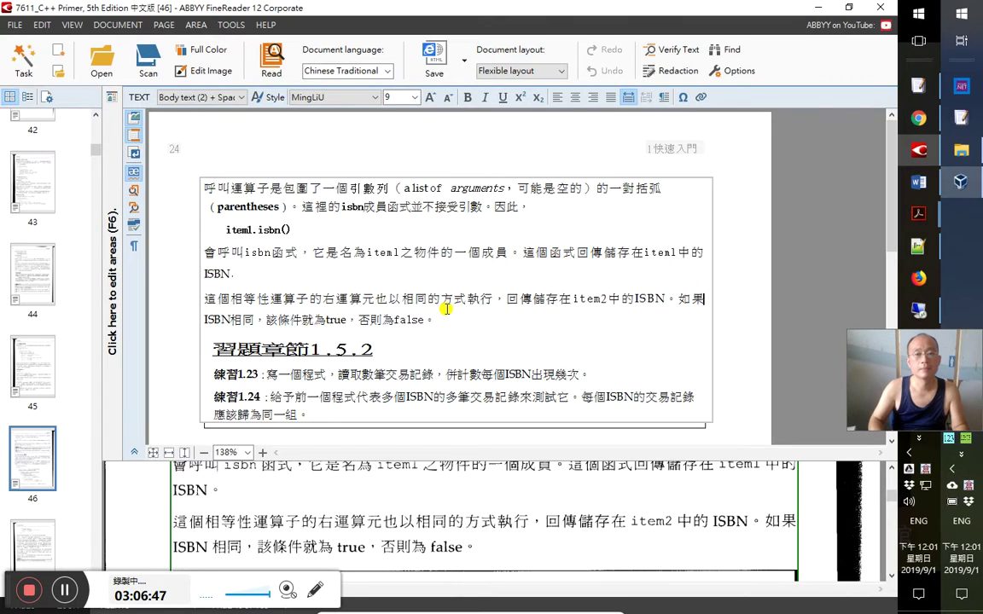
pyautogui.hotkey('ctrl', 'End')
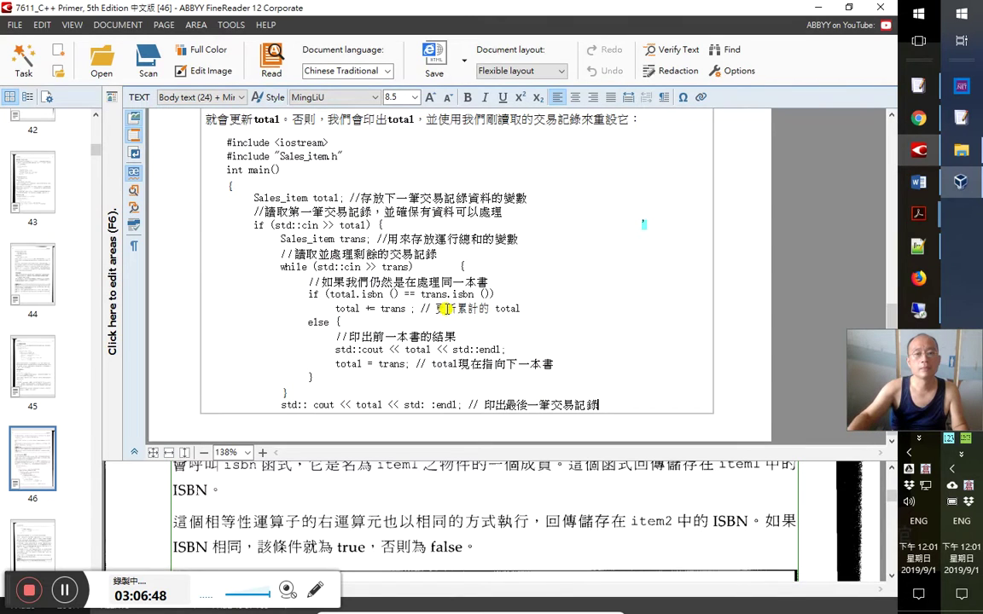
pyautogui.keyDown('shift'); pyautogui.click(227, 142); pyautogui.keyUp('shift')
pyautogui.keyDown('shift'); pyautogui.click(230, 186); pyautogui.keyUp('shift')
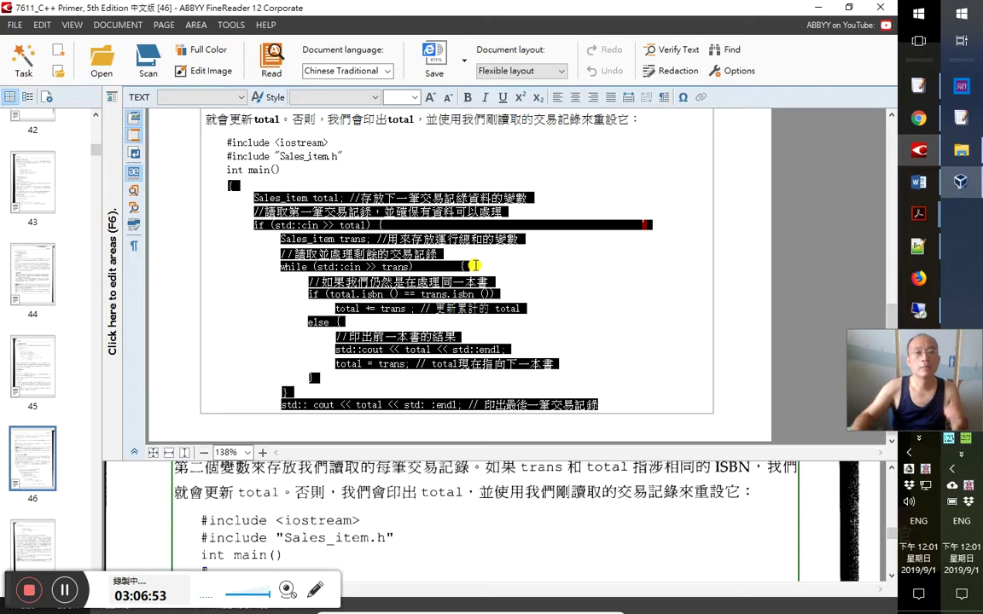
pyautogui.hotkey('shift', 'Right')
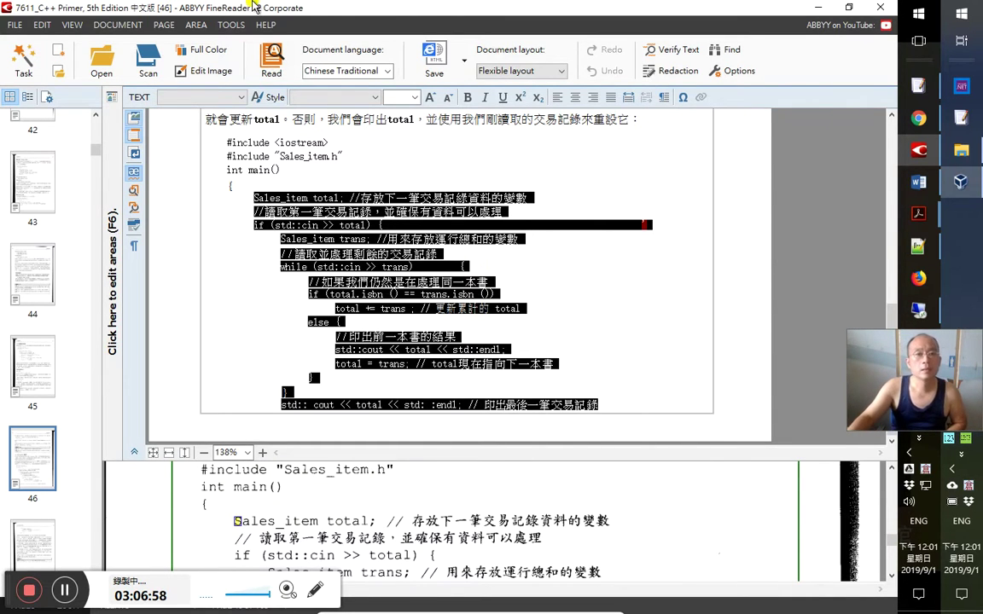
# Minimize the remote session and paste the copied bookstore code above return 0; inside main() in prog1.cpp in Visual Studio
pyautogui.moveTo(399, 11)
pyautogui.click(459, 8)
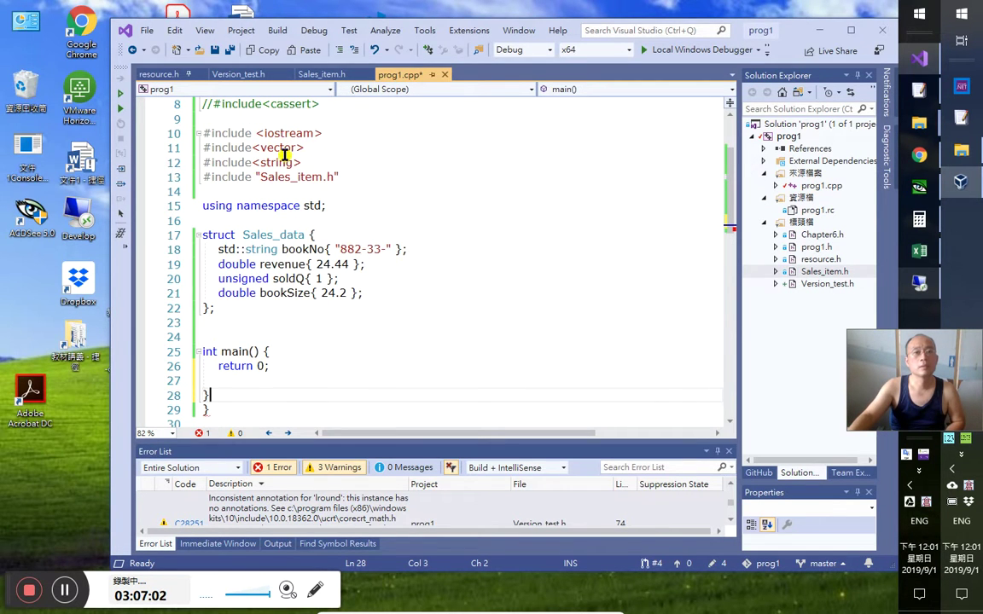
pyautogui.scroll(-1, 256, 229)
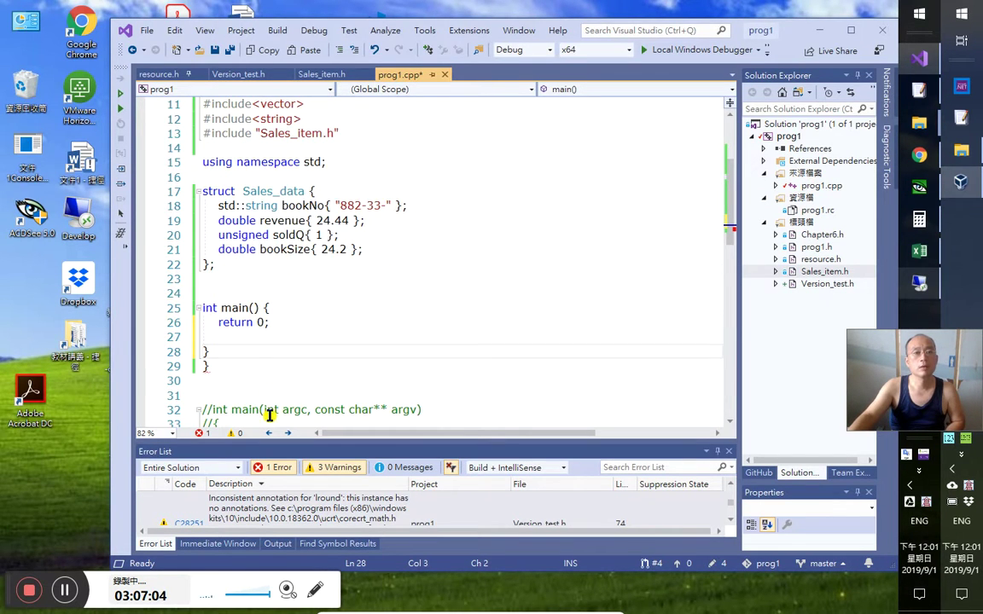
pyautogui.press('Up')
pyautogui.press('Up')
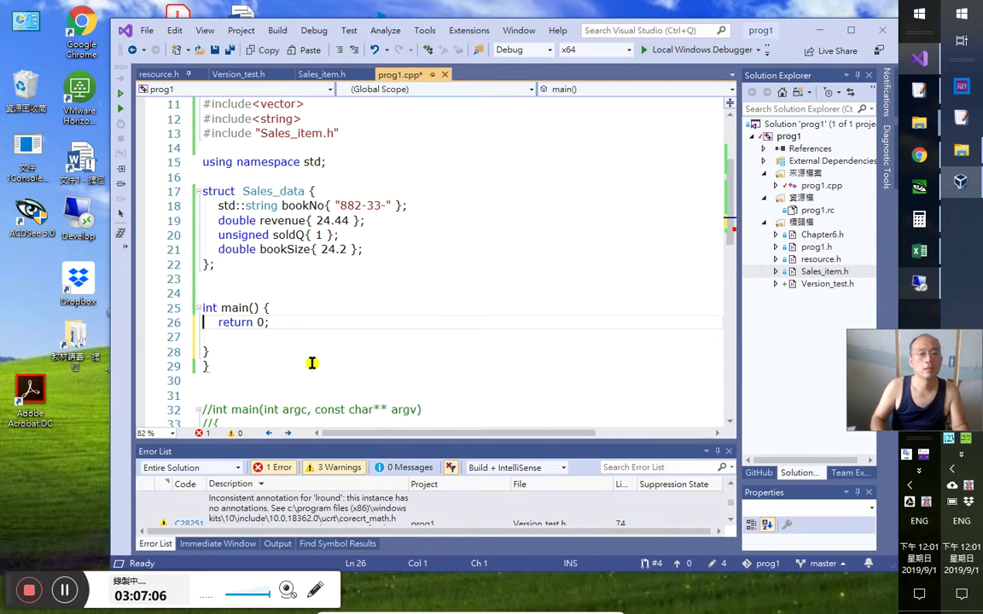
pyautogui.hotkey('ctrl', 'v')
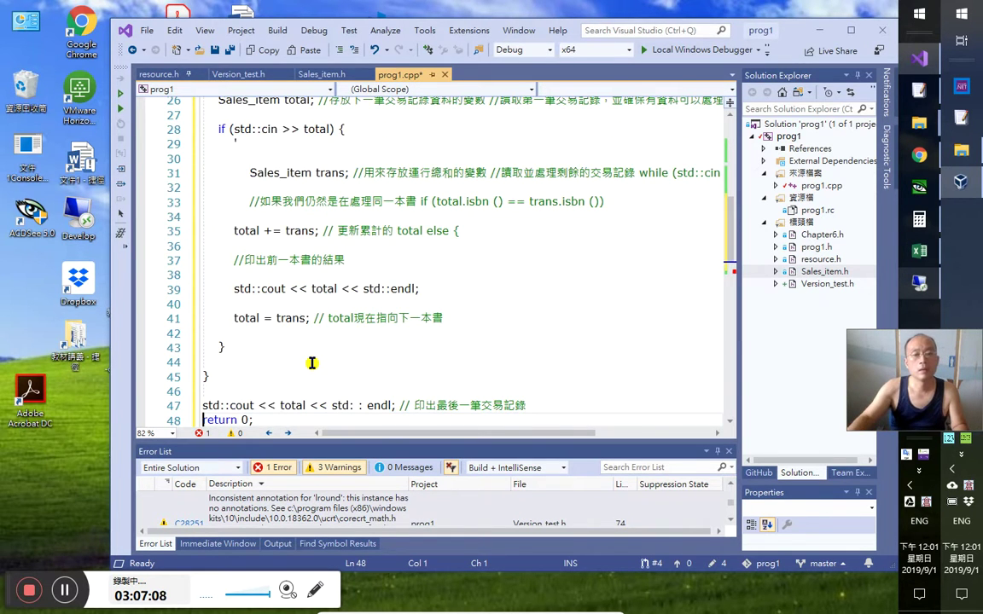
# Add the comment //標準程式庫才用角括弧 after the commented-out Chapter6.h include line
pyautogui.scroll(8, 342, 358)
pyautogui.click(362, 145)
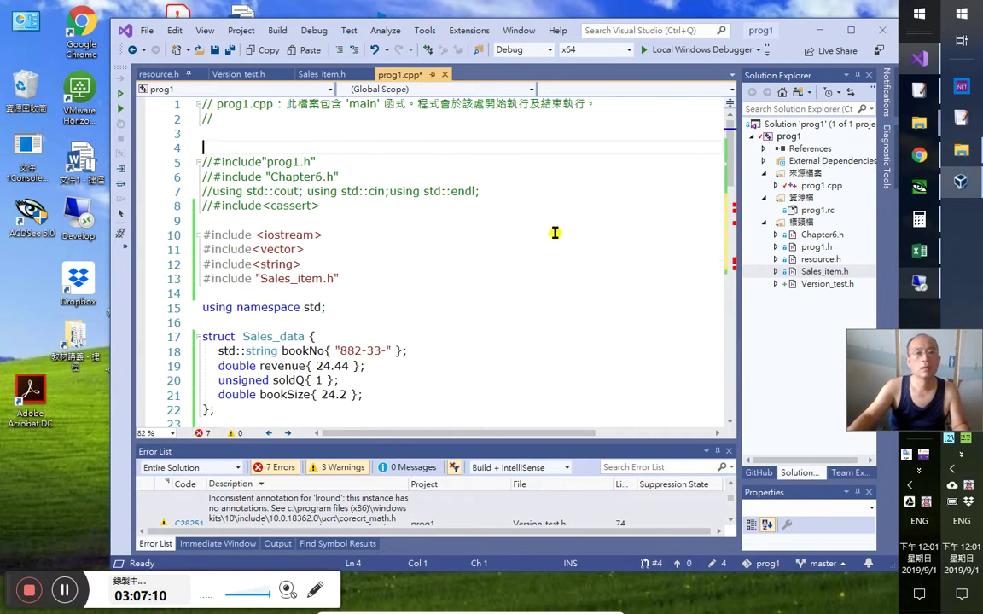
pyautogui.press('Down')
pyautogui.press('Down')
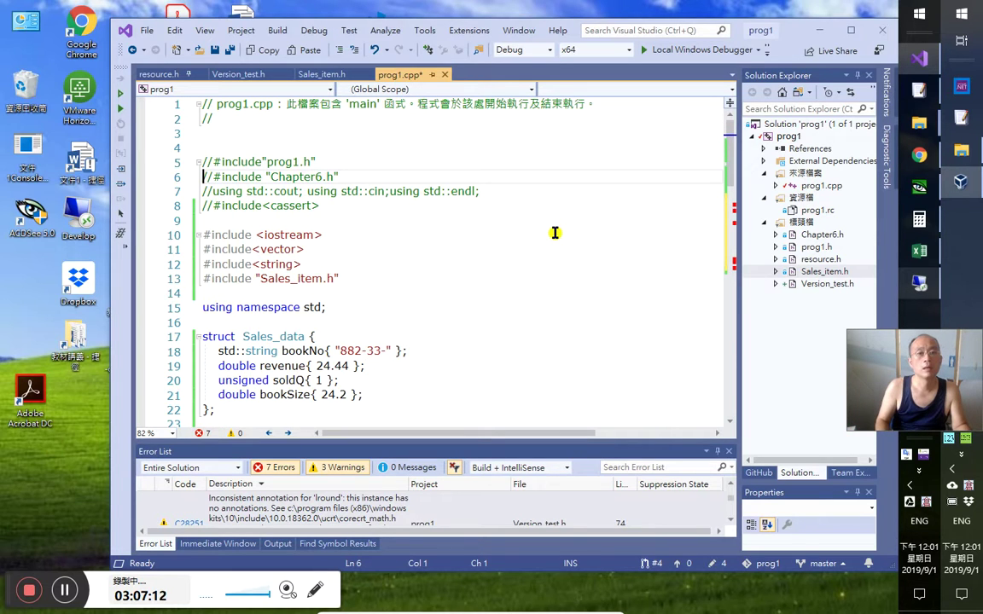
pyautogui.press('BackSpace')
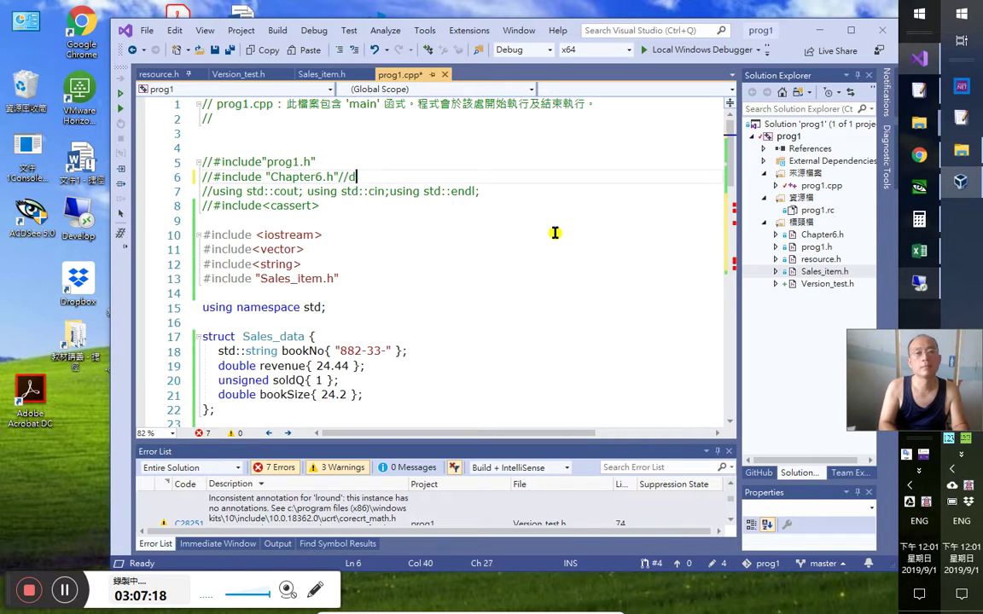
pyautogui.write('h')
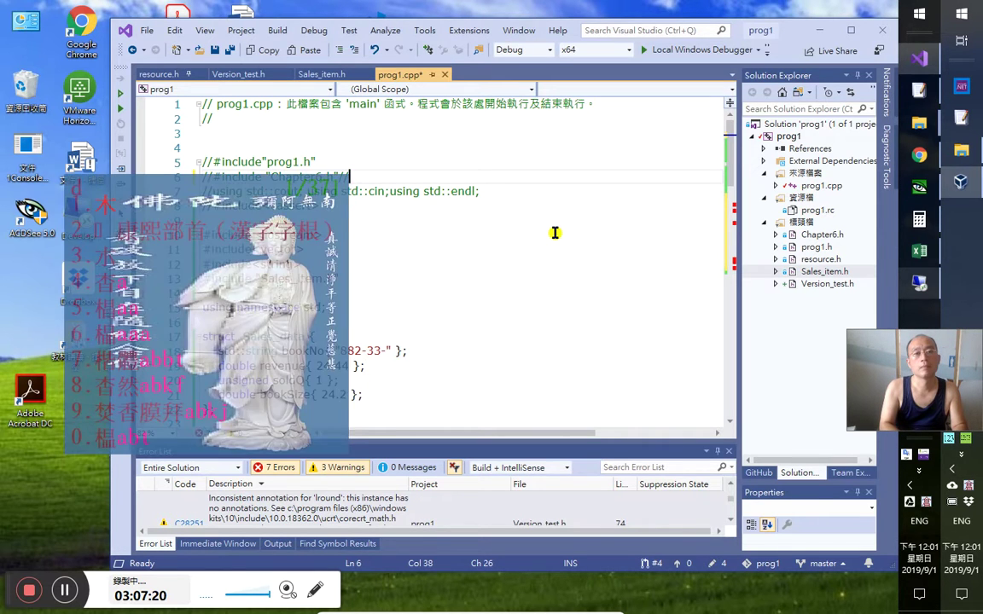
pyautogui.write('3才')
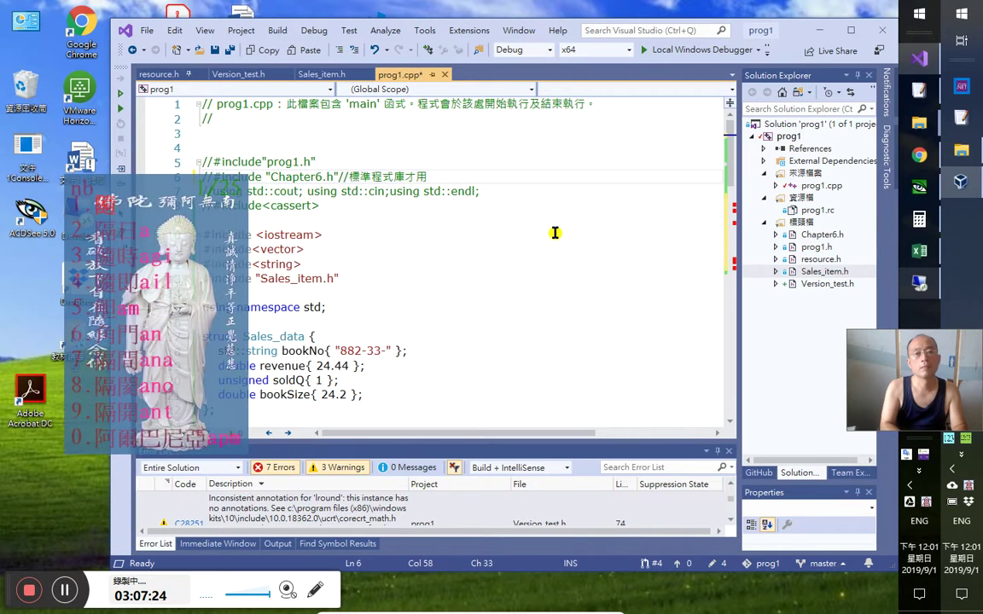
pyautogui.write('用角括弧')
pyautogui.press('Down')
pyautogui.press('Down')
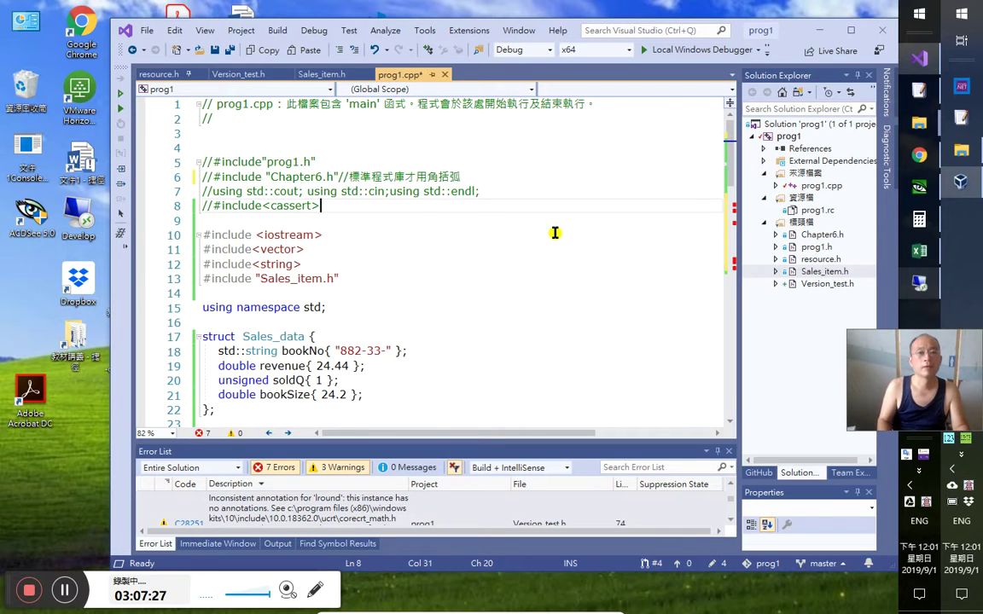
# Copy the comment //標準程式庫才用角括弧 to the end of the #include <iostream> line
pyautogui.moveTo(340, 177); pyautogui.dragTo(484, 176)
pyautogui.hotkey('ctrl', 'c')
pyautogui.click(401, 237)
pyautogui.hotkey('ctrl', 'v')
# Add the comment //自訂的標頭檔則用雙引號 after the #include "Sales_item.h" line
pyautogui.click(380, 280)
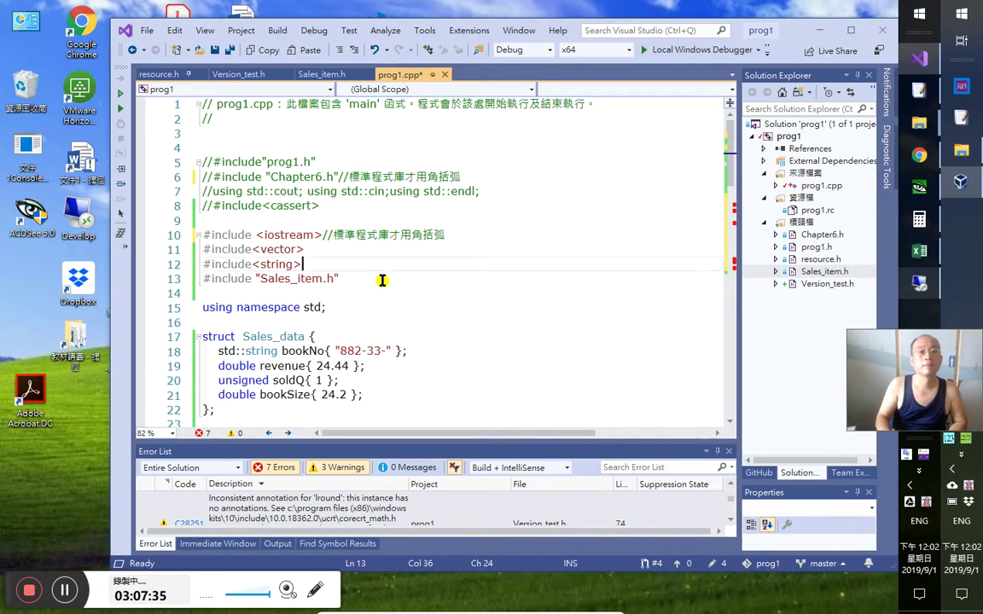
pyautogui.press('Home')
pyautogui.press('End')
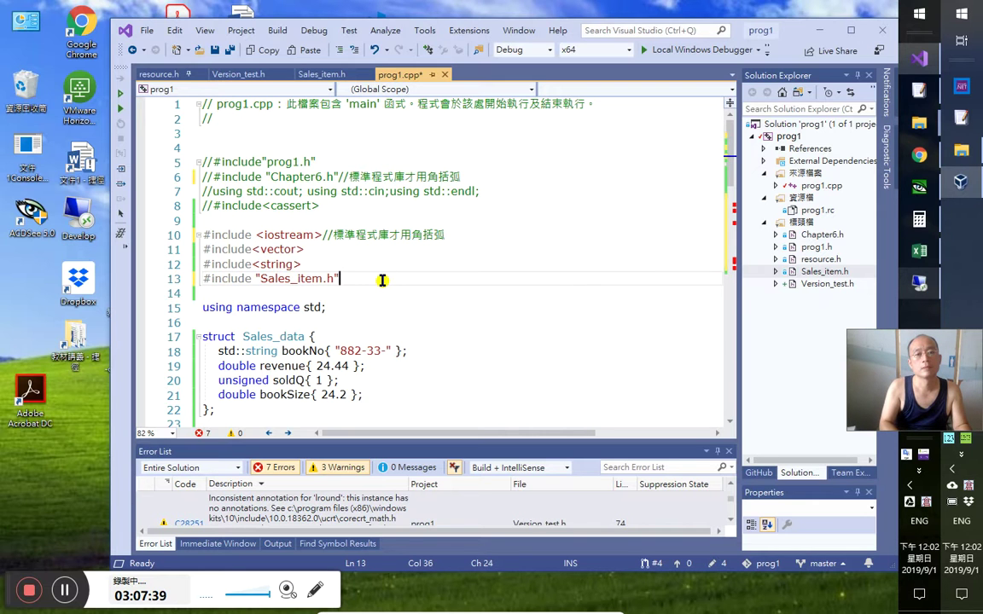
pyautogui.write('//自訂')
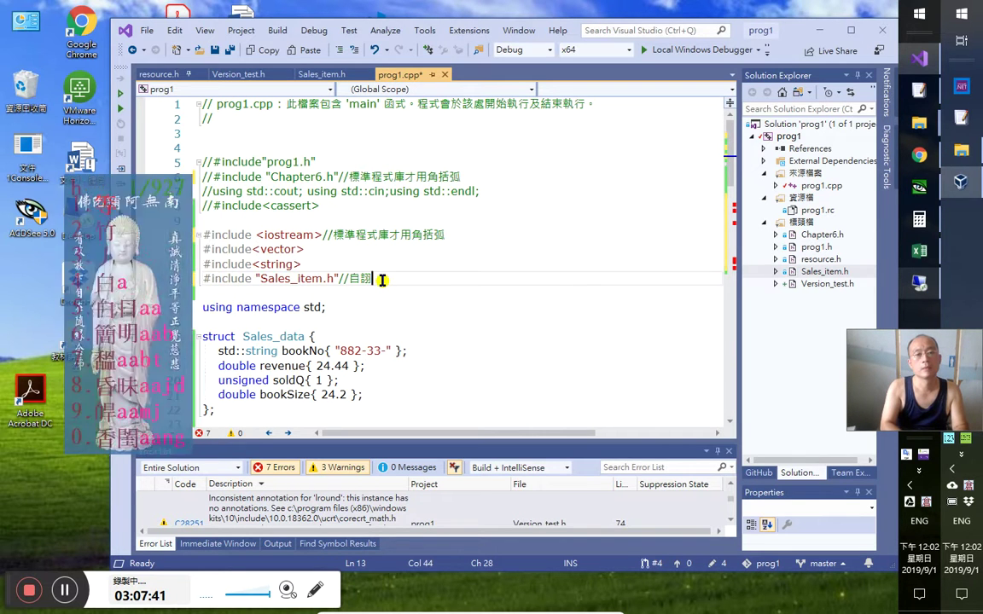
pyautogui.write('的訂的')
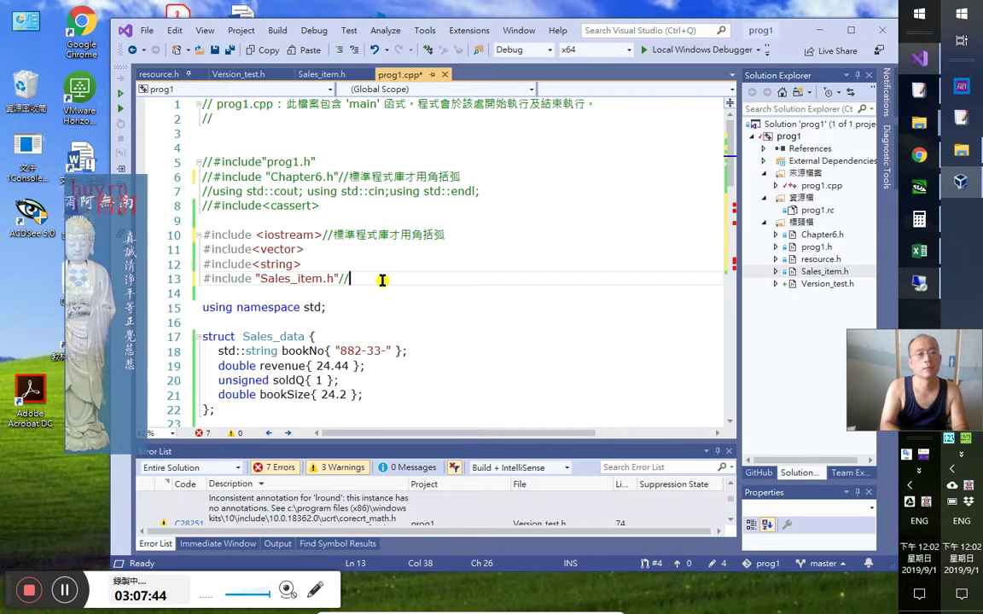
pyautogui.write('標題')
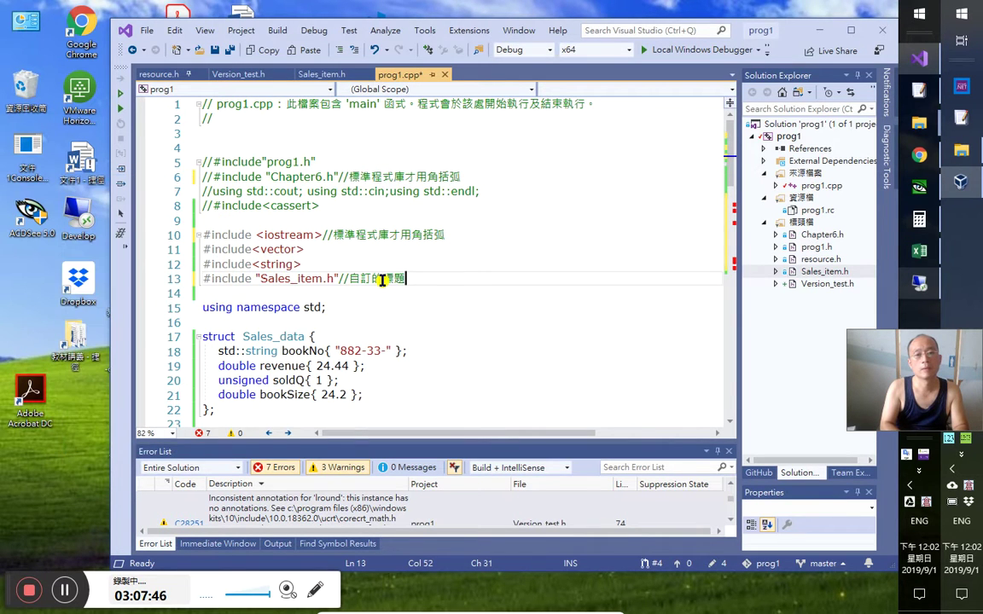
pyautogui.press('BackSpace')
pyautogui.write('頭')
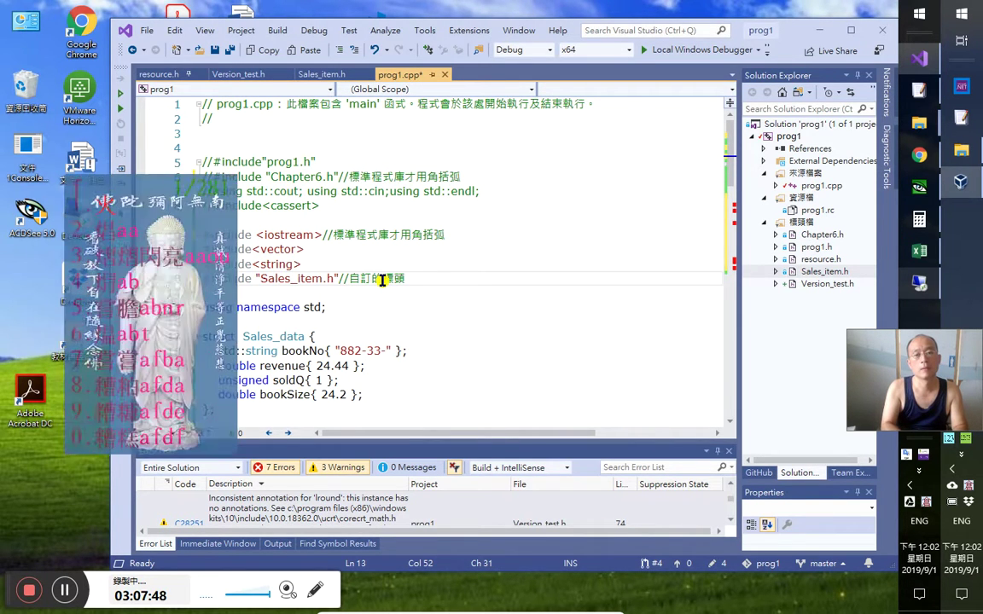
pyautogui.write('檔則用')
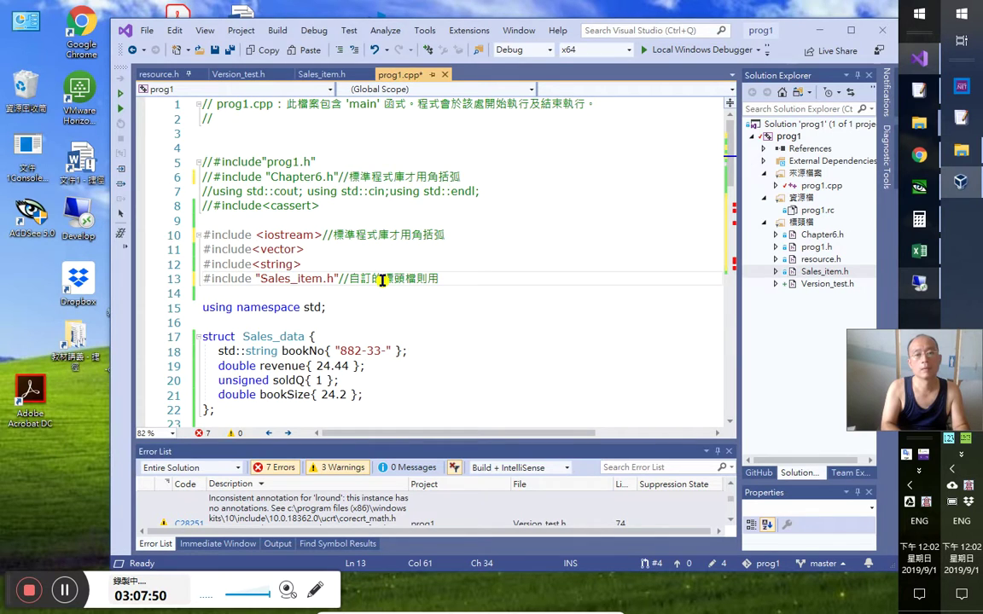
pyautogui.write('gen]')
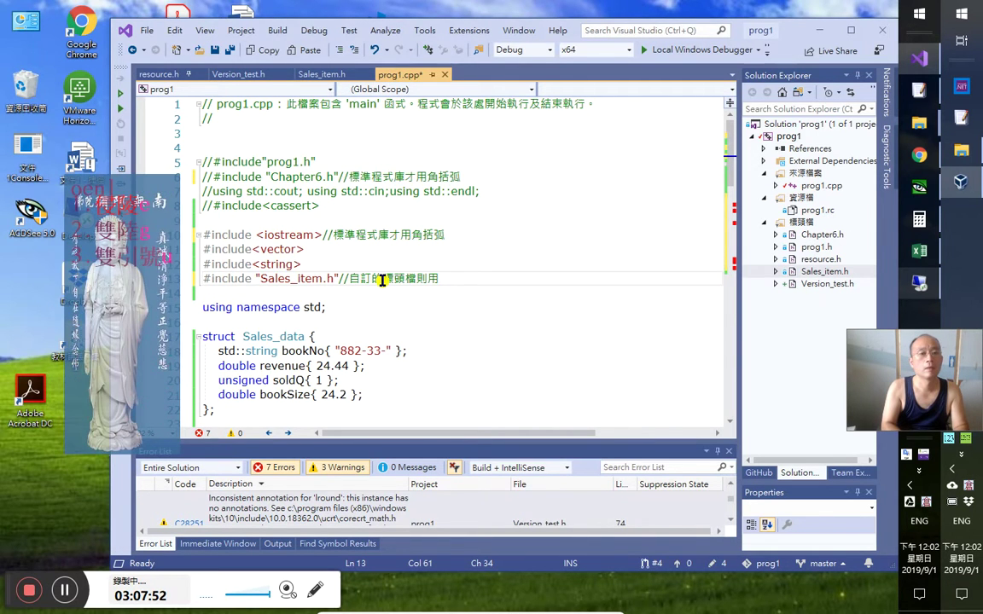
pyautogui.write('3')
pyautogui.press('Down')
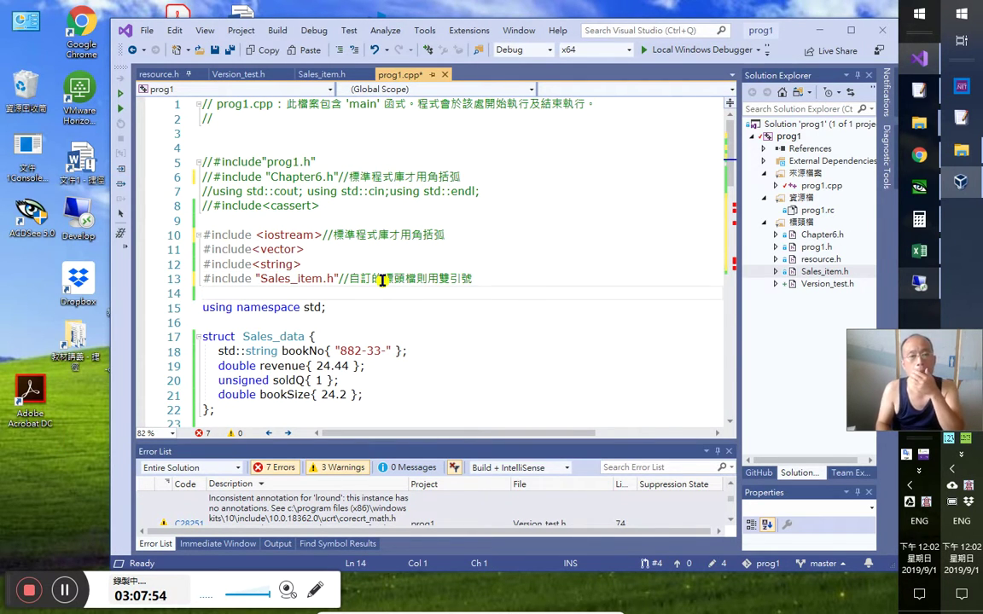
# Delete the stray apostrophe line below if (std::cin >> total) { in main()
pyautogui.press('Up')
pyautogui.press('Up')
pyautogui.press('Up')
pyautogui.press('Up')
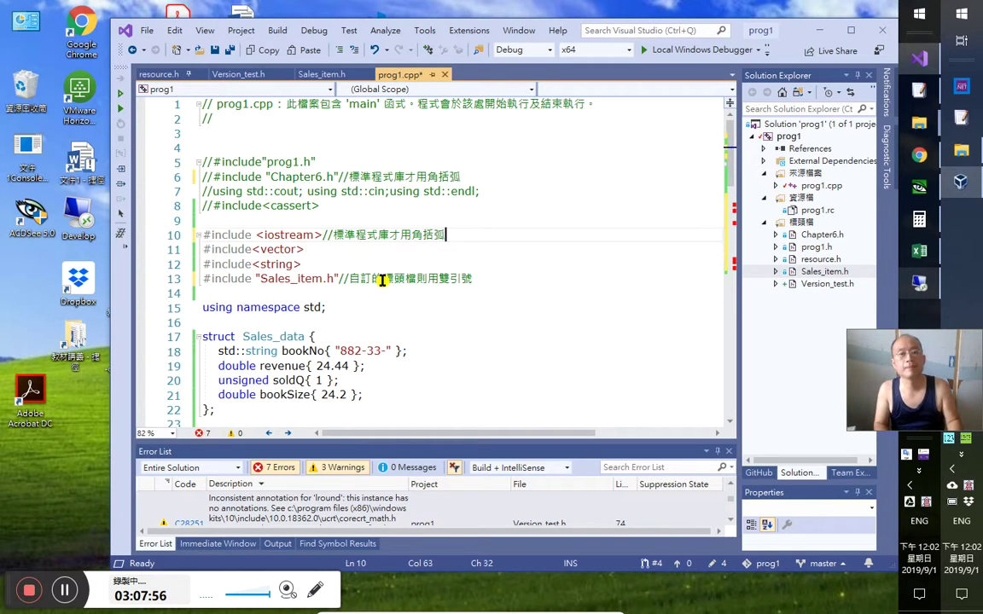
pyautogui.press('Down')
pyautogui.press('Down')
pyautogui.press('Down')
pyautogui.press('Down')
pyautogui.press('Down')
pyautogui.press('Down')
pyautogui.press('Down')
pyautogui.press('Down')
pyautogui.press('Down')
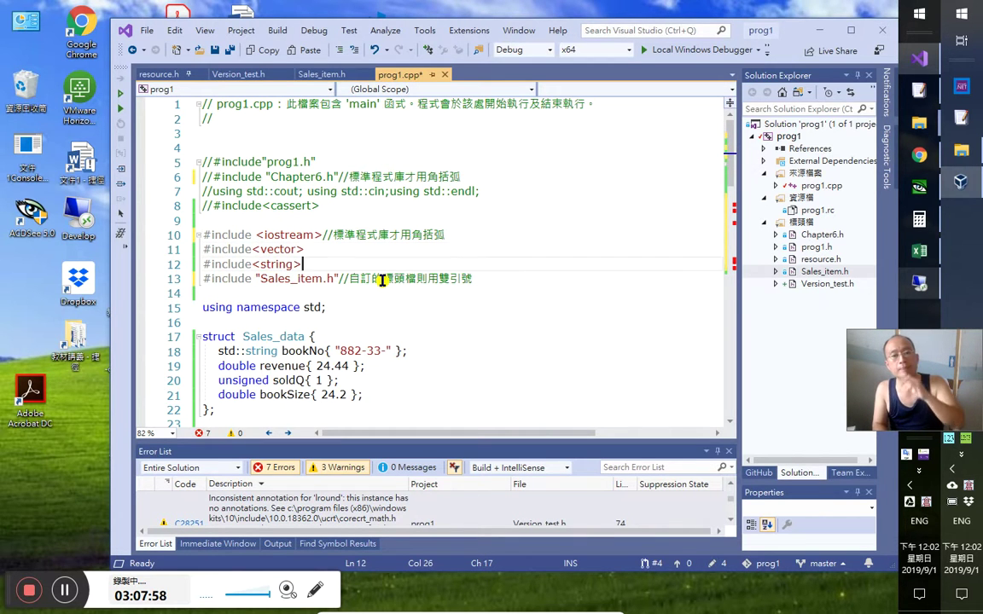
pyautogui.press('Down')
pyautogui.press('Down')
pyautogui.press('Down')
pyautogui.press('Down')
pyautogui.press('Down')
pyautogui.press('Down')
pyautogui.press('Down')
pyautogui.press('Down')
pyautogui.press('Down')
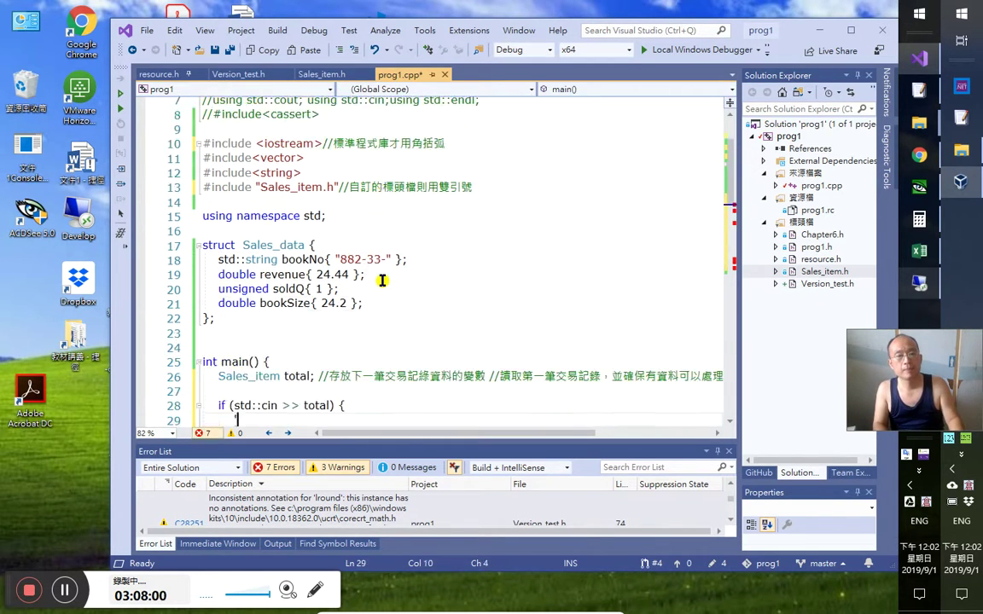
pyautogui.scroll(-4, 381, 281)
pyautogui.press('Left')
pyautogui.press('Left')
pyautogui.press('Left')
pyautogui.press('Left')
pyautogui.press('Left')
pyautogui.press('Left')
pyautogui.press('Left')
pyautogui.press('Left')
pyautogui.press('Left')
pyautogui.press('Left')
pyautogui.press('Left')
pyautogui.press('Left')
pyautogui.press('Left')
pyautogui.press('Left')
pyautogui.press('Left')
pyautogui.press('Left')
pyautogui.press('Left')
pyautogui.press('Left')
pyautogui.press('Left')
pyautogui.press('Left')
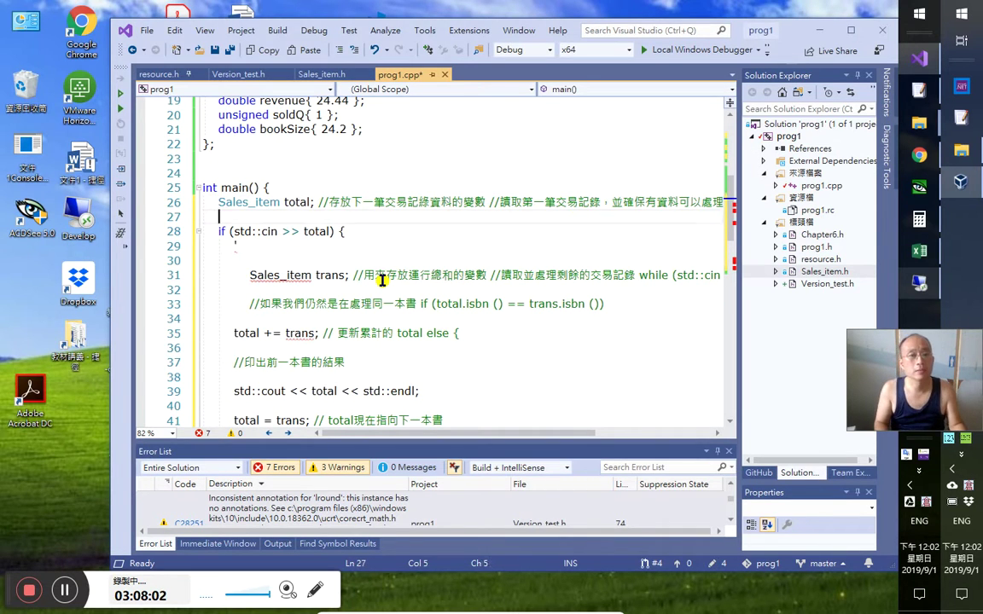
pyautogui.press('End')
pyautogui.press('Delete')
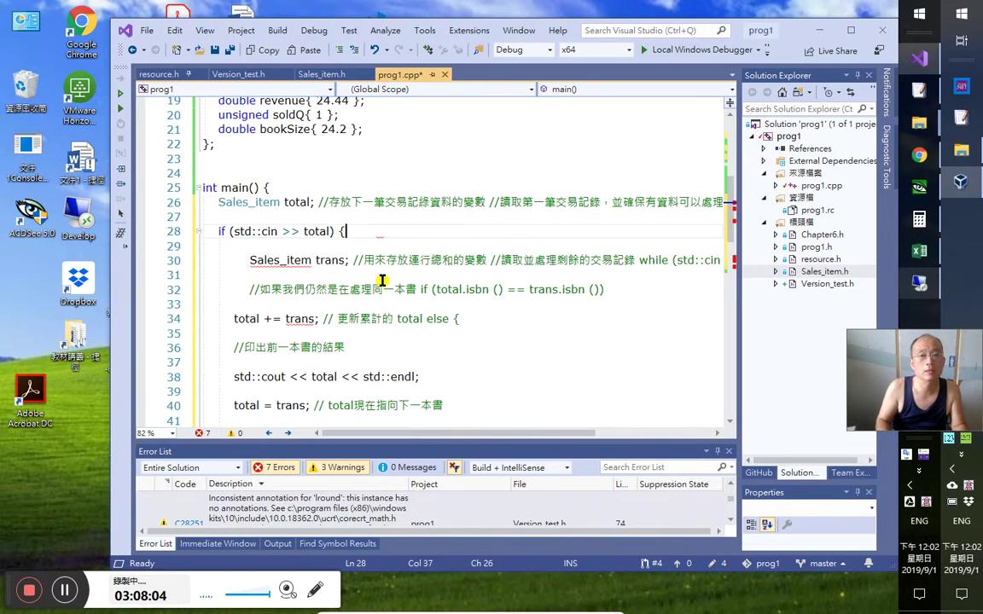
pyautogui.moveTo(919, 247)
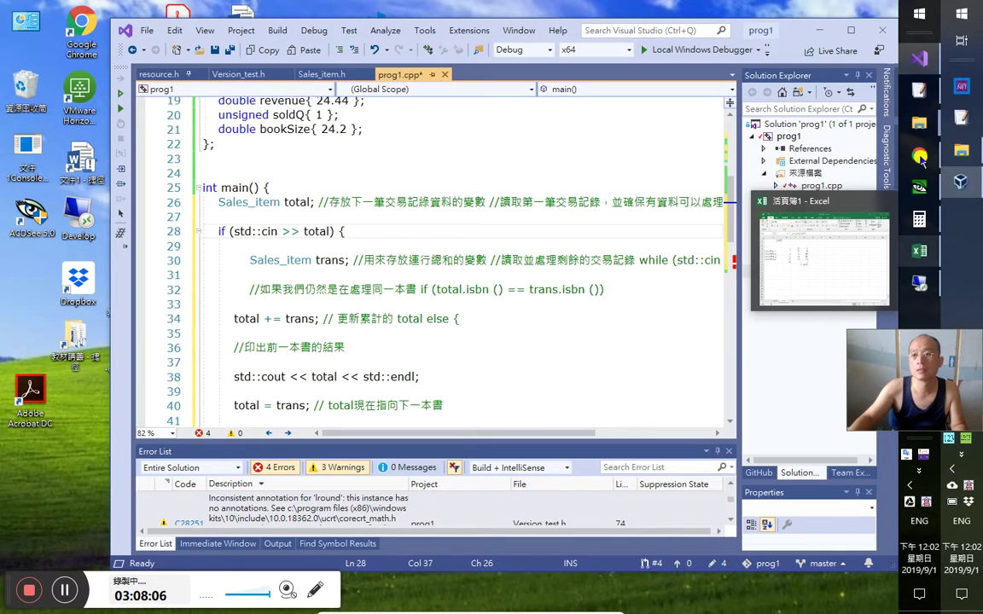
# Switch to ABBYY FineReader and delete the stray mark at the end of the if (std::cin >> total) { line
pyautogui.click(922, 285)
pyautogui.tripleClick(517, 208)
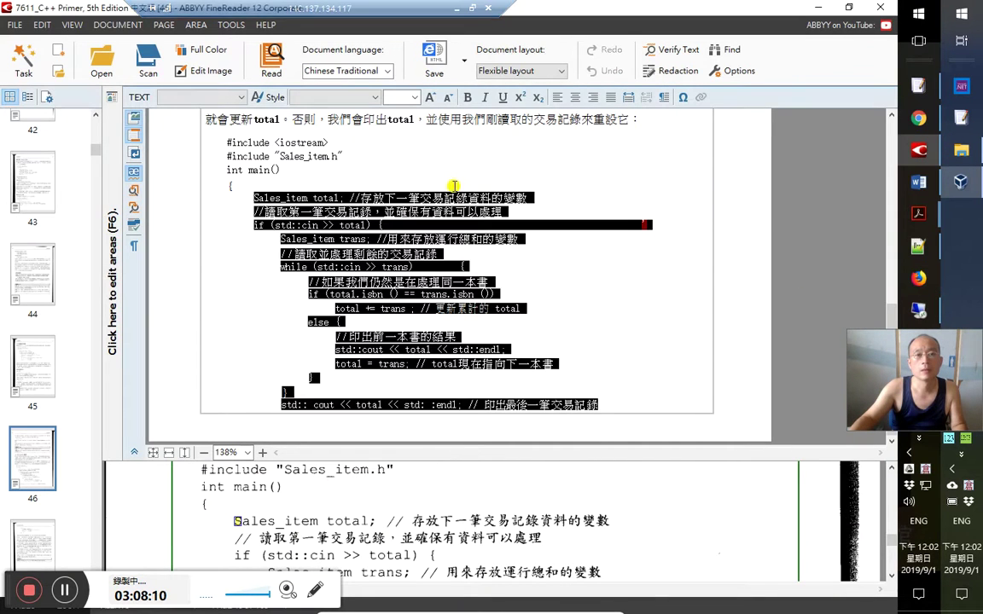
pyautogui.click(640, 225)
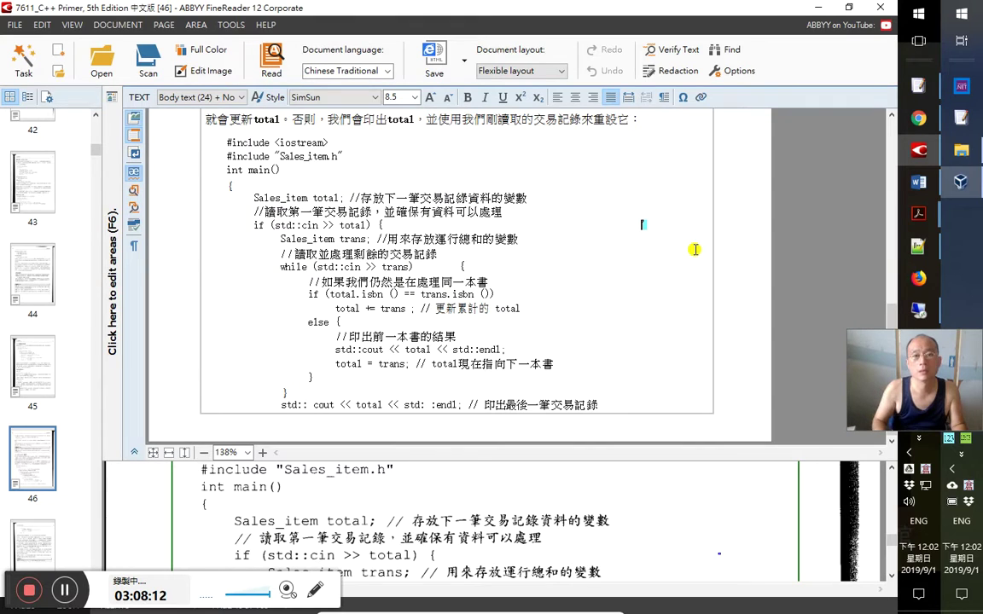
pyautogui.hotkey('ctrl', 'shift', 'Left')
pyautogui.hotkey('ctrl', 'z')
pyautogui.hotkey('ctrl', 'y')
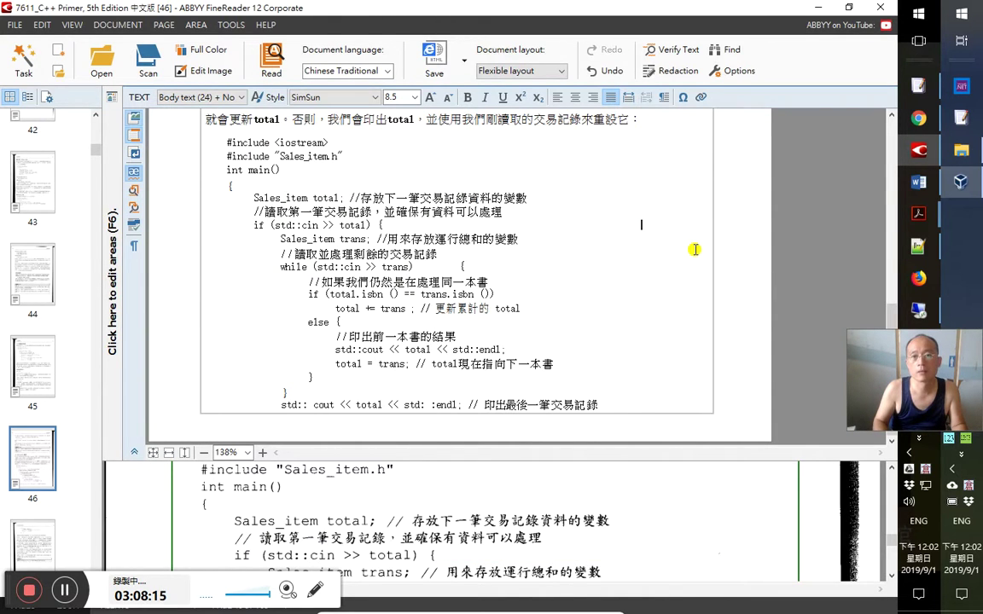
pyautogui.hotkey('shift', 'Left')
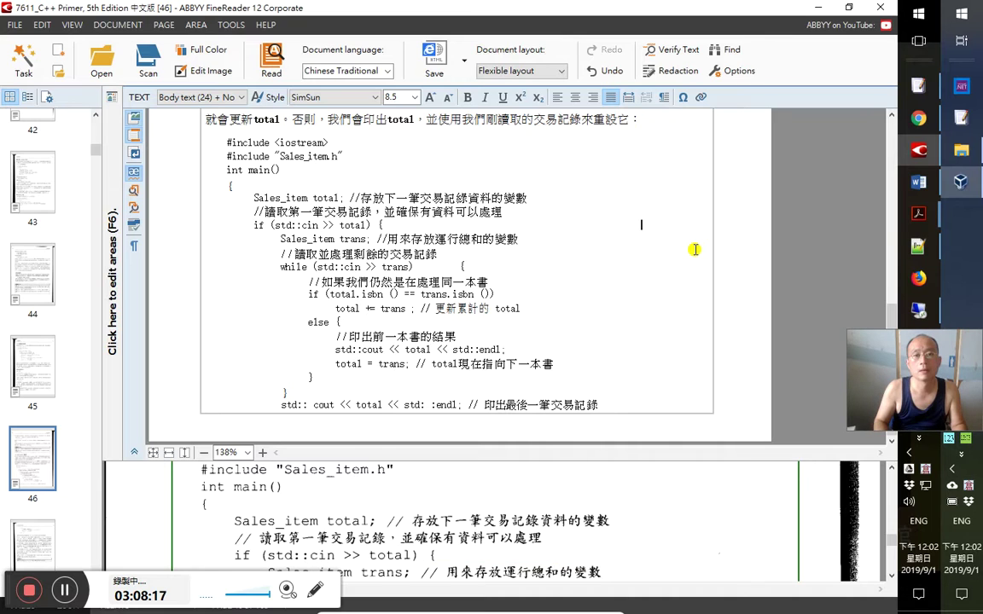
pyautogui.press('Delete')
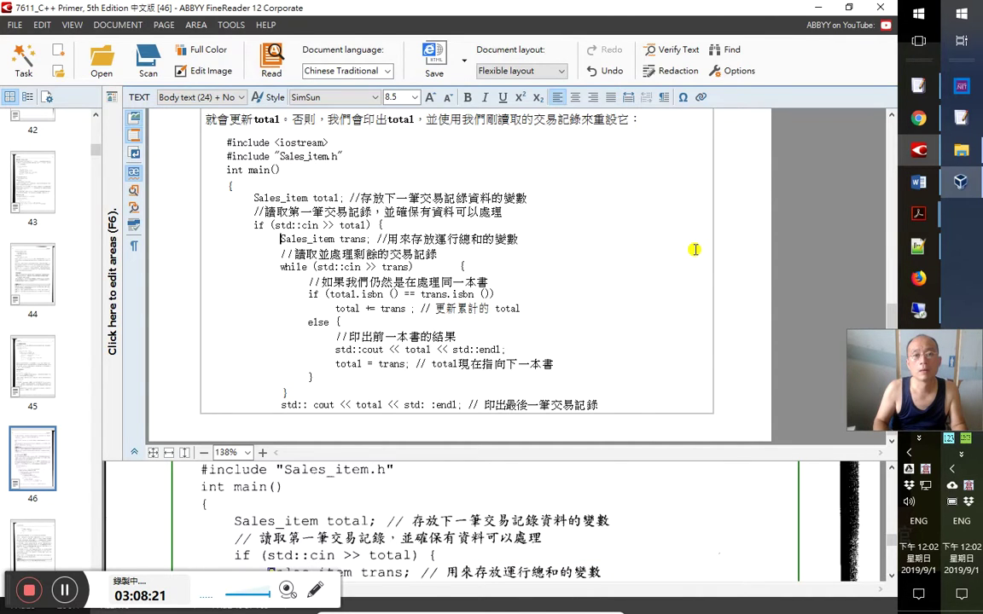
pyautogui.write('{')
pyautogui.press('Right')
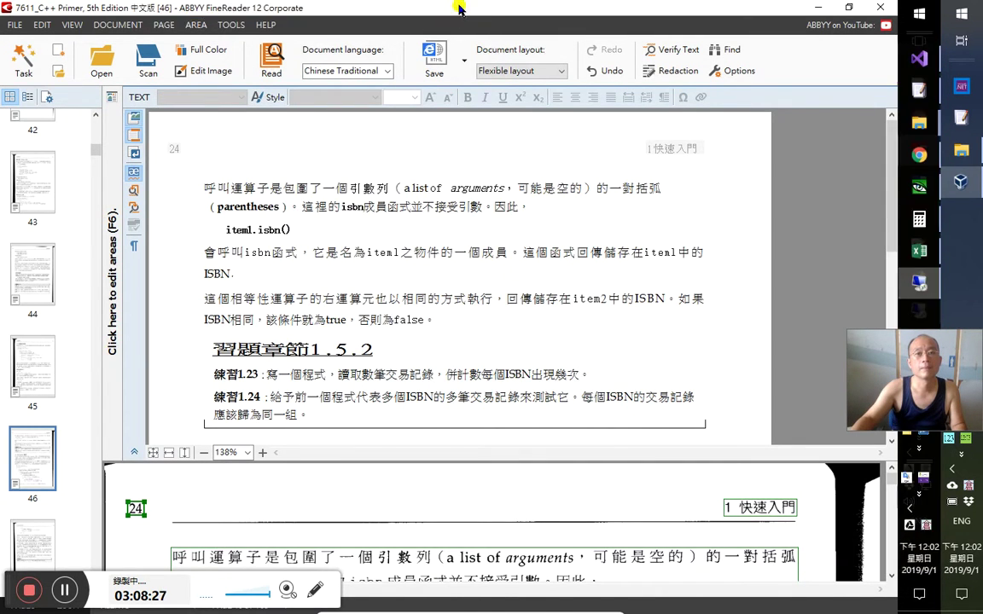
# Switch back to Visual Studio and put while (std::cin >> trans){ on its own line below the comment //讀取並處理剩餘的交易記錄
pyautogui.hotkey('alt', 'Tab')
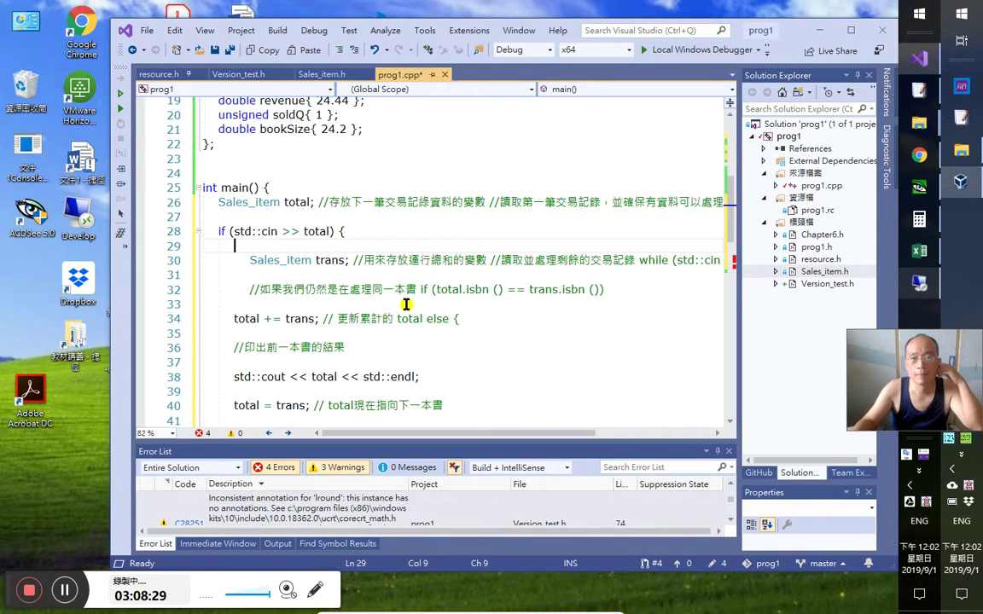
pyautogui.press('Down')
pyautogui.click(638, 260)
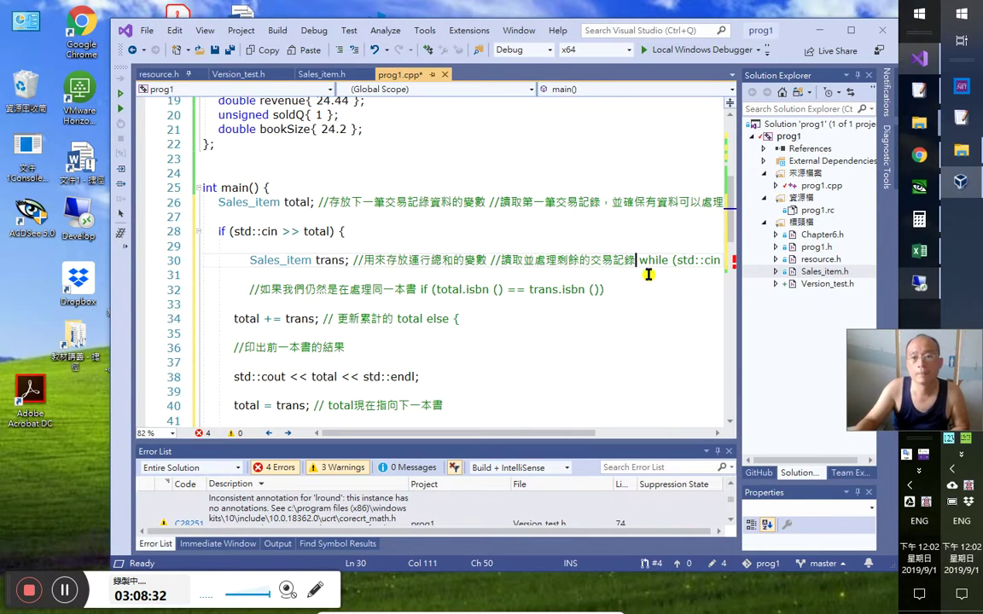
pyautogui.press('Return')
# Put if (total.isbn () == trans.isbn ()) on its own line below the comment //如果我們仍然是在處理同一本書
pyautogui.press('Down')
pyautogui.press('Down')
pyautogui.press('Home')
pyautogui.press('Home')
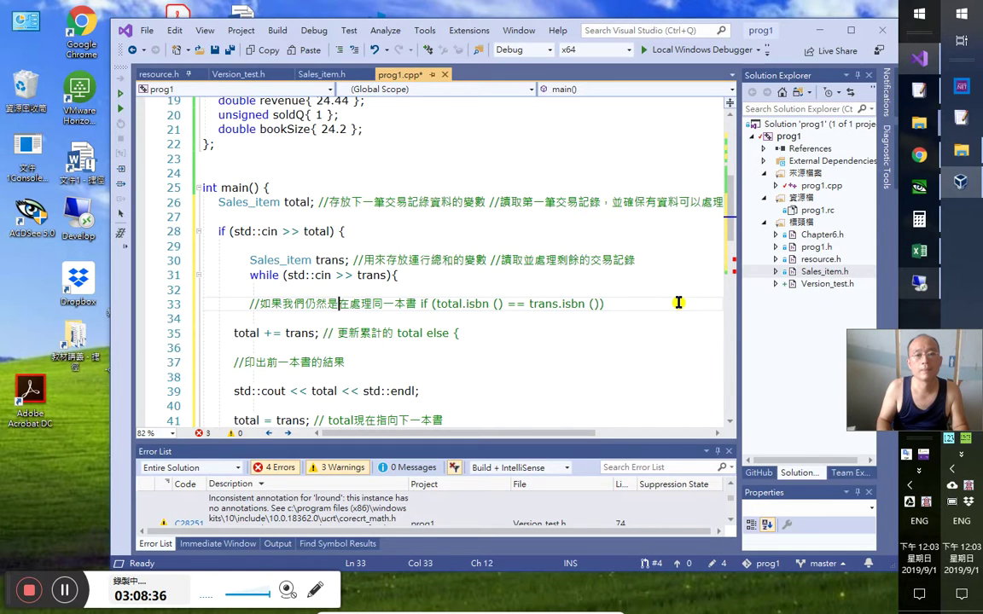
pyautogui.press('Return')
# Put else { on its own line below total += trans; and its comment
pyautogui.press('Down')
pyautogui.press('Down')
pyautogui.press('End')
pyautogui.press('Return')
pyautogui.press('Down')
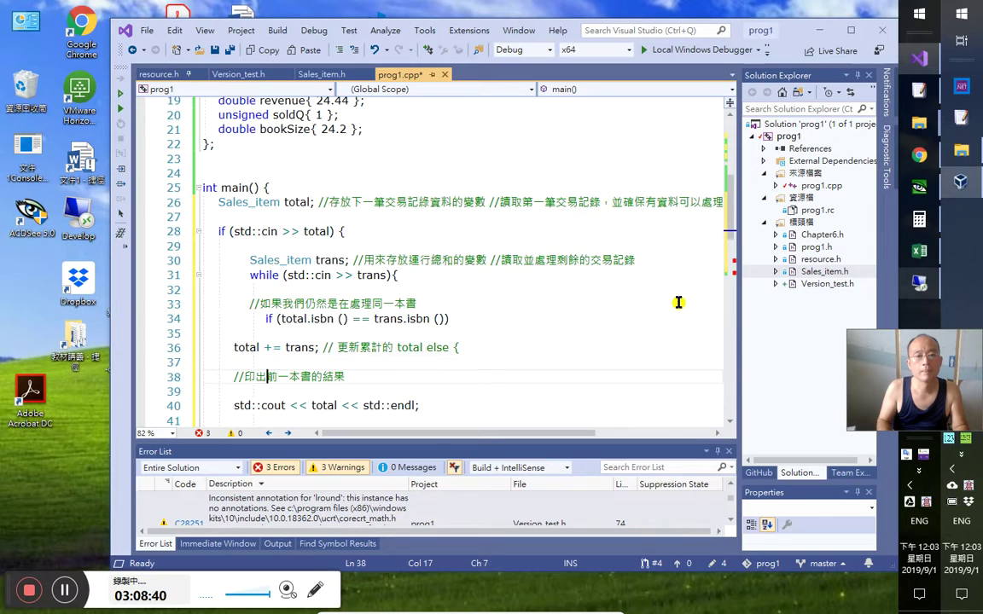
pyautogui.press('Up')
pyautogui.press('Up')
pyautogui.press('End')
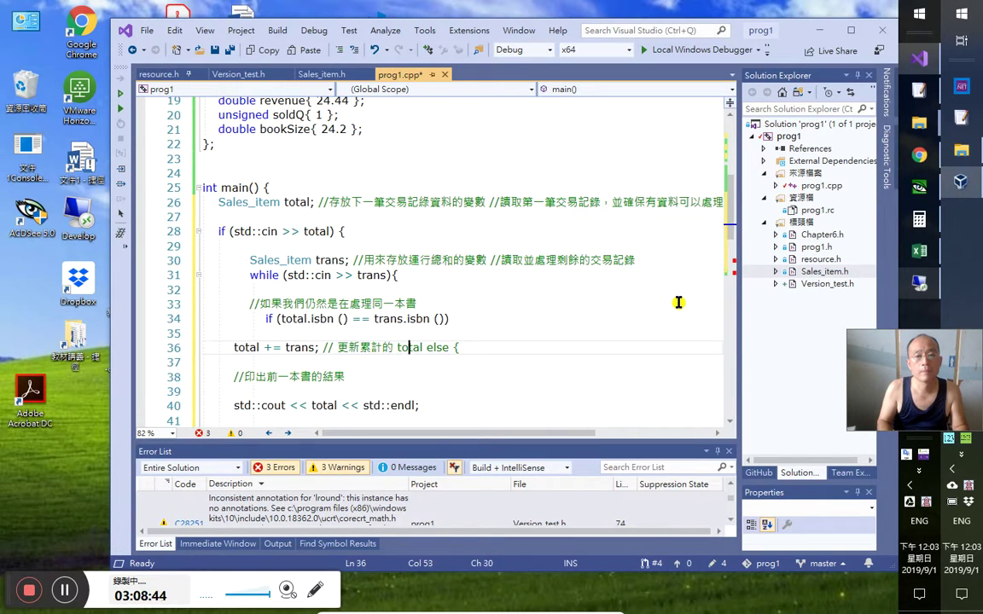
pyautogui.press('Return')
# Delete the blank lines above the two closing braces that follow total = trans; in main()
pyautogui.press('Down')
pyautogui.press('Down')
pyautogui.press('Down')
pyautogui.press('Down')
pyautogui.press('Down')
pyautogui.press('Down')
pyautogui.press('Down')
pyautogui.press('Down')
pyautogui.press('Down')
pyautogui.press('Down')
pyautogui.press('Down')
pyautogui.press('Down')
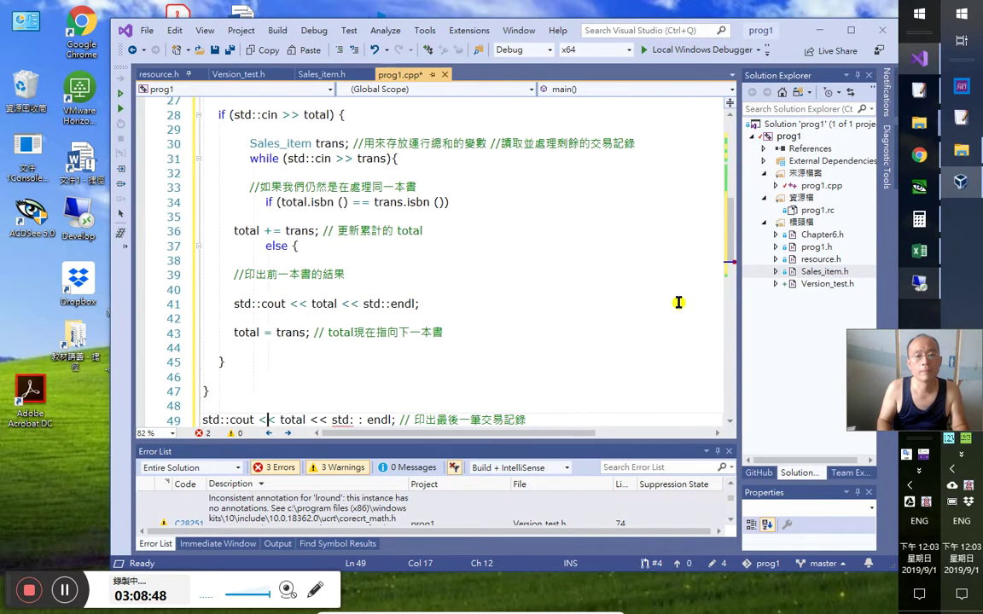
pyautogui.press('Up')
pyautogui.press('Up')
pyautogui.press('Up')
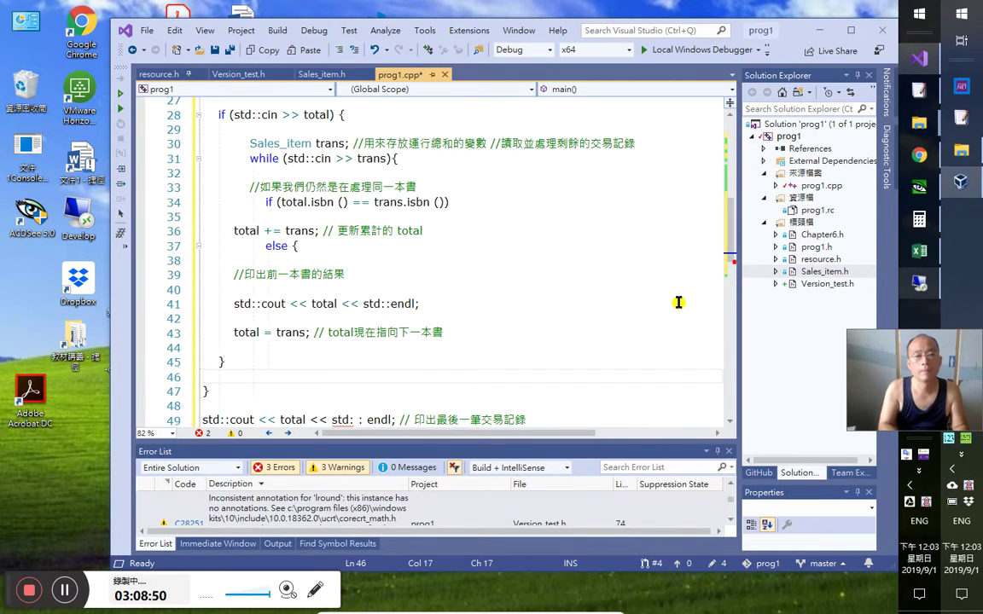
pyautogui.hotkey('ctrl', 'shift', 'l')
pyautogui.press('Up')
pyautogui.press('Up')
pyautogui.press('Home')
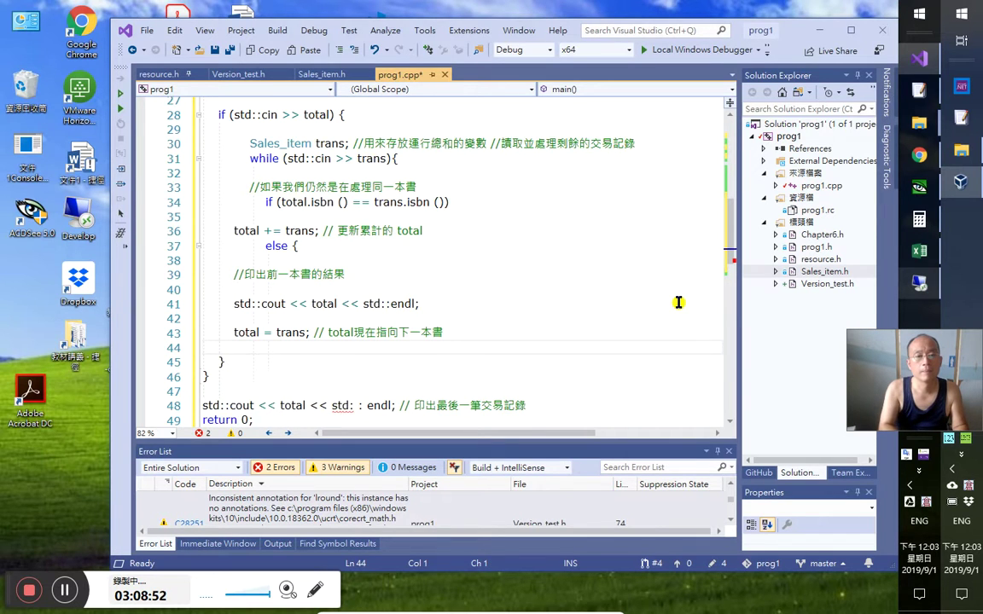
pyautogui.hotkey('ctrl', 'shift', 'l')
# Delete the blank lines above the final std::cout statement and below return 0;
pyautogui.press('Down')
pyautogui.press('Down')
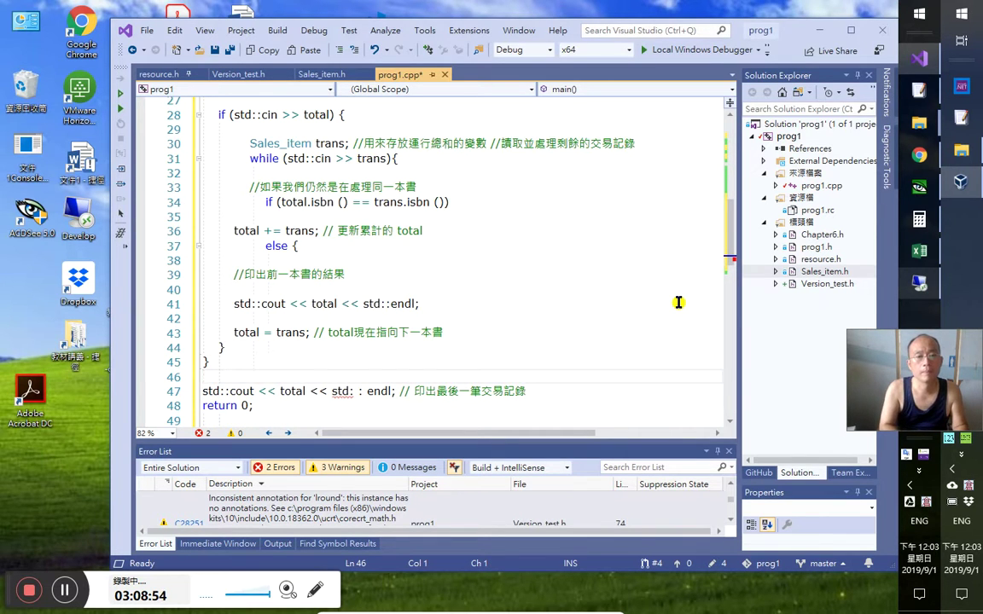
pyautogui.hotkey('ctrl', 'shift', 'l')
pyautogui.press('Down')
pyautogui.press('Down')
pyautogui.hotkey('ctrl', 'shift', 'l')
# Correct std: : endl to std::endl in the final output statement above return 0;
pyautogui.press('Up')
pyautogui.press('Up')
pyautogui.press('Right')
pyautogui.press('Right')
pyautogui.press('Right')
pyautogui.press('Right')
pyautogui.press('Right')
pyautogui.press('Right')
pyautogui.press('Right')
pyautogui.press('Right')
pyautogui.press('Right')
pyautogui.press('Right')
pyautogui.press('Right')
pyautogui.press('Right')
pyautogui.press('Right')
pyautogui.press('Right')
pyautogui.press('Right')
pyautogui.press('Right')
pyautogui.press('Right')
pyautogui.press('Right')
pyautogui.press('Right')
pyautogui.press('Right')
pyautogui.press('Right')
pyautogui.press('Right')
pyautogui.press('Right')
pyautogui.press('Delete')
pyautogui.press('Delete')
pyautogui.press('Delete')
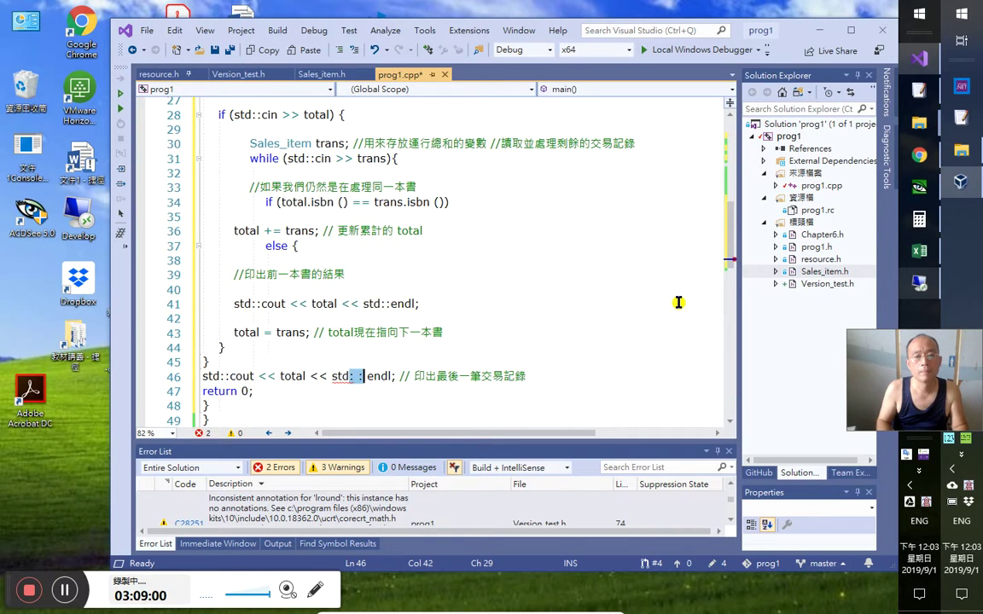
pyautogui.write('::')
pyautogui.press('Escape')
pyautogui.press('Down')
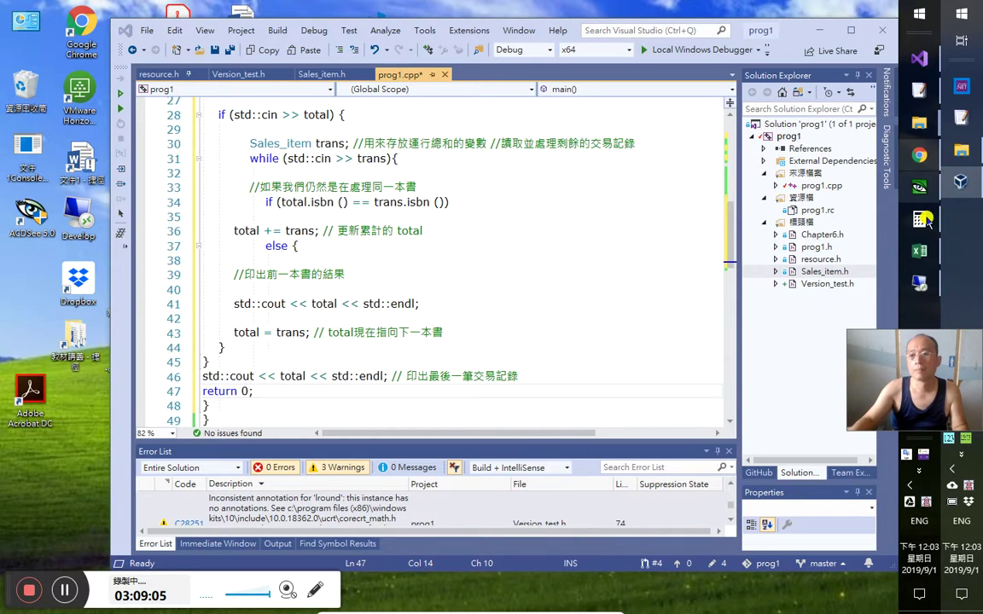
# Switch to ABBYY FineReader and delete the space between the colons of std: :endl in the code's last line
pyautogui.click(918, 161)
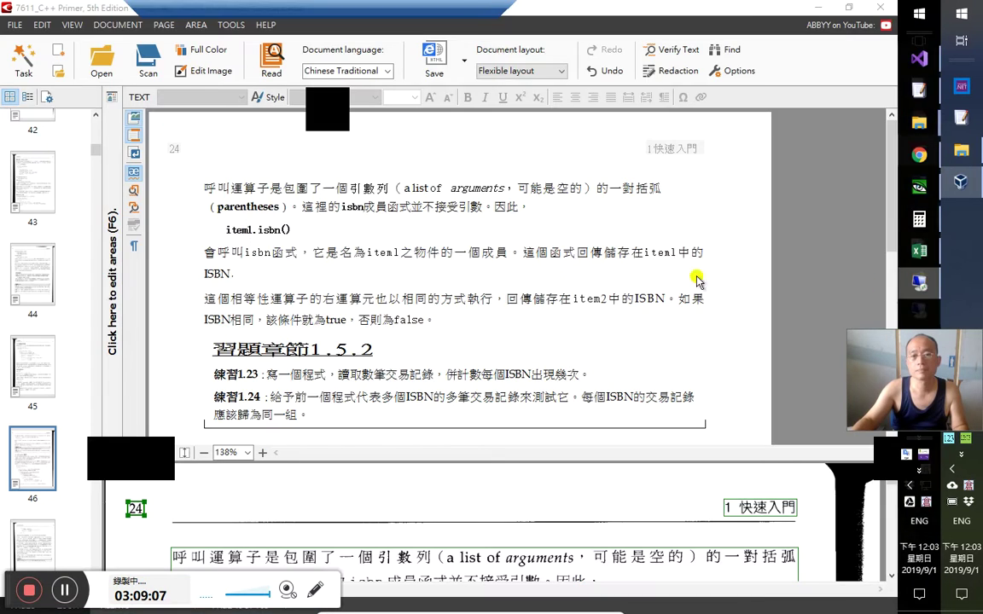
pyautogui.scroll(-10, 545, 290)
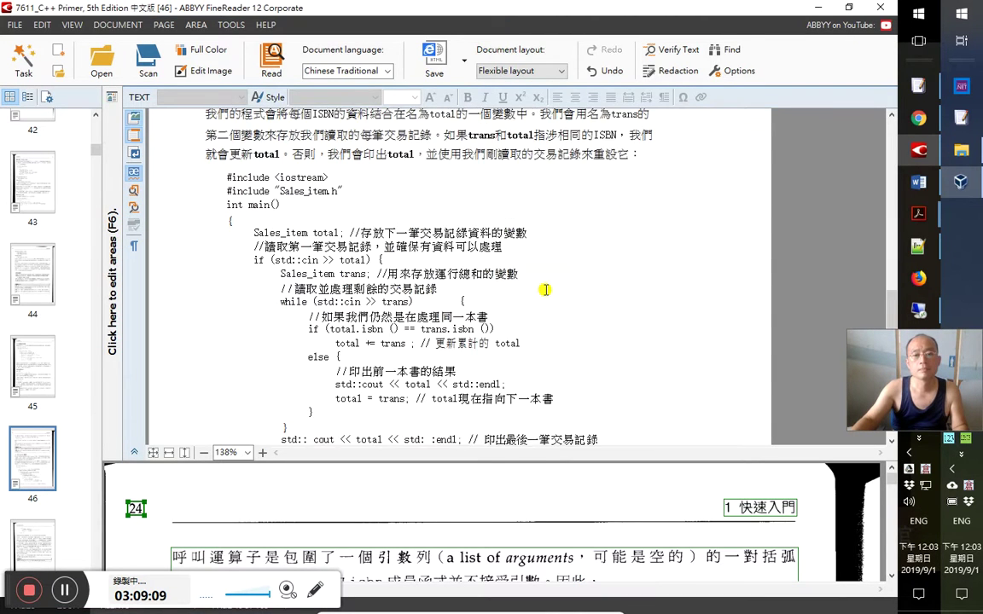
pyautogui.click(424, 405)
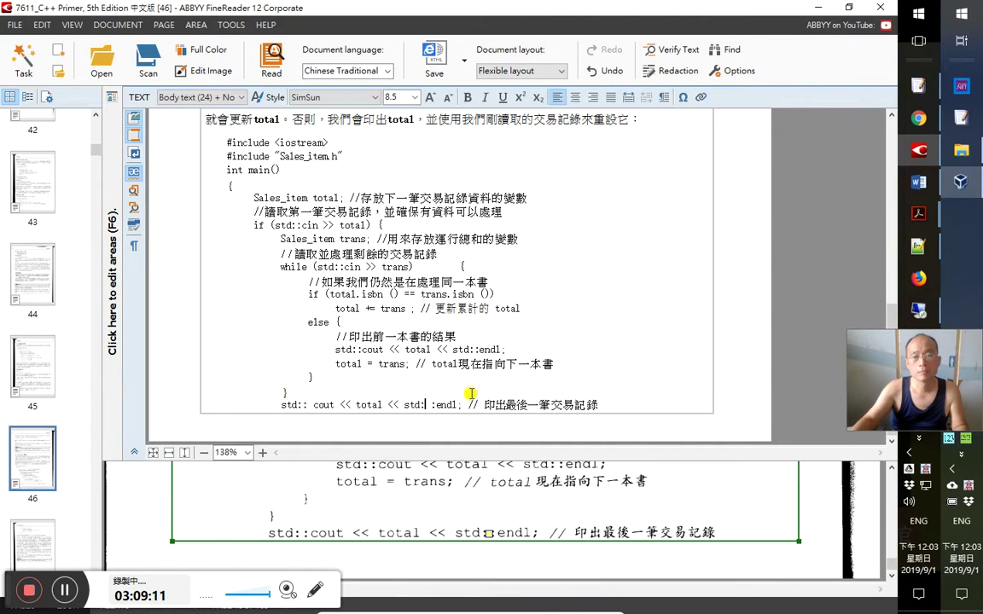
pyautogui.press('Delete')
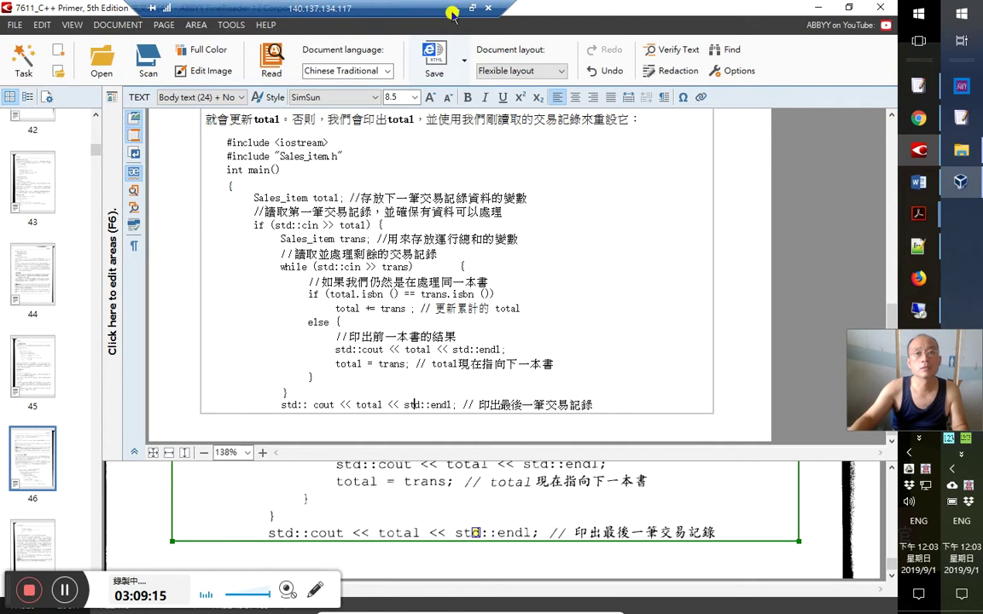
# In Visual Studio, try a space between the colons of std::endl in the final output statement and remove it again
pyautogui.hotkey('alt', 'Tab')
pyautogui.click(379, 376)
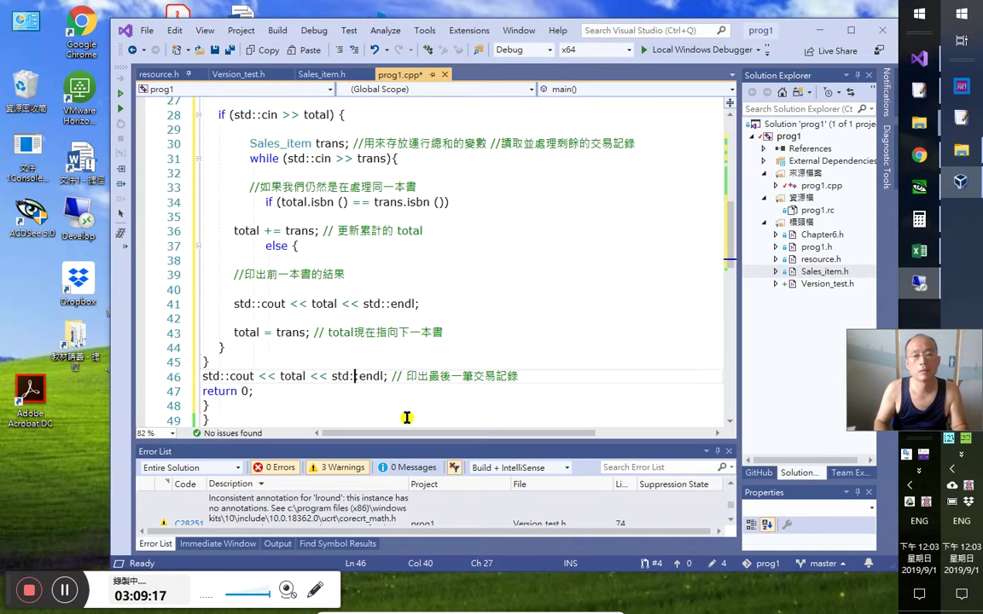
pyautogui.press('Down')
pyautogui.press('Down')
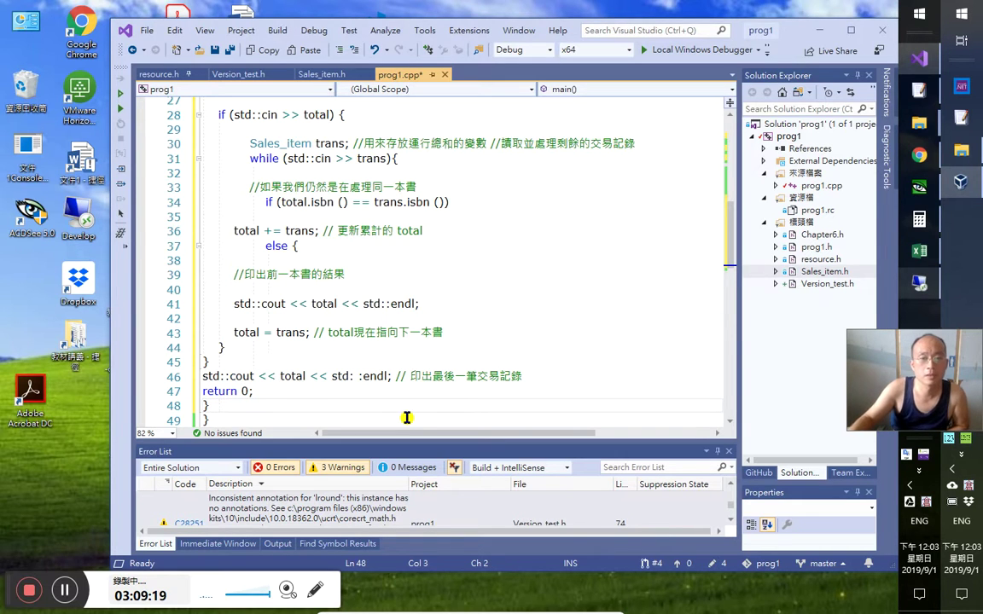
pyautogui.click(352, 381)
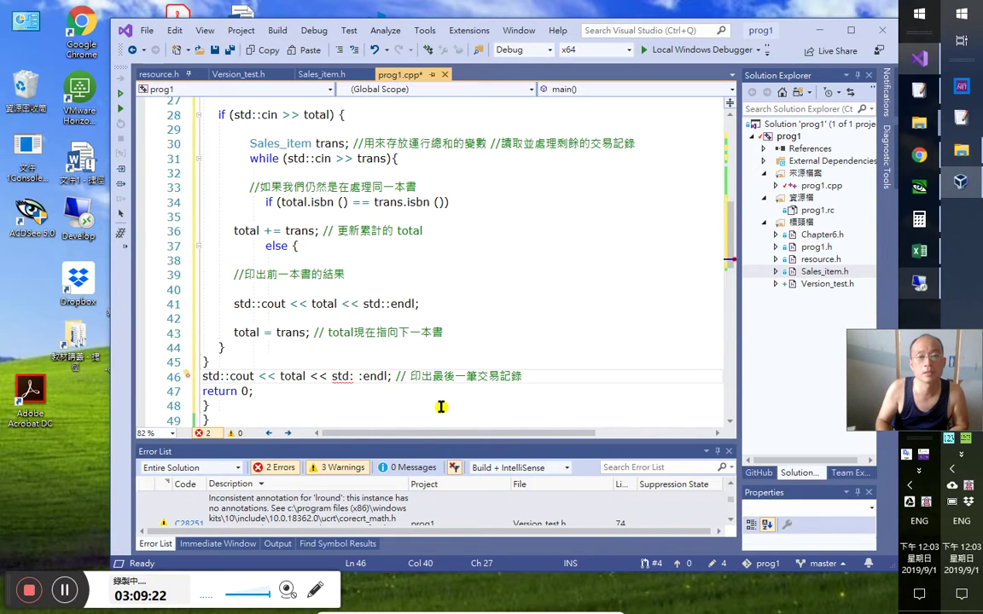
pyautogui.press('Delete')
pyautogui.press('Down')
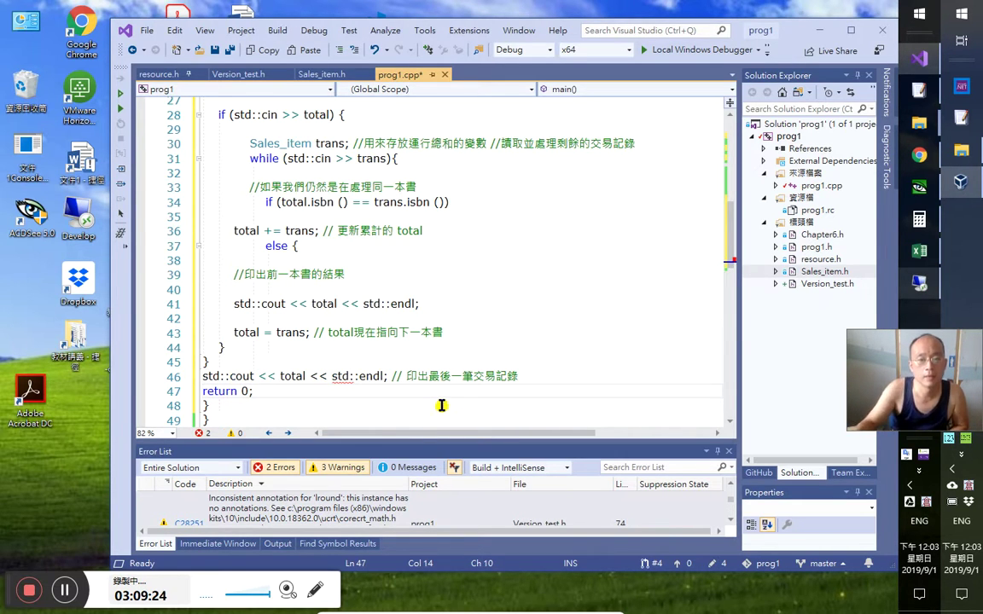
pyautogui.click(303, 377)
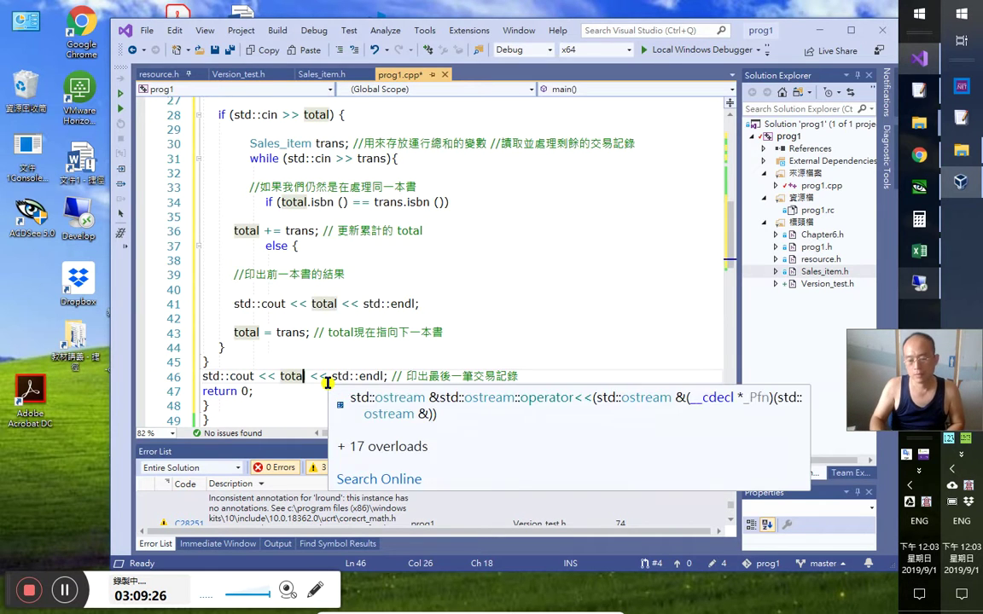
pyautogui.press('Home')
pyautogui.press('Down')
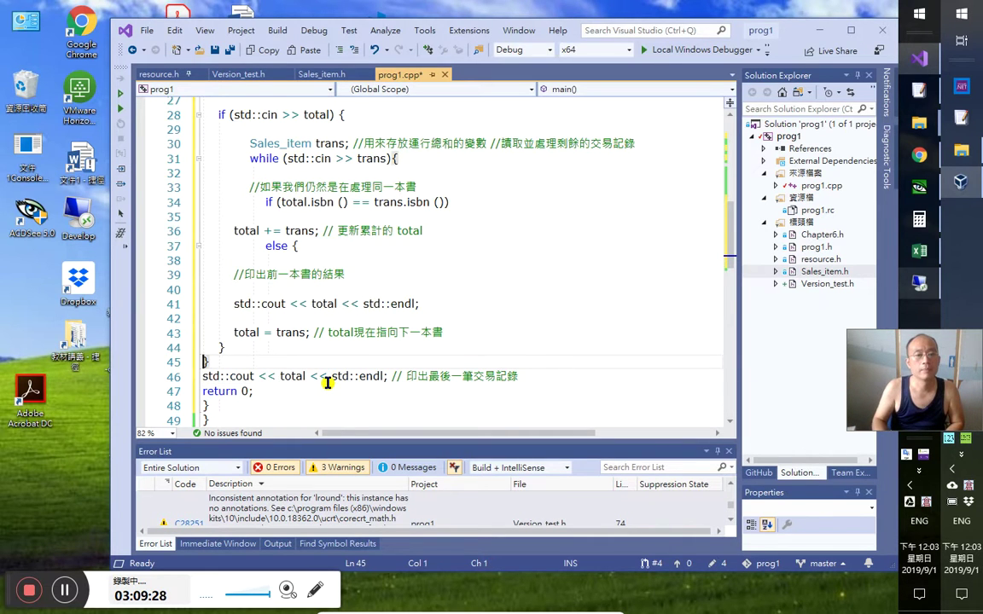
pyautogui.press('Right')
pyautogui.press('Right')
pyautogui.press('Right')
pyautogui.press('Right')
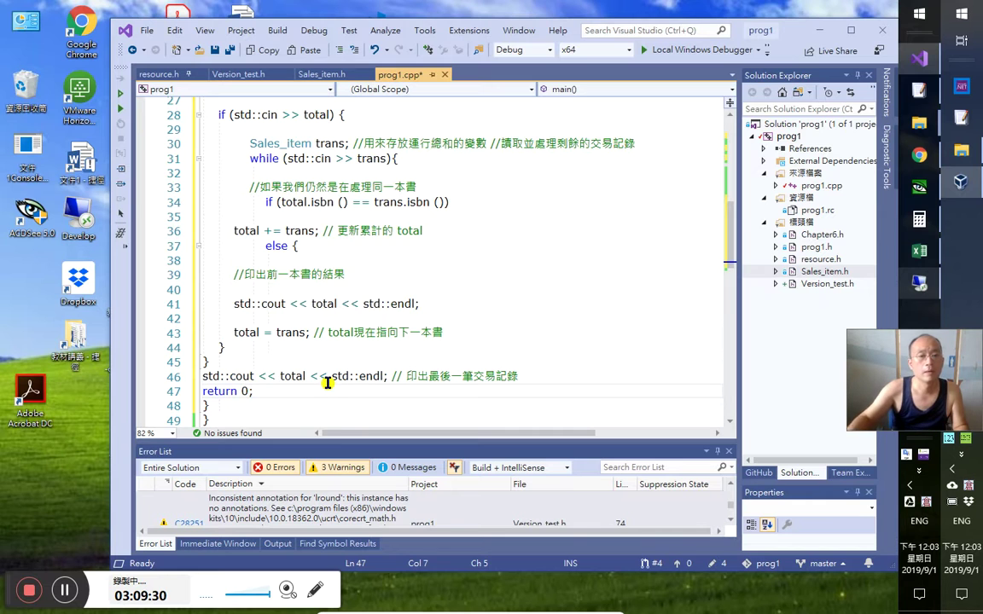
pyautogui.click(290, 390)
# Put the comment //讀取第一筆交易記錄，並確保有資料可以處理 on its own line below Sales_item total;
pyautogui.scroll(2, 326, 382)
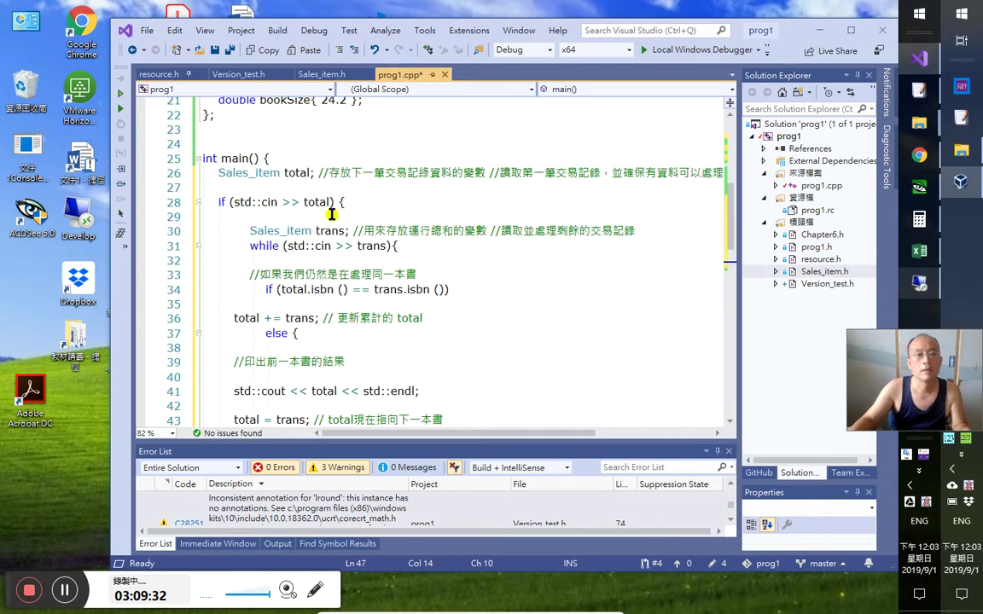
pyautogui.scroll(1, 331, 213)
pyautogui.click(439, 202)
pyautogui.press('Down')
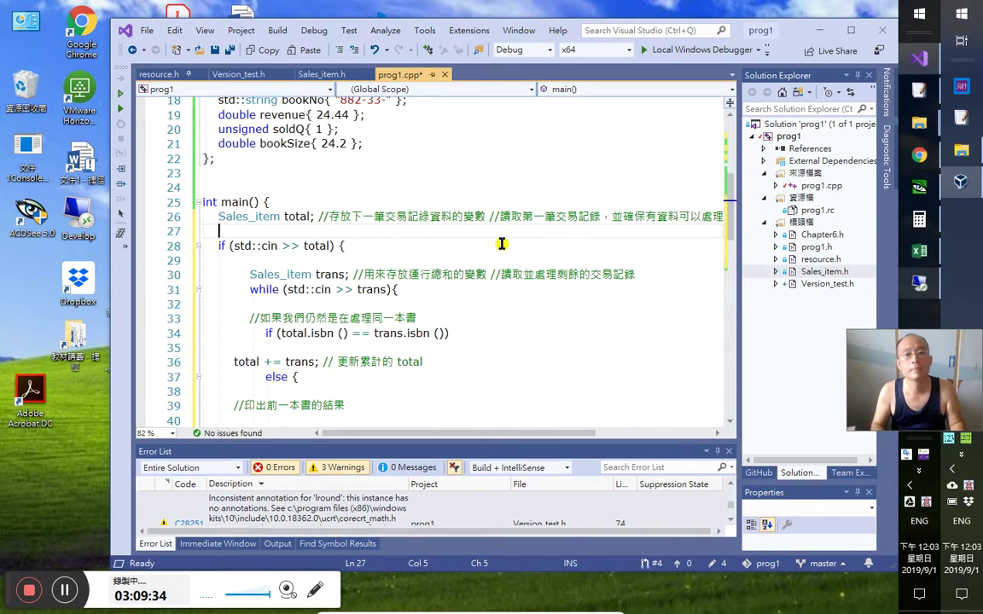
pyautogui.press('End')
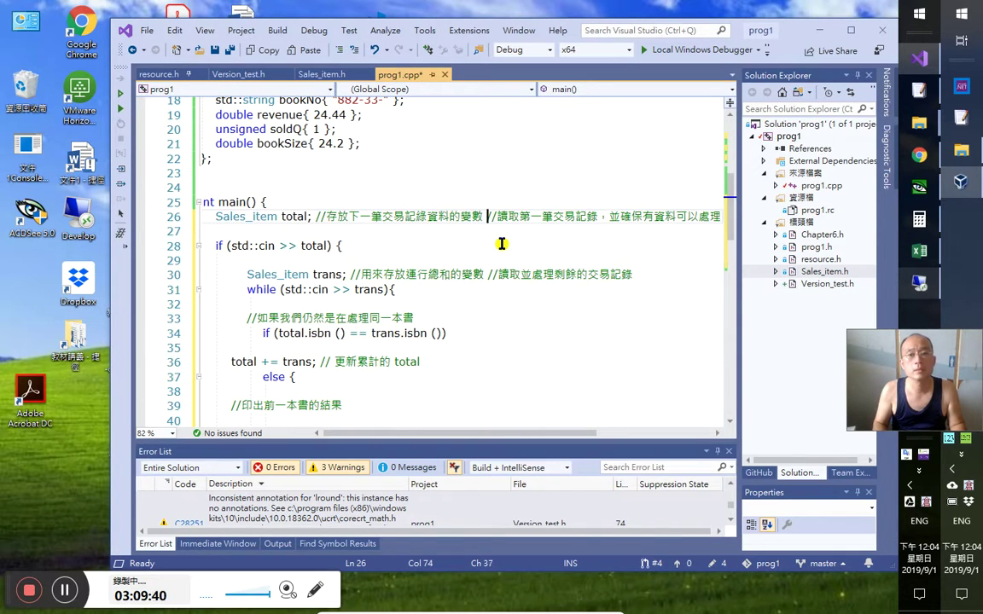
pyautogui.press('Return')
pyautogui.press('Up')
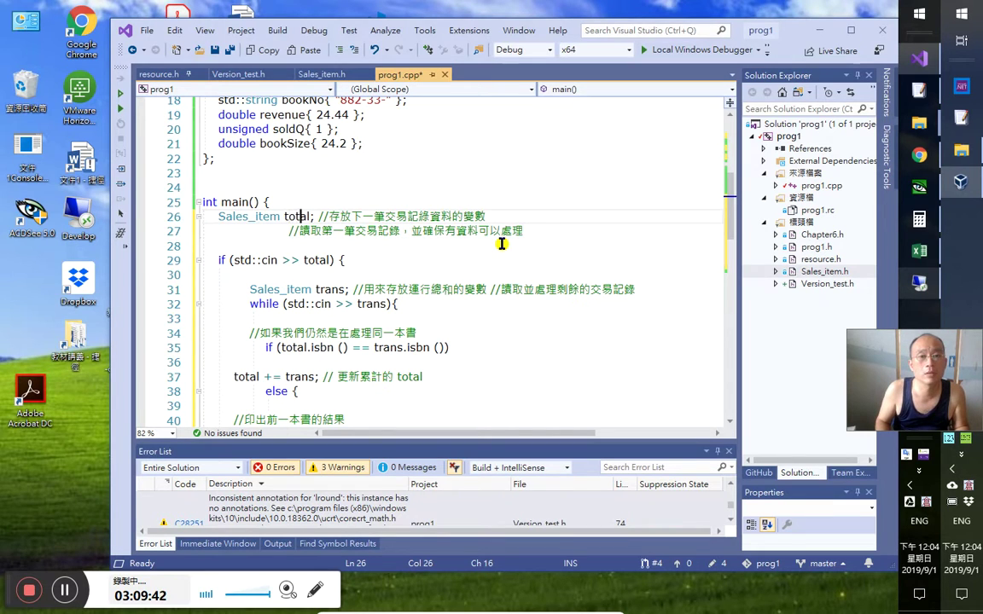
# Switch to the English C++ Primer PDF in Acrobat and copy the comment // variable to hold data for the next transaction
pyautogui.hotkey('shift', 'End')
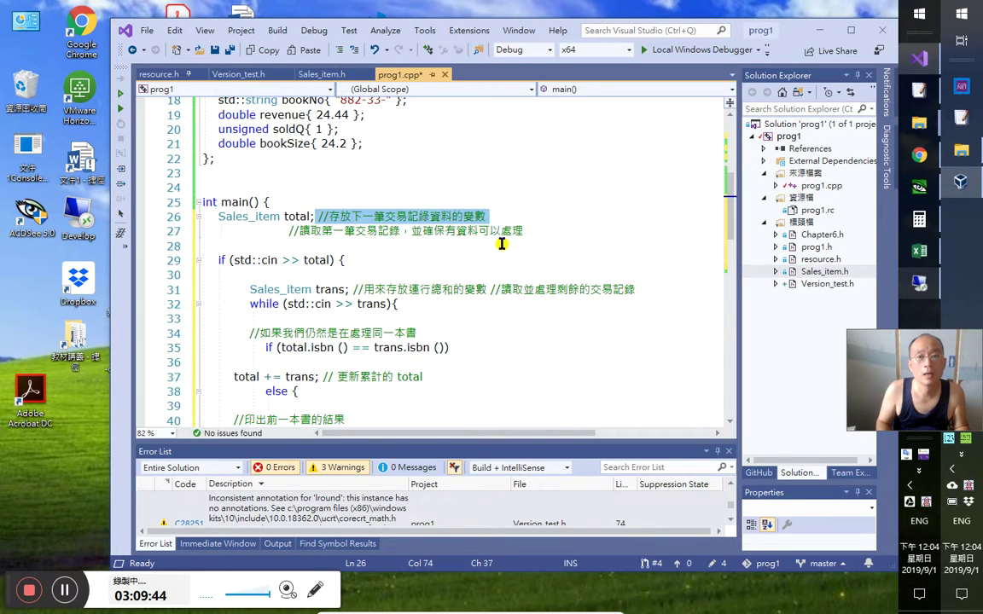
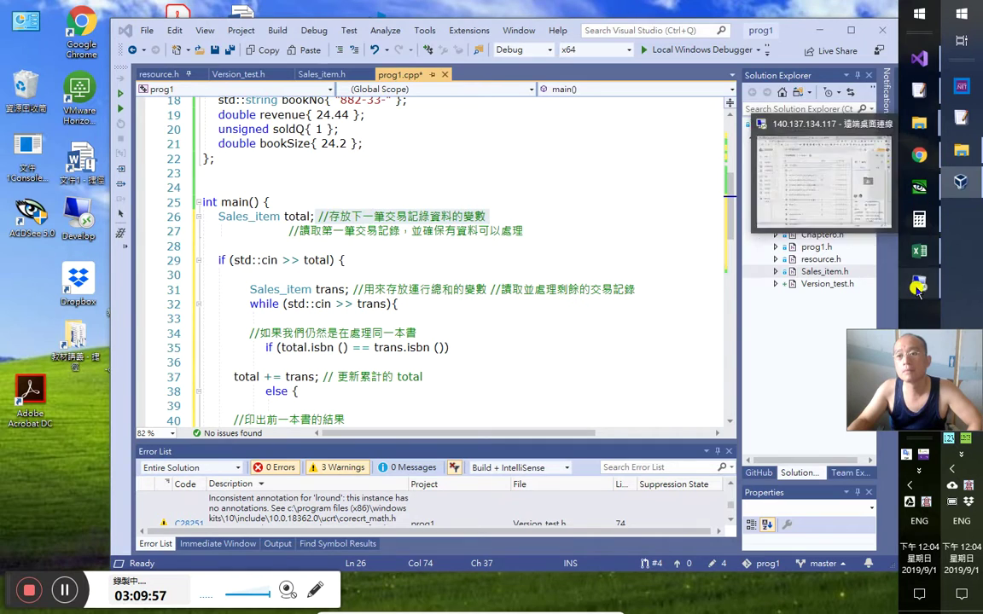
pyautogui.click(919, 183)
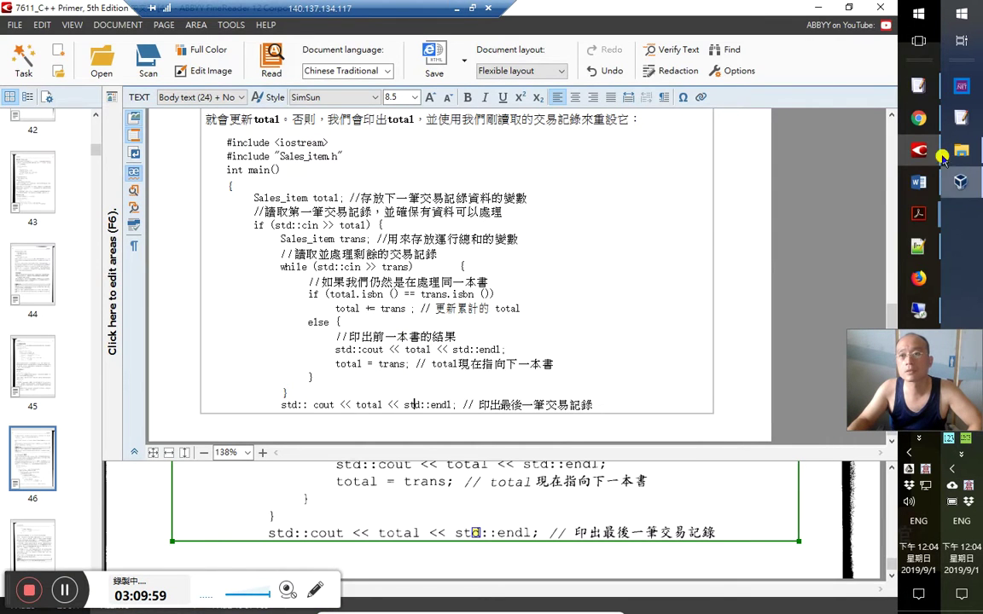
pyautogui.click(917, 222)
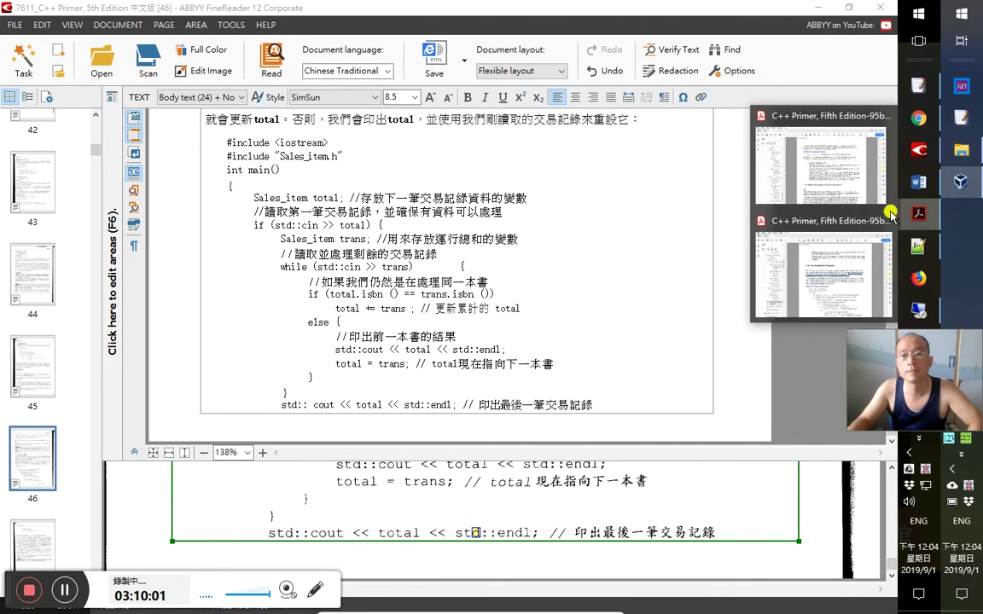
pyautogui.click(768, 239)
pyautogui.scroll(-2, 508, 317)
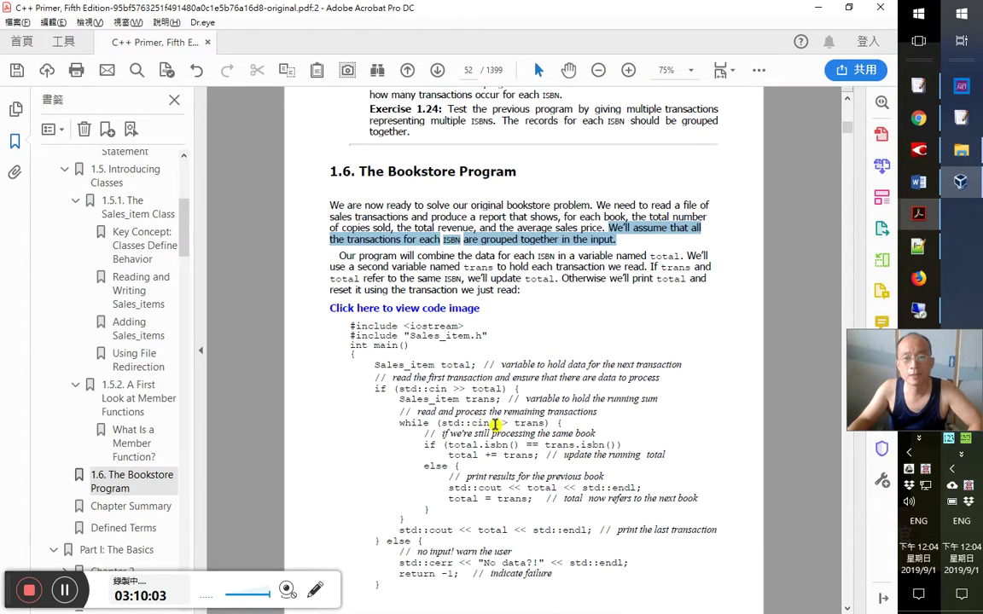
pyautogui.moveTo(520, 365); pyautogui.dragTo(668, 363)
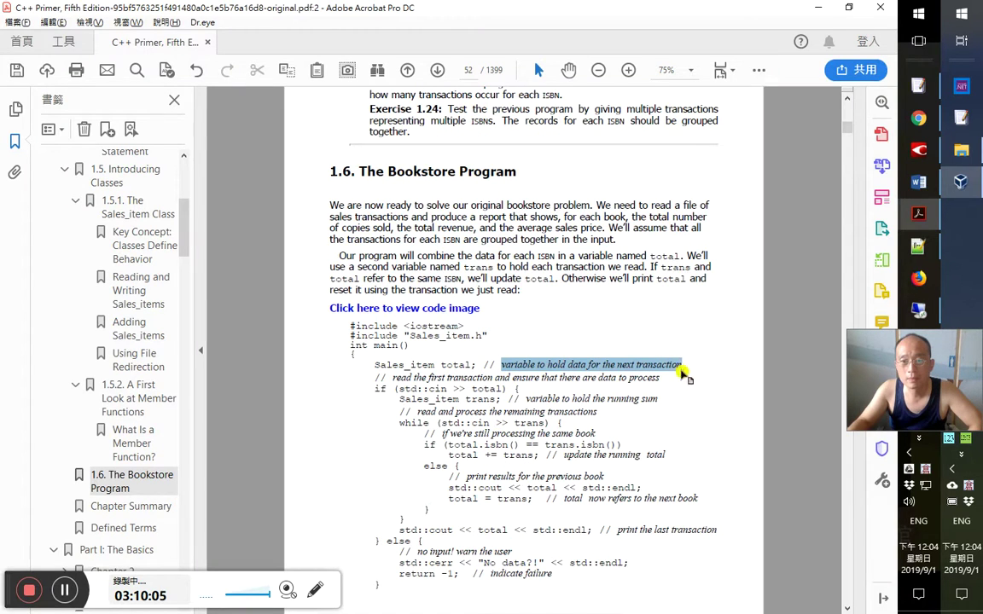
pyautogui.click(486, 362)
pyautogui.moveTo(487, 362); pyautogui.dragTo(417, 363)
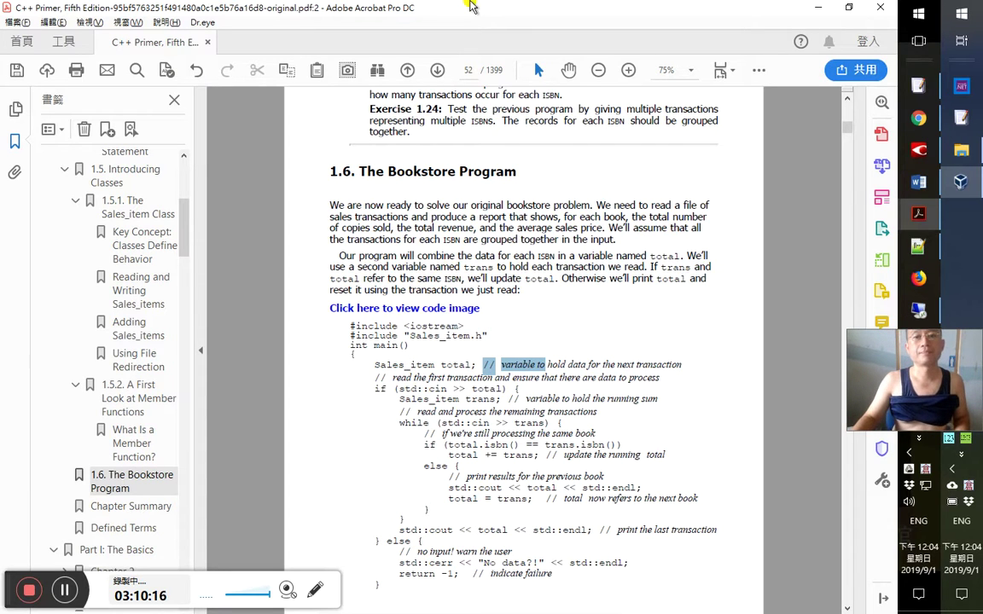
pyautogui.moveTo(483, 364); pyautogui.dragTo(536, 365)
pyautogui.moveTo(621, 364); pyautogui.dragTo(682, 364)
pyautogui.hotkey('ctrl', 'c')
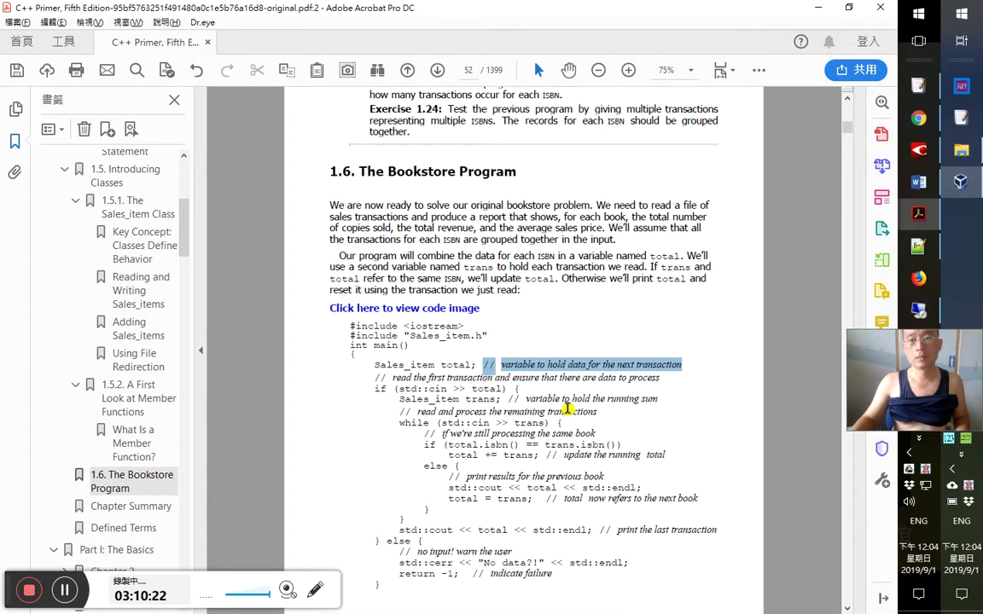
# Return to Visual Studio and paste the copied English comment on a new line below Sales_item total;
pyautogui.click(908, 119)
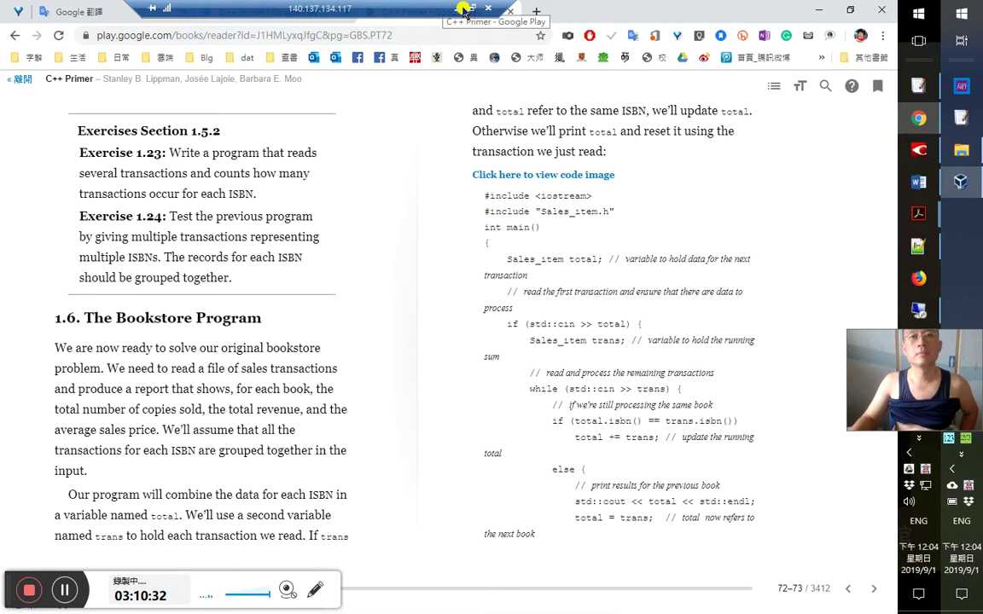
pyautogui.click(819, 11)
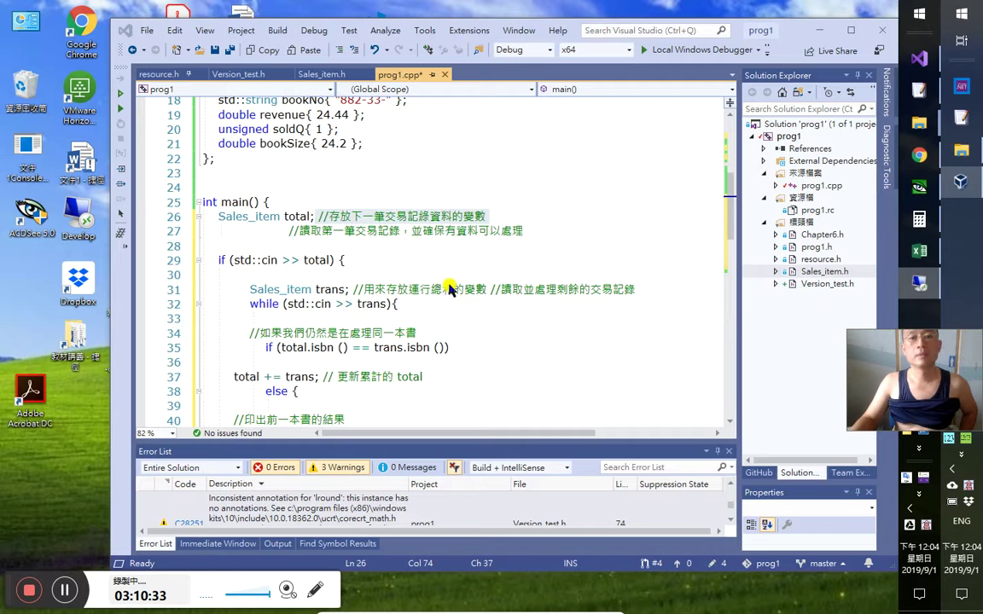
pyautogui.click(508, 284)
pyautogui.press('Up')
pyautogui.press('Up')
pyautogui.press('Up')
pyautogui.press('Up')
pyautogui.press('Up')
pyautogui.press('Return')
pyautogui.hotkey('ctrl', 'v')
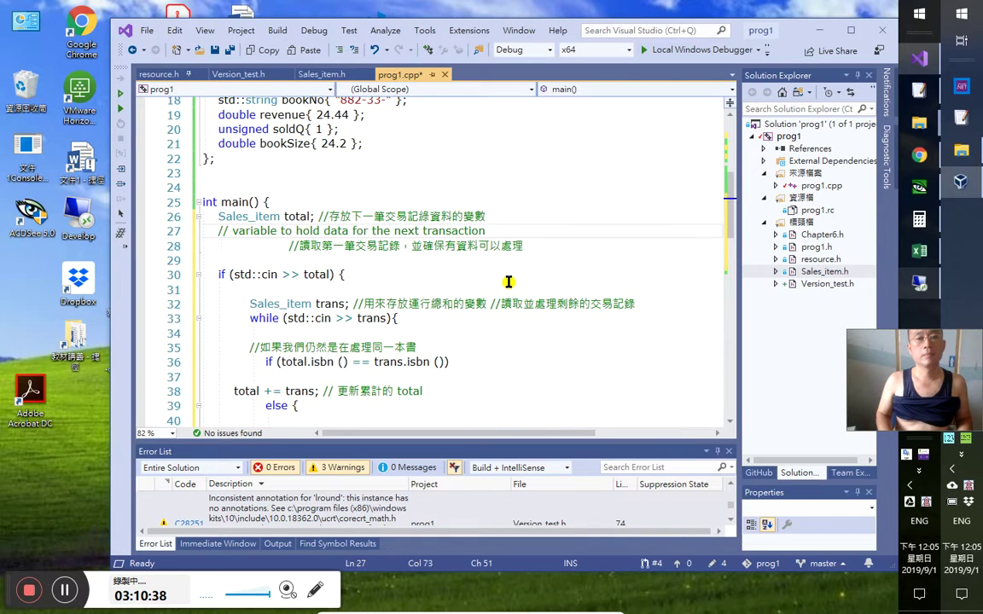
# Move the Chinese and English next-transaction comments from Sales_item total; to Sales_item trans;, putting //讀取並處理剩餘的交易記錄 on its own line
pyautogui.hotkey('shift', 'Up')
pyautogui.hotkey('shift', 'Left')
pyautogui.hotkey('shift', 'Left')
pyautogui.hotkey('shift', 'Left')
pyautogui.hotkey('shift', 'Left')
pyautogui.hotkey('shift', 'Left')
pyautogui.hotkey('shift', 'Left')
pyautogui.hotkey('shift', 'Left')
pyautogui.hotkey('shift', 'Left')
pyautogui.hotkey('shift', 'Left')
pyautogui.hotkey('shift', 'Left')
pyautogui.hotkey('shift', 'Left')
pyautogui.hotkey('shift', 'Left')
pyautogui.hotkey('shift', 'Left')
pyautogui.hotkey('shift', 'Left')
pyautogui.hotkey('shift', 'Left')
pyautogui.hotkey('shift', 'Left')
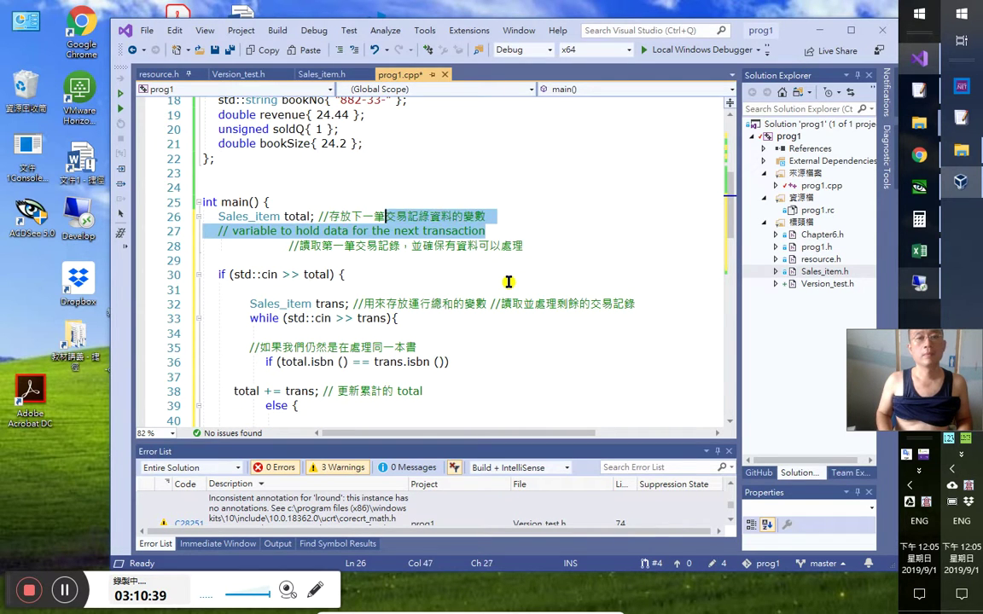
pyautogui.hotkey('ctrl', 'x')
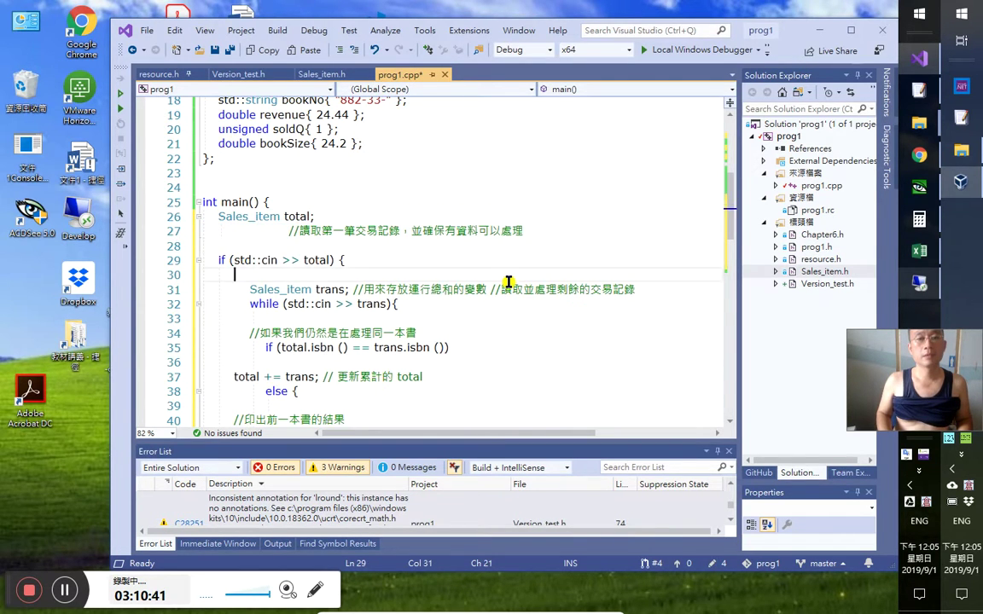
pyautogui.press('Down')
pyautogui.press('Down')
pyautogui.press('Down')
pyautogui.press('Down')
pyautogui.press('Down')
pyautogui.press('Home')
pyautogui.hotkey('ctrl', 'Right')
pyautogui.hotkey('ctrl', 'Right')
pyautogui.hotkey('ctrl', 'Right')
pyautogui.hotkey('ctrl', 'Right')
pyautogui.hotkey('ctrl', 'Right')
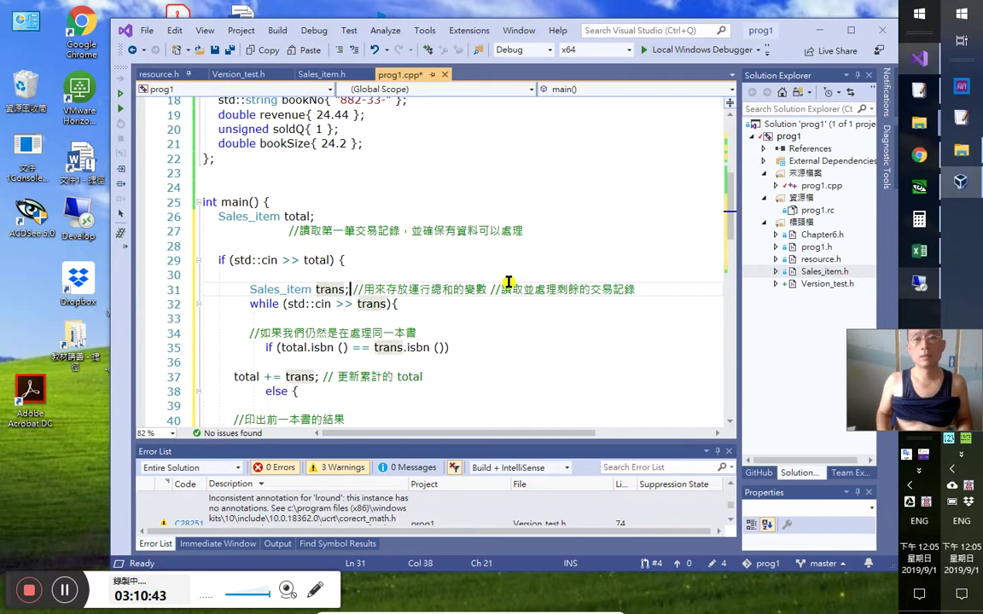
pyautogui.press('Return')
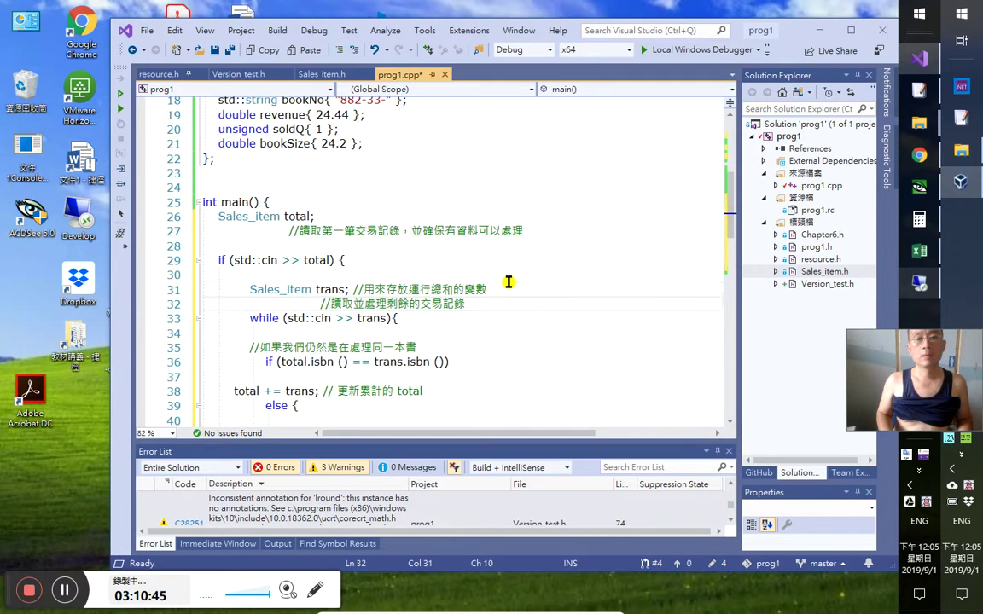
pyautogui.hotkey('ctrl', 'v')
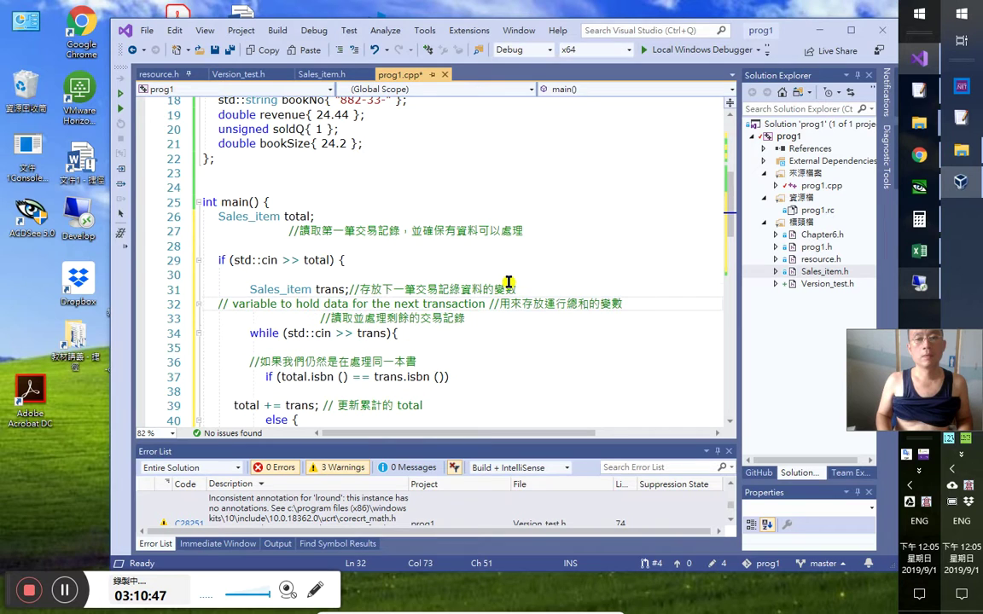
# Move the comment //用來存放運行總和的變數 from below Sales_item trans; to the end of the Sales_item total; line
pyautogui.hotkey('shift', 'End')
pyautogui.hotkey('ctrl', 'x')
pyautogui.press('Up')
pyautogui.press('Up')
pyautogui.press('Up')
pyautogui.press('Up')
pyautogui.press('Up')
pyautogui.press('Up')
pyautogui.hotkey('ctrl', 'v')
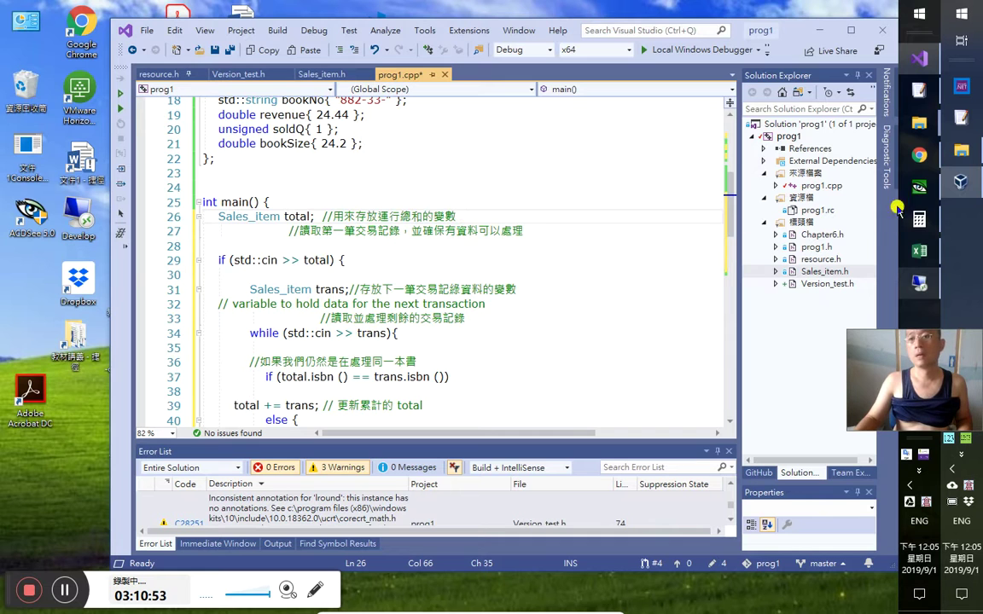
# Copy // variable to hold the running sum from the PDF in Acrobat and append it to the Sales_item total; line in Visual Studio
pyautogui.click(921, 277)
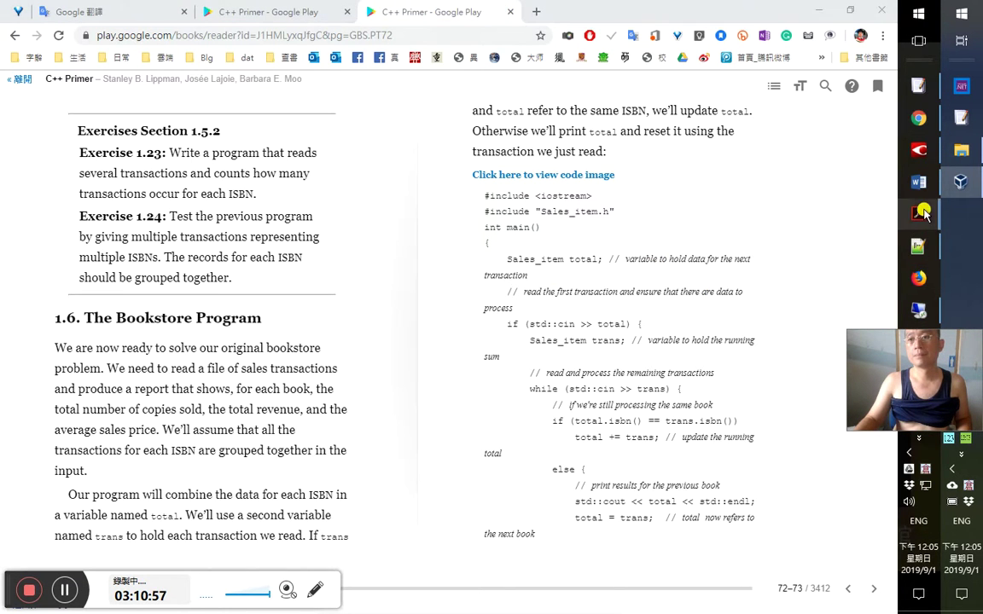
pyautogui.moveTo(919, 214)
pyautogui.click(838, 260)
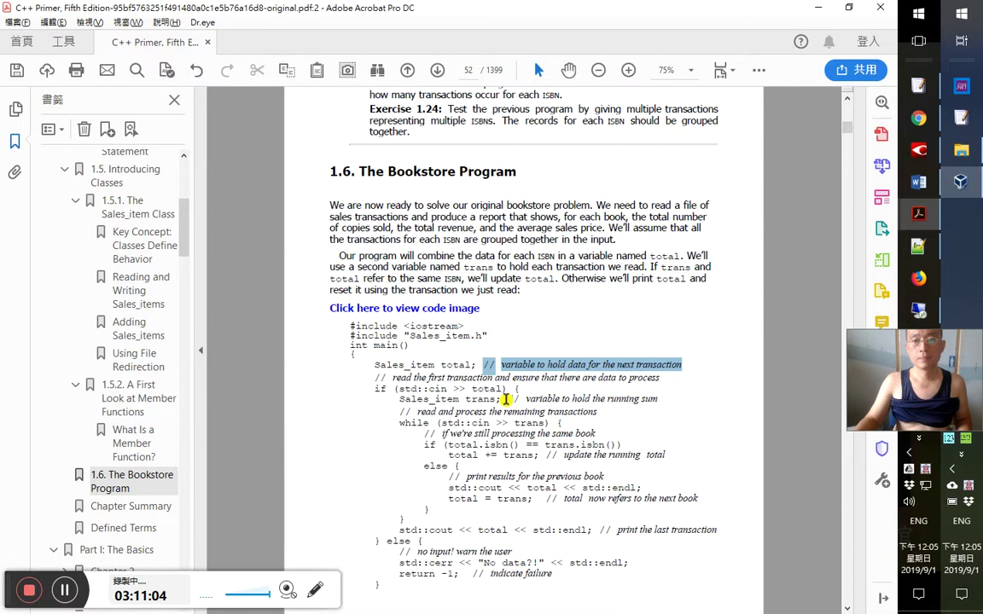
pyautogui.moveTo(509, 399); pyautogui.dragTo(397, 399)
pyautogui.moveTo(510, 399); pyautogui.dragTo(670, 401)
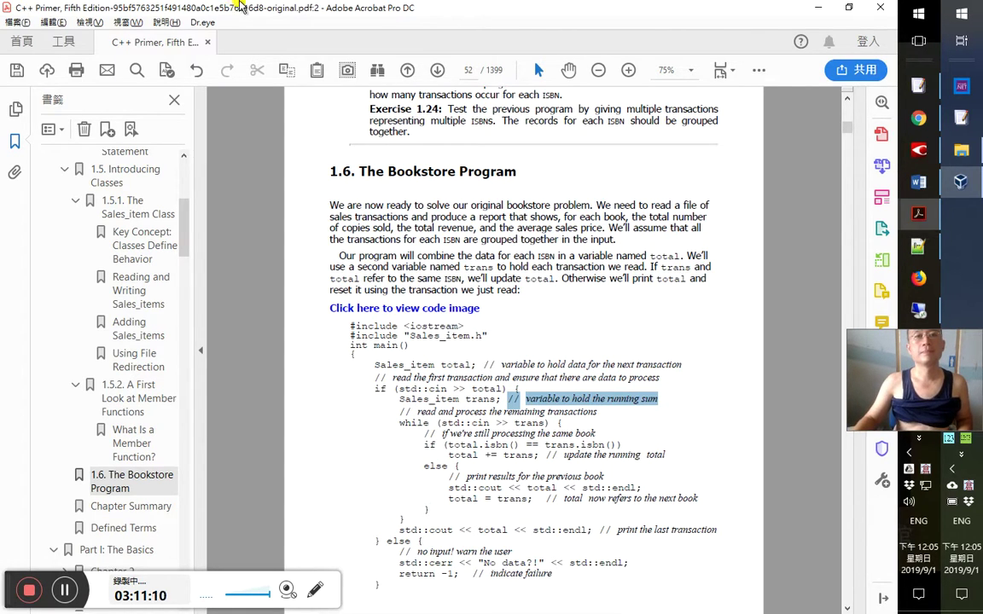
pyautogui.click(457, 8)
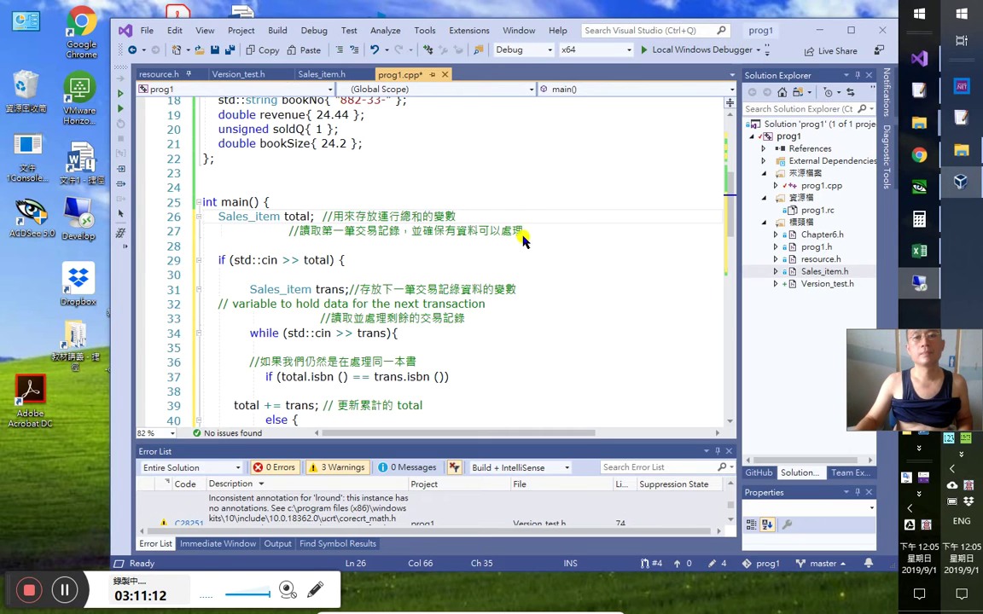
pyautogui.hotkey('ctrl', 'v')
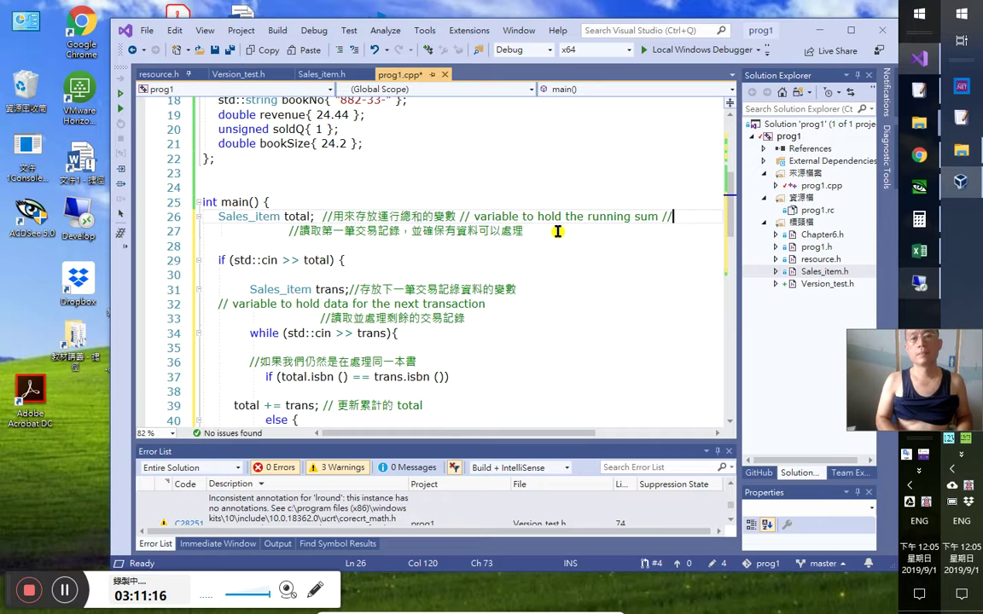
# Add the comment //英文版註解就弄倒了，中文版也沒更正 on a new line below Sales_item total;
pyautogui.press('Return')
pyautogui.write('tk英文版')
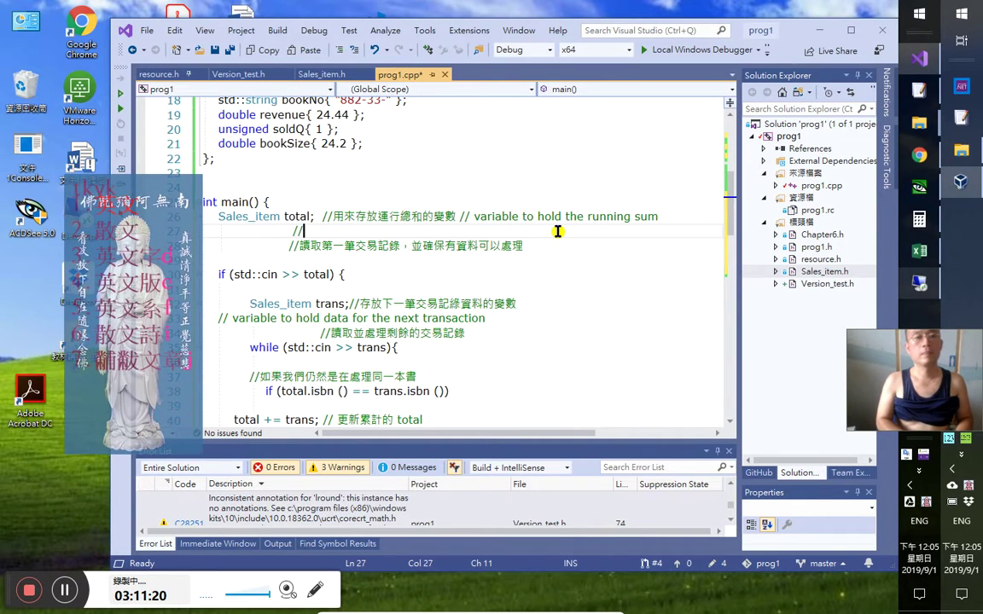
pyautogui.write('就')
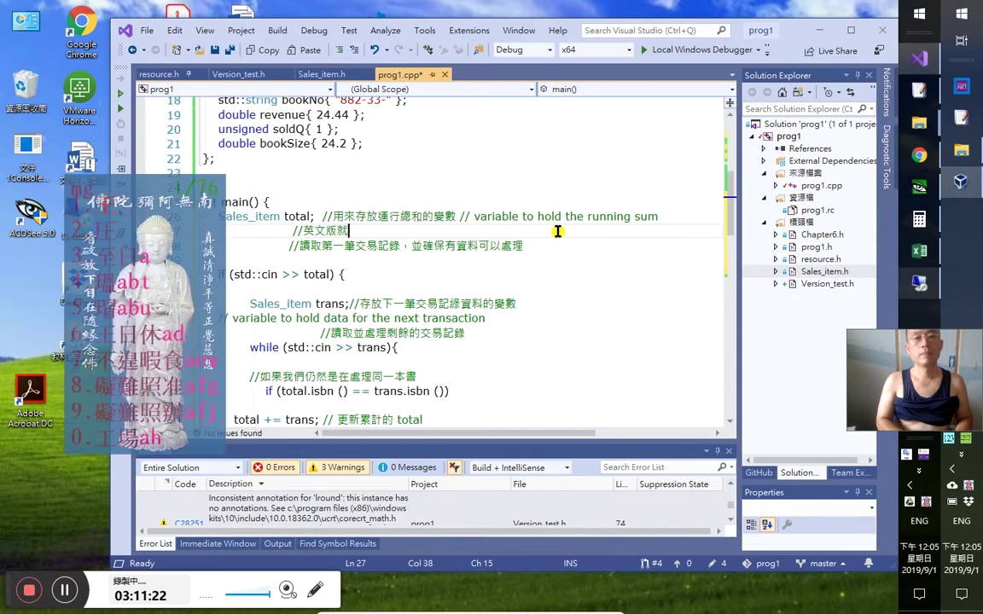
pyautogui.write('弄倒了')
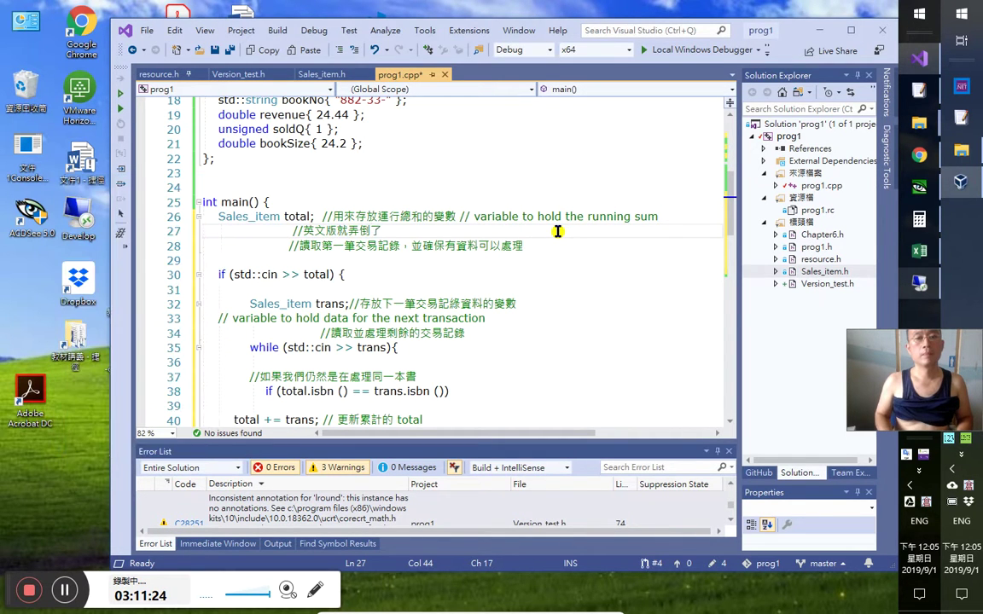
pyautogui.write('註解')
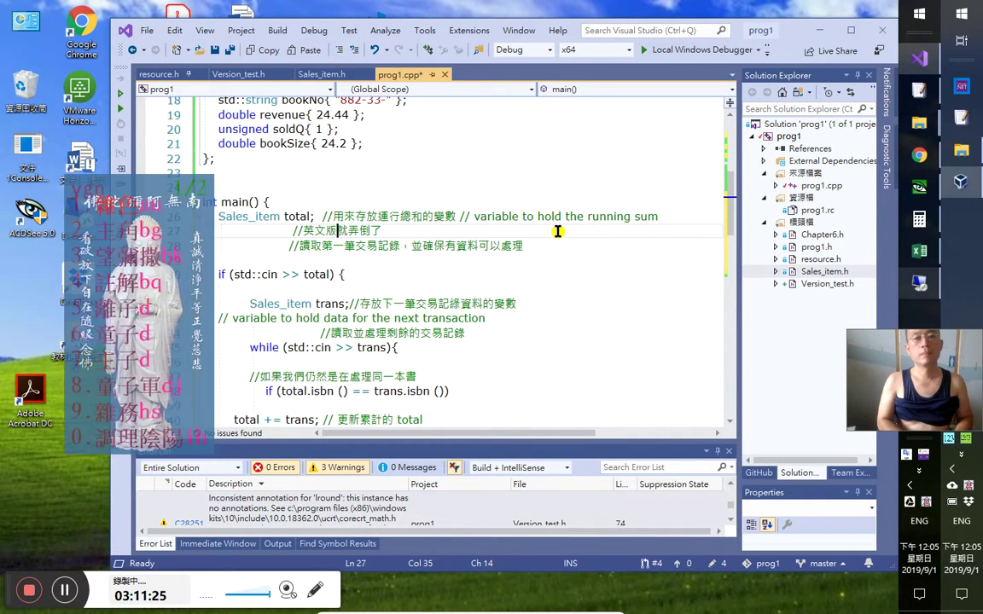
pyautogui.write('，')
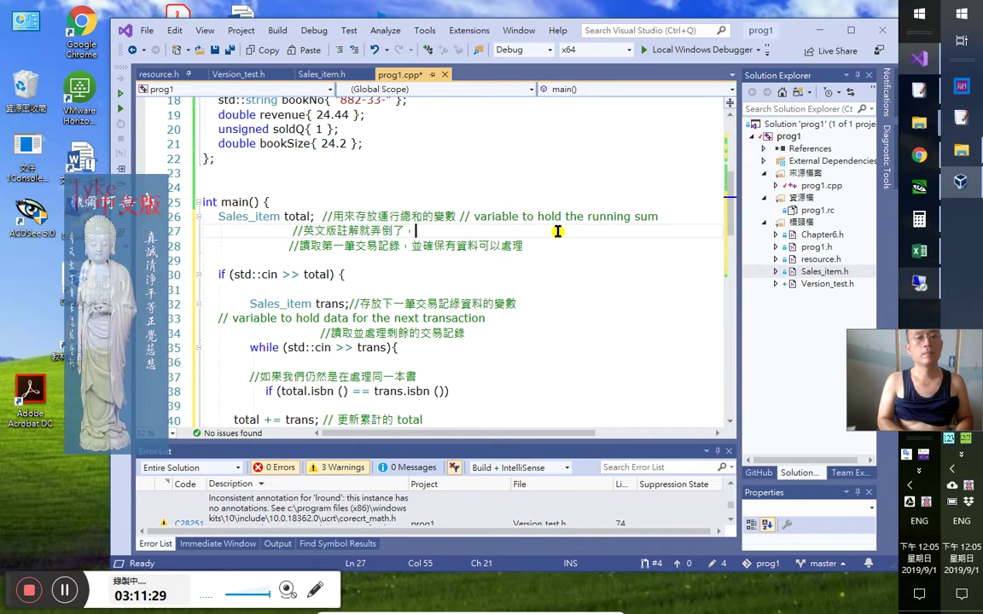
pyautogui.write('中文版也沒')
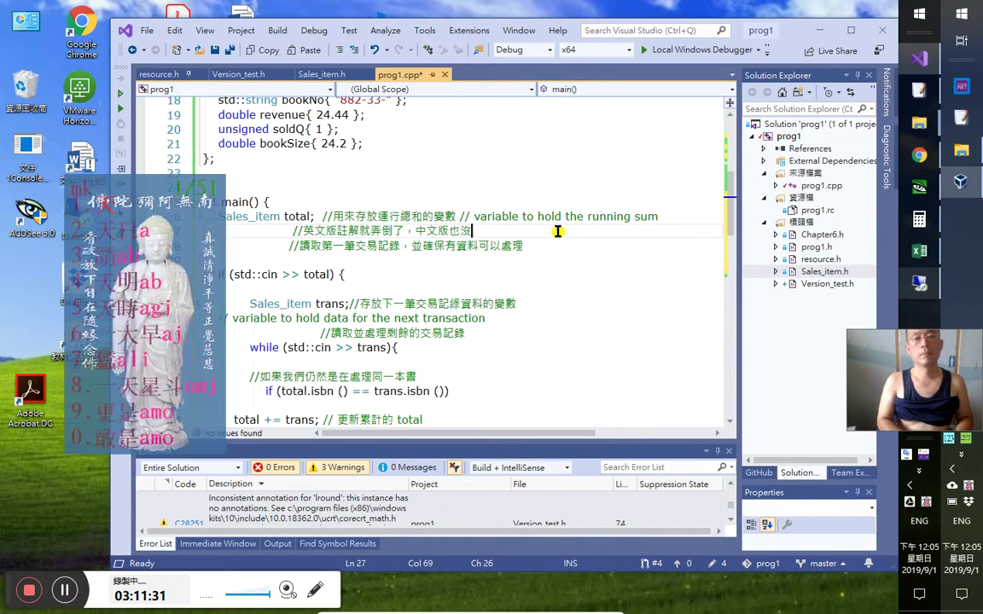
pyautogui.write('屬')
pyautogui.write('更正')
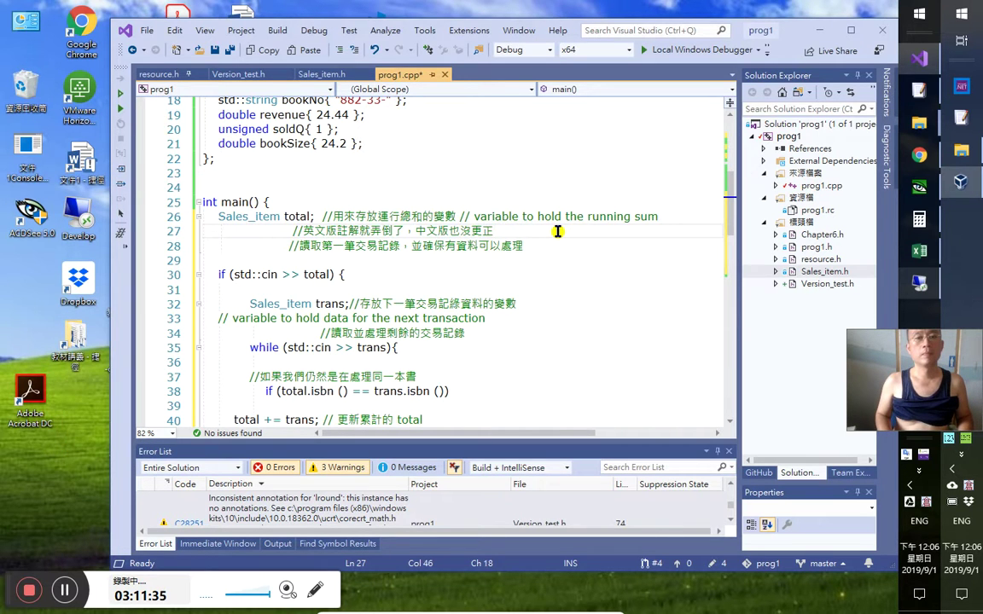
# Insert total、trans這兩個變數的 before 註解 in the new comment and end it with ！今徑正
pyautogui.write('ta')
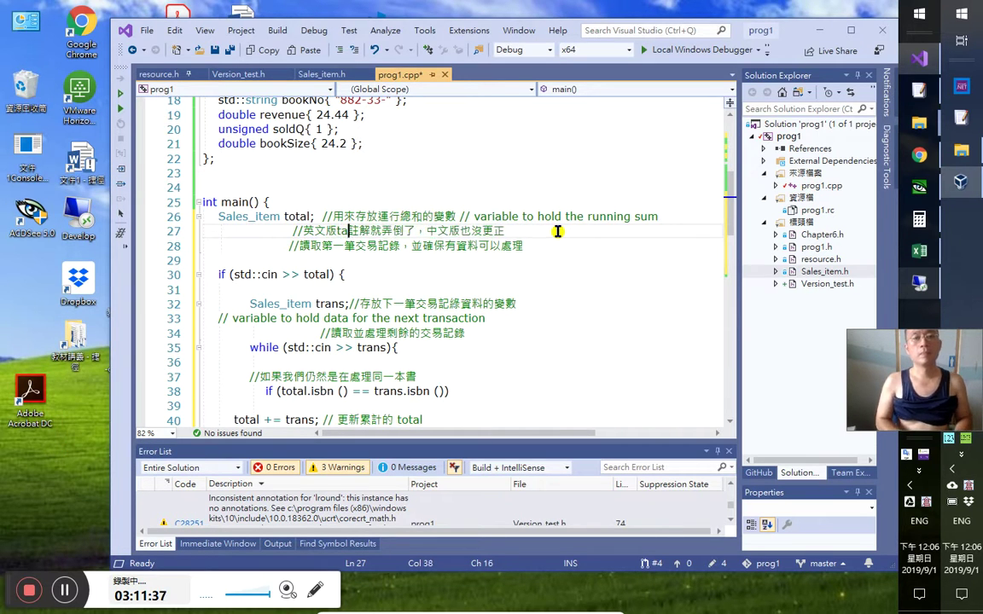
pyautogui.write('tal')
pyautogui.write('、tran')
pyautogui.write('s')
pyautogui.write('這兩個')
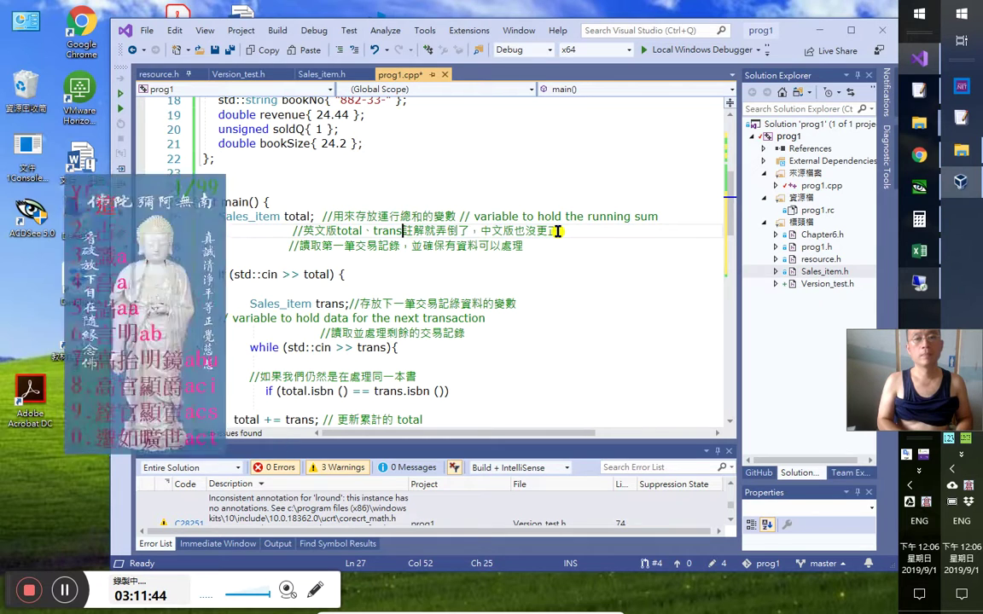
pyautogui.write('變數的')
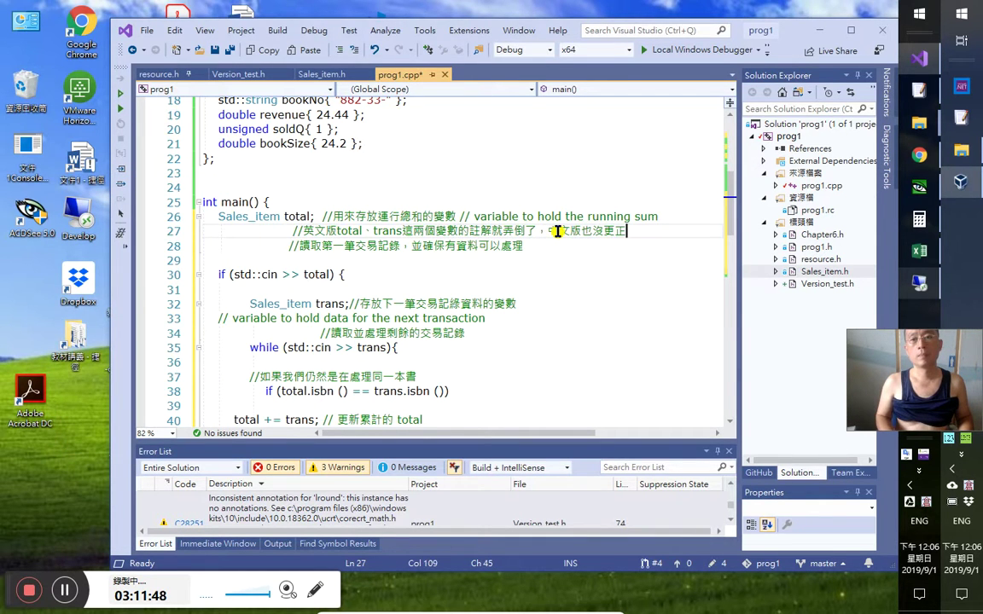
pyautogui.write('今')
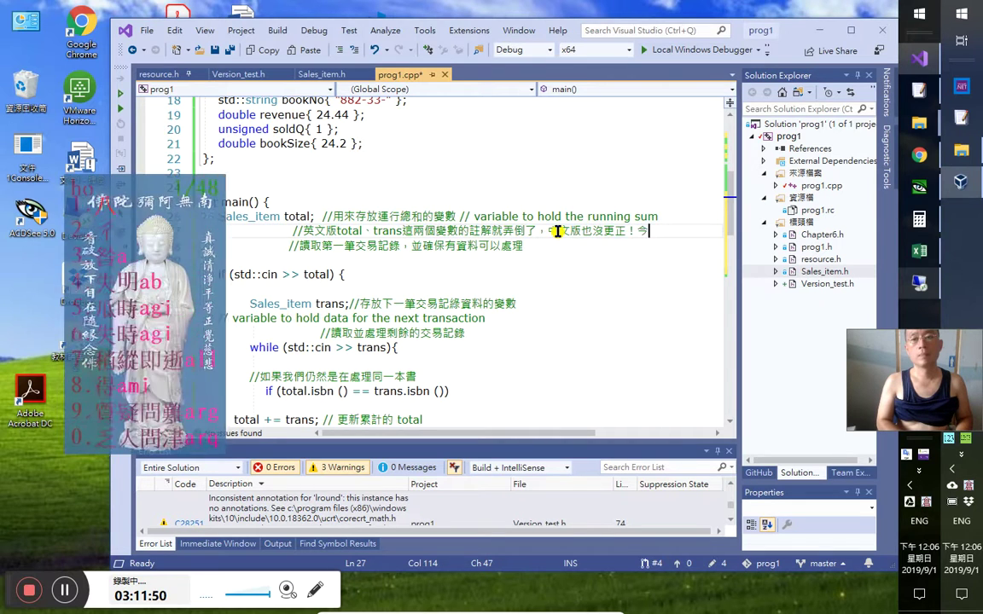
pyautogui.write('徑正')
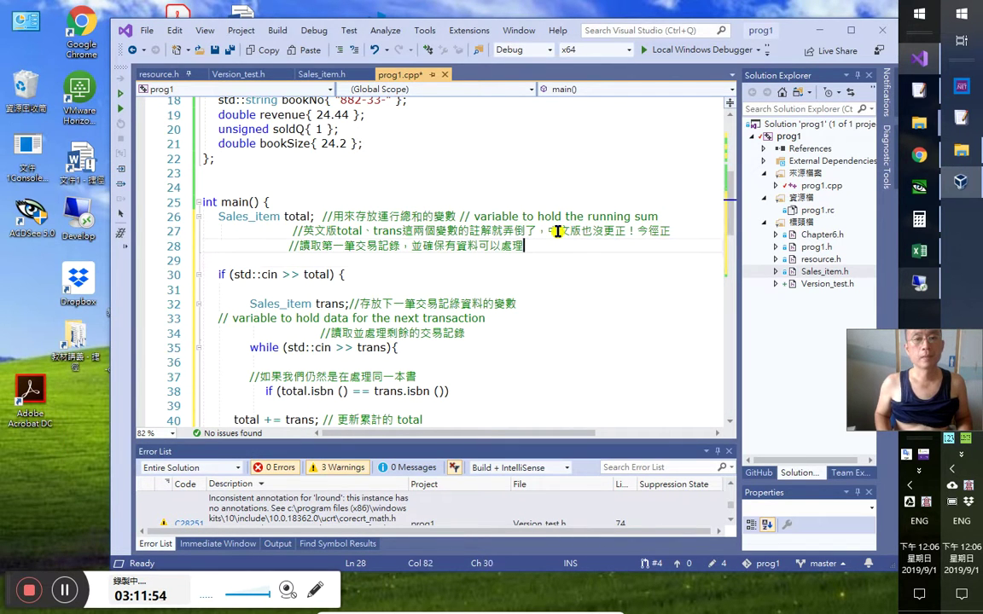
# Align the comment //讀取第一筆交易記錄，並確保有資料可以處理 with the if statement and delete the blank line between them
pyautogui.press('BackSpace')
pyautogui.press('BackSpace')
pyautogui.press('BackSpace')
pyautogui.press('BackSpace')
pyautogui.press('BackSpace')
pyautogui.press('Down')
pyautogui.press('Delete')
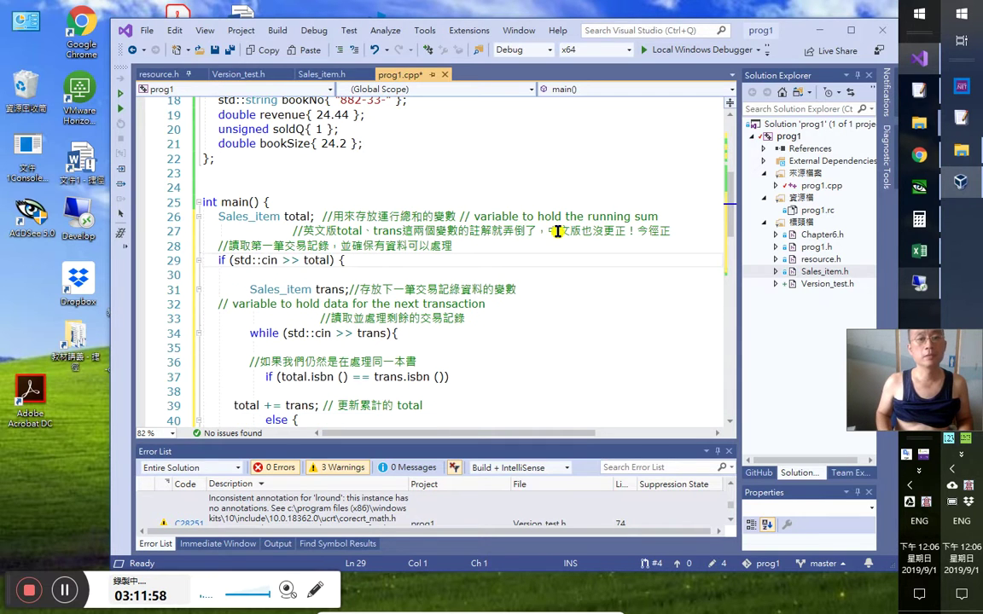
# Delete the blank line above Sales_item trans; and join the // variable to hold data for the next transaction comment onto that line
pyautogui.press('Up')
pyautogui.press('Down')
pyautogui.press('Down')
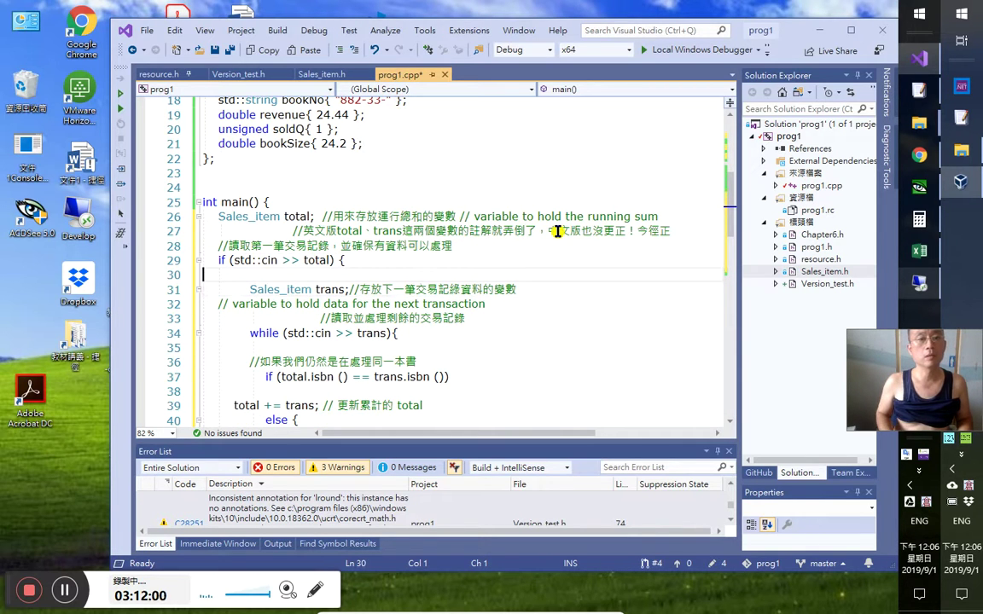
pyautogui.press('Delete')
pyautogui.hotkey('ctrl', 'Right')
pyautogui.hotkey('ctrl', 'Right')
pyautogui.hotkey('ctrl', 'Right')
pyautogui.hotkey('ctrl', 'Right')
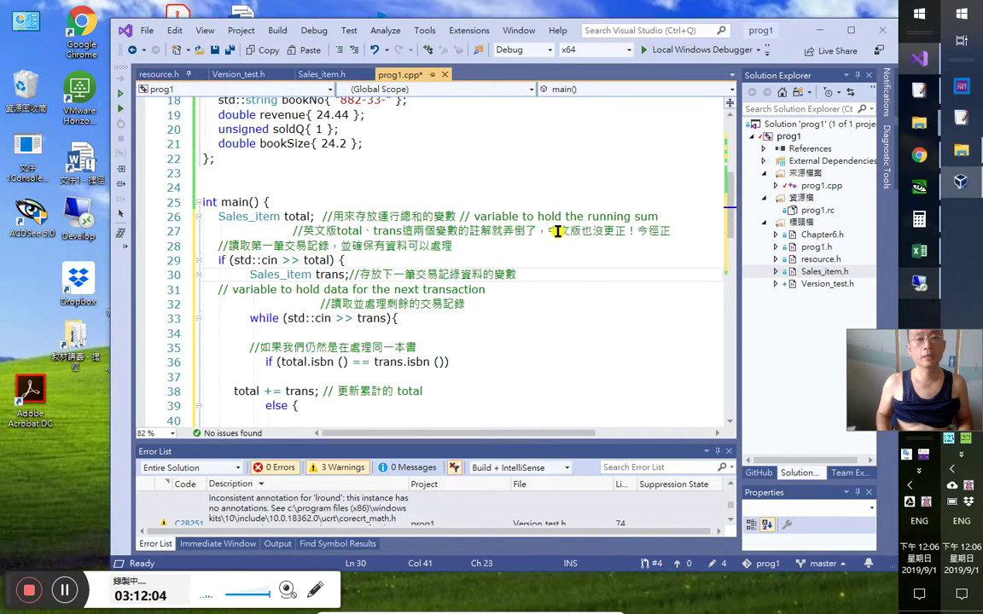
pyautogui.press('Delete')
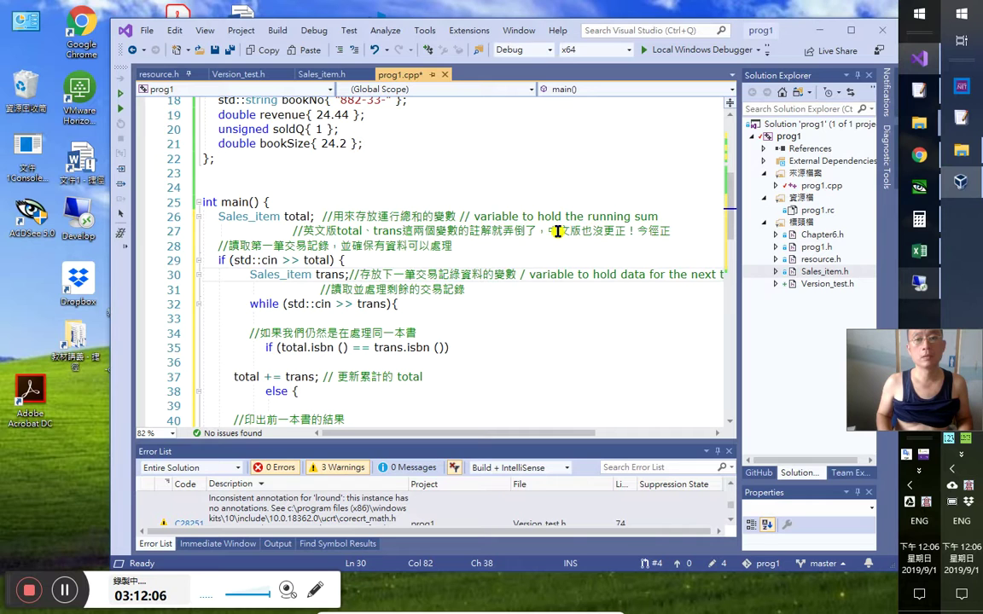
pyautogui.press('BackSpace')
# Align the comment //讀取並處理剩餘的交易記錄 with the while statement below it
pyautogui.press('Down')
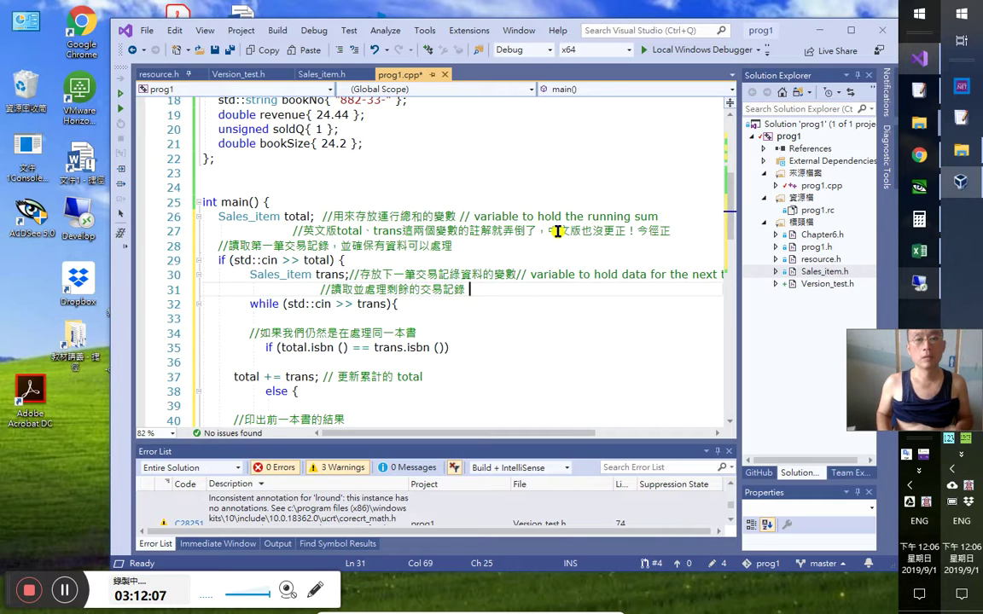
pyautogui.press('Home')
pyautogui.press('BackSpace')
pyautogui.press('BackSpace')
pyautogui.press('BackSpace')
pyautogui.press('BackSpace')
pyautogui.press('BackSpace')
pyautogui.press('BackSpace')
pyautogui.press('BackSpace')
# Delete the blank line below the while statement and align the comment //如果我們仍然是在處理同一本書 with the inner if
pyautogui.press('Down')
pyautogui.press('BackSpace')
pyautogui.press('BackSpace')
pyautogui.press('BackSpace')
pyautogui.press('BackSpace')
pyautogui.press('BackSpace')
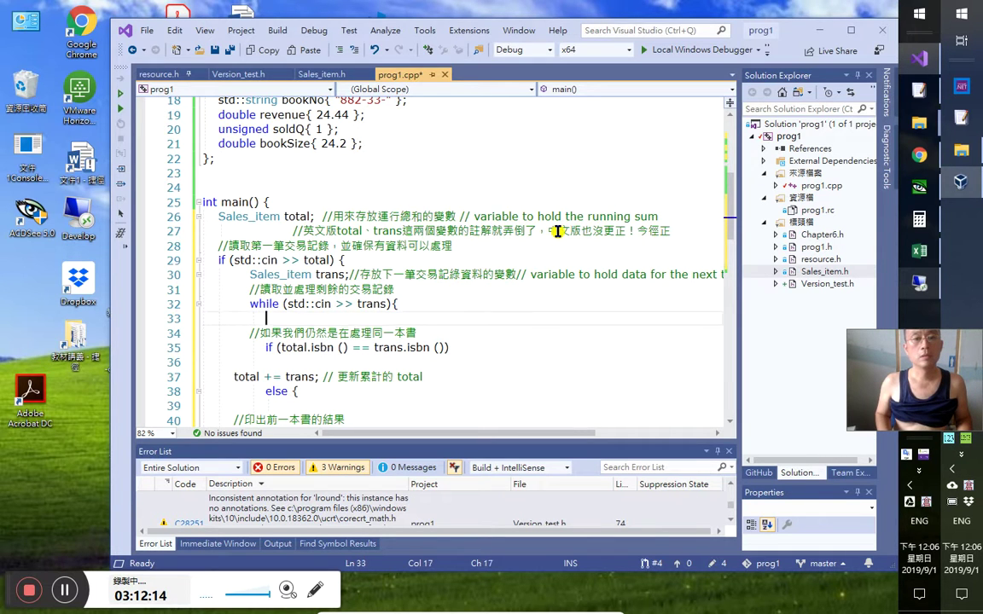
pyautogui.press('Down')
pyautogui.press('Down')
pyautogui.press('Right')
pyautogui.press('Right')
pyautogui.press('Right')
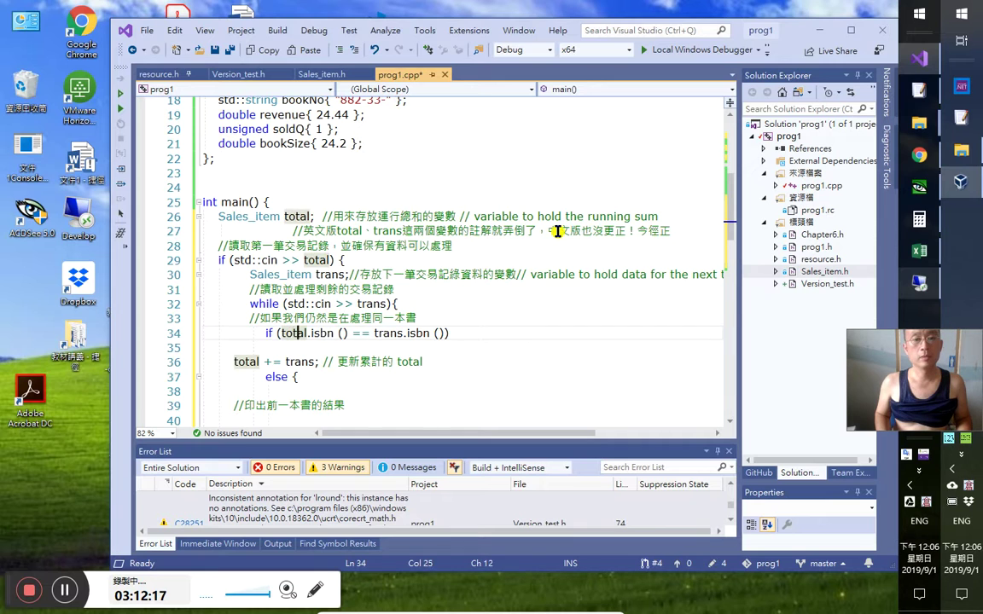
pyautogui.press('Home')
pyautogui.press('Tab')
pyautogui.press('Down')
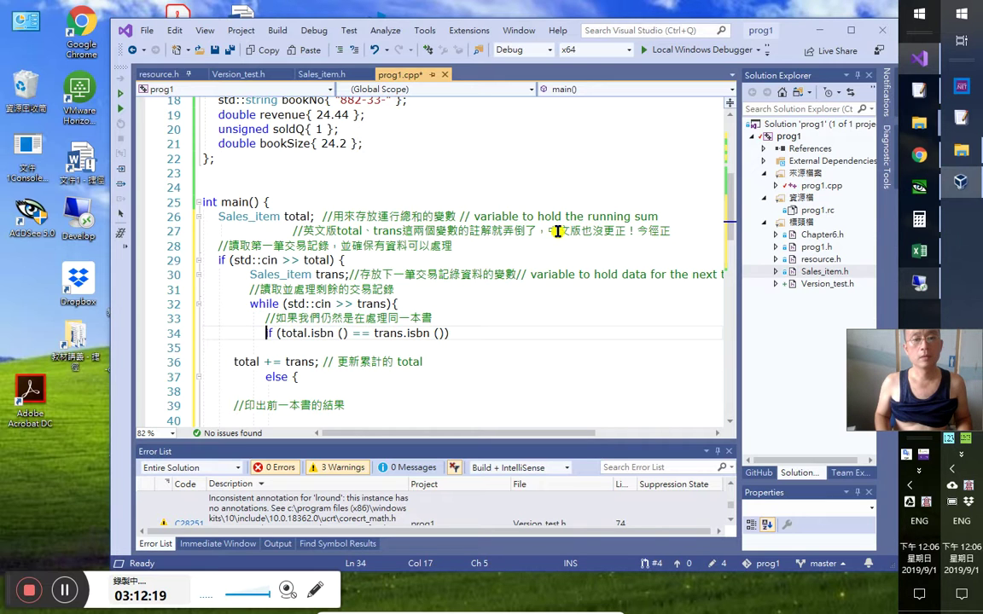
# Remove the blank line before total += trans; and indent the statement one level beneath the inner if
pyautogui.press('Delete')
pyautogui.press('Delete')
pyautogui.press('Return')
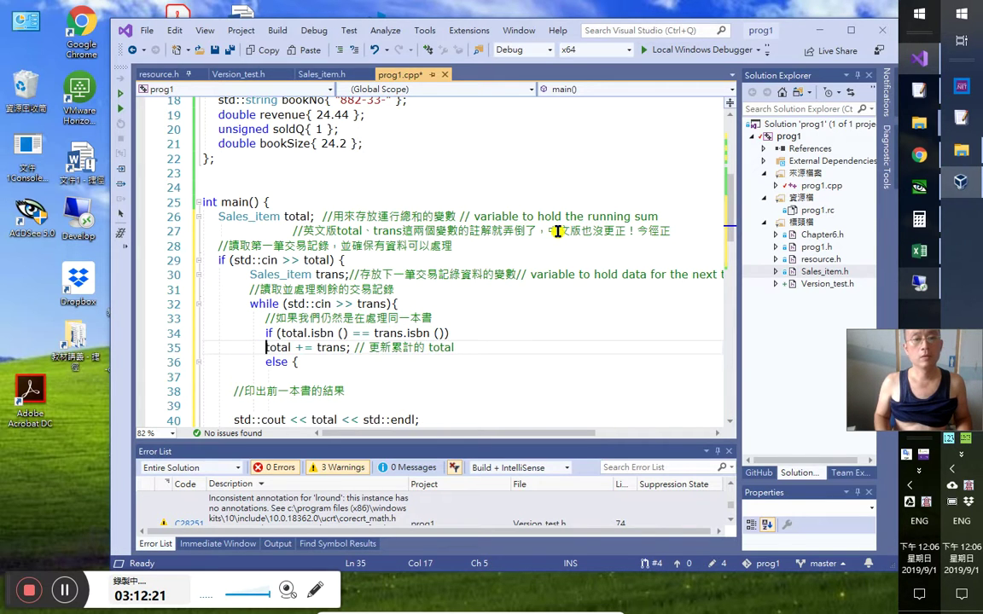
pyautogui.press('Tab')
pyautogui.press('Down')
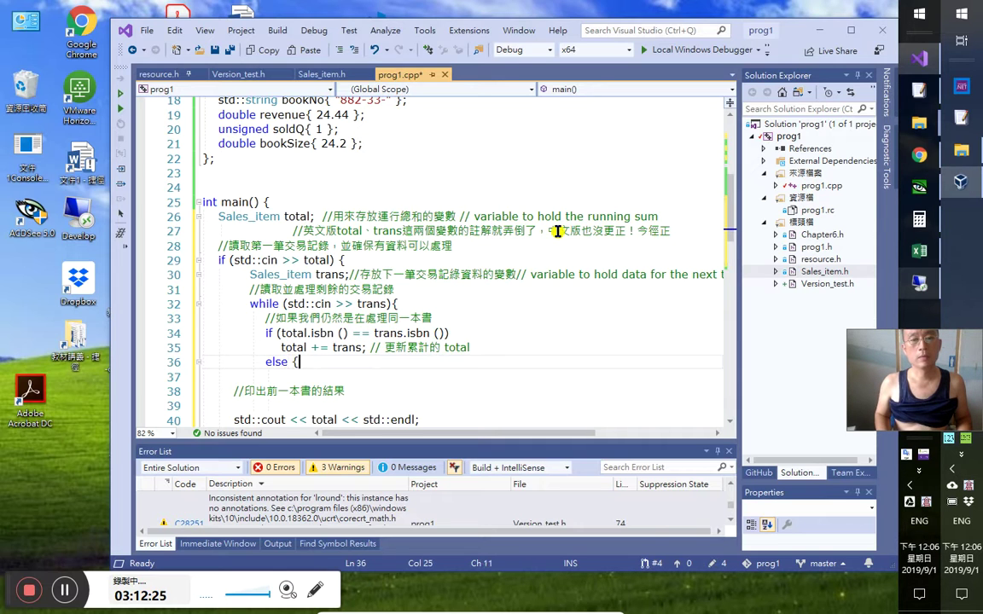
# Remove the blank line between else { and the comment //印出前一本書的結果
pyautogui.press('Down')
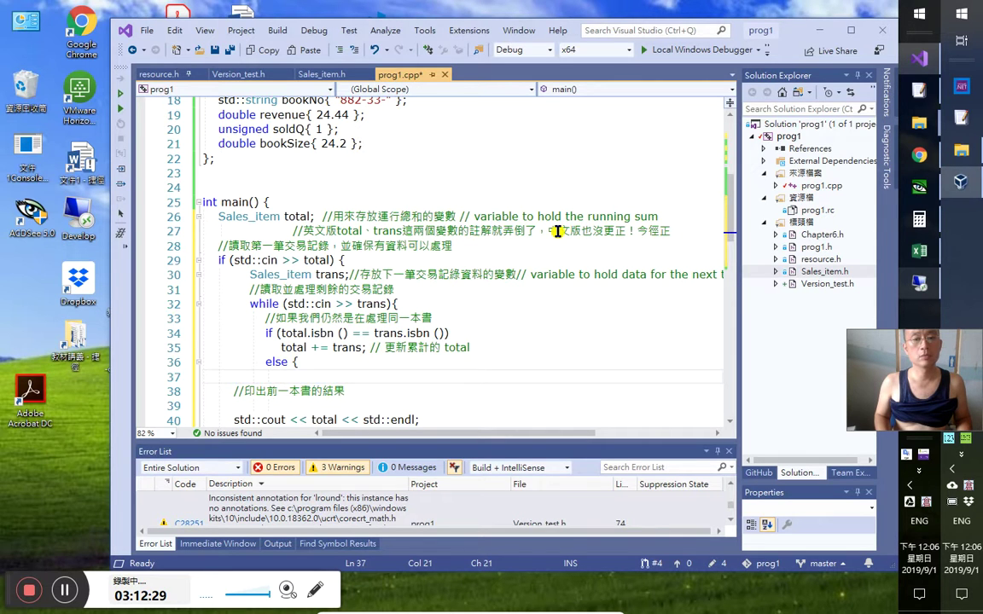
pyautogui.hotkey('shift', 'Left')
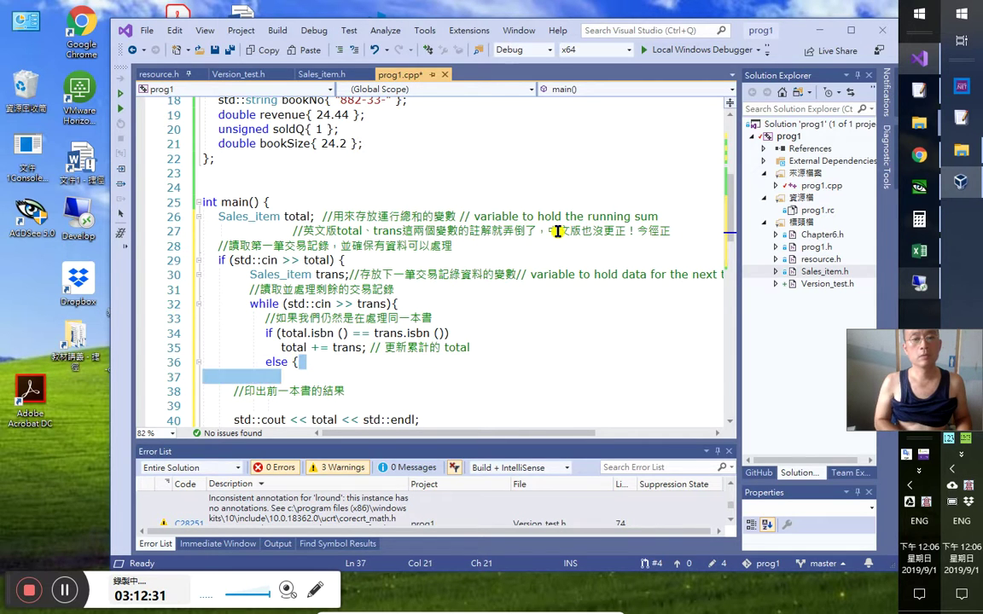
pyautogui.hotkey('ctrl', 'shift', 'l')
pyautogui.hotkey('ctrl', 'z')
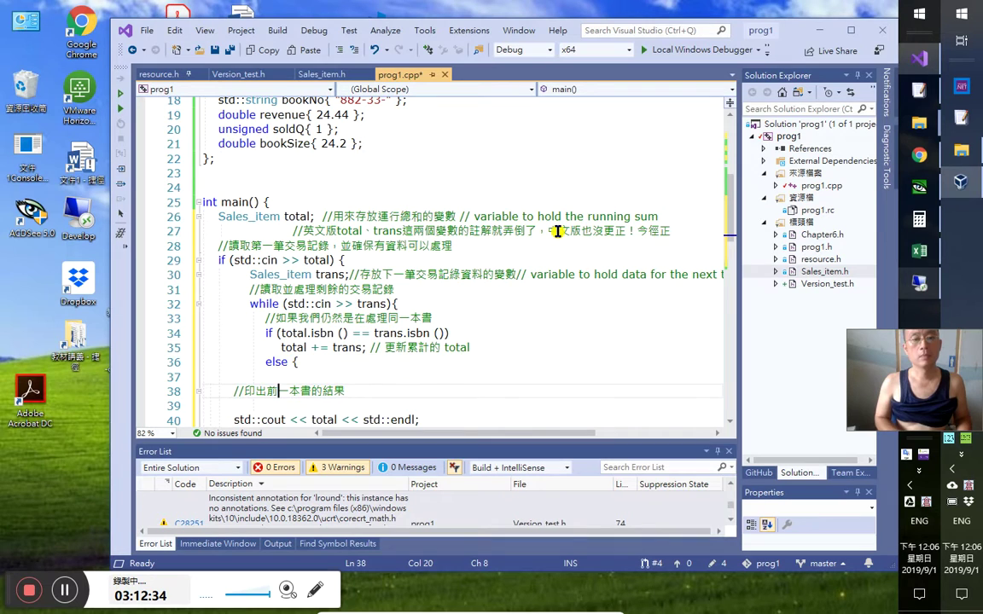
pyautogui.hotkey('ctrl', 'shift', 'l')
pyautogui.press('Down')
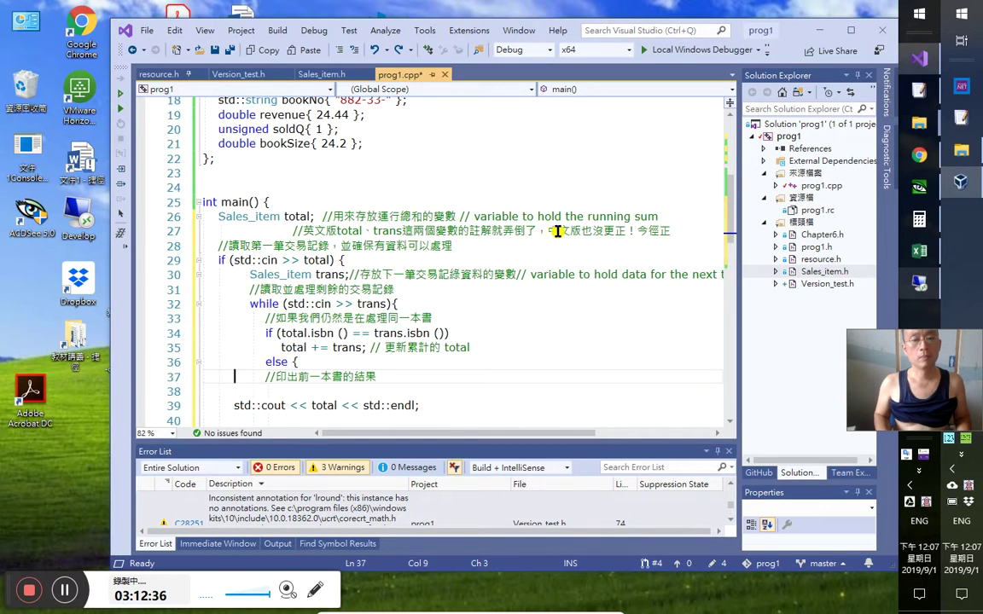
# Indent the std::cout line and the comment //印出前一本書的結果 inside the else block, without a blank line between them
pyautogui.press('Down')
pyautogui.press('Tab')
pyautogui.press('Tab')
pyautogui.press('Tab')
pyautogui.press('Up')
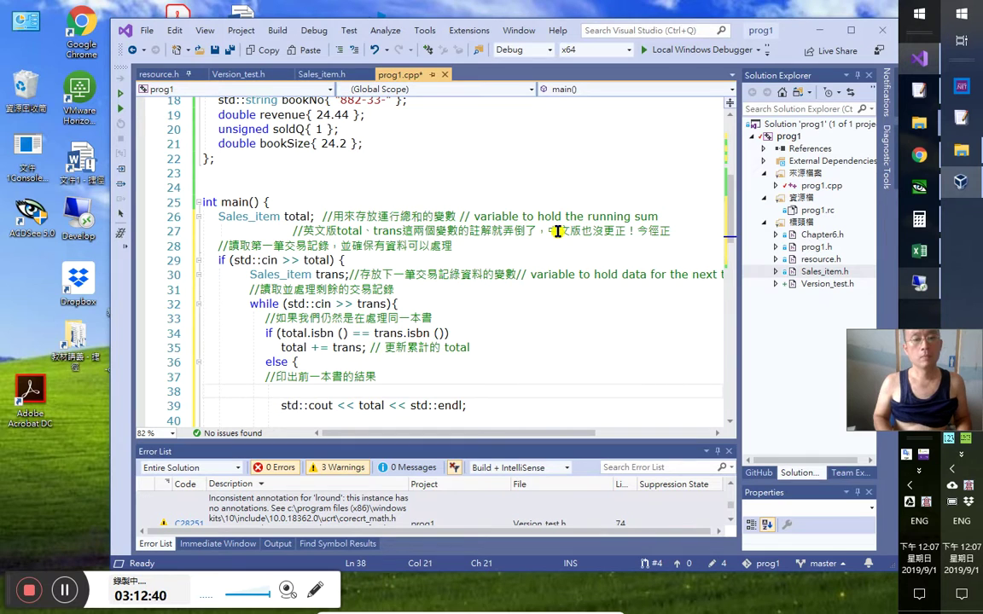
pyautogui.hotkey('ctrl', 'shift', 'l')
pyautogui.press('Up')
pyautogui.press('Tab')
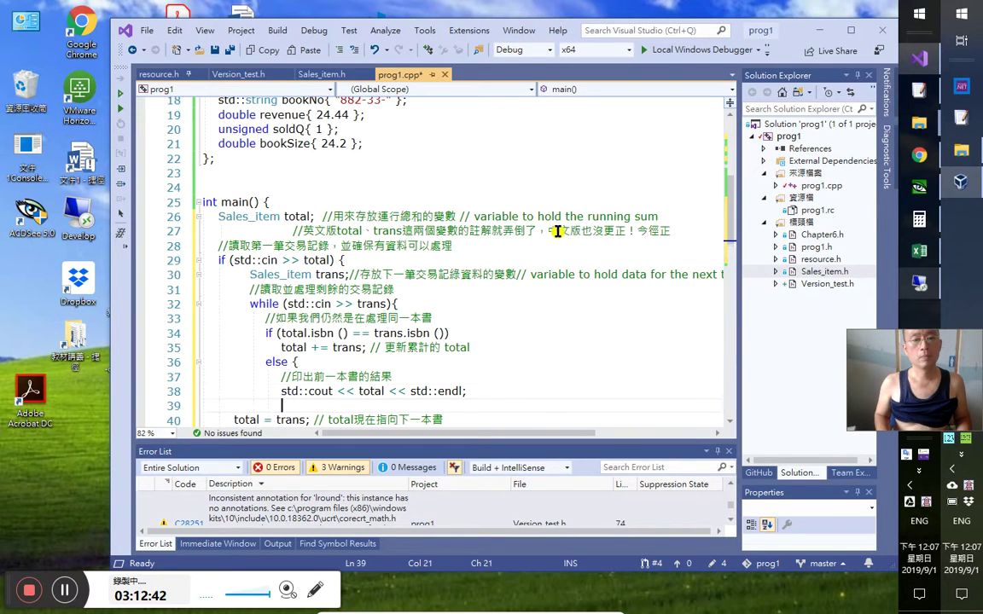
# Delete the blank line before total = trans; and indent the statement and its closing brace to fit the else block
pyautogui.press('Down')
pyautogui.press('Down')
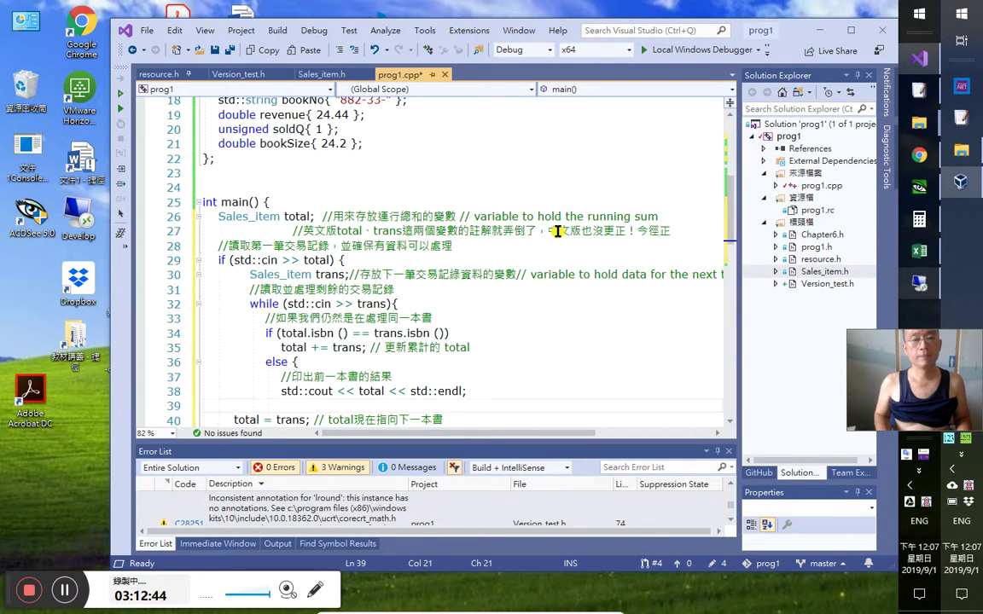
pyautogui.hotkey('ctrl', 'shift', 'l')
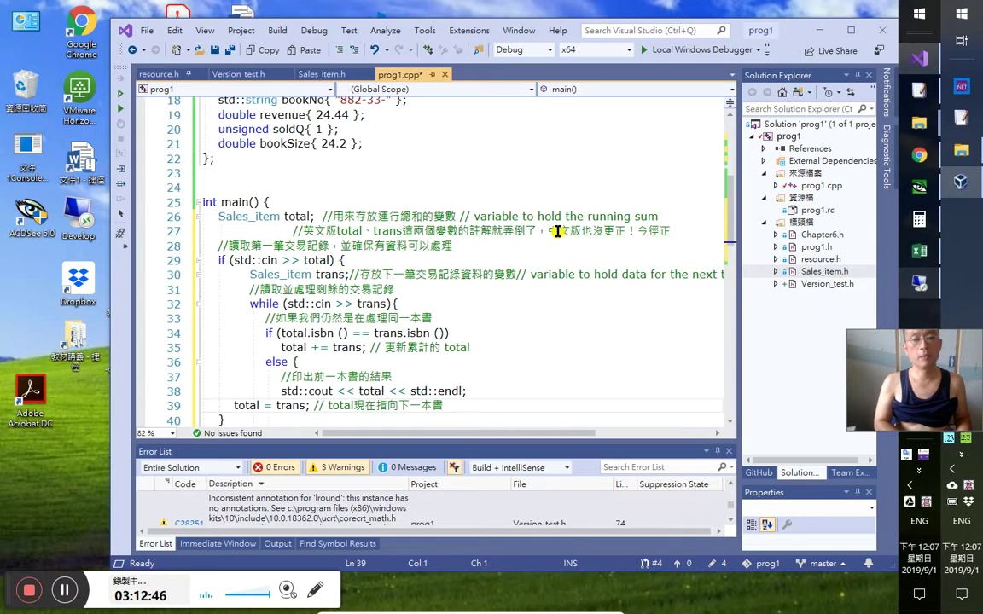
pyautogui.hotkey('shift', 'Down')
pyautogui.hotkey('shift', 'Down')
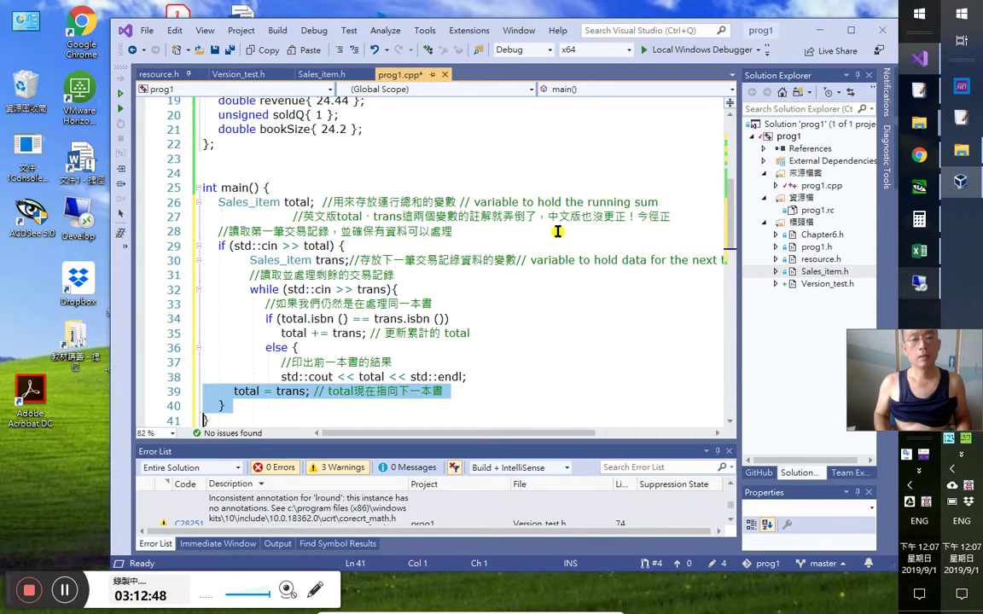
pyautogui.press('Tab')
pyautogui.press('Tab')
pyautogui.press('Tab')
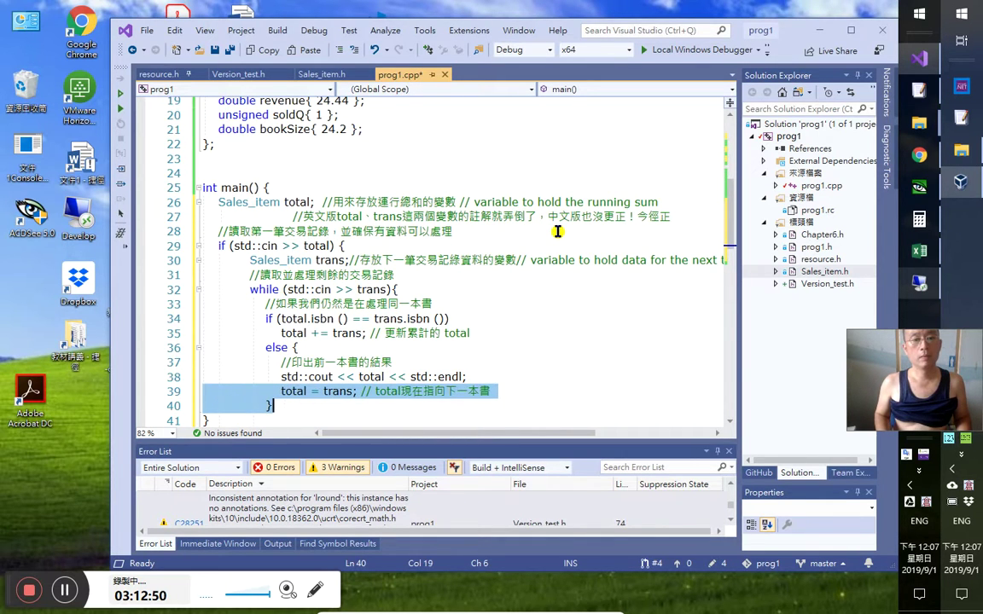
pyautogui.press('Tab')
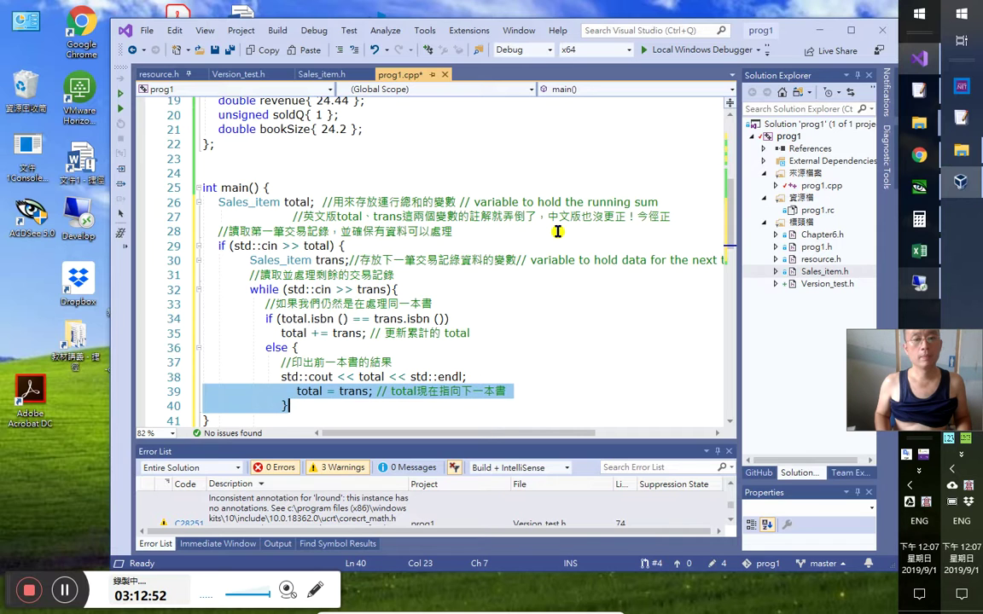
pyautogui.press('Up')
pyautogui.press('Up')
pyautogui.press('Down')
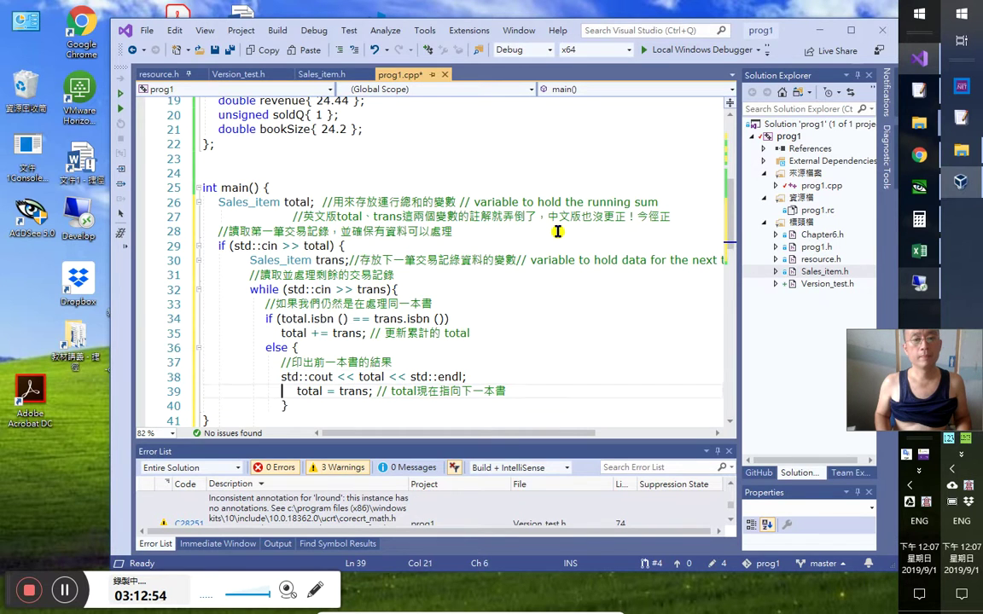
pyautogui.hotkey('shift', 'Down')
pyautogui.hotkey('shift', 'Tab')
# Indent the closing brace below the else block to line up with the while statement
pyautogui.press('End')
pyautogui.press('Down')
pyautogui.press('Home')
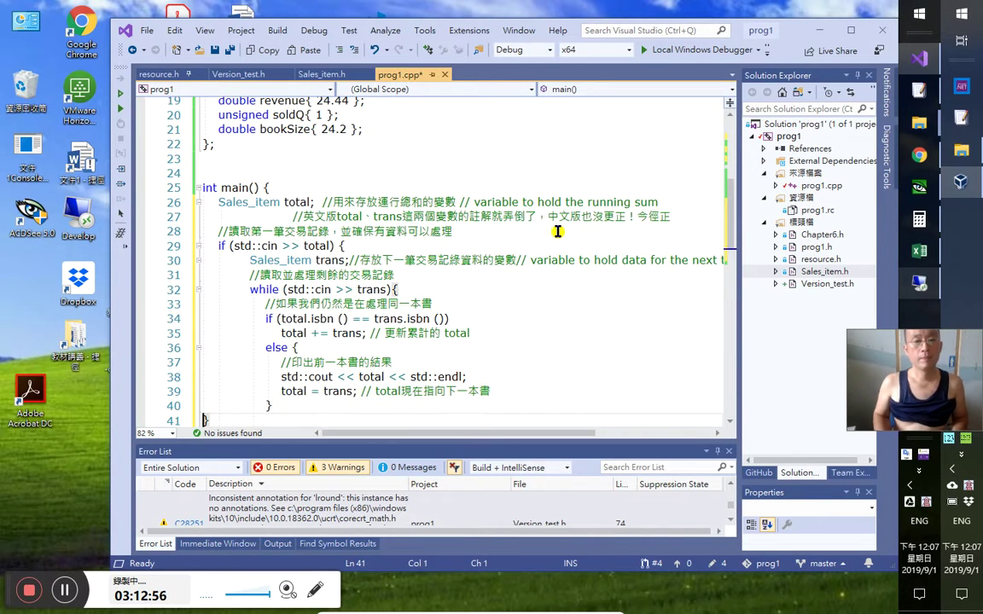
pyautogui.scroll(-1, 444, 373)
pyautogui.press('Left')
pyautogui.click(332, 349)
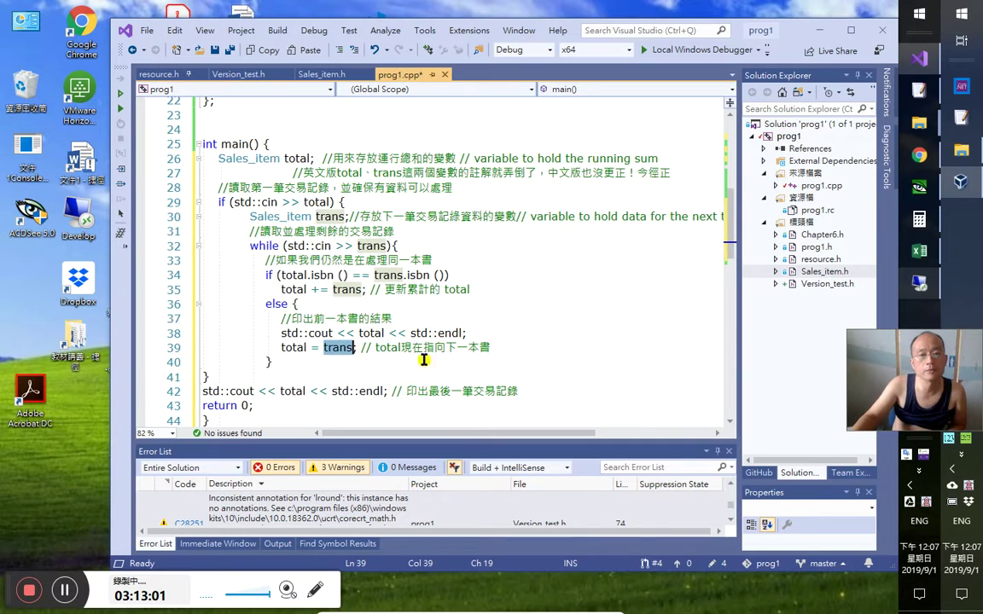
pyautogui.click(437, 358)
pyautogui.click(456, 347)
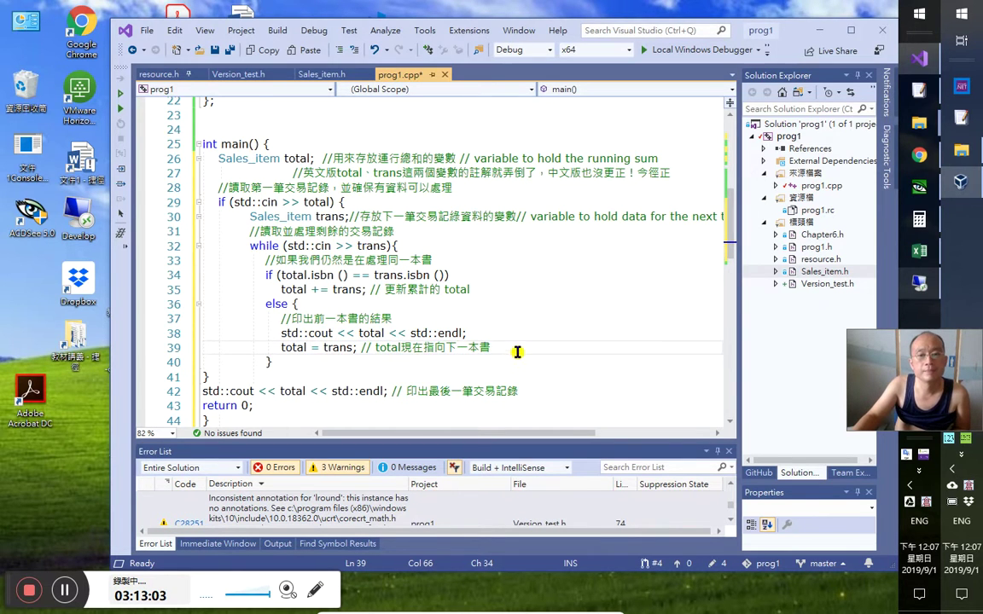
pyautogui.scroll(-1, 517, 351)
pyautogui.click(314, 334)
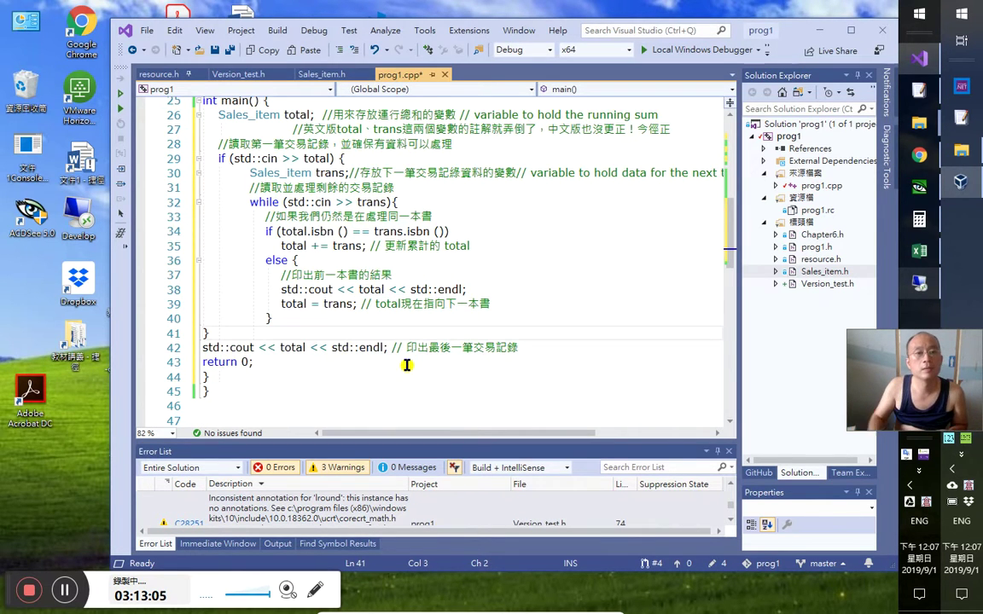
pyautogui.press('Tab')
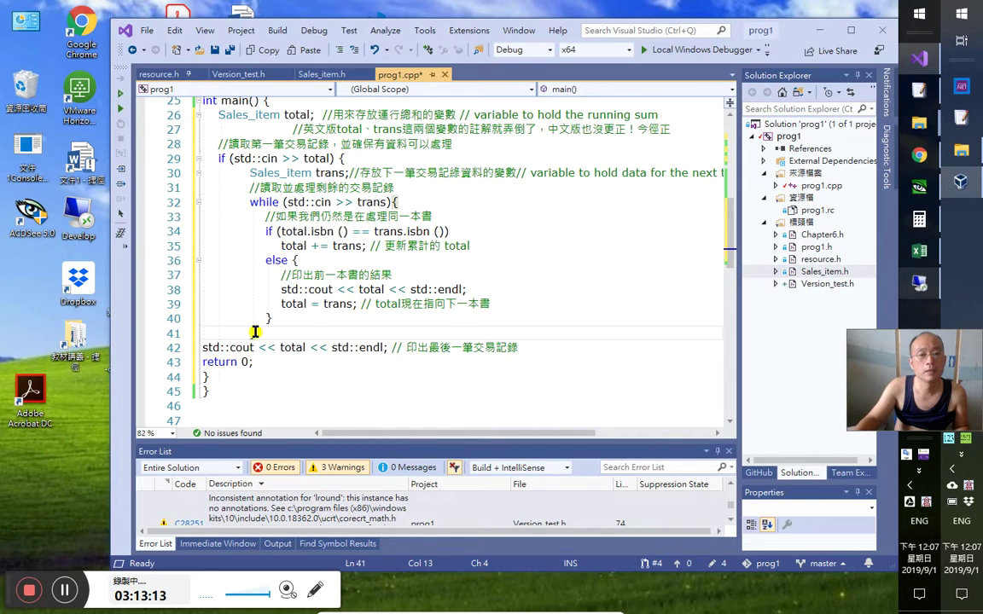
pyautogui.moveTo(254, 332)
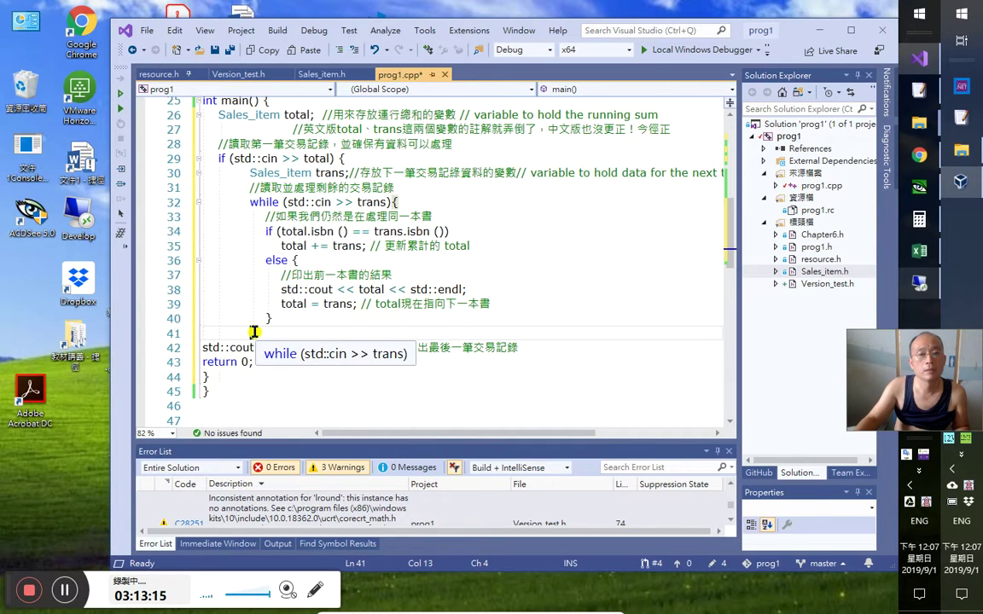
# Indent the last std::cout line and return 0; by one level
pyautogui.click(258, 347)
pyautogui.press('Home')
pyautogui.press('Tab')
pyautogui.press('Down')
pyautogui.press('Home')
pyautogui.press('Tab')
pyautogui.press('Down')
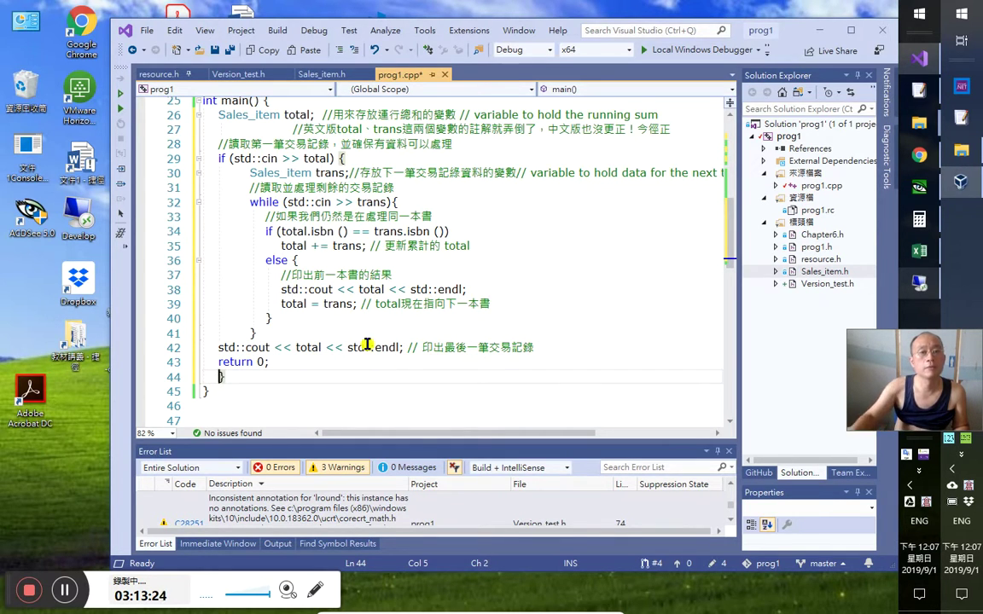
# Indent the last std::cout line and return 0; by a further level so they sit inside the outer if block
pyautogui.press('Up')
pyautogui.press('Up')
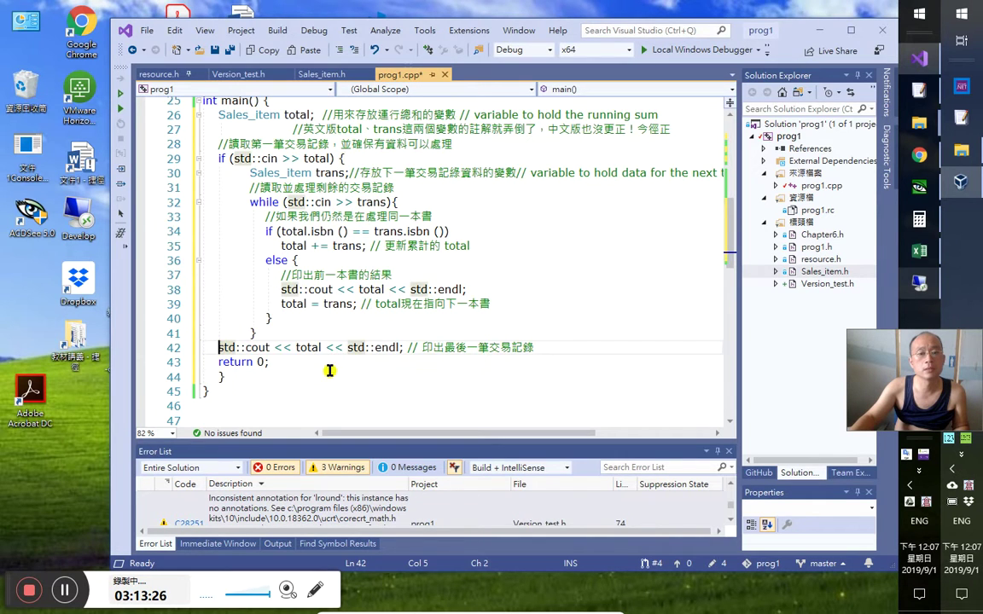
pyautogui.press('Tab')
pyautogui.click(223, 362)
pyautogui.press('Tab')
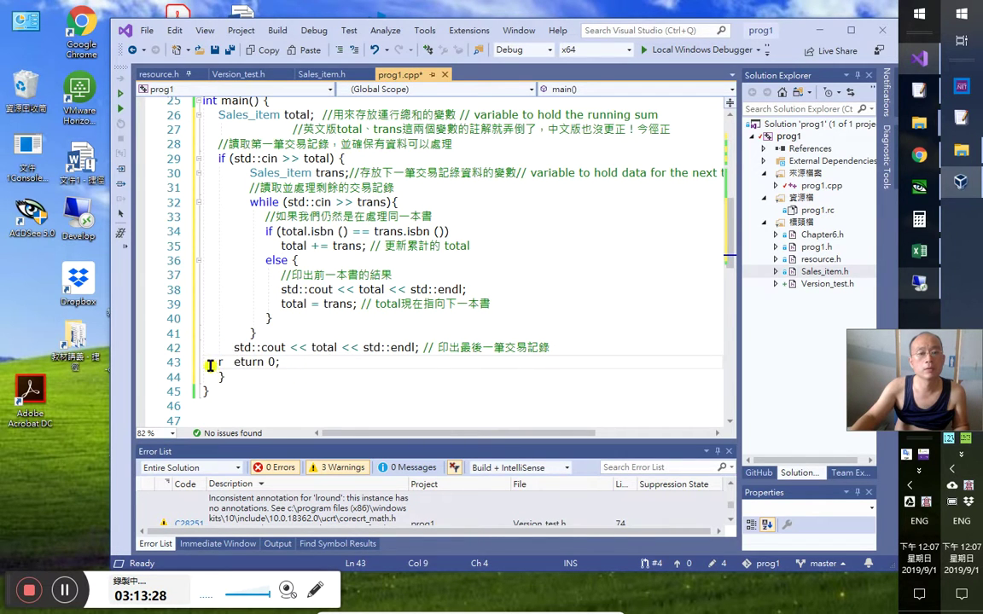
pyautogui.press('BackSpace')
pyautogui.press('Home')
pyautogui.press('Tab')
pyautogui.press('Down')
pyautogui.press('End')
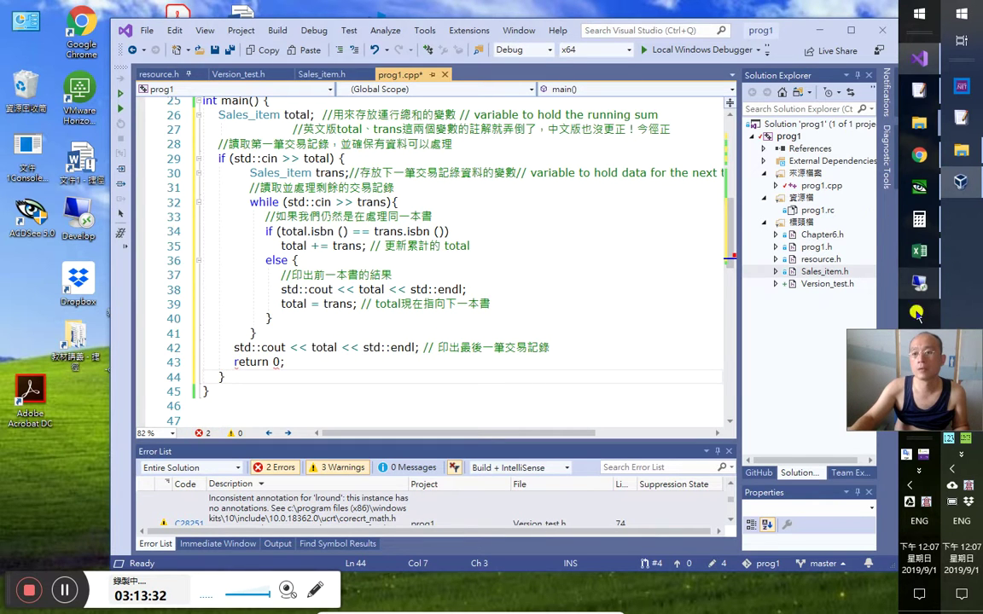
# Compare the ending of the bookstore program in the English PDF and the Chinese OCR text with the code in prog1.cpp
pyautogui.hotkey('alt', 'Tab')
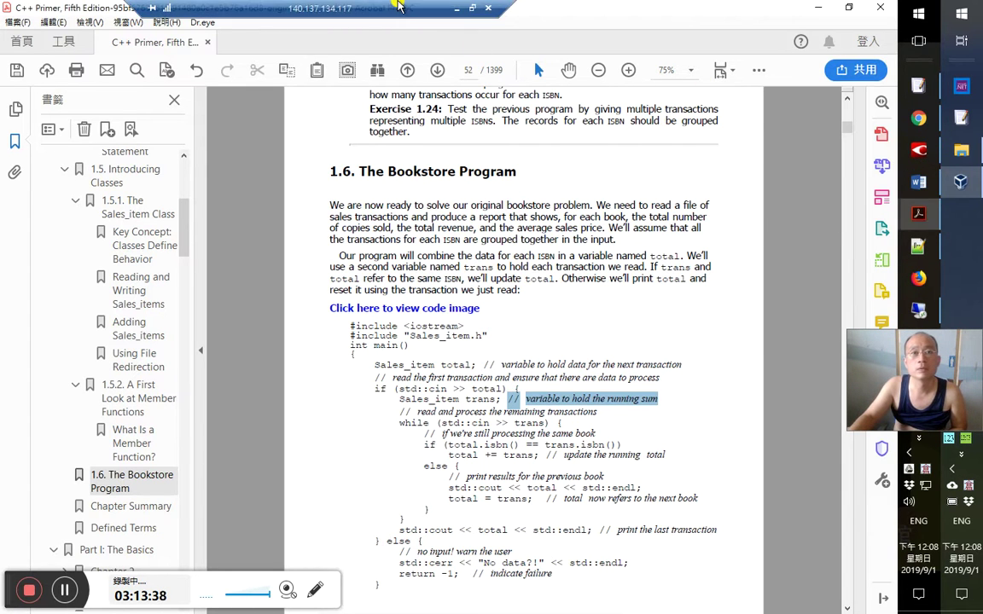
pyautogui.hotkey('alt', 'Tab')
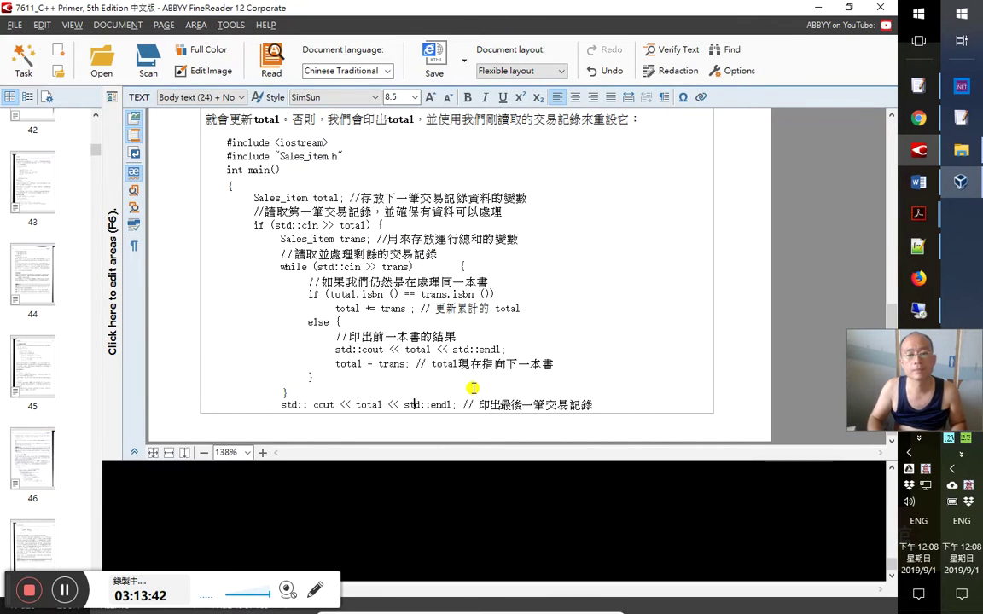
pyautogui.scroll(-3, 468, 391)
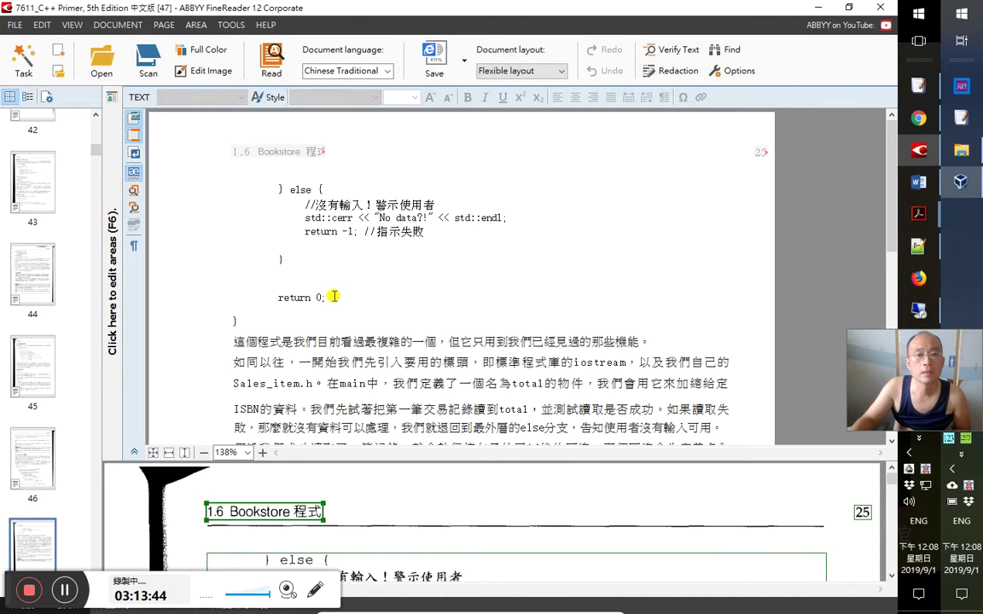
pyautogui.moveTo(279, 186); pyautogui.dragTo(237, 329)
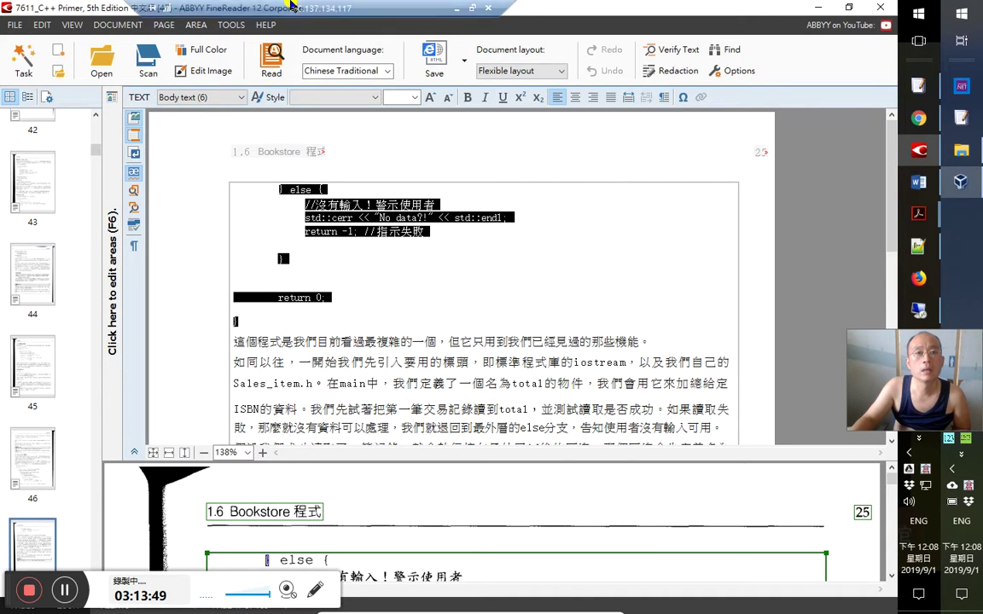
pyautogui.hotkey('alt', 'Tab')
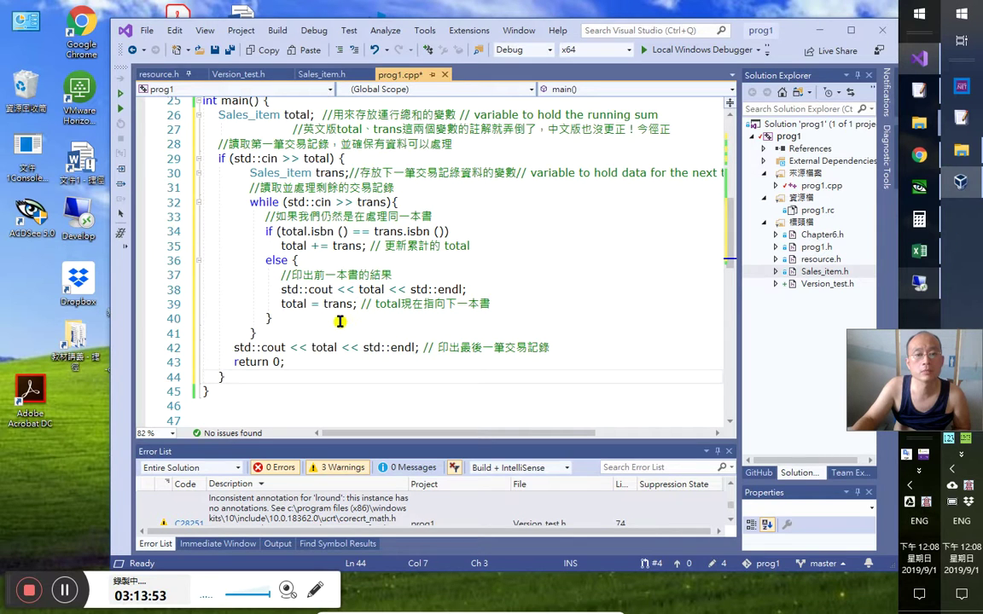
pyautogui.moveTo(917, 158)
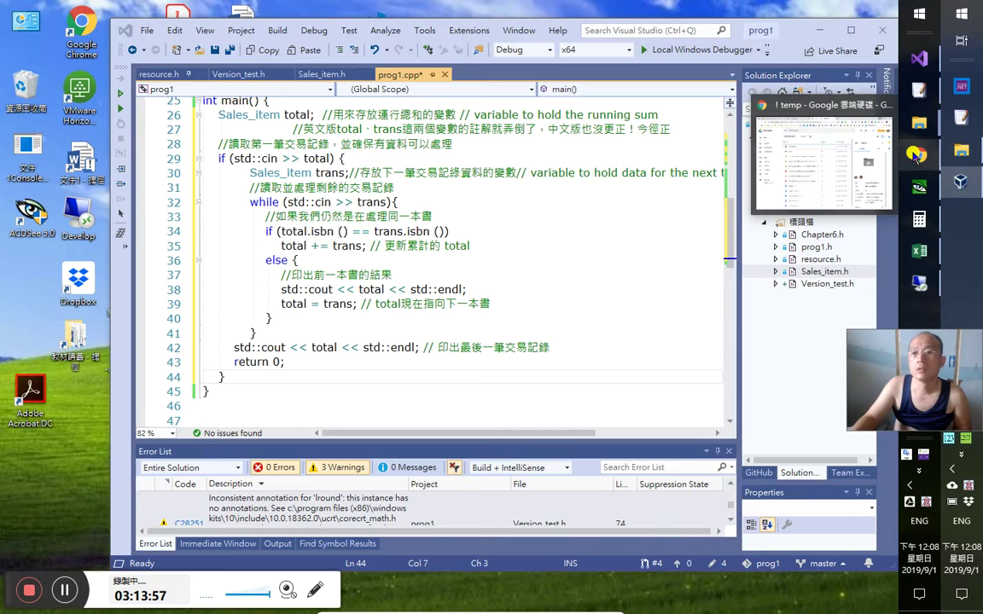
pyautogui.click(922, 287)
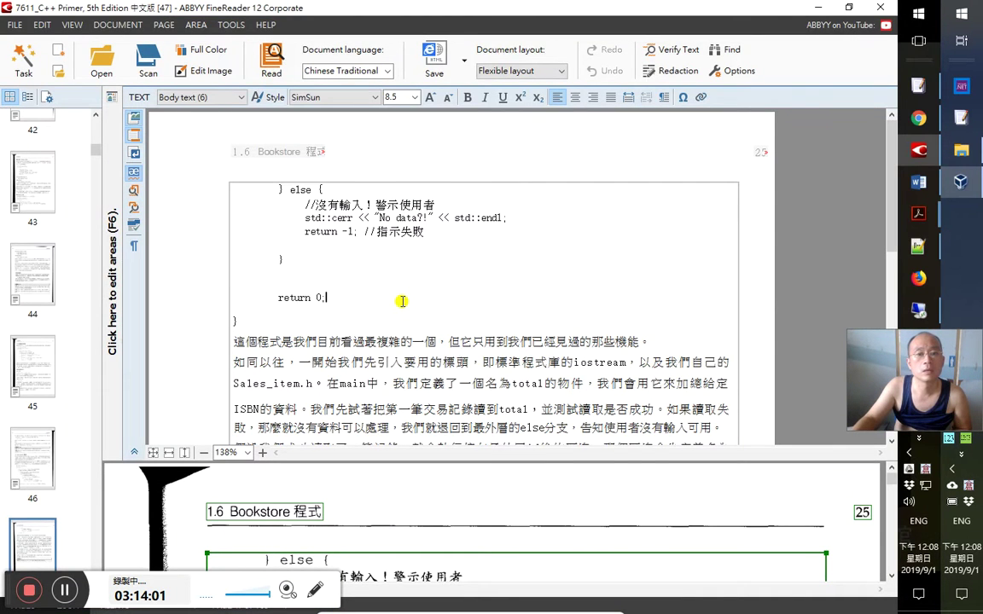
# Copy the outer else block, from } else { through its closing brace, from the OCR text of page 25
pyautogui.click(299, 297)
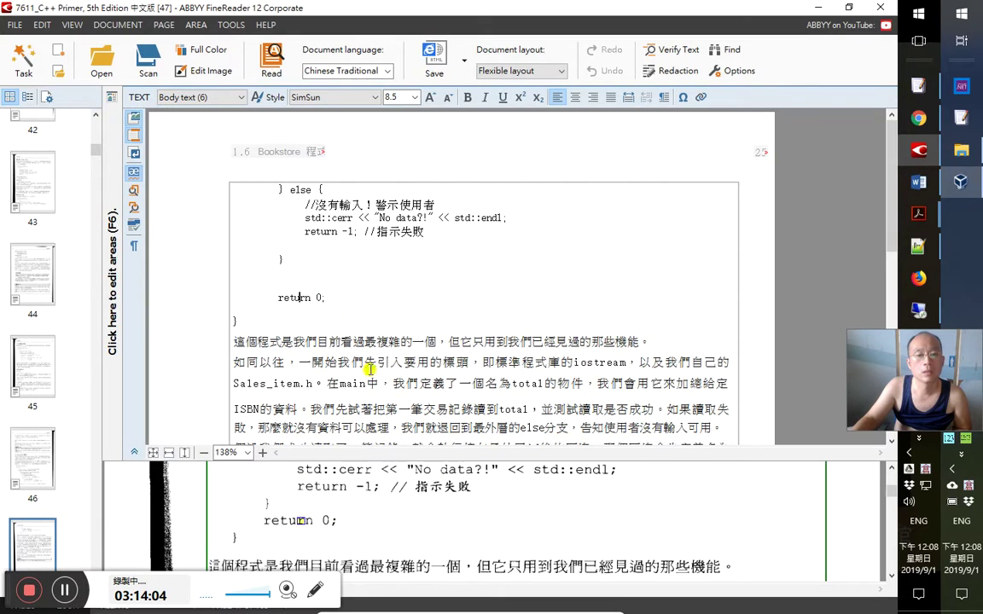
pyautogui.scroll(1, 460, 540)
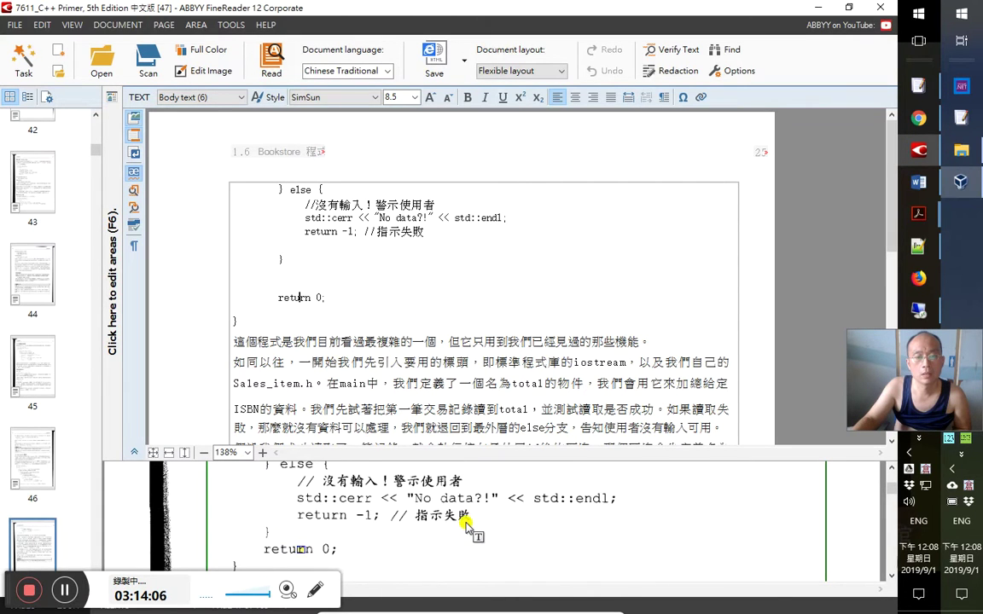
pyautogui.scroll(1, 468, 527)
pyautogui.moveTo(276, 189); pyautogui.dragTo(300, 263)
pyautogui.hotkey('ctrl', 'c')
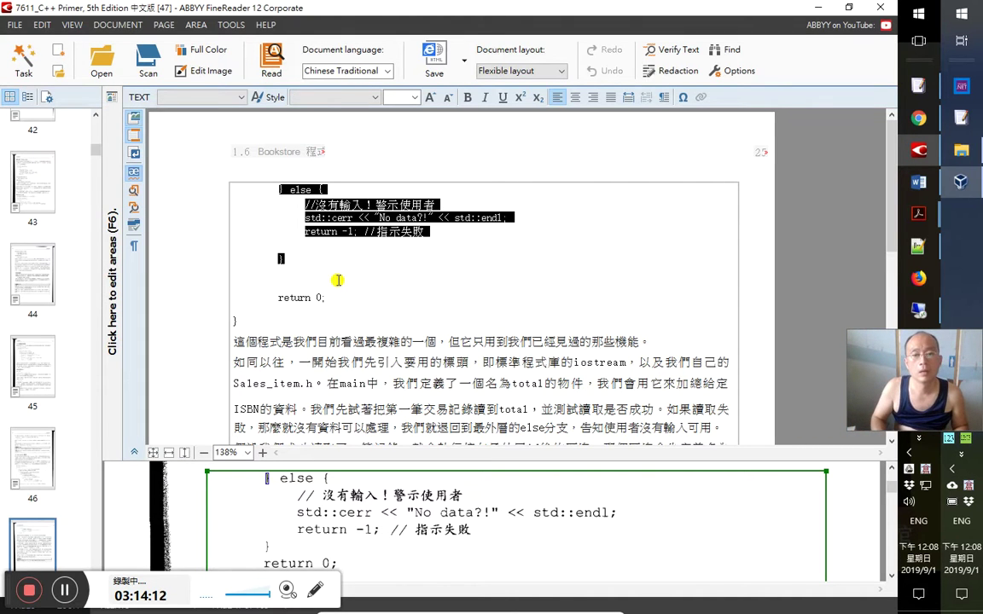
# Switch to Visual Studio and paste the copied else block in front of return 0; in prog1.cpp
pyautogui.scroll(2, 338, 280)
pyautogui.scroll(-5, 409, 401)
pyautogui.scroll(-3, 440, 401)
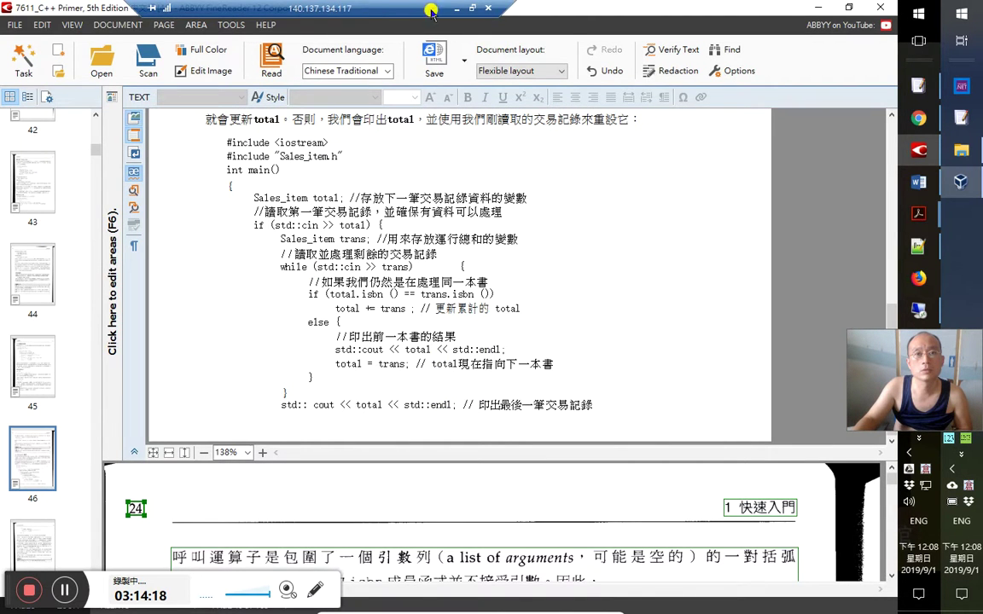
pyautogui.hotkey('alt', 'Tab')
pyautogui.click(359, 317)
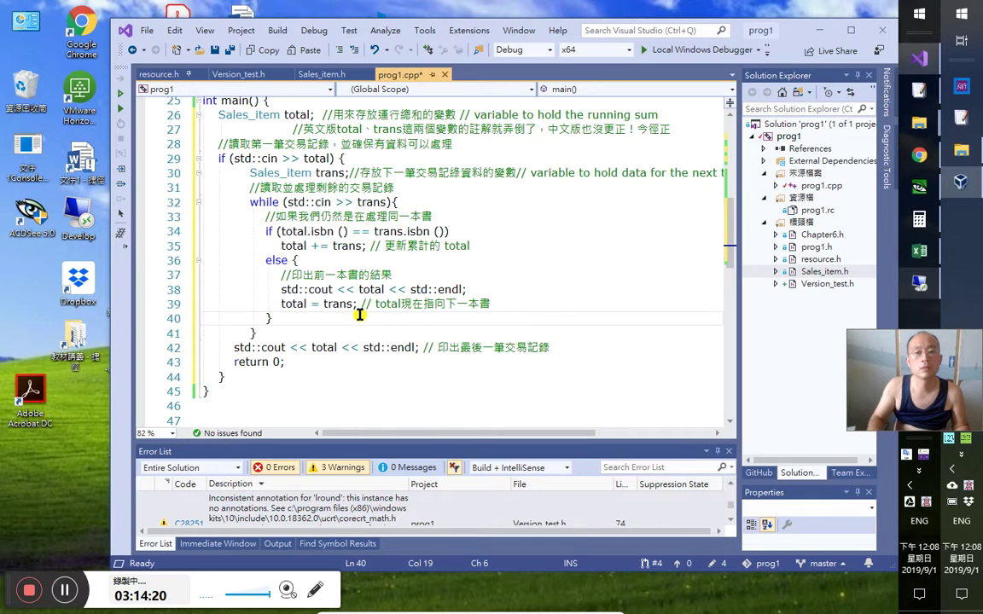
pyautogui.press('Down')
pyautogui.press('Down')
pyautogui.press('Down')
pyautogui.hotkey('ctrl', 'v')
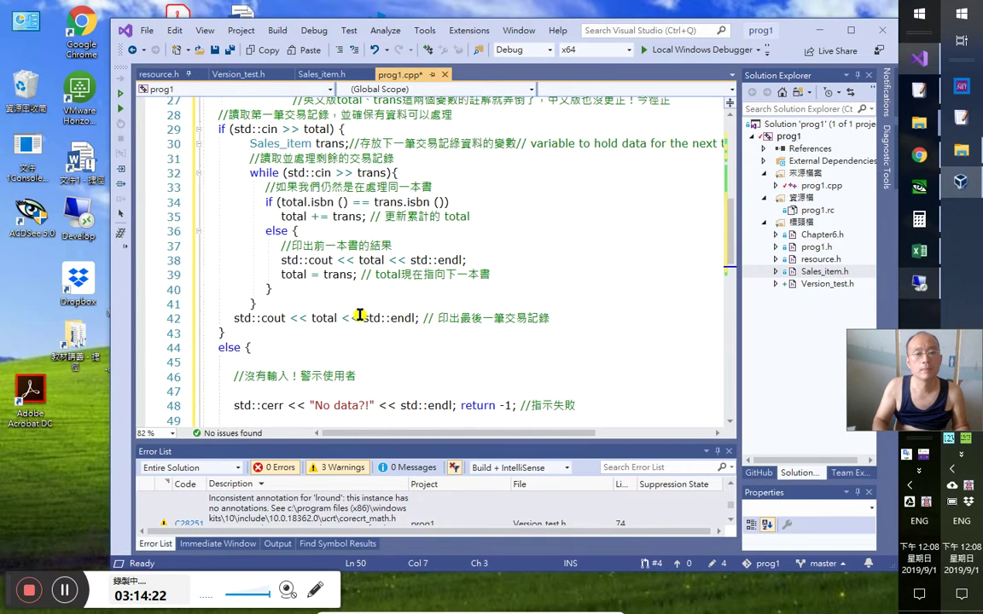
# Try shifting the indentation of the closing brace directly above the outer else
pyautogui.press('Up')
pyautogui.press('Up')
pyautogui.press('Up')
pyautogui.press('Up')
pyautogui.press('Up')
pyautogui.press('Up')
pyautogui.press('Up')
pyautogui.press('BackSpace')
pyautogui.press('Down')
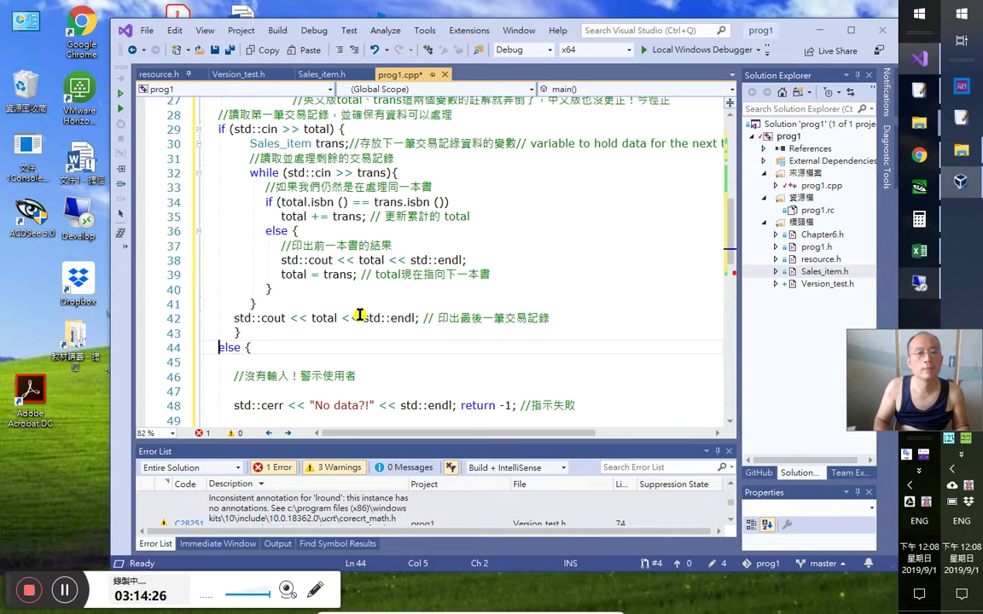
pyautogui.press('Up')
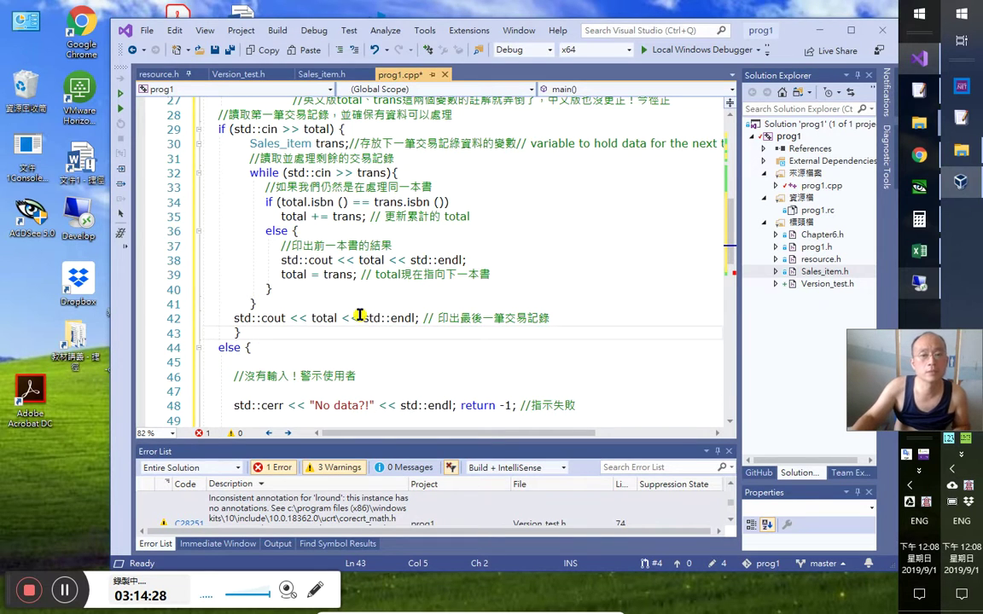
pyautogui.moveTo(236, 328)
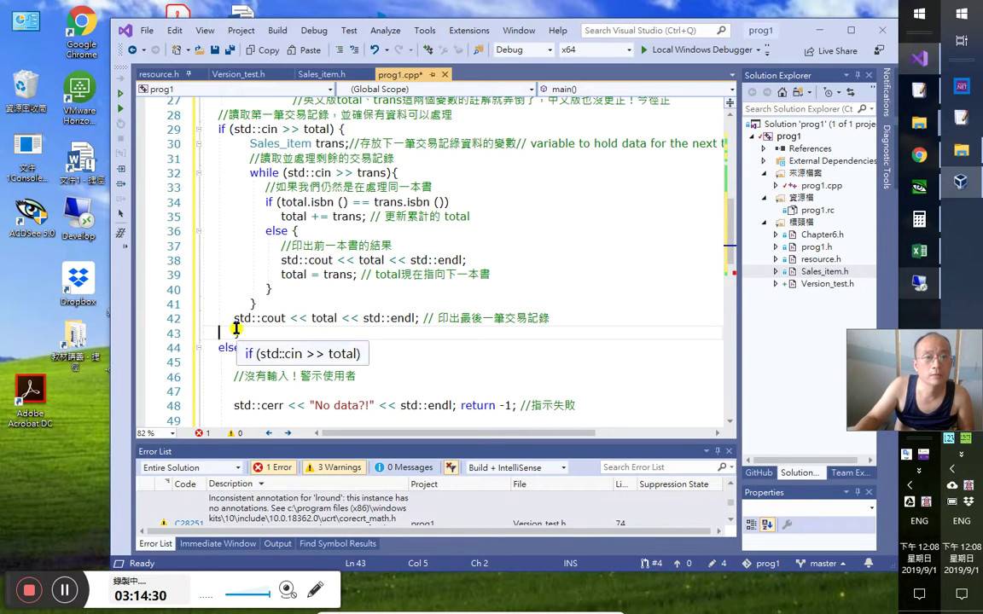
pyautogui.press('Tab')
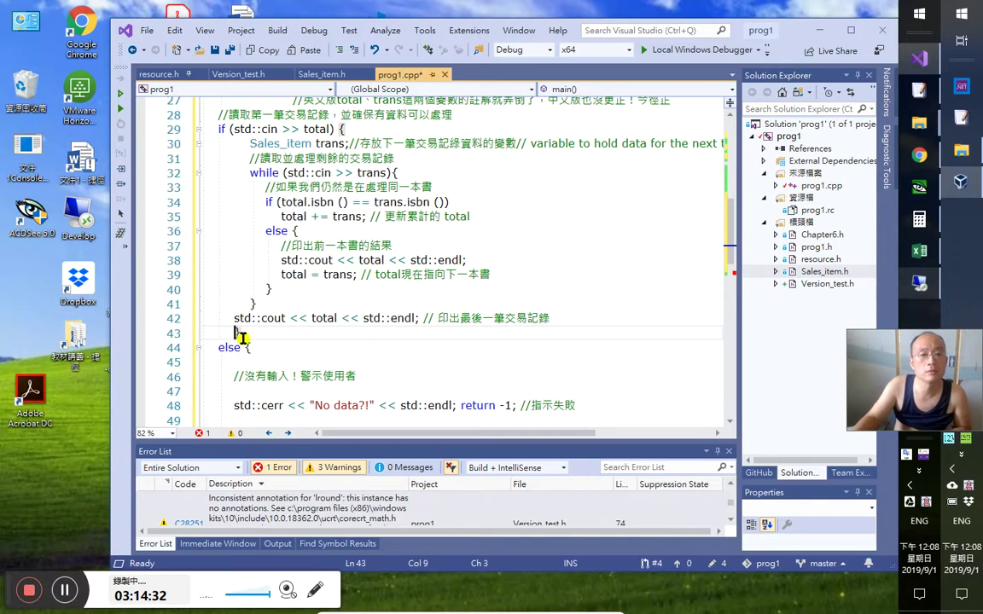
# Delete the blank lines around the comment and the std::cerr line in the outer else block
pyautogui.press('Down')
pyautogui.press('Down')
pyautogui.press('Down')
pyautogui.press('Down')
pyautogui.scroll(-1, 296, 368)
pyautogui.press('Up')
pyautogui.press('Up')
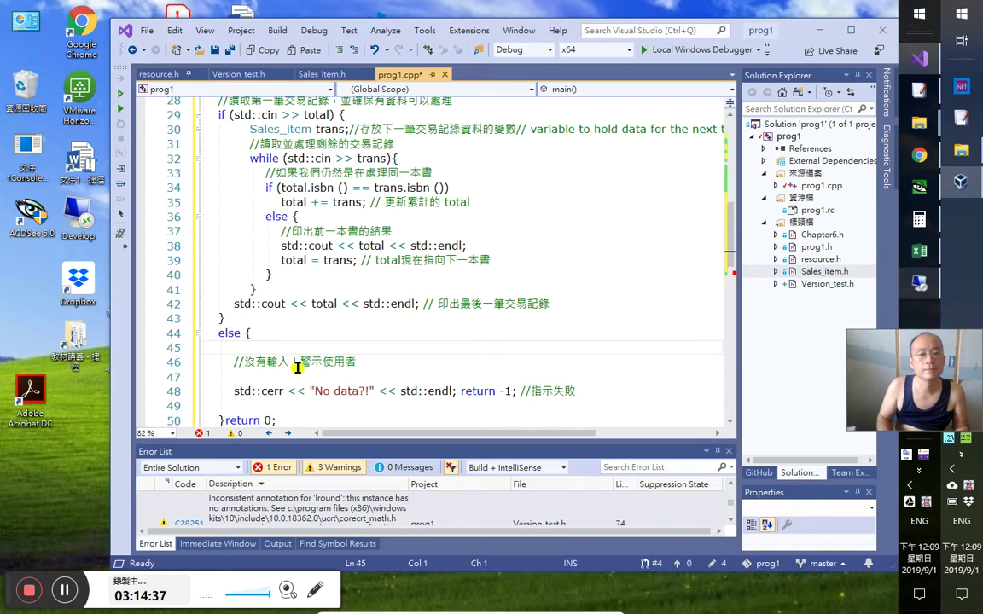
pyautogui.press('Delete')
pyautogui.press('Down')
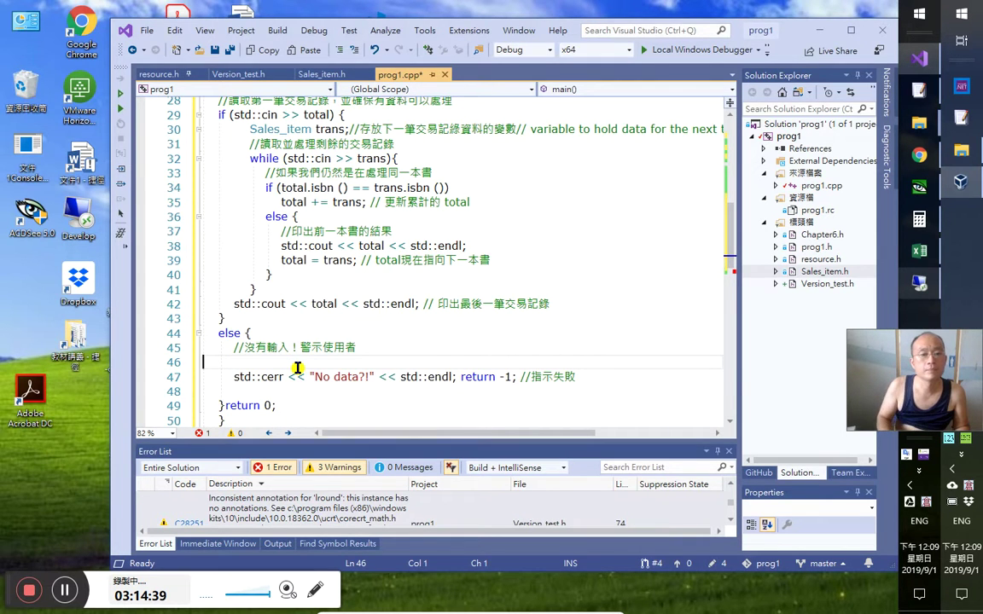
pyautogui.press('Delete')
pyautogui.press('Down')
pyautogui.press('Delete')
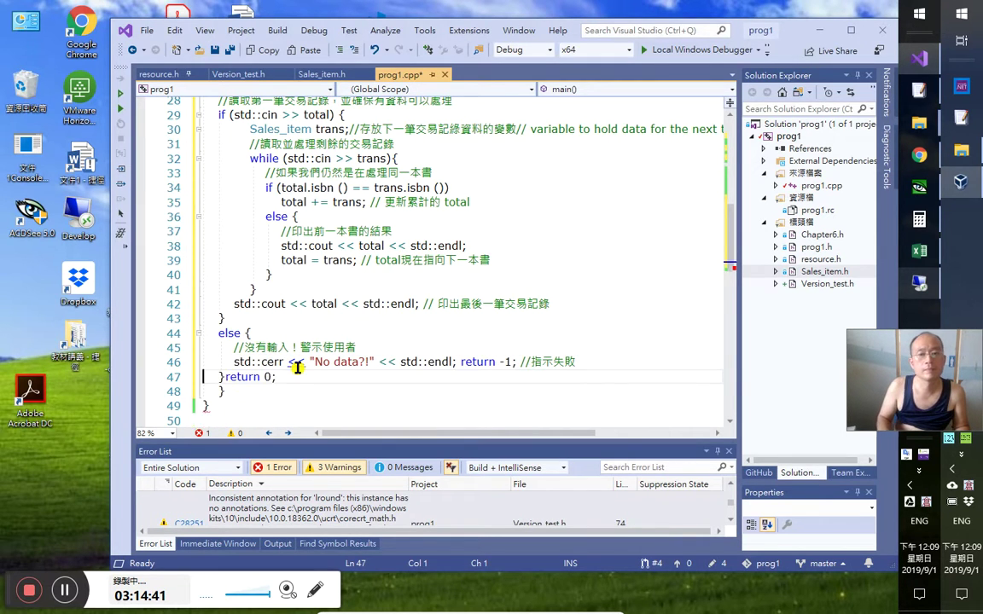
# Break return -1; onto its own line after the std::cerr statement, and return 0; onto its own line after the else block's brace
pyautogui.press('Left')
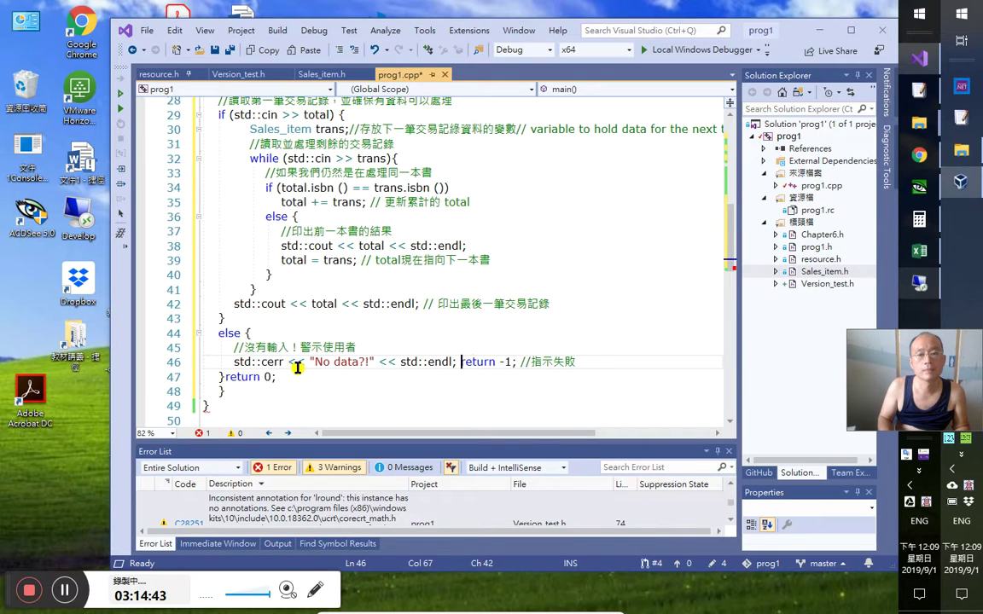
pyautogui.press('Return')
pyautogui.click(323, 338)
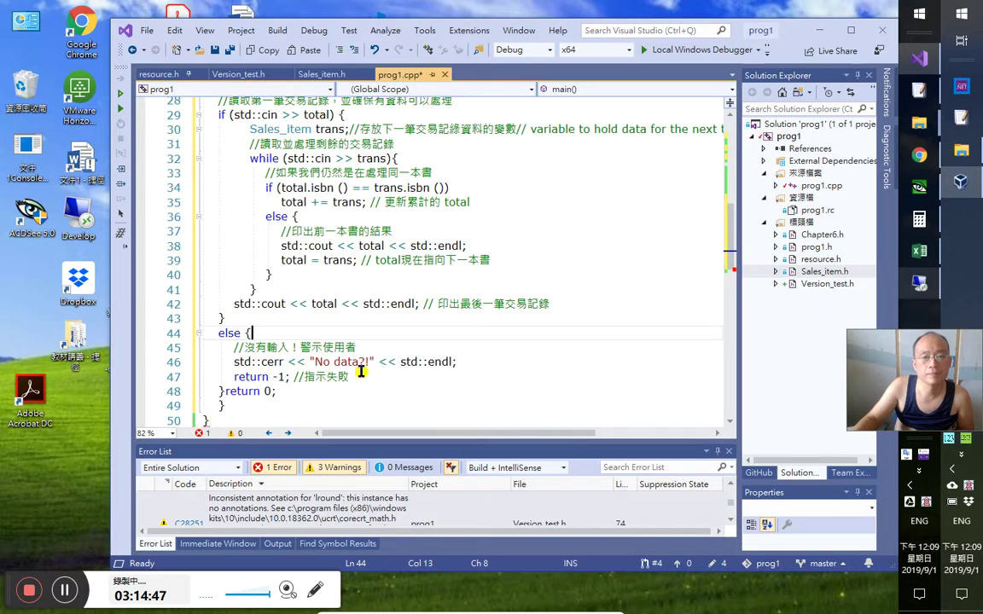
pyautogui.click(276, 375)
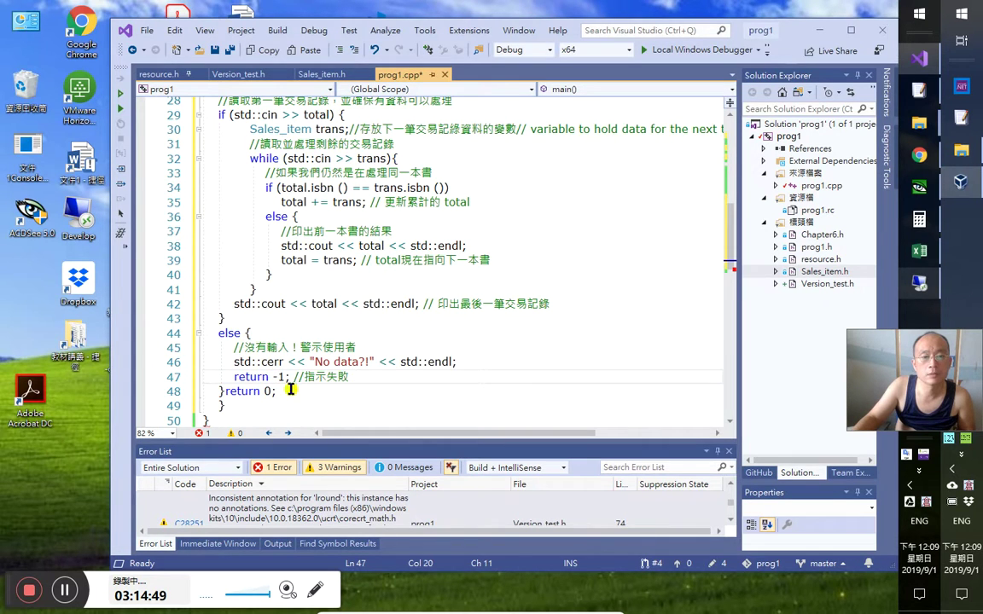
pyautogui.press('Down')
pyautogui.press('Home')
pyautogui.press('Right')
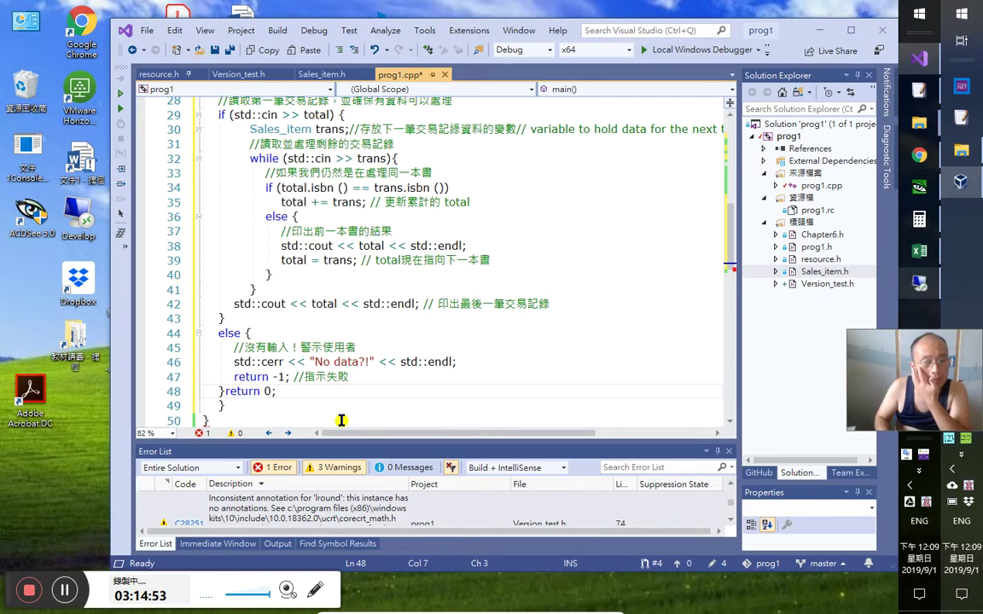
pyautogui.press('Return')
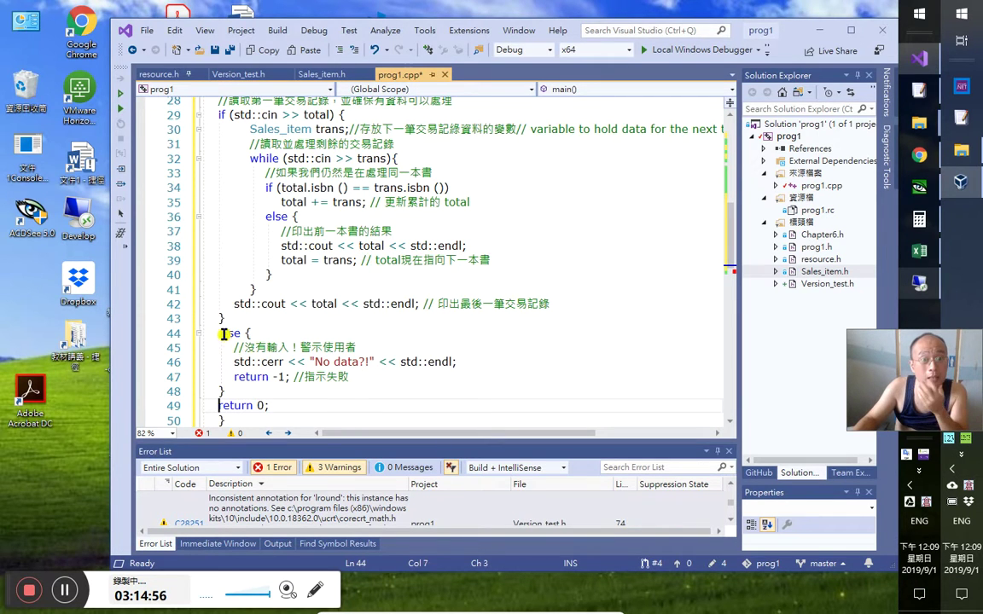
# Remove the surplus closing brace below return 0;, keeping return 0; on its own line aligned with the else block
pyautogui.moveTo(220, 332); pyautogui.dragTo(224, 391)
pyautogui.click(322, 395)
pyautogui.scroll(-1, 322, 399)
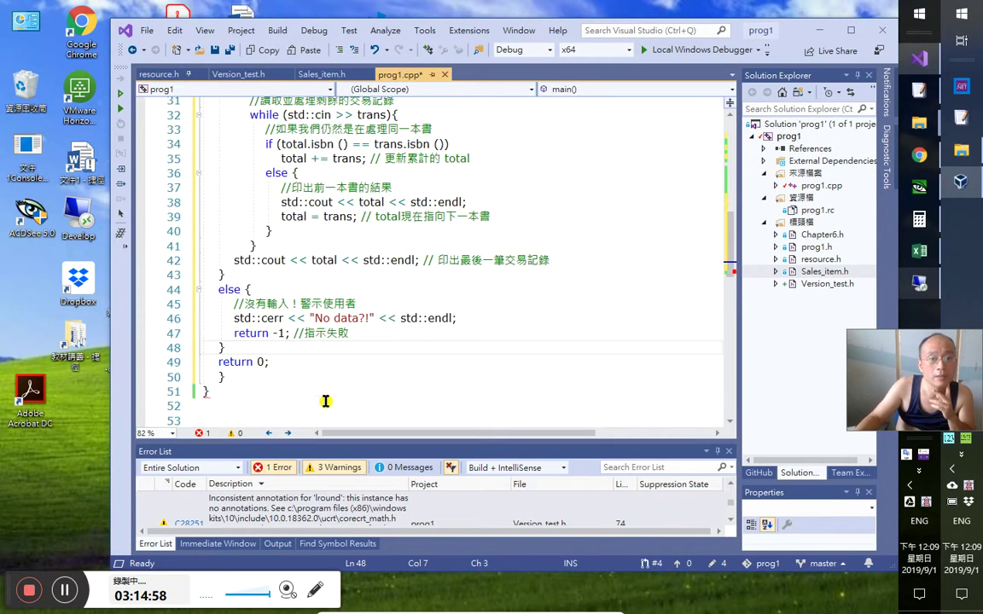
pyautogui.click(221, 376)
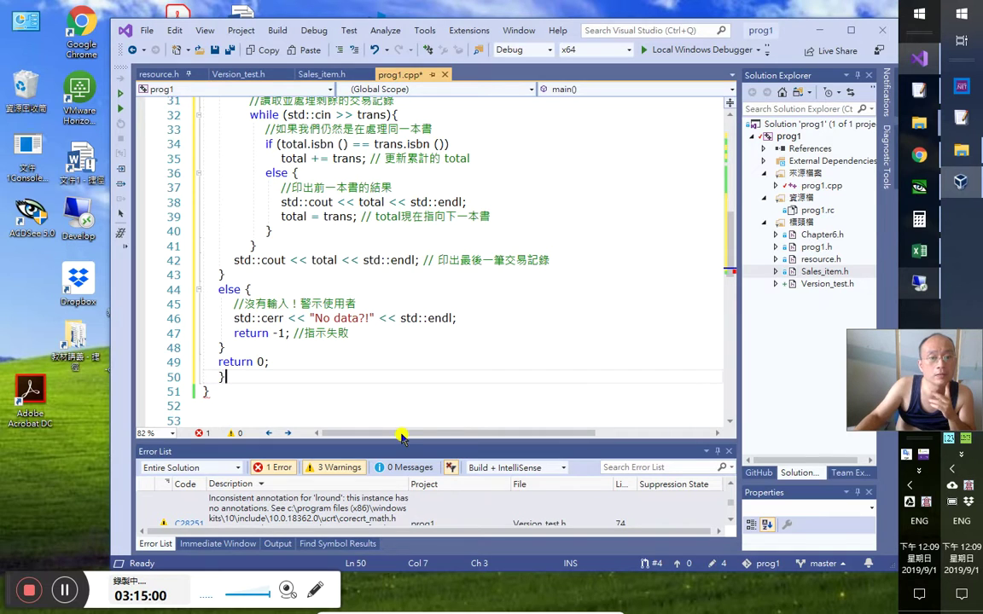
pyautogui.hotkey('ctrl', 'z')
pyautogui.hotkey('ctrl', 'z')
pyautogui.hotkey('ctrl', 'z')
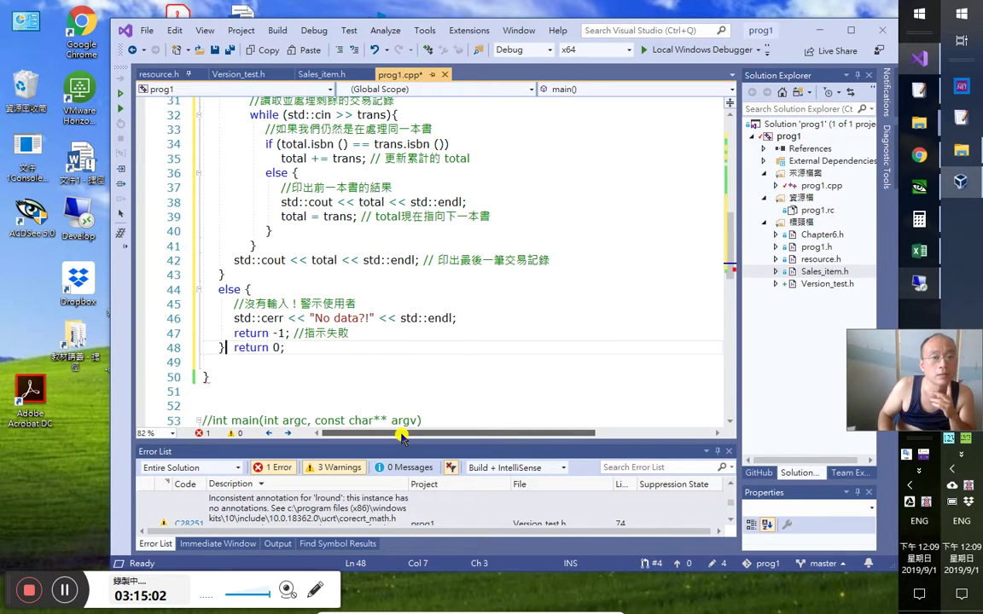
pyautogui.hotkey('ctrl', 'y')
pyautogui.hotkey('ctrl', 'y')
pyautogui.hotkey('ctrl', 'y')
pyautogui.hotkey('ctrl', 'z')
pyautogui.hotkey('ctrl', 'z')
pyautogui.hotkey('ctrl', 'z')
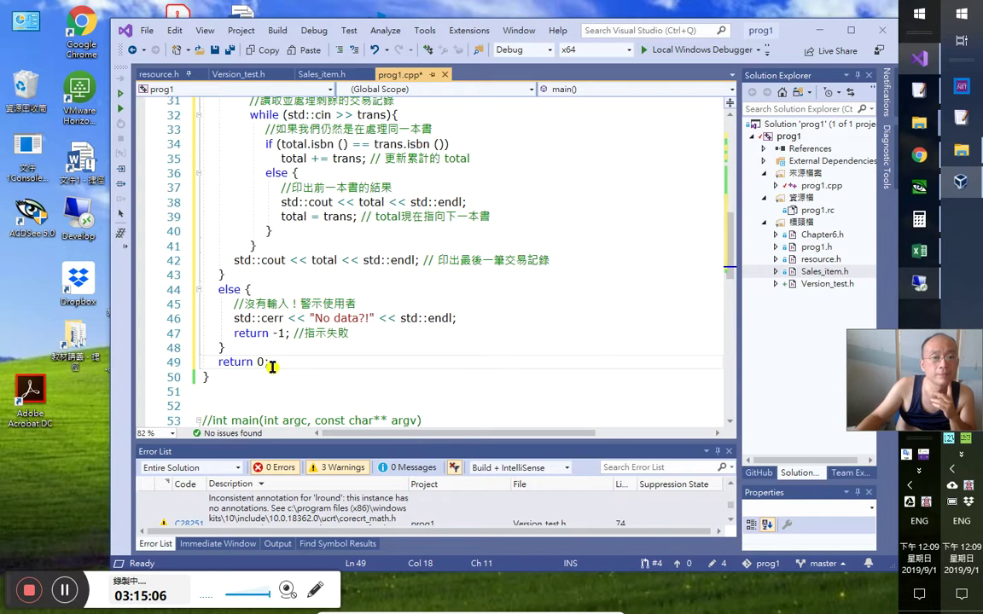
# Review where the last std::cout line and return 0; sit in the if/else structure, and switch back to the remote desktop
pyautogui.click(386, 260)
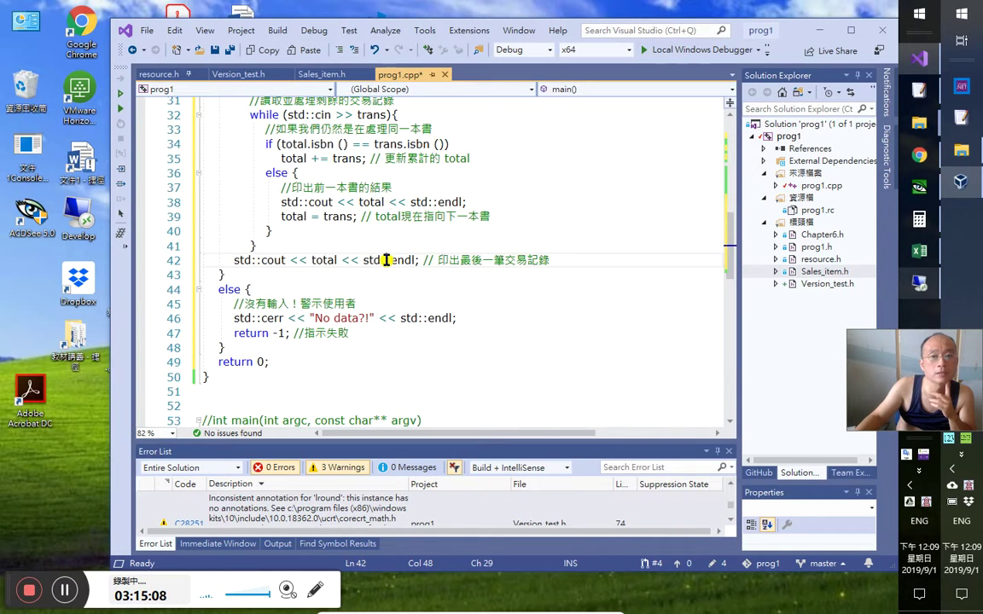
pyautogui.moveTo(410, 265)
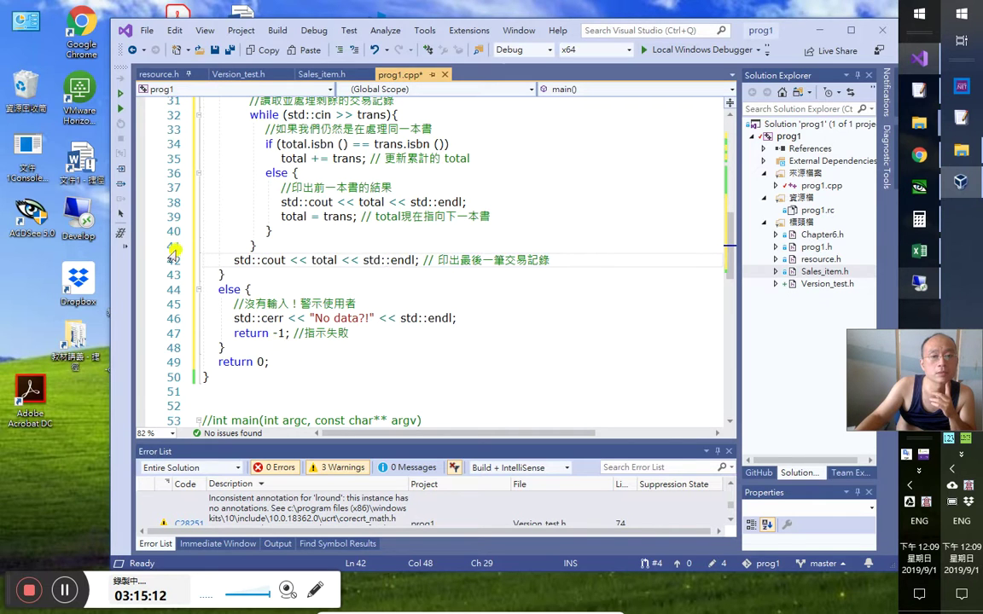
pyautogui.moveTo(218, 361); pyautogui.dragTo(277, 363)
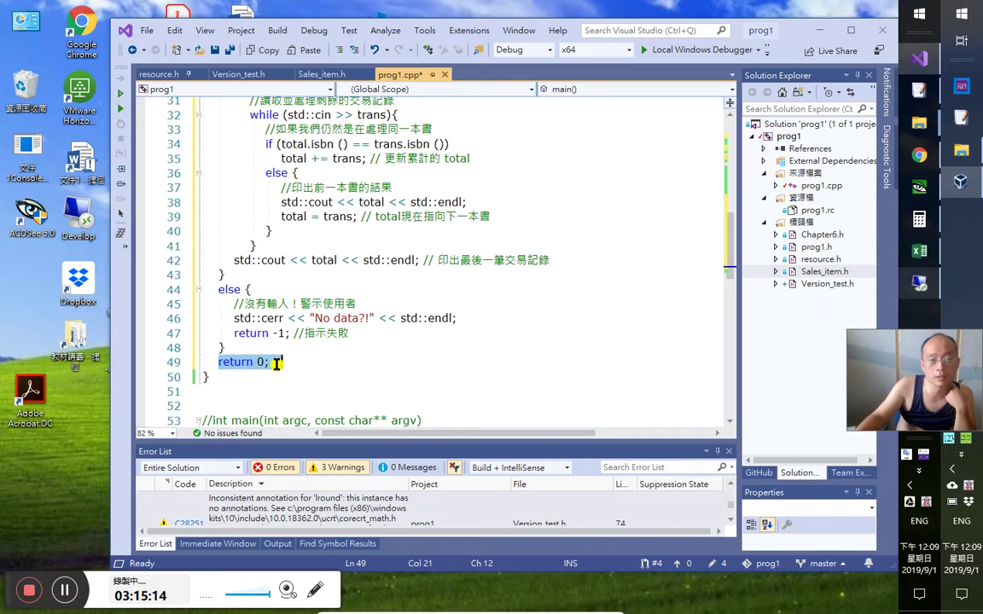
pyautogui.scroll(2, 306, 271)
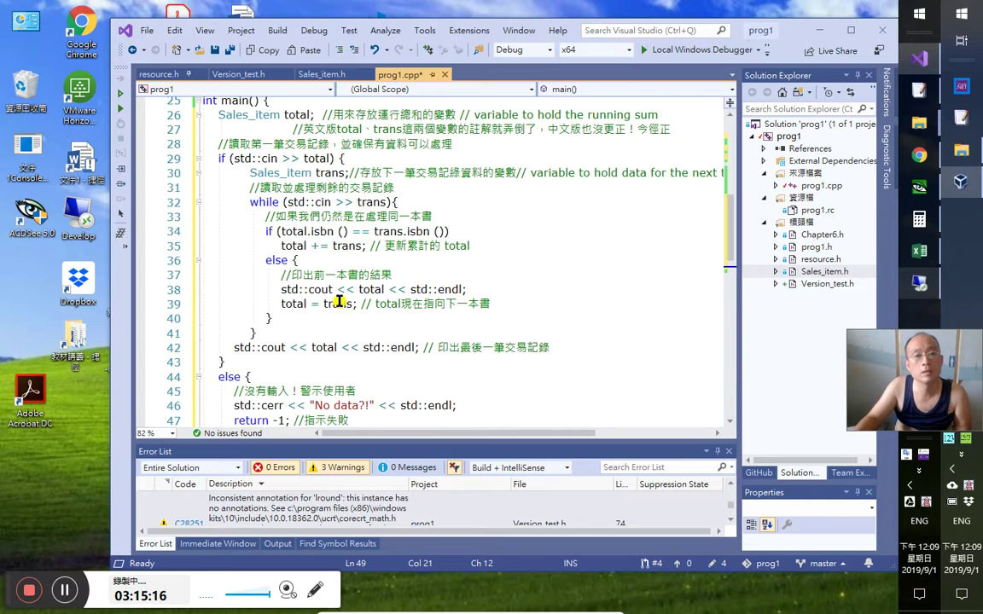
pyautogui.scroll(-2, 313, 273)
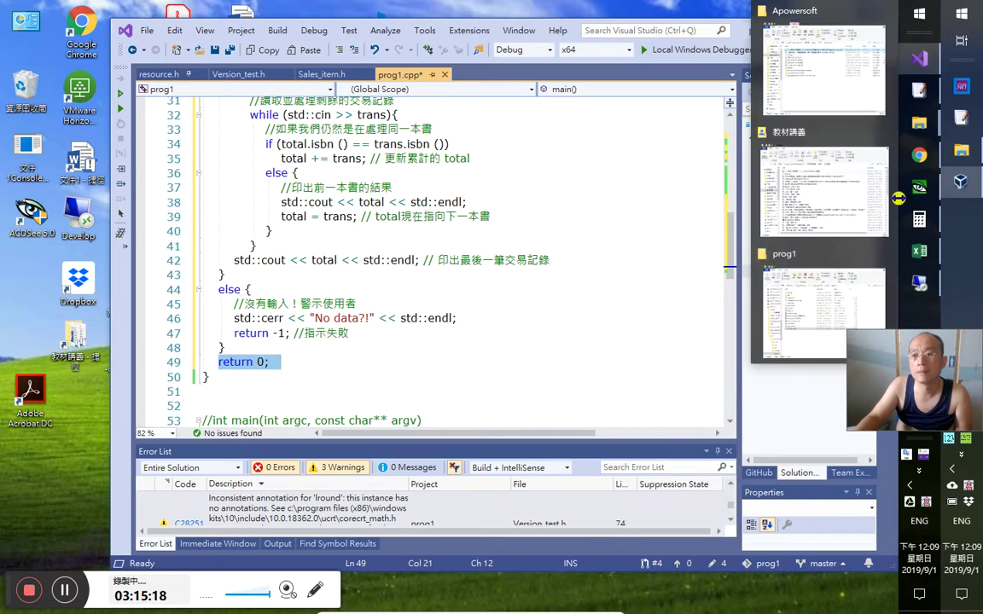
pyautogui.click(916, 288)
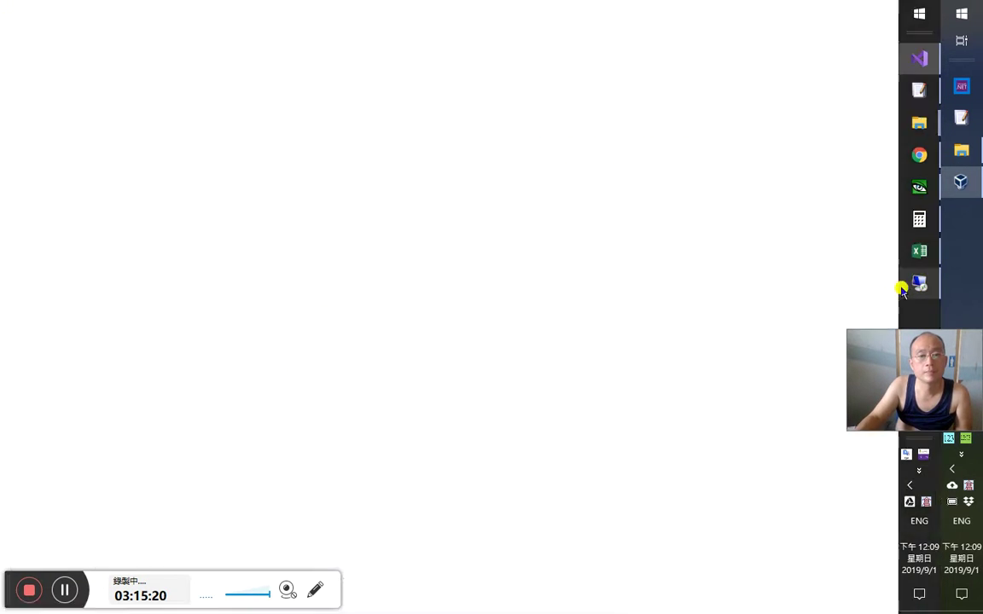
# Compare the end of main() in prog1.cpp with the page 25 listing in FineReader, and read exercise 1.25 (練習1.25)
pyautogui.scroll(-3, 553, 287)
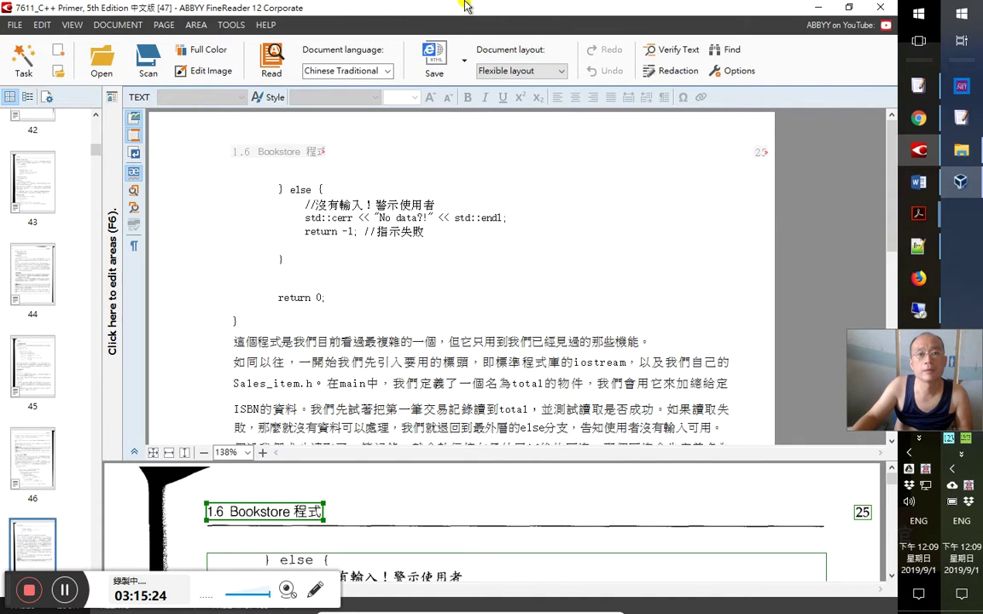
pyautogui.moveTo(401, 7)
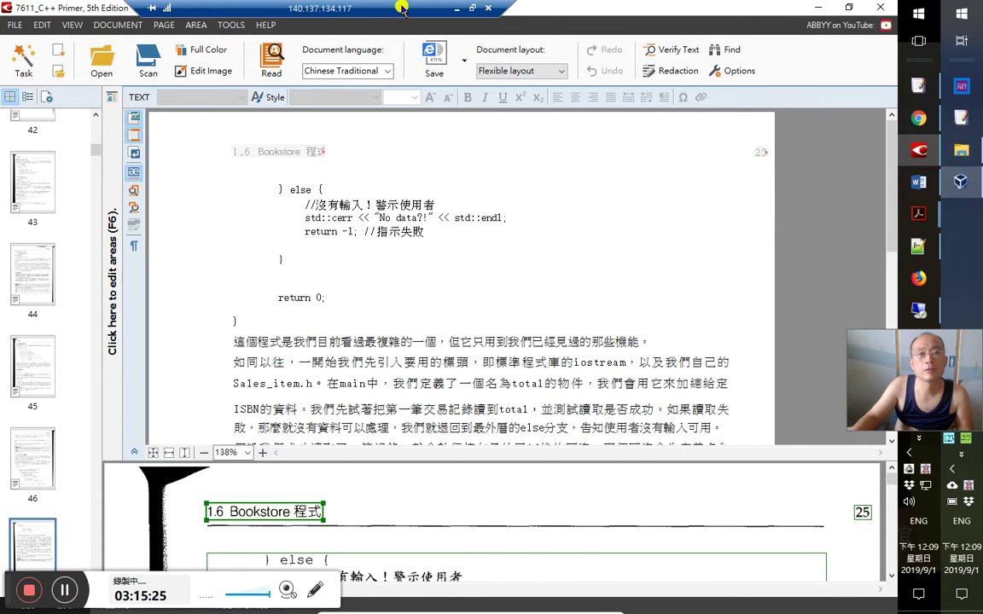
pyautogui.click(459, 8)
pyautogui.moveTo(219, 362); pyautogui.dragTo(282, 362)
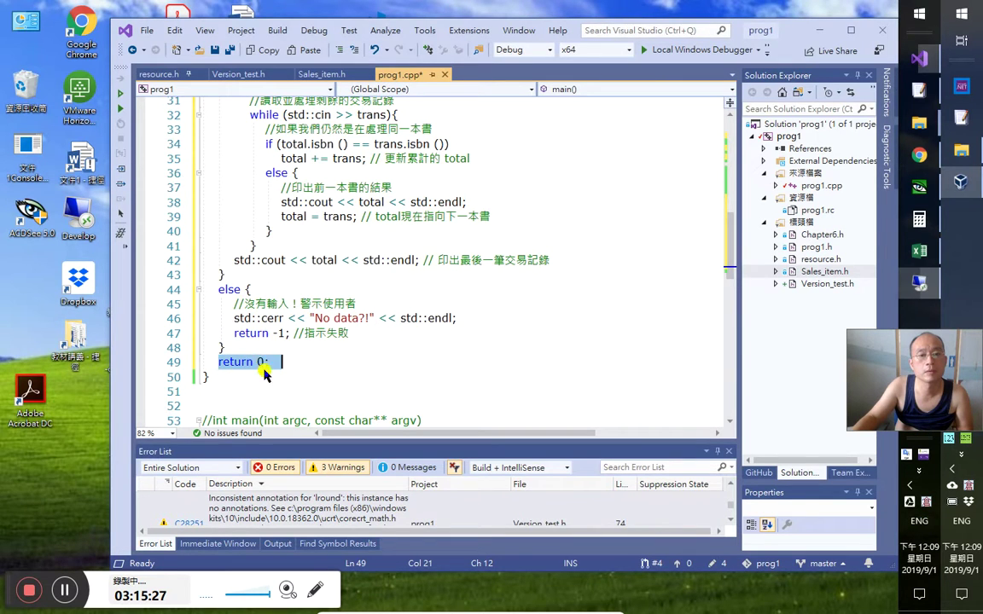
pyautogui.click(279, 380)
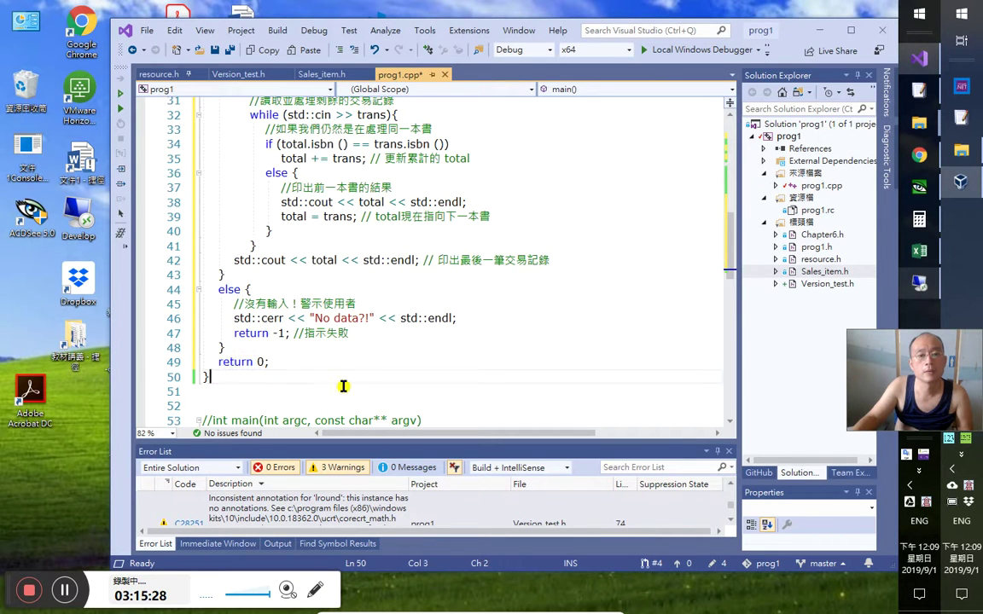
pyautogui.click(921, 279)
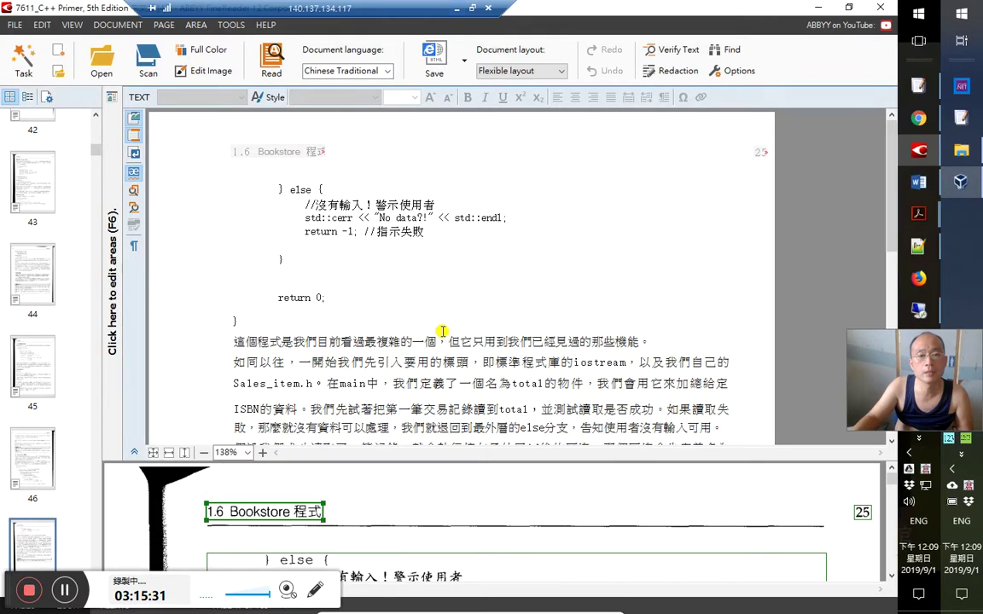
pyautogui.scroll(-10, 407, 294)
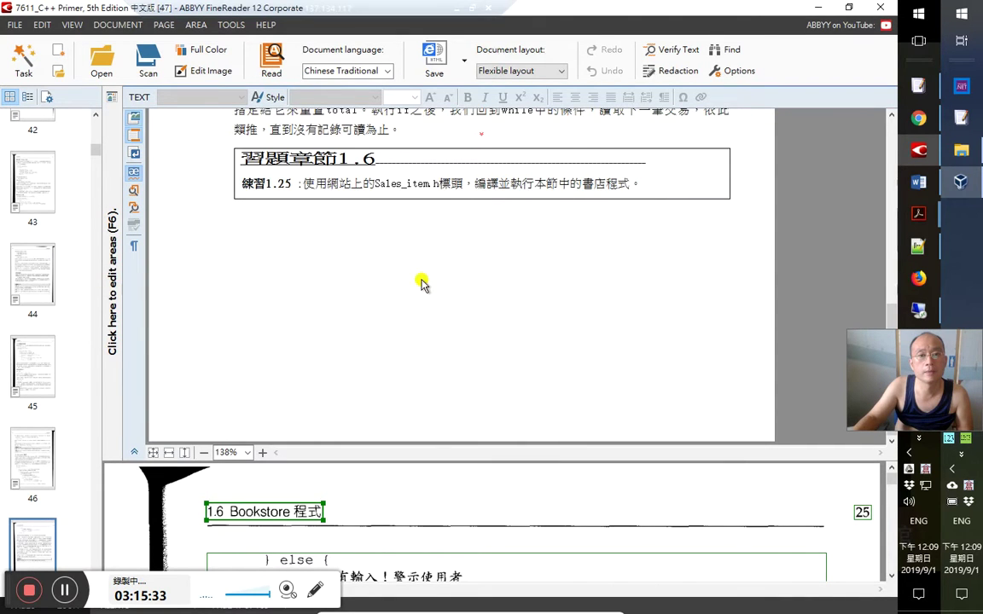
pyautogui.scroll(1, 420, 284)
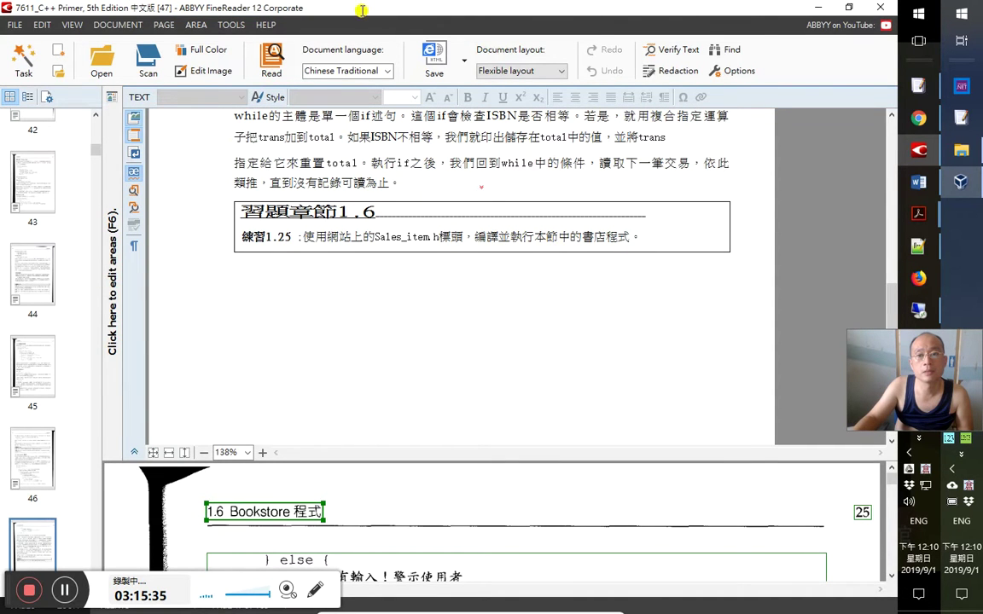
pyautogui.moveTo(391, 8)
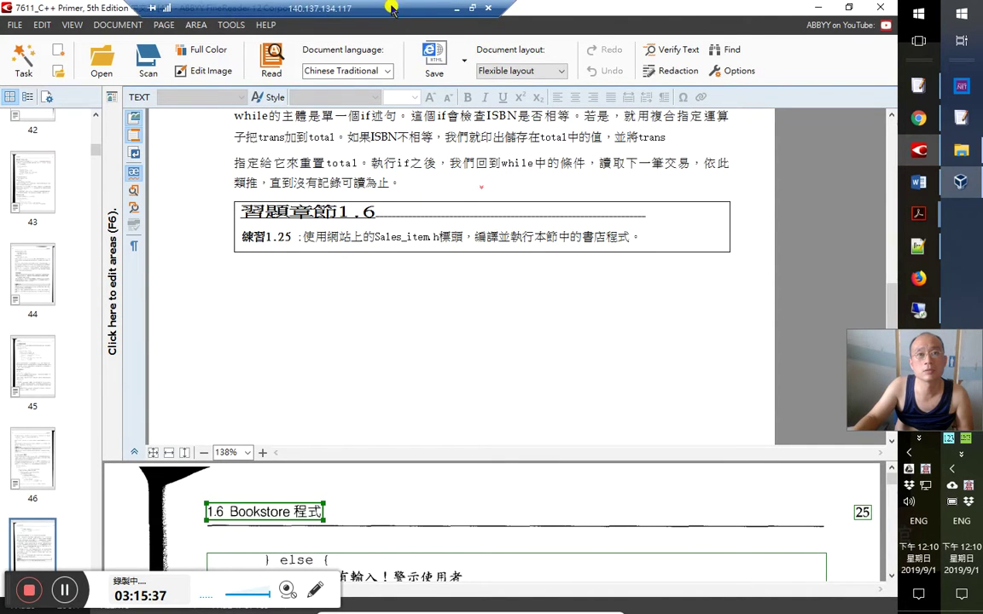
pyautogui.click(457, 7)
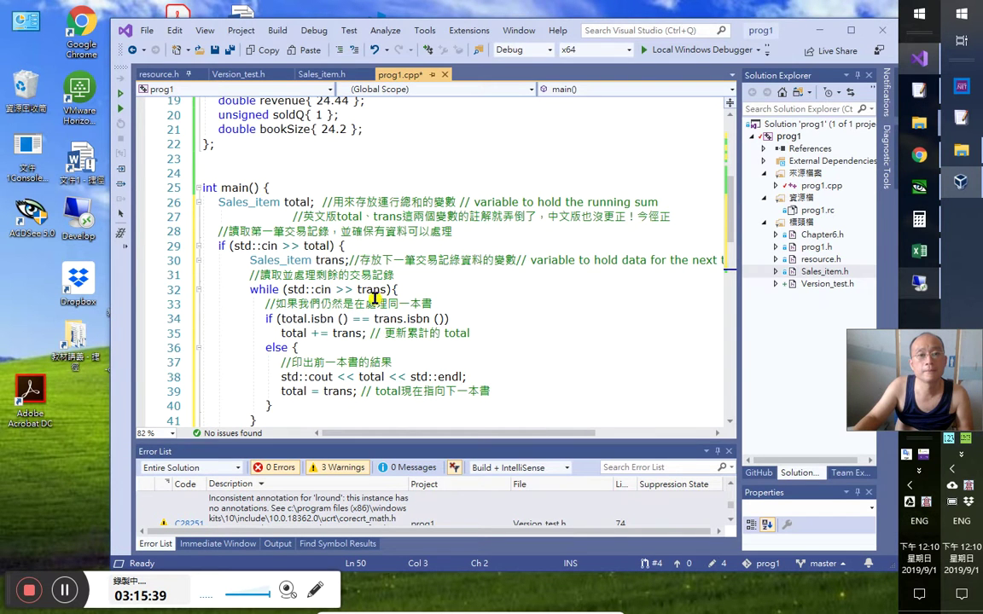
# Run prog1 without debugging, feed it the sales transactions copied from EmEditor, and end the console input with an end-of-file (^Z)
pyautogui.scroll(-2, 362, 286)
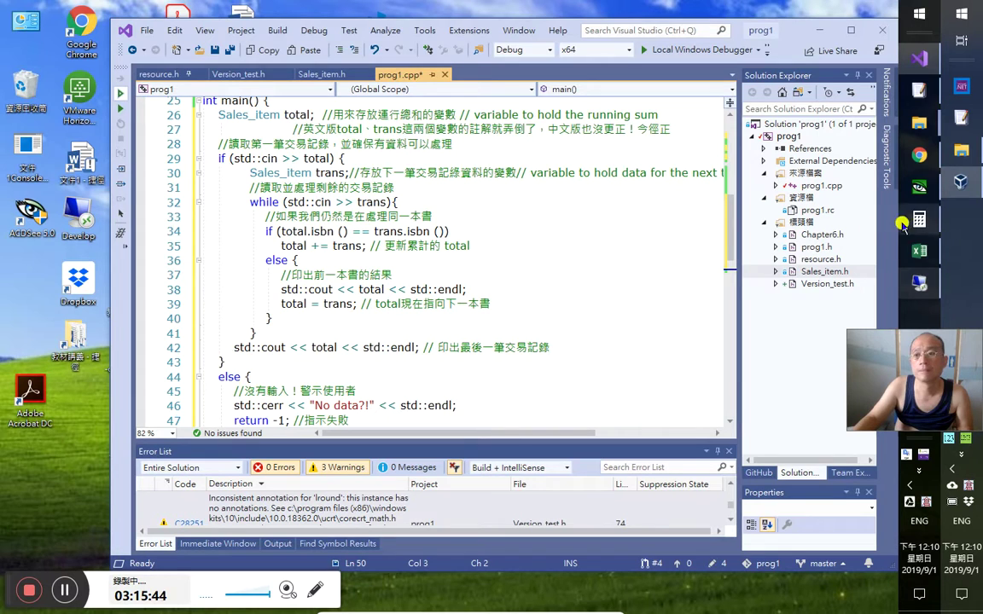
pyautogui.hotkey('ctrl', 'F5')
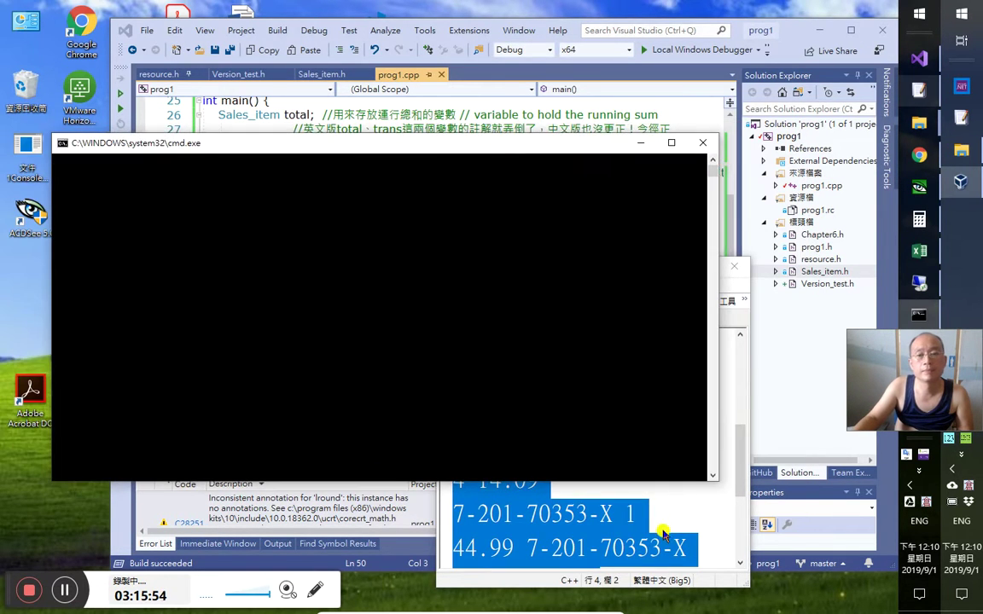
pyautogui.click(661, 531)
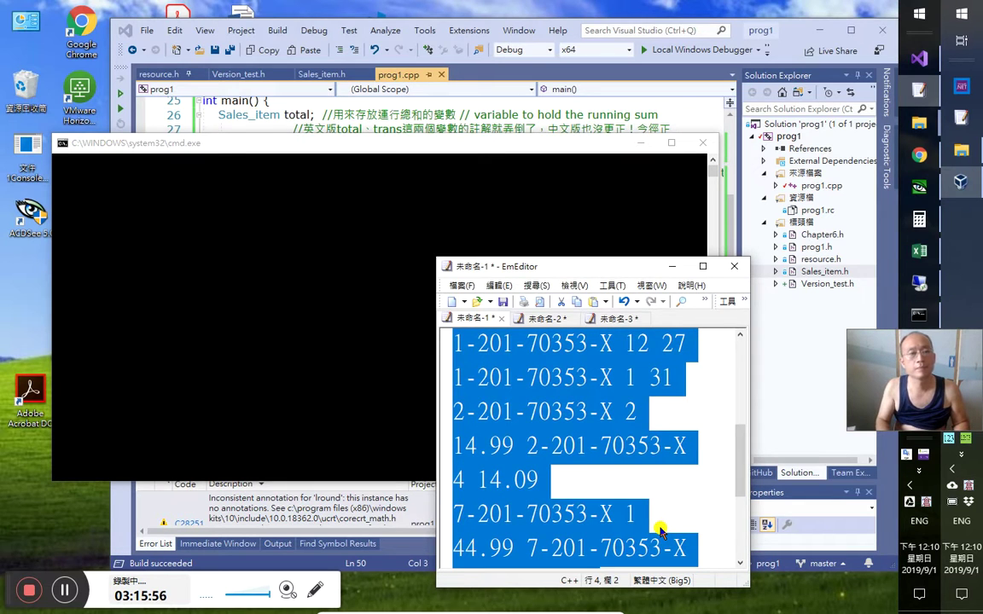
pyautogui.hotkey('alt', 'Tab')
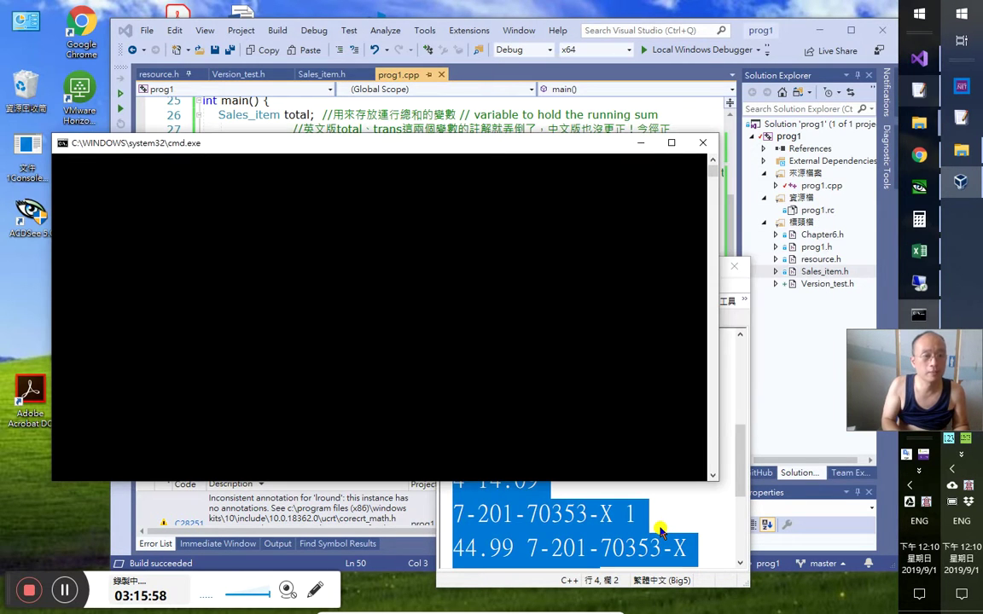
pyautogui.hotkey('ctrl', 'v')
pyautogui.hotkey('ctrl', 'z')
pyautogui.press('Return')
pyautogui.hotkey('ctrl', 'z')
pyautogui.press('Return')
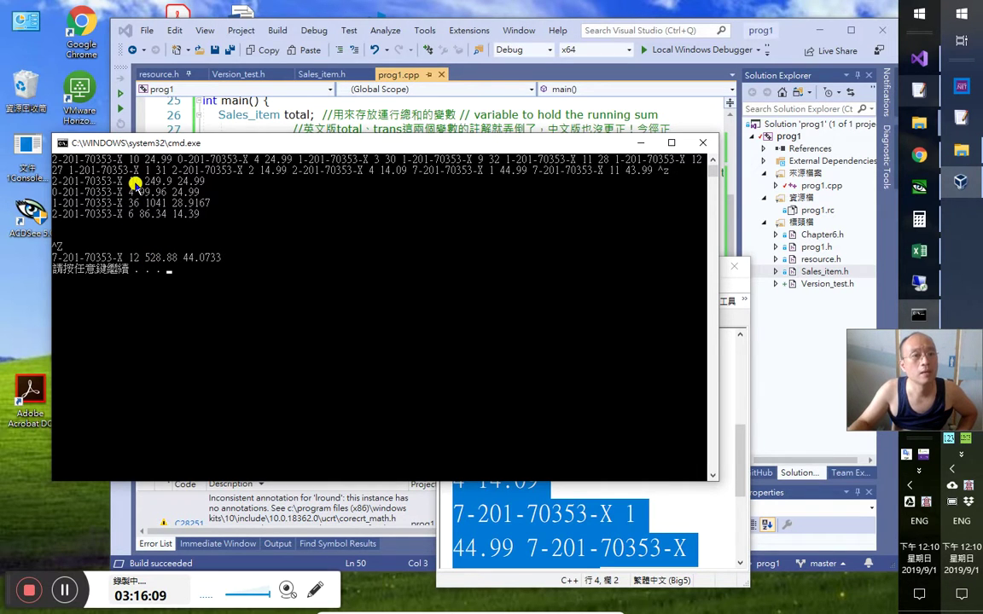
# Compare the first 2-201-70353-X, 0-201-70353-X and 1-201-70353-X transactions in EmEditor with the totals in the console
pyautogui.click(595, 511)
pyautogui.scroll(3, 595, 504)
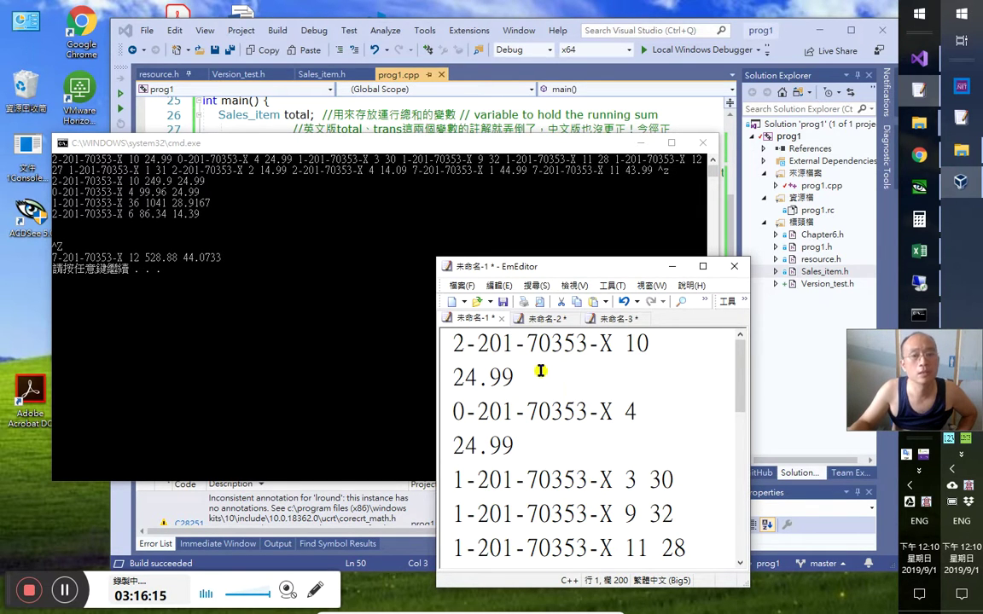
pyautogui.moveTo(637, 345); pyautogui.dragTo(649, 344)
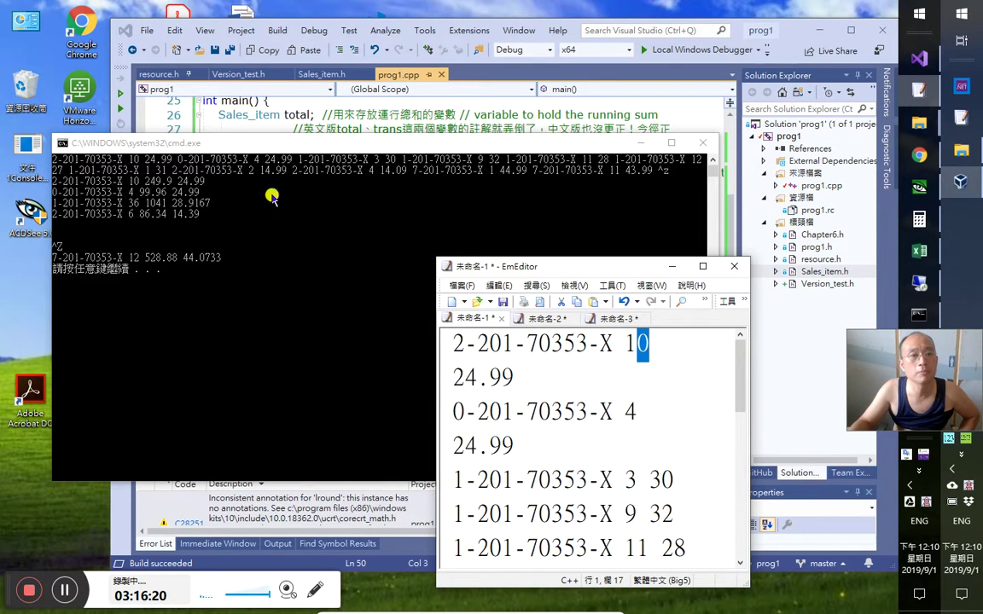
pyautogui.click(401, 286)
pyautogui.click(566, 484)
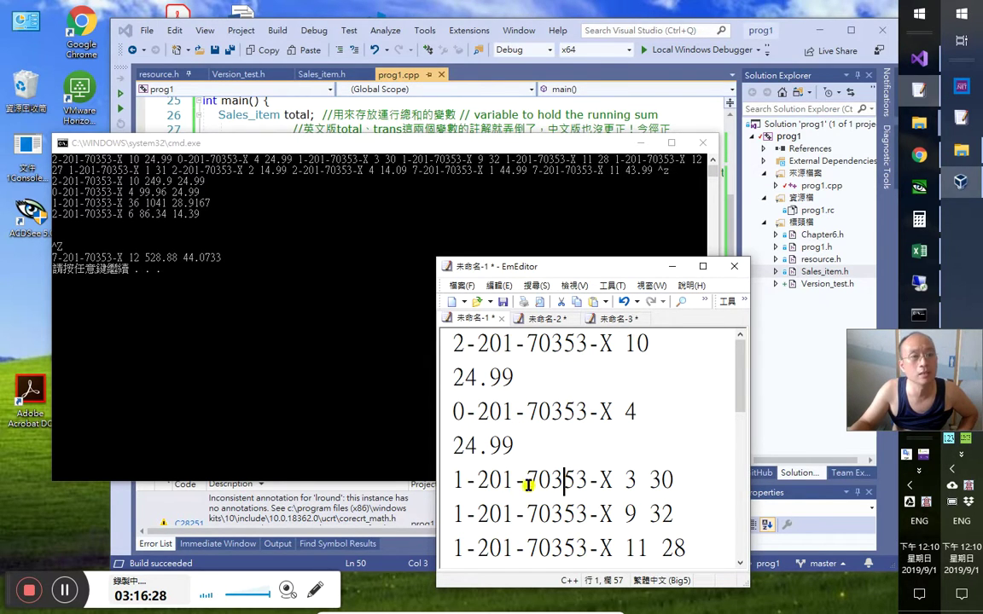
pyautogui.click(633, 484)
pyautogui.scroll(-2, 635, 453)
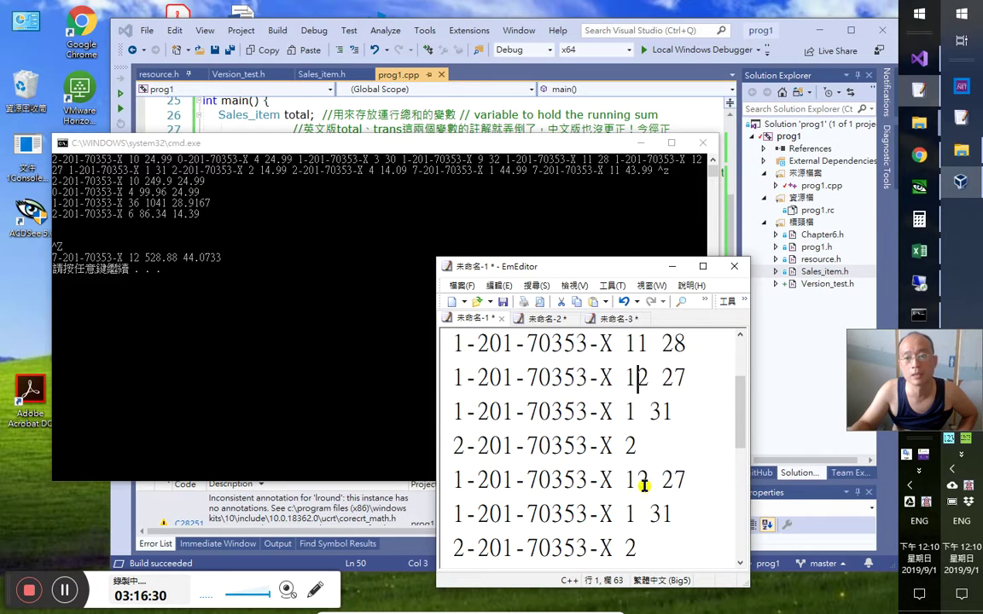
pyautogui.scroll(1, 642, 409)
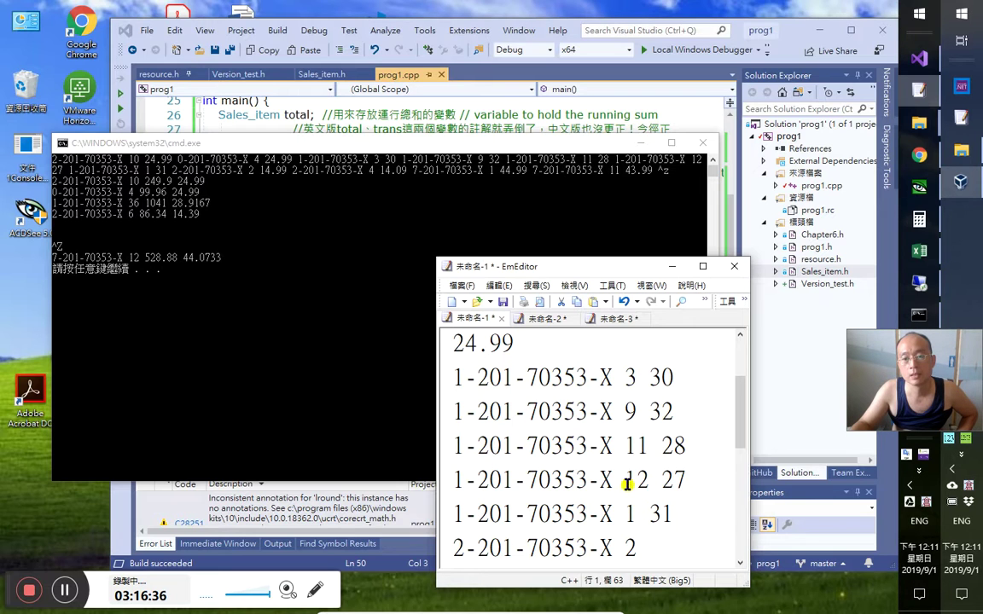
pyautogui.moveTo(634, 514); pyautogui.dragTo(493, 517)
# Check the second group of 2-201-70353-X and the 7-201-70353-X transactions against their console totals
pyautogui.click(548, 548)
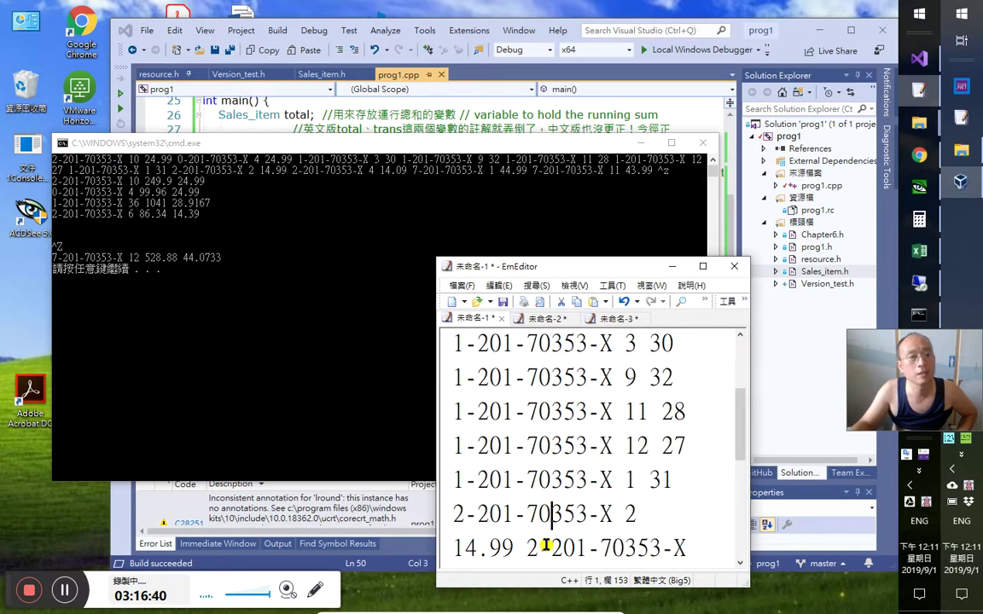
pyautogui.scroll(-1, 588, 550)
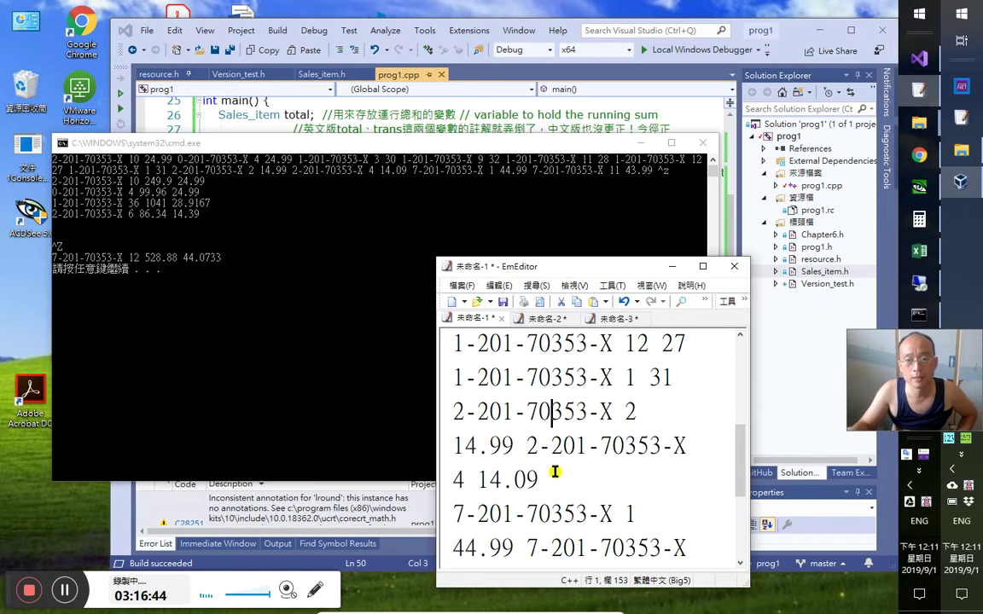
pyautogui.click(455, 479)
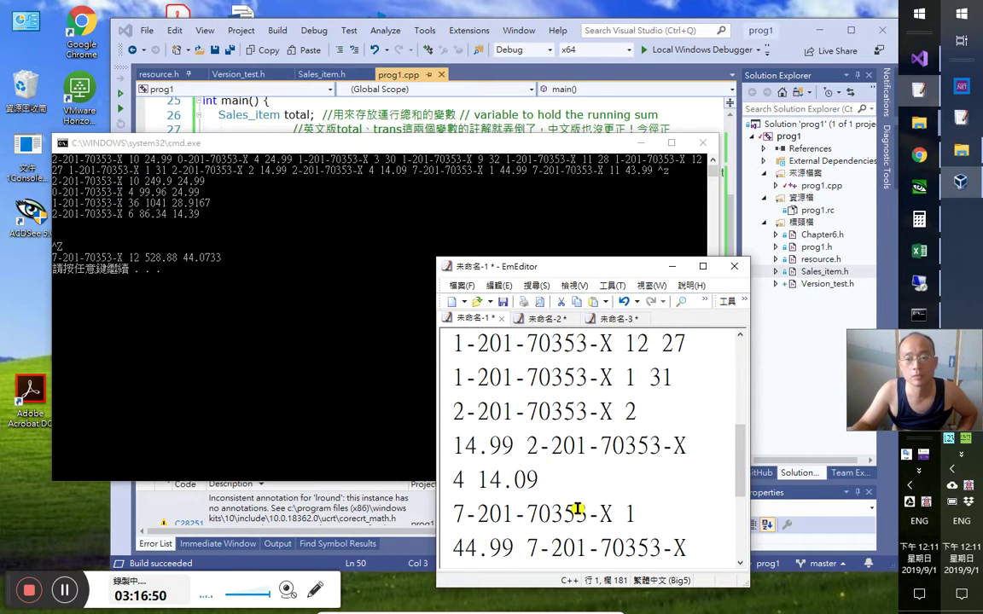
pyautogui.moveTo(563, 517); pyautogui.dragTo(529, 521)
pyautogui.scroll(-1, 648, 516)
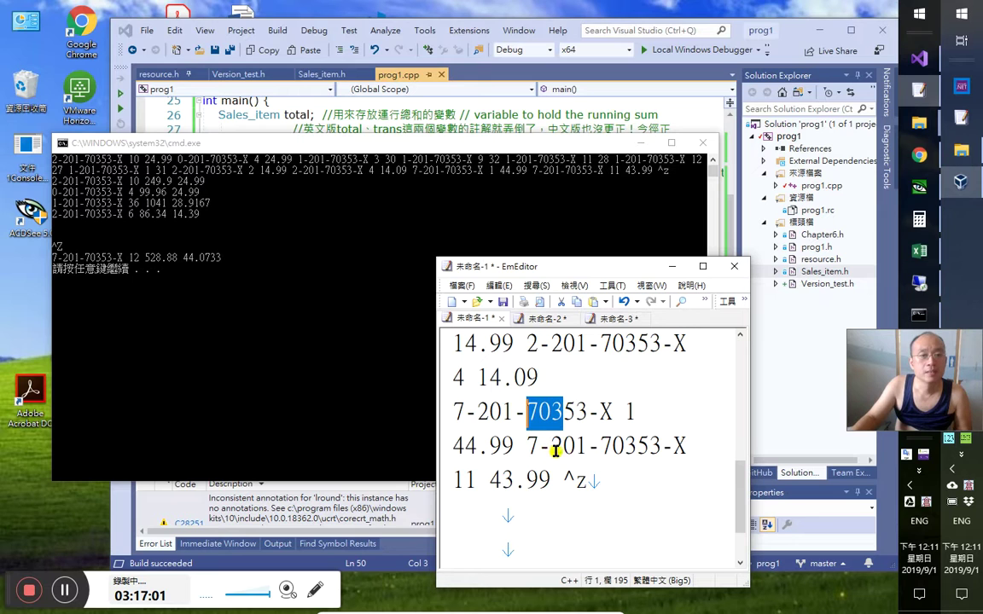
pyautogui.doubleClick(631, 412)
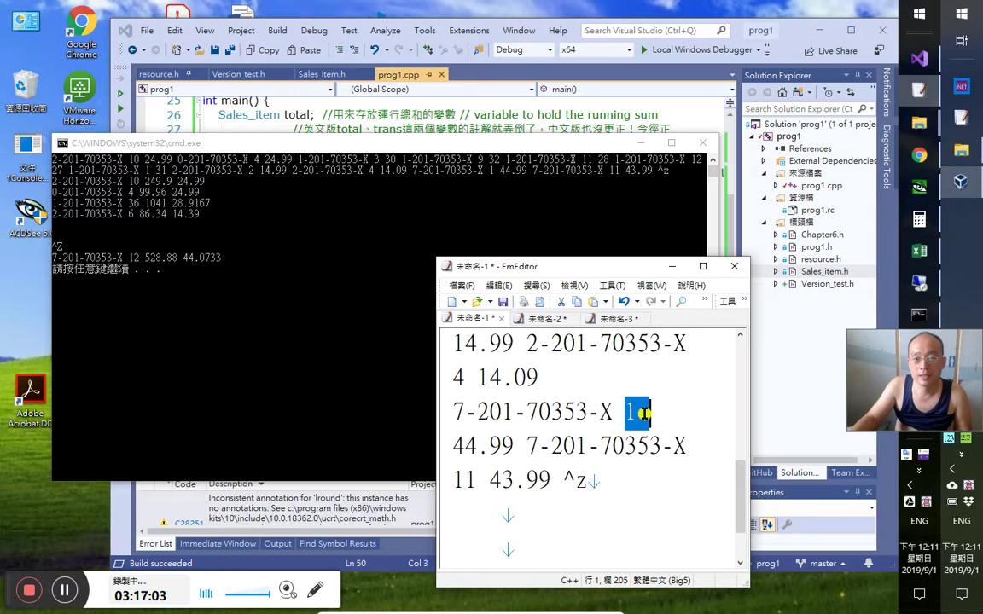
pyautogui.doubleClick(462, 483)
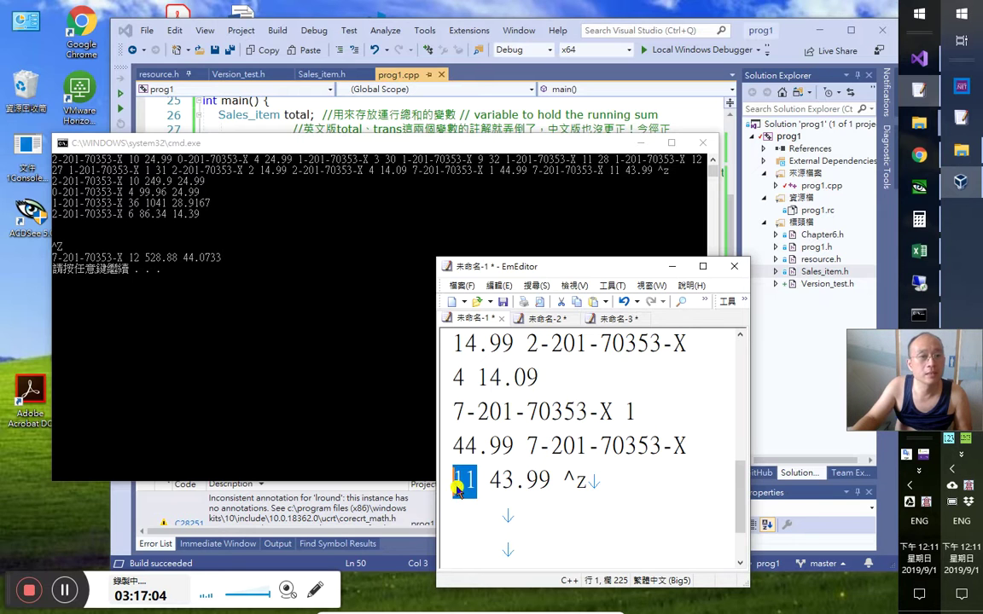
pyautogui.click(610, 480)
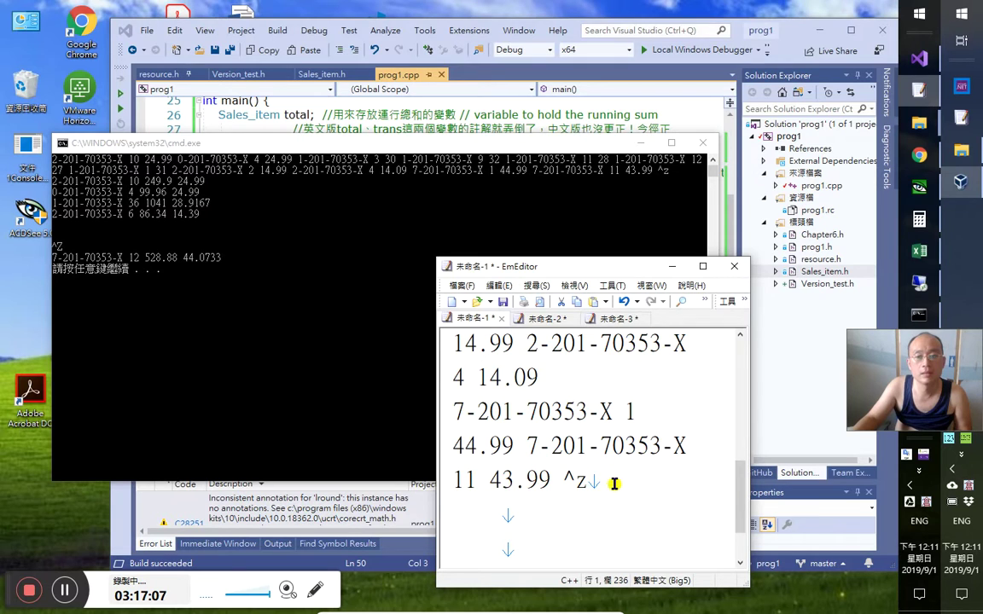
pyautogui.click(192, 259)
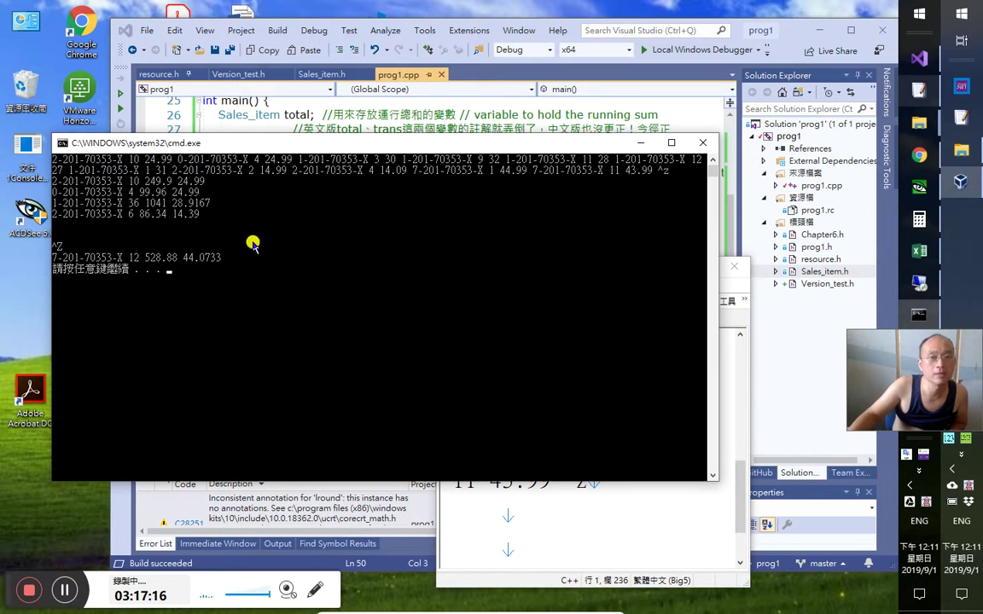
# Delete the space between 43.99 and ^z at the end of the EmEditor test data, and select all of the text
pyautogui.click(502, 511)
pyautogui.doubleClick(520, 520)
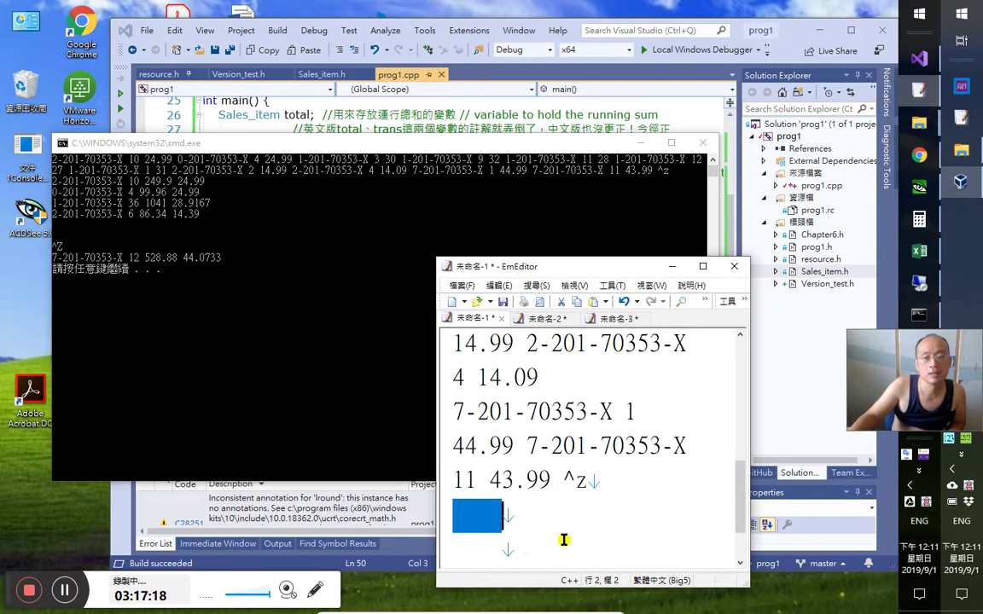
pyautogui.click(566, 498)
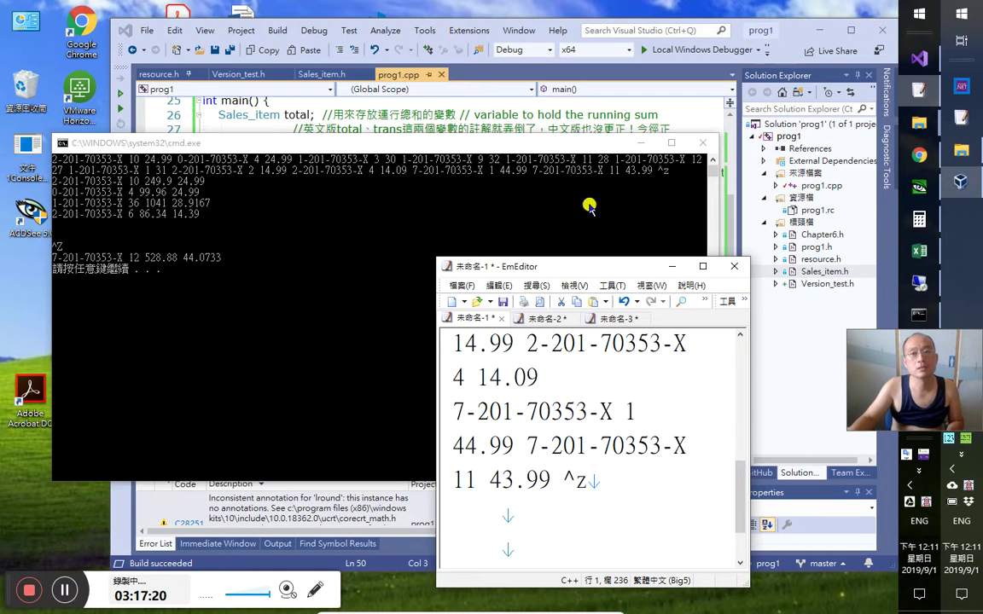
pyautogui.click(658, 166)
pyautogui.click(552, 555)
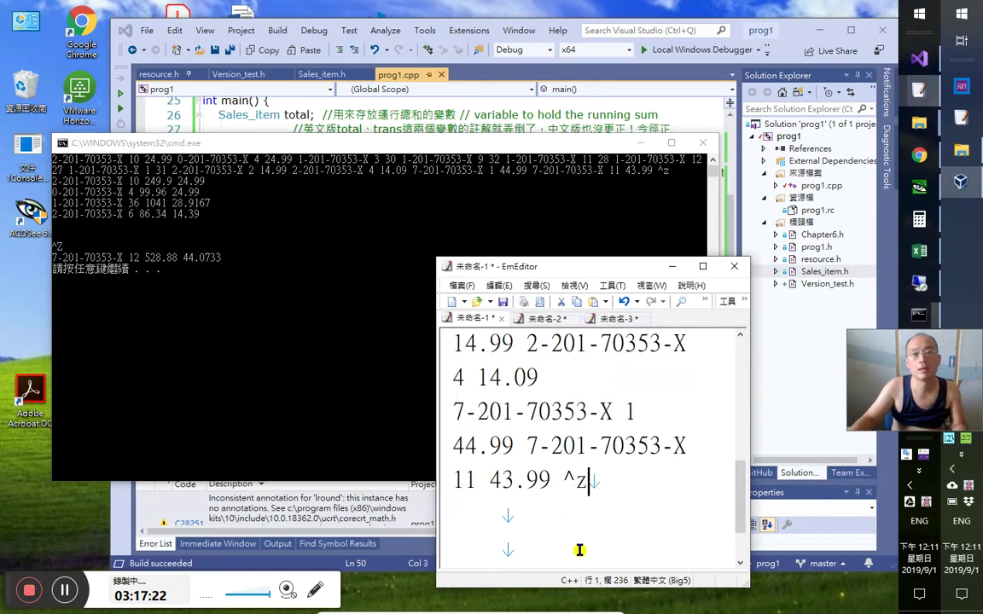
pyautogui.click(572, 445)
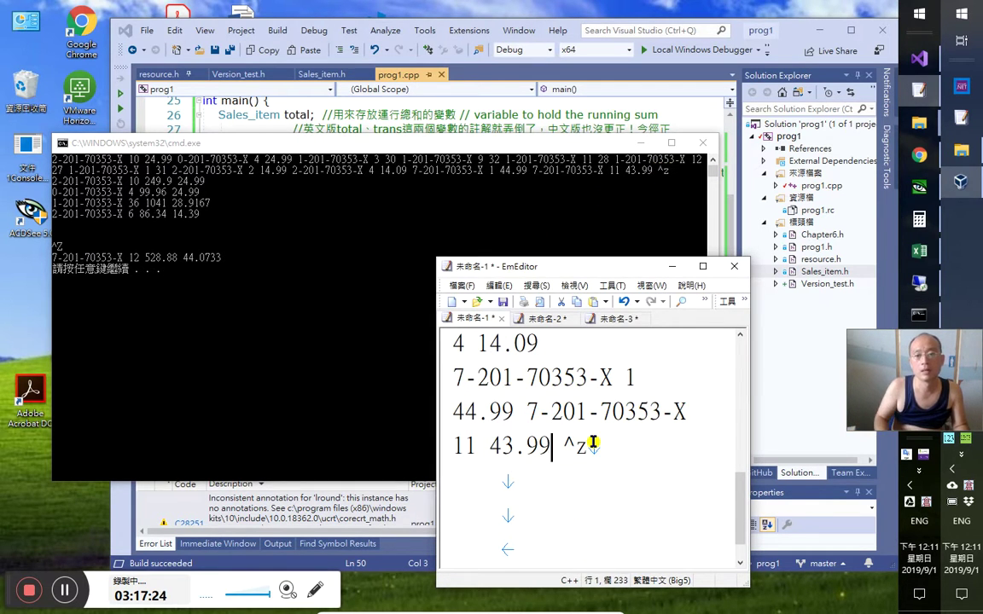
pyautogui.press('Delete')
pyautogui.hotkey('ctrl', 'a')
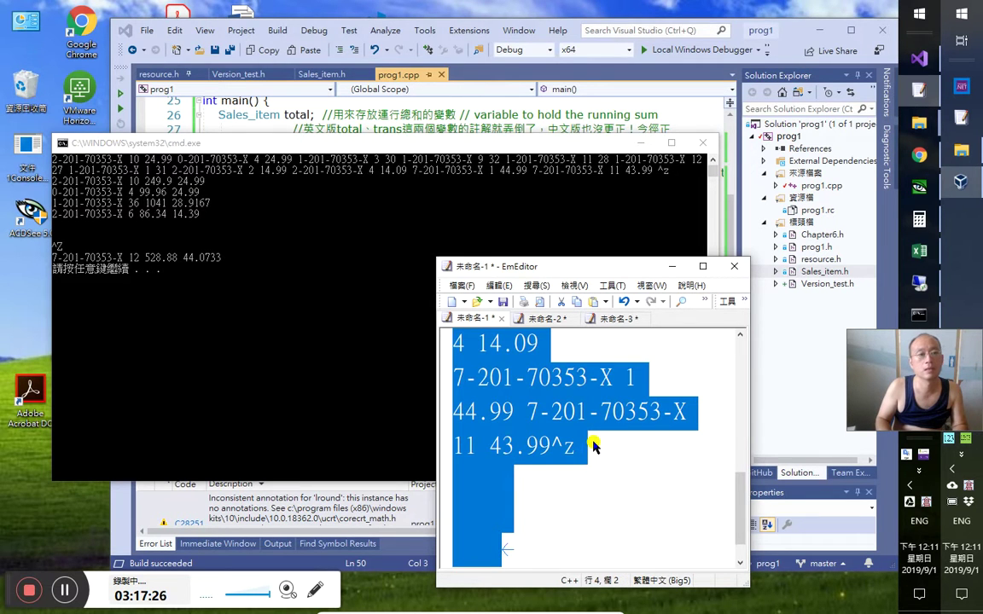
# Run prog1 without debugging on the EmEditor transactions ending in 43.99^z, end the input with an end-of-file, and close the console
pyautogui.hotkey('alt', 'Tab')
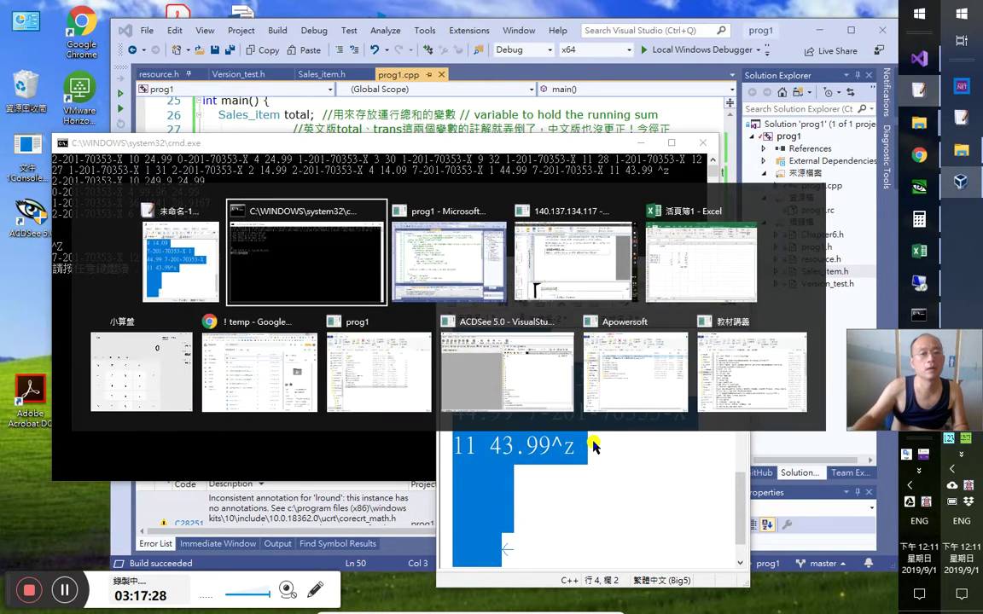
pyautogui.press('Return')
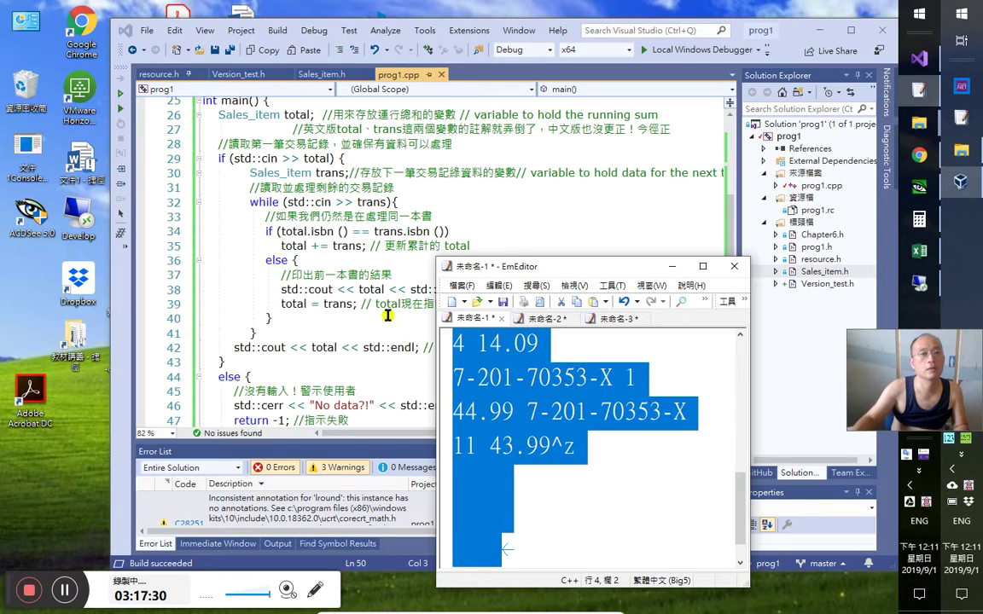
pyautogui.click(115, 87)
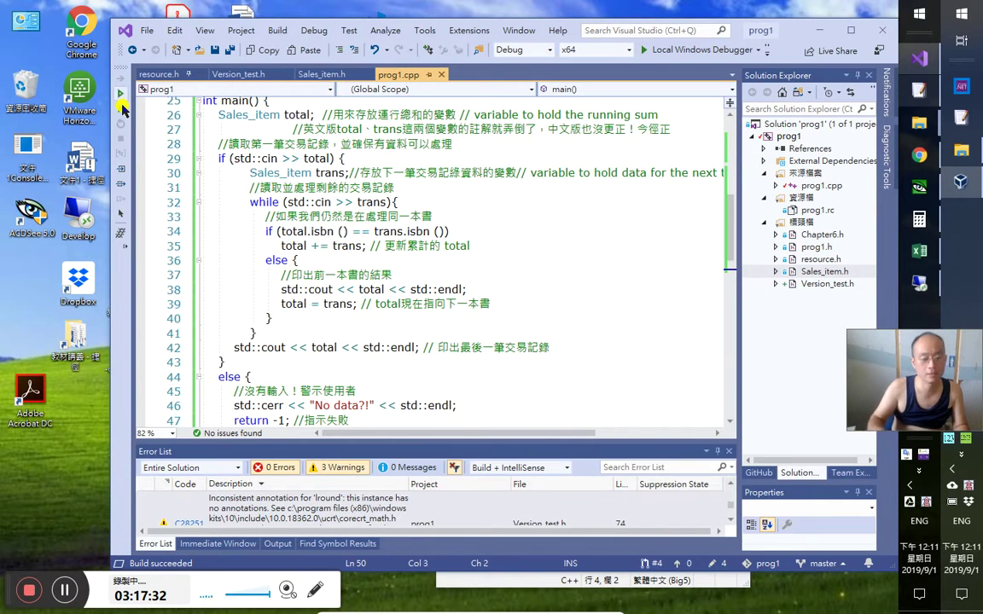
pyautogui.click(122, 109)
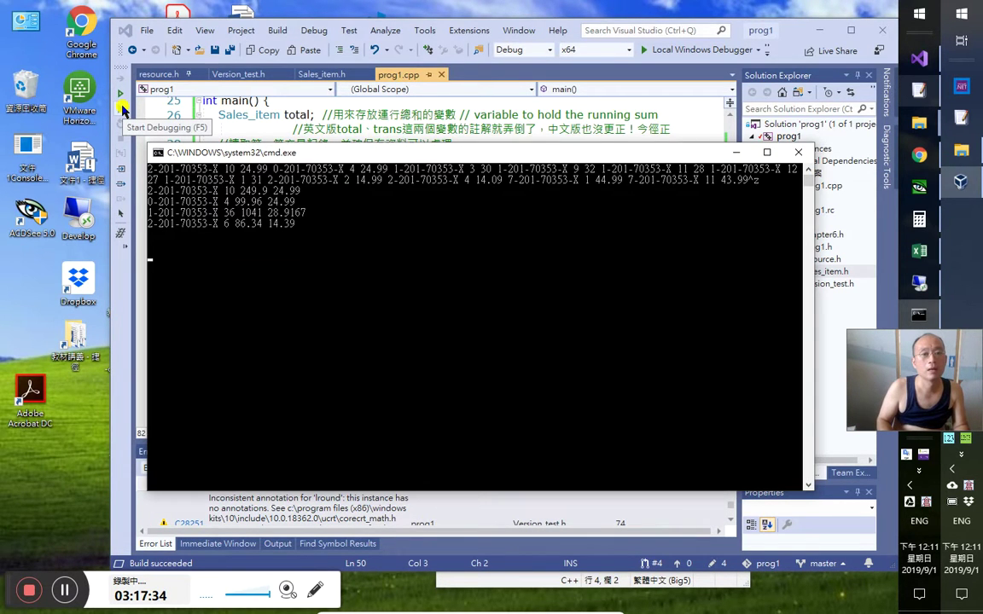
pyautogui.hotkey('ctrl', 'z')
pyautogui.press('Return')
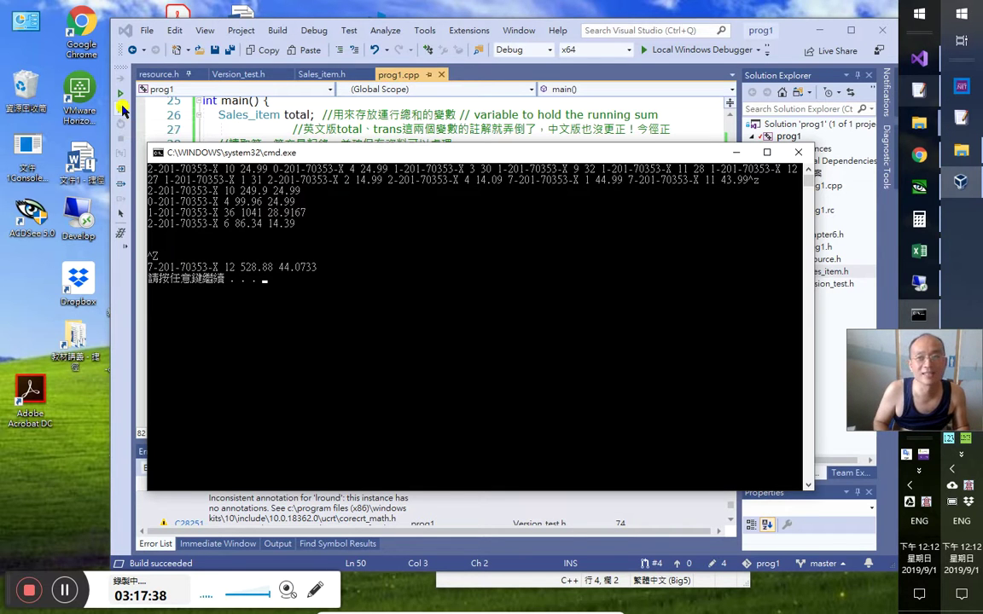
pyautogui.press('Return')
# Change the ^z after 43.99 at the end of the EmEditor test data to ^Z, and select all of the text
pyautogui.hotkey('alt', 'Tab')
pyautogui.hotkey('ctrl', 'End')
pyautogui.press('Up')
pyautogui.press('Up')
pyautogui.press('Up')
pyautogui.press('End')
pyautogui.hotkey('shift', 'Left')
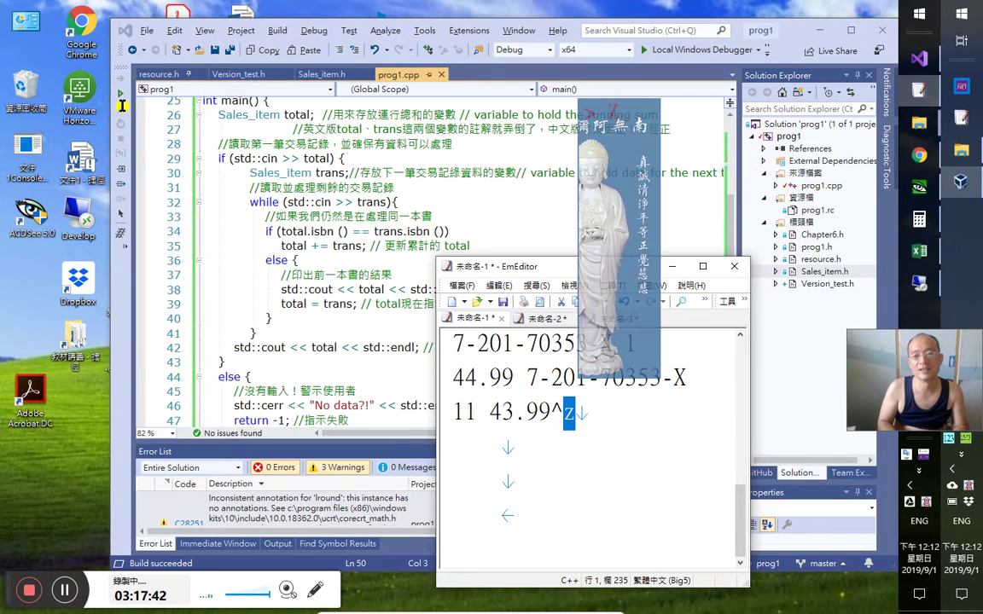
pyautogui.hotkey('ctrl', 'a')
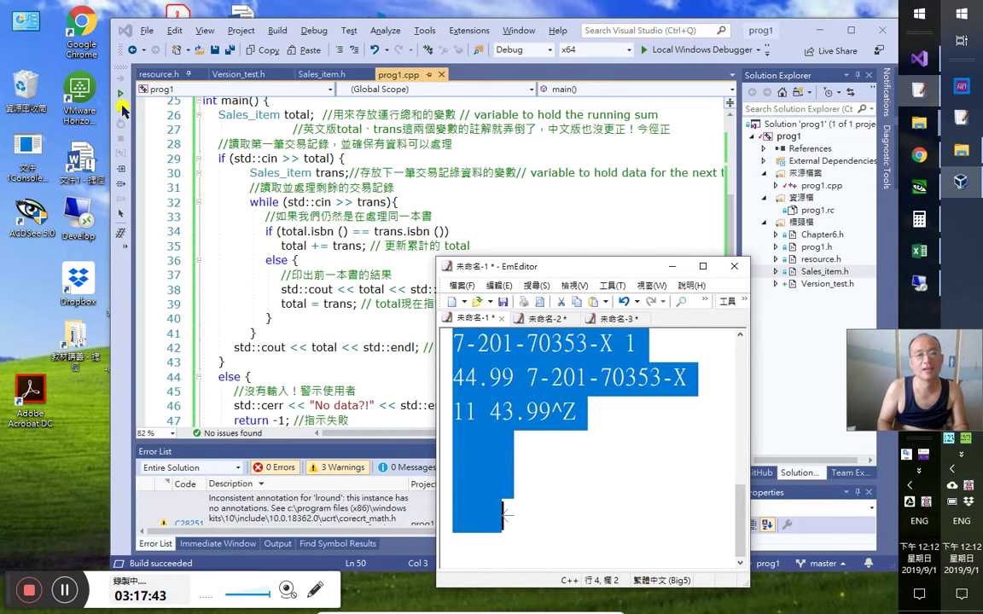
# Run prog1 without debugging on the transactions ending in 43.99^Z, send an end-of-file, and close the console
pyautogui.hotkey('alt', 'Tab')
pyautogui.hotkey('ctrl', 'F5')
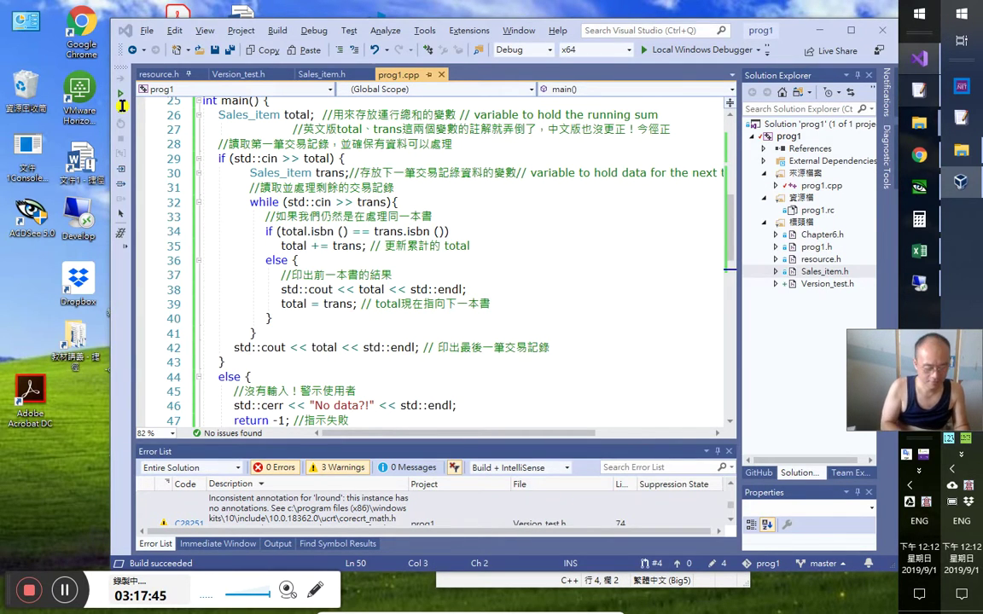
pyautogui.hotkey('ctrl', 'v')
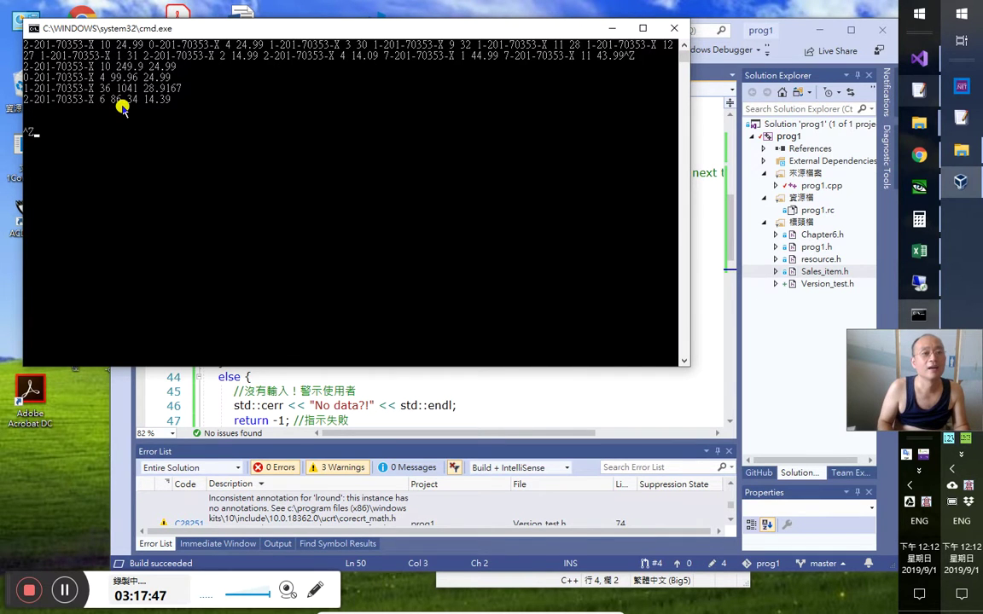
pyautogui.press('Return')
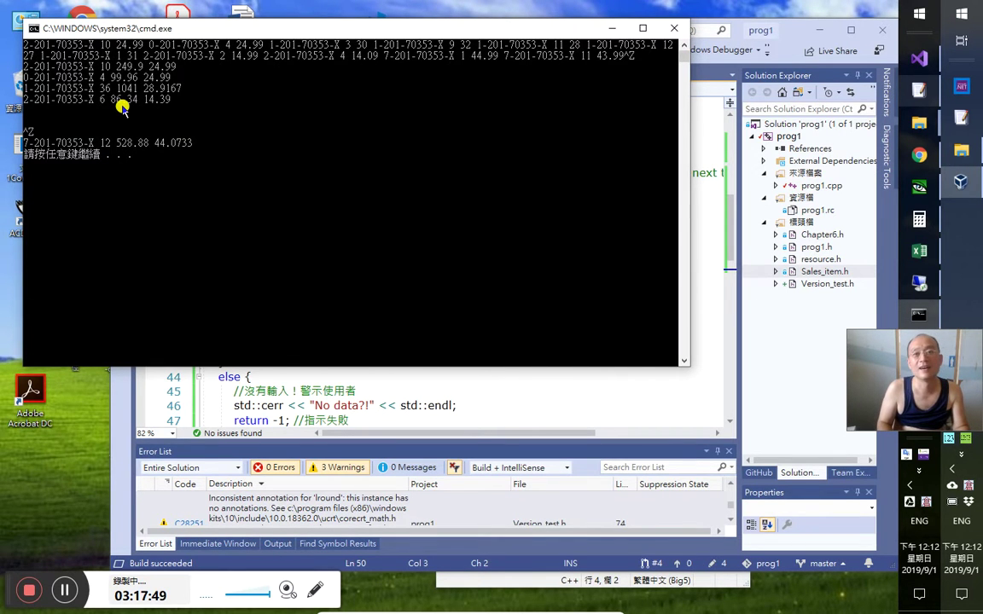
pyautogui.press('Return')
# Copy the EmEditor transactions up to 43.99^Z without the trailing blank lines, and rerun prog1 on them, ending the input with an end-of-file
pyautogui.hotkey('alt', 'Tab')
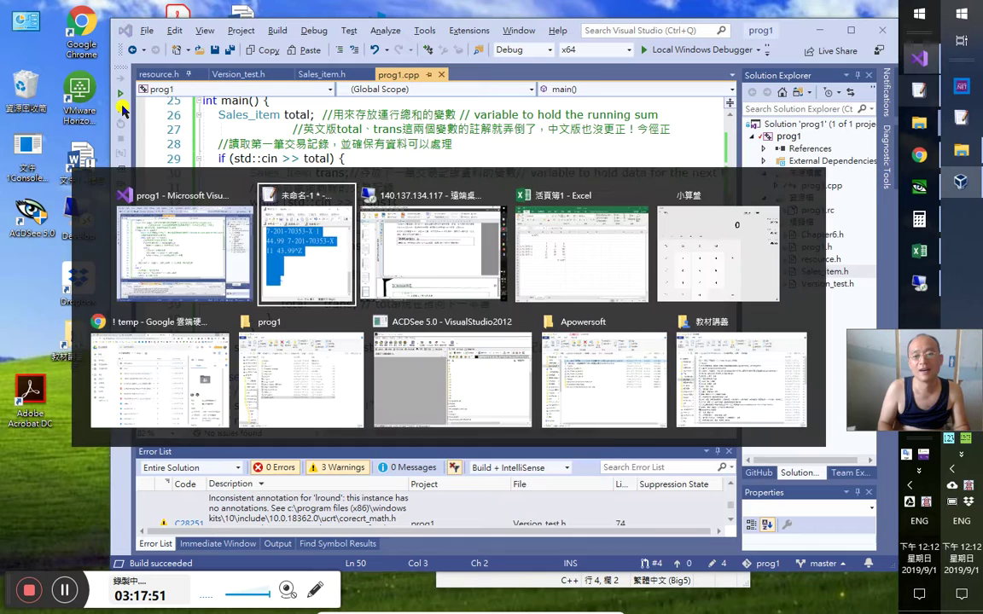
pyautogui.hotkey('ctrl', 'Home')
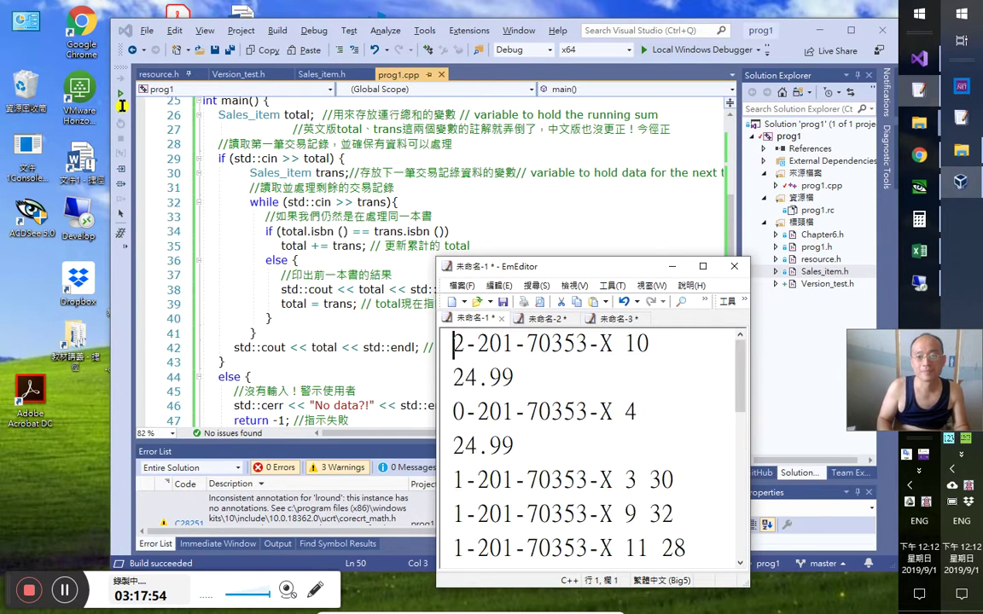
pyautogui.hotkey('ctrl', 'End')
pyautogui.press('Up')
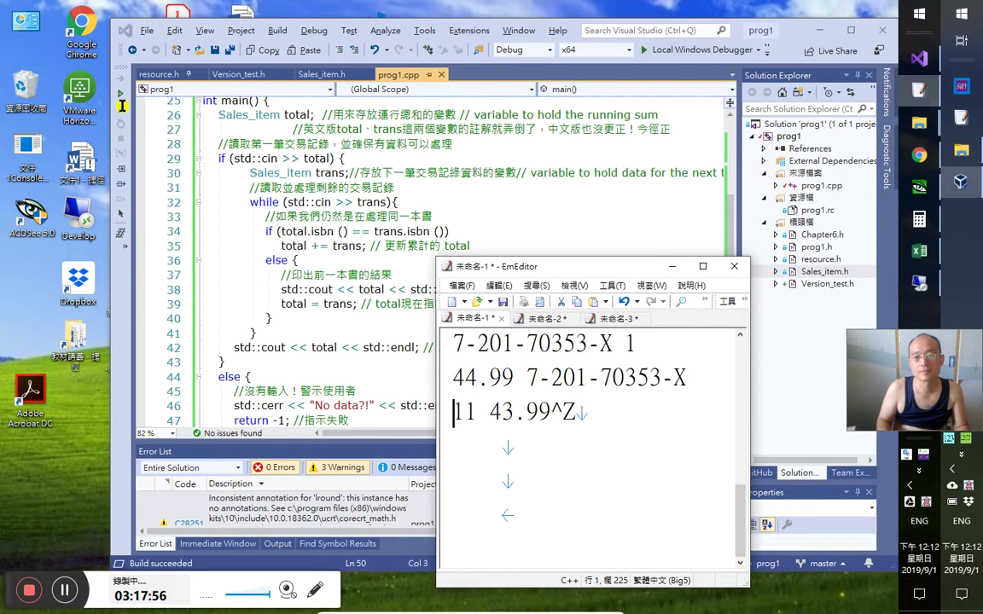
pyautogui.hotkey('ctrl', 'a')
pyautogui.hotkey('alt', 'Tab')
pyautogui.hotkey('ctrl', 'F5')
pyautogui.hotkey('ctrl', 'v')
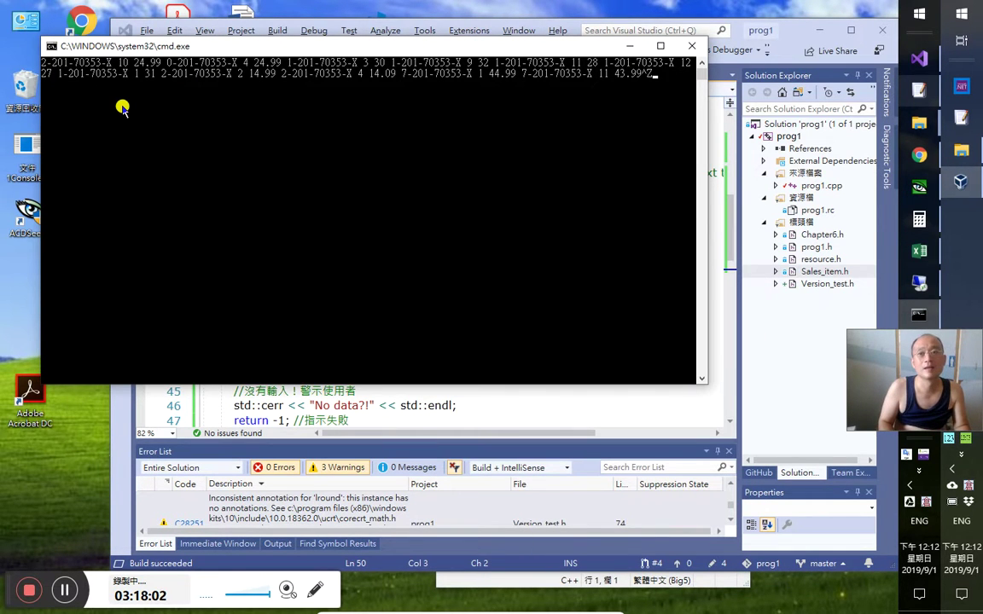
pyautogui.press('Return')
pyautogui.hotkey('ctrl', 'z')
pyautogui.press('Return')
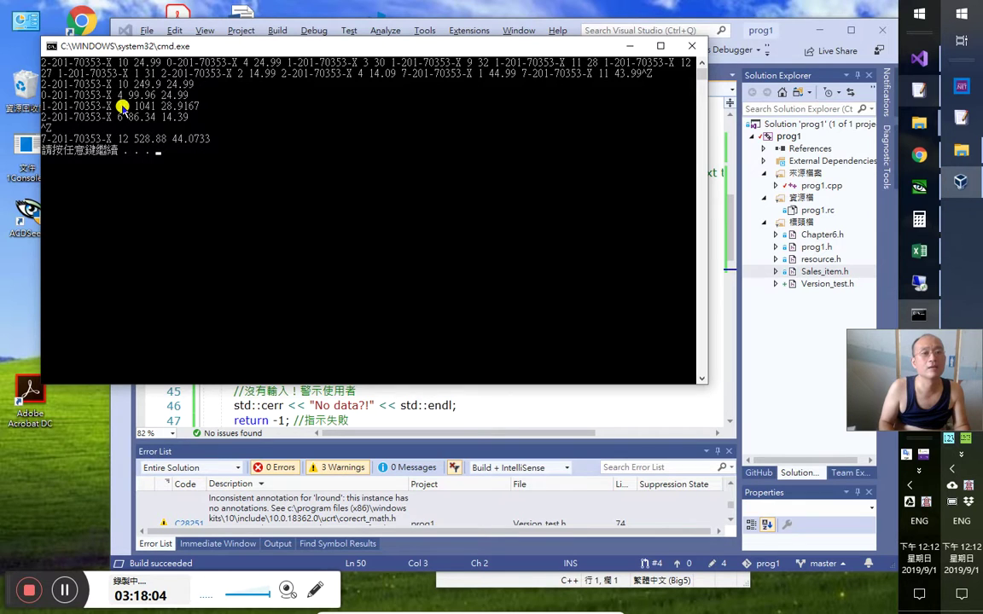
pyautogui.press('Return')
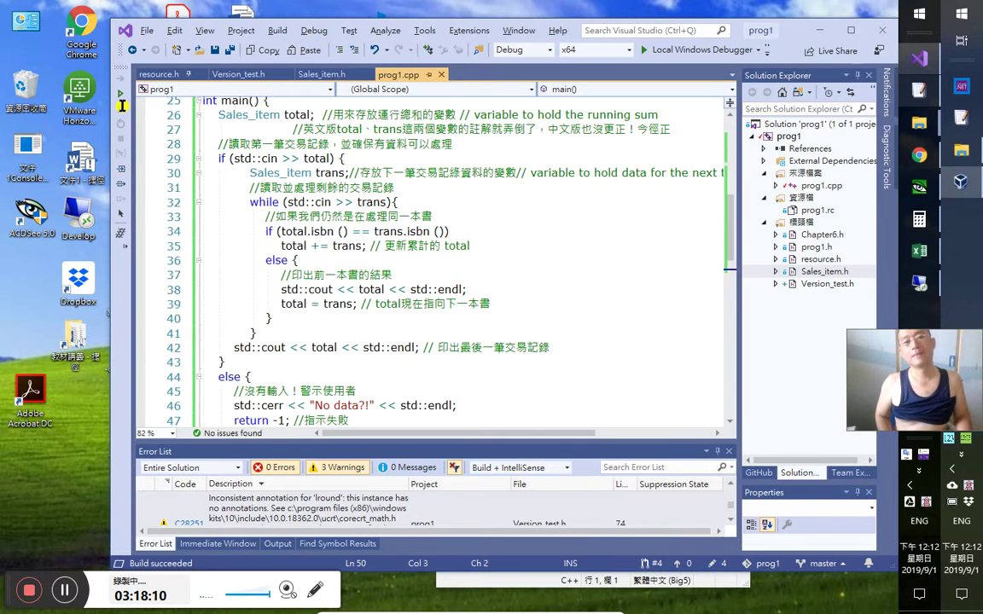
# Delete the ^Z after 43.99 at the end of the EmEditor test data, and select the transactions for copying
pyautogui.hotkey('alt', 'Tab')
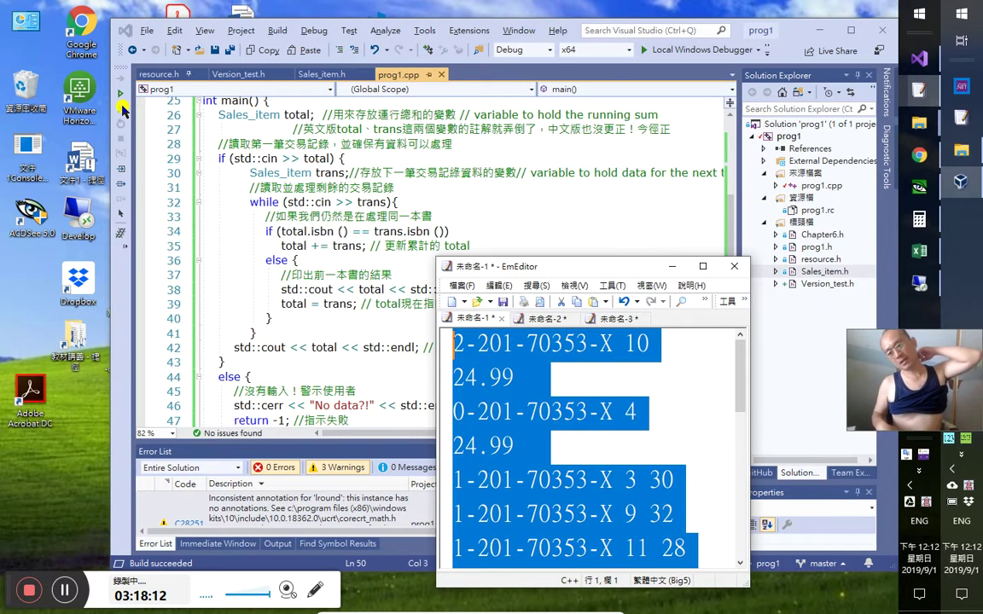
pyautogui.press('Escape')
pyautogui.hotkey('ctrl', 'End')
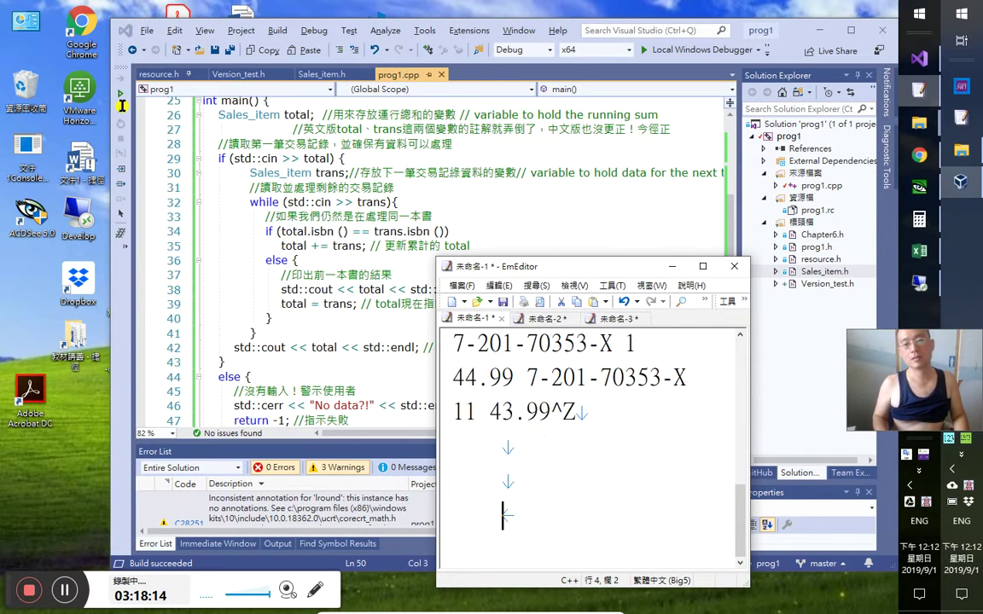
pyautogui.press('Up')
pyautogui.press('Up')
pyautogui.press('Up')
pyautogui.press('Right')
pyautogui.press('Right')
pyautogui.press('Right')
pyautogui.press('Right')
pyautogui.press('Delete')
pyautogui.press('Down')
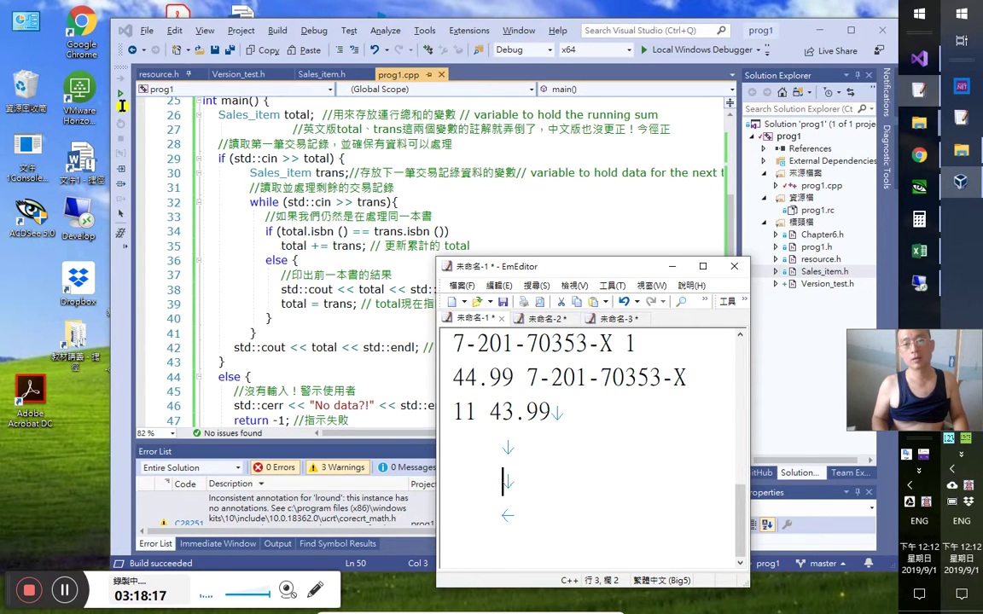
pyautogui.hotkey('ctrl', 'a')
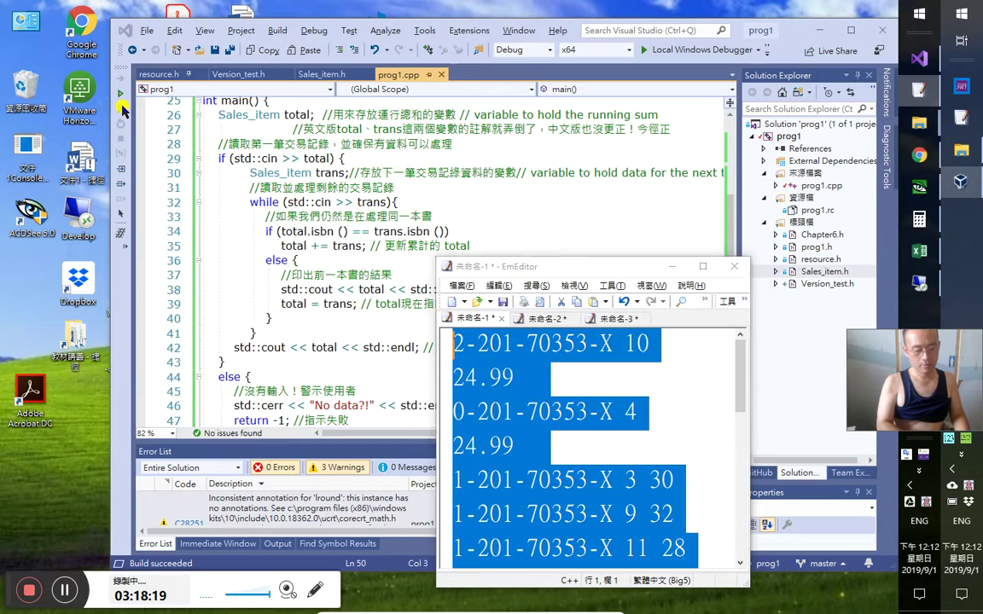
# Run prog1 without debugging on the transactions ending in plain 43.99, end the input with an end-of-file, and close the console
pyautogui.hotkey('alt', 'Tab')
pyautogui.hotkey('ctrl', 'F5')
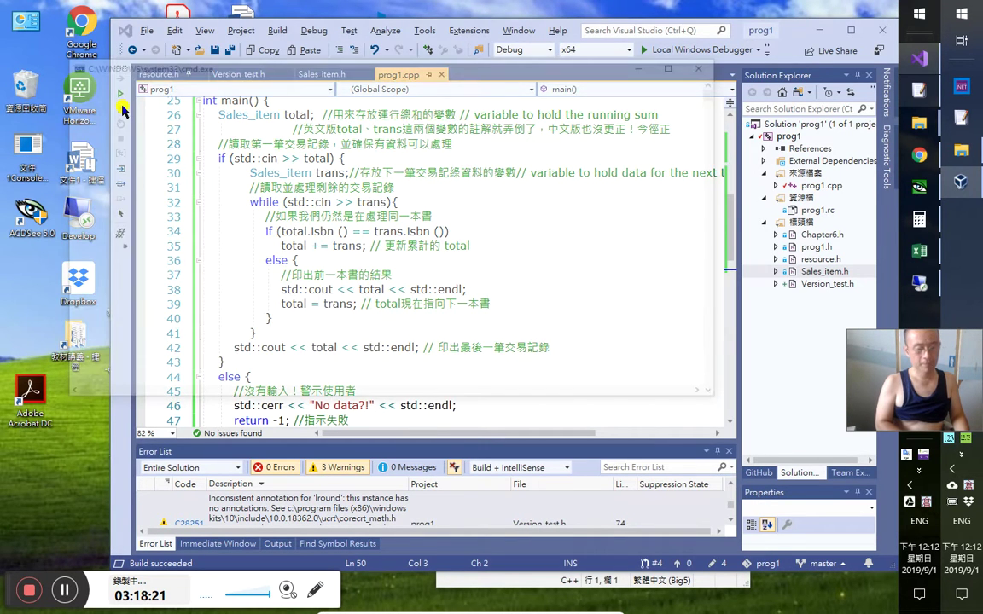
pyautogui.hotkey('ctrl', 'v')
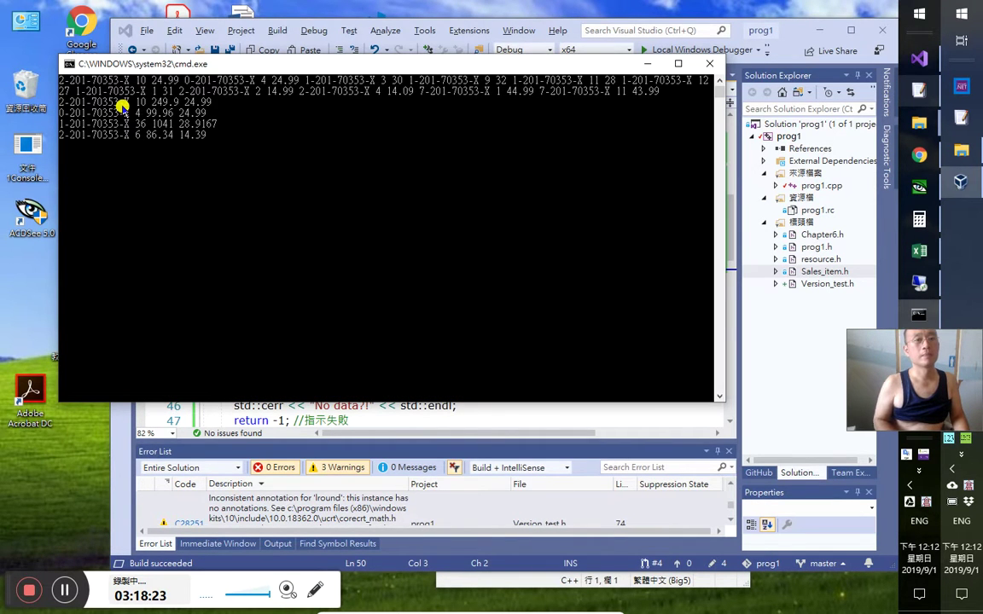
pyautogui.press('Return')
pyautogui.hotkey('ctrl', 'z')
pyautogui.press('Return')
pyautogui.press('Return')
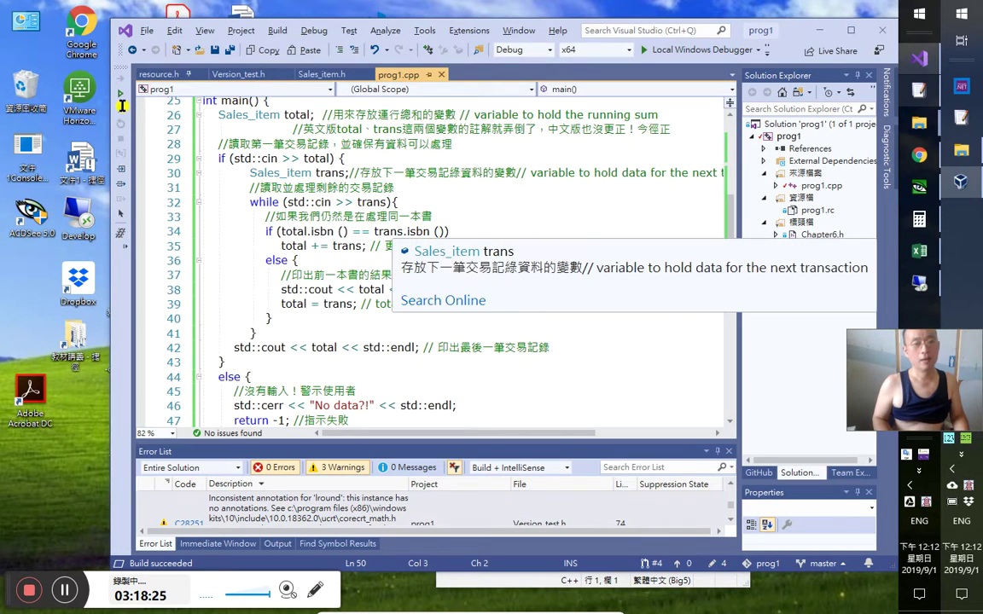
# Repeat the prog1 run with the same transactions, entering ^Z on its own line to end the input
pyautogui.hotkey('ctrl', 'F5')
pyautogui.hotkey('ctrl', 'v')
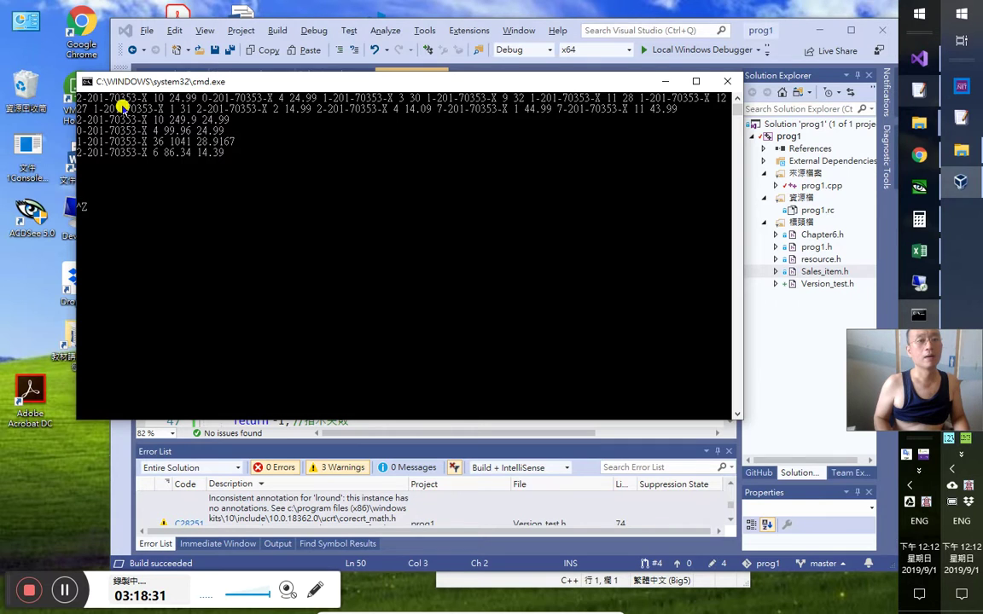
pyautogui.press('Return')
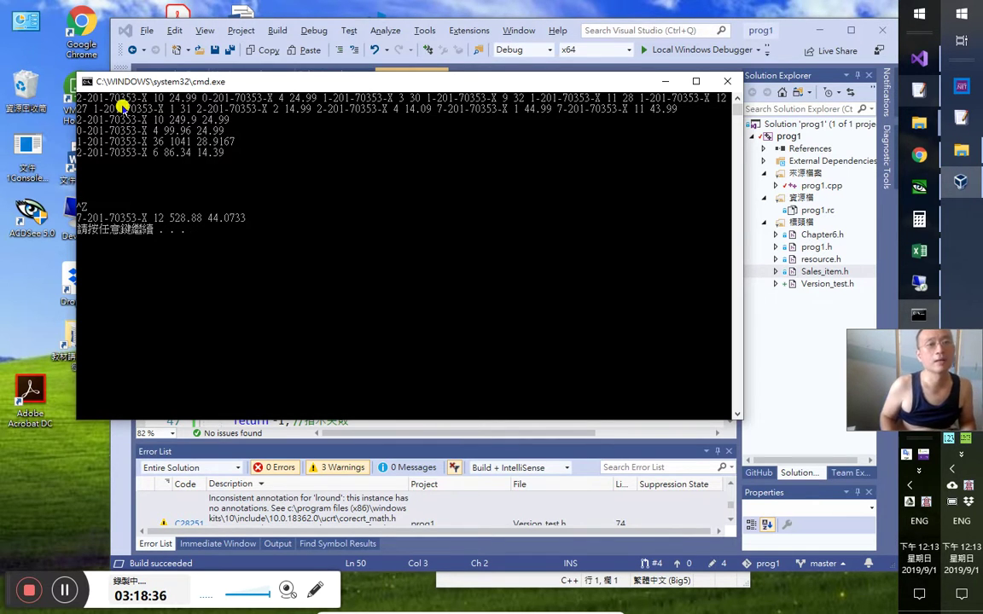
pyautogui.press('Return')
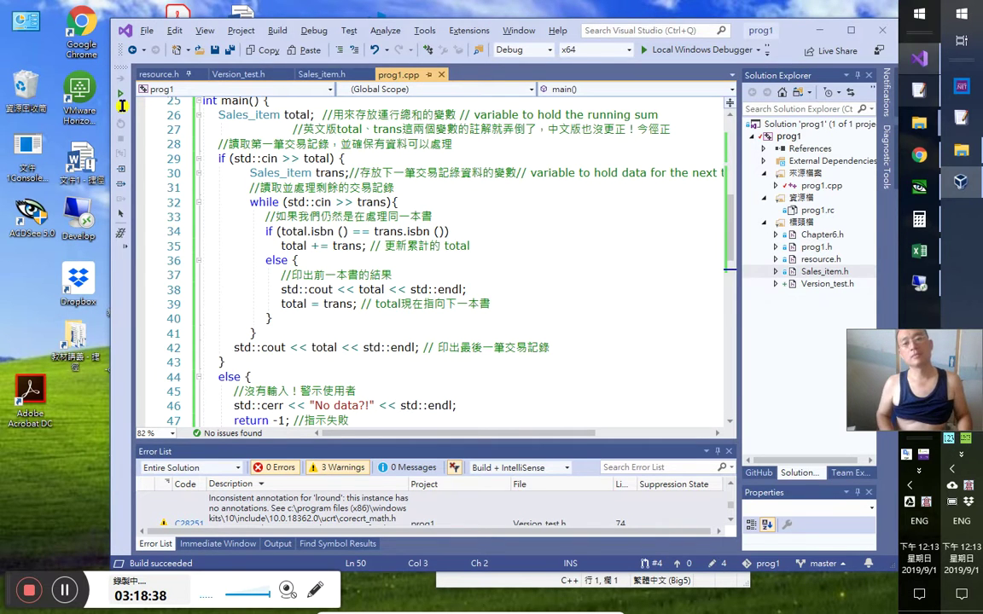
# Select and copy the whole main function in prog1.cpp, from line 25 to its closing brace on line 50
pyautogui.moveTo(394, 231)
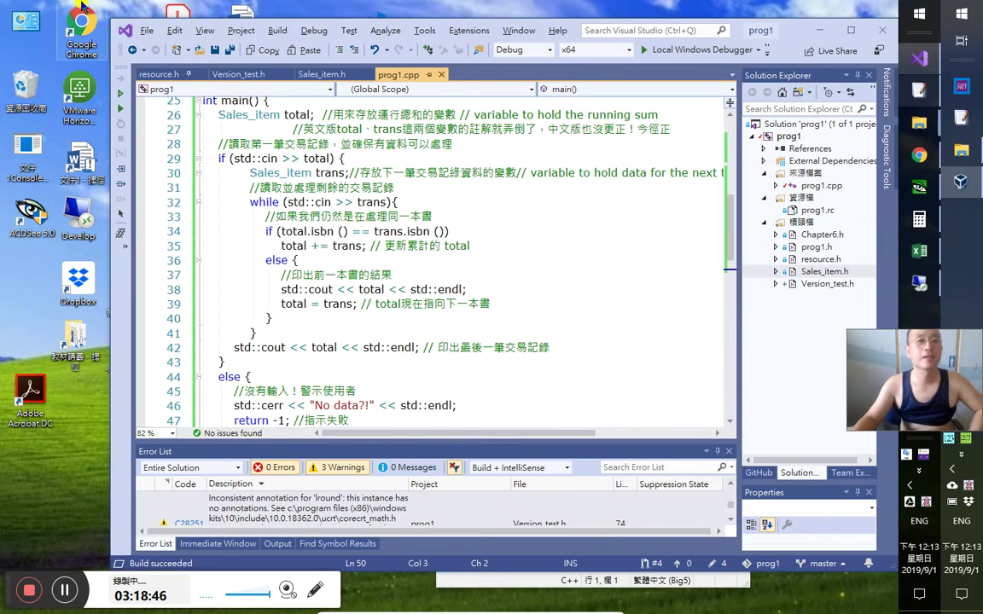
pyautogui.click(136, 101)
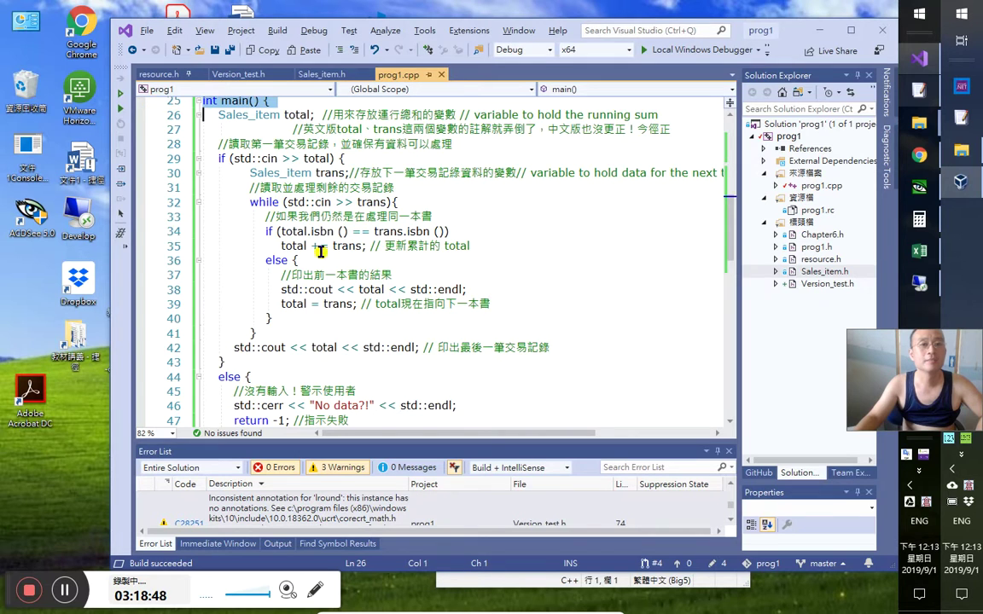
pyautogui.scroll(3, 345, 247)
pyautogui.scroll(-7, 375, 256)
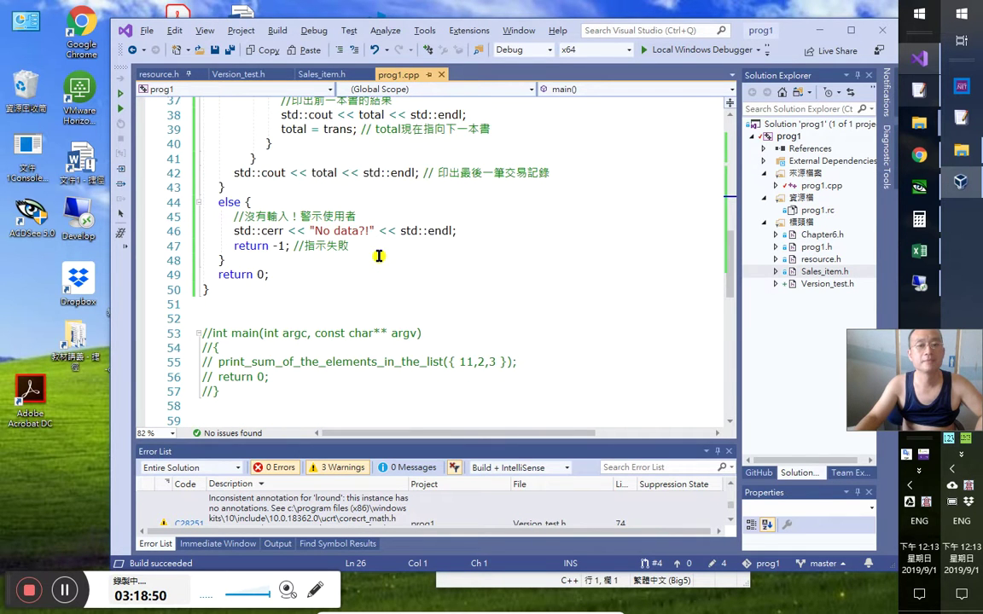
pyautogui.keyDown('shift'); pyautogui.click(290, 294); pyautogui.keyUp('shift')
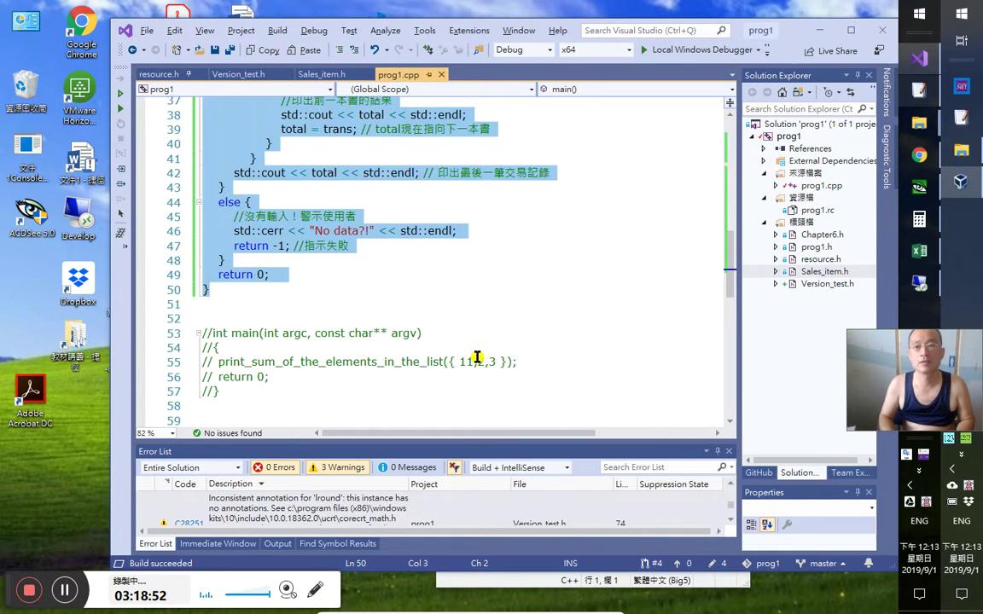
# Switch to the Word notes on the remote desktop and paste the copied main function under the 練習 1.25 heading of 頁 25
pyautogui.click(921, 155)
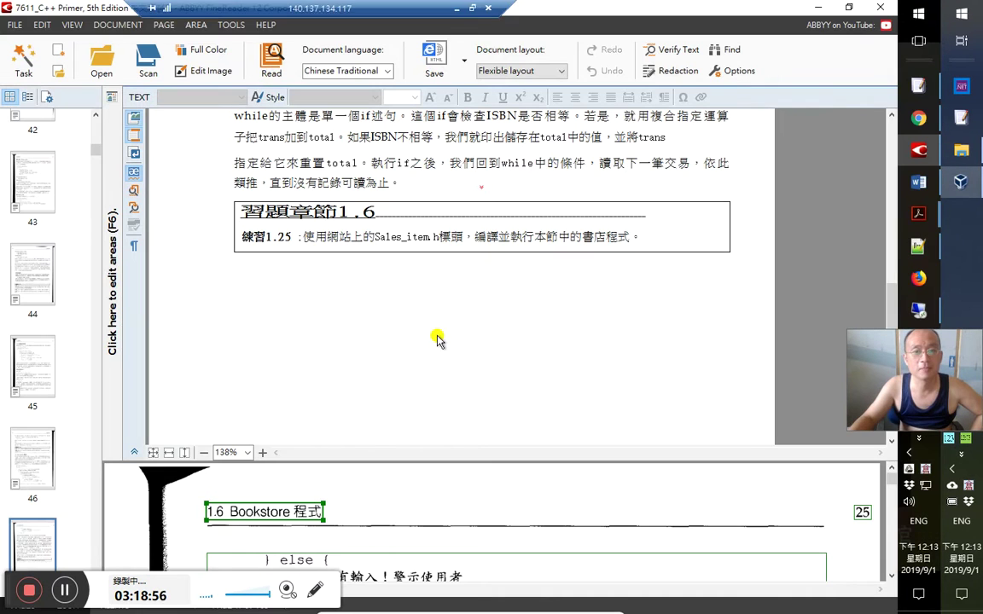
pyautogui.hotkey('alt', 'Tab')
pyautogui.click(318, 503)
pyautogui.scroll(-1, 283, 325)
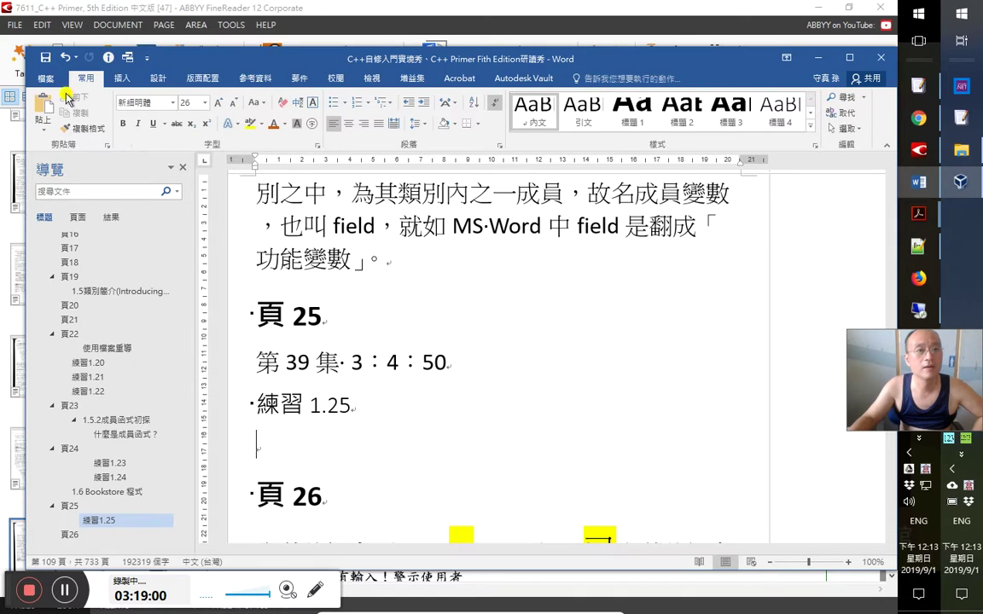
pyautogui.click(43, 104)
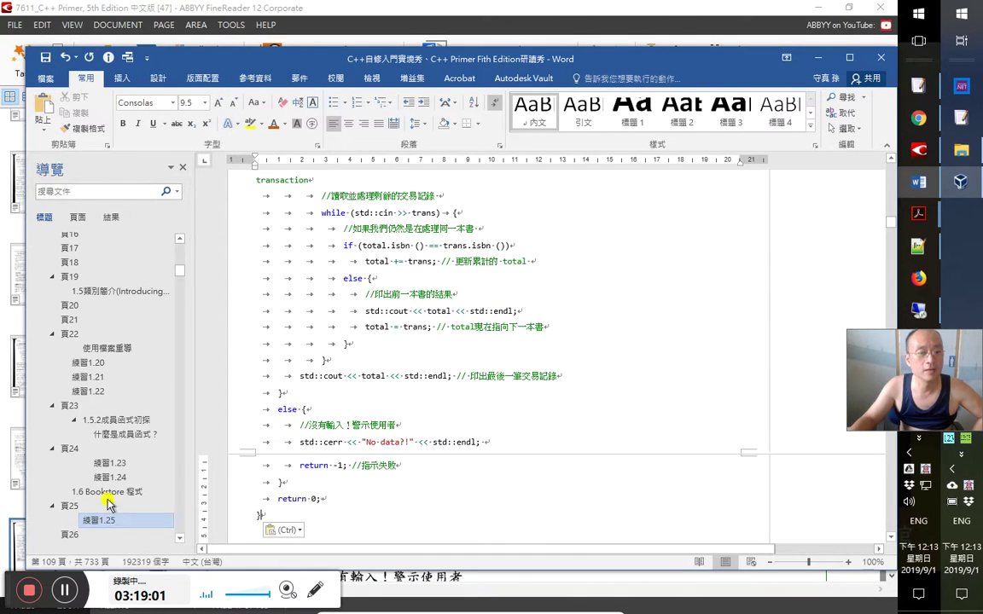
# Add the timestamp 3：19：00 after 3：4：50 on the 第 39 集 line under the 頁 25 heading
pyautogui.click(285, 472)
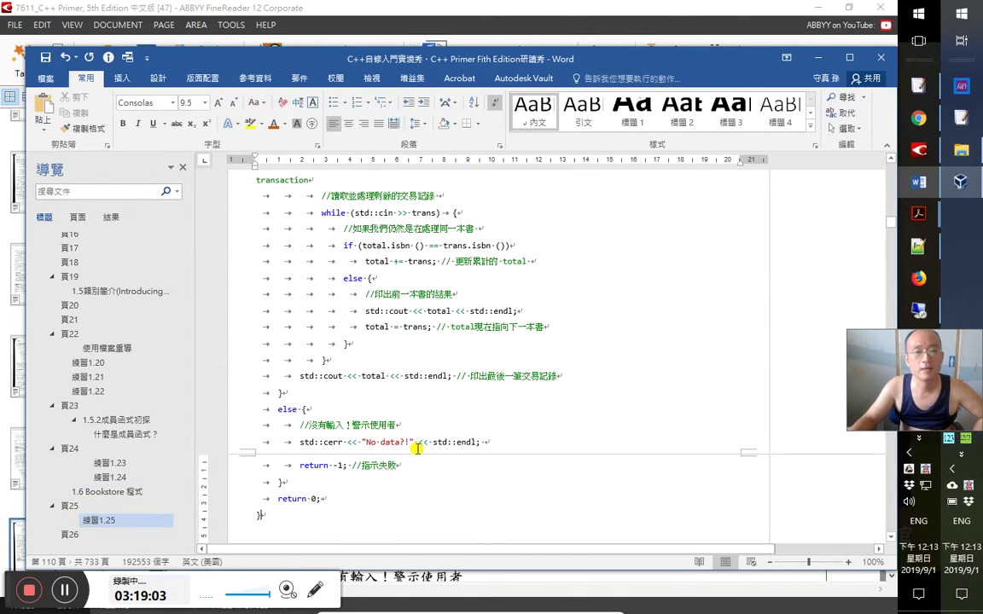
pyautogui.scroll(5, 418, 448)
pyautogui.click(310, 344)
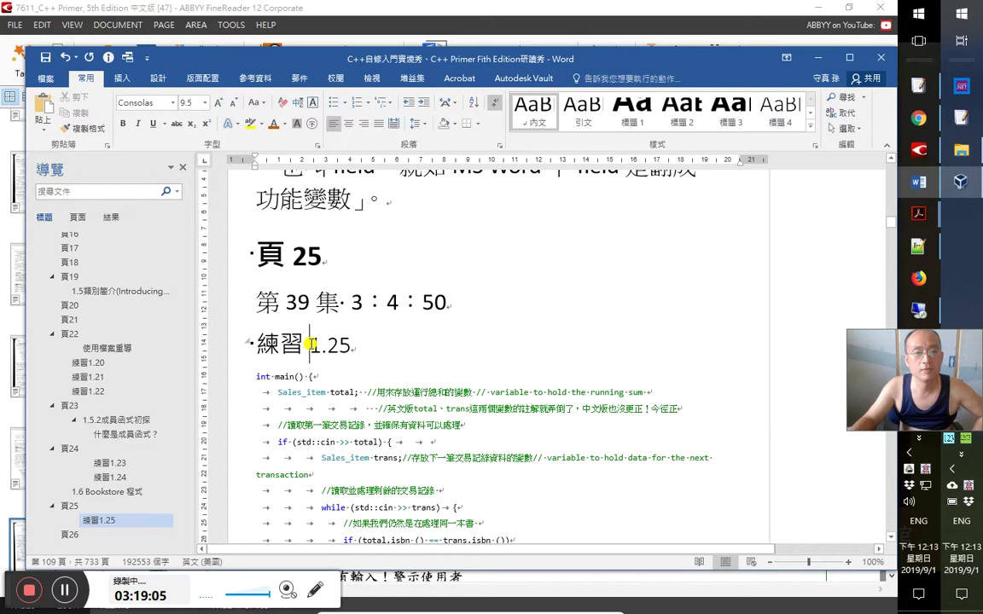
pyautogui.click(386, 342)
pyautogui.click(490, 314)
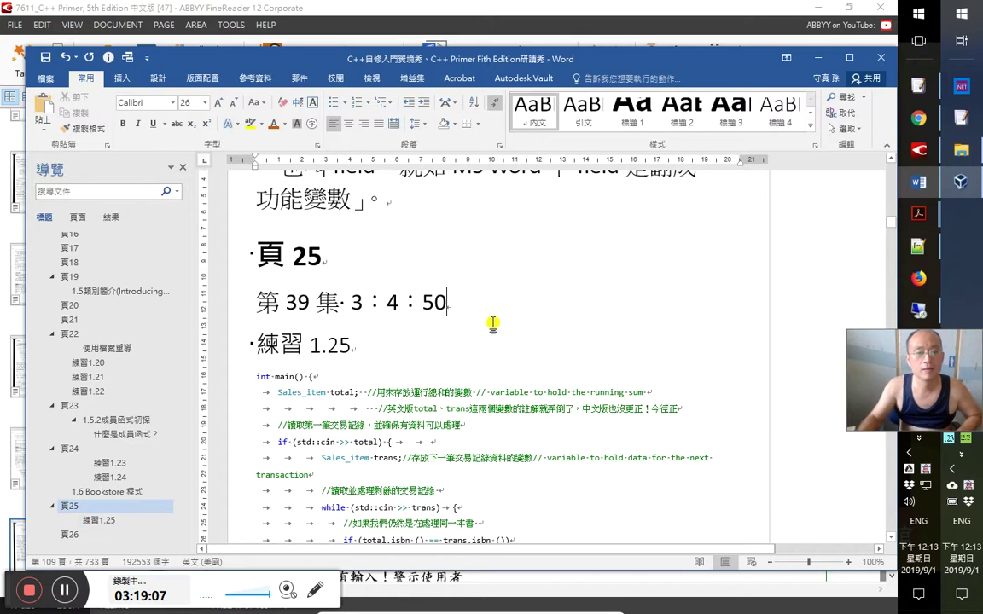
pyautogui.write('4')
pyautogui.press('BackSpace')
pyautogui.write('3：19：10')
pyautogui.press('Left')
pyautogui.press('BackSpace')
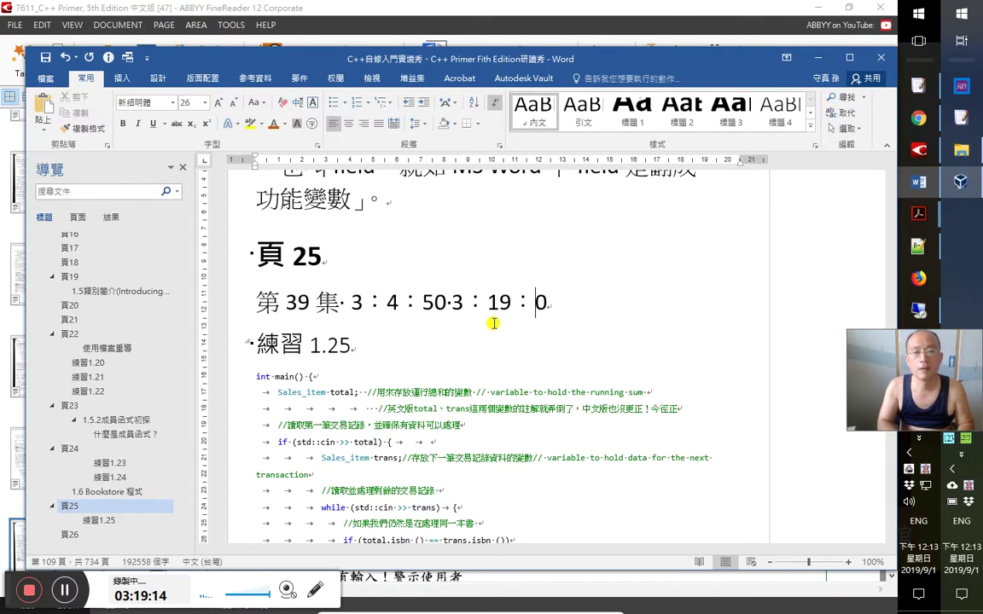
pyautogui.write('0')
pyautogui.press('Down')
pyautogui.press('Down')
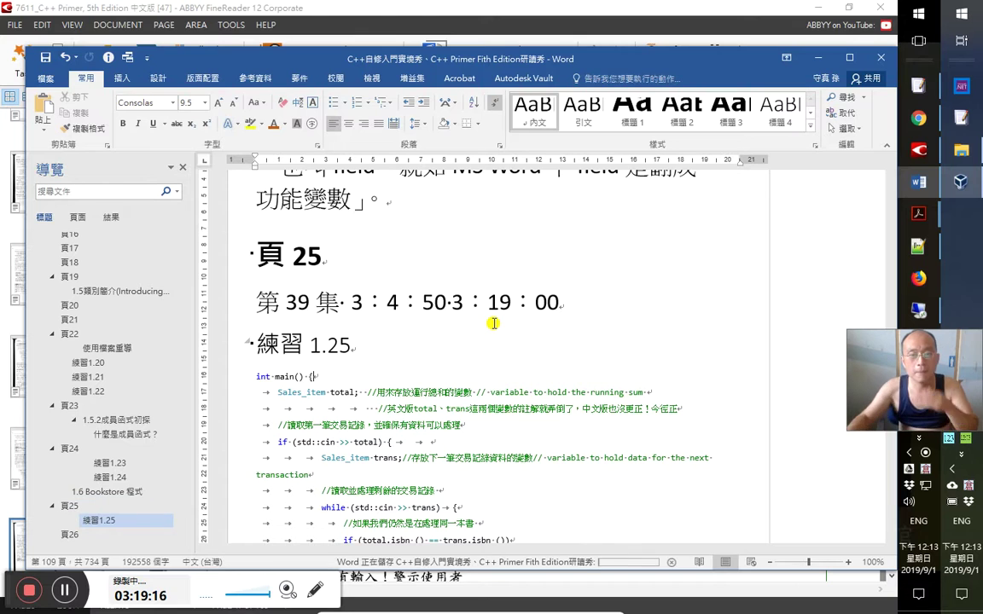
# Highlight in red the code comment noting that the English edition swapped the total and trans annotations
pyautogui.click(378, 409)
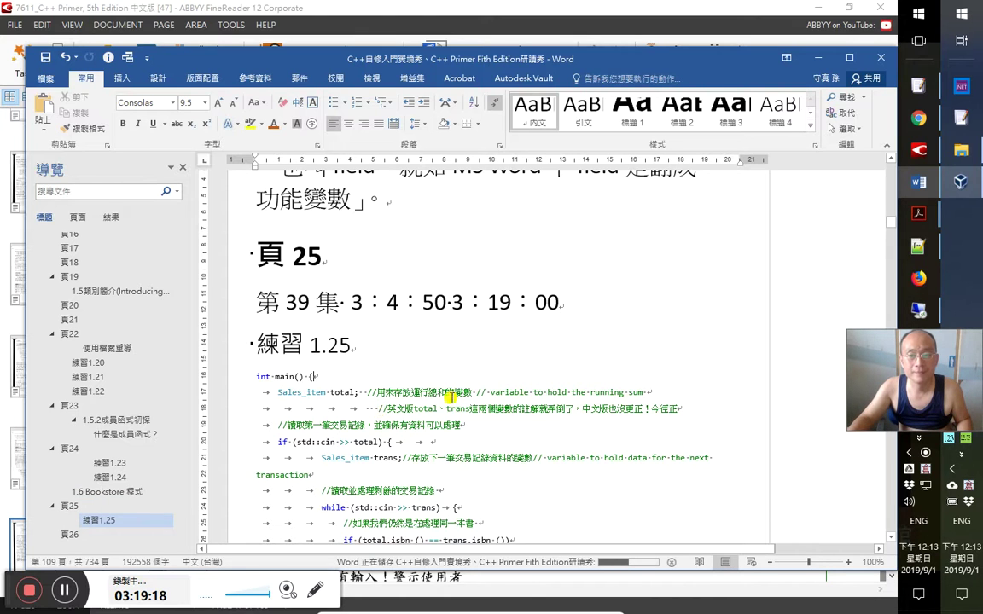
pyautogui.keyDown('shift'); pyautogui.click(676, 414); pyautogui.keyUp('shift')
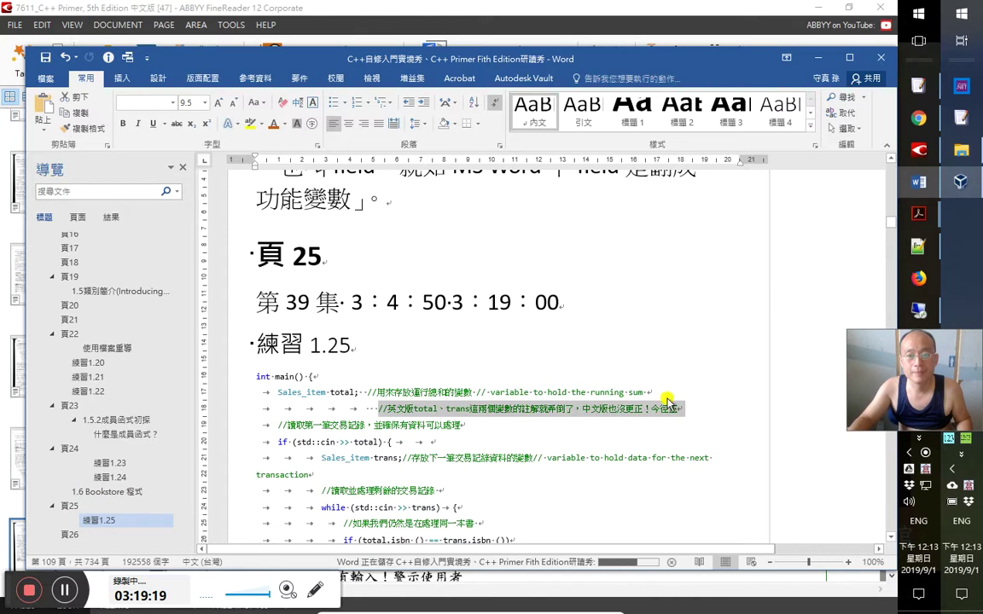
pyautogui.click(262, 124)
pyautogui.click(254, 163)
pyautogui.scroll(-1, 431, 380)
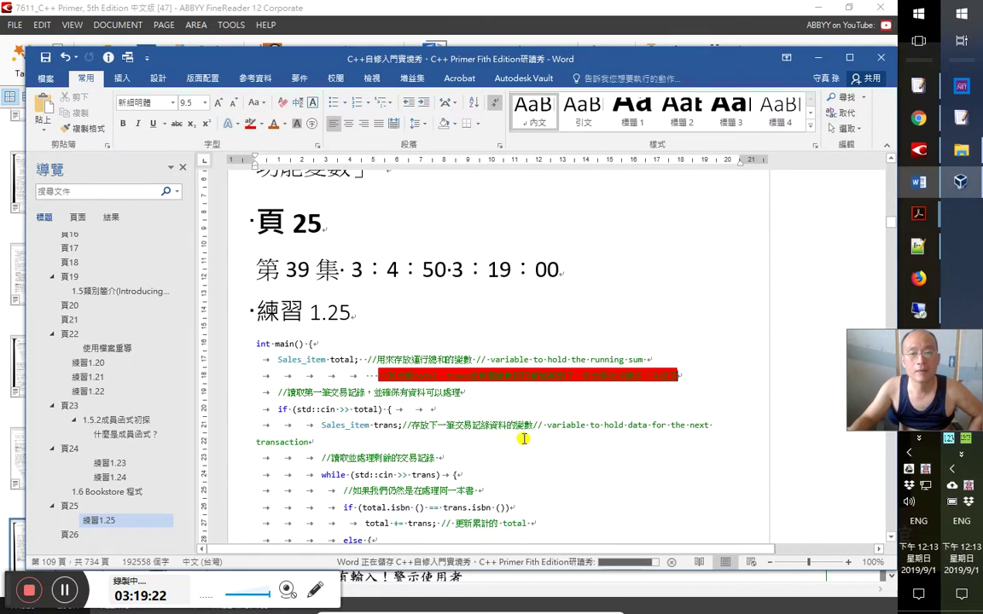
pyautogui.scroll(-1, 431, 381)
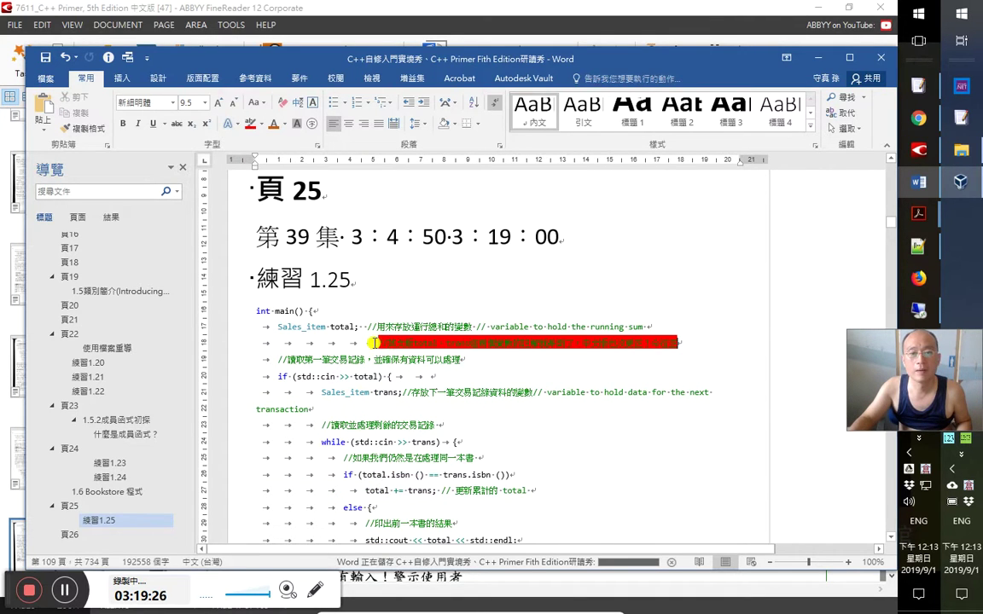
# Set the font colour of the red-highlighted comment to light green and save the notes
pyautogui.moveTo(422, 343); pyautogui.dragTo(680, 343)
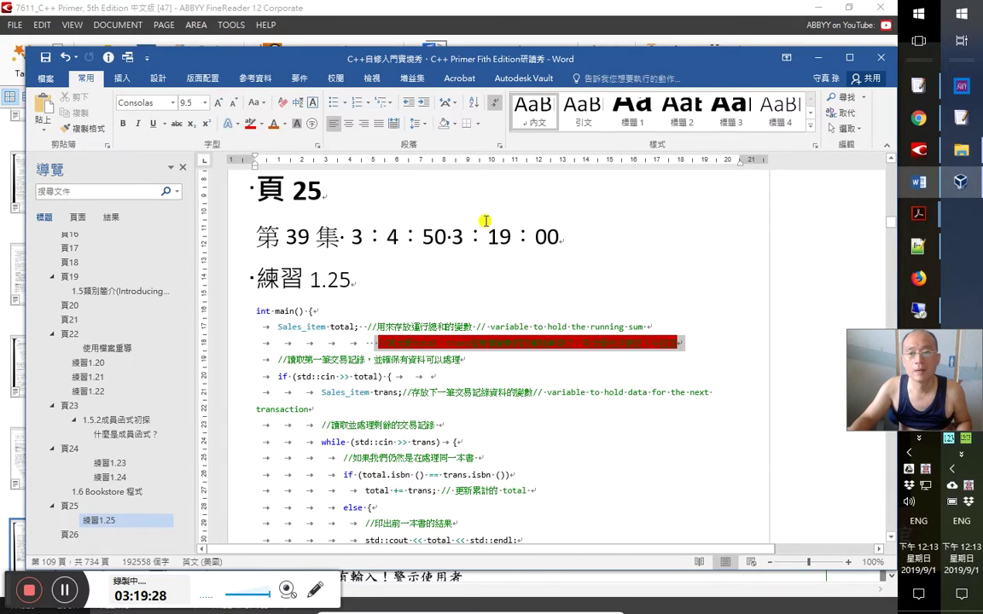
pyautogui.click(284, 124)
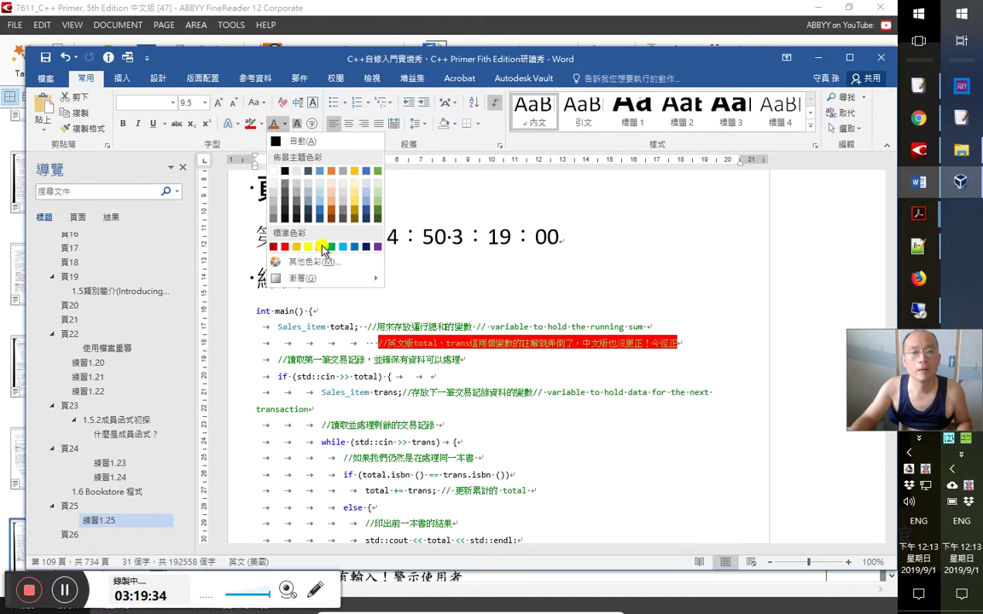
pyautogui.click(597, 431)
pyautogui.click(680, 487)
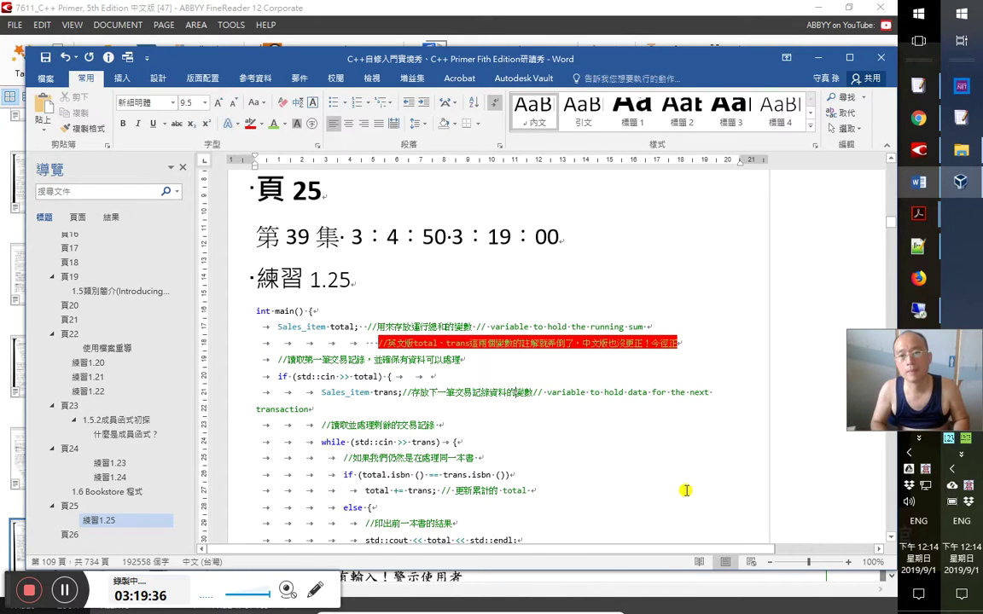
pyautogui.hotkey('ctrl', 's')
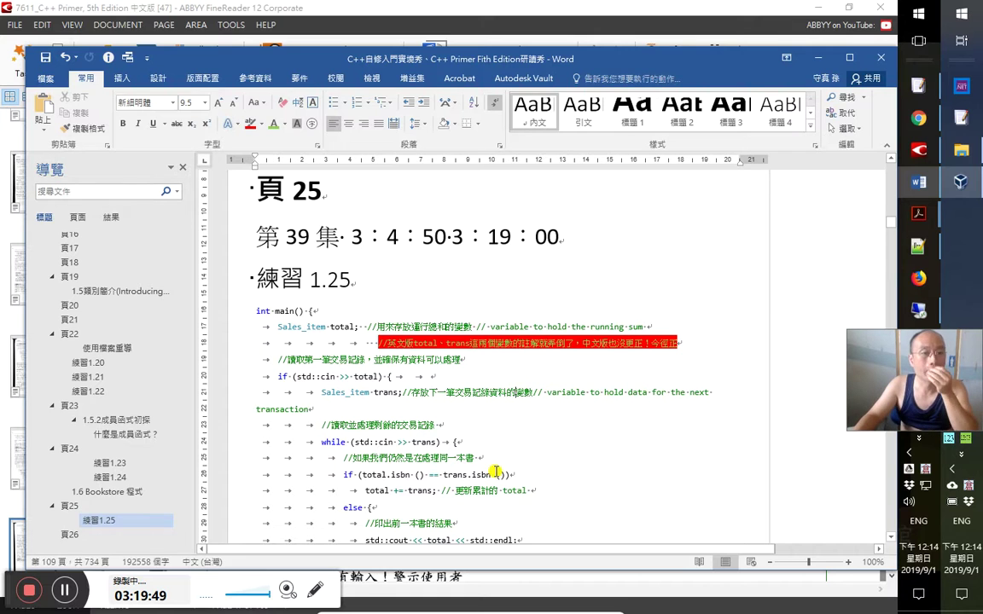
# Open a second window of the notes document and return to the first window at 練習 1.25
pyautogui.hotkey('alt', 'Tab')
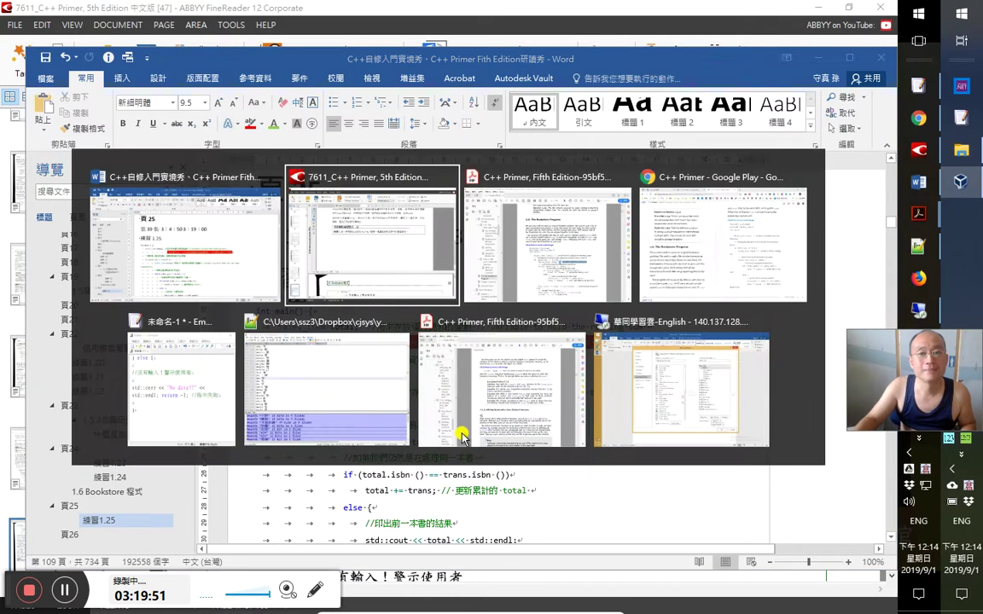
pyautogui.hotkey('alt', 'Tab')
pyautogui.hotkey('alt', 'Tab')
pyautogui.hotkey('alt', 'Tab')
pyautogui.hotkey('alt', 'shift', 'Tab')
pyautogui.hotkey('alt', 'shift', 'Tab')
pyautogui.hotkey('alt', 'shift', 'Tab')
pyautogui.hotkey('alt', 'shift', 'Tab')
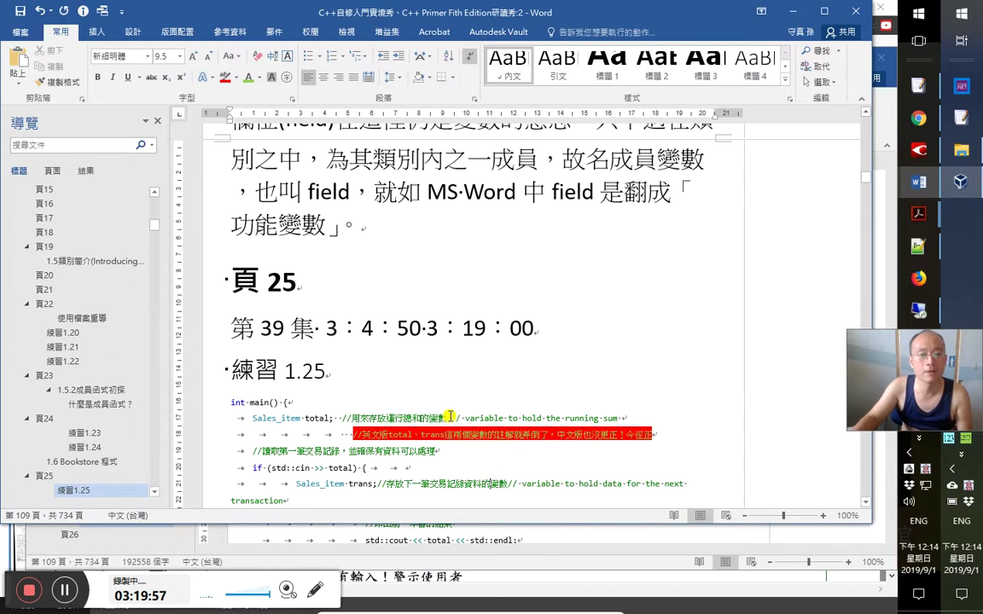
pyautogui.hotkey('alt', 'Tab')
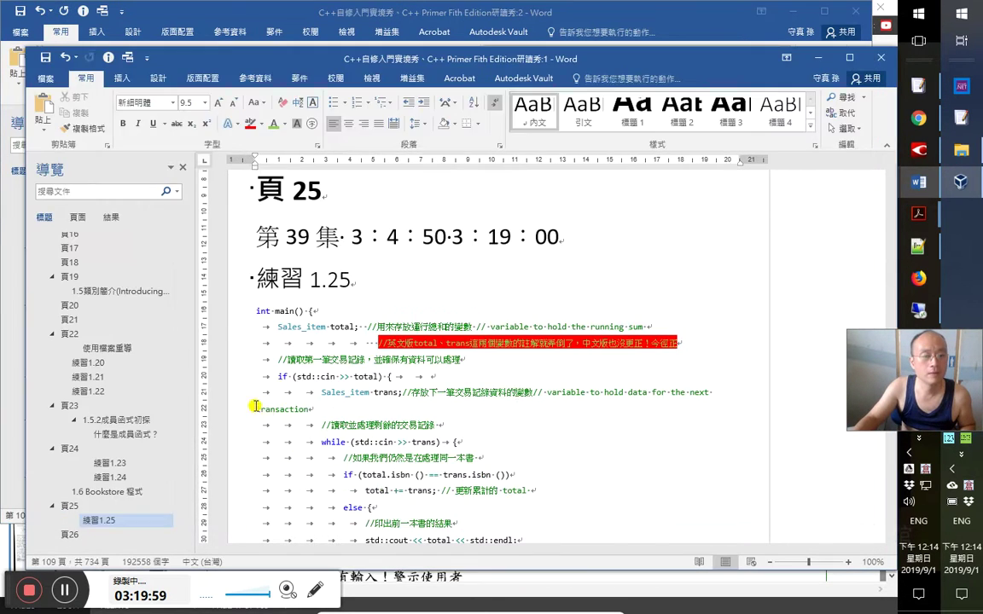
pyautogui.scroll(-1, 200, 457)
pyautogui.scroll(-2, 153, 473)
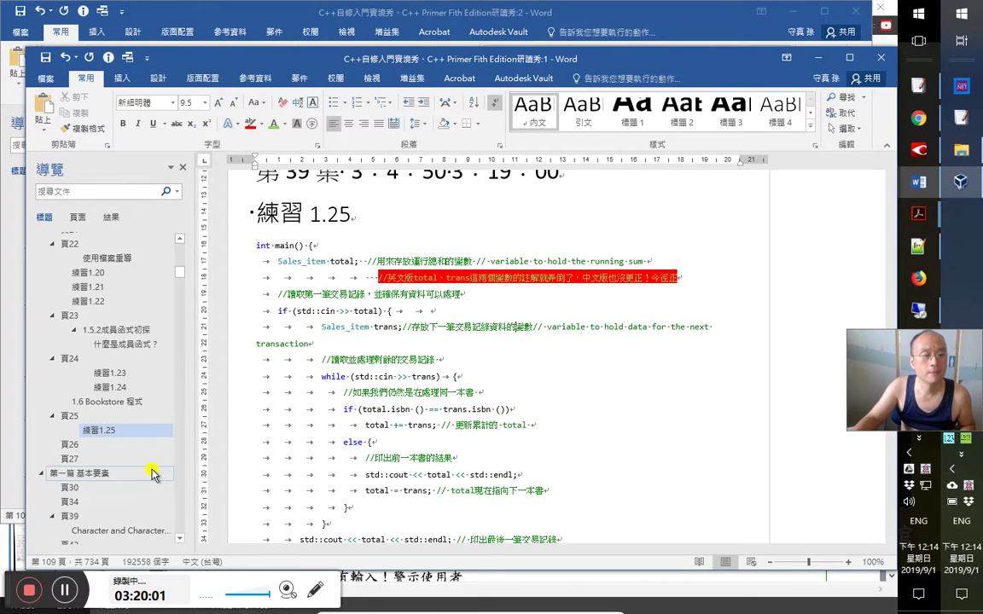
# Add the line 本章總結 directly below the 頁 26 heading and format it as Heading 3
pyautogui.click(106, 448)
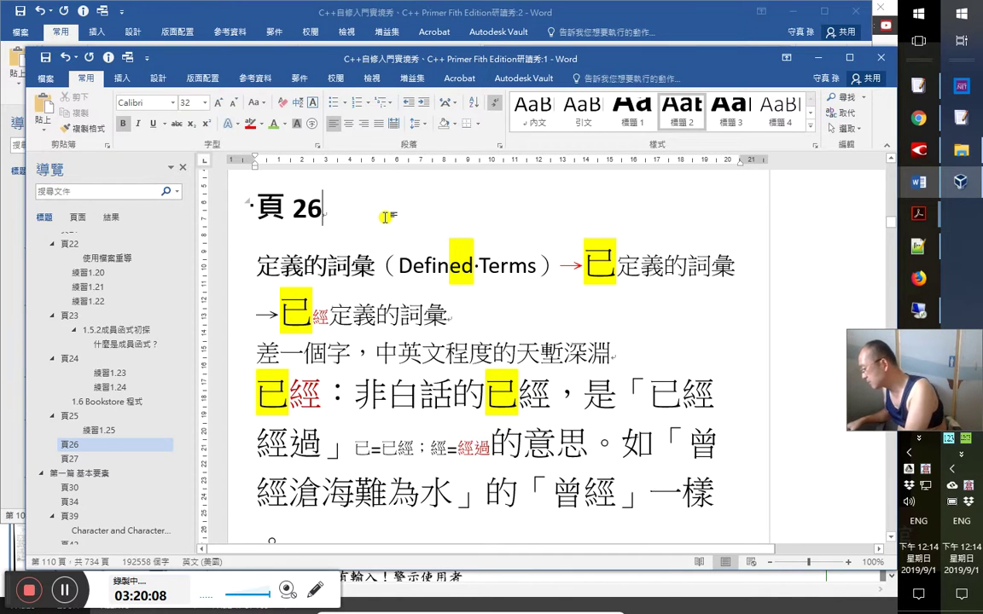
pyautogui.press('Return')
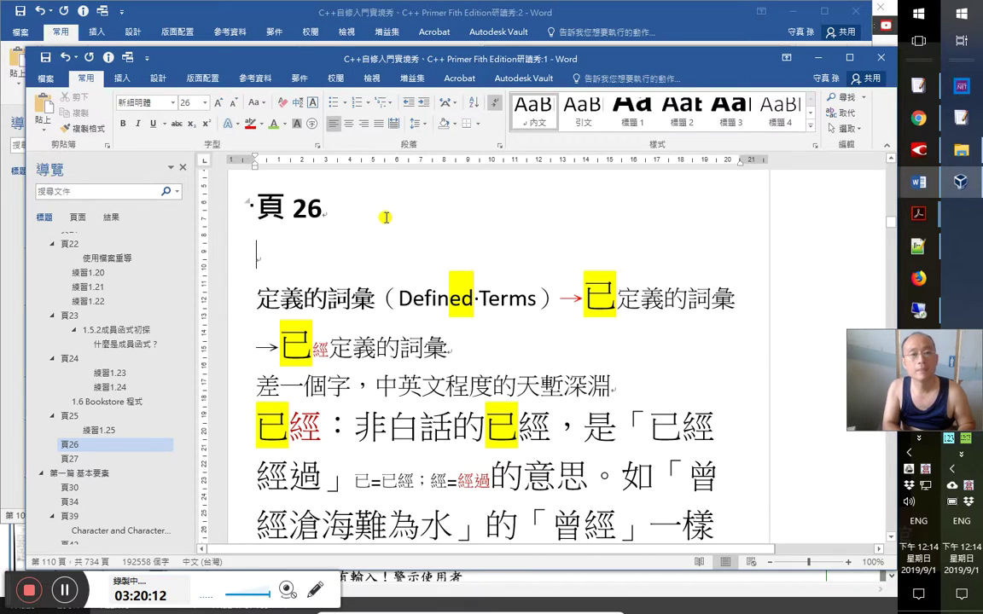
pyautogui.write('ogd')
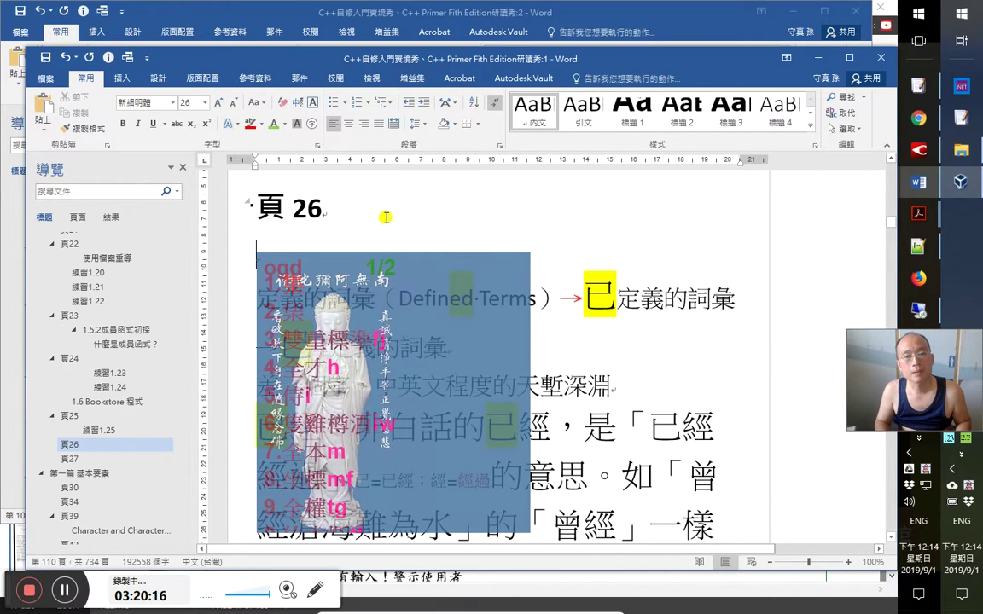
pyautogui.press('Escape')
pyautogui.write('d')
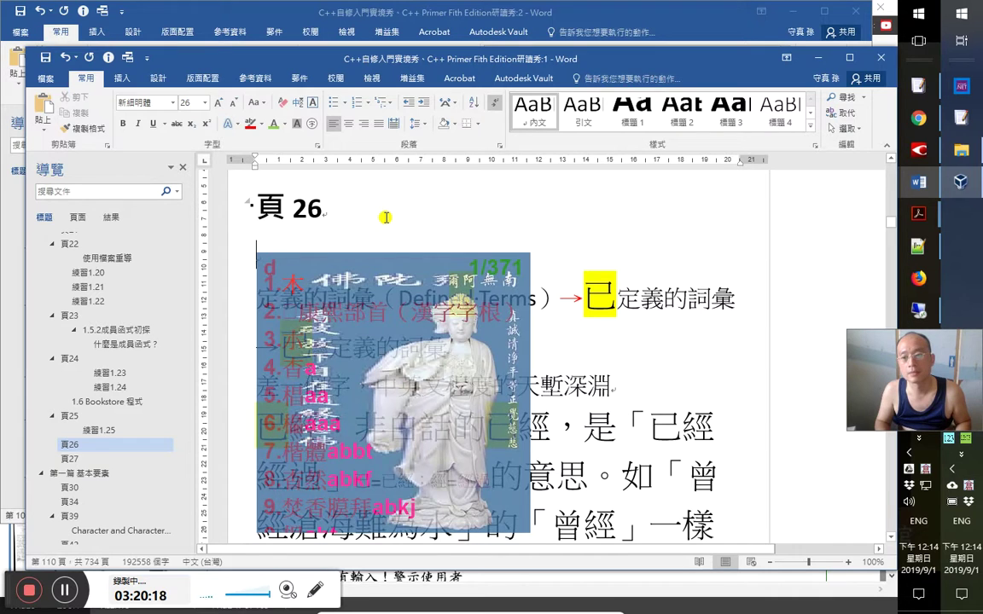
pyautogui.write('m')
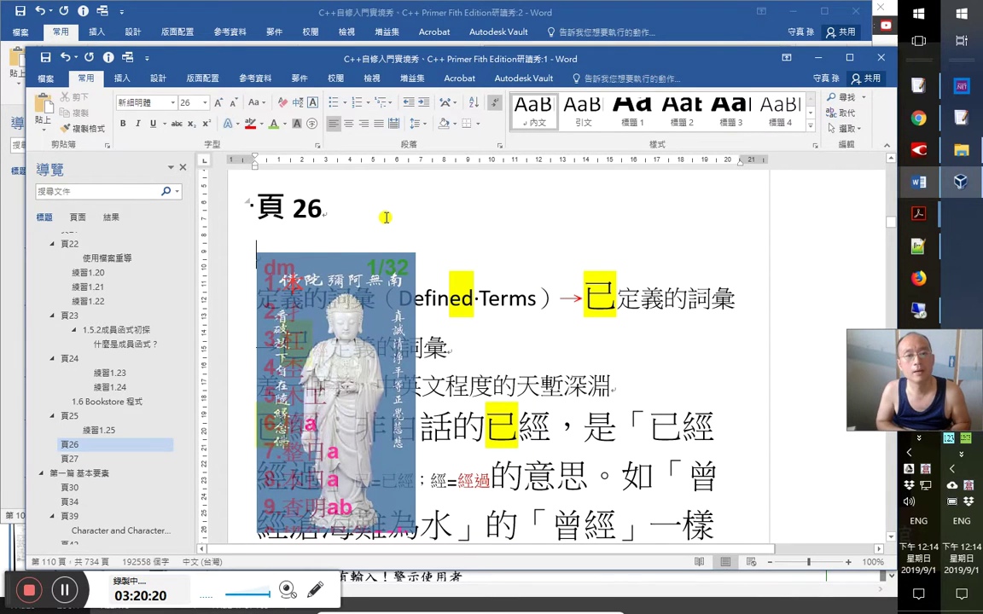
pyautogui.write('y')
pyautogui.press('space')
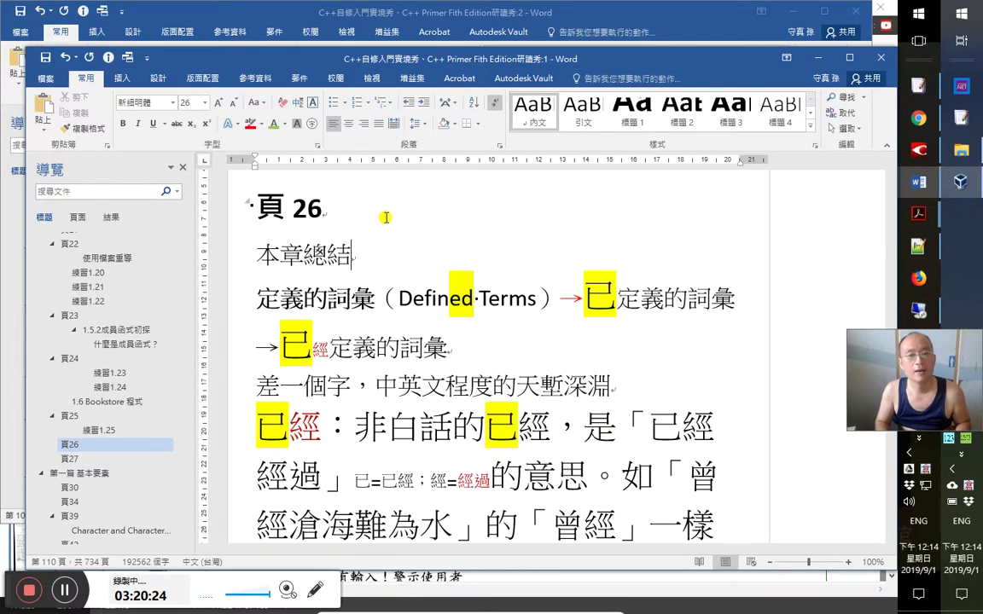
pyautogui.hotkey('ctrl', 'alt', '3')
# Copy the text 定義的詞彙（Defined Terms） onto a new line under 本章總結 and format that line as Heading 3
pyautogui.press('Right')
pyautogui.press('Right')
pyautogui.press('Right')
pyautogui.press('Right')
pyautogui.press('Right')
pyautogui.press('Right')
pyautogui.press('Right')
pyautogui.press('Right')
pyautogui.press('Right')
pyautogui.hotkey('shift', 'Home')
pyautogui.hotkey('ctrl', 'c')
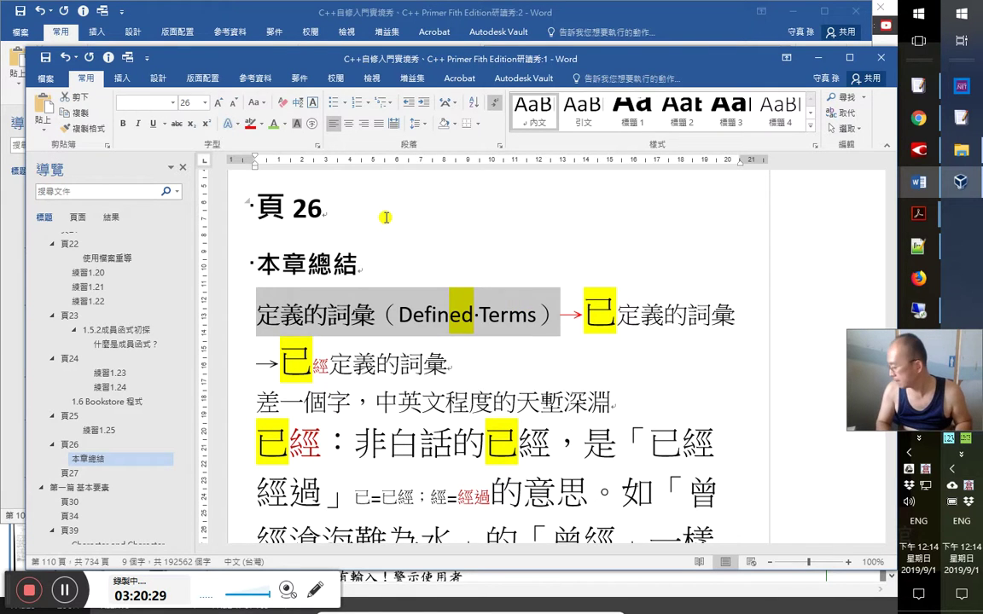
pyautogui.press('Left')
pyautogui.press('Left')
pyautogui.press('Return')
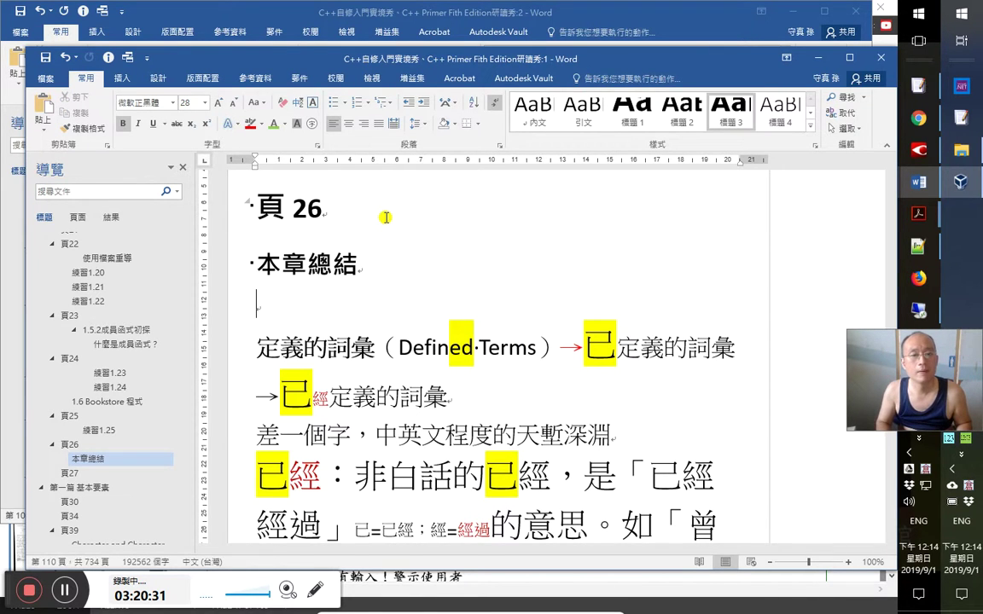
pyautogui.hotkey('ctrl', 'v')
pyautogui.hotkey('ctrl', 'alt', '3')
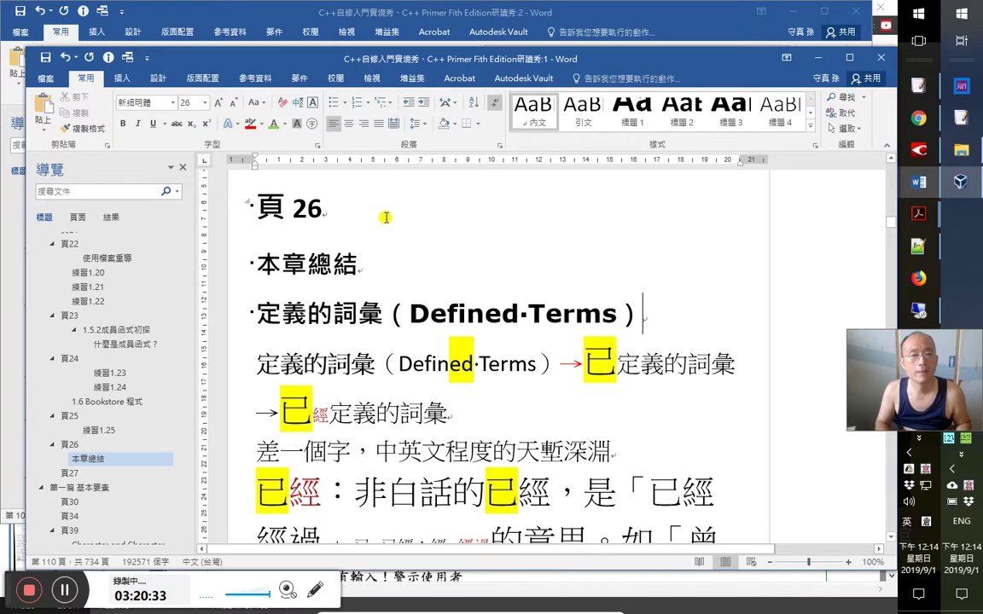
# Remove the bracketed （Defined Terms） from the 定義的詞彙 heading and save the document
pyautogui.hotkey('shift', 'Left')
pyautogui.hotkey('shift', 'Left')
pyautogui.hotkey('shift', 'Left')
pyautogui.hotkey('shift', 'Left')
pyautogui.hotkey('shift', 'Left')
pyautogui.hotkey('shift', 'Left')
pyautogui.hotkey('shift', 'Left')
pyautogui.hotkey('shift', 'Left')
pyautogui.hotkey('shift', 'Left')
pyautogui.hotkey('shift', 'Left')
pyautogui.hotkey('shift', 'Left')
pyautogui.hotkey('shift', 'Left')
pyautogui.hotkey('shift', 'Left')
pyautogui.hotkey('shift', 'Left')
pyautogui.hotkey('shift', 'Left')
pyautogui.hotkey('shift', 'Left')
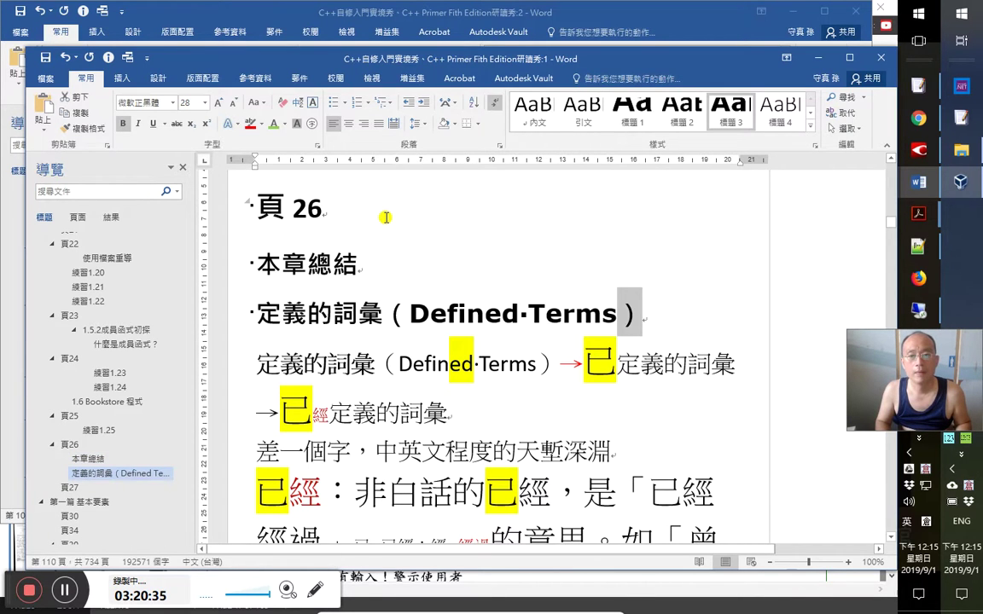
pyautogui.hotkey('ctrl', 'x')
pyautogui.press('Down')
pyautogui.hotkey('ctrl', 's')
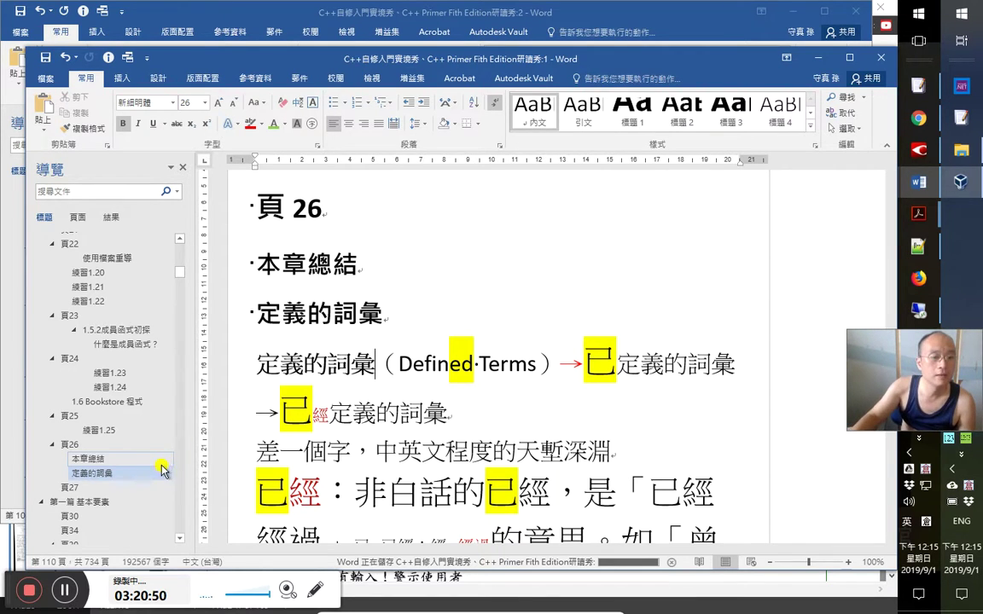
# Go to 練習 2.41 under 頁 76 and insert an empty line below its 頁 22 line
pyautogui.scroll(-10, 147, 456)
pyautogui.scroll(-4, 146, 457)
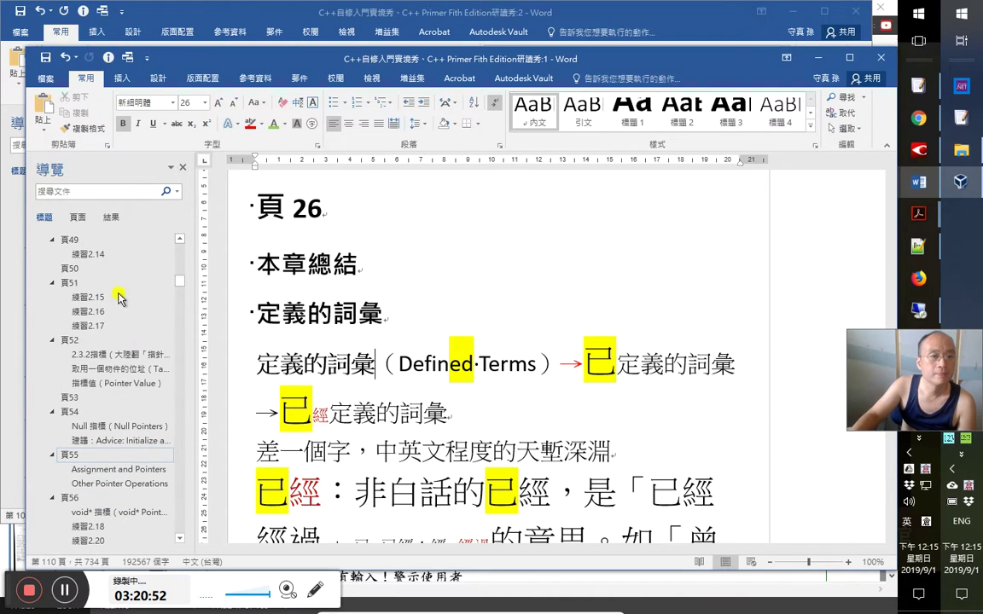
pyautogui.scroll(-6, 111, 478)
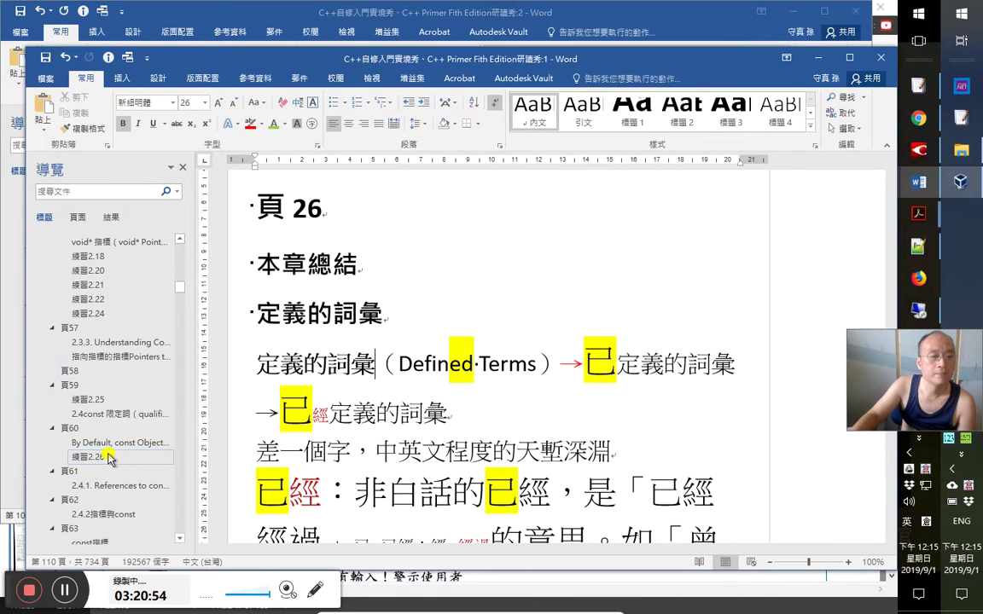
pyautogui.scroll(-10, 116, 474)
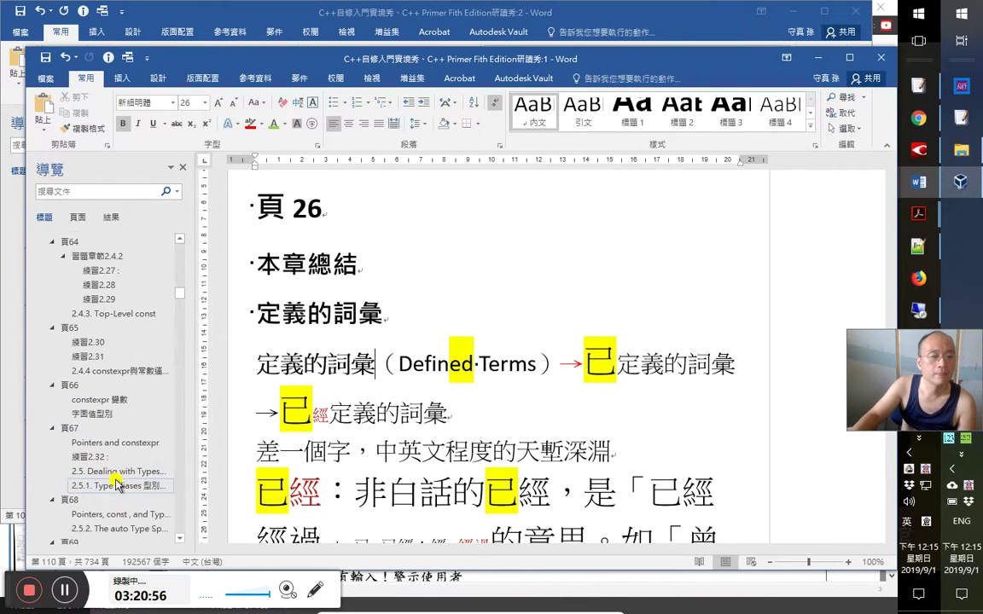
pyautogui.scroll(-4, 115, 483)
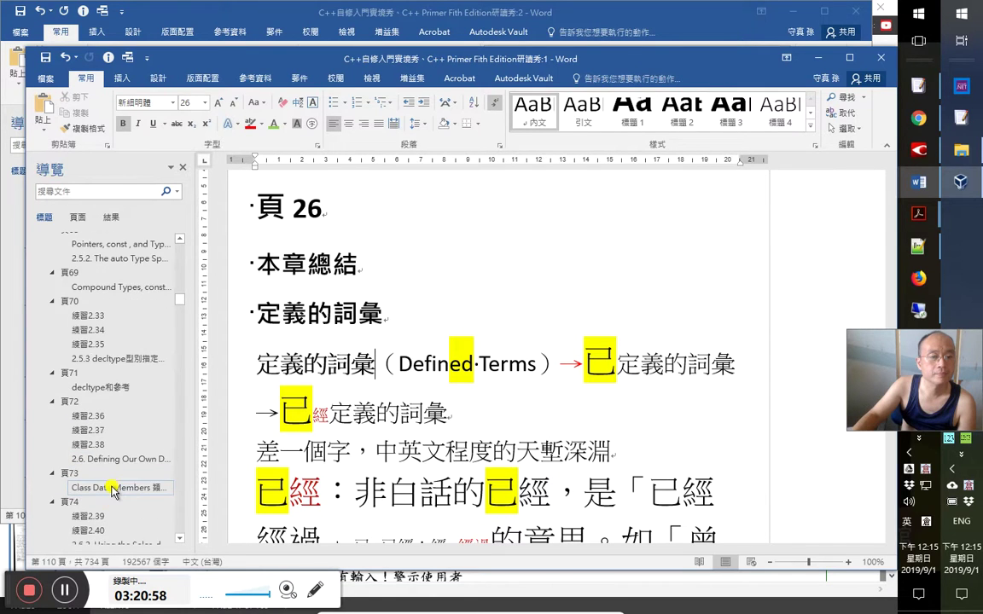
pyautogui.click(89, 497)
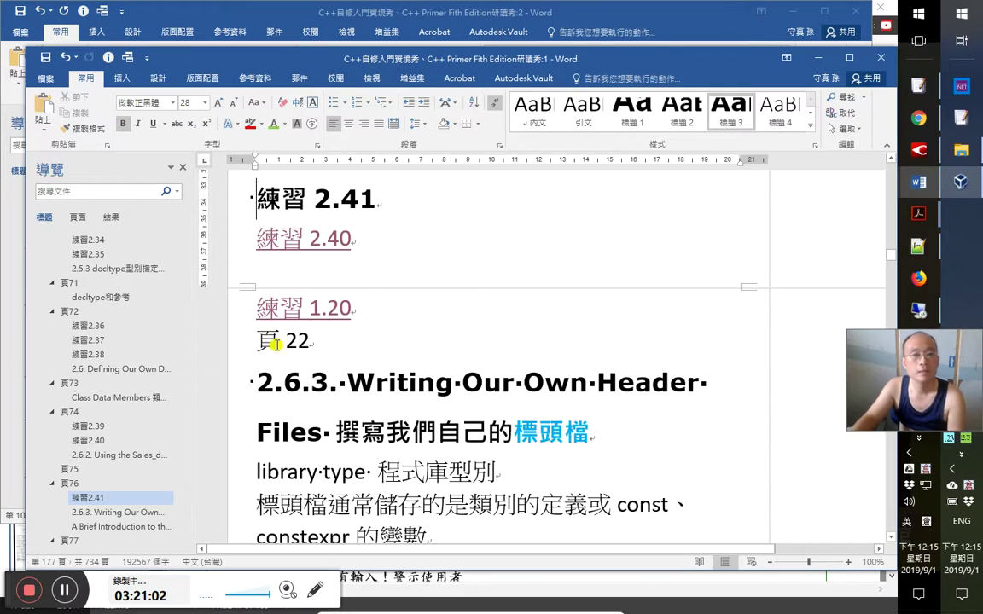
pyautogui.click(350, 243)
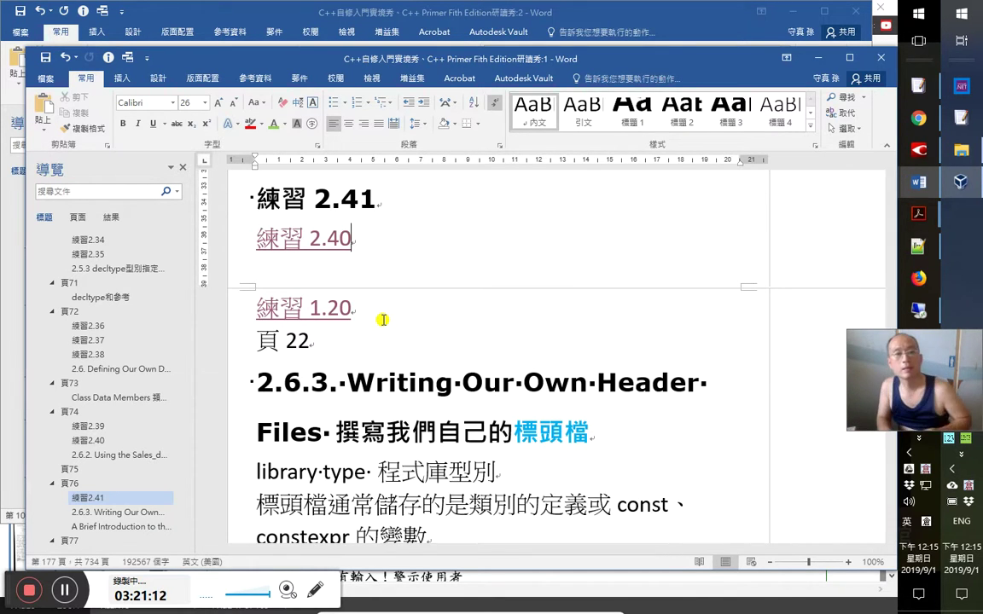
pyautogui.press('Up')
pyautogui.press('Up')
pyautogui.press('Up')
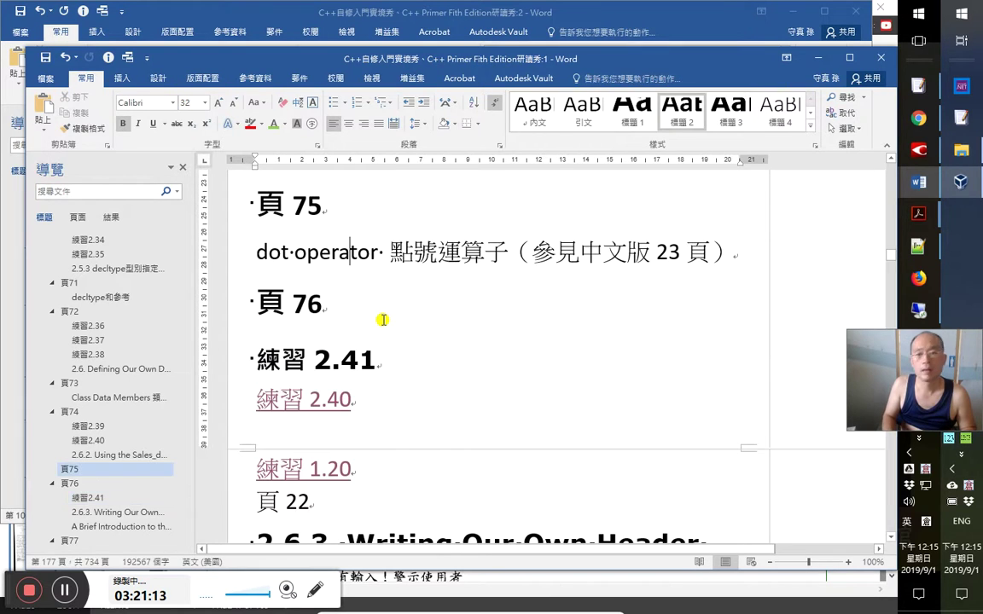
pyautogui.press('Down')
pyautogui.press('Down')
pyautogui.press('Down')
pyautogui.press('Down')
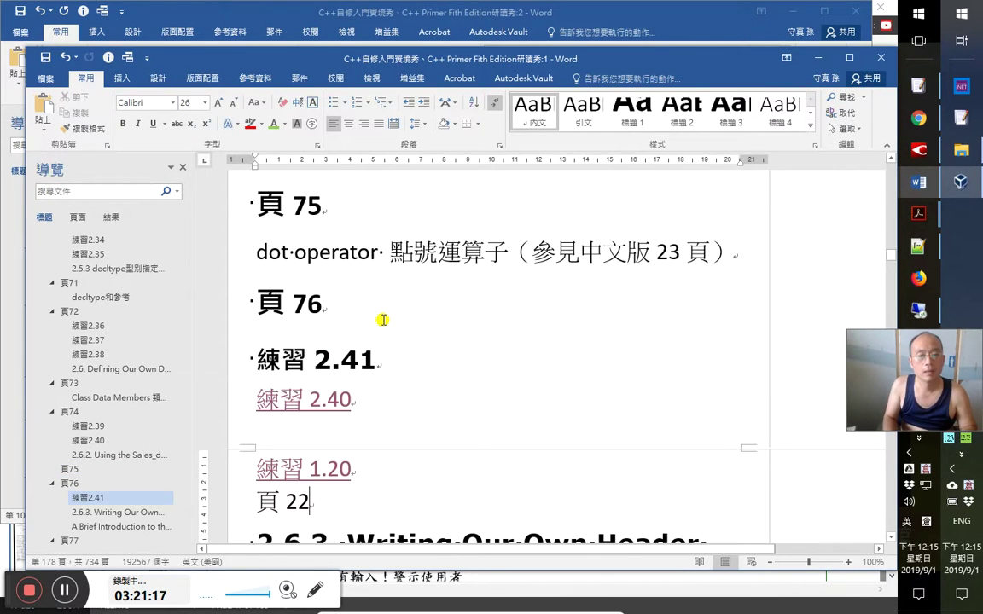
pyautogui.press('Down')
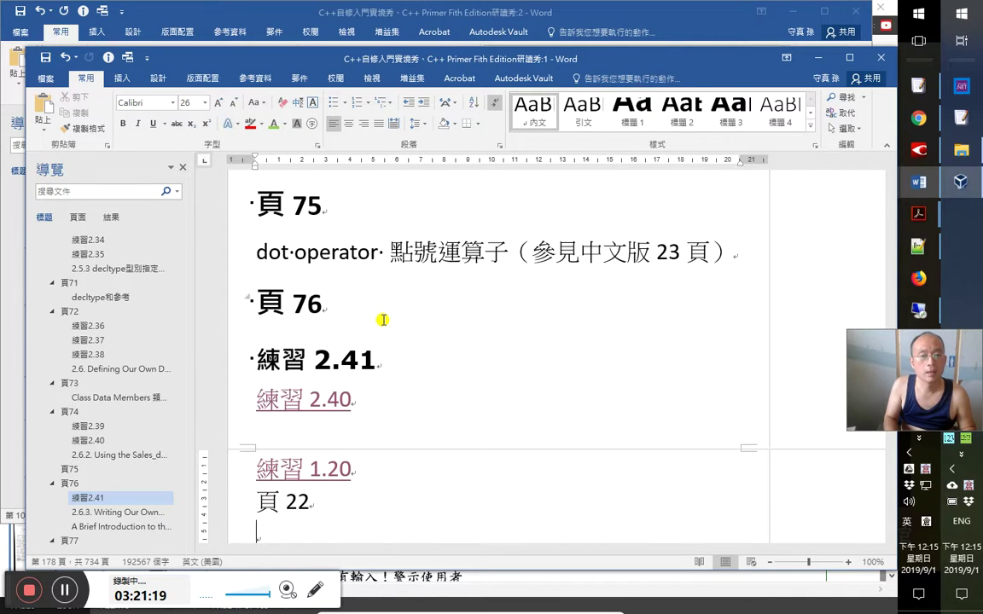
pyautogui.scroll(-1, 383, 320)
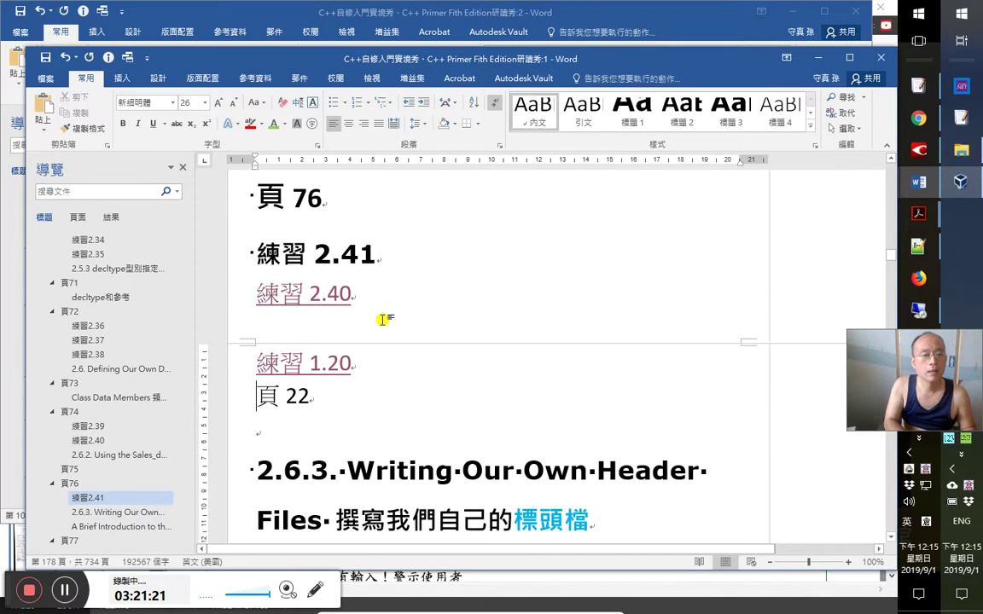
# Enclose 頁 22 in full-width parentheses and append 頁 24、25 after it
pyautogui.write('（')
pyautogui.press('End')
pyautogui.write('）')
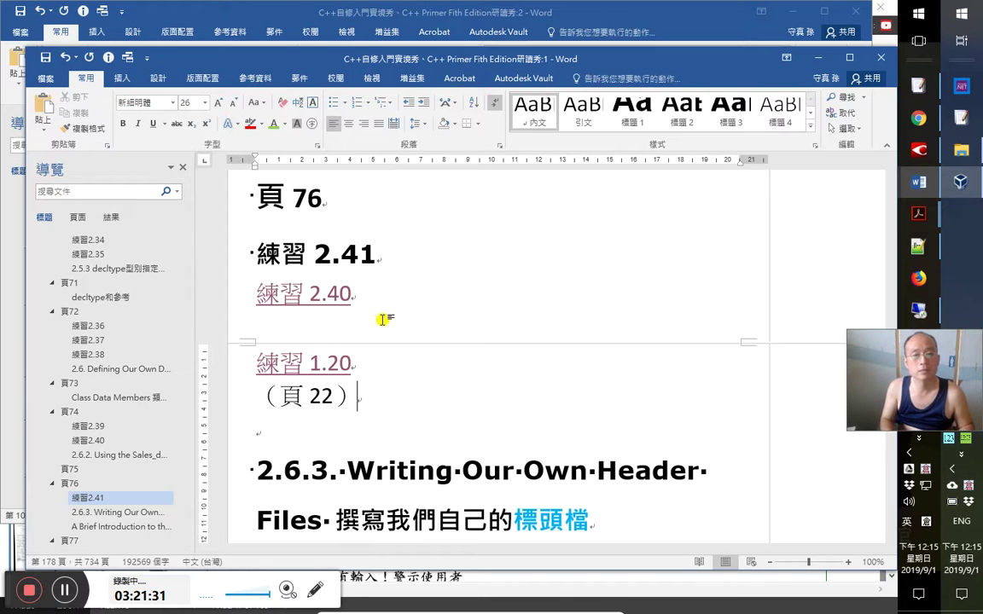
pyautogui.write('頁 24')
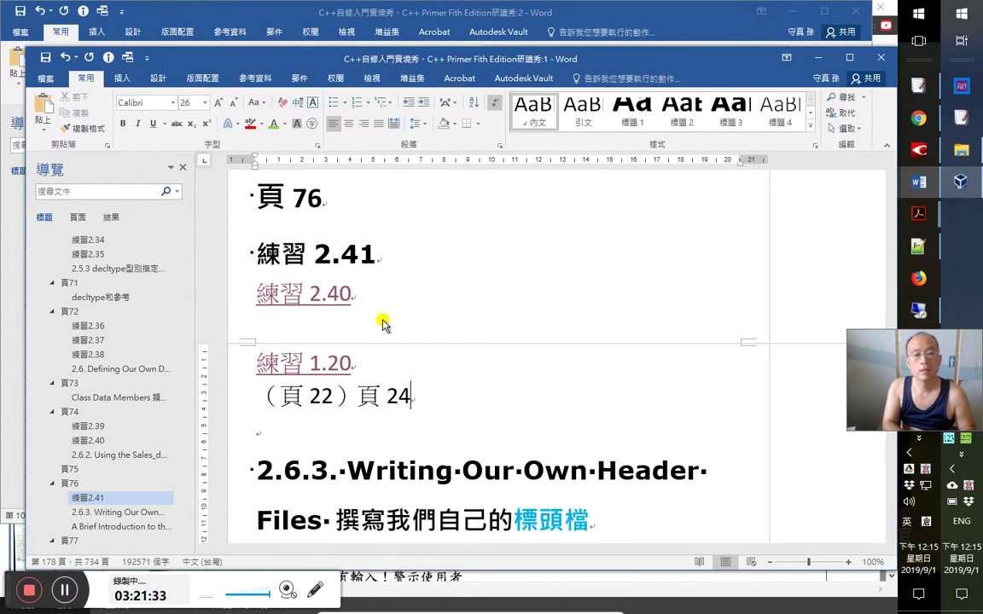
pyautogui.write('、25')
pyautogui.press('Left')
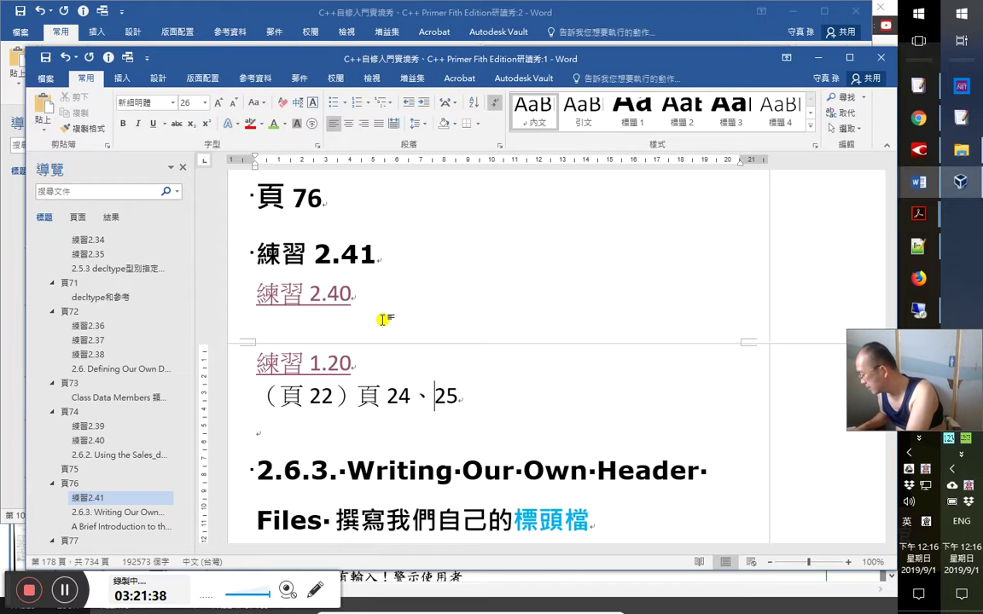
# Enter 第 39 集 3：21：40 on the empty line, add a new line below it, and save the document
pyautogui.press('Down')
pyautogui.write('第39')
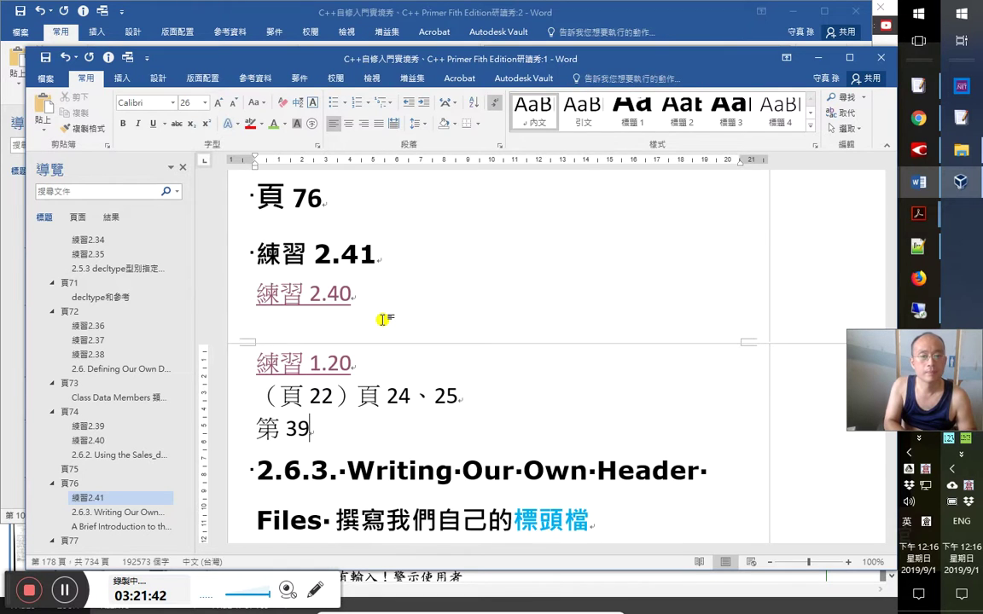
pyautogui.write('集 3')
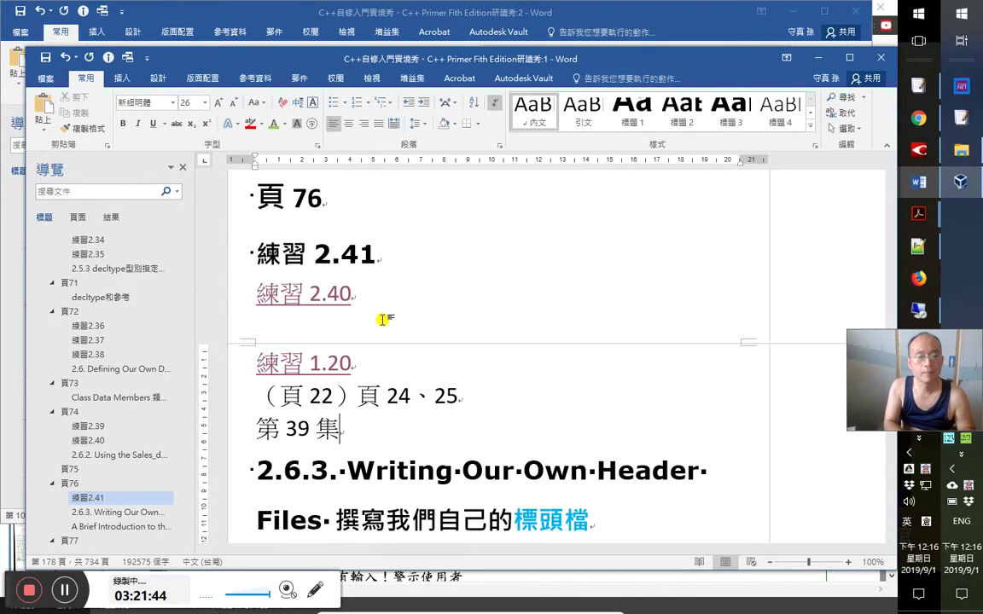
pyautogui.write('：21：40')
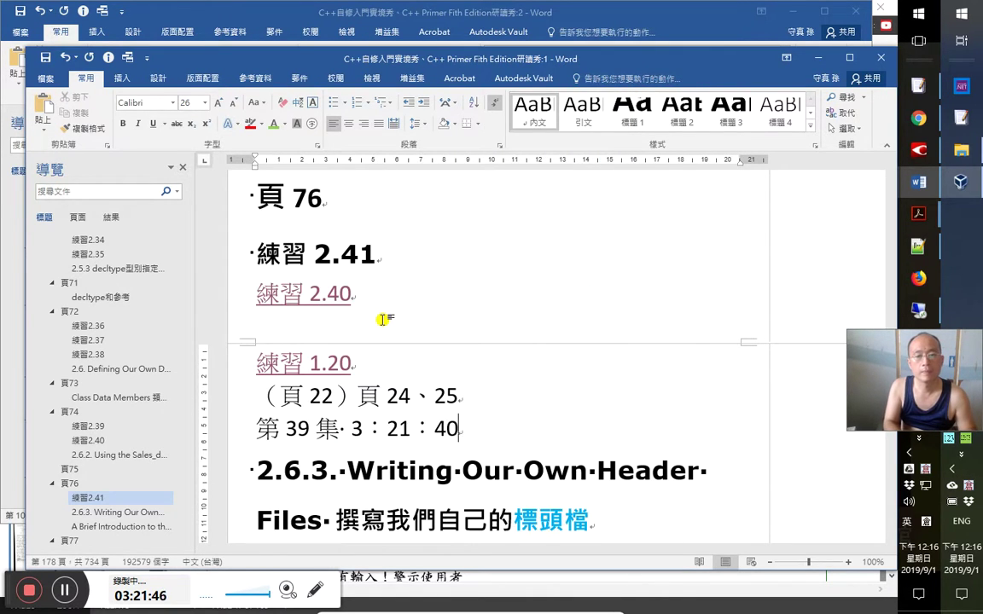
pyautogui.press('Return')
pyautogui.hotkey('ctrl', 's')
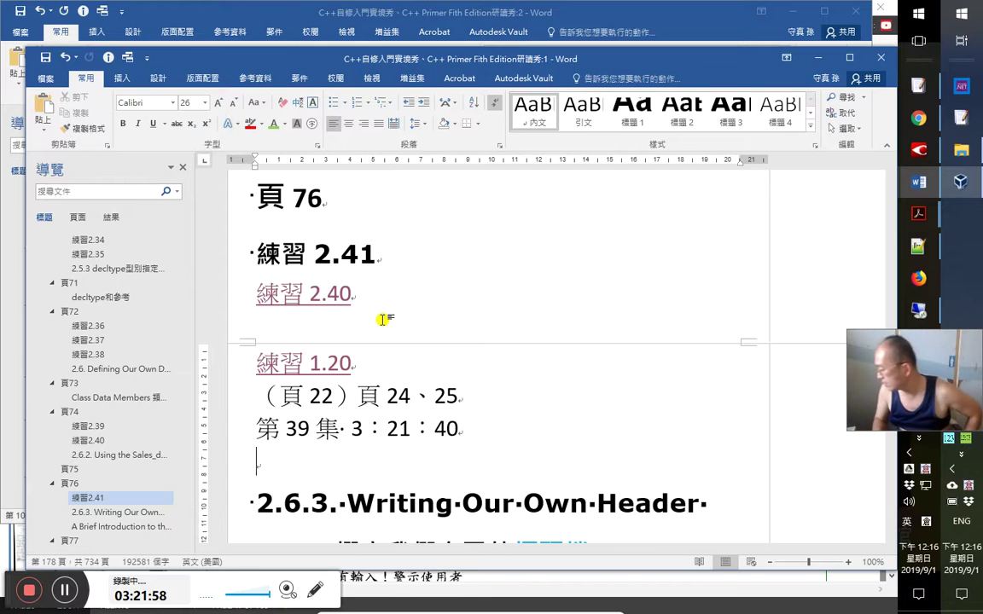
# Follow the 練習 1.20 link and review the notes from section 1.5 類別簡介 through 頁 21
pyautogui.keyDown('ctrl'); pyautogui.click(316, 357); pyautogui.keyUp('ctrl')
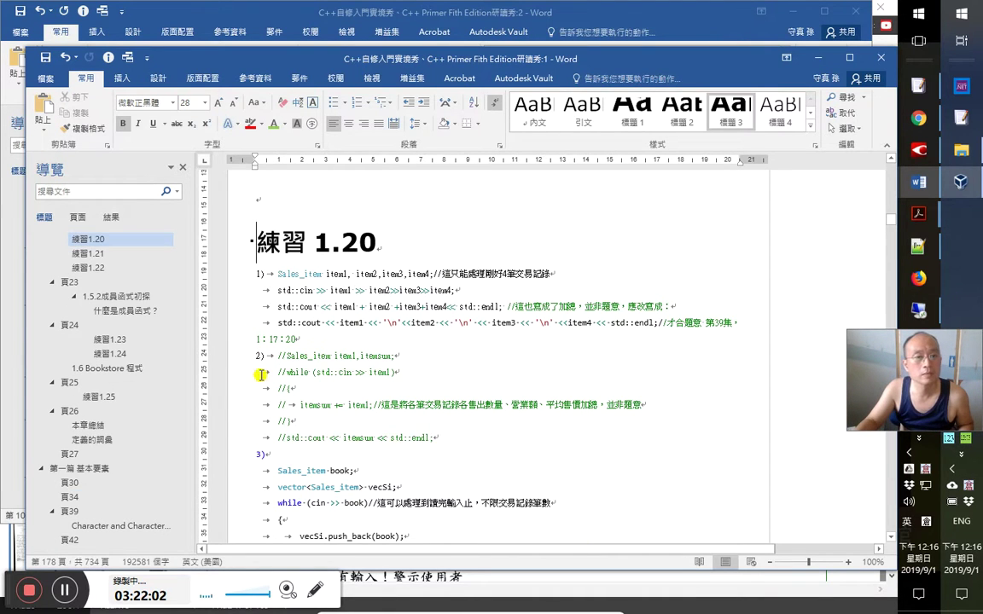
pyautogui.scroll(3, 138, 365)
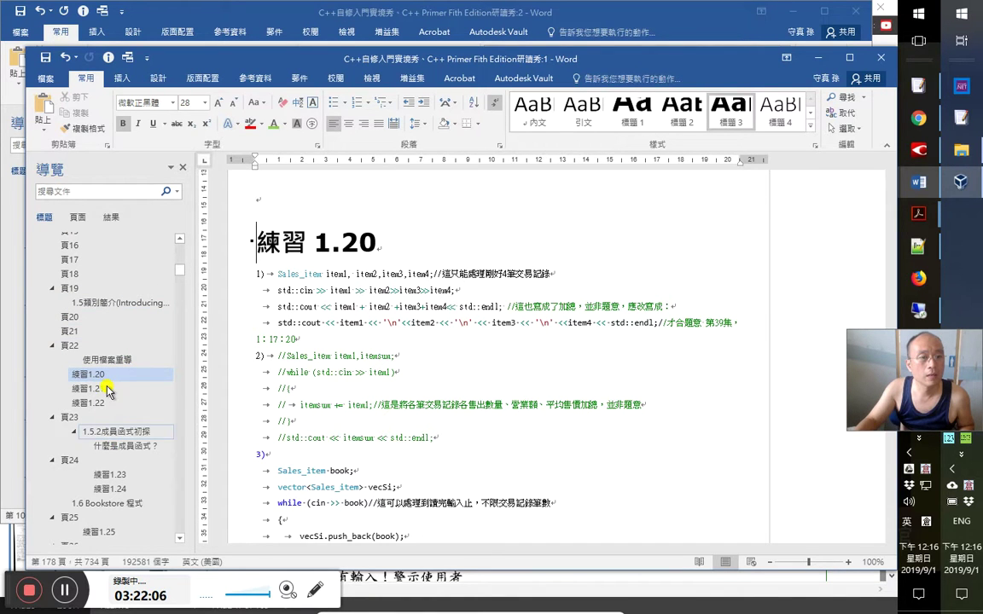
pyautogui.click(124, 303)
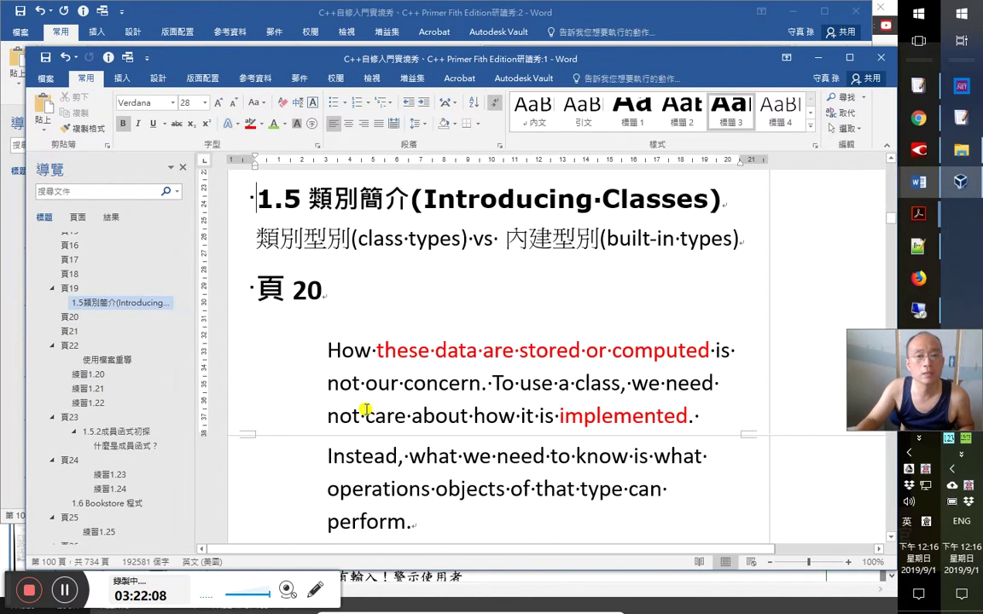
pyautogui.scroll(-3, 342, 408)
pyautogui.scroll(-10, 361, 407)
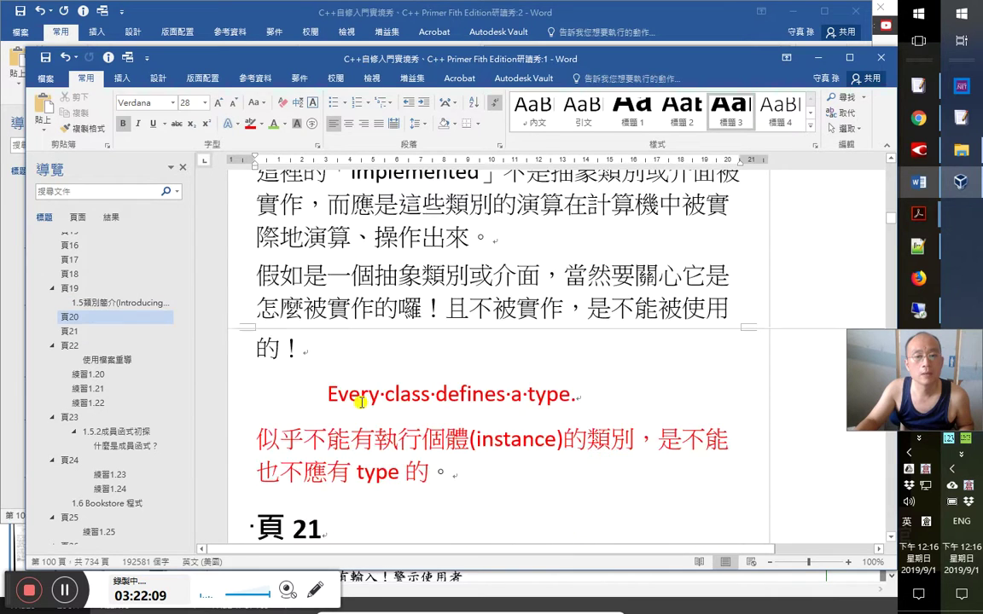
pyautogui.scroll(-3, 362, 401)
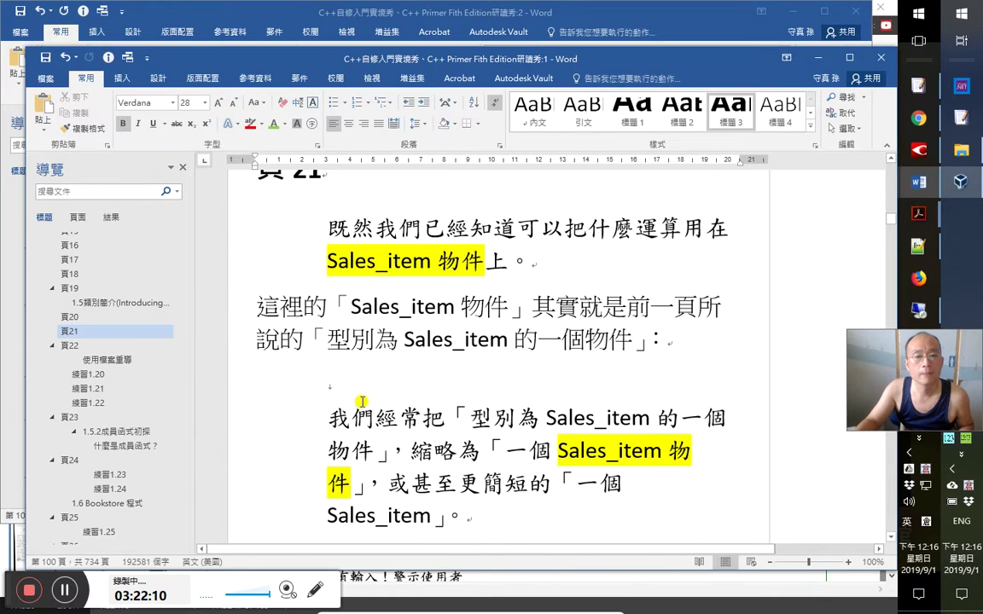
pyautogui.click(109, 303)
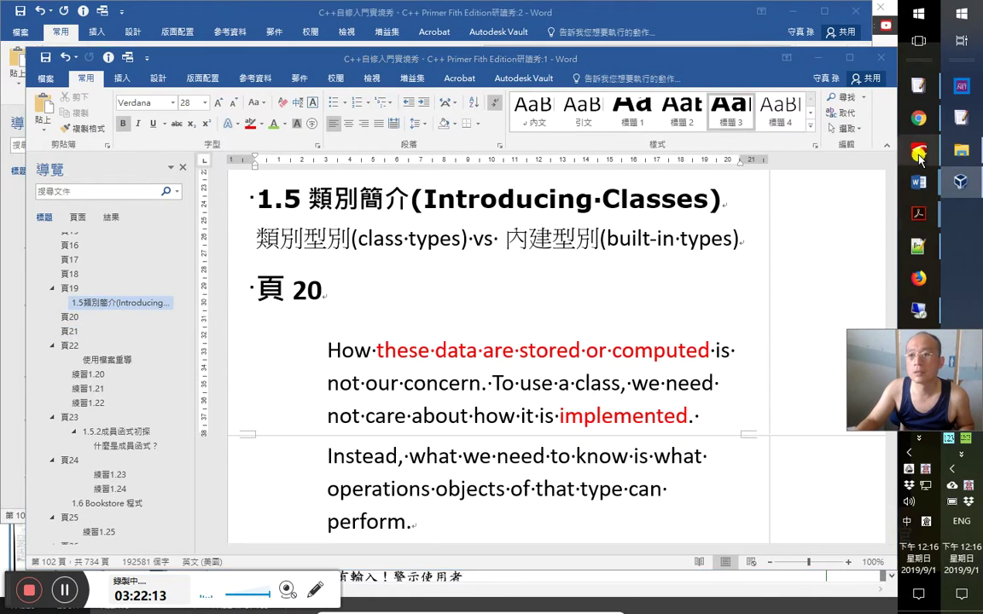
# Switch to ABBYY FineReader, open scanned page 41 (book page 19) and locate section 1.5 類別簡介 in the recognized text
pyautogui.hotkey('alt', 'Tab')
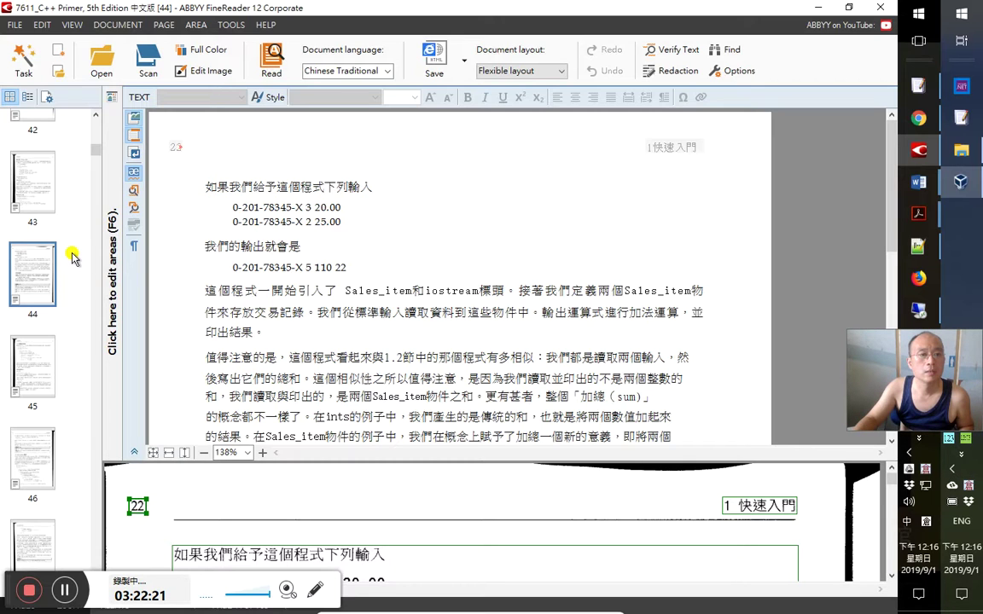
pyautogui.click(93, 133)
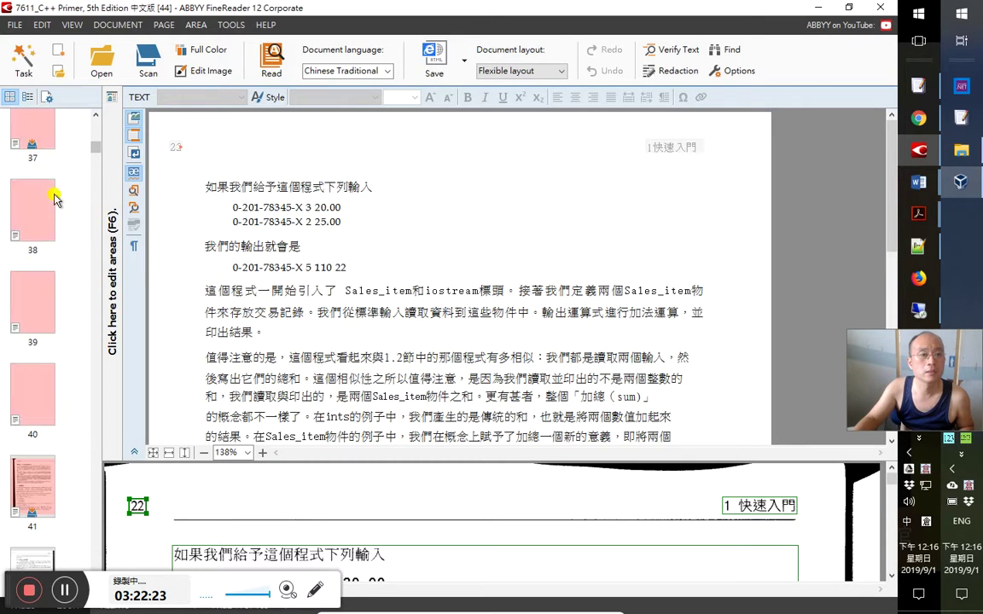
pyautogui.click(35, 480)
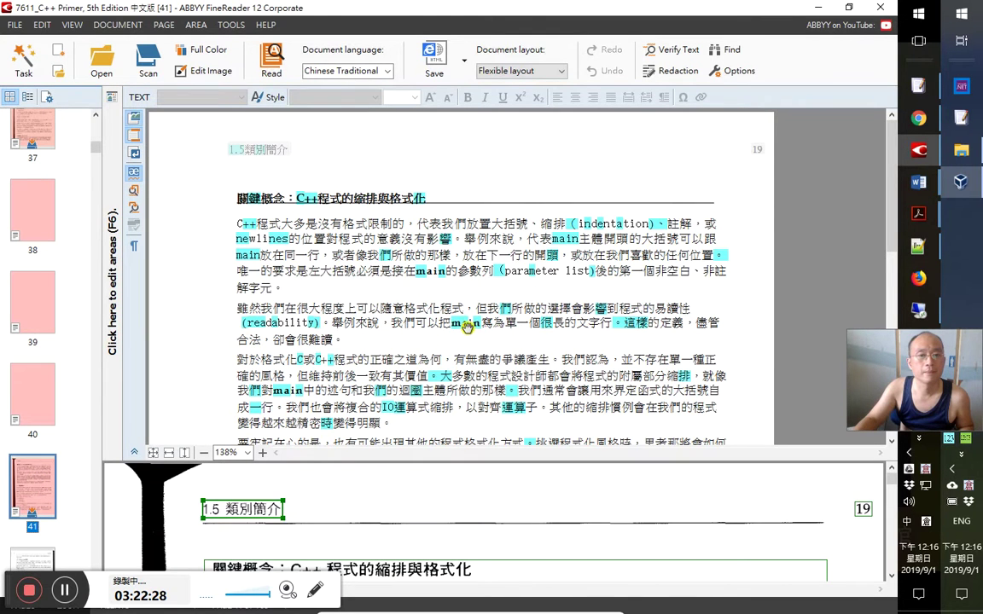
pyautogui.scroll(-5, 452, 317)
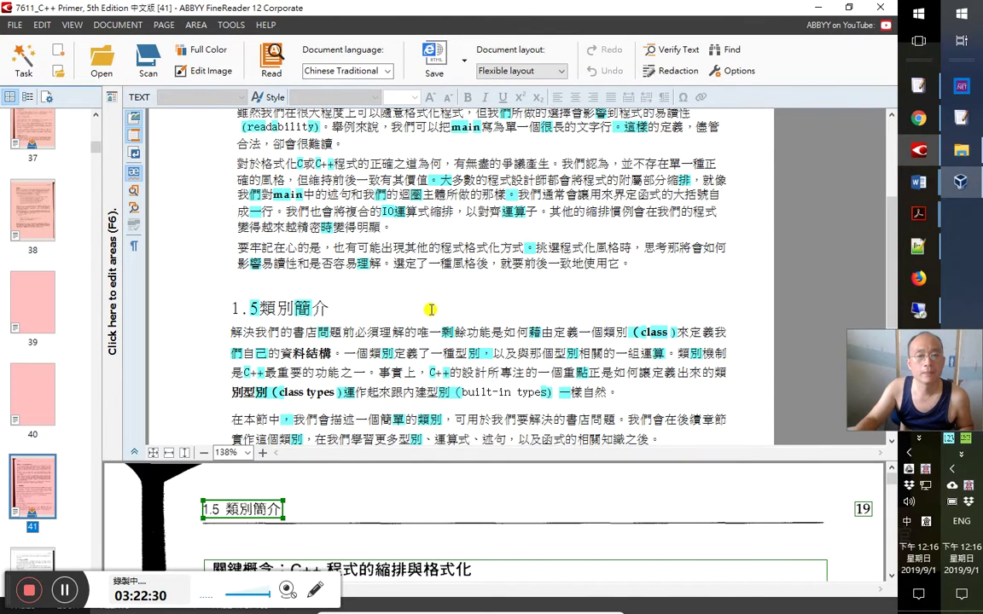
pyautogui.scroll(3, 431, 310)
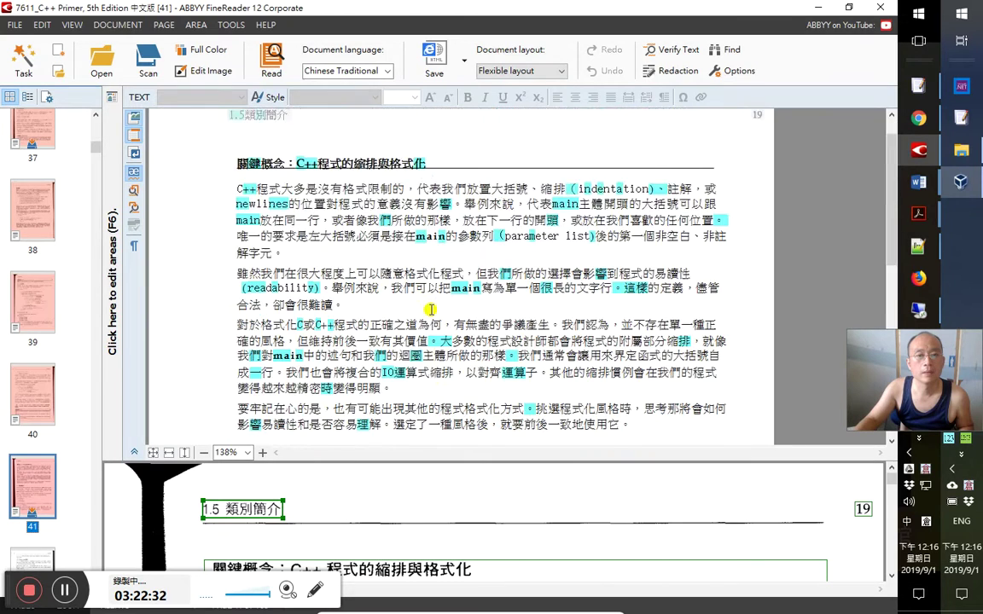
pyautogui.scroll(-5, 431, 312)
# Clear the uncertain-character marks from the heading 1.5類別簡介 and the first line of its opening paragraph
pyautogui.click(316, 250)
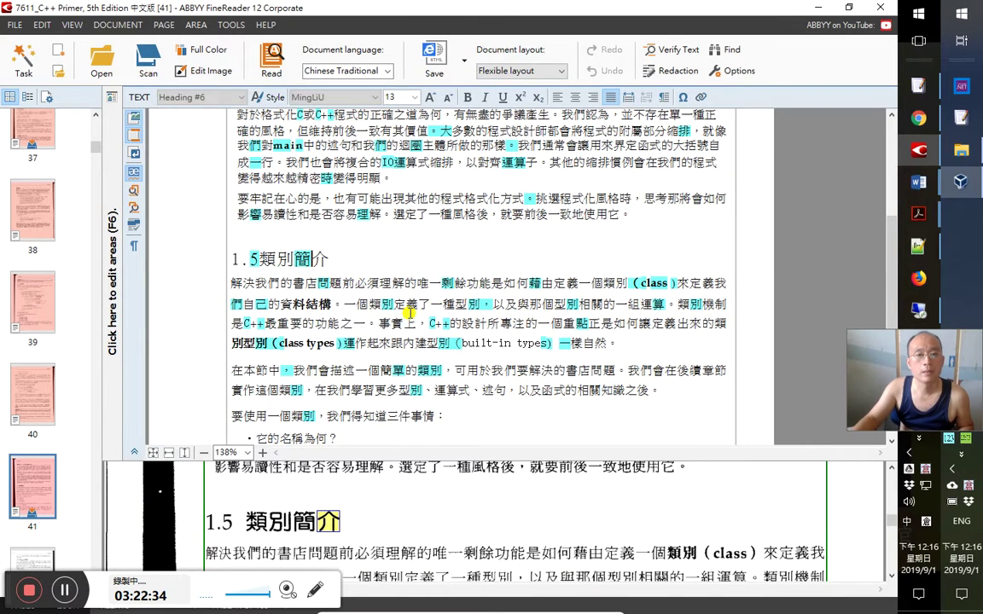
pyautogui.hotkey('shift', 'Home')
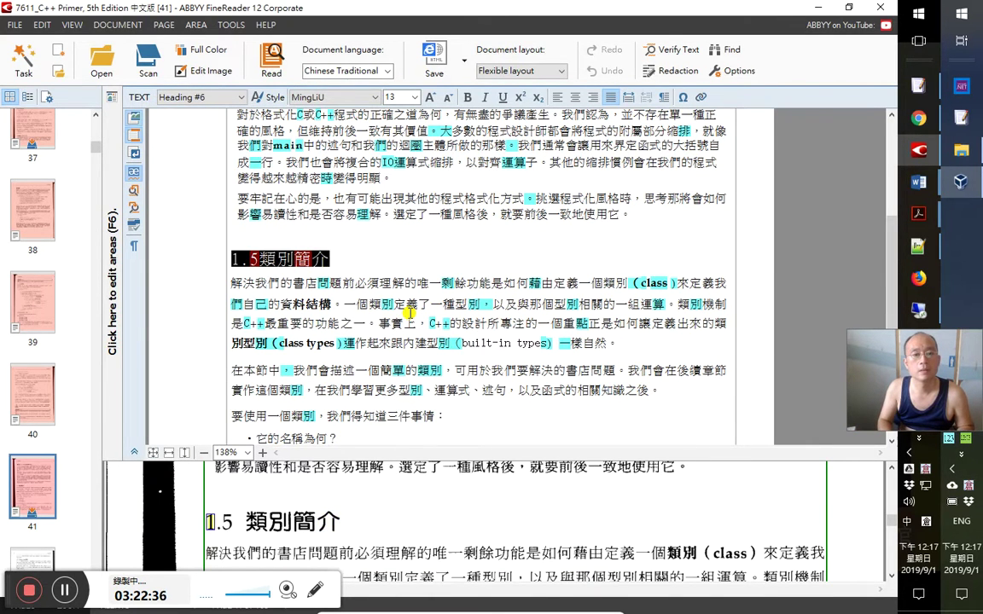
pyautogui.press('Down')
pyautogui.press('Right')
pyautogui.press('Right')
pyautogui.press('Right')
pyautogui.press('Right')
pyautogui.press('Right')
pyautogui.press('Right')
pyautogui.press('Right')
pyautogui.press('Right')
pyautogui.press('Right')
pyautogui.press('Right')
pyautogui.press('Right')
pyautogui.press('Right')
pyautogui.press('Right')
pyautogui.press('Right')
pyautogui.press('Right')
pyautogui.press('Right')
pyautogui.press('Right')
pyautogui.press('Right')
pyautogui.press('Right')
pyautogui.press('Right')
pyautogui.press('Right')
pyautogui.press('Right')
pyautogui.press('Right')
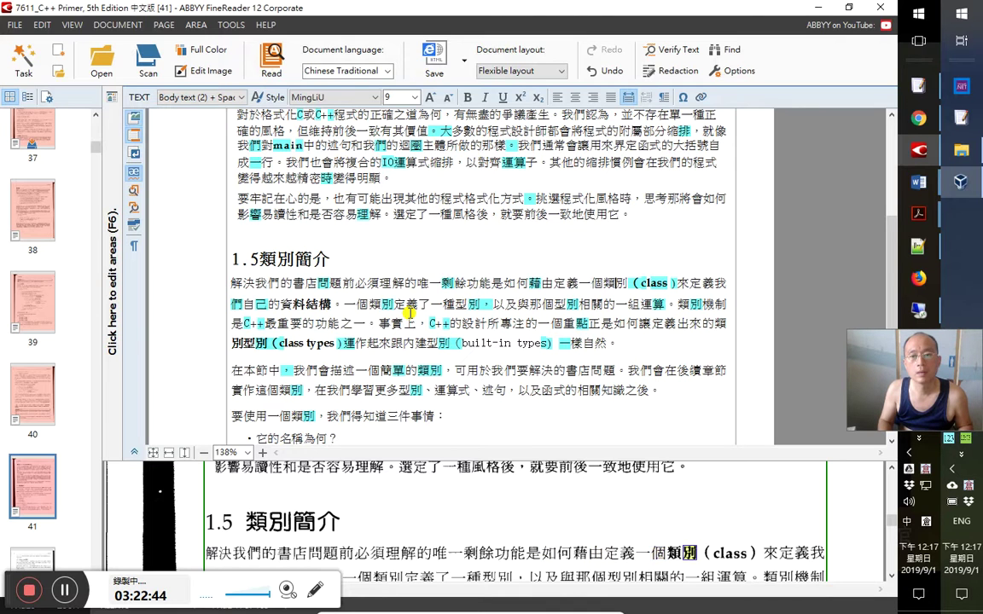
pyautogui.press('Right')
pyautogui.press('Right')
pyautogui.press('Right')
pyautogui.press('Right')
pyautogui.press('Right')
pyautogui.press('Right')
pyautogui.press('Right')
pyautogui.press('Right')
pyautogui.press('Right')
pyautogui.press('Right')
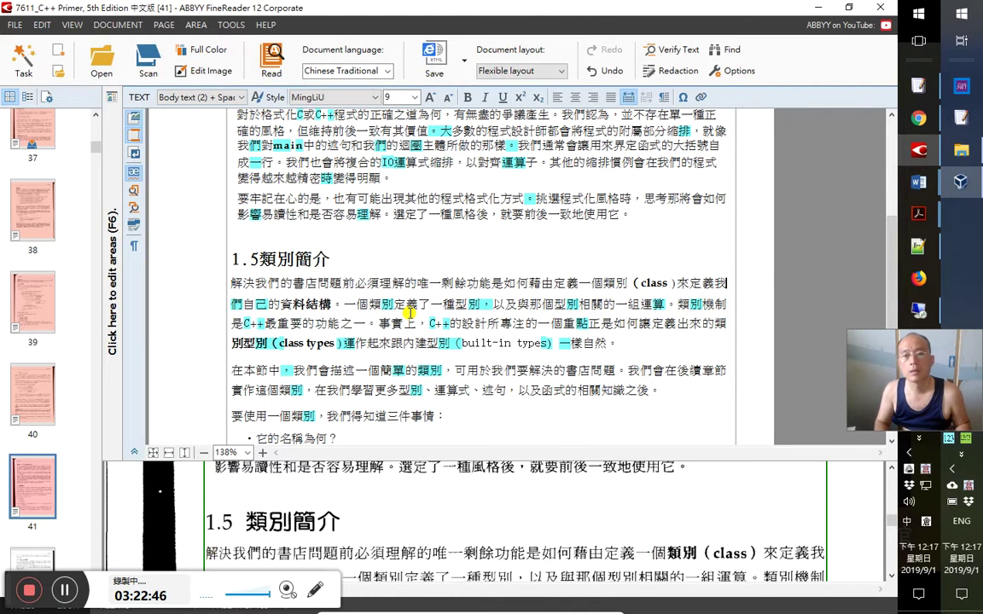
# Clear the uncertain-character marks from 們自己的 at the start of the paragraph's second line
pyautogui.press('Right')
pyautogui.press('Right')
pyautogui.press('Right')
pyautogui.press('Right')
pyautogui.press('Right')
pyautogui.press('Right')
pyautogui.press('Right')
pyautogui.press('Right')
pyautogui.hotkey('shift', 'Home')
pyautogui.press('Left')
pyautogui.press('Right')
pyautogui.press('Right')
pyautogui.press('Right')
pyautogui.press('Right')
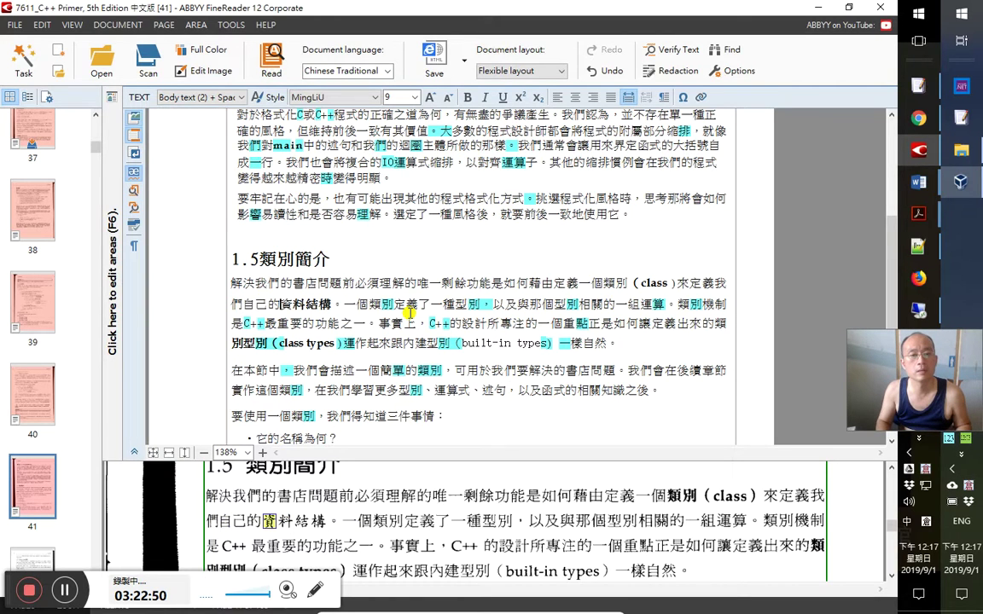
# Clear the uncertain-character marks from 一個類別定義了一種型別， in the second line
pyautogui.press('Right')
pyautogui.press('Right')
pyautogui.press('Right')
pyautogui.press('Right')
pyautogui.press('Right')
pyautogui.press('Right')
pyautogui.press('Right')
pyautogui.press('Right')
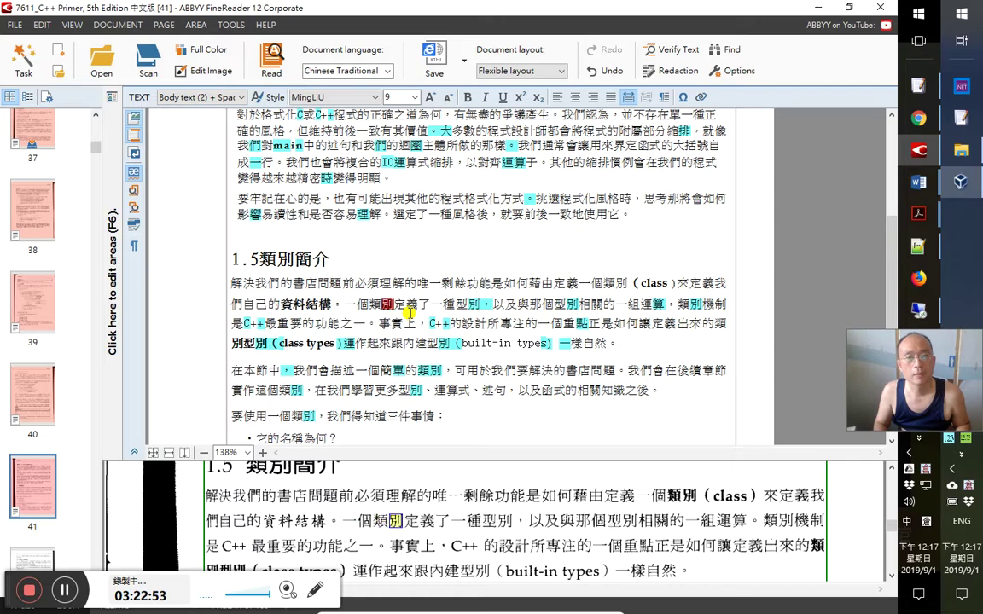
pyautogui.hotkey('shift', 'Right')
pyautogui.hotkey('shift', 'Right')
pyautogui.hotkey('shift', 'Right')
pyautogui.hotkey('shift', 'Right')
pyautogui.hotkey('shift', 'Right')
pyautogui.hotkey('shift', 'Right')
pyautogui.hotkey('shift', 'Right')
pyautogui.hotkey('shift', 'Right')
pyautogui.press('Right')
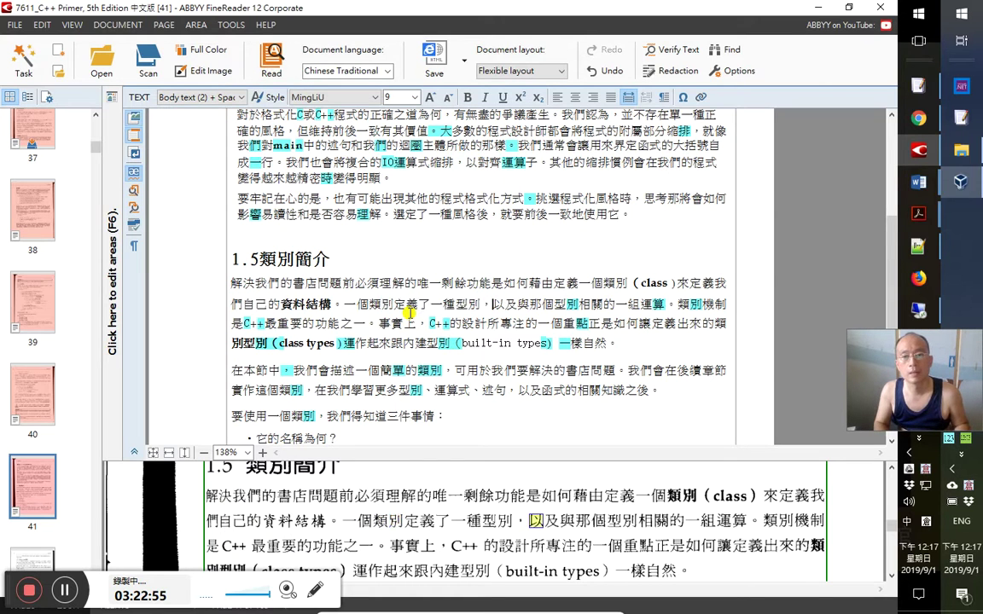
# Clear the uncertain-character marks from 以及與那個型別相關的一組運算。類別機制 in the rest of the second line
pyautogui.hotkey('shift', 'End')
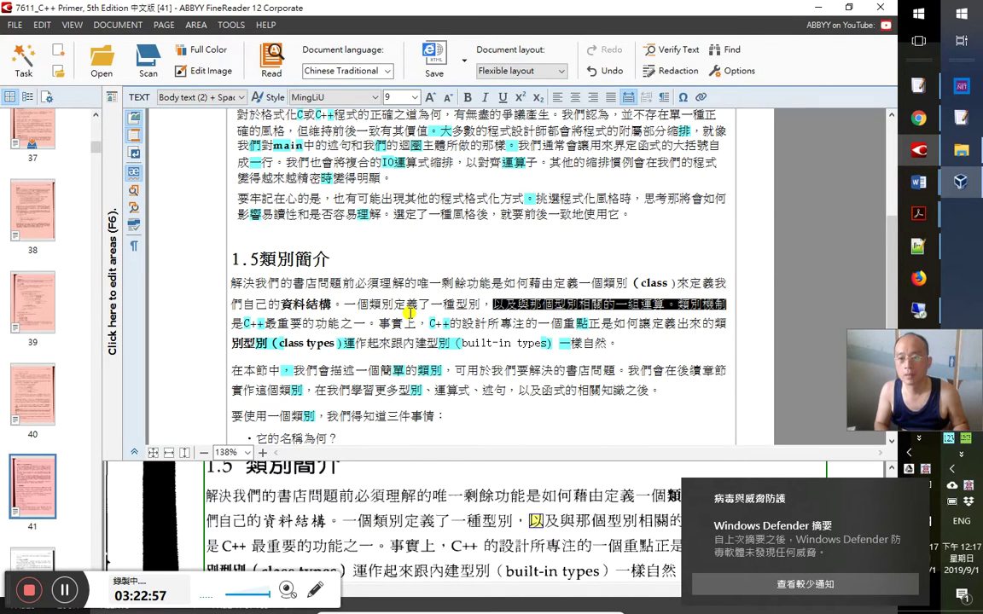
pyautogui.press('Left')
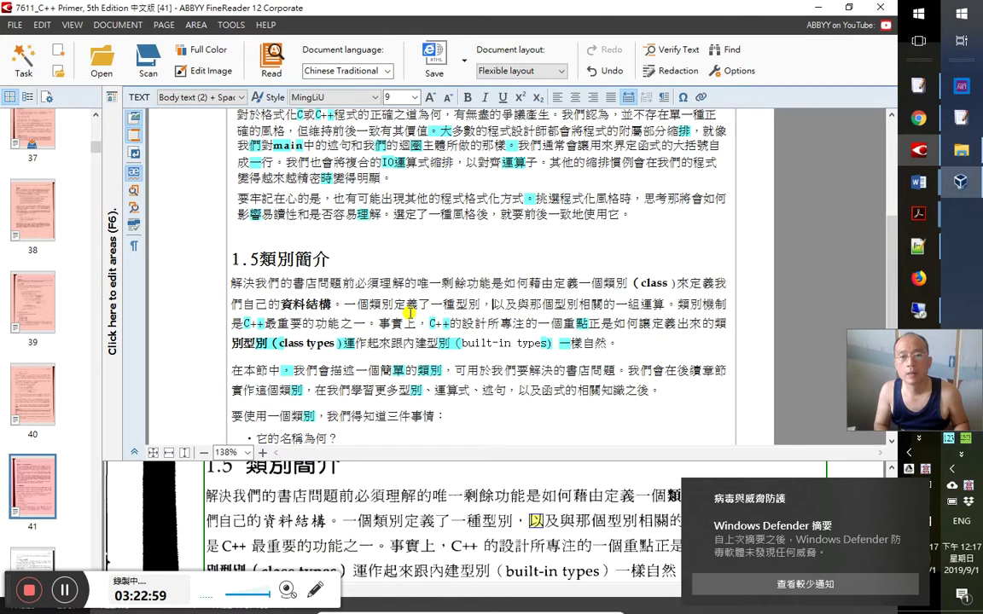
pyautogui.press('Right')
pyautogui.press('Right')
pyautogui.press('Right')
pyautogui.press('Right')
pyautogui.press('Right')
pyautogui.press('Right')
pyautogui.press('Right')
pyautogui.press('Right')
pyautogui.press('Right')
pyautogui.press('Right')
pyautogui.press('Right')
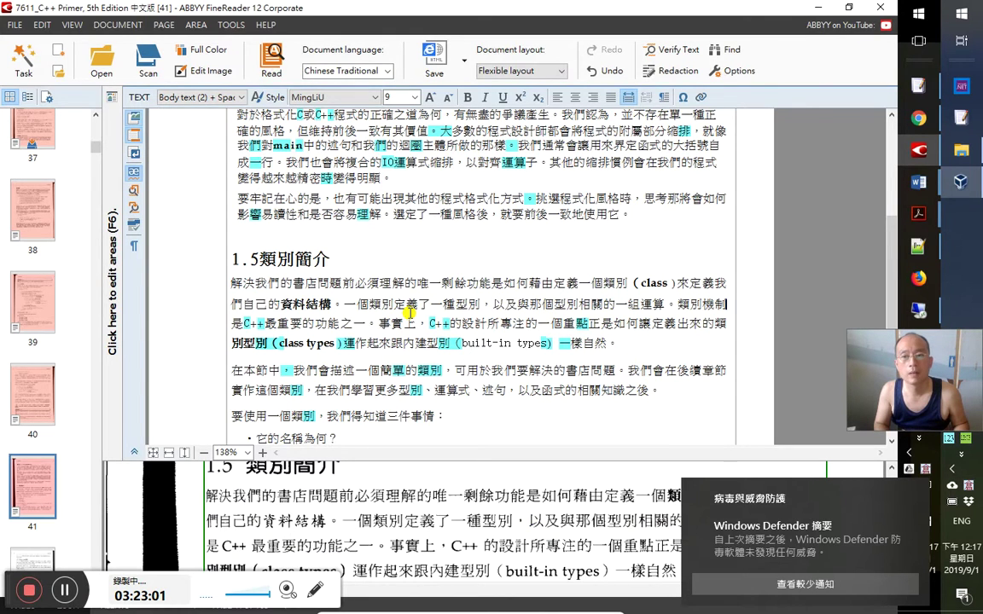
# Clear the uncertain-character marks from C++最重要的功能之一。事實上 in the third line
pyautogui.press('Right')
pyautogui.press('Right')
pyautogui.press('Right')
pyautogui.press('Right')
pyautogui.press('Right')
pyautogui.press('Right')
pyautogui.press('Right')
pyautogui.press('Right')
pyautogui.press('Right')
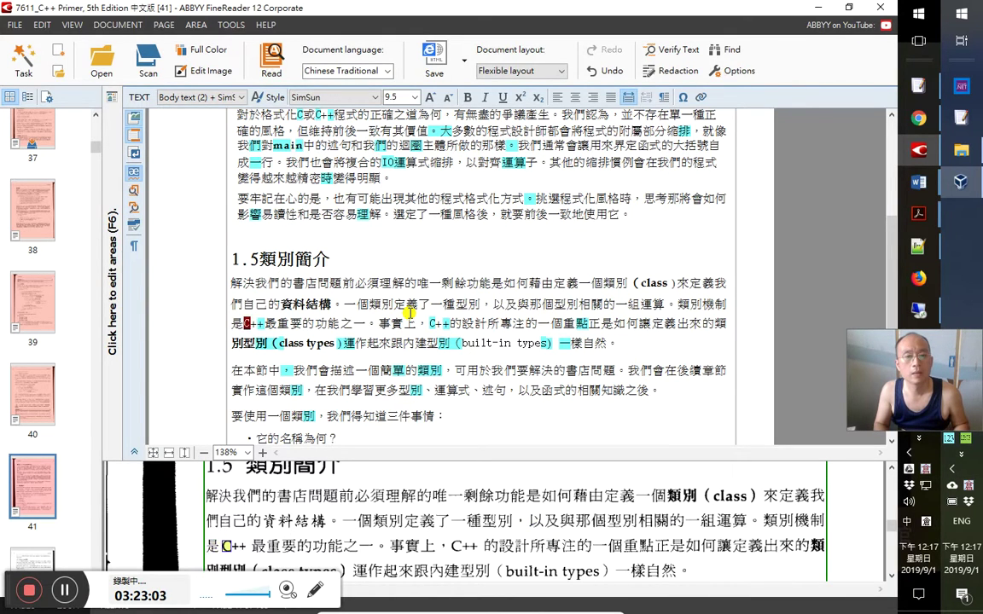
pyautogui.hotkey('shift', 'Right')
pyautogui.hotkey('shift', 'Right')
pyautogui.hotkey('shift', 'Right')
pyautogui.hotkey('shift', 'Right')
pyautogui.hotkey('shift', 'Right')
pyautogui.hotkey('shift', 'Right')
pyautogui.hotkey('shift', 'Right')
pyautogui.hotkey('shift', 'Right')
pyautogui.hotkey('shift', 'Right')
pyautogui.hotkey('shift', 'Right')
pyautogui.hotkey('shift', 'Right')
pyautogui.hotkey('shift', 'Right')
pyautogui.hotkey('shift', 'Right')
pyautogui.hotkey('shift', 'Right')
pyautogui.hotkey('shift', 'Right')
pyautogui.write('C++最重要的功能之一。事實上')
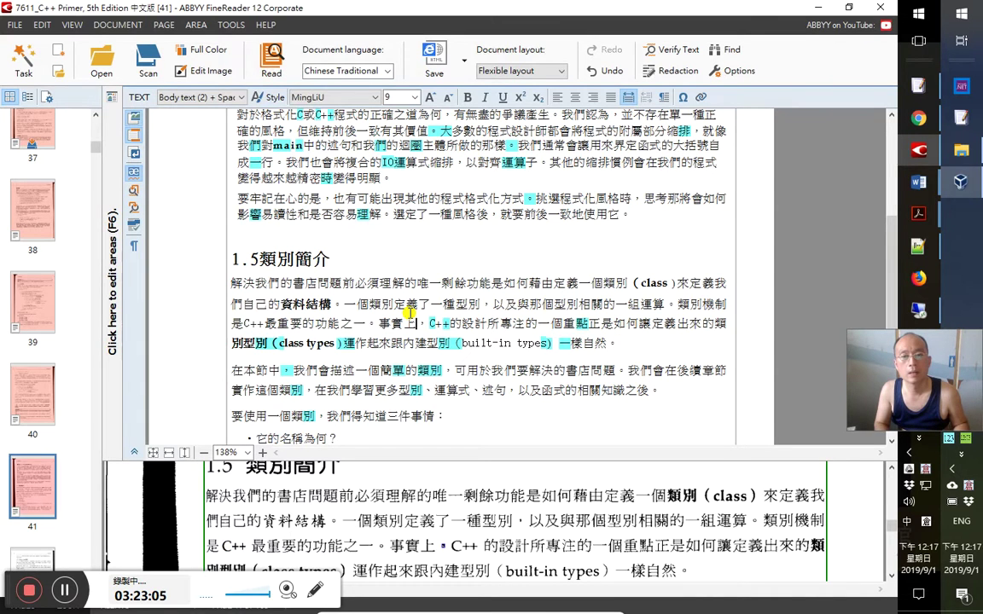
# Clear the uncertain-character marks from ，C++的設計所專注的一個重點正 in the third line
pyautogui.hotkey('shift', 'Right')
pyautogui.hotkey('shift', 'Right')
pyautogui.hotkey('shift', 'Right')
pyautogui.hotkey('shift', 'Right')
pyautogui.hotkey('shift', 'Right')
pyautogui.hotkey('shift', 'Right')
pyautogui.hotkey('shift', 'Right')
pyautogui.hotkey('shift', 'Right')
pyautogui.hotkey('shift', 'Right')
pyautogui.hotkey('shift', 'Right')
pyautogui.hotkey('shift', 'Right')
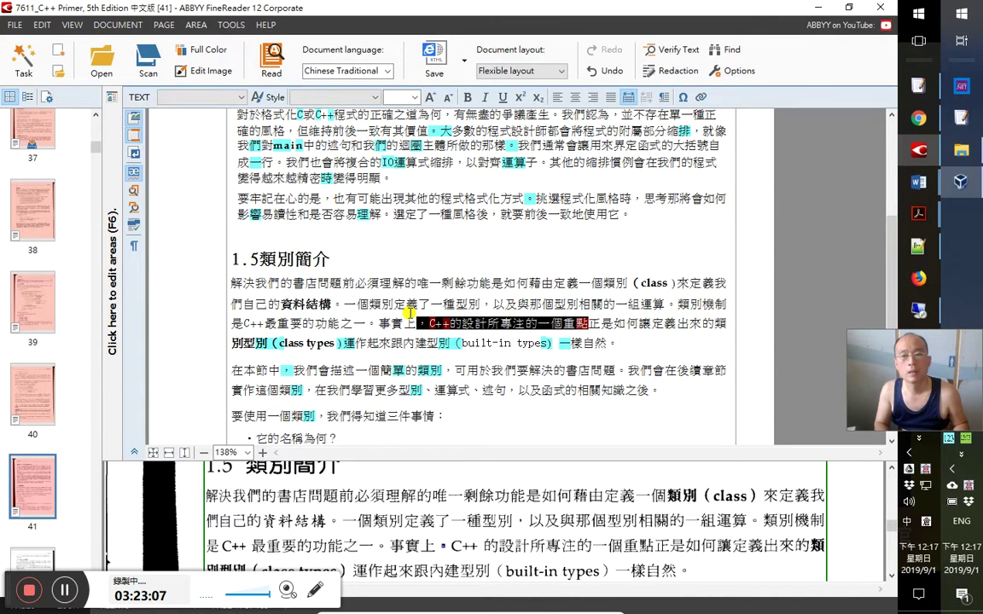
pyautogui.write('，C++的設計所專注的一個重點正')
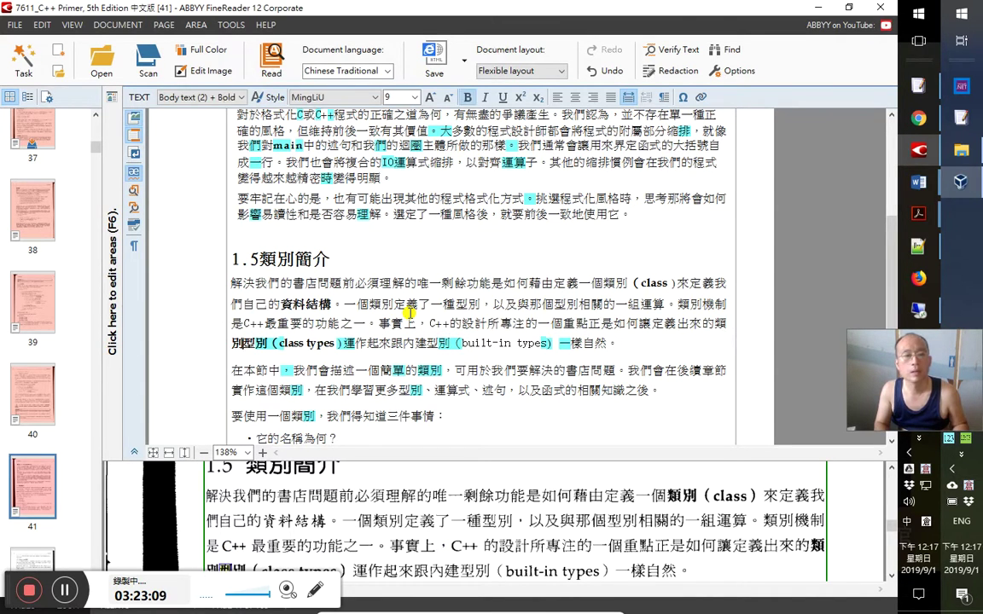
# Make the character 類 at the end of the third line bold, matching the scanned term 類別型別
pyautogui.press('End')
pyautogui.hotkey('shift', 'Left')
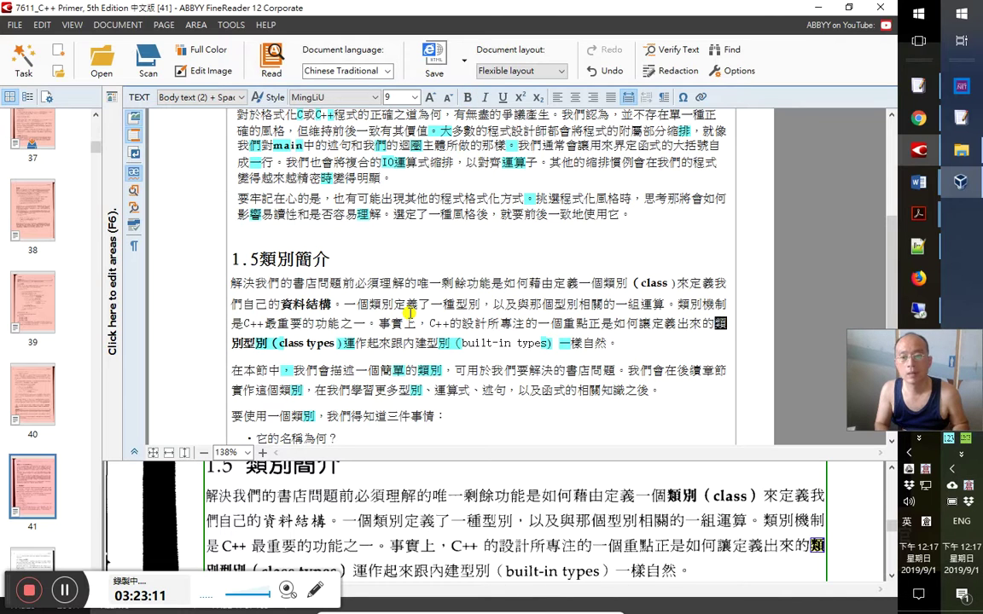
pyautogui.write('類')
pyautogui.press('Right')
pyautogui.press('Right')
pyautogui.press('Right')
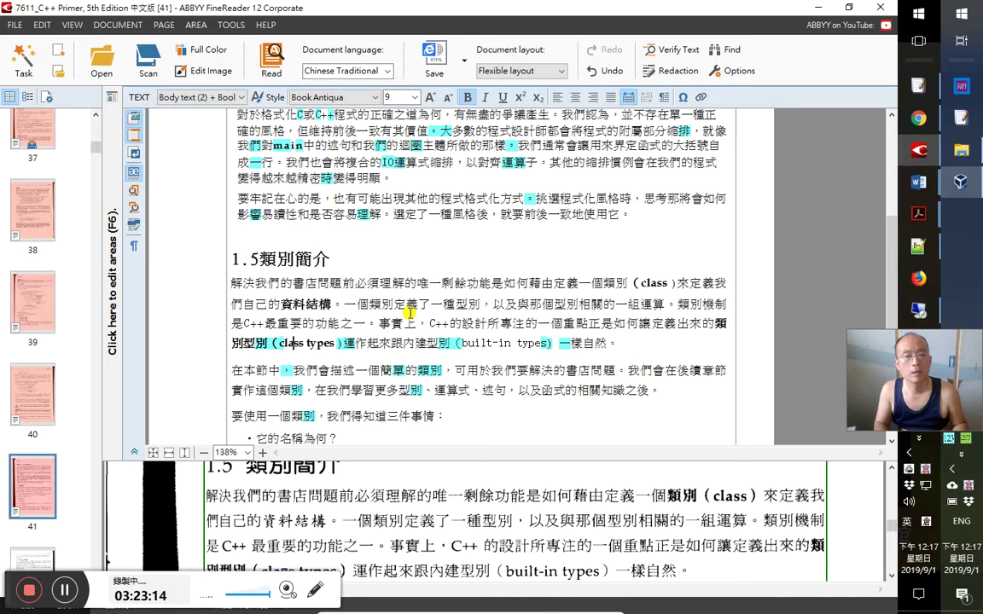
# Clear the uncertain-character marks from the paragraph's last line, covering 別型別（class types）運作起來跟內建型別（built-in types）一樣自然
pyautogui.press('End')
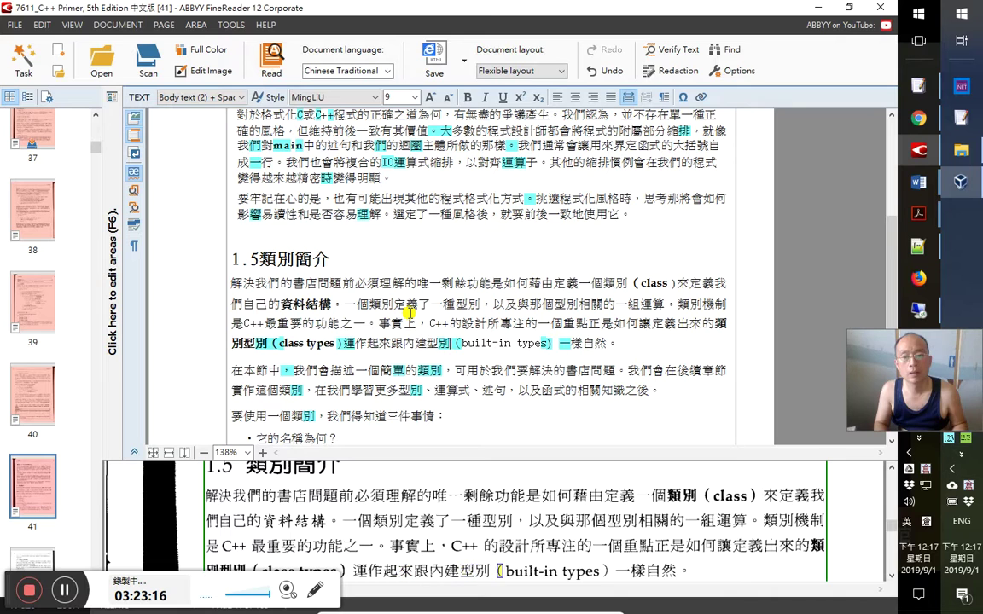
pyautogui.hotkey('shift', 'Home')
pyautogui.hotkey('ctrl', 'c')
pyautogui.hotkey('ctrl', 'v')
pyautogui.hotkey('ctrl', 'Left')
pyautogui.hotkey('ctrl', 'Left')
pyautogui.hotkey('ctrl', 'Left')
pyautogui.hotkey('ctrl', 'Left')
pyautogui.hotkey('ctrl', 'Left')
pyautogui.press('Down')
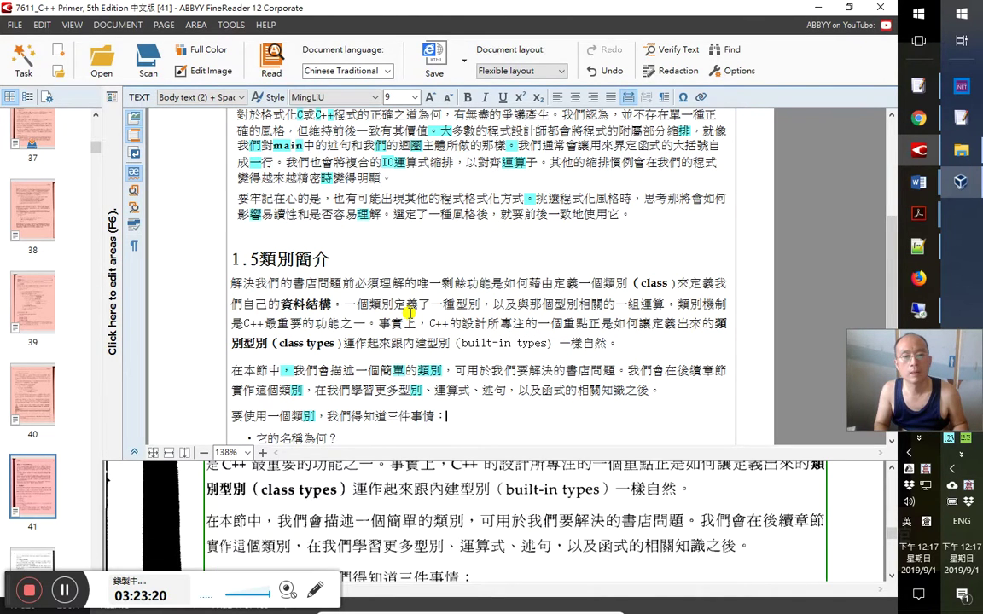
# Clear the uncertain-character marks from the 在本節中 paragraph and the 要使用一個類別 line below it
pyautogui.press('Right')
pyautogui.press('Right')
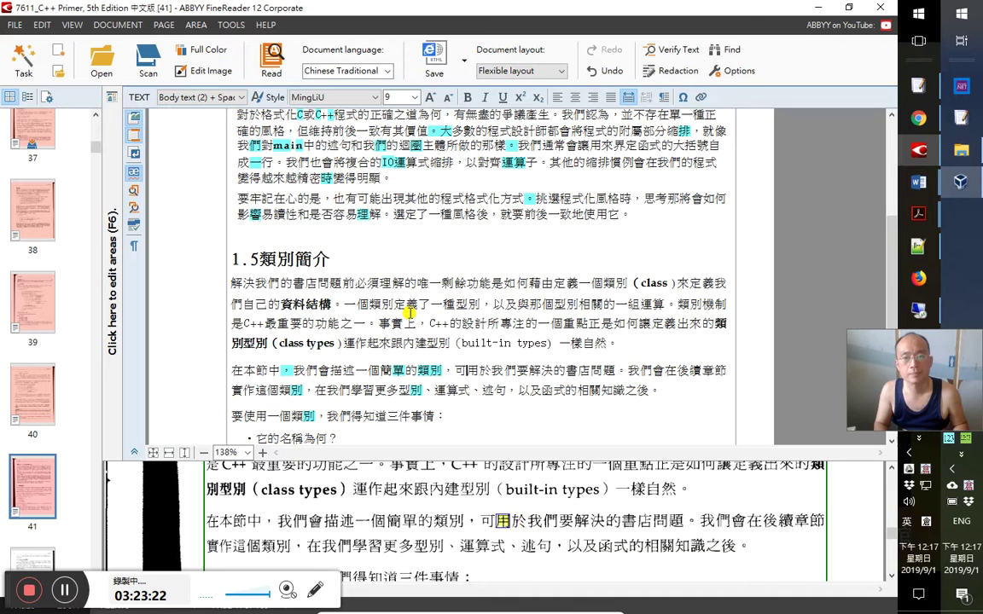
pyautogui.hotkey('ctrl', 'Right')
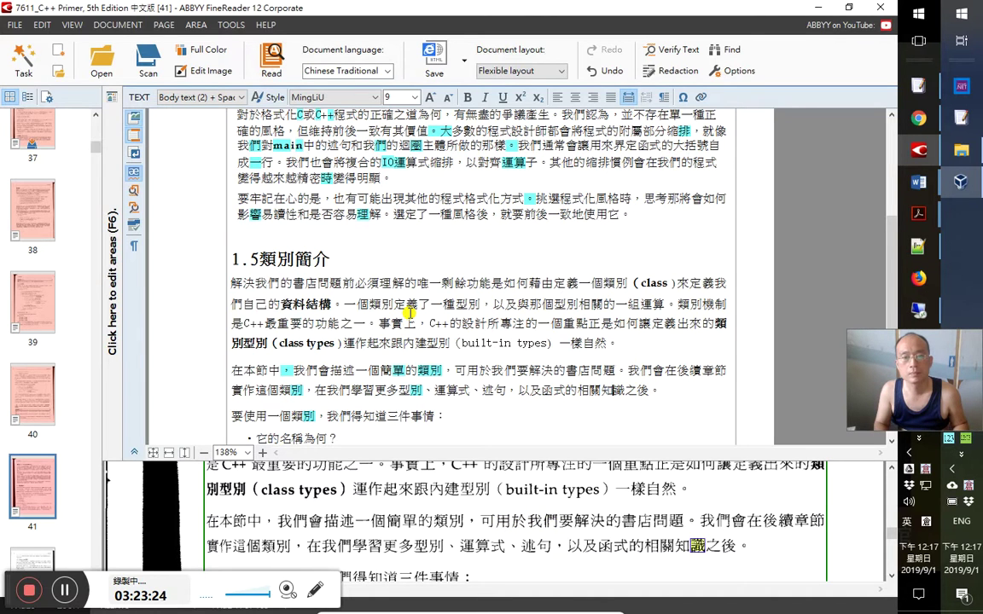
pyautogui.hotkey('shift', 'Up')
pyautogui.hotkey('shift', 'Up')
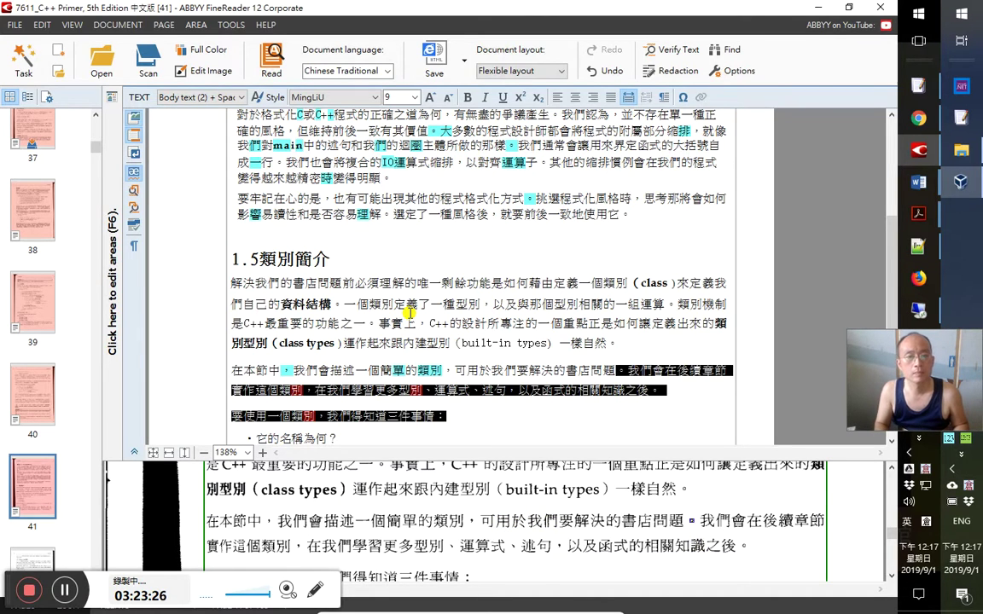
pyautogui.hotkey('shift', 'Home')
pyautogui.press('Left')
pyautogui.press('Down')
pyautogui.hotkey('ctrl', 'Right')
pyautogui.hotkey('ctrl', 'Right')
pyautogui.press('Right')
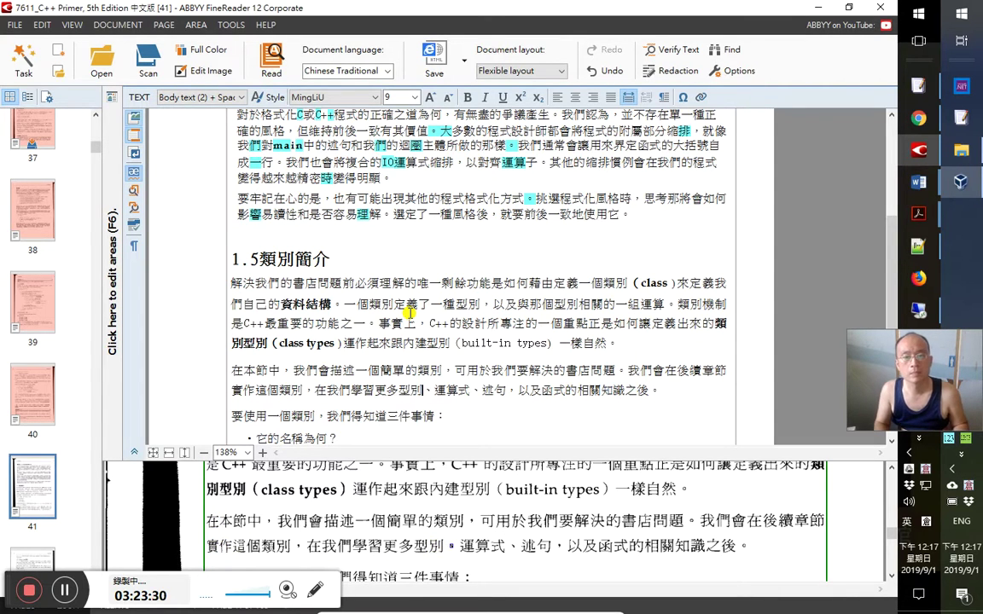
# Compare the recognized 在本節中 paragraph and the 要使用一個類別 line with the scanned page image
pyautogui.hotkey('ctrl', 'Left')
pyautogui.hotkey('ctrl', 'Left')
pyautogui.hotkey('ctrl', 'Left')
pyautogui.hotkey('ctrl', 'Right')
pyautogui.hotkey('ctrl', 'Right')
pyautogui.hotkey('ctrl', 'Right')
pyautogui.hotkey('ctrl', 'Right')
pyautogui.hotkey('ctrl', 'Right')
pyautogui.hotkey('ctrl', 'Right')
pyautogui.hotkey('ctrl', 'Right')
pyautogui.hotkey('ctrl', 'Right')
pyautogui.hotkey('ctrl', 'Right')
pyautogui.hotkey('ctrl', 'Right')
pyautogui.hotkey('ctrl', 'Right')
pyautogui.hotkey('ctrl', 'Right')
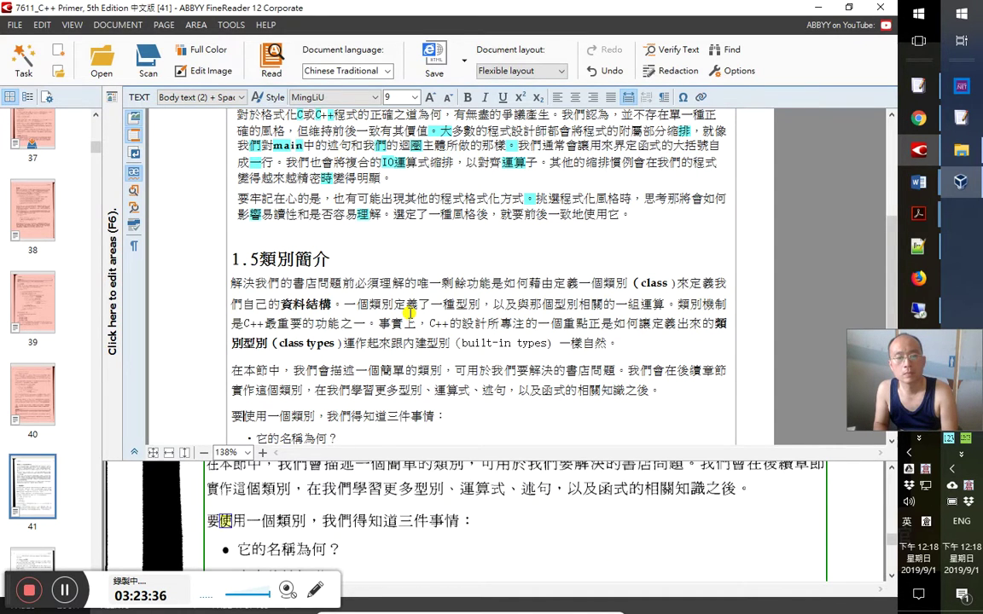
pyautogui.hotkey('shift', 'Up')
pyautogui.hotkey('shift', 'Left')
pyautogui.hotkey('shift', 'Left')
pyautogui.hotkey('shift', 'Left')
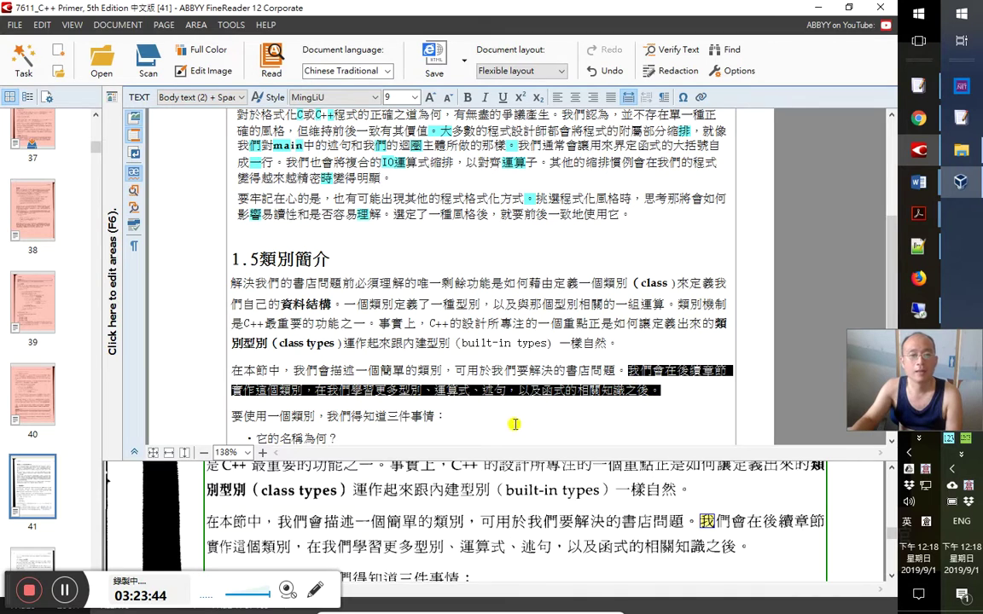
pyautogui.click(426, 415)
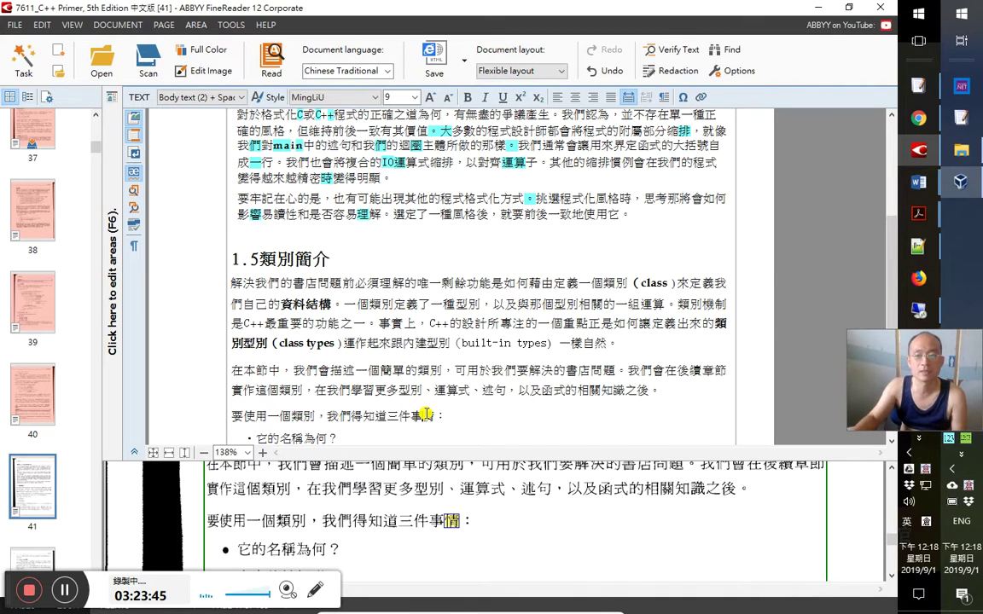
pyautogui.press('Left')
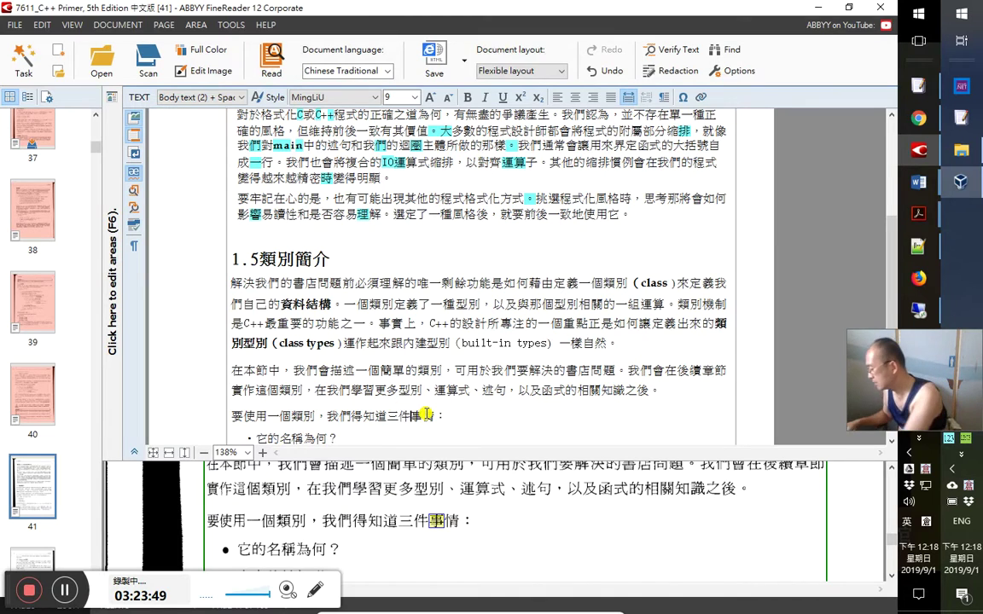
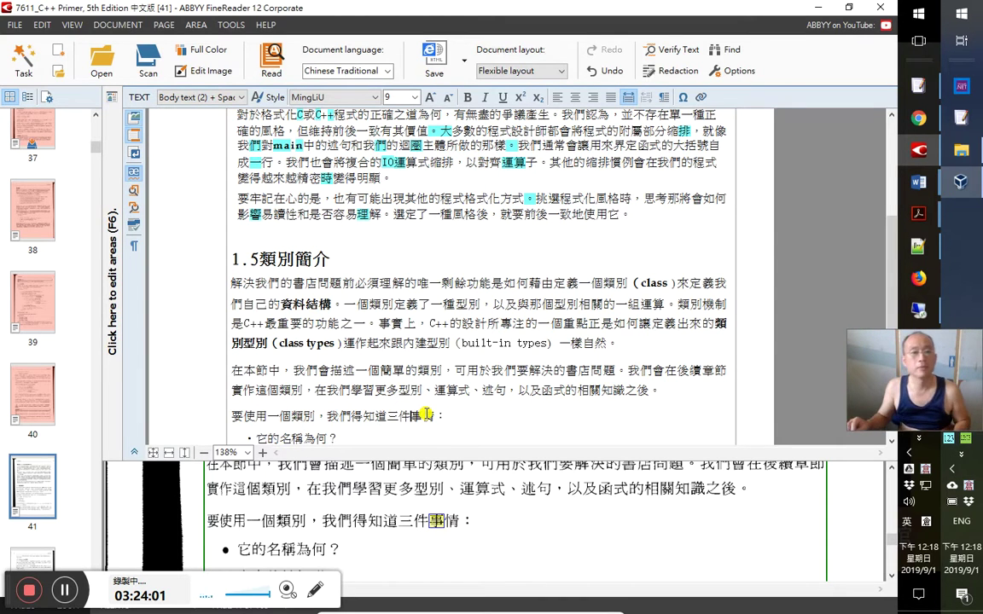
# Copy the sentence from 我們會在後續章節 to 相關知識之後。 and switch to the Word notes at the 1.5 類別簡介 heading
pyautogui.click(629, 370)
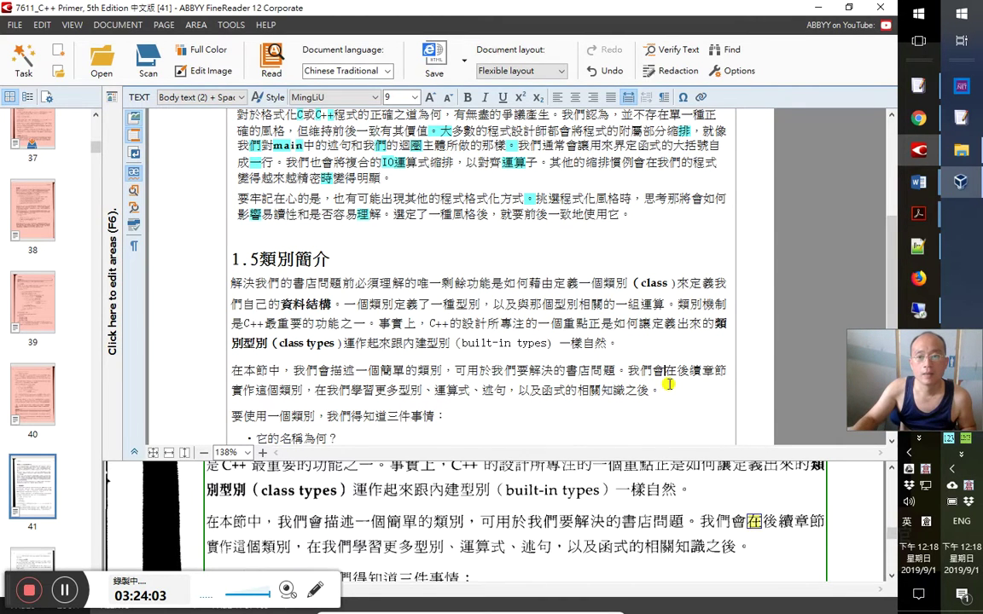
pyautogui.keyDown('shift'); pyautogui.click(660, 393); pyautogui.keyUp('shift')
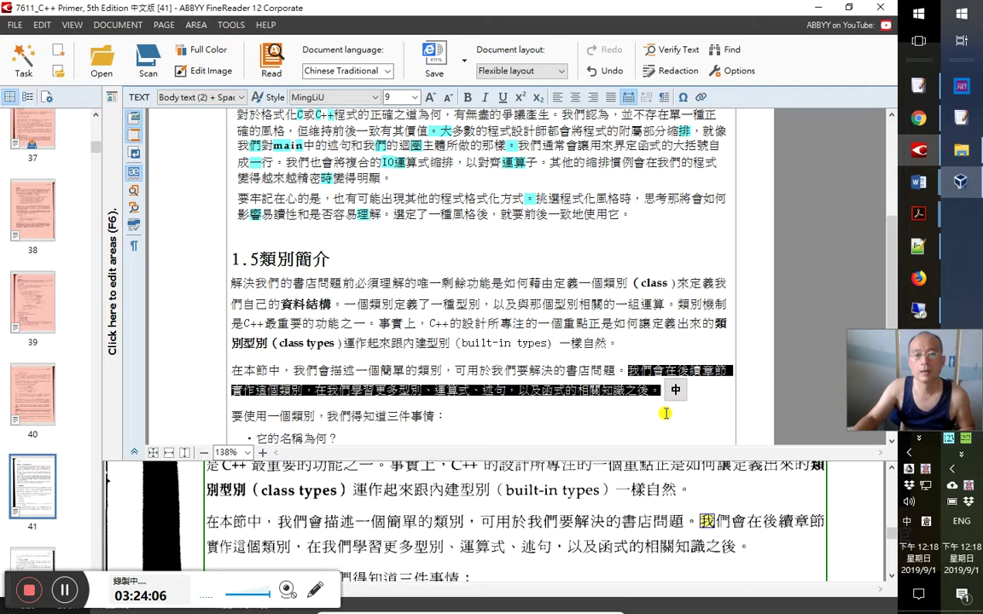
pyautogui.hotkey('alt', 'Tab')
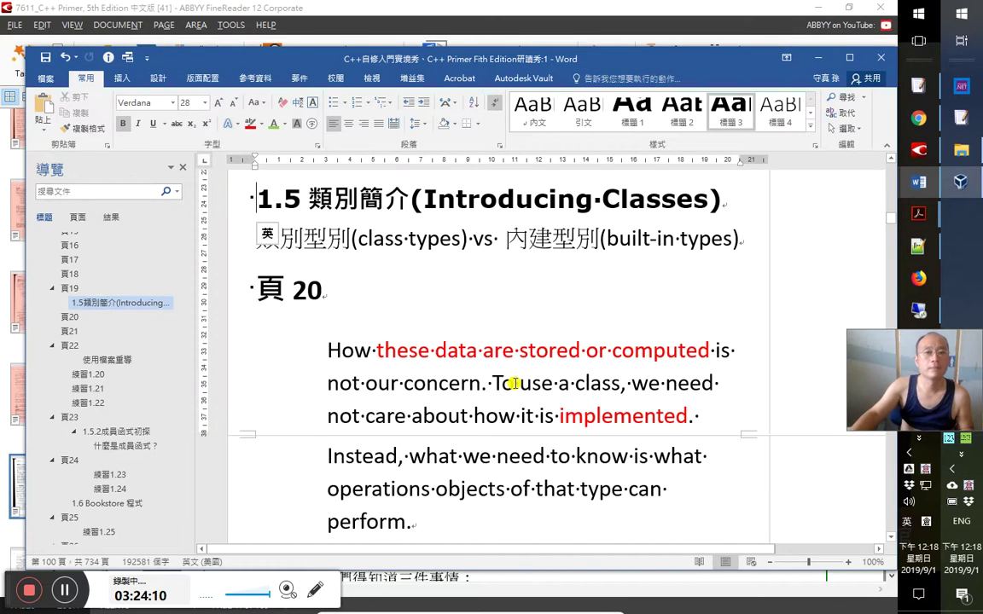
pyautogui.scroll(1, 512, 372)
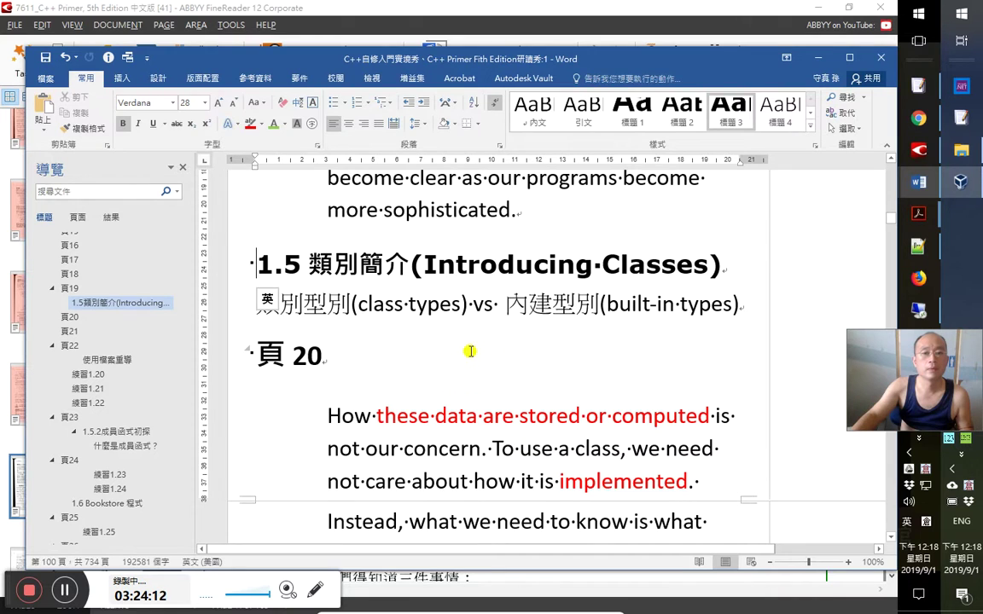
pyautogui.scroll(-1, 638, 358)
pyautogui.scroll(-1, 637, 363)
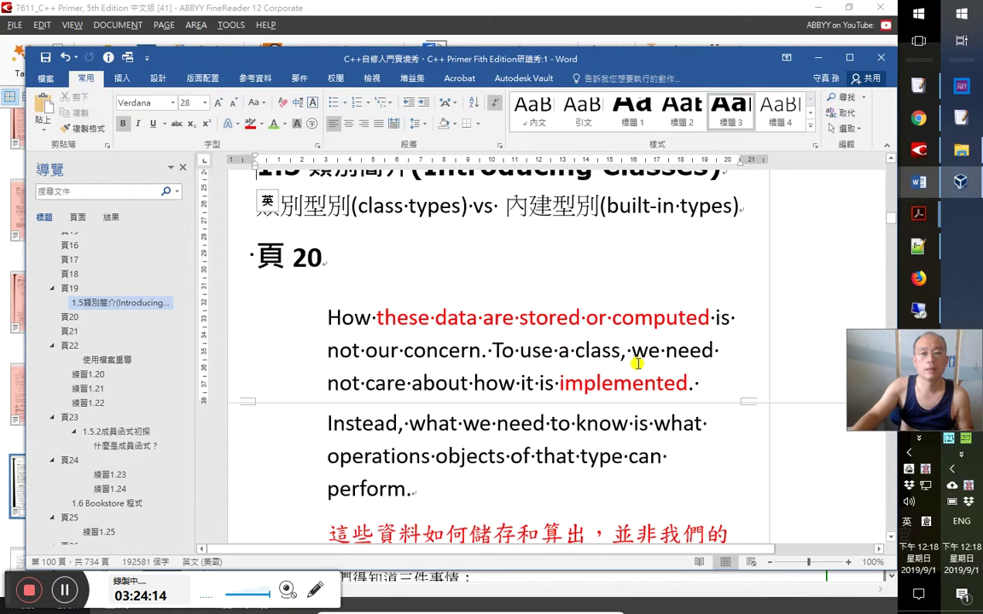
# Add the copied sentence as a quotation below the 類別型別 vs 內建型別 line and remove the space between 章節 and 實作
pyautogui.click(751, 213)
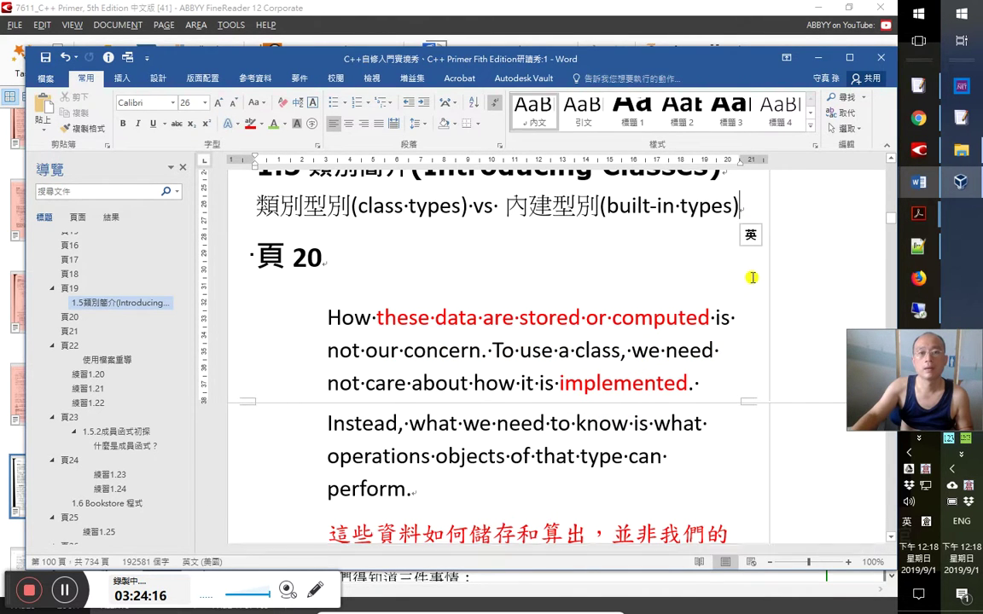
pyautogui.scroll(1, 774, 345)
pyautogui.press('Return')
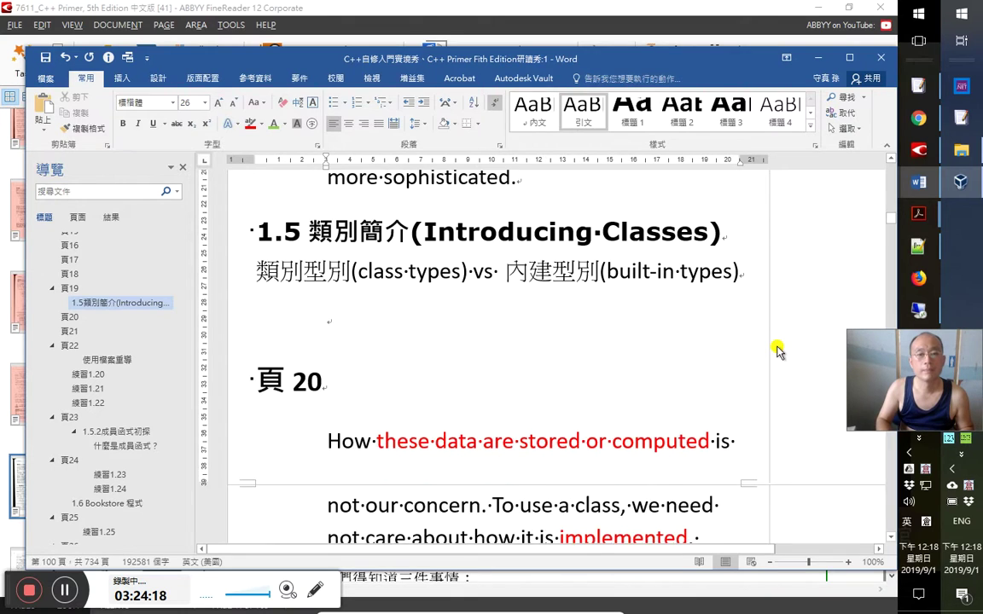
pyautogui.write('我們會在後續章節 實作這個類別，在我們學習更多型別、運算式、述句，以及函式的相關知識之後。')
pyautogui.press('Return')
pyautogui.click(529, 317)
pyautogui.press('BackSpace')
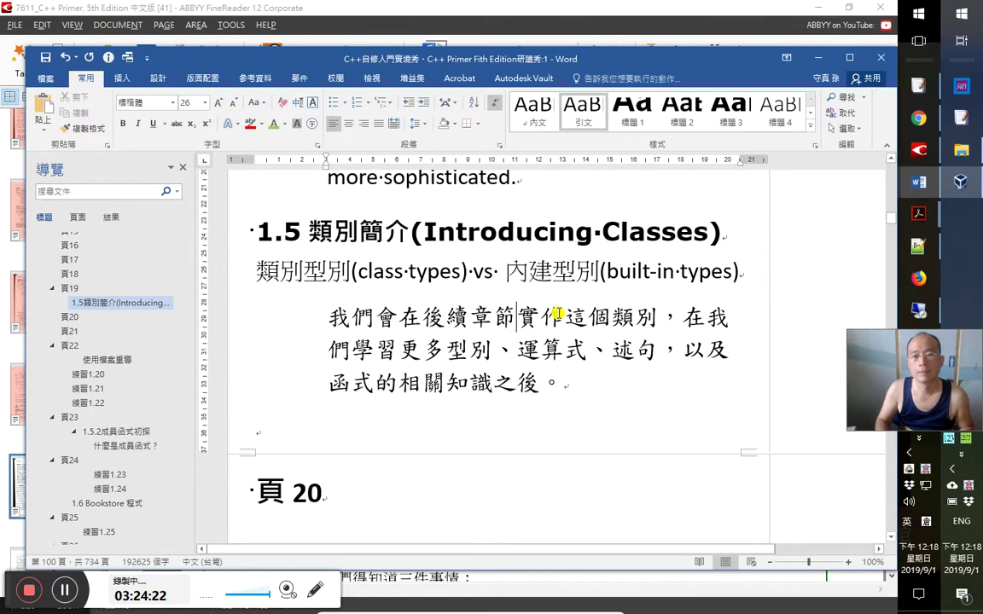
# Insert an empty paragraph above the new Chinese quotation
pyautogui.press('Up')
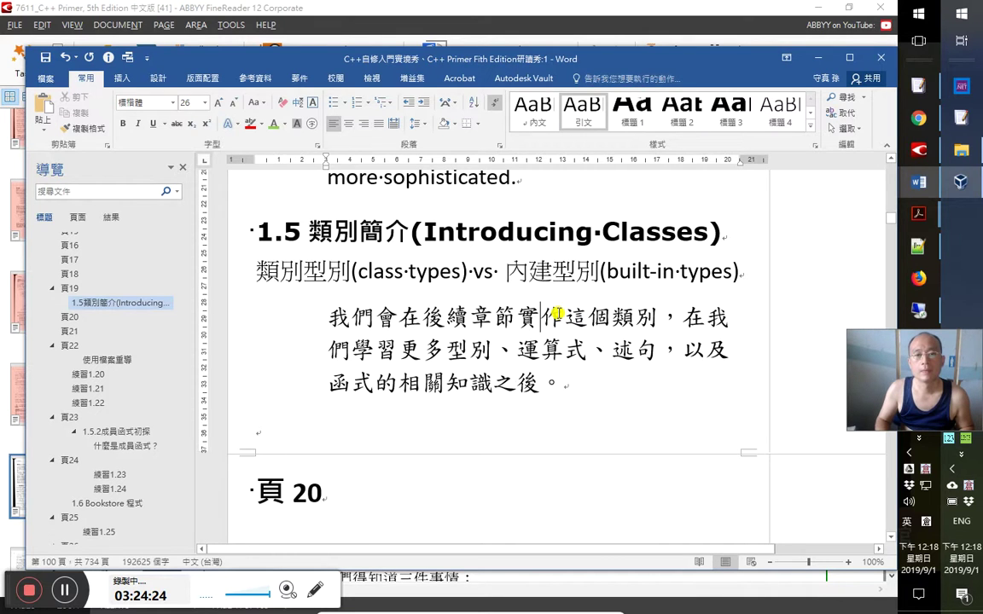
pyautogui.press('Home')
pyautogui.press('Return')
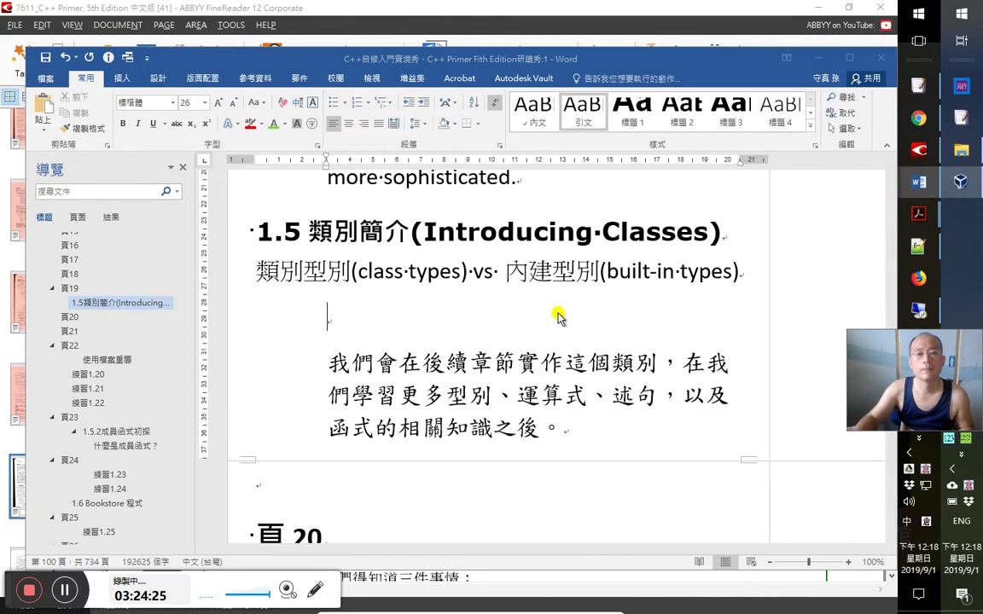
# Switch to the English C++ Primer PDF in Acrobat and go to the 1.5 Introducing Classes text on page 47
pyautogui.hotkey('alt', 'Tab')
pyautogui.hotkey('alt', 'Tab')
pyautogui.hotkey('alt', 'Tab')
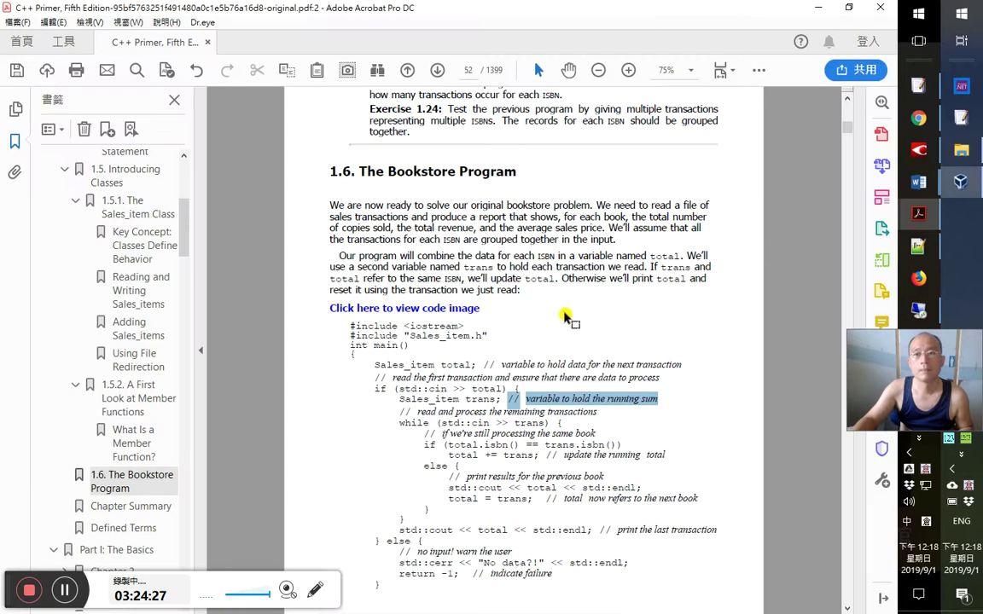
pyautogui.click(586, 346)
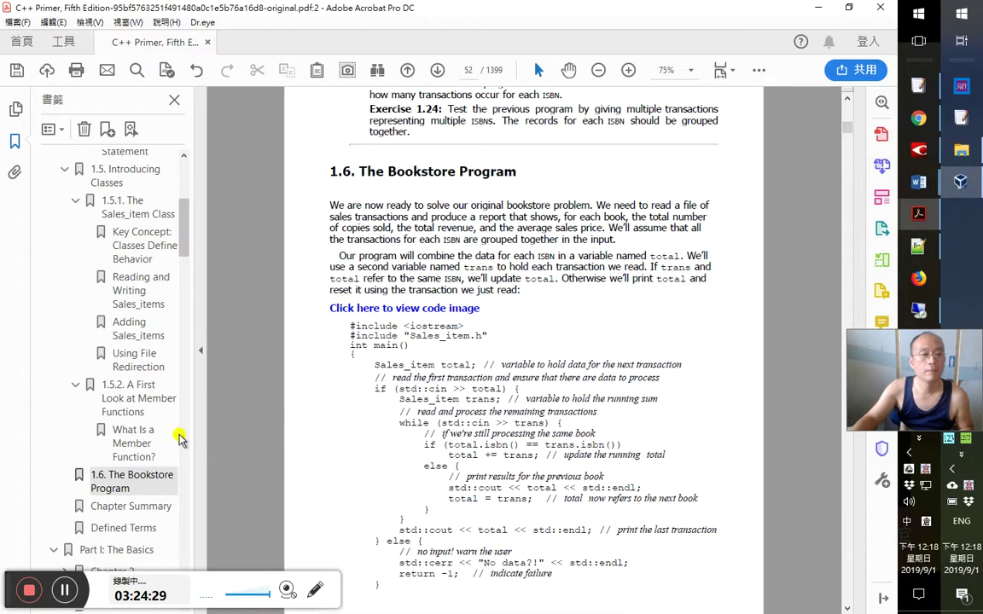
pyautogui.click(125, 169)
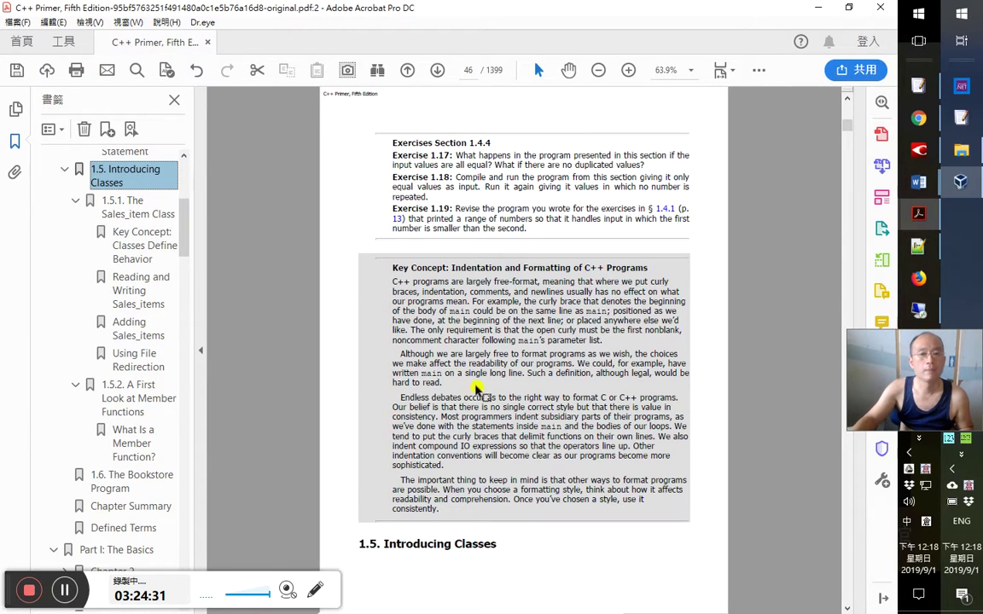
pyautogui.click(437, 70)
pyautogui.click(393, 168)
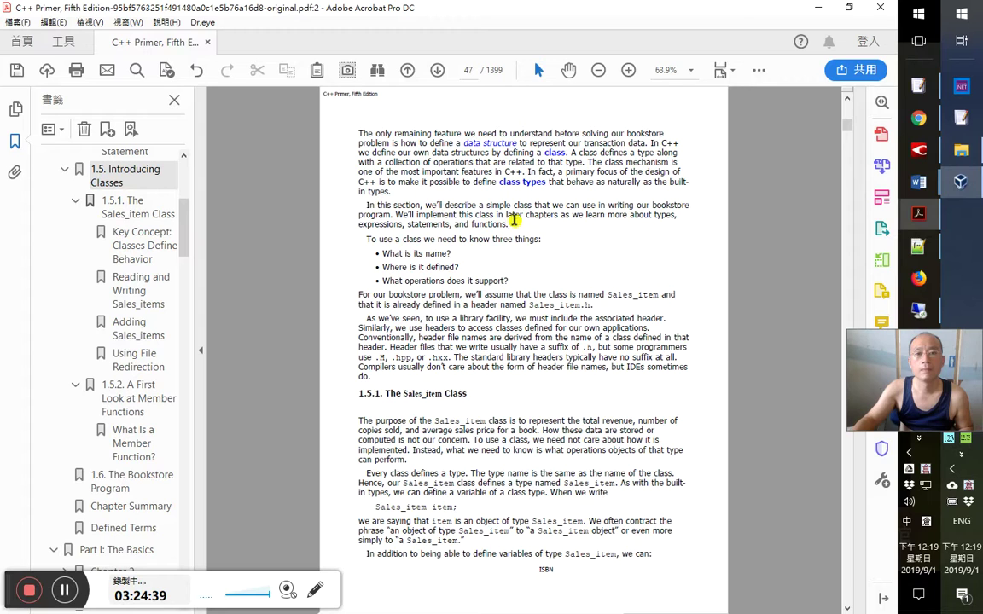
# Copy the sentence "We'll implement this class in later chapters…" into the empty paragraph above the Chinese quotation in Word and join its two lines
pyautogui.moveTo(520, 222); pyautogui.dragTo(395, 216)
pyautogui.hotkey('ctrl', 'c')
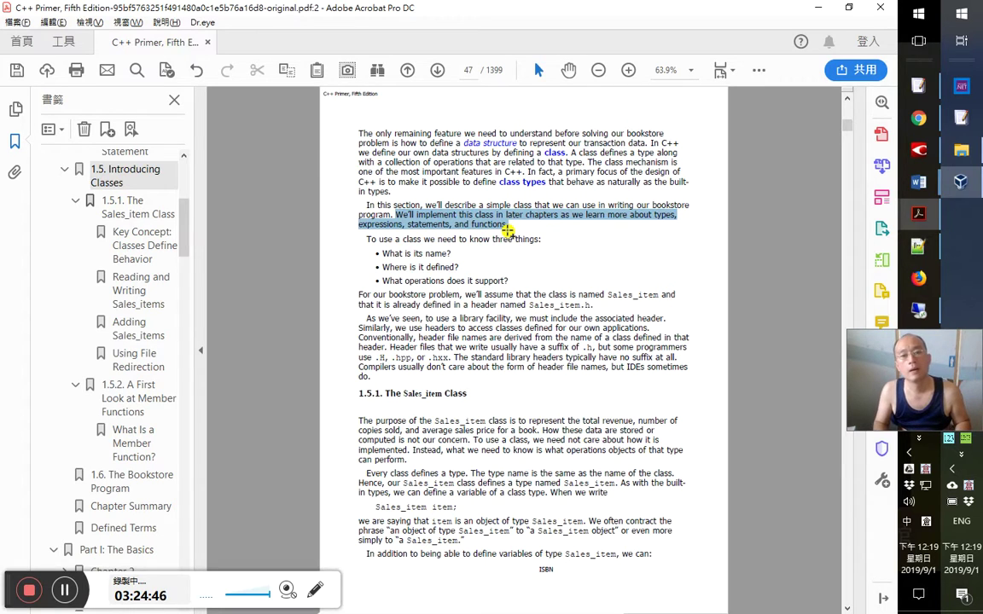
pyautogui.hotkey('alt', 'Tab')
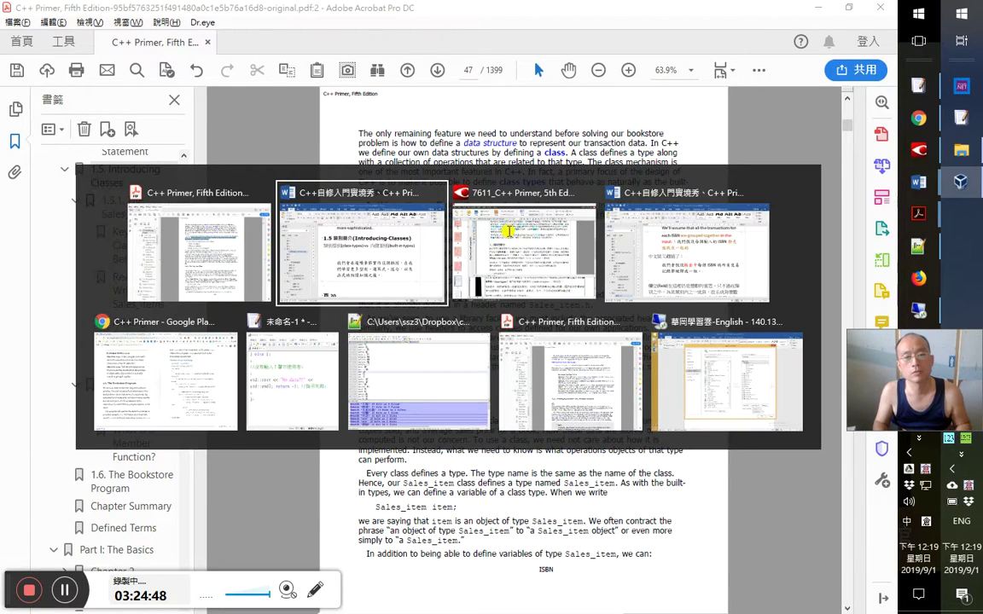
pyautogui.hotkey('ctrl', 'v')
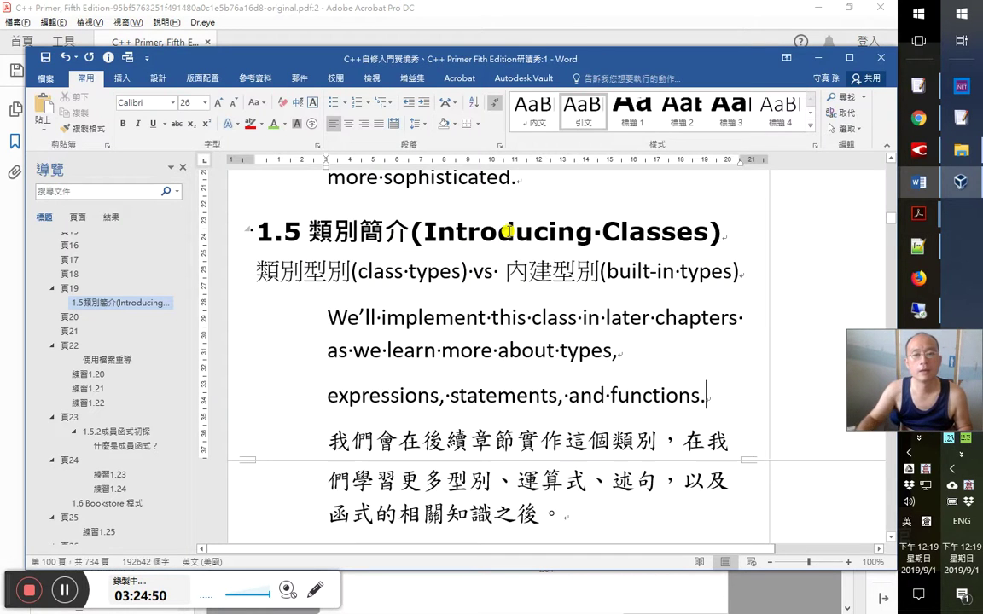
pyautogui.click(683, 350)
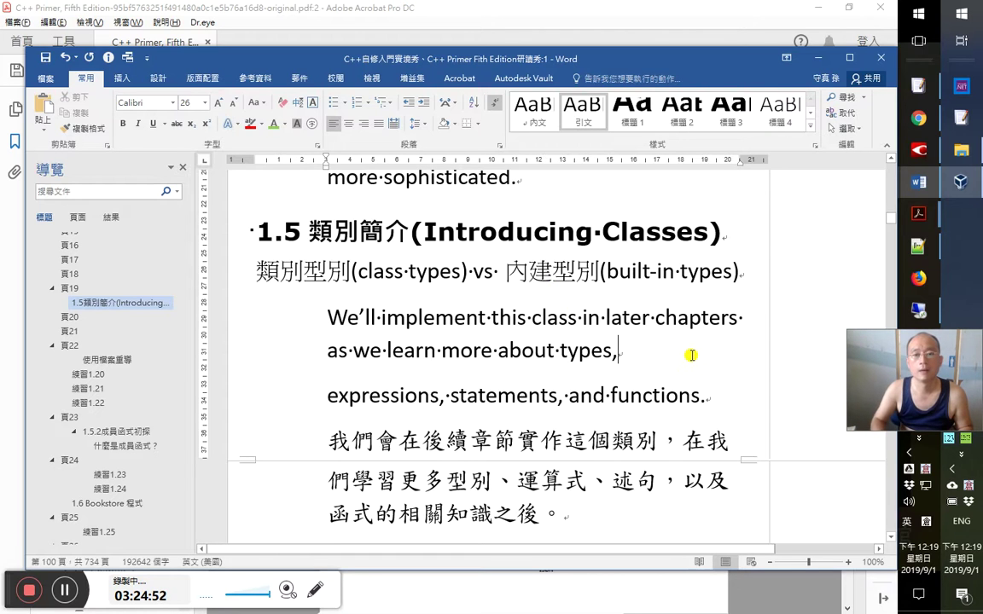
pyautogui.press('Delete')
# Insert the label ④倒序重組 below the Chinese quotation and place a copy of the quoted sentence after it
pyautogui.press('Down')
pyautogui.press('Down')
pyautogui.press('Down')
pyautogui.write('5')
pyautogui.press('BackSpace')
pyautogui.write('4')
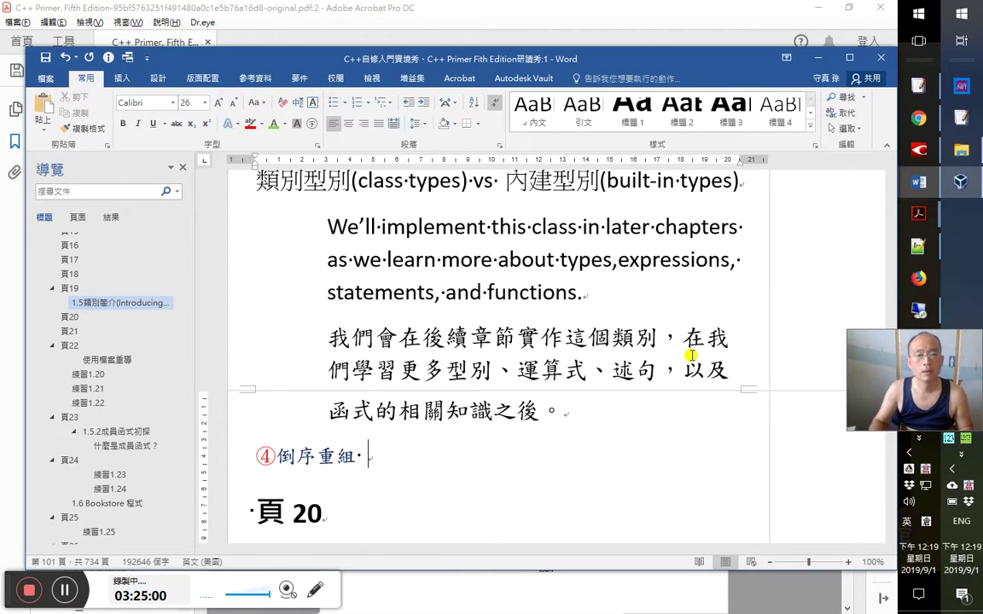
pyautogui.tripleClick(551, 410)
pyautogui.moveTo(551, 411); pyautogui.dragTo(487, 461)
pyautogui.scroll(-2, 503, 460)
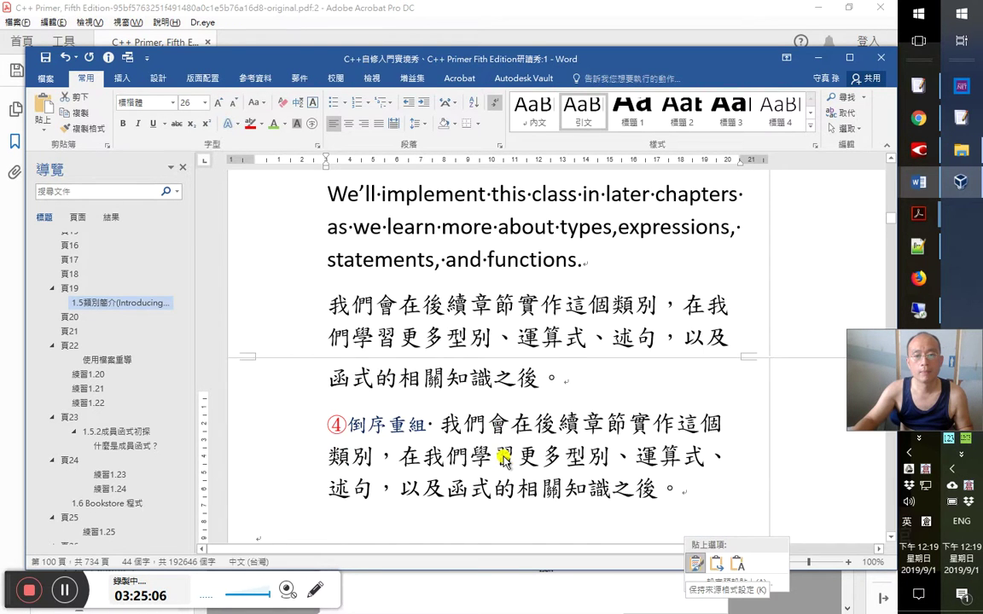
# Reorder the copied sentence to read →在我們學習更多型別、運算式、述句，以及函式的相關知識之後，我們會在後續章節實作這個類別。
pyautogui.click(496, 424)
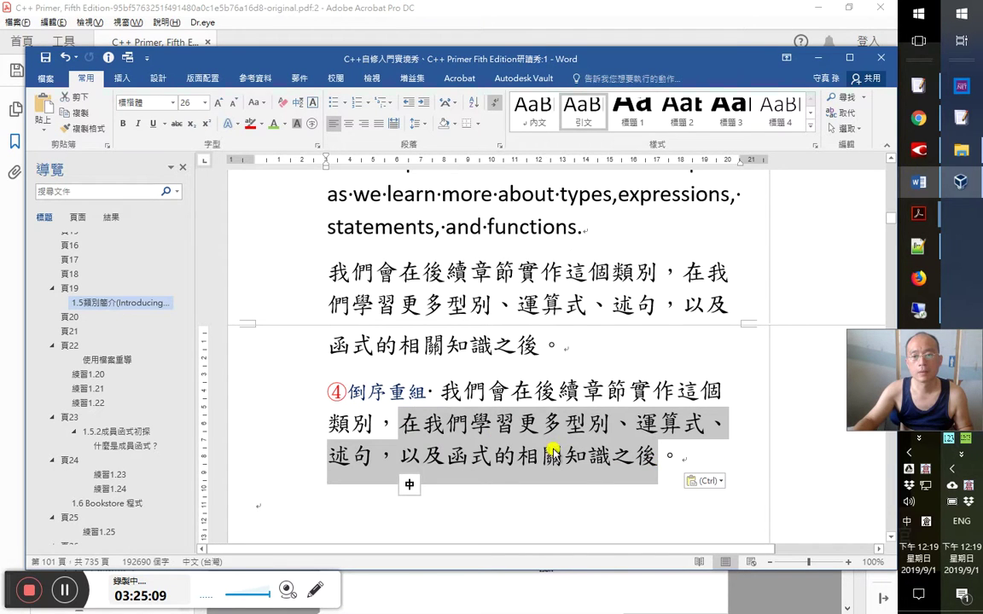
pyautogui.moveTo(409, 424); pyautogui.dragTo(440, 392)
pyautogui.click(440, 392)
pyautogui.write('卜卜卜日尸在我們學習更多')
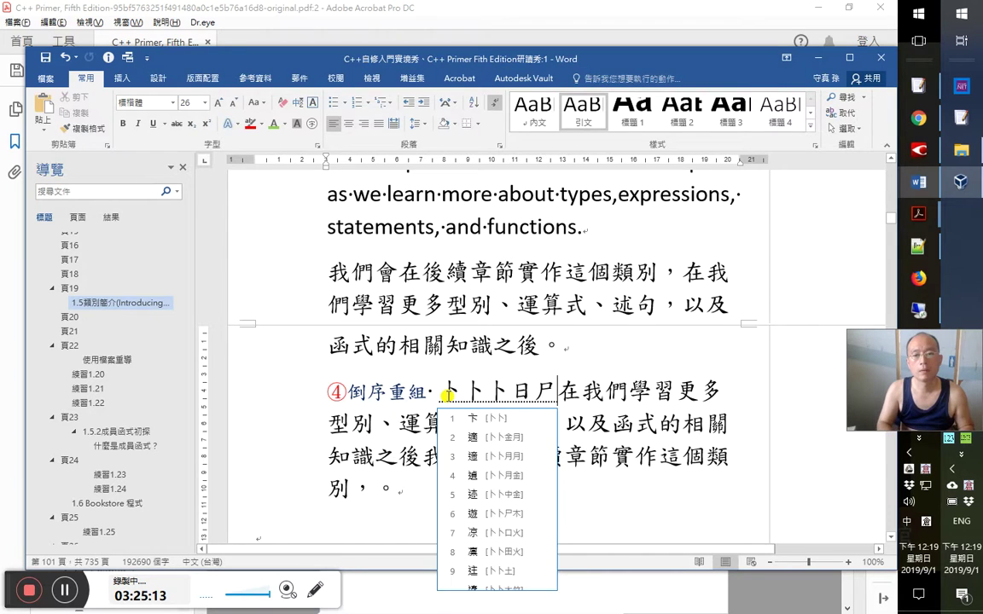
pyautogui.press('BackSpace')
pyautogui.press('BackSpace')
pyautogui.press('BackSpace')
pyautogui.press('BackSpace')
pyautogui.press('BackSpace')
pyautogui.press('BackSpace')
pyautogui.write('→')
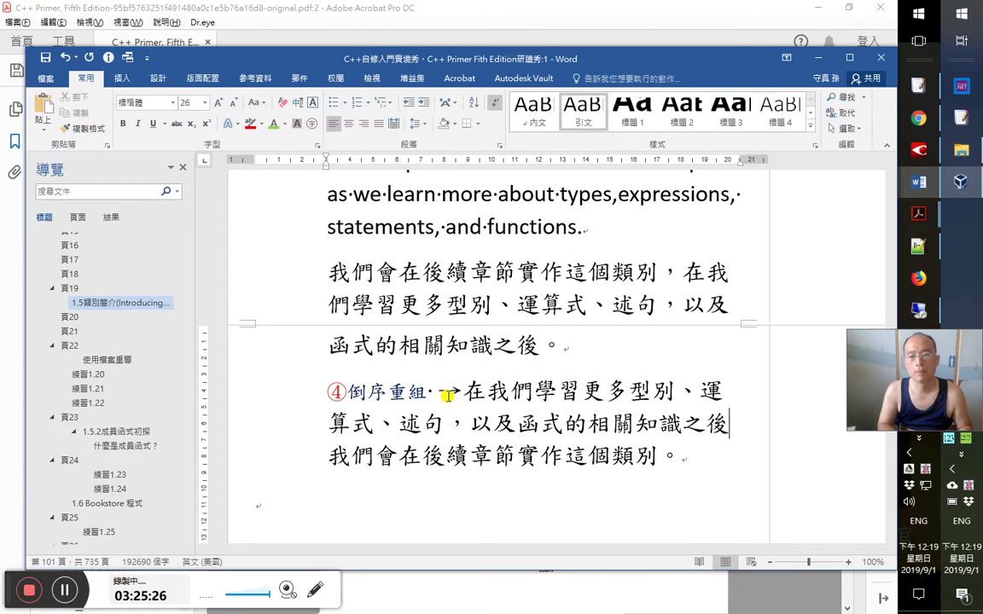
pyautogui.write('，')
# Highlight the clause 我們會在後續章節實作這個類別 in red in both the reordered sentence and the original Chinese quotation
pyautogui.hotkey('shift', 'End')
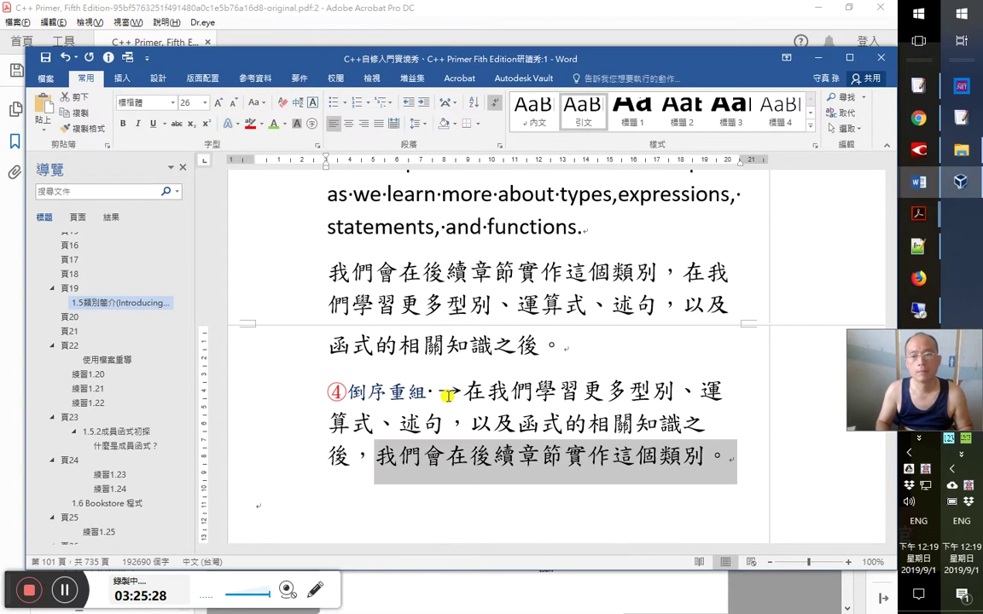
pyautogui.hotkey('shift', 'Left')
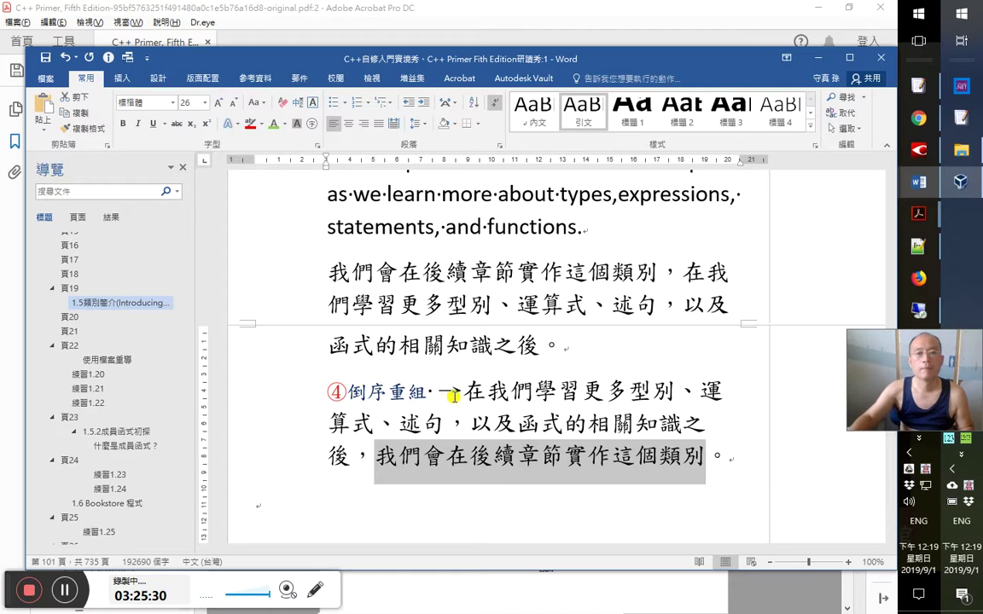
pyautogui.click(250, 124)
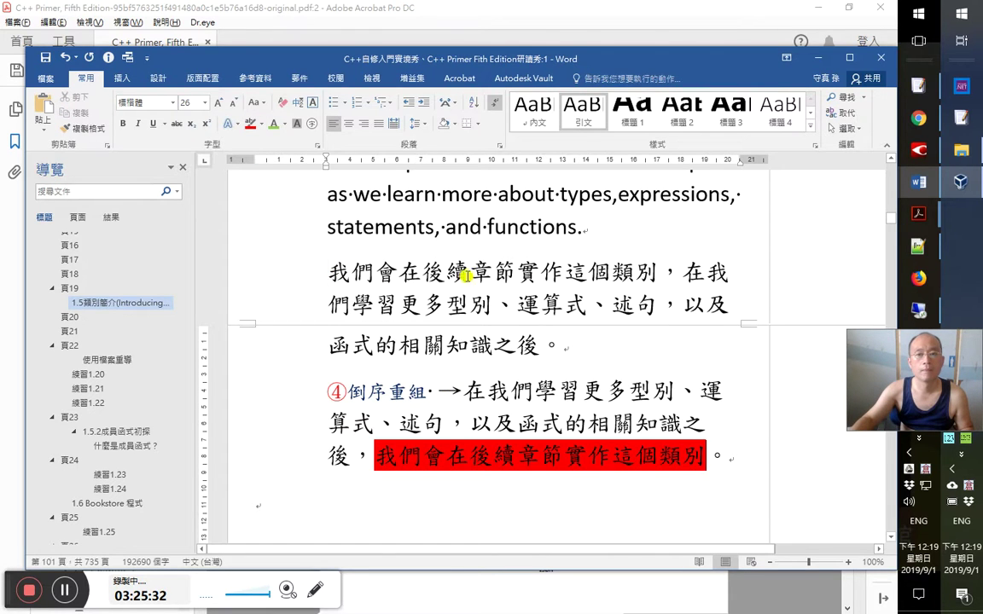
pyautogui.moveTo(658, 273); pyautogui.dragTo(329, 274)
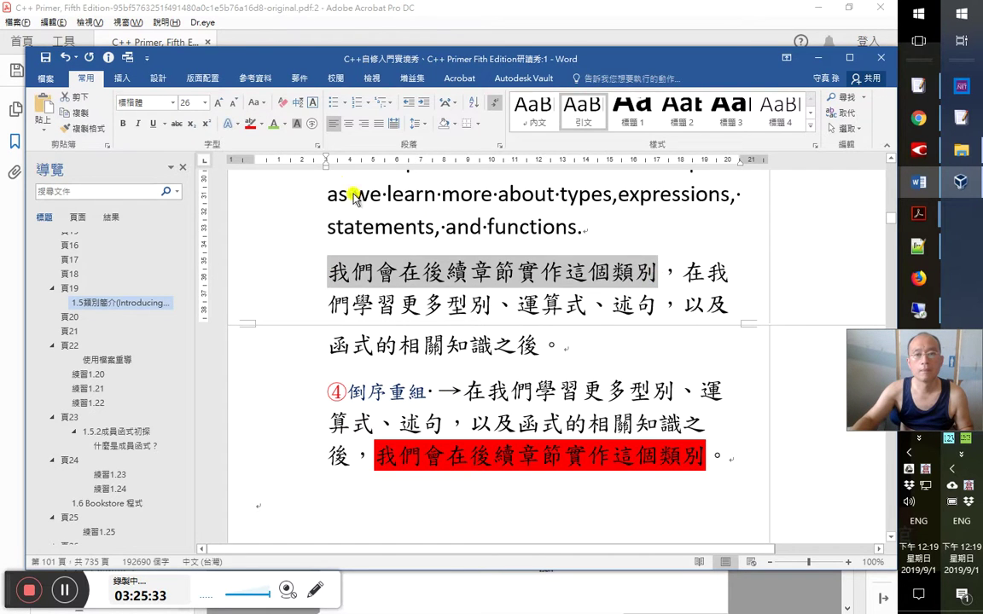
pyautogui.click(250, 124)
pyautogui.scroll(2, 676, 403)
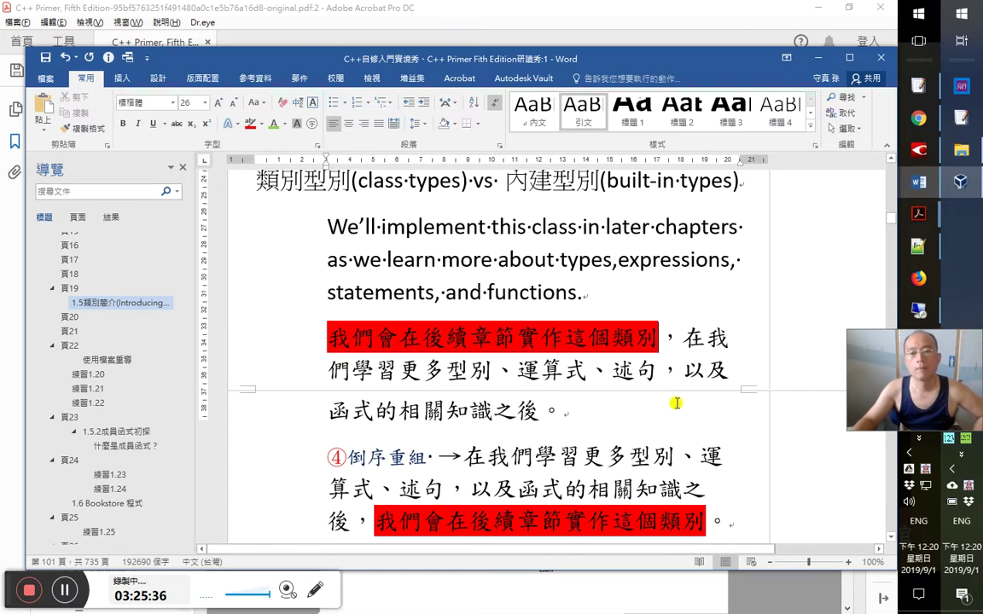
pyautogui.scroll(4, 676, 403)
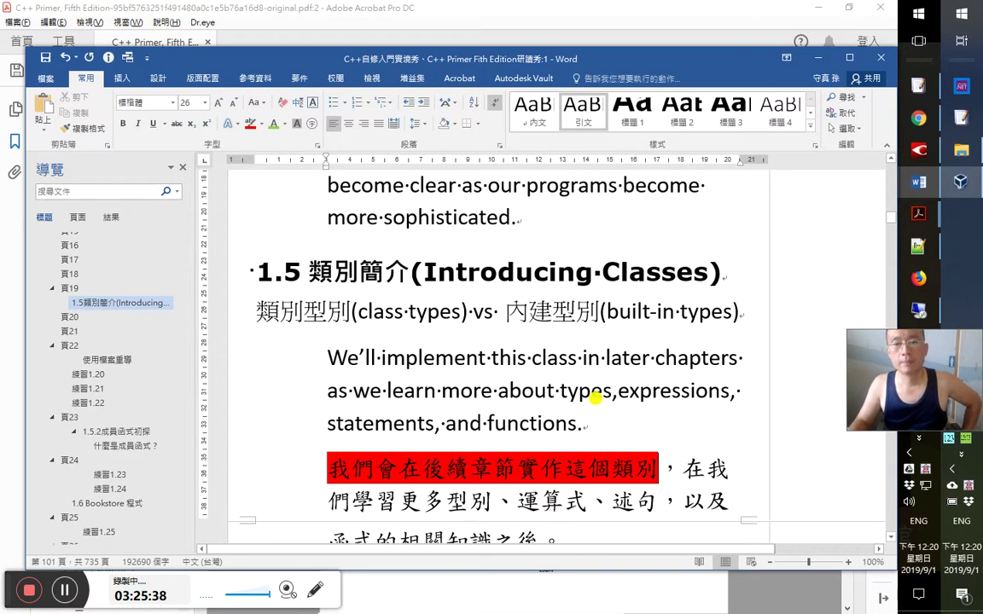
pyautogui.click(592, 392)
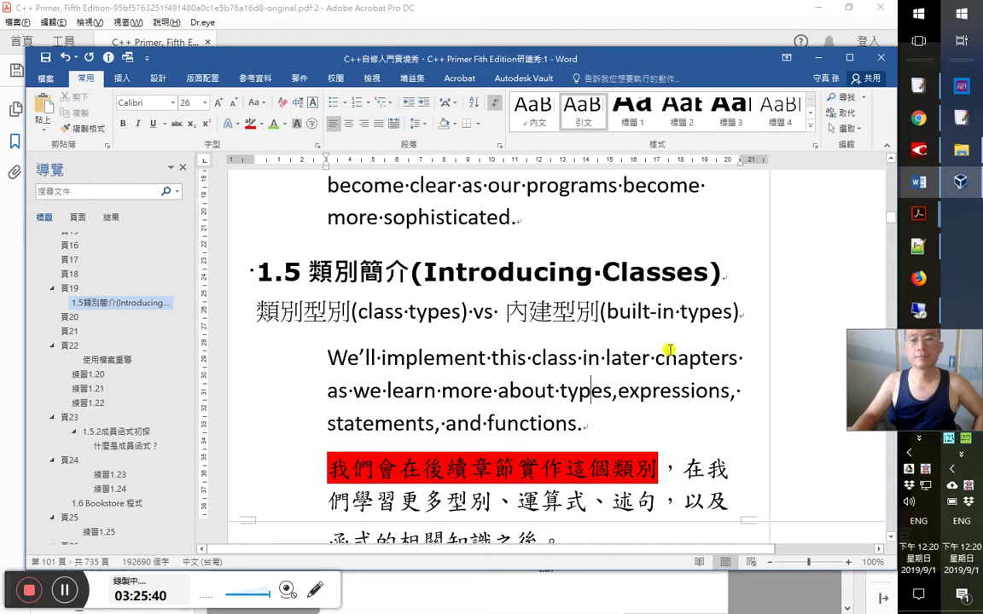
# Insert the line 第 39 集 3：25：00 above the quotation "We'll implement this class…", leaving an empty paragraph before it
pyautogui.scroll(-2, 529, 421)
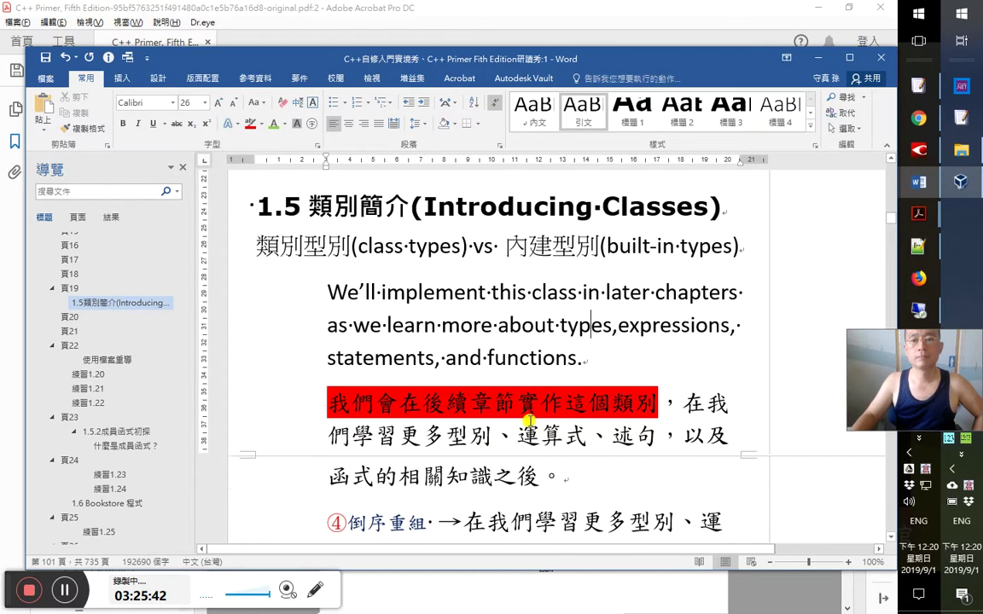
pyautogui.scroll(-2, 530, 413)
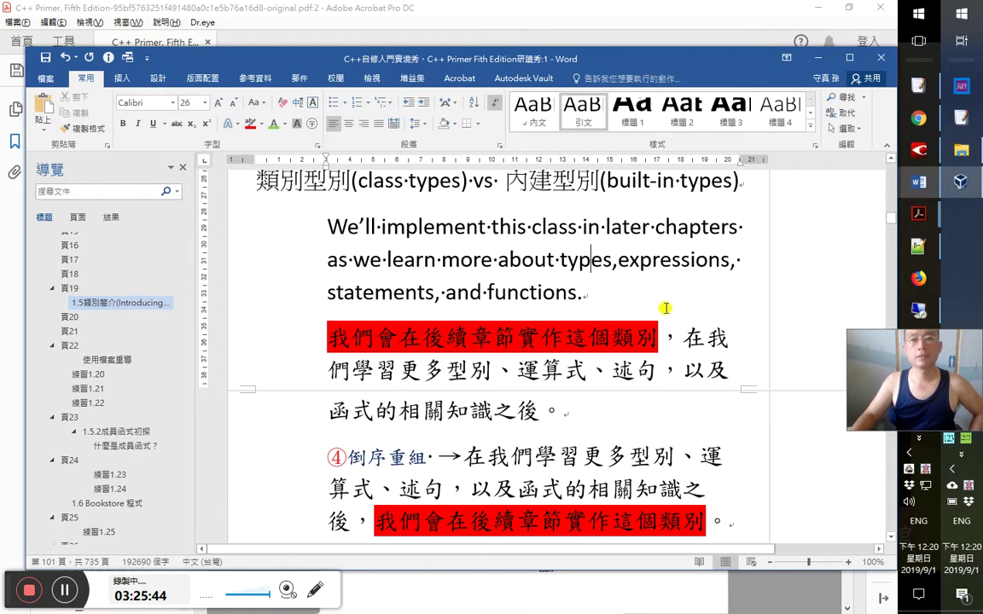
pyautogui.scroll(2, 695, 281)
pyautogui.click(746, 247)
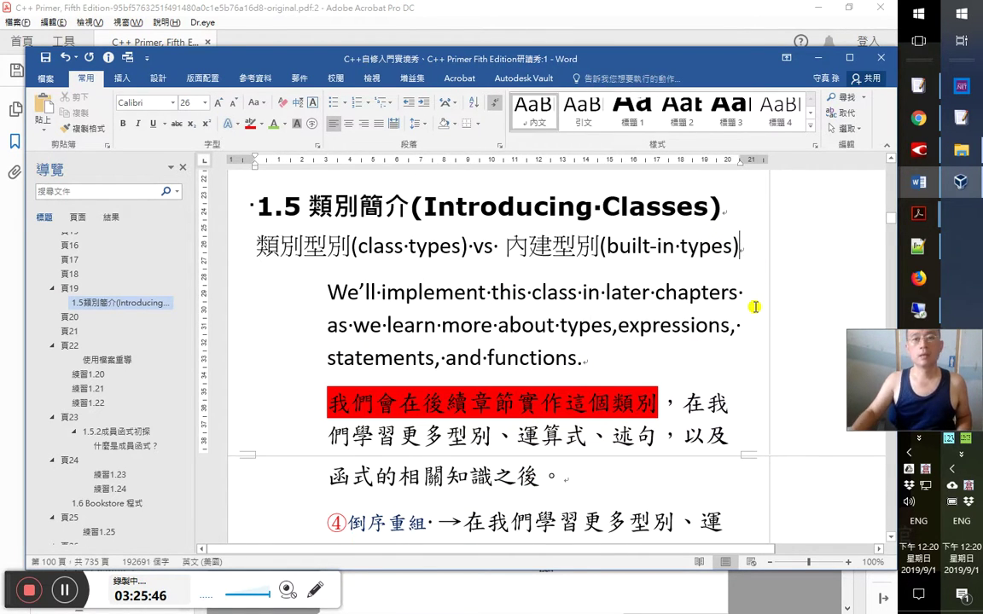
pyautogui.press('Return')
pyautogui.press('Return')
pyautogui.write('第 39')
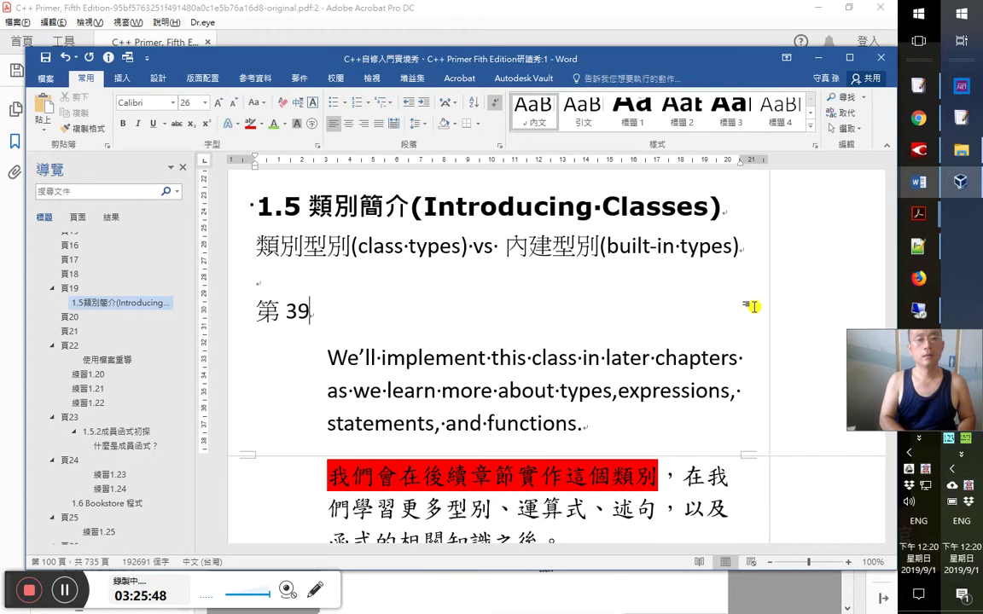
pyautogui.write(' 集 3：25：00')
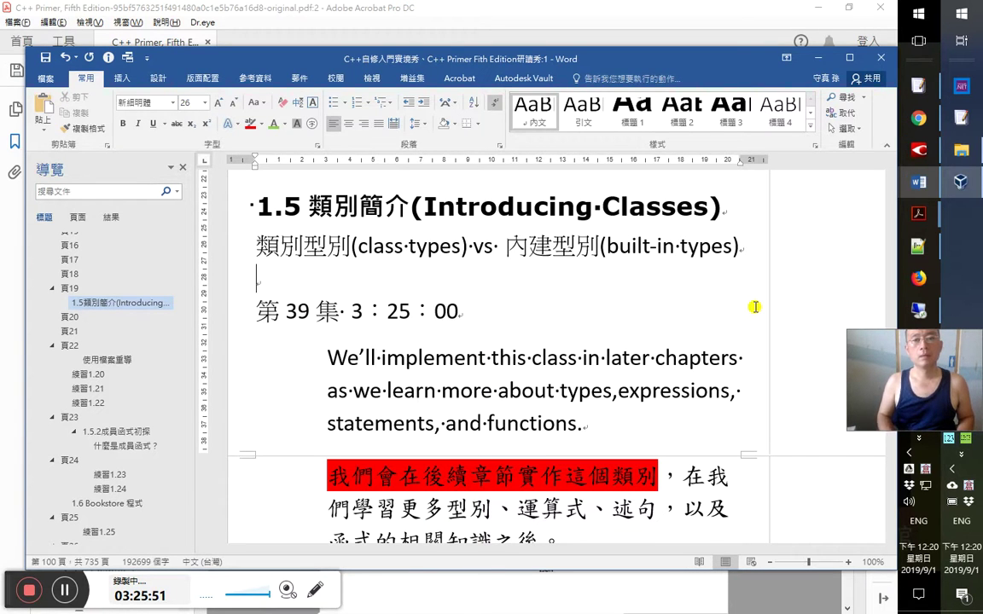
# Copy the sentence "In fact, a primary focus of the design of C++…" from the Acrobat PDF into Word below the 類別型別 line
pyautogui.press('Return')
pyautogui.press('Return')
pyautogui.hotkey('alt', 'Tab')
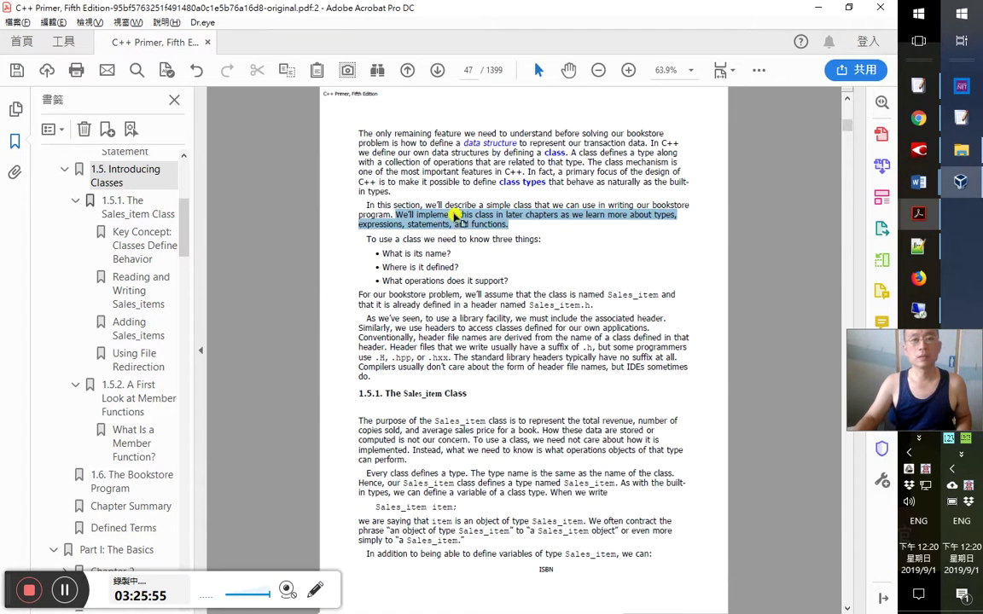
pyautogui.click(424, 205)
pyautogui.moveTo(410, 191); pyautogui.dragTo(388, 197)
pyautogui.click(547, 189)
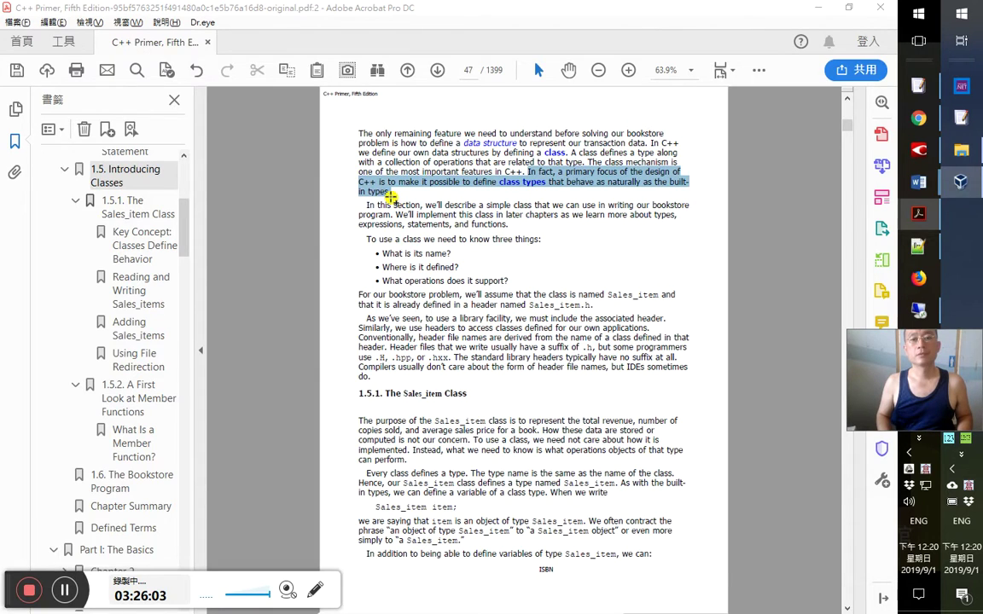
pyautogui.hotkey('alt', 'Tab')
pyautogui.write('In fact, a primary focus of the design of C++ is to make it possible to define class types that behave as naturally as the builtin types.')
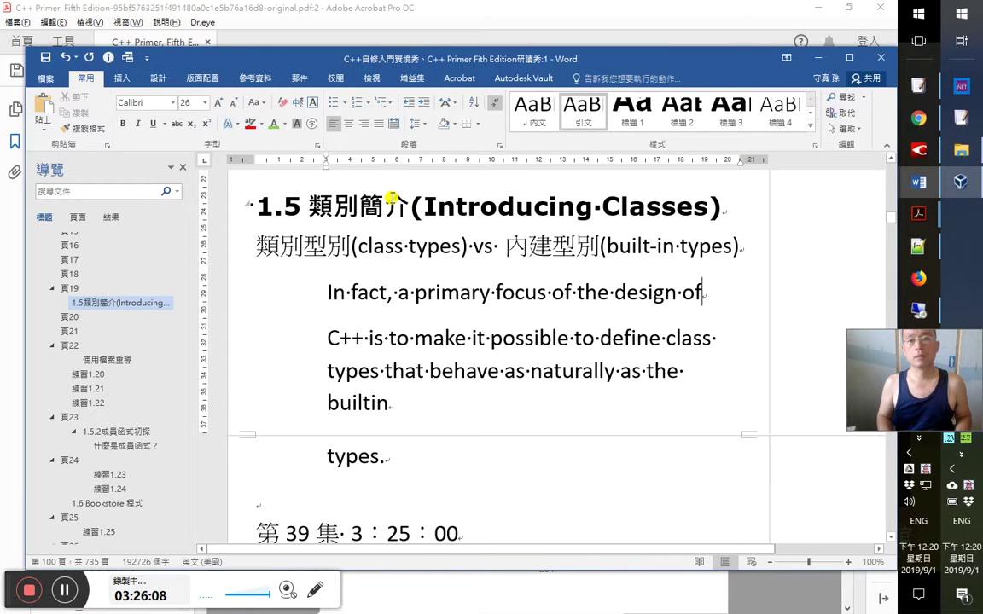
# Join the broken lines of the pasted English sentence into one paragraph ending in "builtin types."
pyautogui.press('BackSpace')
pyautogui.press('Down')
pyautogui.press('Down')
pyautogui.press('Down')
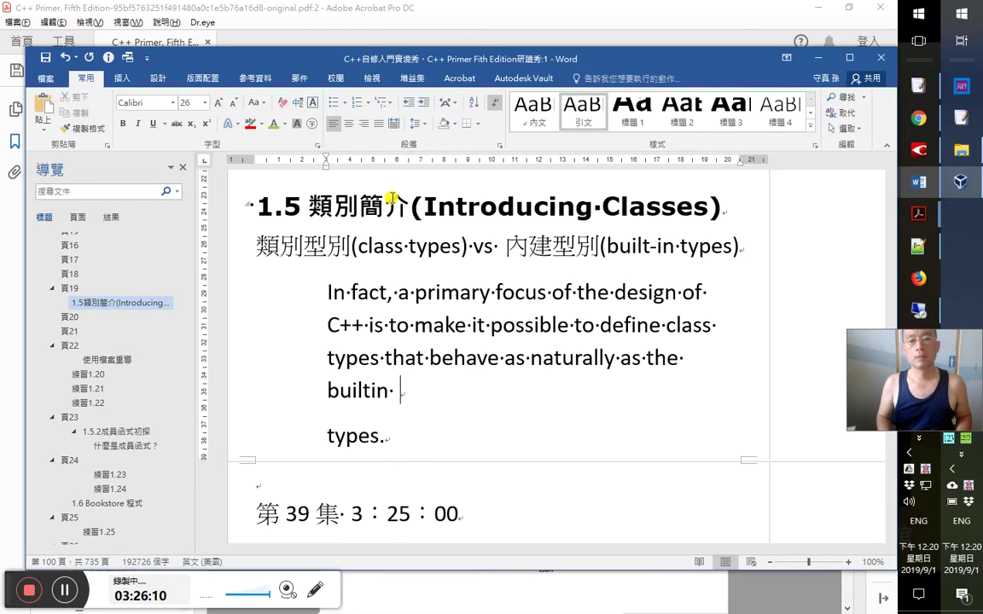
pyautogui.press('Delete')
pyautogui.hotkey('ctrl', 'Down')
pyautogui.hotkey('ctrl', 'Up')
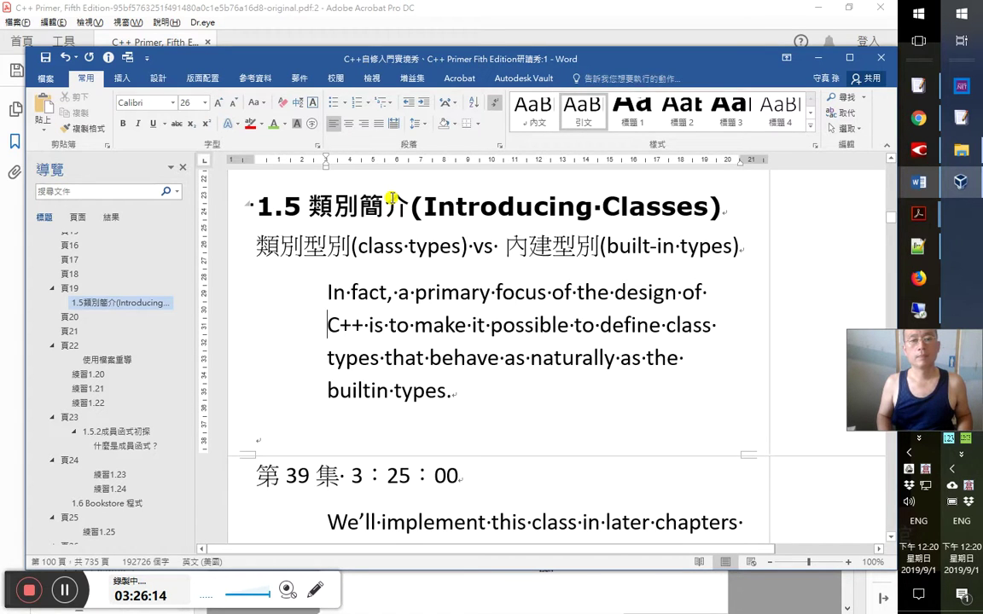
# Append the video reference 第 39 集 3：26：00 after the pasted English sentence
pyautogui.write('h')
pyautogui.press('BackSpace')
pyautogui.write('第39ogd')
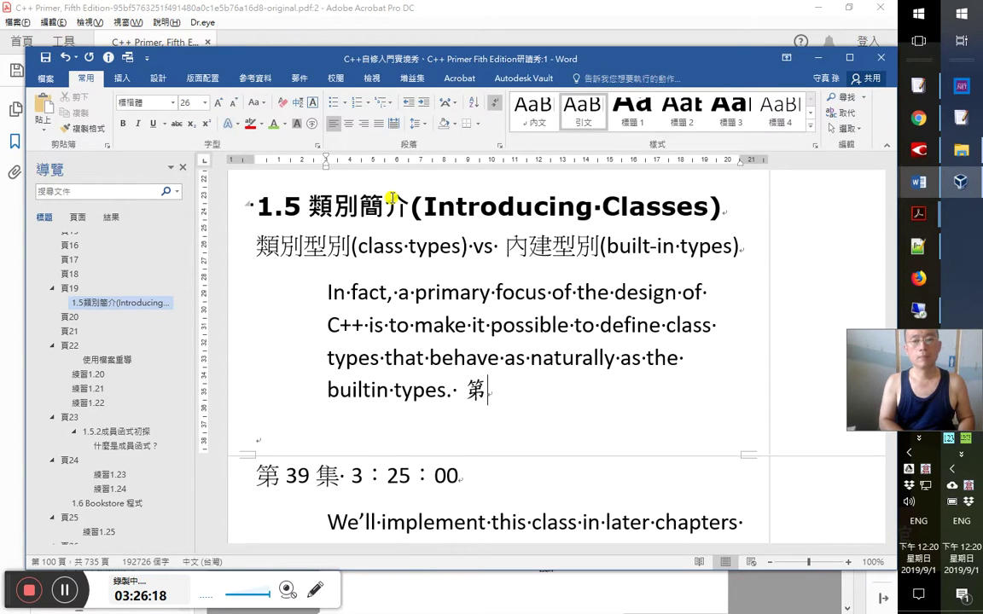
pyautogui.press('BackSpace')
pyautogui.press('BackSpace')
pyautogui.press('BackSpace')
pyautogui.press('BackSpace')
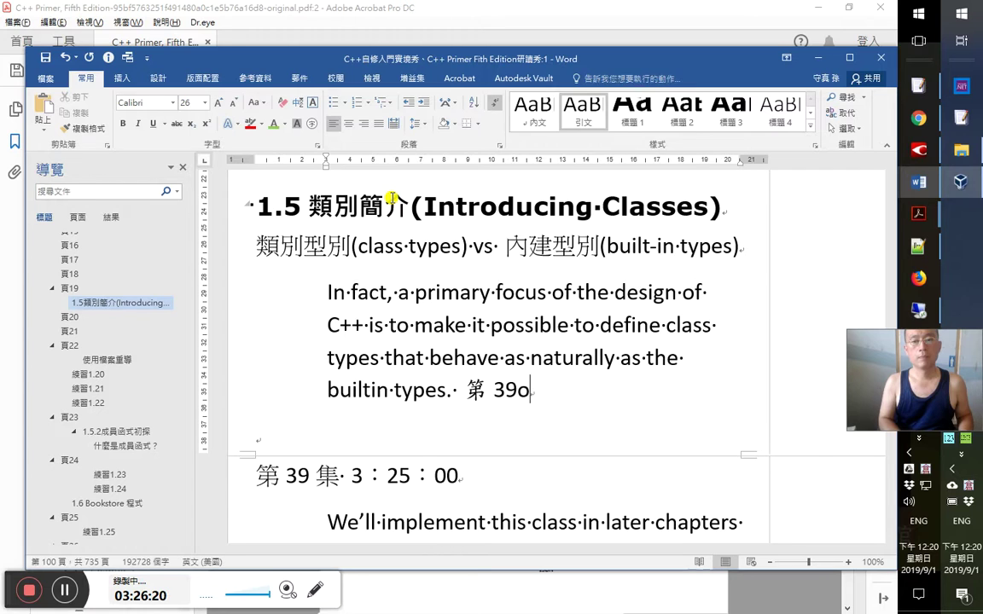
pyautogui.write('集 3：26')
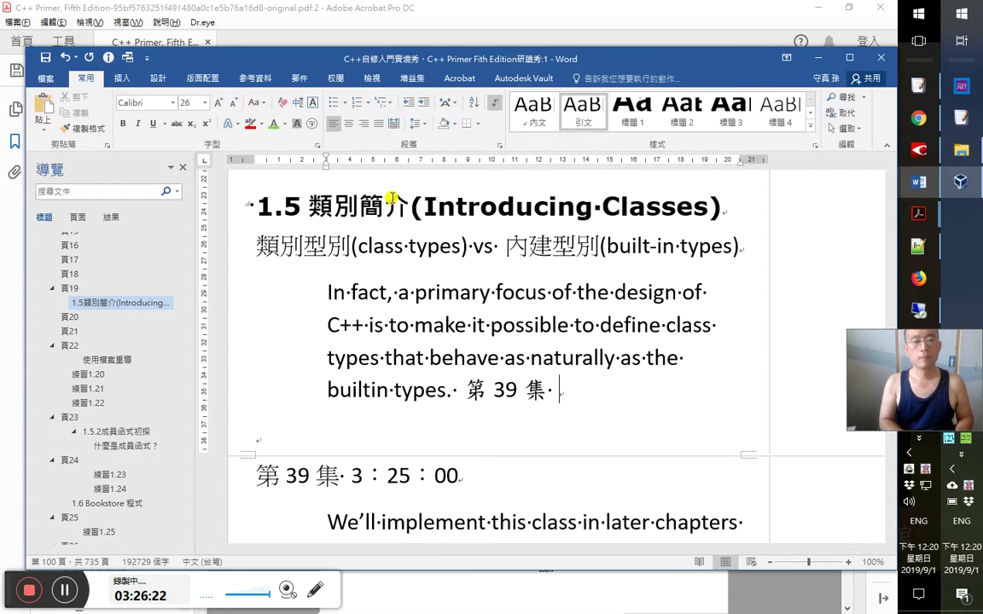
pyautogui.write('：00')
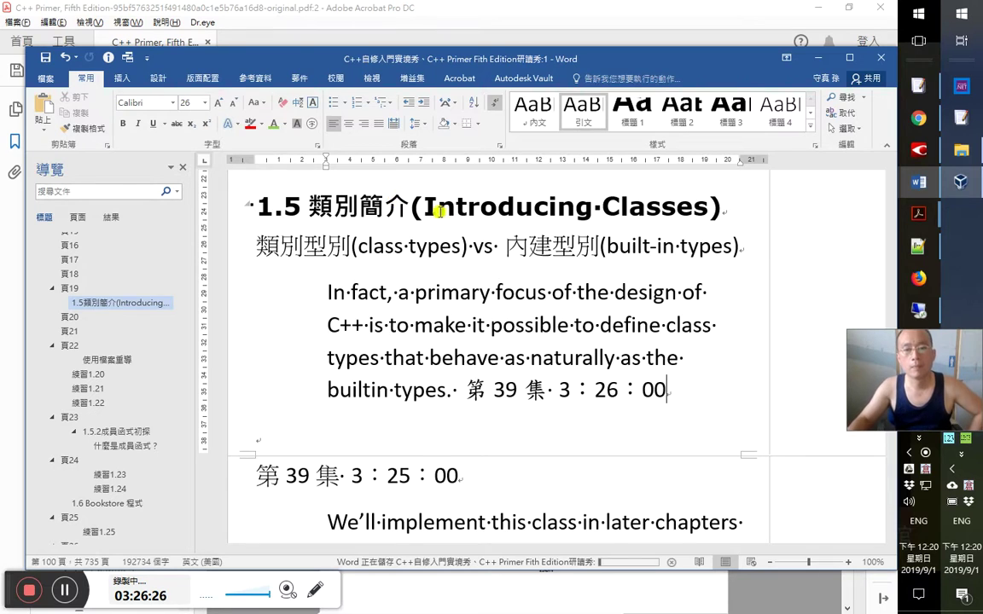
# Highlight the phrase "to define class types that behave as naturally as the builtin types" in yellow
pyautogui.click(570, 325)
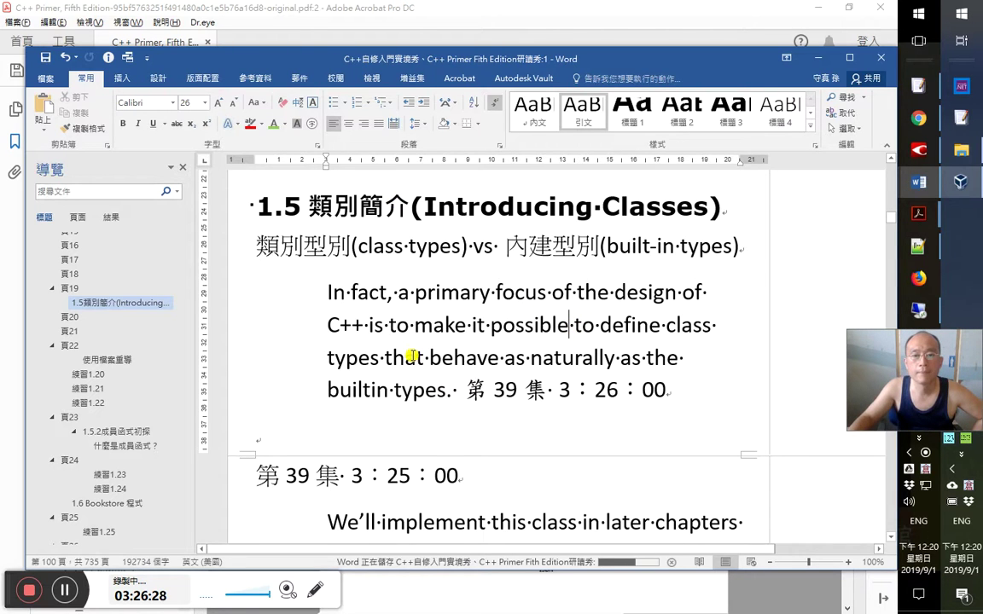
pyautogui.click(513, 333)
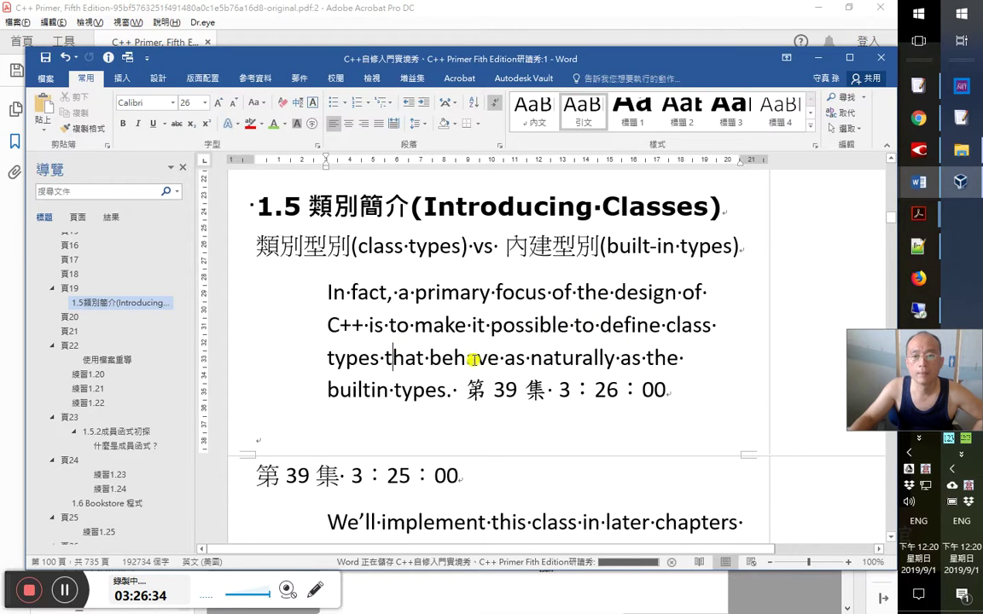
pyautogui.moveTo(574, 326); pyautogui.dragTo(451, 387)
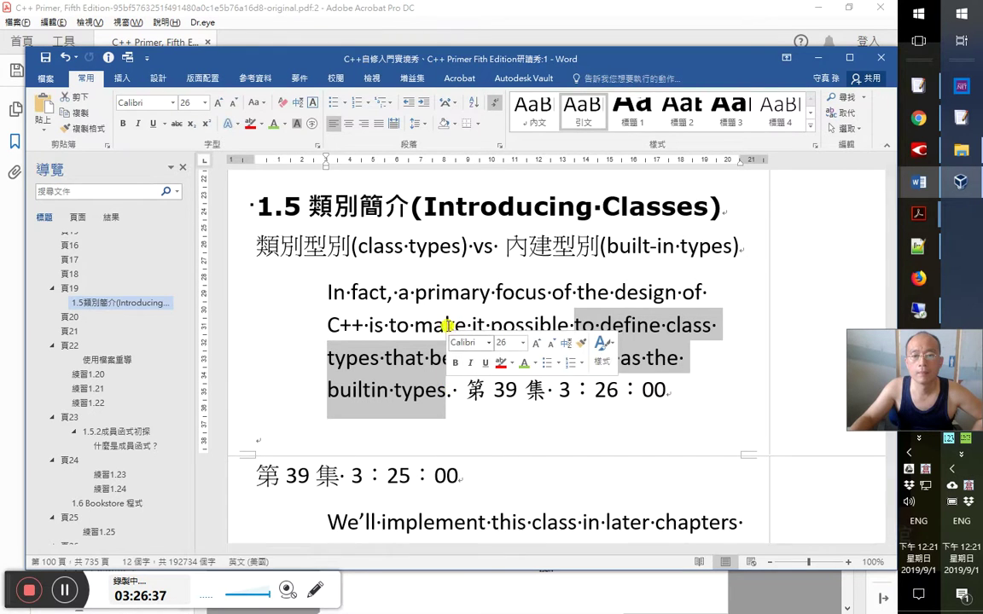
pyautogui.click(260, 124)
pyautogui.click(255, 161)
pyautogui.click(617, 391)
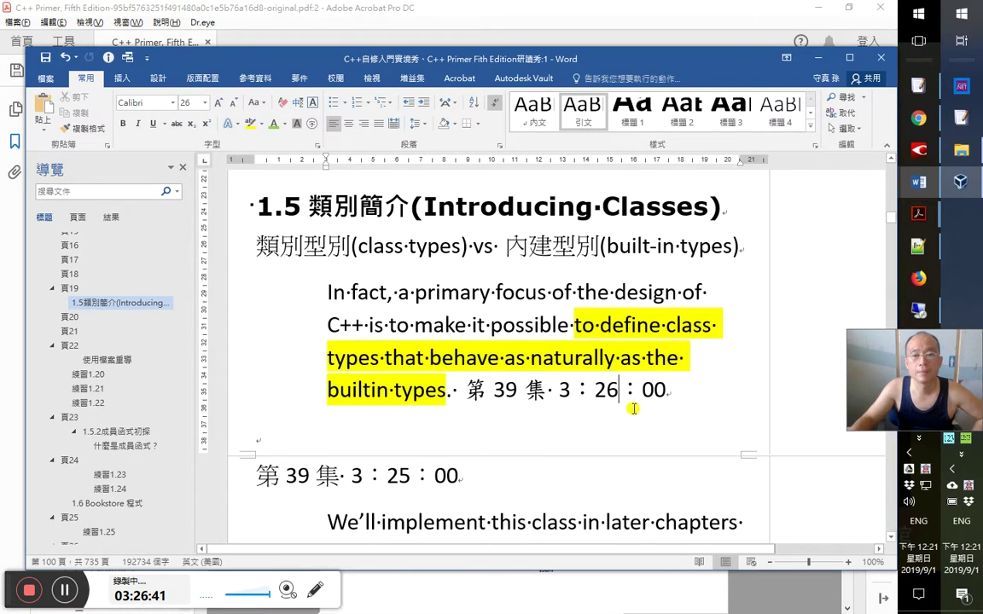
# Switch to FineReader and clear the uncertain-character marking from the list item 它支援什麼運算？ in section 1.5
pyautogui.scroll(-3, 632, 402)
pyautogui.scroll(-5, 632, 405)
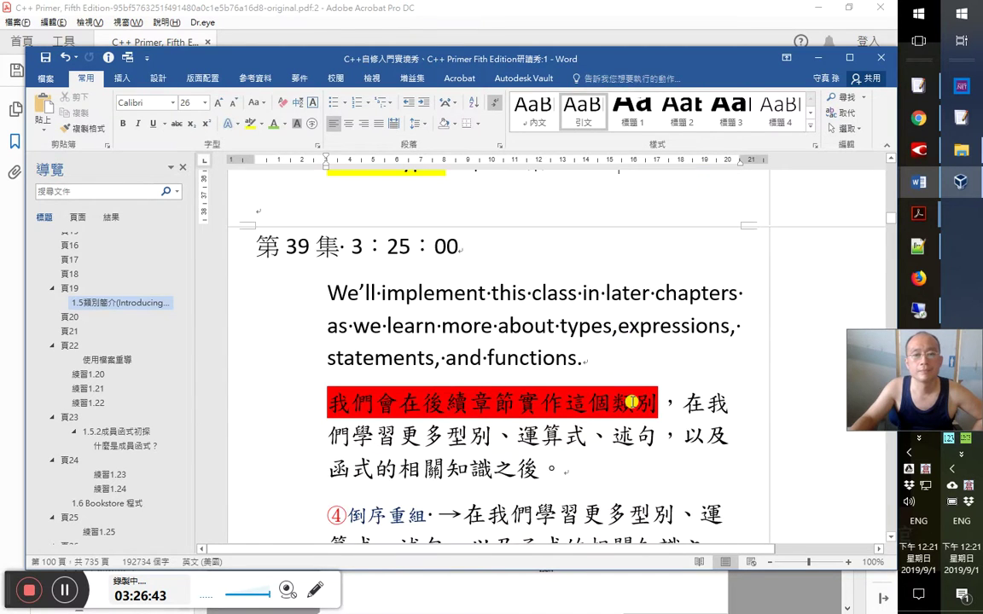
pyautogui.click(911, 158)
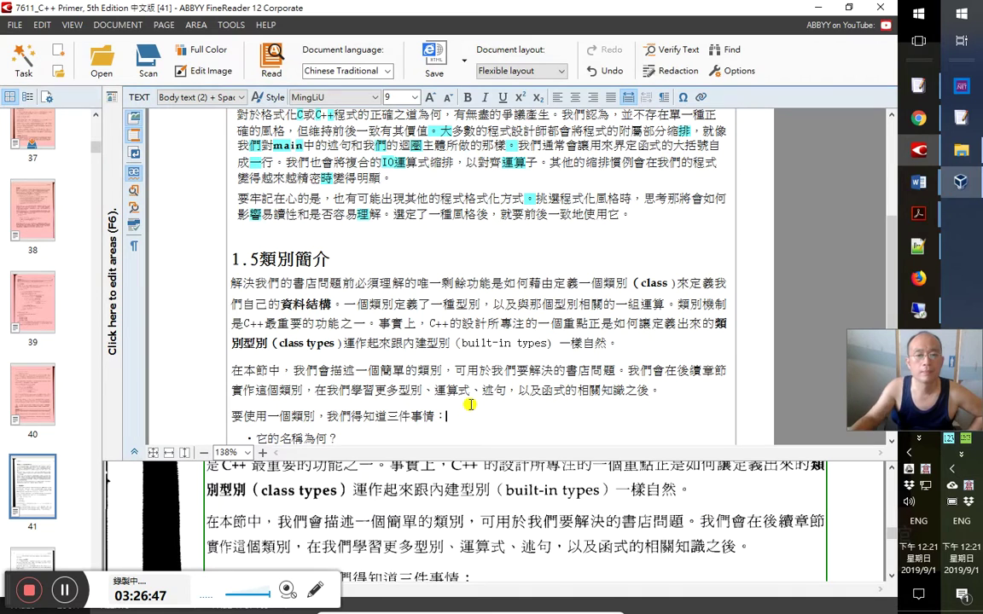
pyautogui.press('Down')
pyautogui.press('Down')
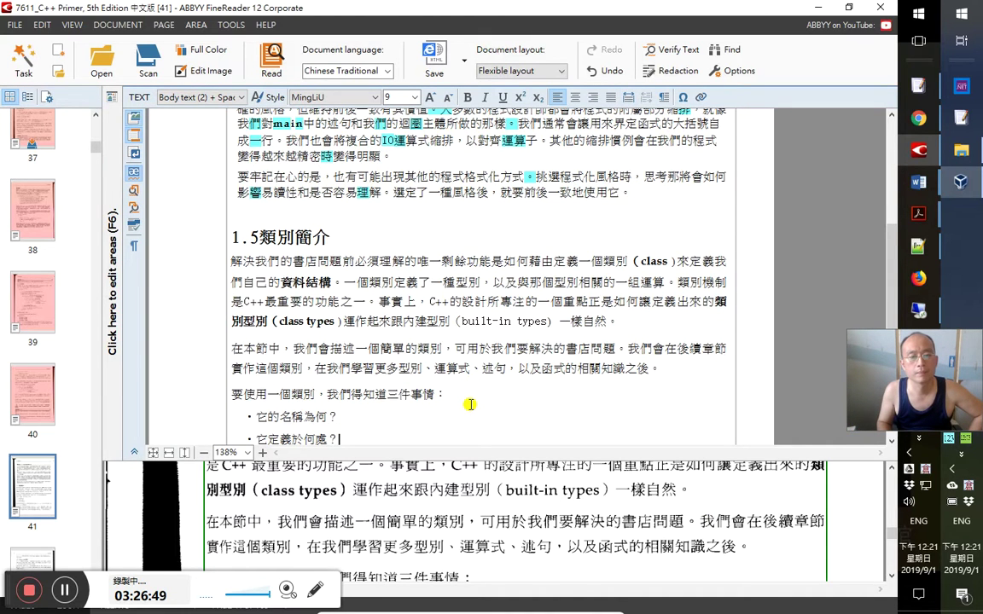
pyautogui.press('Down')
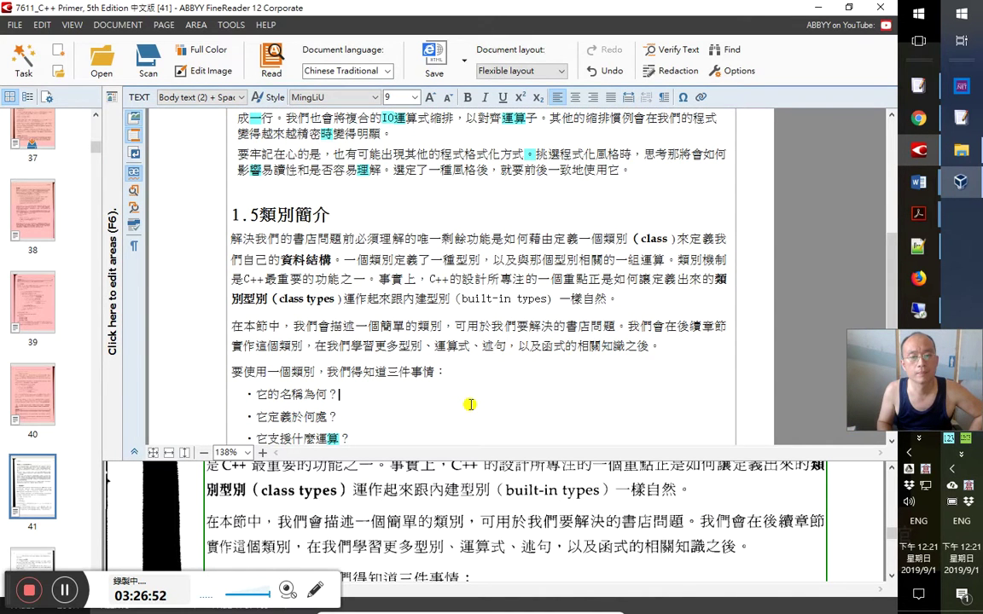
pyautogui.press('Down')
pyautogui.press('Down')
pyautogui.press('Down')
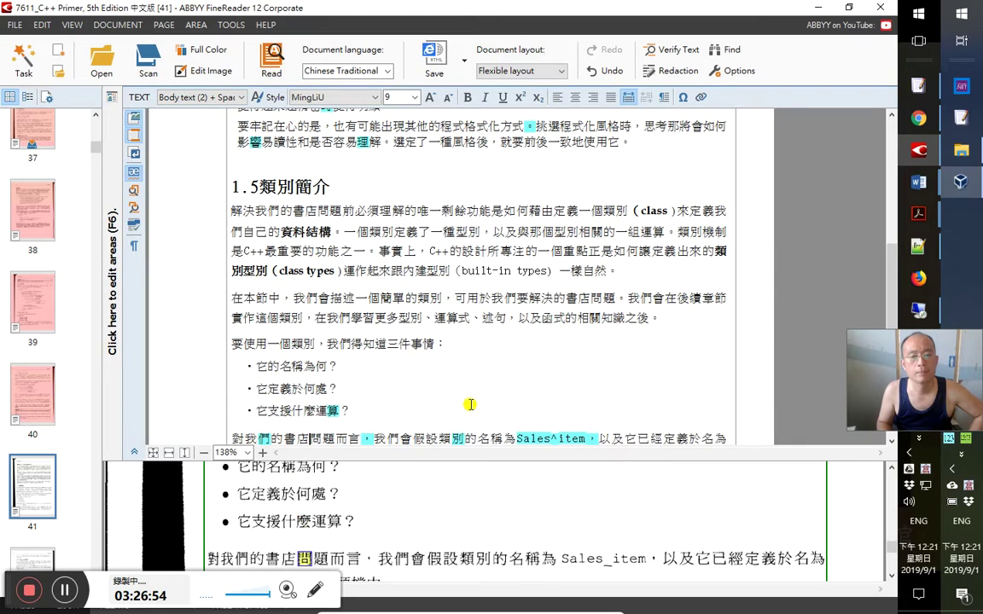
pyautogui.press('Up')
pyautogui.hotkey('shift', 'Left')
pyautogui.hotkey('shift', 'Left')
pyautogui.hotkey('shift', 'Left')
pyautogui.hotkey('shift', 'Left')
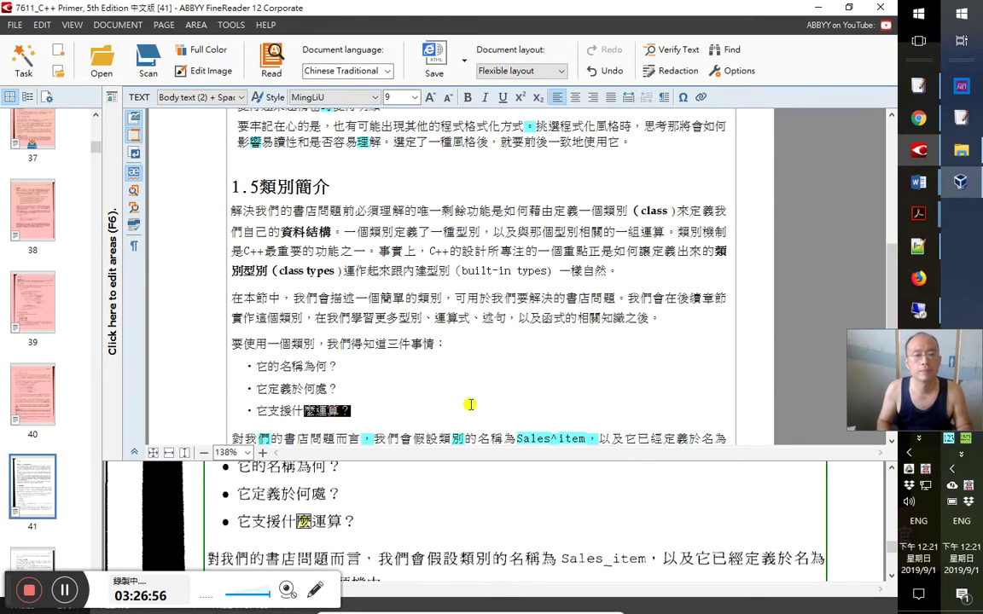
# Clear the uncertain-character marking from 對我們的書店問題而 at the start of the paragraph after the list
pyautogui.press('Down')
pyautogui.press('Home')
pyautogui.hotkey('shift', 'Right')
pyautogui.hotkey('shift', 'Right')
pyautogui.hotkey('shift', 'Right')
pyautogui.hotkey('shift', 'Right')
pyautogui.hotkey('shift', 'Right')
pyautogui.hotkey('shift', 'Right')
pyautogui.hotkey('shift', 'Right')
pyautogui.hotkey('shift', 'Right')
pyautogui.hotkey('shift', 'Right')
pyautogui.press('Right')
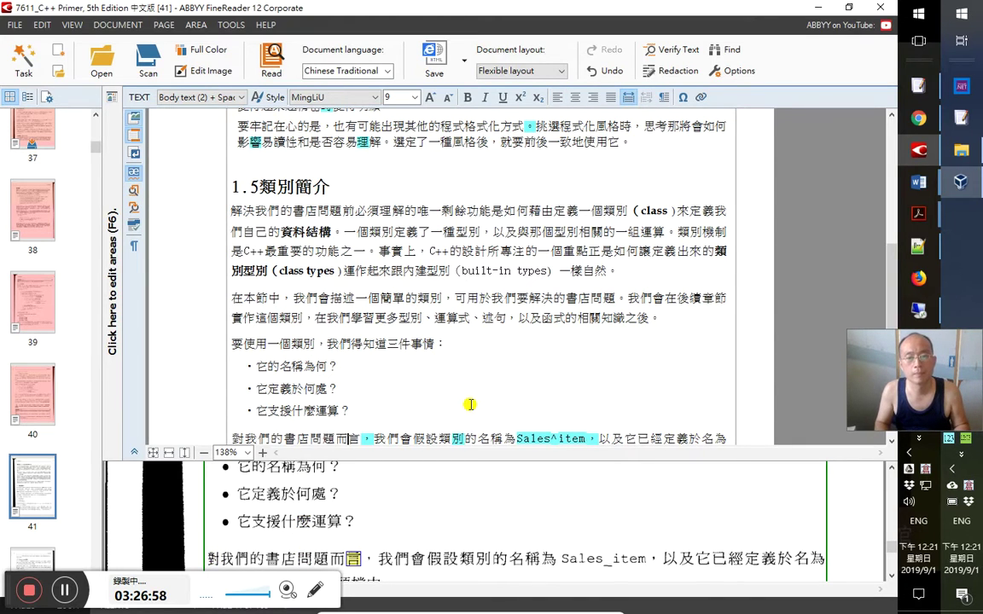
# Clear the uncertain-character marking from the rest of that line, from 言 through 以及它已經定義於名為
pyautogui.hotkey('shift', 'Right')
pyautogui.hotkey('shift', 'Right')
pyautogui.hotkey('shift', 'Right')
pyautogui.hotkey('shift', 'Right')
pyautogui.hotkey('shift', 'Right')
pyautogui.hotkey('shift', 'Right')
pyautogui.hotkey('shift', 'Right')
pyautogui.hotkey('shift', 'Right')
pyautogui.hotkey('shift', 'Right')
pyautogui.hotkey('shift', 'Right')
pyautogui.hotkey('shift', 'Right')
pyautogui.hotkey('shift', 'Right')
pyautogui.hotkey('shift', 'Right')
pyautogui.hotkey('shift', 'Right')
pyautogui.hotkey('shift', 'Right')
pyautogui.hotkey('shift', 'Right')
pyautogui.hotkey('shift', 'Right')
pyautogui.hotkey('shift', 'Right')
pyautogui.hotkey('shift', 'Right')
pyautogui.hotkey('shift', 'Right')
pyautogui.hotkey('shift', 'Right')
pyautogui.hotkey('shift', 'Right')
pyautogui.hotkey('shift', 'Right')
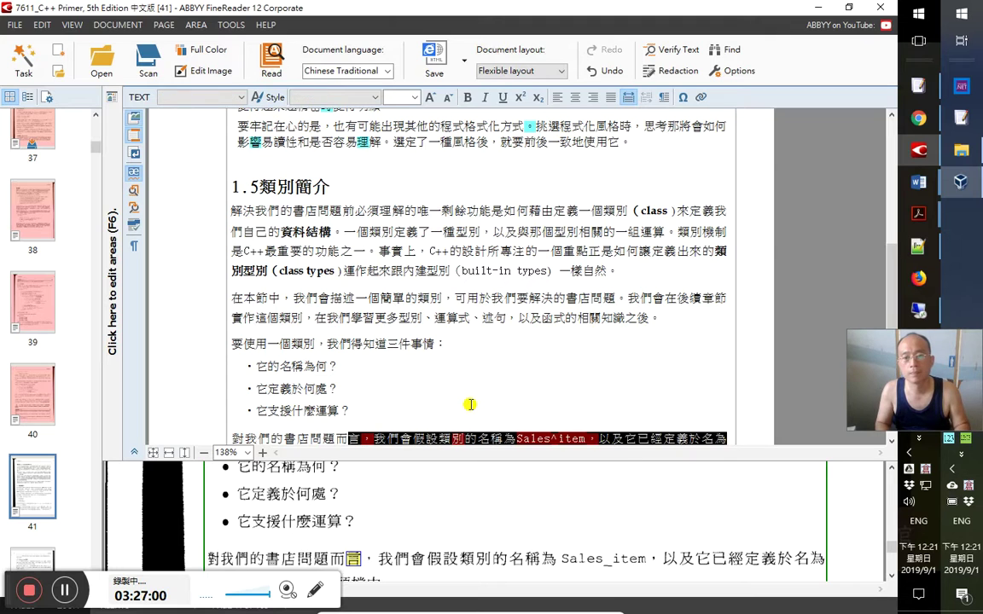
pyautogui.press('Left')
# Replace the caret in Sales^item with an underscore so that the class name reads Sales_item
pyautogui.press('Right')
pyautogui.press('Right')
pyautogui.press('Right')
pyautogui.press('Right')
pyautogui.press('Right')
pyautogui.press('Right')
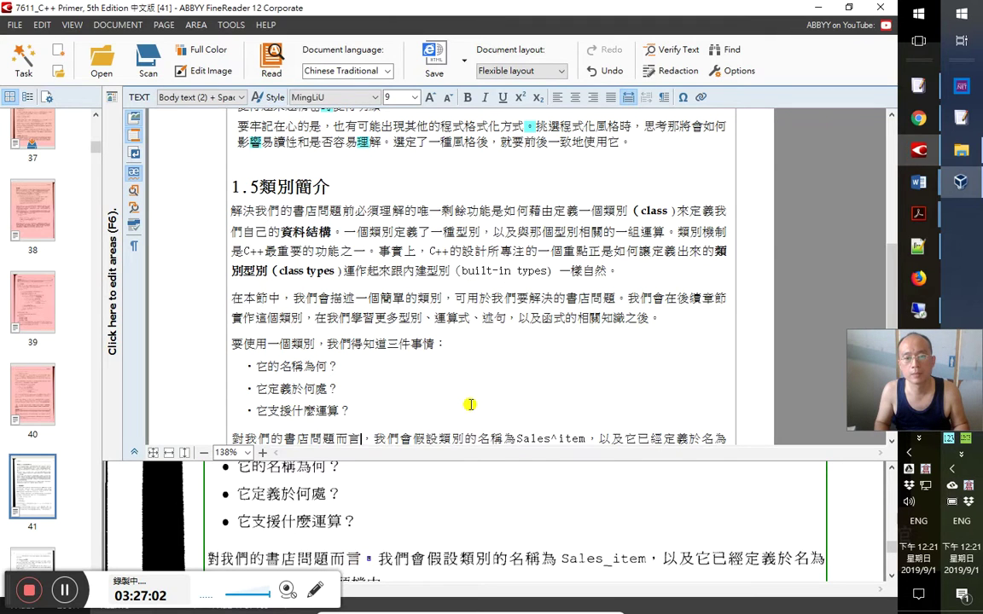
pyautogui.press('Right')
pyautogui.press('Right')
pyautogui.press('Right')
pyautogui.press('Right')
pyautogui.press('Right')
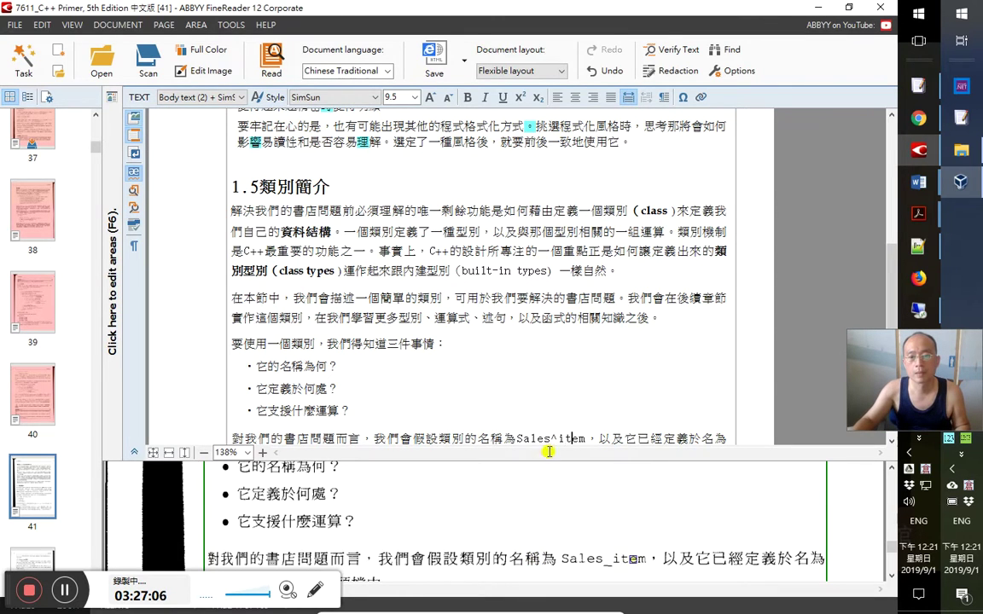
pyautogui.click(563, 438)
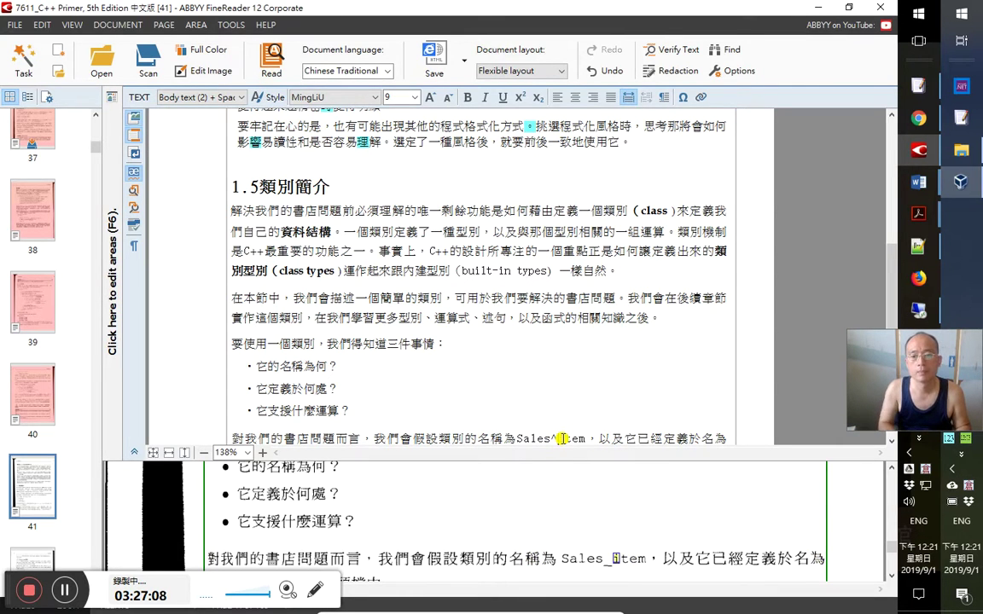
pyautogui.write('_')
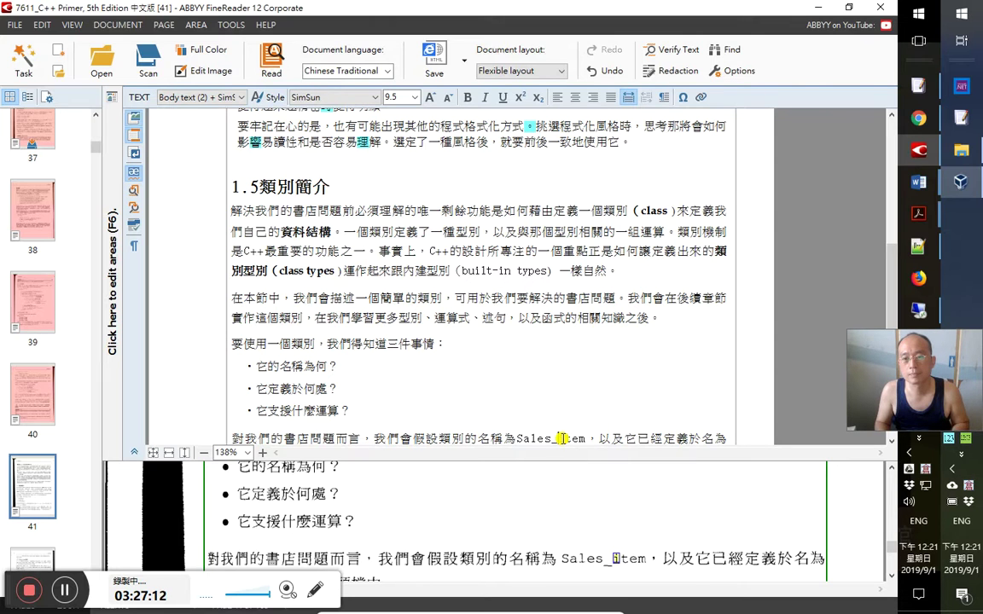
# Check Sales_item.h的標頭檔中。 against the scan and clear its uncertain-character marking
pyautogui.press('Down')
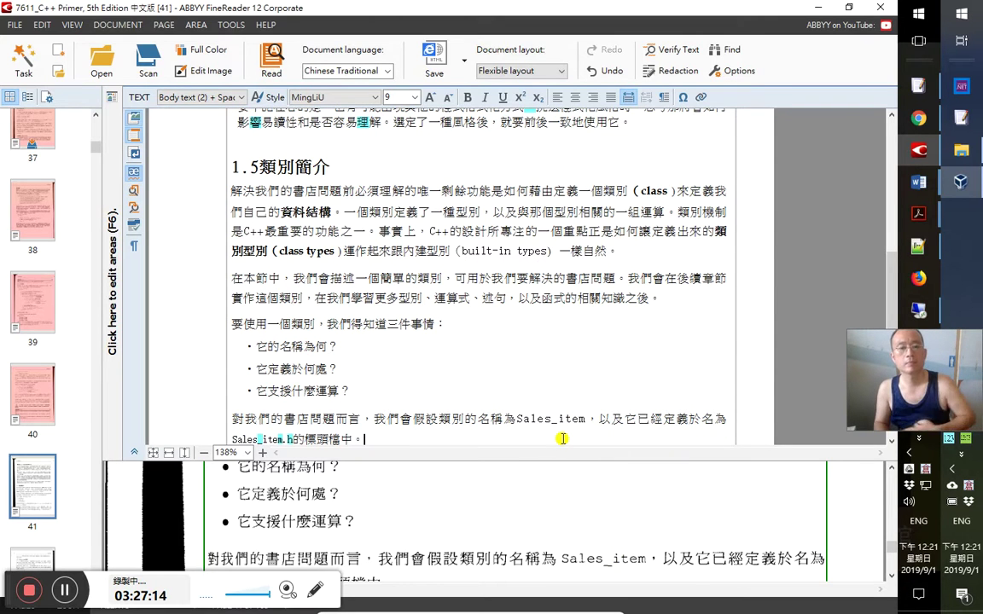
pyautogui.hotkey('shift', 'Home')
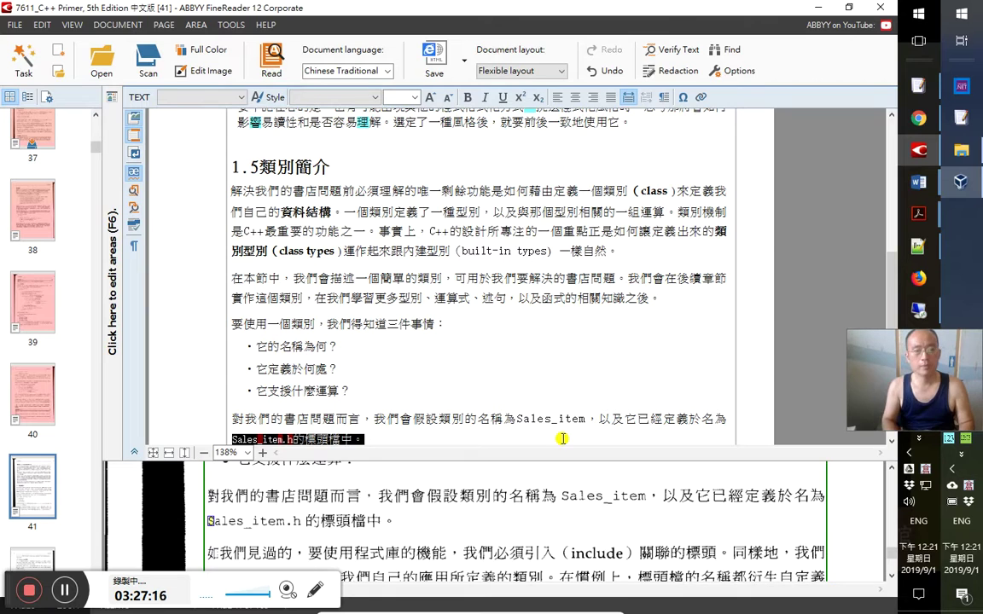
pyautogui.press('Left')
pyautogui.press('Right')
pyautogui.press('Right')
pyautogui.press('Right')
pyautogui.press('Right')
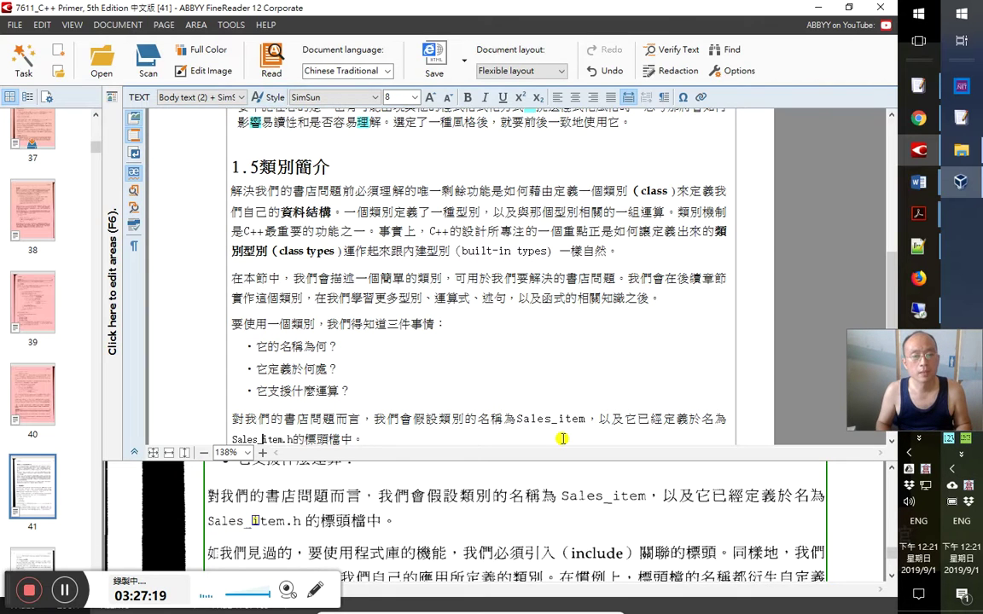
pyautogui.press('Right')
pyautogui.press('Right')
pyautogui.press('Right')
pyautogui.press('Right')
pyautogui.press('Right')
pyautogui.press('Right')
pyautogui.press('Right')
pyautogui.press('Right')
pyautogui.press('Right')
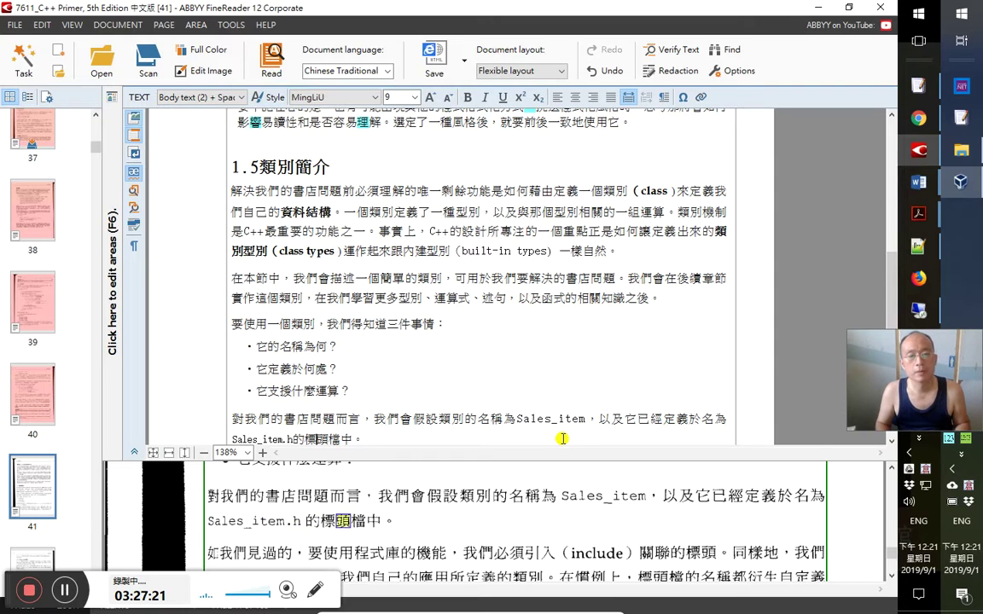
# Switch to Acrobat to consult the English text of section 1.5, and return to the FineReader document
pyautogui.hotkey('alt', 'Tab')
pyautogui.hotkey('alt', 'Tab')
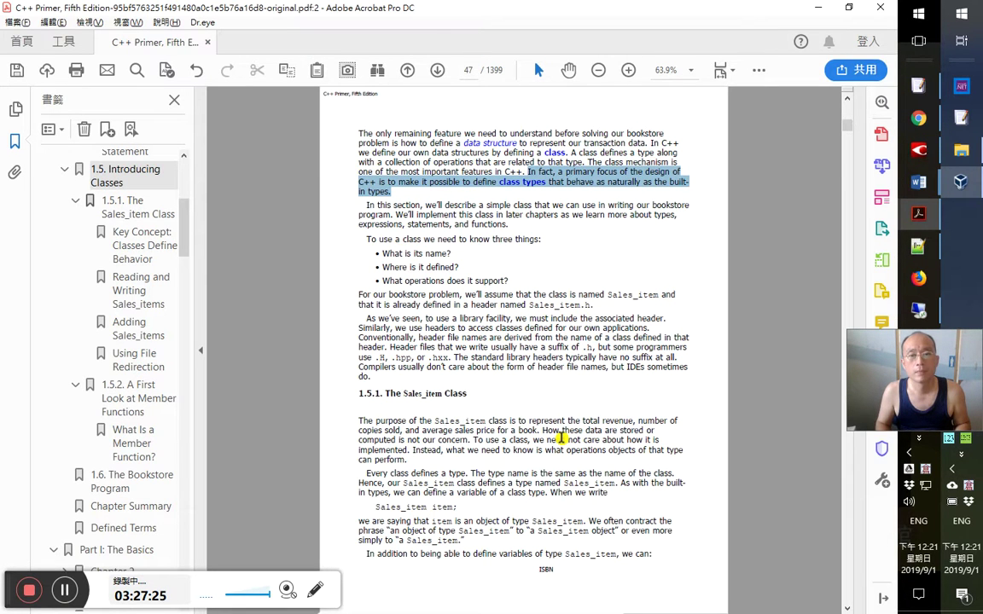
pyautogui.hotkey('alt', 'Tab')
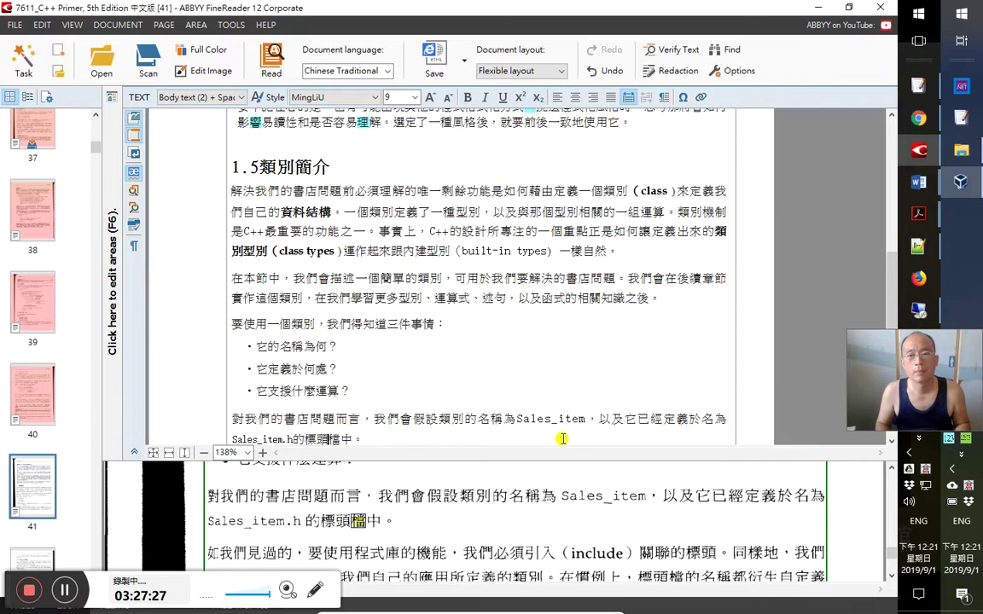
# Clear the uncertain-character marking from 如我們見過 at the start of the next paragraph
pyautogui.press('Down')
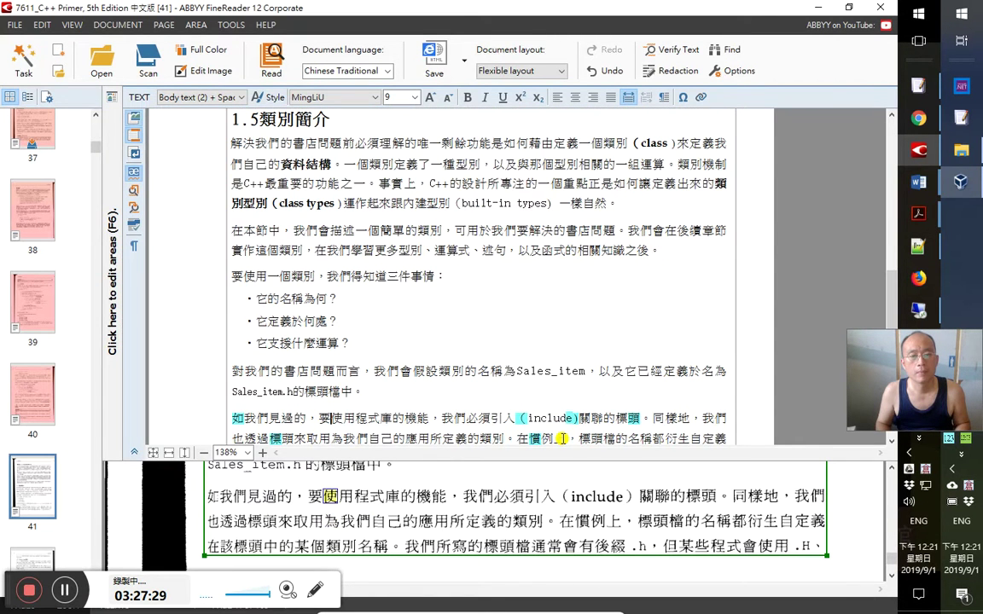
pyautogui.press('Home')
pyautogui.hotkey('shift', 'Right')
pyautogui.hotkey('shift', 'Right')
pyautogui.hotkey('shift', 'Right')
pyautogui.hotkey('shift', 'Right')
pyautogui.hotkey('shift', 'Right')
pyautogui.hotkey('shift', 'Right')
pyautogui.hotkey('shift', 'Right')
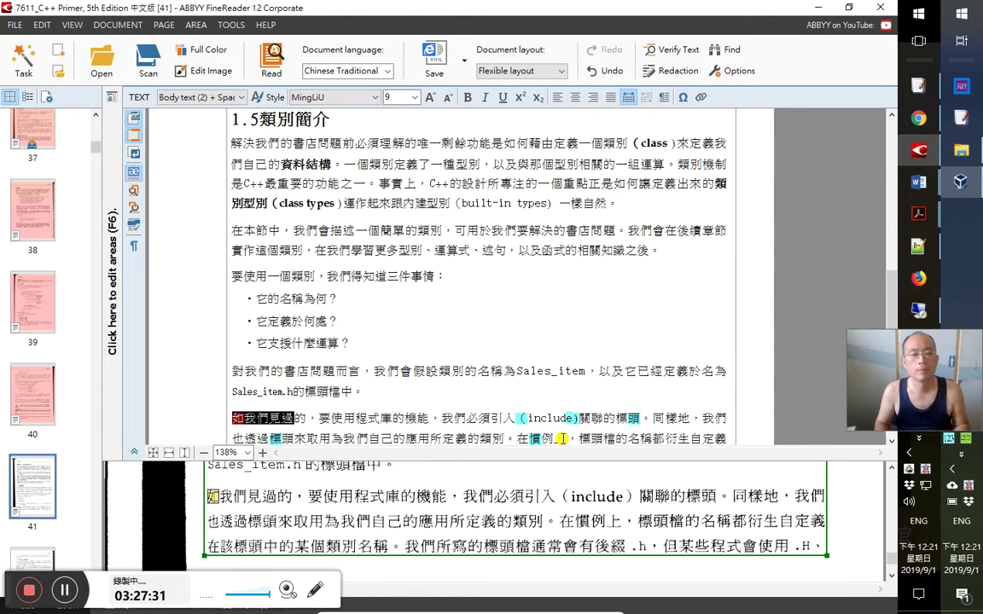
pyautogui.press('Right')
pyautogui.press('Right')
# Clear the uncertain-character marking in the rest of that line, from 使用程式庫的機能 through （include)關聯的標頭。同
pyautogui.hotkey('shift', 'Right')
pyautogui.hotkey('shift', 'Right')
pyautogui.hotkey('shift', 'Right')
pyautogui.hotkey('shift', 'Right')
pyautogui.hotkey('shift', 'Right')
pyautogui.hotkey('shift', 'Right')
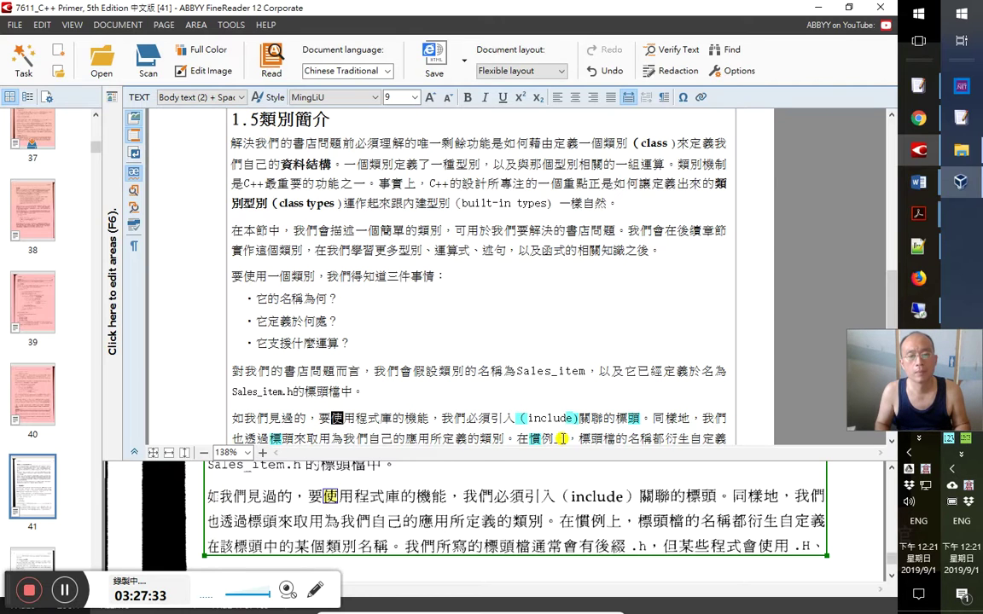
pyautogui.hotkey('shift', 'Right')
pyautogui.hotkey('shift', 'Right')
pyautogui.hotkey('shift', 'Right')
pyautogui.hotkey('shift', 'Right')
pyautogui.hotkey('shift', 'Right')
pyautogui.hotkey('shift', 'Right')
pyautogui.hotkey('shift', 'Right')
pyautogui.hotkey('shift', 'Right')
pyautogui.hotkey('shift', 'Right')
pyautogui.hotkey('shift', 'Right')
pyautogui.hotkey('shift', 'Right')
pyautogui.hotkey('shift', 'Right')
pyautogui.hotkey('shift', 'Right')
pyautogui.hotkey('shift', 'Right')
pyautogui.hotkey('shift', 'Right')
pyautogui.hotkey('shift', 'Right')
pyautogui.hotkey('shift', 'Right')
pyautogui.hotkey('shift', 'Right')
pyautogui.hotkey('shift', 'Right')
pyautogui.hotkey('shift', 'Right')
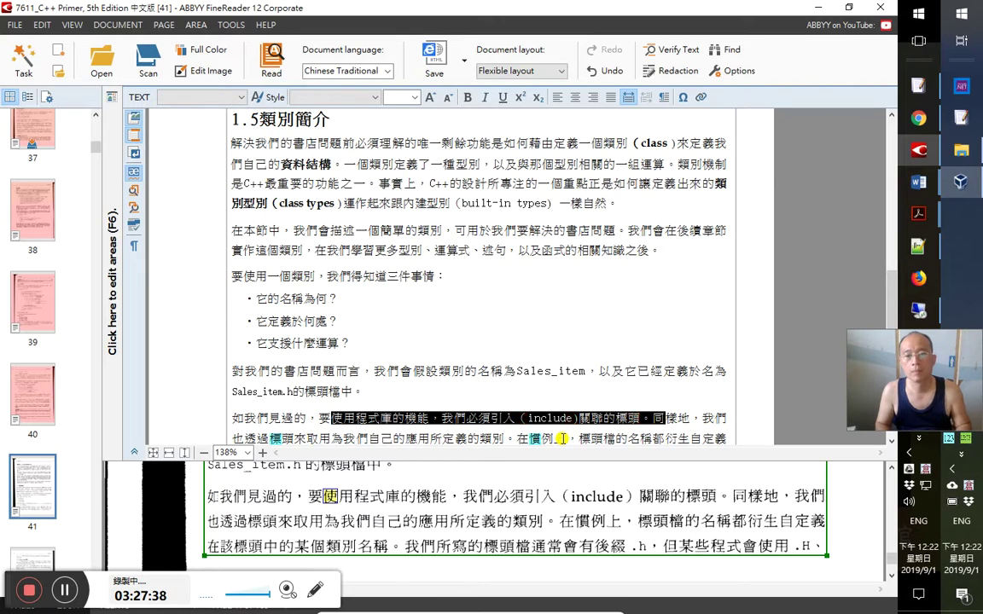
pyautogui.press('Right')
# Check the second line of the paragraph against the scan and clear the uncertain-character marking from 標頭來取用為我們自己
pyautogui.press('Right')
pyautogui.press('Right')
pyautogui.press('Right')
pyautogui.press('Right')
pyautogui.press('Right')
pyautogui.press('Right')
pyautogui.press('Right')
pyautogui.press('Right')
pyautogui.press('Right')
pyautogui.press('Right')
pyautogui.press('Right')
pyautogui.press('Right')
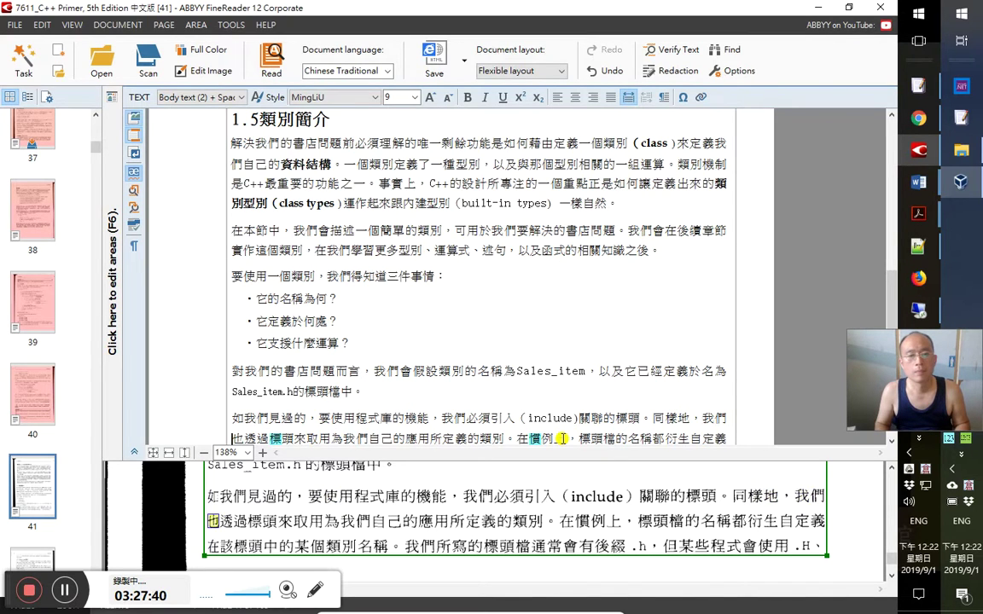
pyautogui.press('Right')
pyautogui.press('Right')
pyautogui.press('Right')
pyautogui.press('Right')
pyautogui.press('Right')
pyautogui.press('Right')
pyautogui.press('Right')
pyautogui.press('Right')
pyautogui.press('Right')
pyautogui.press('Right')
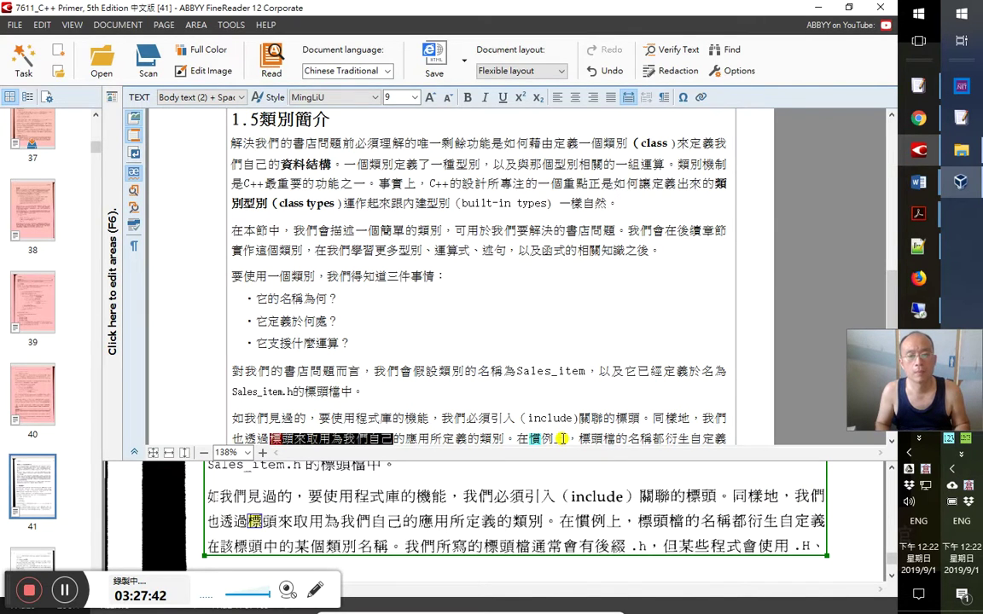
pyautogui.press('Right')
pyautogui.press('Right')
pyautogui.press('Right')
pyautogui.press('Right')
pyautogui.press('Right')
pyautogui.press('Right')
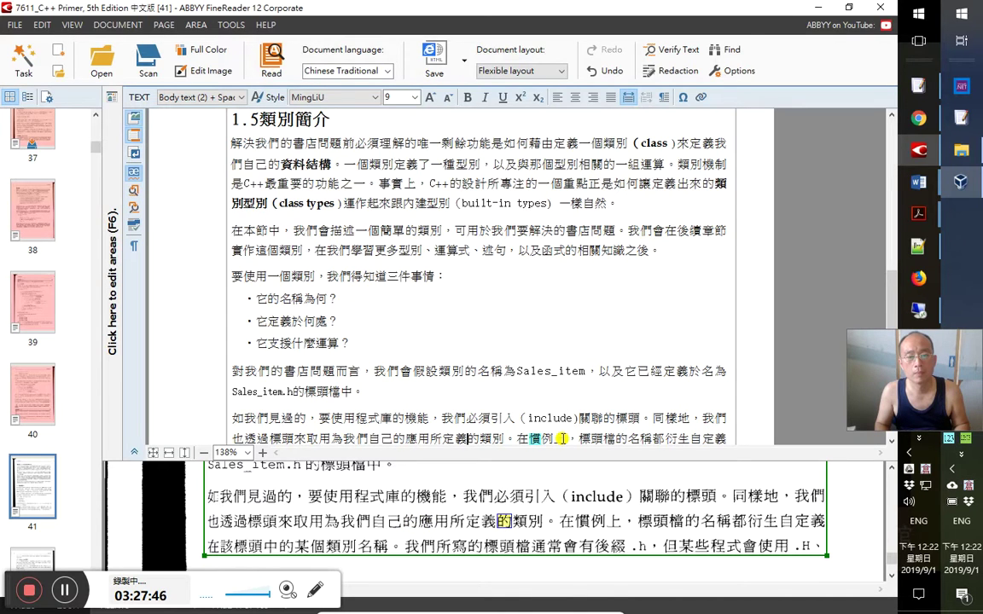
# Clear the uncertain-character marking from 在慣例上 and check 標頭檔的名稱 against the scan
pyautogui.press('Right')
pyautogui.press('Right')
pyautogui.press('Right')
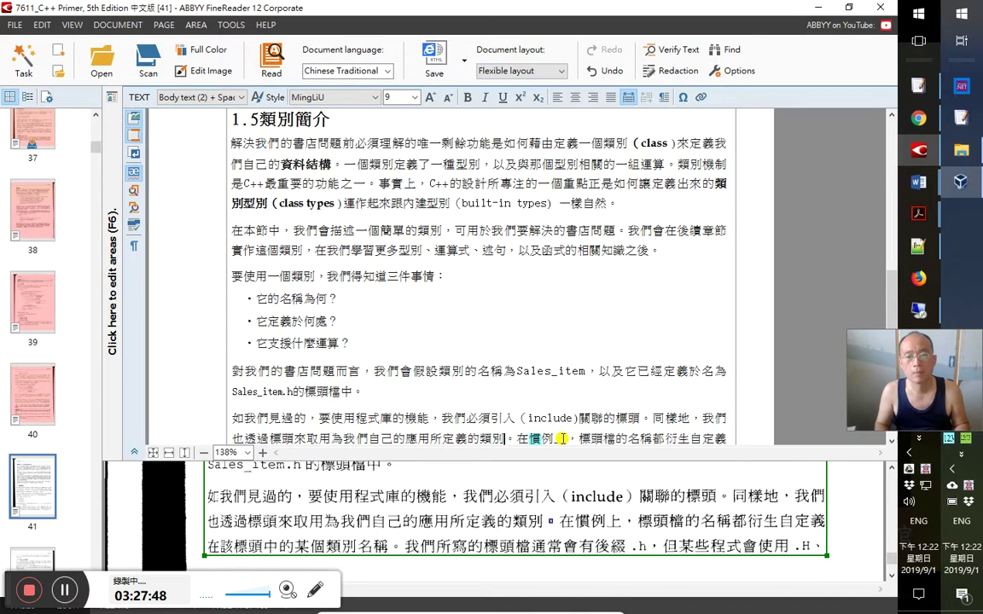
pyautogui.hotkey('shift', 'Right')
pyautogui.hotkey('shift', 'Right')
pyautogui.hotkey('shift', 'Right')
pyautogui.hotkey('shift', 'Right')
pyautogui.hotkey('shift', 'Right')
pyautogui.hotkey('shift', 'Right')
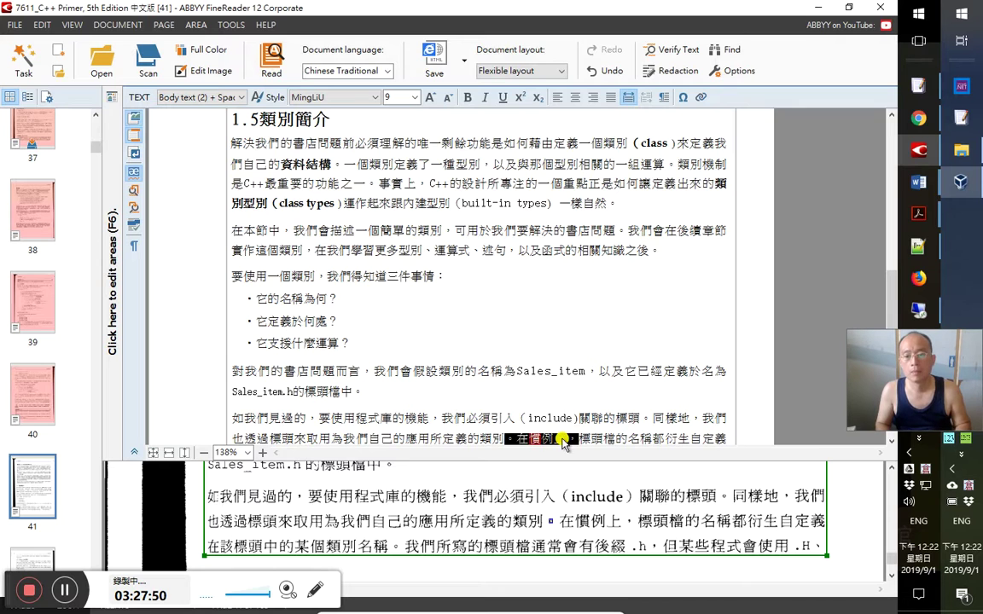
pyautogui.press('Right')
pyautogui.press('Right')
pyautogui.press('Right')
pyautogui.press('Right')
pyautogui.press('Right')
pyautogui.press('Right')
pyautogui.press('Right')
pyautogui.press('Right')
pyautogui.press('Right')
pyautogui.press('Right')
pyautogui.press('Right')
pyautogui.press('Right')
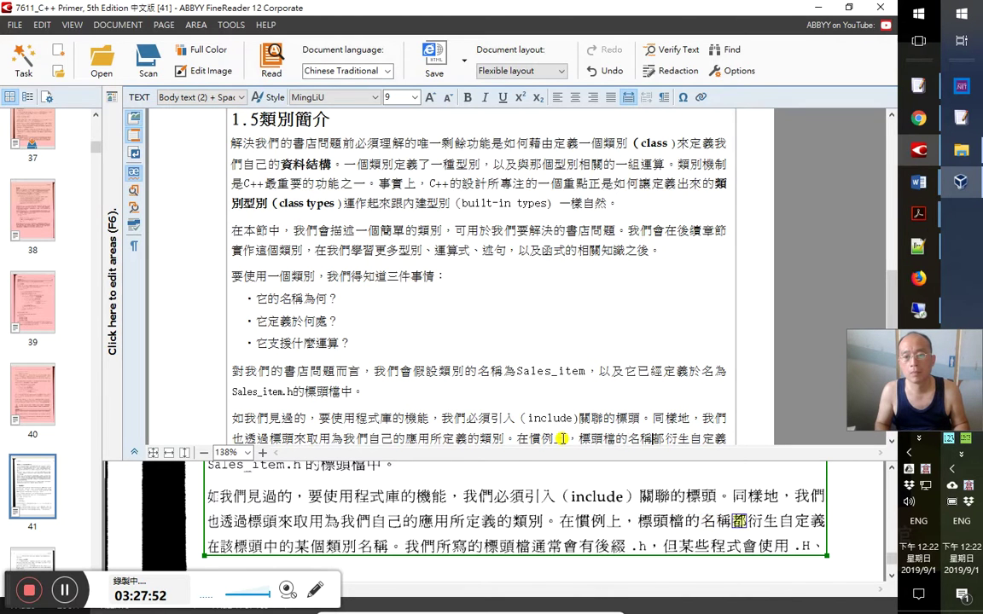
# Check 都衍生自定義 and the start of the third line, 在該標頭中的某, clearing any uncertain-character marking there
pyautogui.press('Right')
pyautogui.press('Right')
pyautogui.press('Right')
pyautogui.press('Right')
pyautogui.press('Right')
pyautogui.press('Right')
pyautogui.press('Right')
pyautogui.press('Right')
pyautogui.press('Right')
pyautogui.press('Right')
pyautogui.press('Right')
pyautogui.press('Right')
pyautogui.hotkey('shift', 'Left')
pyautogui.hotkey('shift', 'Left')
pyautogui.hotkey('shift', 'Left')
pyautogui.hotkey('shift', 'Left')
pyautogui.hotkey('shift', 'Left')
pyautogui.hotkey('shift', 'Left')
pyautogui.hotkey('shift', 'Left')
pyautogui.hotkey('shift', 'Left')
# Check the rest of the third line against the scan and clear its uncertain-character marking through 但某些程式會使用.H、
pyautogui.press('Right')
pyautogui.press('Right')
pyautogui.press('Right')
pyautogui.press('Right')
pyautogui.press('Right')
pyautogui.press('Right')
pyautogui.press('Right')
pyautogui.press('Right')
pyautogui.press('Right')
pyautogui.press('Right')
pyautogui.press('Right')
pyautogui.press('Right')
pyautogui.press('Right')
pyautogui.press('Right')
pyautogui.hotkey('shift', 'Right')
pyautogui.hotkey('shift', 'Right')
pyautogui.hotkey('shift', 'Right')
pyautogui.hotkey('shift', 'Right')
pyautogui.press('Right')
pyautogui.press('Right')
pyautogui.press('Right')
pyautogui.press('Right')
pyautogui.press('Right')
pyautogui.press('Right')
pyautogui.press('Right')
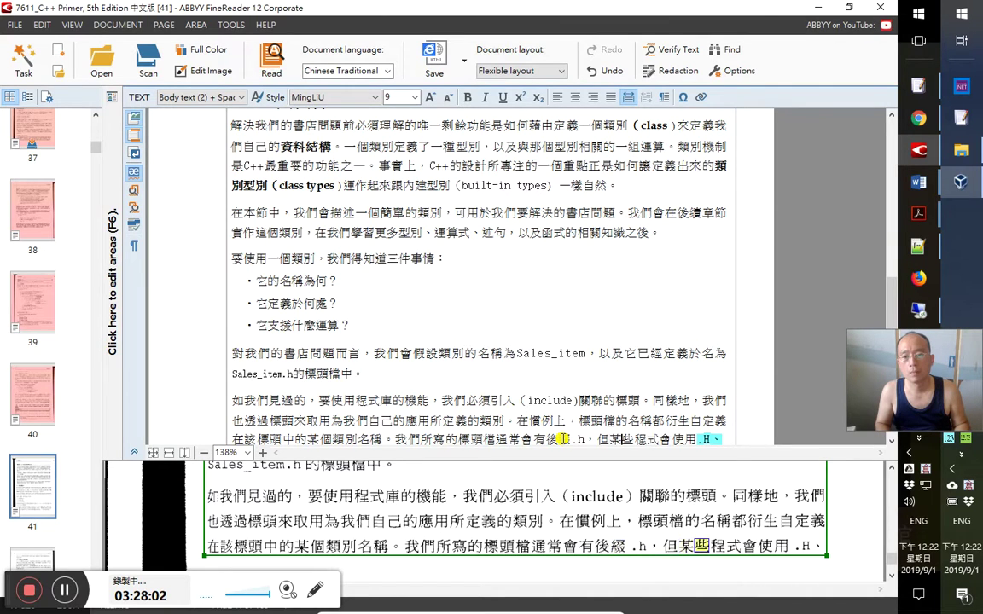
pyautogui.press('Right')
pyautogui.press('Right')
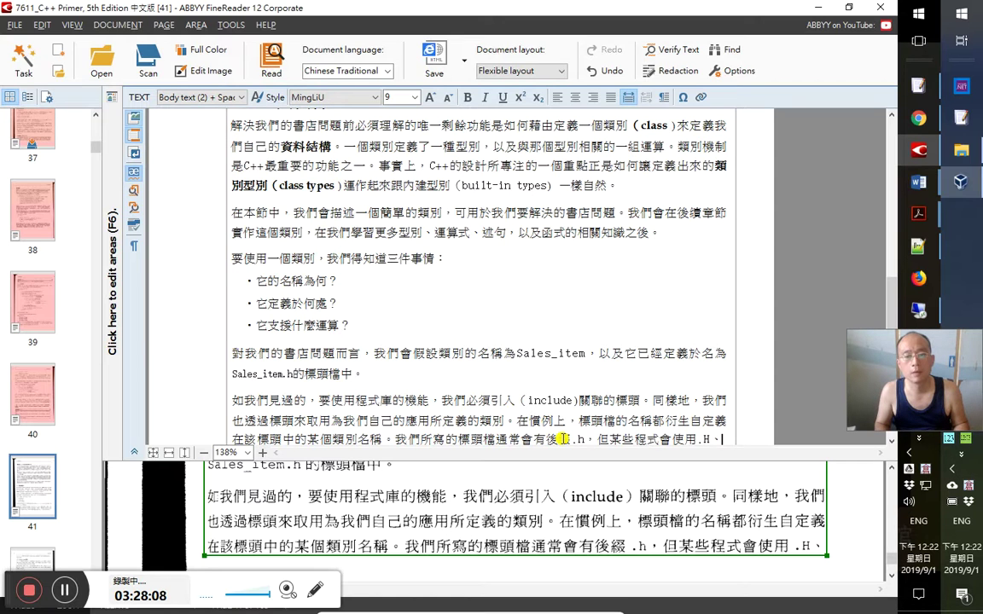
# Go to page 42, replace the misread bullet before the opening suffix with a period, and retype its subscript letters as pp
pyautogui.hotkey('alt', 'Down')
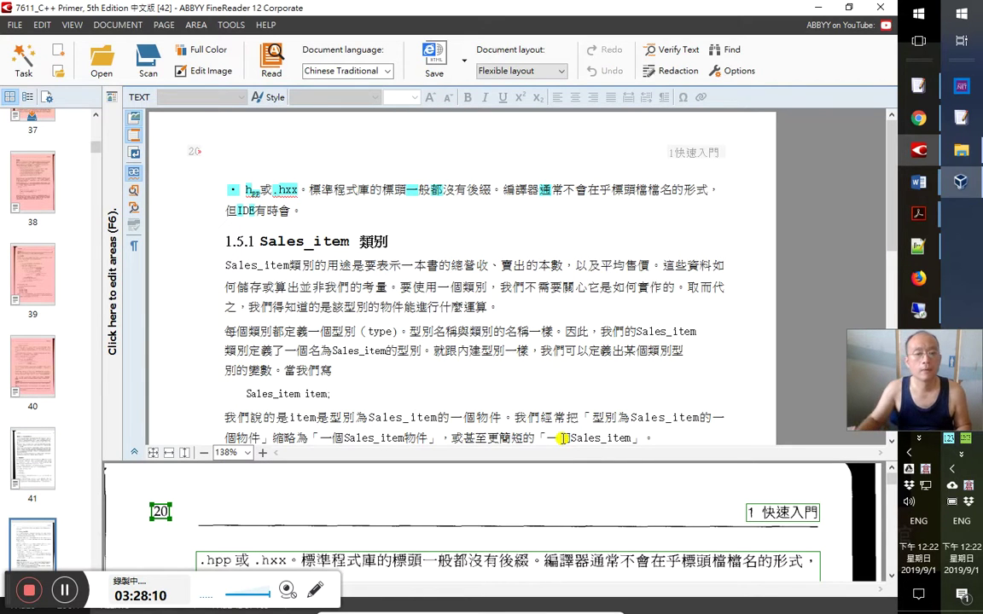
pyautogui.click(232, 189)
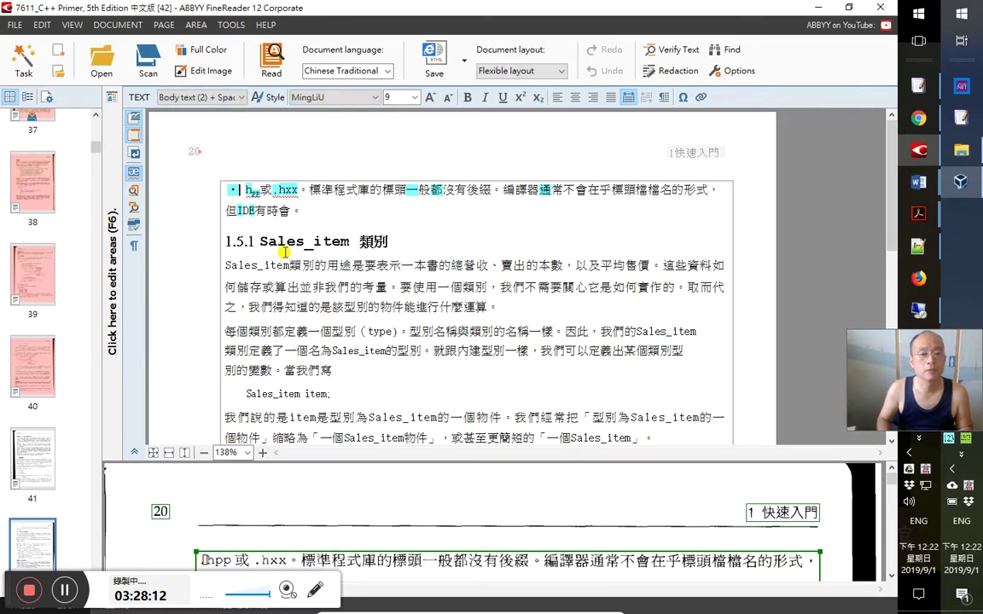
pyautogui.press('BackSpace')
pyautogui.write('.')
pyautogui.hotkey('shift', 'Right')
pyautogui.hotkey('shift', 'Right')
pyautogui.write('pp')
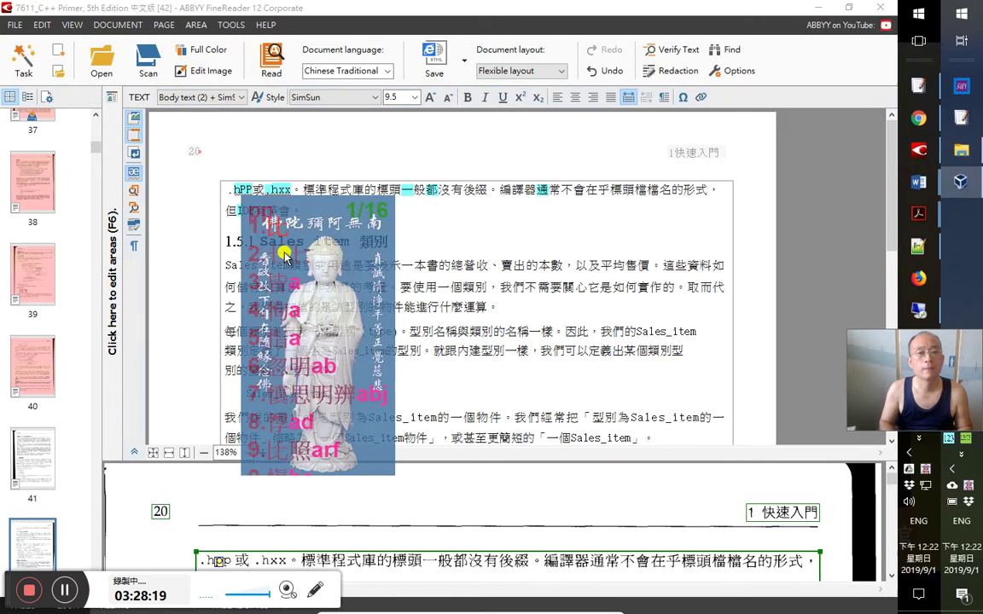
# Correct the opening suffixes to read .hpp或.hxx。 in lowercase and clear their uncertain-character marking
pyautogui.press('Right')
pyautogui.press('Right')
pyautogui.press('Right')
pyautogui.hotkey('shift', 'Right')
pyautogui.hotkey('shift', 'Right')
pyautogui.write('xx')
pyautogui.press('Right')
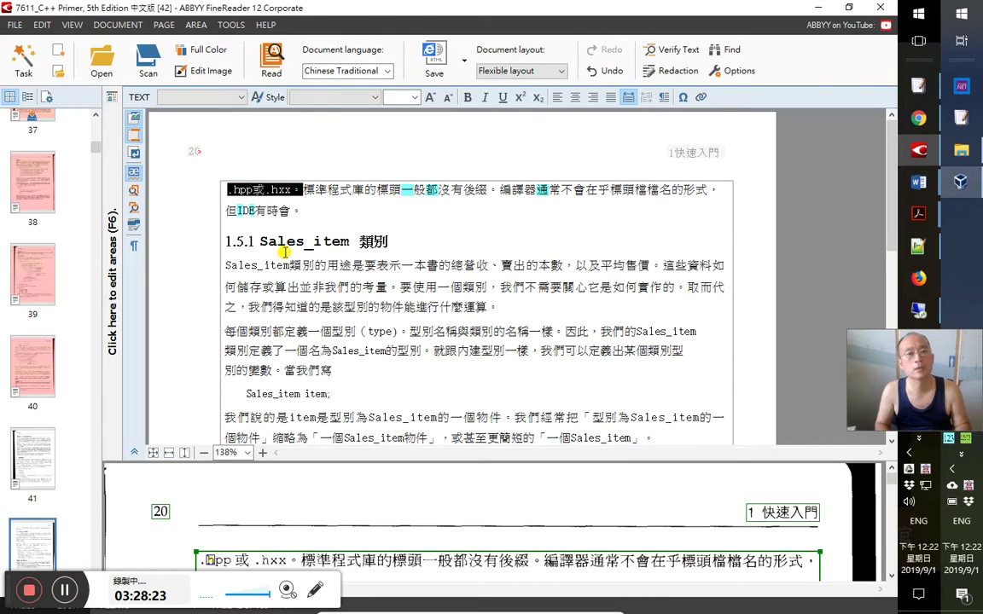
pyautogui.press('Right')
# Check the page's opening sentence through 標準程式庫的標頭一般都沒有後綴。 against the scan and clear its uncertain-character marking
pyautogui.press('Right')
pyautogui.press('Right')
pyautogui.press('Right')
pyautogui.press('Right')
pyautogui.press('Right')
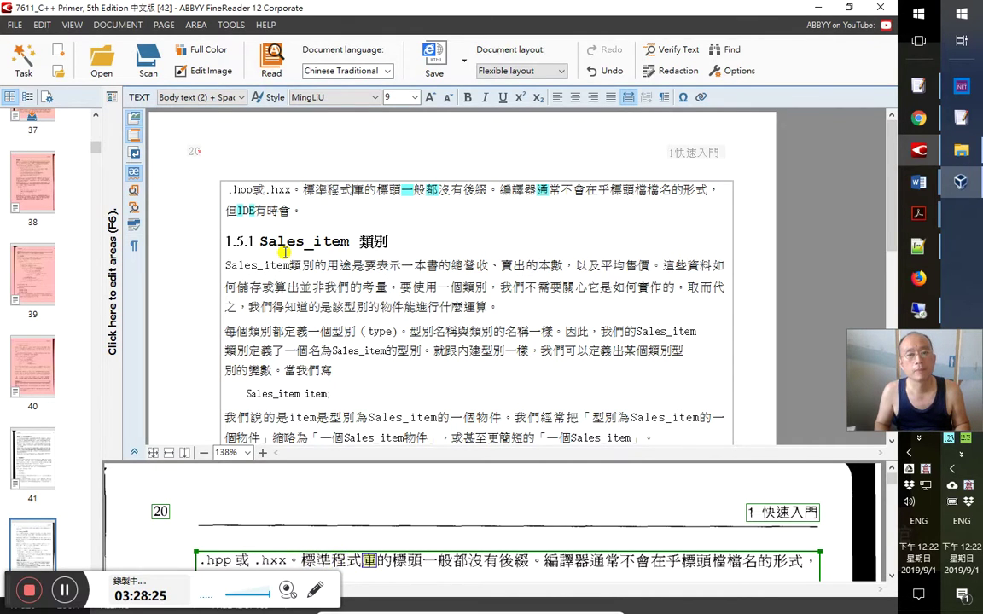
pyautogui.hotkey('shift', 'Right')
pyautogui.hotkey('shift', 'Right')
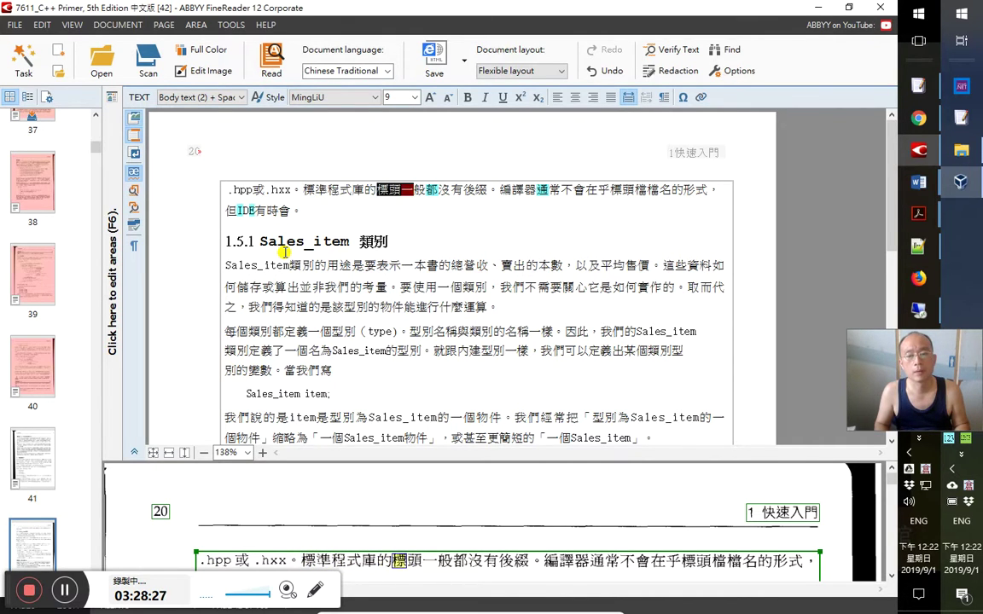
pyautogui.press('Right')
pyautogui.press('Right')
pyautogui.press('Right')
pyautogui.press('Right')
pyautogui.press('Right')
pyautogui.press('Right')
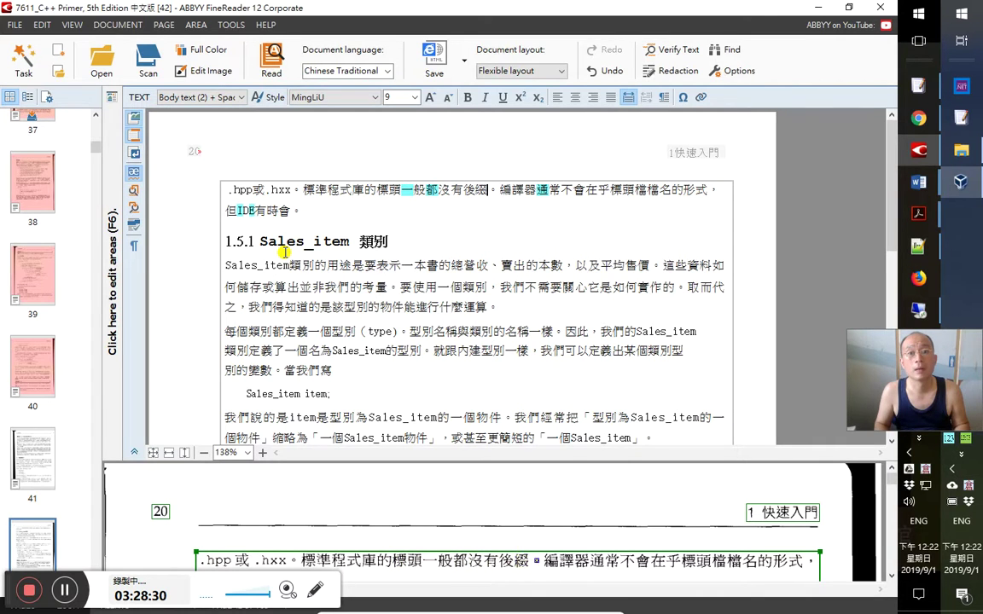
pyautogui.hotkey('shift', 'Home')
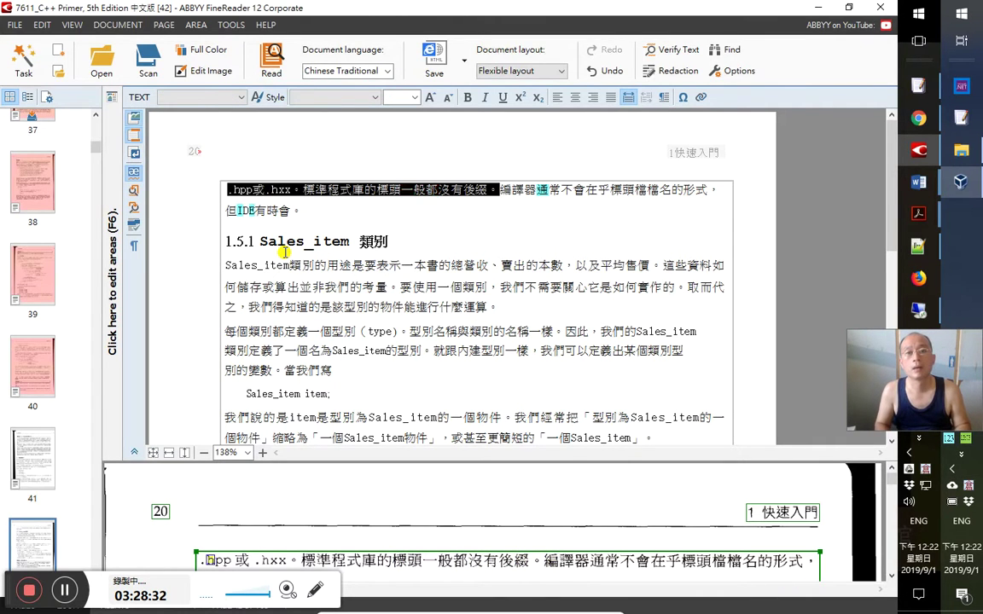
# Check the sentence part 編譯器通常不會在乎標頭檔檔名的形式， against the scan and clear its uncertain-character marking
pyautogui.hotkey('shift', 'End')
pyautogui.press('Left')
pyautogui.press('Right')
pyautogui.press('Right')
pyautogui.press('Right')
pyautogui.press('Right')
pyautogui.press('Right')
pyautogui.press('Right')
pyautogui.press('Right')
pyautogui.press('Right')
pyautogui.press('Right')
pyautogui.press('Right')
pyautogui.press('Right')
pyautogui.press('Right')
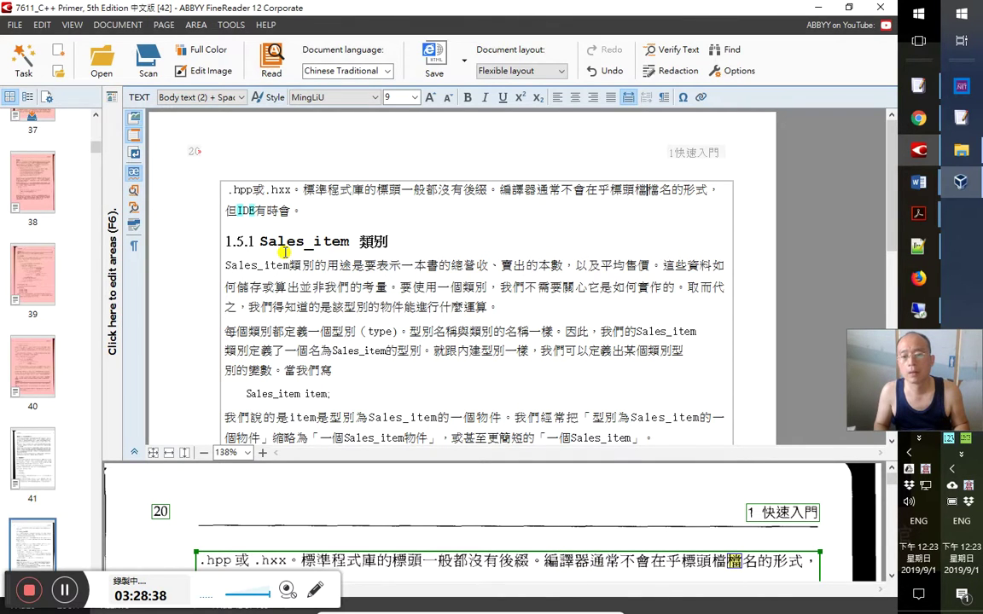
pyautogui.press('Right')
pyautogui.press('Right')
pyautogui.press('Right')
pyautogui.press('Right')
pyautogui.press('Right')
pyautogui.press('Right')
pyautogui.press('Right')
pyautogui.press('Right')
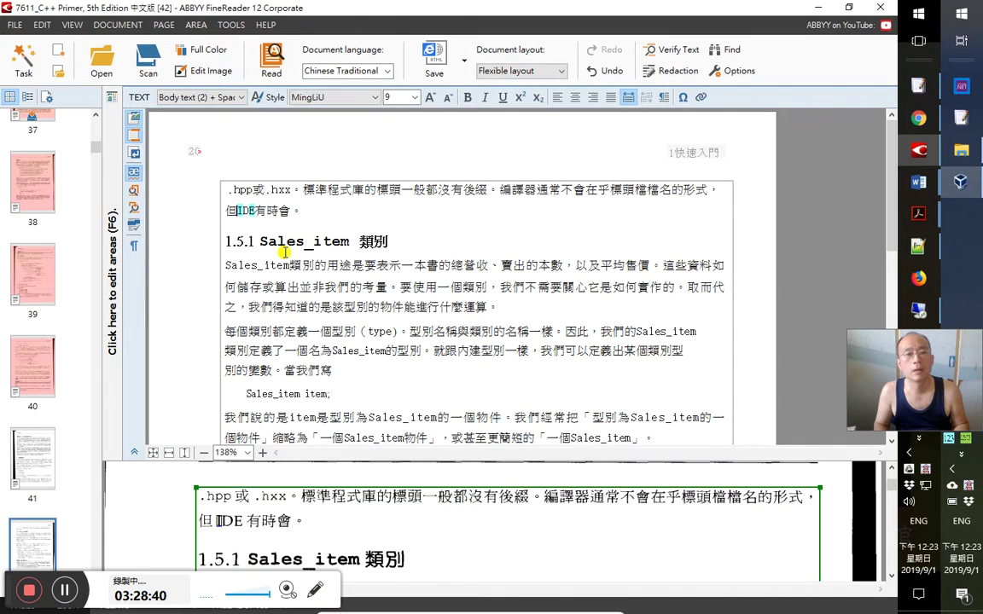
# Clear the uncertain-character marking on IDE in the second line, 但IDE有時會。, and compare its letters with the scan
pyautogui.press('Home')
pyautogui.hotkey('shift', 'End')
pyautogui.press('Home')
pyautogui.press('Right')
pyautogui.hotkey('shift', 'Right')
pyautogui.hotkey('shift', 'Right')
pyautogui.hotkey('shift', 'Right')
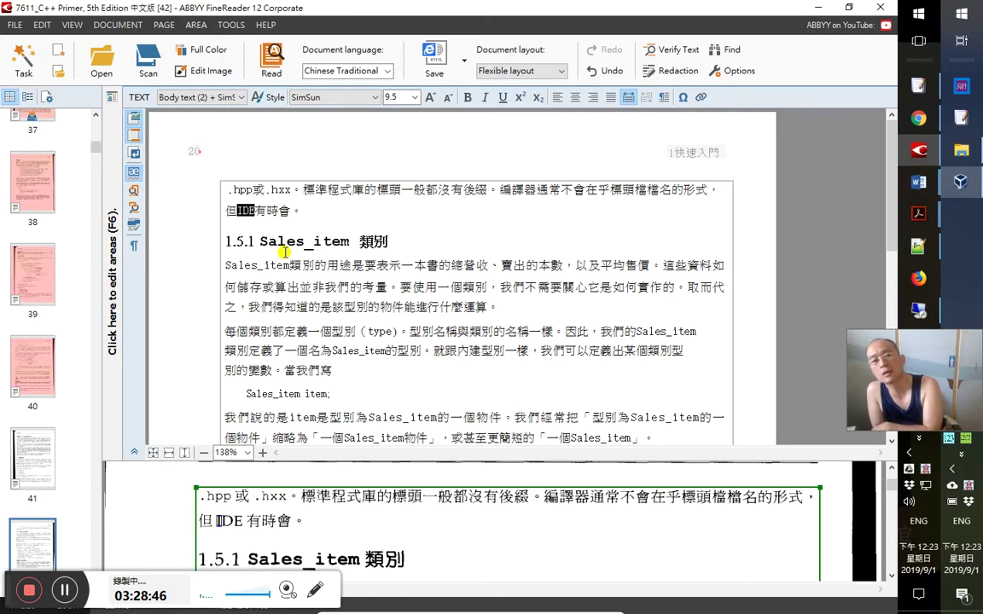
pyautogui.press('Left')
pyautogui.press('Right')
pyautogui.hotkey('shift', 'Right')
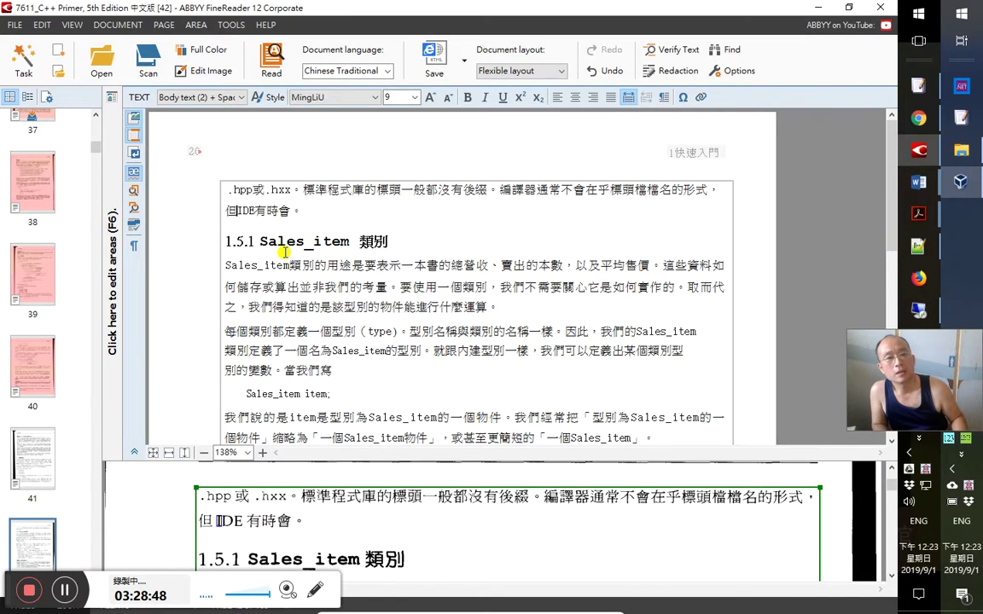
pyautogui.press('Right')
pyautogui.hotkey('shift', 'Right')
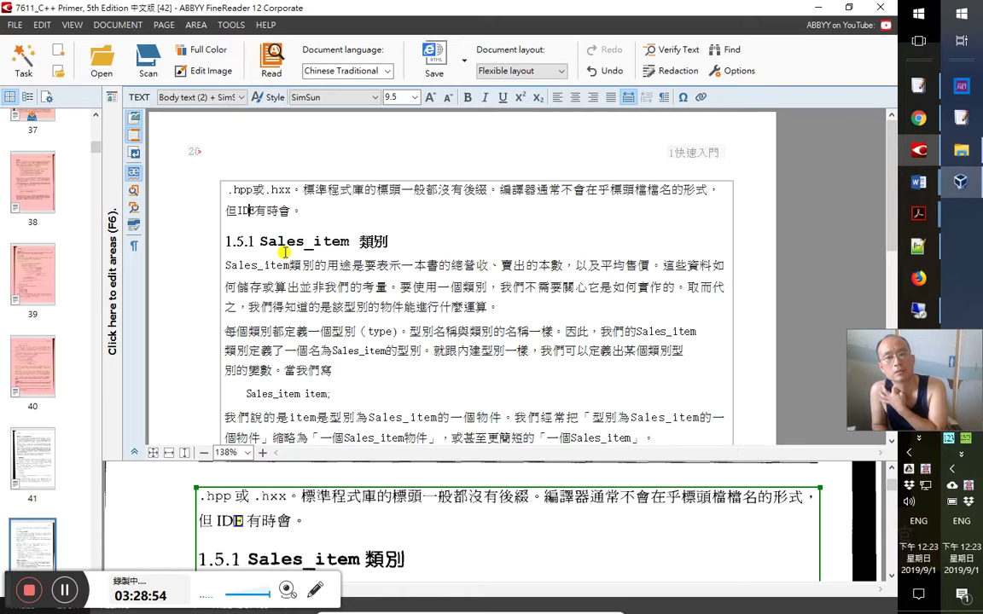
# Compare the section number 1.5.1 in the Sales_item heading with the scan and continue to the paragraph below
pyautogui.press('Down')
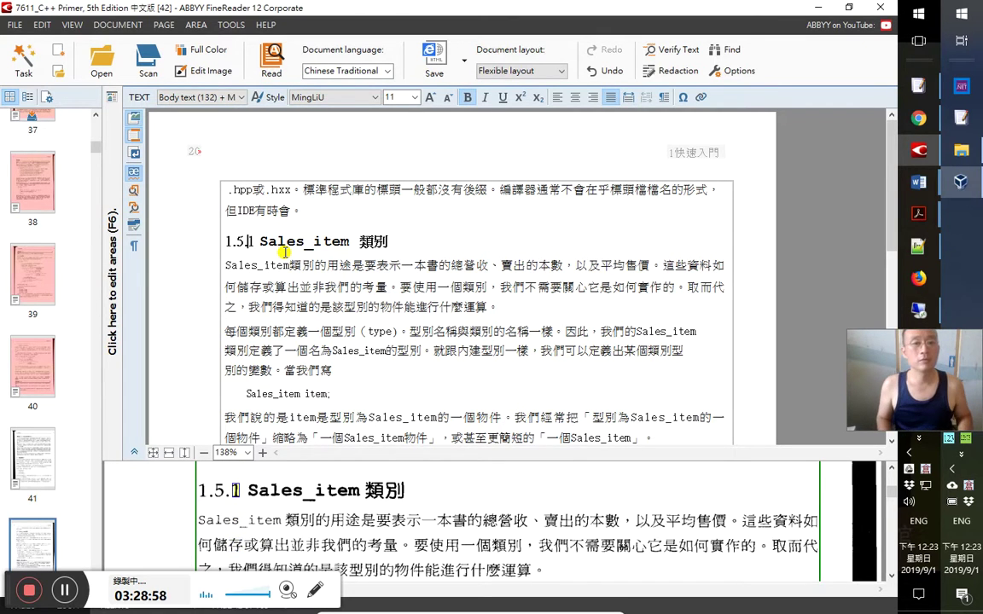
pyautogui.press('Right')
pyautogui.hotkey('shift', 'Home')
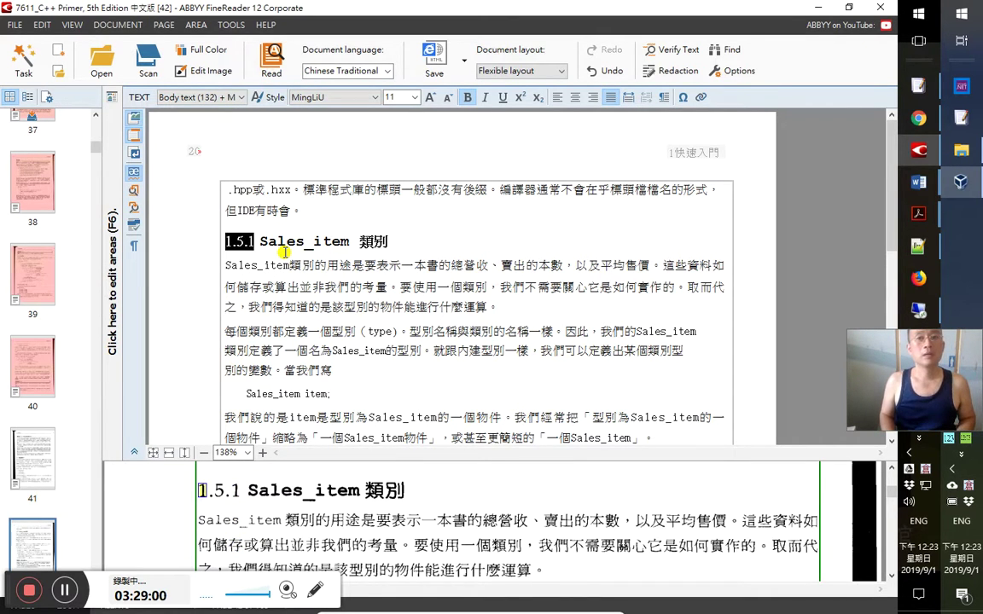
pyautogui.press('Right')
pyautogui.press('Down')
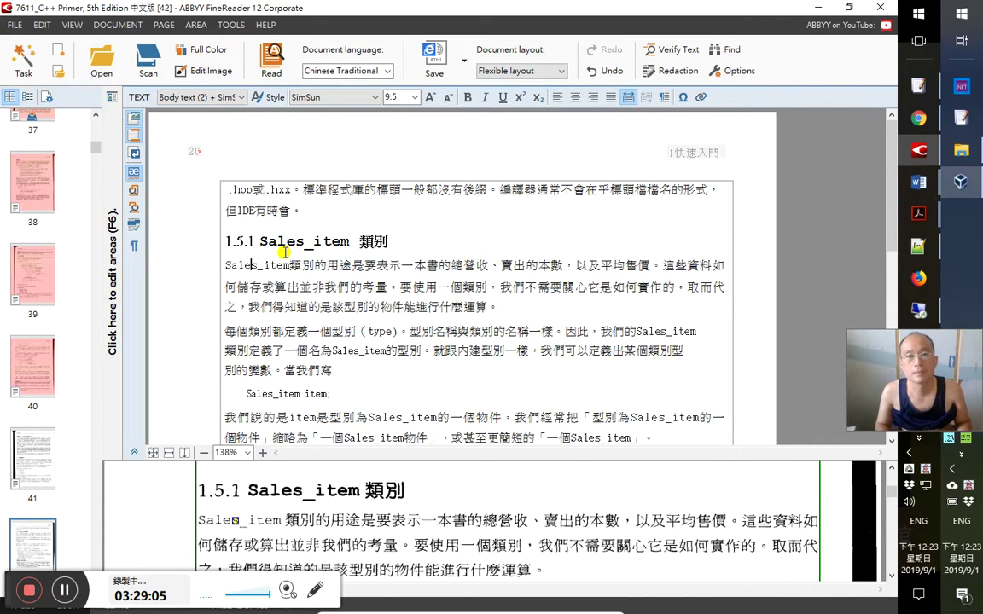
pyautogui.hotkey('alt', 'Tab')
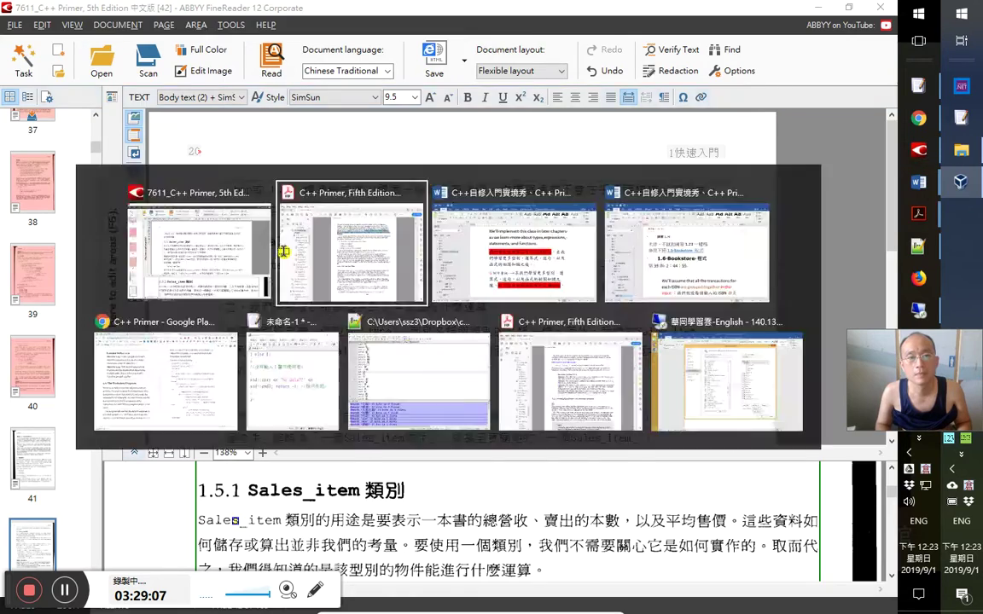
pyautogui.hotkey('alt', 'Tab')
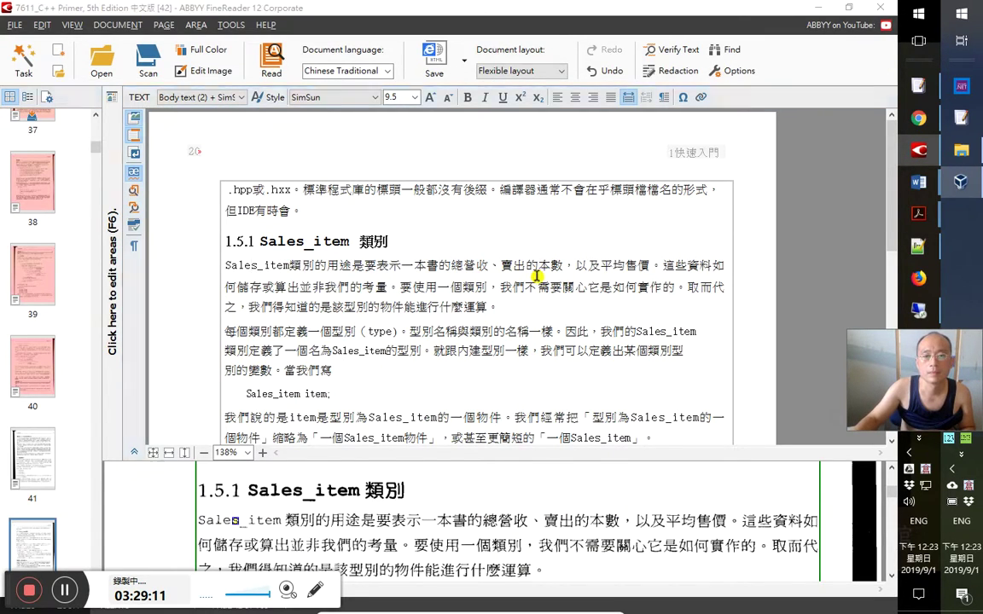
pyautogui.hotkey('alt', 'Tab')
pyautogui.hotkey('alt', 'Tab')
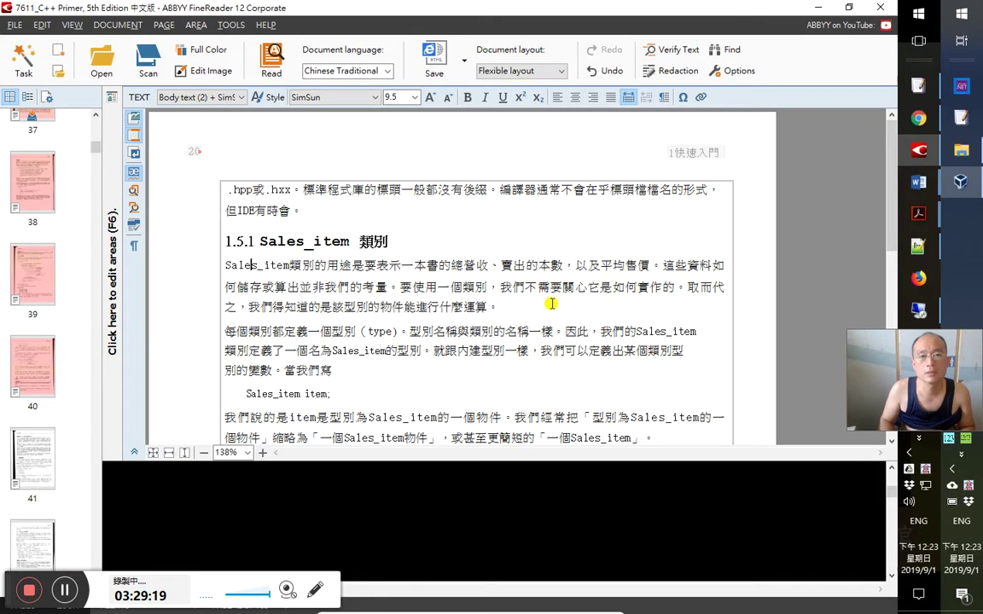
# Switch to the study notes in Word, add 標頭檔 on a new line above the 頁20 heading, and save the document
pyautogui.hotkey('alt', 'Tab')
pyautogui.hotkey('alt', 'Tab')
pyautogui.hotkey('alt', 'Tab')
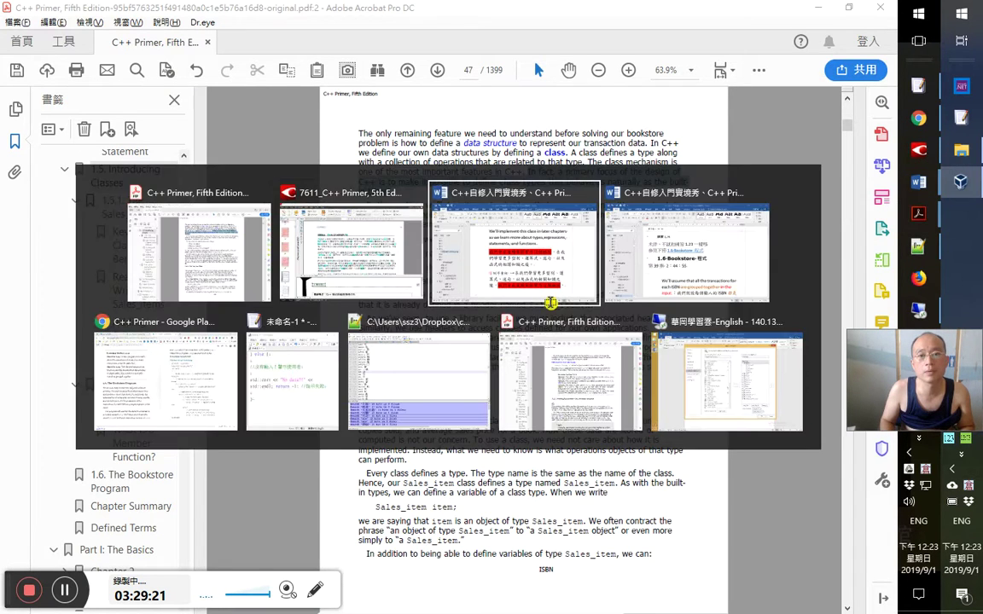
pyautogui.scroll(-3, 550, 305)
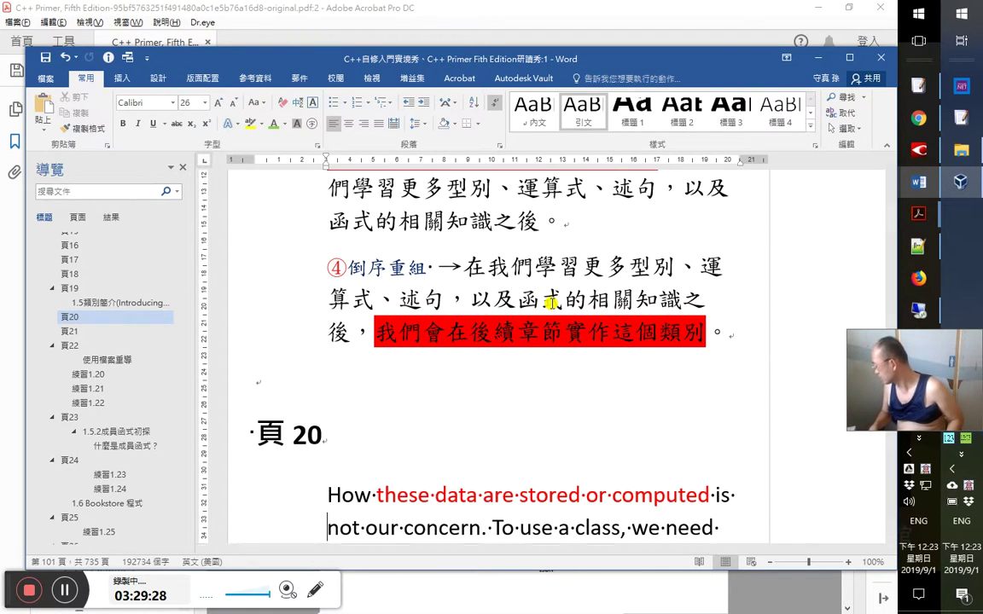
pyautogui.click(465, 397)
pyautogui.press('Return')
pyautogui.write('d')
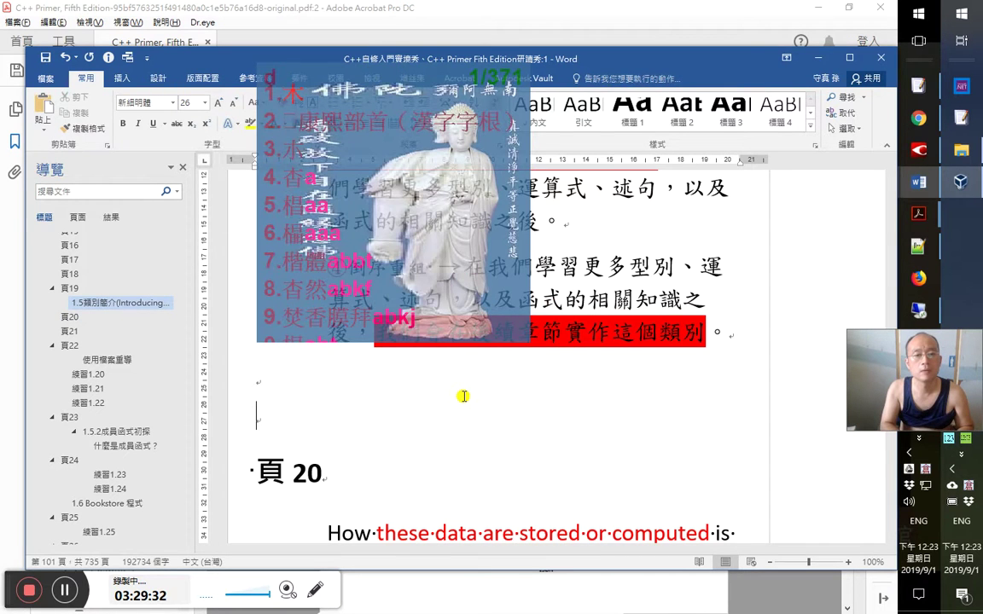
pyautogui.write('fmt')
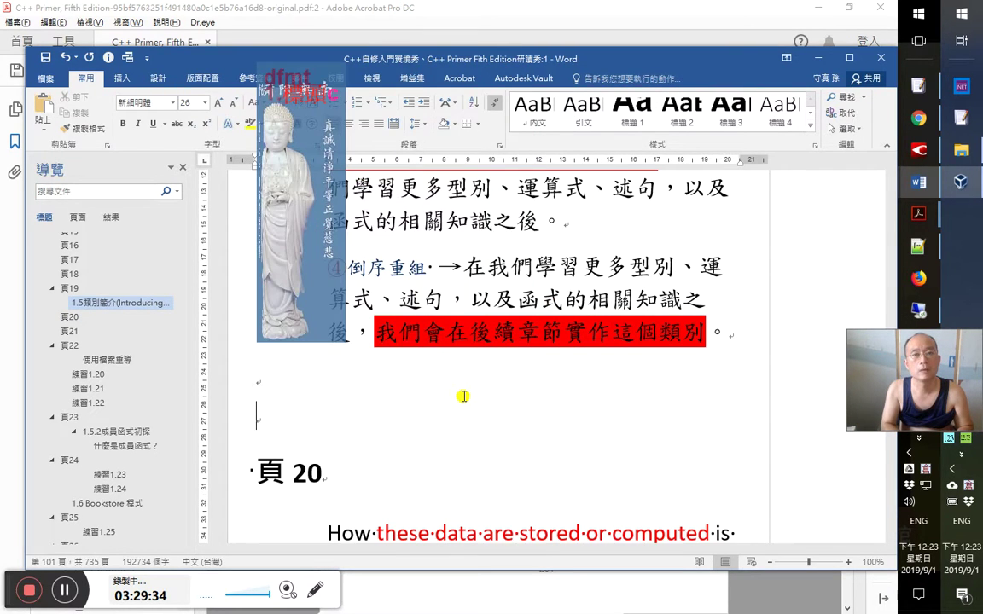
pyautogui.press('BackSpace')
pyautogui.write('t')
pyautogui.press('BackSpace')
pyautogui.press('2')
pyautogui.press('Return')
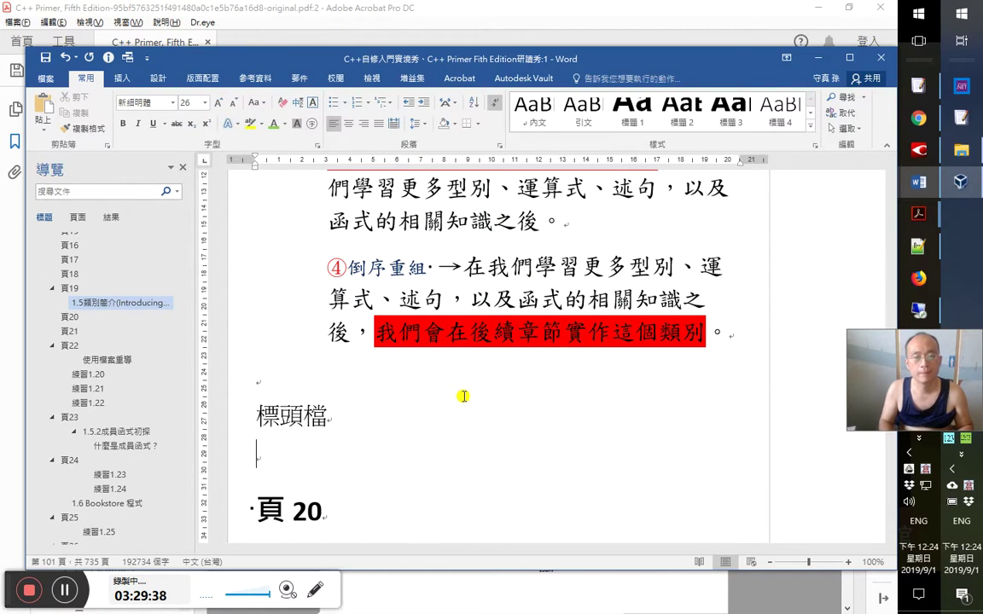
pyautogui.press('Left')
pyautogui.hotkey('ctrl', 's')
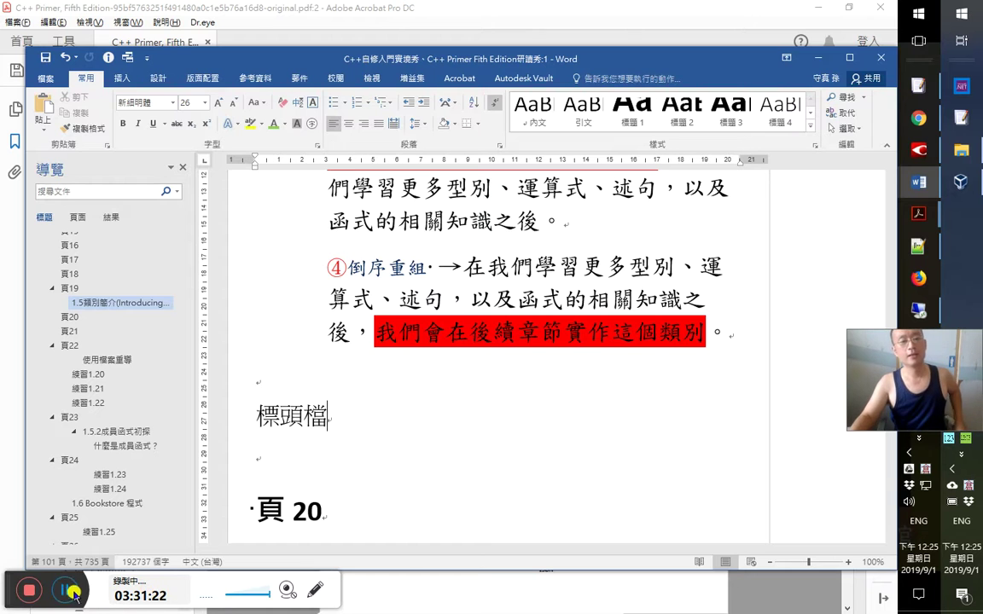
# Switch to Chrome and open the InformIT page for C++ Primer, 5th Edition from today's browsing history
pyautogui.hotkey('alt', 'Tab')
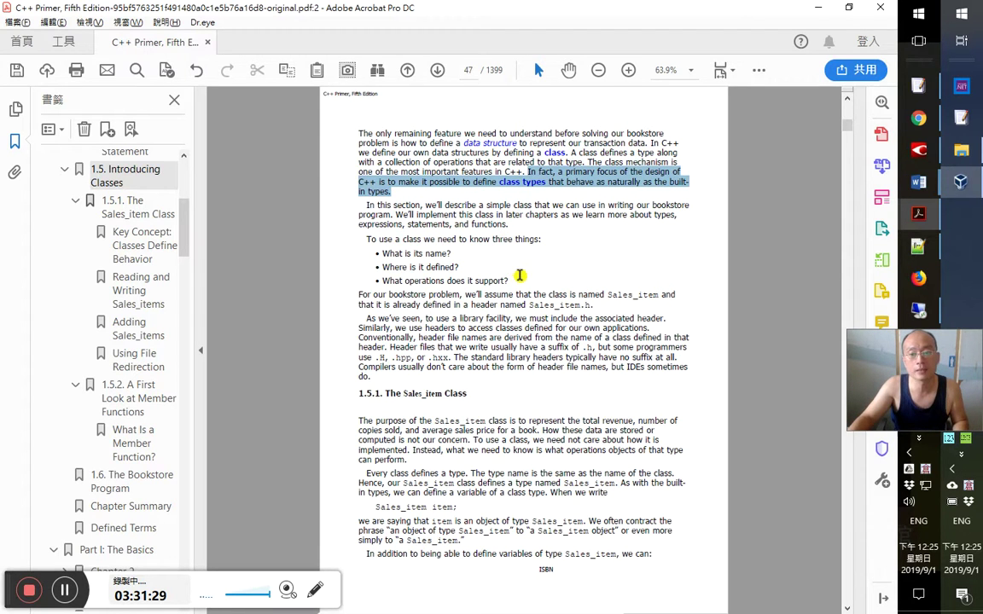
pyautogui.hotkey('alt', 'Tab')
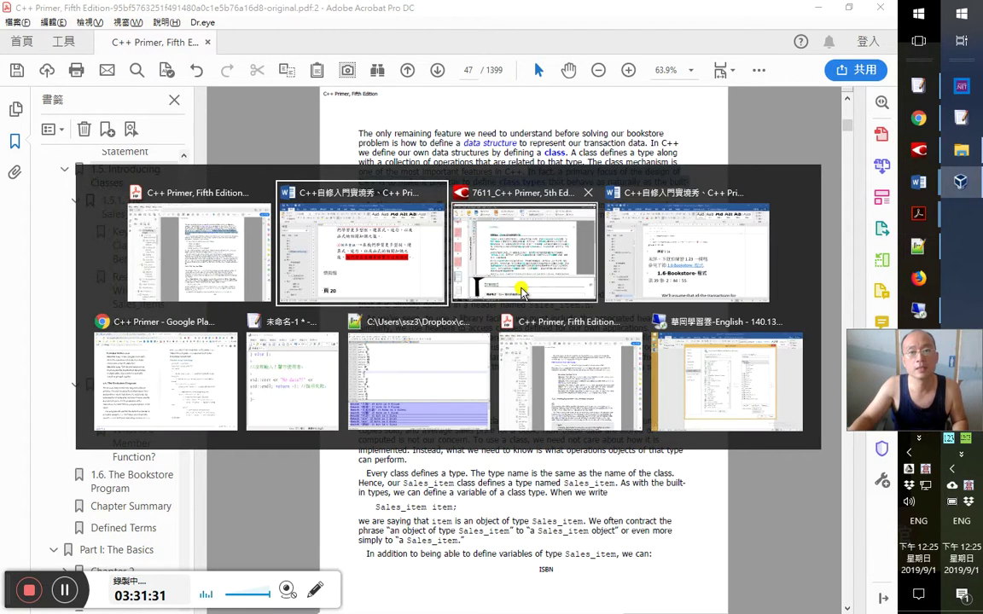
pyautogui.hotkey('alt', 'Tab')
pyautogui.hotkey('alt', 'Tab')
pyautogui.hotkey('alt', 'Tab')
pyautogui.hotkey('alt', 'Tab')
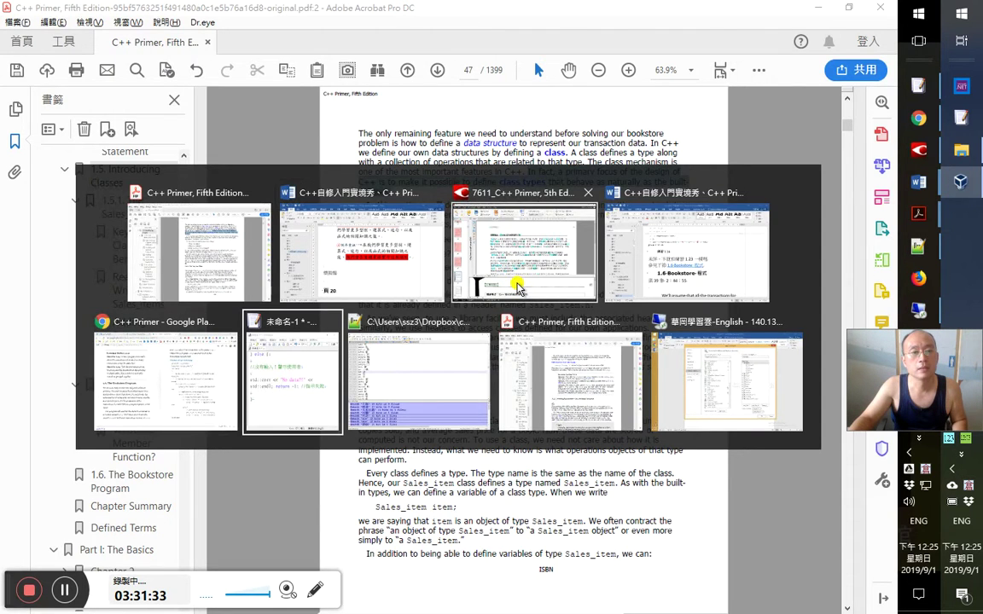
pyautogui.hotkey('alt', 'shift', 'Tab')
pyautogui.hotkey('ctrl', 'h')
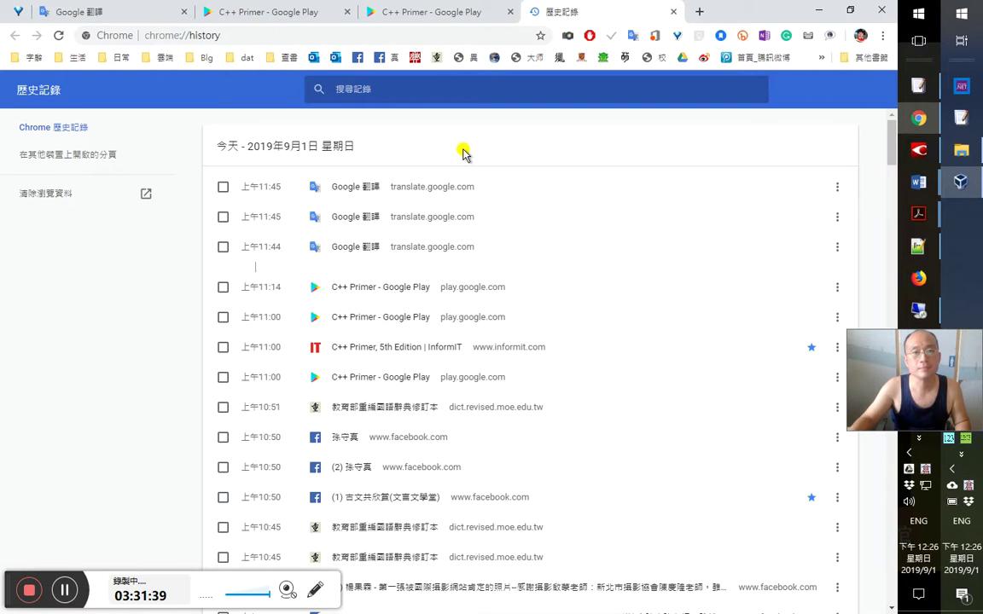
pyautogui.click(437, 350)
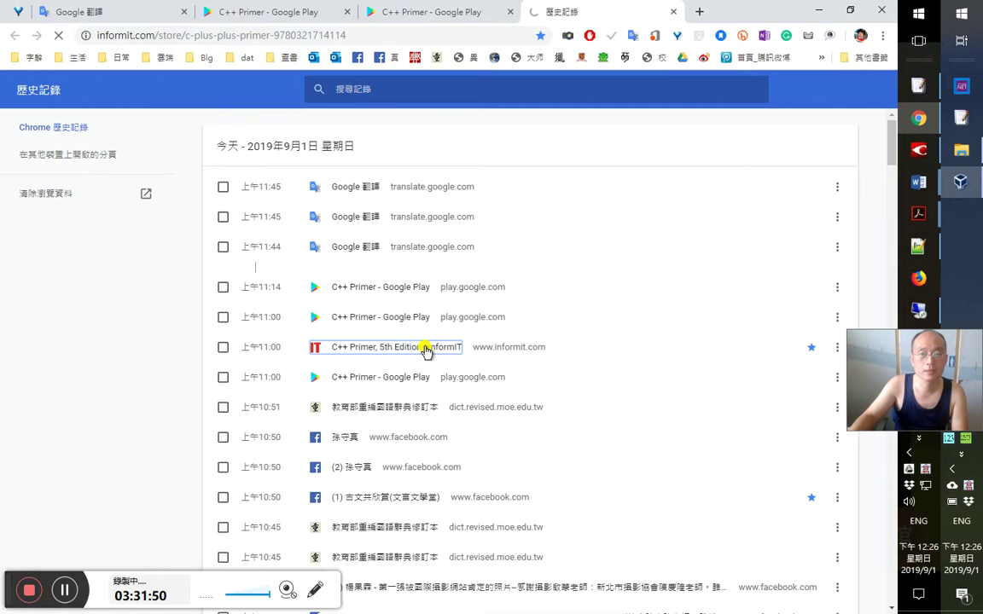
# View the book in the Google Play reader, switch to the English PDF in Acrobat, and go to section 1.6, The Bookstore Program
pyautogui.click(467, 12)
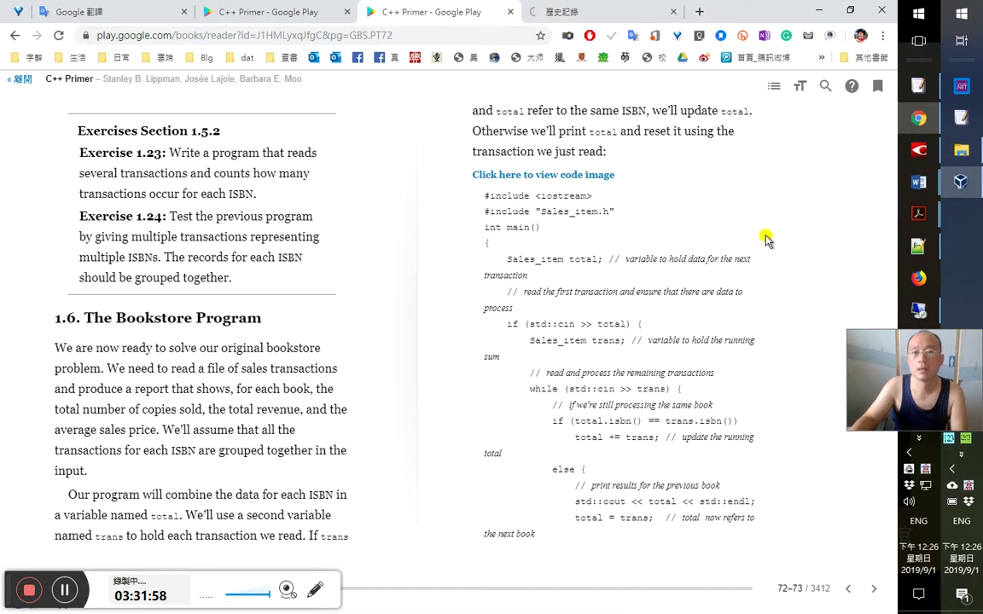
pyautogui.moveTo(918, 247)
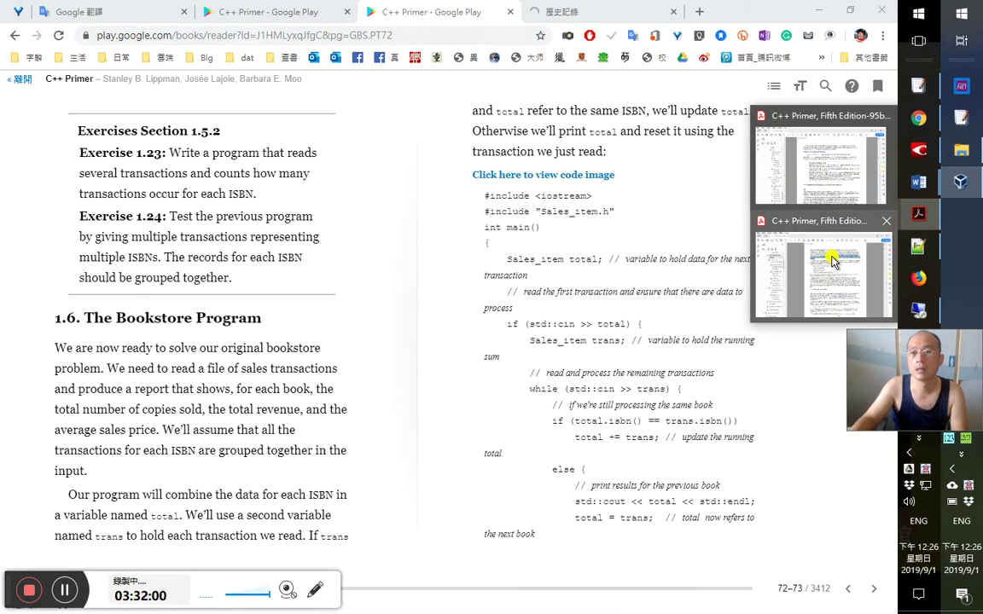
pyautogui.click(749, 235)
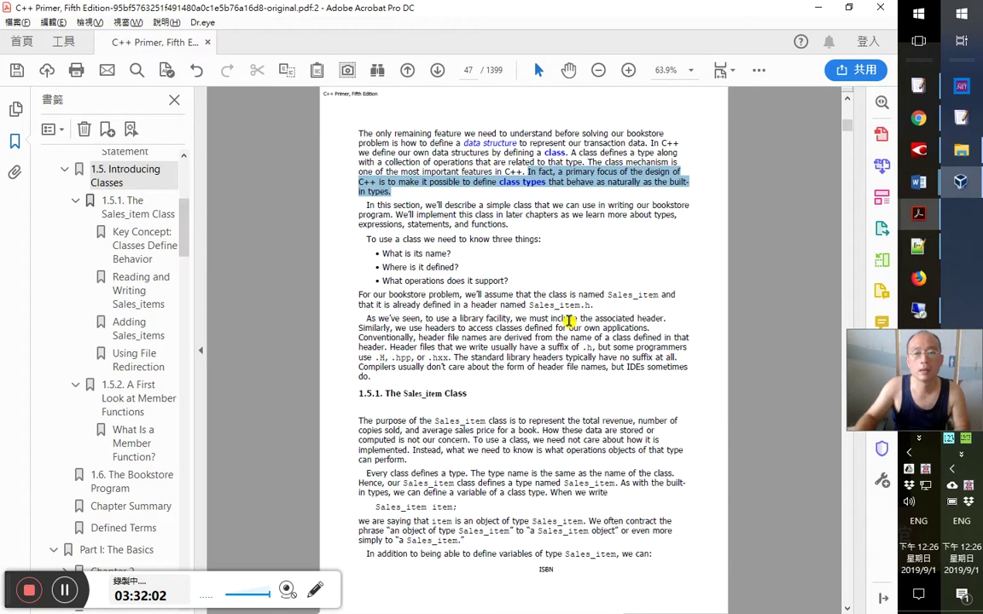
pyautogui.scroll(-4, 567, 322)
pyautogui.scroll(-4, 567, 322)
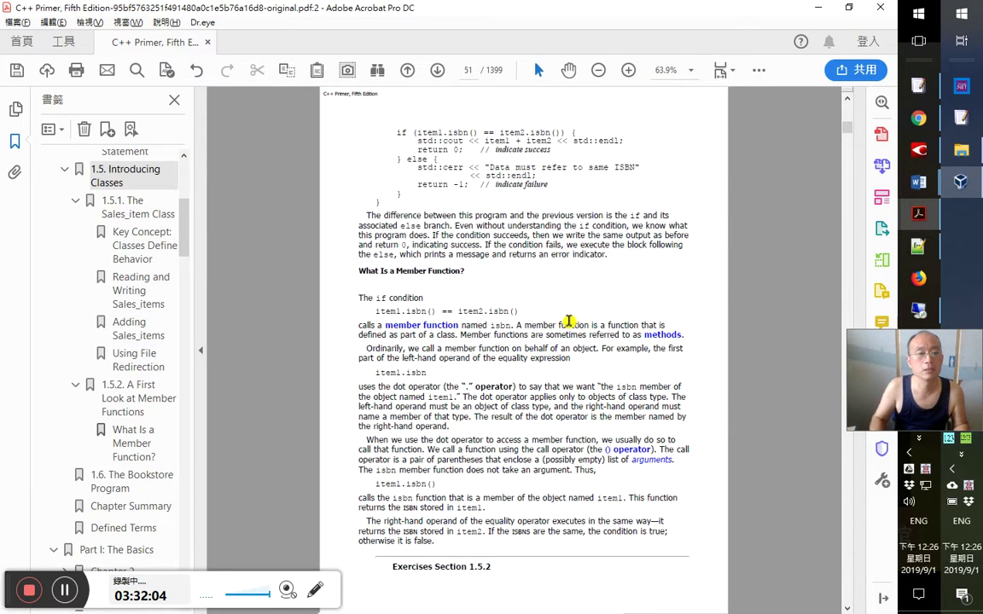
pyautogui.click(115, 478)
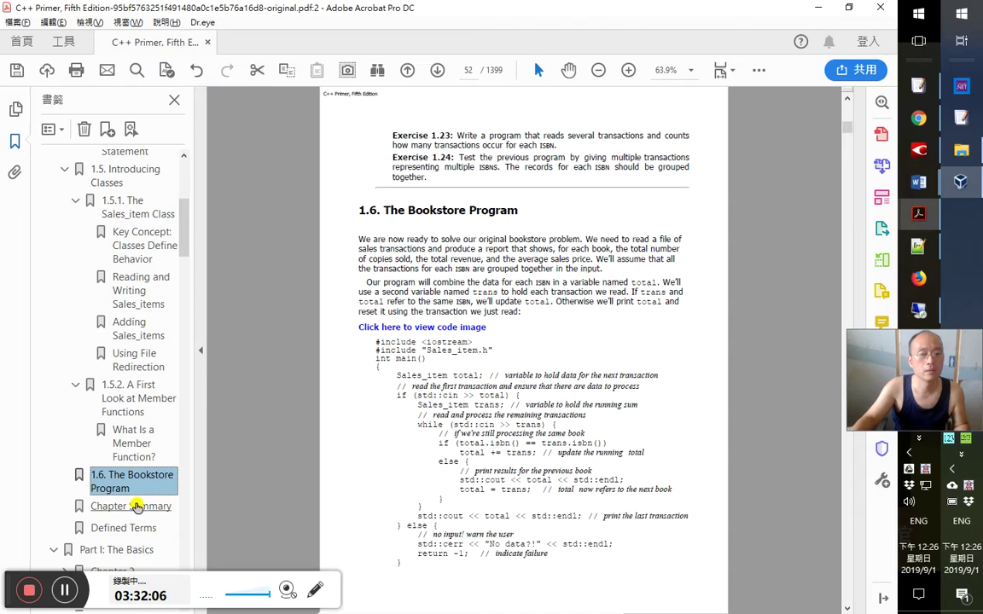
# Examine the Sales_item total declaration and the section 1.6 title, and look on through the glossary of terms
pyautogui.click(469, 257)
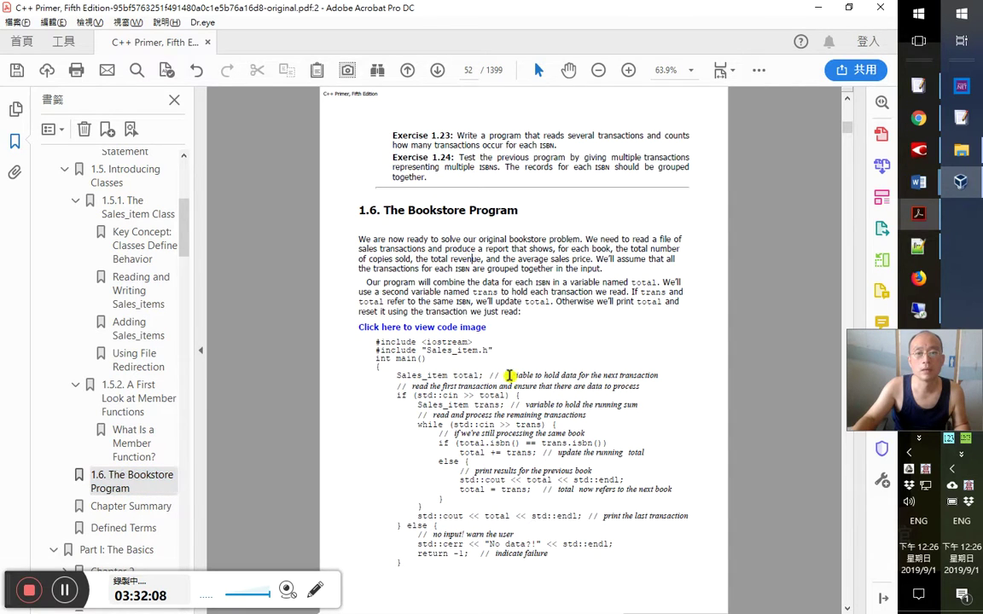
pyautogui.moveTo(397, 376); pyautogui.dragTo(663, 376)
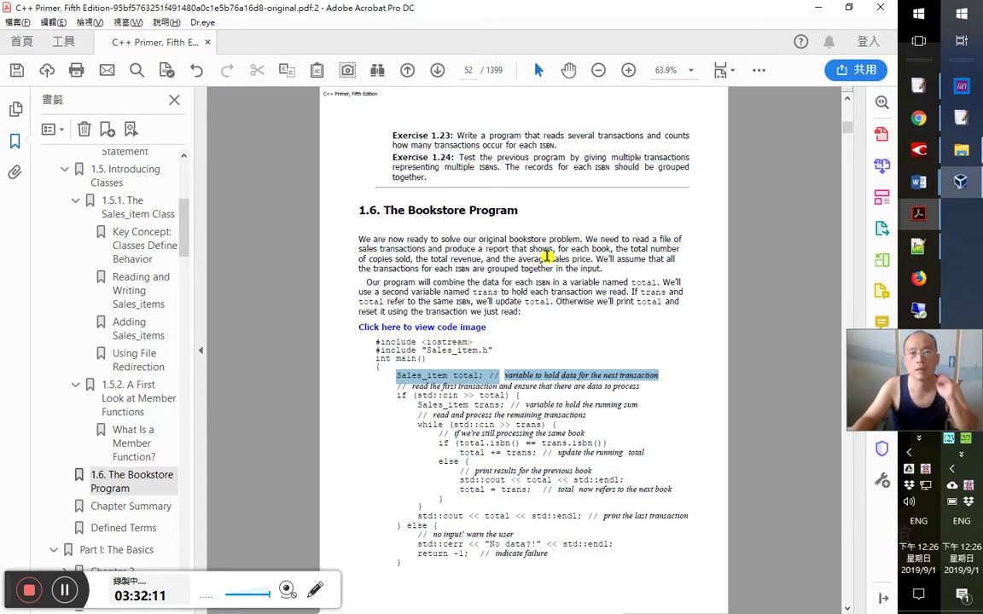
pyautogui.moveTo(522, 210); pyautogui.dragTo(353, 213)
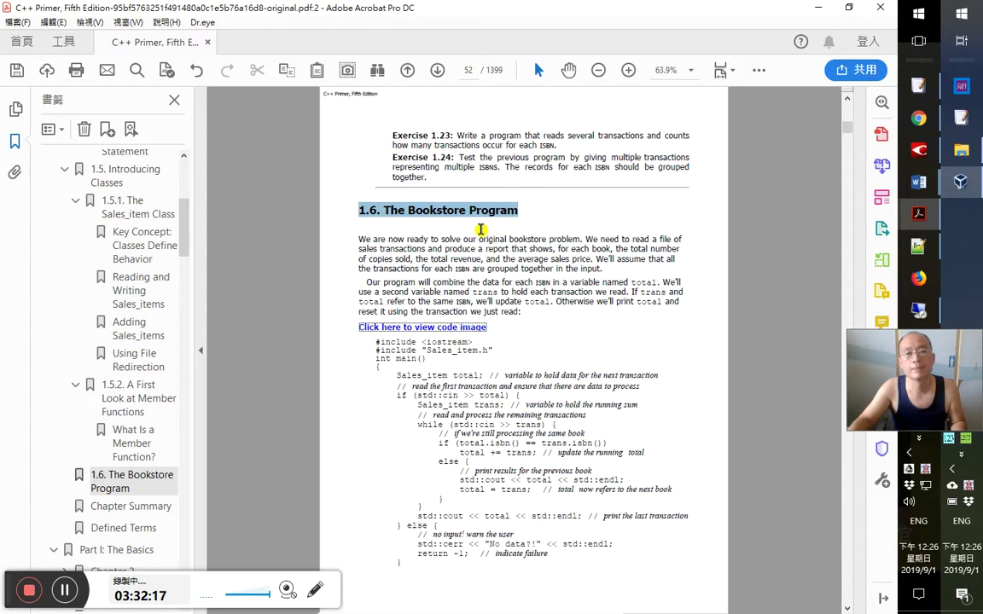
pyautogui.scroll(-5, 487, 235)
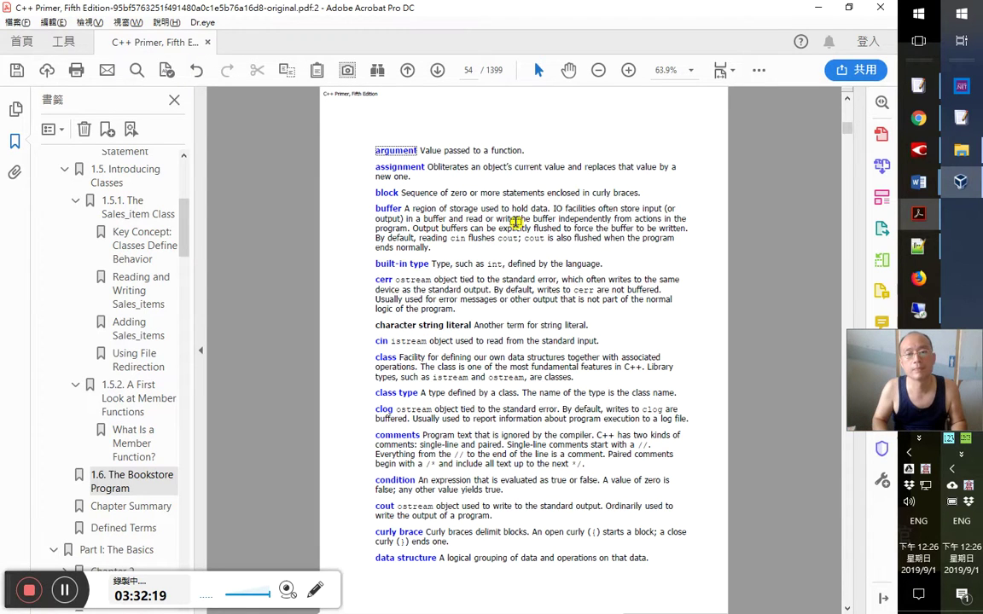
# Switch to Chrome, open the C++ Primer, 5th Edition page on InformIT, and open the Submit Errata form from its updates section
pyautogui.scroll(5, 518, 222)
pyautogui.hotkey('alt', 'Tab')
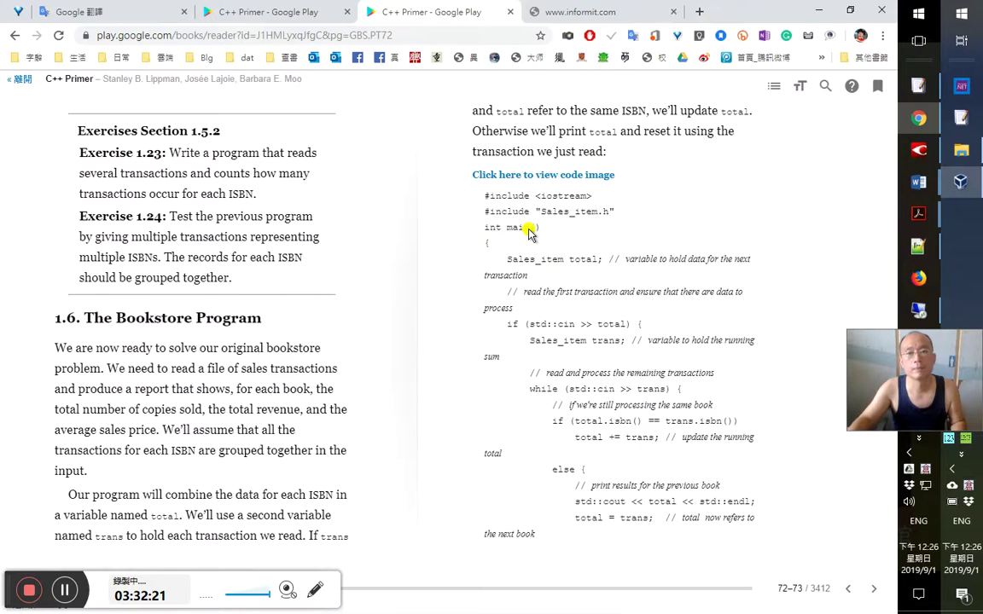
pyautogui.click(559, 13)
pyautogui.click(314, 368)
pyautogui.scroll(-5, 438, 362)
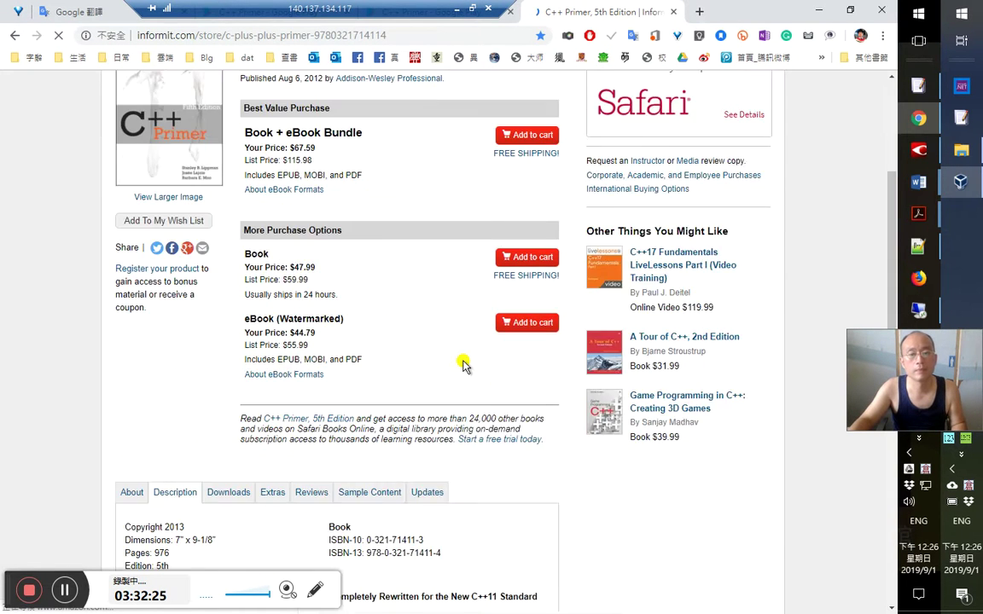
pyautogui.click(424, 287)
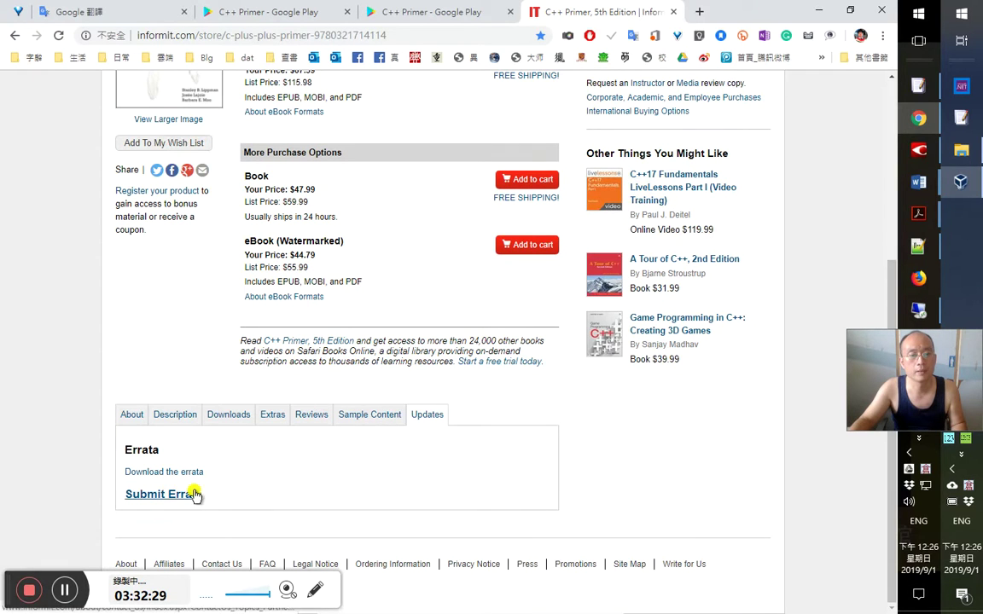
pyautogui.click(176, 495)
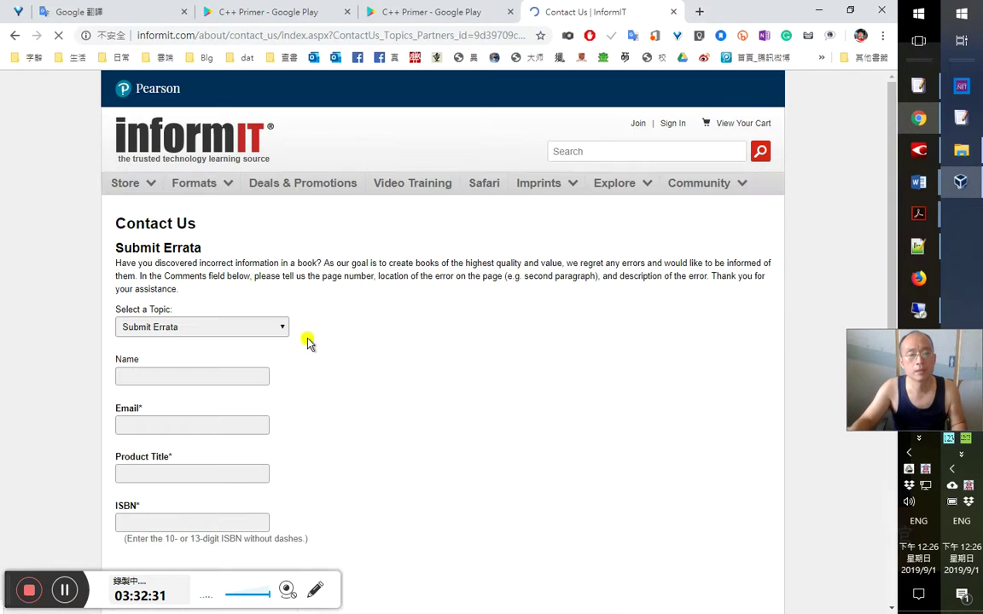
# Look up the translation of Errata in the form's heading and read the instructions for submitting errata
pyautogui.doubleClick(168, 248)
pyautogui.click(184, 233)
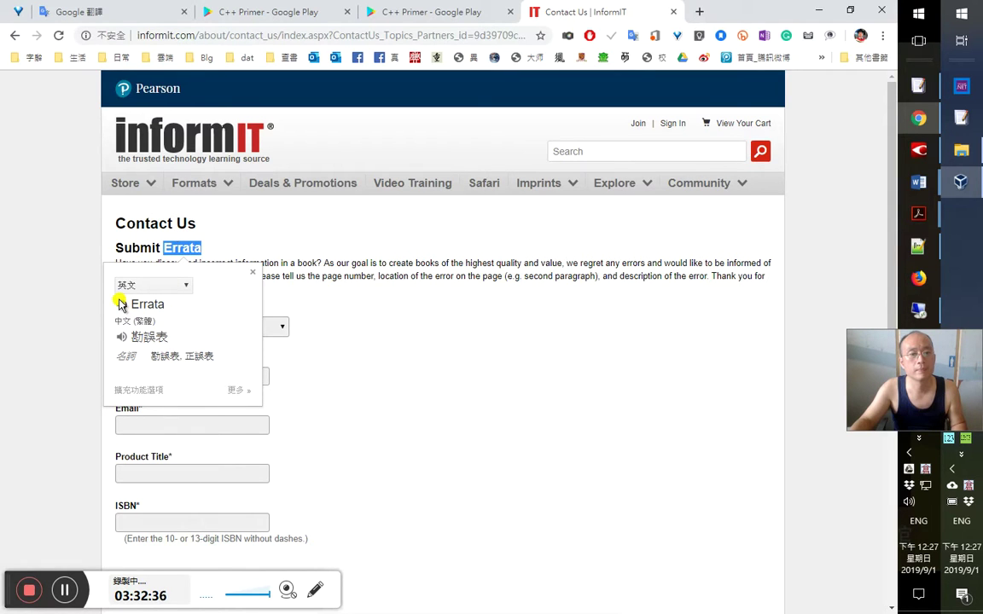
pyautogui.click(369, 319)
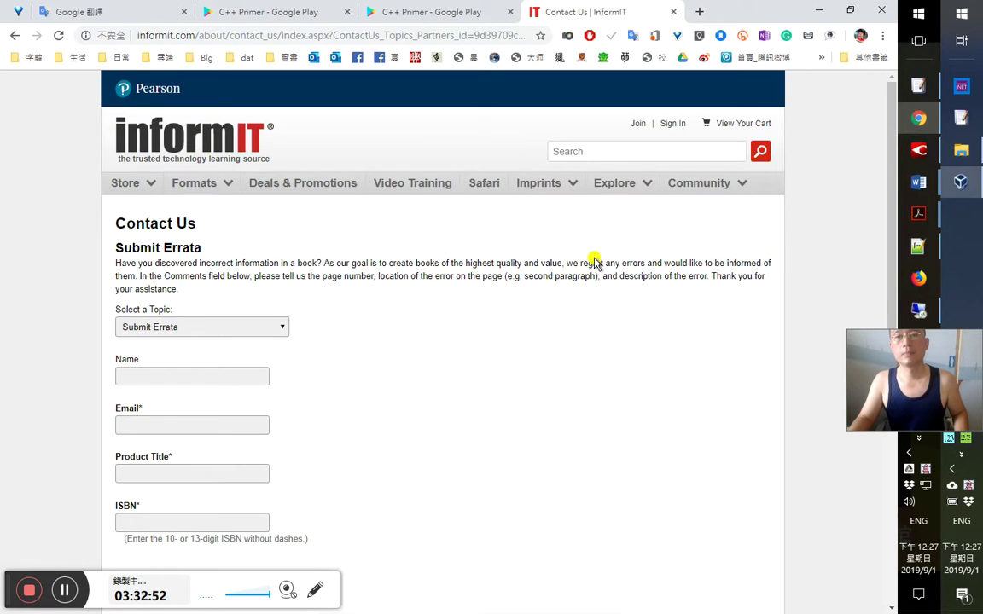
pyautogui.click(707, 283)
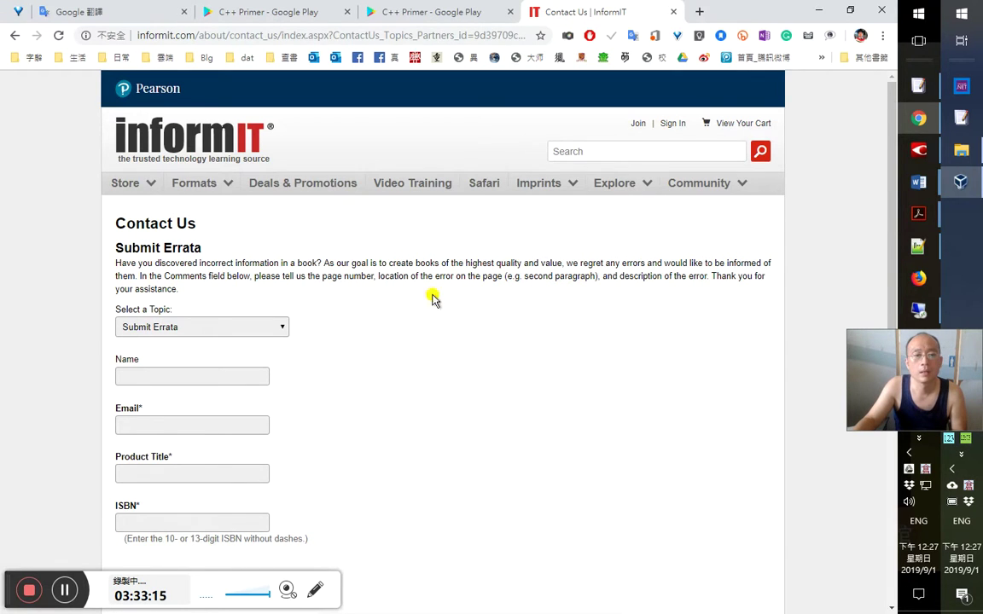
pyautogui.click(279, 330)
pyautogui.click(279, 330)
pyautogui.click(630, 305)
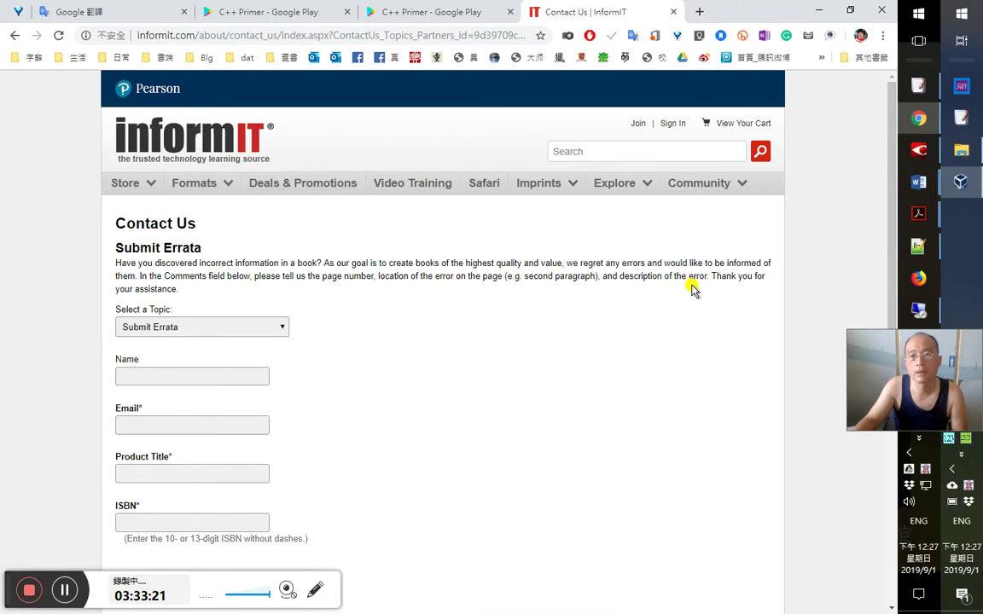
pyautogui.scroll(-1, 587, 346)
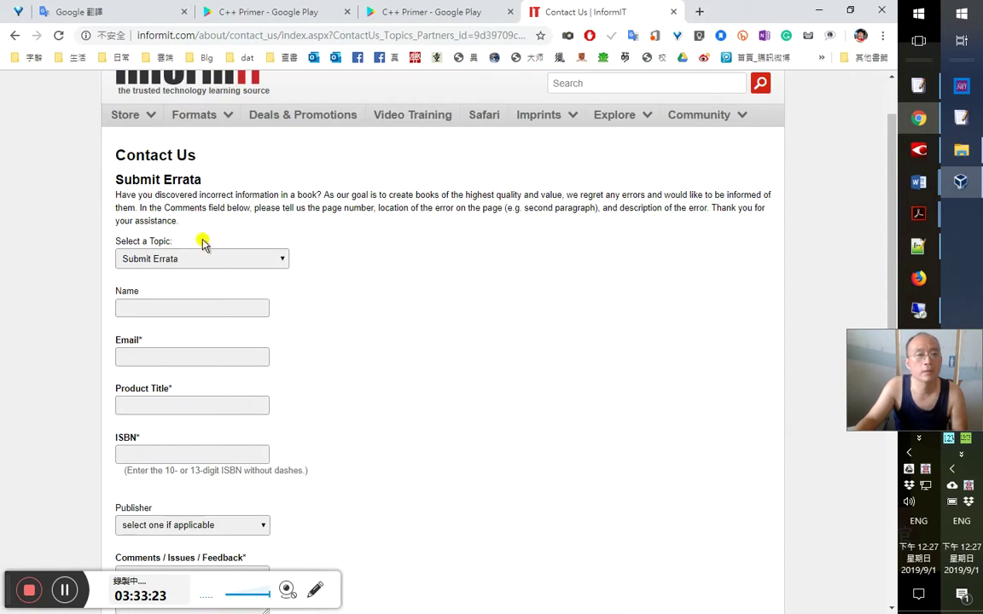
# Look up the translations of assistance and the clause "we regret any errors and would like to be informed of them."
pyautogui.doubleClick(157, 221)
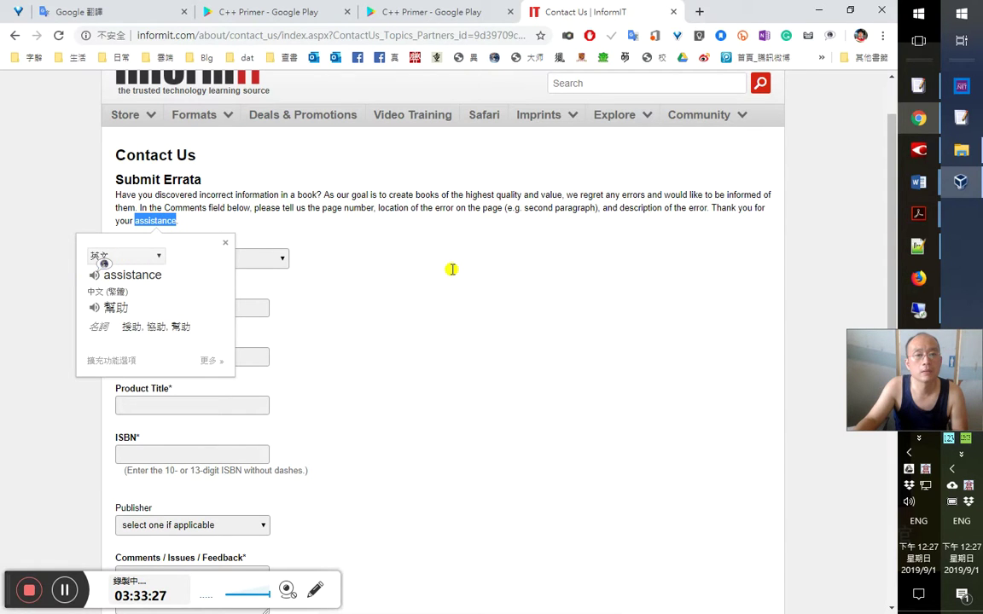
pyautogui.click(264, 275)
pyautogui.moveTo(565, 194); pyautogui.dragTo(140, 207)
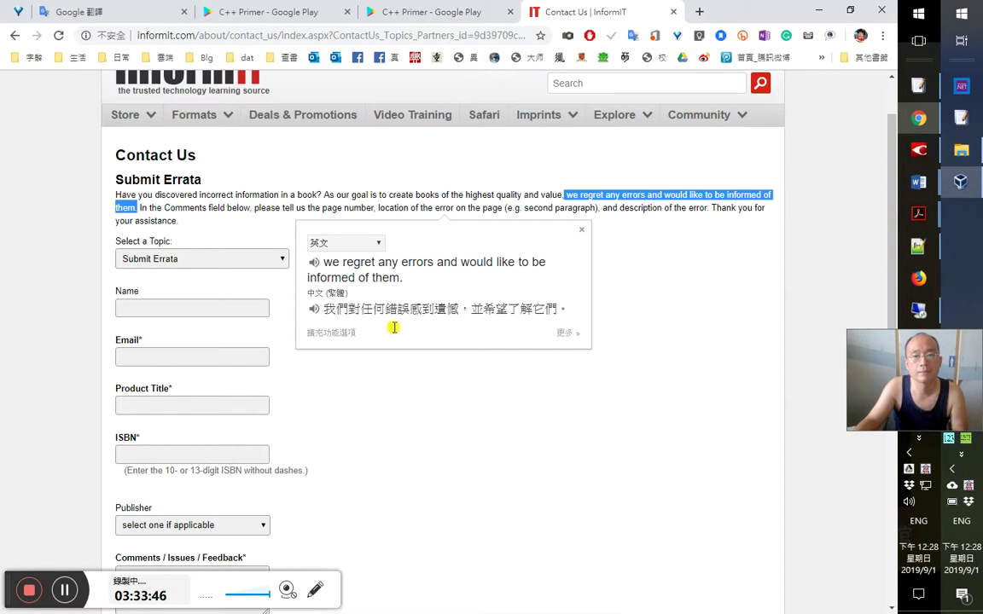
pyautogui.click(383, 360)
# Fill in the sender's name and email address in the errata form using the saved suggestions
pyautogui.click(233, 312)
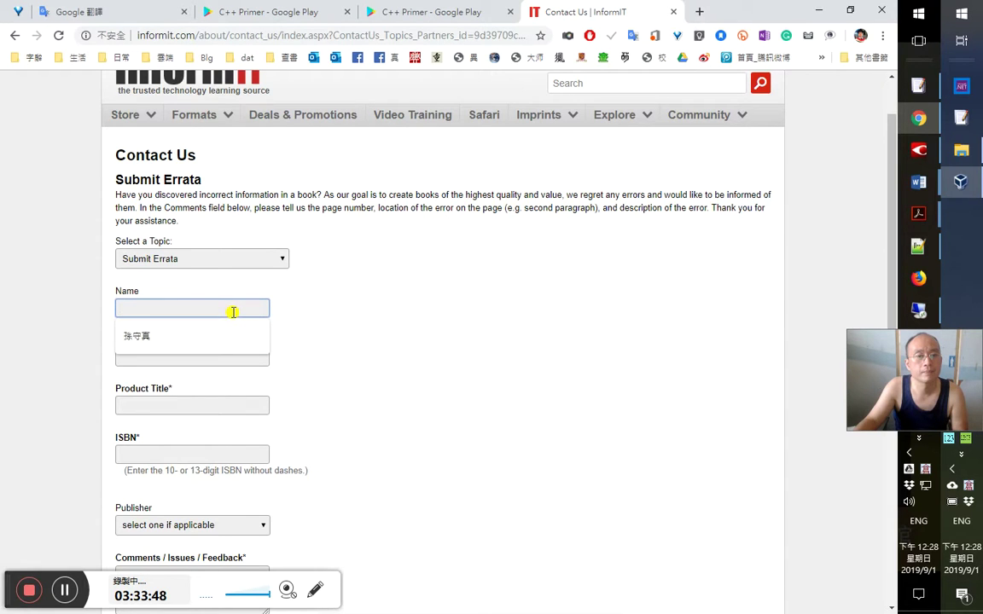
pyautogui.click(212, 341)
pyautogui.click(204, 359)
pyautogui.click(219, 385)
pyautogui.click(225, 406)
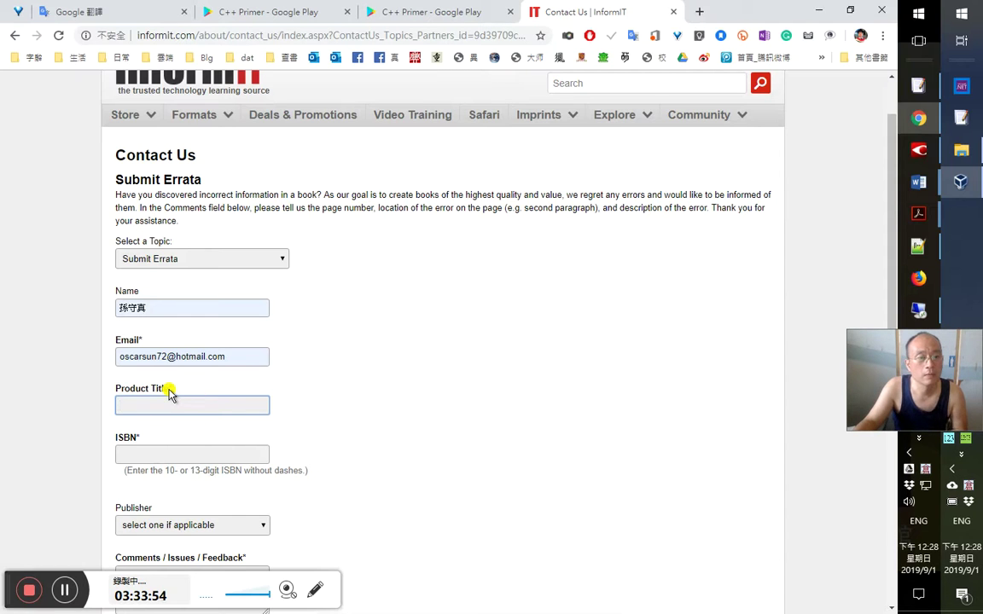
# Set the publisher in the errata form to Addison-Wesley Professional
pyautogui.scroll(-1, 318, 378)
pyautogui.click(237, 387)
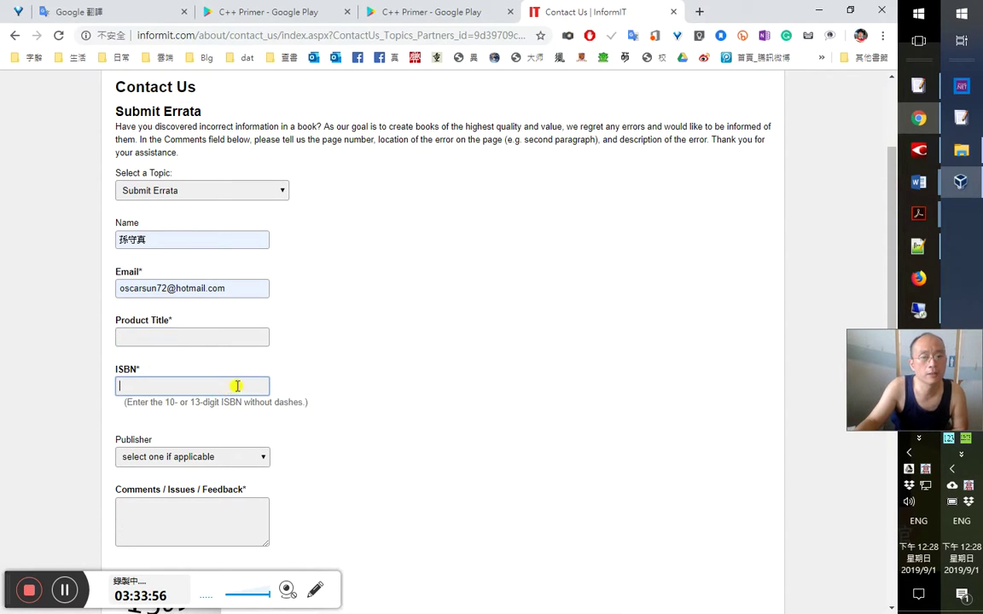
pyautogui.click(241, 459)
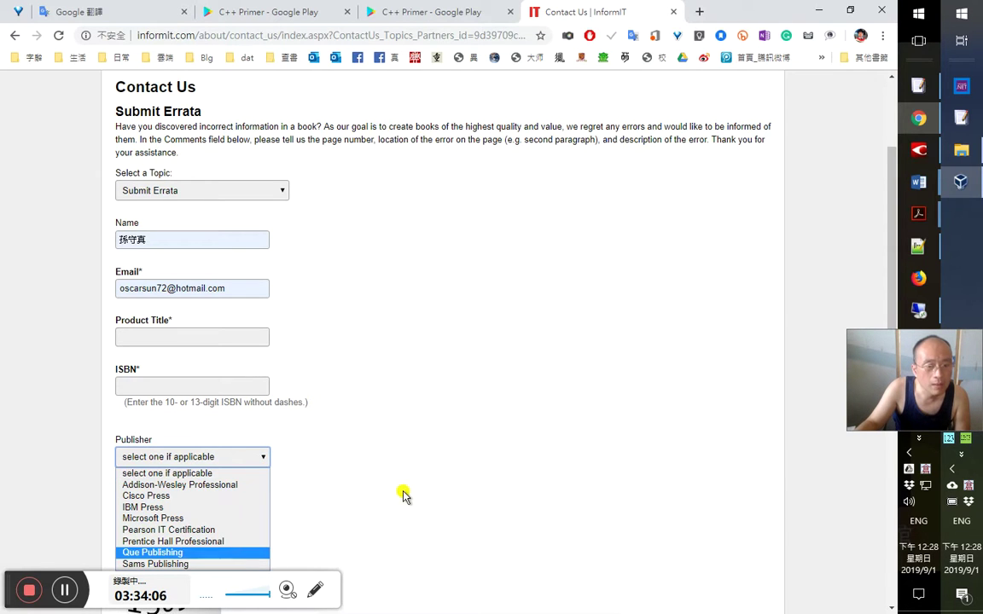
pyautogui.scroll(-1, 406, 496)
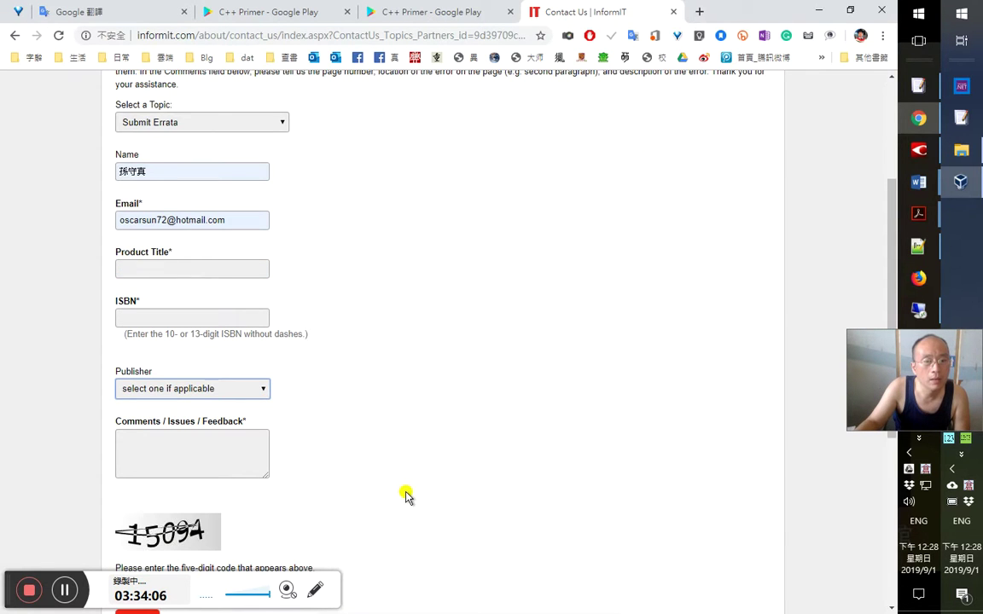
pyautogui.click(239, 393)
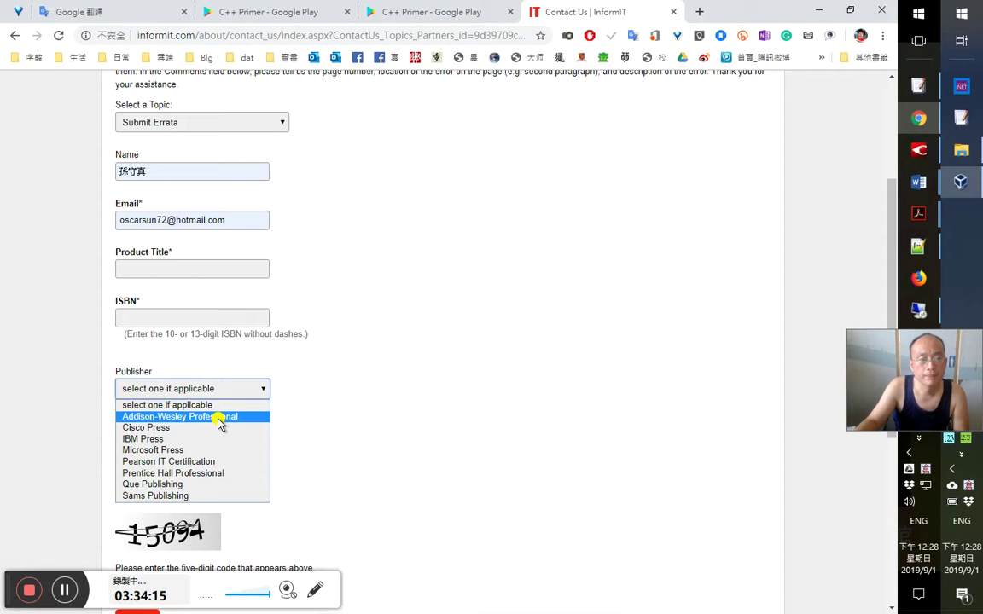
pyautogui.click(219, 421)
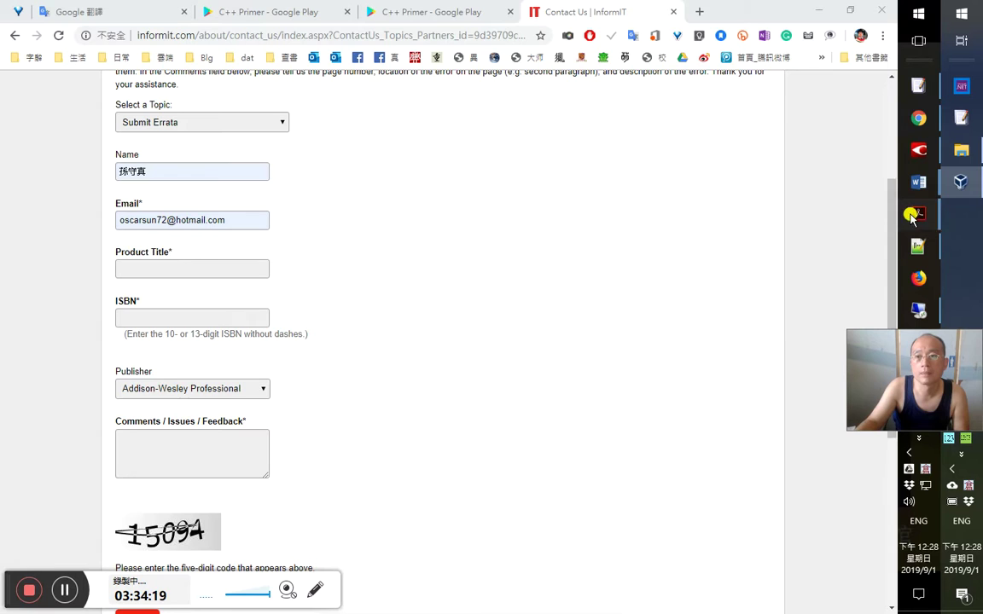
# Switch to the English PDF in Acrobat, open it in a new window, and examine the publisher details on page 2
pyautogui.moveTo(911, 218)
pyautogui.click(799, 254)
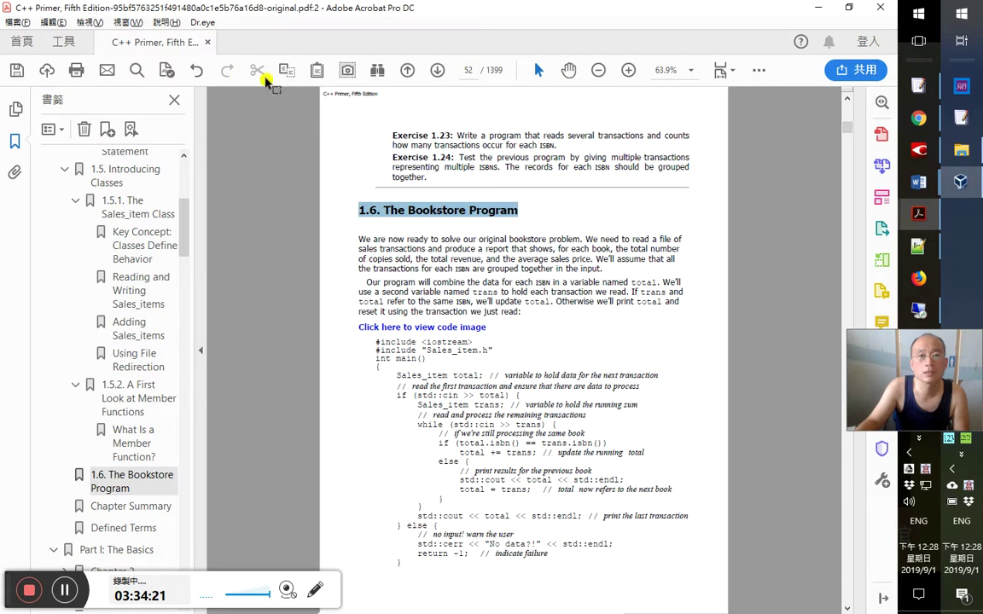
pyautogui.click(167, 23)
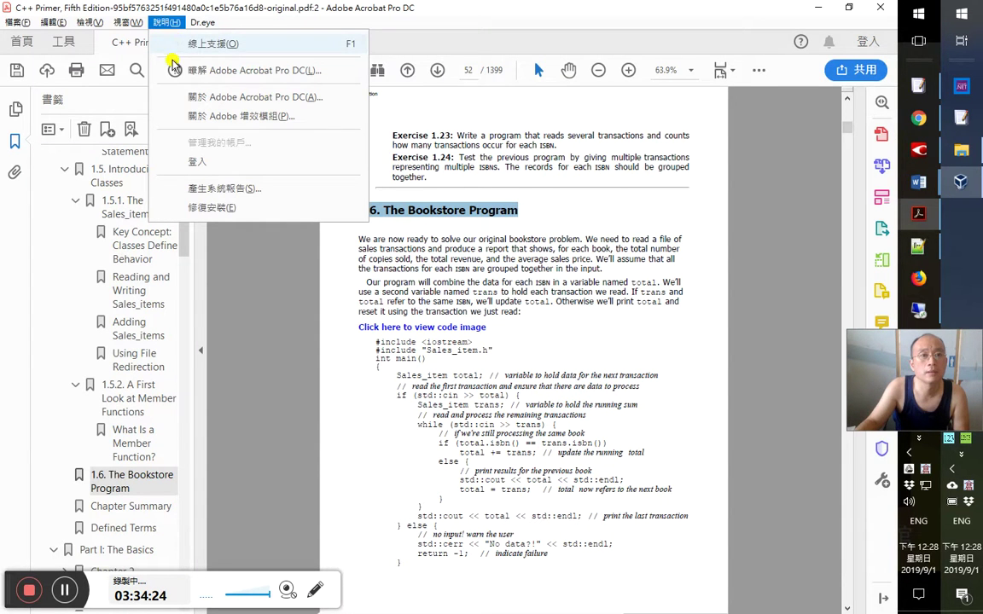
pyautogui.click(137, 40)
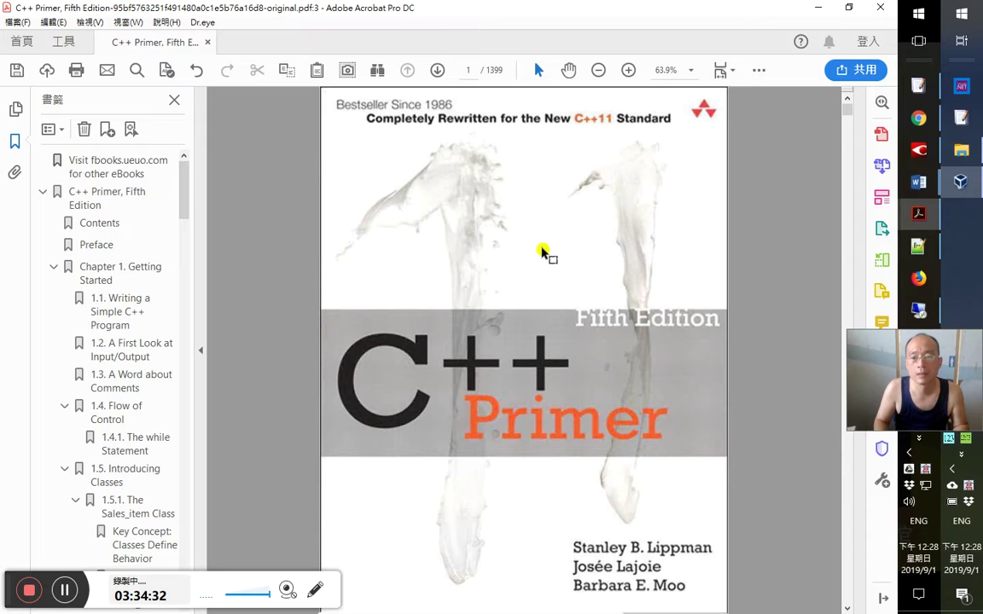
pyautogui.scroll(-3, 543, 253)
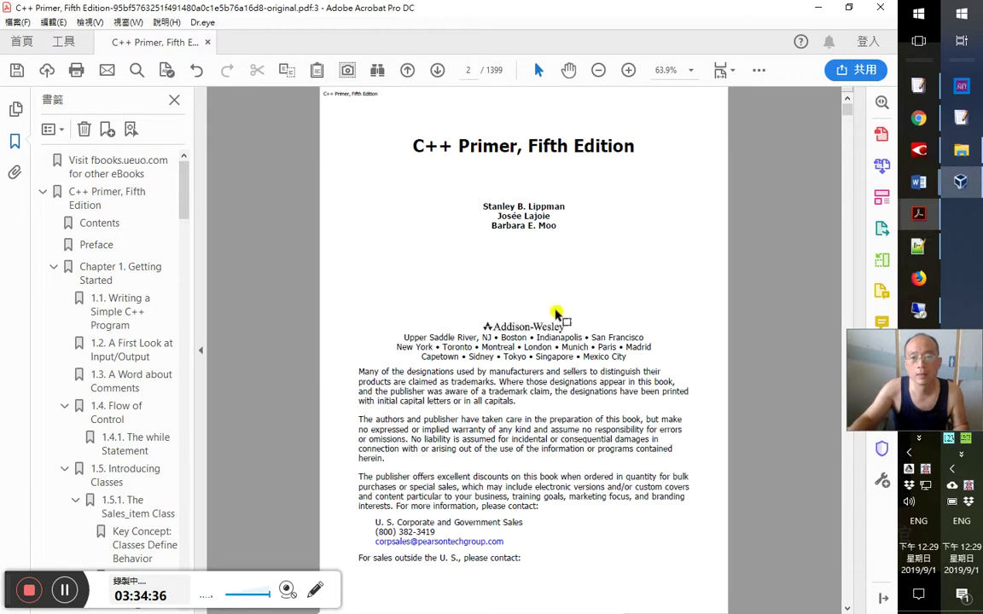
pyautogui.moveTo(582, 338); pyautogui.dragTo(497, 334)
# Compare the publisher on the PDF title page with the publisher options in the Chrome errata form
pyautogui.hotkey('alt', 'Tab')
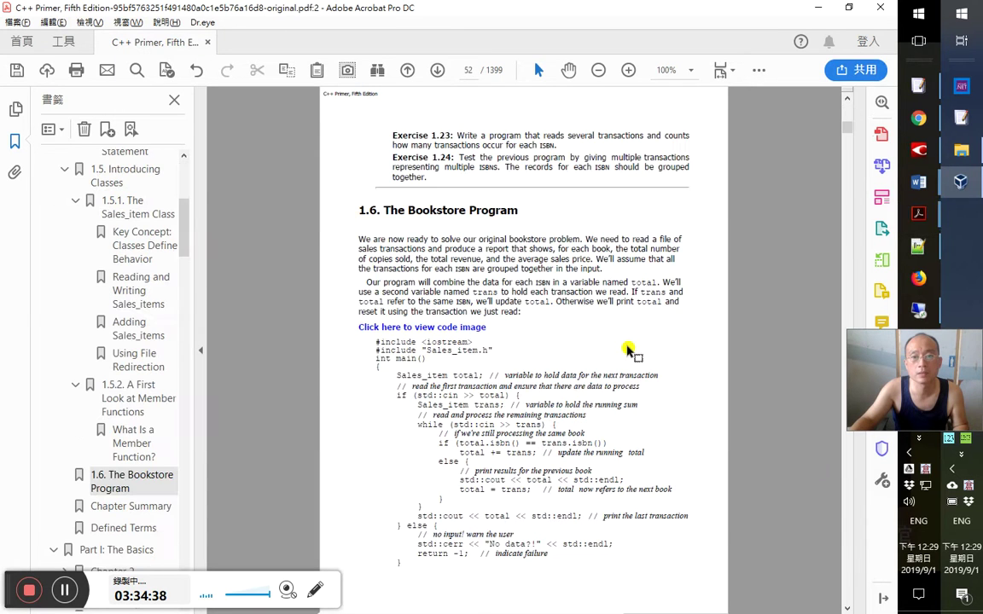
pyautogui.hotkey('alt', 'Tab')
pyautogui.hotkey('alt', 'Tab')
pyautogui.press('Tab')
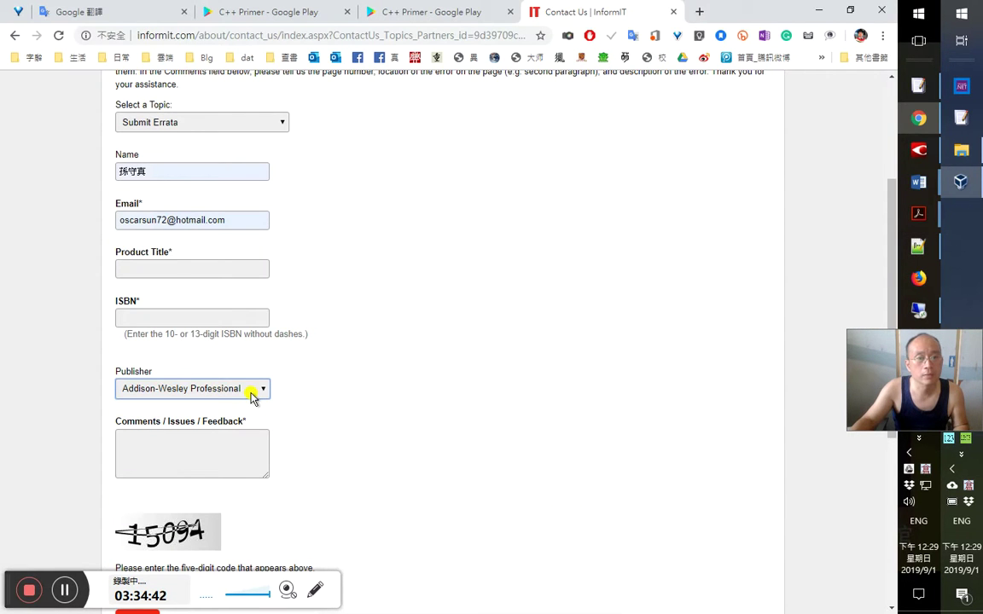
pyautogui.hotkey('alt', 'Tab')
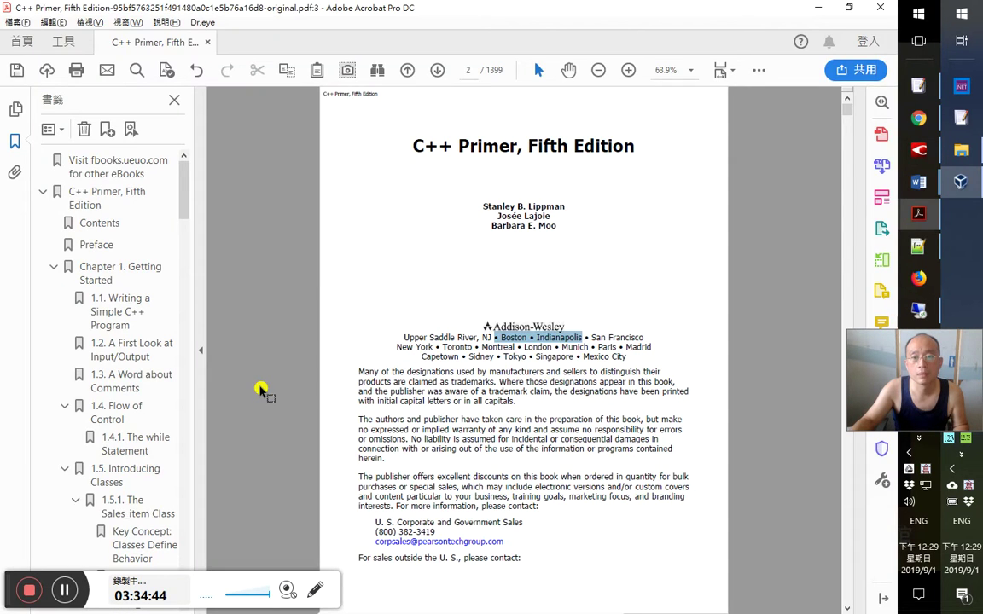
pyautogui.hotkey('alt', 'Tab')
pyautogui.click(261, 389)
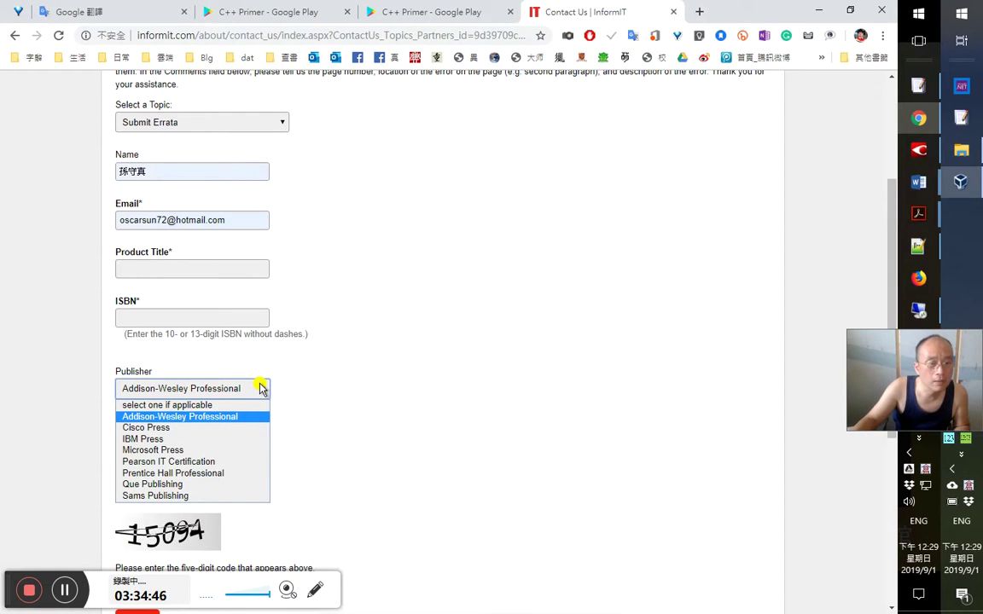
pyautogui.click(261, 389)
# Enter the five-digit verification code from the image at the end of the errata form
pyautogui.click(232, 441)
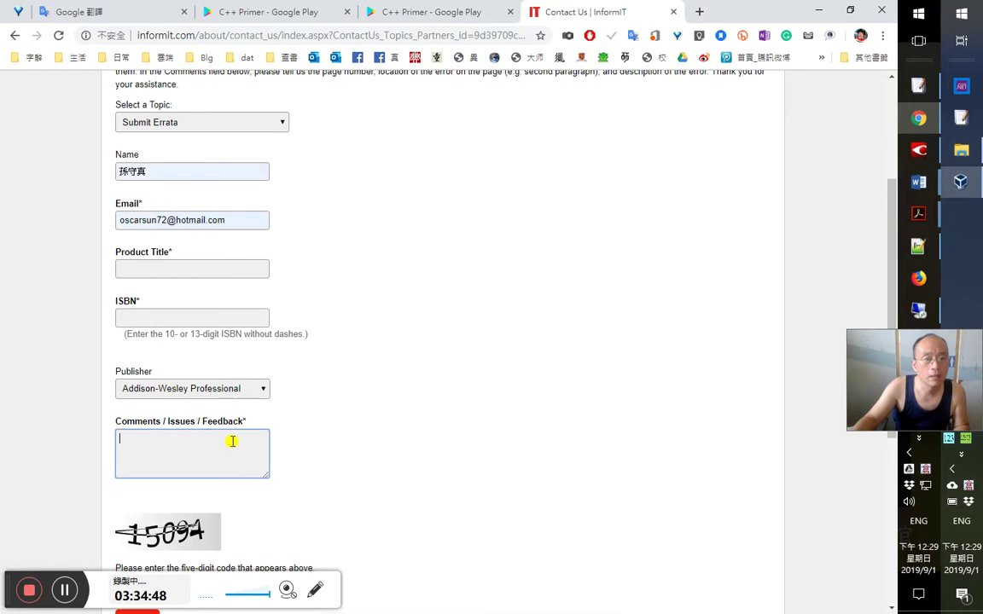
pyautogui.scroll(-2, 288, 463)
pyautogui.click(233, 441)
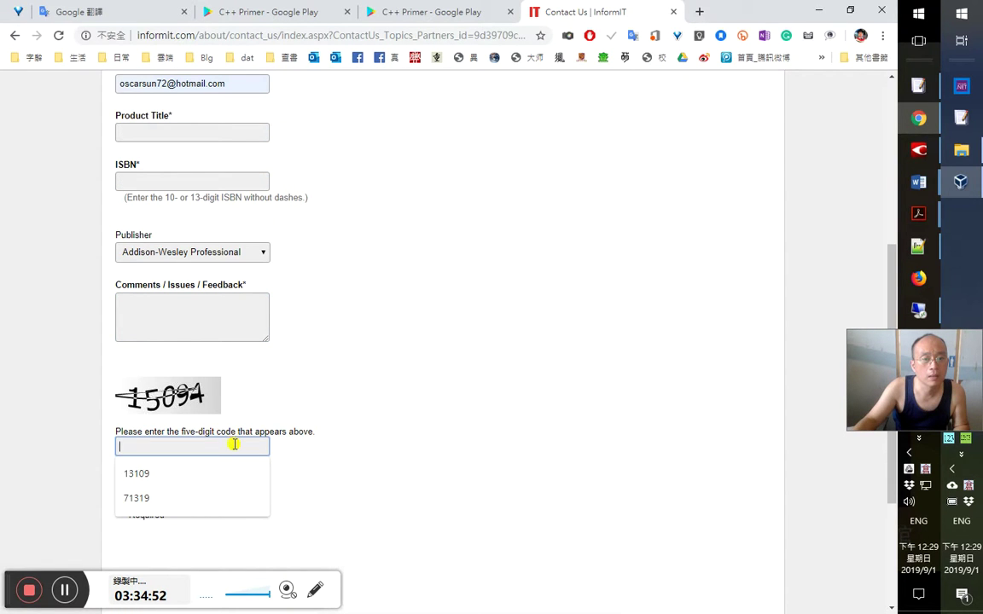
pyautogui.write('15094')
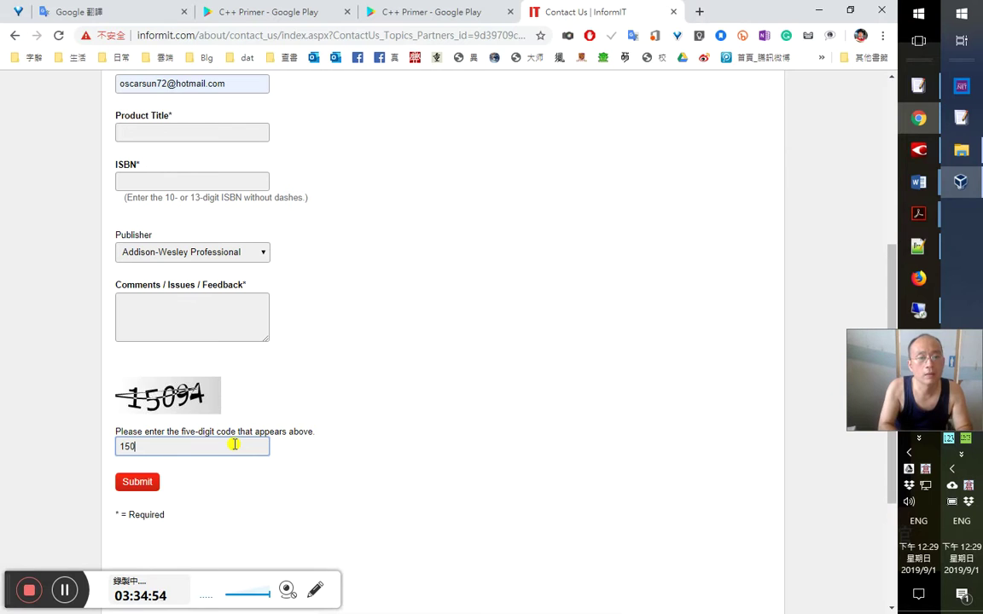
pyautogui.click(368, 338)
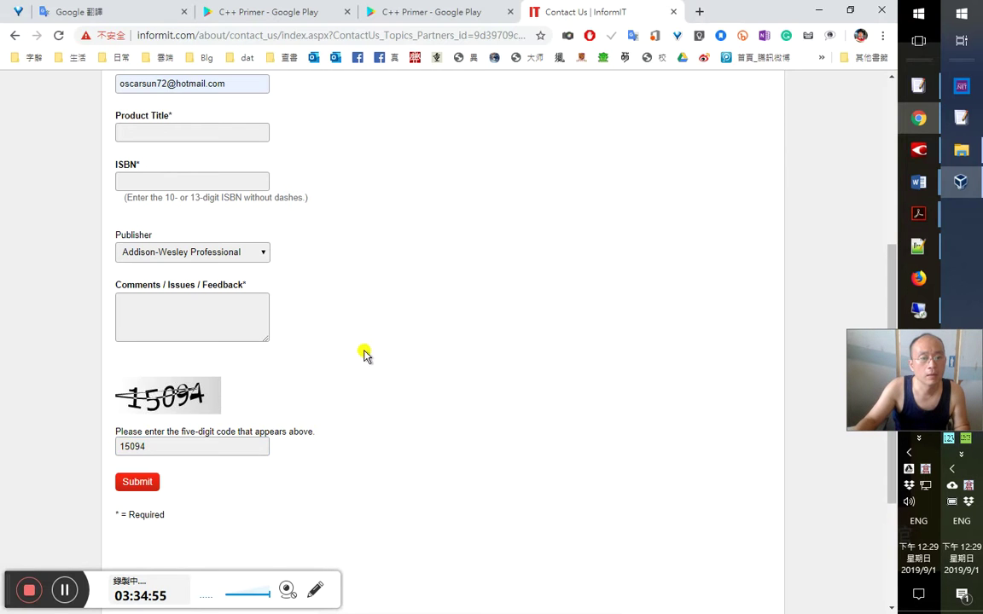
# Enter "in this book 1.6. The Bookstore Program,the" as the opening of the errata form's comments
pyautogui.scroll(-3, 365, 353)
pyautogui.scroll(3, 307, 345)
pyautogui.click(196, 305)
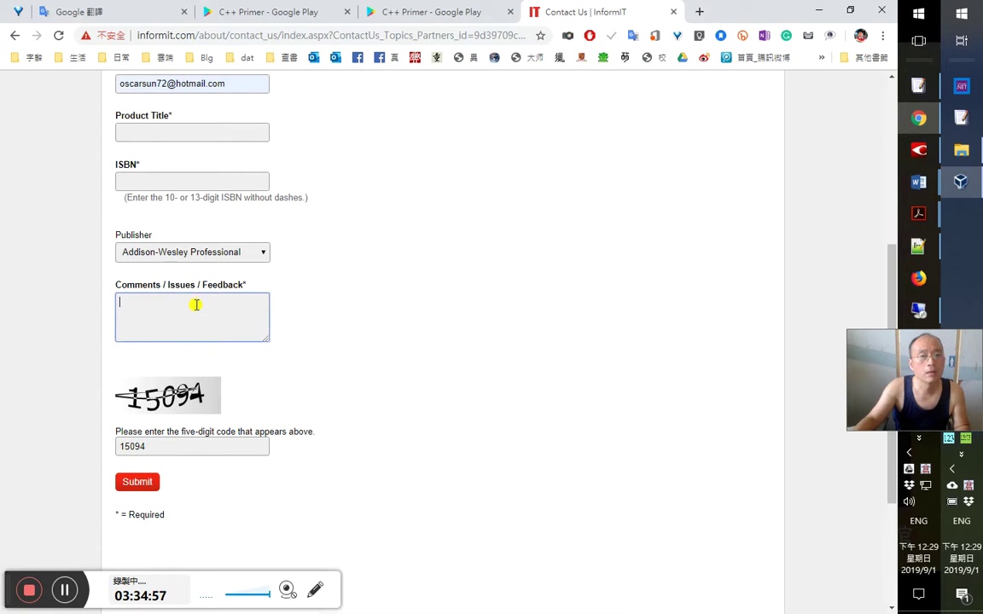
pyautogui.write('1.6. The Bookstore Program')
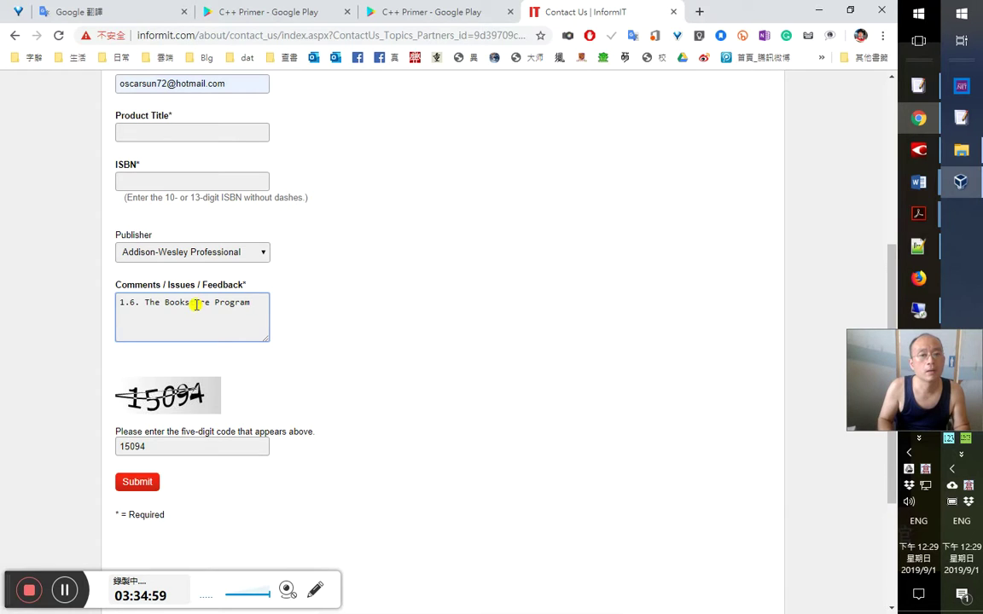
pyautogui.write('int the')
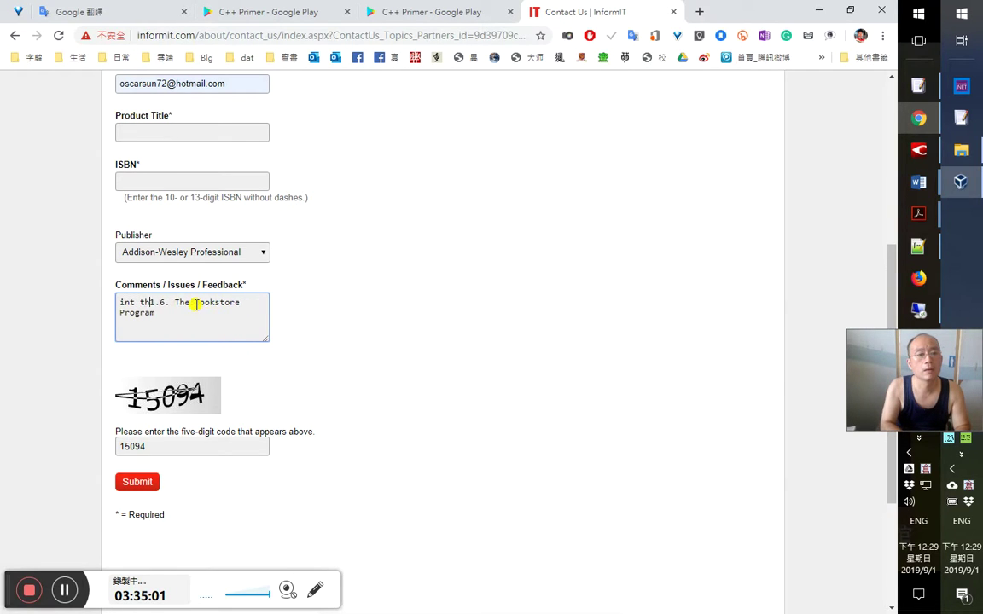
pyautogui.write(' book')
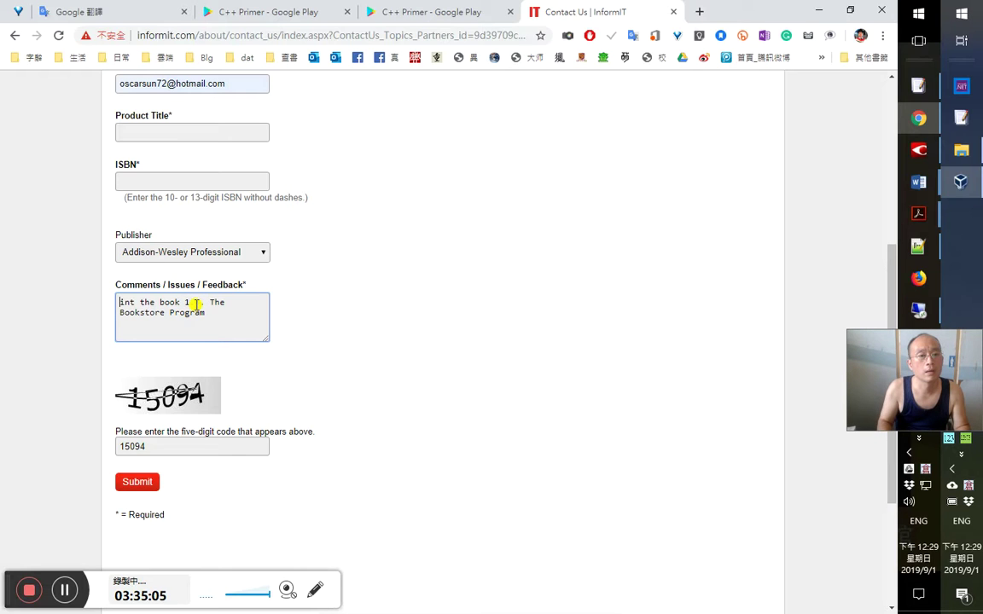
pyautogui.press('Delete')
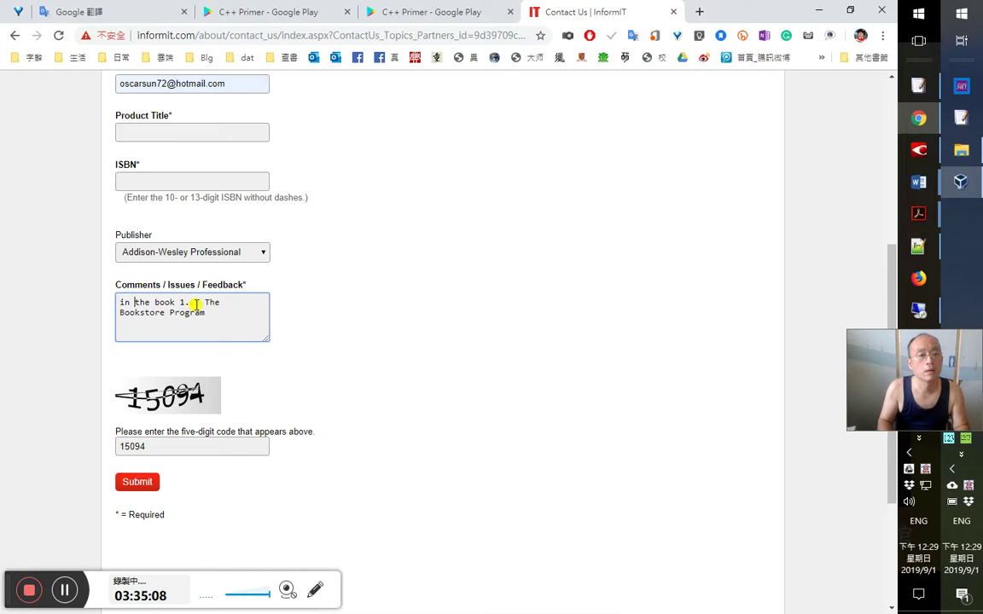
pyautogui.press('BackSpace')
pyautogui.write('s')
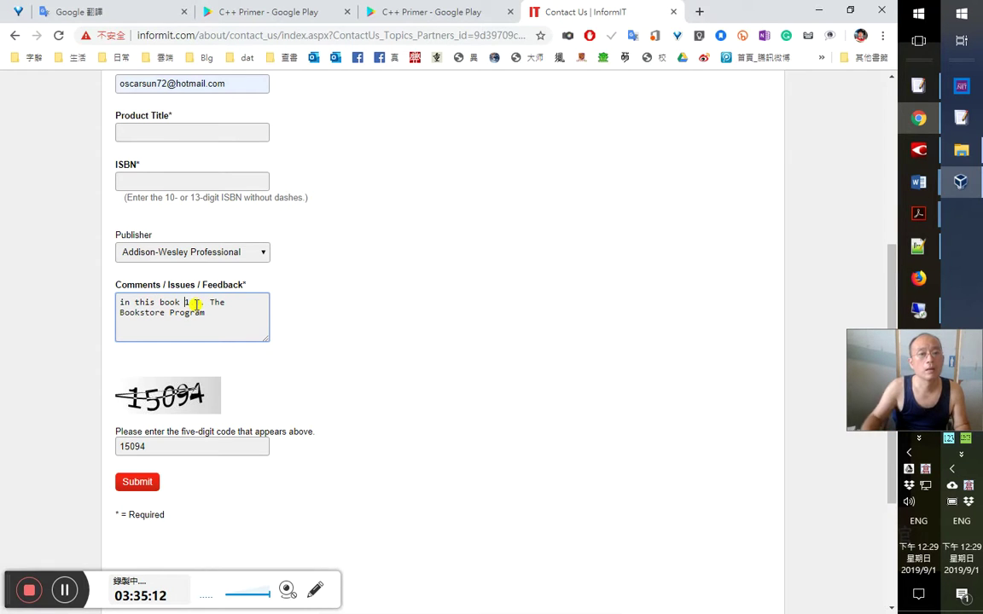
pyautogui.click(256, 316)
pyautogui.write(',the')
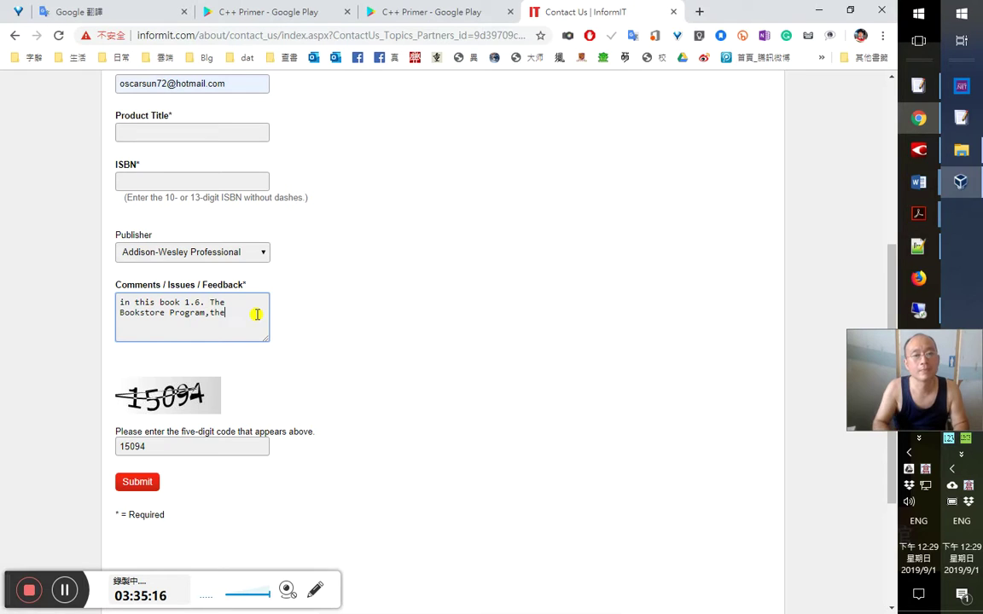
# Copy the section 1.6 code from #include "Sales_item.h" through the while line in the Acrobat PDF and replace the EmEditor text with it
pyautogui.click(919, 214)
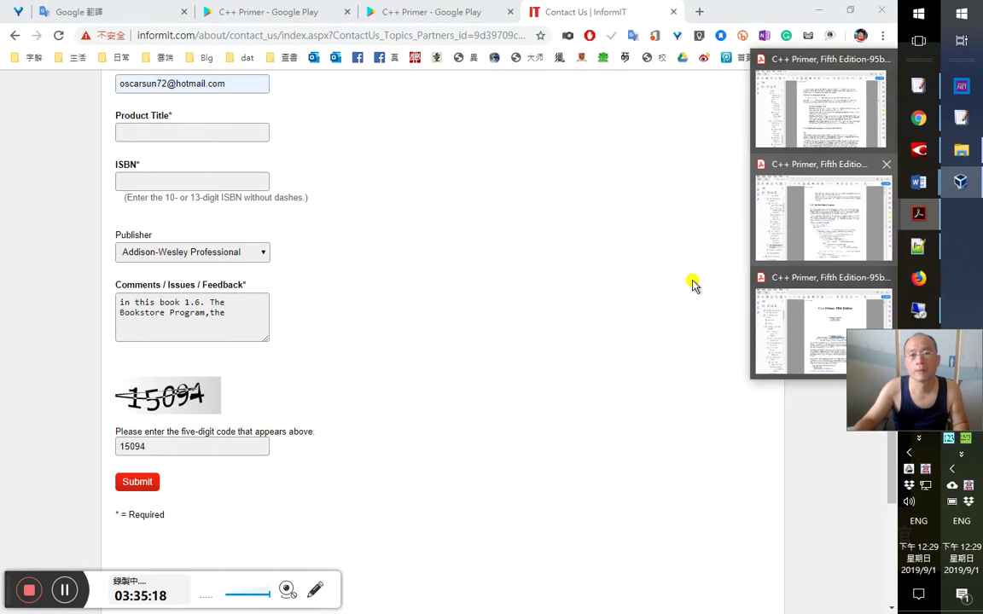
pyautogui.click(883, 219)
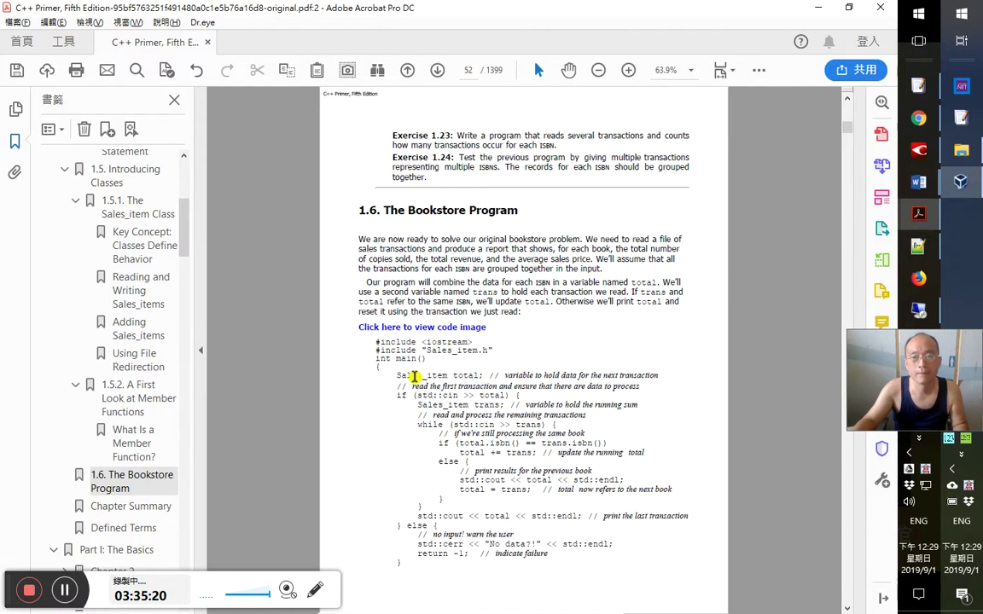
pyautogui.moveTo(377, 350); pyautogui.dragTo(556, 419)
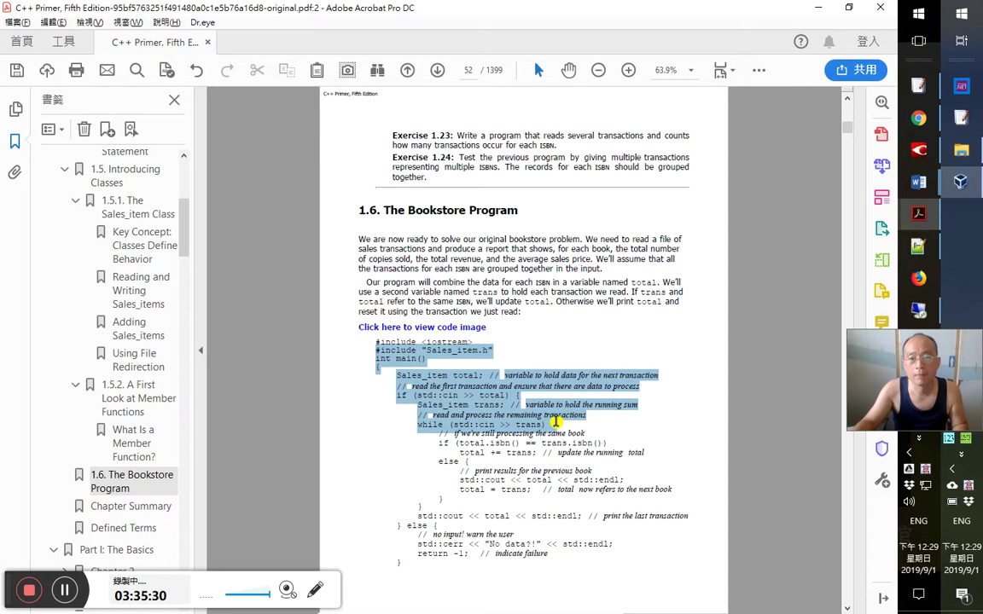
pyautogui.hotkey('alt', 'Tab')
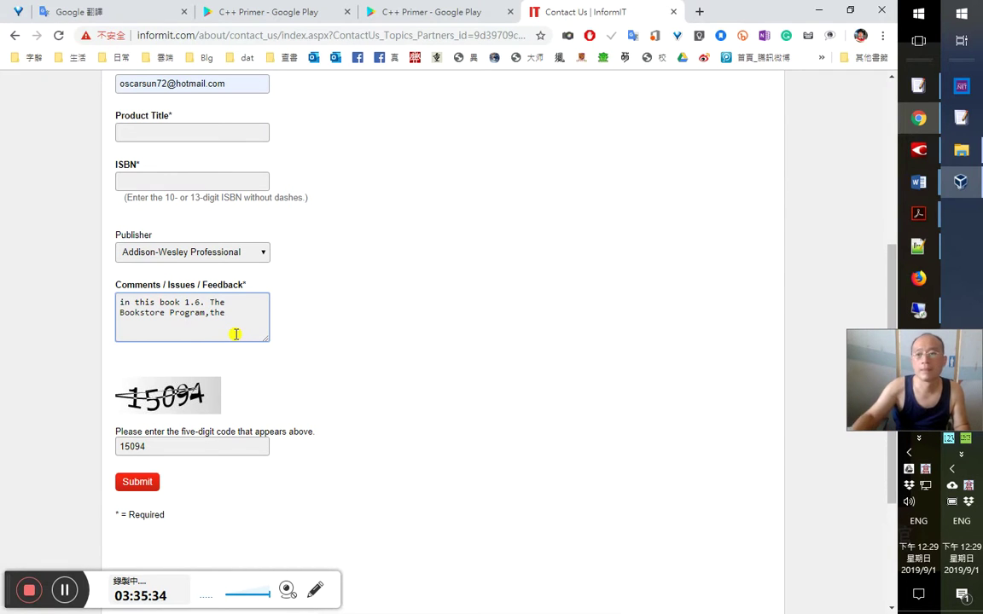
pyautogui.hotkey('alt', 'Tab')
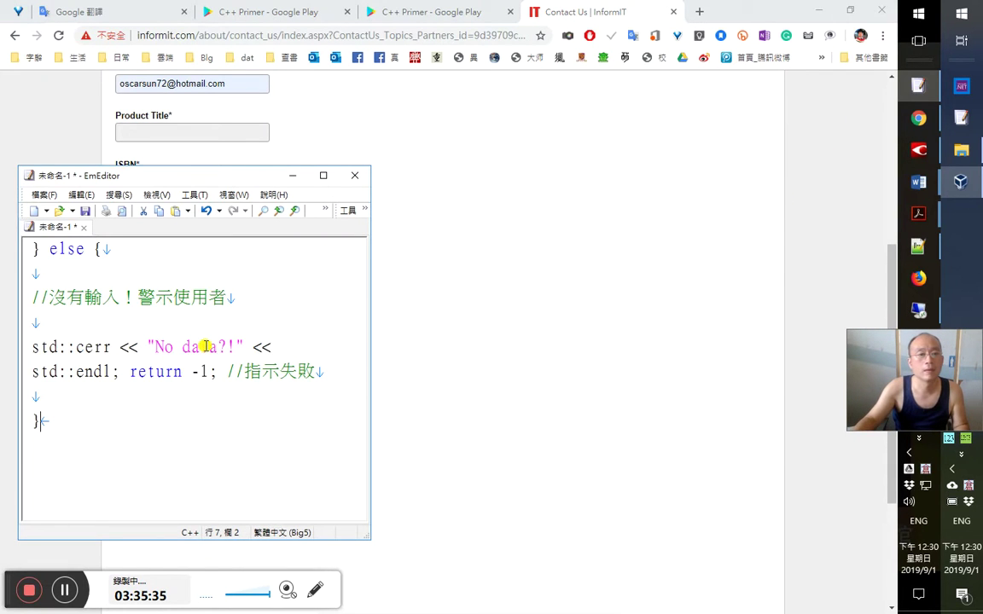
pyautogui.hotkey('ctrl', 'a')
pyautogui.hotkey('ctrl', 'v')
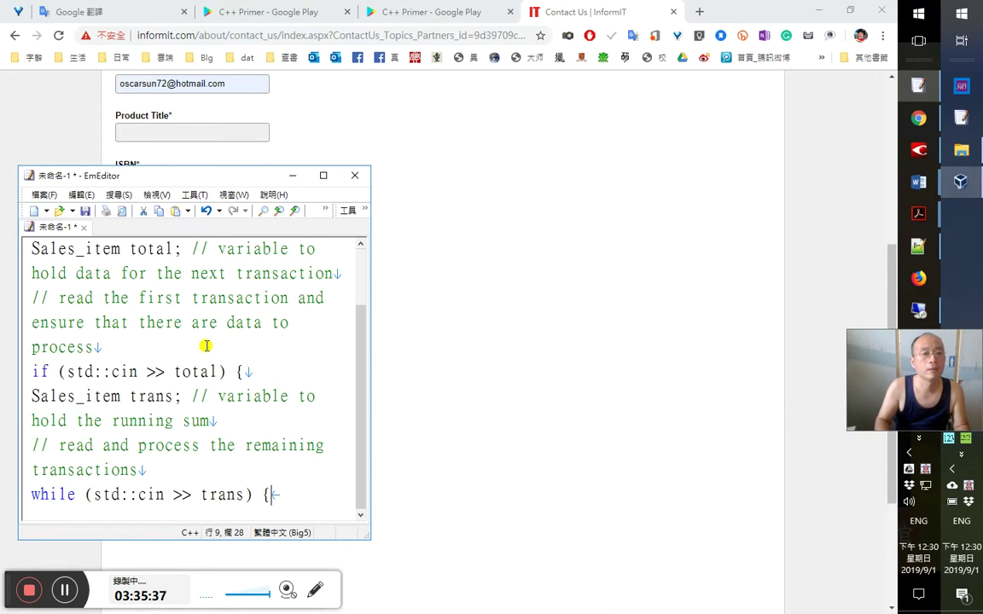
# Go to the start of the pasted code and move the EmEditor window clear of the errata form's fields
pyautogui.hotkey('ctrl', 'Home')
pyautogui.press('Down')
pyautogui.press('Down')
pyautogui.press('Right')
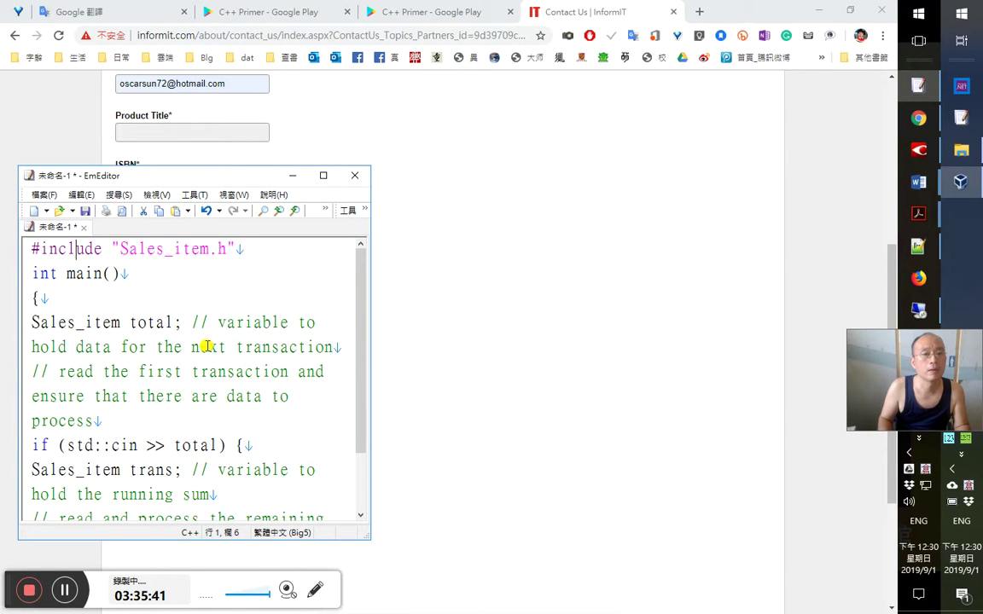
pyautogui.press('Home')
pyautogui.hotkey('shift', 'Down')
pyautogui.hotkey('shift', 'Down')
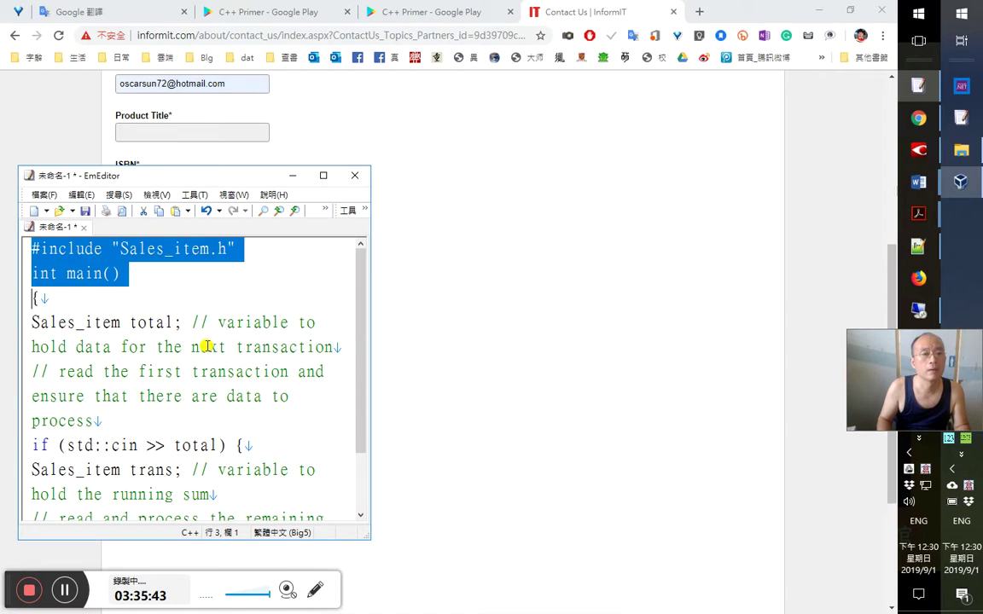
pyautogui.moveTo(227, 169); pyautogui.dragTo(563, 168)
# Replace the code comment about reading the first transaction with a blank line
pyautogui.press('Down')
pyautogui.press('Down')
pyautogui.press('Down')
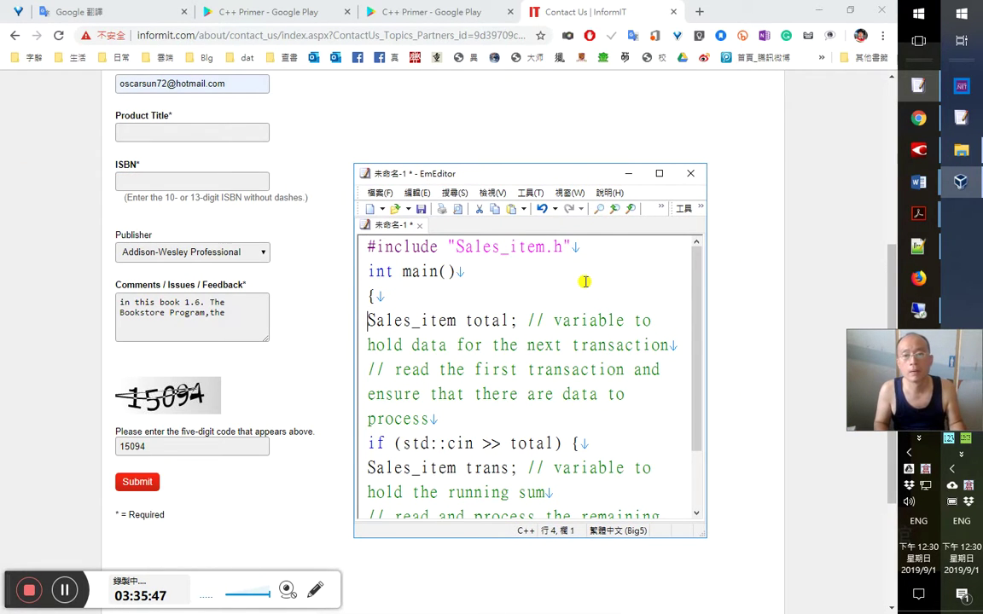
pyautogui.press('Right')
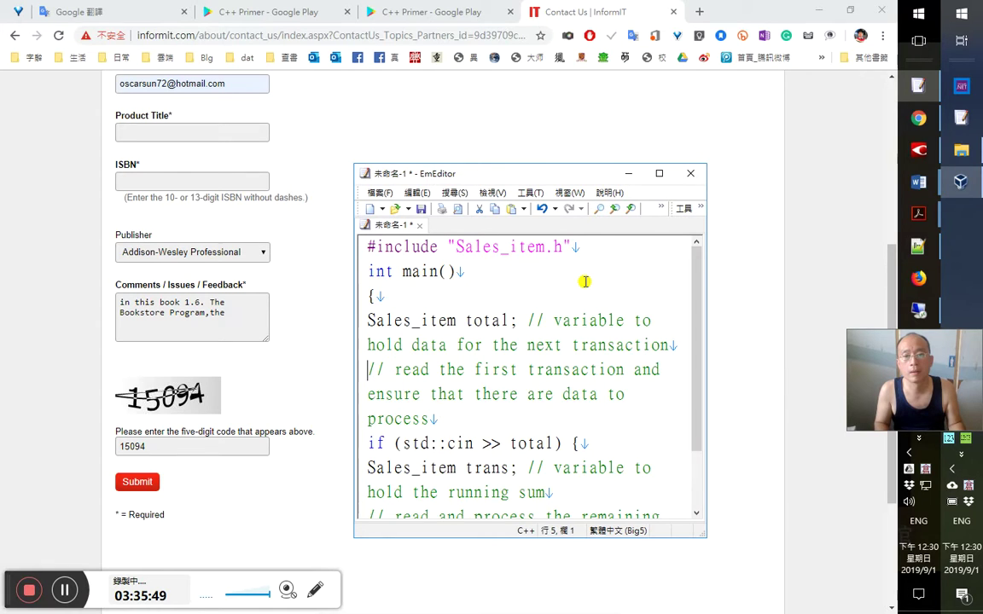
pyautogui.hotkey('shift', 'Down')
pyautogui.press('Delete')
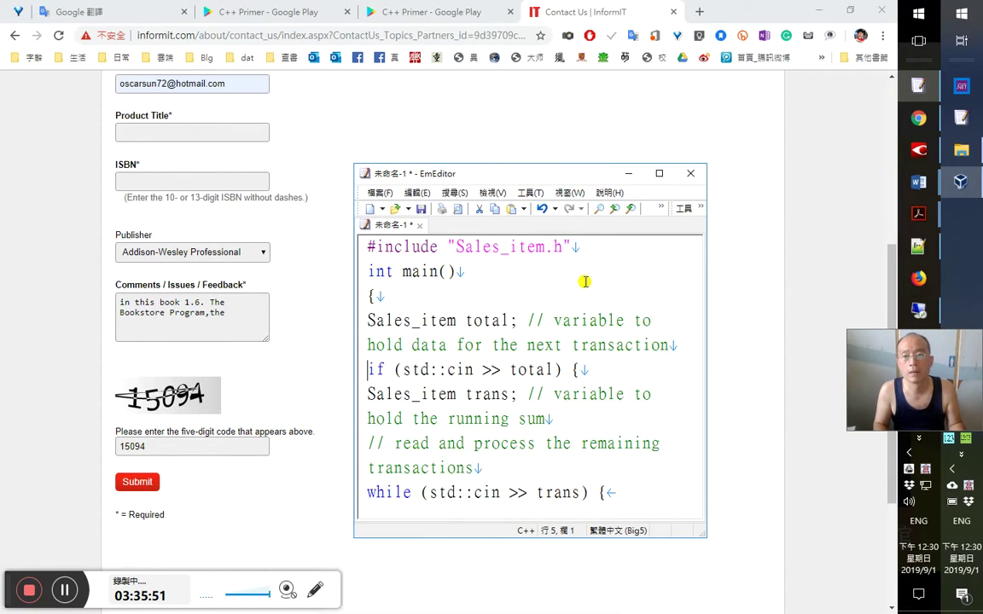
pyautogui.press('Return')
pyautogui.press('Up')
pyautogui.press('Up')
pyautogui.press('Up')
pyautogui.press('Up')
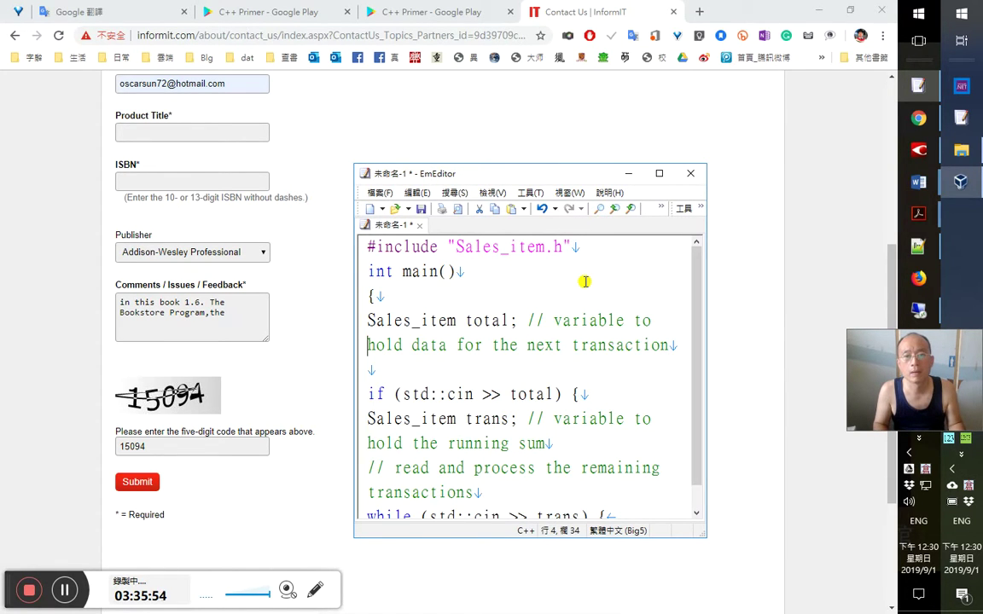
# Add the word "verible" to the end of the errata form's comments in Chrome and copy it
pyautogui.click(241, 321)
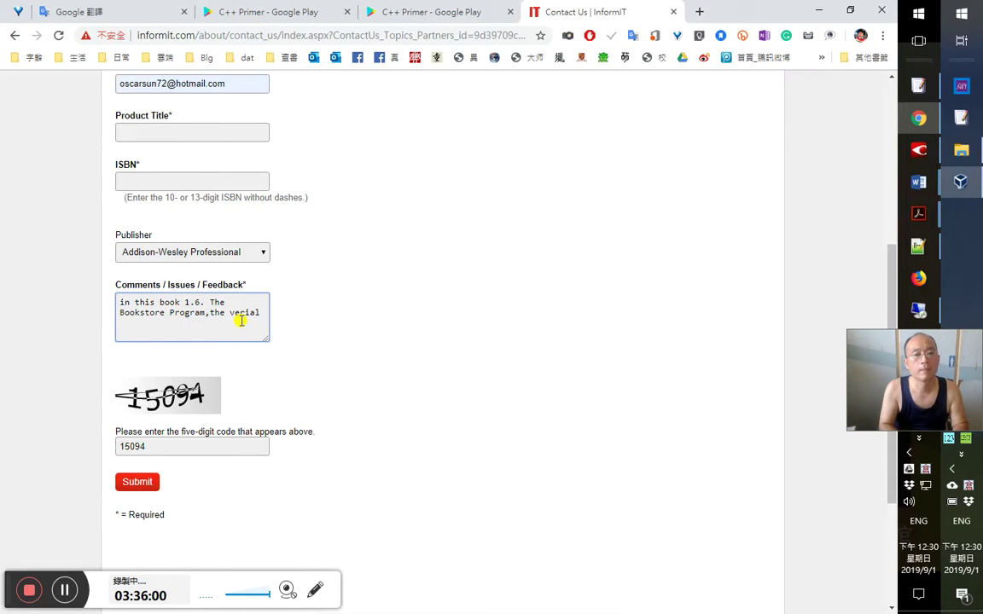
pyautogui.write('e')
pyautogui.hotkey('shift', 'Left')
pyautogui.hotkey('shift', 'Left')
pyautogui.hotkey('shift', 'Left')
pyautogui.hotkey('shift', 'Left')
pyautogui.hotkey('shift', 'Left')
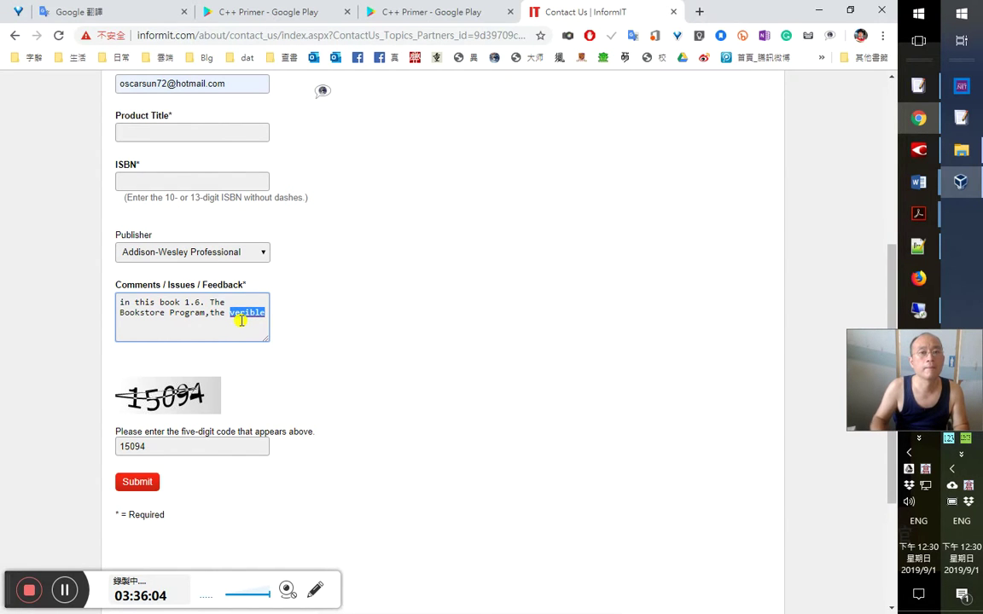
# Look up "verible" in Google Translate and alter it to "veriable" to check the spelling
pyautogui.click(159, 13)
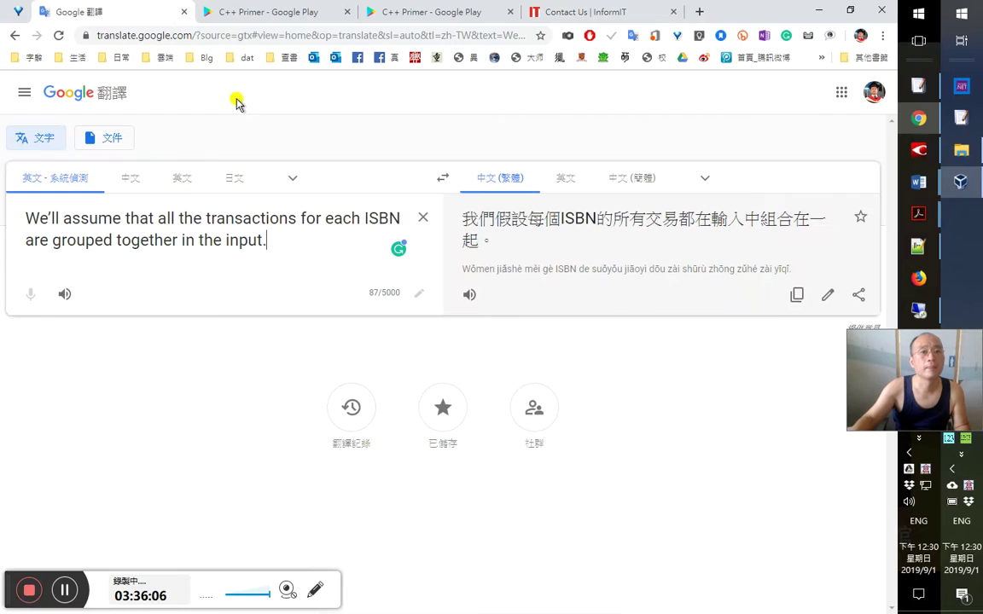
pyautogui.hotkey('ctrl', 'a')
pyautogui.write('verible')
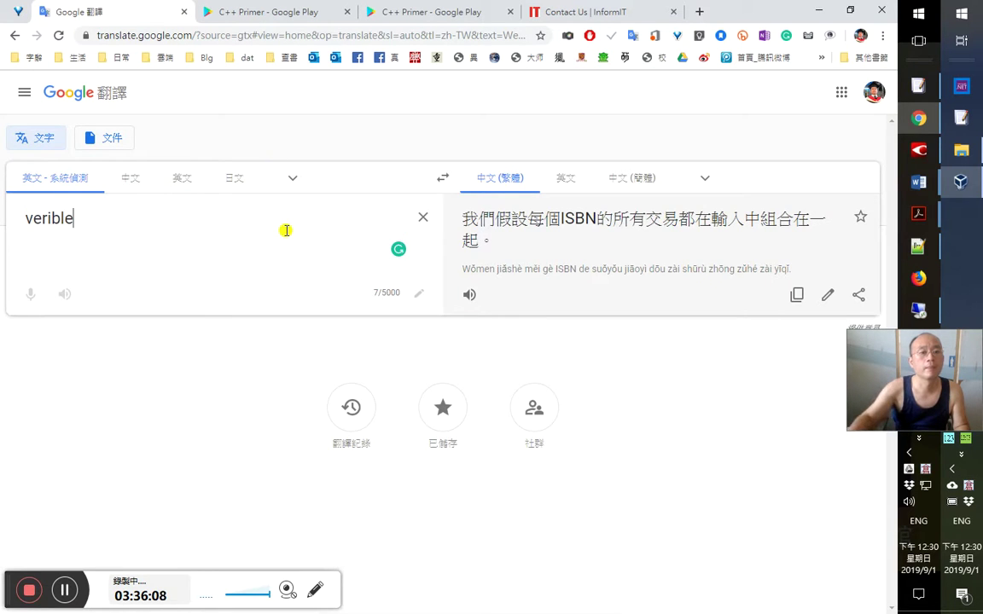
pyautogui.press('Left')
pyautogui.press('Left')
pyautogui.write('a')
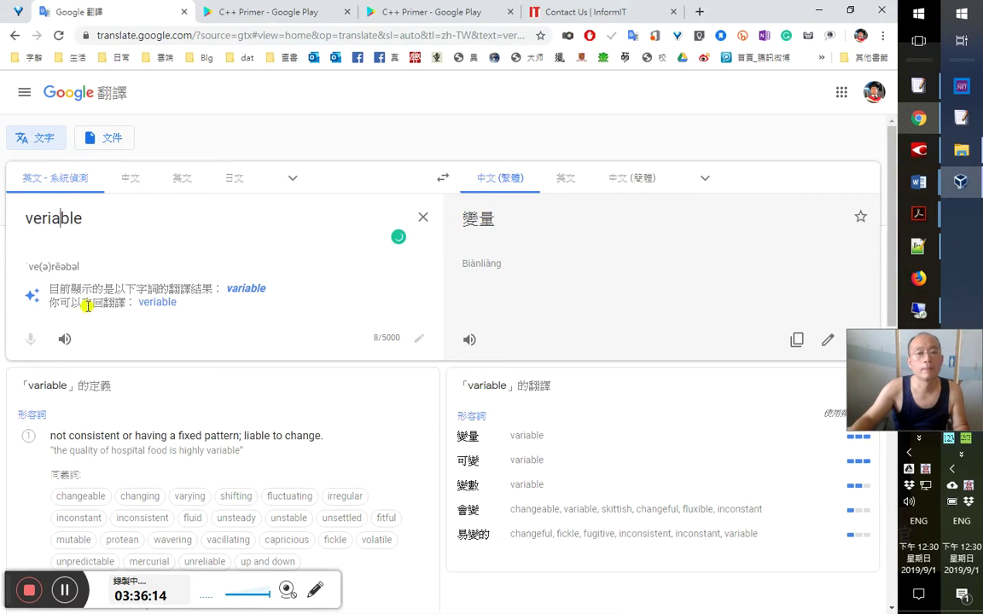
# Change the last word of the errata form's comments to "veriable" and add "of" after it
pyautogui.click(557, 11)
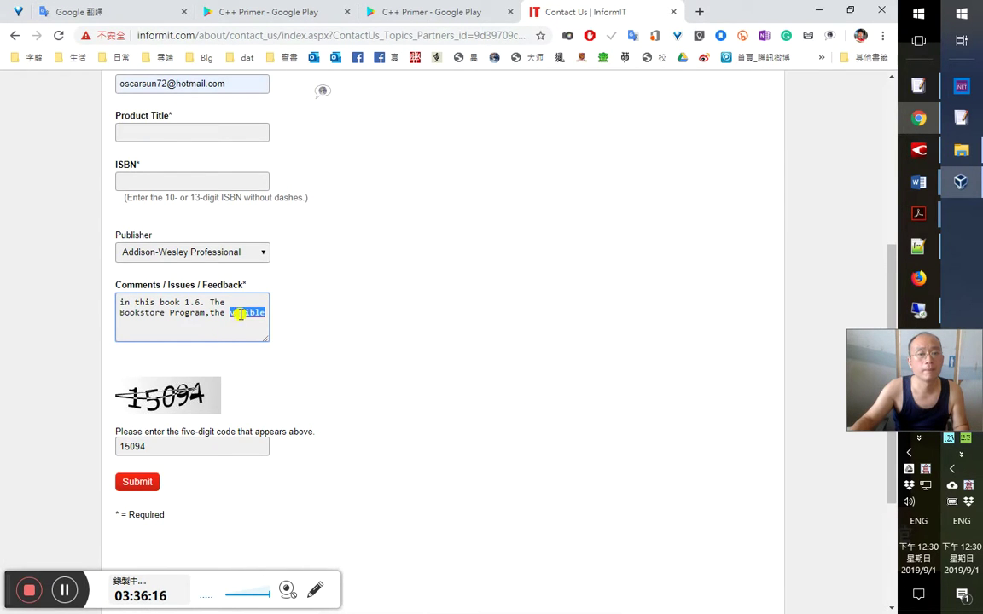
pyautogui.click(267, 313)
pyautogui.write('a')
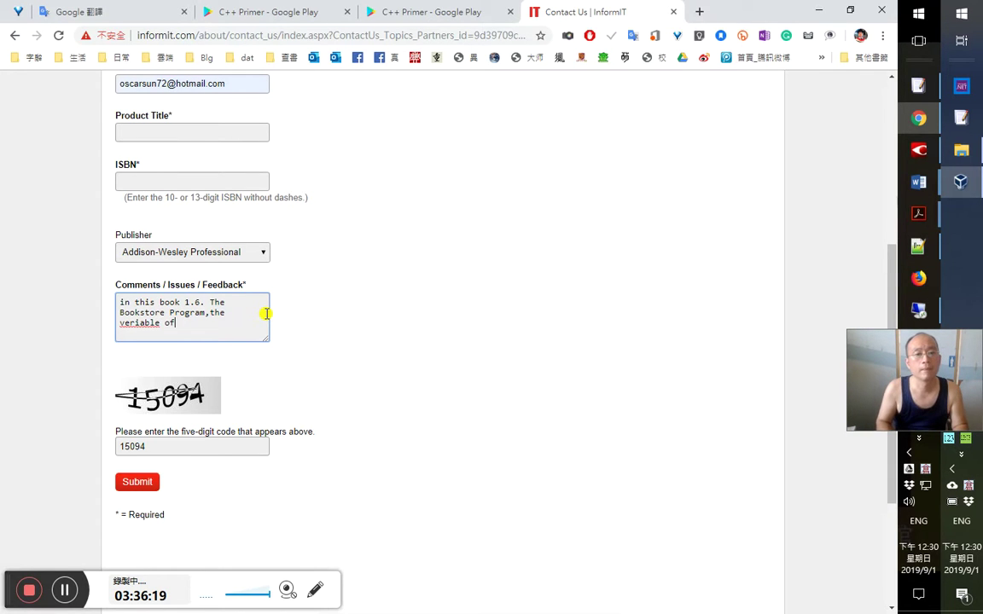
# Cut the variable name total from the EmEditor code and paste it over the final "of" in the errata comments
pyautogui.hotkey('ctrl', 'shift', 'Left')
pyautogui.hotkey('alt', 'Tab')
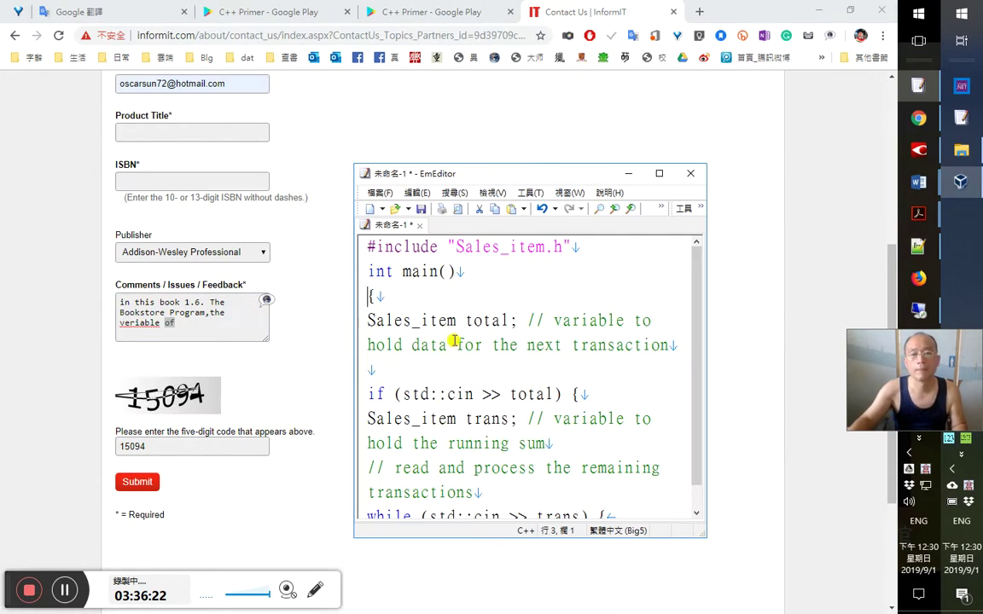
pyautogui.doubleClick(494, 319)
pyautogui.hotkey('ctrl', 'c')
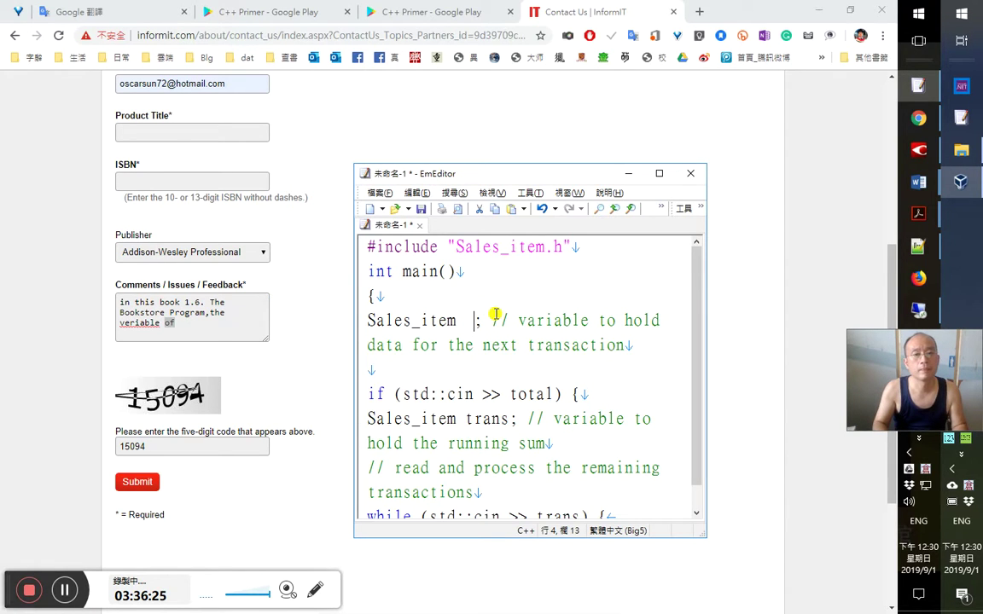
pyautogui.hotkey('alt', 'Tab')
pyautogui.hotkey('ctrl', 'v')
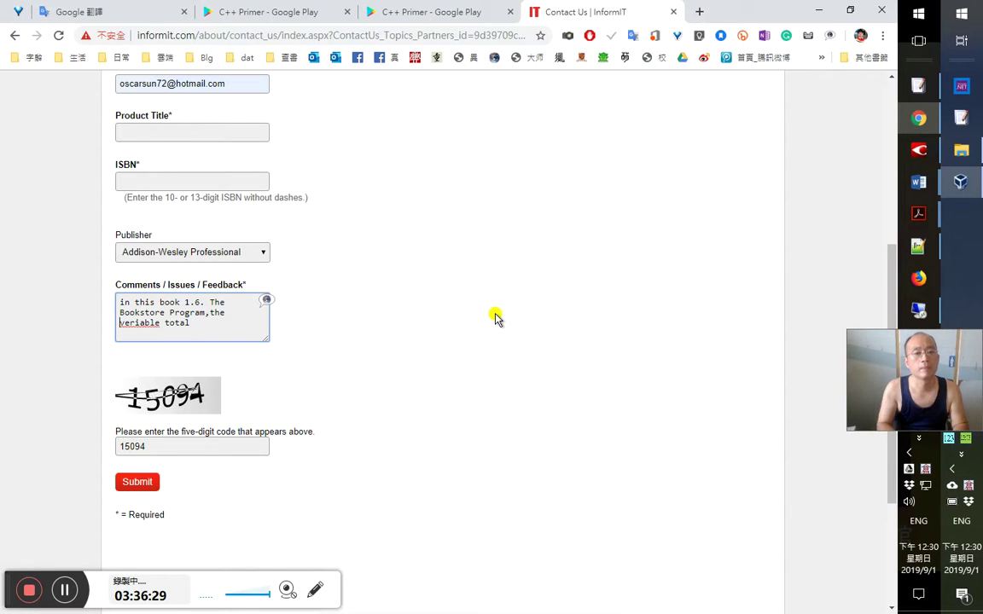
# Expand the ending of the errata comments to "the comments of the two veriables total," and switch back to the code in EmEditor
pyautogui.write('comments')
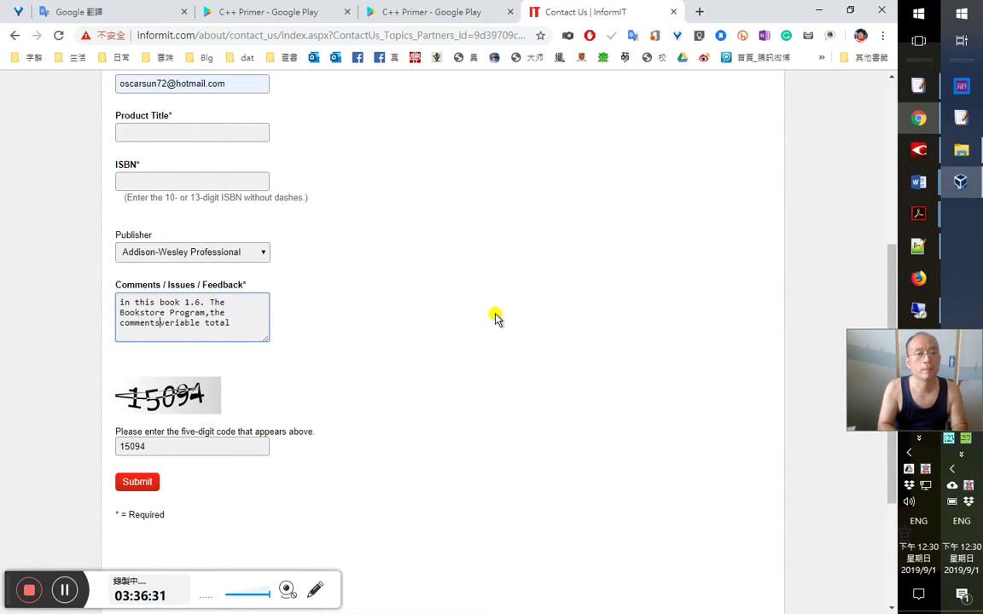
pyautogui.write(' of')
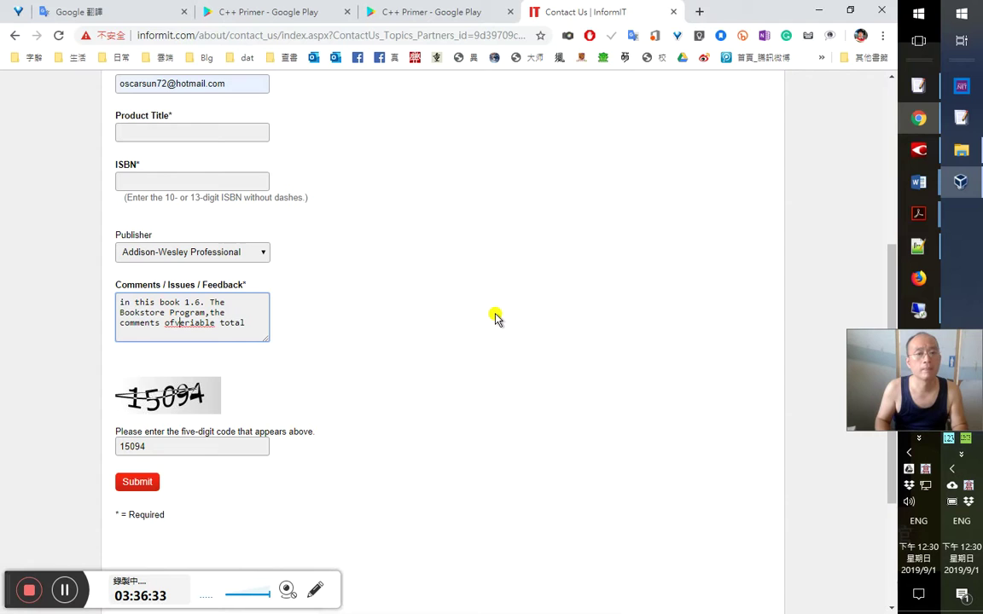
pyautogui.press('Left')
pyautogui.write('s')
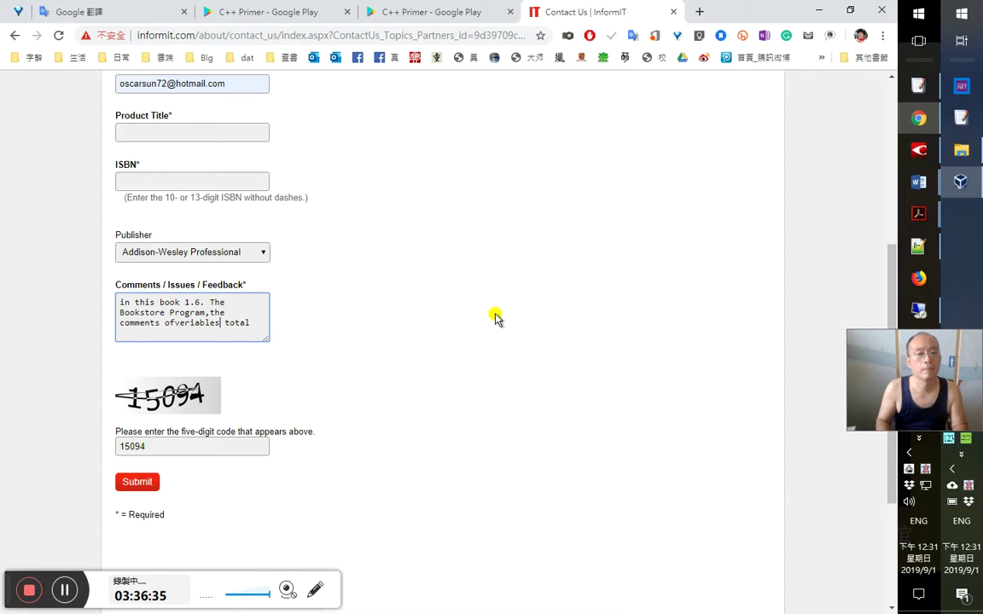
pyautogui.write(' of wo')
pyautogui.press('BackSpace')
pyautogui.press('BackSpace')
pyautogui.write('t')
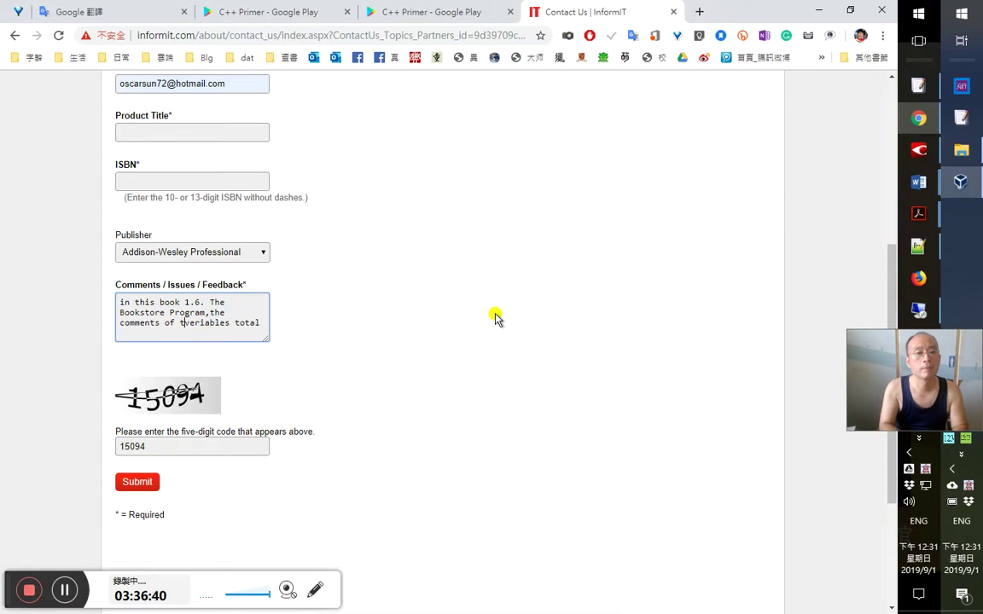
pyautogui.write('he two')
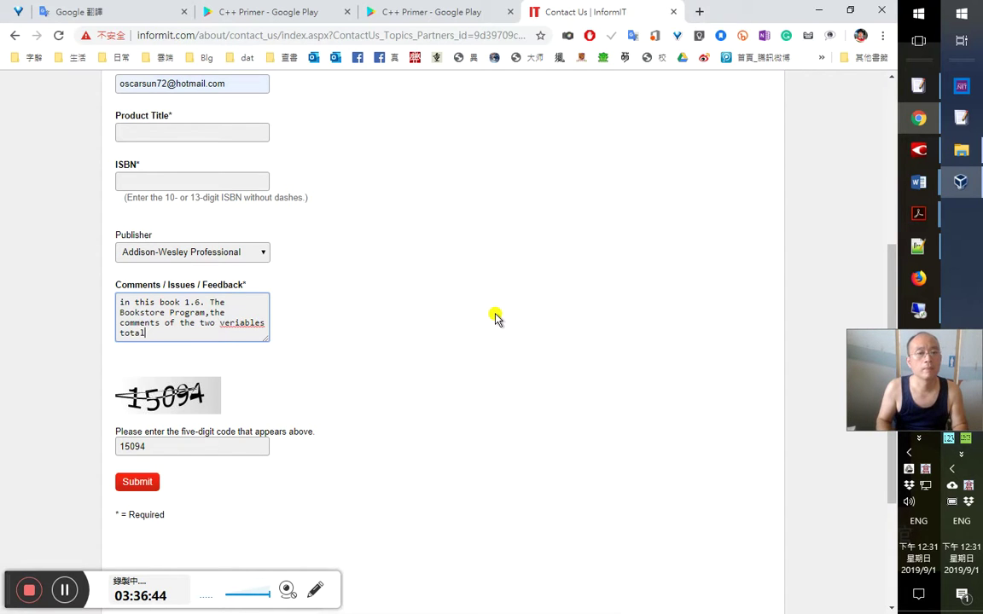
pyautogui.hotkey('alt', 'Tab')
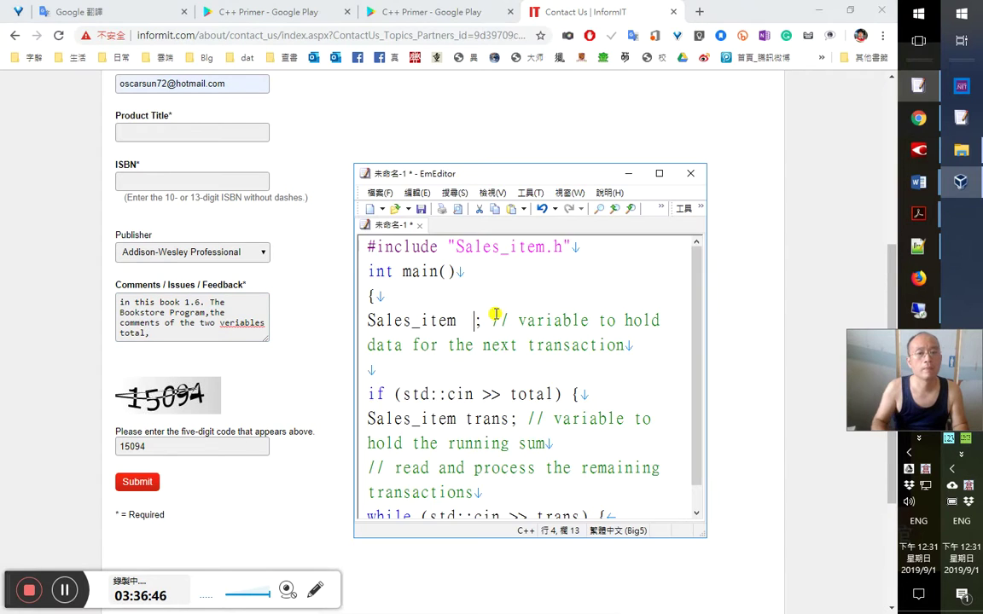
# Copy the variable name trans from the EmEditor code and change the ending of the errata comments to "total and trans are"
pyautogui.moveTo(466, 420); pyautogui.dragTo(514, 426)
pyautogui.hotkey('ctrl', 'c')
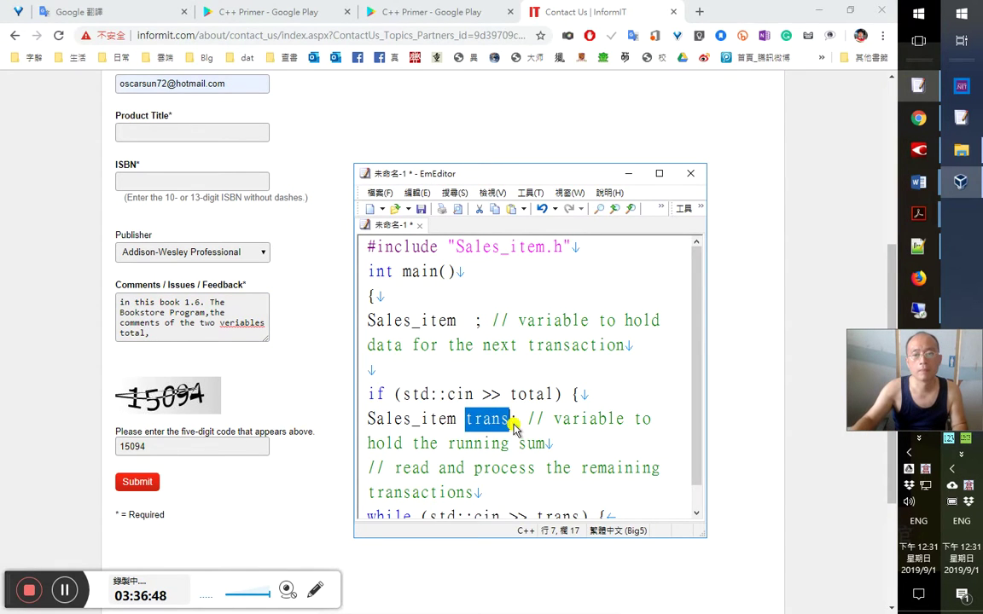
pyautogui.hotkey('alt', 'Tab')
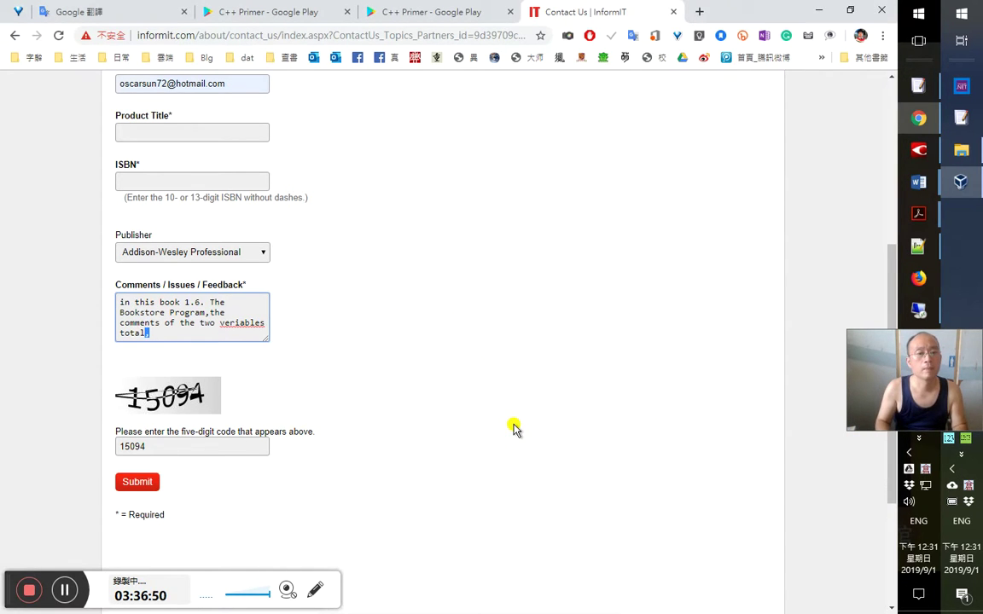
pyautogui.hotkey('ctrl', 'v')
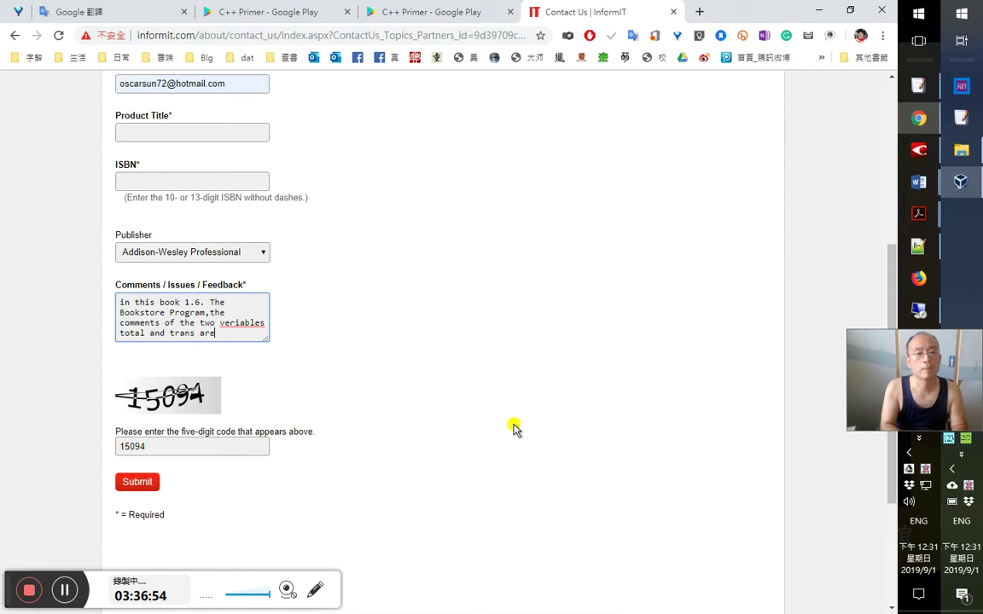
# Look up "inverce" in Google Translate and alternate it with "inverse" to check the spelling
pyautogui.click(143, 16)
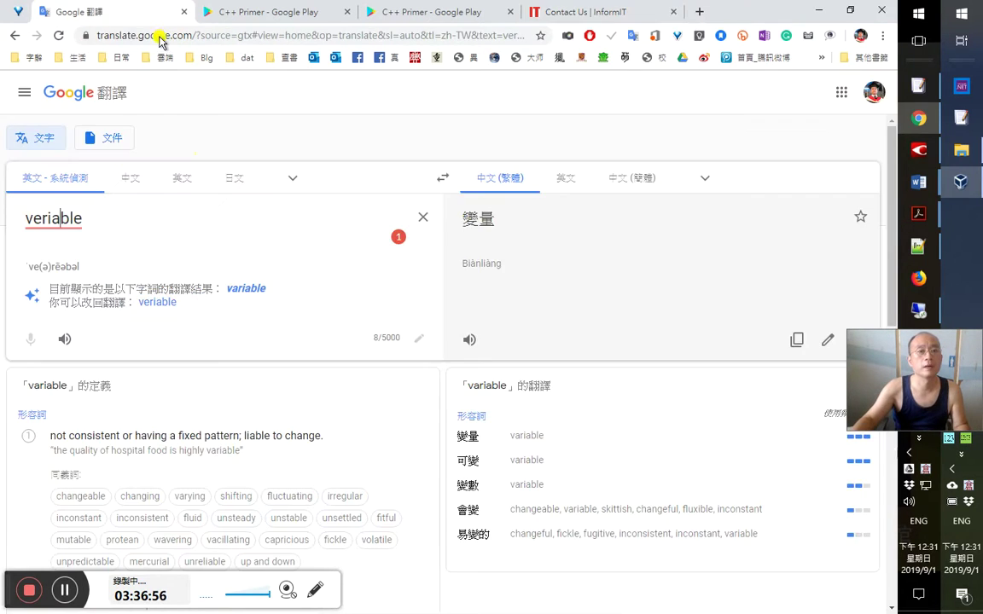
pyautogui.hotkey('ctrl', 'a')
pyautogui.write('inve')
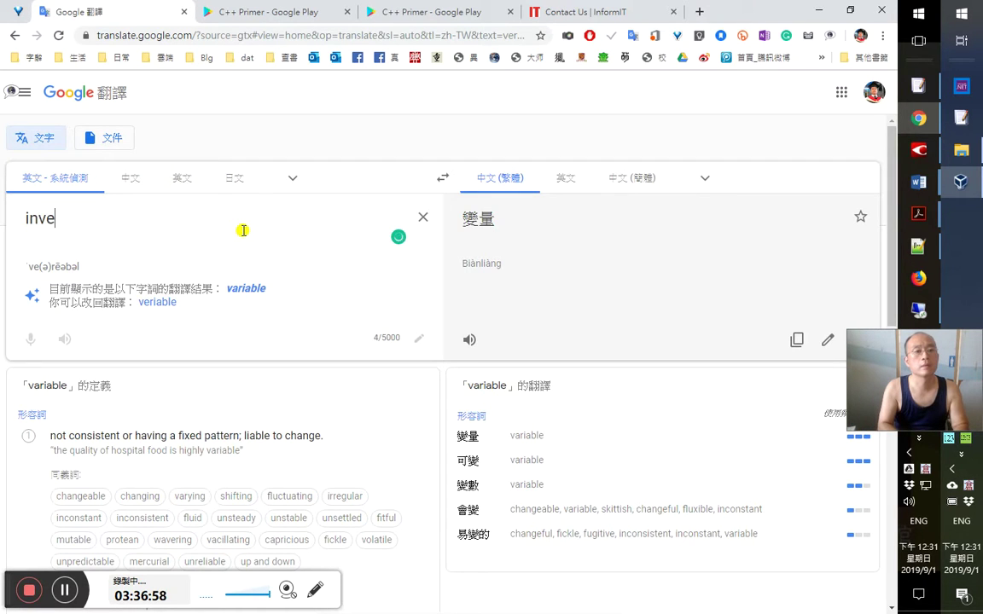
pyautogui.write('rce')
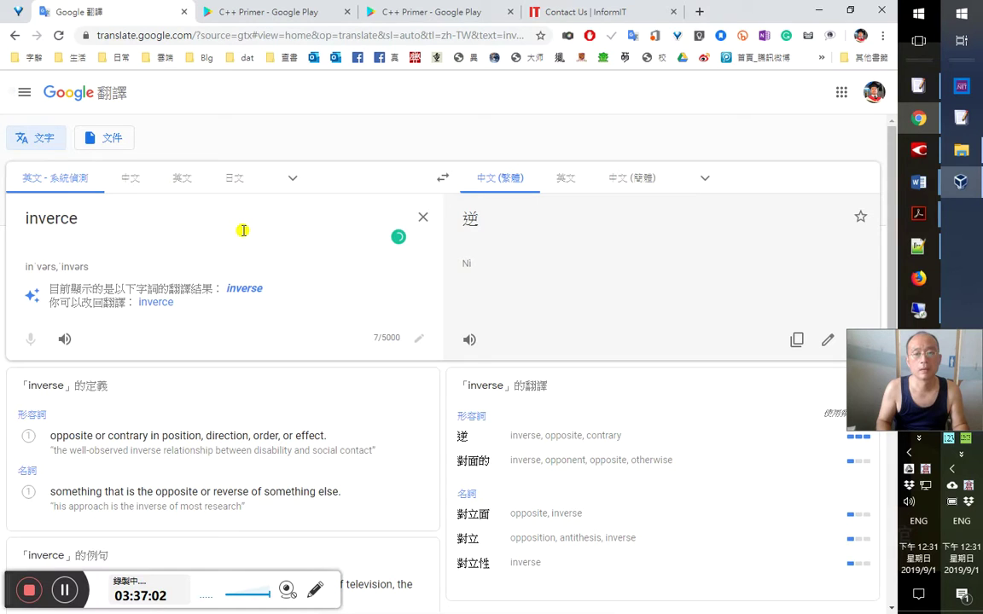
pyautogui.press('BackSpace')
pyautogui.write('s')
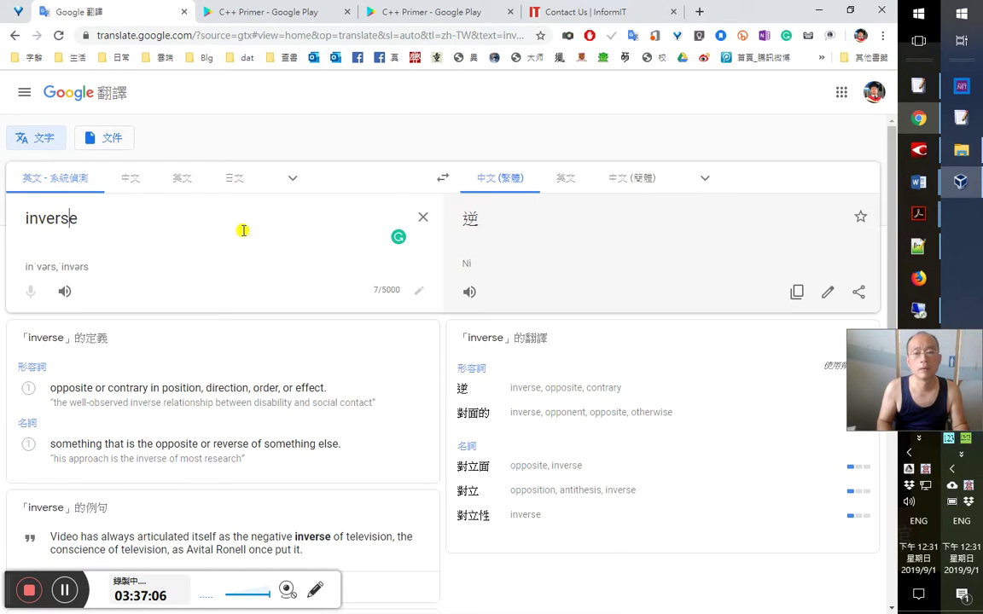
pyautogui.press('BackSpace')
pyautogui.write('c')
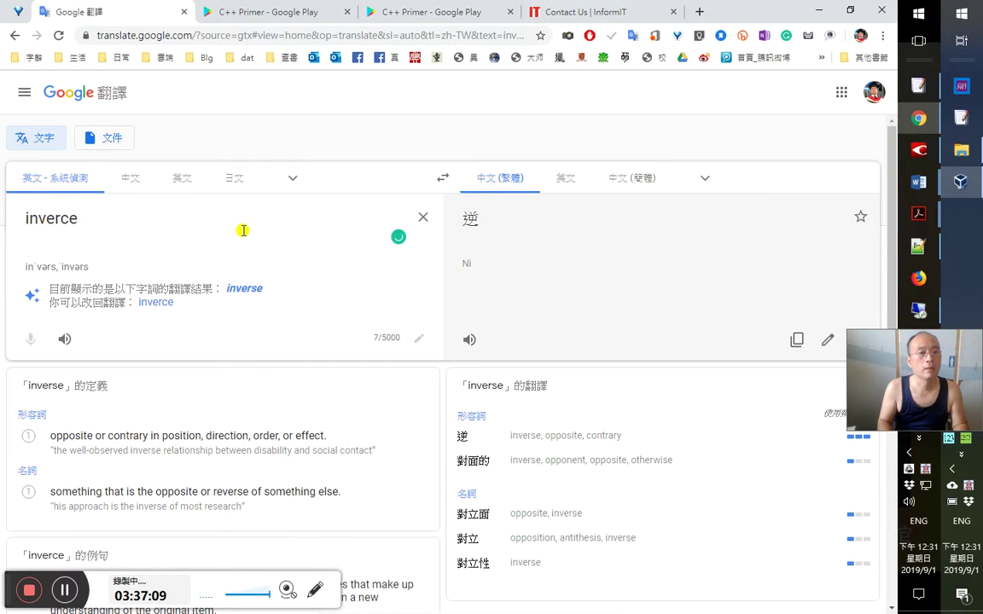
pyautogui.press('BackSpace')
pyautogui.write('s')
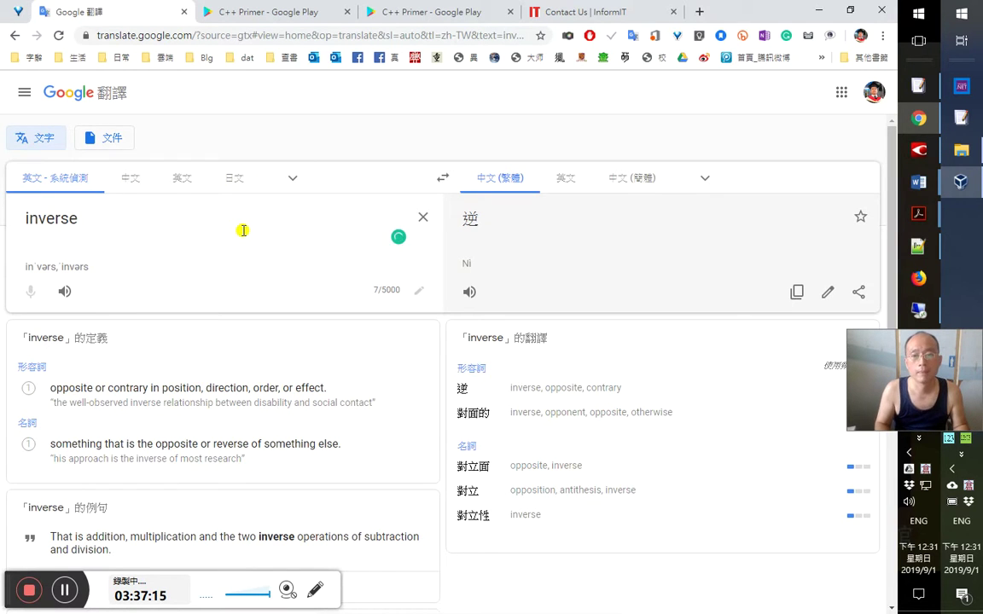
# Play the pronunciation of "inverse" and bring up the Chinese translation of its adjective definition
pyautogui.hotkey('ctrl', 'a')
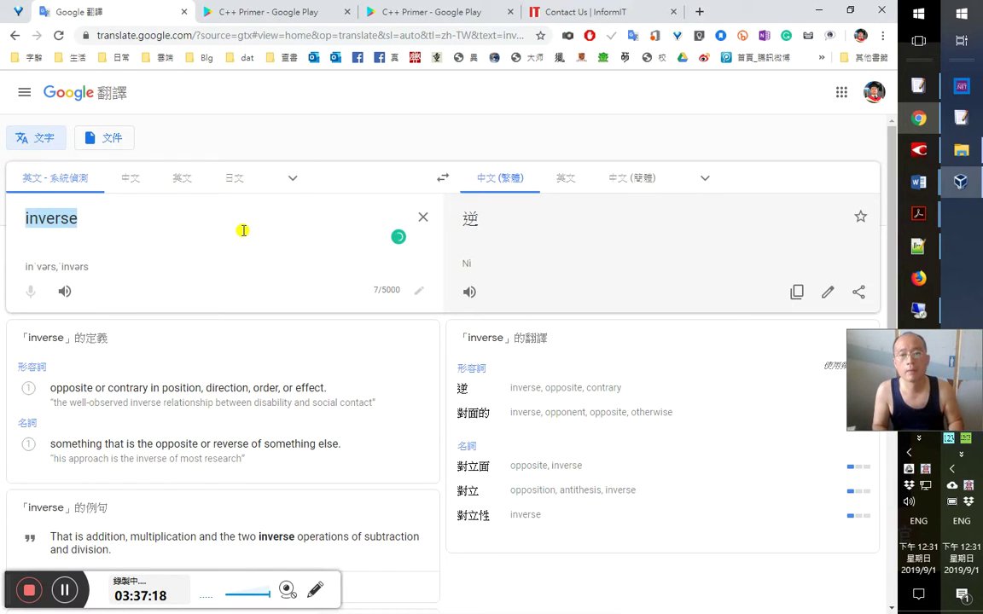
pyautogui.hotkey('alt', 'Tab')
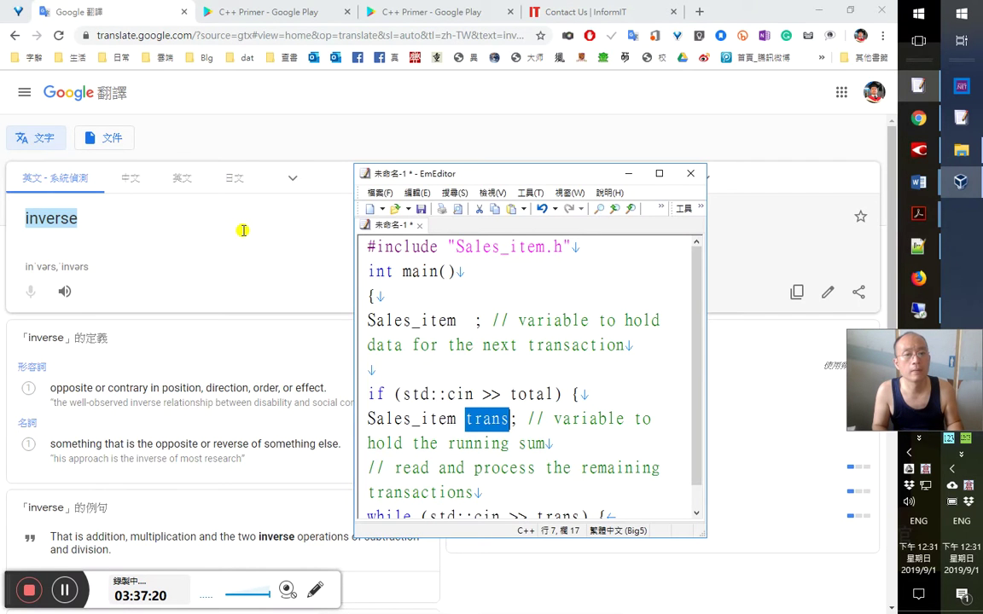
pyautogui.hotkey('alt', 'Tab')
pyautogui.hotkey('alt', 'Tab')
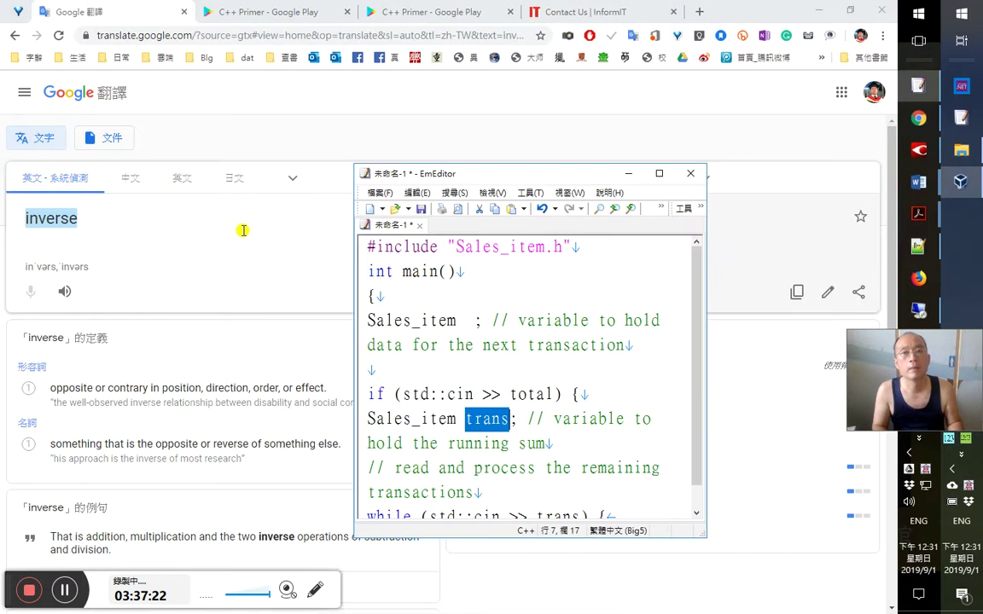
pyautogui.hotkey('alt', 'Tab')
pyautogui.hotkey('ctrl', 'alt')
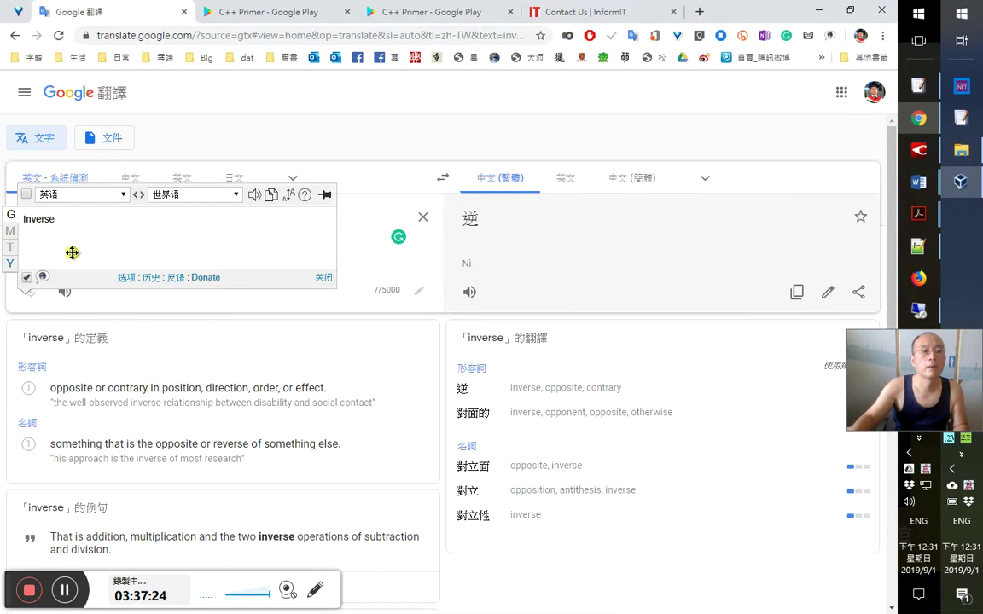
pyautogui.click(254, 195)
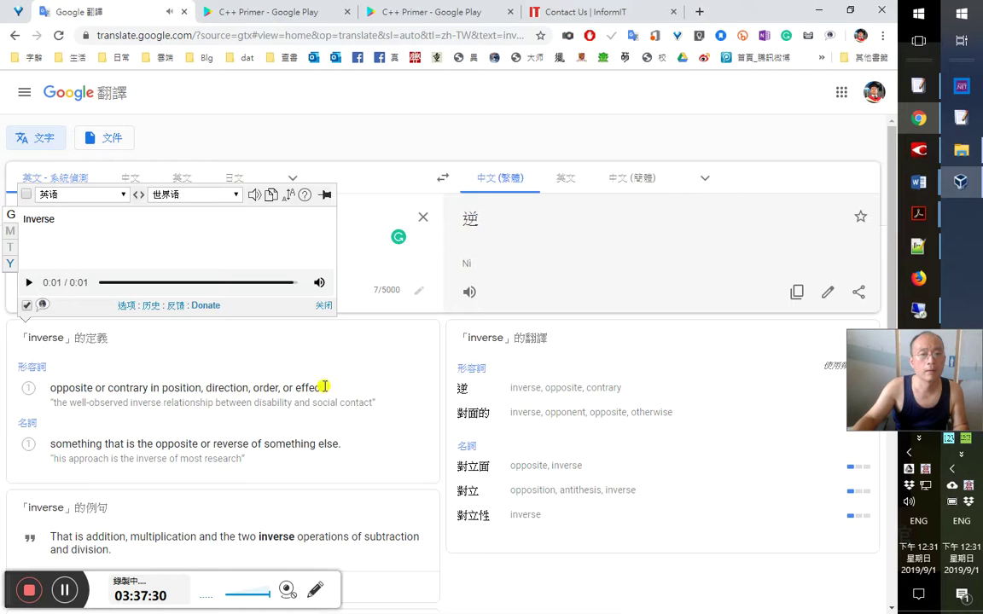
pyautogui.moveTo(311, 388); pyautogui.dragTo(327, 387)
pyautogui.moveTo(243, 387); pyautogui.dragTo(50, 387)
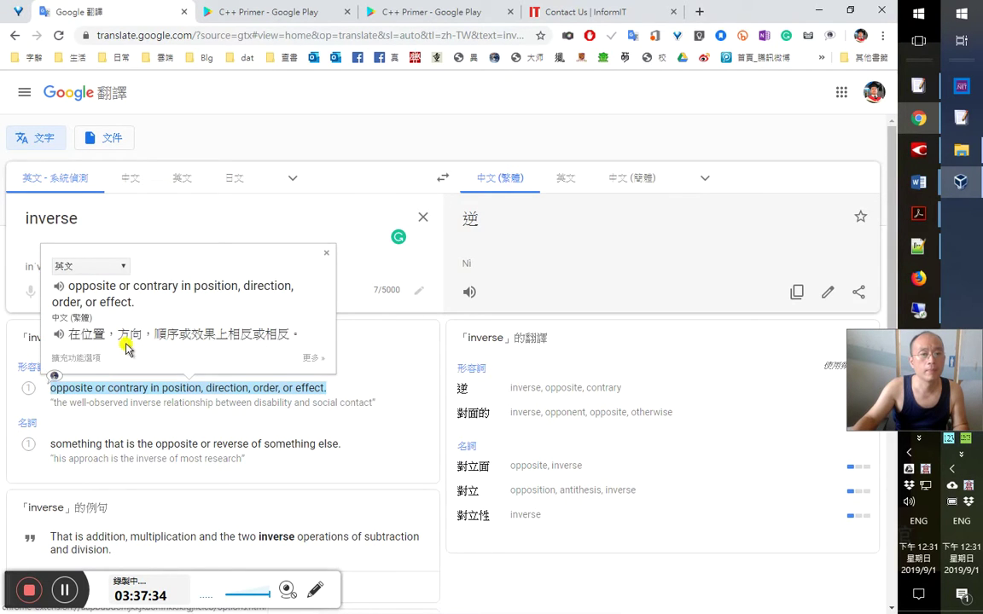
# Return to the InformIT errata form, end the comments sentence with "inverse." and begin a new line
pyautogui.click(309, 18)
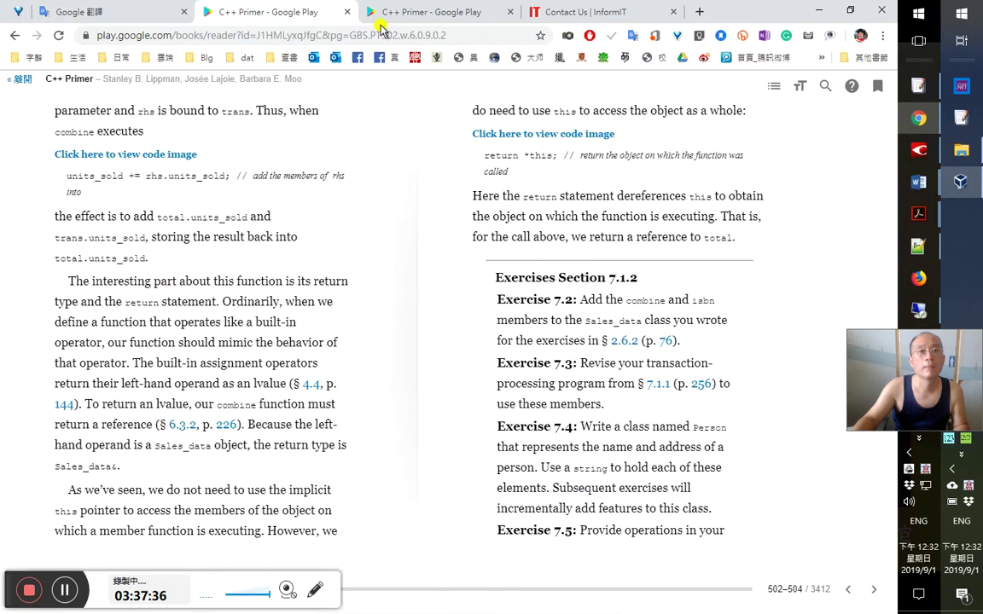
pyautogui.click(398, 25)
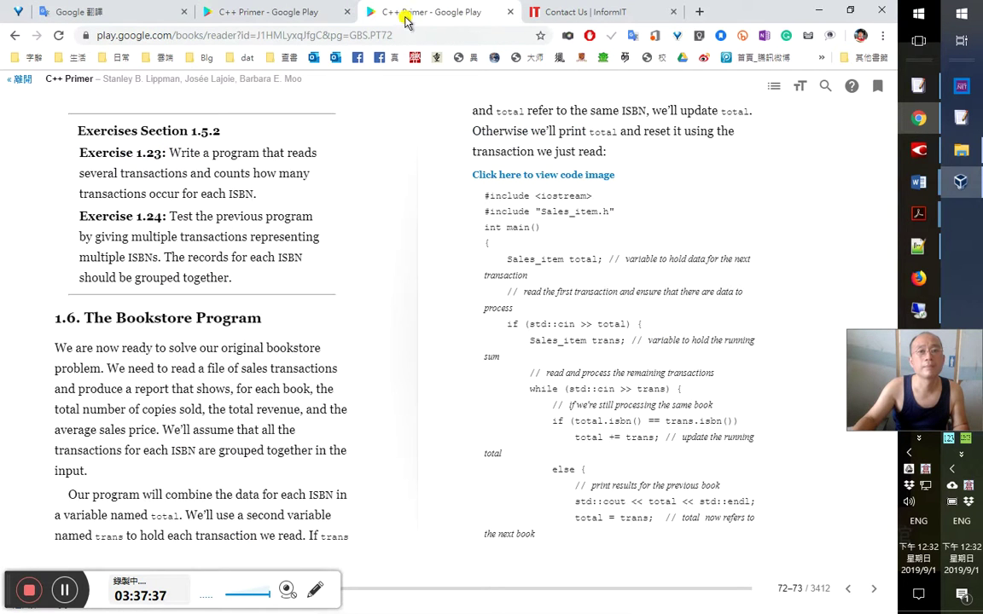
pyautogui.click(563, 12)
pyautogui.write('inverse.')
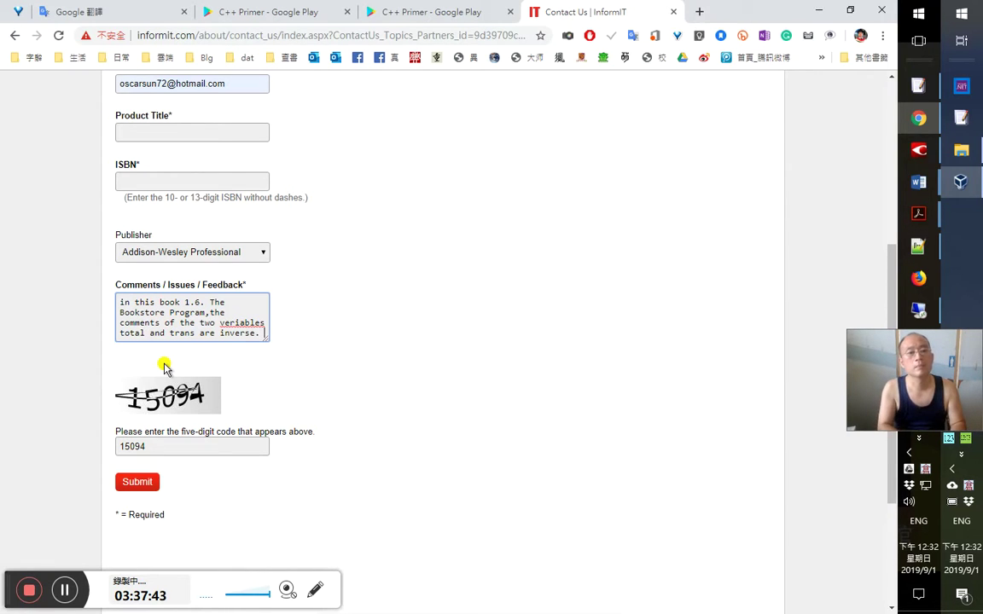
pyautogui.write(' i')
pyautogui.press('BackSpace')
pyautogui.press('BackSpace')
pyautogui.press('Return')
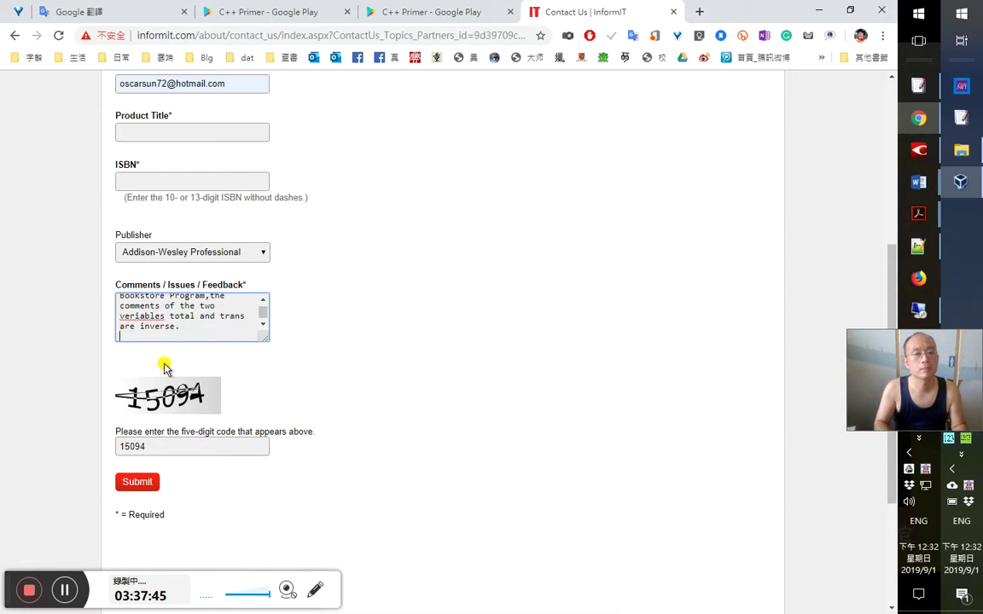
# Copy the first Sales_item declaration with its comment "// variable to hold data for the next transaction" from the EmEditor code
pyautogui.click(376, 15)
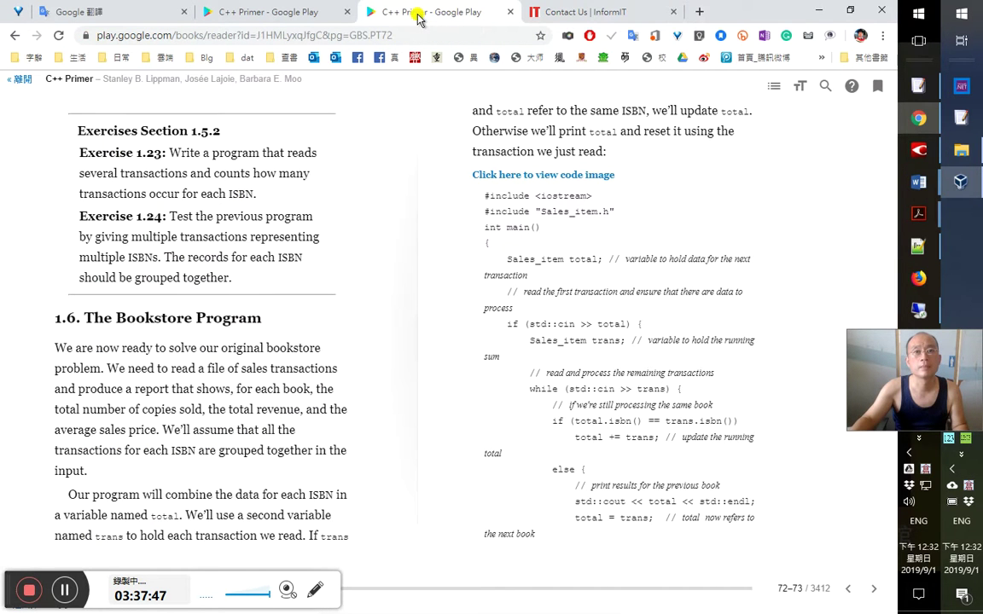
pyautogui.click(603, 15)
pyautogui.hotkey('alt', 'Tab')
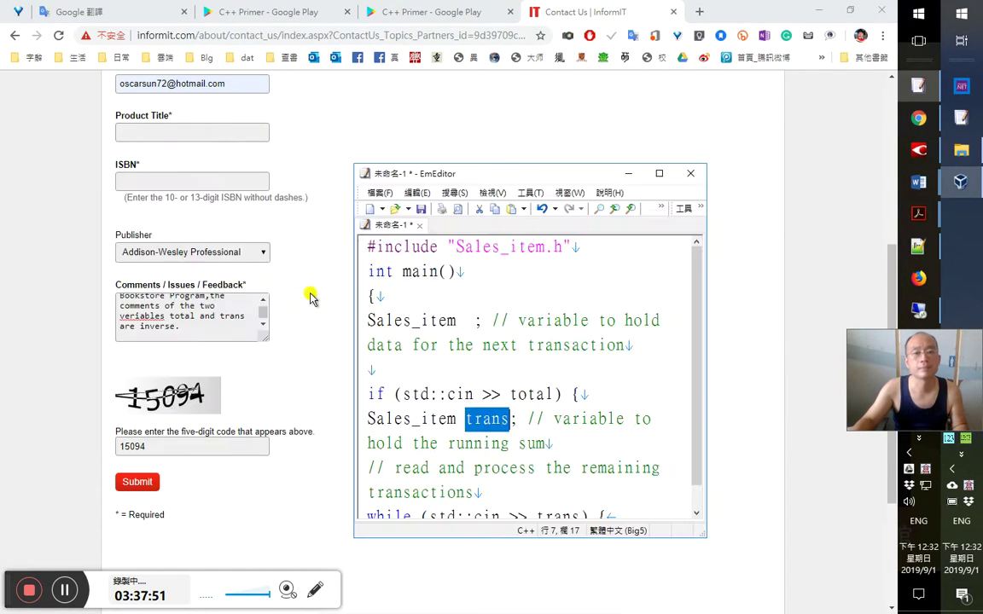
pyautogui.click(504, 343)
pyautogui.click(535, 366)
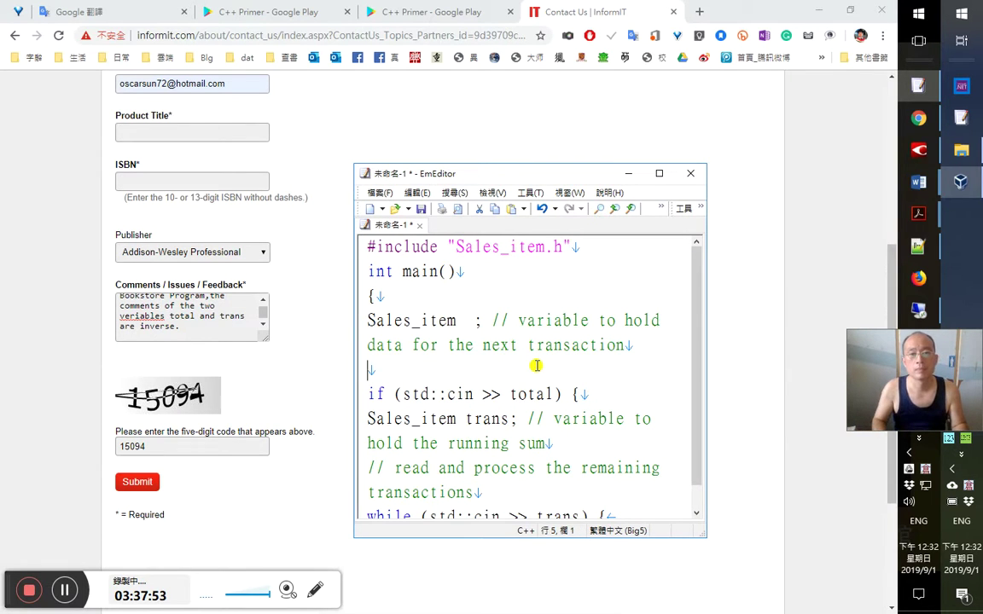
pyautogui.hotkey('ctrl', 'shift', 'Left')
pyautogui.hotkey('ctrl', 'shift', 'Left')
pyautogui.hotkey('ctrl', 'shift', 'Left')
pyautogui.hotkey('ctrl', 'shift', 'Left')
pyautogui.hotkey('ctrl', 'shift', 'Left')
pyautogui.hotkey('ctrl', 'shift', 'Left')
pyautogui.hotkey('ctrl', 'shift', 'Left')
pyautogui.hotkey('ctrl', 'shift', 'Left')
pyautogui.hotkey('ctrl', 'shift', 'Left')
pyautogui.hotkey('ctrl', 'shift', 'Left')
pyautogui.hotkey('ctrl', 'shift', 'Left')
pyautogui.hotkey('ctrl', 'shift', 'Left')
pyautogui.hotkey('shift', 'Right')
pyautogui.hotkey('ctrl', 'c')
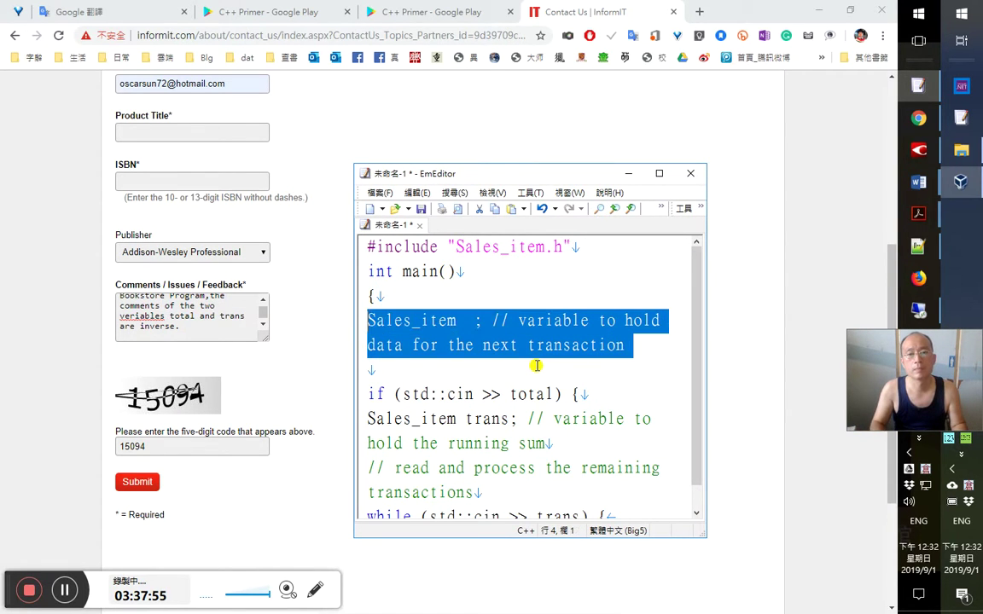
# Paste the copied declaration in quotes into the errata comments, followed by a new line 'should be ""', and switch back to EmEditor
pyautogui.hotkey('alt', 'Tab')
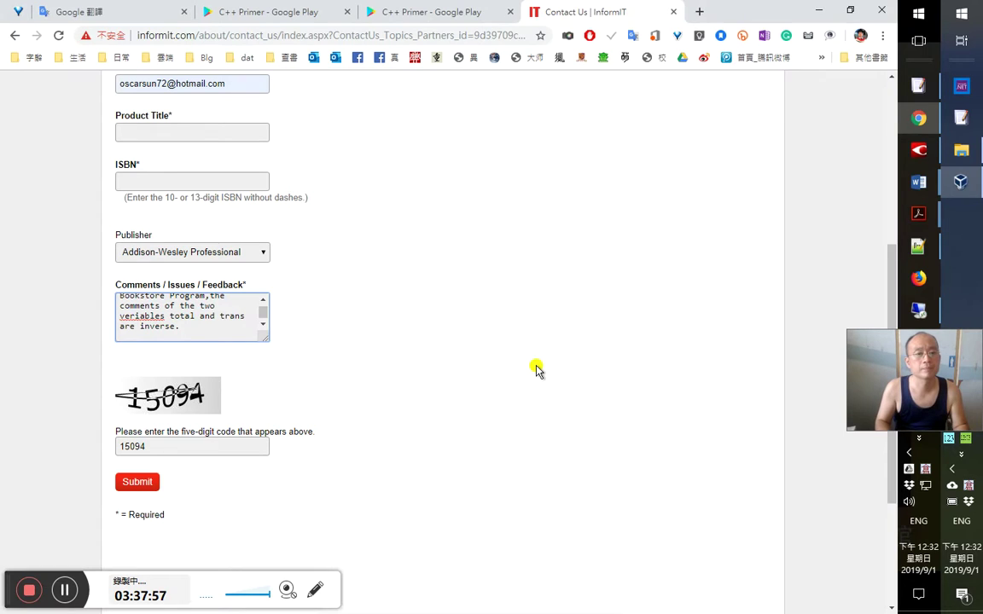
pyautogui.write('""')
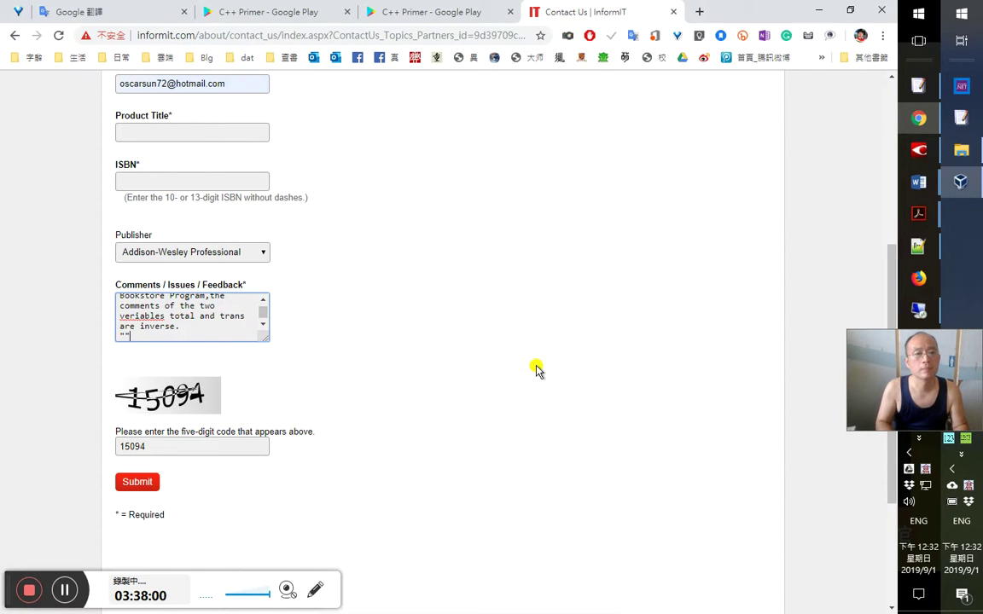
pyautogui.hotkey('ctrl', 'v')
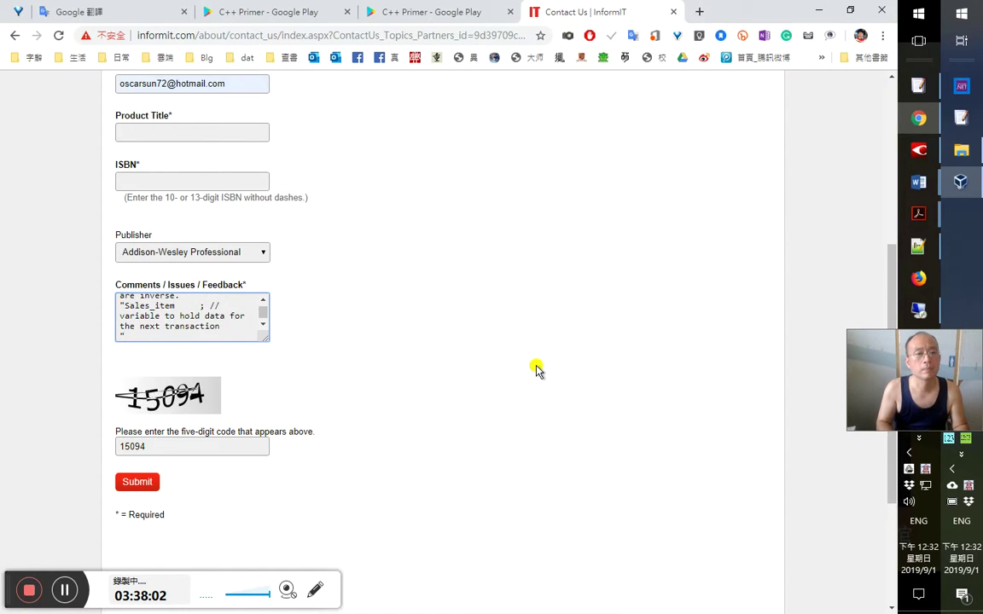
pyautogui.press('Return')
pyautogui.write('should be "')
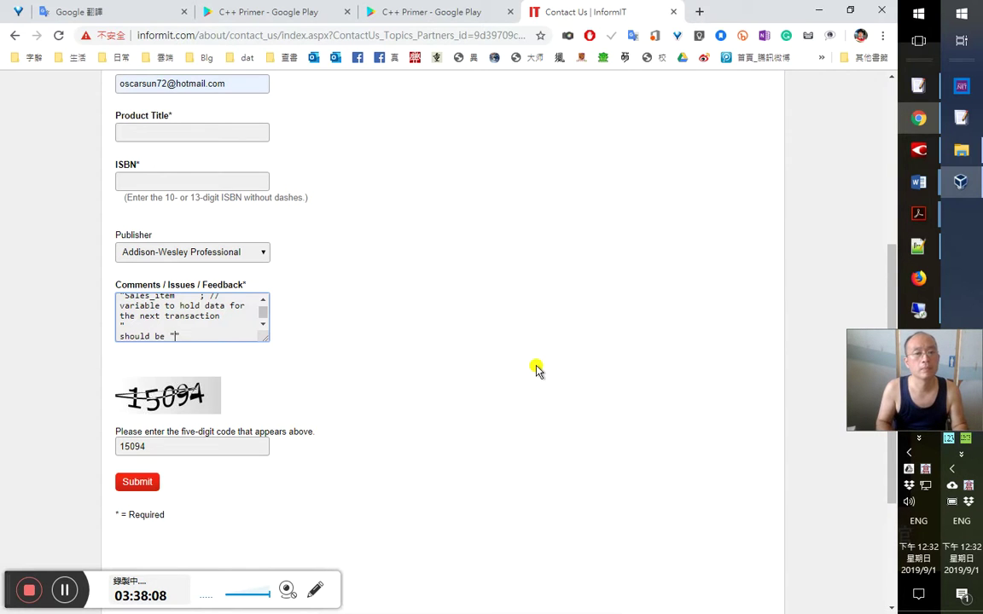
pyautogui.hotkey('alt', 'Tab')
pyautogui.click(536, 367)
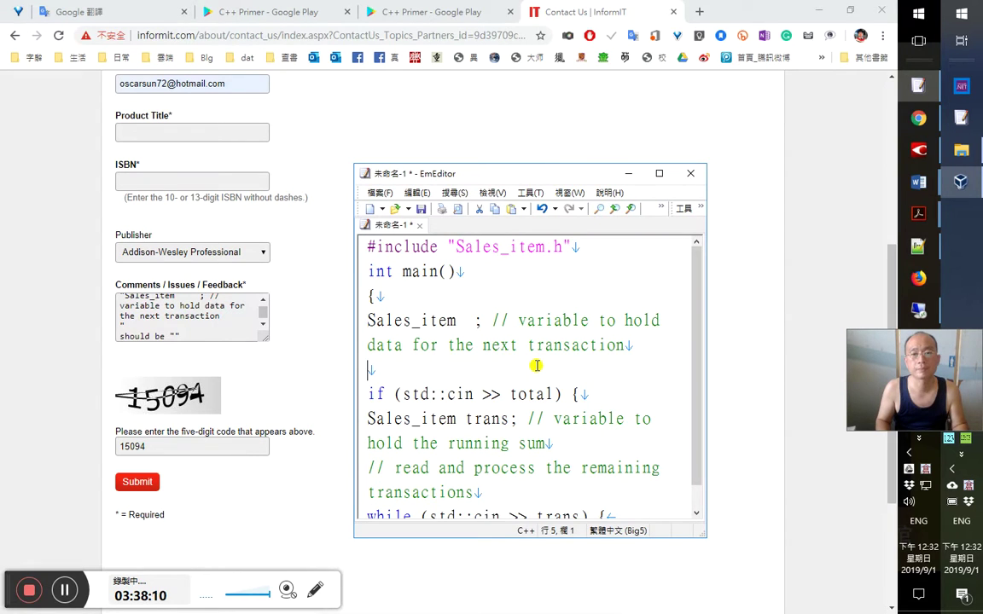
pyautogui.click(536, 419)
pyautogui.hotkey('shift', 'Down')
pyautogui.hotkey('shift', 'Up')
pyautogui.press('Left')
pyautogui.hotkey('shift', 'Down')
pyautogui.hotkey('shift', 'End')
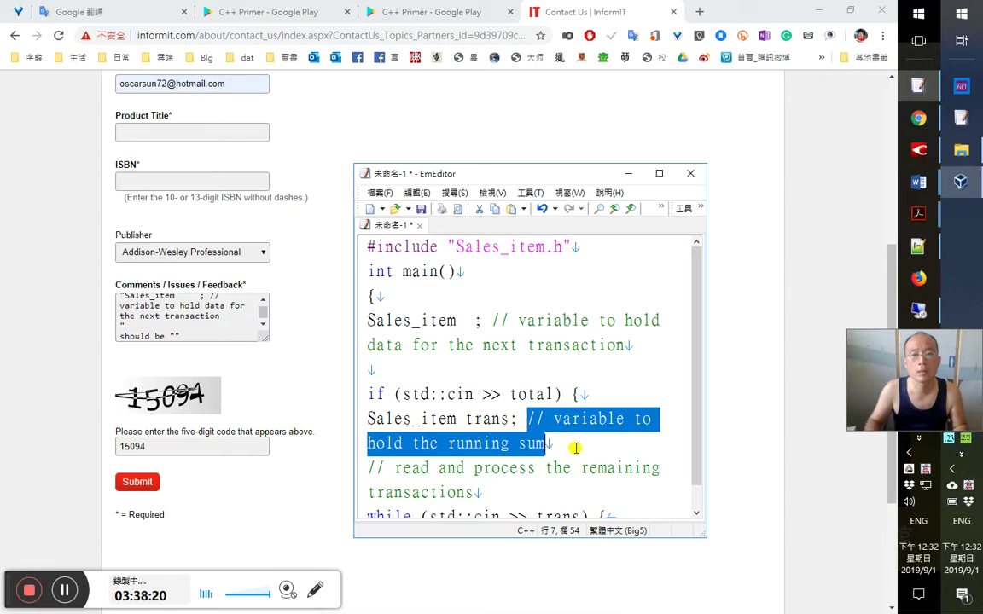
# Copy "total;" from the section 1.6 code in the Acrobat PDF and paste it into the first Sales_item declaration in EmEditor
pyautogui.click(474, 323)
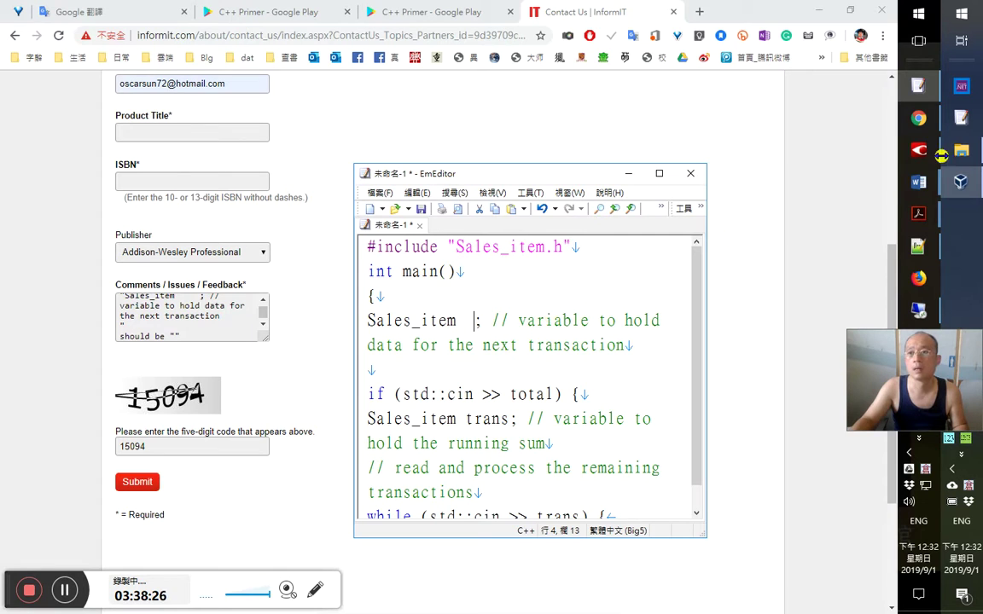
pyautogui.moveTo(922, 216)
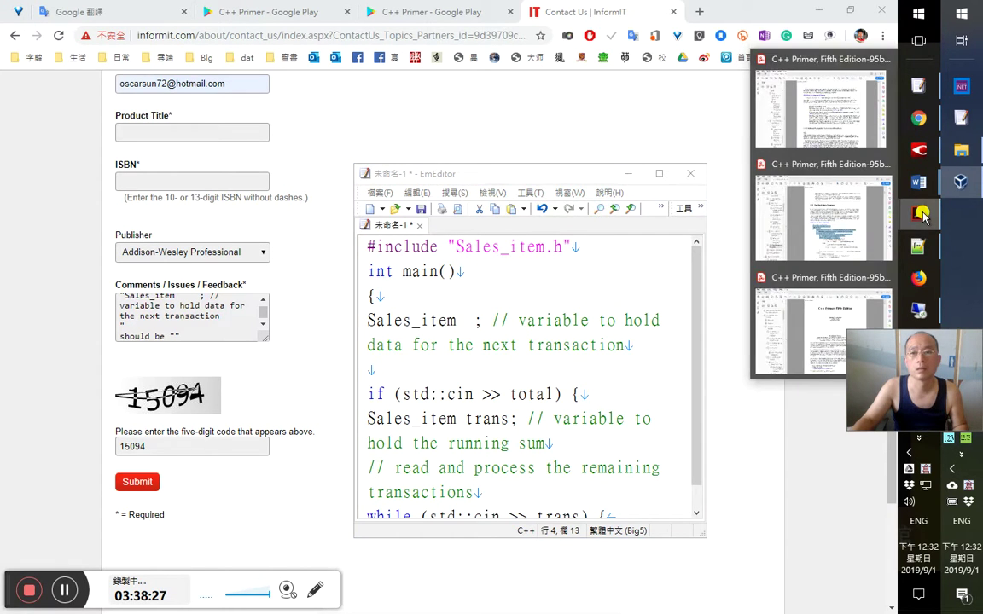
pyautogui.click(845, 183)
pyautogui.click(449, 371)
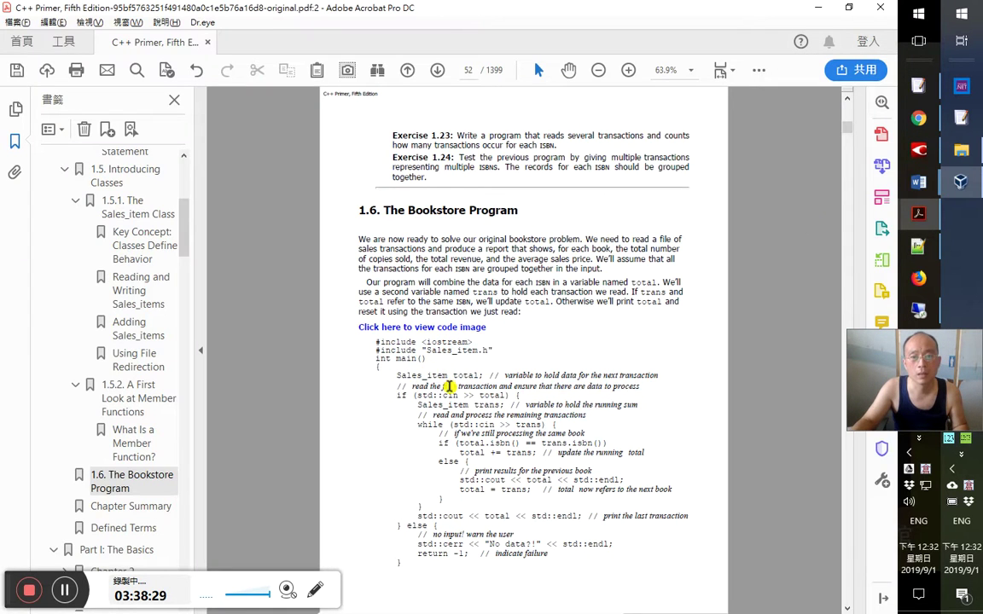
pyautogui.moveTo(455, 375); pyautogui.dragTo(493, 379)
pyautogui.hotkey('ctrl', 'c')
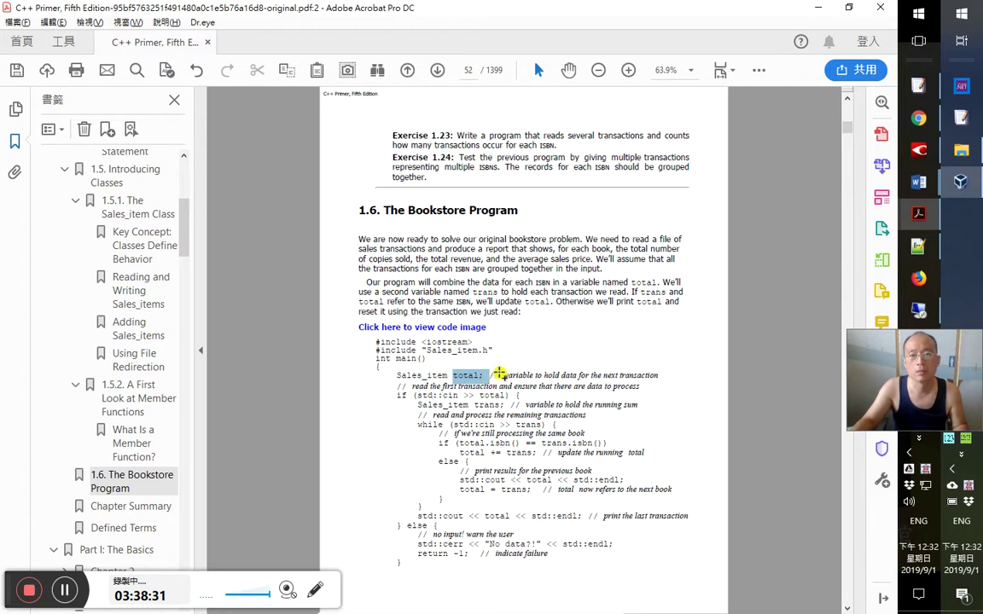
pyautogui.hotkey('alt', 'Tab')
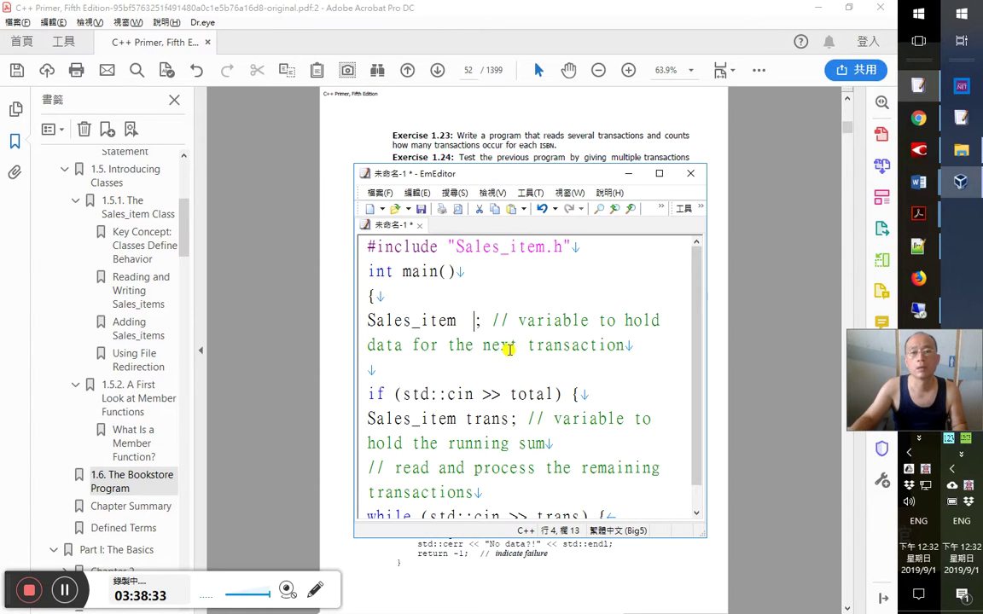
pyautogui.hotkey('ctrl', 'v')
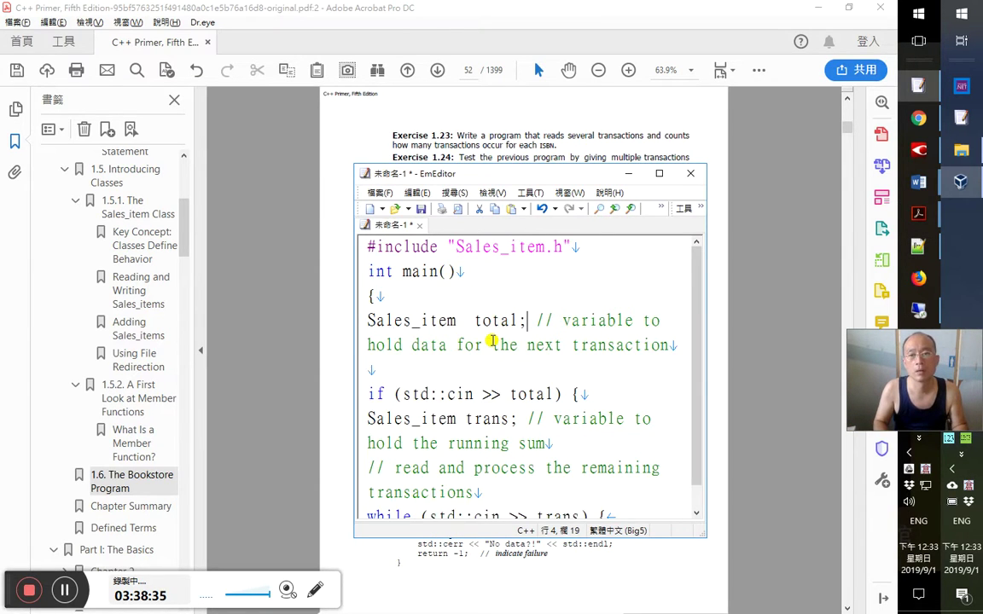
# Return to the InformIT errata form and fill the gap in the quoted Sales_item declaration with "total"
pyautogui.press('Home')
pyautogui.hotkey('alt', 'Tab')
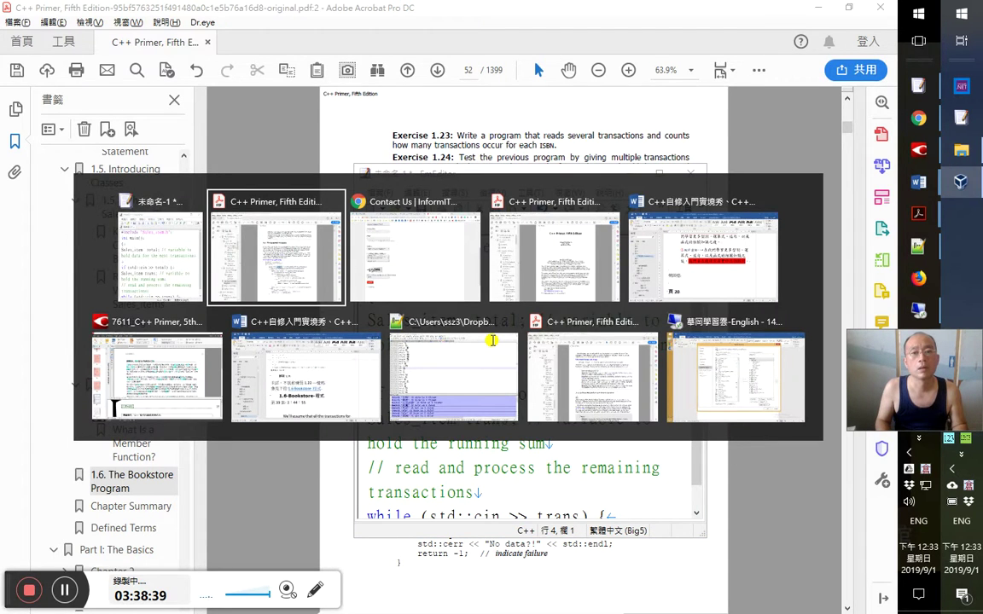
pyautogui.hotkey('alt', 'Tab')
pyautogui.press('Up')
pyautogui.press('Up')
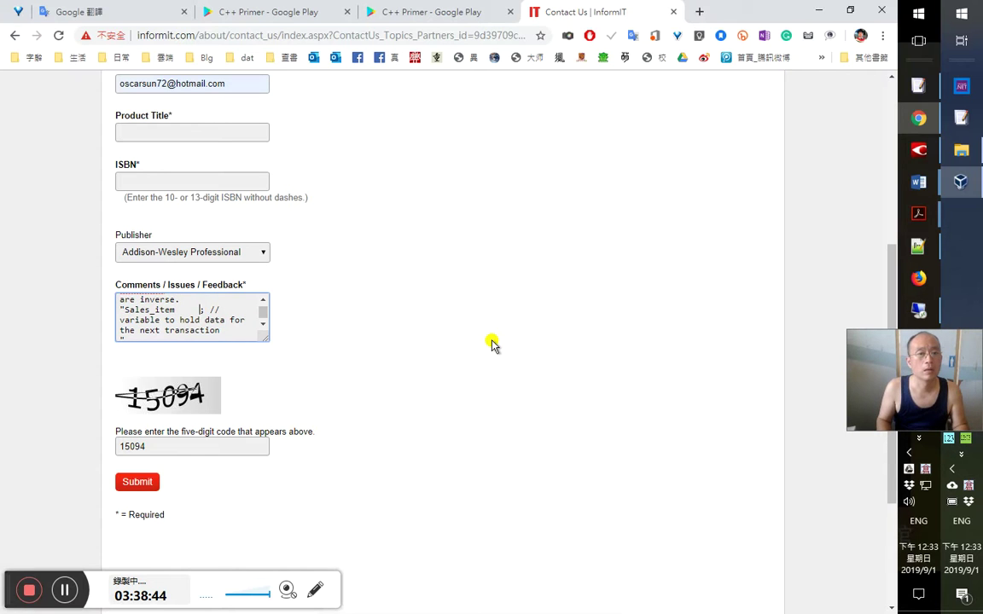
pyautogui.hotkey('shift', 'Right')
pyautogui.hotkey('shift', 'Right')
pyautogui.hotkey('shift', 'Right')
pyautogui.hotkey('shift', 'Right')
pyautogui.hotkey('shift', 'Right')
pyautogui.write('total')
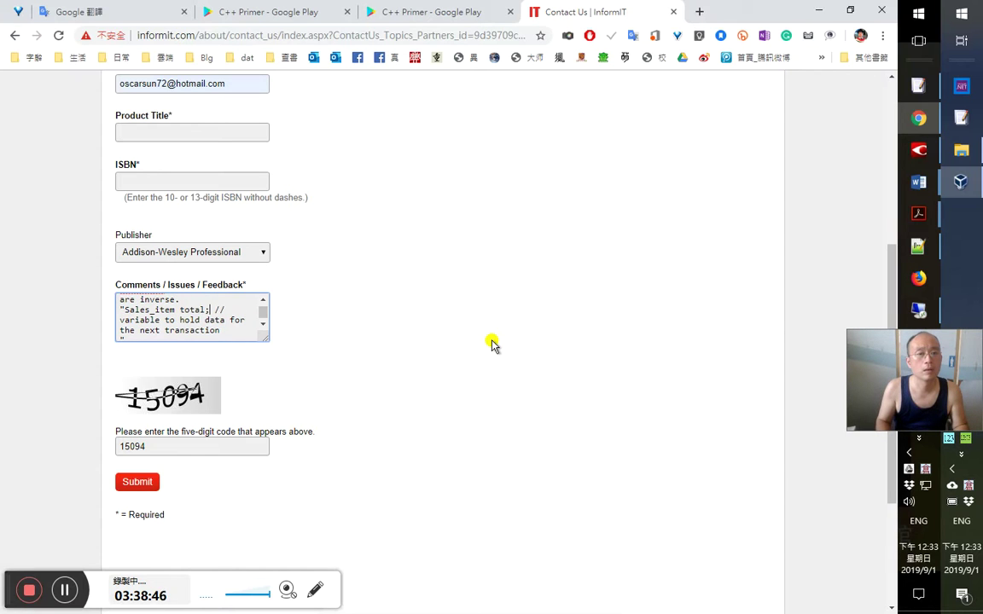
# Add 'should be ""' at the end of the comments and copy "Sales_item total; //" from the quoted declaration into the new quotes
pyautogui.hotkey('ctrl', 'End')
pyautogui.press('Return')
pyautogui.write('should be ""')
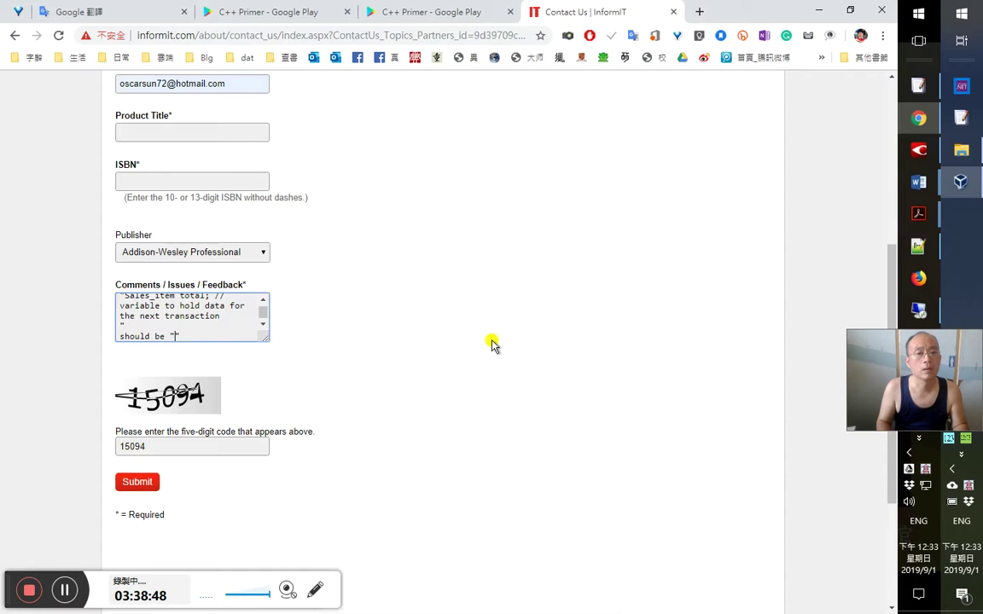
pyautogui.hotkey('alt', 'Tab')
pyautogui.hotkey('alt', 'Tab')
pyautogui.press('Up')
pyautogui.press('Home')
pyautogui.press('Right')
pyautogui.hotkey('shift', 'End')
pyautogui.hotkey('ctrl', 'c')
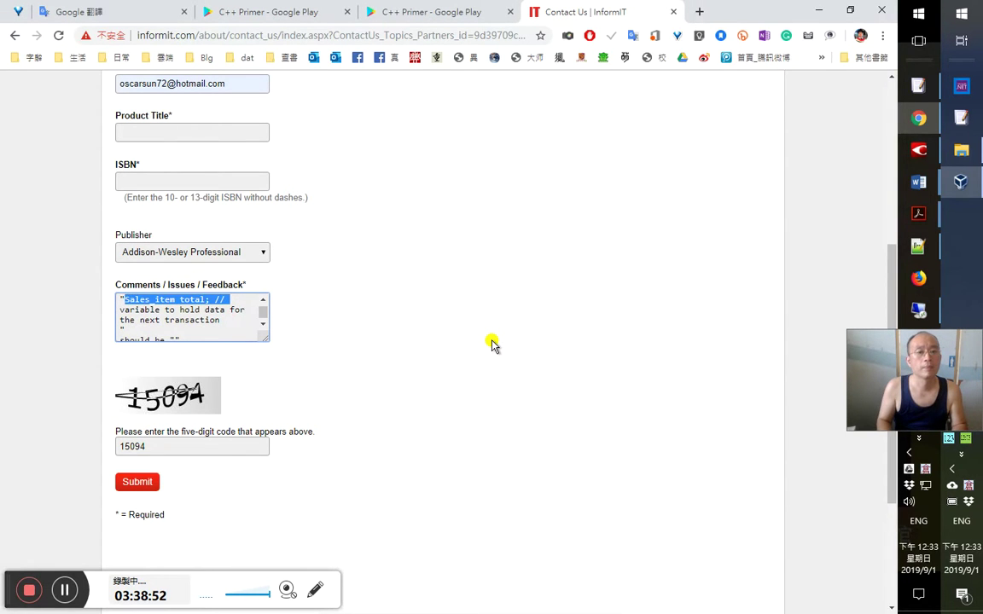
pyautogui.press('Right')
pyautogui.press('Down')
pyautogui.press('End')
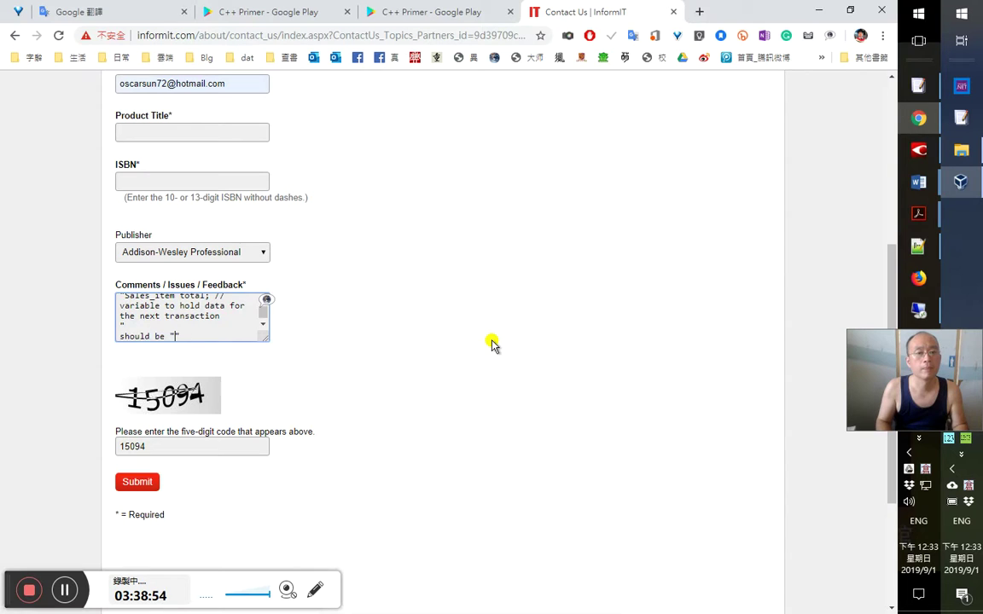
pyautogui.hotkey('ctrl', 'v')
# Copy "// variable to hold the running sum" from EmEditor over the trailing "//" in the errata comments and continue after the quote with "and"
pyautogui.hotkey('alt', 'Tab')
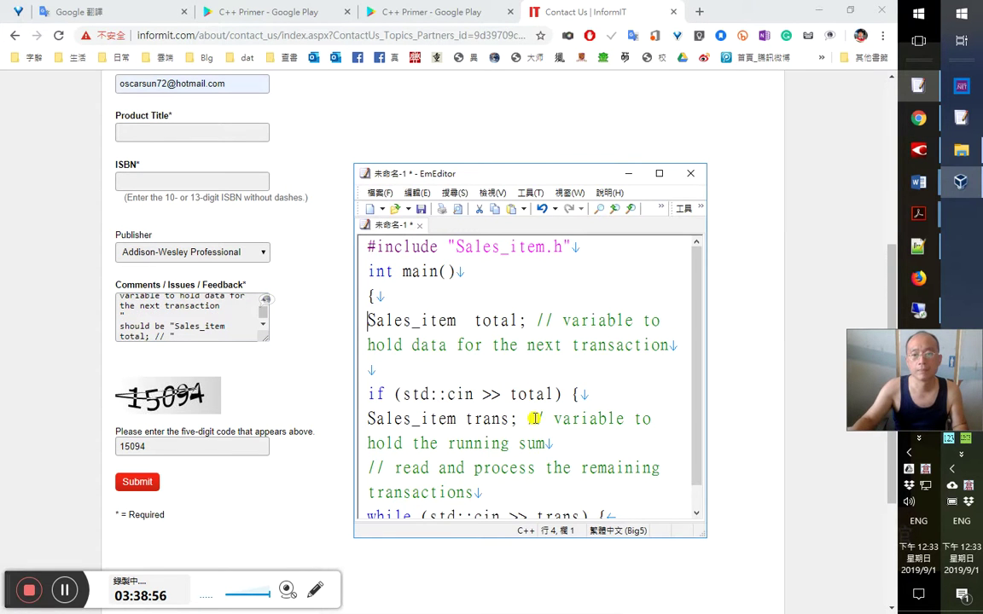
pyautogui.moveTo(534, 418); pyautogui.dragTo(581, 447)
pyautogui.hotkey('ctrl', 'c')
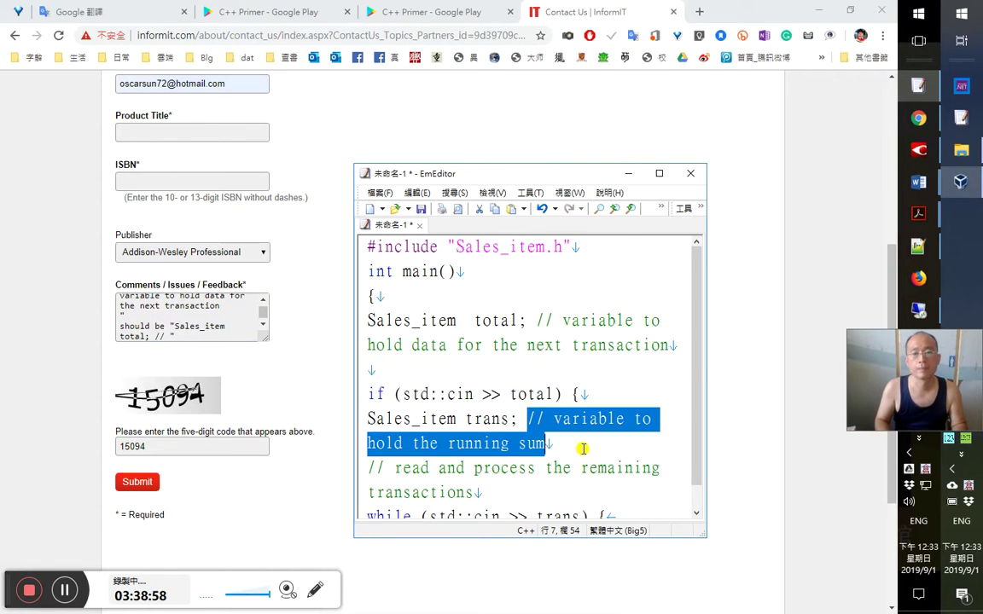
pyautogui.hotkey('alt', 'Tab')
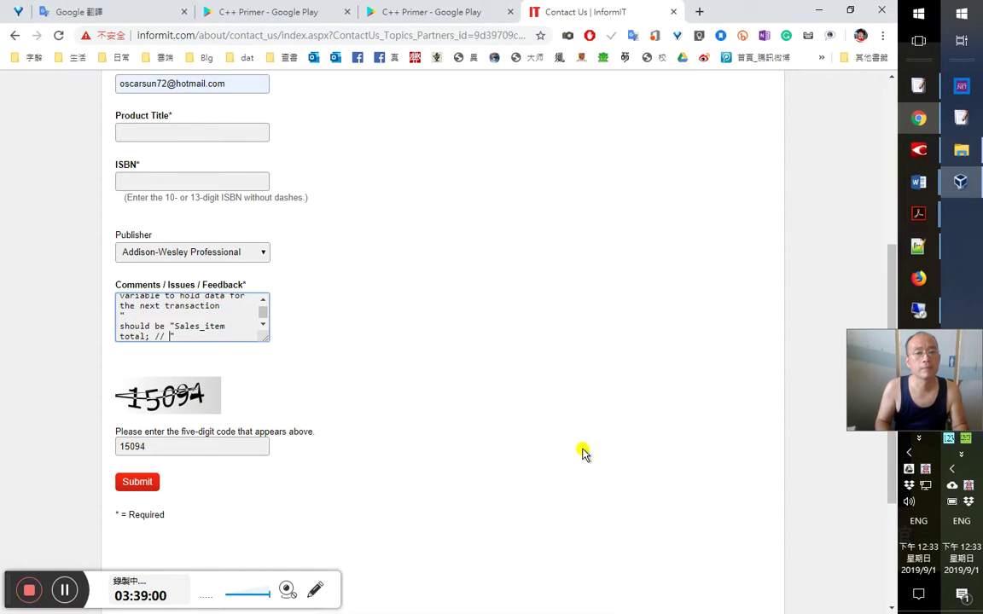
pyautogui.hotkey('shift', 'Left')
pyautogui.hotkey('shift', 'Left')
pyautogui.hotkey('shift', 'Left')
pyautogui.hotkey('ctrl', 'v')
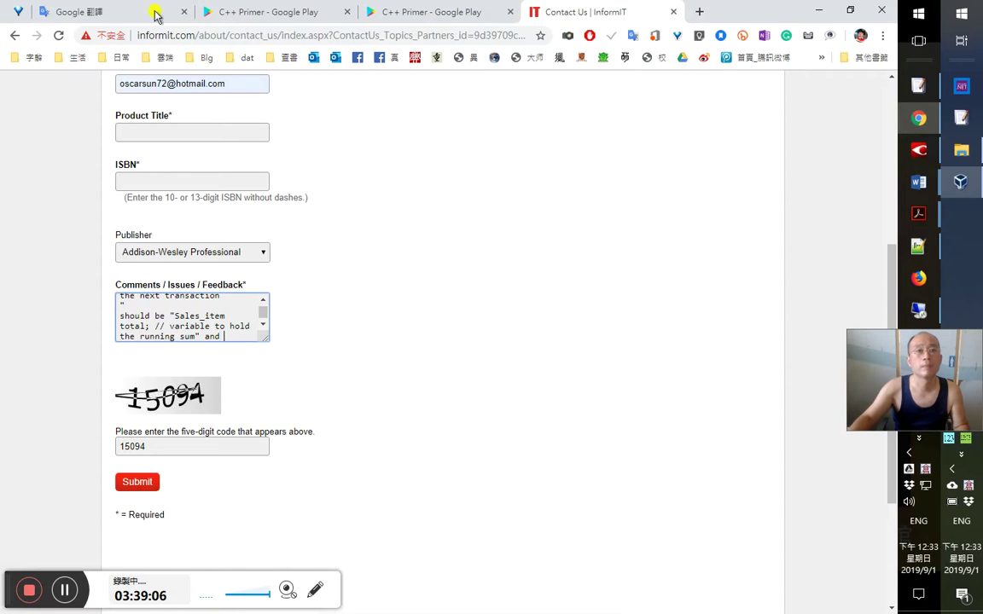
# Switch to the Google Translate page and select the source word "inverse" for replacement
pyautogui.click(111, 21)
pyautogui.click(252, 215)
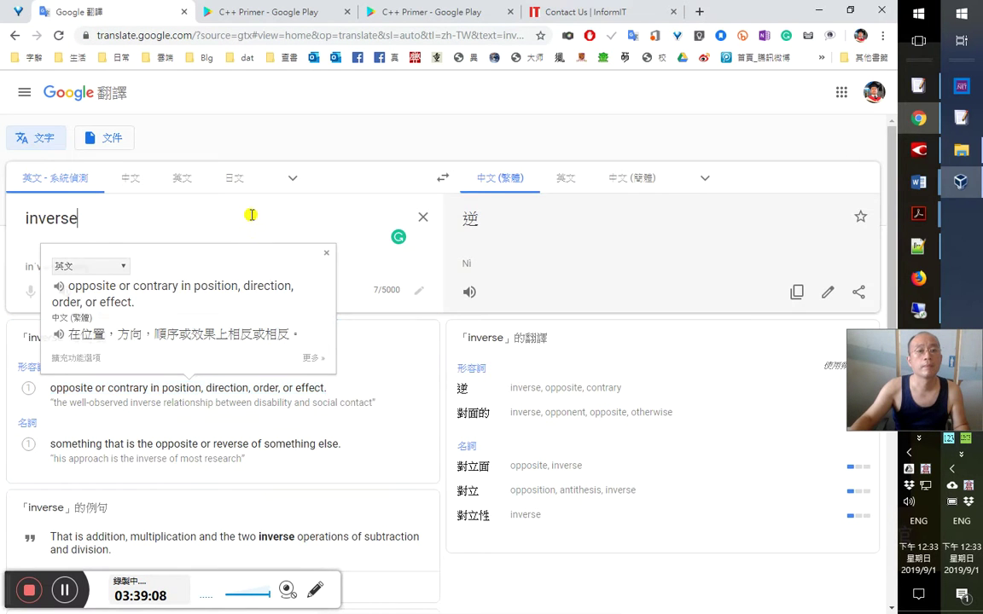
pyautogui.hotkey('ctrl', 'a')
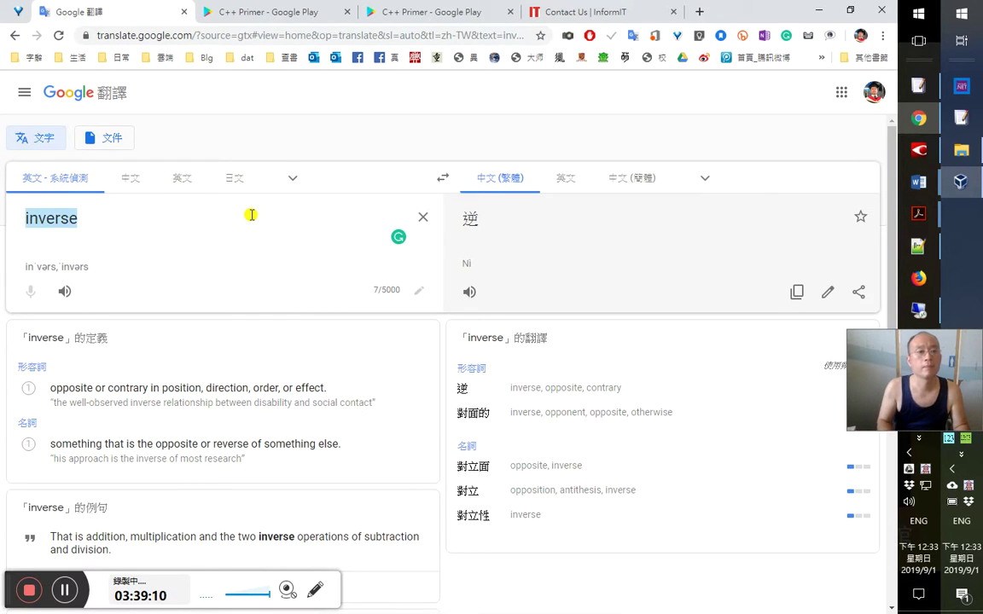
pyautogui.write('vo')
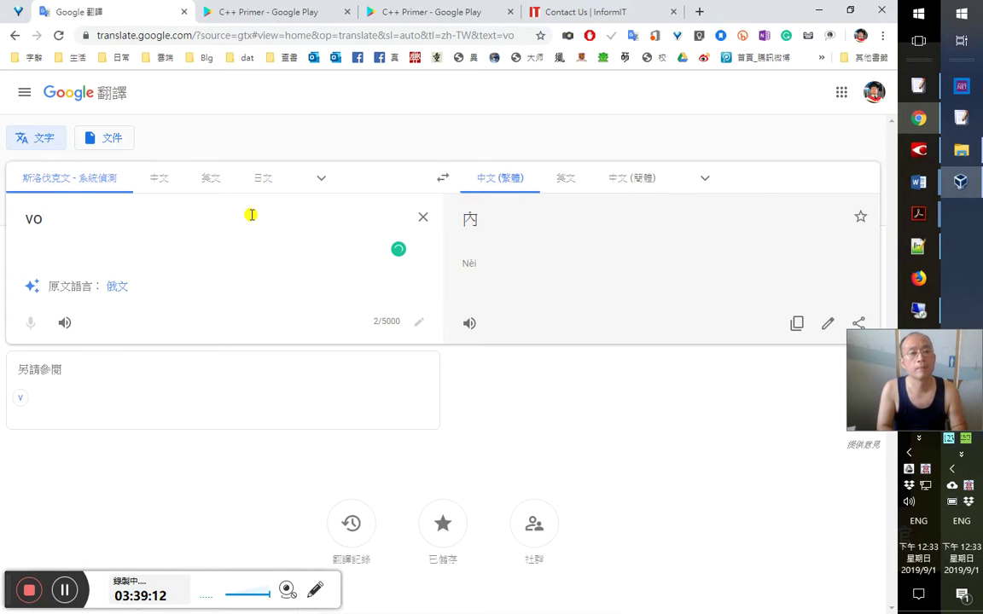
pyautogui.press('BackSpace')
pyautogui.write('i')
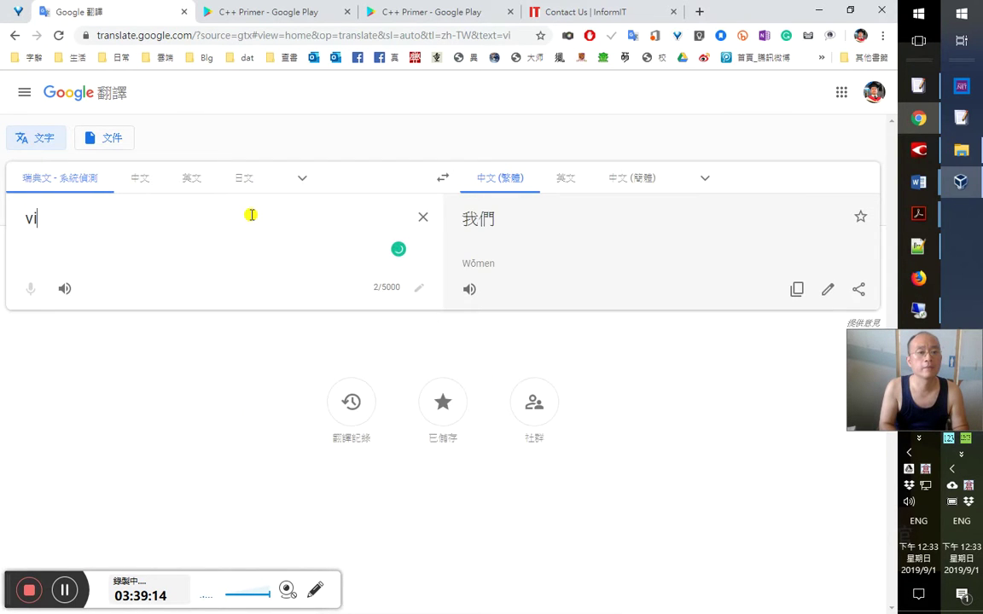
pyautogui.press('BackSpace')
pyautogui.press('BackSpace')
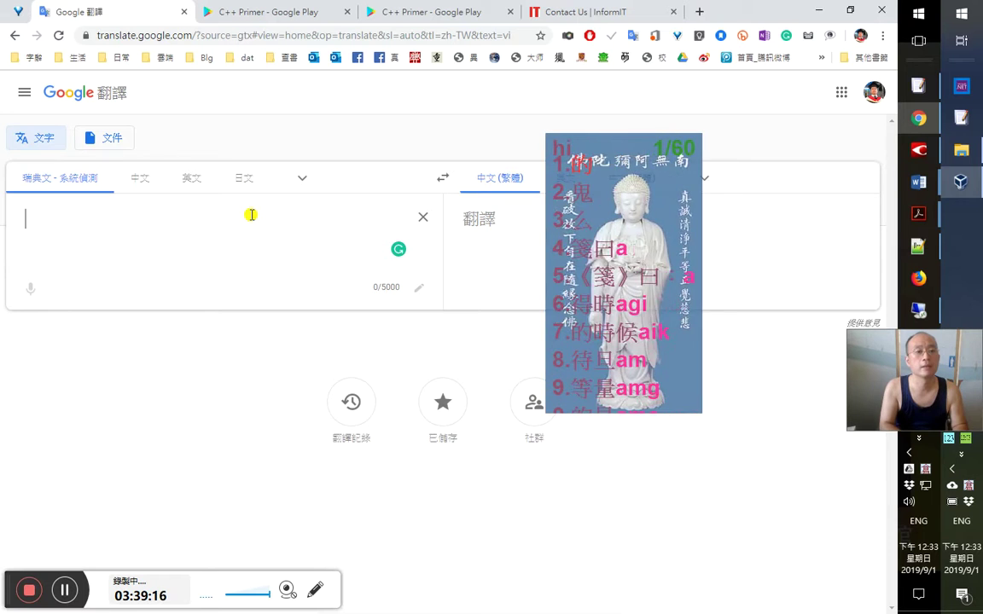
pyautogui.press('BackSpace')
pyautogui.press('BackSpace')
pyautogui.write('ho')
pyautogui.press('BackSpace')
pyautogui.press('BackSpace')
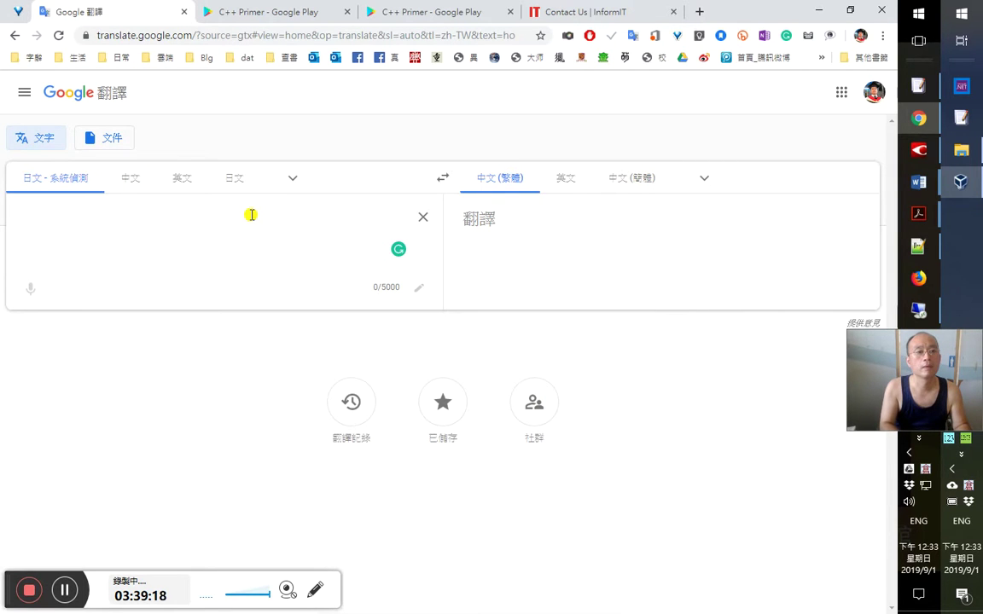
# Enter 反之亦然 as the source text, translate it into English and play the translation's pronunciation
pyautogui.write('hoycf')
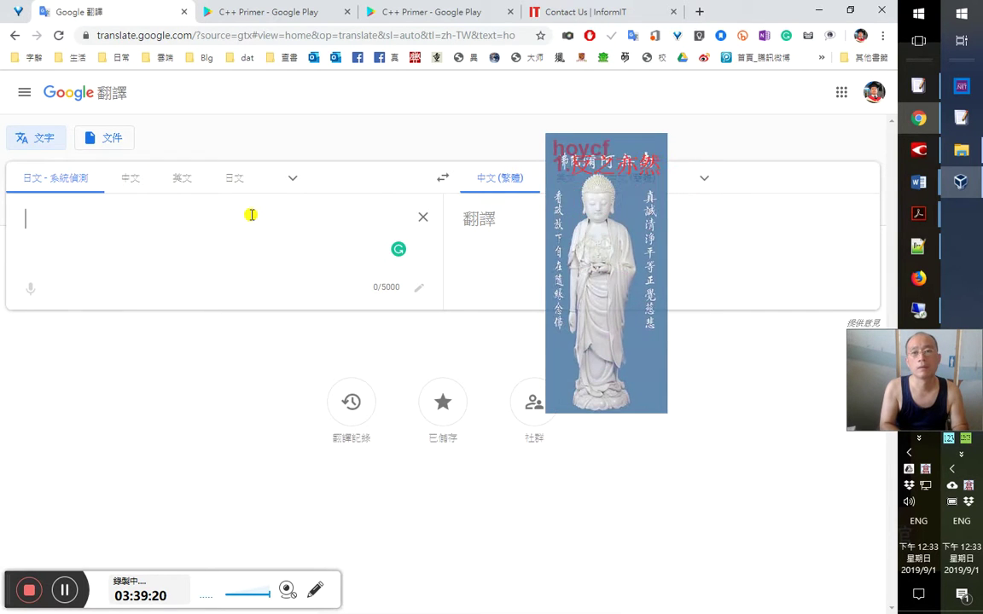
pyautogui.press('space')
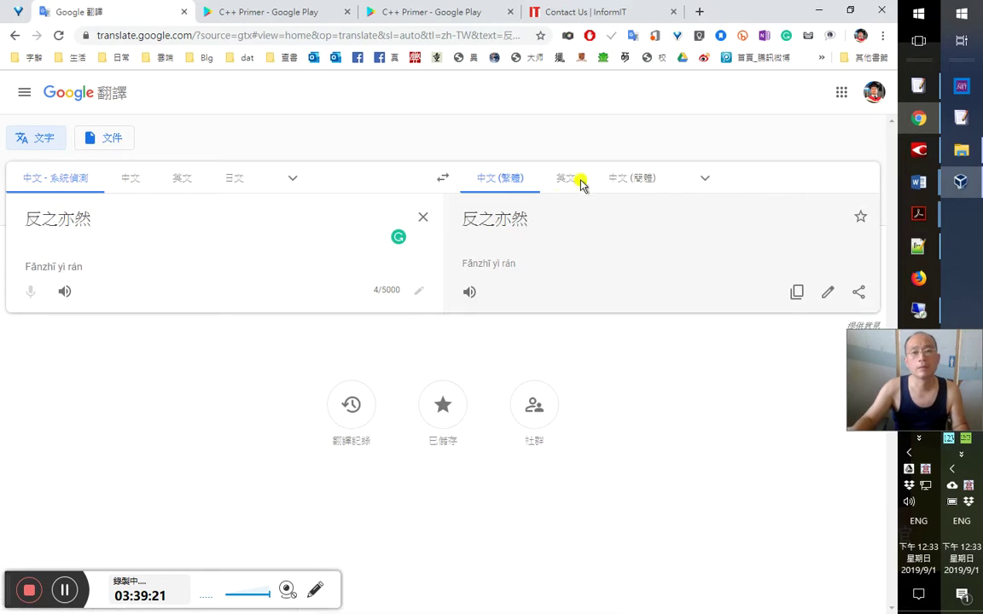
pyautogui.click(564, 180)
pyautogui.tripleClick(530, 224)
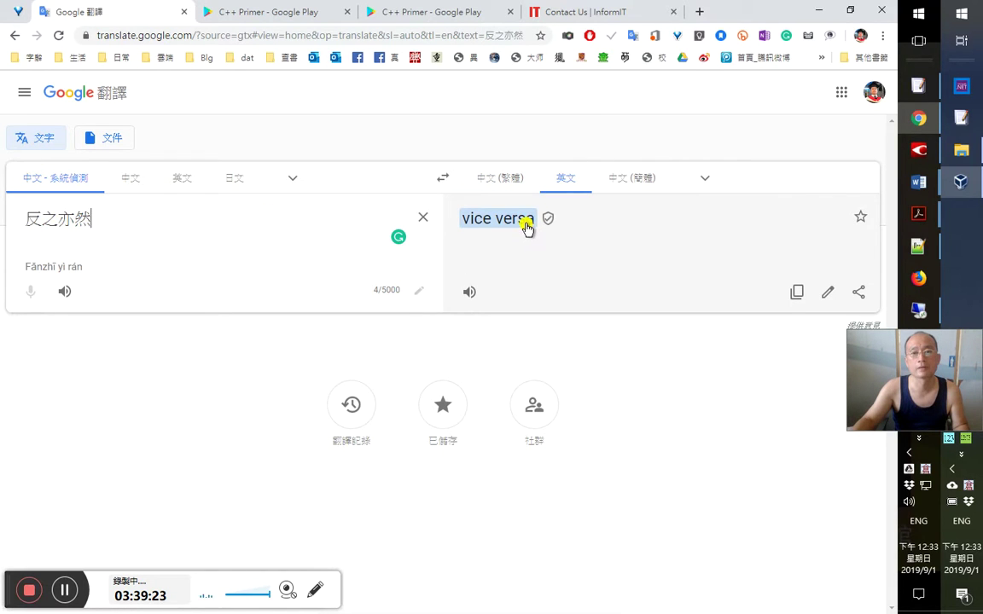
pyautogui.click(470, 292)
# Copy the translation "vice versa" and paste it at the end of the InformIT errata comments, closing with a period
pyautogui.tripleClick(503, 226)
pyautogui.rightClick(504, 226)
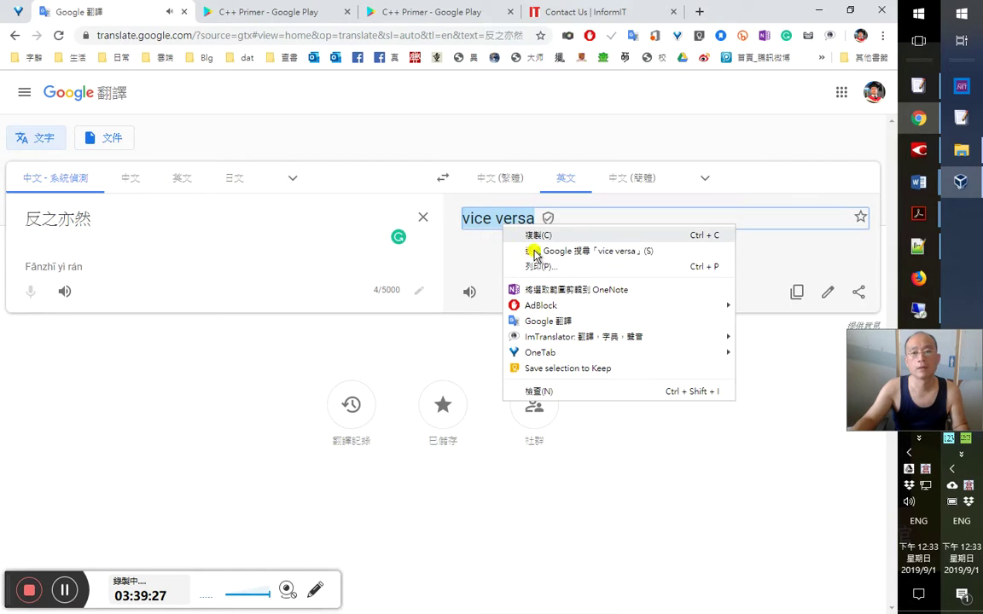
pyautogui.click(533, 237)
pyautogui.click(555, 12)
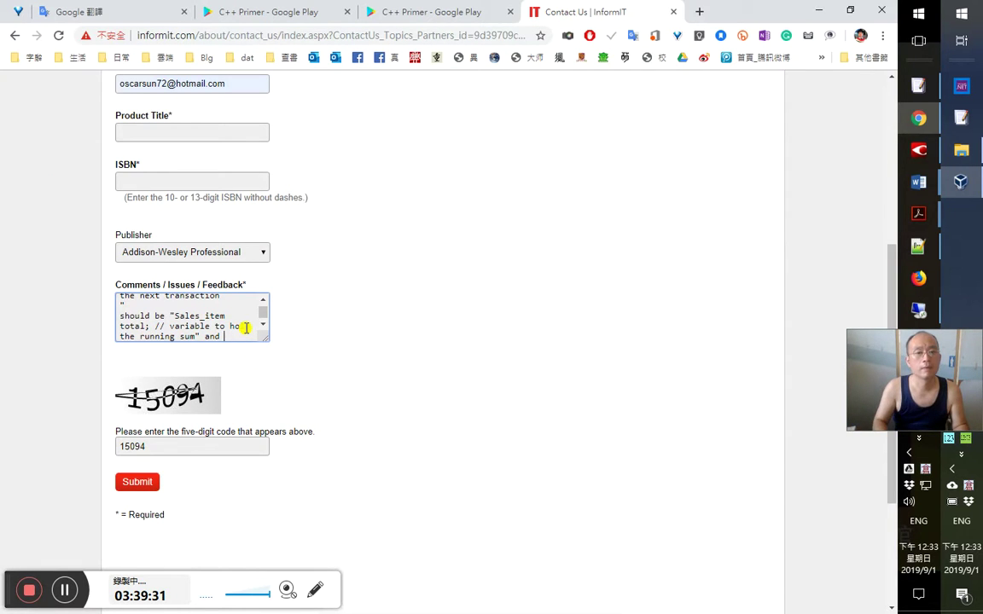
pyautogui.hotkey('ctrl', 'v')
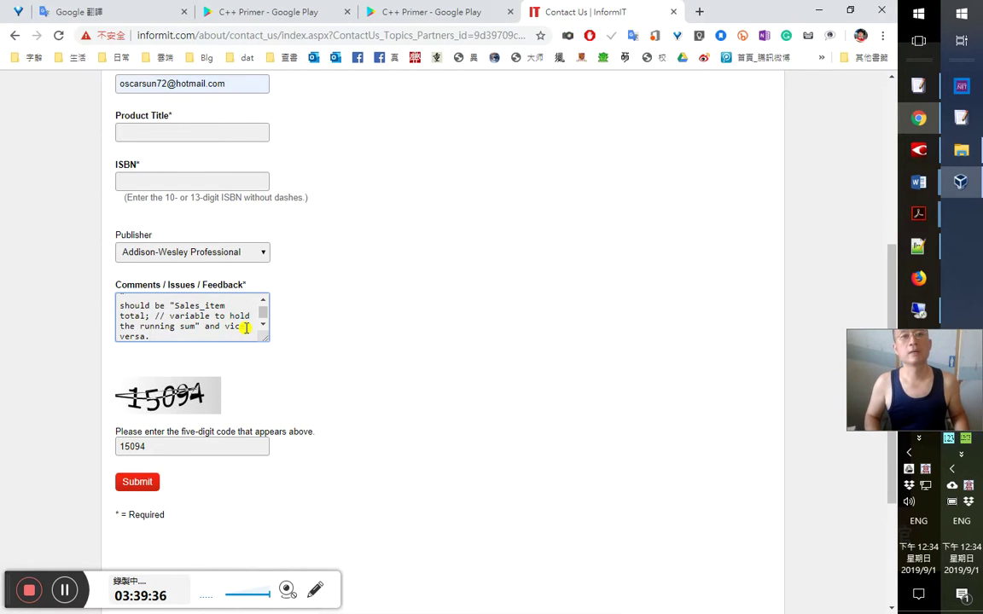
pyautogui.hotkey('ctrl', 'shift', 'Tab')
pyautogui.hotkey('ctrl', 'shift', 'Tab')
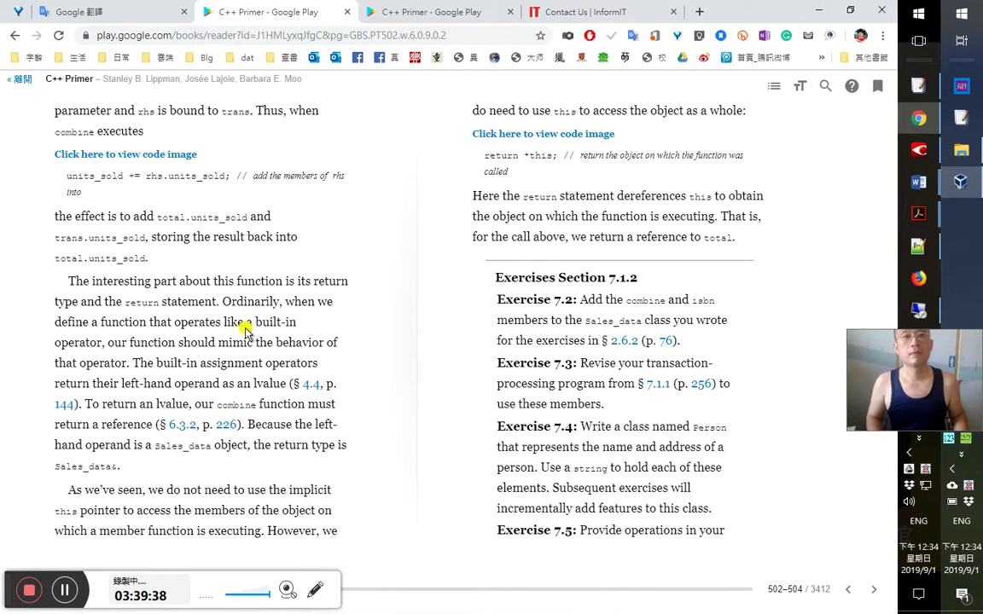
pyautogui.hotkey('ctrl', 'shift', 'Tab')
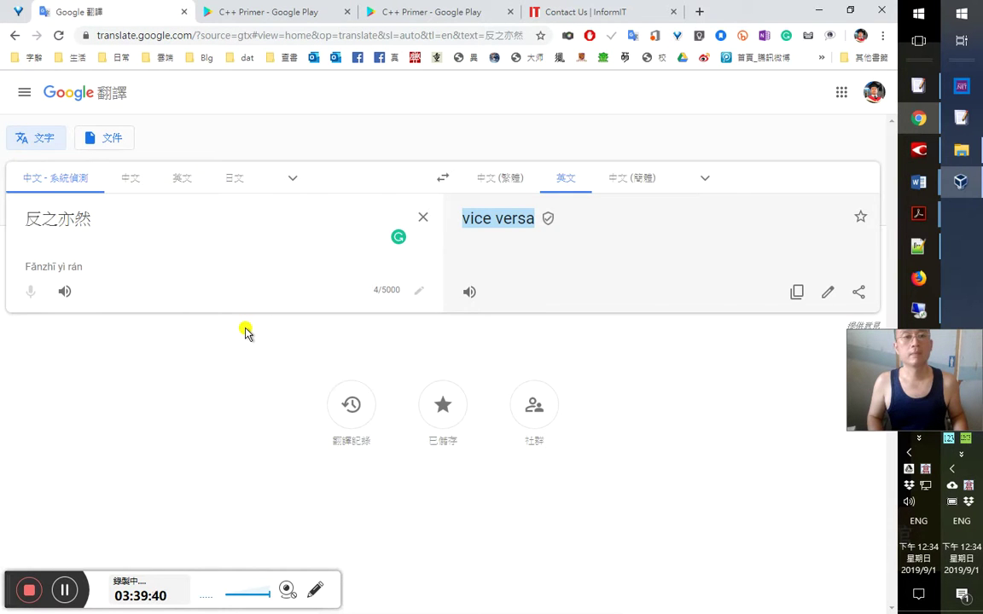
pyautogui.hotkey('ctrl', 'Tab')
pyautogui.hotkey('ctrl', 'Tab')
pyautogui.hotkey('ctrl', 'Tab')
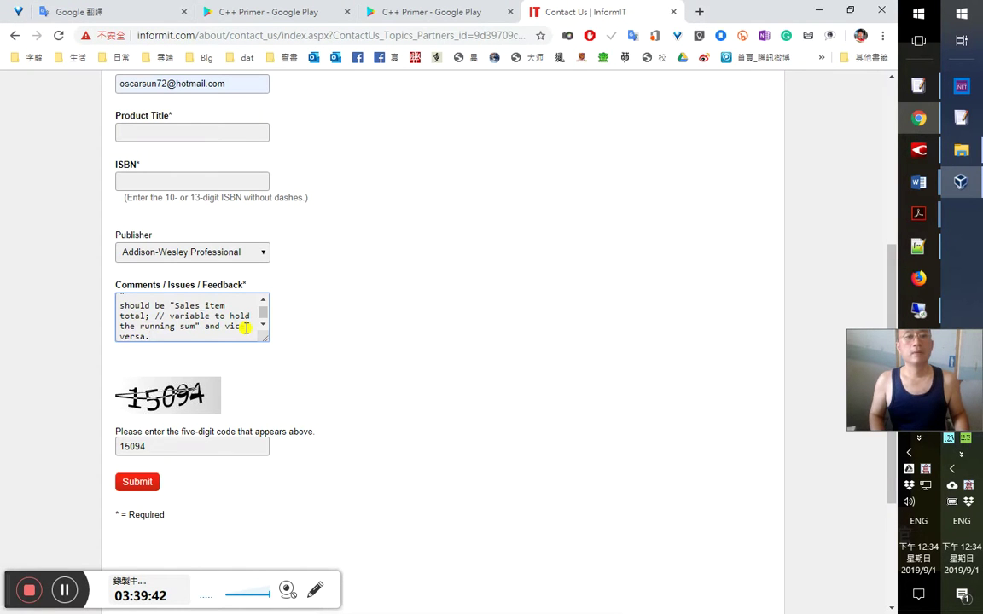
# Copy the word "veriables" from the errata comments and translate it into Traditional Chinese in Google Translate
pyautogui.hotkey('ctrl', 'Home')
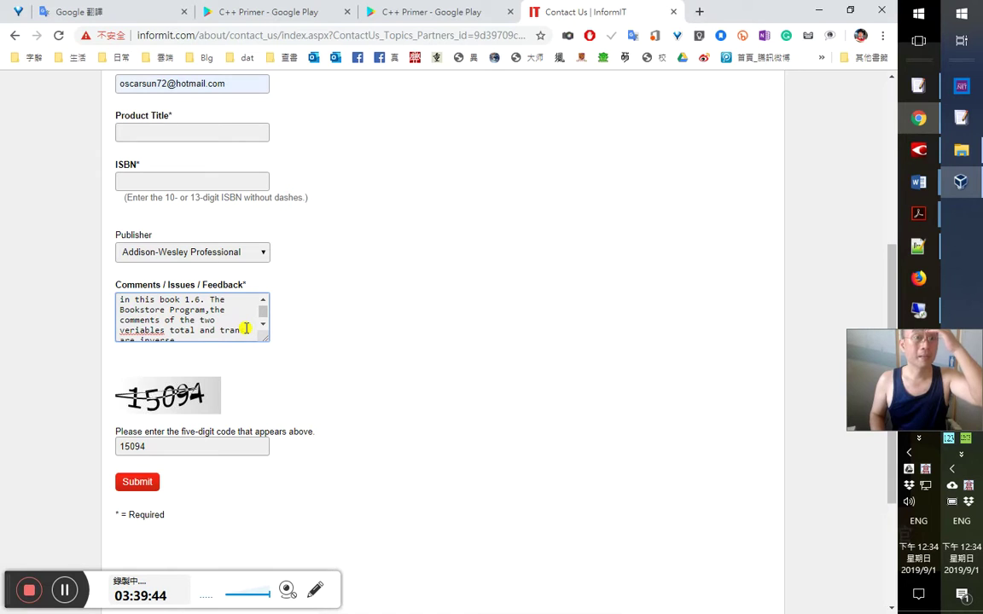
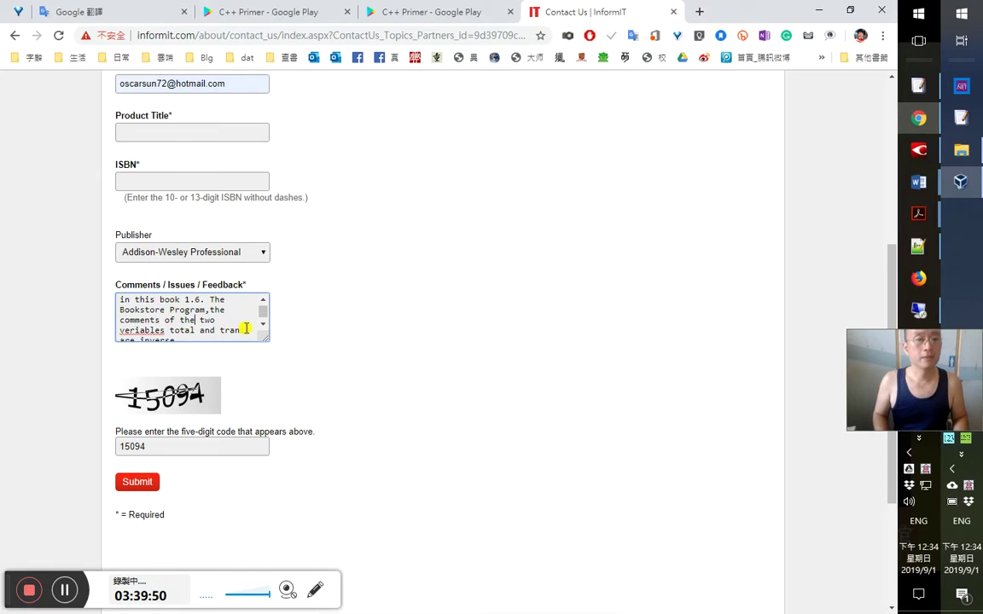
pyautogui.press('Down')
pyautogui.press('Down')
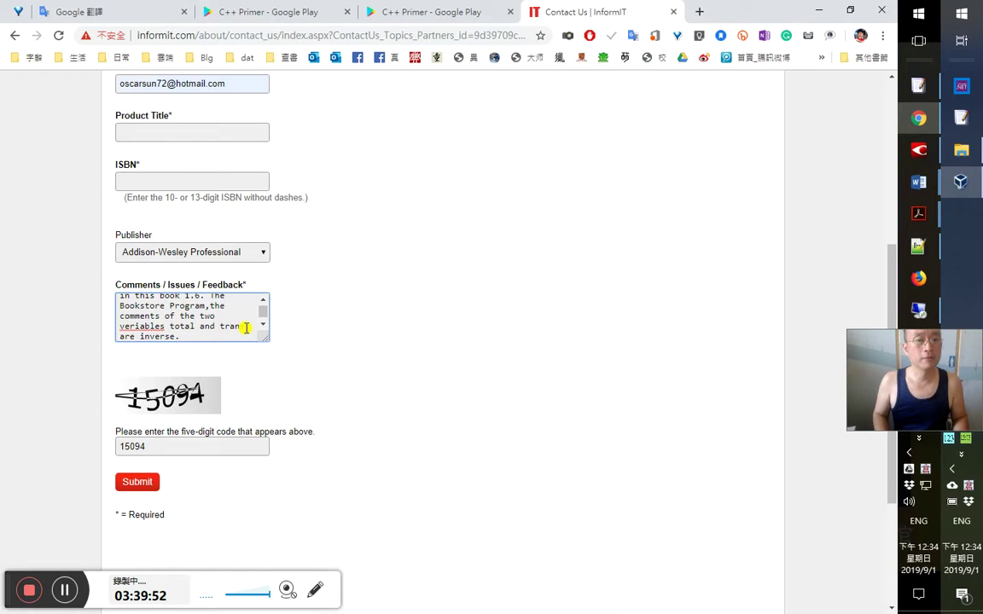
pyautogui.hotkey('ctrl', 'shift', 'Left')
pyautogui.hotkey('ctrl', 'c')
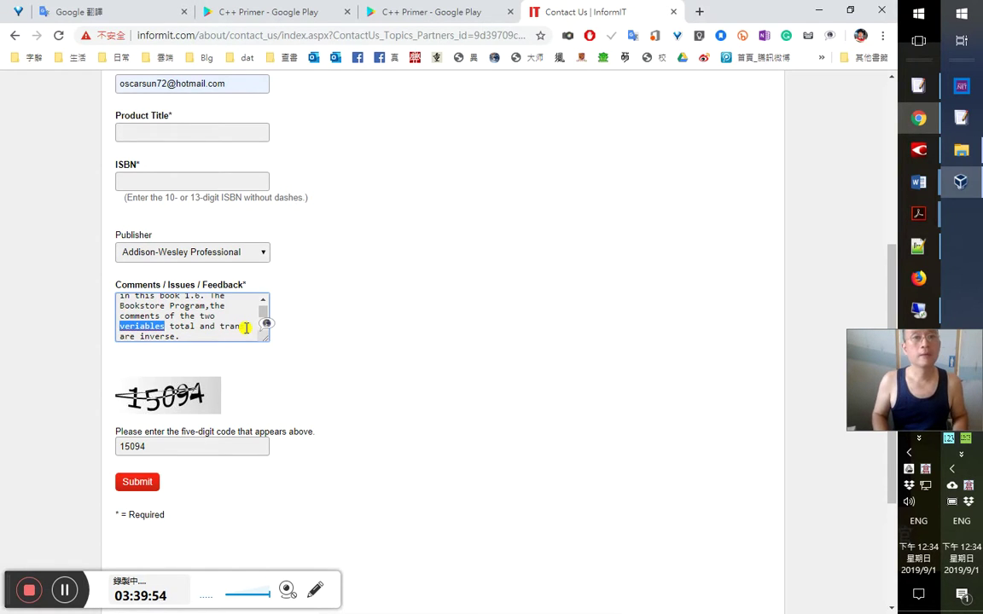
pyautogui.click(131, 16)
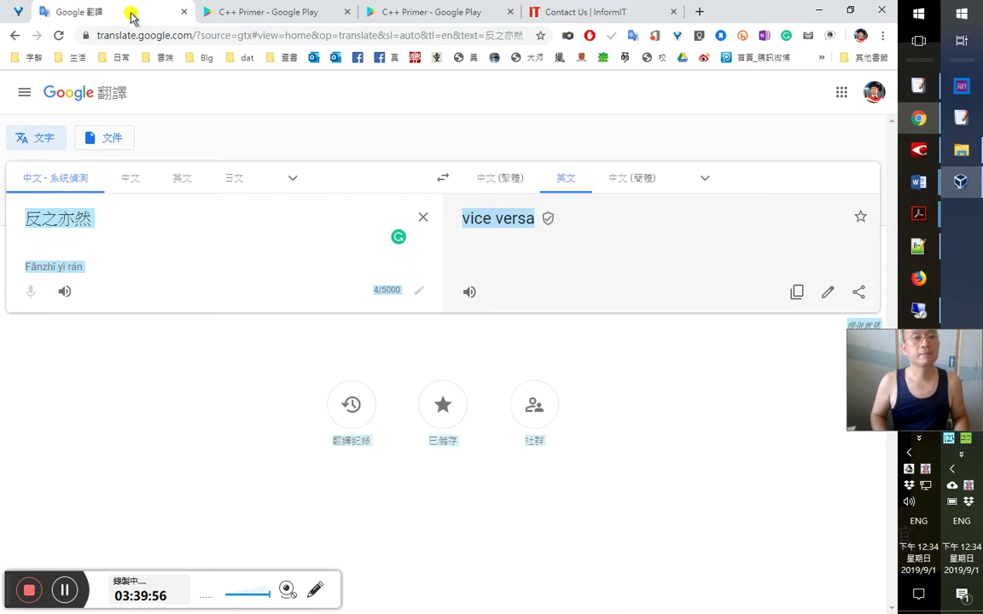
pyautogui.click(145, 218)
pyautogui.hotkey('ctrl', 'a')
pyautogui.hotkey('ctrl', 'v')
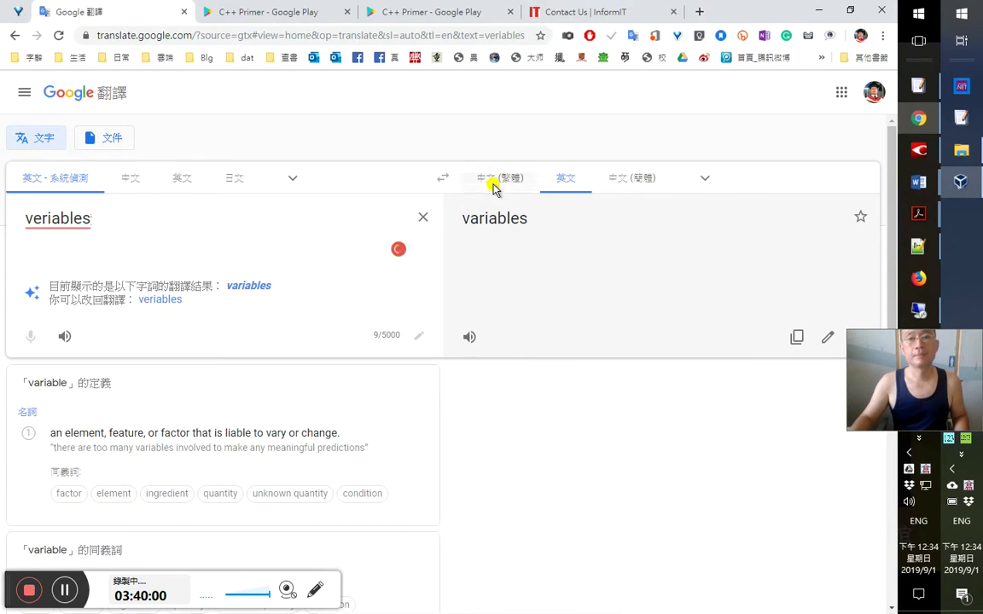
pyautogui.click(495, 183)
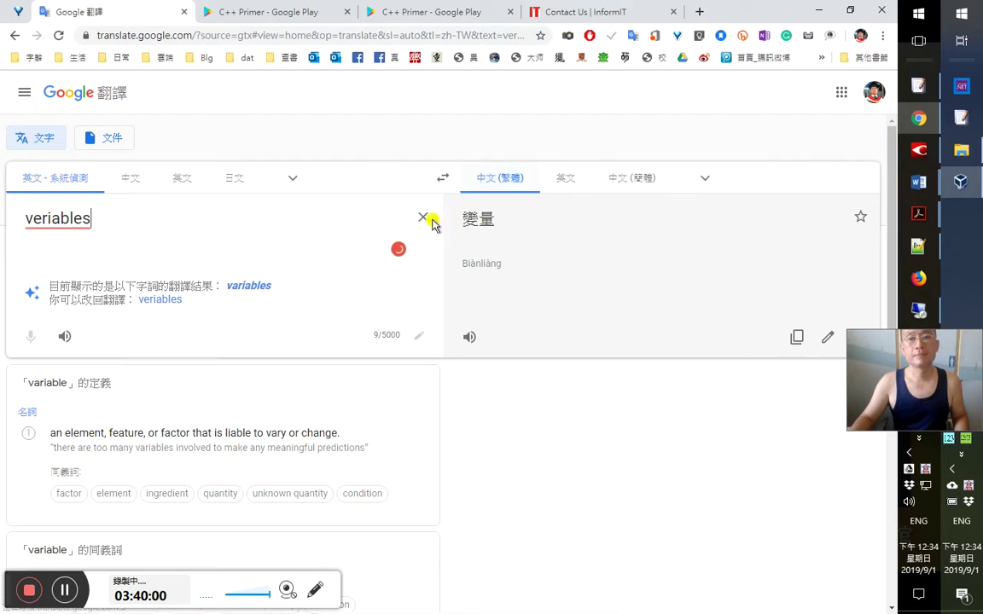
# Correct the misspelled source word "veriables" to "variables" in Google Translate
pyautogui.click(81, 218)
pyautogui.click(290, 239)
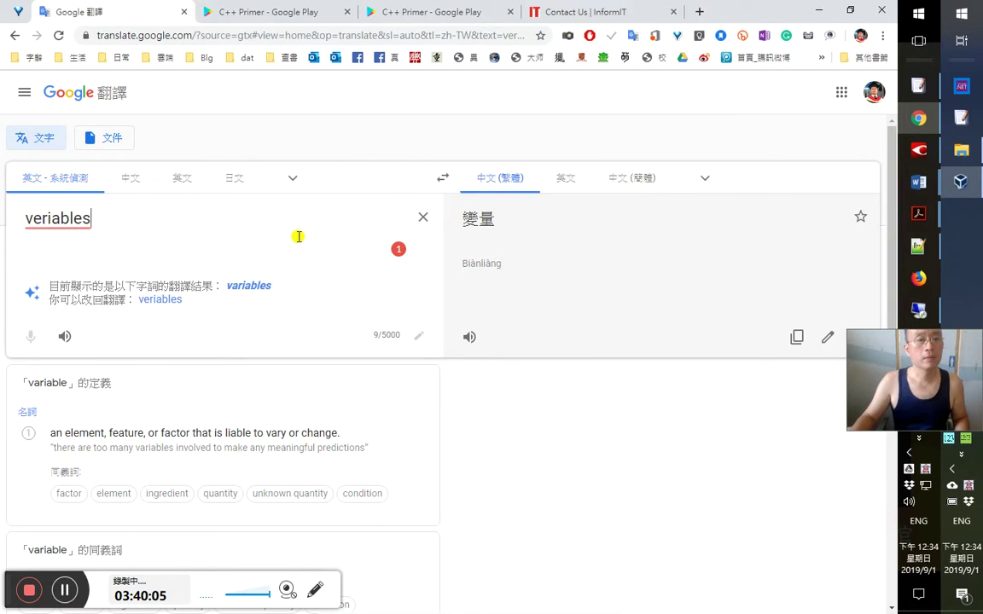
pyautogui.click(38, 218)
pyautogui.click(53, 246)
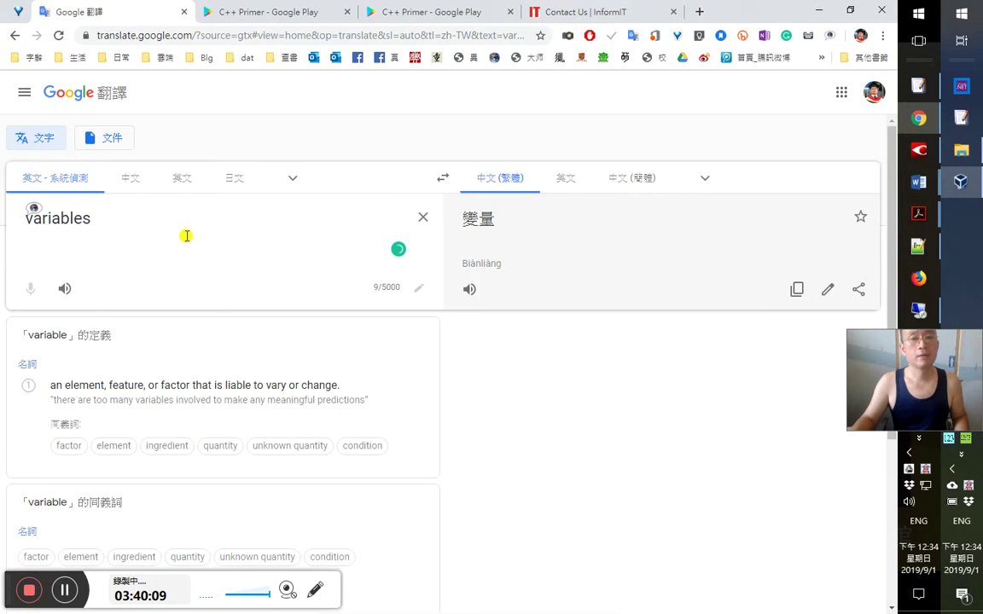
# Return to the InformIT errata form and correct "veriables" to "variables" in the comments
pyautogui.hotkey('ctrl', 'Tab')
pyautogui.hotkey('ctrl', 'Tab')
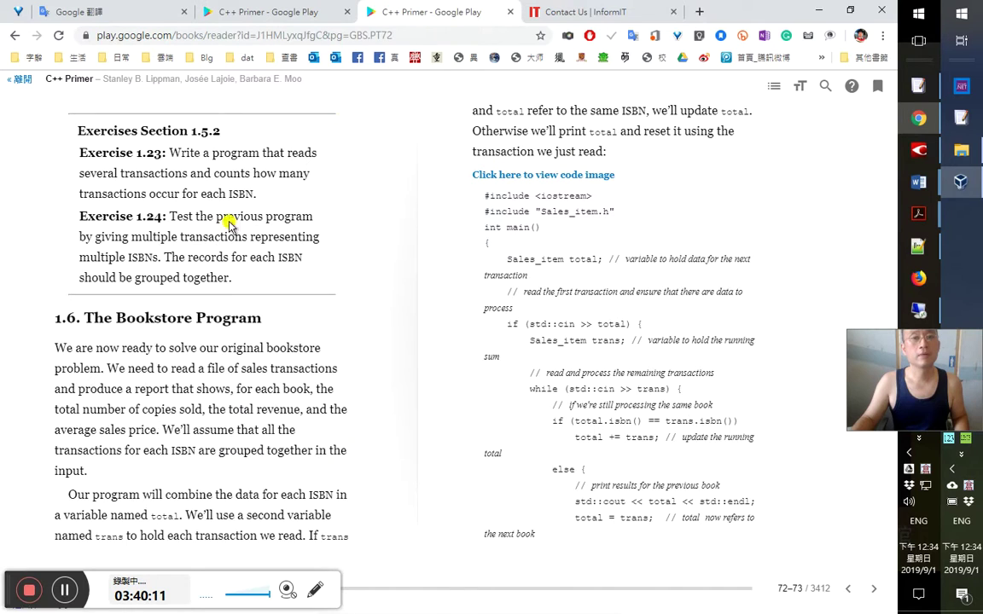
pyautogui.hotkey('ctrl', 'Tab')
pyautogui.click(129, 327)
pyautogui.press('BackSpace')
pyautogui.write('are inverse.')
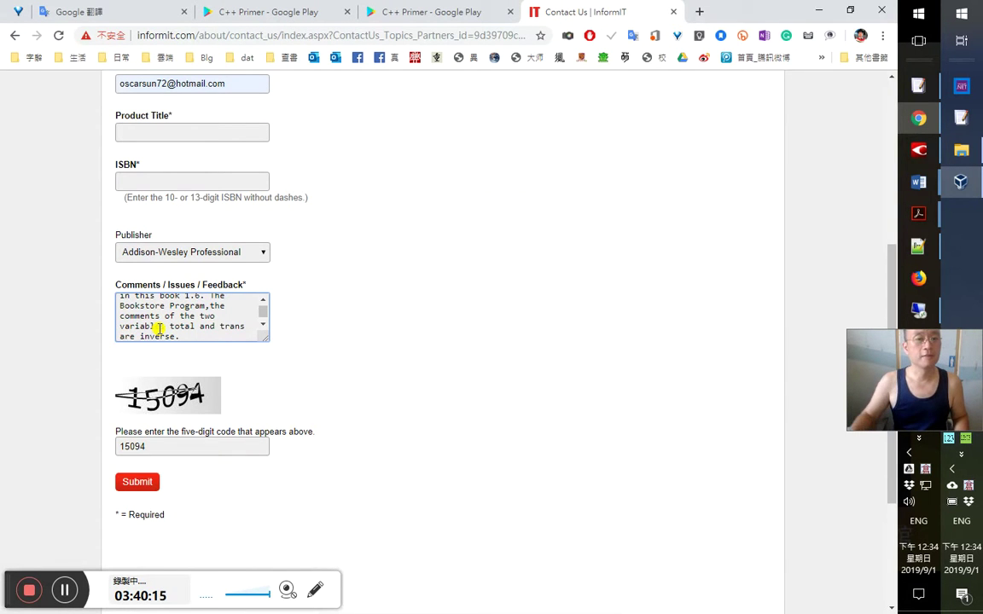
# Enclose the variable names total and trans in double quotation marks in the errata comments
pyautogui.click(223, 328)
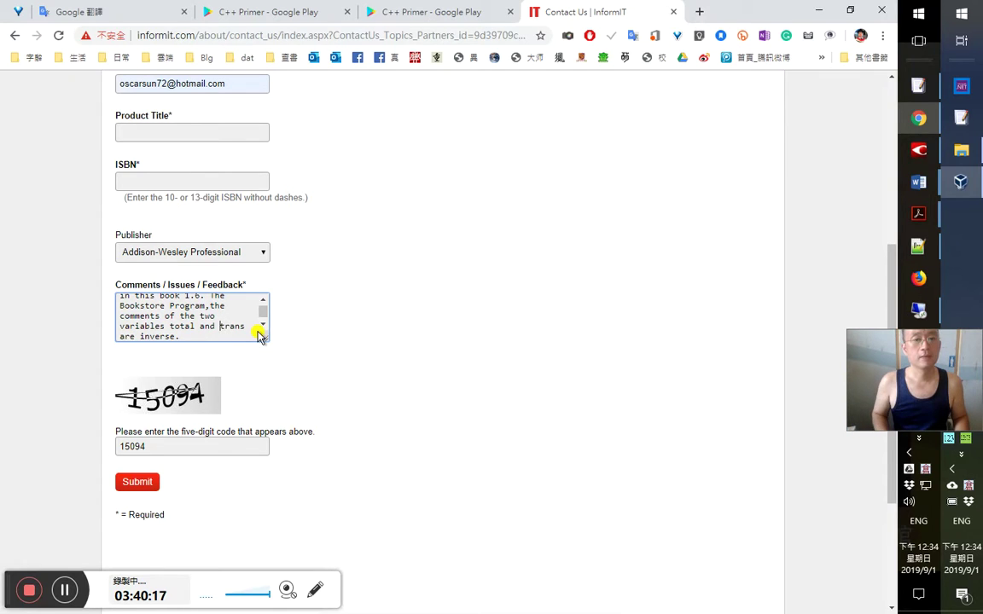
pyautogui.write('"')
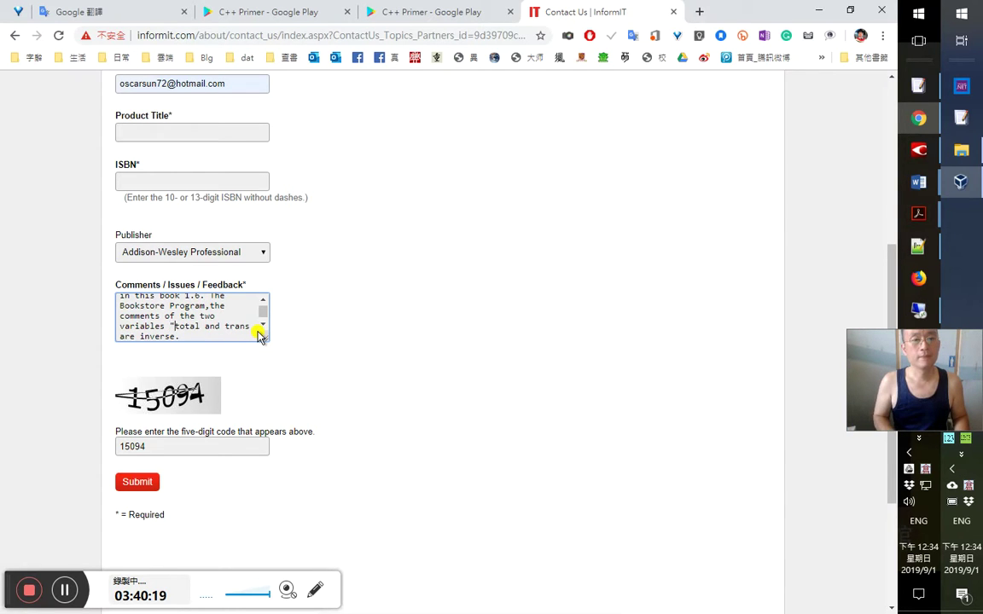
pyautogui.write('"')
pyautogui.press('Home')
pyautogui.write('"')
pyautogui.write('"')
# Read through the rest of the comments, from the quoted Sales_item total line to the closing "vice versa."
pyautogui.press('End')
pyautogui.write('"Sales_item total; // variable to hold data for the next transaction')
pyautogui.write('"')
pyautogui.press('Return')
pyautogui.write('should be "Sales_item')
pyautogui.press('Up')
pyautogui.press('Up')
pyautogui.press('Up')
pyautogui.press('Up')
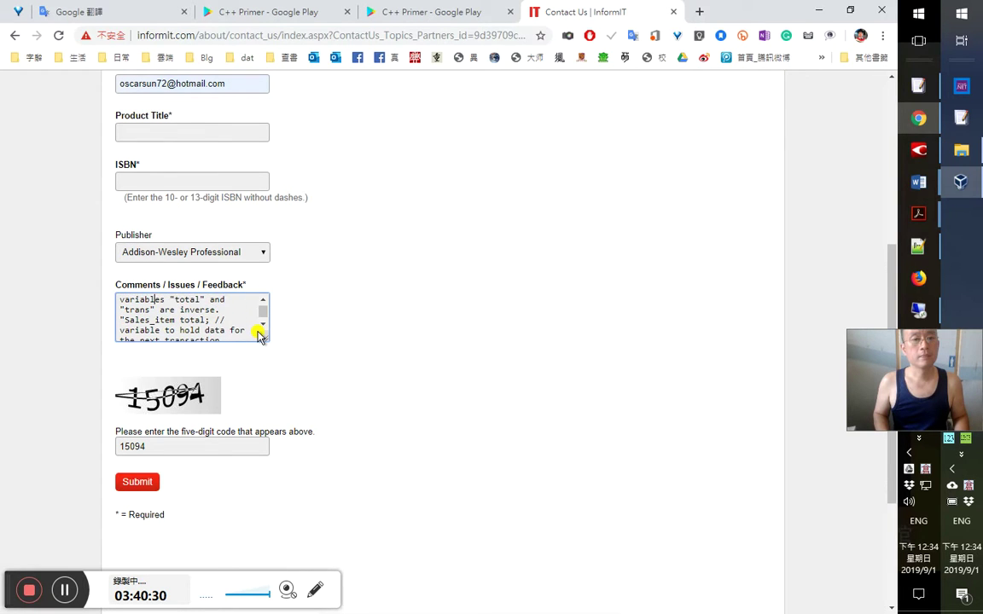
pyautogui.press('Down')
pyautogui.press('Down')
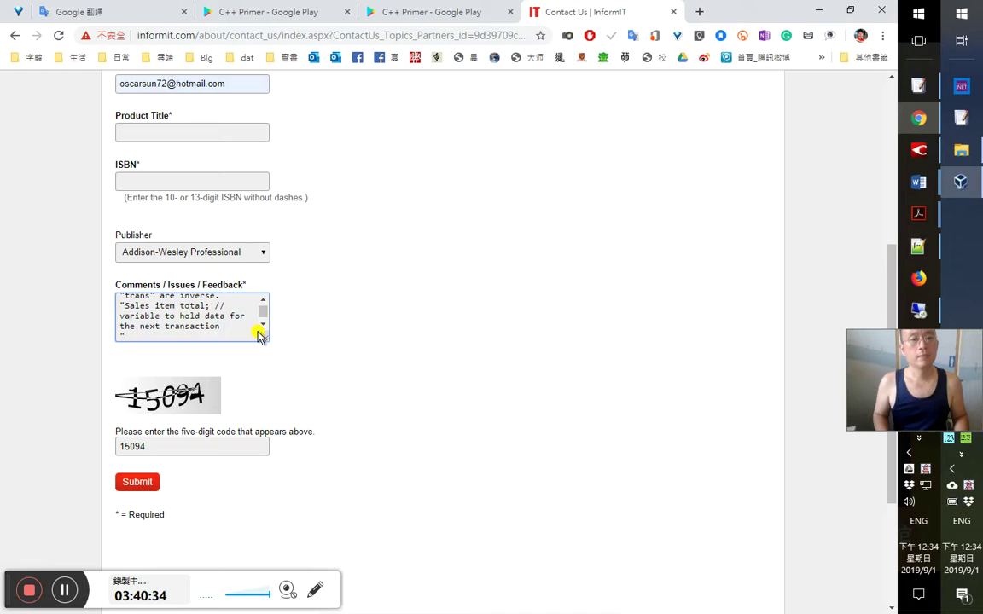
pyautogui.press('Down')
pyautogui.press('Down')
pyautogui.press('Down')
pyautogui.press('Down')
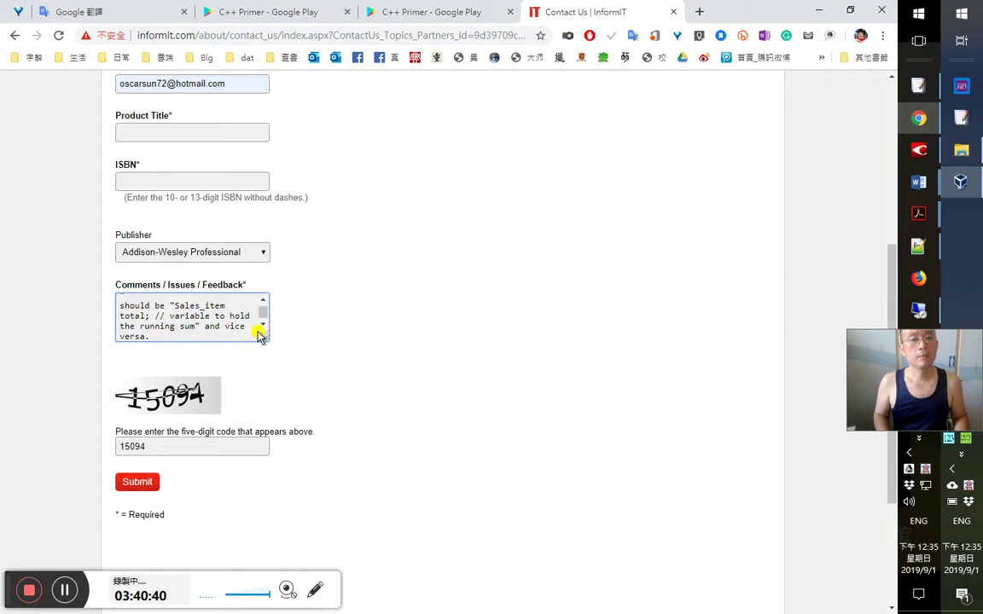
# Check the opening pages of the C++ Primer, Fifth Edition PDF in Acrobat for book details and return to the errata form
pyautogui.scroll(2, 384, 269)
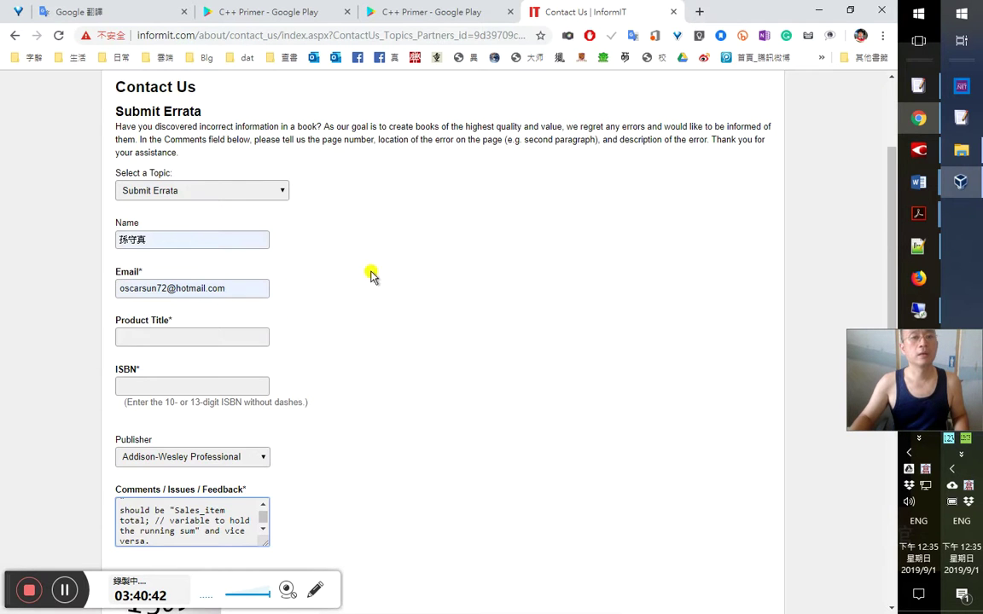
pyautogui.click(909, 213)
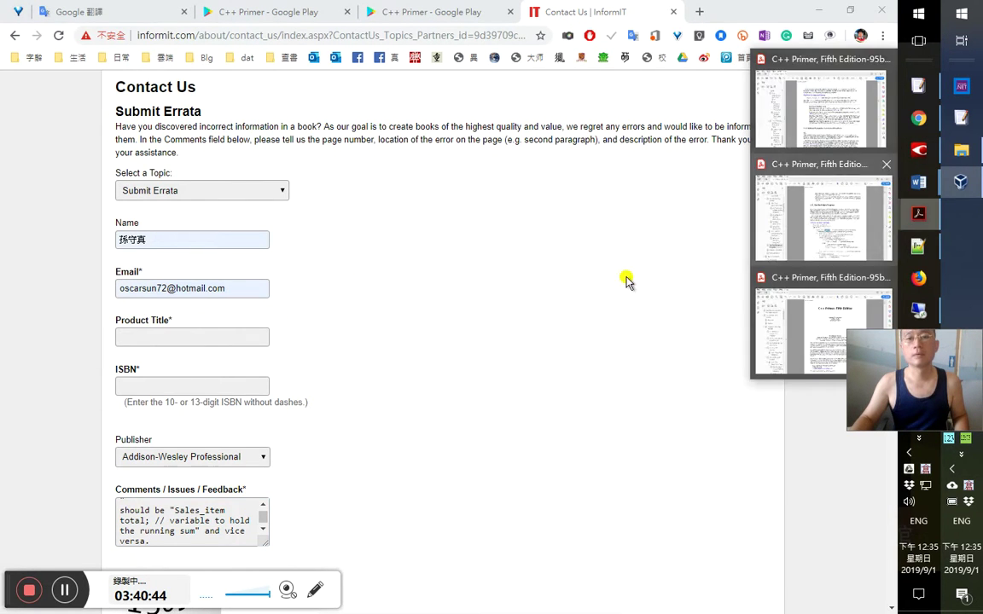
pyautogui.click(813, 292)
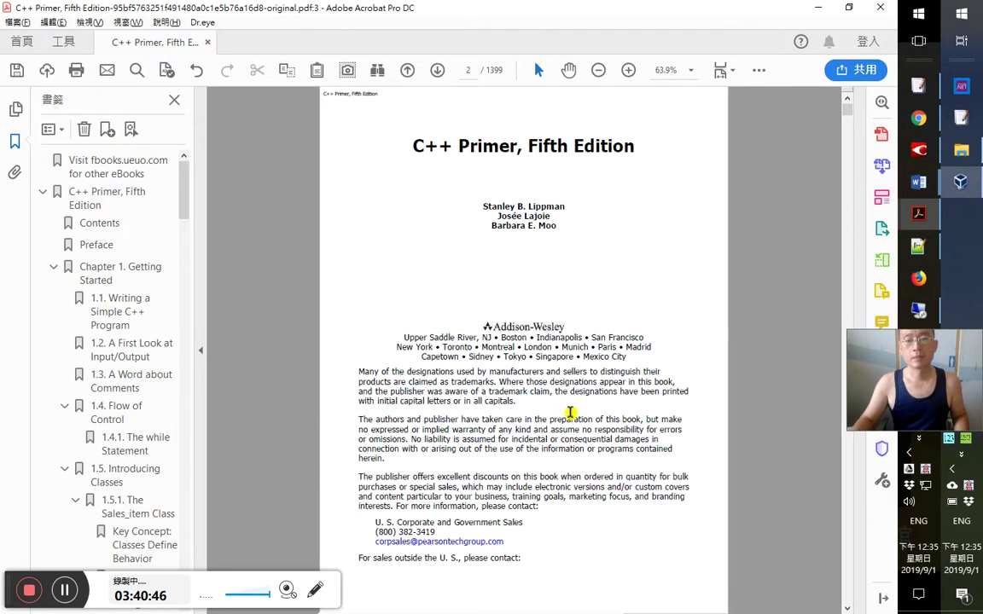
pyautogui.scroll(-1, 512, 373)
pyautogui.hotkey('alt', 'Tab')
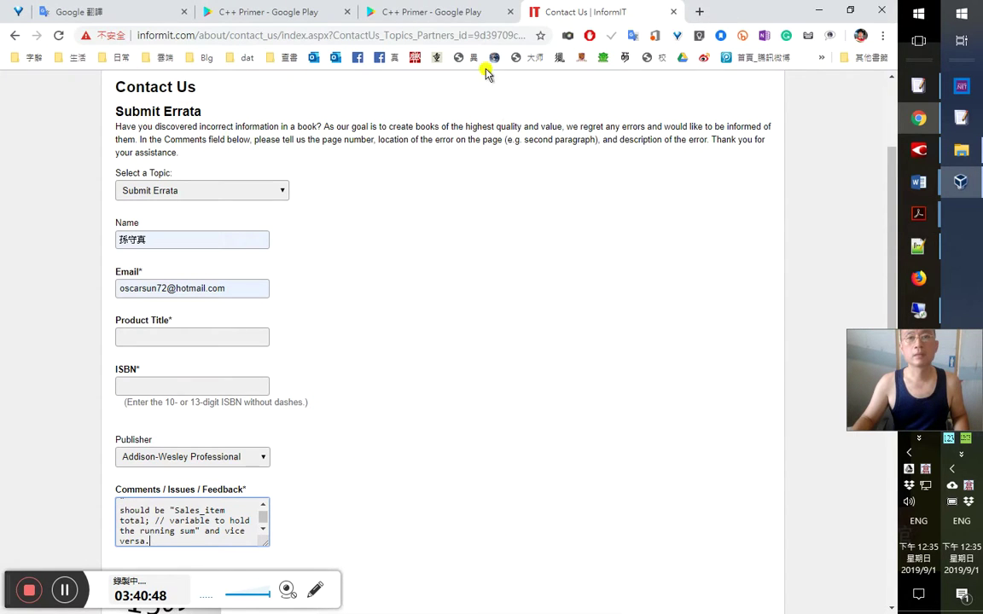
# Open InformIT's C++ Primer, 5th Edition product page from the browsing history in a separate tab
pyautogui.rightClick(15, 39)
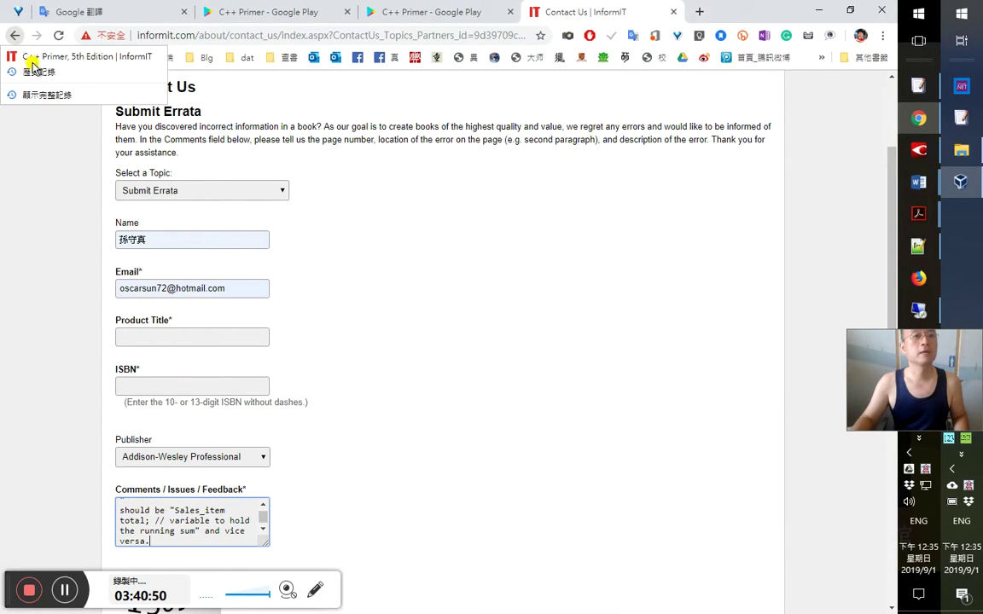
pyautogui.middleClick(31, 58)
pyautogui.click(672, 11)
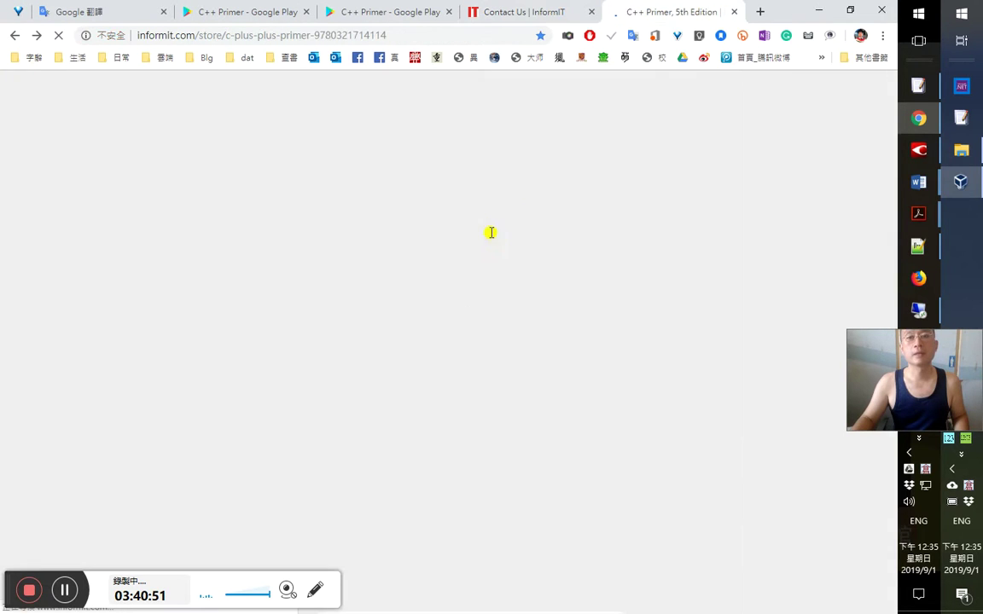
pyautogui.scroll(3, 410, 282)
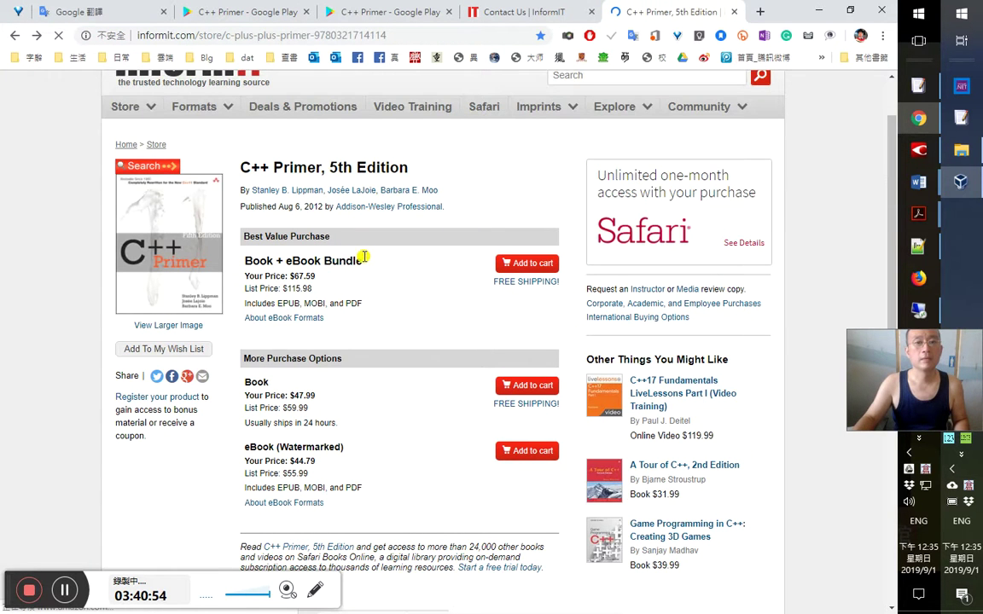
# Copy the title "C++ Primer, 5th Edition" from the product page into the errata form's Product Title field
pyautogui.moveTo(423, 176); pyautogui.dragTo(235, 162)
pyautogui.hotkey('ctrl', 'c')
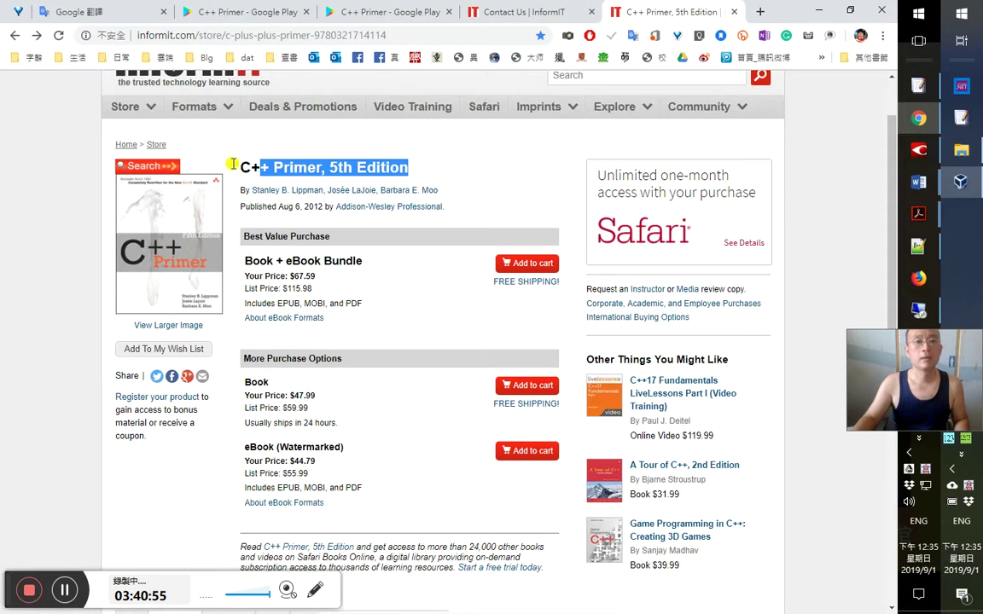
pyautogui.hotkey('ctrl', 'shift', 'Tab')
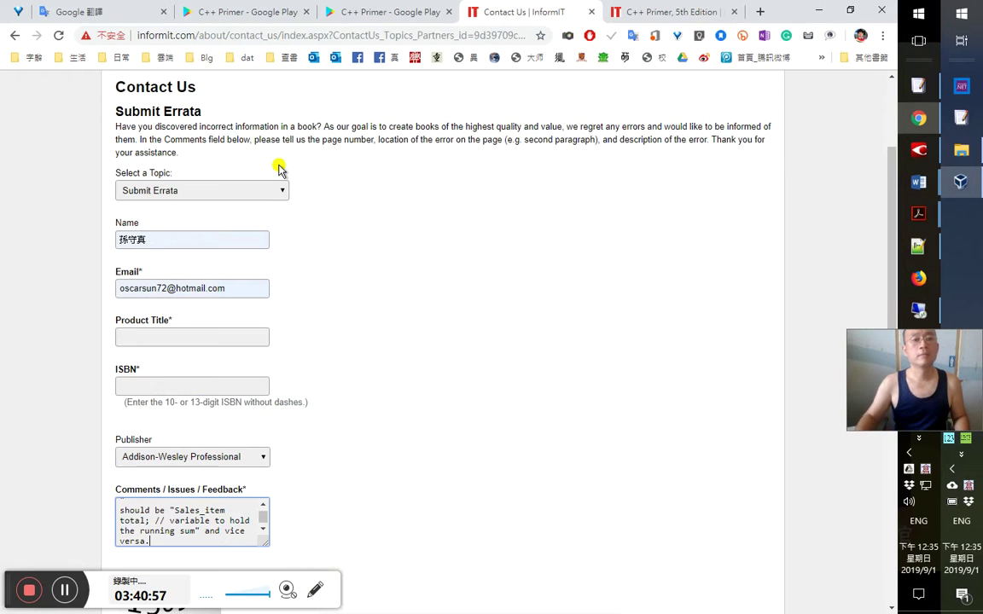
pyautogui.click(205, 336)
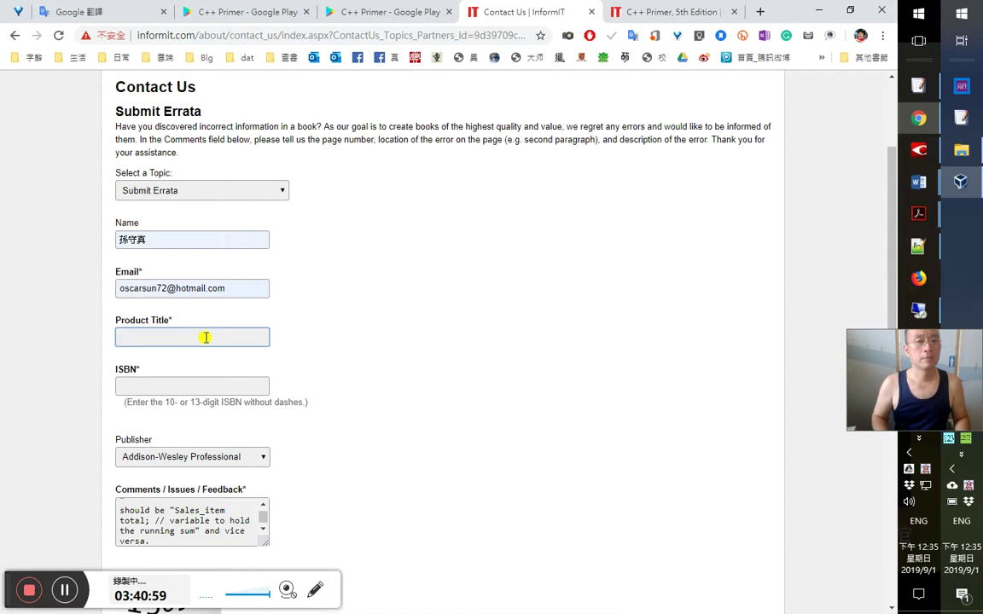
pyautogui.hotkey('ctrl', 'v')
pyautogui.click(654, 11)
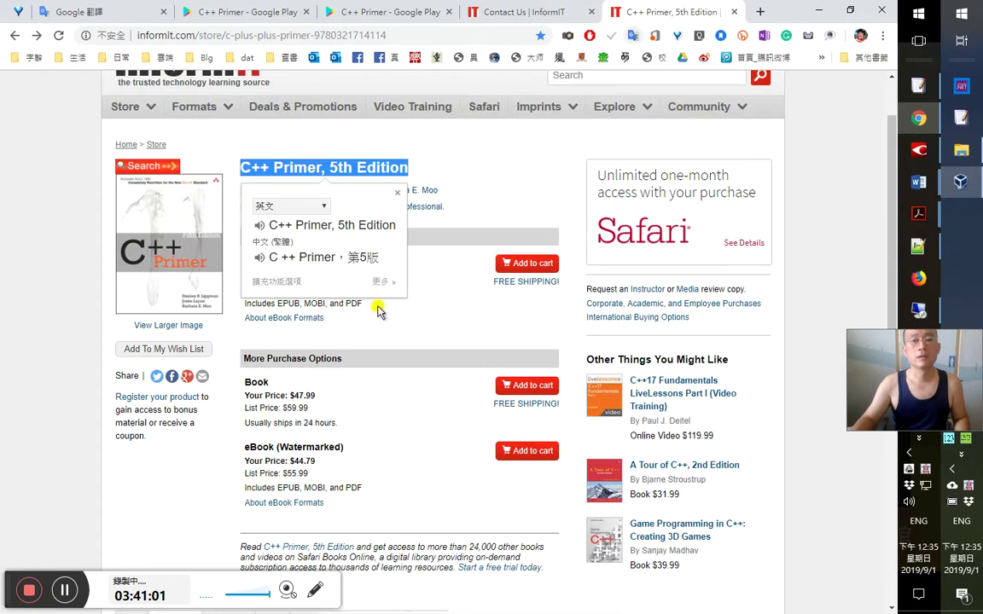
pyautogui.click(445, 318)
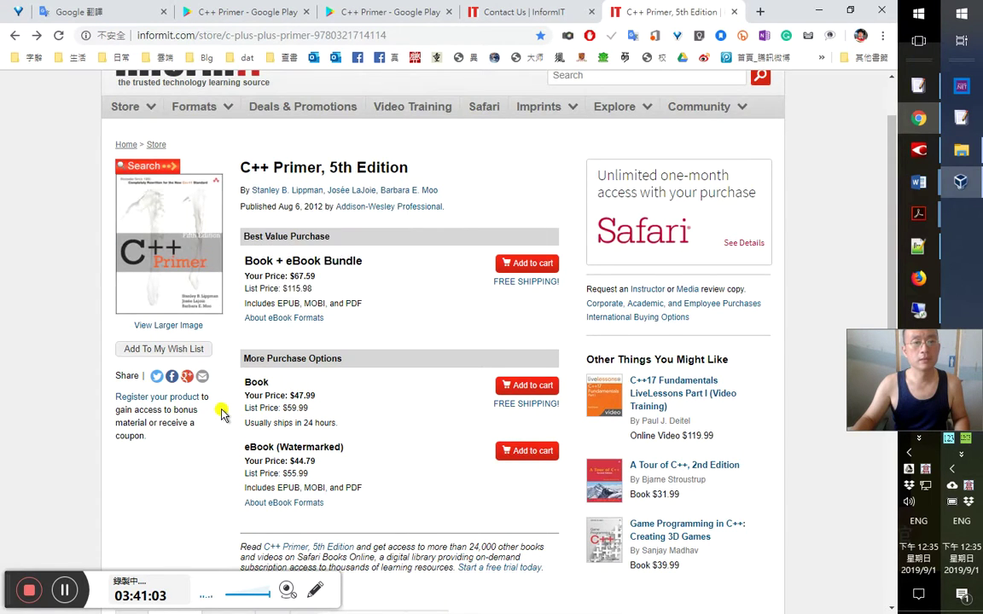
pyautogui.scroll(-2, 205, 376)
pyautogui.moveTo(424, 532); pyautogui.dragTo(352, 531)
pyautogui.tripleClick(429, 530)
pyautogui.scroll(-1, 467, 493)
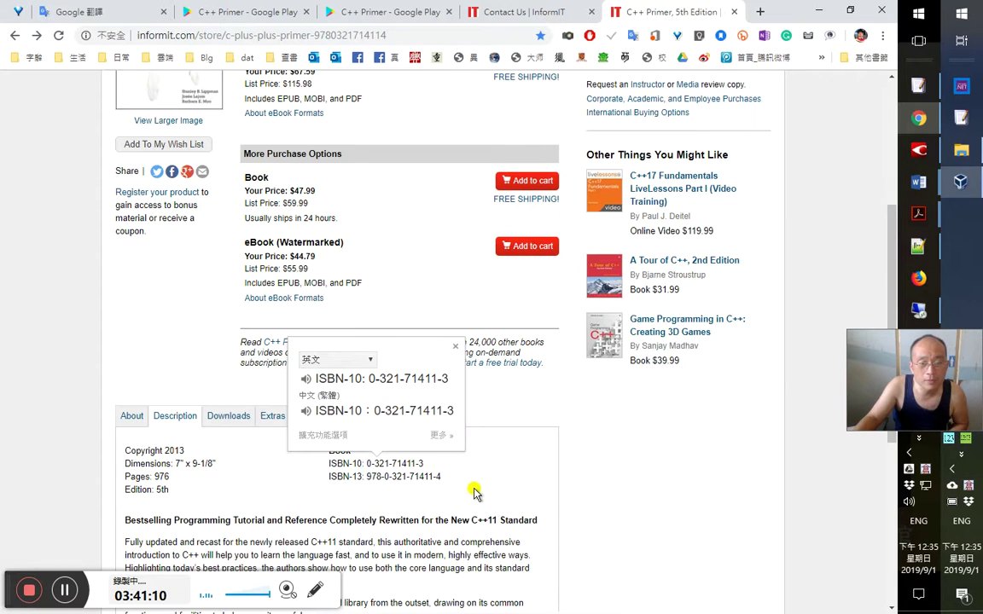
pyautogui.click(503, 452)
pyautogui.moveTo(449, 478); pyautogui.dragTo(425, 465)
pyautogui.hotkey('ctrl', 'c')
pyautogui.click(435, 469)
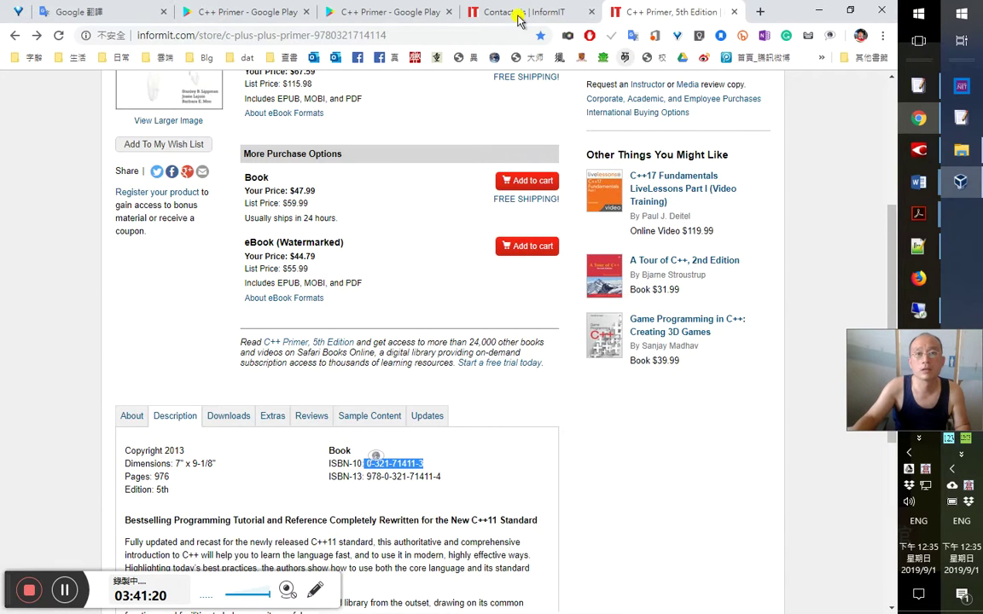
# Paste the copied ISBN-10 into the ISBN field of the errata form
pyautogui.click(478, 13)
pyautogui.click(207, 381)
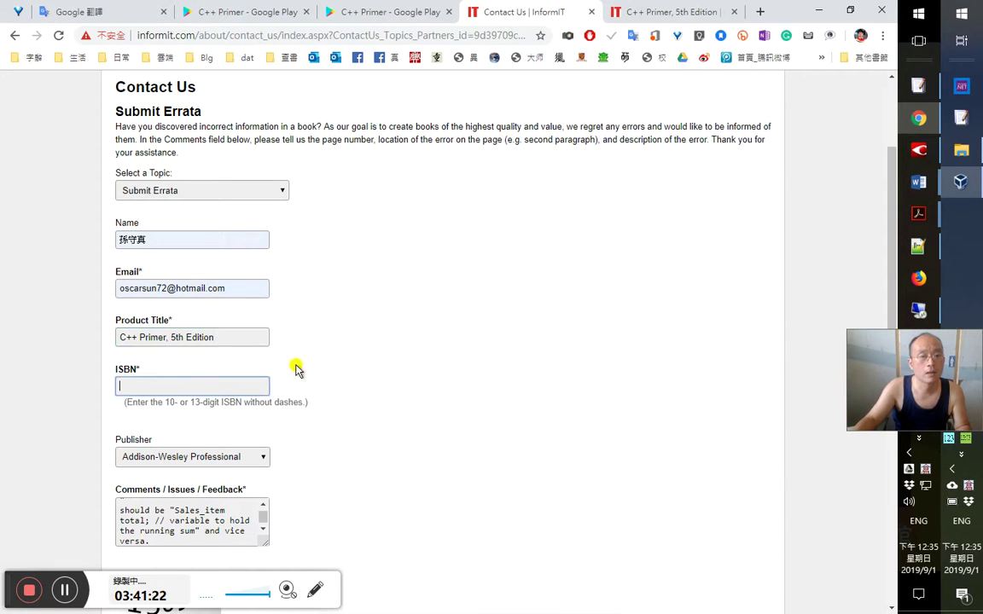
pyautogui.hotkey('ctrl', 'v')
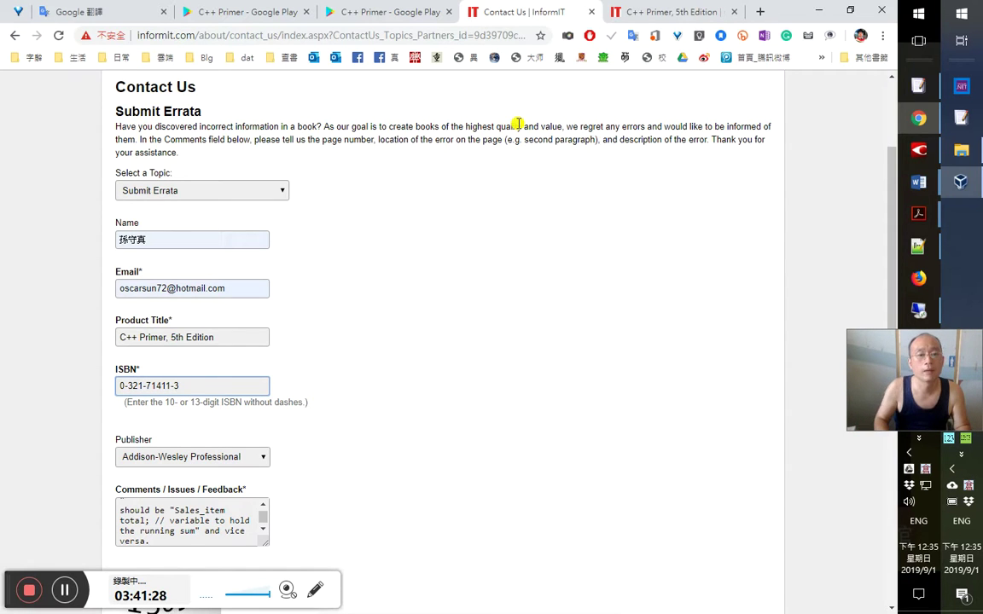
# Copy the entered ISBN and look up the meaning of "dashes" in the ISBN field's hint
pyautogui.hotkey('ctrl', 'a')
pyautogui.hotkey('ctrl', 'c')
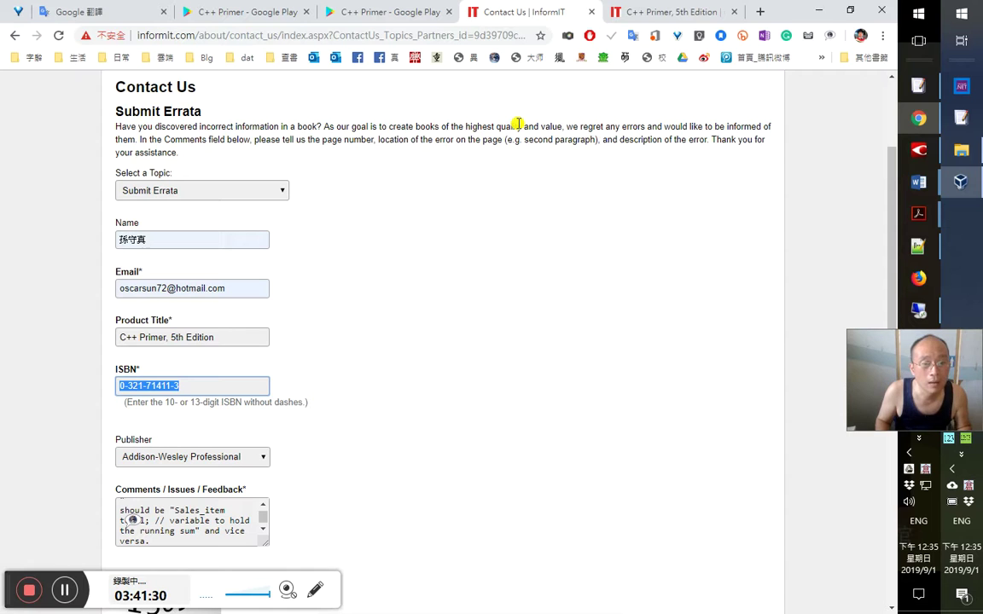
pyautogui.doubleClick(288, 402)
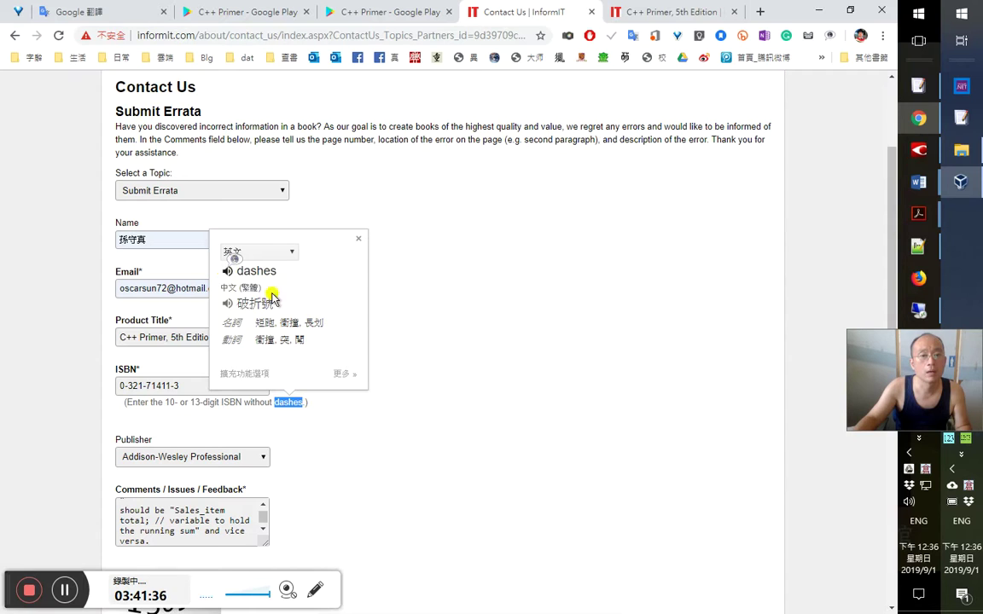
pyautogui.click(171, 385)
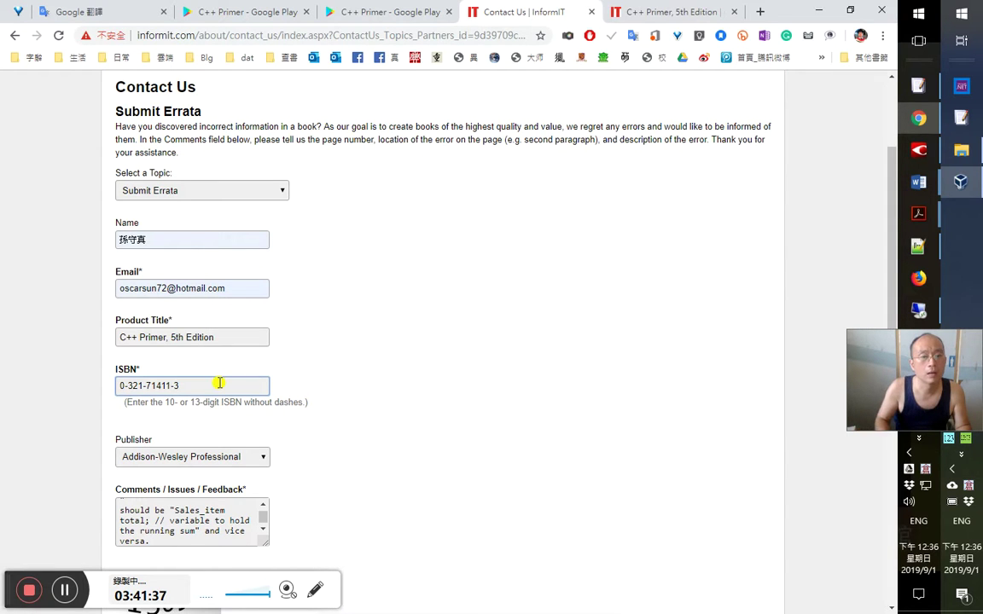
pyautogui.press('Right')
pyautogui.press('Delete')
pyautogui.press('Delete')
pyautogui.press('Right')
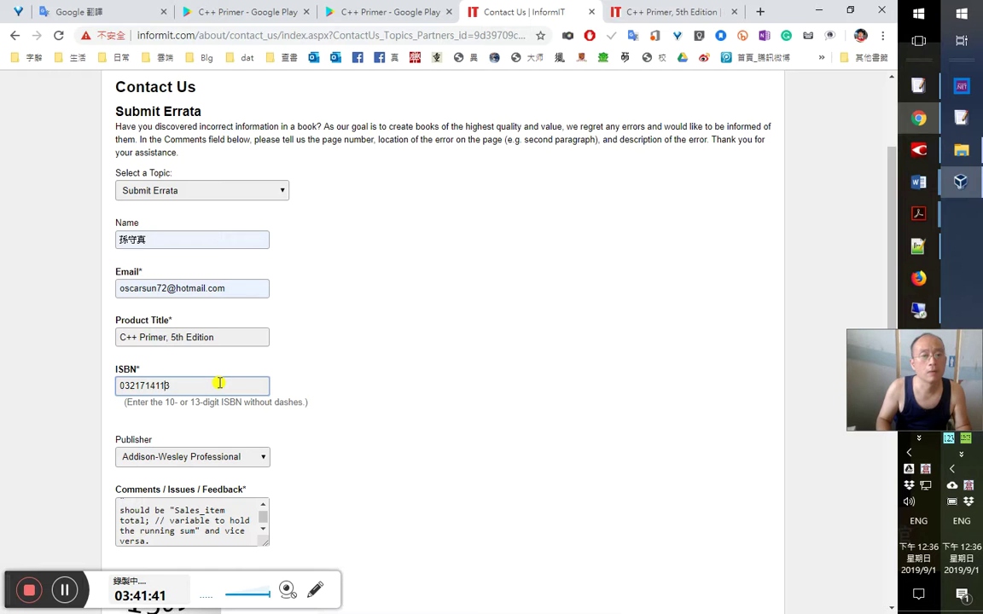
pyautogui.hotkey('ctrl', 'Tab')
pyautogui.hotkey('ctrl', 'f')
pyautogui.hotkey('ctrl', 'v')
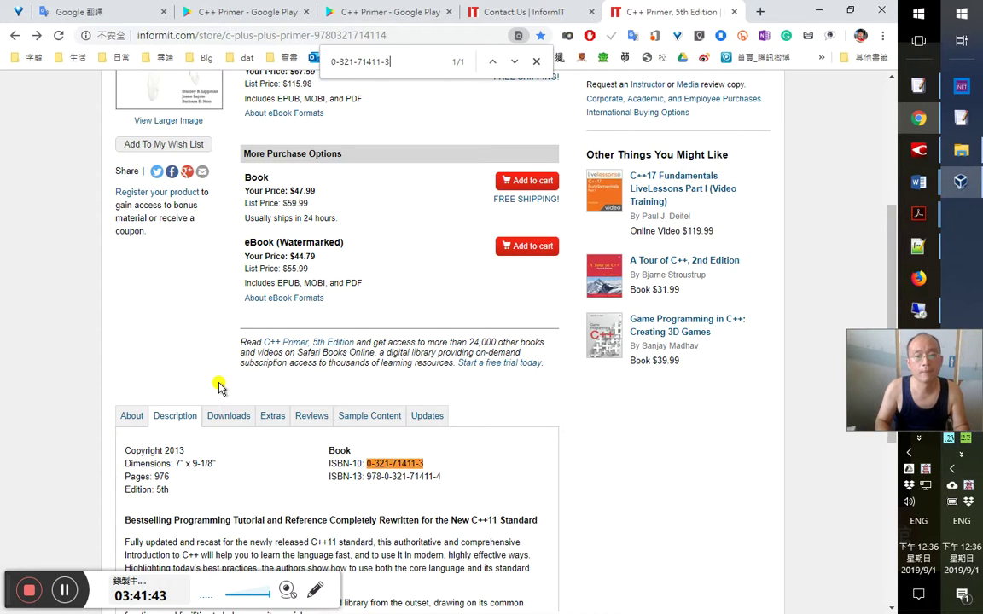
pyautogui.hotkey('ctrl', 'shift', 'Tab')
pyautogui.hotkey('ctrl', 'shift', 'Tab')
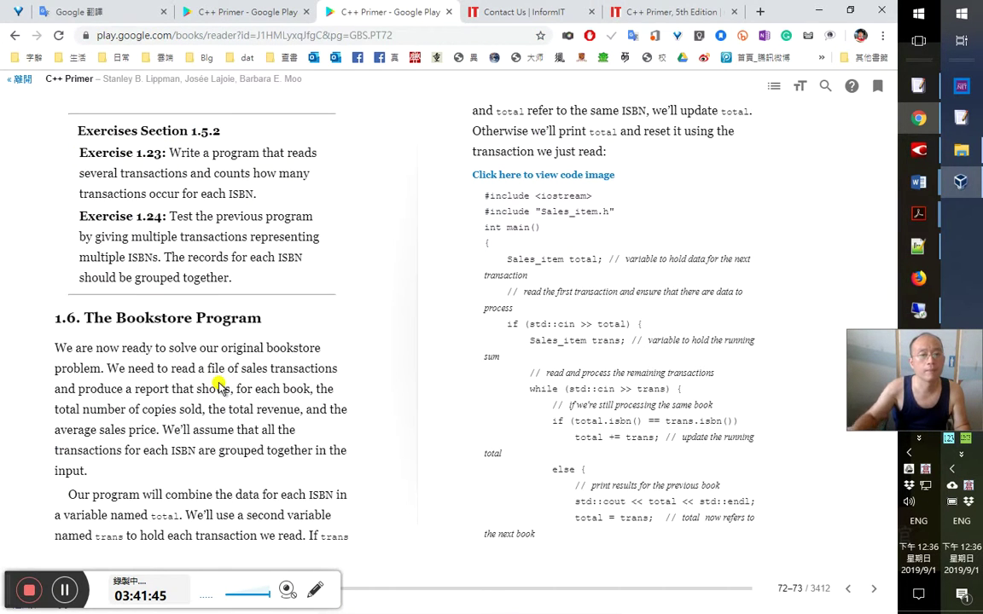
pyautogui.hotkey('ctrl', 'Tab')
pyautogui.hotkey('ctrl', 'Tab')
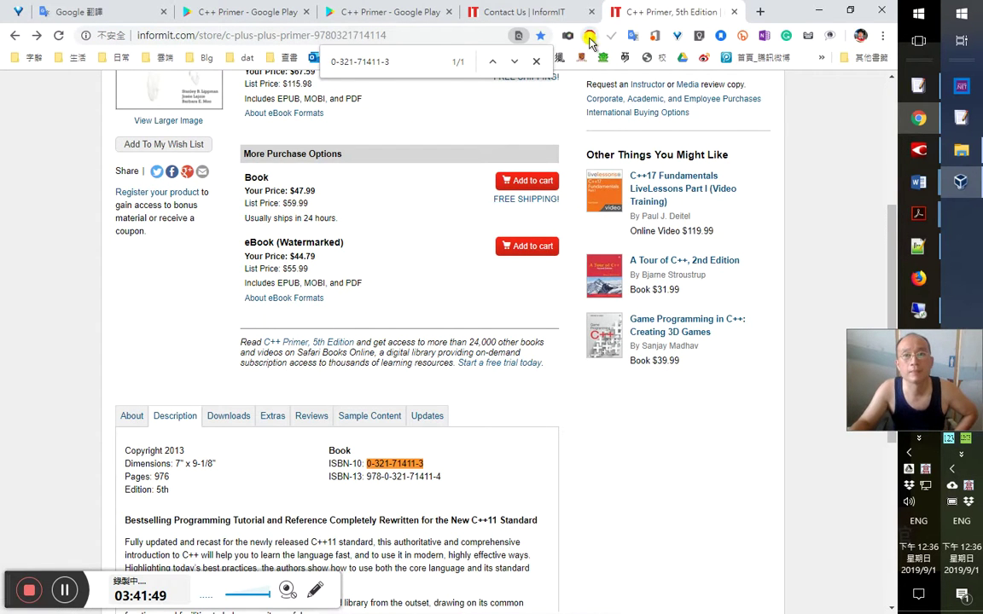
# Review the filled-in errata form from the comments and verification code back up to the submission instructions
pyautogui.click(478, 12)
pyautogui.scroll(-3, 416, 474)
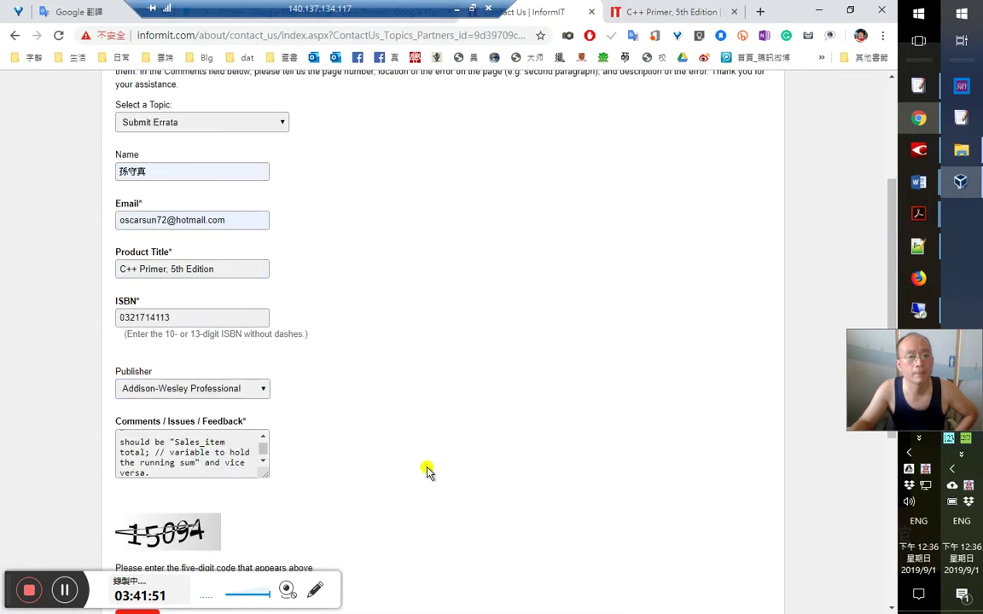
pyautogui.click(206, 394)
pyautogui.scroll(-1, 391, 444)
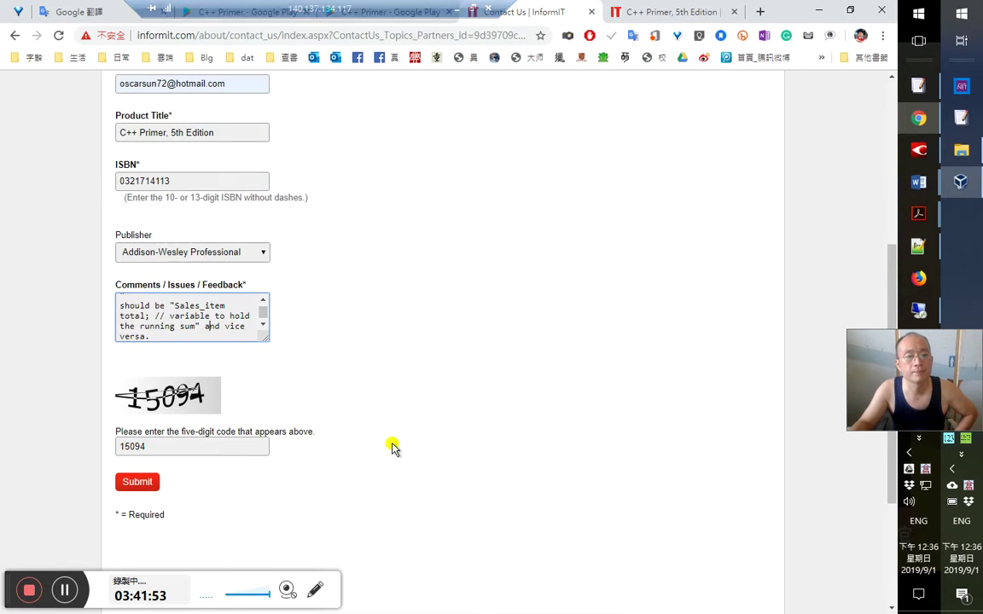
pyautogui.scroll(3, 391, 429)
pyautogui.scroll(1, 389, 427)
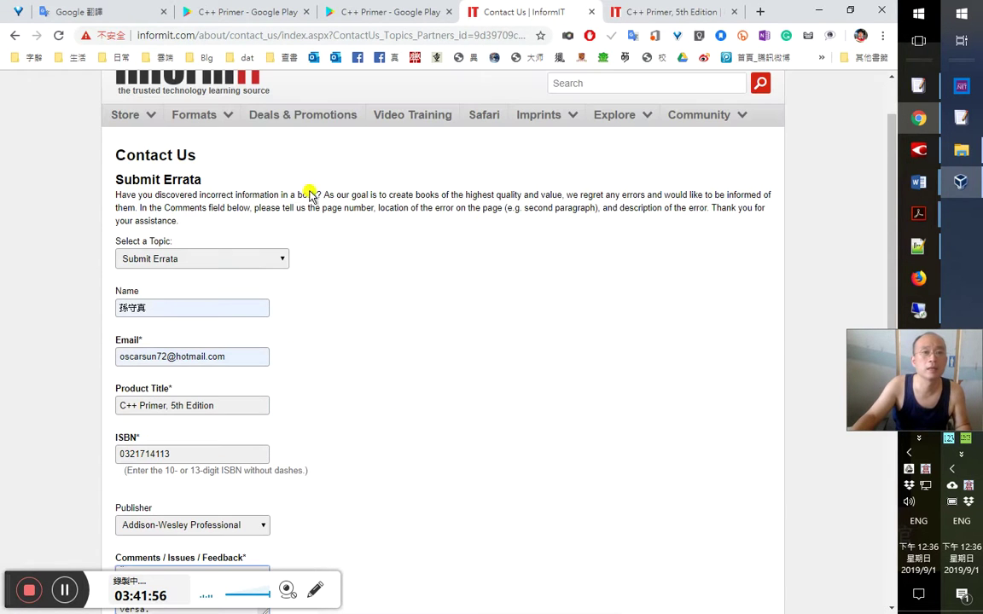
# Copy the errata form page's web address and switch to the Word window with the study notes around section 1.6
pyautogui.click(335, 36)
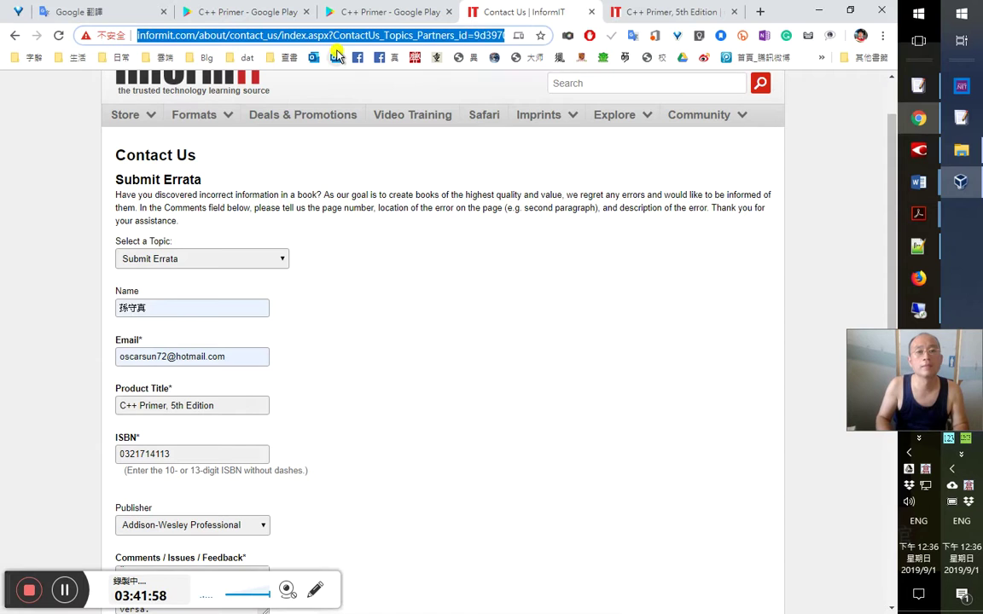
pyautogui.hotkey('alt', 'Tab')
pyautogui.hotkey('alt', 'Tab')
pyautogui.hotkey('alt', 'Tab')
pyautogui.hotkey('alt', 'Tab')
pyautogui.click(436, 397)
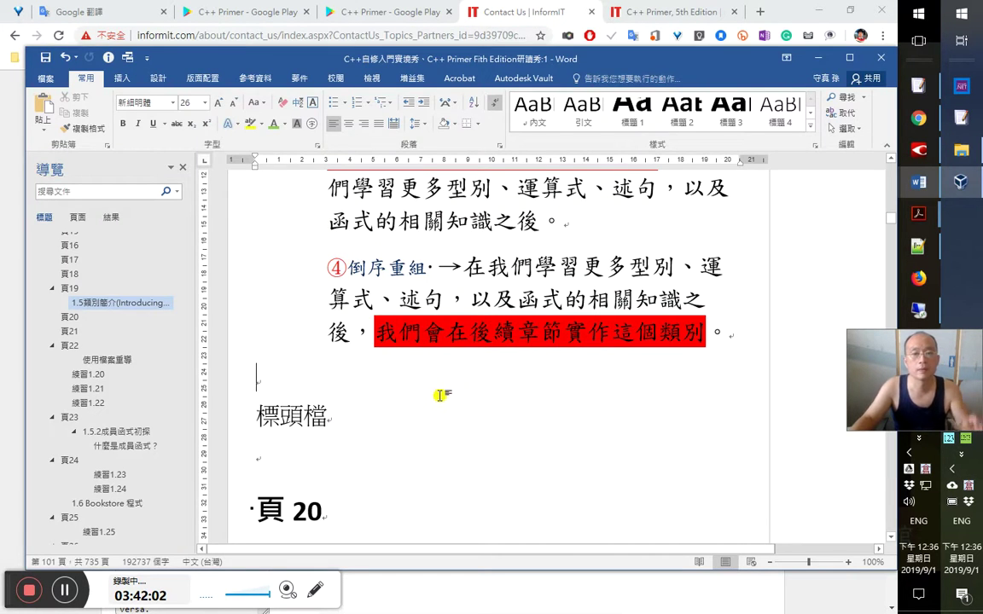
pyautogui.click(920, 186)
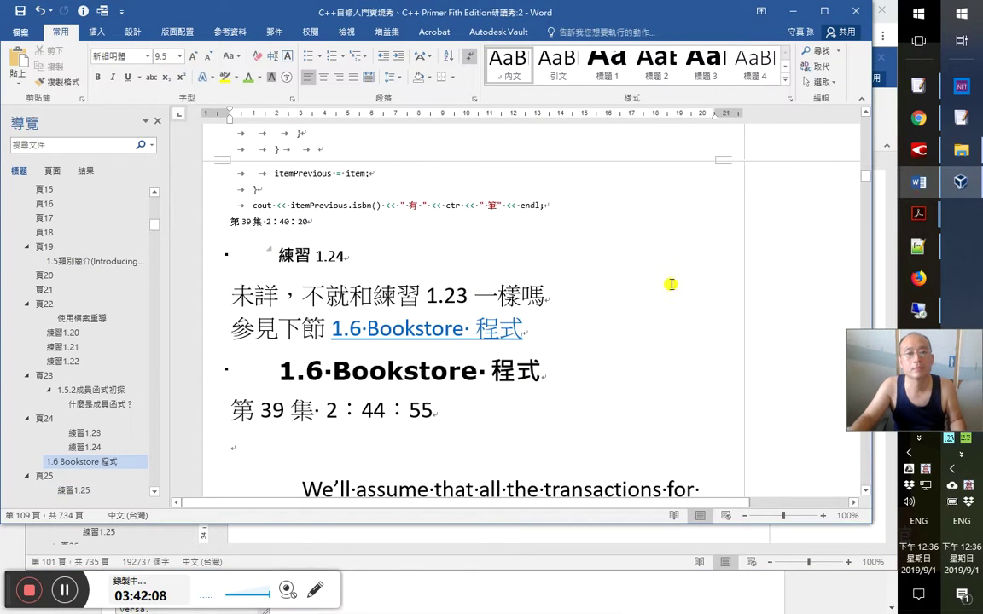
# Find the red-highlighted note about the total and trans comments in the exercise 1.25 code of the notes
pyautogui.click(622, 314)
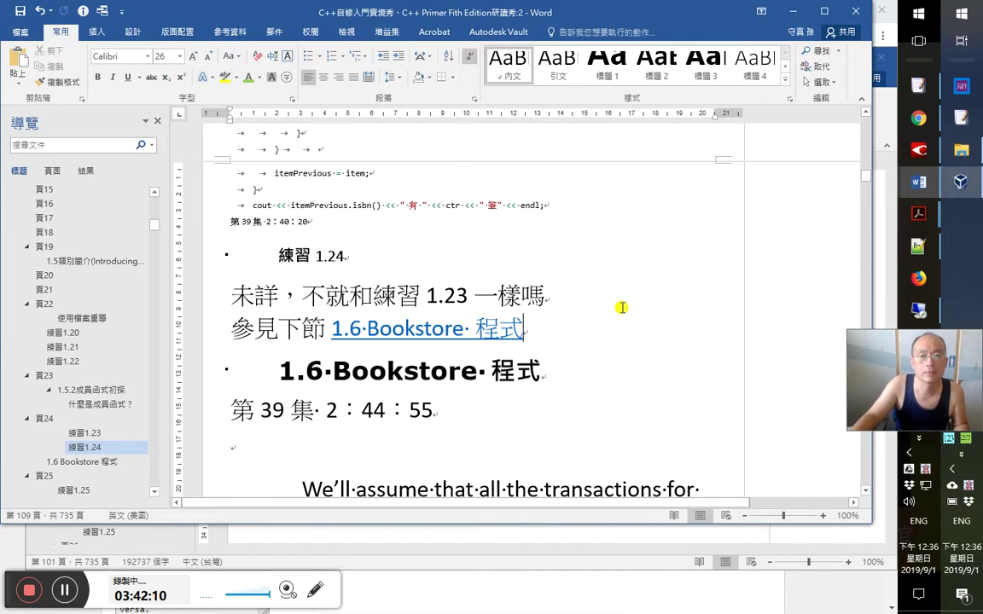
pyautogui.scroll(12, 620, 314)
pyautogui.scroll(3, 619, 293)
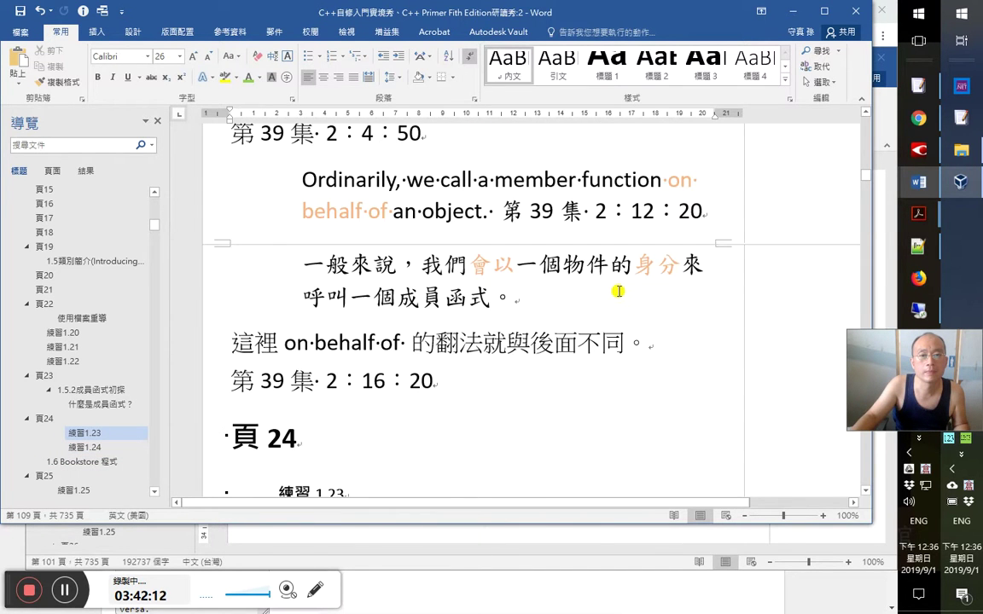
pyautogui.scroll(16, 314, 303)
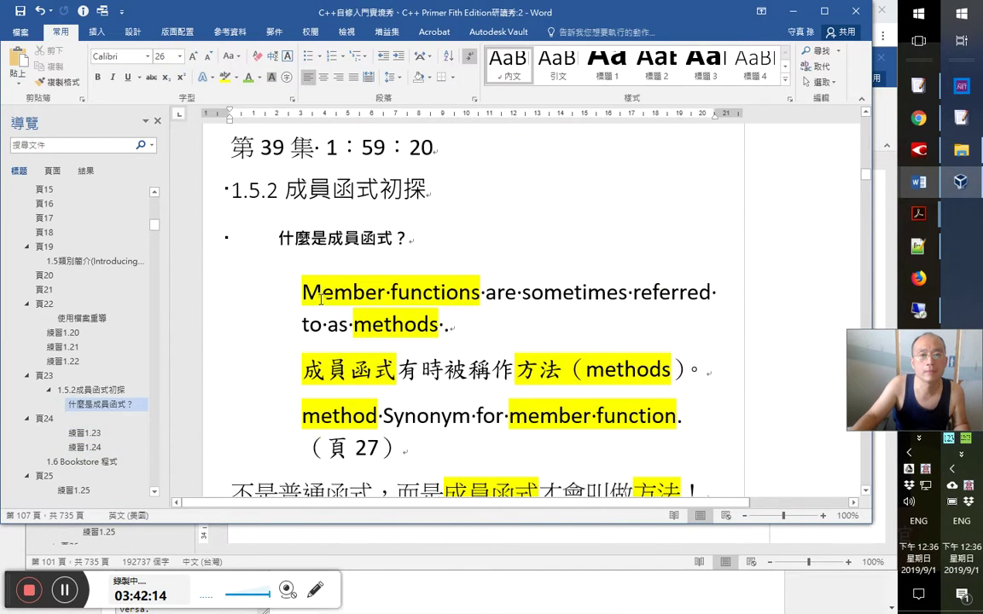
pyautogui.scroll(20, 323, 296)
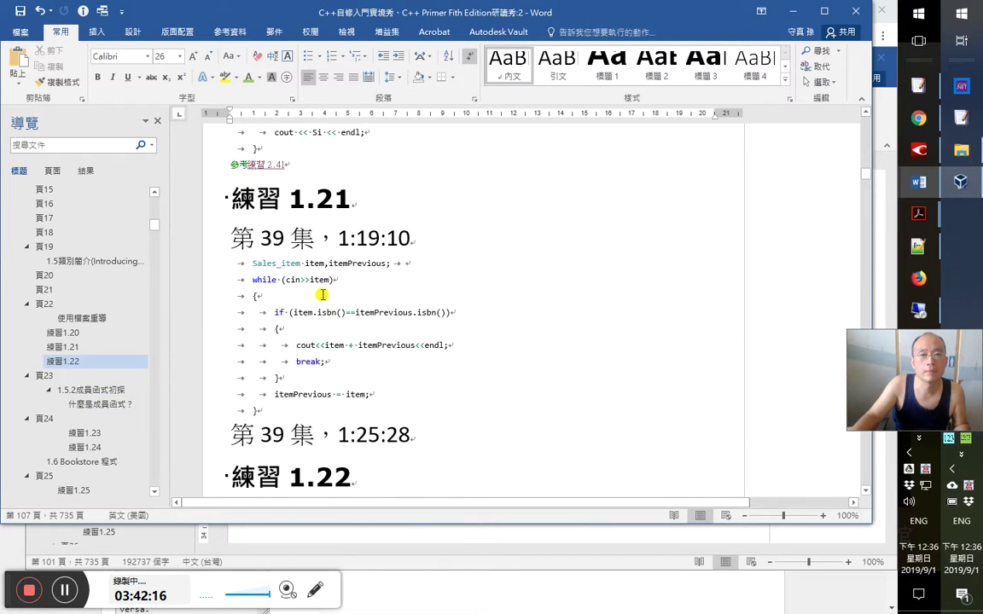
pyautogui.scroll(4, 323, 294)
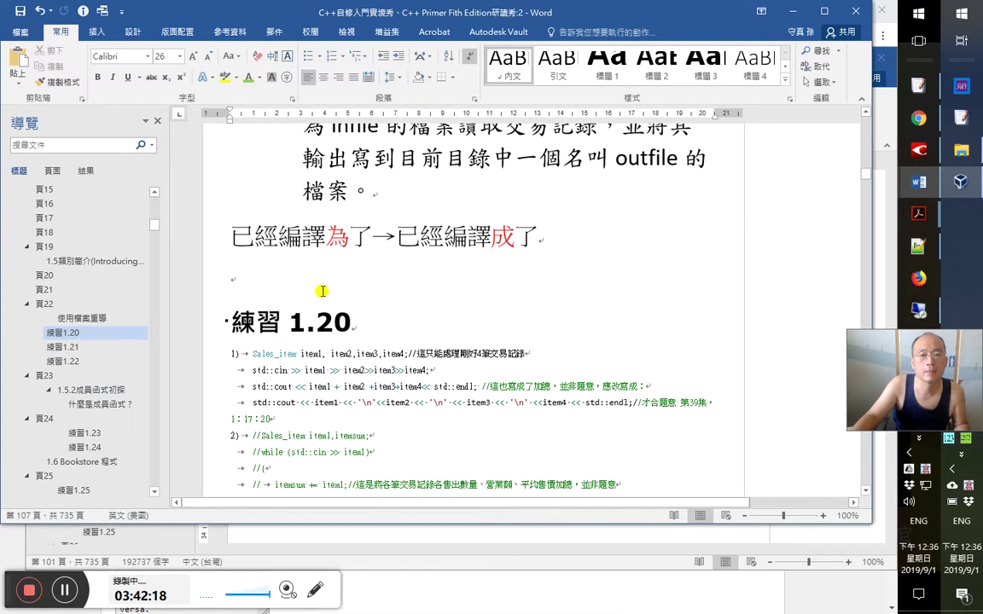
pyautogui.scroll(-4, 101, 426)
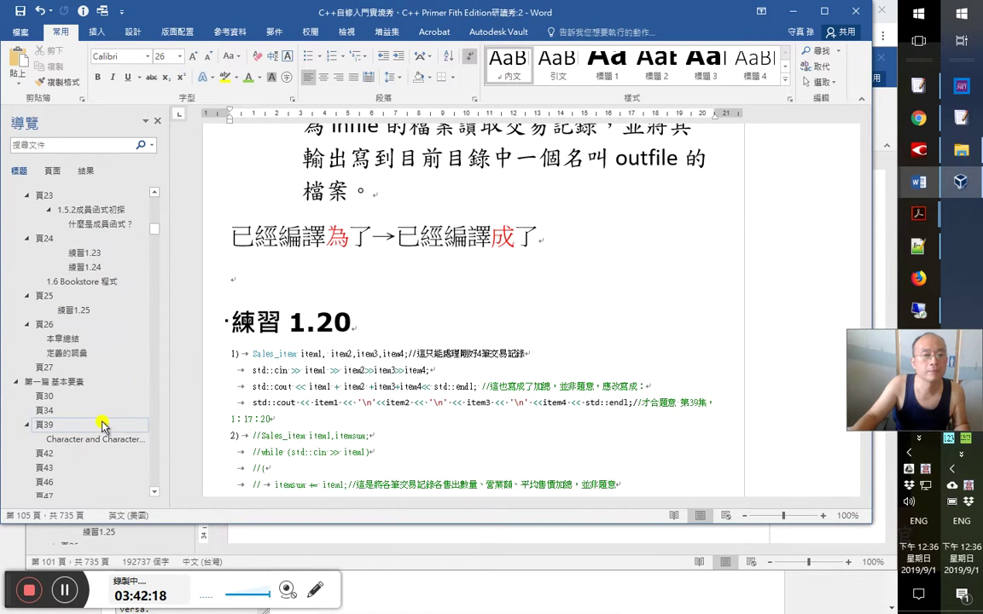
pyautogui.click(72, 310)
pyautogui.click(388, 218)
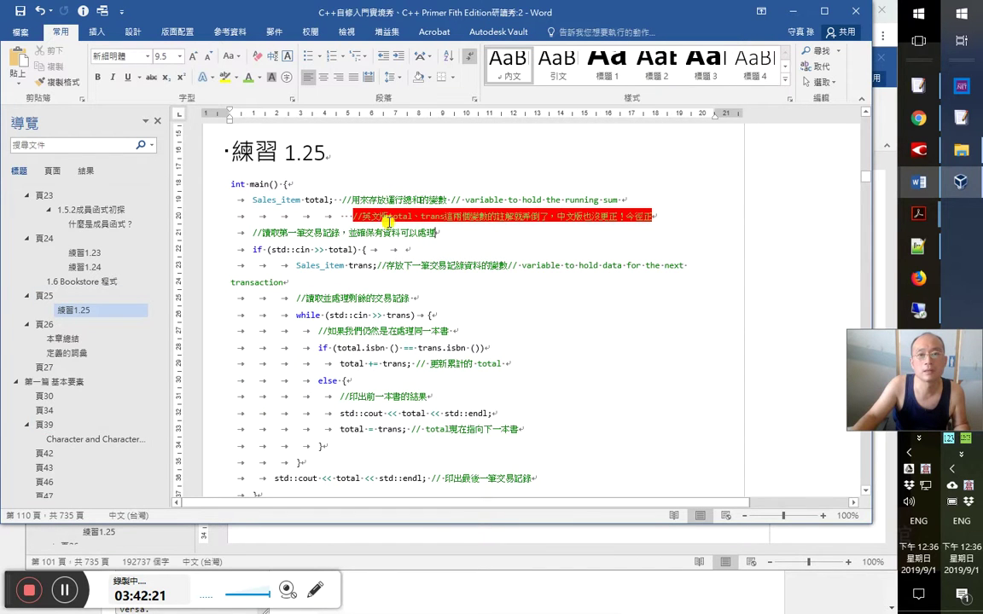
# Below the red-highlighted note in exercise 1.25, add a "//" comment line and paste the InformIT errata page address under it
pyautogui.click(355, 214)
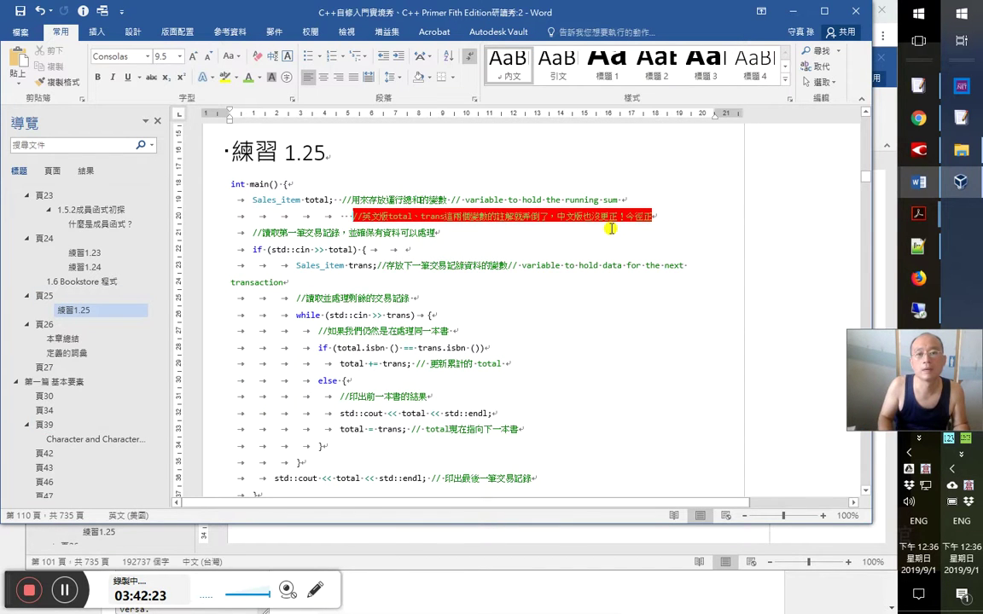
pyautogui.press('End')
pyautogui.press('Return')
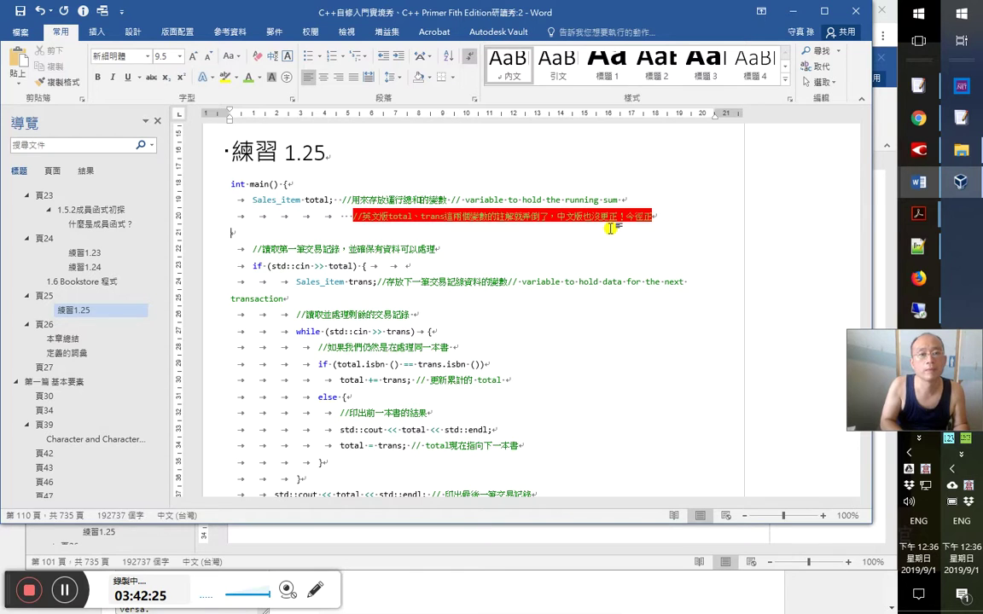
pyautogui.write('//')
pyautogui.press('Return')
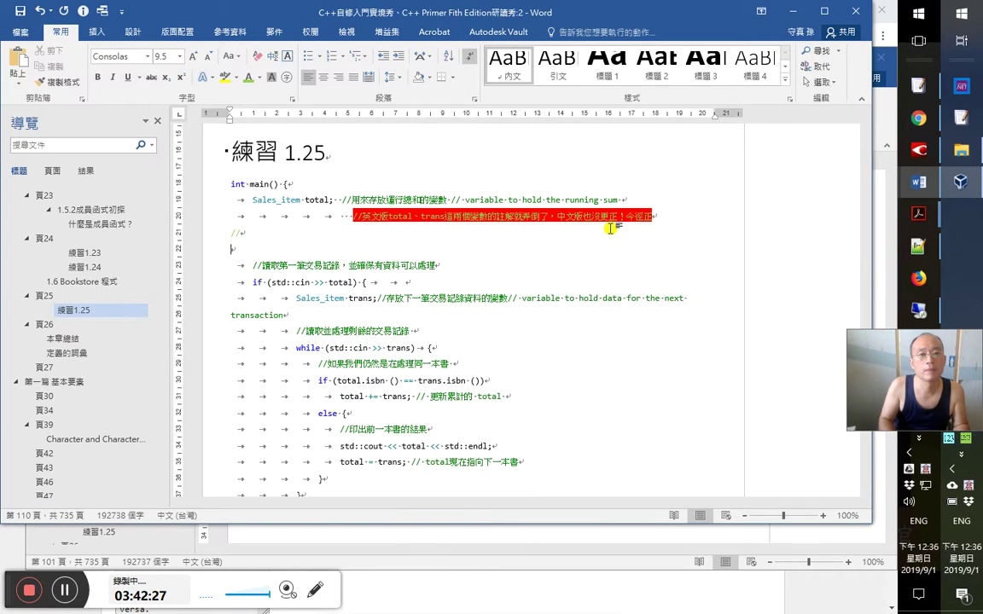
pyautogui.write('http://www.informit.com/about/contact_us/index.aspx?ContactUs_Topics_Partners_id=9d39709c-c911-4c96-ac2c-2c5a22d68ba9')
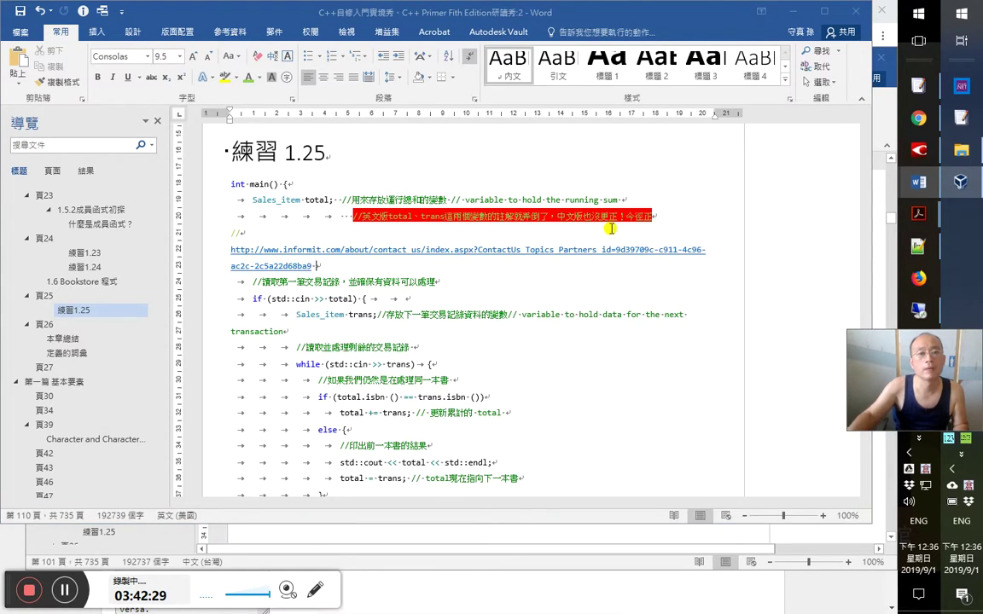
# Copy the full comments text from the InformIT errata form and paste it after the "//" in exercise 1.25 of the Word notes
pyautogui.hotkey('alt', 'Tab')
pyautogui.hotkey('alt', 'Tab')
pyautogui.hotkey('alt', 'Tab')
pyautogui.press('Tab')
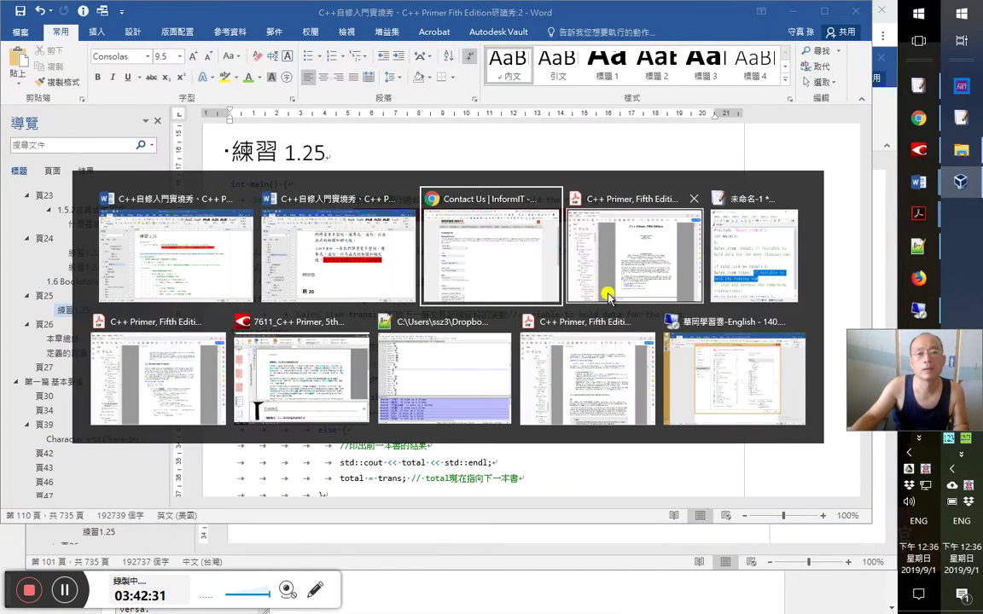
pyautogui.scroll(-3, 223, 499)
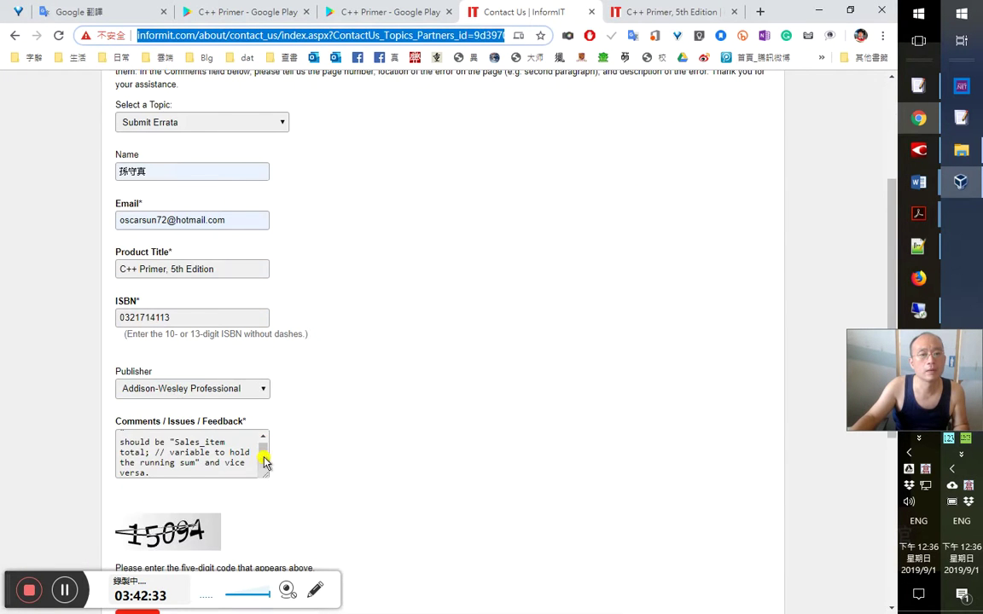
pyautogui.click(229, 437)
pyautogui.hotkey('ctrl', 'a')
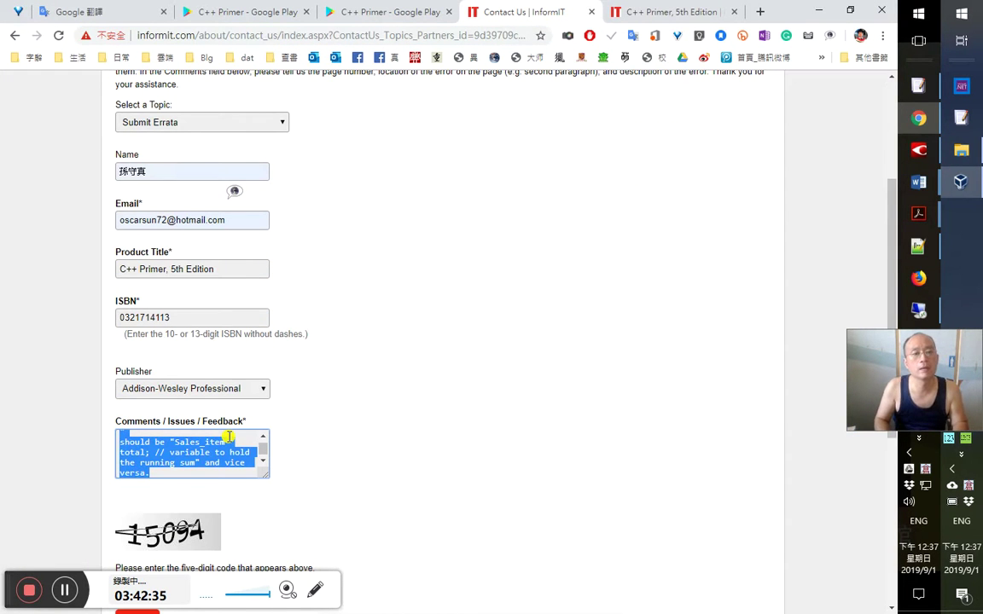
pyautogui.click(228, 437)
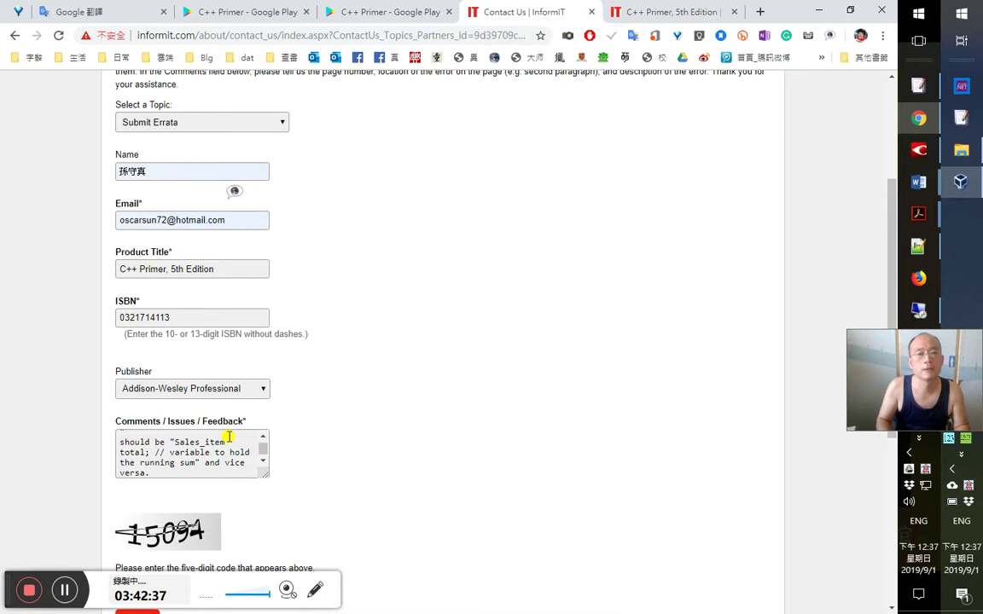
pyautogui.hotkey('alt', 'Tab')
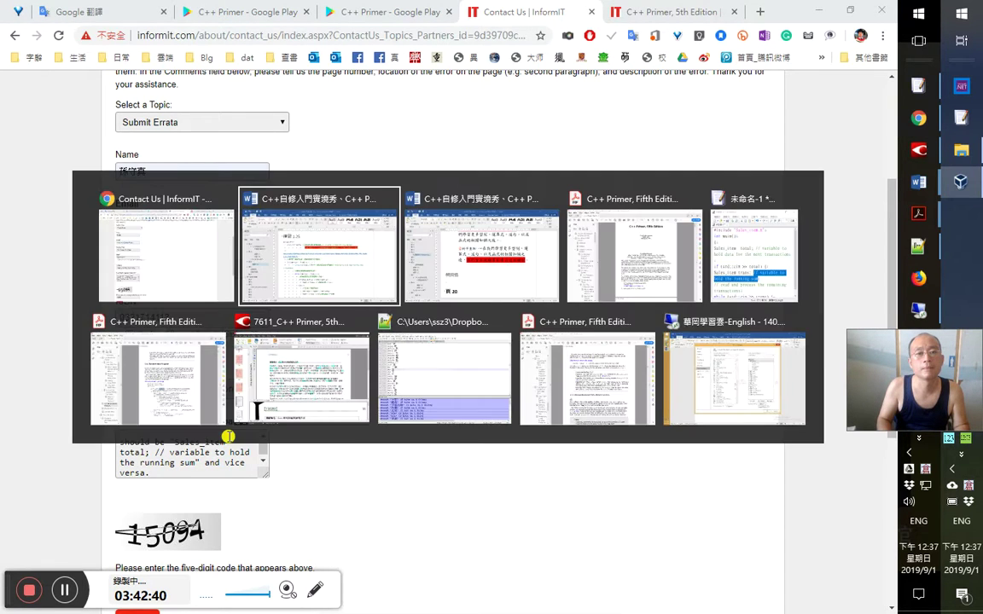
pyautogui.write('in this book 1.6. The Bookstore Program,the comments of the two variables "total" and "trans" are inverse. "Sales_item total; // variable to hold data for the next transaction " should be "Sales_item total; // variable to hold the running sum" and vice versa.')
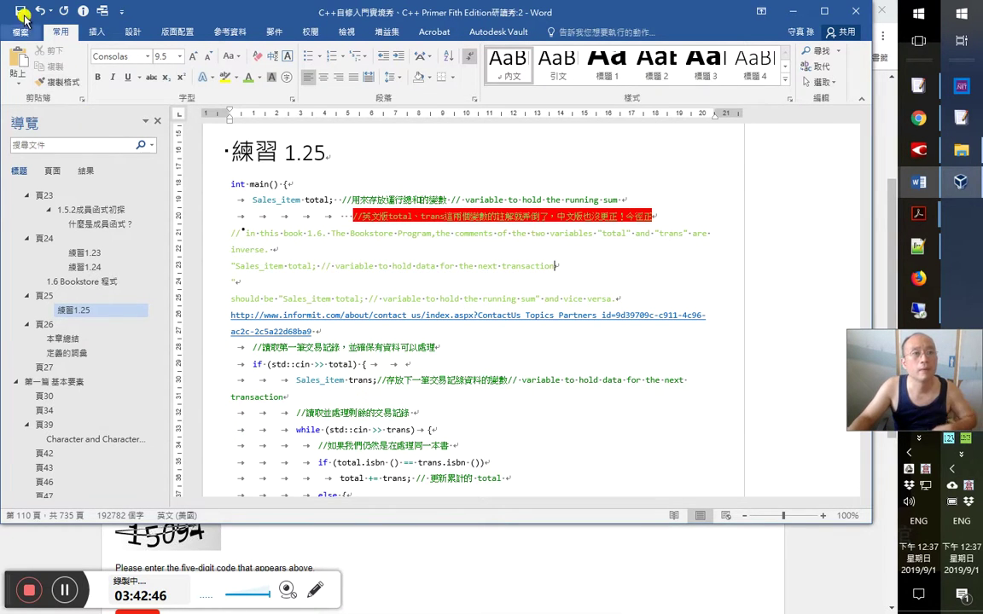
# Turn the pasted errata text and link into a block comment, opening with "/*" and closing with "*/" after the address
pyautogui.press('Down')
pyautogui.press('Down')
pyautogui.press('Down')
pyautogui.press('Down')
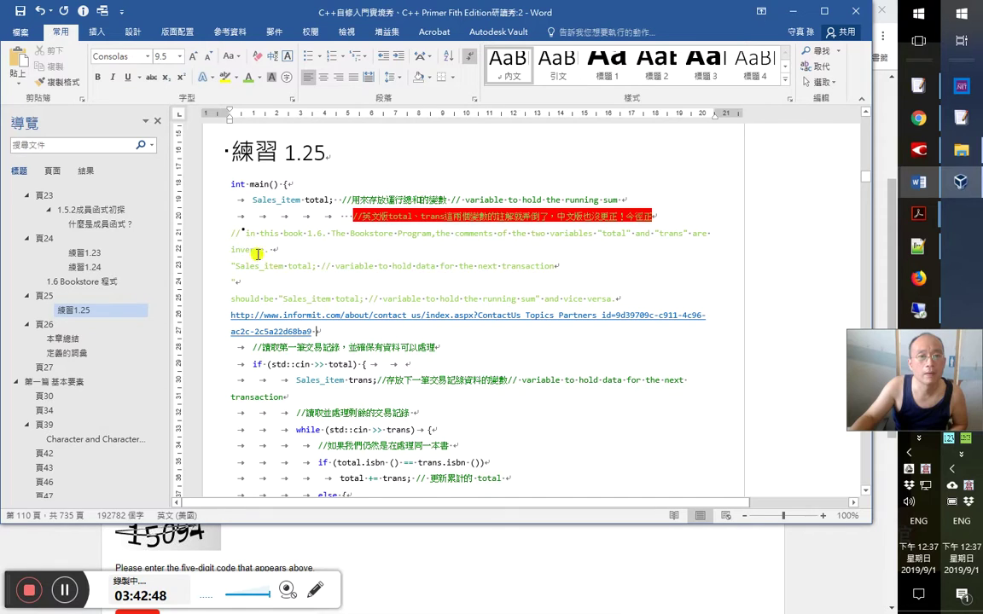
pyautogui.write('*')
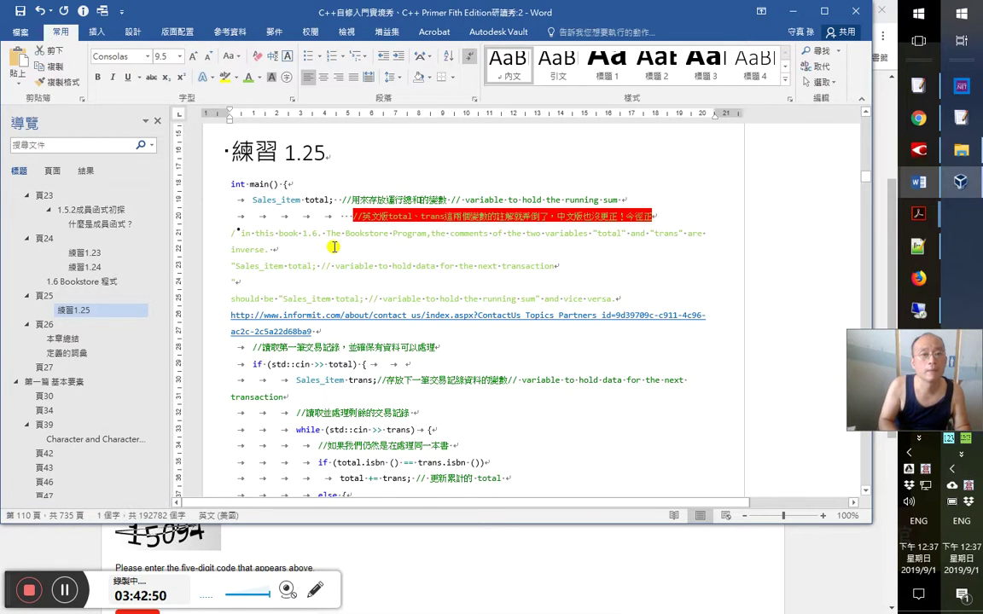
pyautogui.press('Down')
pyautogui.press('Down')
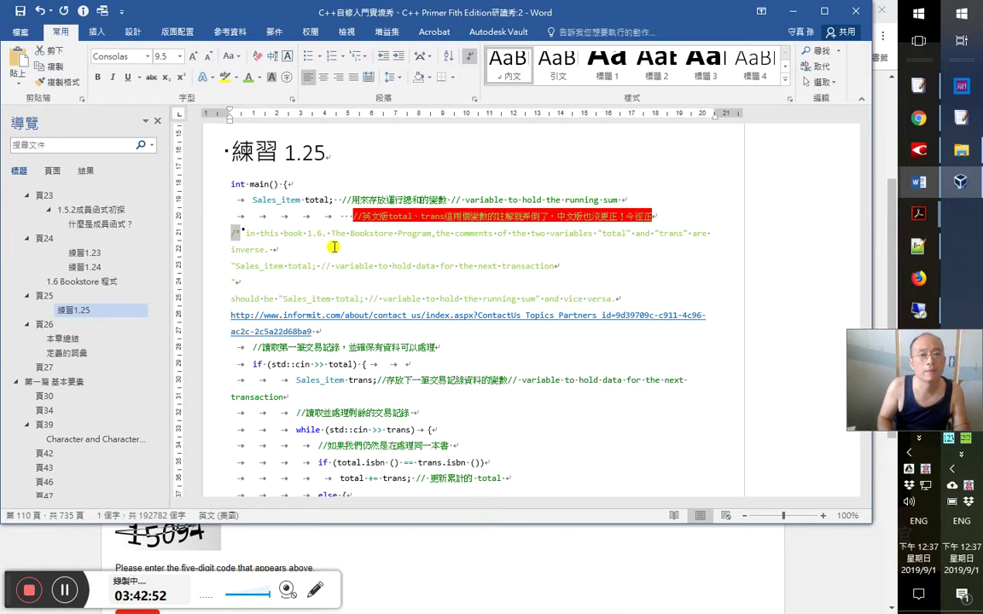
pyautogui.press('Down')
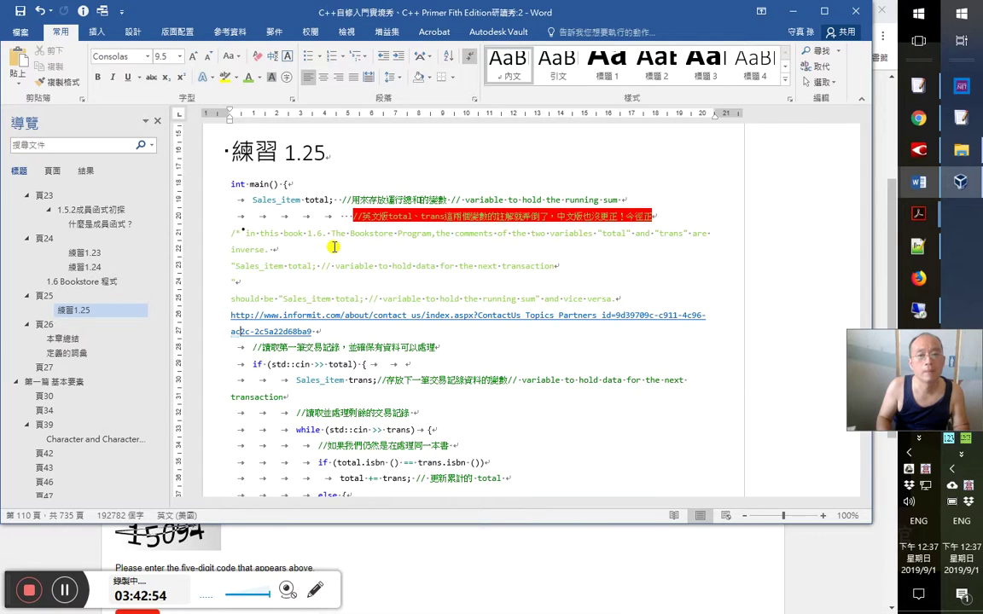
pyautogui.press('Delete')
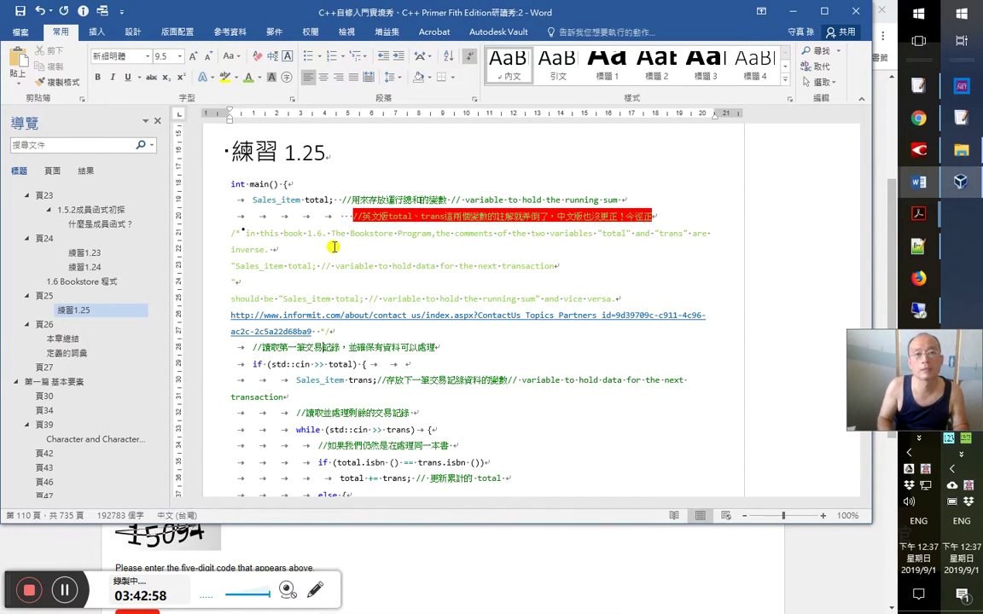
# Return to the InformIT errata form in Chrome, select the entire comments text and submit the form
pyautogui.hotkey('alt', 'Tab')
pyautogui.click(462, 379)
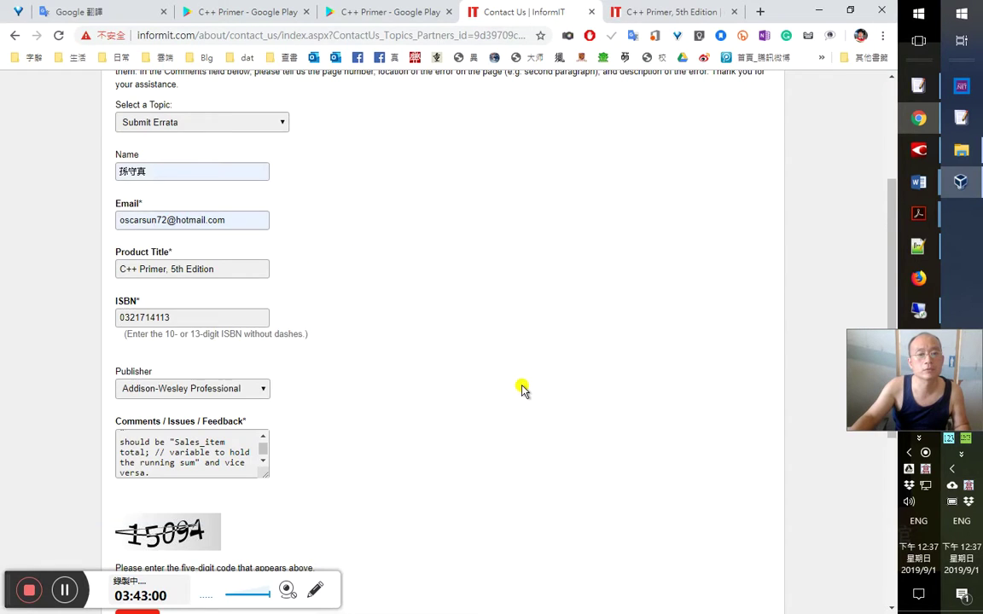
pyautogui.scroll(-3, 478, 401)
pyautogui.click(222, 179)
pyautogui.hotkey('ctrl', 'a')
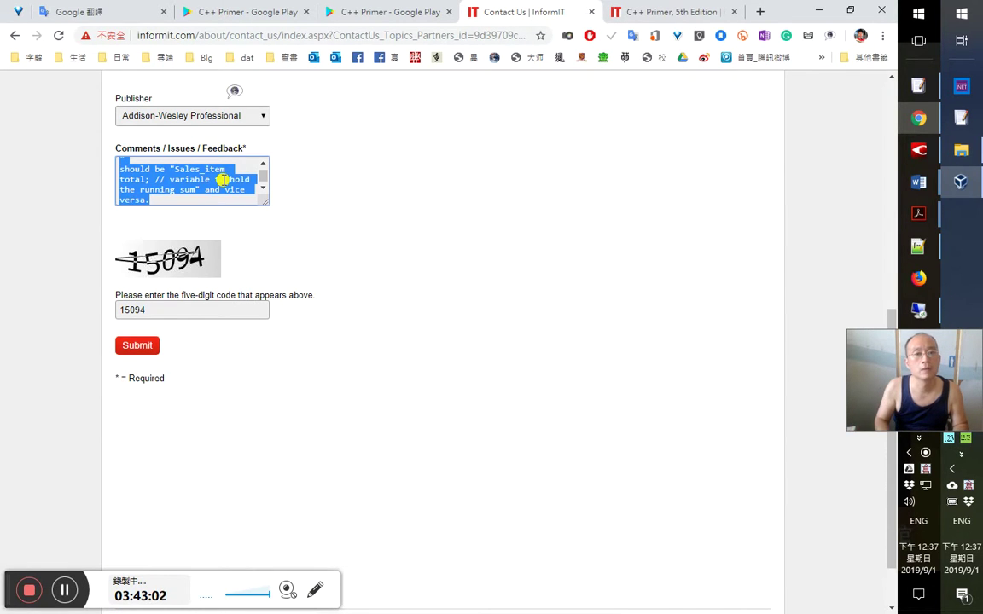
pyautogui.click(134, 357)
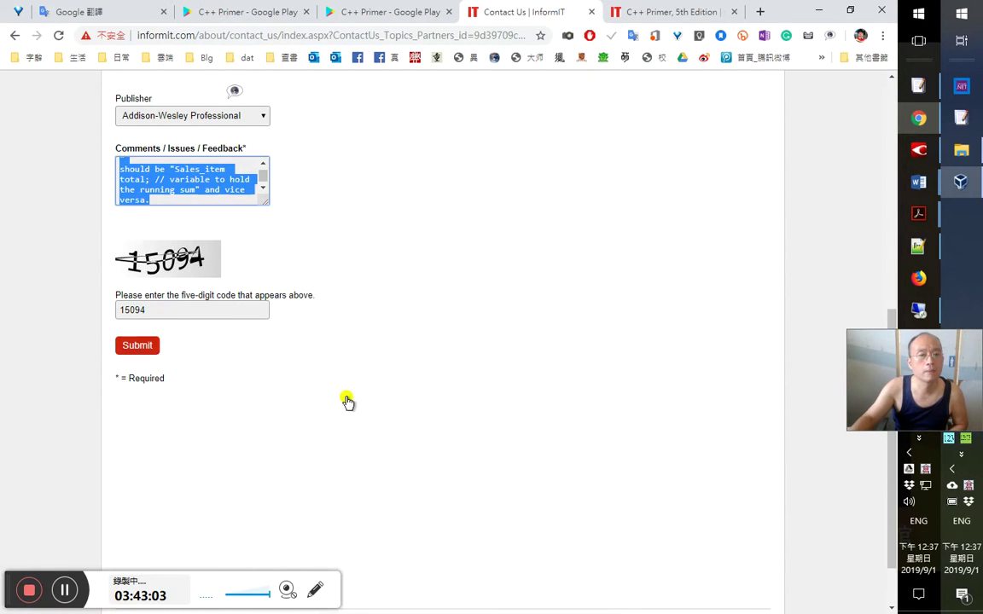